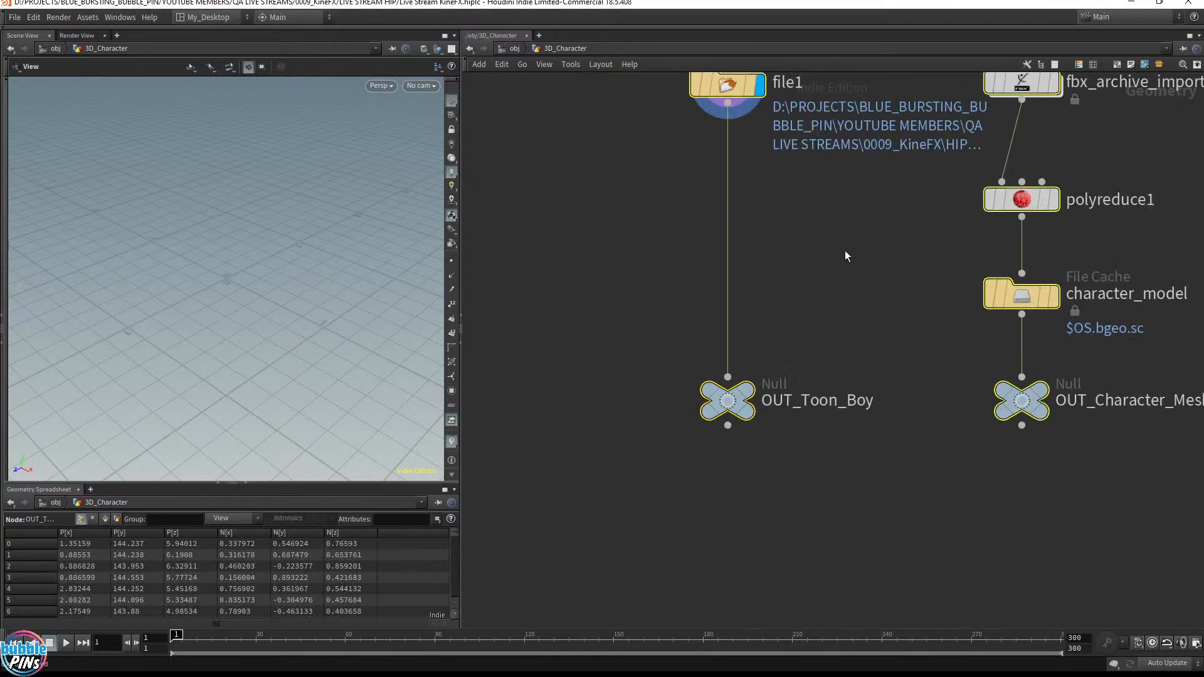
# Step: Display OUT_Toon_Boy and fbx_archive_import1 one after the other in the viewport, framing and examining each character
pyautogui.moveTo(845, 250); pyautogui.dragTo(746, 339, button='middle')
pyautogui.click(746, 339)
pyautogui.click(645, 476)
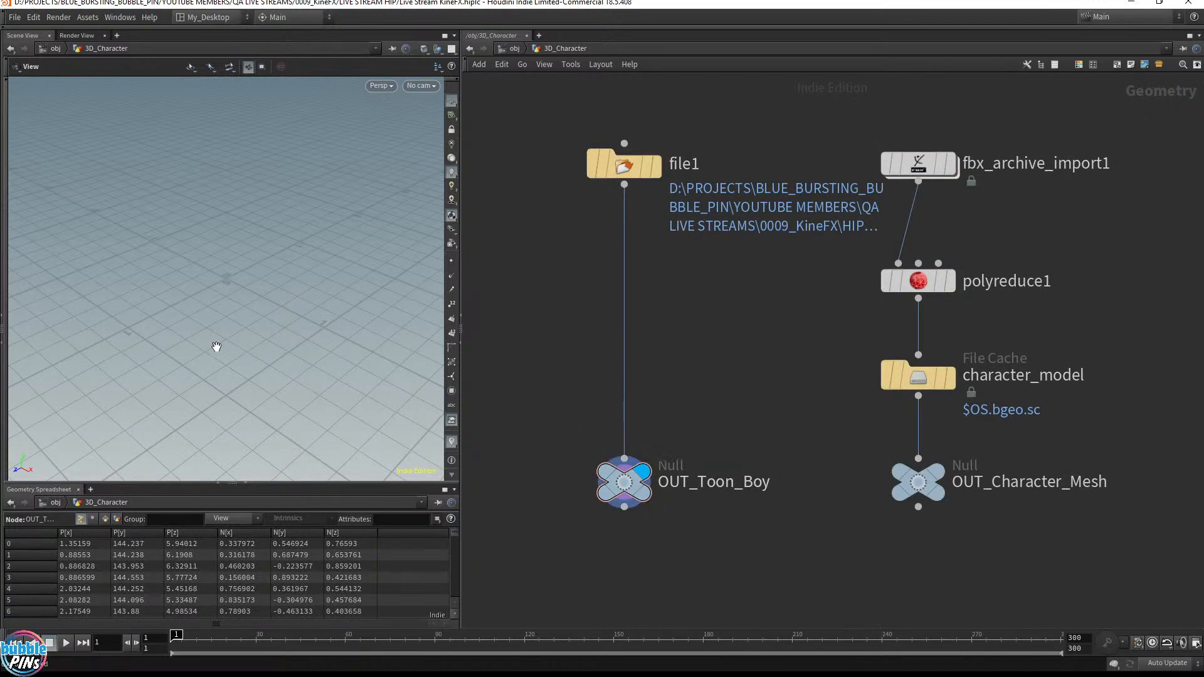
pyautogui.press('f')
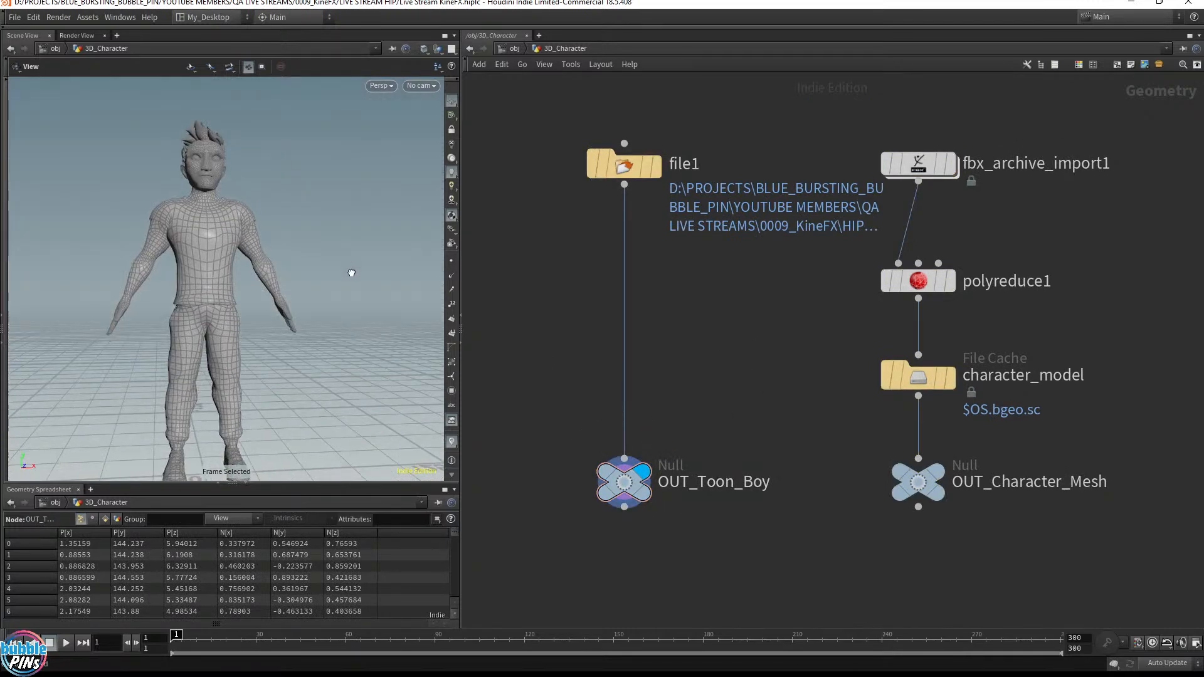
pyautogui.moveTo(285, 259); pyautogui.dragTo(263, 296)
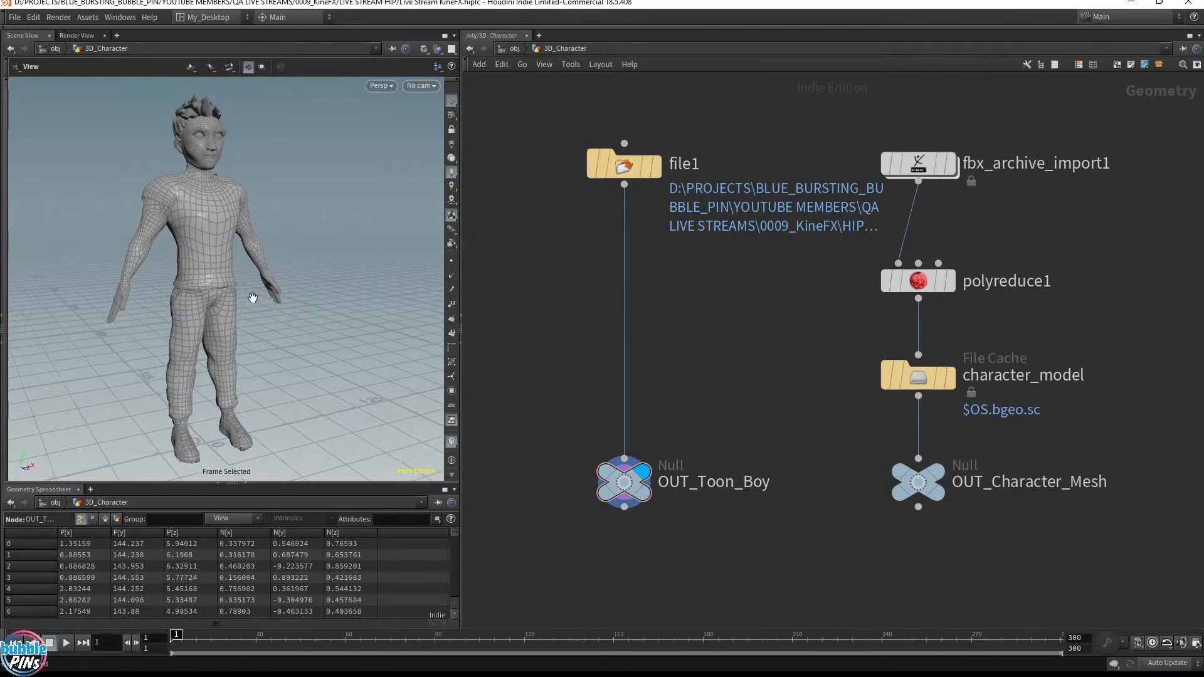
pyautogui.click(952, 164)
pyautogui.press('f')
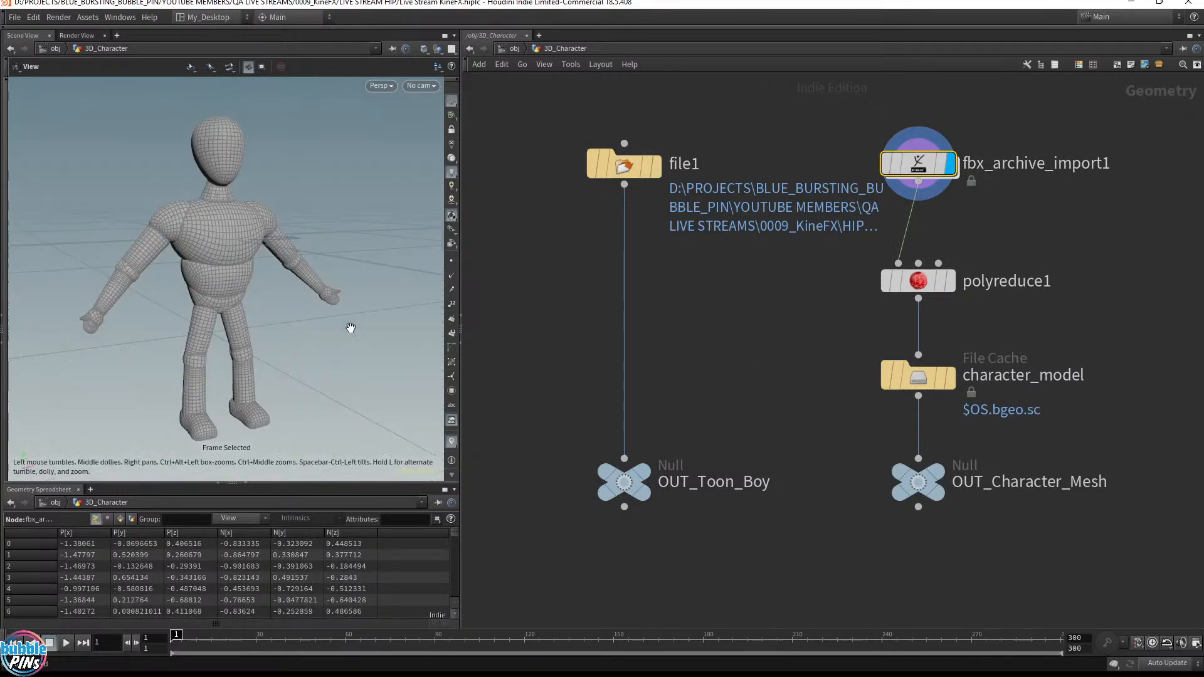
# Step: Set the viewport's background color scheme to Dark in the display options
pyautogui.press('d')
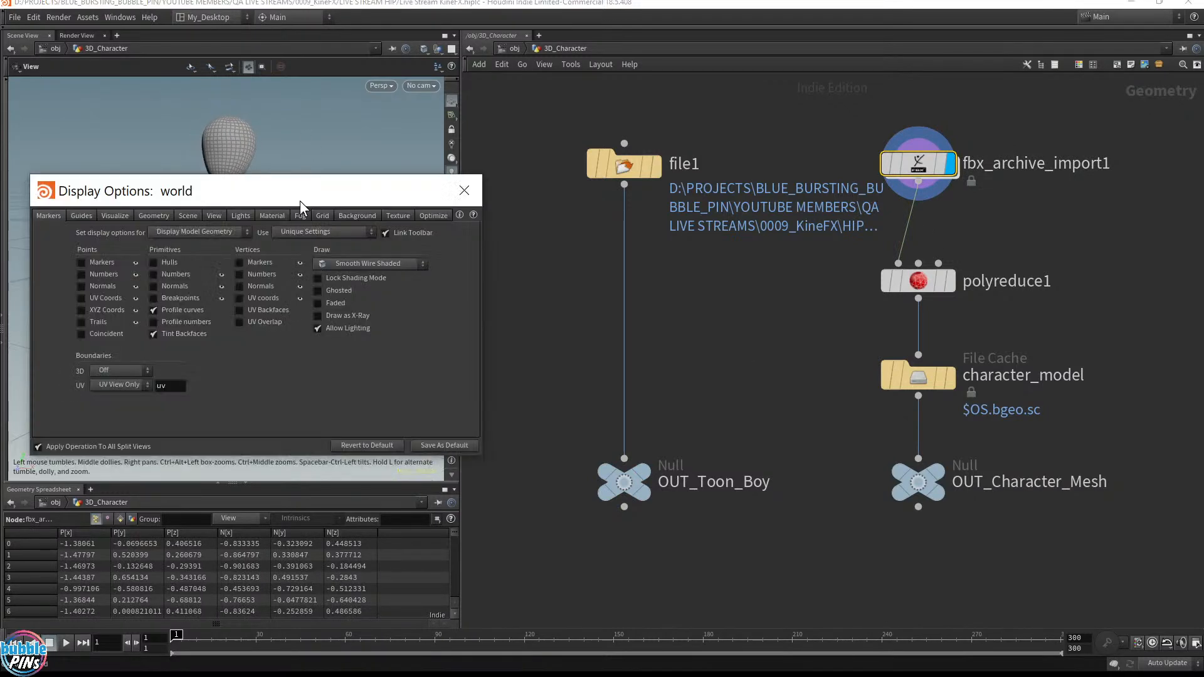
pyautogui.click(357, 216)
pyautogui.click(127, 255)
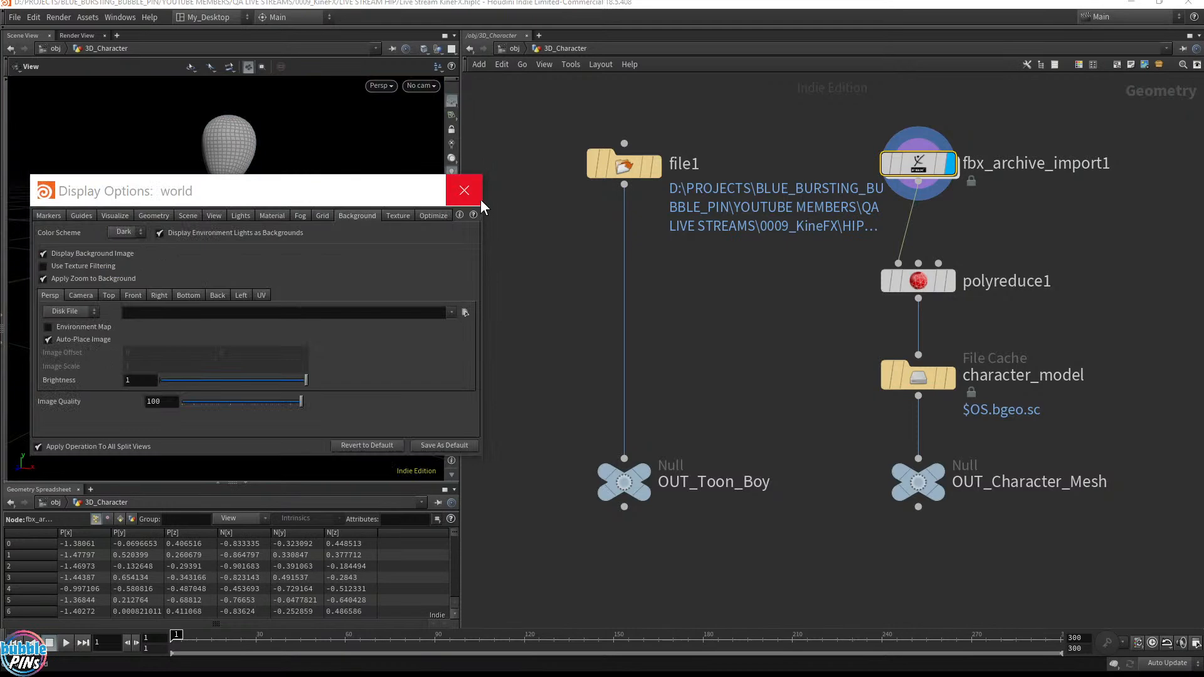
pyautogui.click(464, 190)
pyautogui.moveTo(326, 224); pyautogui.dragTo(255, 301)
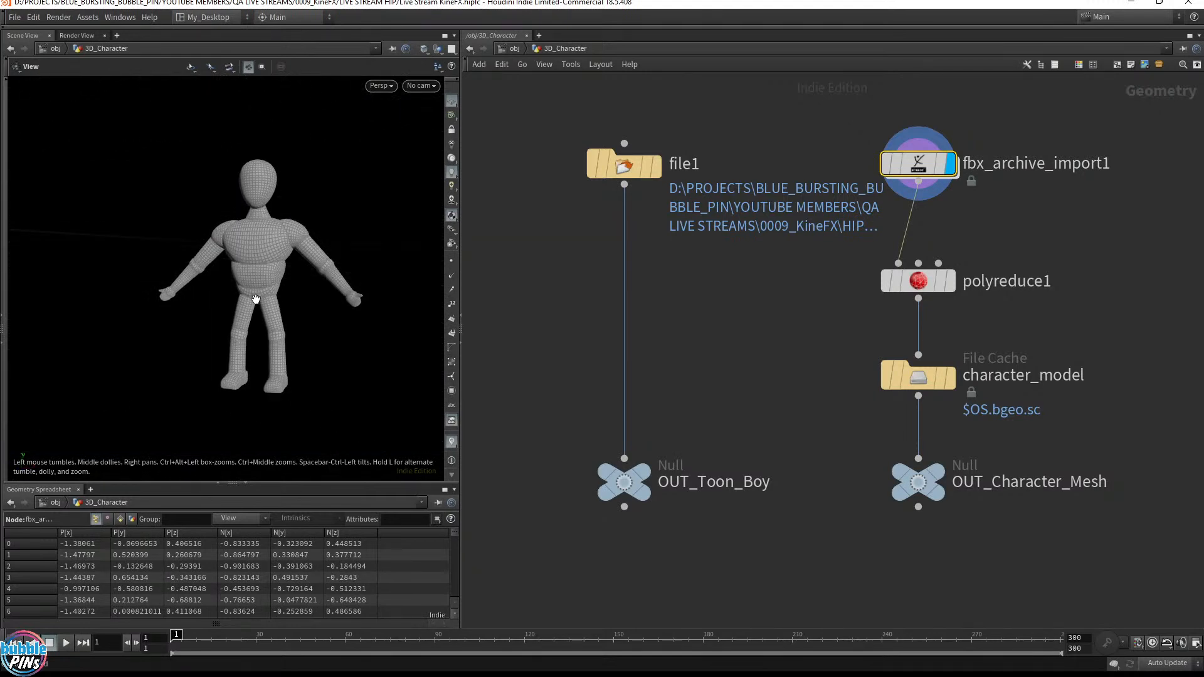
pyautogui.moveTo(255, 301); pyautogui.dragTo(378, 292, button='middle')
pyautogui.moveTo(379, 292); pyautogui.dragTo(325, 282)
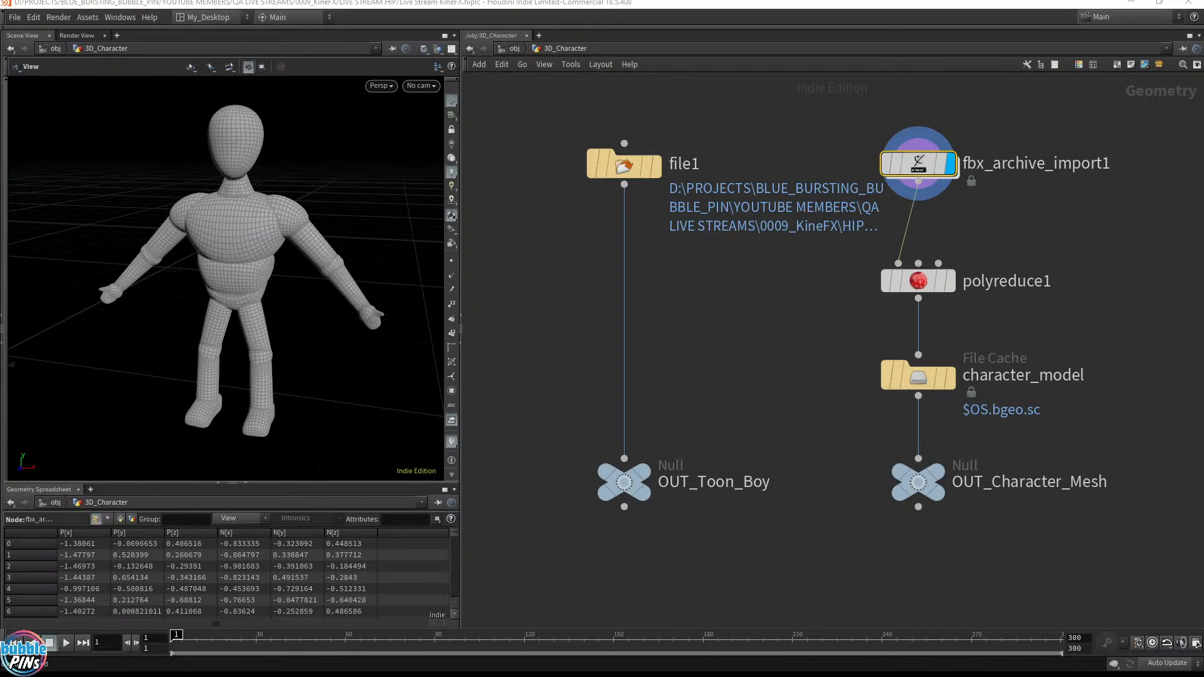
# Step: Switch to the YouTube live chat in Firefox, read the question about mixamo, and move the chat window out of view
pyautogui.hotkey('alt', 'Tab')
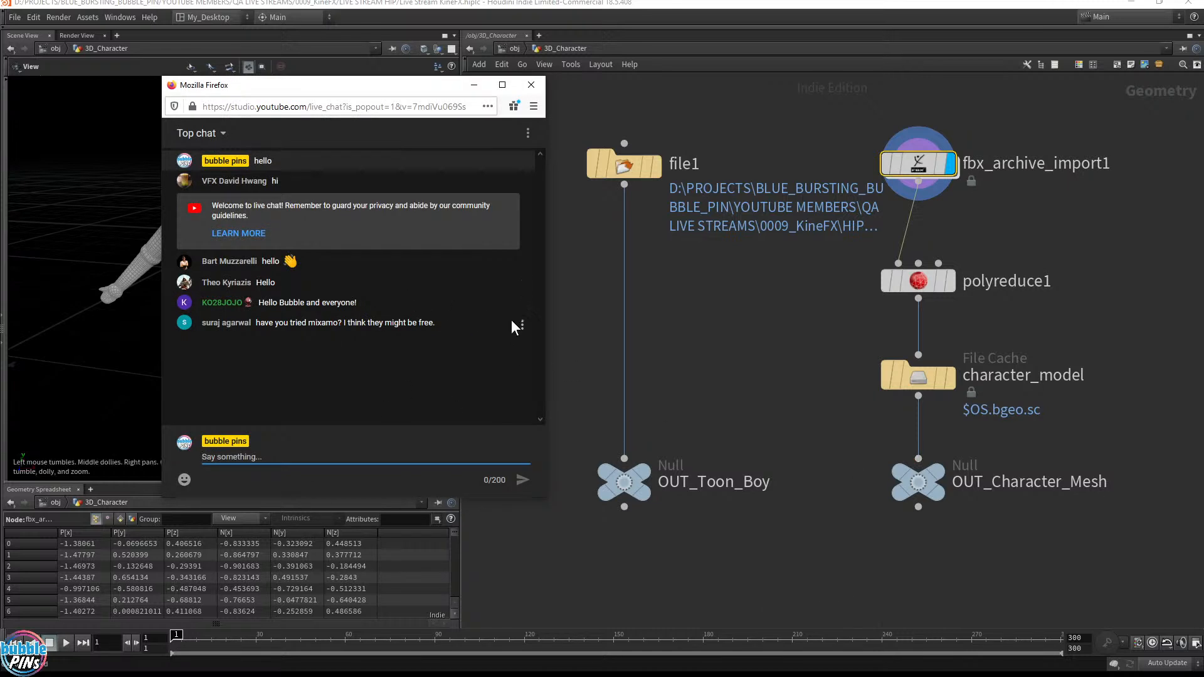
pyautogui.doubleClick(299, 323)
pyautogui.doubleClick(322, 323)
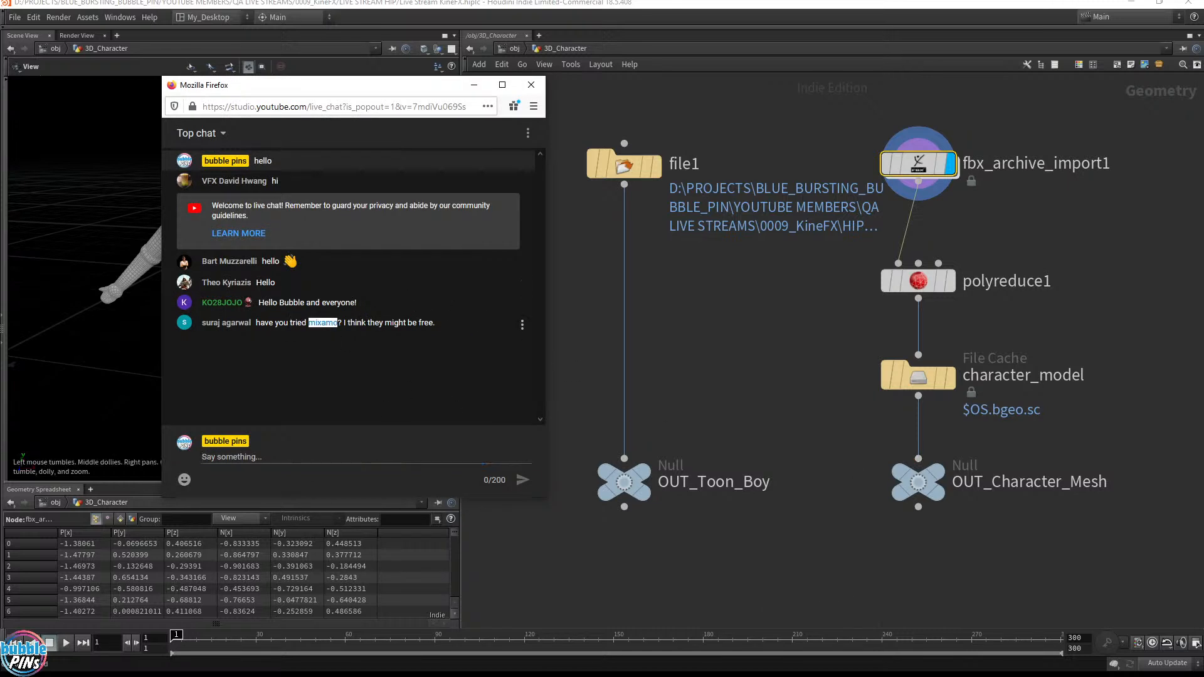
pyautogui.click(345, 458)
pyautogui.doubleClick(323, 323)
pyautogui.click(341, 455)
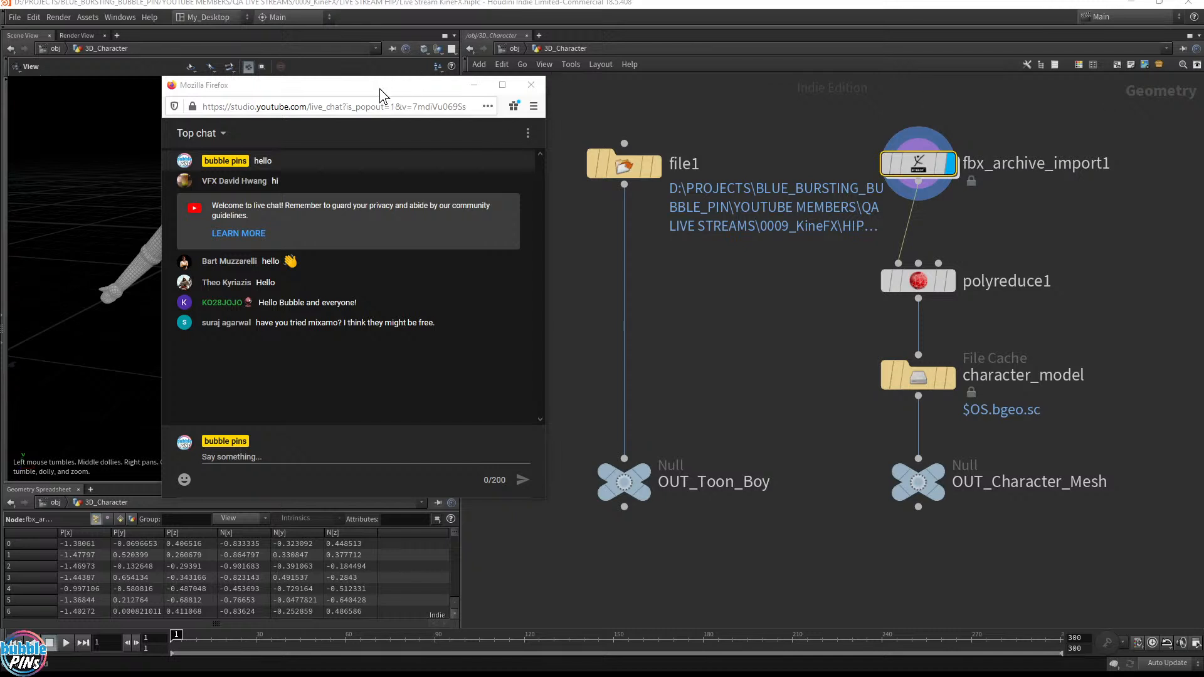
pyautogui.moveTo(364, 87); pyautogui.dragTo(950, 147)
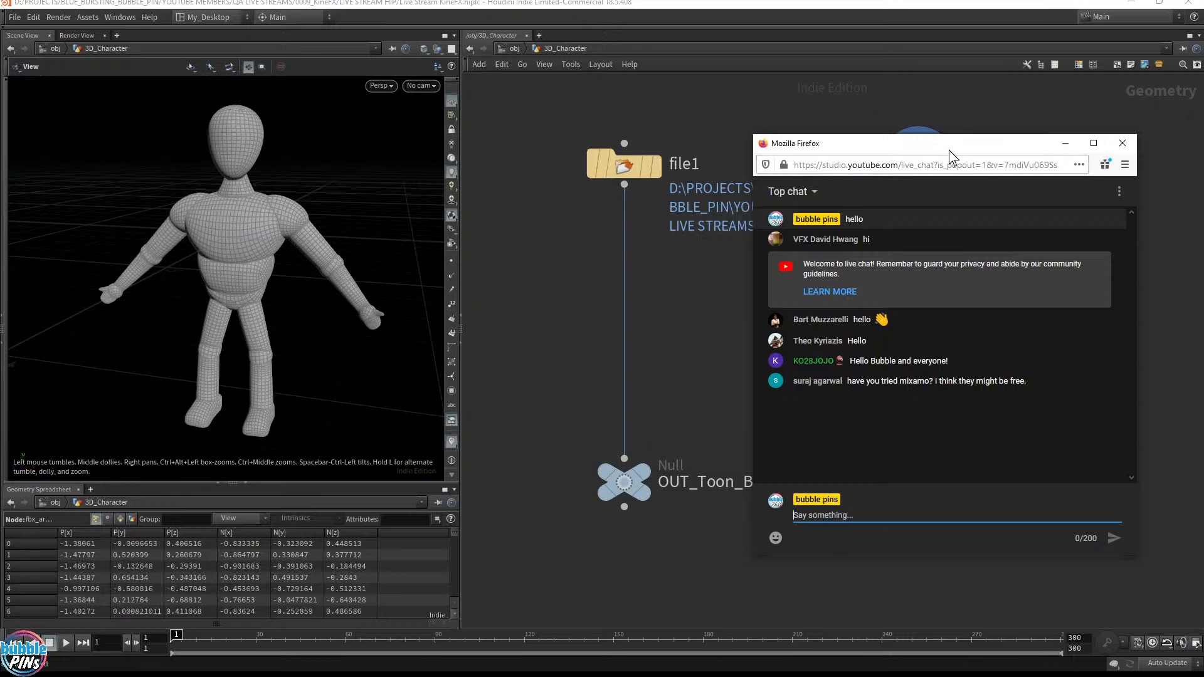
pyautogui.moveTo(950, 149); pyautogui.dragTo(1203, 149)
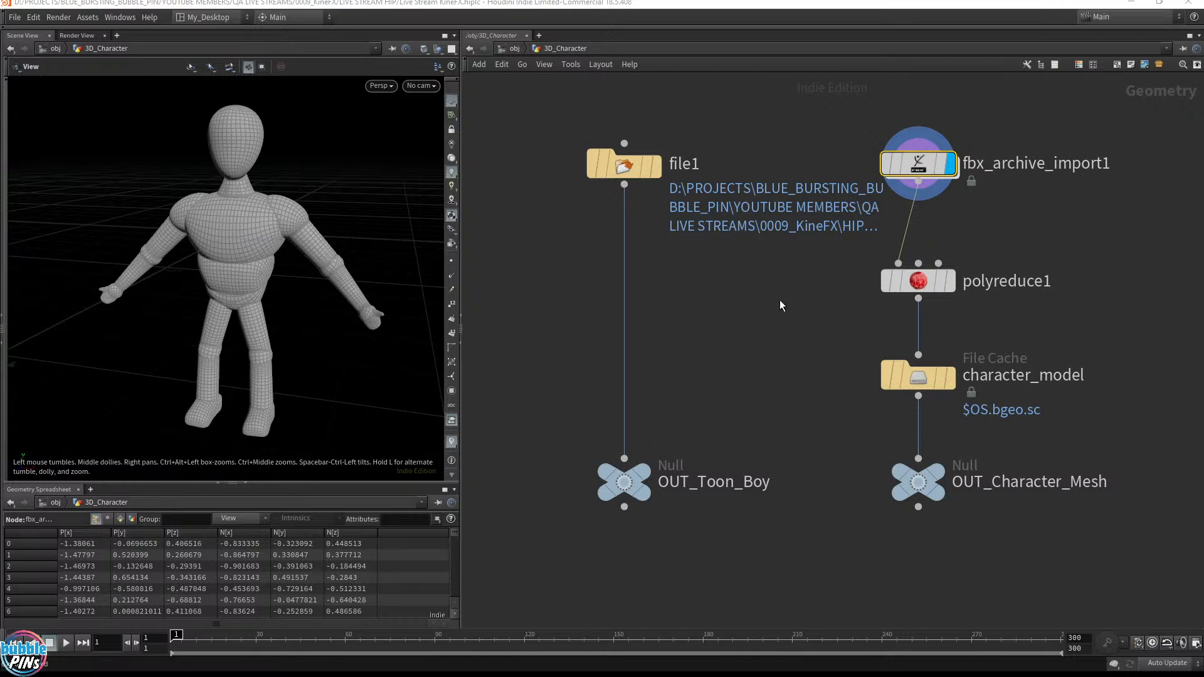
# Step: Display OUT_Toon_Boy in the viewport again and frame the character
pyautogui.click(643, 476)
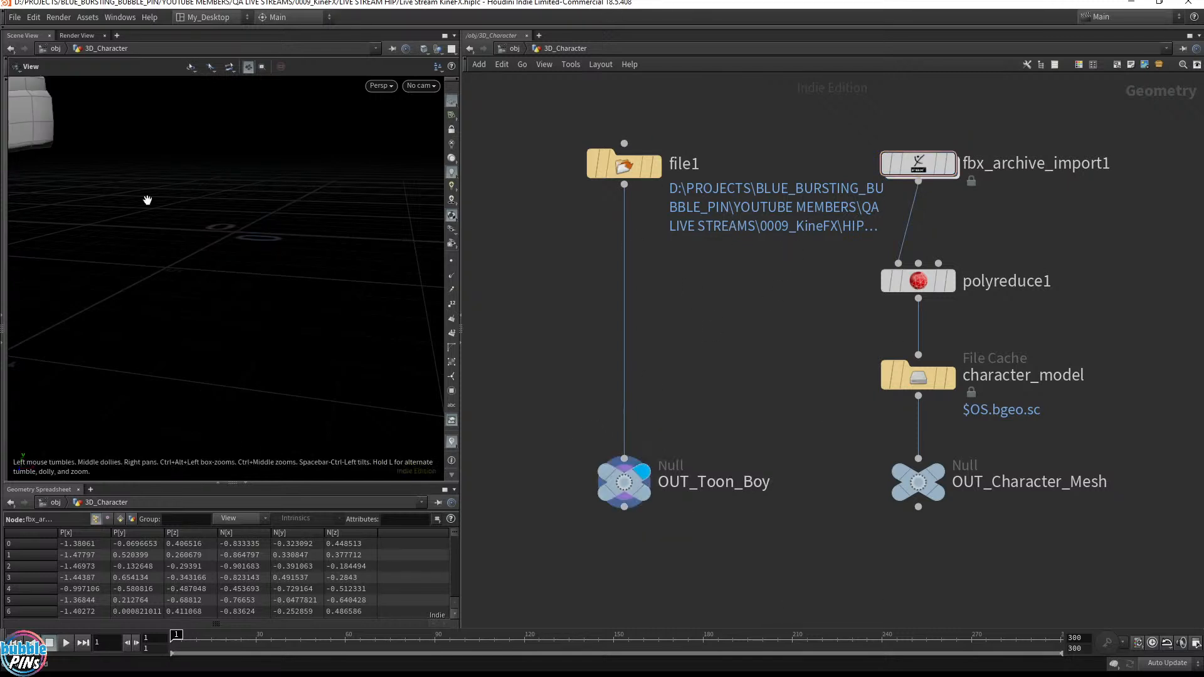
pyautogui.hotkey('space', 'g')
pyautogui.moveTo(233, 251); pyautogui.dragTo(304, 236)
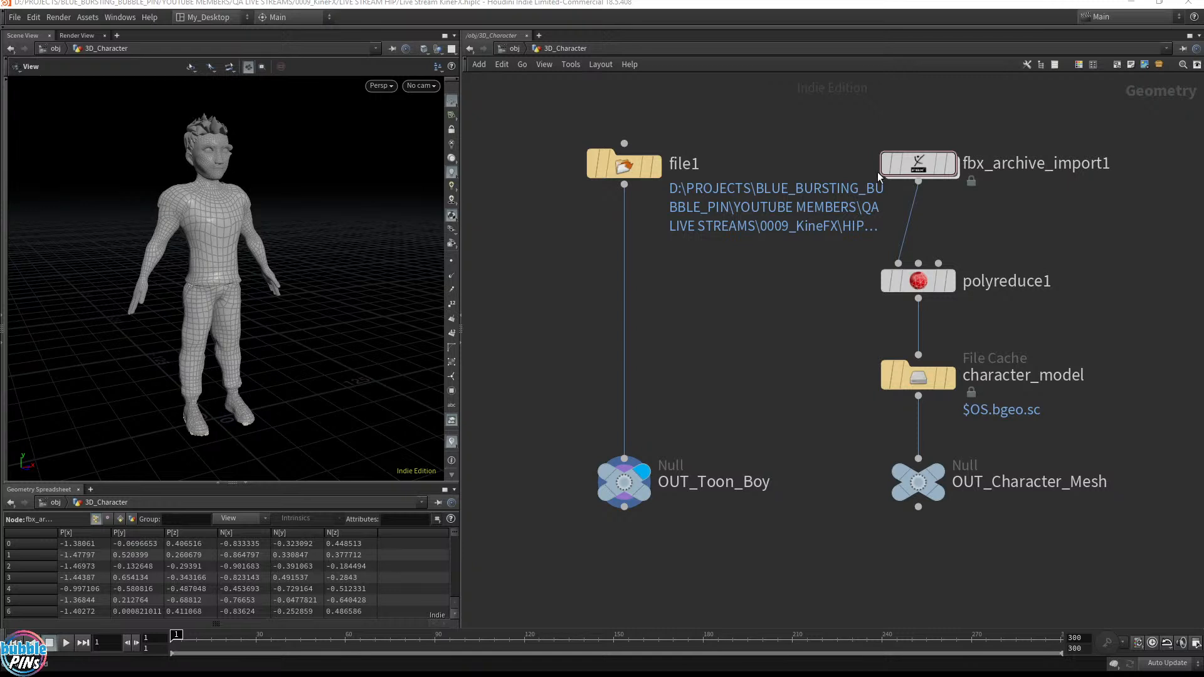
# Step: Add a Geometry object below 3D_Character at the object level and name it Retargeting_Animations
pyautogui.click(516, 52)
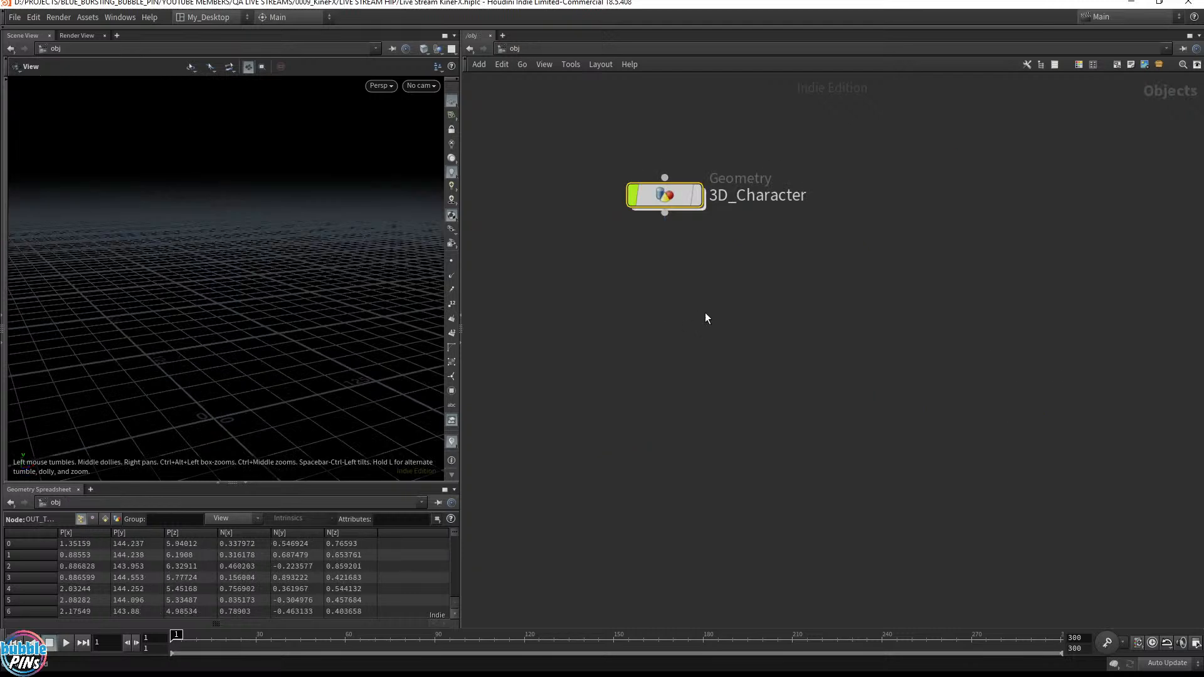
pyautogui.press('Tab')
pyautogui.write('ge')
pyautogui.press('Return')
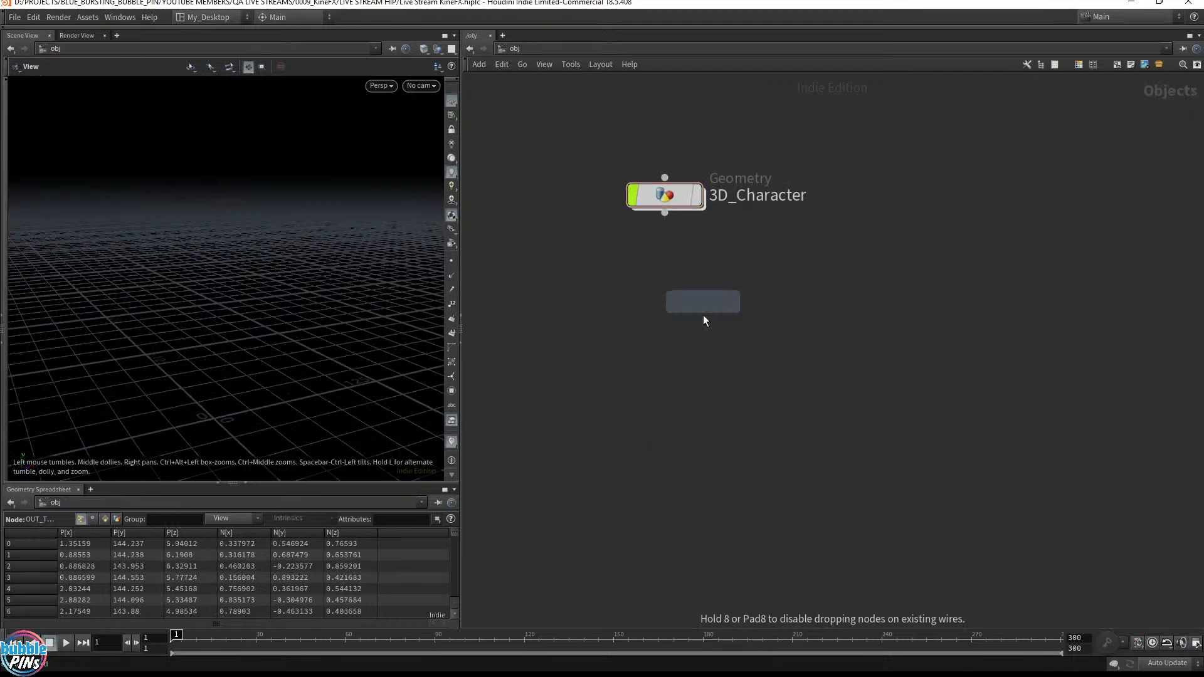
pyautogui.click(668, 299)
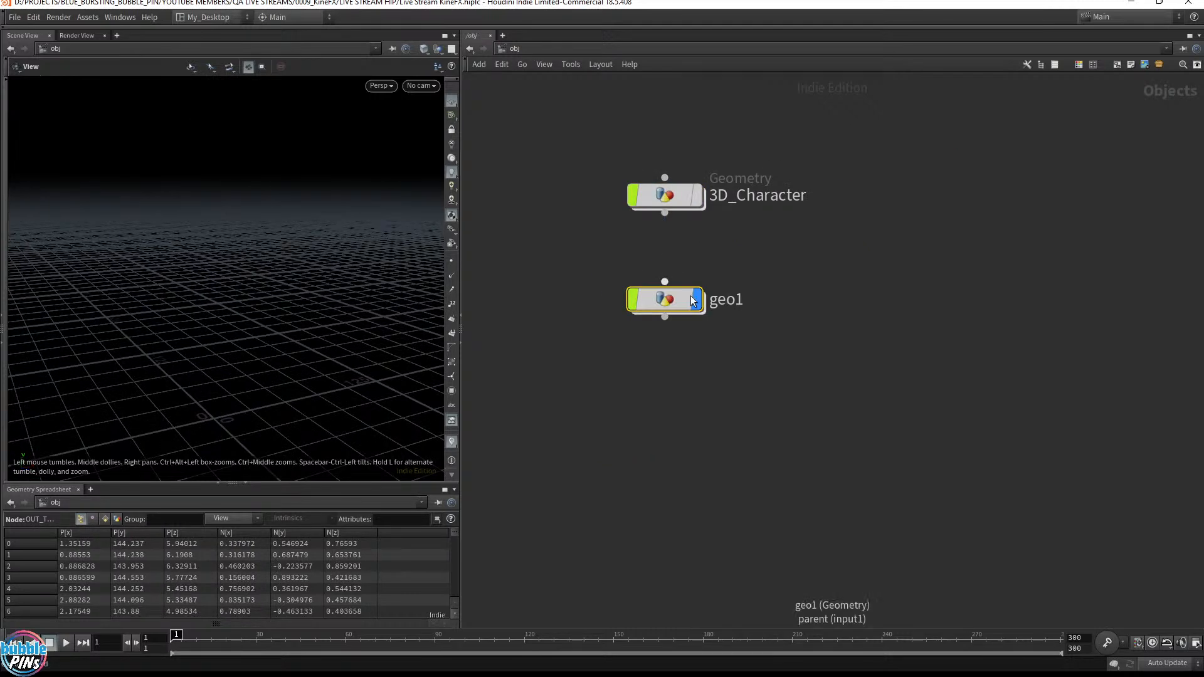
pyautogui.moveTo(692, 299)
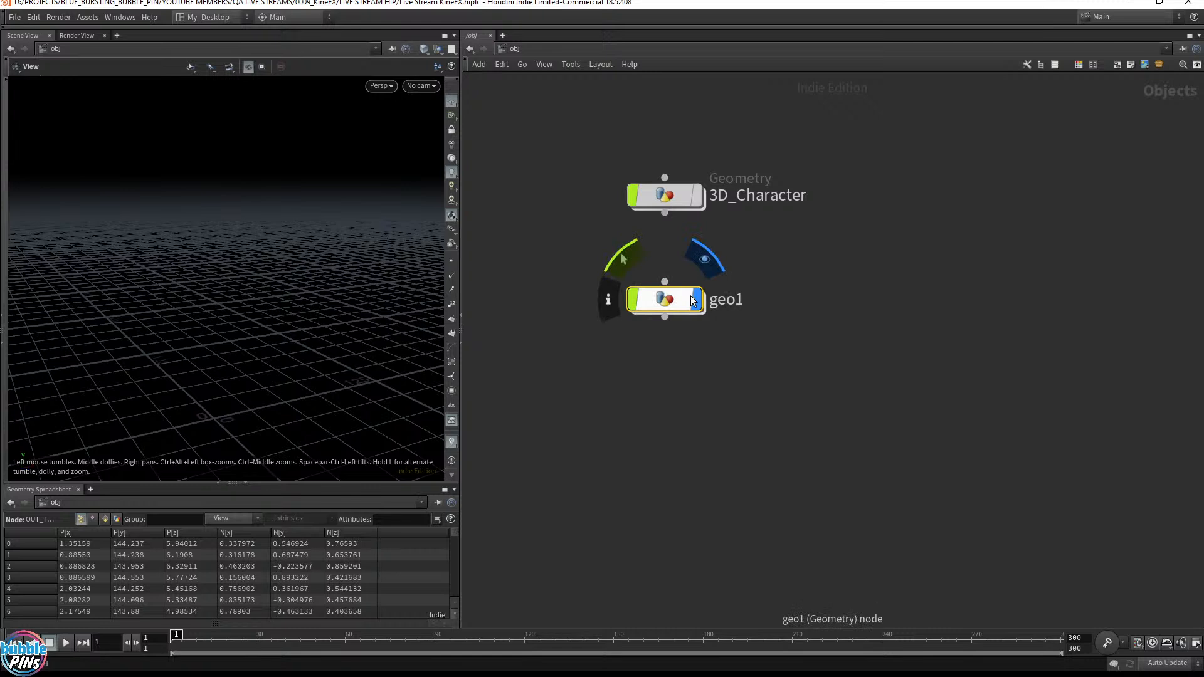
pyautogui.doubleClick(729, 306)
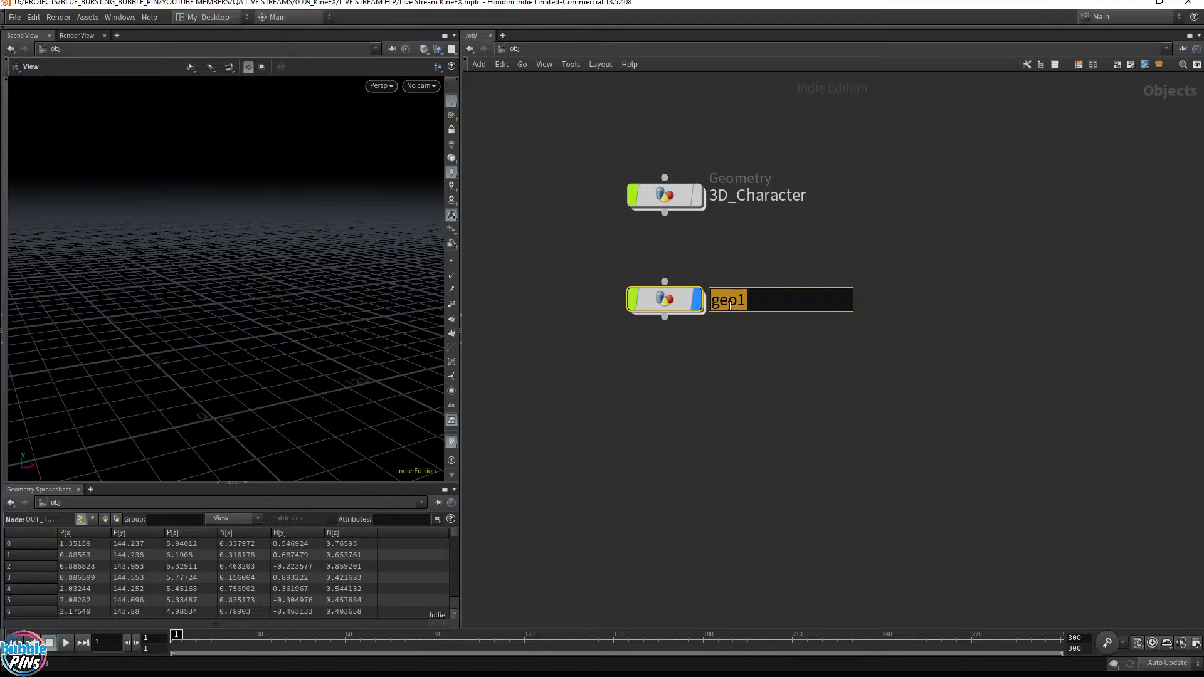
pyautogui.write('Retargeting_Animations')
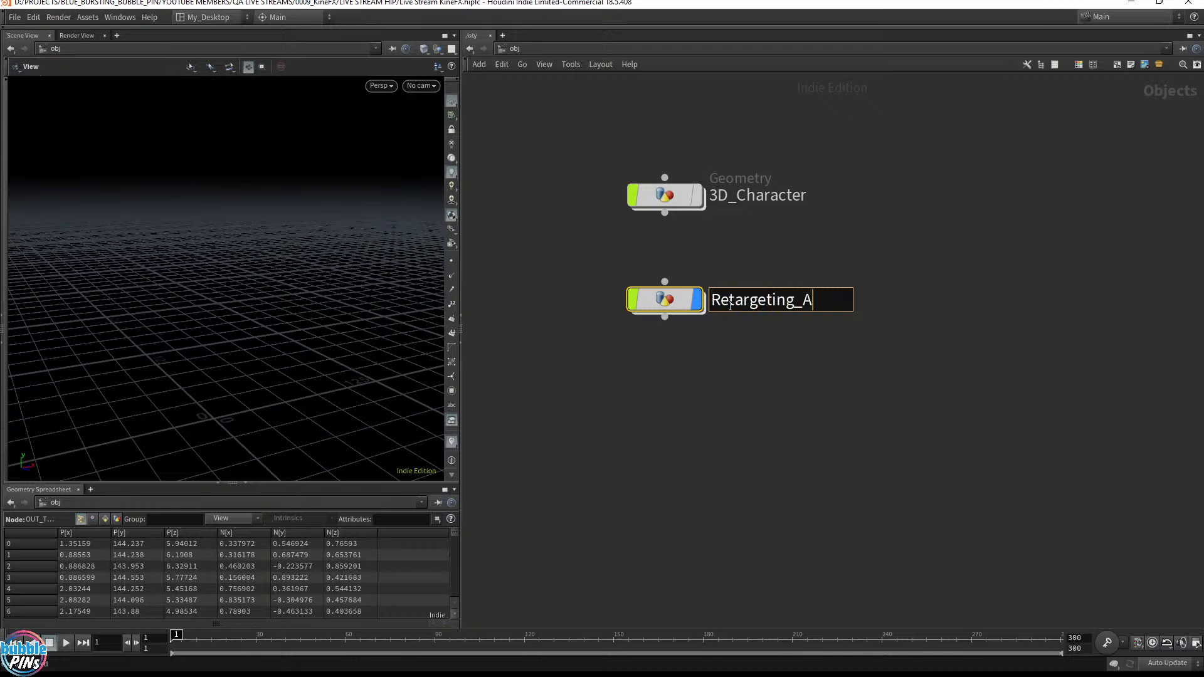
pyautogui.press('Return')
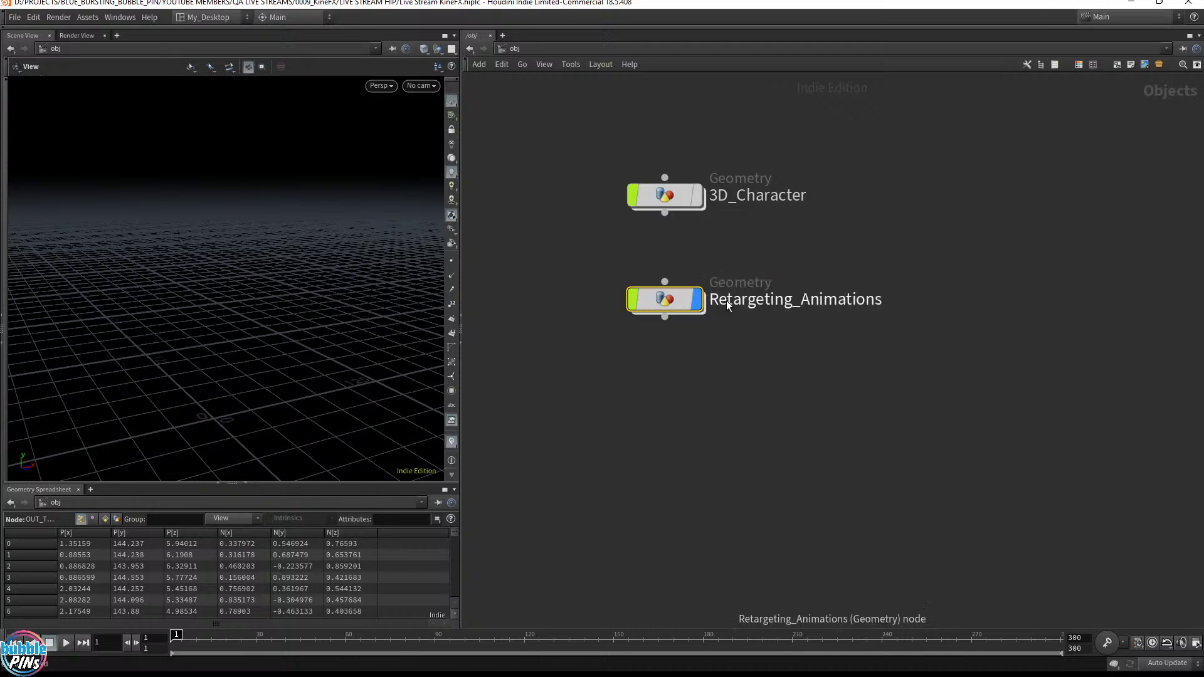
# Step: Add an Object Merge node inside Retargeting_Animations
pyautogui.doubleClick(681, 303)
pyautogui.press('Tab')
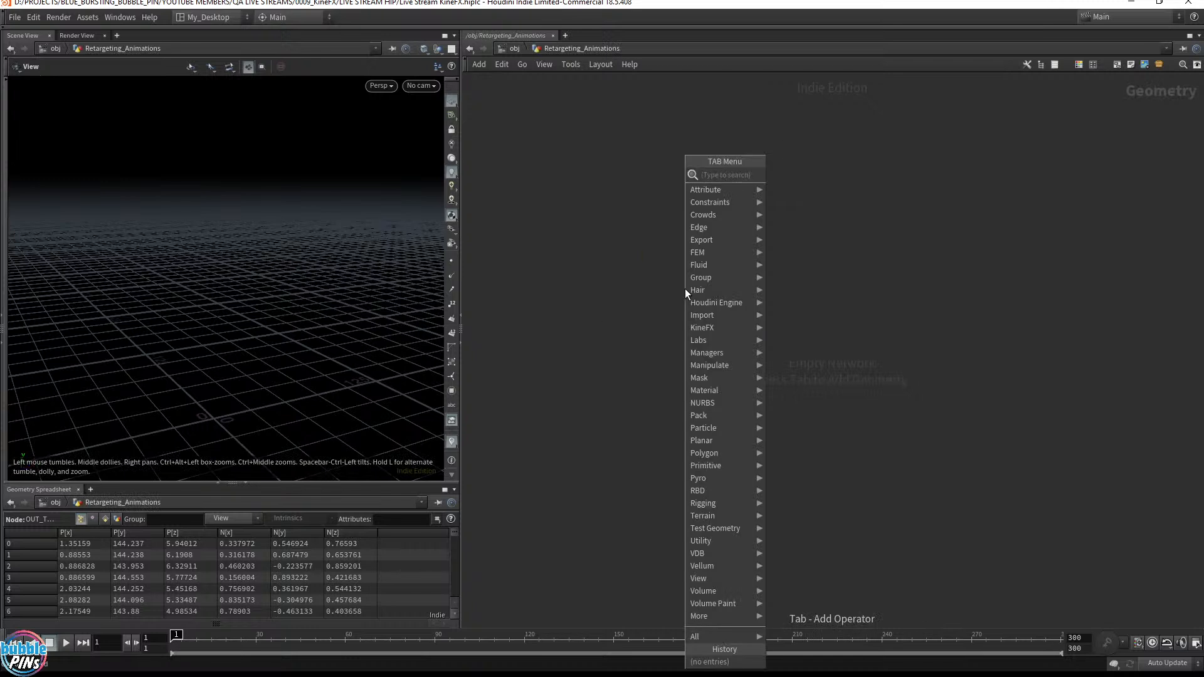
pyautogui.write('obj')
pyautogui.press('Return')
pyautogui.click(685, 290)
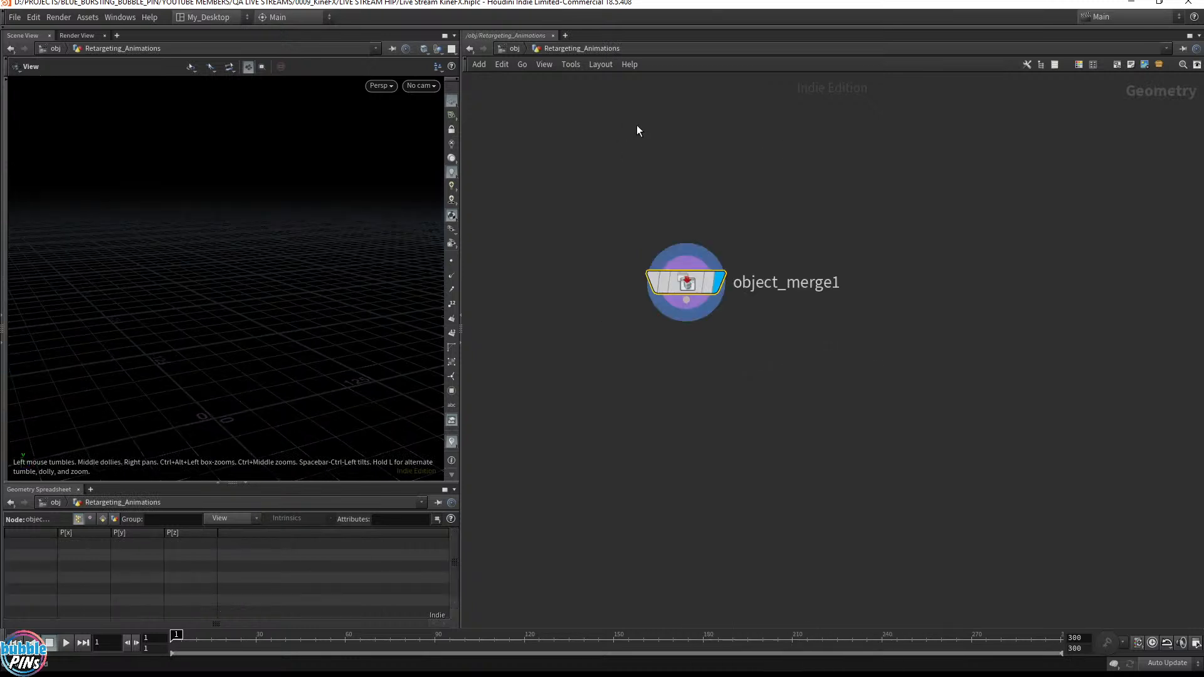
# Step: Copy the OUT_Toon_Boy null from the 3D_Character network as the reference for the merge
pyautogui.click(515, 48)
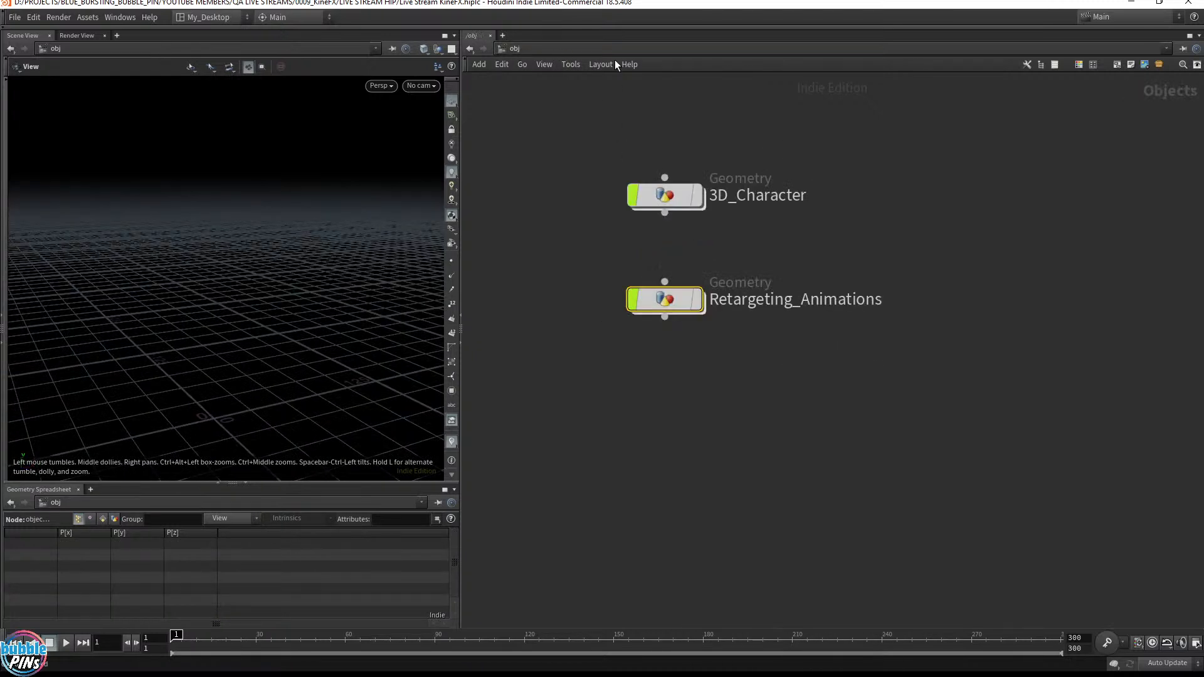
pyautogui.doubleClick(672, 201)
pyautogui.moveTo(702, 378); pyautogui.dragTo(627, 505)
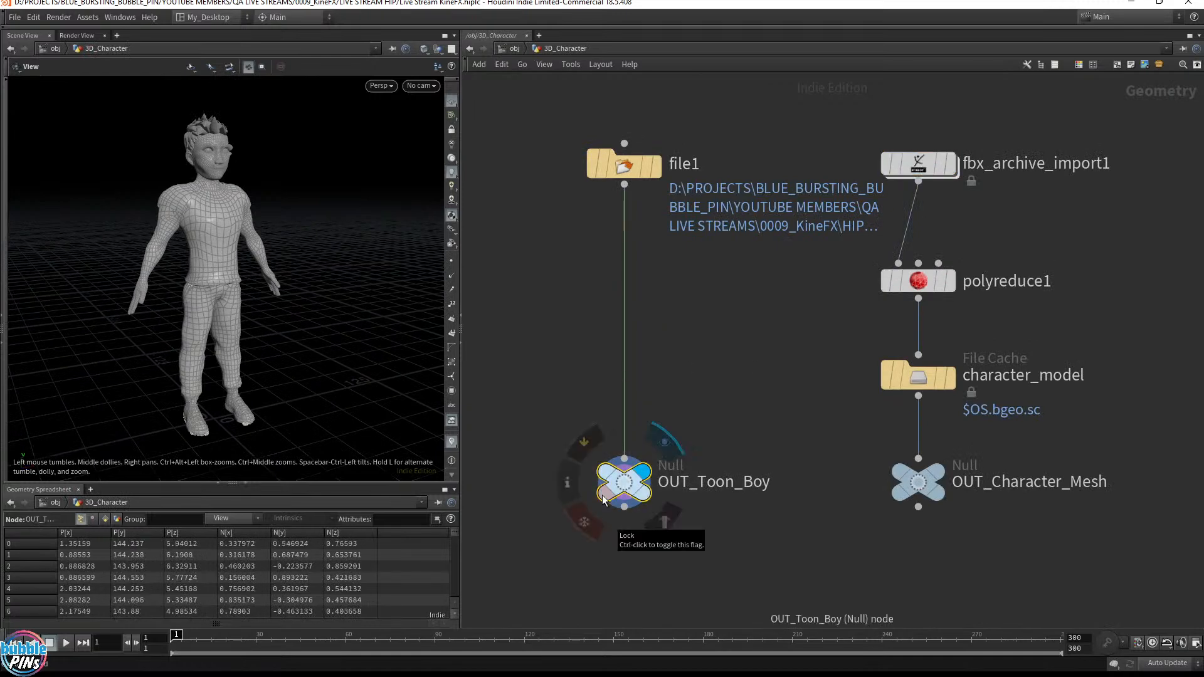
pyautogui.click(515, 48)
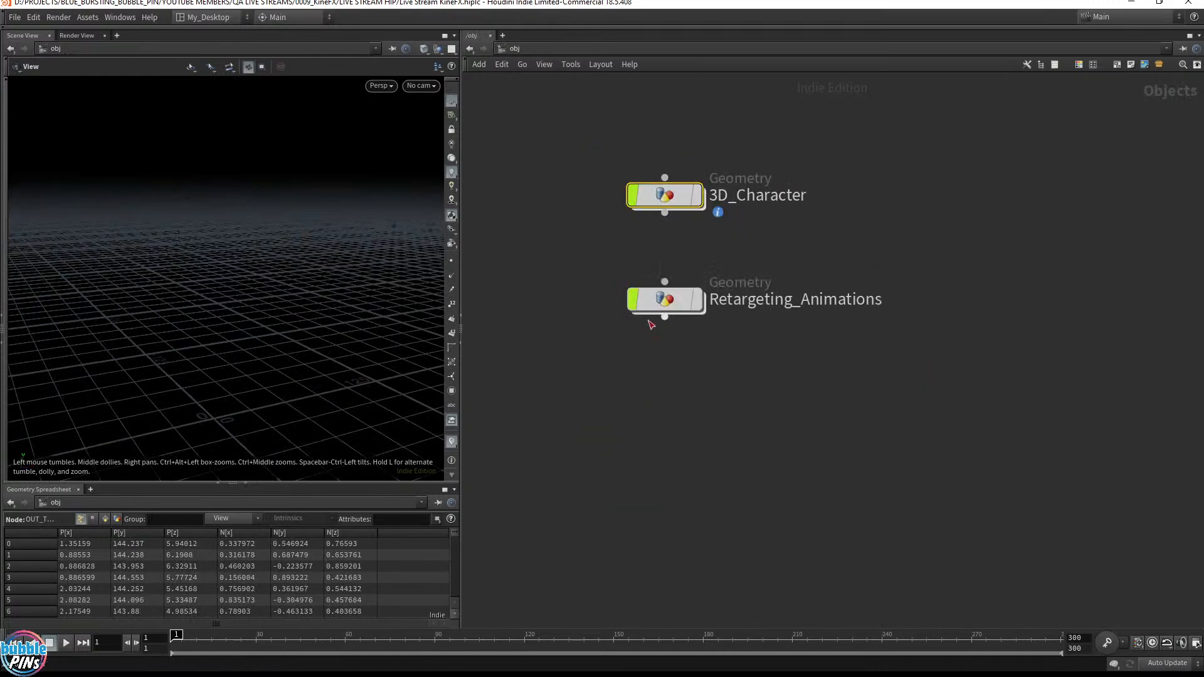
# Step: In Retargeting_Animations, set the Object Merge's Object 1 to /obj/3D_Character/OUT_Toon_Boy and its Transform to Into This Object
pyautogui.click(664, 299)
pyautogui.doubleClick(664, 299)
pyautogui.press('p')
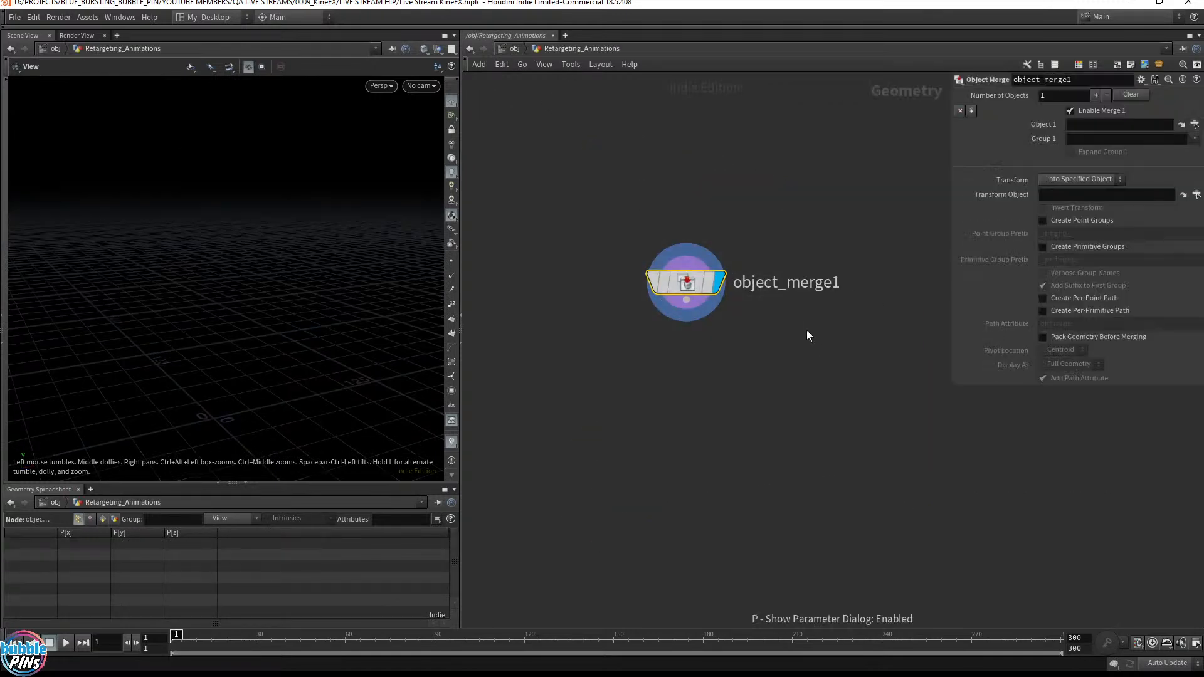
pyautogui.click(1094, 125)
pyautogui.write('/obj/3D_Character/OUT_Toon_Boy')
pyautogui.click(1091, 180)
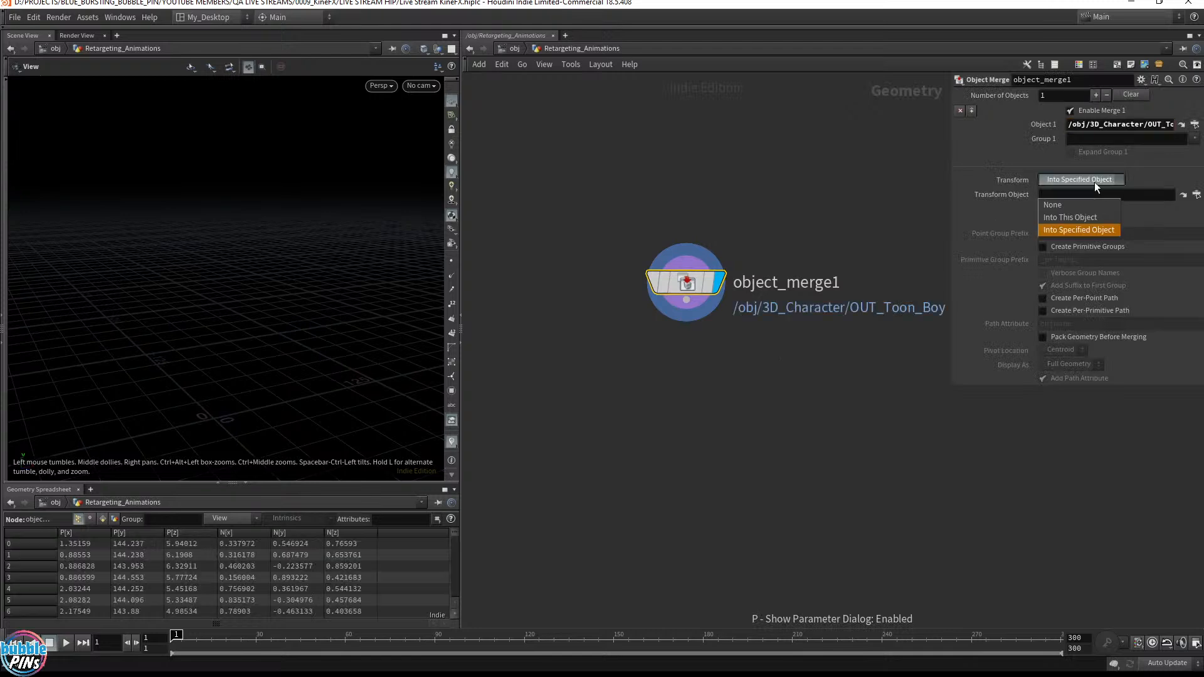
pyautogui.click(1072, 219)
pyautogui.moveTo(707, 280)
pyautogui.moveTo(707, 280); pyautogui.dragTo(667, 190)
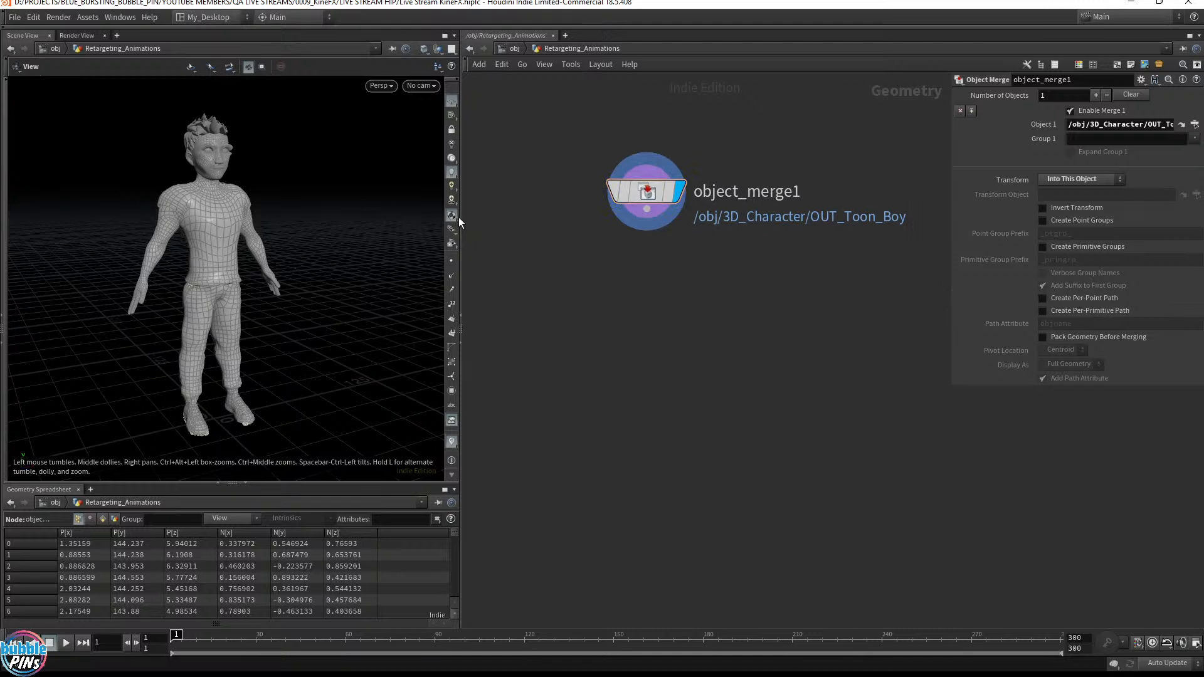
# Step: Widen the network editor and collapse the Geometry Spreadsheet so the viewport uses the full height
pyautogui.moveTo(460, 217); pyautogui.dragTo(325, 239)
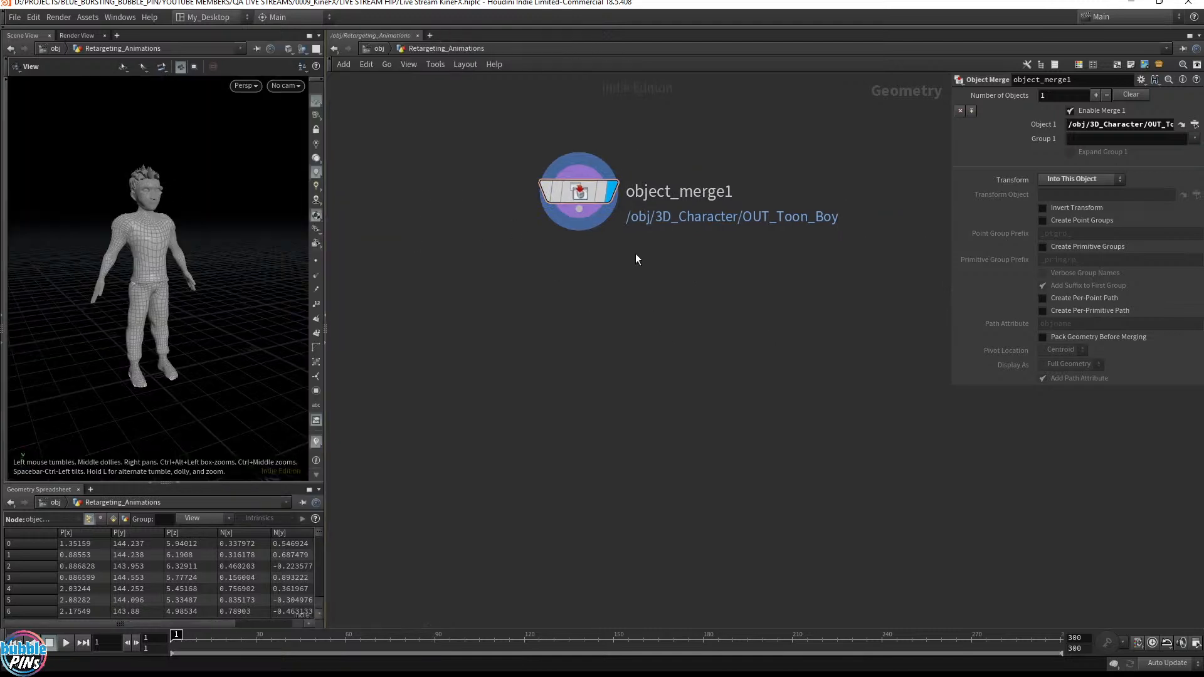
pyautogui.click(179, 483)
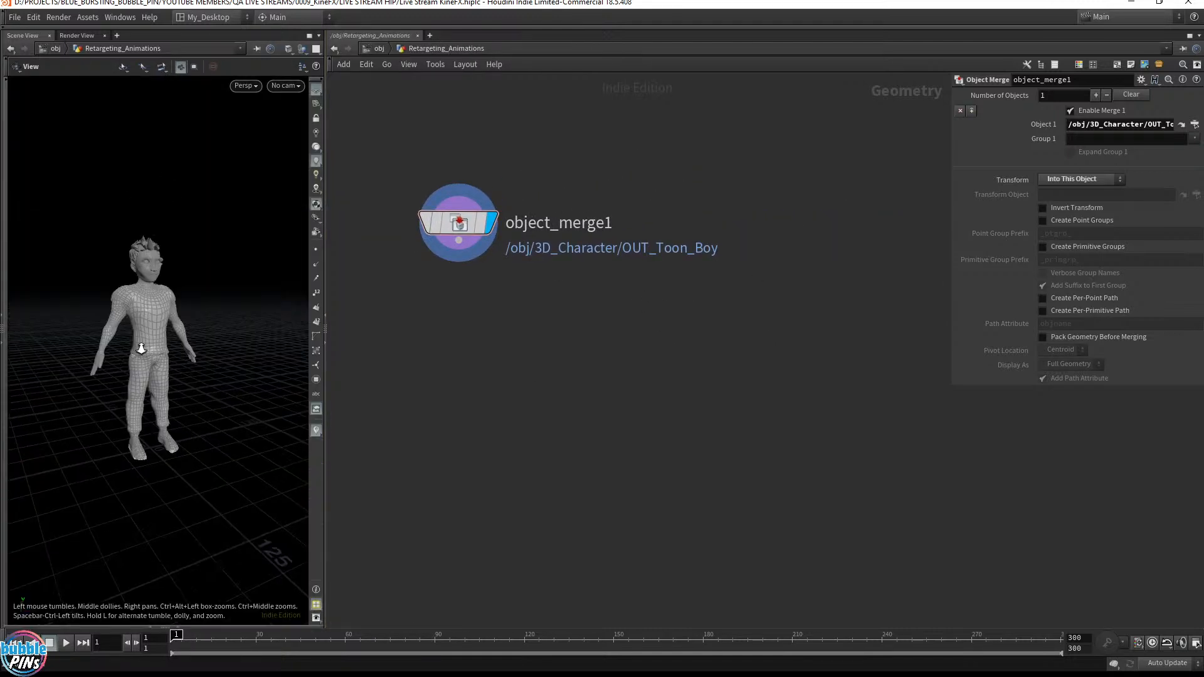
pyautogui.moveTo(141, 348); pyautogui.dragTo(288, 336, button='middle')
pyautogui.moveTo(660, 333); pyautogui.dragTo(602, 339, button='middle')
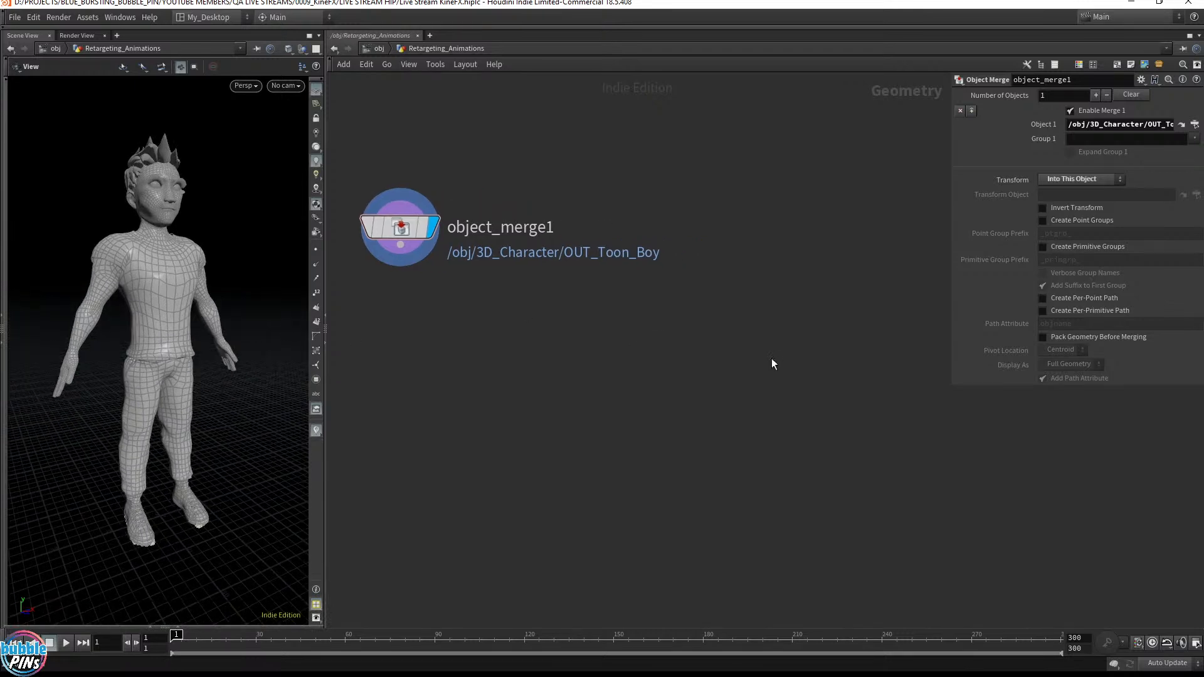
# Step: Switch the viewport shading of the toon boy character to wireframe
pyautogui.press('Tab')
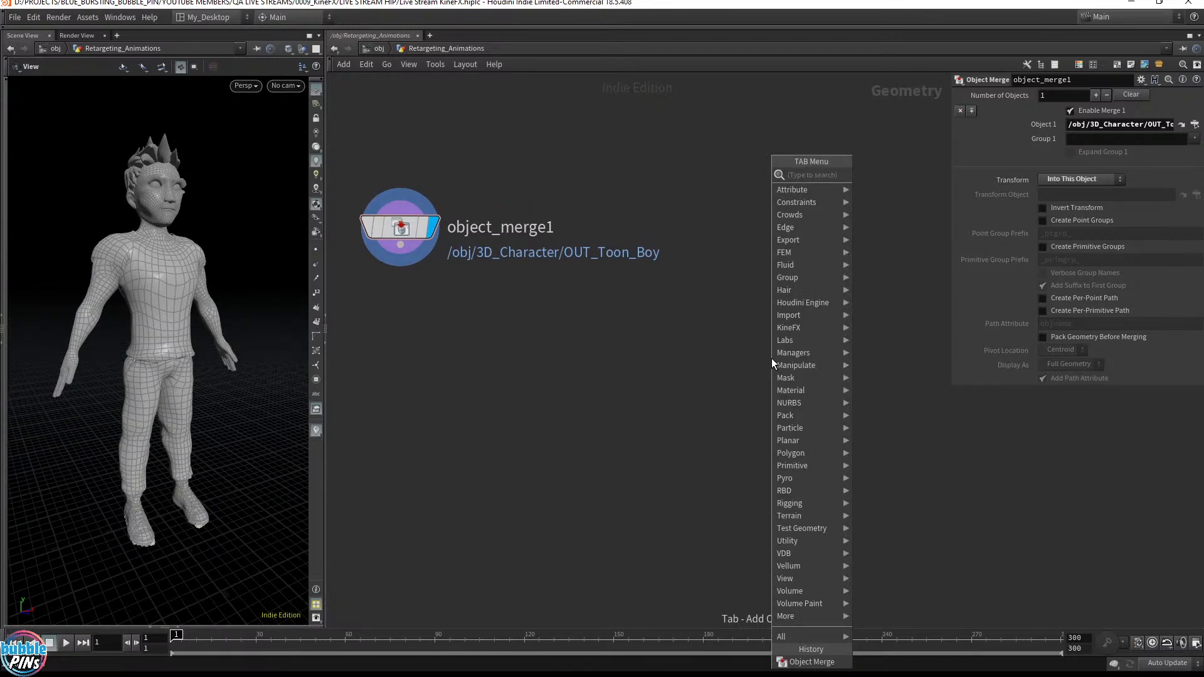
pyautogui.moveTo(181, 274)
pyautogui.mouseDown()
pyautogui.moveTo(211, 244)
pyautogui.moveTo(201, 295)
pyautogui.moveTo(175, 314)
pyautogui.moveTo(112, 323)
pyautogui.mouseUp()
pyautogui.press('w')
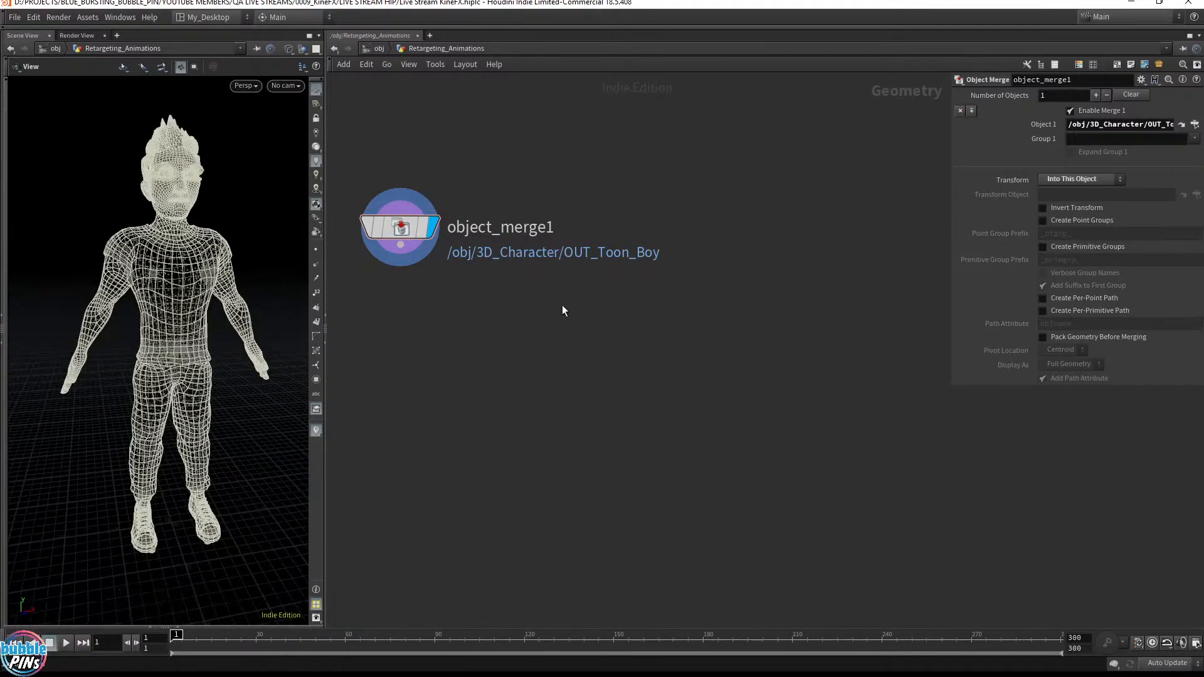
# Step: Return the viewport to wire-shaded display and browse the KineFX node category
pyautogui.press('w')
pyautogui.press('Tab')
pyautogui.write('sk')
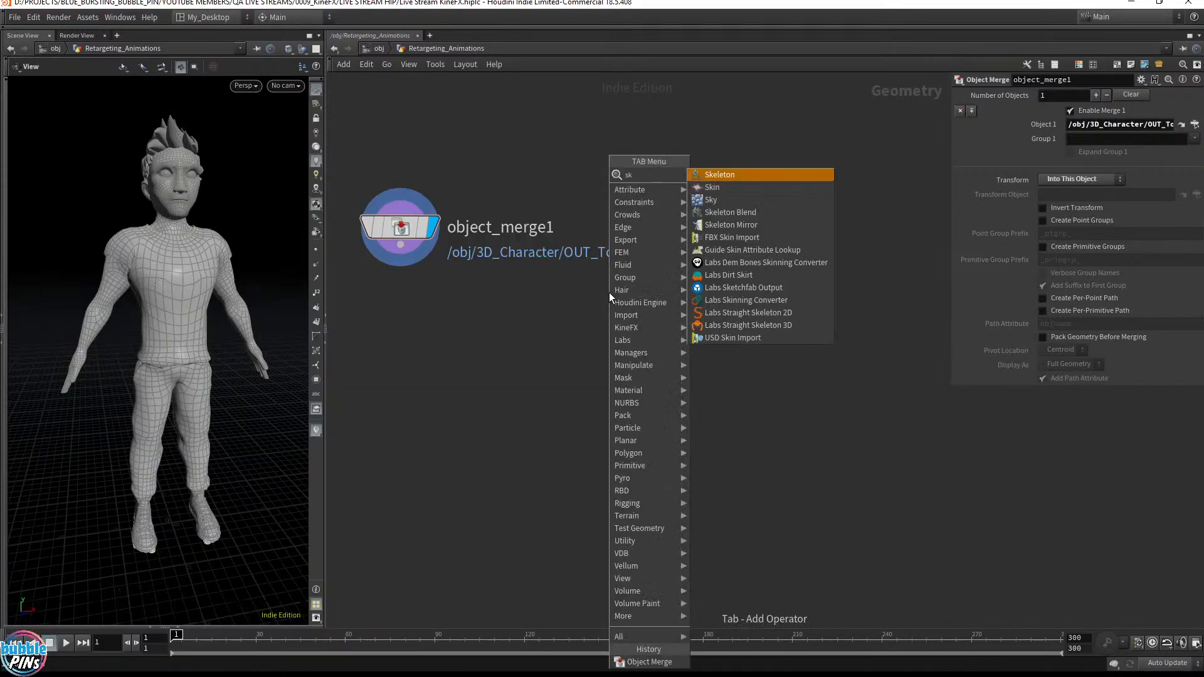
pyautogui.write('e')
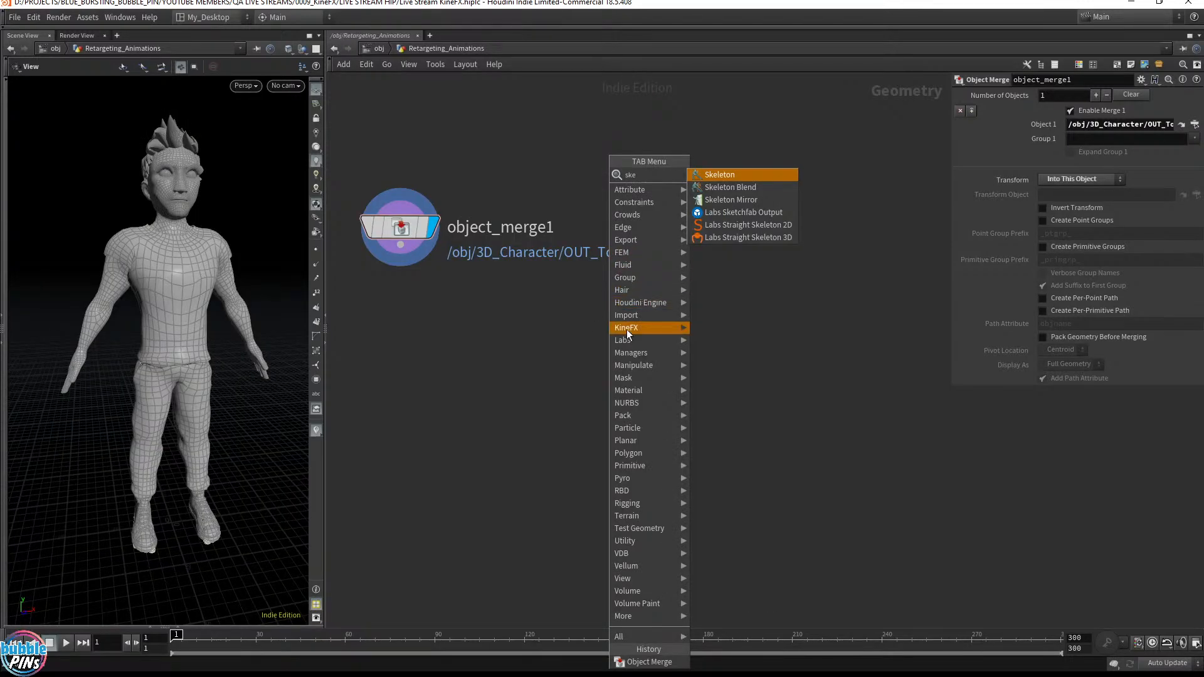
pyautogui.moveTo(626, 328)
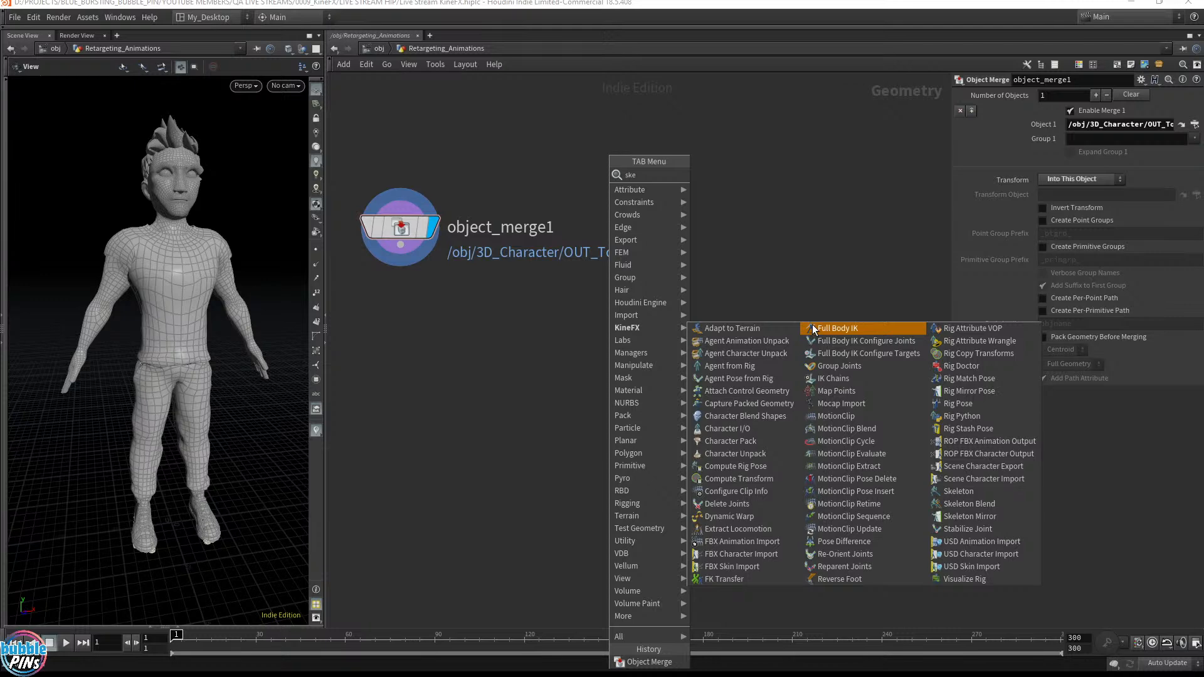
pyautogui.press('Escape')
# Step: Add a Skeleton node beside object_merge1 in the network
pyautogui.press('Tab')
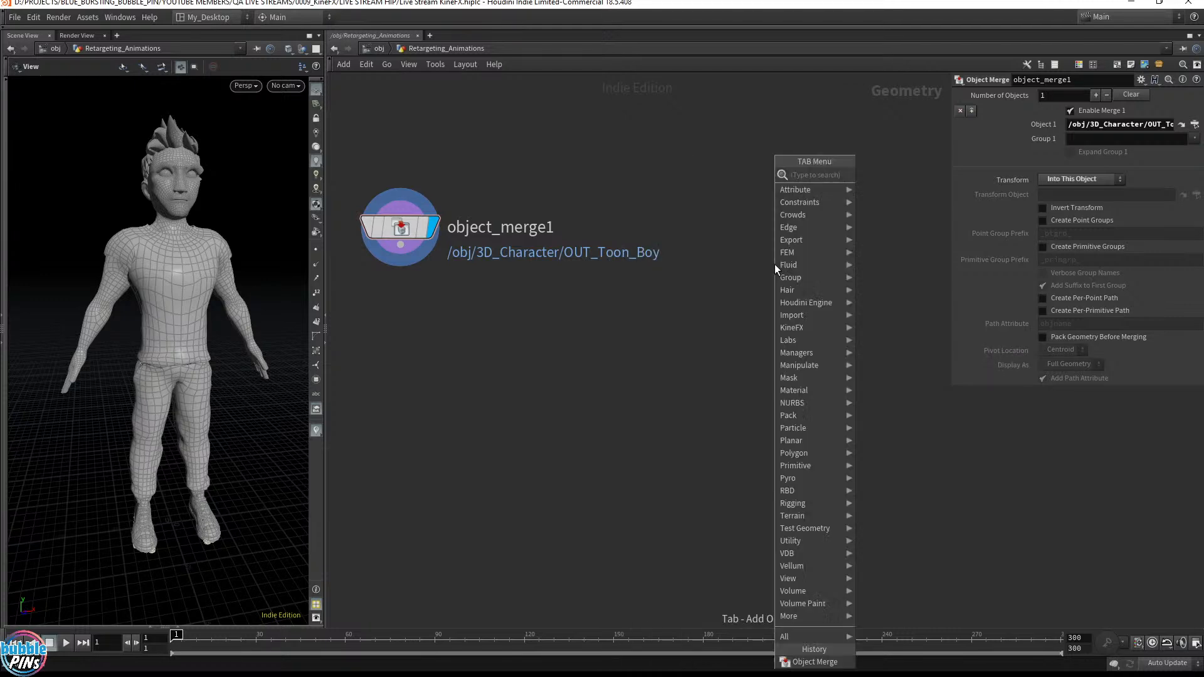
pyautogui.write('sk')
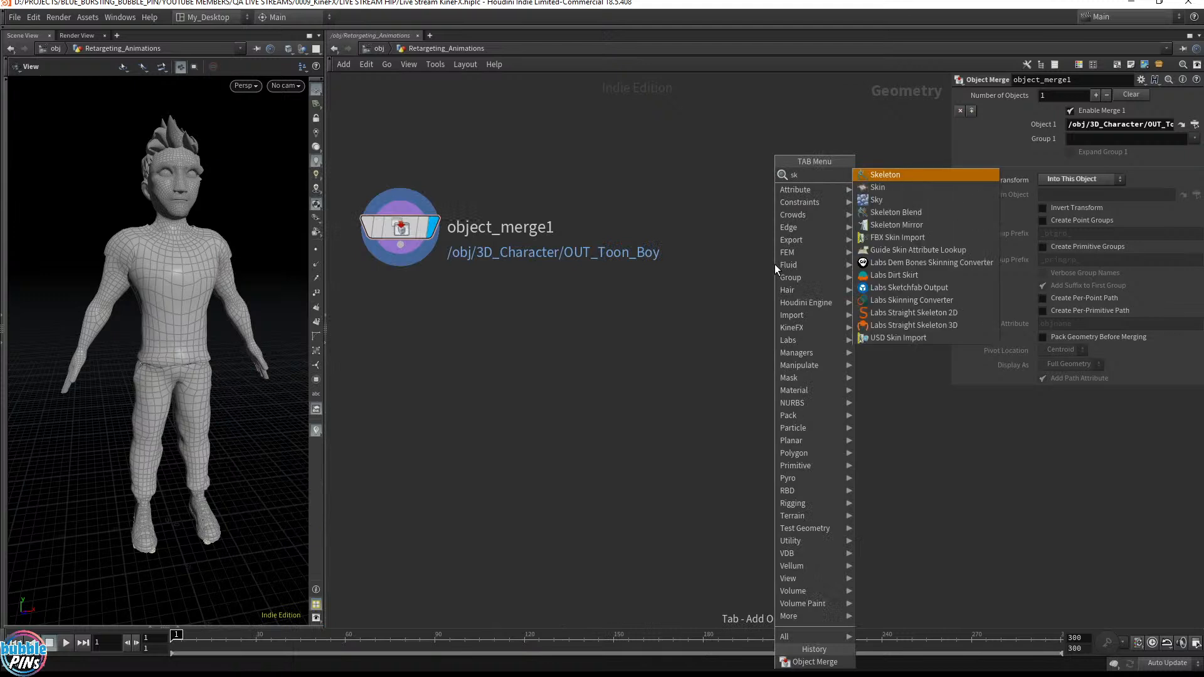
pyautogui.write('el')
pyautogui.press('Return')
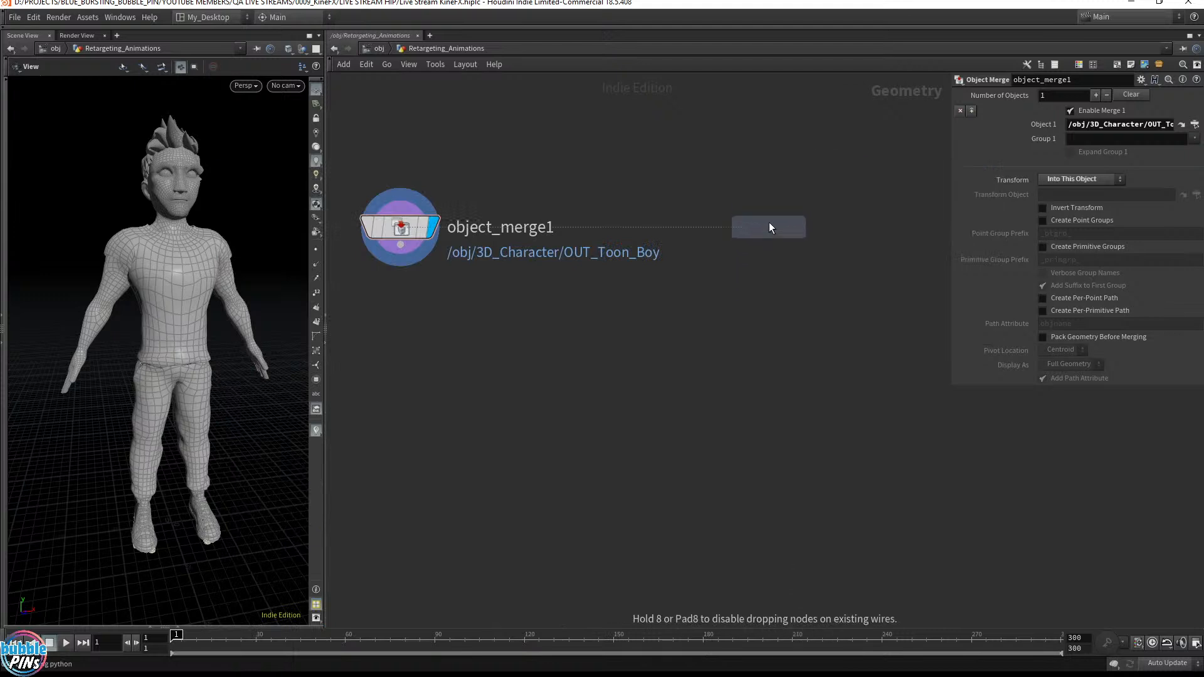
pyautogui.click(770, 224)
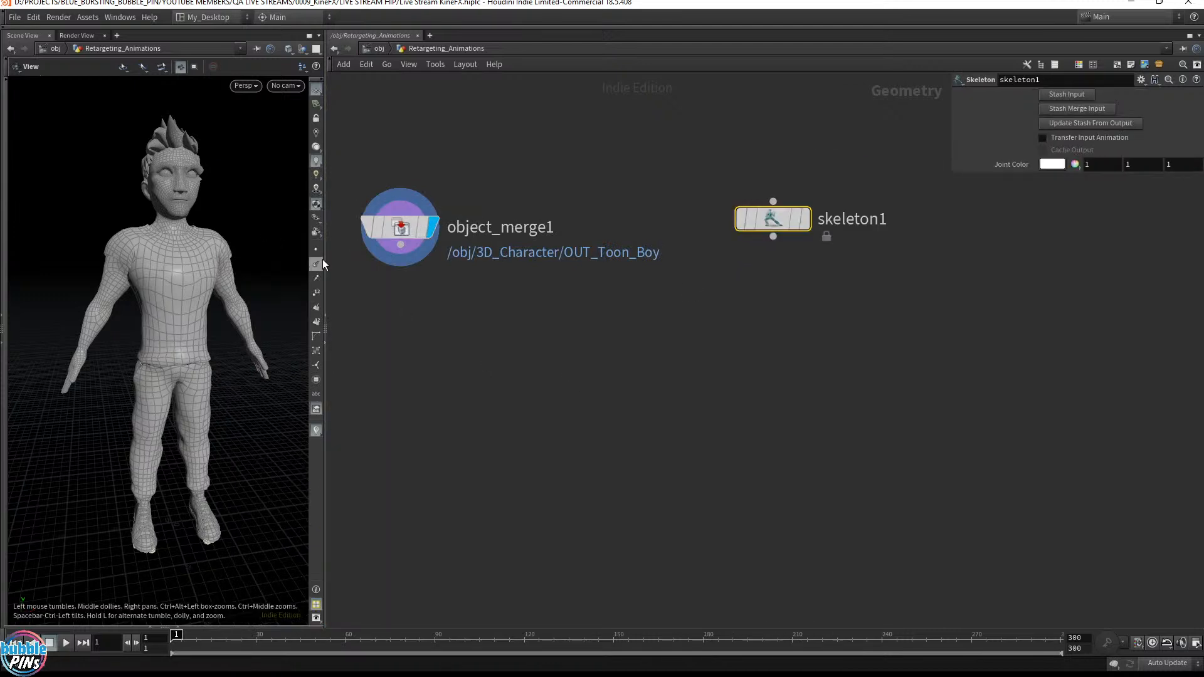
# Step: Widen the viewport, hide the main menu bar and the timeline, and centre the character in view
pyautogui.moveTo(324, 264); pyautogui.dragTo(673, 264)
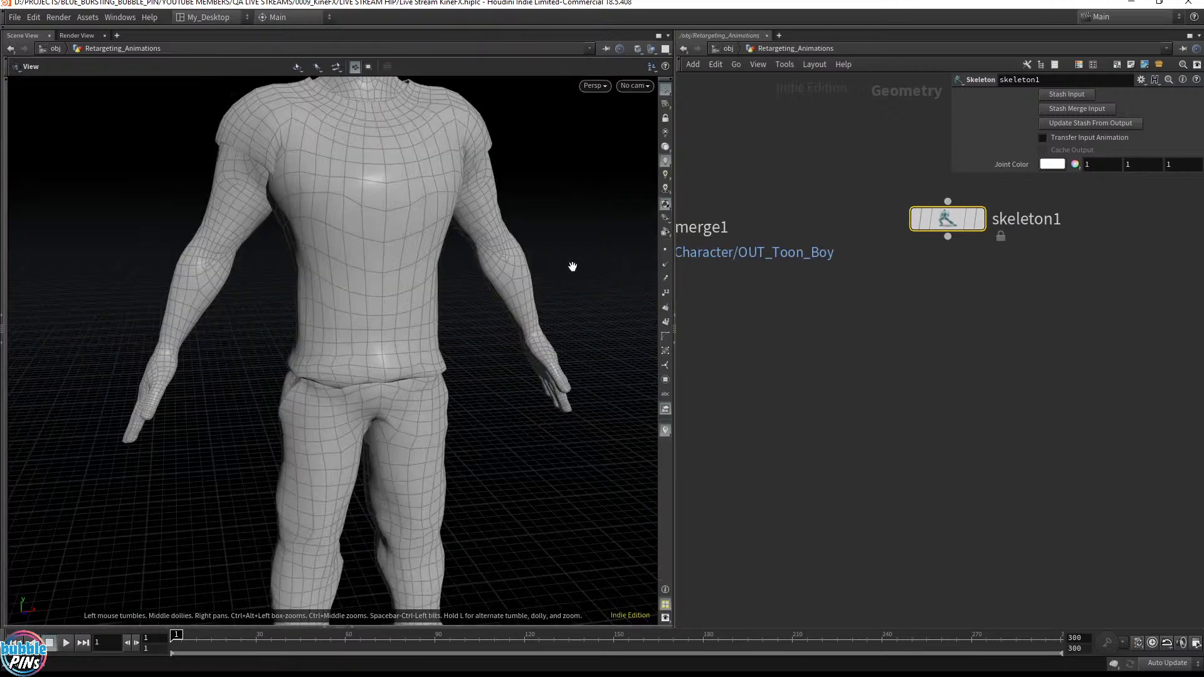
pyautogui.moveTo(573, 267); pyautogui.dragTo(439, 267, button='middle')
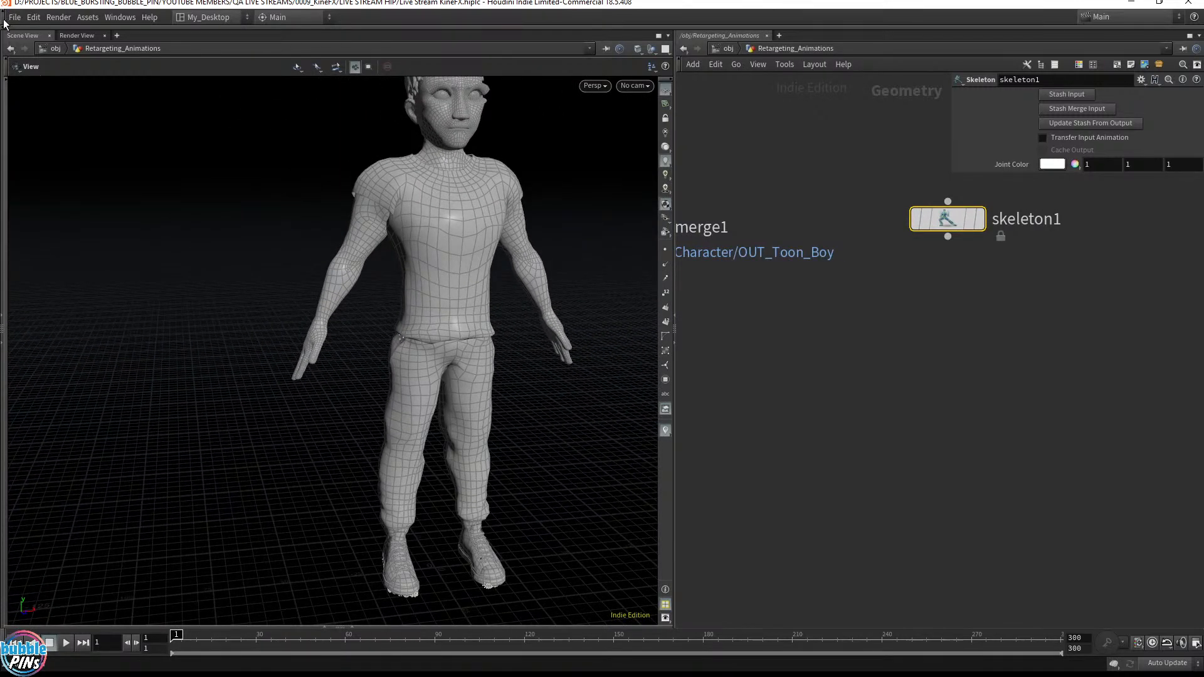
pyautogui.click(3, 20)
pyautogui.moveTo(483, 208); pyautogui.dragTo(410, 251, button='middle')
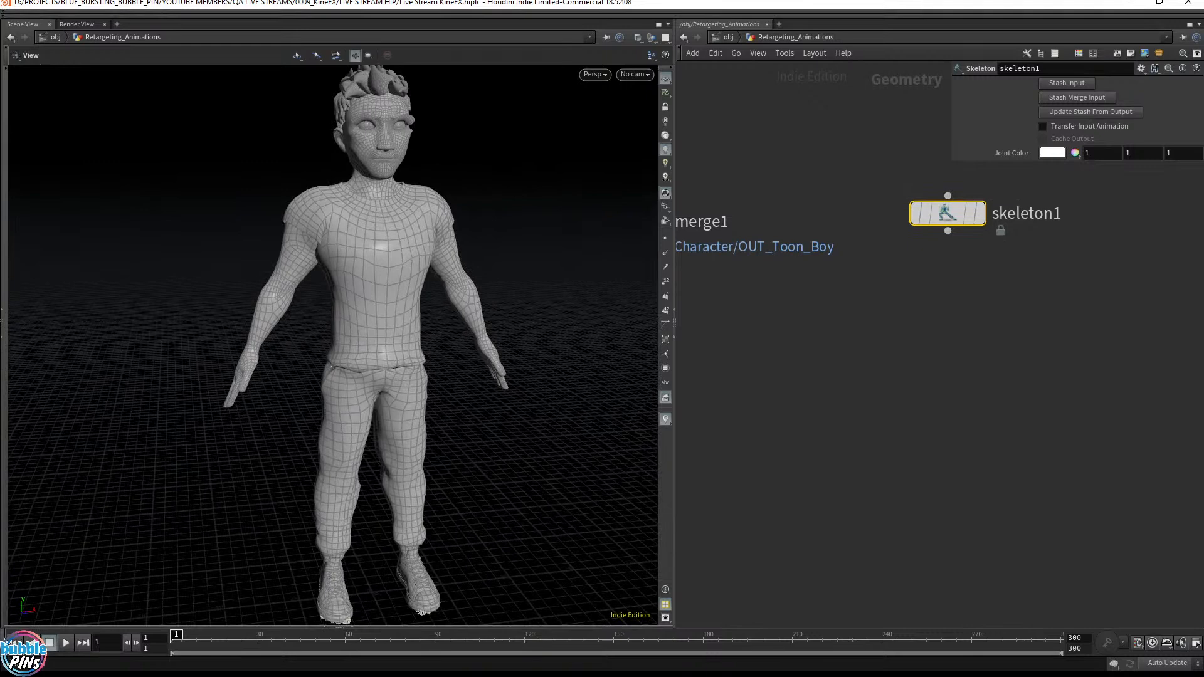
pyautogui.click(339, 627)
pyautogui.moveTo(307, 368); pyautogui.dragTo(269, 381, button='middle')
# Step: Template object_merge1 and place the Skeleton node just below it to the side
pyautogui.click(1001, 364)
pyautogui.moveTo(929, 293); pyautogui.dragTo(1077, 377, button='middle')
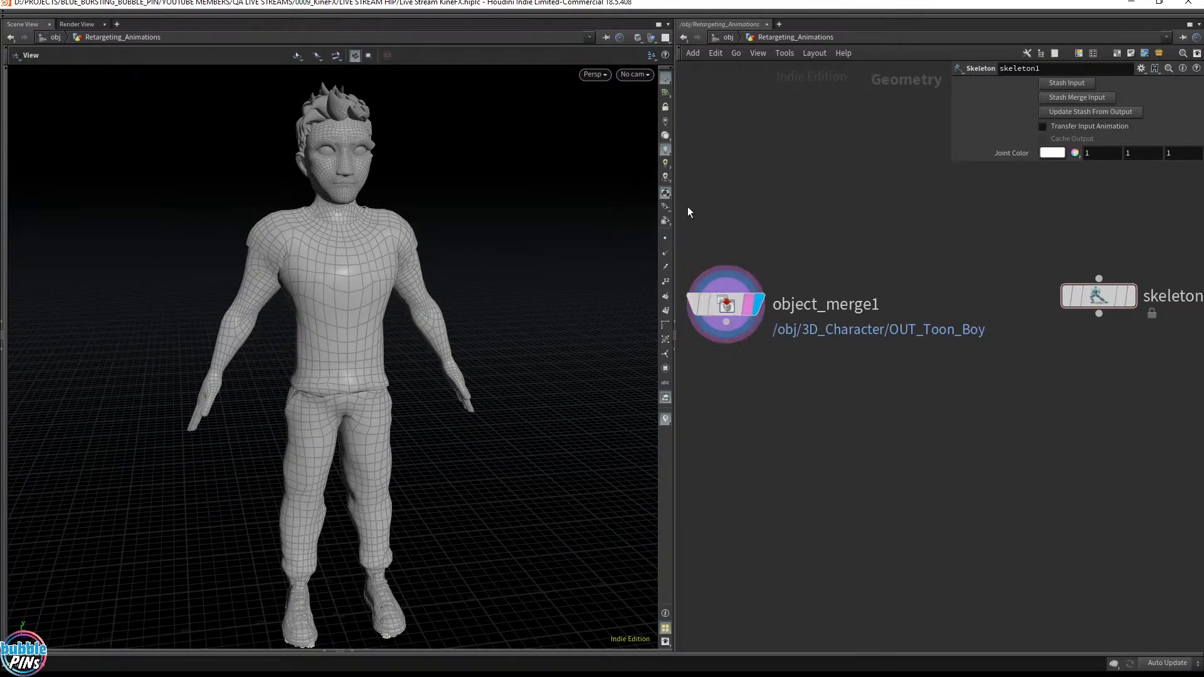
pyautogui.moveTo(1064, 375); pyautogui.dragTo(1053, 330, button='middle')
pyautogui.moveTo(1094, 254); pyautogui.dragTo(879, 357)
pyautogui.moveTo(711, 452); pyautogui.dragTo(790, 469, button='middle')
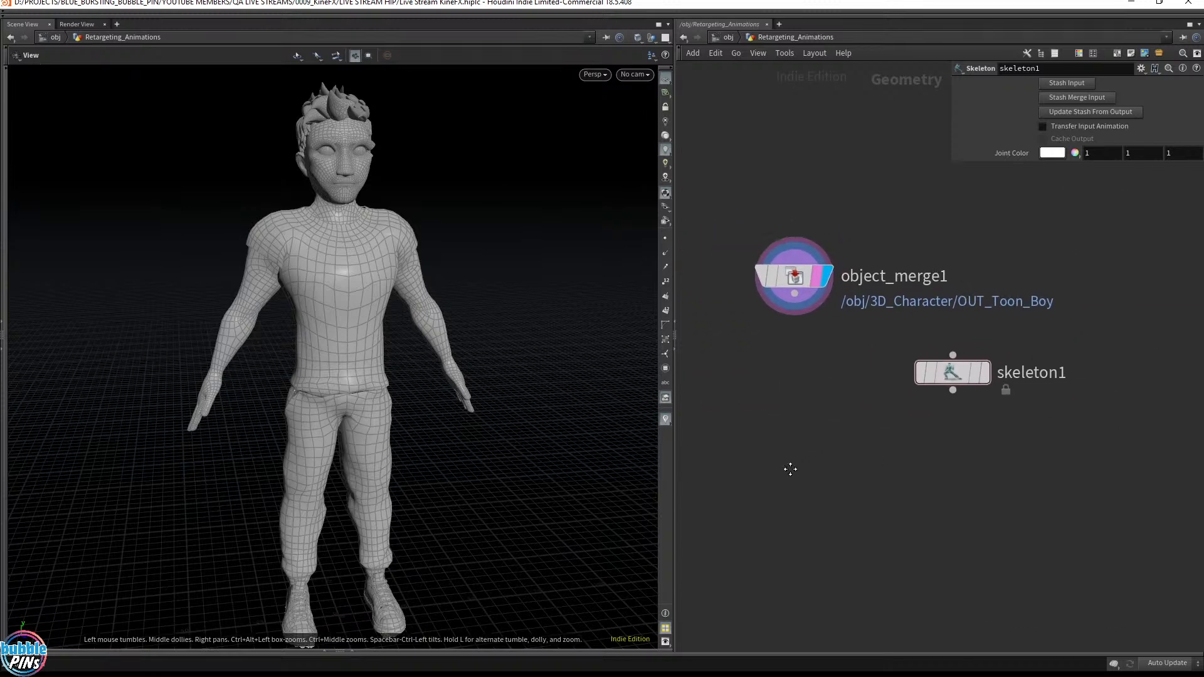
# Step: Display skeleton1 so the character serves only as a wireframe reference
pyautogui.click(953, 373)
pyautogui.click(988, 373)
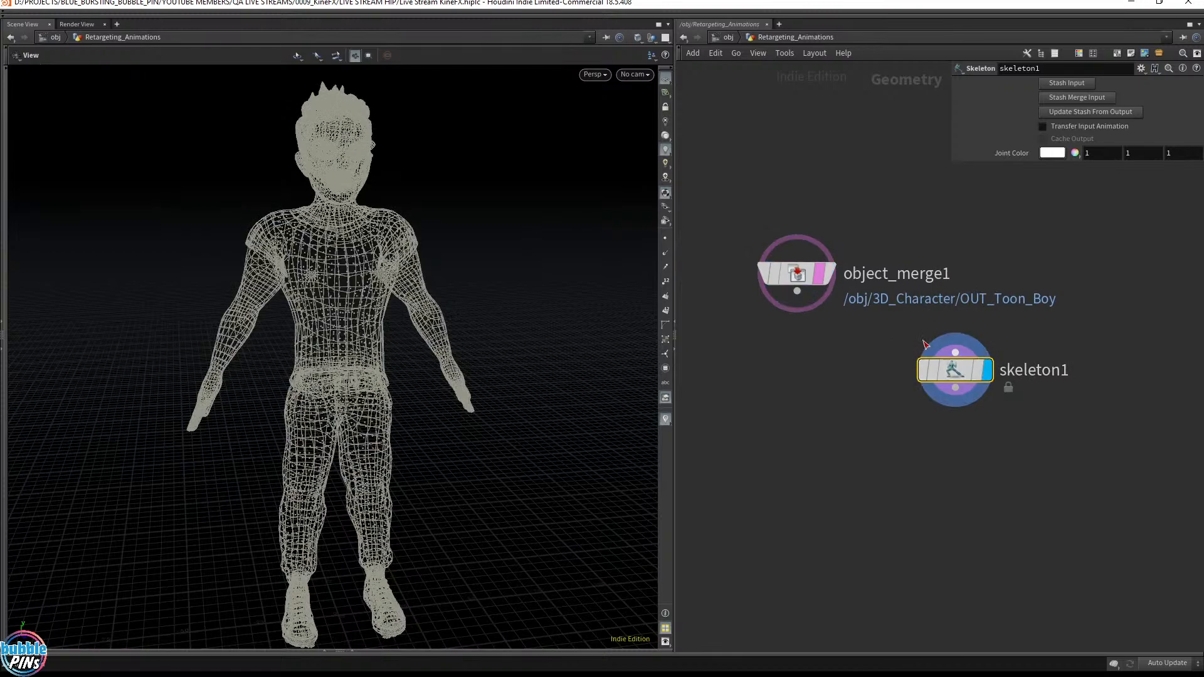
pyautogui.moveTo(888, 411); pyautogui.dragTo(1045, 340)
pyautogui.moveTo(484, 285)
pyautogui.mouseDown()
pyautogui.moveTo(455, 299)
pyautogui.moveTo(502, 303)
pyautogui.moveTo(504, 293)
pyautogui.mouseUp()
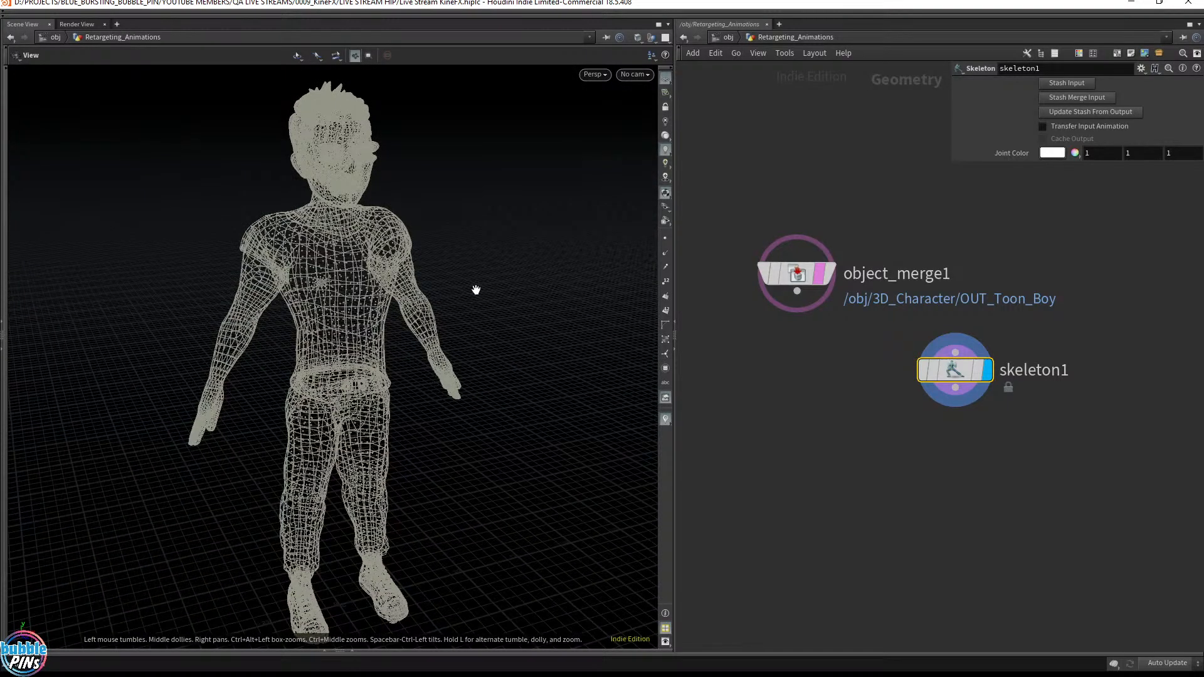
# Step: In the Skeleton tool's Create mode, draw a three-joint chain from the waist through the chin to the top of the head
pyautogui.press('Return')
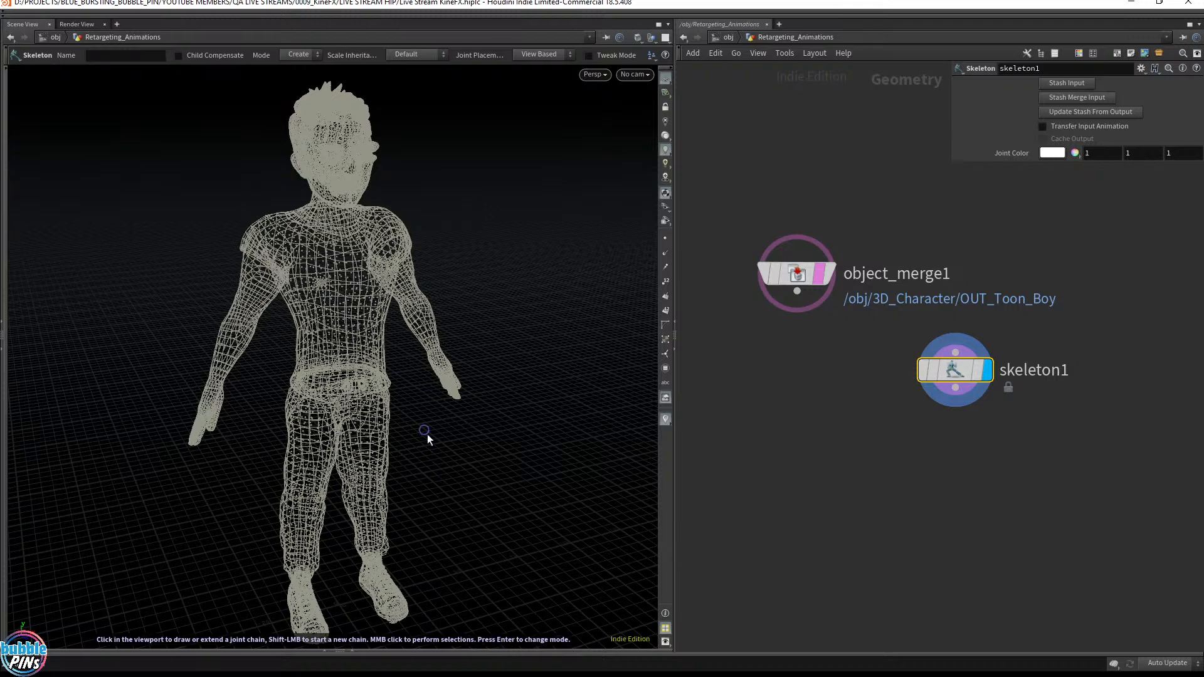
pyautogui.press('Return')
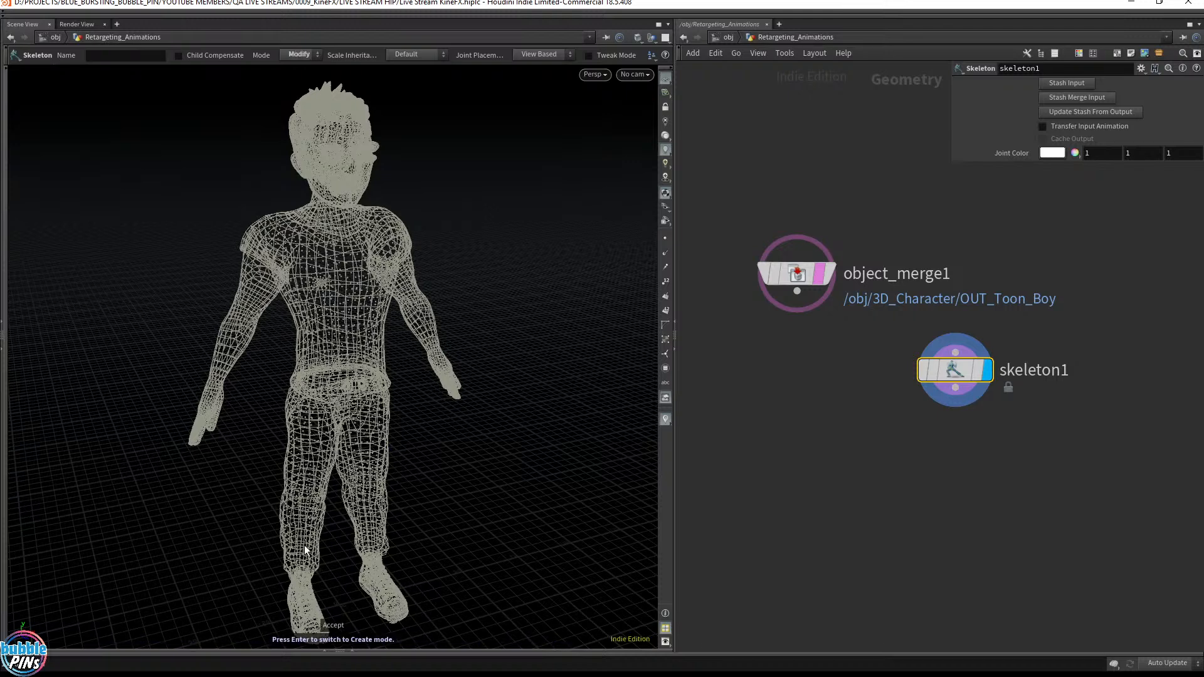
pyautogui.press('Return')
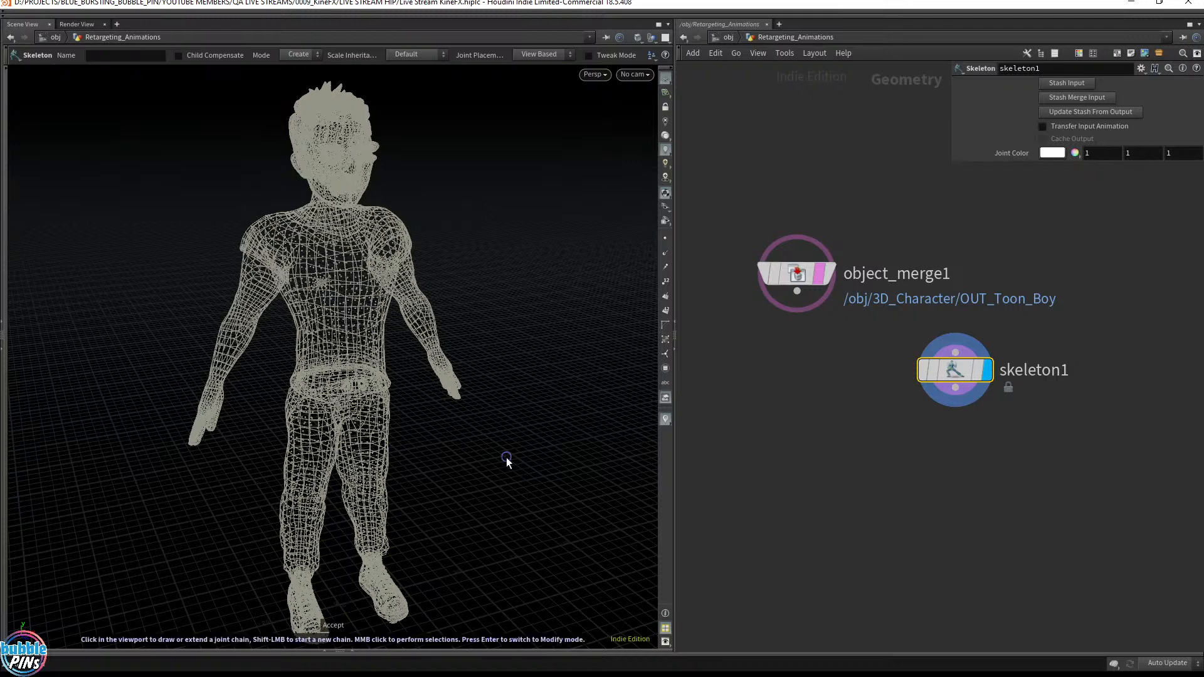
pyautogui.click(353, 347)
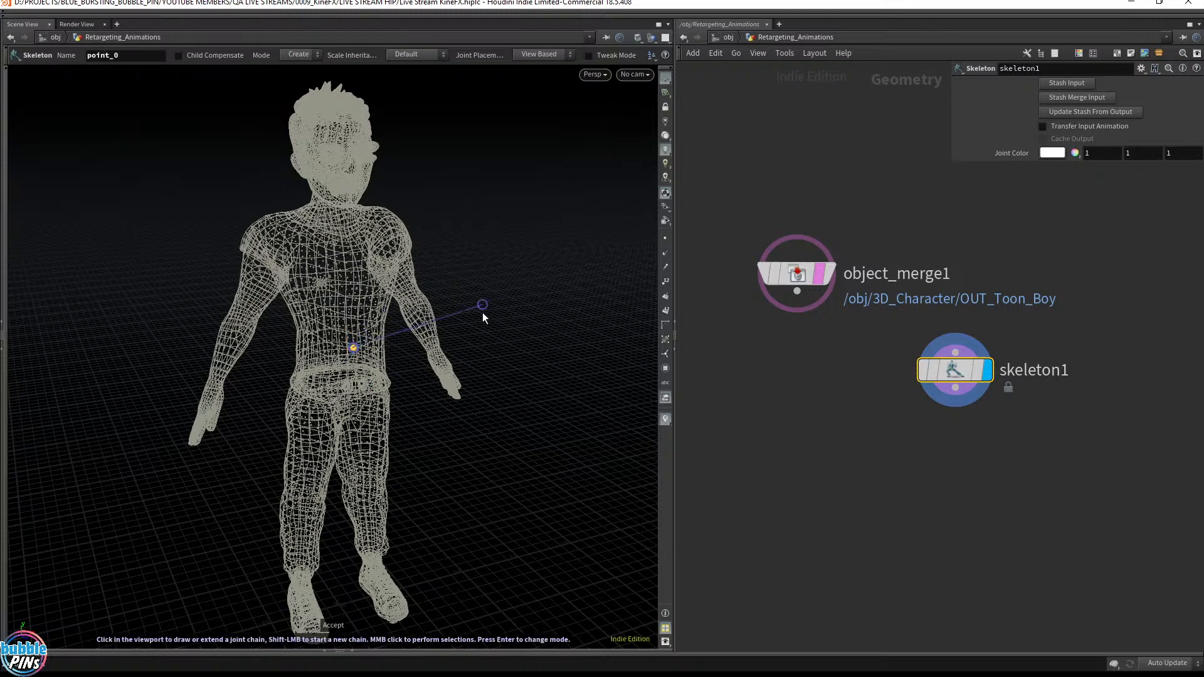
pyautogui.click(348, 187)
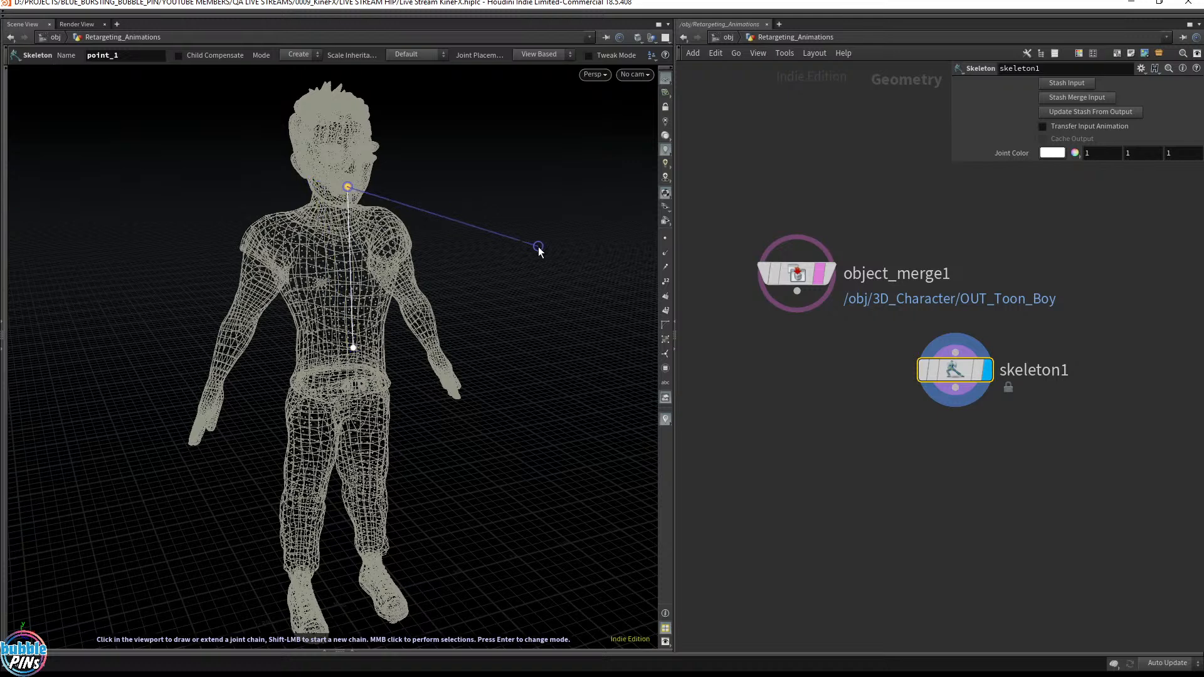
pyautogui.click(344, 98)
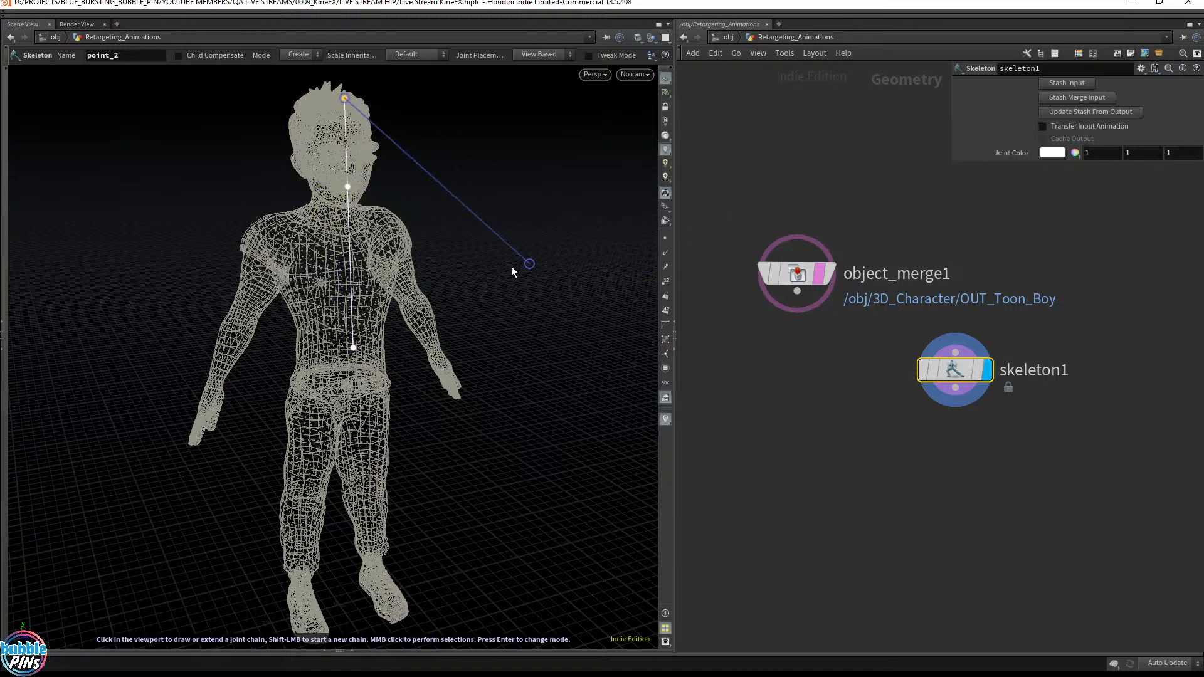
# Step: Switch the Skeleton tool to Modify mode, enable Tweak Mode, and check the joint placement options
pyautogui.press('Return')
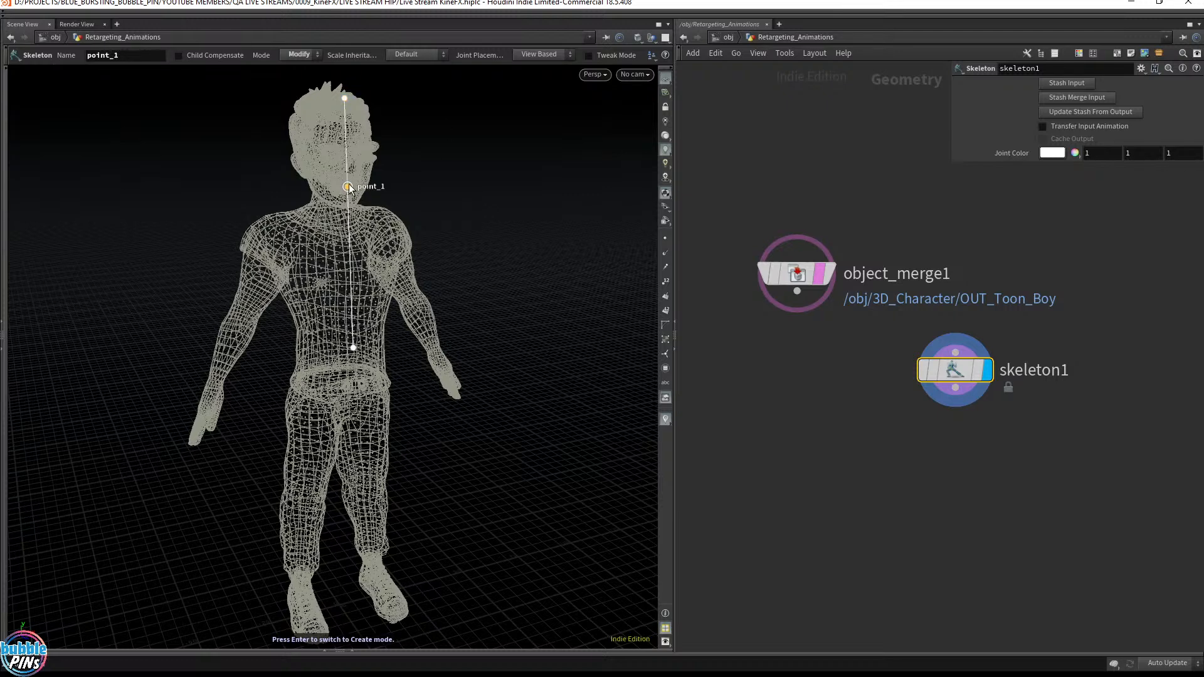
pyautogui.click(589, 56)
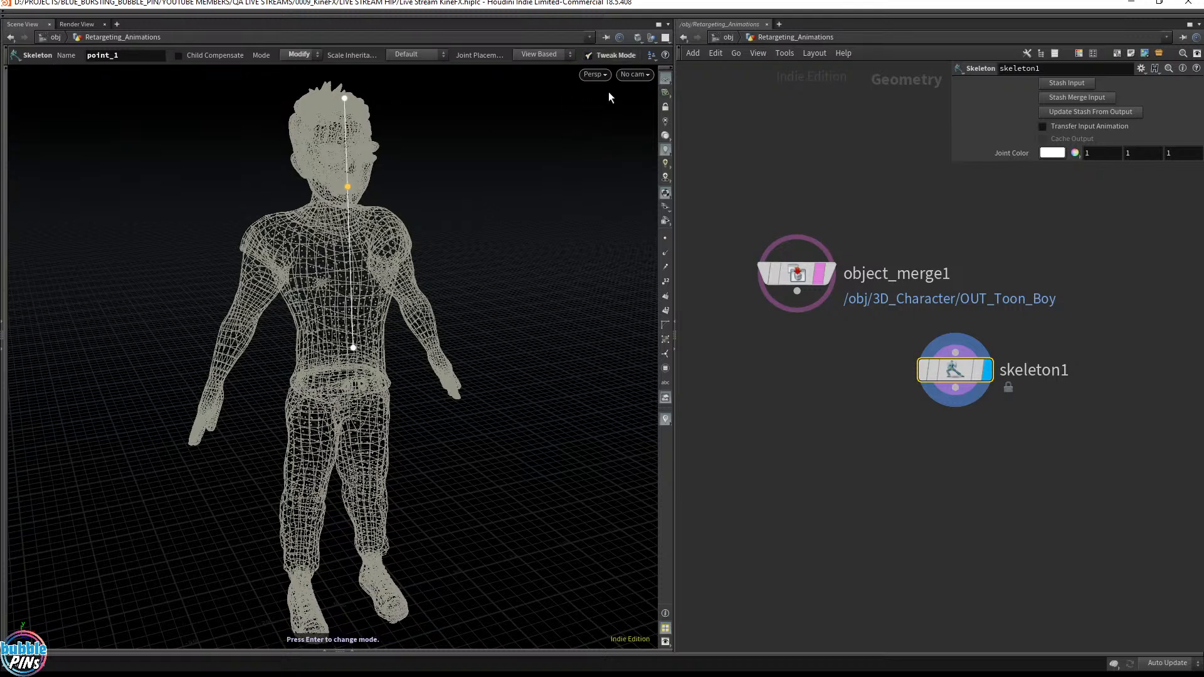
pyautogui.click(558, 55)
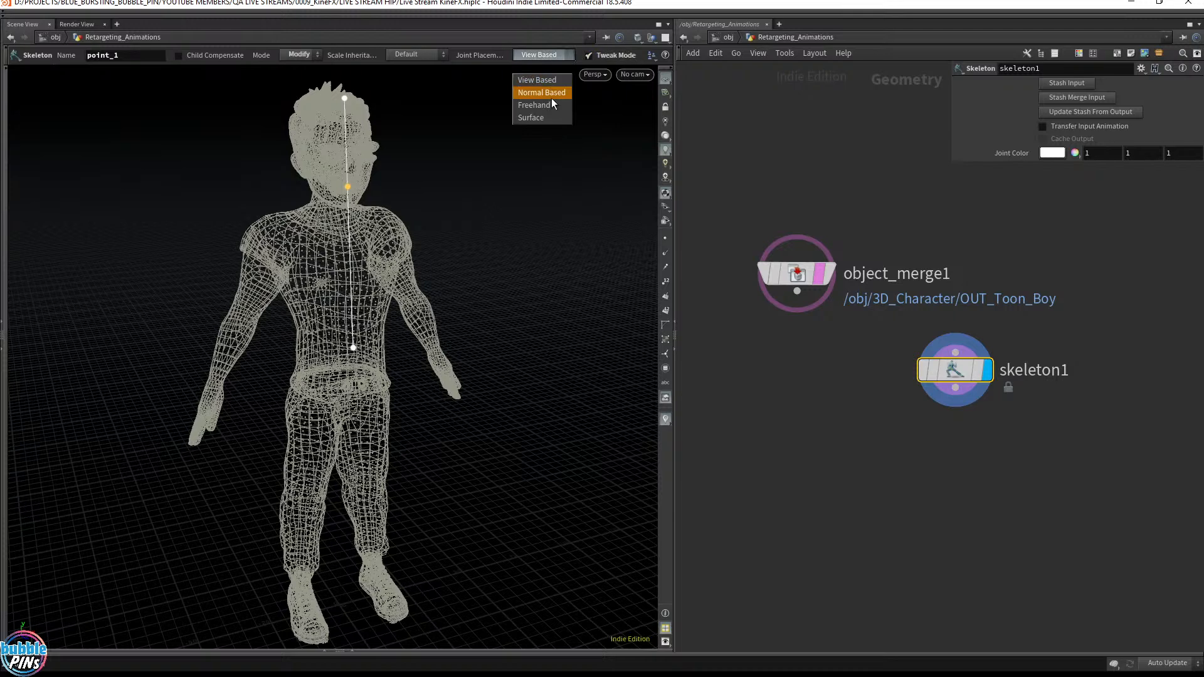
pyautogui.click(549, 55)
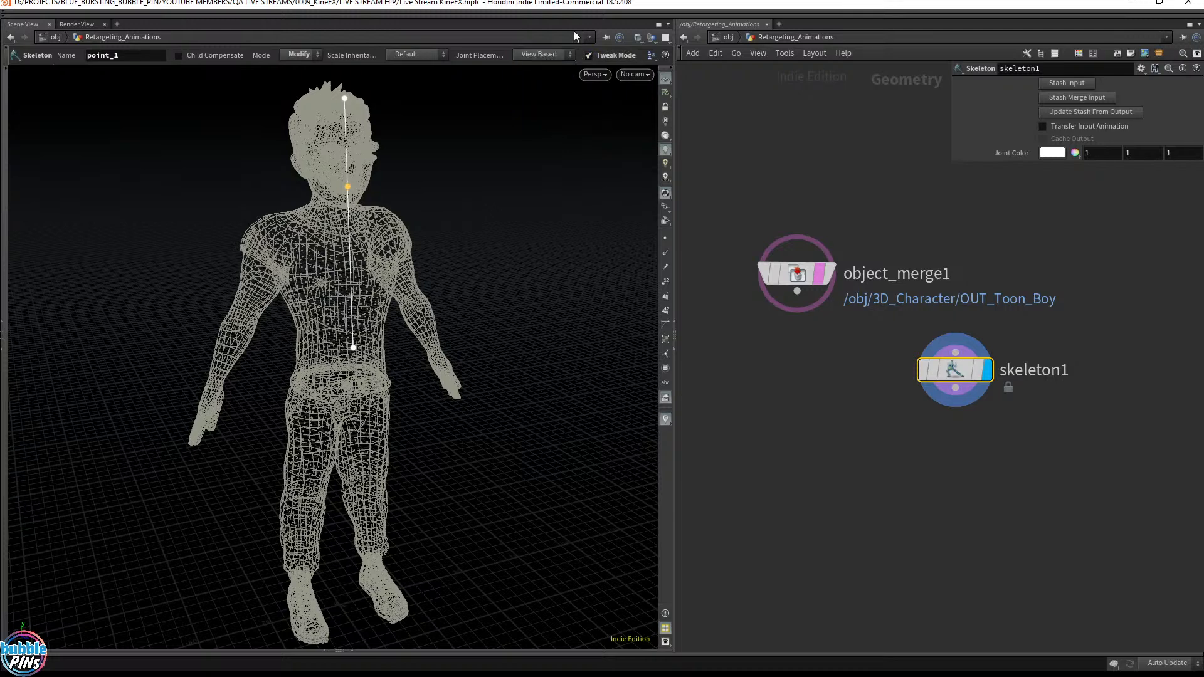
# Step: Turn on point snapping in the viewport and try moving the chain's middle joint to the character's right shoulder
pyautogui.click(9, 221)
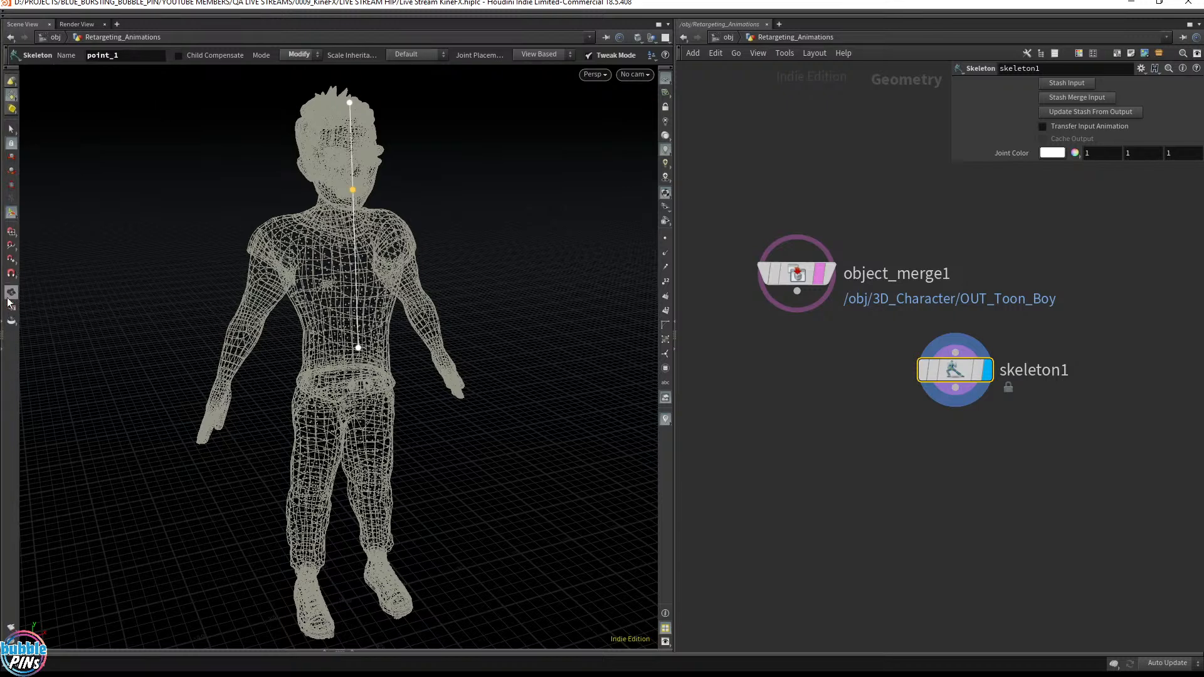
pyautogui.click(12, 261)
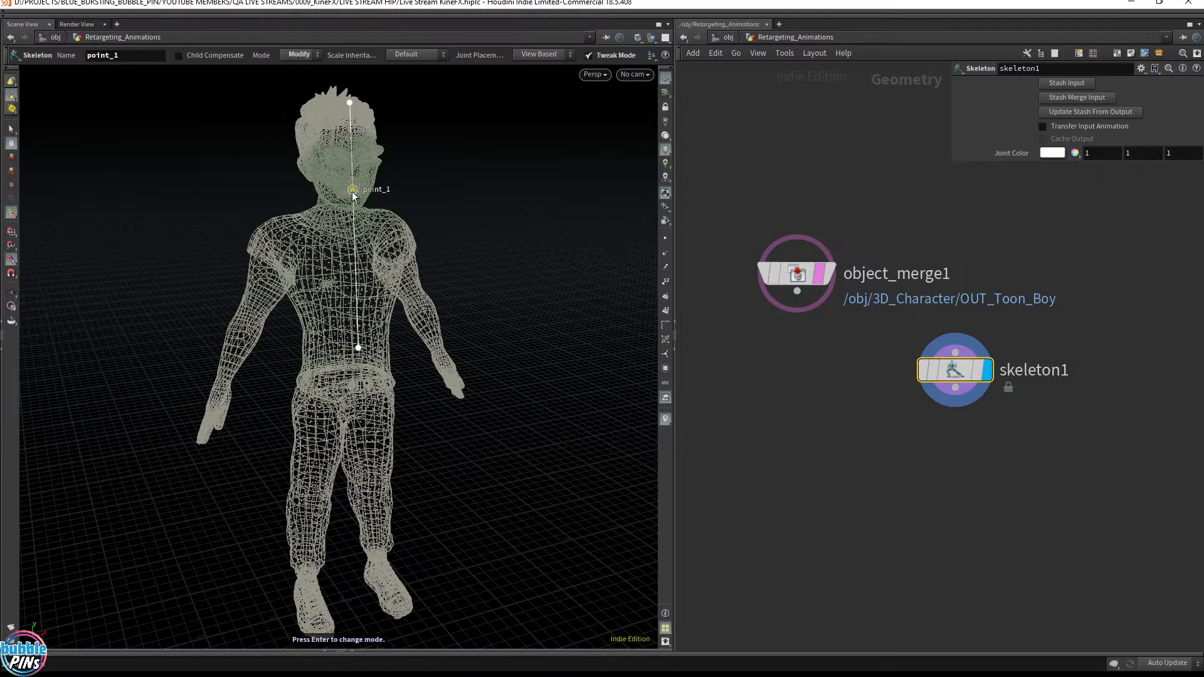
pyautogui.moveTo(352, 191); pyautogui.dragTo(289, 253)
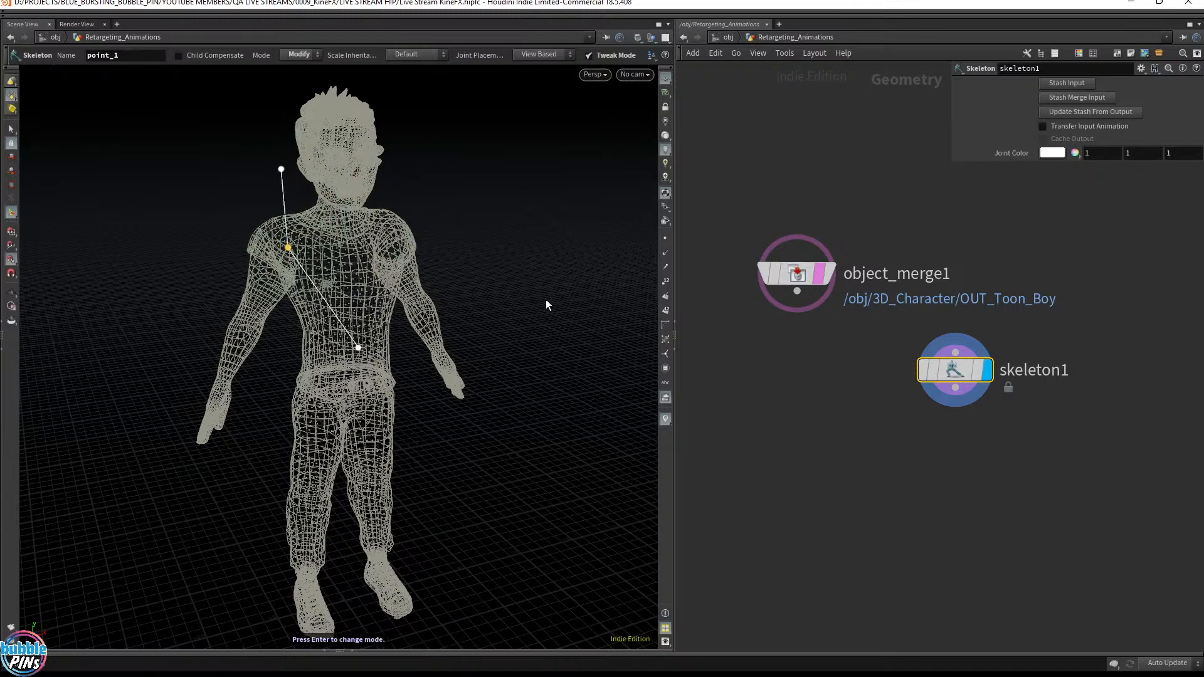
# Step: Move the chain's middle joint from the neck to the character's left wrist
pyautogui.keyDown('alt'); pyautogui.moveTo(301, 244); pyautogui.dragTo(454, 215); pyautogui.keyUp('alt')
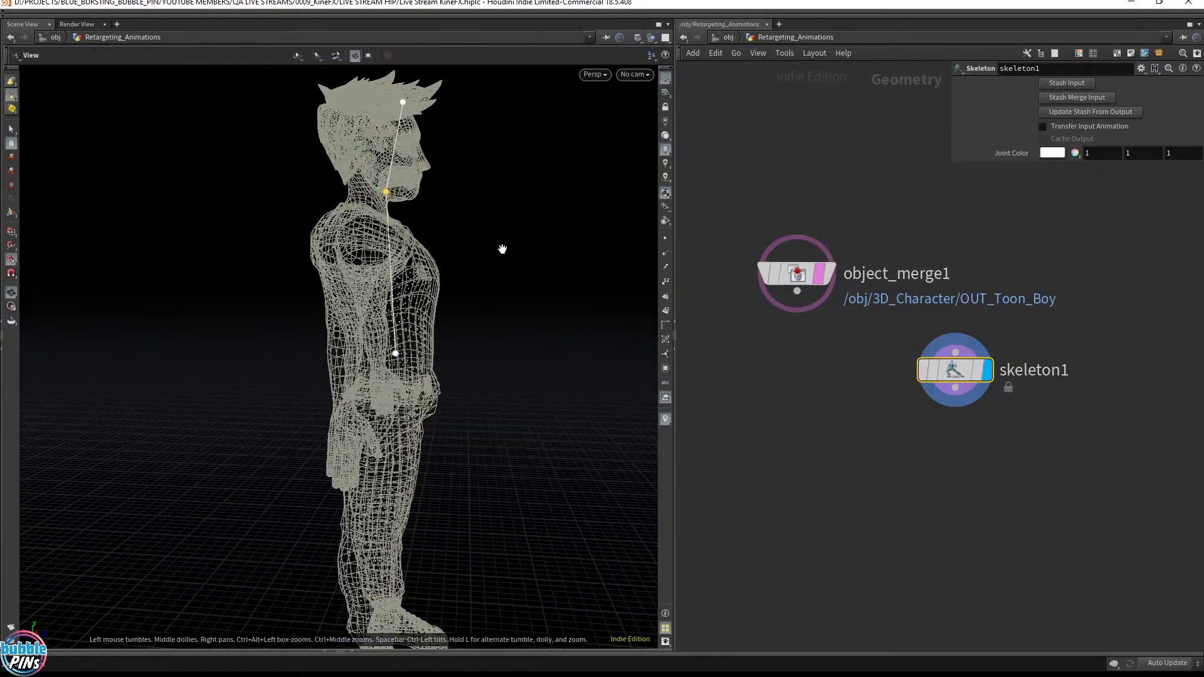
pyautogui.keyDown('alt'); pyautogui.moveTo(502, 249); pyautogui.dragTo(341, 248); pyautogui.keyUp('alt')
pyautogui.moveTo(355, 201); pyautogui.dragTo(466, 375)
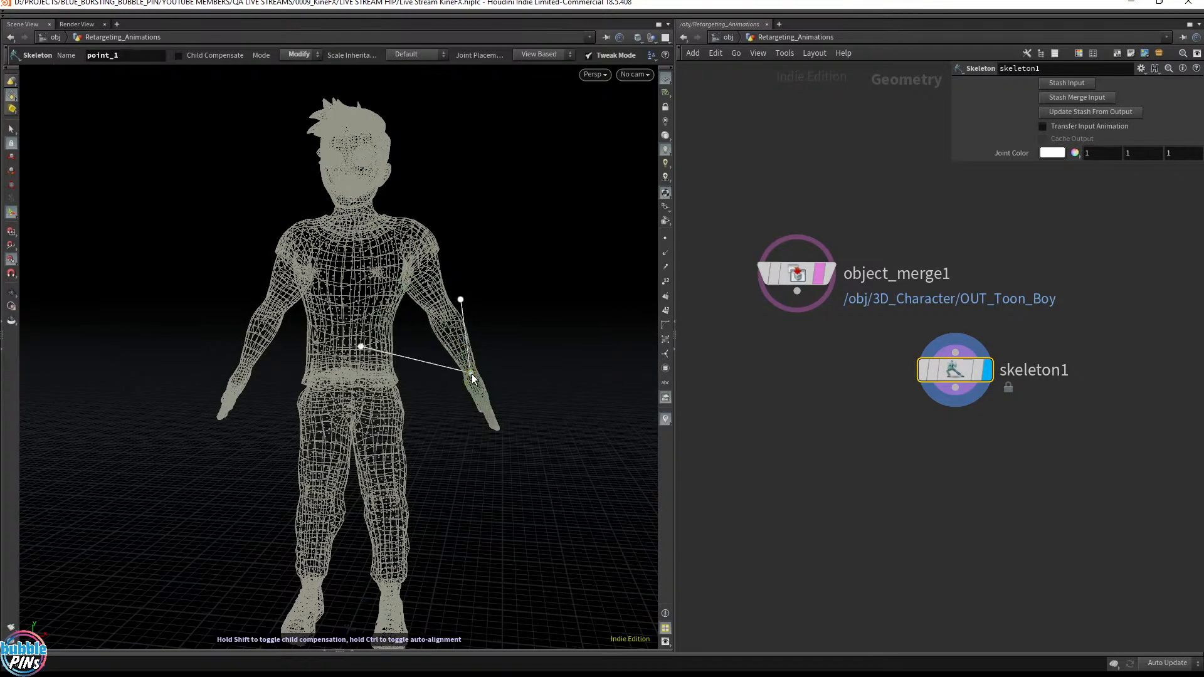
# Step: Move the chain's middle joint from the left wrist to the character's right thigh
pyautogui.keyDown('alt'); pyautogui.moveTo(578, 383); pyautogui.dragTo(422, 385); pyautogui.keyUp('alt')
pyautogui.keyDown('alt'); pyautogui.moveTo(422, 385); pyautogui.dragTo(769, 363, button='middle'); pyautogui.keyUp('alt')
pyautogui.keyDown('alt'); pyautogui.moveTo(769, 363); pyautogui.dragTo(678, 368); pyautogui.keyUp('alt')
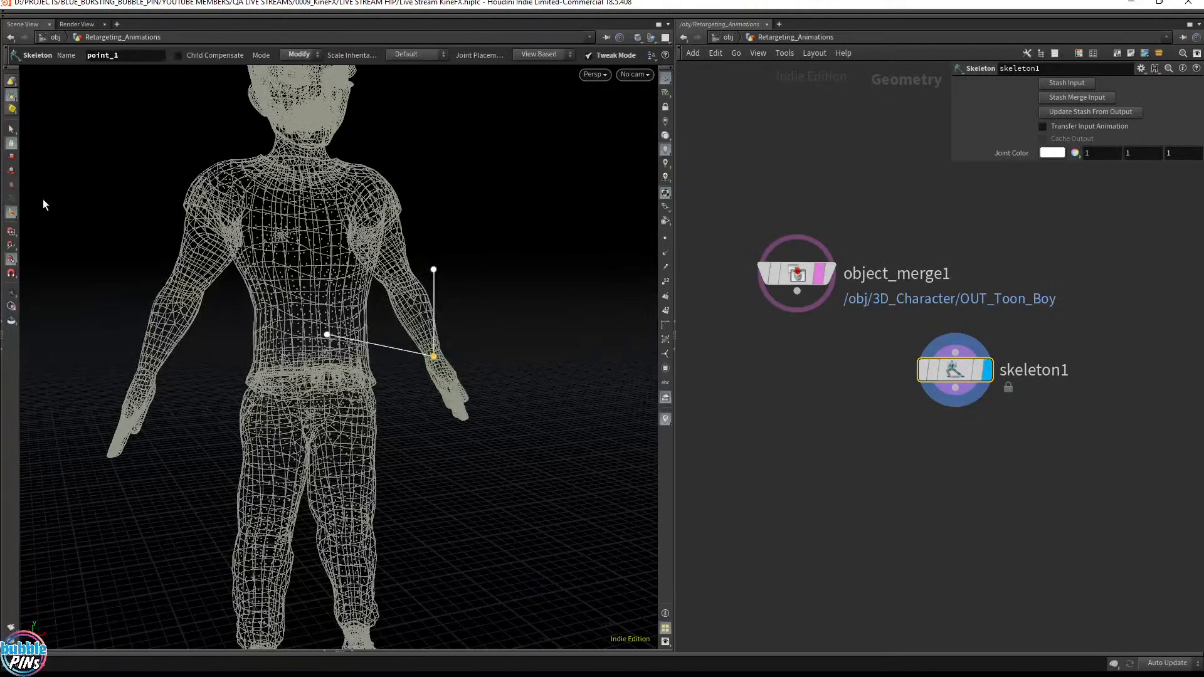
pyautogui.moveTo(425, 359); pyautogui.dragTo(338, 382)
pyautogui.press('Escape')
pyautogui.press('Escape')
# Step: Set Joint Placement to Surface and move the middle joint across the mesh to the right side of the waist
pyautogui.click(539, 55)
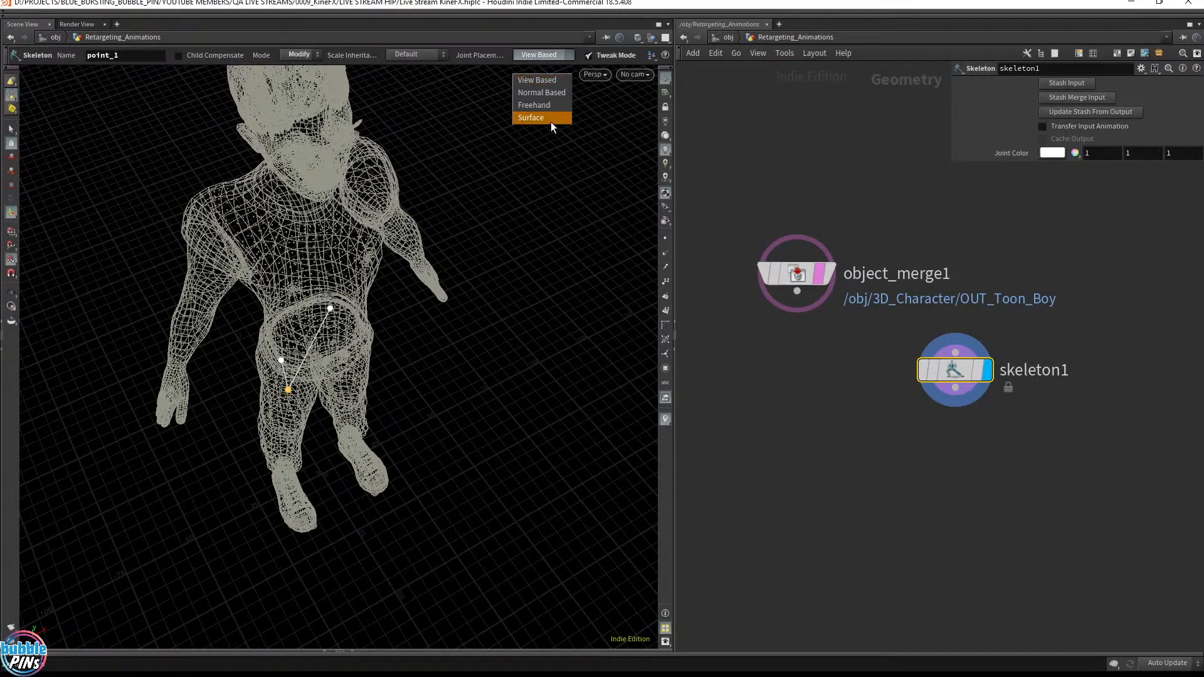
pyautogui.click(663, 6)
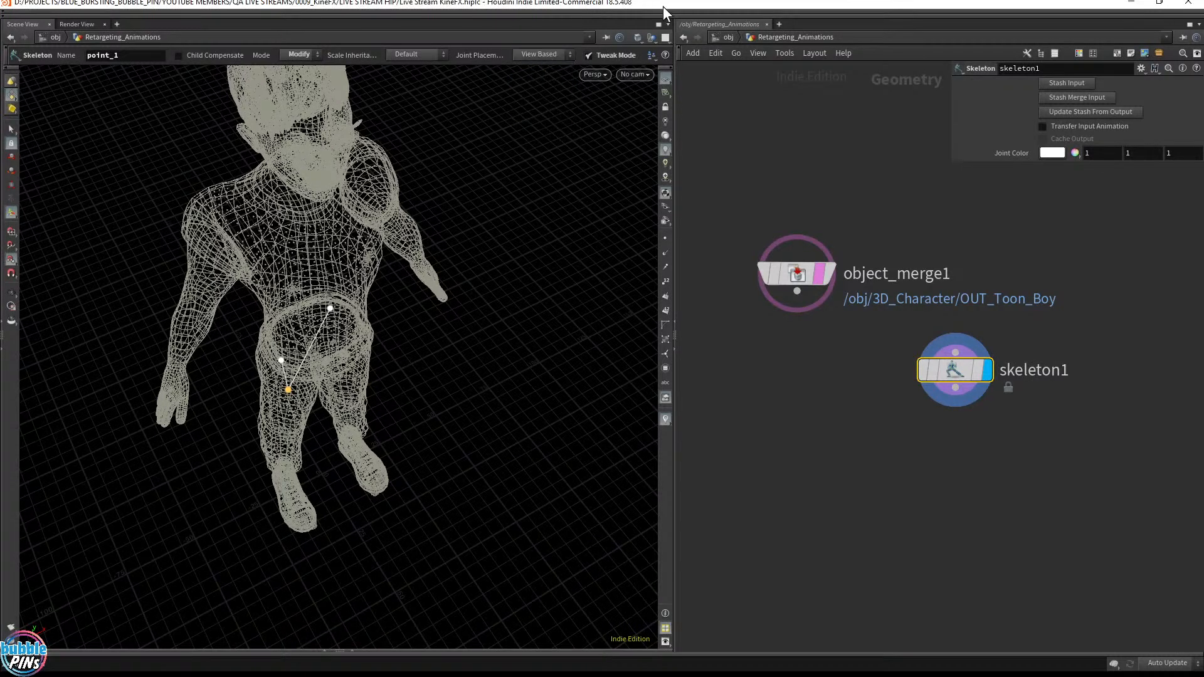
pyautogui.keyDown('alt'); pyautogui.moveTo(424, 270); pyautogui.dragTo(452, 242); pyautogui.keyUp('alt')
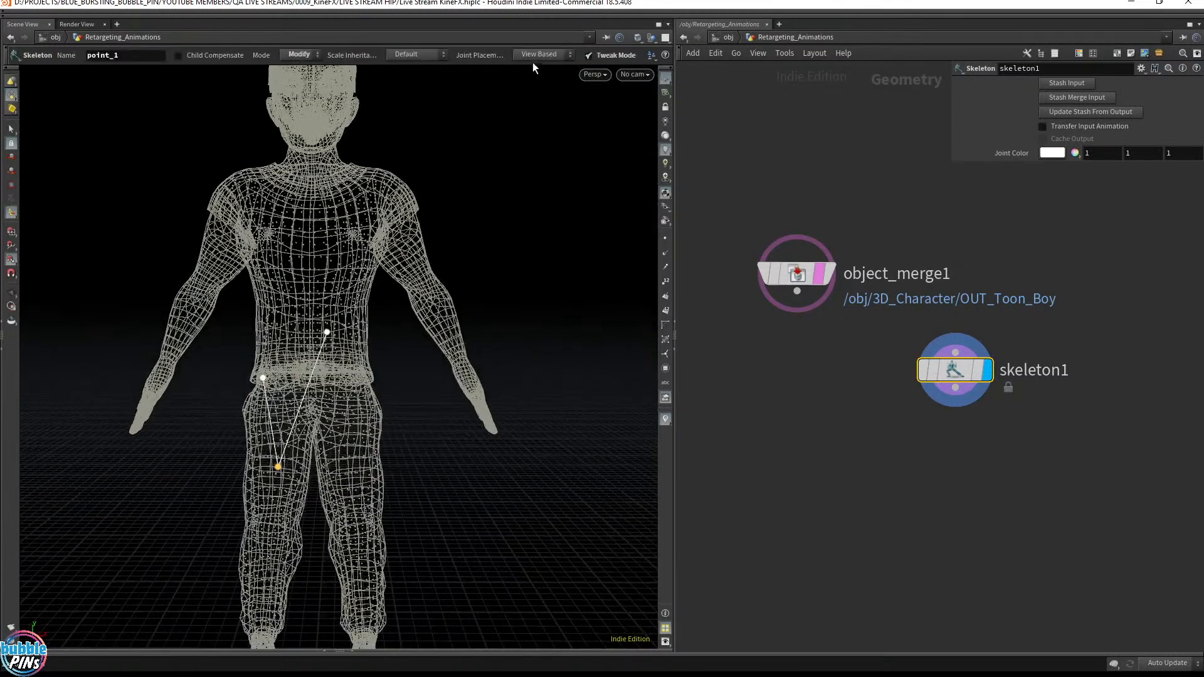
pyautogui.click(544, 54)
pyautogui.click(540, 119)
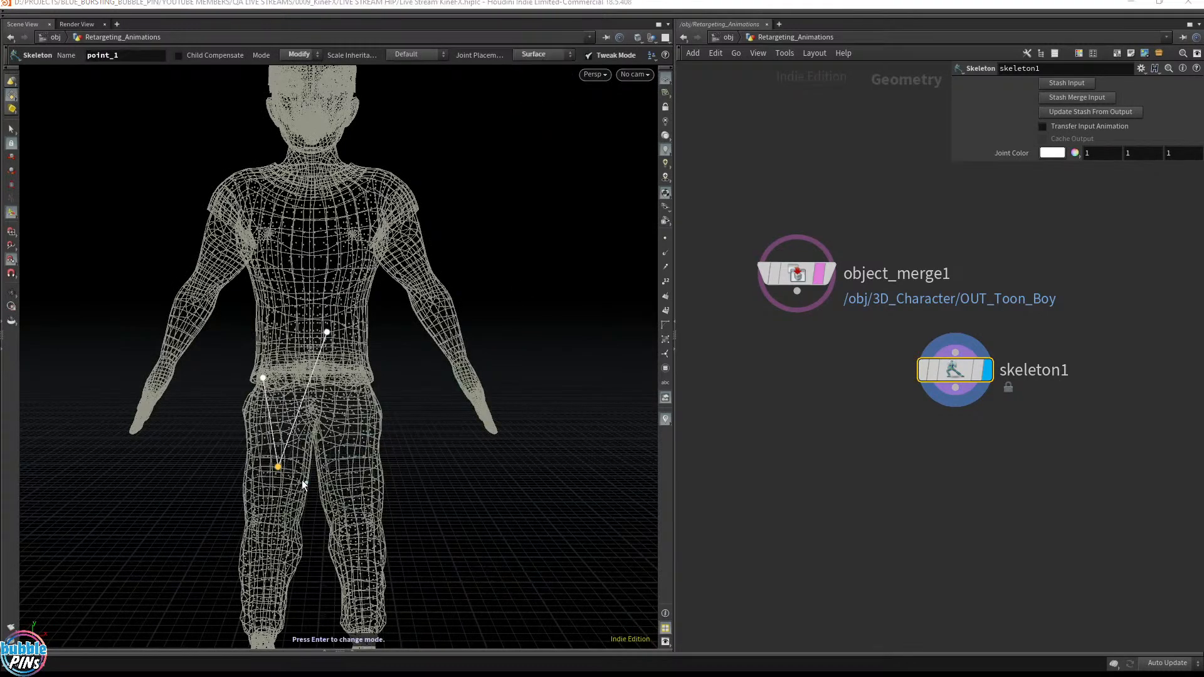
pyautogui.moveTo(278, 467); pyautogui.dragTo(270, 314)
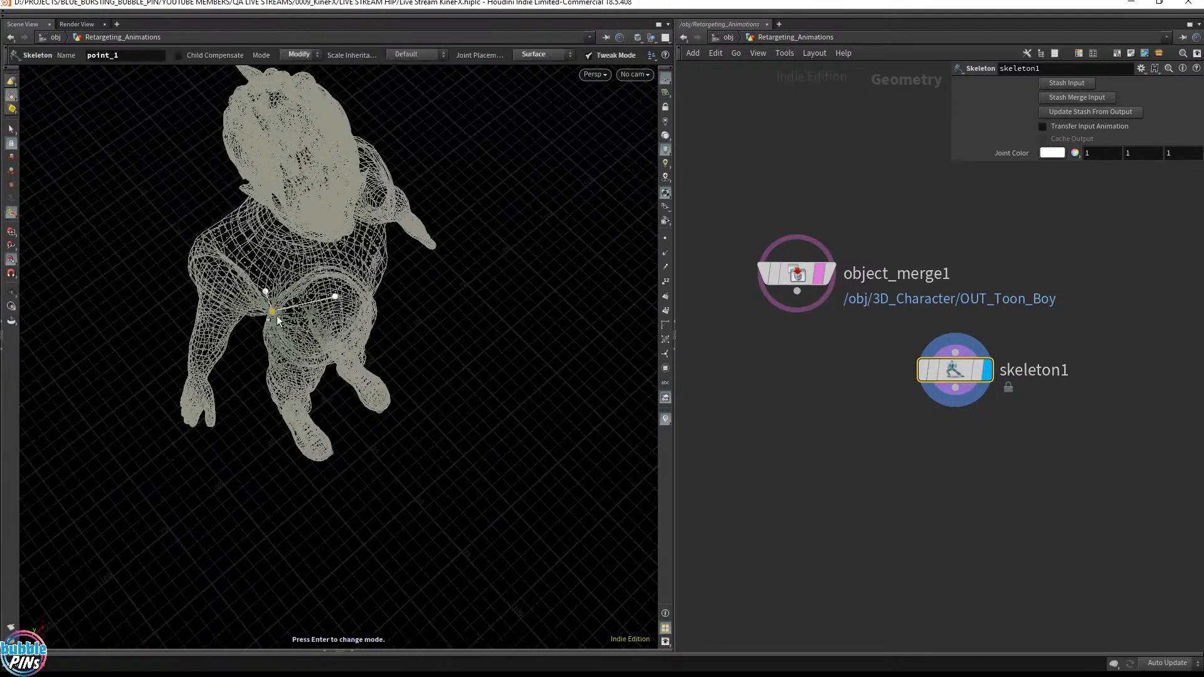
# Step: Set Joint Placement to Freehand and try moving the chain's middle joint from the waist to the character's right upper chest
pyautogui.click(547, 55)
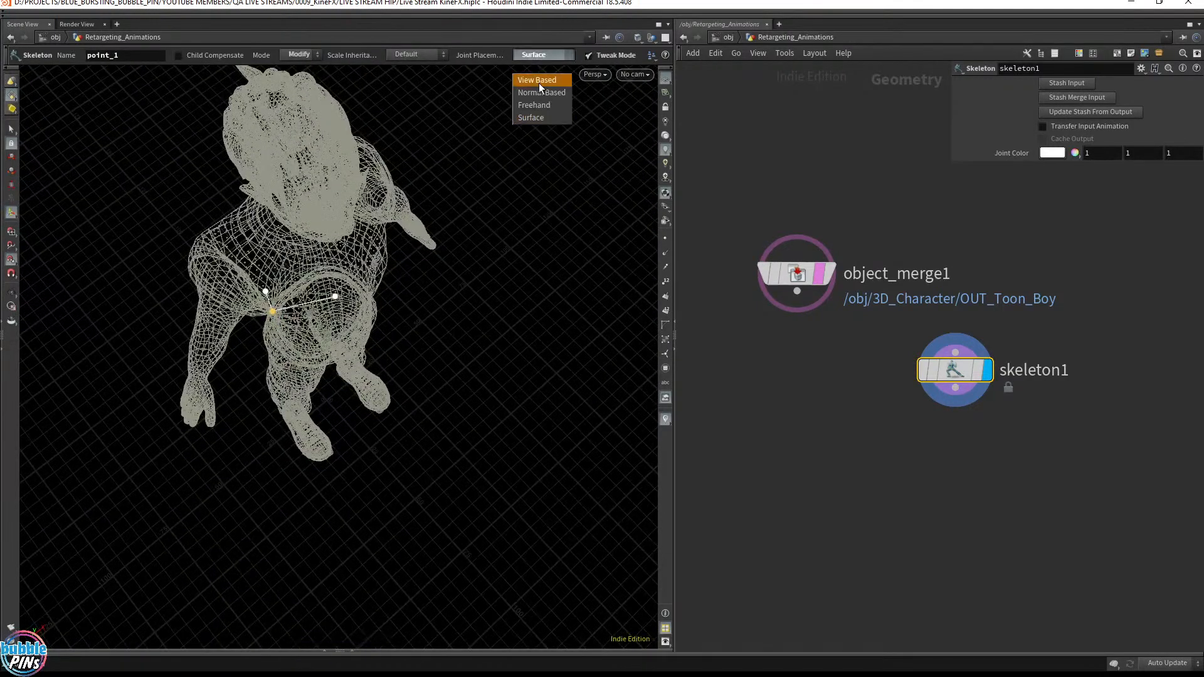
pyautogui.click(538, 107)
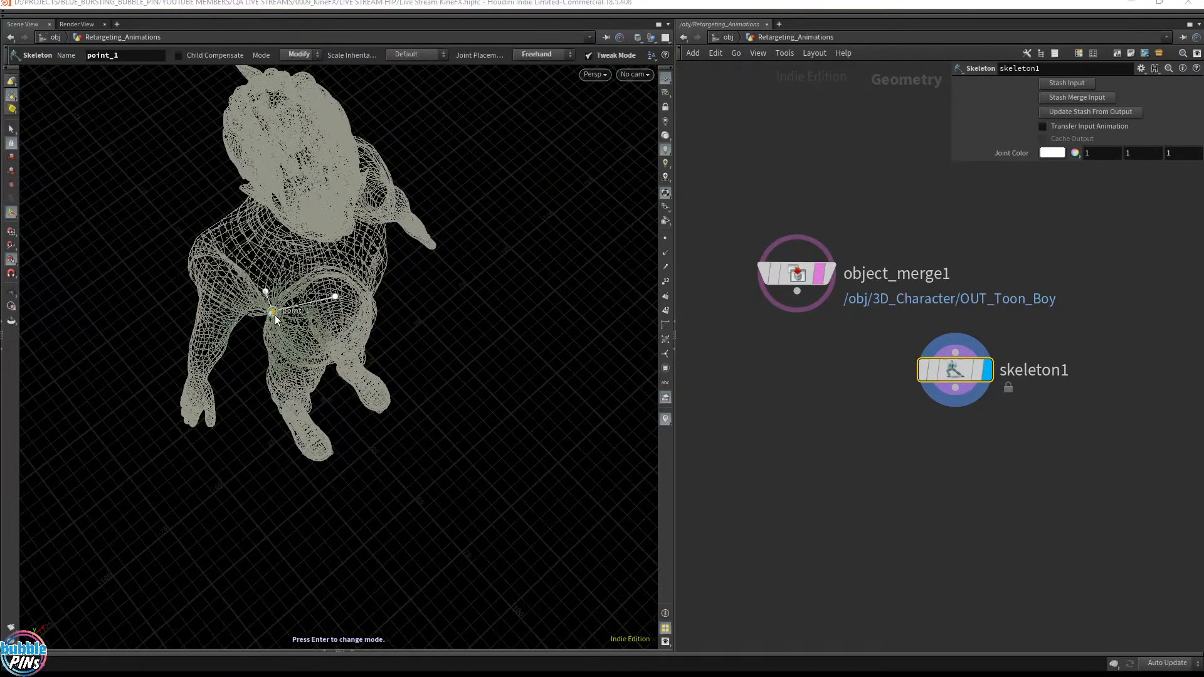
pyautogui.moveTo(276, 320); pyautogui.dragTo(232, 257)
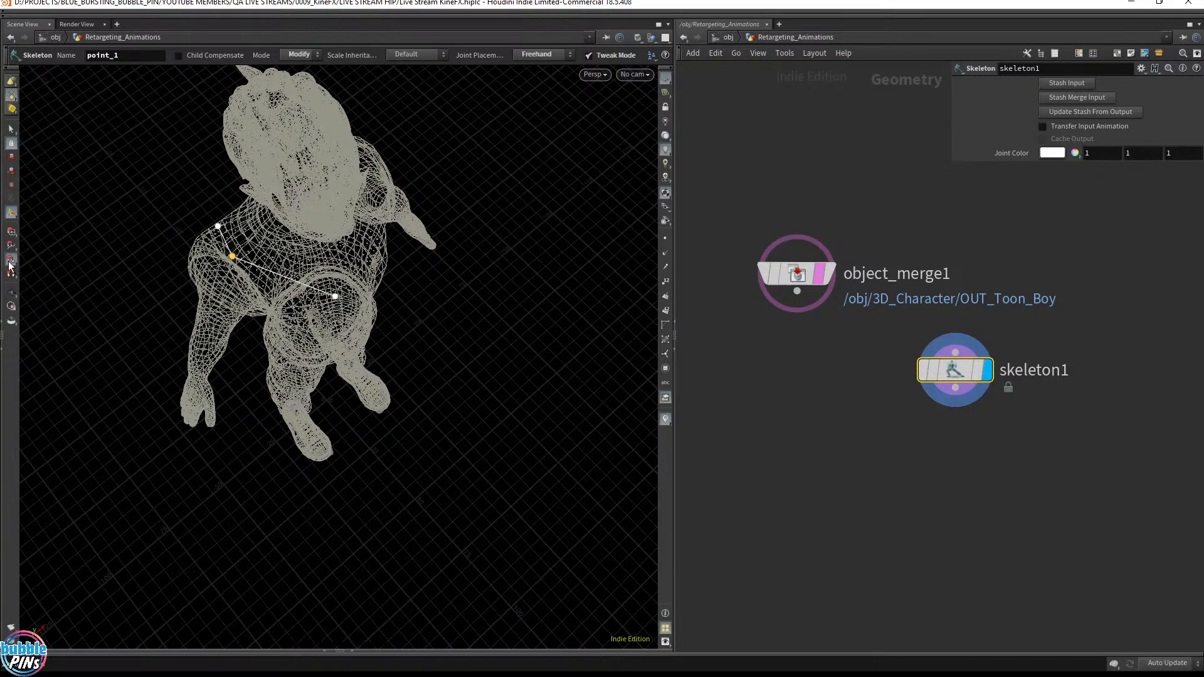
pyautogui.moveTo(233, 257)
pyautogui.mouseDown()
pyautogui.moveTo(258, 233)
pyautogui.moveTo(227, 260)
pyautogui.moveTo(243, 253)
pyautogui.moveTo(240, 274)
pyautogui.mouseUp()
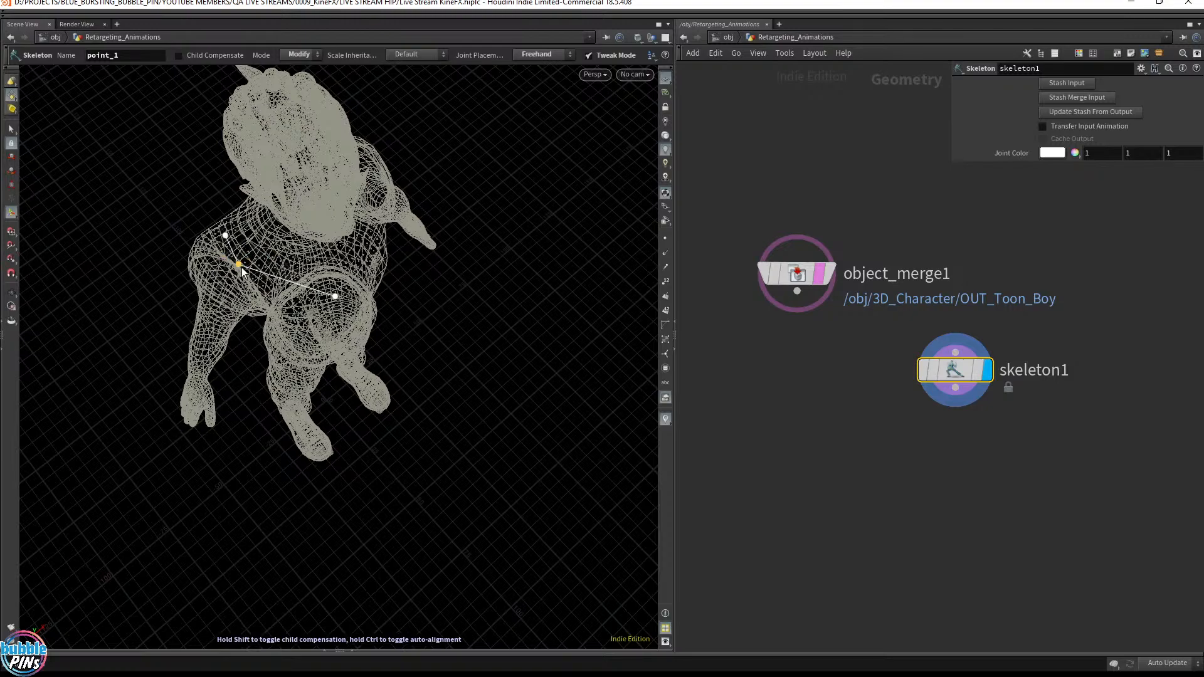
# Step: Set Joint Placement to View Based and move the chain's middle joint across the torso down to the waist
pyautogui.moveTo(317, 292)
pyautogui.keyDown('alt'); pyautogui.mouseDown()
pyautogui.moveTo(277, 172)
pyautogui.moveTo(235, 160)
pyautogui.moveTo(247, 163)
pyautogui.moveTo(245, 188)
pyautogui.mouseUp(); pyautogui.keyUp('alt')
pyautogui.click(539, 54)
pyautogui.click(543, 78)
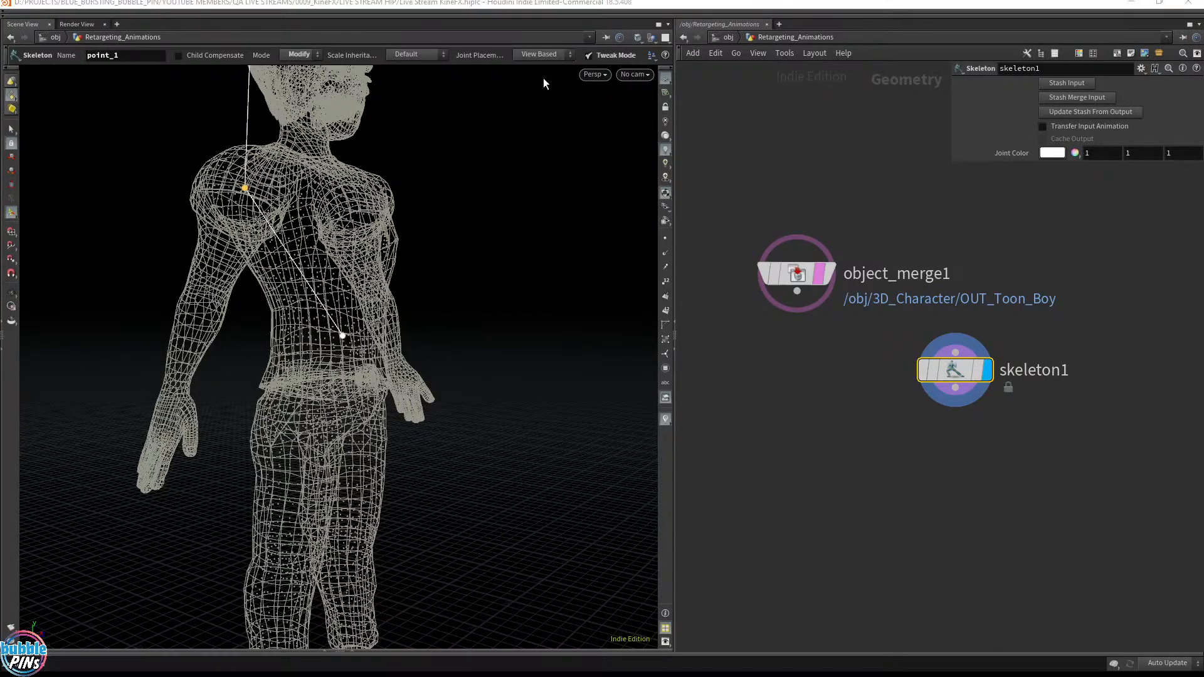
pyautogui.moveTo(244, 188); pyautogui.dragTo(317, 258)
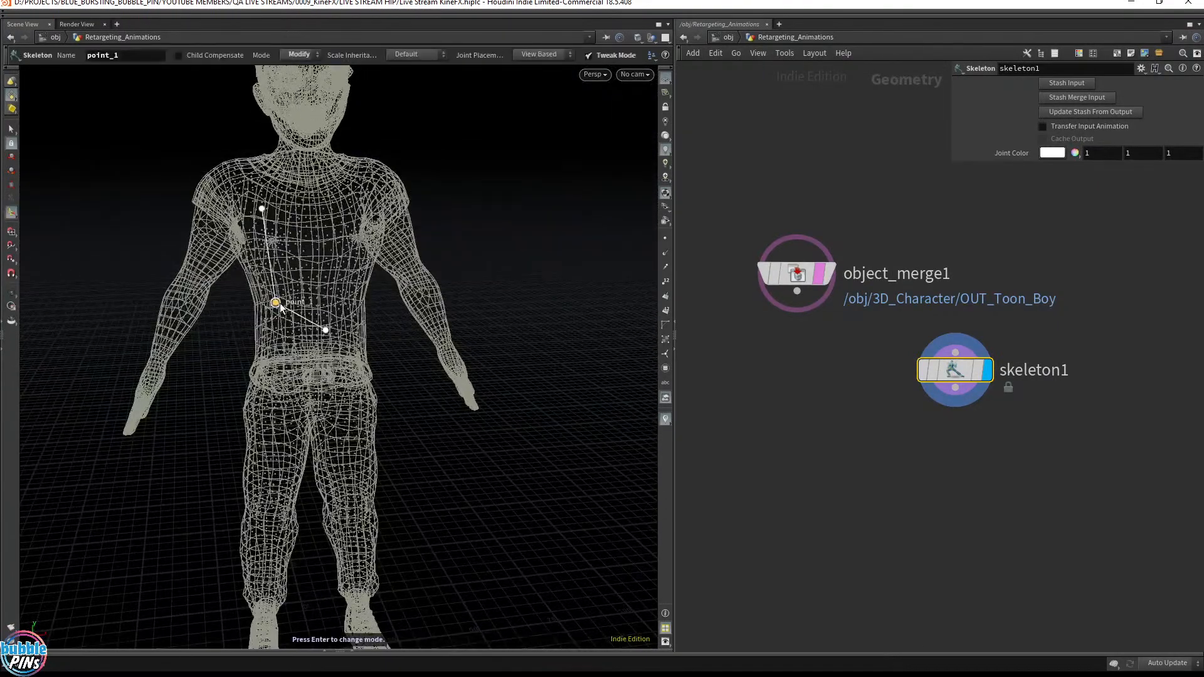
pyautogui.moveTo(280, 306); pyautogui.dragTo(432, 285)
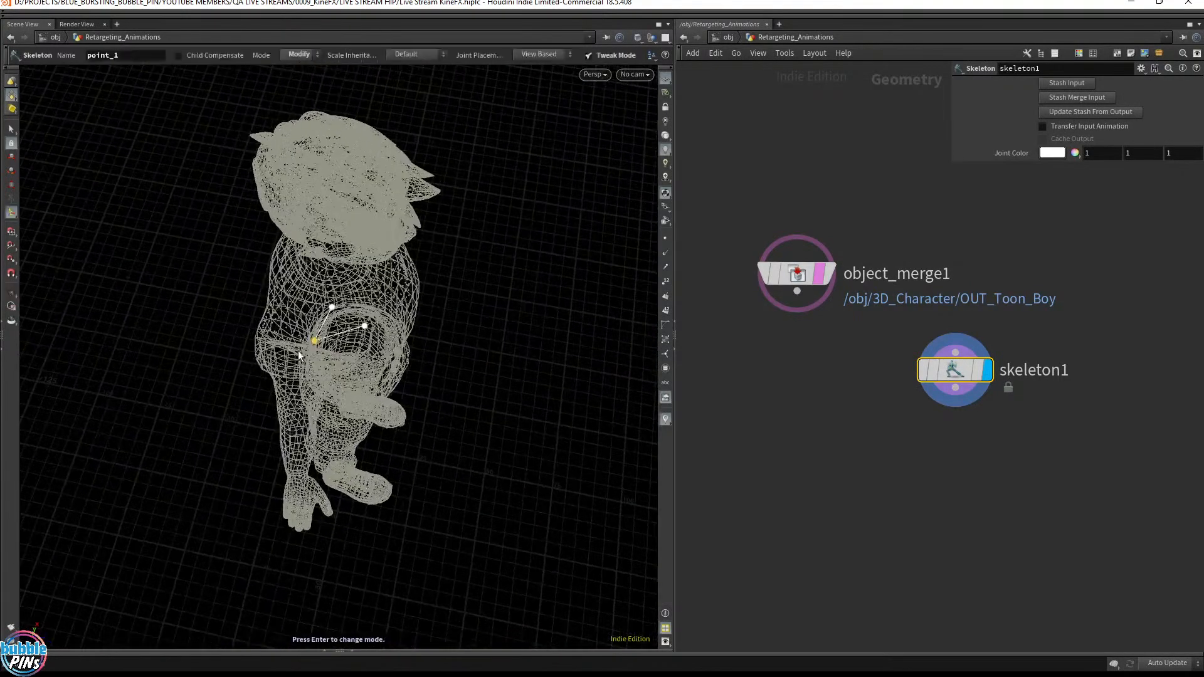
pyautogui.moveTo(315, 341); pyautogui.dragTo(398, 266)
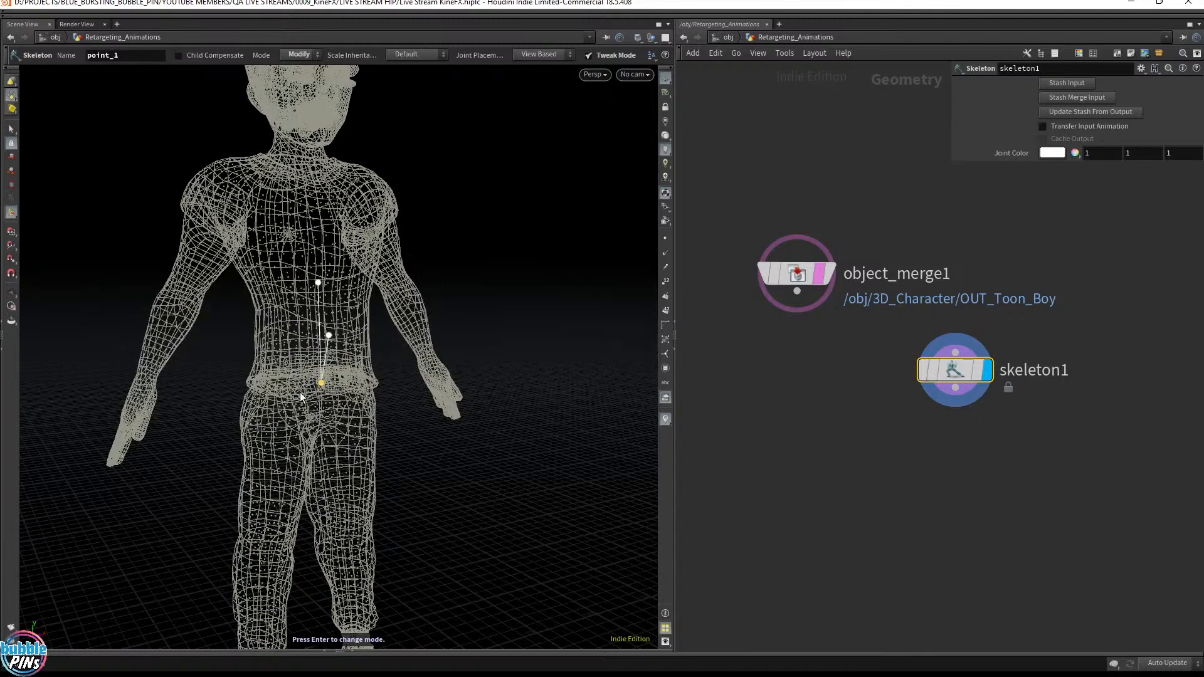
# Step: Turn point snapping on and move the chain's middle joint from the waist to the character's right shoulder
pyautogui.click(15, 262)
pyautogui.moveTo(321, 383); pyautogui.dragTo(410, 286)
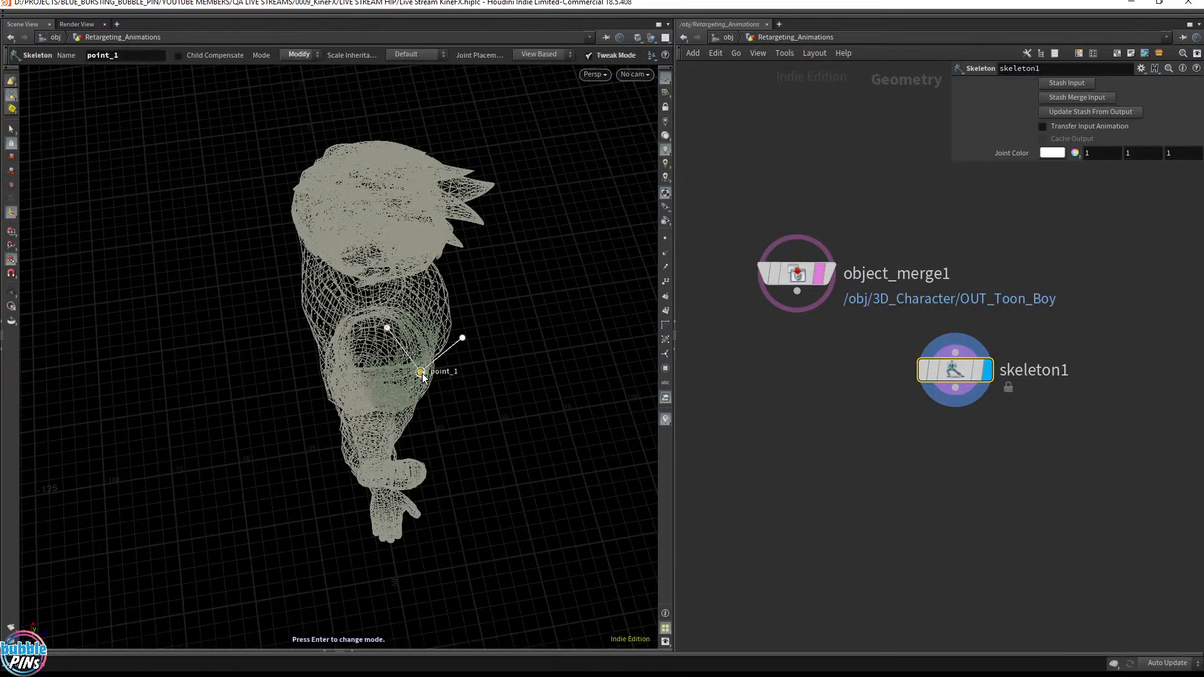
pyautogui.moveTo(420, 372); pyautogui.dragTo(377, 370)
pyautogui.keyDown('alt'); pyautogui.moveTo(580, 374); pyautogui.dragTo(375, 264); pyautogui.keyUp('alt')
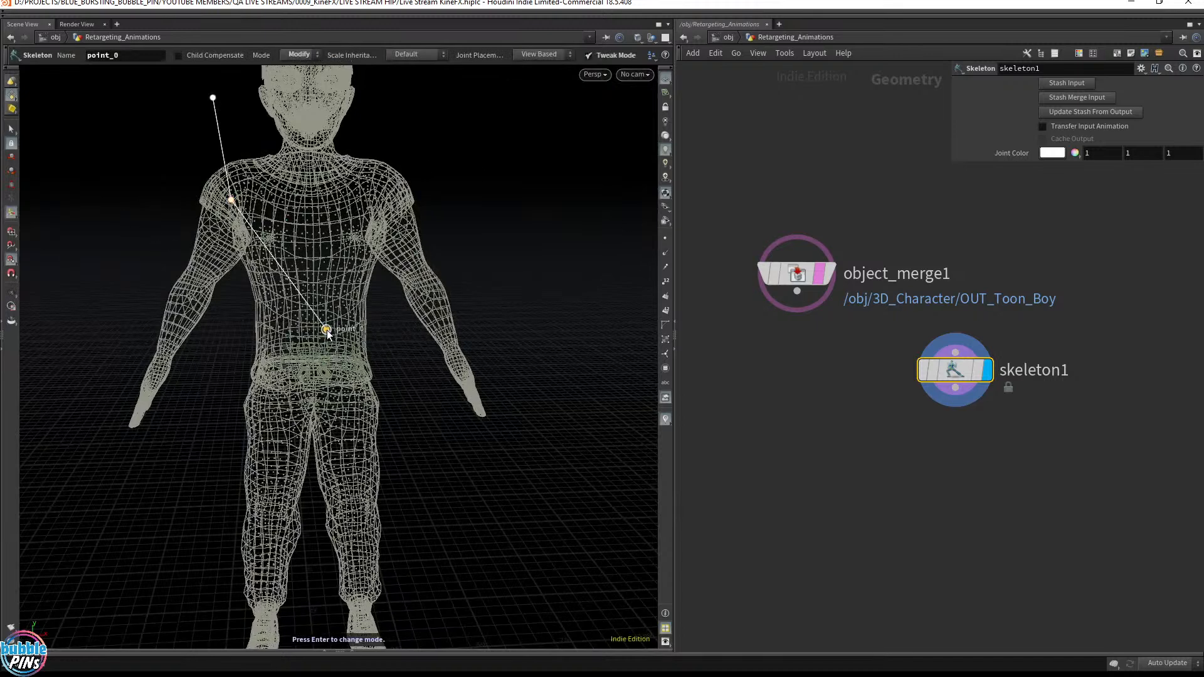
# Step: Move the chain's root joint to the middle of the waistband and set the viewport to the Front view
pyautogui.moveTo(326, 330); pyautogui.dragTo(314, 358)
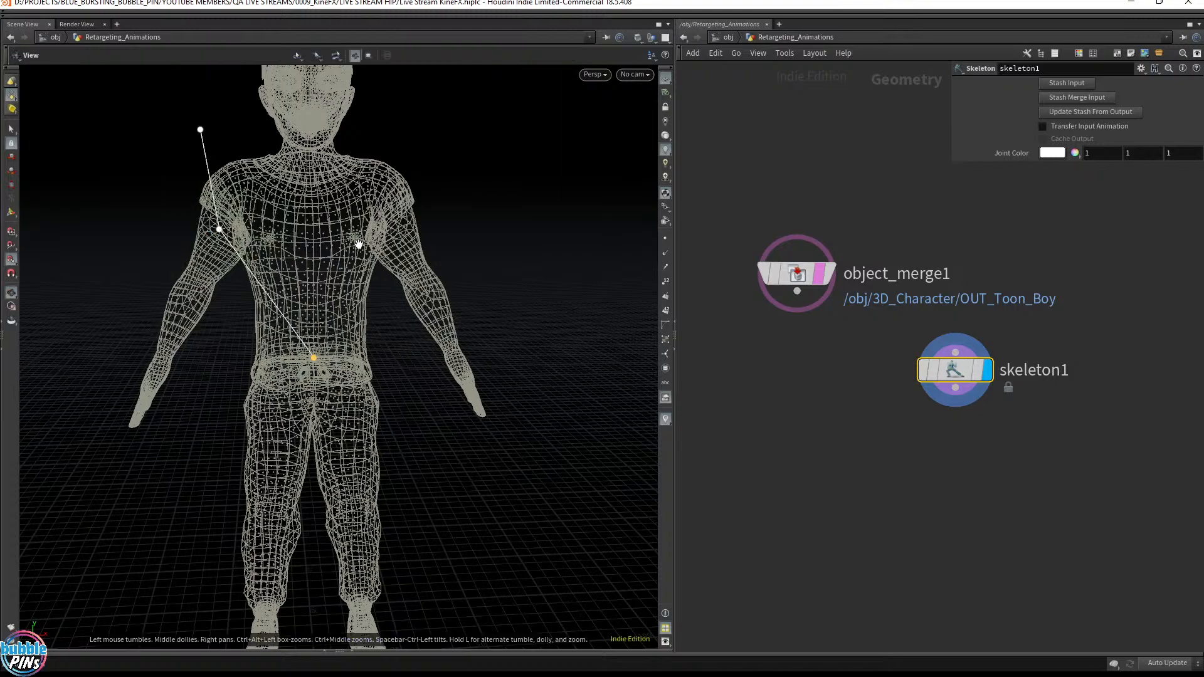
pyautogui.keyDown('alt'); pyautogui.moveTo(359, 243); pyautogui.dragTo(337, 230); pyautogui.keyUp('alt')
pyautogui.click(602, 74)
pyautogui.moveTo(623, 110)
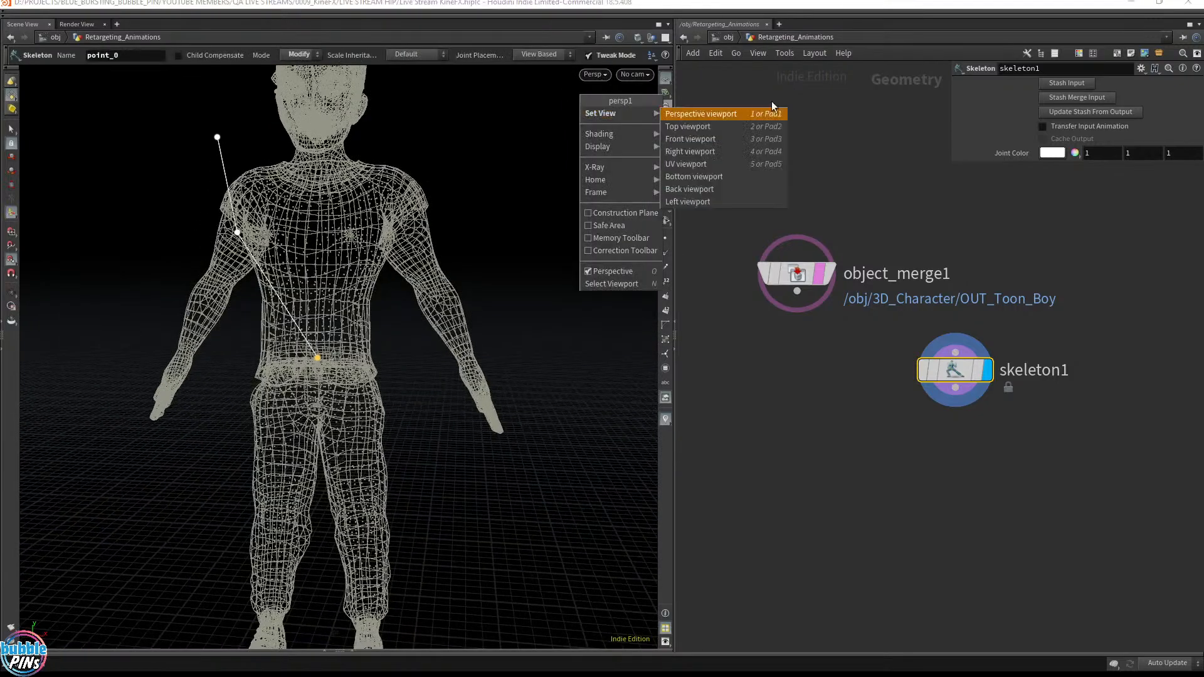
pyautogui.click(724, 143)
pyautogui.keyDown('alt'); pyautogui.moveTo(332, 287); pyautogui.dragTo(339, 372, button='right'); pyautogui.keyUp('alt')
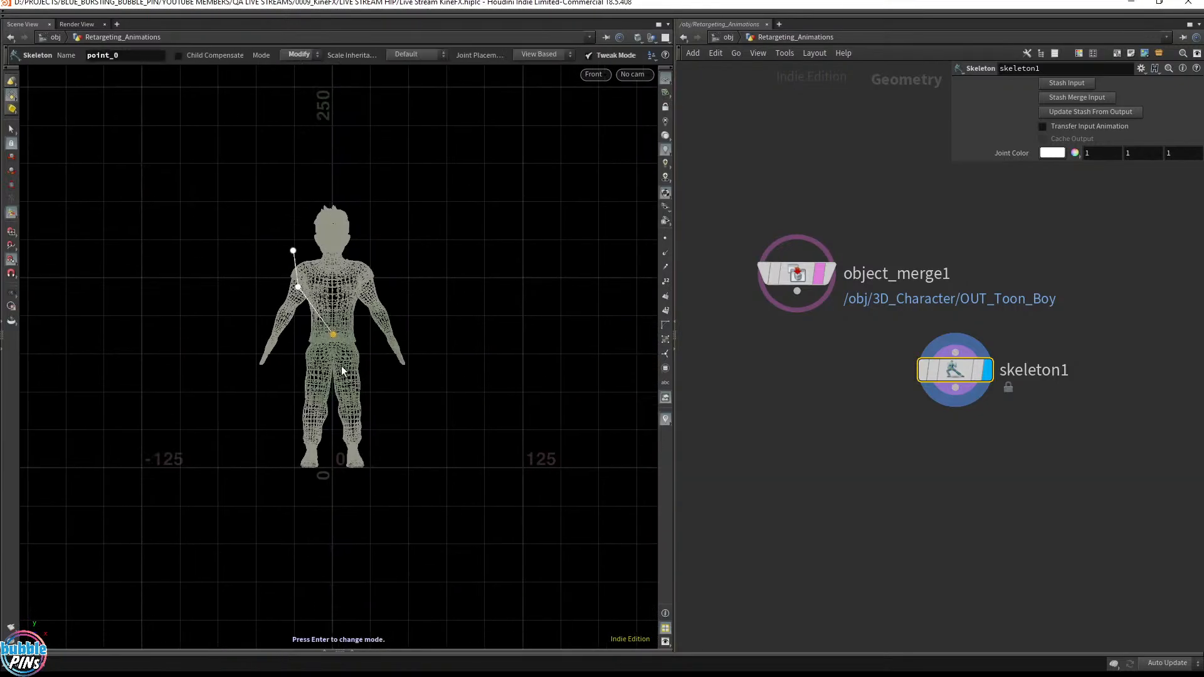
pyautogui.keyDown('alt'); pyautogui.moveTo(342, 365); pyautogui.dragTo(575, 341, button='middle'); pyautogui.keyUp('alt')
pyautogui.keyDown('alt'); pyautogui.moveTo(249, 261); pyautogui.dragTo(266, 309, button='right'); pyautogui.keyUp('alt')
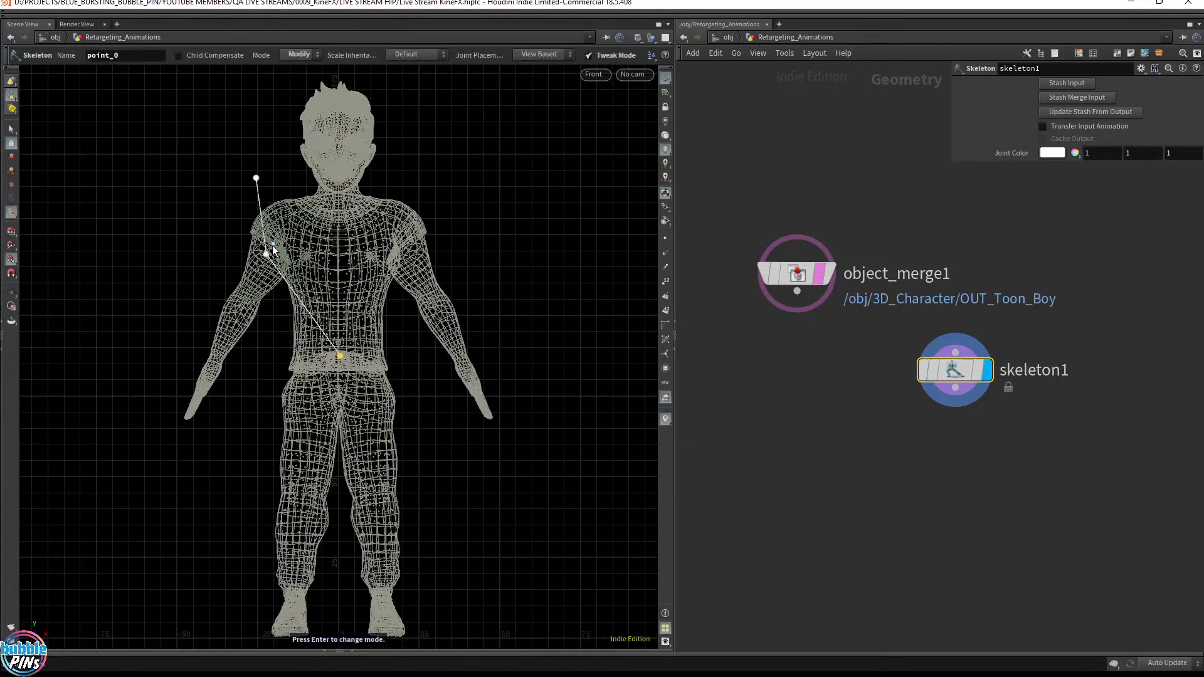
# Step: Place the chain's middle joint on the lower spine and its end joint at the centre of the chest
pyautogui.moveTo(269, 256); pyautogui.dragTo(341, 278)
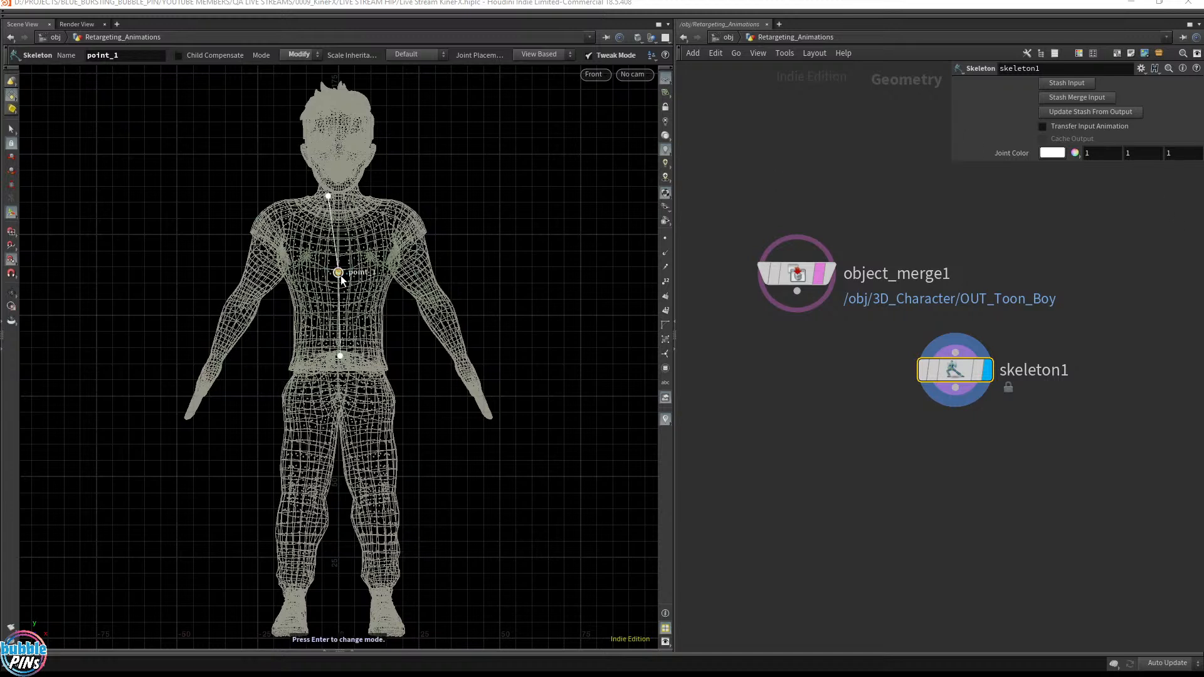
pyautogui.moveTo(340, 275); pyautogui.dragTo(340, 316)
pyautogui.moveTo(333, 236); pyautogui.dragTo(336, 252)
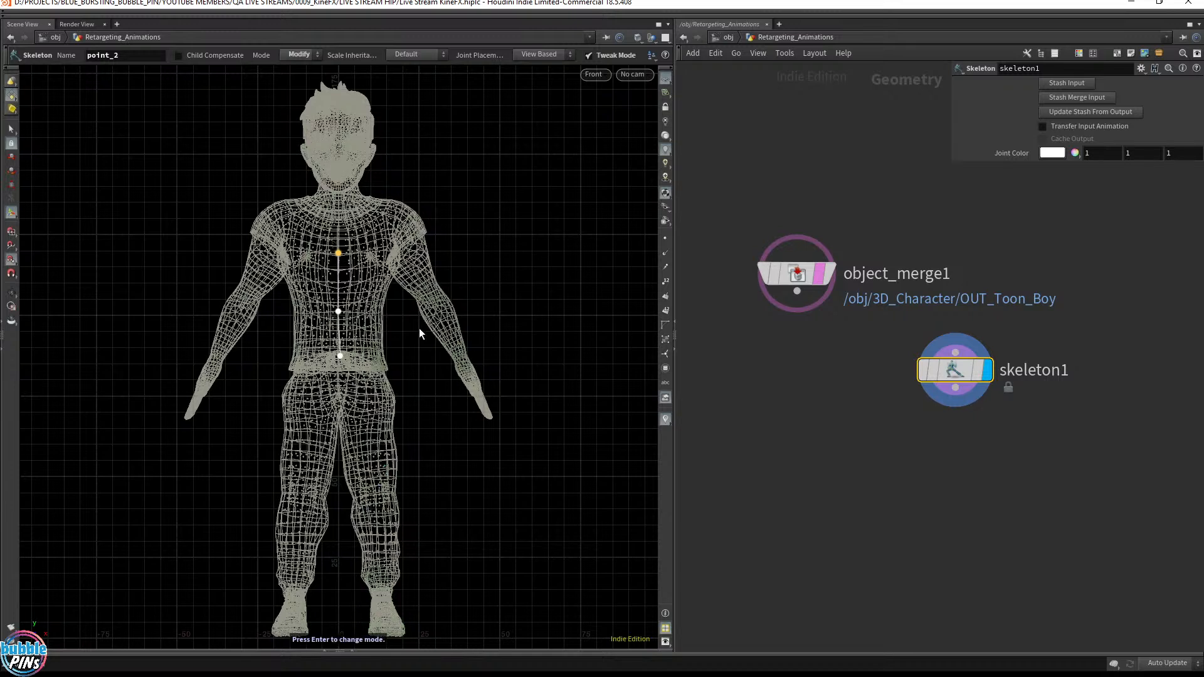
# Step: Switch to Create mode and extend the spine from the chest with joints at the neck base, chin and top of the head
pyautogui.press('Return')
pyautogui.click(340, 640)
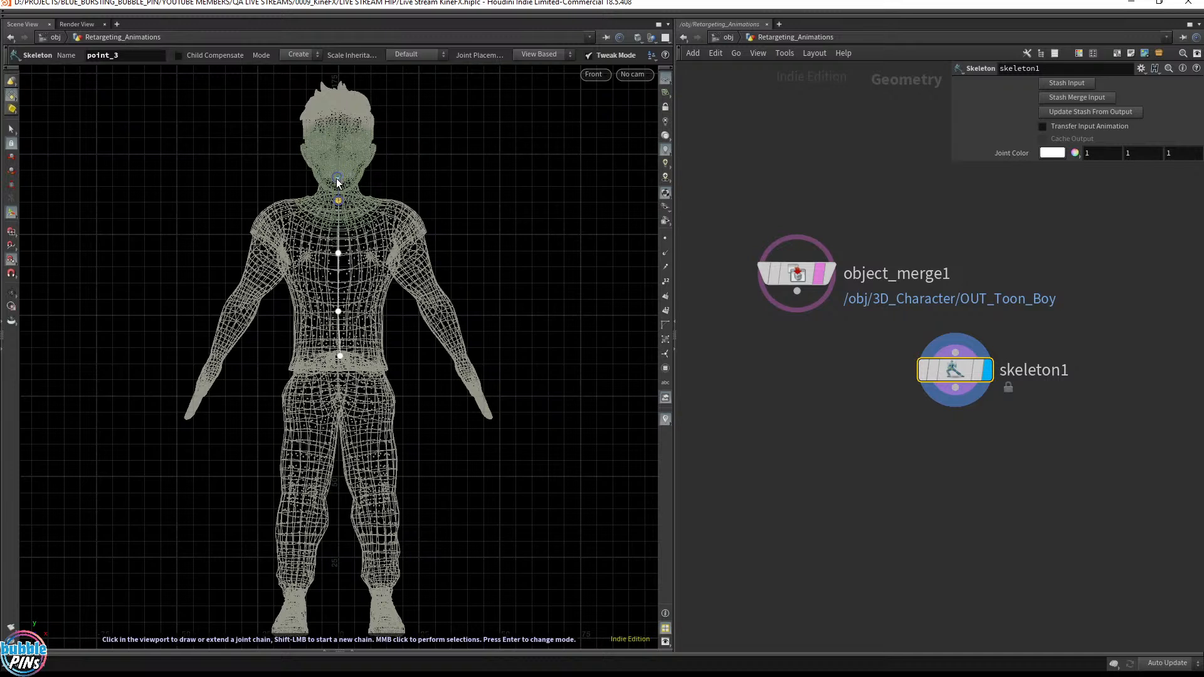
pyautogui.click(337, 179)
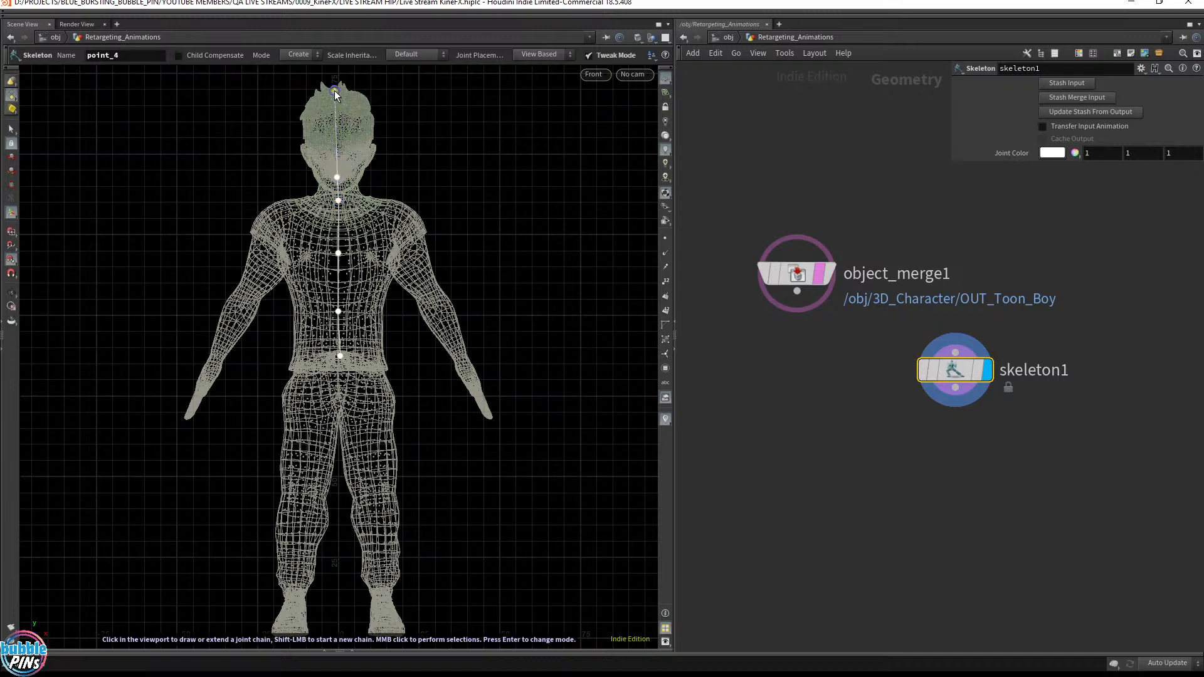
pyautogui.click(334, 91)
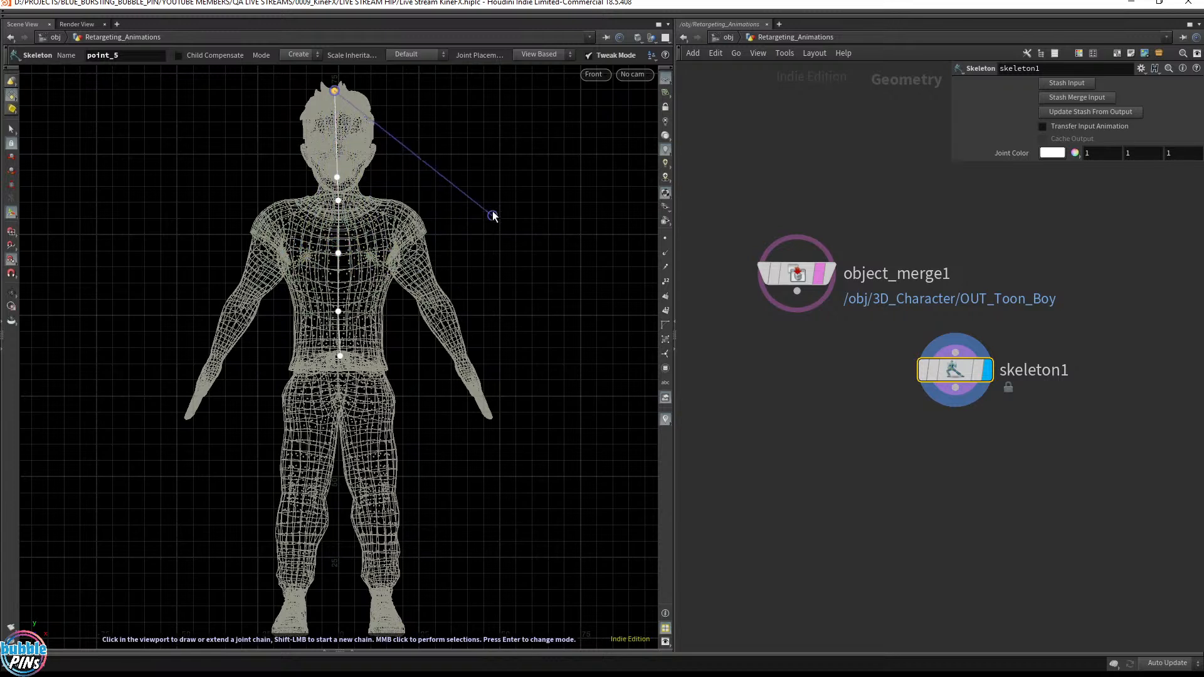
pyautogui.middleClick(449, 226)
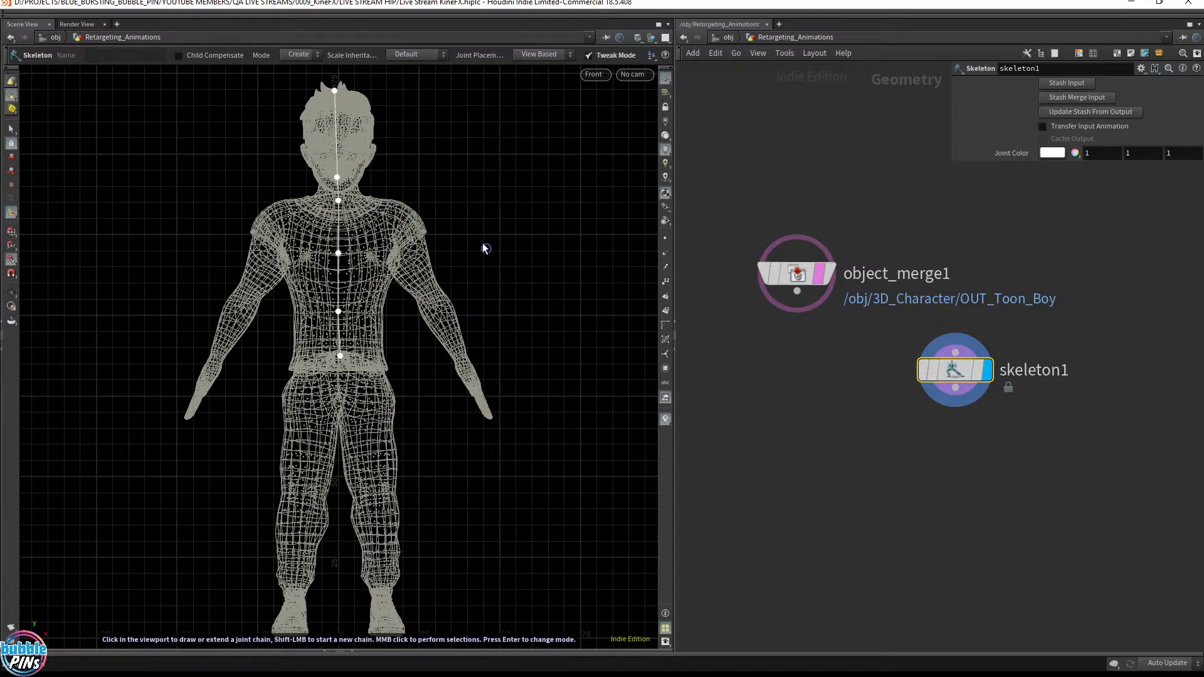
# Step: Branch a left arm chain from the chest joint with joints at the shoulder, elbow, wrist and fingertips
pyautogui.middleClick(339, 255)
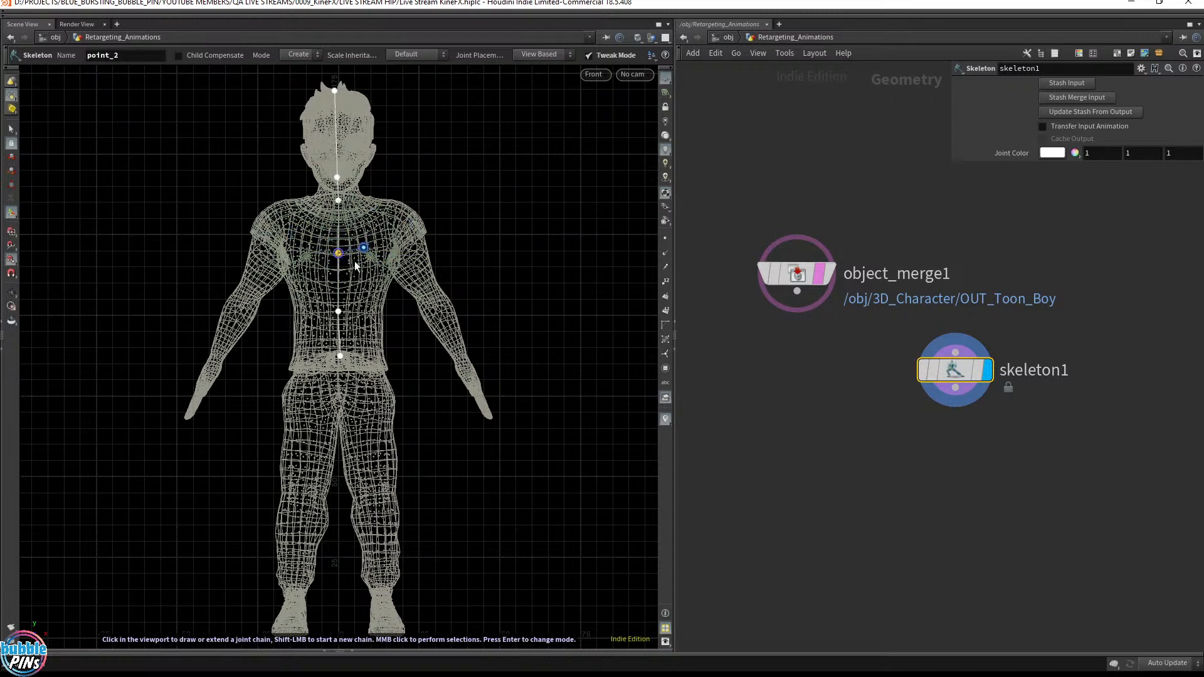
pyautogui.click(276, 237)
pyautogui.click(397, 238)
pyautogui.rightClick(428, 299)
pyautogui.press('Escape')
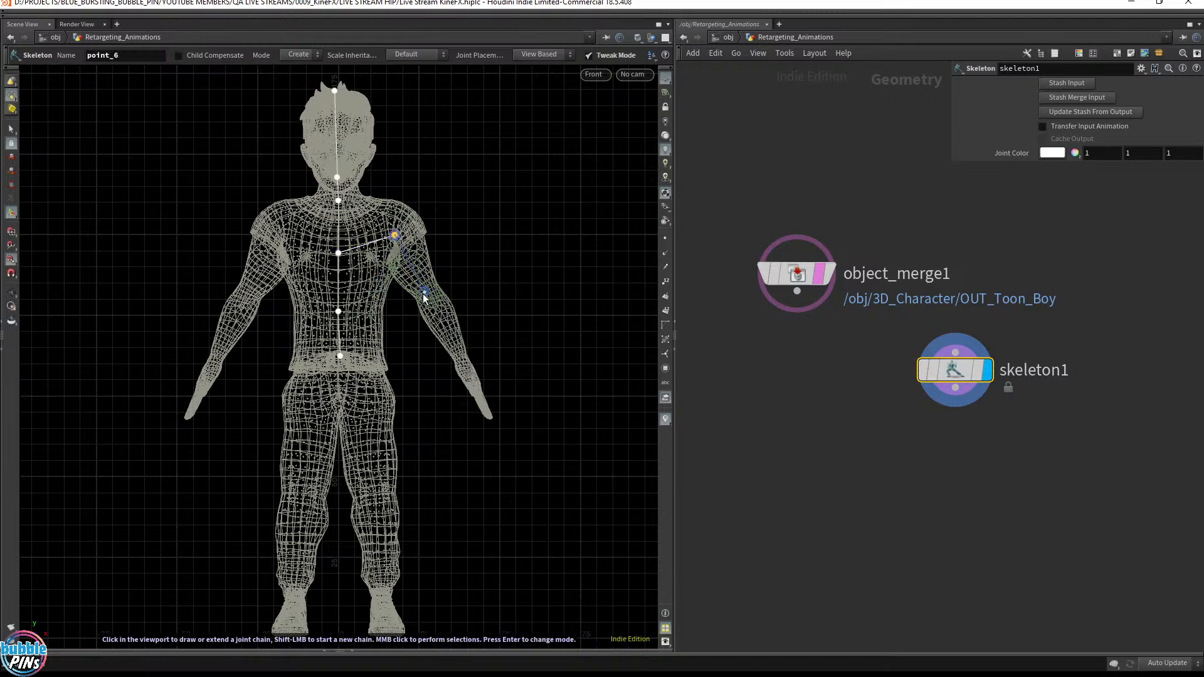
pyautogui.click(424, 293)
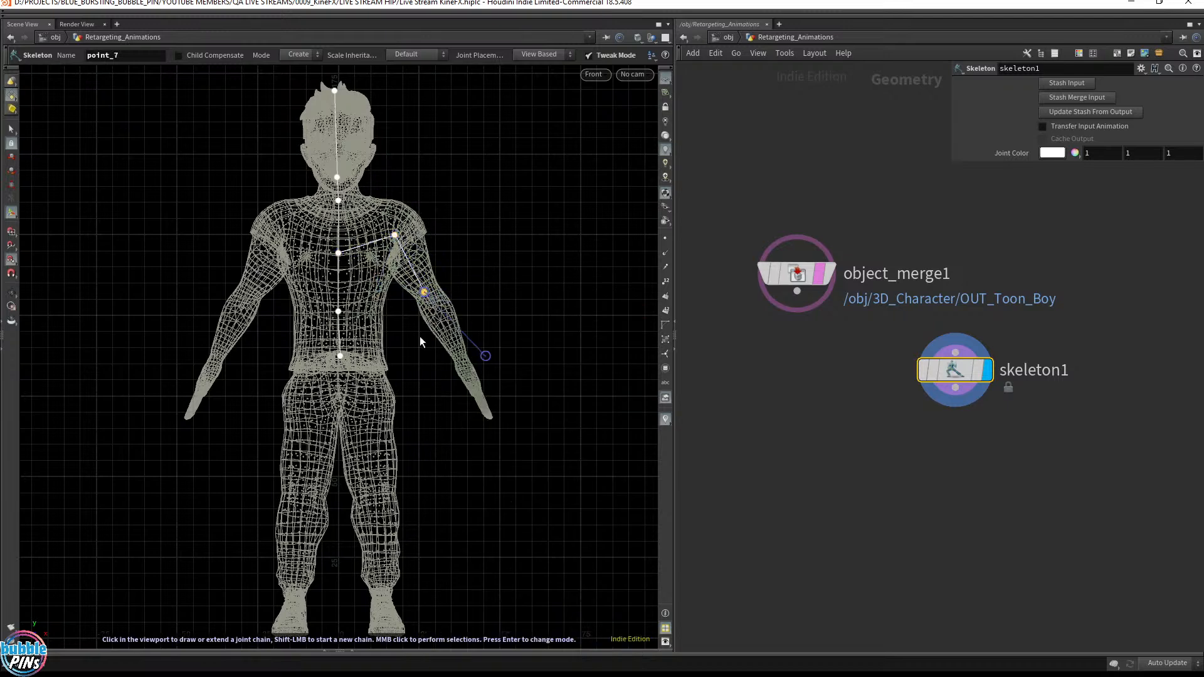
pyautogui.click(468, 379)
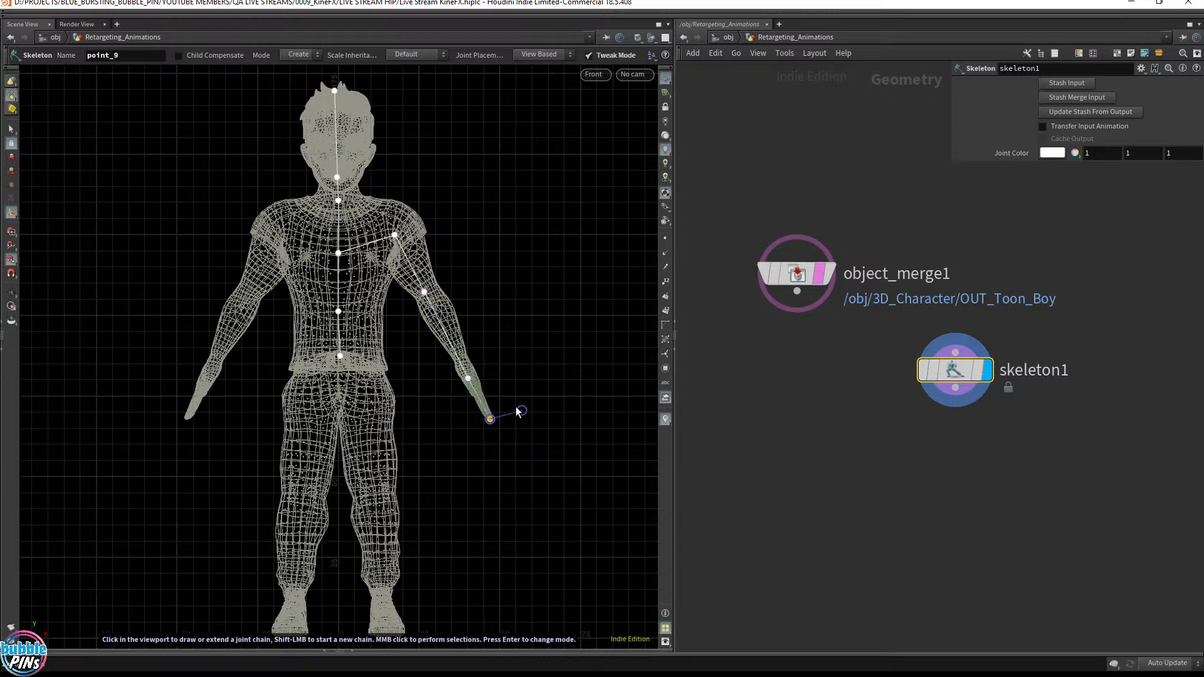
pyautogui.middleClick(539, 292)
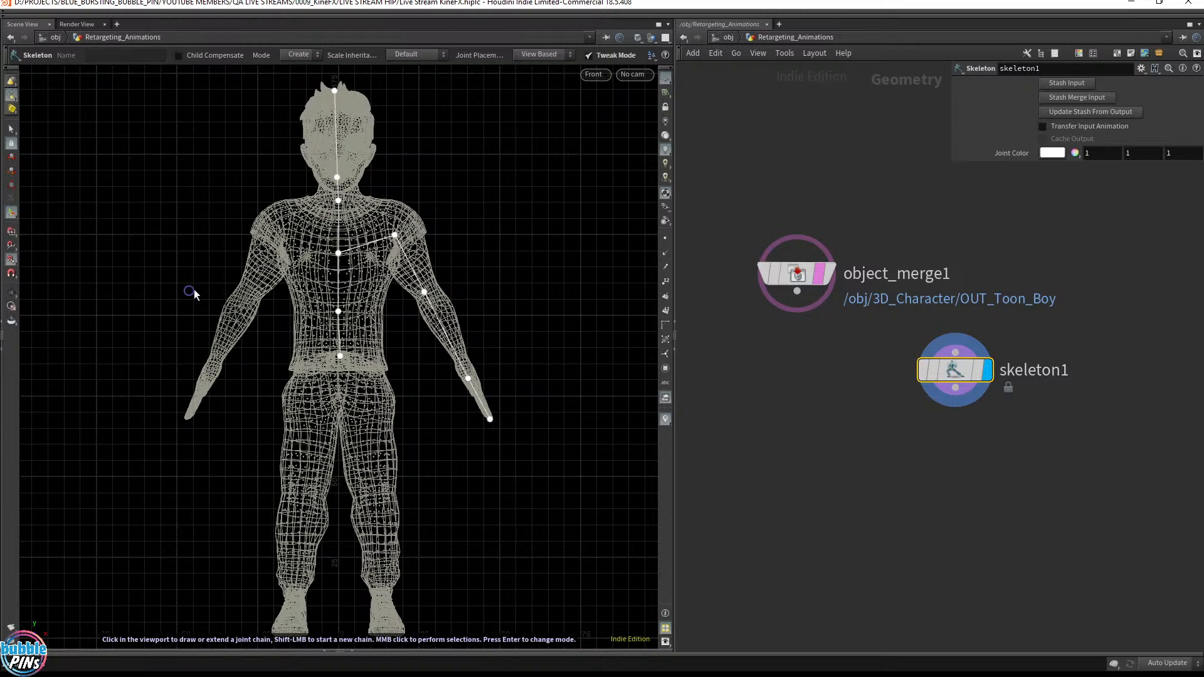
# Step: Branch a right arm chain from the chest joint with joints at the shoulder, elbow, wrist and fingertips
pyautogui.click(339, 256)
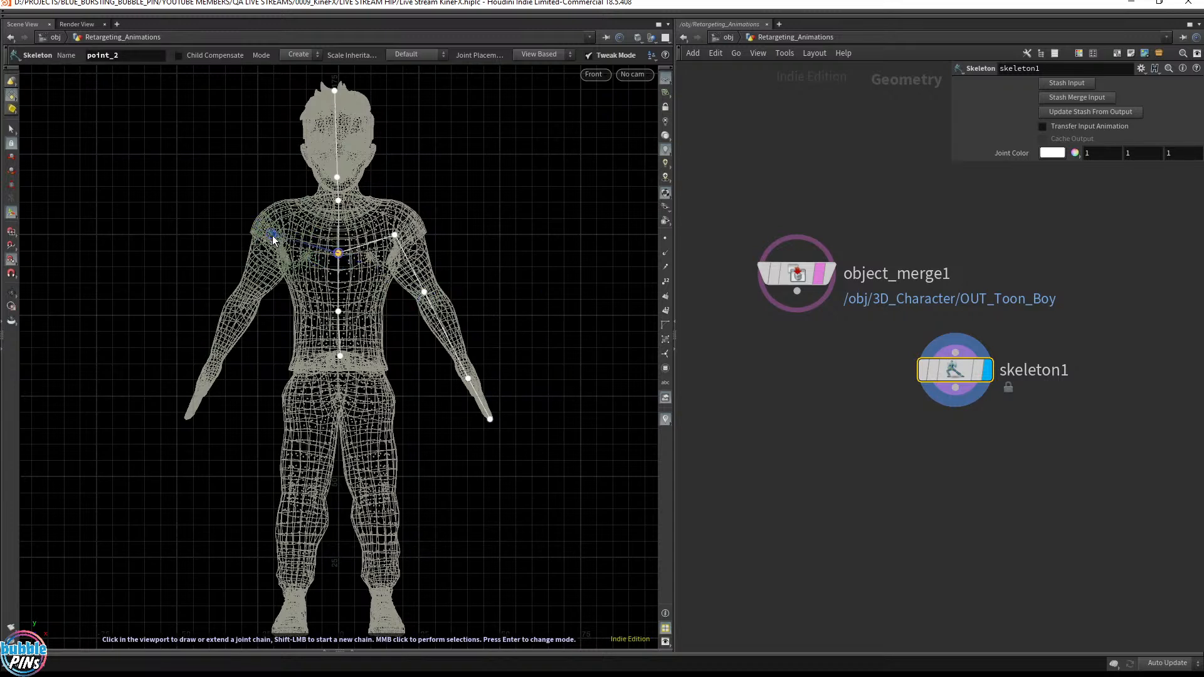
pyautogui.click(274, 239)
pyautogui.click(245, 296)
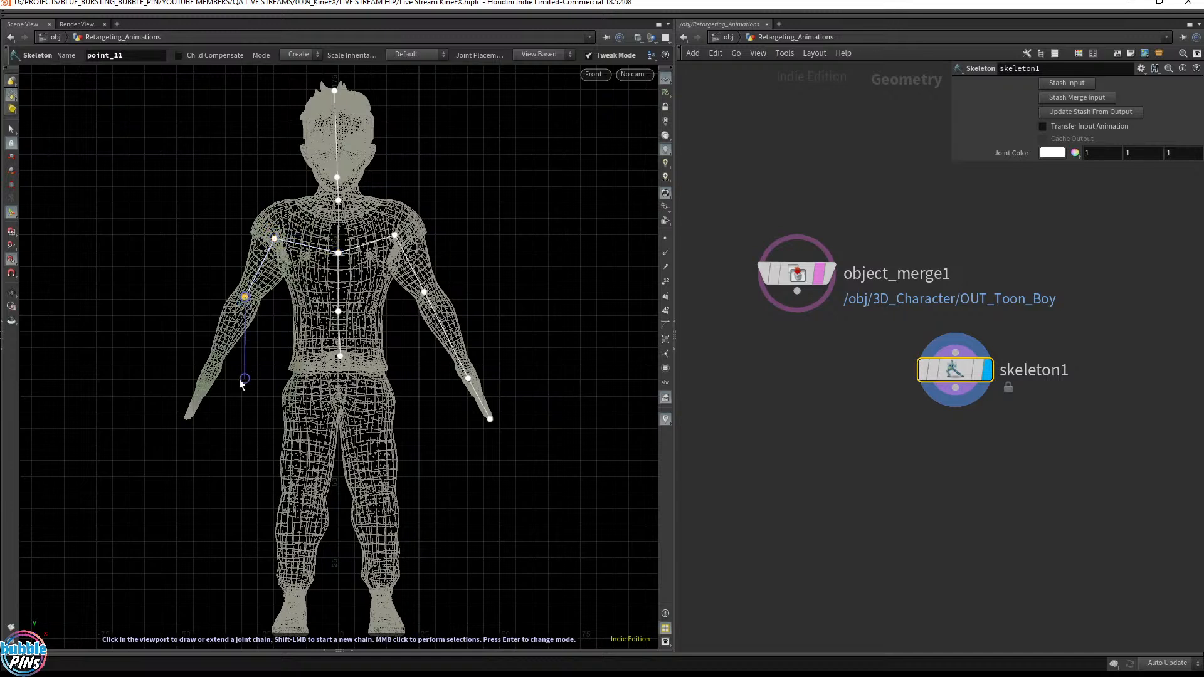
pyautogui.click(215, 362)
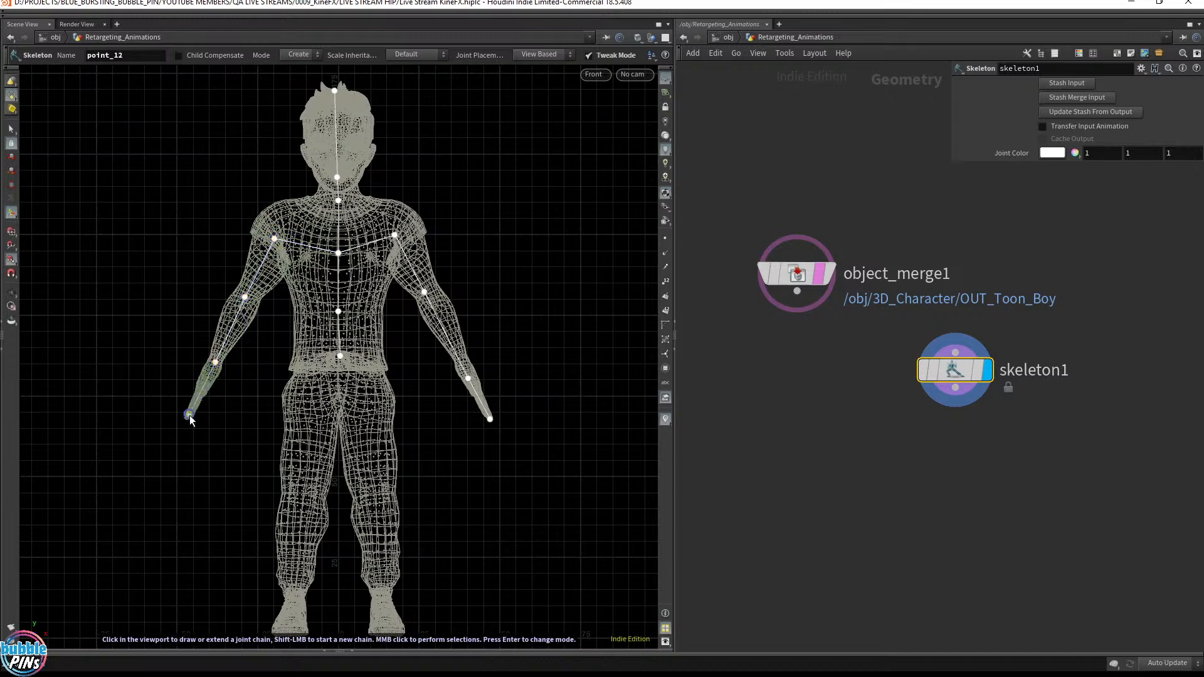
pyautogui.click(190, 416)
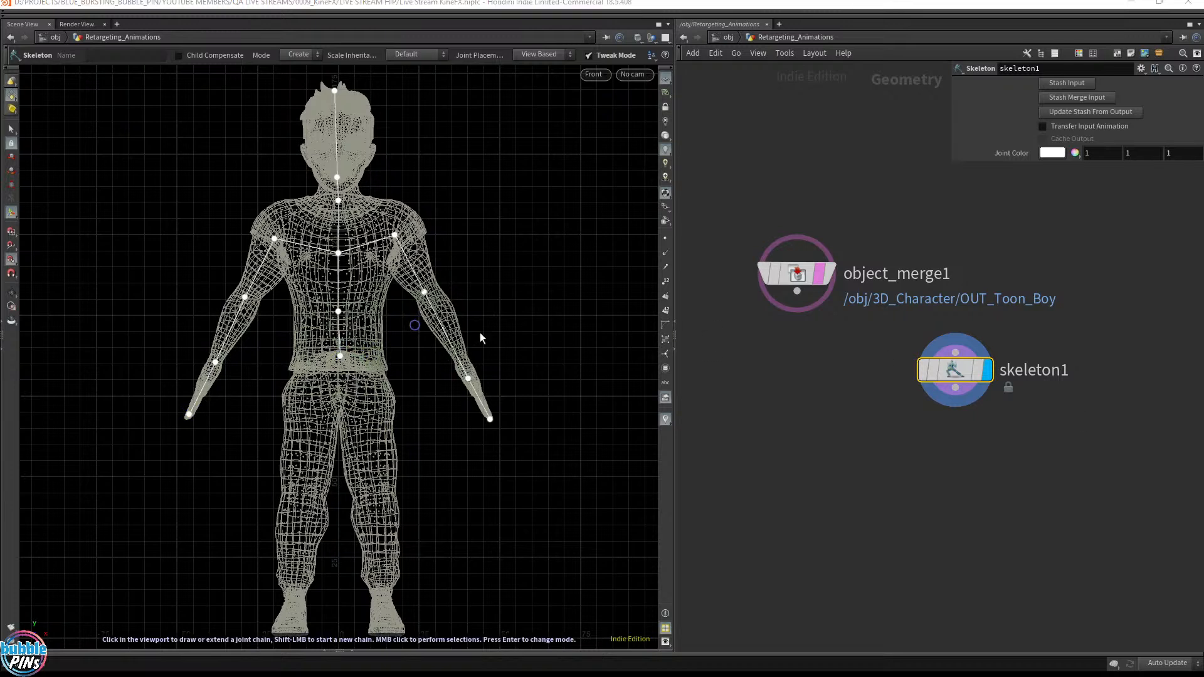
# Step: Branch a left leg chain from the root joint with joints at the hip, knee, ankle and toes
pyautogui.click(341, 359)
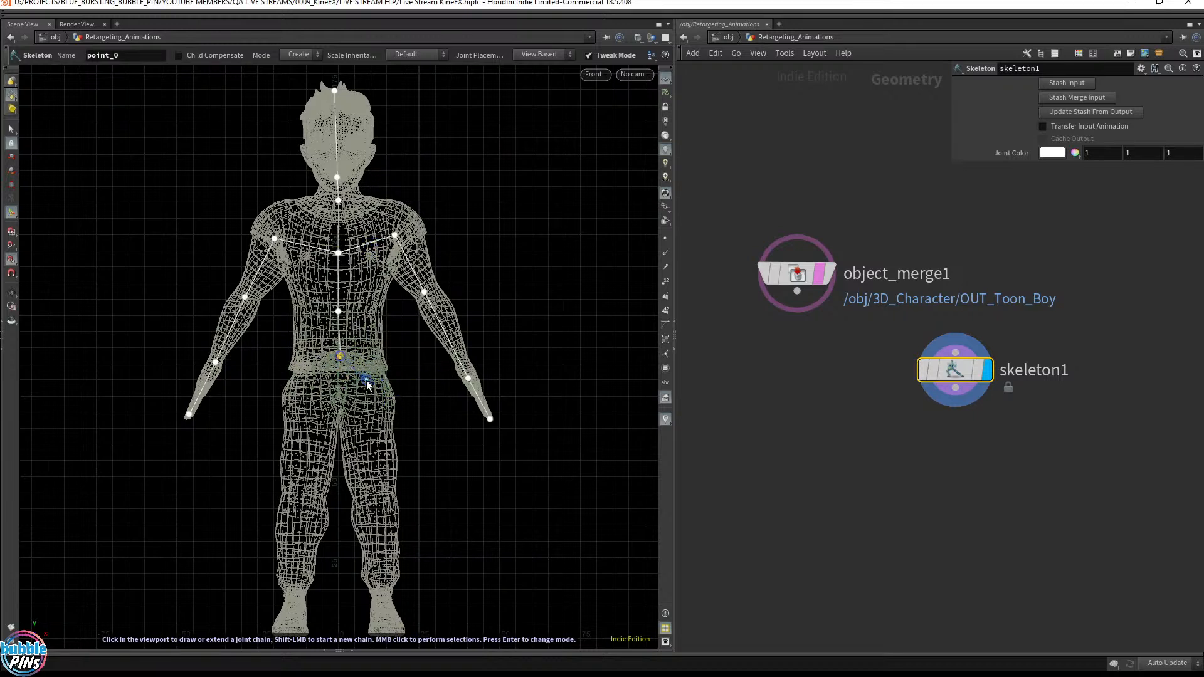
pyautogui.click(366, 383)
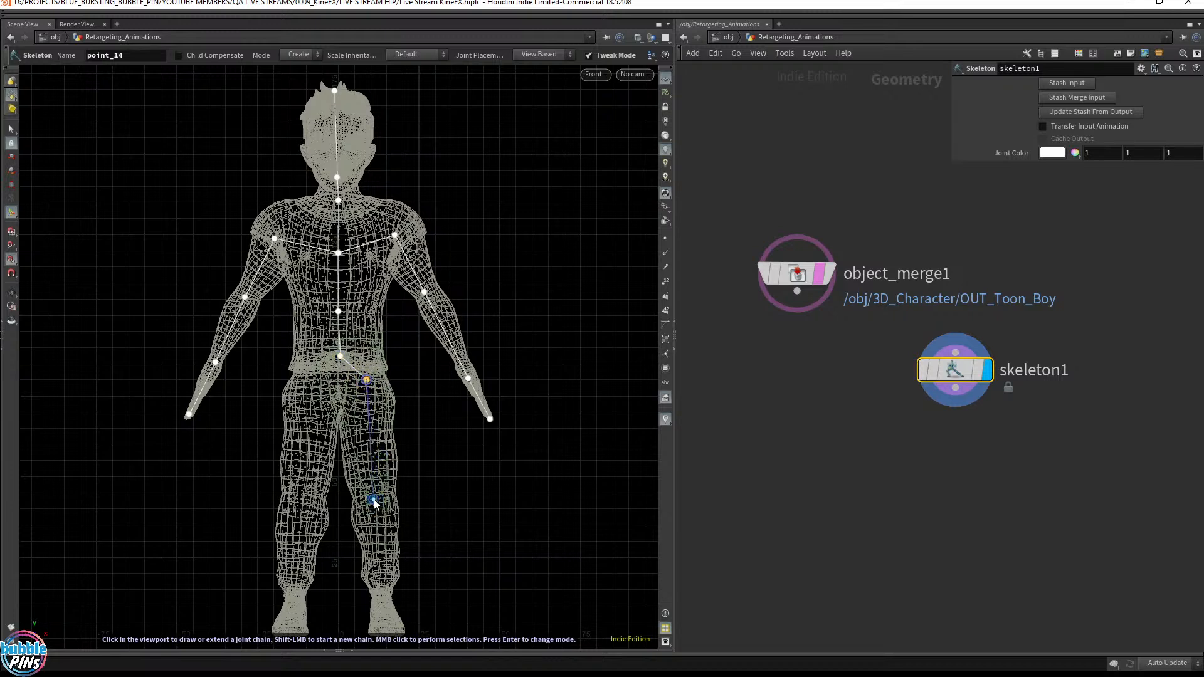
pyautogui.click(375, 499)
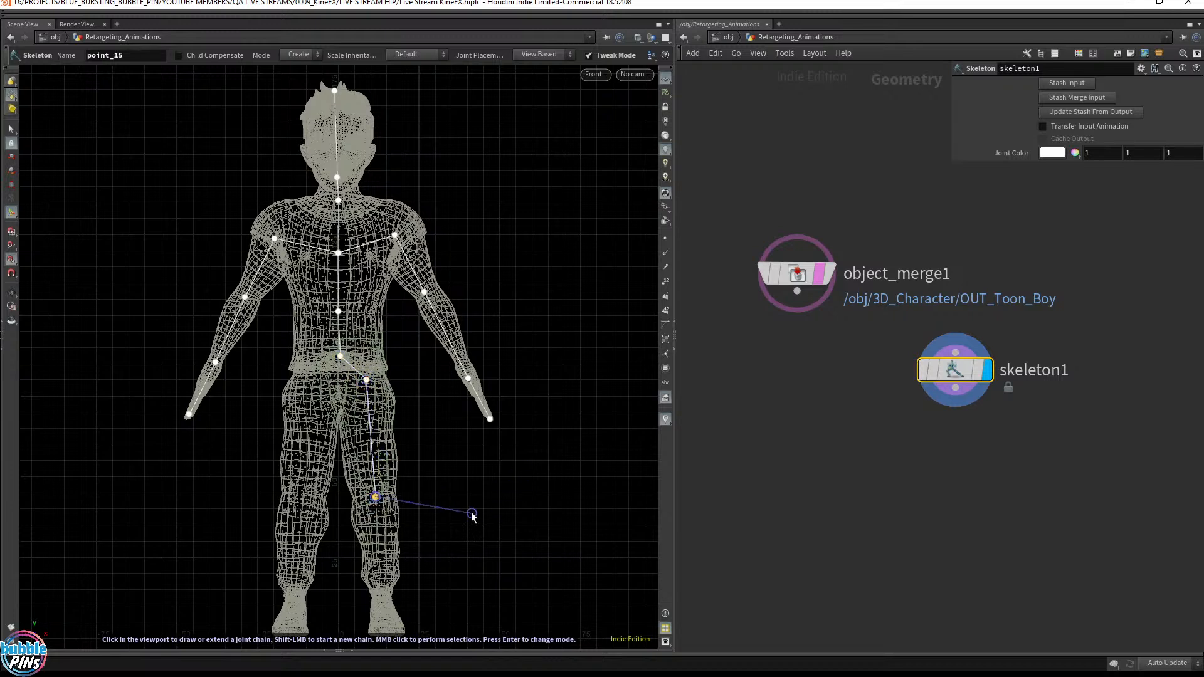
pyautogui.click(381, 596)
pyautogui.press('Escape')
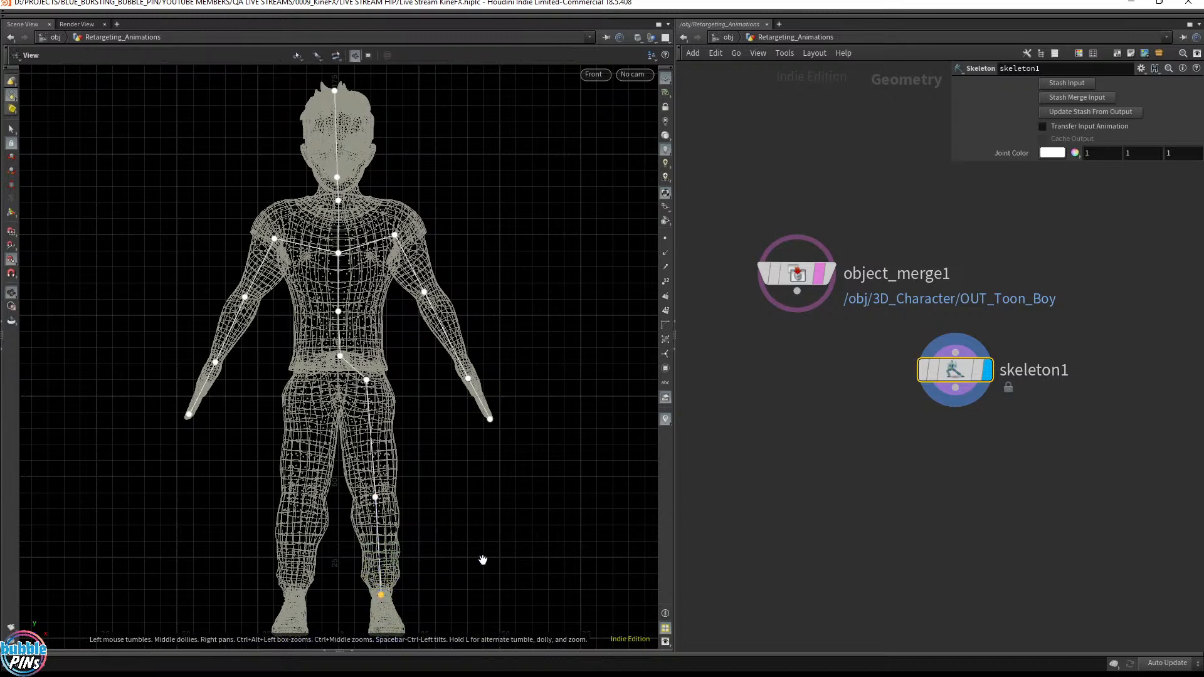
pyautogui.moveTo(503, 533); pyautogui.dragTo(492, 438, button='middle')
pyautogui.press('Return')
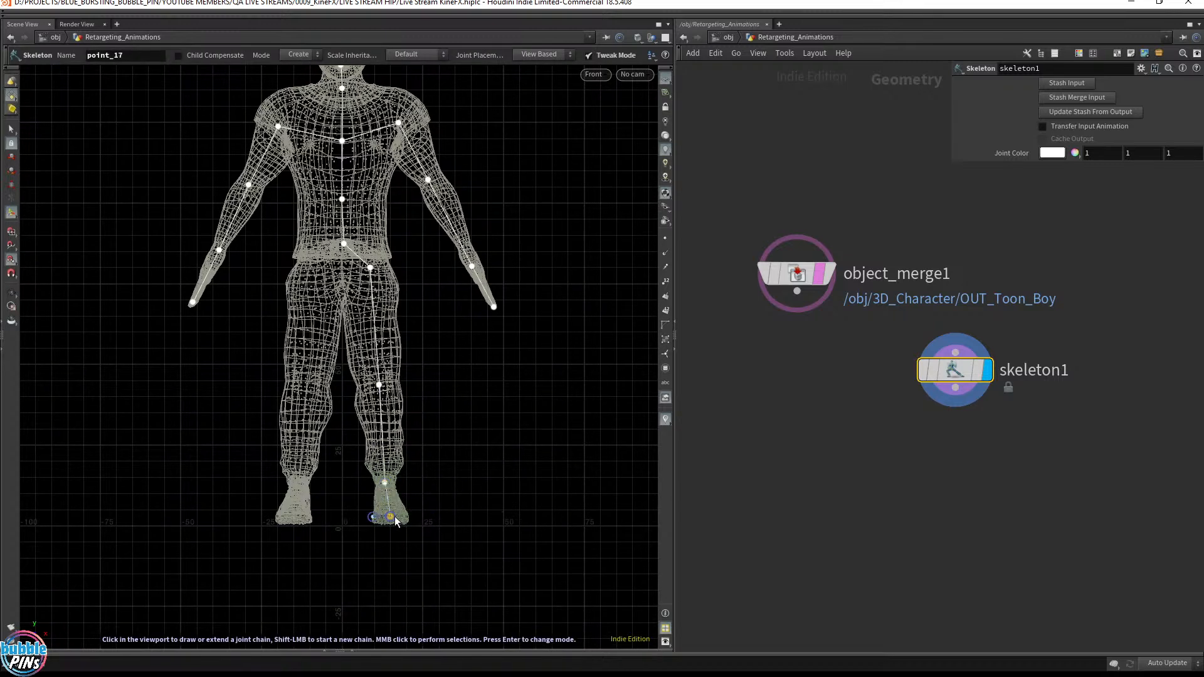
pyautogui.middleClick(345, 246)
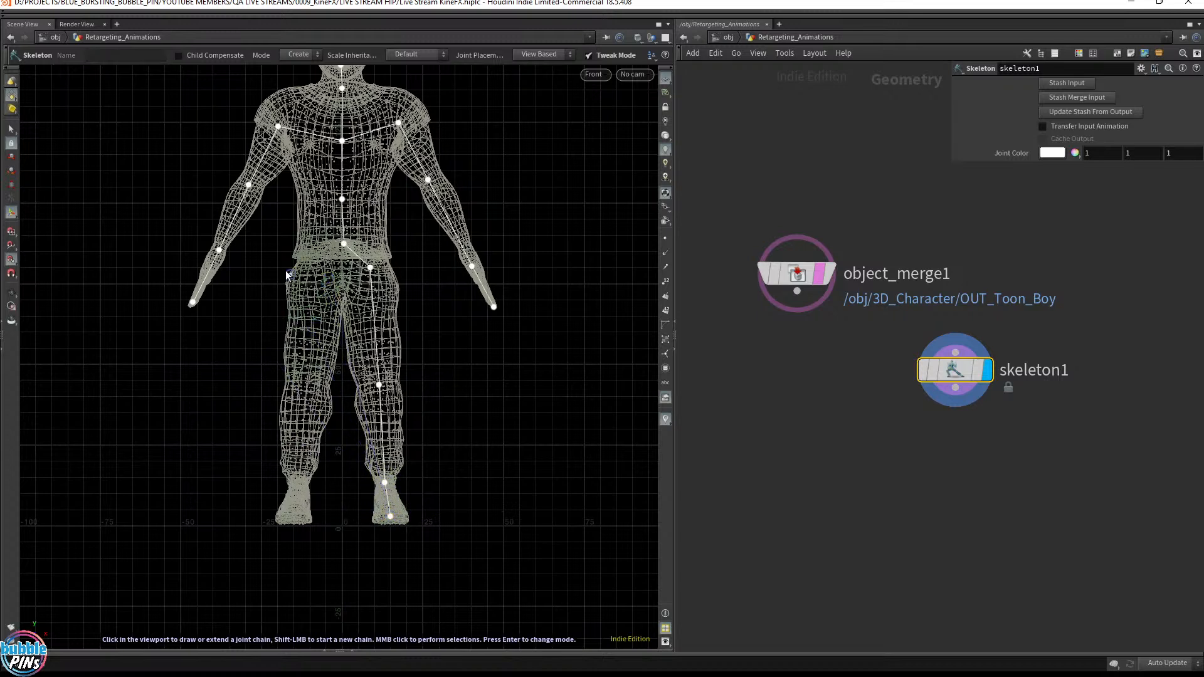
# Step: Branch a right leg chain from the root joint with joints at the hip, knee, ankle and toes
pyautogui.click(345, 246)
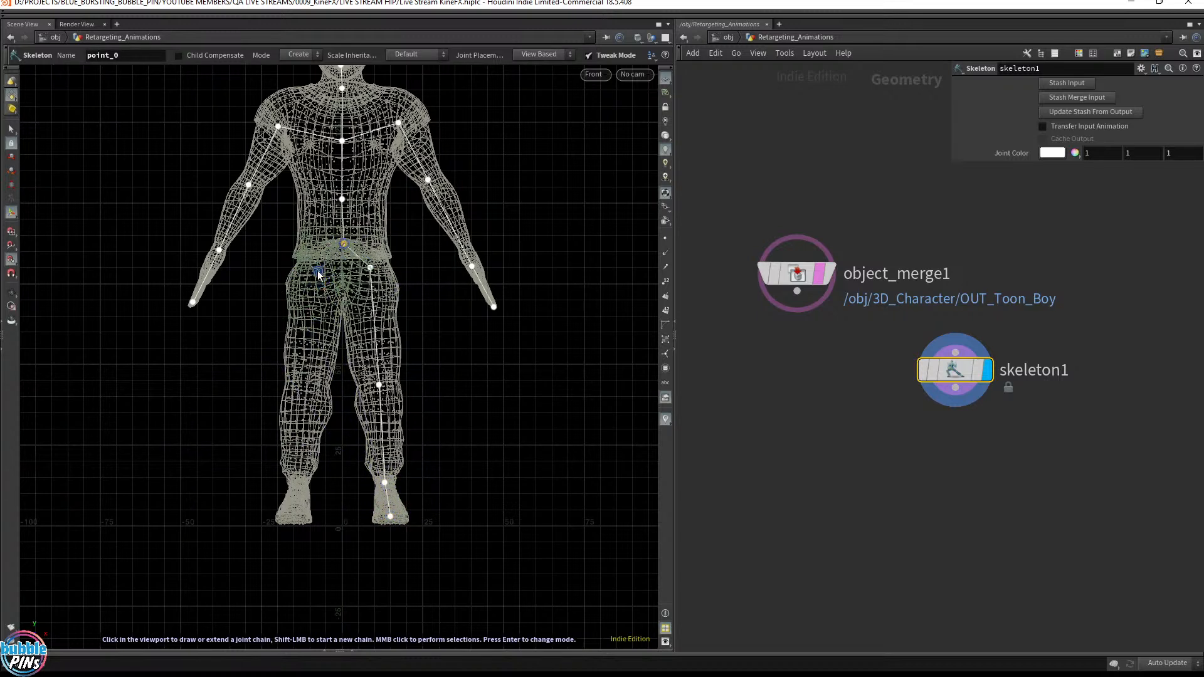
pyautogui.click(314, 271)
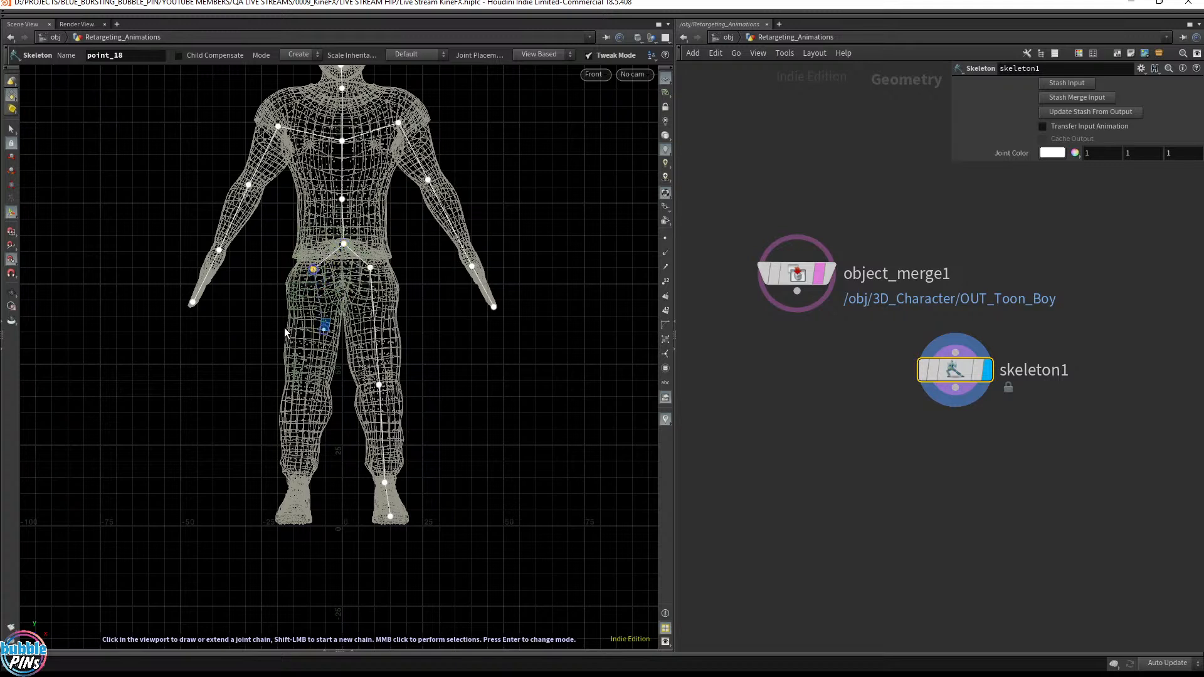
pyautogui.click(302, 387)
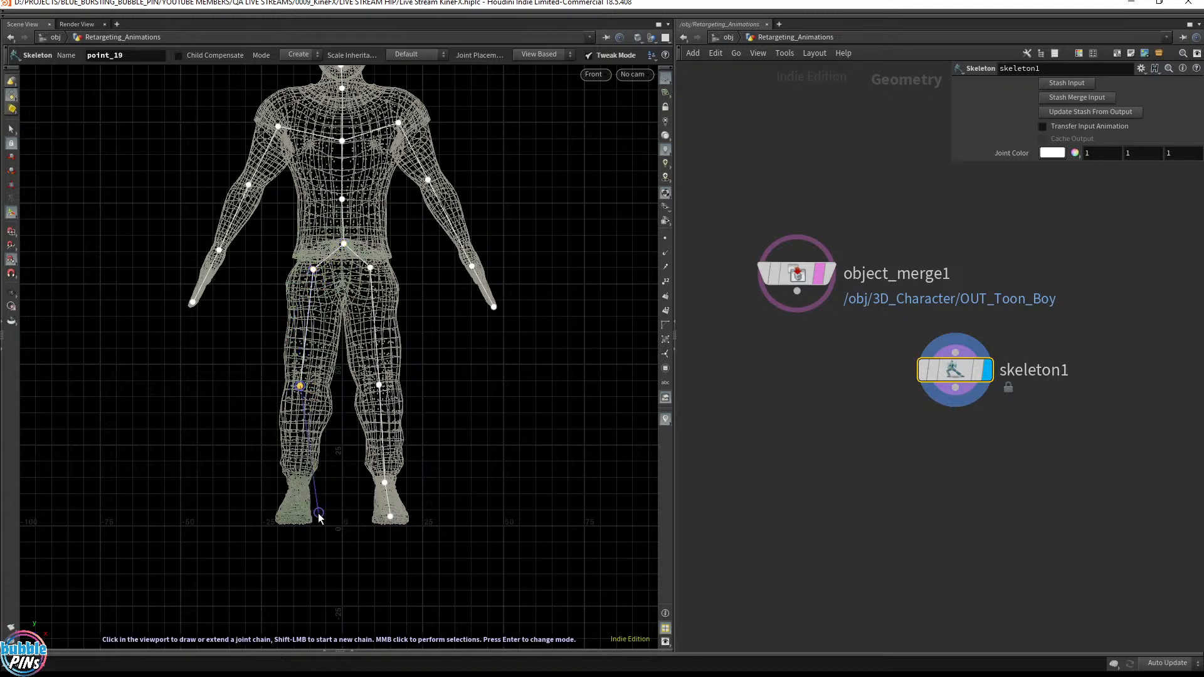
pyautogui.click(297, 486)
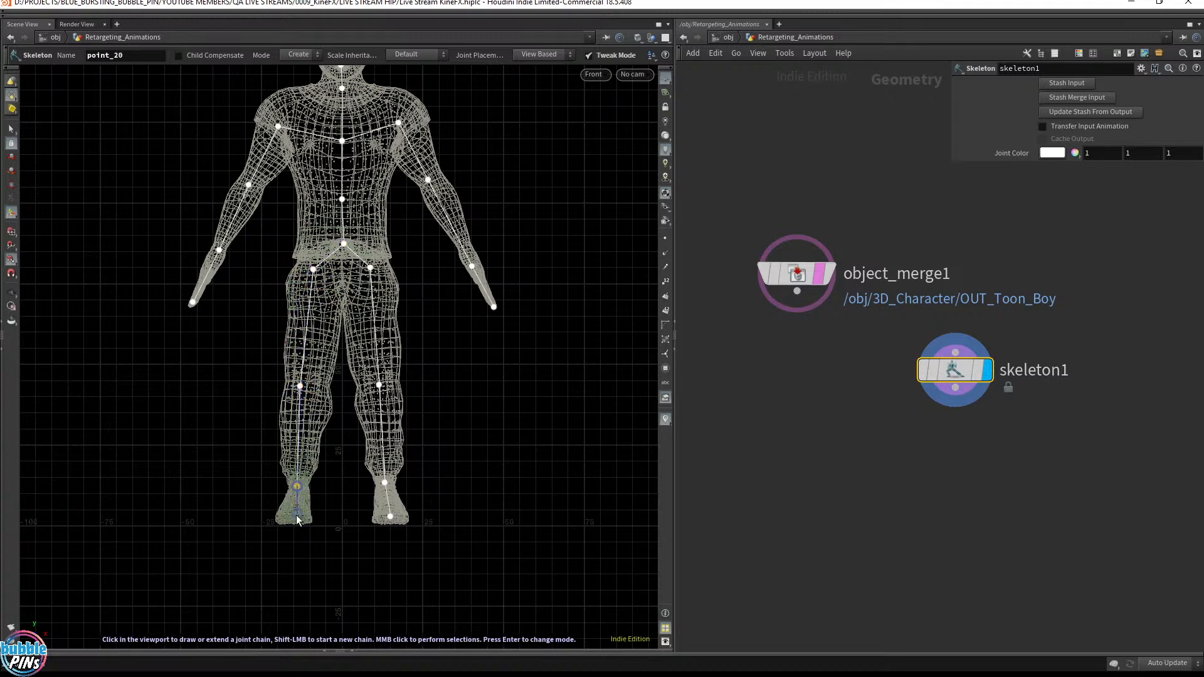
pyautogui.click(292, 517)
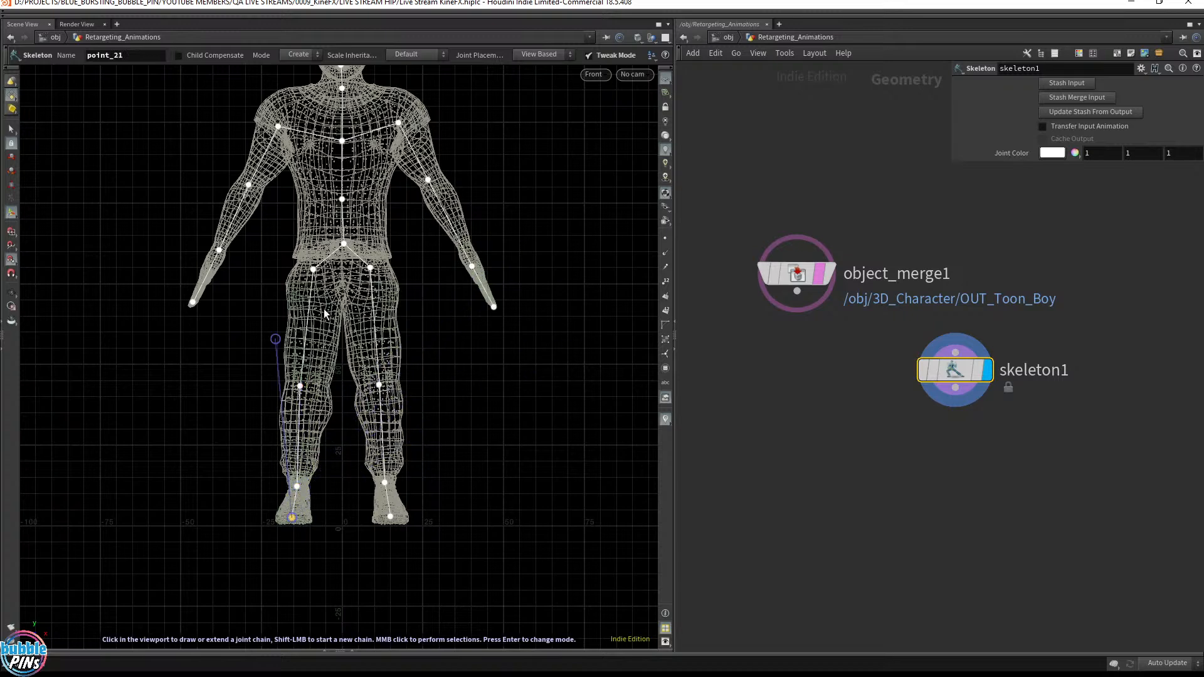
pyautogui.middleClick(508, 382)
# Step: Switch to the perspective view and Modify mode, and move the chin joint back into the neck from a side angle
pyautogui.moveTo(529, 205); pyautogui.dragTo(537, 296, button='middle')
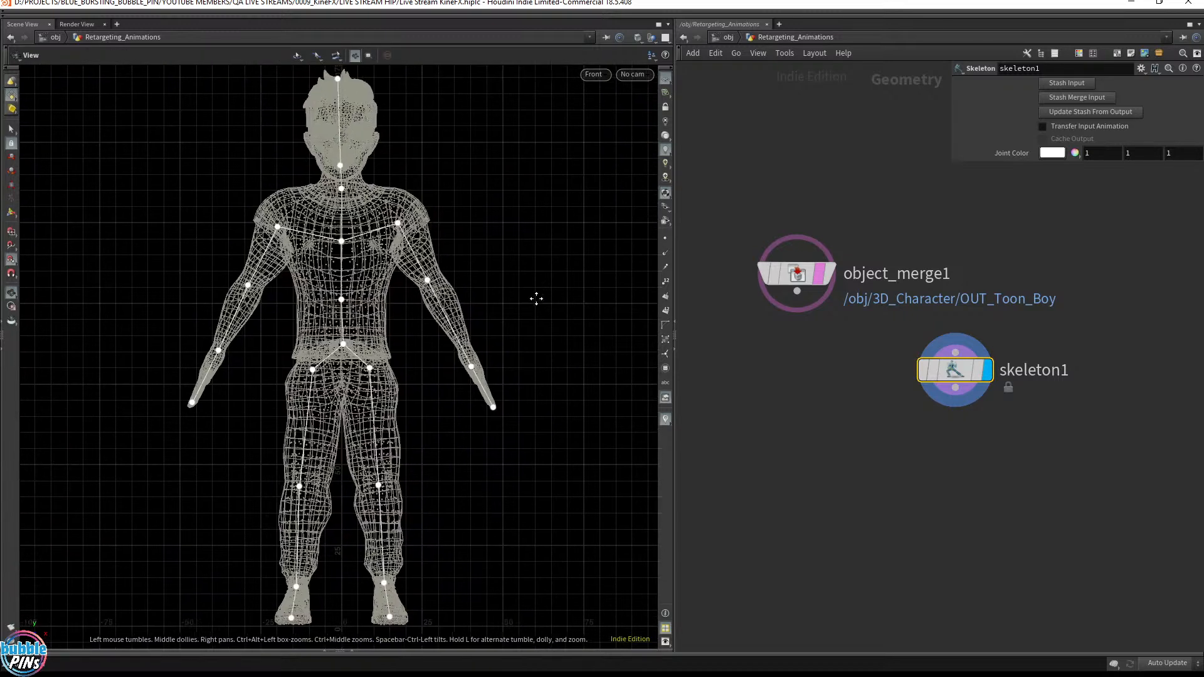
pyautogui.click(594, 74)
pyautogui.moveTo(601, 113)
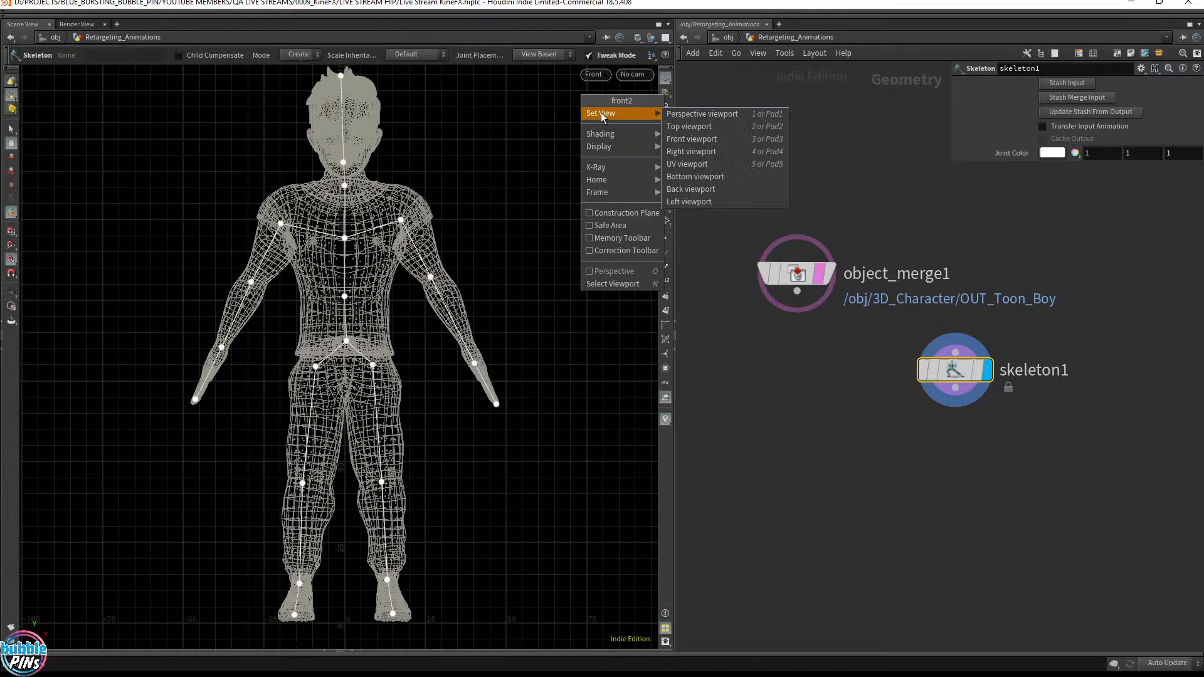
pyautogui.click(743, 114)
pyautogui.press('Escape')
pyautogui.moveTo(457, 196); pyautogui.dragTo(389, 142)
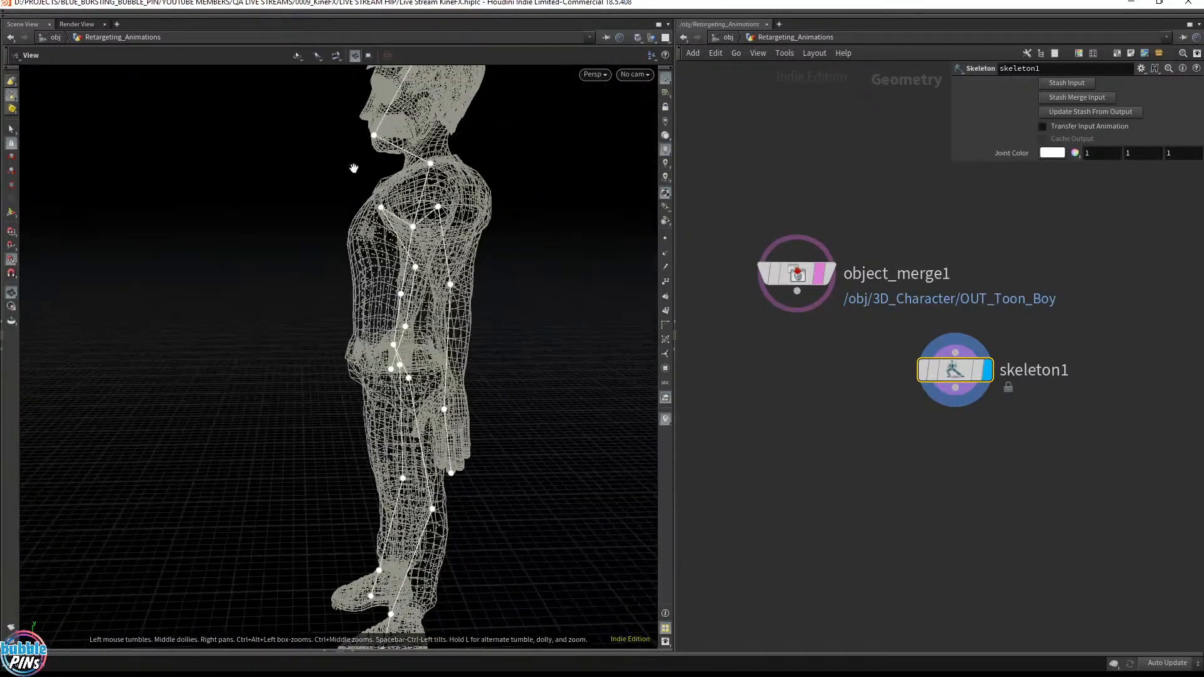
pyautogui.moveTo(335, 174); pyautogui.dragTo(313, 305, button='right')
pyautogui.press('Return')
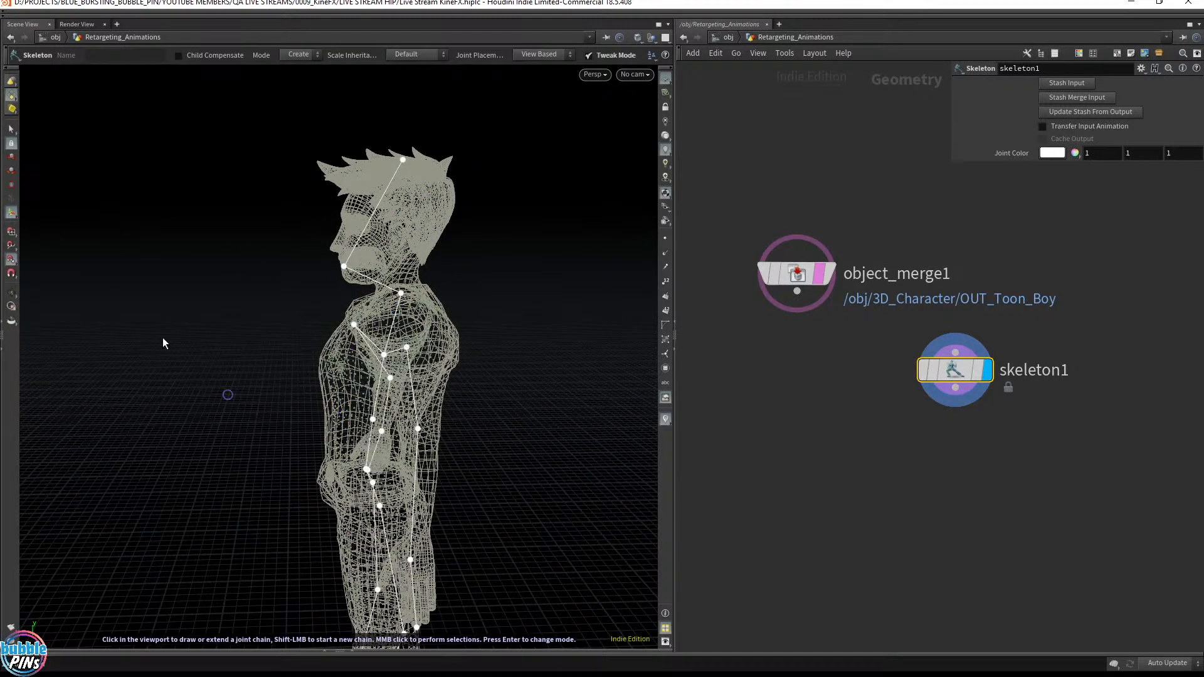
pyautogui.press('Return')
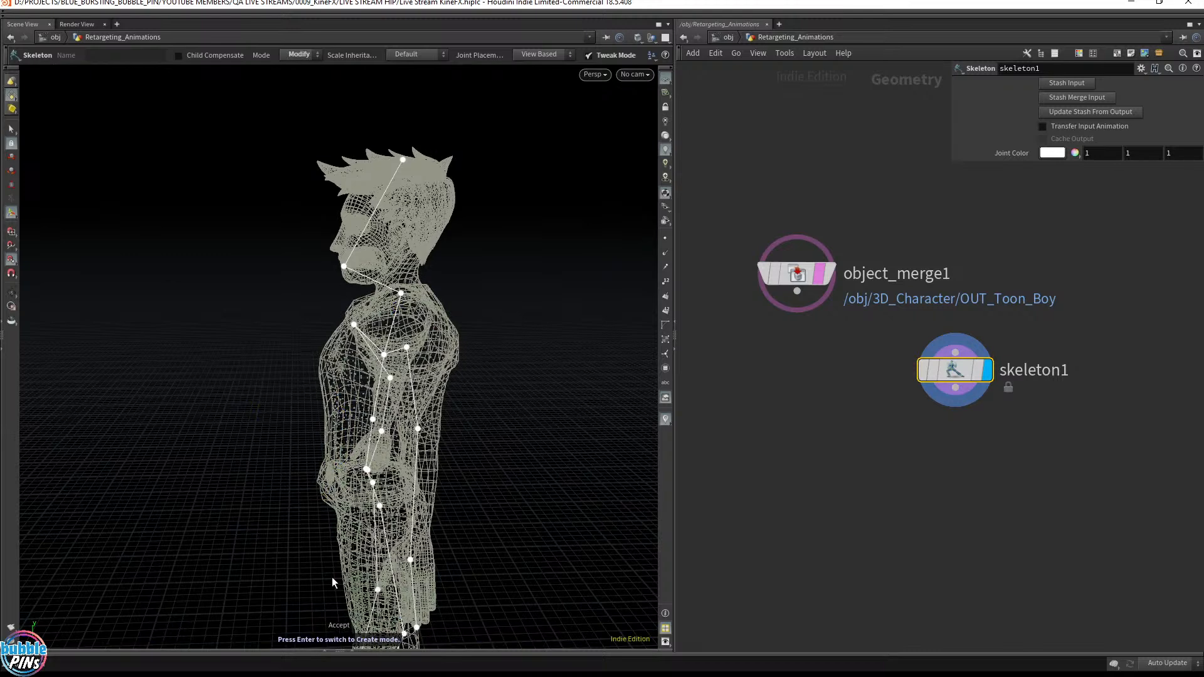
pyautogui.click(345, 267)
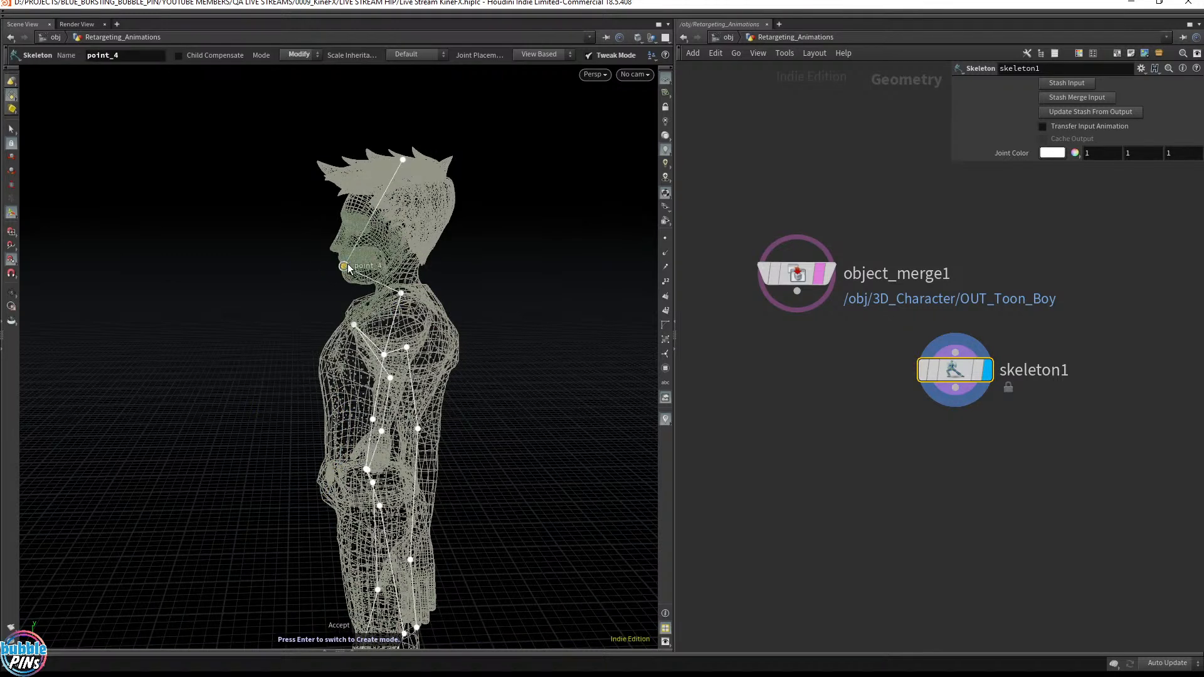
pyautogui.moveTo(344, 266); pyautogui.dragTo(401, 296)
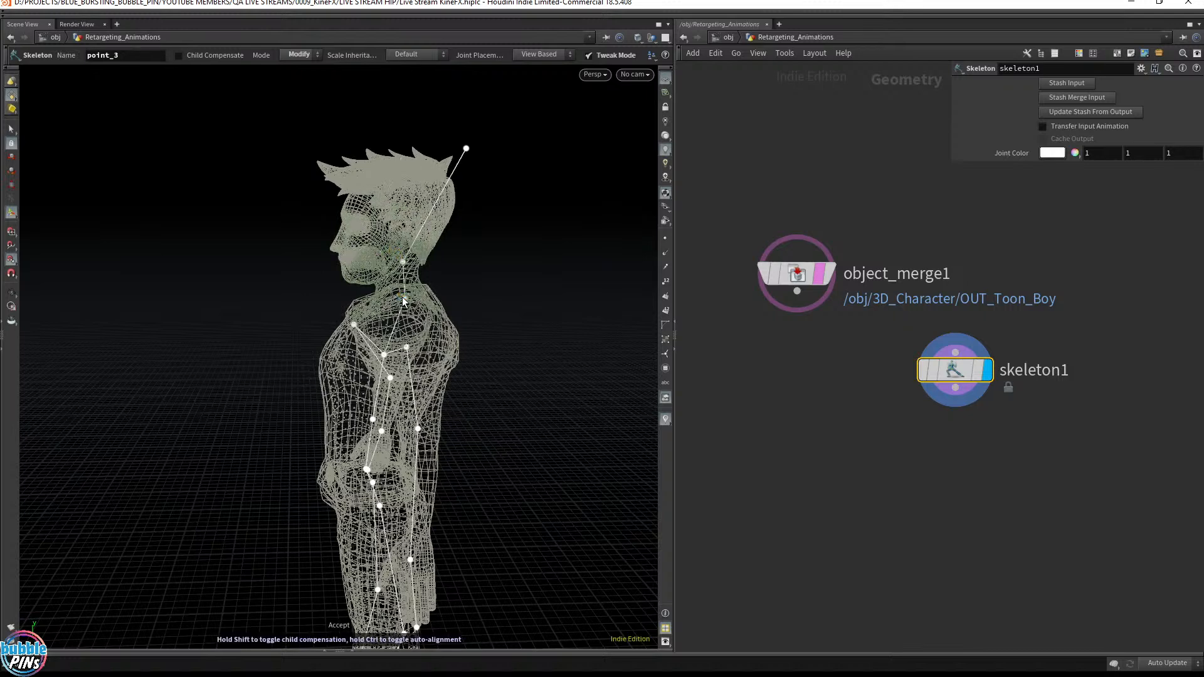
# Step: Set joint placement to Freehand and align the neck and head-top joints vertically inside the head from the side and front
pyautogui.click(543, 55)
pyautogui.click(531, 104)
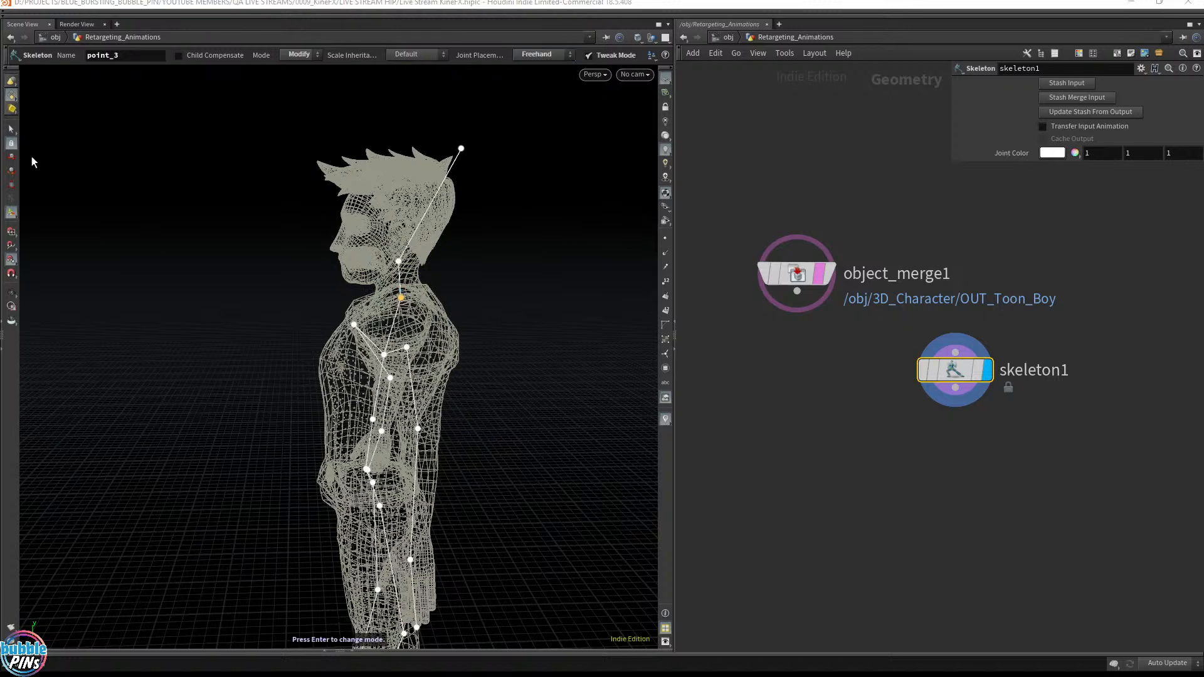
pyautogui.moveTo(462, 148); pyautogui.dragTo(401, 165)
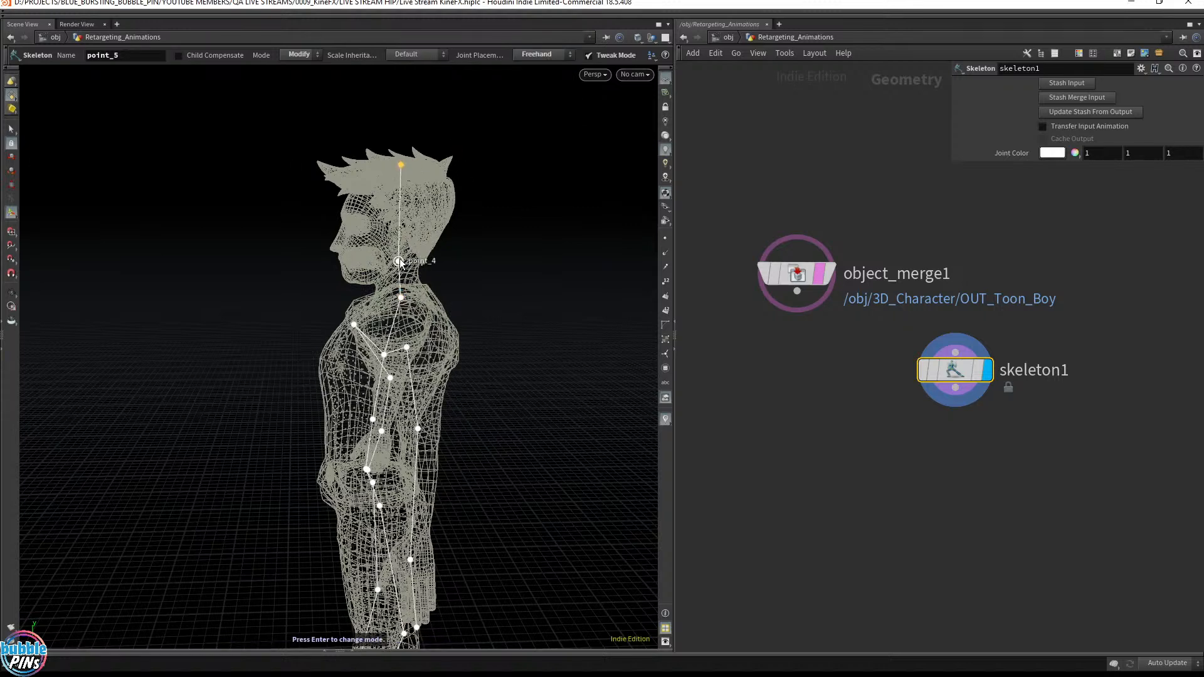
pyautogui.click(400, 297)
pyautogui.keyDown('alt'); pyautogui.moveTo(418, 265); pyautogui.dragTo(343, 319); pyautogui.keyUp('alt')
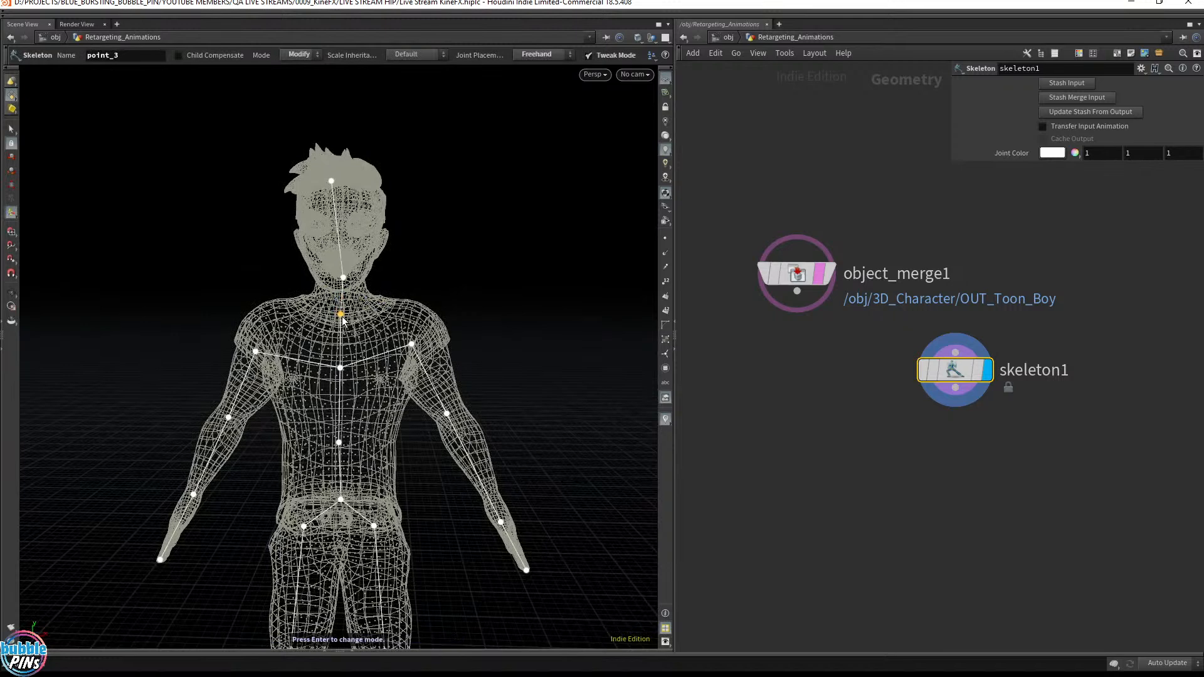
pyautogui.moveTo(344, 279); pyautogui.dragTo(340, 280)
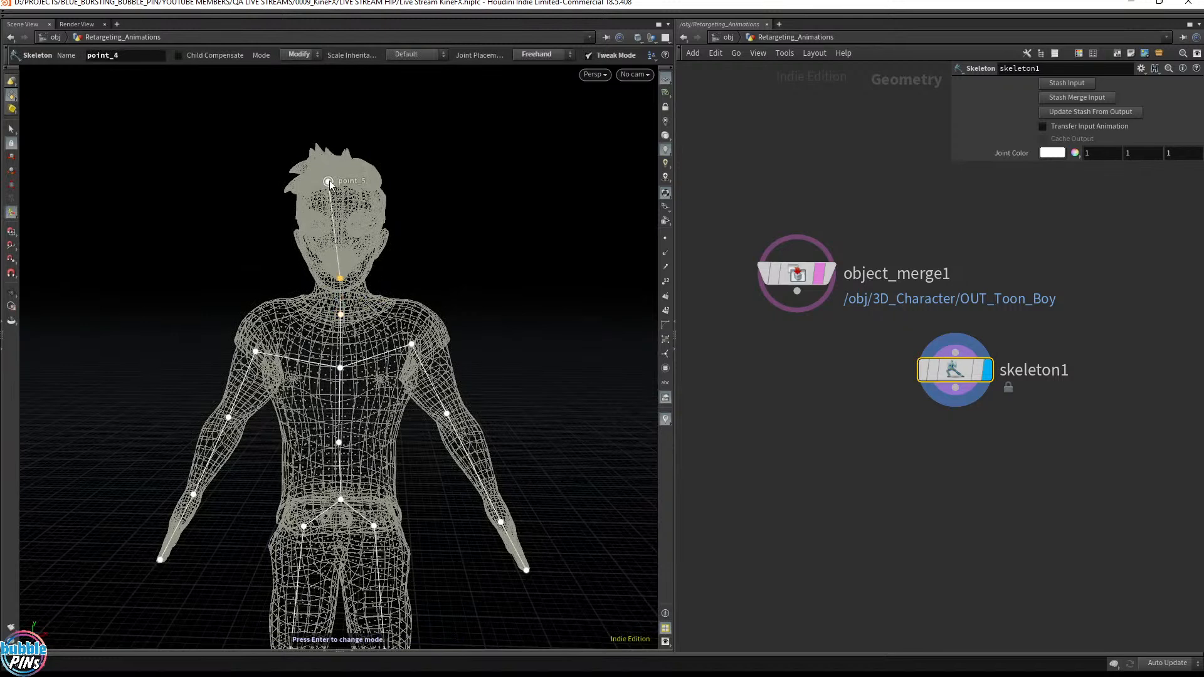
pyautogui.moveTo(328, 183); pyautogui.dragTo(340, 163)
pyautogui.press('Escape')
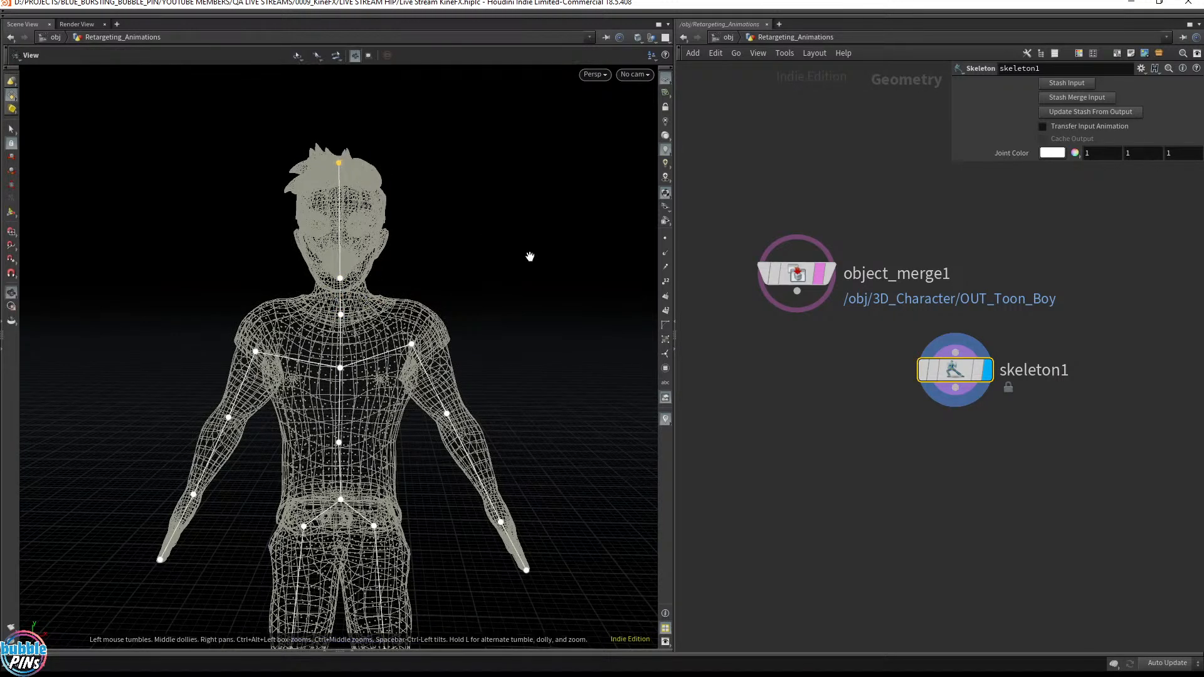
# Step: Recenter both shoulder joints inside the shoulders and the right elbow and wrist joints inside the right arm
pyautogui.keyDown('alt'); pyautogui.moveTo(529, 257); pyautogui.dragTo(495, 314); pyautogui.keyUp('alt')
pyautogui.keyDown('alt'); pyautogui.moveTo(496, 314); pyautogui.dragTo(532, 228, button='right'); pyautogui.keyUp('alt')
pyautogui.keyDown('alt'); pyautogui.moveTo(532, 228); pyautogui.dragTo(430, 264); pyautogui.keyUp('alt')
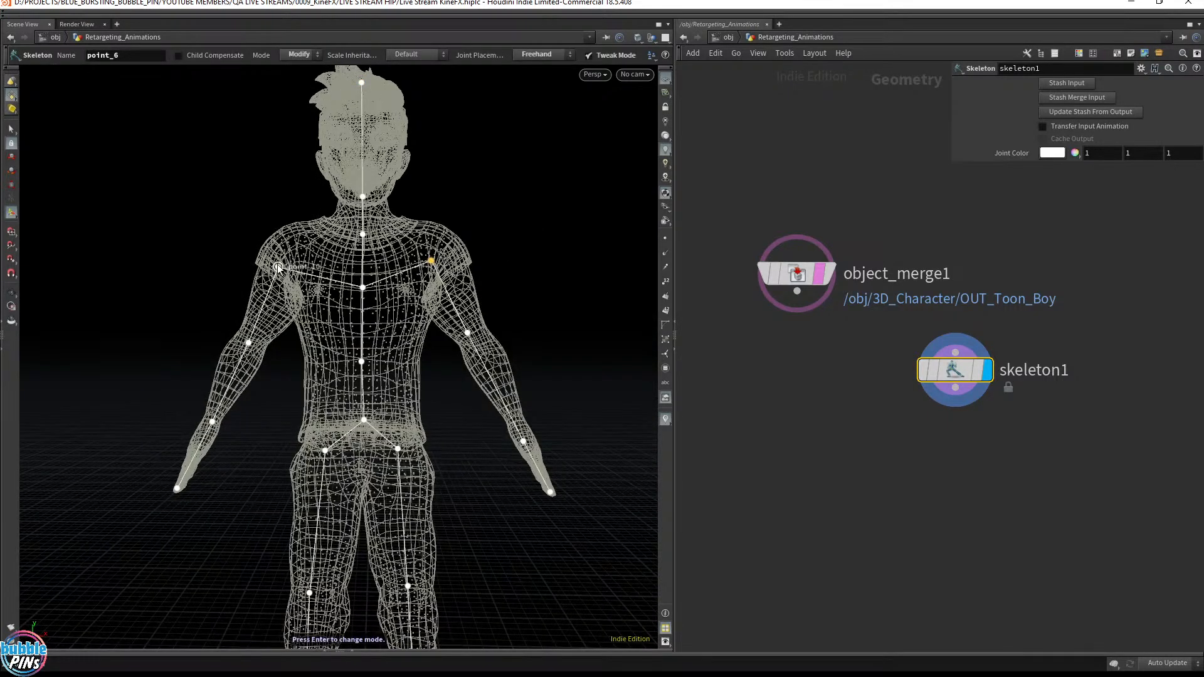
pyautogui.moveTo(278, 266); pyautogui.dragTo(291, 257)
pyautogui.click(258, 339)
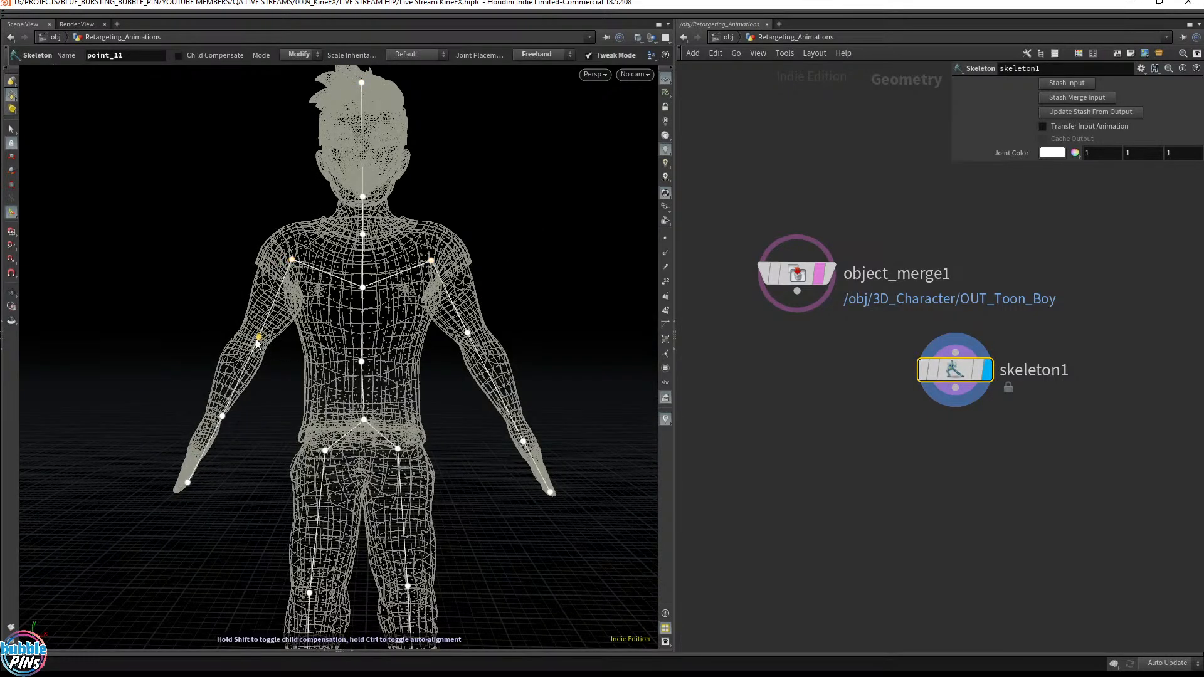
pyautogui.moveTo(257, 339); pyautogui.dragTo(253, 337)
pyautogui.moveTo(224, 416); pyautogui.dragTo(215, 418)
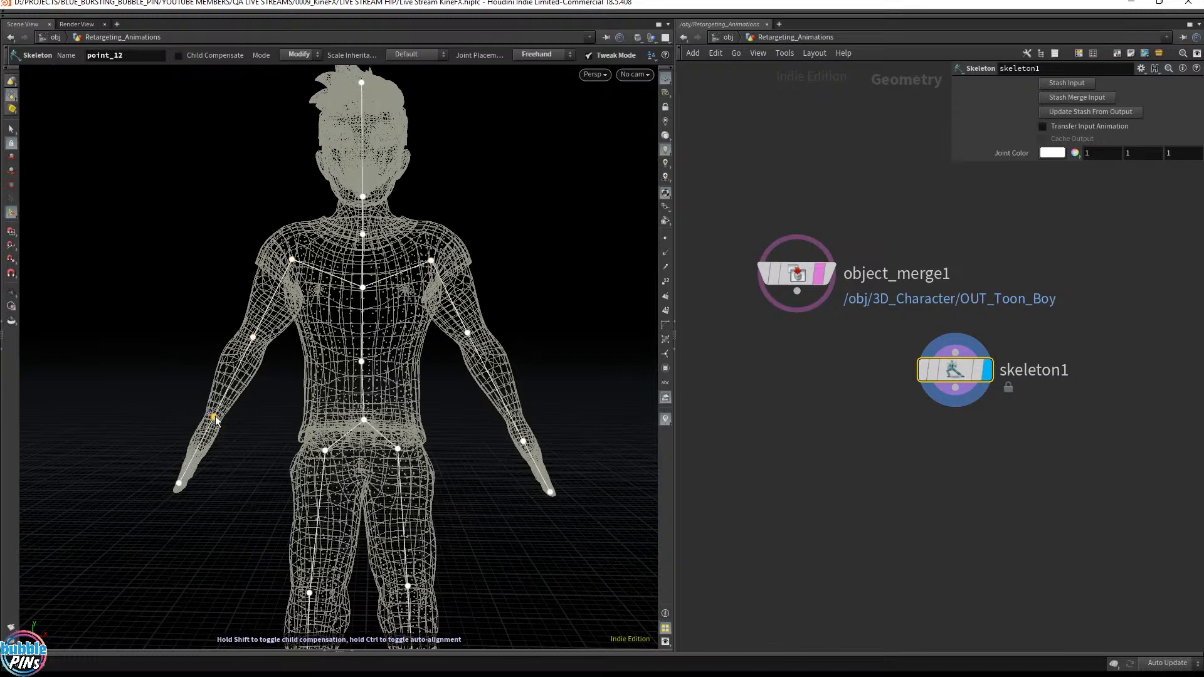
# Step: Move the left wrist joint up to the wrist and the left fingertip joint to the end of the hand
pyautogui.moveTo(523, 441); pyautogui.dragTo(513, 420)
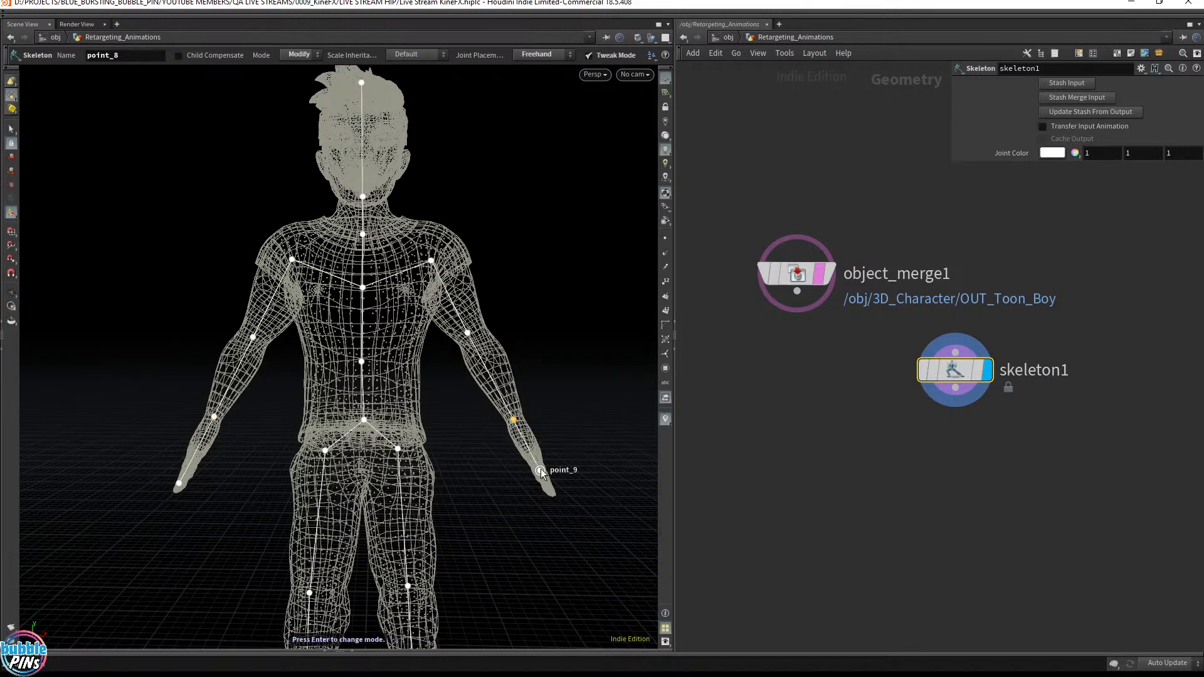
pyautogui.press('Escape')
pyautogui.moveTo(542, 472); pyautogui.dragTo(392, 319)
pyautogui.press('Return')
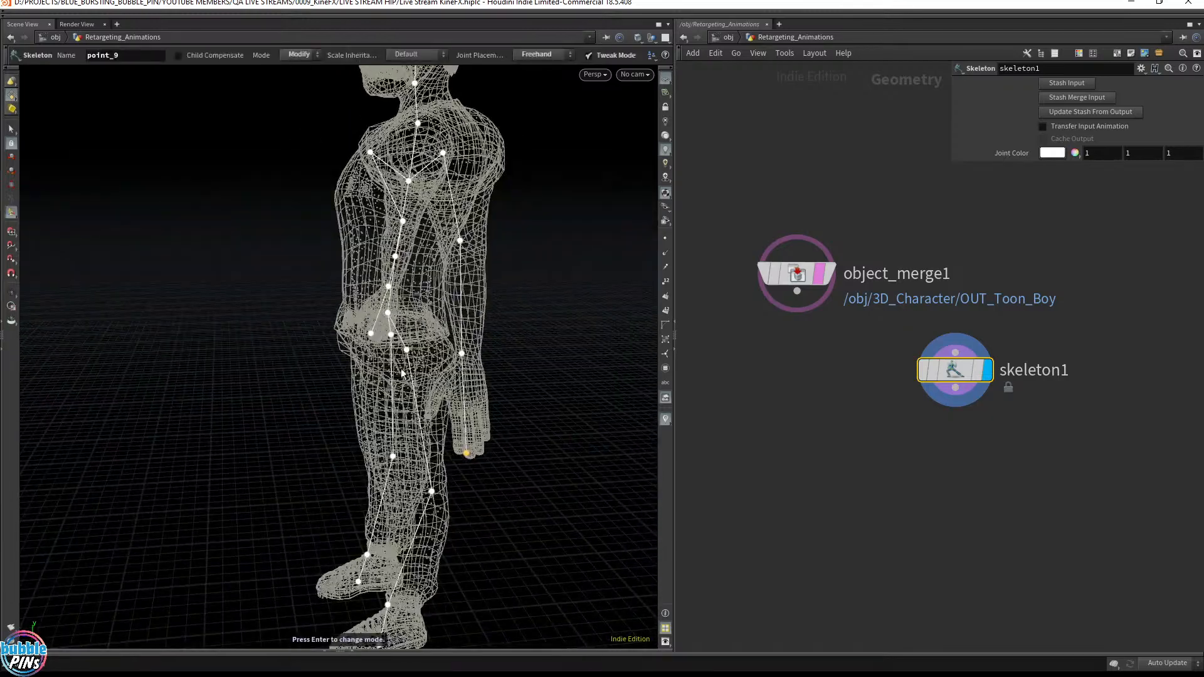
# Step: Reposition the leg and foot joints from the side so they sit inside the character's legs and feet
pyautogui.press('Escape')
pyautogui.moveTo(485, 276); pyautogui.dragTo(443, 301)
pyautogui.scroll(3, 438, 292)
pyautogui.moveTo(441, 583); pyautogui.dragTo(409, 371, button='right')
pyautogui.press('Return')
pyautogui.moveTo(364, 375); pyautogui.dragTo(606, 361)
pyautogui.moveTo(395, 390); pyautogui.dragTo(370, 413)
pyautogui.moveTo(379, 457); pyautogui.dragTo(452, 432)
# Step: Recenter the right ankle and toe joints inside the right foot from the front
pyautogui.press('Escape')
pyautogui.keyDown('alt'); pyautogui.moveTo(508, 368); pyautogui.dragTo(378, 396); pyautogui.keyUp('alt')
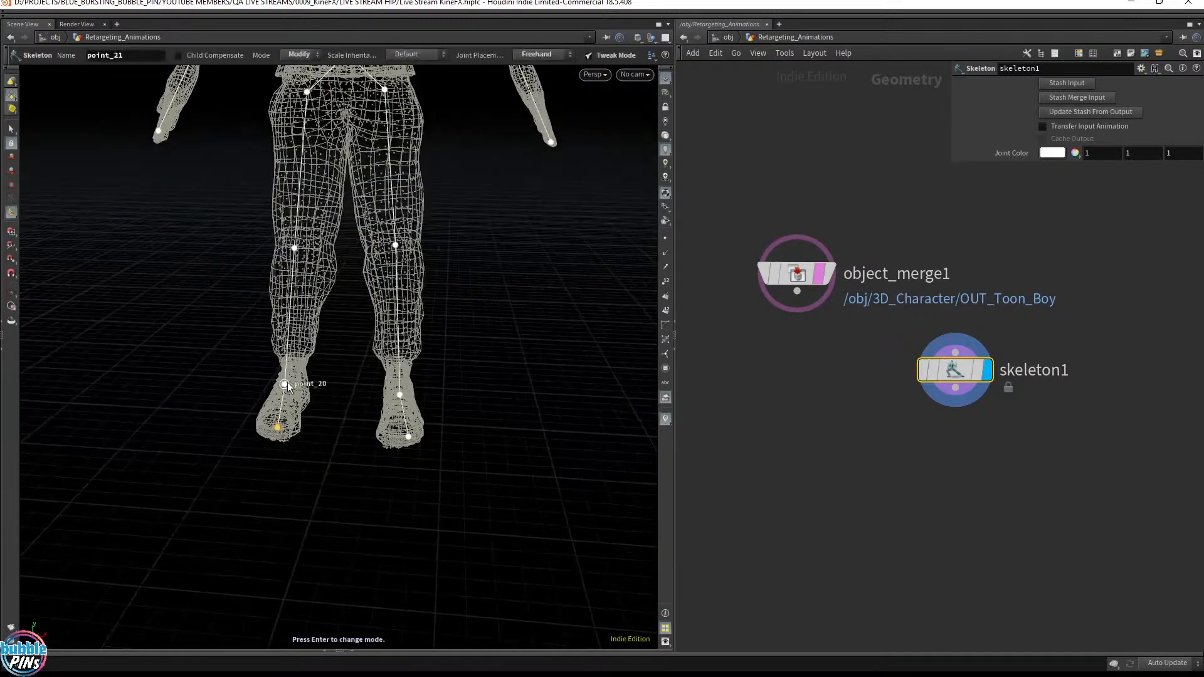
pyautogui.moveTo(287, 382); pyautogui.dragTo(292, 386)
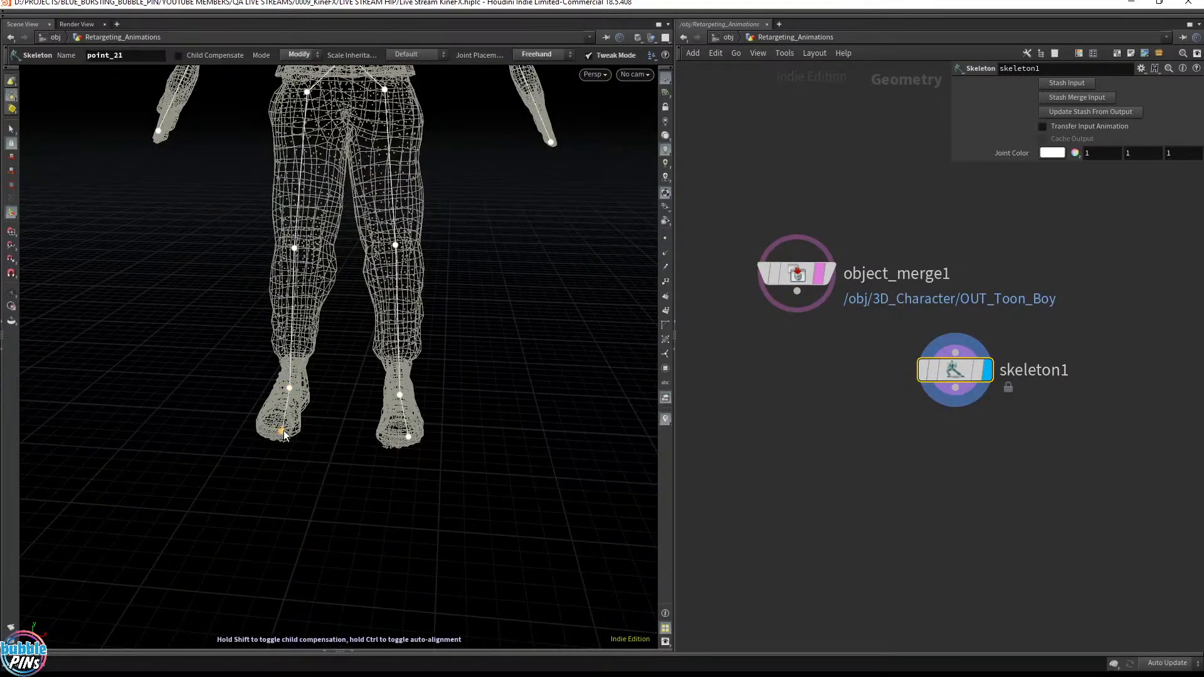
pyautogui.moveTo(289, 431); pyautogui.dragTo(283, 427)
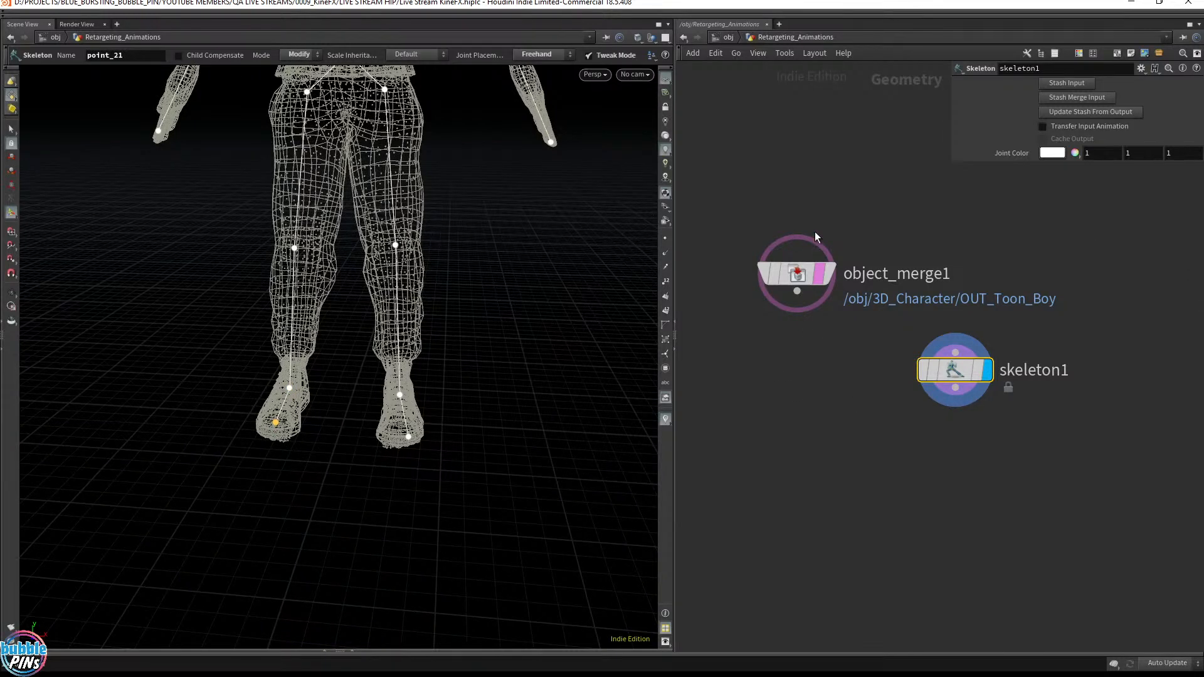
# Step: Widen the network editor pane and check the whole skeleton's fit inside the character
pyautogui.moveTo(676, 176); pyautogui.dragTo(502, 206)
pyautogui.rightClick(380, 190)
pyautogui.press('Escape')
pyautogui.press('Escape')
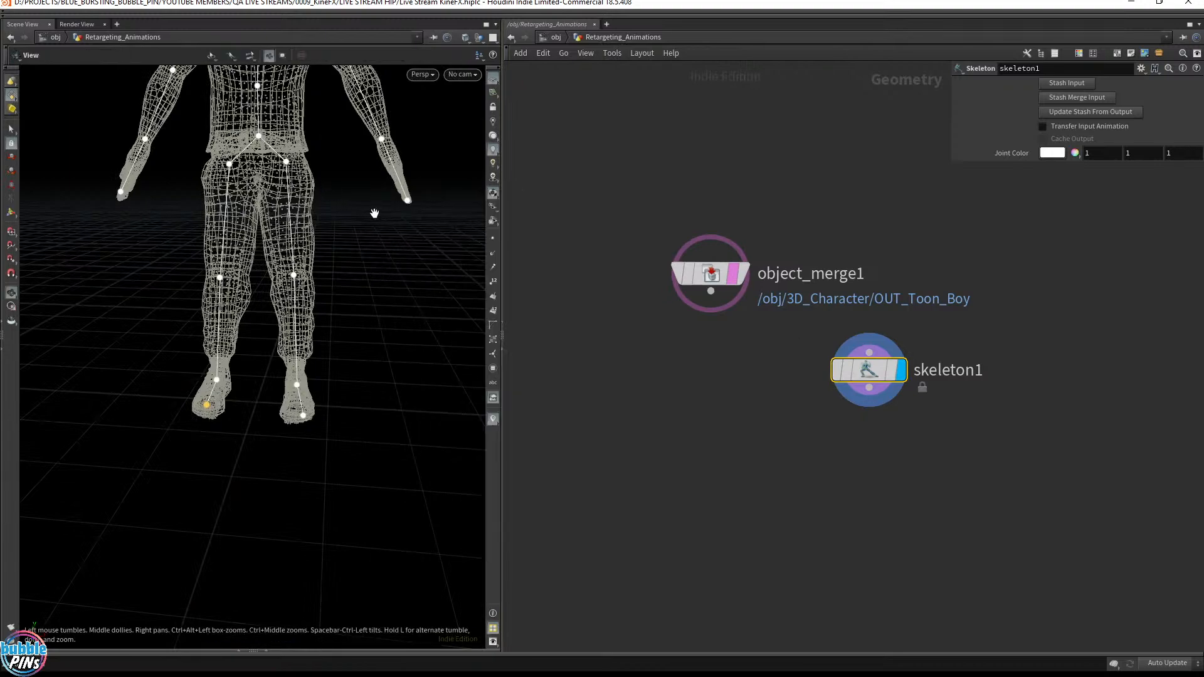
pyautogui.scroll(-10, 398, 236)
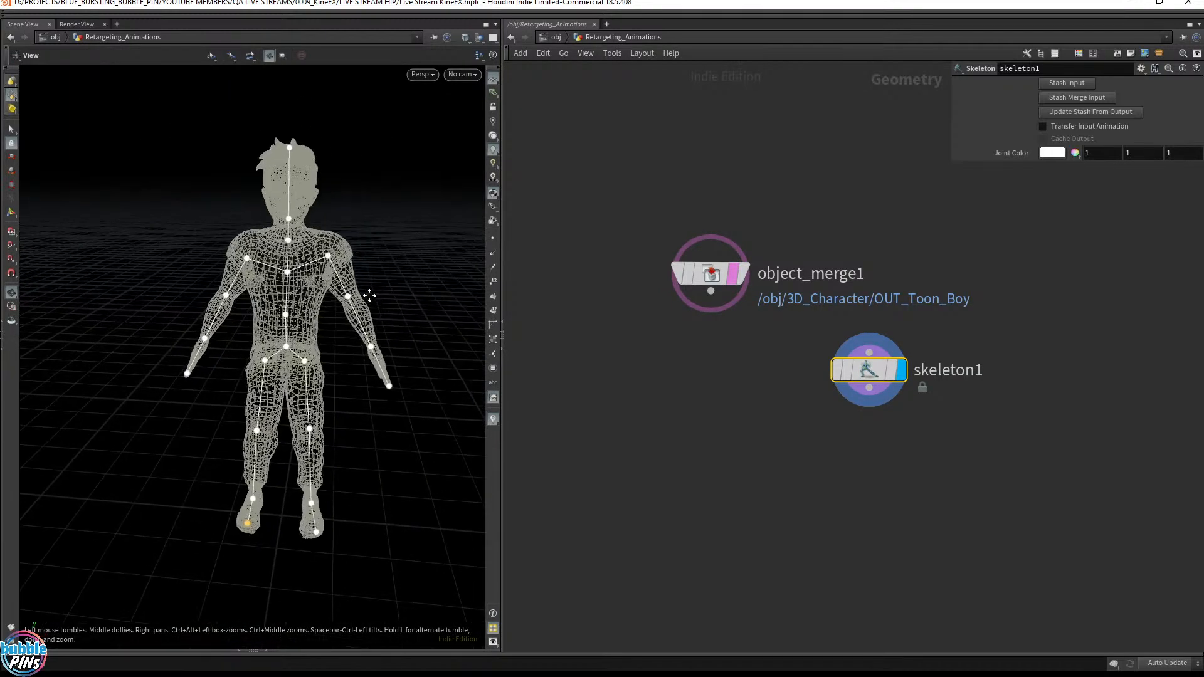
pyautogui.moveTo(368, 290); pyautogui.dragTo(398, 260)
pyautogui.press('Return')
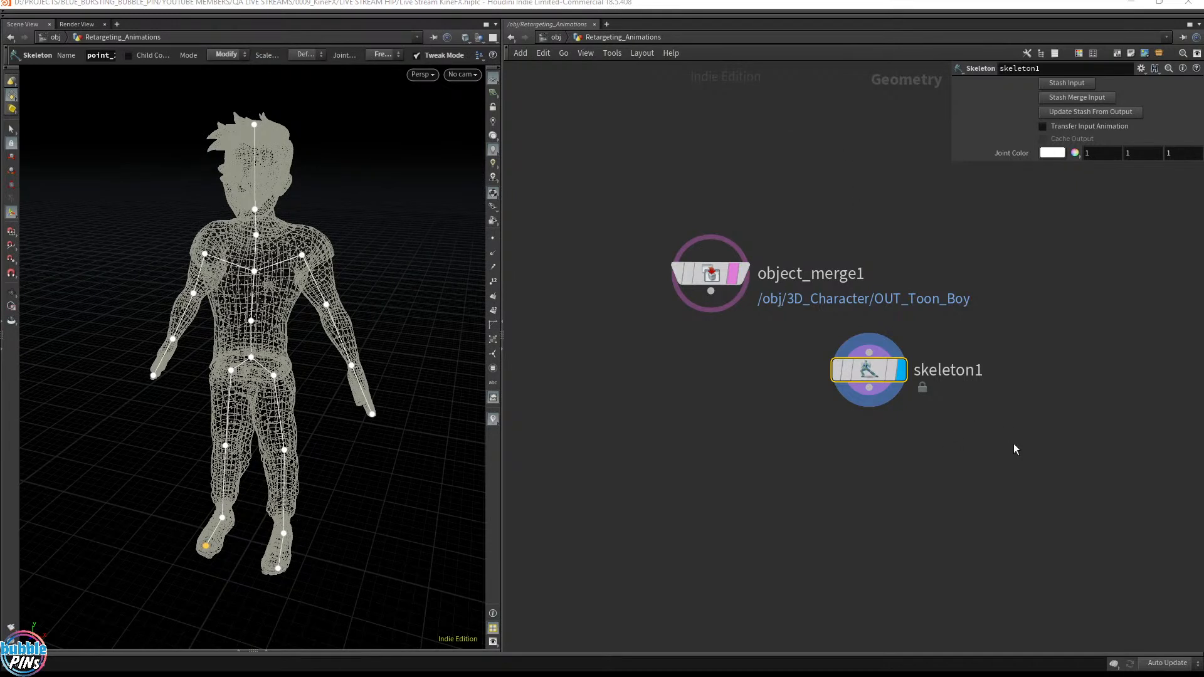
# Step: Add a Name node below skeleton1, connected to its output
pyautogui.moveTo(1014, 443); pyautogui.dragTo(854, 378, button='middle')
pyautogui.press('Tab')
pyautogui.write('nam')
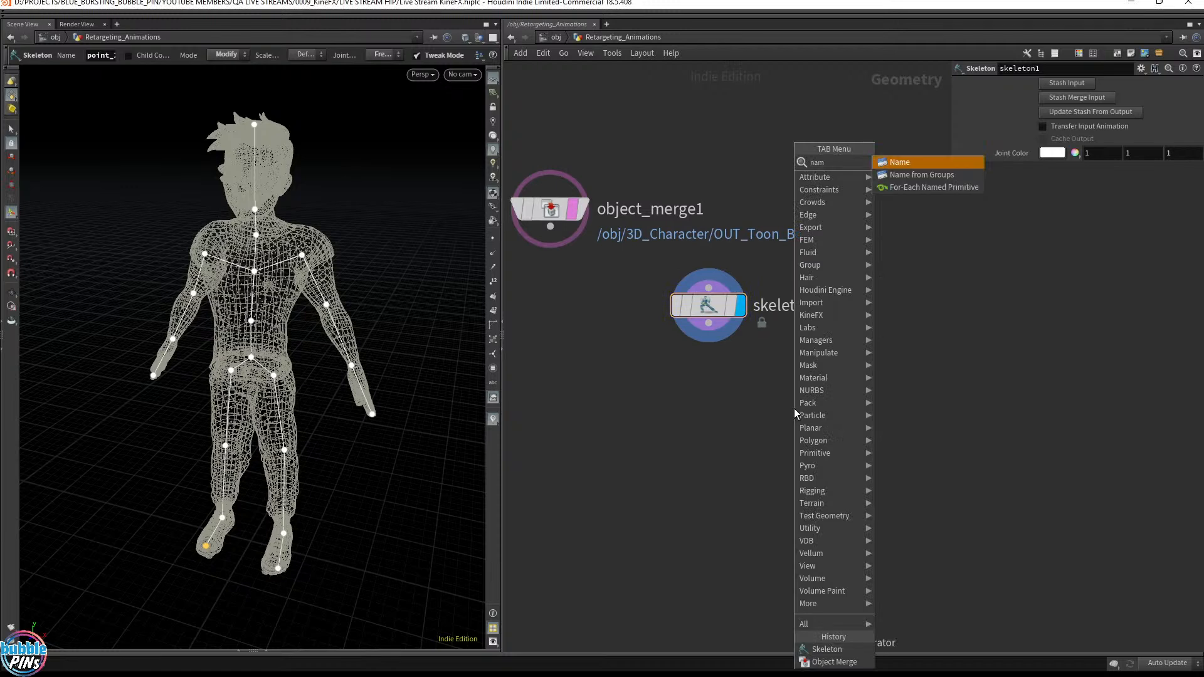
pyautogui.press('Return')
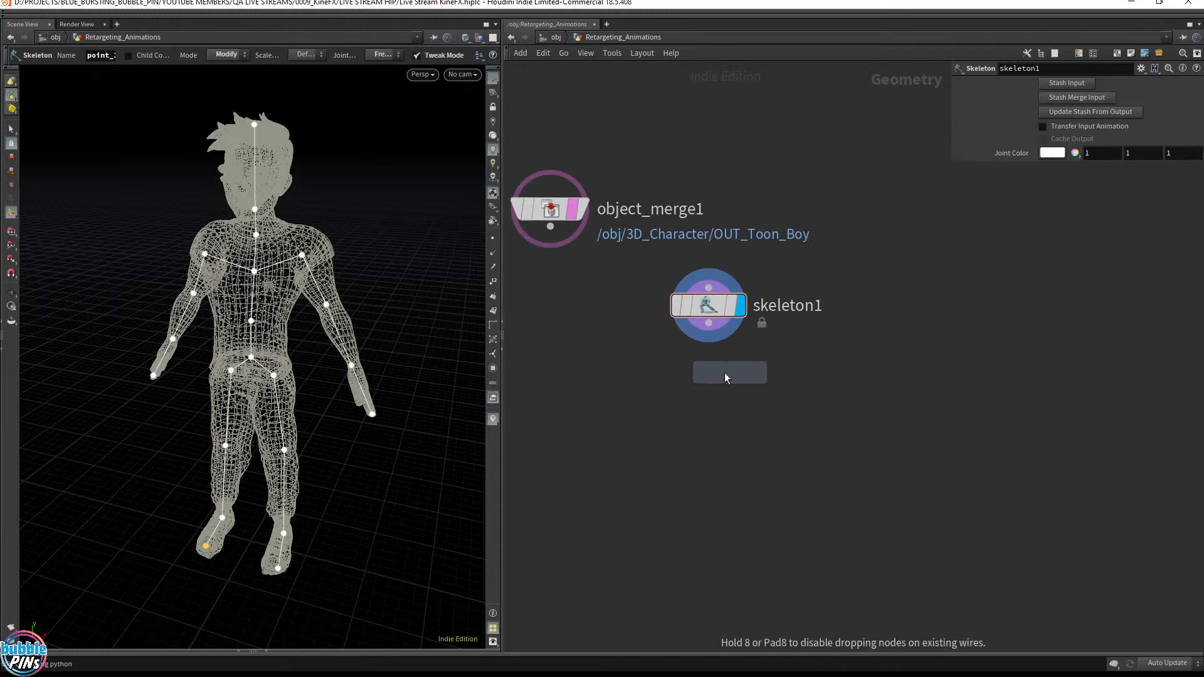
pyautogui.click(710, 382)
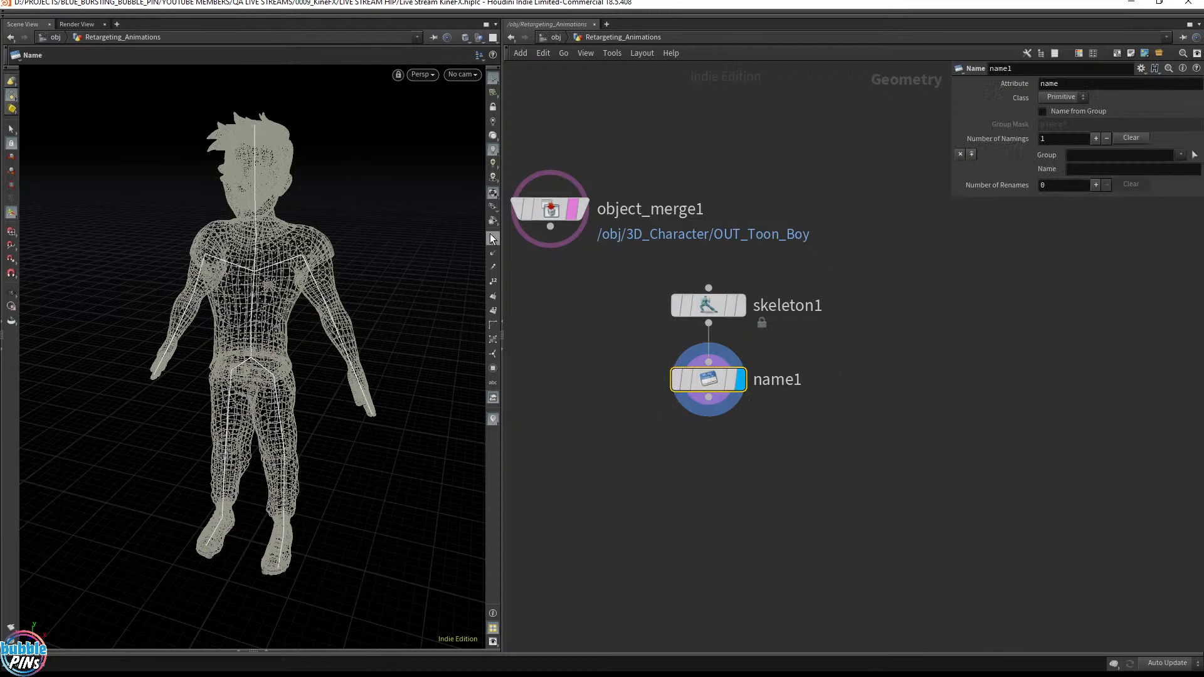
# Step: Show the geometry's points and set the point marker size to 9 in the guide display options
pyautogui.press('d')
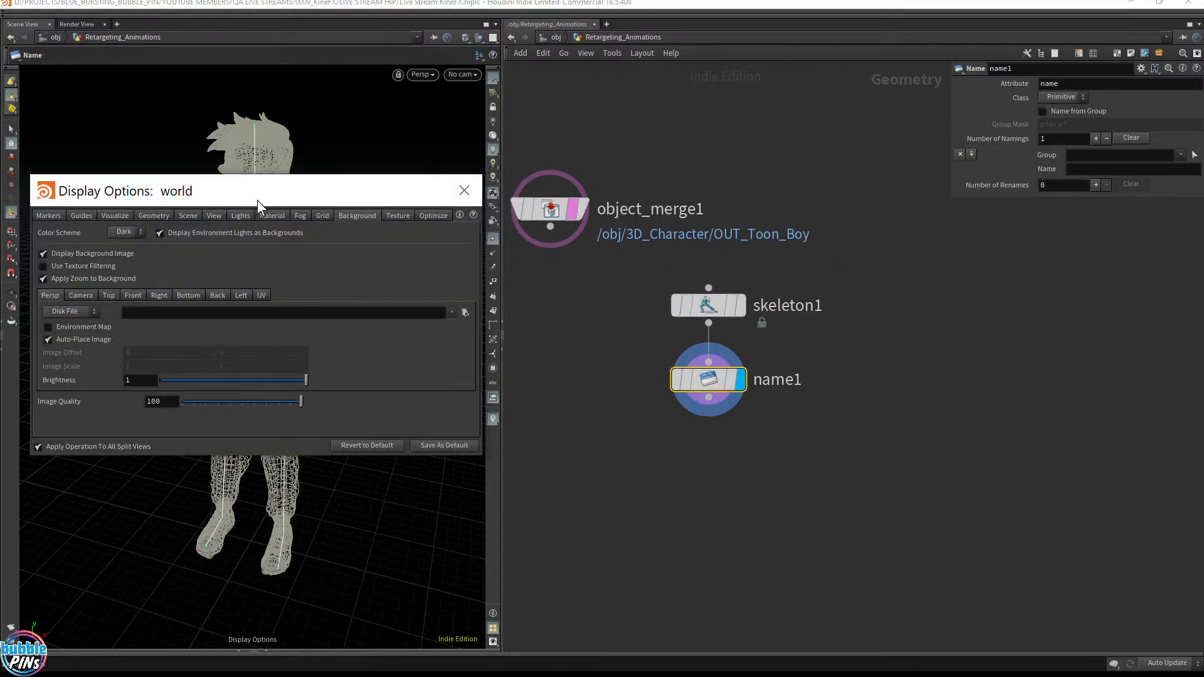
pyautogui.moveTo(342, 183); pyautogui.dragTo(699, 350)
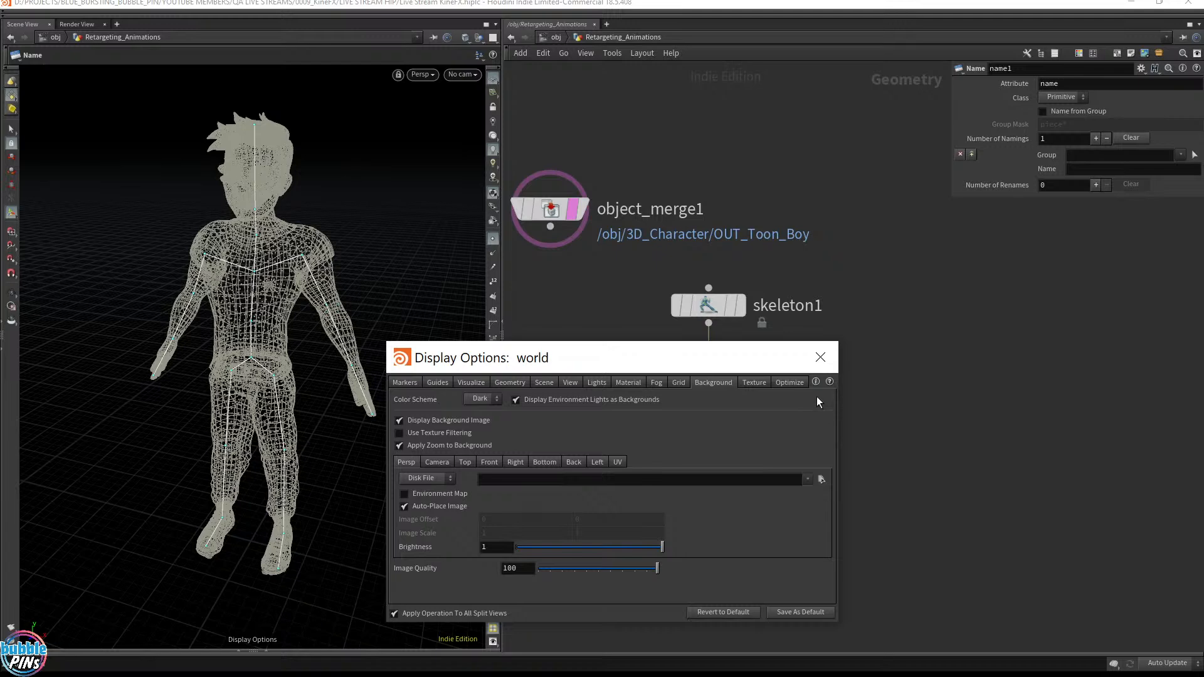
pyautogui.click(429, 382)
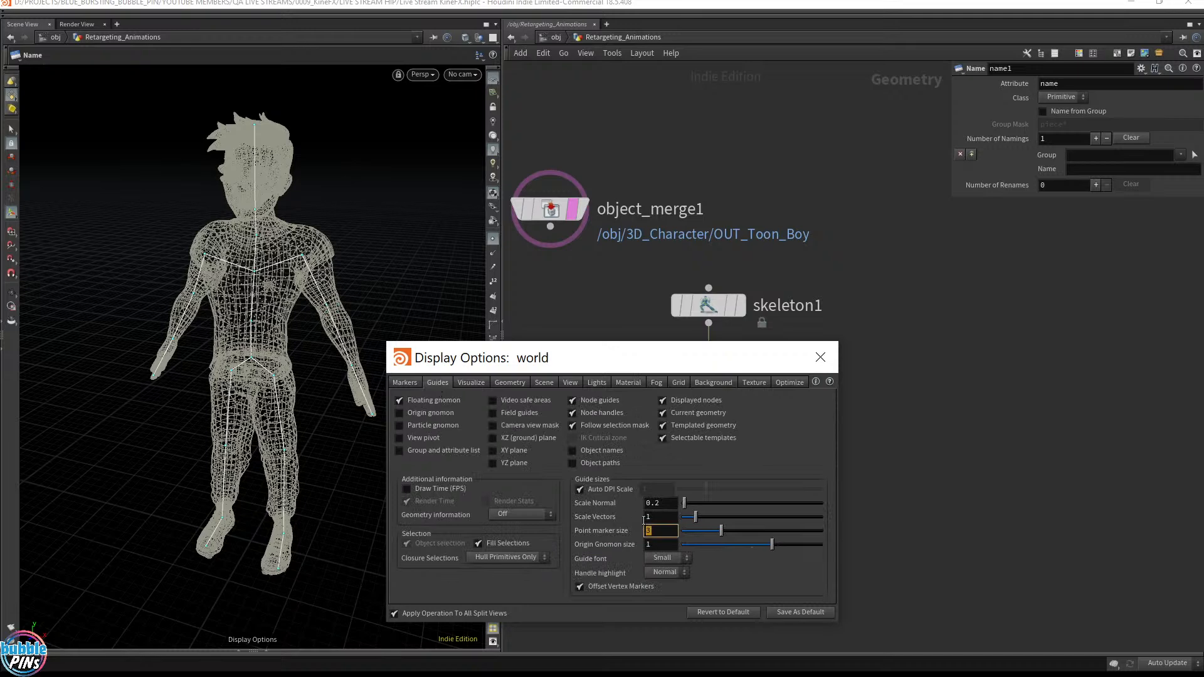
pyautogui.press('Return')
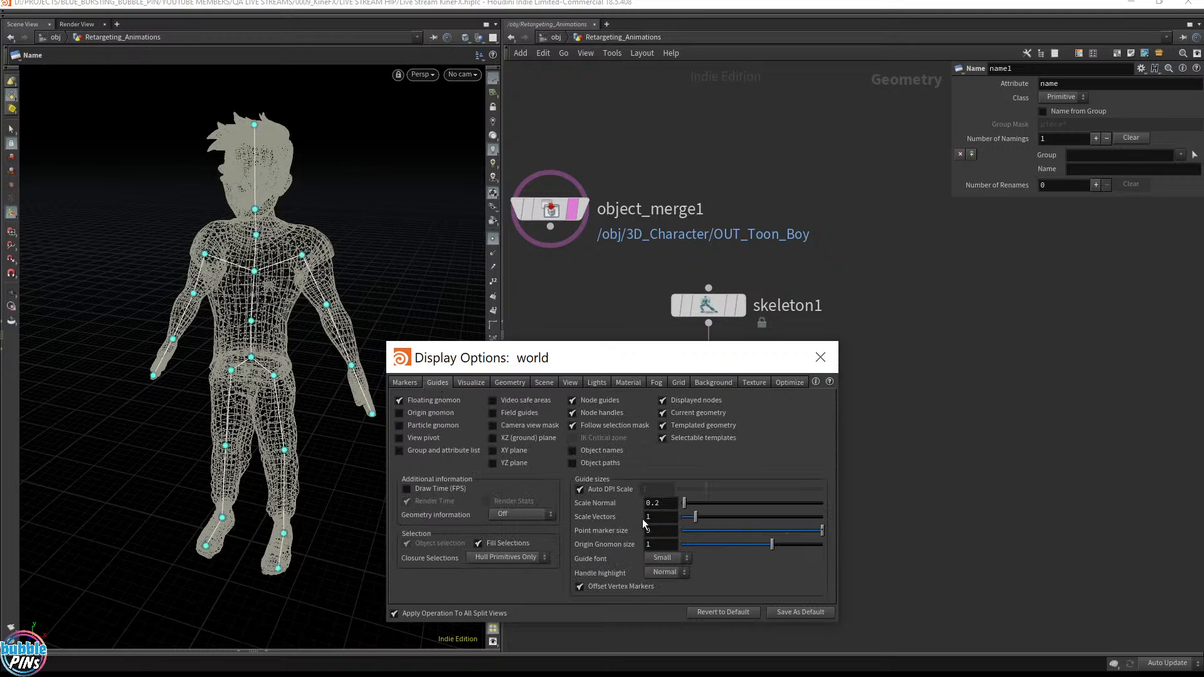
# Step: Close the display options and open the name1 node's parameters in a floating window beside the character's upper body
pyautogui.click(820, 358)
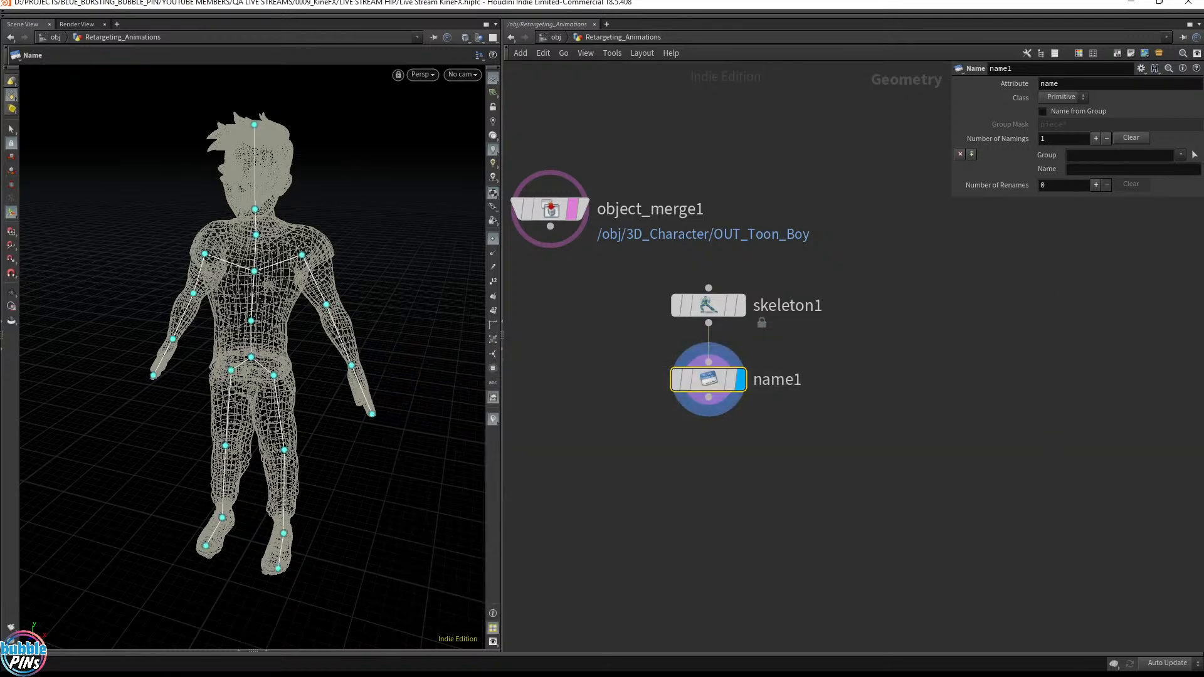
pyautogui.rightClick(713, 378)
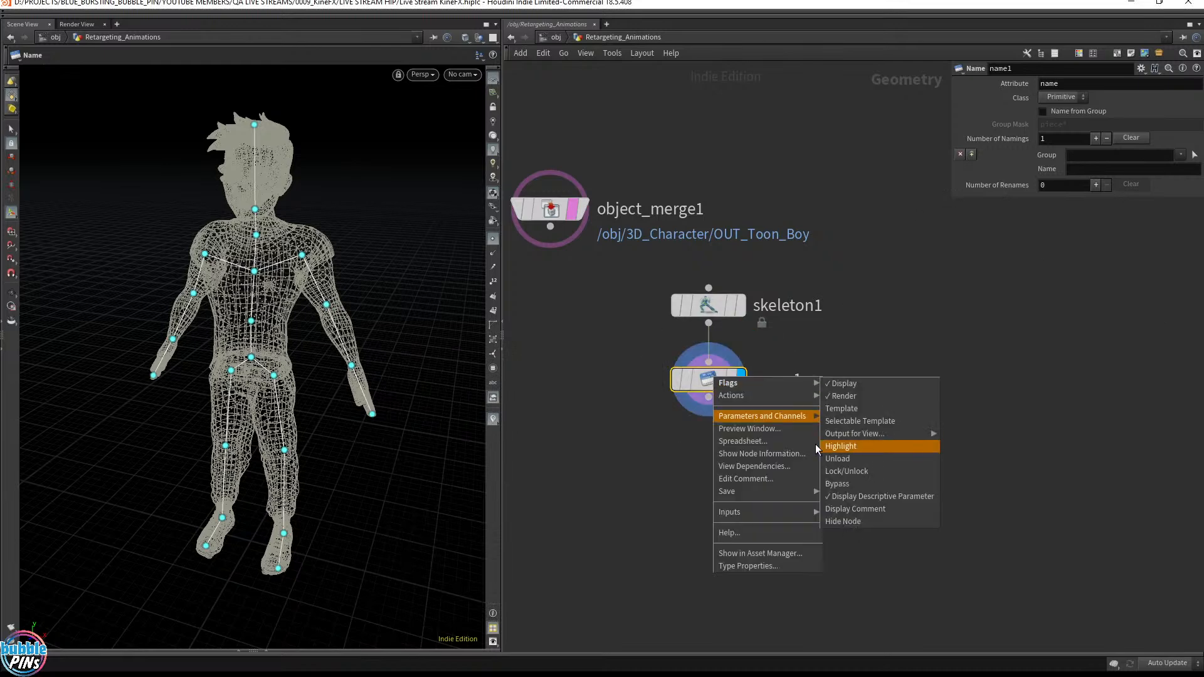
pyautogui.moveTo(784, 417)
pyautogui.click(848, 417)
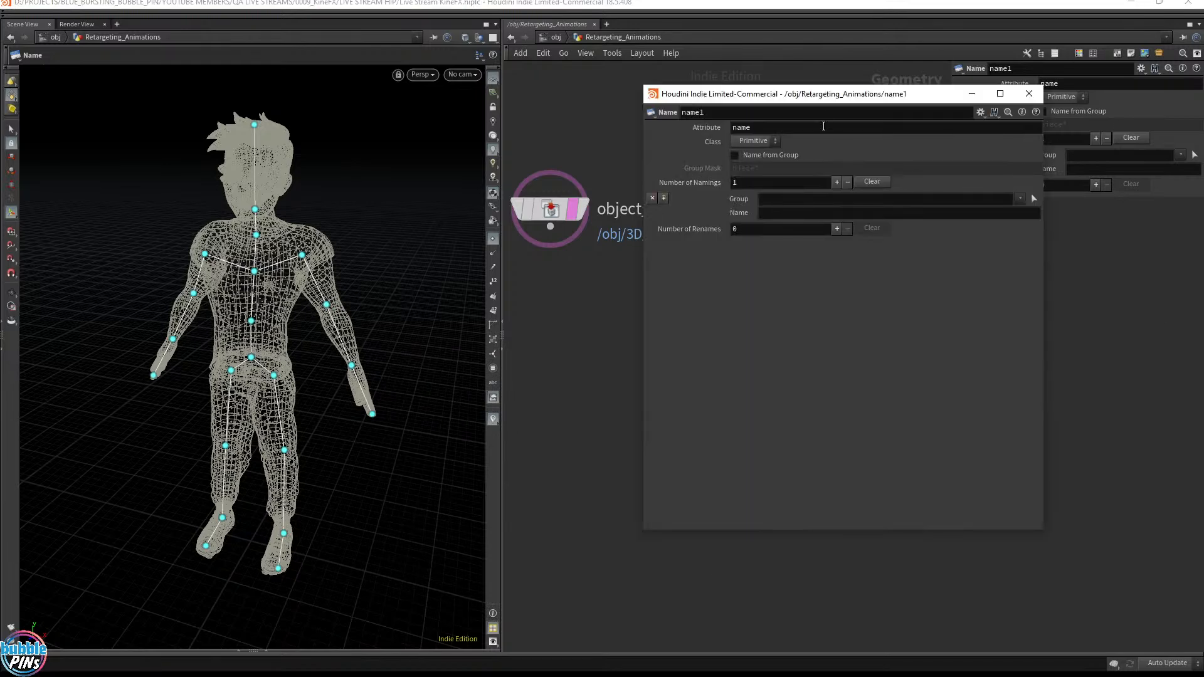
pyautogui.moveTo(862, 103); pyautogui.dragTo(724, 188)
pyautogui.press('Escape')
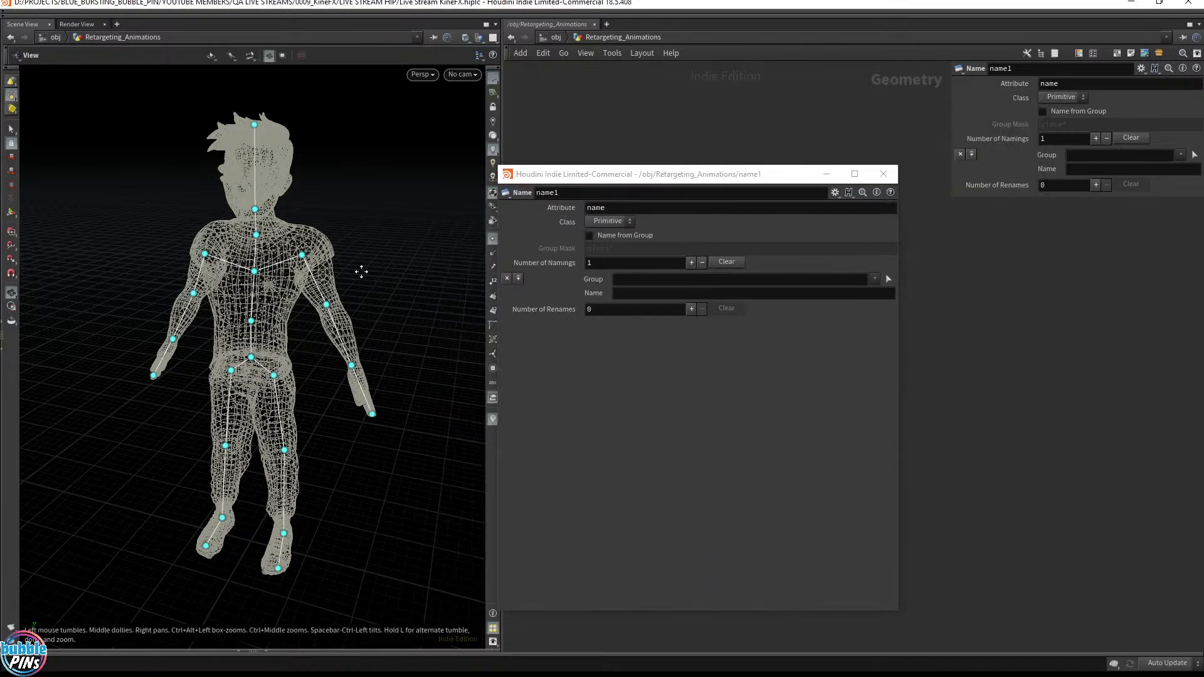
pyautogui.scroll(5, 357, 268)
pyautogui.moveTo(389, 289); pyautogui.dragTo(325, 307, button='middle')
pyautogui.moveTo(439, 330); pyautogui.dragTo(375, 387, button='right')
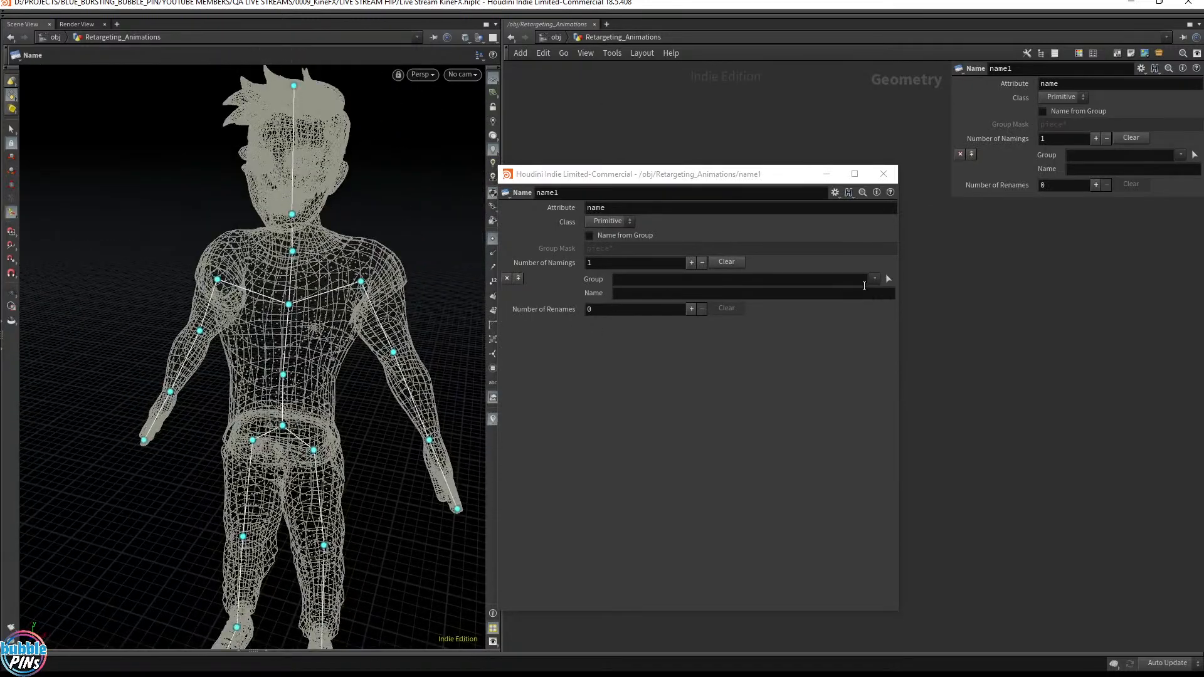
# Step: Try to assign the head bone as the group of name1's first naming, and clear the namings
pyautogui.click(887, 279)
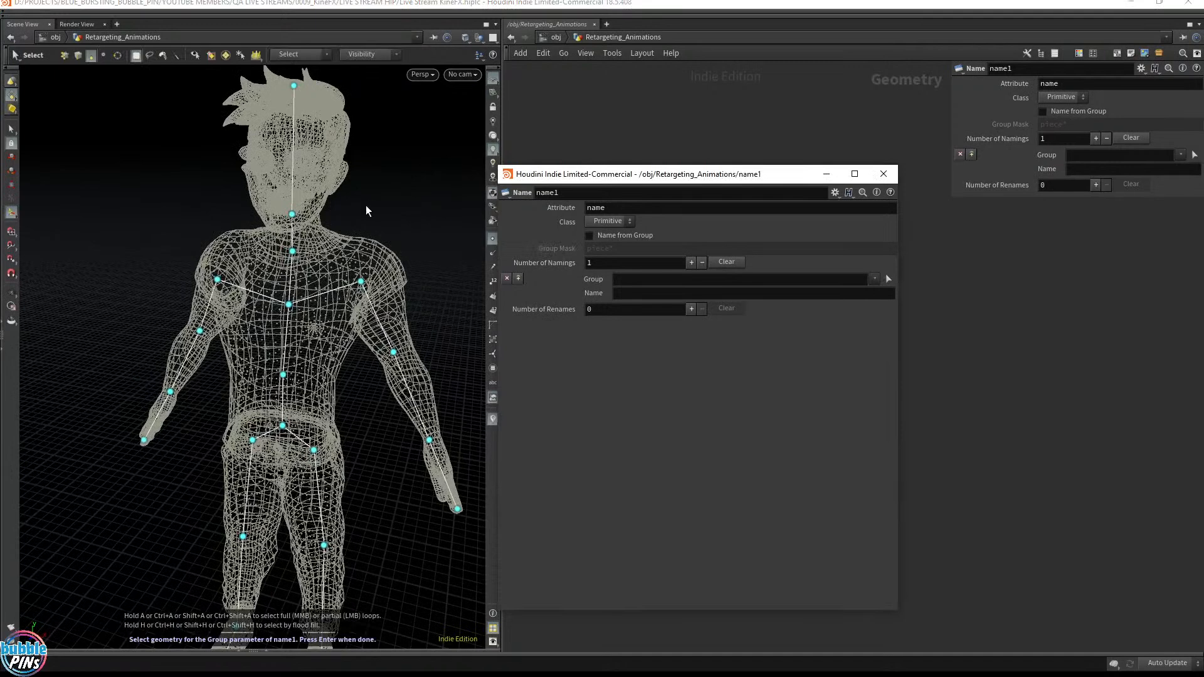
pyautogui.moveTo(270, 105); pyautogui.dragTo(331, 80)
pyautogui.press('Return')
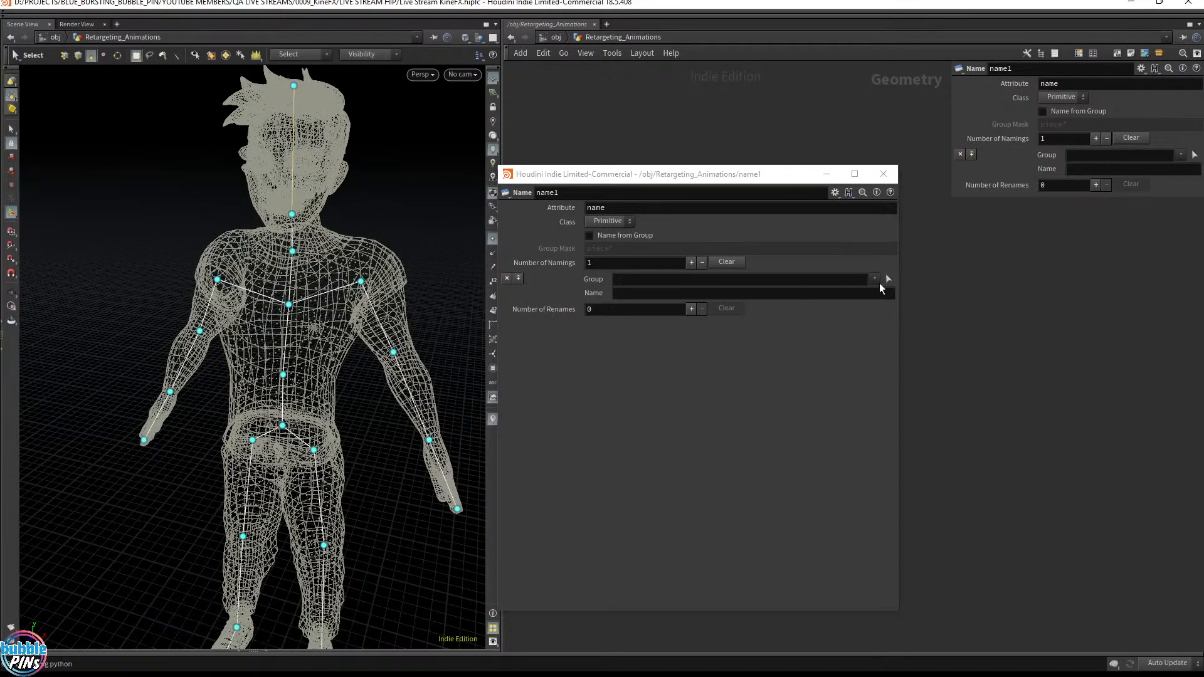
pyautogui.click(888, 279)
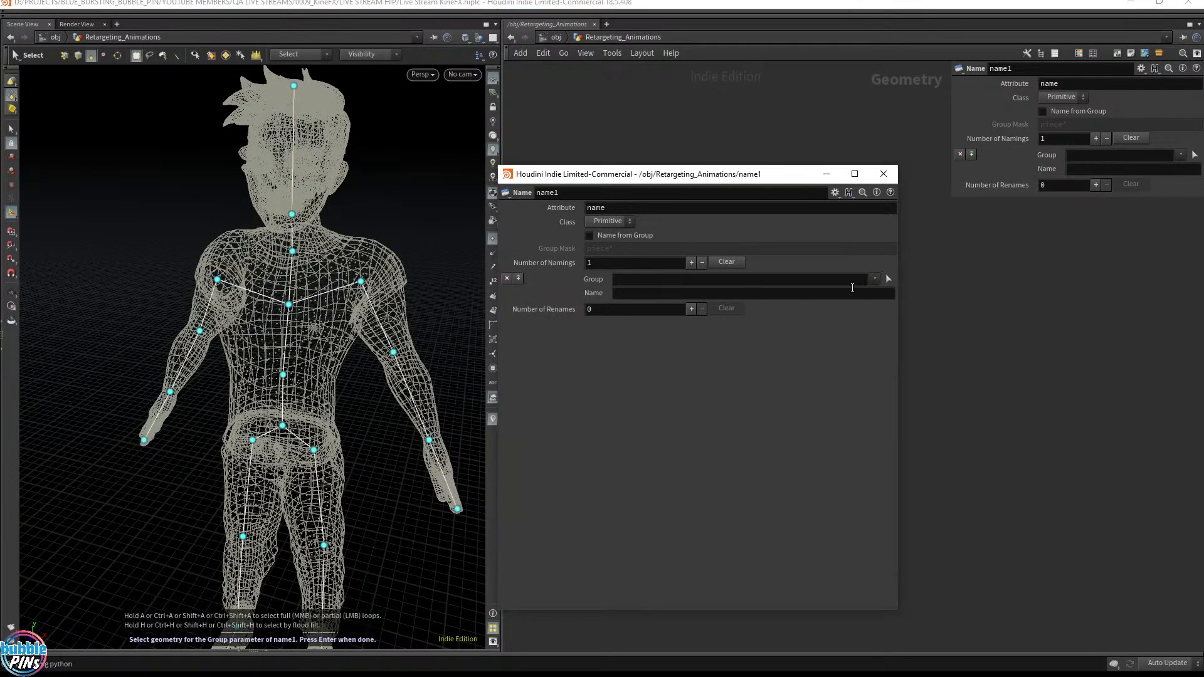
pyautogui.click(728, 263)
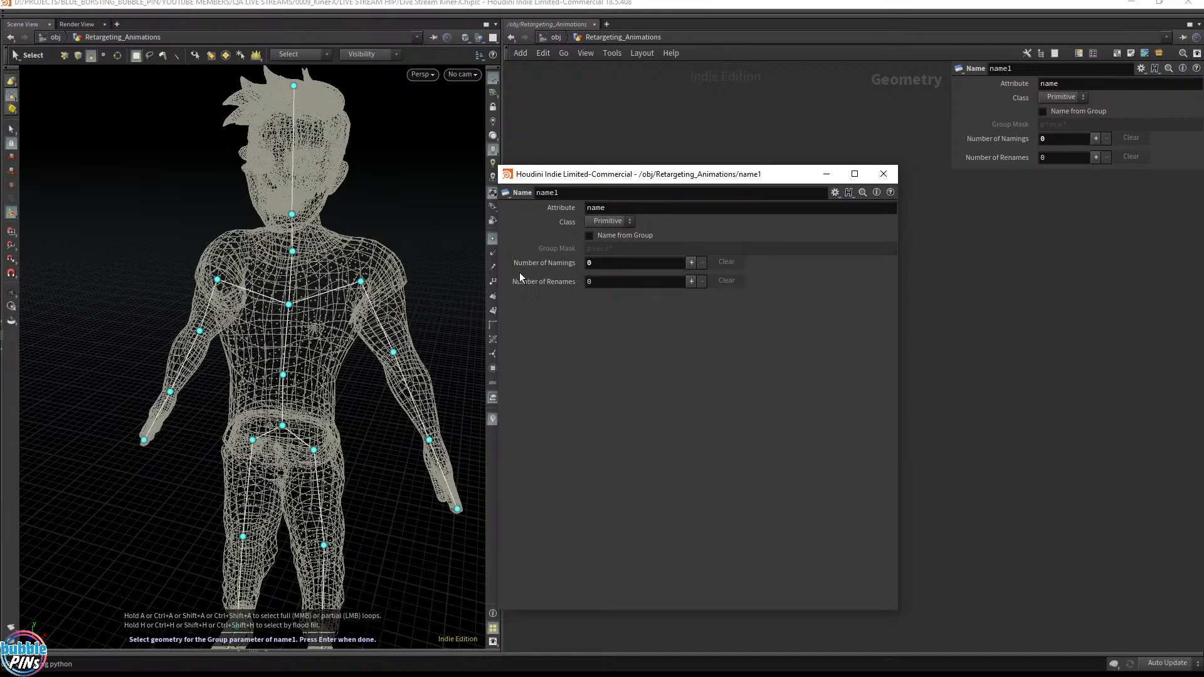
# Step: Add three naming entries to name1 and set its attribute class to Point
pyautogui.moveTo(603, 176); pyautogui.dragTo(912, 200)
pyautogui.moveTo(633, 433); pyautogui.dragTo(772, 364)
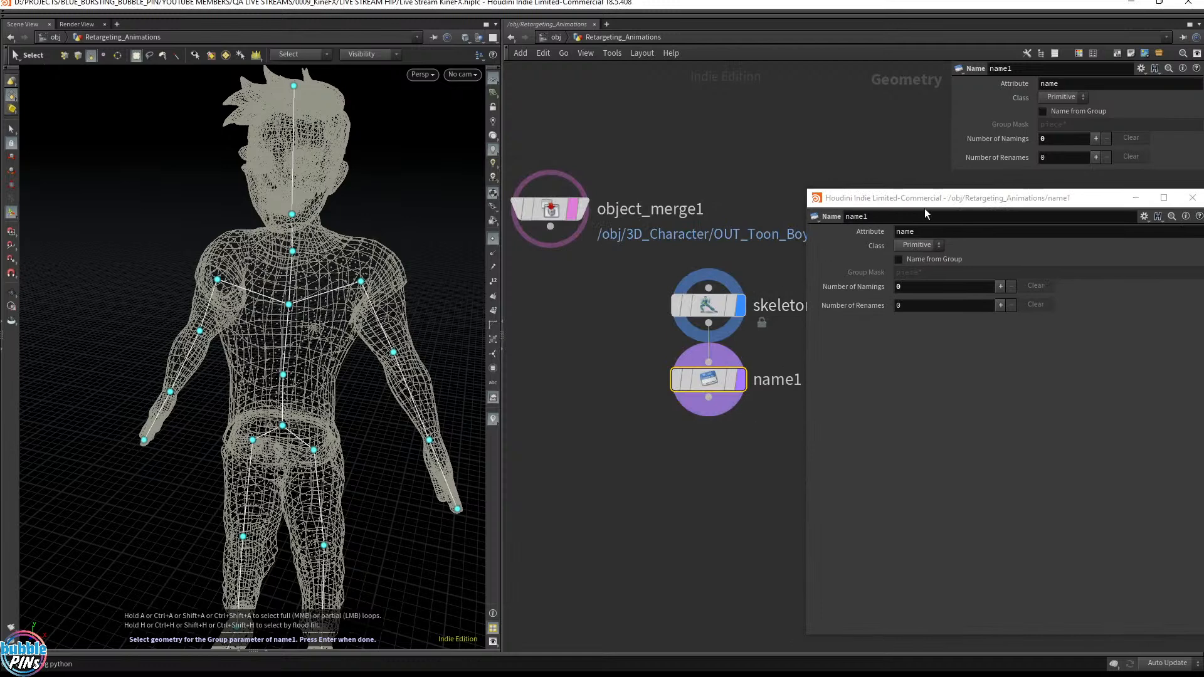
pyautogui.moveTo(924, 202); pyautogui.dragTo(631, 140)
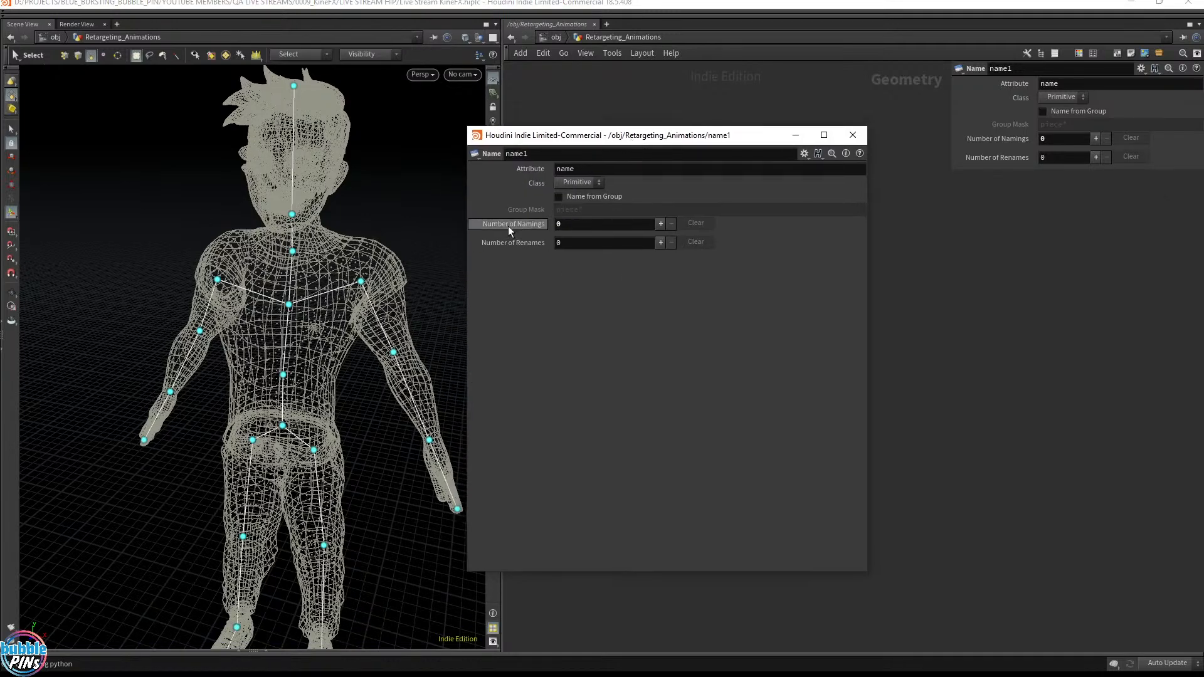
pyautogui.click(661, 223)
pyautogui.click(660, 223)
pyautogui.click(660, 224)
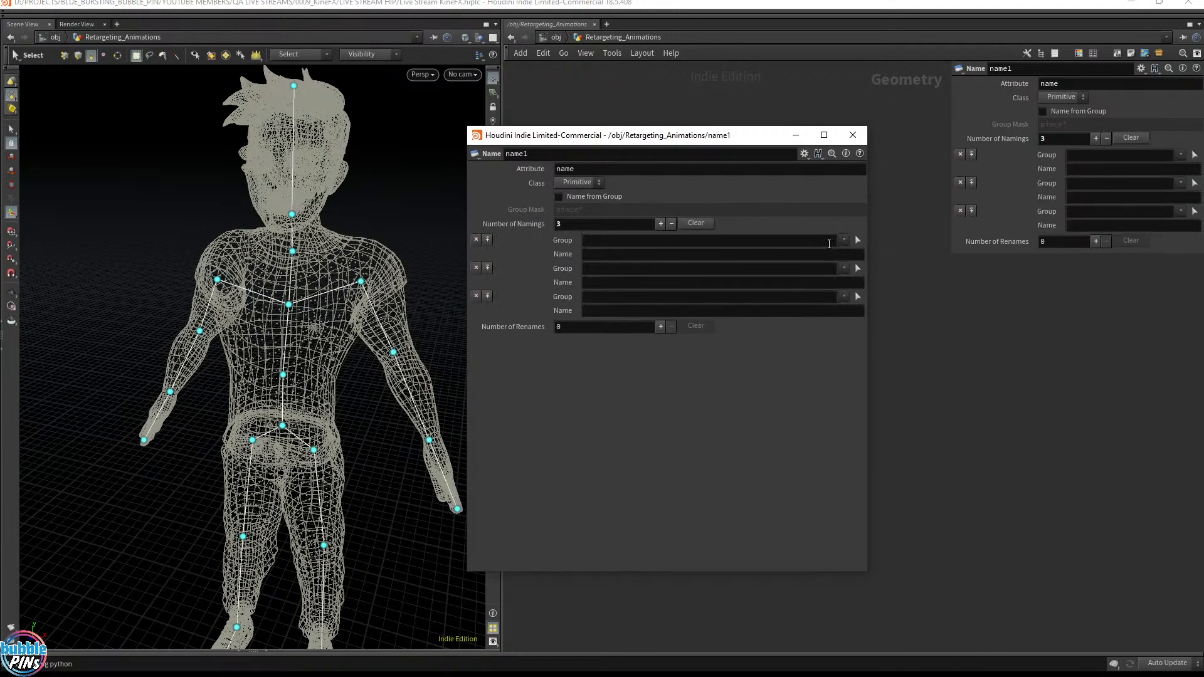
pyautogui.click(598, 242)
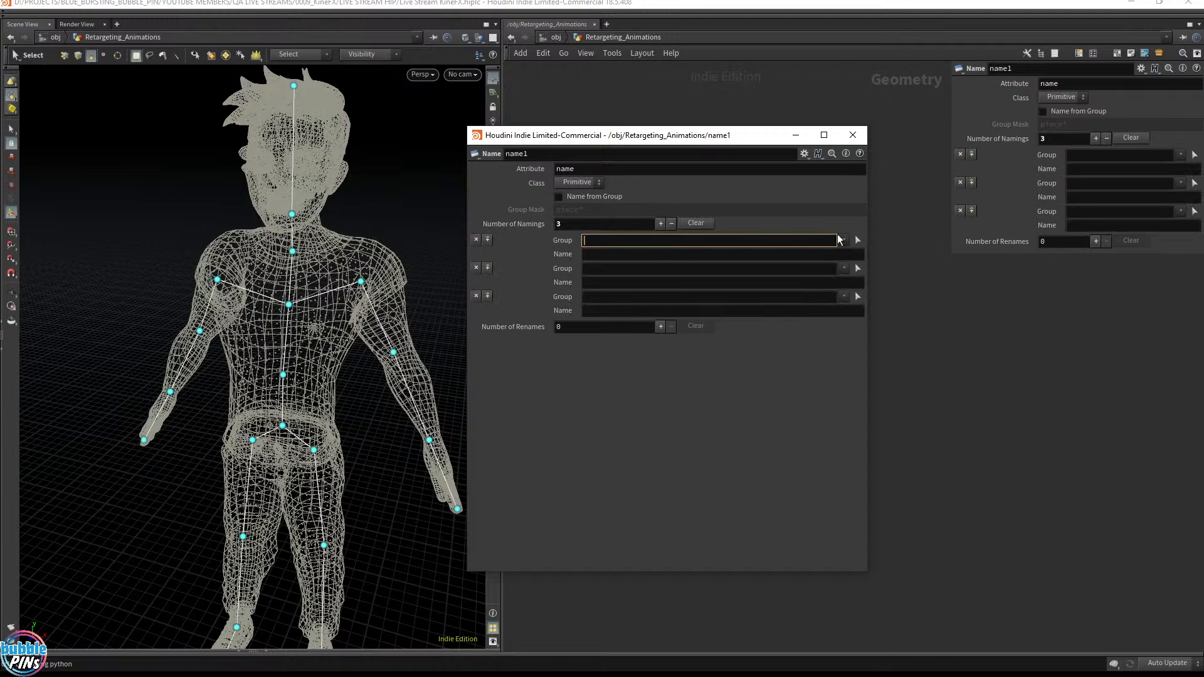
pyautogui.click(577, 182)
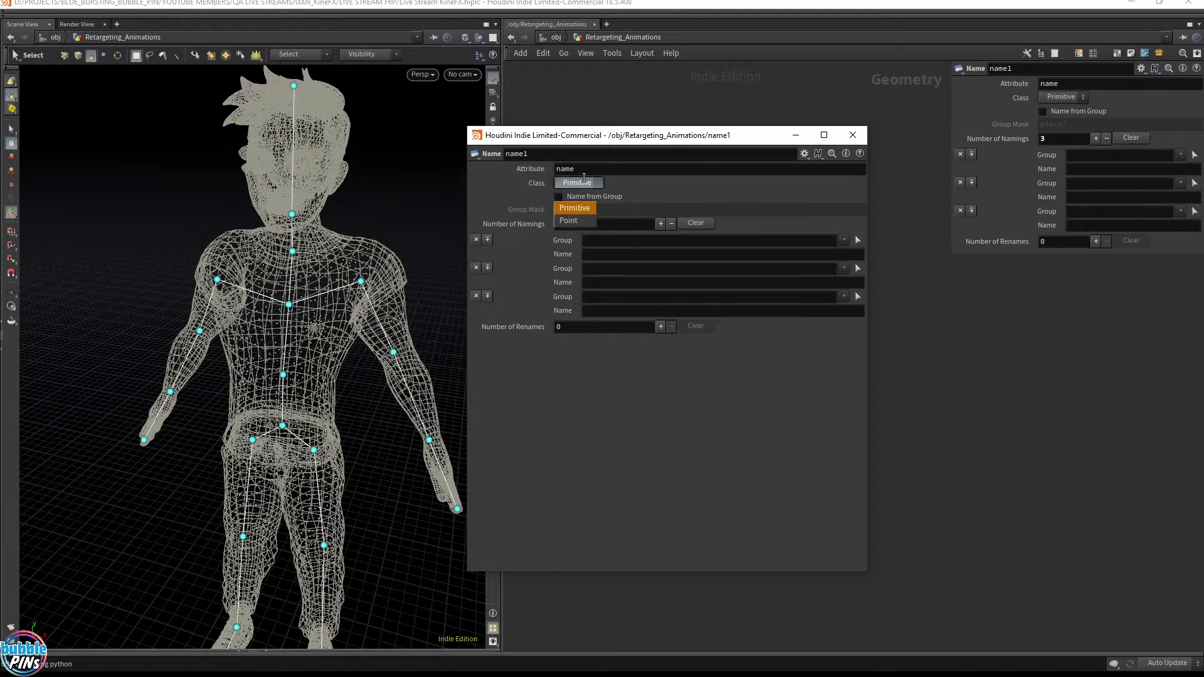
pyautogui.click(572, 223)
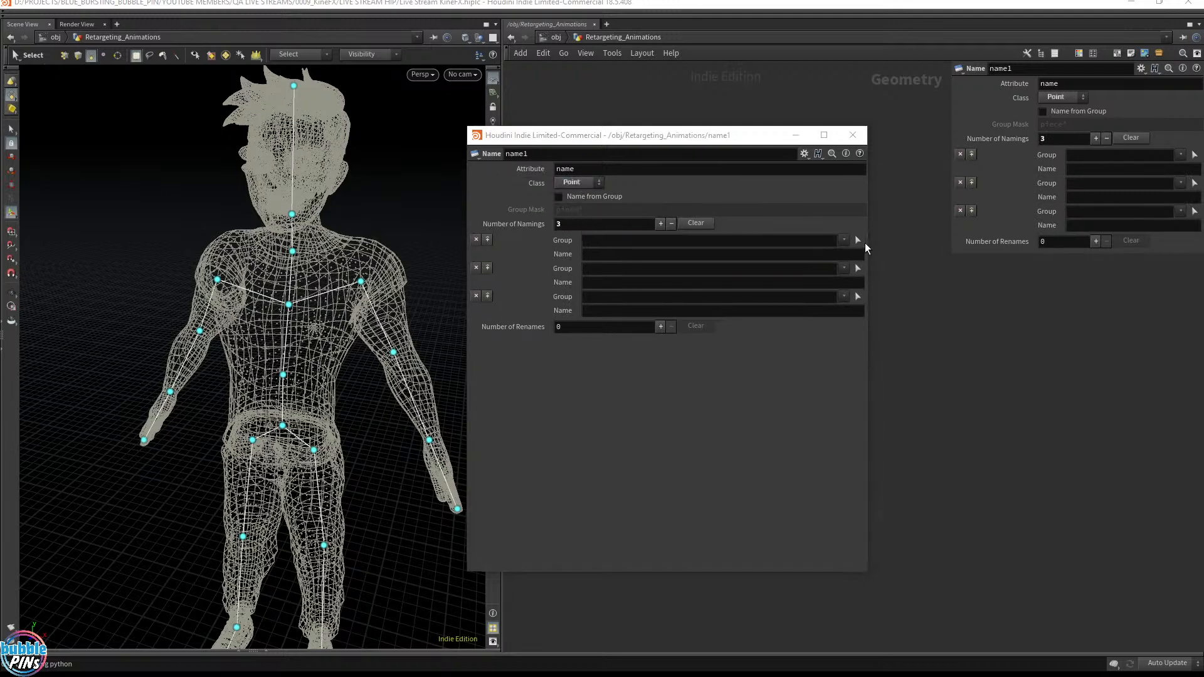
# Step: Assign the joint at the top of the head to the first naming's group and name it Head
pyautogui.click(857, 241)
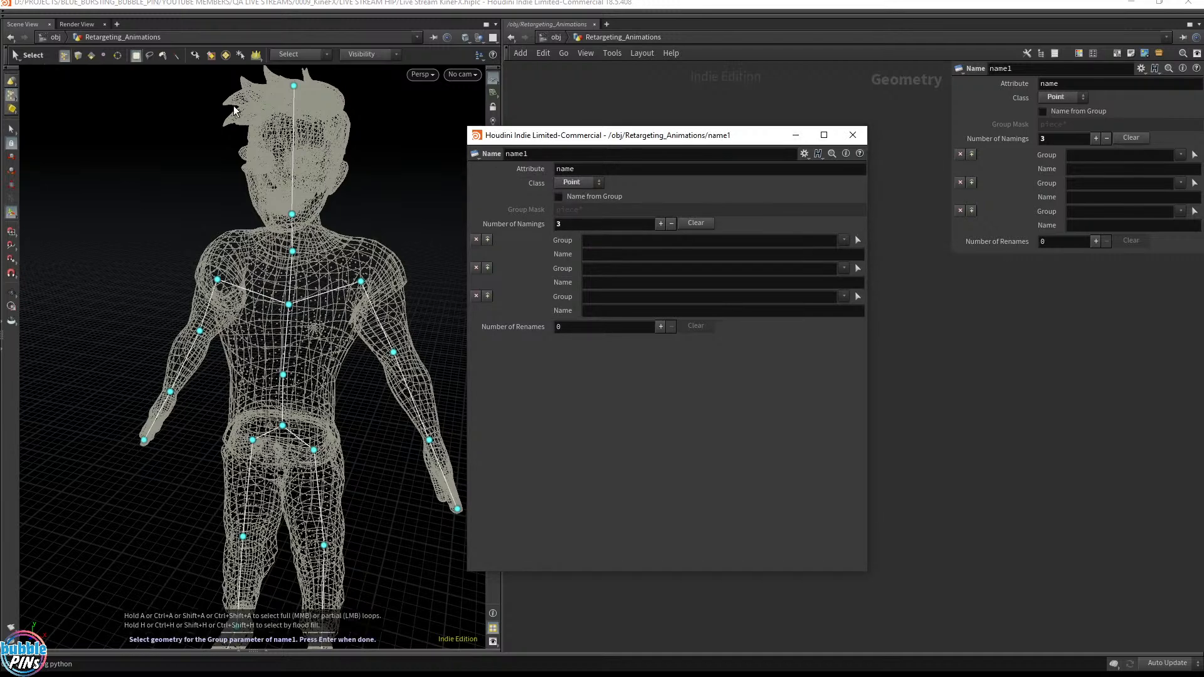
pyautogui.click(293, 86)
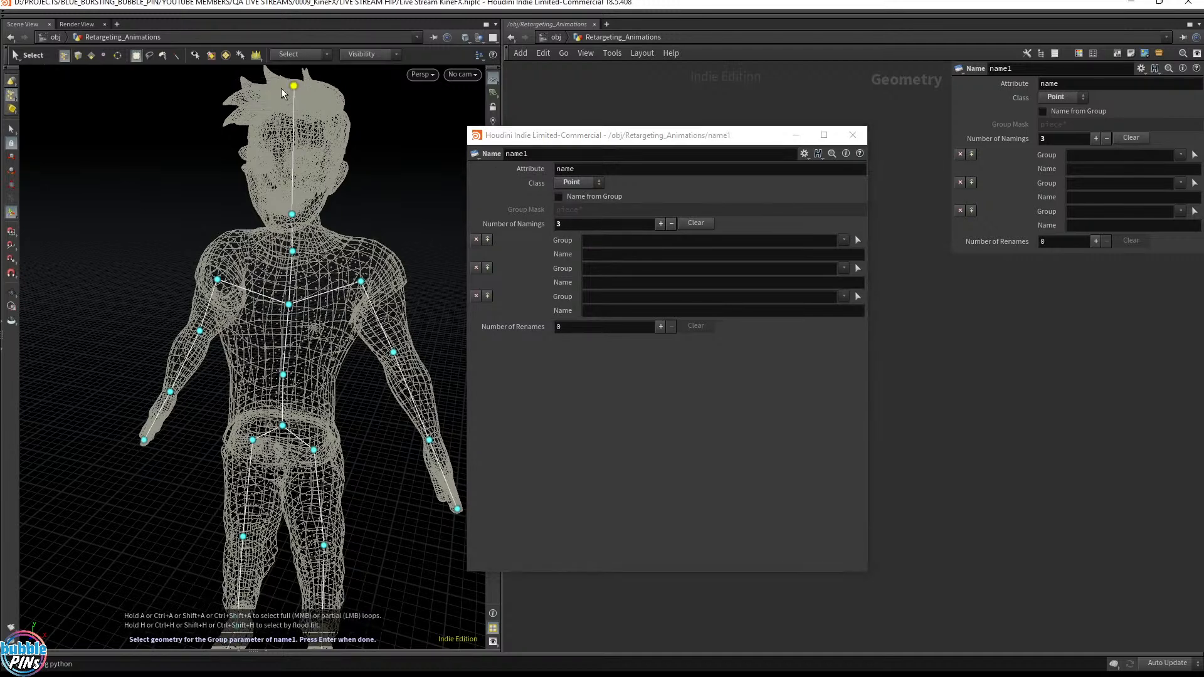
pyautogui.press('Return')
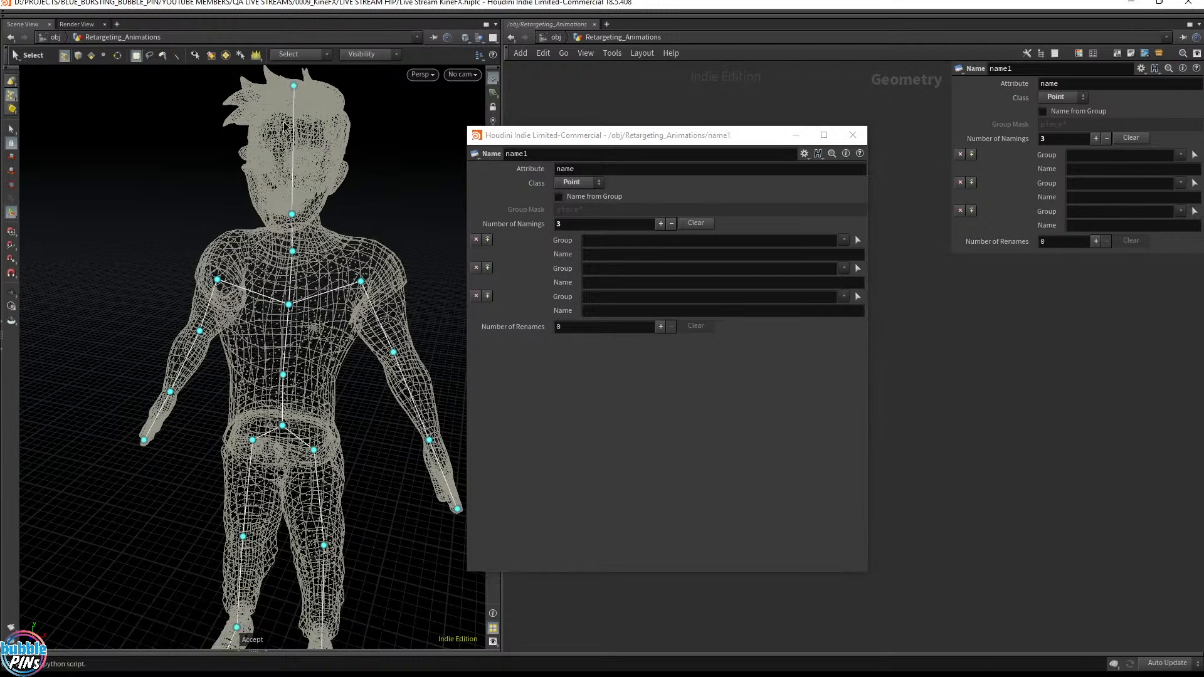
pyautogui.press('Tab')
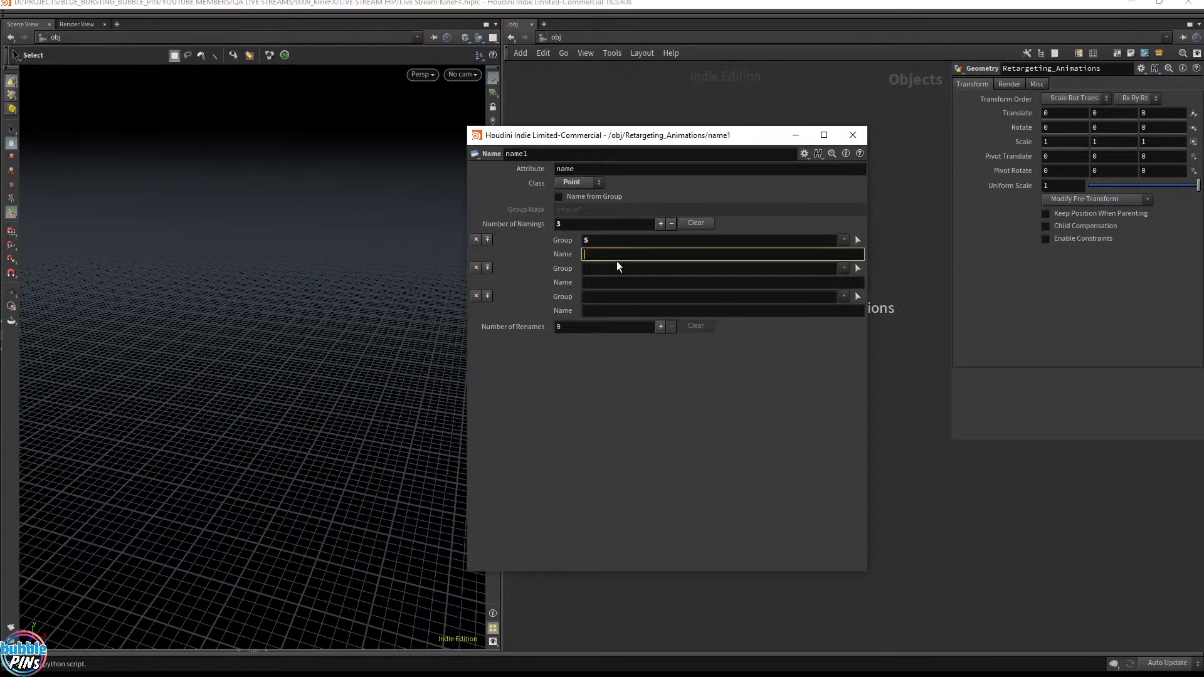
pyautogui.write('Head')
pyautogui.press('Return')
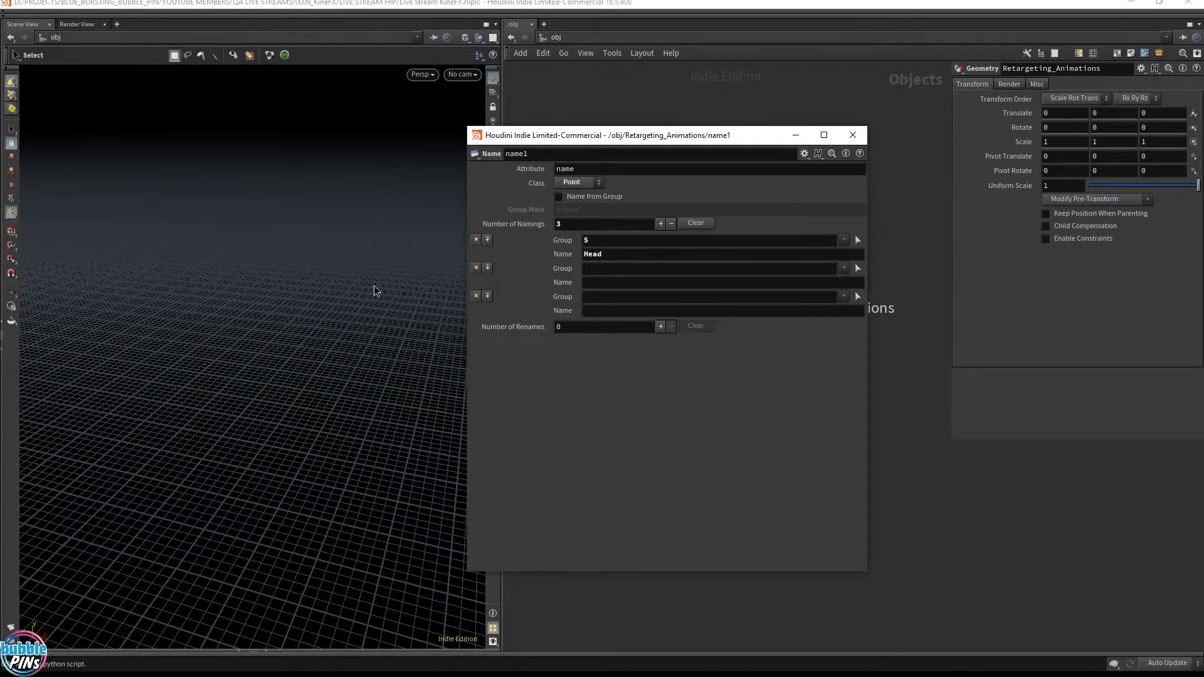
# Step: Return to the inside of the Retargeting_Animations network and frame the whole character with name1 active
pyautogui.press('Escape')
pyautogui.moveTo(369, 276); pyautogui.dragTo(182, 287)
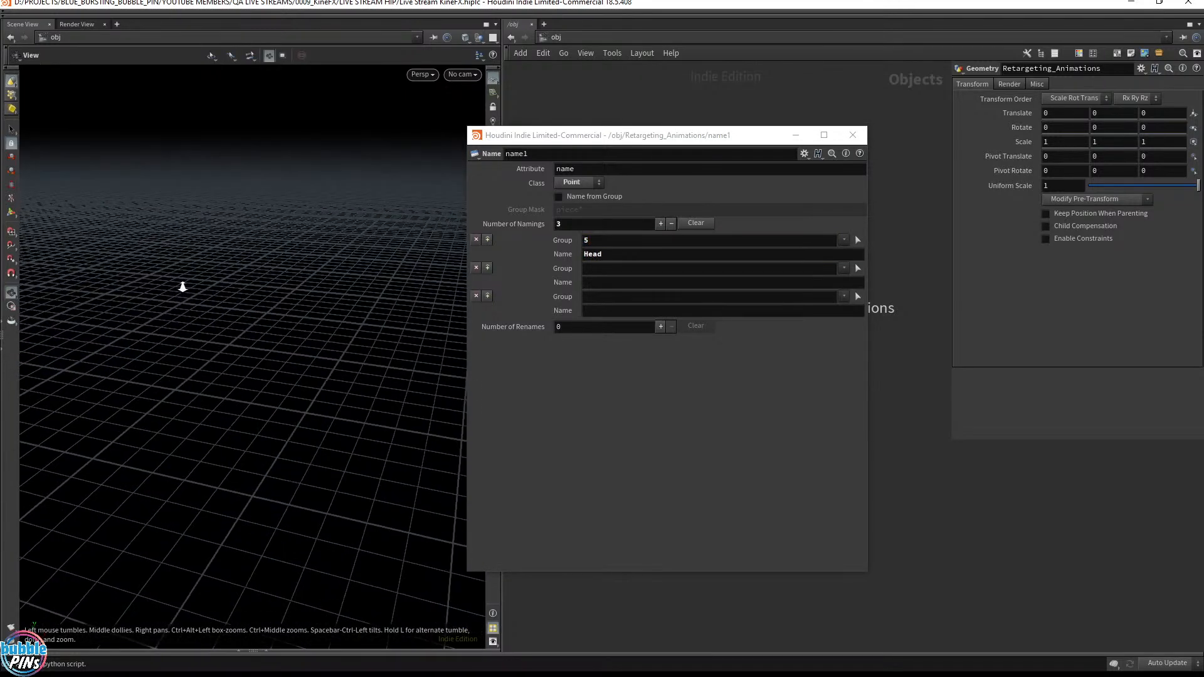
pyautogui.press('s')
pyautogui.moveTo(580, 136); pyautogui.dragTo(952, 185)
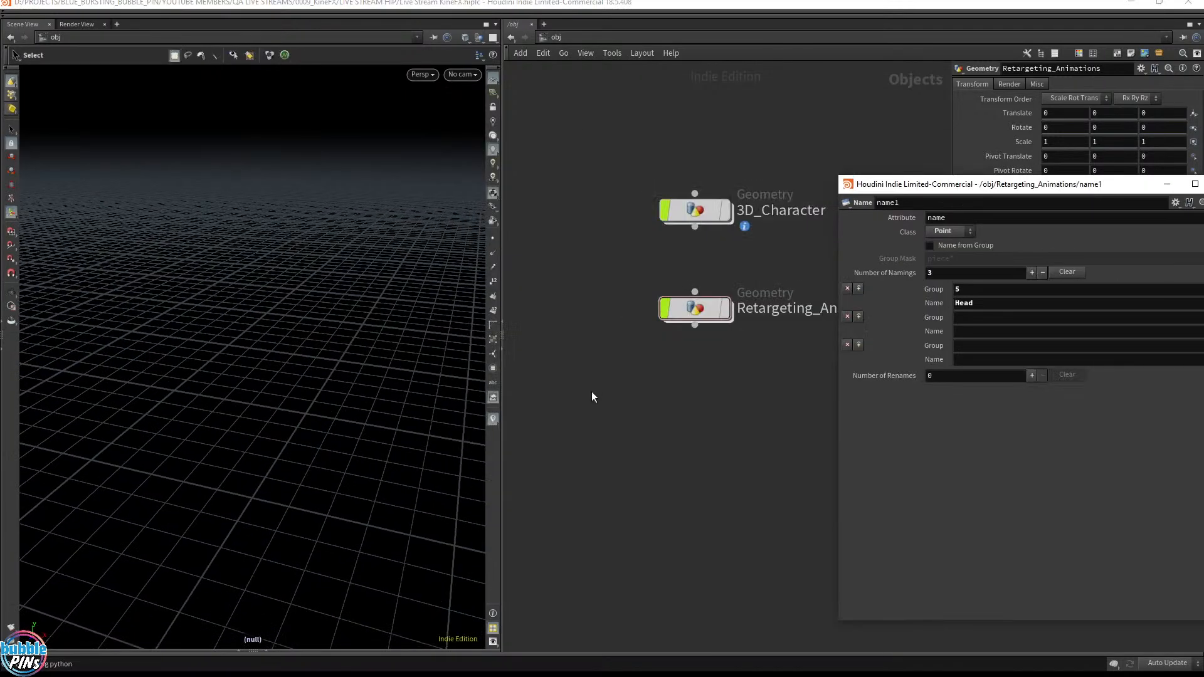
pyautogui.doubleClick(695, 308)
pyautogui.moveTo(562, 461); pyautogui.dragTo(751, 363)
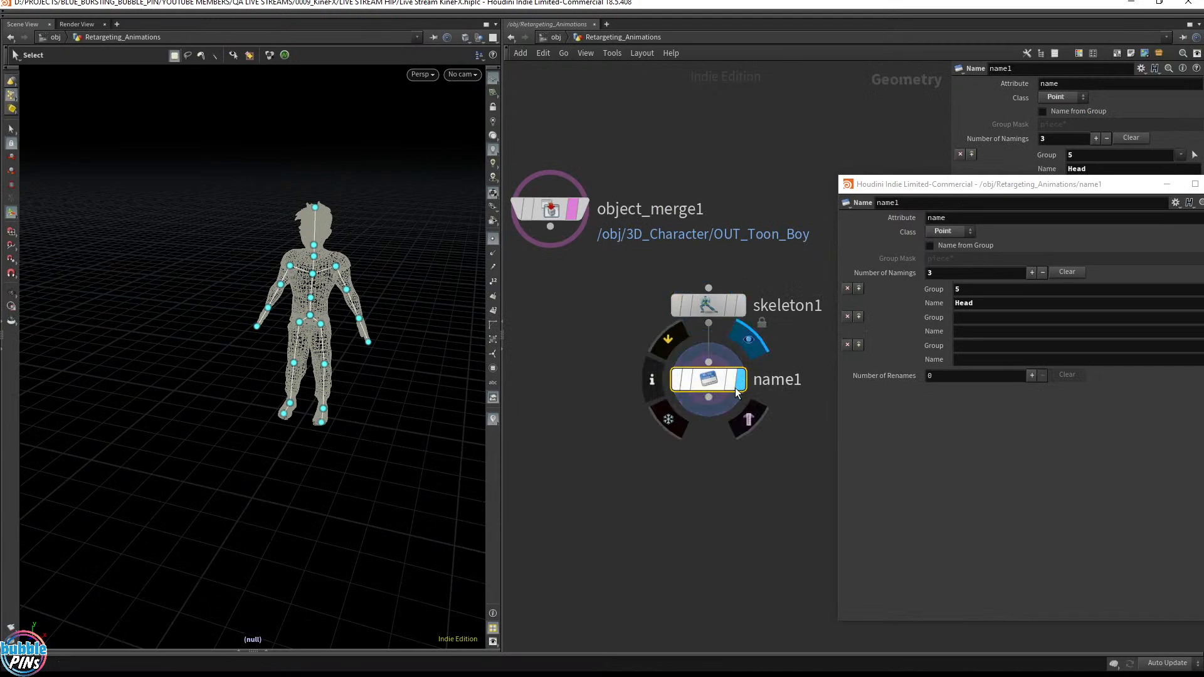
pyautogui.press('Escape')
pyautogui.scroll(6, 407, 247)
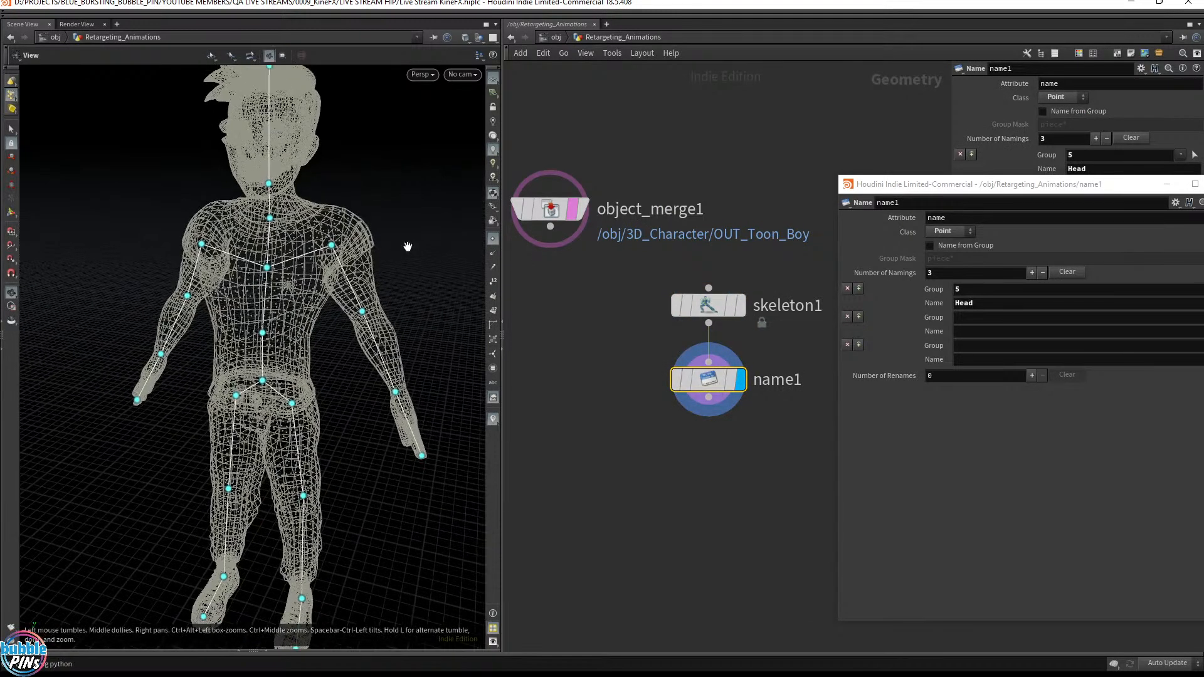
pyautogui.scroll(-4, 407, 247)
pyautogui.press('s')
pyautogui.press('Return')
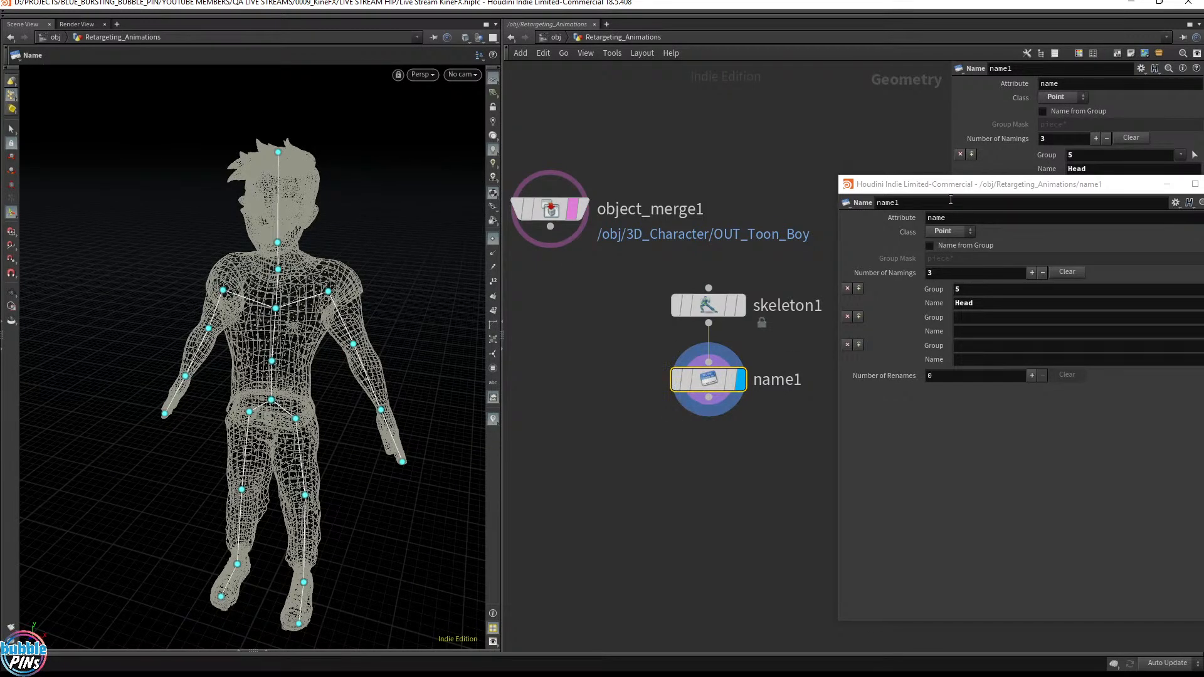
# Step: Assign the joint at the base of the head to the second naming's group and name it Neck2
pyautogui.moveTo(960, 183); pyautogui.dragTo(624, 162)
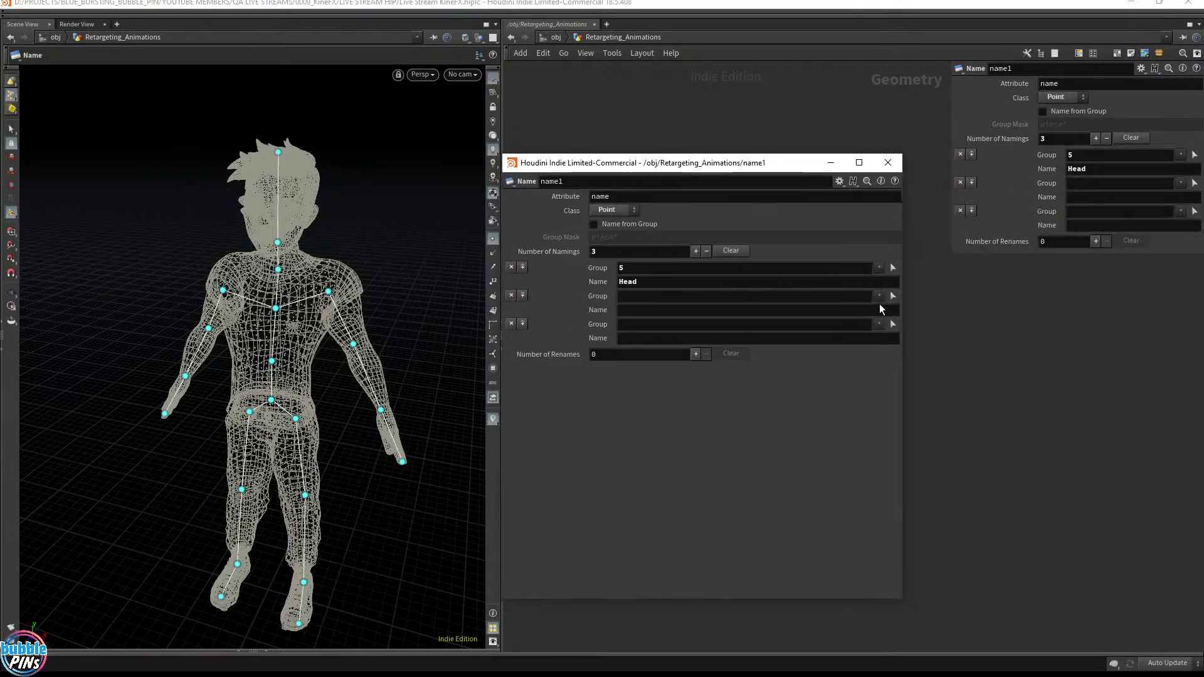
pyautogui.click(893, 297)
pyautogui.click(281, 242)
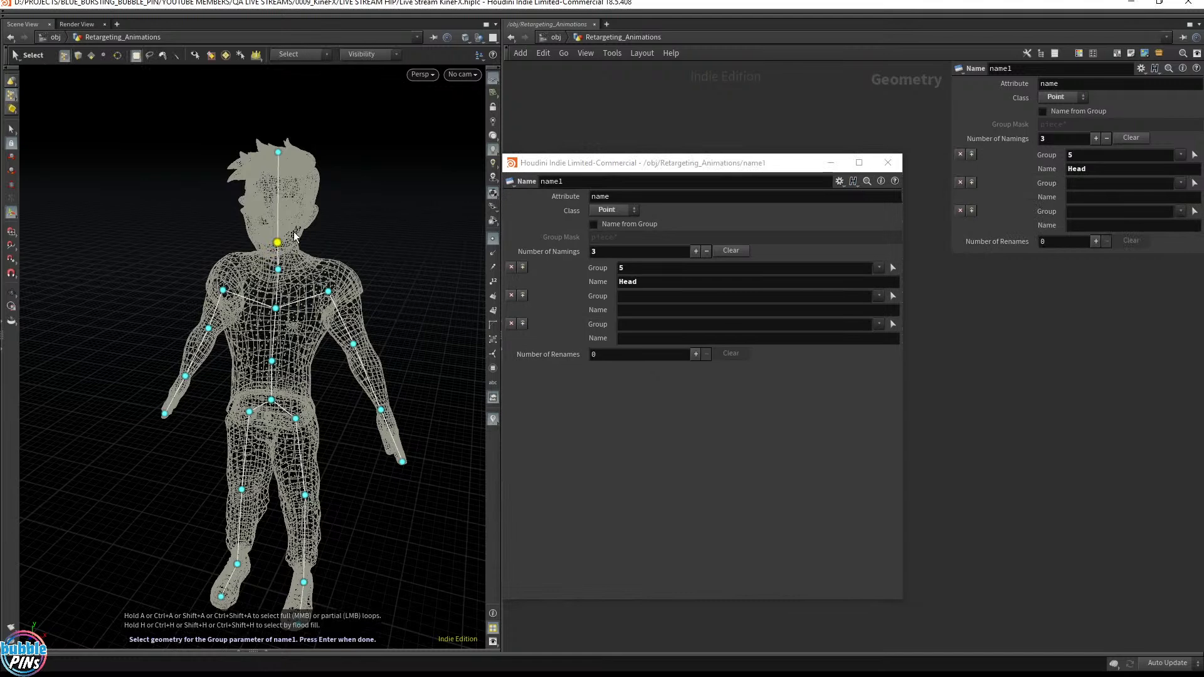
pyautogui.press('Return')
pyautogui.click(625, 312)
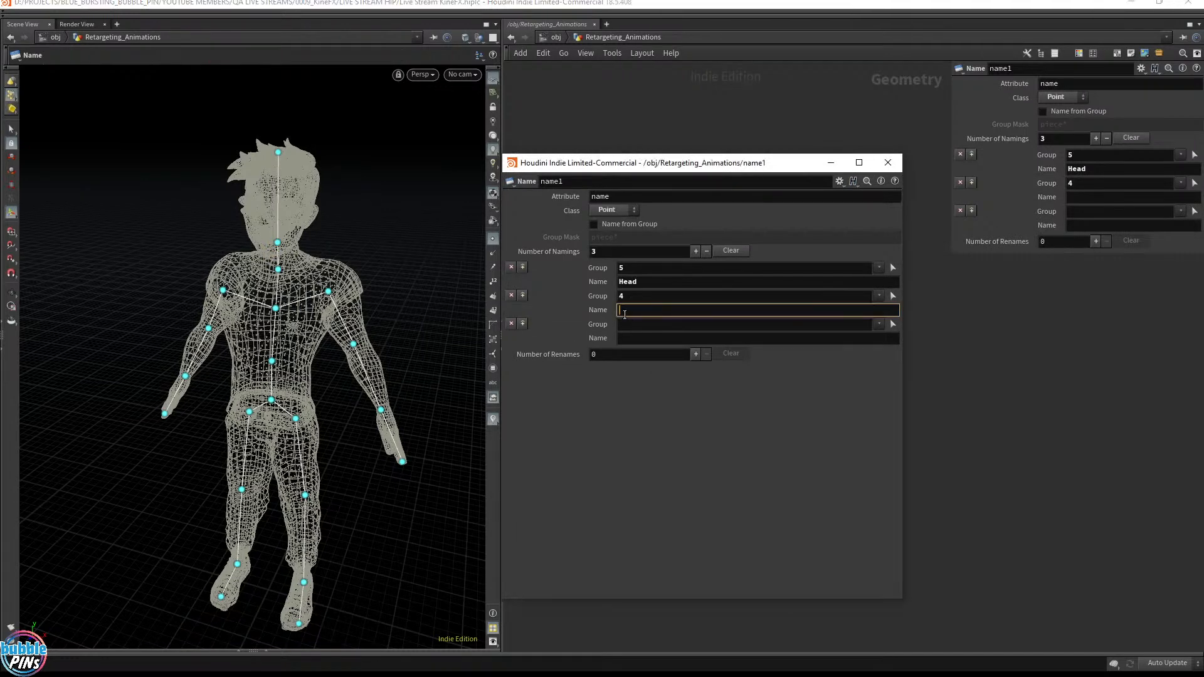
pyautogui.write('Neck2')
pyautogui.press('Return')
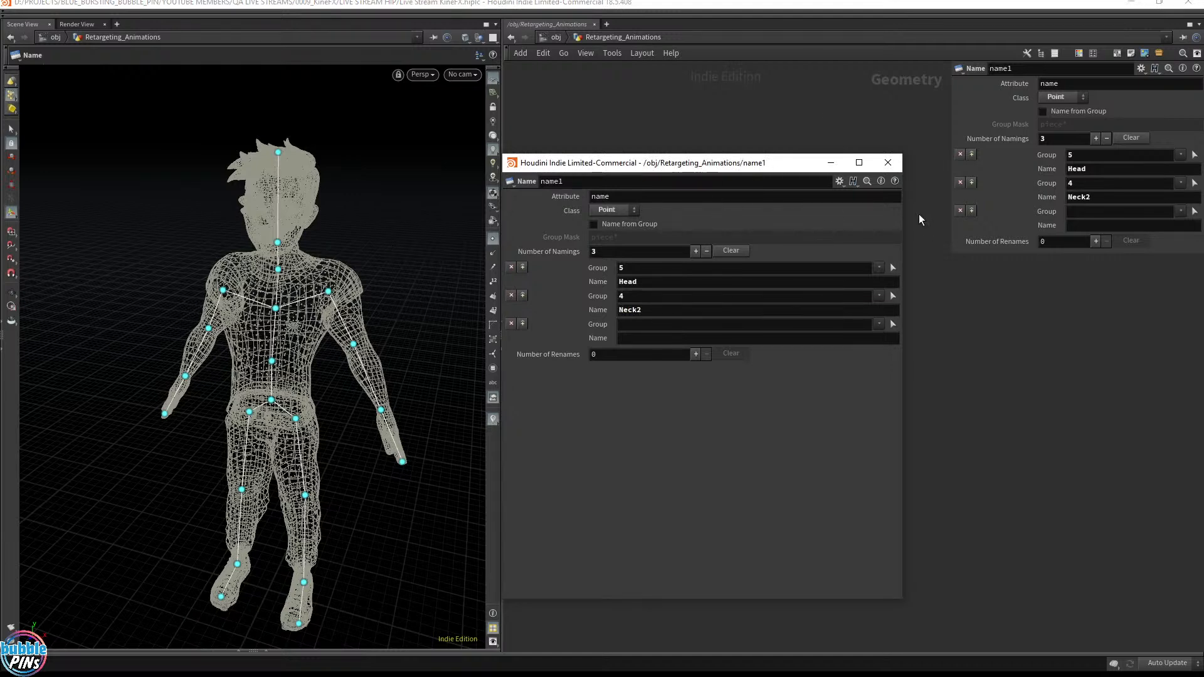
# Step: Close the parameter window, give skeleton1 and name1 a dark node colour and move them away from object_merge1
pyautogui.click(888, 164)
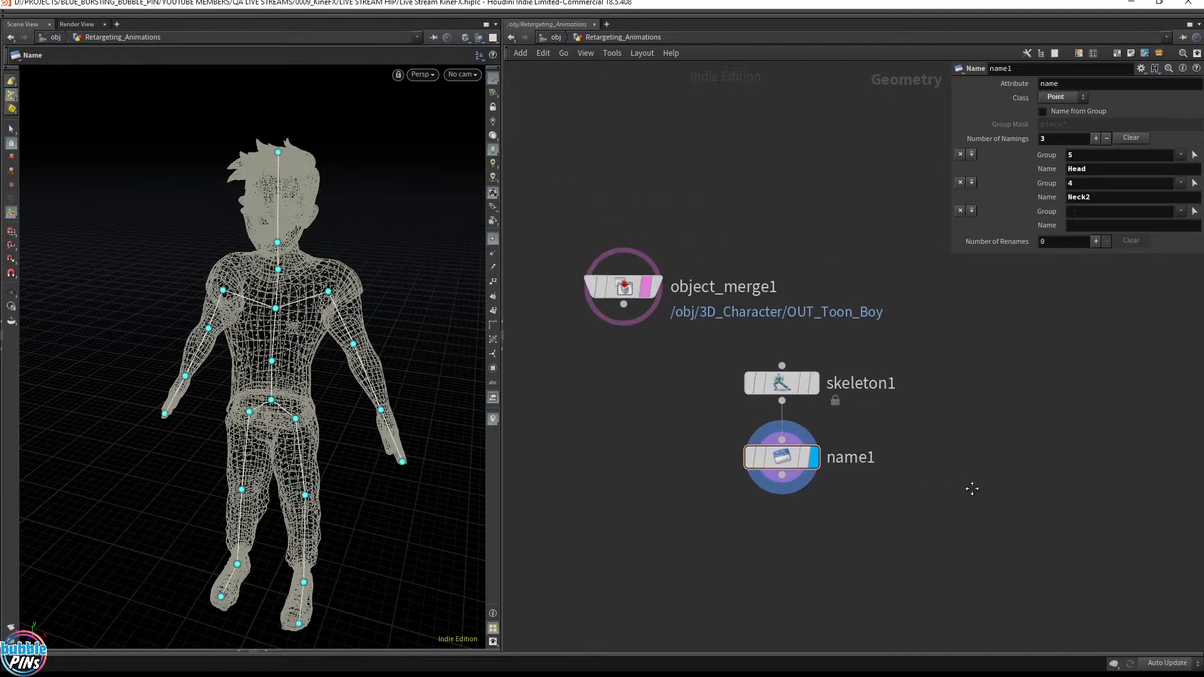
pyautogui.scroll(-3, 965, 464)
pyautogui.press('c')
pyautogui.moveTo(964, 497); pyautogui.dragTo(874, 415)
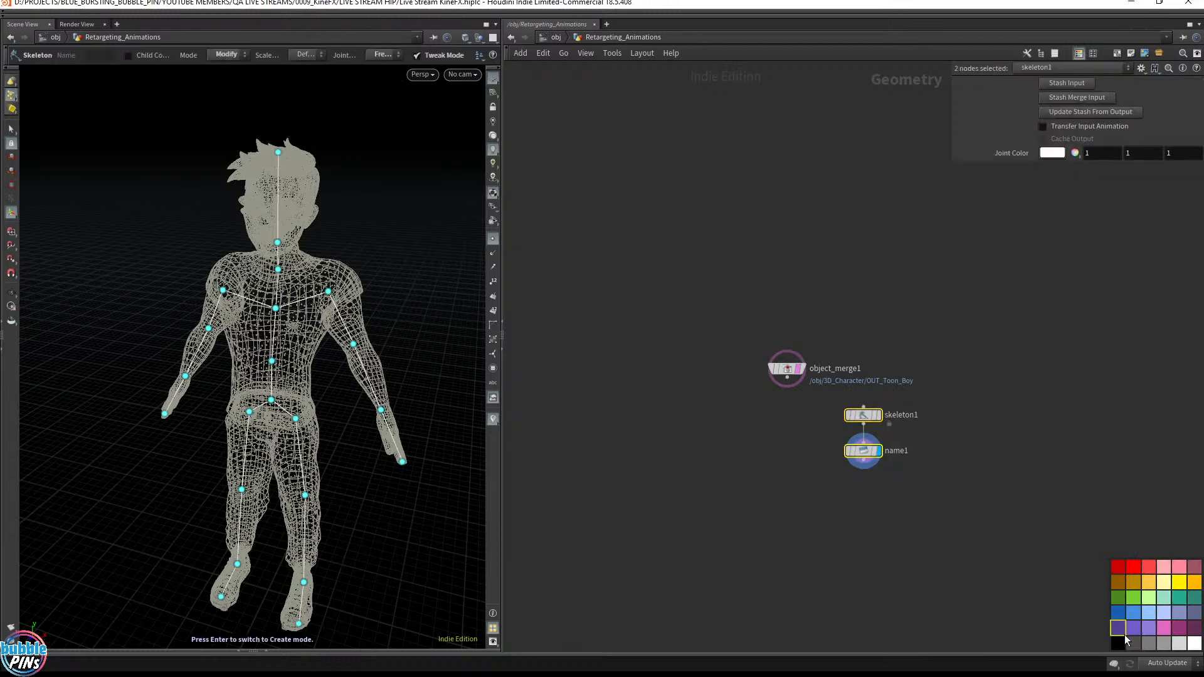
pyautogui.click(1118, 640)
pyautogui.click(926, 450)
pyautogui.moveTo(966, 509); pyautogui.dragTo(582, 198)
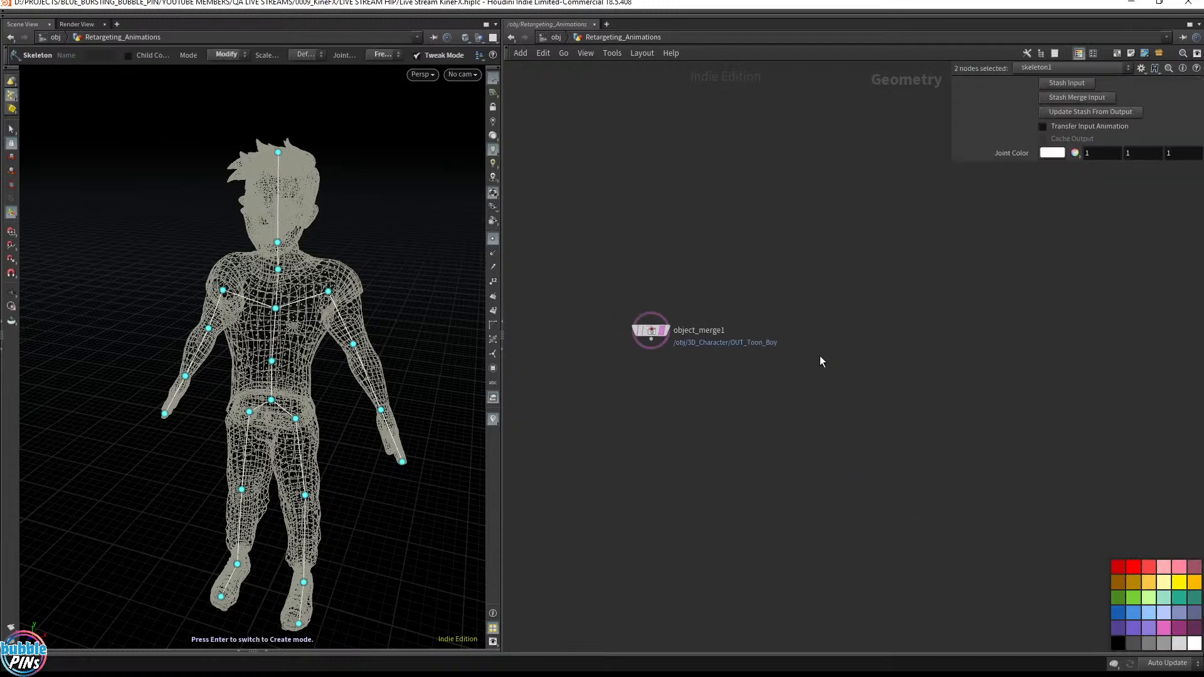
# Step: Paste the ready-made chain of two skeleton nodes, a Name node and the Custom_Skeleton null beside object_merge1, leaving its Name node selected
pyautogui.moveTo(820, 357); pyautogui.dragTo(973, 439, button='middle')
pyautogui.moveTo(991, 342); pyautogui.dragTo(692, 247, button='middle')
pyautogui.moveTo(780, 322); pyautogui.dragTo(817, 267, button='middle')
pyautogui.click(817, 267)
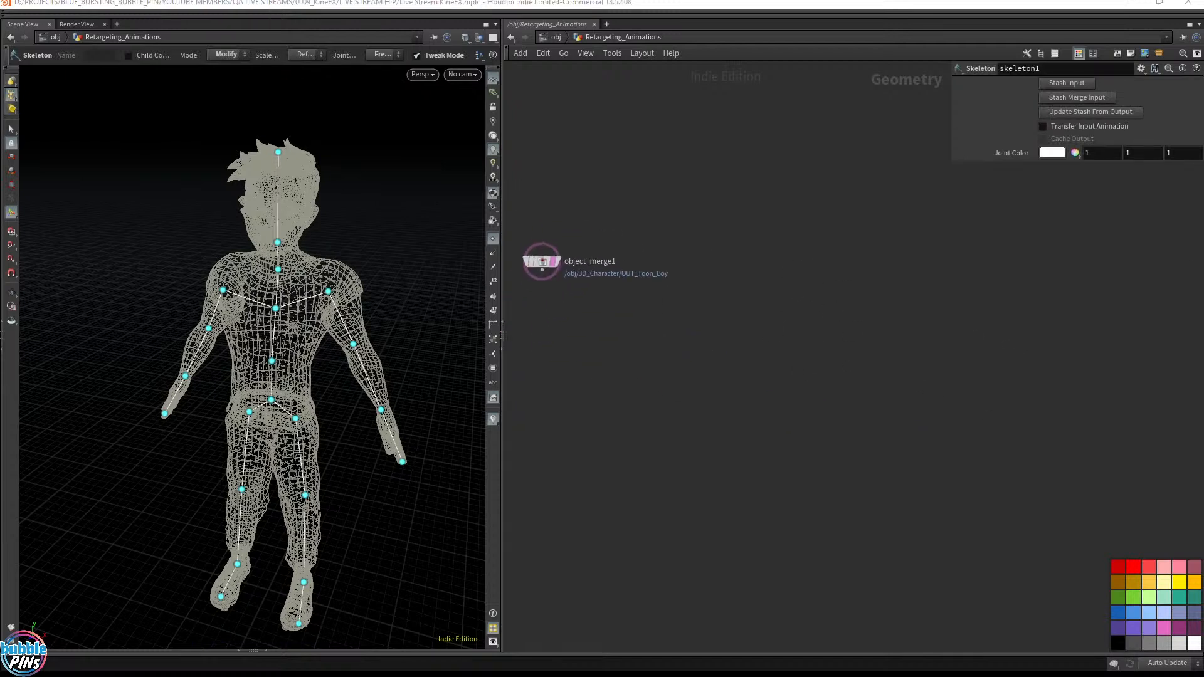
pyautogui.hotkey('ctrl', 'v')
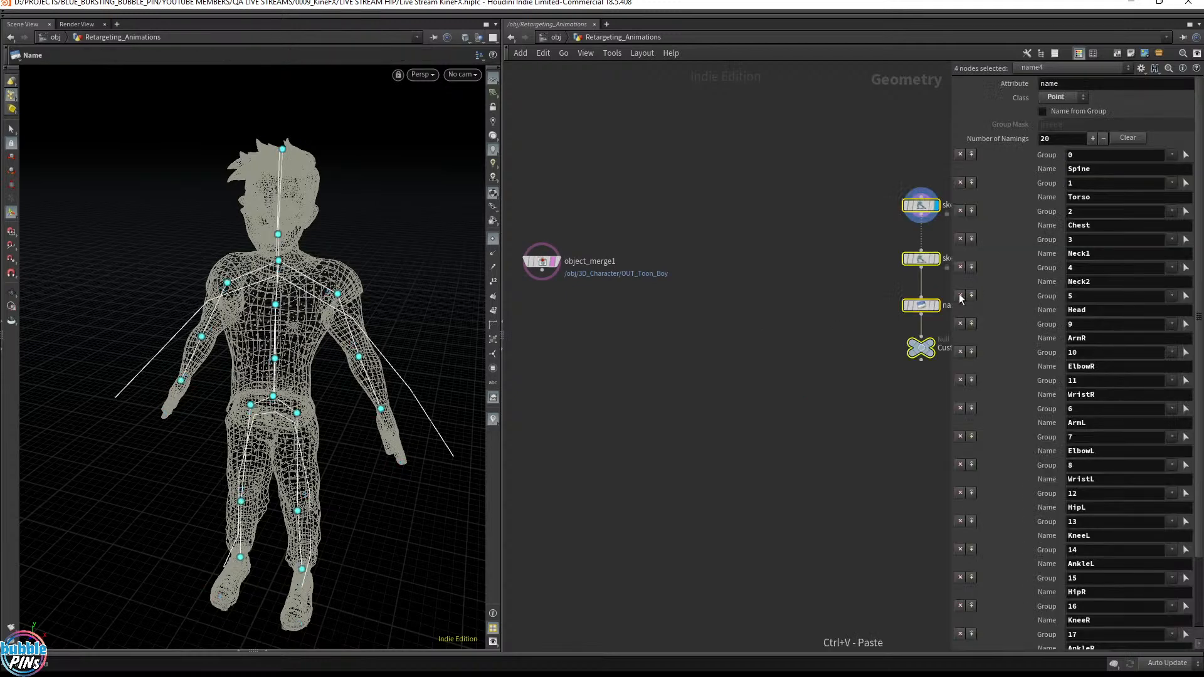
pyautogui.moveTo(917, 209); pyautogui.dragTo(765, 264)
pyautogui.click(740, 291)
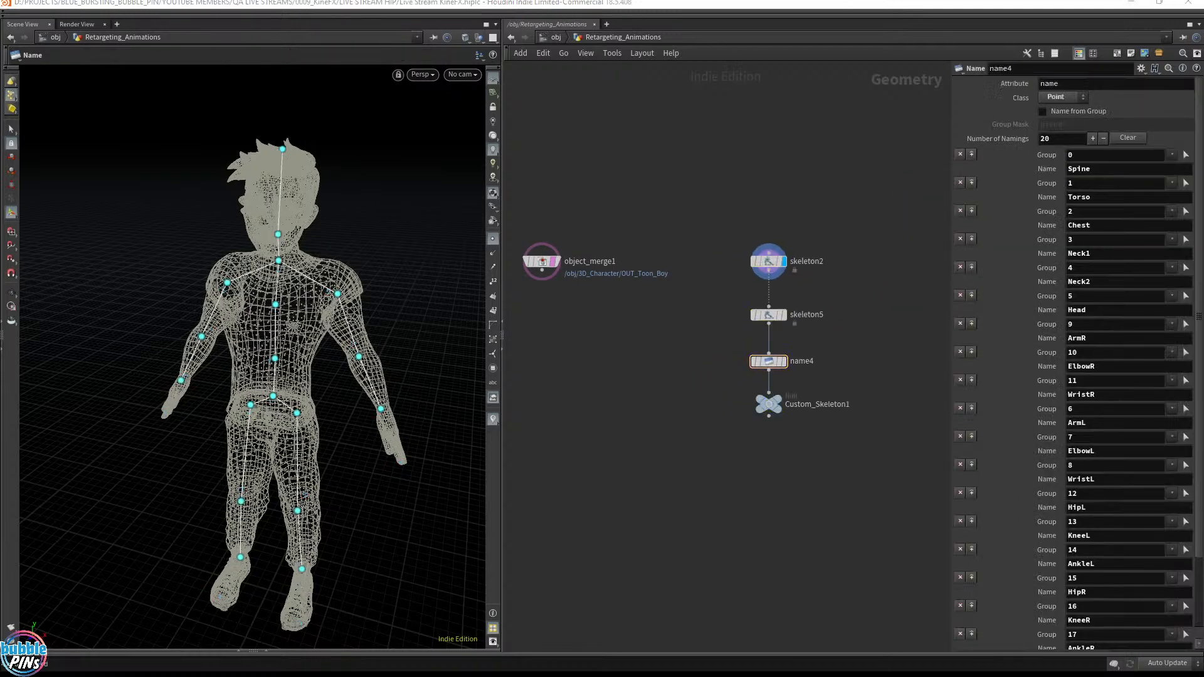
# Step: Paste a Match Size node below object_merge1, with object_merge1 as its first input and skeleton2 as its second
pyautogui.hotkey('ctrl', 'v')
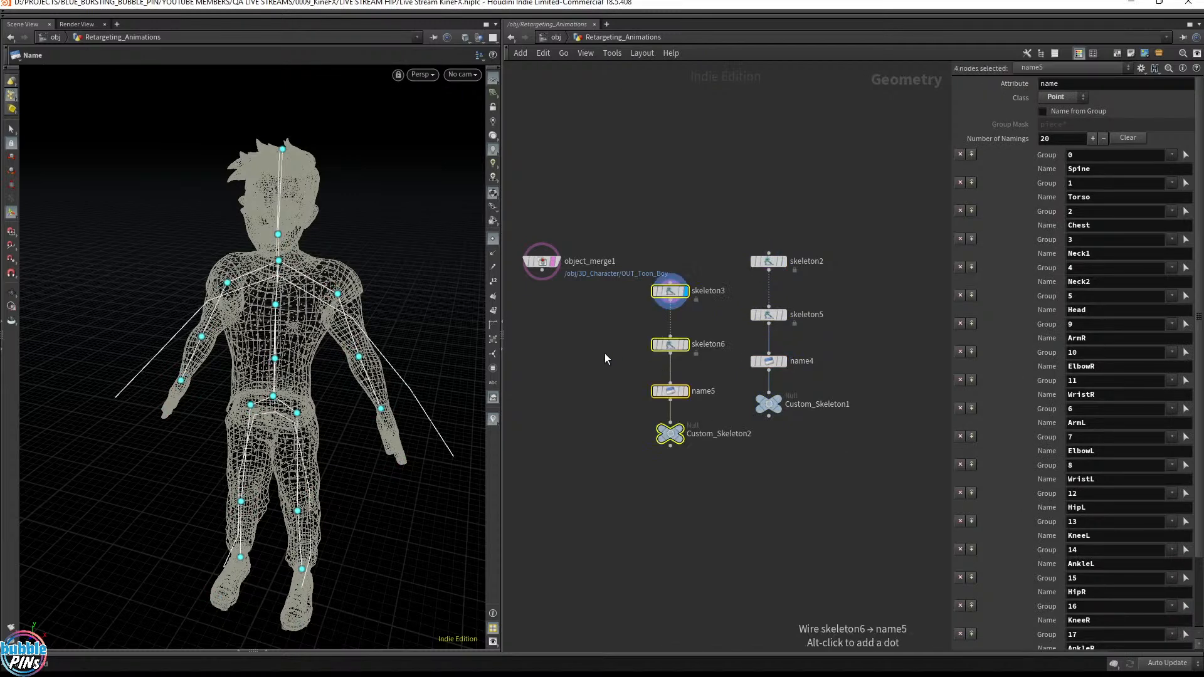
pyautogui.hotkey('ctrl', 'z')
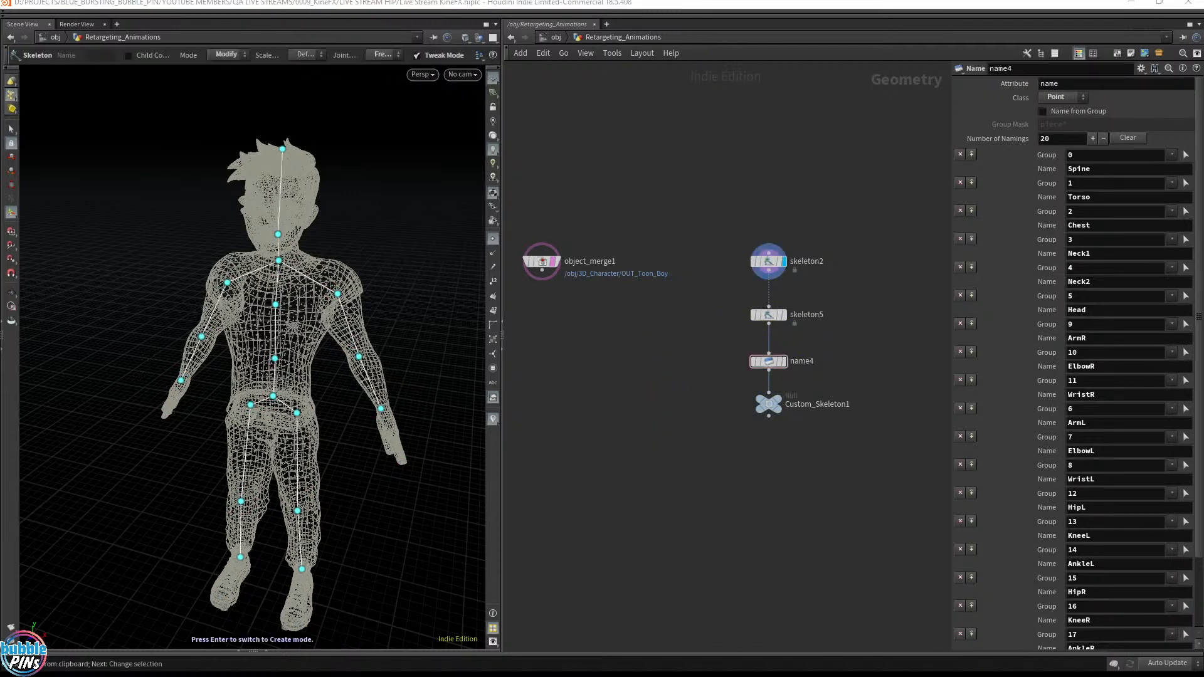
pyautogui.hotkey('ctrl', 'v')
pyautogui.moveTo(627, 367); pyautogui.dragTo(678, 383, button='middle')
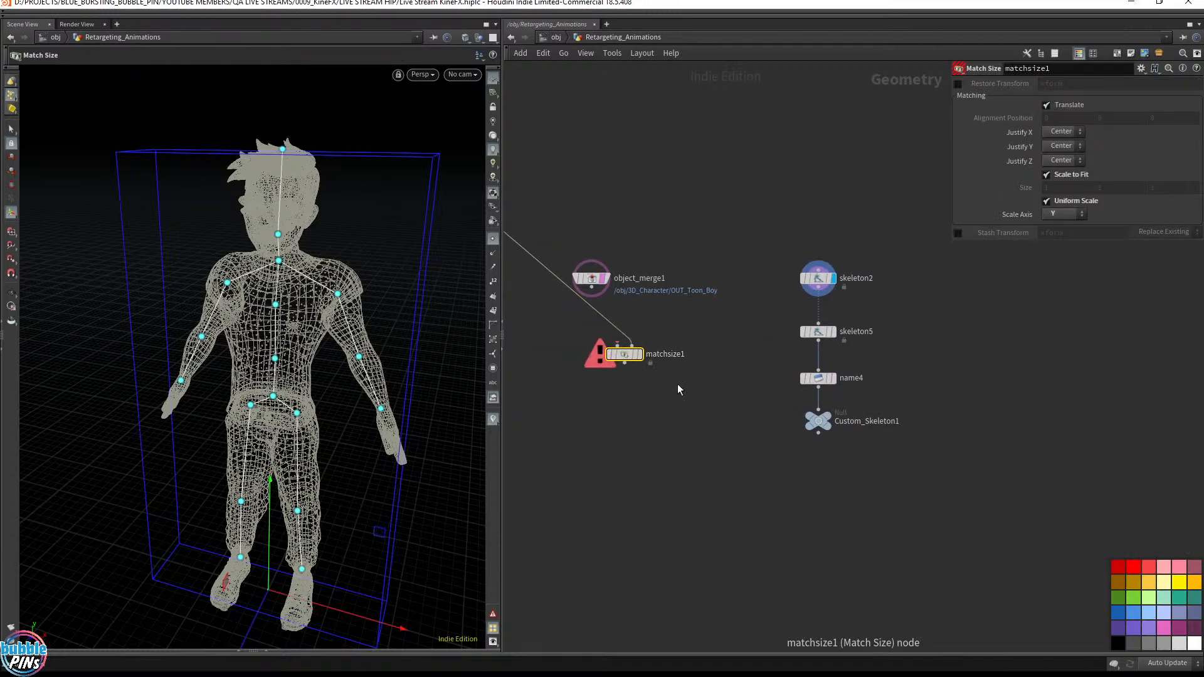
pyautogui.moveTo(591, 287); pyautogui.dragTo(796, 292)
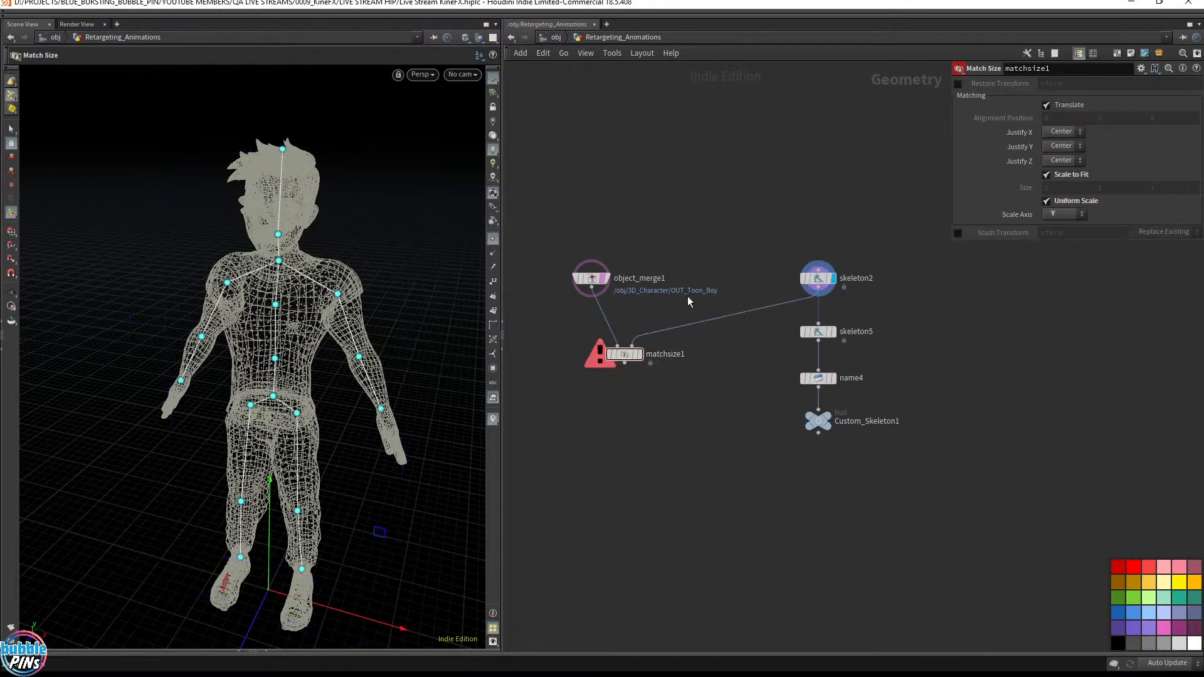
pyautogui.click(640, 355)
pyautogui.moveTo(627, 354); pyautogui.dragTo(594, 353)
# Step: Select and display skeleton2 over the character wireframe and save the scene file
pyautogui.moveTo(789, 270); pyautogui.dragTo(847, 290)
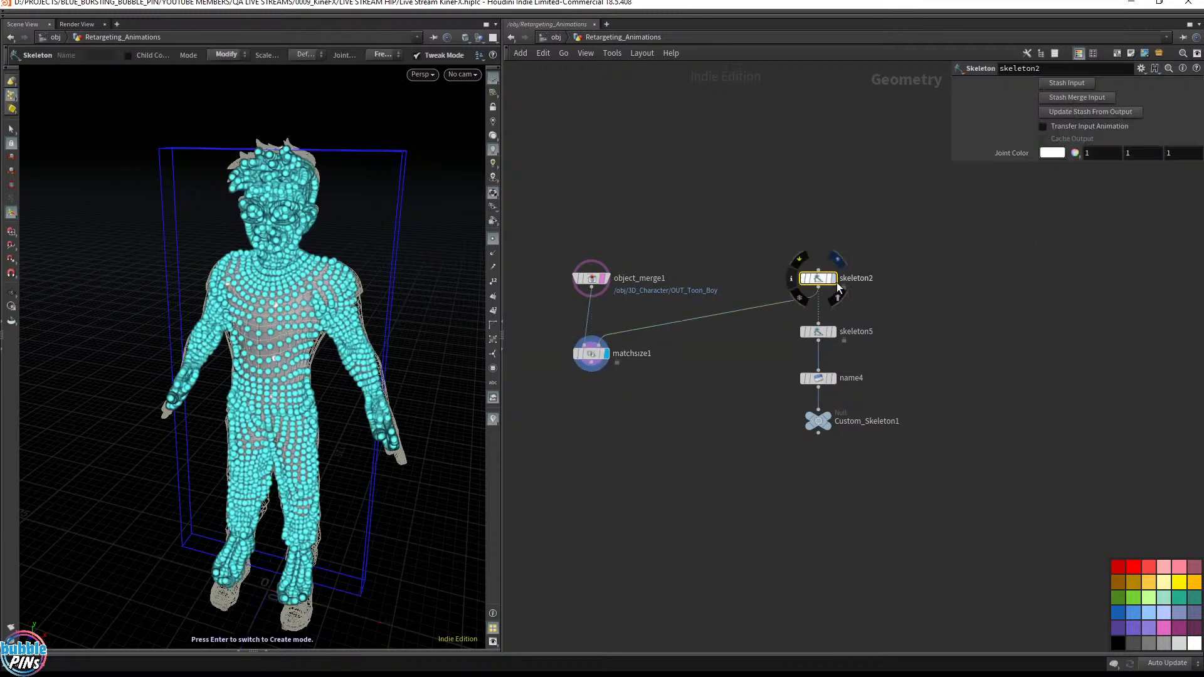
pyautogui.click(833, 278)
pyautogui.moveTo(733, 240); pyautogui.dragTo(844, 286)
pyautogui.hotkey('ctrl', 's')
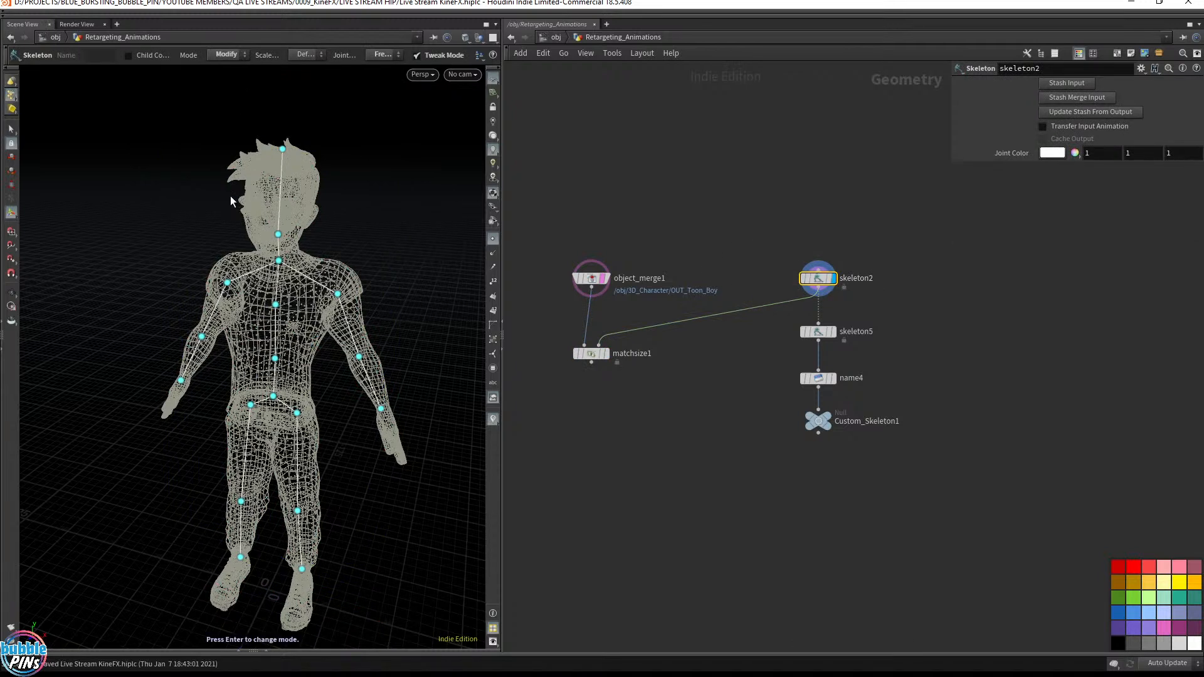
# Step: Leave the Skeleton tool, display object_merge1 and turn off the viewport's point display
pyautogui.press('Escape')
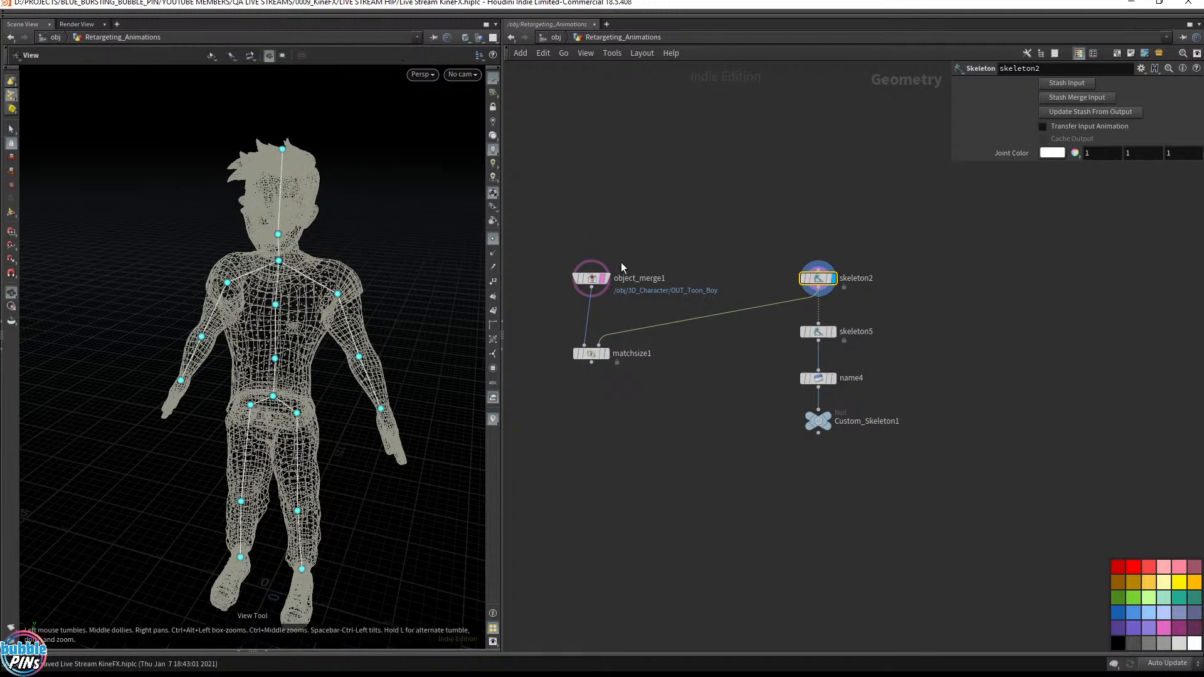
pyautogui.click(605, 277)
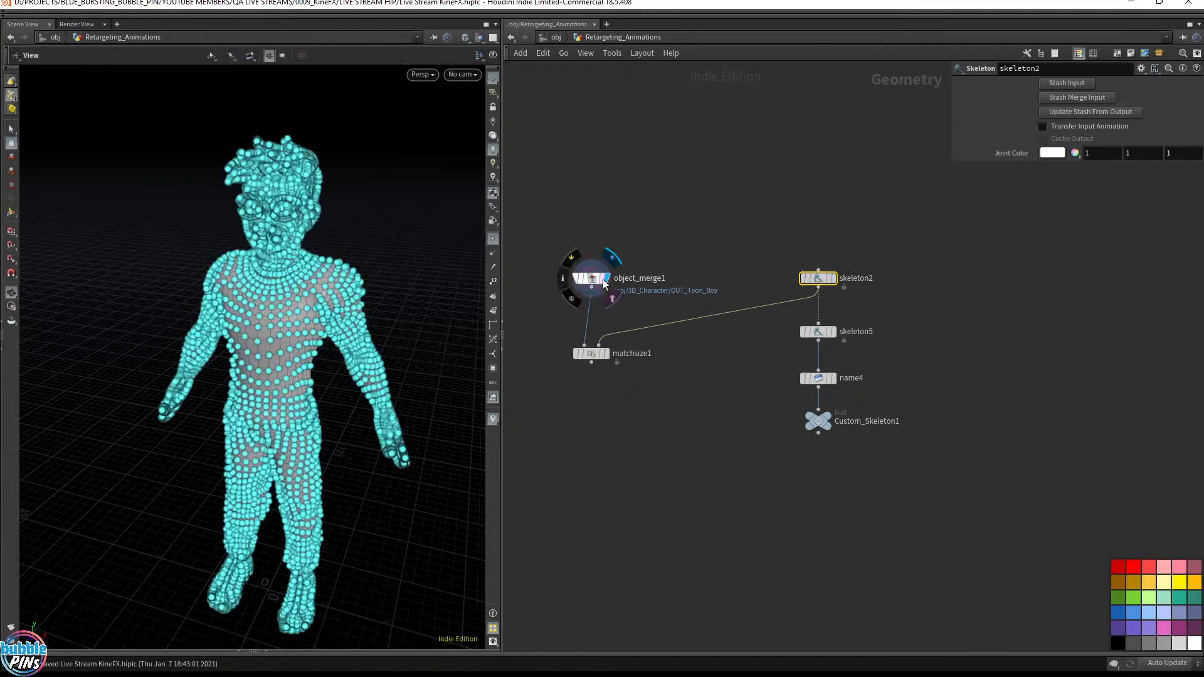
pyautogui.click(493, 240)
# Step: Display skeleton2, object_merge1 and matchsize1 in turn to compare the skeleton's size with the original and matched character
pyautogui.click(835, 280)
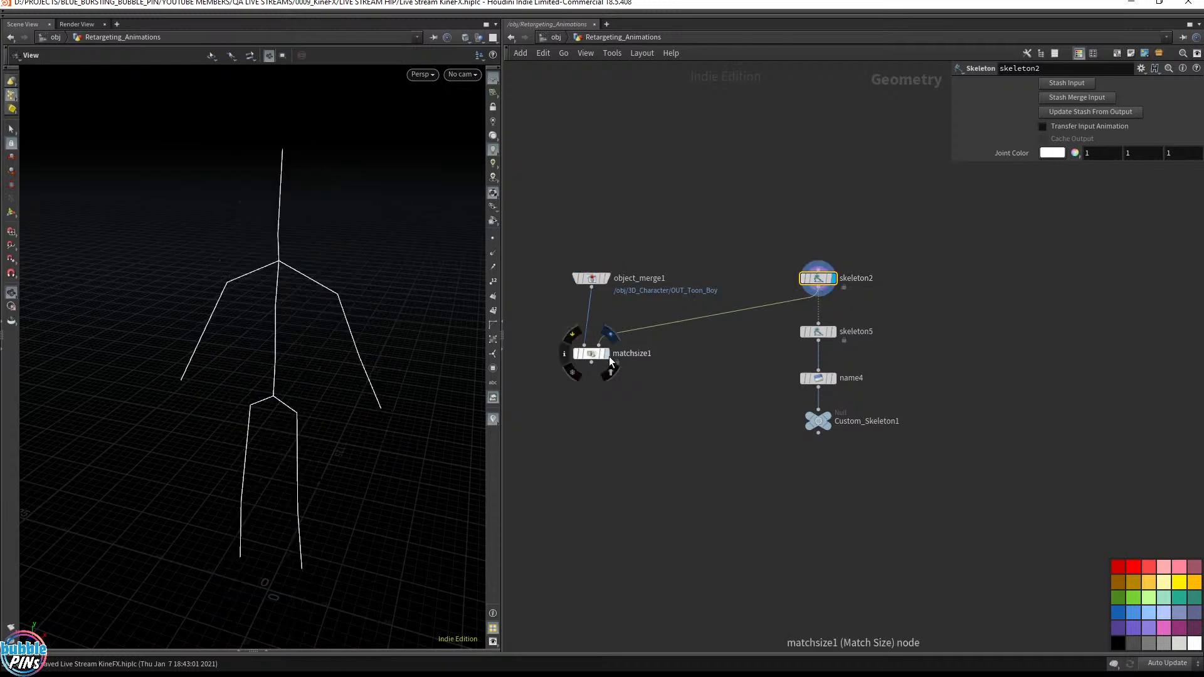
pyautogui.click(593, 278)
pyautogui.click(606, 279)
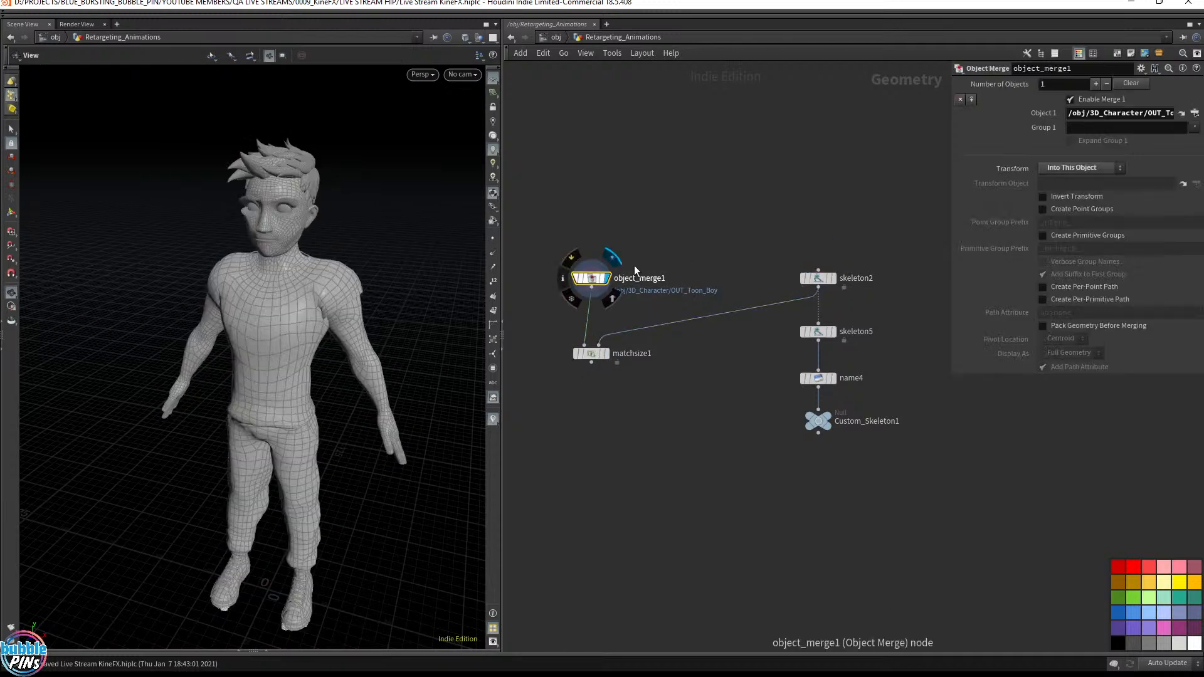
pyautogui.click(834, 279)
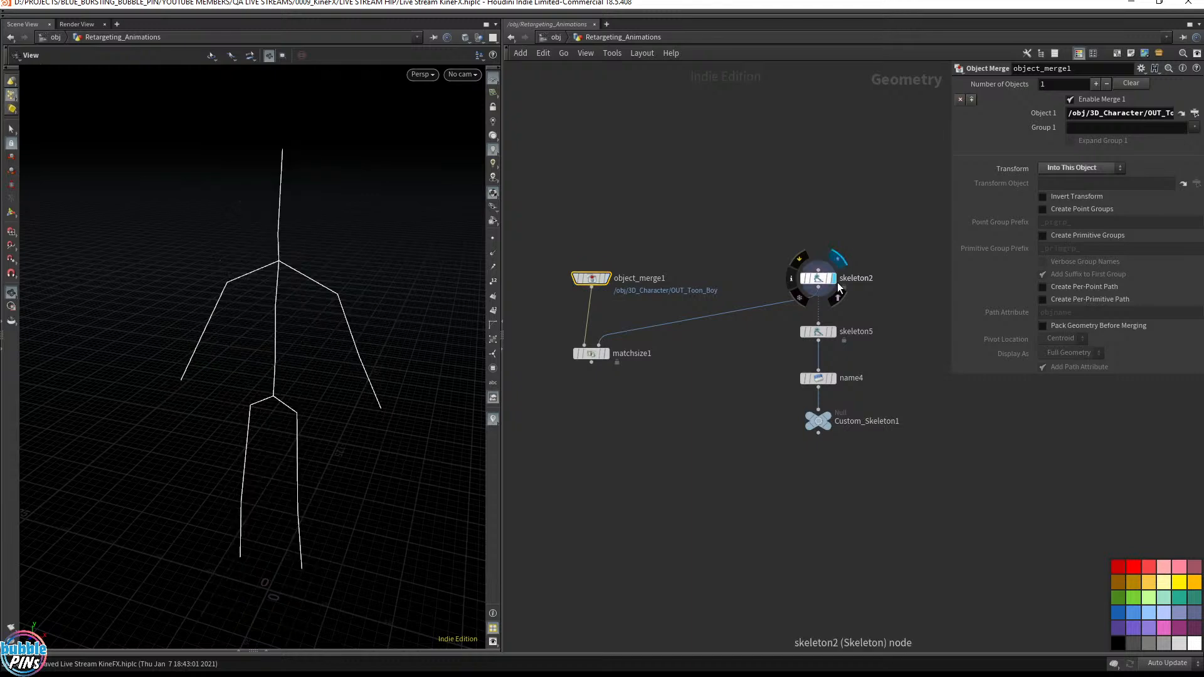
pyautogui.click(607, 278)
pyautogui.click(605, 354)
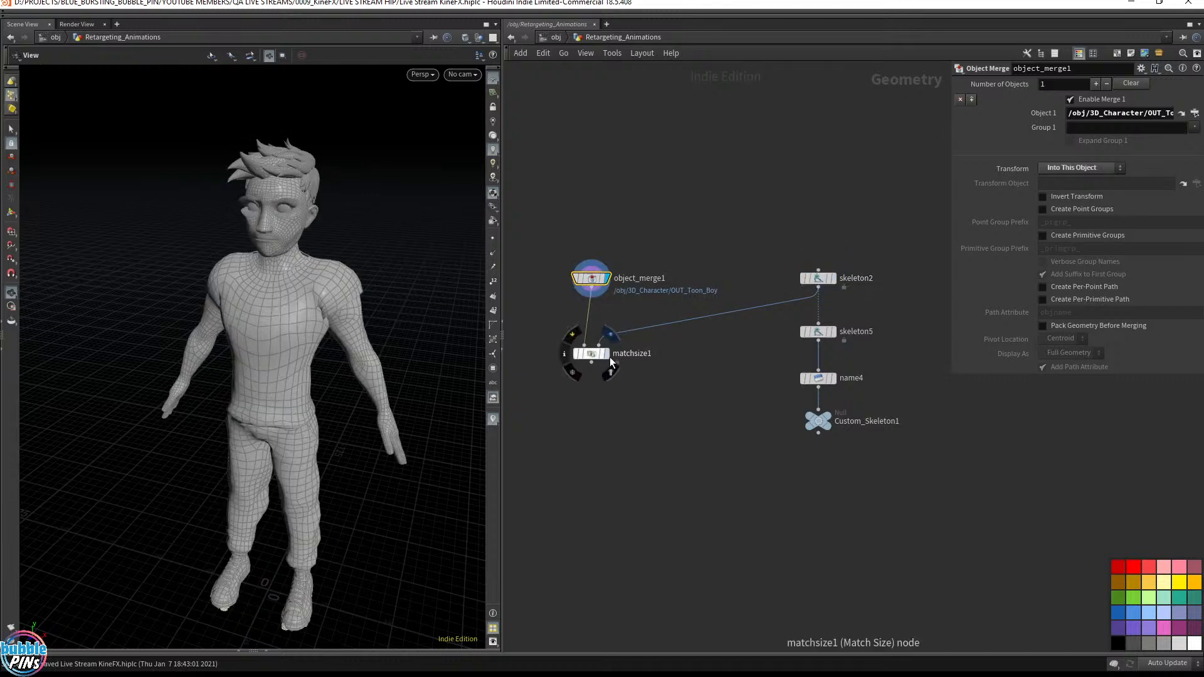
pyautogui.click(591, 354)
pyautogui.moveTo(355, 303)
pyautogui.mouseDown()
pyautogui.moveTo(384, 285)
pyautogui.moveTo(376, 299)
pyautogui.mouseUp()
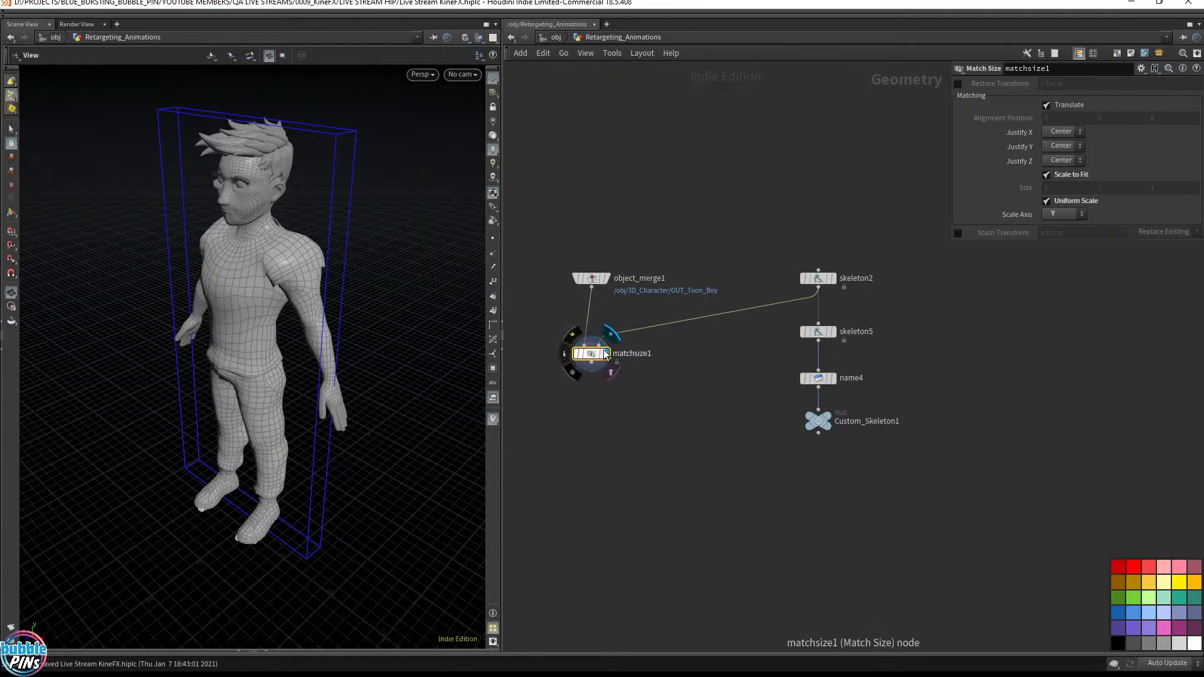
# Step: Check skeleton2 against the mesh from matchsize1 as a template, and delete matchsize1
pyautogui.click(834, 279)
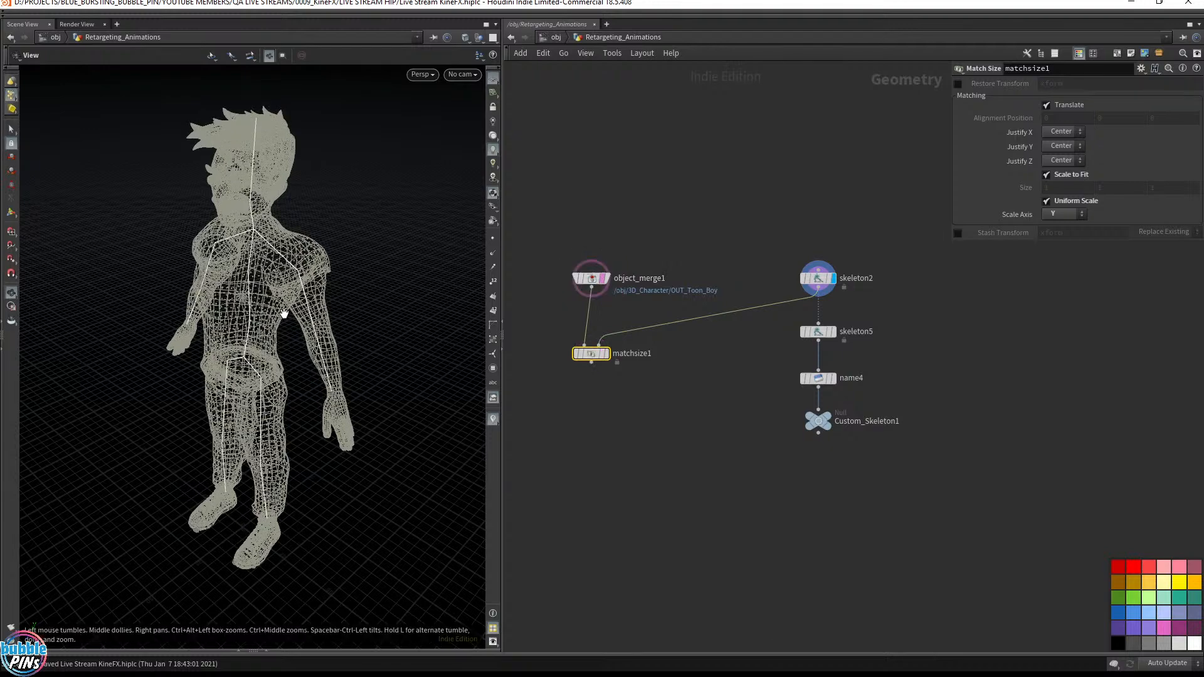
pyautogui.moveTo(376, 280); pyautogui.dragTo(330, 279)
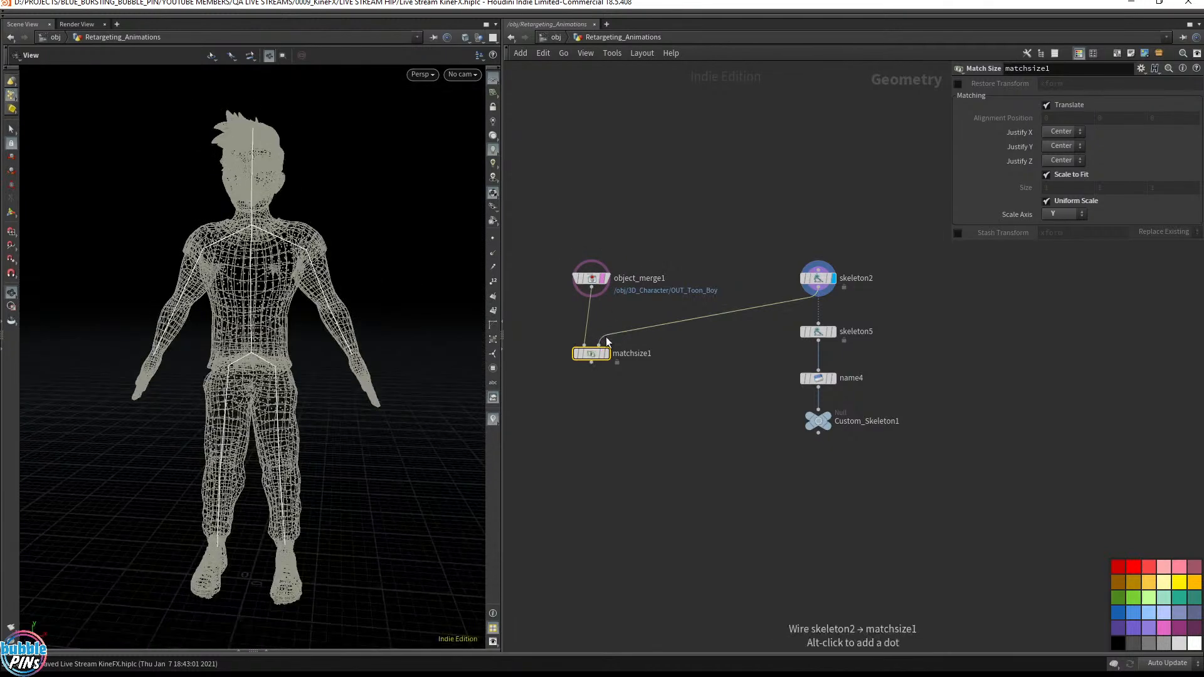
pyautogui.click(603, 356)
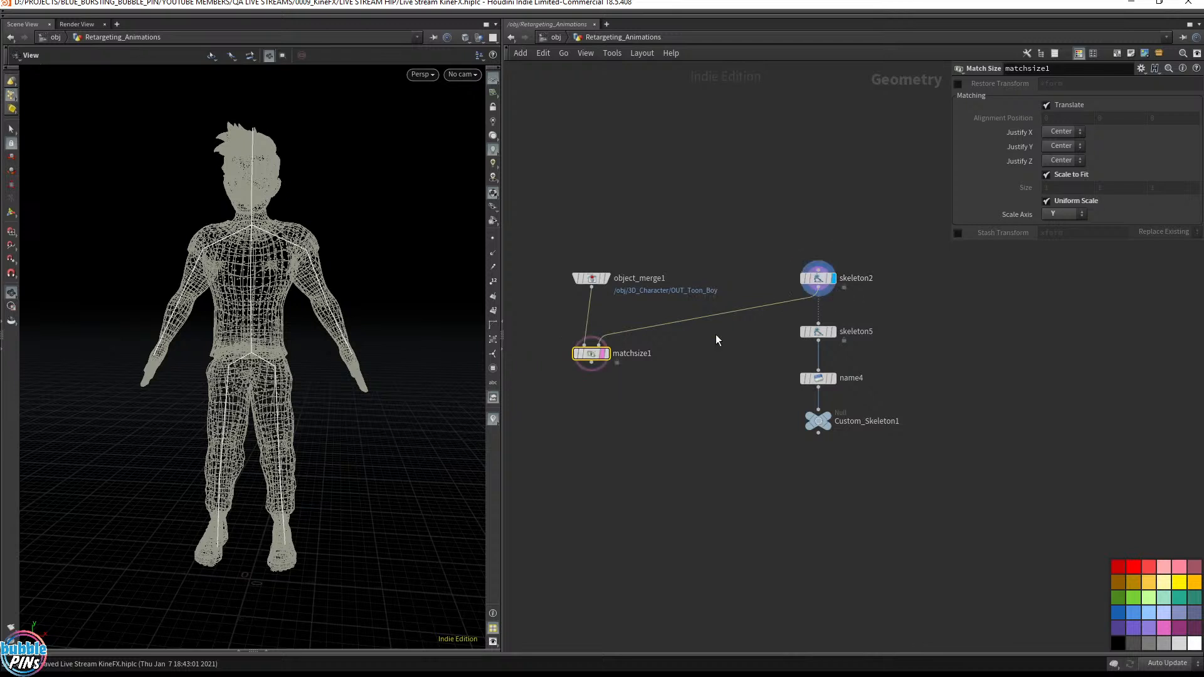
pyautogui.press('Delete')
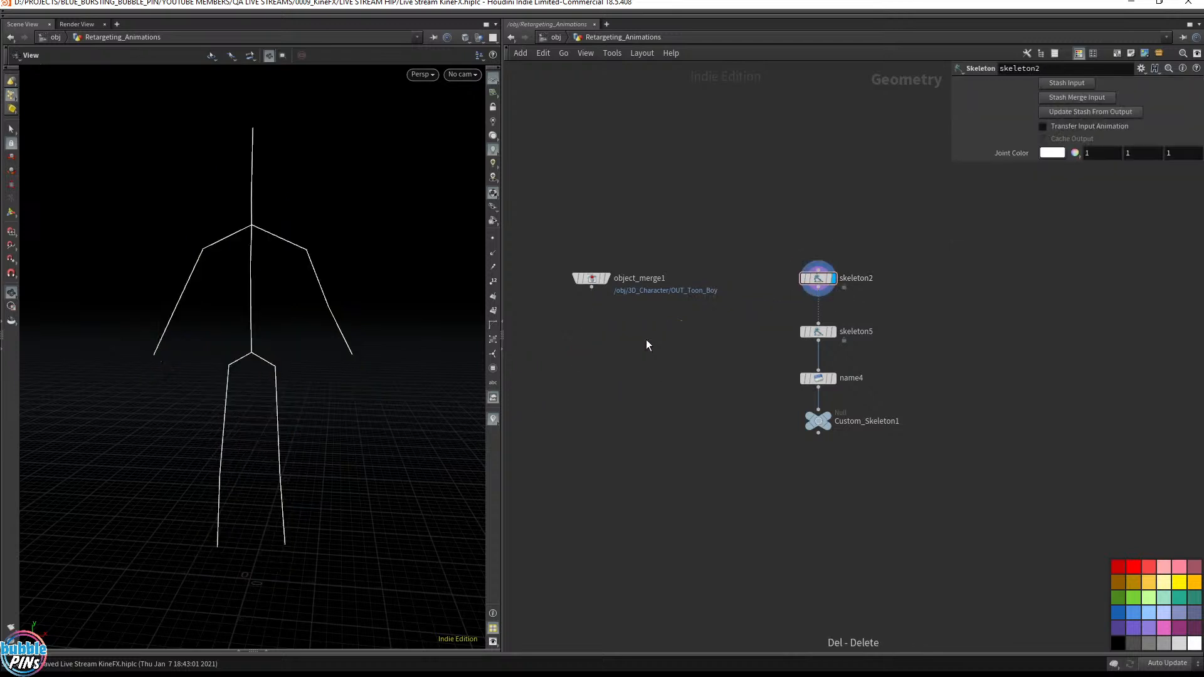
# Step: Display skeleton2 over the templated object_merge1 character and check the fit from the side
pyautogui.click(604, 279)
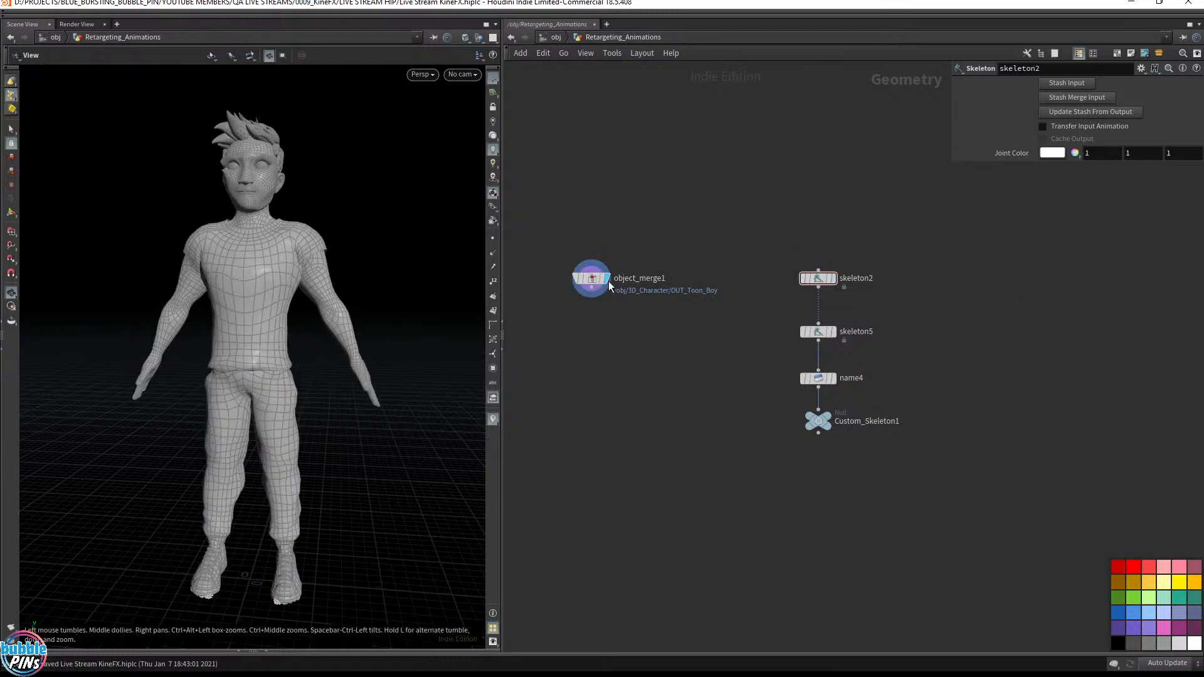
pyautogui.click(834, 282)
pyautogui.moveTo(295, 269); pyautogui.dragTo(443, 281)
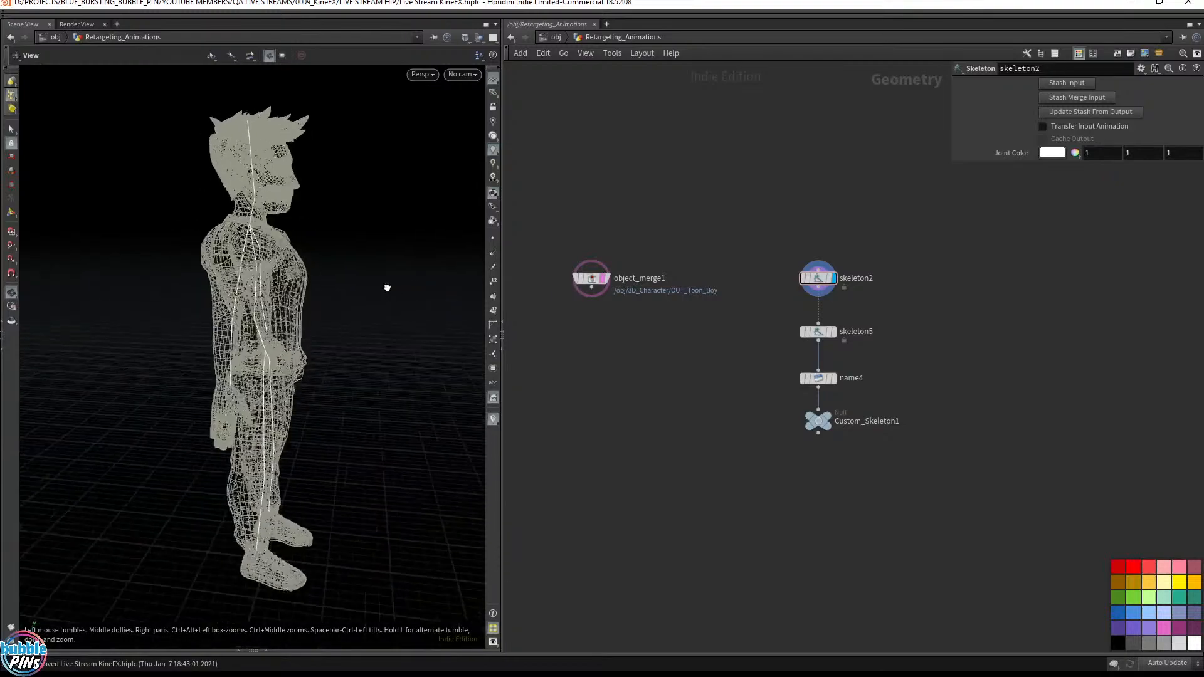
# Step: Take skeleton5 out of the node chain and display Custom_Skeleton1, with name4's parameters open
pyautogui.moveTo(821, 331); pyautogui.dragTo(1096, 345)
pyautogui.moveTo(857, 303); pyautogui.dragTo(794, 305, button='middle')
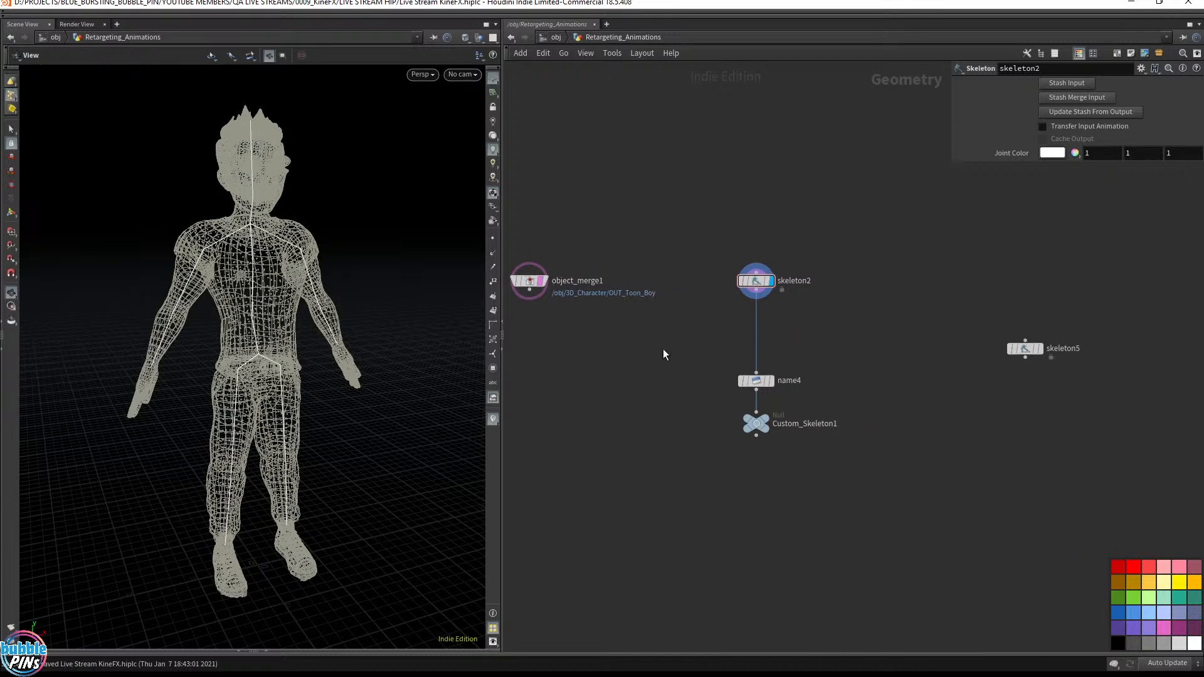
pyautogui.click(755, 426)
pyautogui.click(755, 381)
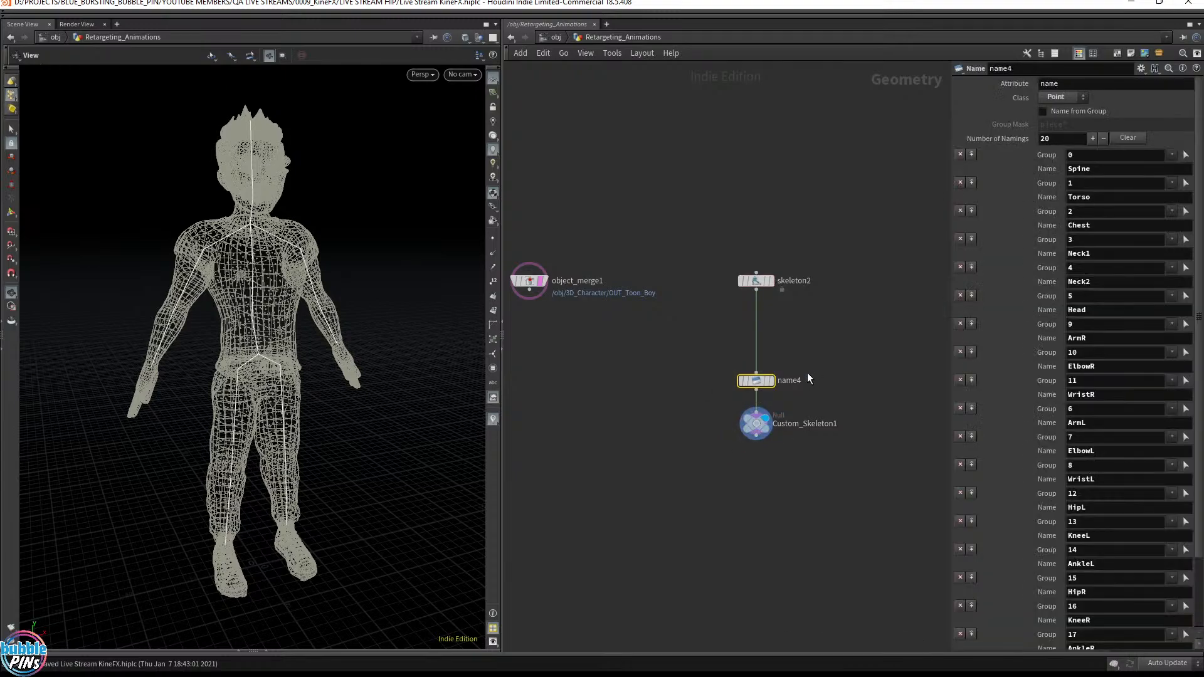
# Step: Turn the viewport's point display back on and examine the skeleton's joints inside the character from several angles
pyautogui.moveTo(261, 282); pyautogui.dragTo(215, 317)
pyautogui.moveTo(231, 306); pyautogui.dragTo(368, 293, button='middle')
pyautogui.moveTo(368, 293); pyautogui.dragTo(266, 333)
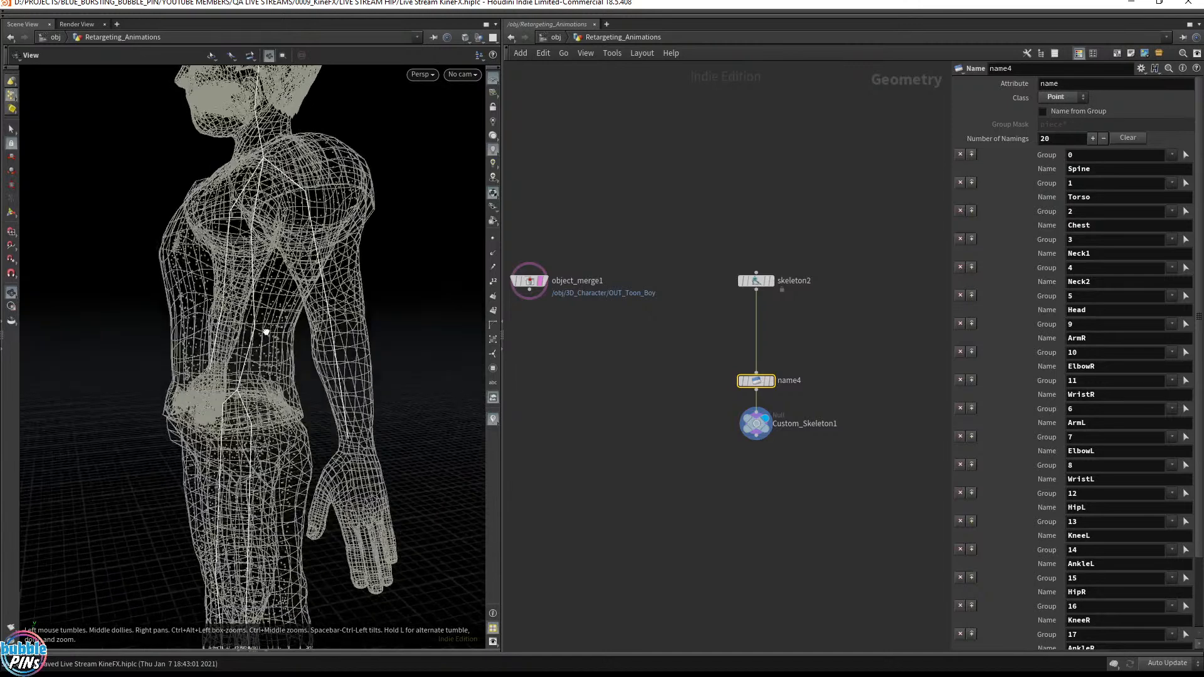
pyautogui.click(491, 240)
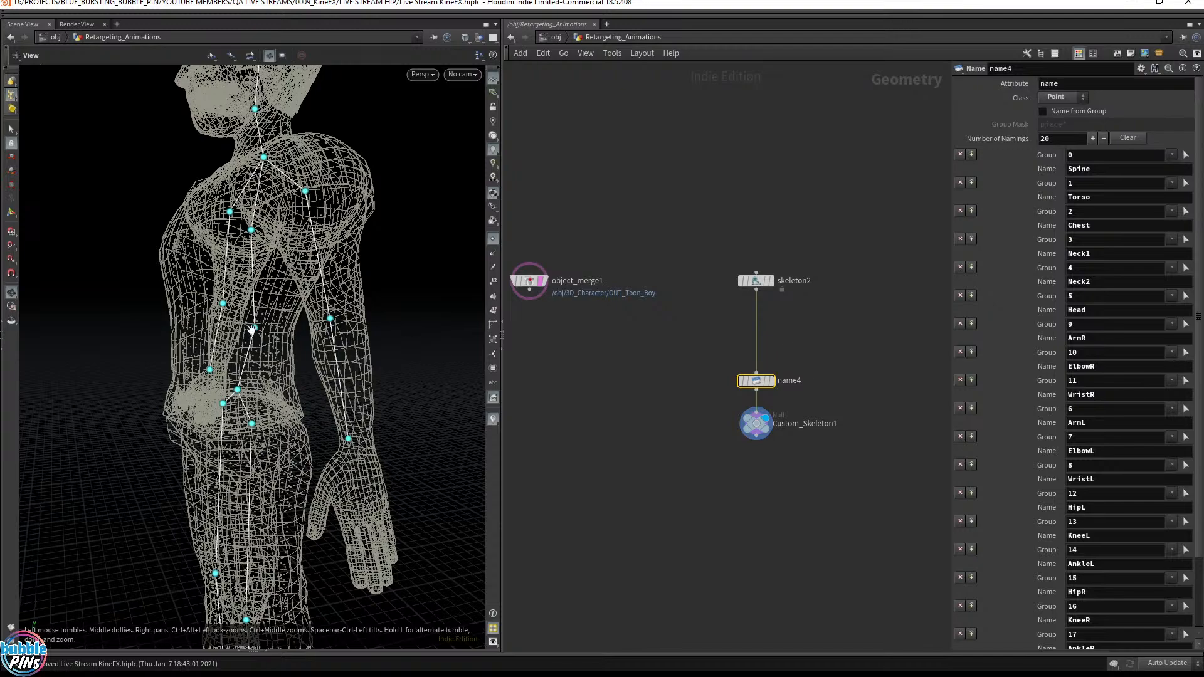
pyautogui.moveTo(252, 329); pyautogui.dragTo(351, 332)
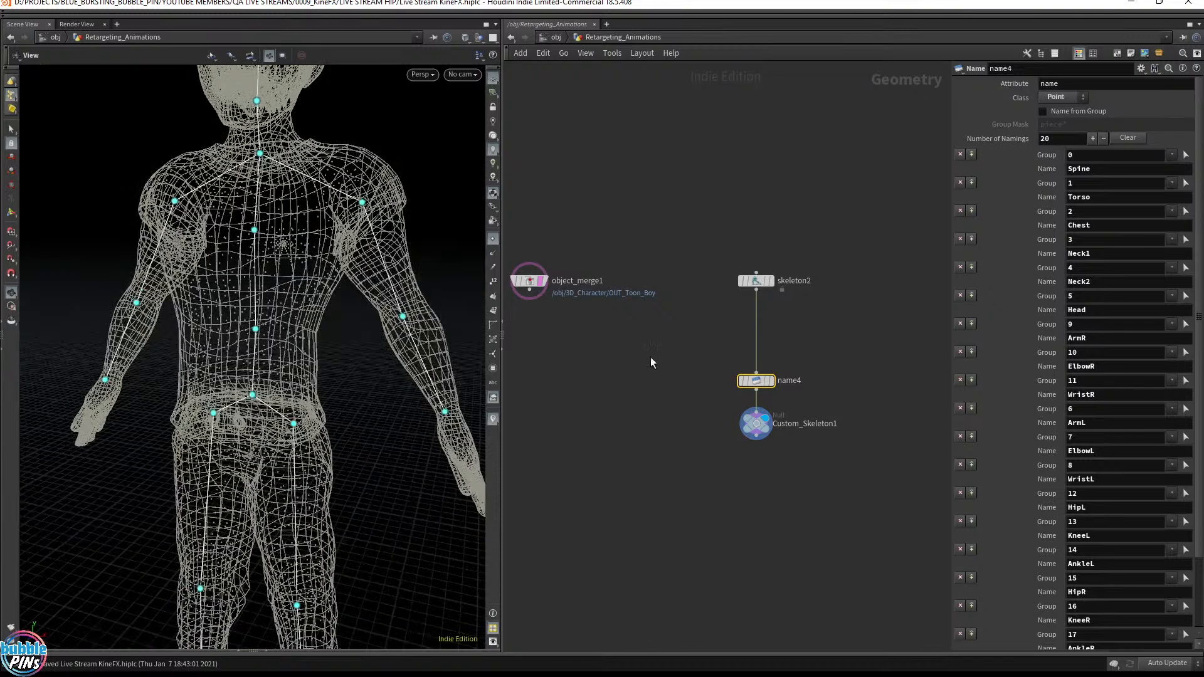
pyautogui.moveTo(649, 363); pyautogui.dragTo(834, 405)
pyautogui.moveTo(259, 302); pyautogui.dragTo(222, 212)
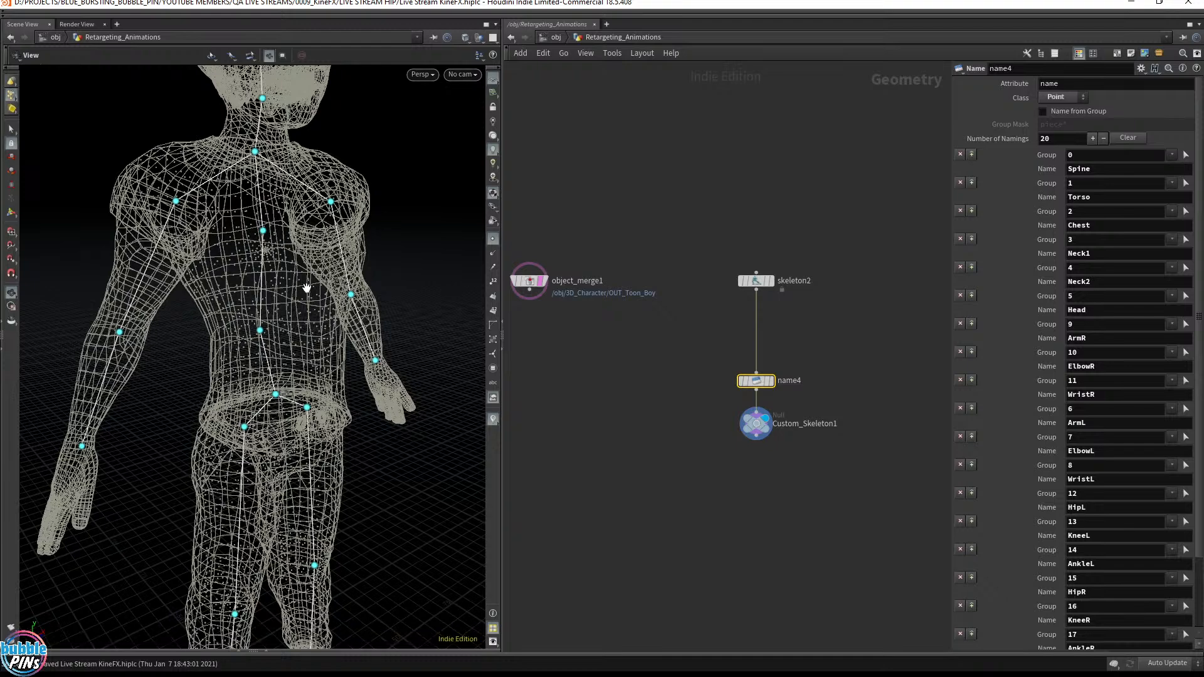
pyautogui.moveTo(329, 287); pyautogui.dragTo(239, 291, button='middle')
pyautogui.moveTo(239, 290); pyautogui.dragTo(269, 324)
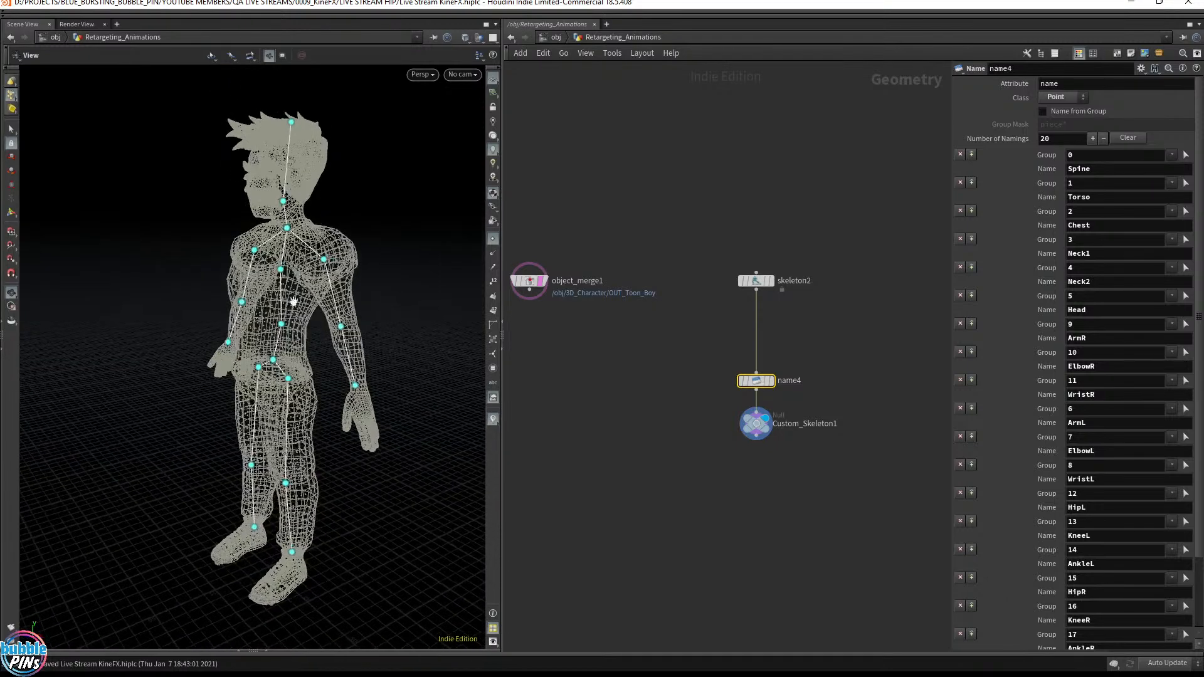
# Step: Bring skeleton5 back and insert it into the wire between skeleton2 and name4
pyautogui.moveTo(841, 333); pyautogui.dragTo(750, 322, button='middle')
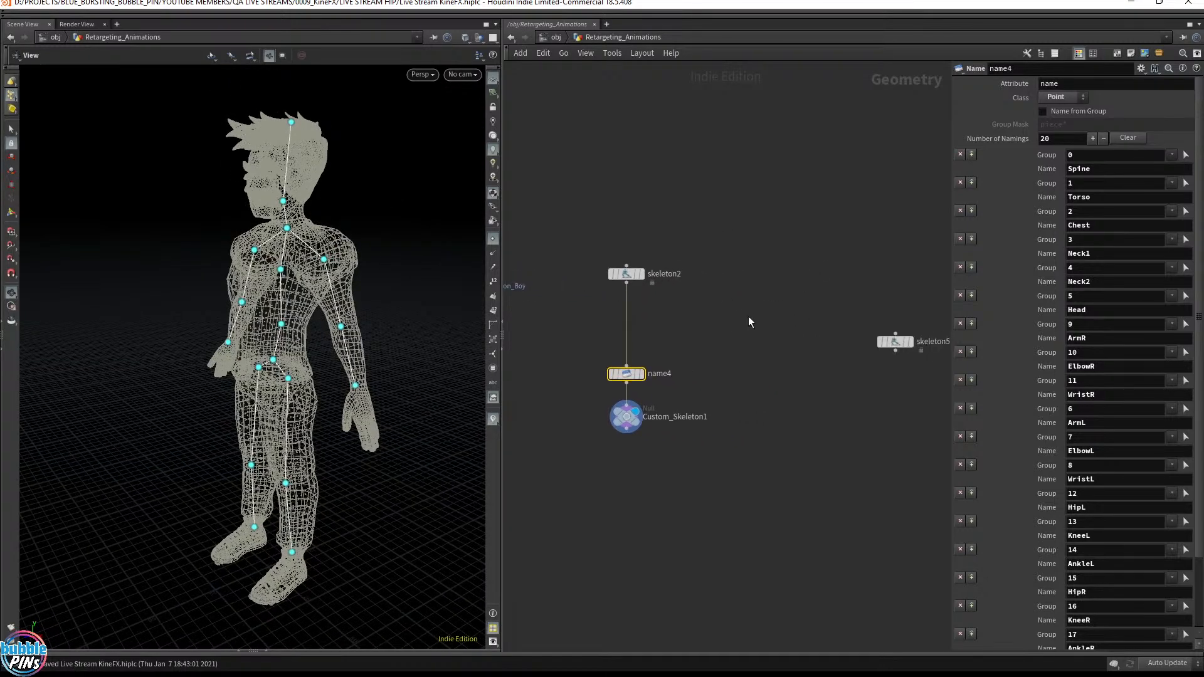
pyautogui.moveTo(892, 343); pyautogui.dragTo(698, 319)
pyautogui.moveTo(647, 355); pyautogui.dragTo(692, 355, button='middle')
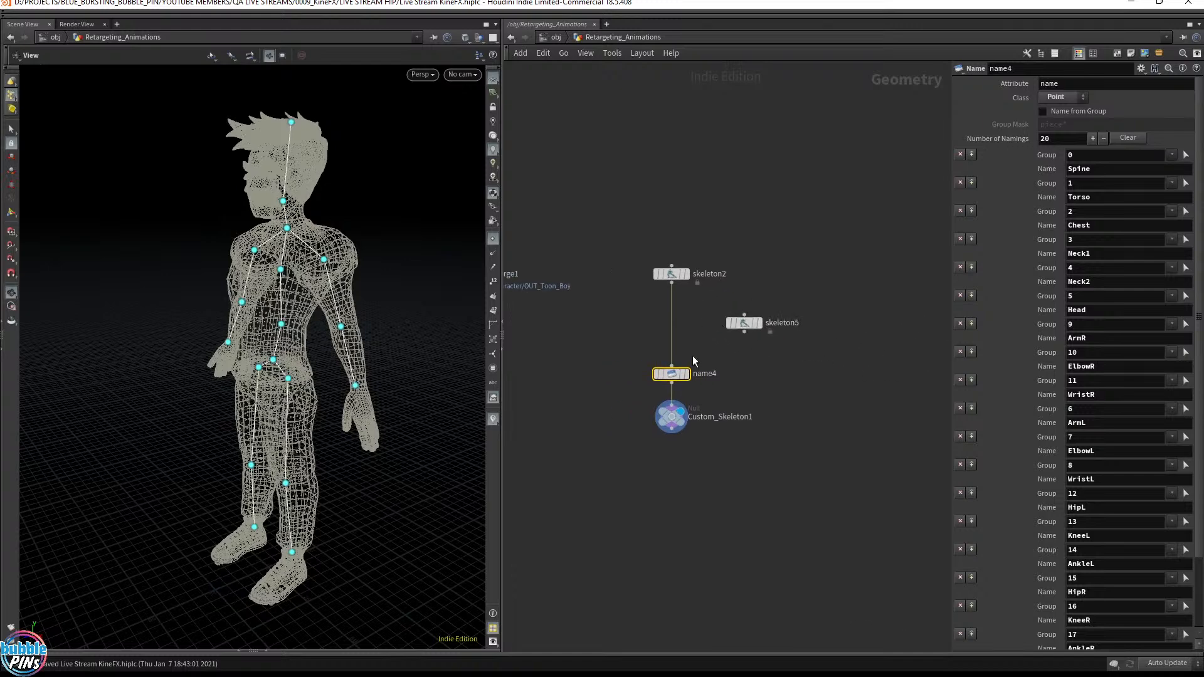
pyautogui.scroll(5, 700, 314)
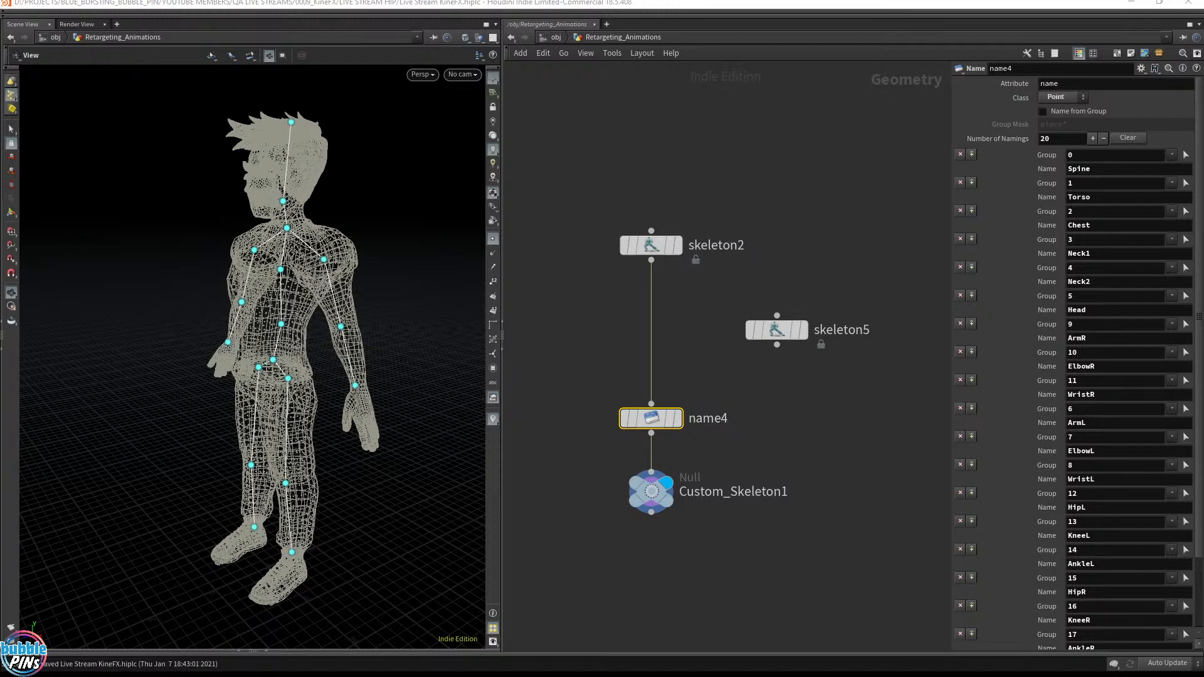
pyautogui.moveTo(581, 292); pyautogui.dragTo(764, 179)
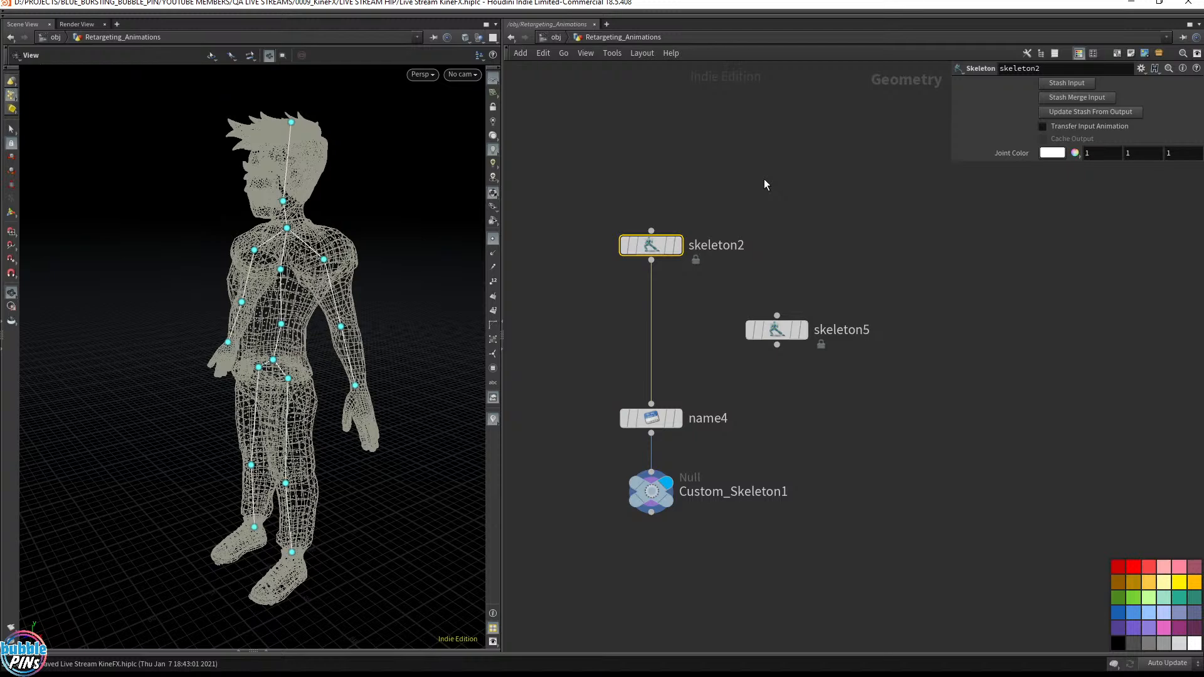
pyautogui.moveTo(778, 331); pyautogui.dragTo(651, 336)
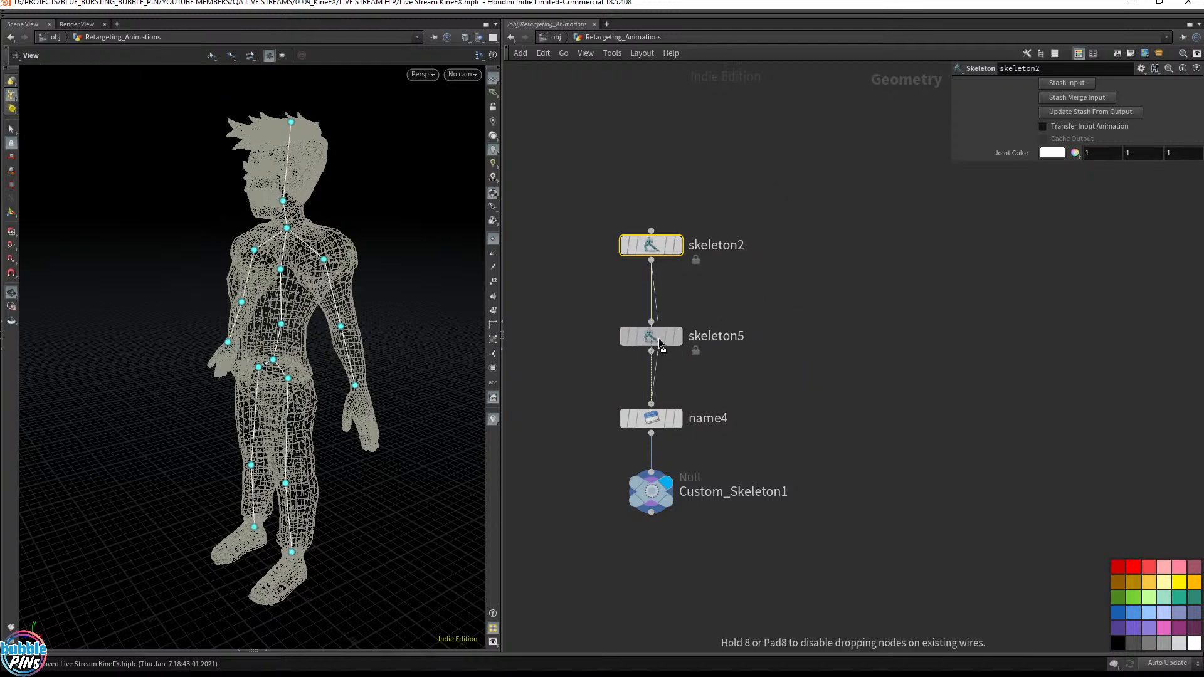
# Step: Display and select skeleton5, activate its Skeleton tool in Modify mode and face the character from the front
pyautogui.click(678, 340)
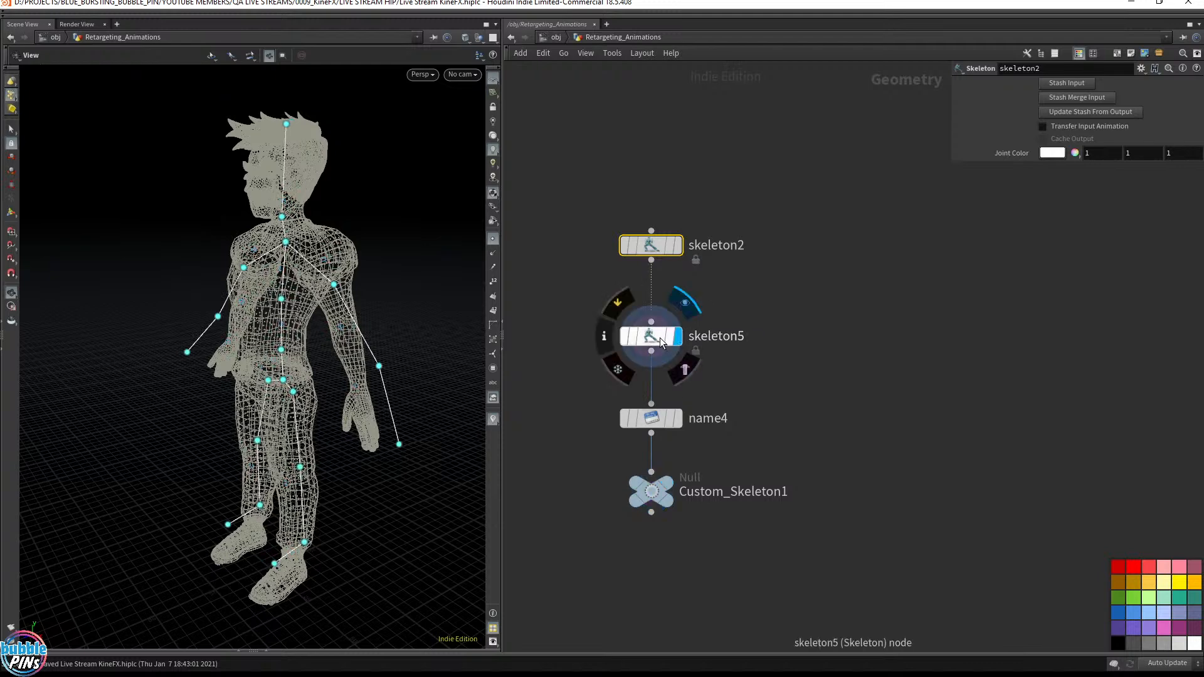
pyautogui.click(658, 337)
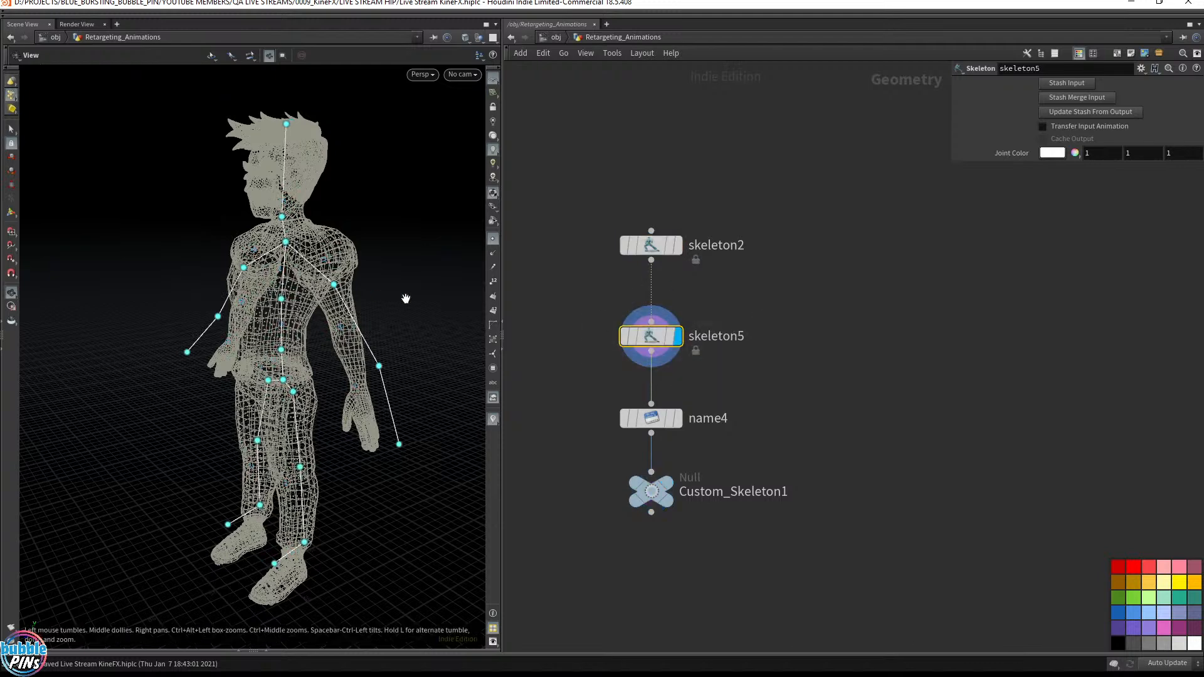
pyautogui.press('Return')
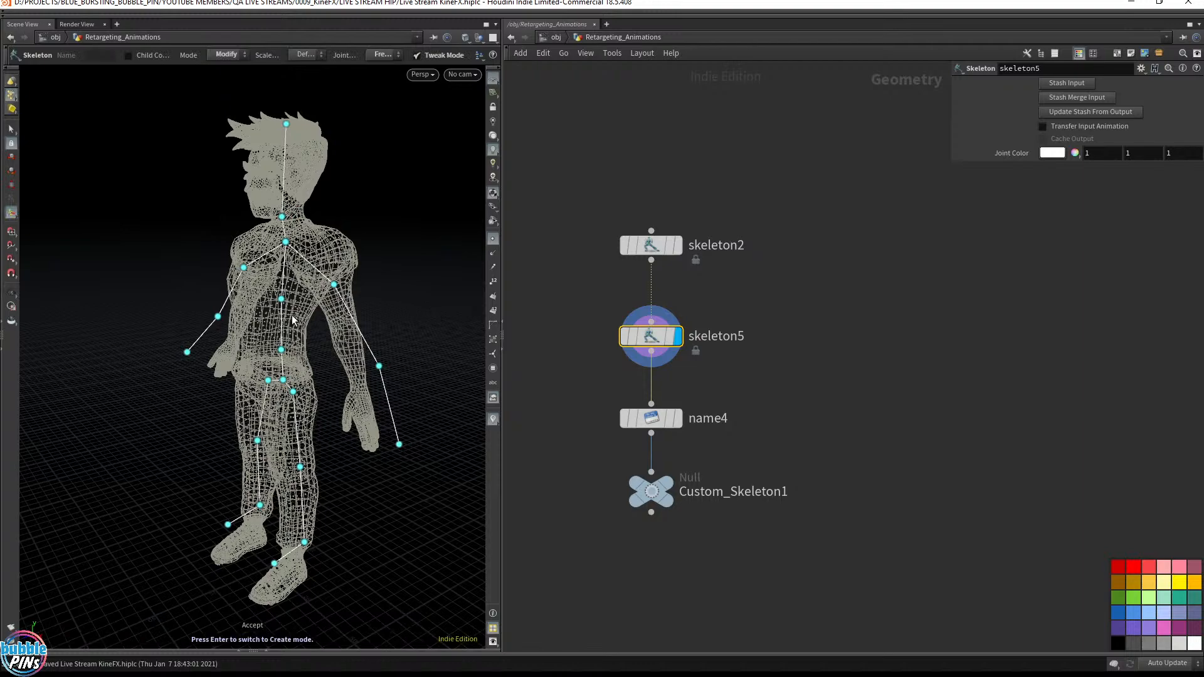
pyautogui.keyDown('alt'); pyautogui.moveTo(289, 318); pyautogui.dragTo(281, 284); pyautogui.keyUp('alt')
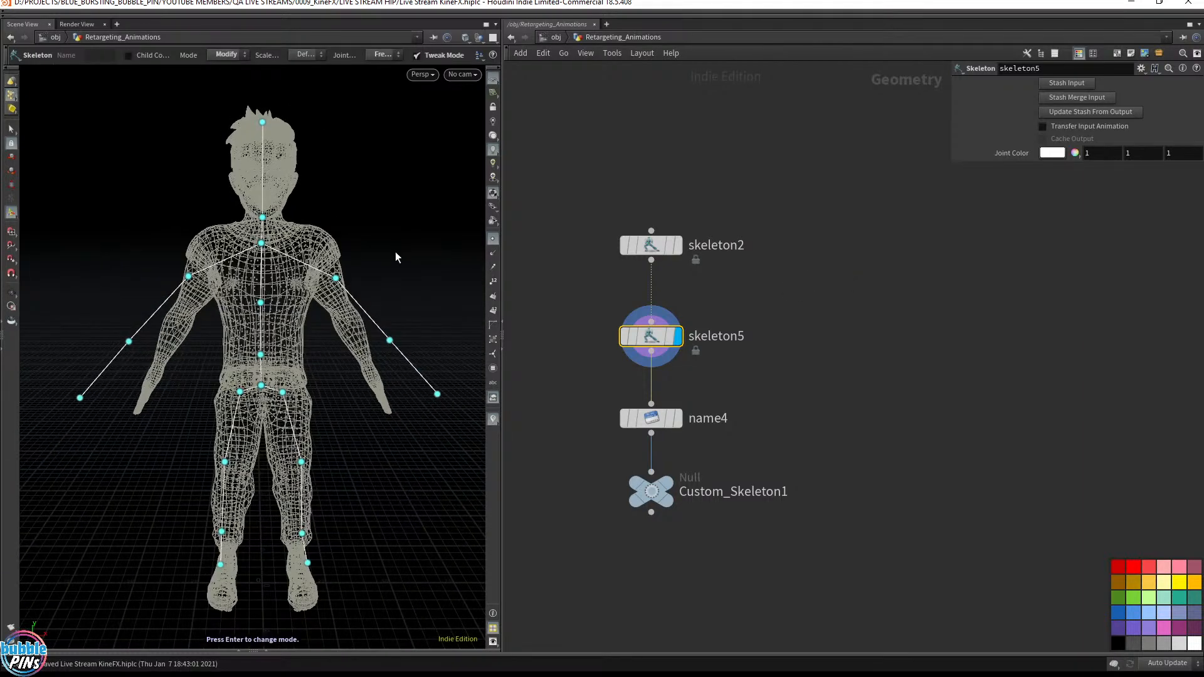
# Step: Add a Match Size node, wire object_merge1 and skeleton2 into it, and template it beneath object_merge1
pyautogui.moveTo(588, 292); pyautogui.dragTo(893, 293, button='middle')
pyautogui.scroll(-3, 735, 301)
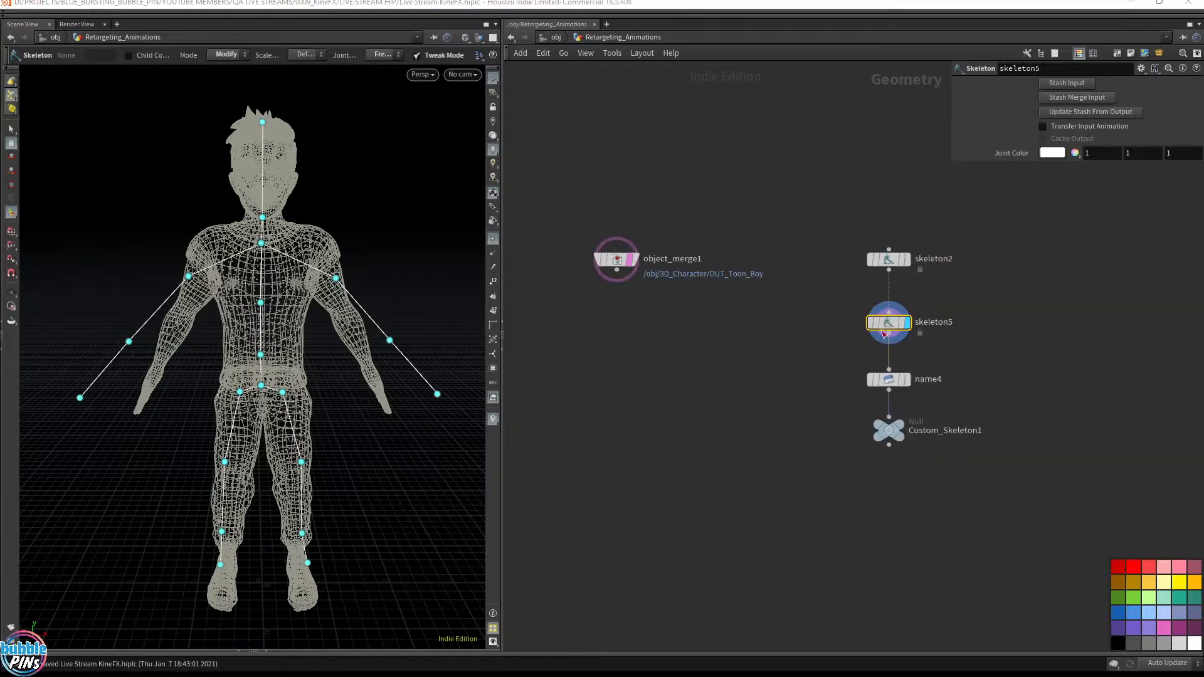
pyautogui.click(668, 355)
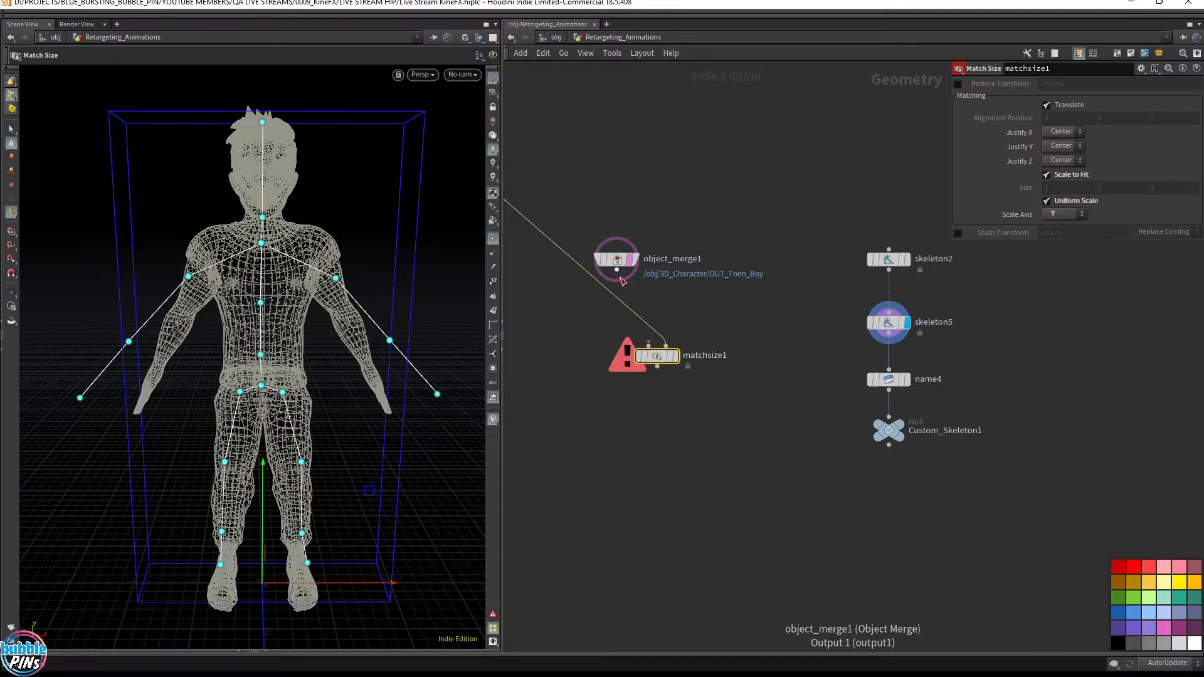
pyautogui.moveTo(617, 270); pyautogui.dragTo(889, 270)
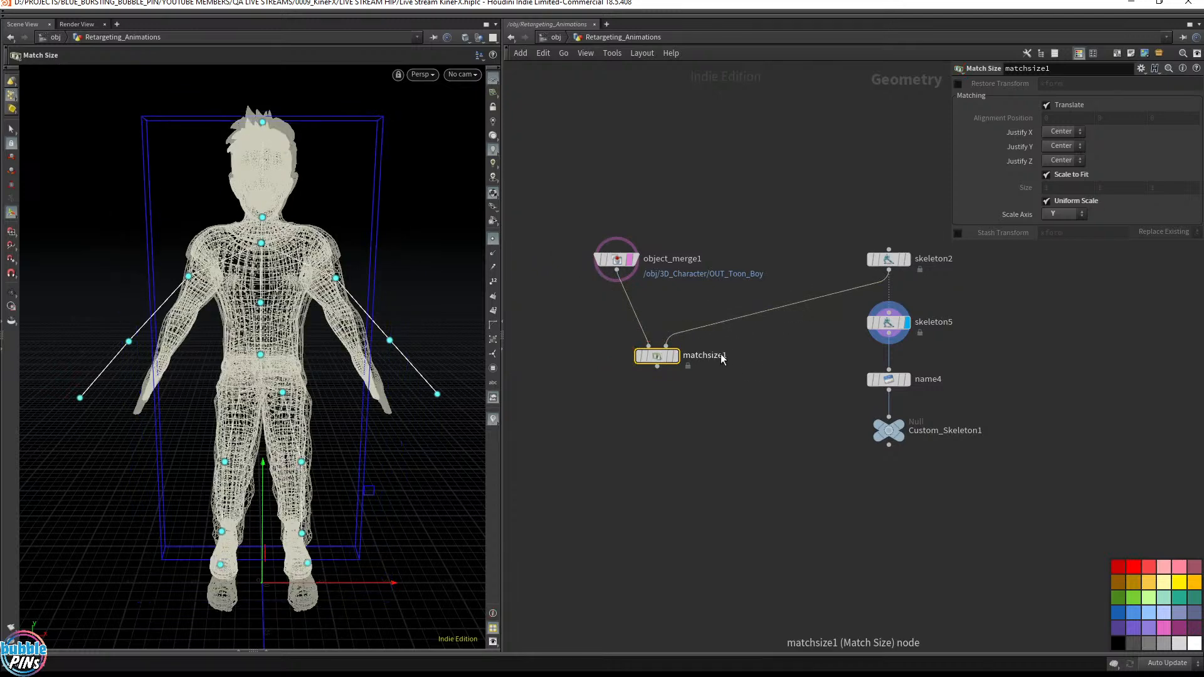
pyautogui.moveTo(669, 357)
pyautogui.moveTo(654, 362); pyautogui.dragTo(614, 333)
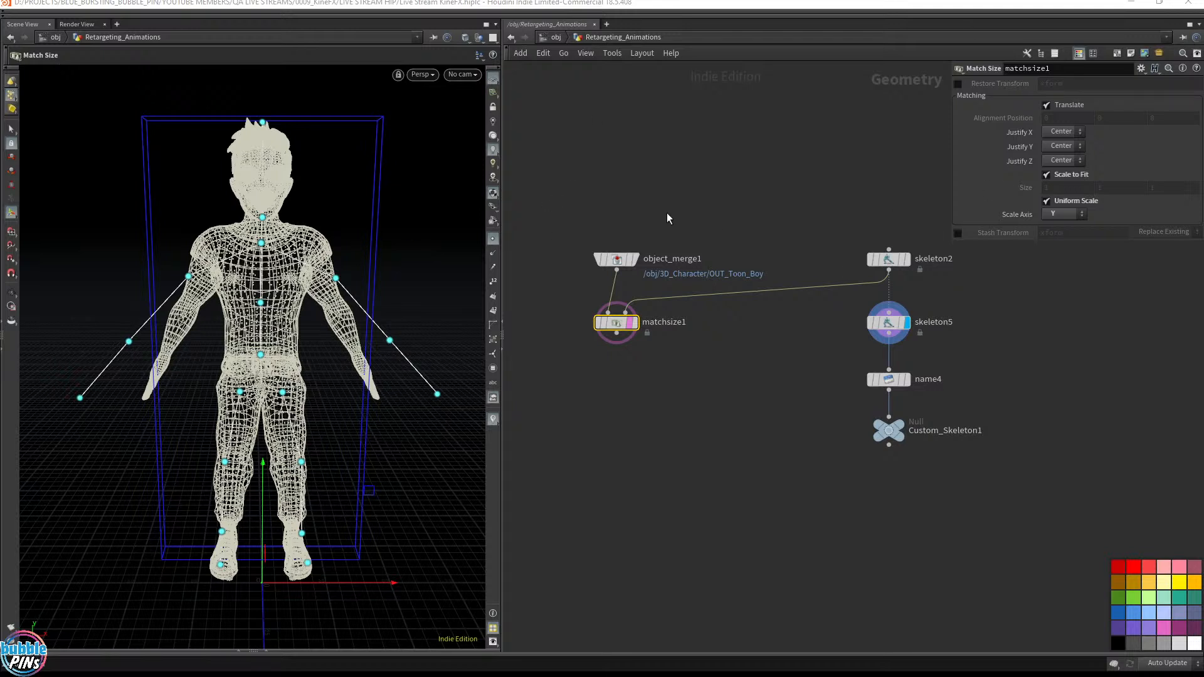
# Step: Bypass skeleton5 and matchsize1, and set the display to Custom_Skeleton1
pyautogui.click(870, 322)
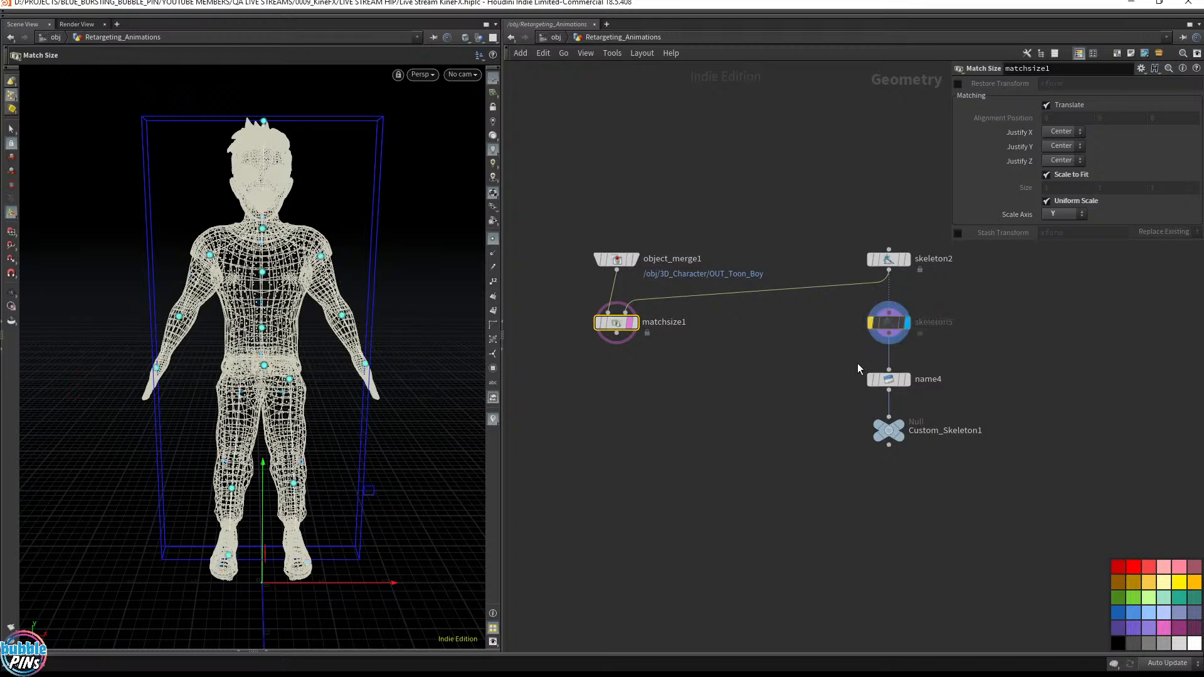
pyautogui.moveTo(807, 360); pyautogui.dragTo(787, 404, button='middle')
pyautogui.moveTo(787, 404); pyautogui.dragTo(729, 377)
pyautogui.moveTo(755, 389); pyautogui.dragTo(727, 323, button='middle')
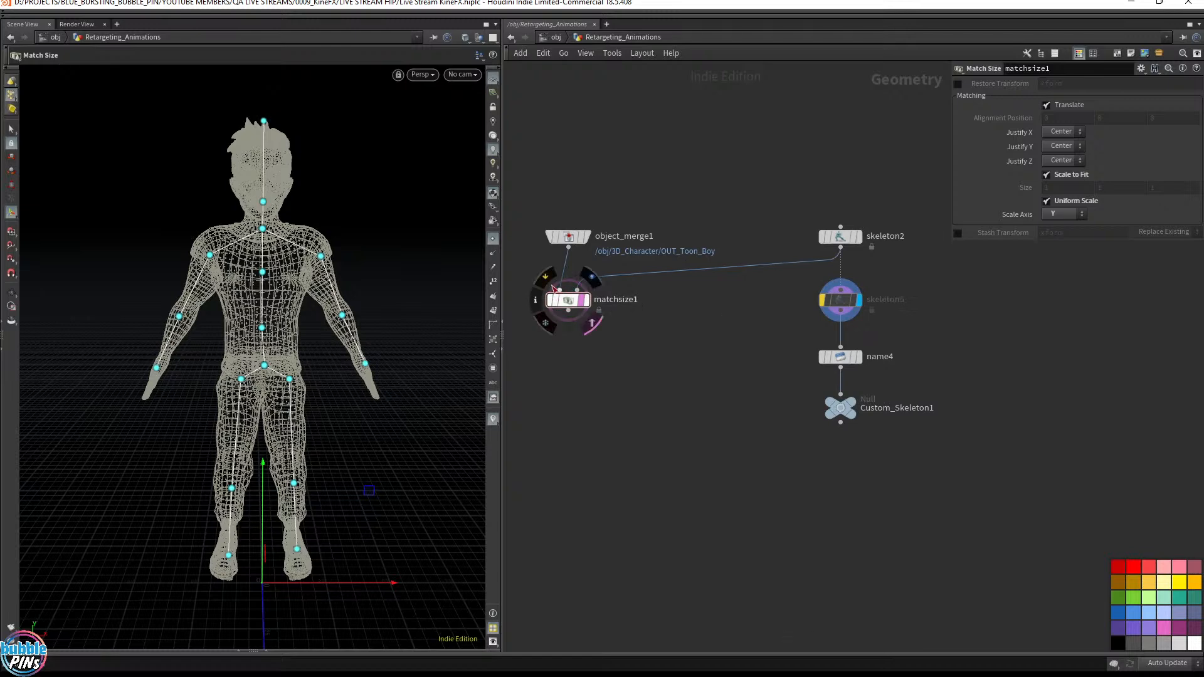
pyautogui.click(551, 279)
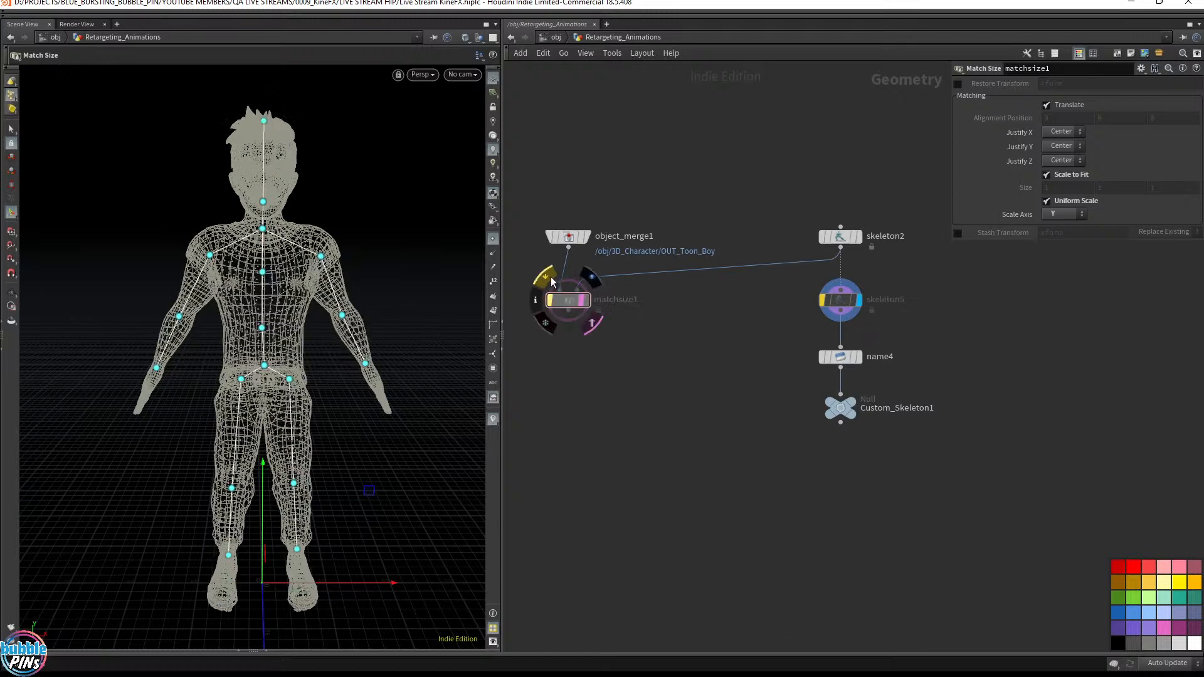
pyautogui.click(857, 357)
pyautogui.click(851, 405)
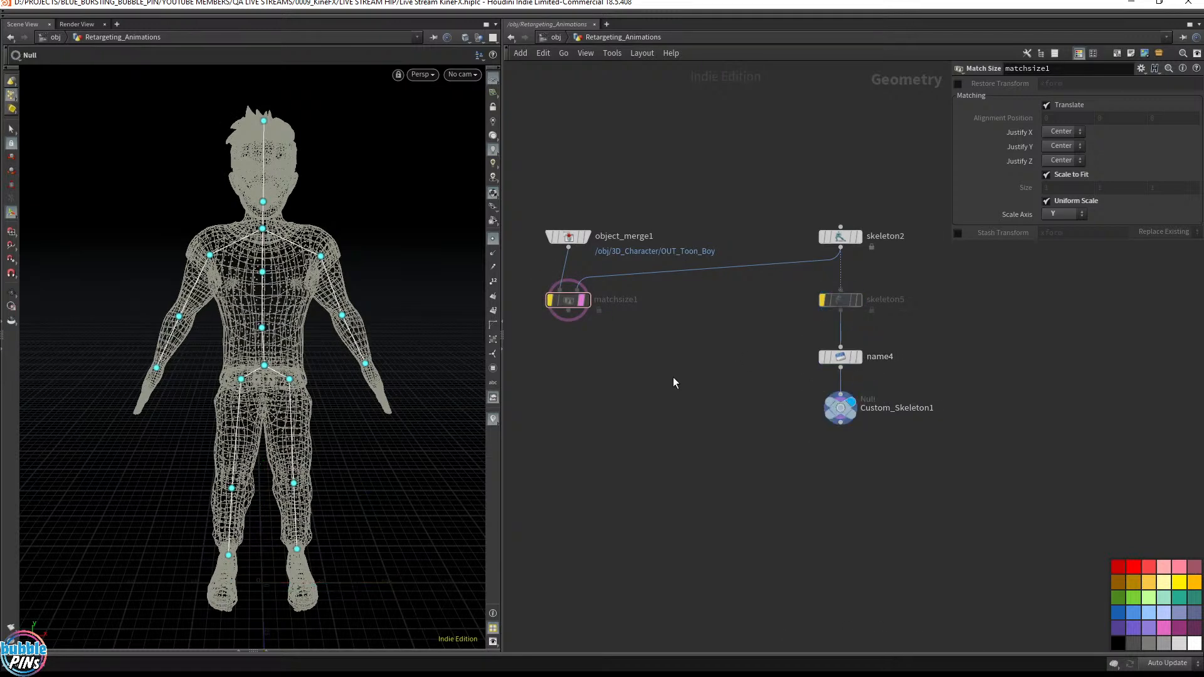
# Step: Pull matchsize1 out of the network, move it well away from the skeleton chain, and template object_merge1
pyautogui.click(582, 300)
pyautogui.moveTo(568, 300); pyautogui.dragTo(567, 126)
pyautogui.moveTo(673, 321); pyautogui.dragTo(701, 342, button='middle')
pyautogui.moveTo(593, 256); pyautogui.dragTo(634, 255)
pyautogui.click(650, 257)
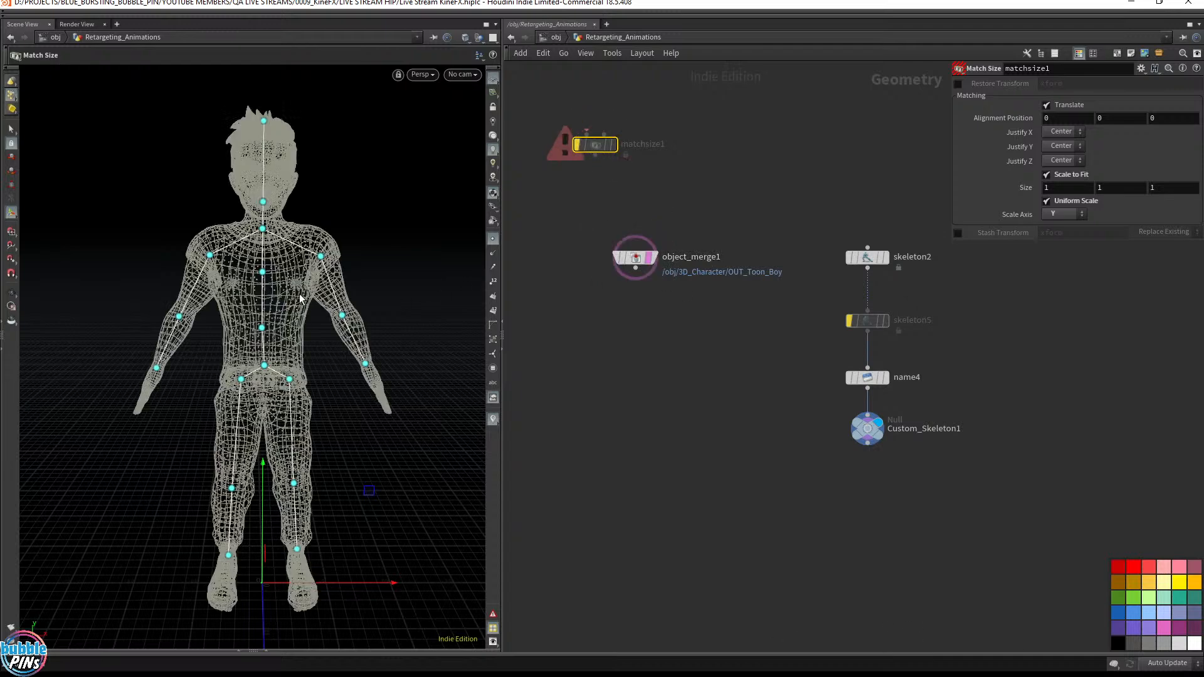
pyautogui.press('Escape')
pyautogui.moveTo(304, 300); pyautogui.dragTo(236, 296)
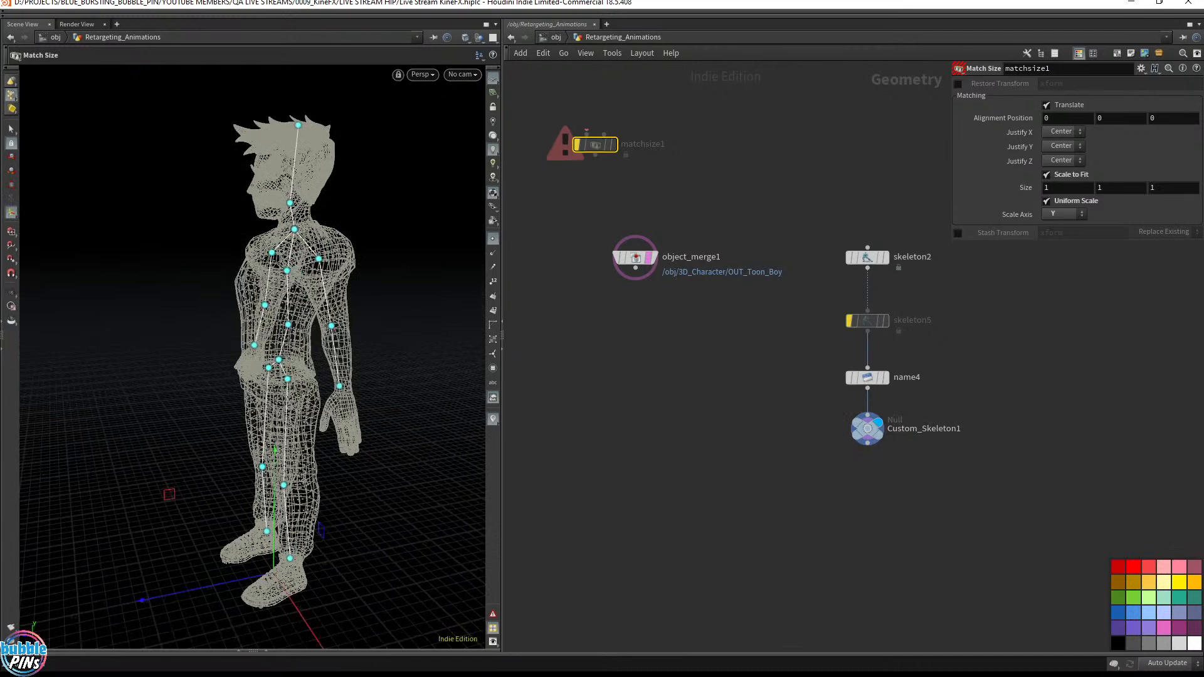
pyautogui.moveTo(736, 124); pyautogui.dragTo(953, 223, button='middle')
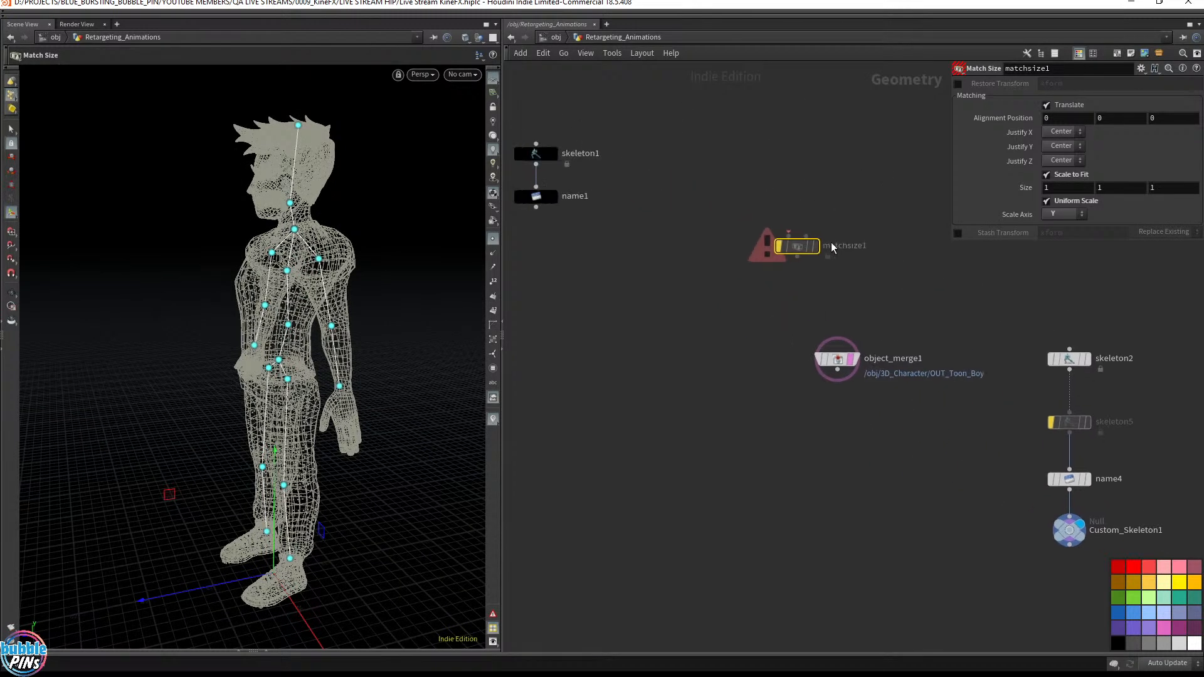
pyautogui.moveTo(800, 250); pyautogui.dragTo(546, 265)
pyautogui.moveTo(860, 228); pyautogui.dragTo(605, 94, button='middle')
# Step: Widen the network editor, open the Geometry Spreadsheet and select object_merge1 to list its point attributes
pyautogui.moveTo(726, 323); pyautogui.dragTo(750, 252, button='middle')
pyautogui.scroll(5, 750, 252)
pyautogui.moveTo(753, 304); pyautogui.dragTo(788, 430, button='middle')
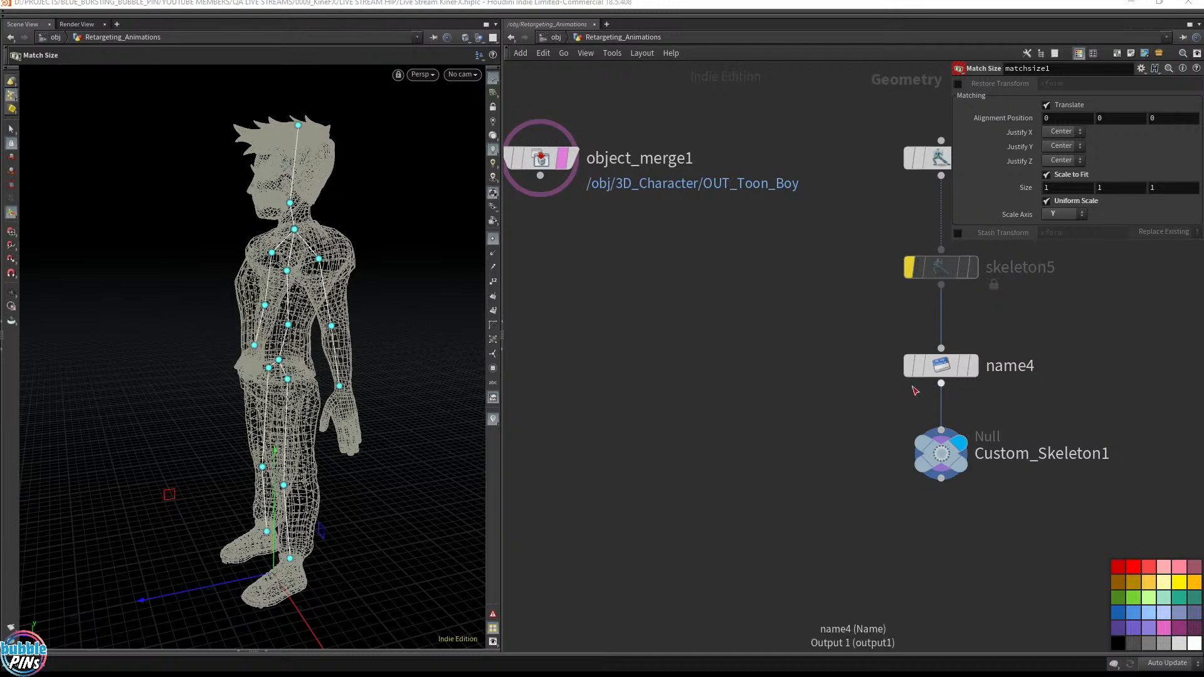
pyautogui.moveTo(591, 248); pyautogui.dragTo(589, 262, button='middle')
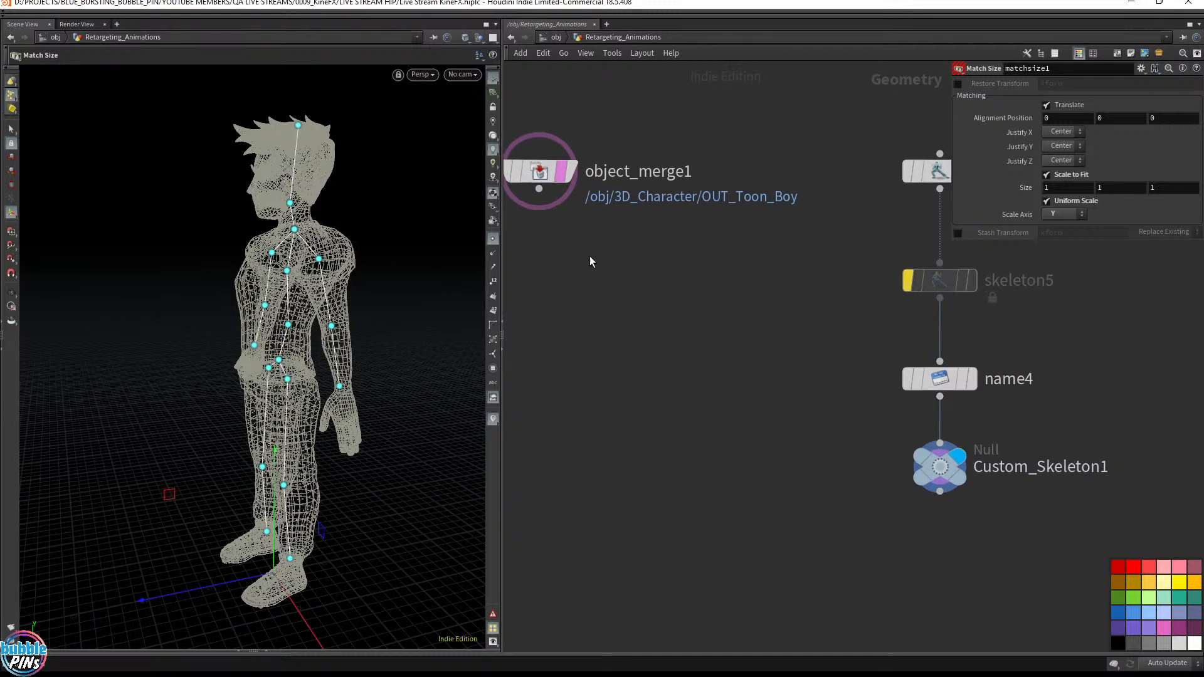
pyautogui.scroll(-2, 594, 213)
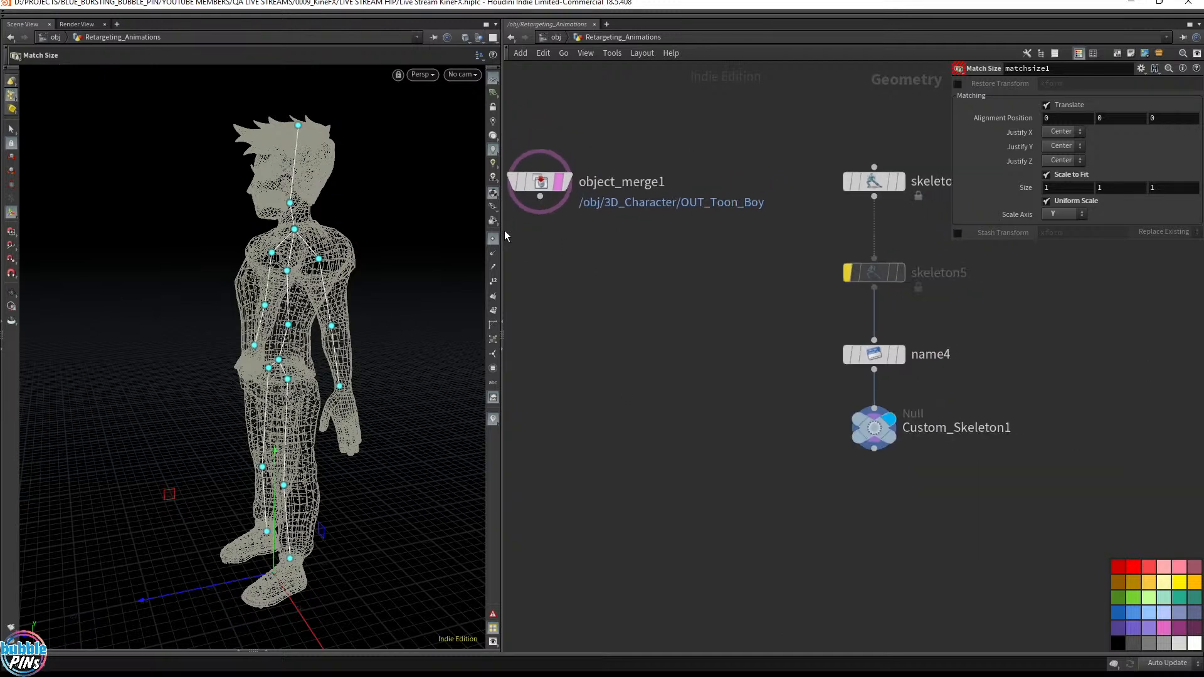
pyautogui.moveTo(502, 233); pyautogui.dragTo(447, 247)
pyautogui.press('Escape')
pyautogui.moveTo(357, 338); pyautogui.dragTo(383, 344)
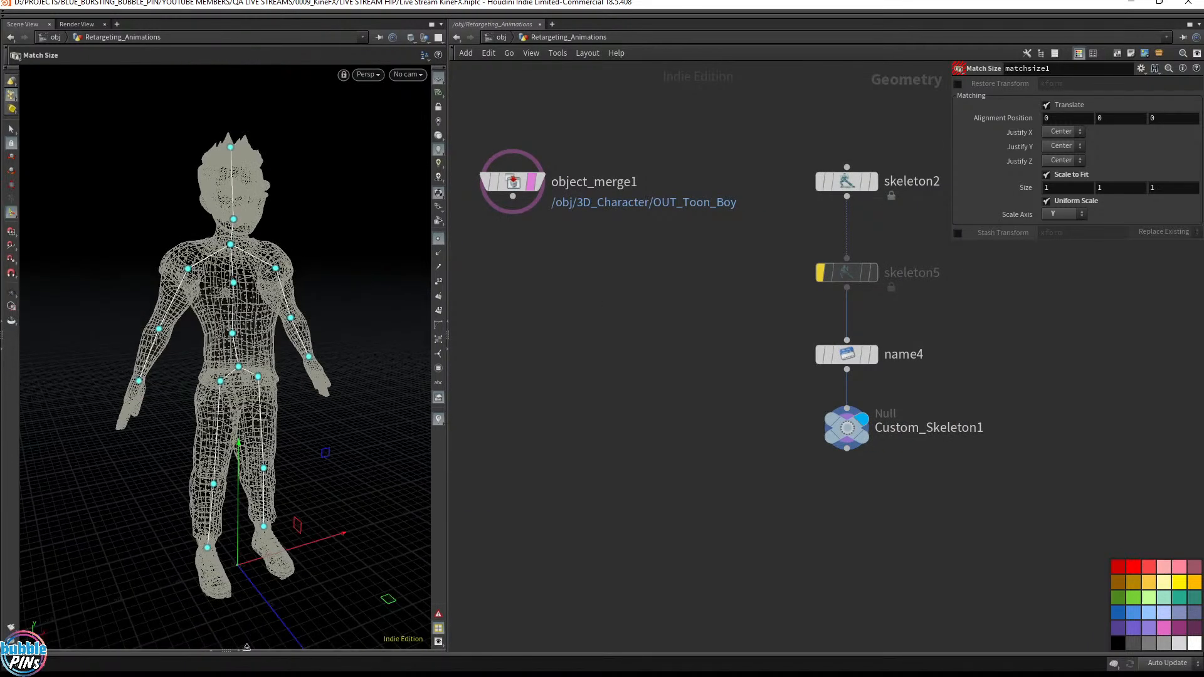
pyautogui.click(239, 650)
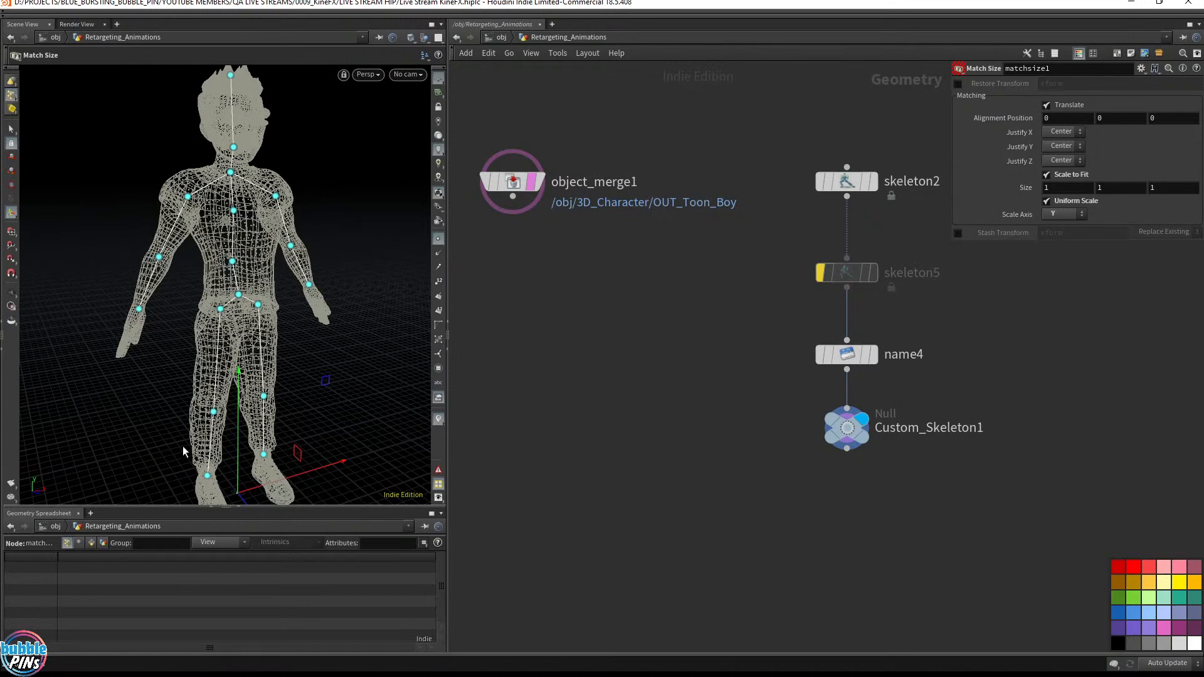
pyautogui.moveTo(554, 299); pyautogui.dragTo(456, 162)
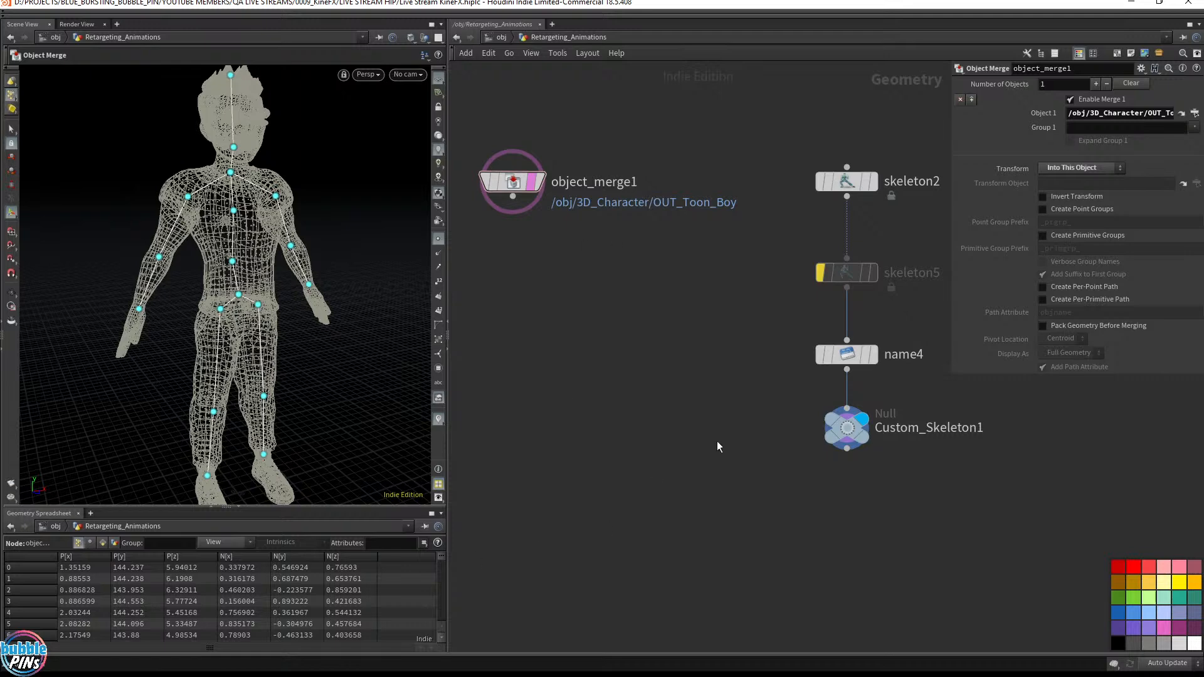
# Step: Add a Bone Capture Lines node below Custom_Skeleton1 and wire Custom_Skeleton1 into it
pyautogui.press('Tab')
pyautogui.write('bone')
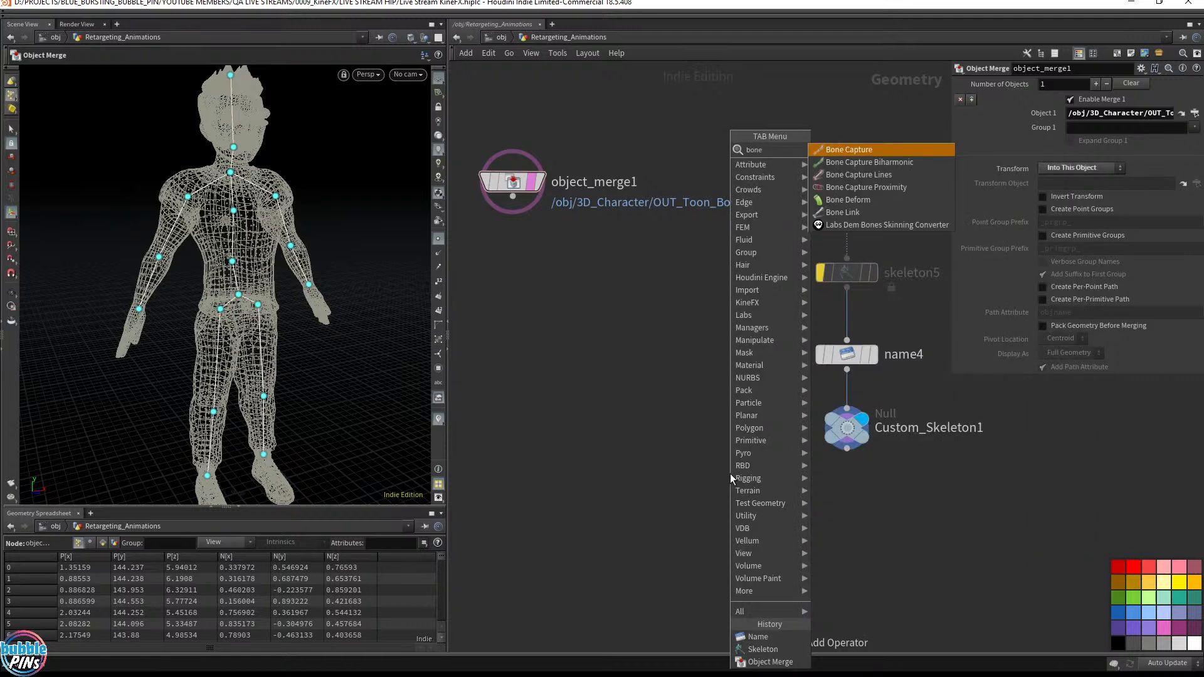
pyautogui.write('capture')
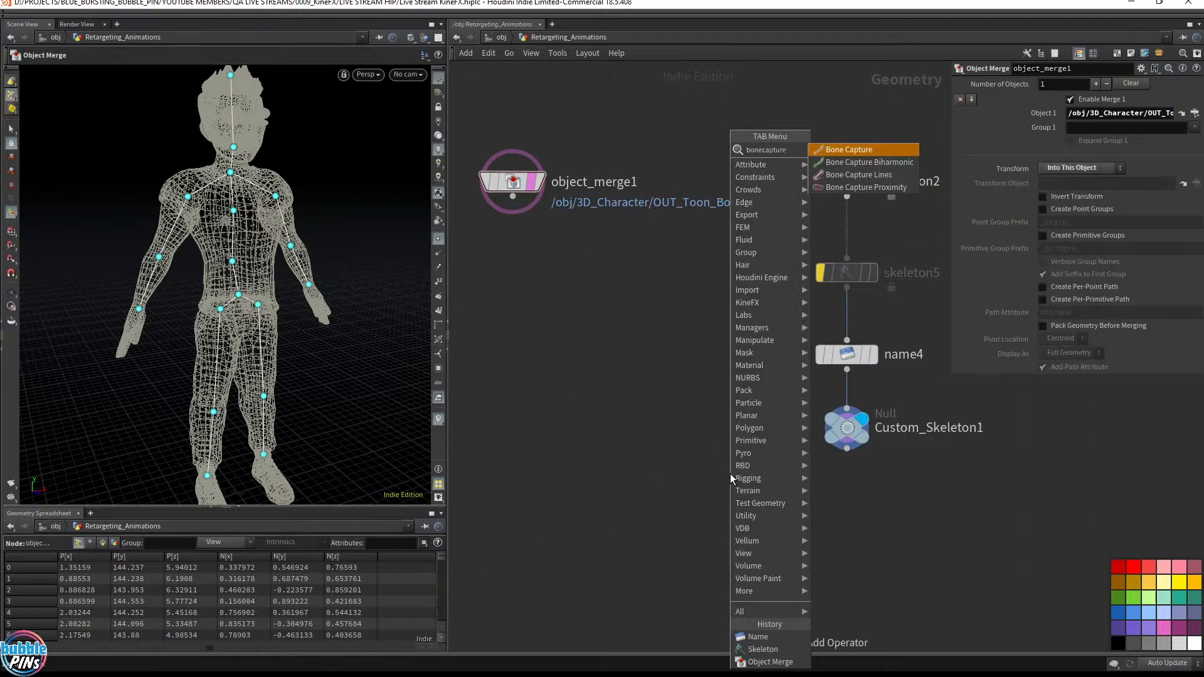
pyautogui.press('Down')
pyautogui.press('Down')
pyautogui.press('Return')
pyautogui.click(730, 473)
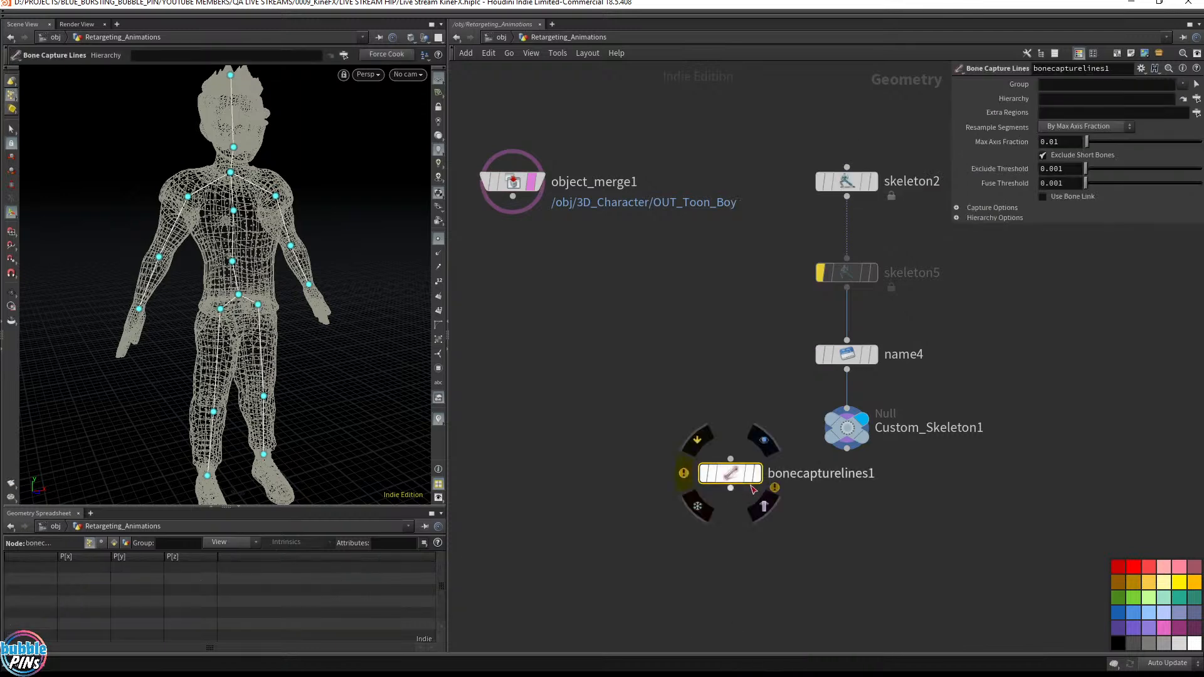
pyautogui.moveTo(730, 473); pyautogui.dragTo(845, 547)
pyautogui.moveTo(846, 449); pyautogui.dragTo(847, 530)
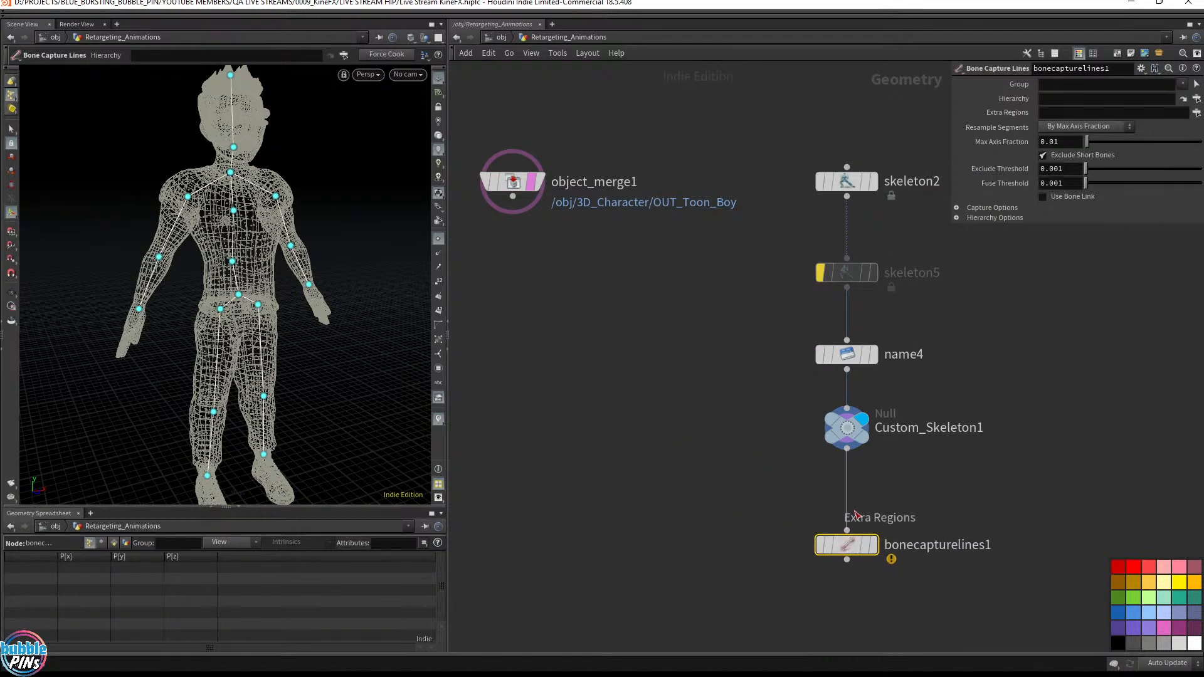
# Step: Display bonecapturelines1 and compare its boneCapture point attributes with those of Custom_Skeleton1
pyautogui.click(873, 420)
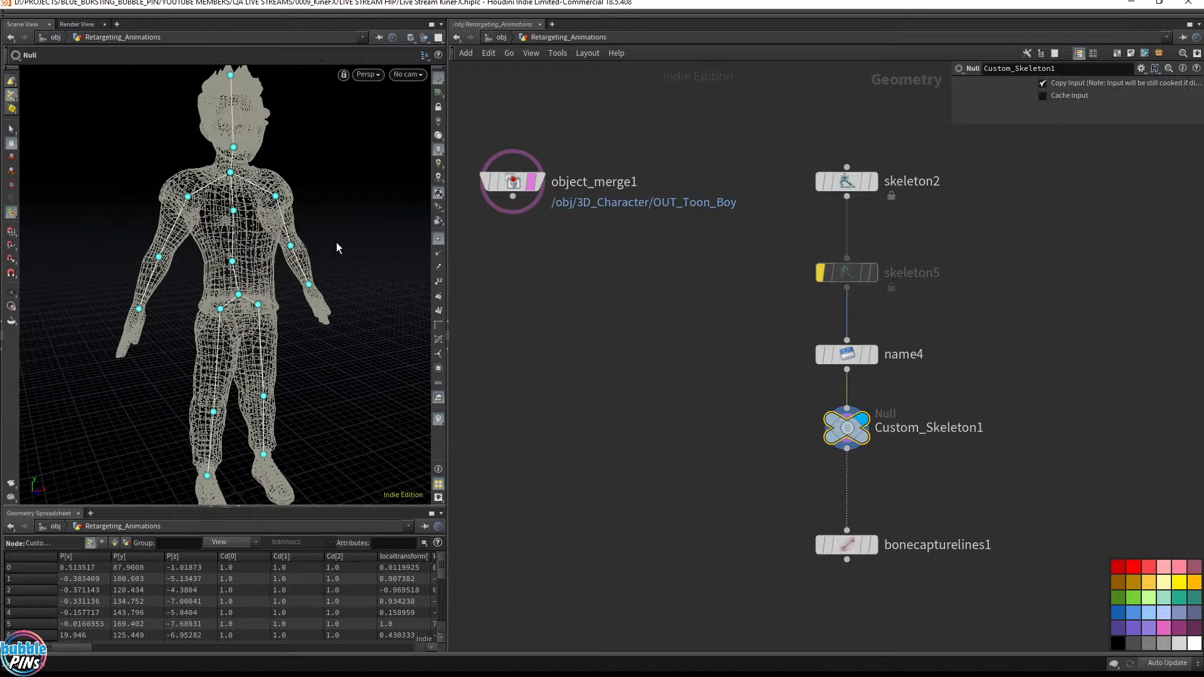
pyautogui.click(874, 545)
pyautogui.click(820, 550)
pyautogui.moveTo(639, 571); pyautogui.dragTo(984, 480)
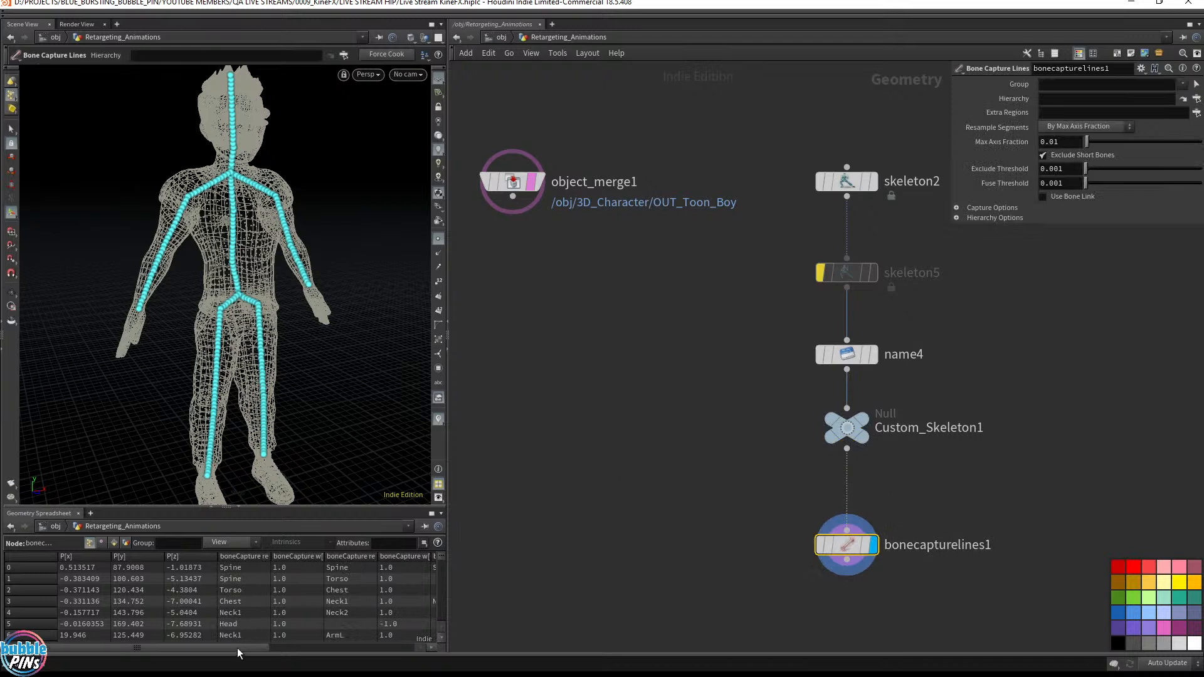
pyautogui.moveTo(237, 648); pyautogui.dragTo(302, 651)
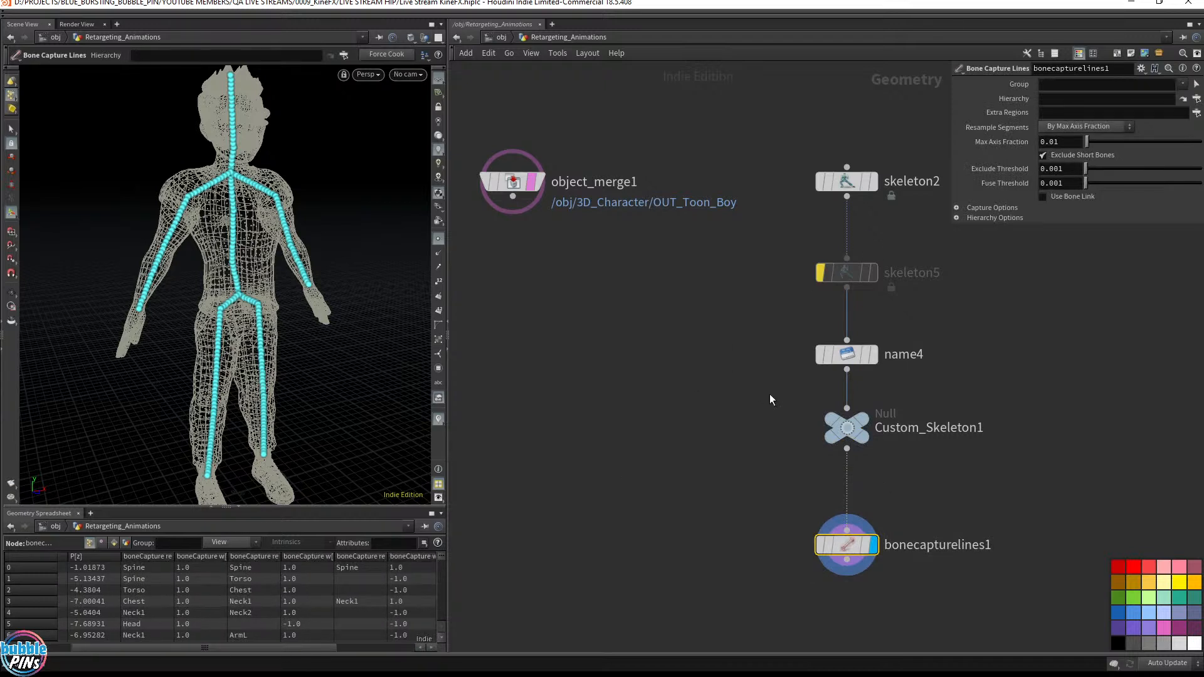
# Step: Select name4 and filter its spreadsheet attributes by "name" to review the joint names
pyautogui.click(843, 356)
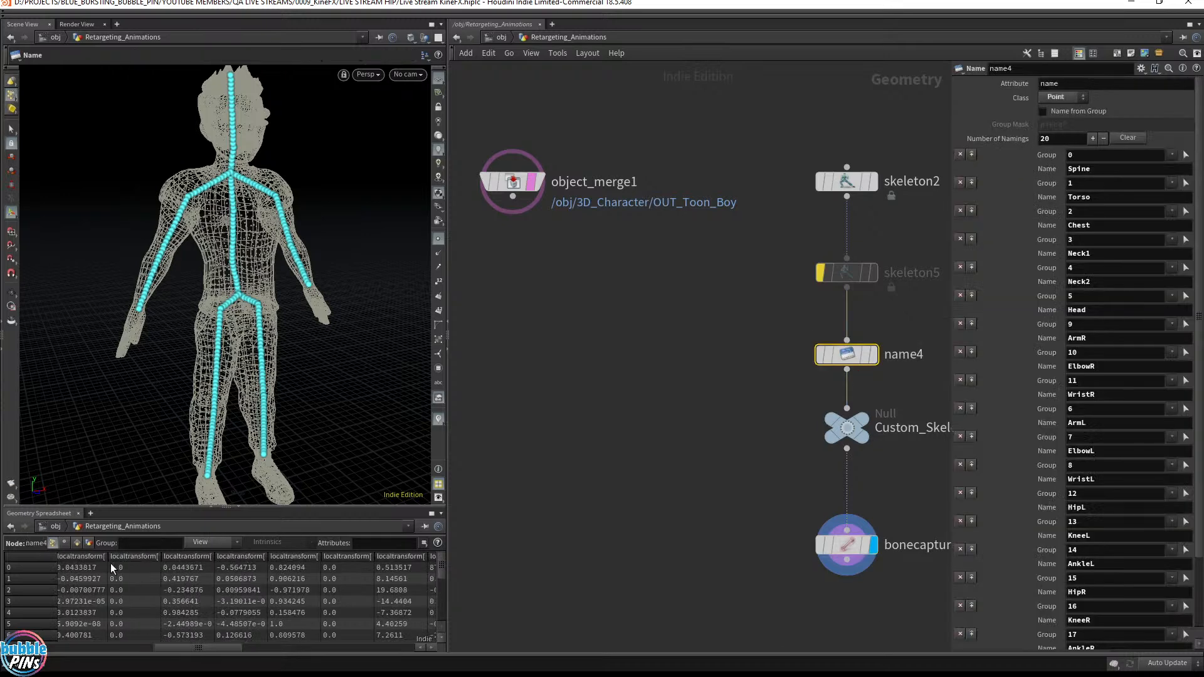
pyautogui.click(385, 544)
pyautogui.write('name')
pyautogui.press('Return')
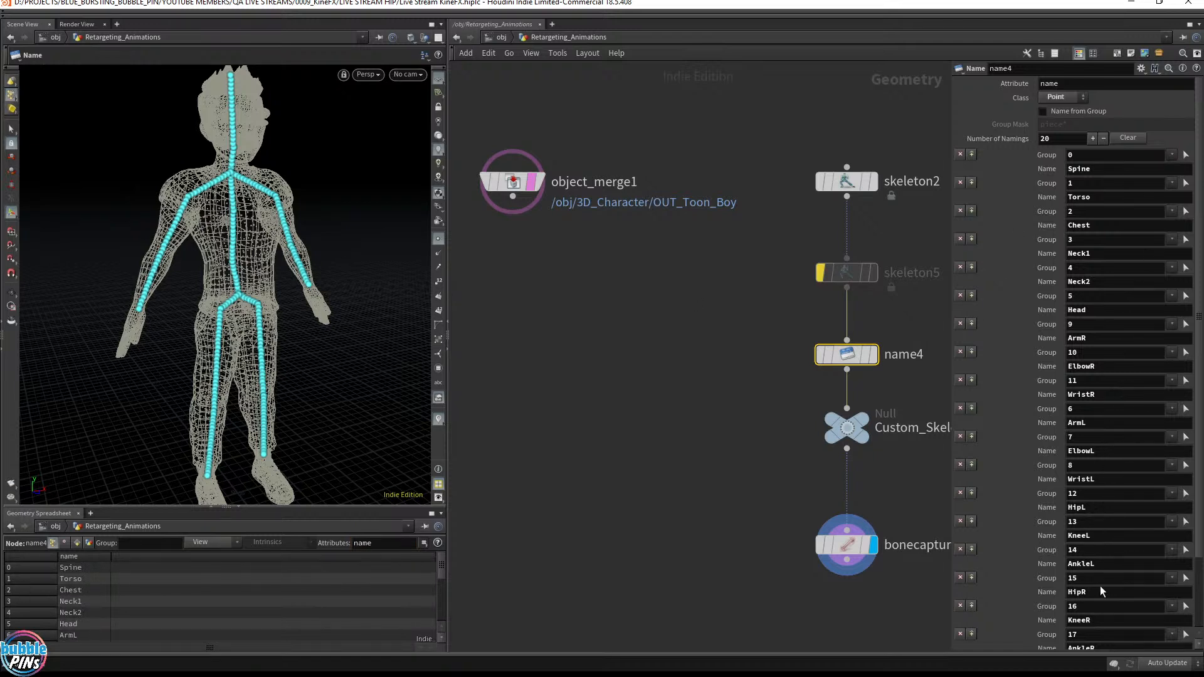
# Step: Turn off the viewport's point display and clear the spreadsheet's attribute filter
pyautogui.click(439, 237)
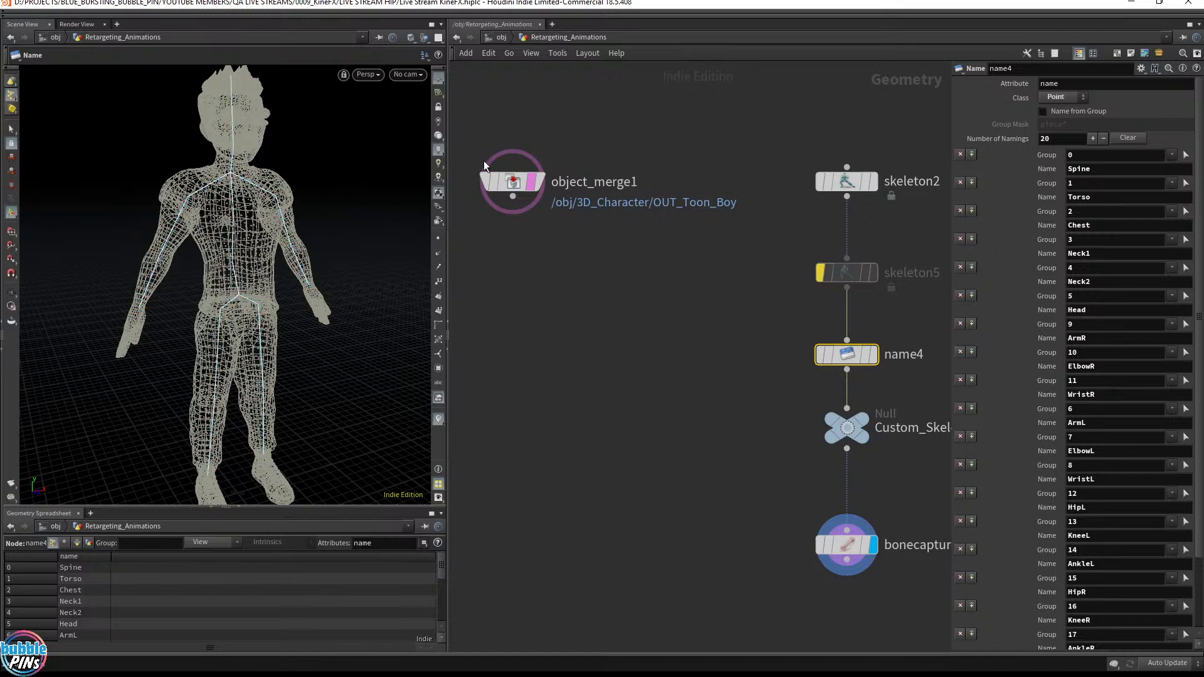
pyautogui.moveTo(390, 545); pyautogui.dragTo(352, 544)
pyautogui.press('BackSpace')
# Step: Select bonecapturelines1, review its boneCapture attributes and move the node closer beneath Custom_Skeleton1
pyautogui.click(543, 450)
pyautogui.moveTo(760, 502); pyautogui.dragTo(927, 635)
pyautogui.press('c')
pyautogui.scroll(-2, 927, 604)
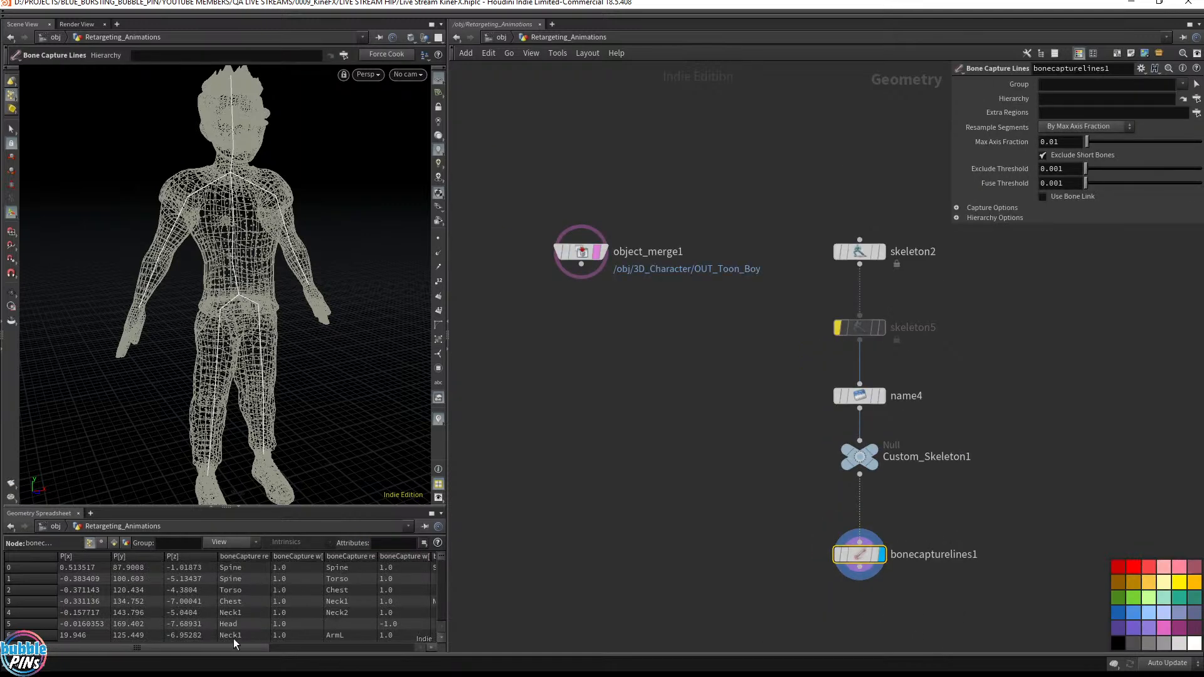
pyautogui.moveTo(216, 647); pyautogui.dragTo(100, 650)
pyautogui.moveTo(855, 554); pyautogui.dragTo(856, 522)
pyautogui.moveTo(788, 556); pyautogui.dragTo(999, 477)
pyautogui.moveTo(1045, 461)
pyautogui.mouseDown(button='middle')
pyautogui.moveTo(990, 349)
pyautogui.moveTo(996, 315)
pyautogui.mouseUp(button='middle')
pyautogui.click(1018, 399)
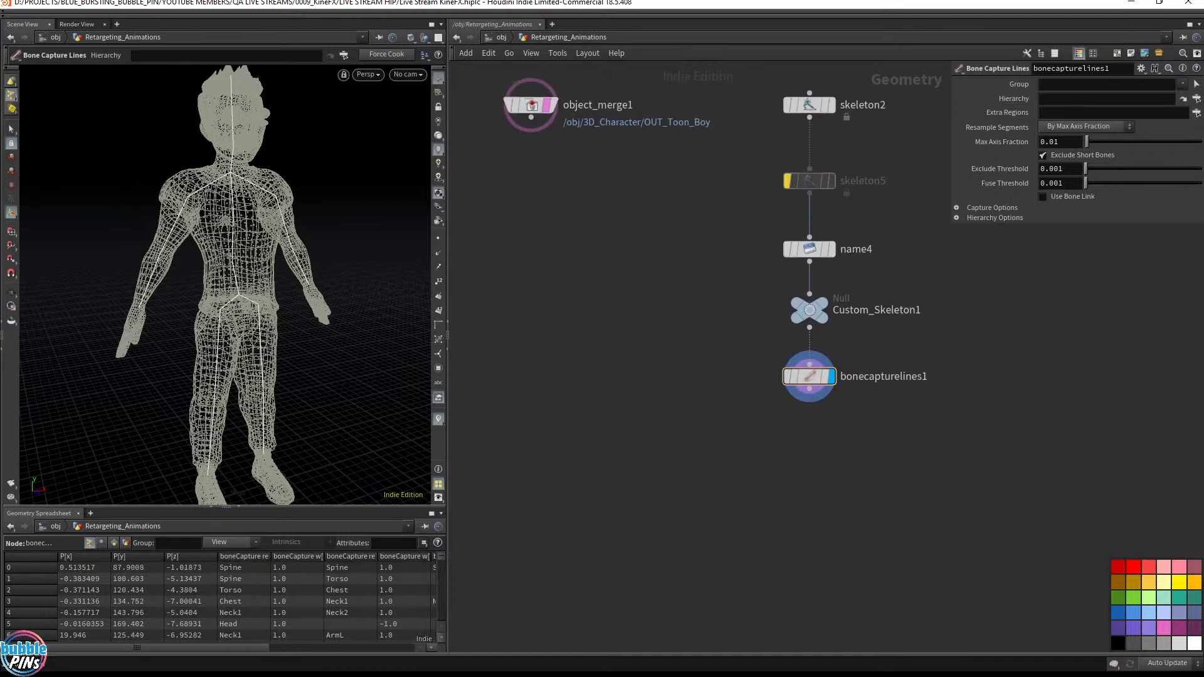
# Step: Add a Tet Conform node, wiring object_merge1 into its first input and bonecapturelines1 into its second
pyautogui.press('Tab')
pyautogui.write('tet')
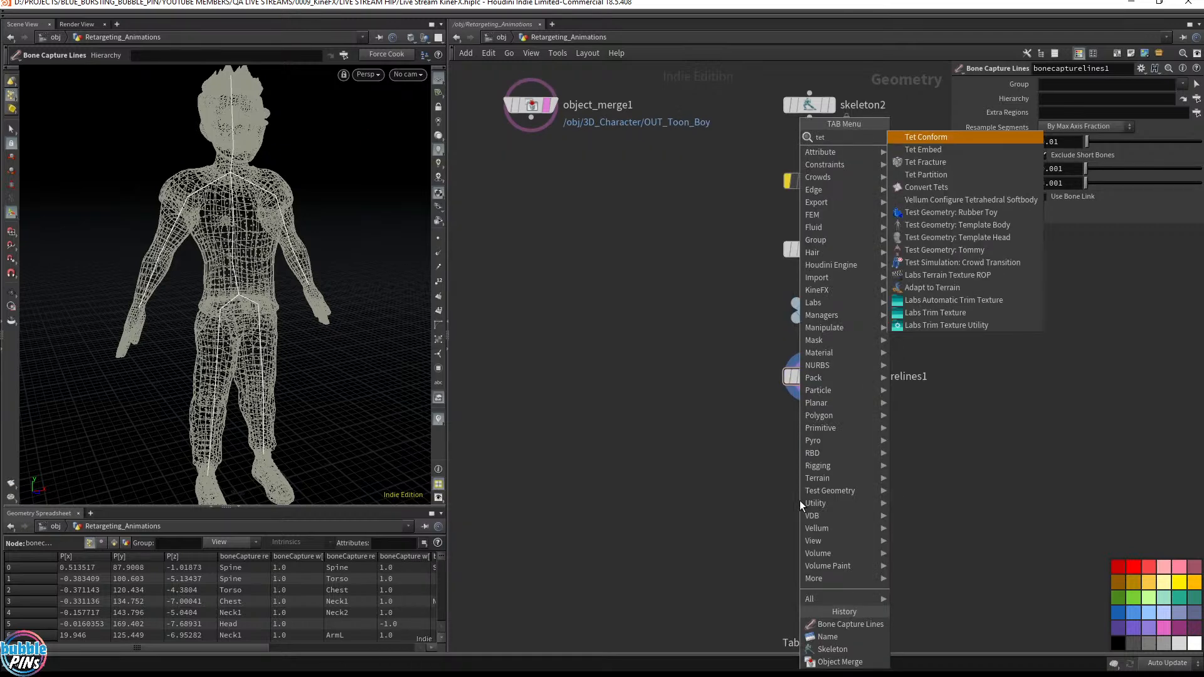
pyautogui.press('Return')
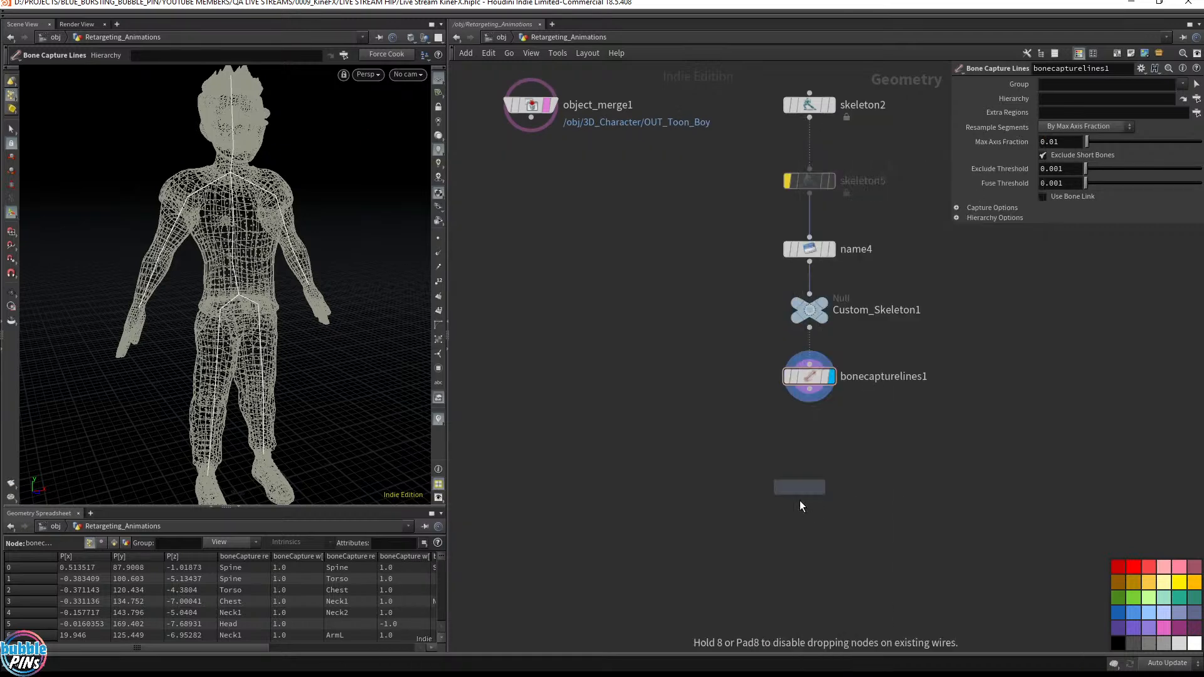
pyautogui.click(770, 484)
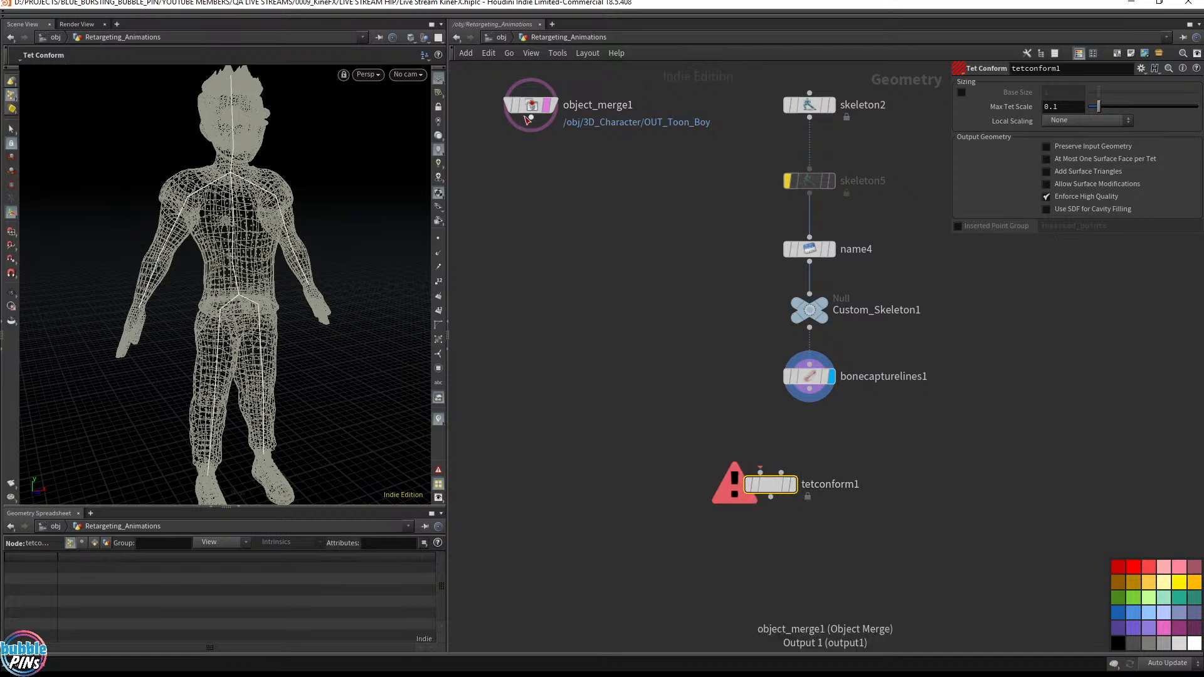
pyautogui.moveTo(531, 118); pyautogui.dragTo(731, 453)
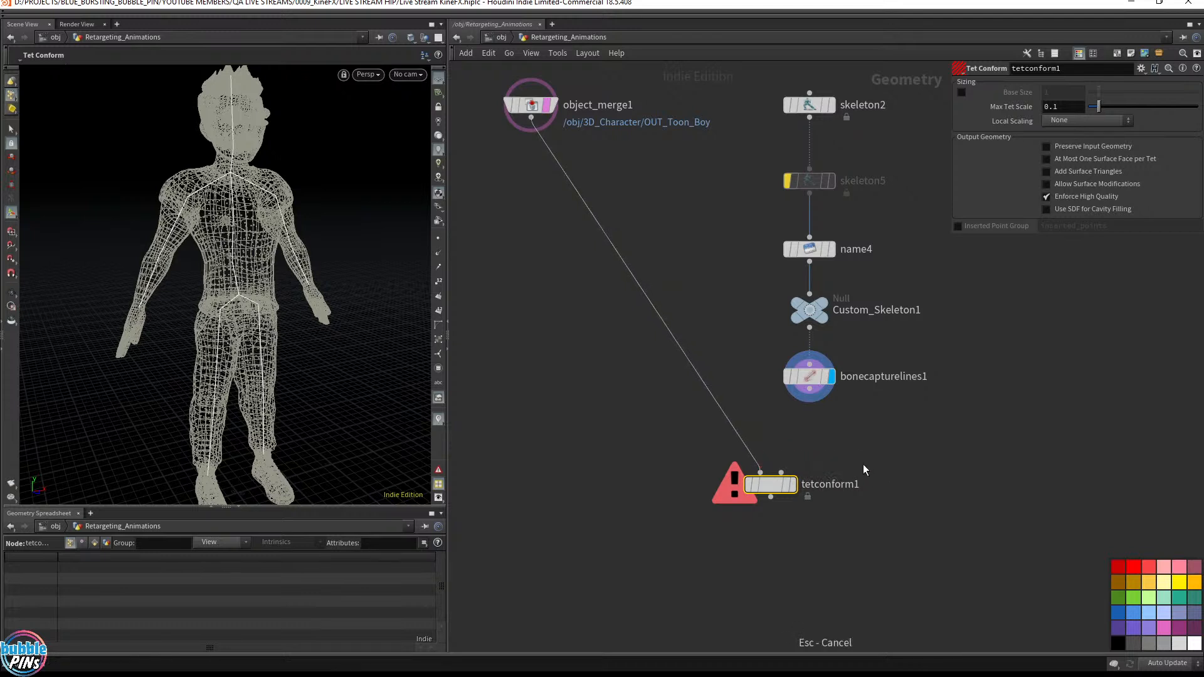
pyautogui.click(808, 390)
pyautogui.moveTo(853, 460); pyautogui.dragTo(961, 450)
pyautogui.click(812, 395)
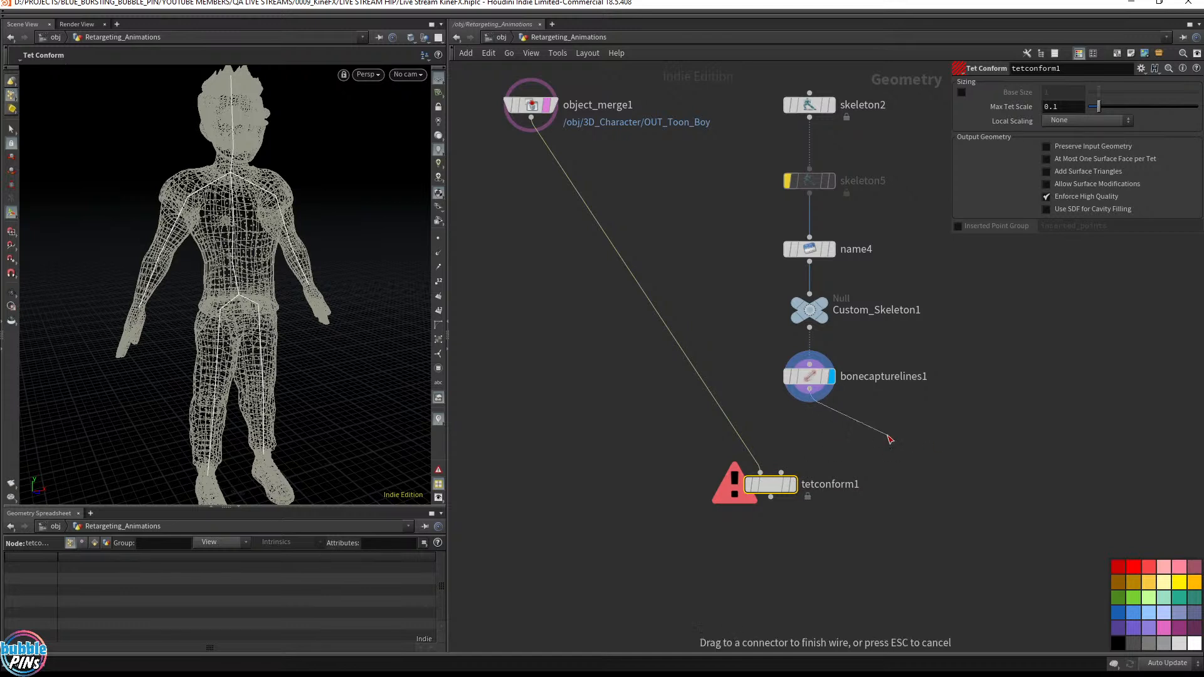
pyautogui.click(781, 472)
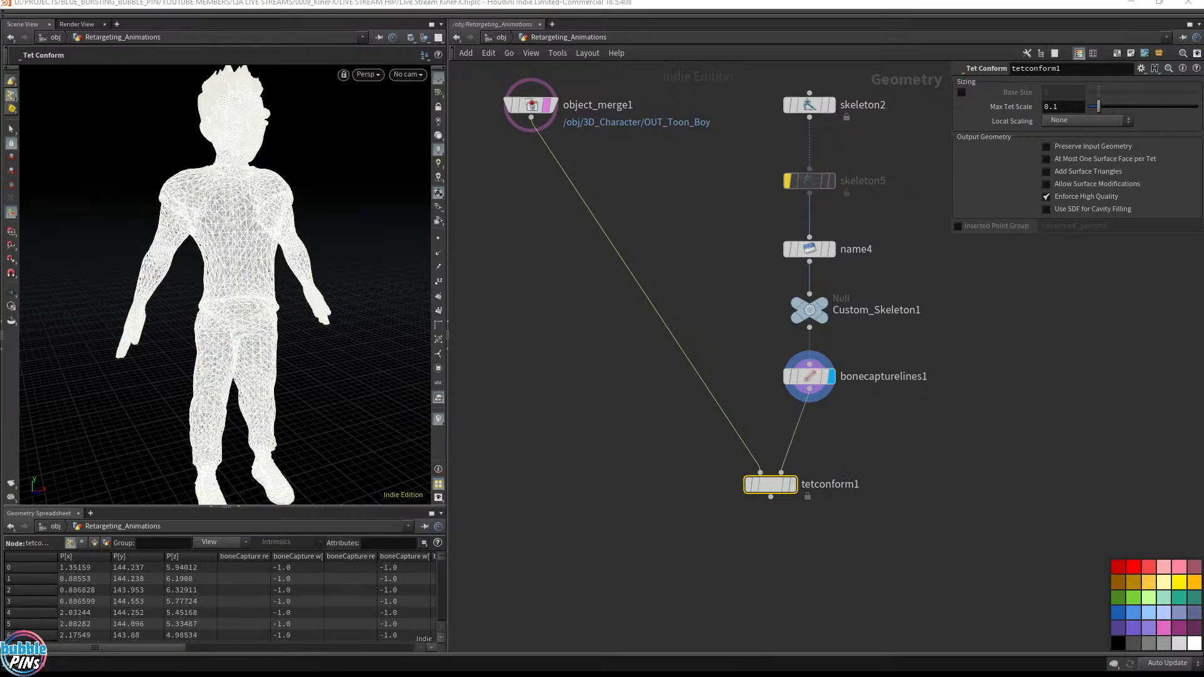
# Step: Place the Tet Conform node and display tetconform1's output on the character
pyautogui.click(856, 558)
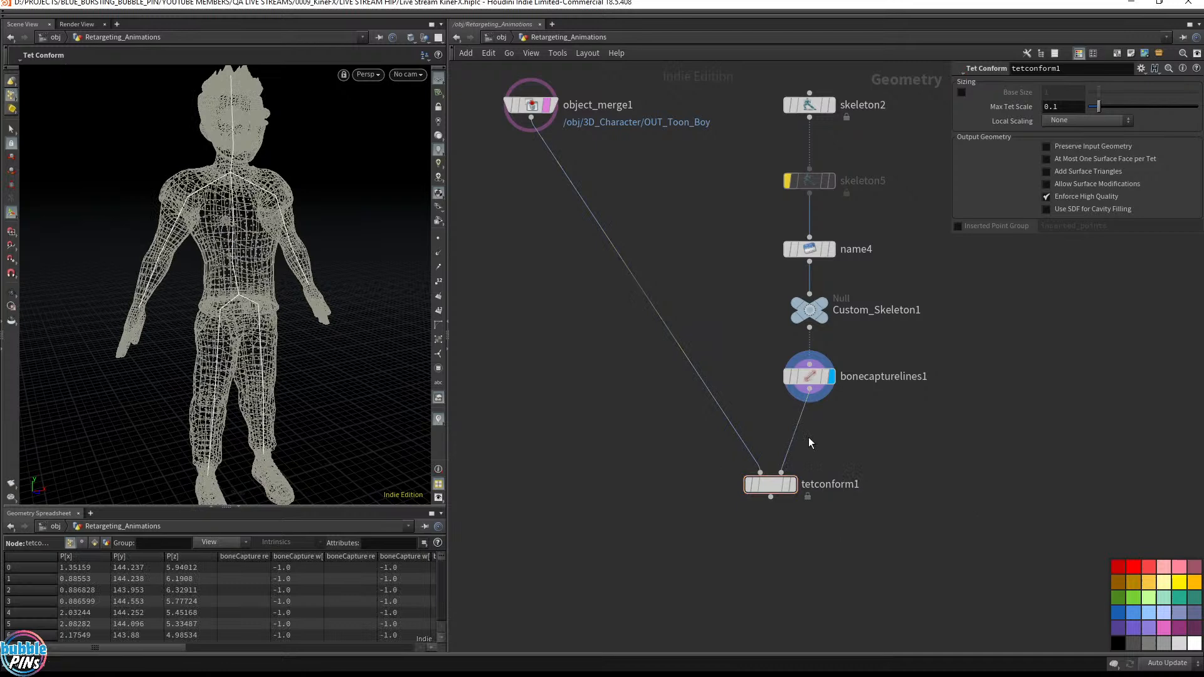
pyautogui.click(793, 486)
pyautogui.click(784, 491)
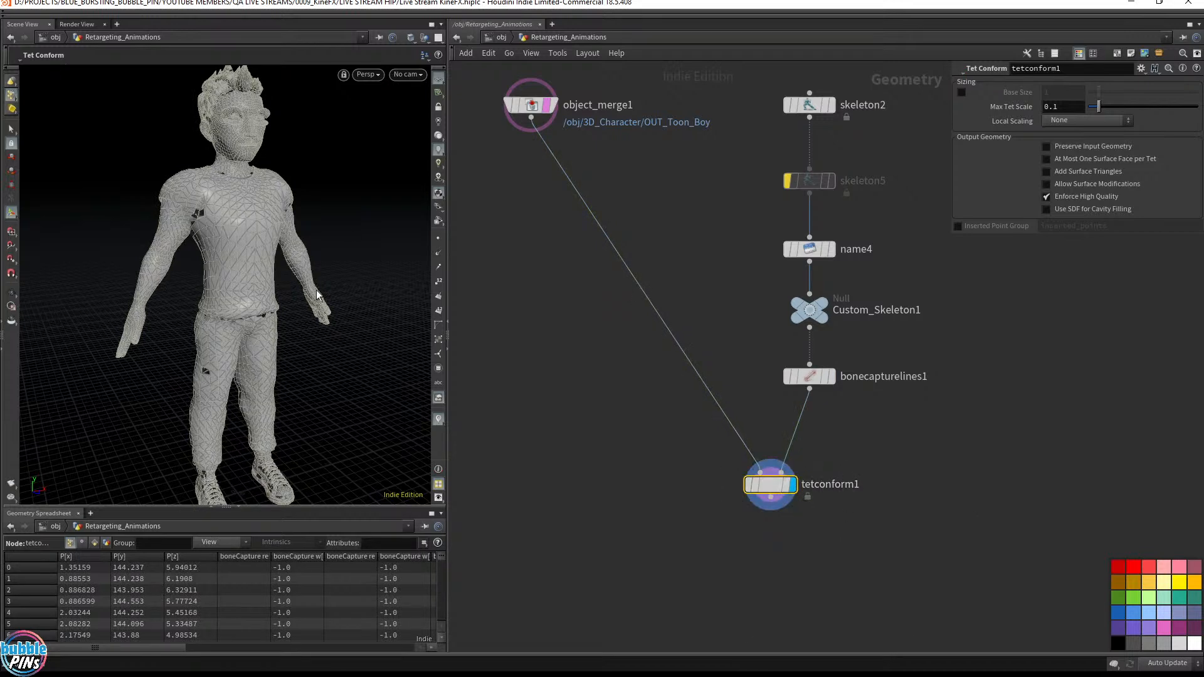
pyautogui.press('Escape')
pyautogui.moveTo(339, 279); pyautogui.dragTo(301, 271)
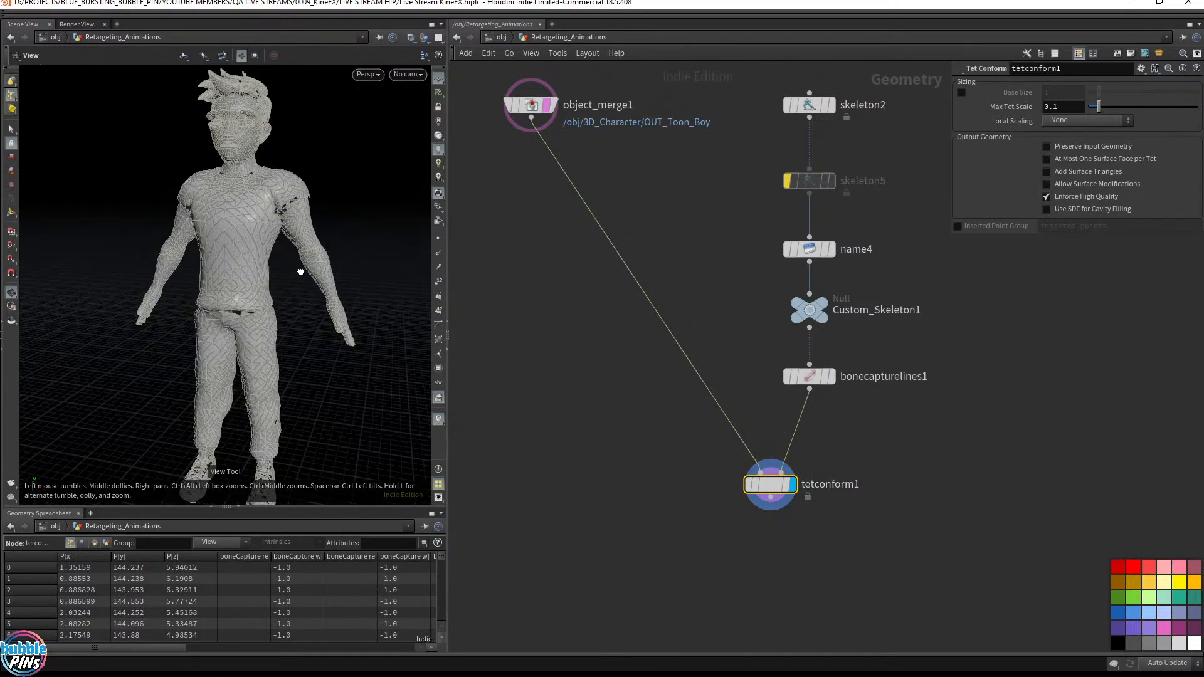
# Step: Compare object_merge1's original mesh with tetconform1's output, then review tetconform1's spreadsheet attributes
pyautogui.click(553, 104)
pyautogui.click(791, 484)
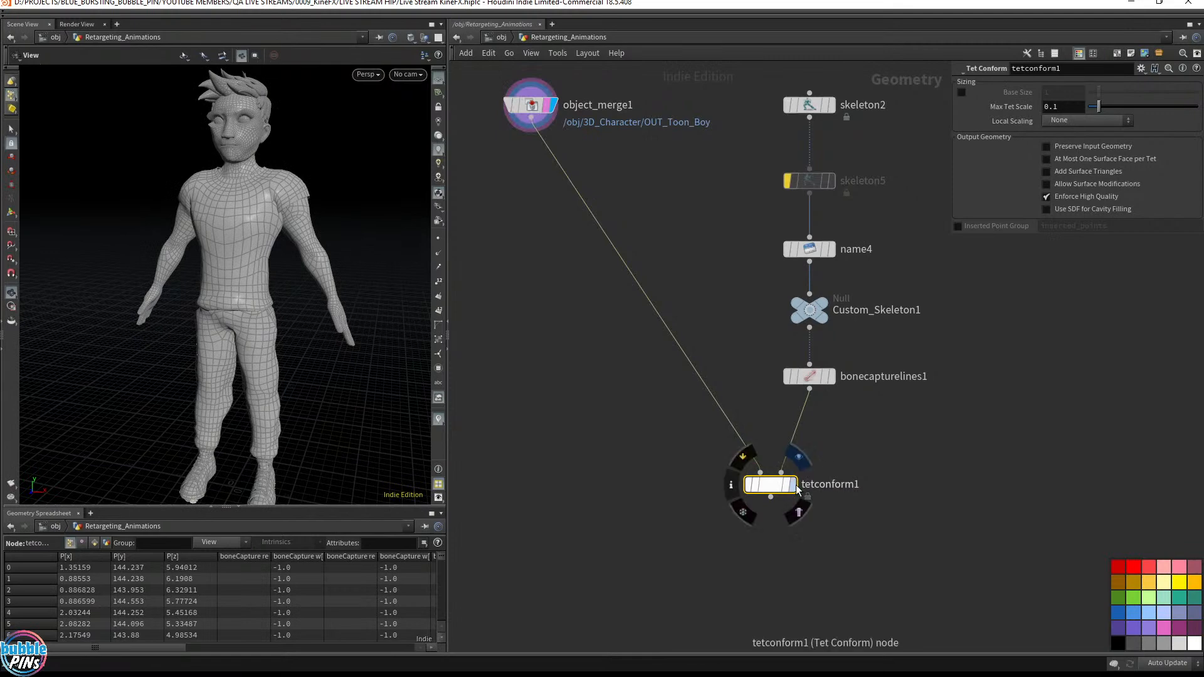
pyautogui.moveTo(403, 272); pyautogui.dragTo(308, 305)
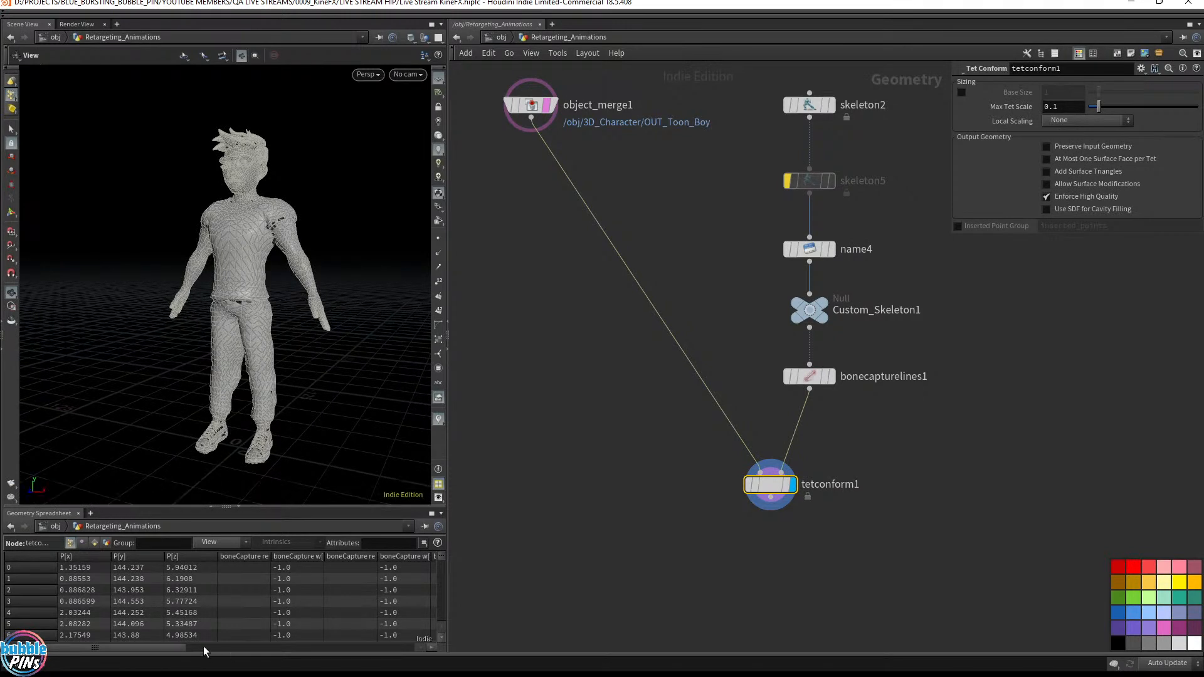
pyautogui.moveTo(154, 647); pyautogui.dragTo(116, 650)
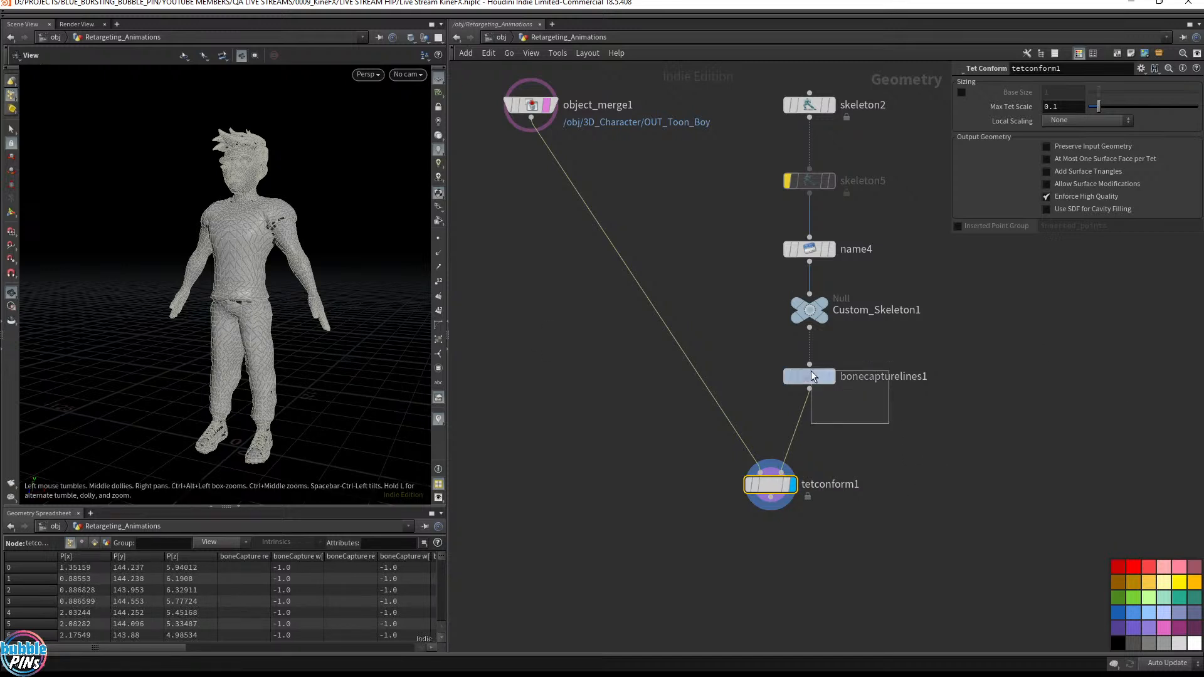
# Step: Display object_merge1 in wireframe and turn on the viewport's point display
pyautogui.click(548, 102)
pyautogui.click(550, 104)
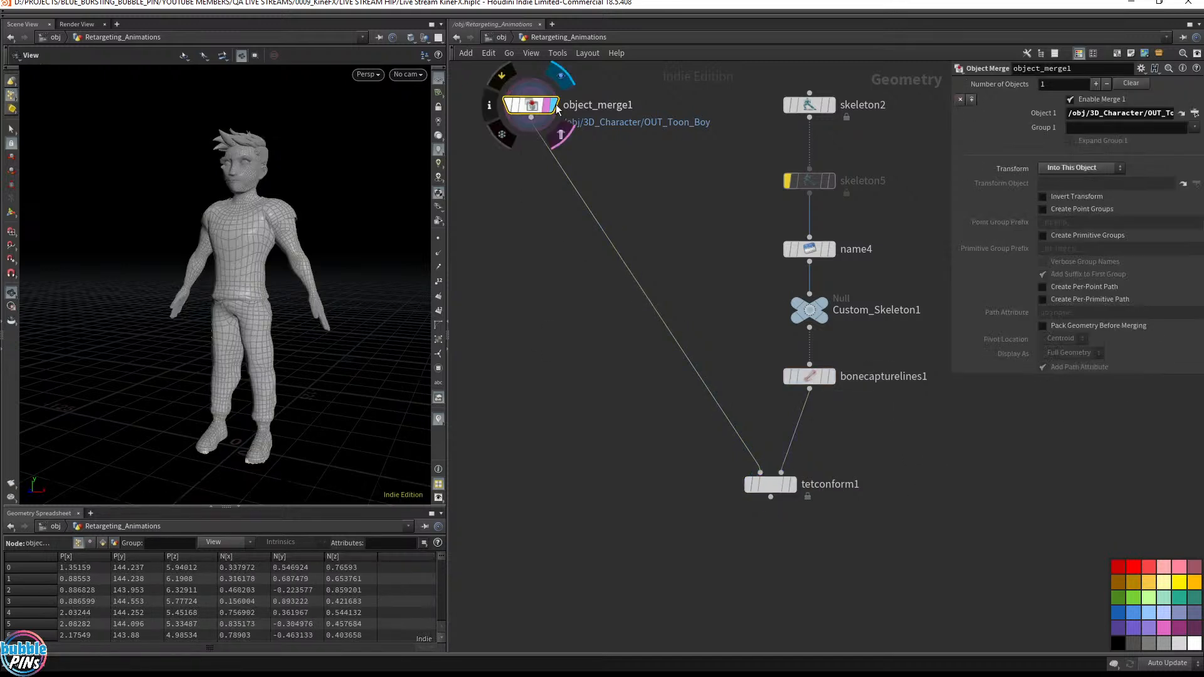
pyautogui.hotkey('shift', 'w')
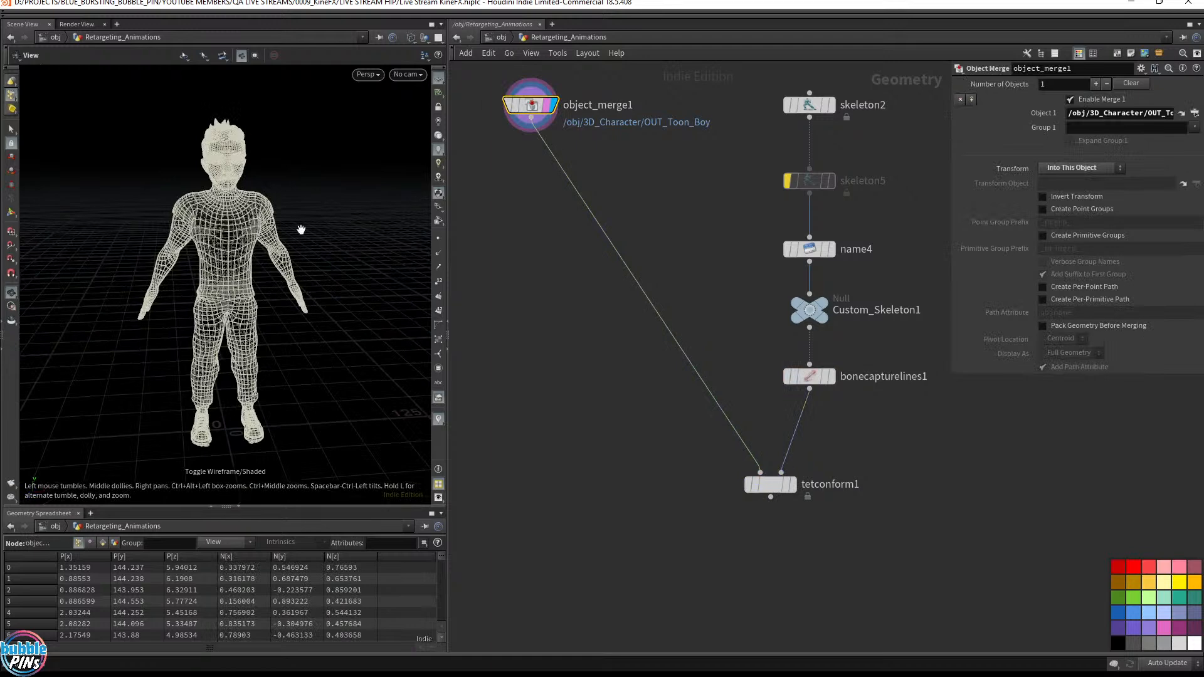
pyautogui.moveTo(307, 268); pyautogui.dragTo(331, 241)
pyautogui.click(439, 238)
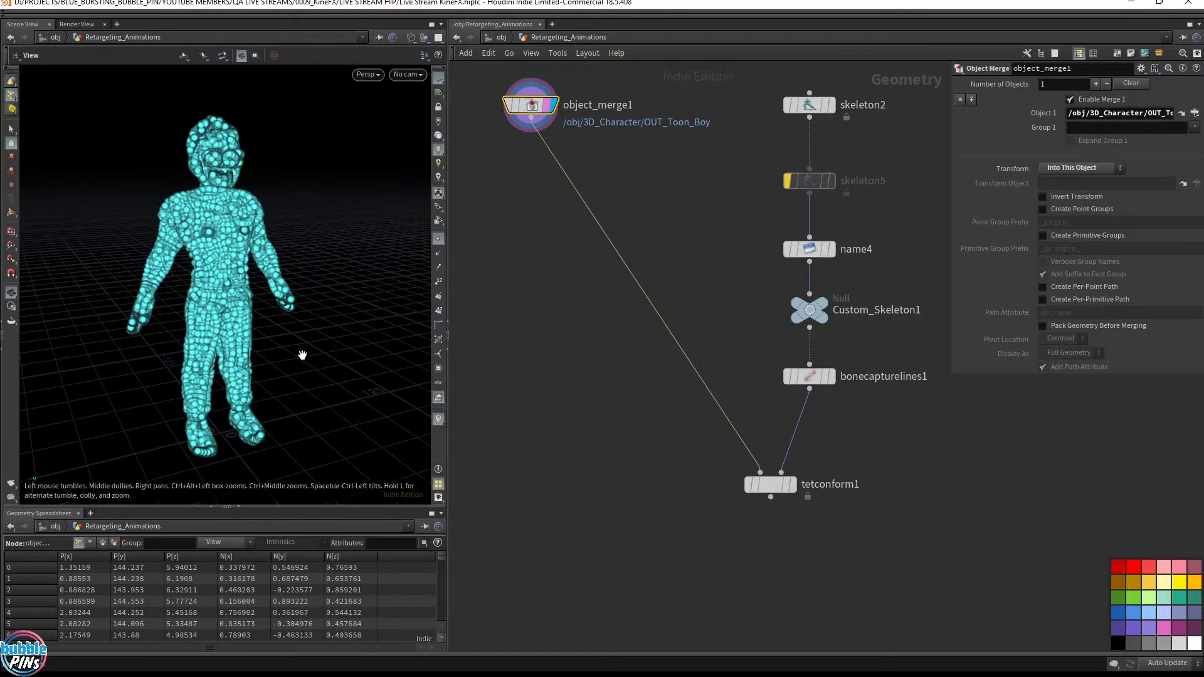
# Step: Set the viewport's point marker size to 3 and move the Display Options window clear of the network
pyautogui.press('d')
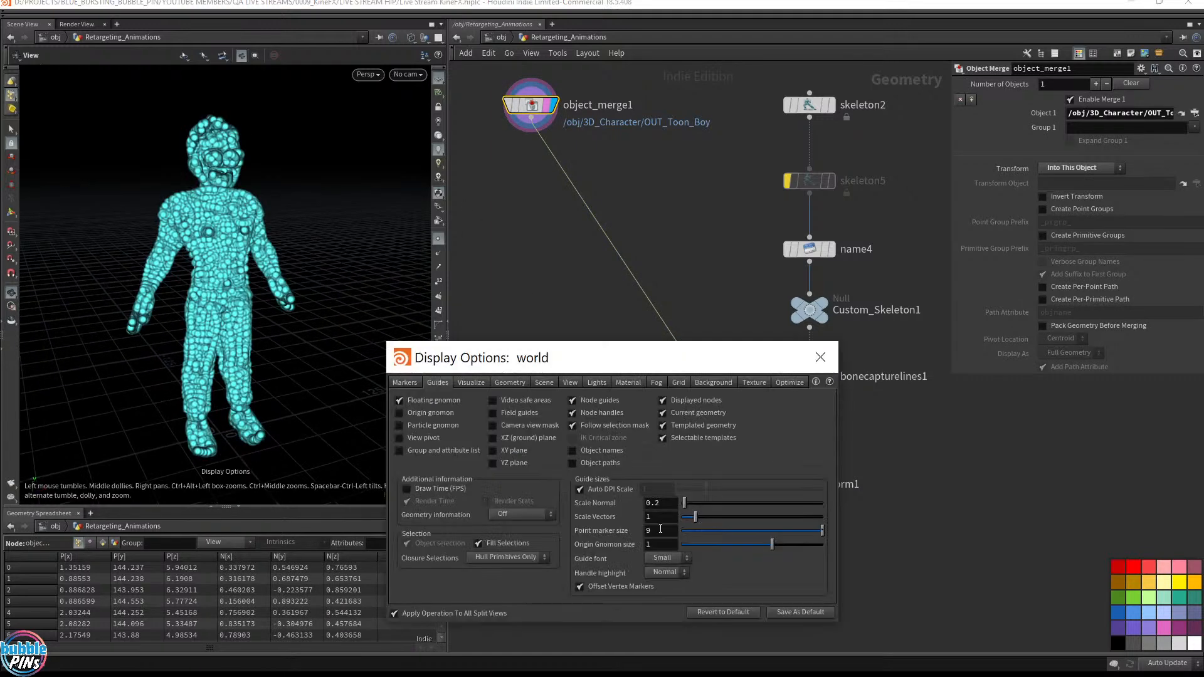
pyautogui.doubleClick(661, 529)
pyautogui.write('3')
pyautogui.press('Return')
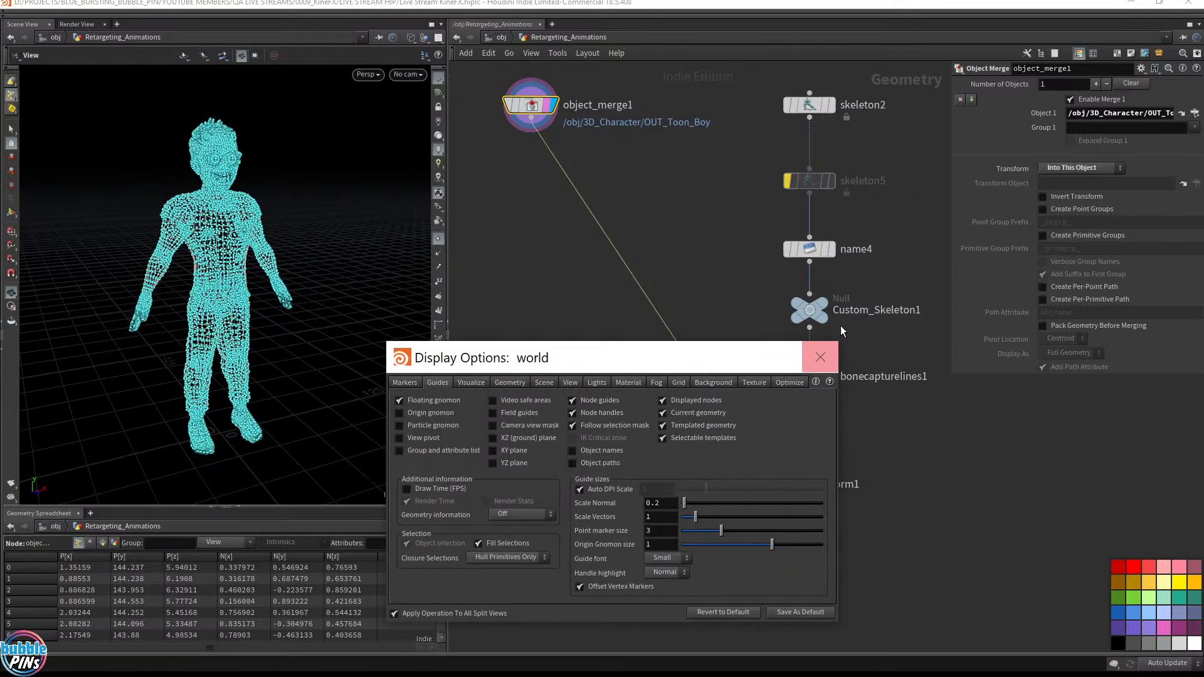
pyautogui.moveTo(690, 358); pyautogui.dragTo(534, 576)
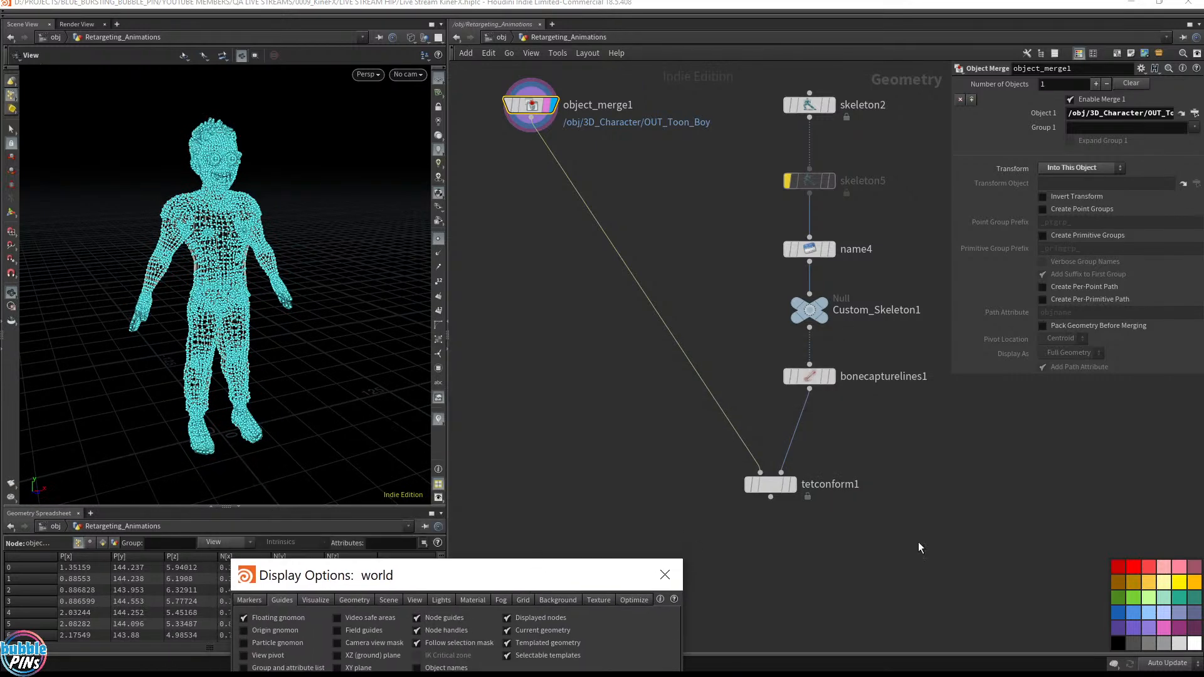
# Step: Display tetconform1 and examine the tetrahedral wires and points inside the body up close
pyautogui.moveTo(889, 526); pyautogui.dragTo(721, 450)
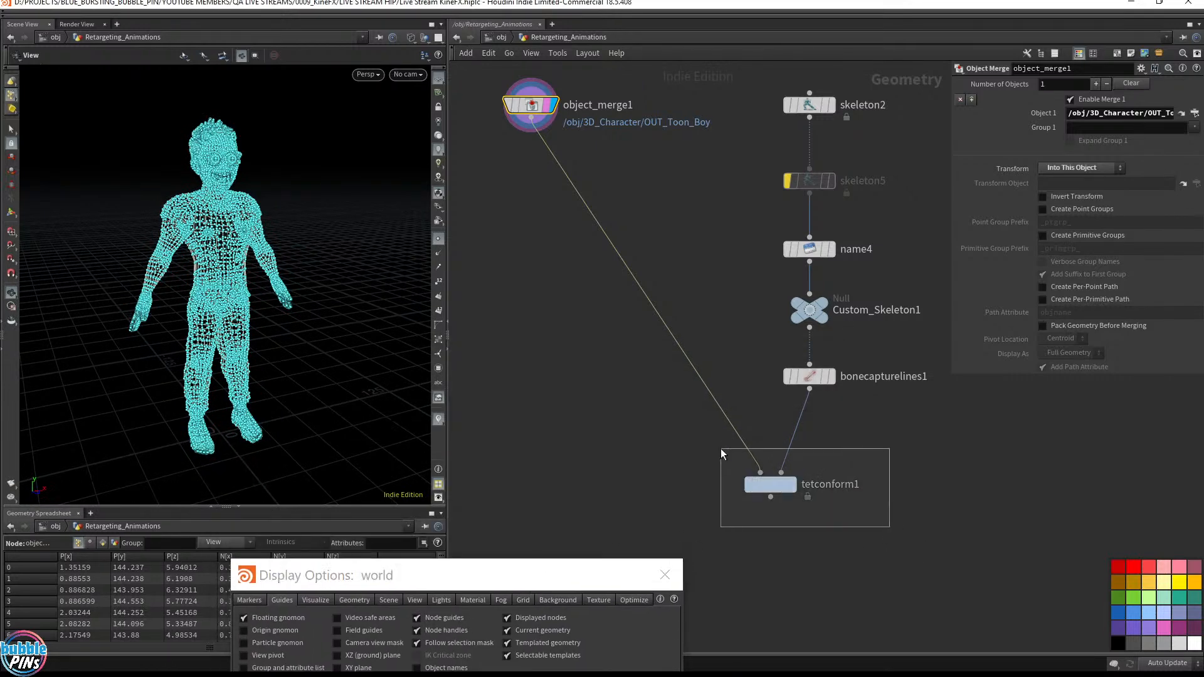
pyautogui.moveTo(720, 449); pyautogui.dragTo(720, 449)
pyautogui.click(791, 484)
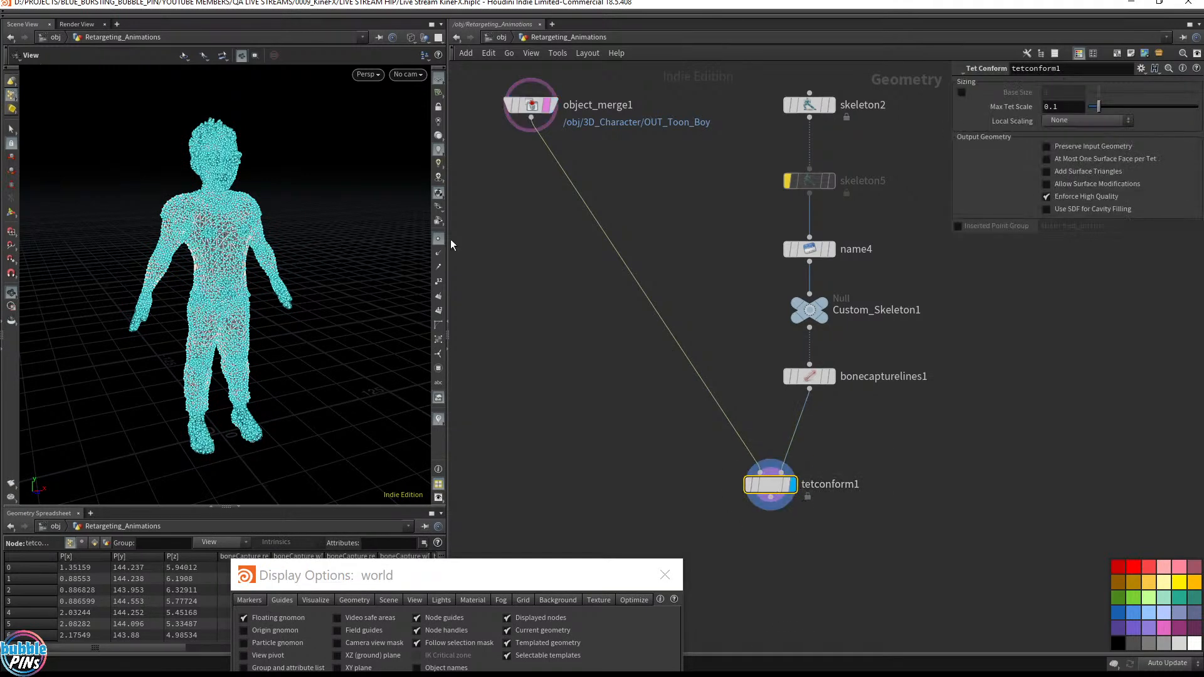
pyautogui.moveTo(248, 232); pyautogui.dragTo(502, 210, button='middle')
pyautogui.moveTo(251, 234); pyautogui.dragTo(228, 215)
pyautogui.moveTo(229, 215); pyautogui.dragTo(486, 196, button='middle')
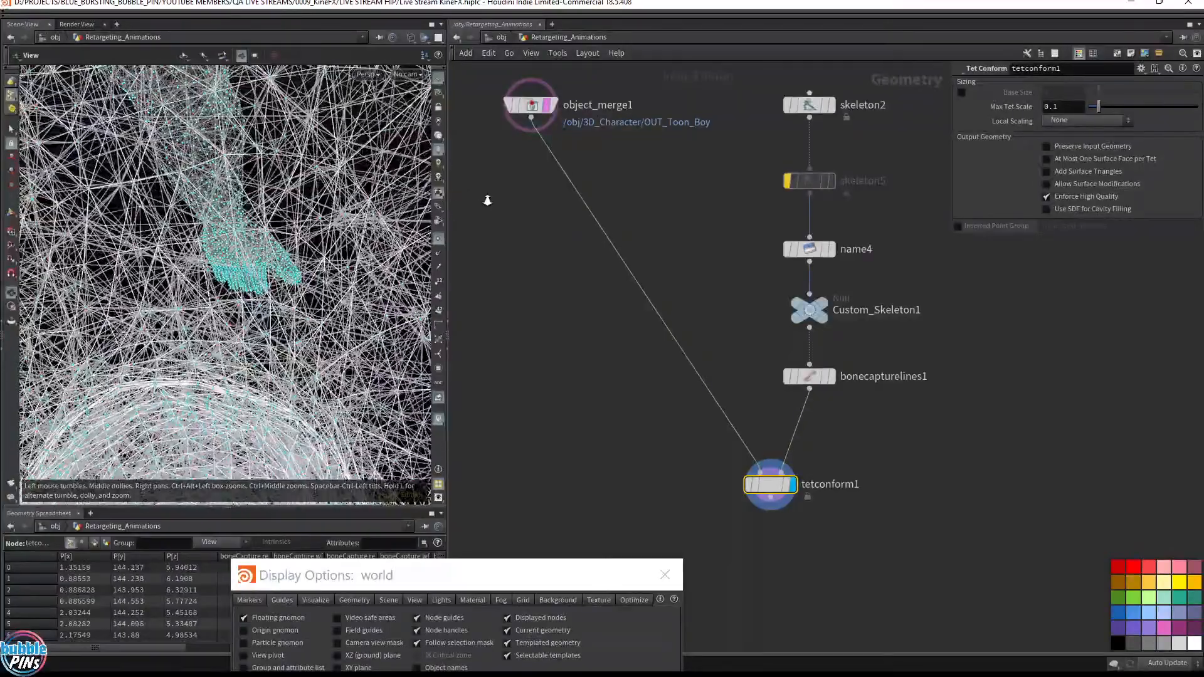
pyautogui.moveTo(346, 245); pyautogui.dragTo(253, 256)
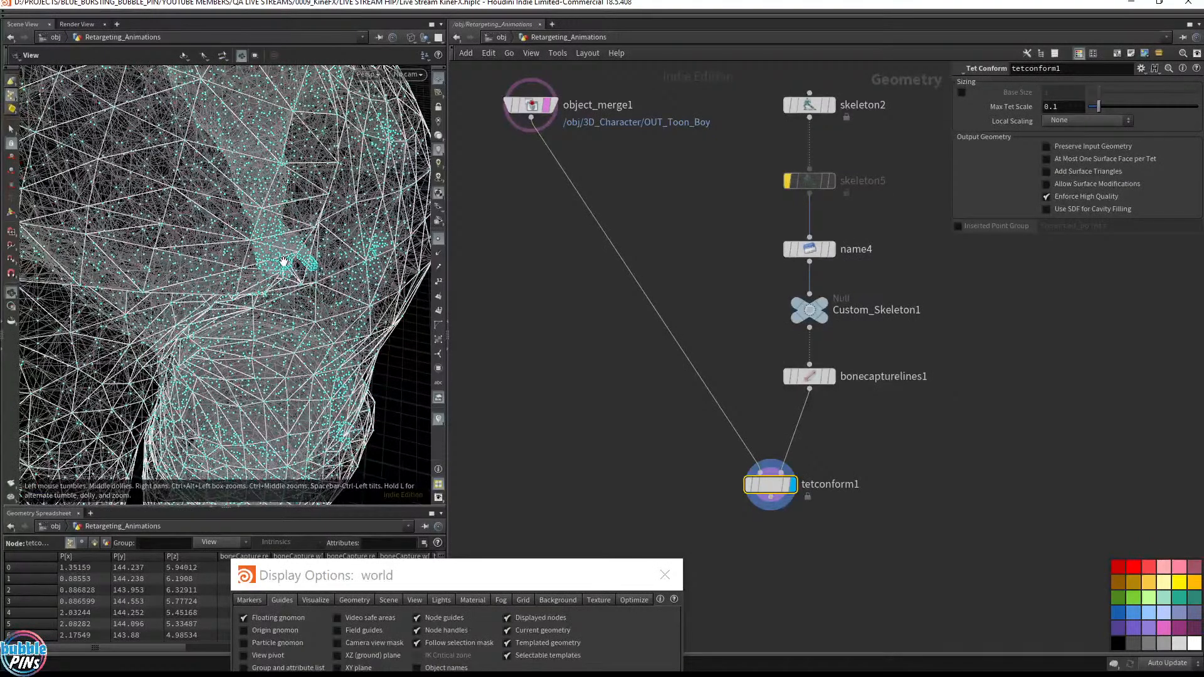
# Step: Display object_merge1 again and examine the original mesh's interior in wireframe
pyautogui.click(555, 106)
pyautogui.moveTo(282, 264); pyautogui.dragTo(310, 283)
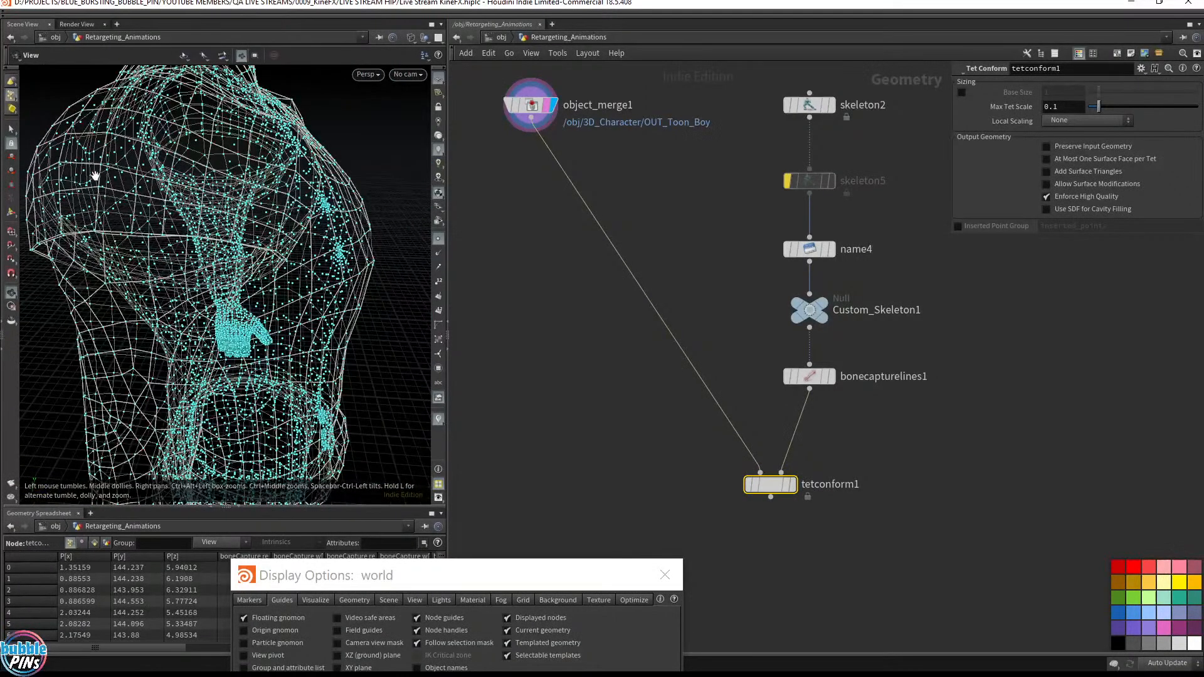
pyautogui.moveTo(559, 115); pyautogui.dragTo(586, 91)
pyautogui.moveTo(488, 179); pyautogui.dragTo(567, 84)
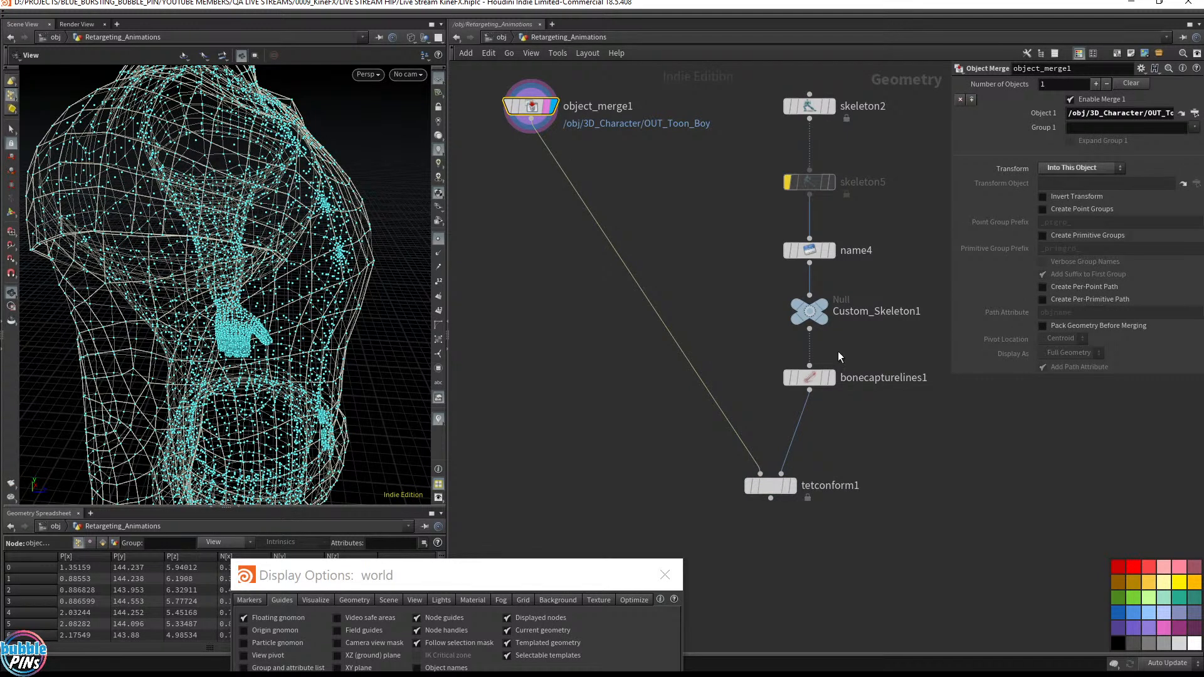
# Step: Return the display to tetconform1 and examine its interior points around the torso and arms
pyautogui.moveTo(874, 538)
pyautogui.mouseDown()
pyautogui.moveTo(750, 461)
pyautogui.moveTo(714, 457)
pyautogui.mouseUp()
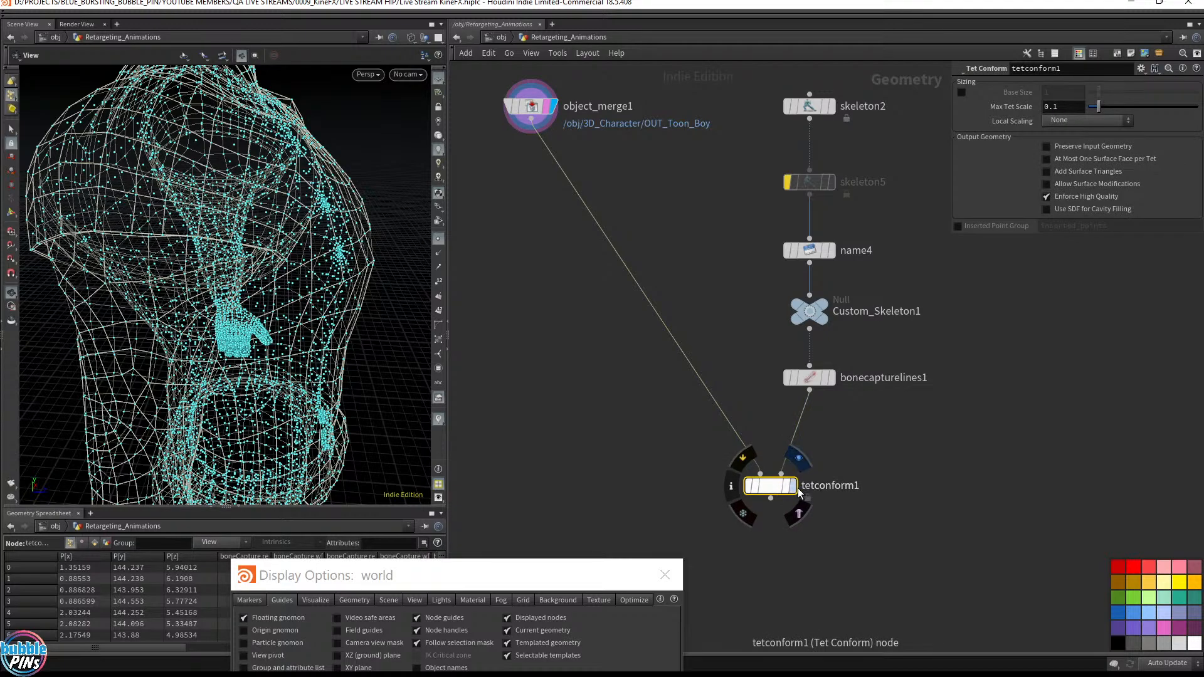
pyautogui.click(797, 487)
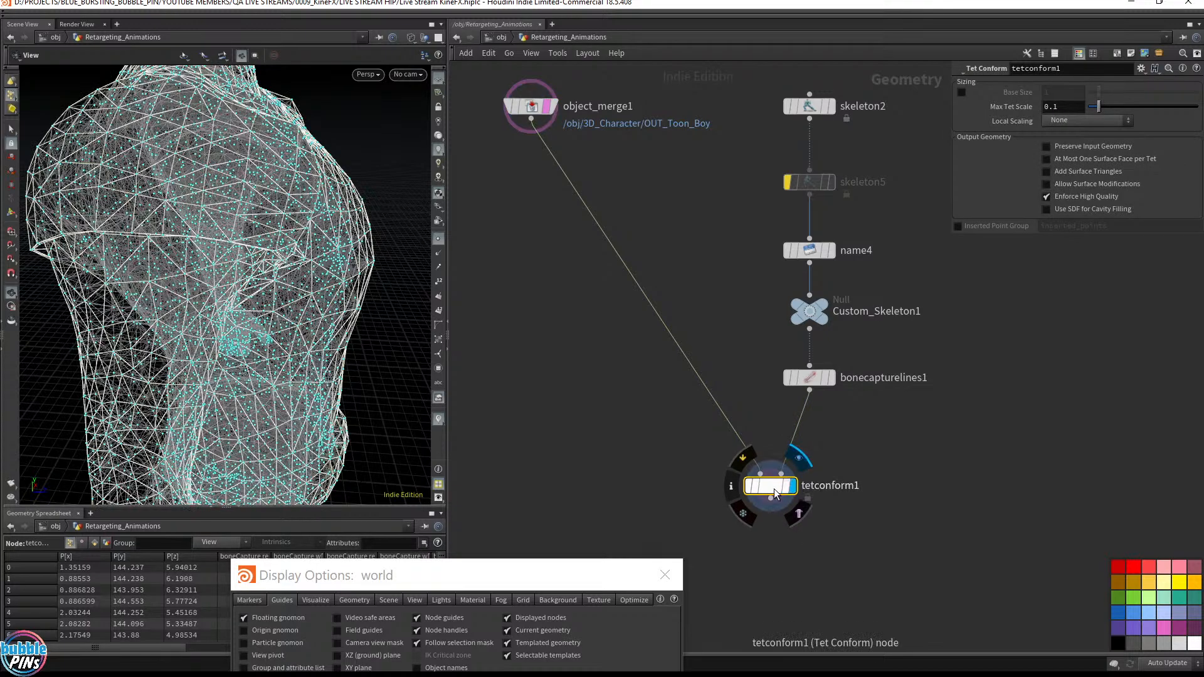
pyautogui.scroll(3, 266, 346)
pyautogui.moveTo(266, 346); pyautogui.dragTo(293, 315)
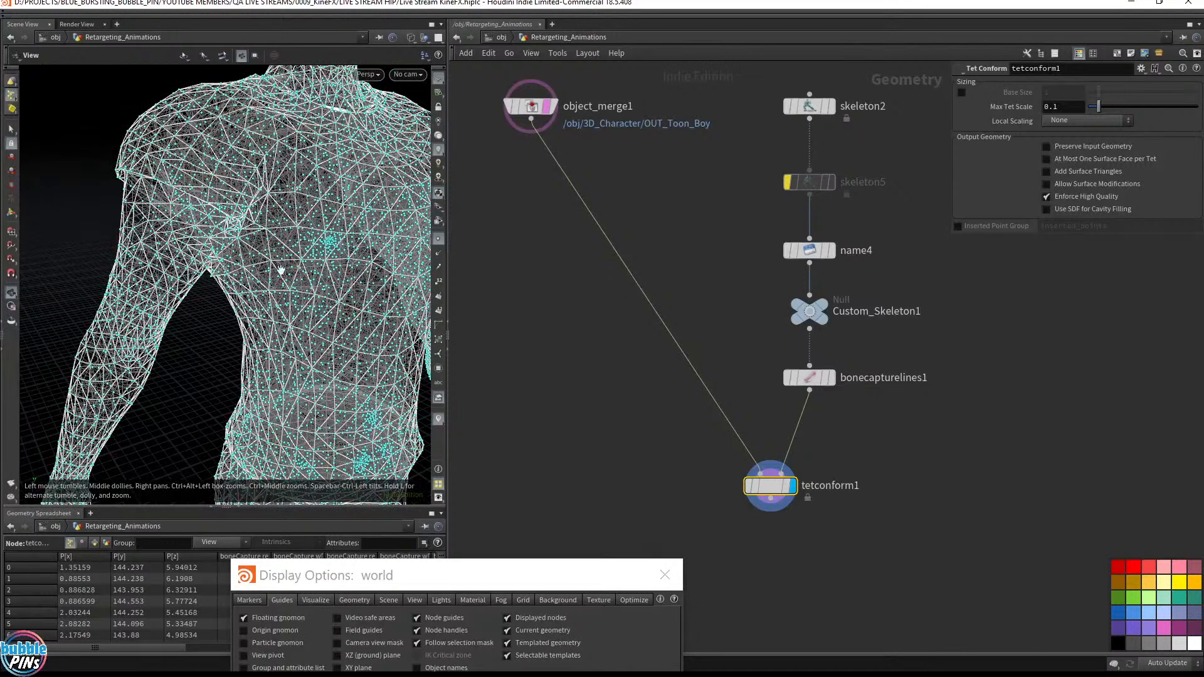
pyautogui.scroll(-5, 280, 269)
pyautogui.scroll(2, 325, 290)
pyautogui.moveTo(325, 290); pyautogui.dragTo(276, 285)
pyautogui.press('s')
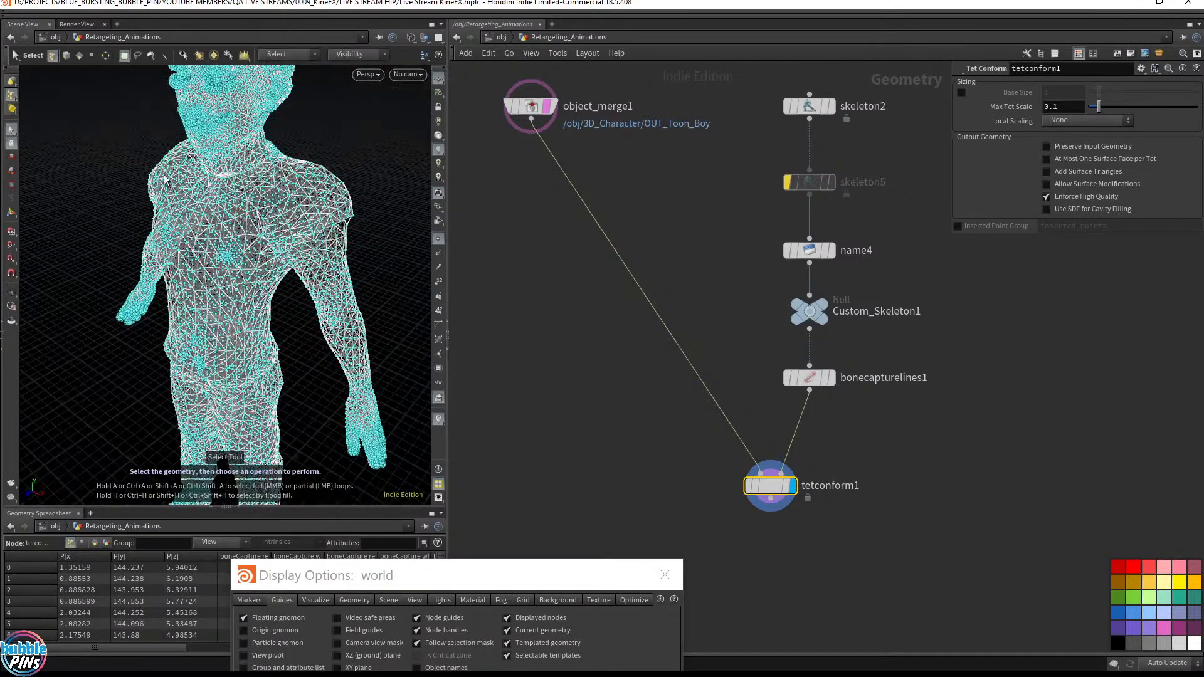
pyautogui.press('f')
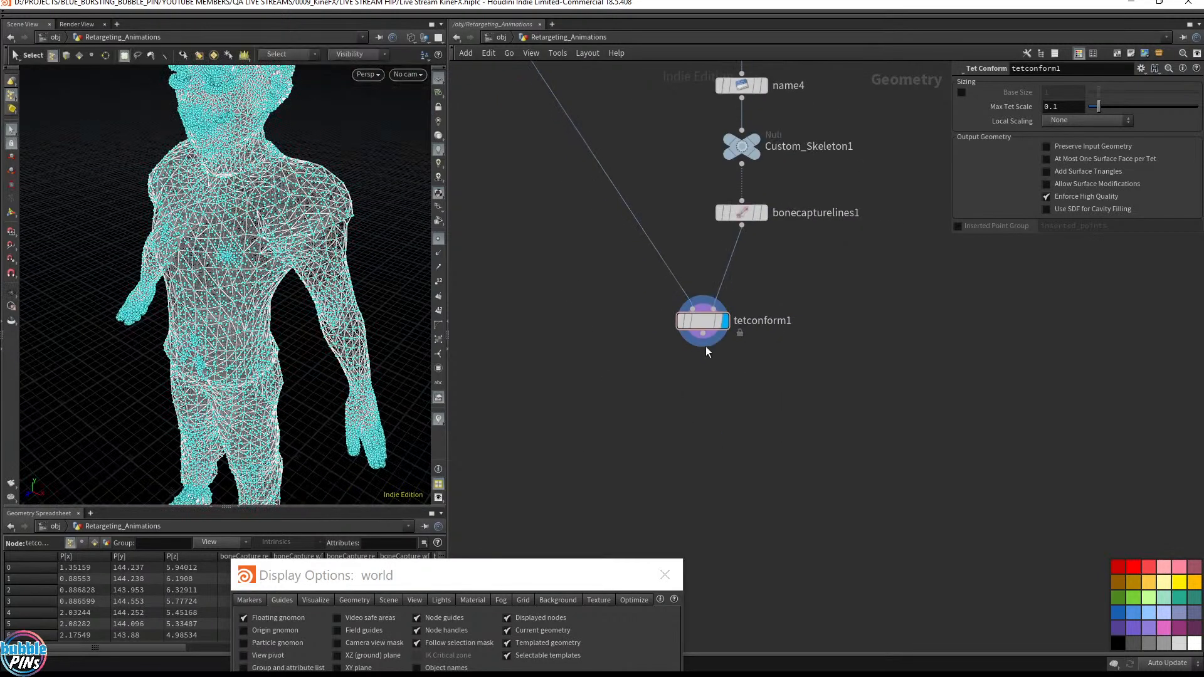
# Step: Add a Clip node after tetconform1, display it and show its viewport handle
pyautogui.click(703, 342)
pyautogui.press('Tab')
pyautogui.write('clip')
pyautogui.press('Return')
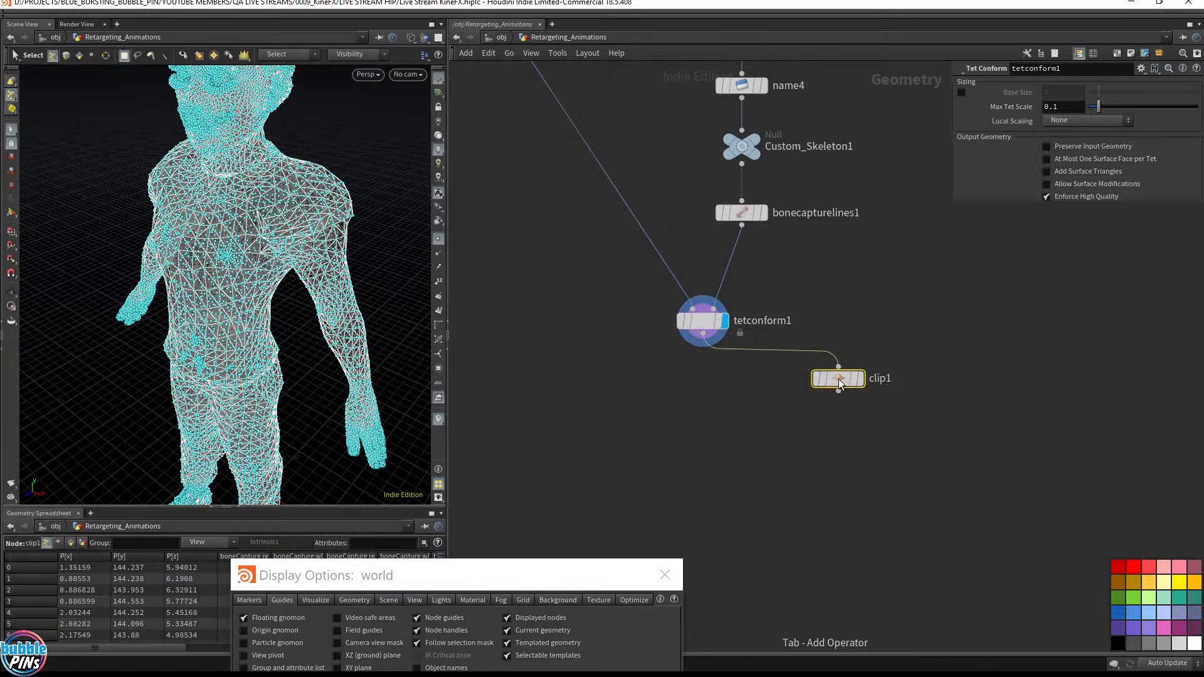
pyautogui.click(859, 378)
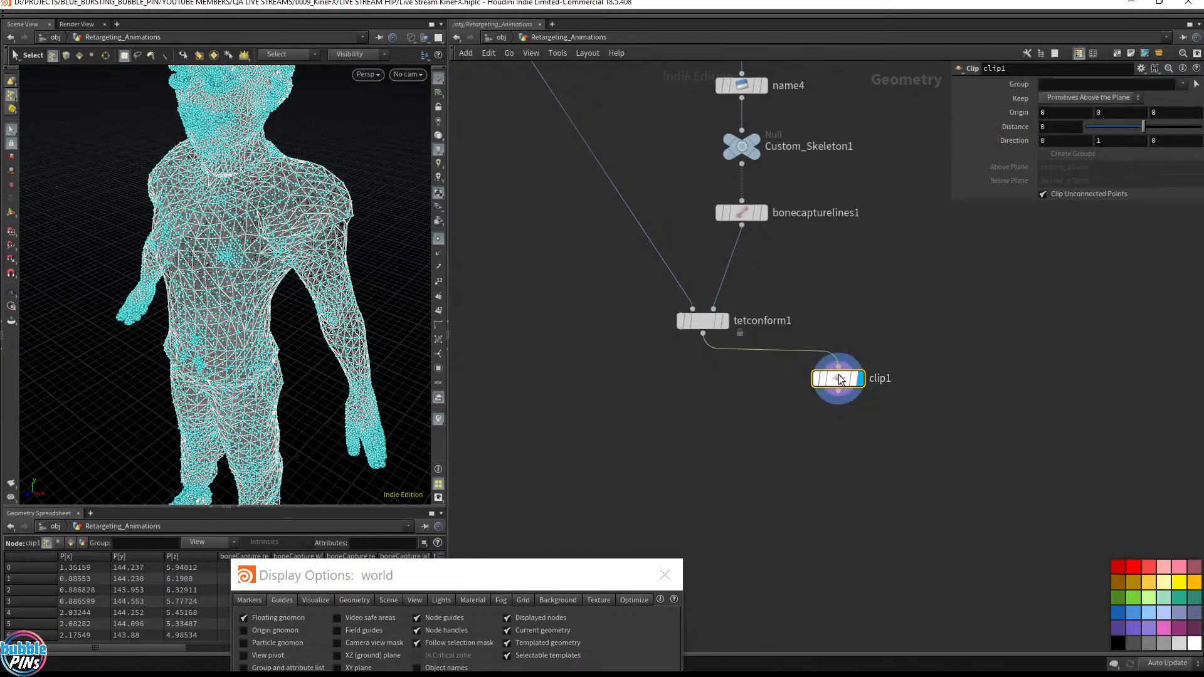
pyautogui.press('Return')
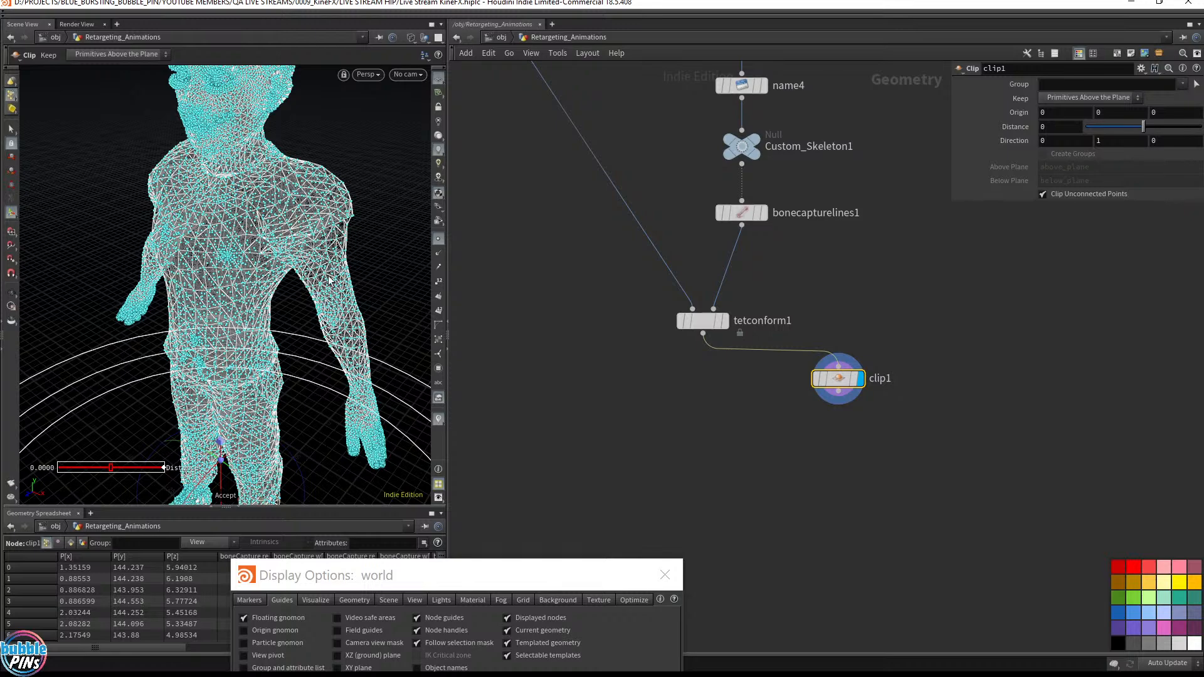
# Step: Raise clip1's plane to a Y origin of 34.0451 to cut through the legs, and switch to shaded display
pyautogui.keyDown('alt'); pyautogui.moveTo(326, 277); pyautogui.dragTo(344, 247); pyautogui.keyUp('alt')
pyautogui.keyDown('alt'); pyautogui.moveTo(345, 247); pyautogui.dragTo(38, 257, button='middle'); pyautogui.keyUp('alt')
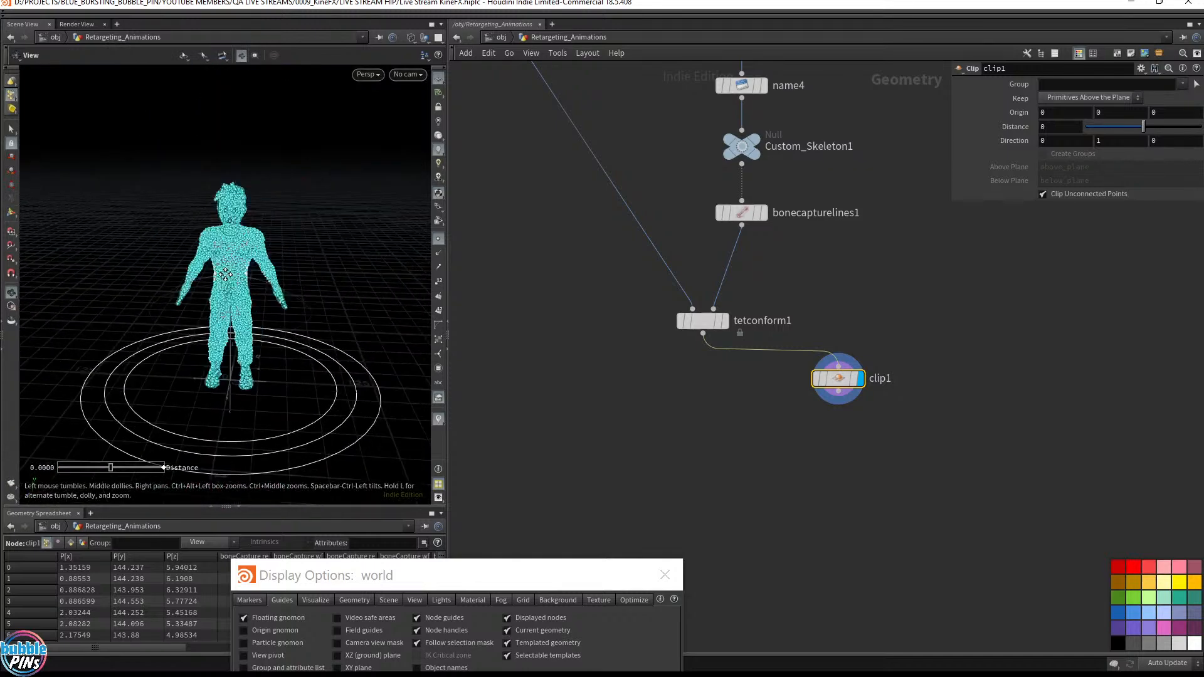
pyautogui.keyDown('alt'); pyautogui.moveTo(339, 307); pyautogui.dragTo(369, 285); pyautogui.keyUp('alt')
pyautogui.keyDown('alt'); pyautogui.moveTo(323, 301); pyautogui.dragTo(387, 280, button='middle'); pyautogui.keyUp('alt')
pyautogui.keyDown('alt'); pyautogui.moveTo(282, 326); pyautogui.dragTo(351, 274, button='right'); pyautogui.keyUp('alt')
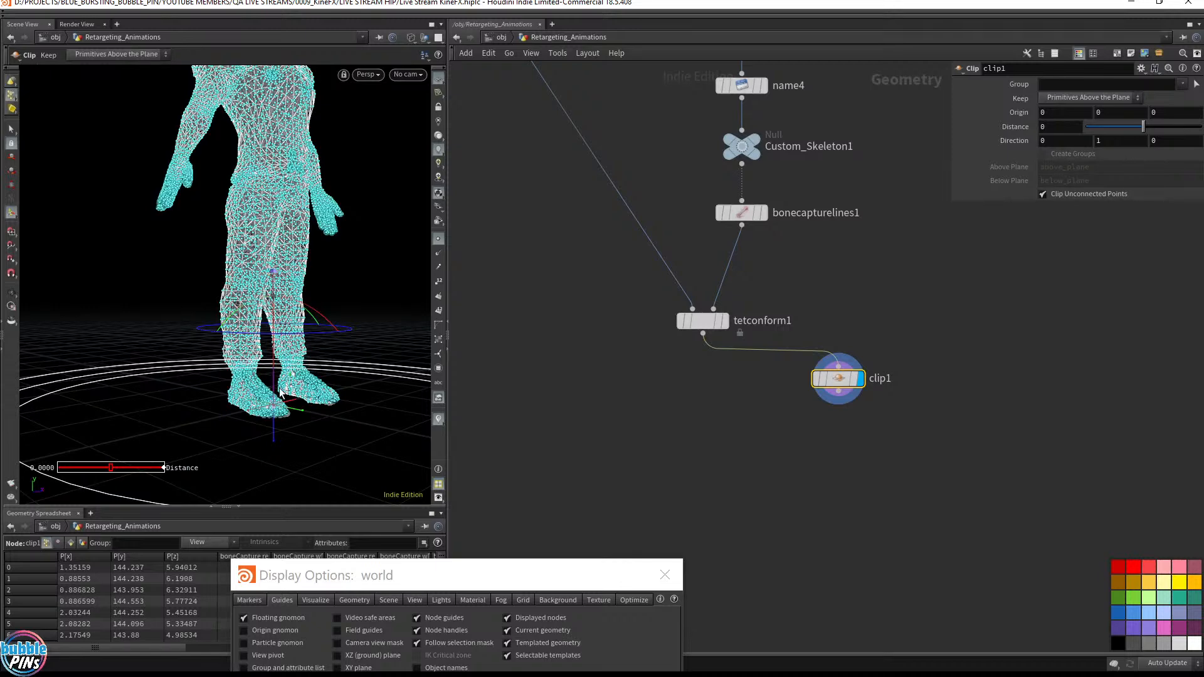
pyautogui.moveTo(276, 407); pyautogui.dragTo(286, 207)
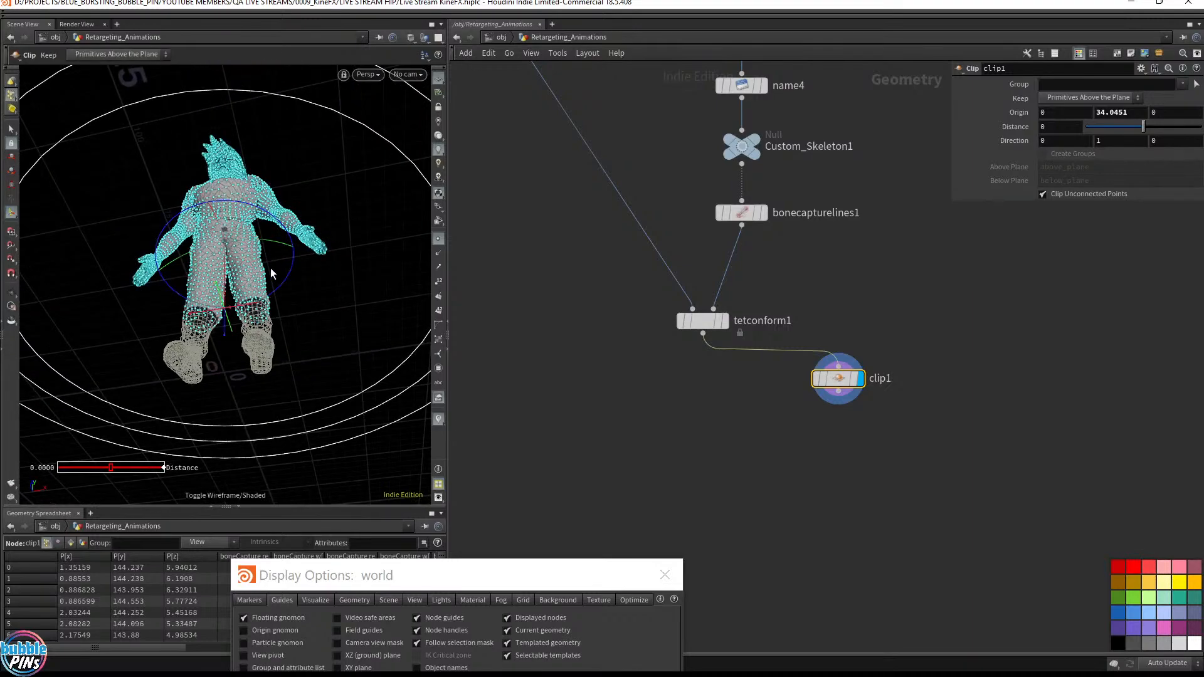
# Step: Turn off the point display and examine the inside of the clipped leg from below
pyautogui.keyDown('alt'); pyautogui.moveTo(271, 268); pyautogui.dragTo(375, 289); pyautogui.keyUp('alt')
pyautogui.click(437, 240)
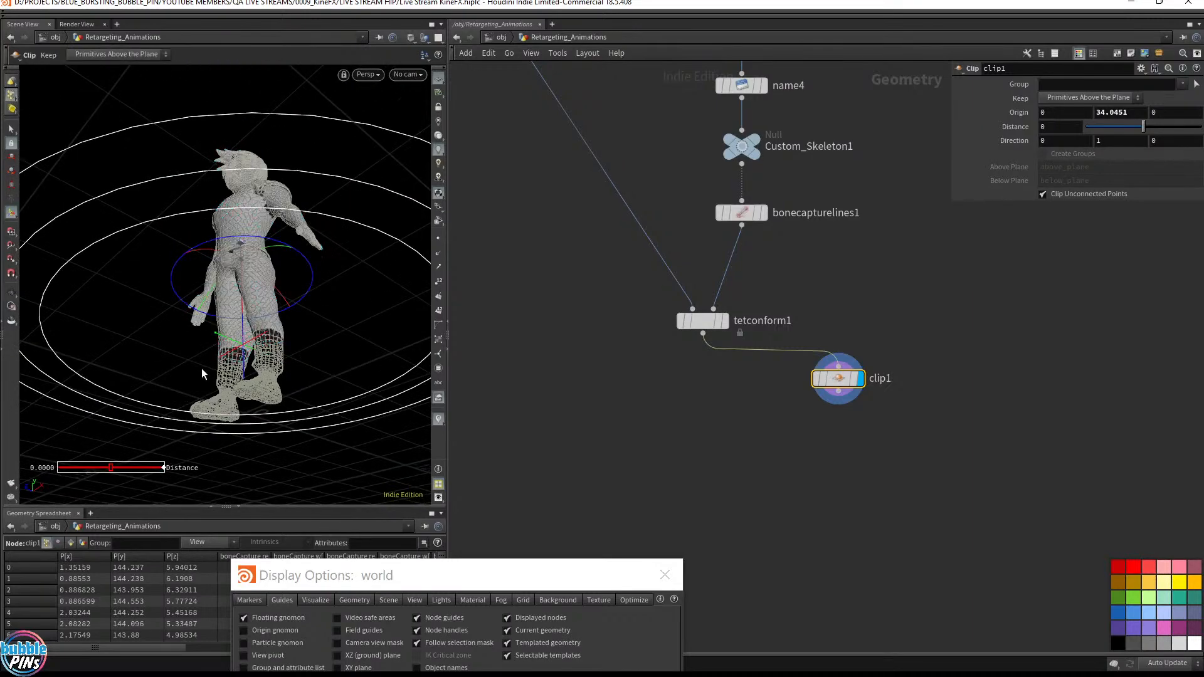
pyautogui.keyDown('alt'); pyautogui.moveTo(238, 351); pyautogui.dragTo(282, 317, button='middle'); pyautogui.keyUp('alt')
pyautogui.keyDown('alt'); pyautogui.moveTo(282, 318); pyautogui.dragTo(379, 277, button='right'); pyautogui.keyUp('alt')
pyautogui.keyDown('alt'); pyautogui.moveTo(379, 276); pyautogui.dragTo(406, 319); pyautogui.keyUp('alt')
pyautogui.keyDown('alt'); pyautogui.moveTo(257, 322); pyautogui.dragTo(310, 304, button='right'); pyautogui.keyUp('alt')
pyautogui.scroll(3, 308, 306)
pyautogui.keyDown('alt'); pyautogui.moveTo(309, 307); pyautogui.dragTo(334, 333); pyautogui.keyUp('alt')
pyautogui.keyDown('alt'); pyautogui.moveTo(269, 310); pyautogui.dragTo(300, 288); pyautogui.keyUp('alt')
pyautogui.keyDown('alt'); pyautogui.moveTo(300, 288); pyautogui.dragTo(458, 262, button='middle'); pyautogui.keyUp('alt')
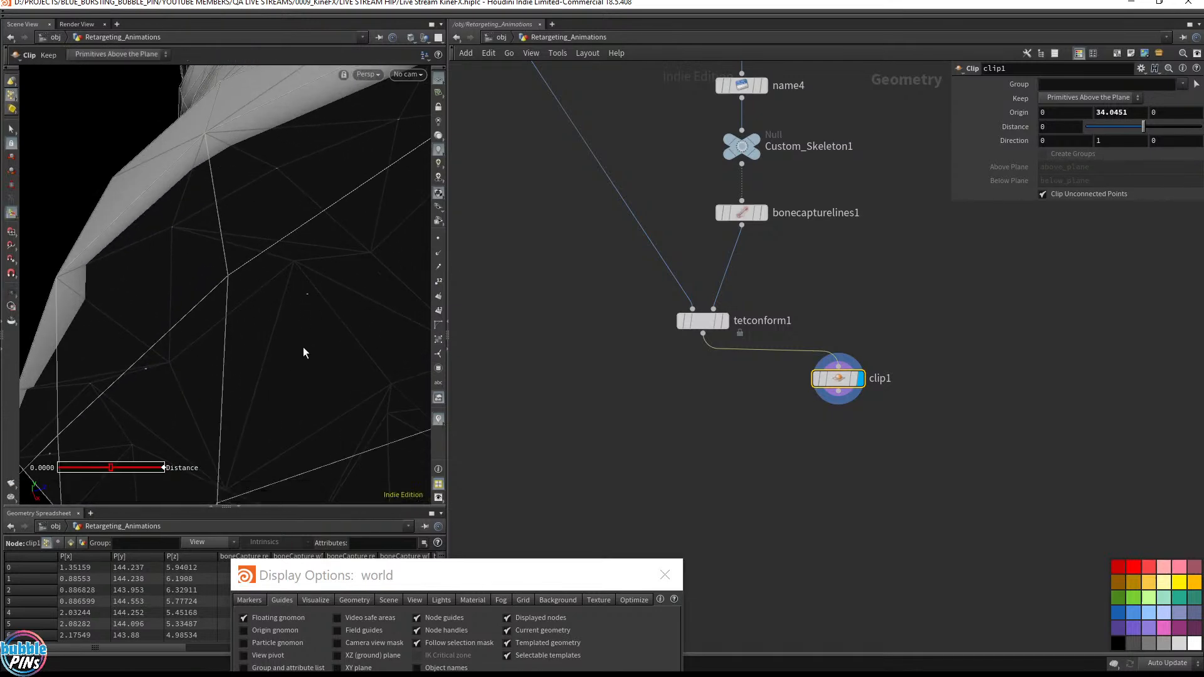
# Step: Activate point selection in the viewport and examine the clipped tet mesh from farther out
pyautogui.click(11, 130)
pyautogui.click(79, 57)
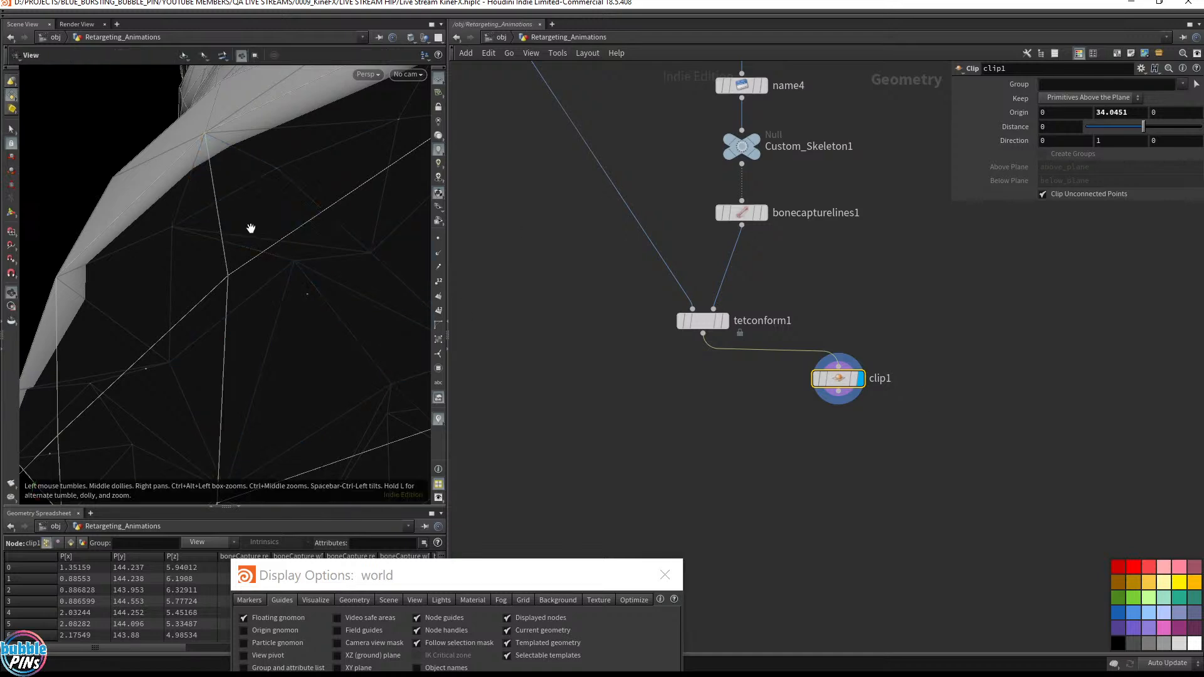
pyautogui.keyDown('alt'); pyautogui.moveTo(330, 242); pyautogui.dragTo(257, 236, button='middle'); pyautogui.keyUp('alt')
pyautogui.keyDown('alt'); pyautogui.moveTo(257, 236); pyautogui.dragTo(167, 298); pyautogui.keyUp('alt')
pyautogui.rightClick(166, 297)
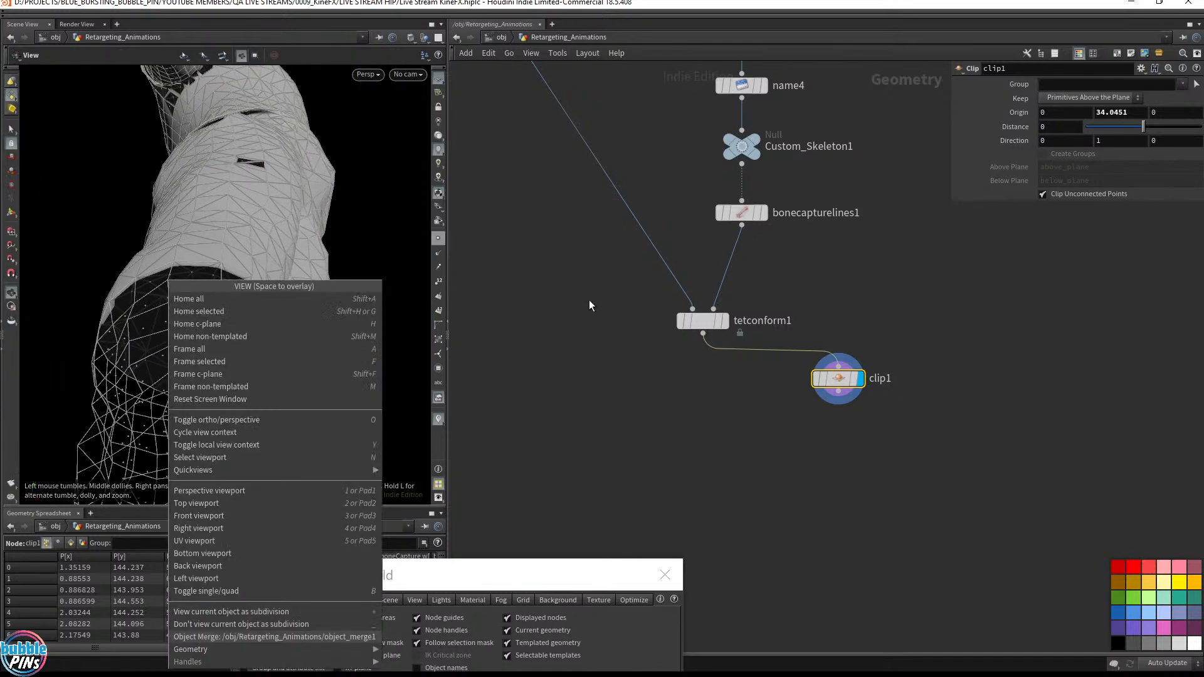
pyautogui.click(563, 358)
# Step: Move clip1 beneath object_merge1 and wire object_merge1 into its input
pyautogui.scroll(-4, 602, 377)
pyautogui.moveTo(533, 157); pyautogui.dragTo(667, 255)
pyautogui.moveTo(822, 457); pyautogui.dragTo(644, 461)
pyautogui.moveTo(600, 212); pyautogui.dragTo(640, 450)
# Step: Examine the interior of the clipped original mesh and select clip1
pyautogui.moveTo(295, 317)
pyautogui.keyDown('alt'); pyautogui.mouseDown()
pyautogui.moveTo(356, 299)
pyautogui.moveTo(298, 296)
pyautogui.mouseUp(); pyautogui.keyUp('alt')
pyautogui.keyDown('alt'); pyautogui.moveTo(299, 296); pyautogui.dragTo(401, 290, button='middle'); pyautogui.keyUp('alt')
pyautogui.keyDown('alt'); pyautogui.moveTo(401, 290); pyautogui.dragTo(326, 291); pyautogui.keyUp('alt')
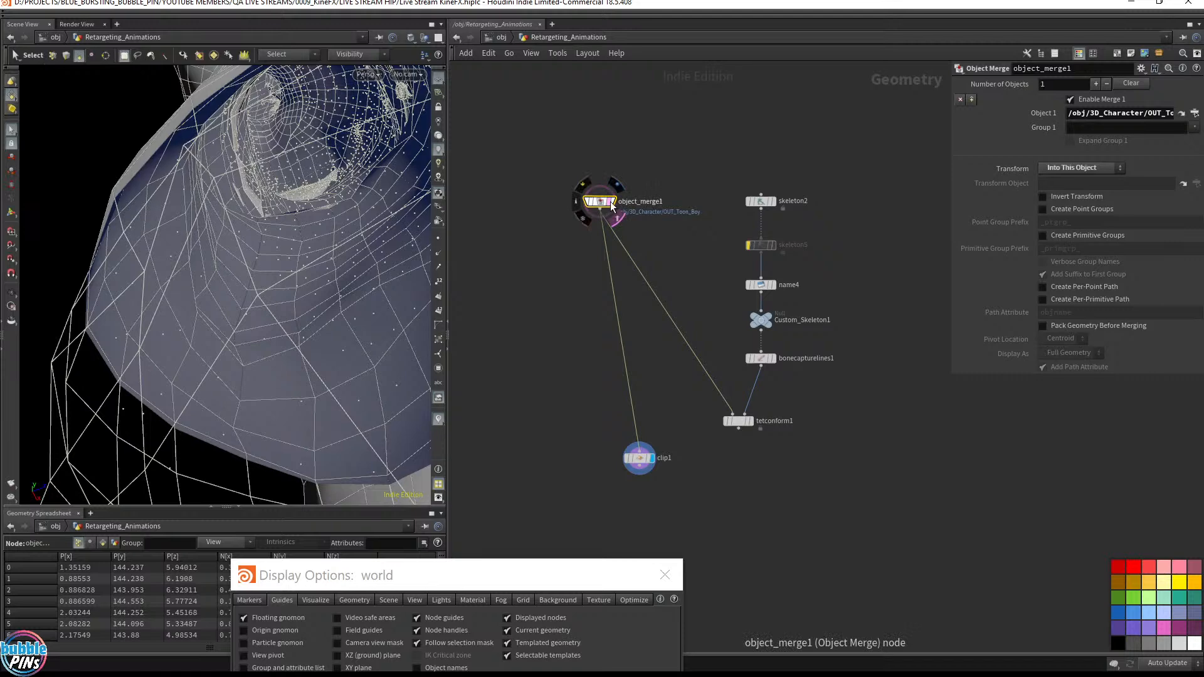
pyautogui.click(639, 457)
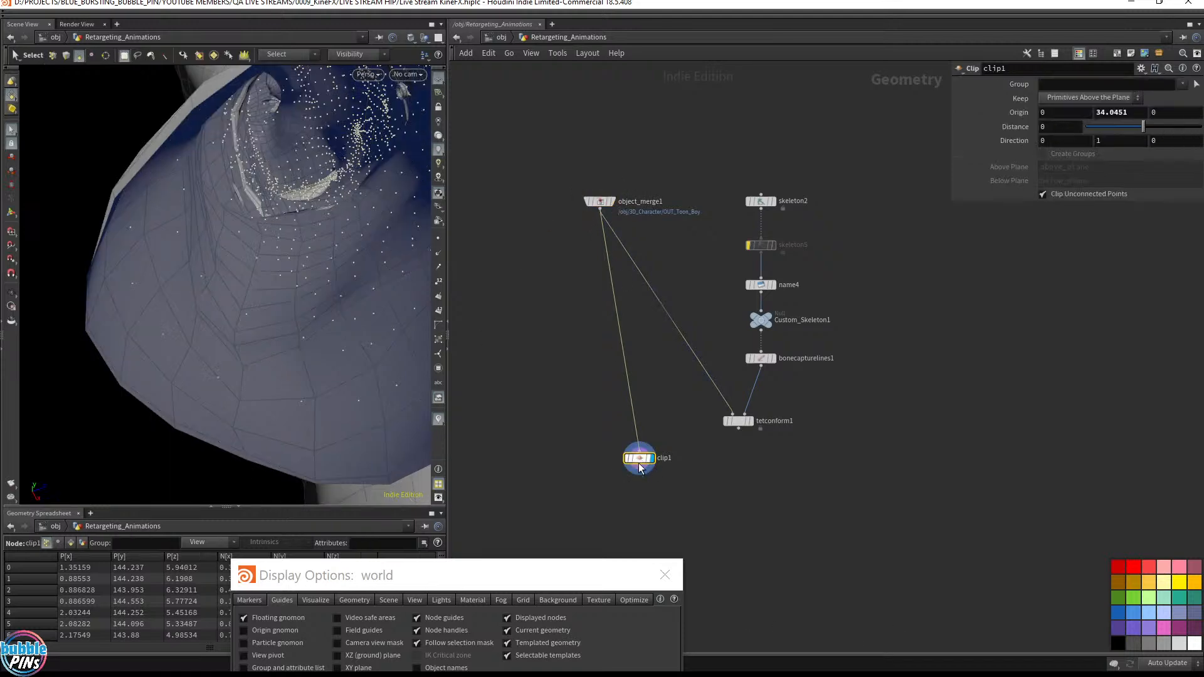
# Step: Rewire clip1 from object_merge1 to the output of tetconform1 and colour the clip1 node black
pyautogui.press('space')
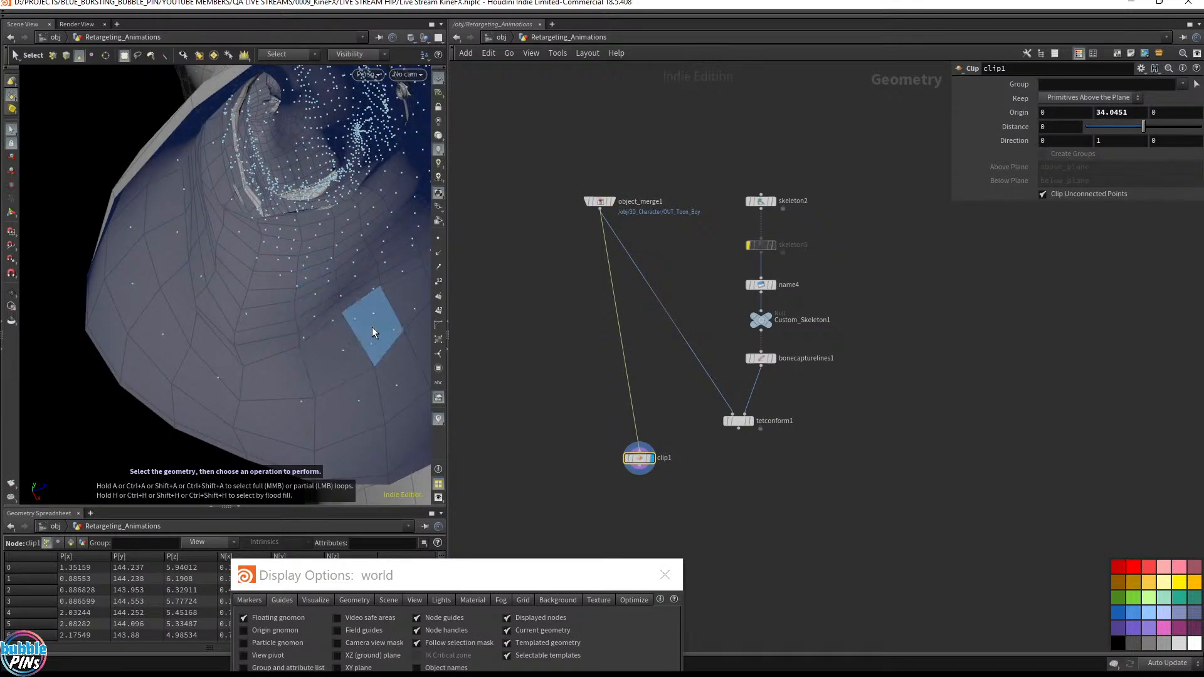
pyautogui.keyDown('alt'); pyautogui.moveTo(342, 348); pyautogui.dragTo(297, 344); pyautogui.keyUp('alt')
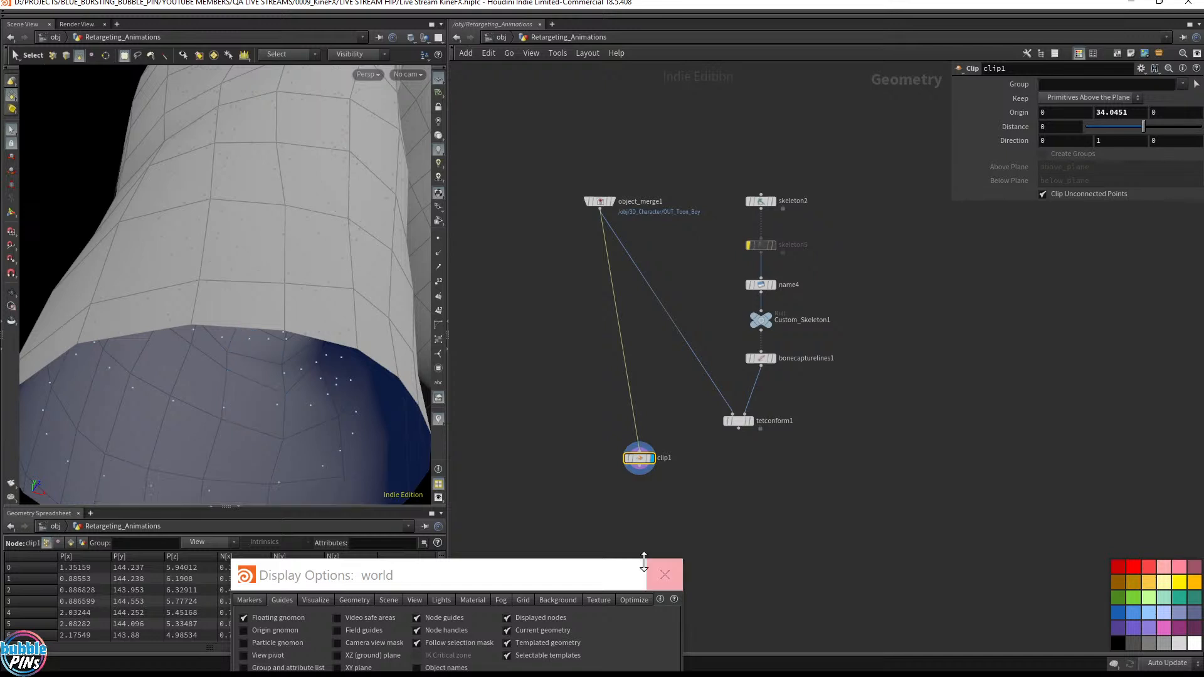
pyautogui.moveTo(852, 489); pyautogui.dragTo(720, 403)
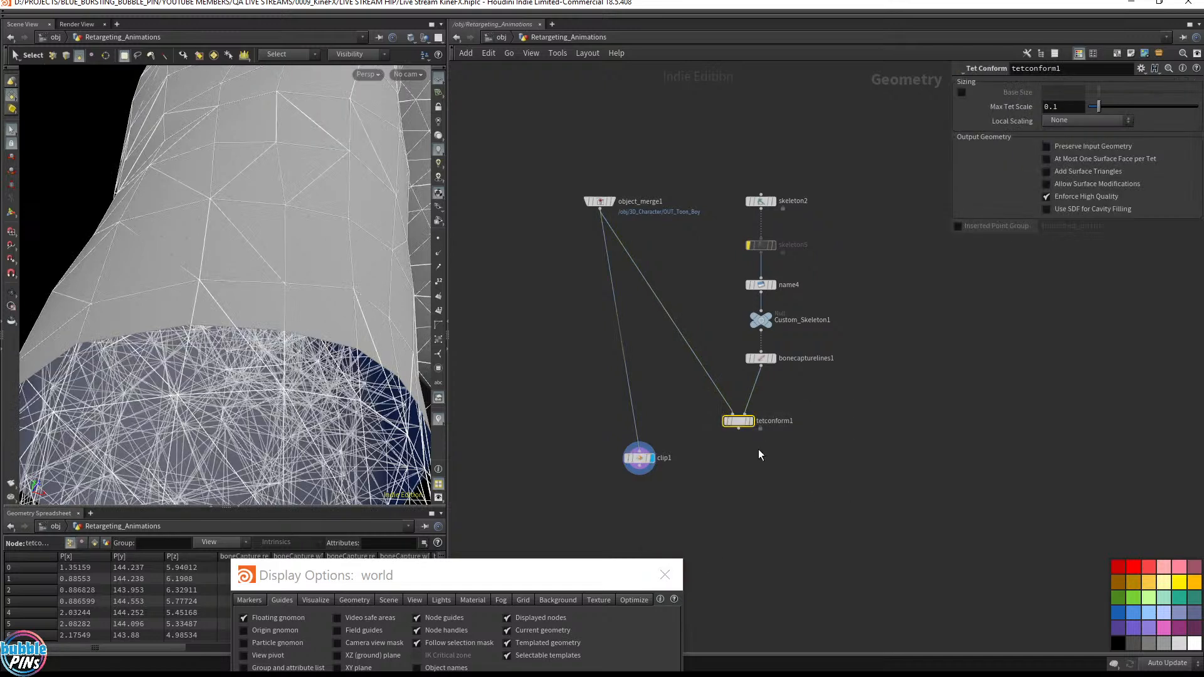
pyautogui.moveTo(592, 477)
pyautogui.mouseDown()
pyautogui.moveTo(687, 438)
pyautogui.moveTo(824, 454)
pyautogui.moveTo(733, 452)
pyautogui.moveTo(739, 429)
pyautogui.mouseUp()
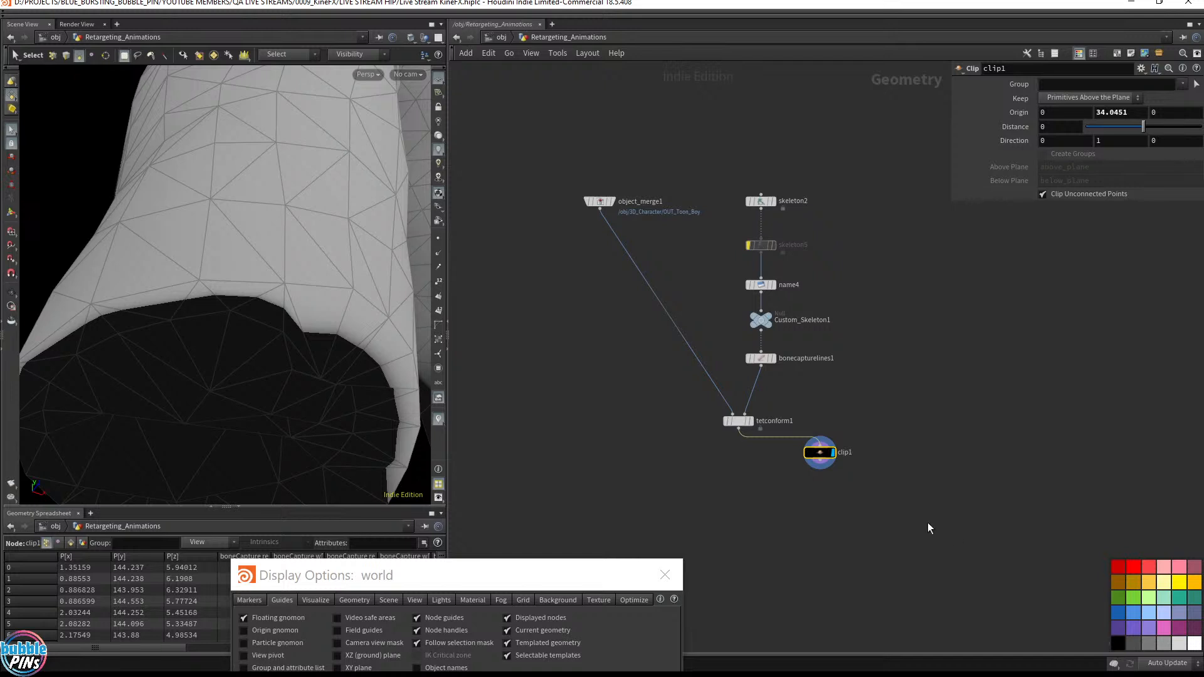
# Step: Arrange tetconform1 directly beneath bonecapturelines1 with clip1 off to its side, and save the scene
pyautogui.moveTo(850, 467)
pyautogui.moveTo(819, 452); pyautogui.dragTo(849, 439)
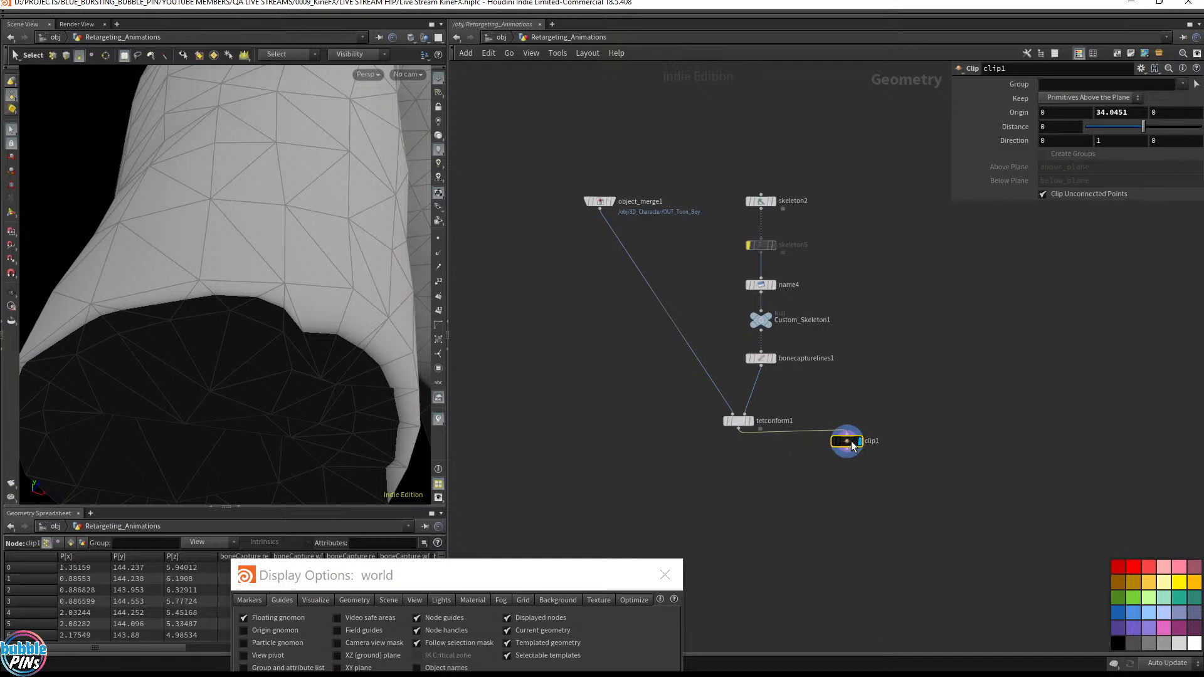
pyautogui.moveTo(745, 424); pyautogui.dragTo(768, 396)
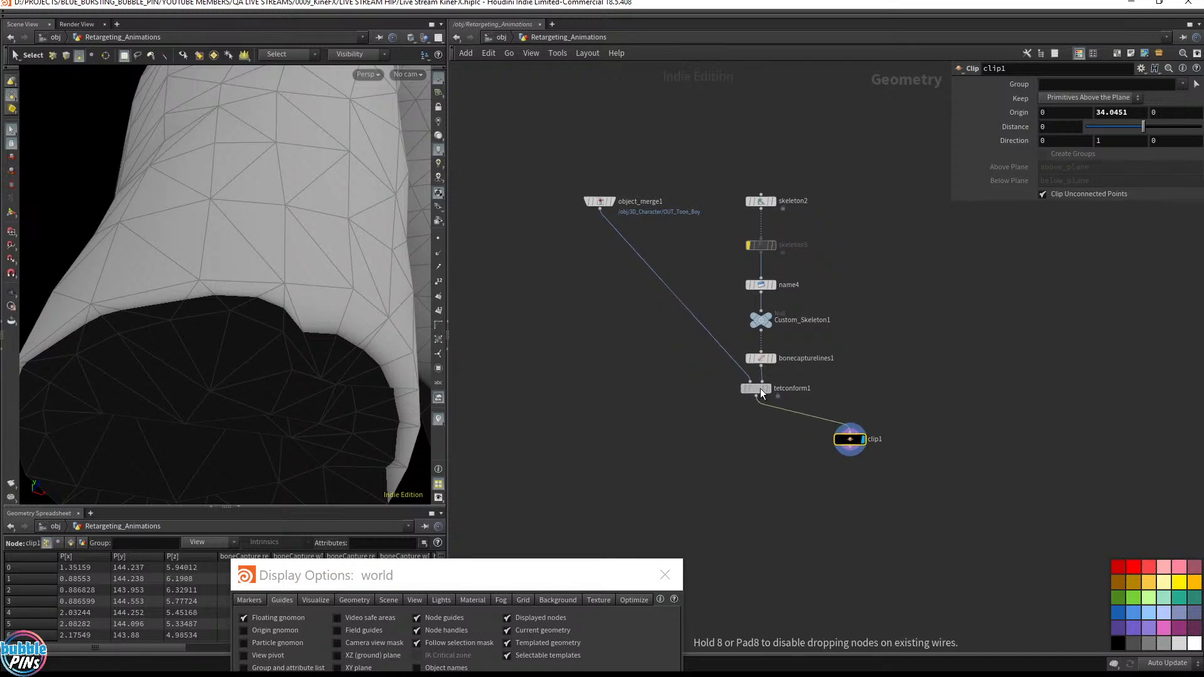
pyautogui.moveTo(863, 439)
pyautogui.mouseDown()
pyautogui.moveTo(870, 420)
pyautogui.moveTo(863, 429)
pyautogui.mouseUp()
pyautogui.hotkey('ctrl', 's')
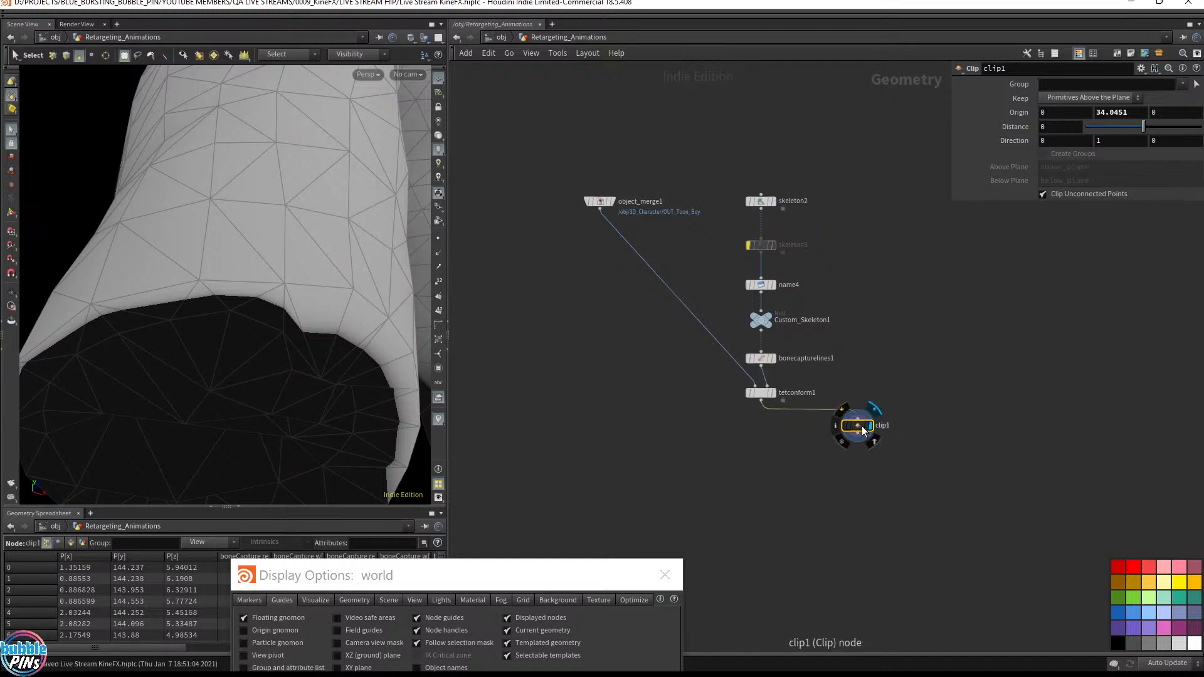
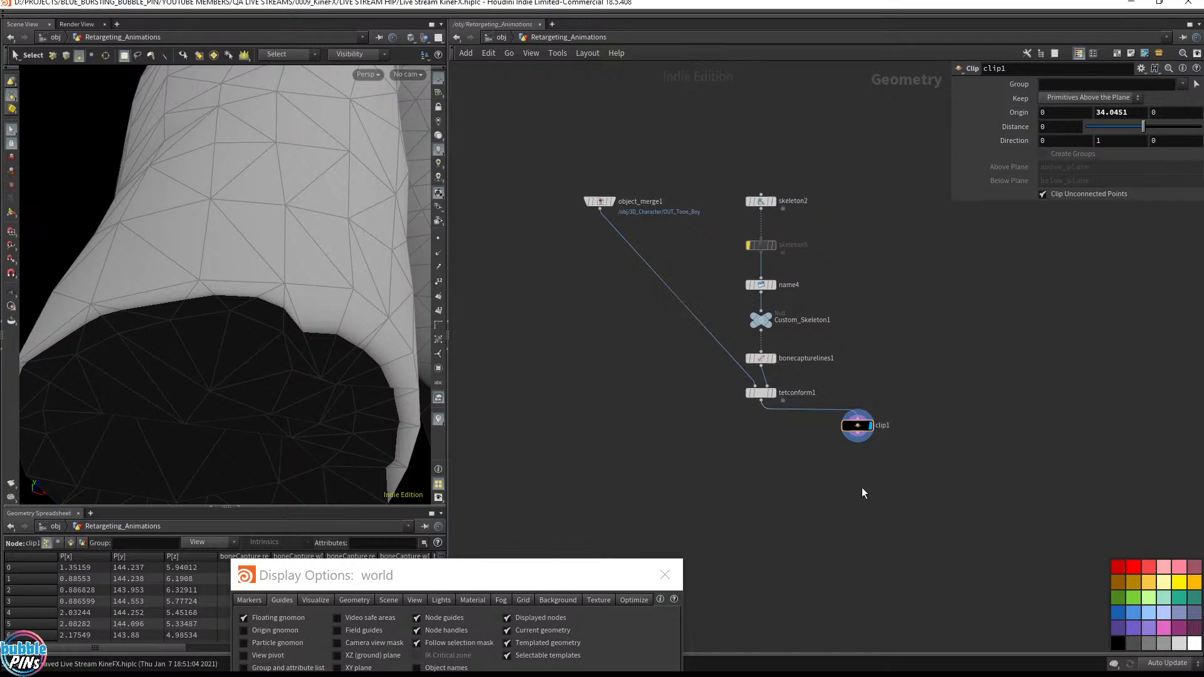
# Step: Add a Bone Capture Biharmonic node beneath tetconform1
pyautogui.press('Tab')
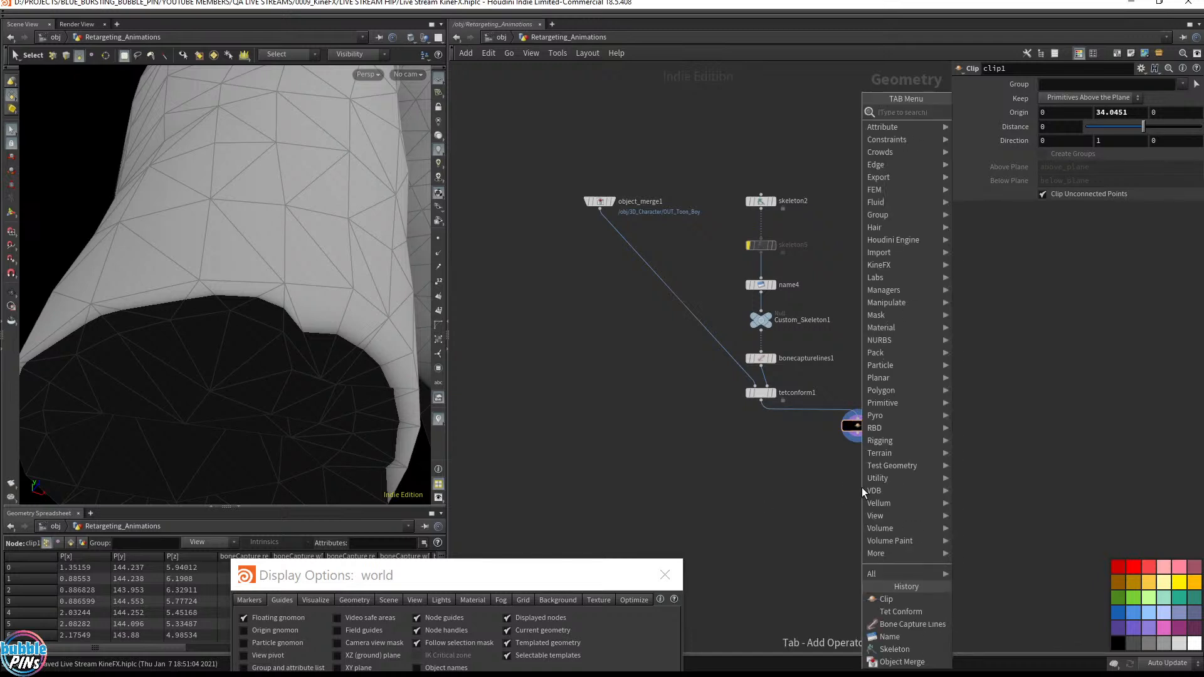
pyautogui.write('bone captur')
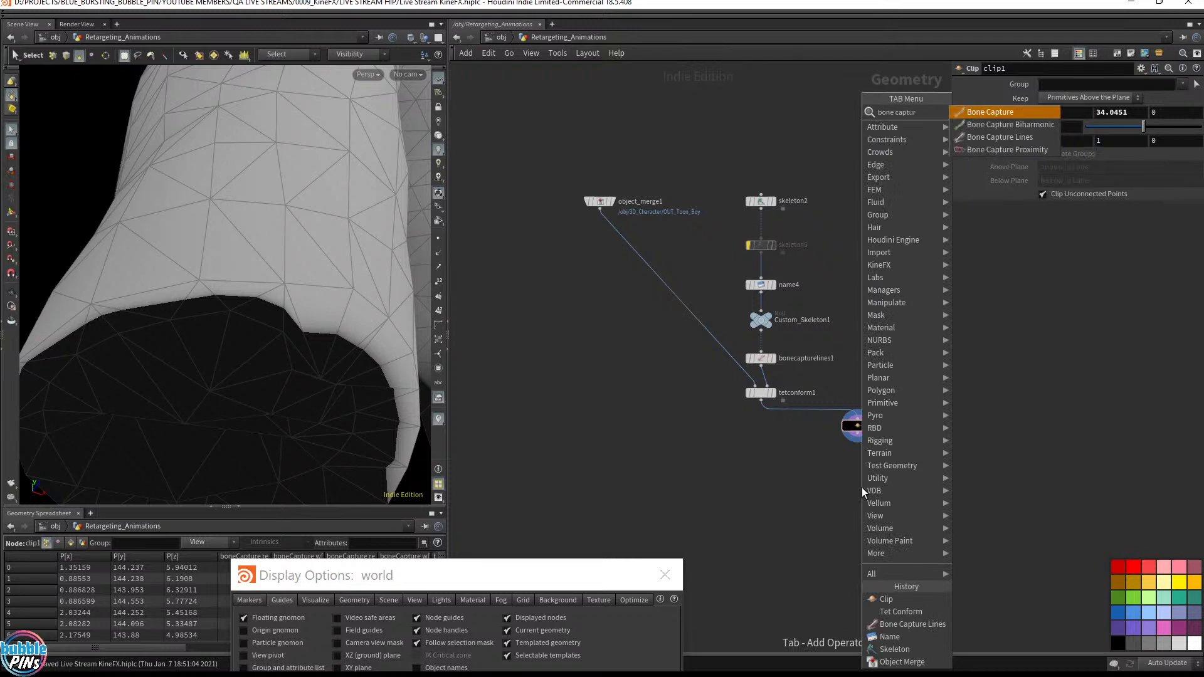
pyautogui.press('Return')
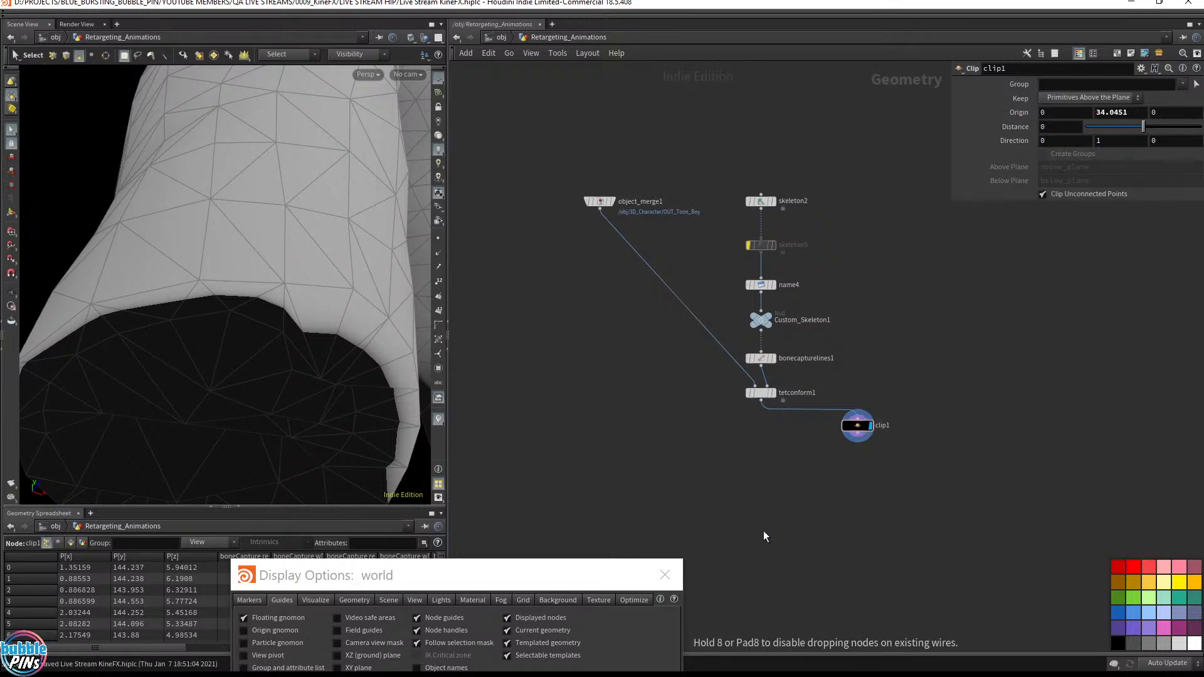
pyautogui.click(762, 541)
pyautogui.scroll(3, 804, 543)
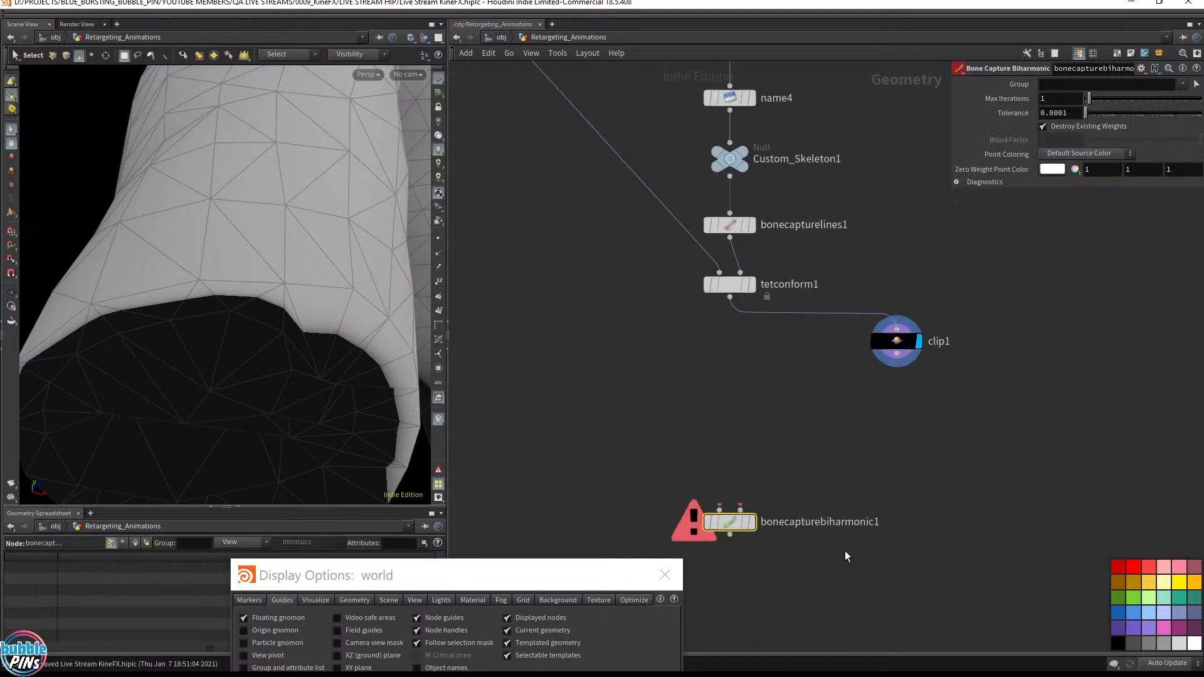
pyautogui.moveTo(720, 525); pyautogui.dragTo(732, 446)
pyautogui.scroll(-3, 774, 408)
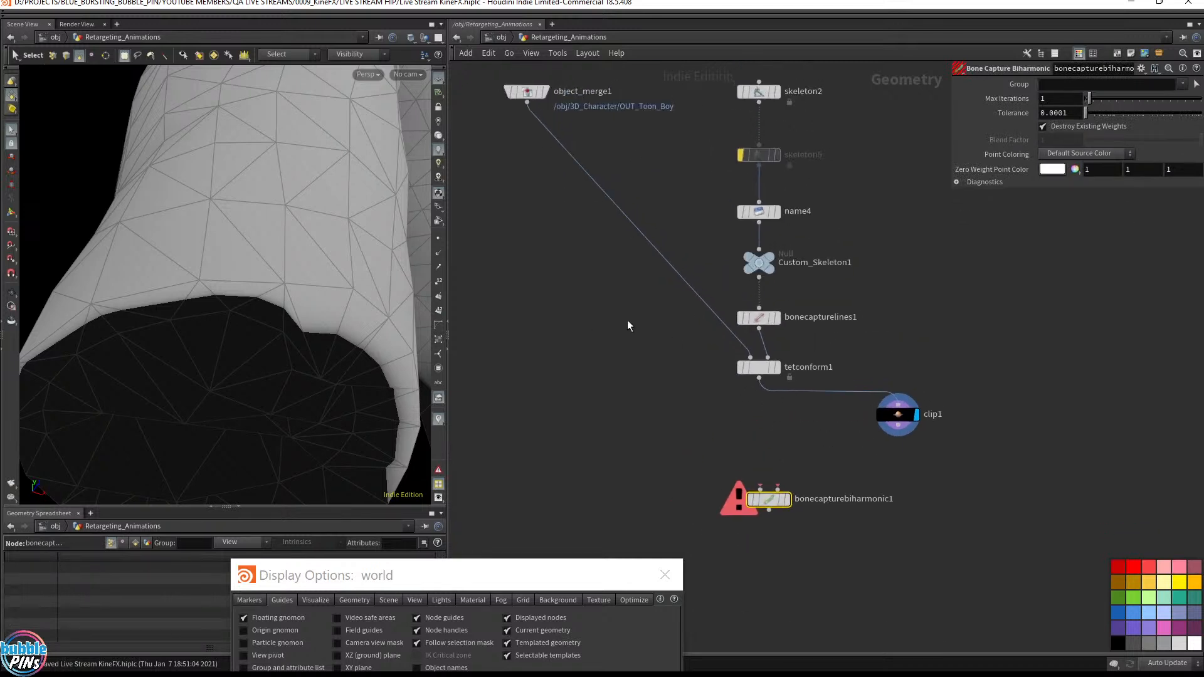
# Step: Wire object_merge1 into the first input of bonecapturebiharmonic1
pyautogui.moveTo(629, 325); pyautogui.dragTo(677, 401, button='middle')
pyautogui.moveTo(563, 154); pyautogui.dragTo(791, 516)
pyautogui.click(790, 539)
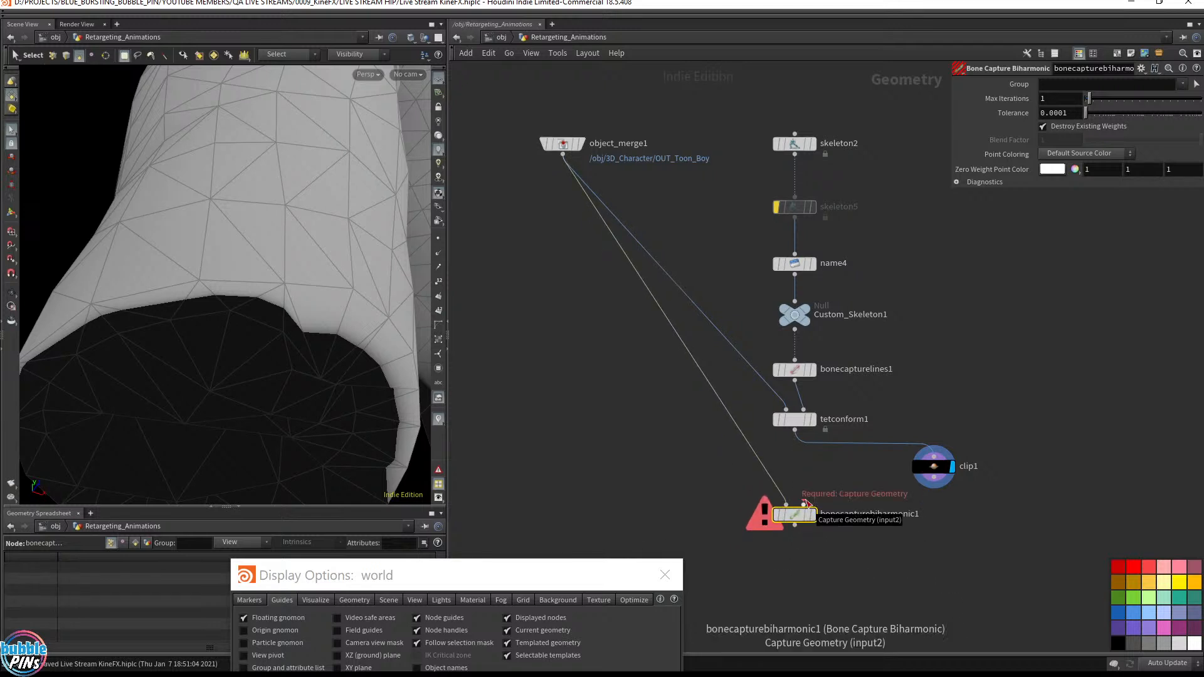
pyautogui.click(804, 504)
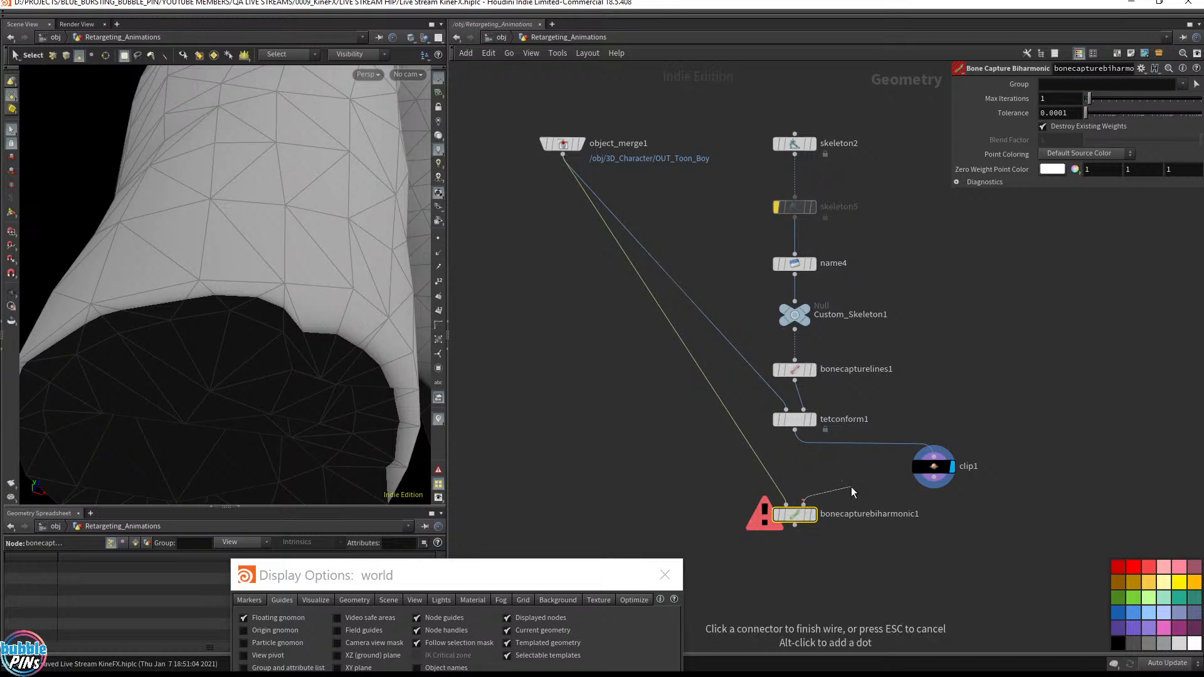
pyautogui.press('Escape')
# Step: Check bonecapturelines1 and tetconform1, display tetconform1 and examine its tet mesh around the legs
pyautogui.moveTo(824, 466); pyautogui.dragTo(770, 357)
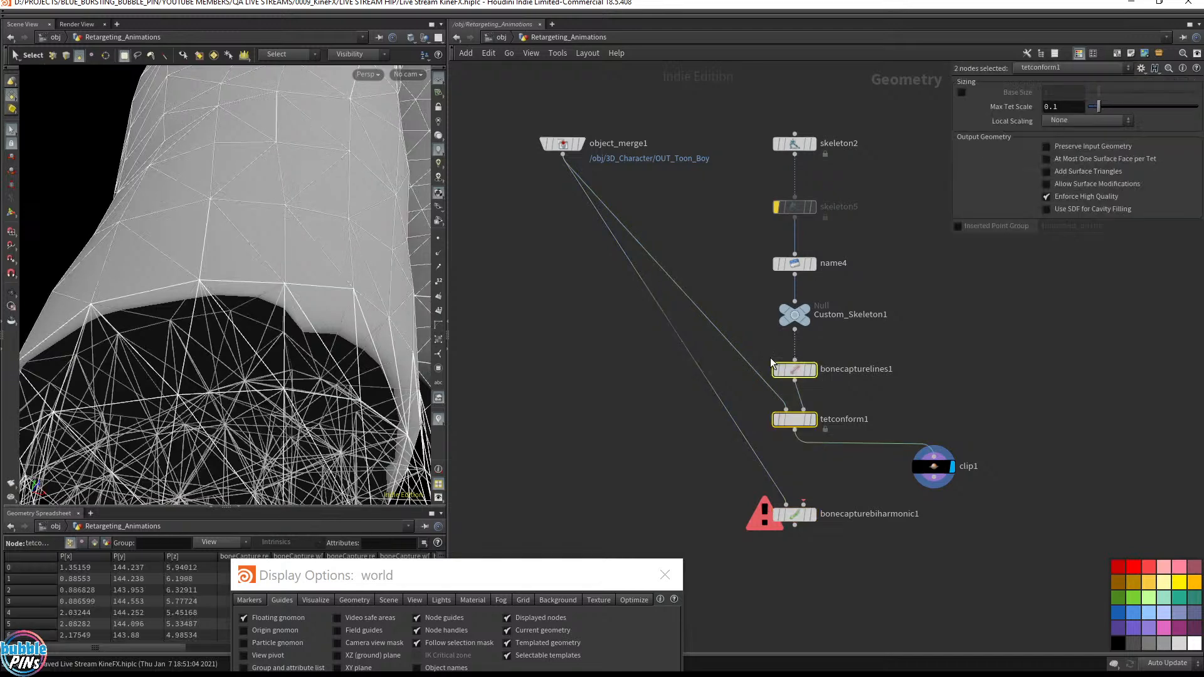
pyautogui.click(805, 370)
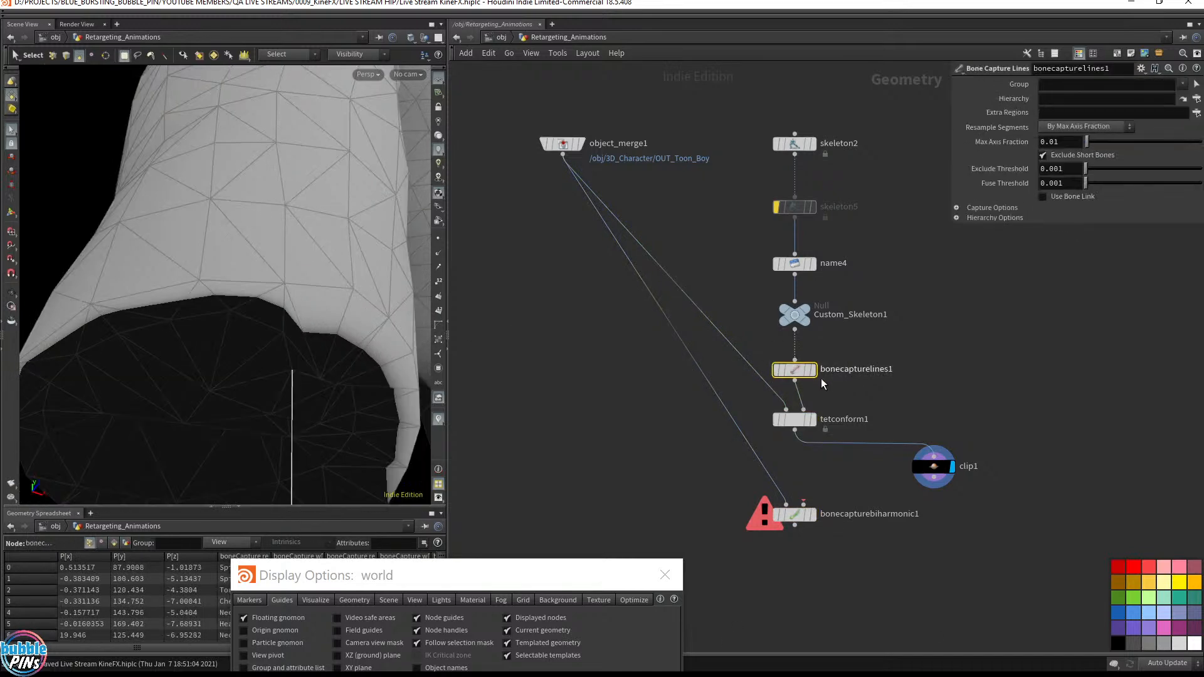
pyautogui.click(815, 420)
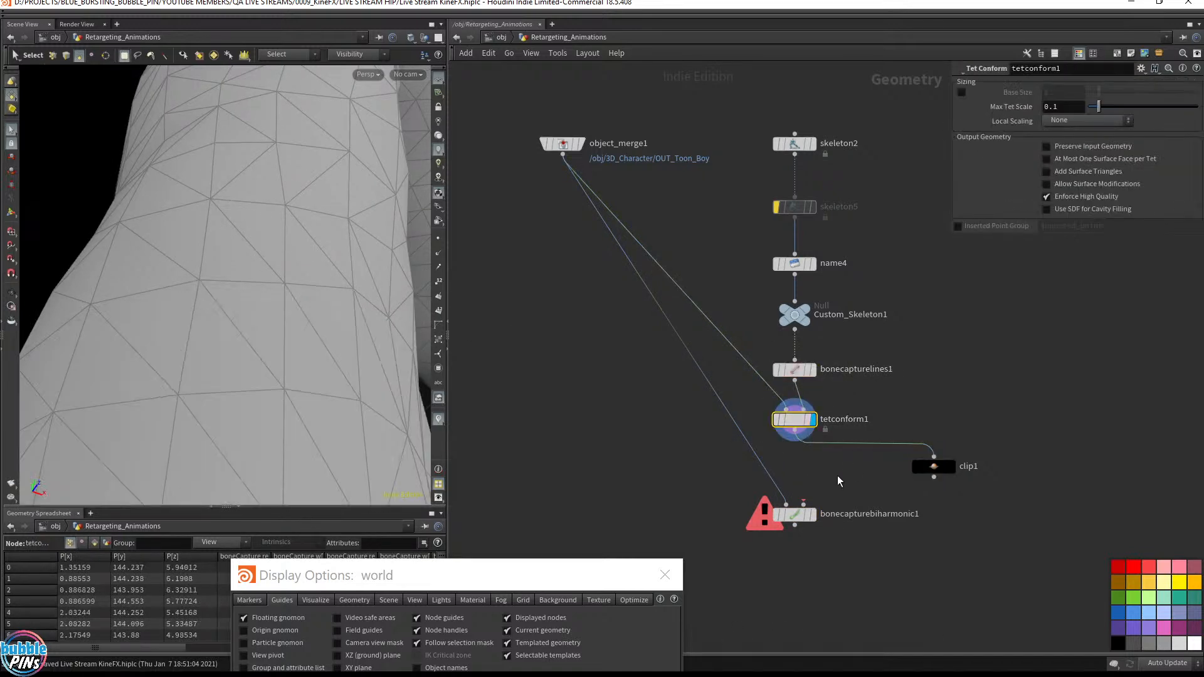
pyautogui.press('Escape')
pyautogui.scroll(-5, 358, 260)
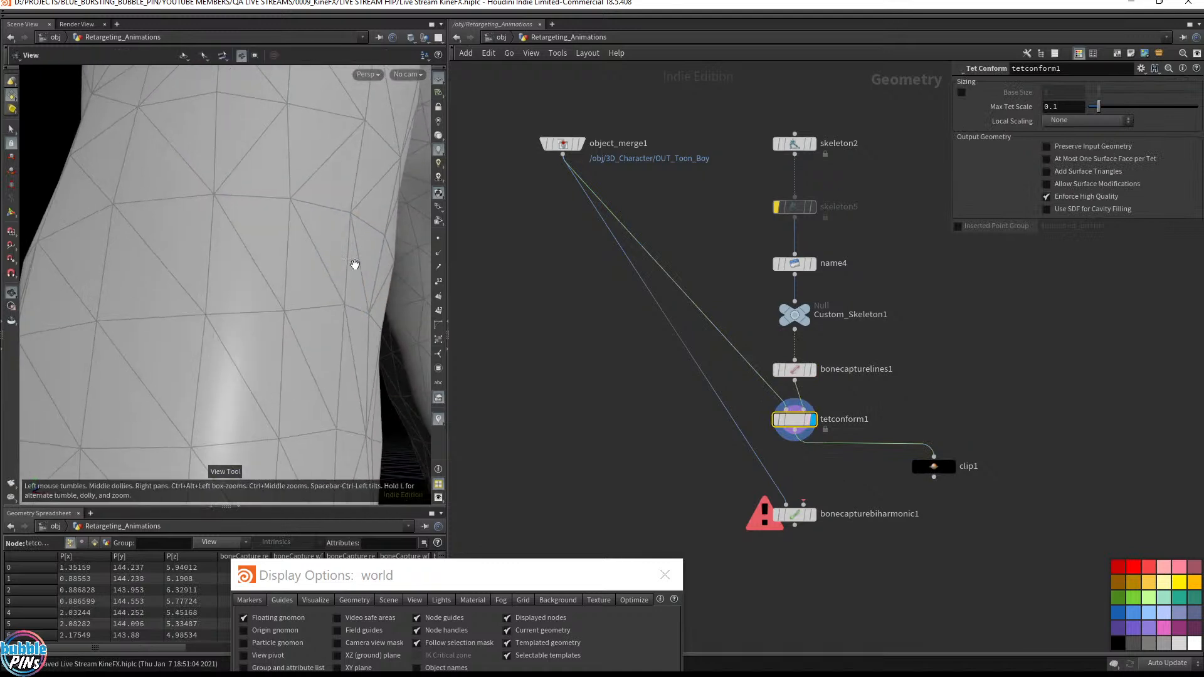
pyautogui.scroll(-5, 279, 269)
# Step: Wire tetconform1 into the Capture Geometry input of bonecapturebiharmonic1
pyautogui.moveTo(871, 578); pyautogui.dragTo(746, 496)
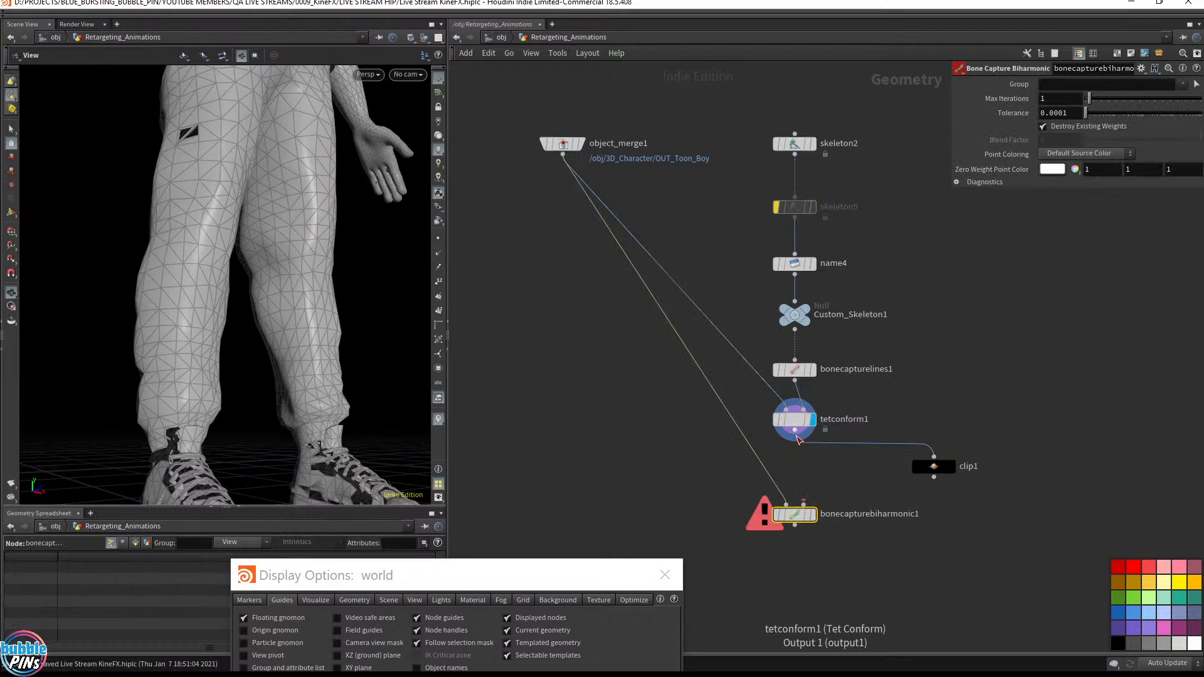
pyautogui.moveTo(797, 440); pyautogui.dragTo(816, 522)
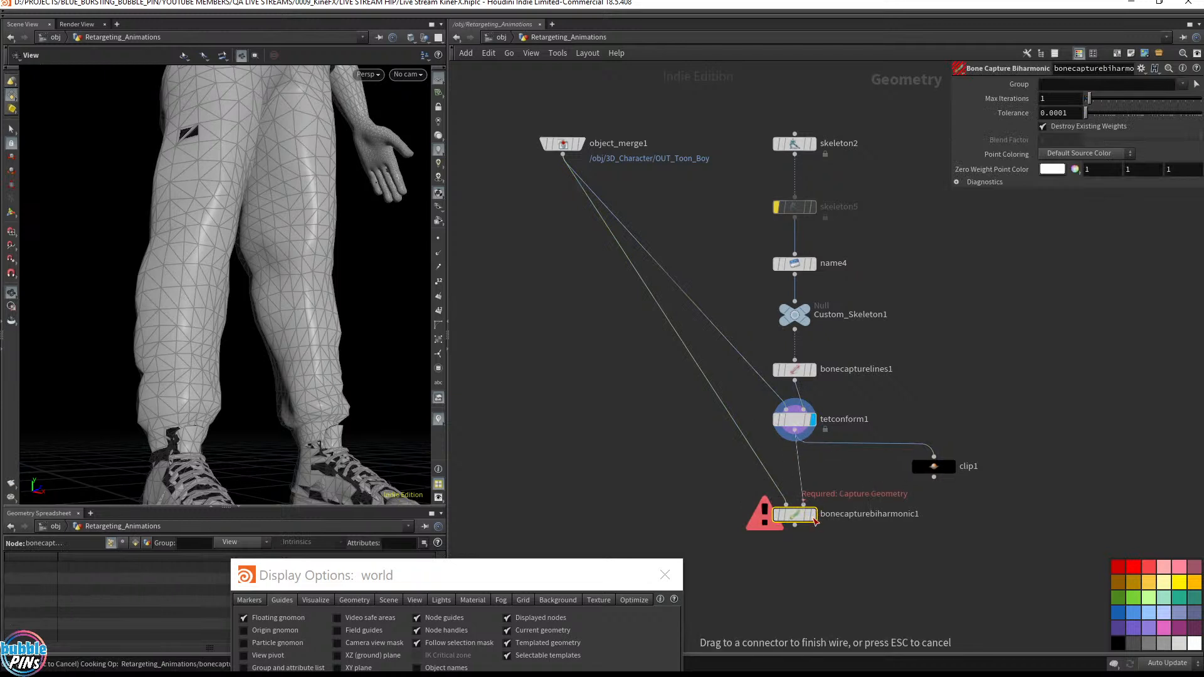
pyautogui.hotkey('ctrl', 's')
# Step: Close the Display Options window and save the scene
pyautogui.click(664, 574)
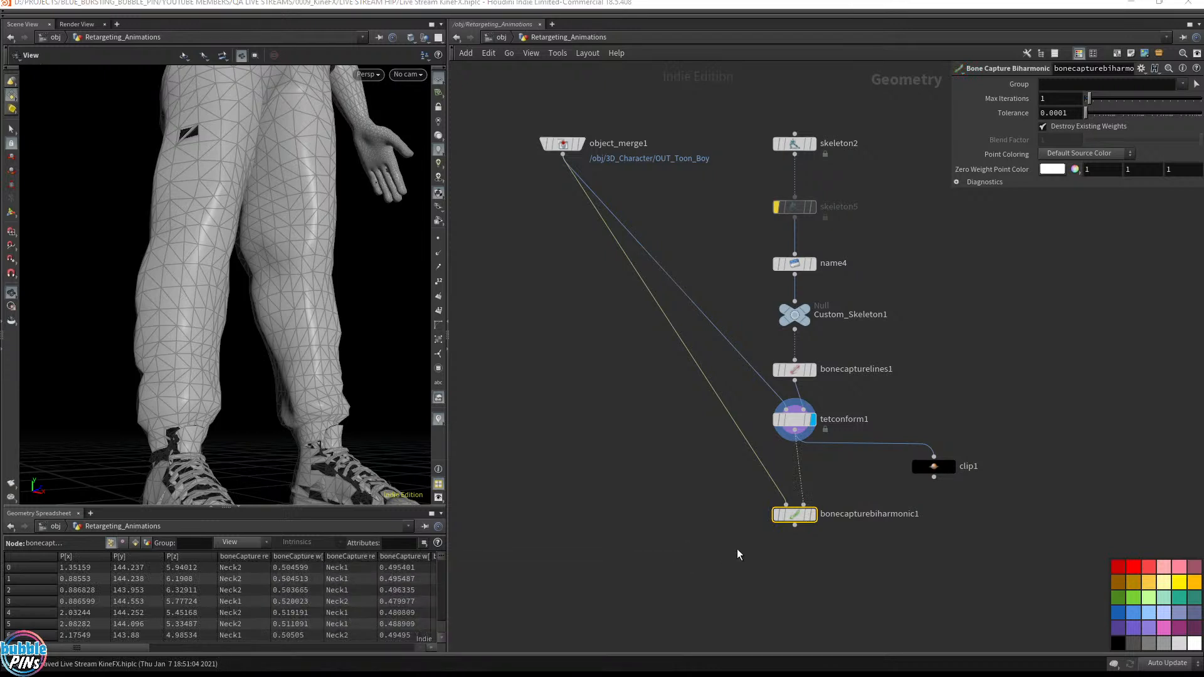
pyautogui.click(757, 541)
pyautogui.hotkey('ctrl', 's')
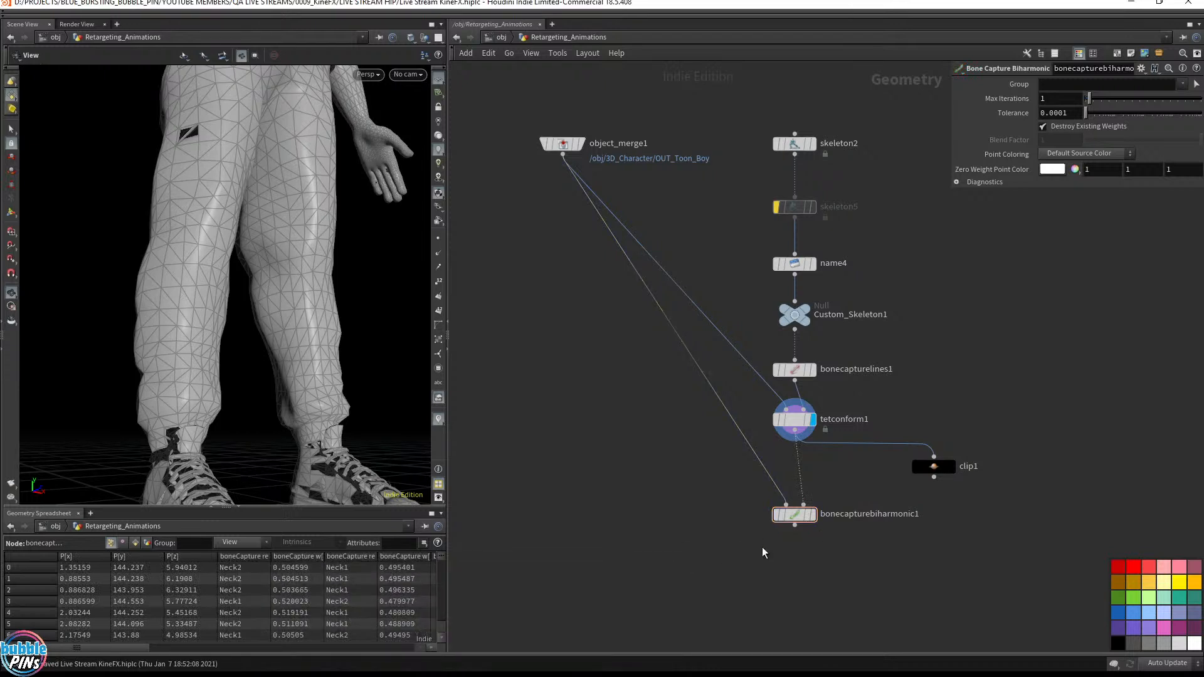
# Step: Display bonecapturebiharmonic1, move it closer beneath tetconform1 and view the whole captured character
pyautogui.click(815, 520)
pyautogui.moveTo(797, 517); pyautogui.dragTo(797, 488)
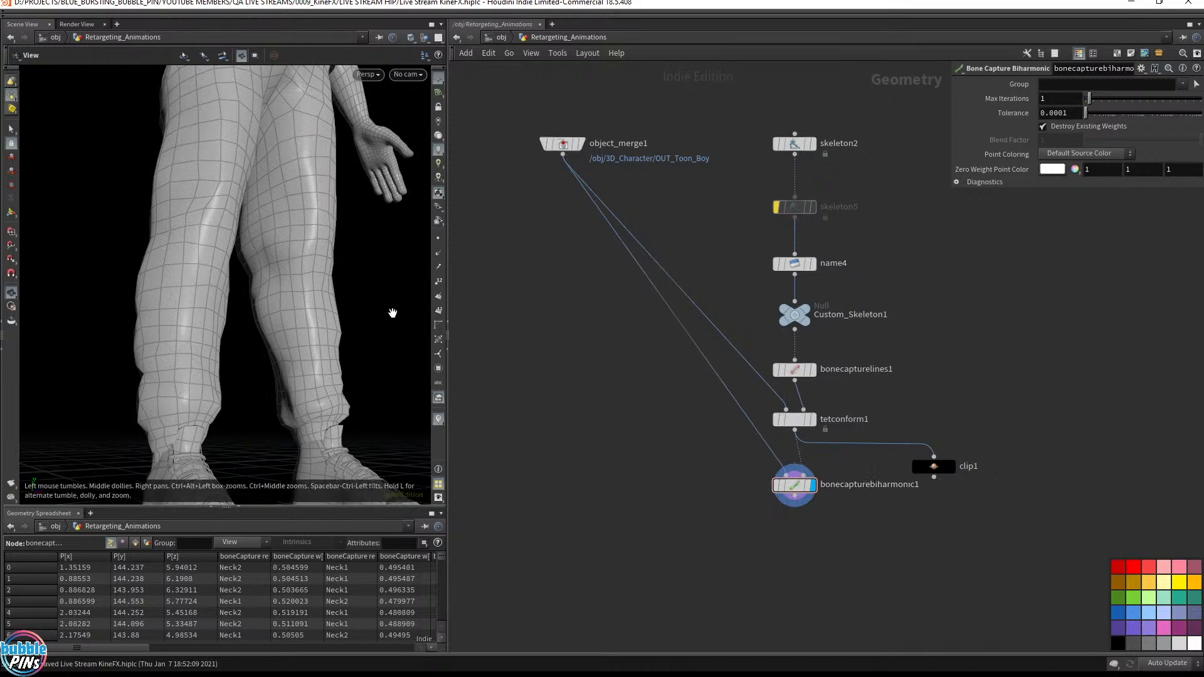
pyautogui.moveTo(392, 312); pyautogui.dragTo(332, 299, button='middle')
pyautogui.moveTo(332, 300); pyautogui.dragTo(278, 350)
pyautogui.moveTo(315, 326); pyautogui.dragTo(321, 305, button='right')
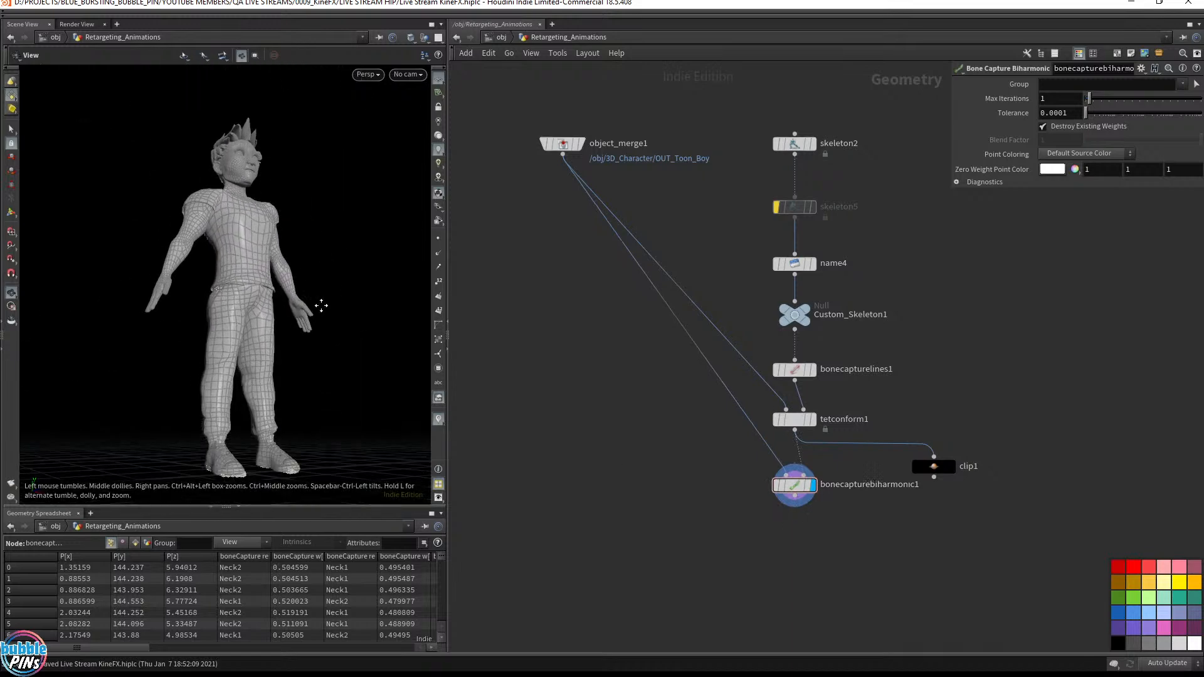
pyautogui.moveTo(322, 306); pyautogui.dragTo(249, 346)
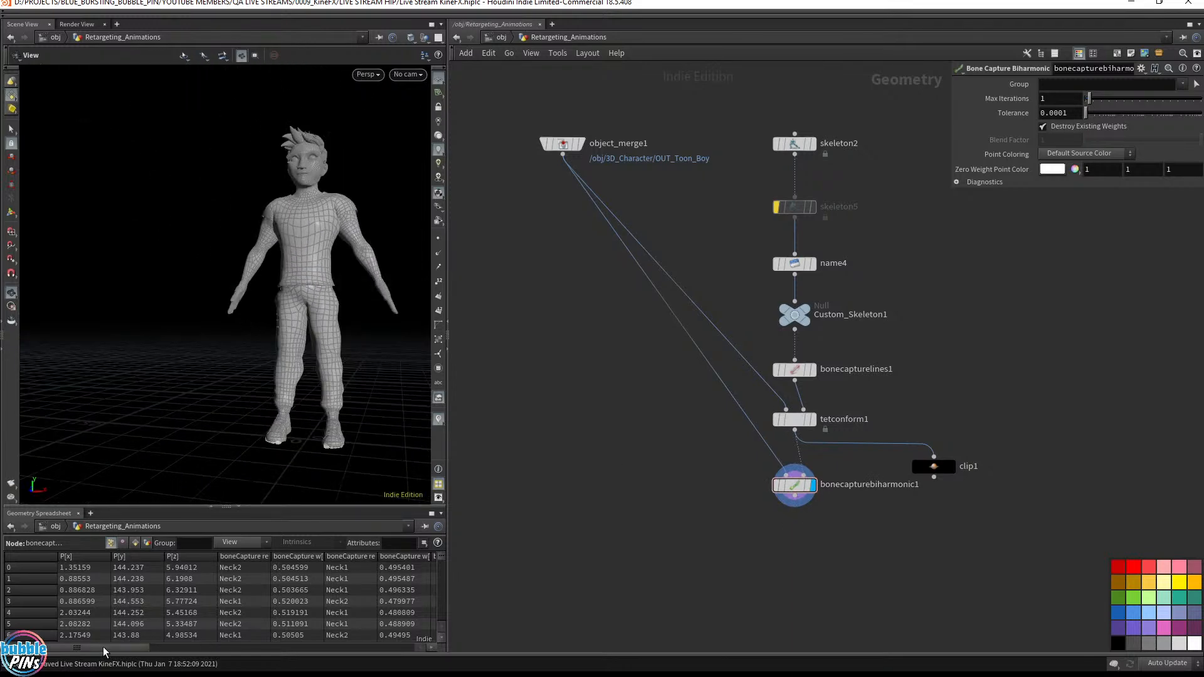
pyautogui.moveTo(102, 646); pyautogui.dragTo(4, 622)
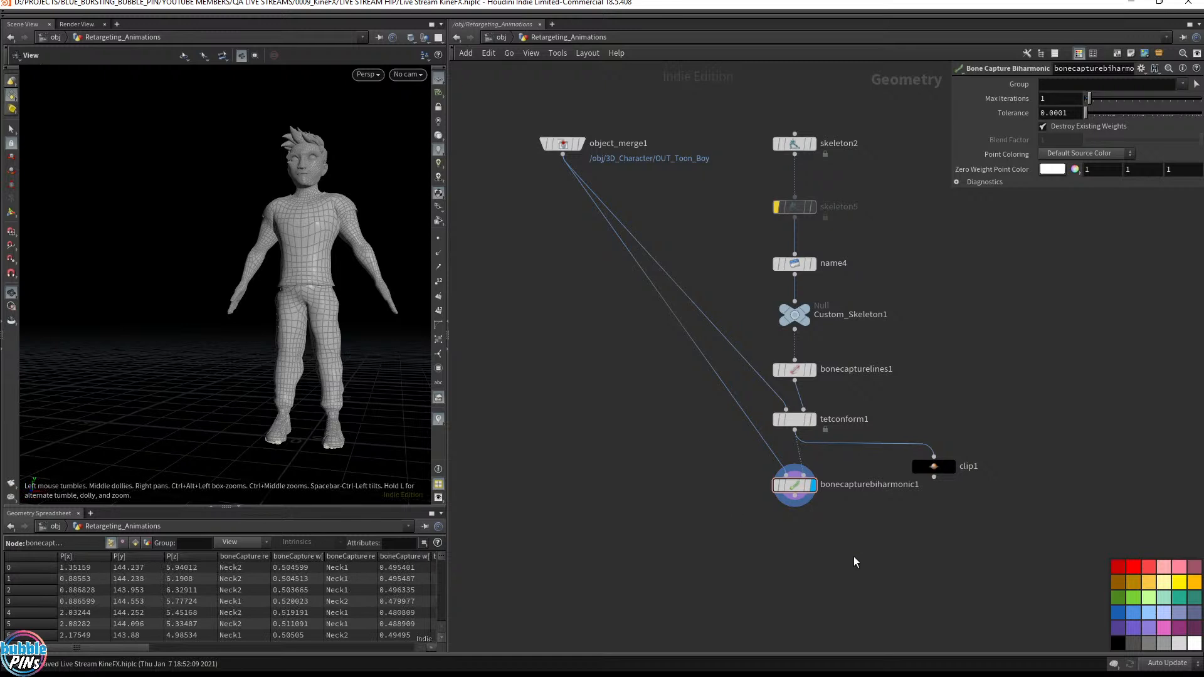
# Step: Paste the OUT_Toon_Boy null beneath bonecapturebiharmonic1, connected to its output, and rename it Mesh_Bone_Capture1
pyautogui.moveTo(855, 562); pyautogui.dragTo(774, 527, button='middle')
pyautogui.moveTo(641, 514); pyautogui.dragTo(721, 472)
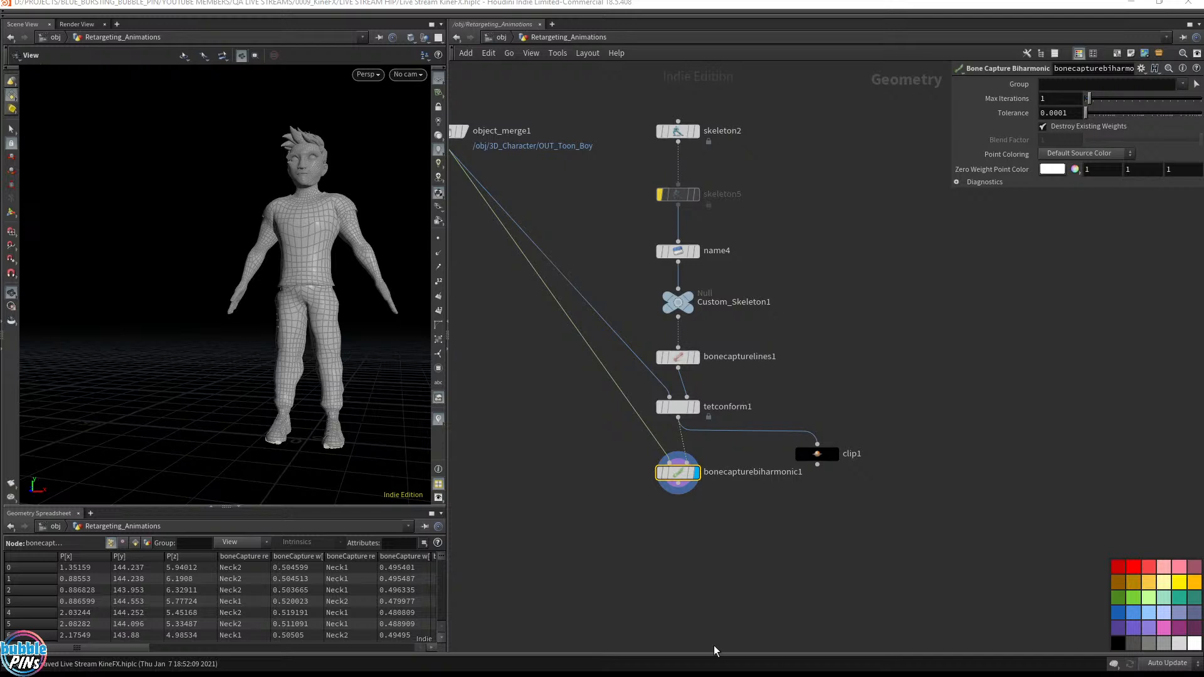
pyautogui.hotkey('ctrl', 'v')
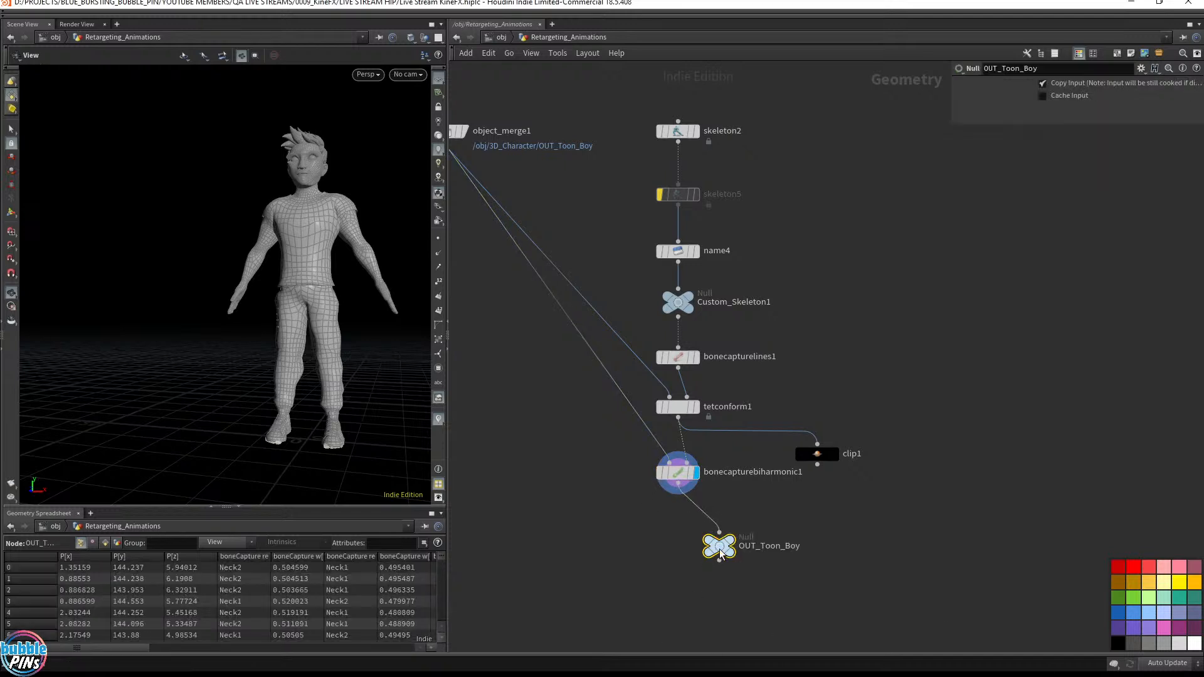
pyautogui.moveTo(715, 534); pyautogui.dragTo(674, 548)
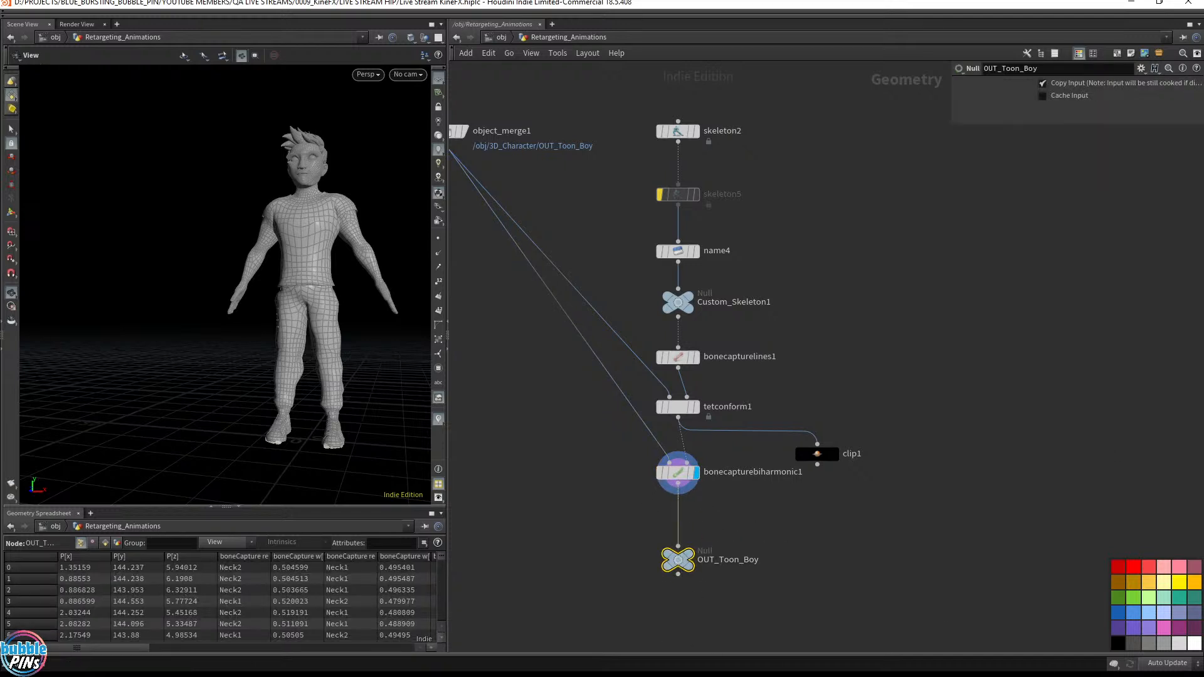
pyautogui.doubleClick(725, 572)
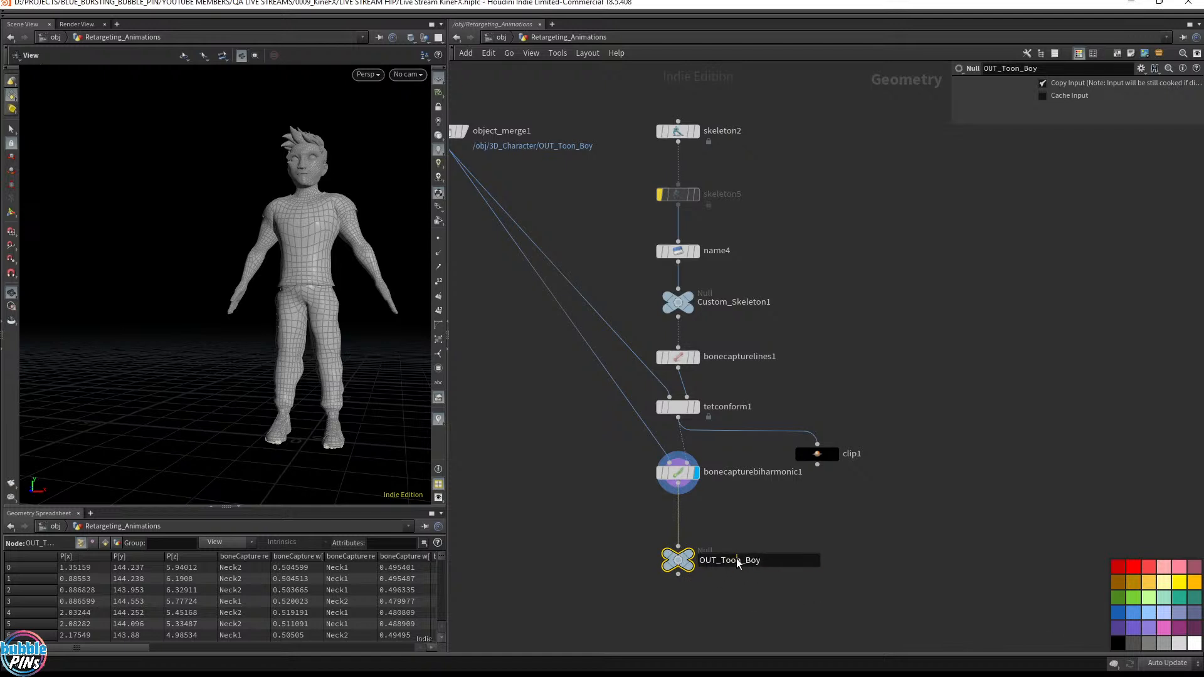
pyautogui.write('Mesh_Bone_Capture1')
pyautogui.press('Return')
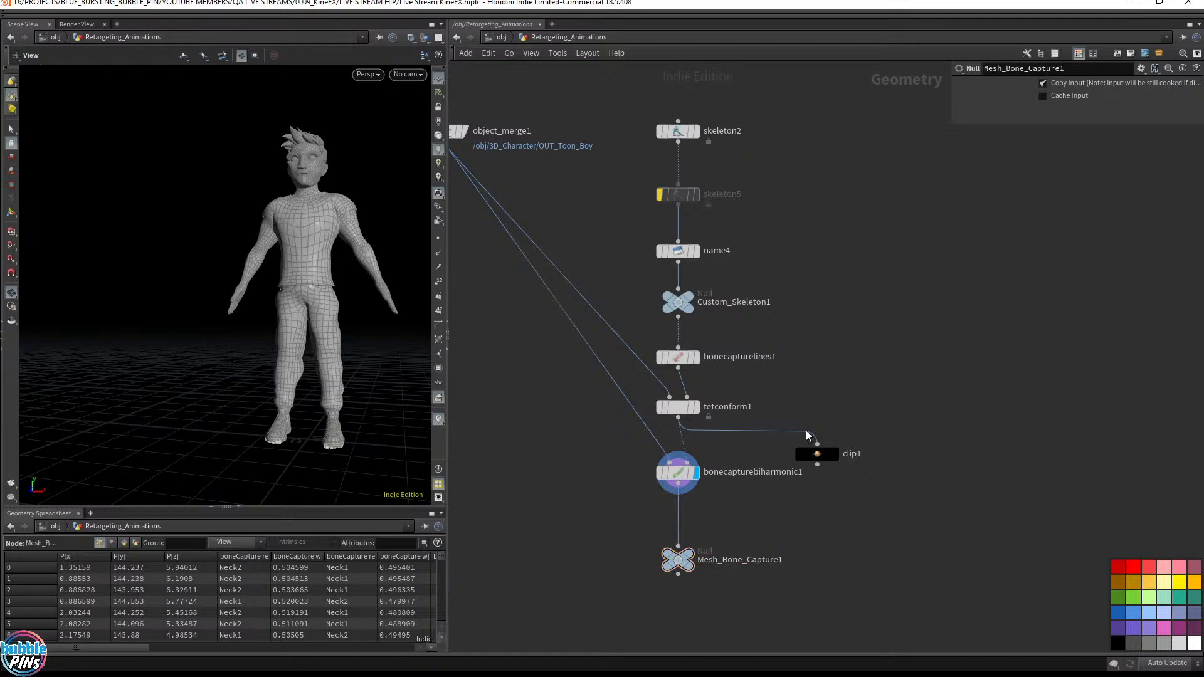
# Step: Display Mesh_Bone_Capture1, move it closer beneath bonecapturebiharmonic1 and save the scene
pyautogui.click(686, 561)
pyautogui.moveTo(685, 564); pyautogui.dragTo(685, 536)
pyautogui.hotkey('ctrl', 's')
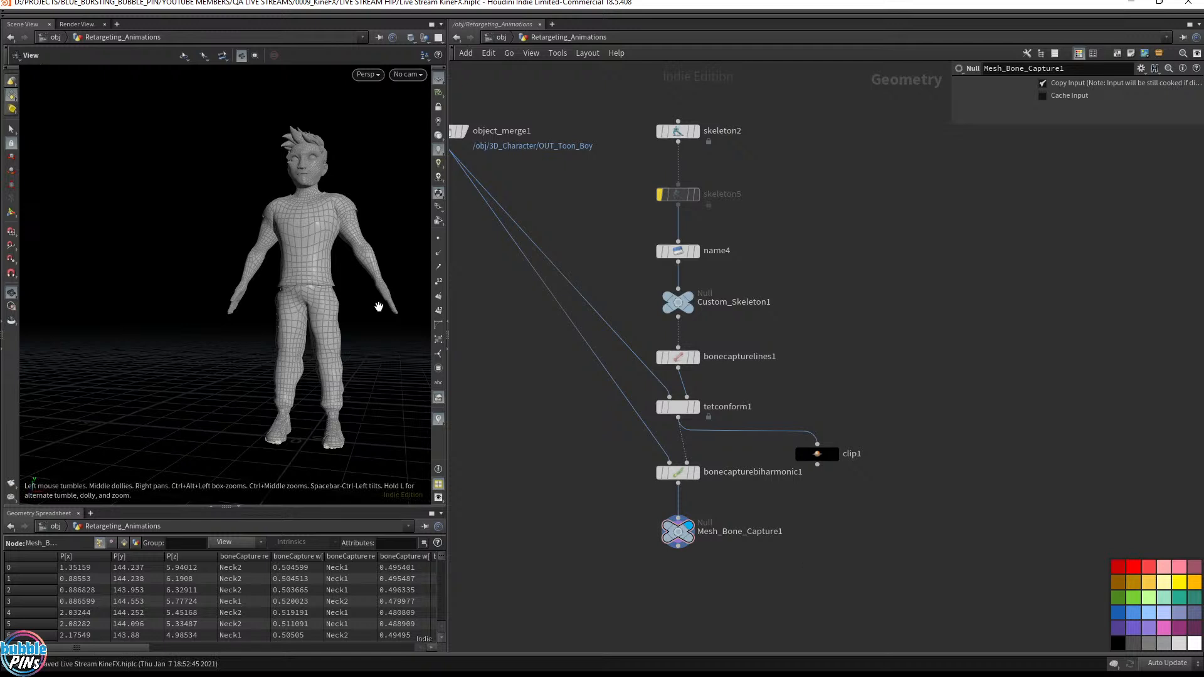
pyautogui.moveTo(351, 253); pyautogui.dragTo(279, 271)
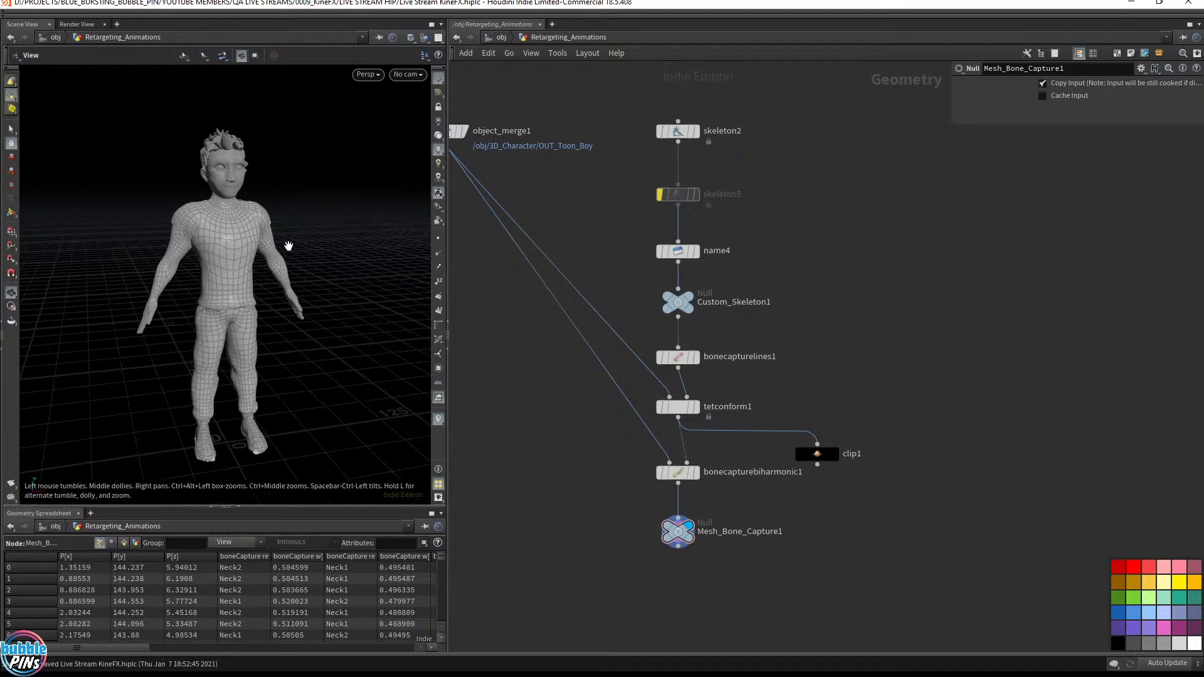
pyautogui.moveTo(897, 234); pyautogui.dragTo(715, 269, button='middle')
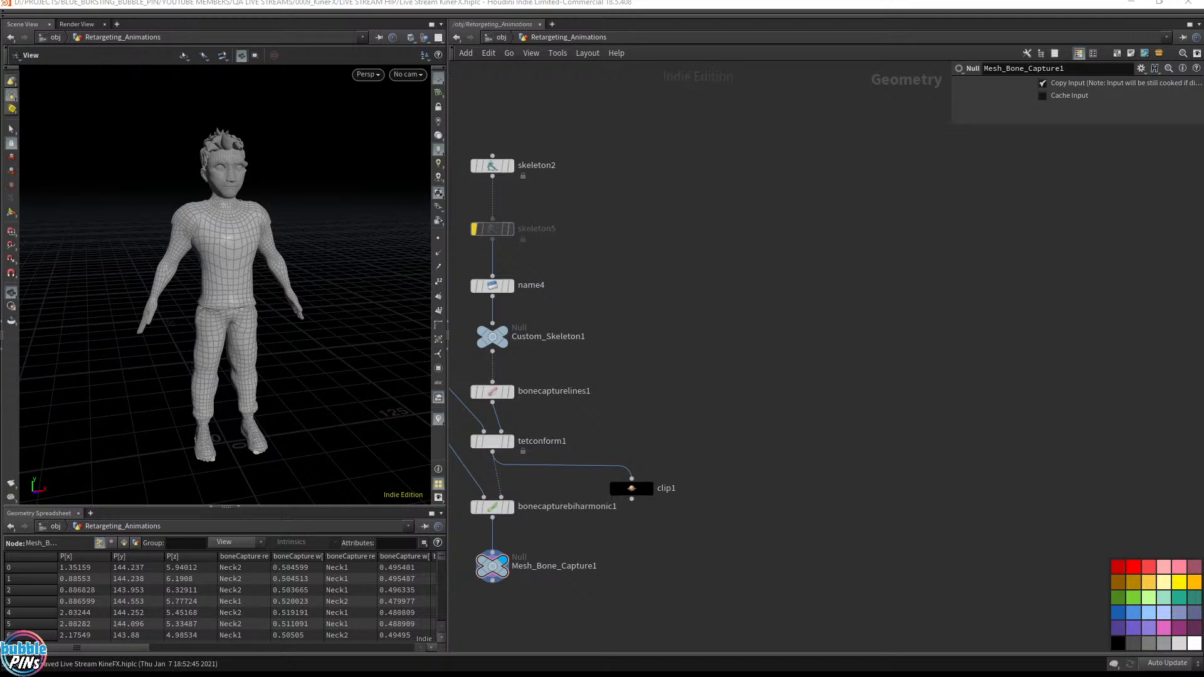
# Step: Paste the Rest Pose network box with its T_Pose FBX import beside the skeleton chain and display T_Pose framed in the viewport
pyautogui.scroll(-3, 916, 245)
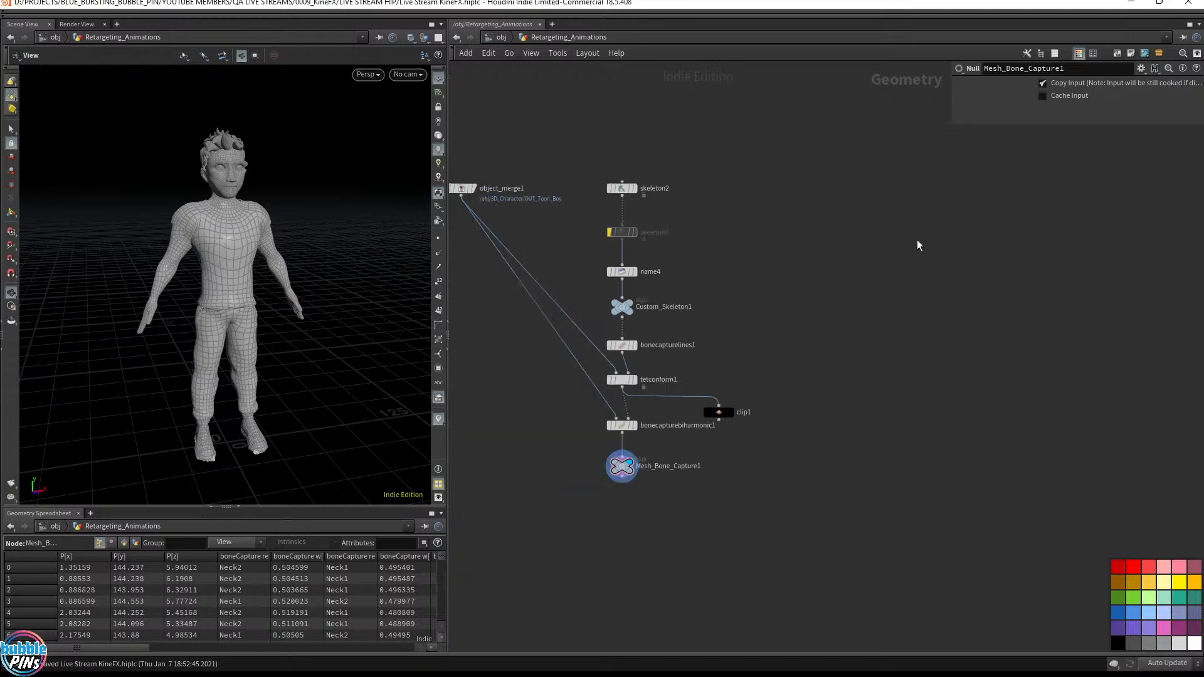
pyautogui.moveTo(916, 244); pyautogui.dragTo(840, 257, button='middle')
pyautogui.hotkey('ctrl', 'v')
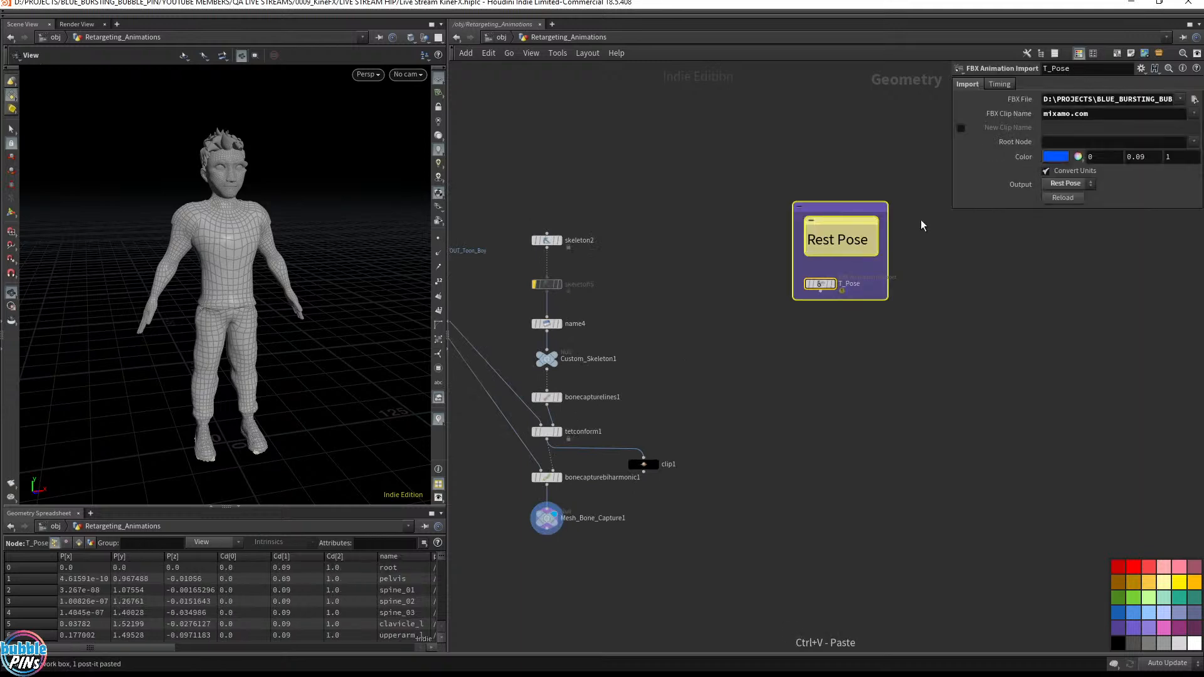
pyautogui.click(834, 285)
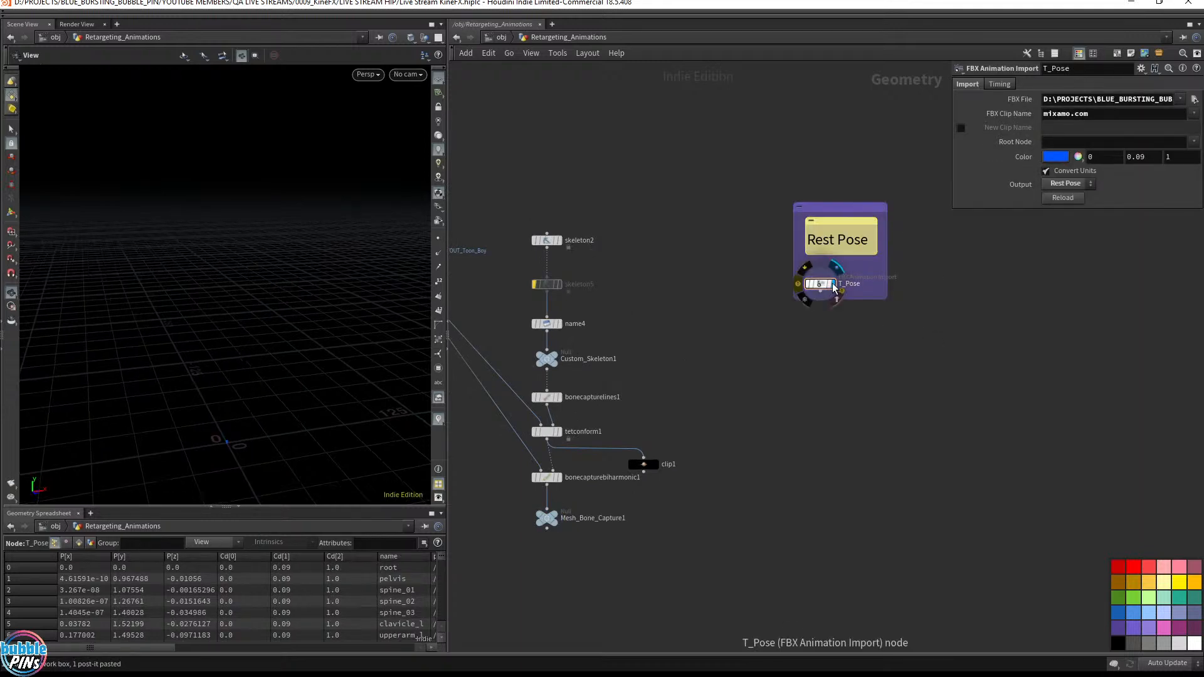
pyautogui.hotkey('space', 'f')
pyautogui.moveTo(331, 224); pyautogui.dragTo(627, 219)
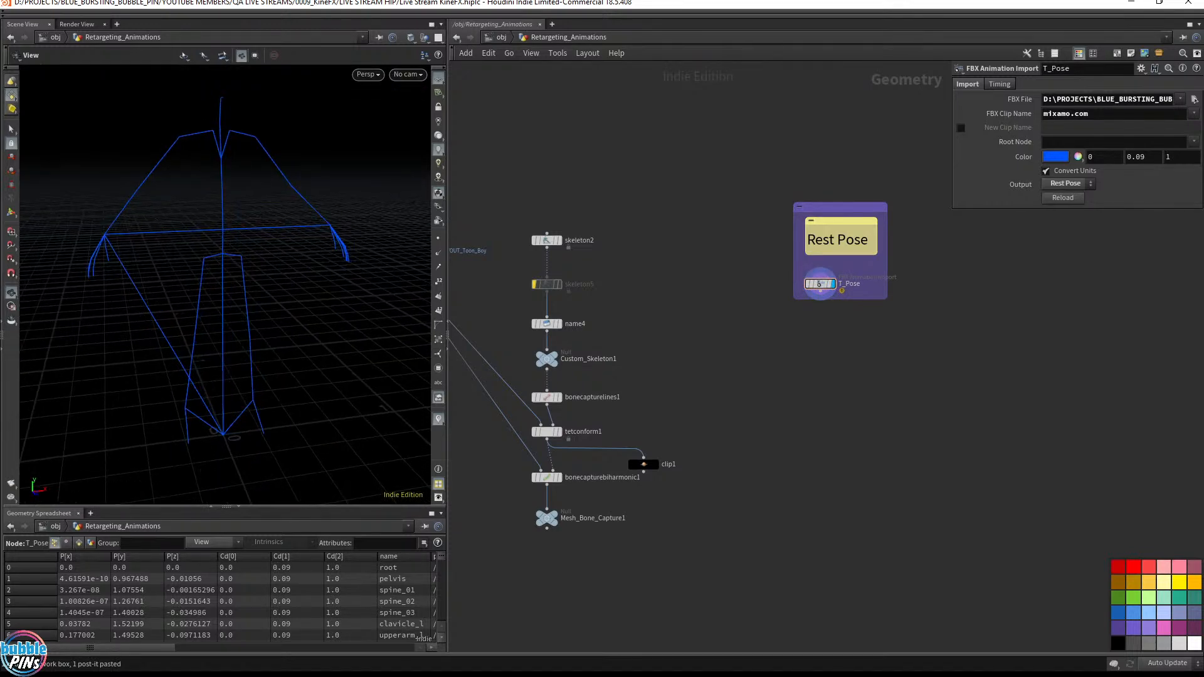
# Step: Check the FBX file of the T_Pose import and rename the node A_Pose
pyautogui.click(1195, 99)
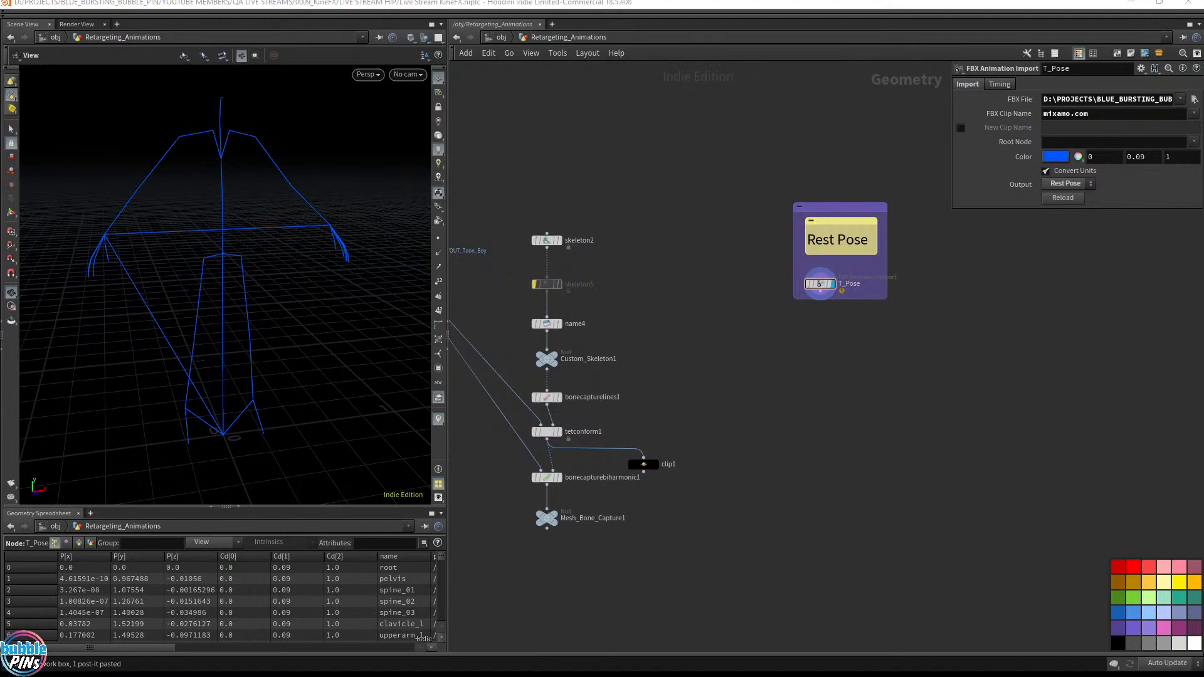
pyautogui.doubleClick(875, 288)
pyautogui.write('A_Pose')
pyautogui.press('Return')
# Step: Paste the Backflip FBX Animation Import node beside A_Pose and move both imports together farther from the skeleton chain
pyautogui.hotkey('ctrl', 'v')
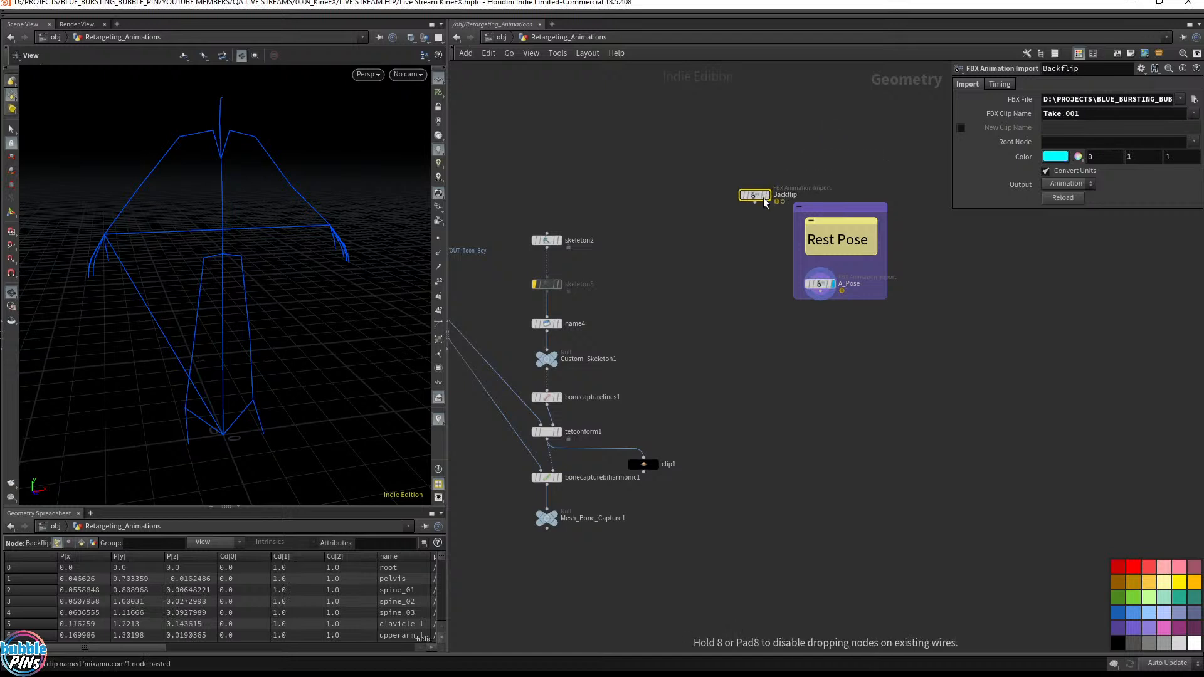
pyautogui.moveTo(763, 203); pyautogui.dragTo(729, 291)
pyautogui.moveTo(709, 184); pyautogui.dragTo(843, 311)
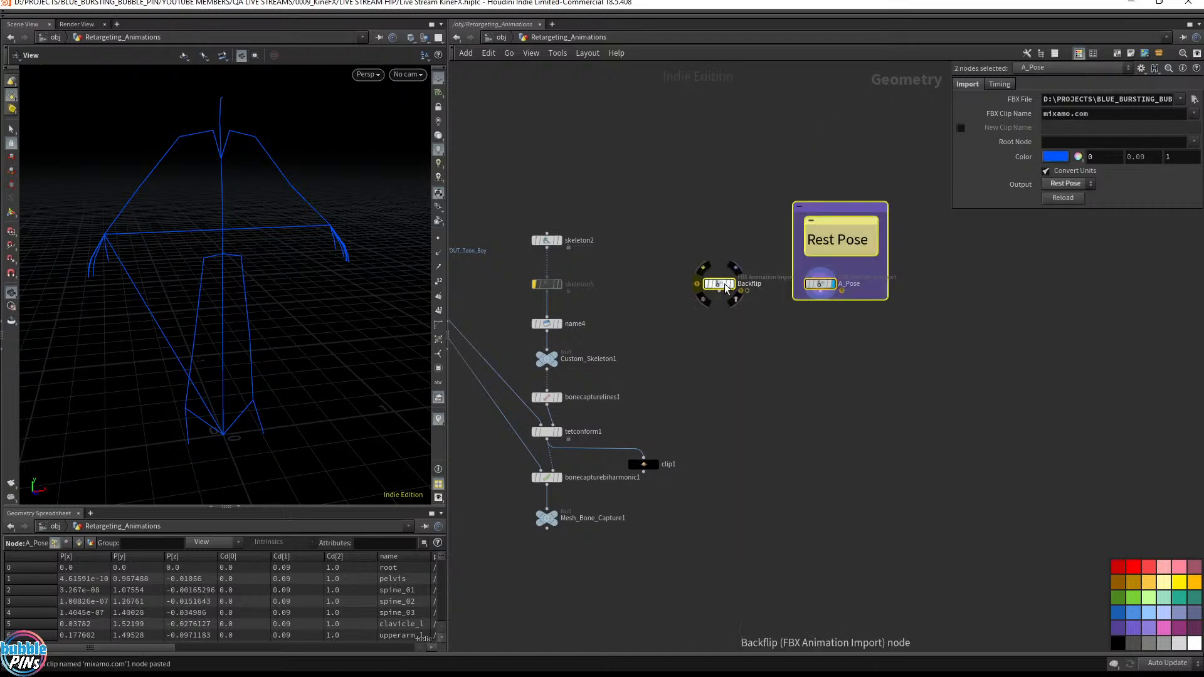
pyautogui.moveTo(725, 288); pyautogui.dragTo(852, 289)
pyautogui.moveTo(991, 359); pyautogui.dragTo(849, 332, button='middle')
pyautogui.click(849, 333)
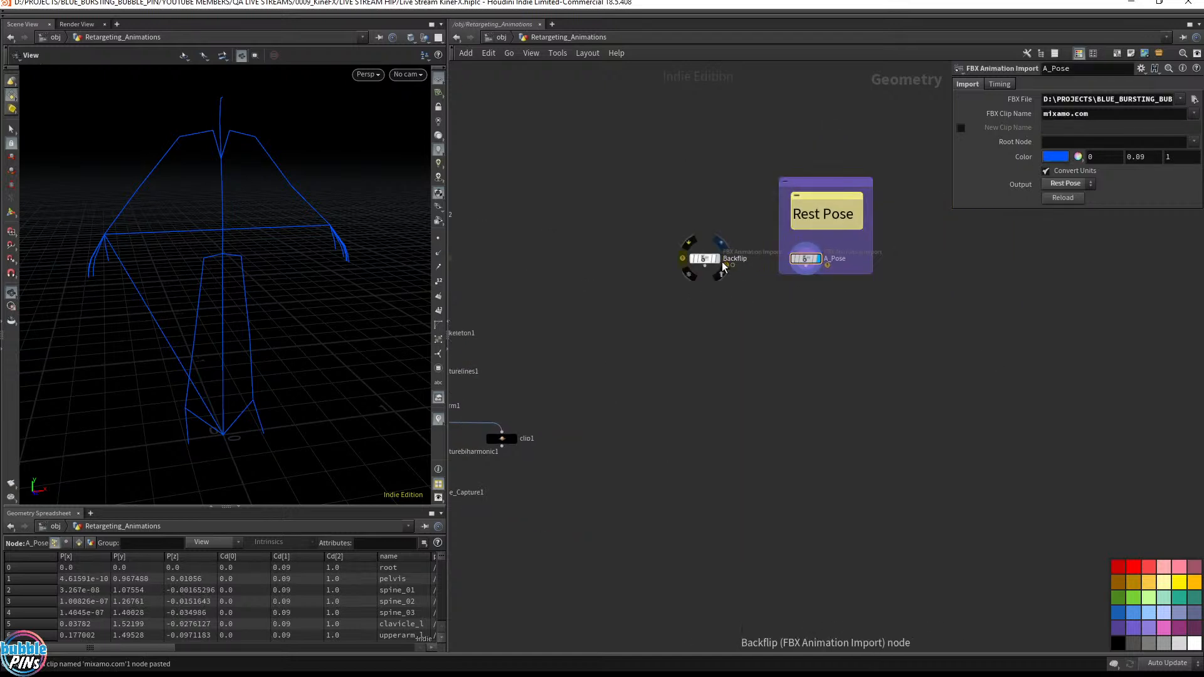
# Step: Display and select the Backflip node and view its animated skeleton from an angle
pyautogui.click(718, 258)
pyautogui.click(703, 258)
pyautogui.moveTo(347, 242); pyautogui.dragTo(225, 303)
pyautogui.press('Up')
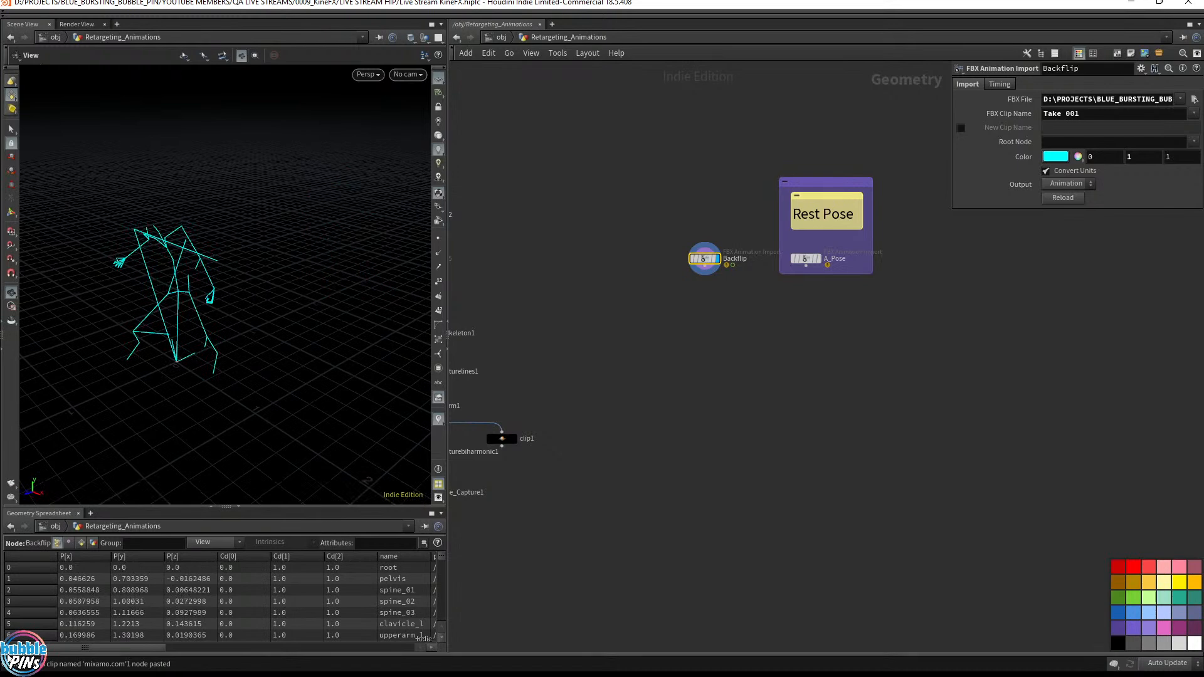
# Step: Show the playbar and play the Backflip animation in real time, returning to the first frame
pyautogui.click(35, 654)
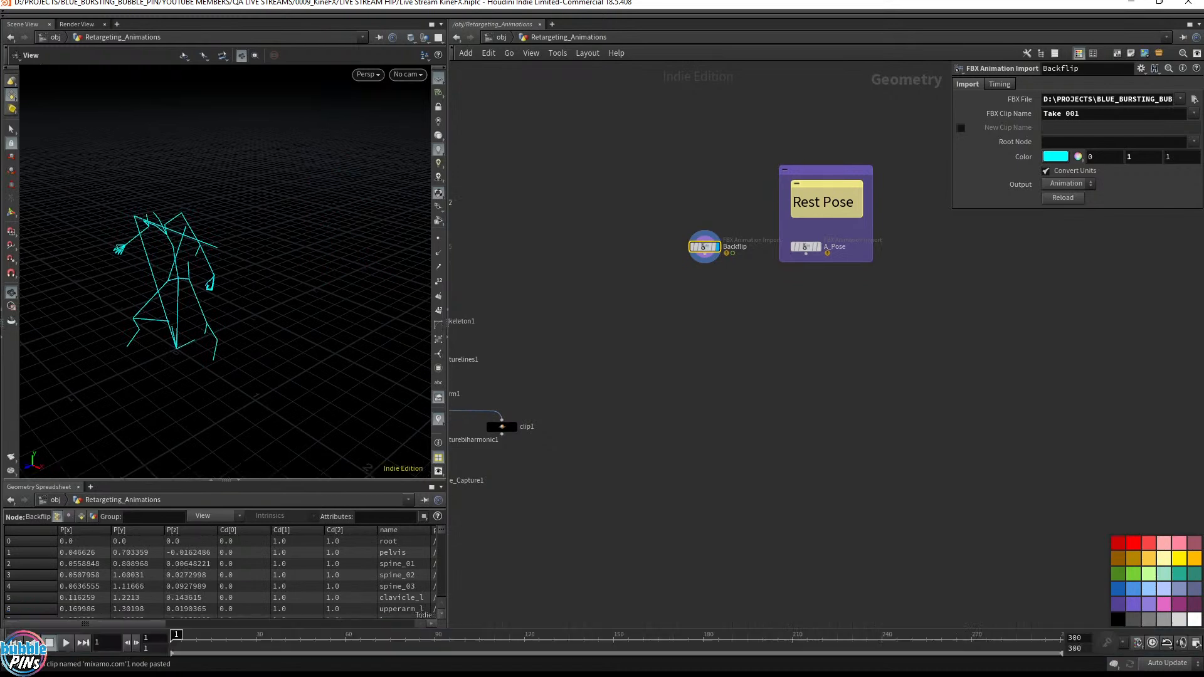
pyautogui.click(1153, 646)
pyautogui.press('Up')
pyautogui.hotkey('ctrl', 'Up')
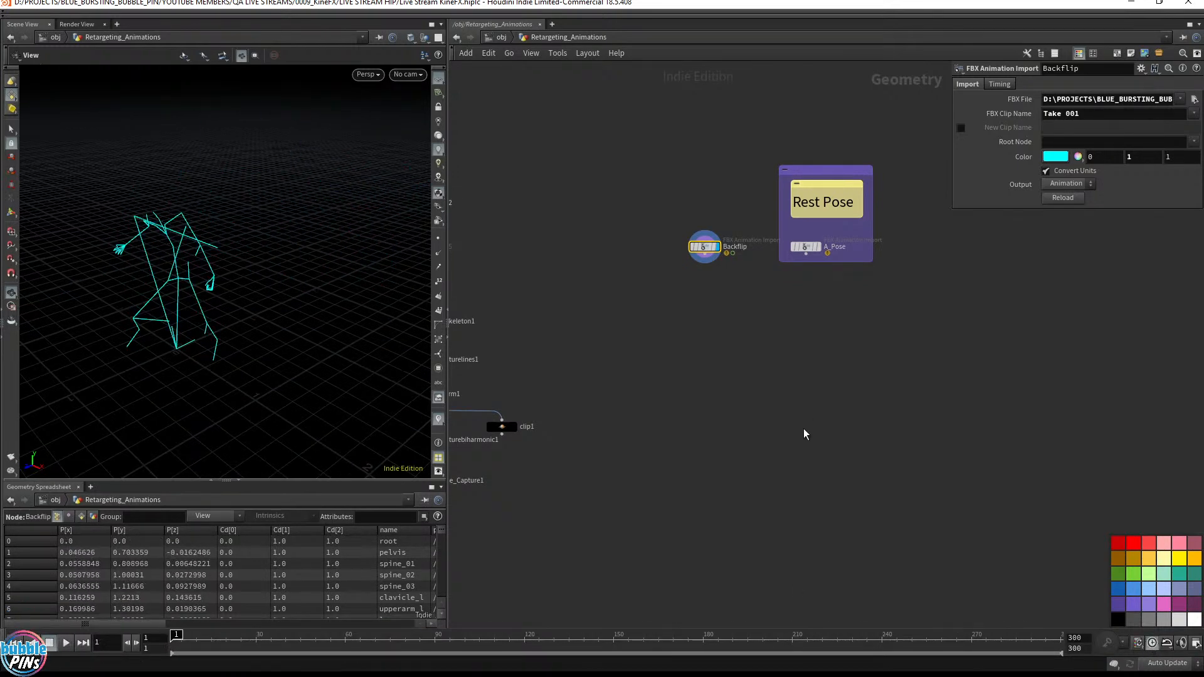
# Step: Display Mesh_Bone_Capture1 at the end of the capture chain to compare its size with the Backflip skeleton
pyautogui.moveTo(707, 289); pyautogui.dragTo(731, 198)
pyautogui.moveTo(568, 333); pyautogui.dragTo(740, 343, button='middle')
pyautogui.moveTo(510, 535); pyautogui.dragTo(592, 484)
pyautogui.click(590, 481)
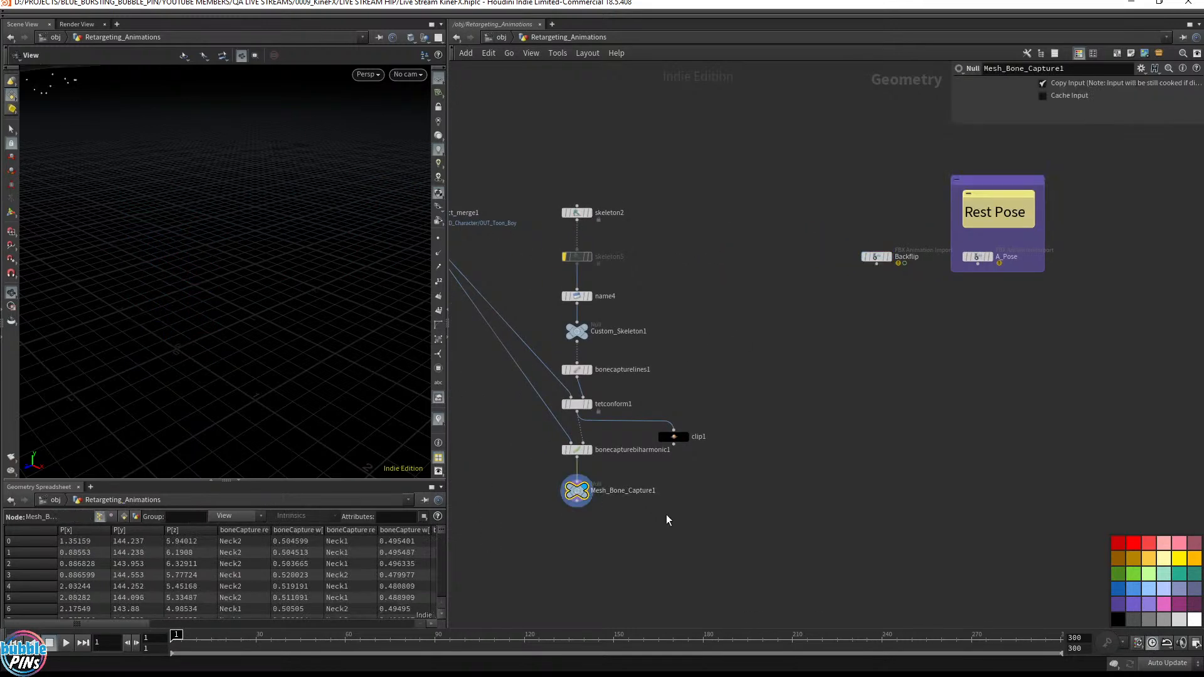
pyautogui.moveTo(139, 226); pyautogui.dragTo(143, 182, button='middle')
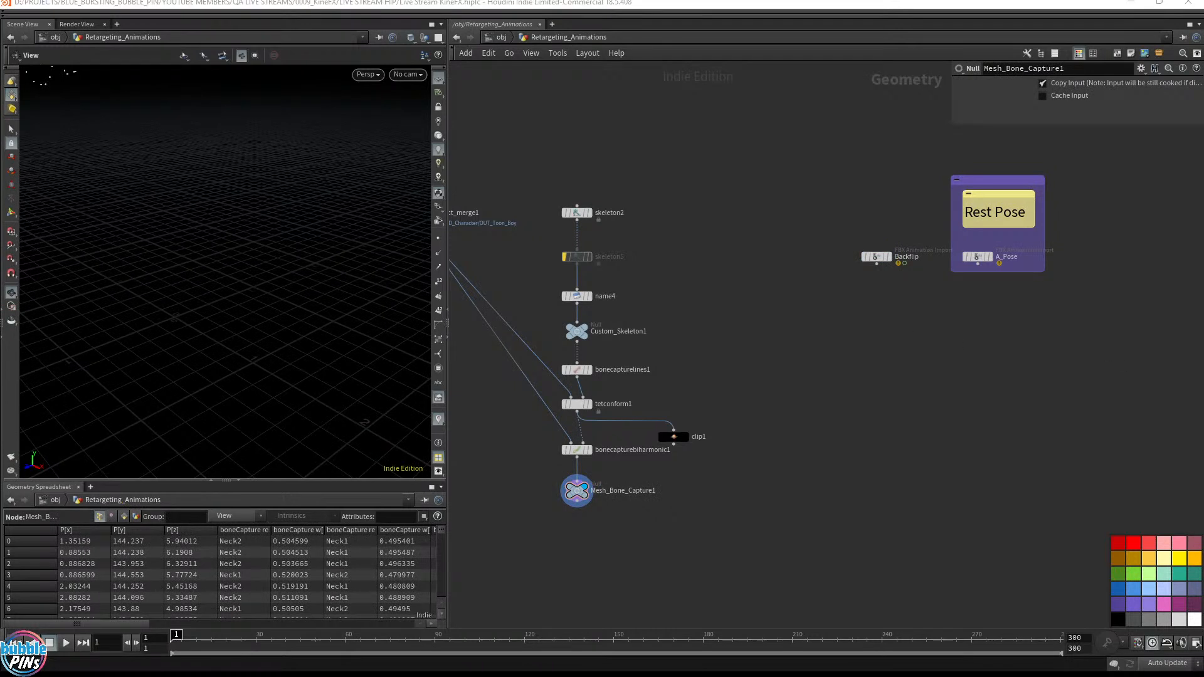
# Step: Display the Backflip skeleton and switch to the A_Pose rest skeleton, viewing it from the front
pyautogui.click(895, 262)
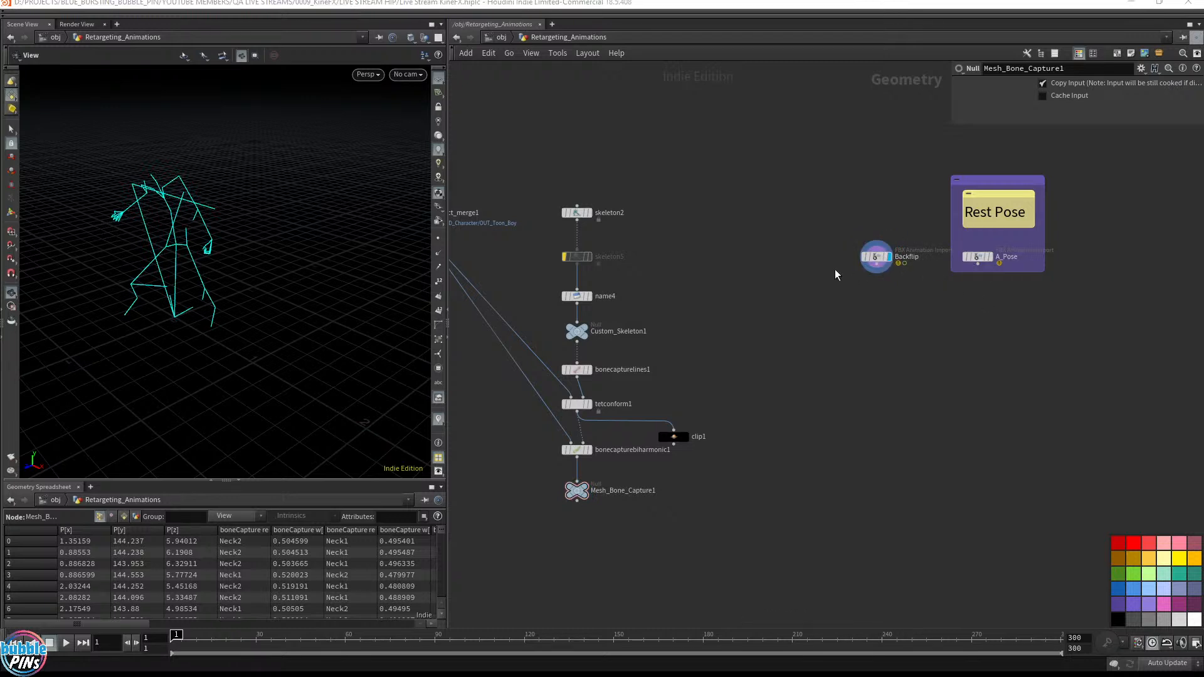
pyautogui.moveTo(996, 265)
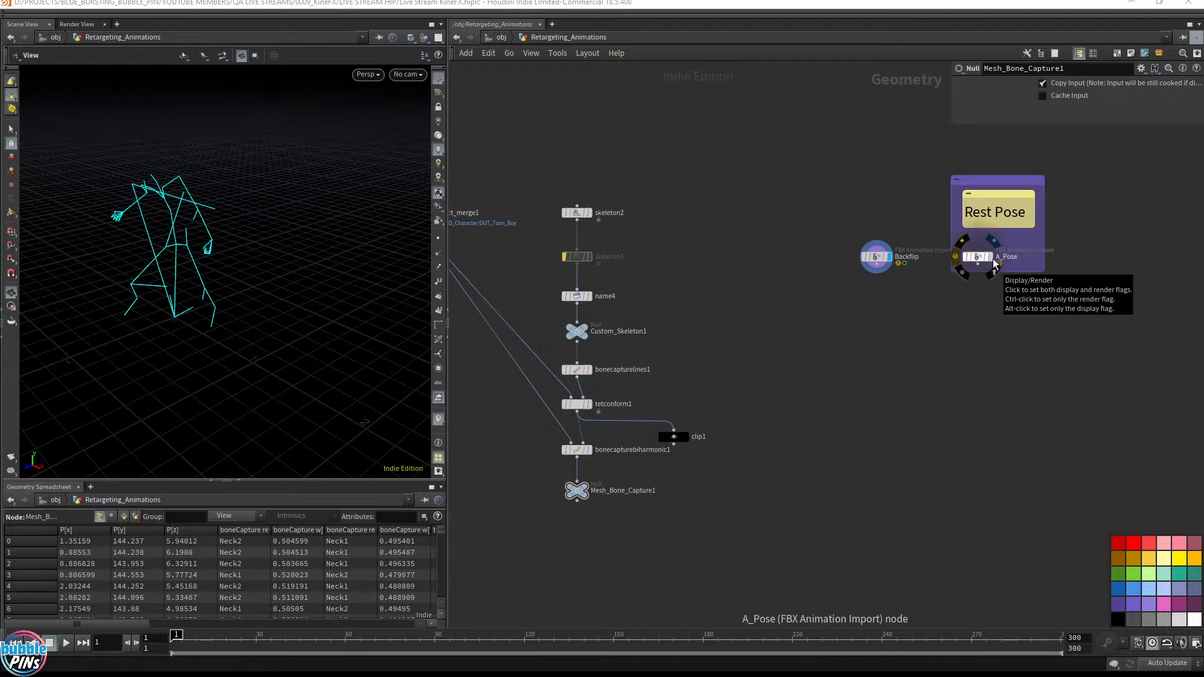
pyautogui.scroll(3, 1032, 258)
pyautogui.moveTo(1017, 230); pyautogui.dragTo(962, 230, button='middle')
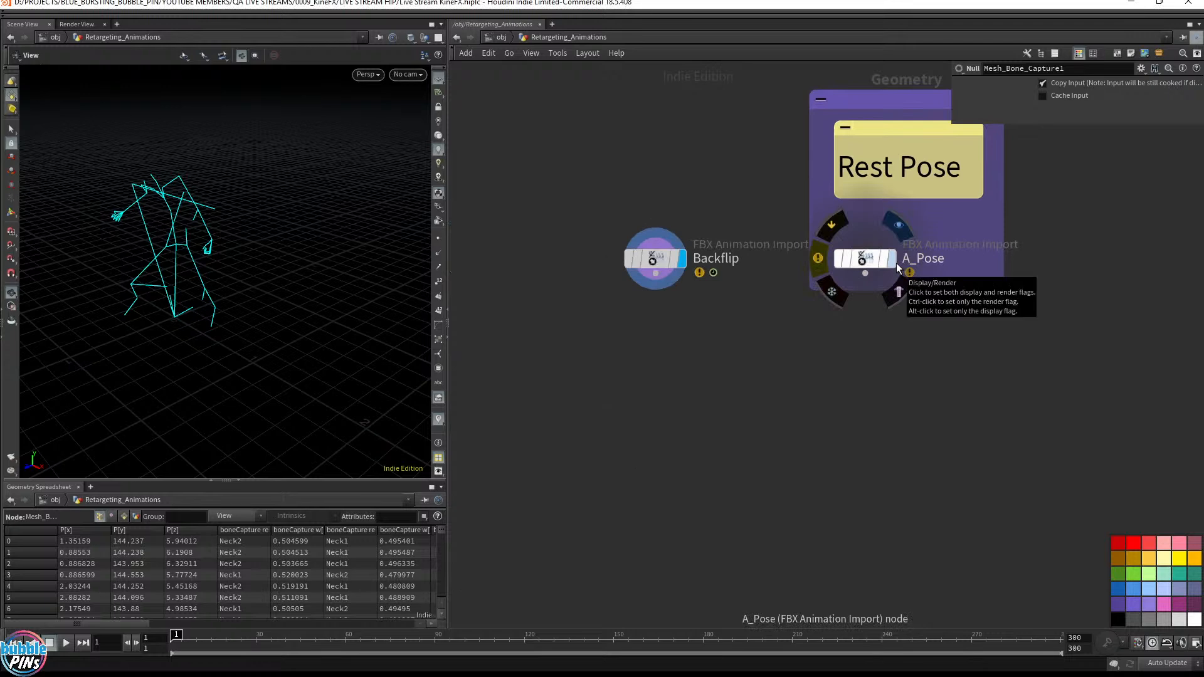
pyautogui.click(897, 262)
pyautogui.click(869, 259)
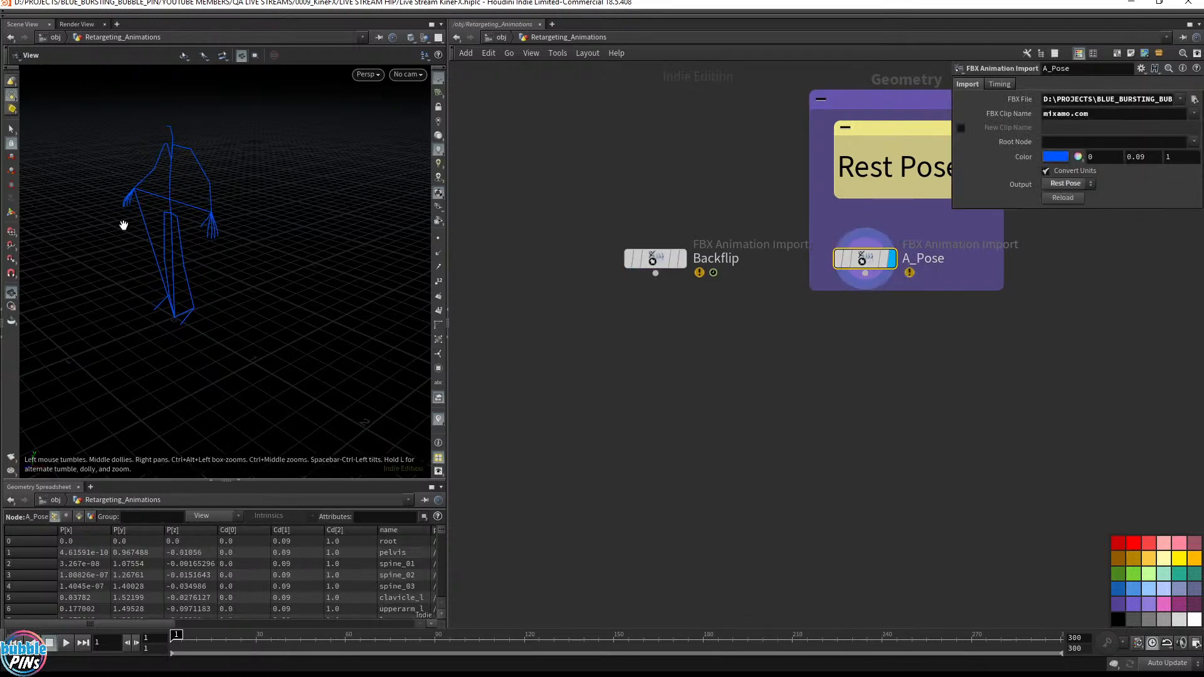
pyautogui.moveTo(124, 223); pyautogui.dragTo(274, 240)
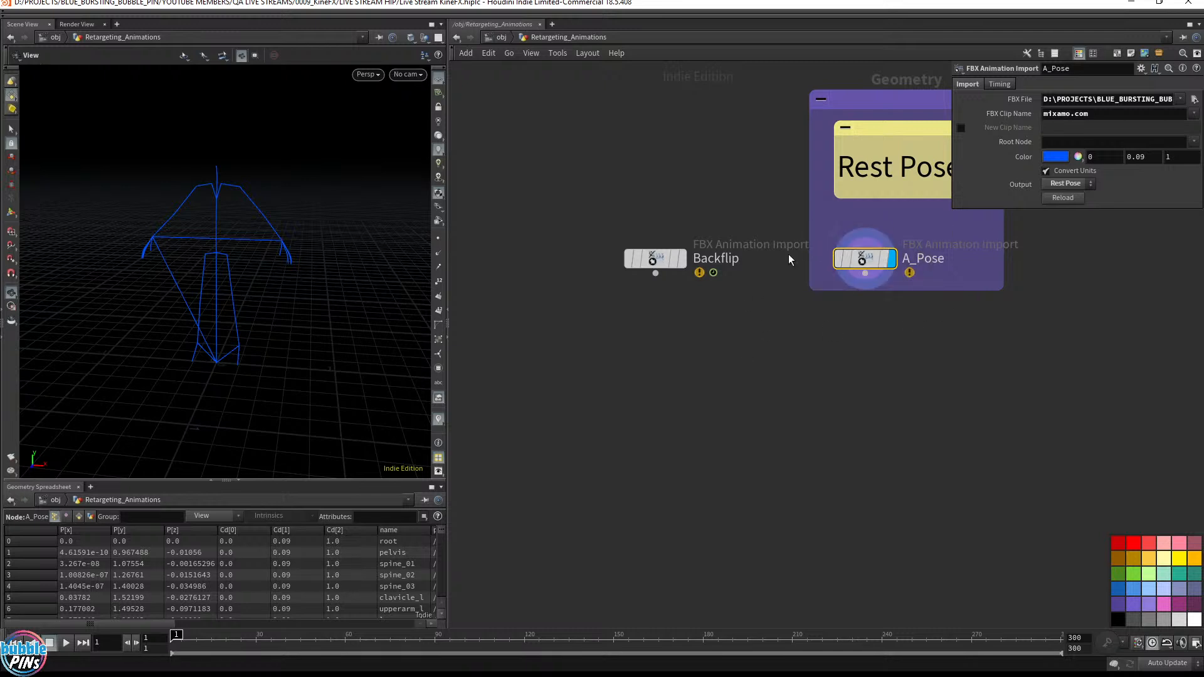
# Step: Display the Backflip skeleton again to compare its first frame with the A_Pose rest pose
pyautogui.moveTo(683, 261)
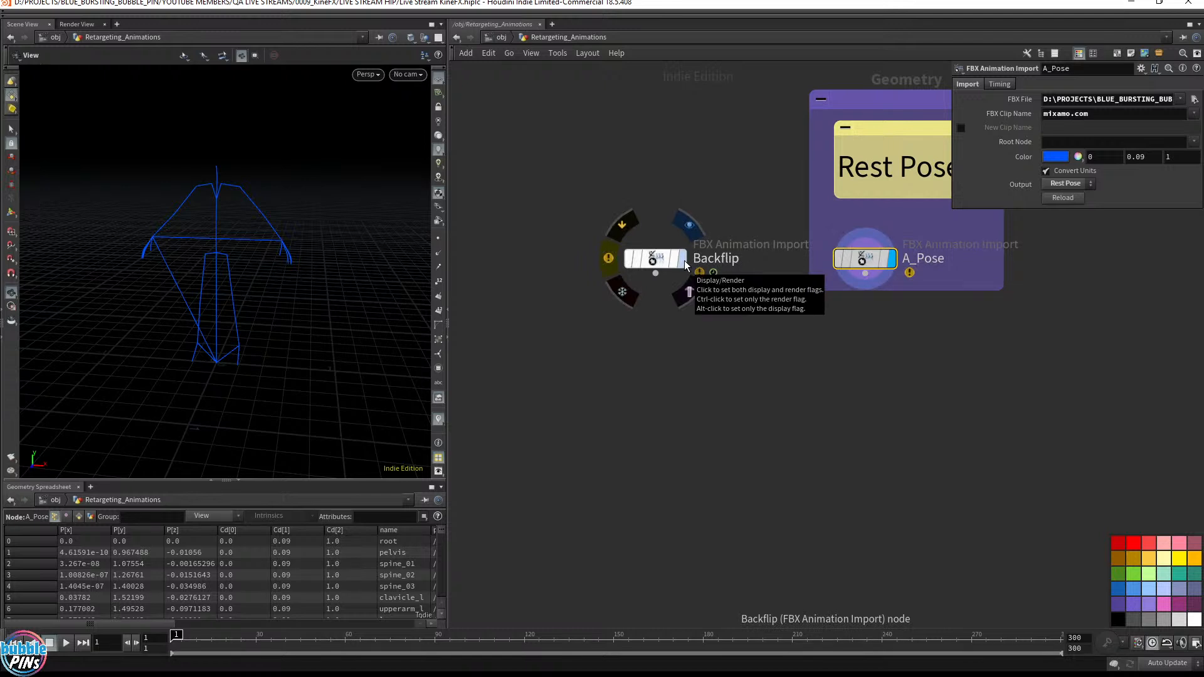
pyautogui.click(683, 259)
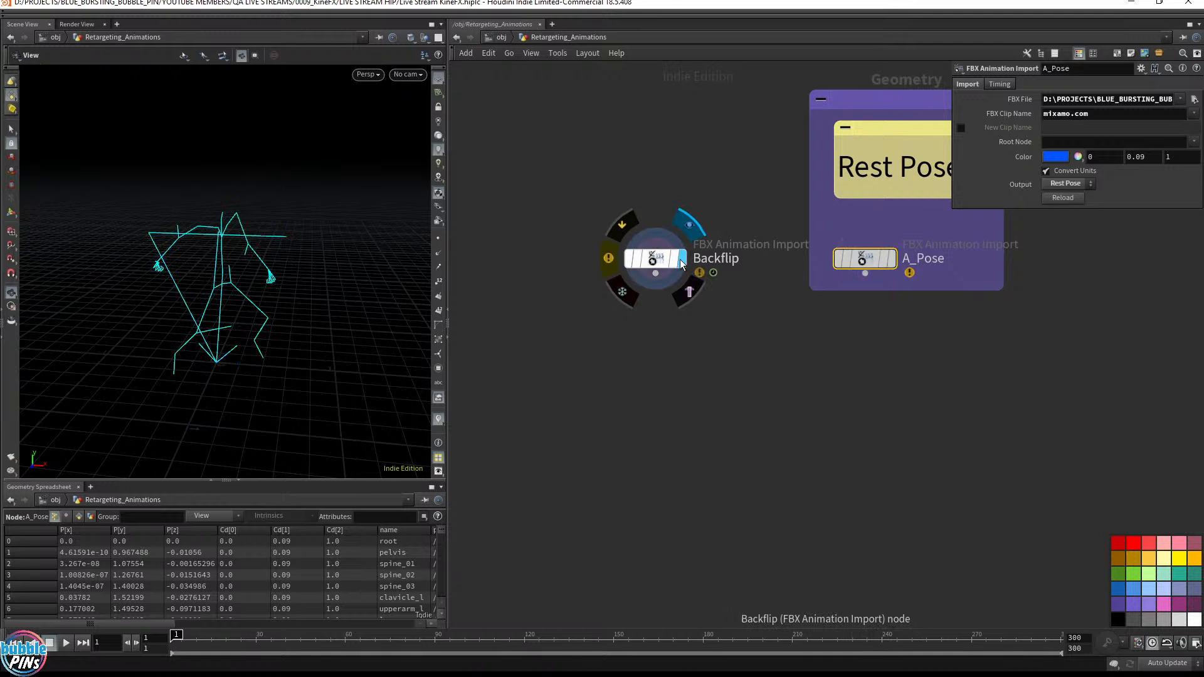
pyautogui.click(659, 261)
pyautogui.moveTo(602, 295); pyautogui.dragTo(768, 213)
pyautogui.click(919, 259)
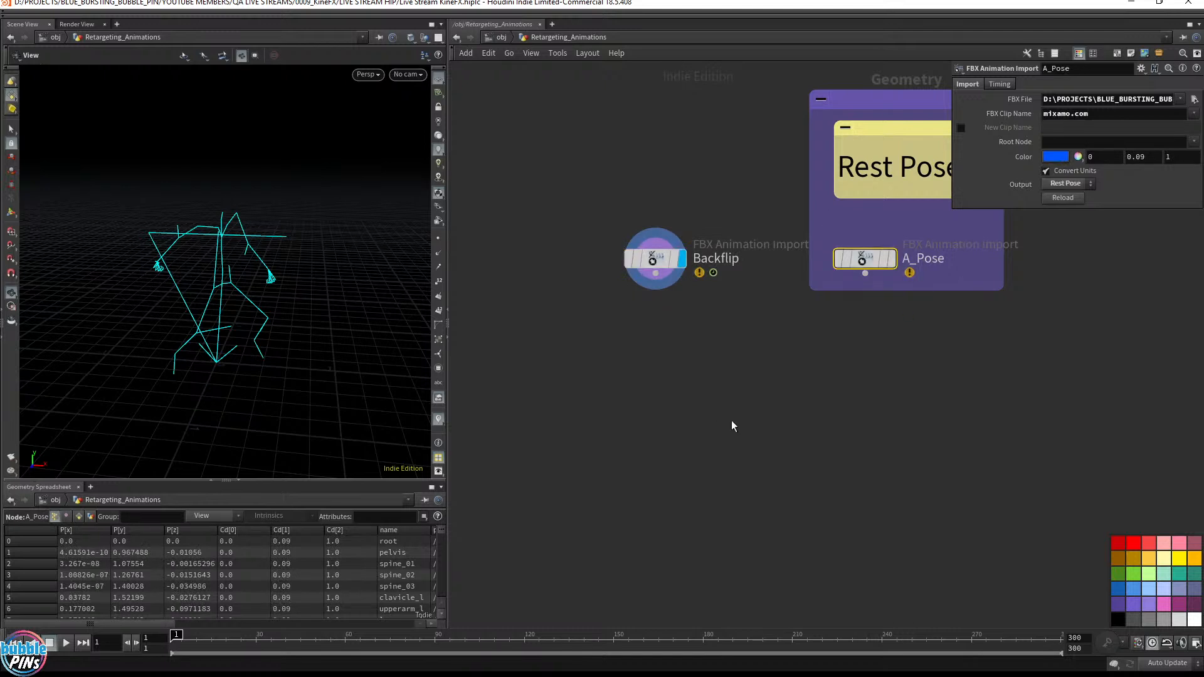
# Step: Display skeleton2 at the head of the custom skeleton chain and frame it in the viewport
pyautogui.scroll(-9, 731, 420)
pyautogui.moveTo(727, 484); pyautogui.dragTo(730, 436, button='middle')
pyautogui.scroll(7, 698, 398)
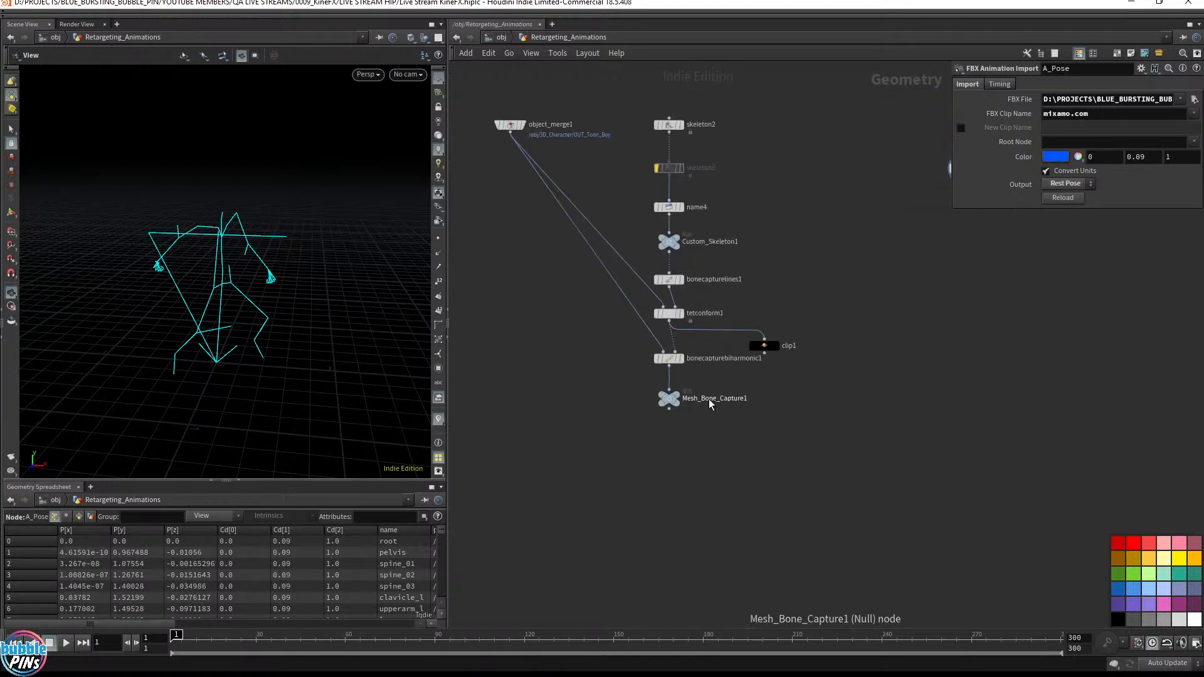
pyautogui.click(654, 392)
pyautogui.moveTo(806, 158); pyautogui.dragTo(803, 445, button='middle')
pyautogui.click(657, 215)
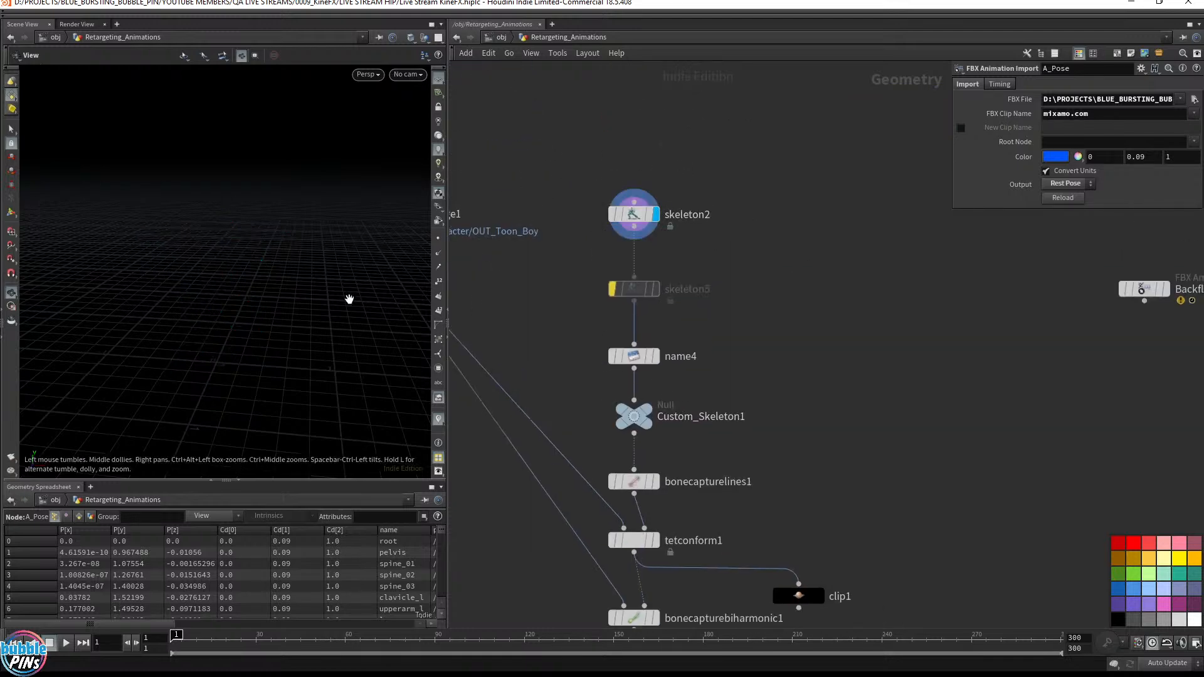
pyautogui.press('f')
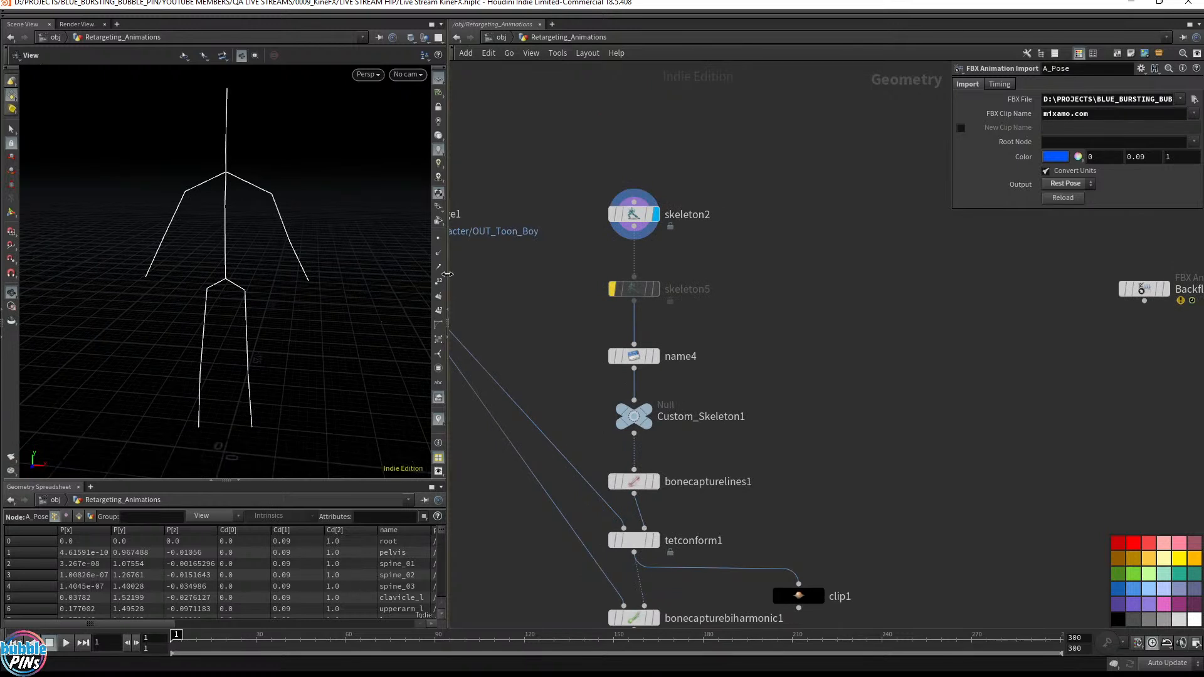
# Step: Select the Backflip and A_Pose import nodes together
pyautogui.moveTo(975, 367); pyautogui.dragTo(726, 261, button='middle')
pyautogui.moveTo(812, 278); pyautogui.dragTo(726, 297, button='middle')
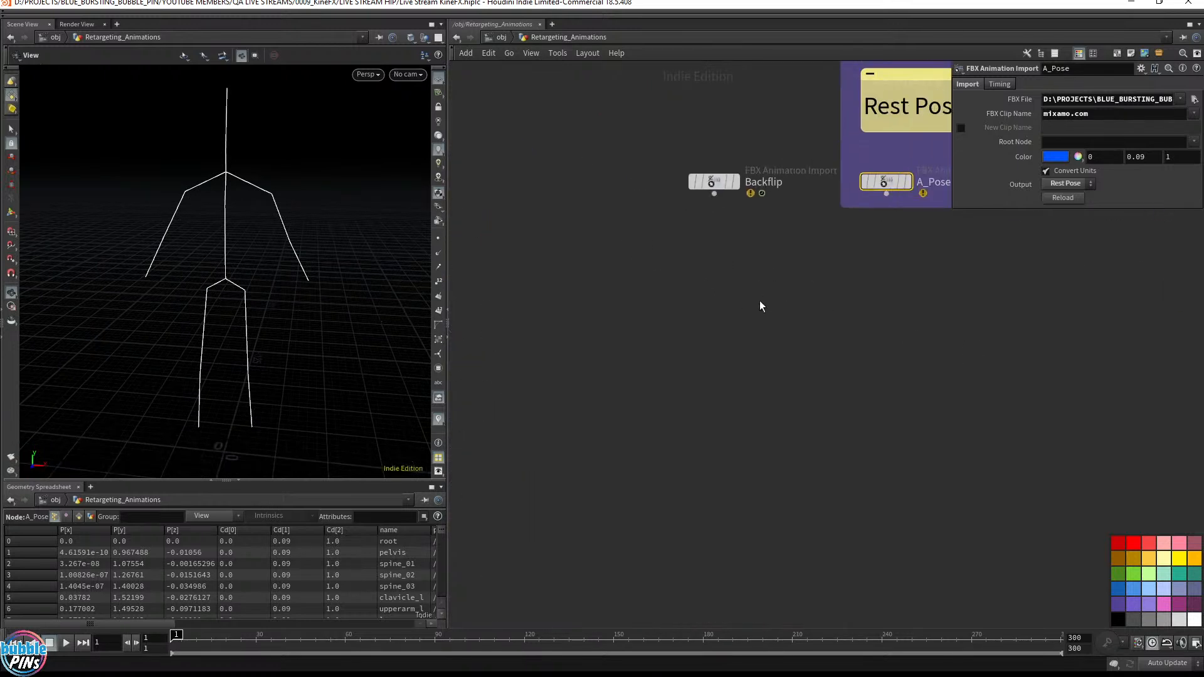
pyautogui.scroll(-1, 804, 302)
pyautogui.moveTo(846, 322); pyautogui.dragTo(788, 332, button='middle')
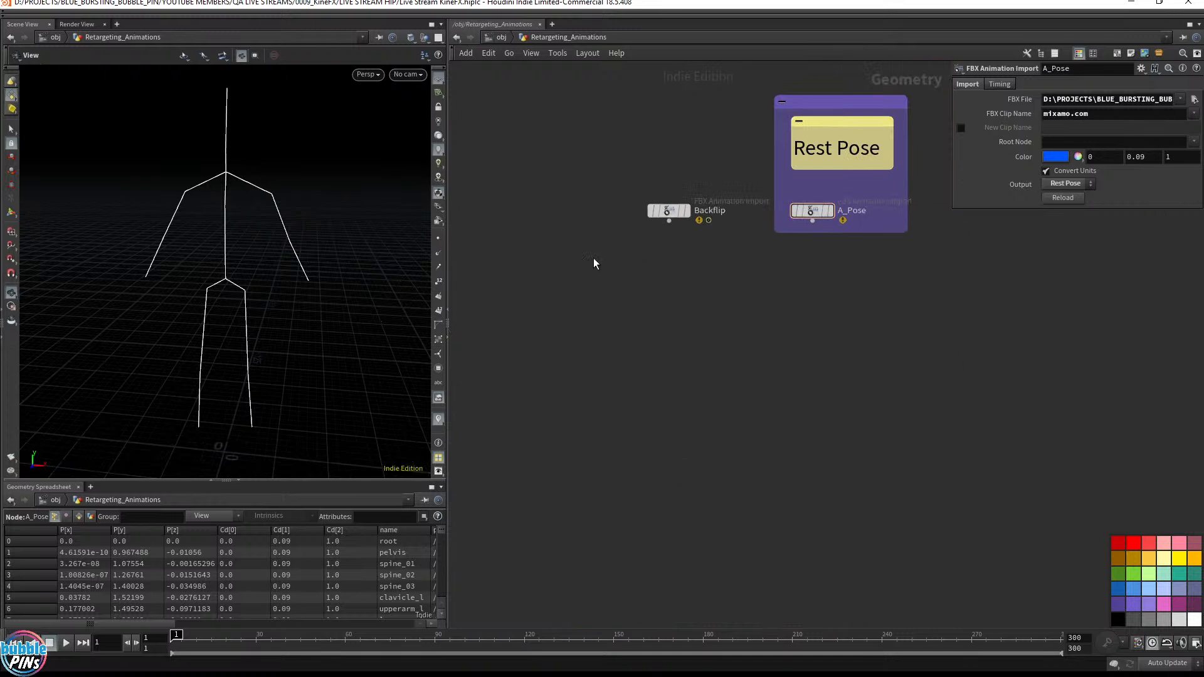
pyautogui.moveTo(593, 260); pyautogui.dragTo(885, 191)
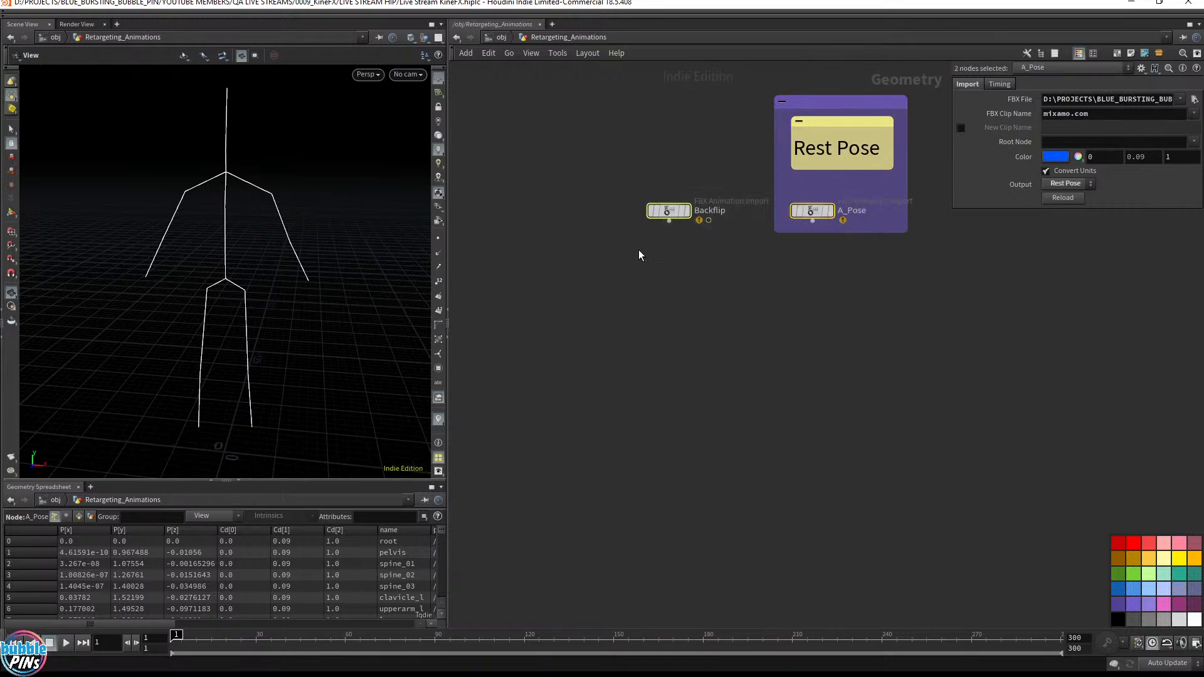
# Step: Add a Rig Stash Pose node below the Backflip and A_Pose import nodes
pyautogui.click(802, 304)
pyautogui.press('Tab')
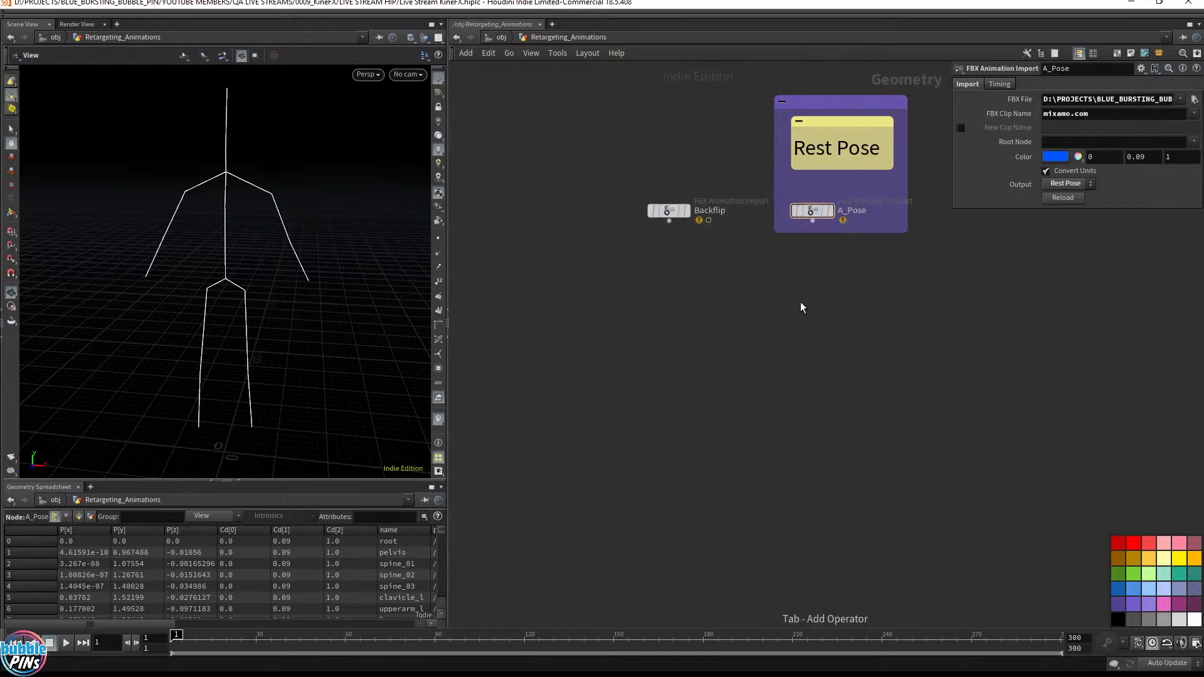
pyautogui.write('r')
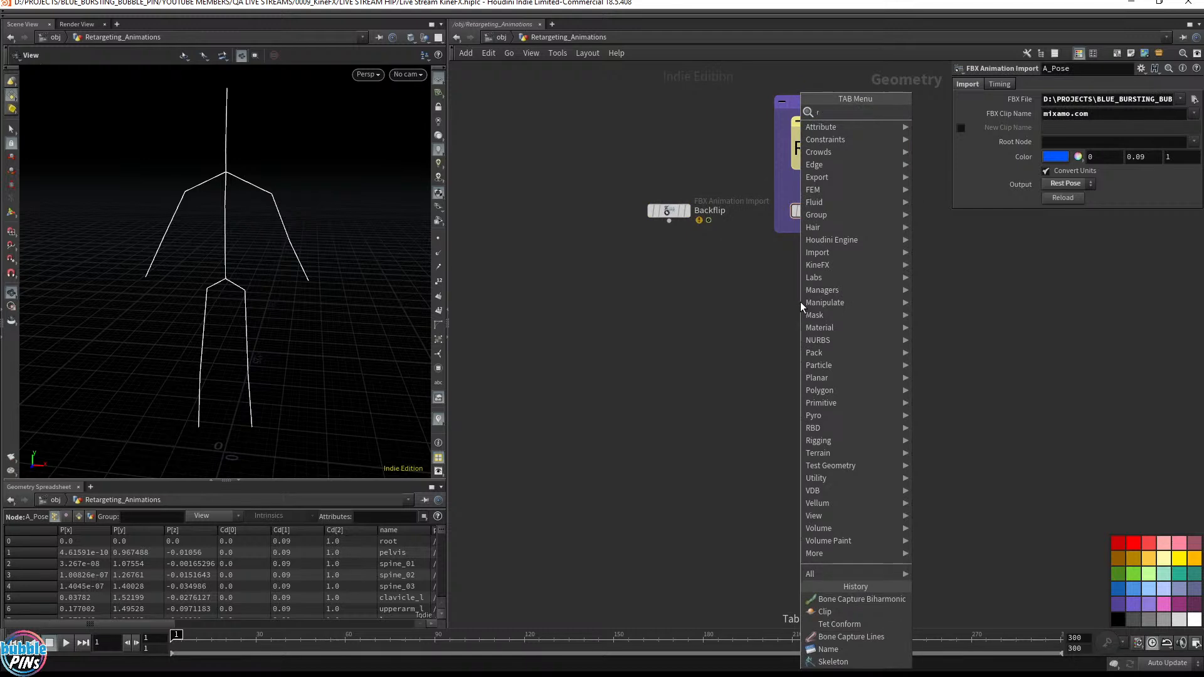
pyautogui.write('ig stash')
pyautogui.press('Return')
pyautogui.click(737, 318)
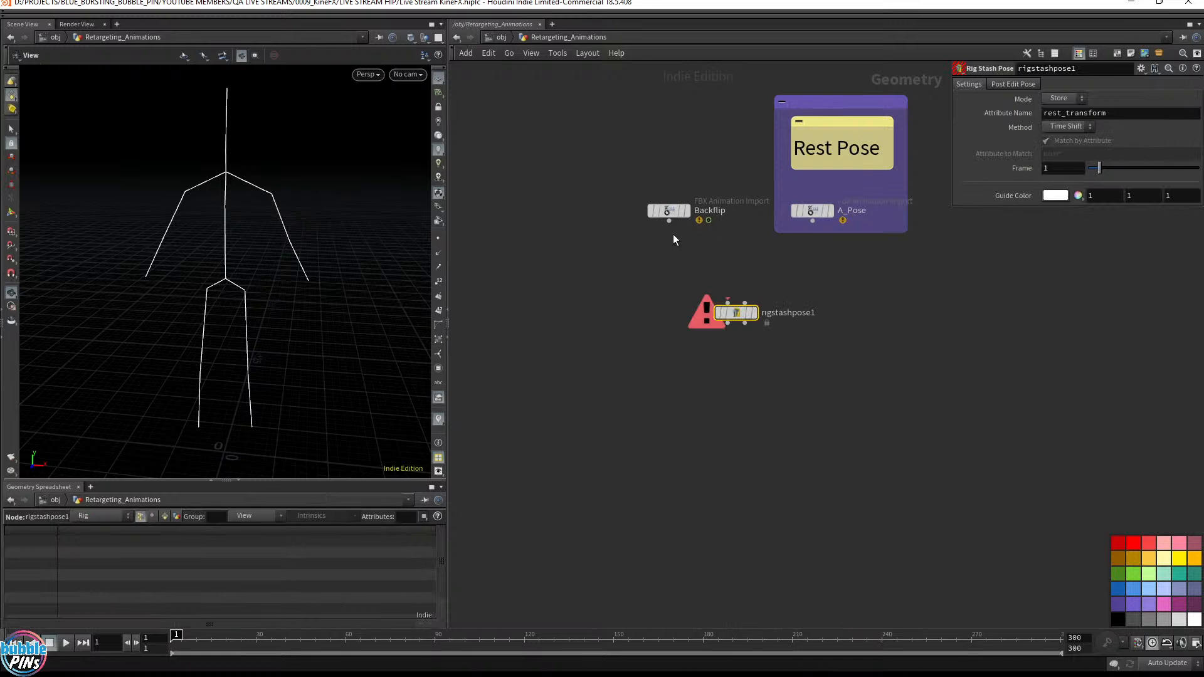
# Step: Wire Backflip into the first input and A_Pose into the second input of the Rig Stash Pose node, and display its result
pyautogui.moveTo(669, 221); pyautogui.dragTo(728, 304)
pyautogui.moveTo(812, 220); pyautogui.dragTo(735, 299)
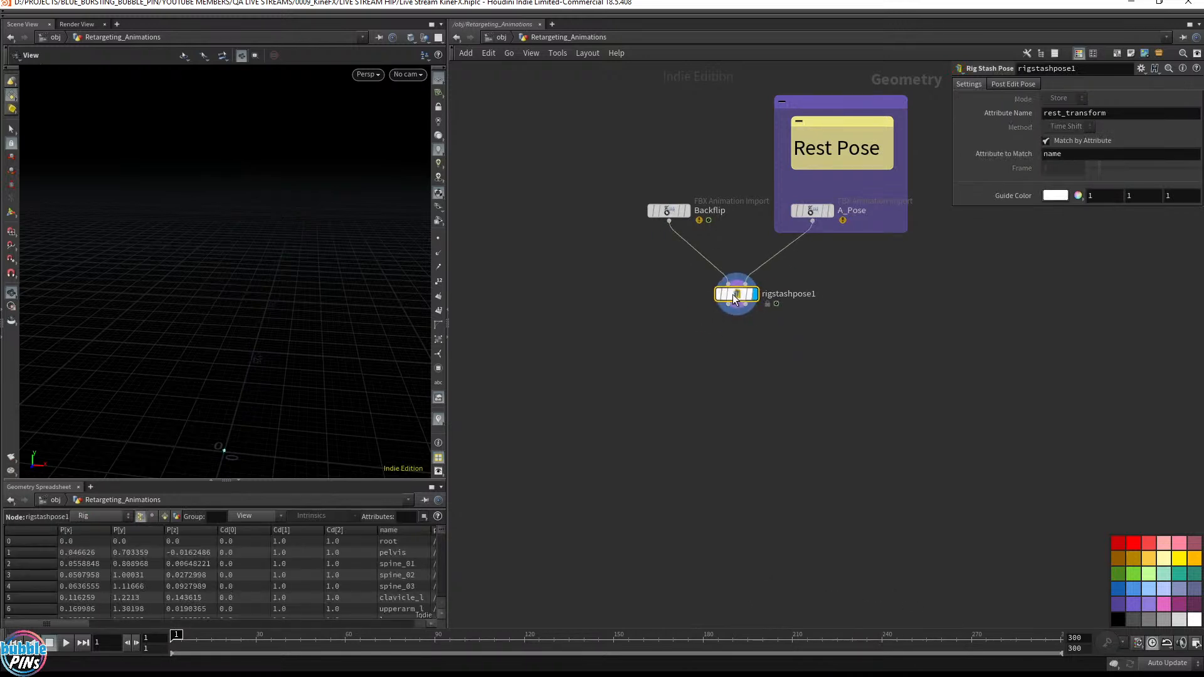
pyautogui.press('f')
pyautogui.moveTo(375, 300); pyautogui.dragTo(296, 302)
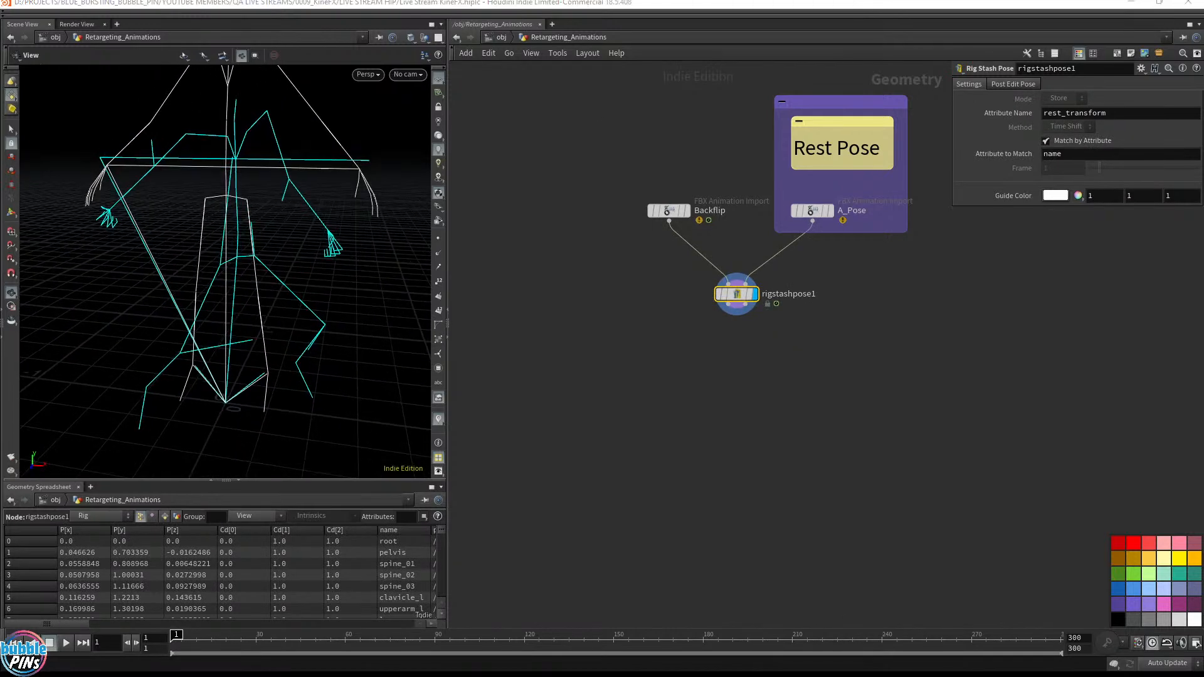
# Step: Compare the joint name attributes of A_Pose and Backflip in the geometry spreadsheet with the attribute the Rig Stash Pose node matches by
pyautogui.moveTo(960, 379); pyautogui.dragTo(715, 267)
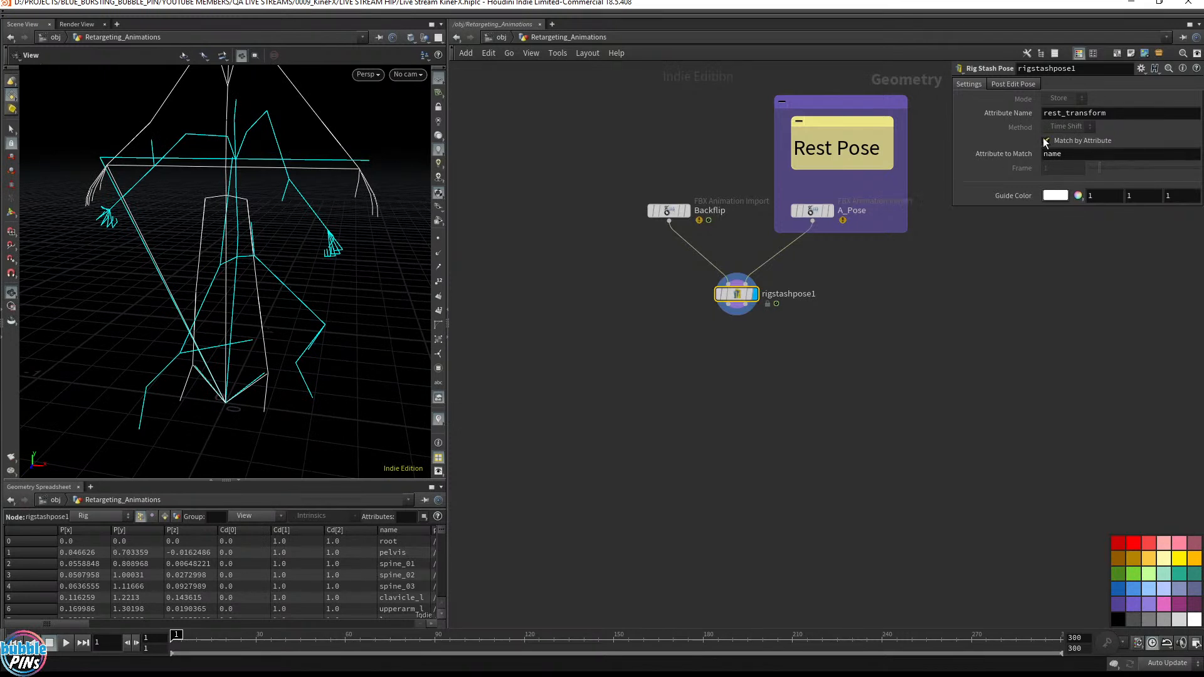
pyautogui.moveTo(596, 252); pyautogui.dragTo(695, 184)
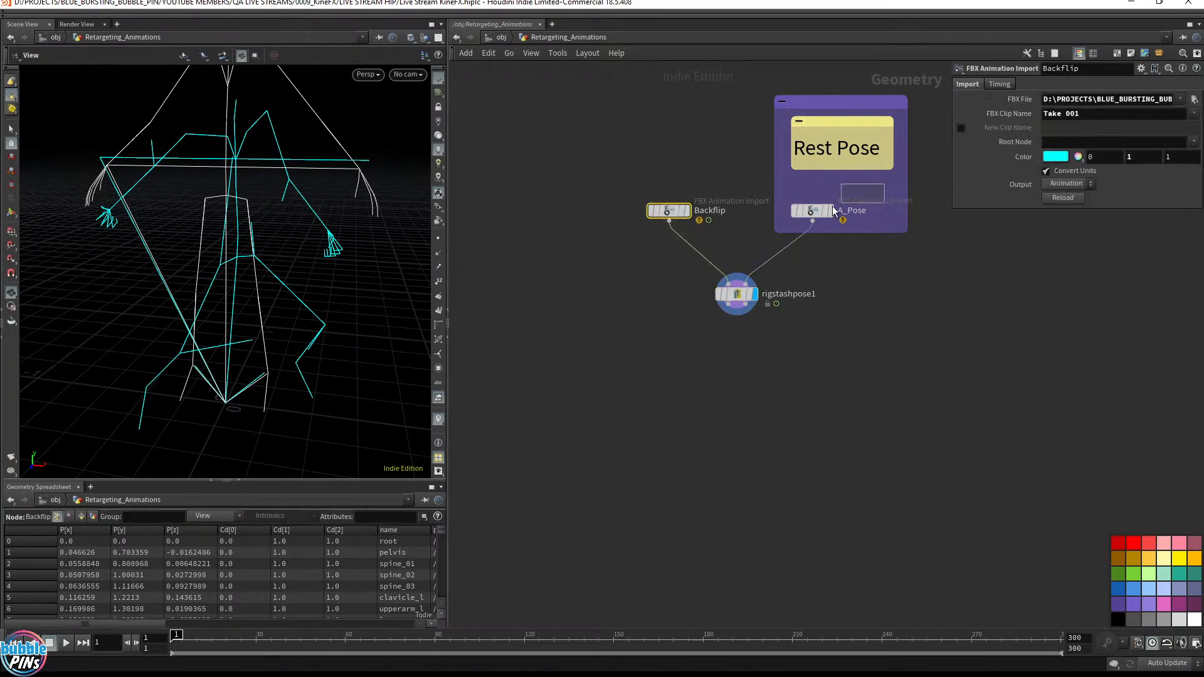
pyautogui.click(812, 211)
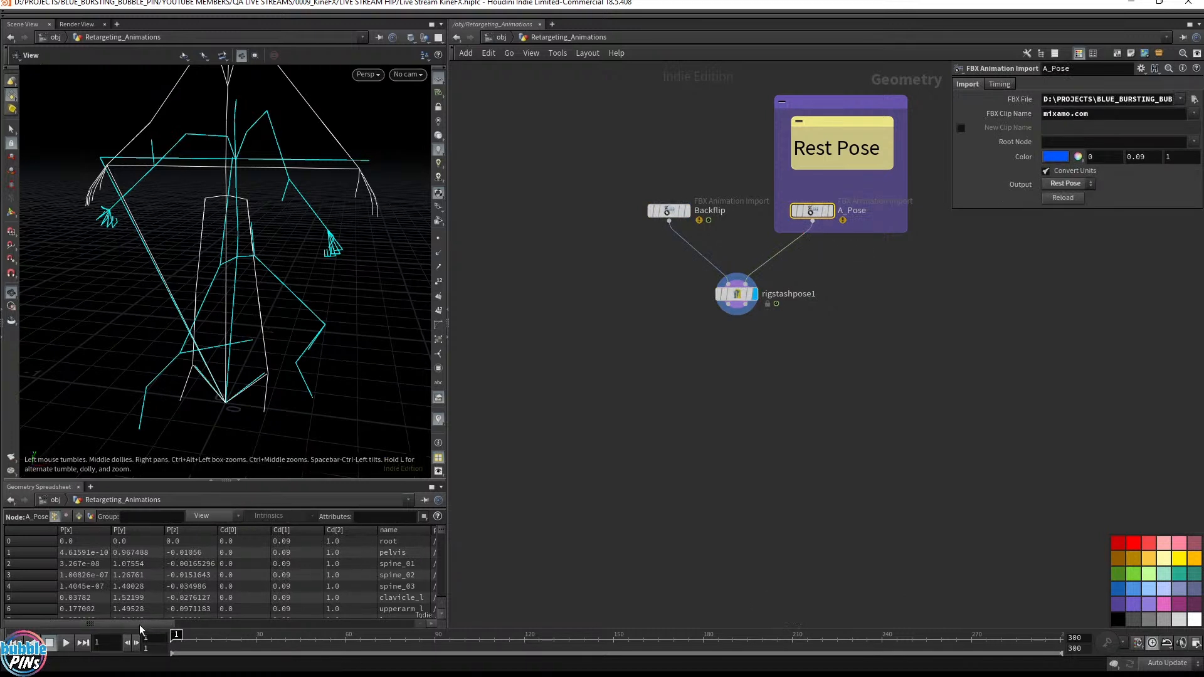
pyautogui.moveTo(139, 625); pyautogui.dragTo(196, 620)
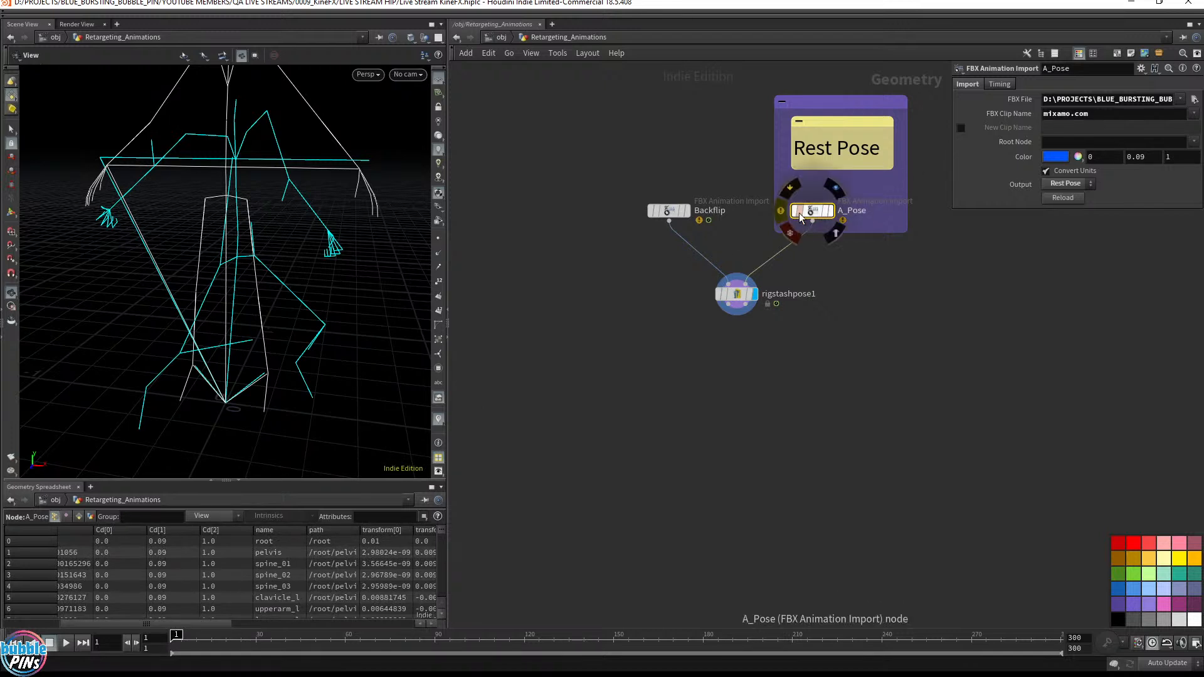
pyautogui.moveTo(588, 242); pyautogui.dragTo(682, 185)
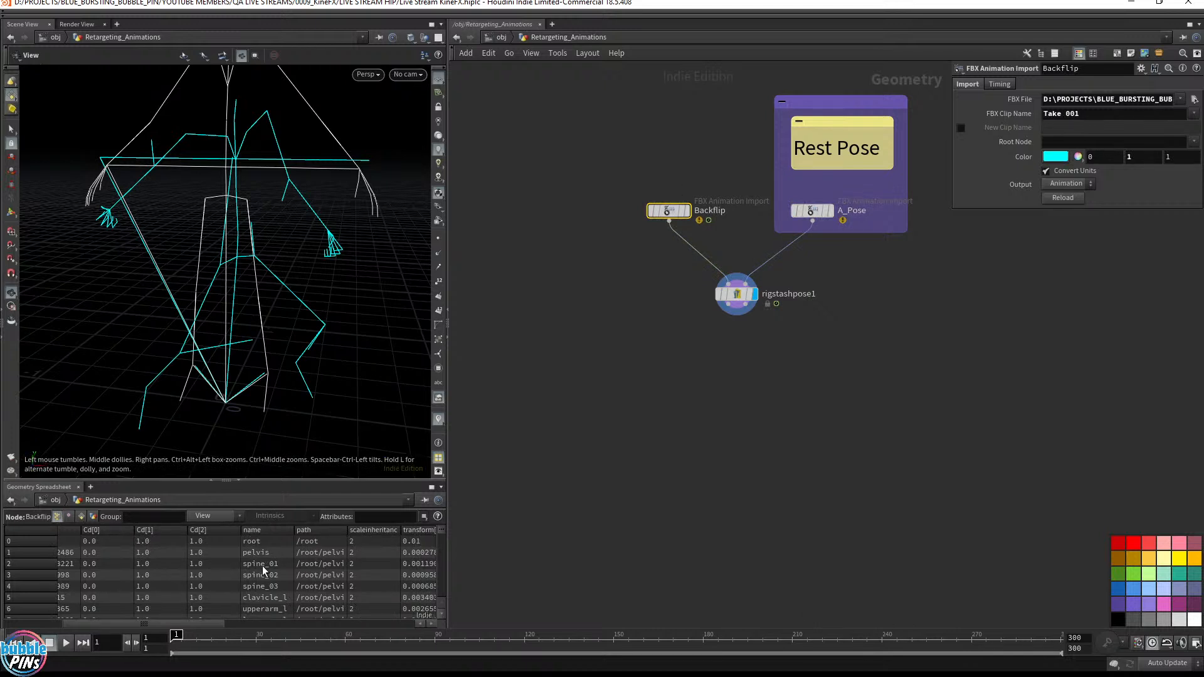
pyautogui.moveTo(689, 333); pyautogui.dragTo(782, 282)
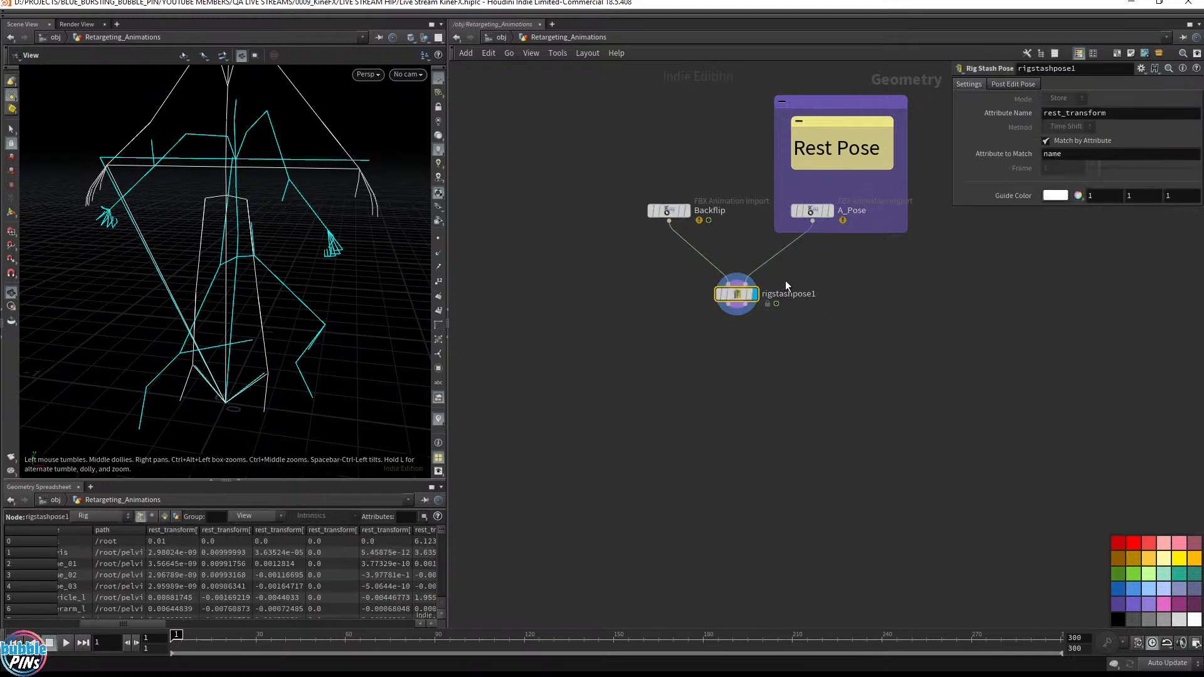
pyautogui.click(1046, 154)
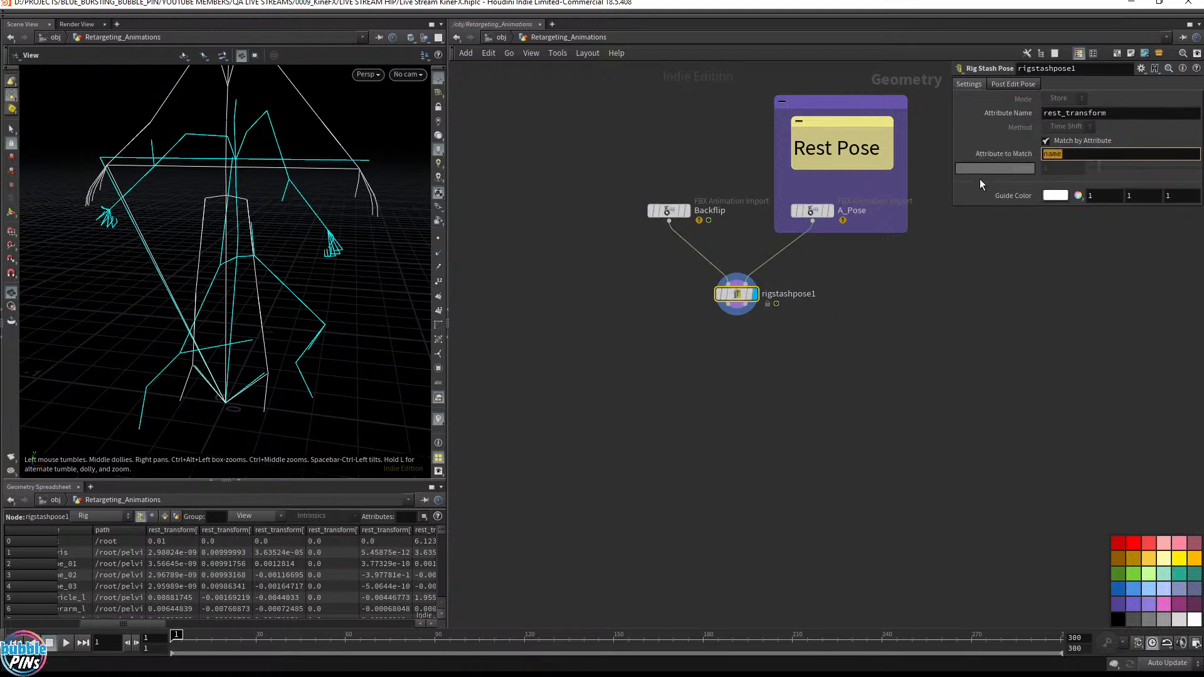
pyautogui.moveTo(656, 340); pyautogui.dragTo(793, 282)
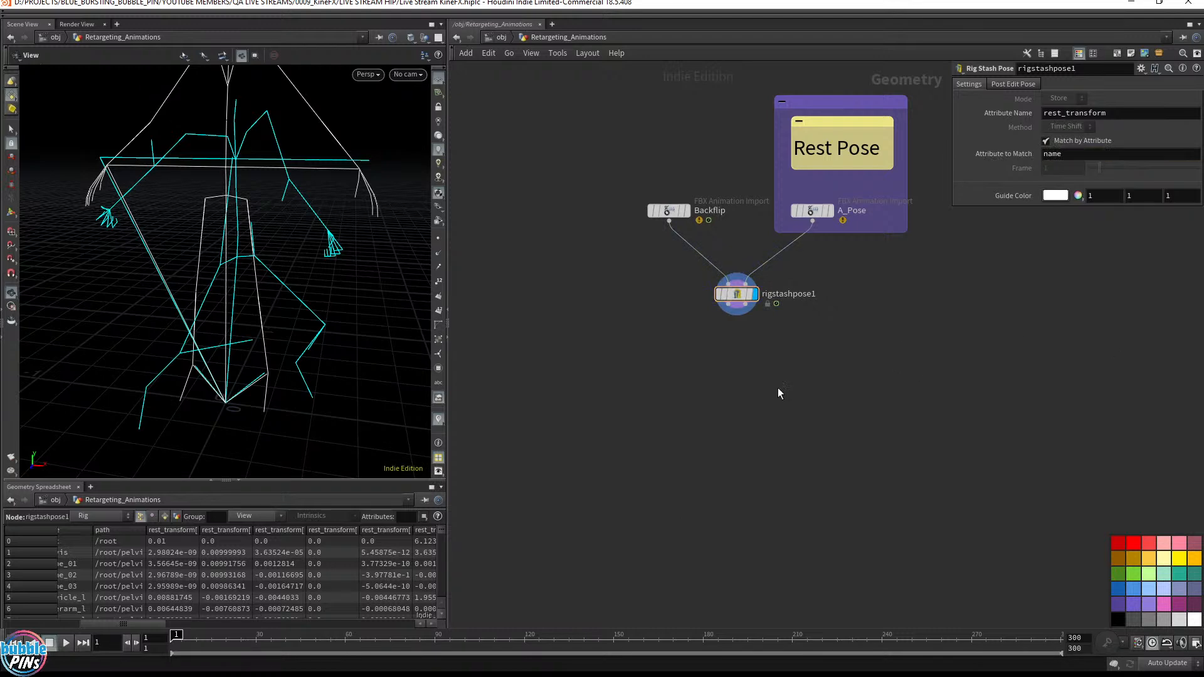
# Step: Add a Rig Match Pose node below the Rig Stash Pose node
pyautogui.press('Tab')
pyautogui.write('rig mat')
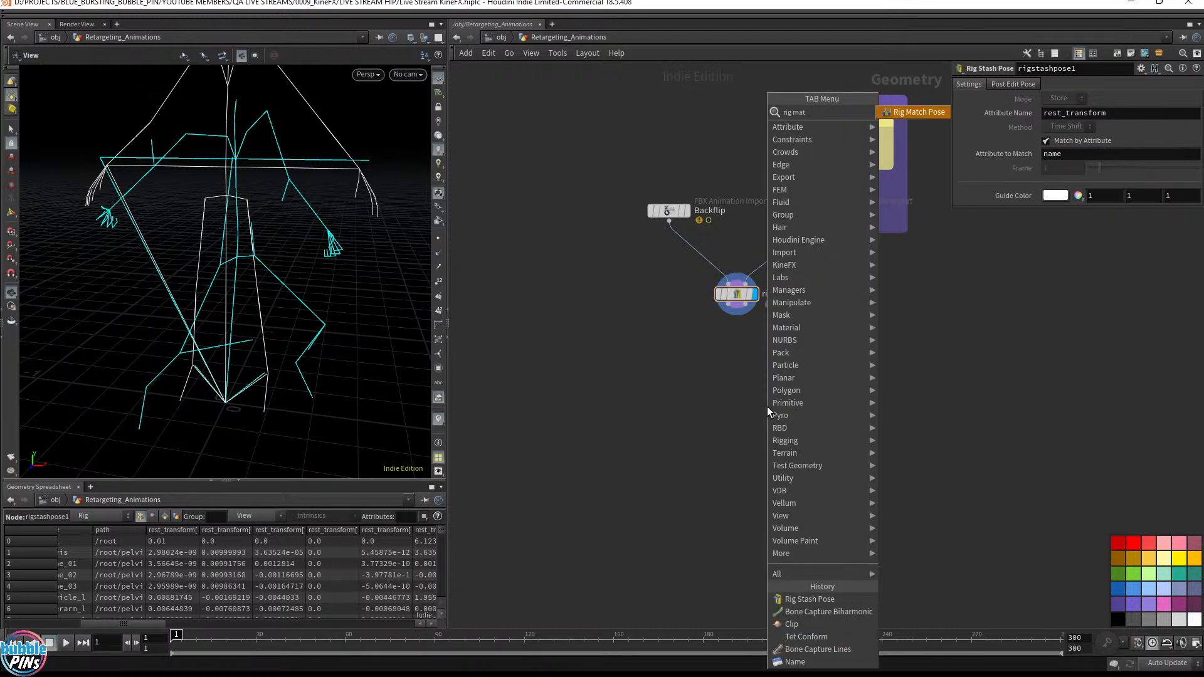
pyautogui.press('Return')
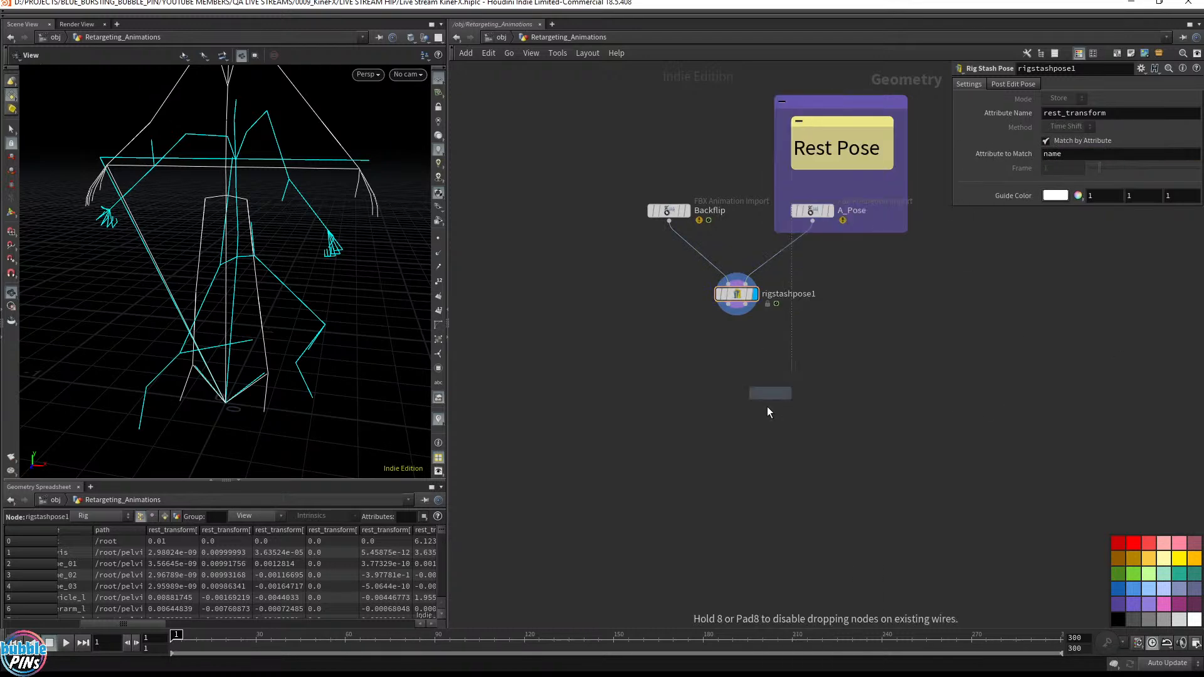
pyautogui.click(735, 370)
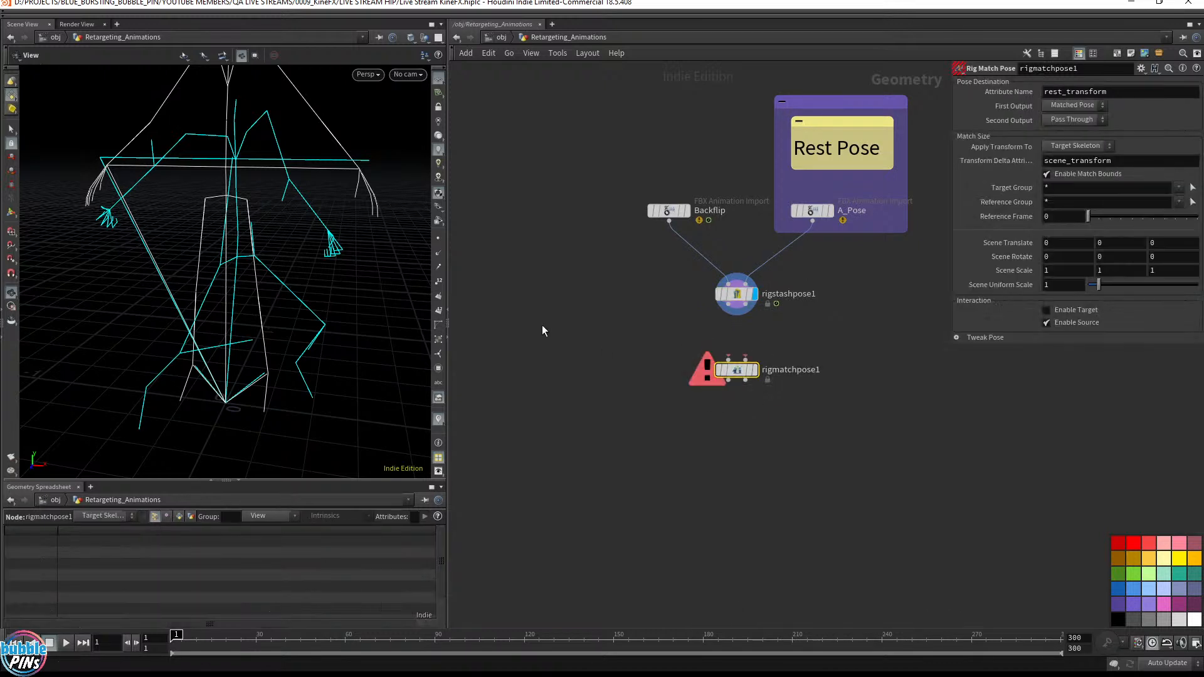
# Step: Move the Rig Match Pose node further down and wire Mesh_Bone_Capture1 into its Target Skeleton input
pyautogui.scroll(-3, 544, 329)
pyautogui.moveTo(550, 331); pyautogui.dragTo(683, 309, button='middle')
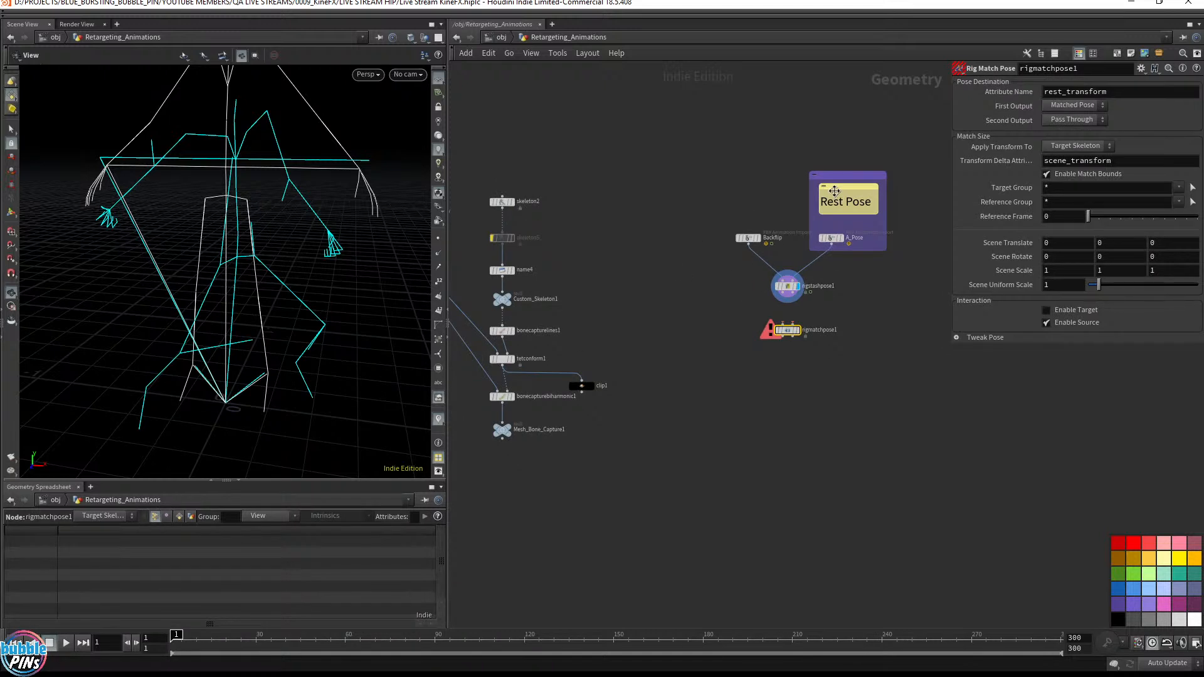
pyautogui.moveTo(795, 392); pyautogui.dragTo(789, 466)
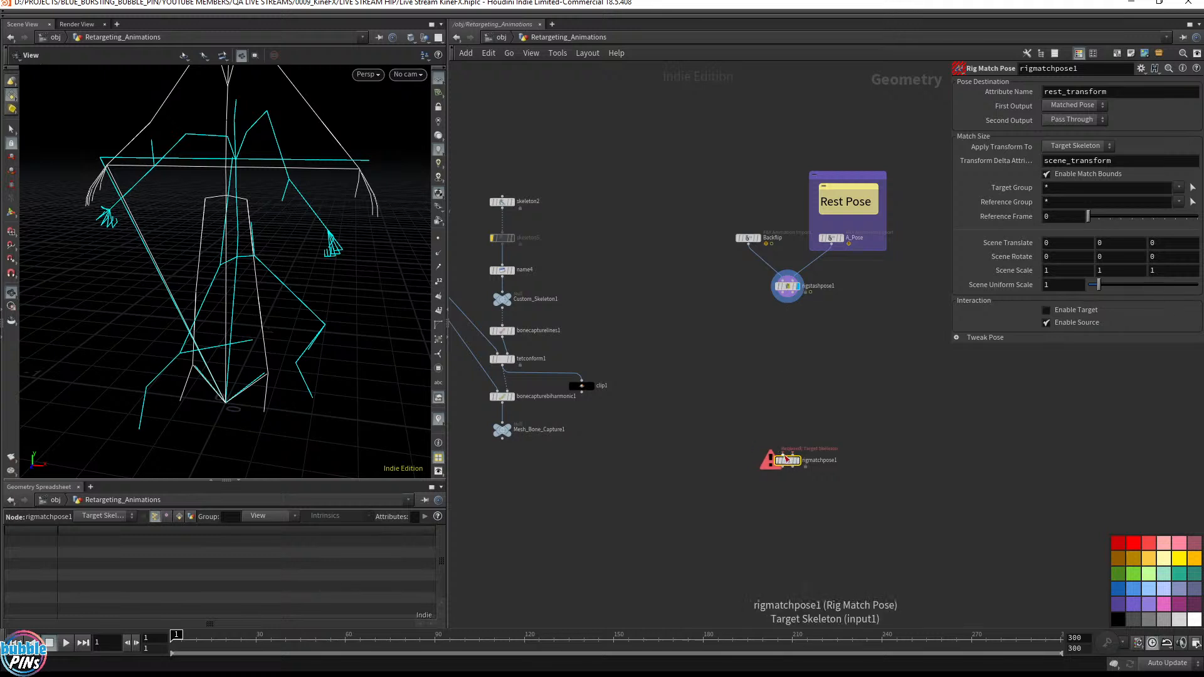
pyautogui.scroll(3, 787, 458)
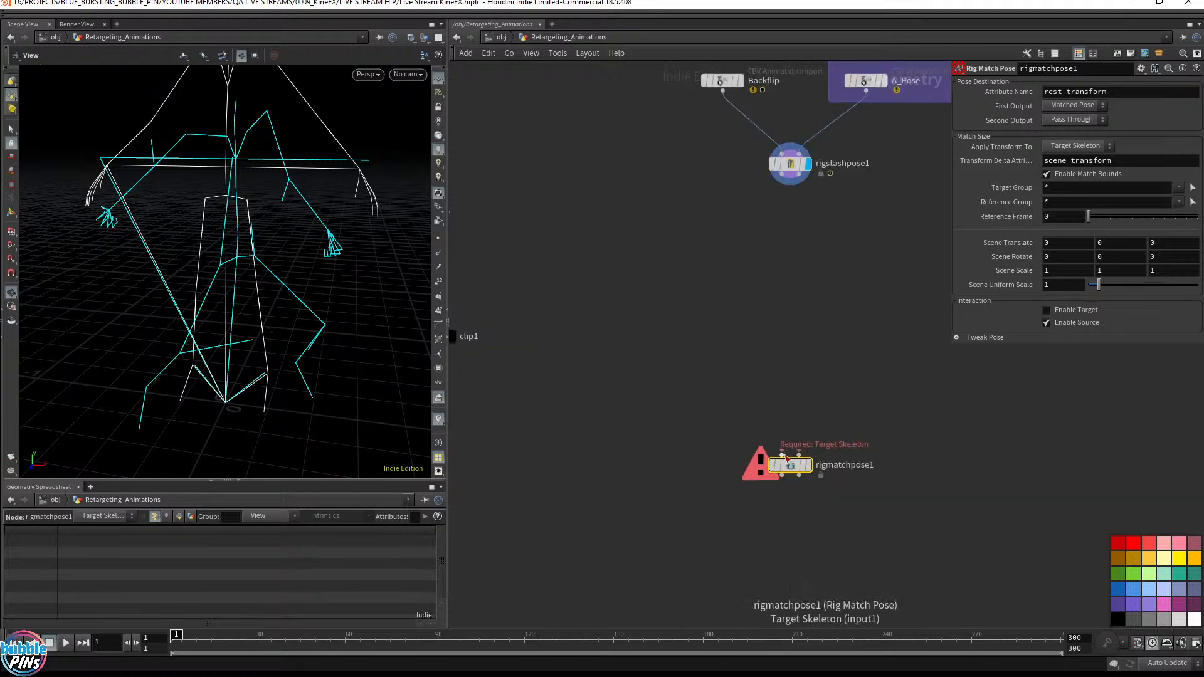
pyautogui.click(784, 456)
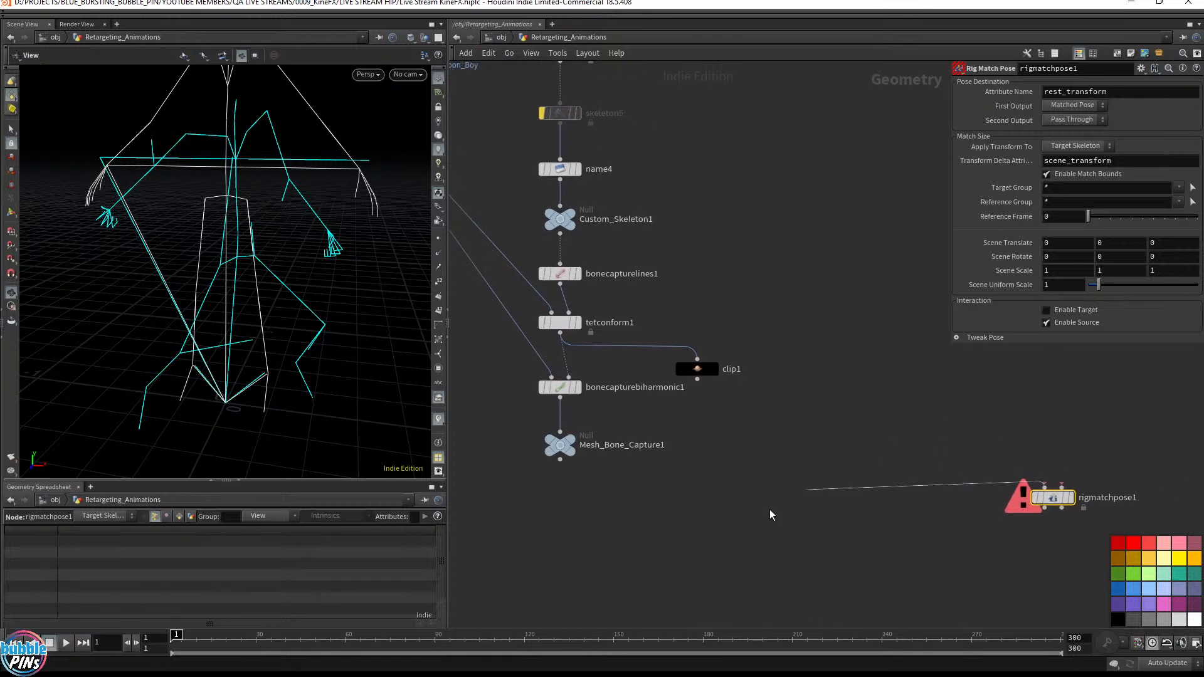
pyautogui.click(560, 466)
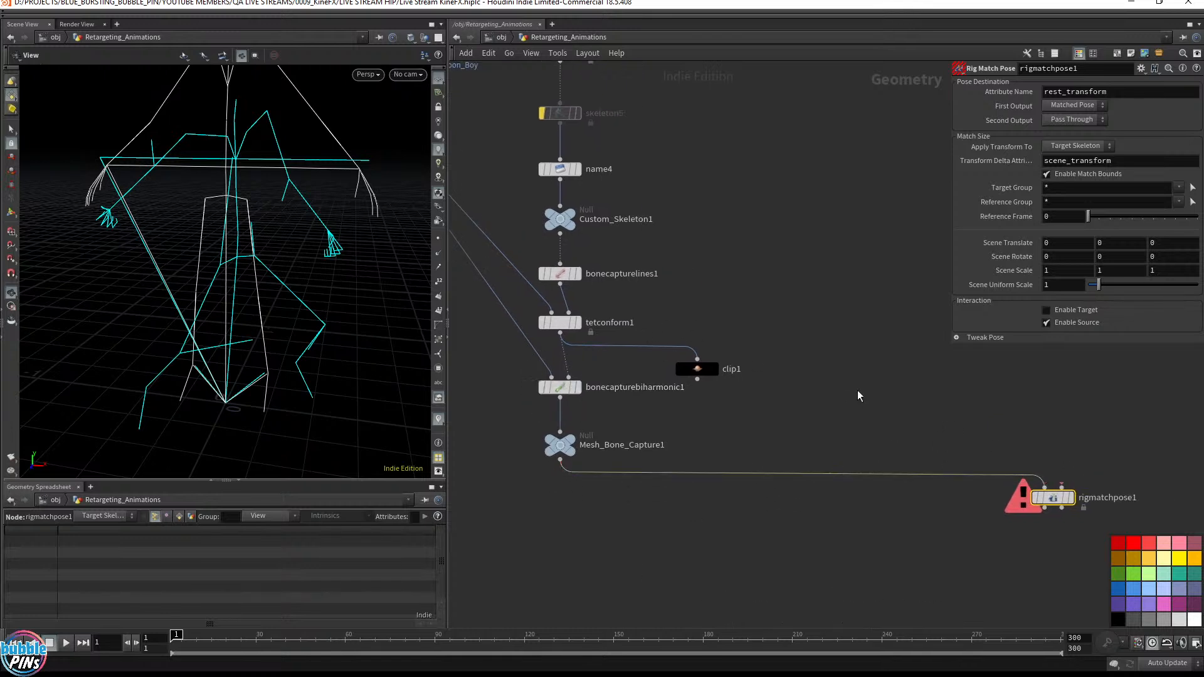
# Step: Connect the first output of the Rig Stash Pose node to the second input of the Rig Match Pose node
pyautogui.moveTo(857, 393); pyautogui.dragTo(522, 384, button='middle')
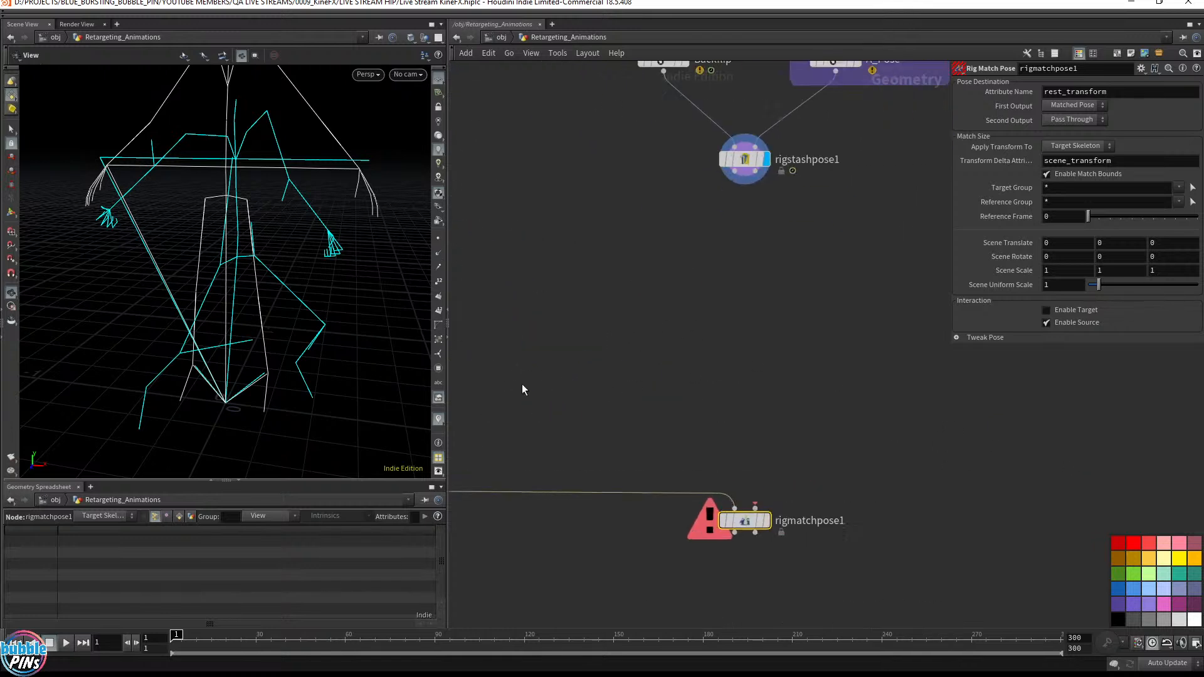
pyautogui.click(755, 504)
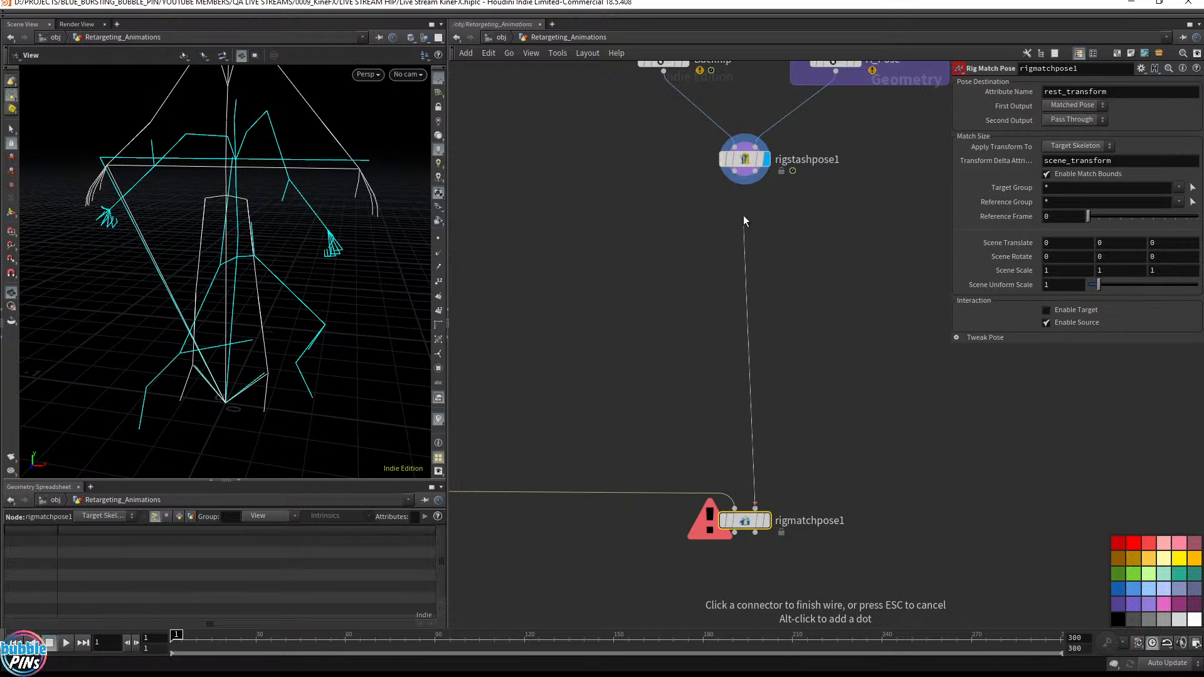
pyautogui.click(735, 171)
# Step: Branch a displayed Null node off the first output of the Rig Stash Pose node and save the scene
pyautogui.moveTo(670, 197); pyautogui.dragTo(636, 318, button='middle')
pyautogui.moveTo(644, 318); pyautogui.dragTo(766, 249)
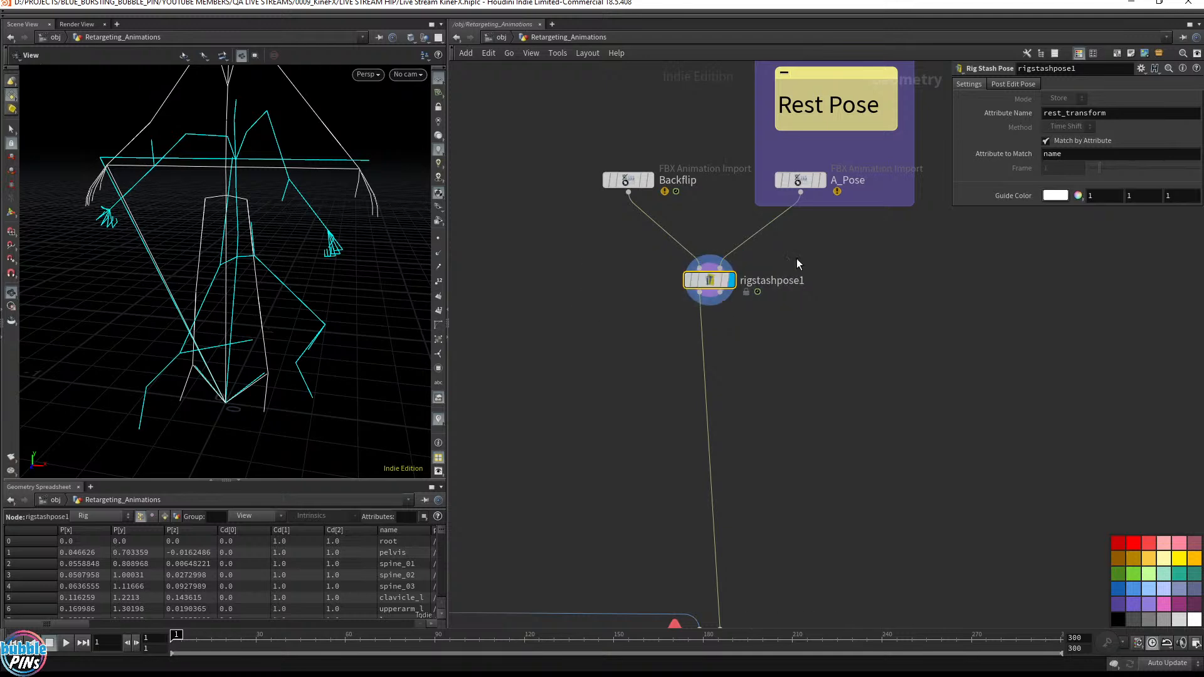
pyautogui.click(699, 294)
pyautogui.press('Tab')
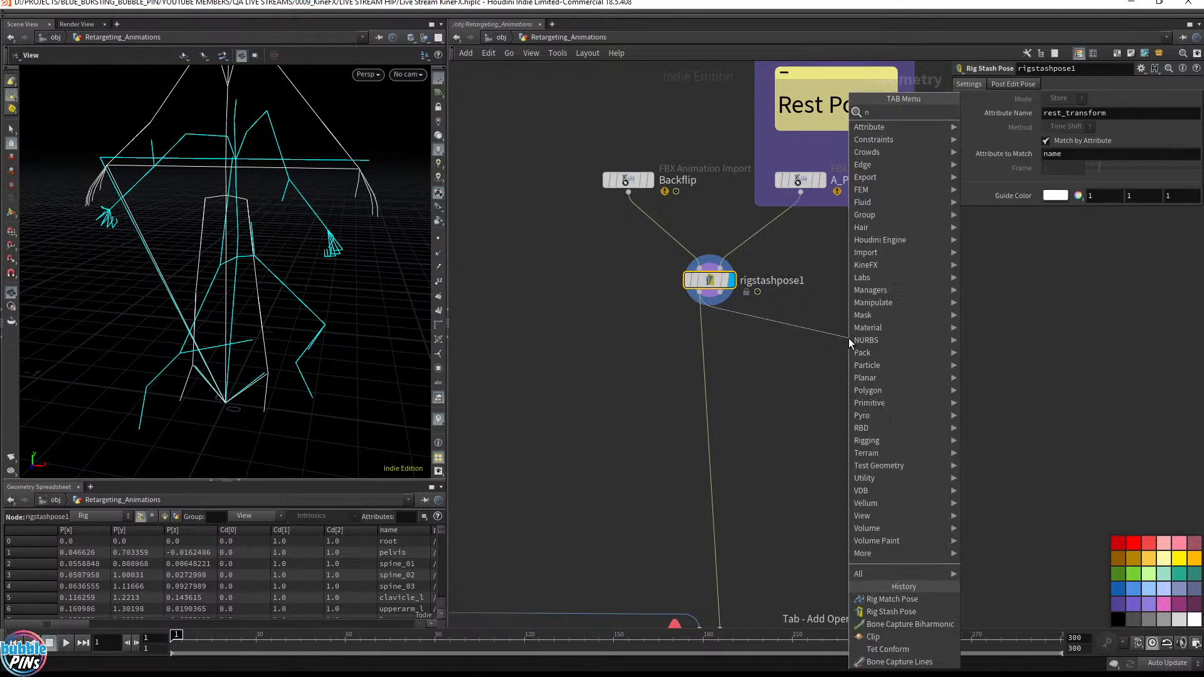
pyautogui.write('null')
pyautogui.press('Return')
pyautogui.click(849, 339)
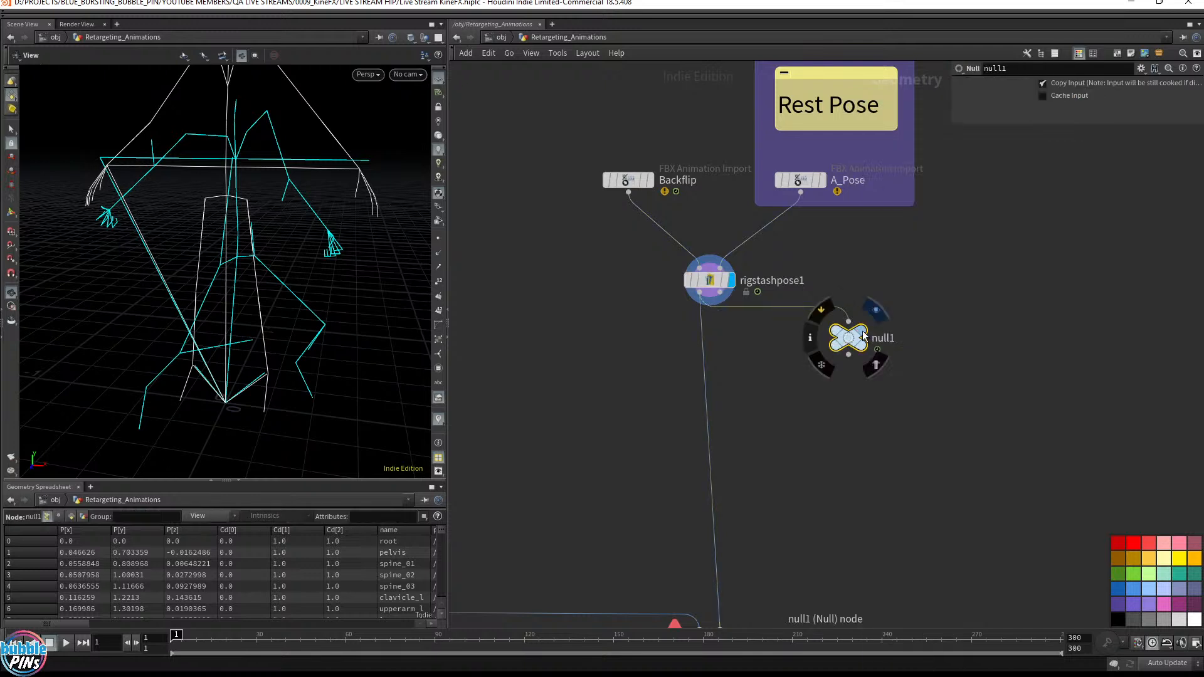
pyautogui.moveTo(943, 371); pyautogui.dragTo(793, 257)
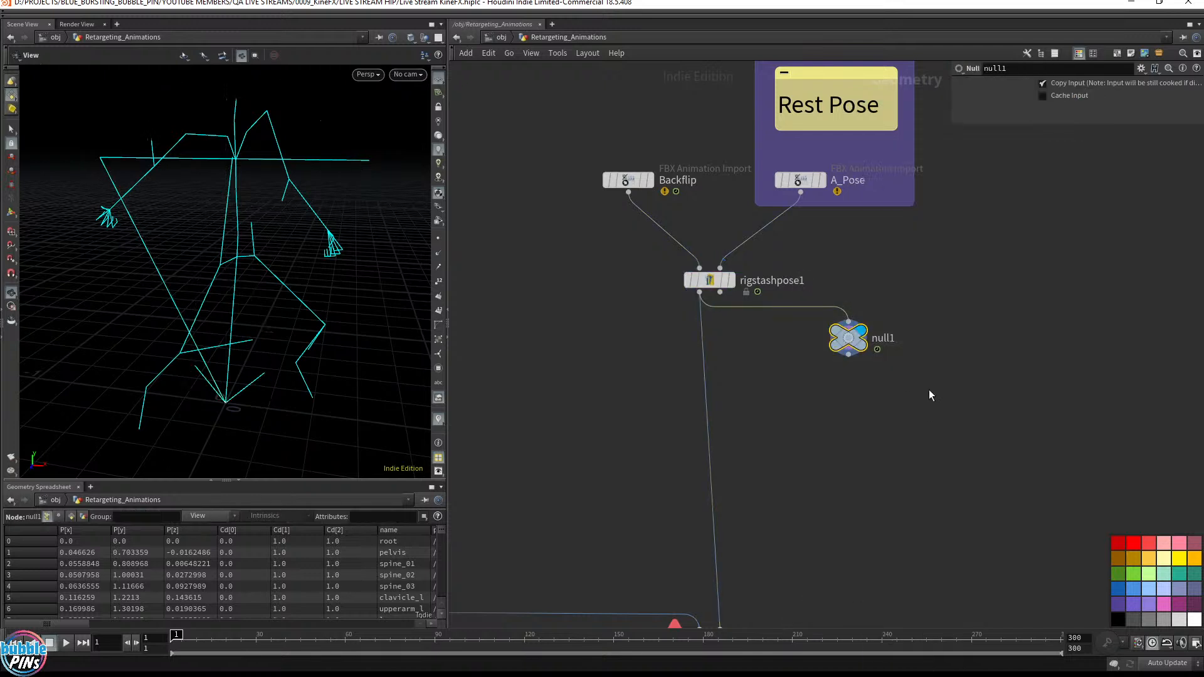
pyautogui.hotkey('ctrl', 's')
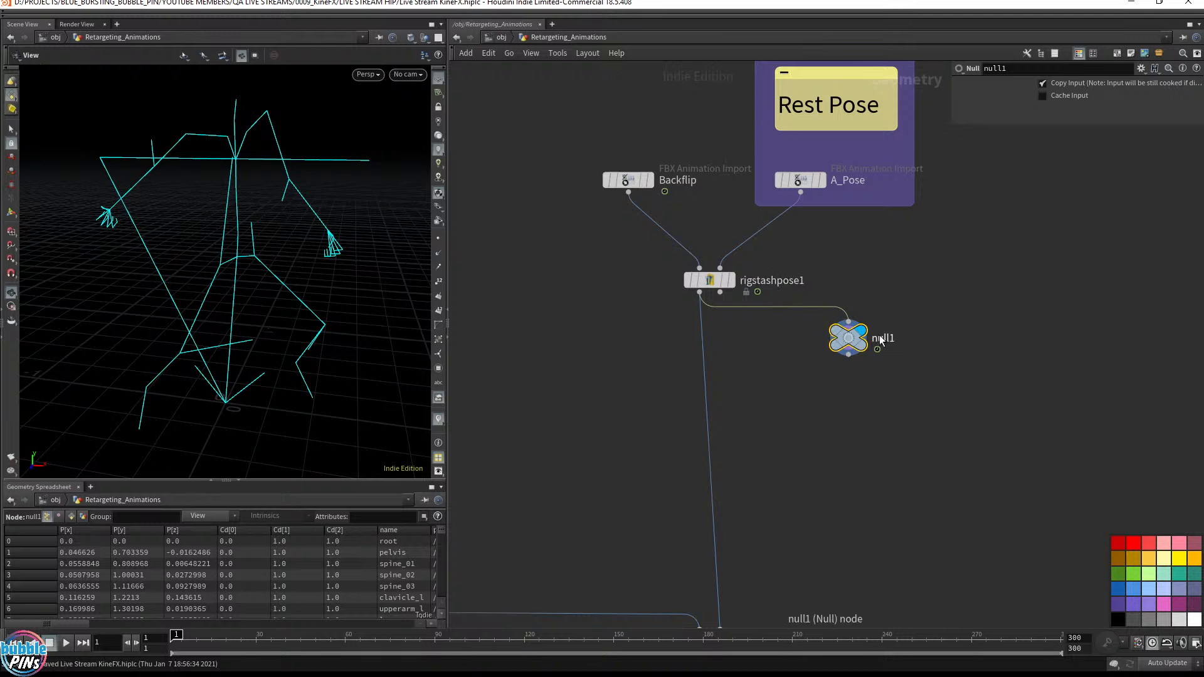
# Step: Place the Null below Backflip, play its animation and return to the first frame
pyautogui.moveTo(843, 344); pyautogui.dragTo(633, 331)
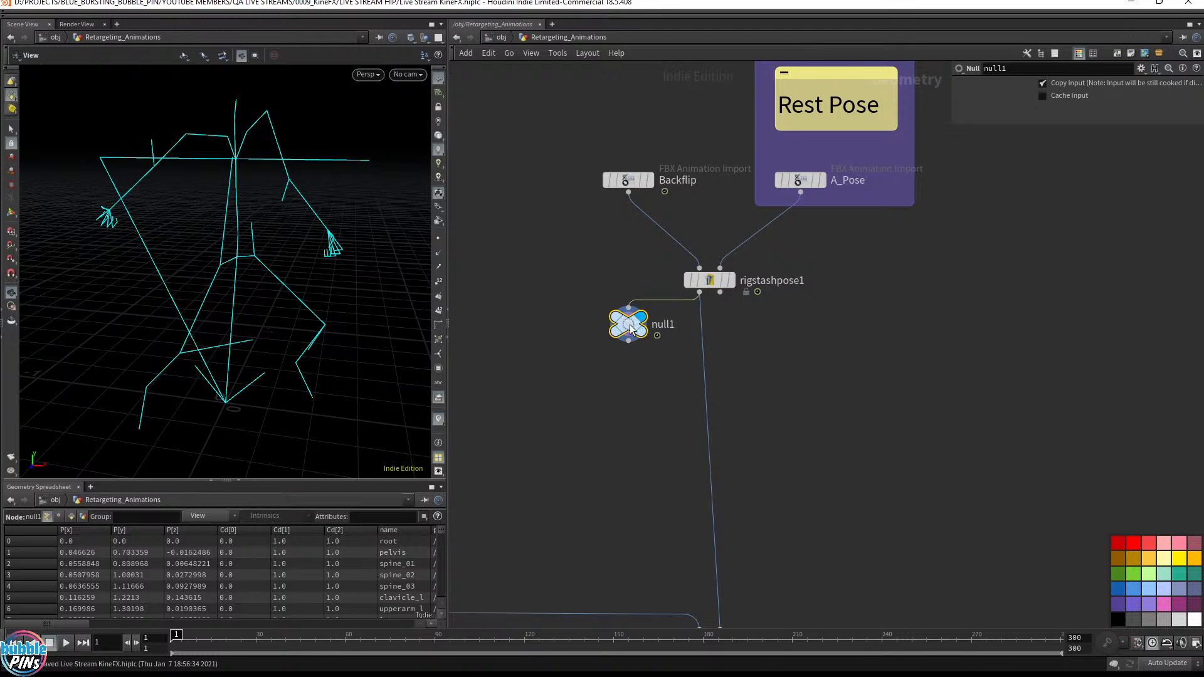
pyautogui.press('Up')
pyautogui.press('Up')
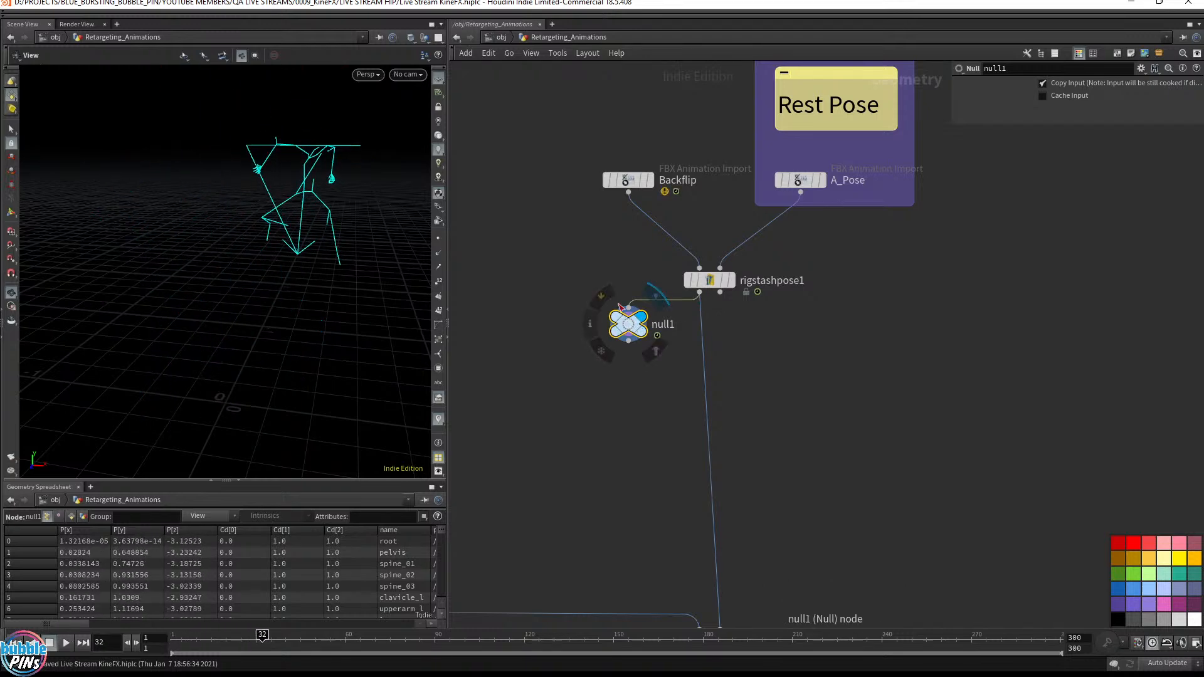
pyautogui.hotkey('ctrl', 'Up')
# Step: Display and select the Rig Match Pose node
pyautogui.scroll(-4, 908, 401)
pyautogui.moveTo(941, 513); pyautogui.dragTo(915, 417, button='middle')
pyautogui.scroll(2, 791, 415)
pyautogui.moveTo(807, 423); pyautogui.dragTo(925, 459, button='middle')
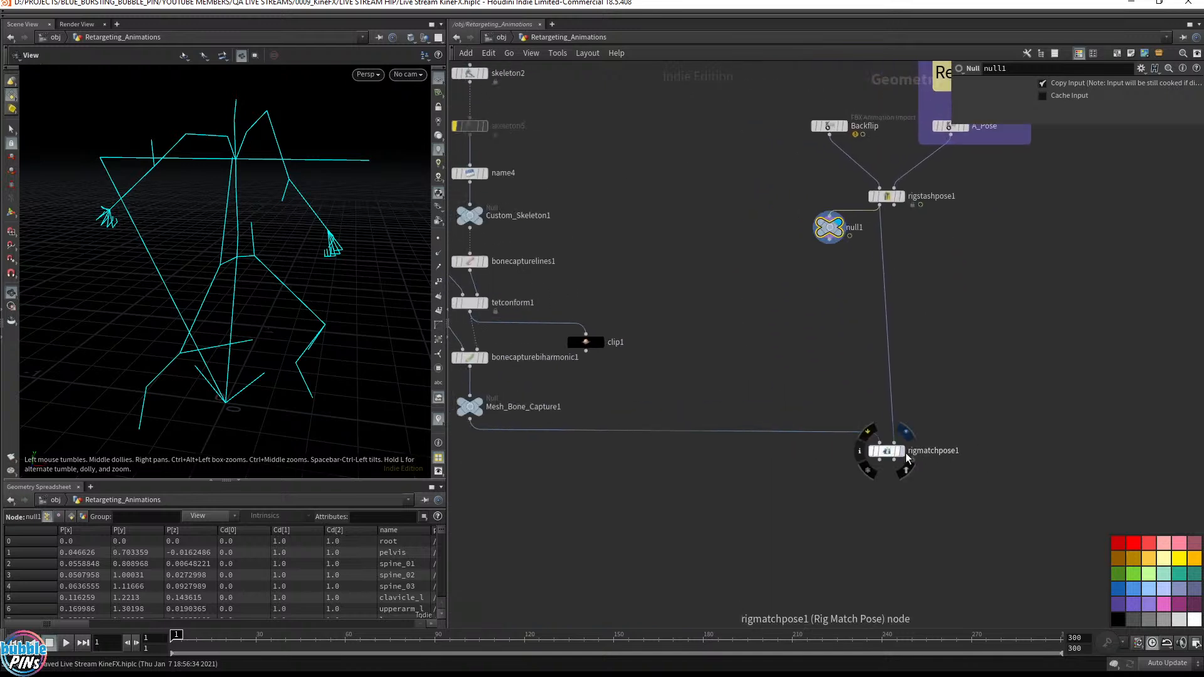
pyautogui.click(905, 433)
pyautogui.click(885, 452)
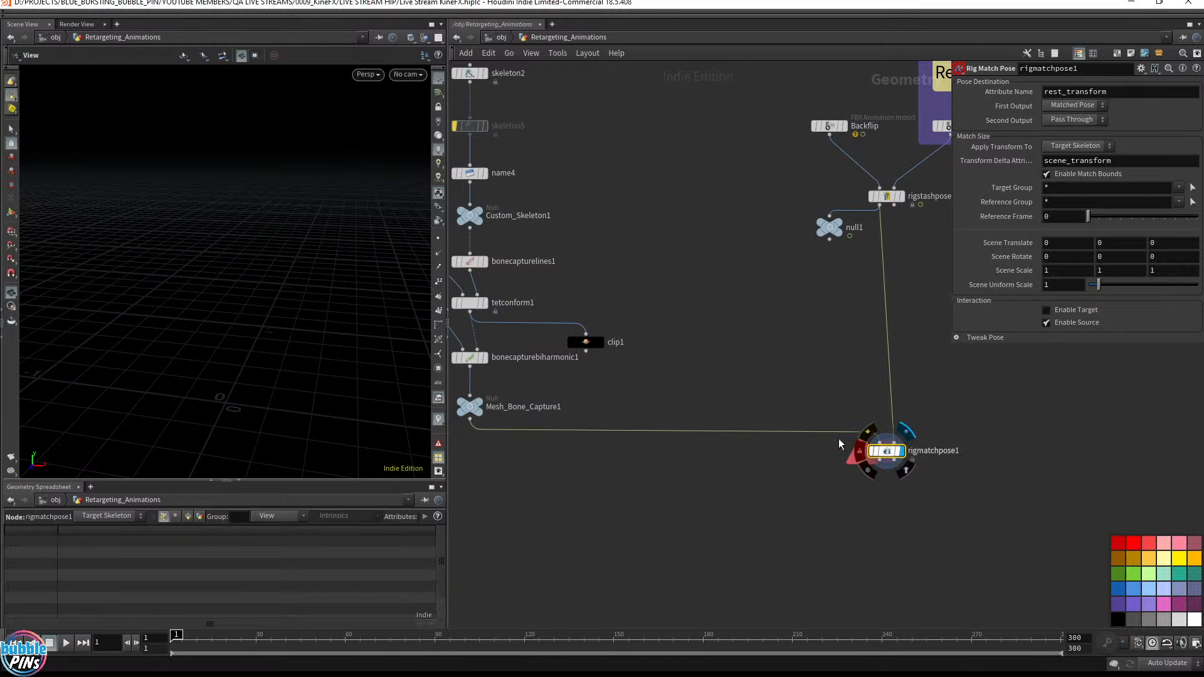
# Step: Examine the full error message in the Rig Match Pose node's information window
pyautogui.middleClick(887, 451)
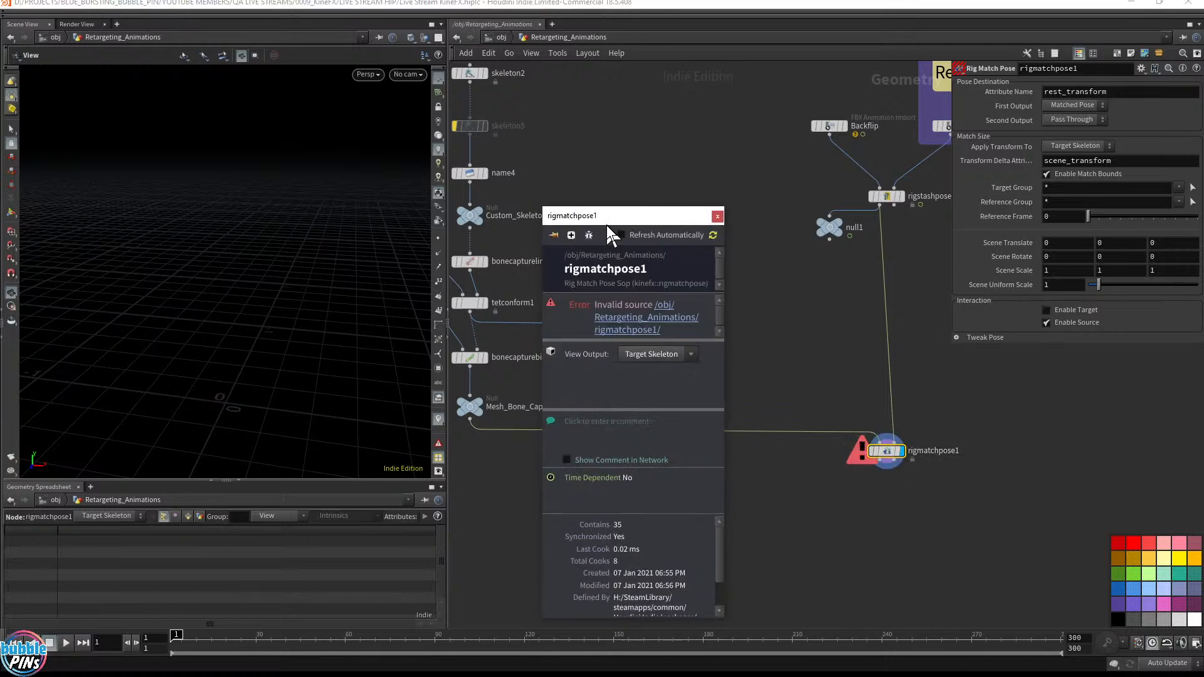
pyautogui.moveTo(605, 224); pyautogui.dragTo(707, 180)
pyautogui.moveTo(825, 315); pyautogui.dragTo(1018, 336)
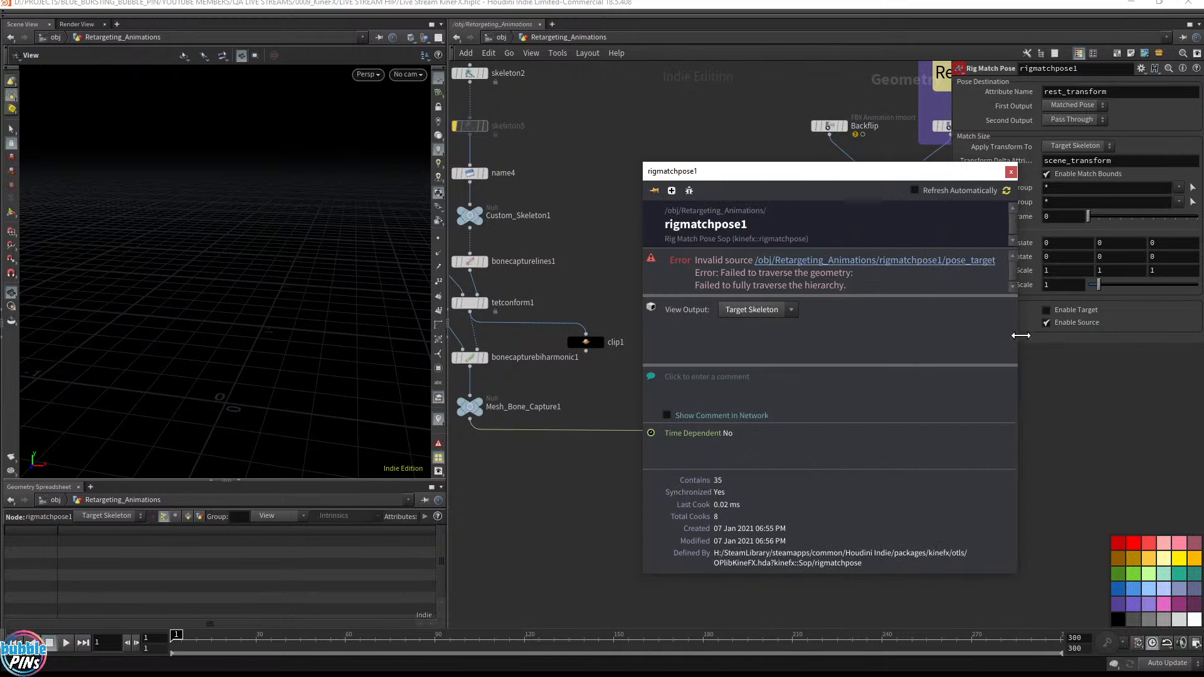
pyautogui.click(778, 139)
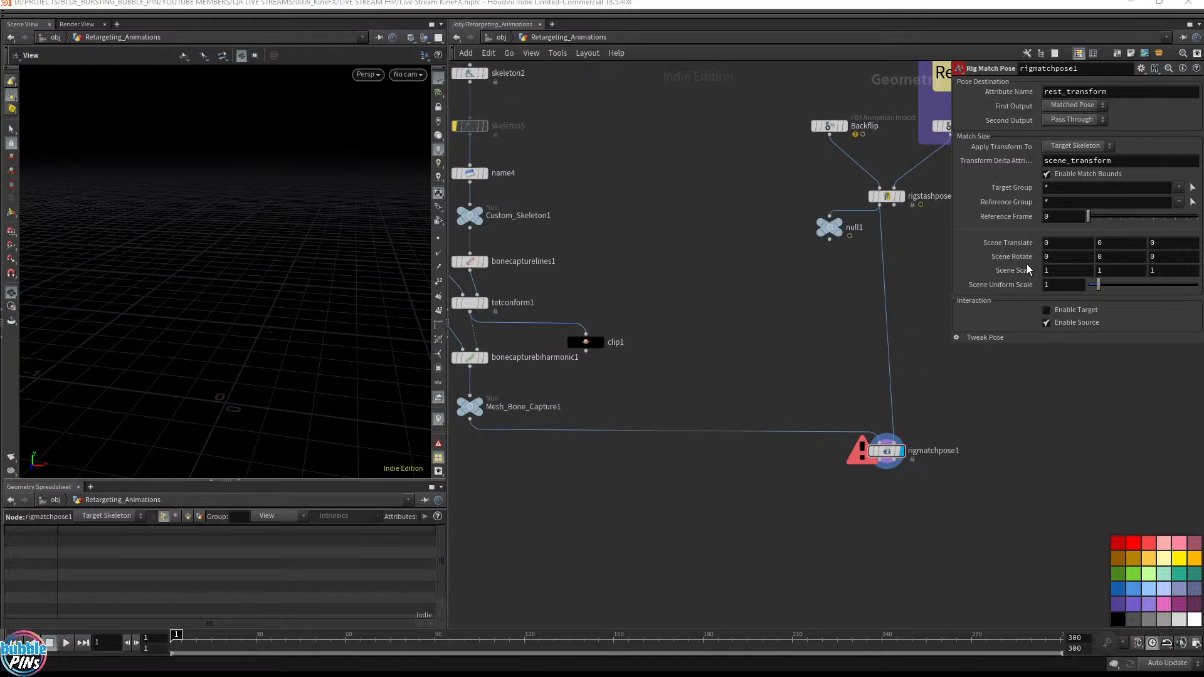
# Step: Wire Custom_Skeleton1 into the Rig Match Pose node's first input in place of Mesh_Bone_Capture1
pyautogui.moveTo(772, 343); pyautogui.dragTo(853, 379, button='middle')
pyautogui.click(551, 263)
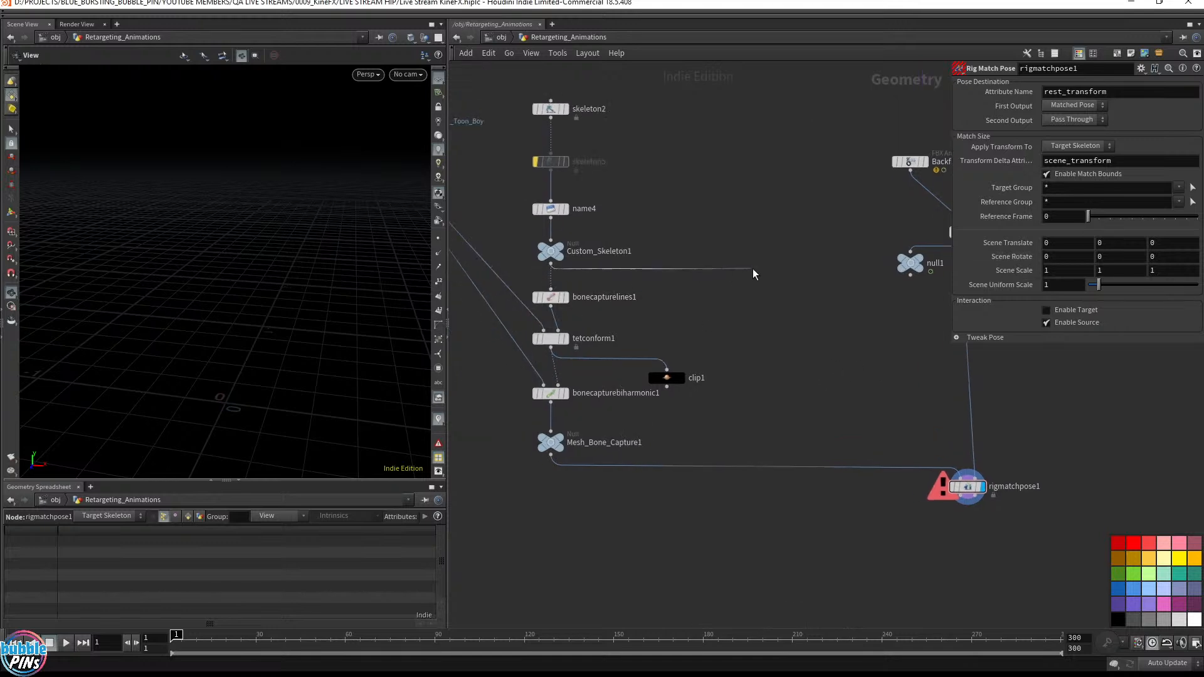
pyautogui.click(962, 476)
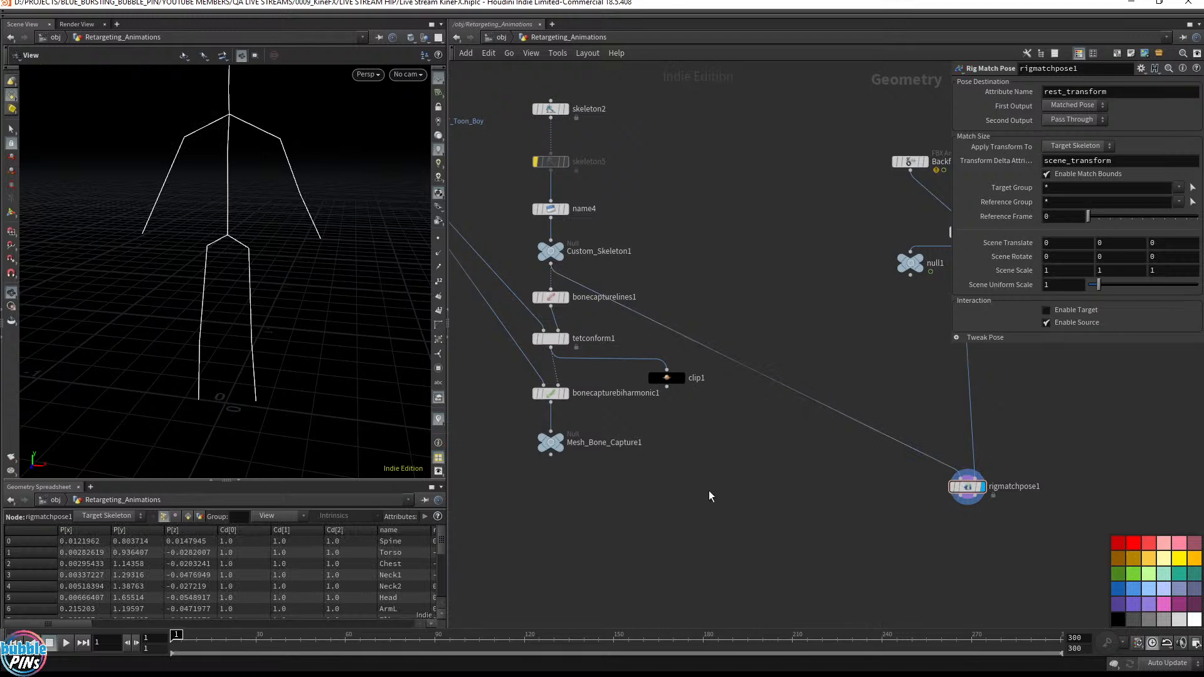
# Step: Move the whole character skeleton and capture node chain lower in the network, so Custom_Skeleton1 sits roughly level with the Rig Match Pose node
pyautogui.scroll(-3, 712, 492)
pyautogui.moveTo(738, 472); pyautogui.dragTo(500, 212)
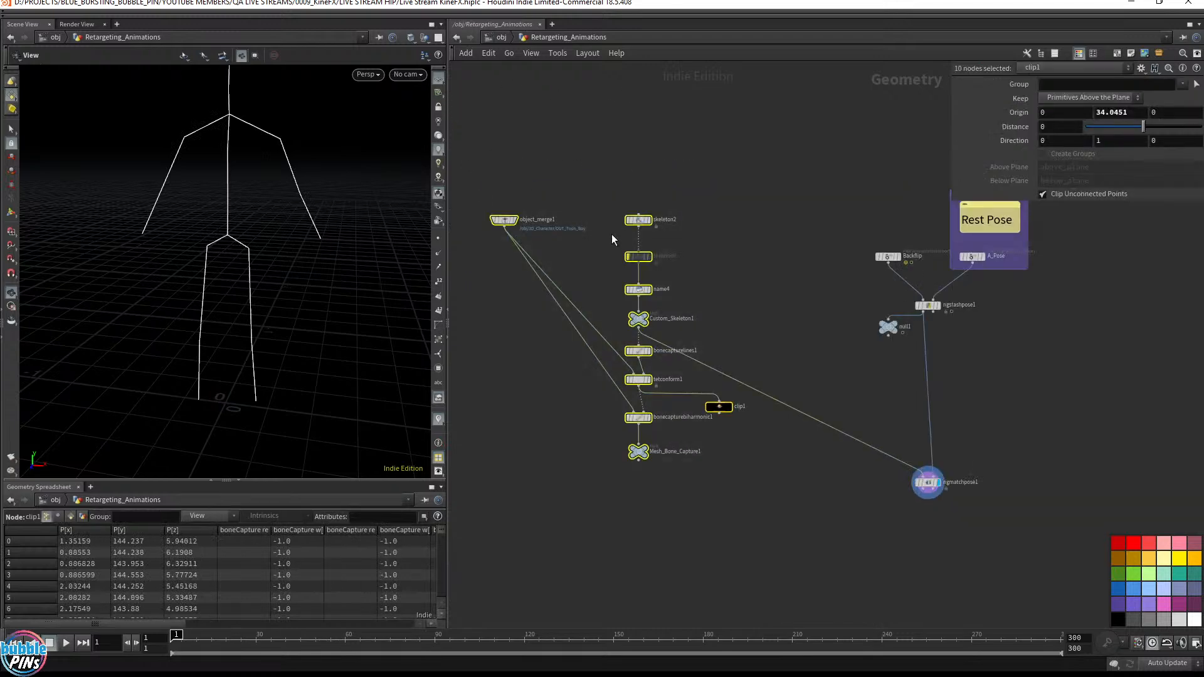
pyautogui.moveTo(642, 321); pyautogui.dragTo(723, 460)
pyautogui.moveTo(825, 428); pyautogui.dragTo(760, 267, button='middle')
pyautogui.click(934, 265)
pyautogui.moveTo(947, 266); pyautogui.dragTo(847, 344, button='middle')
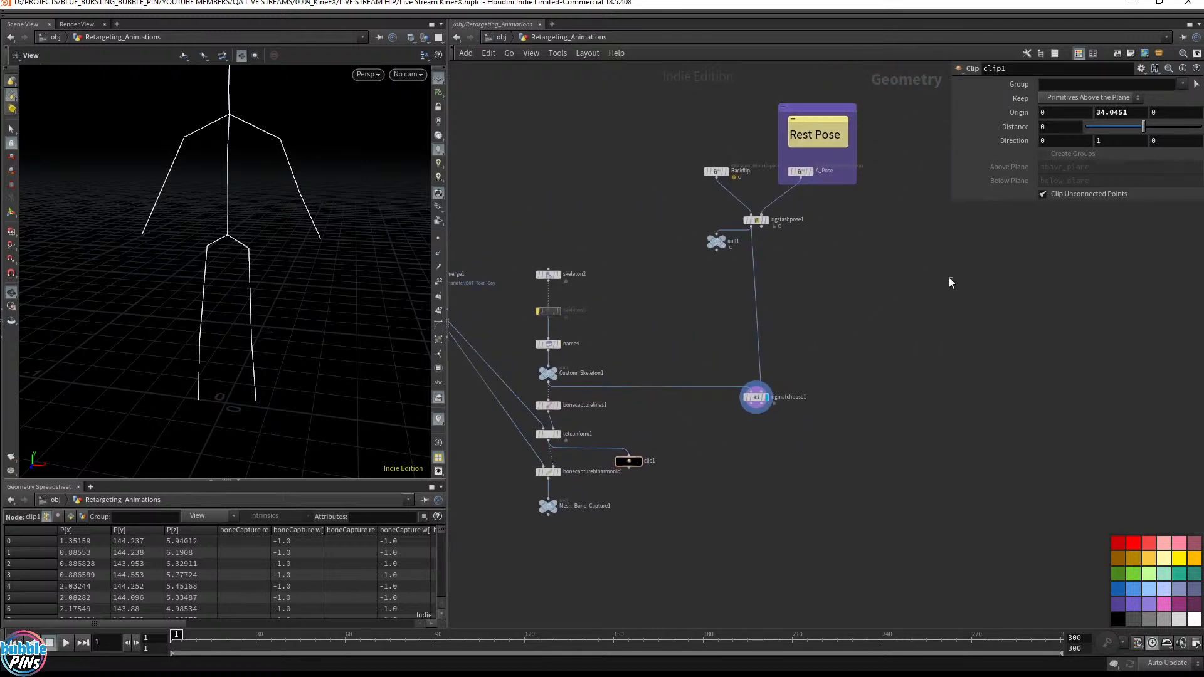
# Step: Display the captured character mesh from Mesh_Bone_Capture1 and then the bare skeleton from Custom_Skeleton1 to compare them
pyautogui.moveTo(950, 277); pyautogui.dragTo(692, 72)
pyautogui.click(557, 505)
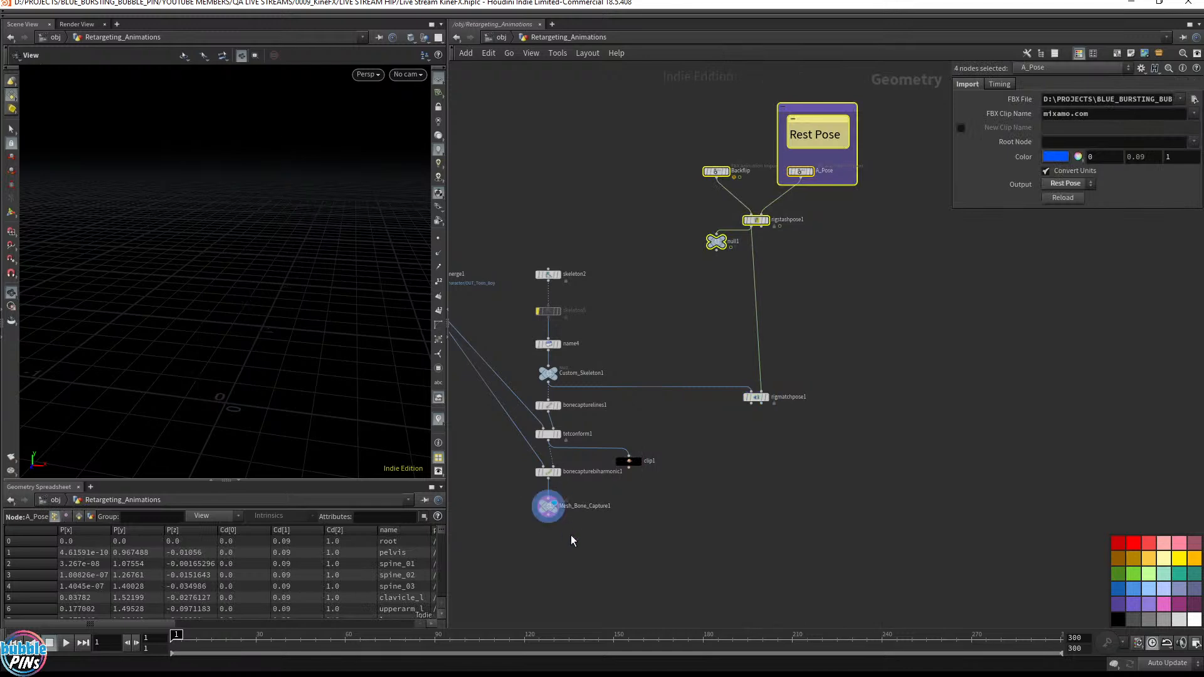
pyautogui.click(558, 496)
pyautogui.press('f')
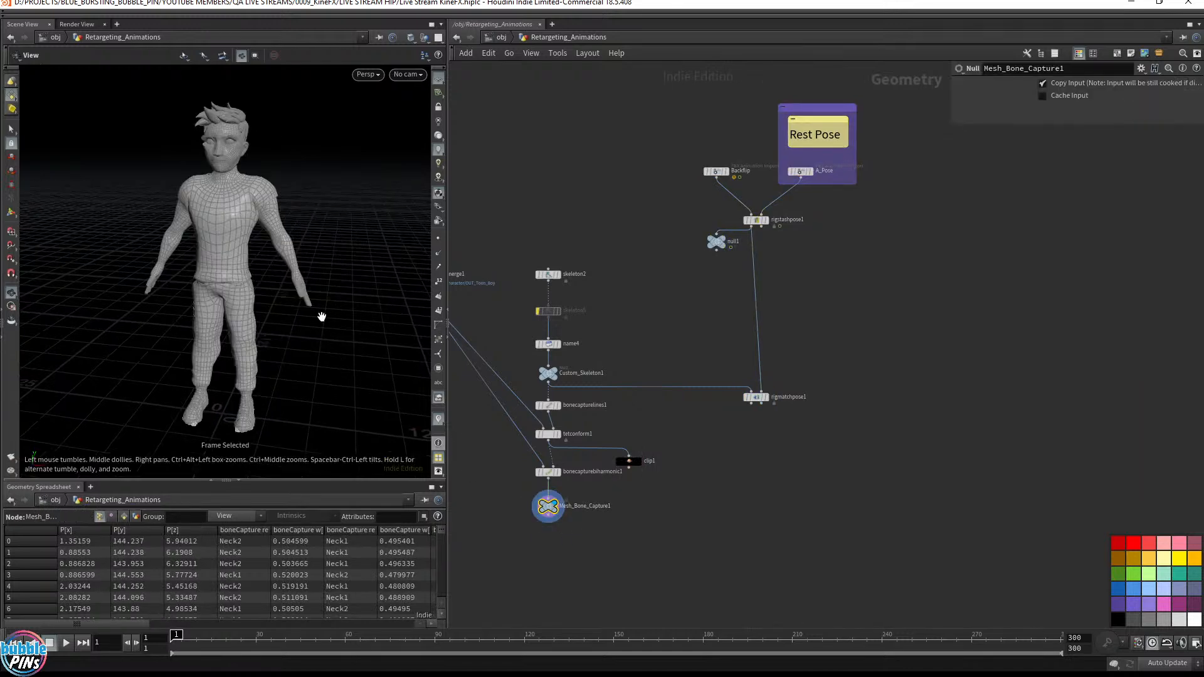
pyautogui.click(556, 374)
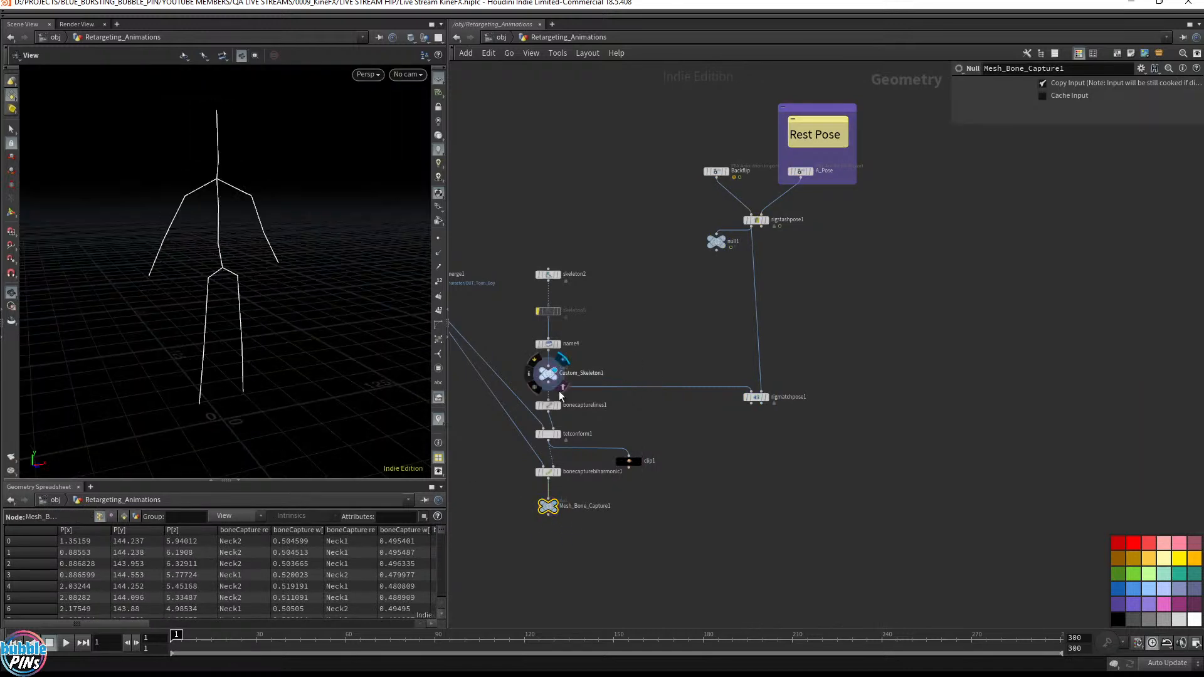
pyautogui.moveTo(388, 305); pyautogui.dragTo(382, 304)
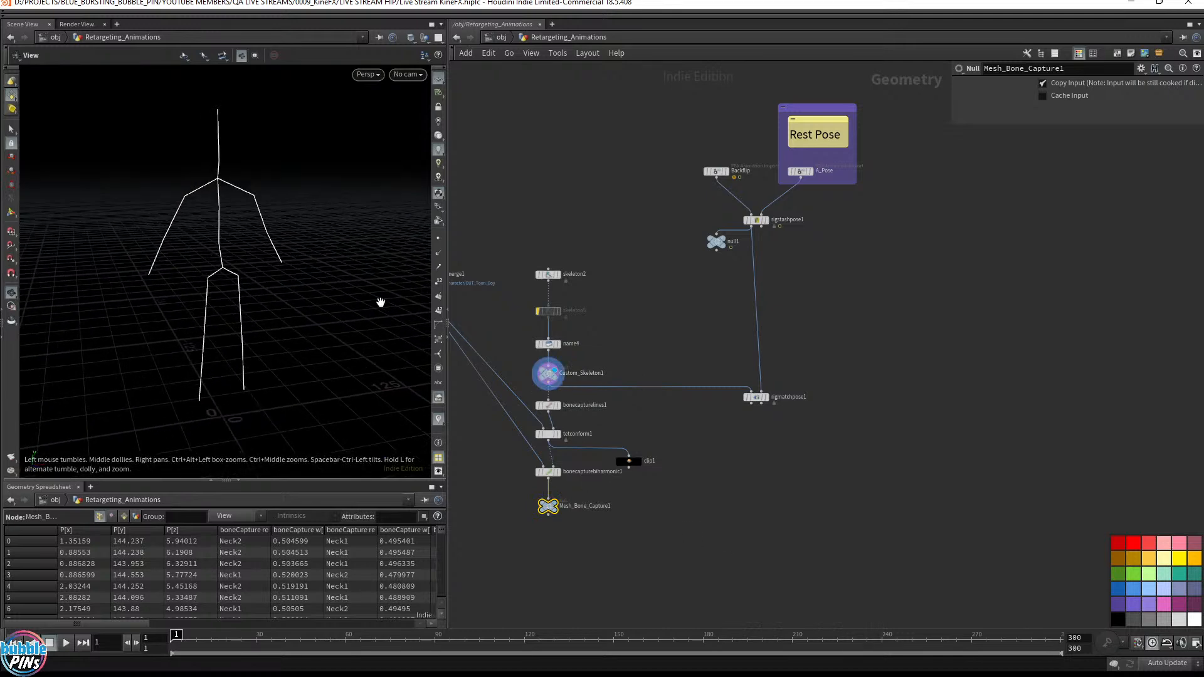
# Step: Display and select the Rig Stash Pose node to view its animated skeleton with the stashed rest pose
pyautogui.click(763, 222)
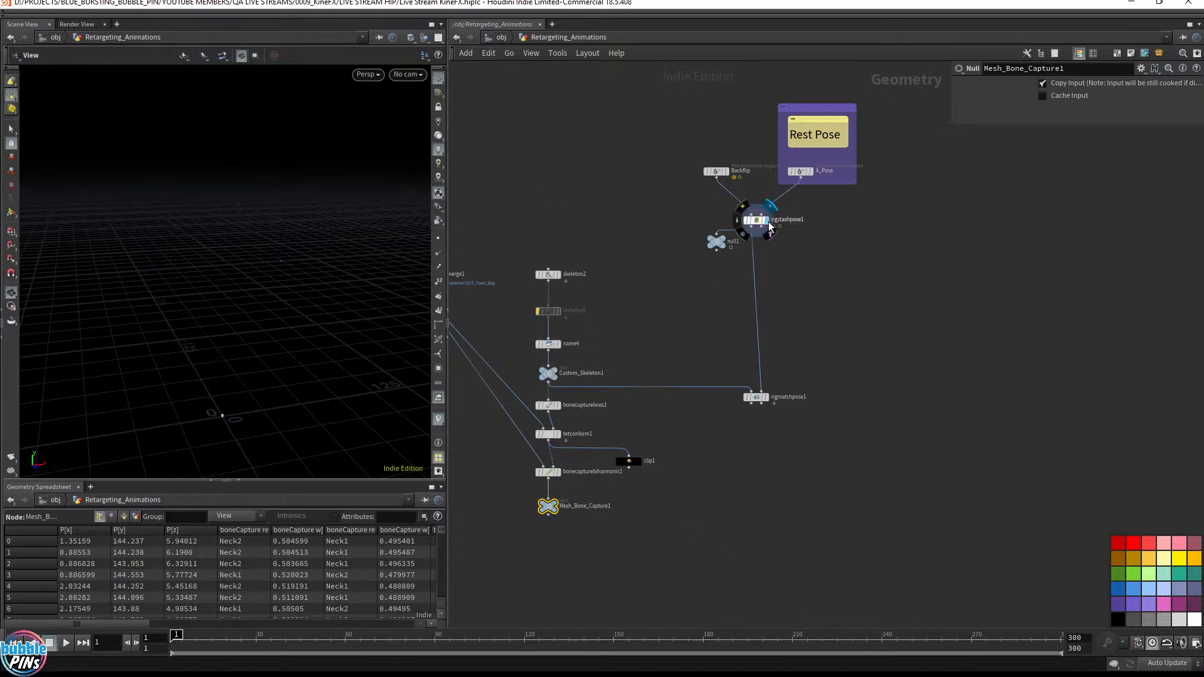
pyautogui.click(761, 223)
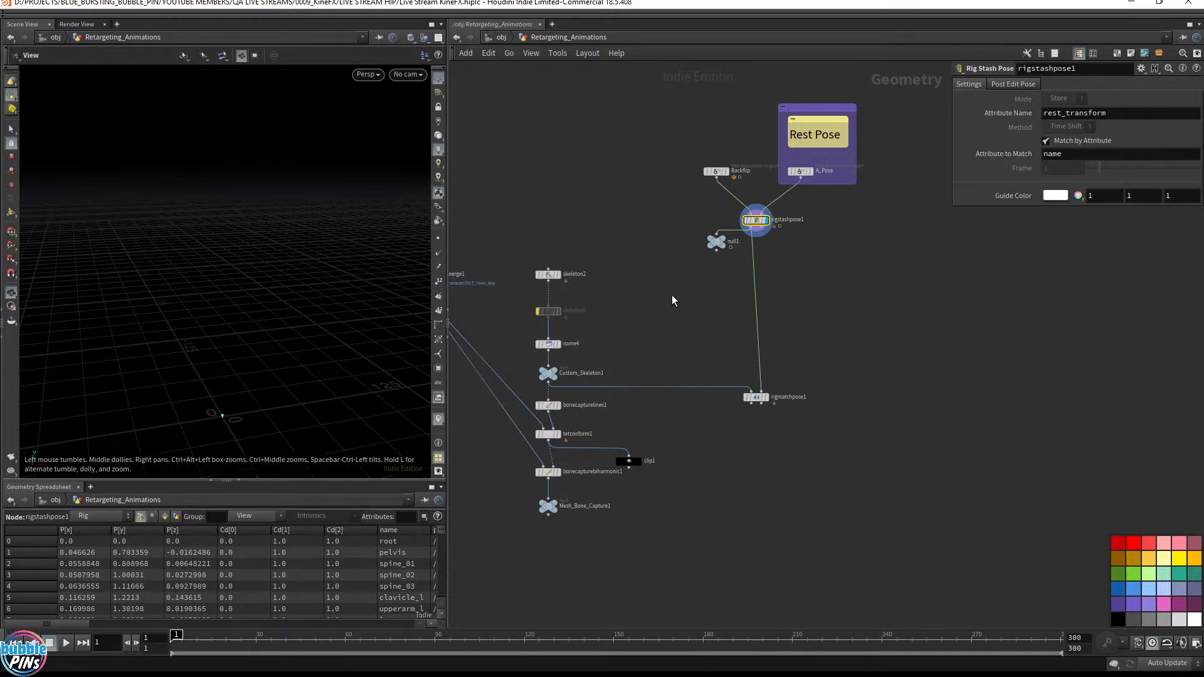
pyautogui.moveTo(220, 426); pyautogui.dragTo(550, 305, button='middle')
pyautogui.scroll(-1, 550, 305)
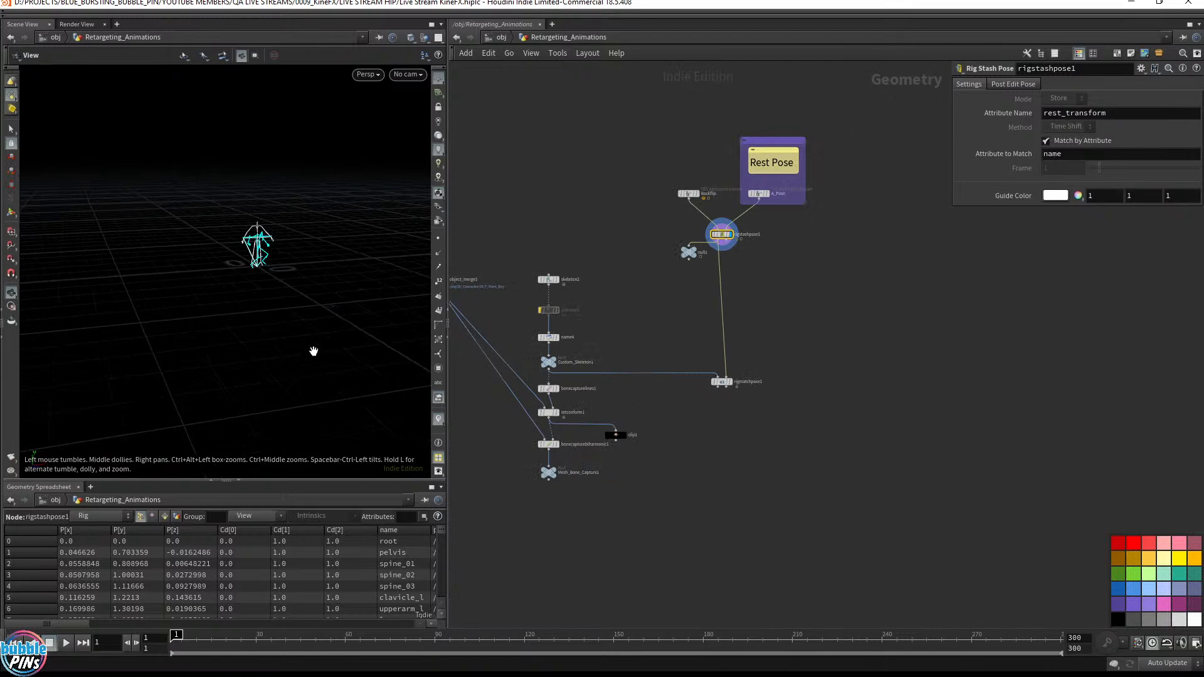
# Step: Display and select the Rig Match Pose node and frame its skeleton in the viewport
pyautogui.click(724, 384)
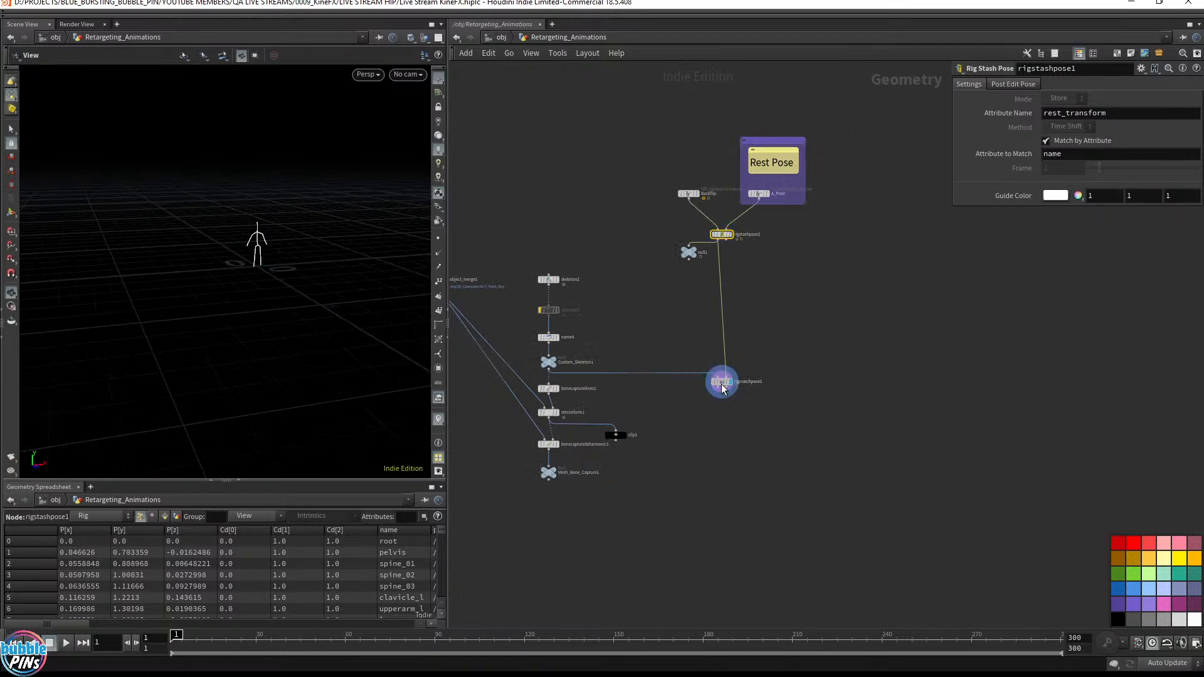
pyautogui.scroll(5, 705, 387)
pyautogui.moveTo(822, 432); pyautogui.dragTo(668, 313)
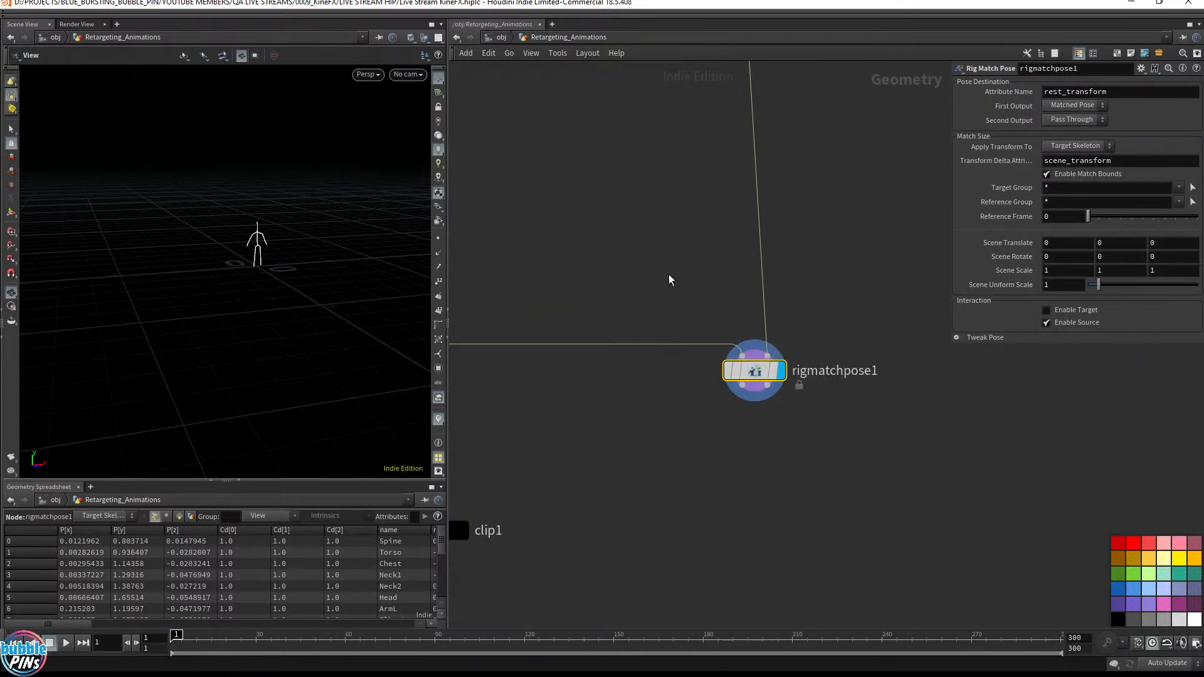
pyautogui.moveTo(328, 254); pyautogui.dragTo(315, 228)
pyautogui.press('f')
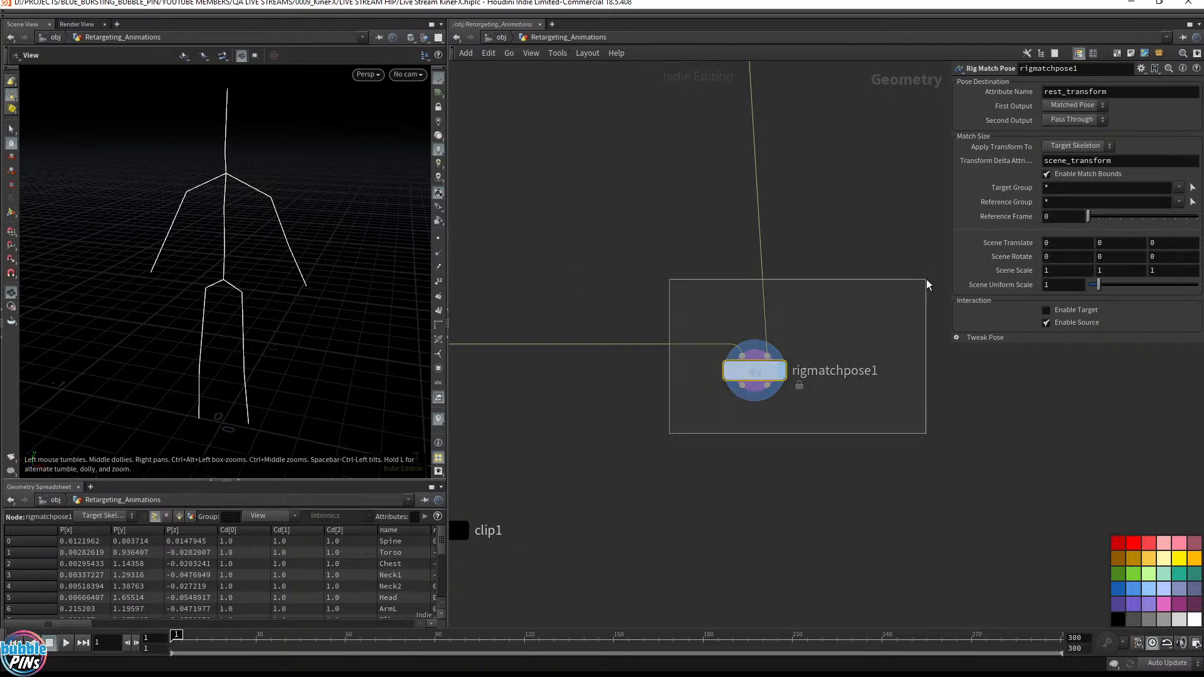
# Step: Collapse the geometry spreadsheet, activate the Rig Match Pose viewport handles and widen the viewport
pyautogui.click(241, 483)
pyautogui.moveTo(384, 322); pyautogui.dragTo(333, 360)
pyautogui.press('Return')
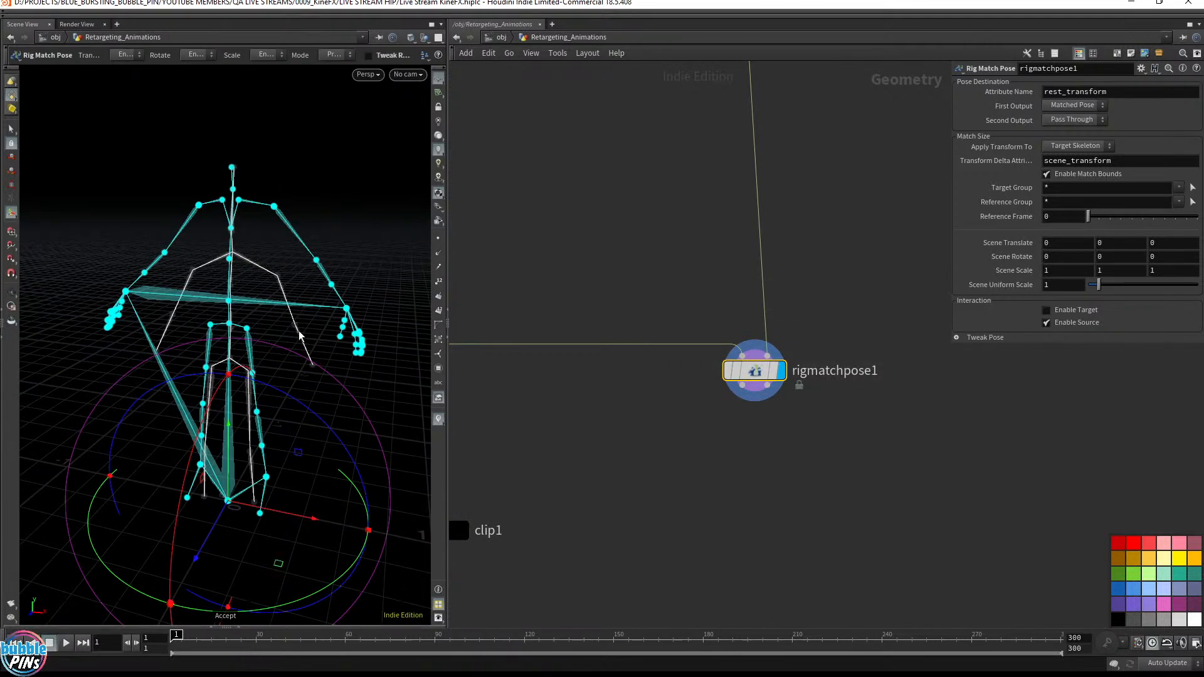
pyautogui.press('Escape')
pyautogui.moveTo(358, 261); pyautogui.dragTo(274, 261)
pyautogui.press('Return')
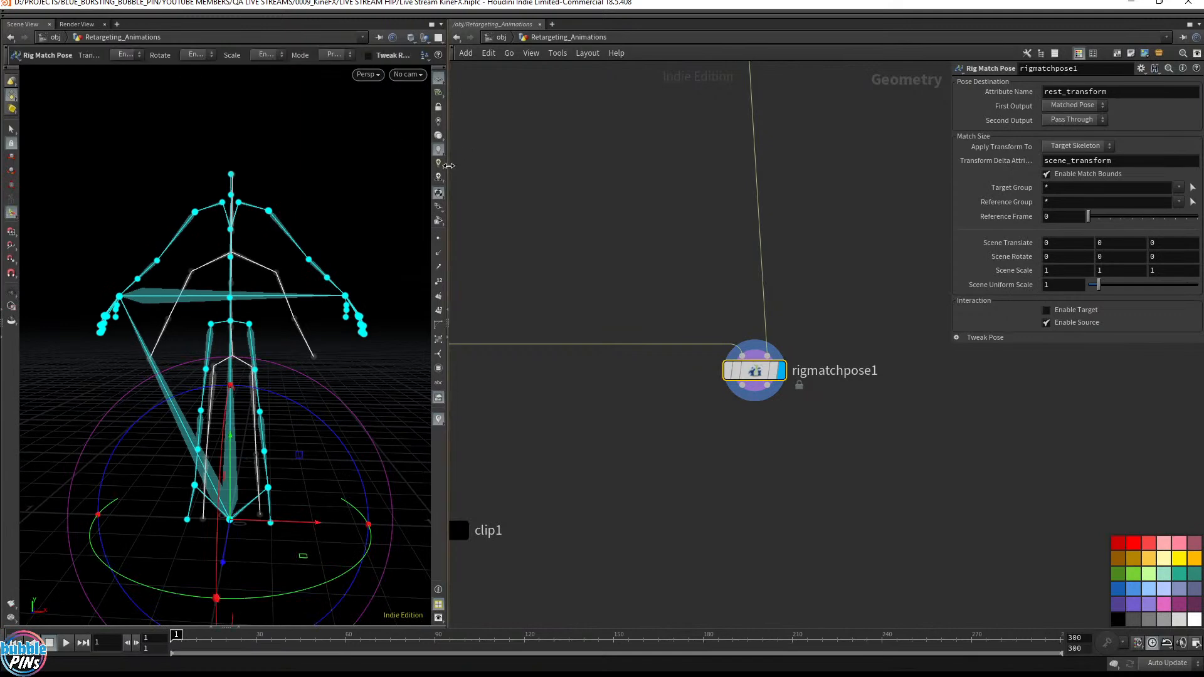
pyautogui.moveTo(449, 166); pyautogui.dragTo(527, 167)
pyautogui.press('Escape')
pyautogui.press('Return')
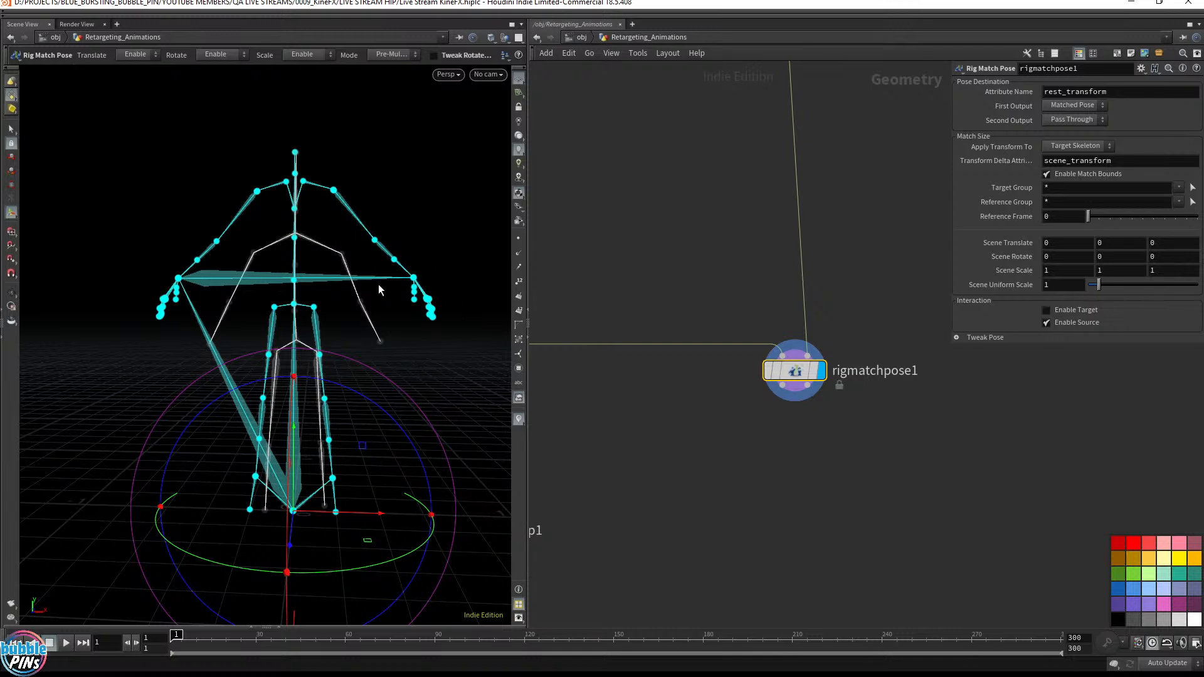
# Step: Switch the viewport to the Front view and fit both skeletons in it
pyautogui.click(449, 76)
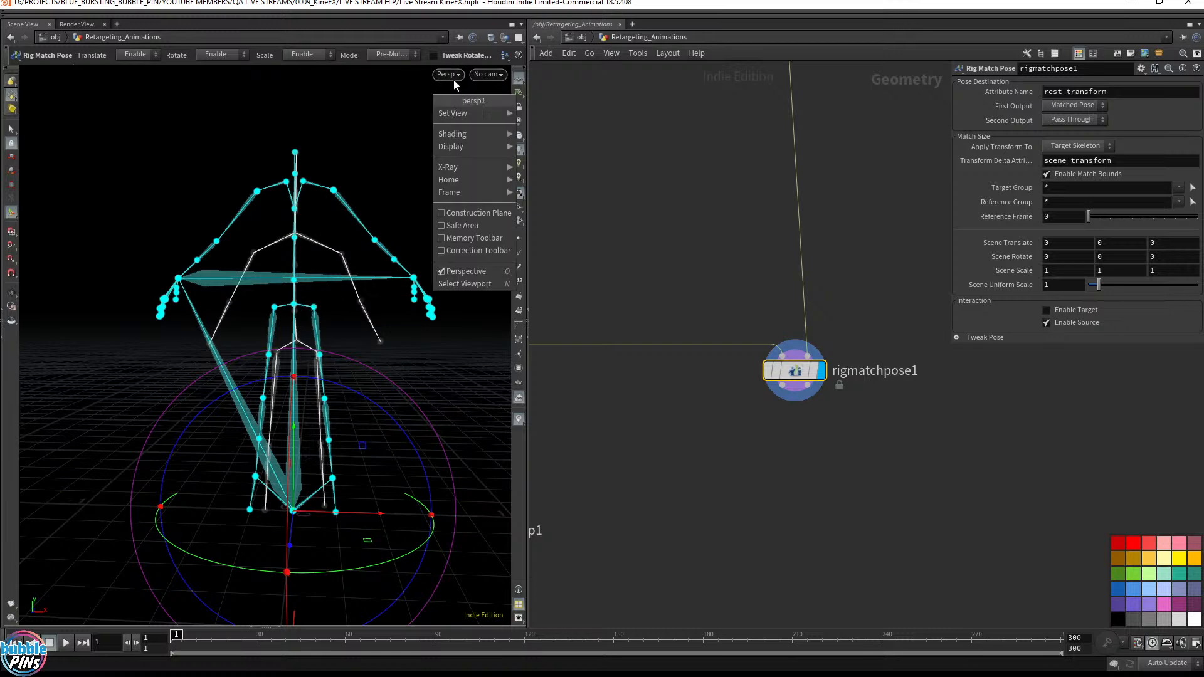
pyautogui.moveTo(451, 113)
pyautogui.click(581, 133)
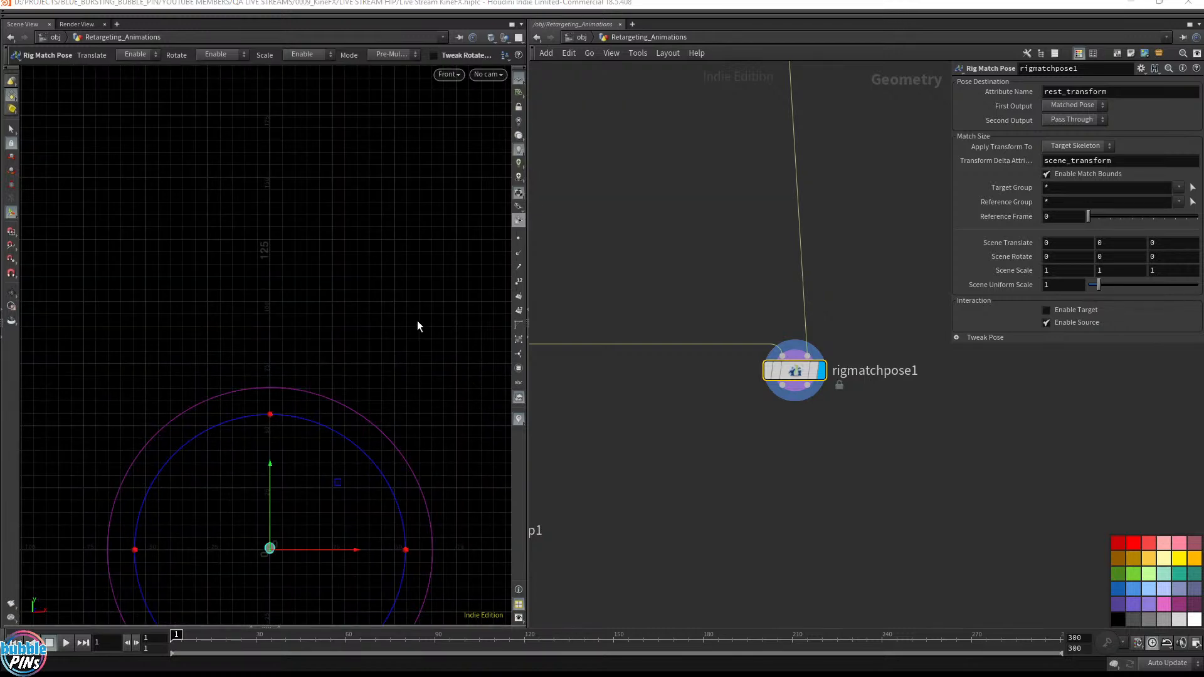
pyautogui.keyDown('alt'); pyautogui.moveTo(396, 409); pyautogui.dragTo(415, 212, button='right'); pyautogui.keyUp('alt')
pyautogui.keyDown('alt'); pyautogui.moveTo(315, 350); pyautogui.dragTo(965, 271, button='middle'); pyautogui.keyUp('alt')
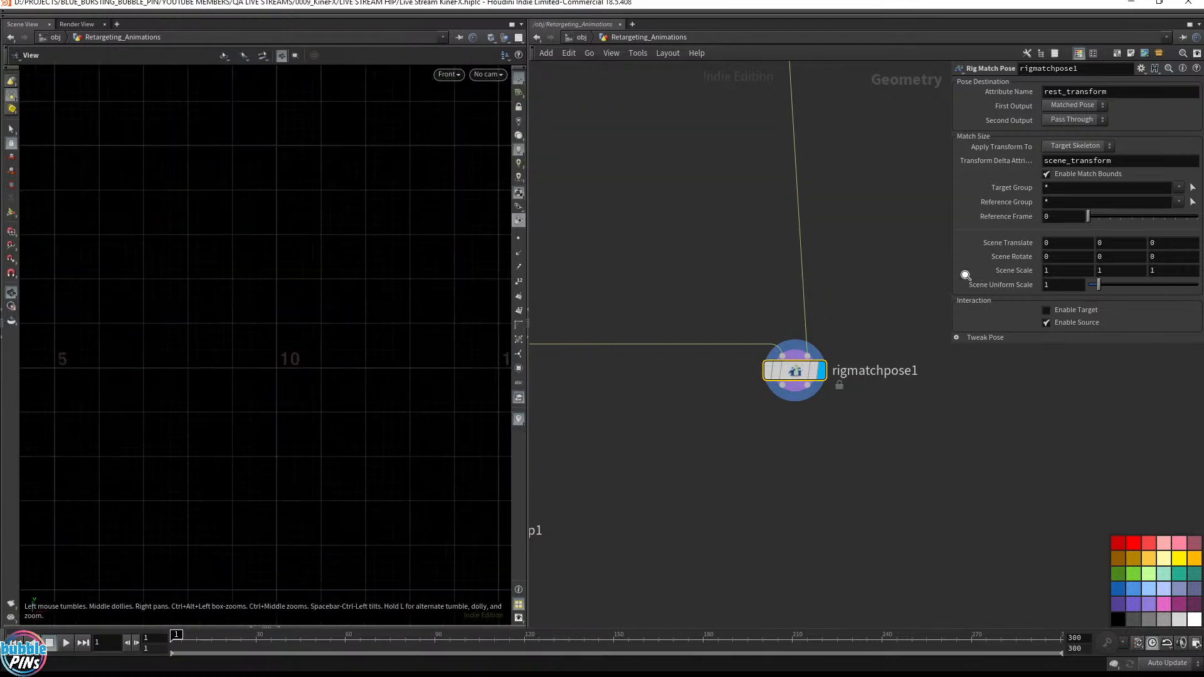
pyautogui.keyDown('alt'); pyautogui.moveTo(98, 374); pyautogui.dragTo(298, 347, button='right'); pyautogui.keyUp('alt')
pyautogui.keyDown('alt'); pyautogui.moveTo(217, 343); pyautogui.dragTo(449, 352, button='right'); pyautogui.keyUp('alt')
pyautogui.keyDown('alt'); pyautogui.moveTo(345, 341); pyautogui.dragTo(600, 316, button='middle'); pyautogui.keyUp('alt')
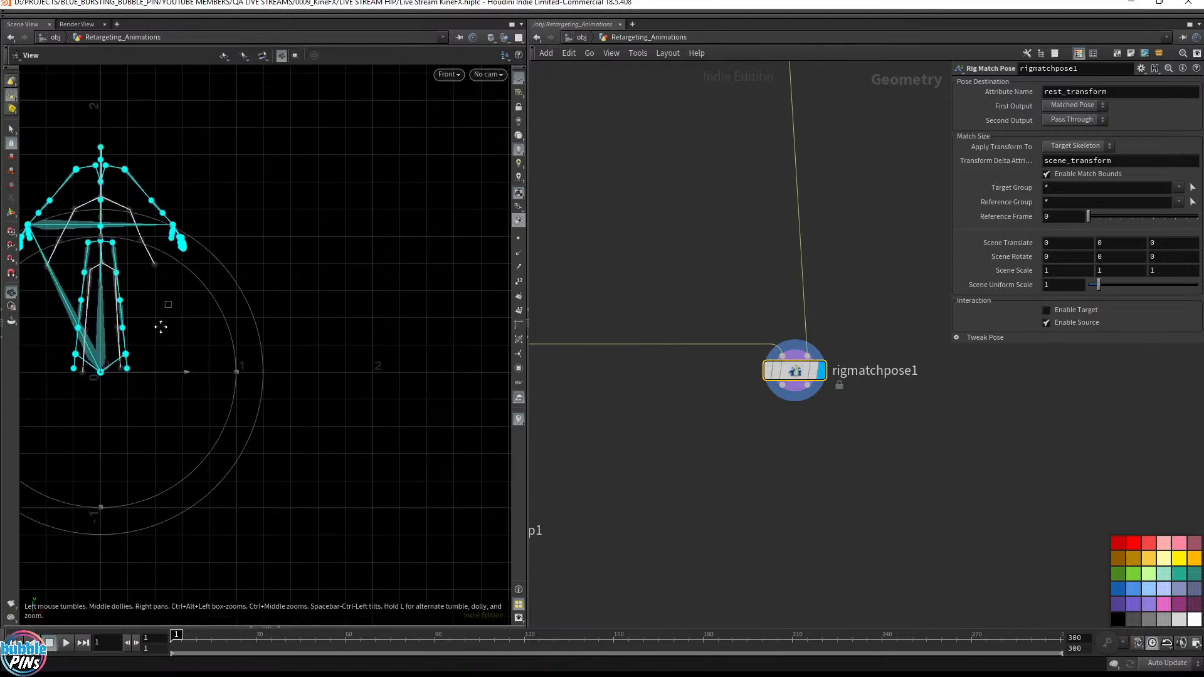
pyautogui.keyDown('alt'); pyautogui.moveTo(151, 324); pyautogui.dragTo(338, 344, button='right'); pyautogui.keyUp('alt')
pyautogui.keyDown('alt'); pyautogui.moveTo(333, 331); pyautogui.dragTo(457, 317, button='middle'); pyautogui.keyUp('alt')
pyautogui.keyDown('alt'); pyautogui.moveTo(385, 293); pyautogui.dragTo(412, 403, button='right'); pyautogui.keyUp('alt')
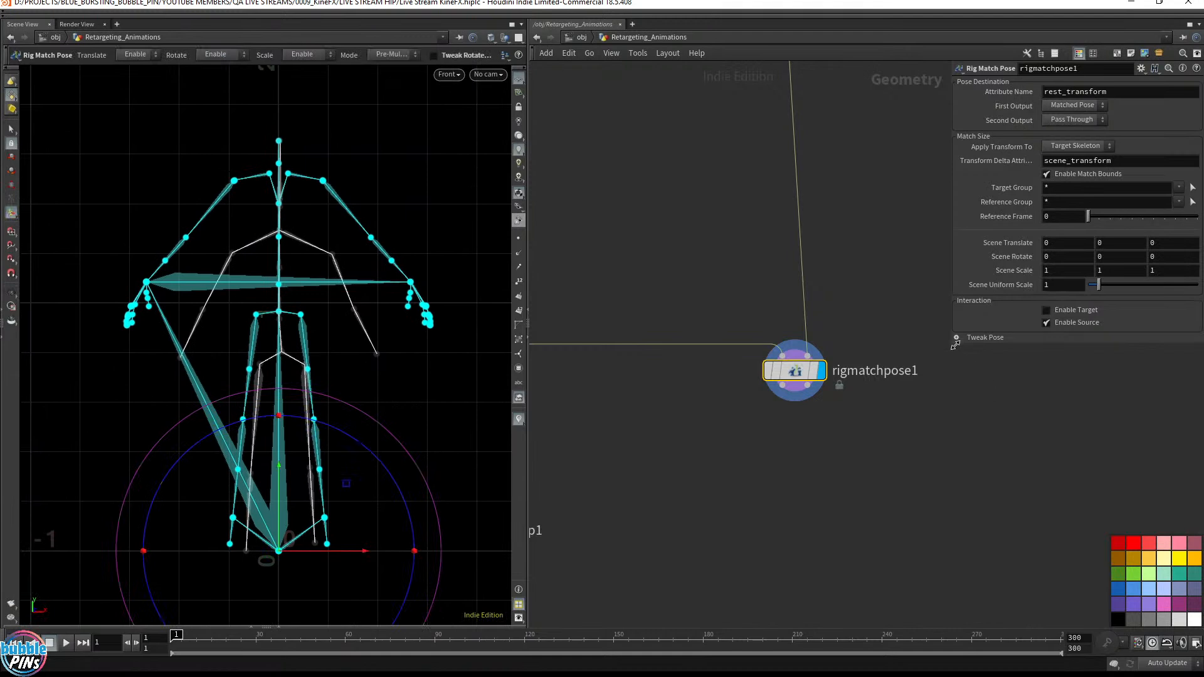
# Step: Widen the parameter pane and set the Rig Match Pose interaction to Enable Target on and Enable Source off
pyautogui.moveTo(954, 344); pyautogui.dragTo(933, 397)
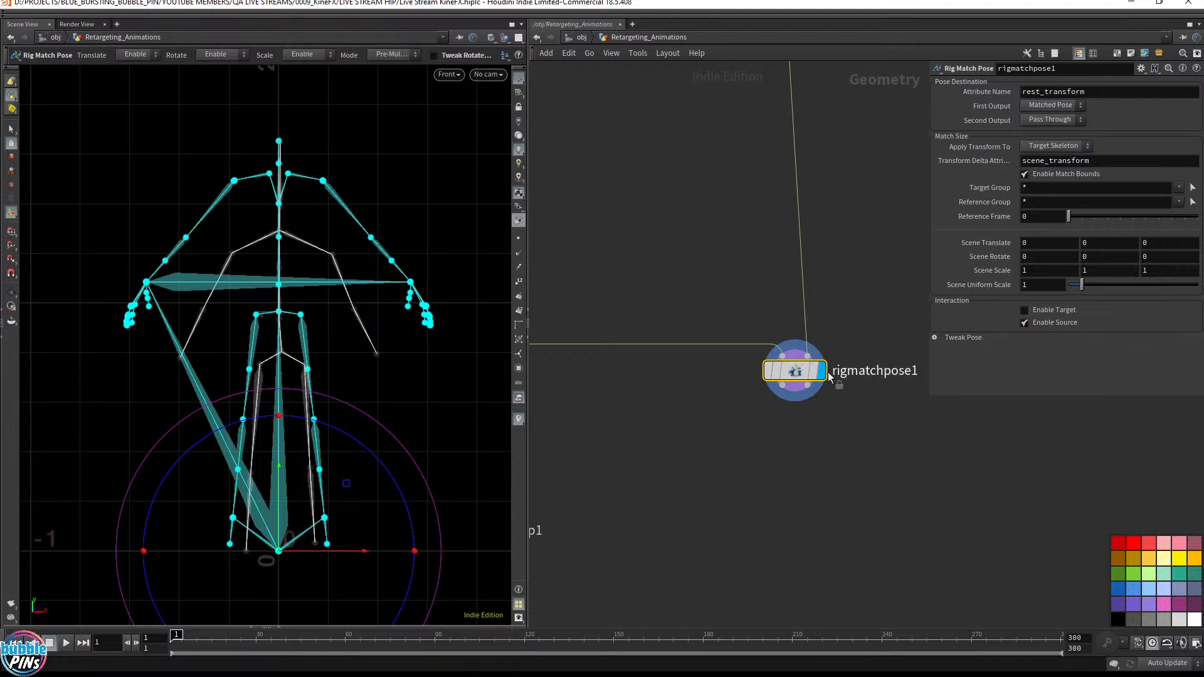
pyautogui.click(1032, 321)
pyautogui.click(1026, 309)
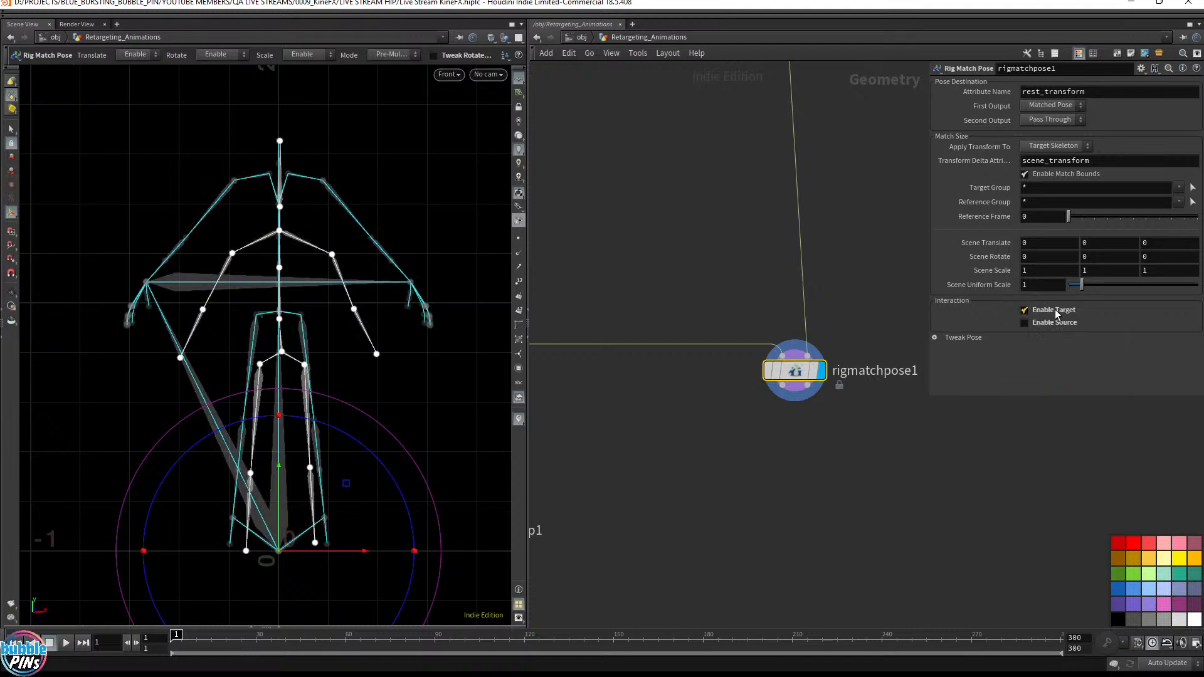
pyautogui.click(1033, 311)
pyautogui.click(1025, 323)
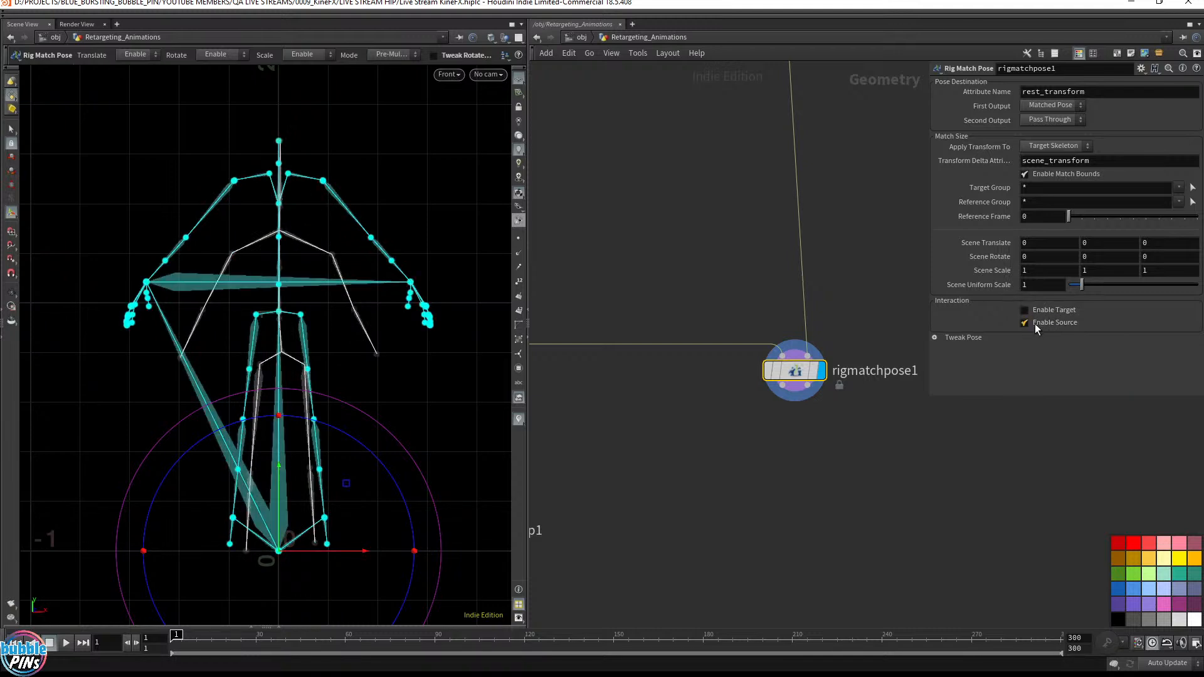
pyautogui.click(1032, 322)
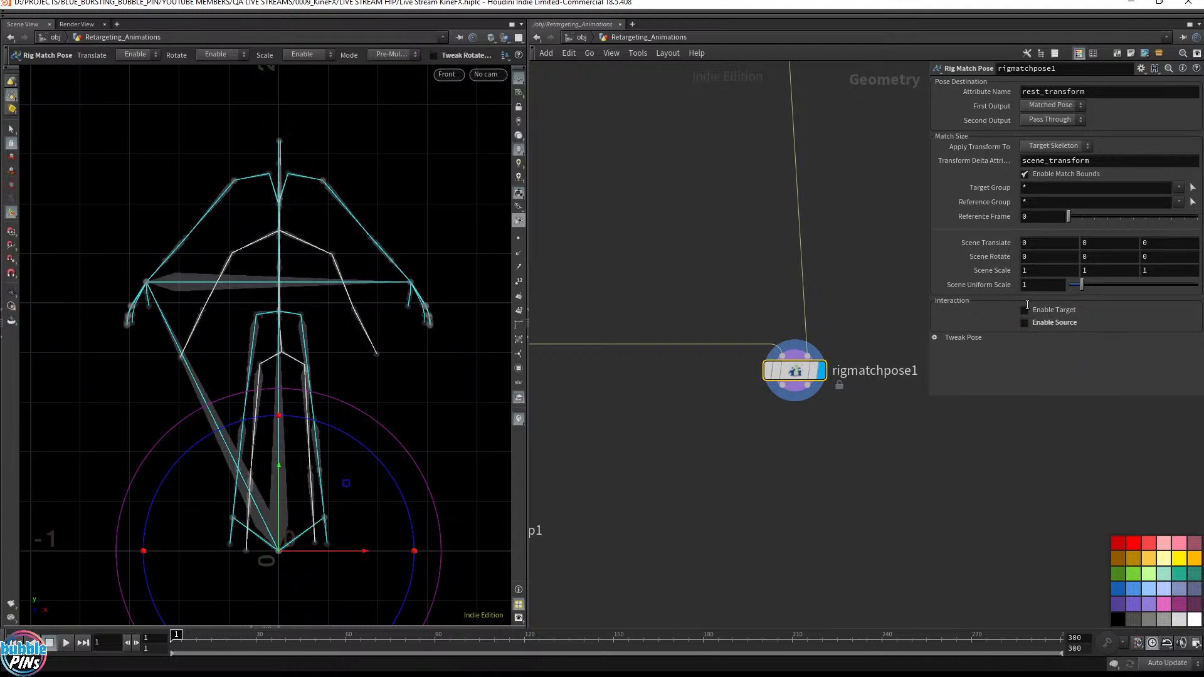
pyautogui.click(1026, 310)
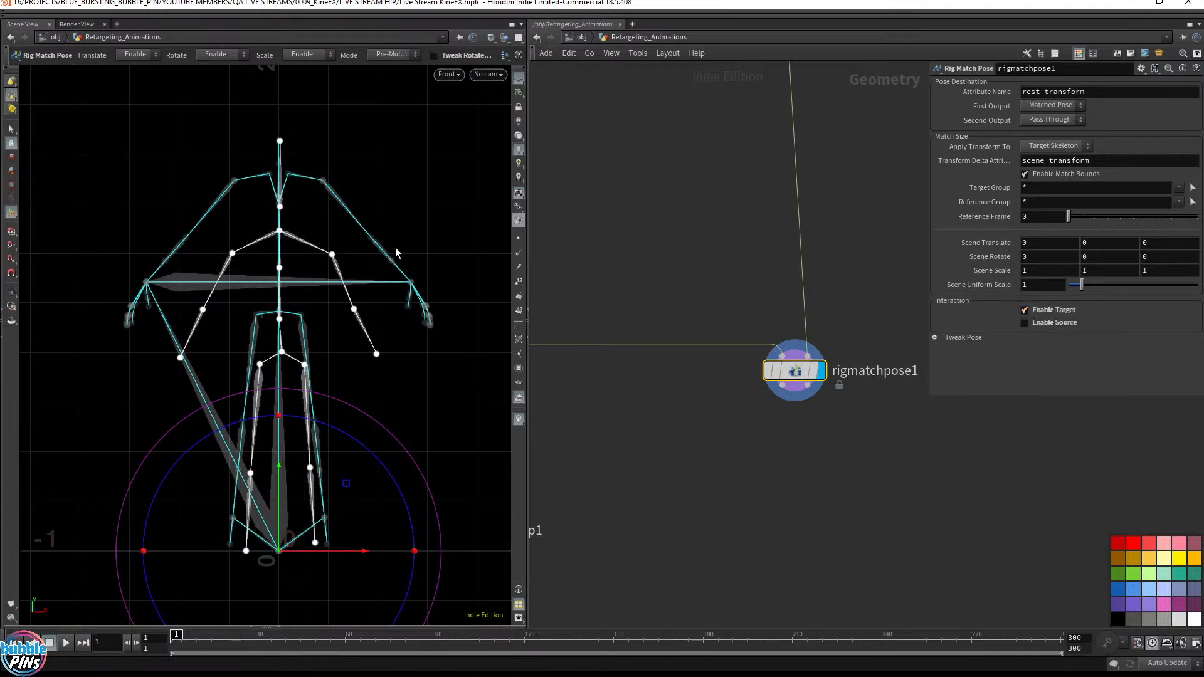
# Step: Restart the Rig Match Pose viewport handles and look into the node's Tweak Pose settings
pyautogui.keyDown('alt'); pyautogui.moveTo(334, 249); pyautogui.dragTo(400, 240, button='middle'); pyautogui.keyUp('alt')
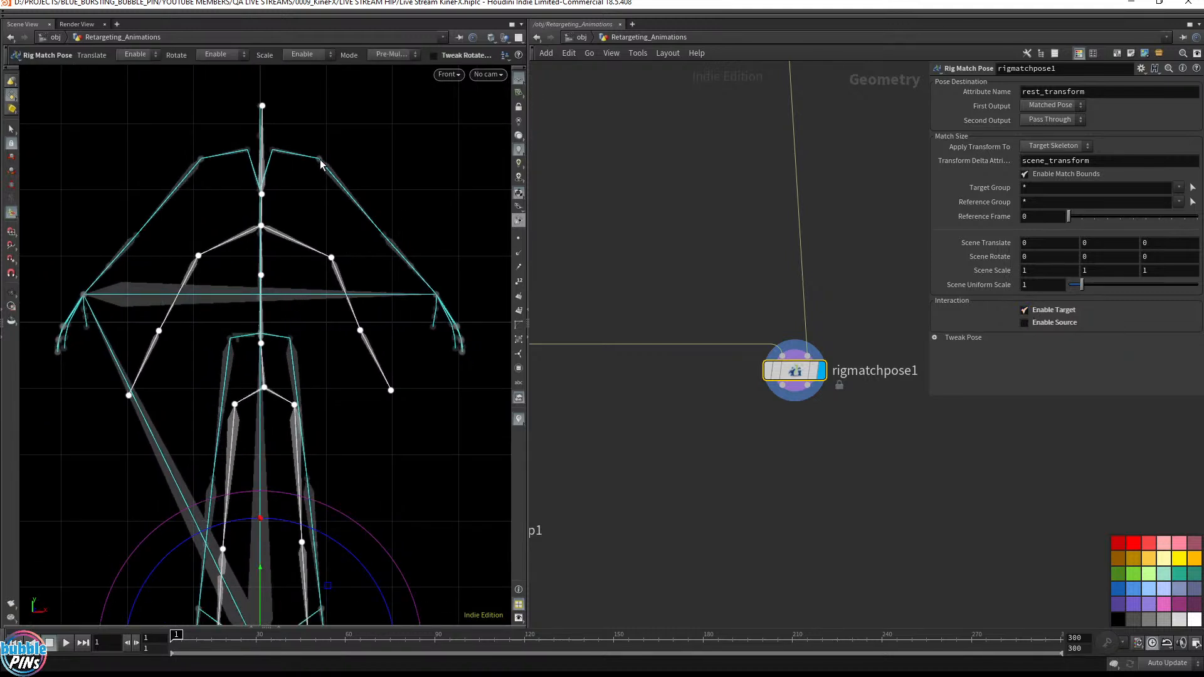
pyautogui.click(11, 130)
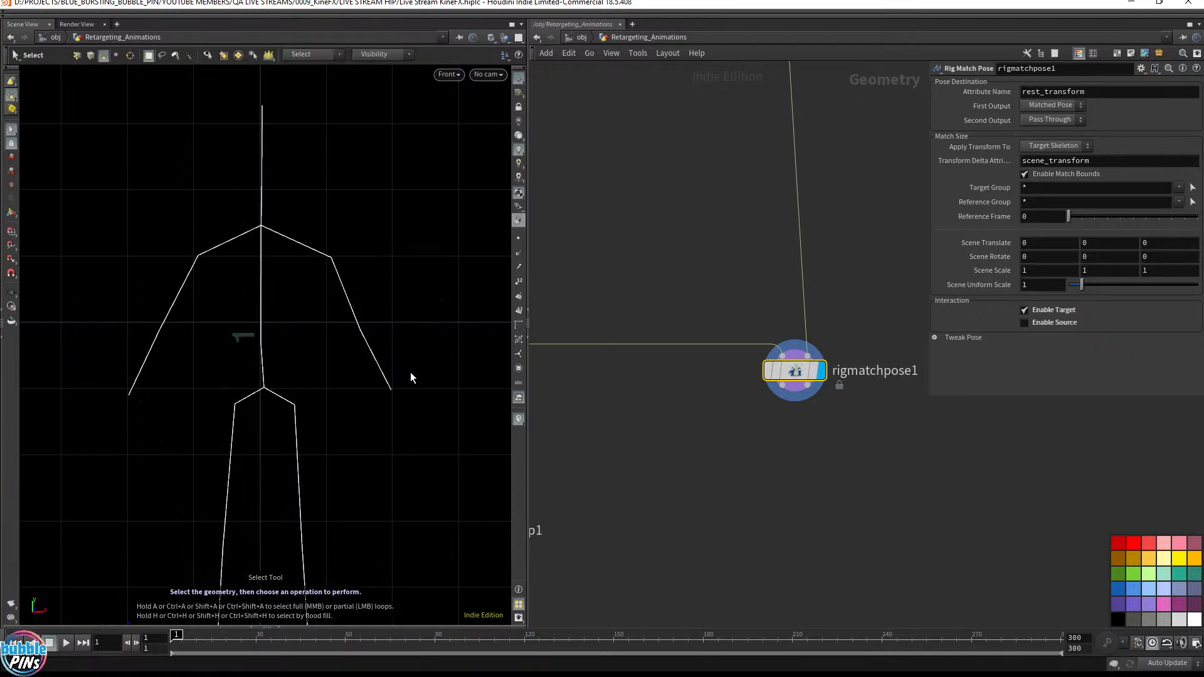
pyautogui.press('Return')
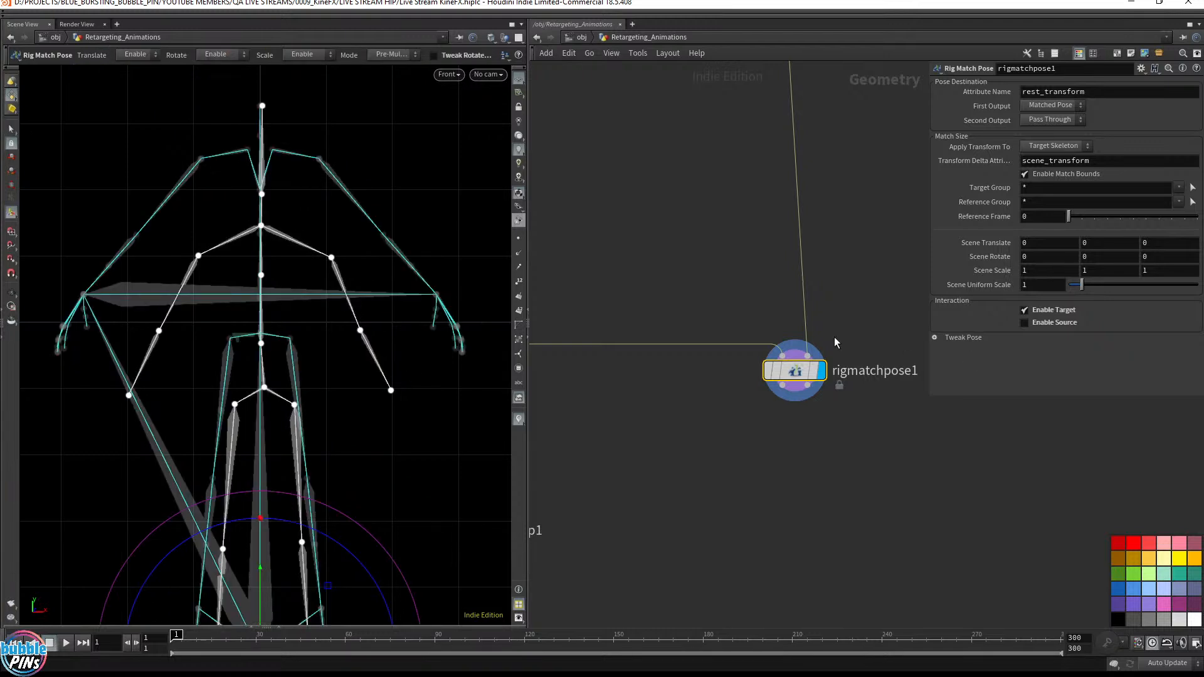
pyautogui.click(950, 338)
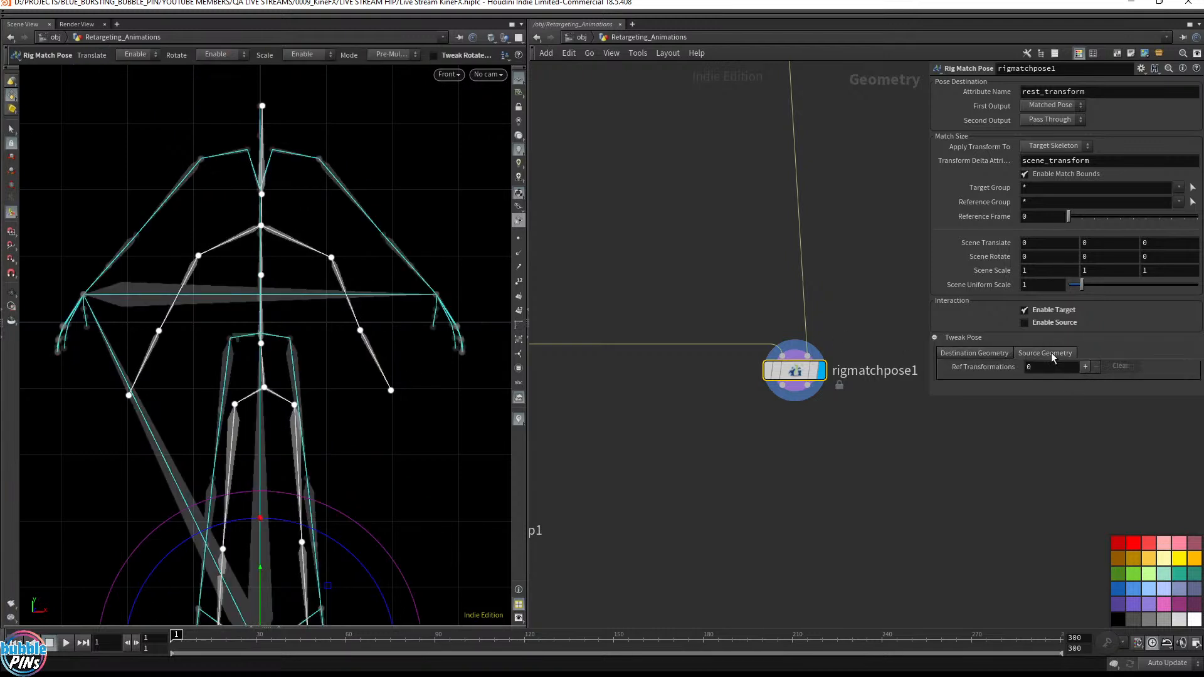
# Step: Raise the target skeleton's ArmL shoulder joint toward the matching shoulder of the source skeleton
pyautogui.click(331, 257)
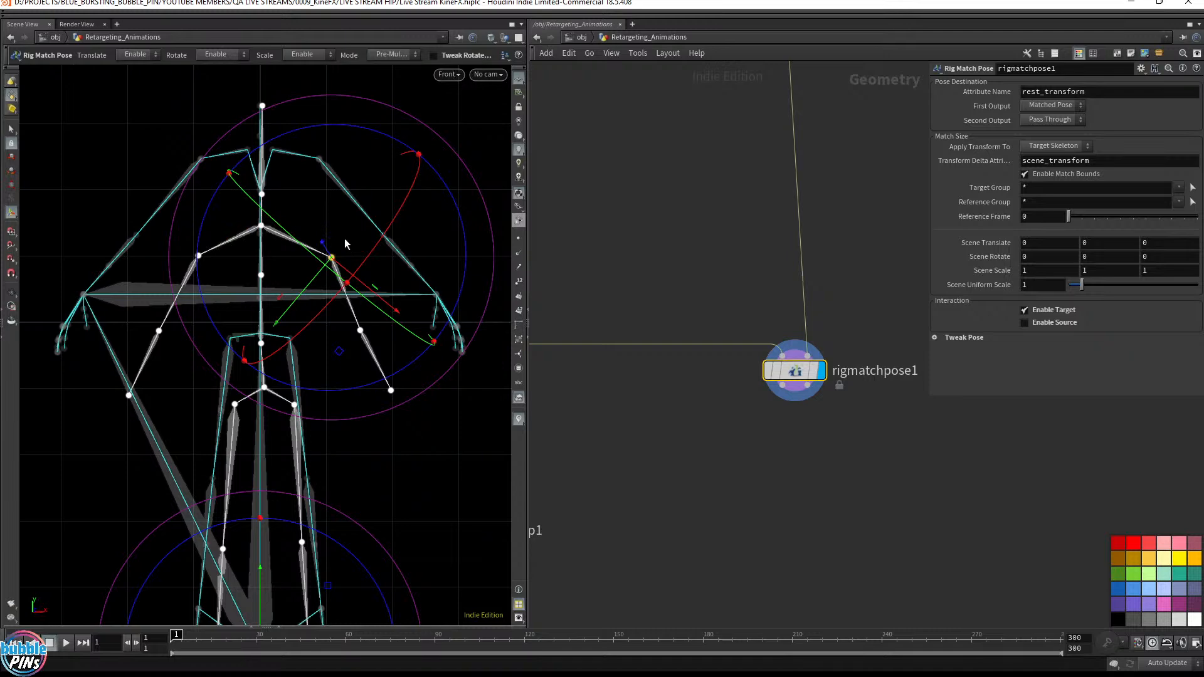
pyautogui.press('Escape')
pyautogui.moveTo(318, 207)
pyautogui.mouseDown(button='middle')
pyautogui.moveTo(360, 202)
pyautogui.moveTo(309, 215)
pyautogui.mouseUp(button='middle')
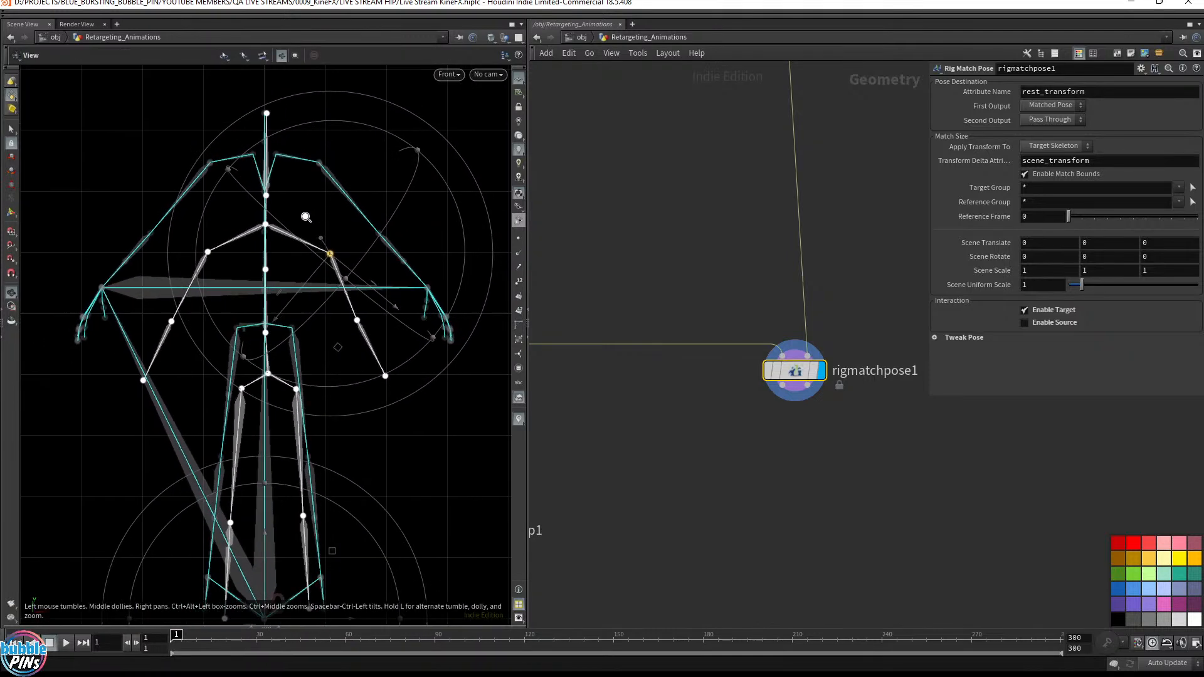
pyautogui.press('Return')
pyautogui.moveTo(325, 231); pyautogui.dragTo(322, 199)
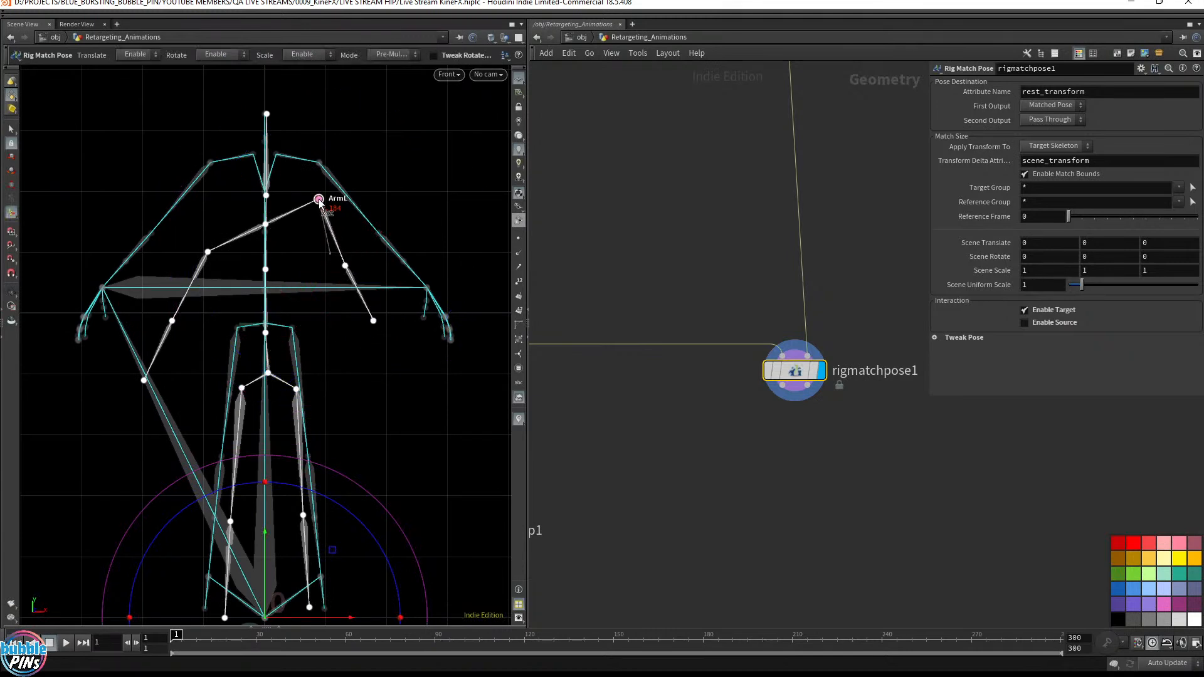
pyautogui.click(322, 200)
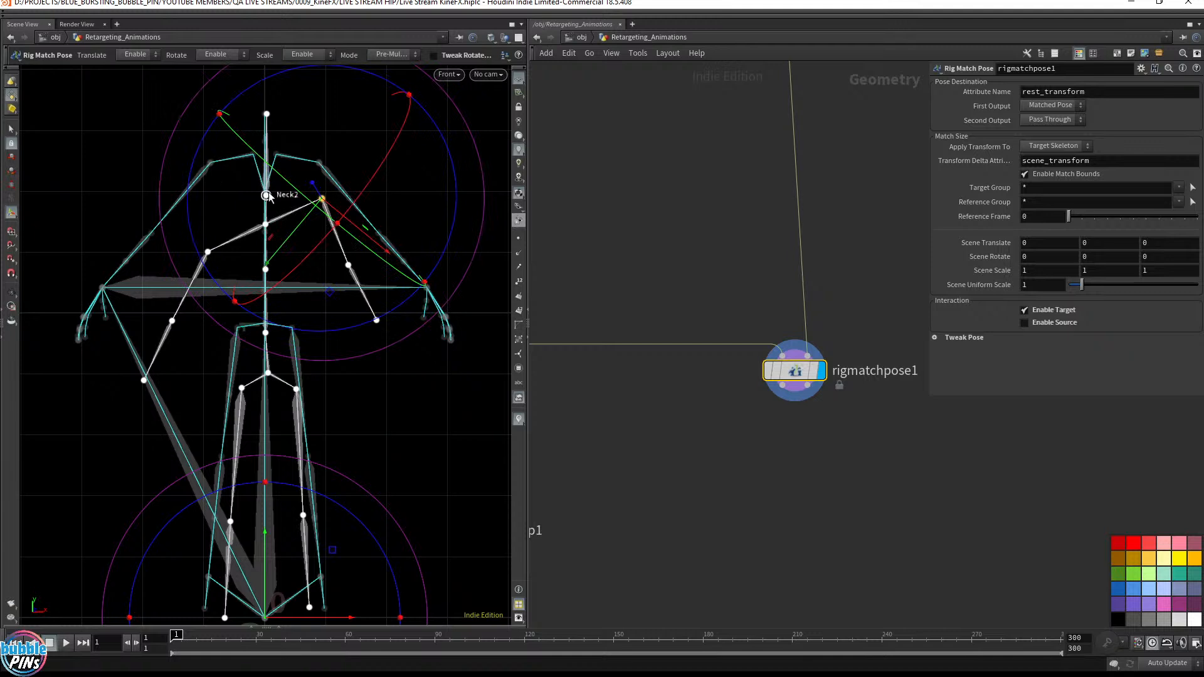
# Step: Try raising the target skeleton's ArmR shoulder joint toward the matching shoulder of the source skeleton
pyautogui.moveTo(208, 252); pyautogui.dragTo(215, 200)
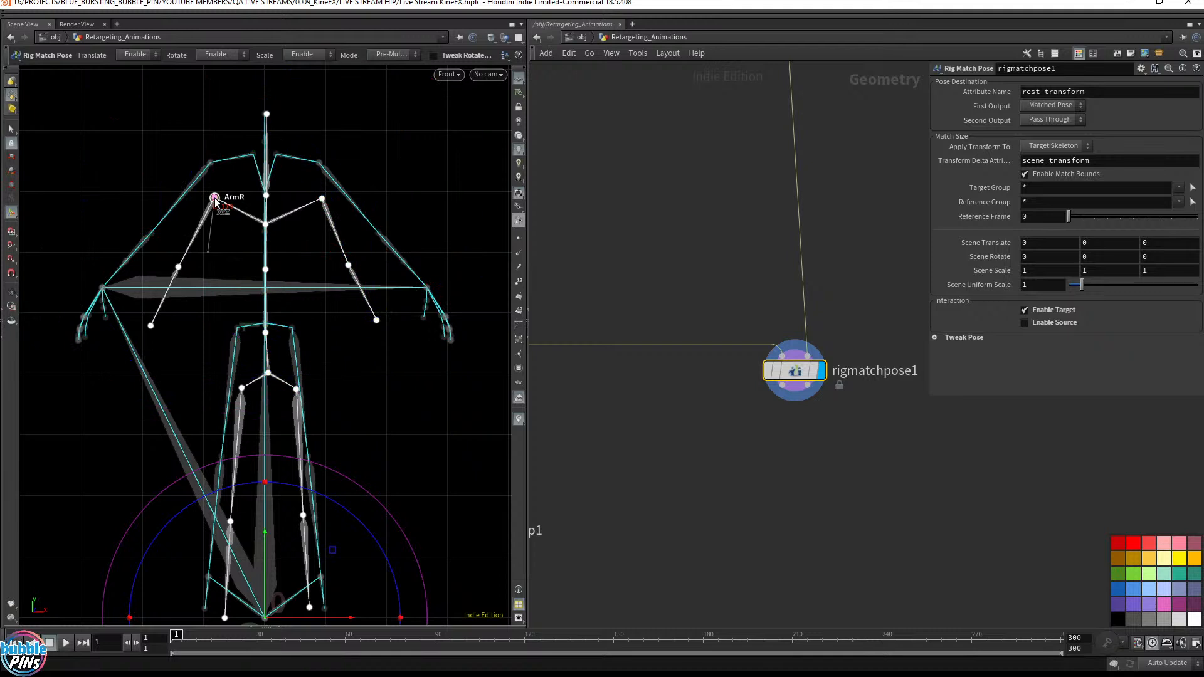
pyautogui.moveTo(215, 199); pyautogui.dragTo(215, 198)
pyautogui.hotkey('ctrl', 'z')
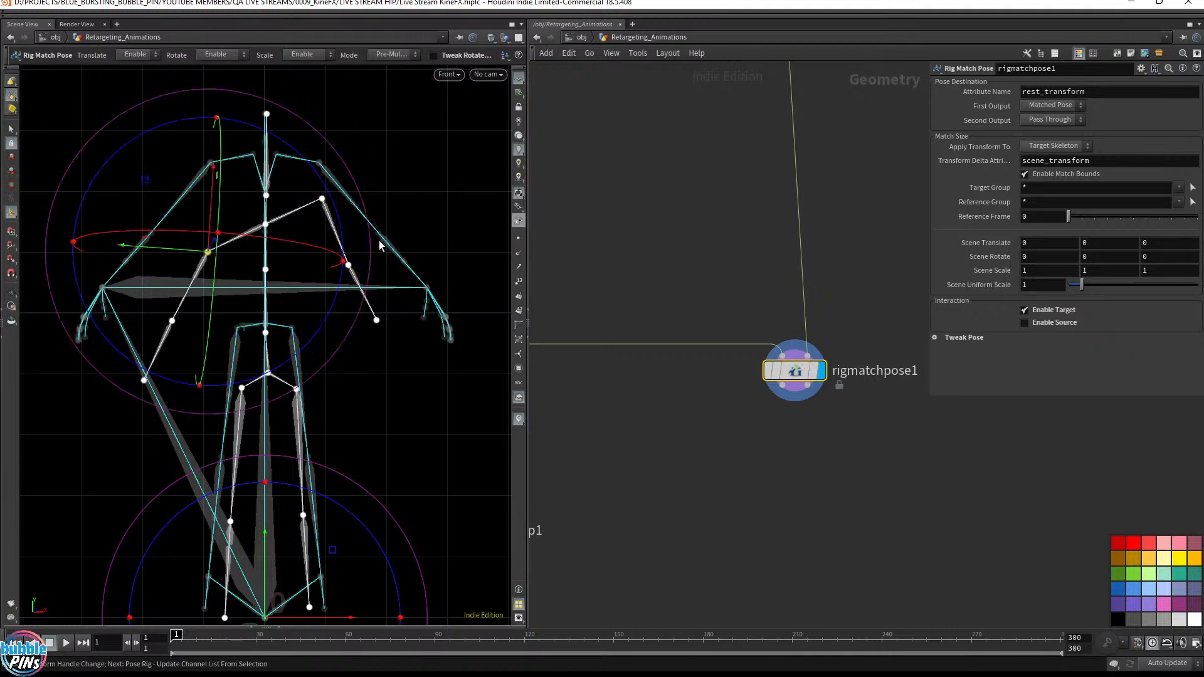
# Step: Undo the raising of the target skeleton's ArmL shoulder joint
pyautogui.hotkey('ctrl', 'z')
pyautogui.hotkey('ctrl', 'z')
pyautogui.hotkey('ctrl', 'z')
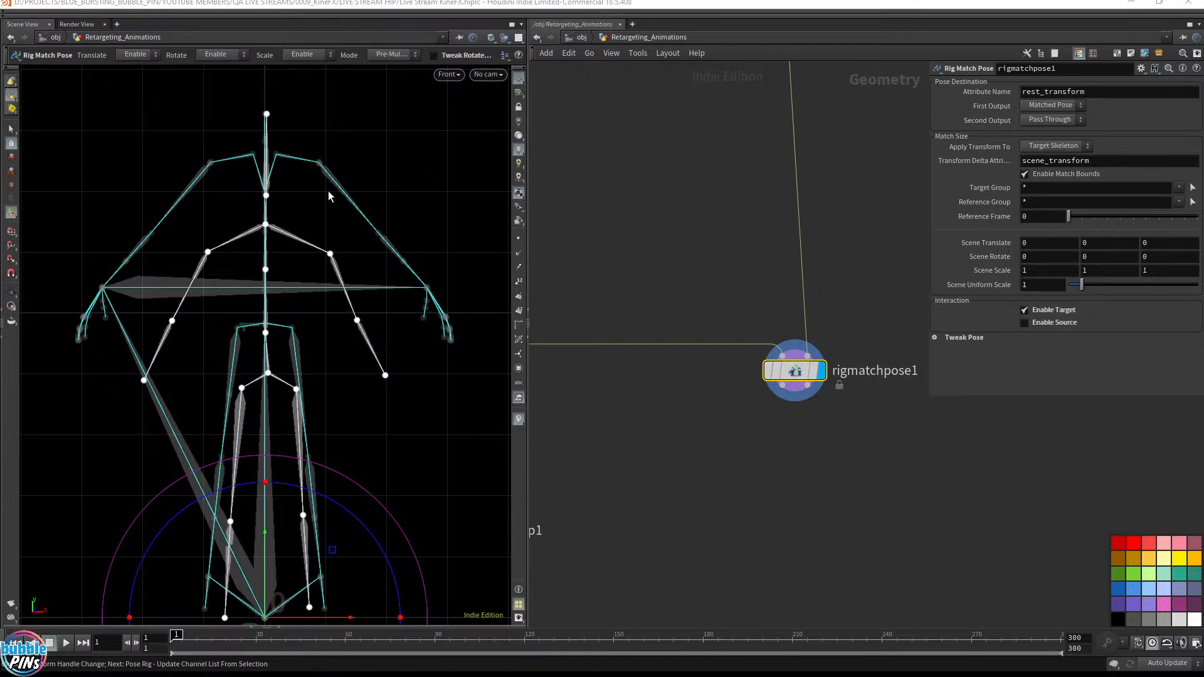
# Step: Toggle the Rig Match Pose interaction options off and on, leaving Enable Target on and Enable Source off
pyautogui.click(1025, 311)
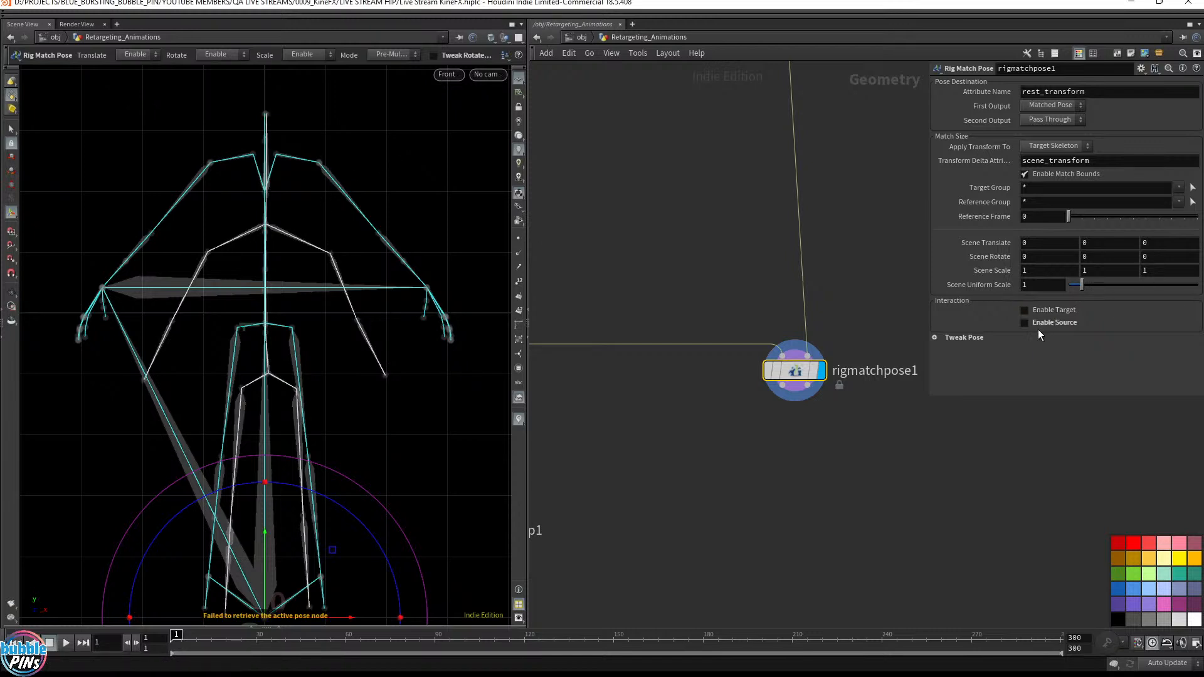
pyautogui.click(1027, 322)
pyautogui.click(1026, 323)
pyautogui.click(1026, 310)
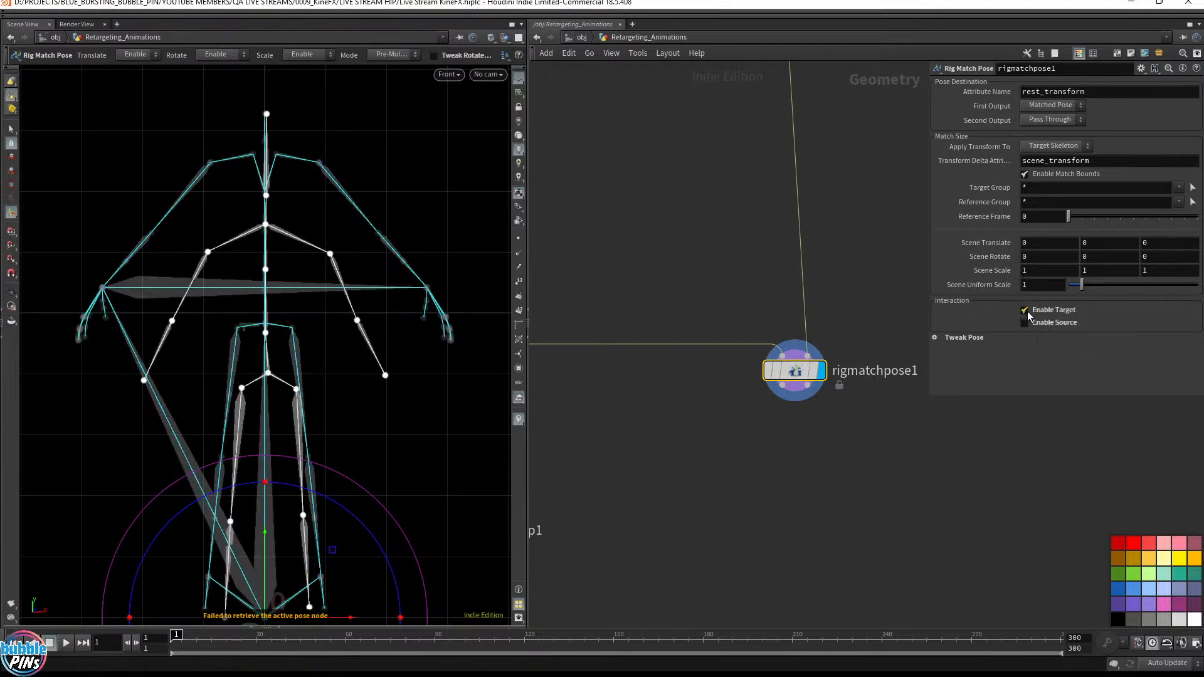
# Step: Rotate the target skeleton's ArmL and ArmR joints outward so both arms follow the slope of the source arms
pyautogui.click(331, 253)
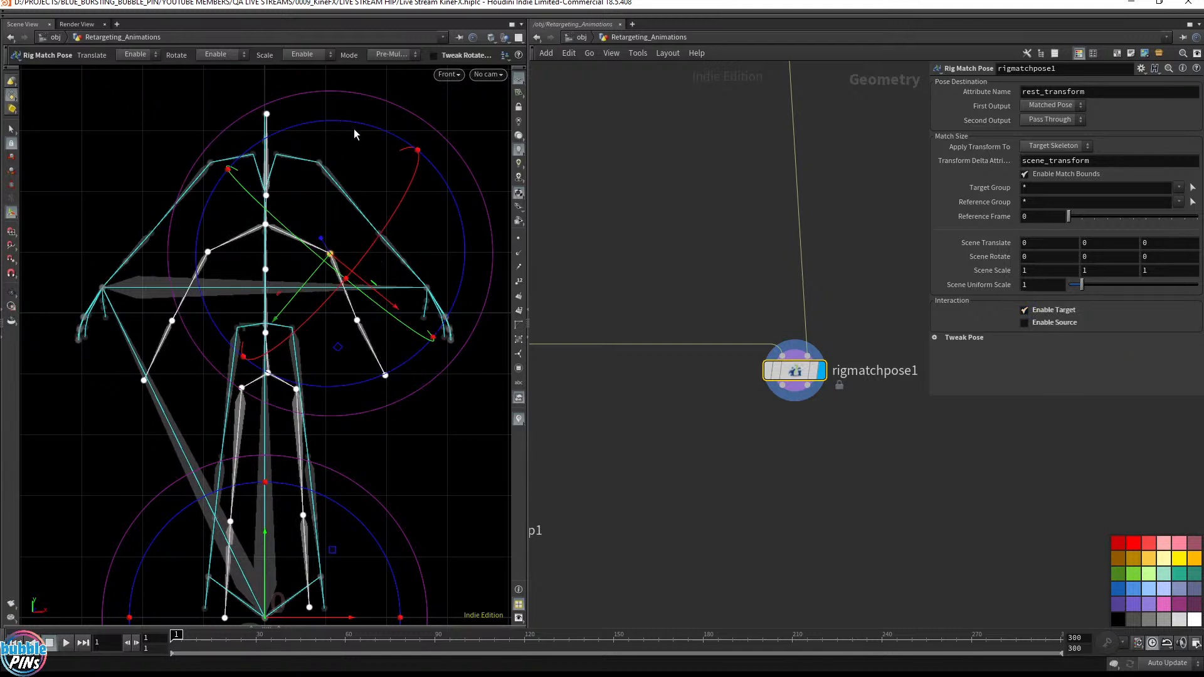
pyautogui.moveTo(348, 121); pyautogui.dragTo(302, 157)
pyautogui.click(208, 251)
# Step: Rotate the target skeleton's left and right hip joints outward so both legs line up with the source legs
pyautogui.keyDown('alt'); pyautogui.moveTo(333, 390); pyautogui.dragTo(331, 366, button='middle'); pyautogui.keyUp('alt')
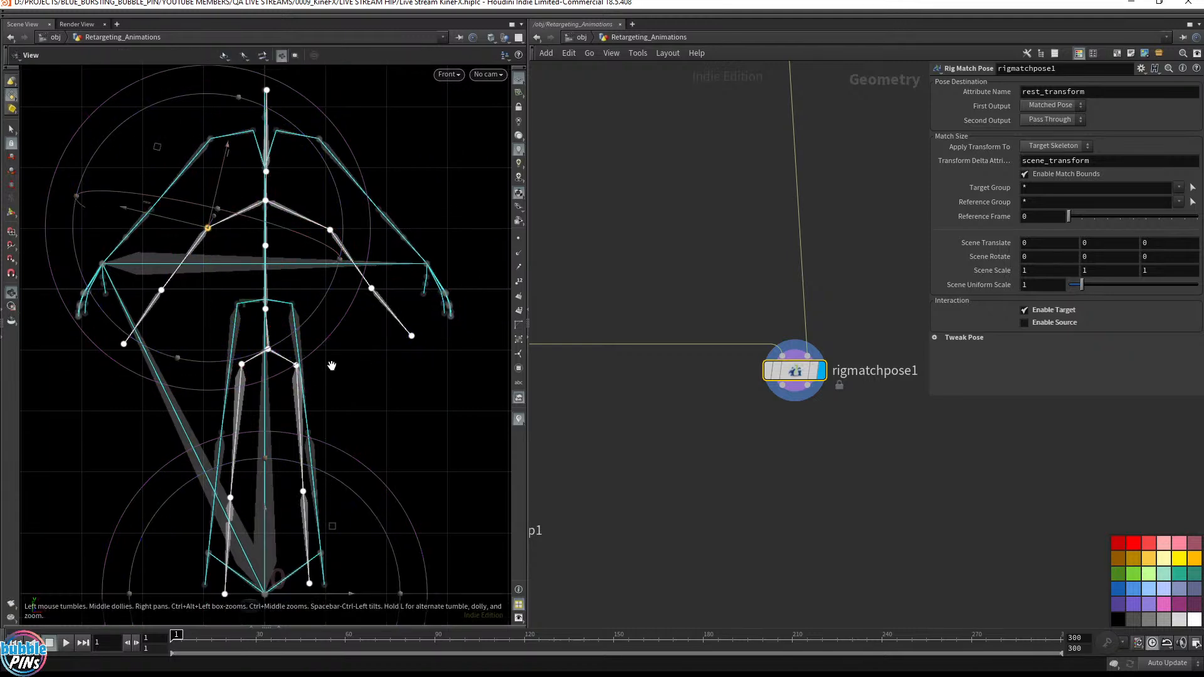
pyautogui.click(299, 367)
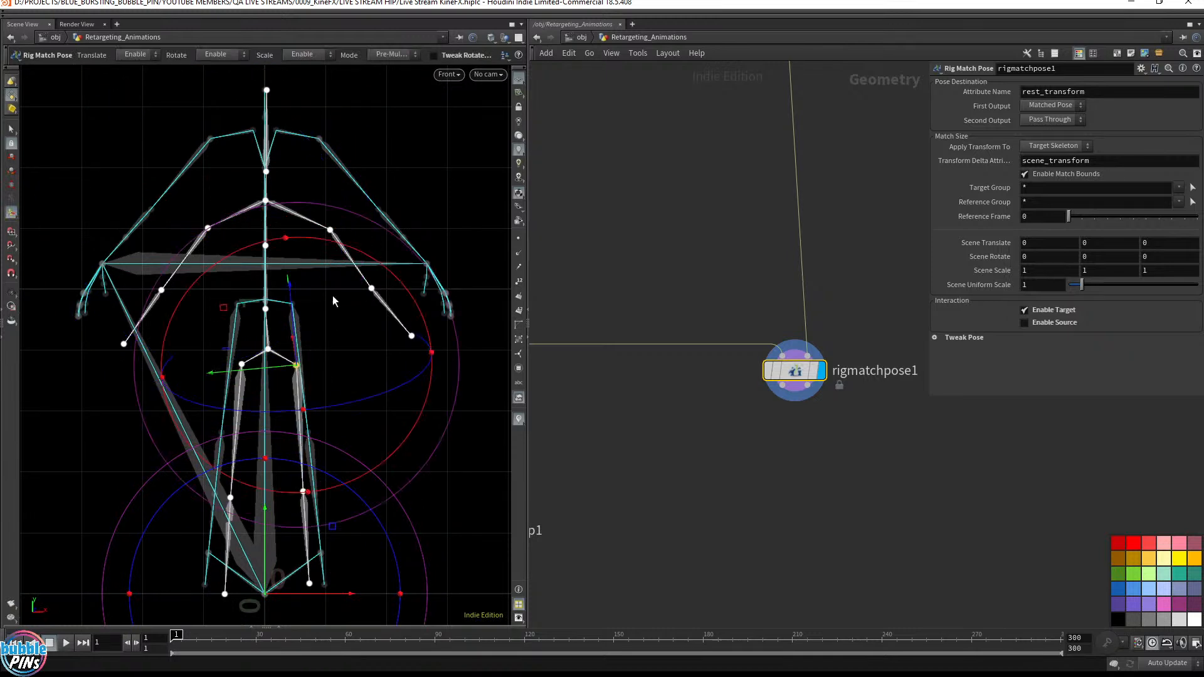
pyautogui.moveTo(409, 284); pyautogui.dragTo(398, 277)
pyautogui.click(71, 472)
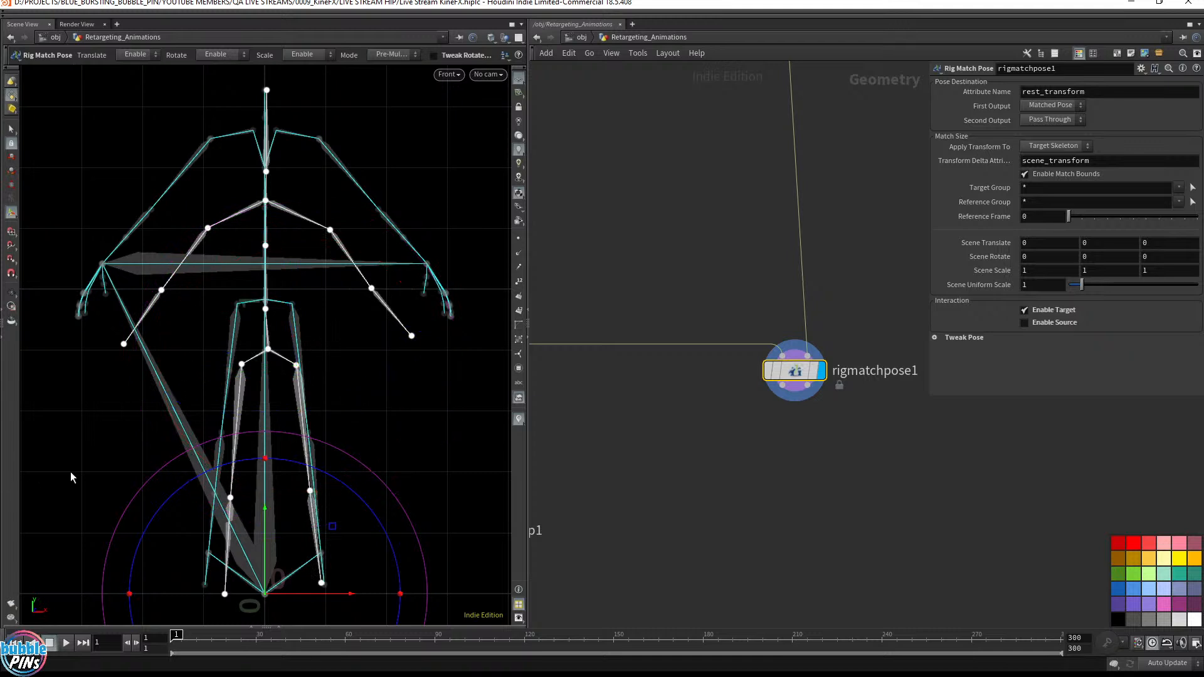
pyautogui.click(241, 363)
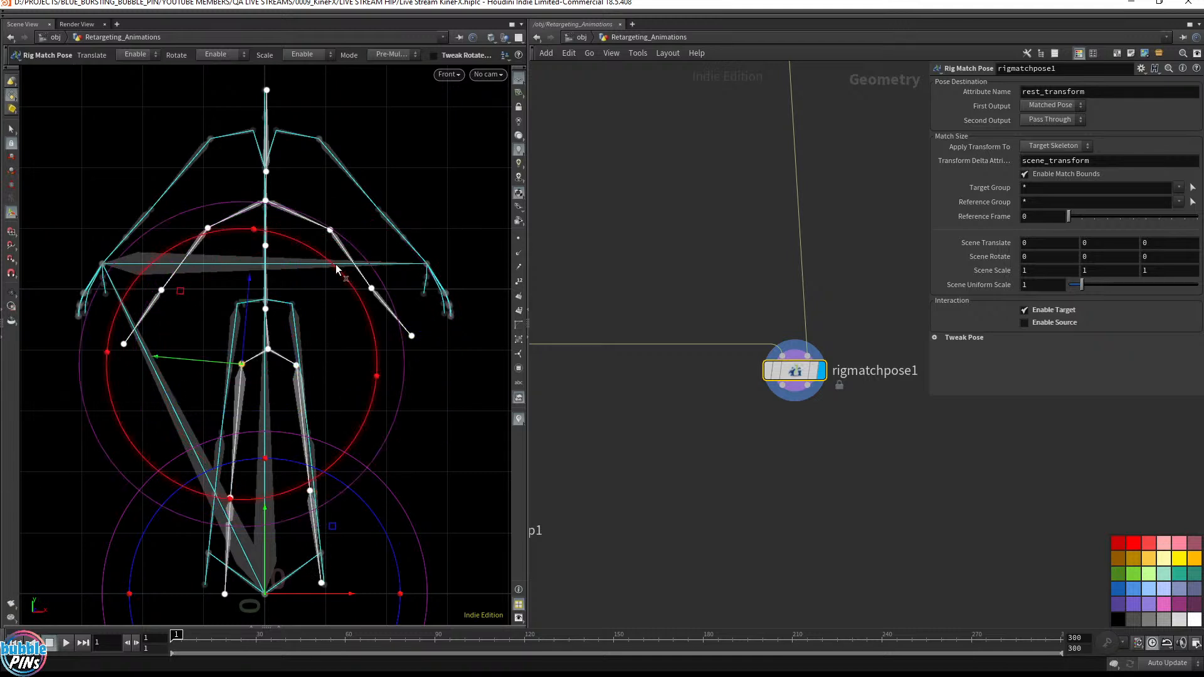
pyautogui.moveTo(336, 264); pyautogui.dragTo(344, 276)
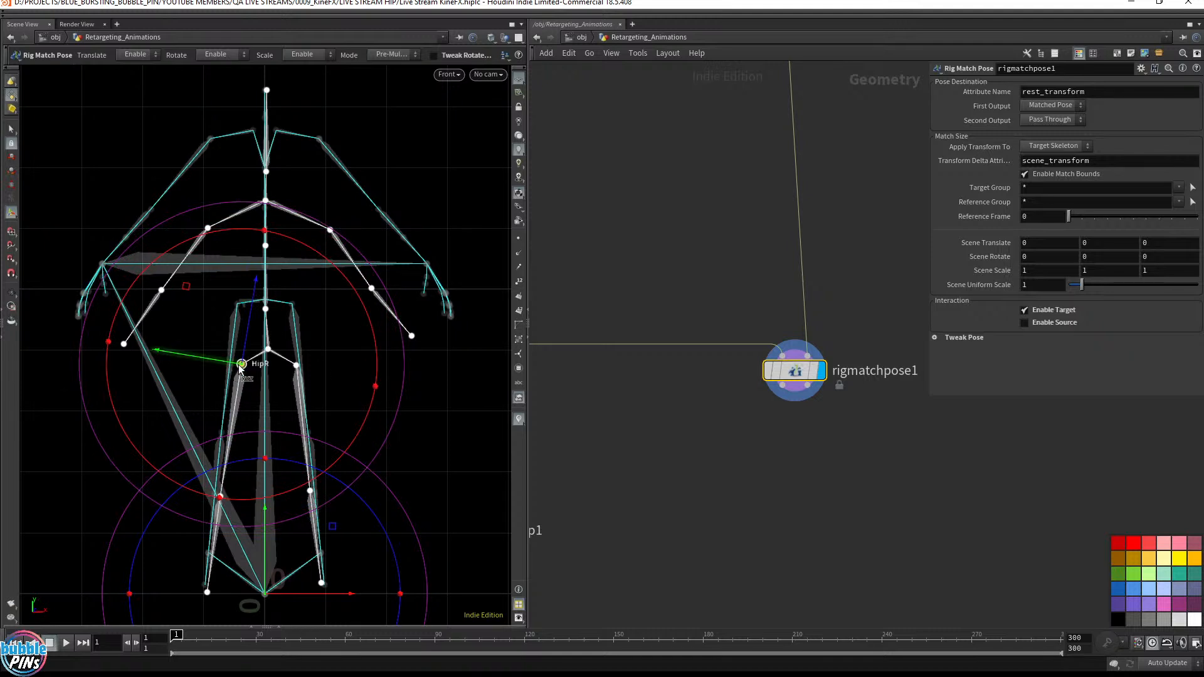
pyautogui.click(295, 365)
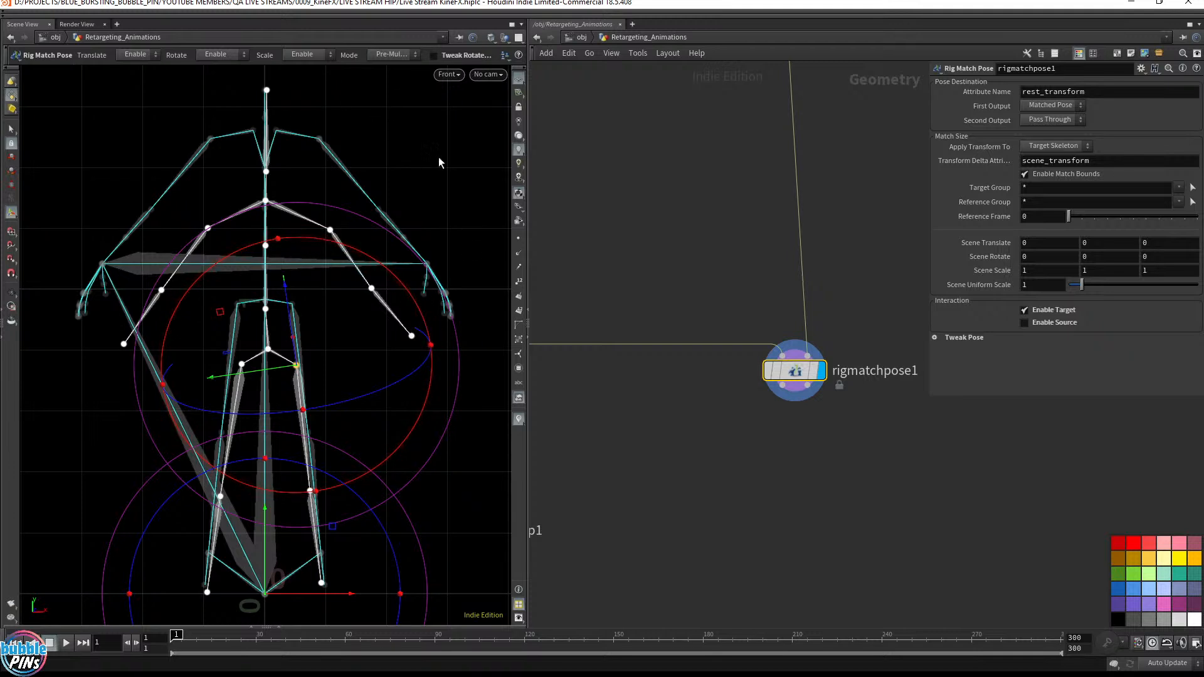
pyautogui.click(411, 145)
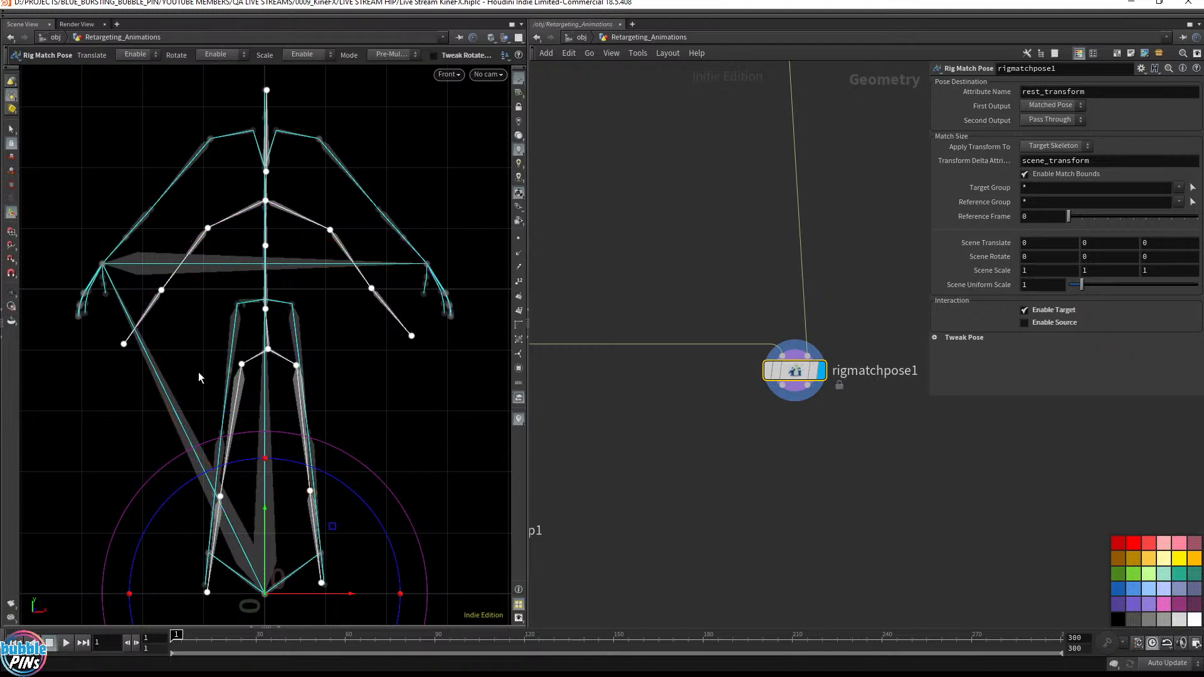
pyautogui.click(330, 230)
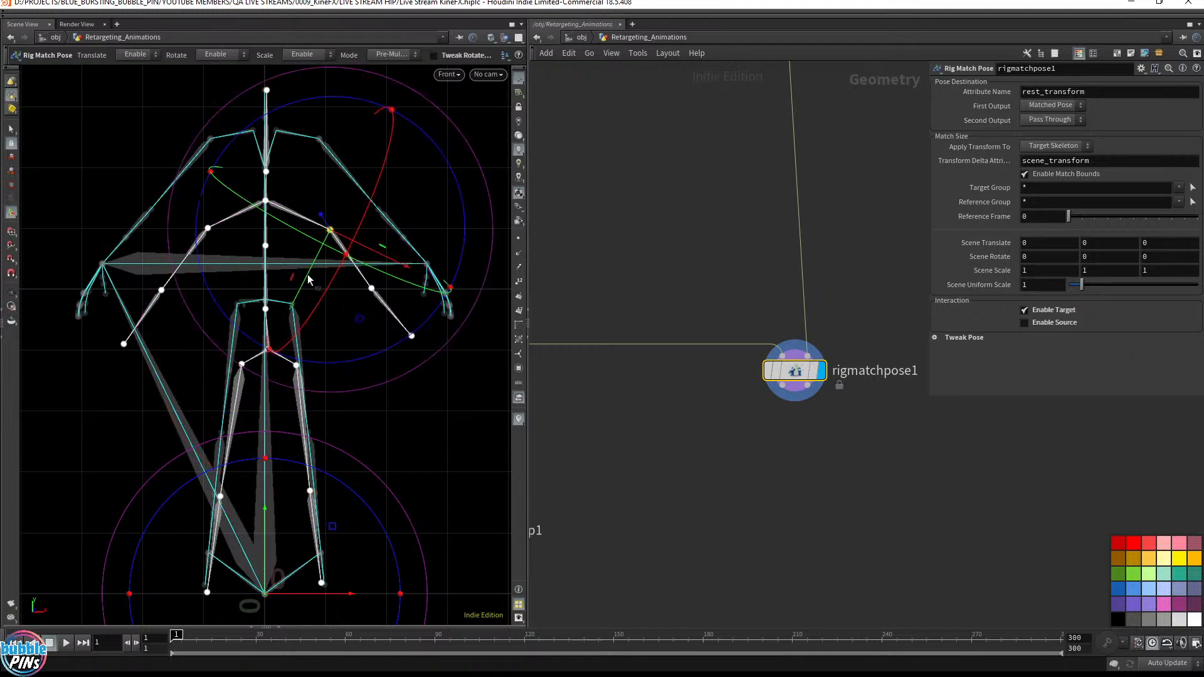
pyautogui.click(434, 428)
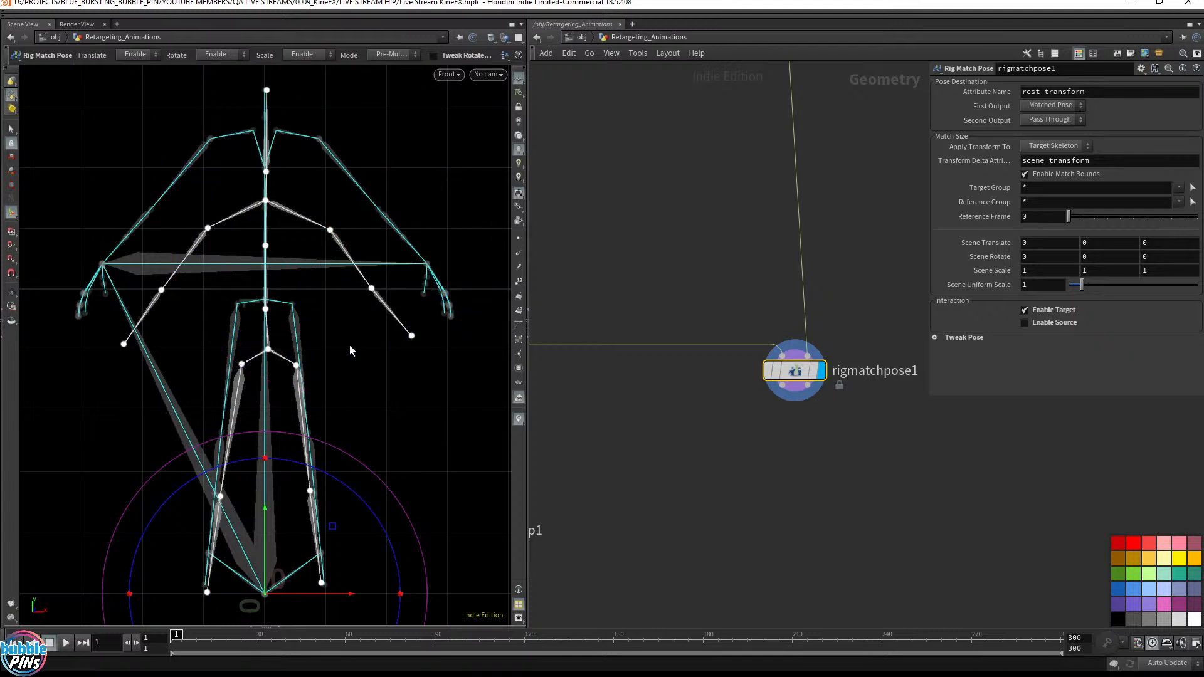
# Step: Switch the viewport to the Perspective view and turn it to see both skeletons from the side
pyautogui.click(455, 78)
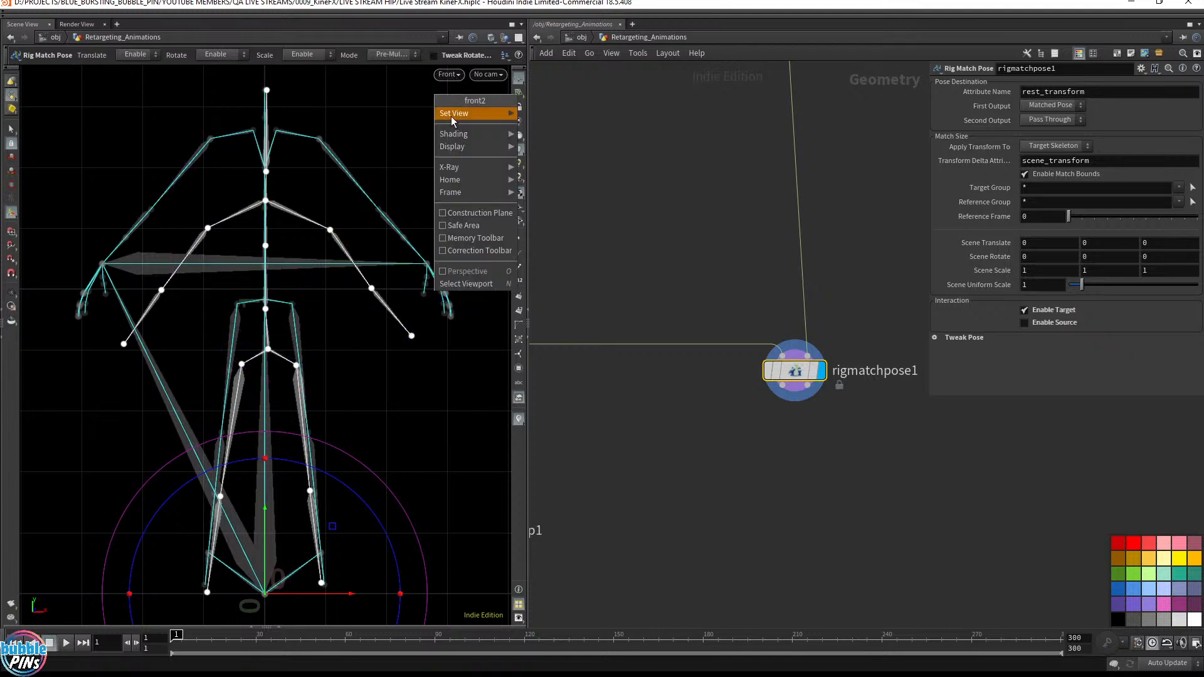
pyautogui.moveTo(450, 115)
pyautogui.click(583, 114)
pyautogui.keyDown('alt'); pyautogui.moveTo(434, 254); pyautogui.dragTo(358, 261); pyautogui.keyUp('alt')
pyautogui.press('Return')
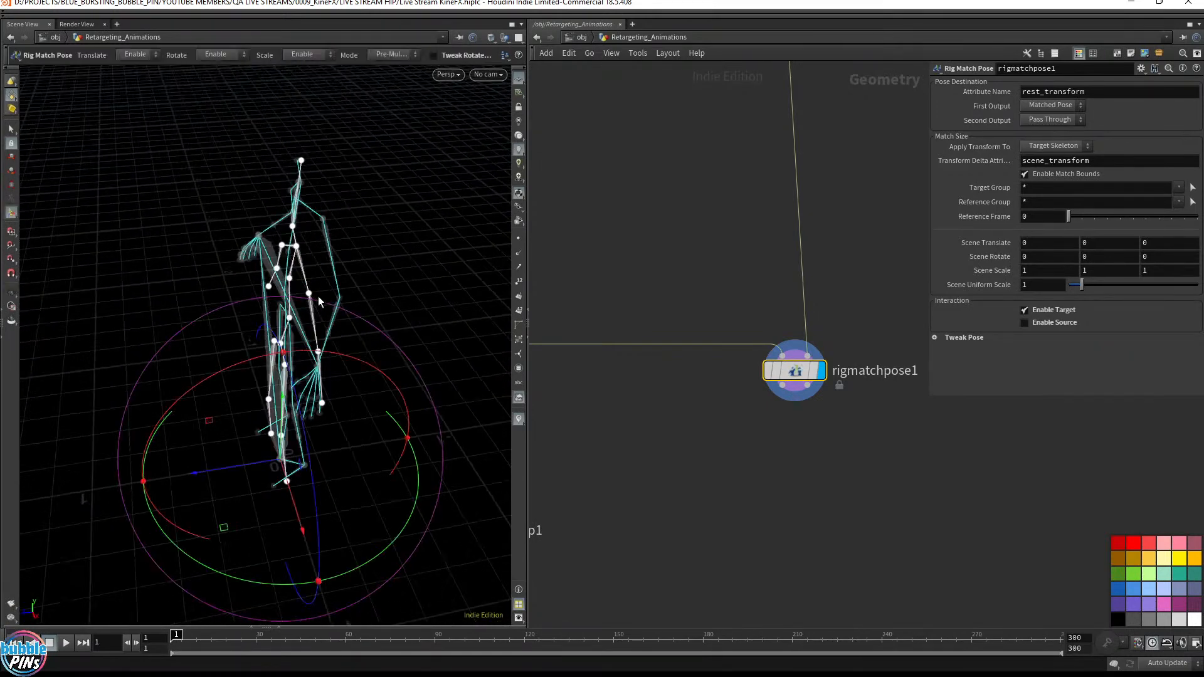
# Step: Rotate the target skeleton's ArmL joint forward to bring the arm closer to the source arm's depth
pyautogui.click(309, 298)
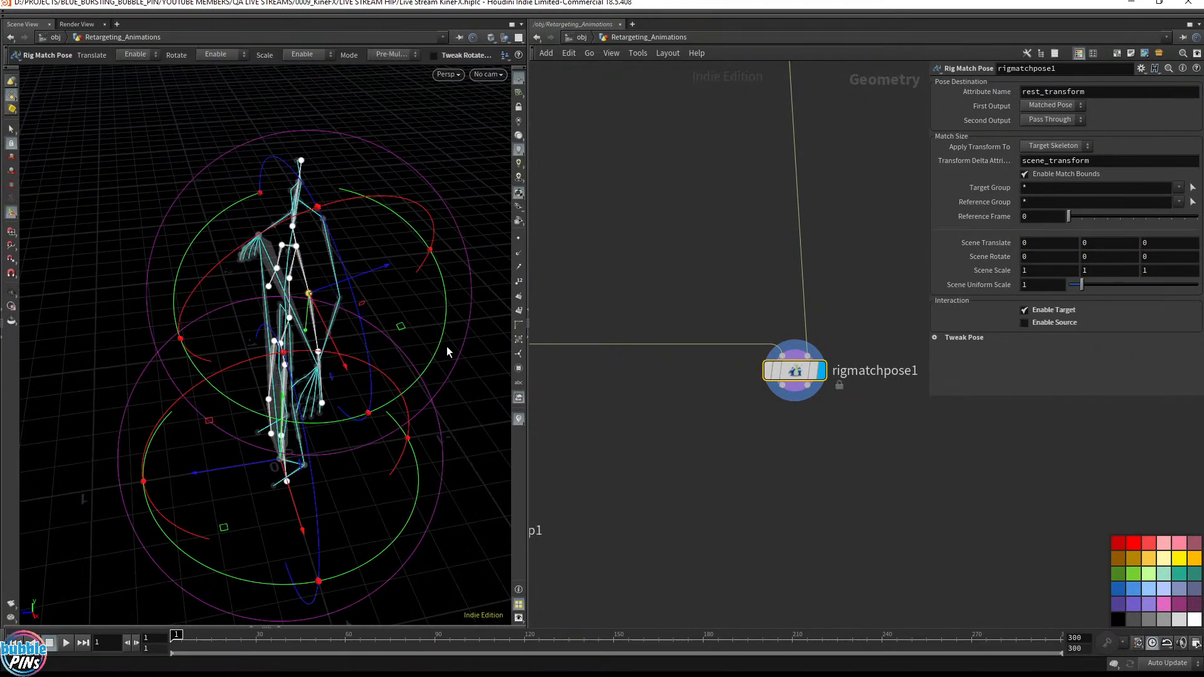
pyautogui.moveTo(446, 330); pyautogui.dragTo(409, 367)
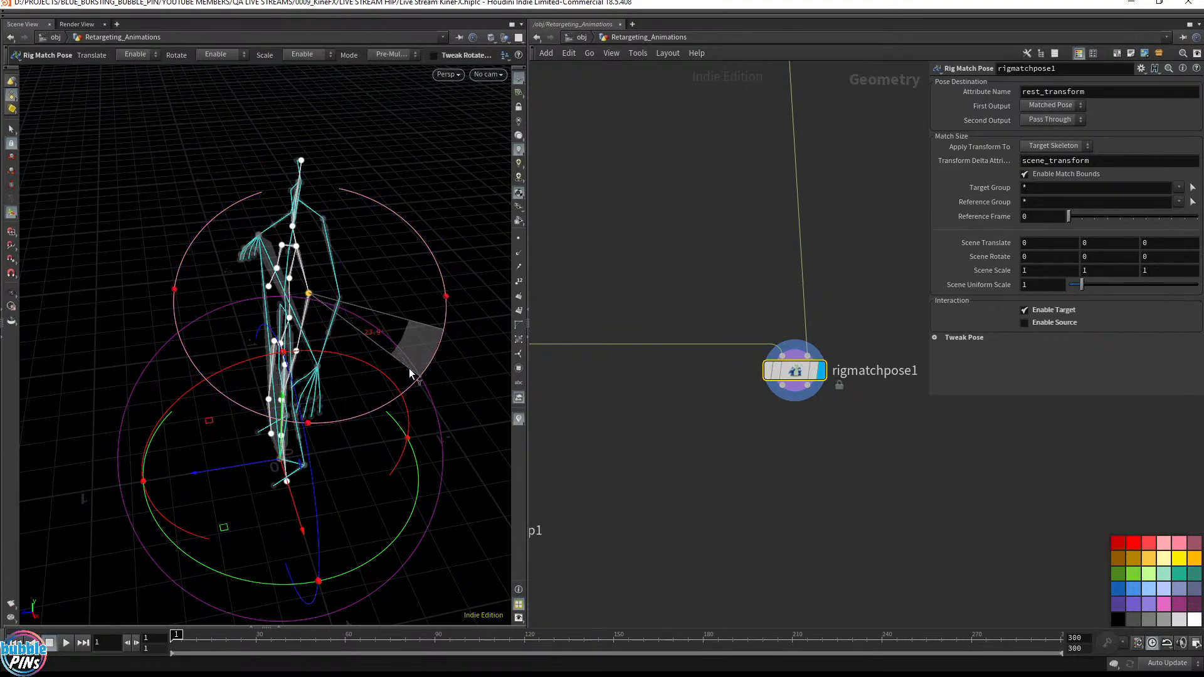
pyautogui.press('Escape')
# Step: Rotate the target skeleton's ArmR joint forward toward the matching source arm and save the scene
pyautogui.moveTo(390, 291); pyautogui.dragTo(245, 273)
pyautogui.press('Return')
pyautogui.click(244, 274)
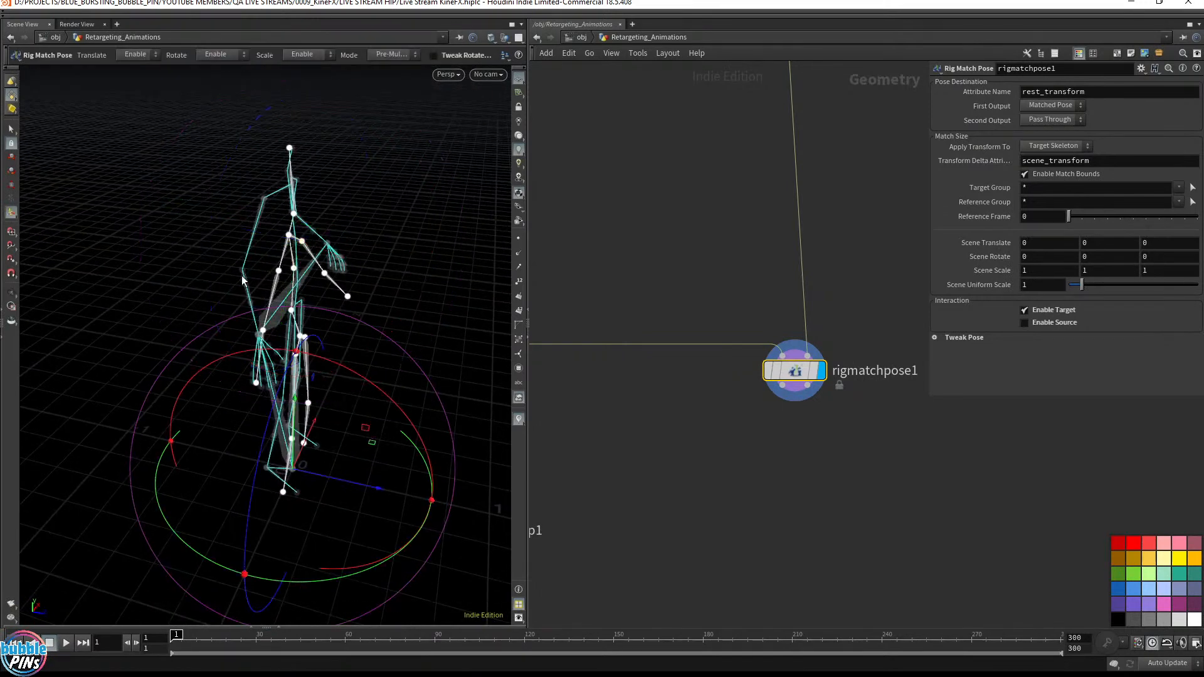
pyautogui.click(278, 270)
pyautogui.keyDown('alt'); pyautogui.moveTo(163, 221); pyautogui.dragTo(326, 317); pyautogui.keyUp('alt')
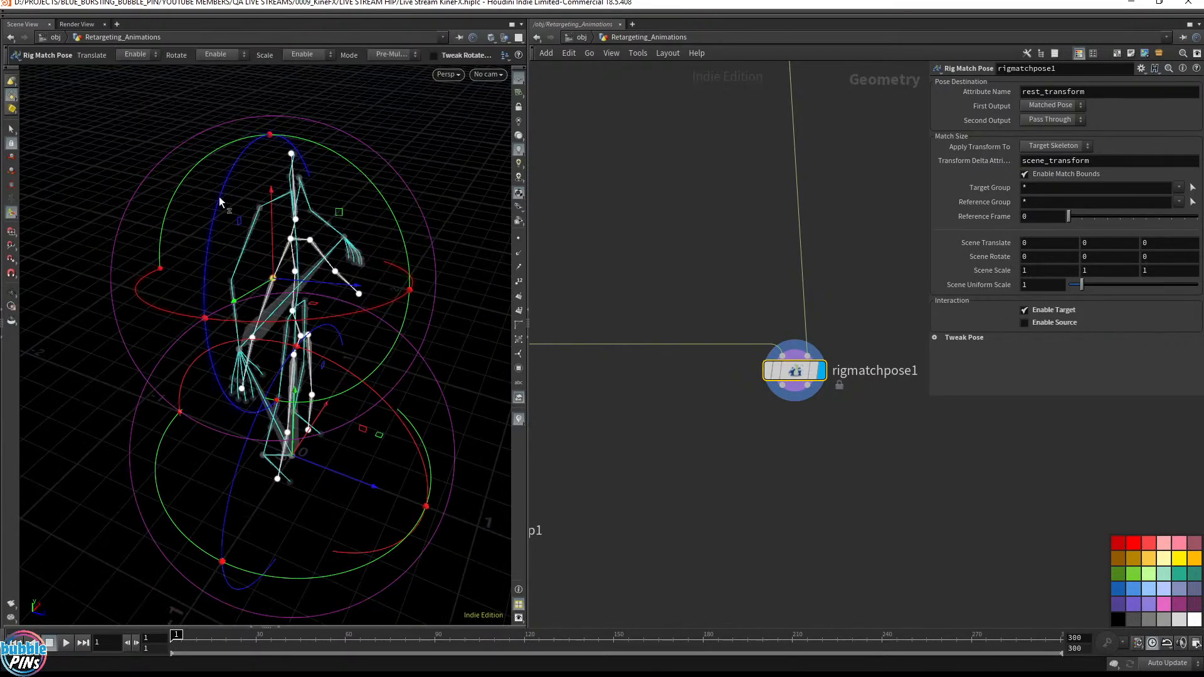
pyautogui.keyDown('alt'); pyautogui.moveTo(223, 205); pyautogui.dragTo(236, 240); pyautogui.keyUp('alt')
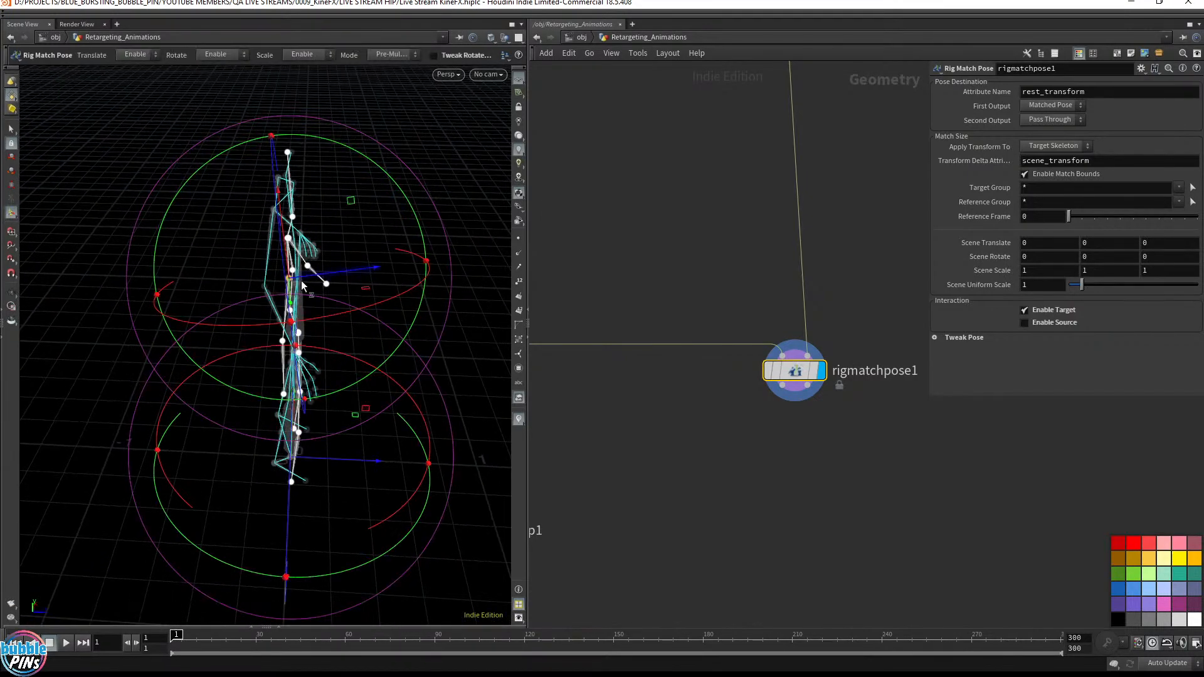
pyautogui.keyDown('alt'); pyautogui.moveTo(301, 280); pyautogui.dragTo(273, 253); pyautogui.keyUp('alt')
pyautogui.moveTo(187, 142); pyautogui.dragTo(438, 252)
pyautogui.click(613, 330)
pyautogui.hotkey('ctrl', 's')
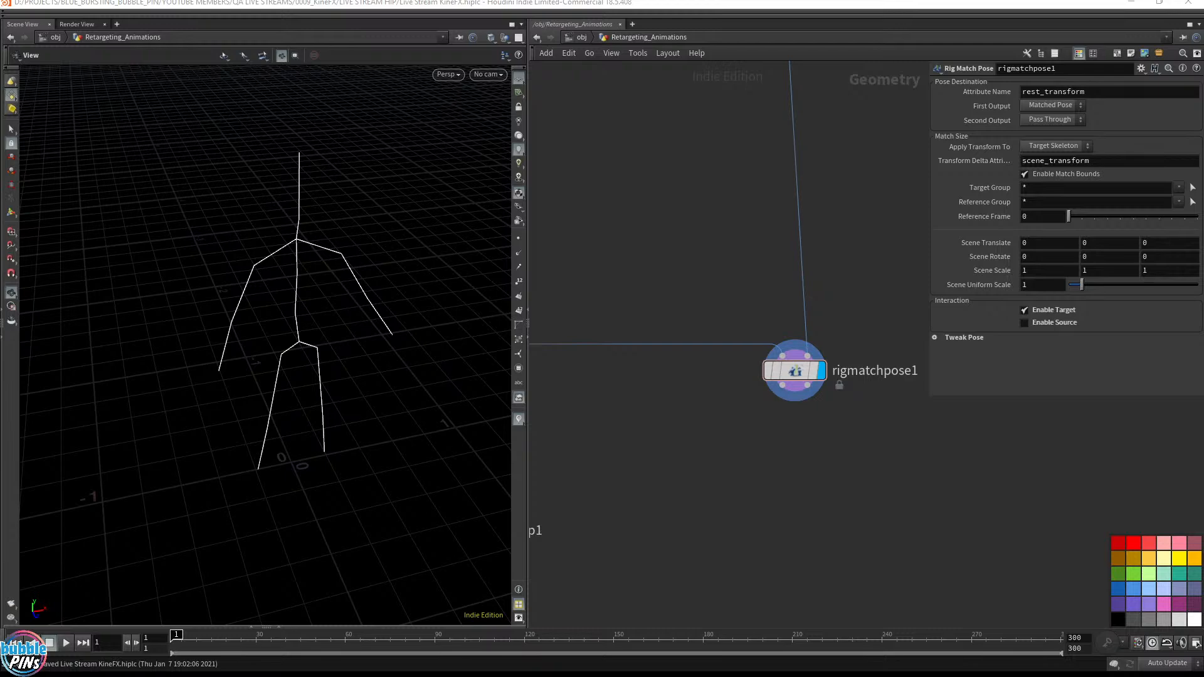
# Step: Switch to the live chat in Firefox and highlight the question about imported animation clips' FPS and length
pyautogui.moveTo(848, 99); pyautogui.dragTo(849, 99)
pyautogui.hotkey('alt', 'Tab')
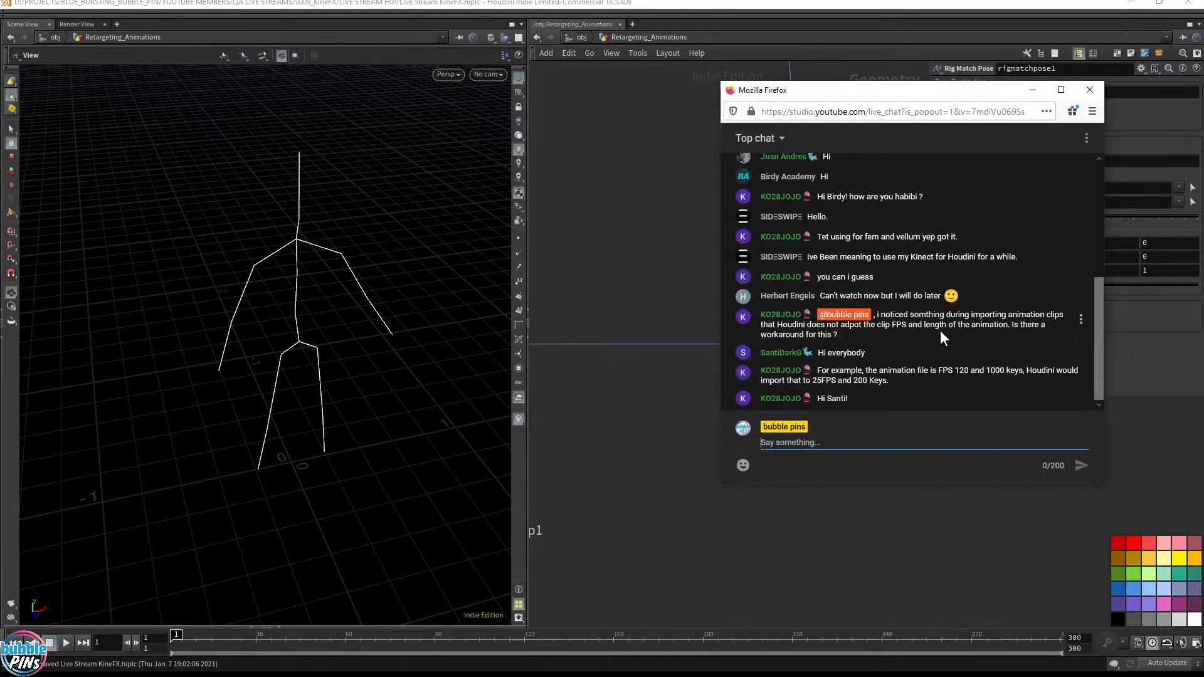
pyautogui.click(968, 342)
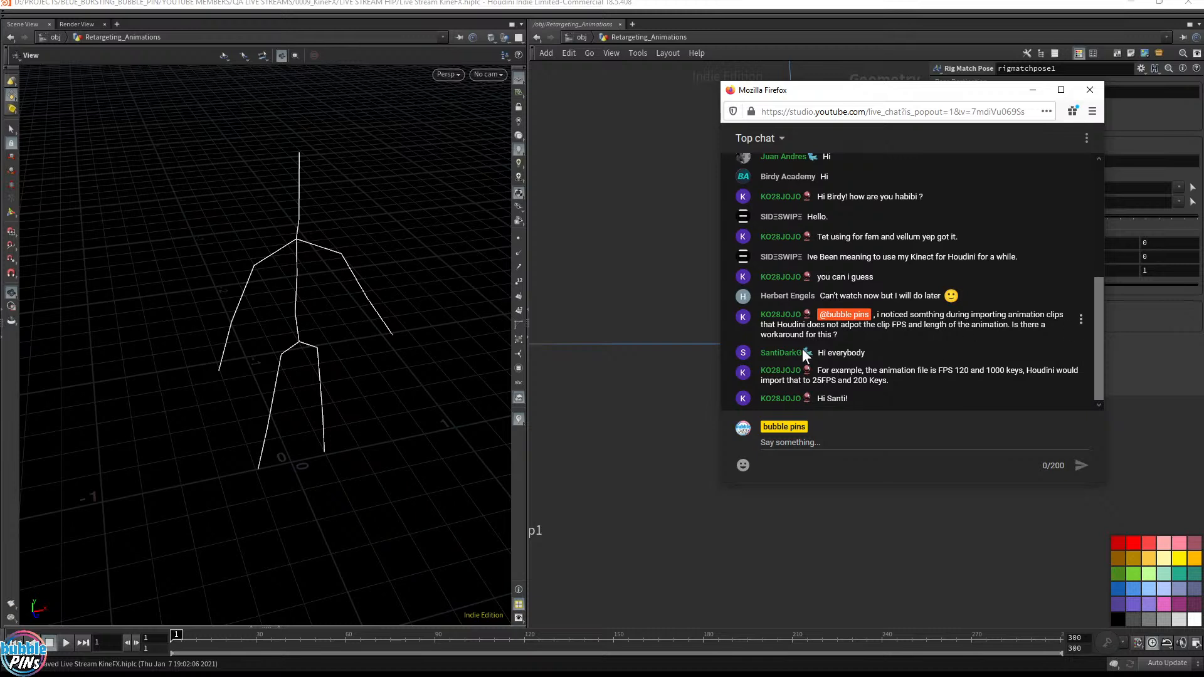
pyautogui.moveTo(850, 334); pyautogui.dragTo(875, 314)
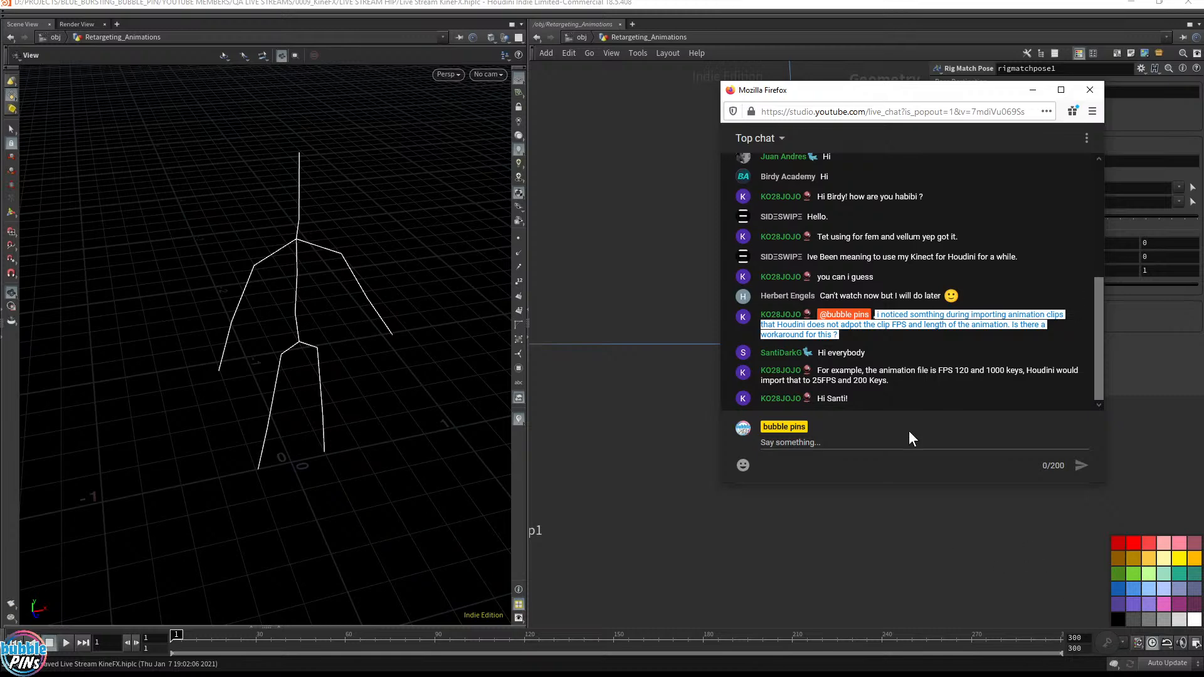
# Step: Check the FPS setting in Houdini's Global Animation Options and close the dialog without changes
pyautogui.click(1195, 643)
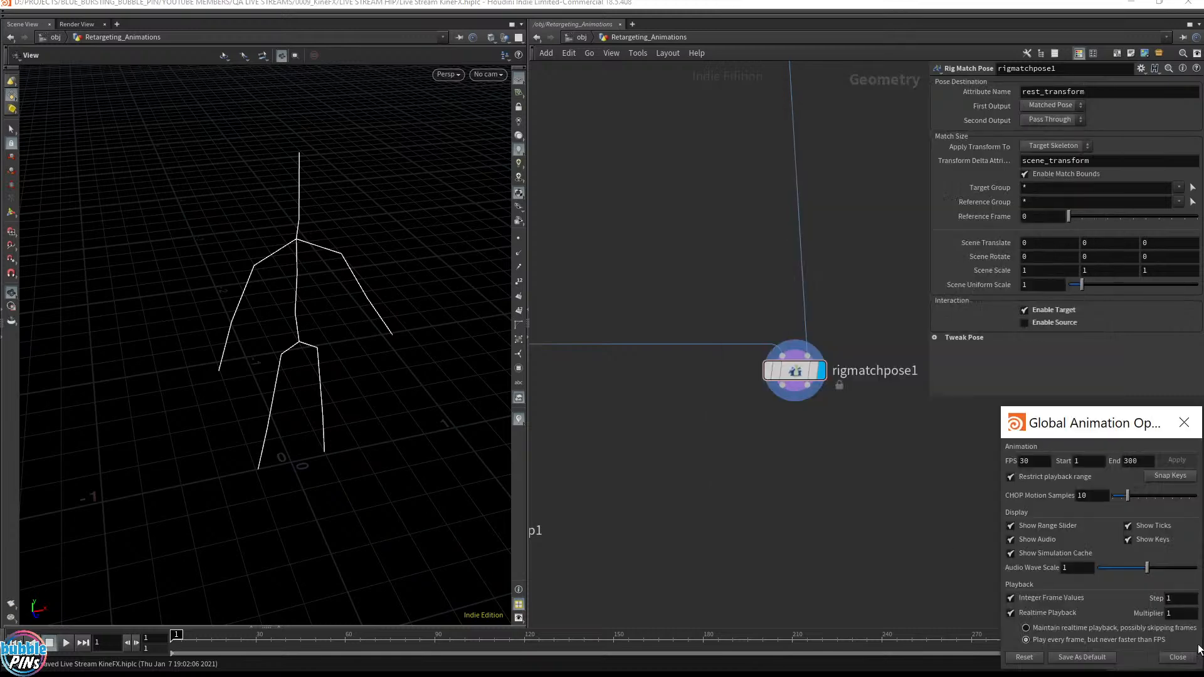
pyautogui.moveTo(1034, 462); pyautogui.dragTo(981, 462)
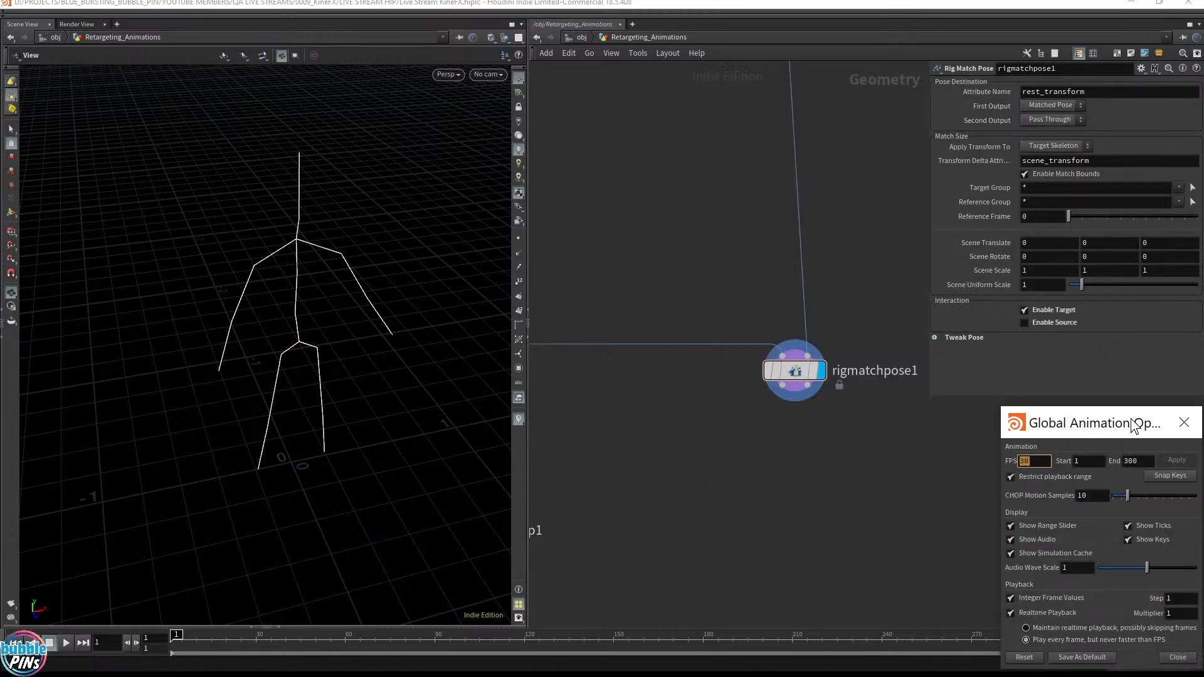
pyautogui.click(1191, 426)
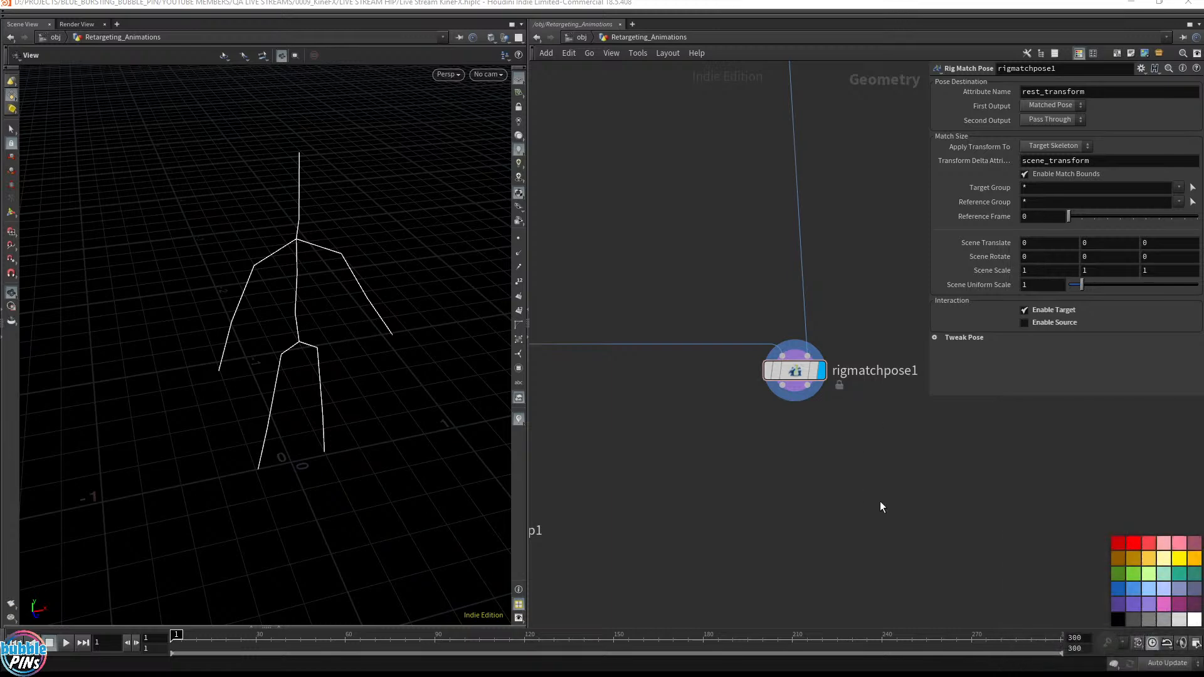
# Step: Add an Alembic node below rigmatchpose1 and examine its Frames Per Second parameter
pyautogui.press('Tab')
pyautogui.write('alem')
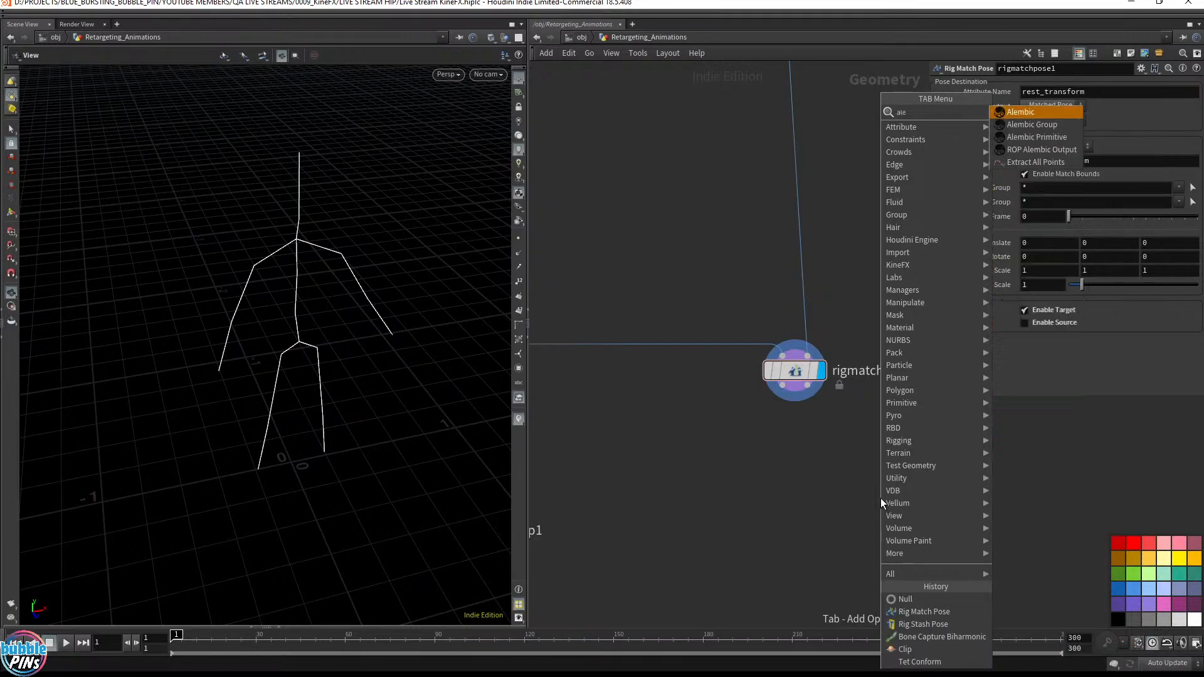
pyautogui.press('Down')
pyautogui.press('Down')
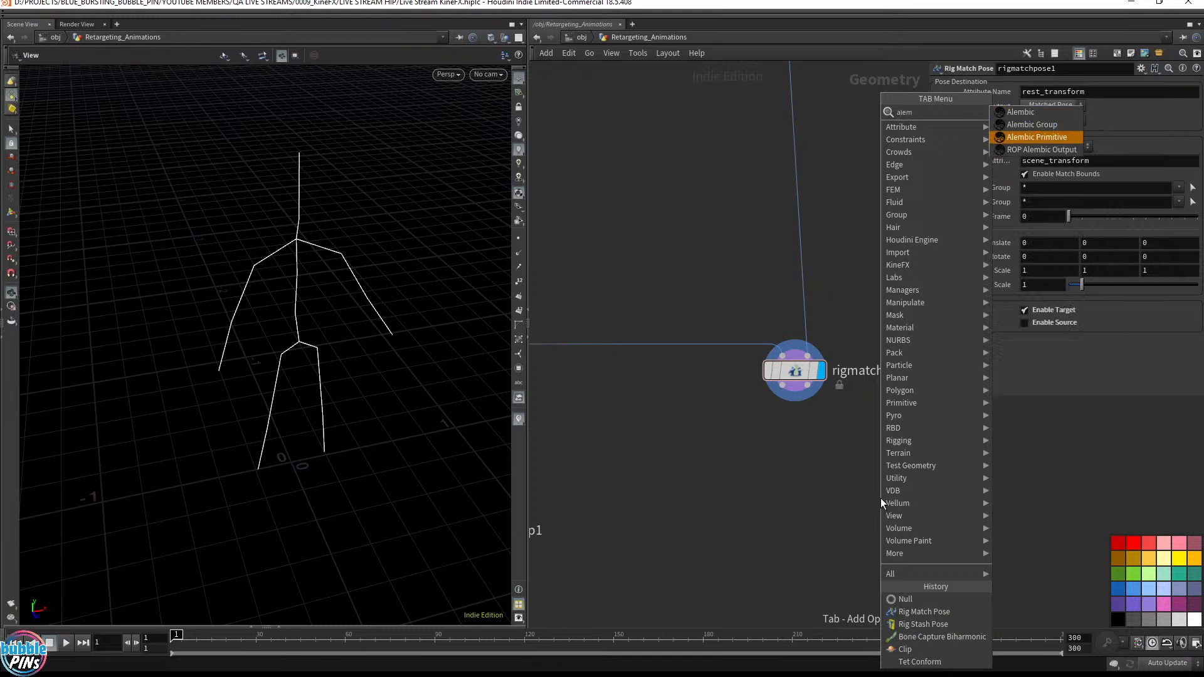
pyautogui.press('Up')
pyautogui.press('Up')
pyautogui.press('Return')
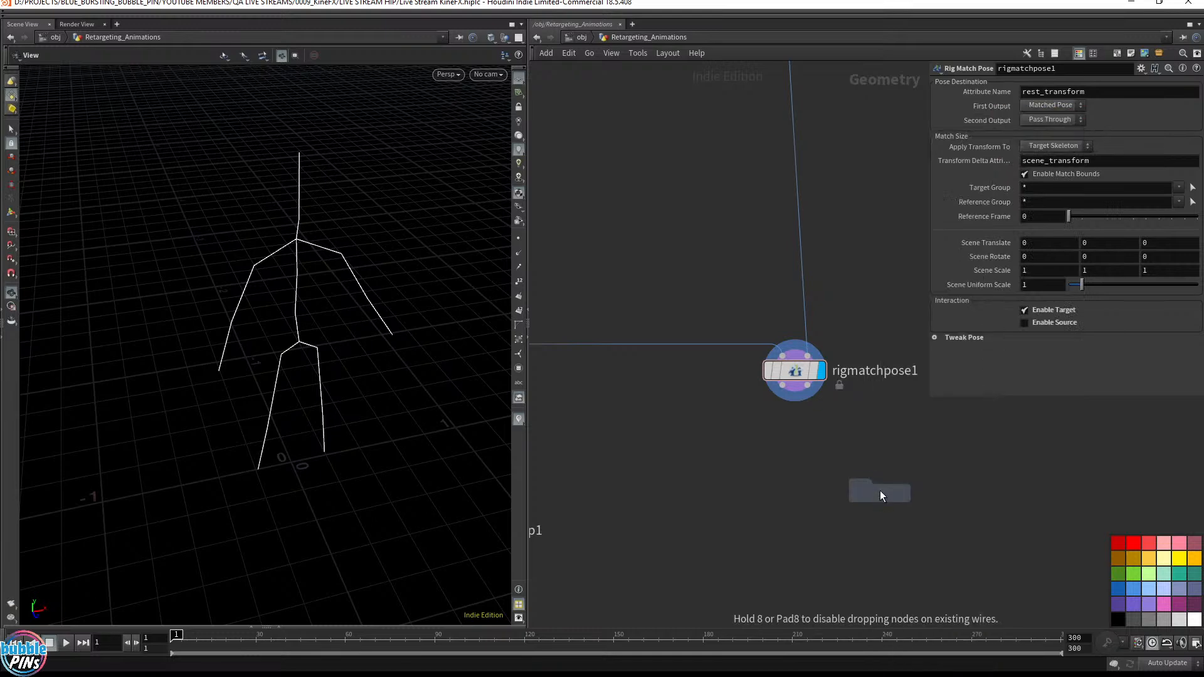
pyautogui.click(879, 491)
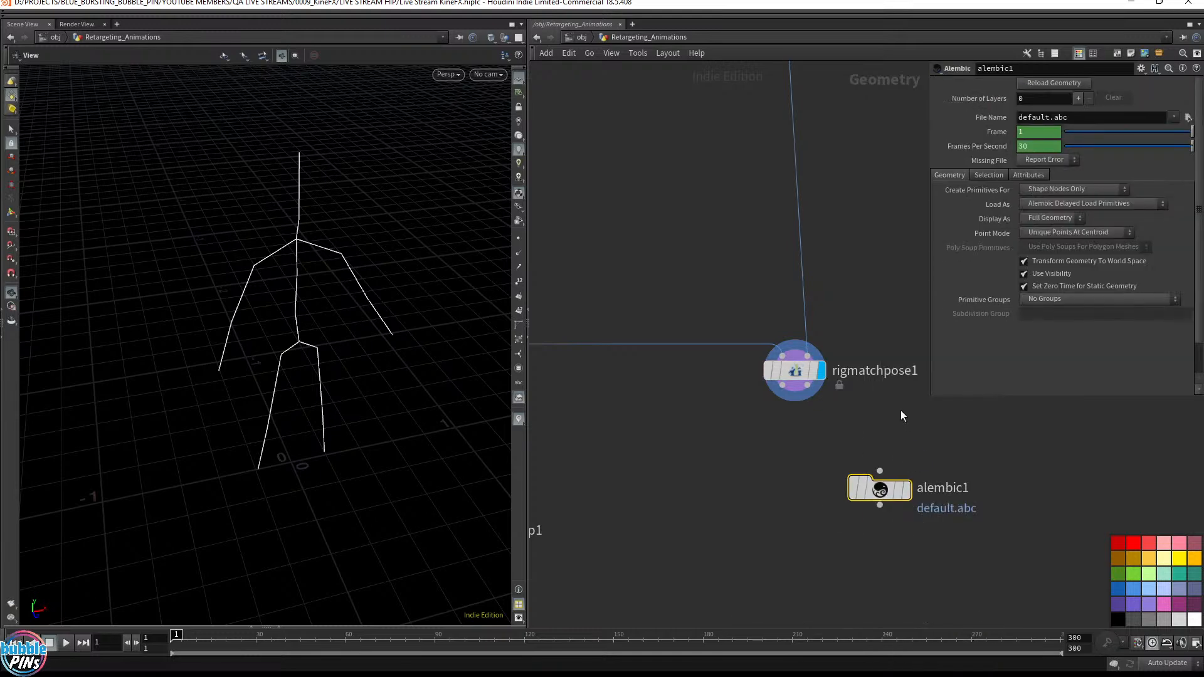
pyautogui.click(981, 145)
pyautogui.click(985, 148)
pyautogui.moveTo(1004, 449); pyautogui.dragTo(827, 542)
# Step: Switch back to the Firefox live chat and move its window clear of the Alembic parameters to reread the question
pyautogui.hotkey('alt', 'Tab')
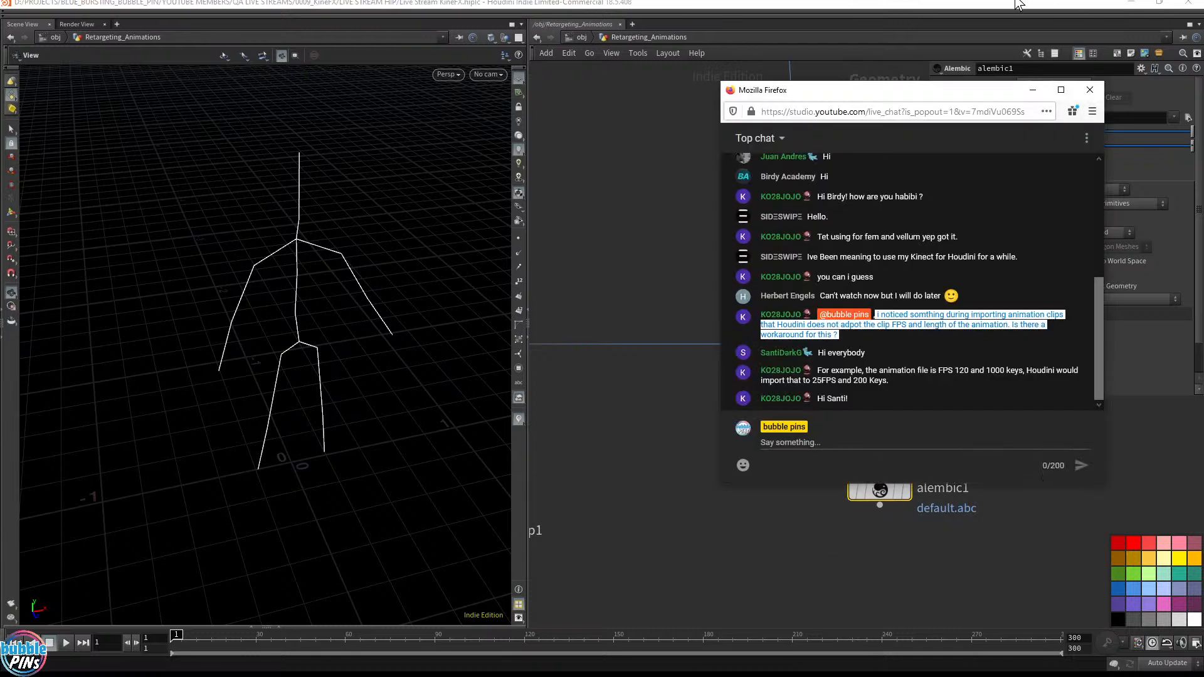
pyautogui.moveTo(919, 80); pyautogui.dragTo(644, 53)
pyautogui.click(607, 367)
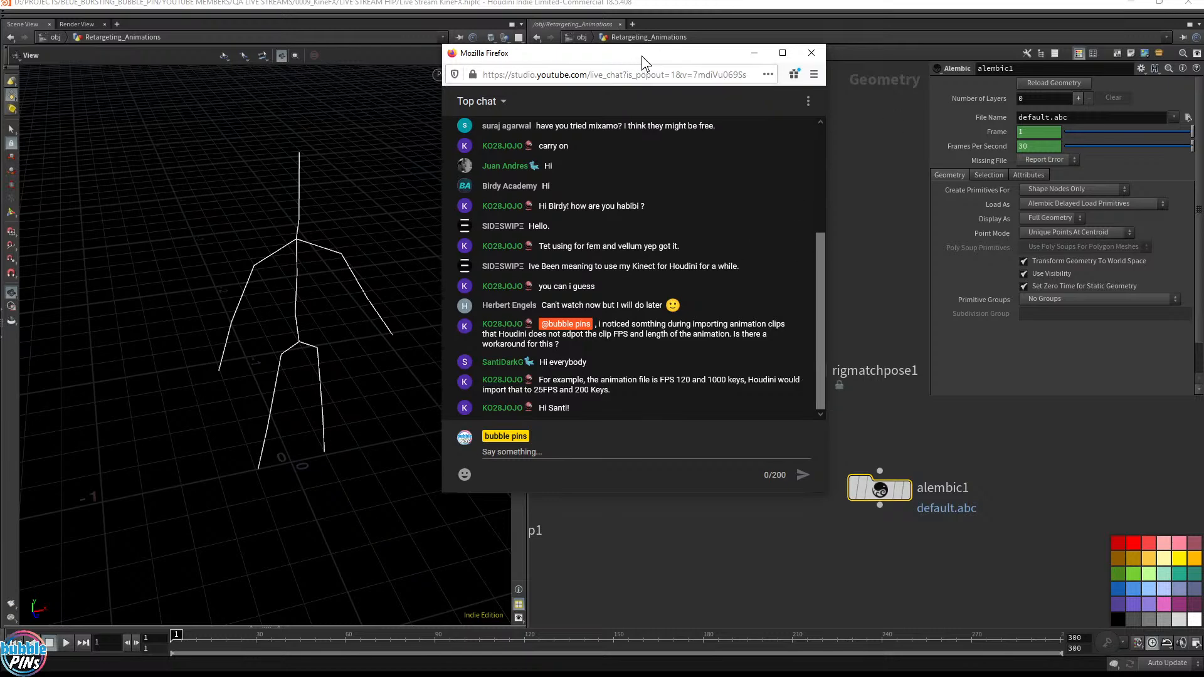
# Step: Leave the live chat for Houdini, open the 3D_Character network and select fbx_archive_import1 to examine its import settings
pyautogui.moveTo(644, 63); pyautogui.dragTo(920, 153)
pyautogui.click(649, 98)
pyautogui.click(582, 37)
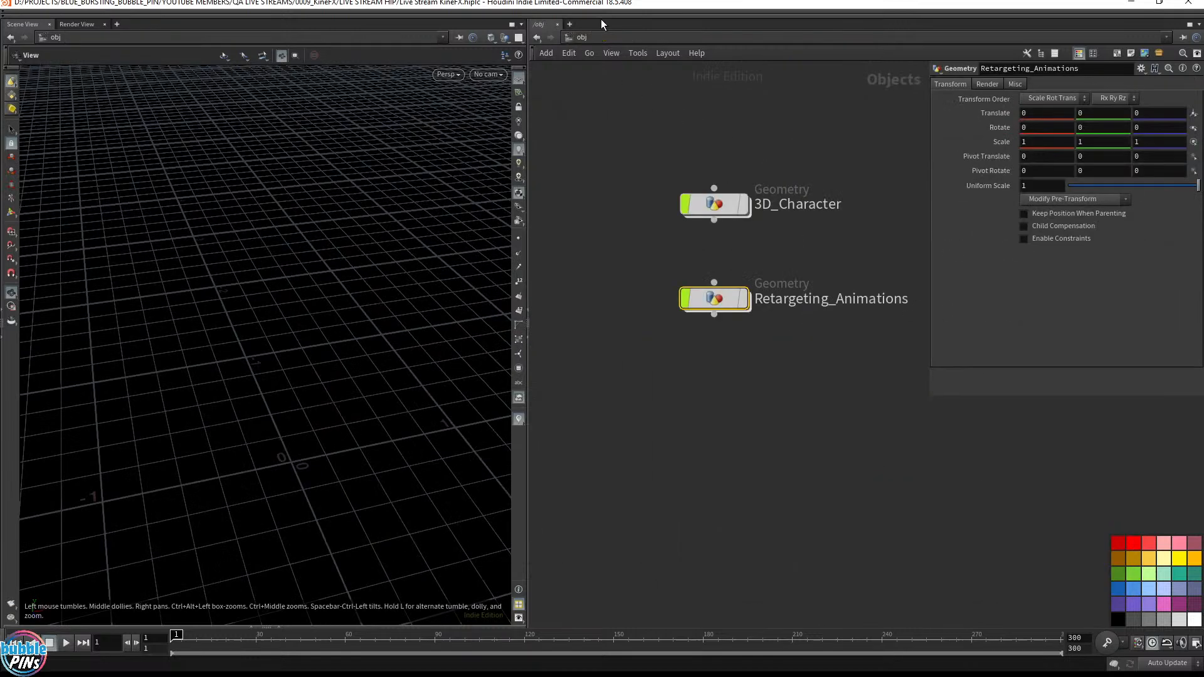
pyautogui.doubleClick(700, 205)
pyautogui.moveTo(817, 303); pyautogui.dragTo(717, 348, button='middle')
pyautogui.moveTo(528, 221); pyautogui.dragTo(470, 221)
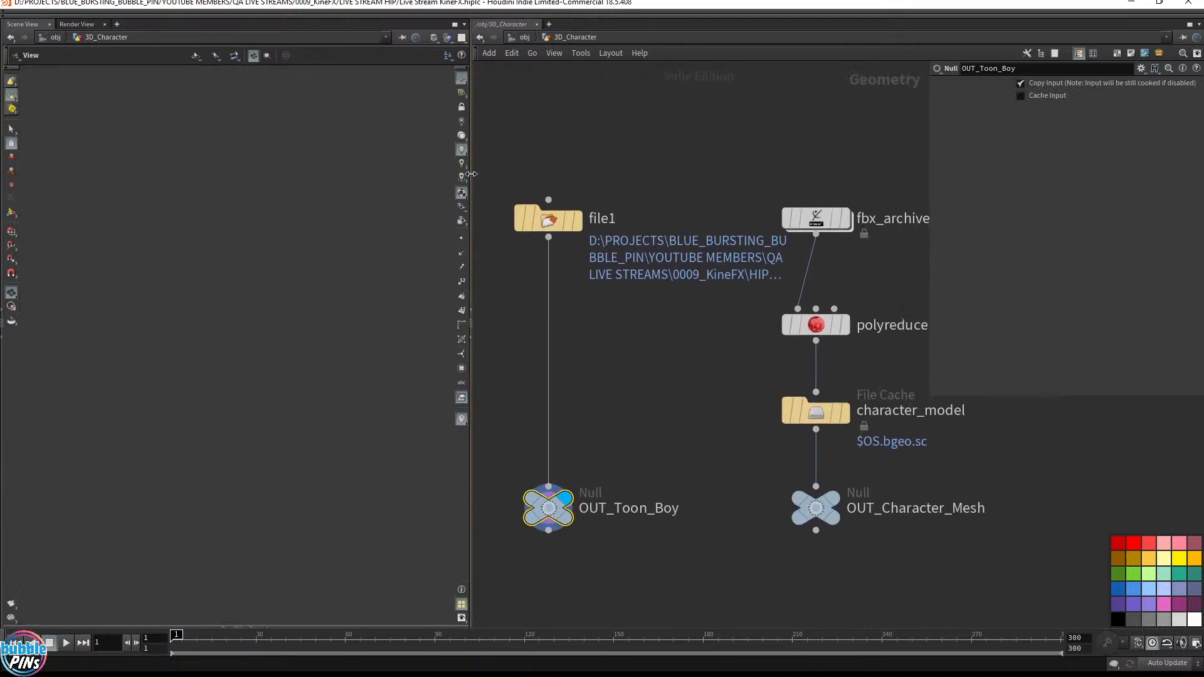
pyautogui.click(818, 220)
pyautogui.moveTo(895, 274); pyautogui.dragTo(832, 273, button='middle')
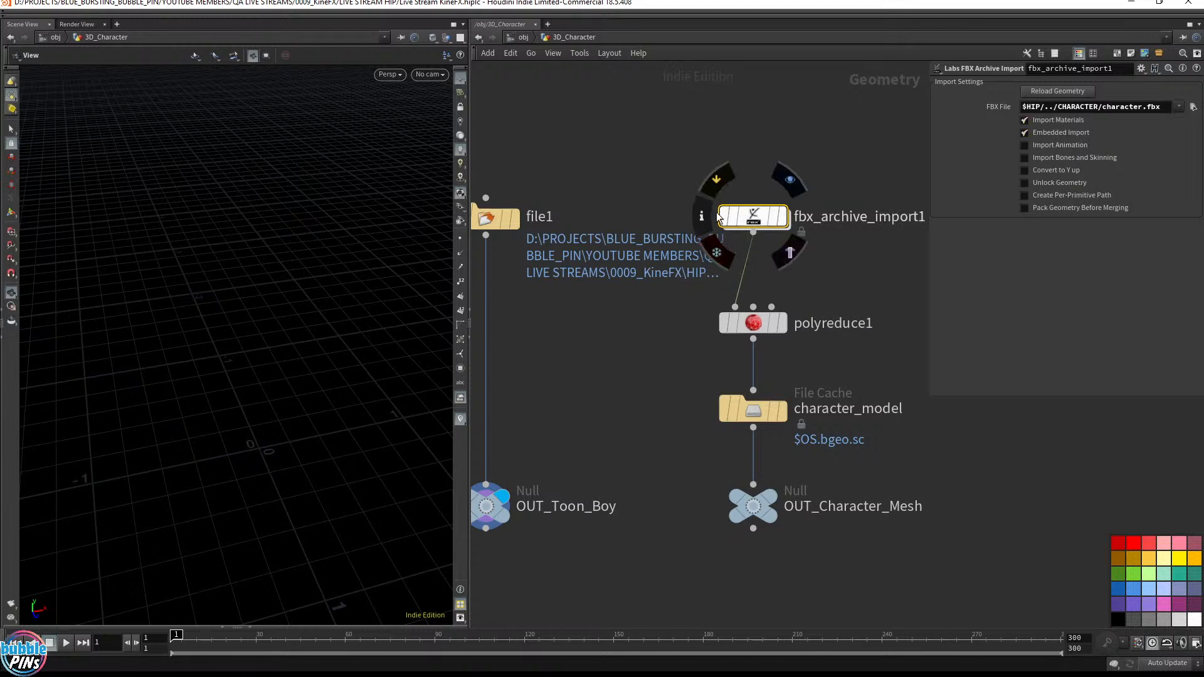
# Step: Examine the node information of fbx_archive_import1 and close it, keeping the node selected
pyautogui.click(701, 217)
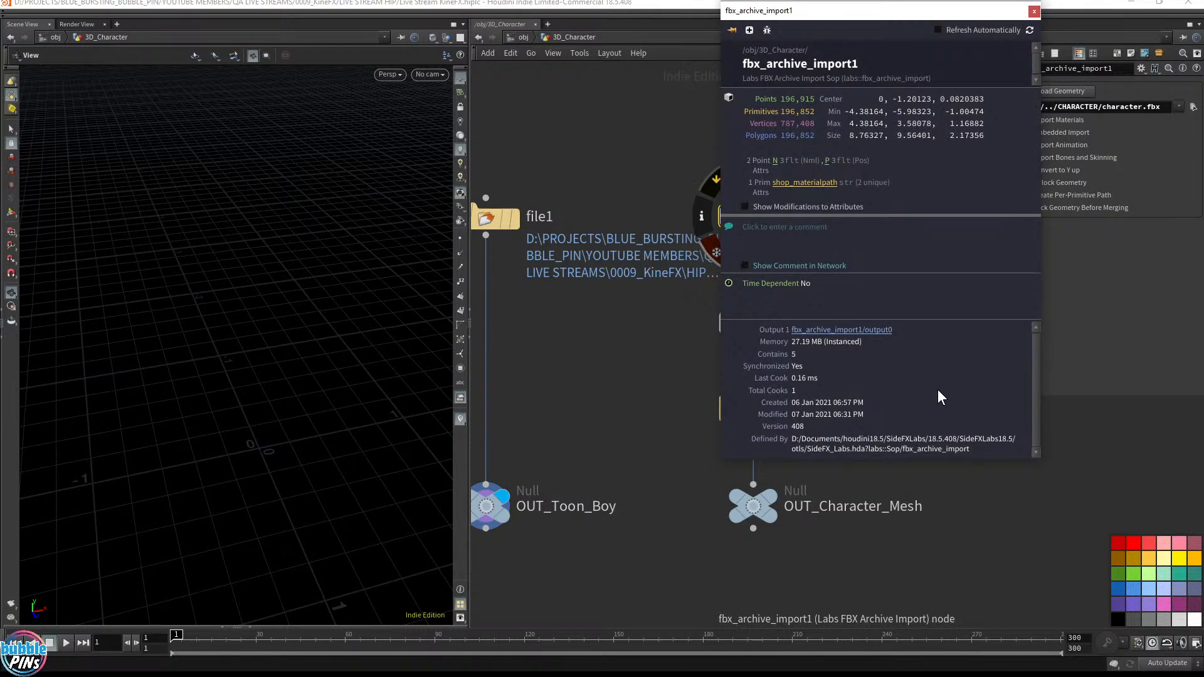
pyautogui.hotkey('ctrl', 'a')
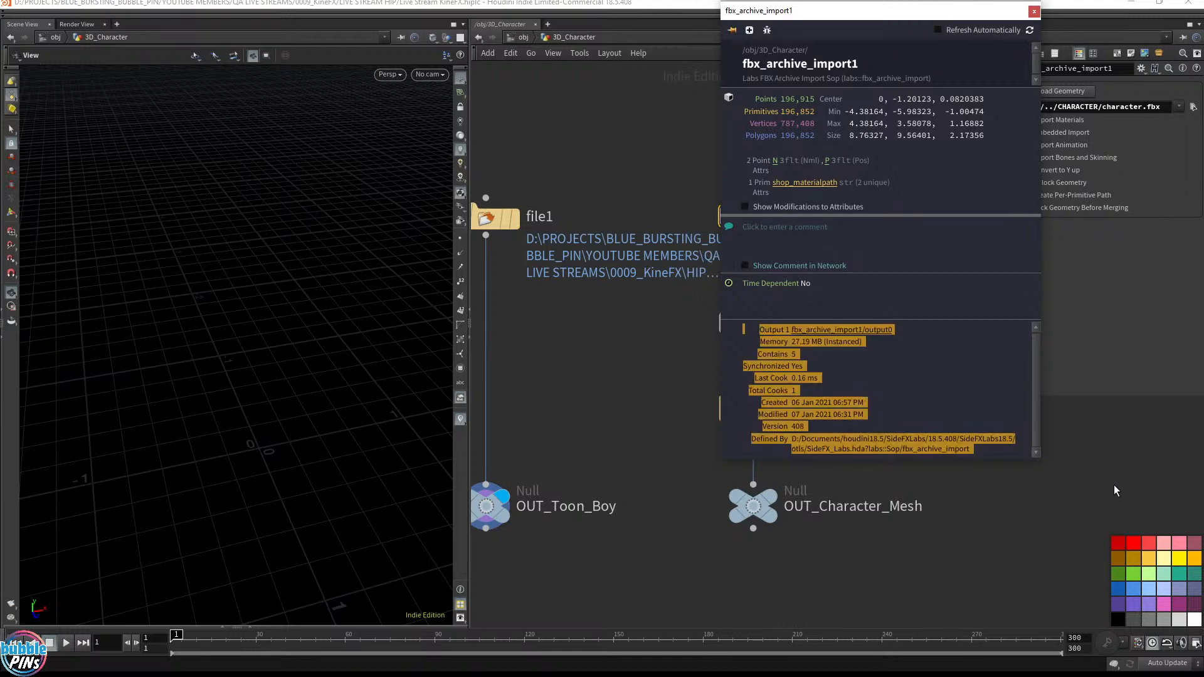
pyautogui.click(1113, 485)
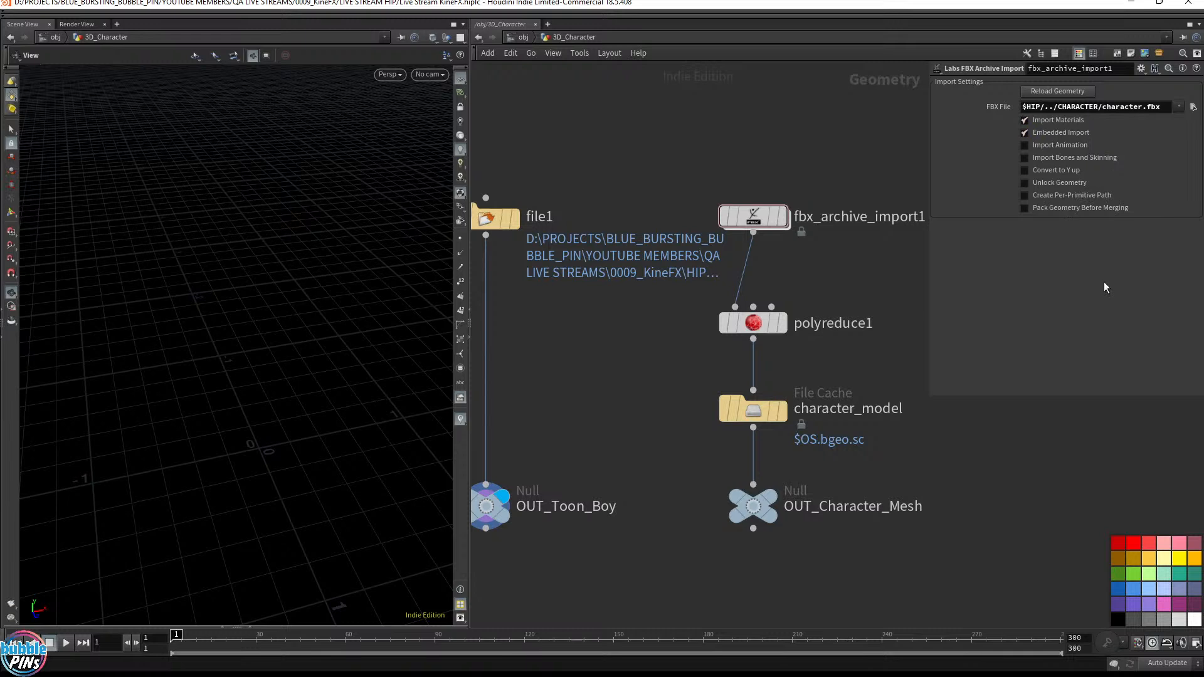
pyautogui.moveTo(839, 152); pyautogui.dragTo(698, 246)
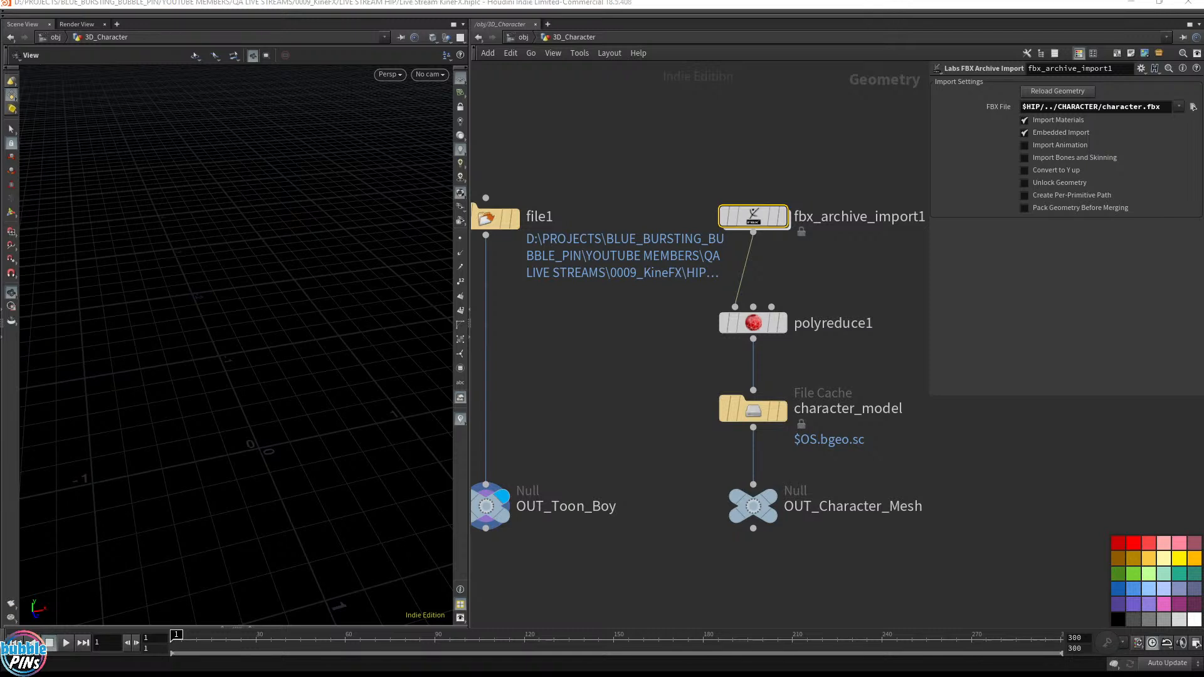
# Step: Switch to the Firefox live chat, highlight the reply about Rokoko FPS and clip length, and reposition the chat window
pyautogui.hotkey('alt', 'Tab')
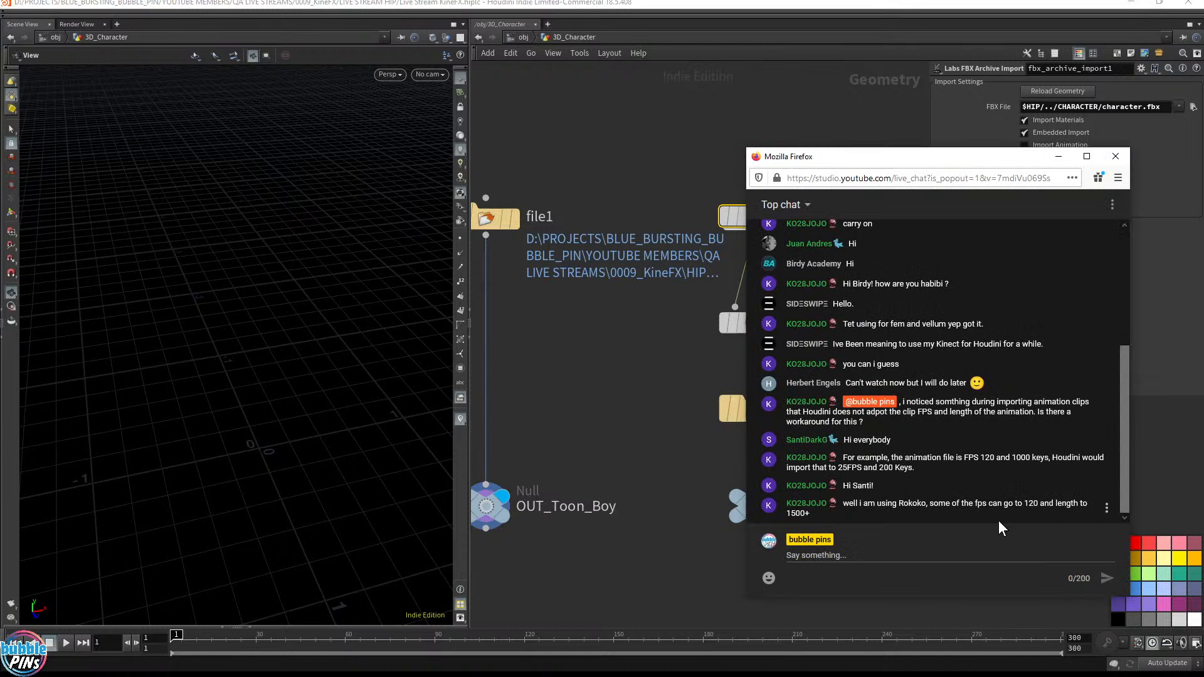
pyautogui.click(992, 556)
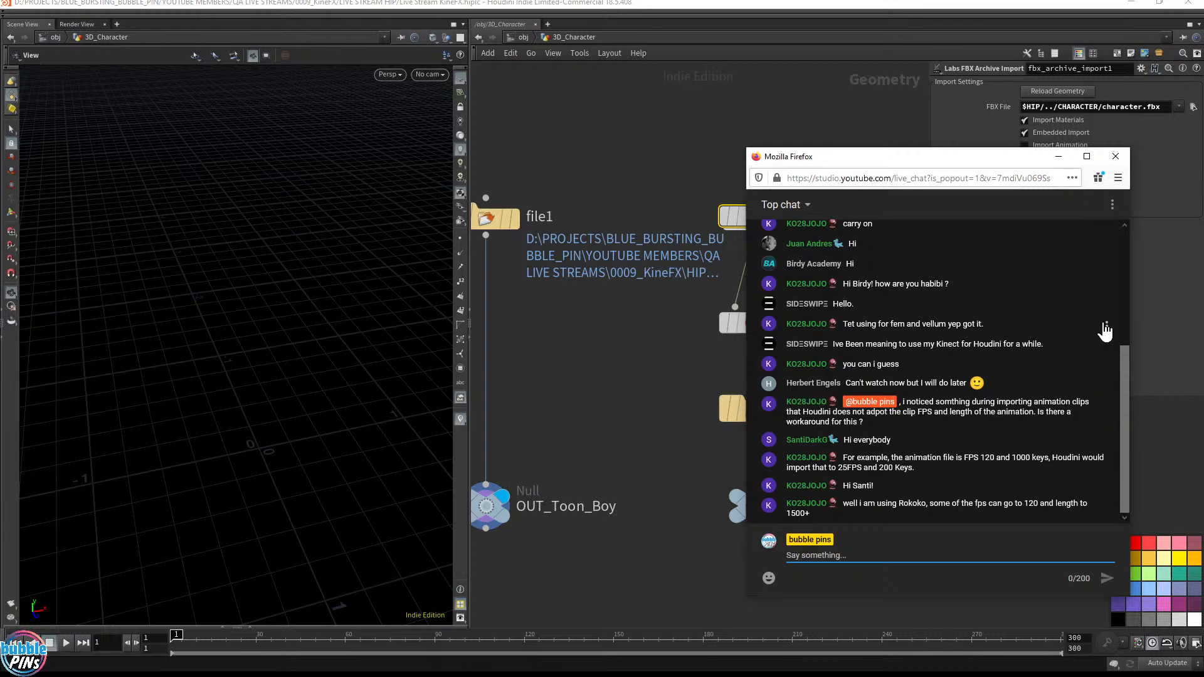
pyautogui.moveTo(941, 161); pyautogui.dragTo(989, 118)
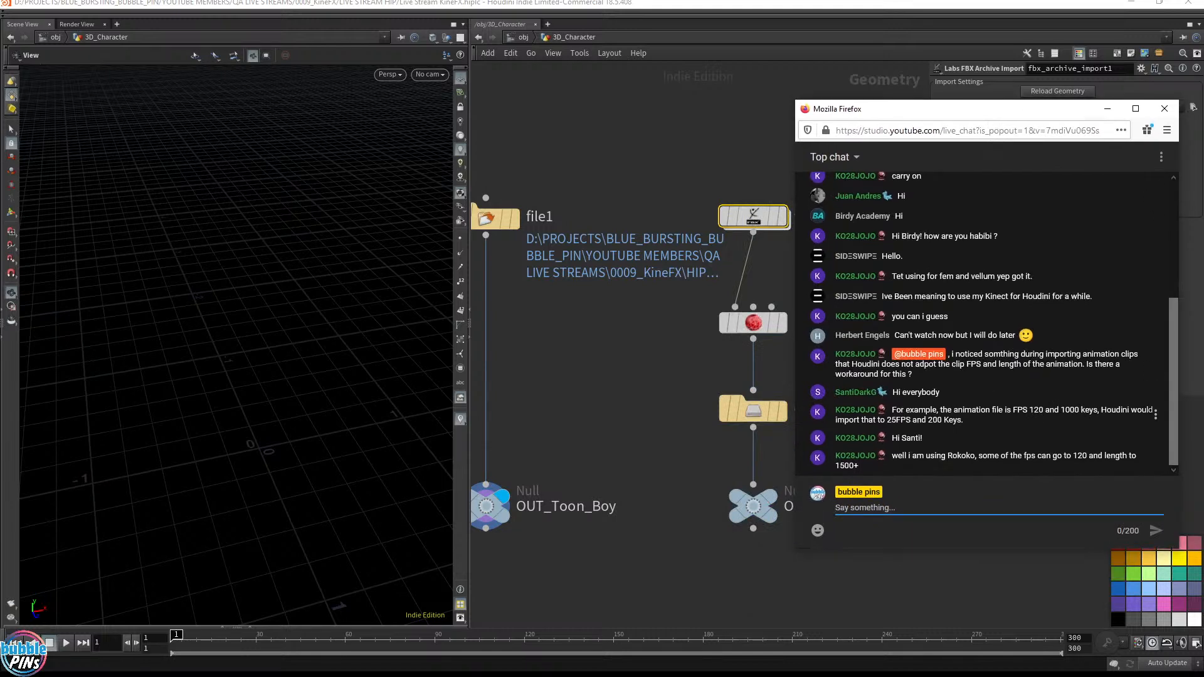
pyautogui.moveTo(1022, 456); pyautogui.dragTo(1121, 458)
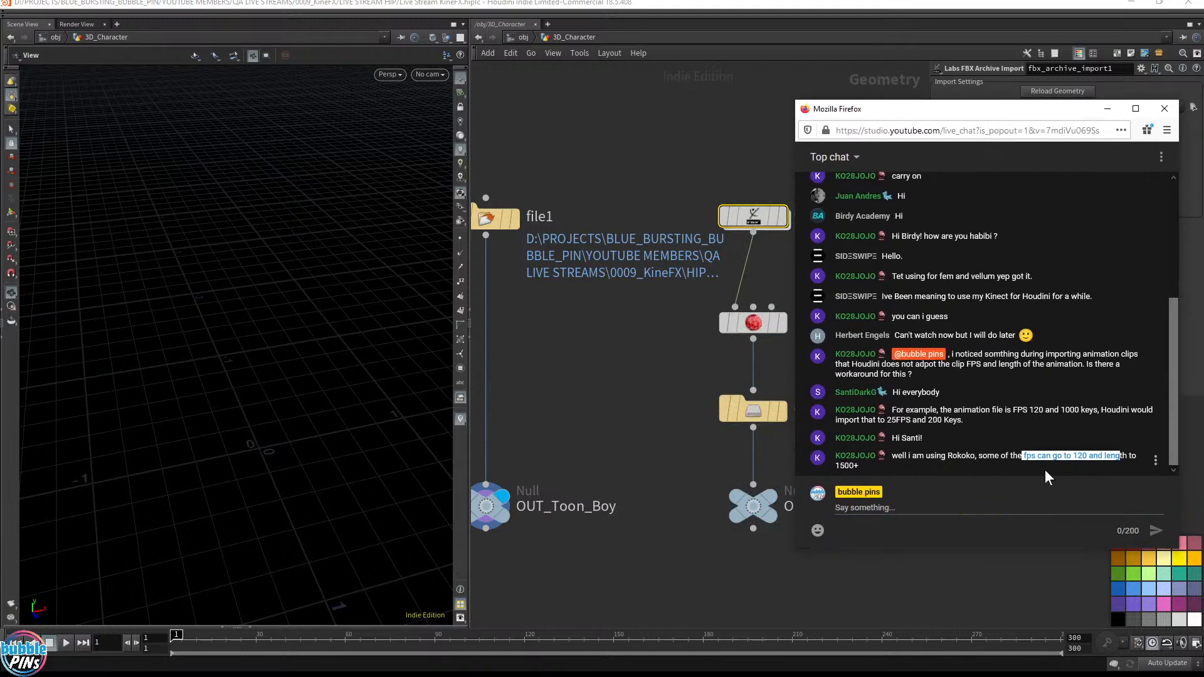
pyautogui.click(1063, 468)
pyautogui.click(865, 508)
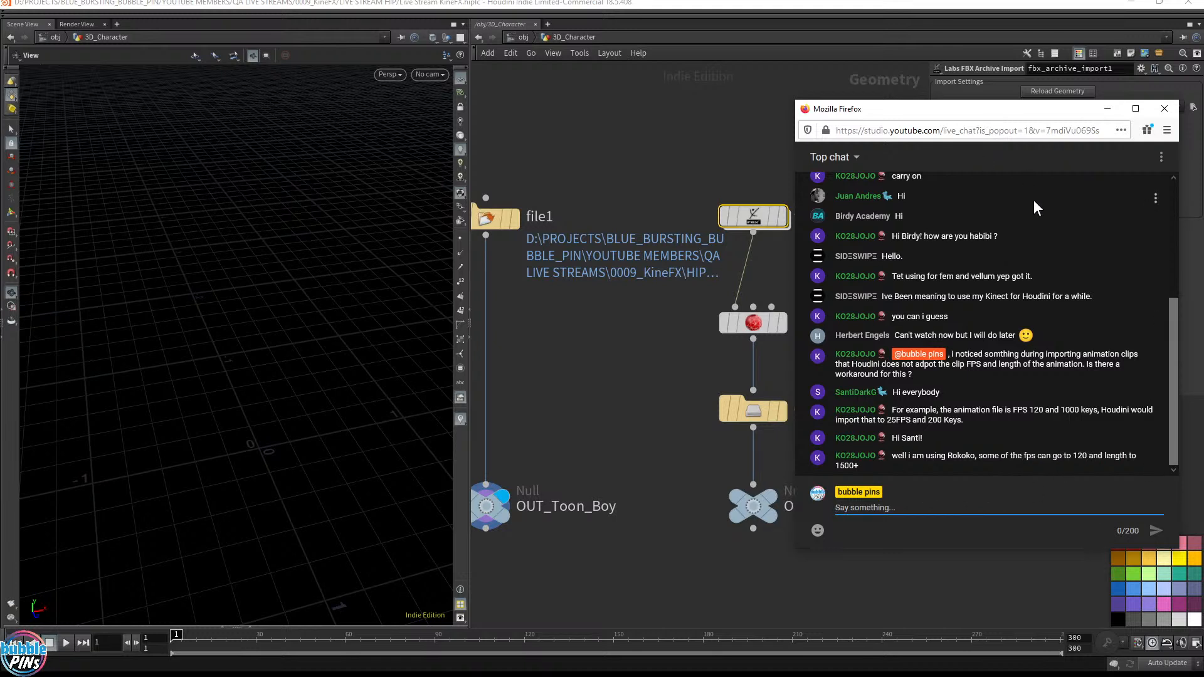
pyautogui.moveTo(955, 106)
pyautogui.mouseDown()
pyautogui.moveTo(943, 144)
pyautogui.moveTo(943, 85)
pyautogui.mouseUp()
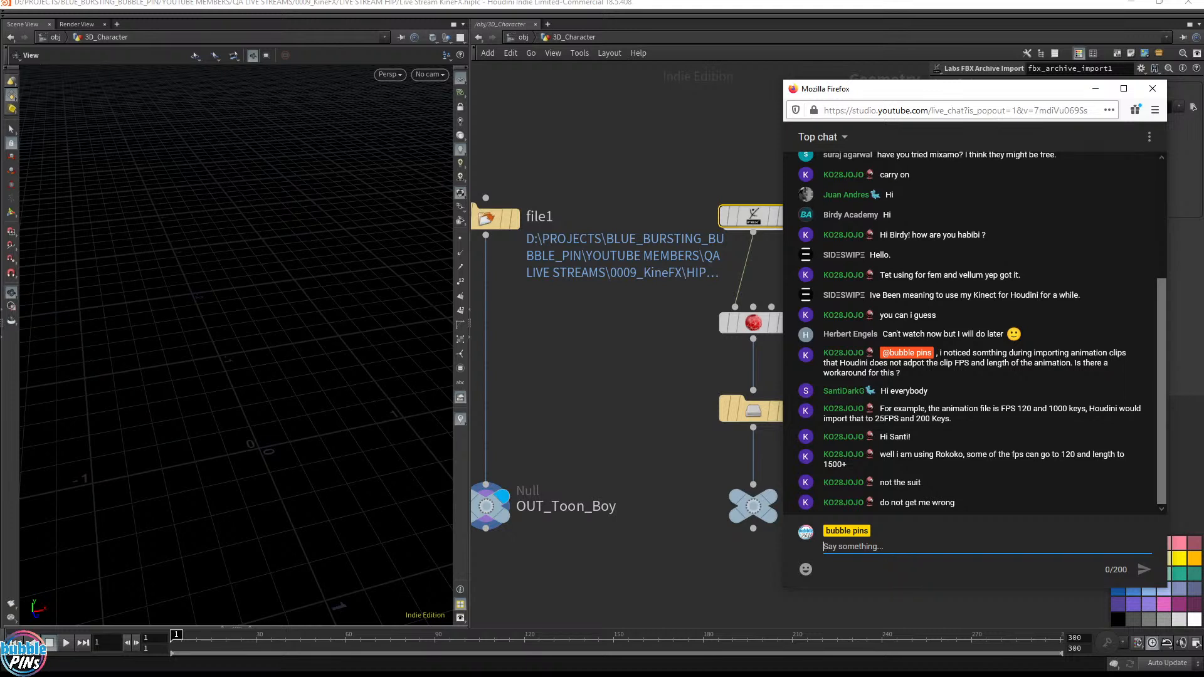
# Step: Highlight the 120 FPS example and the Rokoko motion library remark, and move the chat window off the Houdini workspace
pyautogui.tripleClick(1138, 412)
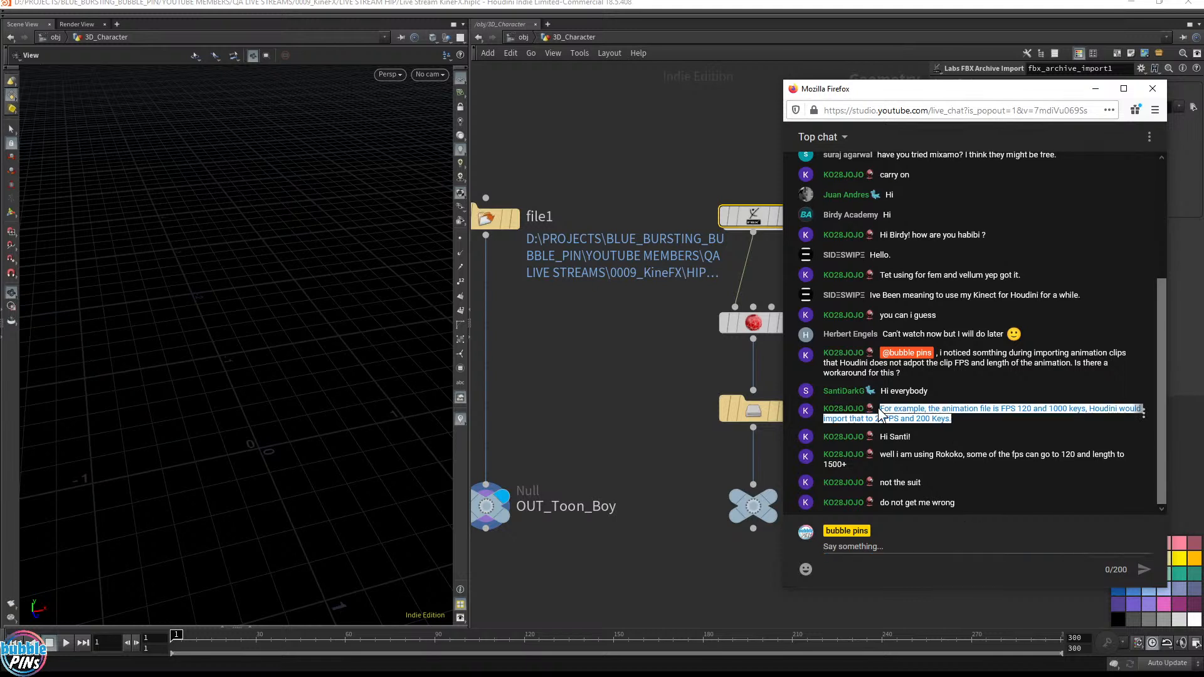
pyautogui.click(950, 442)
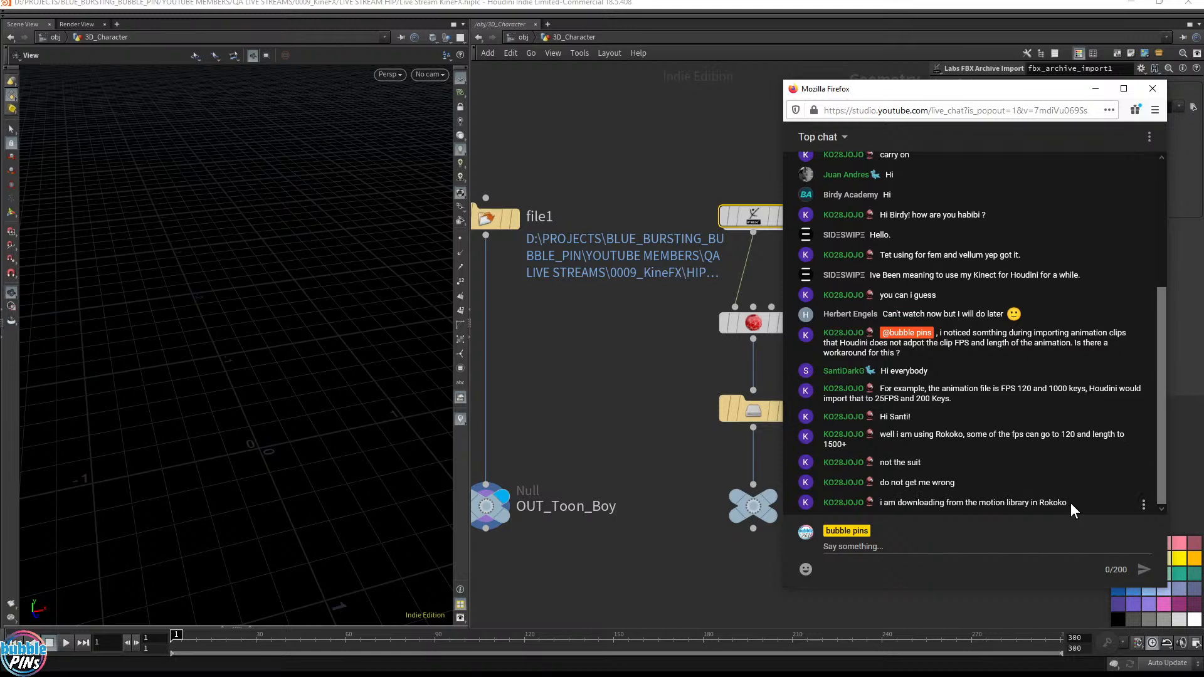
pyautogui.moveTo(1067, 503); pyautogui.dragTo(972, 509)
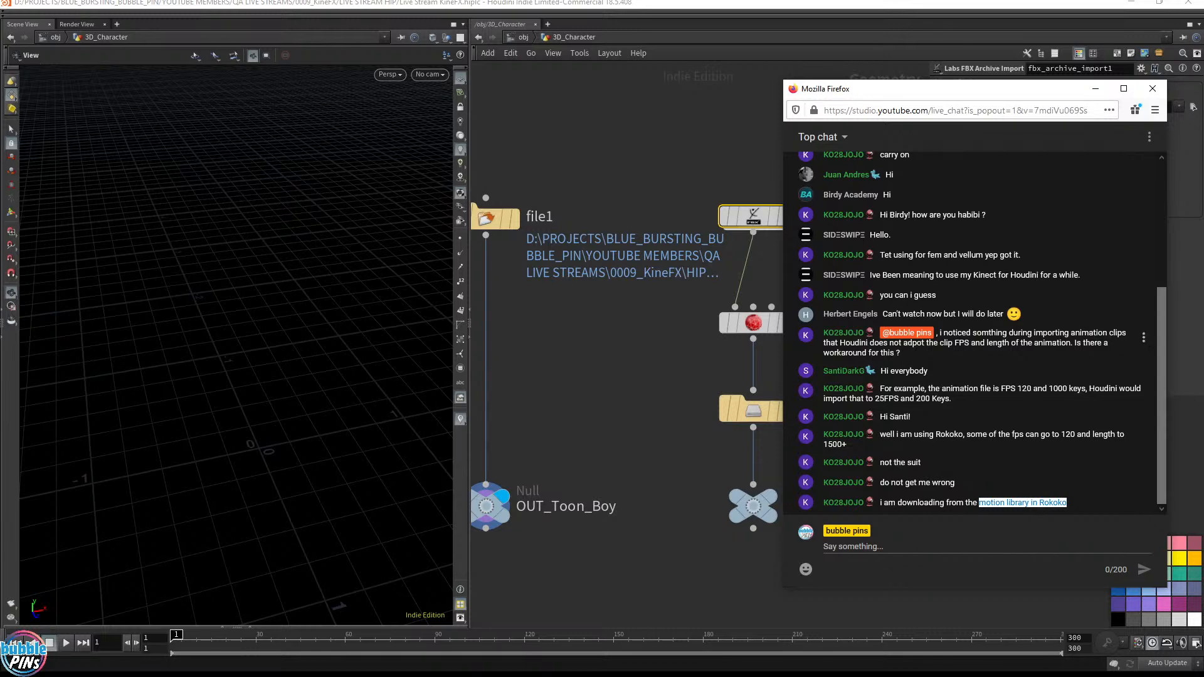
pyautogui.moveTo(961, 92); pyautogui.dragTo(0, 103)
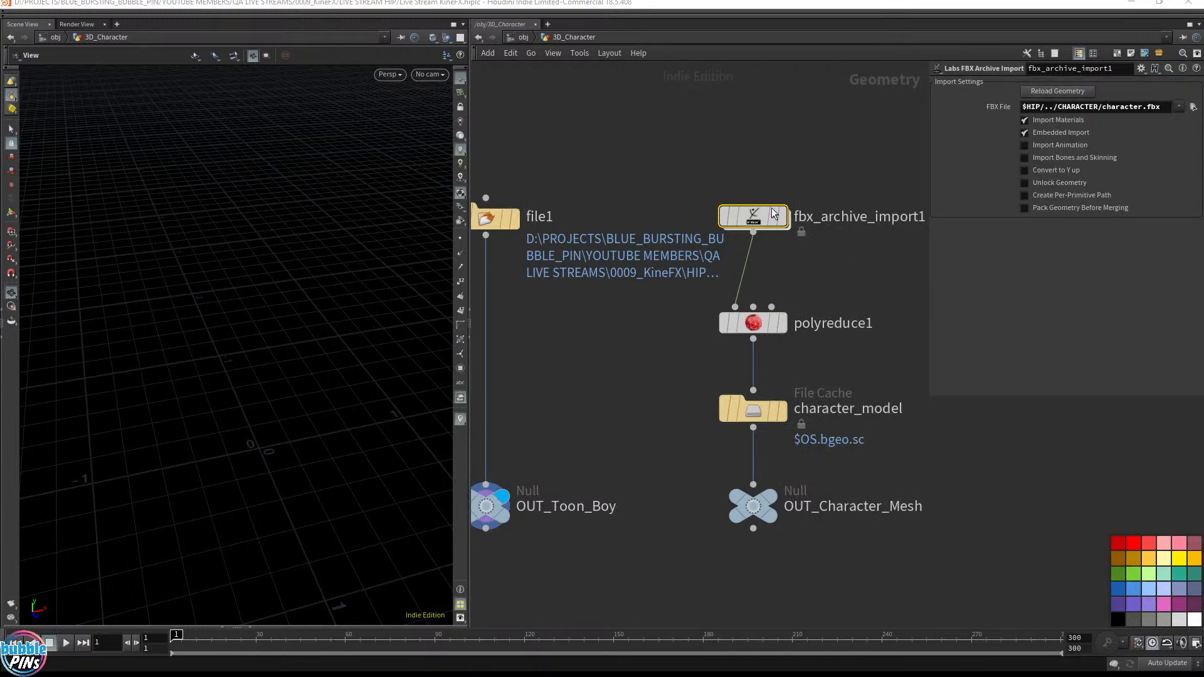
# Step: Move fbx_archive_import1 higher, add a Time Shift node fed by it and display the new node
pyautogui.moveTo(761, 218); pyautogui.dragTo(761, 115)
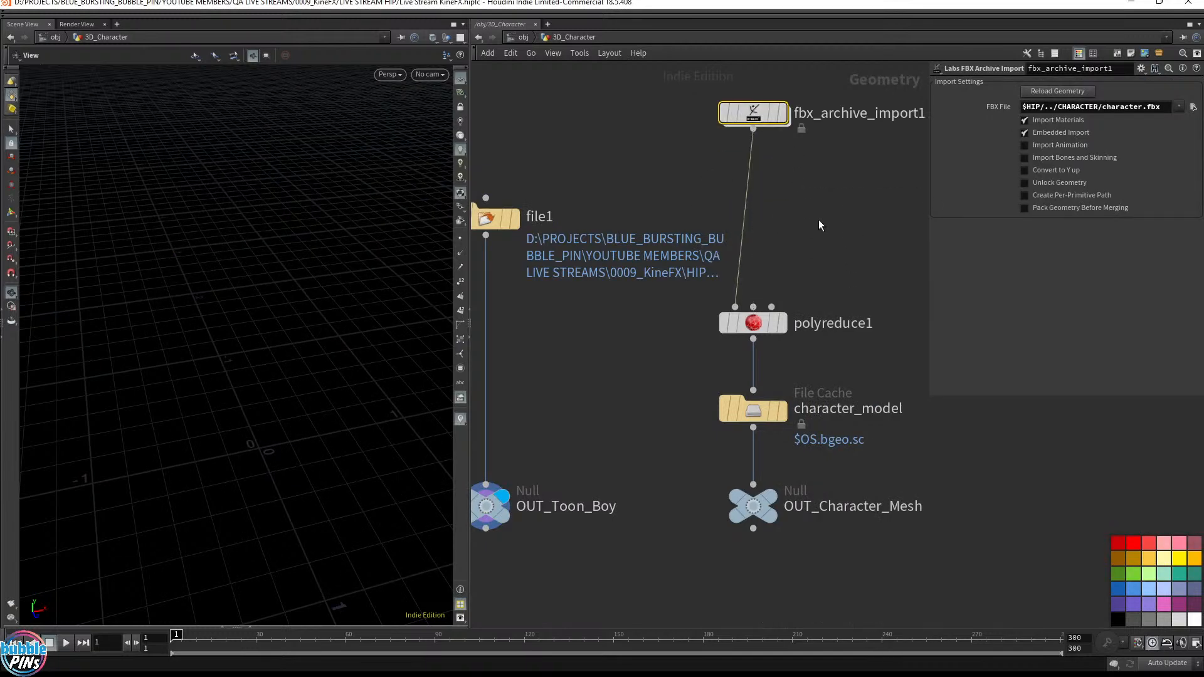
pyautogui.press('Tab')
pyautogui.write('time')
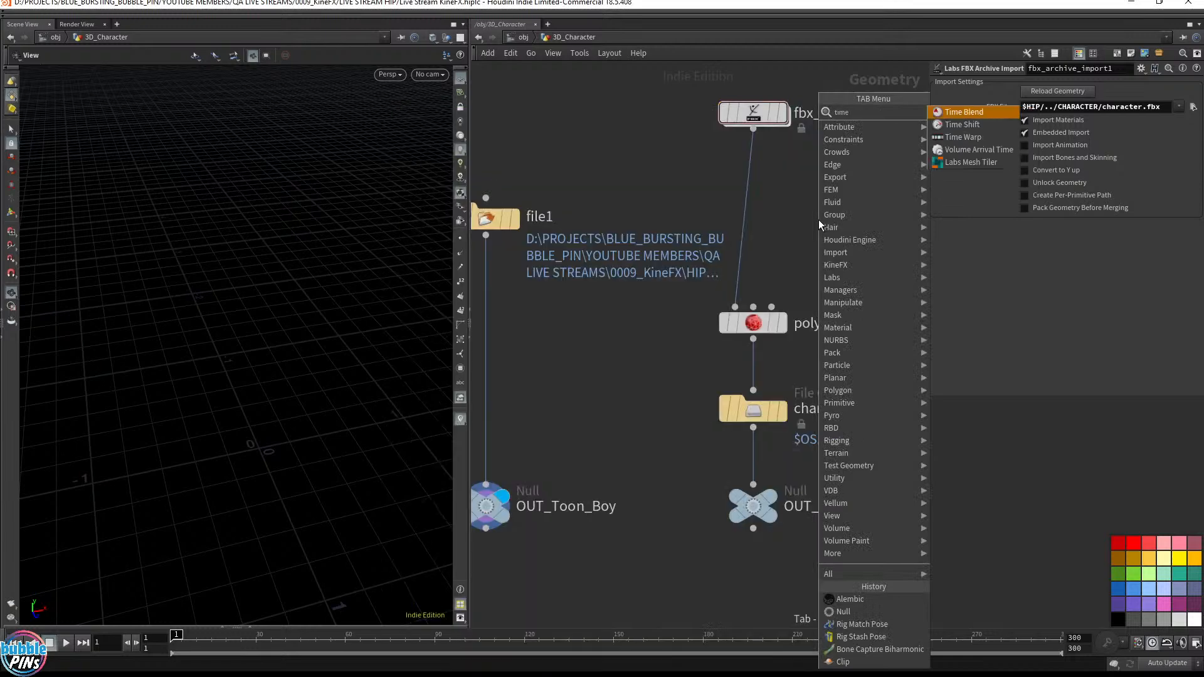
pyautogui.press('Return')
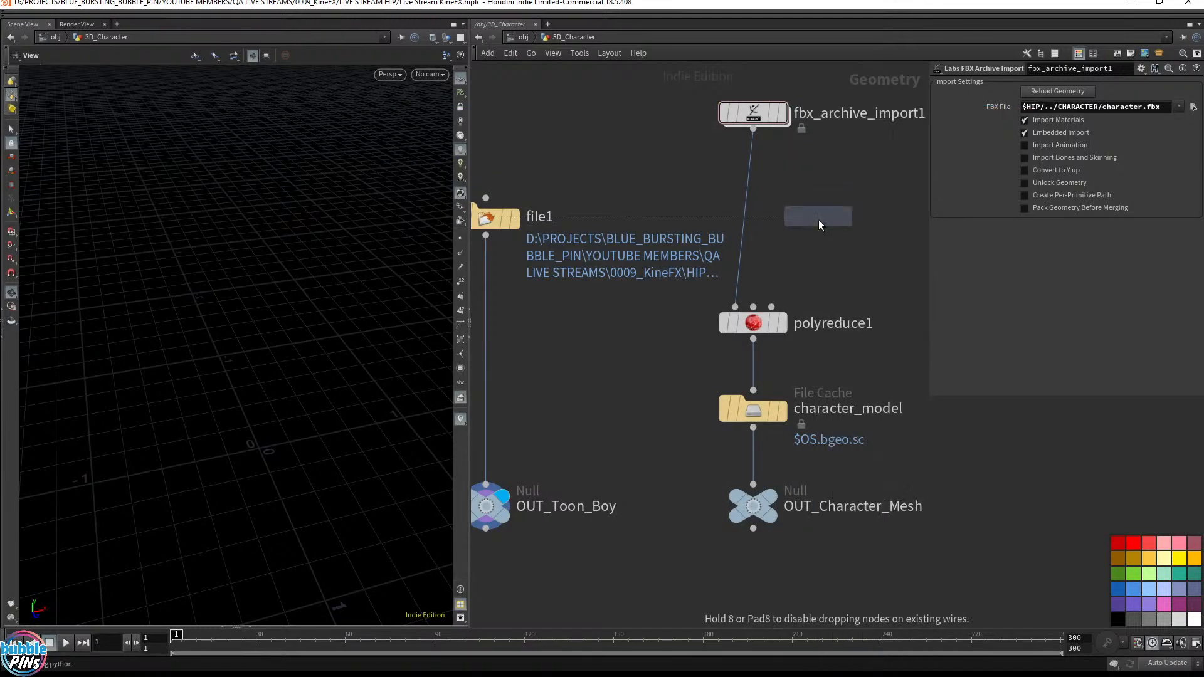
pyautogui.click(818, 220)
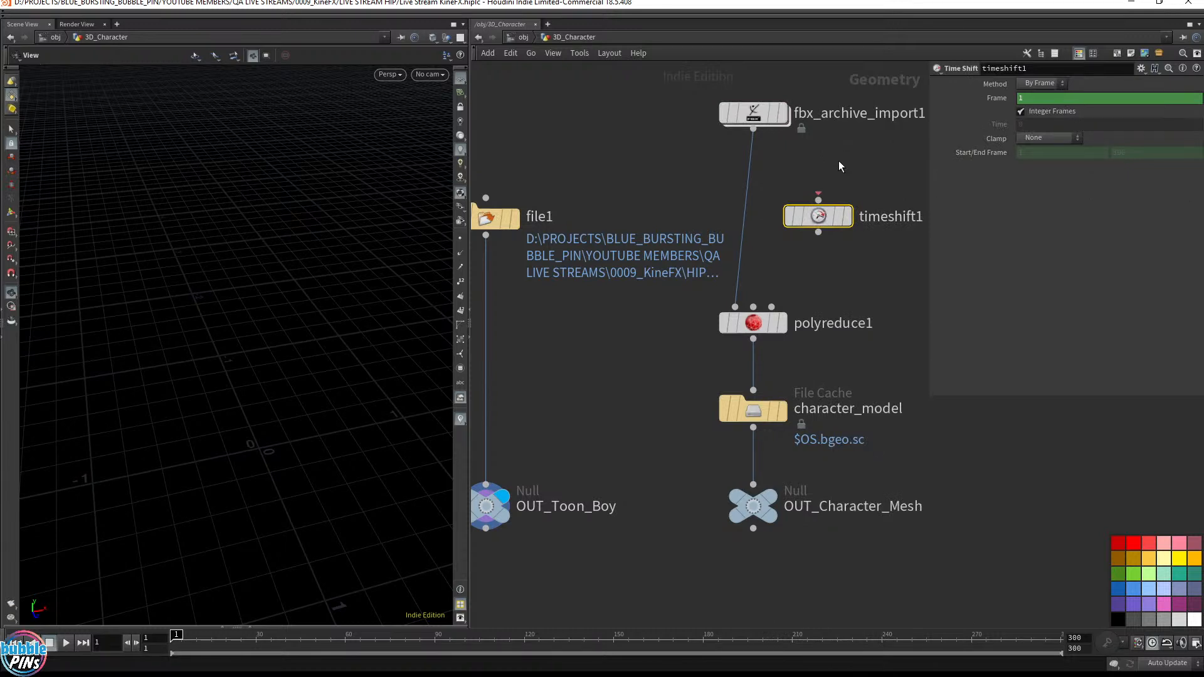
pyautogui.moveTo(753, 129); pyautogui.dragTo(818, 199)
pyautogui.click(831, 219)
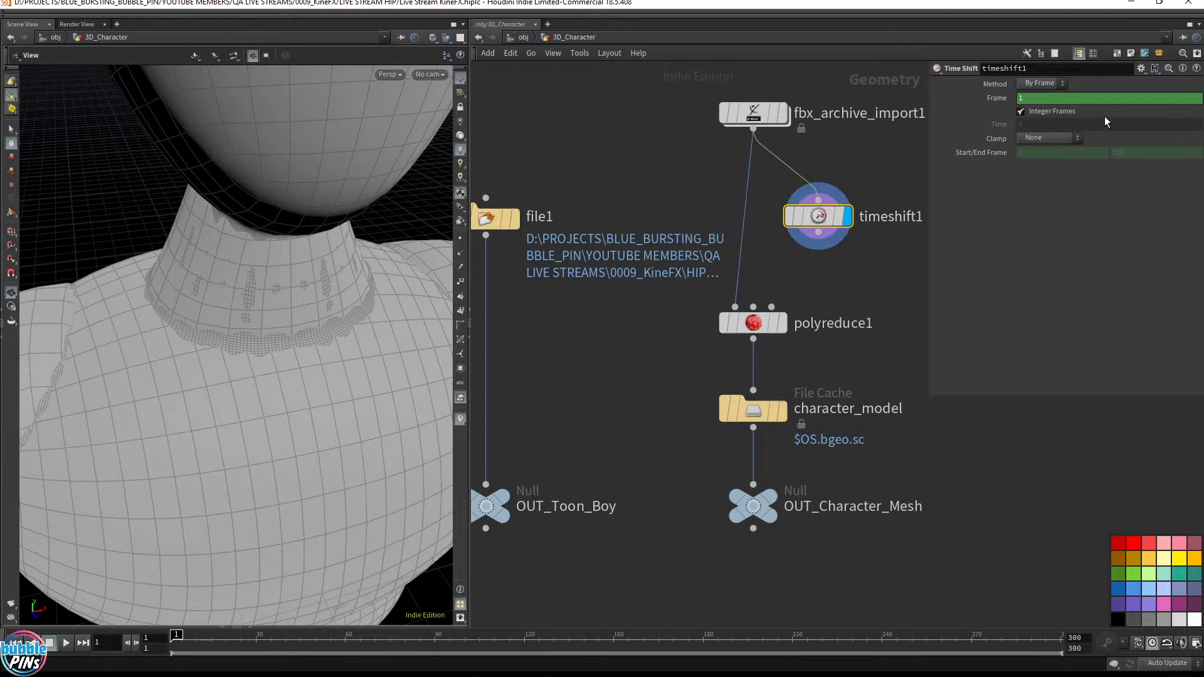
# Step: Show the Time Shift's frame expression, set its Method to By Time and review the Clamp options
pyautogui.click(996, 98)
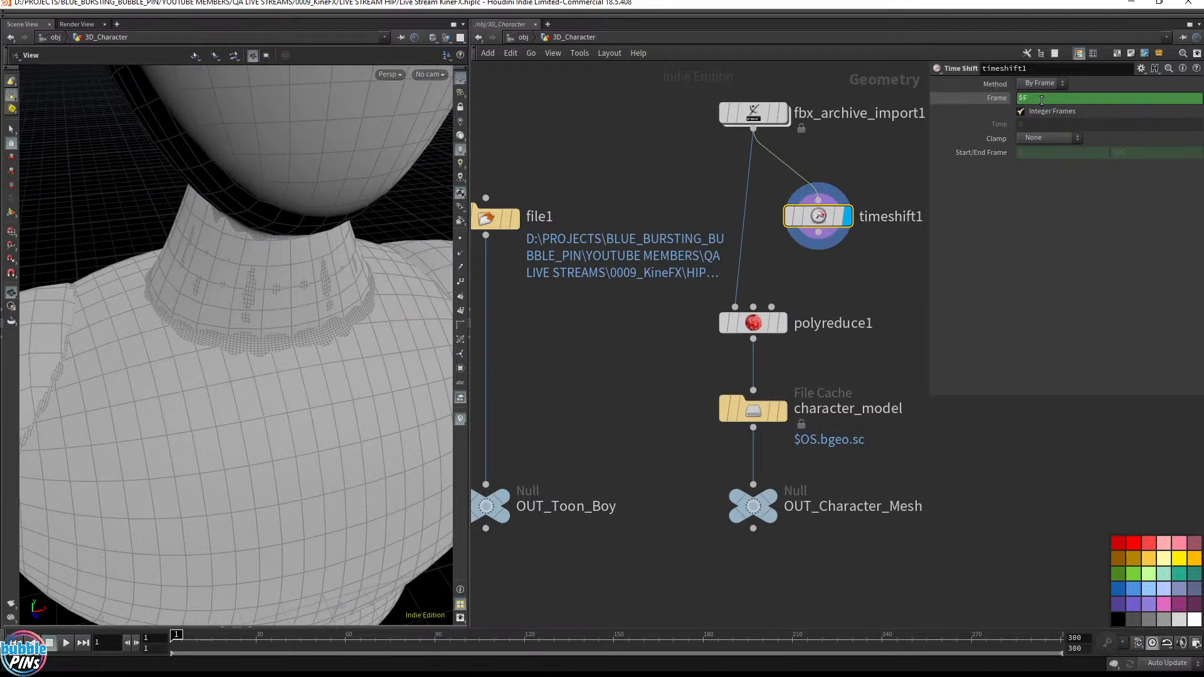
pyautogui.click(1064, 83)
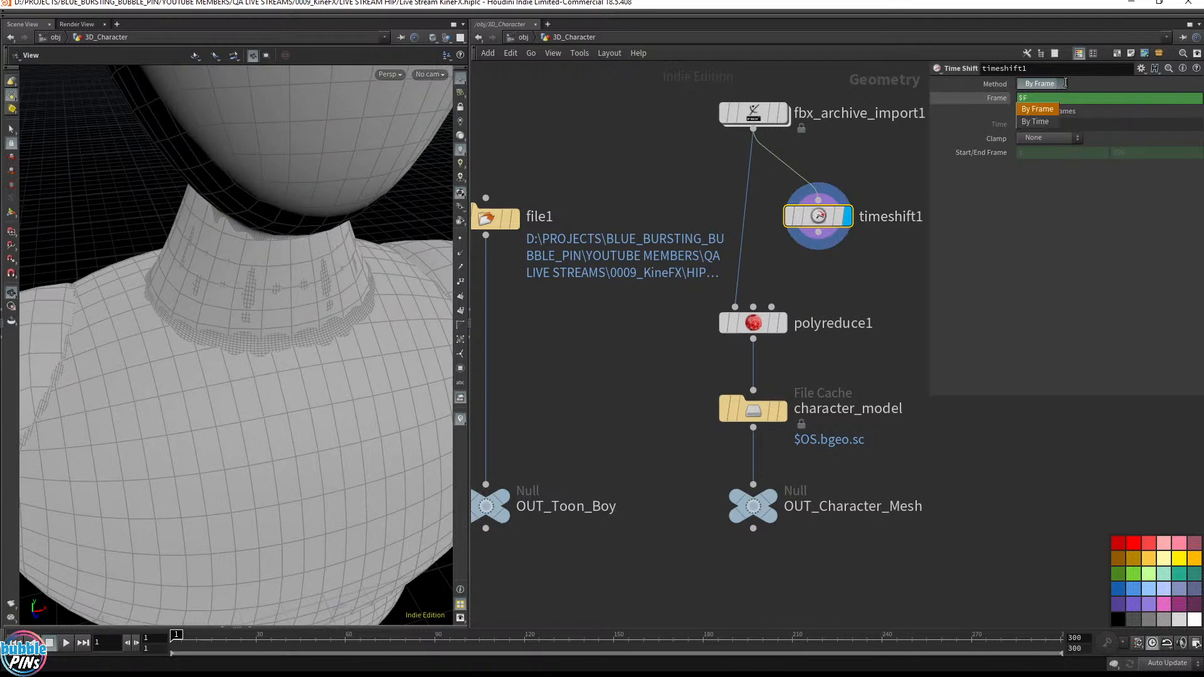
pyautogui.click(1046, 122)
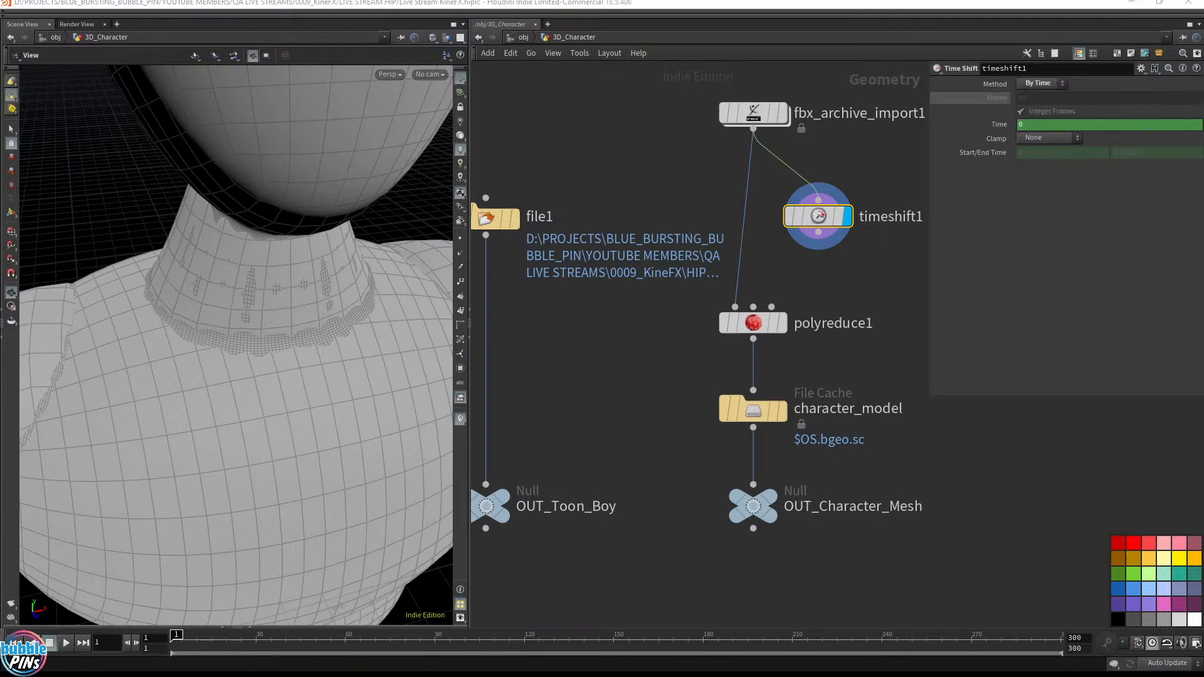
pyautogui.click(1047, 138)
pyautogui.click(1046, 139)
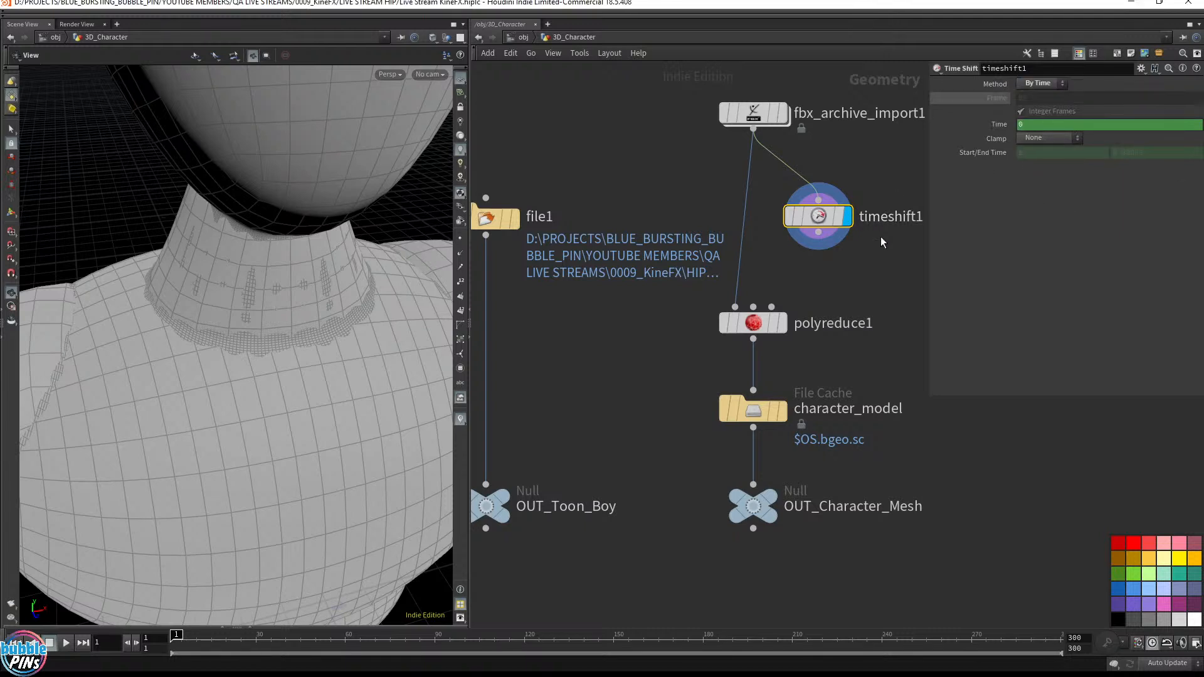
# Step: Delete the Time Shift node and display OUT_Character_Mesh
pyautogui.moveTo(890, 248); pyautogui.dragTo(798, 195)
pyautogui.moveTo(853, 155); pyautogui.dragTo(820, 178, button='middle')
pyautogui.scroll(-2, 715, 207)
pyautogui.scroll(2, 731, 205)
pyautogui.moveTo(849, 278); pyautogui.dragTo(694, 210)
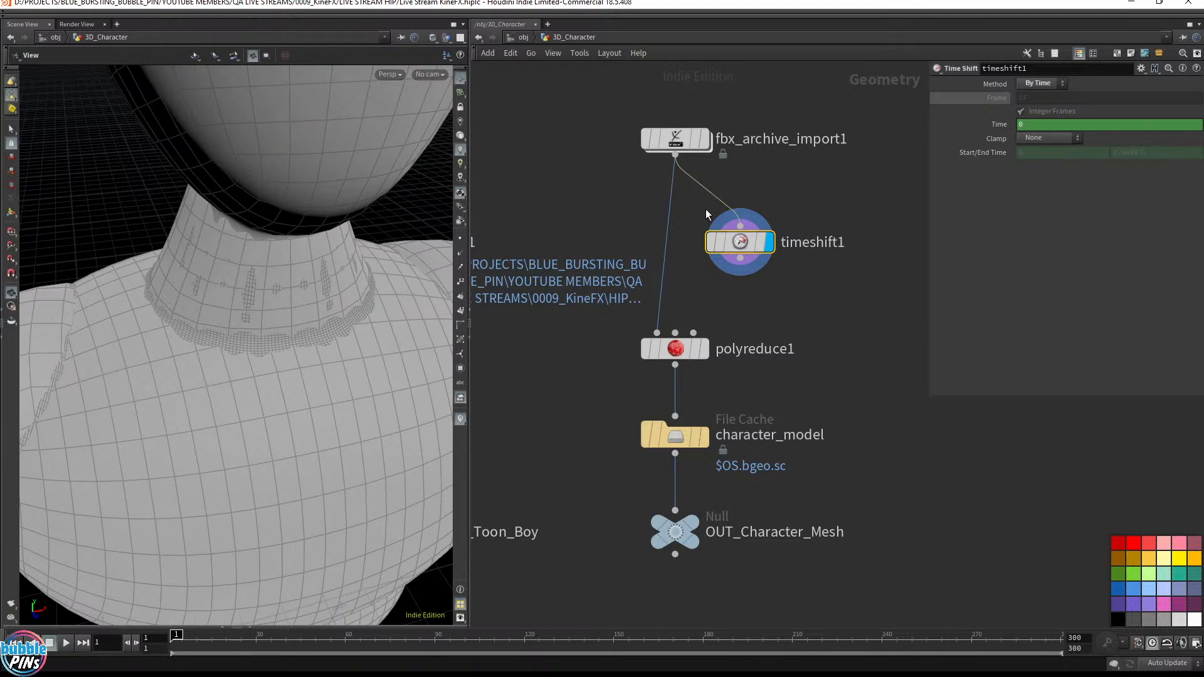
pyautogui.moveTo(860, 280); pyautogui.dragTo(693, 210)
pyautogui.press('Delete')
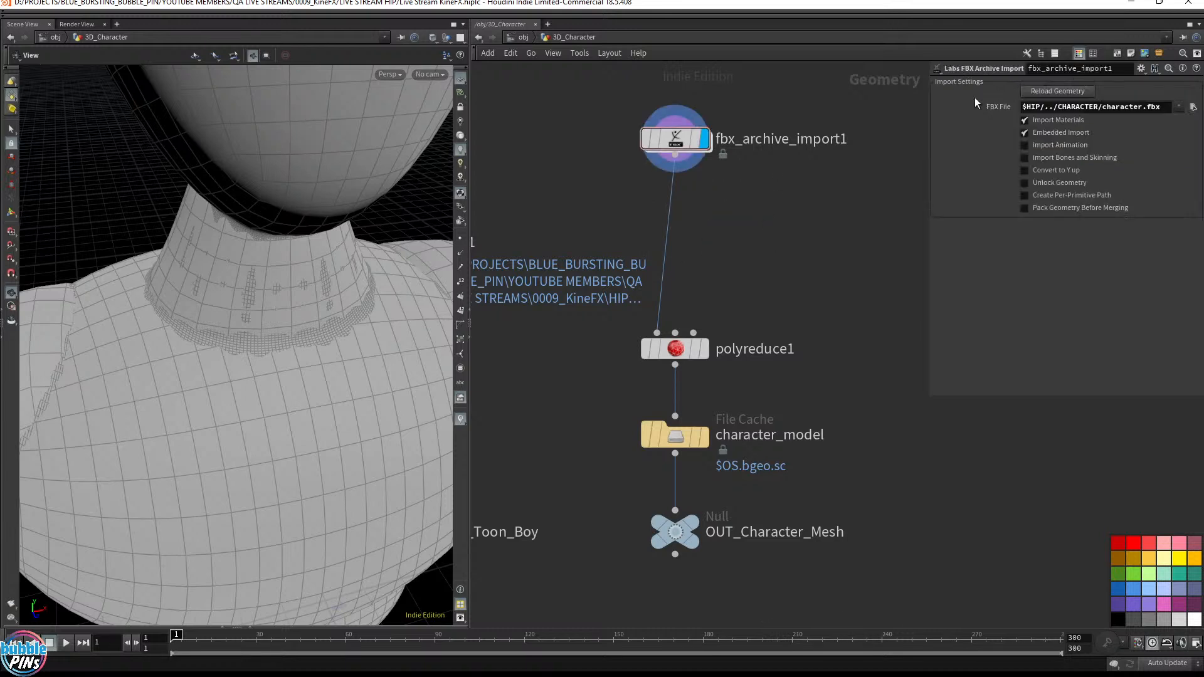
pyautogui.click(692, 521)
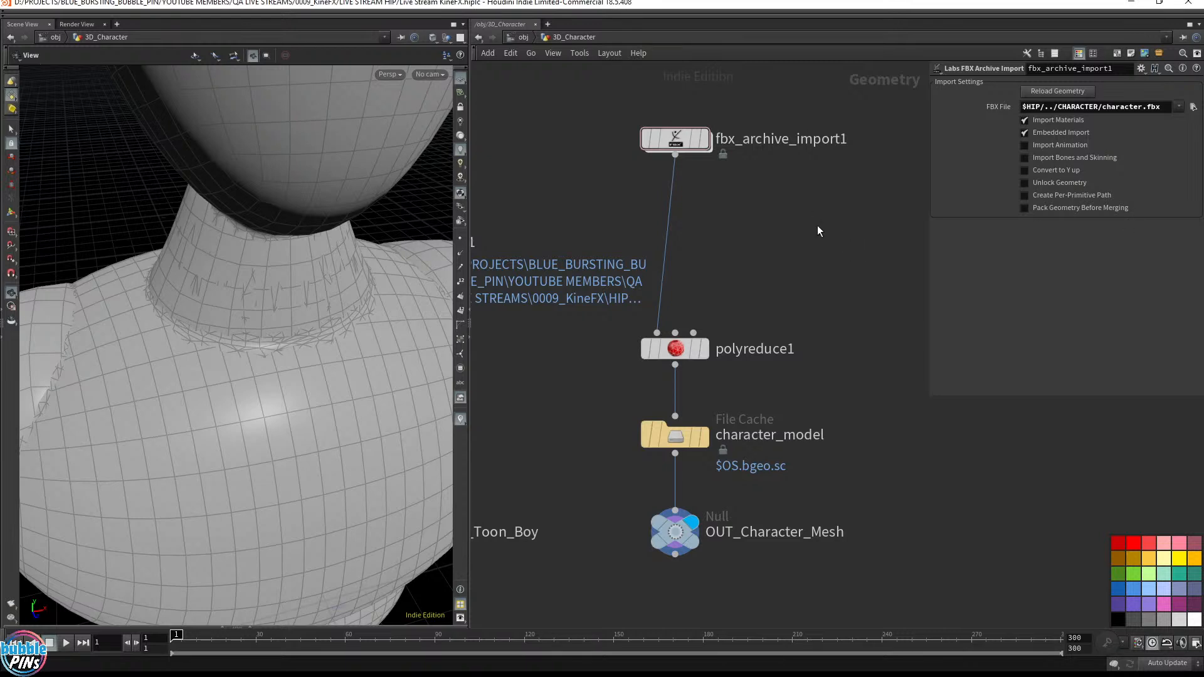
# Step: Return to the Retargeting_Animations network, delete the Alembic node and save the scene
pyautogui.click(539, 39)
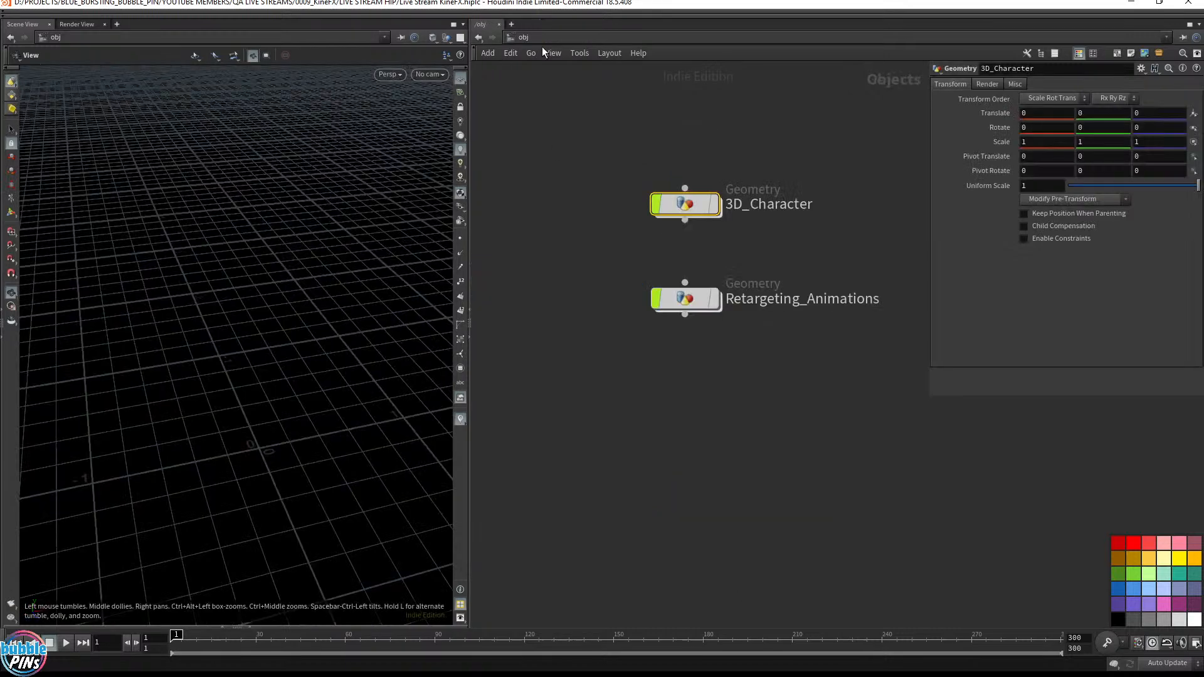
pyautogui.doubleClick(670, 299)
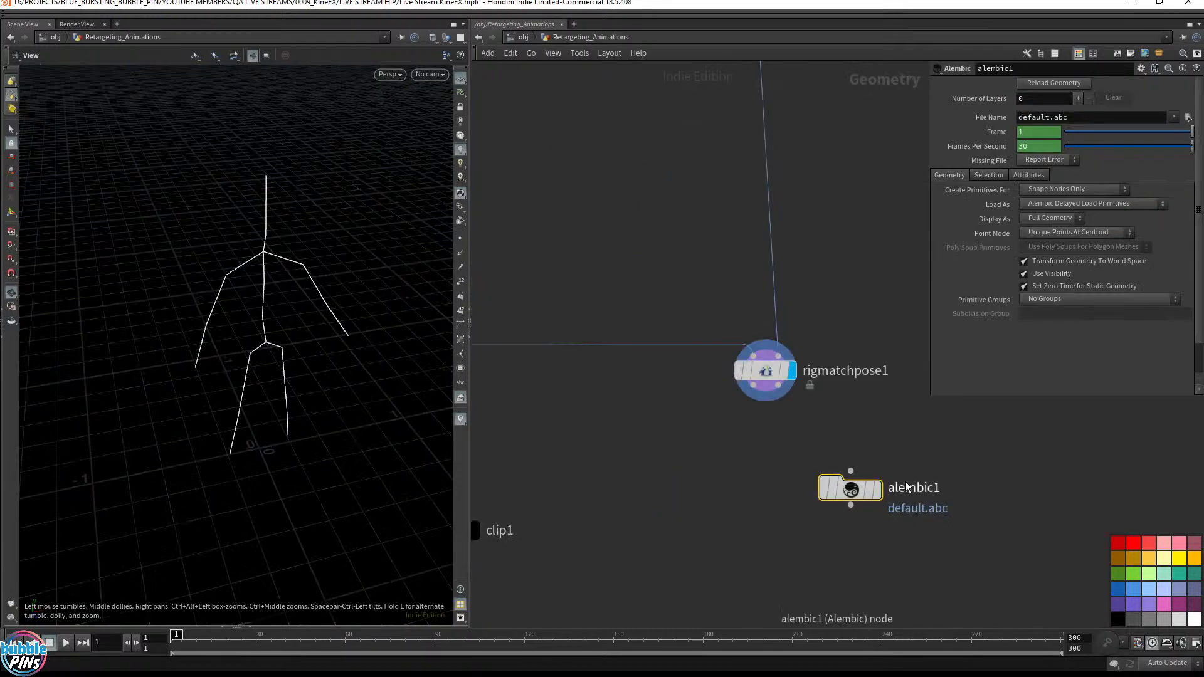
pyautogui.press('Delete')
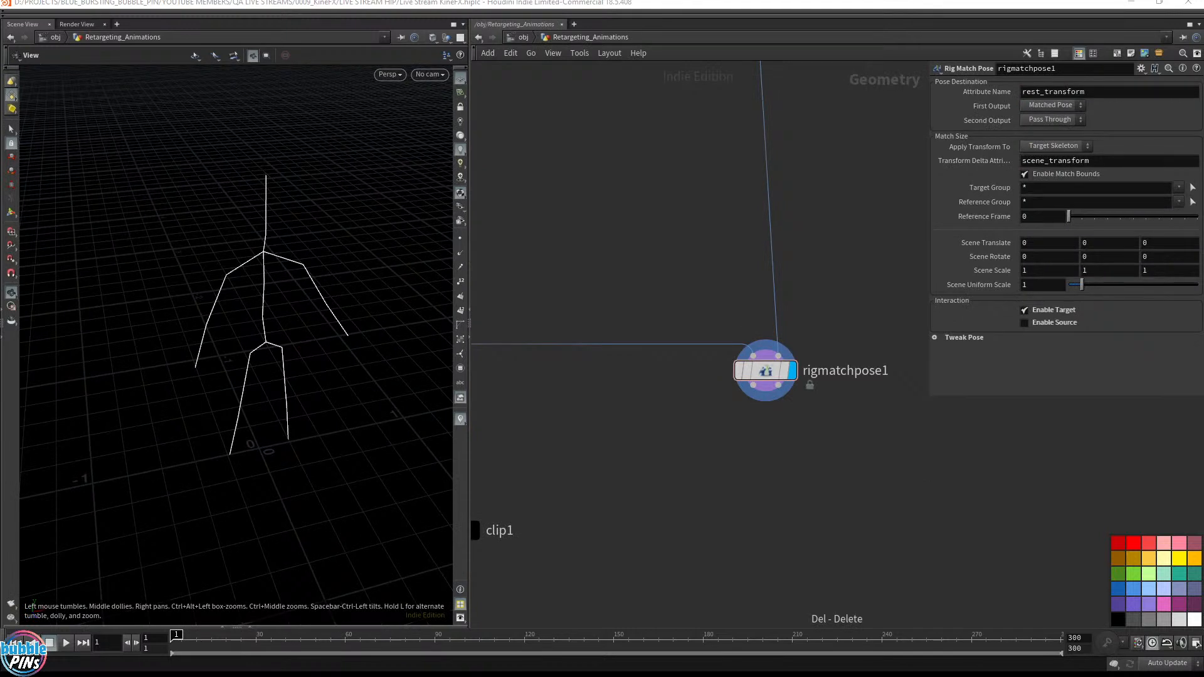
pyautogui.press('h')
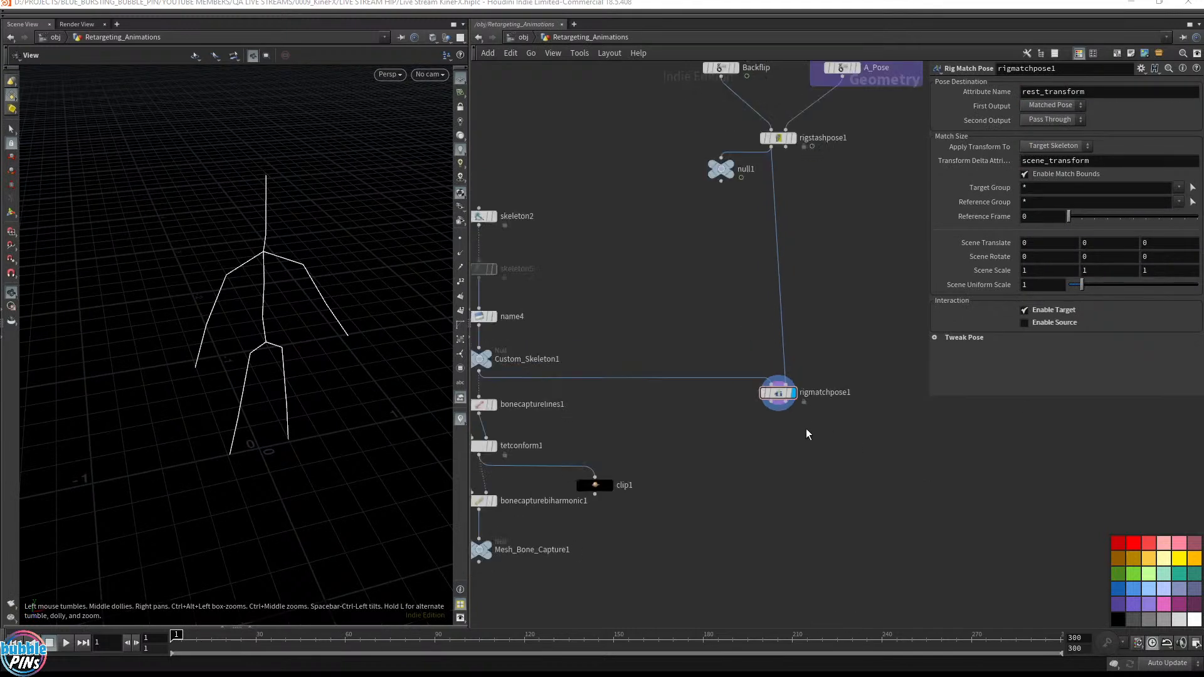
pyautogui.hotkey('ctrl', 's')
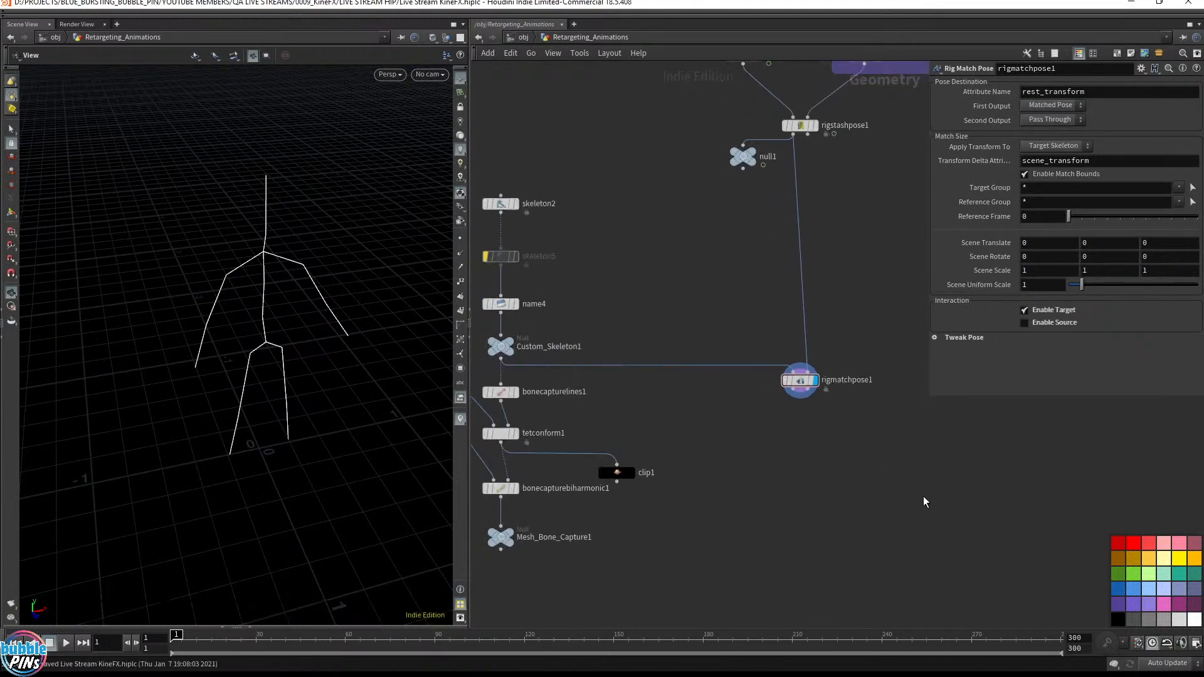
pyautogui.moveTo(765, 365); pyautogui.dragTo(816, 439)
pyautogui.click(812, 426)
pyautogui.click(739, 160)
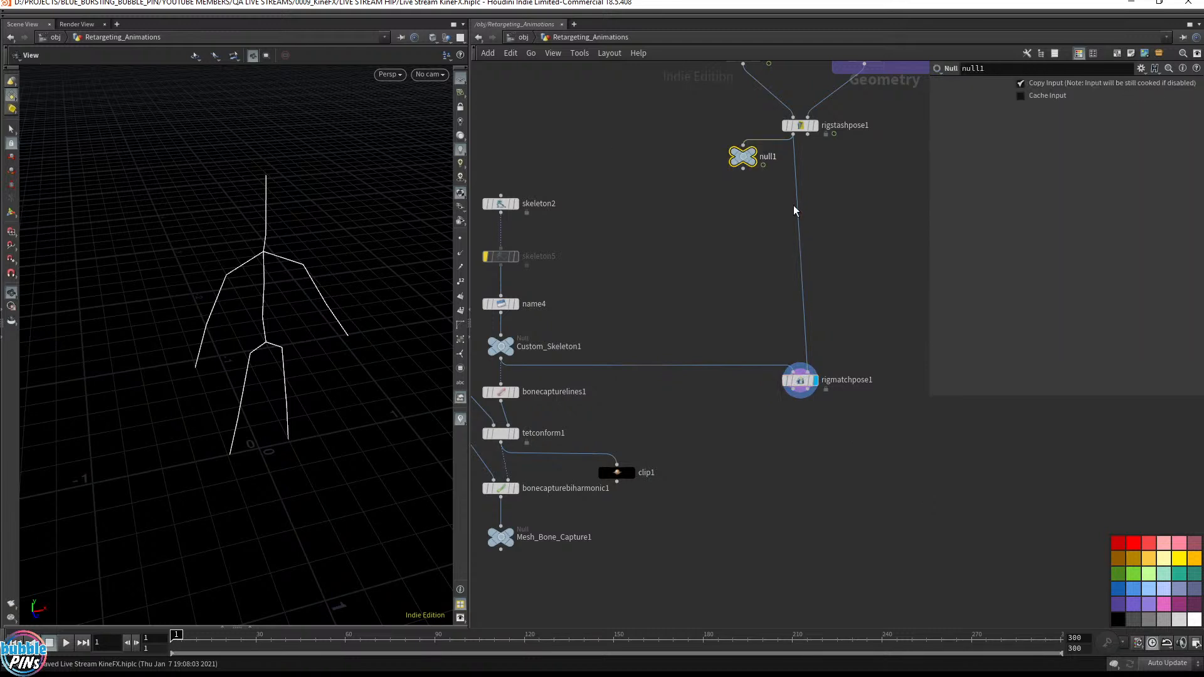
# Step: Add a Map Points node directly below rigmatchpose1, wired to both of its outputs and displayed
pyautogui.click(881, 543)
pyautogui.press('Tab')
pyautogui.write('ma')
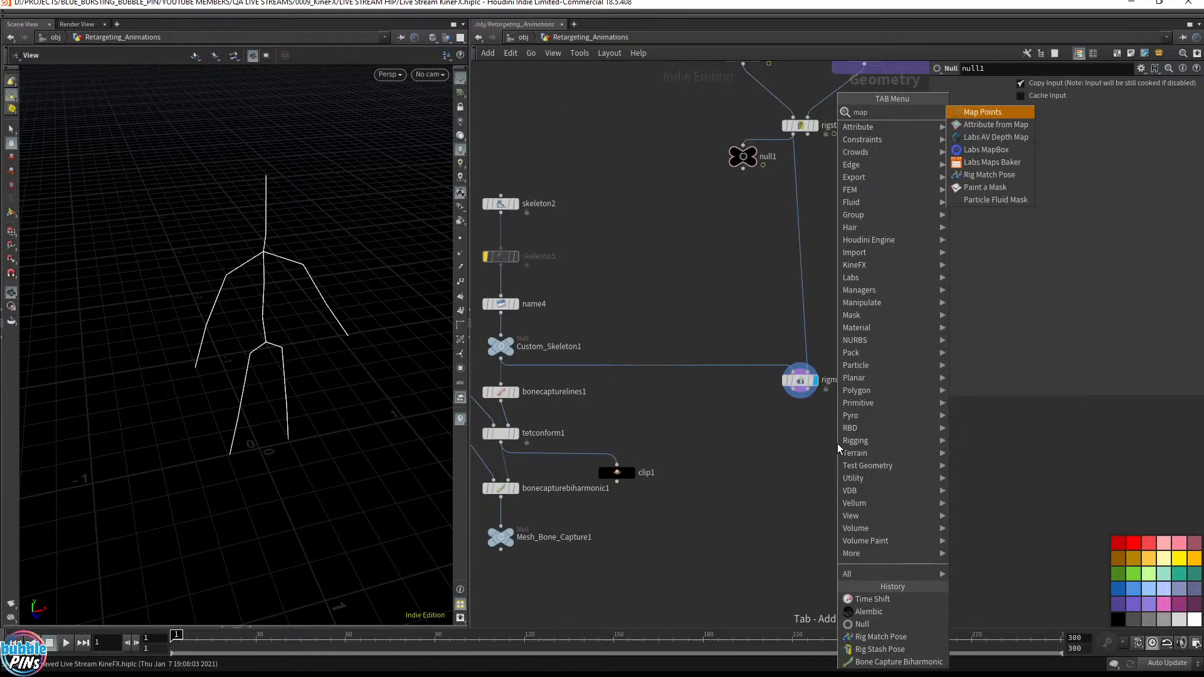
pyautogui.press('Return')
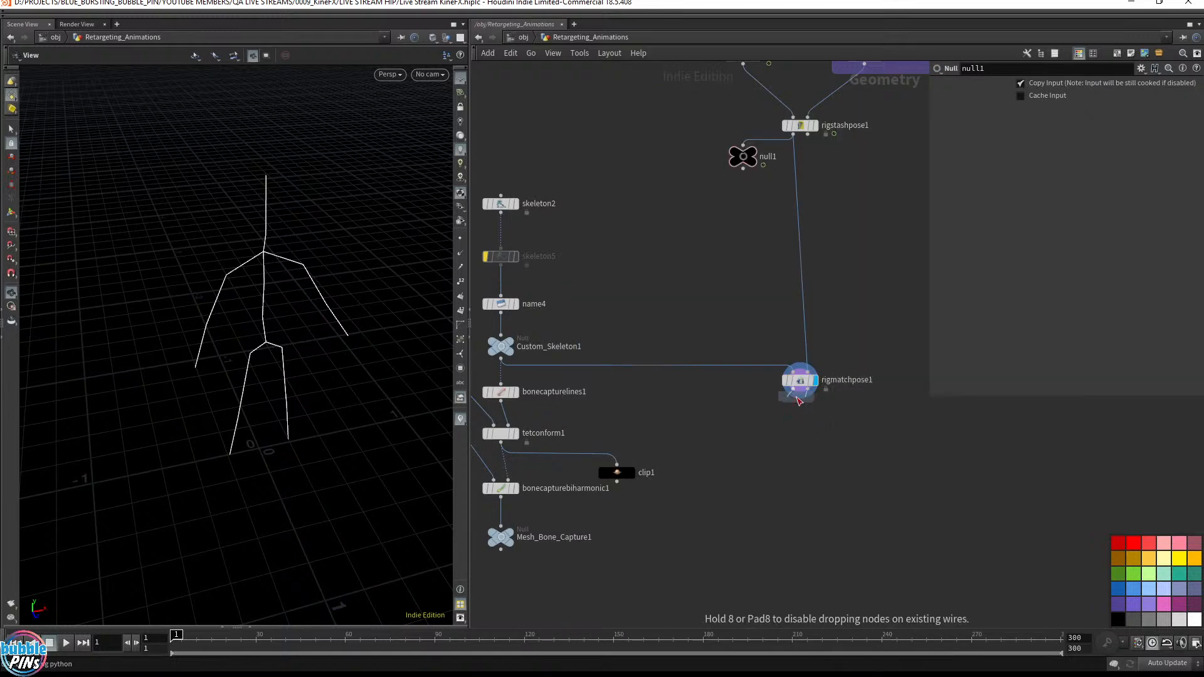
pyautogui.click(799, 404)
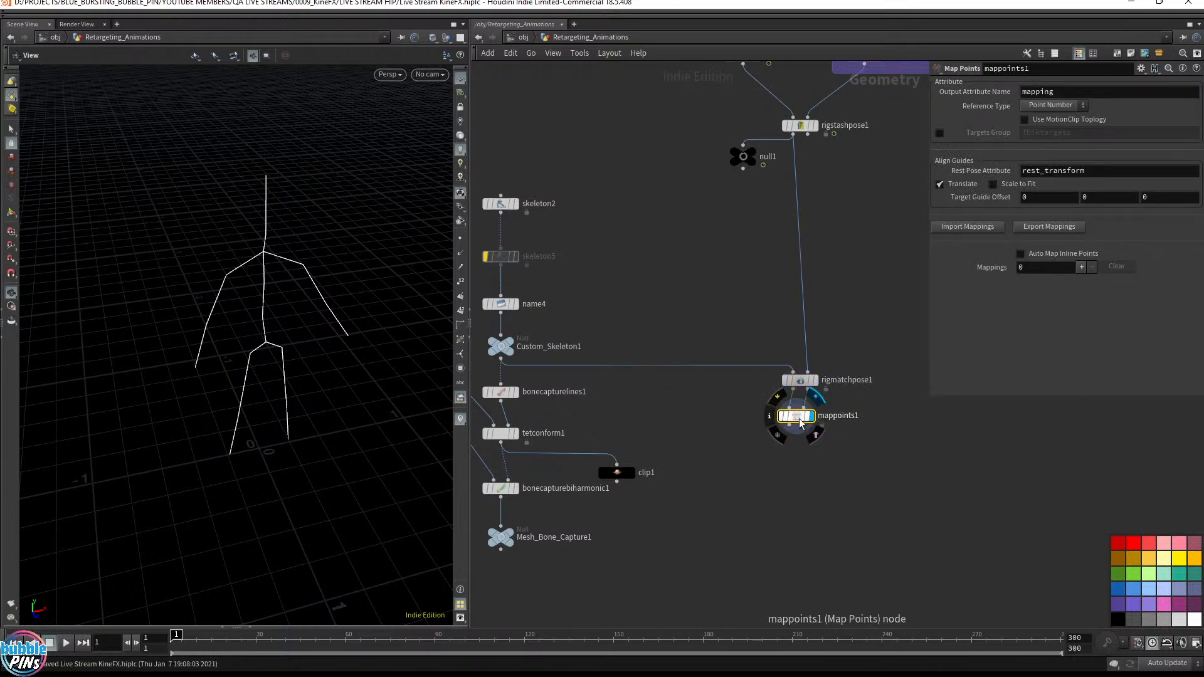
pyautogui.moveTo(801, 422); pyautogui.dragTo(800, 434)
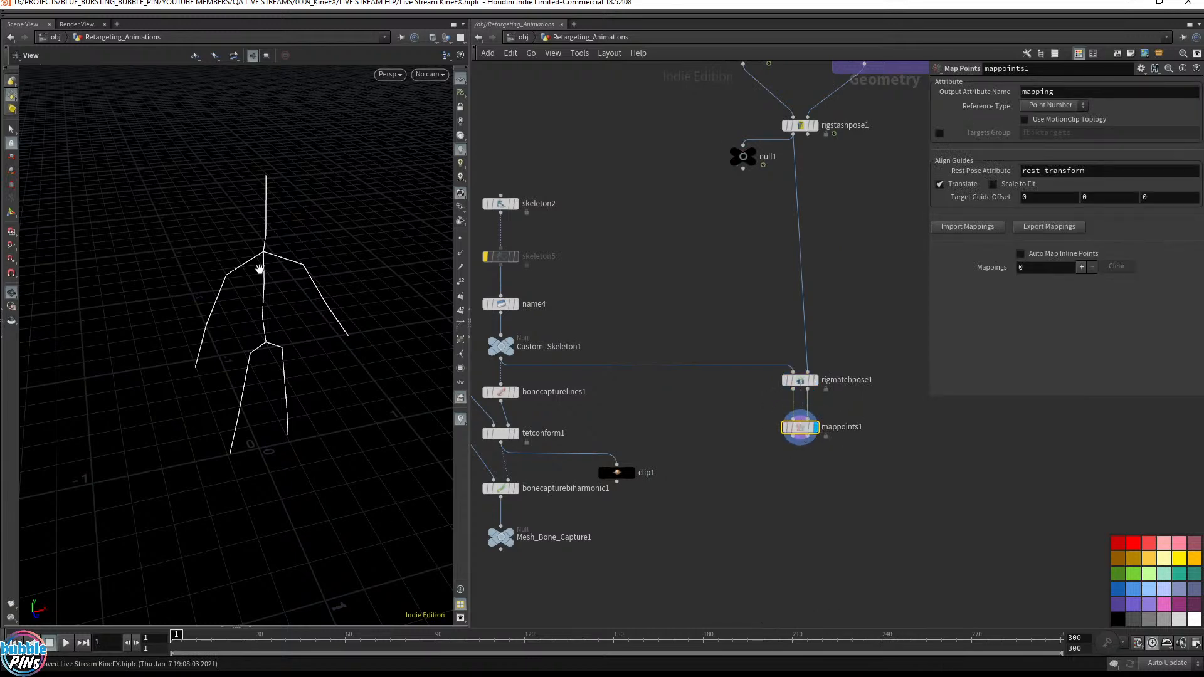
pyautogui.moveTo(367, 335); pyautogui.dragTo(296, 324)
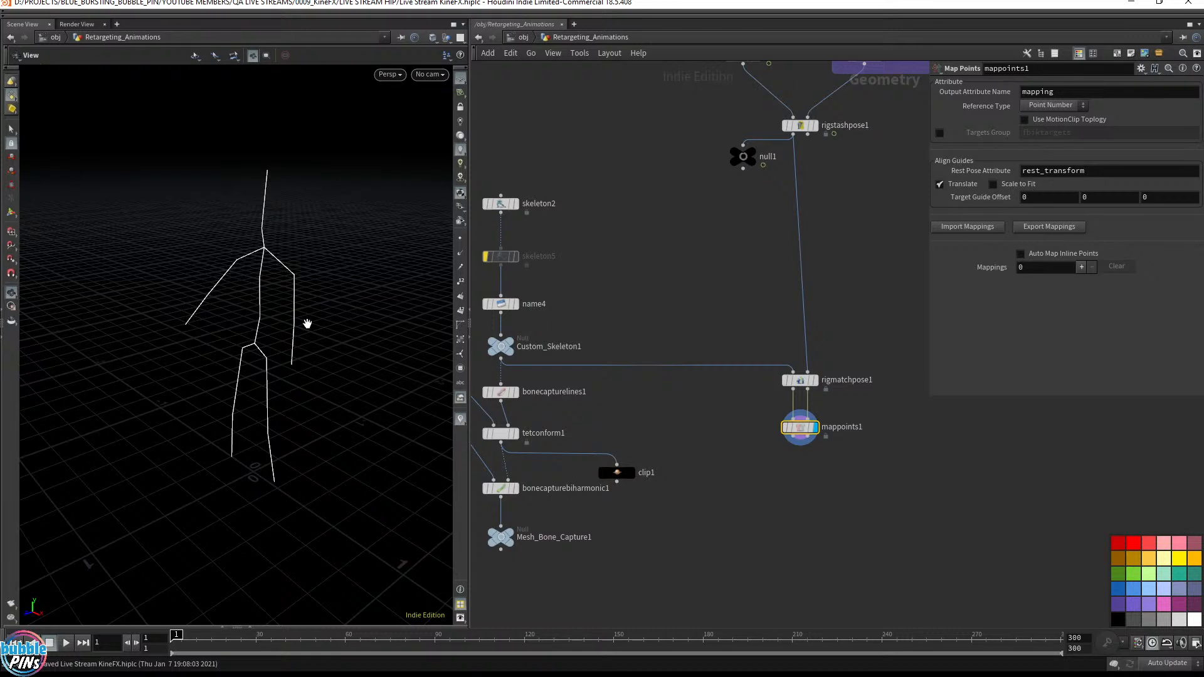
pyautogui.moveTo(772, 481)
pyautogui.mouseDown()
pyautogui.moveTo(777, 453)
pyautogui.moveTo(839, 414)
pyautogui.mouseUp()
pyautogui.moveTo(746, 450); pyautogui.dragTo(842, 412)
pyautogui.scroll(3, 807, 414)
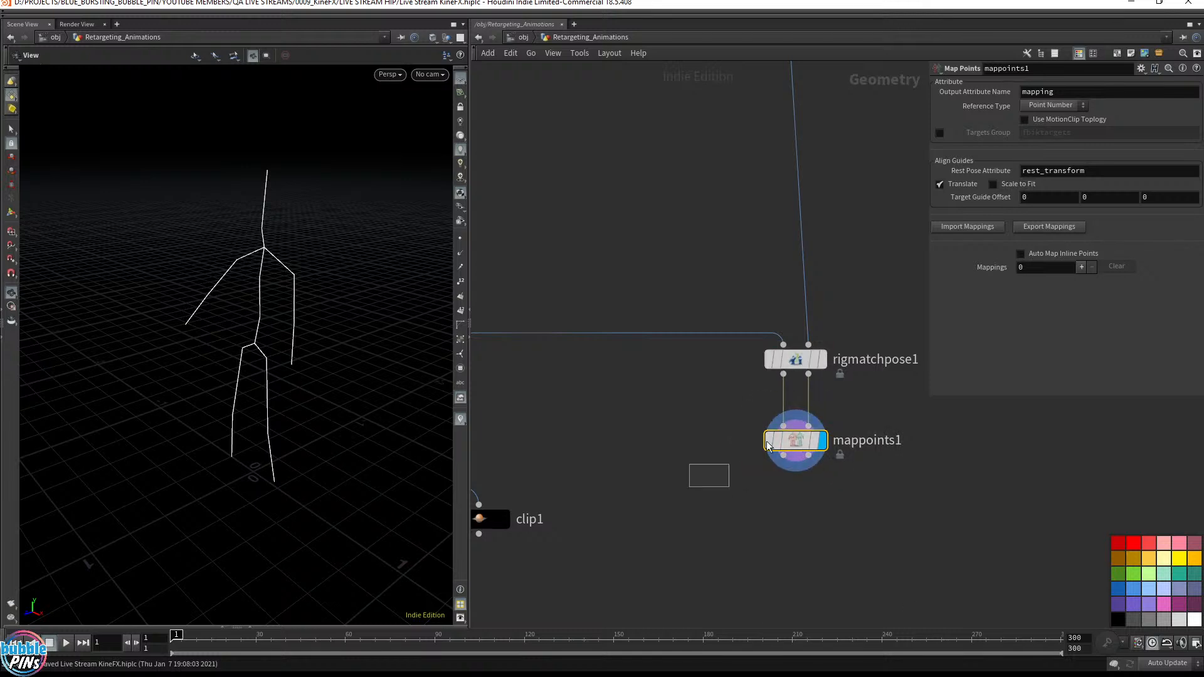
pyautogui.moveTo(768, 445); pyautogui.dragTo(901, 412)
pyautogui.moveTo(715, 505); pyautogui.dragTo(857, 416)
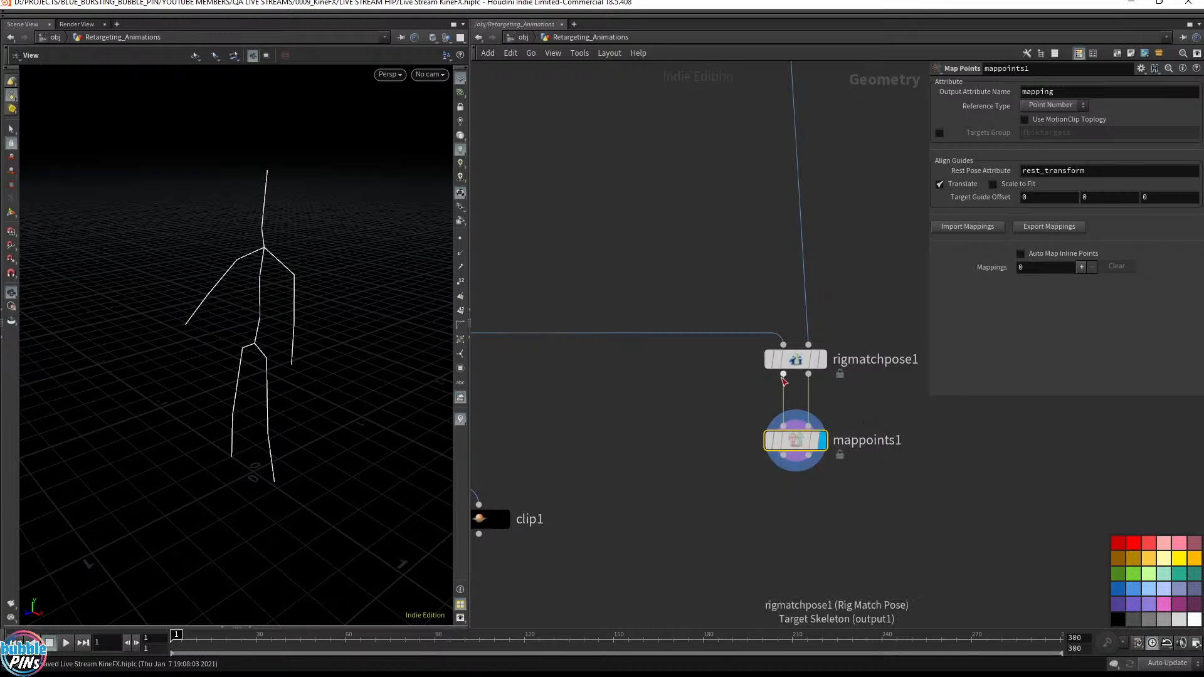
pyautogui.moveTo(784, 376); pyautogui.dragTo(678, 444)
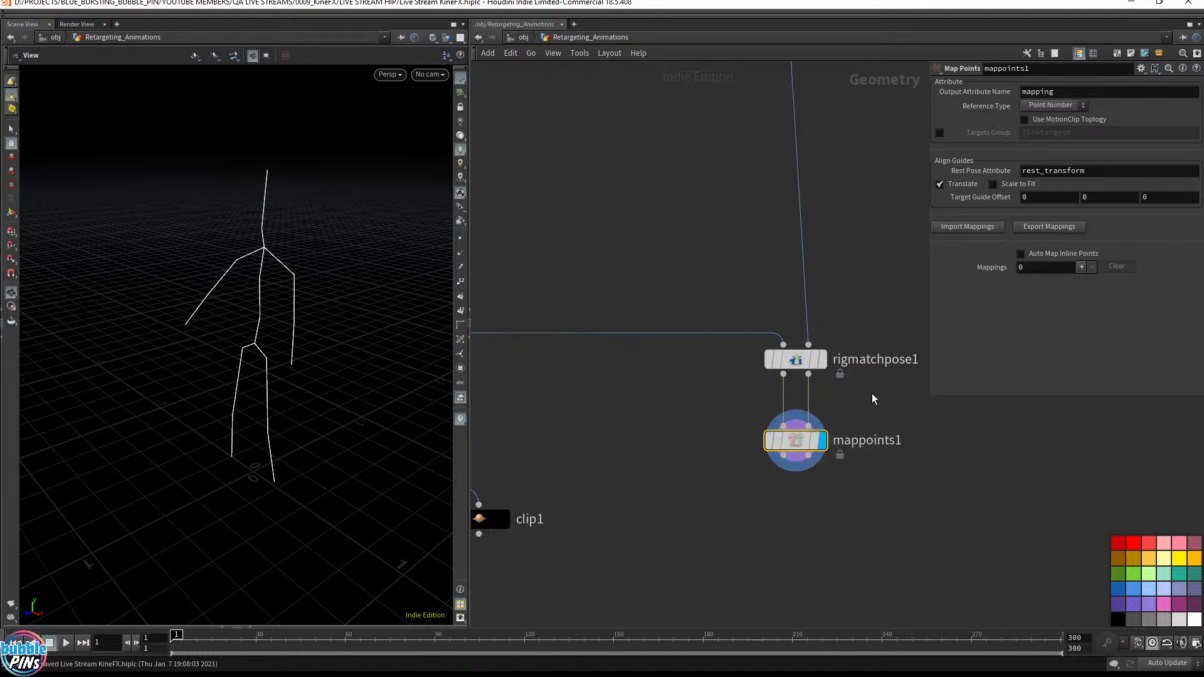
pyautogui.moveTo(680, 495); pyautogui.dragTo(866, 417)
# Step: Activate interactive joint mapping for mappoints1 in the viewport and set the Target Guide Offset Z to -0.8
pyautogui.moveTo(351, 286); pyautogui.dragTo(355, 289)
pyautogui.press('Return')
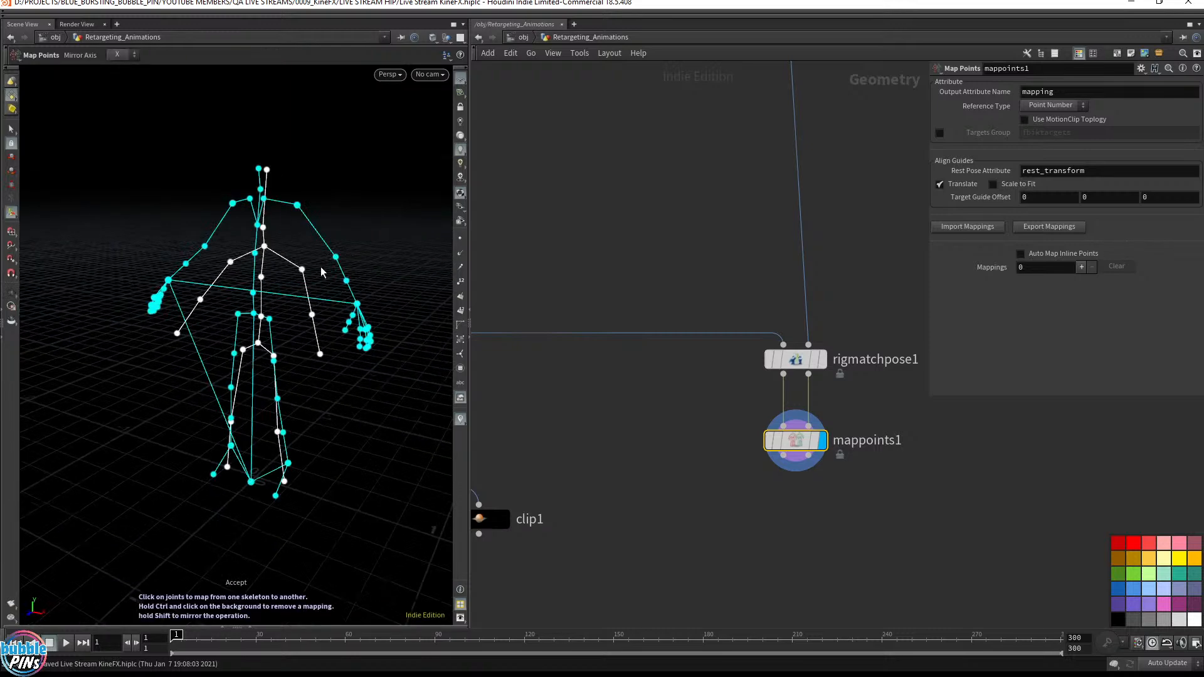
pyautogui.keyDown('alt'); pyautogui.moveTo(338, 243); pyautogui.dragTo(311, 248); pyautogui.keyUp('alt')
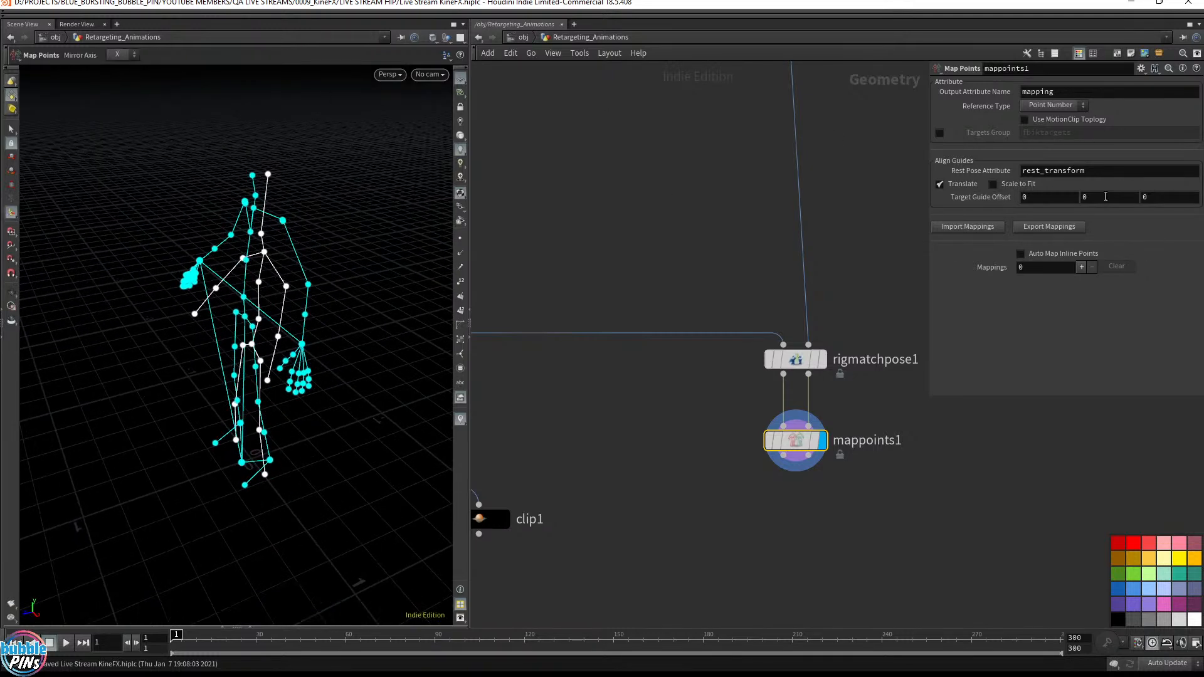
pyautogui.click(1159, 200)
pyautogui.scroll(6, 1158, 199)
pyautogui.scroll(-7, 1158, 199)
pyautogui.scroll(-5, 1158, 198)
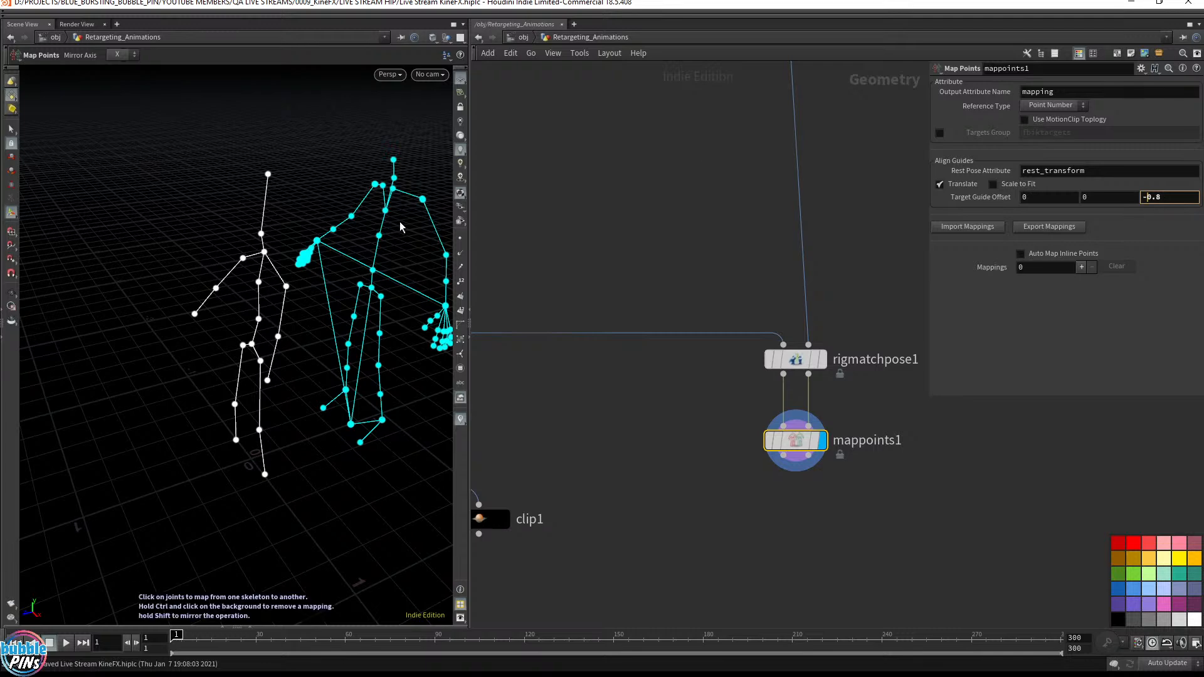
# Step: Map the custom skeleton's Head to head, Neck2 to neck_01 and Neck1 to spine_03
pyautogui.keyDown('alt'); pyautogui.moveTo(412, 212); pyautogui.dragTo(319, 140); pyautogui.keyUp('alt')
pyautogui.keyDown('alt'); pyautogui.moveTo(253, 215); pyautogui.dragTo(312, 214); pyautogui.keyUp('alt')
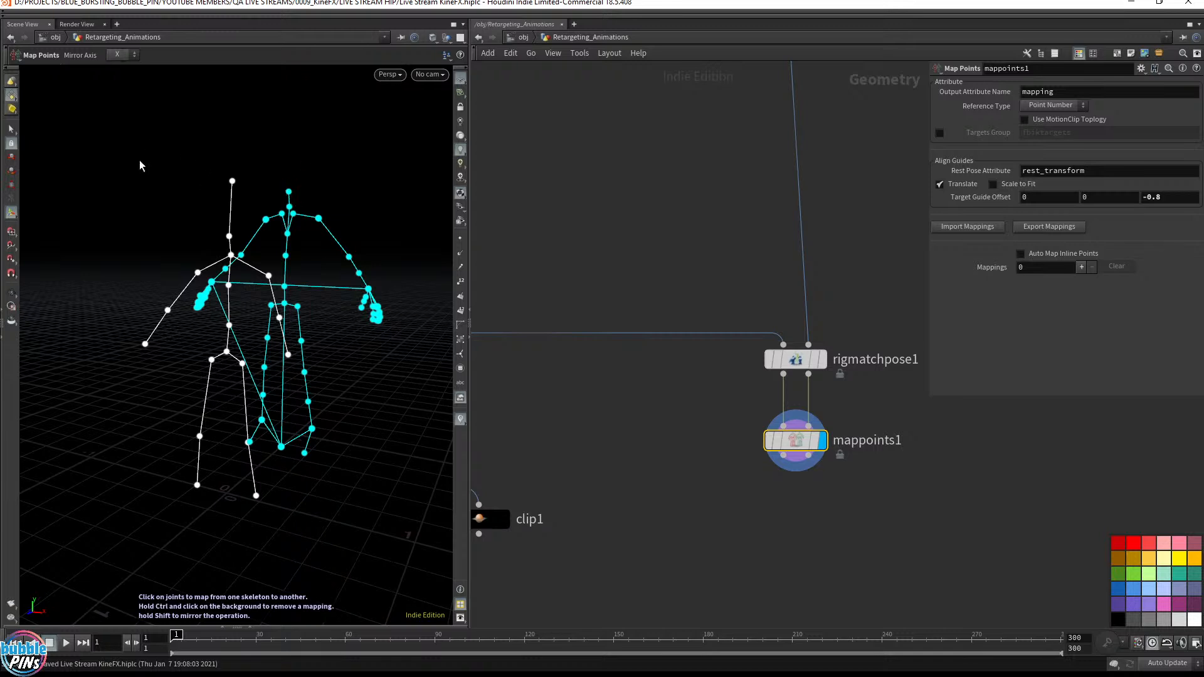
pyautogui.click(232, 181)
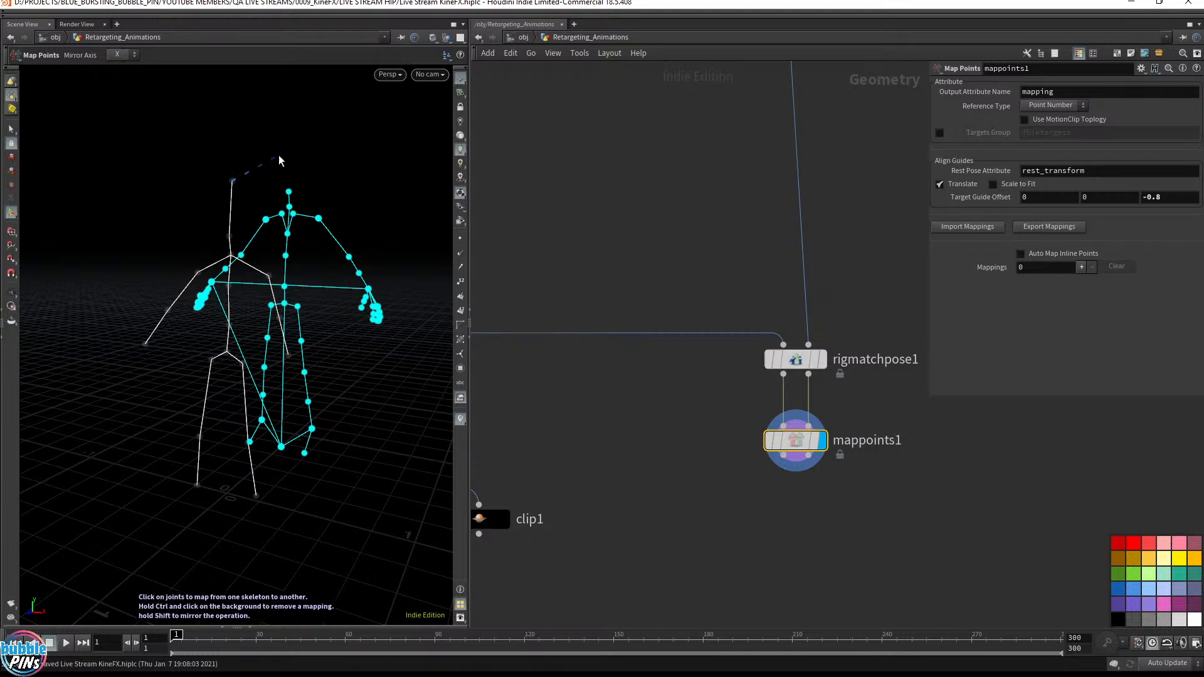
pyautogui.click(288, 191)
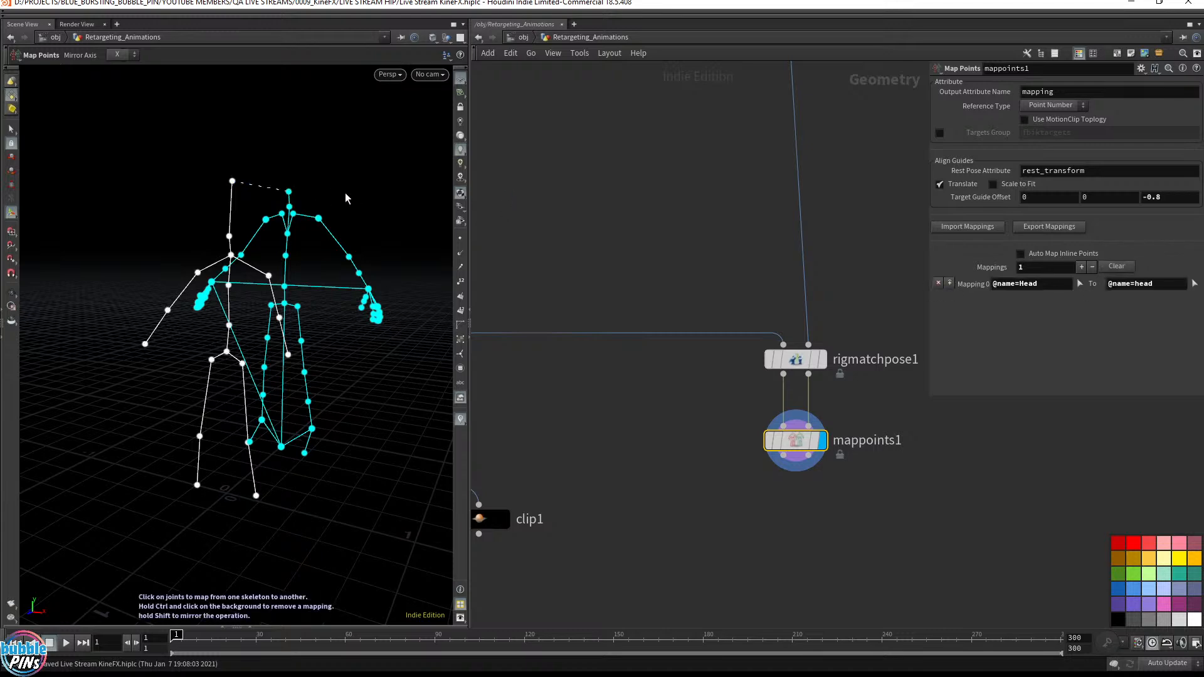
pyautogui.keyDown('alt'); pyautogui.moveTo(339, 201); pyautogui.dragTo(251, 242); pyautogui.keyUp('alt')
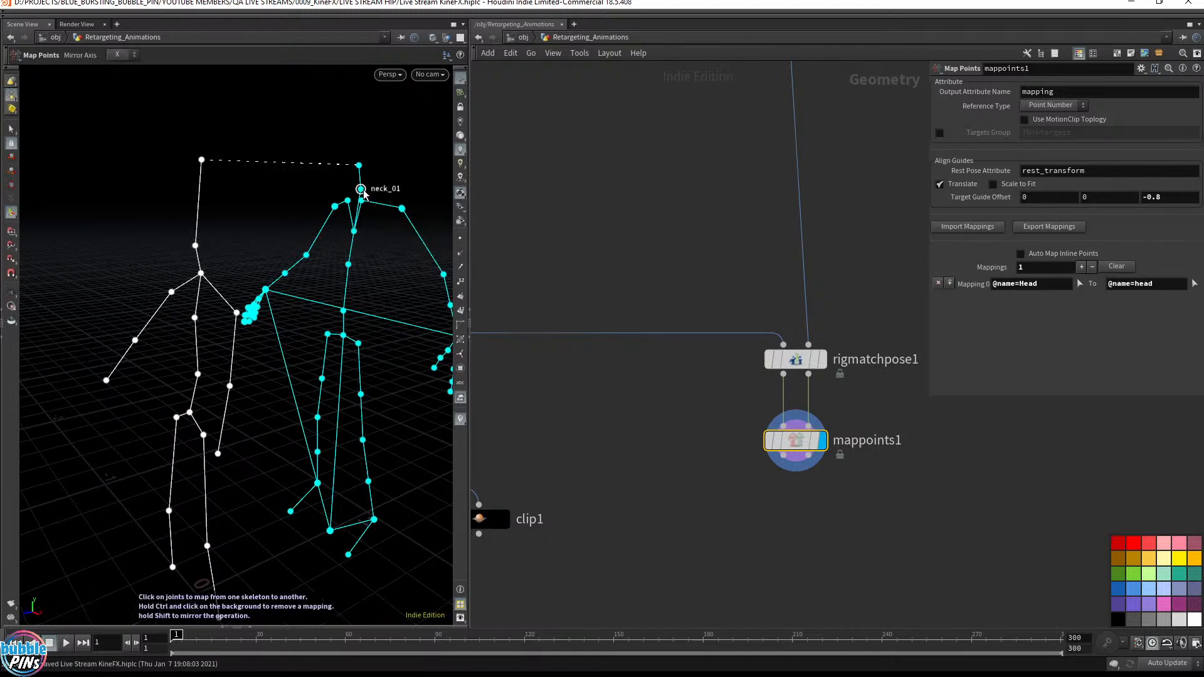
pyautogui.click(195, 245)
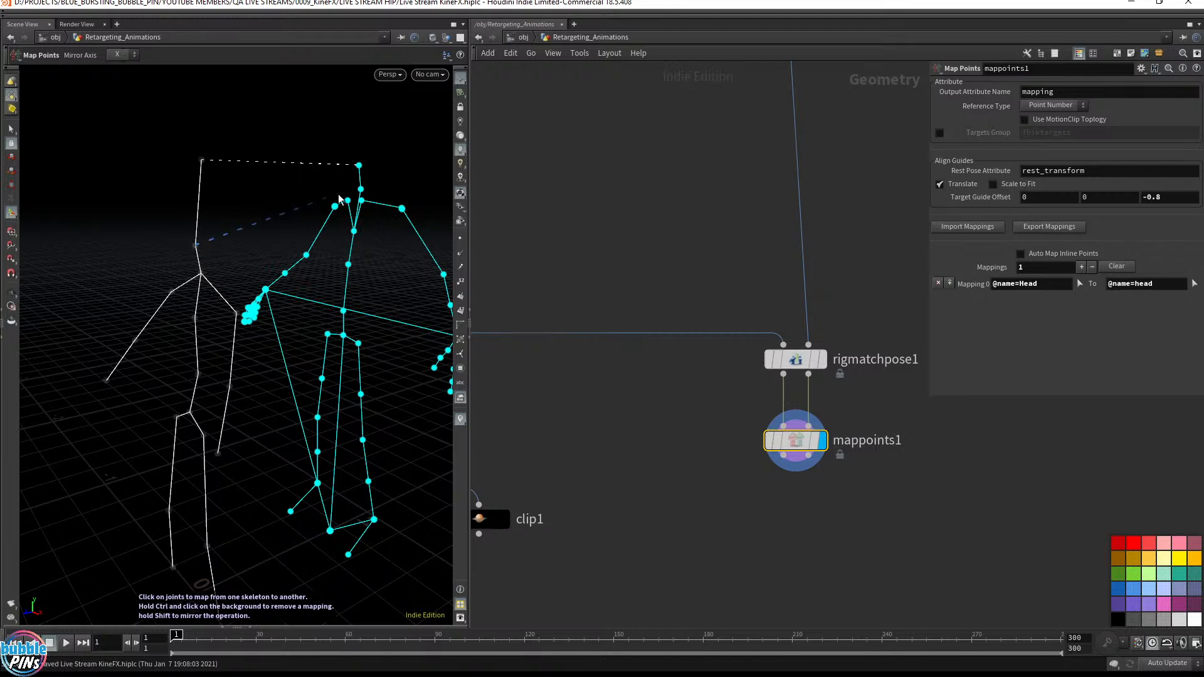
pyautogui.click(361, 188)
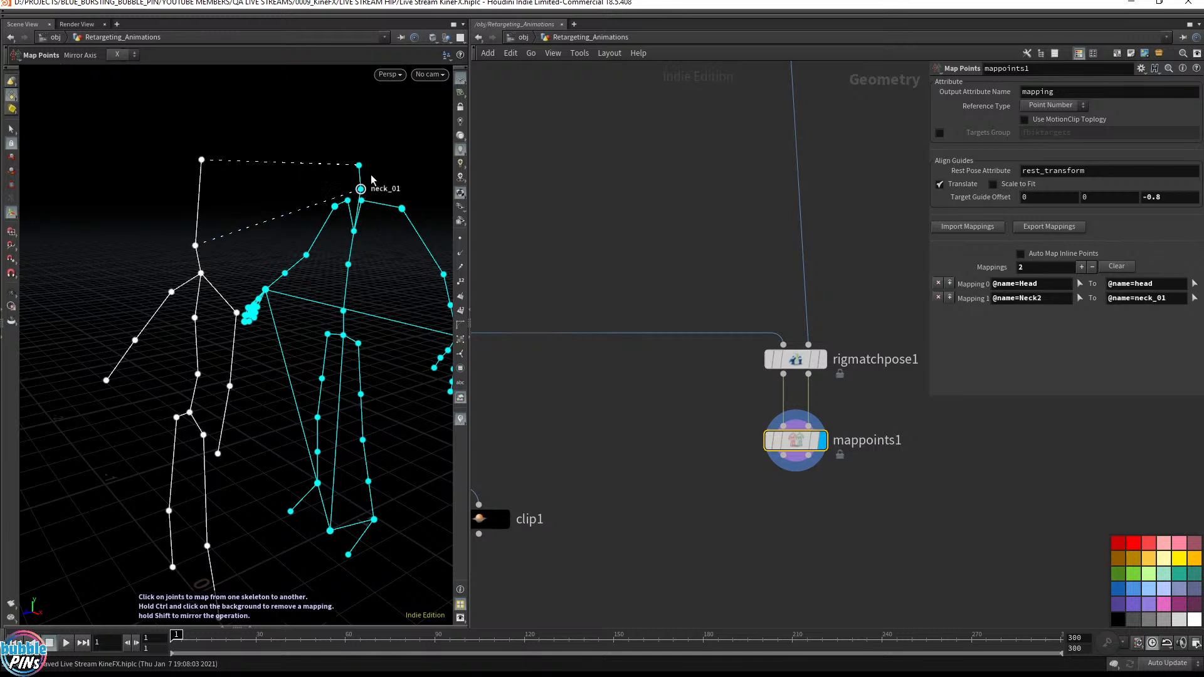
pyautogui.click(200, 273)
pyautogui.click(353, 231)
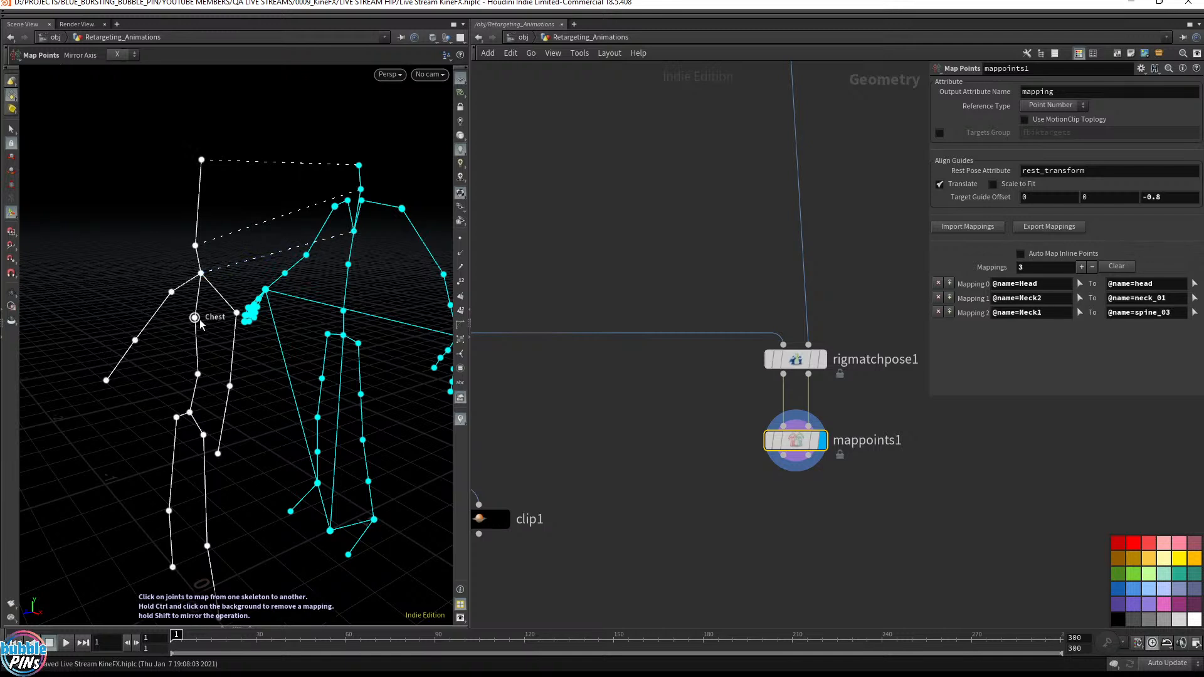
# Step: Map the custom skeleton's Chest to spine_02, Torso to spine_01 and Spine to pelvis
pyautogui.click(199, 321)
pyautogui.click(348, 264)
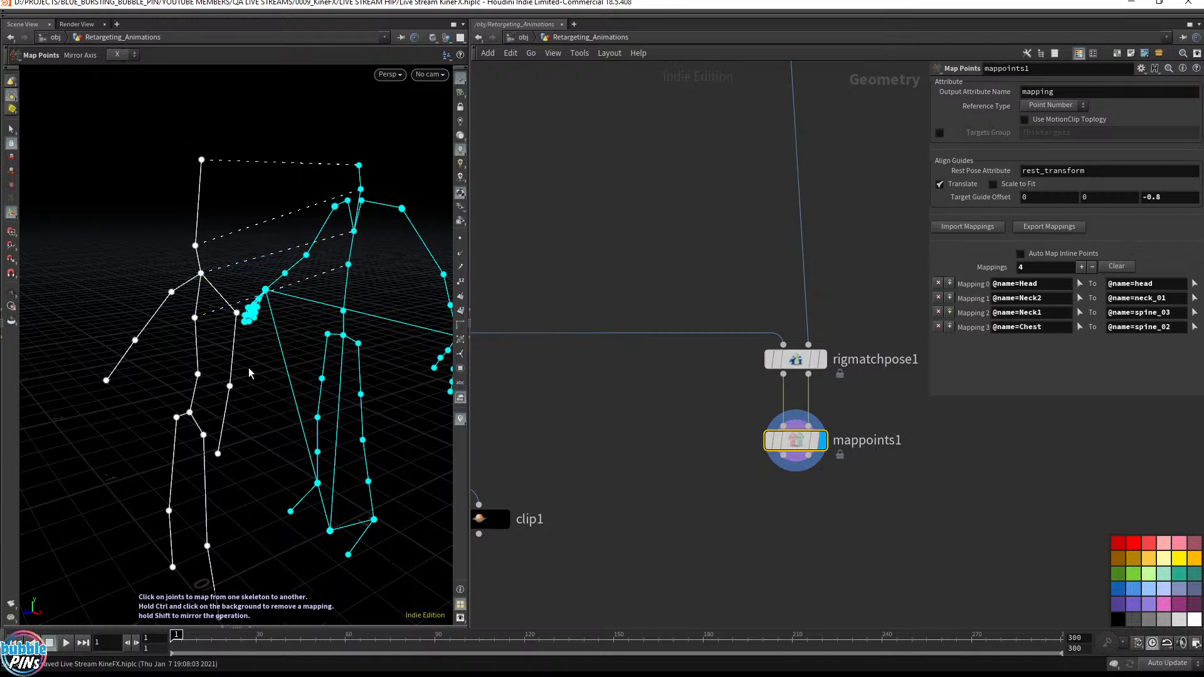
pyautogui.click(199, 375)
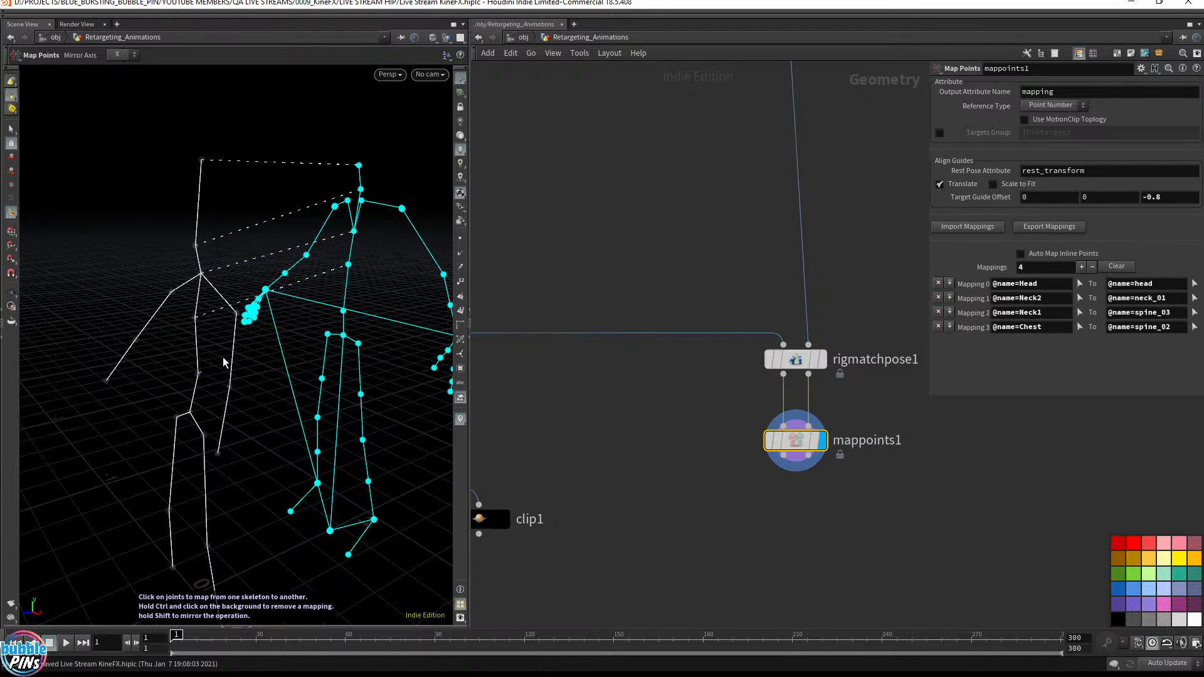
pyautogui.click(343, 311)
pyautogui.click(190, 412)
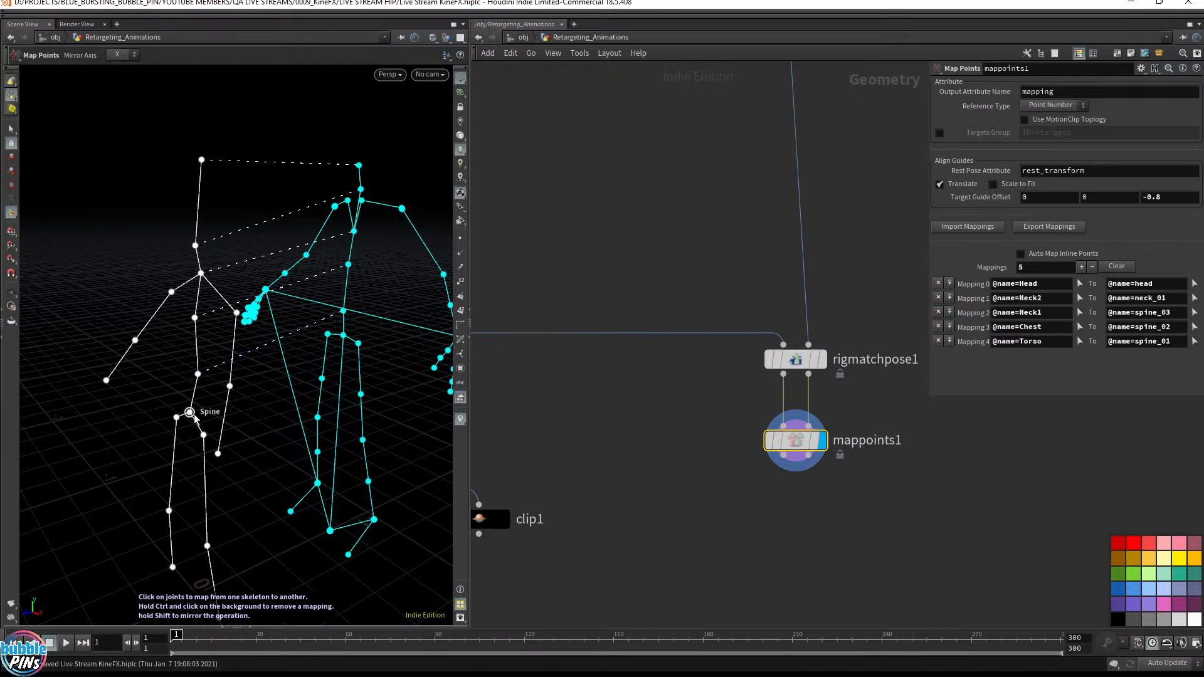
pyautogui.click(344, 335)
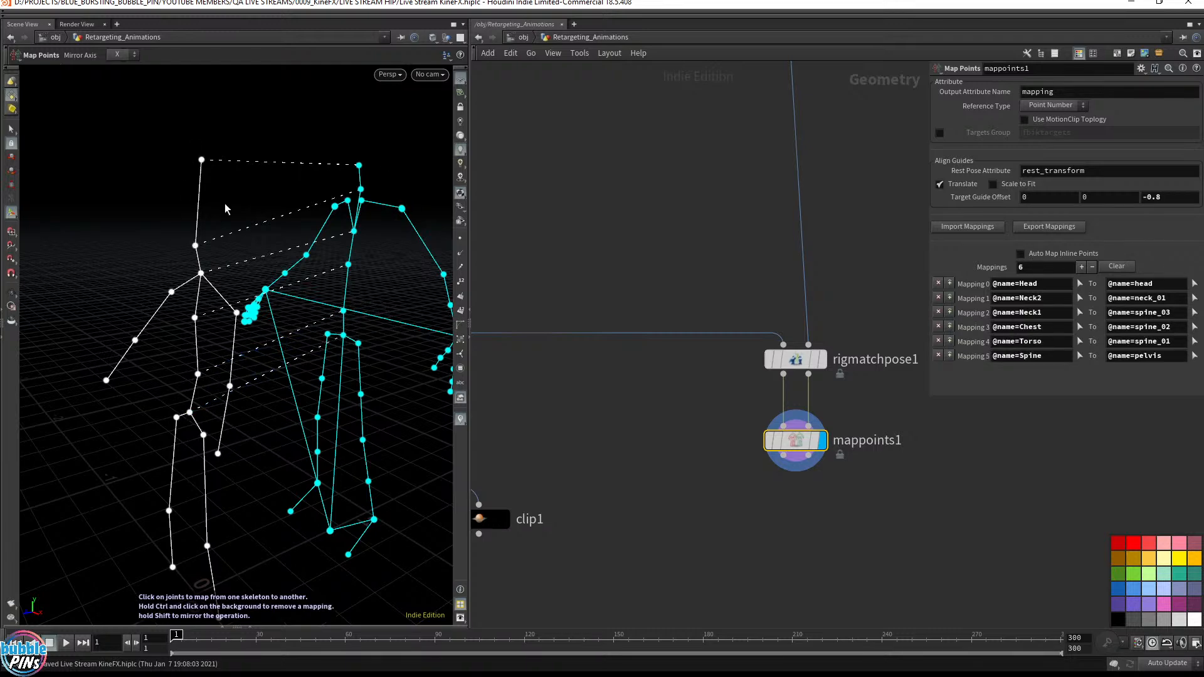
# Step: Map ArmL to the cyan skeleton's left upper-arm twist joint from a front view, mirroring the mapping to ArmR
pyautogui.press('Escape')
pyautogui.moveTo(332, 199); pyautogui.dragTo(385, 165)
pyautogui.press('Return')
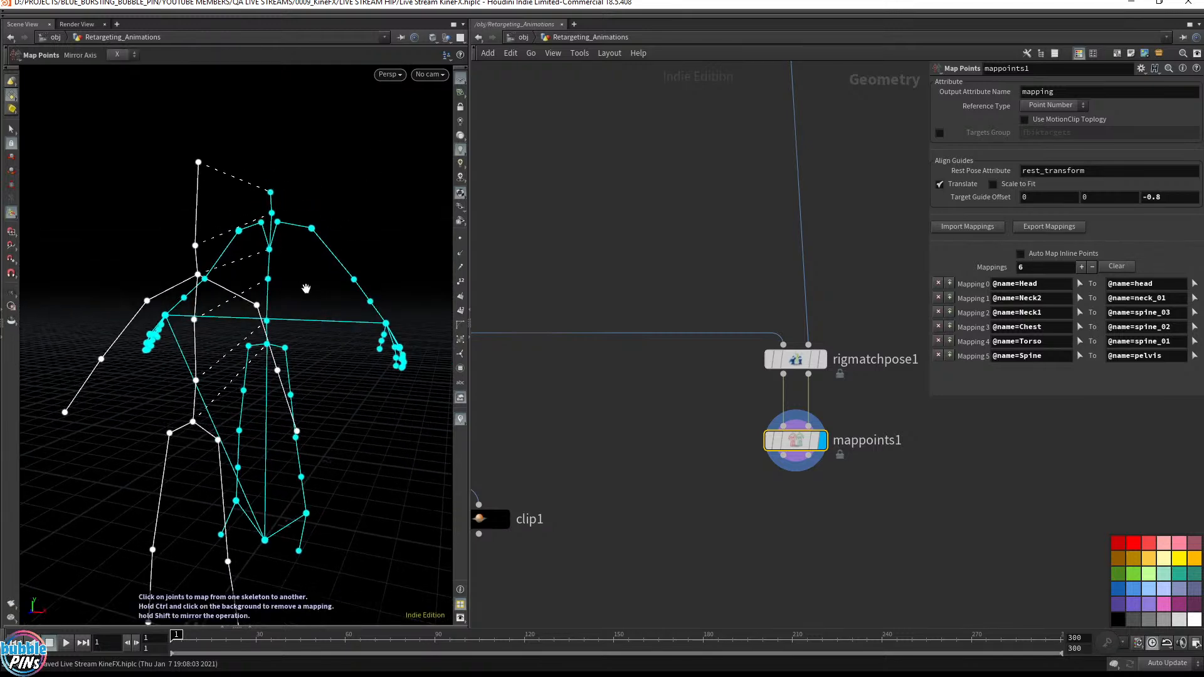
pyautogui.press('Escape')
pyautogui.moveTo(305, 289); pyautogui.dragTo(341, 247)
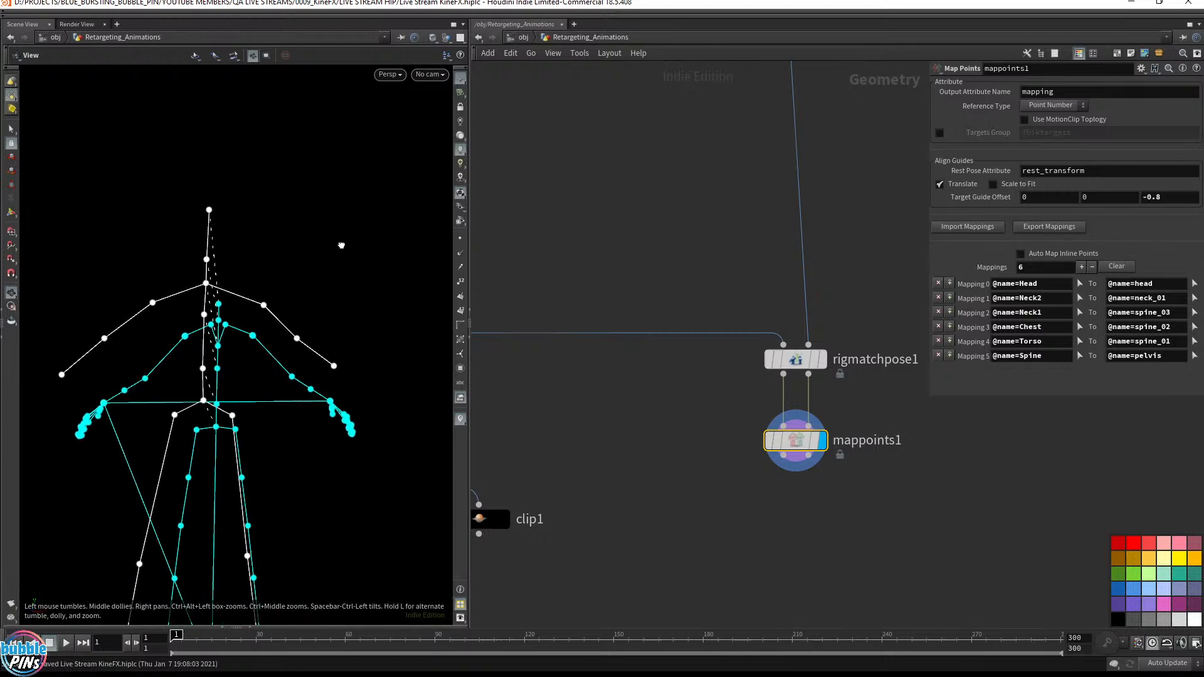
pyautogui.press('Return')
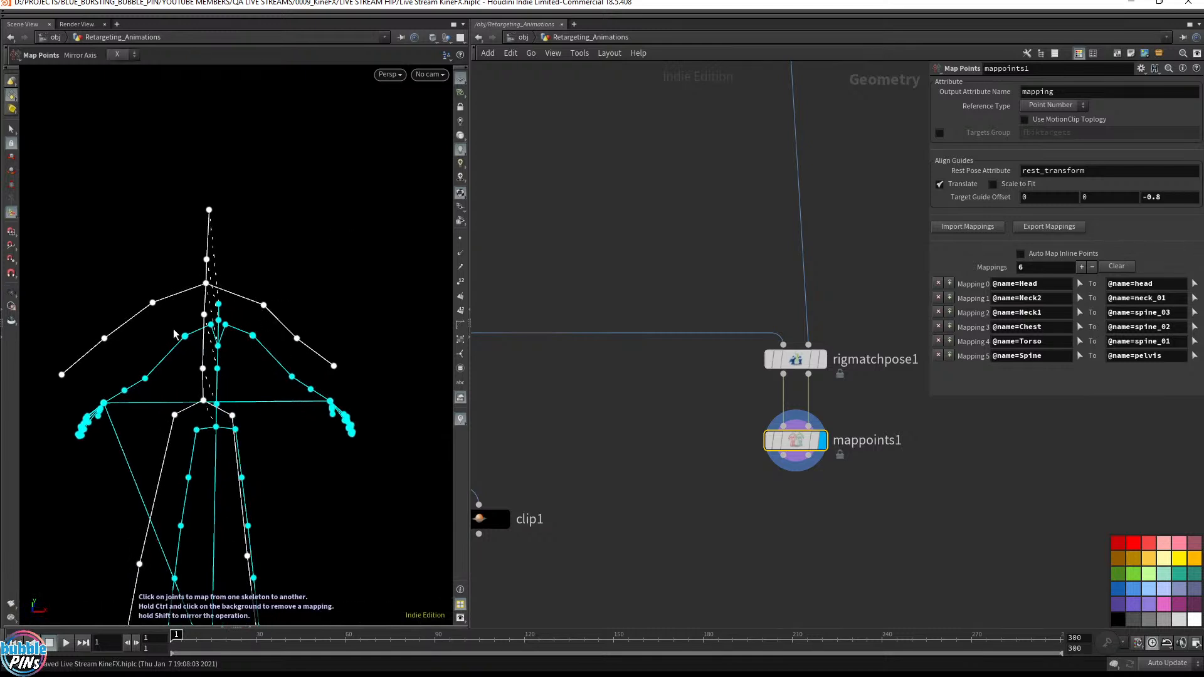
pyautogui.click(264, 305)
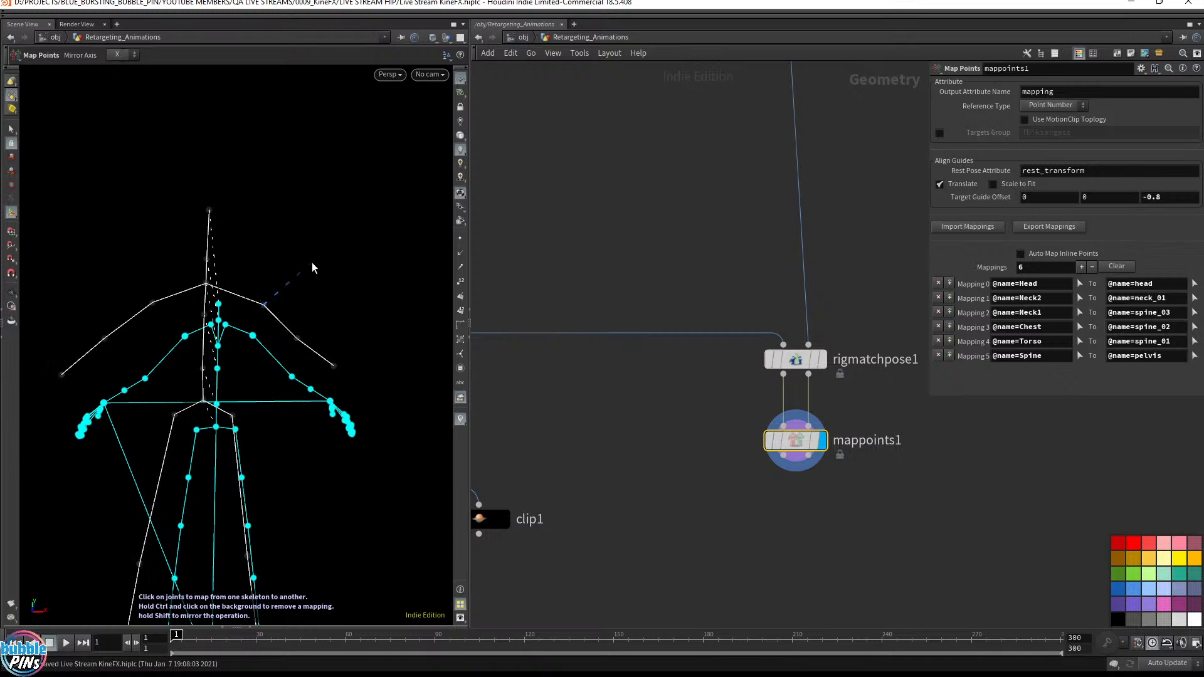
pyautogui.keyDown('shift'); pyautogui.click(253, 336); pyautogui.keyUp('shift')
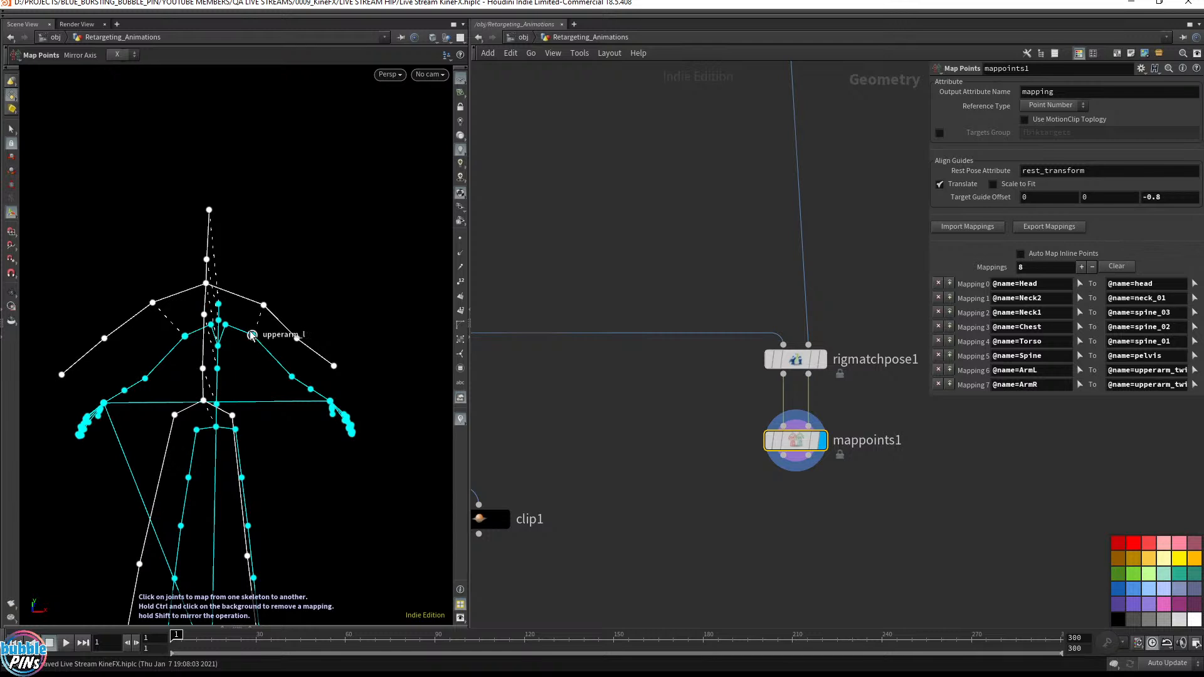
# Step: Map the custom skeleton's left elbow to lowerarm_l and left arm end to lowerarm_twist_01_l, mirroring both mappings
pyautogui.click(296, 339)
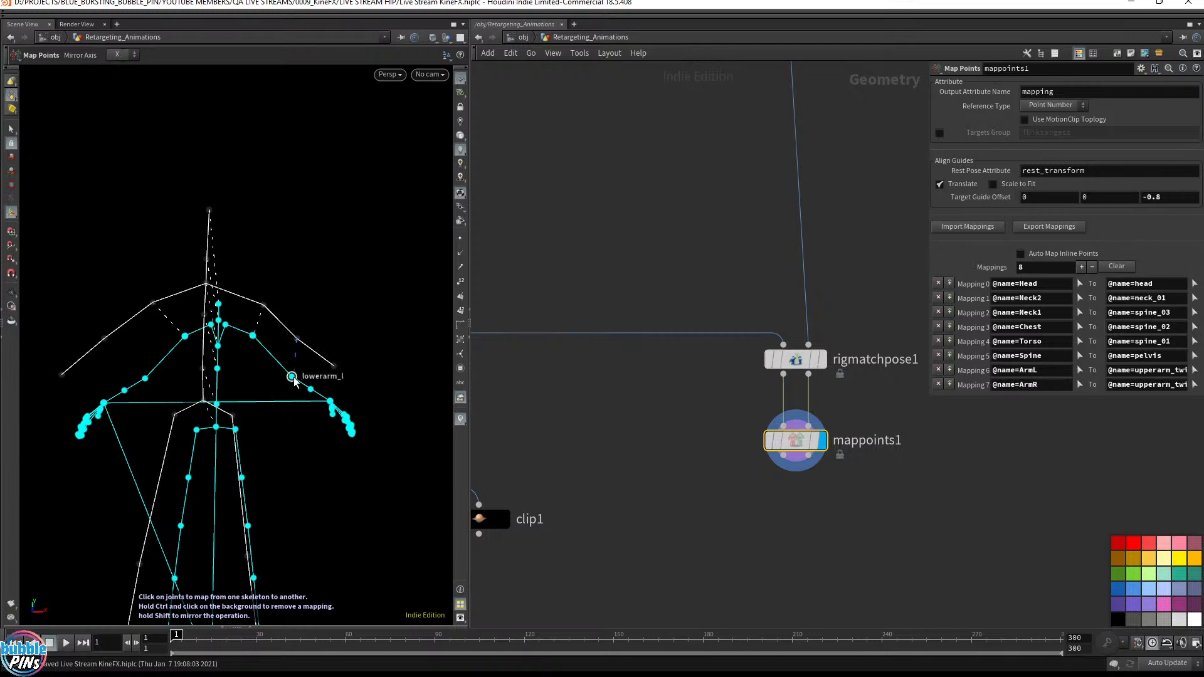
pyautogui.keyDown('shift'); pyautogui.click(291, 377); pyautogui.keyUp('shift')
pyautogui.click(333, 365)
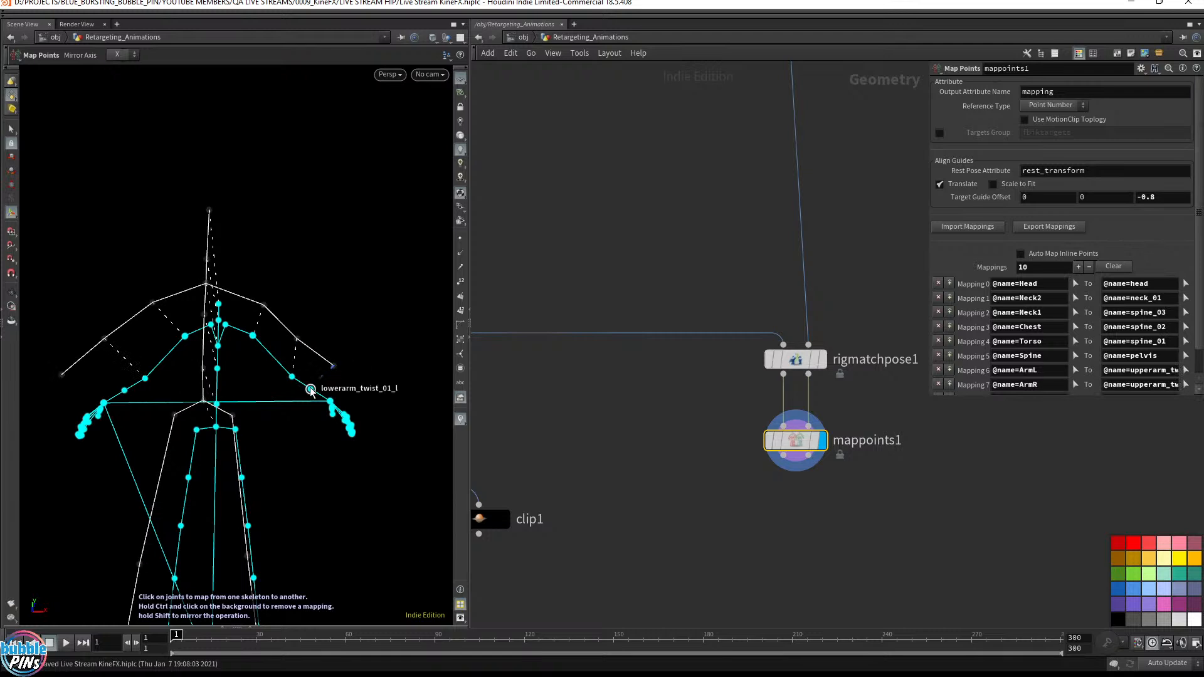
pyautogui.keyDown('shift'); pyautogui.click(310, 390); pyautogui.keyUp('shift')
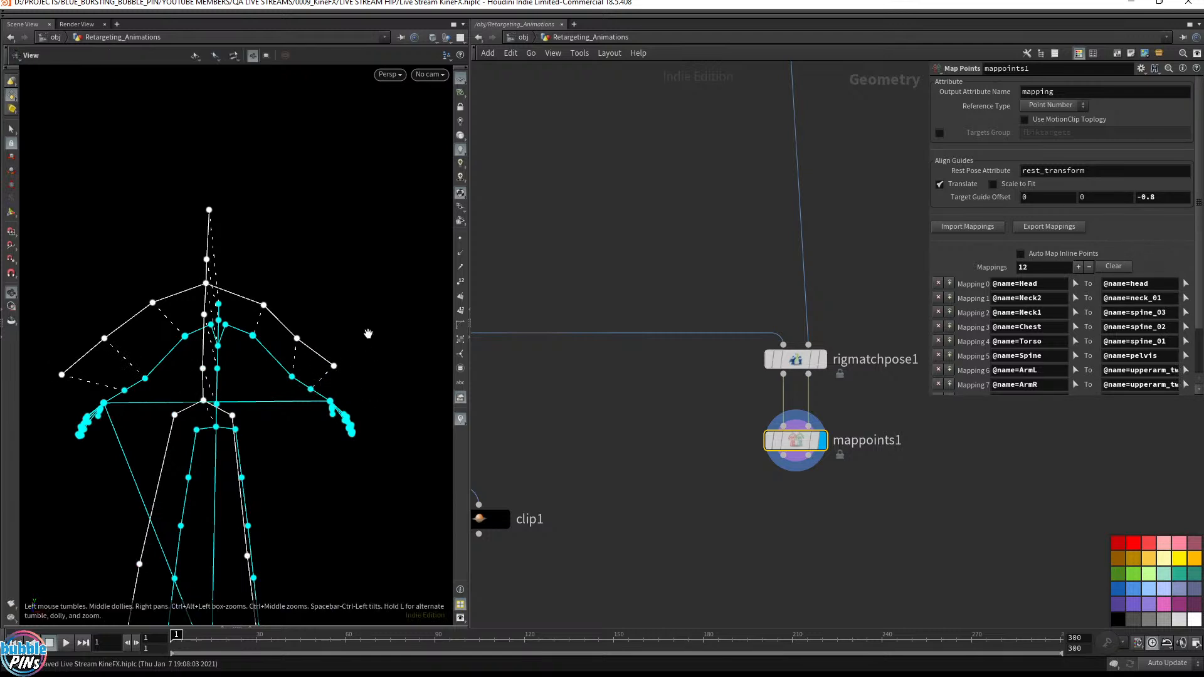
# Step: Map HipL to the cyan skeleton's left upper-thigh joint and the left knee to its left knee joint, mirroring both mappings
pyautogui.keyDown('alt'); pyautogui.moveTo(368, 333); pyautogui.dragTo(337, 369); pyautogui.keyUp('alt')
pyautogui.keyDown('alt'); pyautogui.moveTo(292, 360); pyautogui.dragTo(355, 344, button='middle'); pyautogui.keyUp('alt')
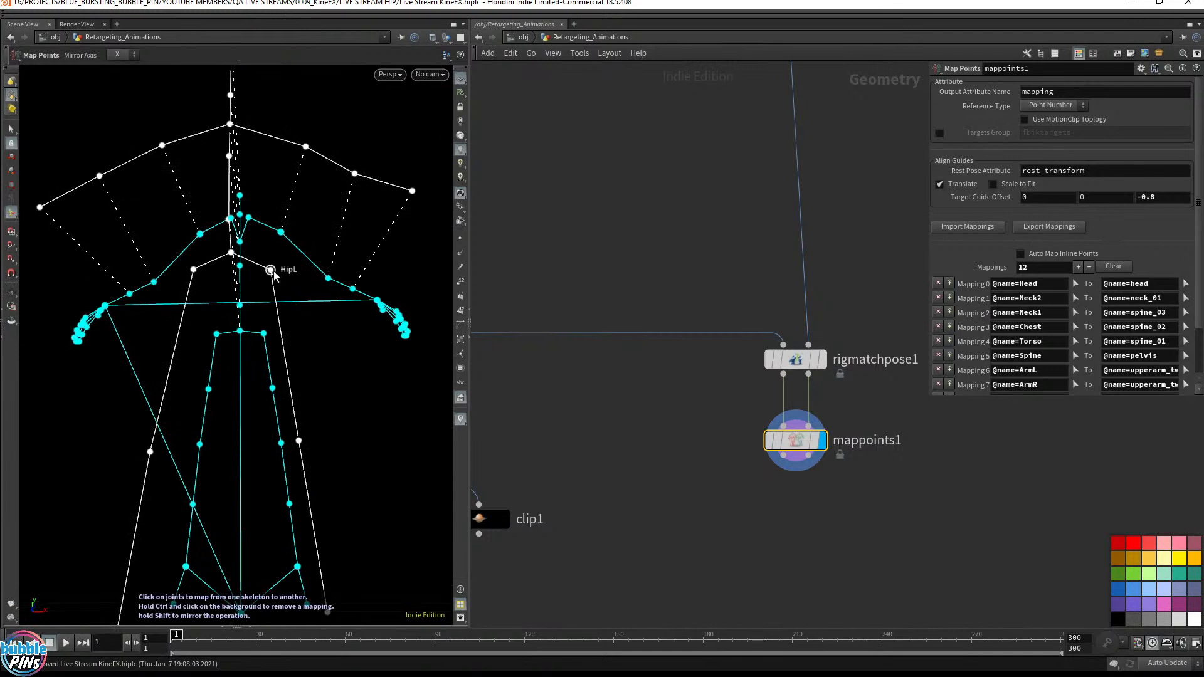
pyautogui.click(271, 270)
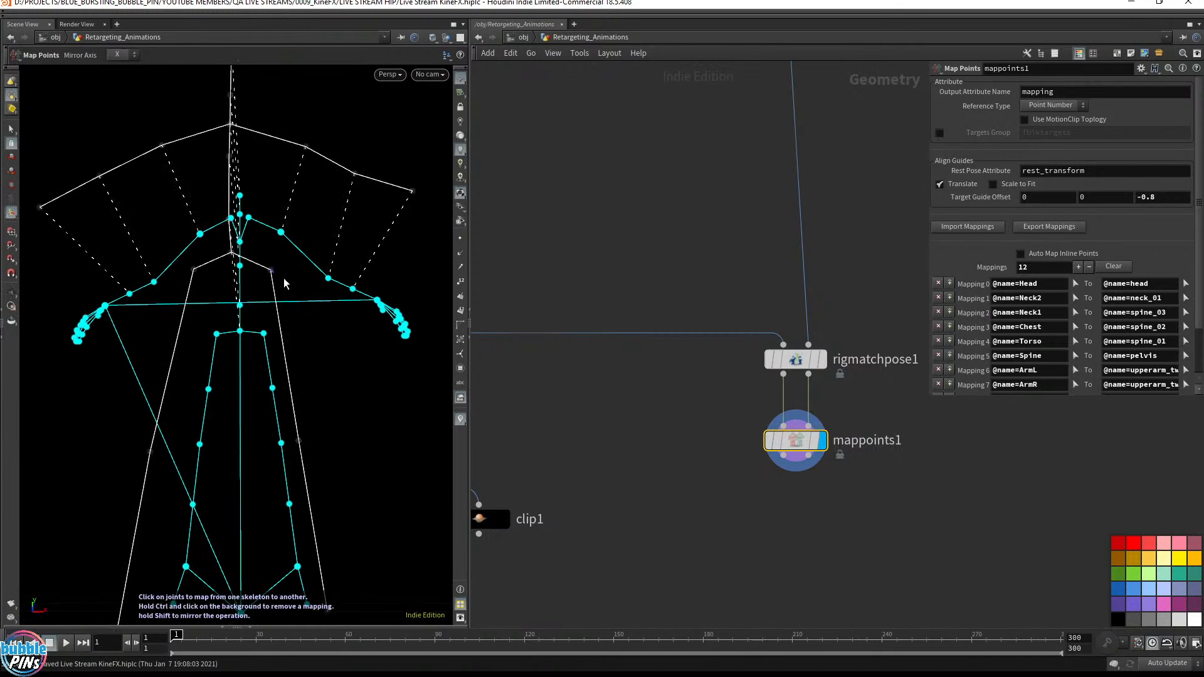
pyautogui.keyDown('shift'); pyautogui.click(274, 335); pyautogui.keyUp('shift')
pyautogui.click(298, 441)
pyautogui.keyDown('shift'); pyautogui.click(281, 442); pyautogui.keyUp('shift')
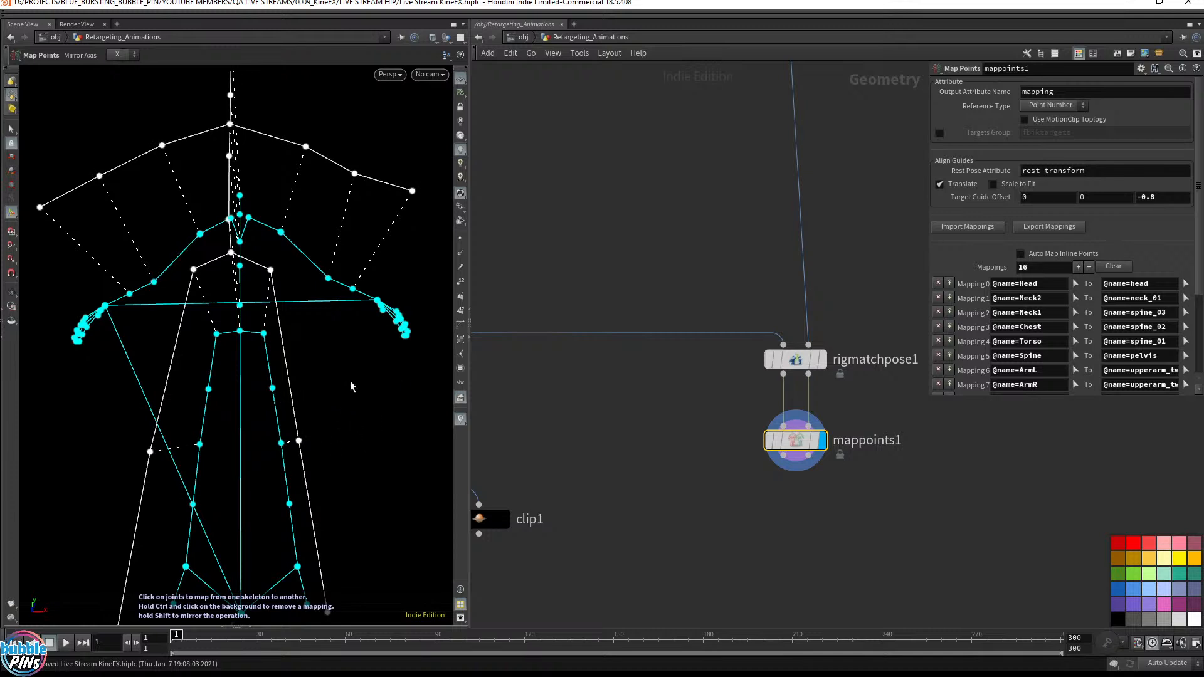
pyautogui.keyDown('alt'); pyautogui.moveTo(386, 392); pyautogui.dragTo(318, 397, button='right'); pyautogui.keyUp('alt')
pyautogui.keyDown('alt'); pyautogui.moveTo(317, 398); pyautogui.dragTo(355, 387); pyautogui.keyUp('alt')
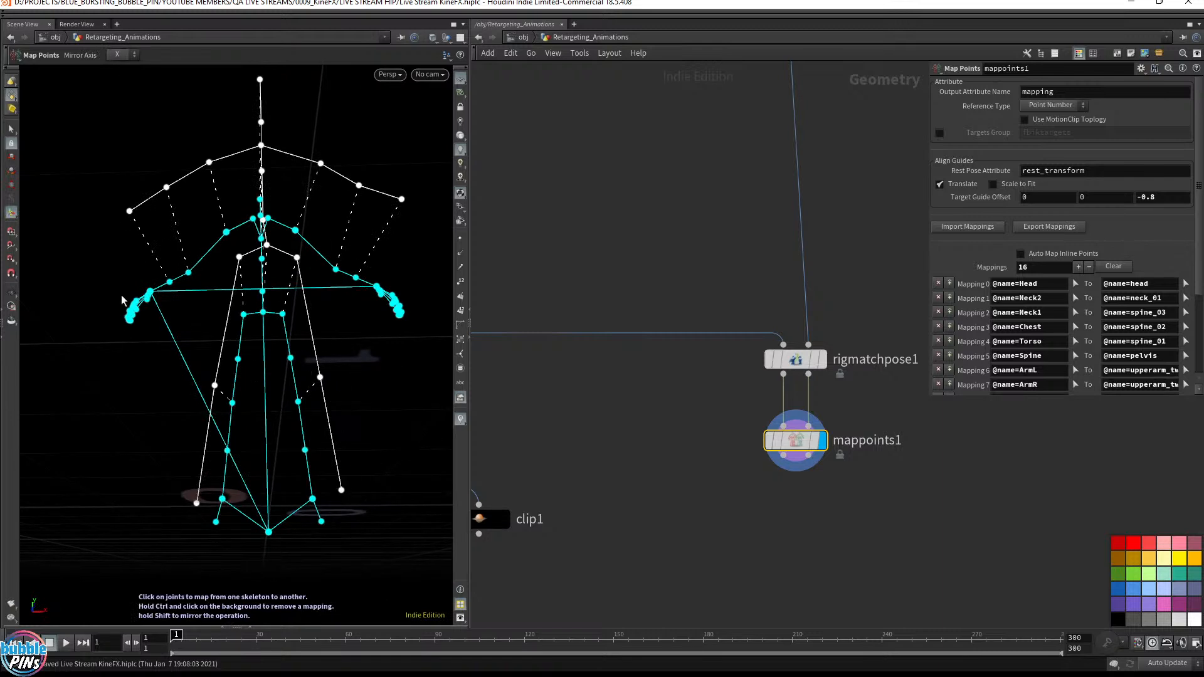
# Step: Map the custom skeleton's left leg end to foot_l and its right leg end to foot_r on the cyan skeleton
pyautogui.click(341, 490)
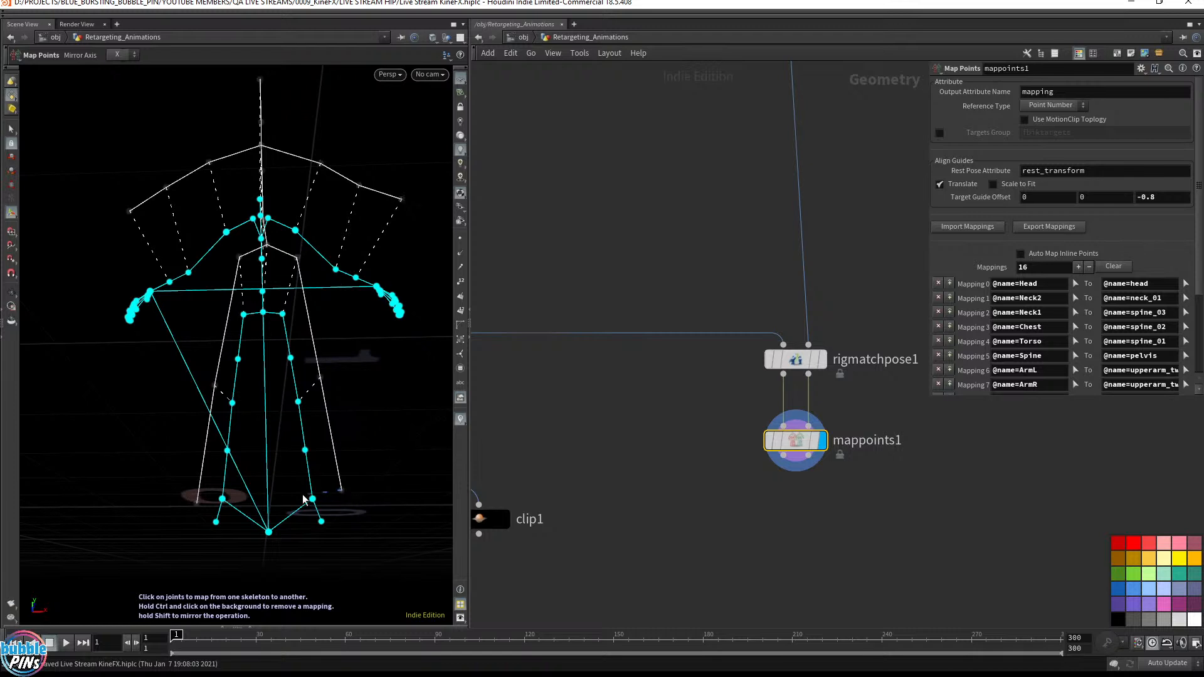
pyautogui.click(323, 500)
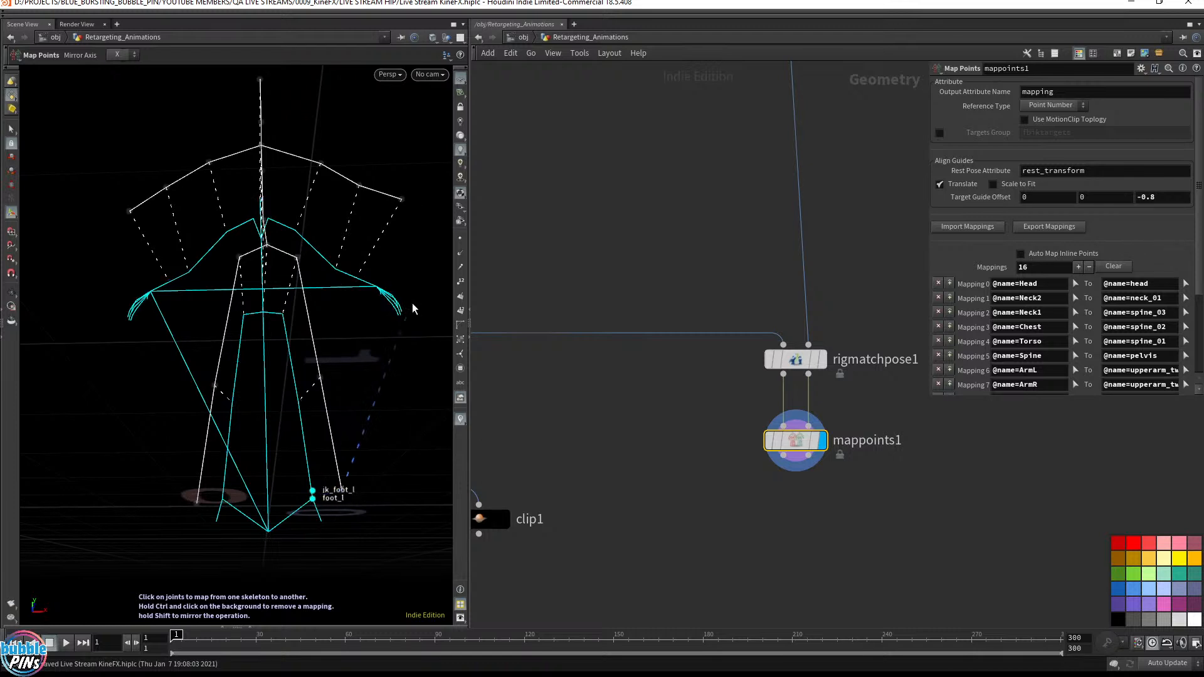
pyautogui.click(314, 500)
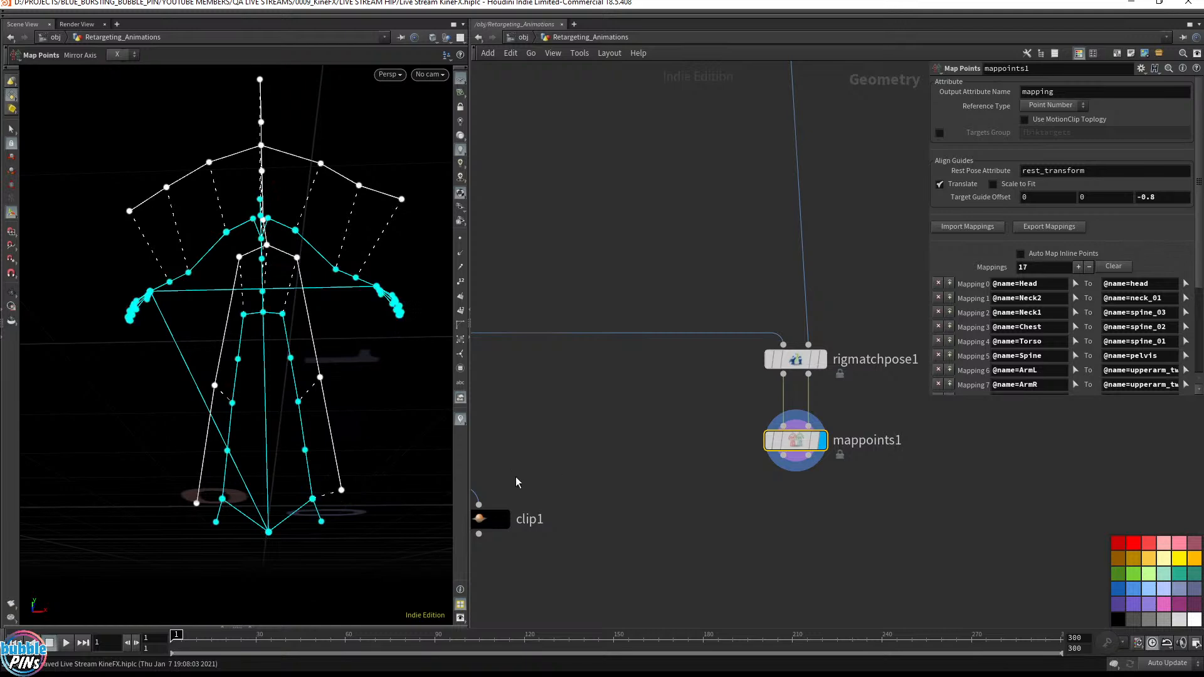
pyautogui.press('Escape')
pyautogui.moveTo(397, 370); pyautogui.dragTo(397, 382)
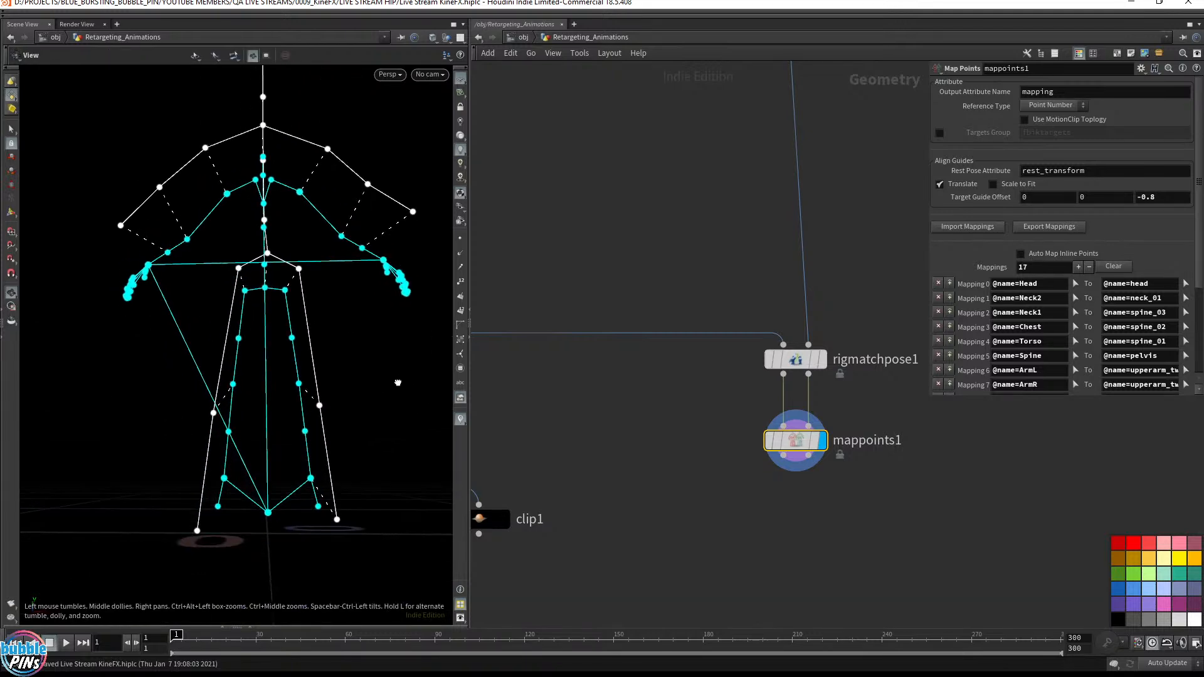
pyautogui.press('Return')
pyautogui.click(198, 530)
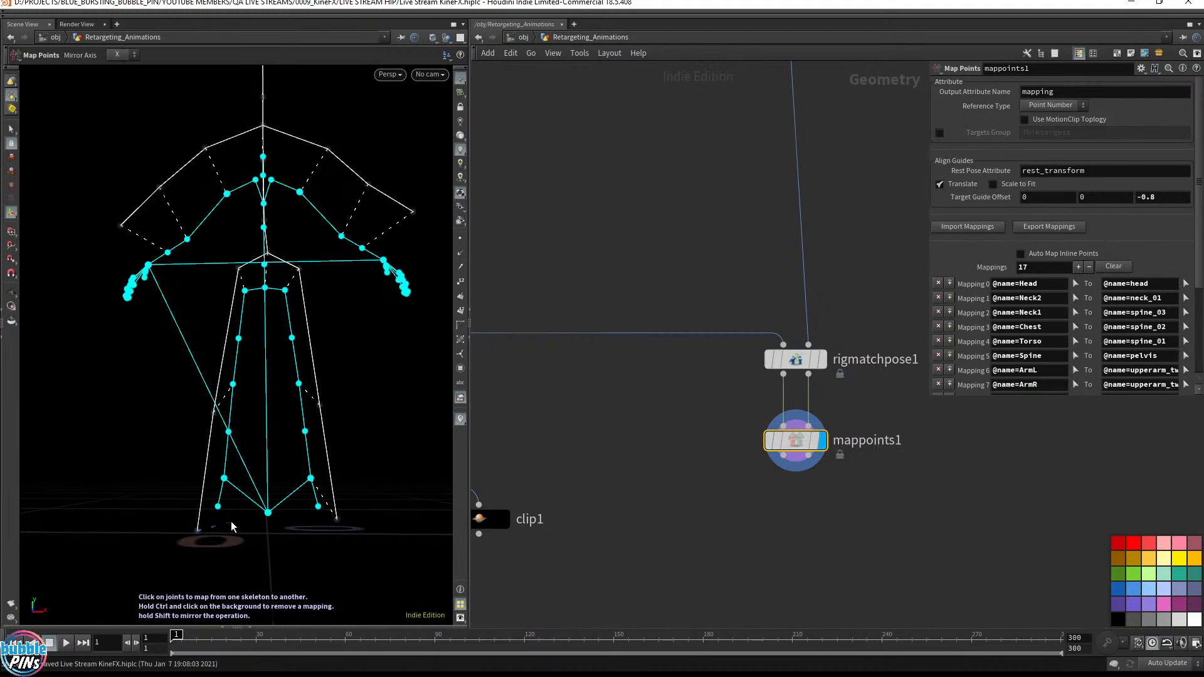
pyautogui.click(224, 478)
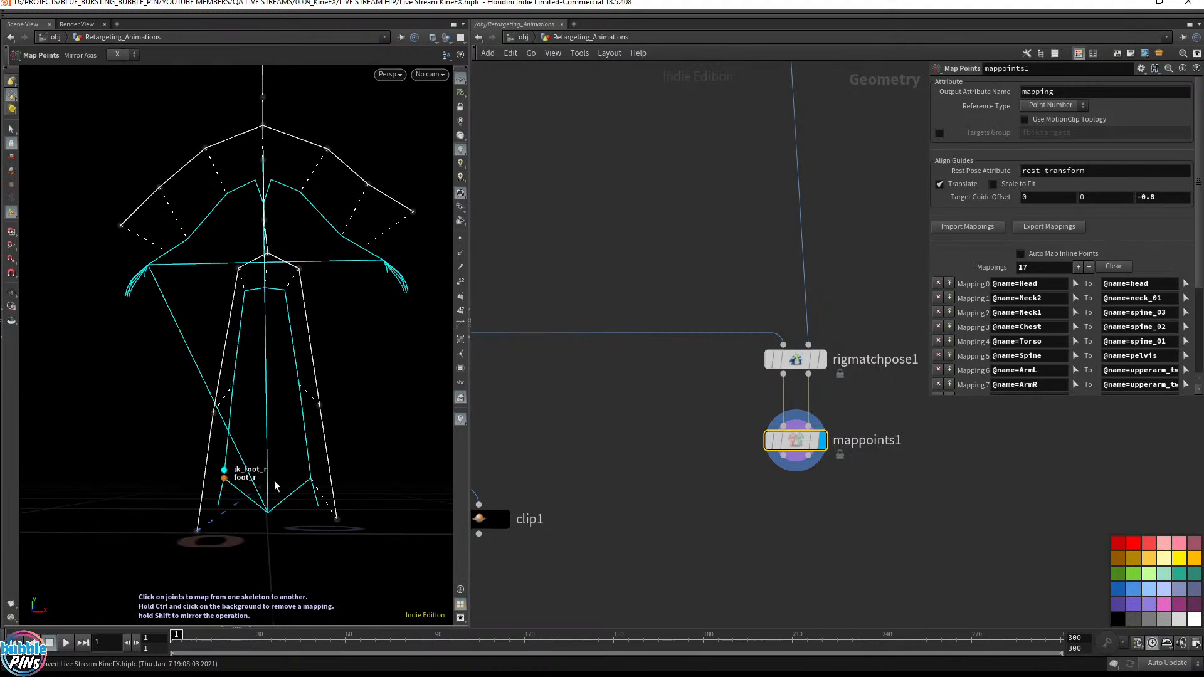
pyautogui.click(224, 479)
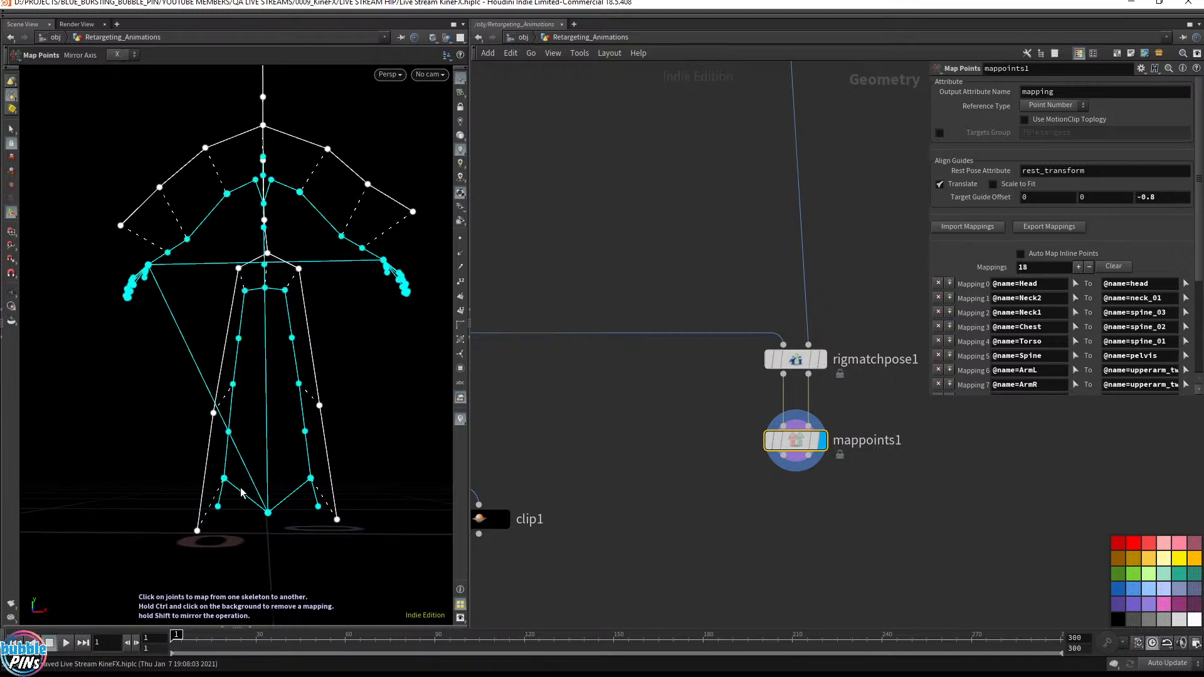
# Step: Check the completed joint mappings between the two skeletons from an angled view and save the scene
pyautogui.press('Escape')
pyautogui.moveTo(343, 426)
pyautogui.mouseDown()
pyautogui.moveTo(385, 417)
pyautogui.moveTo(349, 432)
pyautogui.mouseUp()
pyautogui.press('Return')
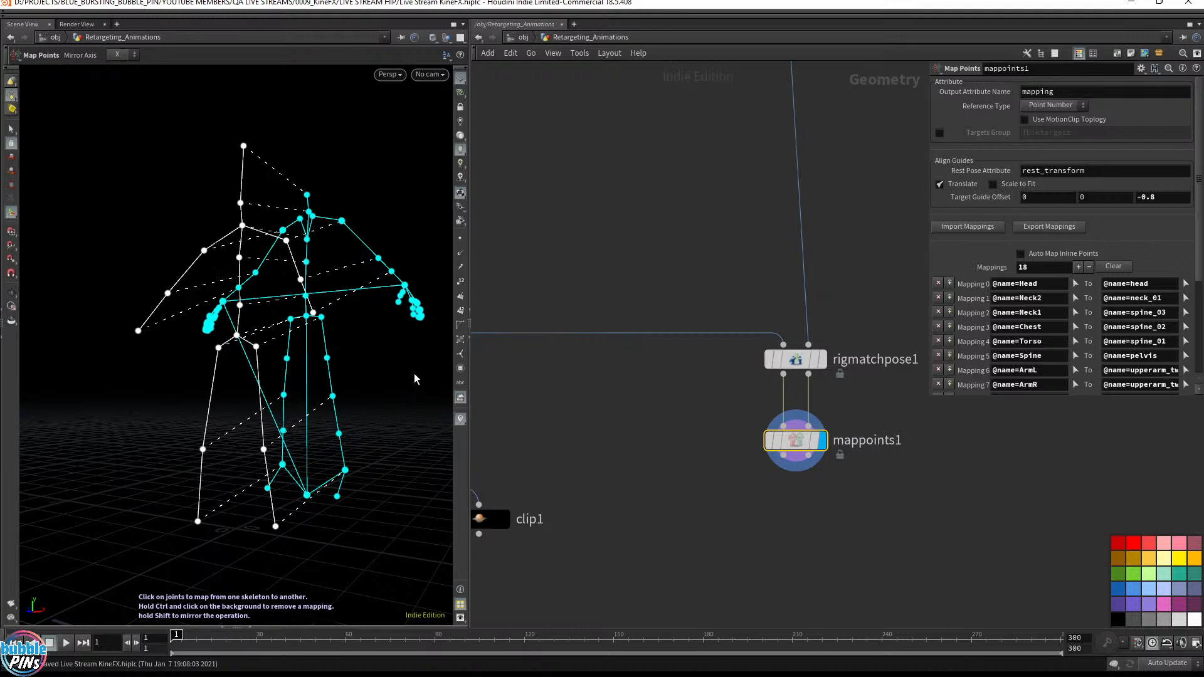
pyautogui.press('Escape')
pyautogui.moveTo(409, 358); pyautogui.dragTo(336, 365)
pyautogui.press('Return')
pyautogui.hotkey('ctrl', 's')
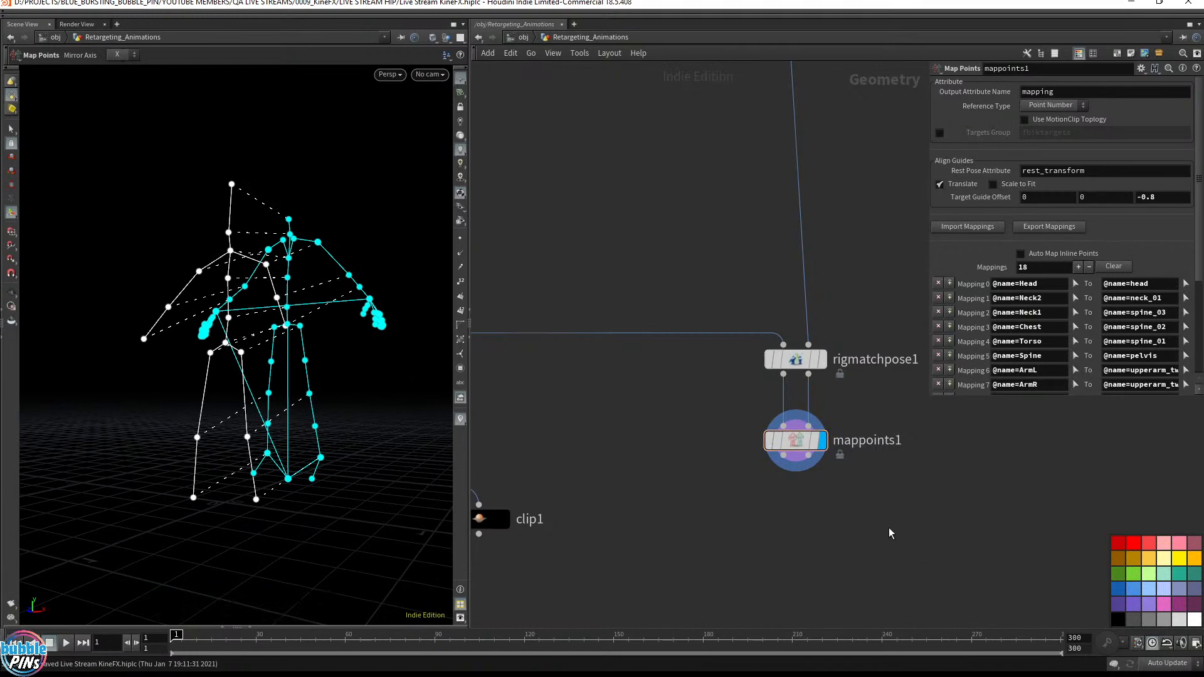
# Step: Add a Full Body IK node below mappoints1, wired to both of its outputs, and display it
pyautogui.press('Tab')
pyautogui.write('full')
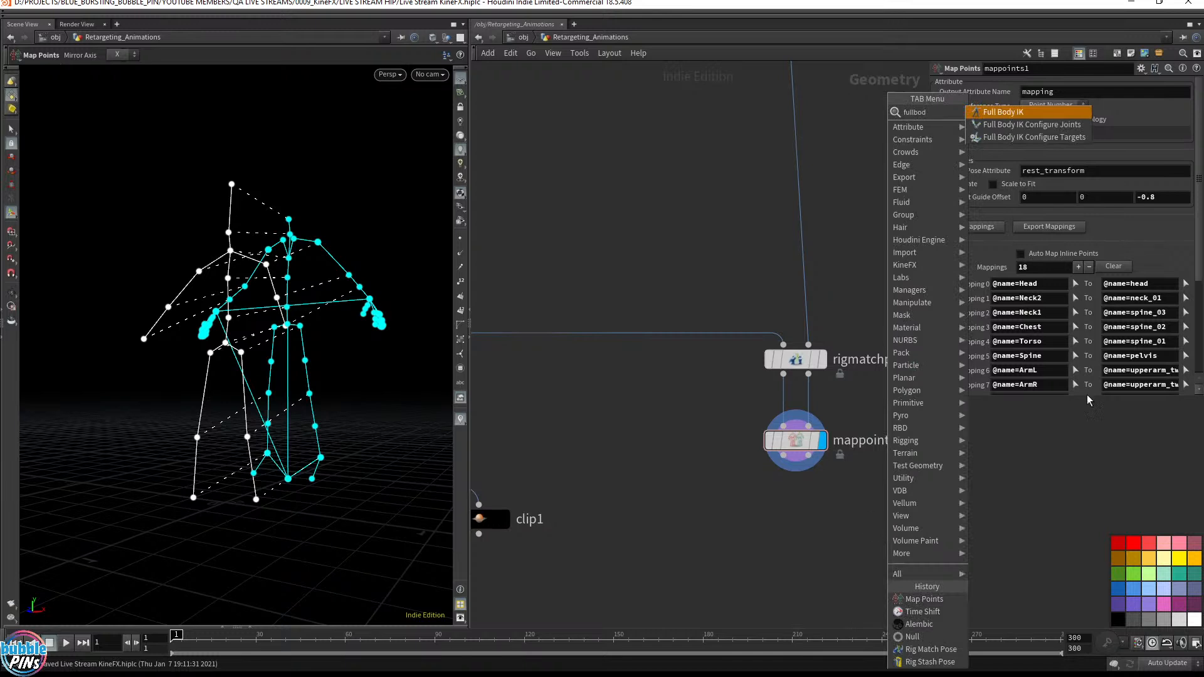
pyautogui.click(1020, 116)
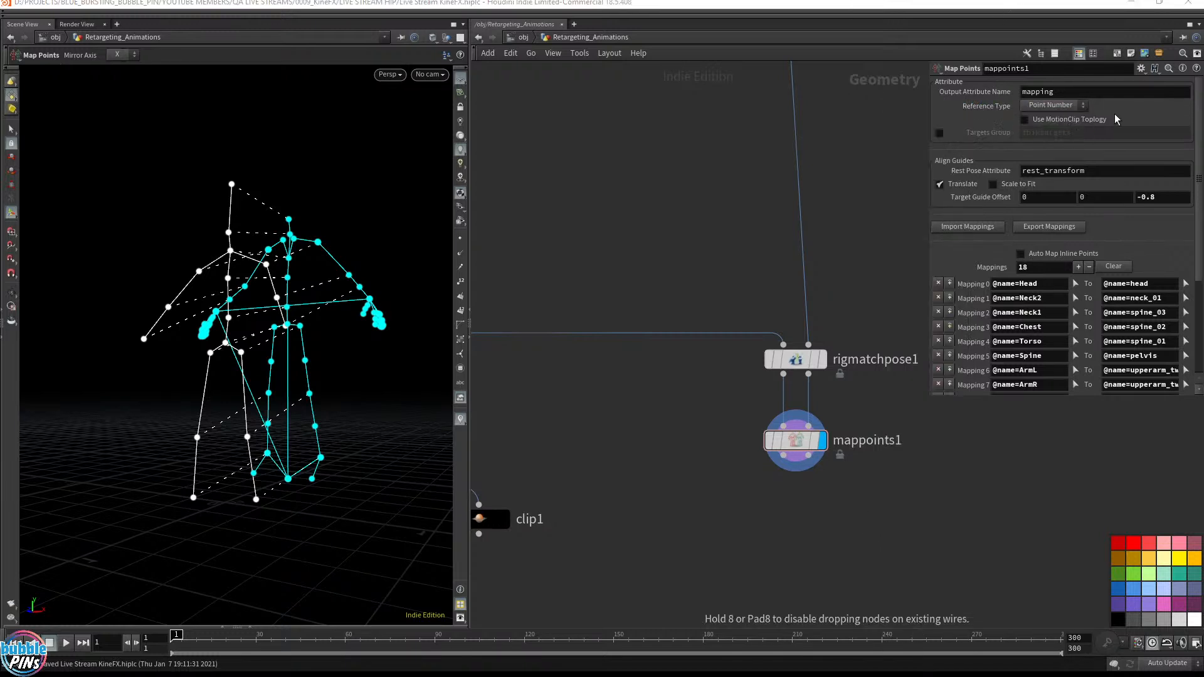
pyautogui.click(826, 577)
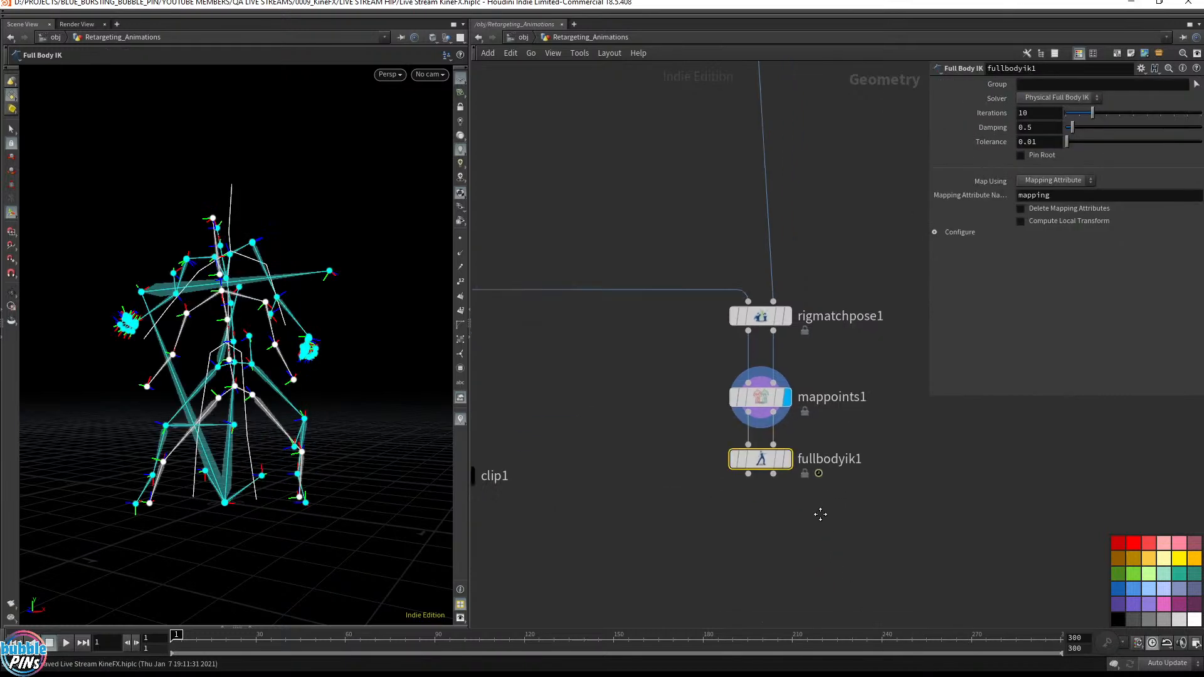
pyautogui.moveTo(836, 517); pyautogui.dragTo(826, 472, button='middle')
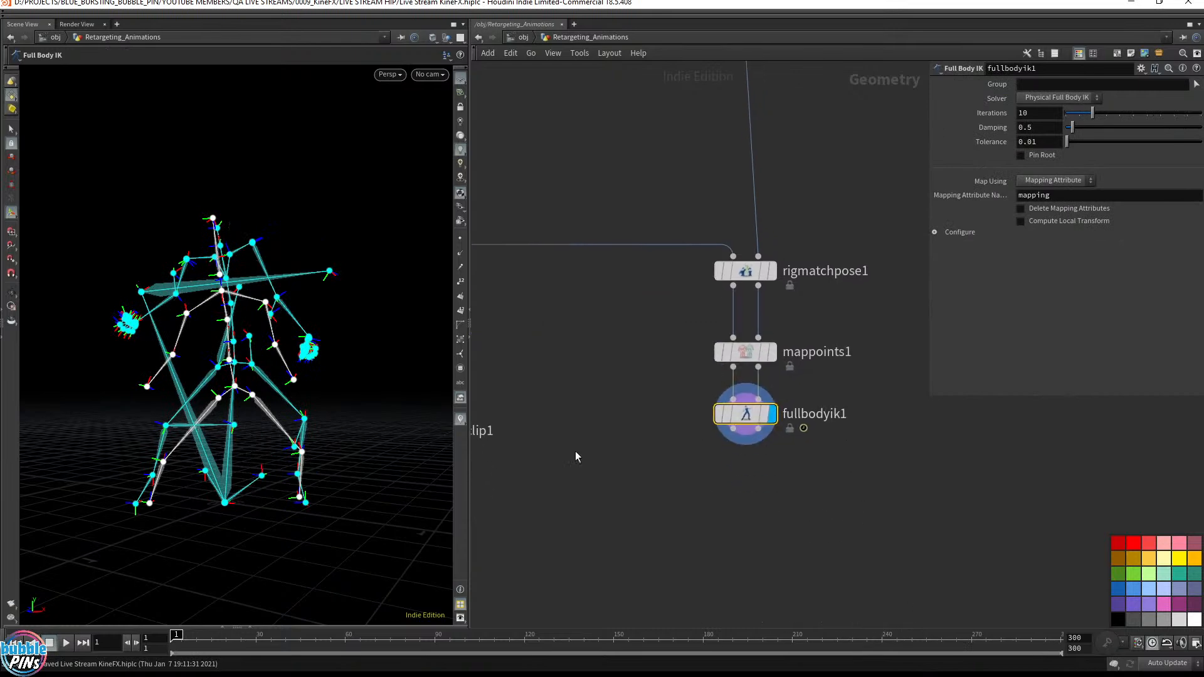
pyautogui.moveTo(349, 349)
pyautogui.keyDown('alt'); pyautogui.mouseDown()
pyautogui.moveTo(323, 364)
pyautogui.moveTo(351, 370)
pyautogui.mouseUp(); pyautogui.keyUp('alt')
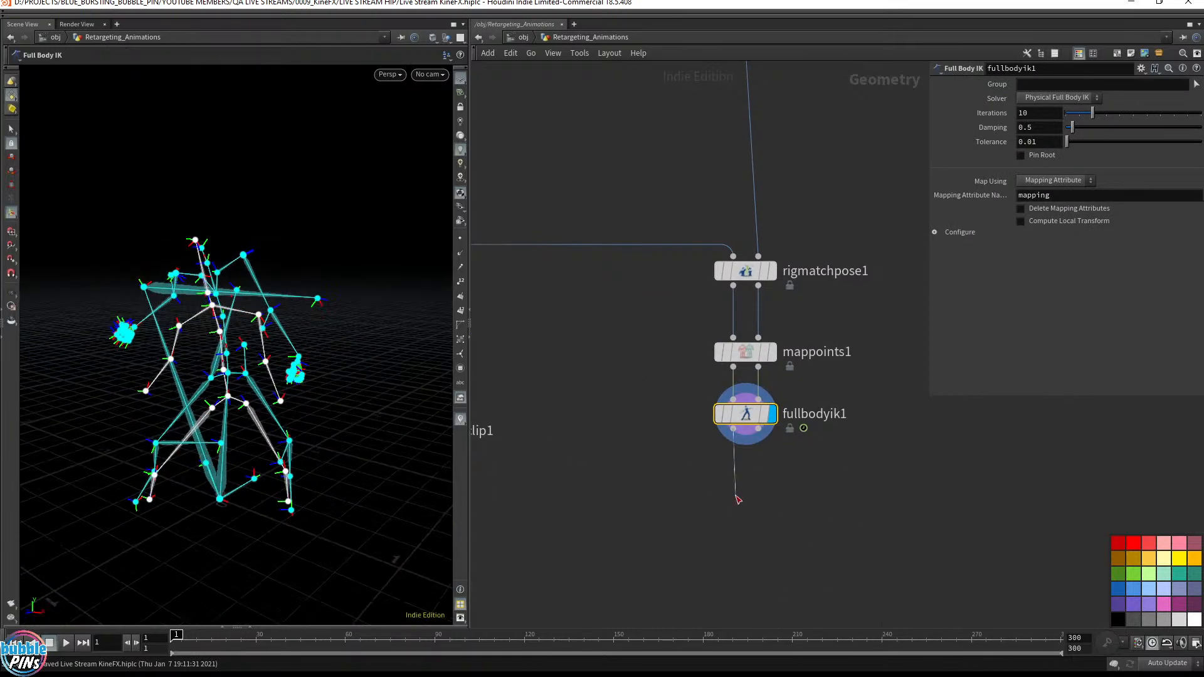
# Step: Add a Null node to the first output of fullbodyik1 and display it to isolate the custom skeleton
pyautogui.click(733, 429)
pyautogui.click(653, 488)
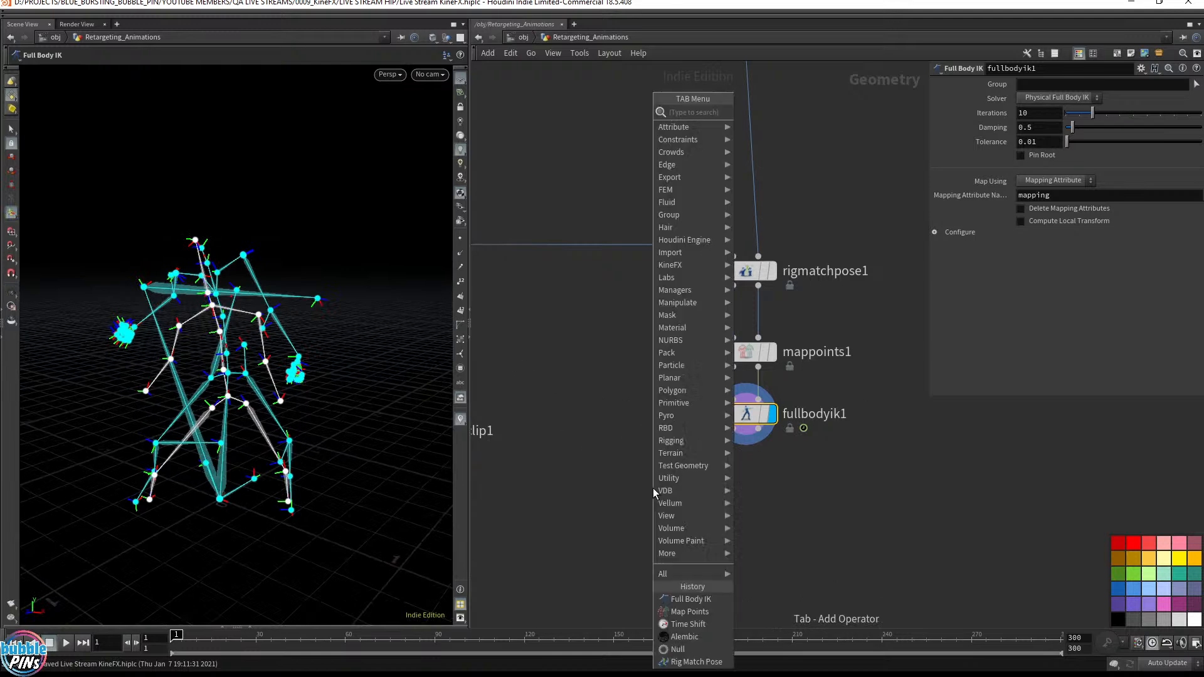
pyautogui.write('null')
pyautogui.press('Return')
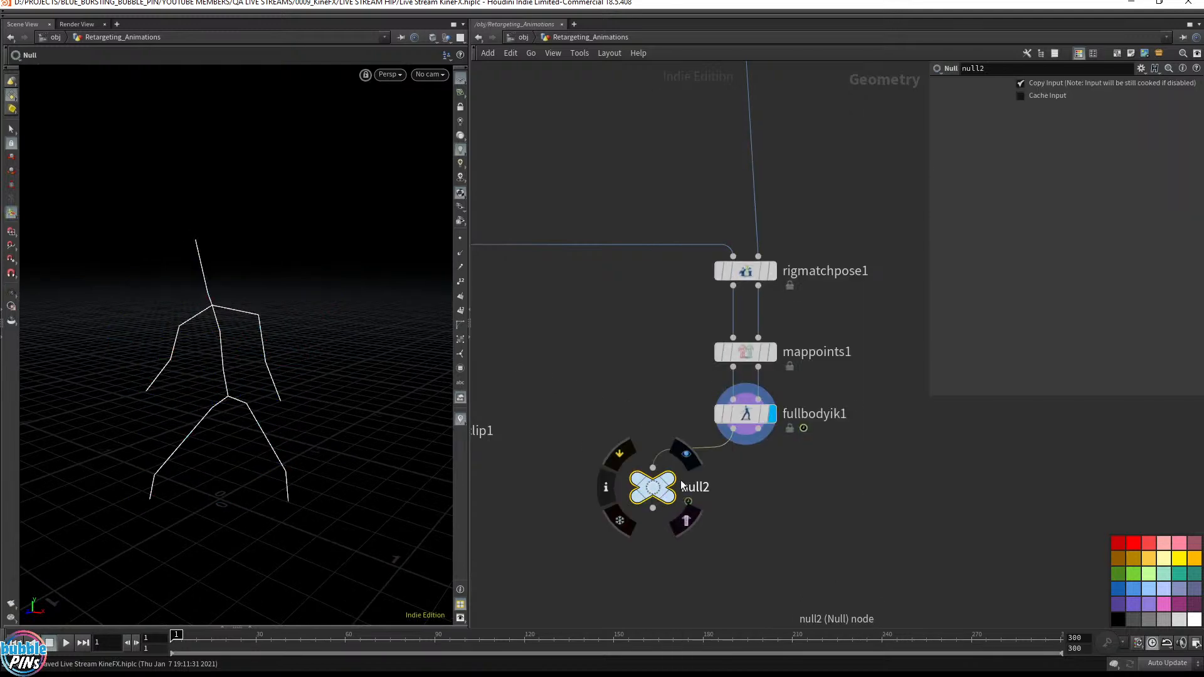
pyautogui.click(669, 479)
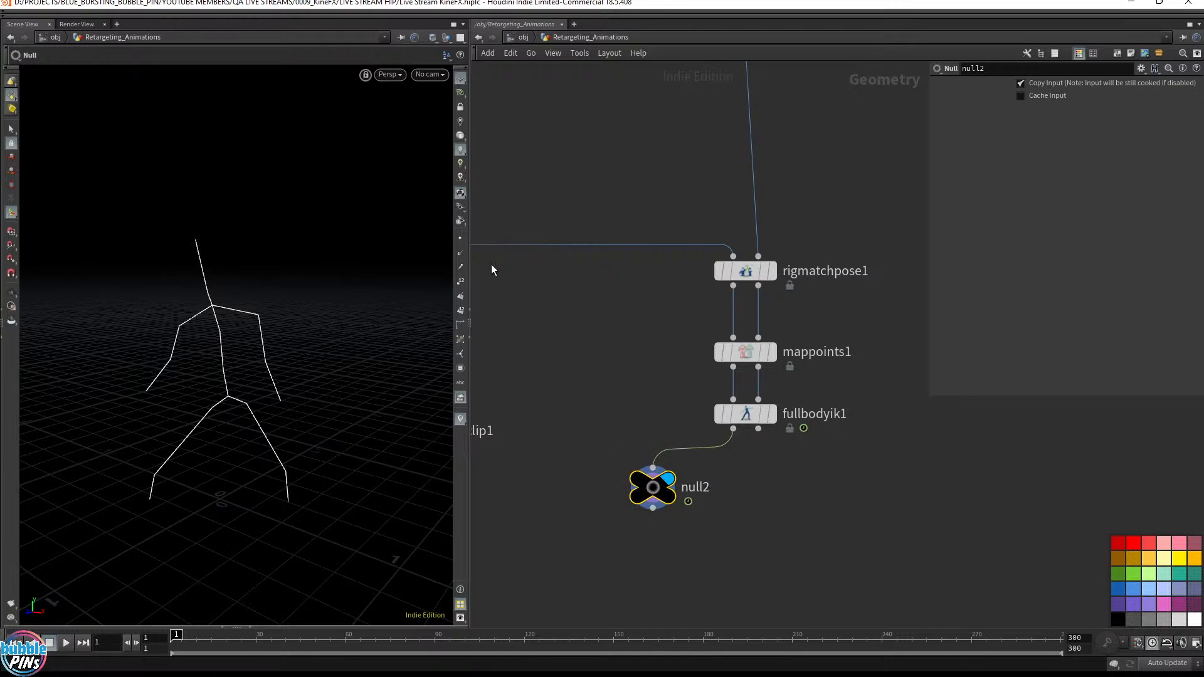
# Step: Turn on point display in the viewport, play the retargeted animation and return to frame 1
pyautogui.click(460, 238)
pyautogui.press('Up')
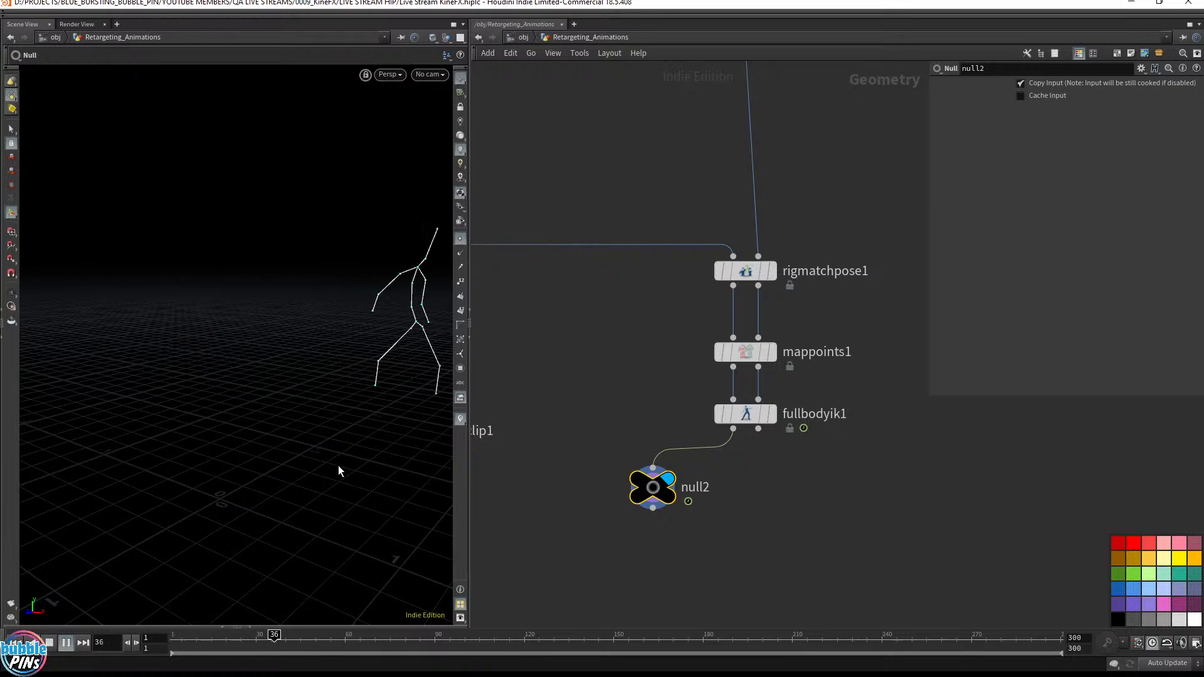
pyautogui.hotkey('ctrl', 'Up')
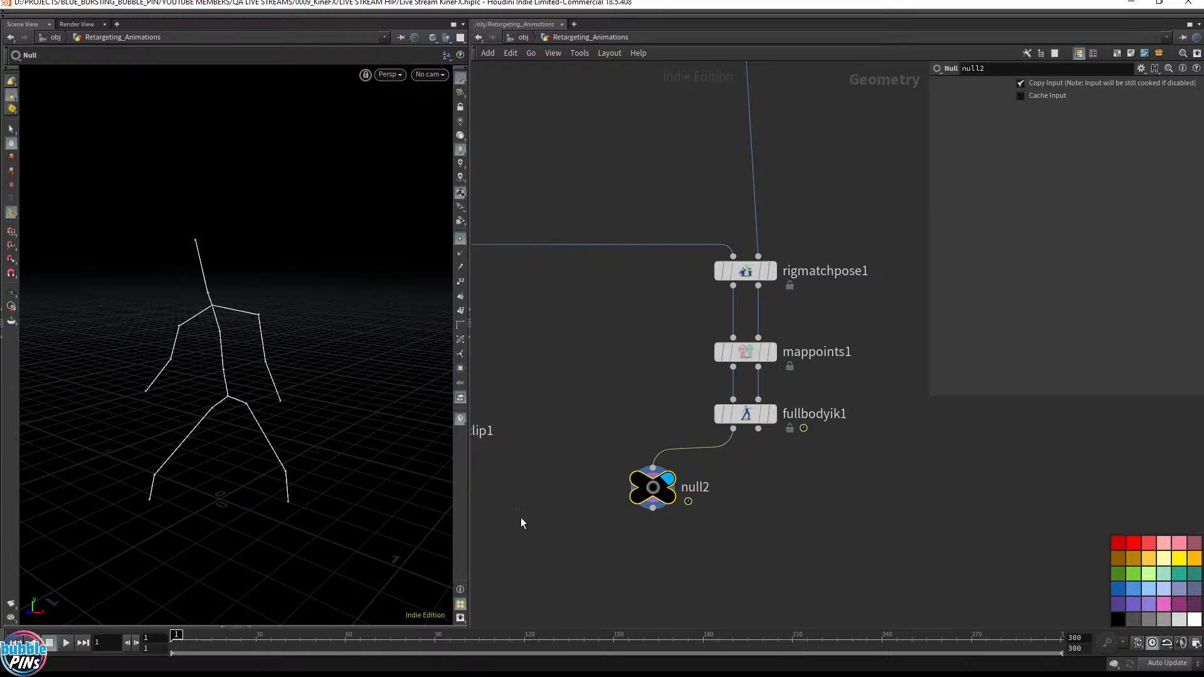
# Step: Display the Custom_Skeleton1 null and examine the custom skeleton's original pose in the viewport
pyautogui.scroll(-5, 616, 495)
pyautogui.moveTo(613, 440); pyautogui.dragTo(735, 398, button='middle')
pyautogui.scroll(5, 697, 381)
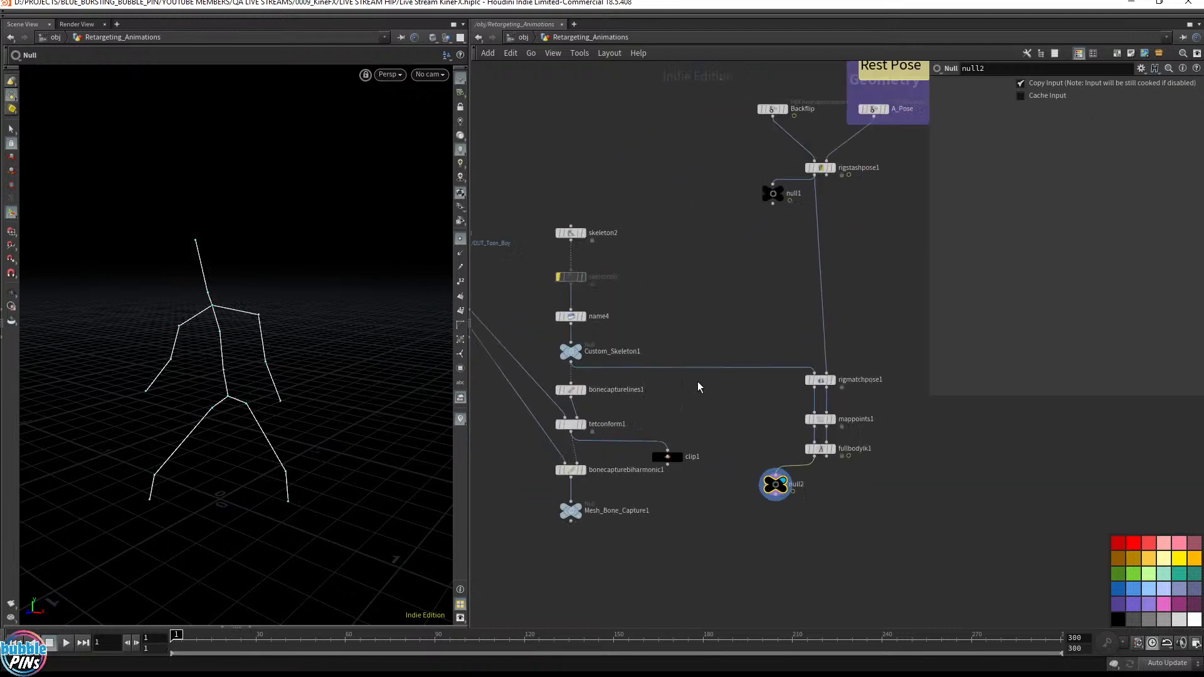
pyautogui.scroll(-1, 698, 381)
pyautogui.moveTo(551, 314); pyautogui.dragTo(568, 307, button='middle')
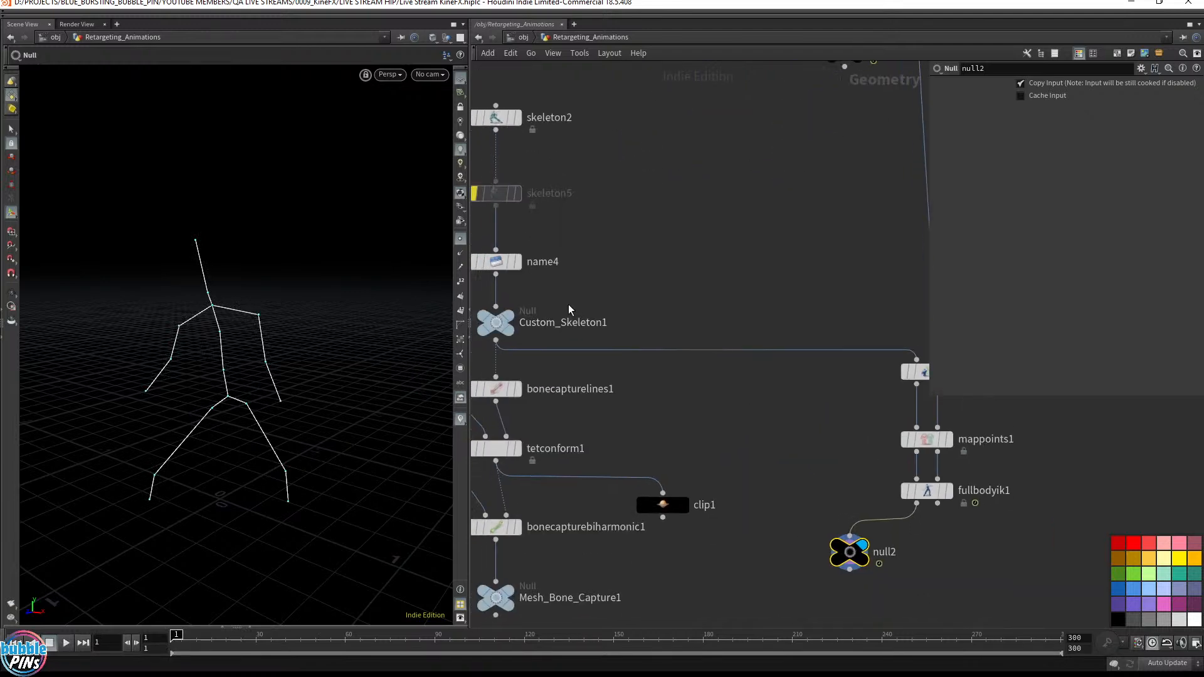
pyautogui.click(510, 316)
pyautogui.click(501, 322)
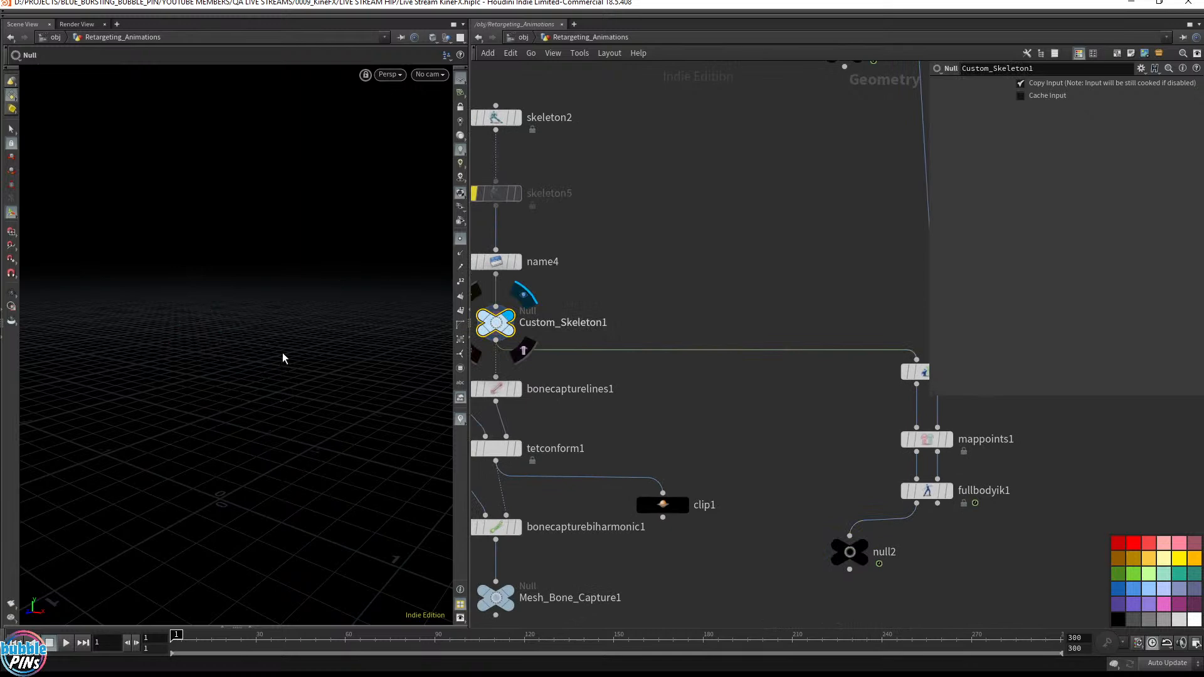
pyautogui.keyDown('alt'); pyautogui.moveTo(360, 328); pyautogui.dragTo(204, 344, button='middle'); pyautogui.keyUp('alt')
pyautogui.keyDown('alt'); pyautogui.moveTo(205, 344); pyautogui.dragTo(194, 486, button='right'); pyautogui.keyUp('alt')
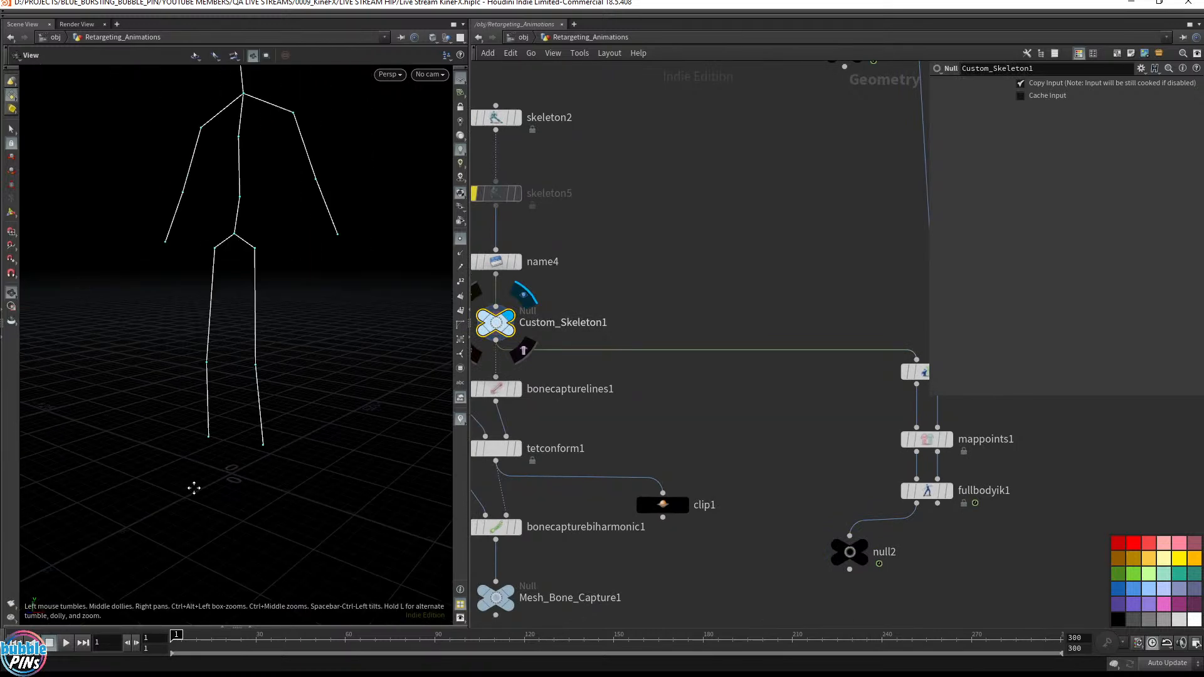
pyautogui.keyDown('alt'); pyautogui.moveTo(193, 486); pyautogui.dragTo(253, 397); pyautogui.keyUp('alt')
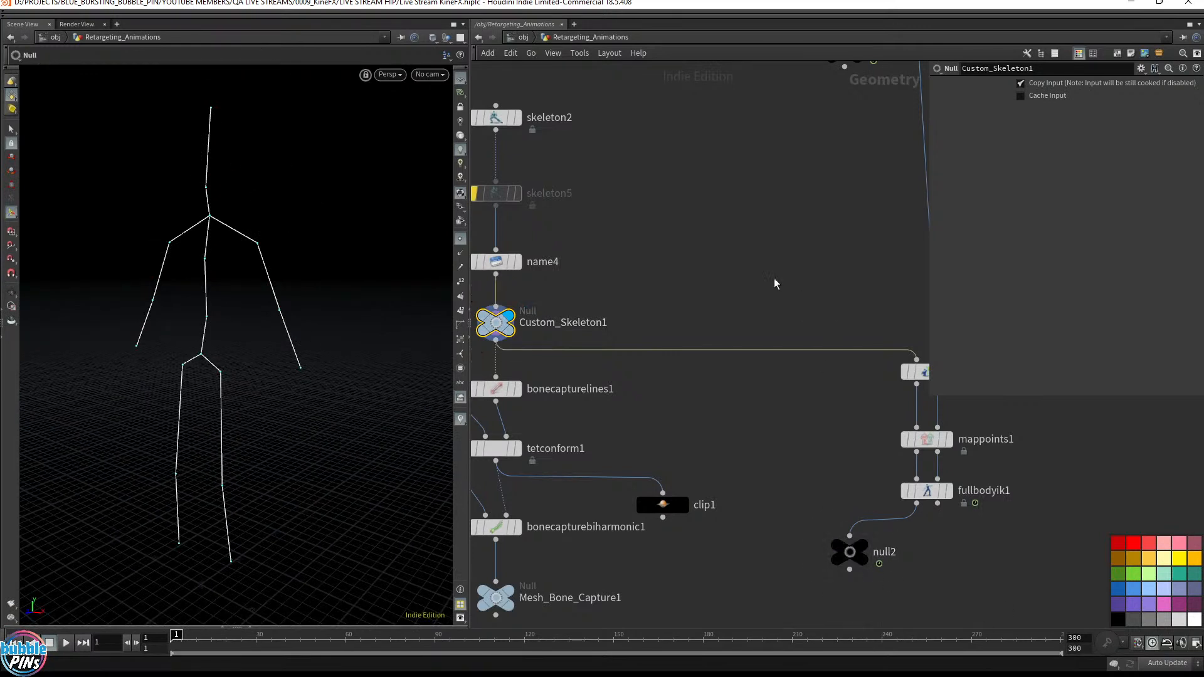
# Step: Display the Backflip animation import, frame it and play its source motion, returning to frame 1
pyautogui.moveTo(834, 128); pyautogui.dragTo(708, 439, button='middle')
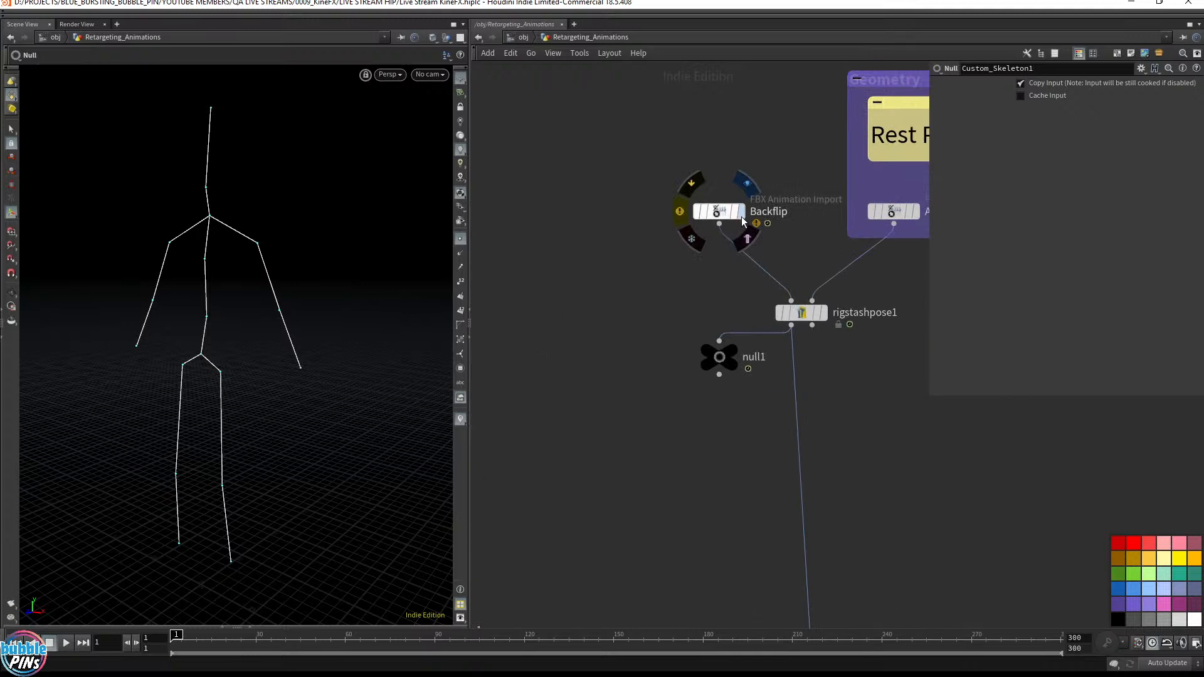
pyautogui.click(719, 217)
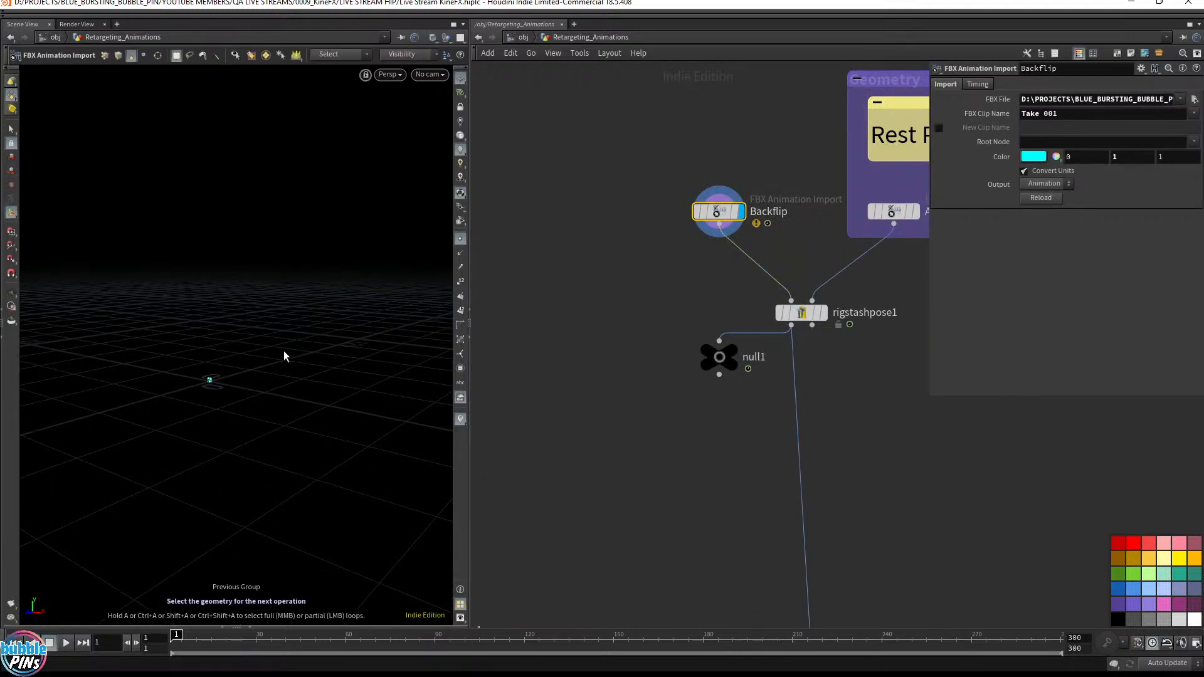
pyautogui.moveTo(623, 280); pyautogui.dragTo(744, 190)
pyautogui.press('Escape')
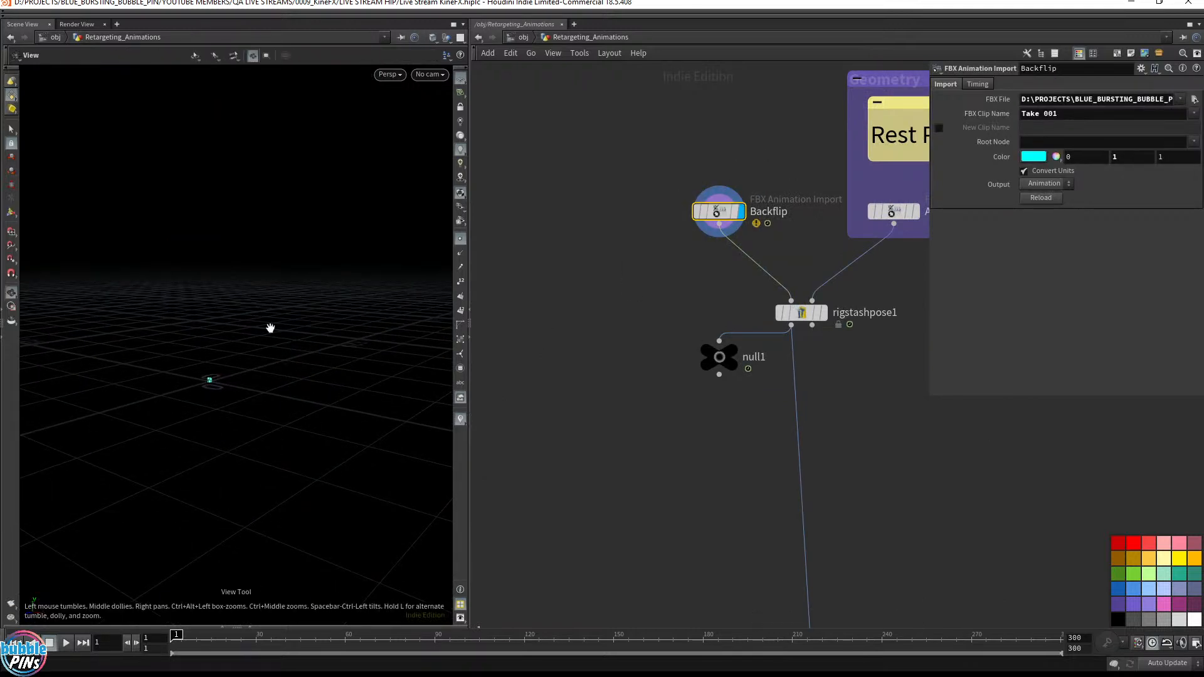
pyautogui.press('f')
pyautogui.press('Up')
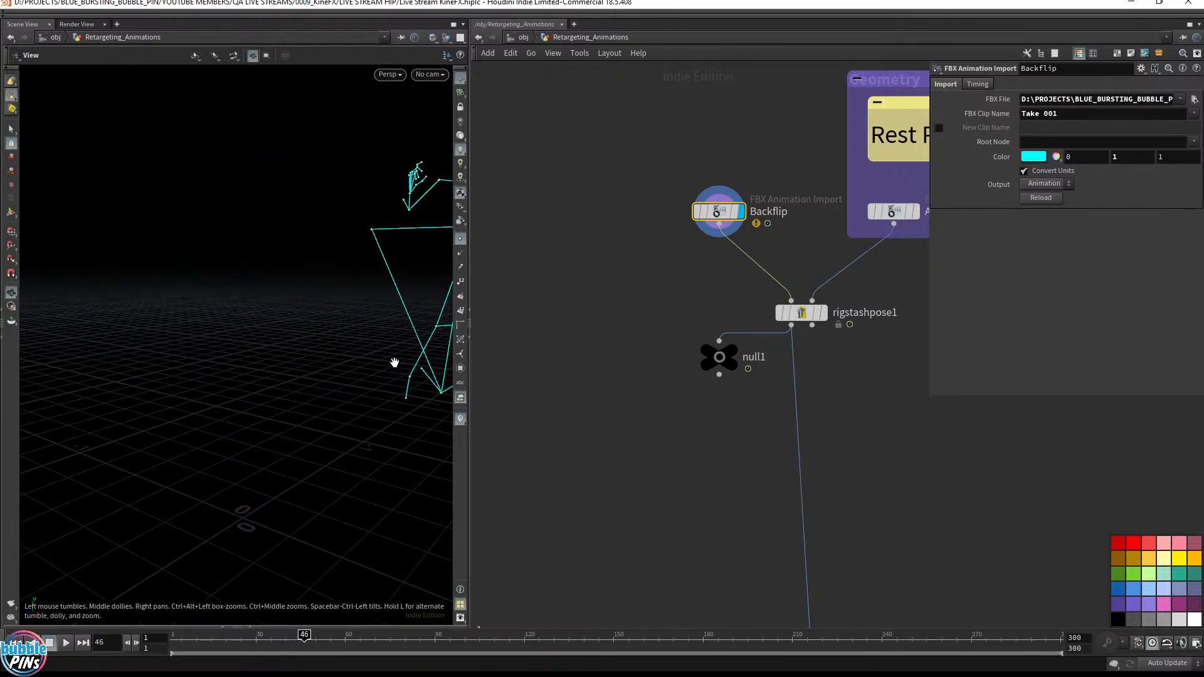
pyautogui.hotkey('ctrl', 'Up')
# Step: Display null2, replay the retargeted backflip on the custom skeleton and save the scene
pyautogui.moveTo(628, 565); pyautogui.dragTo(624, 293, button='middle')
pyautogui.moveTo(662, 442); pyautogui.dragTo(665, 190, button='middle')
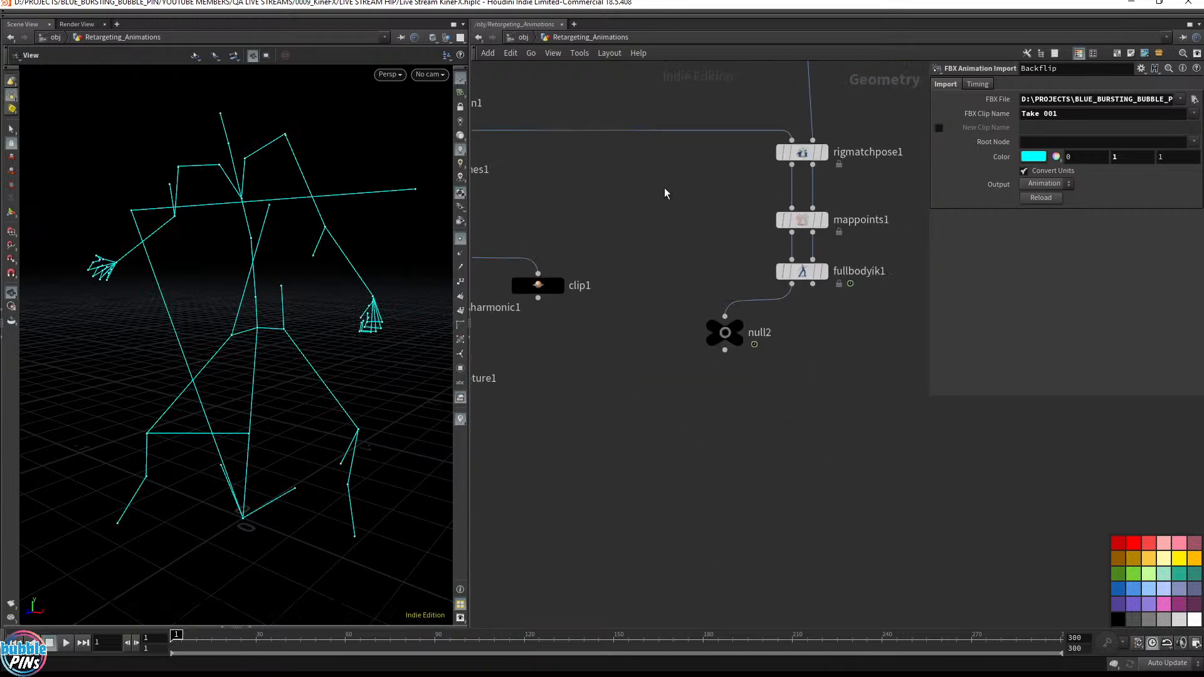
pyautogui.click(744, 332)
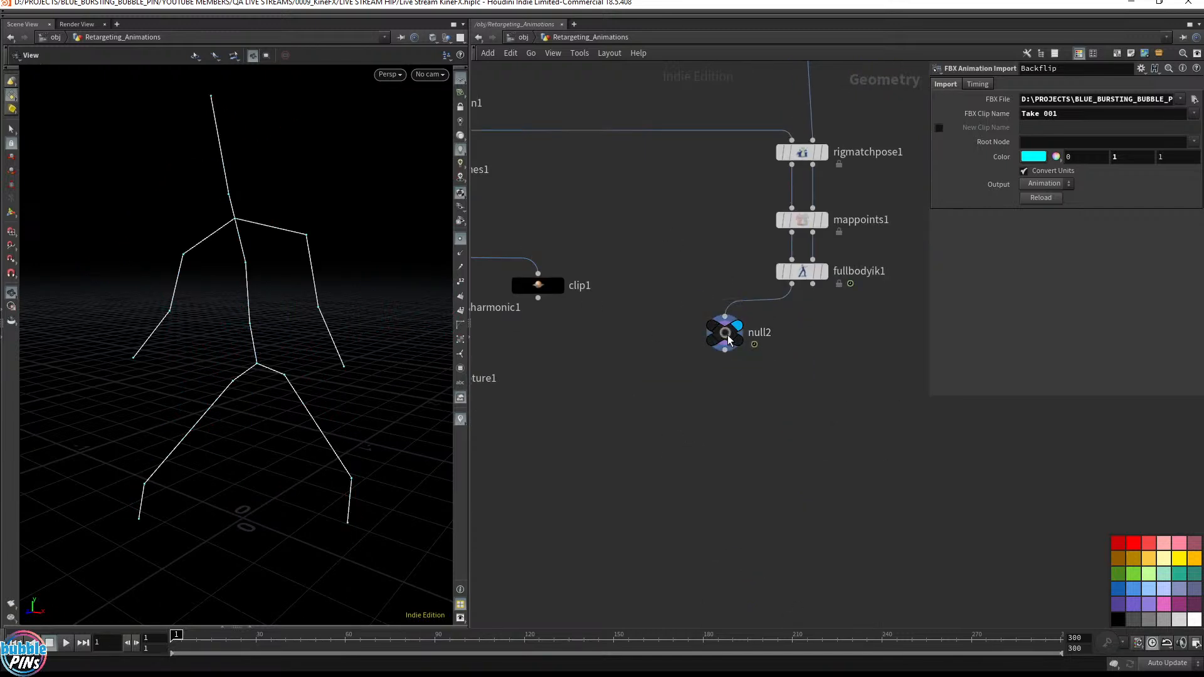
pyautogui.click(727, 338)
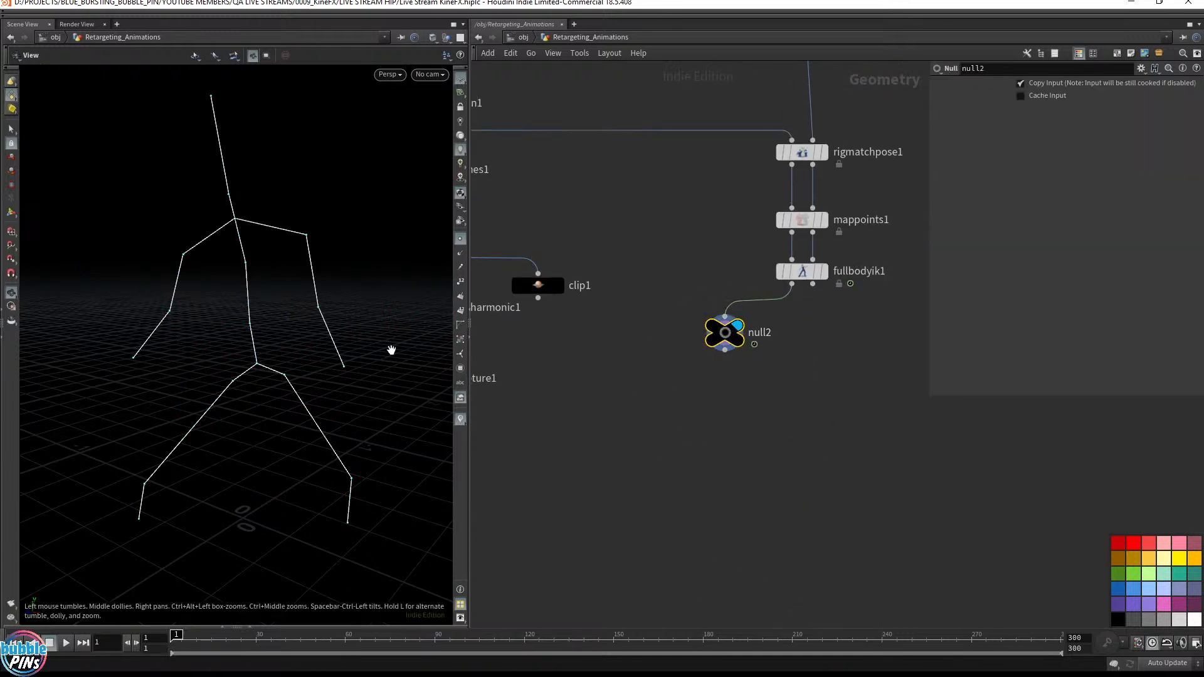
pyautogui.press('Up')
pyautogui.hotkey('ctrl', 'Up')
pyautogui.hotkey('ctrl', 's')
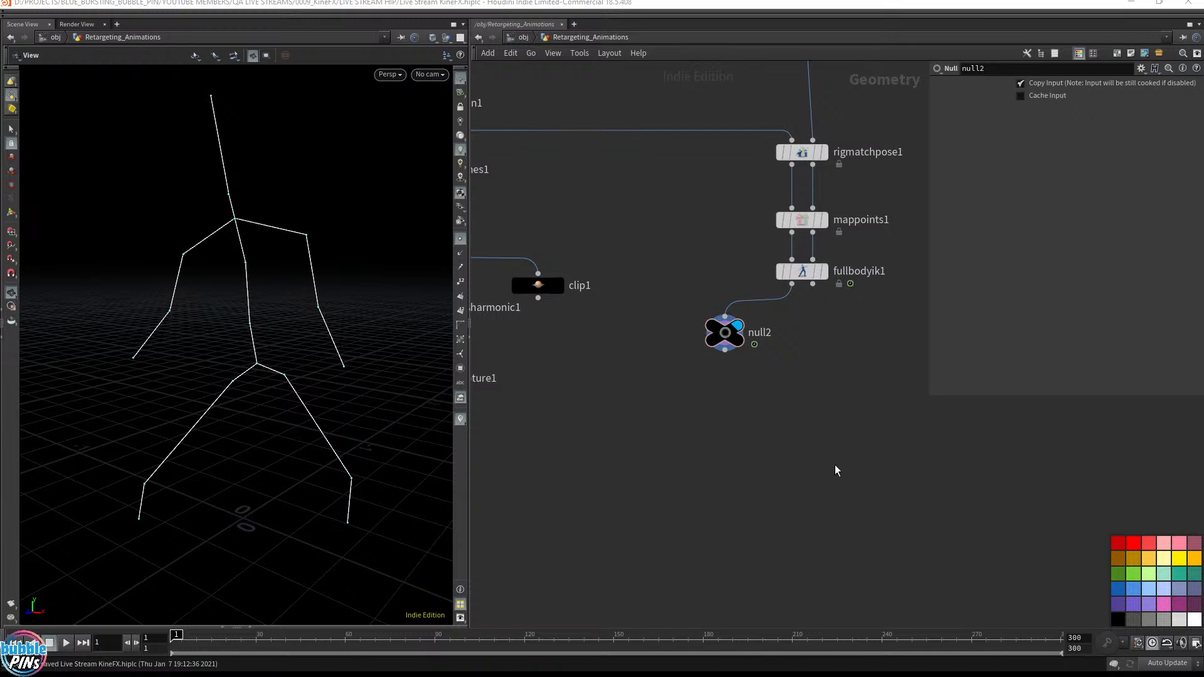
# Step: Add a Bone Deform node in the empty network area below fullbodyik1
pyautogui.scroll(-2, 840, 439)
pyautogui.press('Tab')
pyautogui.write('boned')
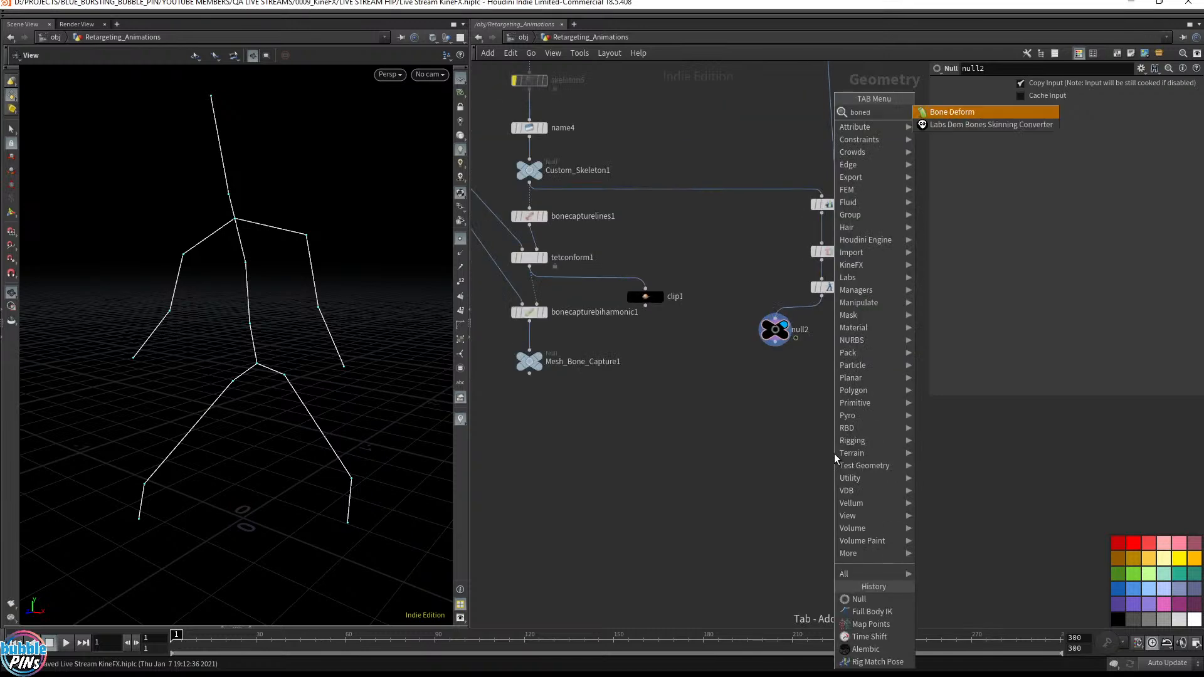
pyautogui.press('Return')
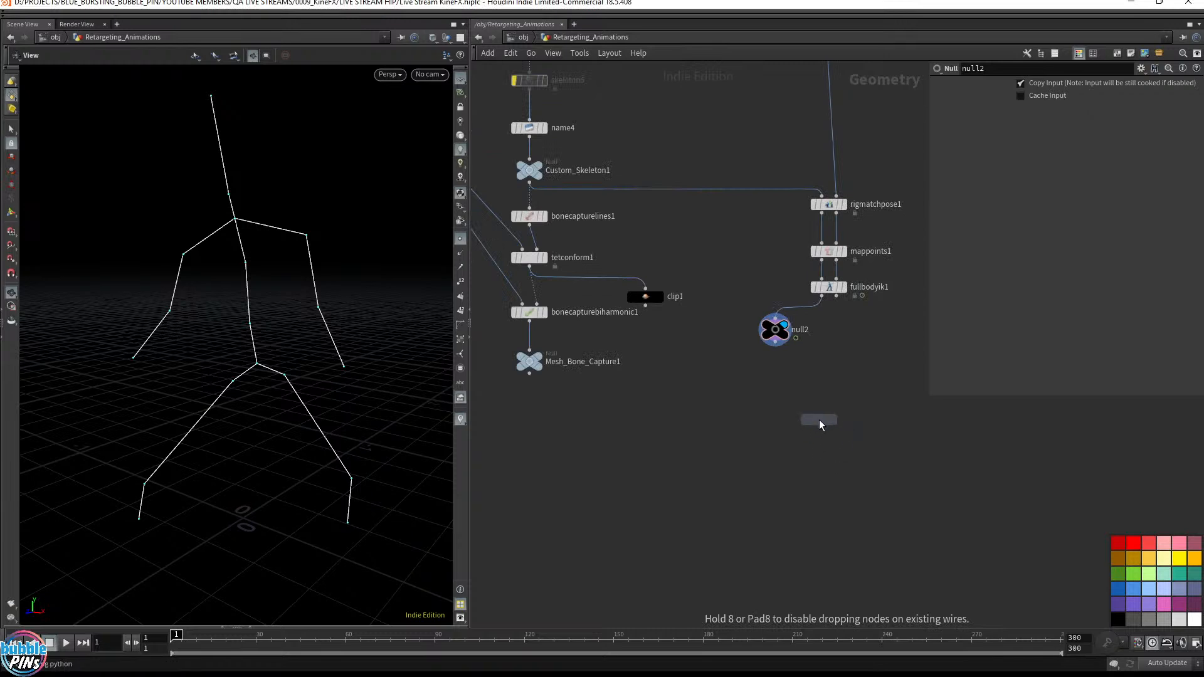
pyautogui.click(827, 421)
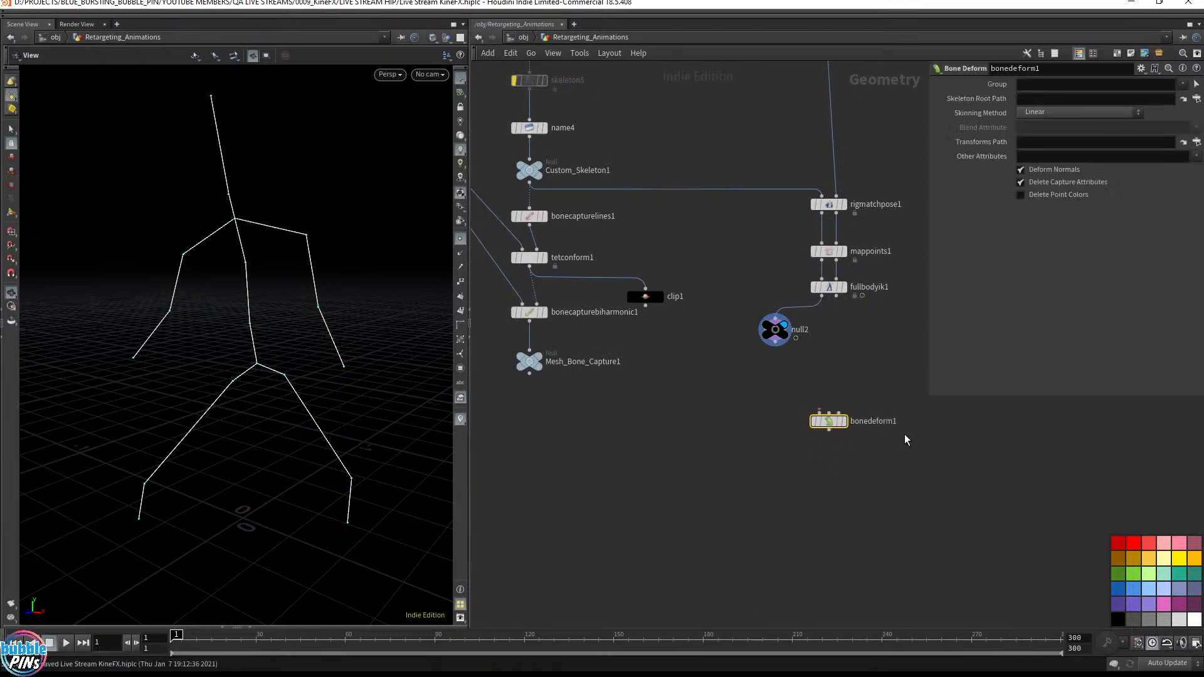
# Step: Connect Mesh_Bone_Capture1 to the first input of bonedeform1, display the captured mesh framed in the viewport and hide its points
pyautogui.click(819, 413)
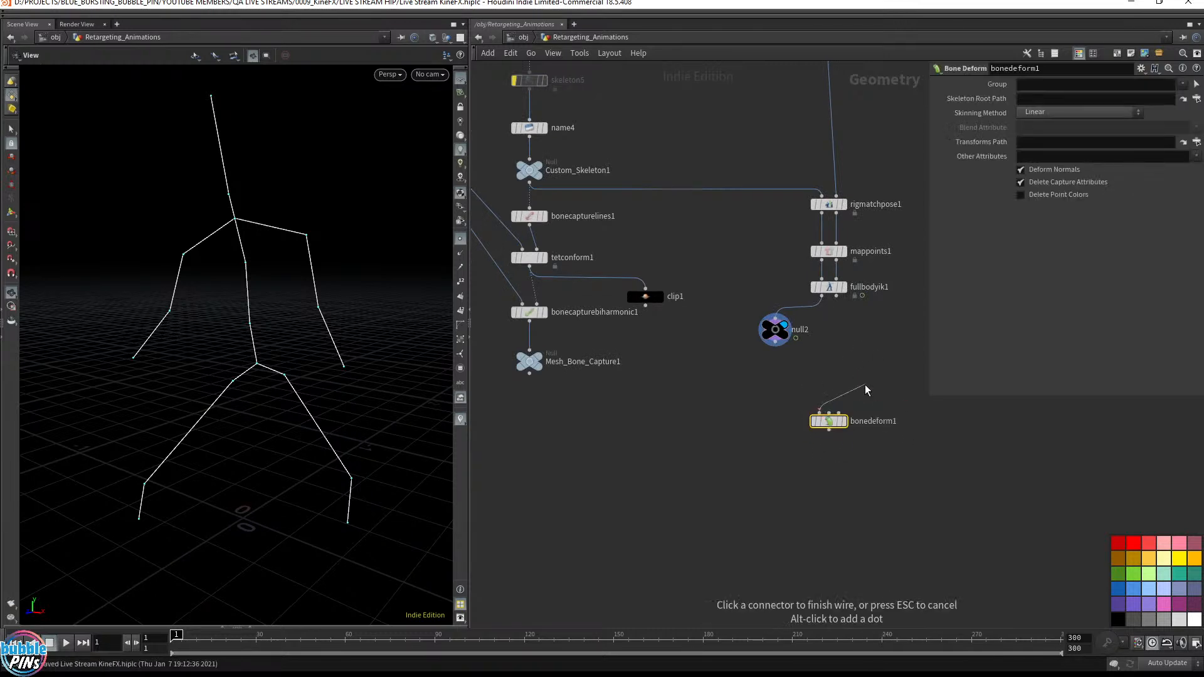
pyautogui.click(543, 378)
pyautogui.click(543, 353)
pyautogui.click(530, 362)
pyautogui.hotkey('space', 'f')
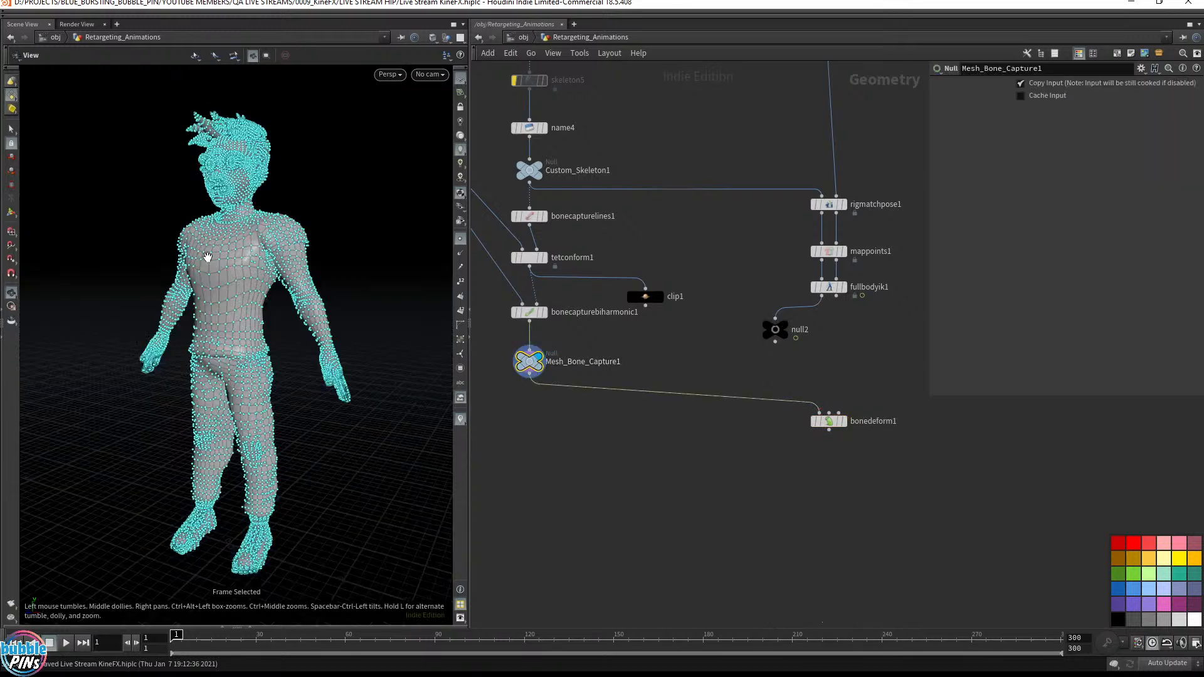
pyautogui.moveTo(328, 247); pyautogui.dragTo(427, 234)
pyautogui.click(460, 239)
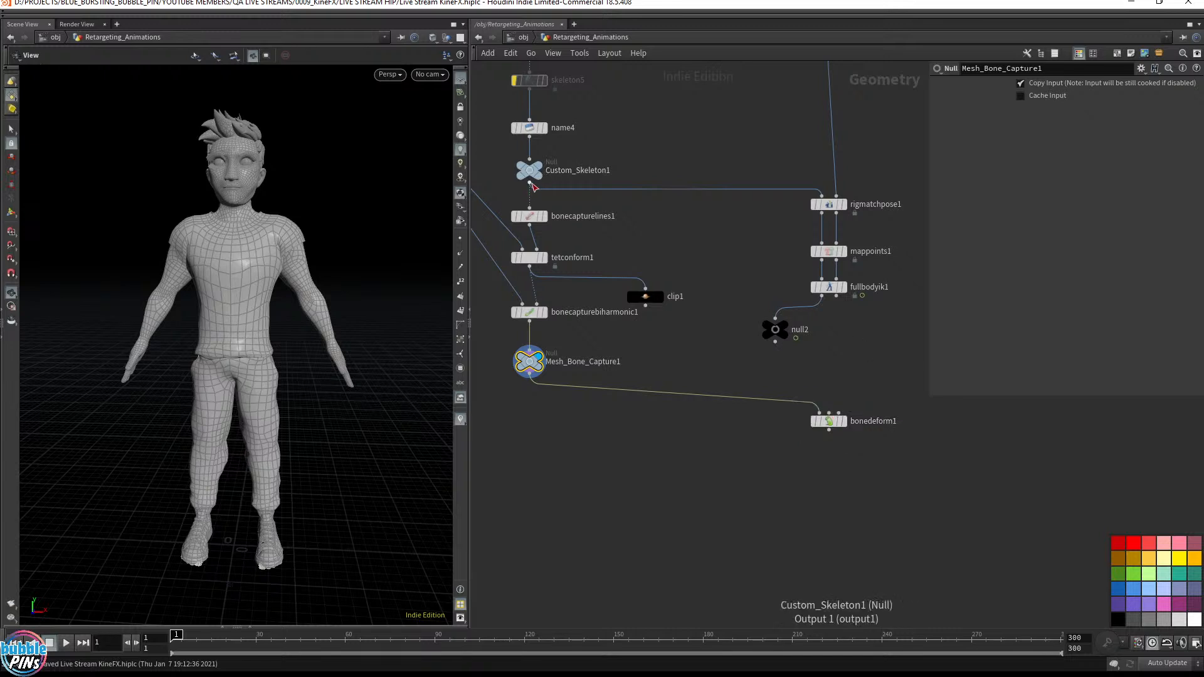
# Step: Connect Custom_Skeleton1 to the second input of bonedeform1 and the first output of fullbodyik1 to its third input
pyautogui.moveTo(531, 183); pyautogui.dragTo(720, 217)
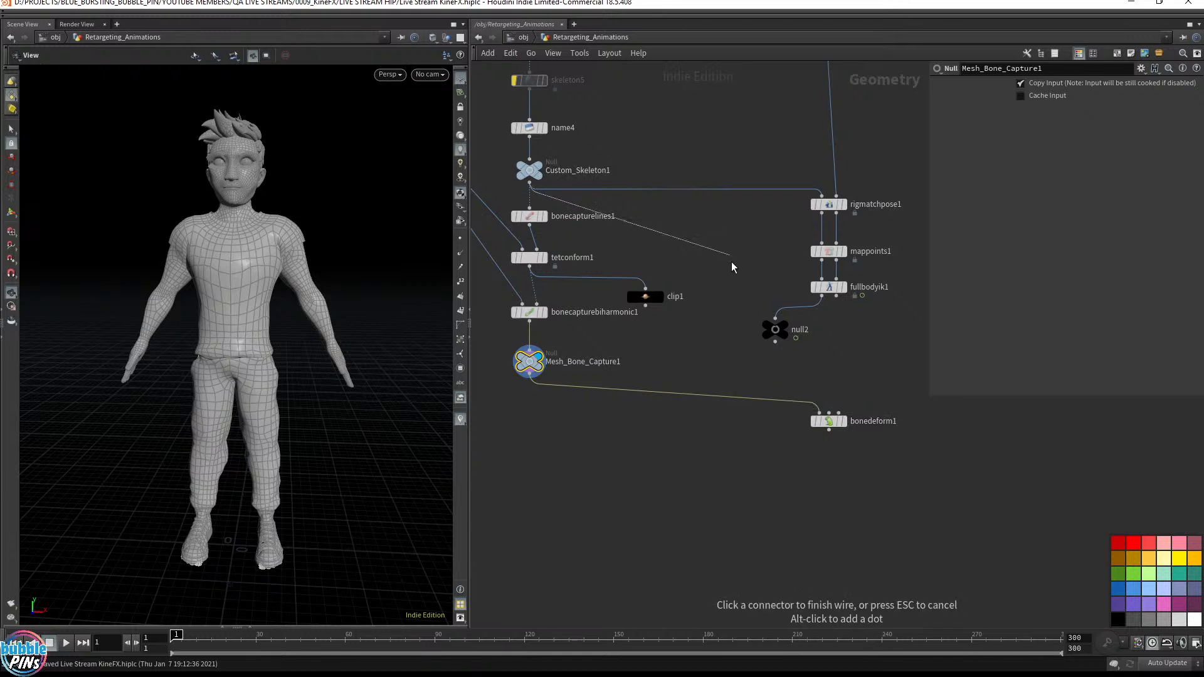
pyautogui.click(829, 412)
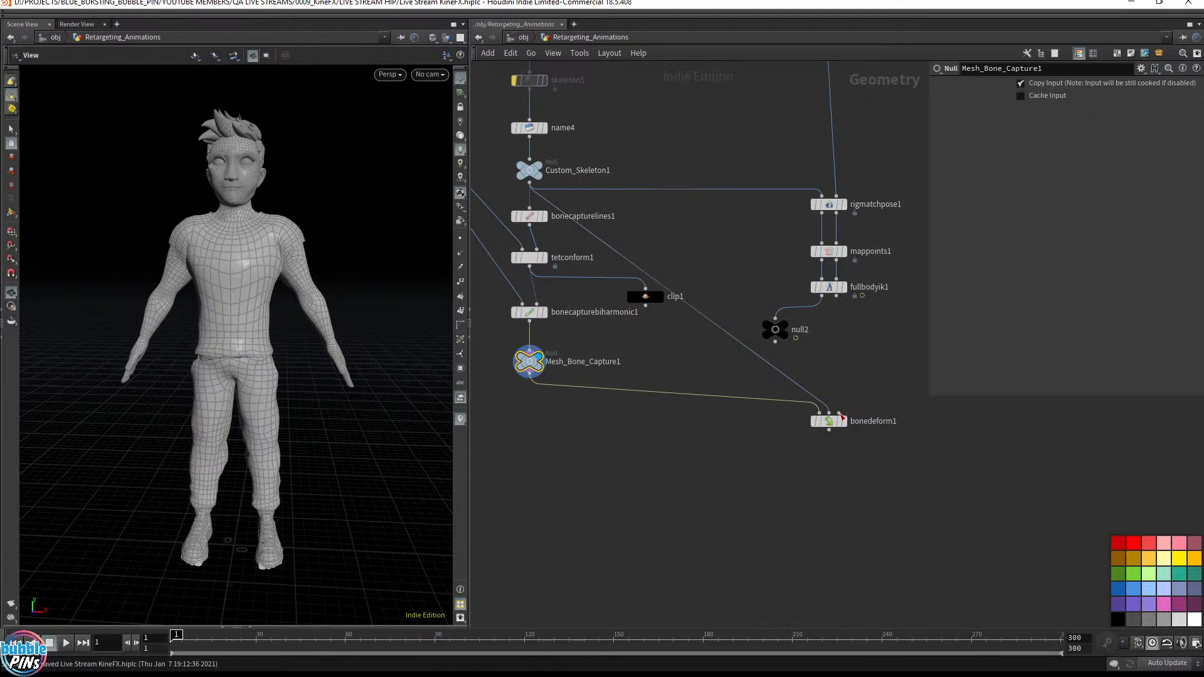
pyautogui.moveTo(840, 416); pyautogui.dragTo(868, 373)
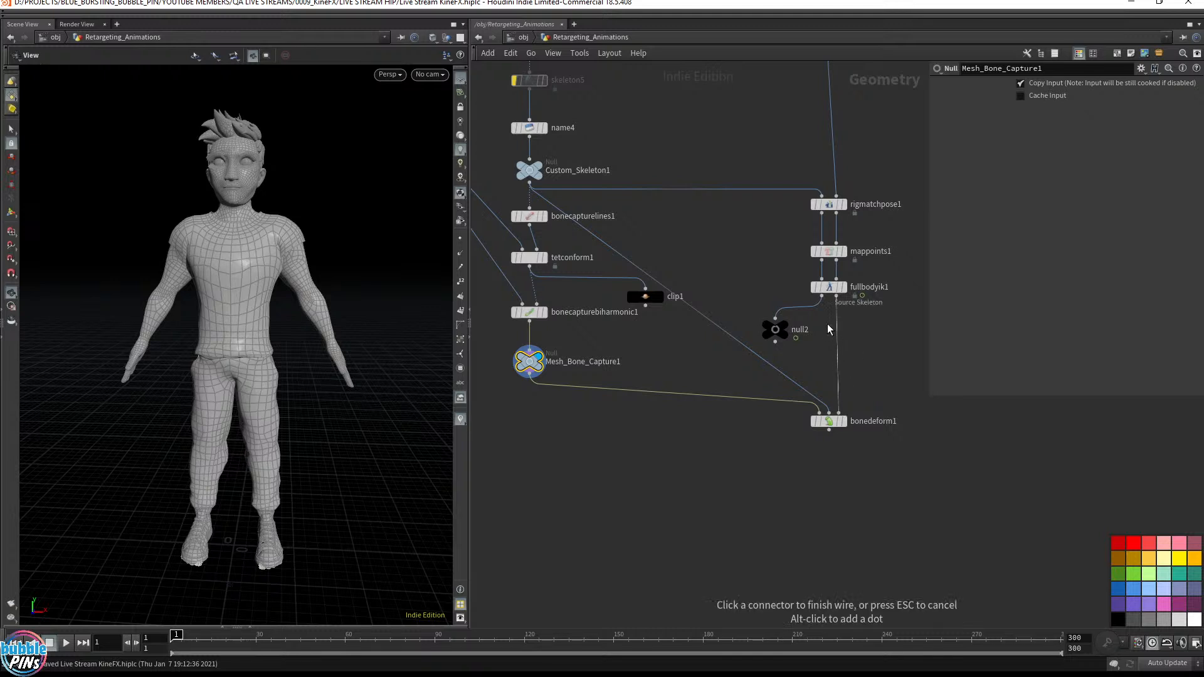
pyautogui.click(824, 301)
# Step: Display and frame bonedeform1, play the backflip on the deformed mesh and save the scene
pyautogui.click(844, 421)
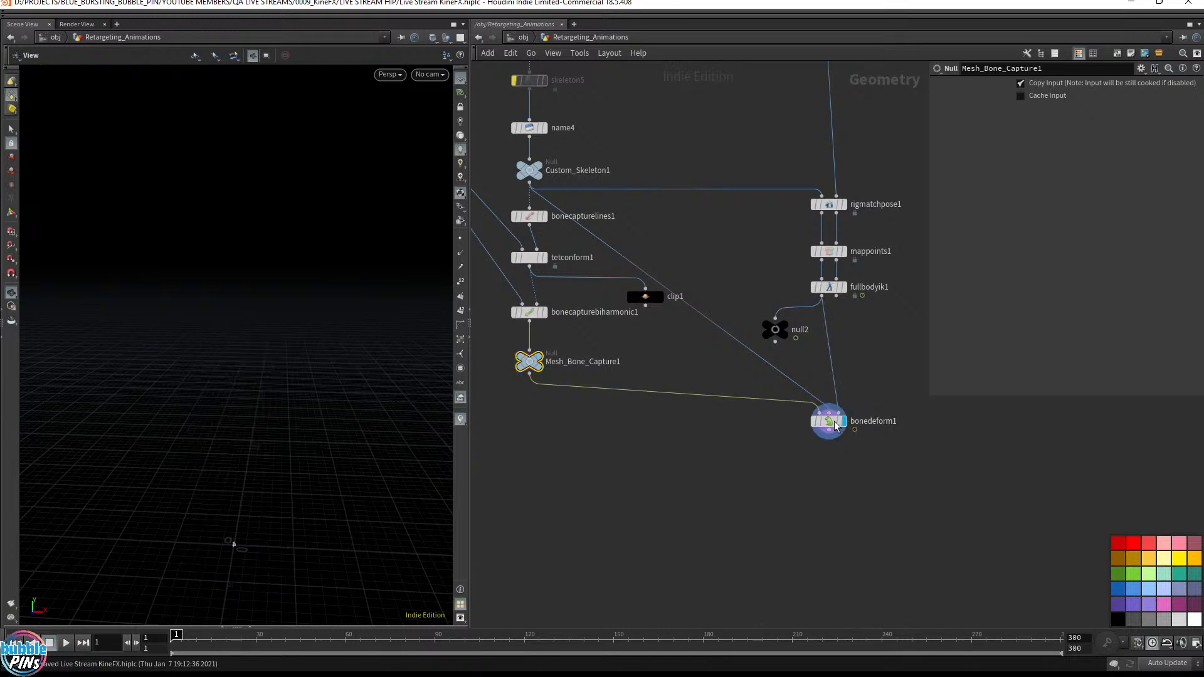
pyautogui.click(828, 421)
pyautogui.hotkey('space', 'f')
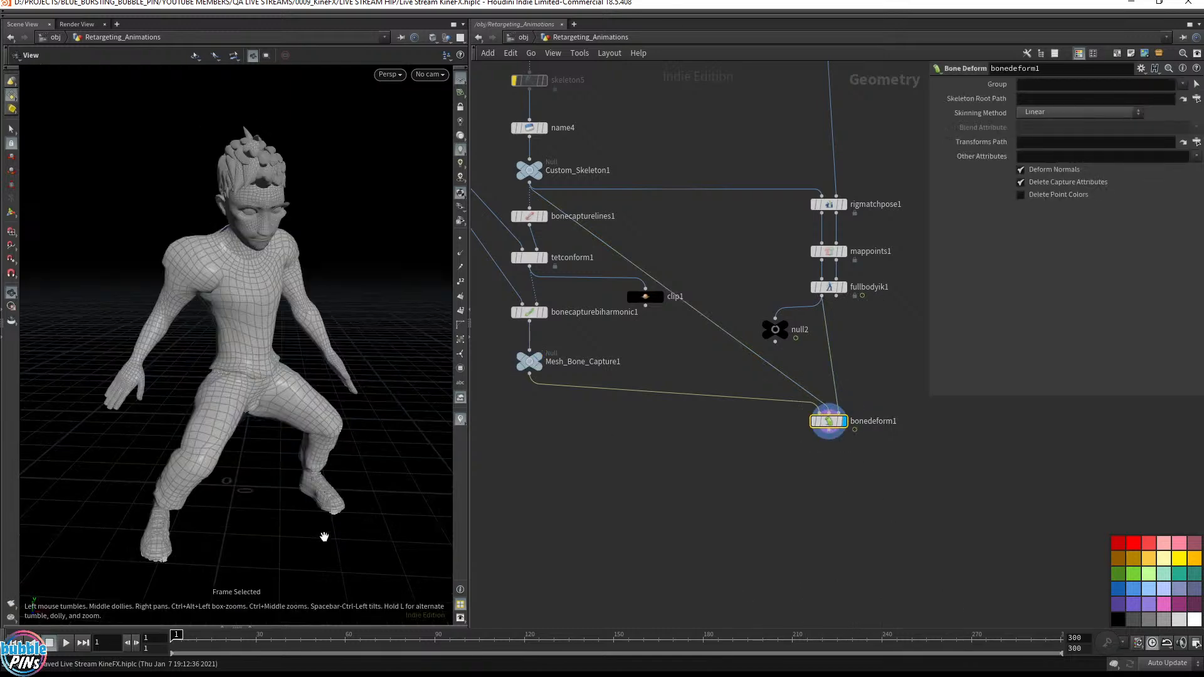
pyautogui.moveTo(333, 480); pyautogui.dragTo(301, 430)
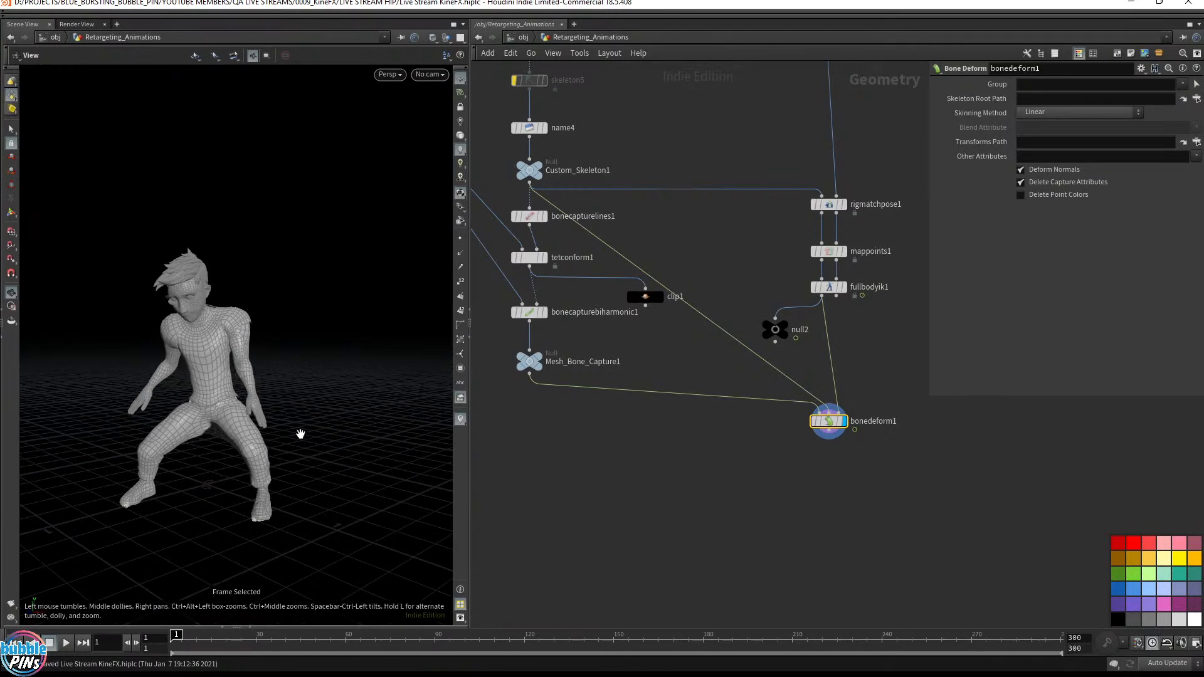
pyautogui.press('Up')
pyautogui.press('Up')
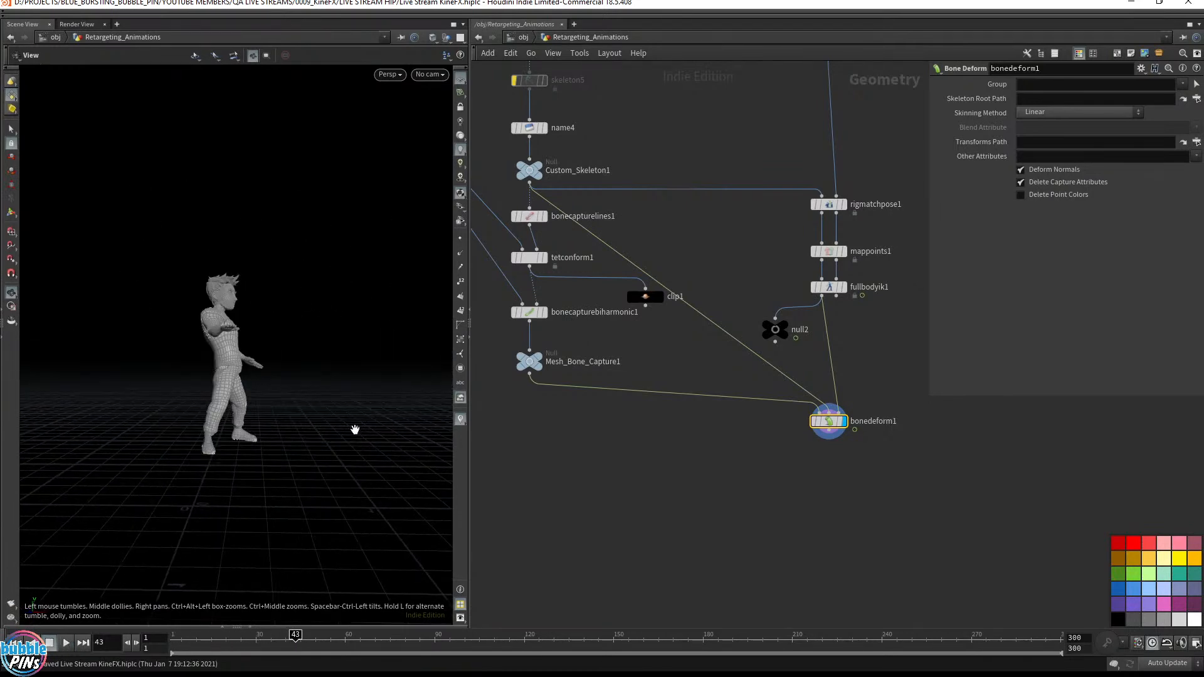
pyautogui.moveTo(355, 430); pyautogui.dragTo(346, 408)
pyautogui.scroll(-1, 688, 469)
pyautogui.scroll(-3, 688, 470)
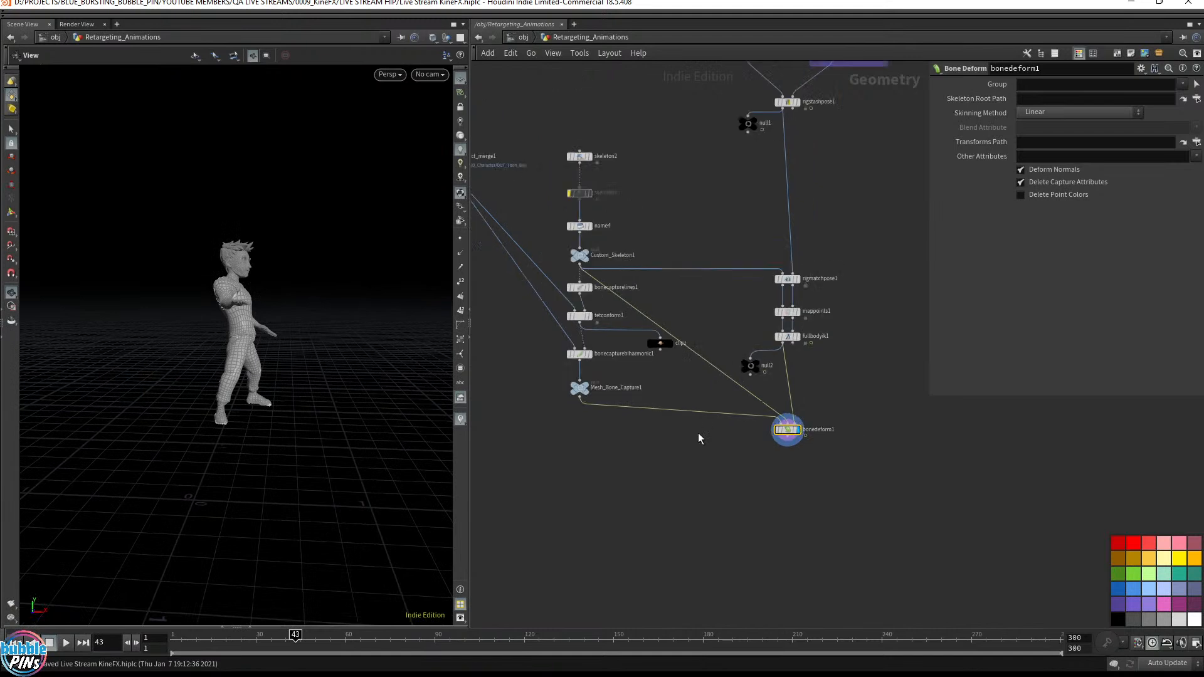
pyautogui.hotkey('ctrl', 's')
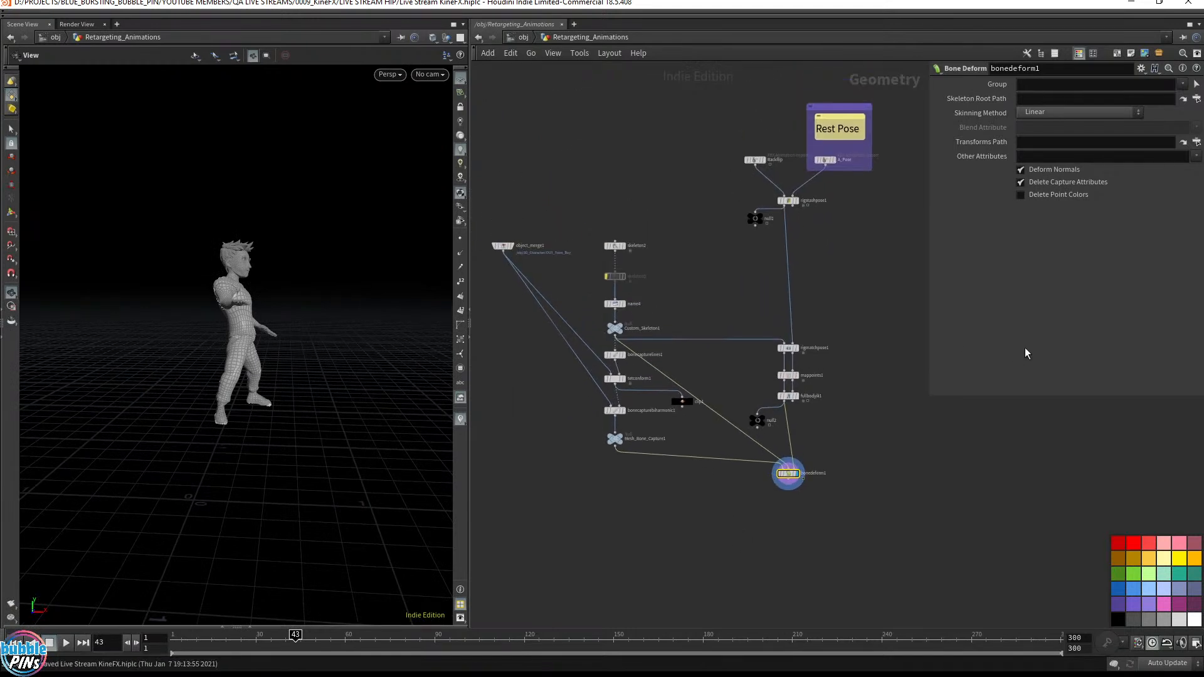
# Step: Duplicate the Backflip FBX Animation Import node, place the copy above the original and display its skeleton in the viewport
pyautogui.moveTo(912, 577); pyautogui.dragTo(757, 454)
pyautogui.scroll(-1, 847, 185)
pyautogui.moveTo(850, 178); pyautogui.dragTo(734, 228, button='middle')
pyautogui.scroll(6, 754, 296)
pyautogui.moveTo(603, 200); pyautogui.dragTo(676, 299)
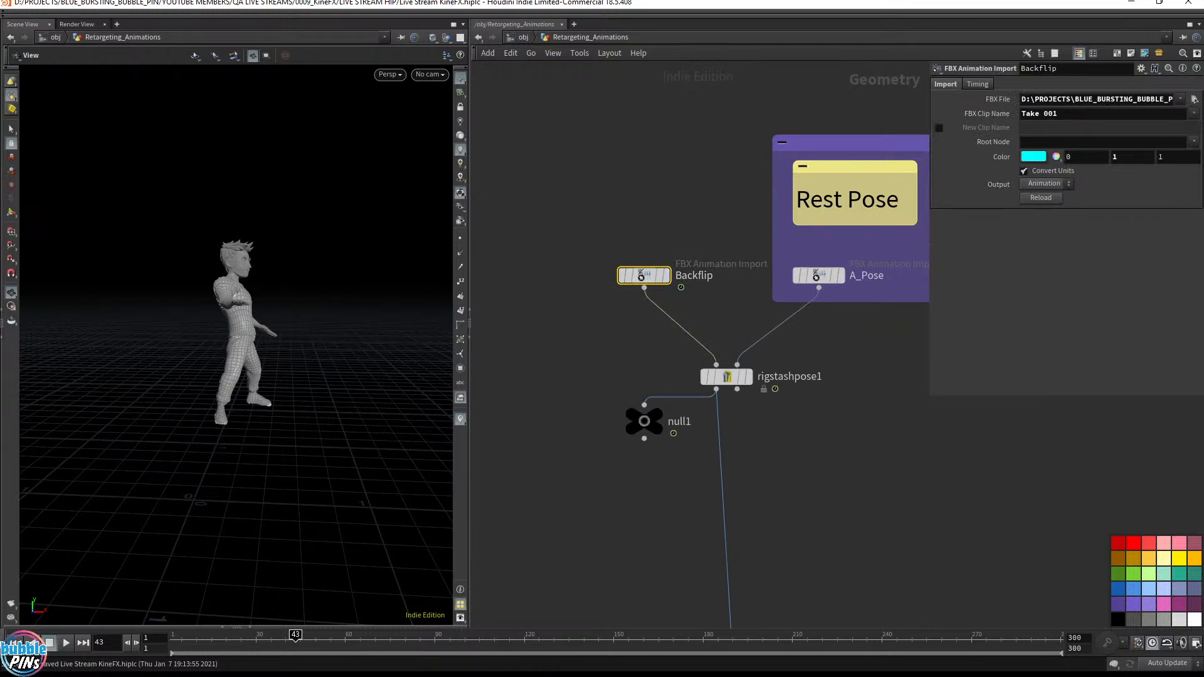
pyautogui.click(1196, 643)
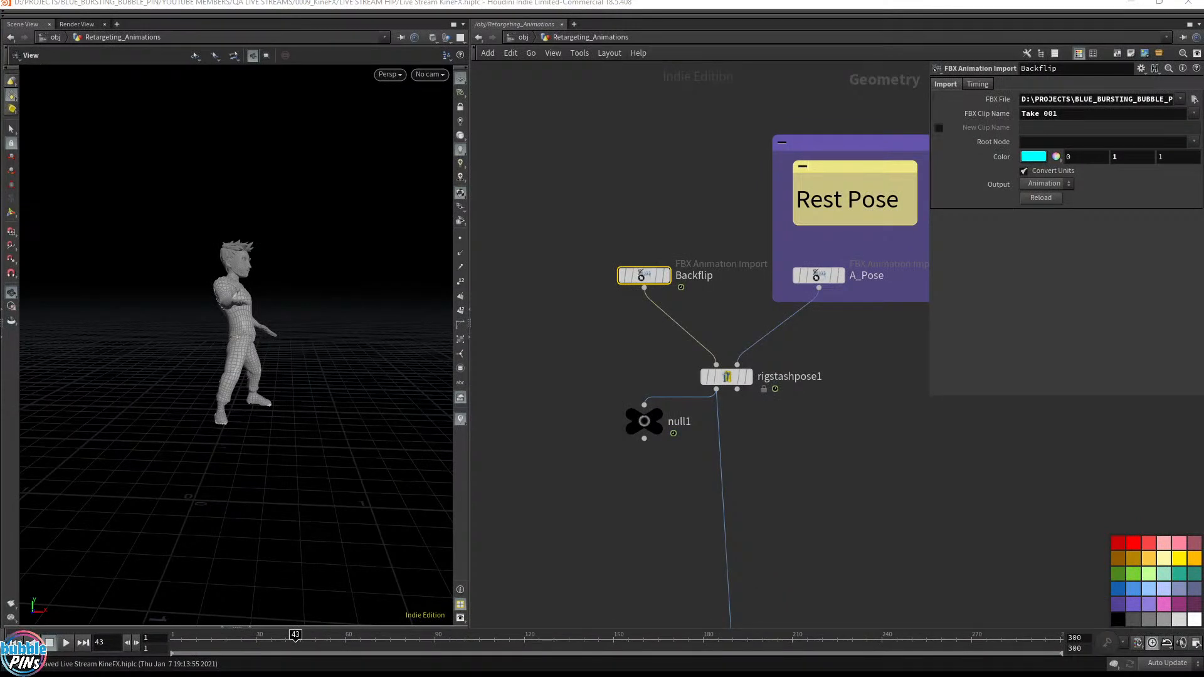
pyautogui.hotkey('ctrl', 'c')
pyautogui.hotkey('ctrl', 'v')
pyautogui.moveTo(648, 223); pyautogui.dragTo(567, 152)
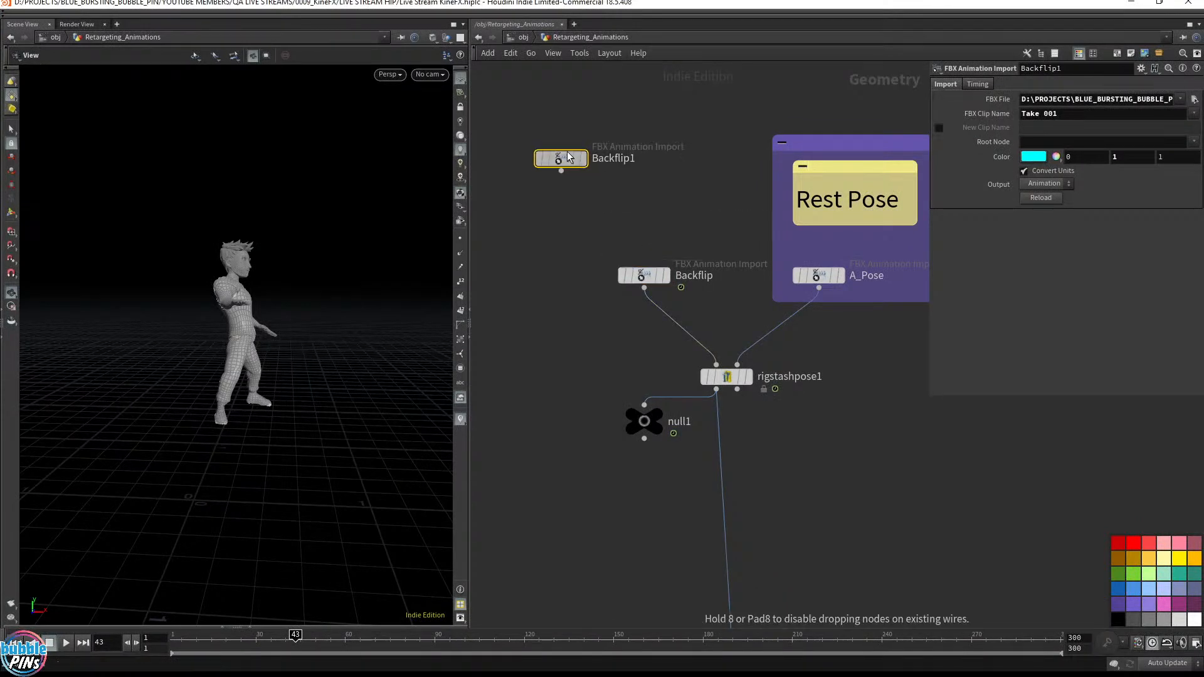
pyautogui.click(581, 158)
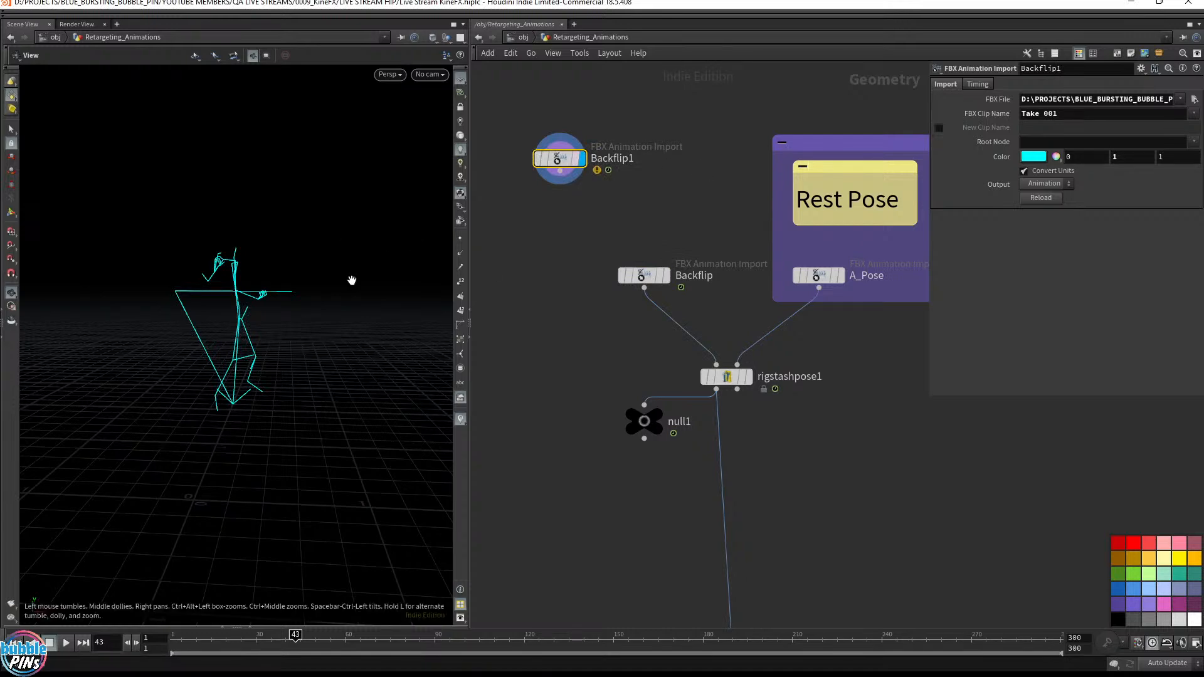
pyautogui.moveTo(351, 280); pyautogui.dragTo(427, 258)
pyautogui.moveTo(318, 278); pyautogui.dragTo(247, 282, button='middle')
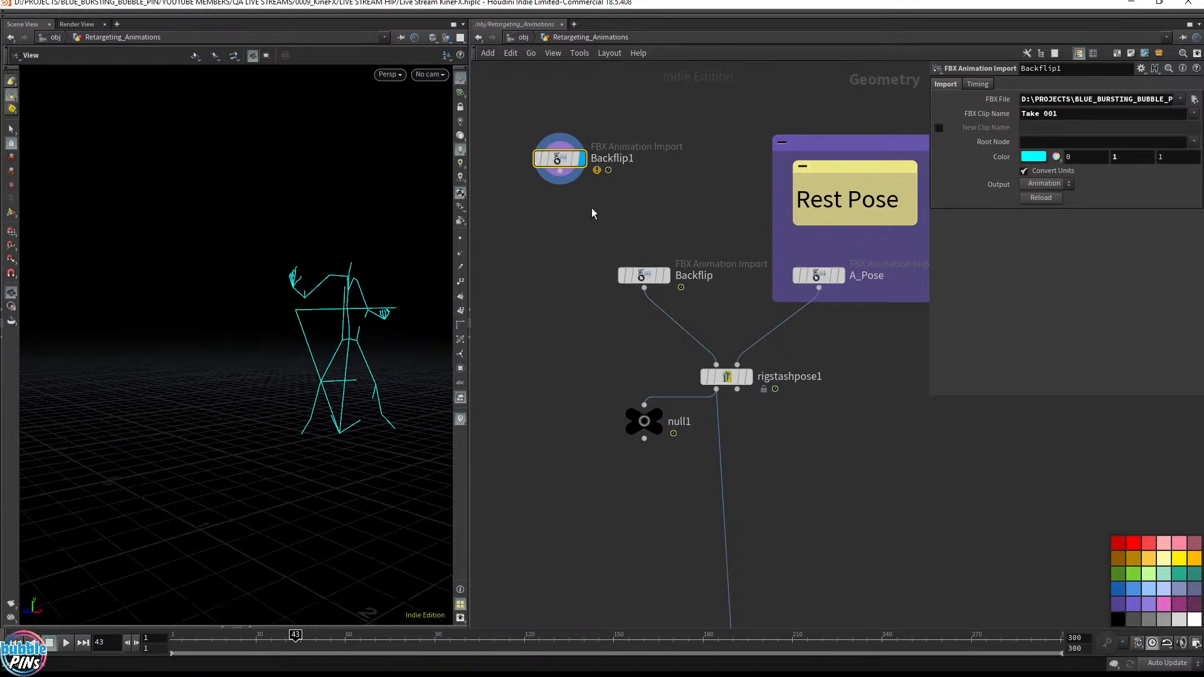
pyautogui.moveTo(319, 221); pyautogui.dragTo(191, 223, button='middle')
# Step: Connect Backflip1 to the first input of rigstashpose1 in place of Backflip and rearrange the two import nodes
pyautogui.moveTo(560, 171); pyautogui.dragTo(559, 254)
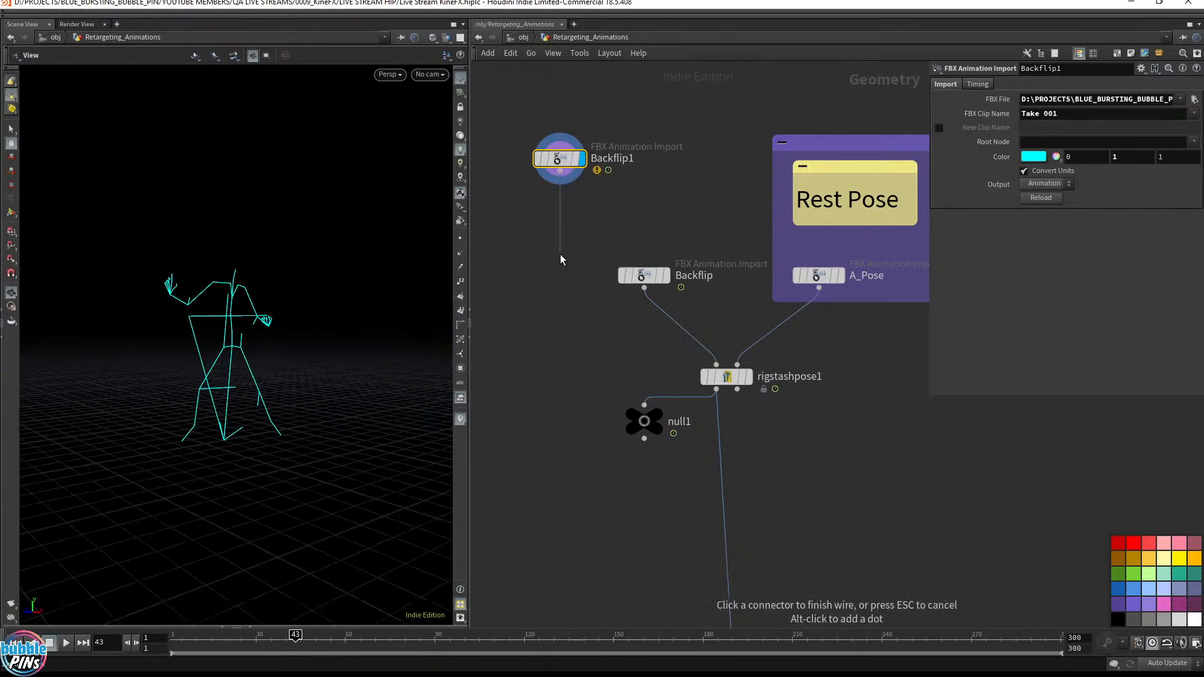
pyautogui.click(709, 353)
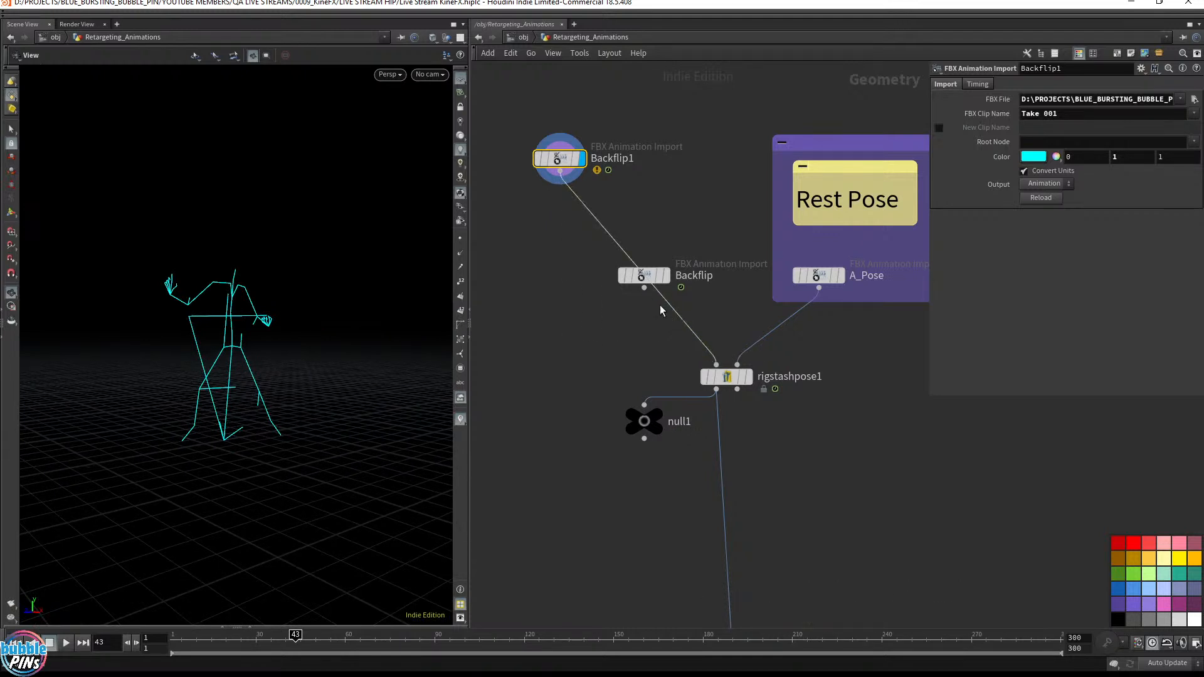
pyautogui.moveTo(648, 283); pyautogui.dragTo(681, 218)
pyautogui.moveTo(558, 158); pyautogui.dragTo(542, 233)
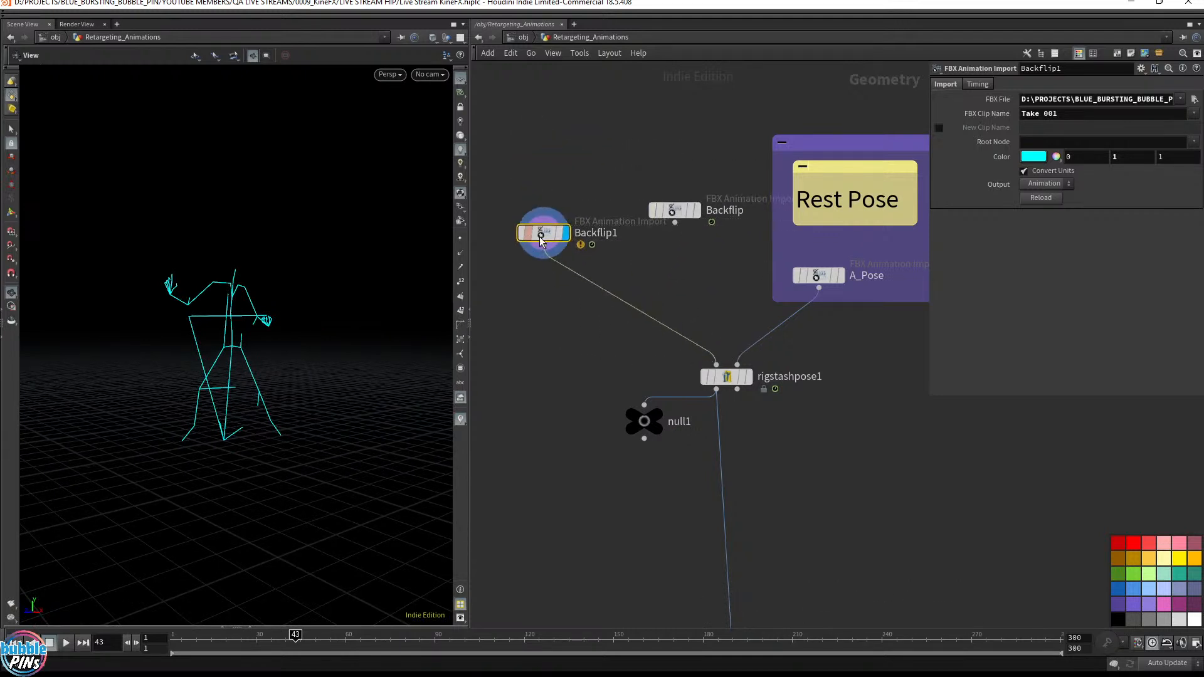
# Step: Examine the import parameters of the Backflip and A_Pose nodes
pyautogui.click(675, 211)
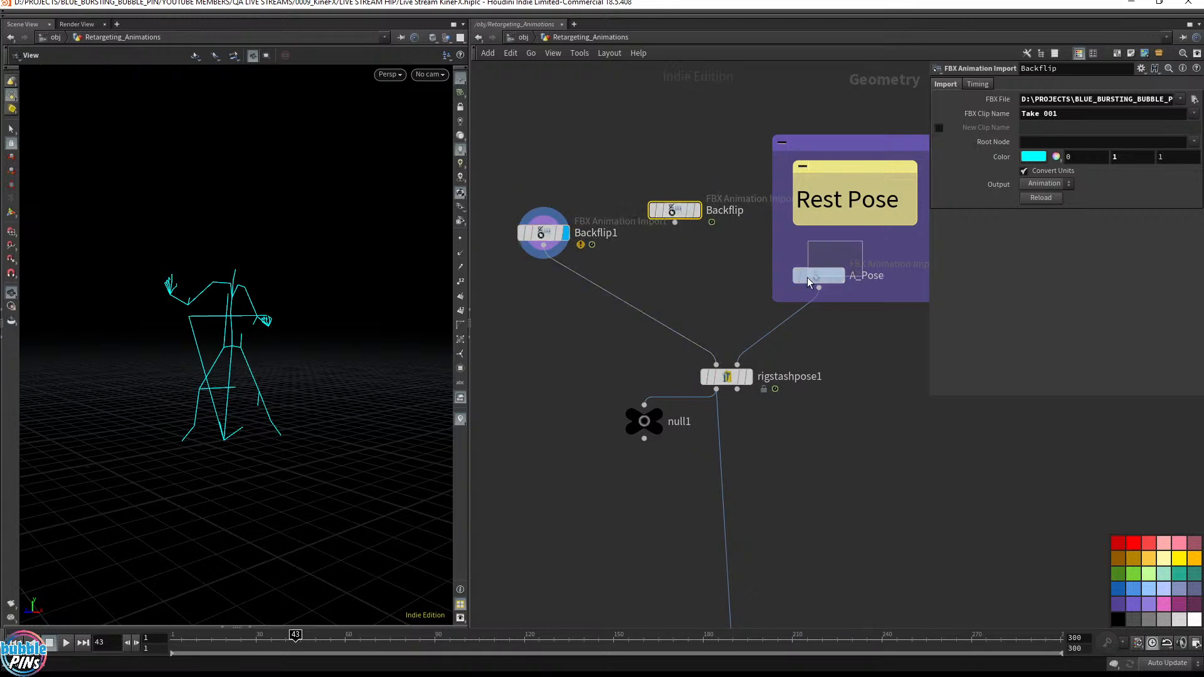
pyautogui.moveTo(807, 280); pyautogui.dragTo(805, 282)
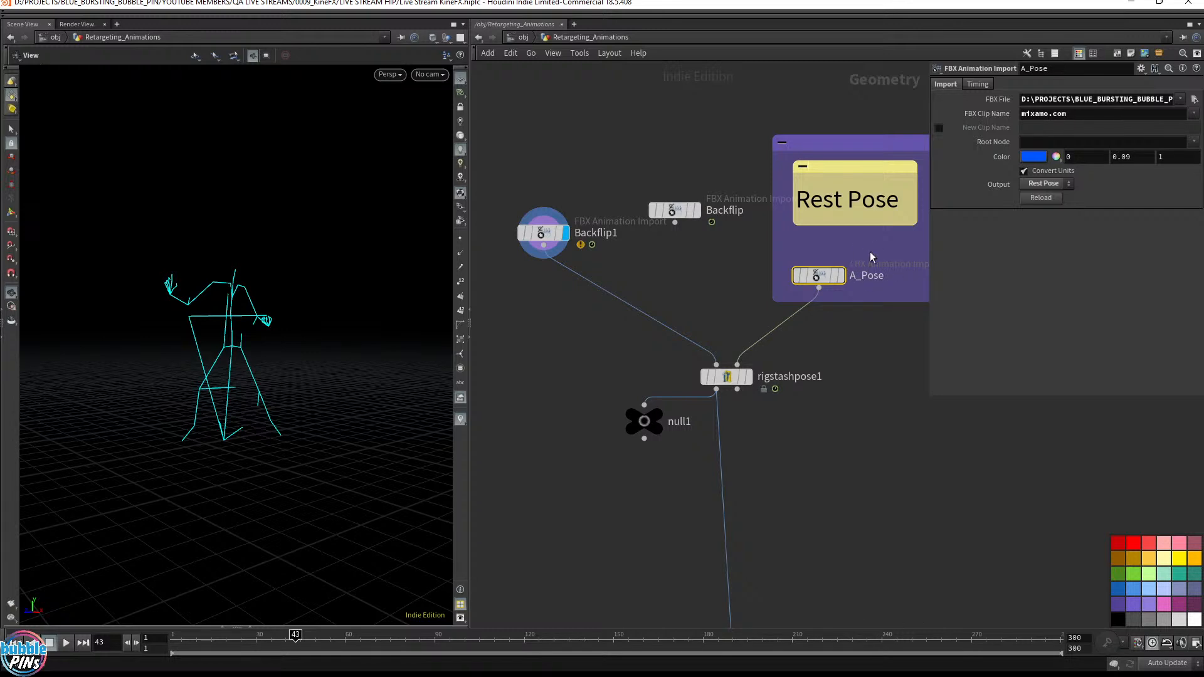
pyautogui.moveTo(819, 276)
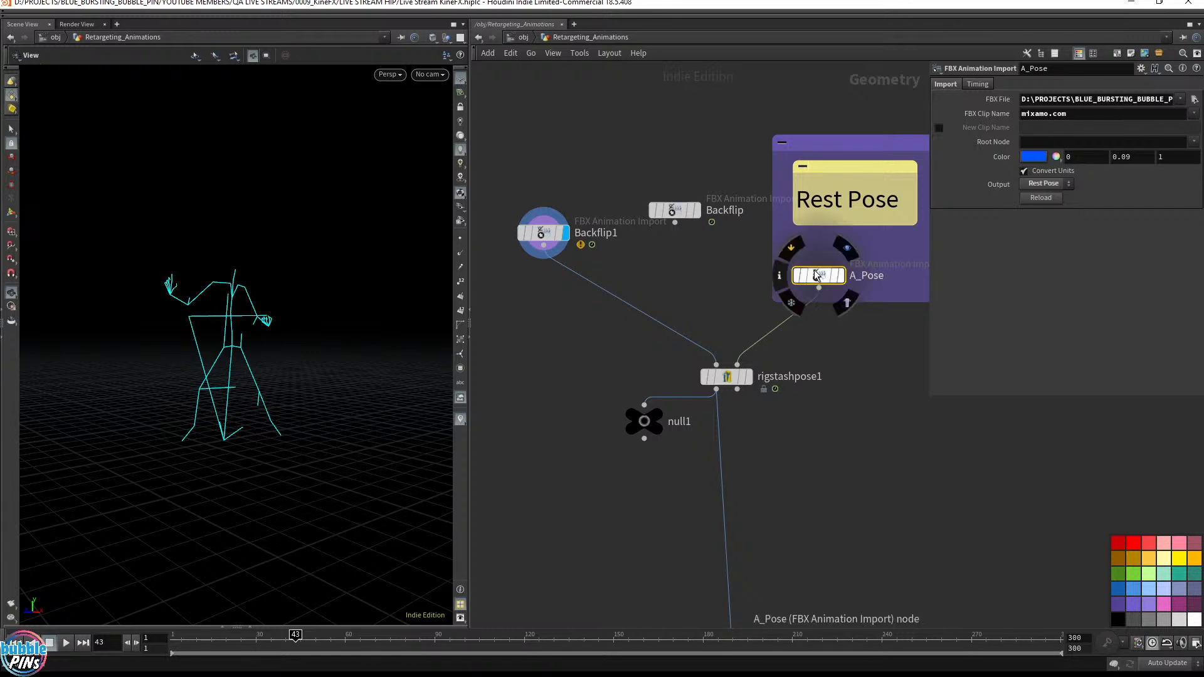
# Step: Display bonedeform1 and play the deformed mesh driven by Backflip1, returning to frame 1
pyautogui.scroll(-4, 620, 331)
pyautogui.moveTo(766, 392); pyautogui.dragTo(778, 134, button='middle')
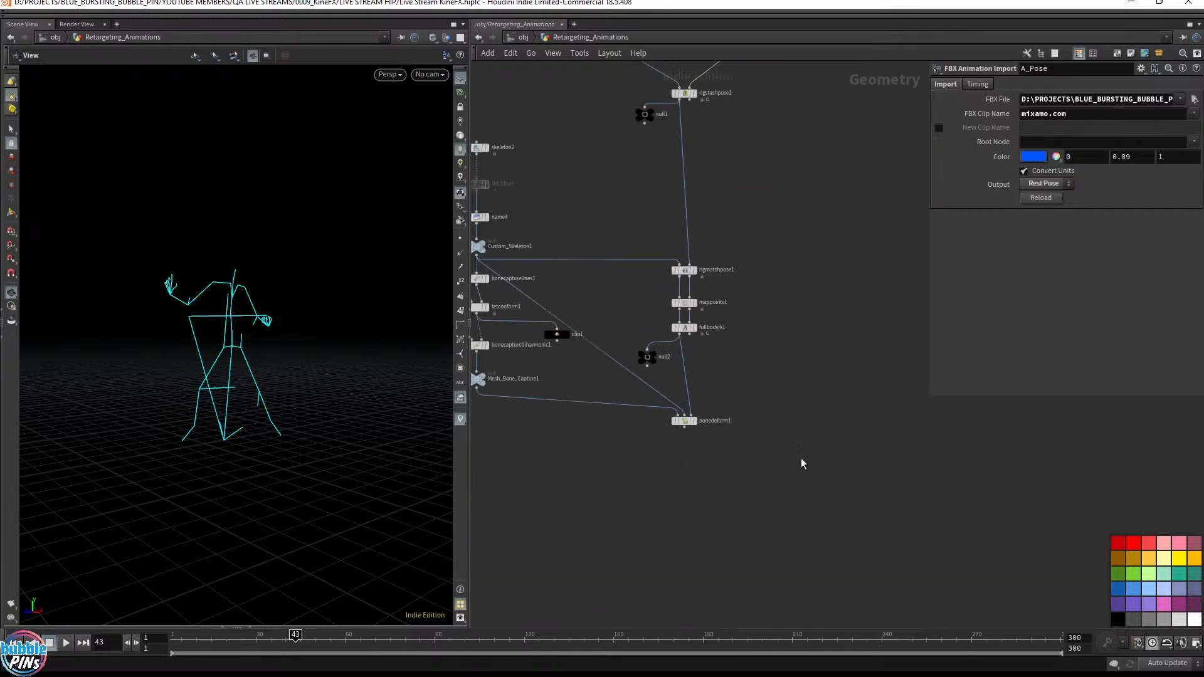
pyautogui.click(694, 422)
pyautogui.click(686, 421)
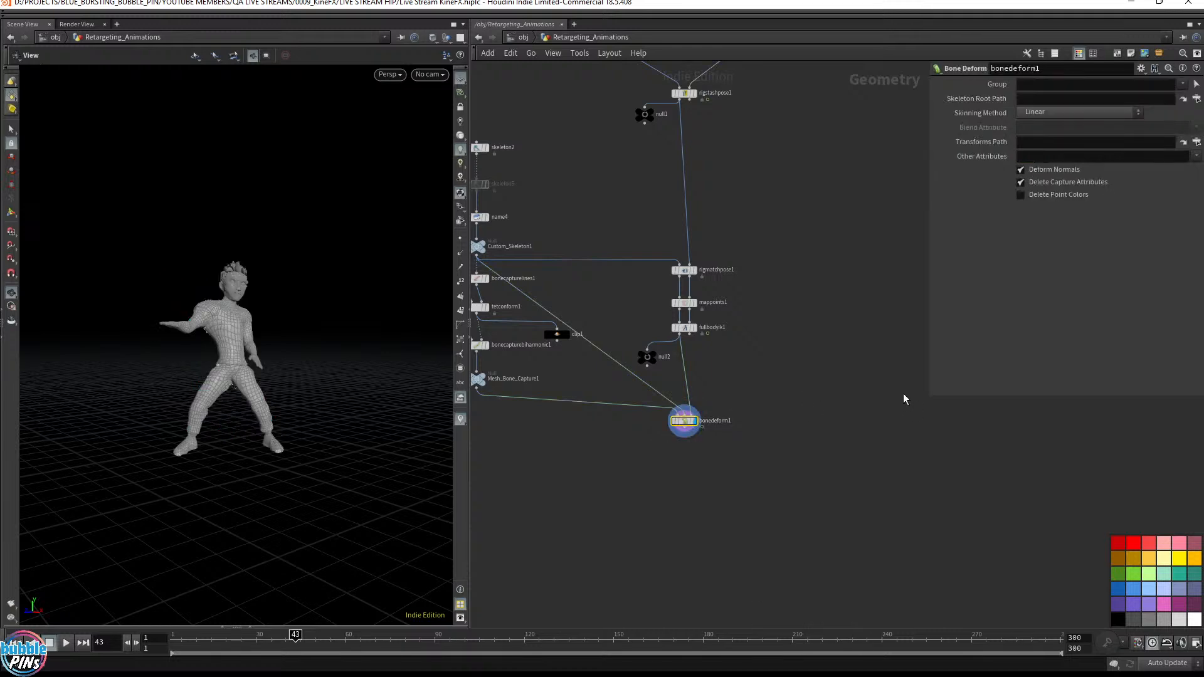
pyautogui.press('Up')
pyautogui.hotkey('ctrl', 'Up')
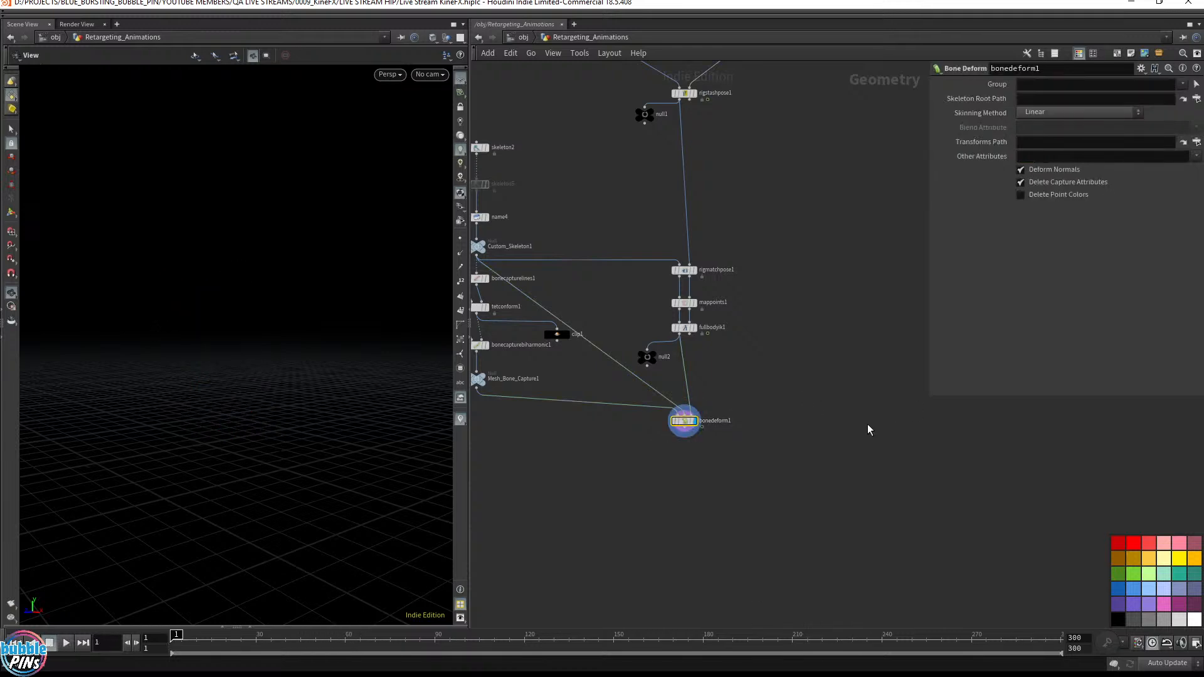
pyautogui.press('Up')
pyautogui.hotkey('ctrl', 'Up')
# Step: Delete Backflip1, paste the Monster_Shout_Cry FBX Animation Import node and connect it to the first input of rigstashpose1
pyautogui.moveTo(827, 285); pyautogui.dragTo(841, 456, button='middle')
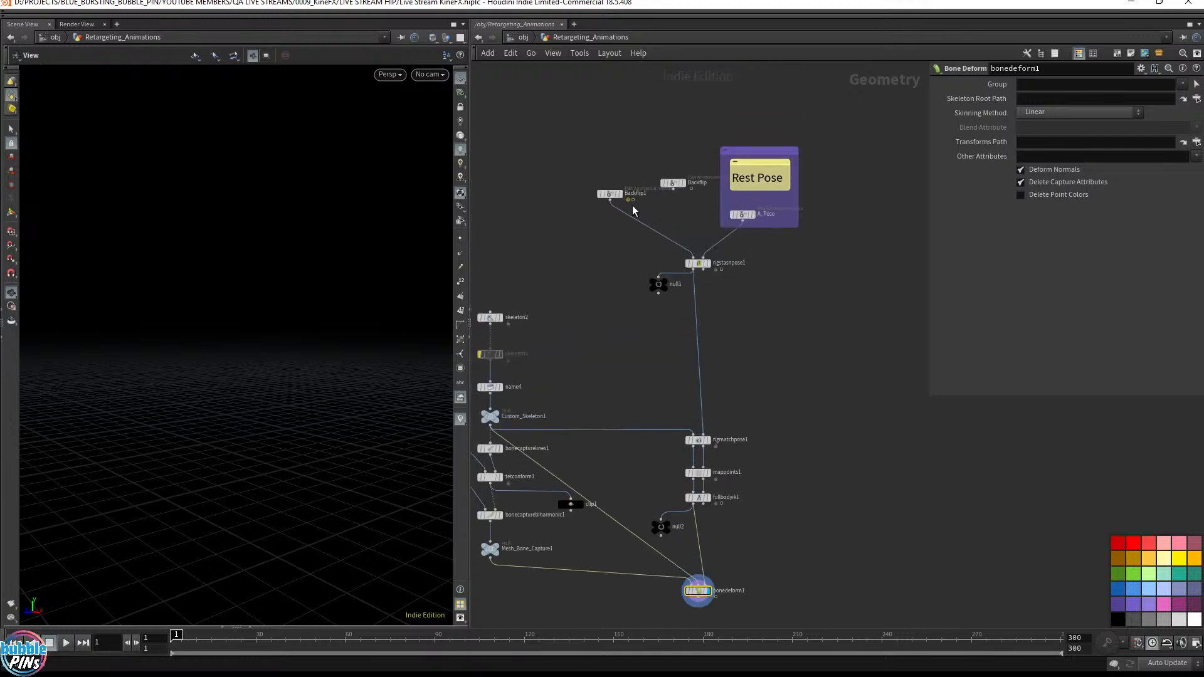
pyautogui.scroll(4, 645, 207)
pyautogui.click(552, 177)
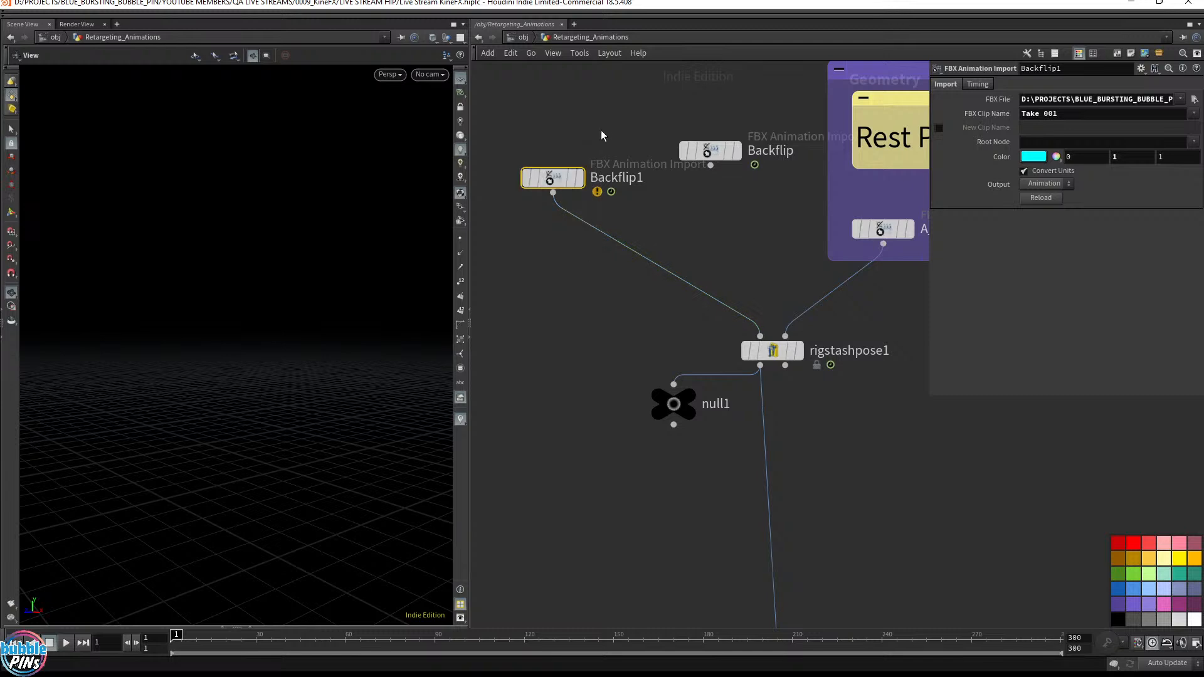
pyautogui.press('Delete')
pyautogui.hotkey('ctrl', 'v')
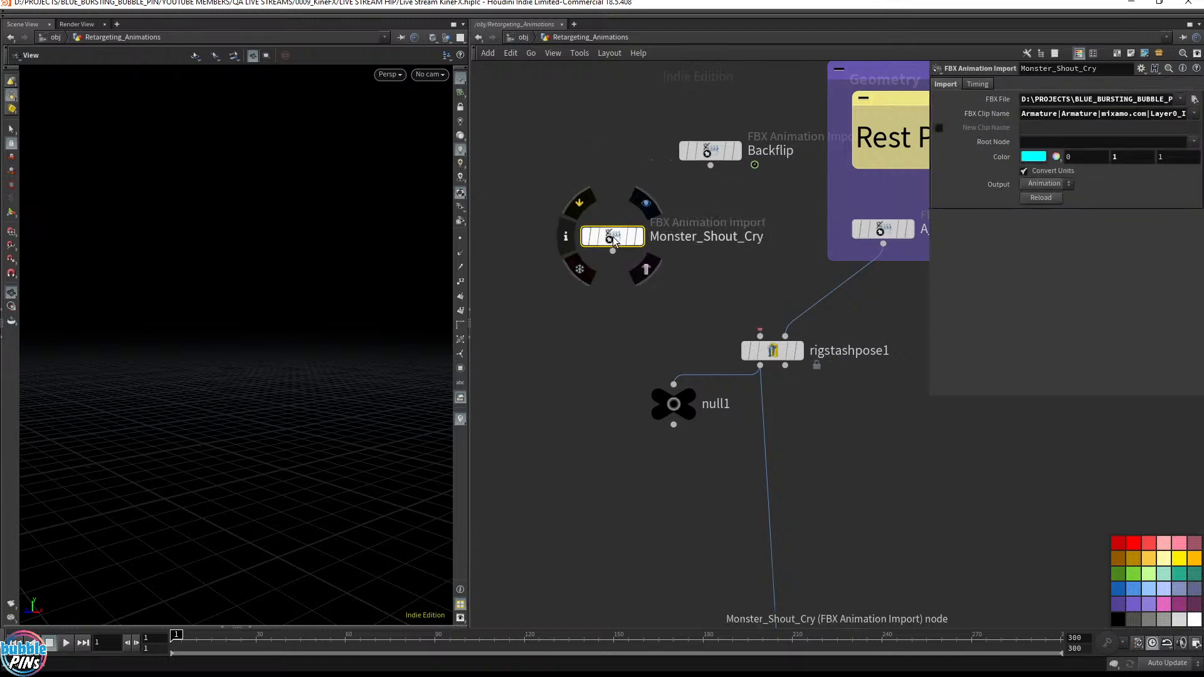
pyautogui.moveTo(620, 236); pyautogui.dragTo(760, 335)
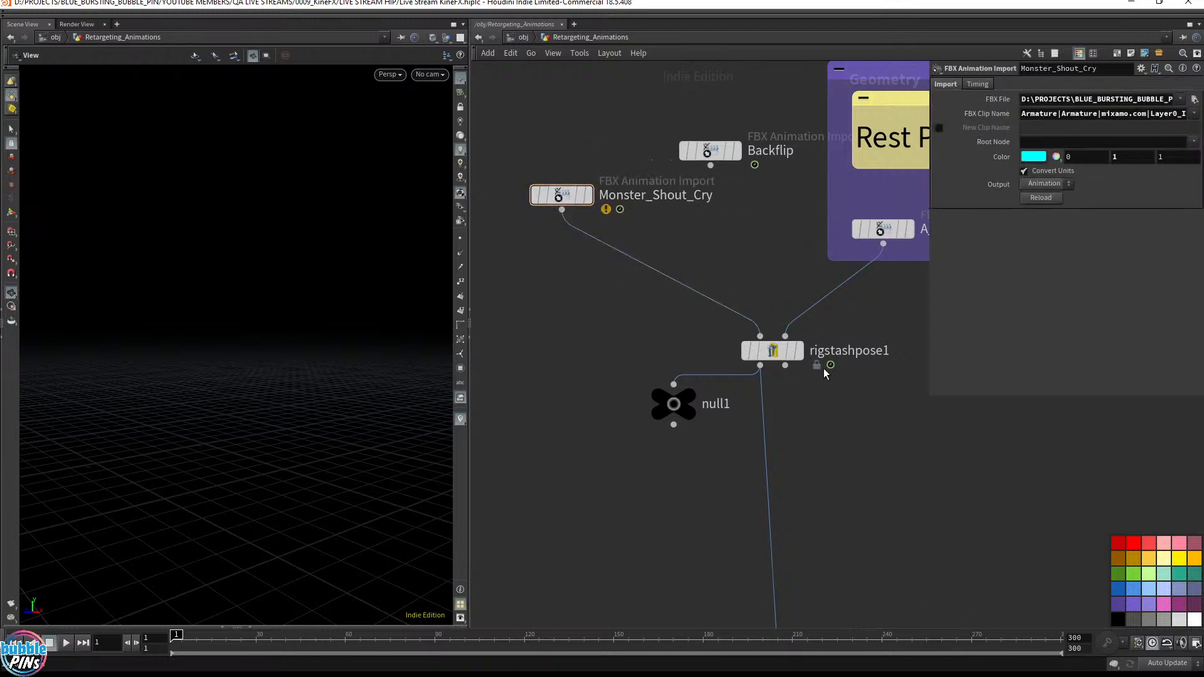
# Step: Display and frame the Monster_Shout_Cry import and play its source motion, returning to frame 1
pyautogui.moveTo(566, 195)
pyautogui.click(595, 162)
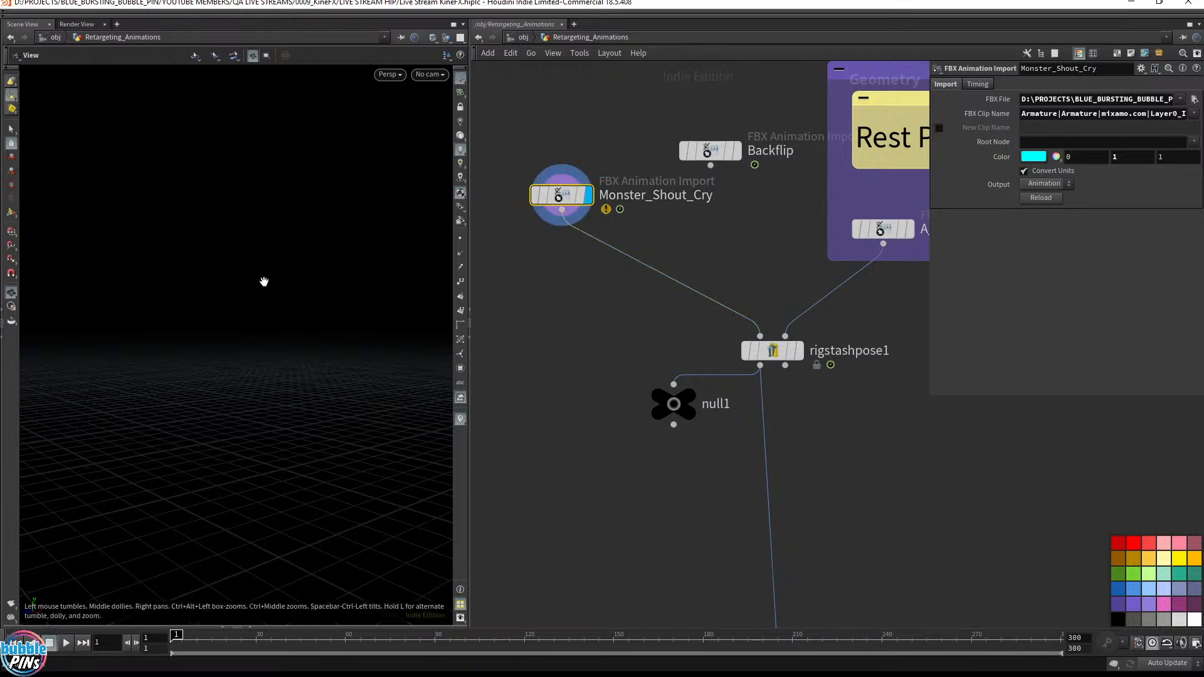
pyautogui.press('f')
pyautogui.moveTo(264, 282); pyautogui.dragTo(331, 290)
pyautogui.press('Up')
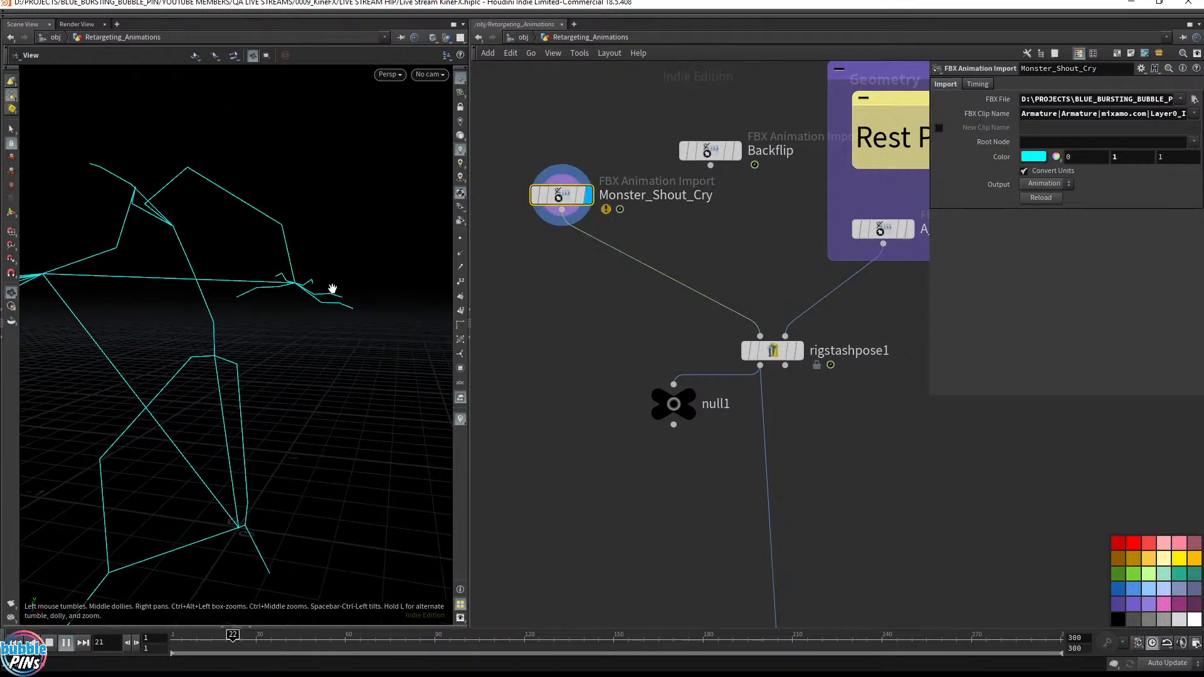
pyautogui.hotkey('ctrl', 'Up')
pyautogui.moveTo(337, 279); pyautogui.dragTo(282, 282, button='middle')
pyautogui.moveTo(282, 282); pyautogui.dragTo(202, 295, button='right')
# Step: Display bonedeform1 and play the Monster_Shout_Cry motion on the deformed character mesh, returning to frame 1
pyautogui.moveTo(766, 600); pyautogui.dragTo(720, 126, button='middle')
pyautogui.scroll(-5, 719, 126)
pyautogui.click(731, 352)
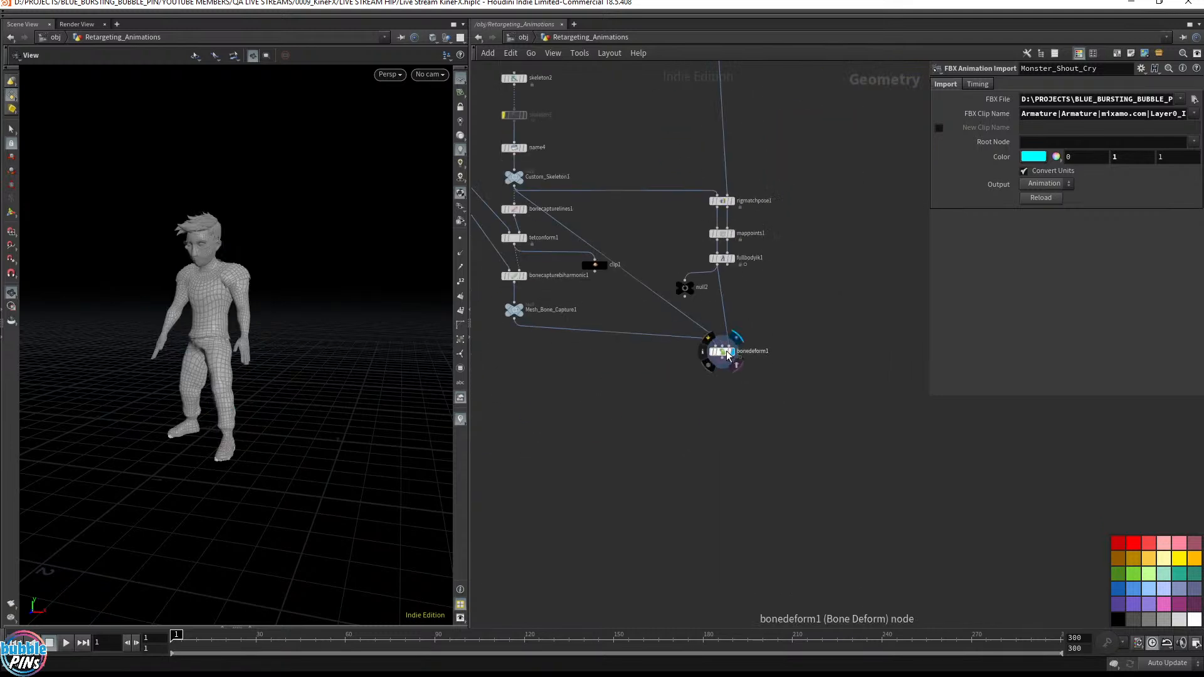
pyautogui.click(723, 352)
pyautogui.press('Up')
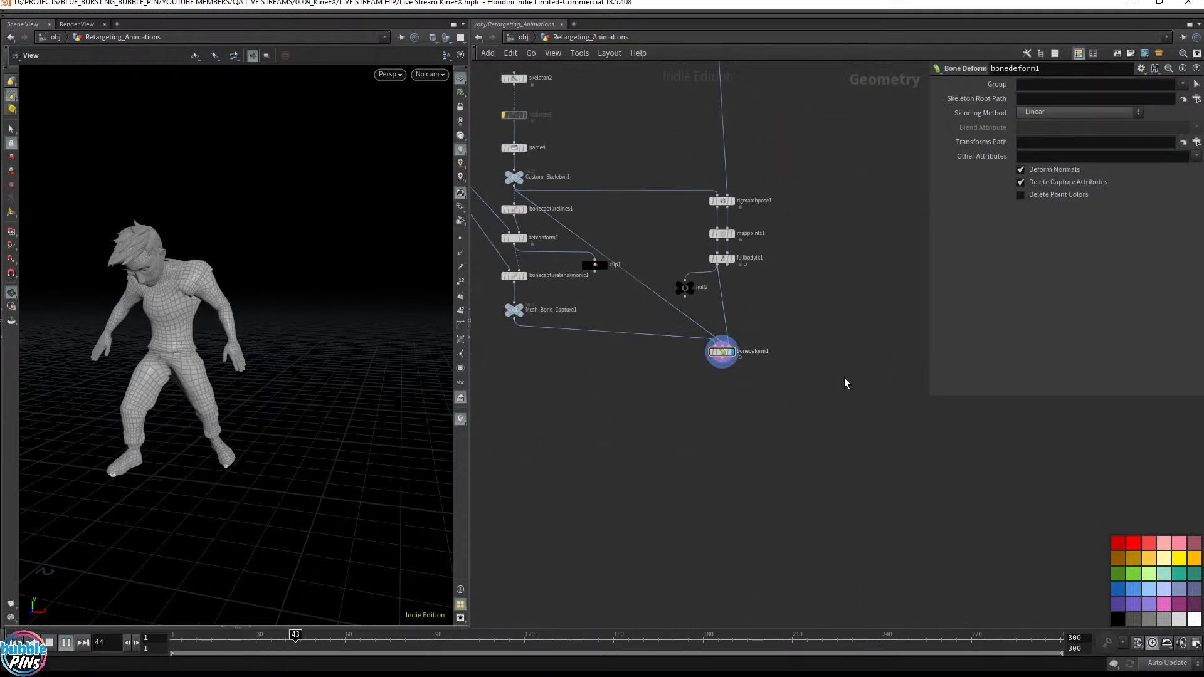
pyautogui.hotkey('ctrl', 'Up')
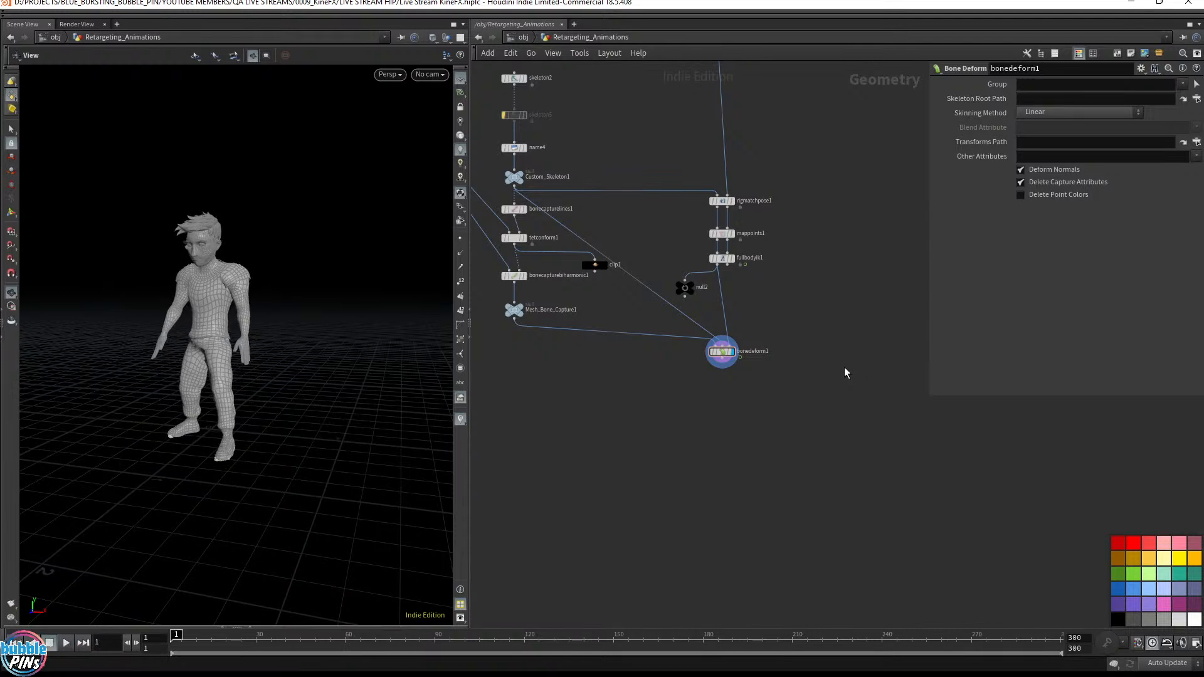
# Step: Add a Switch node below the Monster_Shout_Cry FBX Animation Import
pyautogui.press('h')
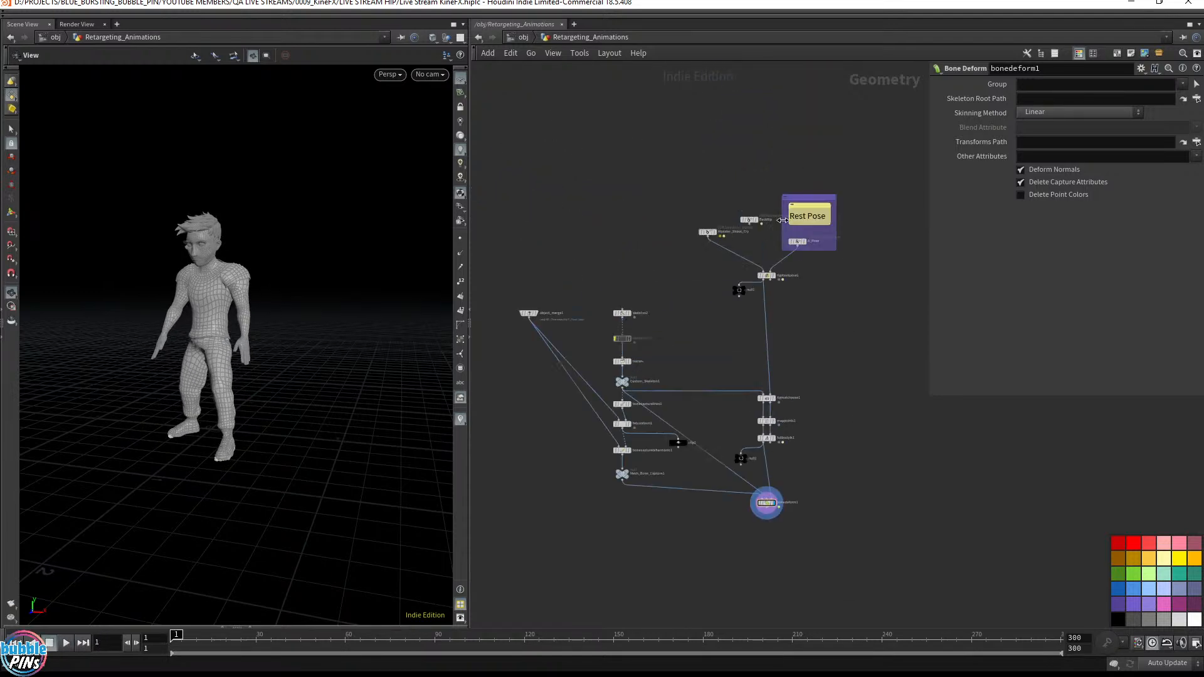
pyautogui.scroll(5, 739, 216)
pyautogui.moveTo(655, 261); pyautogui.dragTo(647, 177)
pyautogui.press('Tab')
pyautogui.write('swi')
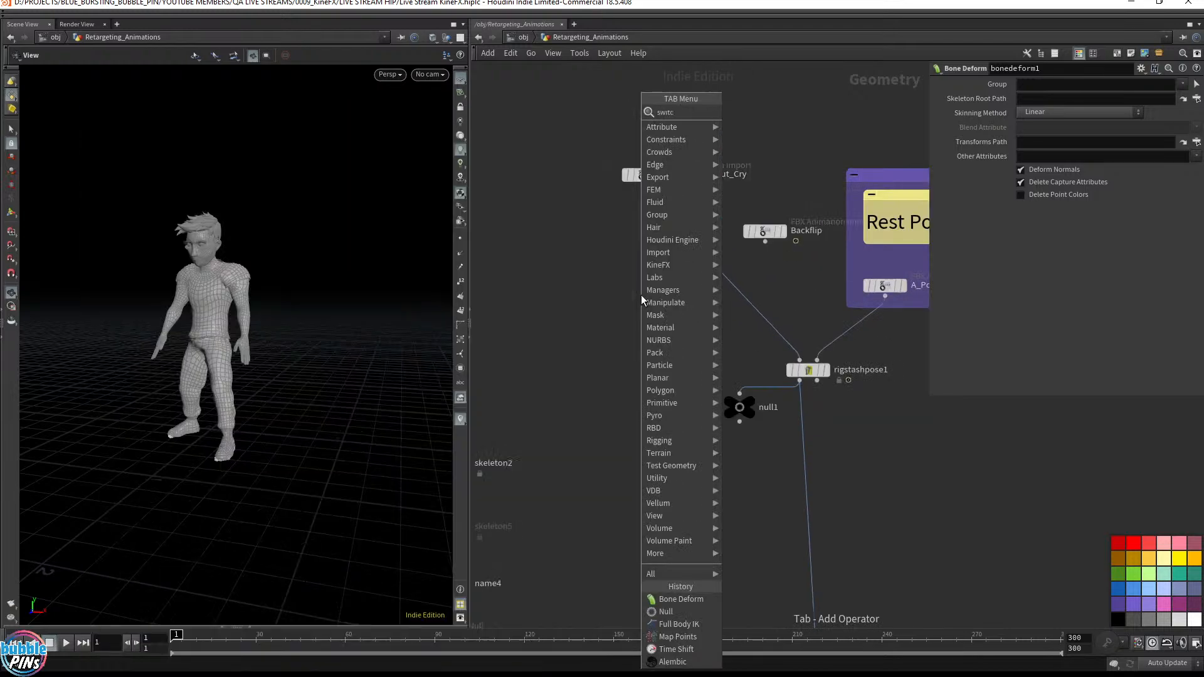
pyautogui.press('Return')
pyautogui.click(644, 297)
# Step: Connect Monster_Shout_Cry and Backflip to switch1, and insert the switch before the first input of rigstashpose1
pyautogui.moveTo(607, 226); pyautogui.dragTo(856, 154)
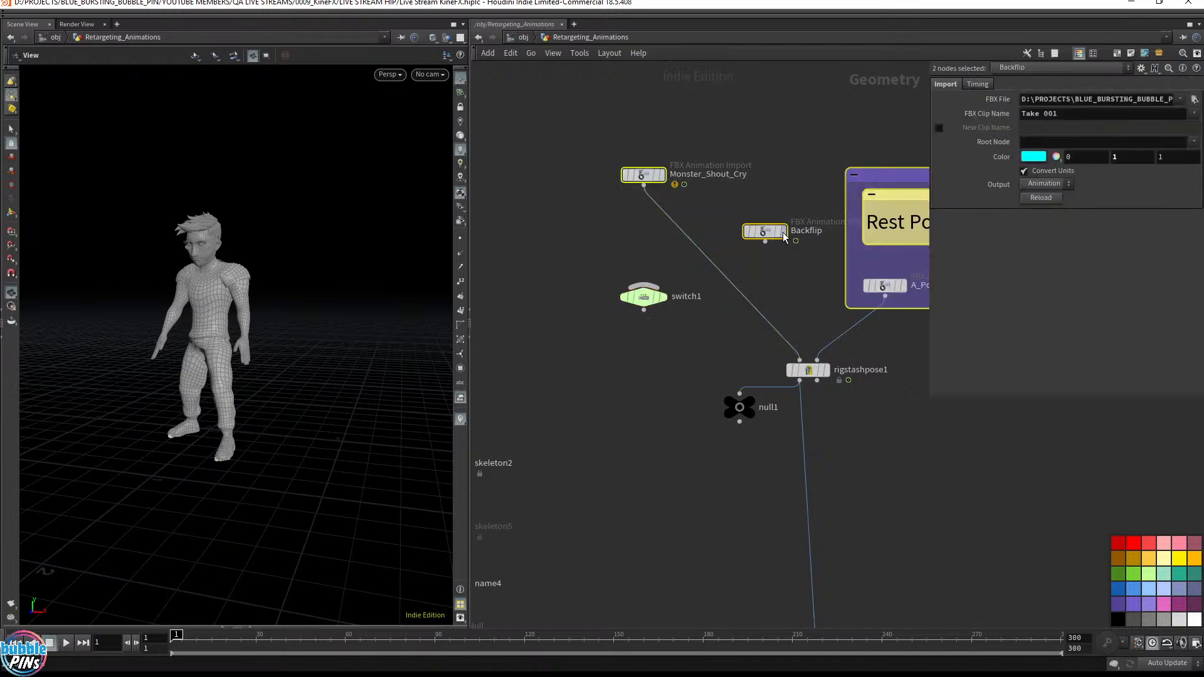
pyautogui.moveTo(575, 108); pyautogui.dragTo(778, 338)
pyautogui.click(777, 348)
pyautogui.moveTo(643, 297); pyautogui.dragTo(703, 274)
# Step: Toggle switch1's Select Input between 0 and 1, leave it at 0, and save the scene
pyautogui.click(1036, 87)
pyautogui.scroll(1, 1036, 88)
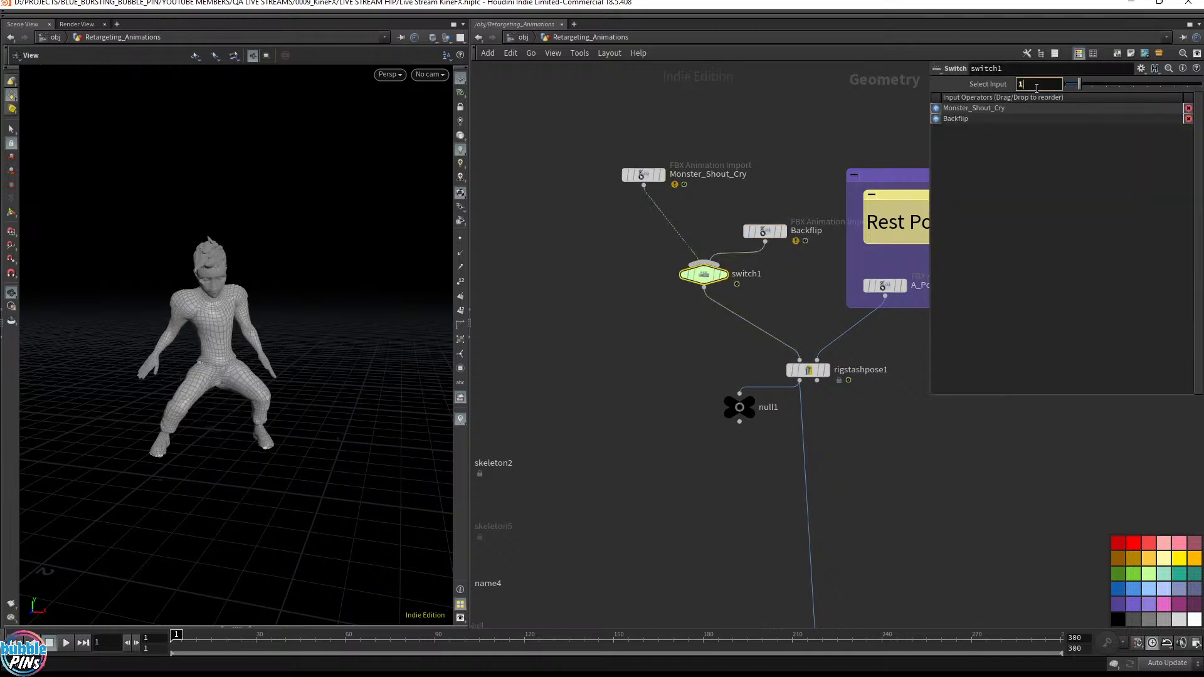
pyautogui.scroll(-1, 1036, 89)
pyautogui.scroll(1, 1037, 88)
pyautogui.scroll(-1, 1037, 88)
pyautogui.scroll(1, 1036, 88)
pyautogui.scroll(-1, 1037, 88)
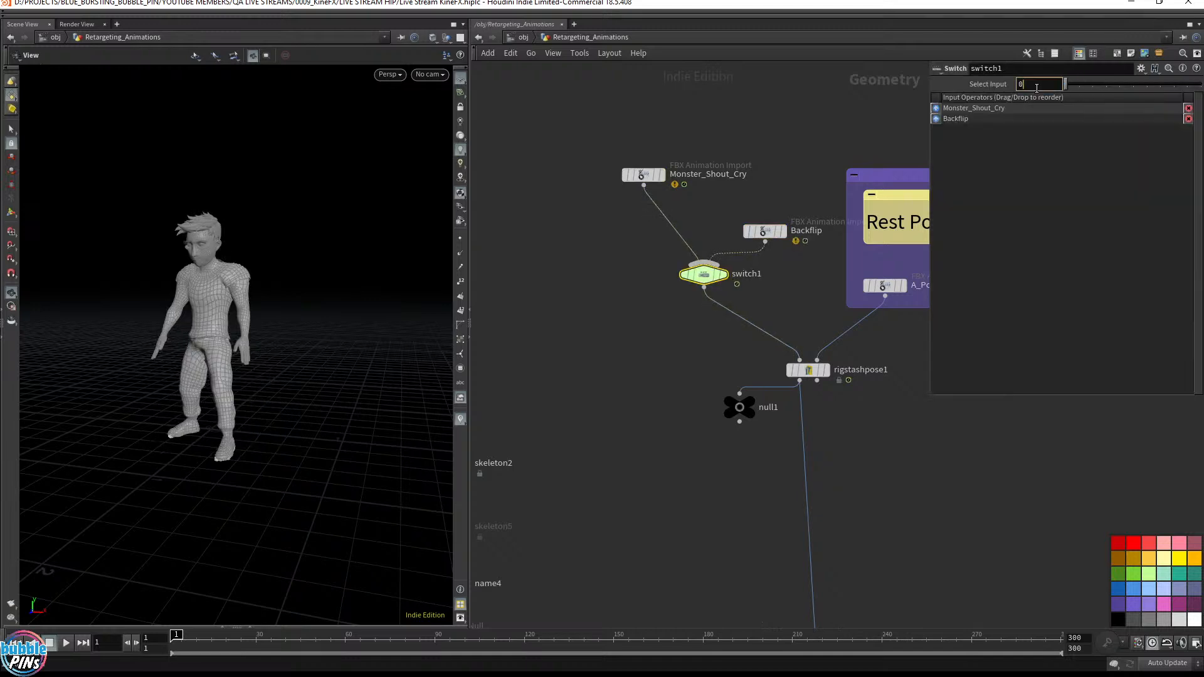
pyautogui.scroll(1, 1036, 88)
pyautogui.scroll(-1, 1036, 88)
pyautogui.click(890, 419)
pyautogui.hotkey('ctrl', 's')
# Step: Add a Null node connected to the output of bonedeform1
pyautogui.moveTo(892, 420); pyautogui.dragTo(889, 335, button='middle')
pyautogui.scroll(-3, 889, 335)
pyautogui.moveTo(956, 471); pyautogui.dragTo(882, 337, button='middle')
pyautogui.moveTo(830, 370); pyautogui.dragTo(760, 457)
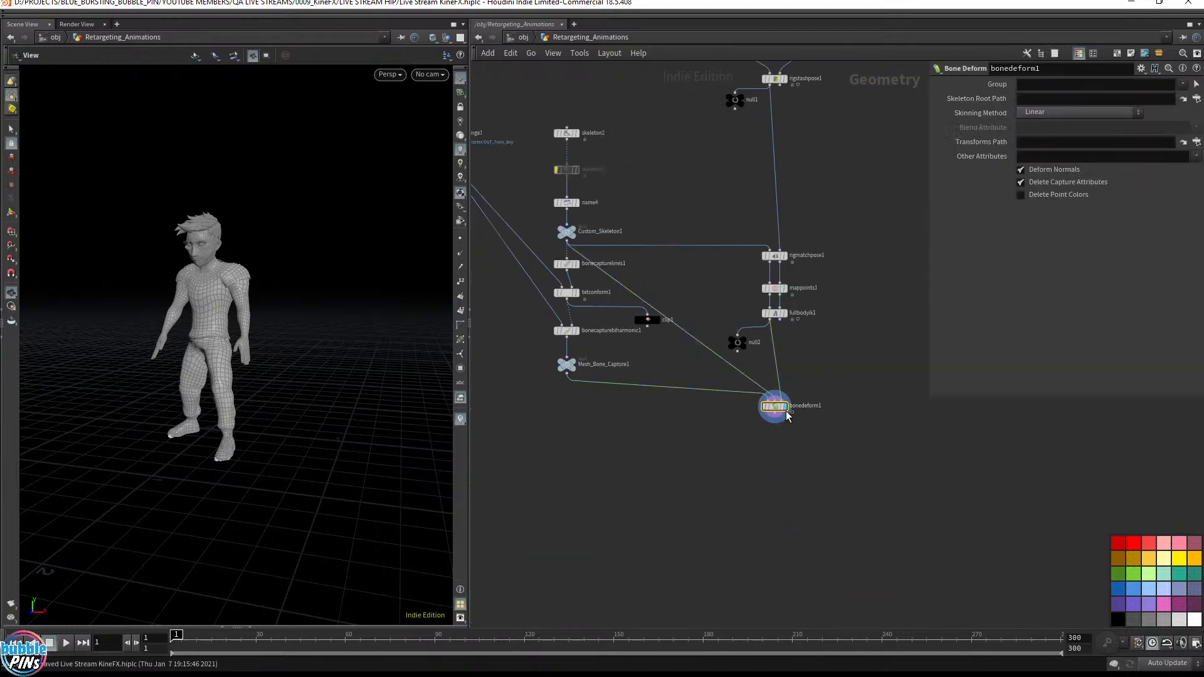
pyautogui.moveTo(775, 414); pyautogui.dragTo(781, 469)
pyautogui.press('Tab')
pyautogui.write('null')
pyautogui.press('Return')
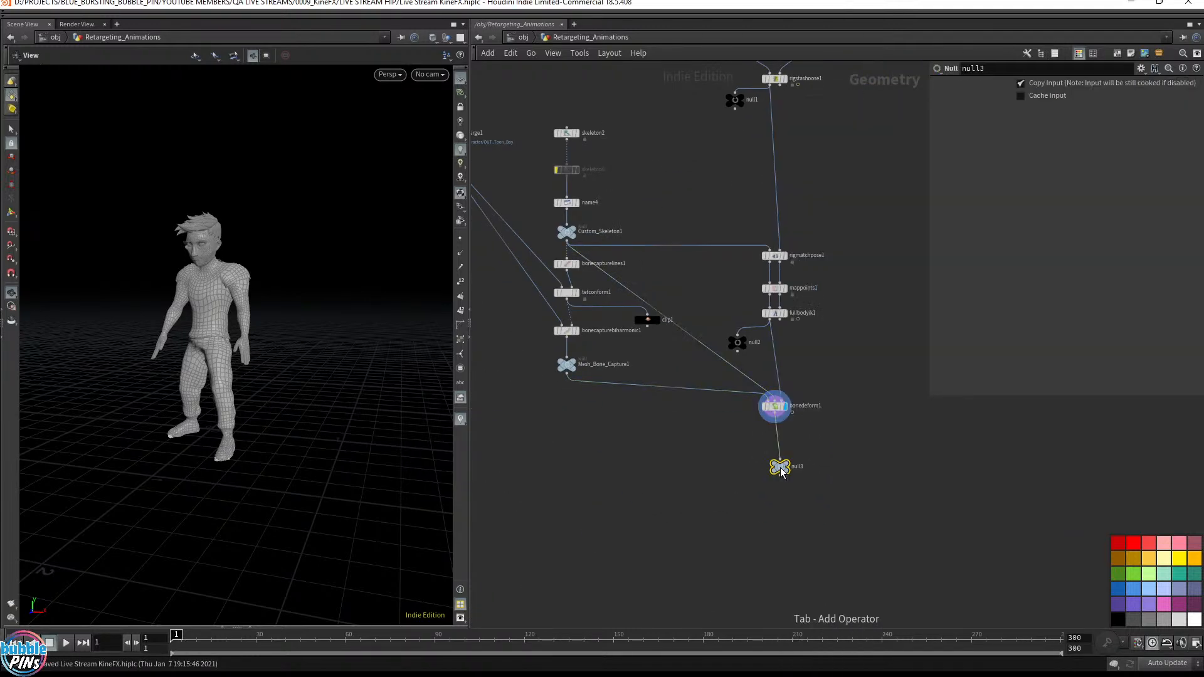
# Step: Rename the null below bonedeform1 as OUT_Retargeted
pyautogui.click(803, 467)
pyautogui.write('OUT')
pyautogui.doubleClick(797, 468)
pyautogui.write('_Retar')
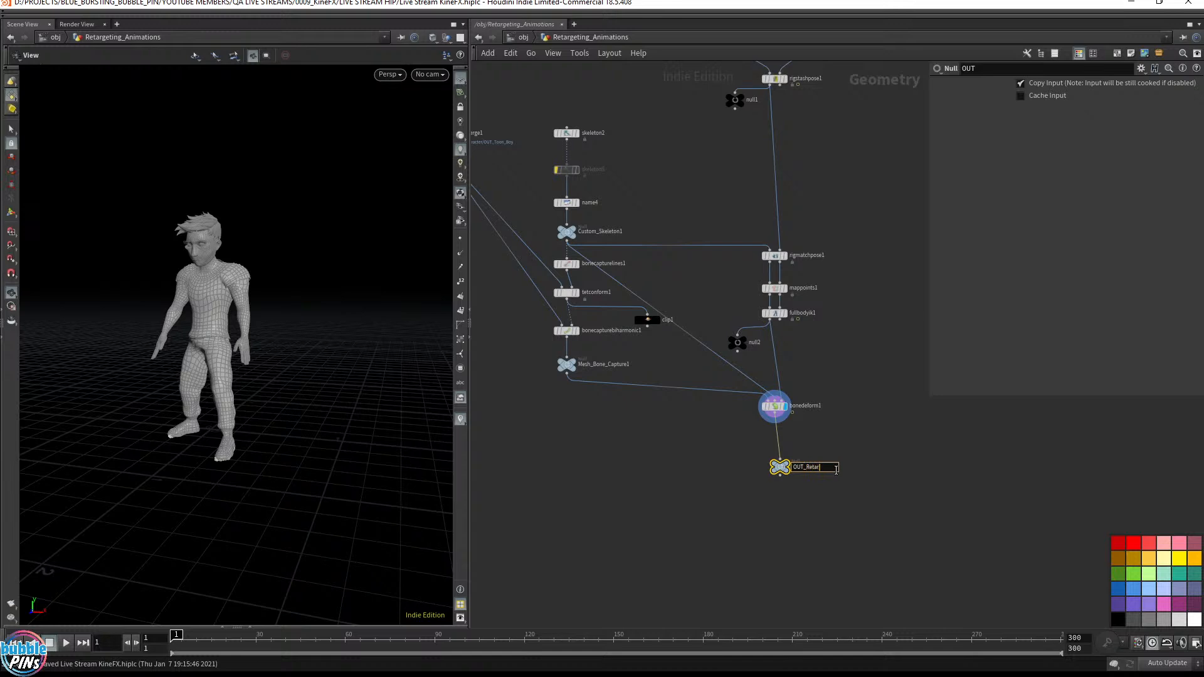
pyautogui.write('eted')
pyautogui.press('Return')
pyautogui.scroll(5, 838, 471)
pyautogui.doubleClick(793, 467)
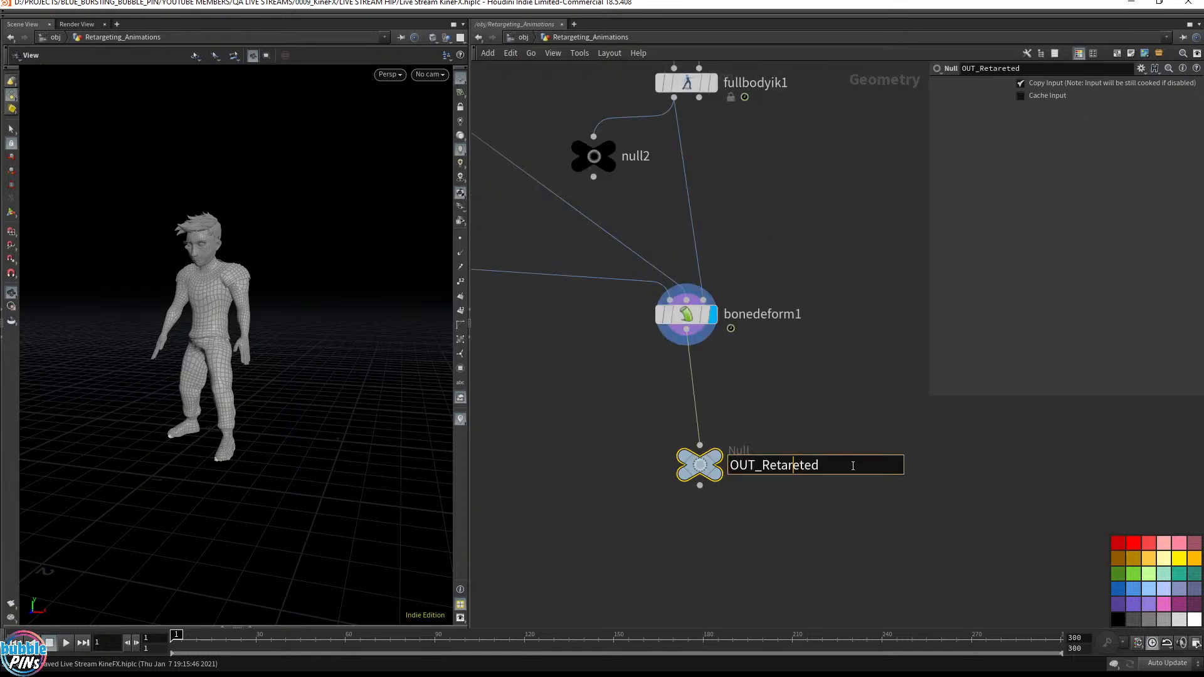
pyautogui.press('BackSpace')
pyautogui.press('BackSpace')
pyautogui.press('BackSpace')
pyautogui.press('BackSpace')
pyautogui.write('geted')
pyautogui.press('Return')
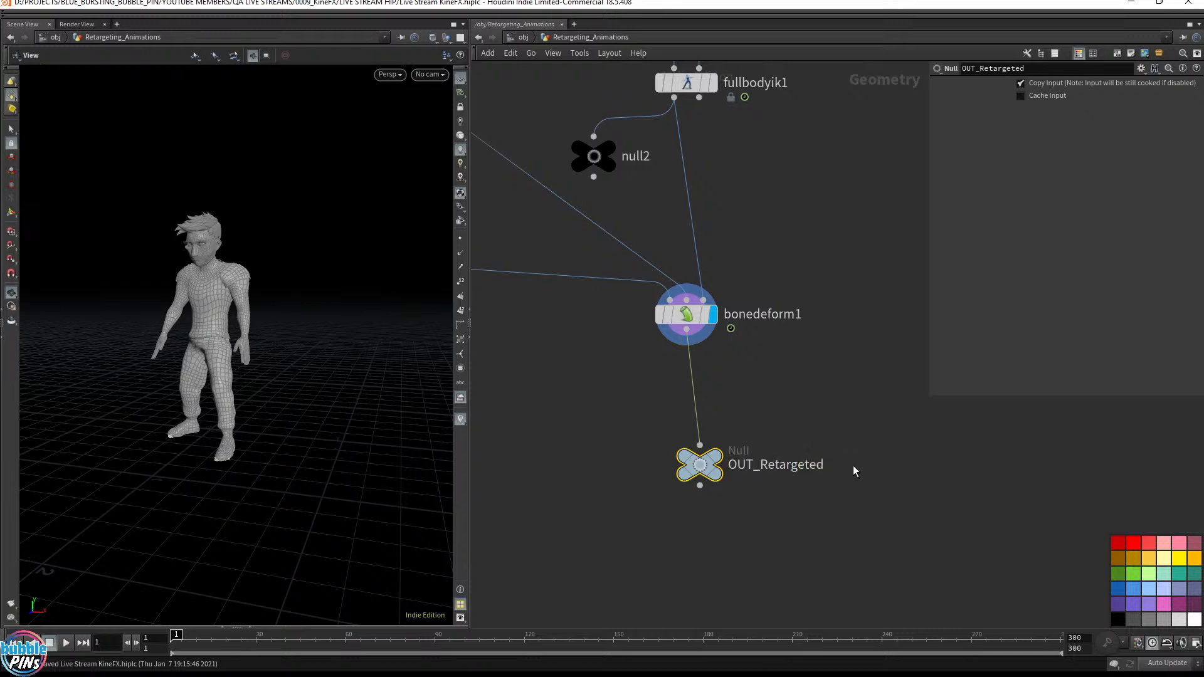
# Step: Display OUT_Retargeted, align it closer beneath bonedeform1 and save the scene
pyautogui.click(714, 454)
pyautogui.moveTo(701, 467); pyautogui.dragTo(697, 443)
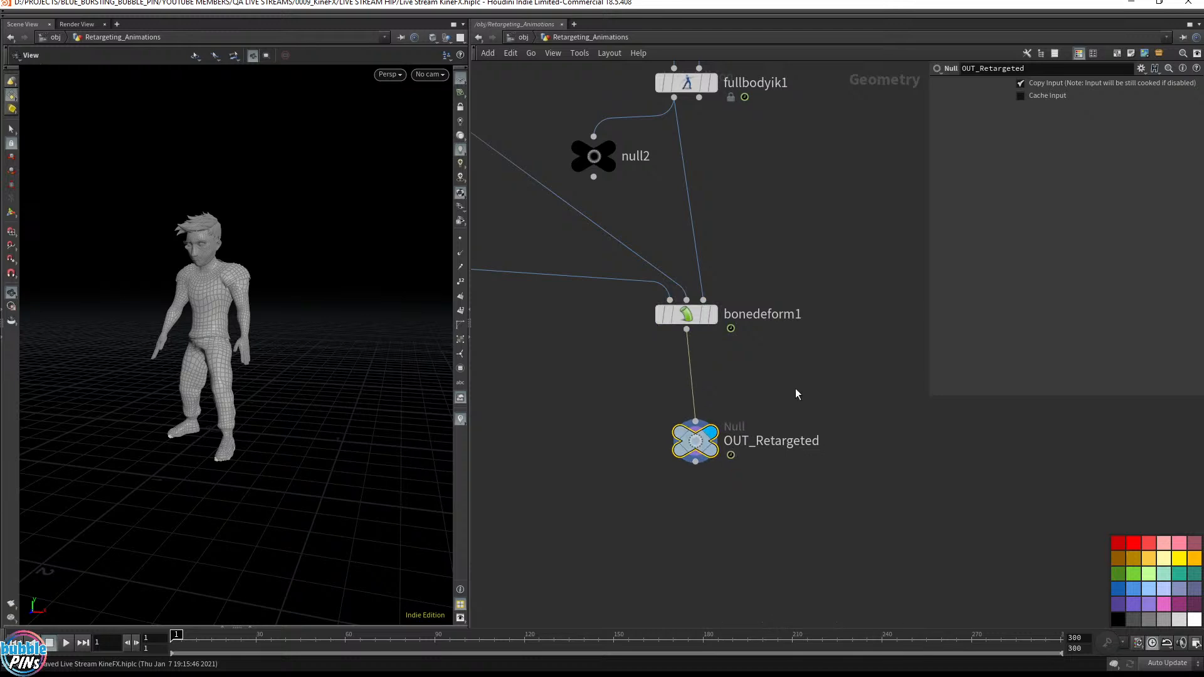
pyautogui.hotkey('ctrl', 's')
pyautogui.moveTo(369, 290); pyautogui.dragTo(431, 139)
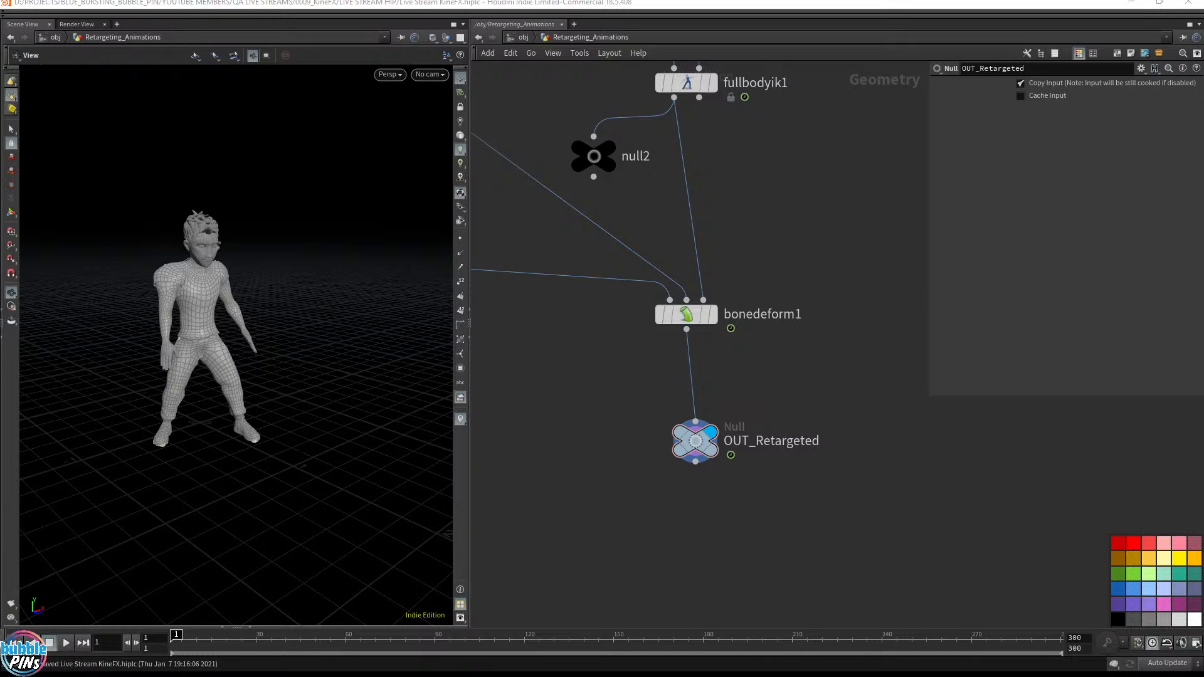
# Step: Switch to topic list.txt in Notepad and review the rigging, retargeting and Making Foot Prints topics, then minimize it
pyautogui.hotkey('alt', 'Tab')
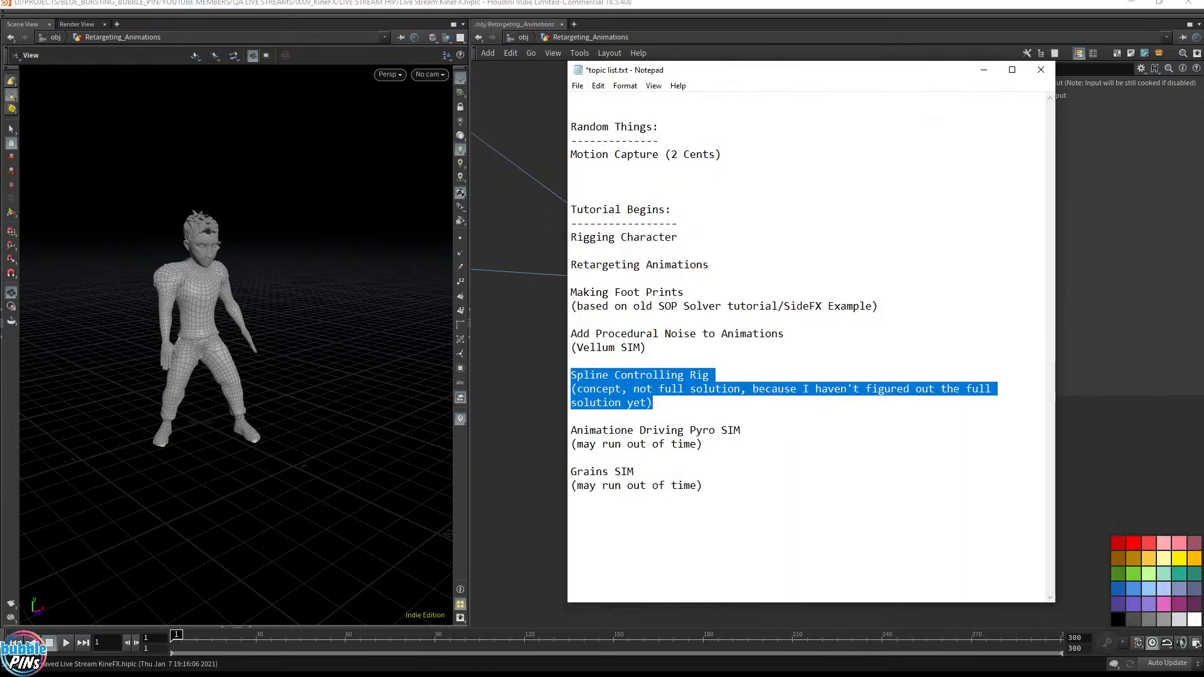
pyautogui.moveTo(711, 265); pyautogui.dragTo(557, 243)
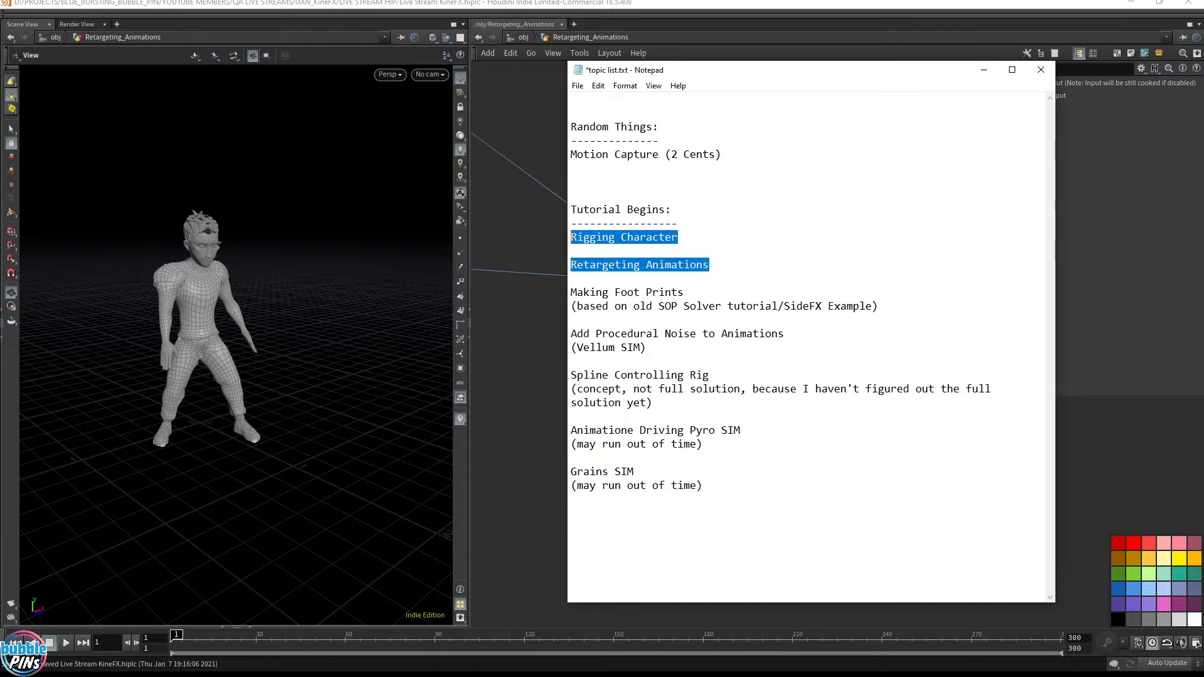
pyautogui.moveTo(879, 306); pyautogui.dragTo(570, 293)
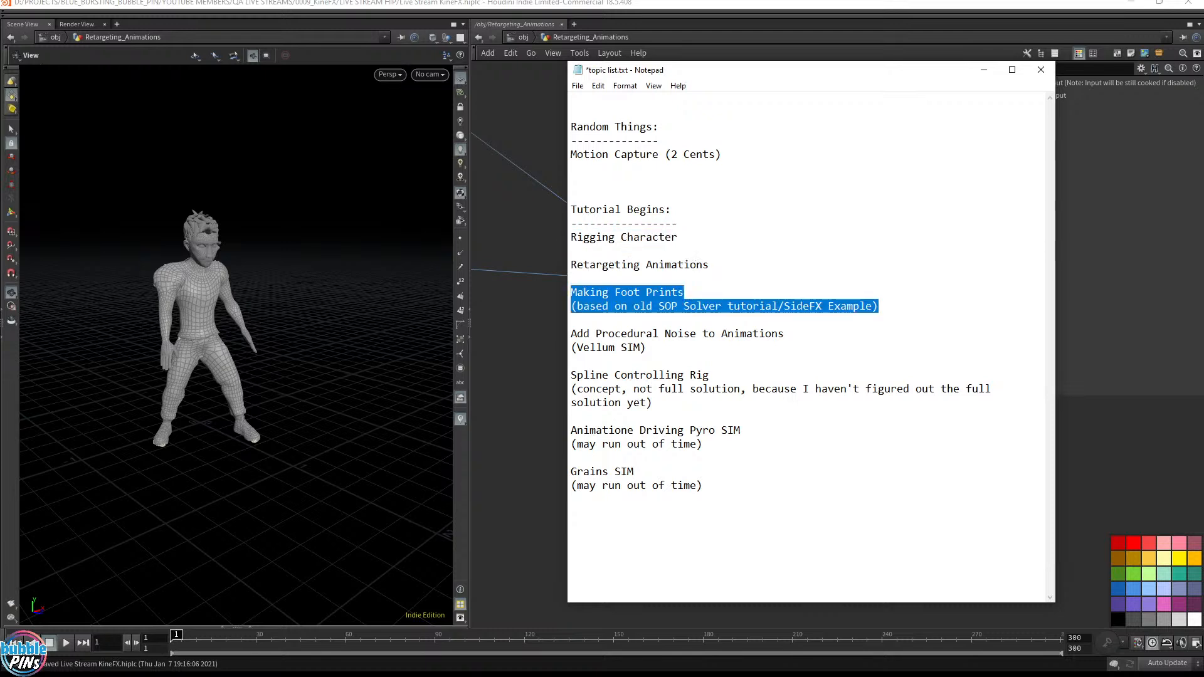
pyautogui.click(984, 71)
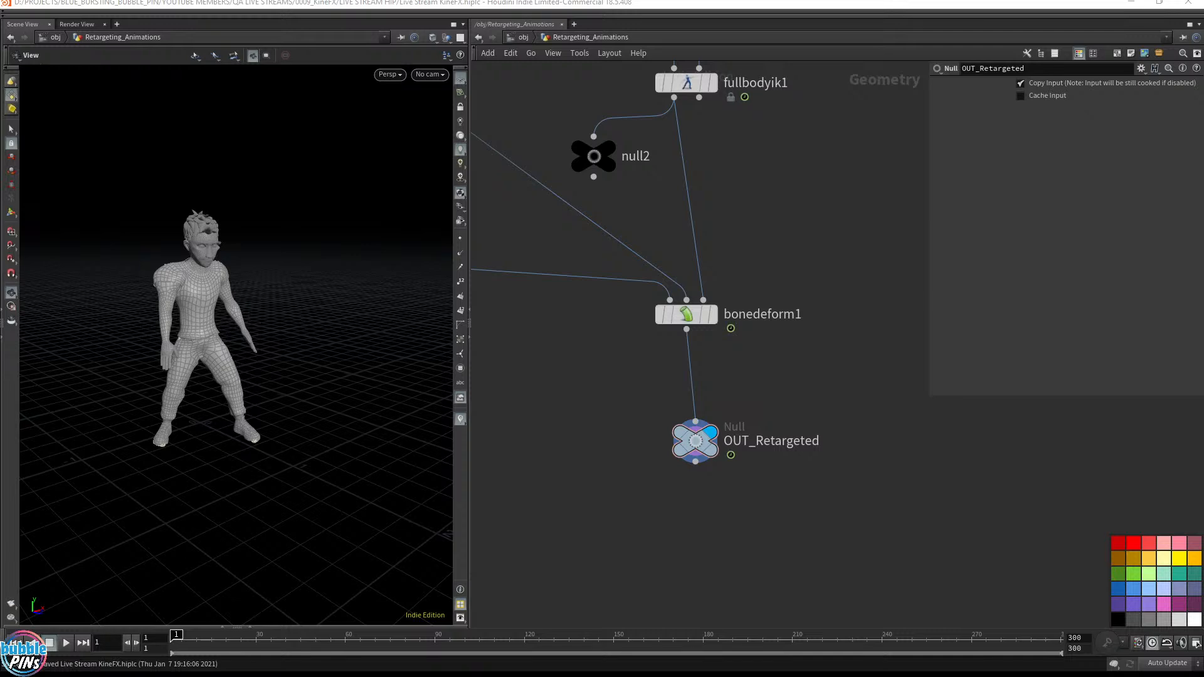
# Step: Switch to the KineFX preview video in VLC, briefly play the mocap noise section around 00:44, and move the player away
pyautogui.moveTo(370, 0); pyautogui.dragTo(589, 96)
pyautogui.moveTo(528, 515); pyautogui.dragTo(590, 533)
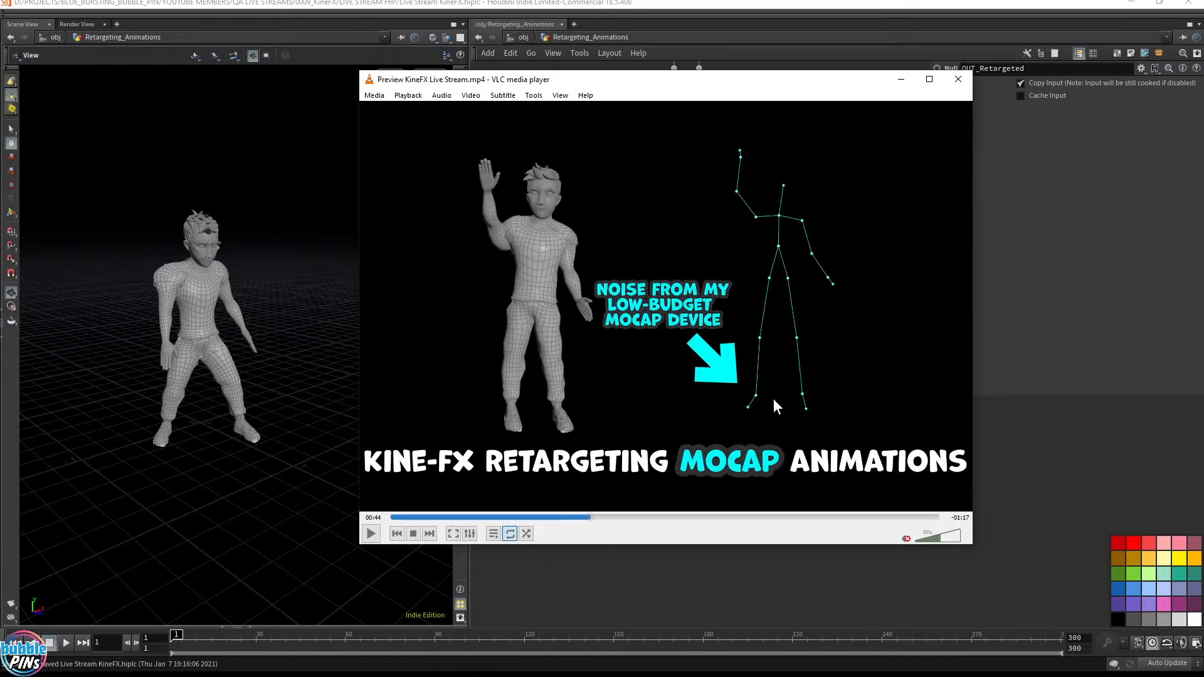
pyautogui.press('space')
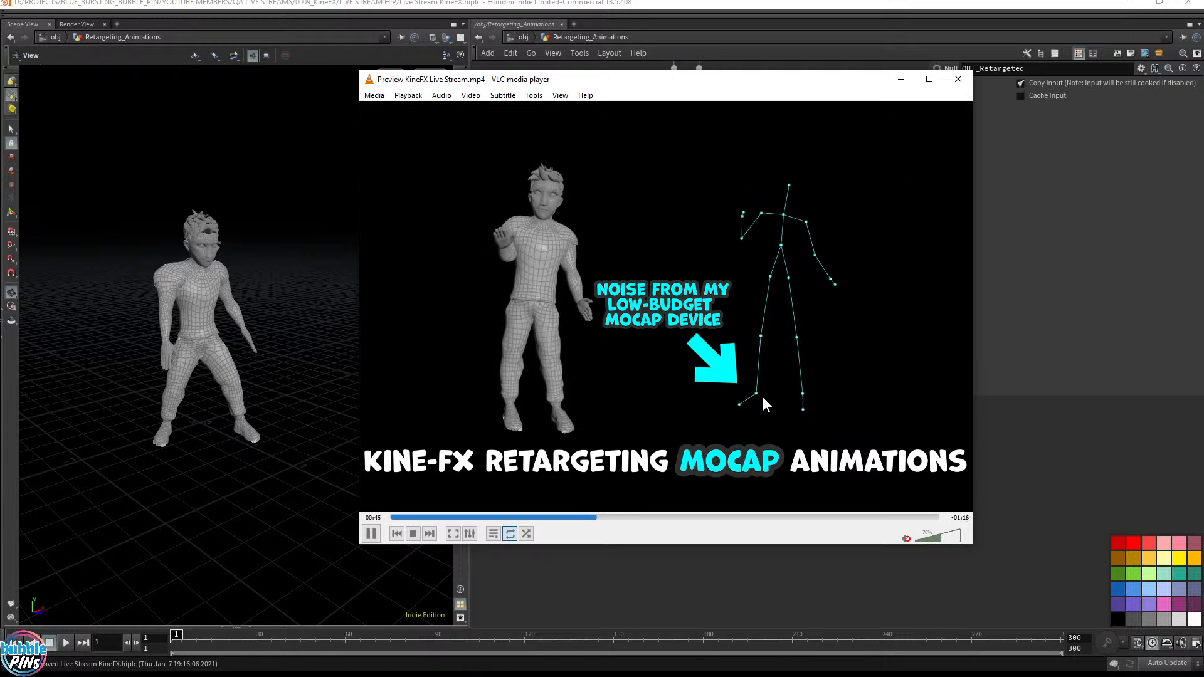
pyautogui.press('space')
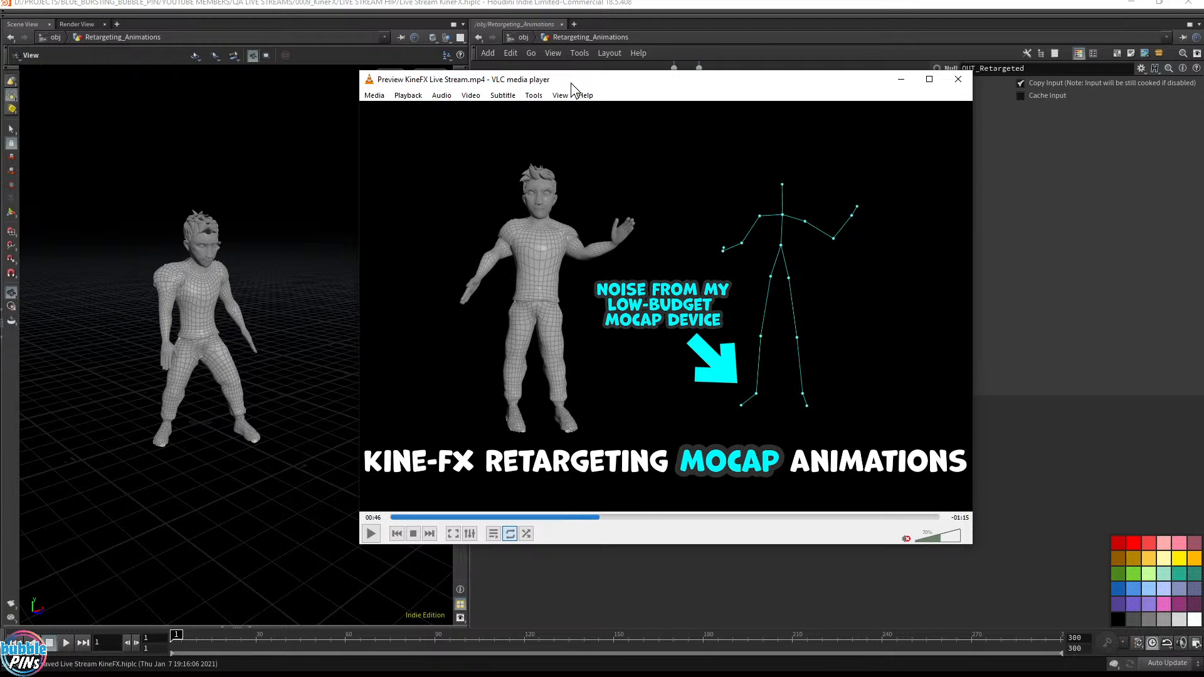
pyautogui.moveTo(573, 81); pyautogui.dragTo(1203, 79)
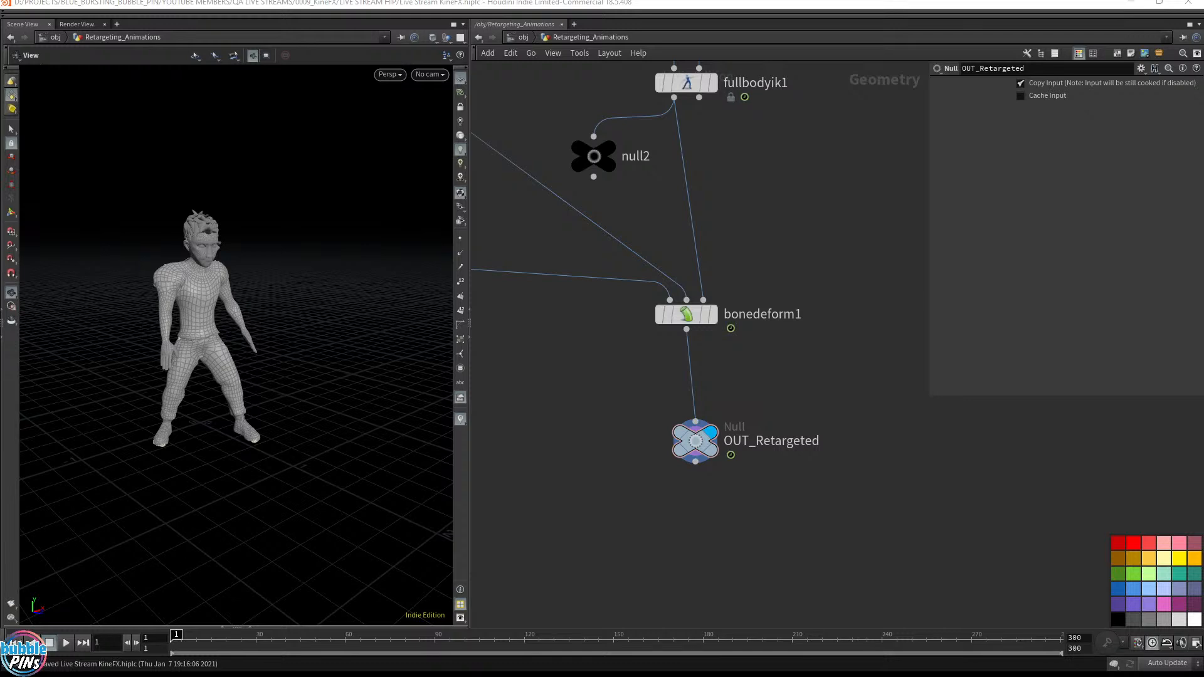
# Step: Paste the mocap_Jump_Squash_Fall geometry object at the obj level, place it below Retargeting_Animations and open its network
pyautogui.click(522, 40)
pyautogui.click(723, 408)
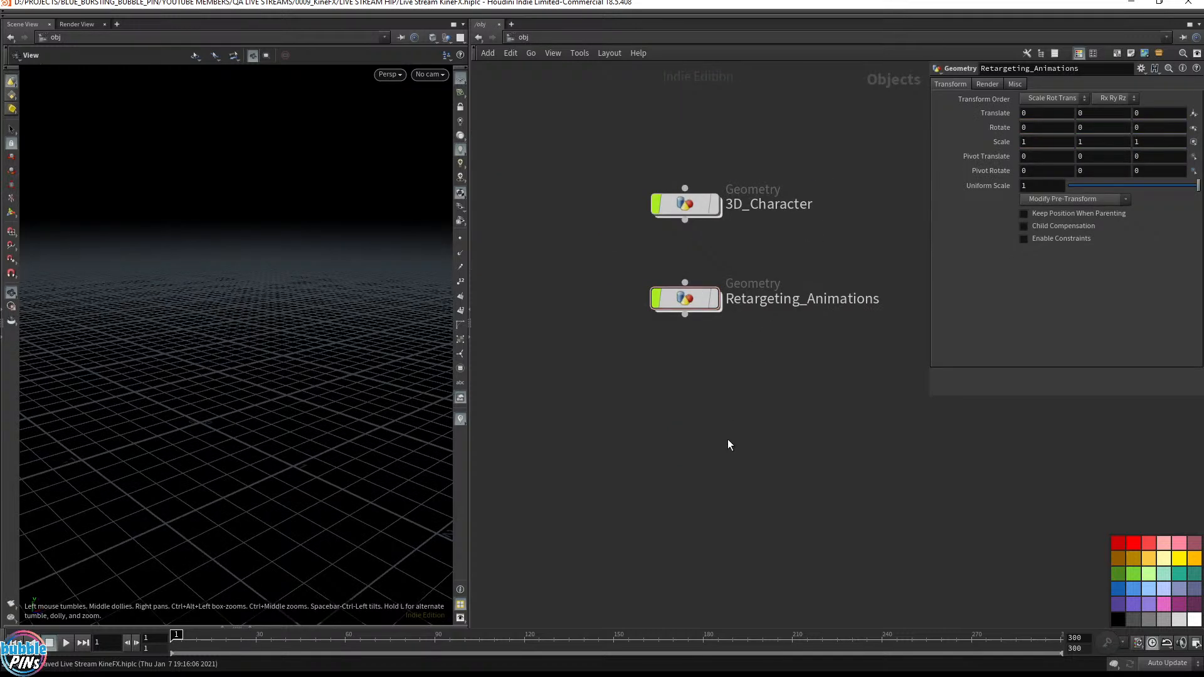
pyautogui.hotkey('ctrl', 'v')
pyautogui.moveTo(731, 440); pyautogui.dragTo(698, 397)
pyautogui.doubleClick(687, 398)
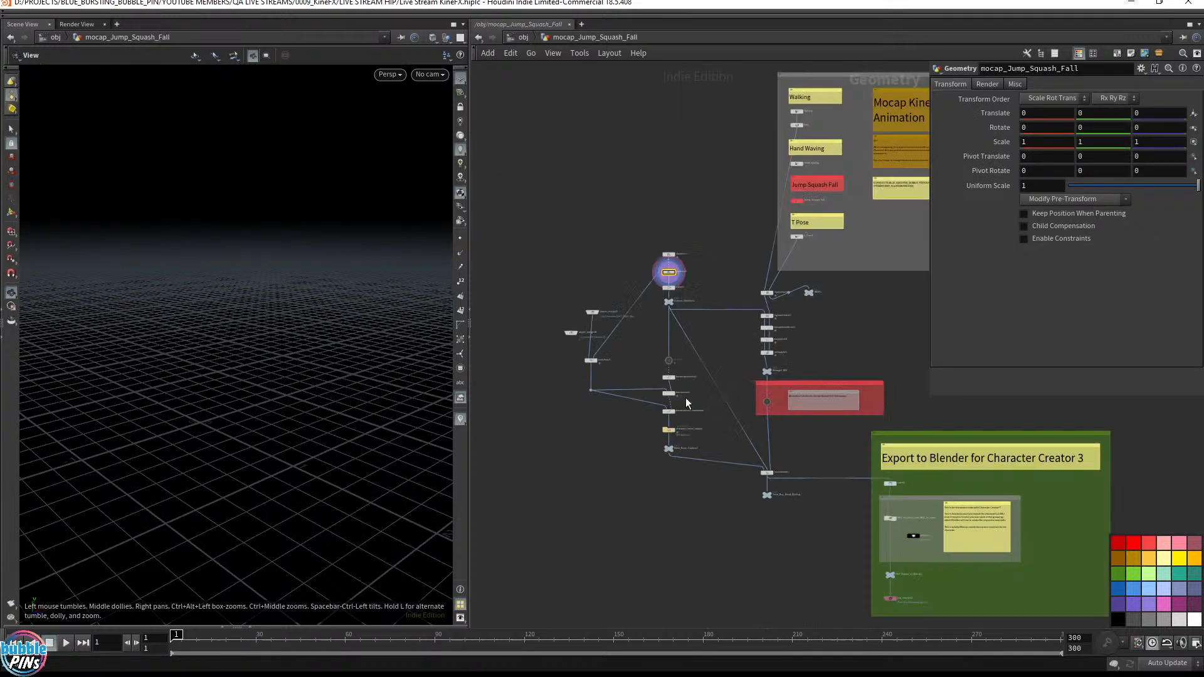
# Step: Delete the "Export to Blender for Character Creator 3" network box and its nodes
pyautogui.moveTo(809, 437); pyautogui.dragTo(841, 545, button='middle')
pyautogui.scroll(5, 841, 362)
pyautogui.moveTo(858, 477); pyautogui.dragTo(798, 116, button='middle')
pyautogui.scroll(-3, 798, 118)
pyautogui.moveTo(762, 300); pyautogui.dragTo(580, 127, button='middle')
pyautogui.scroll(-3, 612, 176)
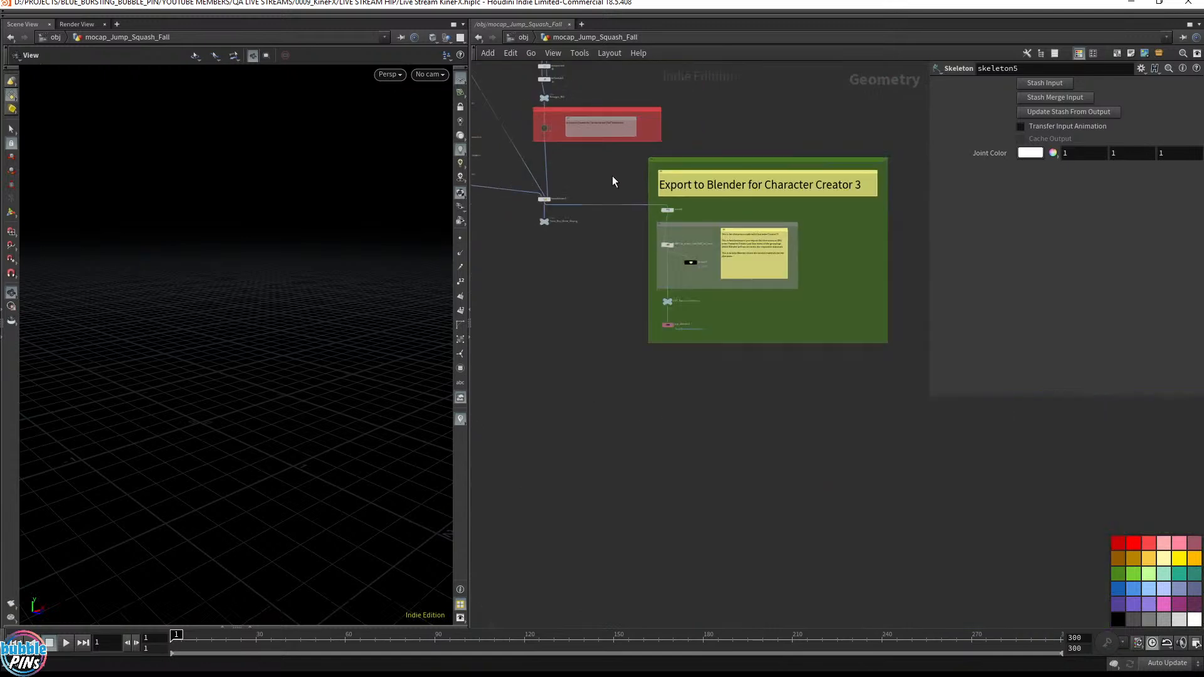
pyautogui.moveTo(607, 172); pyautogui.dragTo(865, 417)
pyautogui.press('Delete')
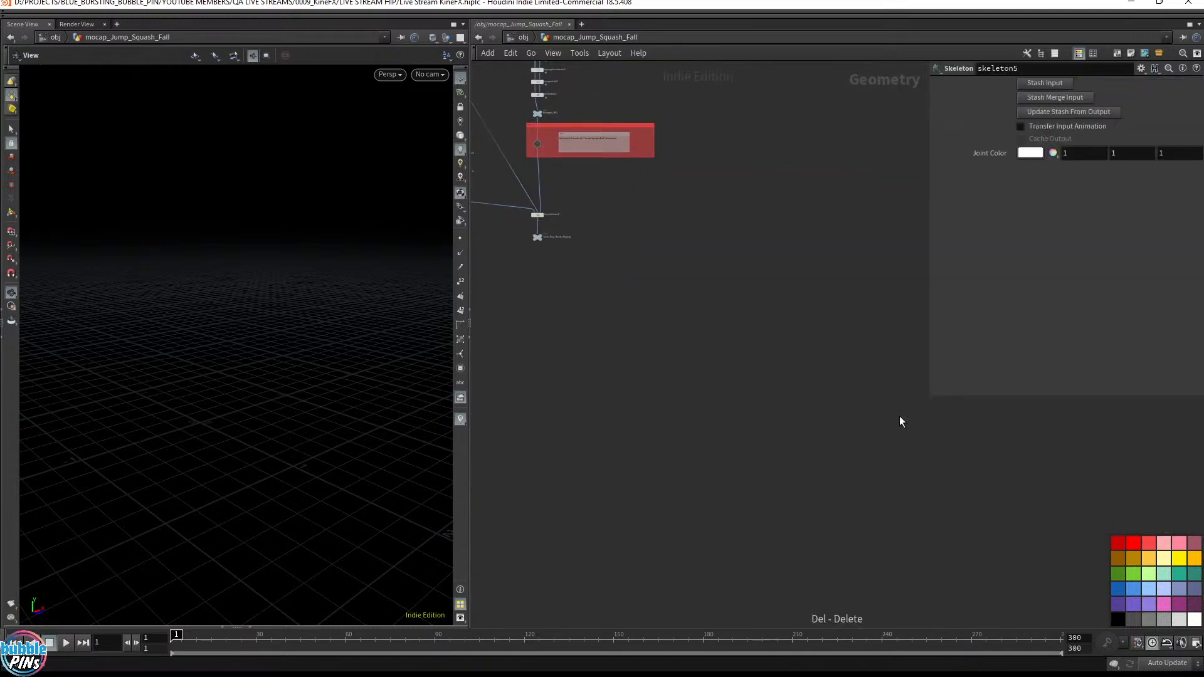
# Step: Display and frame bonedeform3, play the deformed character's motion and return to frame 1
pyautogui.moveTo(634, 301); pyautogui.dragTo(892, 470, button='middle')
pyautogui.scroll(8, 785, 274)
pyautogui.moveTo(785, 274); pyautogui.dragTo(850, 205, button='middle')
pyautogui.moveTo(749, 278); pyautogui.dragTo(789, 218, button='middle')
pyautogui.scroll(-3, 789, 219)
pyautogui.moveTo(726, 411); pyautogui.dragTo(680, 305, button='middle')
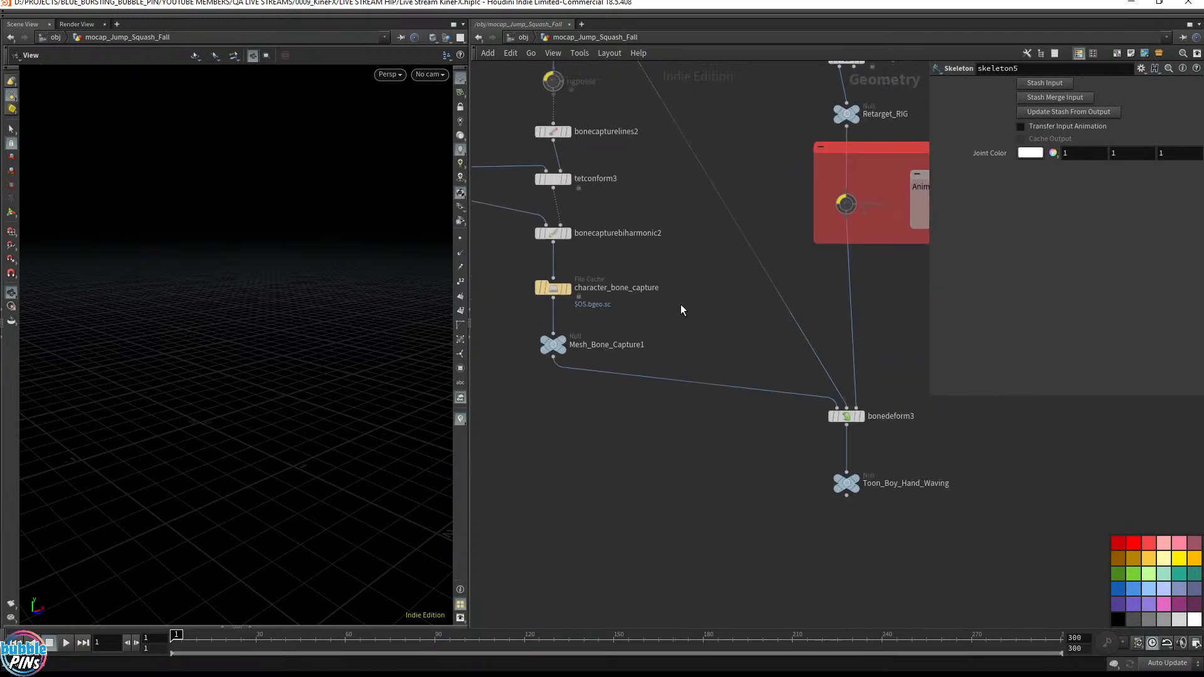
pyautogui.click(859, 419)
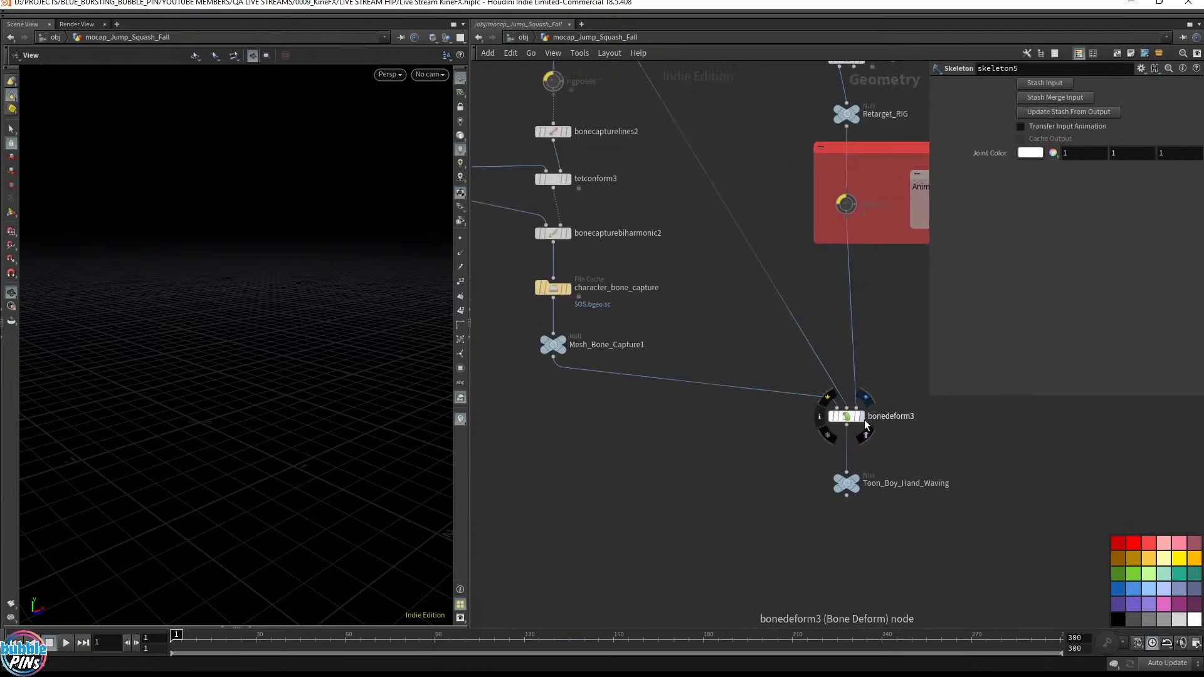
pyautogui.click(847, 419)
pyautogui.press('f')
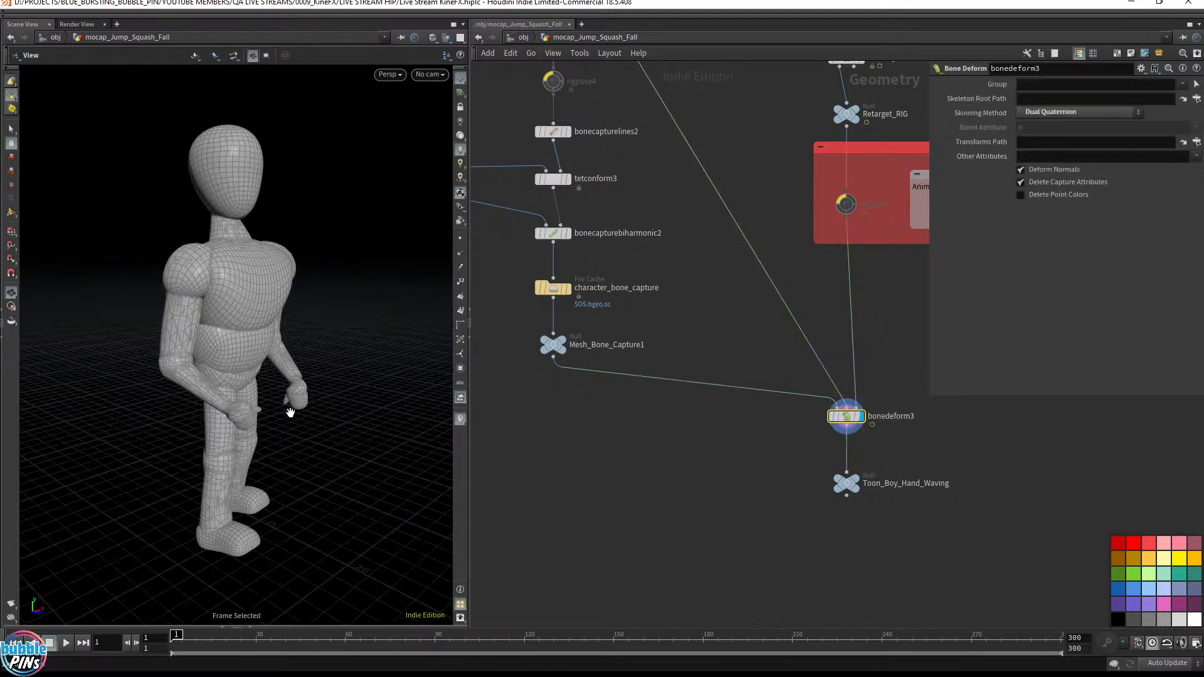
pyautogui.moveTo(290, 412); pyautogui.dragTo(351, 334)
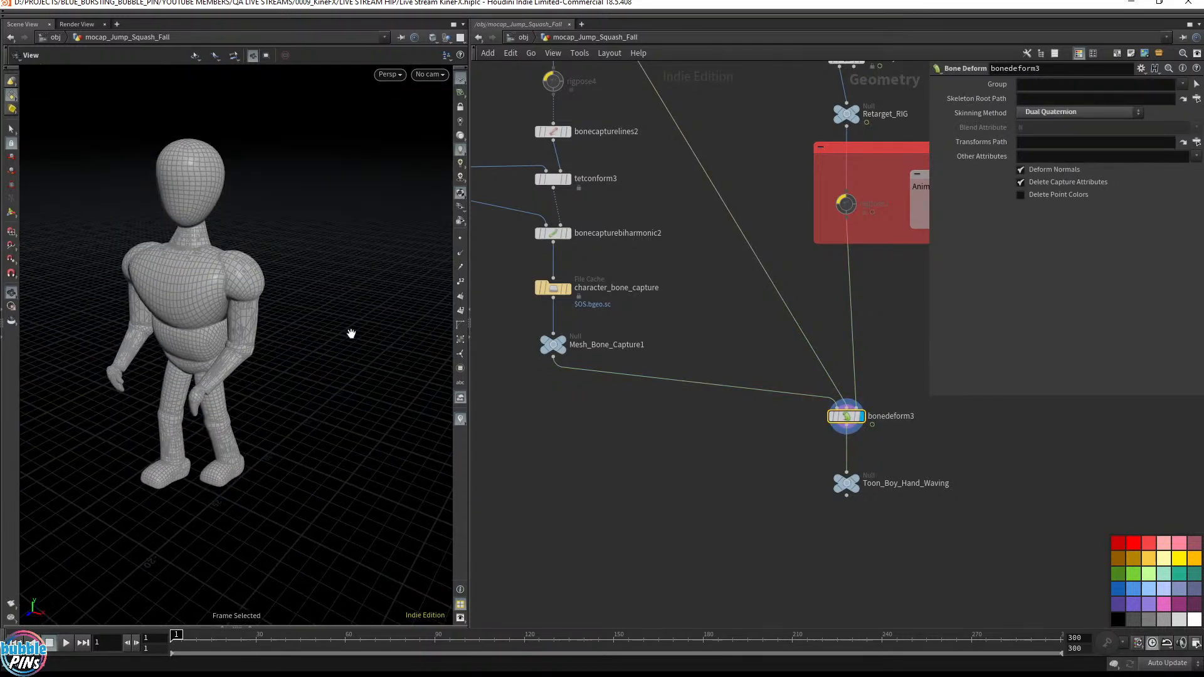
pyautogui.press('Up')
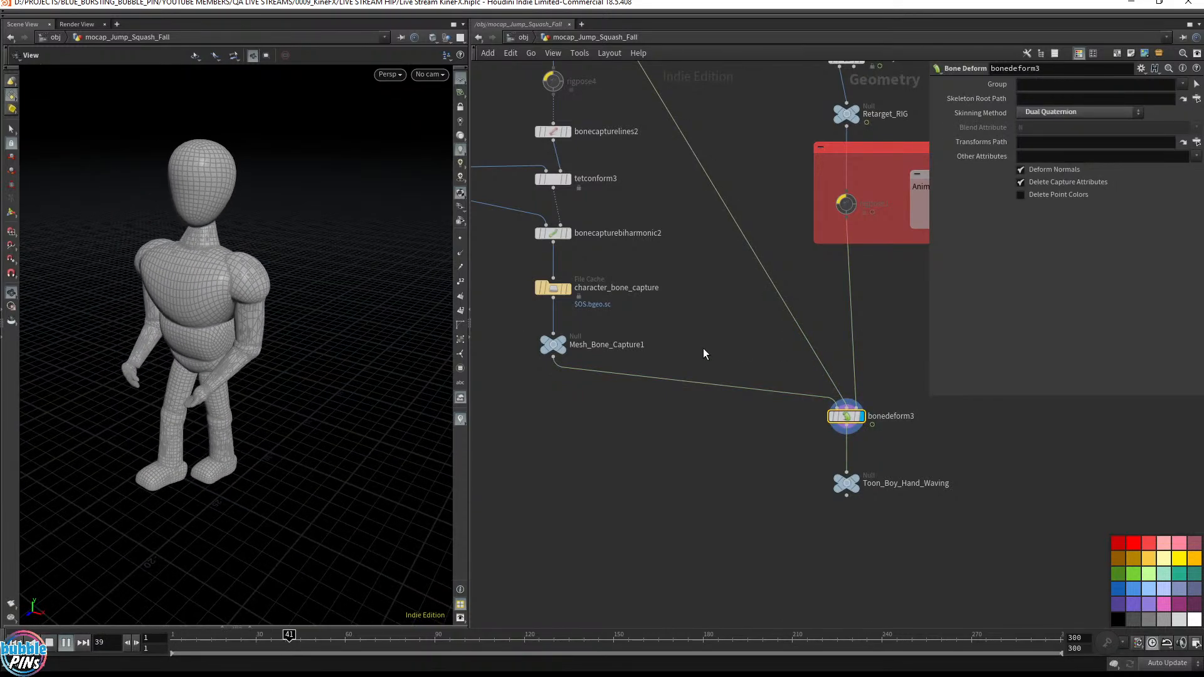
pyautogui.hotkey('ctrl', 'Up')
# Step: Connect Jump_Squash_Fall to the first input of the Rig Stash Pose node and bring the whole character into view
pyautogui.scroll(-3, 710, 318)
pyautogui.moveTo(739, 198); pyautogui.dragTo(712, 451, button='middle')
pyautogui.moveTo(713, 156); pyautogui.dragTo(657, 209, button='middle')
pyautogui.scroll(3, 709, 313)
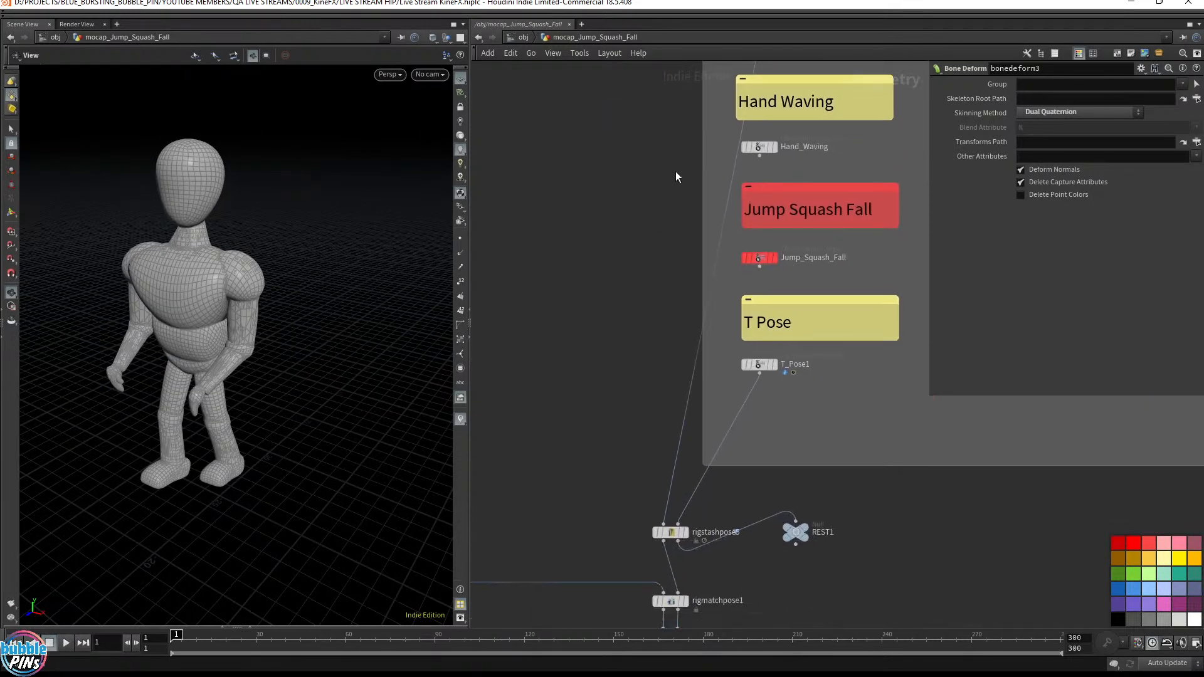
pyautogui.click(760, 266)
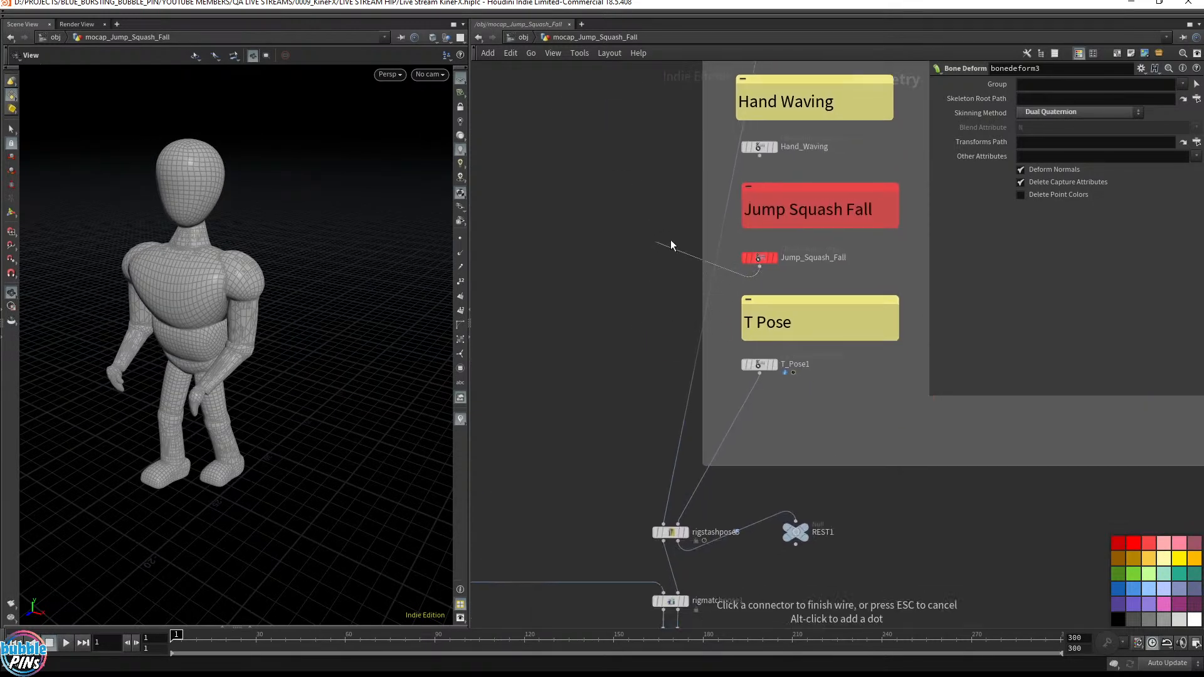
pyautogui.click(661, 533)
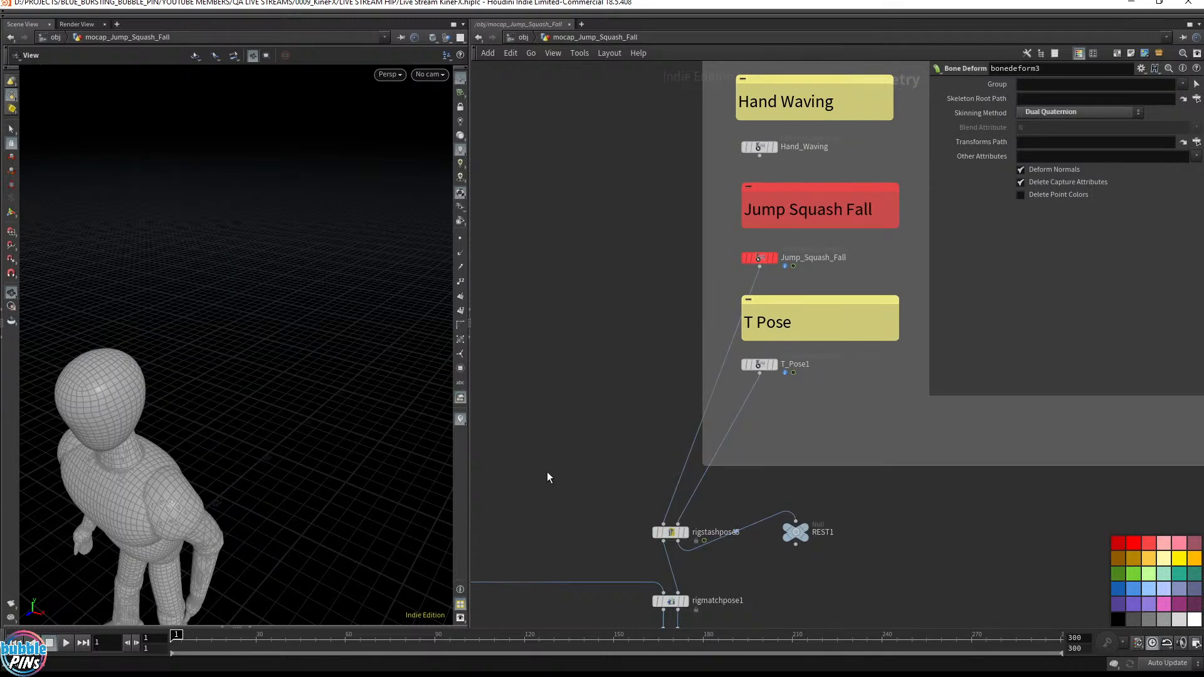
pyautogui.moveTo(326, 433); pyautogui.dragTo(333, 338)
pyautogui.scroll(-5, 378, 308)
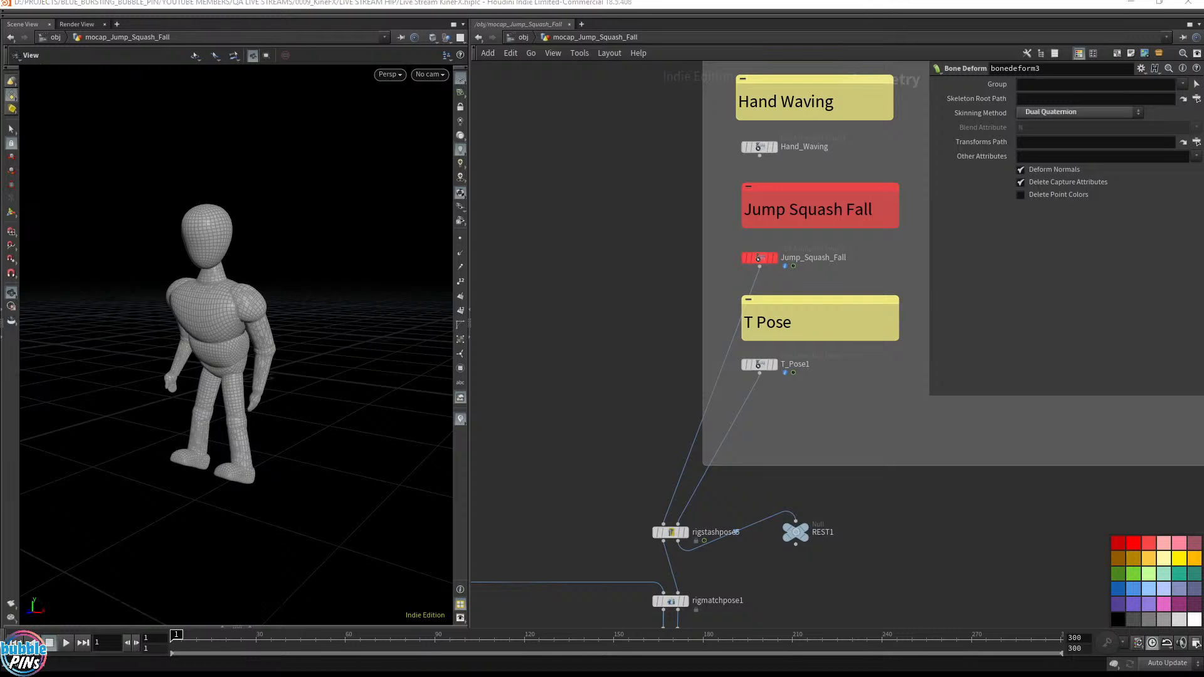
# Step: Review the retarget chain down to bonedeform3, play the start of the deformed character's motion and return to frame 1
pyautogui.moveTo(642, 376); pyautogui.dragTo(607, 87, button='middle')
pyautogui.scroll(-2, 642, 217)
pyautogui.moveTo(818, 219)
pyautogui.mouseDown(button='middle')
pyautogui.moveTo(827, 265)
pyautogui.moveTo(831, 236)
pyautogui.mouseUp(button='middle')
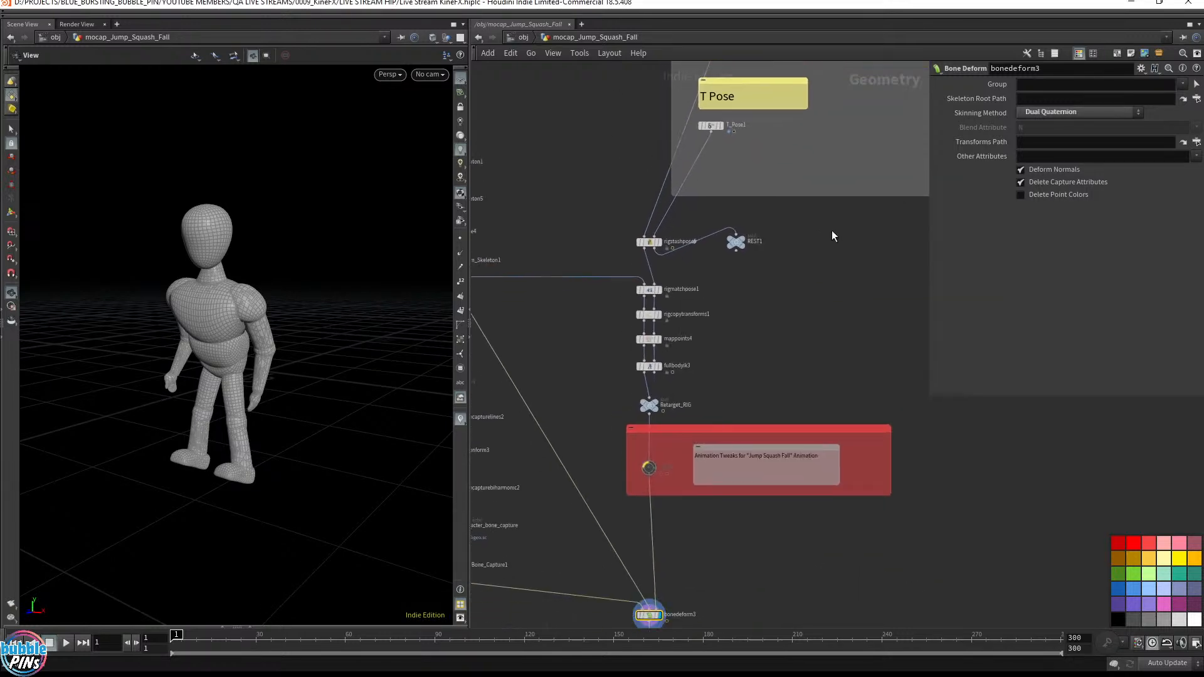
pyautogui.moveTo(822, 313); pyautogui.dragTo(820, 265, button='middle')
pyautogui.moveTo(783, 330); pyautogui.dragTo(863, 314, button='middle')
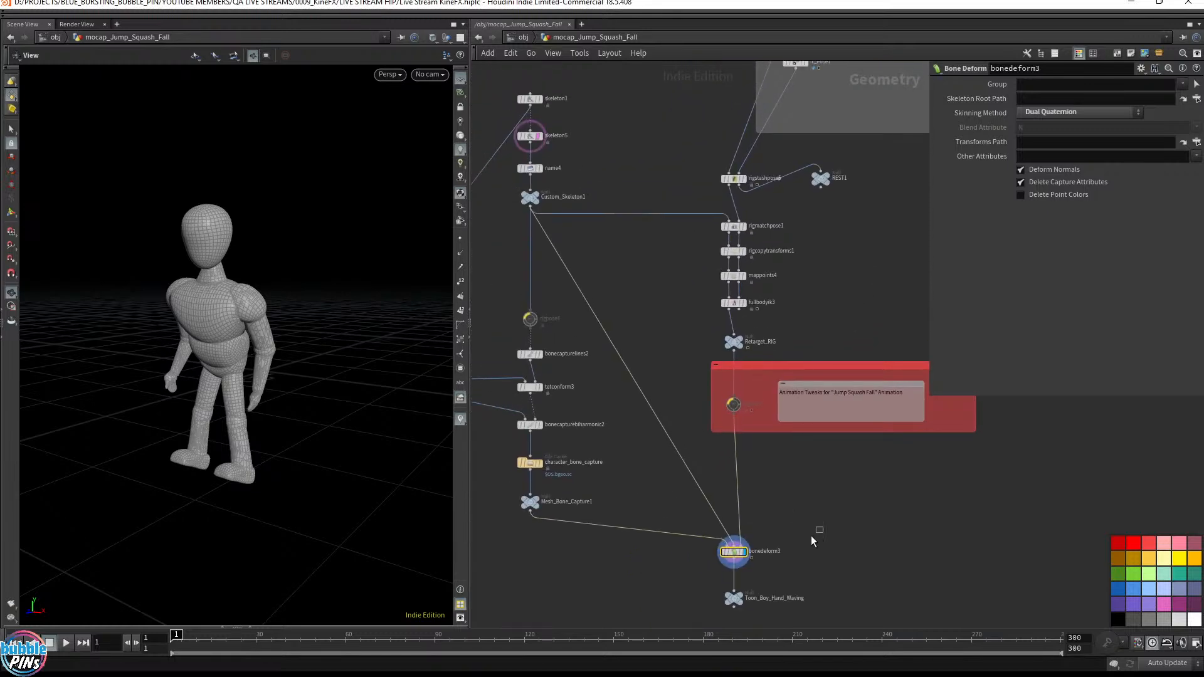
pyautogui.moveTo(816, 529); pyautogui.dragTo(720, 574)
pyautogui.press('Up')
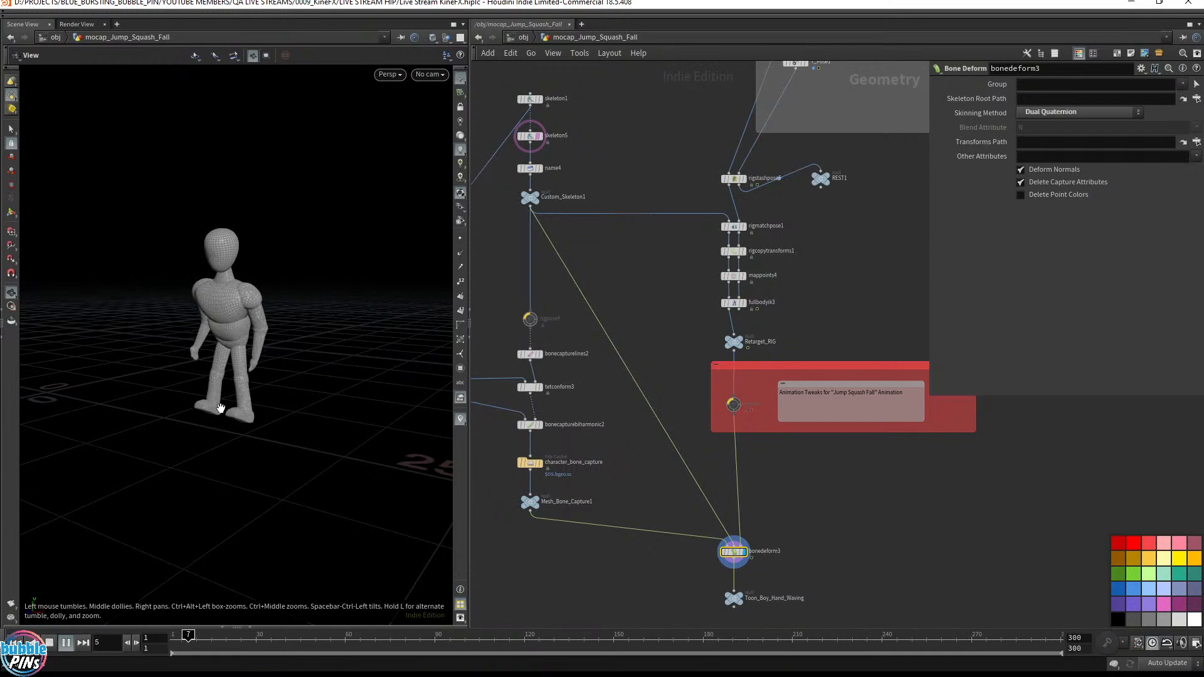
pyautogui.hotkey('ctrl', 'Up')
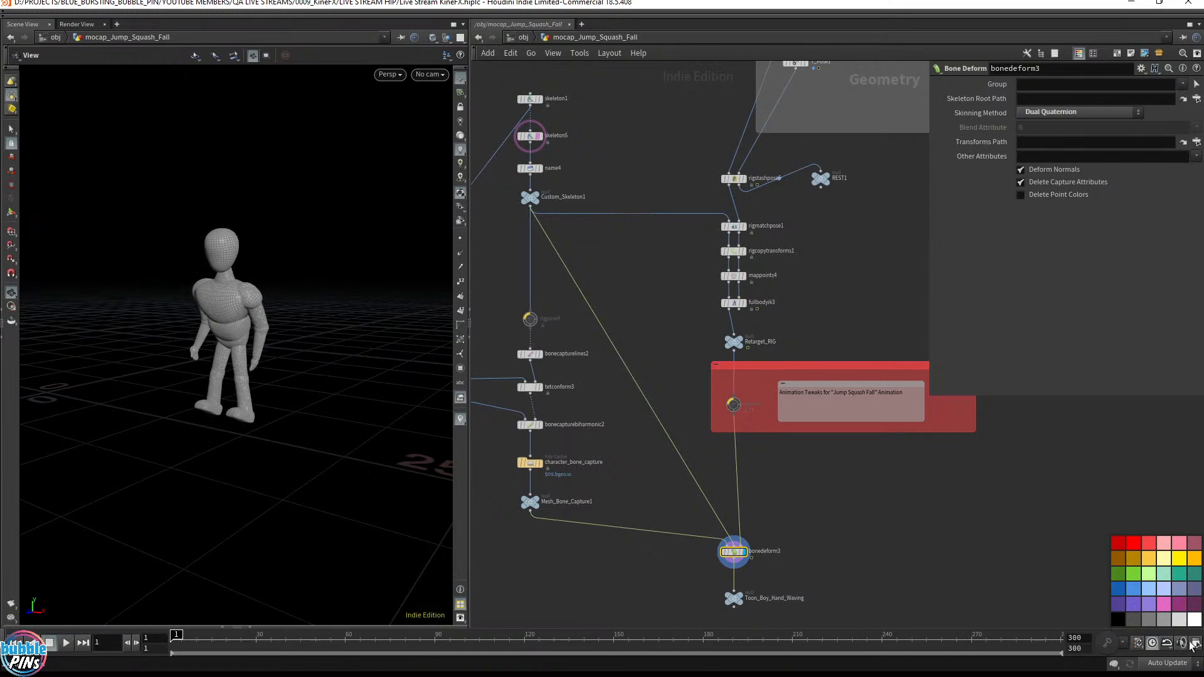
# Step: Set the end frame to 500 in the global animation options and apply it
pyautogui.click(1196, 643)
pyautogui.doubleClick(1138, 462)
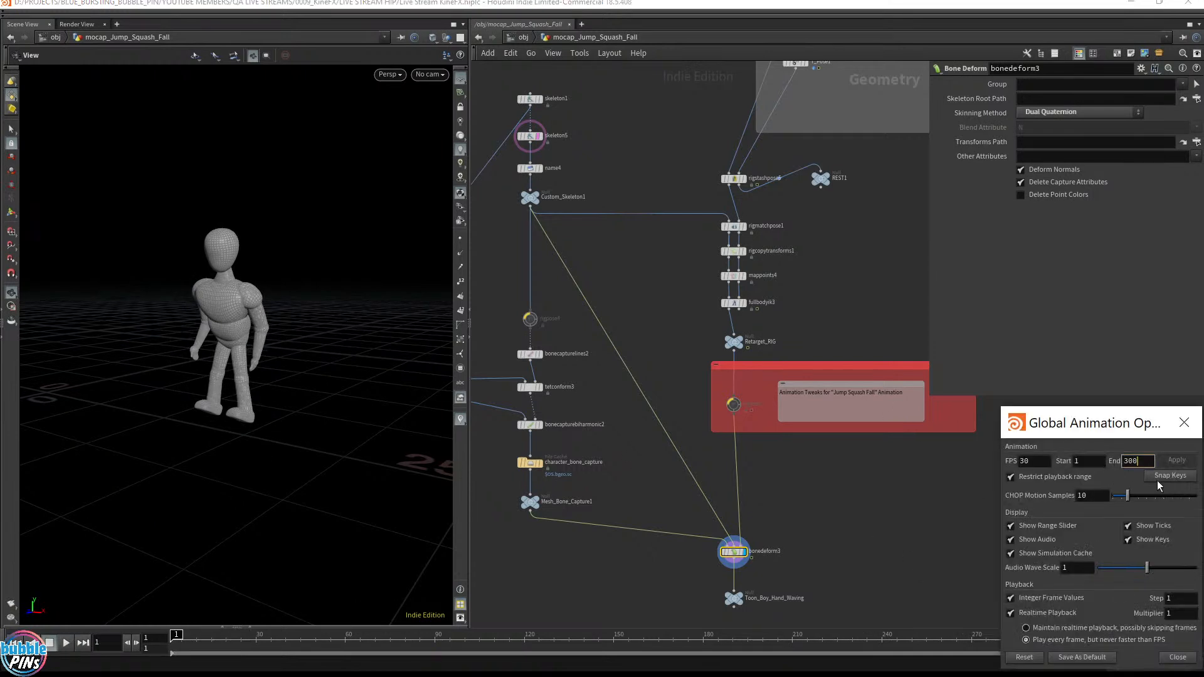
pyautogui.write('500')
pyautogui.press('Return')
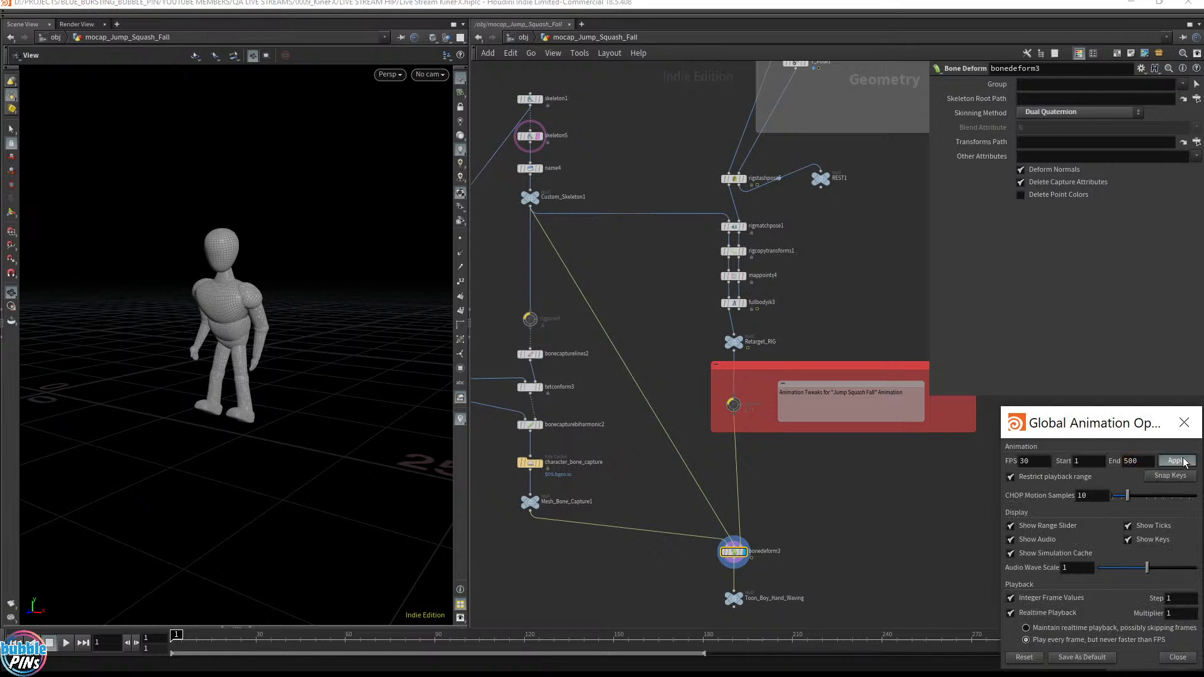
pyautogui.click(1176, 459)
pyautogui.click(1189, 659)
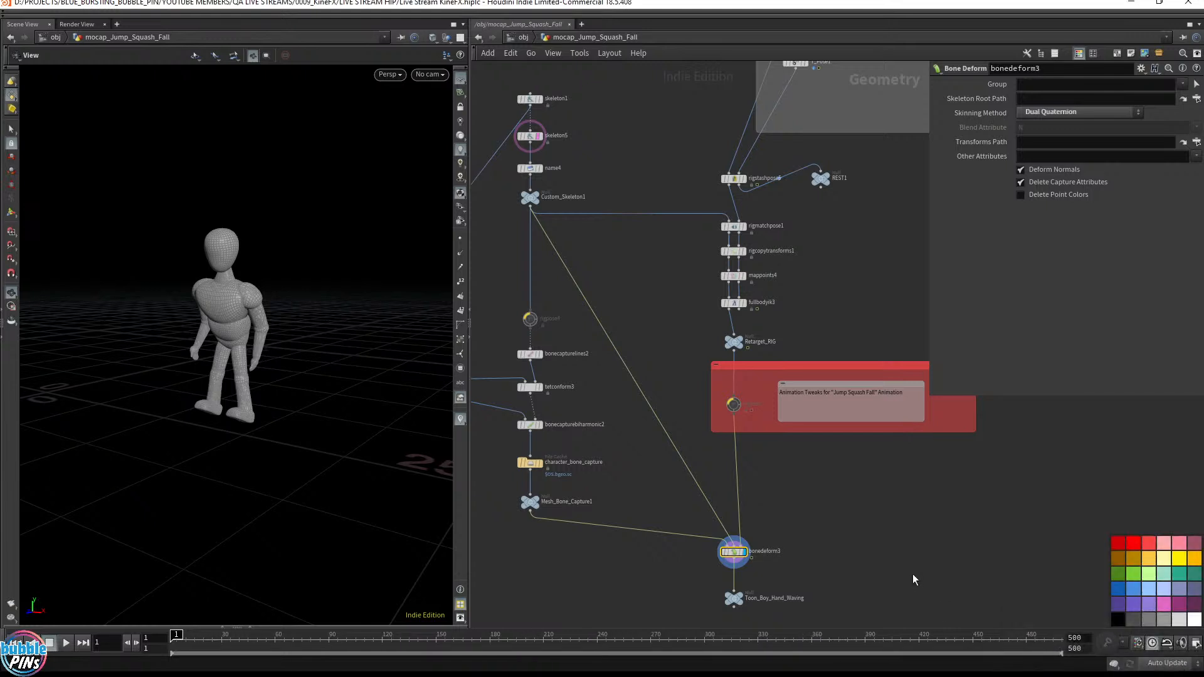
# Step: Play the extended animation to frame 391, then scrub to frame 162 and view the airborne character from the side
pyautogui.press('Up')
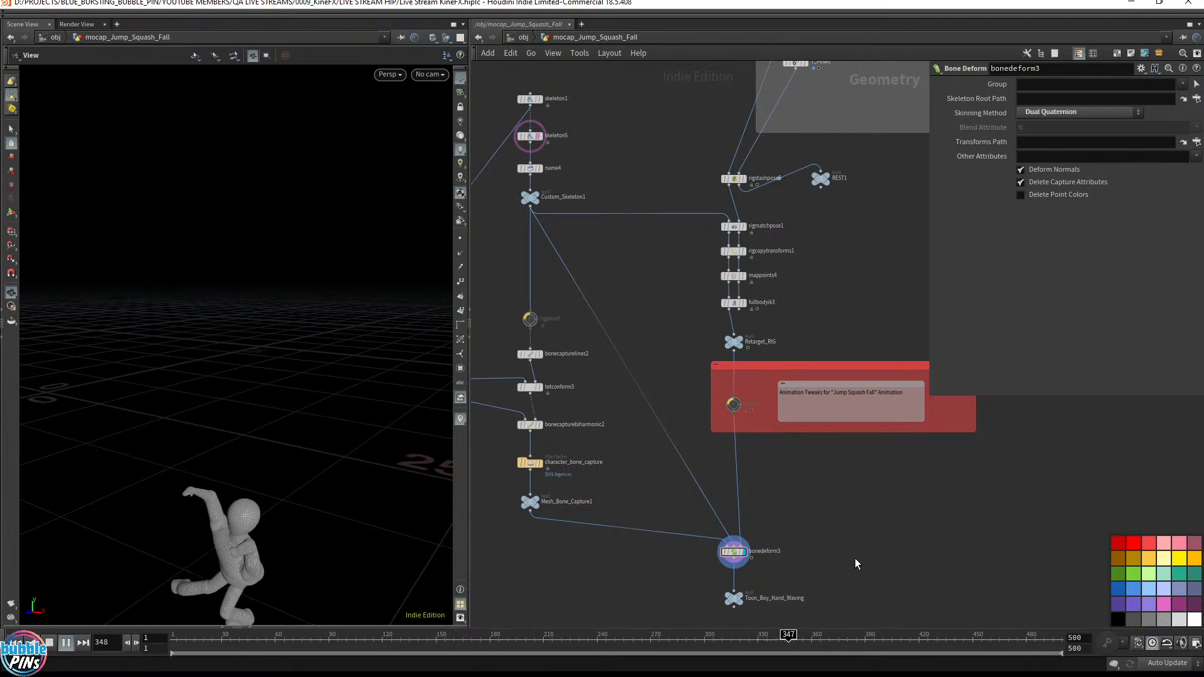
pyautogui.press('Up')
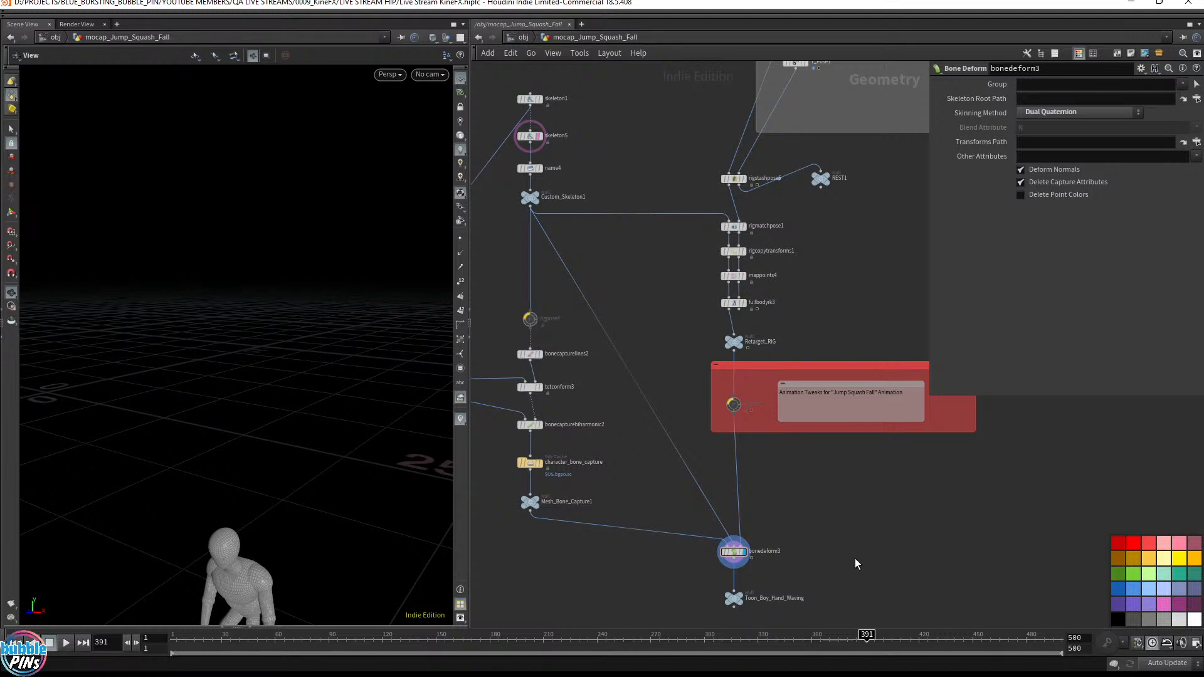
pyautogui.moveTo(81, 319); pyautogui.dragTo(270, 456)
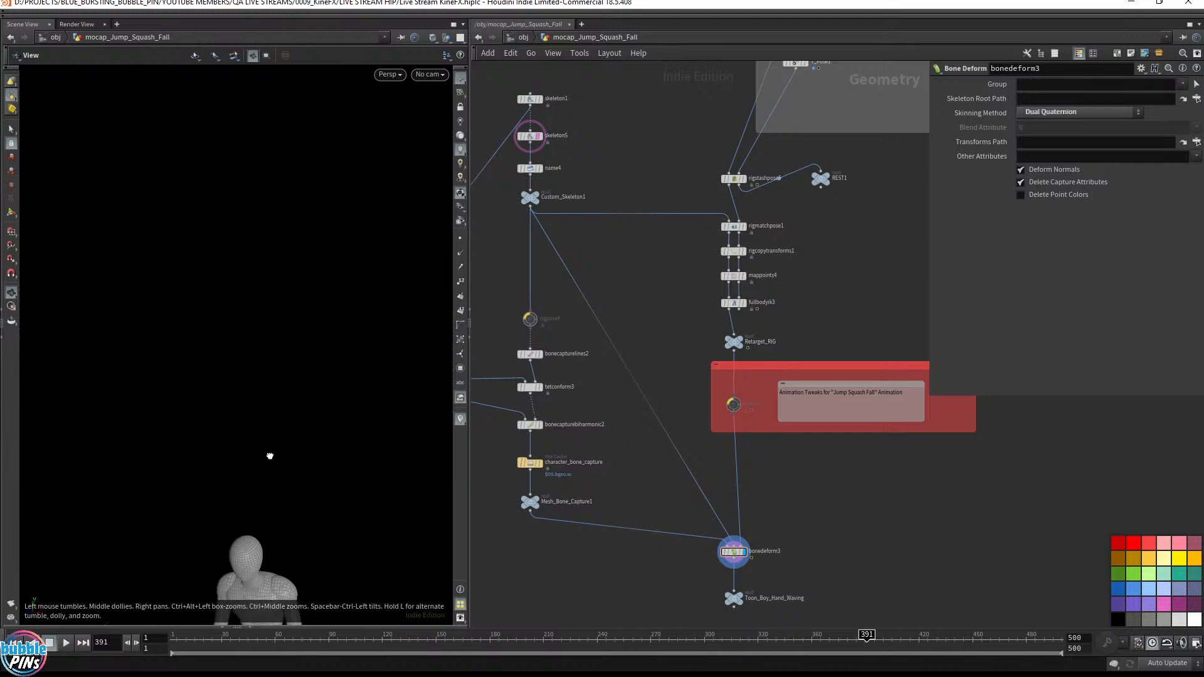
pyautogui.moveTo(380, 638); pyautogui.dragTo(459, 645)
pyautogui.moveTo(275, 323); pyautogui.dragTo(230, 325)
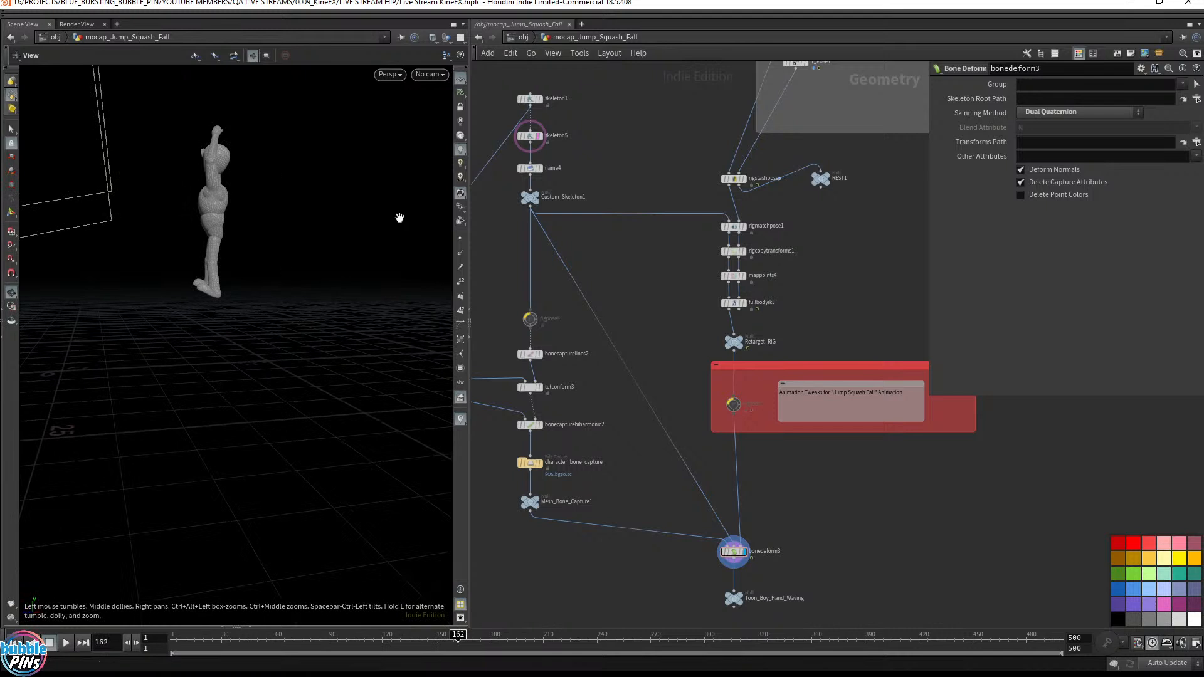
# Step: Select the group of character import nodes, including object_merge19, to check the source of the mesh
pyautogui.moveTo(615, 318); pyautogui.dragTo(714, 350, button='middle')
pyautogui.scroll(-3, 707, 342)
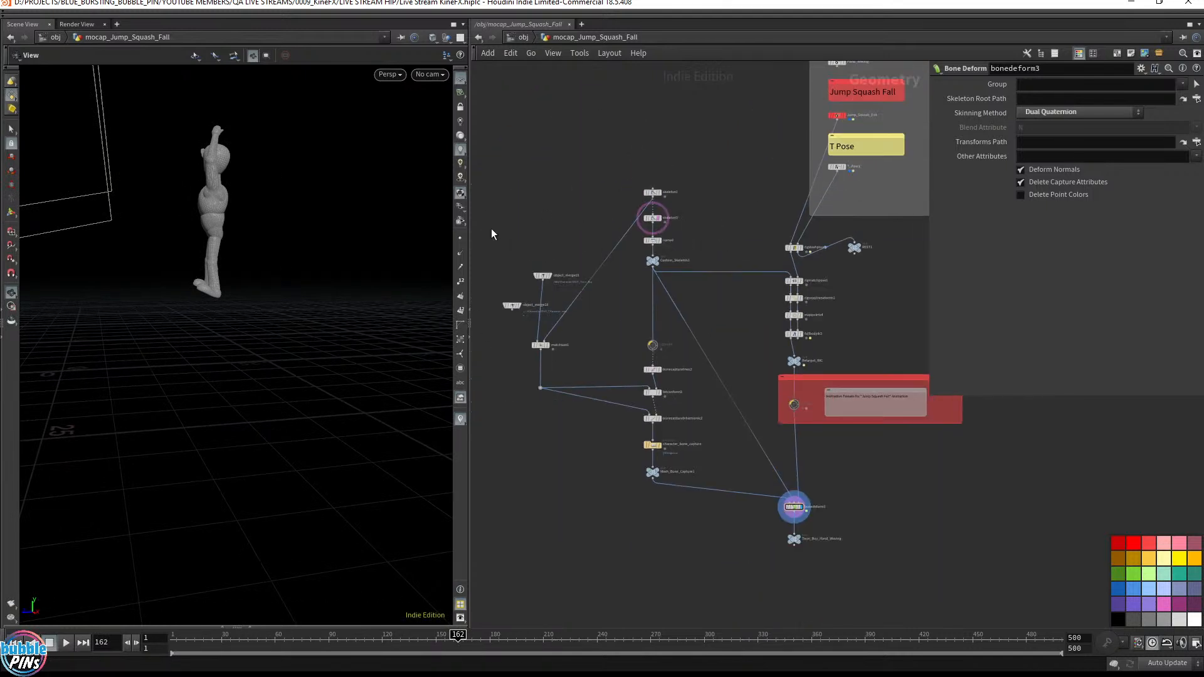
pyautogui.moveTo(491, 228); pyautogui.dragTo(584, 449)
pyautogui.moveTo(577, 355); pyautogui.dragTo(443, 355, button='middle')
pyautogui.moveTo(586, 333); pyautogui.dragTo(580, 341, button='middle')
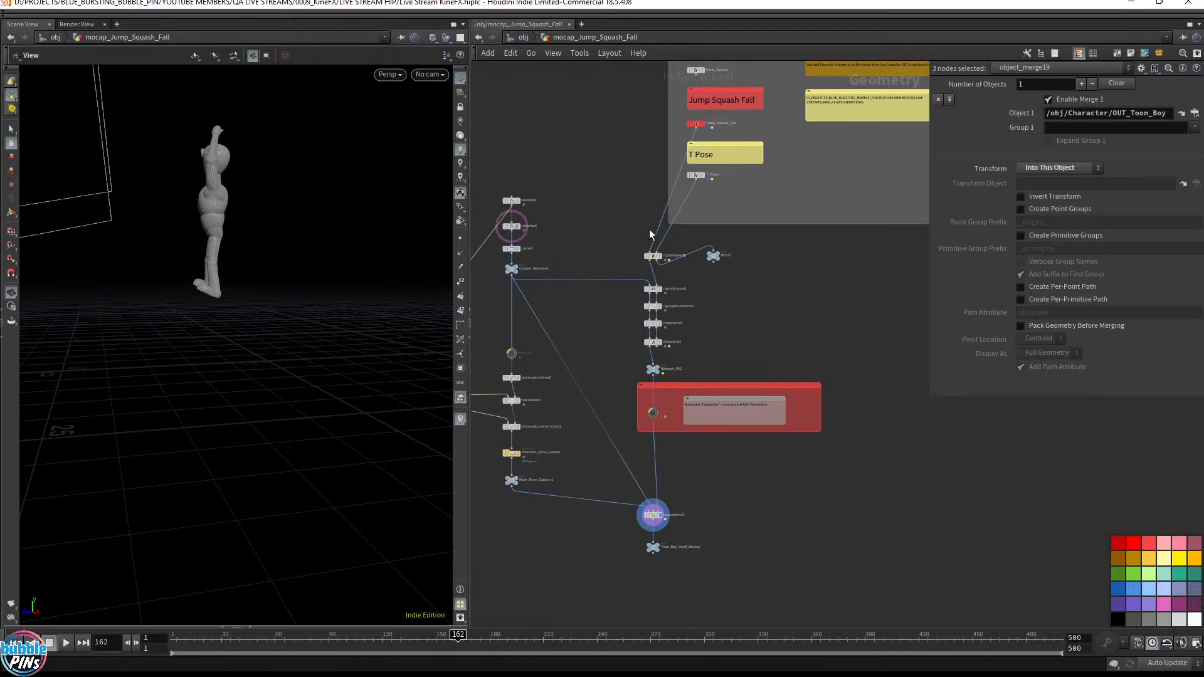
# Step: Bypass the rigcopytransforms1 node in the retarget chain
pyautogui.scroll(5, 658, 269)
pyautogui.moveTo(728, 317); pyautogui.dragTo(587, 390)
pyautogui.moveTo(713, 379); pyautogui.dragTo(548, 446)
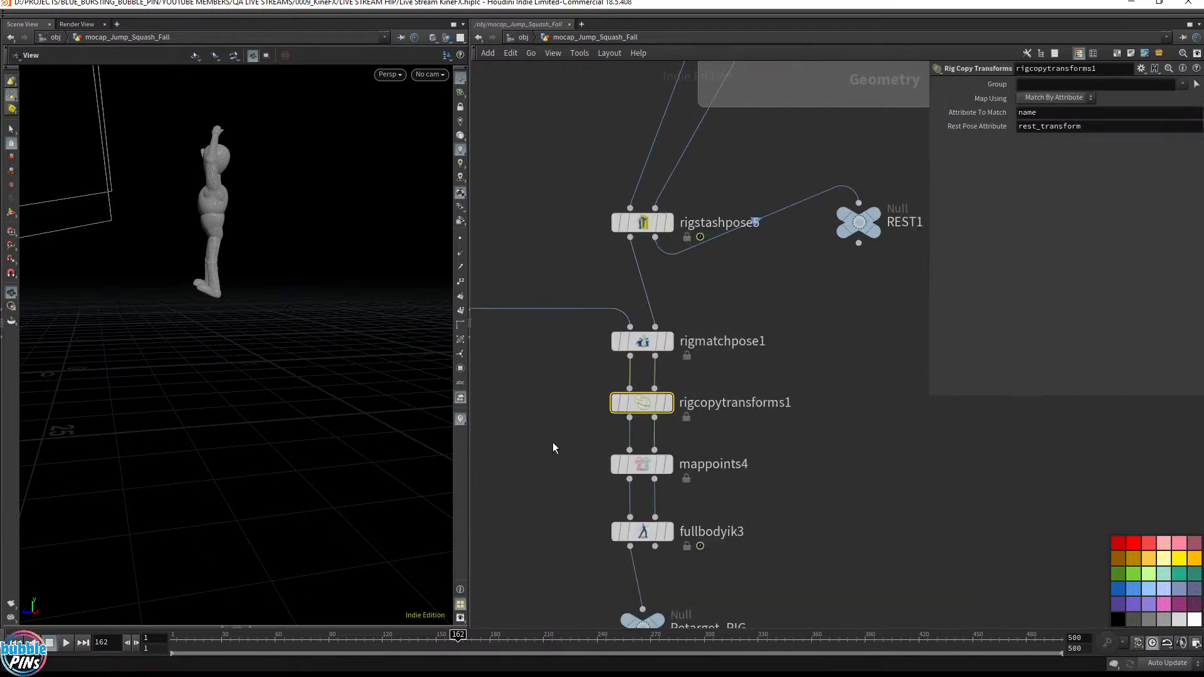
pyautogui.click(610, 369)
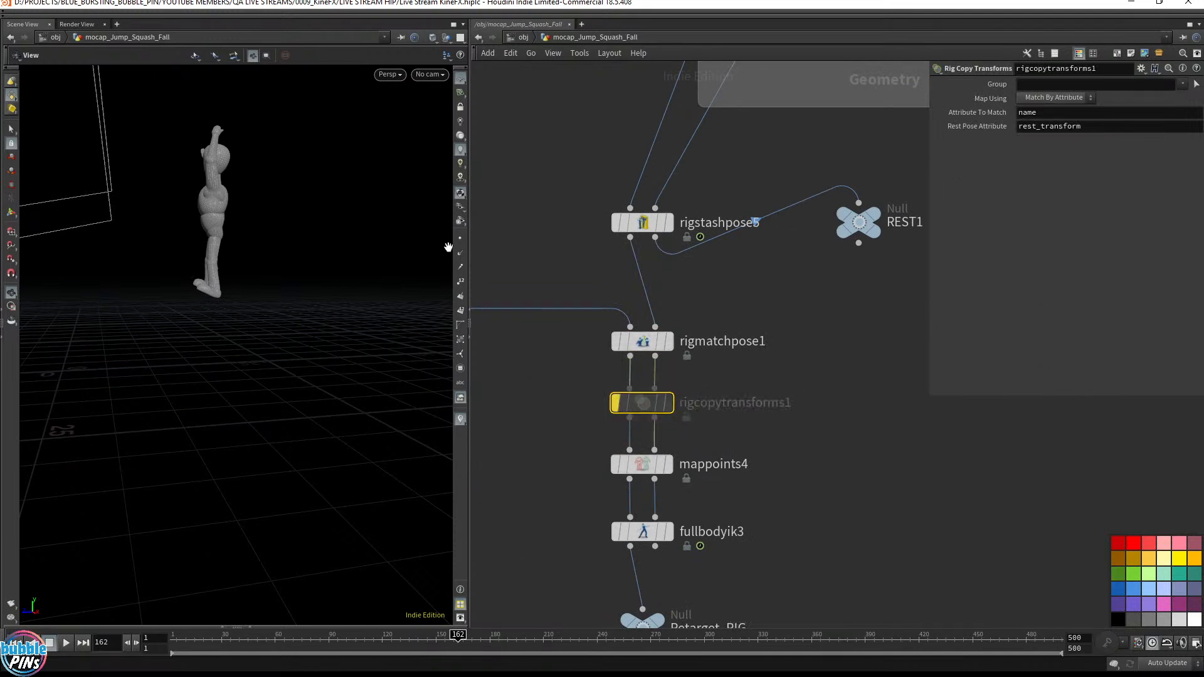
# Step: Display the skeleton at mappoints4 and at fullbodyik3 to compare the poses at frame 162
pyautogui.moveTo(623, 456); pyautogui.dragTo(639, 366, button='middle')
pyautogui.moveTo(686, 380)
pyautogui.click(690, 341)
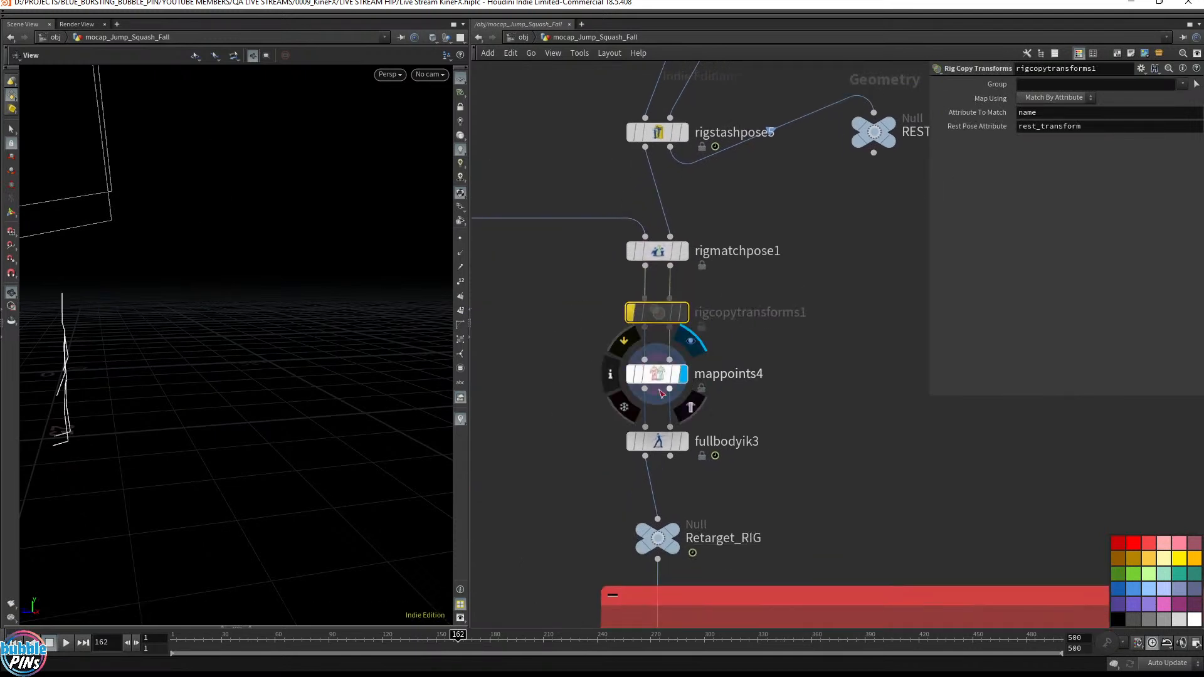
pyautogui.moveTo(438, 373); pyautogui.dragTo(391, 351)
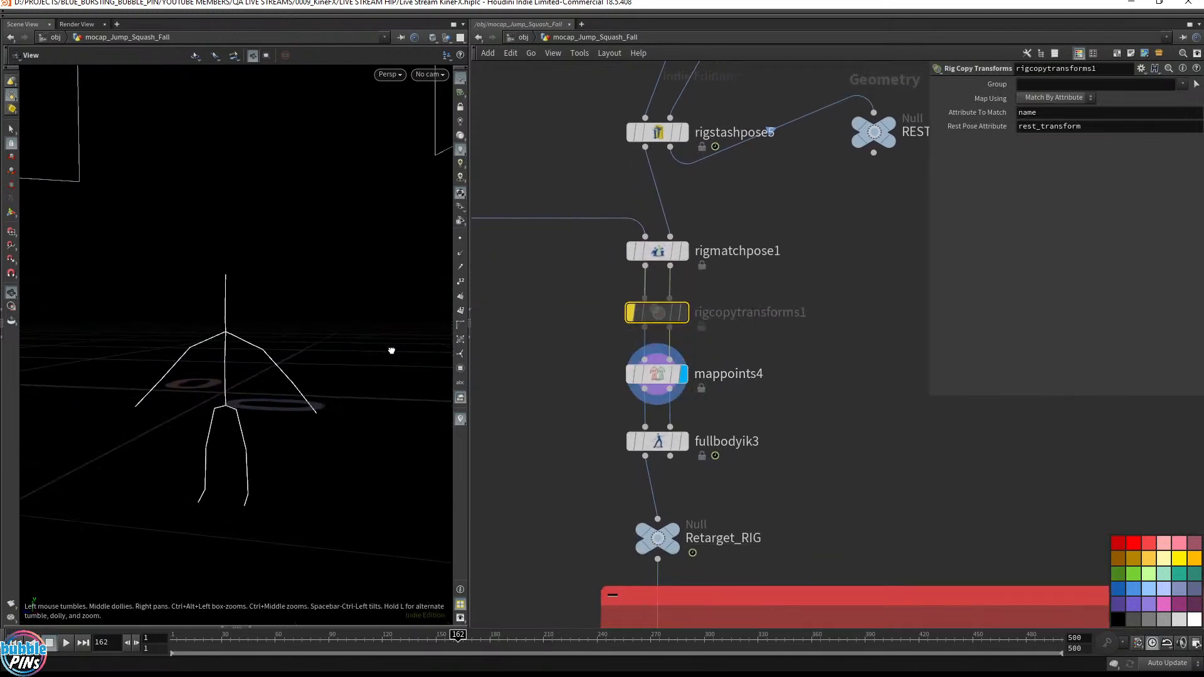
pyautogui.click(685, 441)
pyautogui.moveTo(801, 521); pyautogui.dragTo(779, 297, button='middle')
pyautogui.scroll(-3, 804, 390)
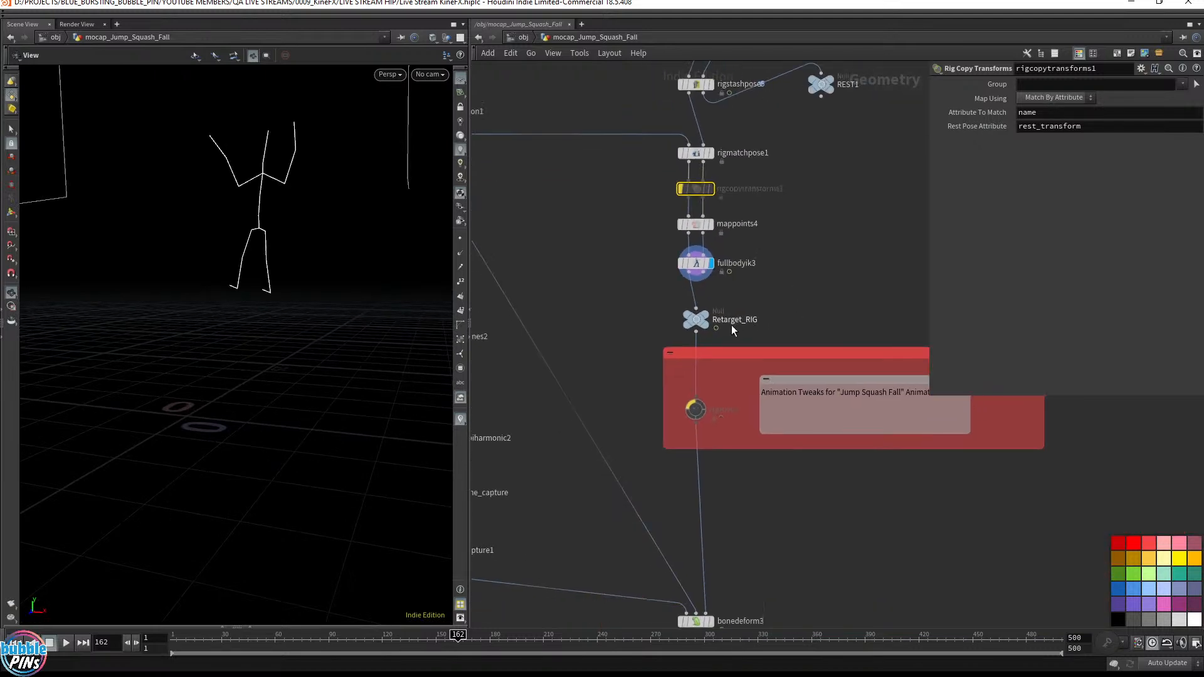
# Step: Check the fullbodyik3 and rigpose1 parameters, display the Retarget_RIG null and return to frame 1
pyautogui.click(695, 262)
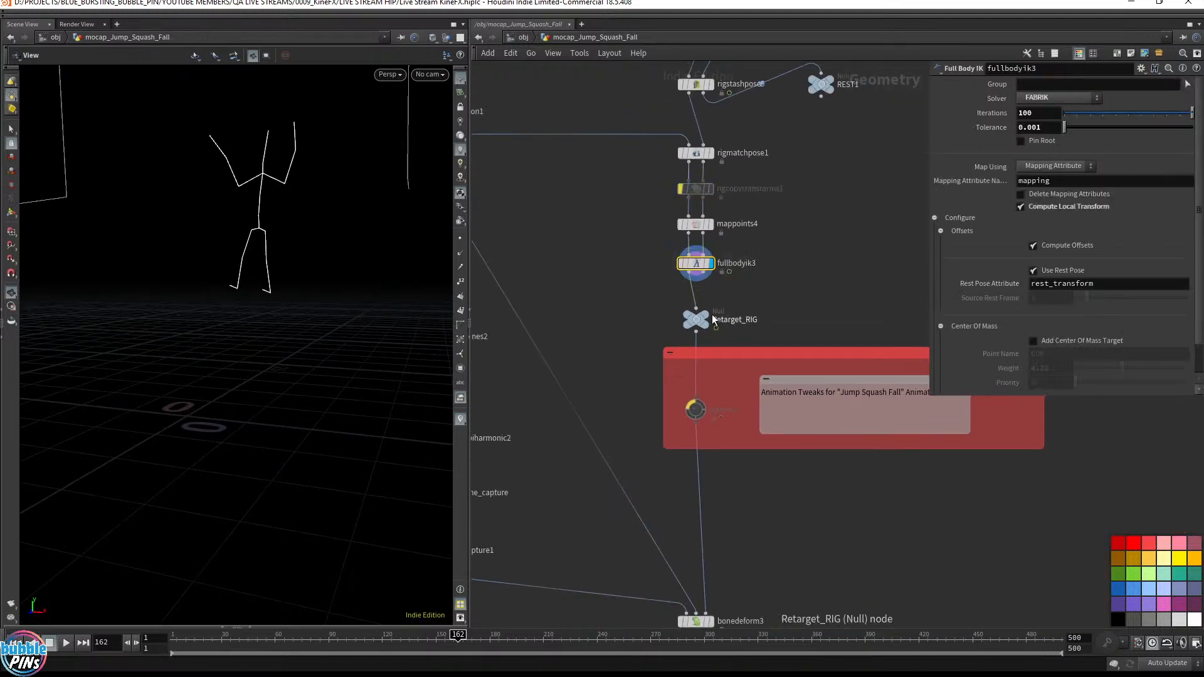
pyautogui.moveTo(749, 499); pyautogui.dragTo(711, 393, button='middle')
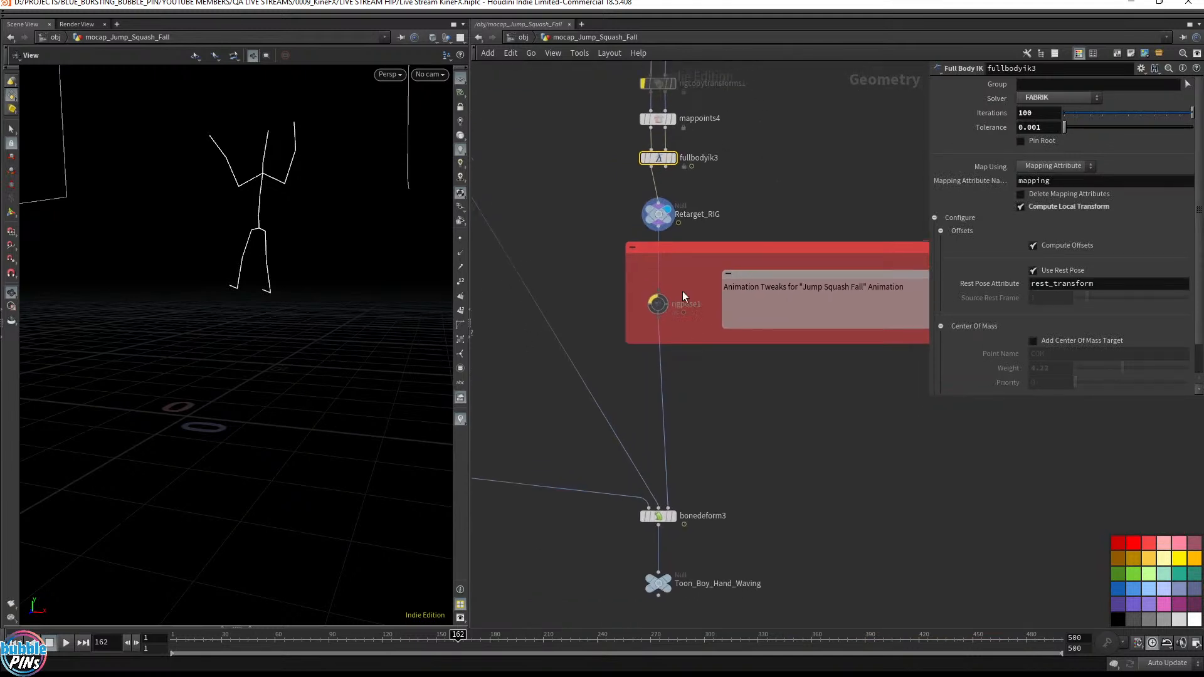
pyautogui.moveTo(626, 283); pyautogui.dragTo(632, 283)
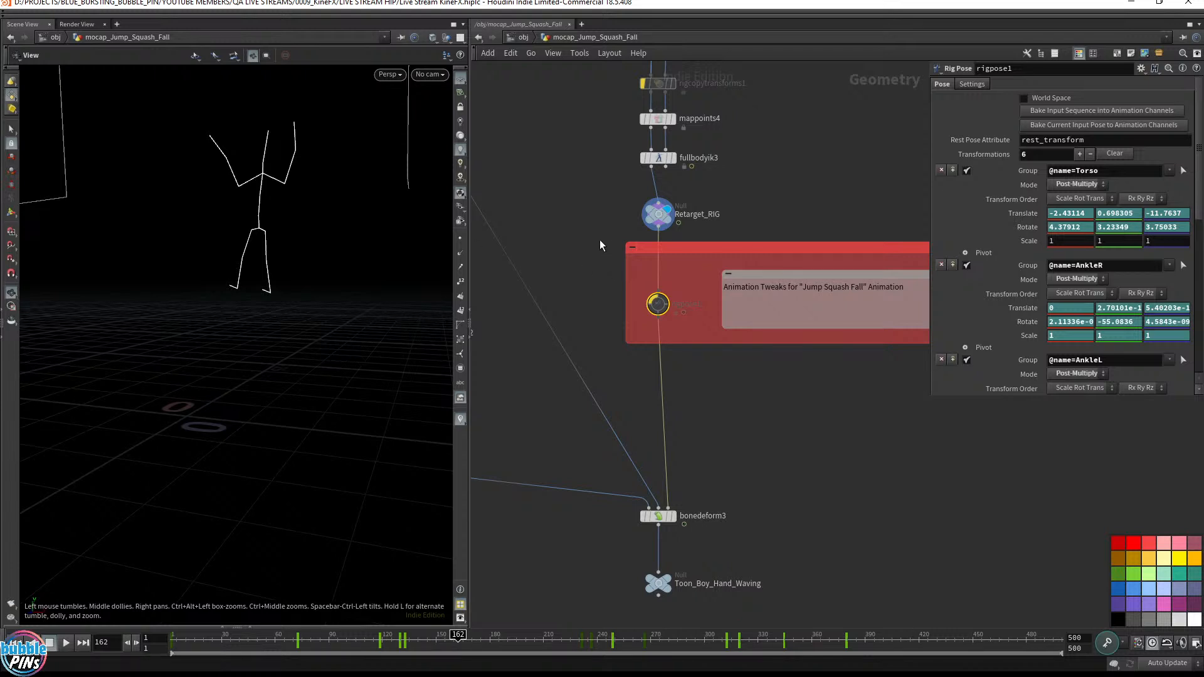
pyautogui.click(657, 214)
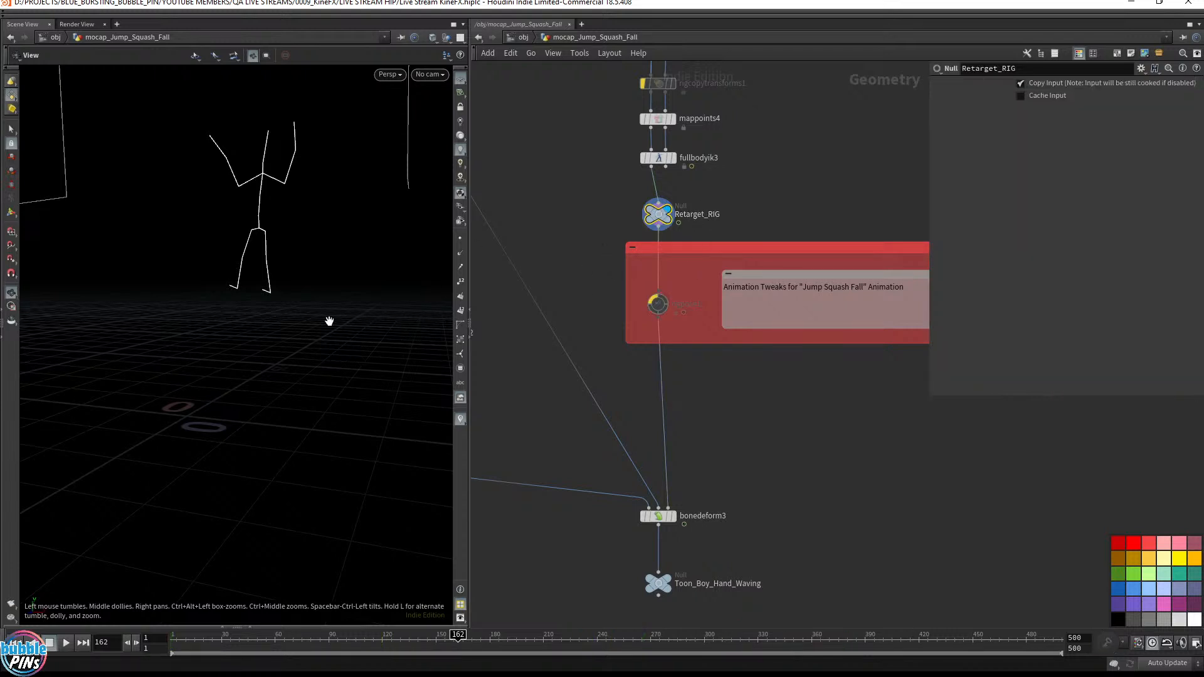
pyautogui.hotkey('ctrl', 'Up')
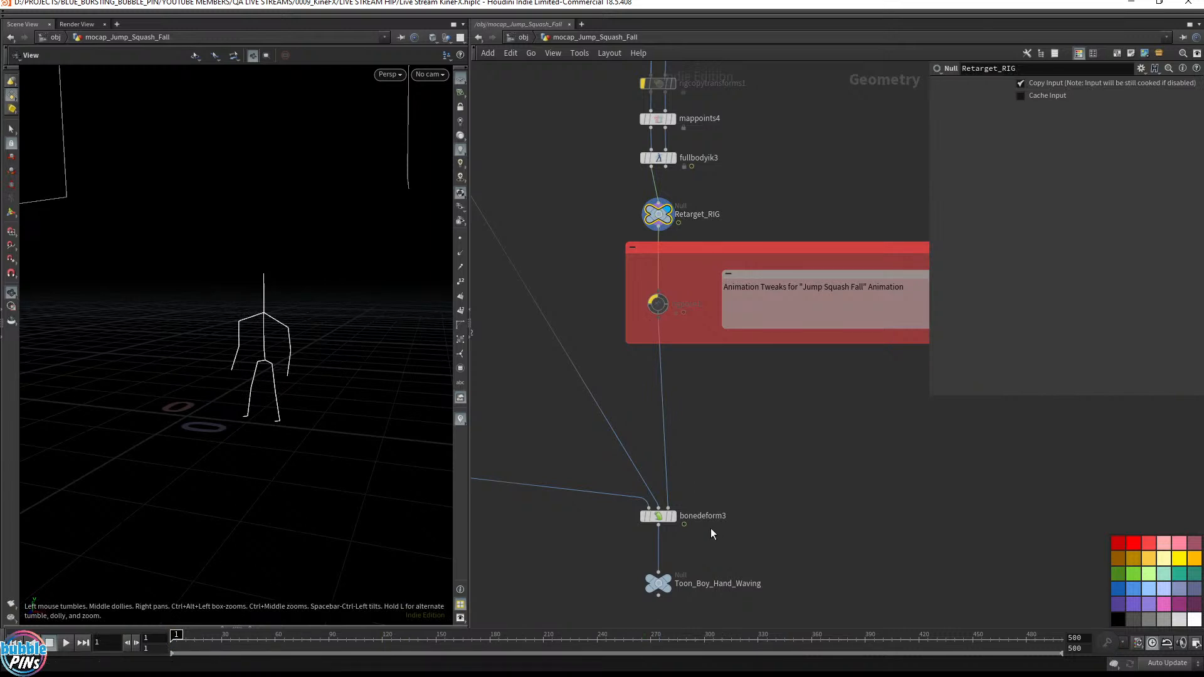
# Step: Display bonedeform3, play the character's motion and scrub through the jump and fall to about frame 346
pyautogui.click(674, 516)
pyautogui.click(660, 516)
pyautogui.press('Up')
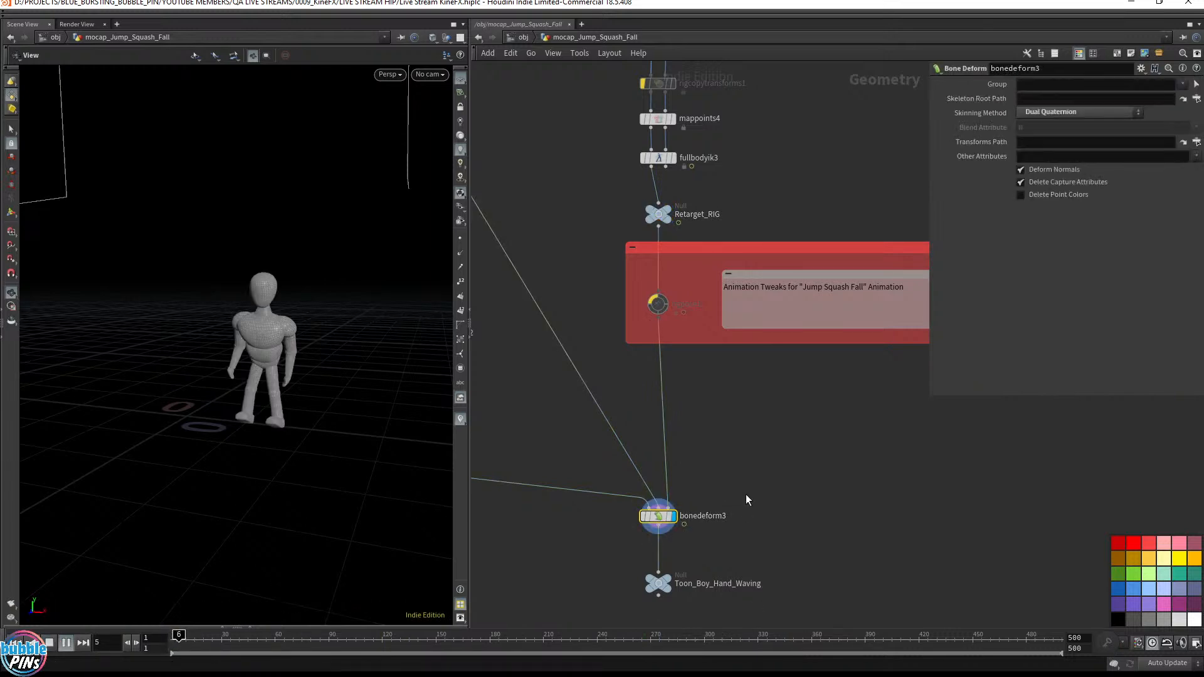
pyautogui.hotkey('ctrl', 'Up')
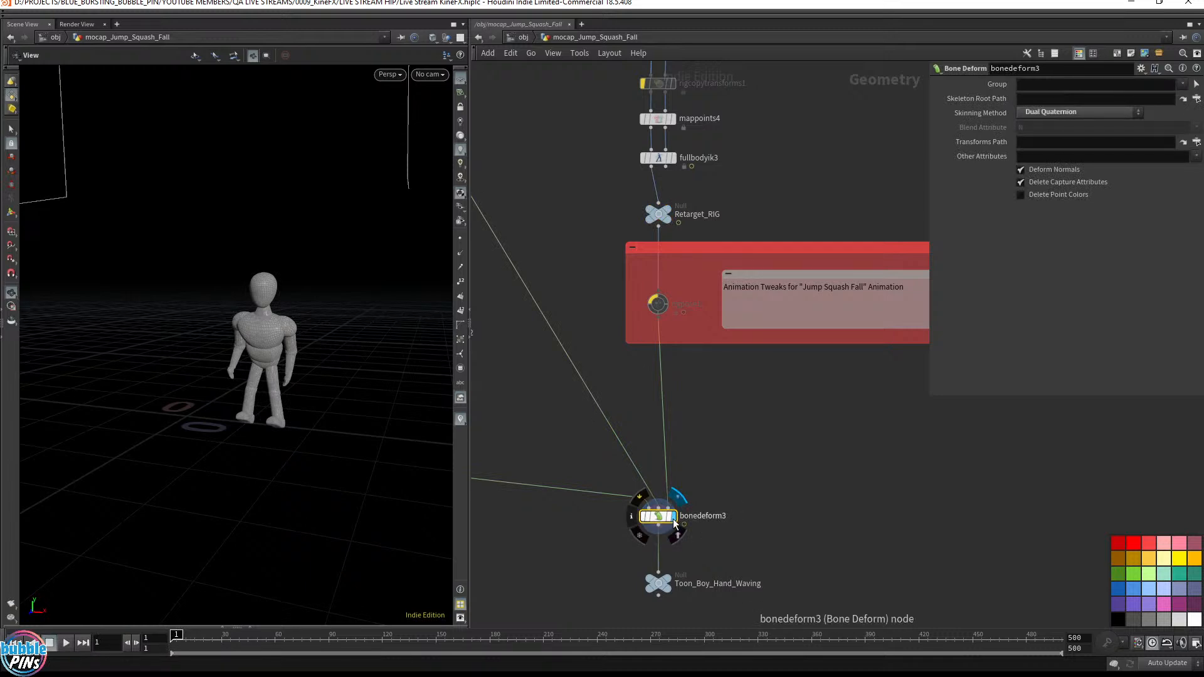
pyautogui.press('Up')
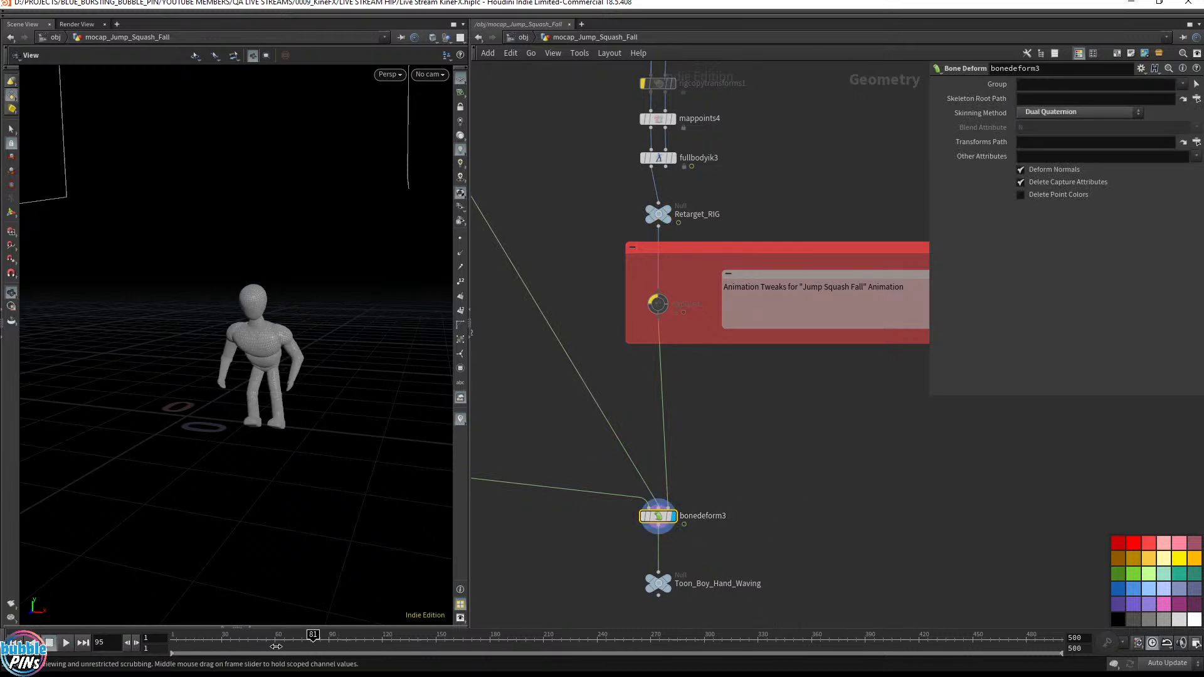
pyautogui.moveTo(276, 647)
pyautogui.mouseDown()
pyautogui.moveTo(808, 636)
pyautogui.moveTo(677, 636)
pyautogui.moveTo(793, 656)
pyautogui.mouseUp()
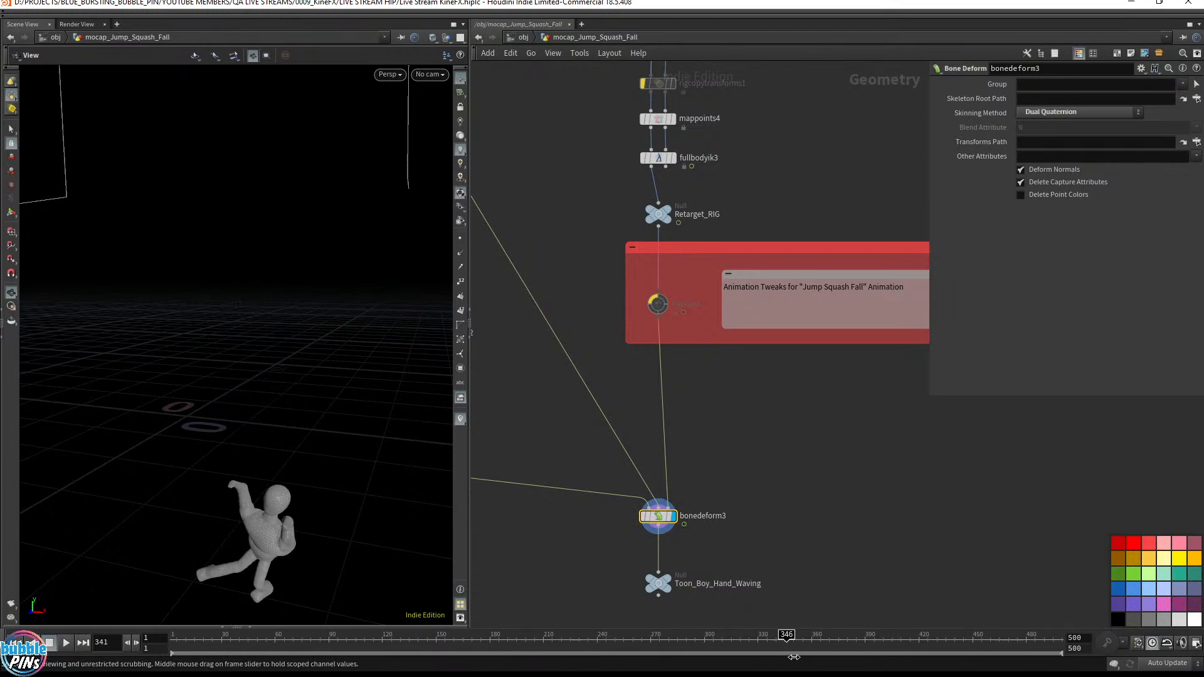
# Step: Enable the rigpose1 animation tweaks and inspect the character's legs and feet up close at frame 136
pyautogui.moveTo(322, 545); pyautogui.dragTo(336, 489, button='middle')
pyautogui.moveTo(653, 301)
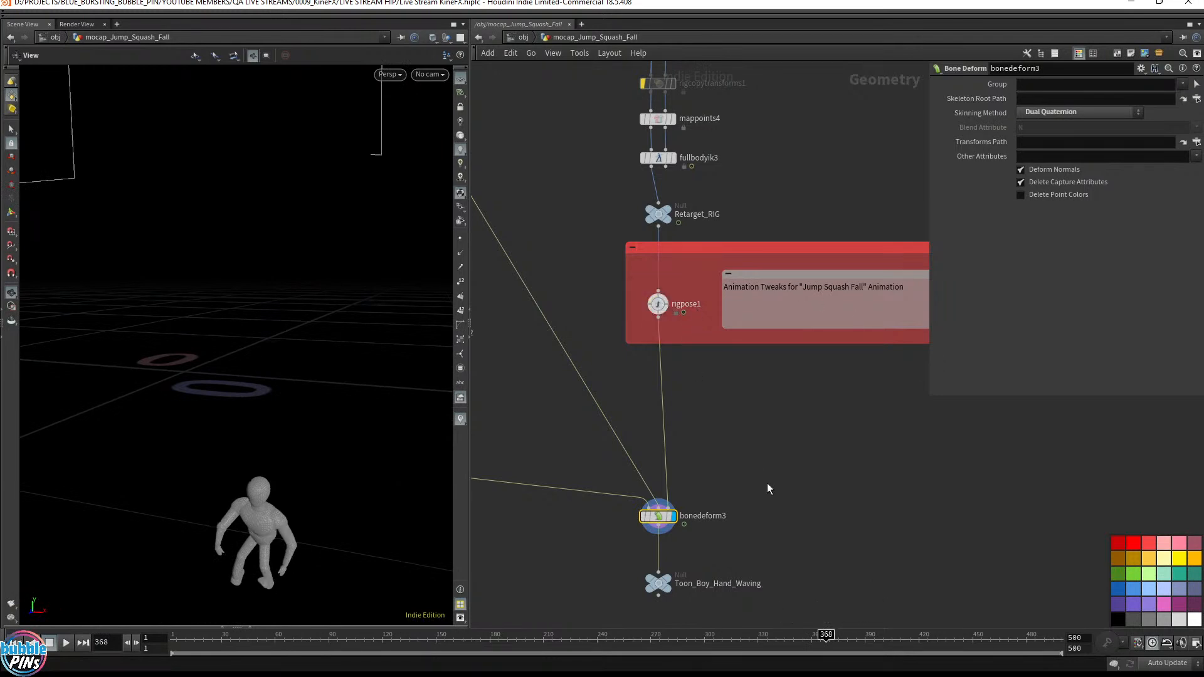
pyautogui.moveTo(668, 644); pyautogui.dragTo(410, 635)
pyautogui.moveTo(288, 370); pyautogui.dragTo(214, 326)
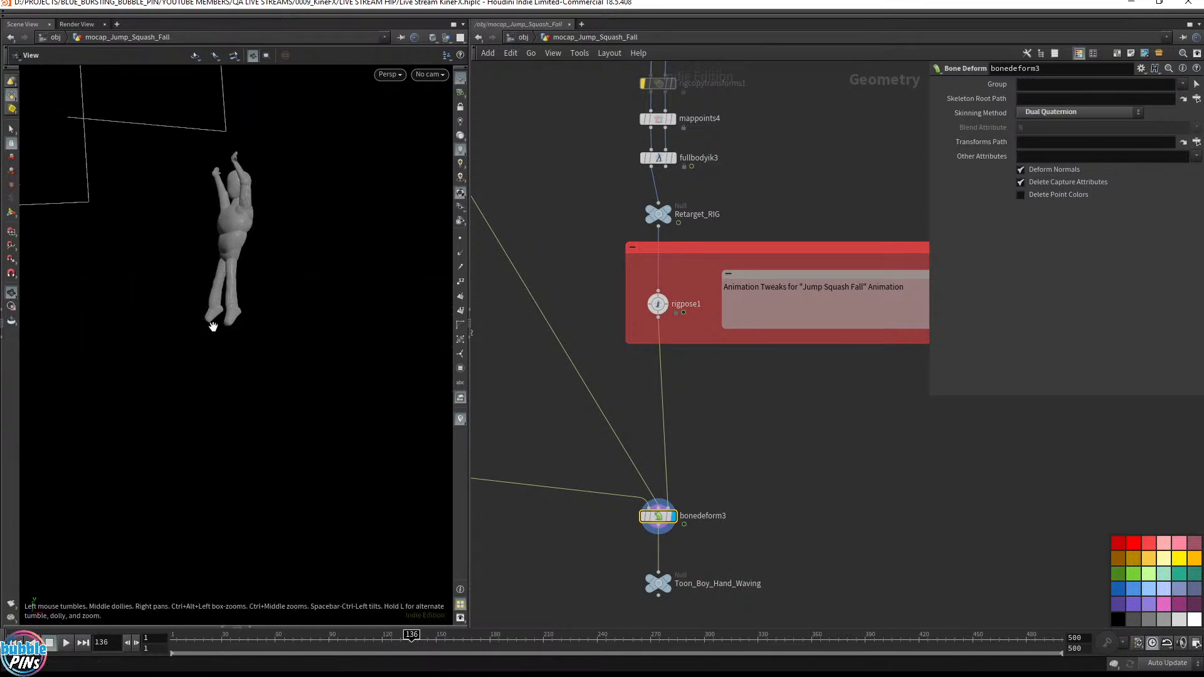
pyautogui.moveTo(213, 326); pyautogui.dragTo(435, 321, button='middle')
pyautogui.moveTo(261, 326); pyautogui.dragTo(200, 294)
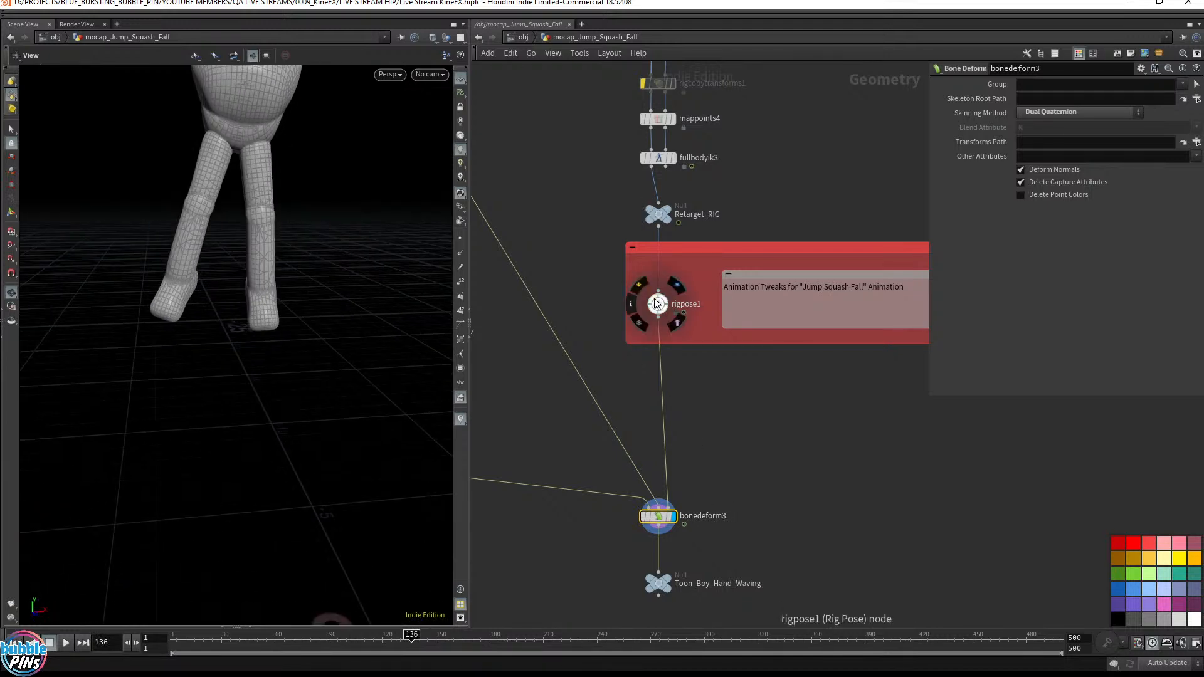
# Step: Bypass rigpose1 to compare the character's pose at frame 136 with and without the tweaks, then enable it again
pyautogui.click(639, 286)
pyautogui.moveTo(263, 279); pyautogui.dragTo(196, 269)
pyautogui.moveTo(351, 265); pyautogui.dragTo(124, 285, button='middle')
pyautogui.moveTo(306, 271); pyautogui.dragTo(287, 290)
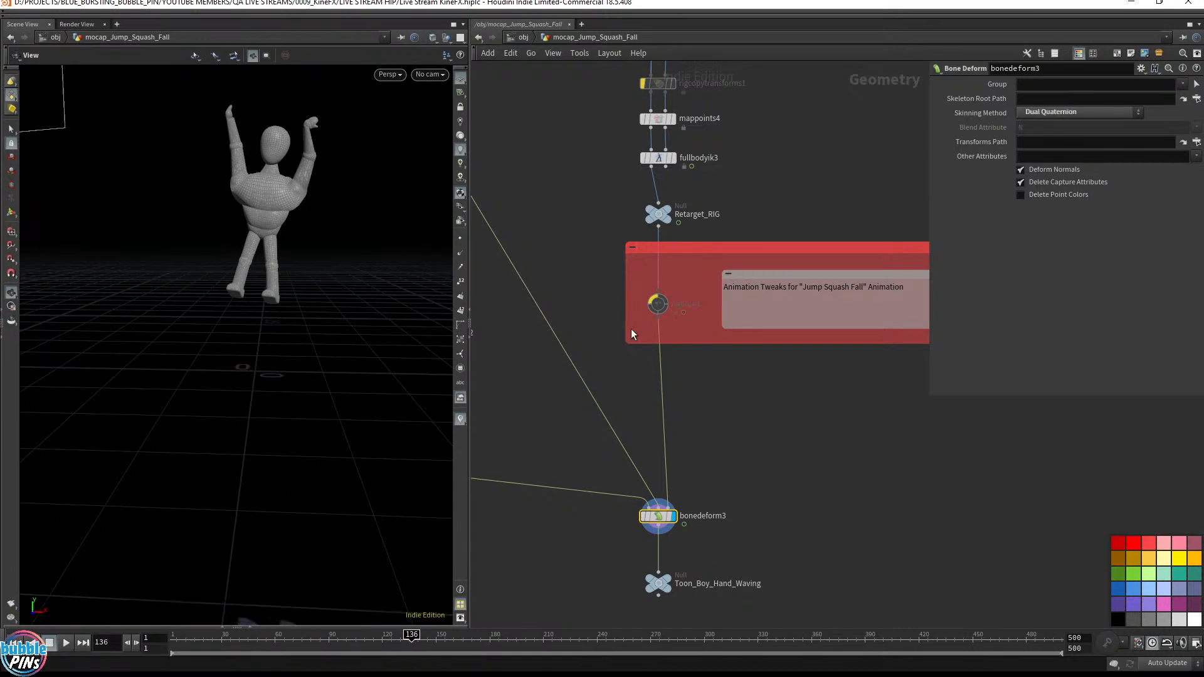
pyautogui.moveTo(656, 304)
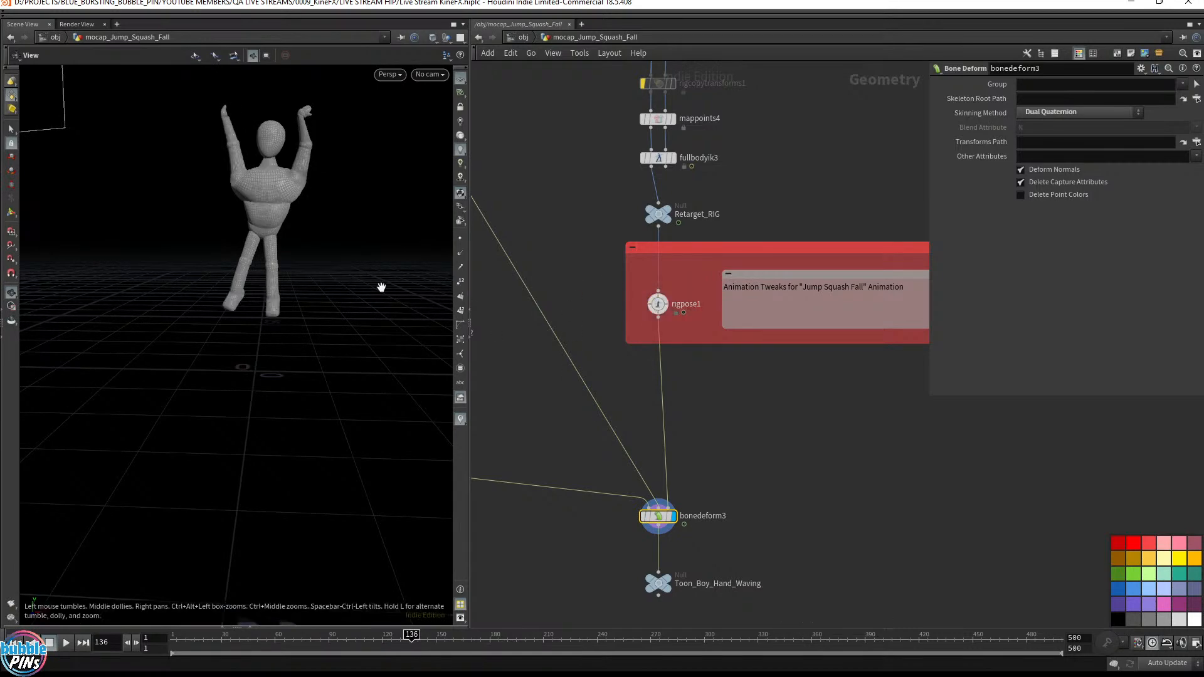
pyautogui.moveTo(382, 285); pyautogui.dragTo(297, 282)
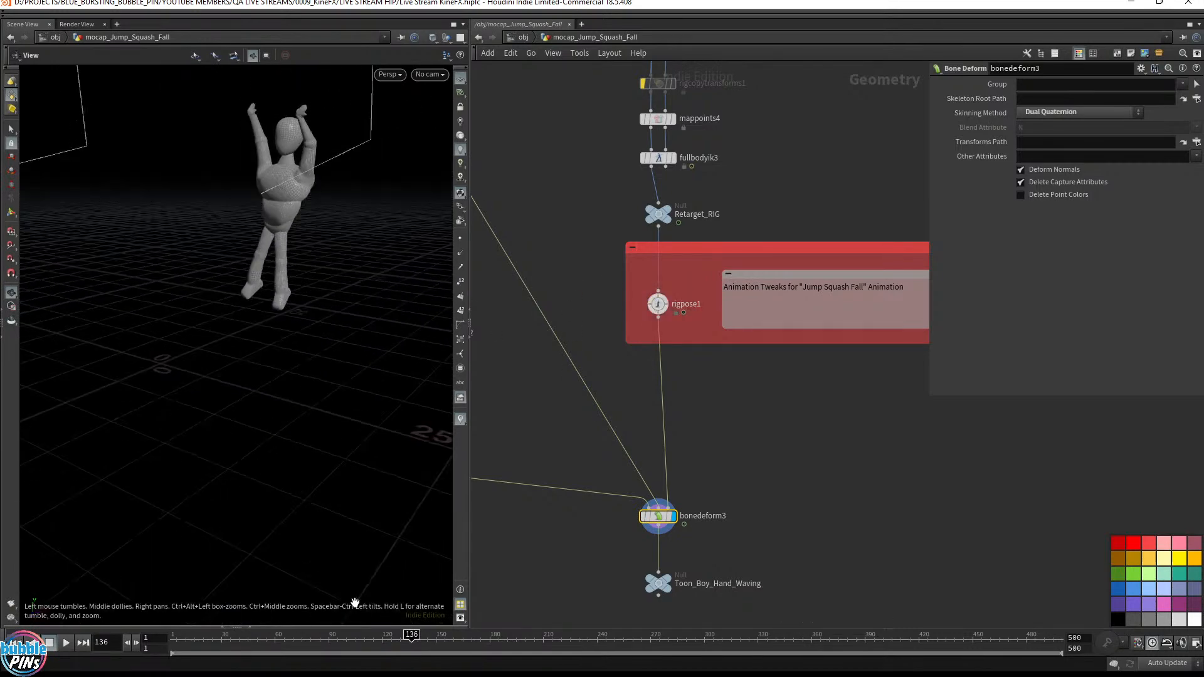
# Step: Select rigpose1 to show its keyframes and scrub along them to frame 242
pyautogui.click(655, 305)
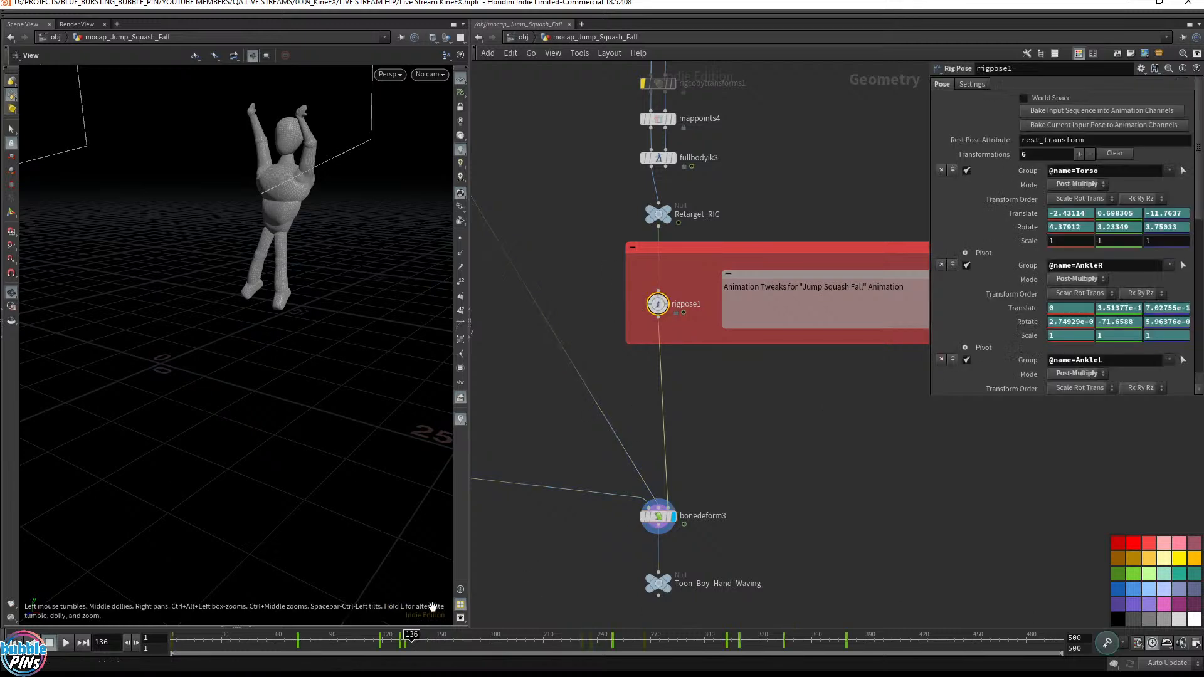
pyautogui.moveTo(411, 634); pyautogui.dragTo(601, 647)
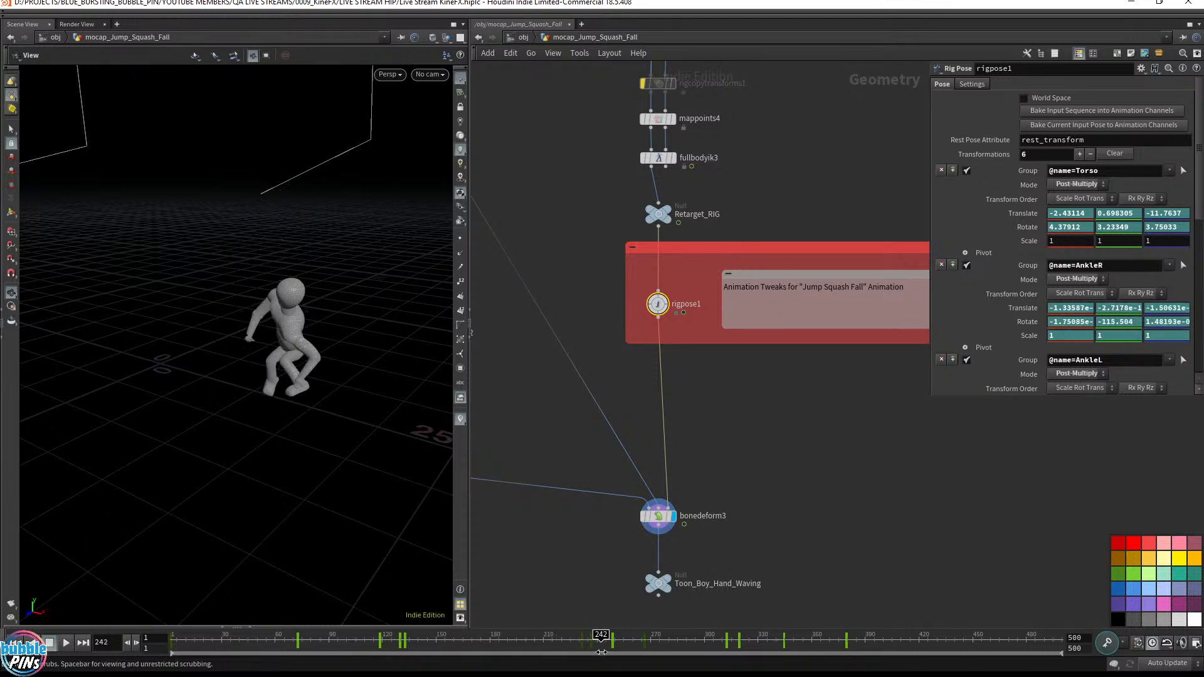
# Step: Inspect the deformed character up close at frames 242 and 276, checking its legs and feet against the ground
pyautogui.moveTo(315, 397); pyautogui.dragTo(274, 403)
pyautogui.moveTo(274, 404); pyautogui.dragTo(508, 386, button='middle')
pyautogui.moveTo(351, 396); pyautogui.dragTo(319, 419)
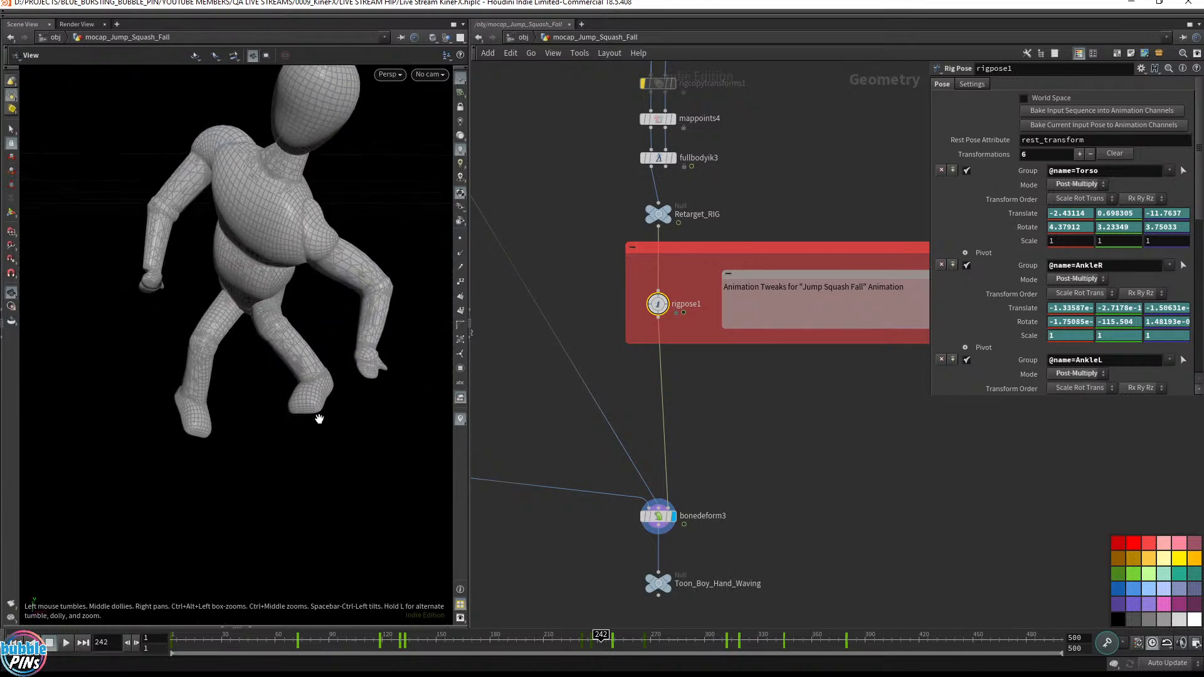
pyautogui.moveTo(612, 646); pyautogui.dragTo(662, 644)
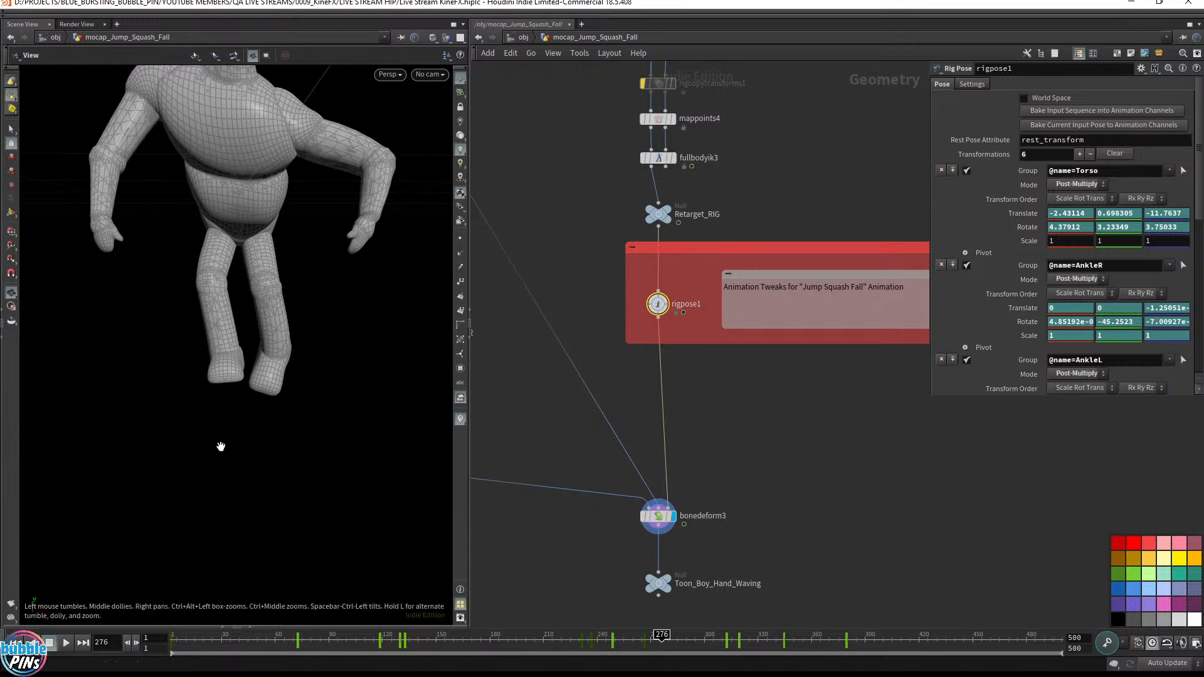
pyautogui.moveTo(220, 521); pyautogui.dragTo(212, 344)
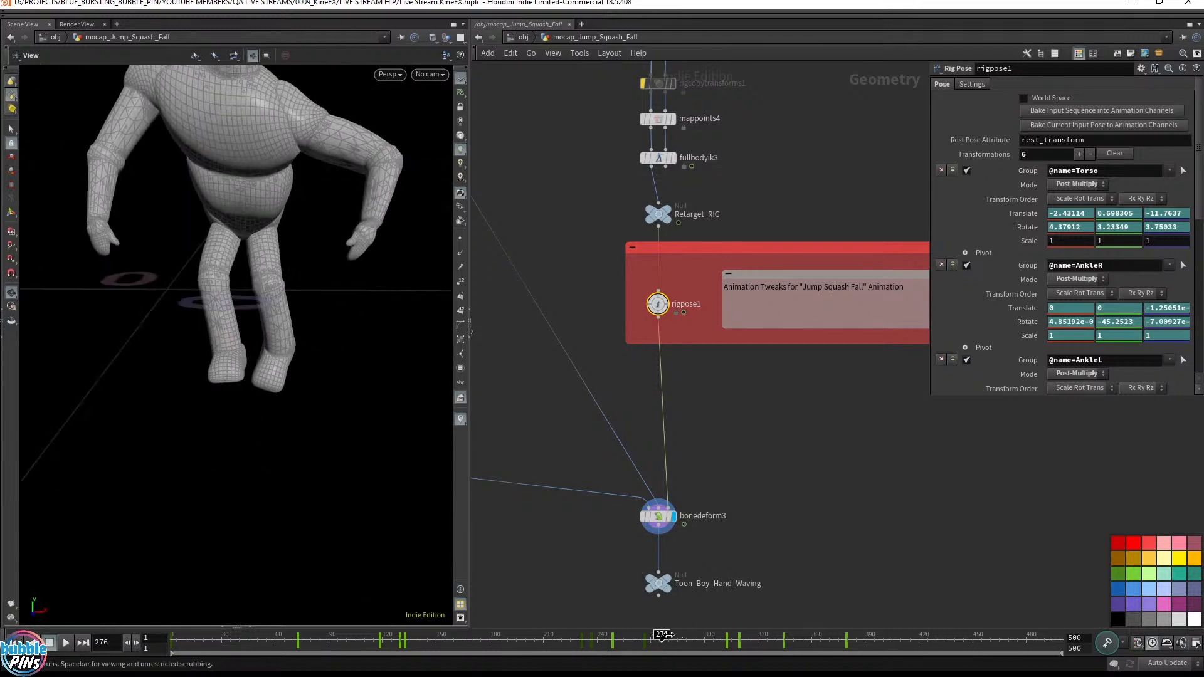
# Step: Scrub the animation to frame 355 and examine the falling character from several angles and distances
pyautogui.moveTo(666, 635); pyautogui.dragTo(797, 641)
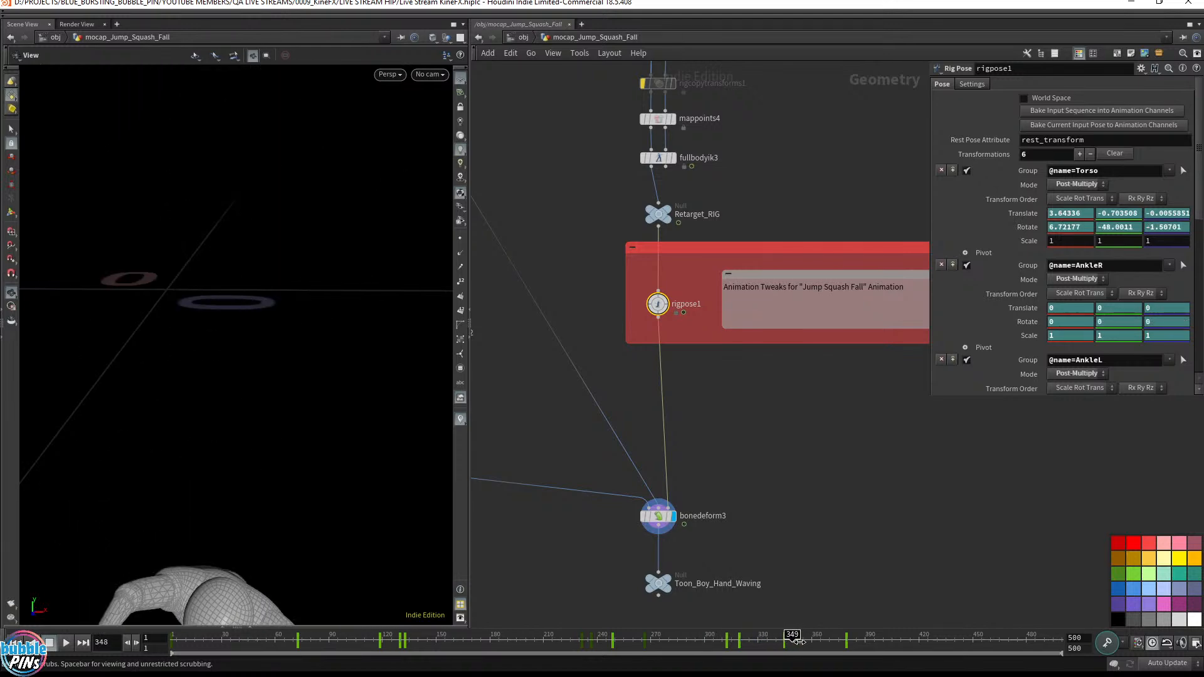
pyautogui.moveTo(389, 470); pyautogui.dragTo(238, 401)
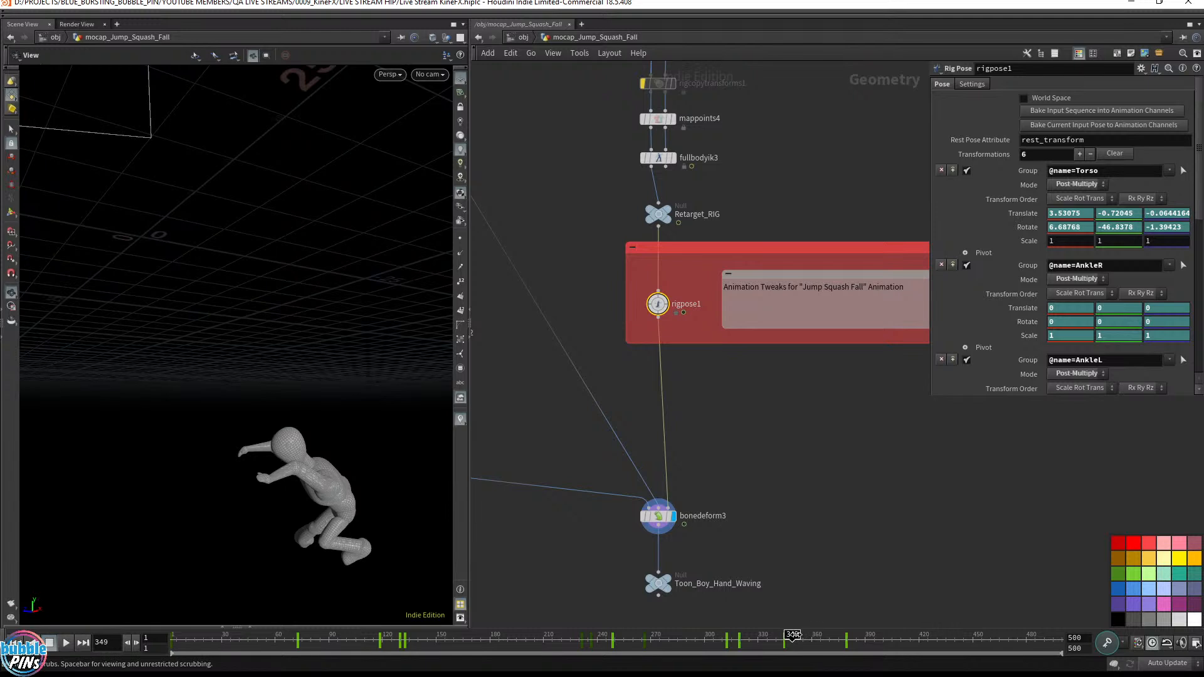
pyautogui.moveTo(793, 635)
pyautogui.mouseDown()
pyautogui.moveTo(932, 635)
pyautogui.moveTo(802, 635)
pyautogui.mouseUp()
pyautogui.moveTo(304, 438); pyautogui.dragTo(334, 484)
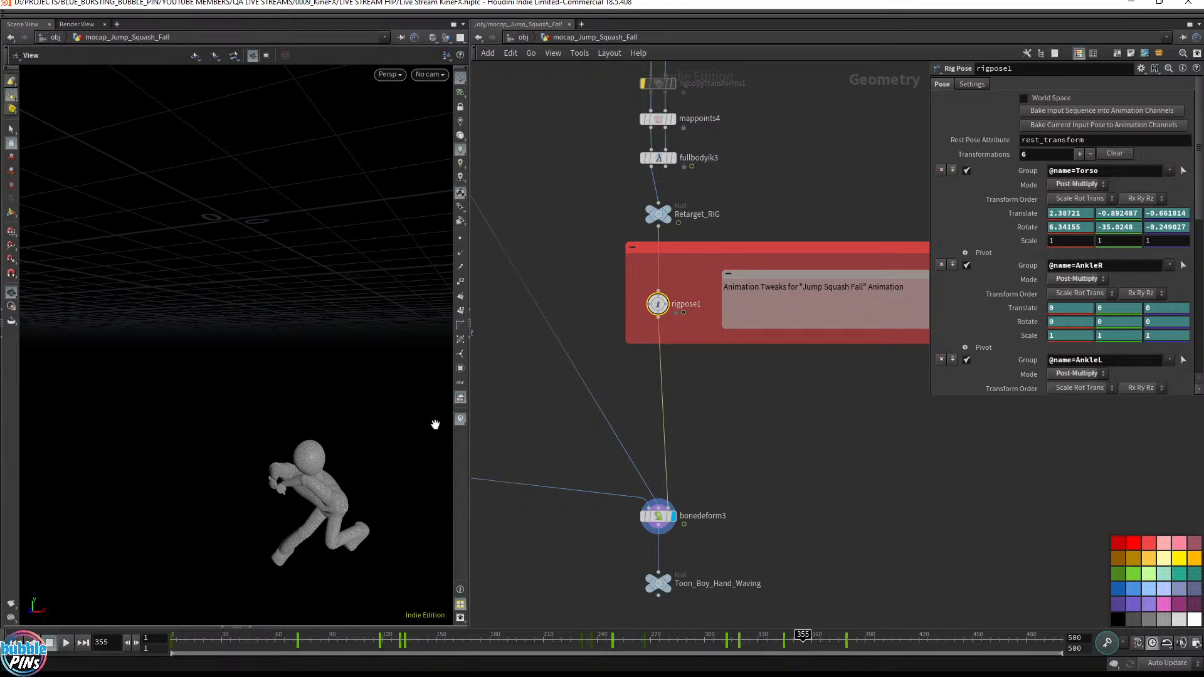
pyautogui.moveTo(314, 319); pyautogui.dragTo(365, 360)
pyautogui.moveTo(366, 360); pyautogui.dragTo(228, 400, button='middle')
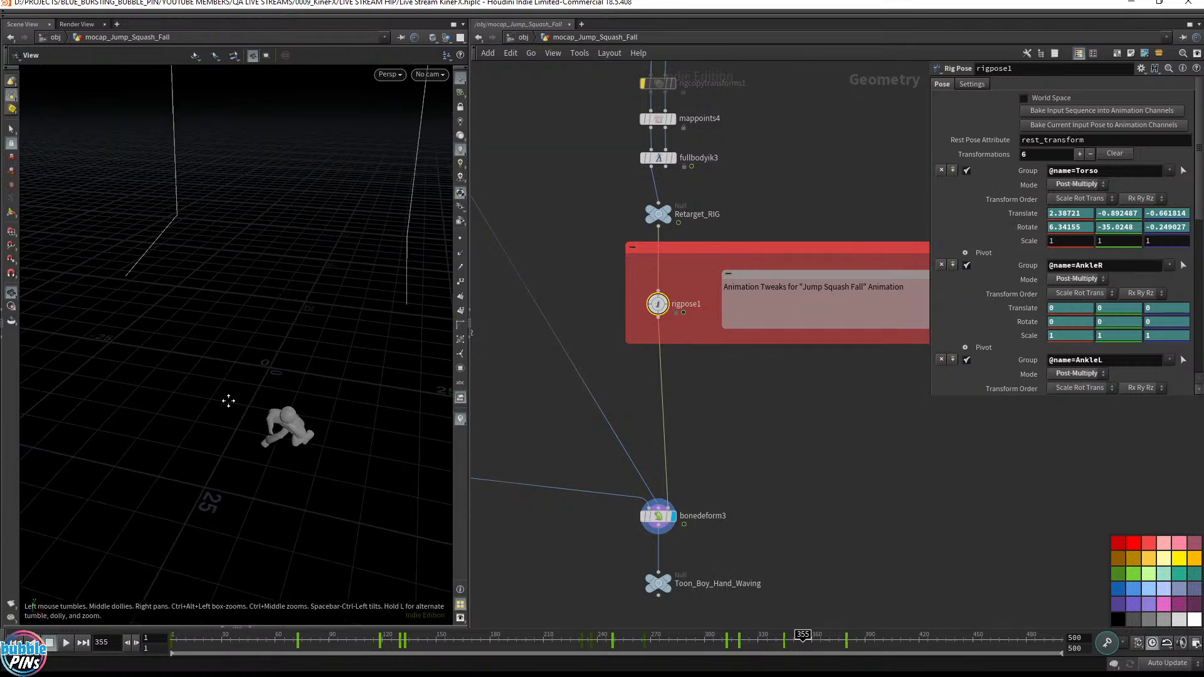
pyautogui.moveTo(228, 400); pyautogui.dragTo(248, 380)
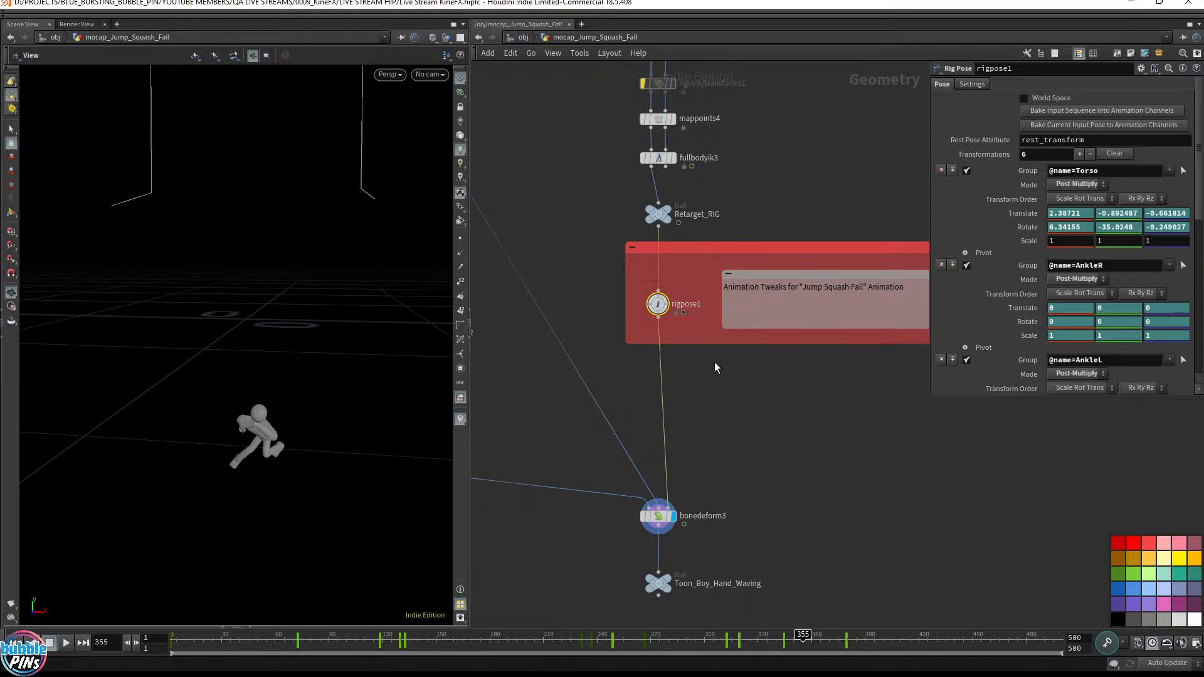
# Step: Open the Retargeting_Animations network and move bonedeform1 and OUT_Retargeted further below fullbodyik1 to make room for a node
pyautogui.moveTo(658, 306)
pyautogui.mouseDown()
pyautogui.moveTo(710, 387)
pyautogui.moveTo(771, 401)
pyautogui.moveTo(622, 265)
pyautogui.moveTo(659, 310)
pyautogui.moveTo(662, 291)
pyautogui.moveTo(659, 305)
pyautogui.mouseUp()
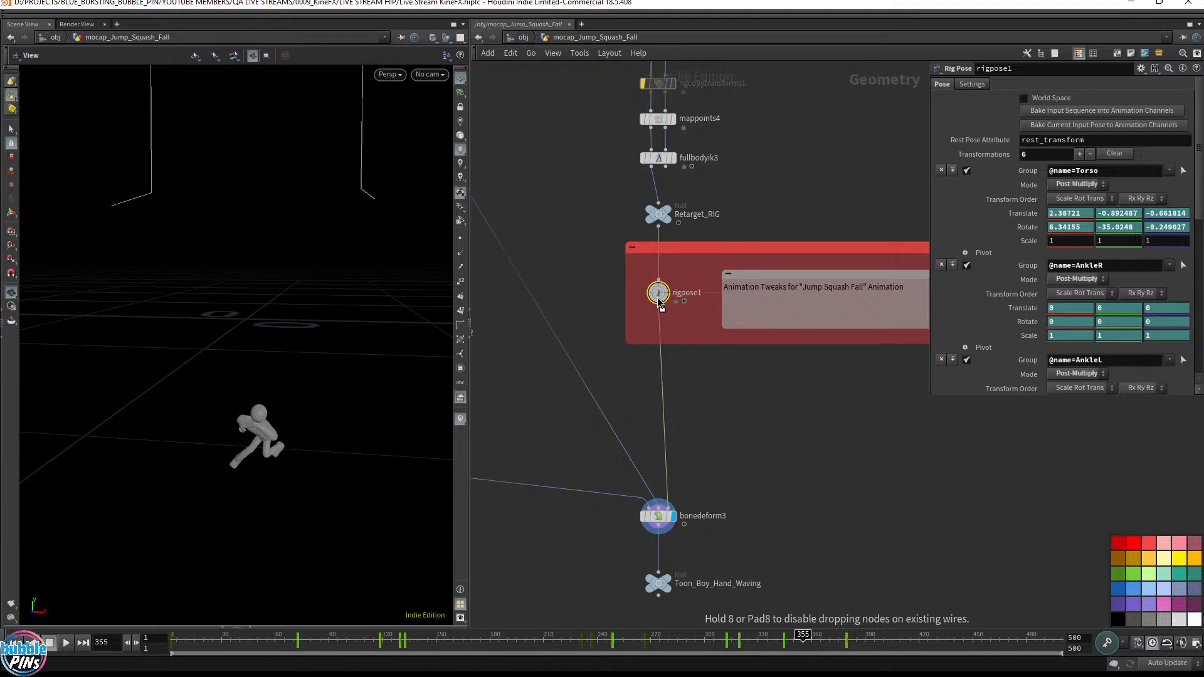
pyautogui.click(515, 37)
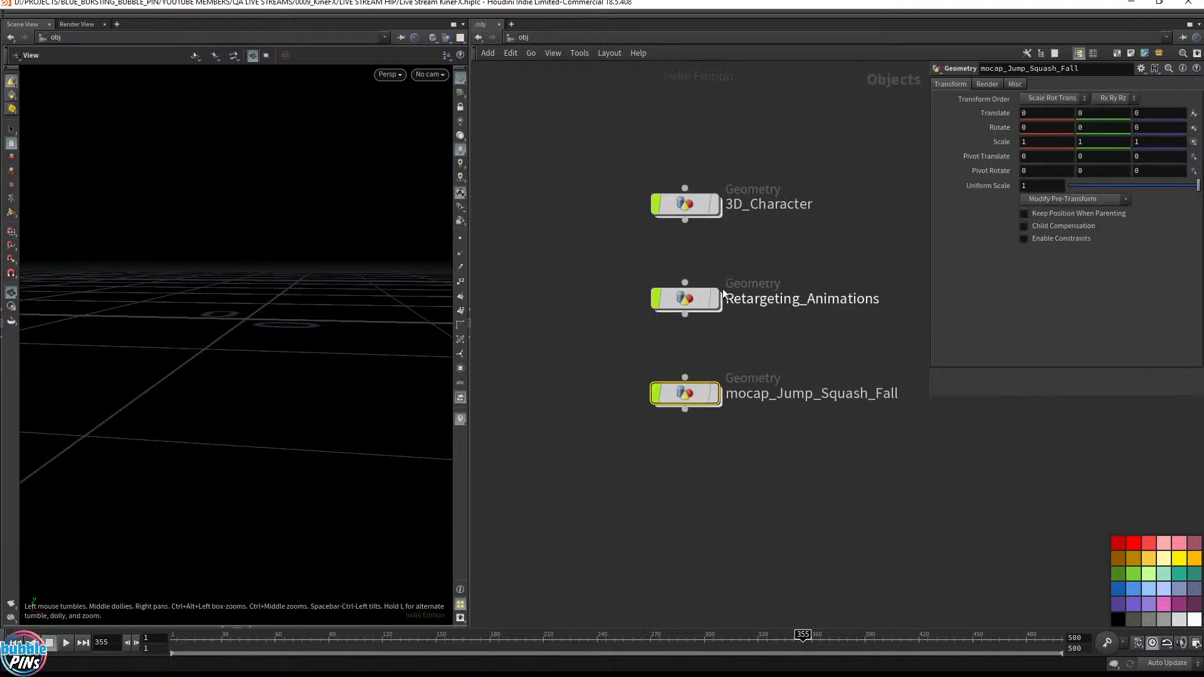
pyautogui.doubleClick(689, 300)
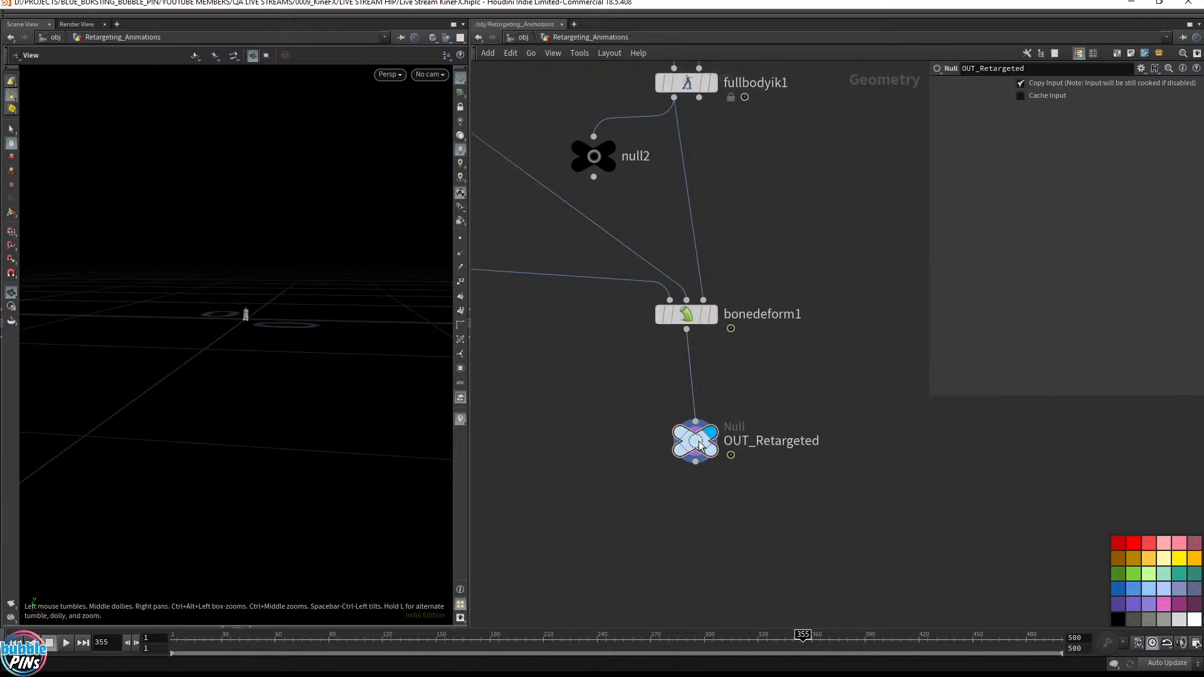
pyautogui.moveTo(701, 446); pyautogui.dragTo(692, 459)
pyautogui.moveTo(791, 219); pyautogui.dragTo(790, 248, button='middle')
pyautogui.scroll(-1, 818, 362)
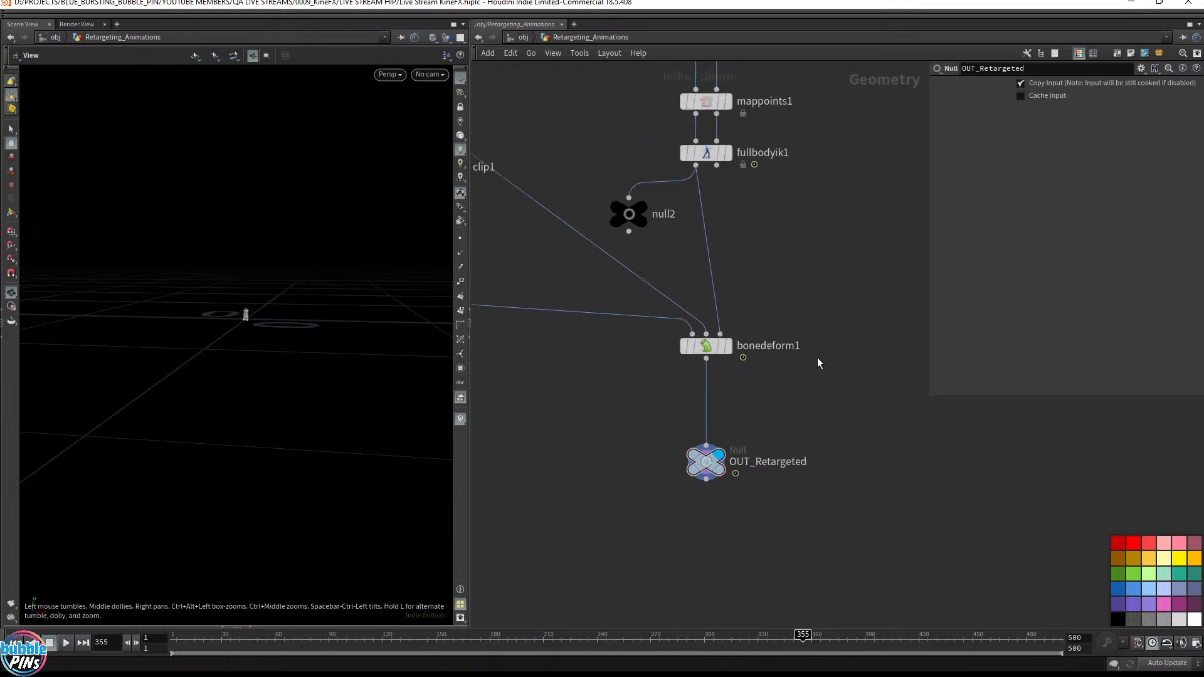
pyautogui.scroll(-1, 818, 362)
pyautogui.moveTo(825, 498); pyautogui.dragTo(722, 482)
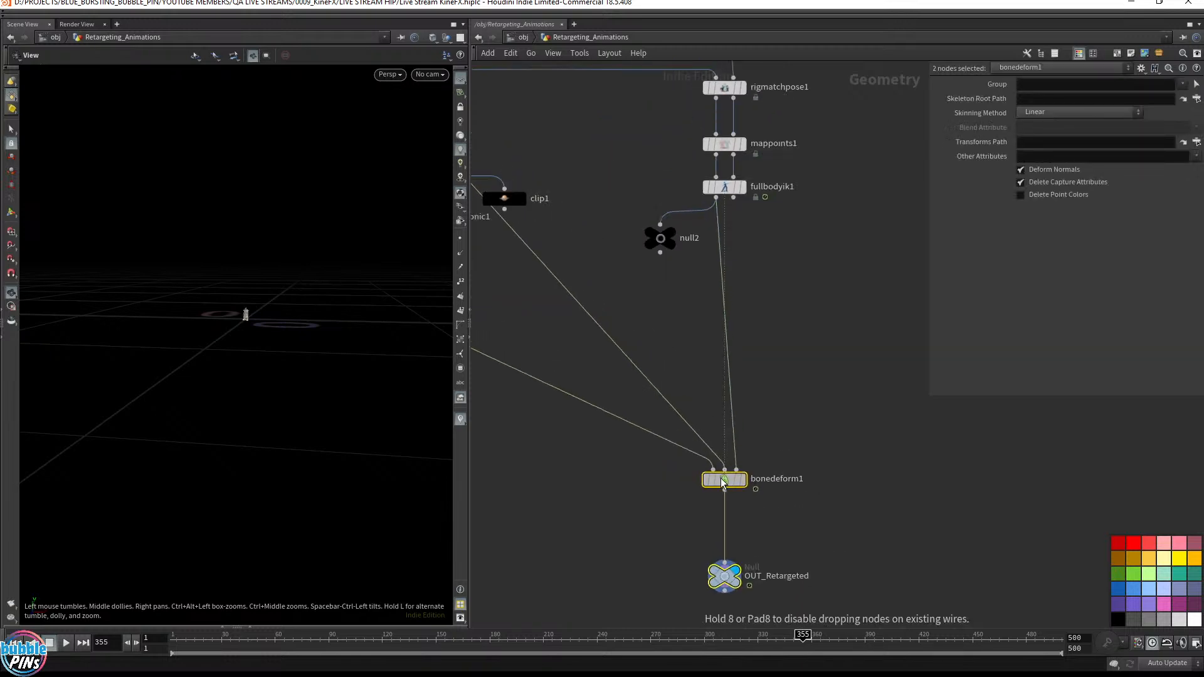
# Step: Add a Rig Pose node in the empty space beside the wire between fullbodyik1 and bonedeform1
pyautogui.click(803, 379)
pyautogui.press('Tab')
pyautogui.write('rig po')
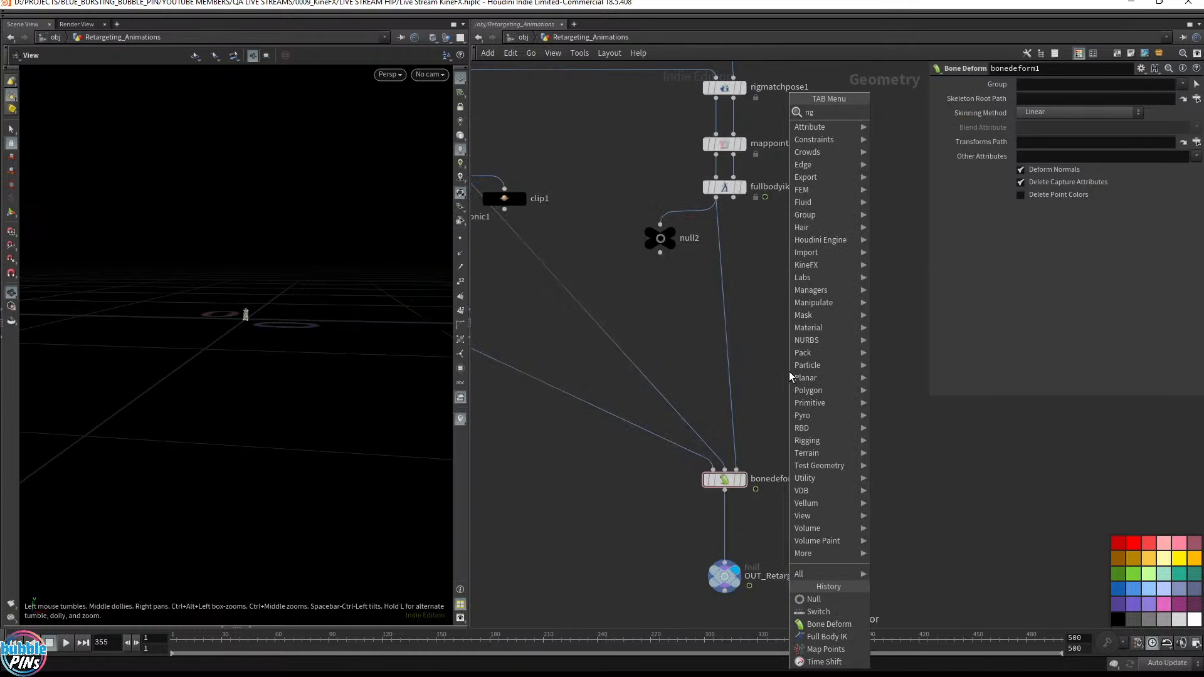
pyautogui.press('Return')
pyautogui.click(839, 347)
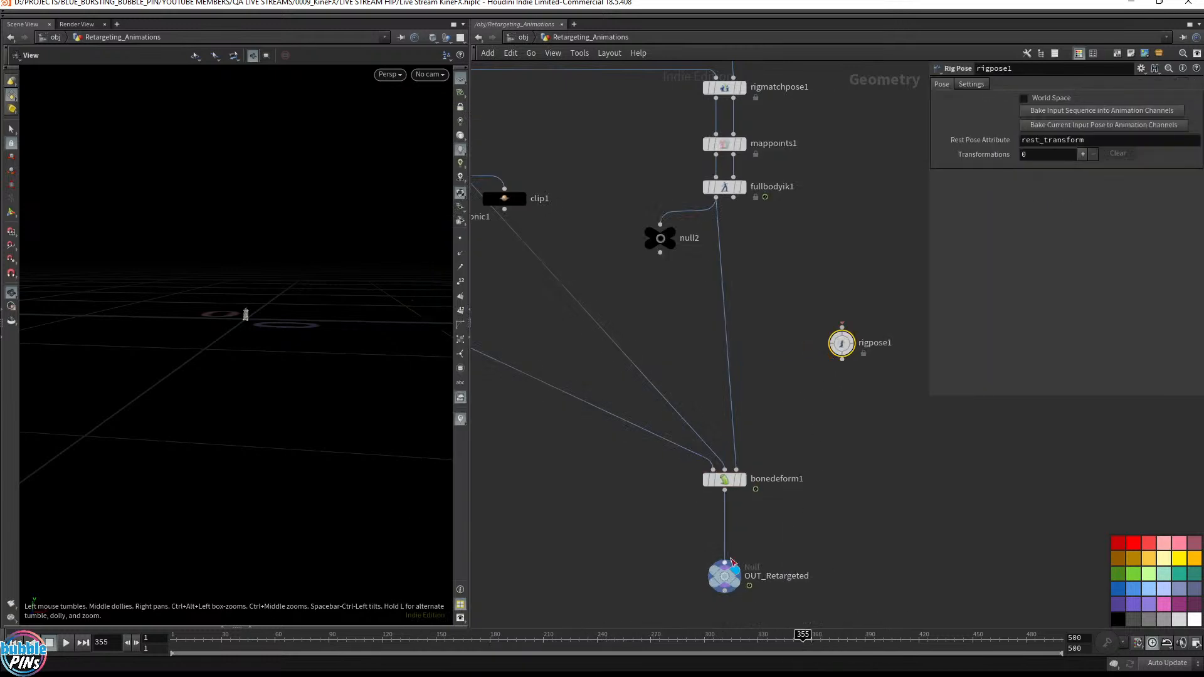
# Step: Display bonedeform1, frame the character, scrub its animation to frame 99 and return to frame 1
pyautogui.click(744, 482)
pyautogui.click(723, 481)
pyautogui.press('f')
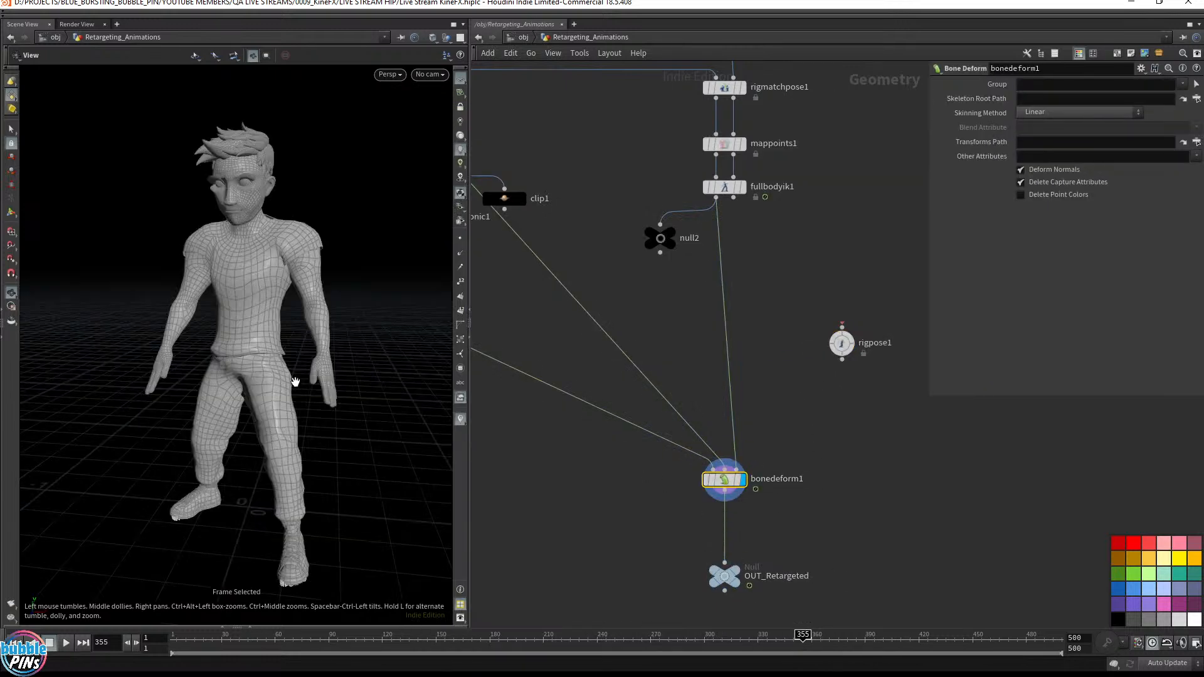
pyautogui.moveTo(294, 378); pyautogui.dragTo(166, 467)
pyautogui.moveTo(176, 635); pyautogui.dragTo(345, 635)
pyautogui.moveTo(364, 316); pyautogui.dragTo(305, 324, button='middle')
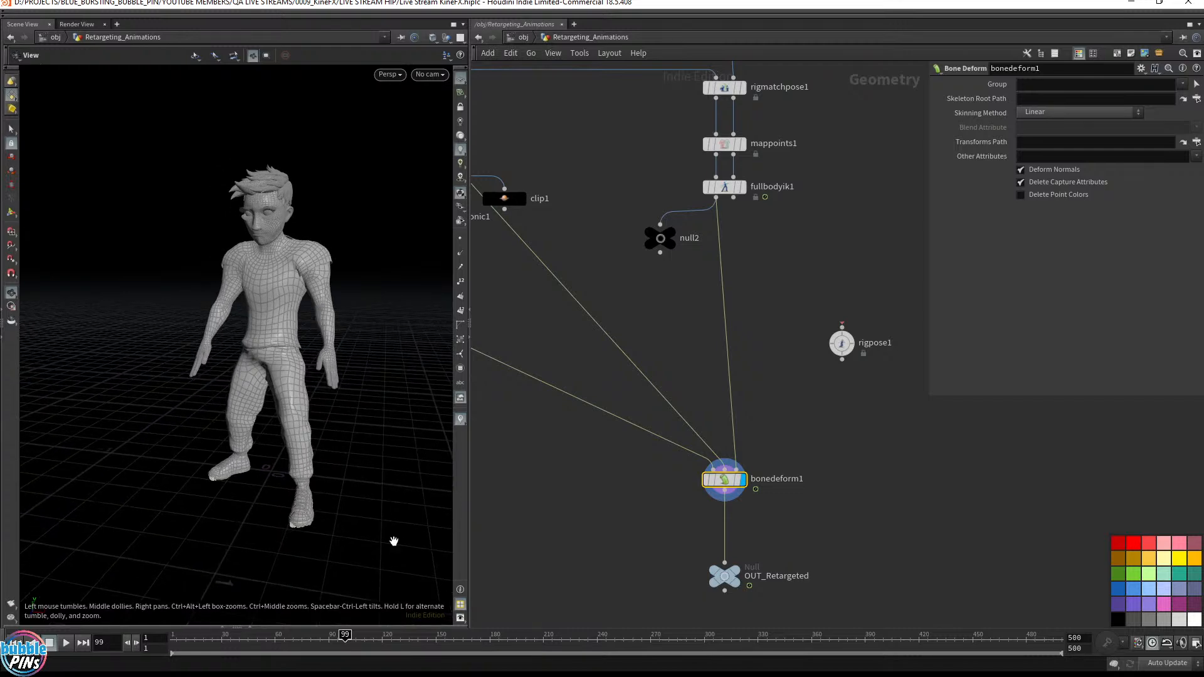
pyautogui.moveTo(181, 637); pyautogui.dragTo(172, 636)
# Step: Insert rigpose1 into the connection between fullbodyik1 and bonedeform1
pyautogui.click(841, 343)
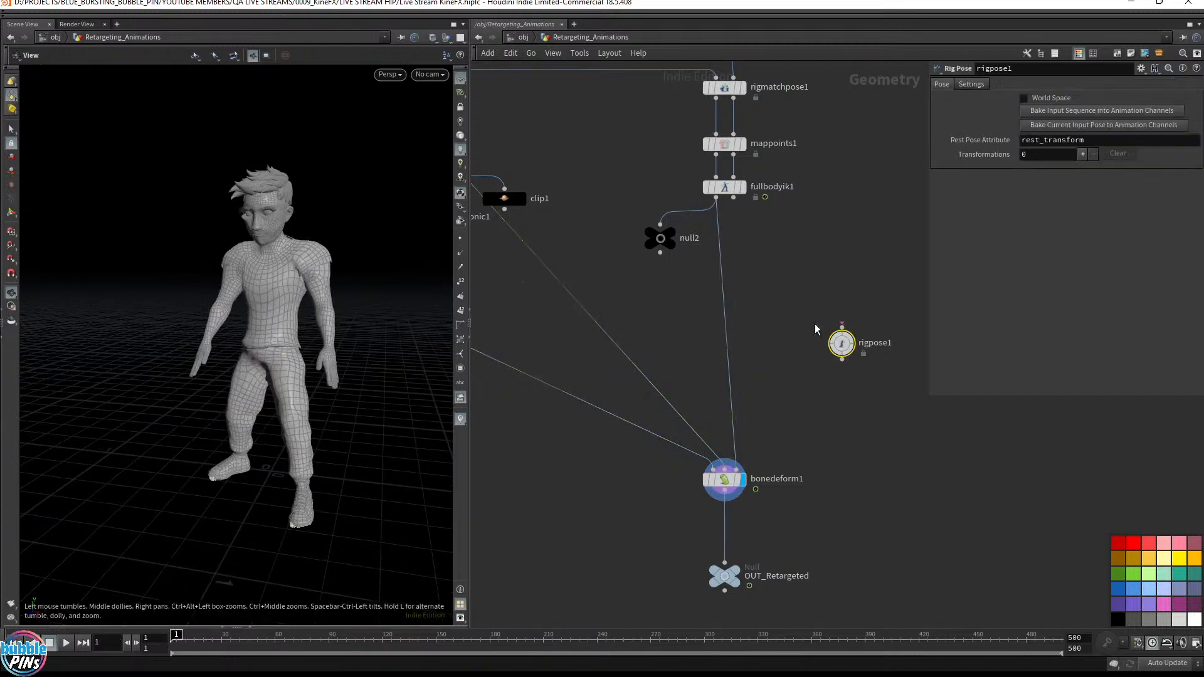
pyautogui.moveTo(841, 343); pyautogui.dragTo(724, 325)
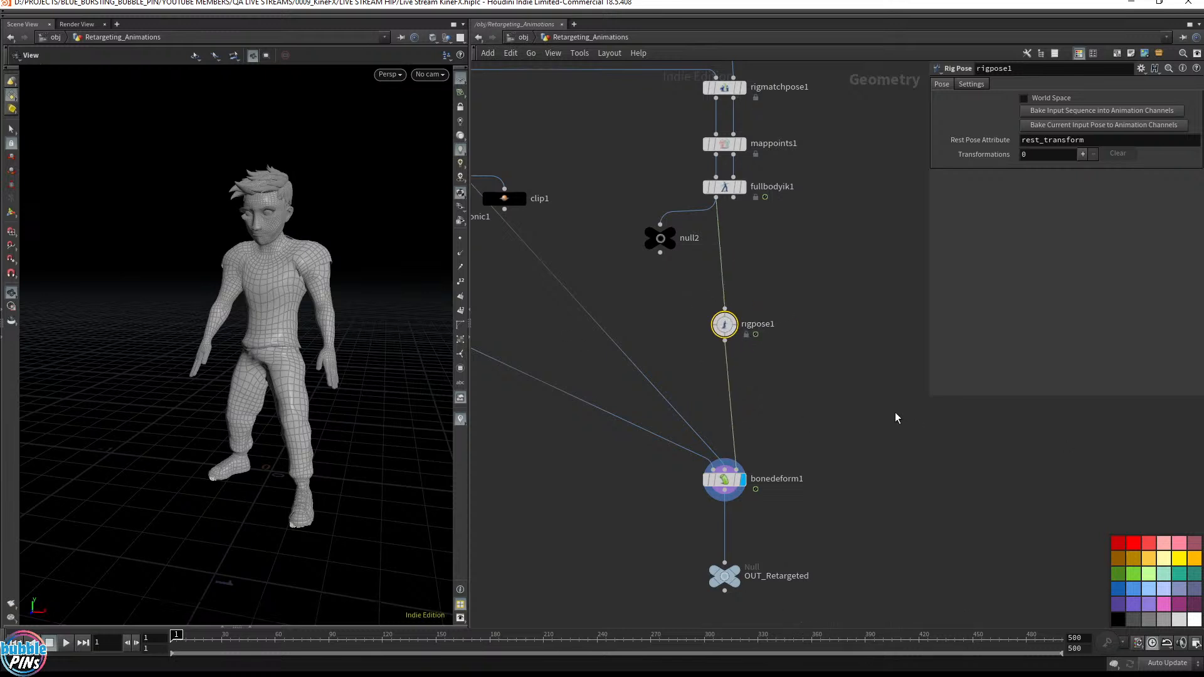
pyautogui.moveTo(801, 368); pyautogui.dragTo(695, 294)
pyautogui.moveTo(805, 375); pyautogui.dragTo(688, 276)
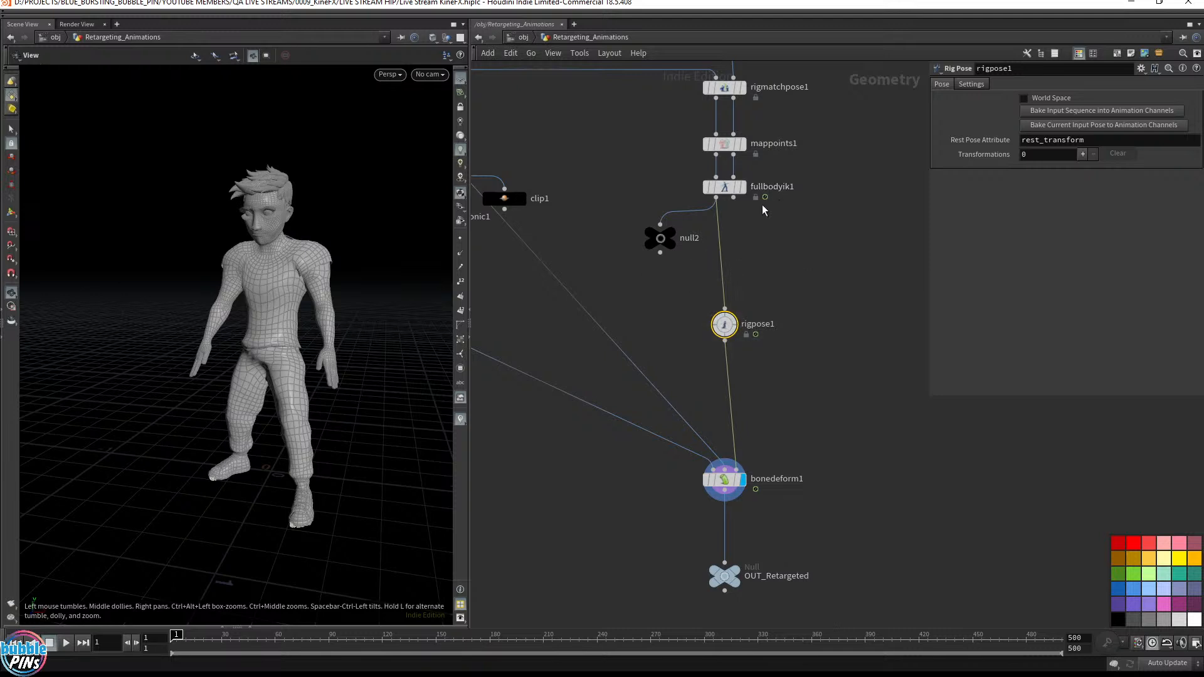
# Step: Display the fullbodyik1 skeleton, followed by the source skeleton of the Monster_Shout_Cry FBX animation import
pyautogui.scroll(-2, 762, 205)
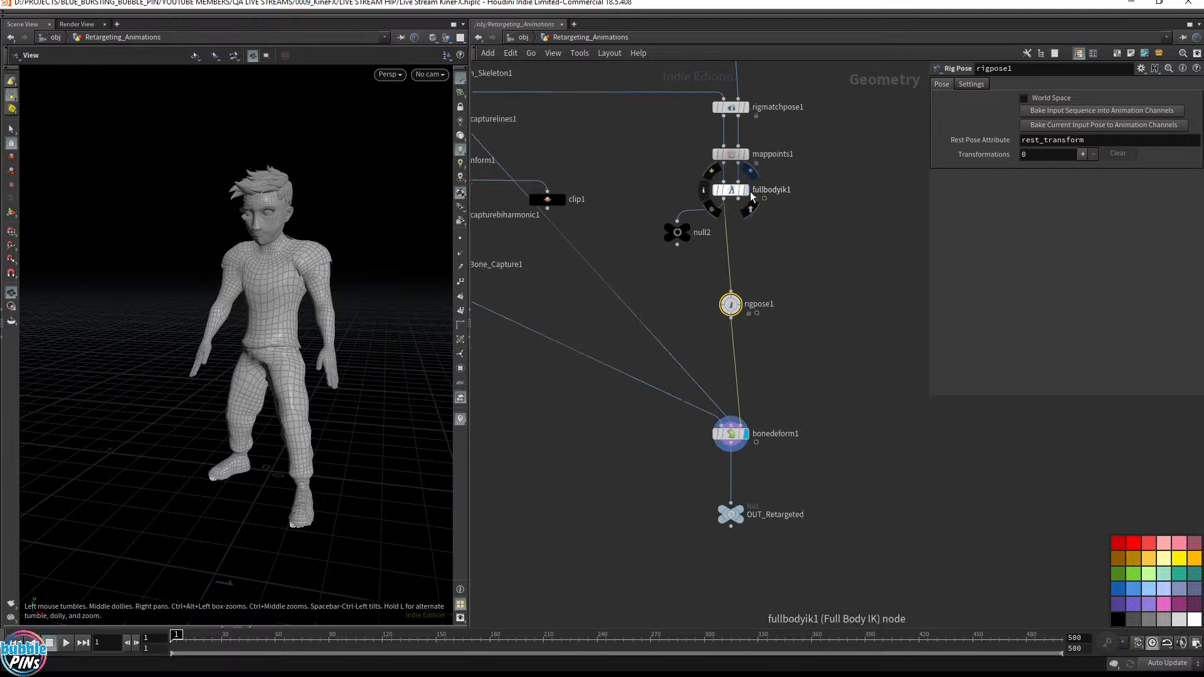
pyautogui.click(745, 191)
pyautogui.click(733, 190)
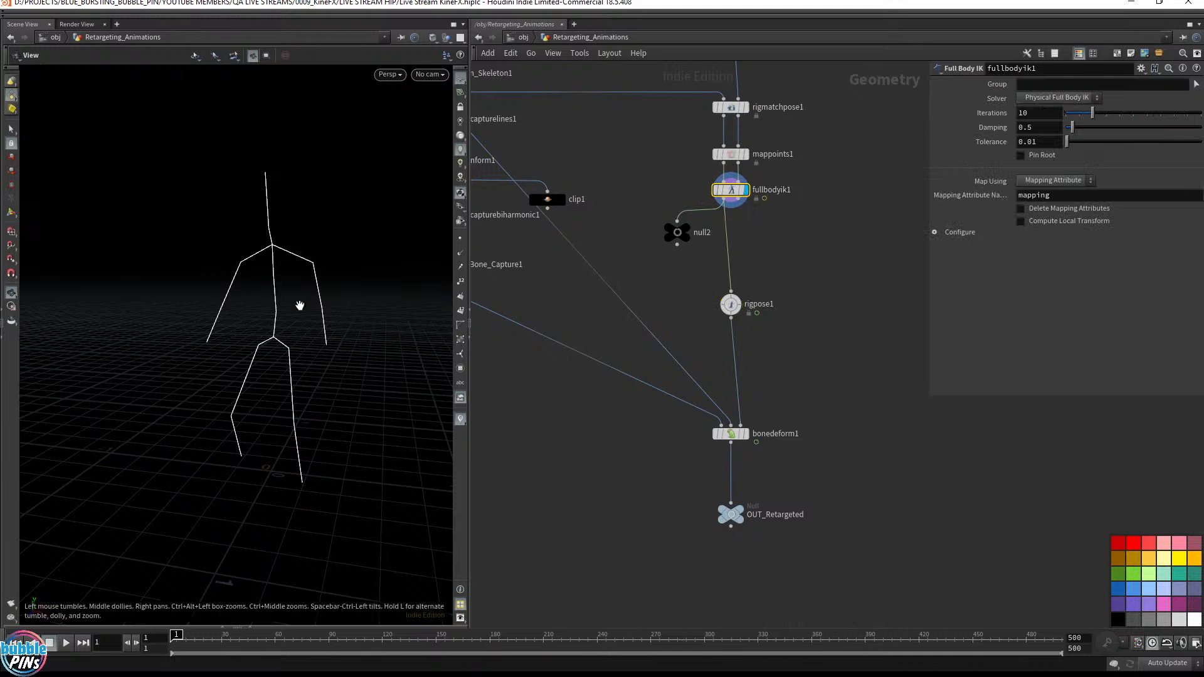
pyautogui.moveTo(778, 233); pyautogui.dragTo(755, 441, button='middle')
pyautogui.moveTo(807, 152); pyautogui.dragTo(814, 356, button='middle')
pyautogui.moveTo(550, 173); pyautogui.dragTo(604, 90)
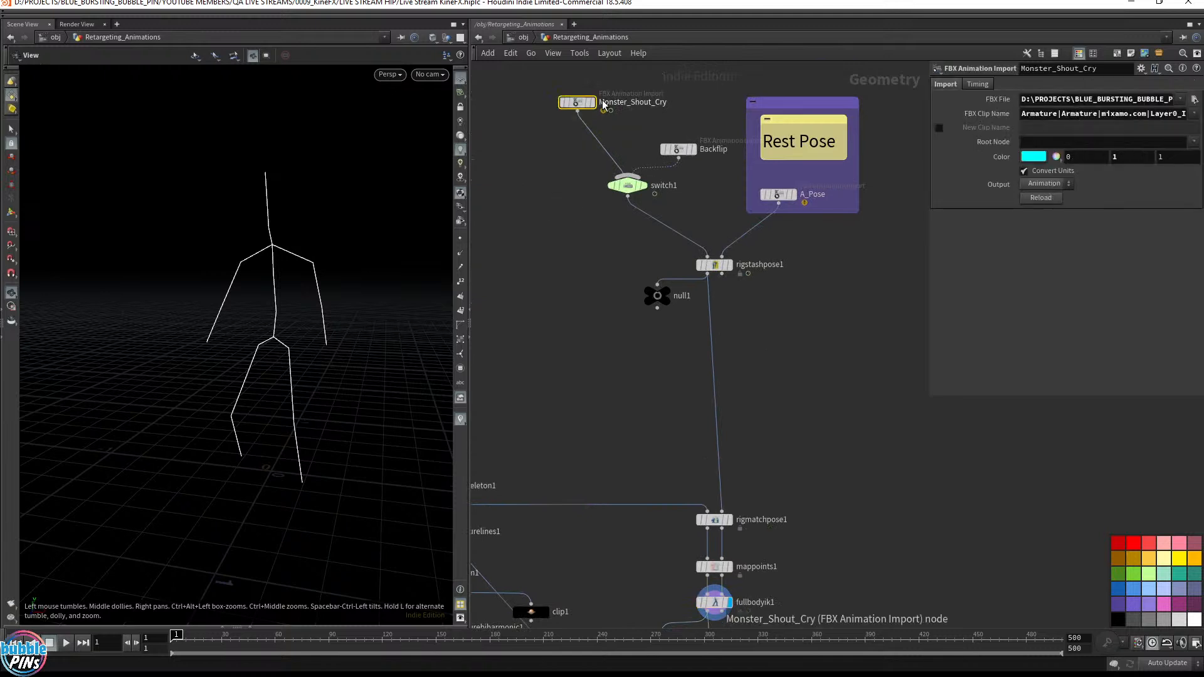
pyautogui.click(593, 104)
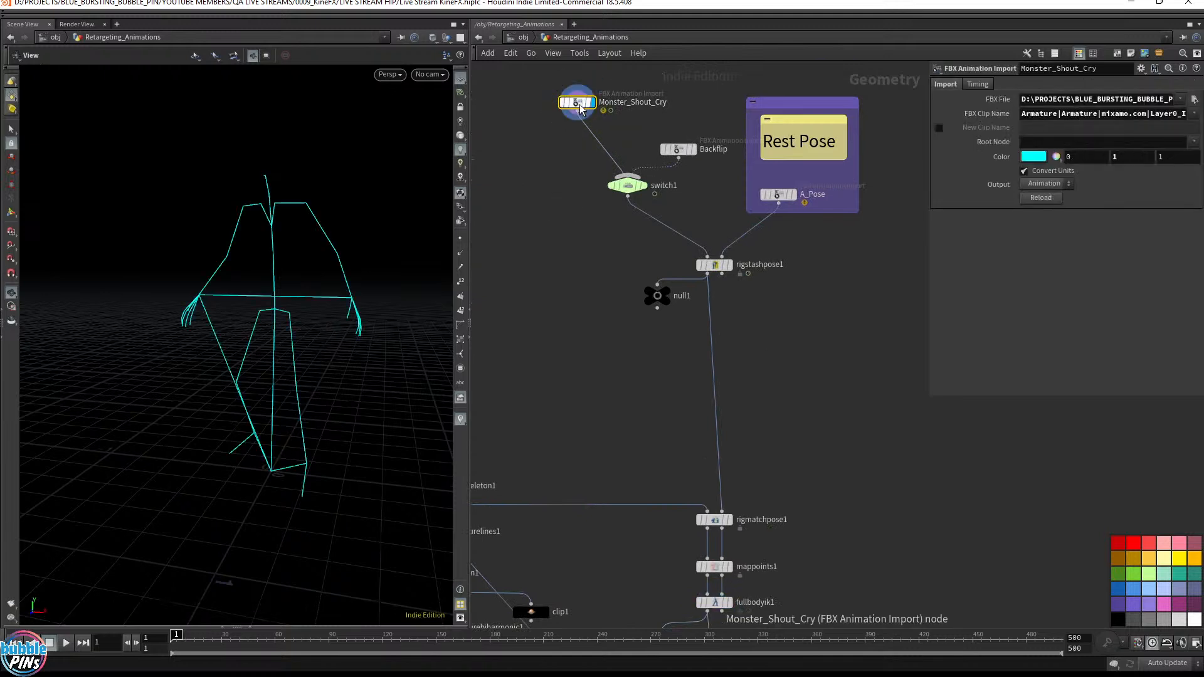
pyautogui.moveTo(581, 108)
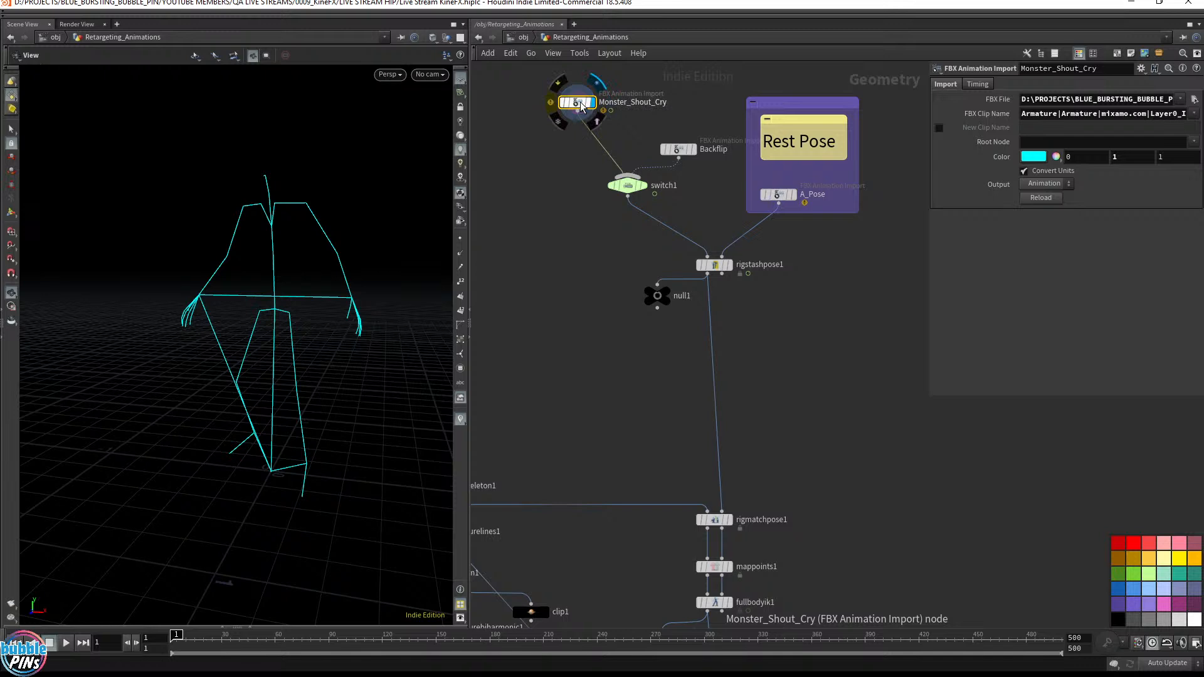
# Step: Display the rigpose1 skeleton and widen the viewport for posing
pyautogui.moveTo(821, 488); pyautogui.dragTo(833, 83, button='middle')
pyautogui.moveTo(790, 277); pyautogui.dragTo(696, 341)
pyautogui.moveTo(729, 312)
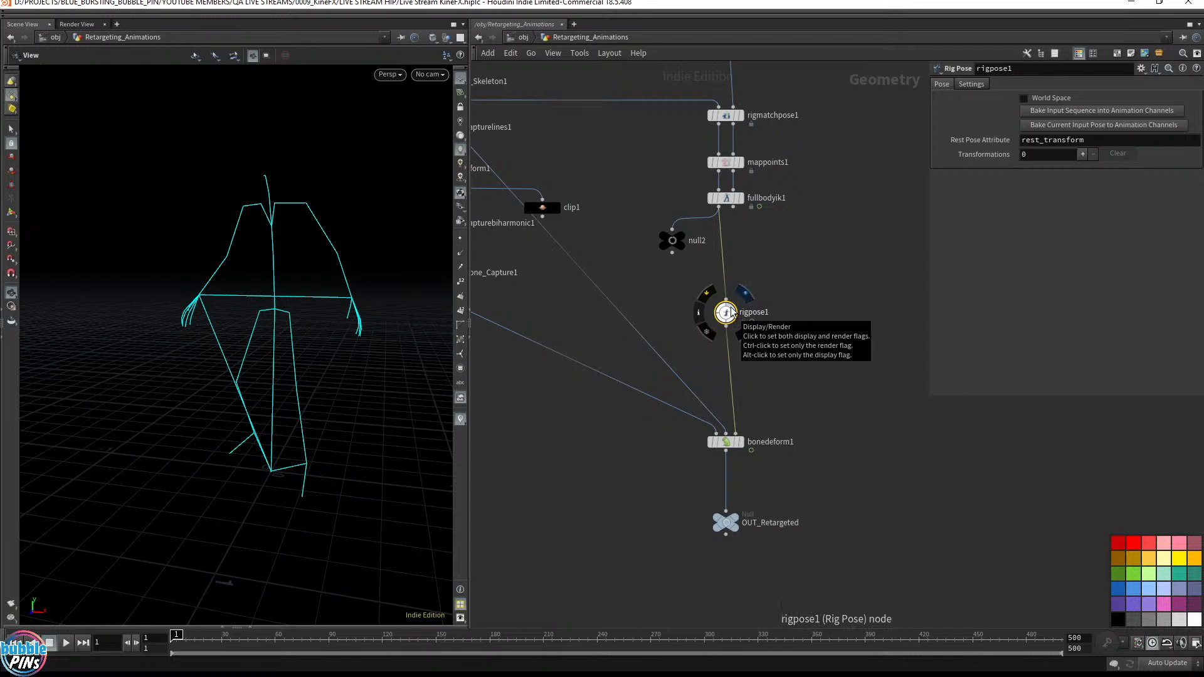
pyautogui.click(728, 312)
pyautogui.scroll(5, 785, 318)
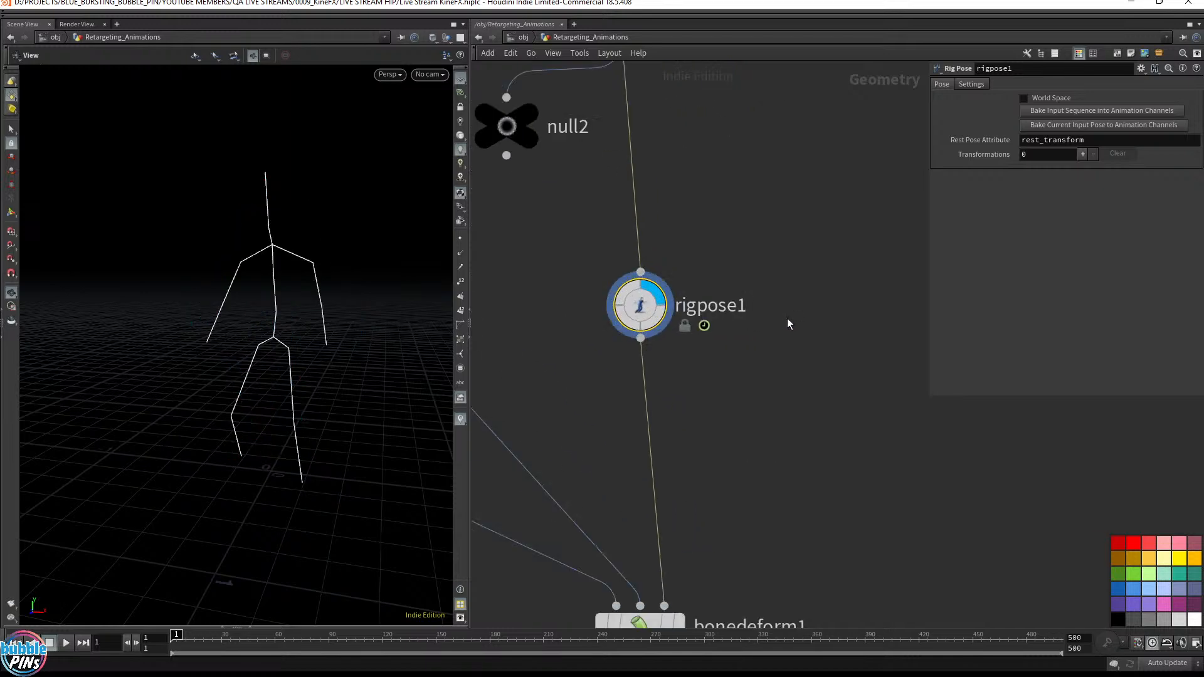
pyautogui.moveTo(312, 253); pyautogui.dragTo(361, 245)
pyautogui.moveTo(466, 250); pyautogui.dragTo(618, 254)
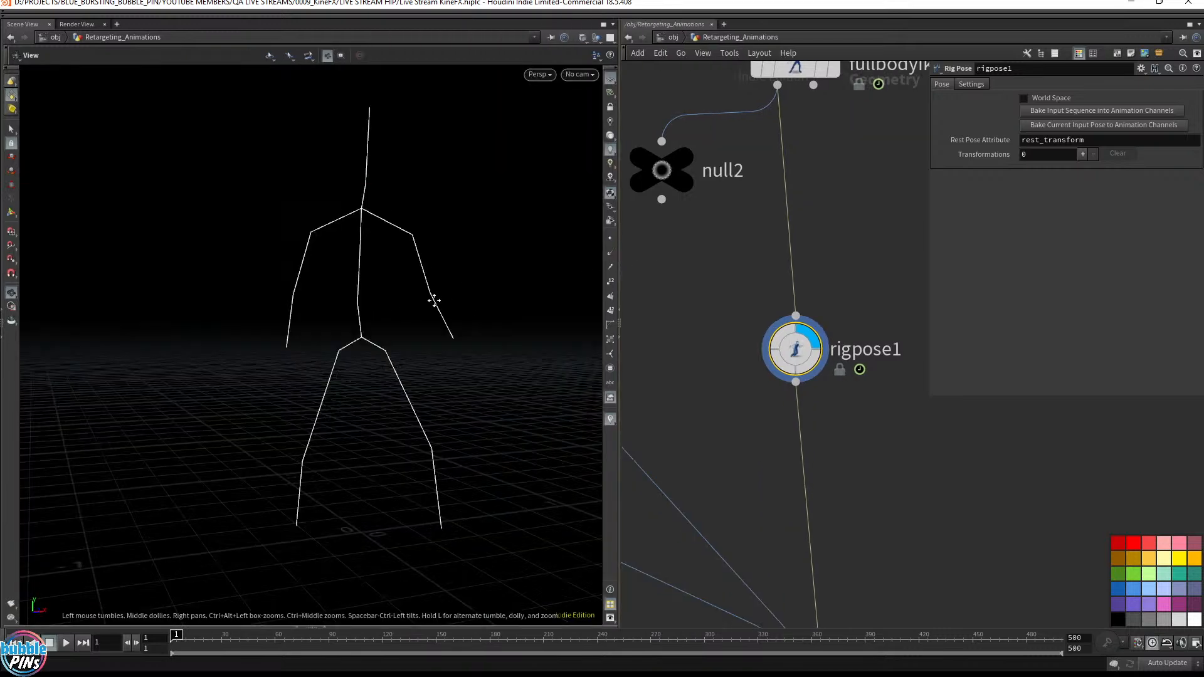
# Step: Activate the Rig Pose handles and rotate the Torso joint about 94.6 degrees around Y
pyautogui.moveTo(430, 309); pyautogui.dragTo(343, 282)
pyautogui.press('Return')
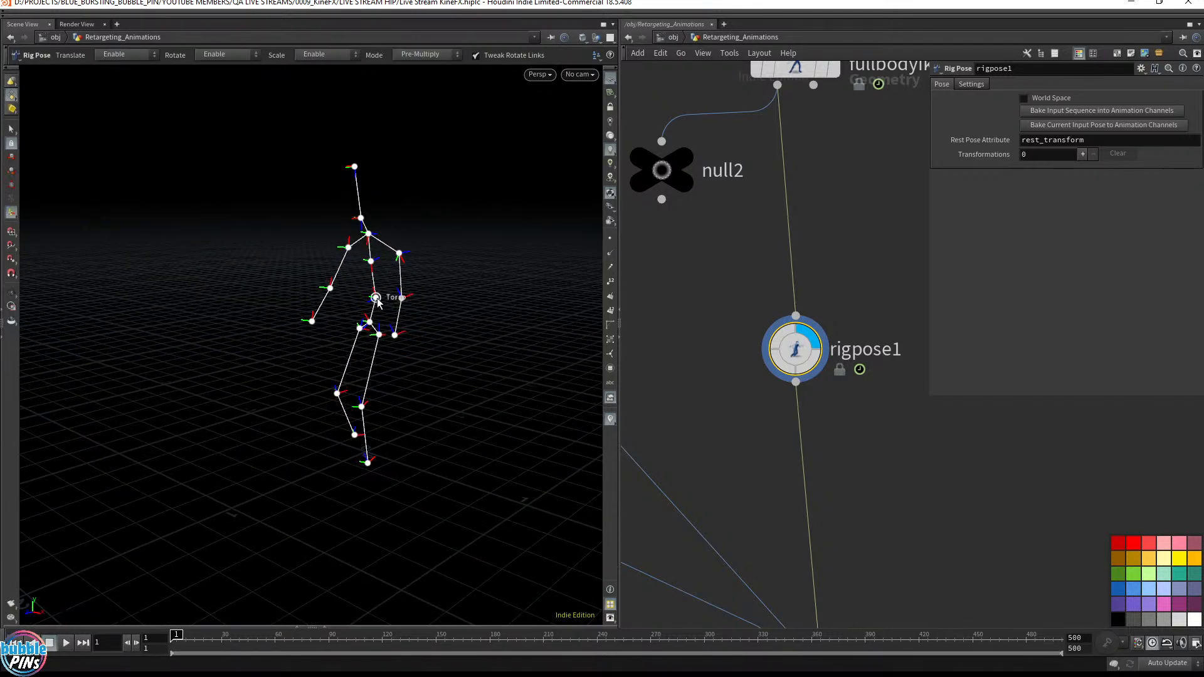
pyautogui.click(376, 298)
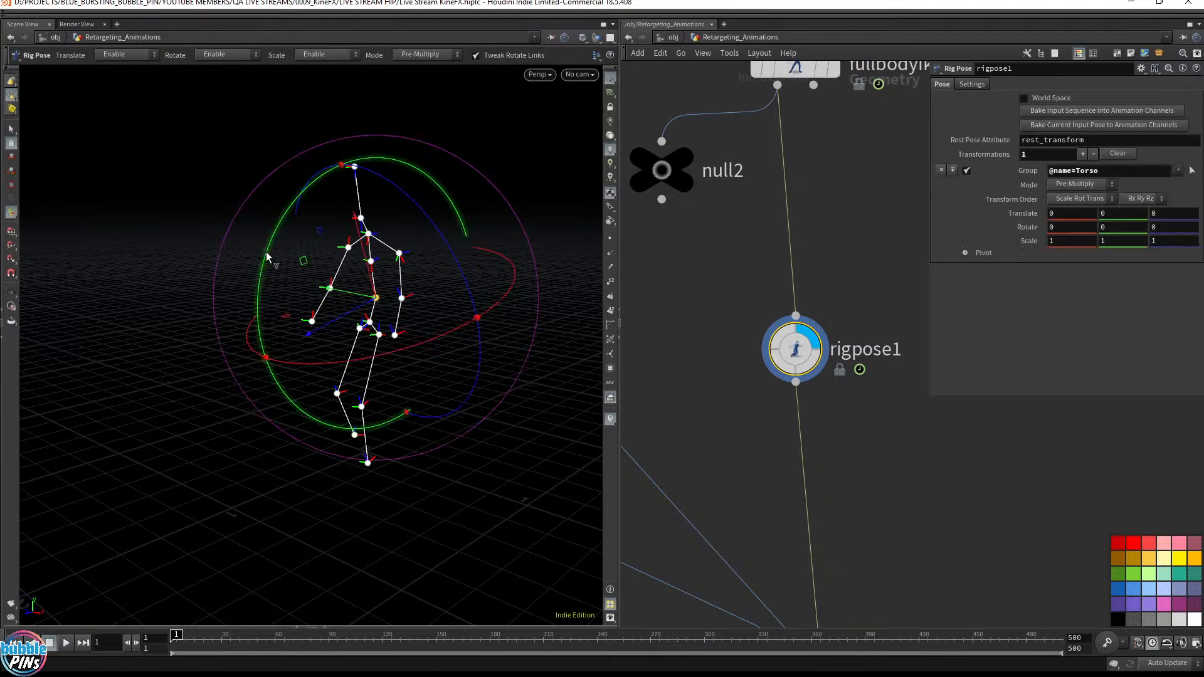
pyautogui.moveTo(266, 251); pyautogui.dragTo(423, 183)
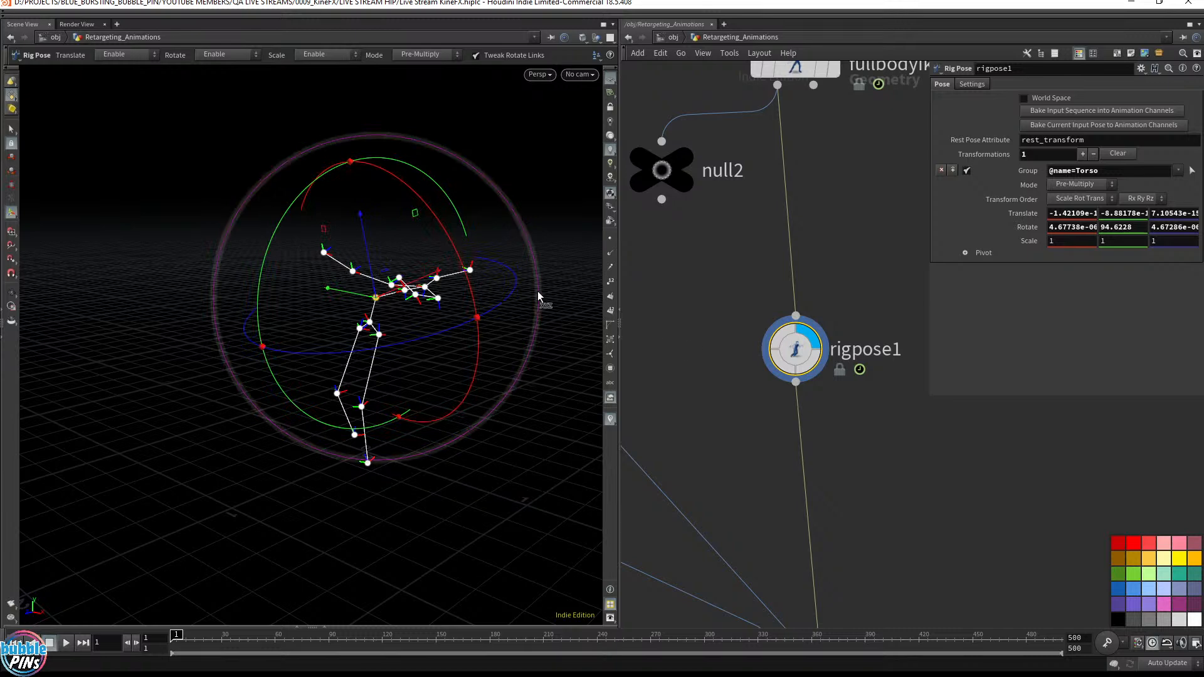
# Step: Leave the rig pose handles and display the bonedeform1 node's deformed character mesh
pyautogui.press('Escape')
pyautogui.moveTo(430, 312); pyautogui.dragTo(515, 309)
pyautogui.moveTo(803, 476); pyautogui.dragTo(777, 307, button='middle')
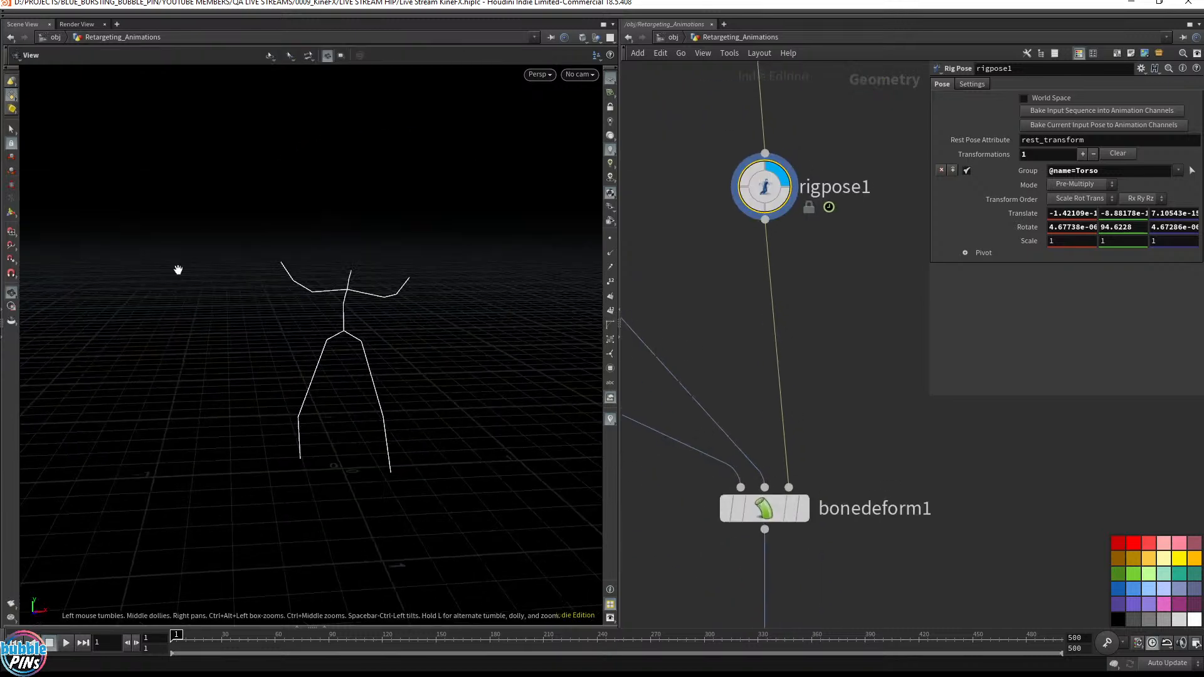
pyautogui.click(804, 509)
pyautogui.click(766, 508)
pyautogui.moveTo(487, 327); pyautogui.dragTo(372, 392)
# Step: Play back the deformed character's animation, rewind to the first frame, and replay it before returning to frame 1
pyautogui.press('Up')
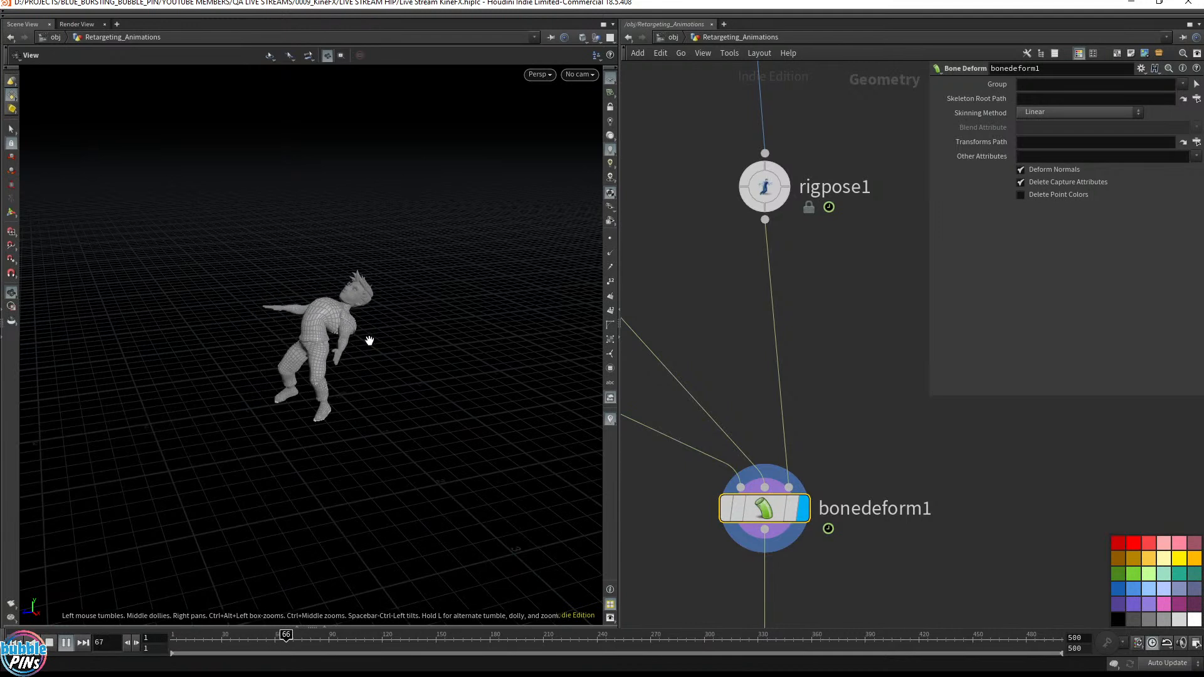
pyautogui.hotkey('ctrl', 'Up')
pyautogui.press('Up')
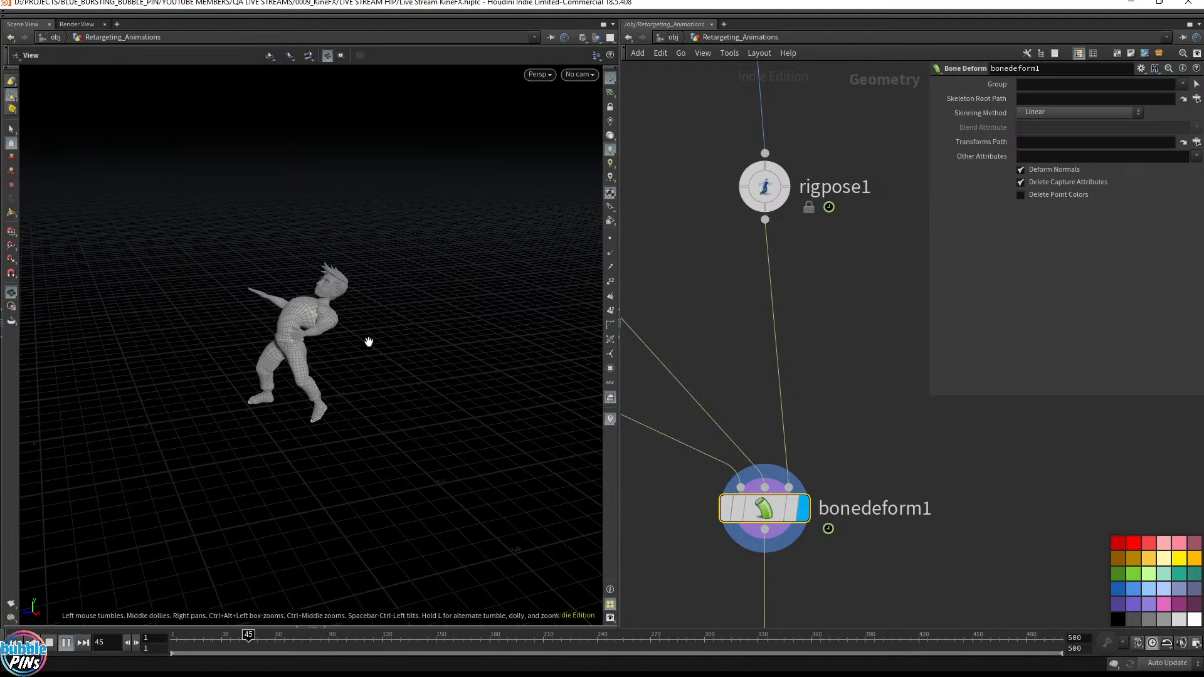
pyautogui.hotkey('ctrl', 'Up')
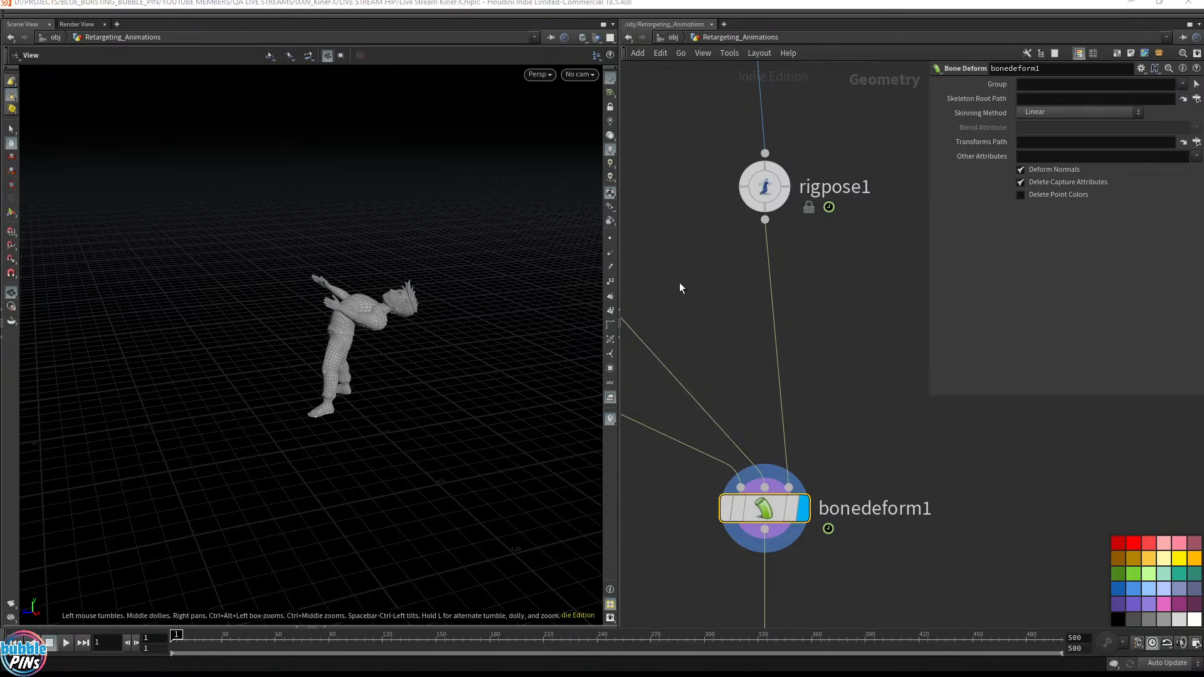
# Step: Select the rigpose1 node and bring the live chat window over the network view
pyautogui.moveTo(712, 257); pyautogui.dragTo(818, 167)
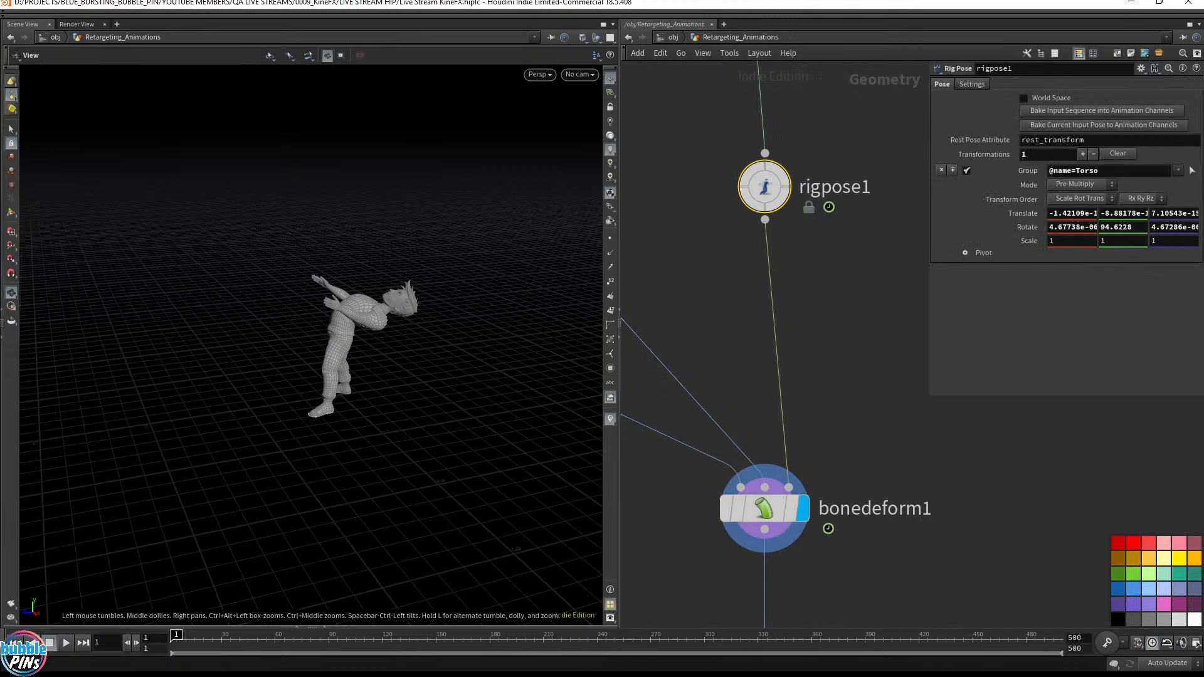
pyautogui.moveTo(1203, 8); pyautogui.dragTo(947, 84)
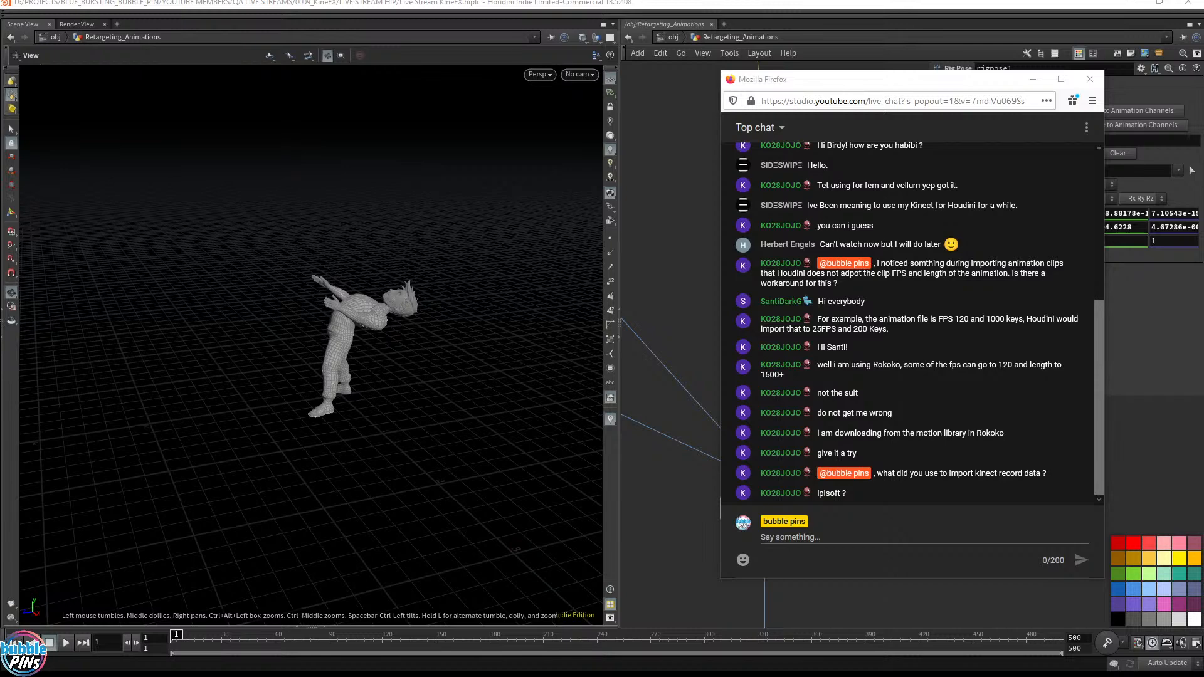
# Step: Bring the browser window showing ni-mate.com over the viewport and look through the NI mate home page
pyautogui.moveTo(1203, 74); pyautogui.dragTo(550, 35)
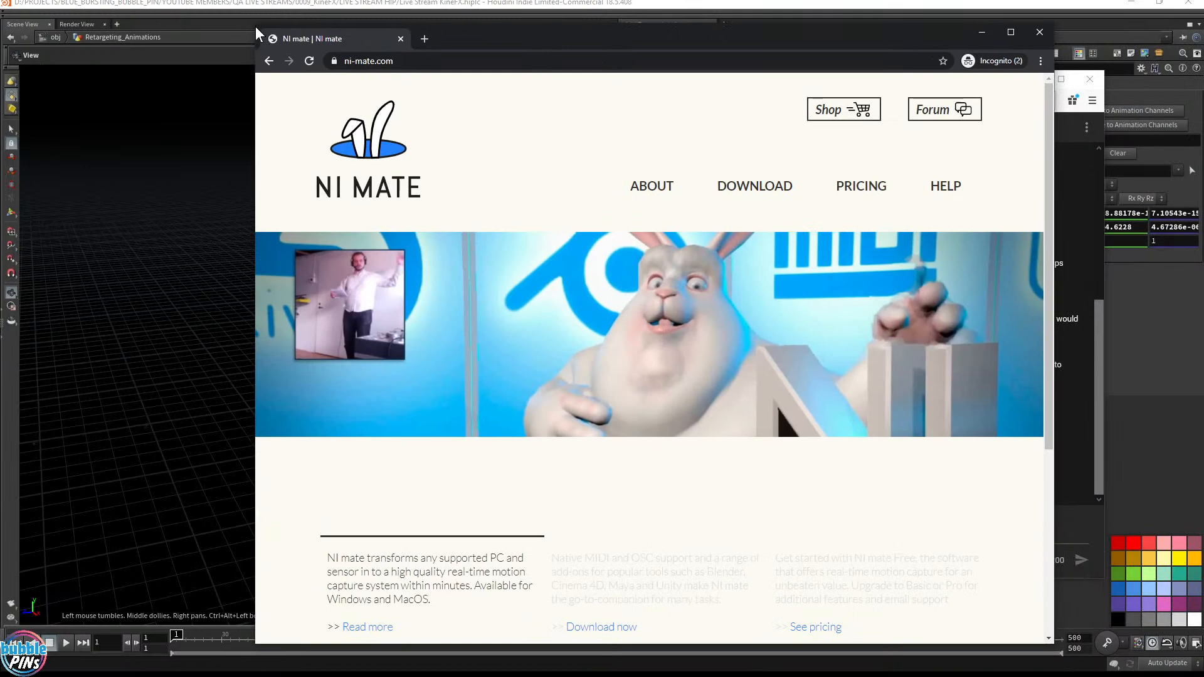
pyautogui.moveTo(255, 24); pyautogui.dragTo(259, 92)
pyautogui.moveTo(453, 100); pyautogui.dragTo(251, 50)
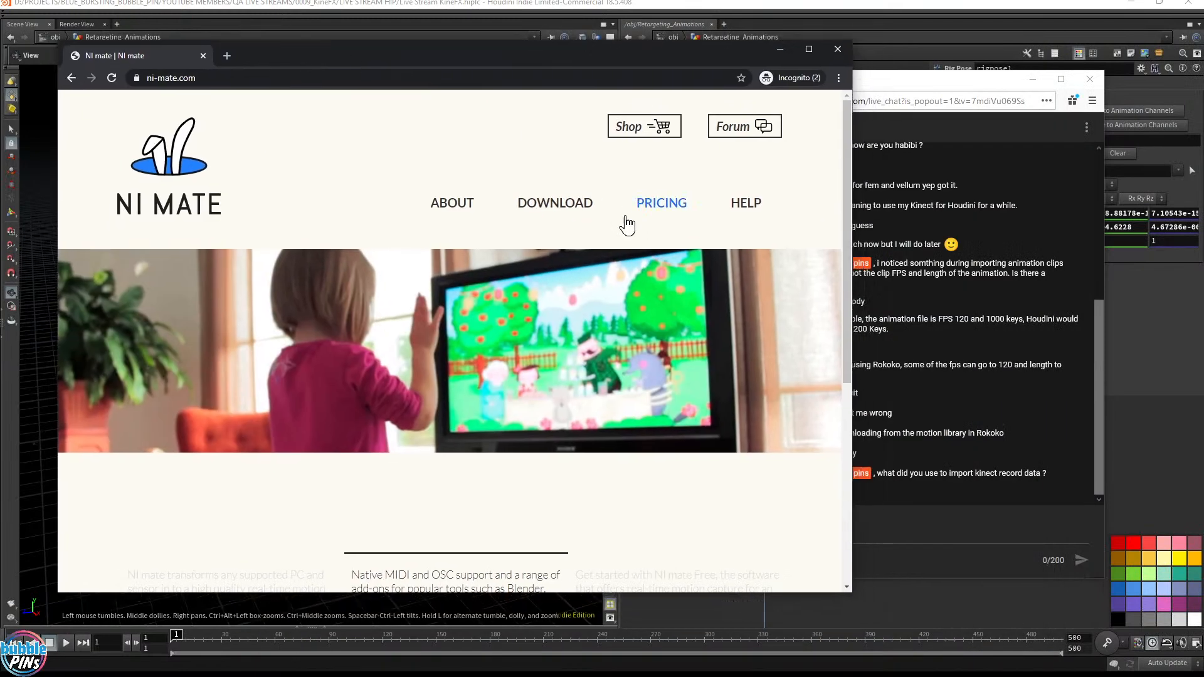
pyautogui.scroll(-10, 719, 439)
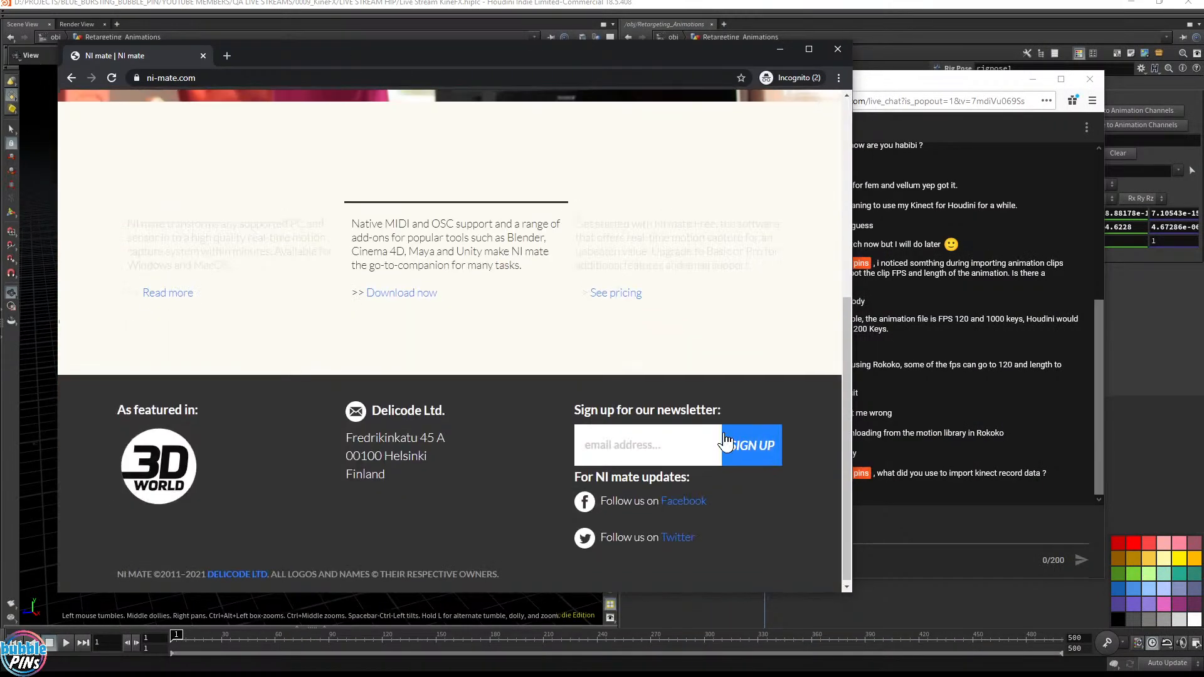
pyautogui.scroll(10, 721, 432)
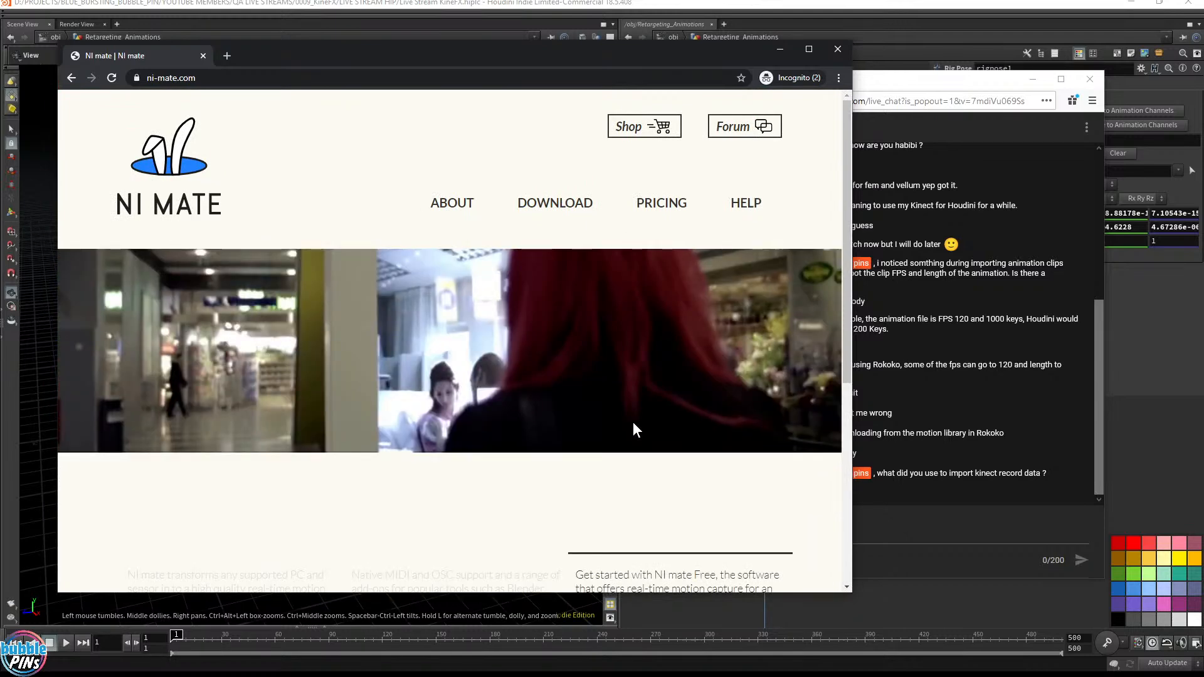
pyautogui.moveTo(599, 63); pyautogui.dragTo(578, 32)
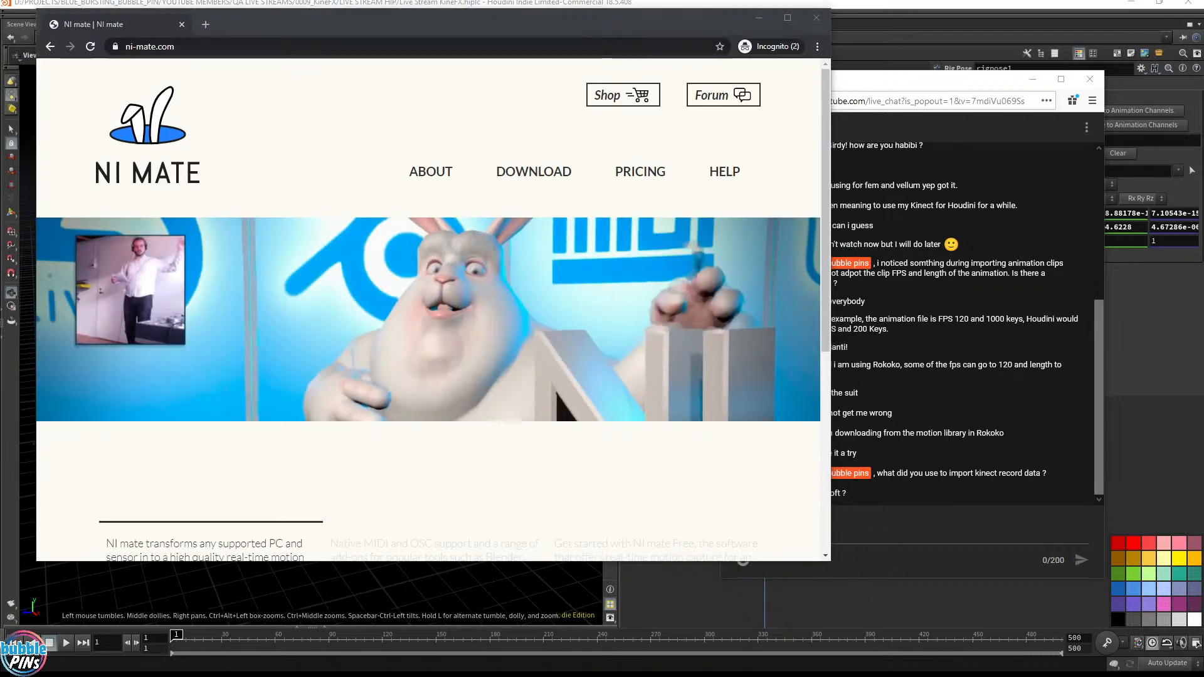
# Step: Open youtube.com in a new browser tab, search for "kinect mocap", and preview the DIY Kinect Motion Capture Studio video
pyautogui.click(205, 26)
pyautogui.write('youtube.com')
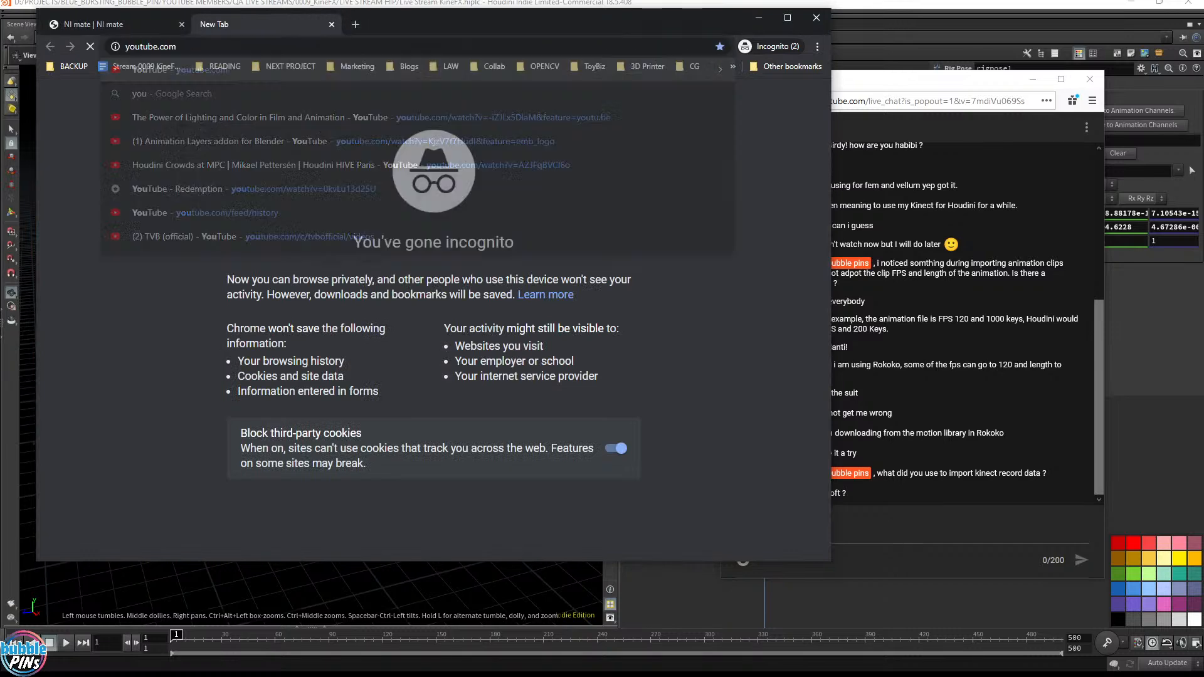
pyautogui.press('Return')
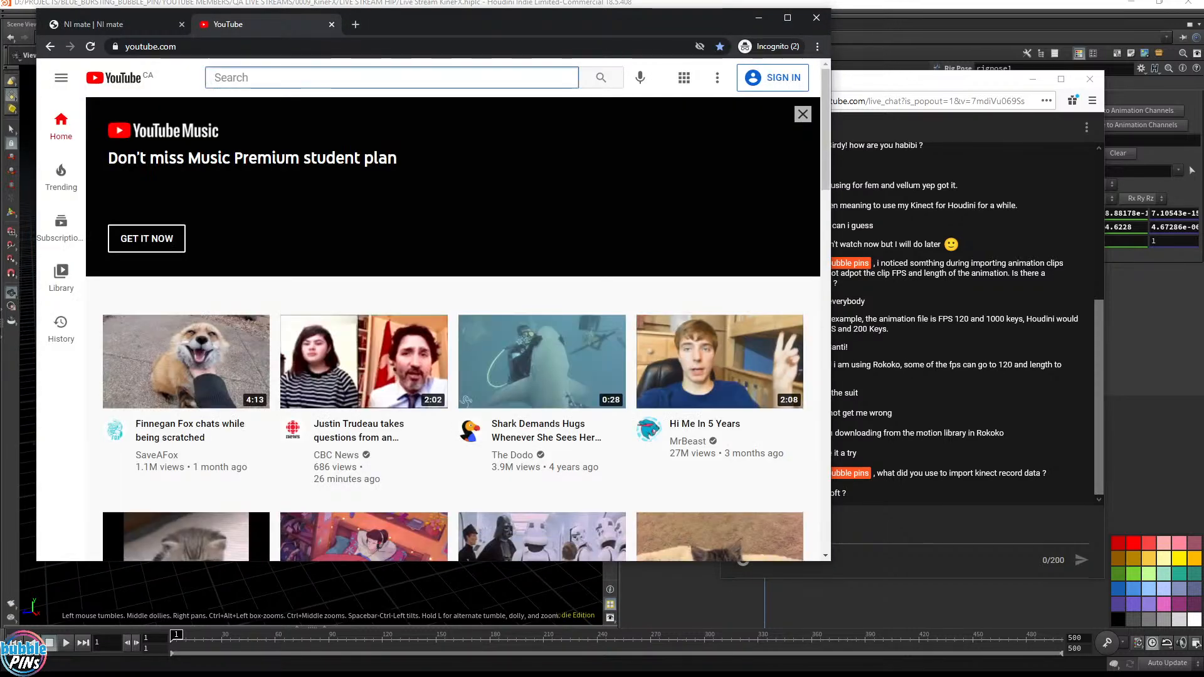
pyautogui.write('kinect moc')
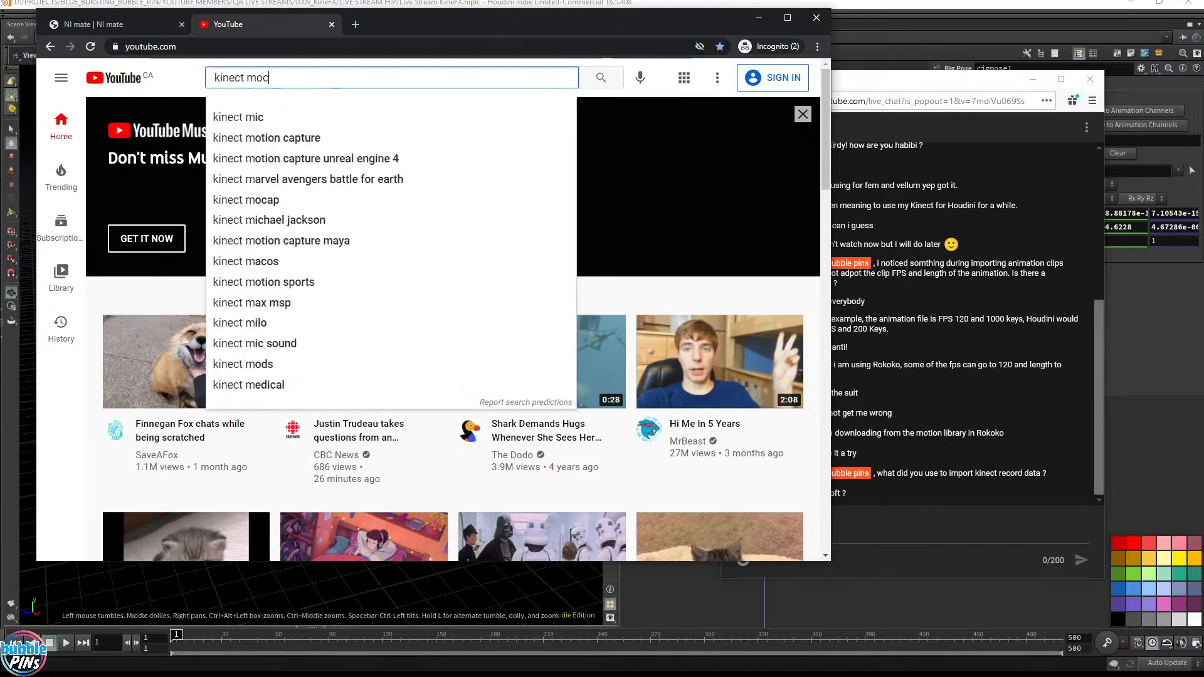
pyautogui.write('ap')
pyautogui.press('Return')
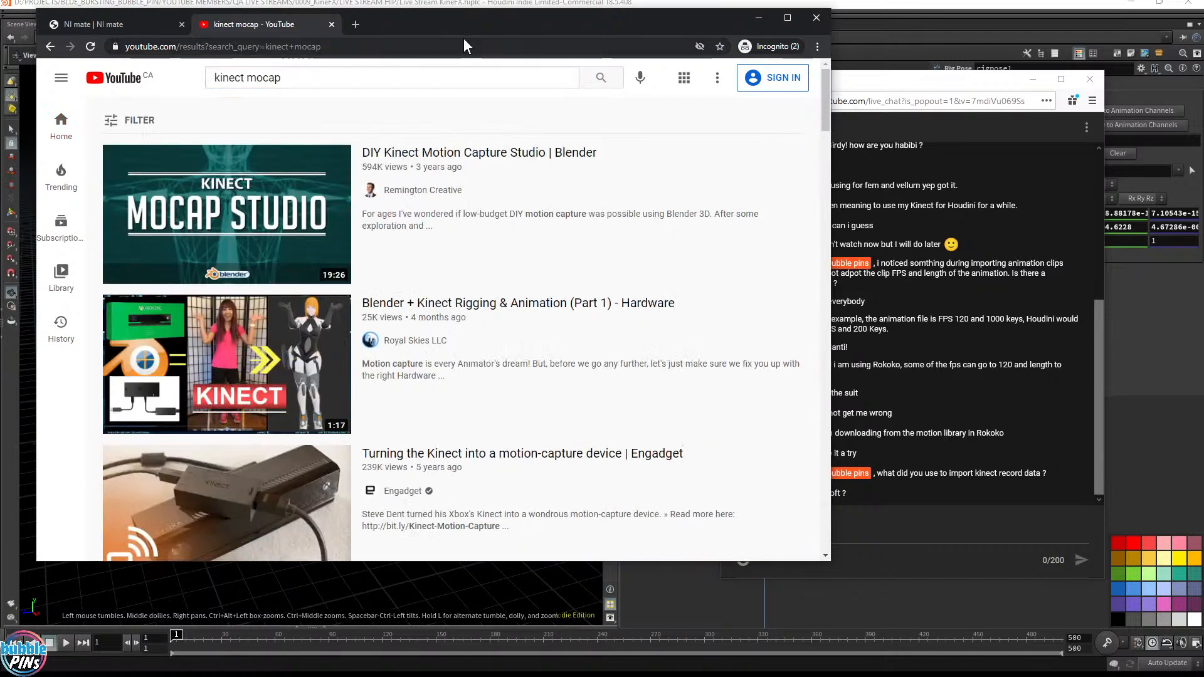
pyautogui.moveTo(504, 210)
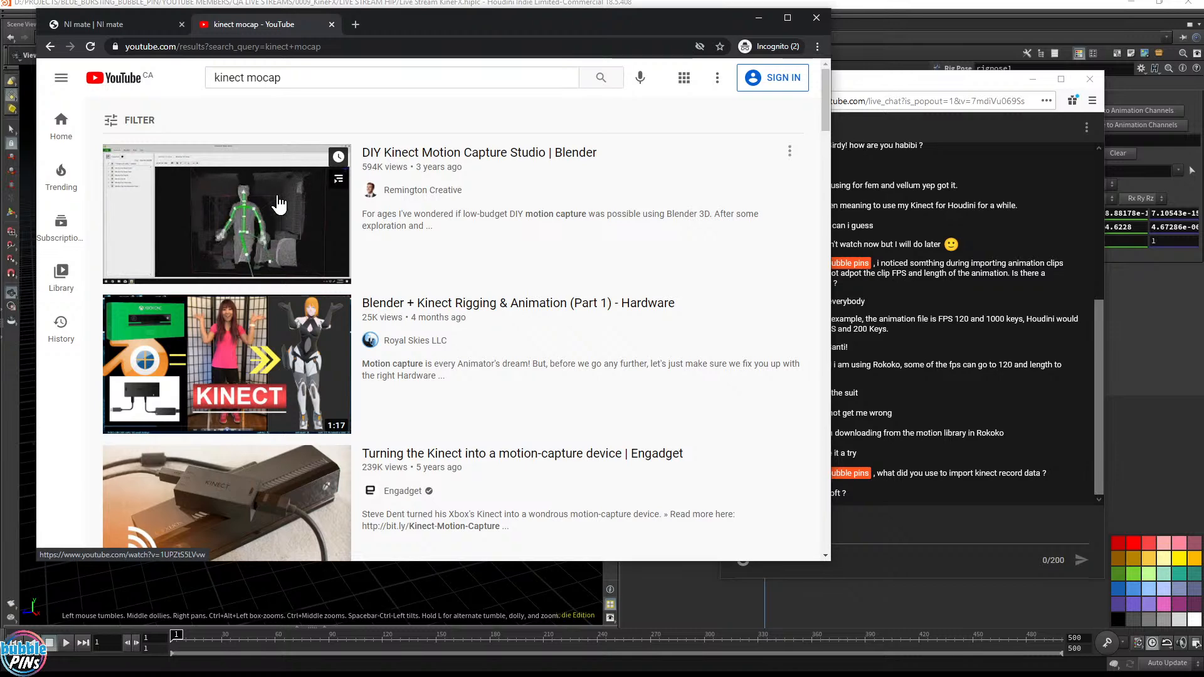
# Step: Move the browser and live chat windows away to uncover the Houdini workspace
pyautogui.moveTo(566, 27); pyautogui.dragTo(1203, 106)
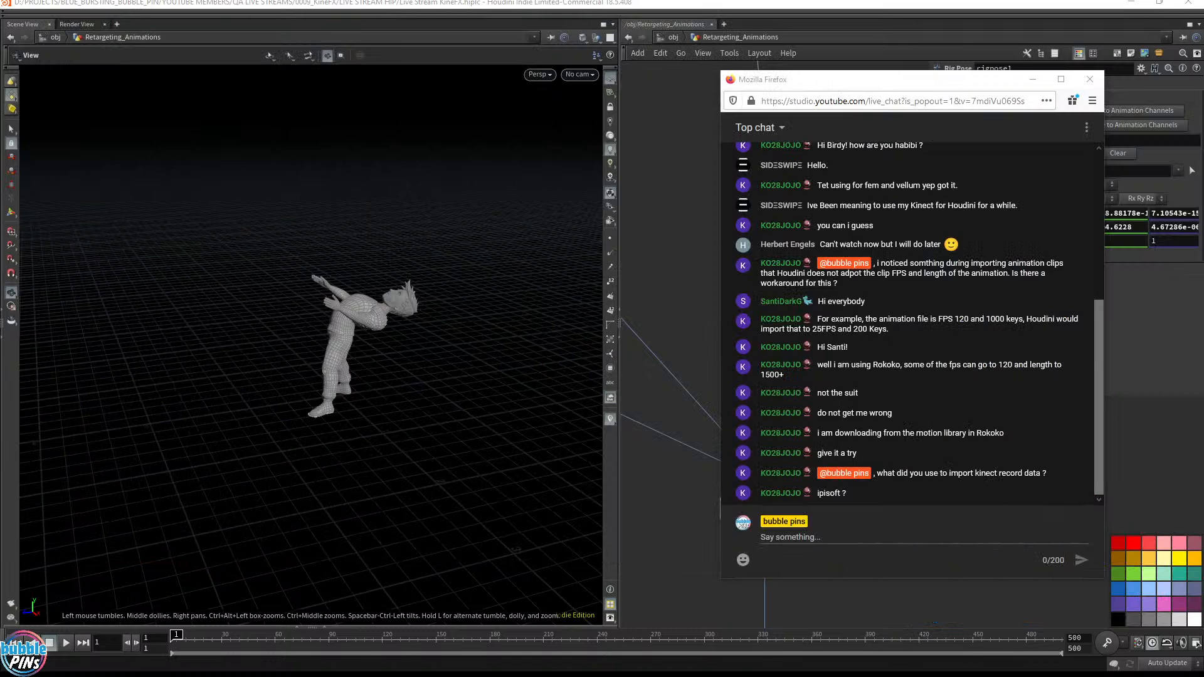
pyautogui.moveTo(0, 94); pyautogui.dragTo(640, 80)
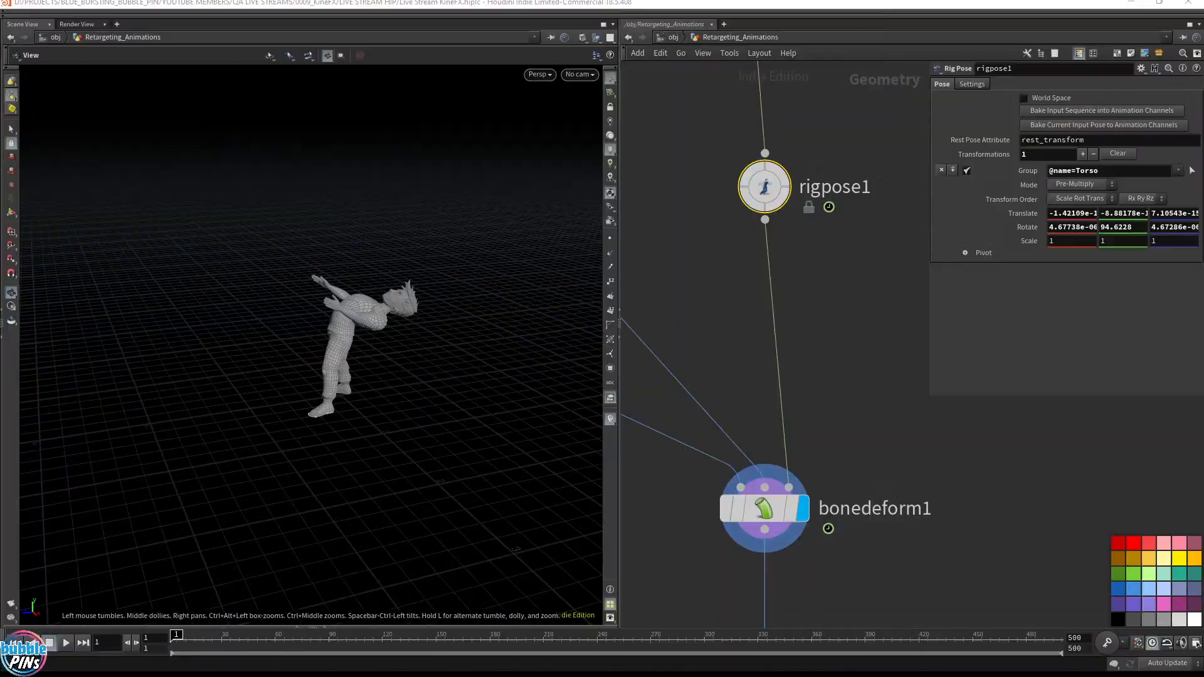
# Step: Bring back the live chat and browser windows and arrange them side by side over Houdini
pyautogui.hotkey('alt', 'Tab')
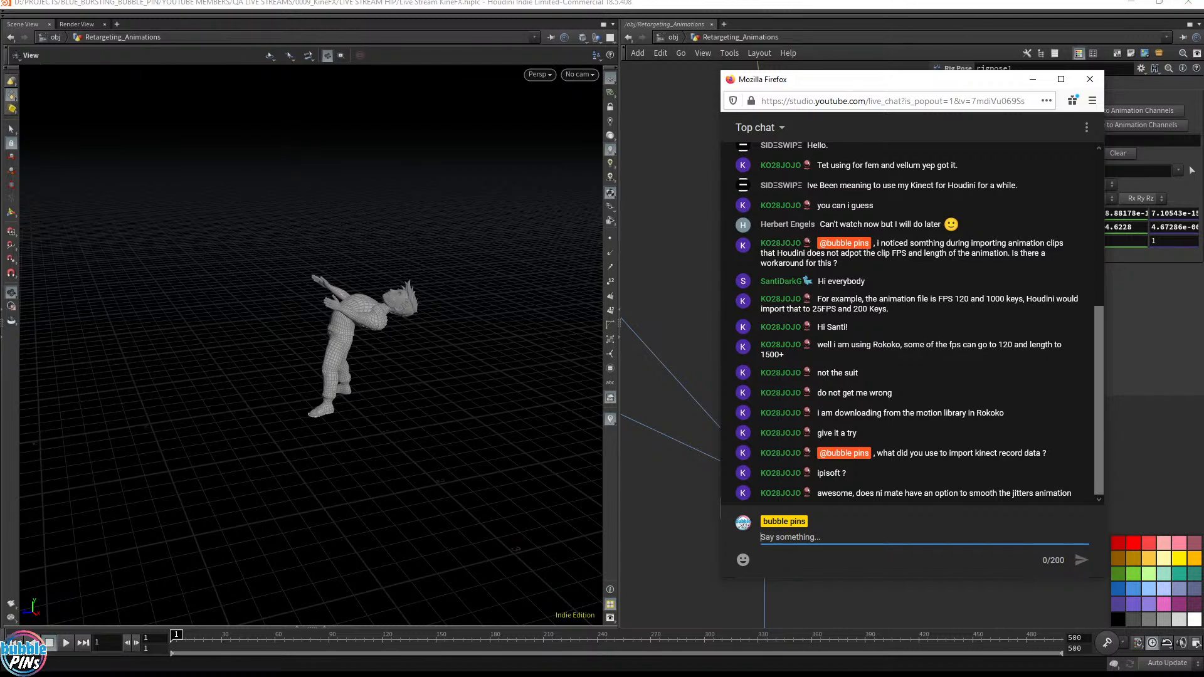
pyautogui.moveTo(1192, 0); pyautogui.dragTo(455, 67)
pyautogui.moveTo(913, 82); pyautogui.dragTo(1002, 91)
pyautogui.moveTo(601, 61); pyautogui.dragTo(555, 61)
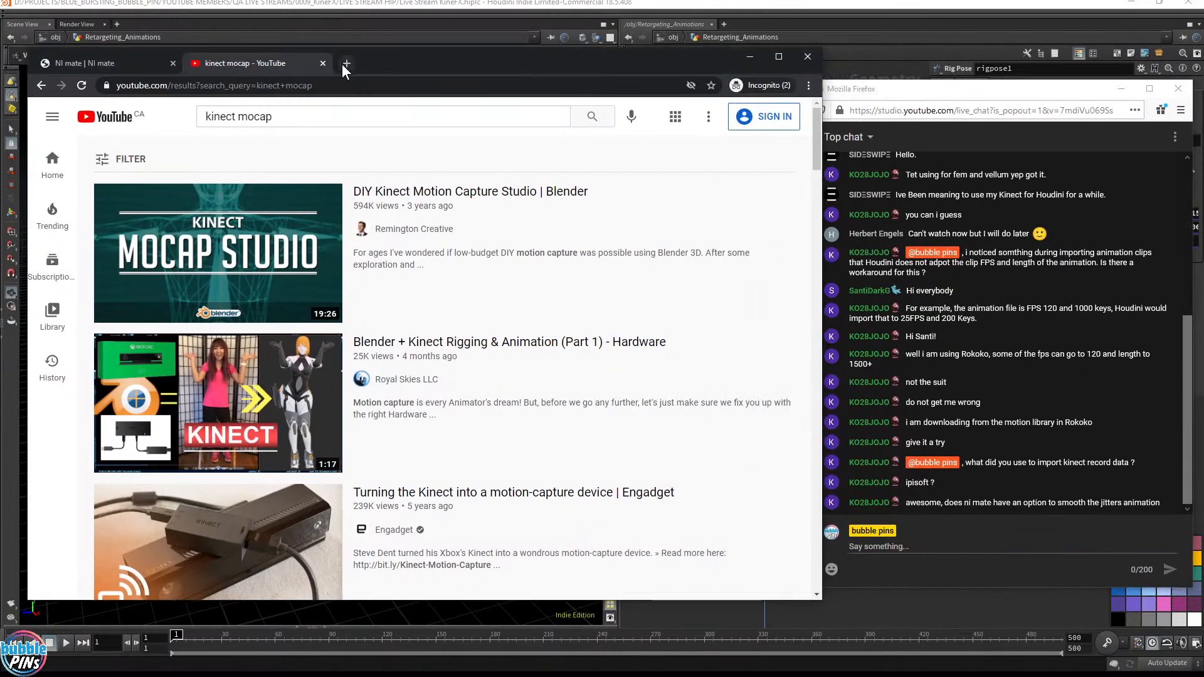
# Step: Open blendermarket.com in a new browser tab and search its products for "animation layer"
pyautogui.click(346, 62)
pyautogui.write('blender')
pyautogui.press('Return')
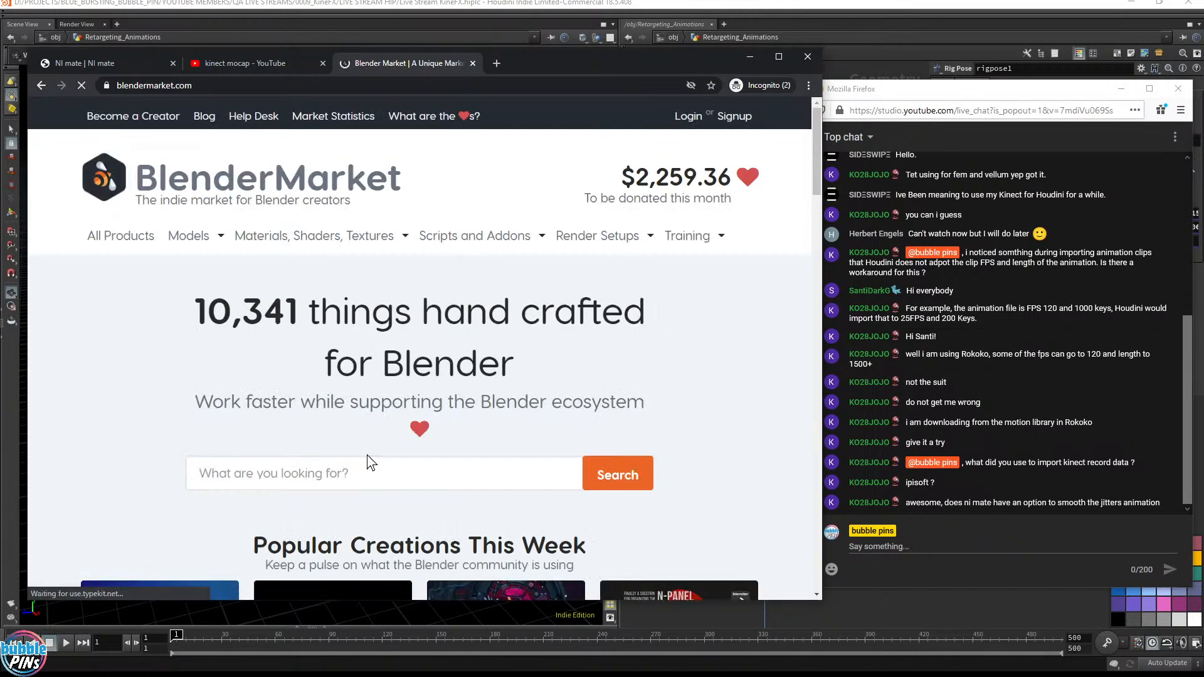
pyautogui.click(363, 473)
pyautogui.write('animation')
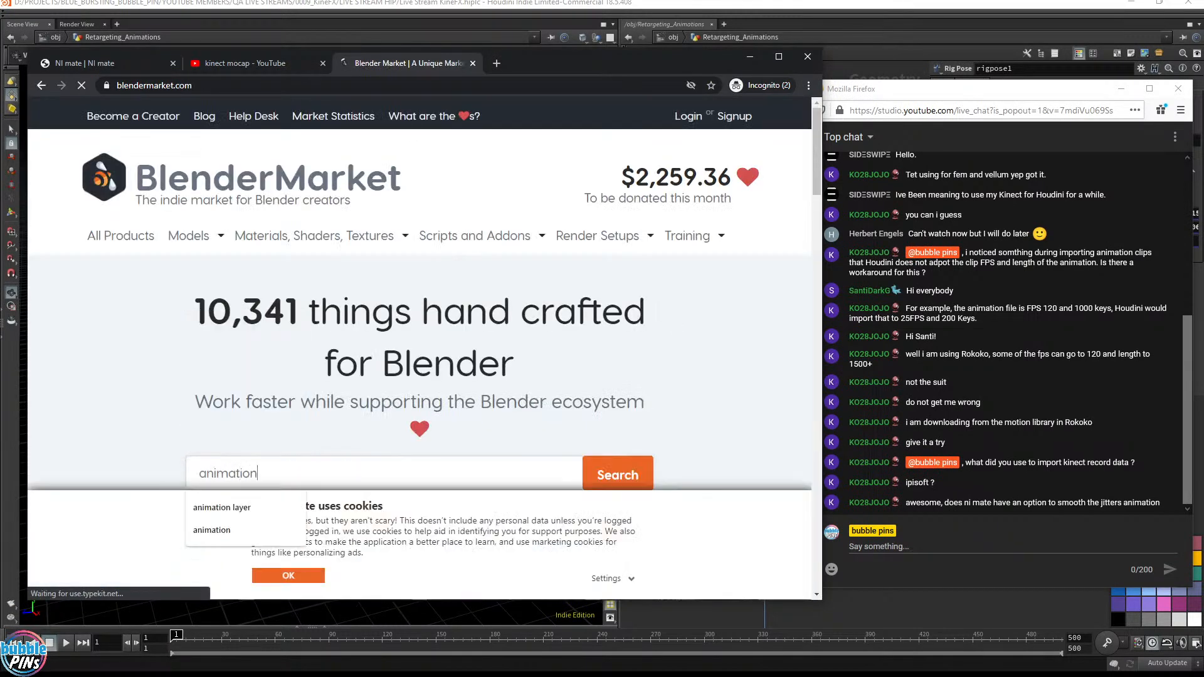
pyautogui.write(' layer')
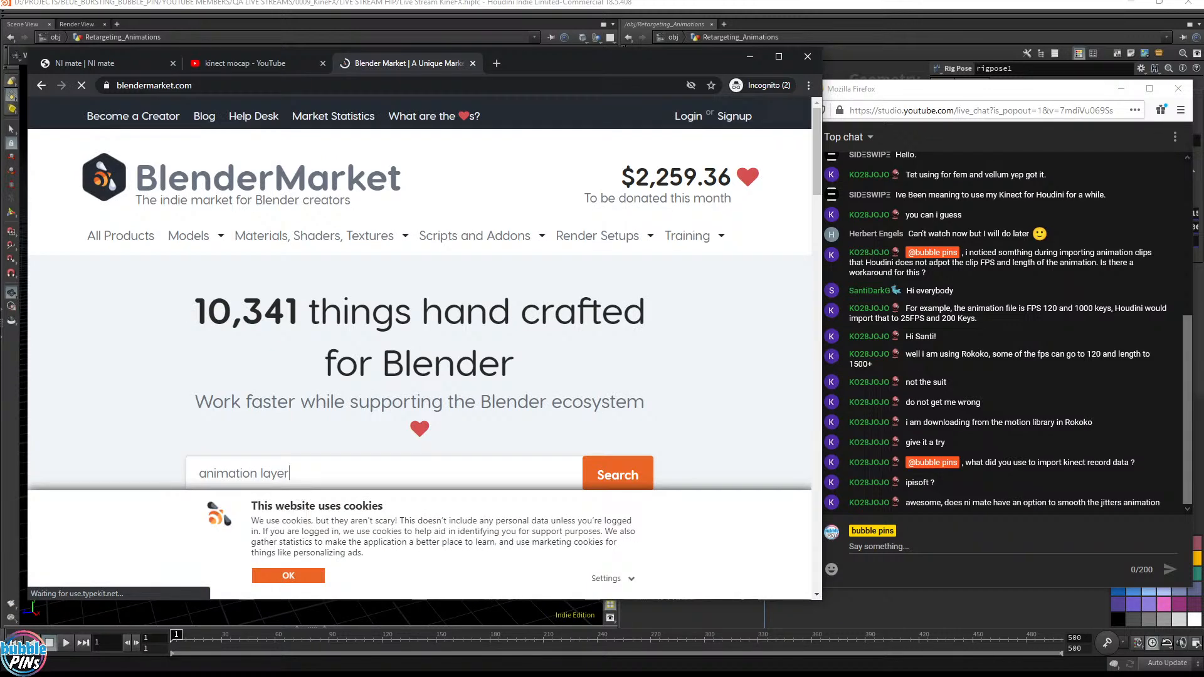
pyautogui.press('Return')
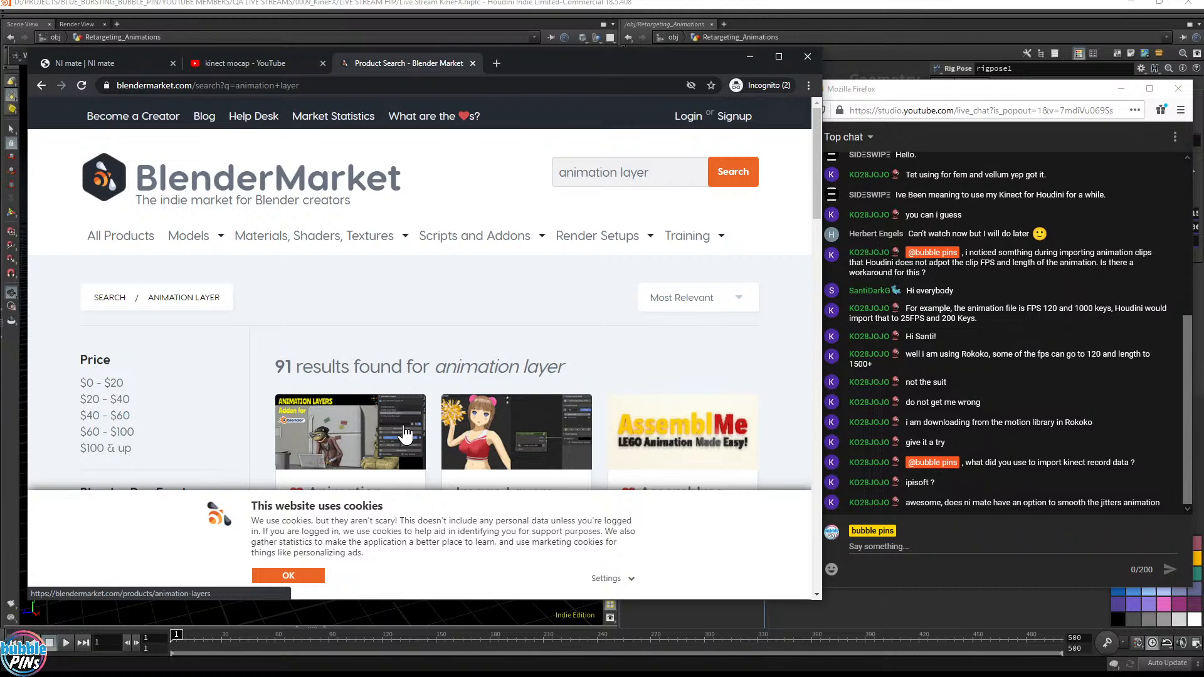
# Step: Accept the cookie notice, open the Animation Layers add-on's product page, and review its preview image and details
pyautogui.click(288, 575)
pyautogui.scroll(-2, 414, 350)
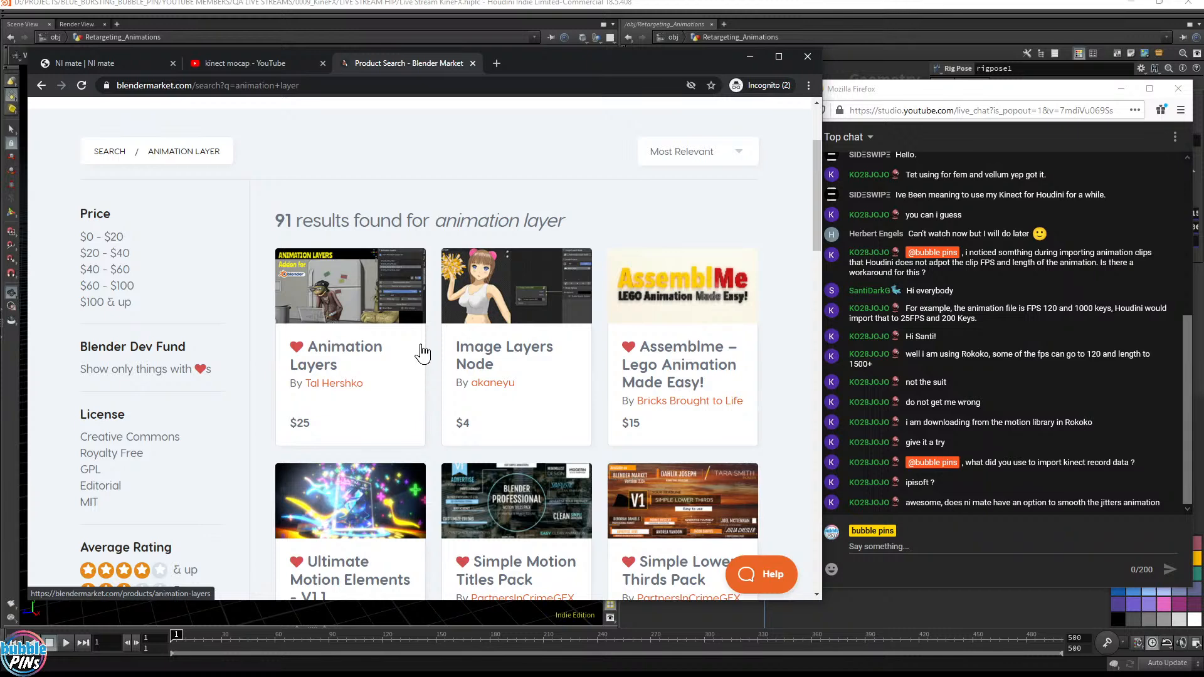
pyautogui.click(335, 308)
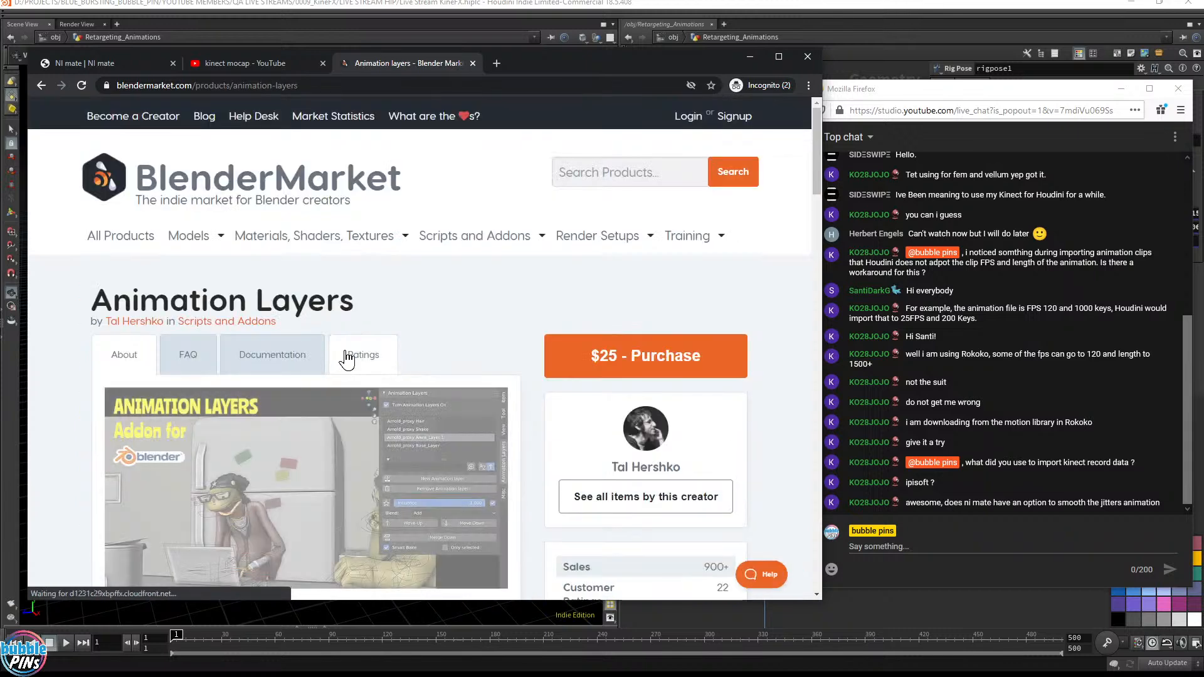
pyautogui.scroll(-2, 468, 302)
pyautogui.scroll(-2, 469, 303)
pyautogui.scroll(2, 469, 303)
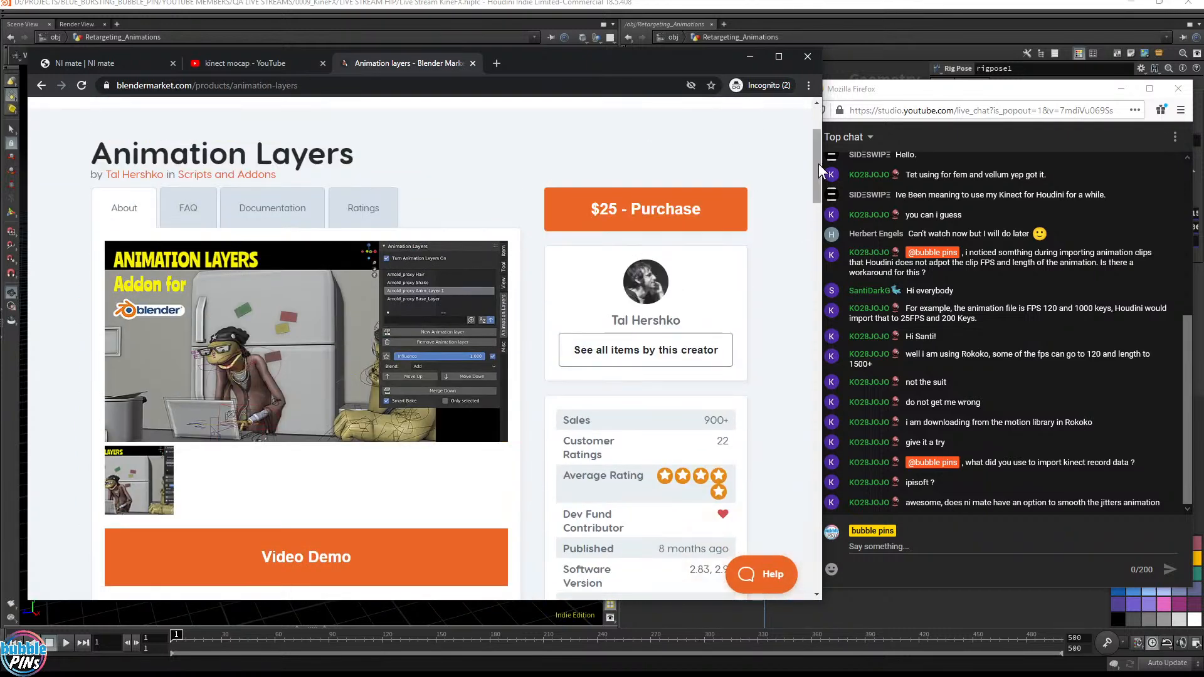
pyautogui.moveTo(817, 165); pyautogui.dragTo(817, 174)
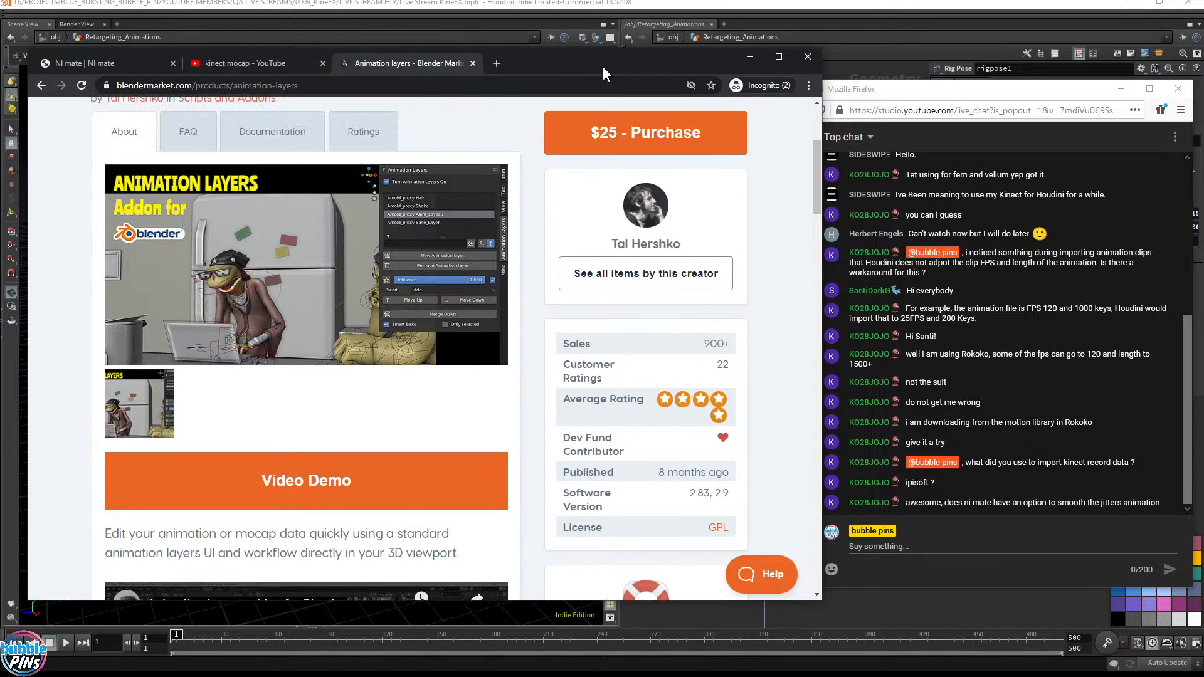
pyautogui.moveTo(587, 72); pyautogui.dragTo(588, 44)
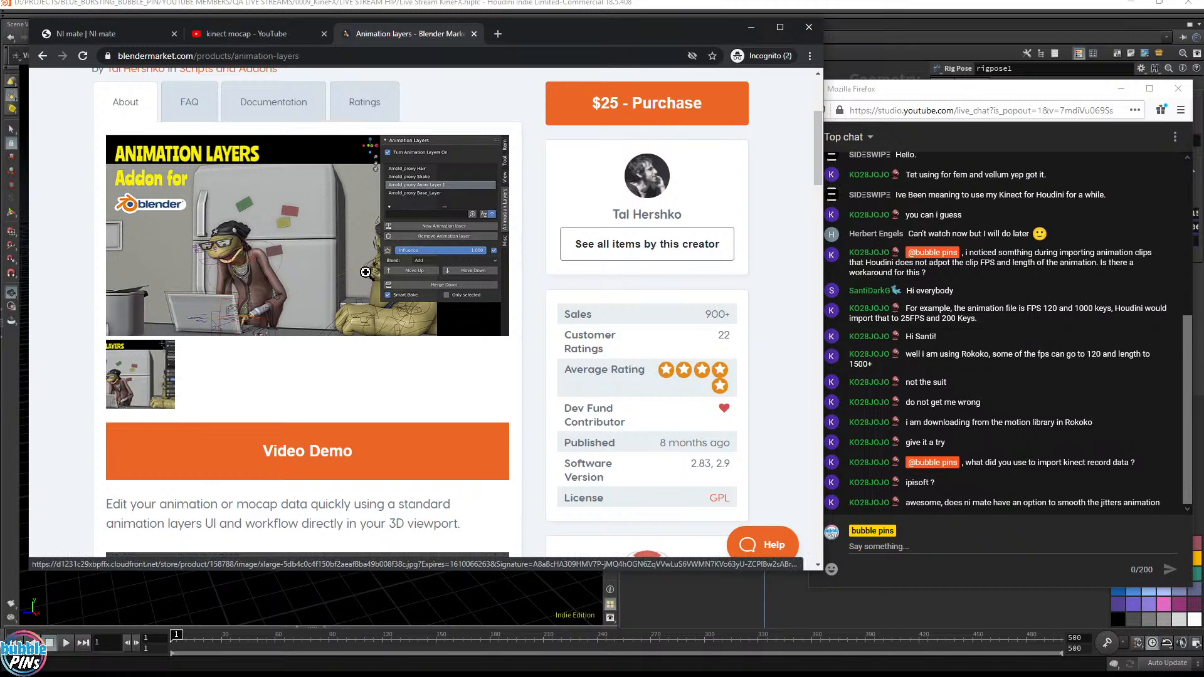
# Step: Return to the Houdini workspace and move the rigpose1 node closer to fullbodyik1 in the network
pyautogui.click(402, 9)
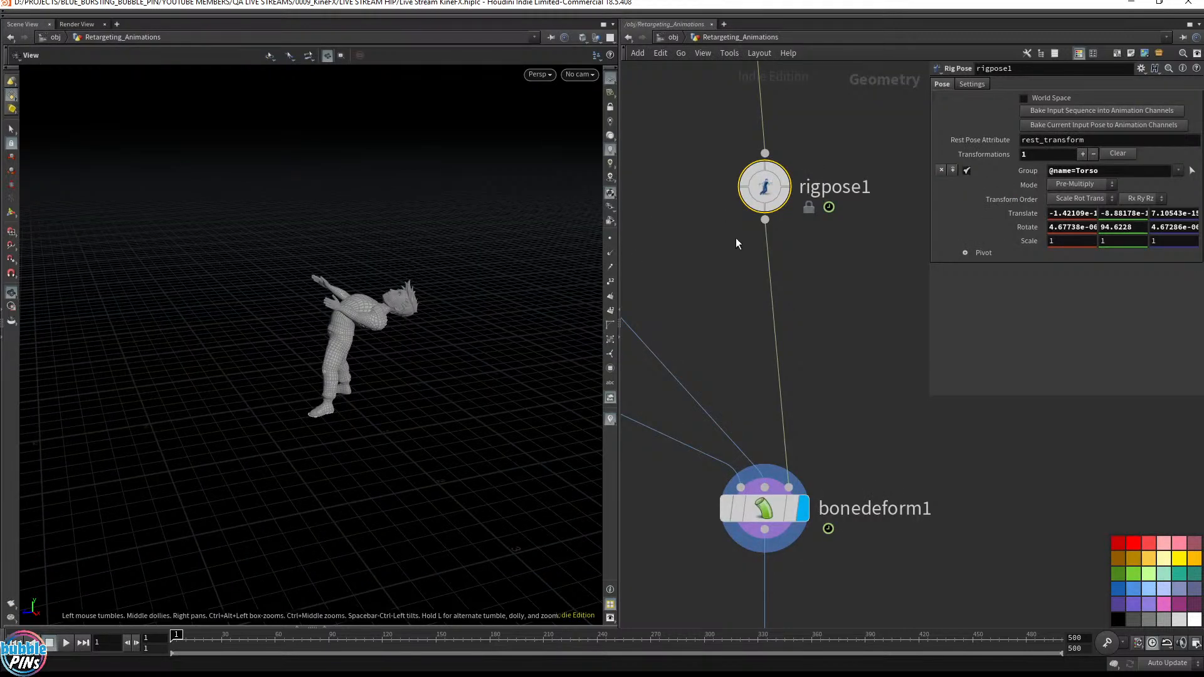
pyautogui.moveTo(720, 237); pyautogui.dragTo(864, 143)
pyautogui.scroll(-5, 825, 269)
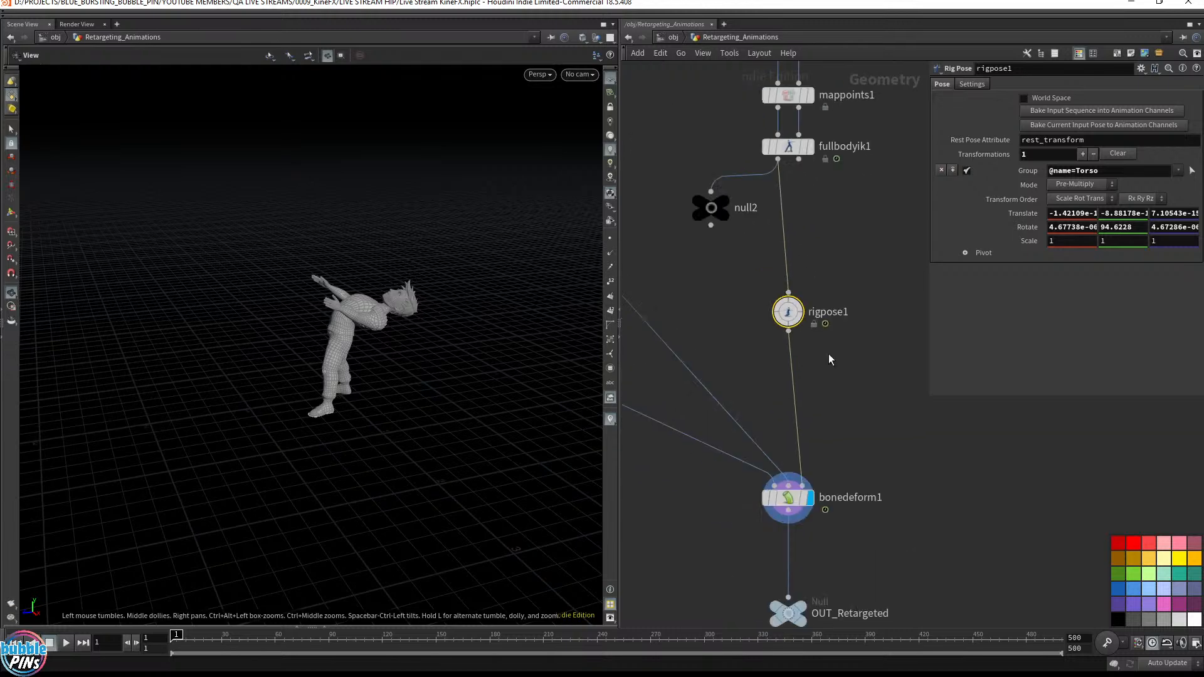
pyautogui.moveTo(766, 350); pyautogui.dragTo(767, 349)
pyautogui.moveTo(366, 349); pyautogui.dragTo(346, 342)
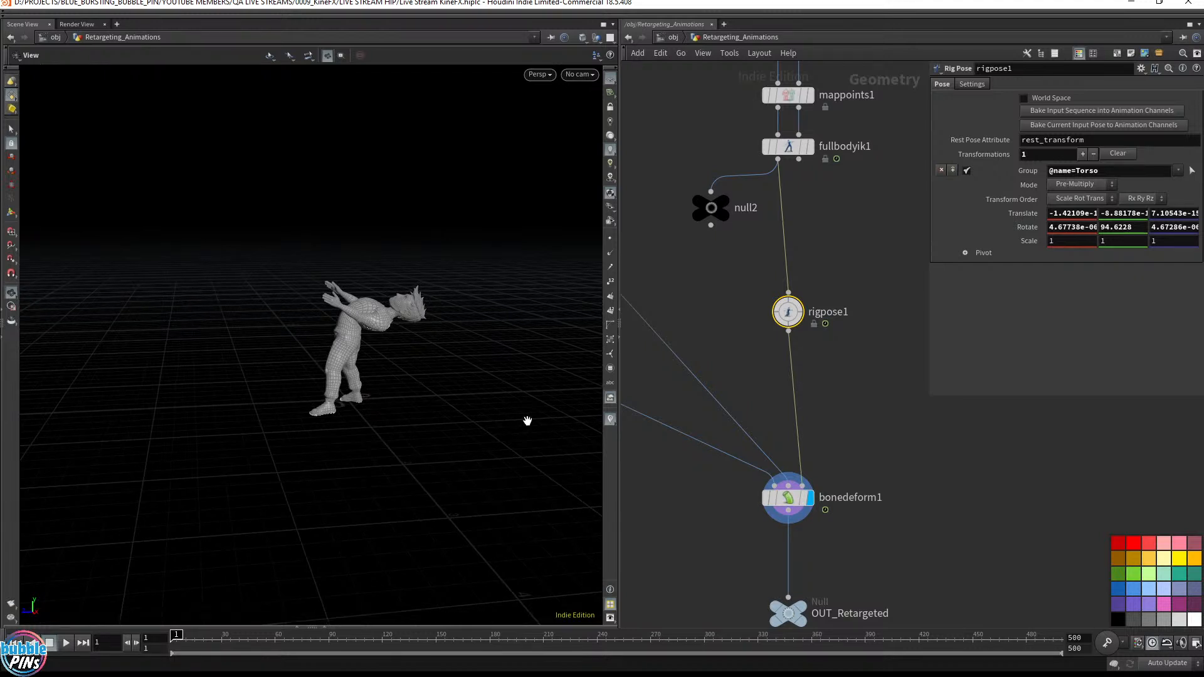
pyautogui.moveTo(861, 273); pyautogui.dragTo(787, 268)
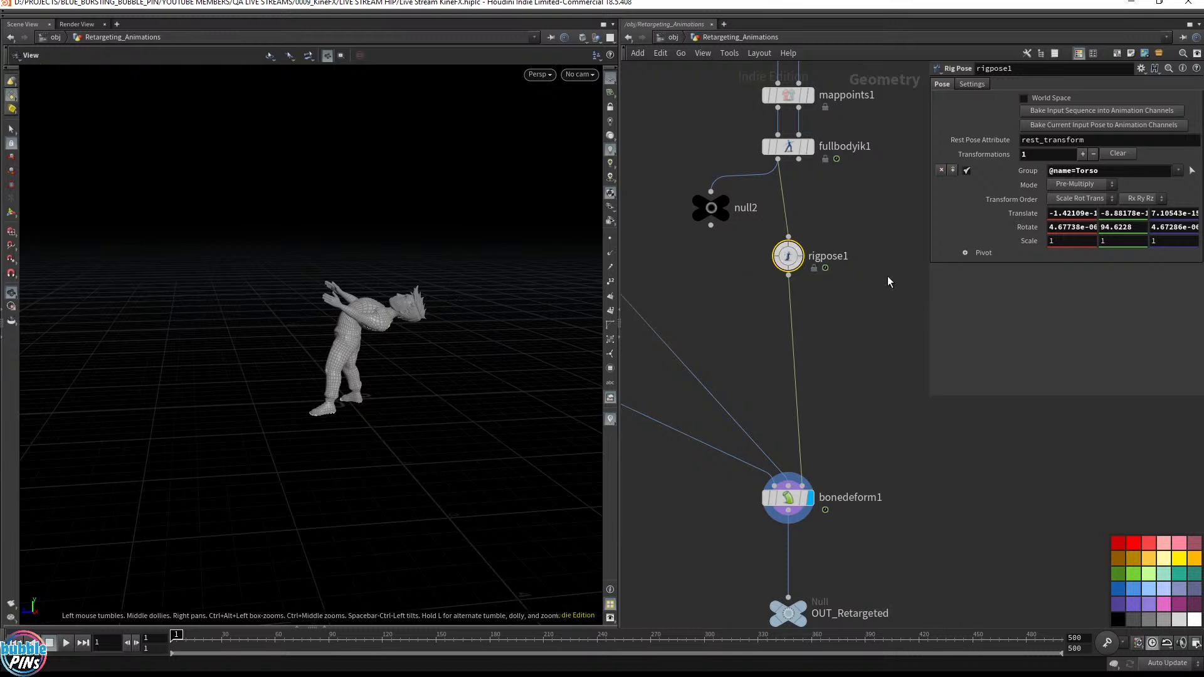
pyautogui.moveTo(788, 257); pyautogui.dragTo(788, 257)
pyautogui.moveTo(920, 548); pyautogui.dragTo(919, 437, button='middle')
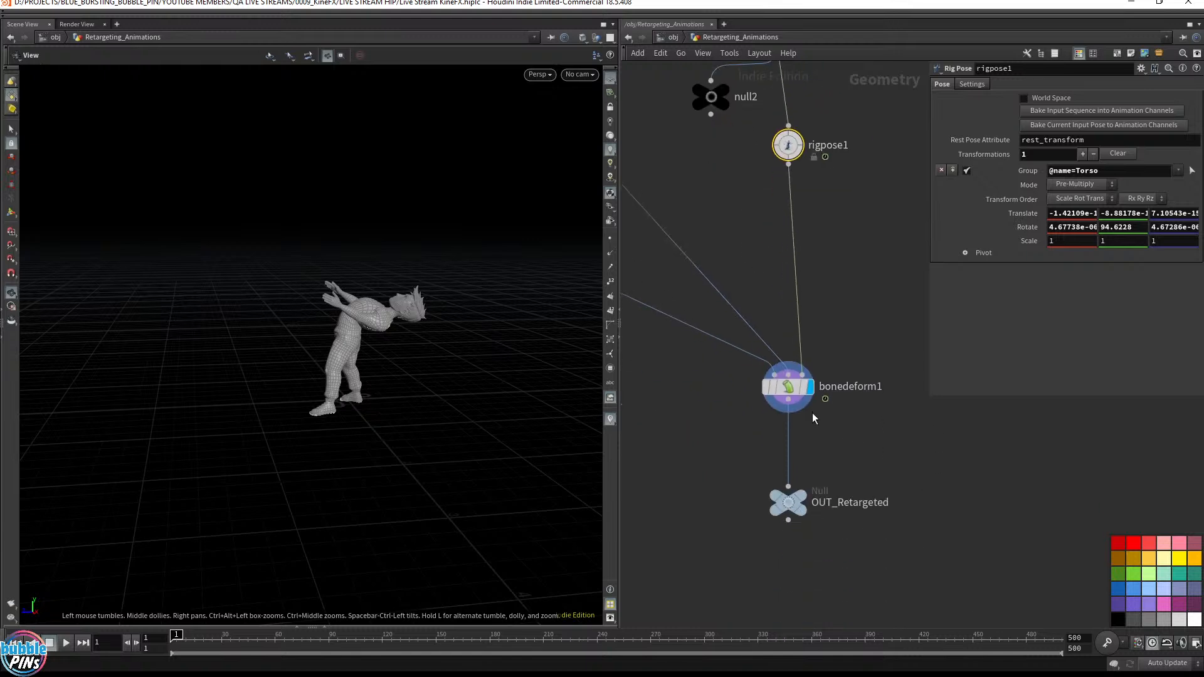
pyautogui.moveTo(788, 400); pyautogui.dragTo(947, 459)
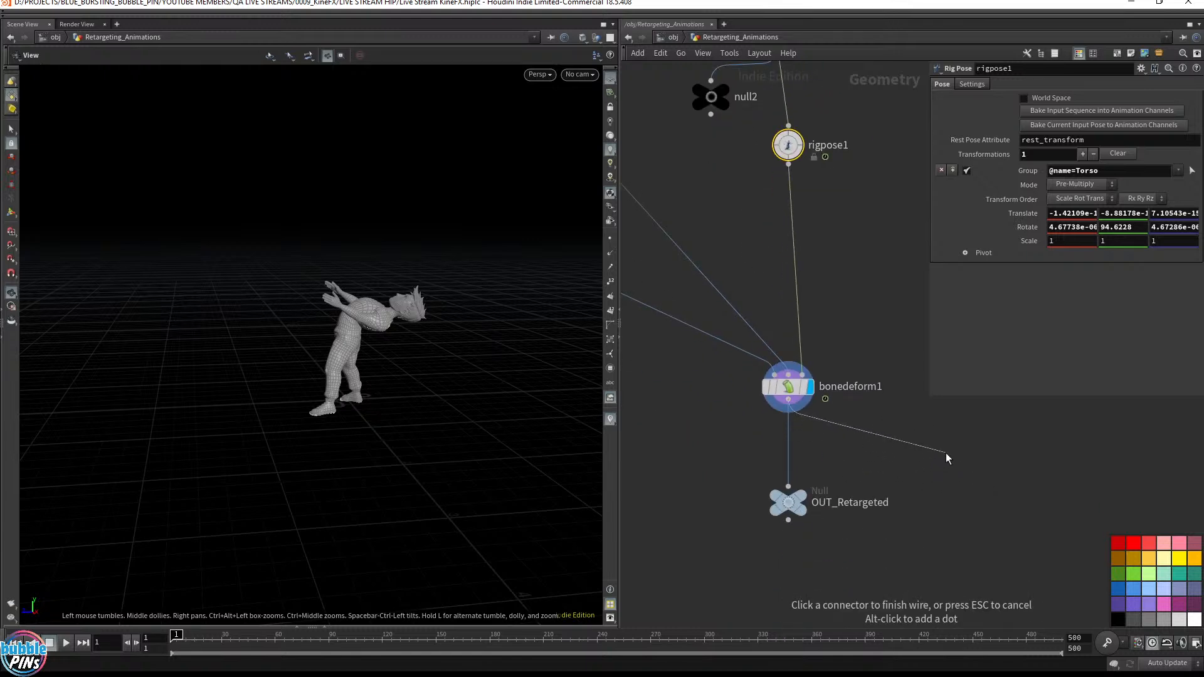
pyautogui.press('Escape')
# Step: Try a Null node branched off rigpose1's output, and delete it again
pyautogui.moveTo(799, 201); pyautogui.dragTo(770, 333, button='middle')
pyautogui.click(760, 298)
pyautogui.moveTo(844, 364); pyautogui.dragTo(764, 339, button='middle')
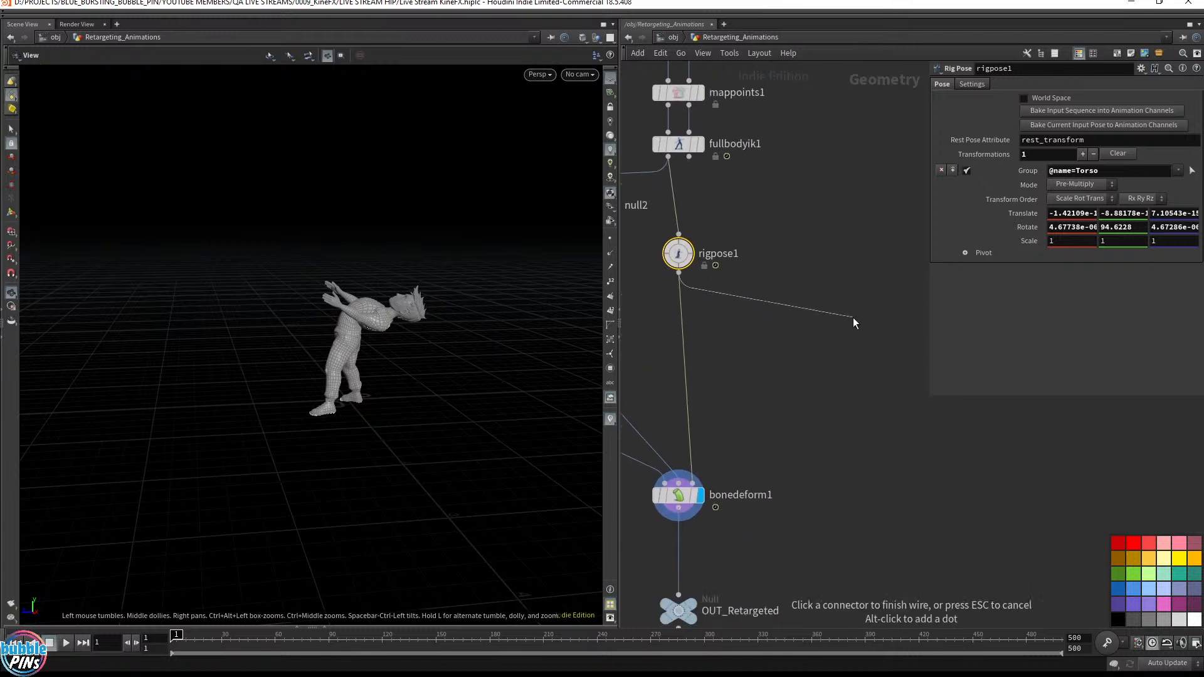
pyautogui.press('Tab')
pyautogui.write('null')
pyautogui.press('Return')
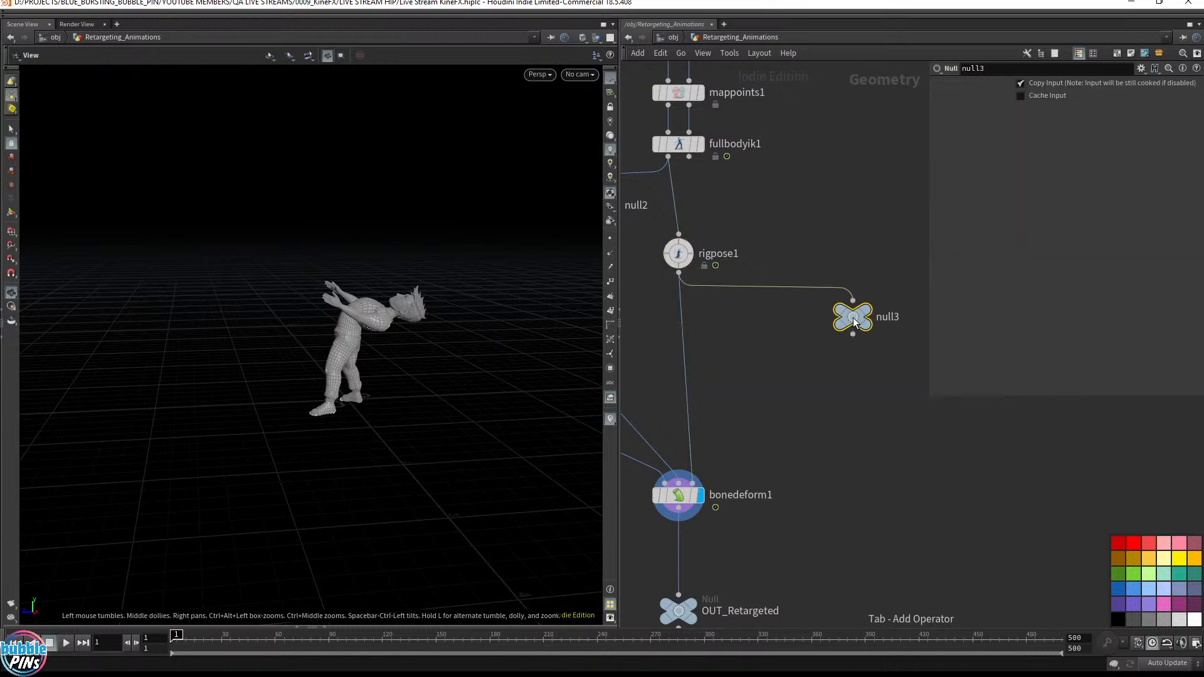
pyautogui.moveTo(910, 382); pyautogui.dragTo(760, 411, button='middle')
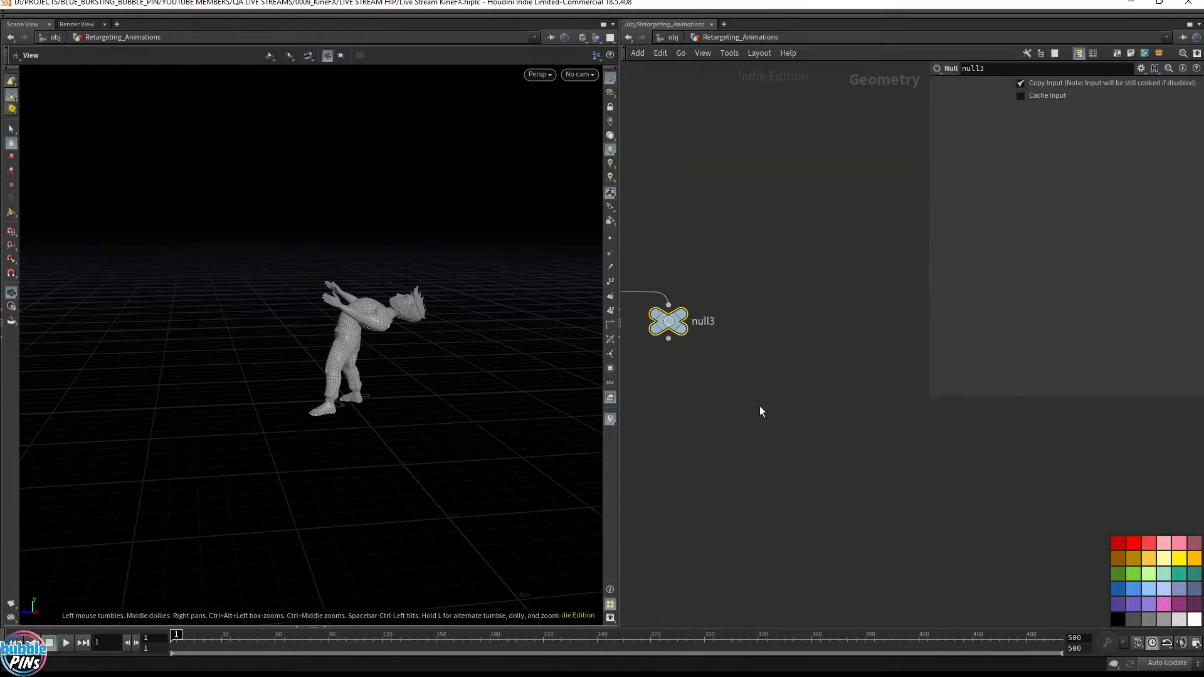
pyautogui.press('h')
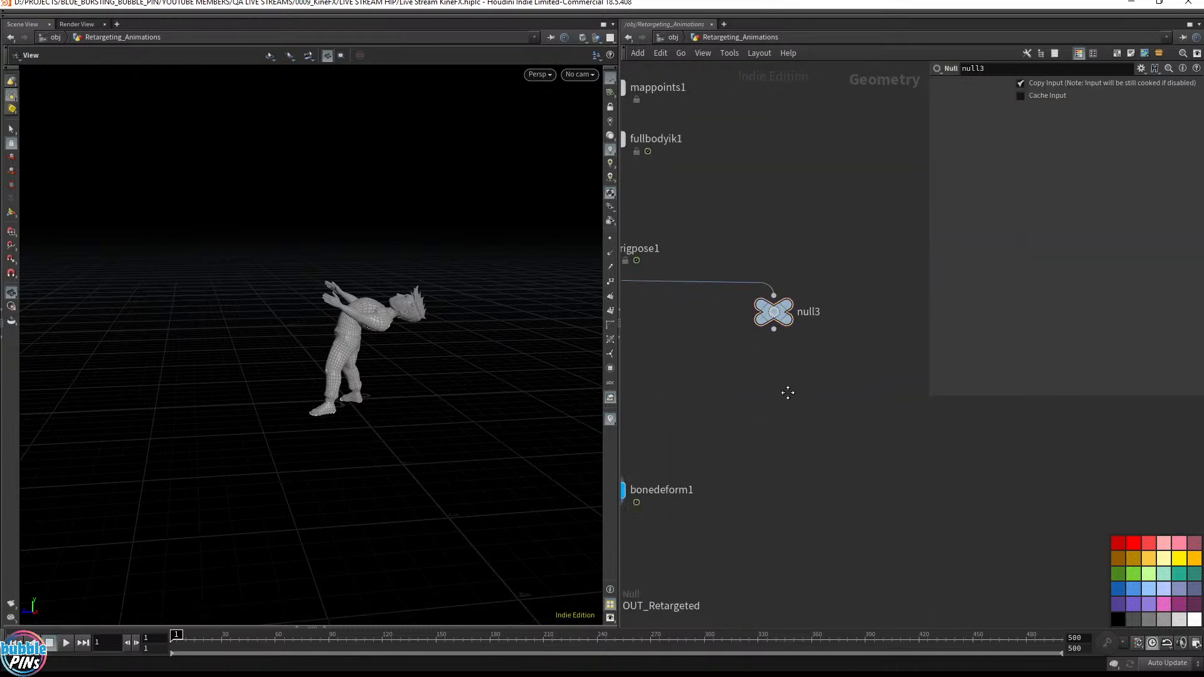
pyautogui.press('Delete')
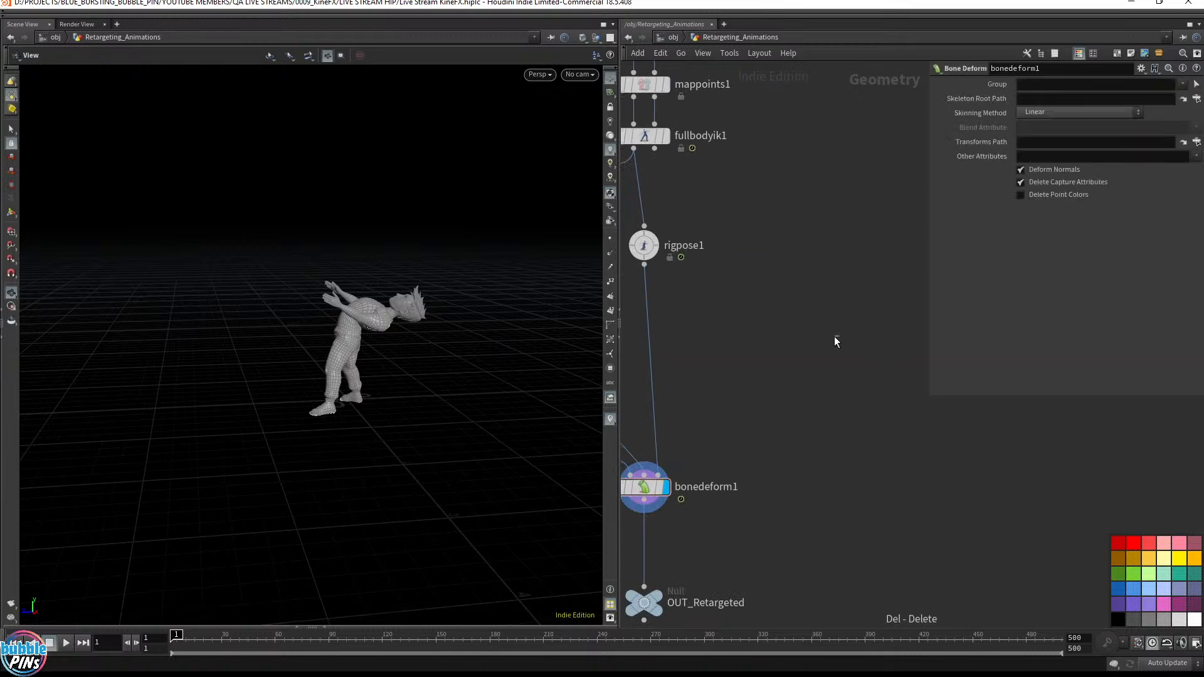
# Step: Add a ROP FBX Animation Output node beside rigpose1, fed by rigpose1's output
pyautogui.press('Tab')
pyautogui.write('fbx')
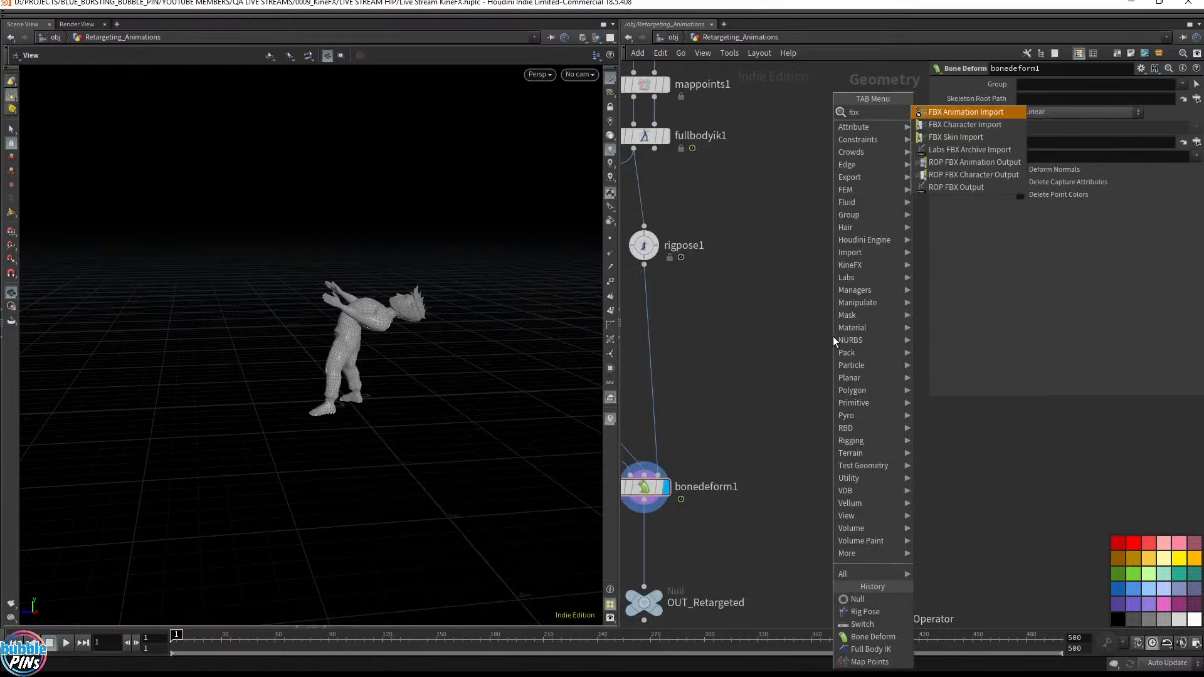
pyautogui.press('Down')
pyautogui.press('Down')
pyautogui.press('Down')
pyautogui.press('Down')
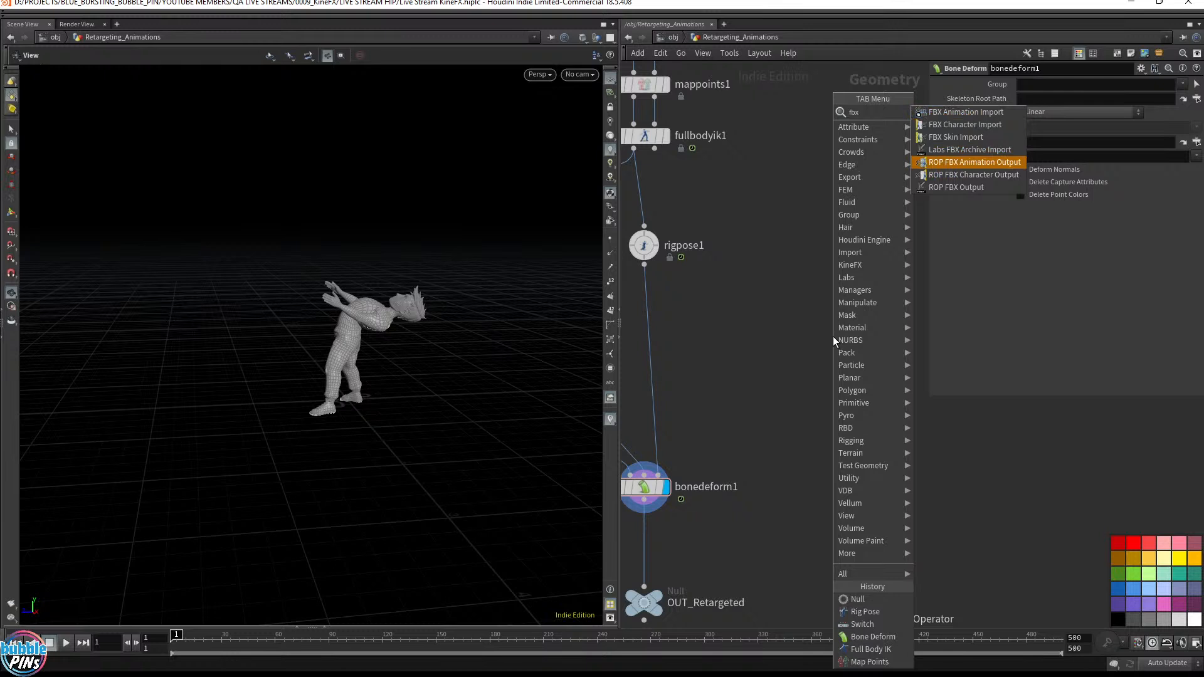
pyautogui.press('Return')
pyautogui.click(819, 337)
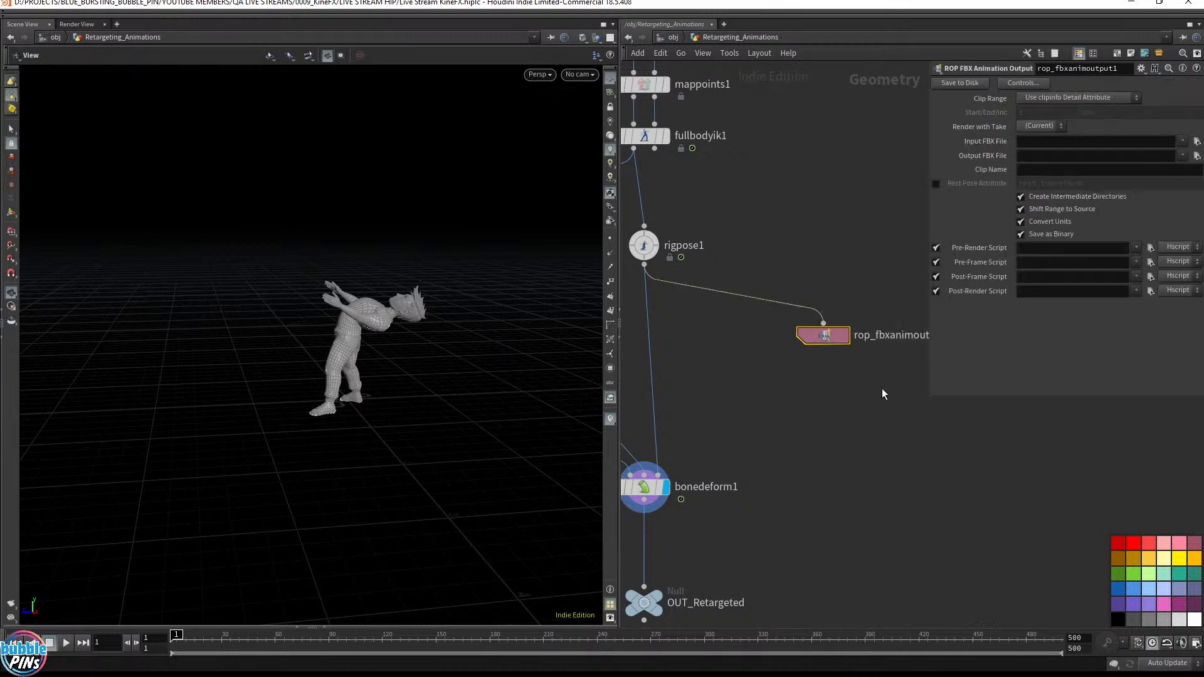
# Step: Activate rigpose1's pose handles in the viewport and keyframe the Torso's Rotate values at frame 1
pyautogui.moveTo(782, 233); pyautogui.dragTo(817, 254, button='middle')
pyautogui.scroll(-1, 825, 248)
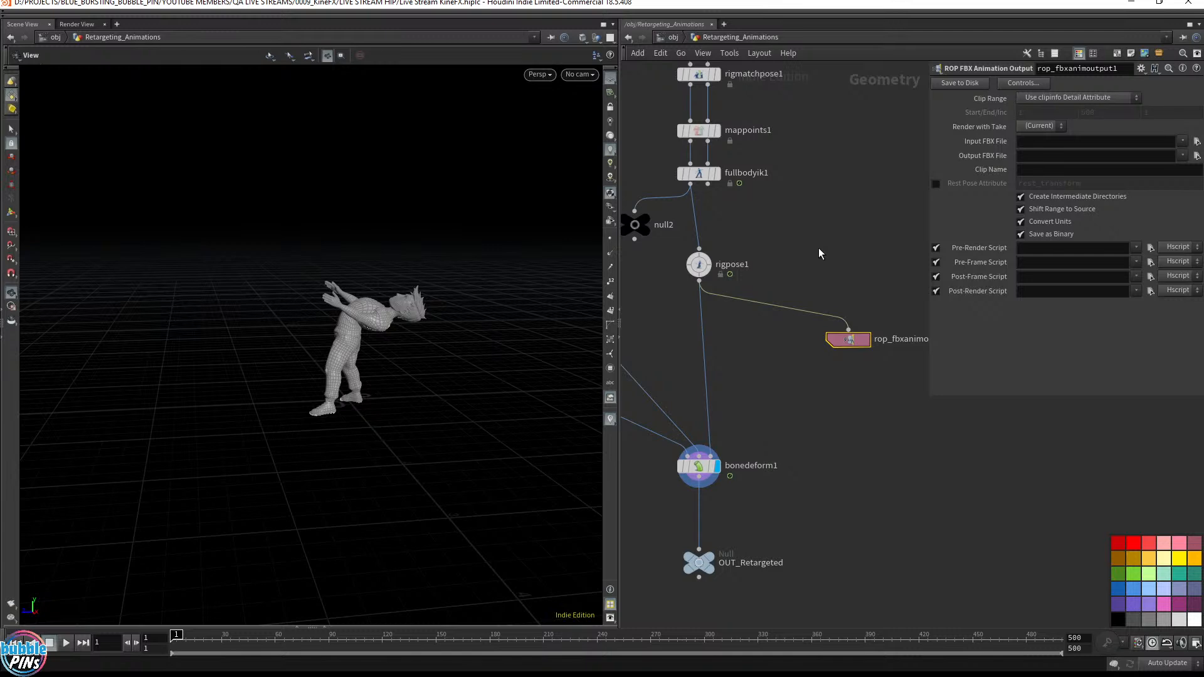
pyautogui.click(719, 267)
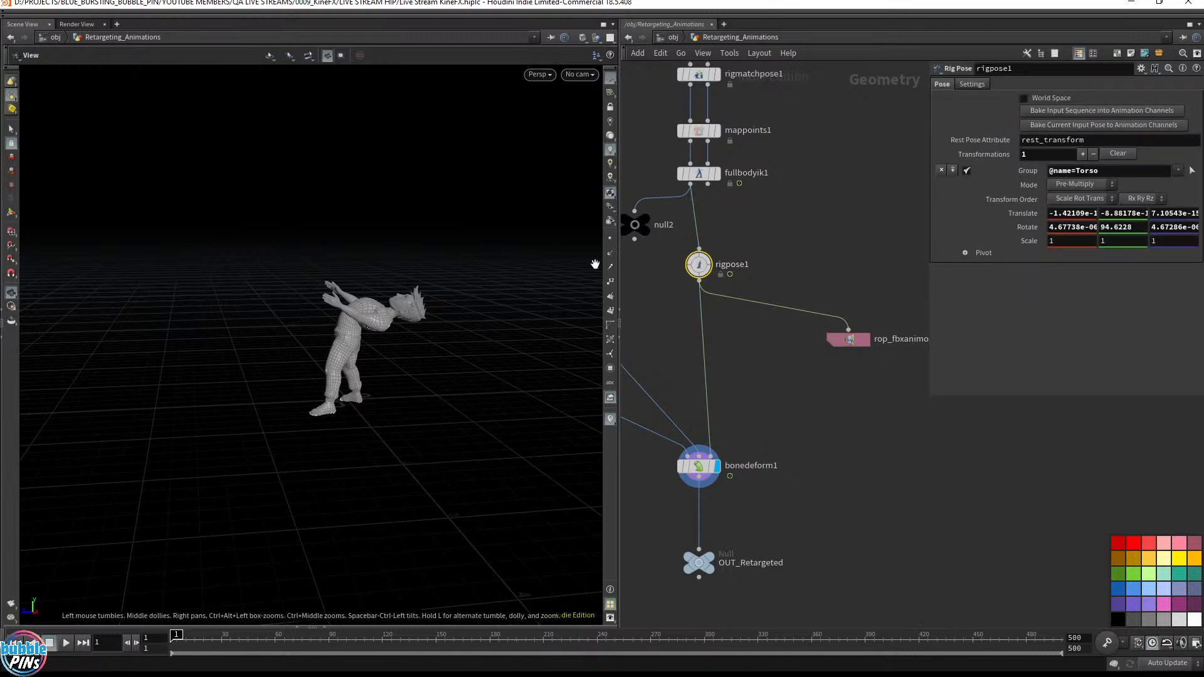
pyautogui.moveTo(417, 342); pyautogui.dragTo(467, 349)
pyautogui.moveTo(467, 349); pyautogui.dragTo(438, 349, button='right')
pyautogui.moveTo(439, 349); pyautogui.dragTo(465, 351, button='middle')
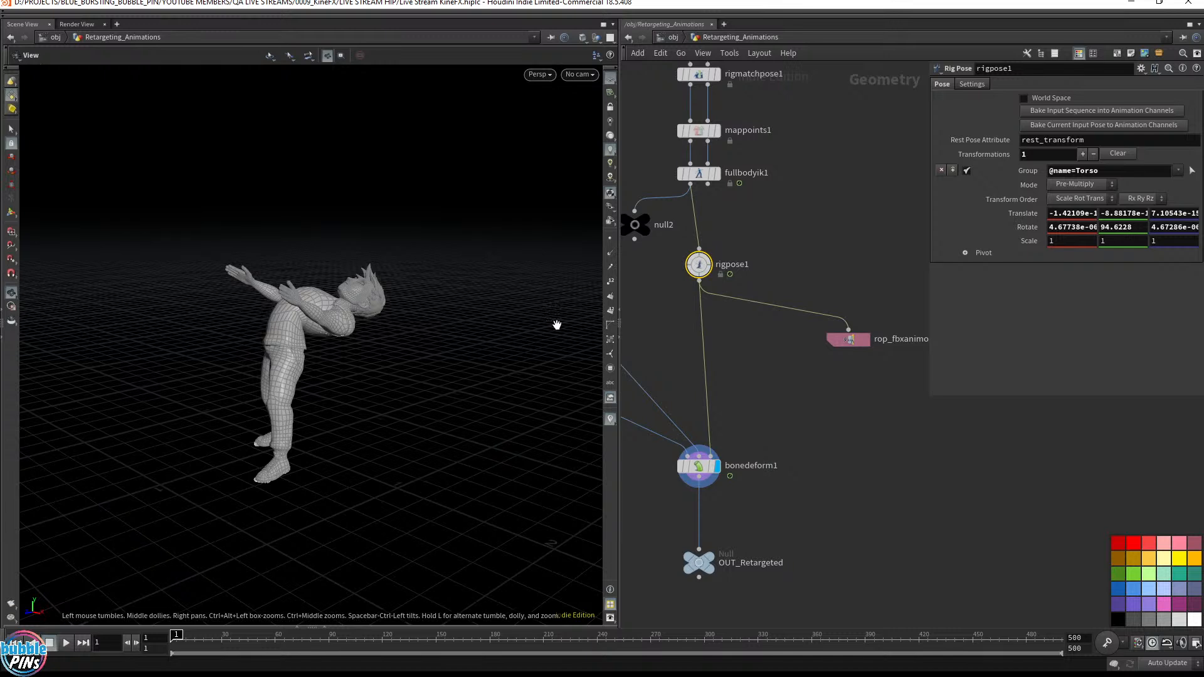
pyautogui.moveTo(414, 325); pyautogui.dragTo(378, 326)
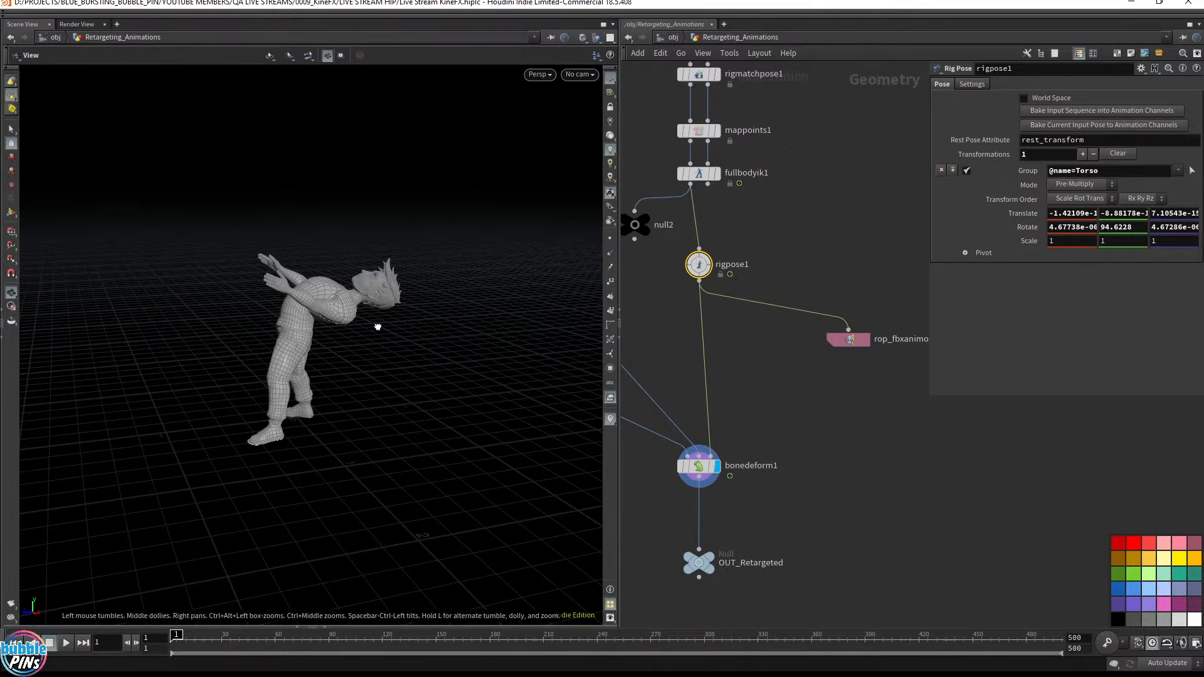
pyautogui.press('Return')
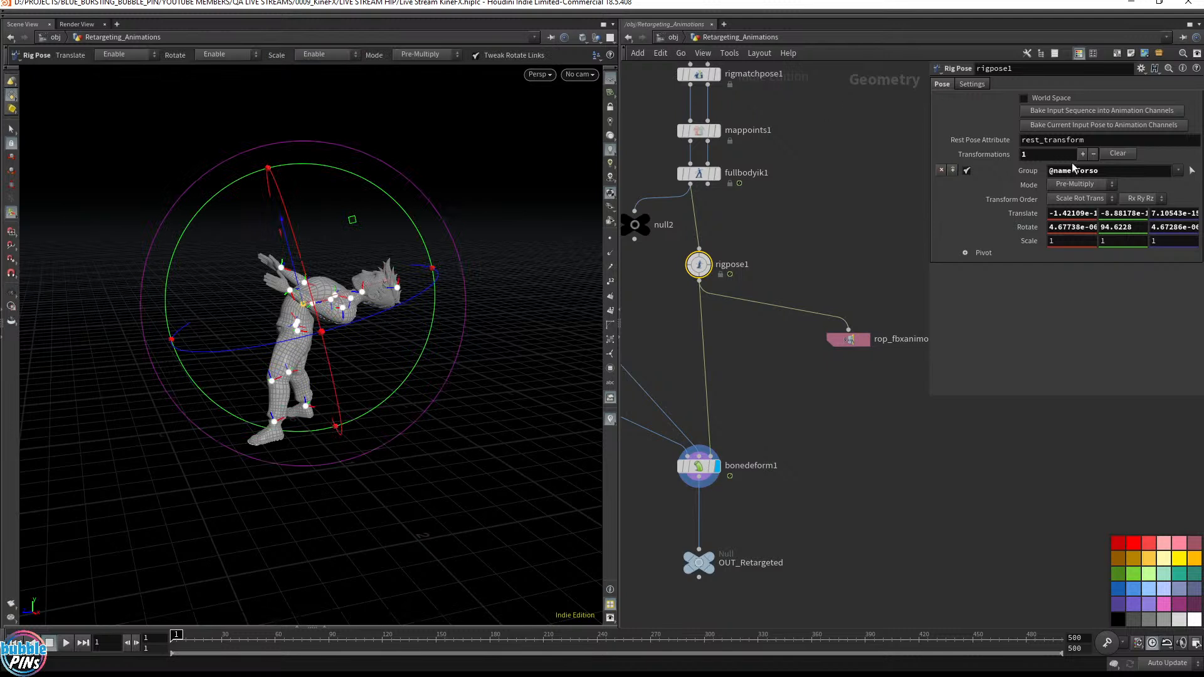
pyautogui.keyDown('alt'); pyautogui.click(1027, 217); pyautogui.keyUp('alt')
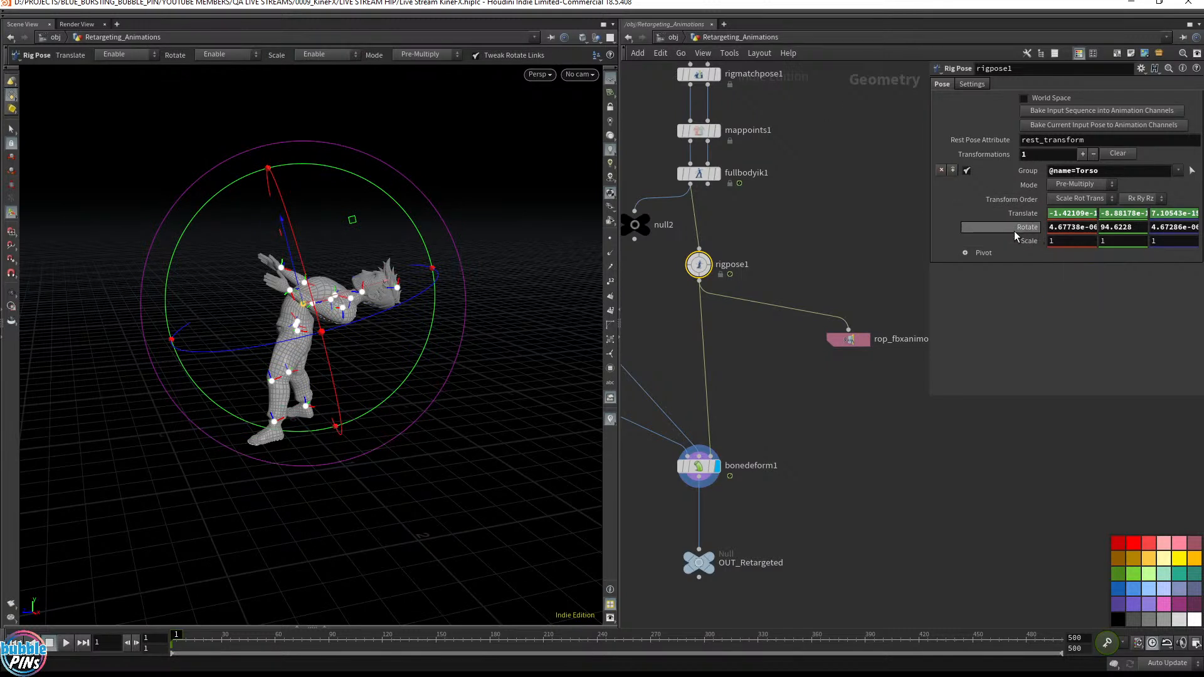
pyautogui.hotkey('ctrl', 'z')
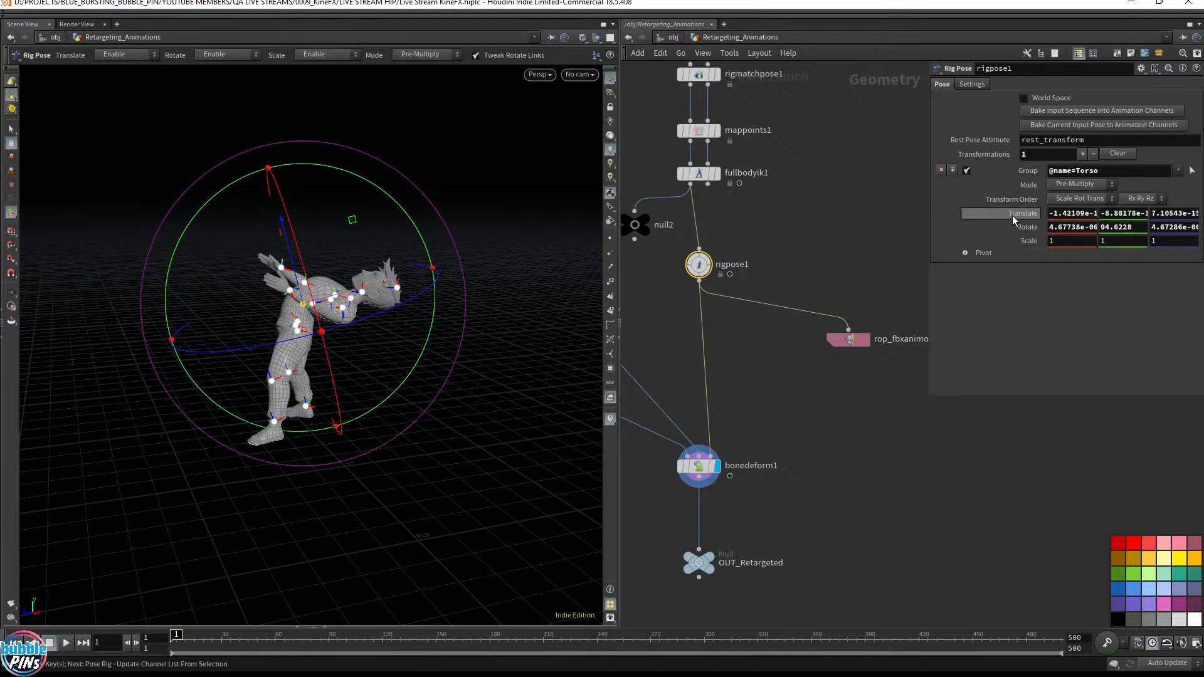
pyautogui.keyDown('alt'); pyautogui.click(1024, 232); pyautogui.keyUp('alt')
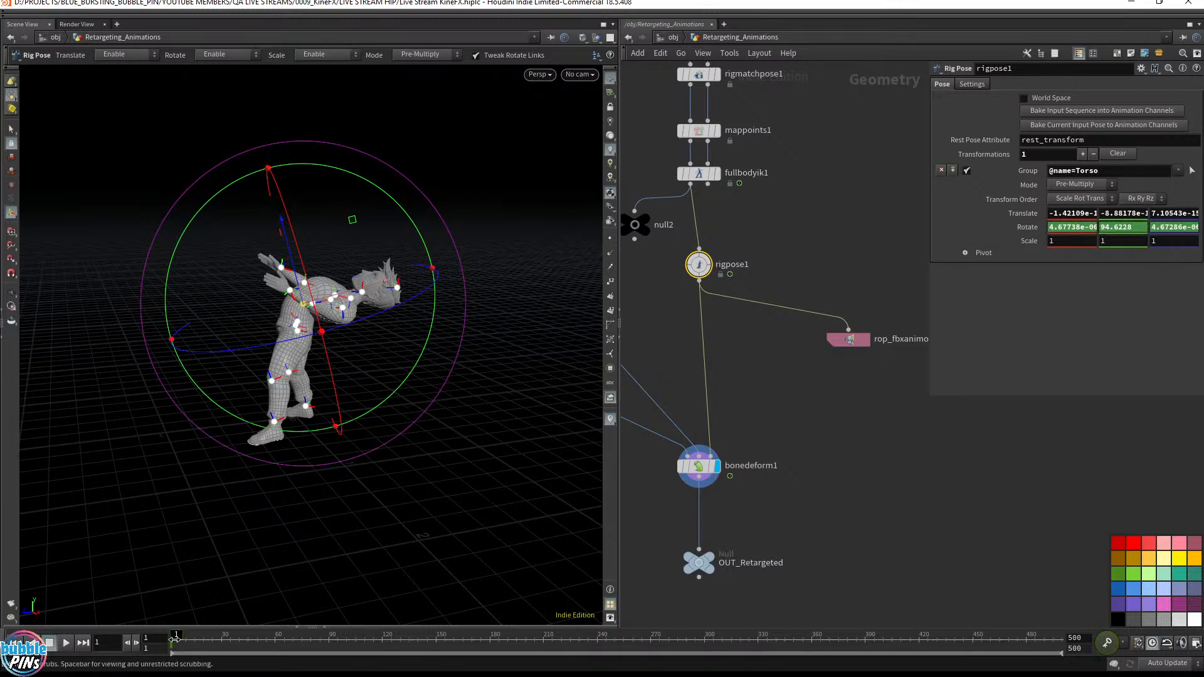
# Step: At frame 66, set the Torso's Rotate values to 0, 0, 0 and keyframe them
pyautogui.moveTo(195, 640); pyautogui.dragTo(286, 639)
pyautogui.click(288, 637)
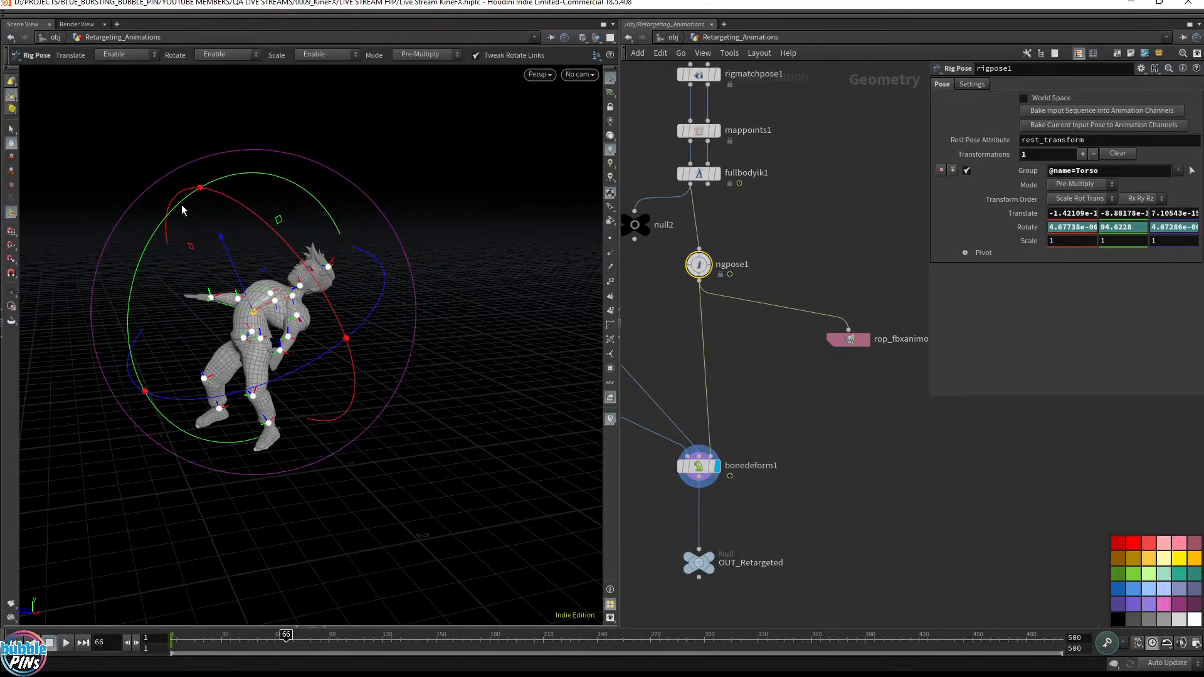
pyautogui.moveTo(183, 205); pyautogui.dragTo(100, 393)
pyautogui.doubleClick(1072, 230)
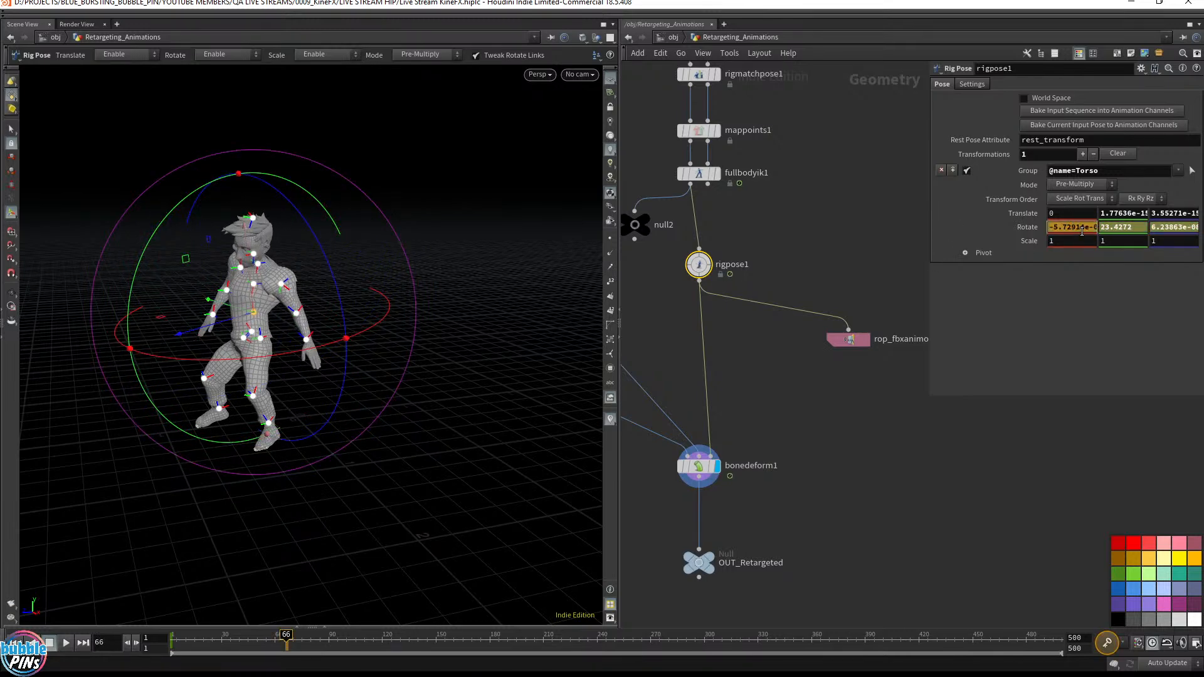
pyautogui.write('0')
pyautogui.press('Tab')
pyautogui.write('0')
pyautogui.press('Tab')
pyautogui.write('0')
pyautogui.press('Return')
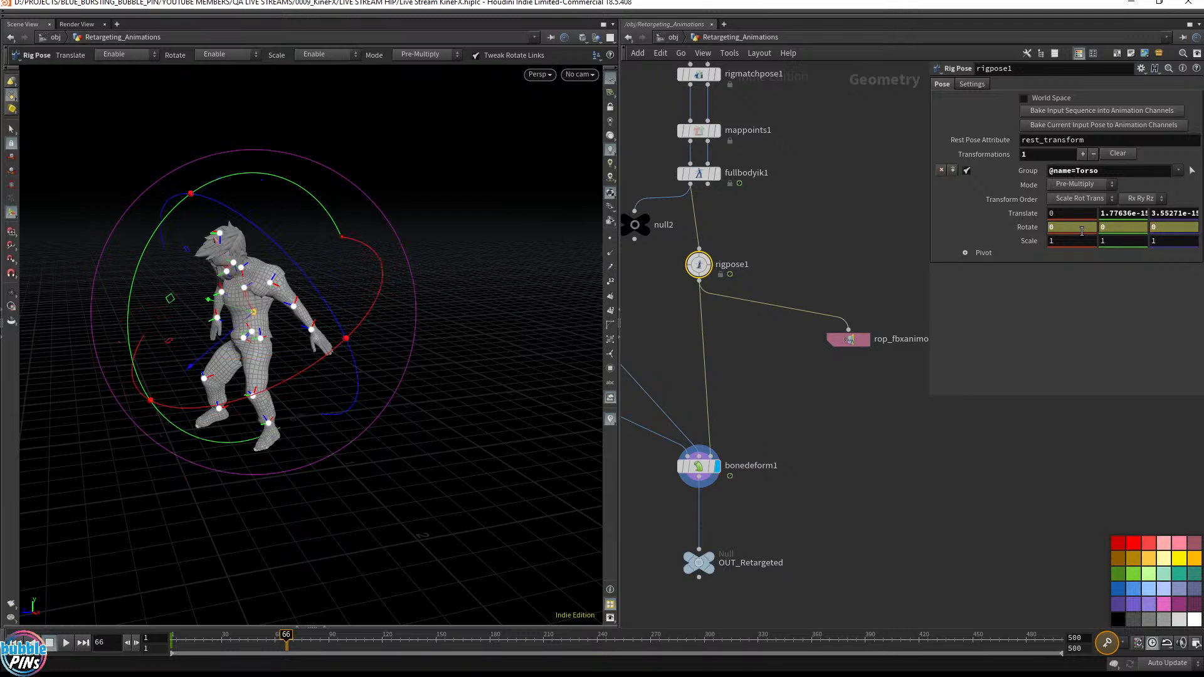
pyautogui.keyDown('alt'); pyautogui.click(1025, 227); pyautogui.keyUp('alt')
# Step: Leave the pose handles and play the animation repeatedly from frame 1 to check the torso's motion from different angles
pyautogui.moveTo(258, 644); pyautogui.dragTo(127, 630)
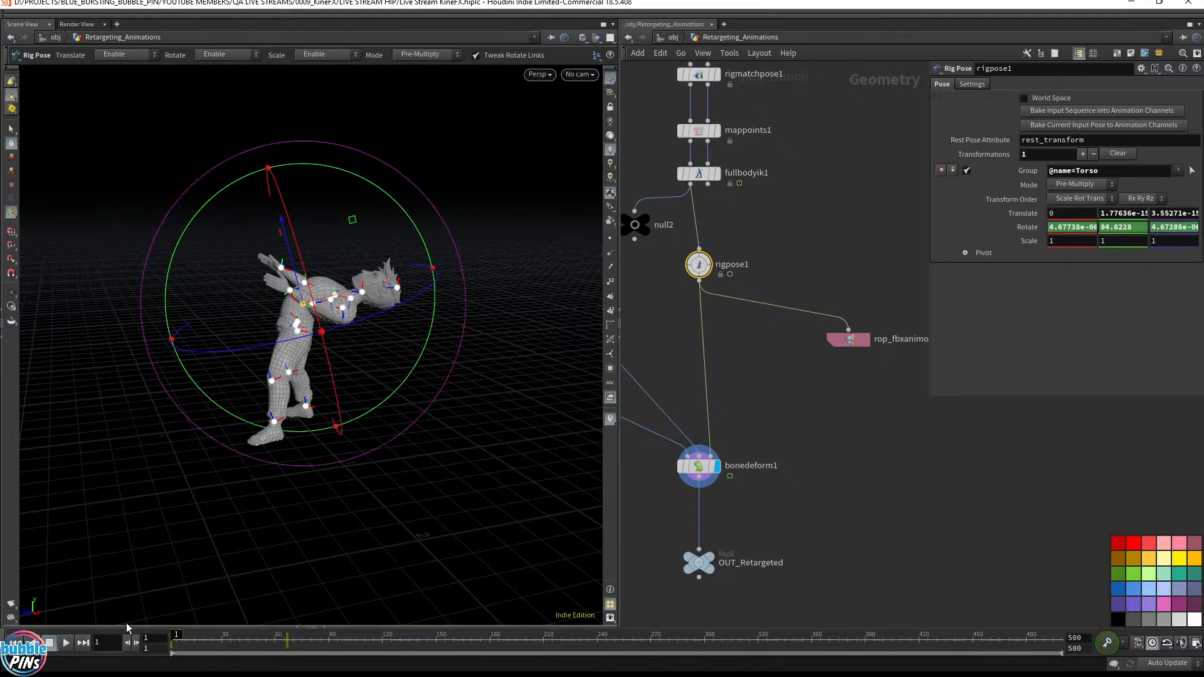
pyautogui.press('Escape')
pyautogui.press('Up')
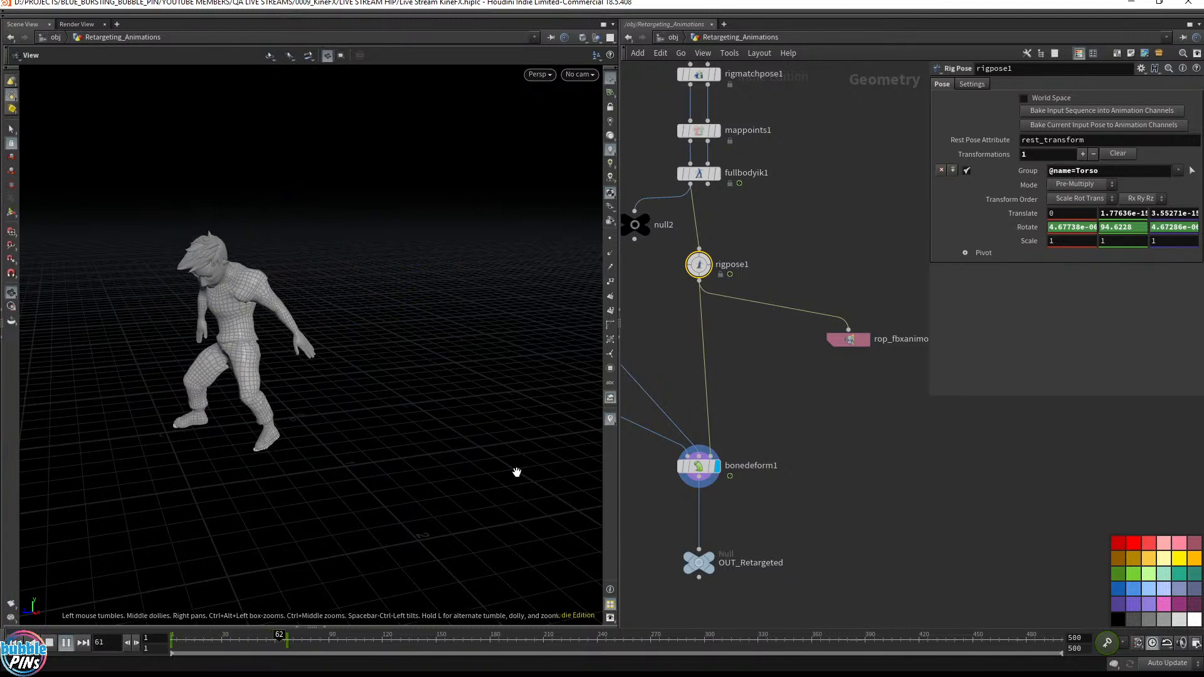
pyautogui.hotkey('ctrl', 'Up')
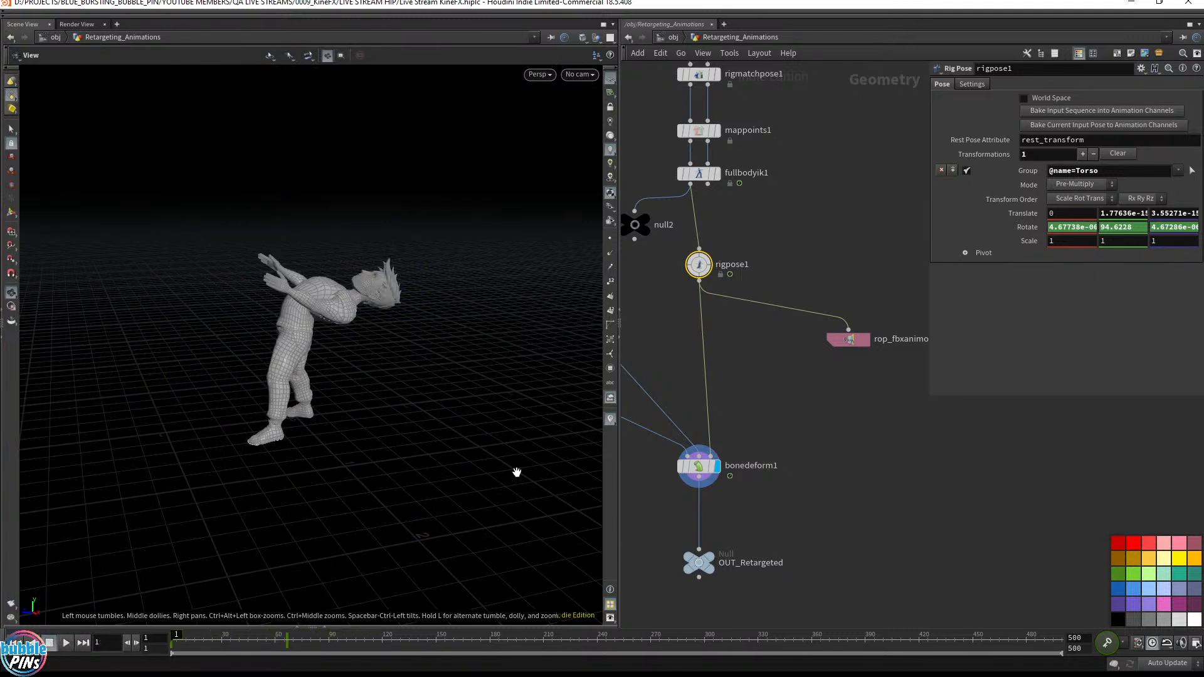
pyautogui.press('Up')
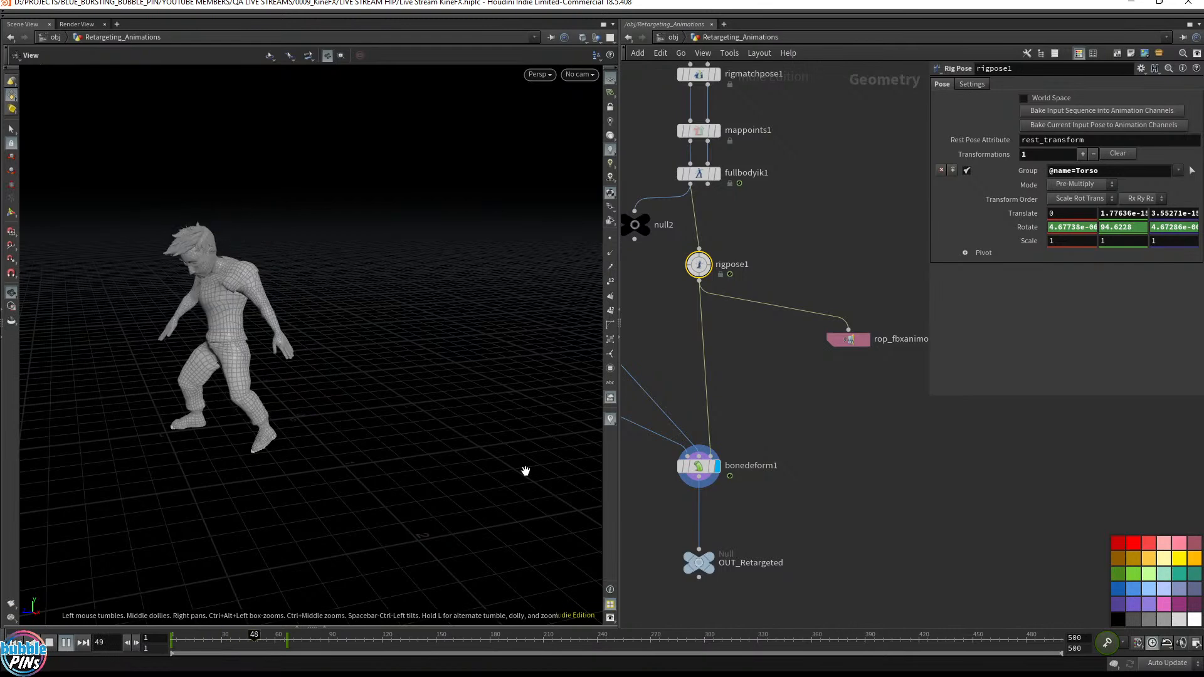
pyautogui.press('Up')
pyautogui.moveTo(294, 337); pyautogui.dragTo(357, 321)
pyautogui.press('Up')
pyautogui.hotkey('ctrl', 'Up')
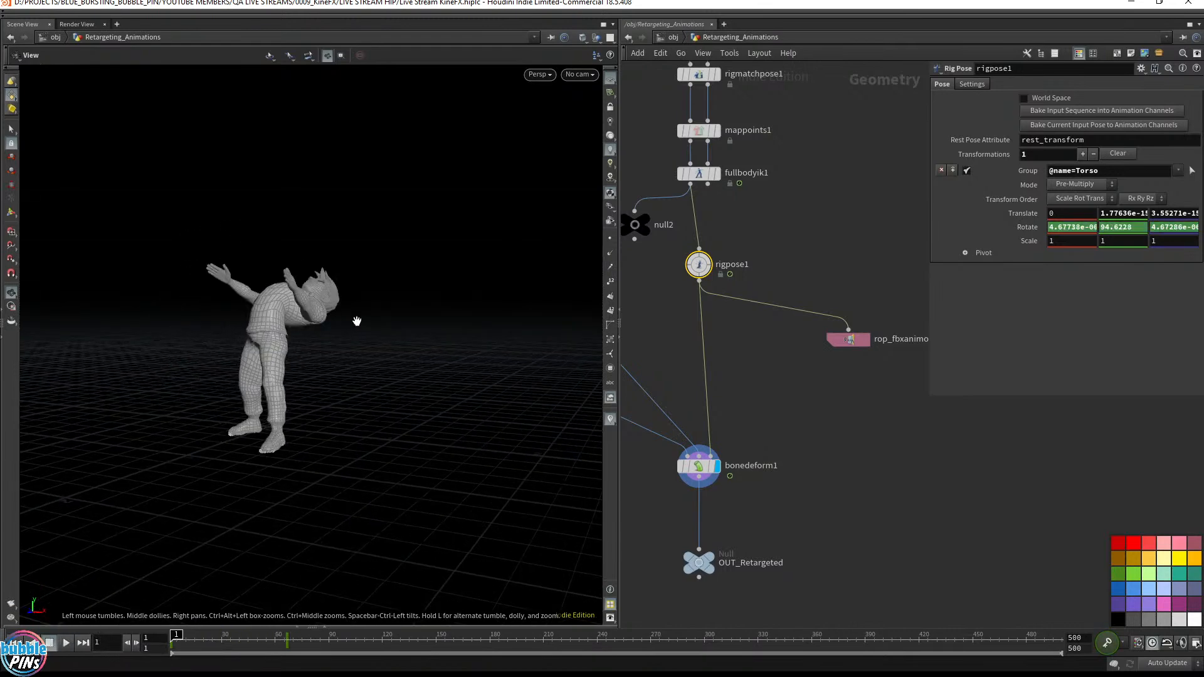
pyautogui.press('Up')
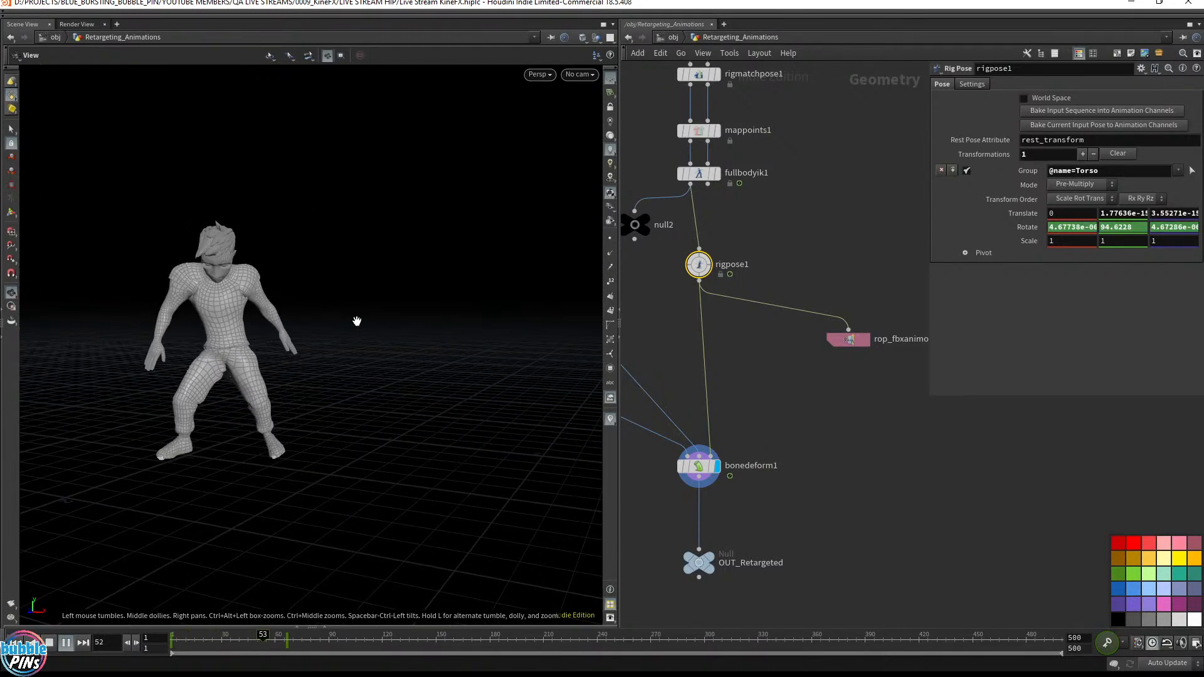
pyautogui.press('Up')
pyautogui.hotkey('ctrl', 'Up')
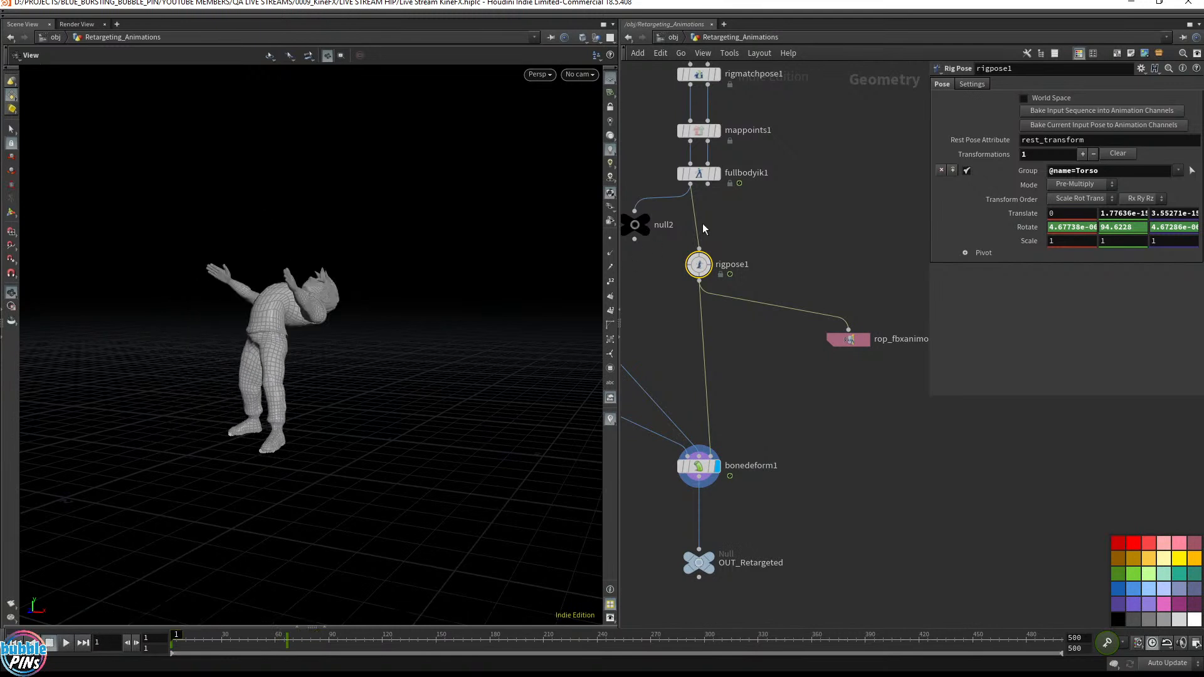
# Step: Save the Houdini scene and bring the Notepad topic list over the network editor
pyautogui.moveTo(775, 224); pyautogui.dragTo(666, 295)
pyautogui.hotkey('ctrl', 's')
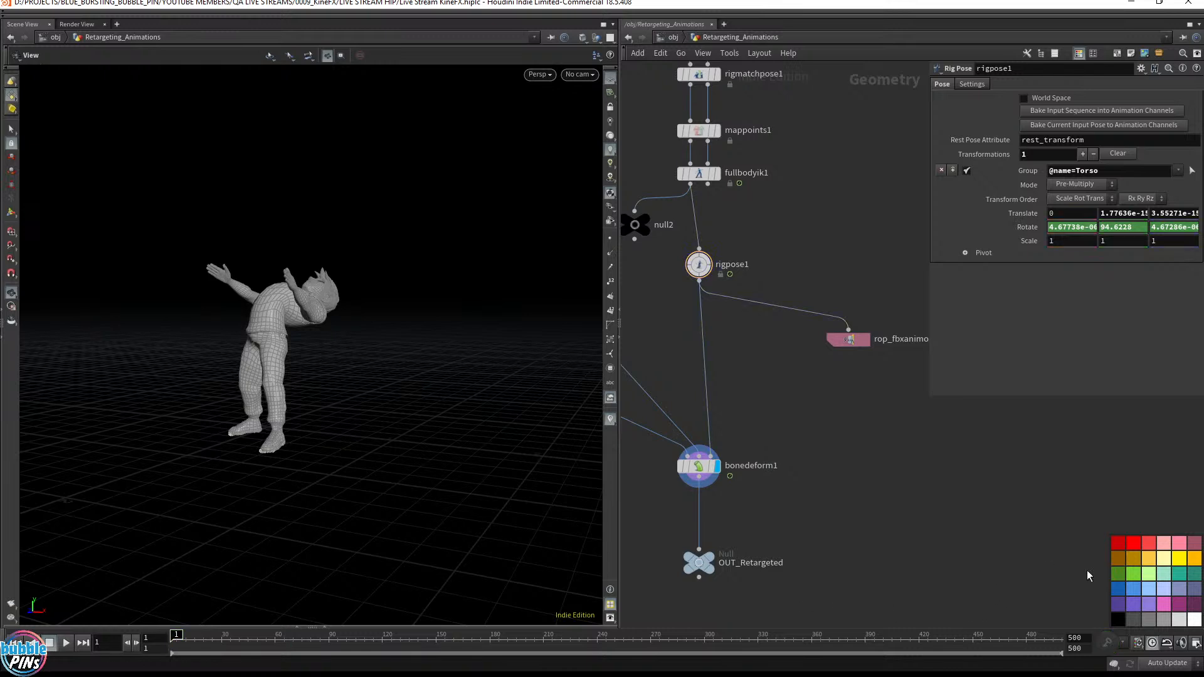
pyautogui.moveTo(1203, 249); pyautogui.dragTo(756, 69)
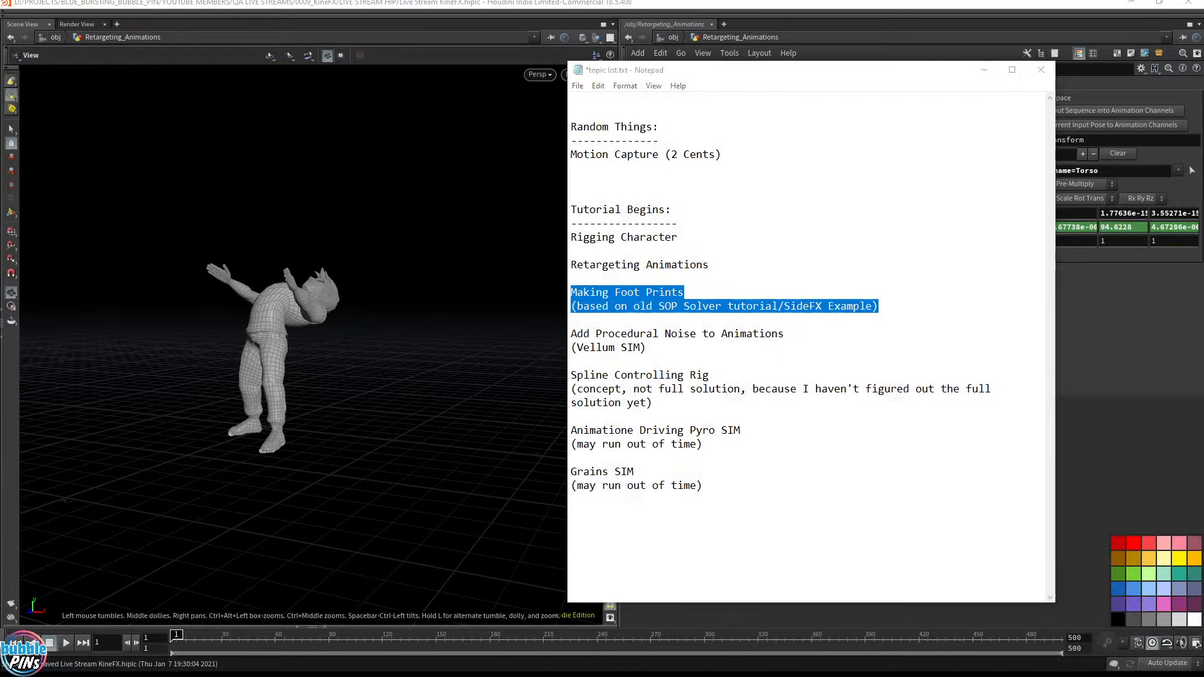
# Step: Switch to the YouTube live chat window and position it over the topic list for reading the viewers' messages
pyautogui.hotkey('alt', 'Tab')
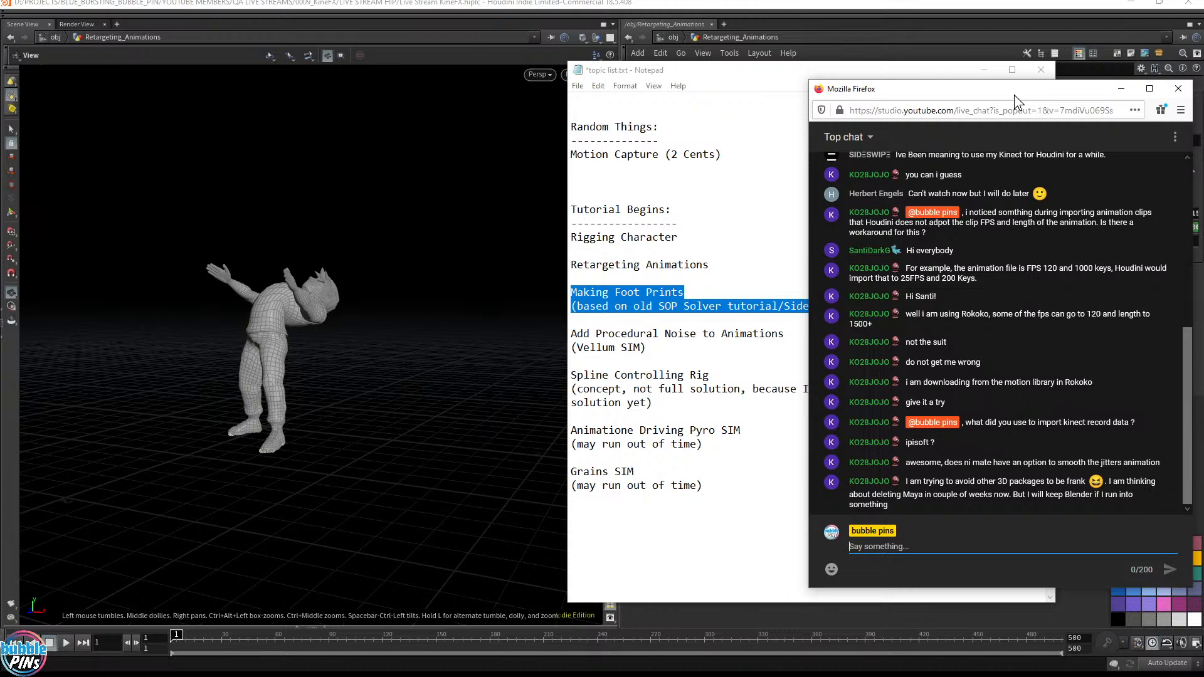
pyautogui.moveTo(1014, 96)
pyautogui.mouseDown()
pyautogui.moveTo(1003, 96)
pyautogui.moveTo(1012, 77)
pyautogui.mouseUp()
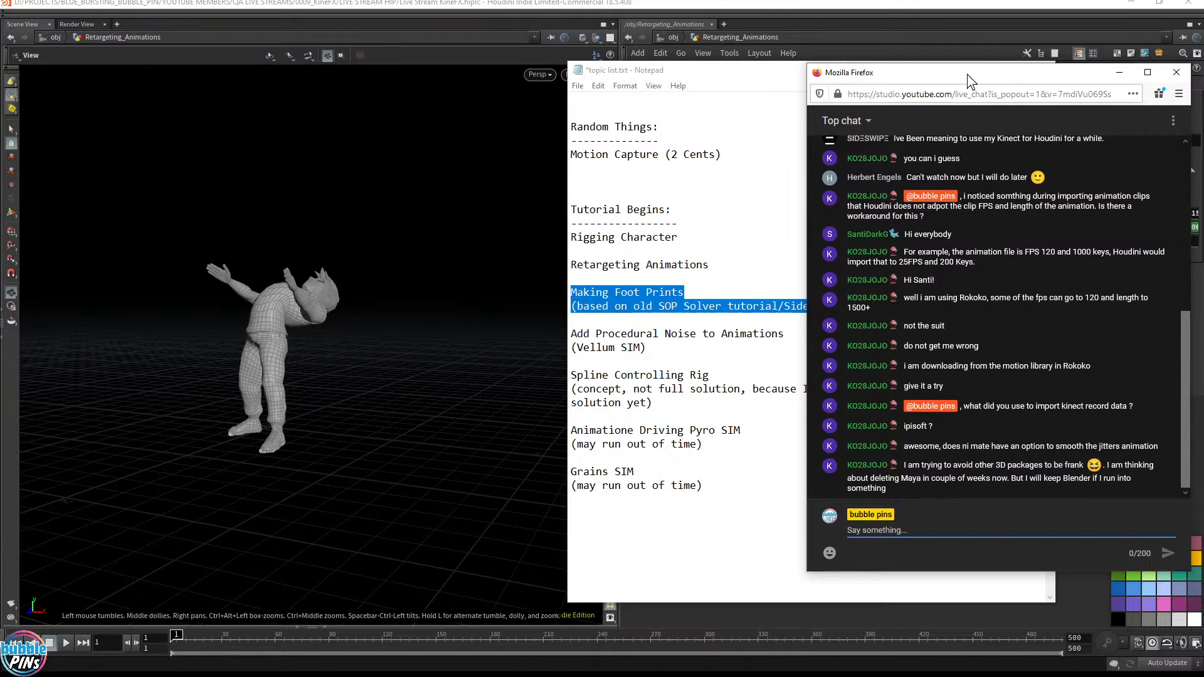
pyautogui.moveTo(967, 74); pyautogui.dragTo(958, 54)
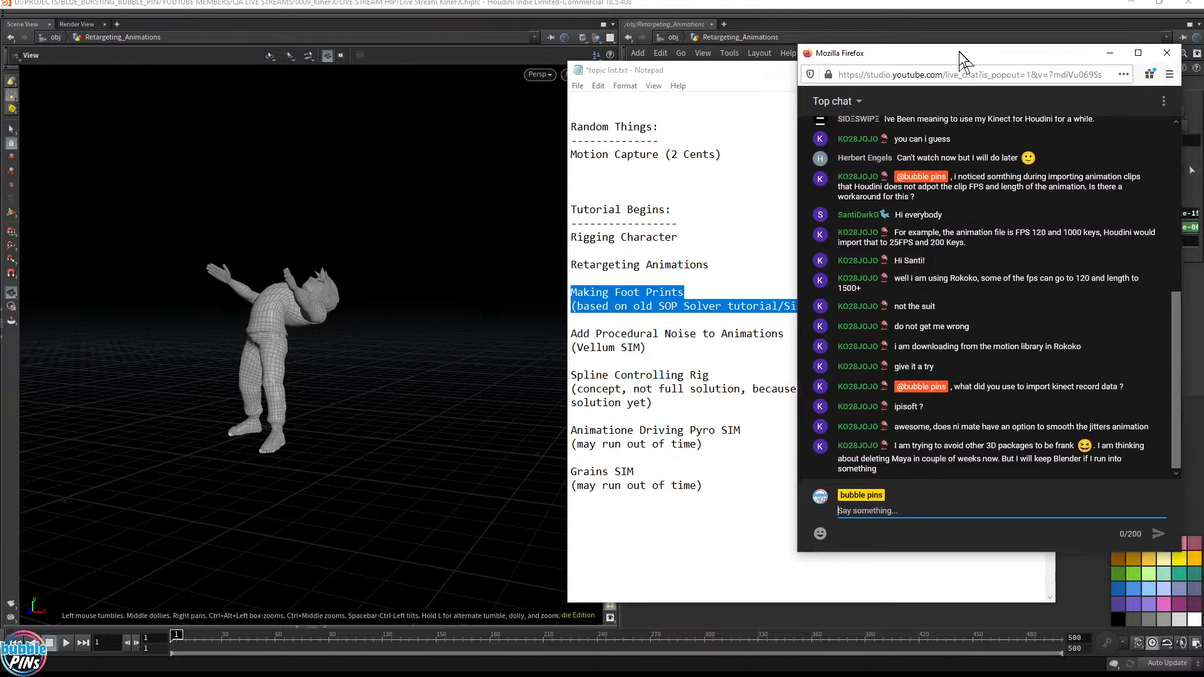
pyautogui.click(926, 502)
# Step: Switch to the Blender Market browser window, search for "auto pro rigging" and look over the Auto-Rig Pro product page
pyautogui.hotkey('alt', 'Tab')
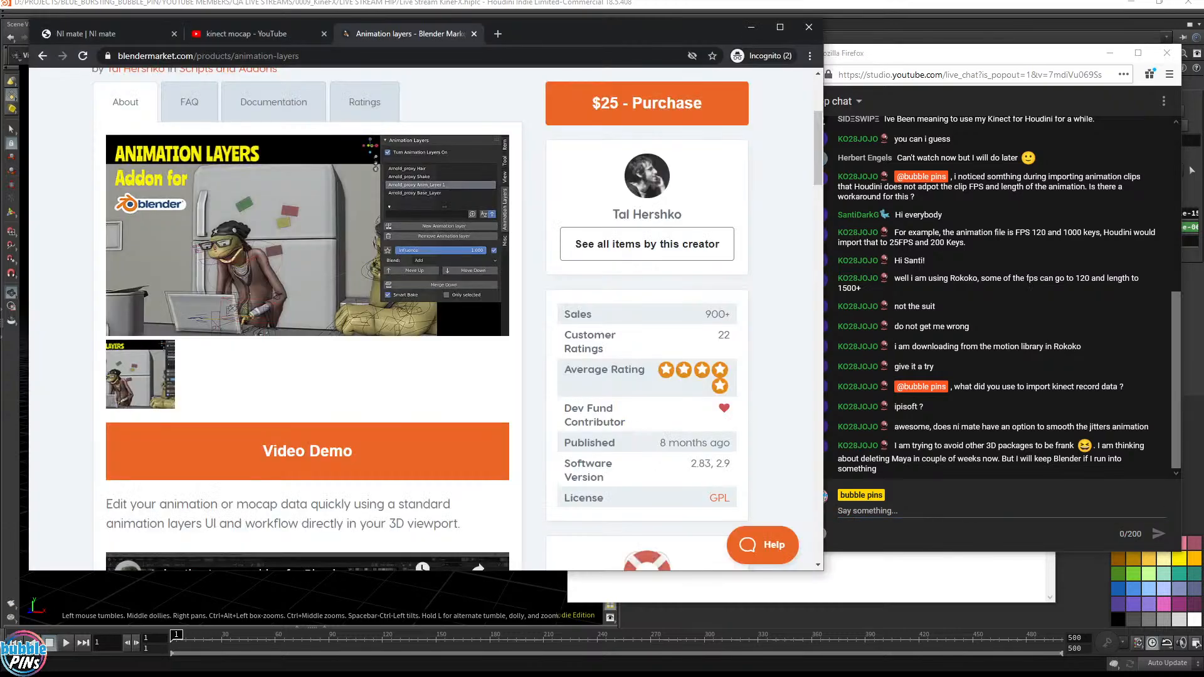
pyautogui.scroll(4, 439, 196)
pyautogui.click(652, 143)
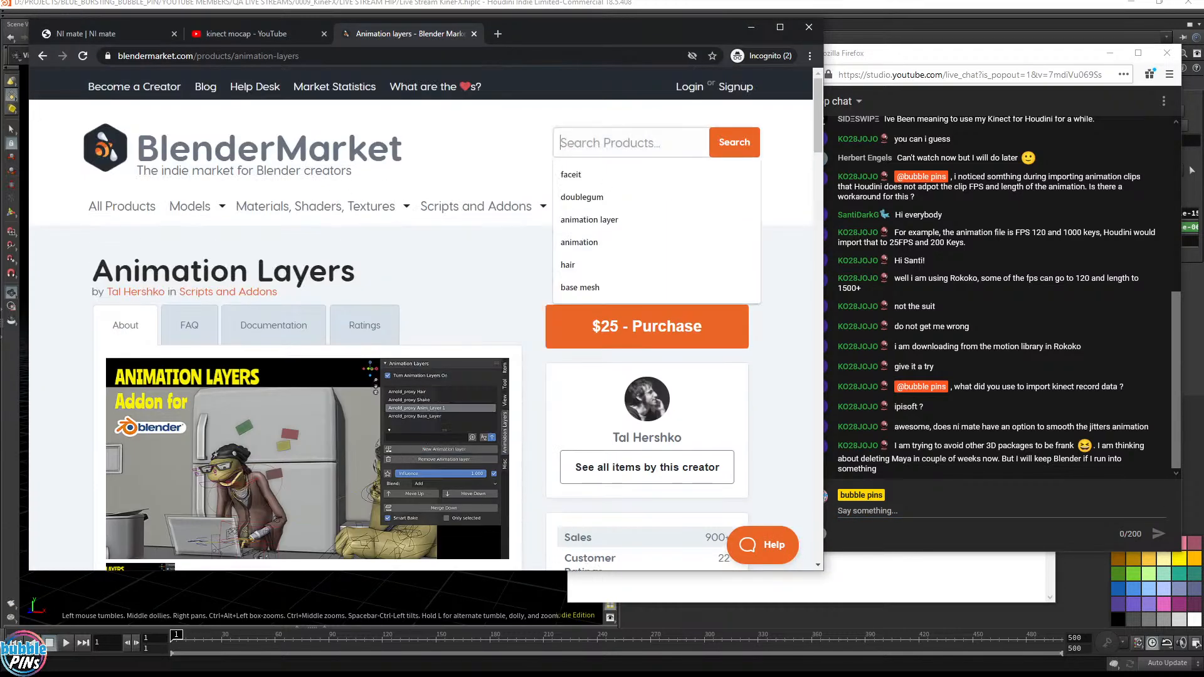
pyautogui.write('auto pro rigging')
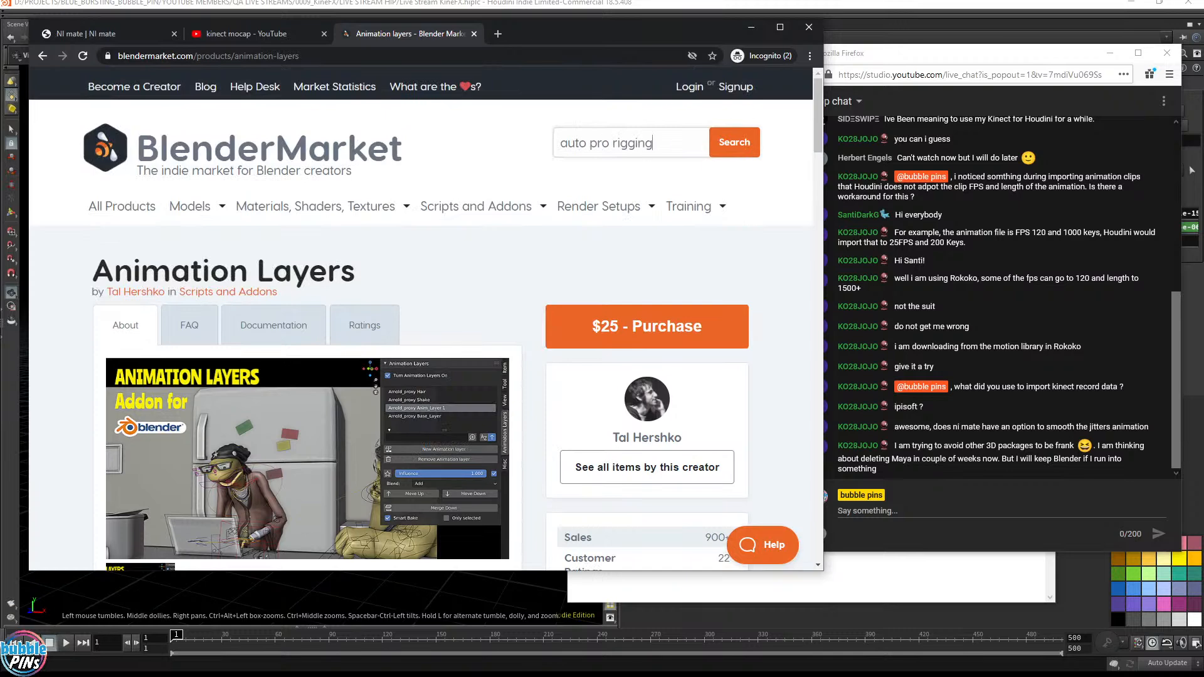
pyautogui.click(734, 142)
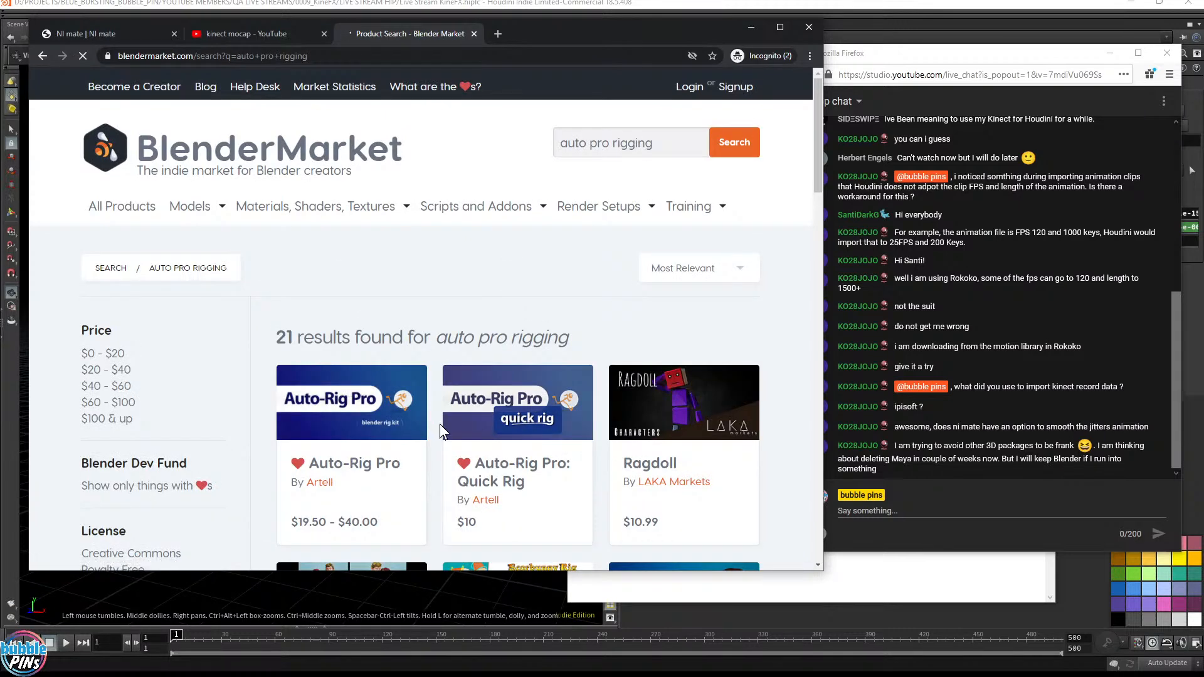
pyautogui.click(370, 431)
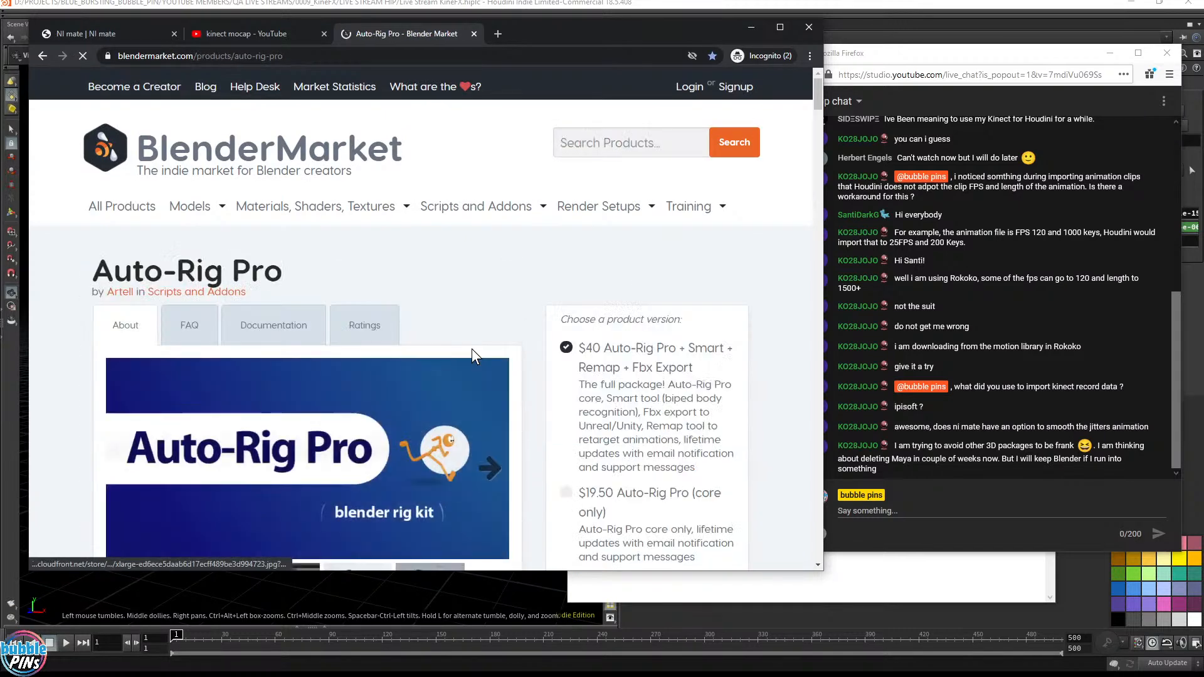
pyautogui.scroll(-3, 422, 392)
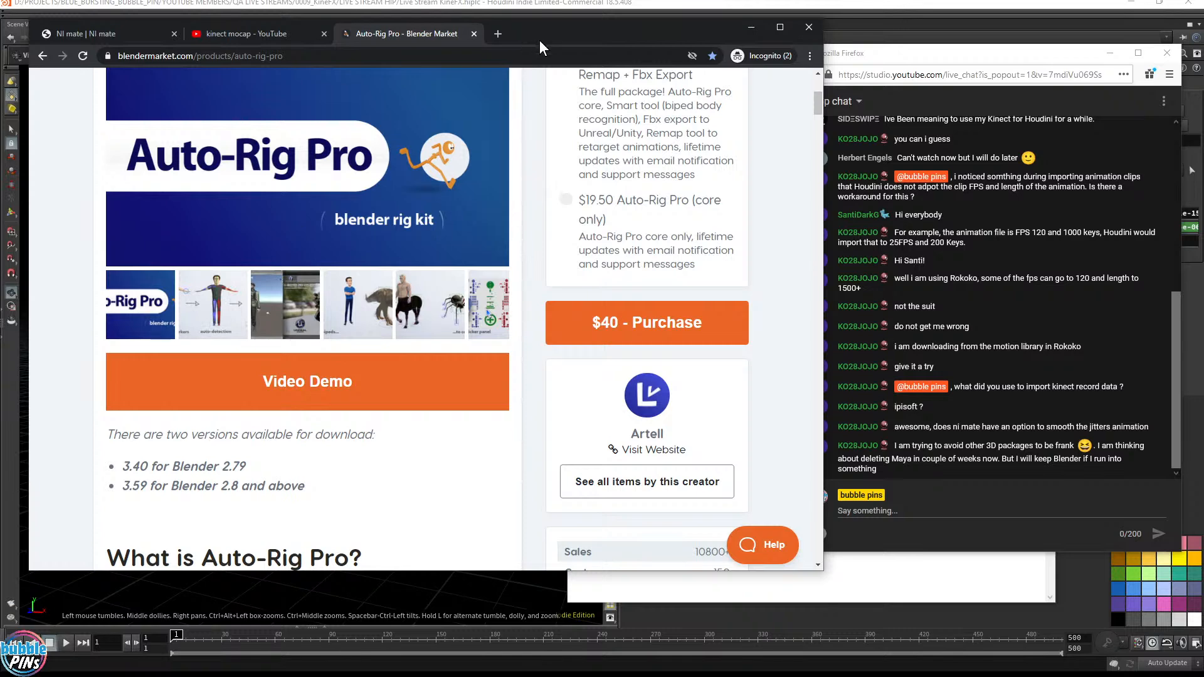
# Step: Move the browser and live chat windows off the screen and return to Houdini's retargeting network around rigpose1
pyautogui.moveTo(558, 37); pyautogui.dragTo(1203, 12)
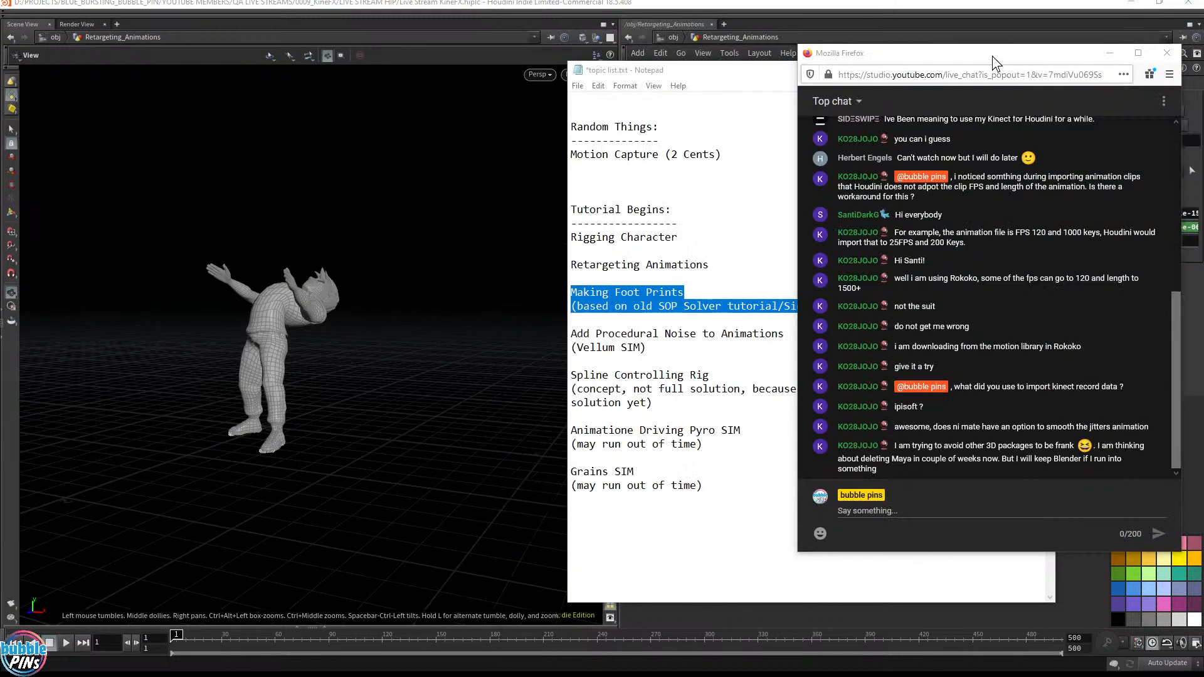
pyautogui.moveTo(992, 55); pyautogui.dragTo(1203, 63)
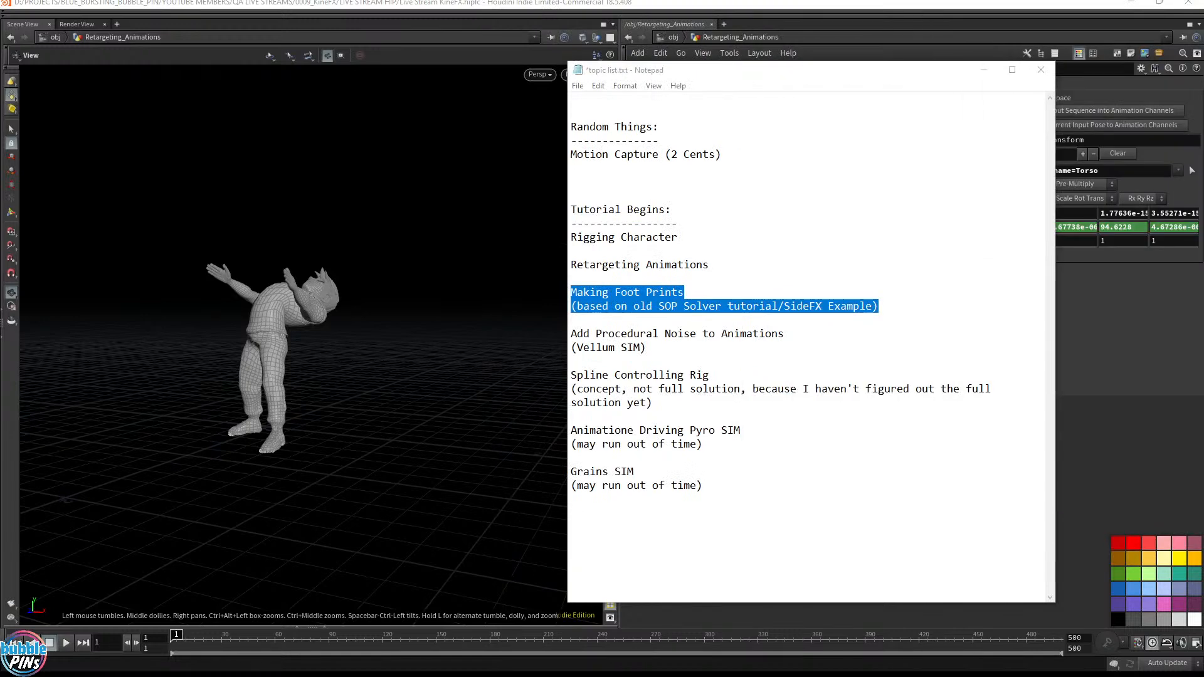
pyautogui.click(873, 48)
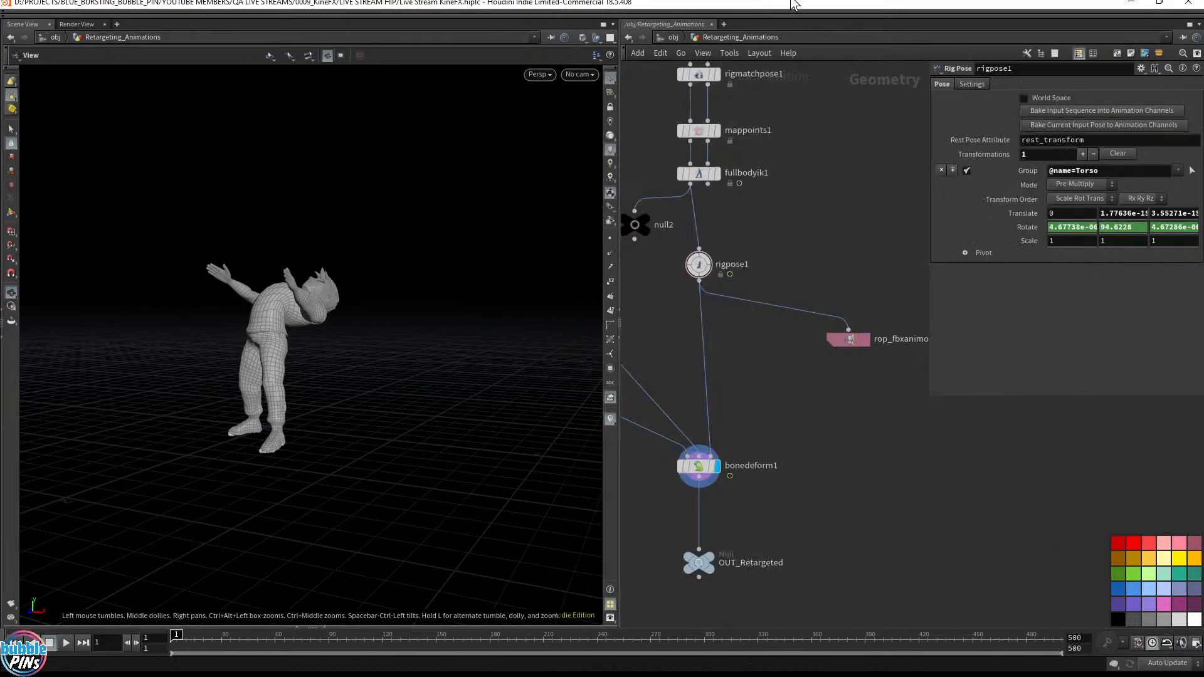
pyautogui.scroll(-1, 759, 273)
pyautogui.moveTo(760, 273); pyautogui.dragTo(826, 414, button='middle')
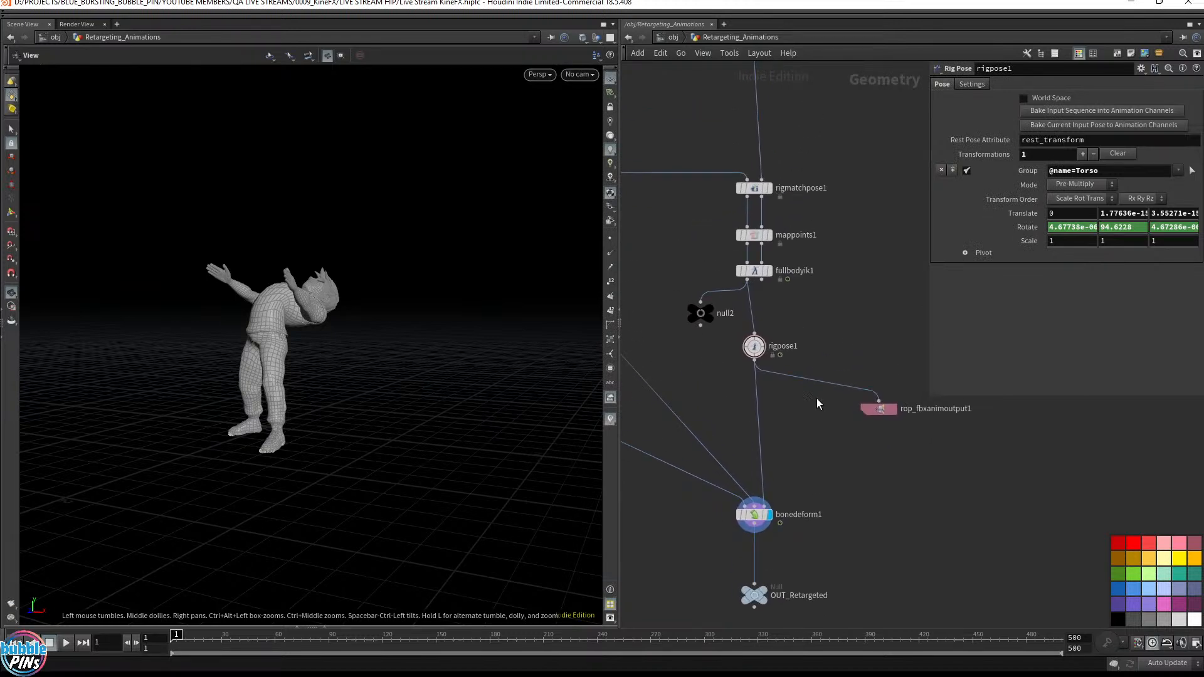
# Step: Bring up the Notepad topic list, highlight "Add Procedural Noise to Animations", and return to Houdini
pyautogui.hotkey('alt', 'Tab')
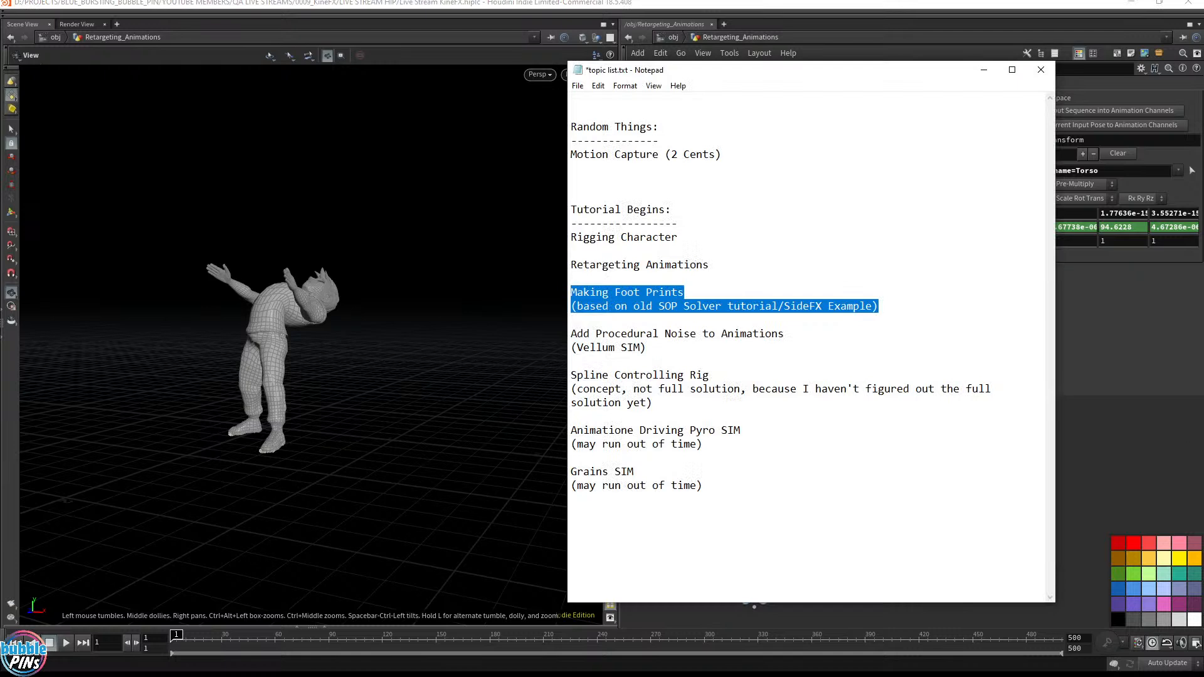
pyautogui.moveTo(785, 334); pyautogui.dragTo(571, 334)
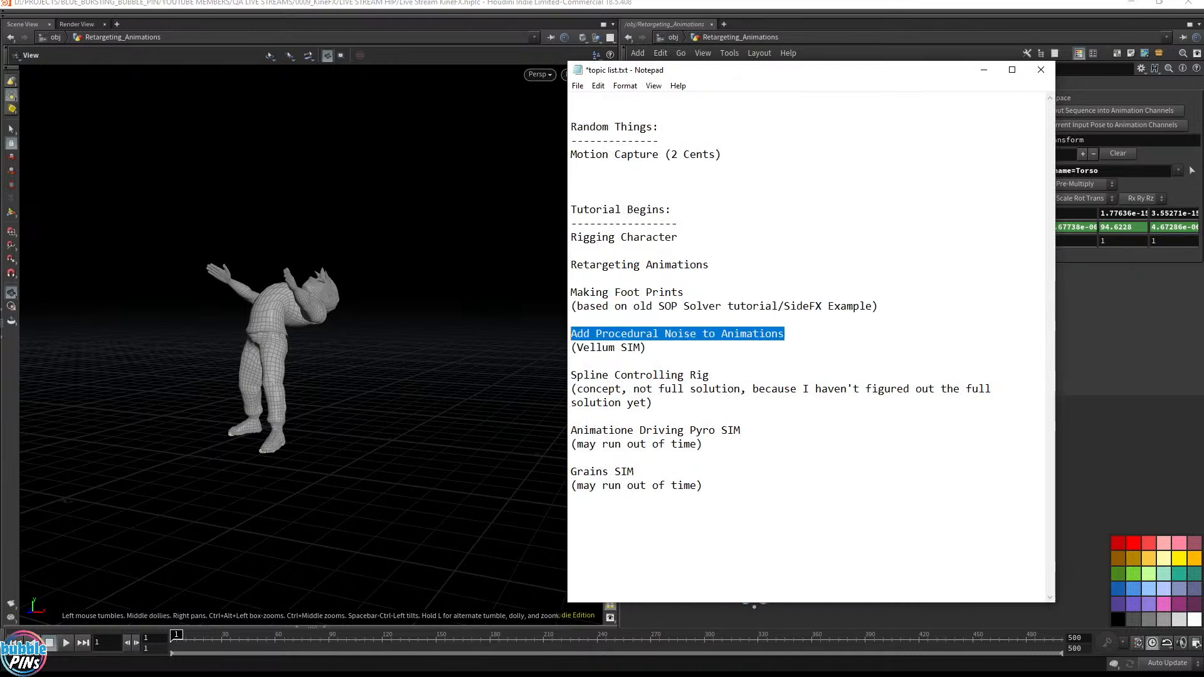
pyautogui.moveTo(684, 292); pyautogui.dragTo(571, 292)
pyautogui.moveTo(784, 334); pyautogui.dragTo(571, 334)
pyautogui.click(787, 15)
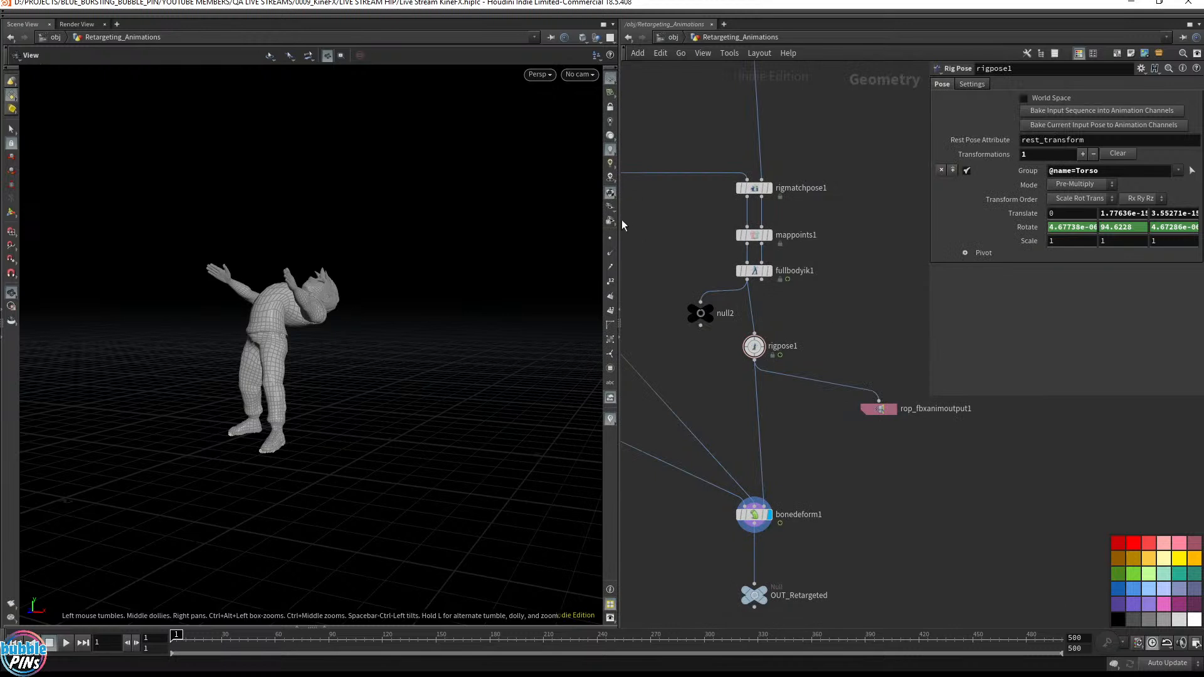
# Step: Widen the network editor and paste the Craw_out_of_Ground FBX Animation Import node above Monster_Shout_Cry
pyautogui.moveTo(622, 224); pyautogui.dragTo(484, 225)
pyautogui.scroll(-3, 757, 313)
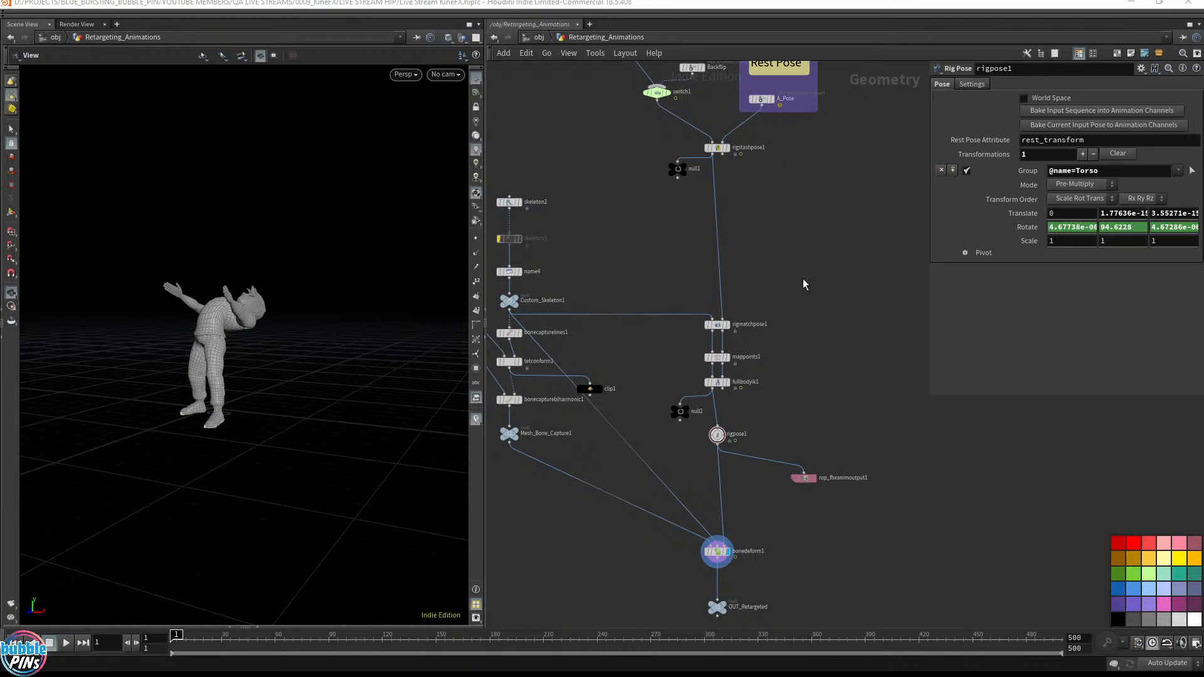
pyautogui.moveTo(826, 208); pyautogui.dragTo(868, 477, button='middle')
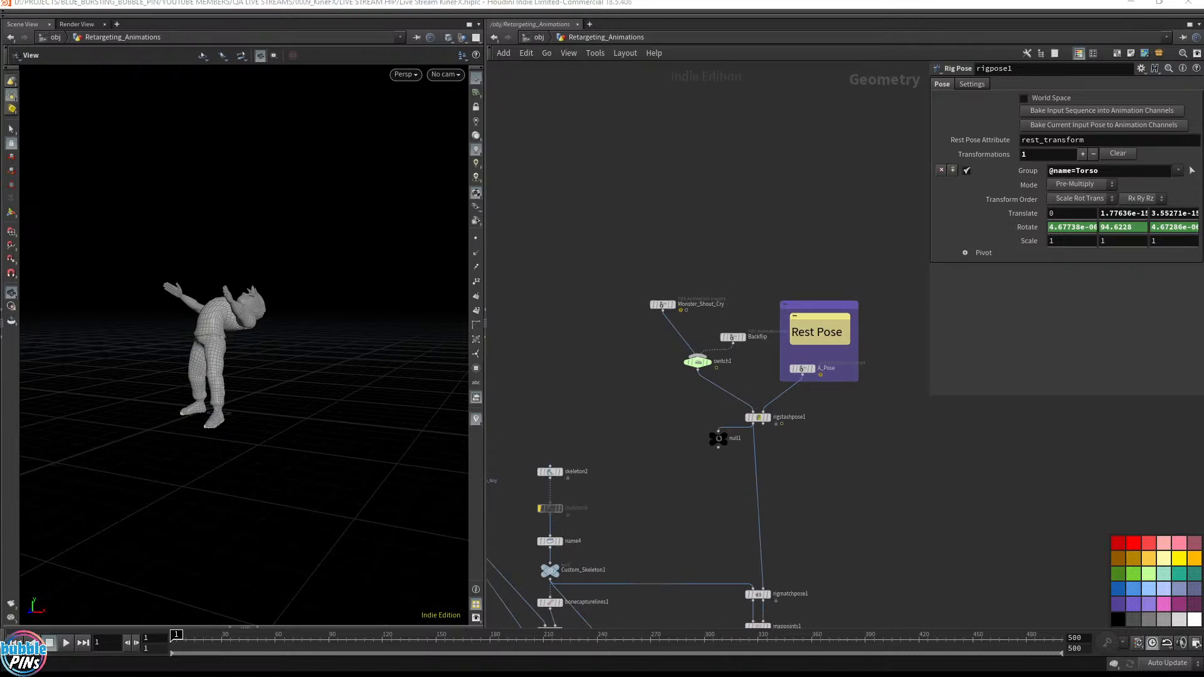
pyautogui.click(679, 256)
pyautogui.hotkey('ctrl', 'v')
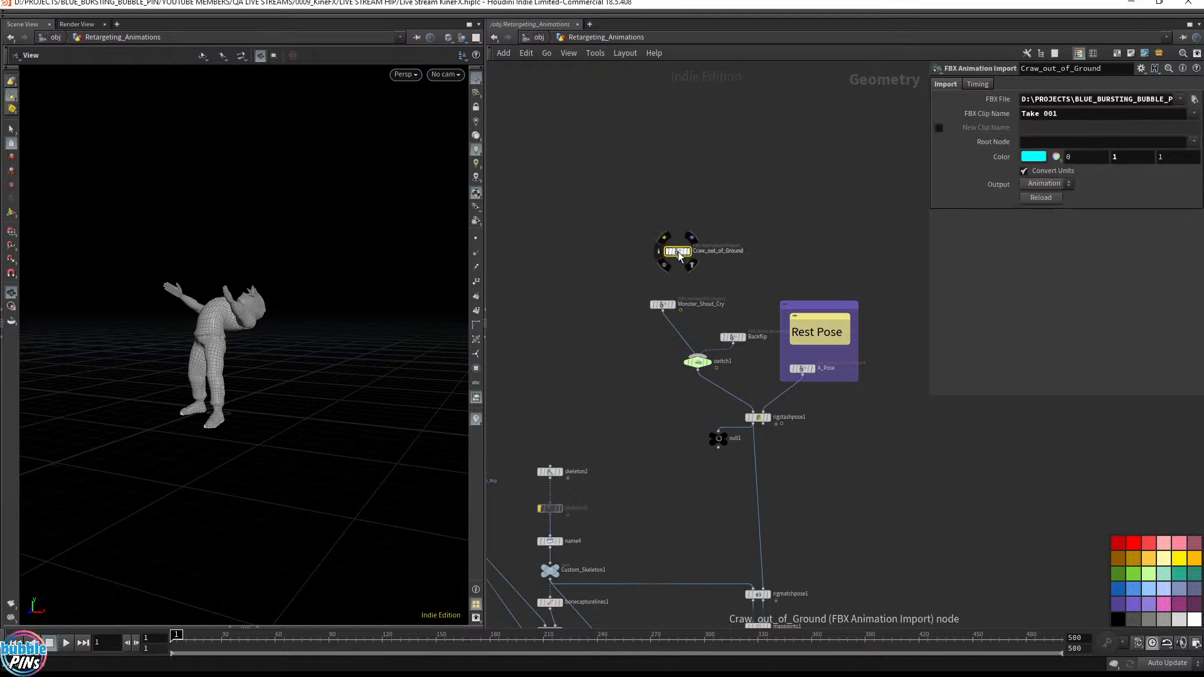
# Step: Move the Monster_Shout_Cry, Backflip and switch1 nodes aside and wire Craw_out_of_Ground into rigstashpose1's first input instead
pyautogui.moveTo(653, 380); pyautogui.dragTo(732, 307)
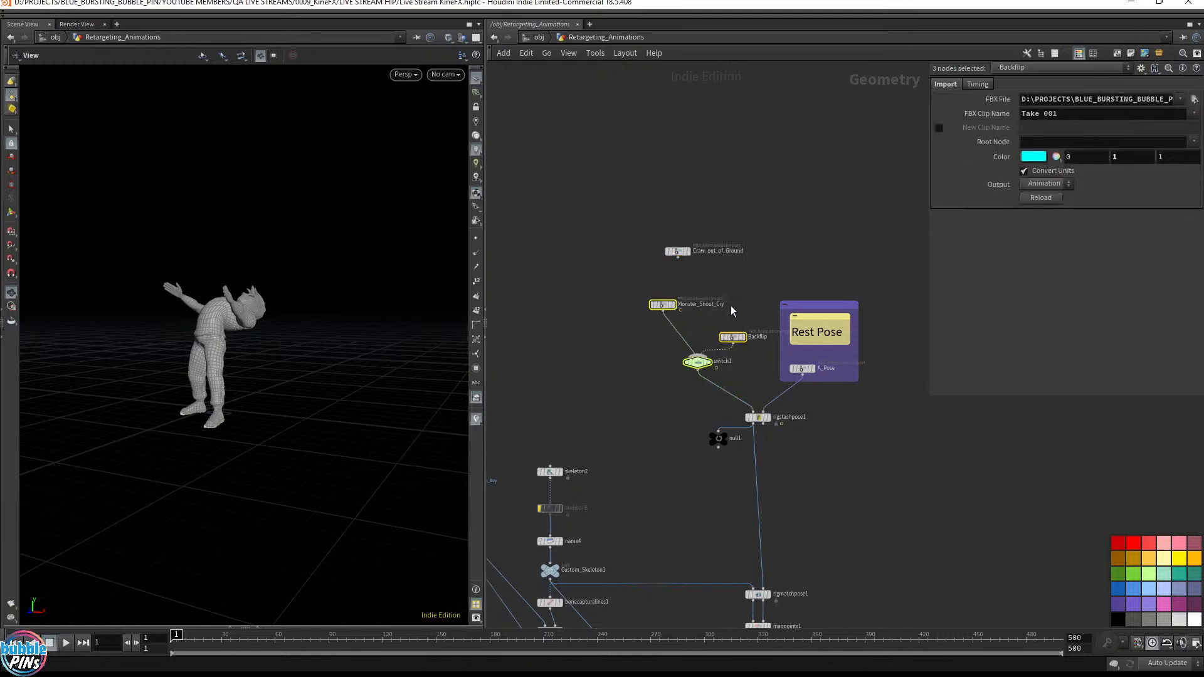
pyautogui.moveTo(700, 363); pyautogui.dragTo(829, 211)
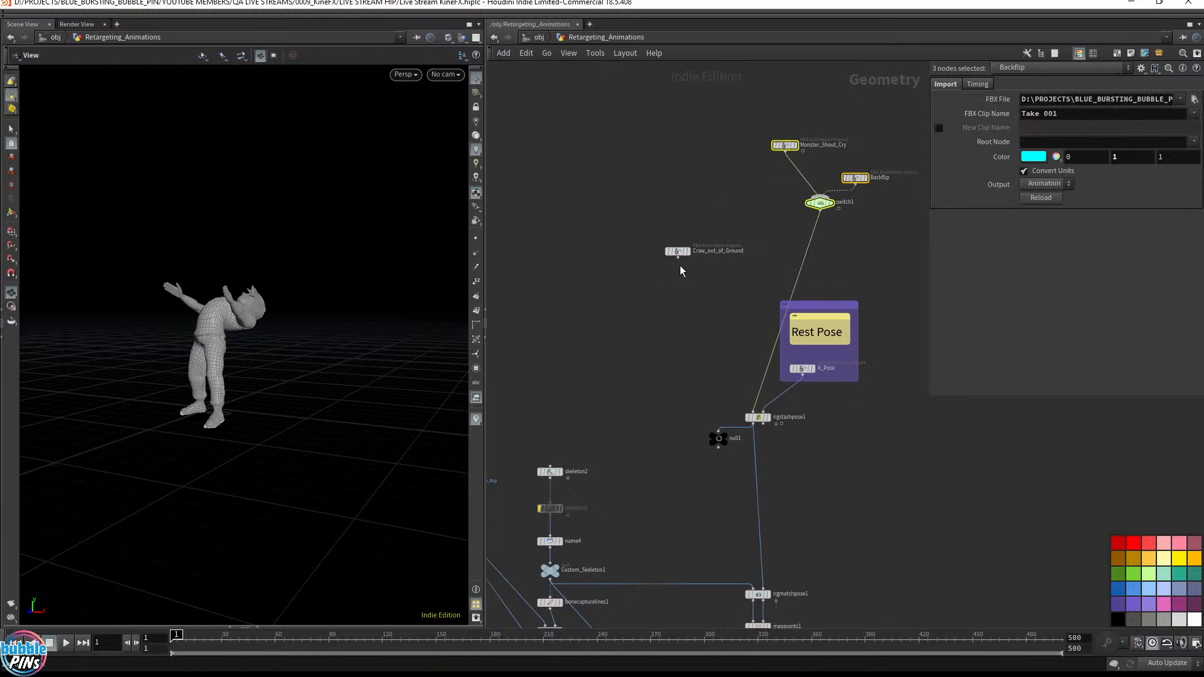
pyautogui.moveTo(683, 321); pyautogui.dragTo(752, 413)
pyautogui.moveTo(675, 250); pyautogui.dragTo(704, 373)
pyautogui.moveTo(688, 358); pyautogui.dragTo(676, 269, button='middle')
# Step: Bypass the rigpose1 node so the Torso rotation layer does not affect the crawl animation
pyautogui.moveTo(800, 571); pyautogui.dragTo(769, 252, button='middle')
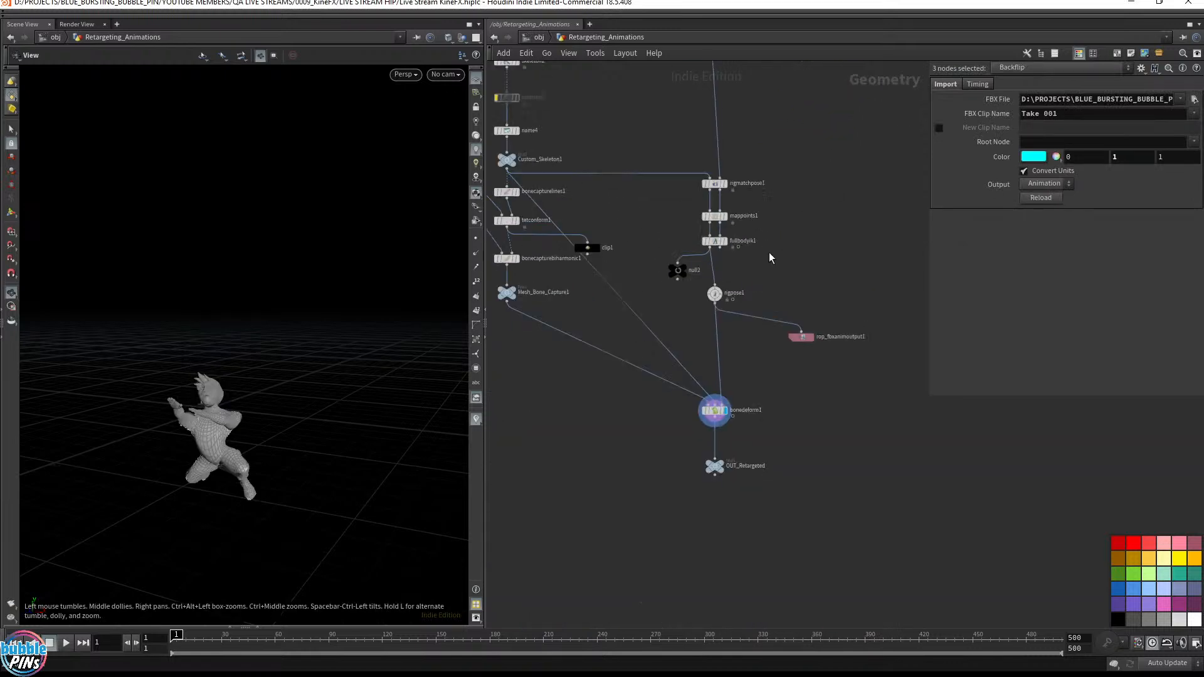
pyautogui.scroll(5, 727, 280)
pyautogui.click(627, 274)
pyautogui.scroll(-2, 873, 258)
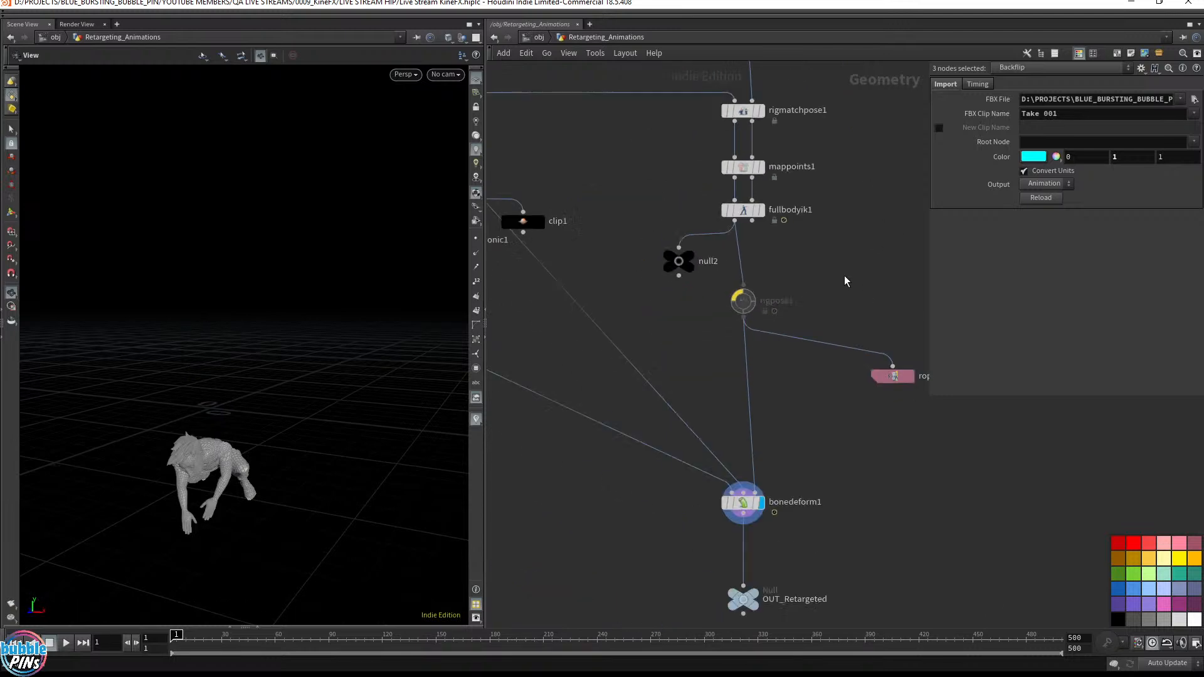
# Step: Play the retargeted crawl animation from frame 1 twice, checking the deformed character from different angles
pyautogui.scroll(-2, 846, 277)
pyautogui.moveTo(351, 417); pyautogui.dragTo(239, 393)
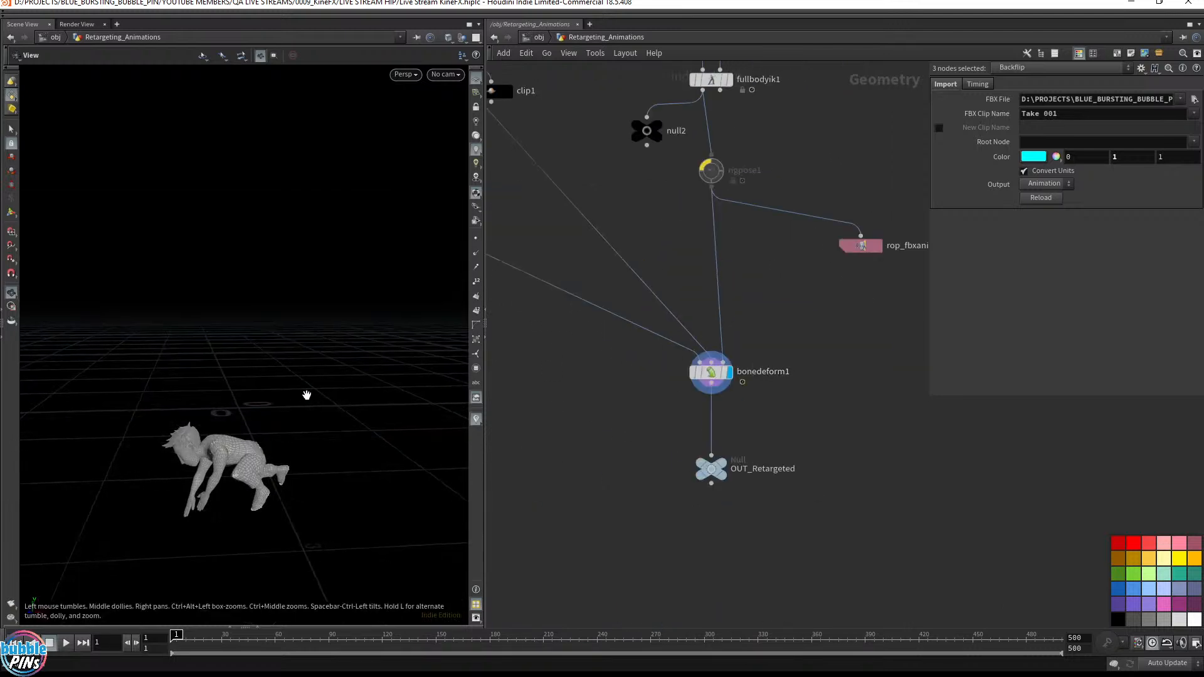
pyautogui.press('Up')
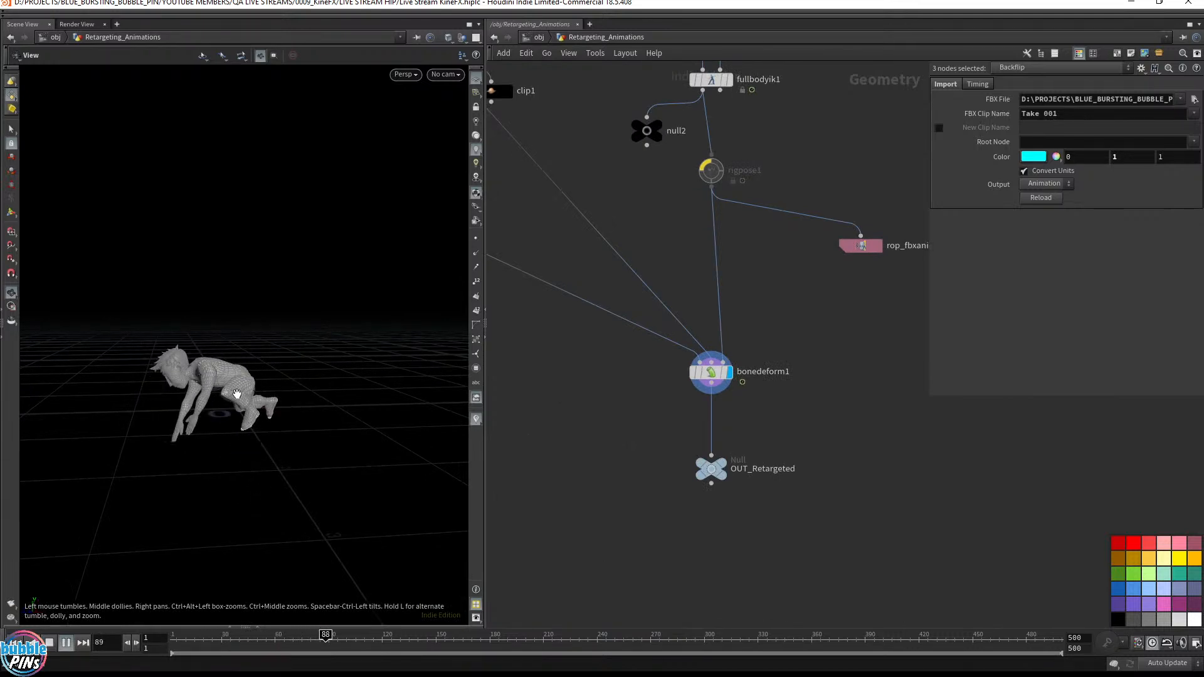
pyautogui.hotkey('ctrl', 'Up')
pyautogui.press('Up')
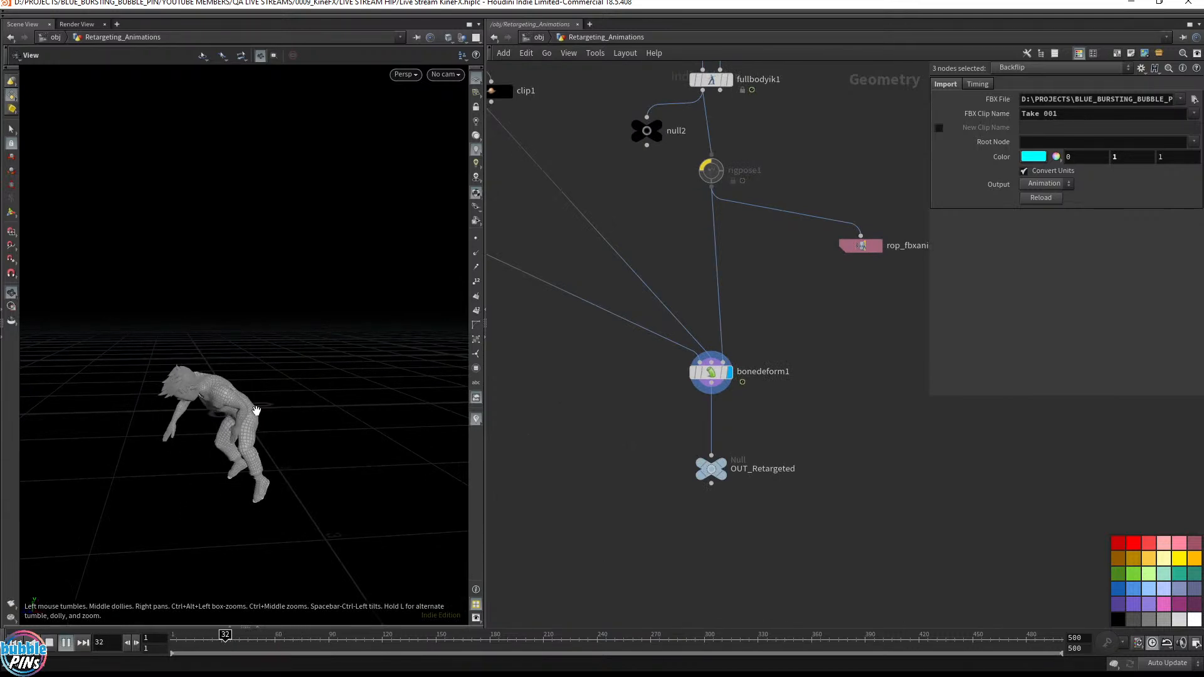
pyautogui.hotkey('ctrl', 'Up')
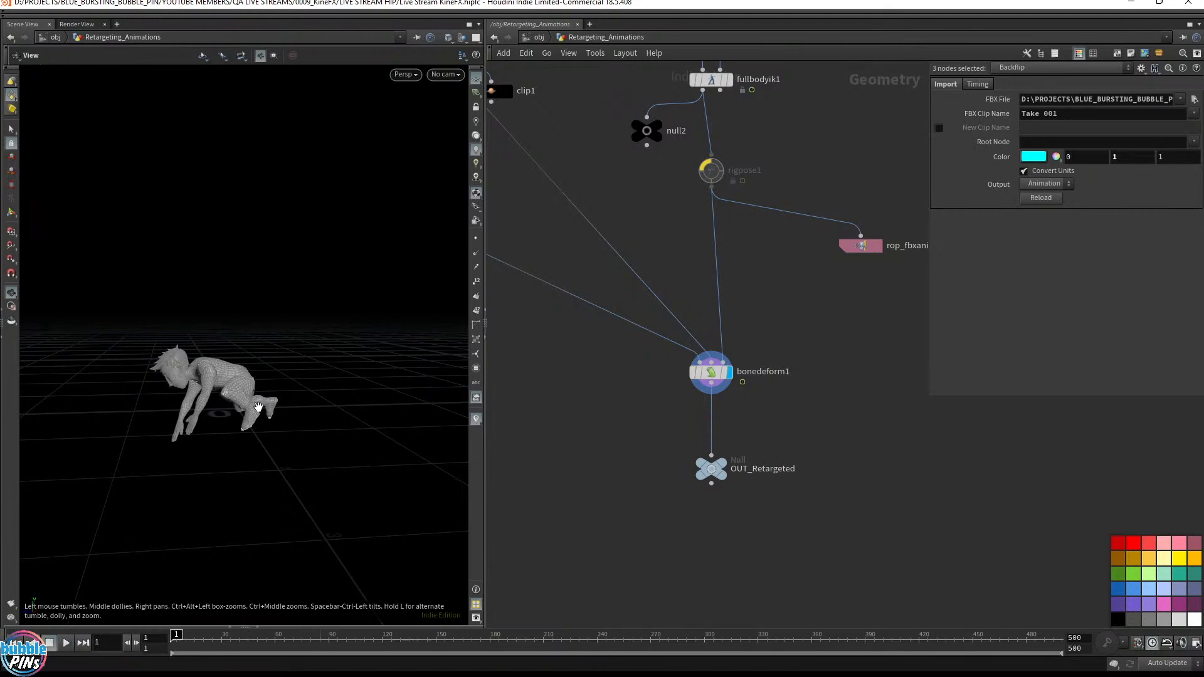
pyautogui.moveTo(258, 406); pyautogui.dragTo(439, 377)
# Step: Reposition the Craw_out_of_Ground node above rigstashpose1, display its skeleton and turn on point display in the viewport
pyautogui.moveTo(742, 261); pyautogui.dragTo(738, 396, button='middle')
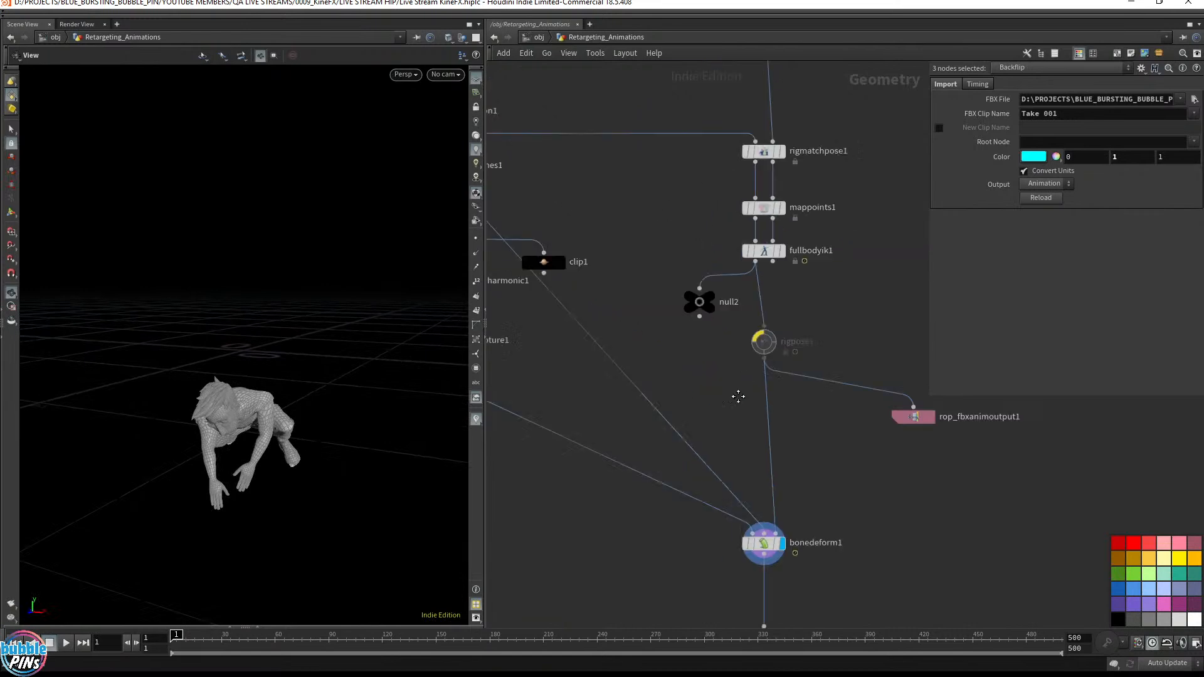
pyautogui.scroll(-3, 738, 396)
pyautogui.moveTo(715, 69); pyautogui.dragTo(714, 295, button='middle')
pyautogui.moveTo(697, 242); pyautogui.dragTo(661, 182)
pyautogui.click(656, 177)
pyautogui.click(662, 180)
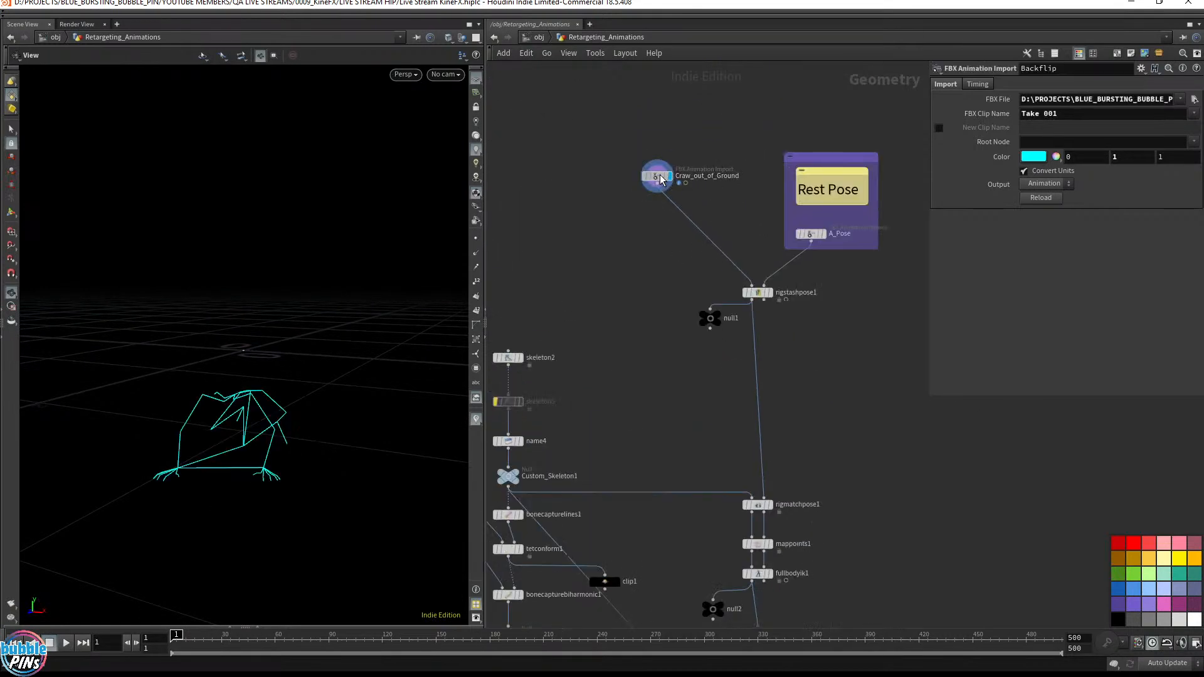
pyautogui.moveTo(351, 320); pyautogui.dragTo(343, 288)
pyautogui.click(476, 239)
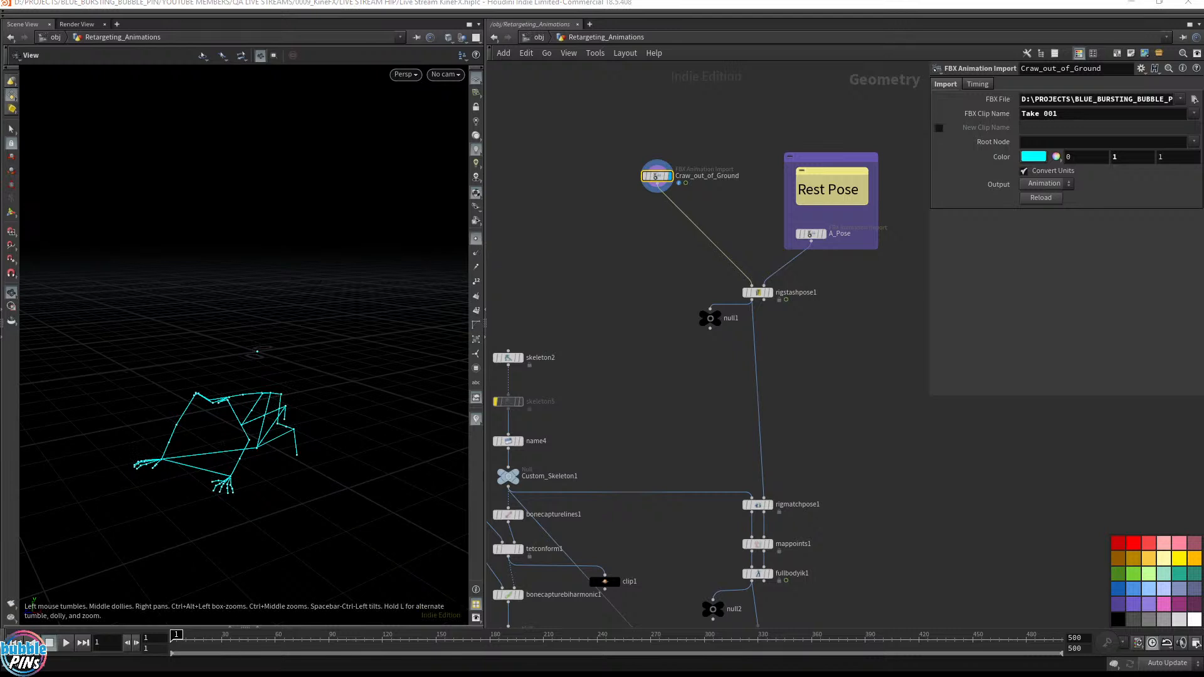
# Step: Paste a Retime node with Speed 0.4 below Craw_out_of_Ground, display it and play the slowed animation
pyautogui.hotkey('ctrl', 'v')
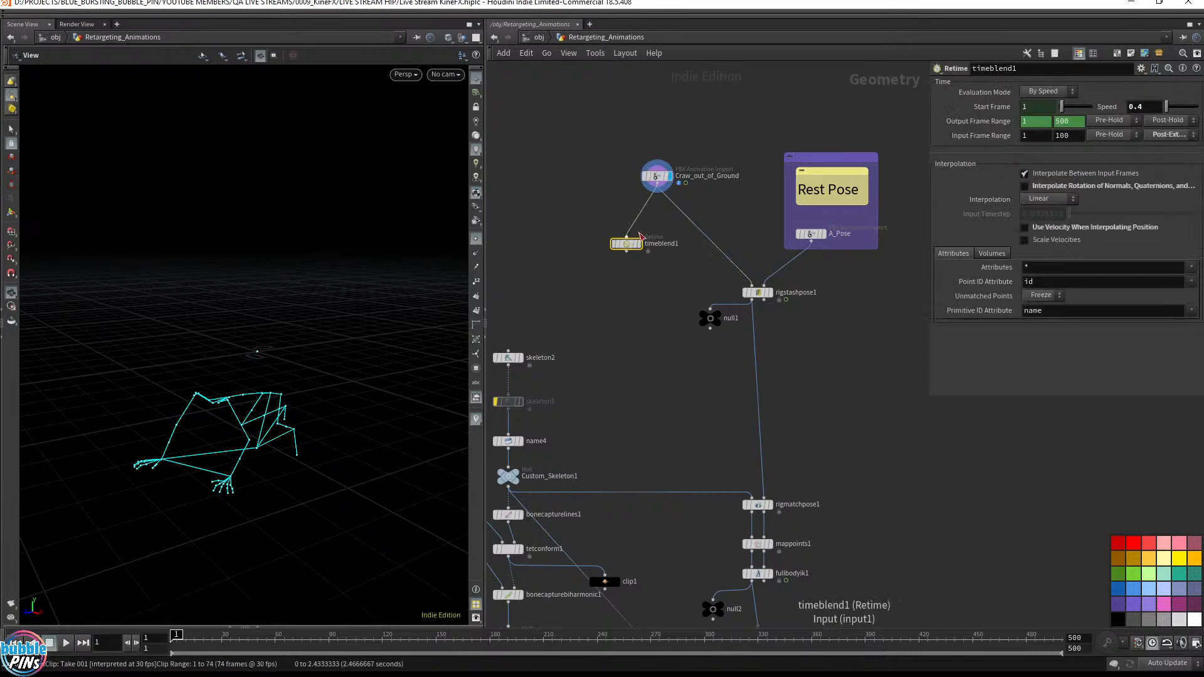
pyautogui.moveTo(626, 246); pyautogui.dragTo(657, 216)
pyautogui.click(669, 212)
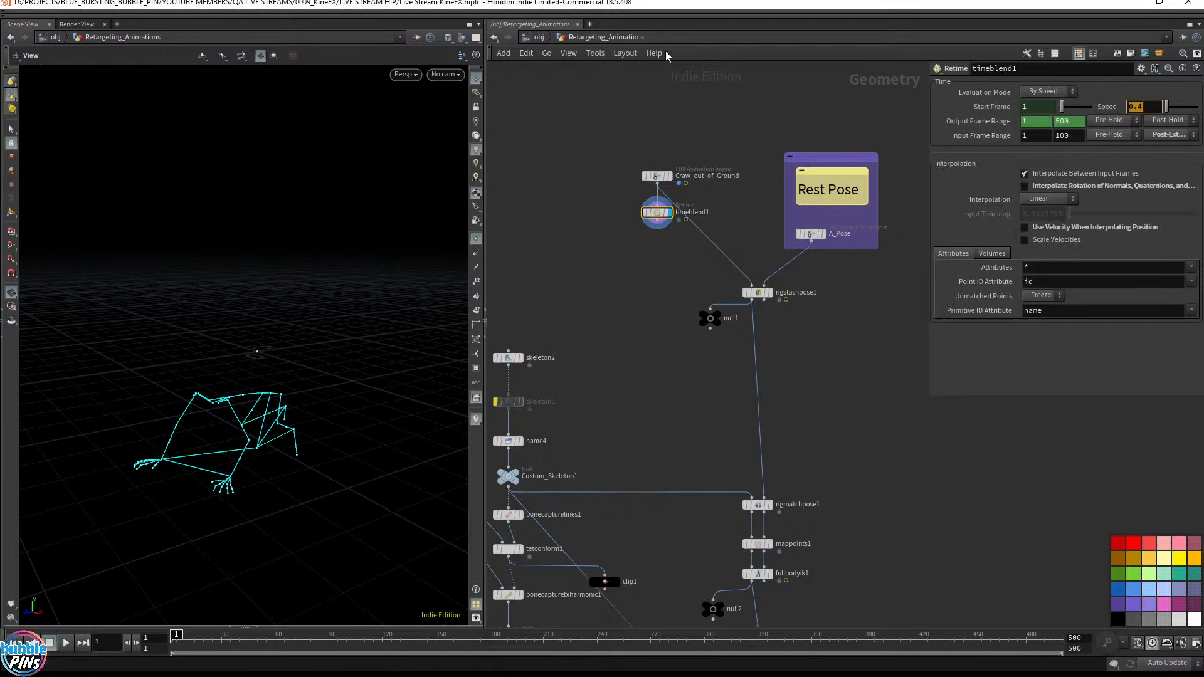
pyautogui.press('Up')
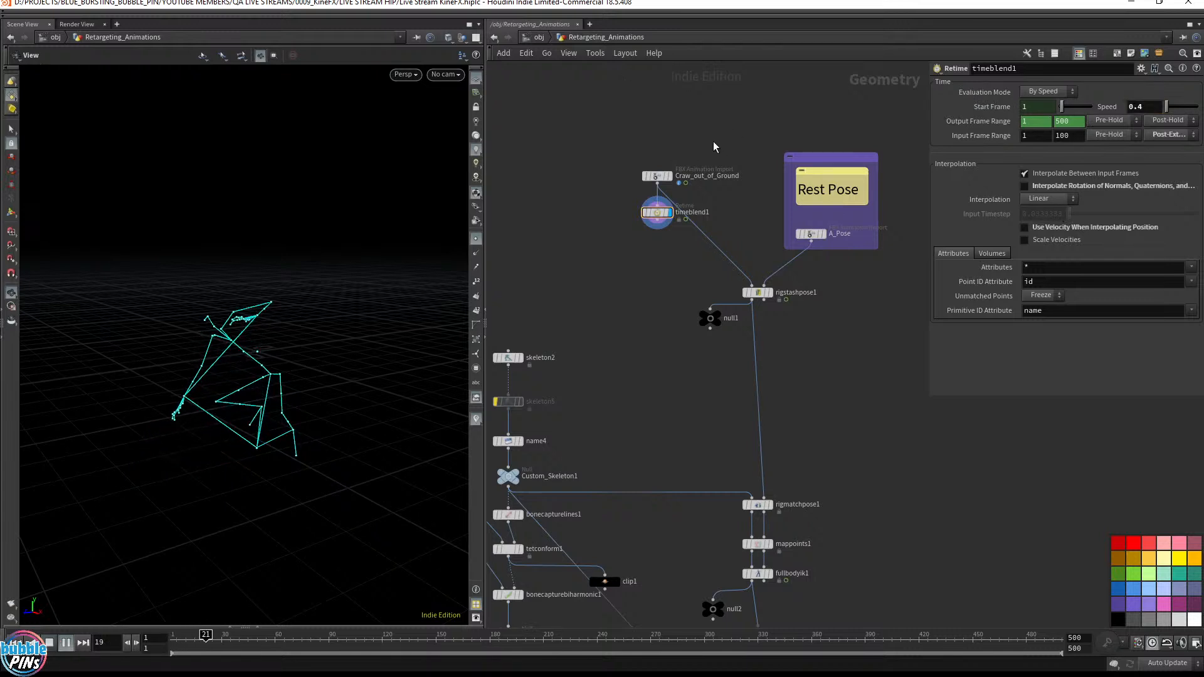
pyautogui.hotkey('ctrl', 'Up')
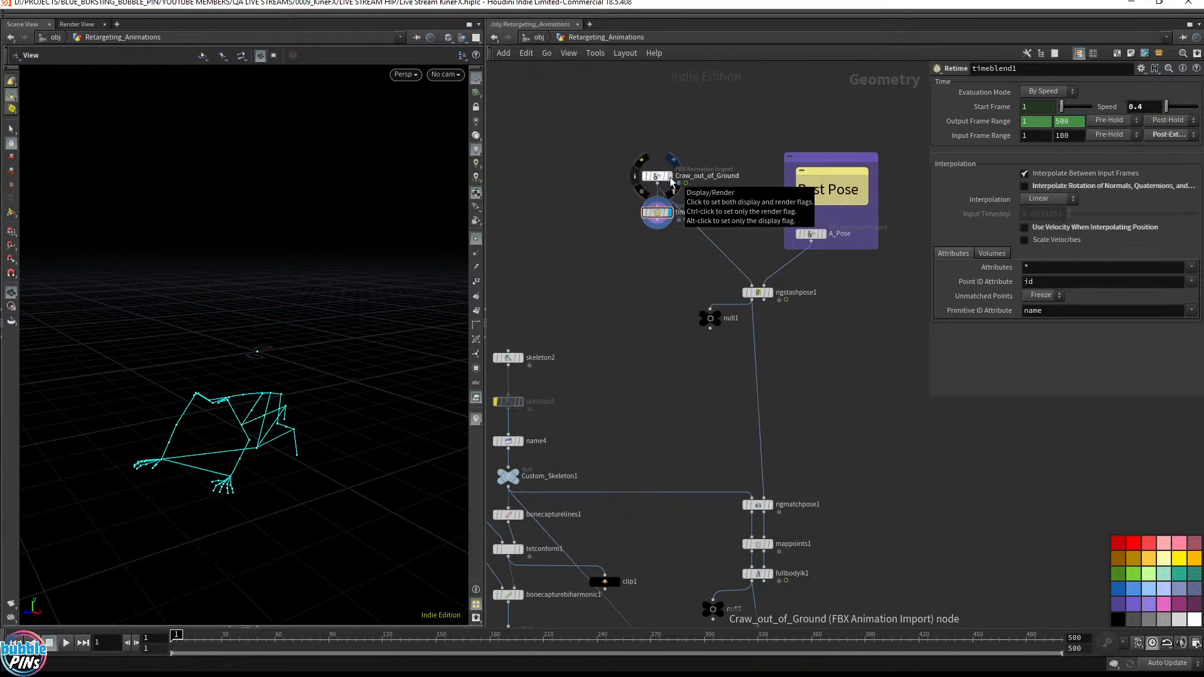
# Step: Template the Craw_out_of_Ground node, display timeblend1, and play both skeletons together to compare their speeds
pyautogui.click(669, 179)
pyautogui.scroll(5, 668, 181)
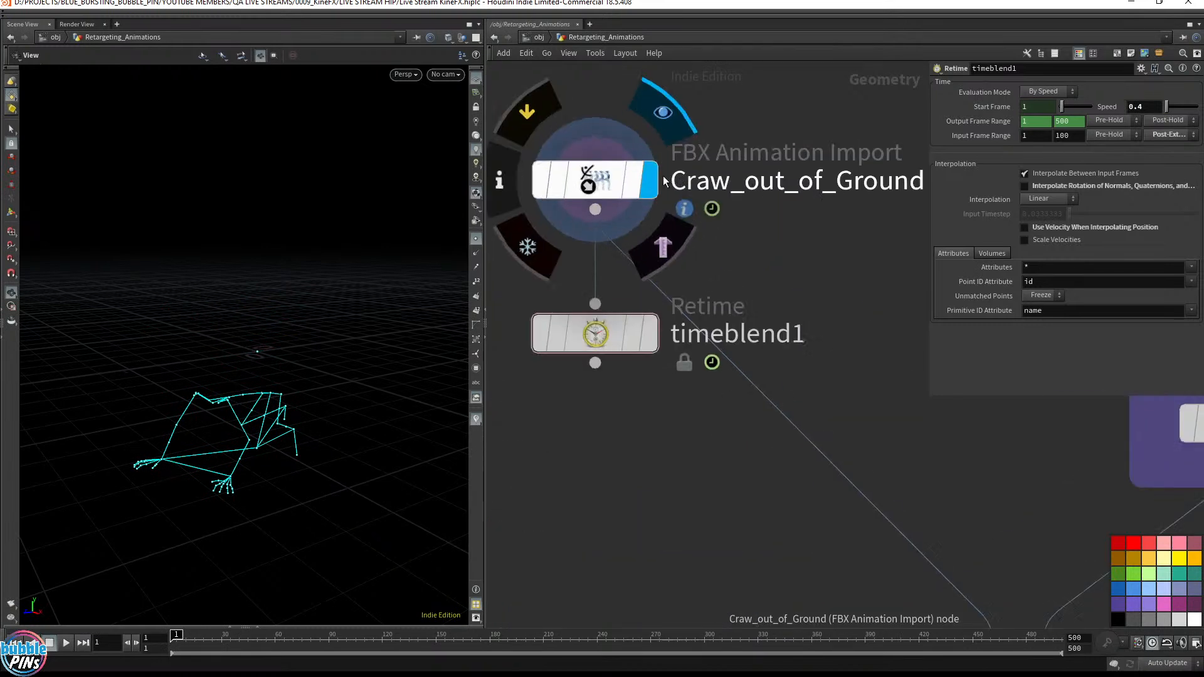
pyautogui.click(634, 180)
pyautogui.click(651, 333)
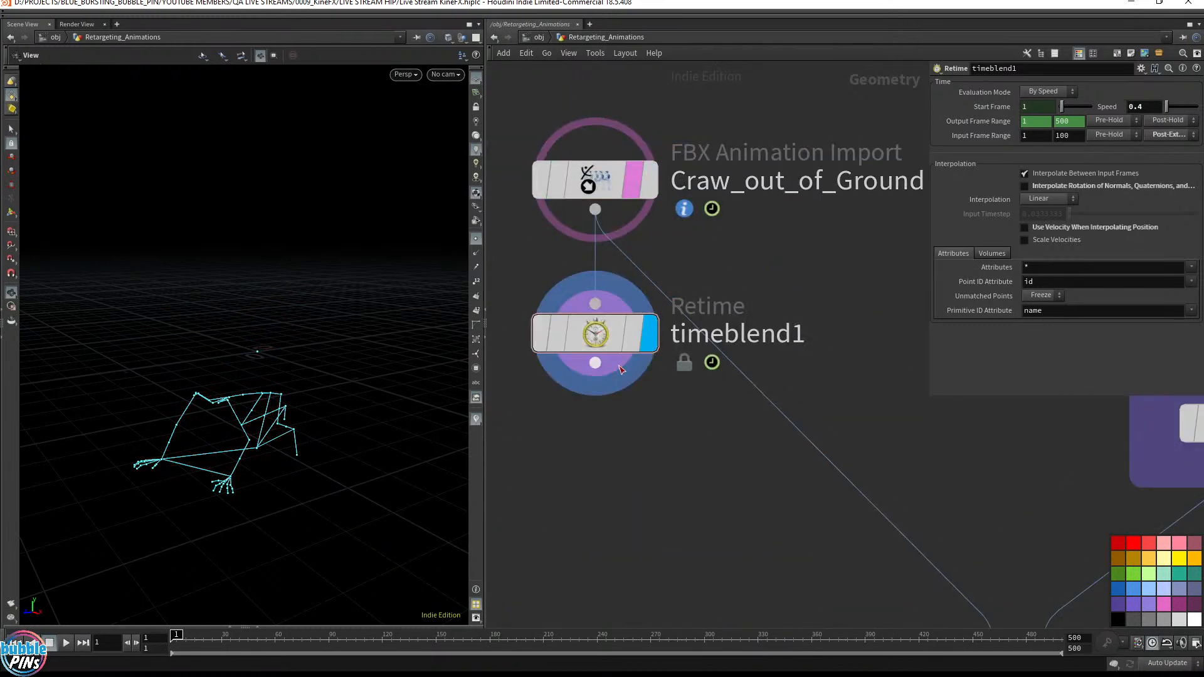
pyautogui.press('Up')
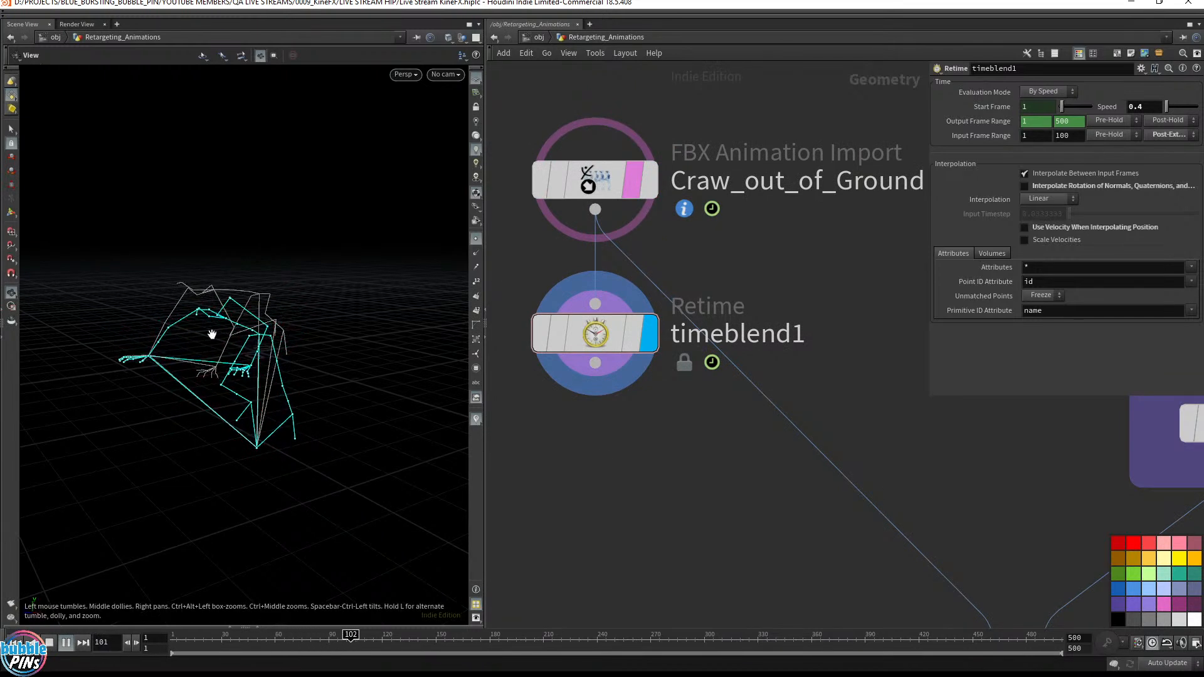
pyautogui.hotkey('ctrl', 'Up')
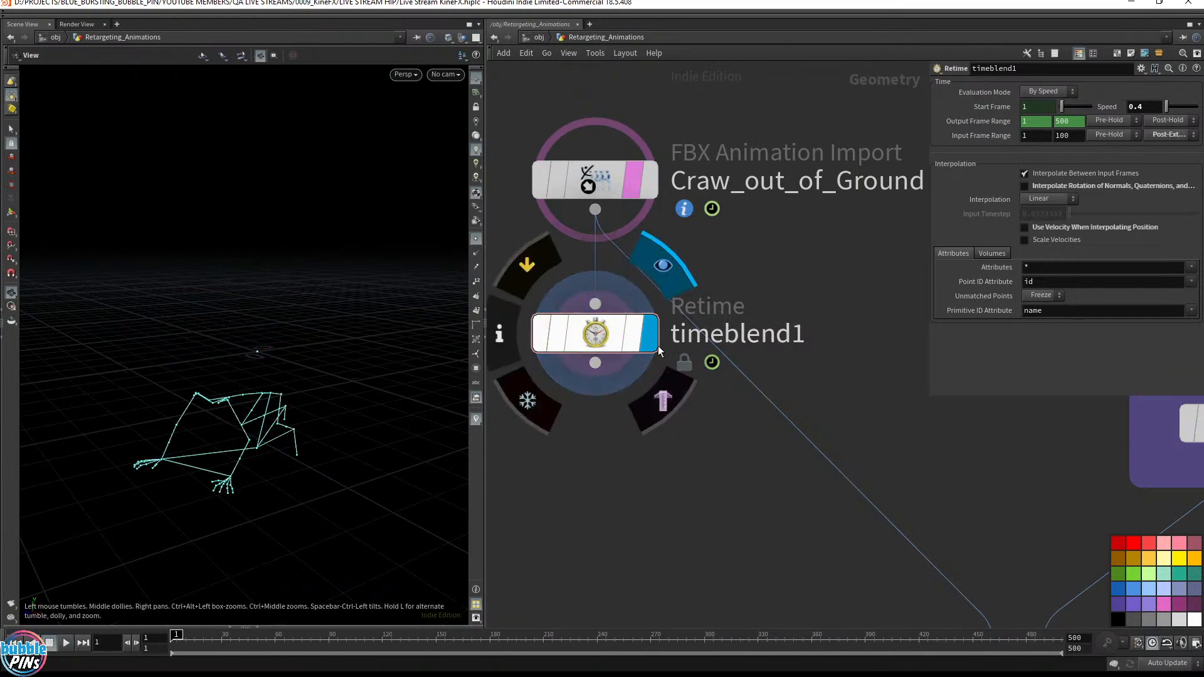
# Step: Turn off the template display of Craw_out_of_Ground so only timeblend1 is shown
pyautogui.click(636, 344)
pyautogui.click(636, 344)
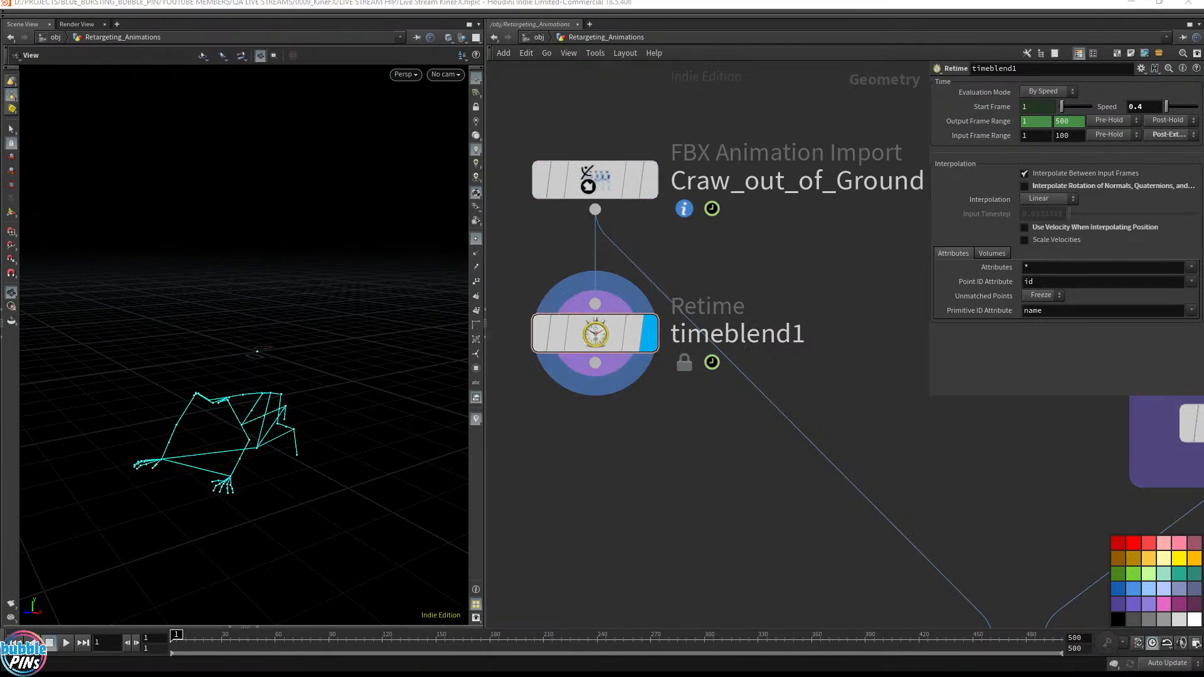
pyautogui.click(626, 476)
pyautogui.hotkey('ctrl', 'v')
pyautogui.moveTo(724, 429); pyautogui.dragTo(610, 526)
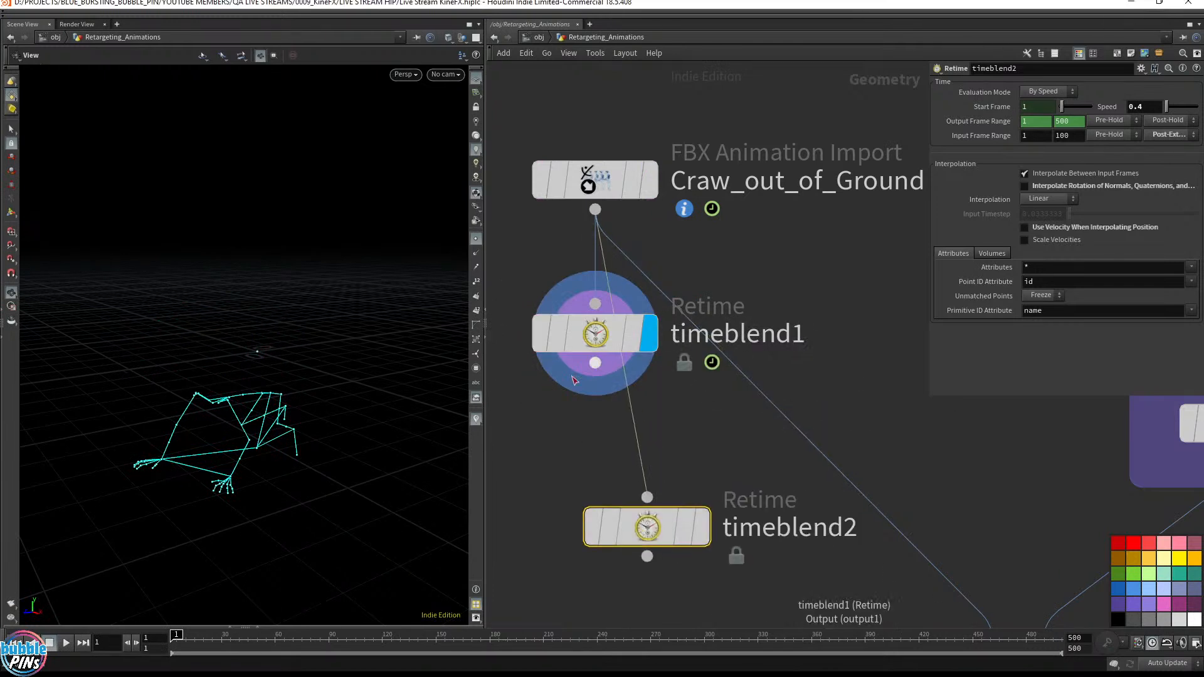
pyautogui.moveTo(704, 536); pyautogui.dragTo(652, 478)
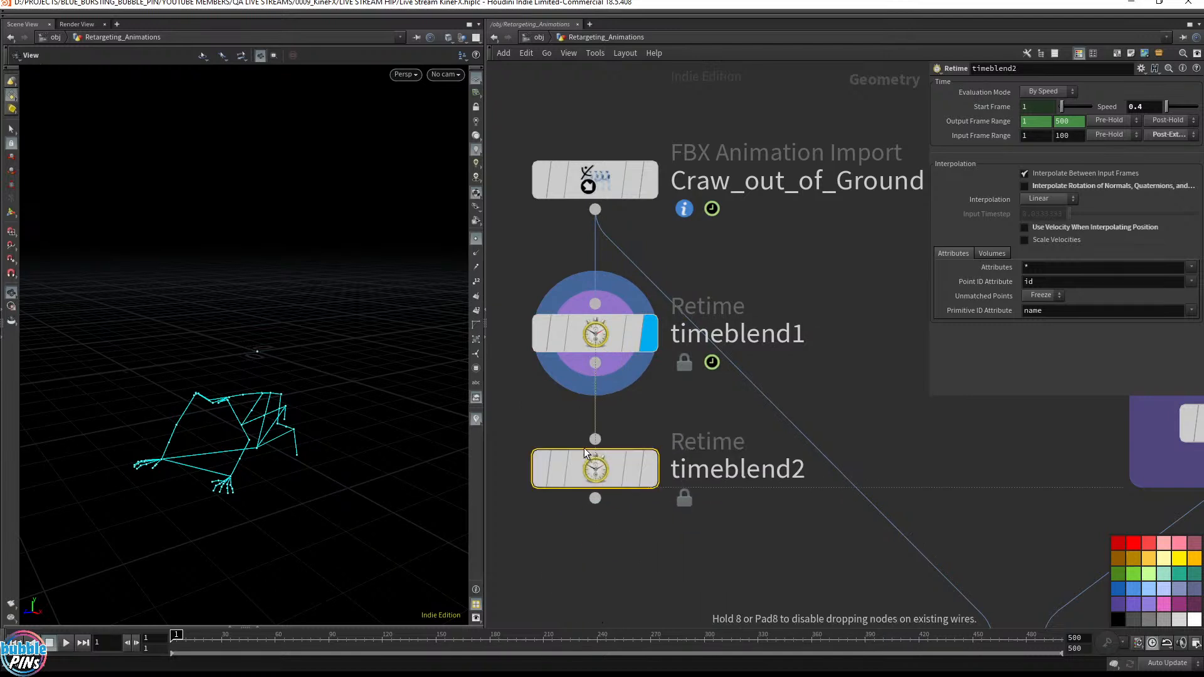
pyautogui.doubleClick(652, 478)
pyautogui.click(565, 39)
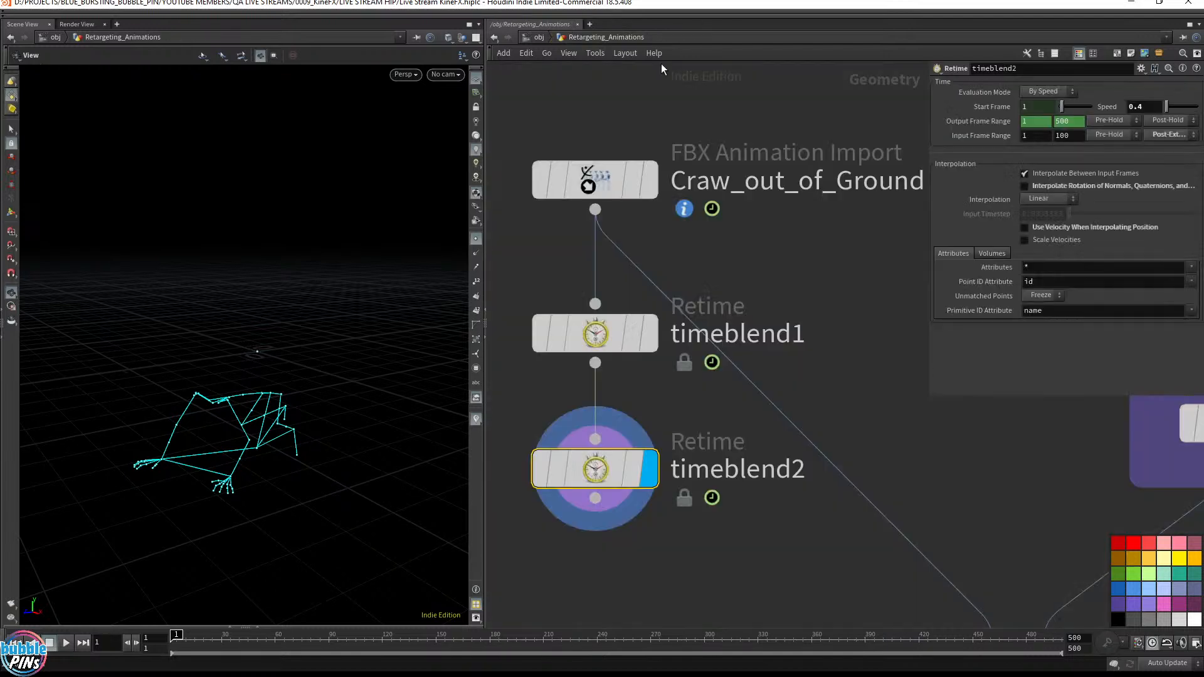
pyautogui.press('Delete')
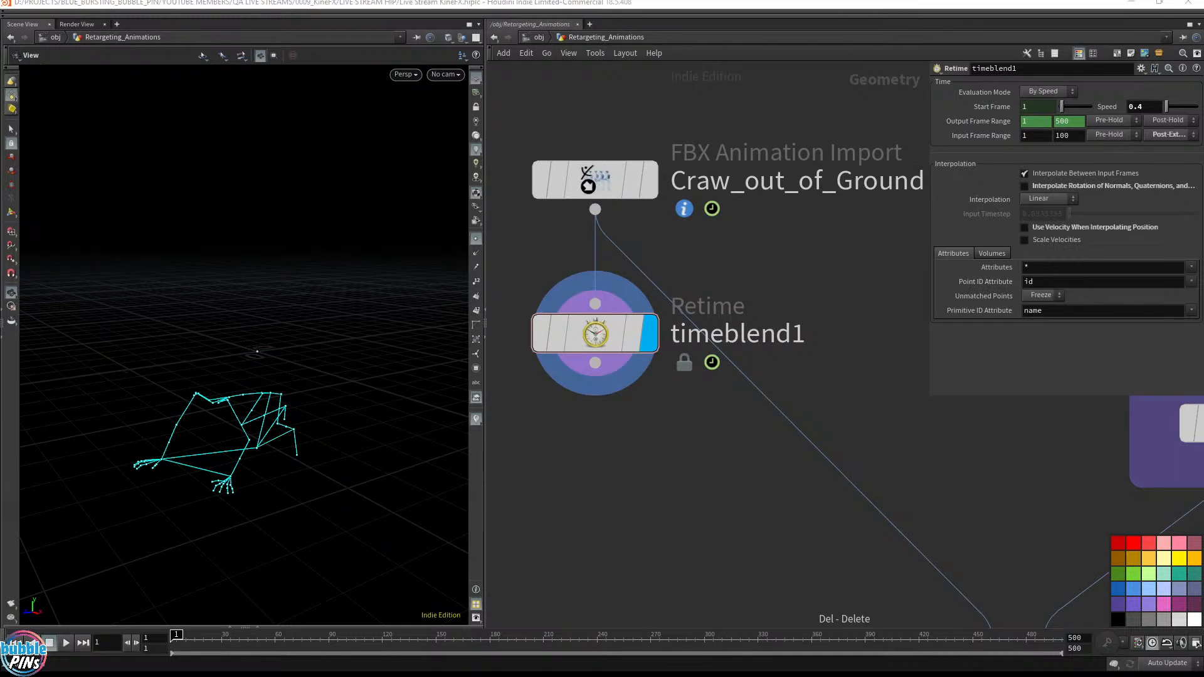
# Step: Paste the noise Attribute VOP below timeblend1, wire it in, display it and open its VEX network
pyautogui.press('v')
pyautogui.click(652, 489)
pyautogui.moveTo(673, 502); pyautogui.dragTo(614, 496)
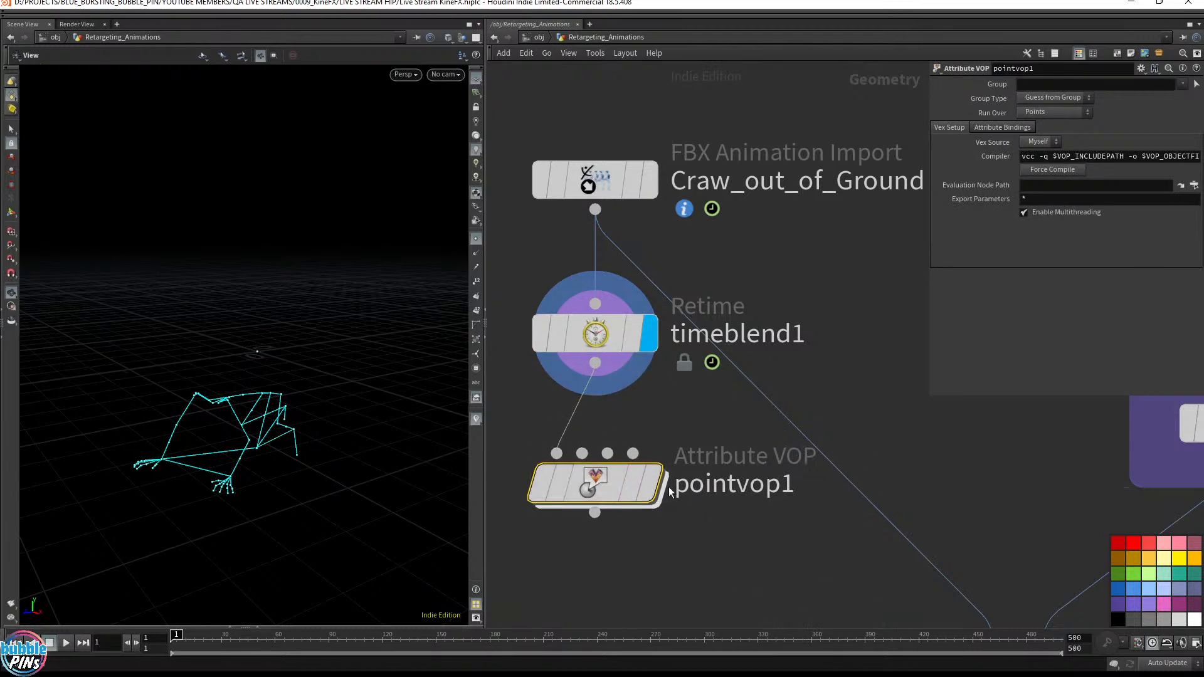
pyautogui.doubleClick(608, 488)
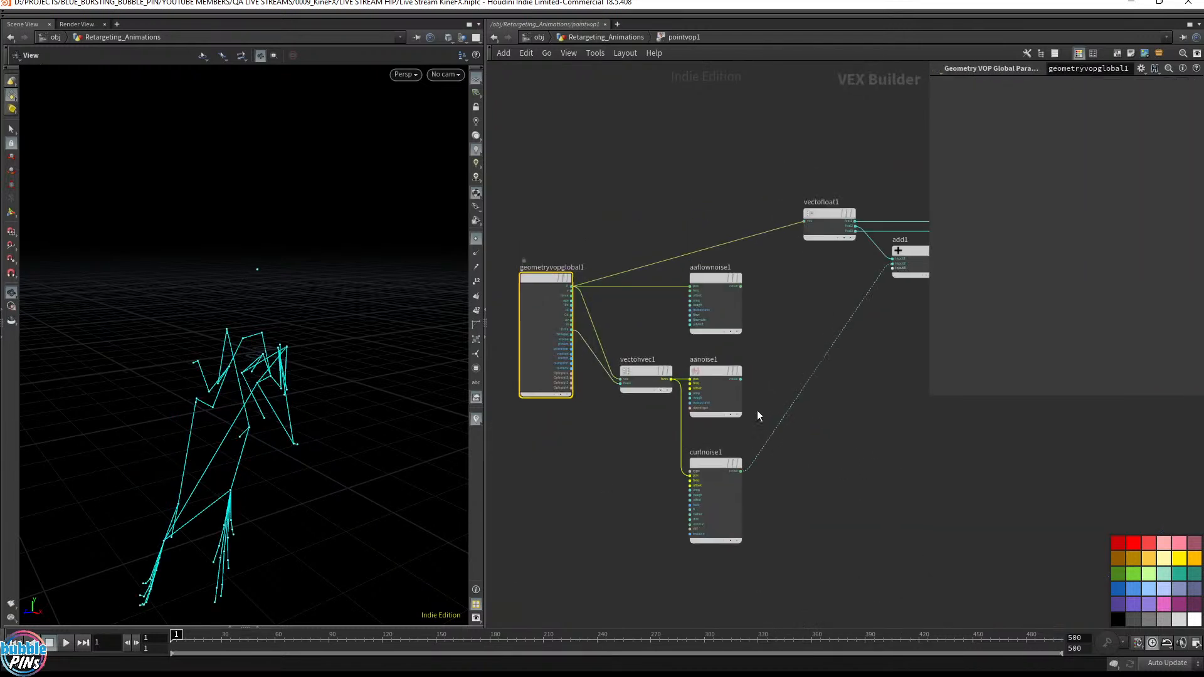
# Step: Widen the network area, hide the parameters and frame the complete VEX network
pyautogui.moveTo(486, 216); pyautogui.dragTo(233, 222)
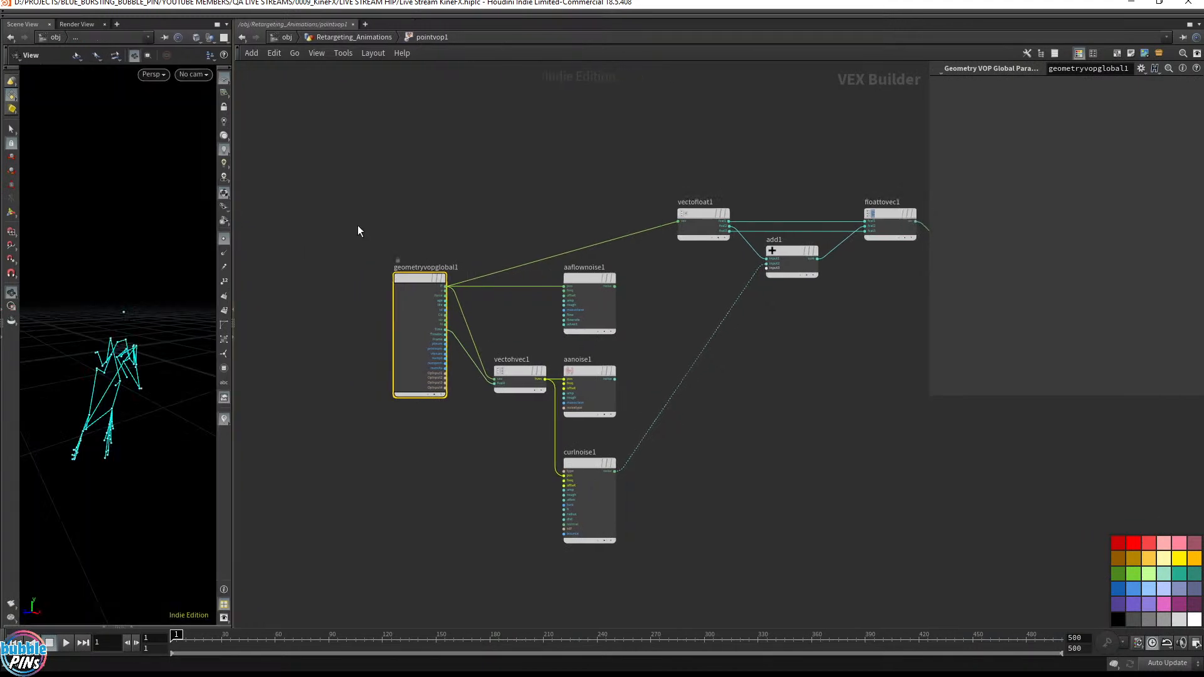
pyautogui.press('p')
pyautogui.scroll(3, 909, 483)
pyautogui.press('h')
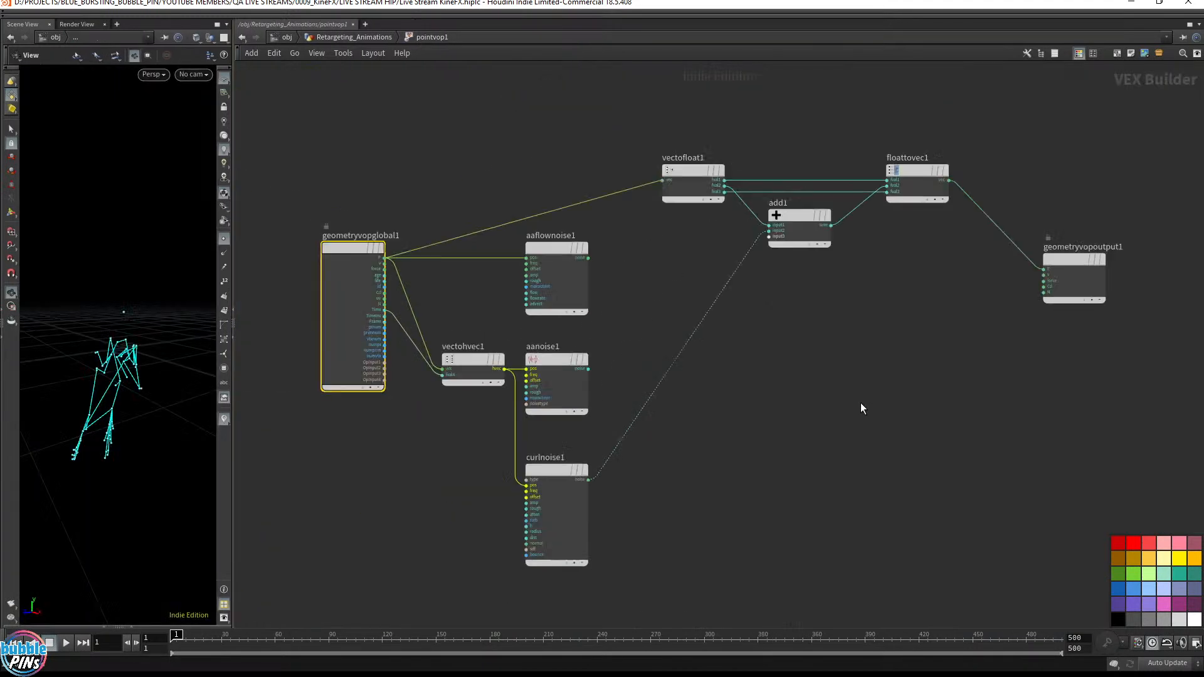
pyautogui.moveTo(860, 403); pyautogui.dragTo(852, 390, button='middle')
pyautogui.scroll(2, 407, 240)
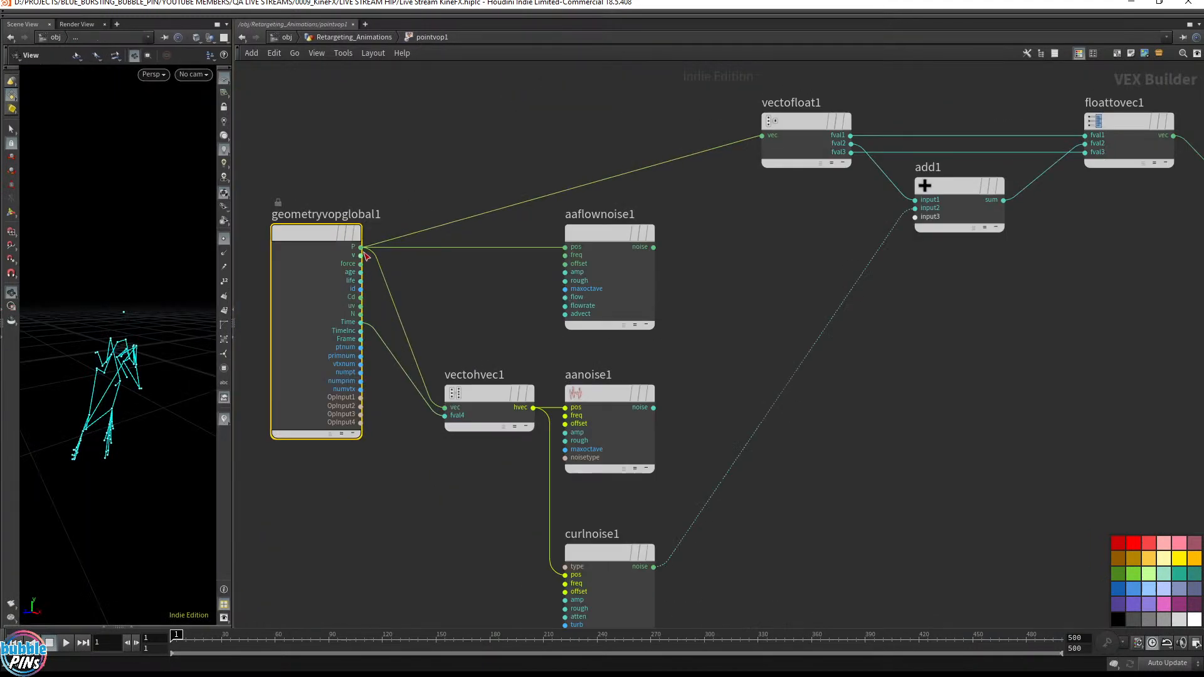
# Step: Delete the aaflownoise1 and aanoise1 nodes and move curlnoise1 up beside vectohvec1
pyautogui.click(609, 245)
pyautogui.press('Delete')
pyautogui.moveTo(635, 501); pyautogui.dragTo(607, 415)
pyautogui.press('Delete')
pyautogui.moveTo(614, 560)
pyautogui.moveTo(613, 555); pyautogui.dragTo(613, 294)
pyautogui.click(626, 245)
# Step: Examine how P and Time feed vectohvec1 and curlnoise1, and show the curlnoise1 parameters
pyautogui.scroll(3, 619, 268)
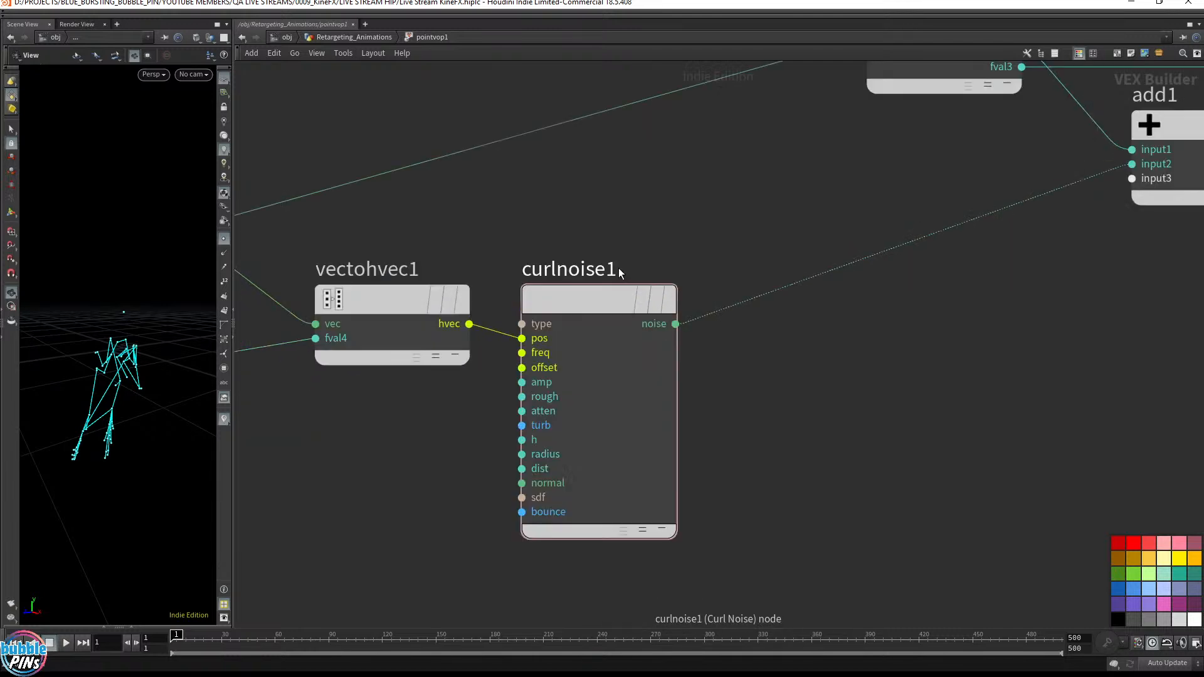
pyautogui.moveTo(718, 244); pyautogui.dragTo(896, 252, button='middle')
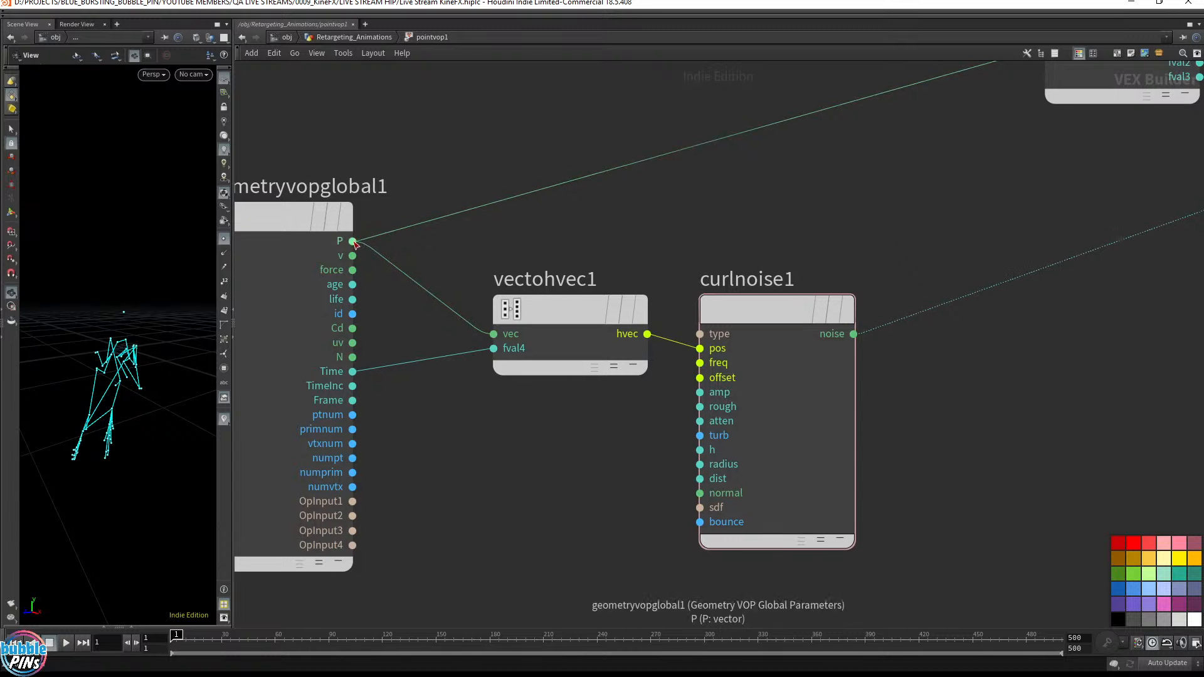
pyautogui.click(554, 306)
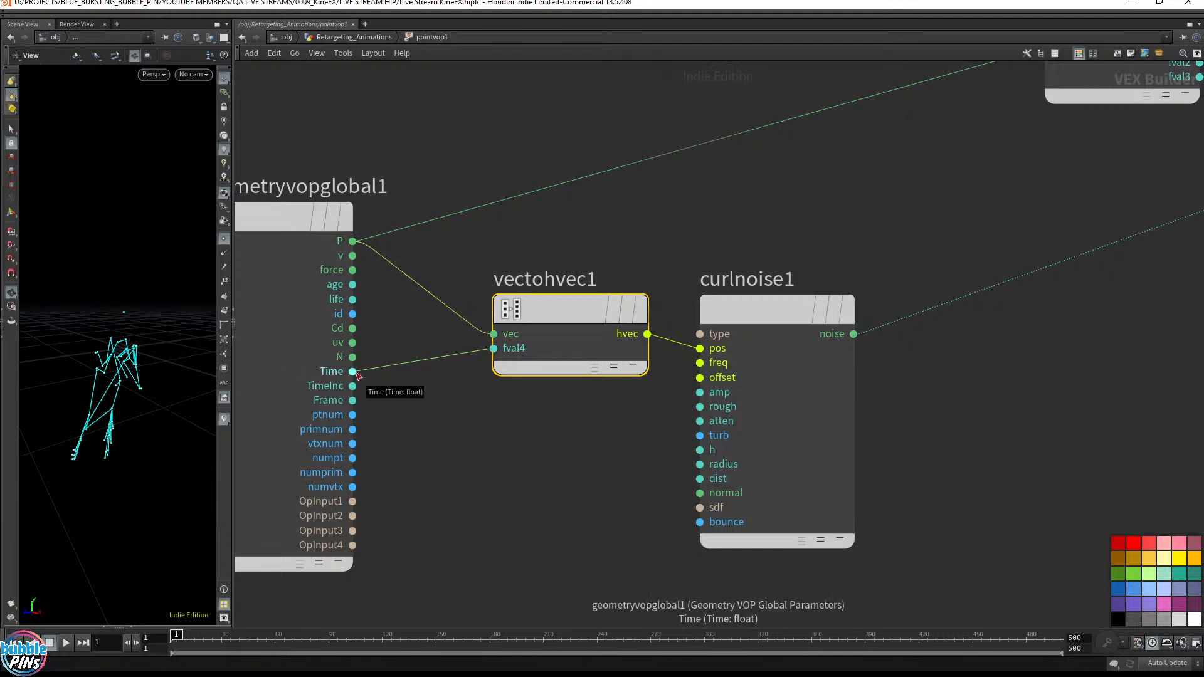
pyautogui.click(770, 462)
pyautogui.press('p')
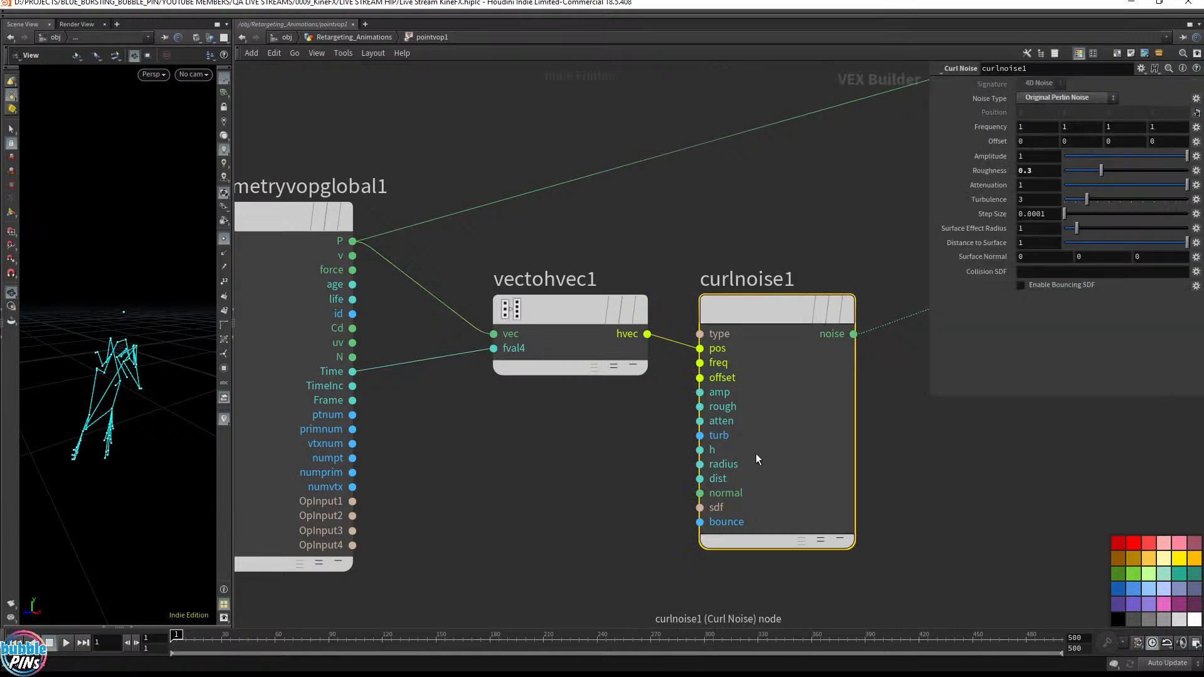
pyautogui.moveTo(853, 183); pyautogui.dragTo(823, 216, button='middle')
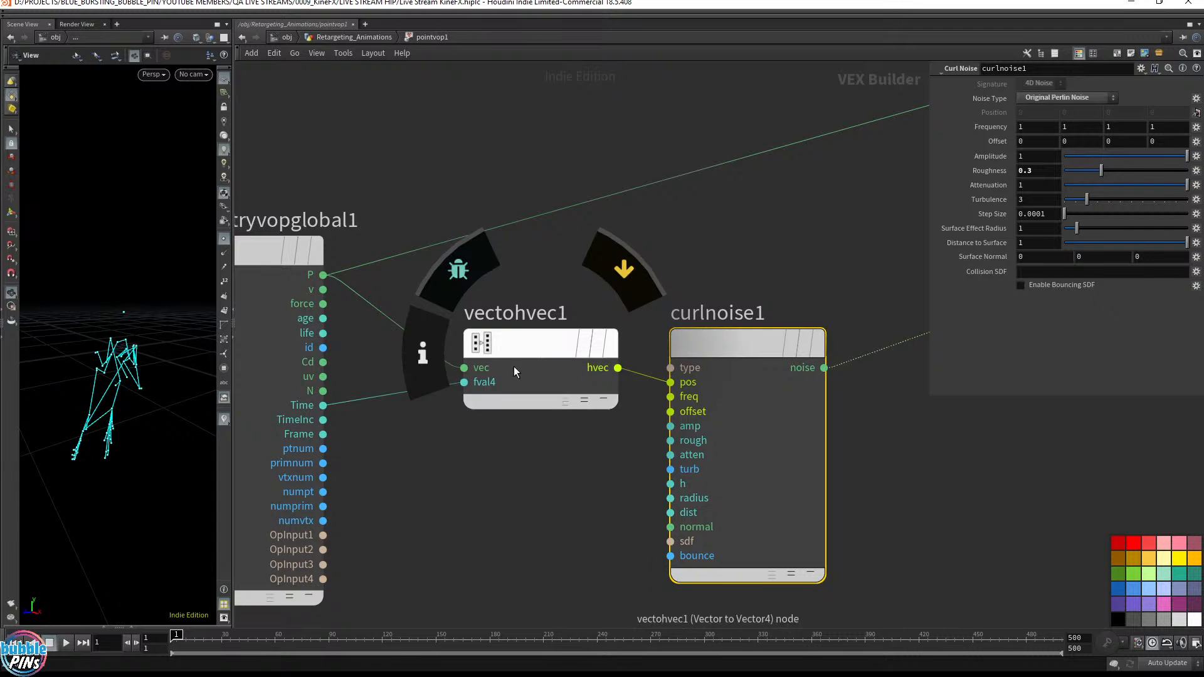
# Step: Add a second Vector to Vector4 node below vectohvec1
pyautogui.click(539, 335)
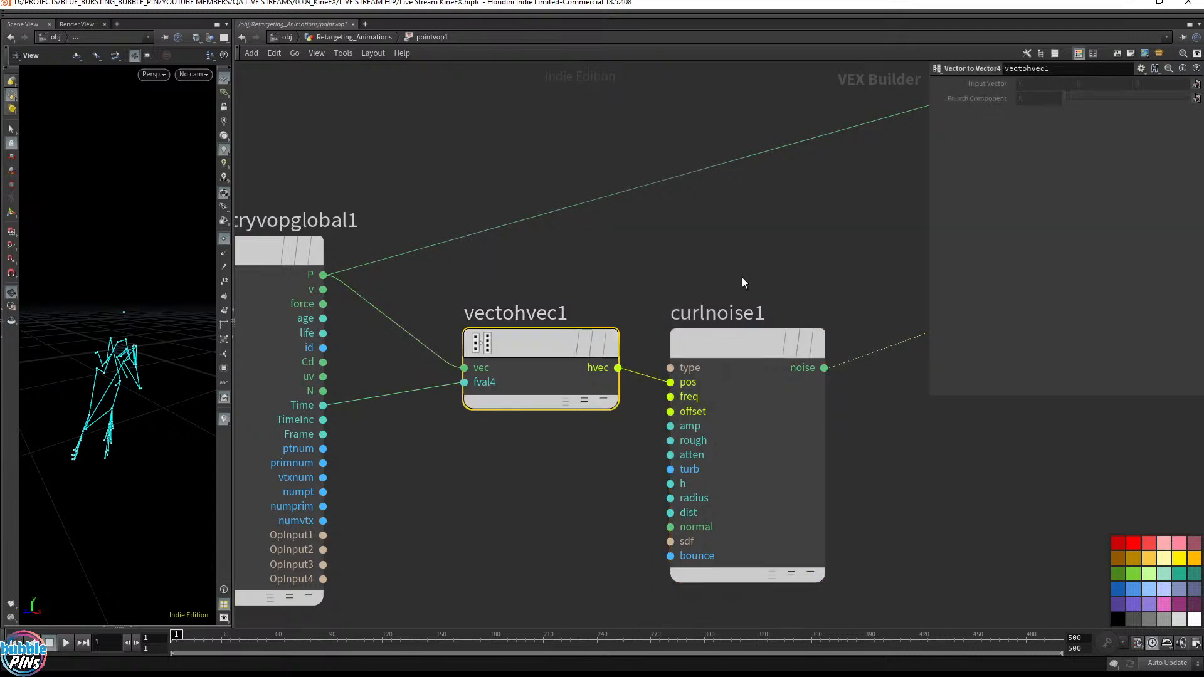
pyautogui.press('Tab')
pyautogui.write('vector')
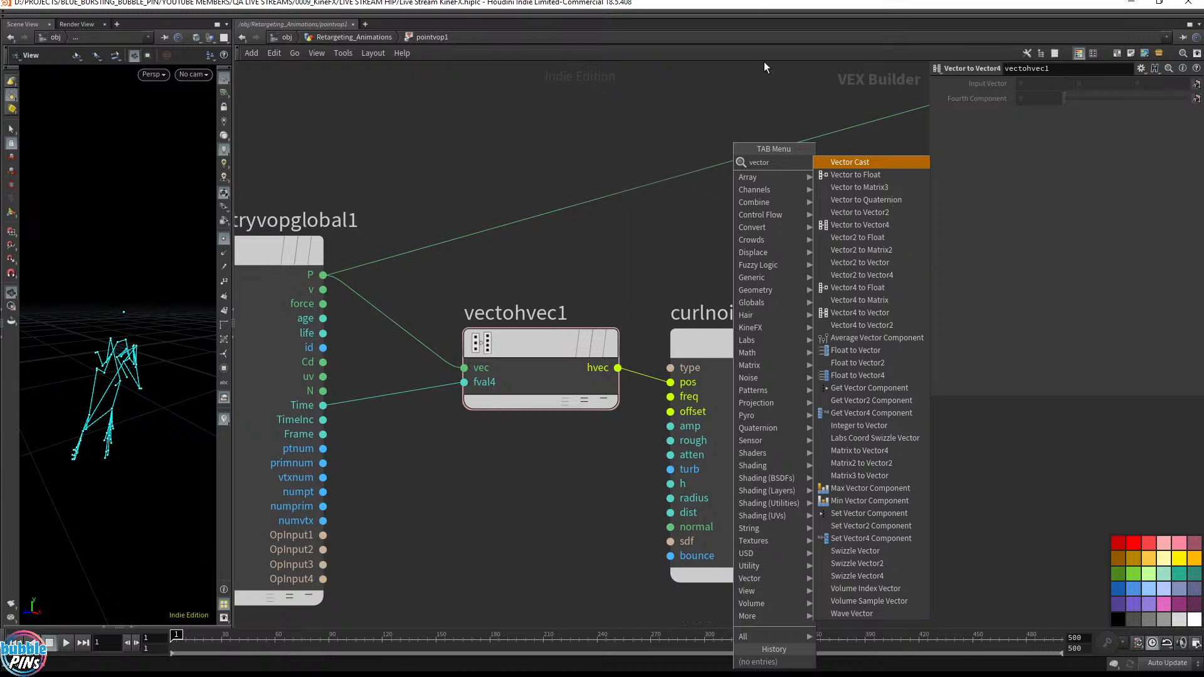
pyautogui.click(876, 227)
pyautogui.click(494, 506)
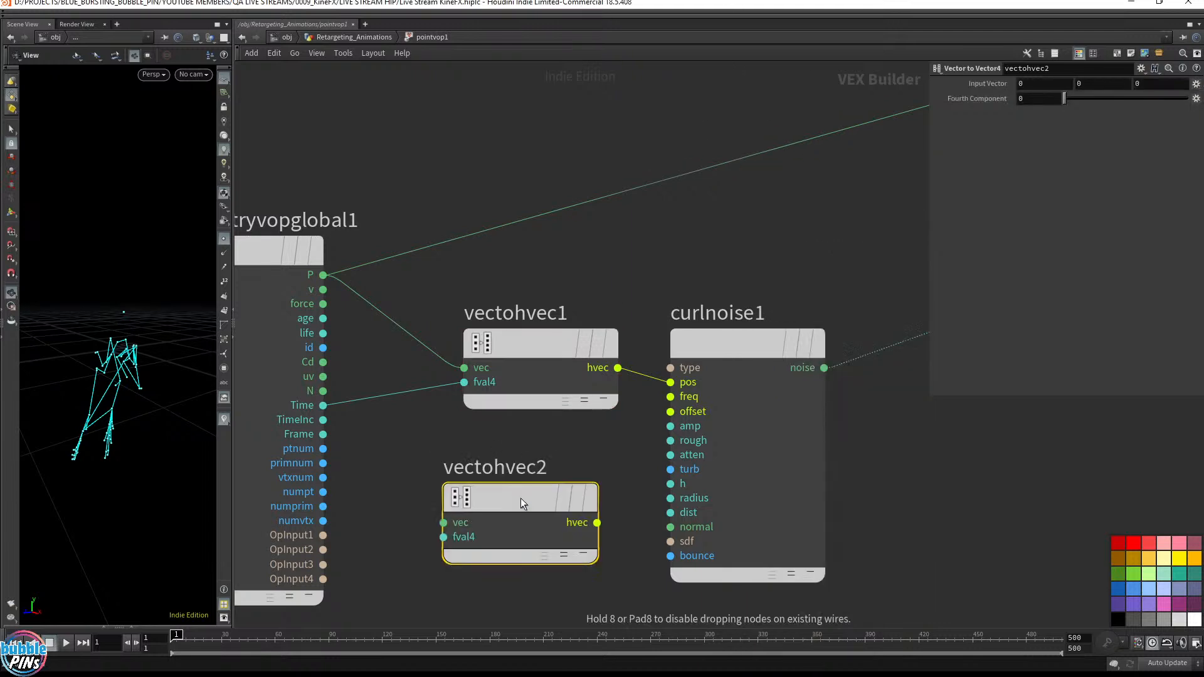
# Step: Wire P and Time into the second Vector to Vector4 node and connect its output to curlnoise1's pos input
pyautogui.moveTo(522, 491)
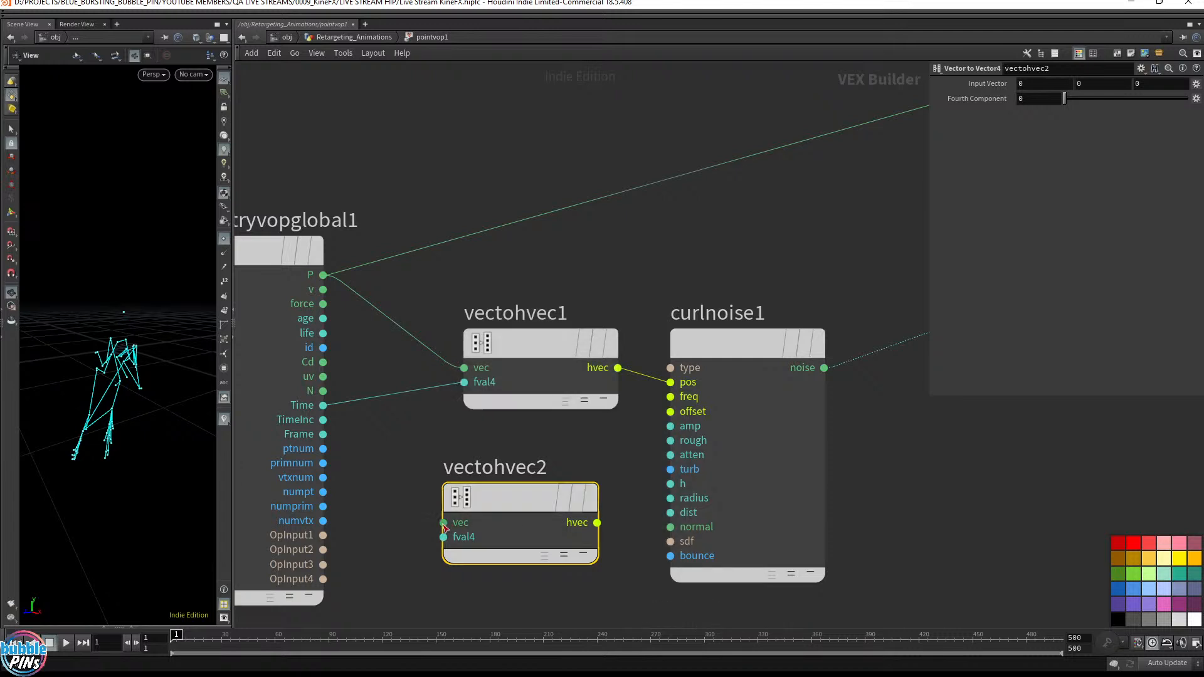
pyautogui.moveTo(443, 522); pyautogui.dragTo(339, 271)
pyautogui.click(322, 275)
pyautogui.click(322, 405)
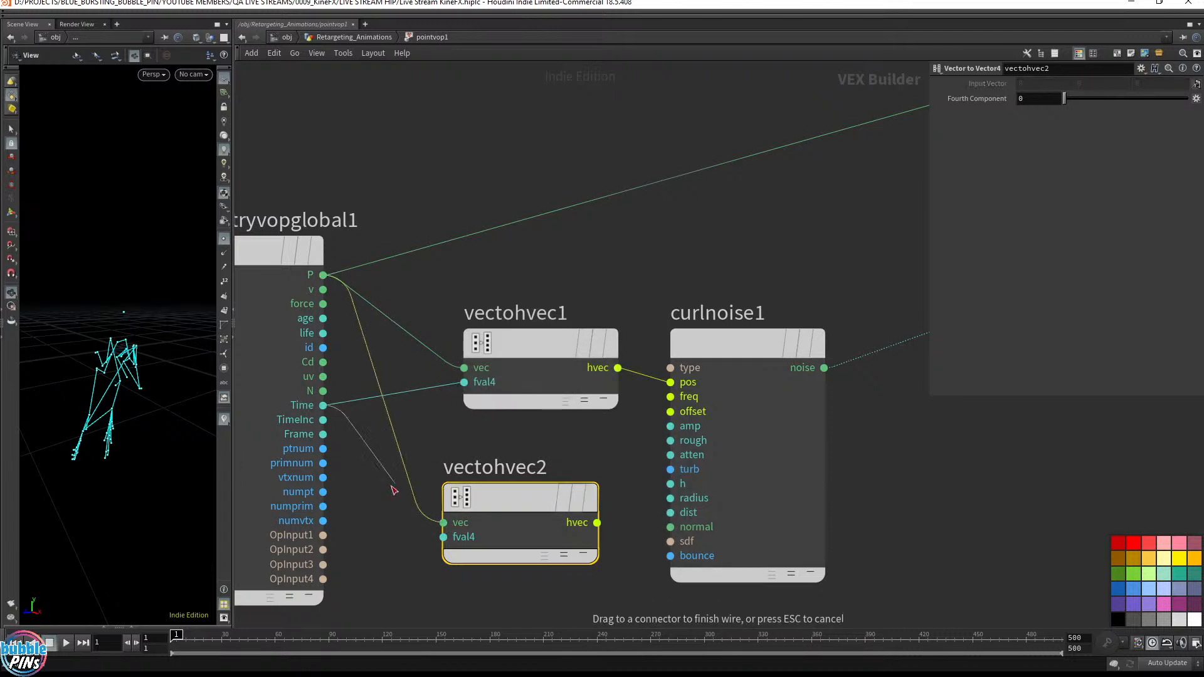
pyautogui.click(443, 537)
pyautogui.click(597, 522)
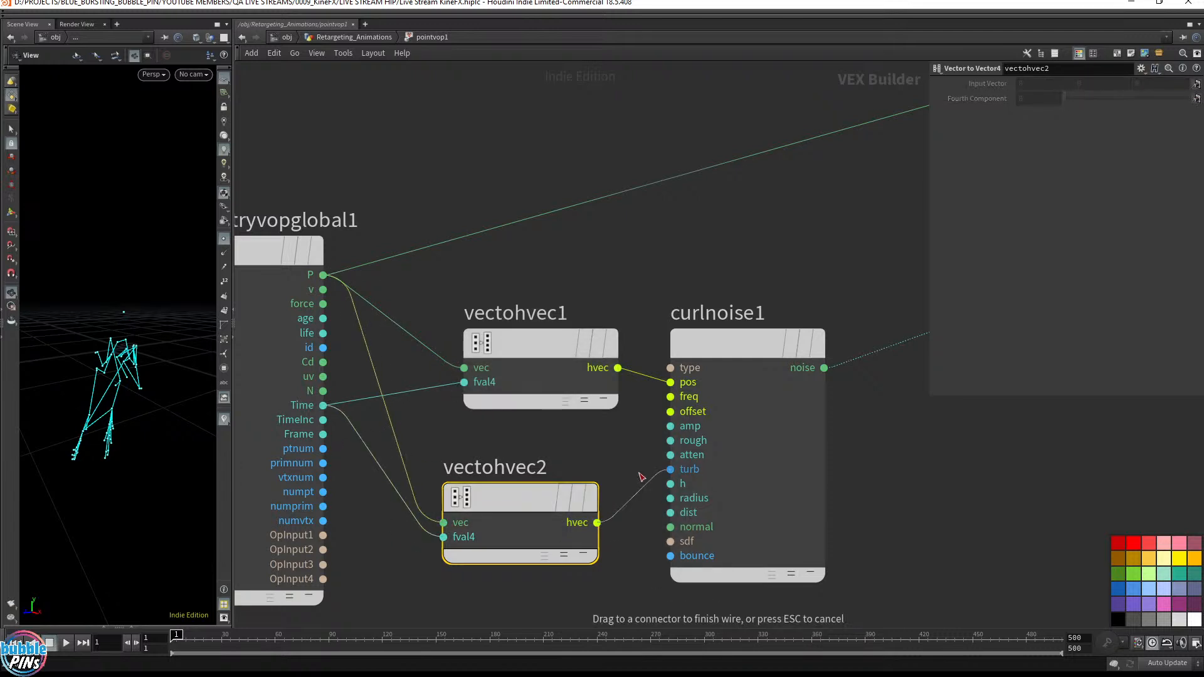
pyautogui.click(671, 382)
# Step: Reconnect vectohvec1 to curlnoise1's pos input and delete the second Vector to Vector4 node
pyautogui.click(618, 367)
pyautogui.click(670, 382)
pyautogui.press('Delete')
# Step: Examine the curlnoise1 settings and how its noise output reaches add1, and hide the parameters
pyautogui.scroll(-4, 689, 433)
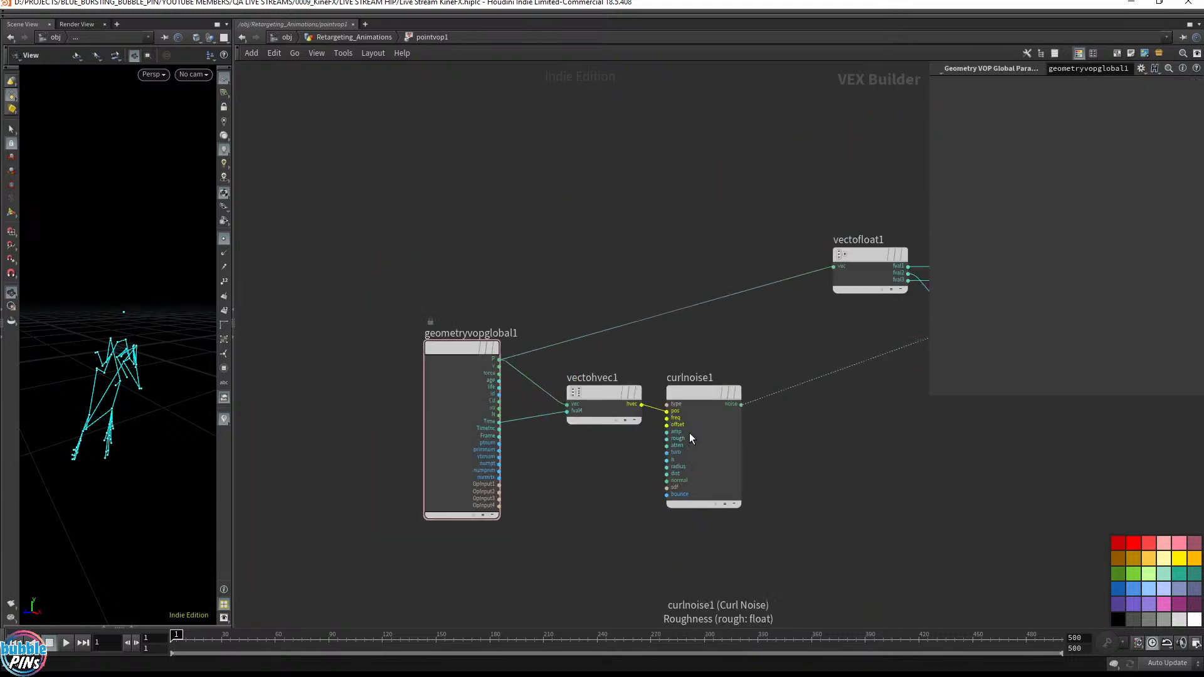
pyautogui.moveTo(689, 433); pyautogui.dragTo(570, 368, button='middle')
pyautogui.click(571, 368)
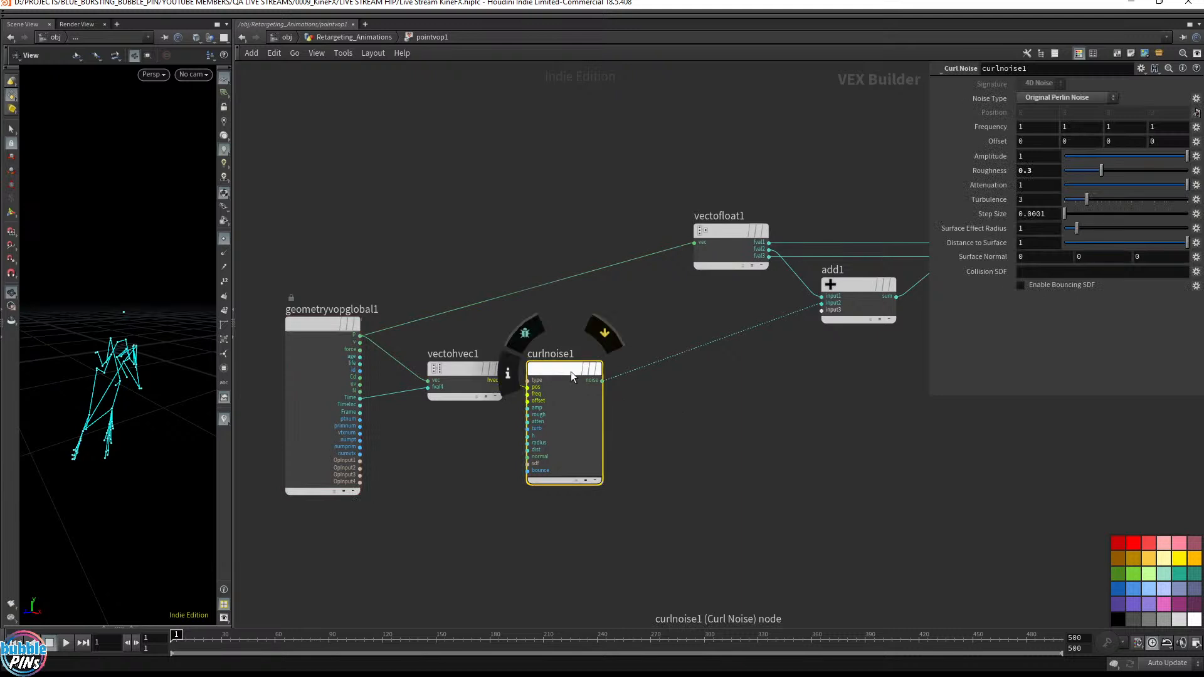
pyautogui.scroll(1, 709, 283)
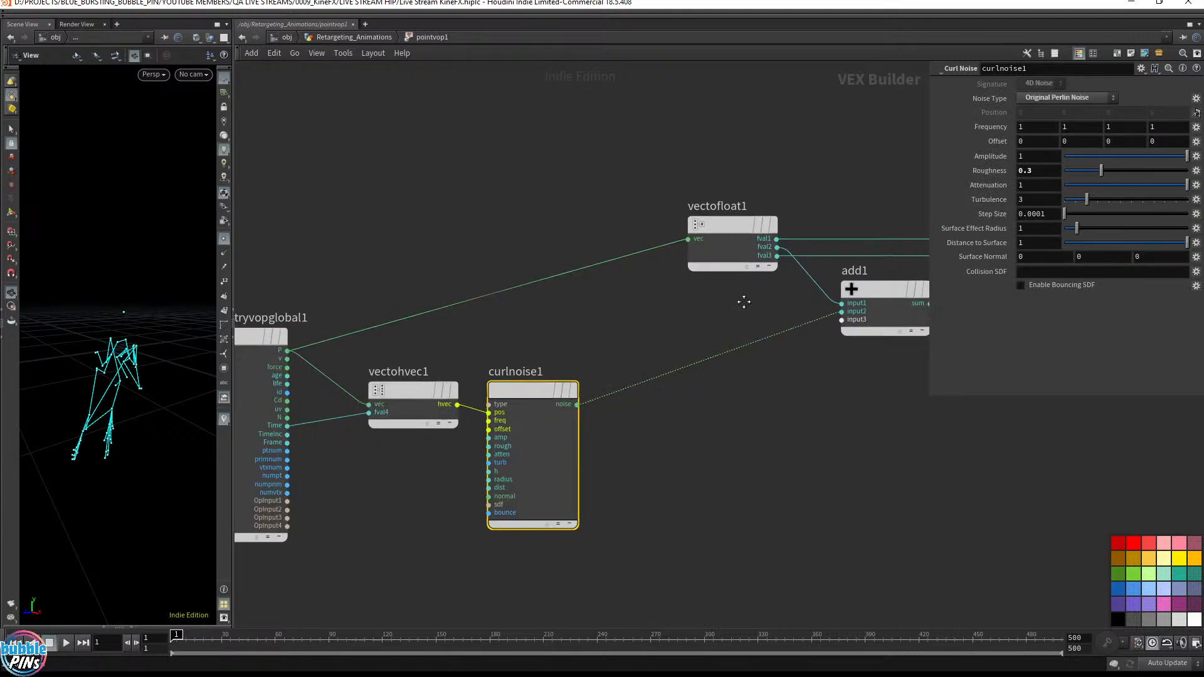
pyautogui.moveTo(744, 301); pyautogui.dragTo(519, 315, button='middle')
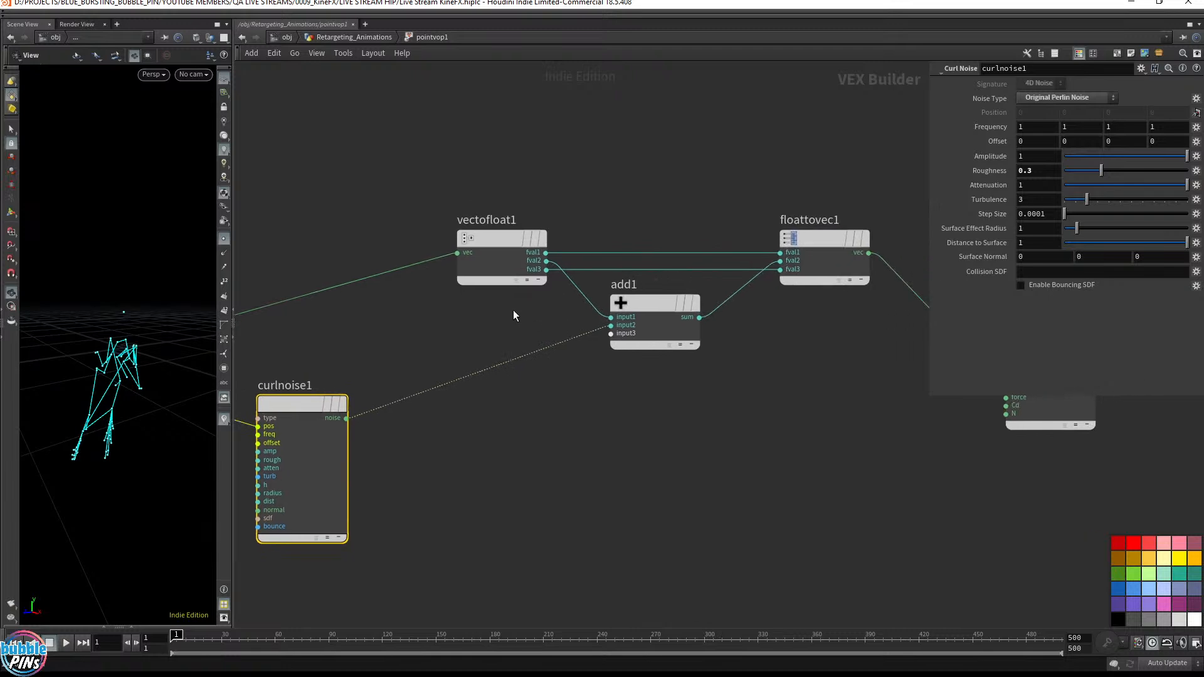
pyautogui.scroll(6, 559, 243)
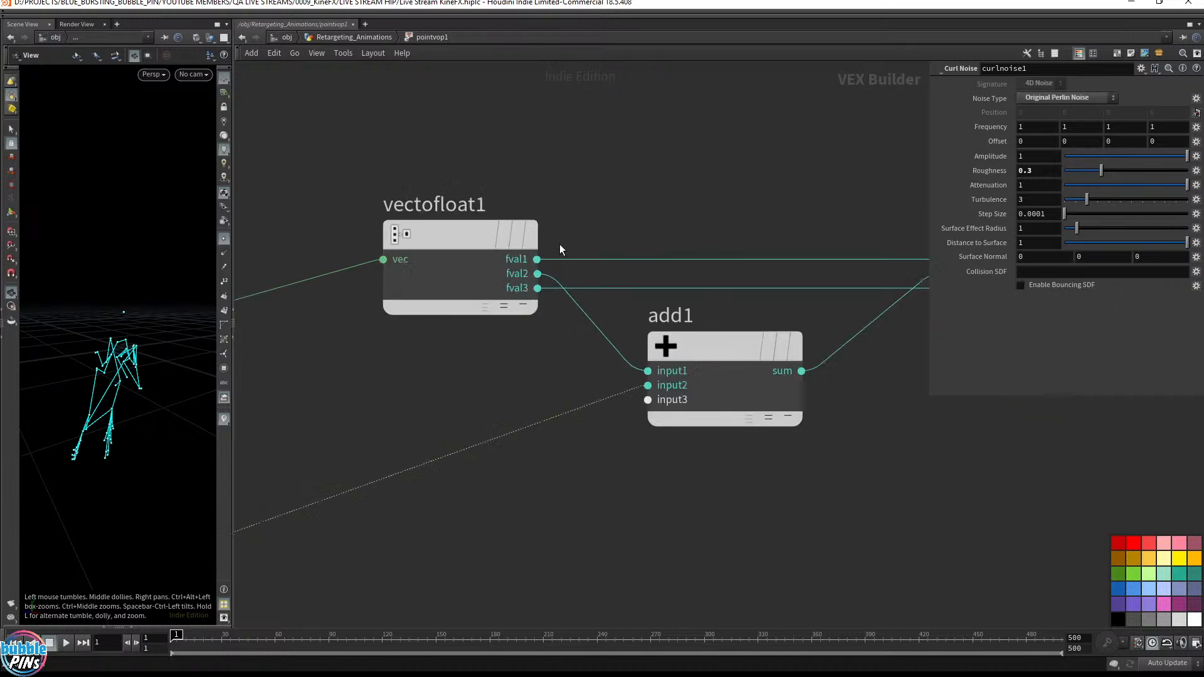
pyautogui.moveTo(559, 221); pyautogui.dragTo(516, 326, button='middle')
pyautogui.press('p')
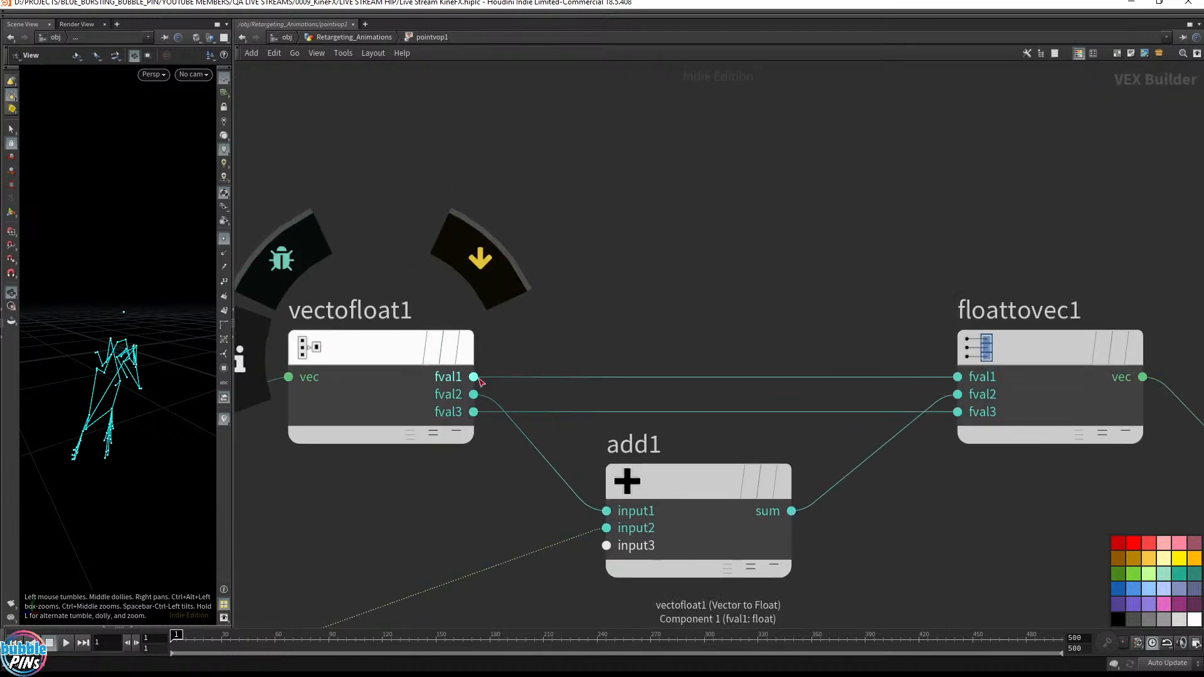
# Step: Examine how vectofloat1 splits P into components and floattovec1 recombines them with the add1 sum as the second component
pyautogui.scroll(-8, 475, 375)
pyautogui.moveTo(368, 401); pyautogui.dragTo(566, 374, button='middle')
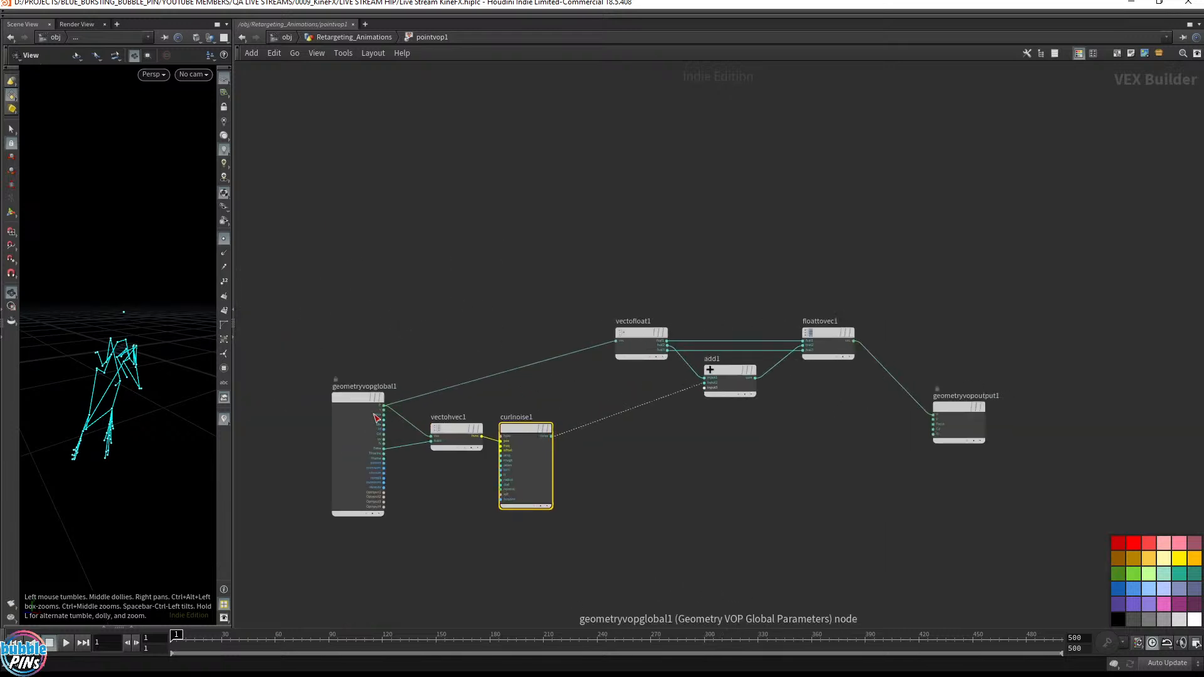
pyautogui.click(642, 336)
pyautogui.moveTo(622, 383); pyautogui.dragTo(496, 382, button='middle')
pyautogui.scroll(1, 567, 367)
pyautogui.scroll(5, 566, 366)
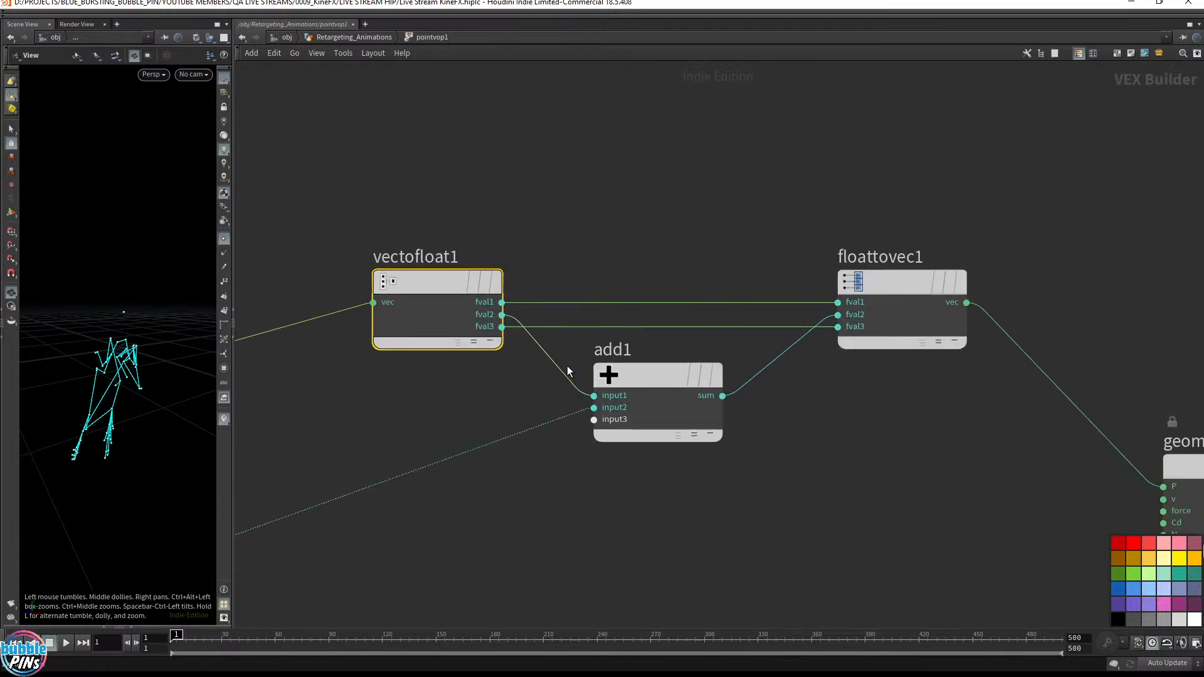
pyautogui.moveTo(478, 299)
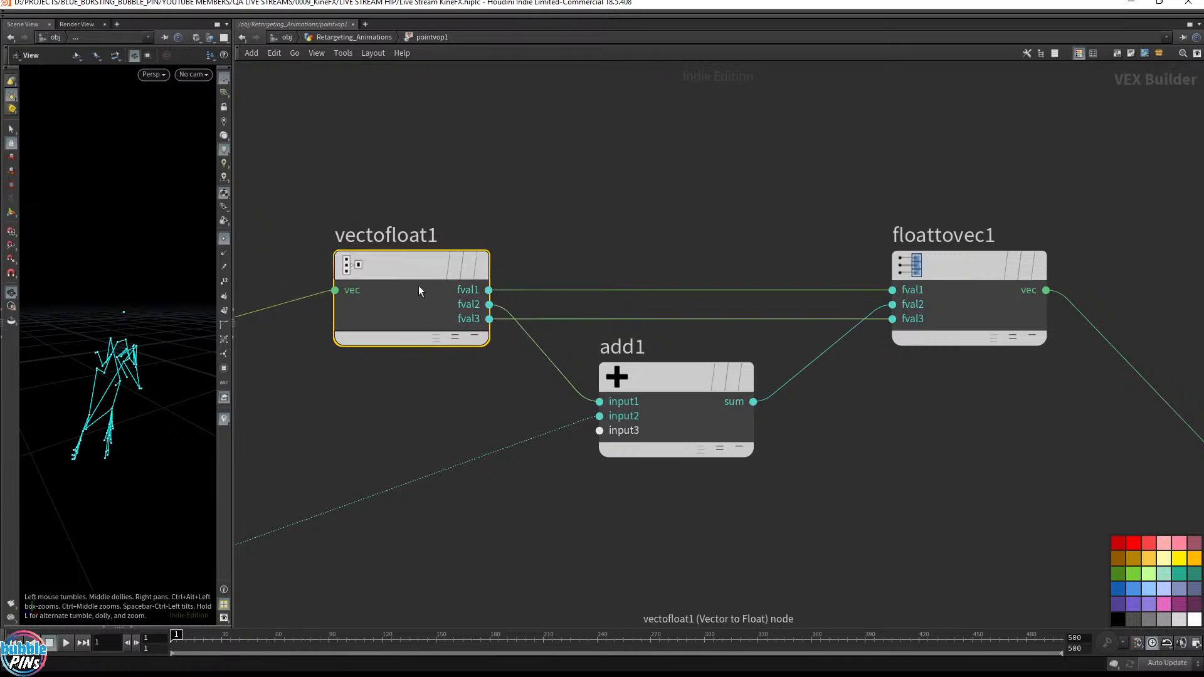
pyautogui.click(947, 272)
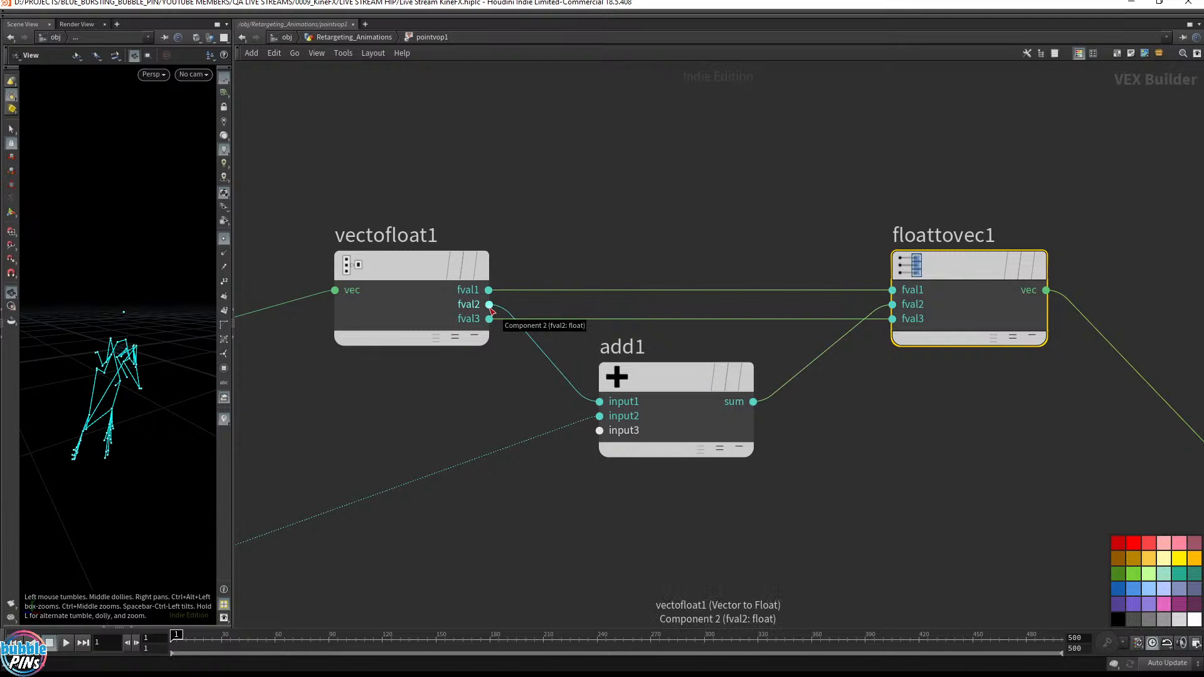
# Step: Trace the chain from geometryvopglobal1 through vectohvec1 and curlnoise1 to add1
pyautogui.moveTo(294, 425); pyautogui.dragTo(717, 381, button='middle')
pyautogui.scroll(-3, 717, 381)
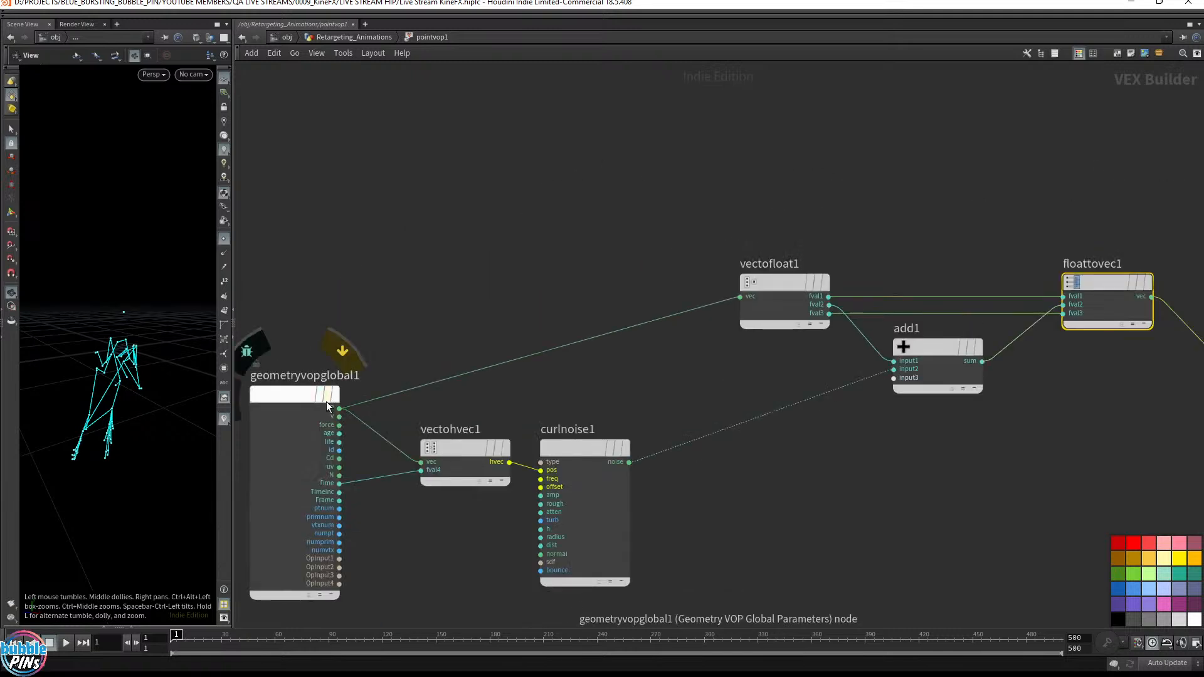
pyautogui.press('Tab')
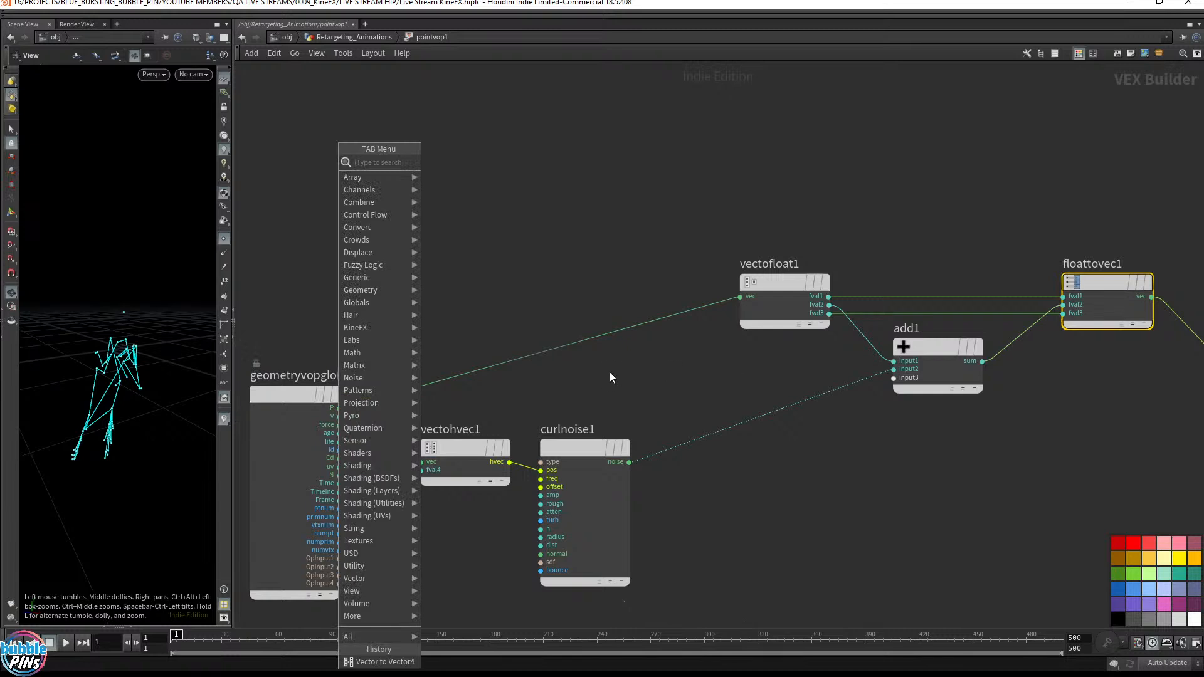
pyautogui.click(479, 244)
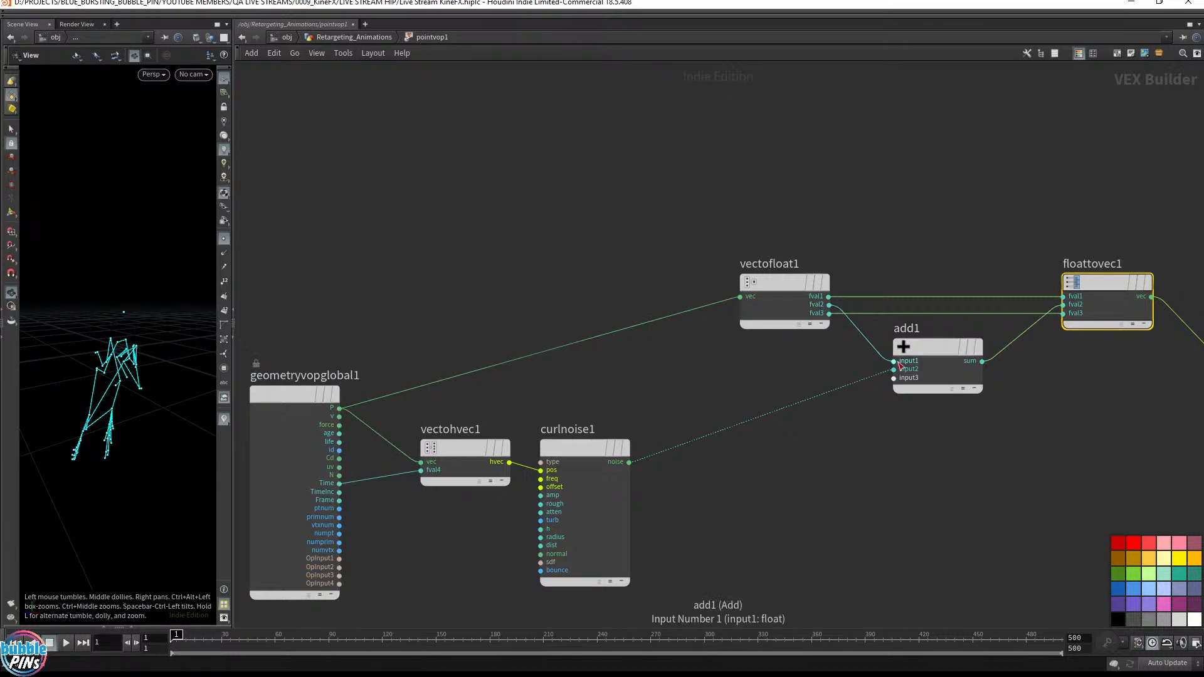
pyautogui.click(933, 351)
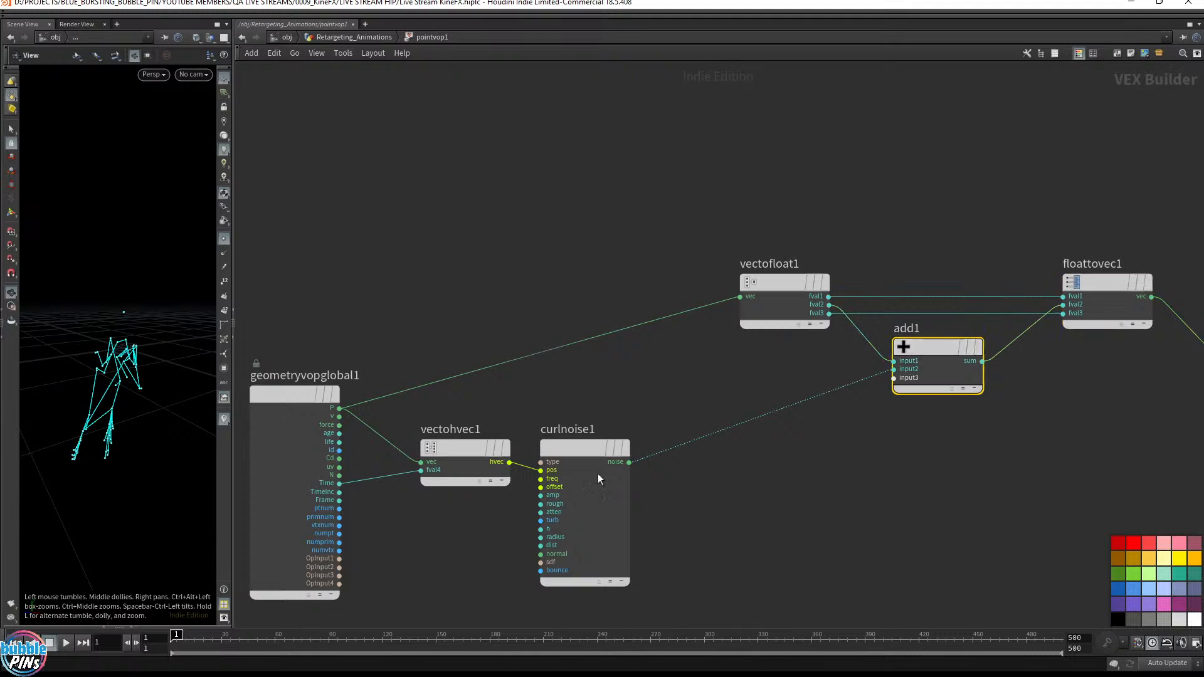
# Step: Insert a Null node between floattovec1 and geometryvopoutput1's P input
pyautogui.click(587, 450)
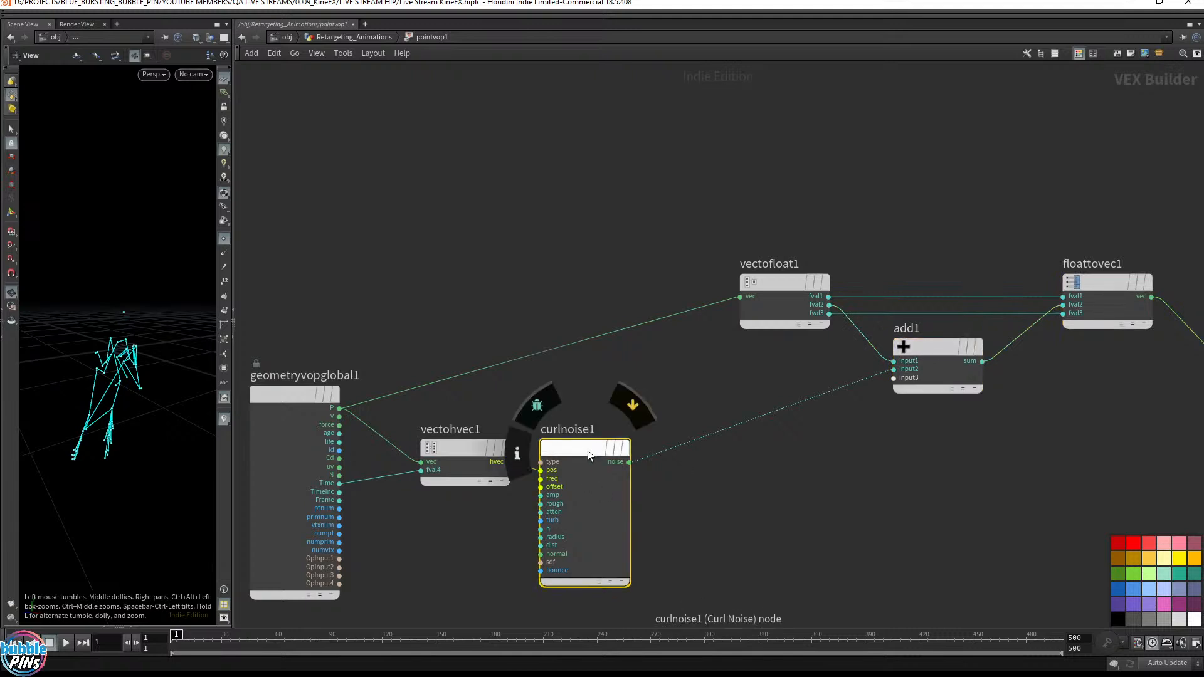
pyautogui.moveTo(914, 451); pyautogui.dragTo(643, 433, button='middle')
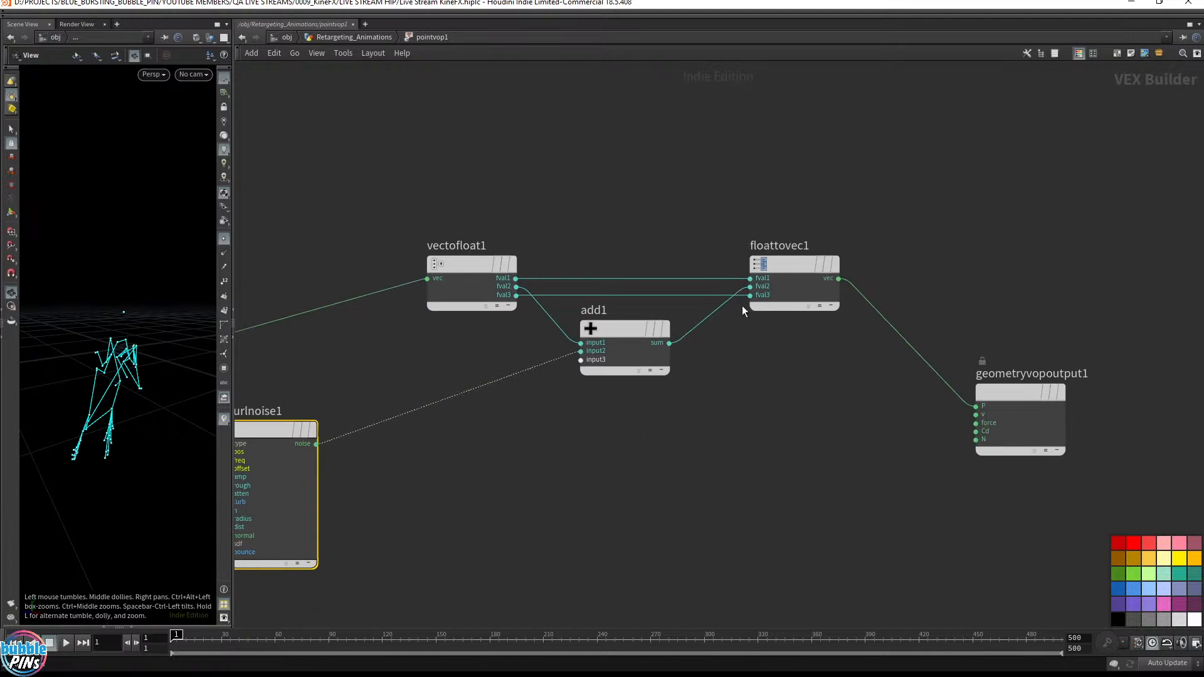
pyautogui.click(790, 265)
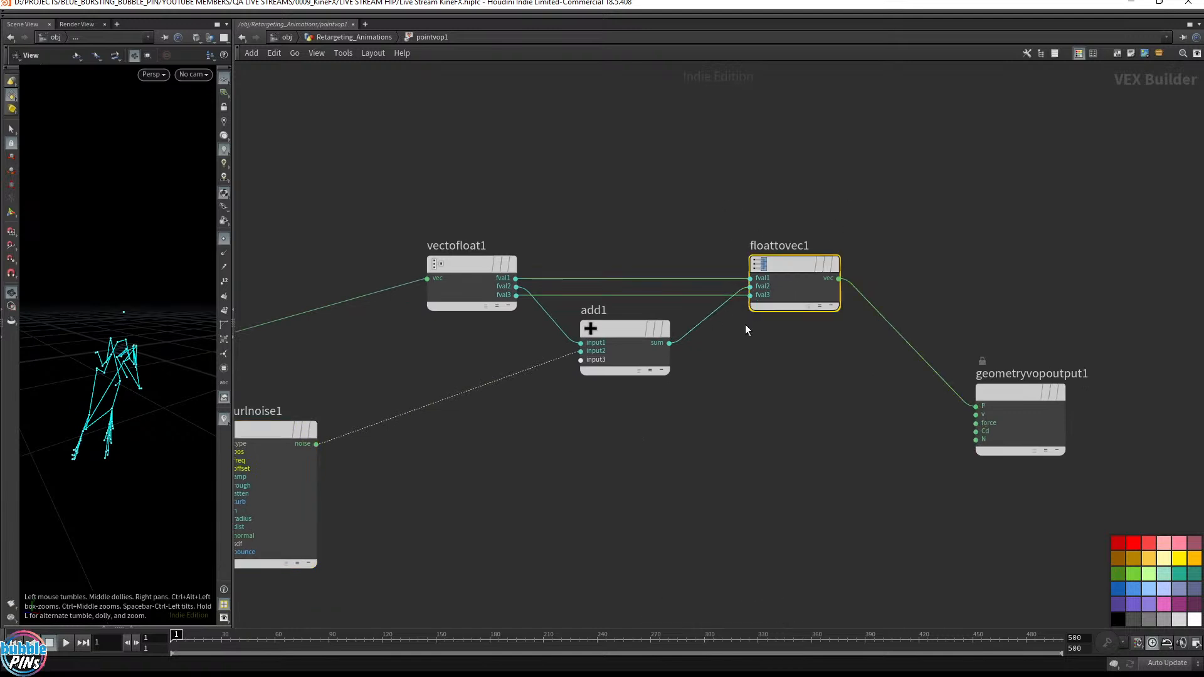
pyautogui.press('Tab')
pyautogui.write('mix')
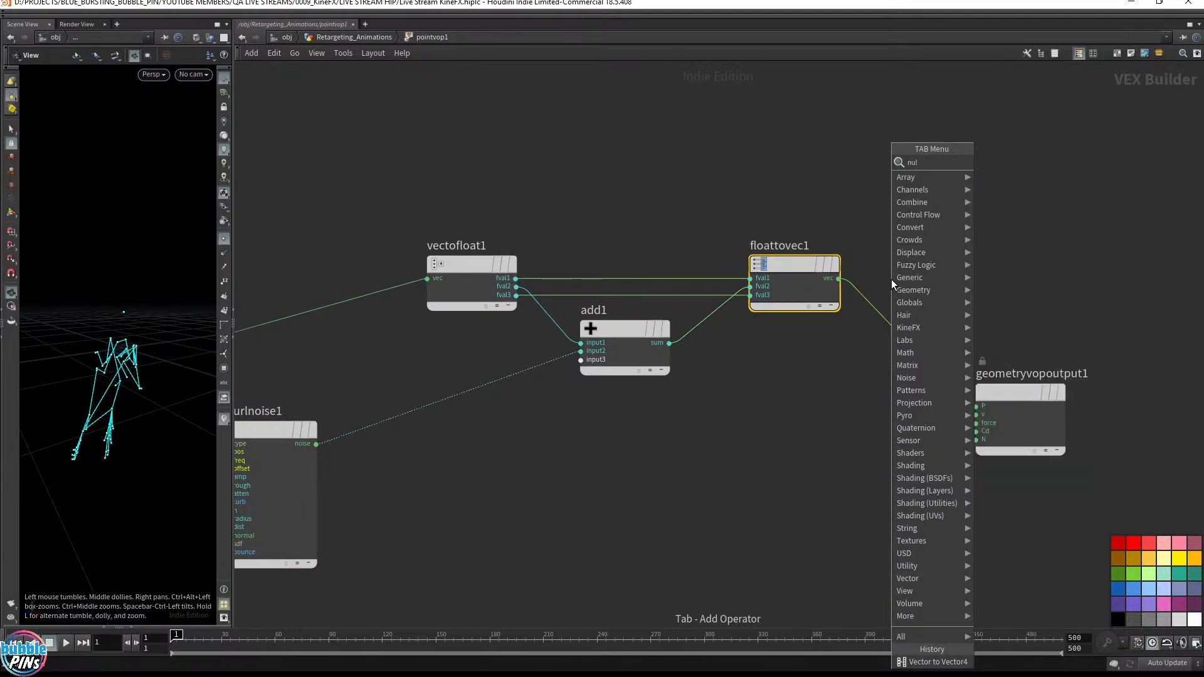
pyautogui.press('Return')
pyautogui.click(887, 312)
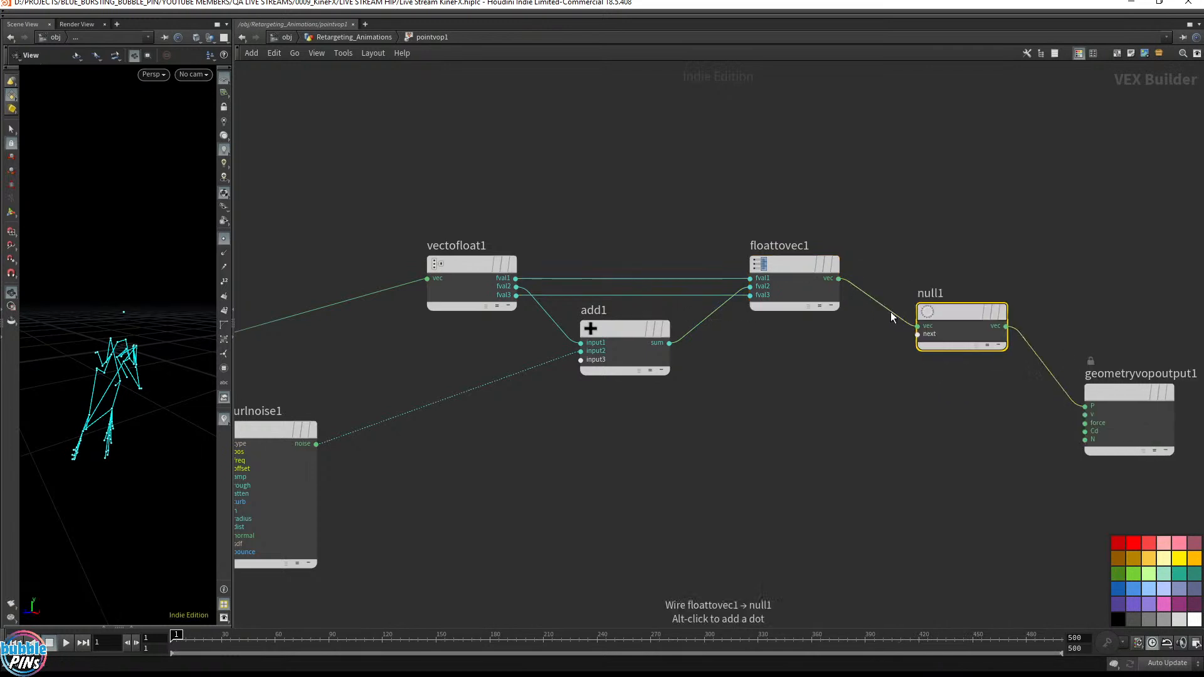
# Step: Rename the null RESULT_POS, line it and geometryvopoutput1 up with floattovec1, and save the scene
pyautogui.moveTo(890, 311); pyautogui.dragTo(909, 277)
pyautogui.doubleClick(884, 246)
pyautogui.write('POS')
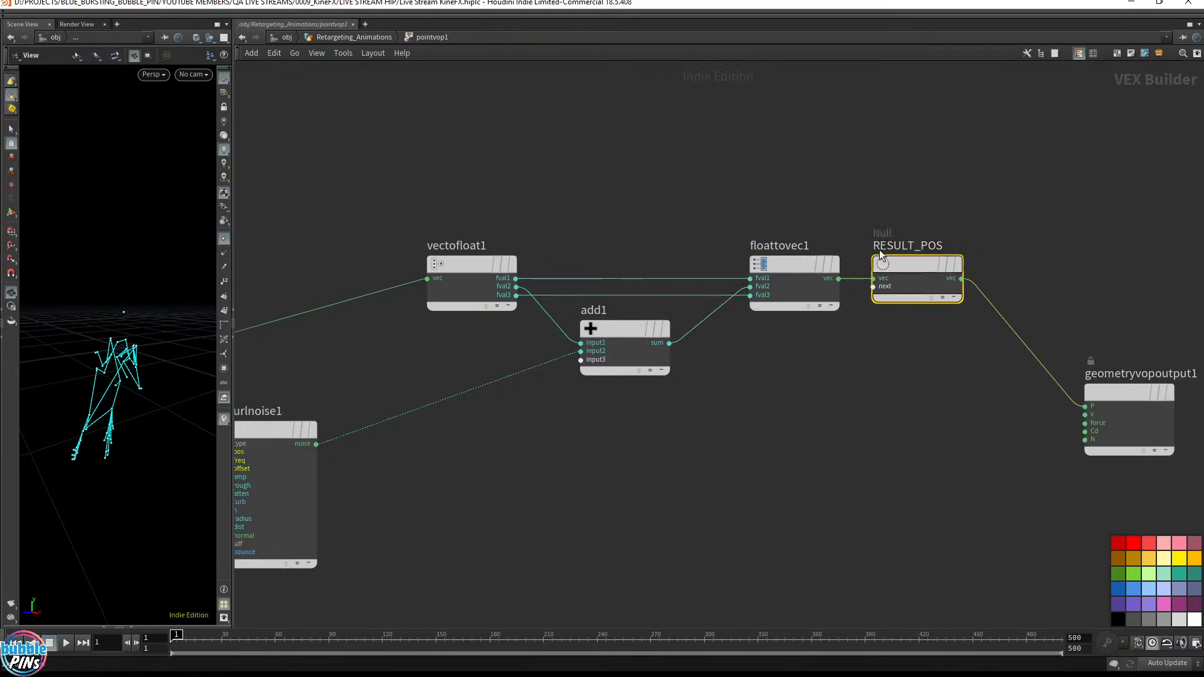
pyautogui.press('Return')
pyautogui.hotkey('ctrl', 's')
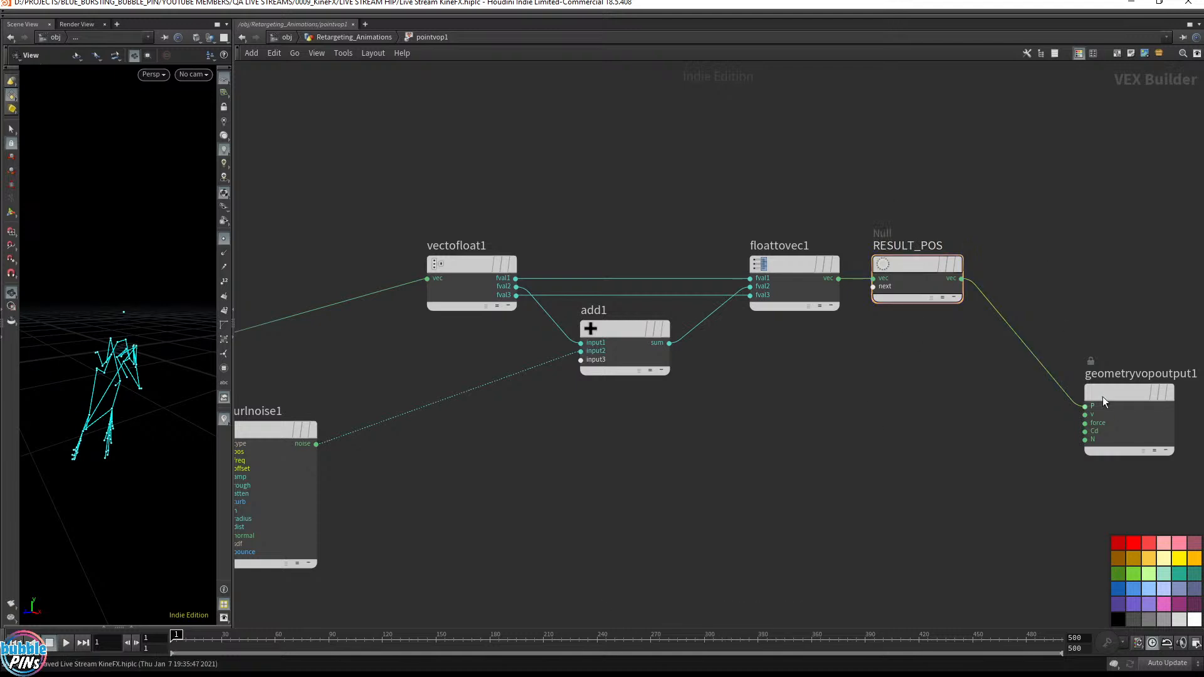
pyautogui.moveTo(1103, 401); pyautogui.dragTo(1022, 272)
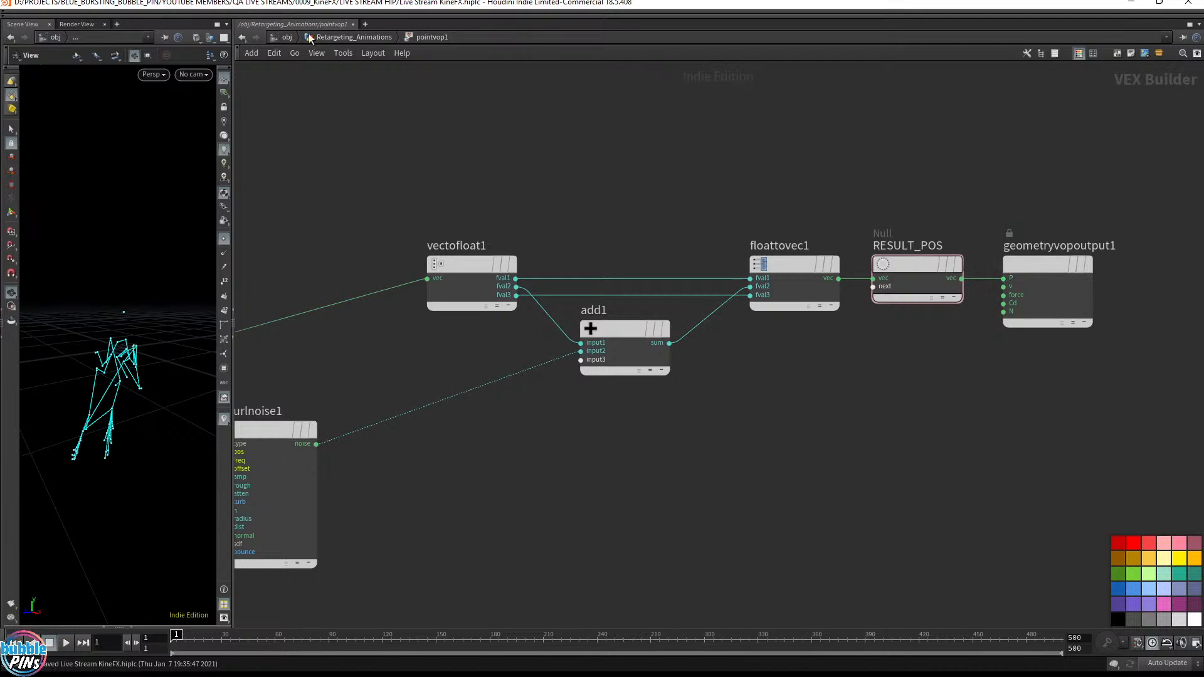
# Step: Return to the Retargeting_Animations network, play pointvop1's skeleton animation in an enlarged viewport, and rewind it
pyautogui.click(338, 39)
pyautogui.click(522, 489)
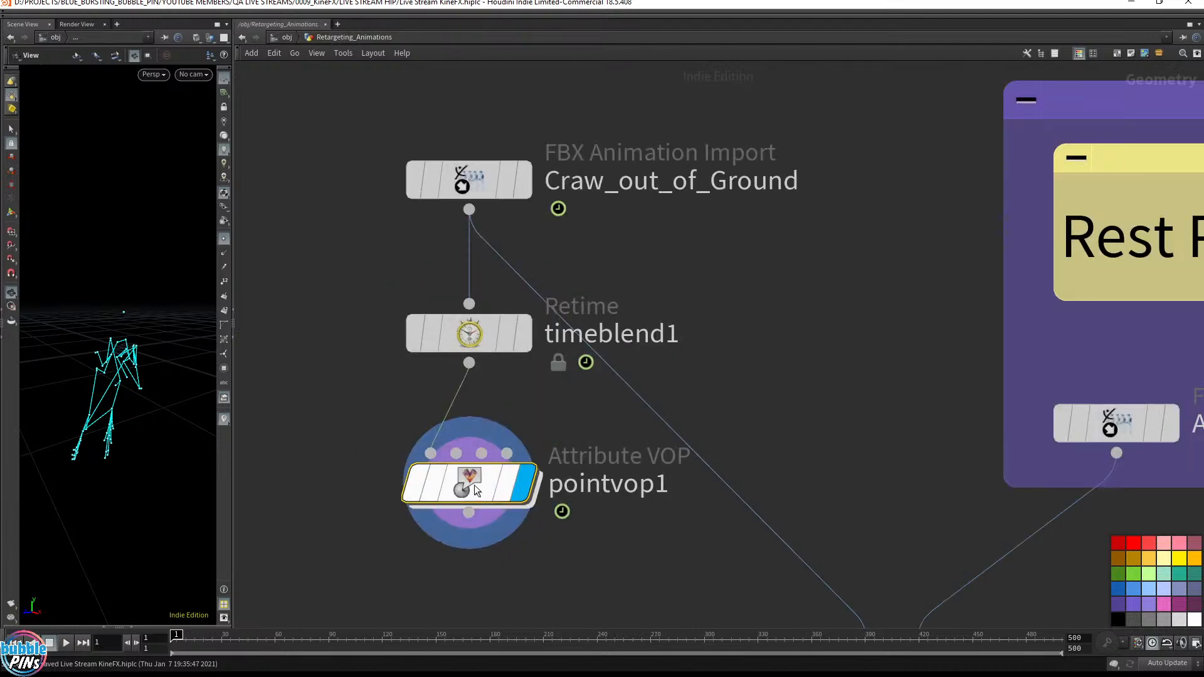
pyautogui.moveTo(232, 269); pyautogui.dragTo(701, 270)
pyautogui.moveTo(398, 325); pyautogui.dragTo(395, 384)
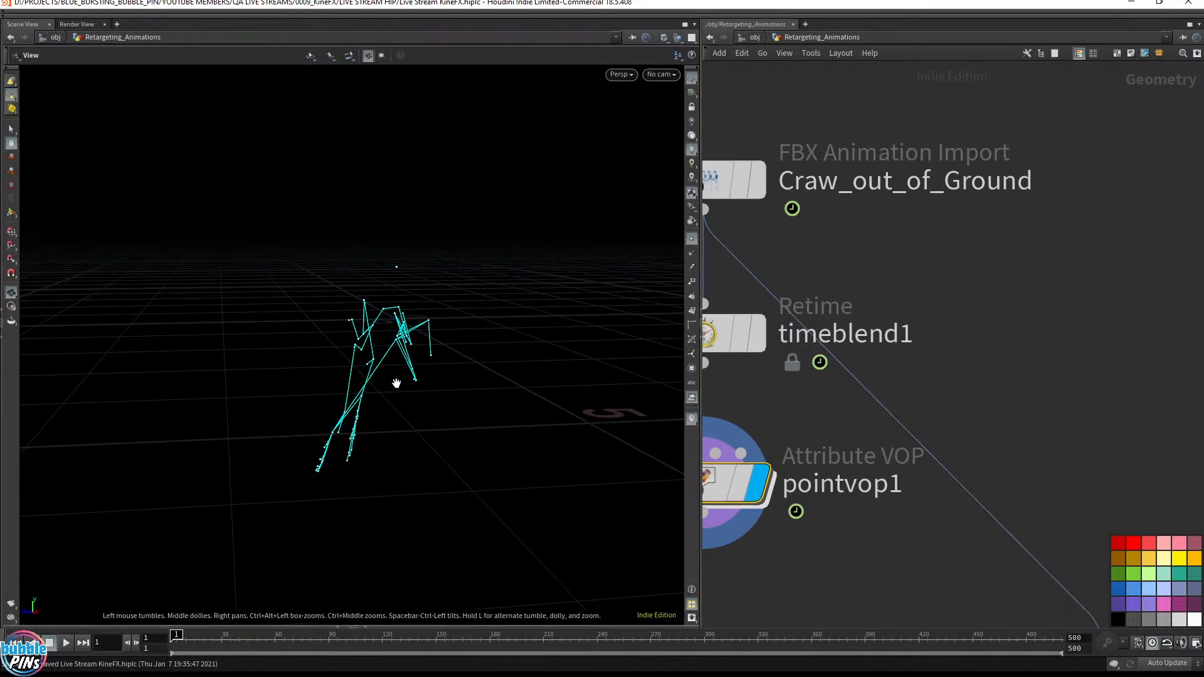
pyautogui.press('Up')
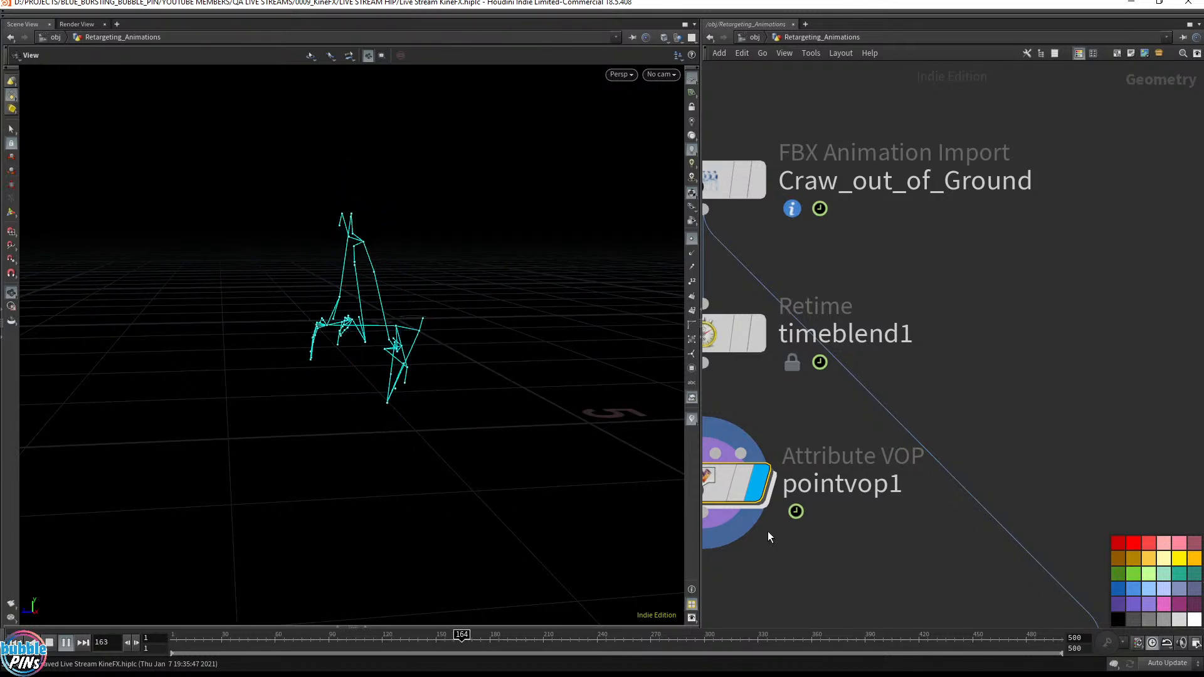
pyautogui.hotkey('ctrl', 'Up')
# Step: Move Craw_out_of_Ground, timeblend1 and pointvop1 together higher up in the network, farther above rigstashpose1
pyautogui.scroll(-5, 852, 483)
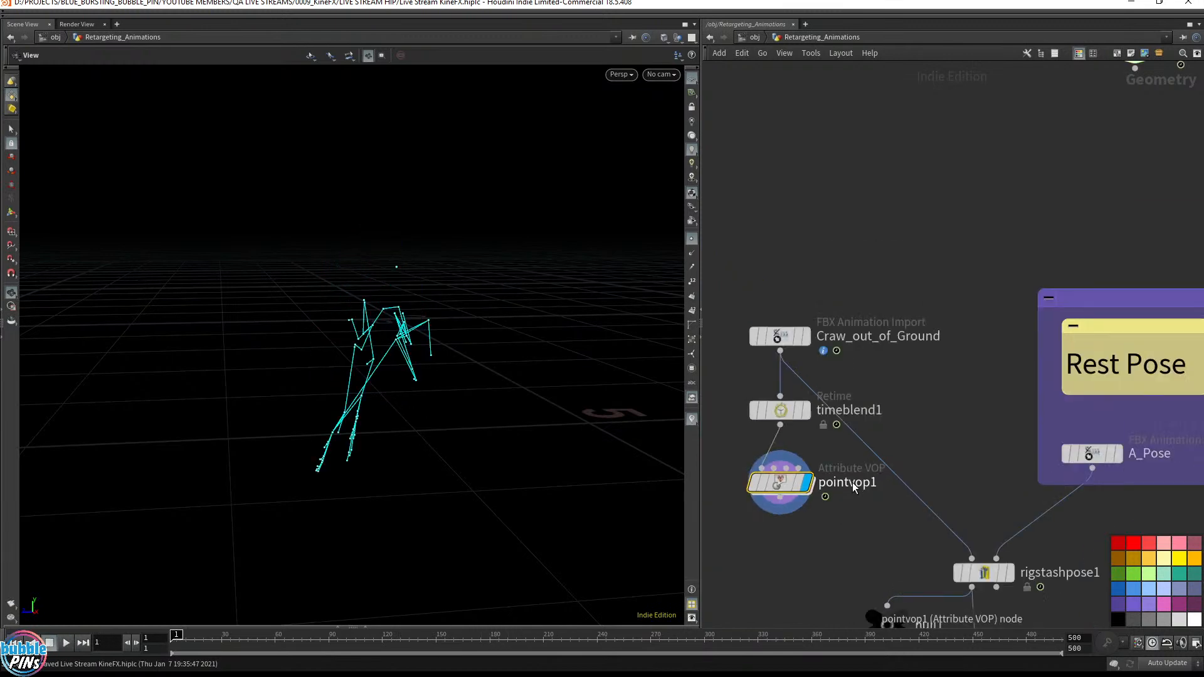
pyautogui.moveTo(756, 136); pyautogui.dragTo(884, 407)
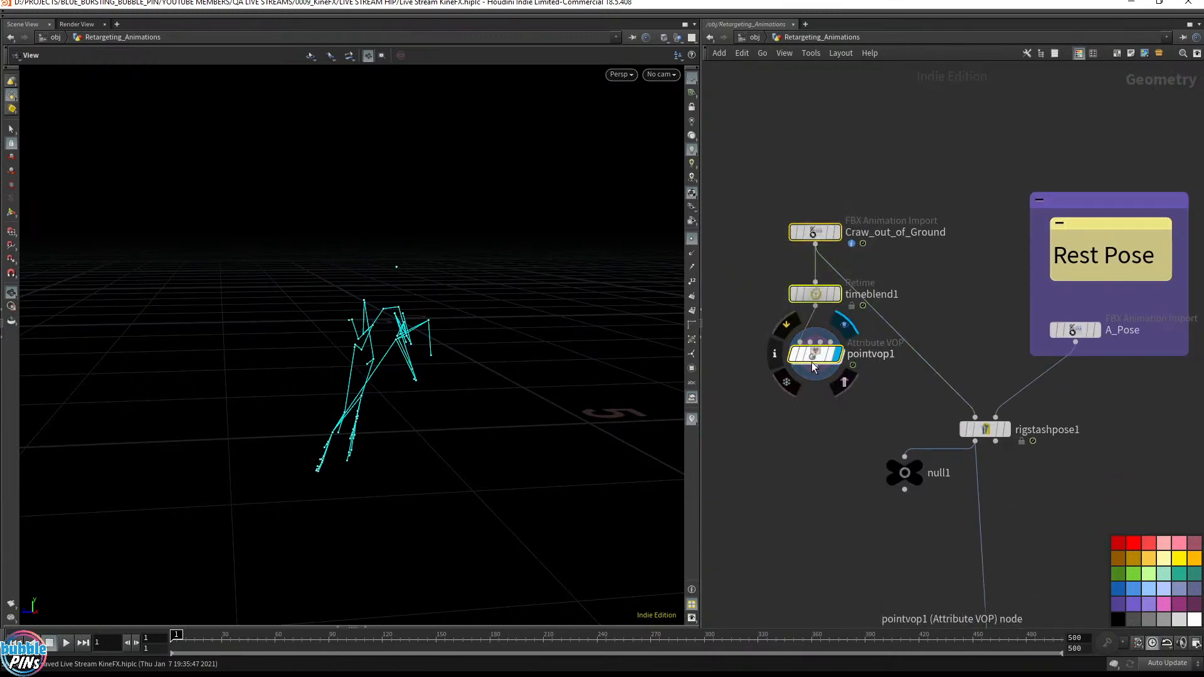
pyautogui.moveTo(811, 363); pyautogui.dragTo(801, 282)
pyautogui.click(872, 198)
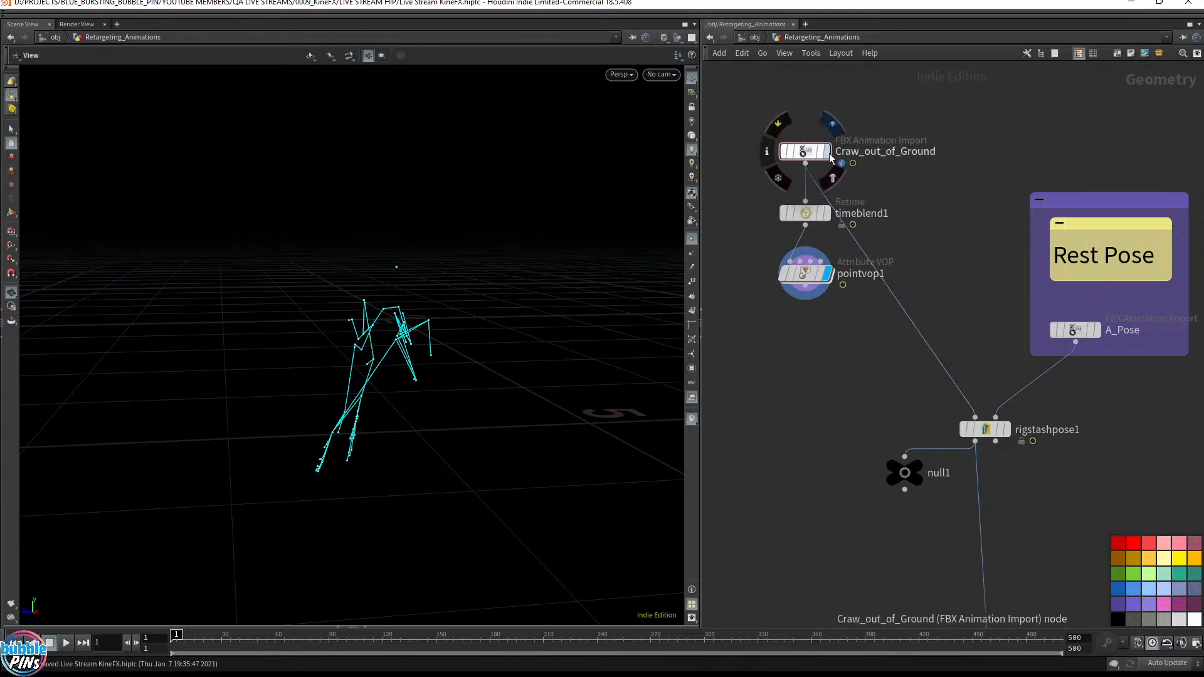
# Step: Compare the skeleton playback of timeblend1 with that of pointvop1 and rewind to the first frame
pyautogui.click(822, 213)
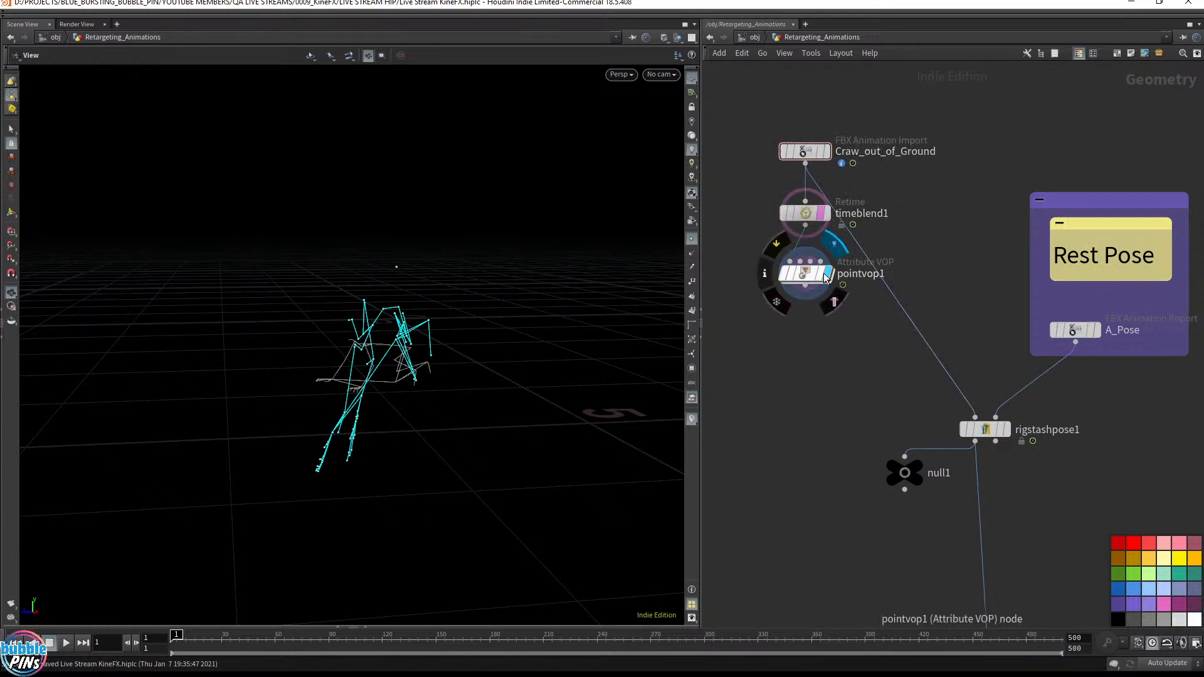
pyautogui.click(827, 213)
pyautogui.press('Up')
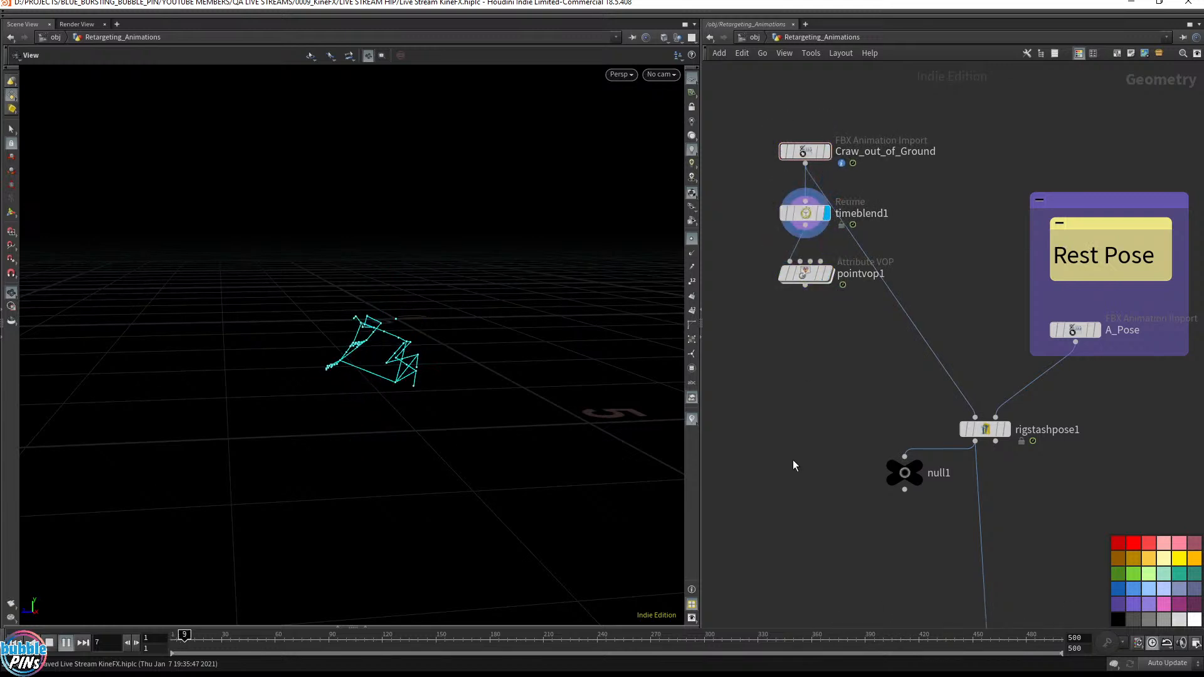
pyautogui.click(829, 276)
pyautogui.hotkey('ctrl', 'Up')
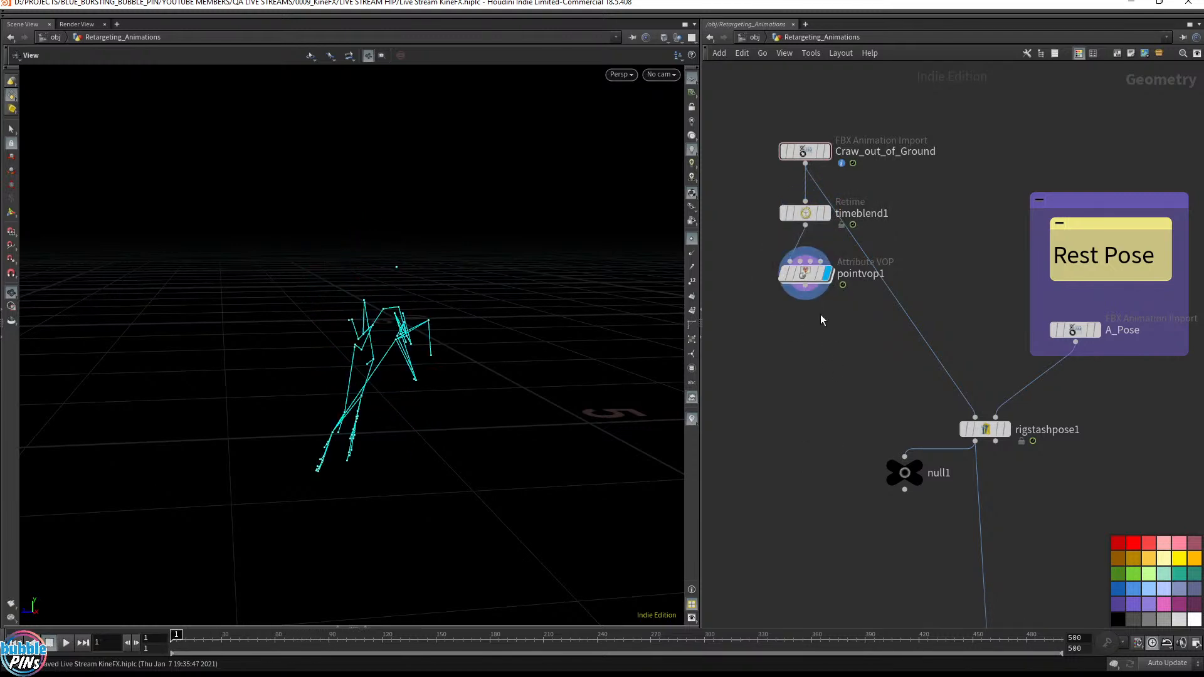
# Step: Connect pointvop1's output to rigstashpose1's first input in place of Craw_out_of_Ground
pyautogui.click(807, 289)
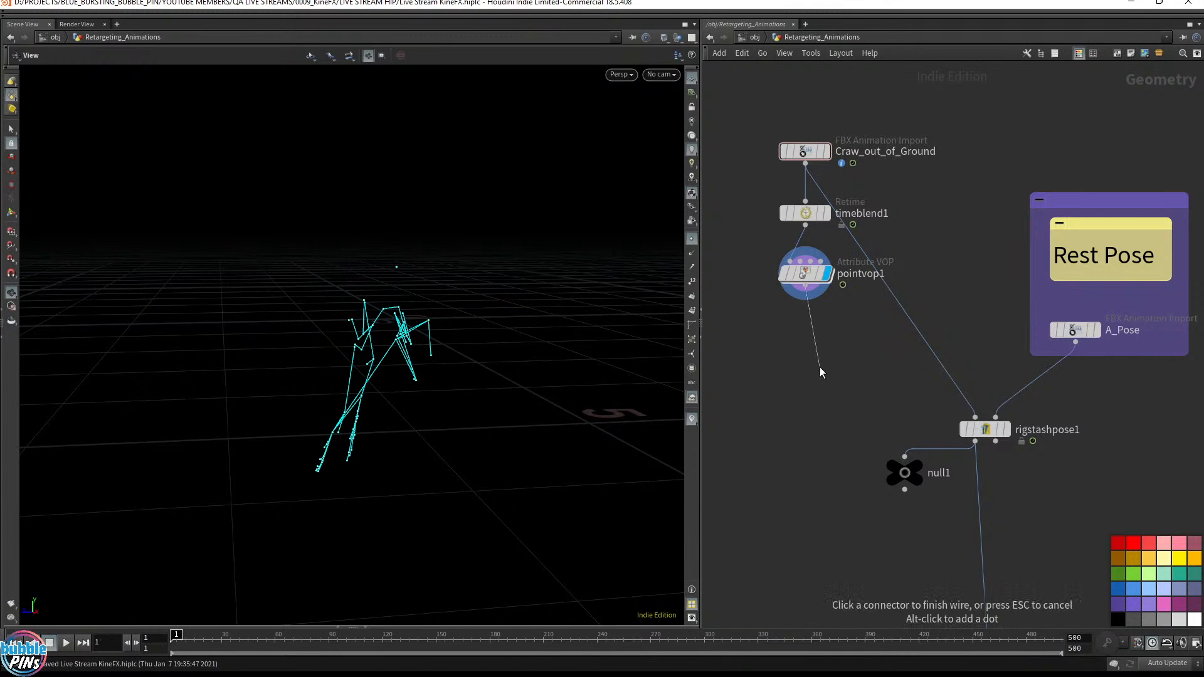
pyautogui.click(958, 395)
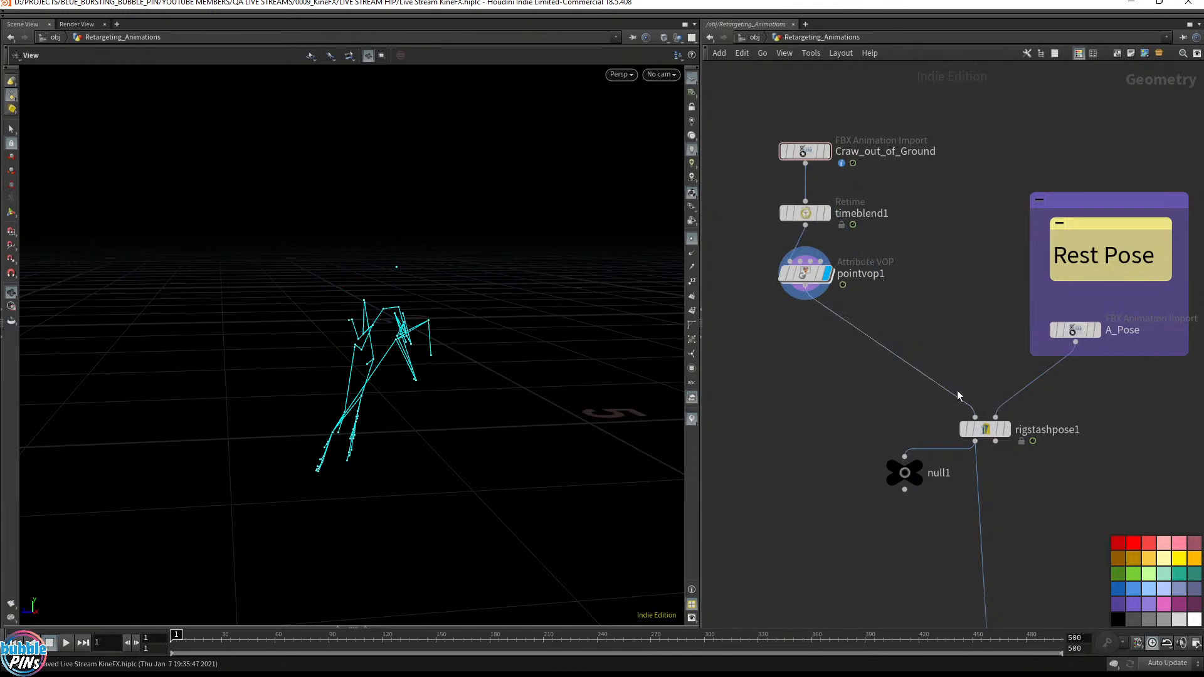
# Step: Display the OUT_Retargeted null and hide the point markers on the character mesh
pyautogui.scroll(-2, 837, 421)
pyautogui.moveTo(848, 618); pyautogui.dragTo(815, 272, button='middle')
pyautogui.moveTo(993, 460); pyautogui.dragTo(943, 159, button='middle')
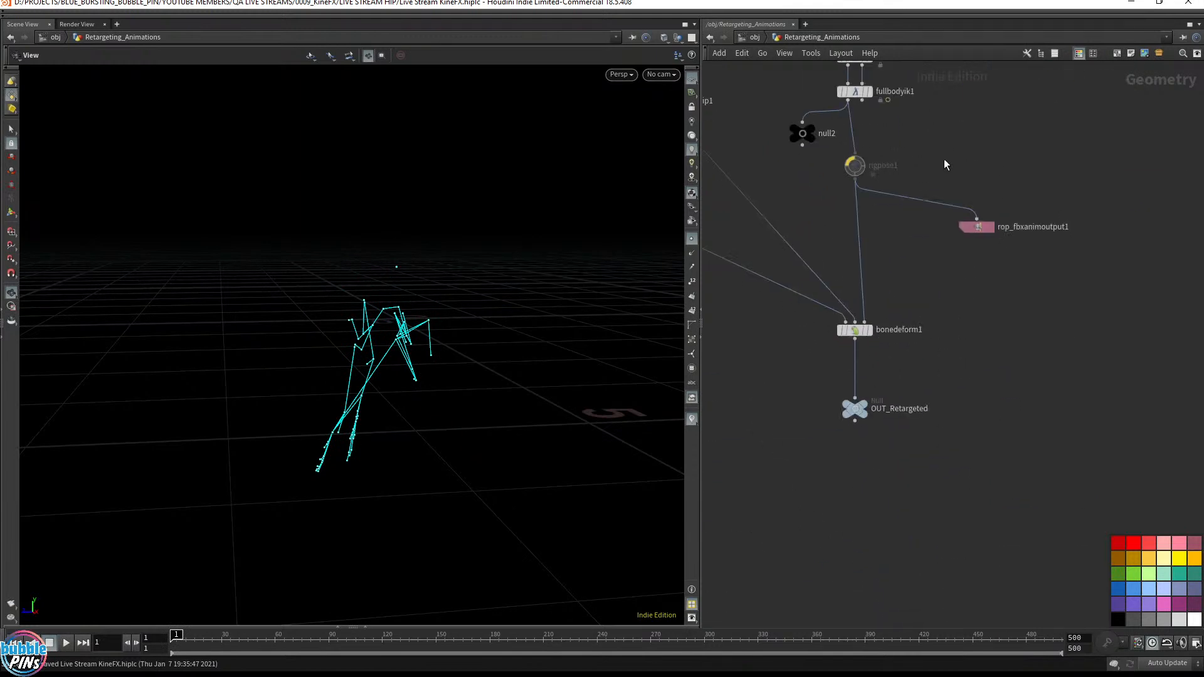
pyautogui.click(875, 404)
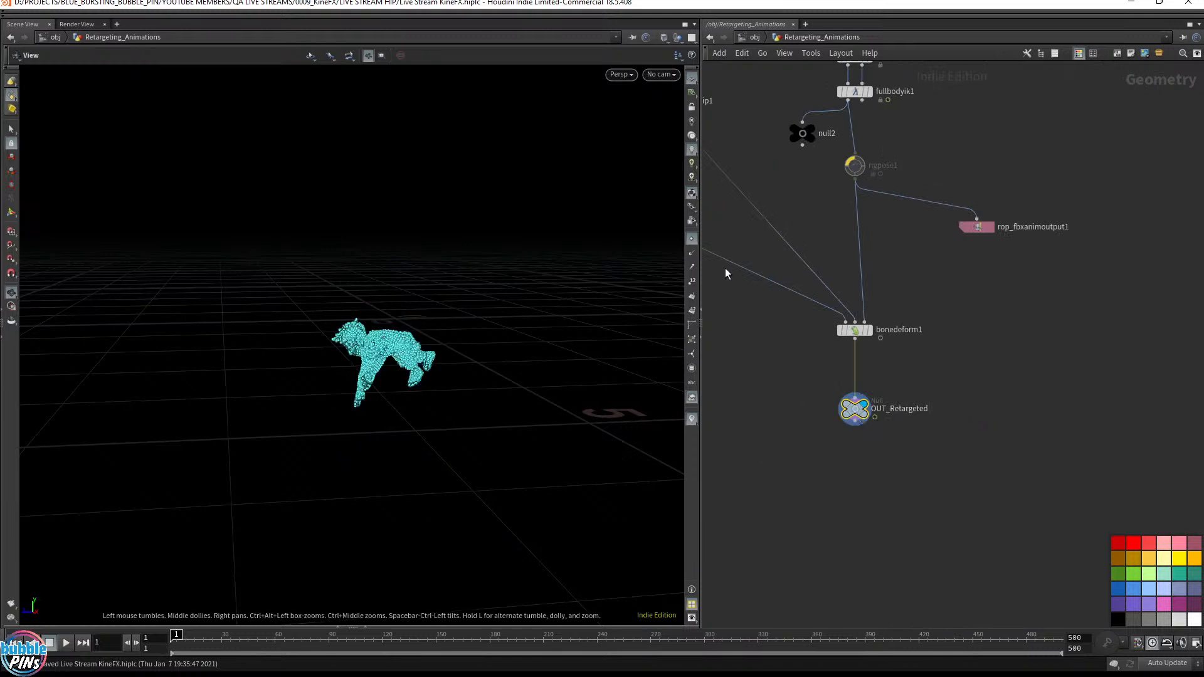
pyautogui.click(691, 240)
pyautogui.moveTo(449, 372); pyautogui.dragTo(570, 357, button='middle')
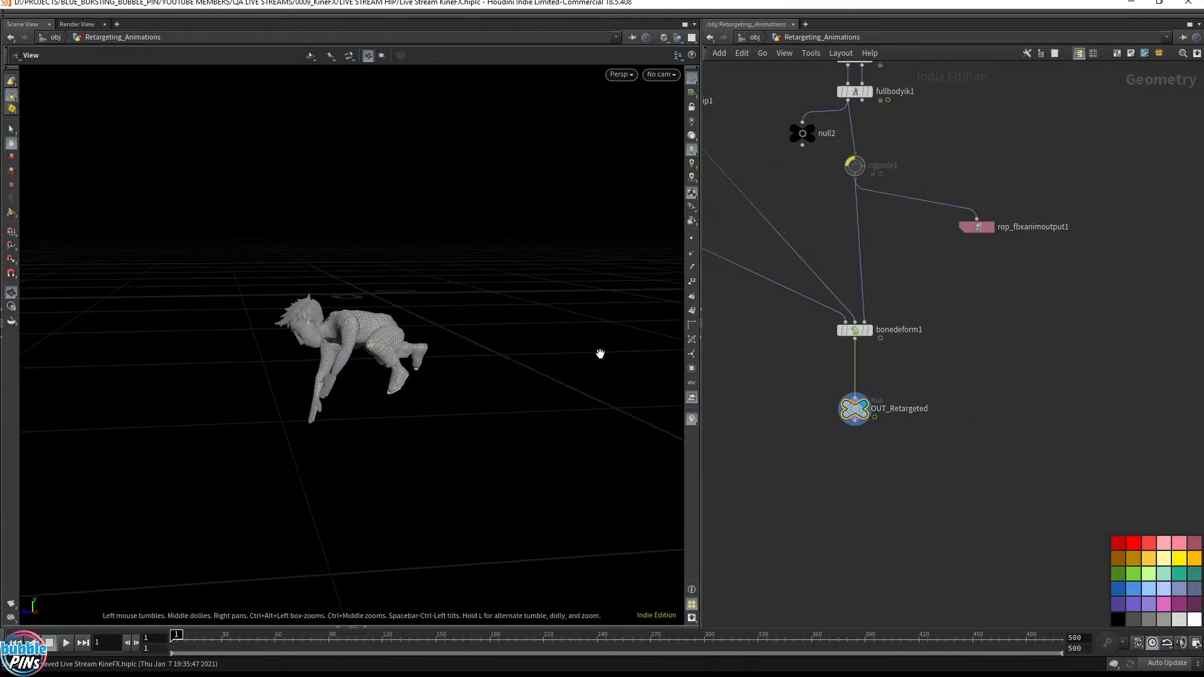
# Step: Play the retargeted character's animation, stop it partway, and check the global animation options
pyautogui.press('Up')
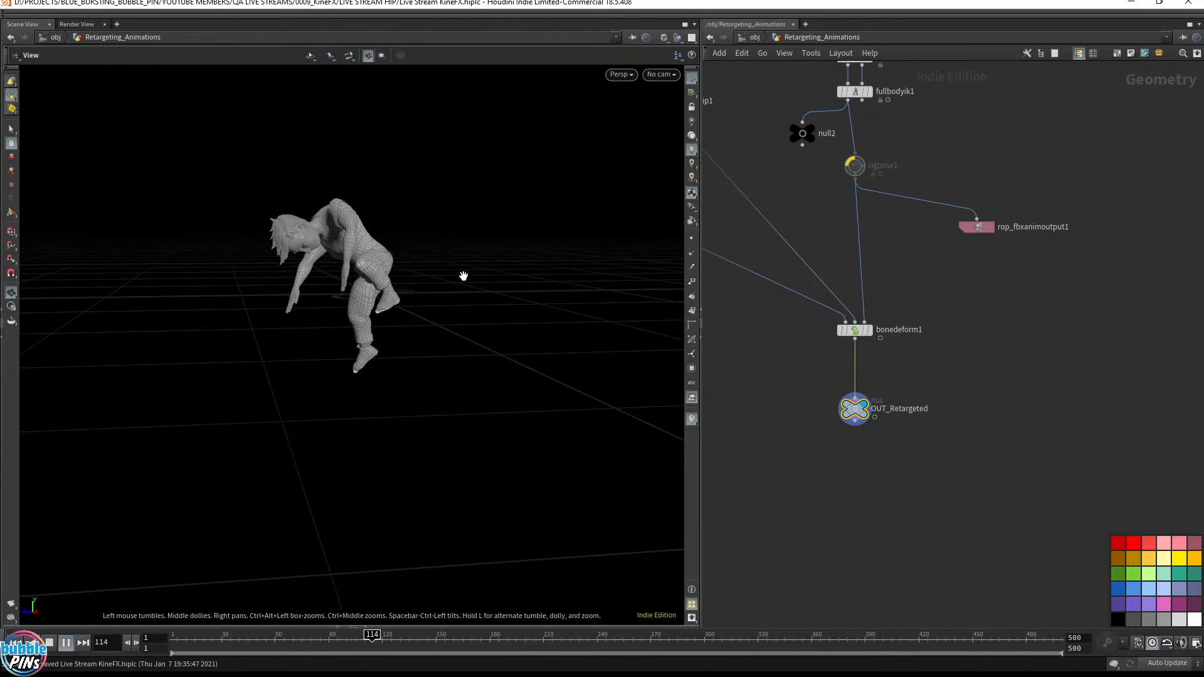
pyautogui.moveTo(462, 274)
pyautogui.mouseDown()
pyautogui.moveTo(542, 295)
pyautogui.moveTo(513, 301)
pyautogui.moveTo(479, 255)
pyautogui.moveTo(462, 287)
pyautogui.mouseUp()
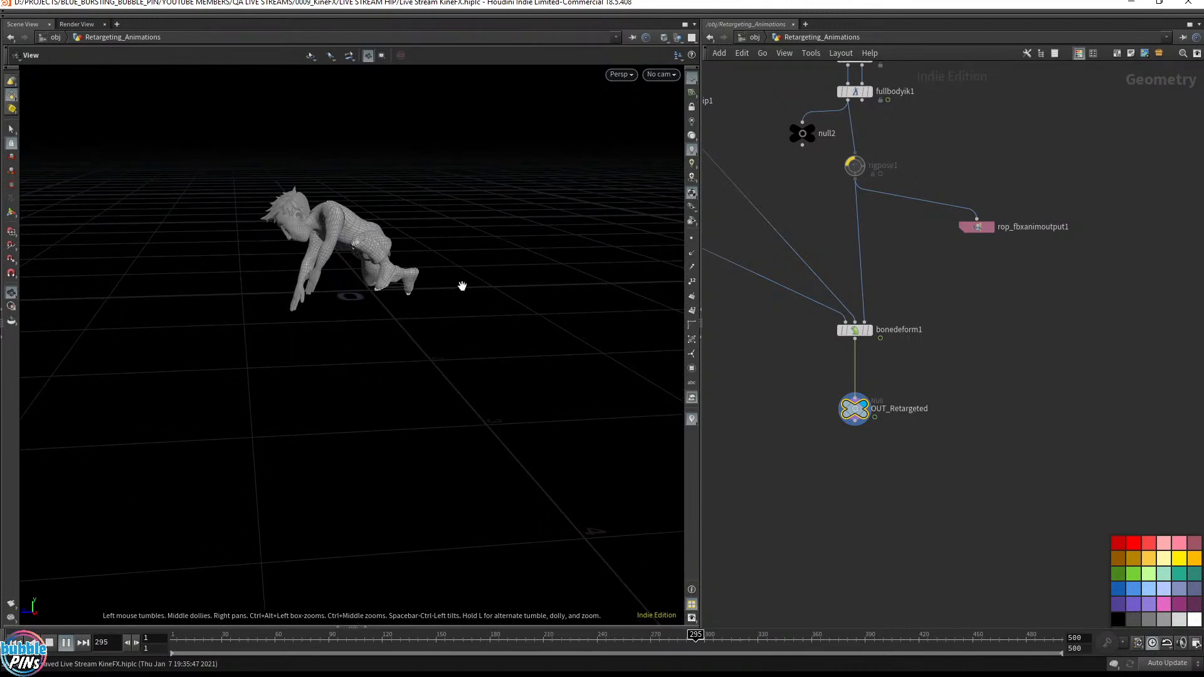
pyautogui.press('Up')
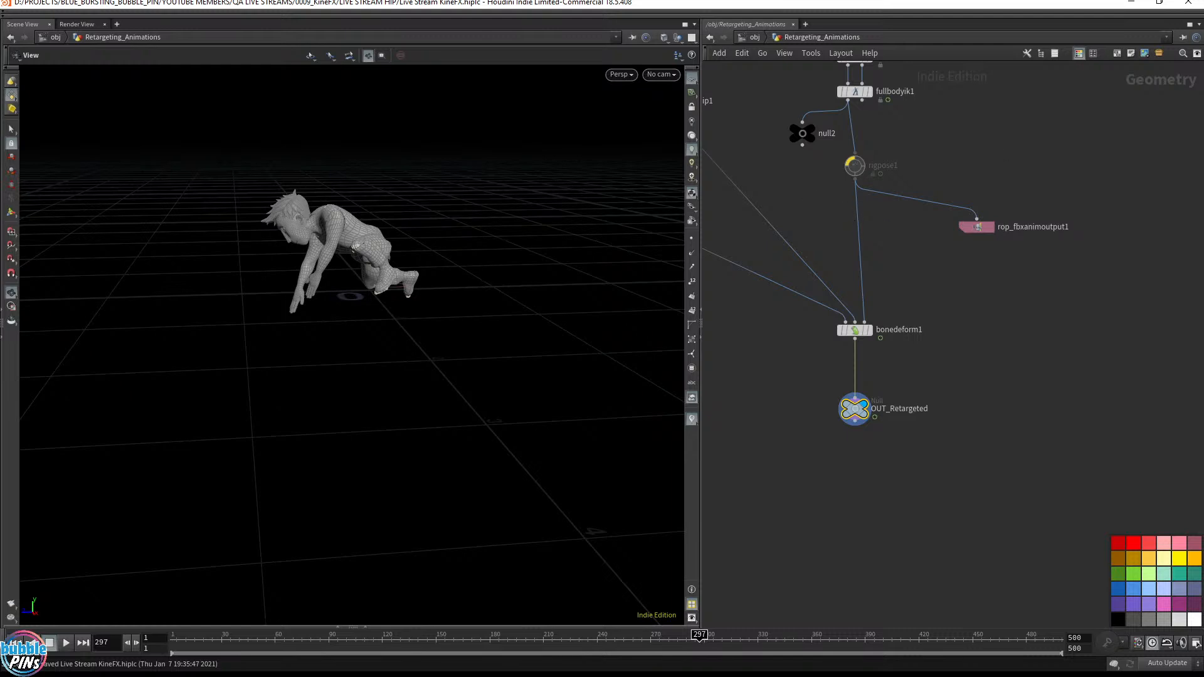
pyautogui.click(1196, 643)
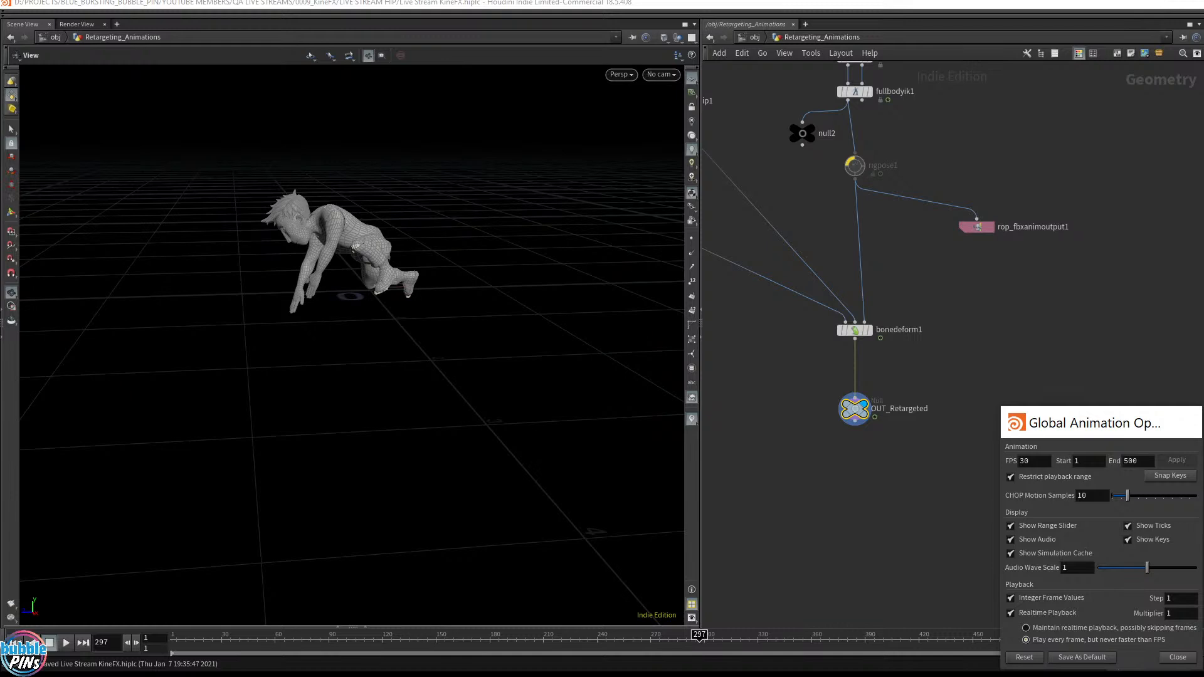
pyautogui.press('Escape')
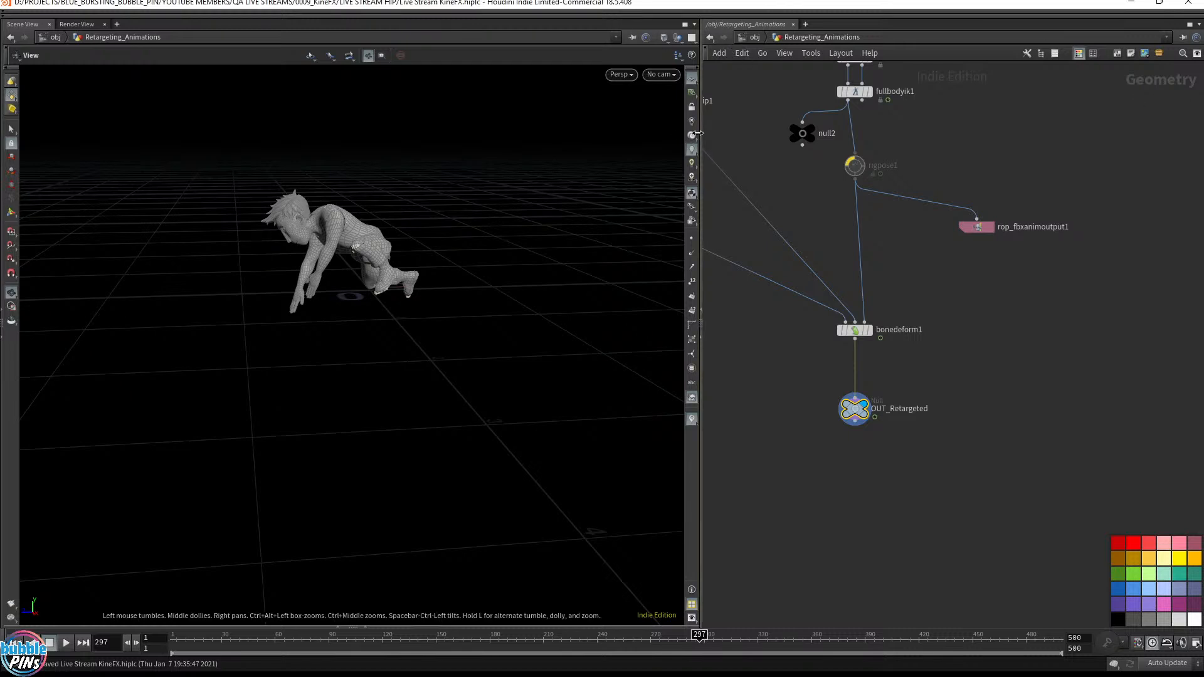
# Step: Paste the copied Climbing_Vellum geometry at object level, rewind to frame 1, and place it below mocap_Jump_Squash_Fall
pyautogui.moveTo(702, 131); pyautogui.dragTo(531, 263)
pyautogui.moveTo(663, 446); pyautogui.dragTo(803, 350)
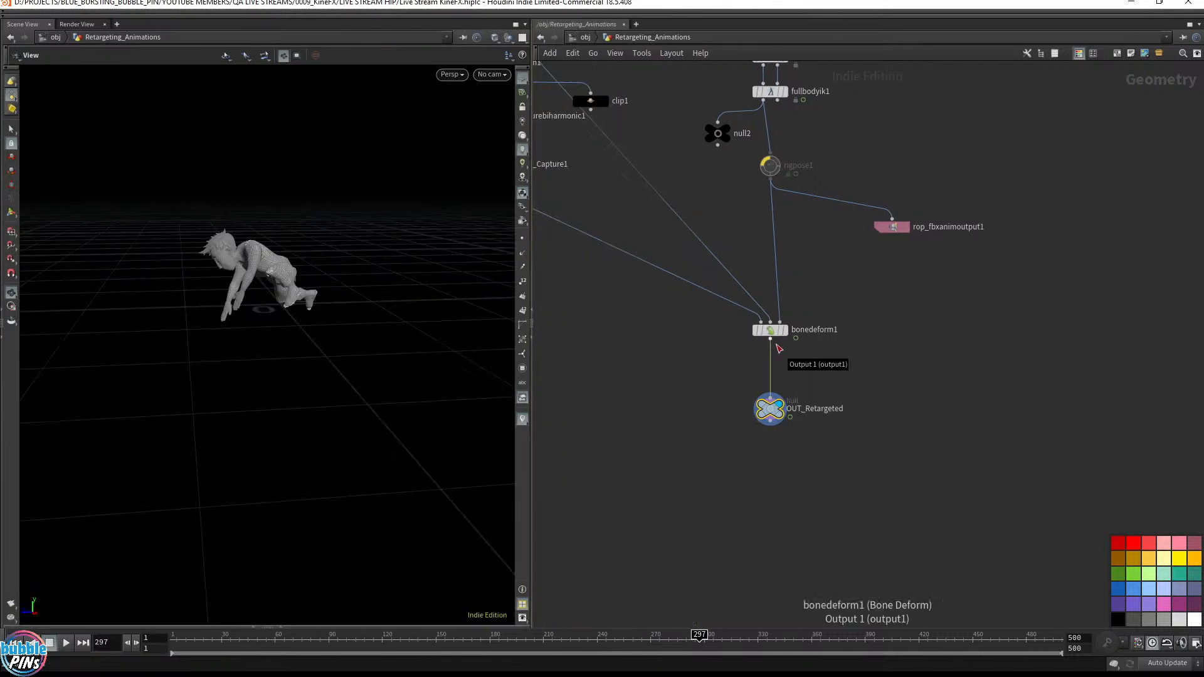
pyautogui.click(583, 37)
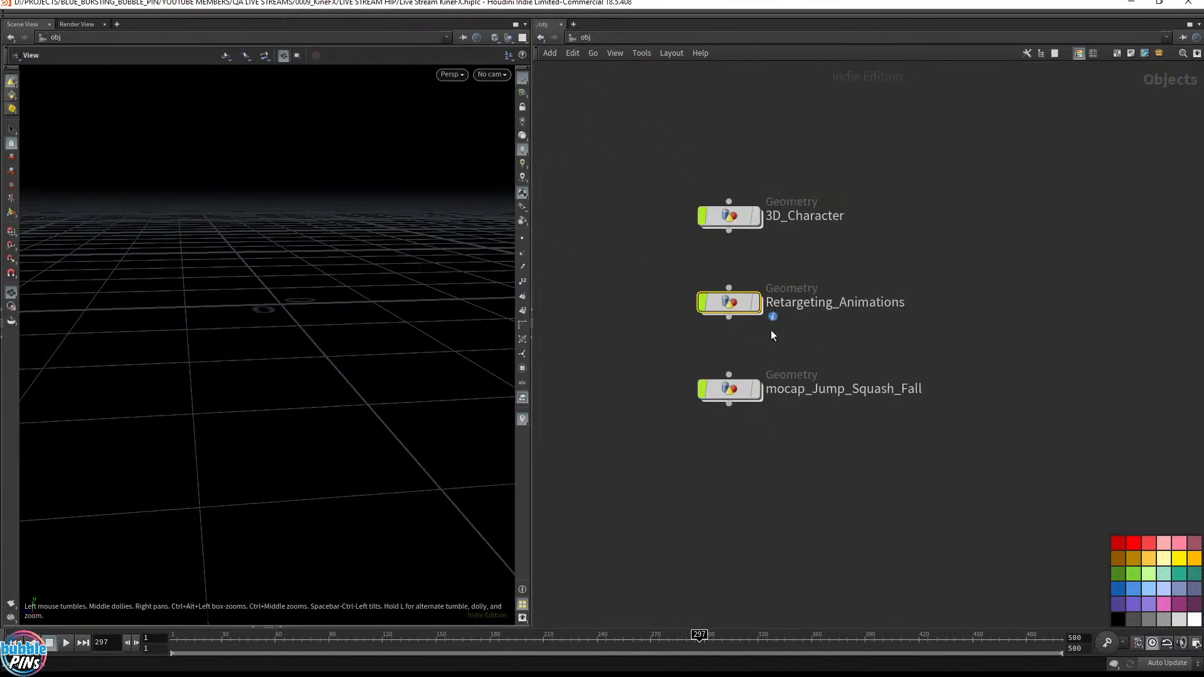
pyautogui.moveTo(884, 464); pyautogui.dragTo(879, 366, button='middle')
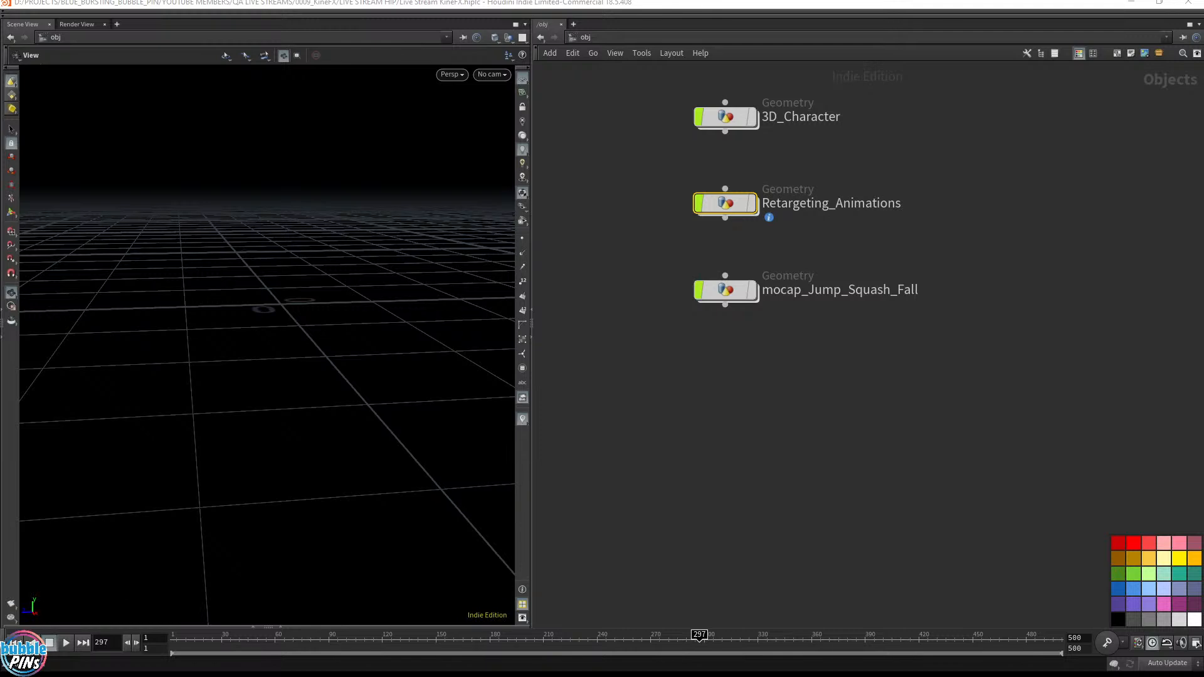
pyautogui.click(839, 528)
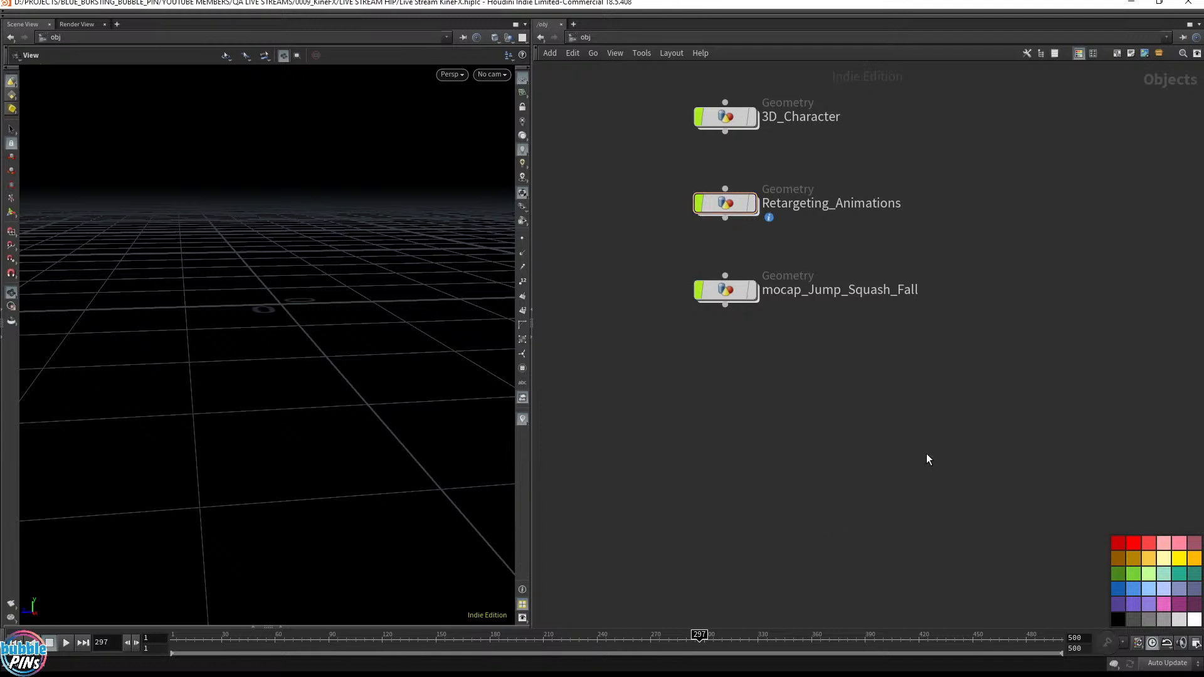
pyautogui.hotkey('ctrl', 'v')
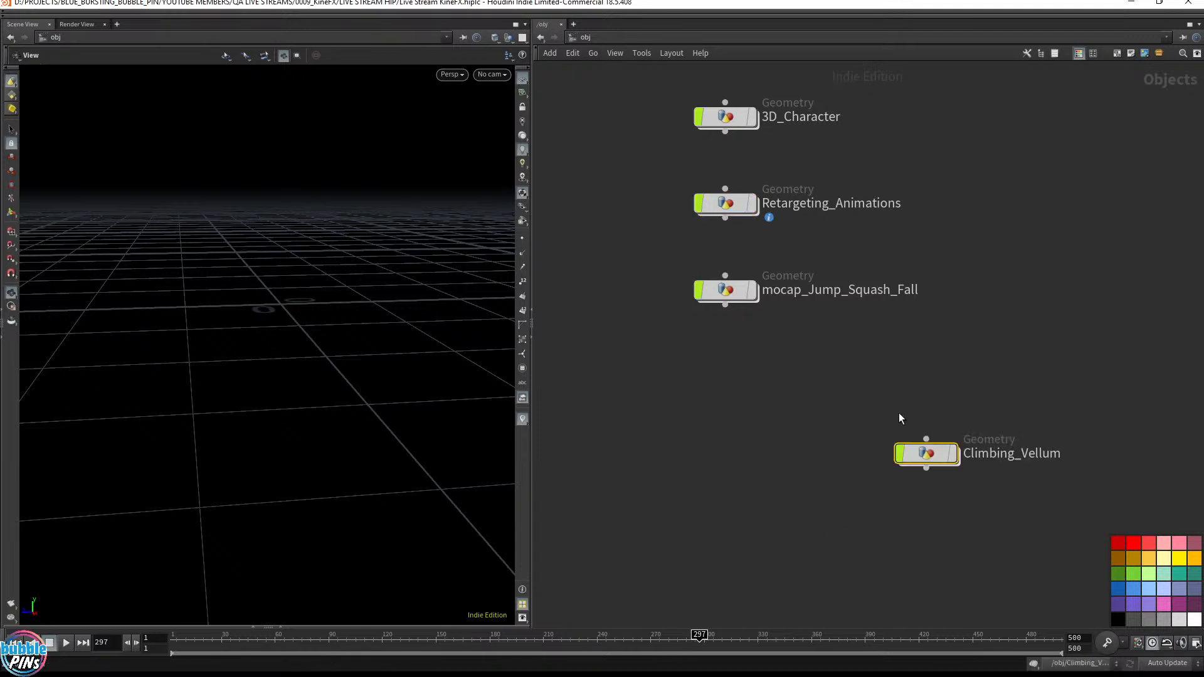
pyautogui.press('Up')
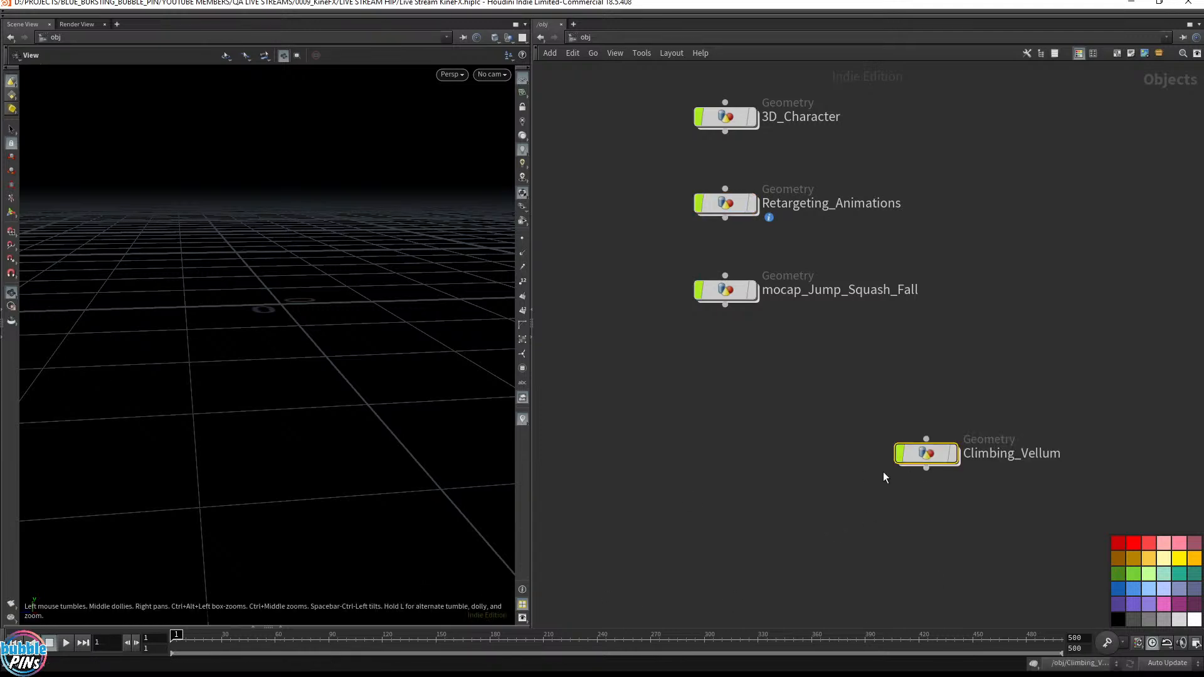
pyautogui.moveTo(932, 459); pyautogui.dragTo(726, 392)
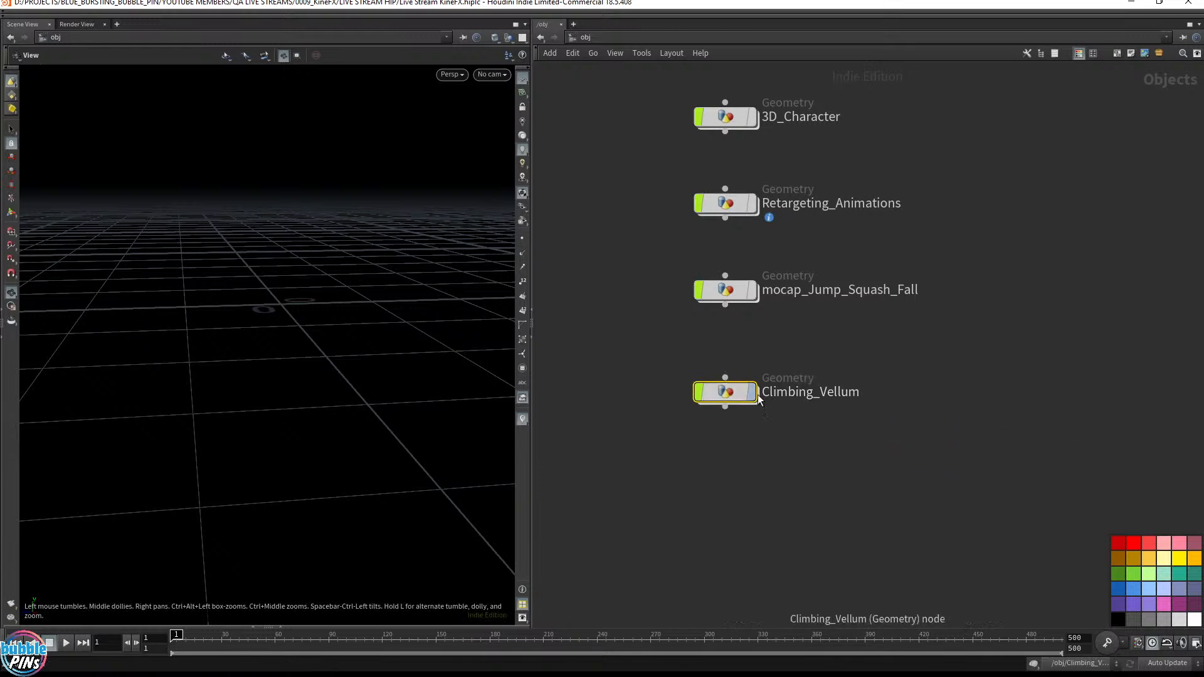
pyautogui.moveTo(740, 406)
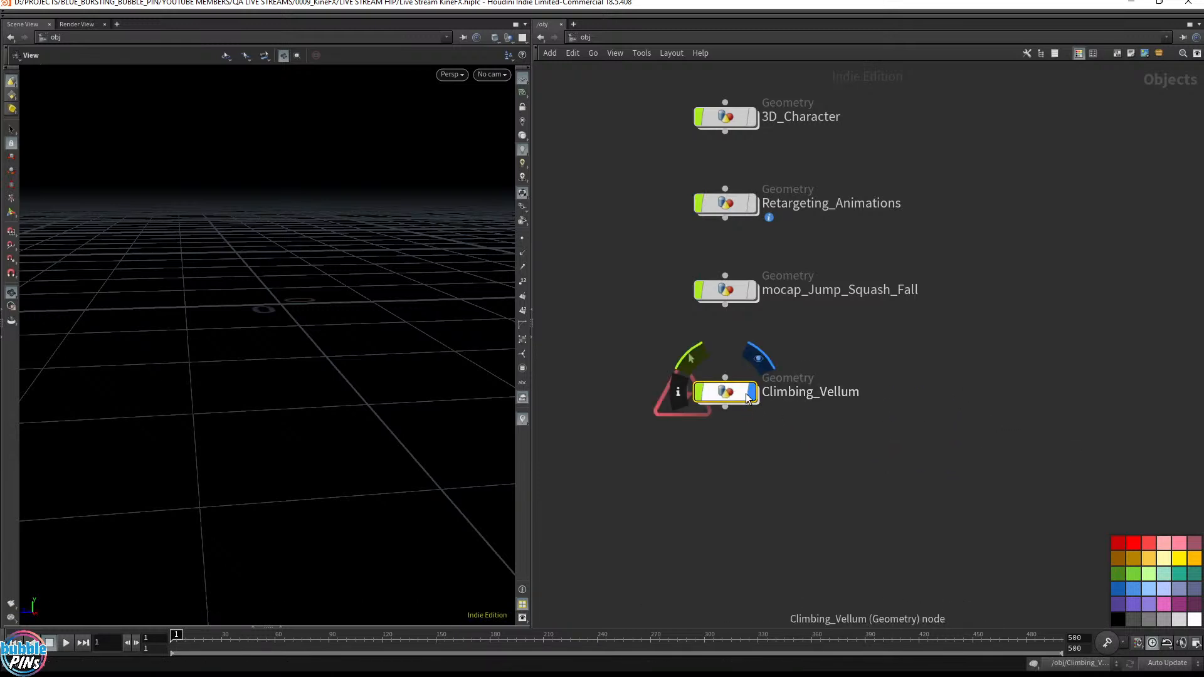
# Step: Open the Climbing_Vellum network and show object_merge1's parameters in a pane wide enough to read its object path
pyautogui.doubleClick(737, 390)
pyautogui.moveTo(828, 389); pyautogui.dragTo(651, 536, button='middle')
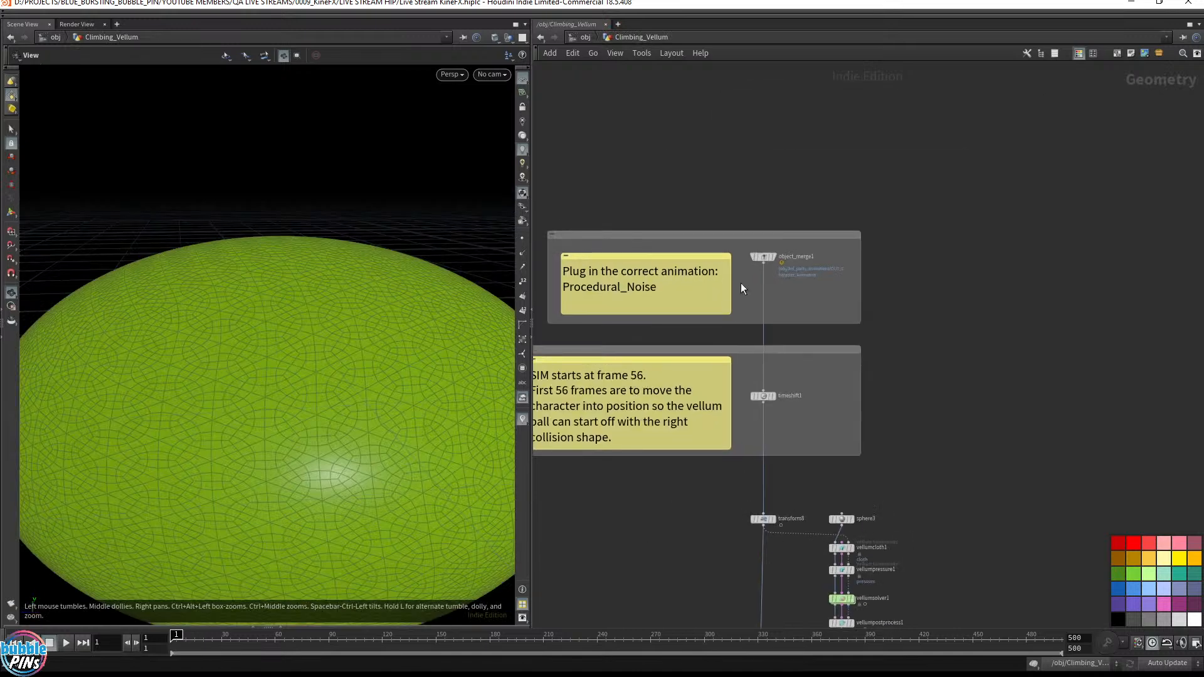
pyautogui.scroll(5, 812, 254)
pyautogui.moveTo(837, 231); pyautogui.dragTo(639, 287)
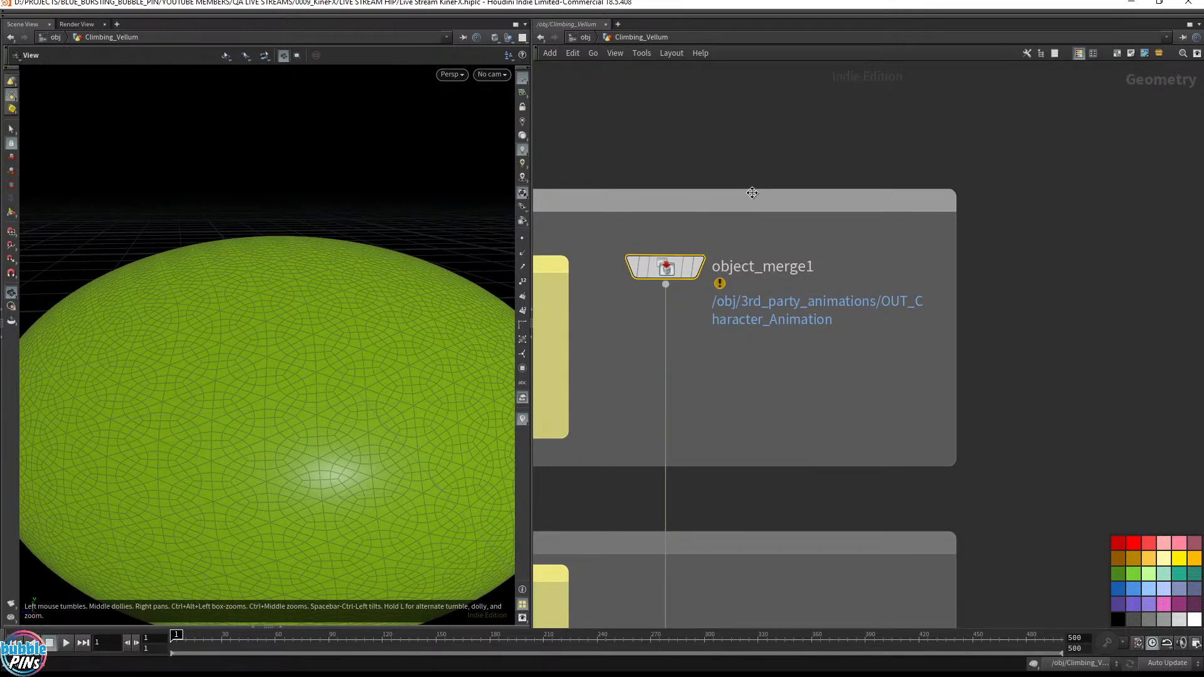
pyautogui.press('p')
pyautogui.scroll(-5, 755, 188)
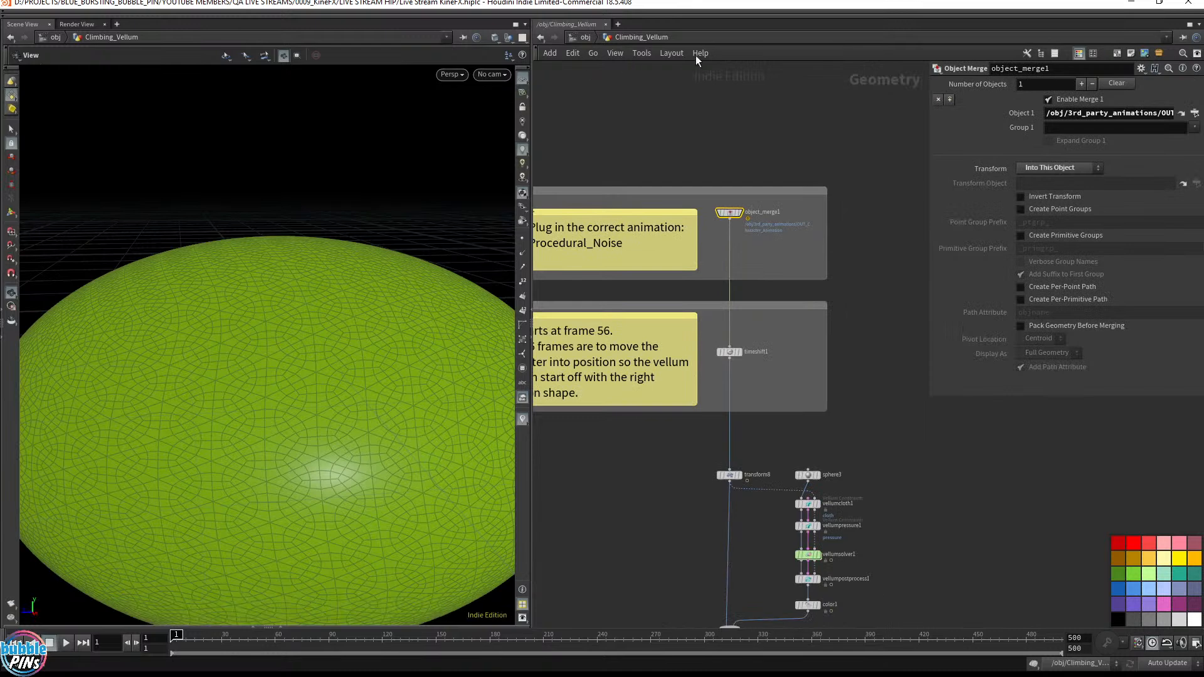
pyautogui.moveTo(931, 270); pyautogui.dragTo(845, 282)
# Step: Copy the OUT_Retargeted null in the Retargeting_Animations network and set the timeline to frame 2
pyautogui.click(585, 37)
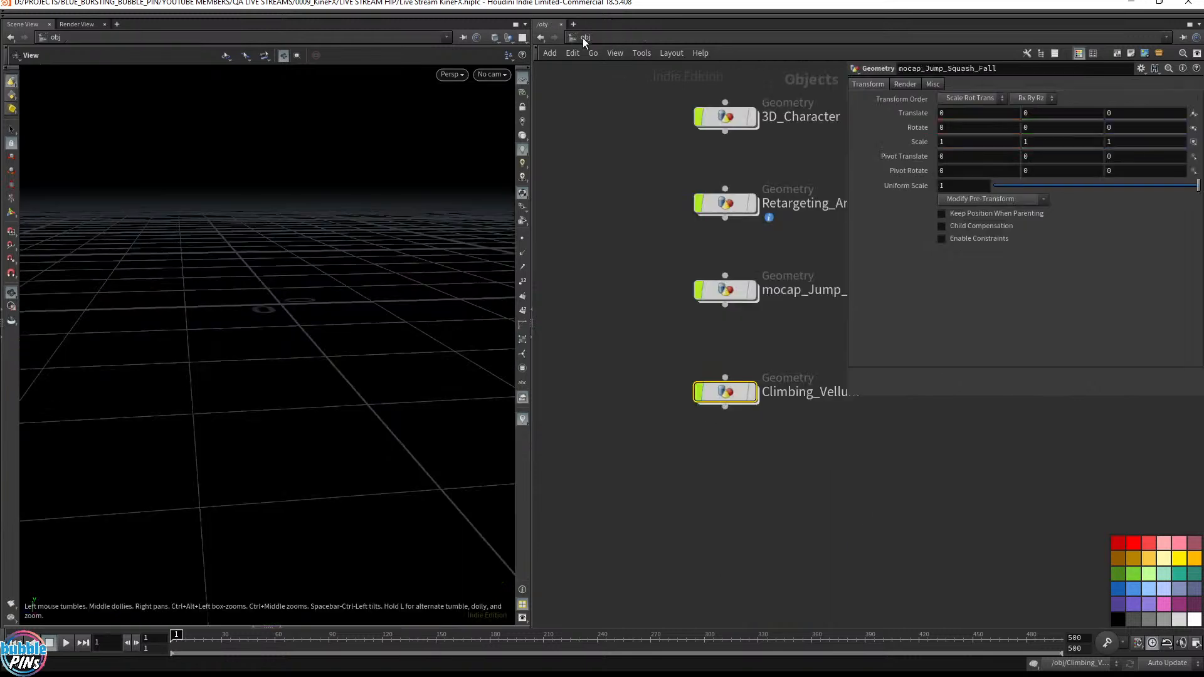
pyautogui.doubleClick(627, 224)
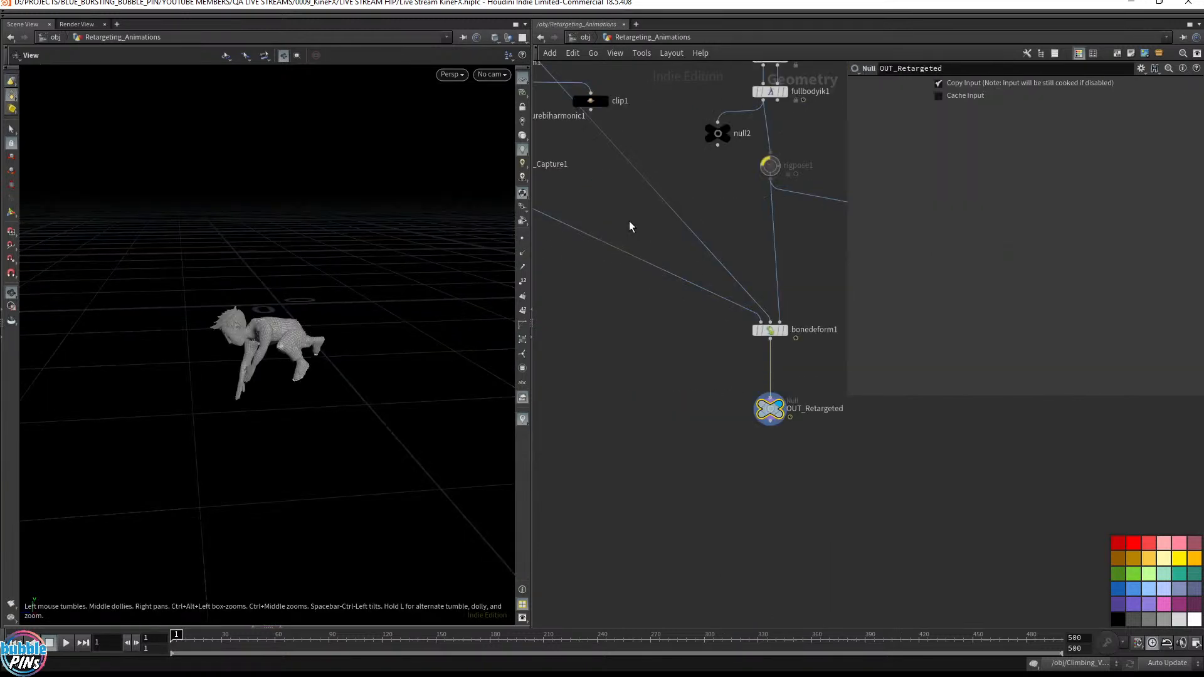
pyautogui.hotkey('ctrl', 'c')
pyautogui.moveTo(202, 640); pyautogui.dragTo(175, 642)
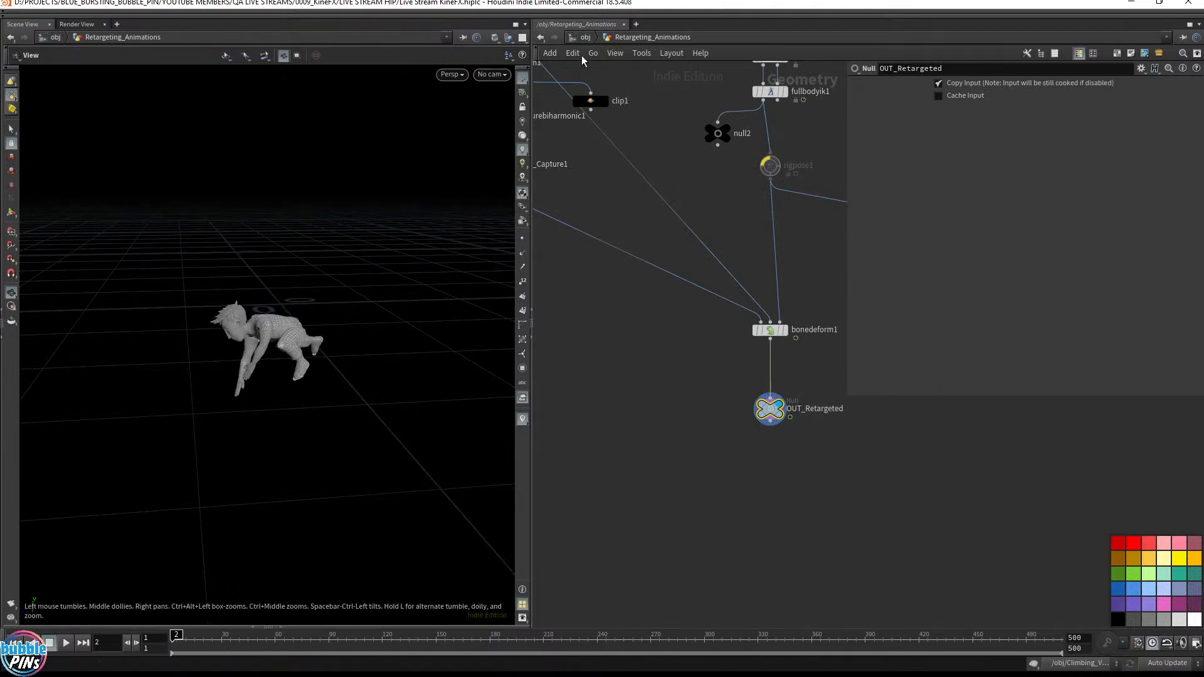
# Step: Point Object 1 of object_merge1 in Climbing_Vellum to /obj/Retargeting_Animations/OUT_Retargeted
pyautogui.click(585, 37)
pyautogui.doubleClick(633, 410)
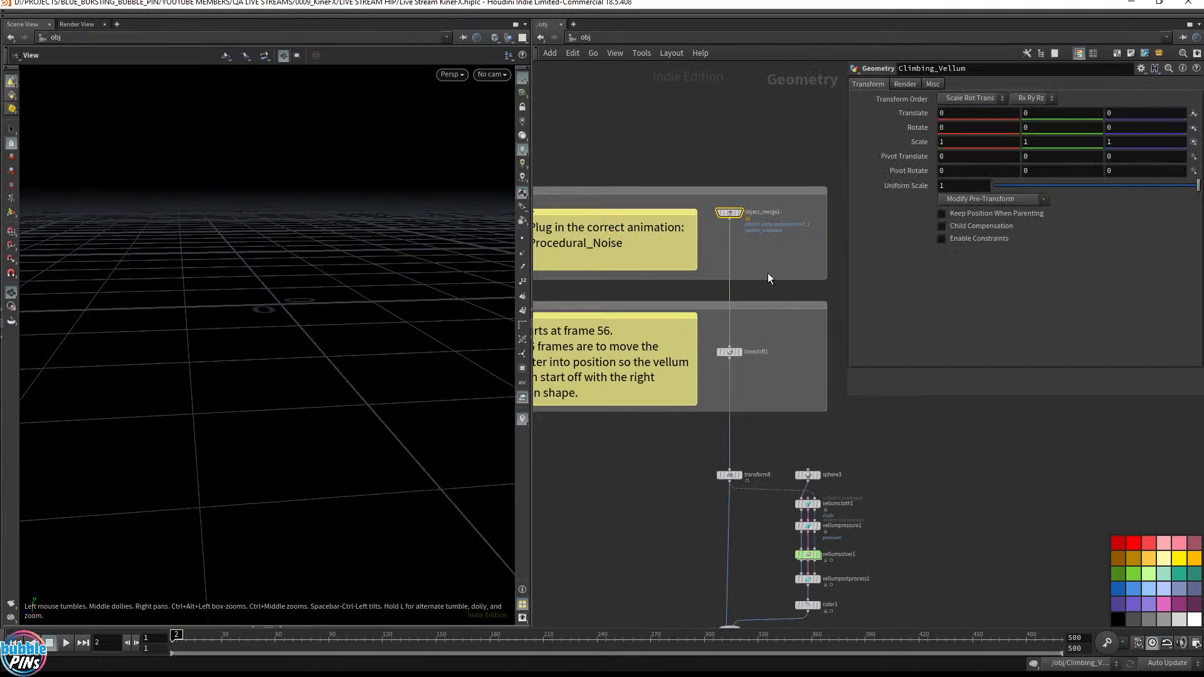
pyautogui.moveTo(716, 188); pyautogui.dragTo(716, 186)
pyautogui.doubleClick(996, 114)
pyautogui.hotkey('ctrl', 'v')
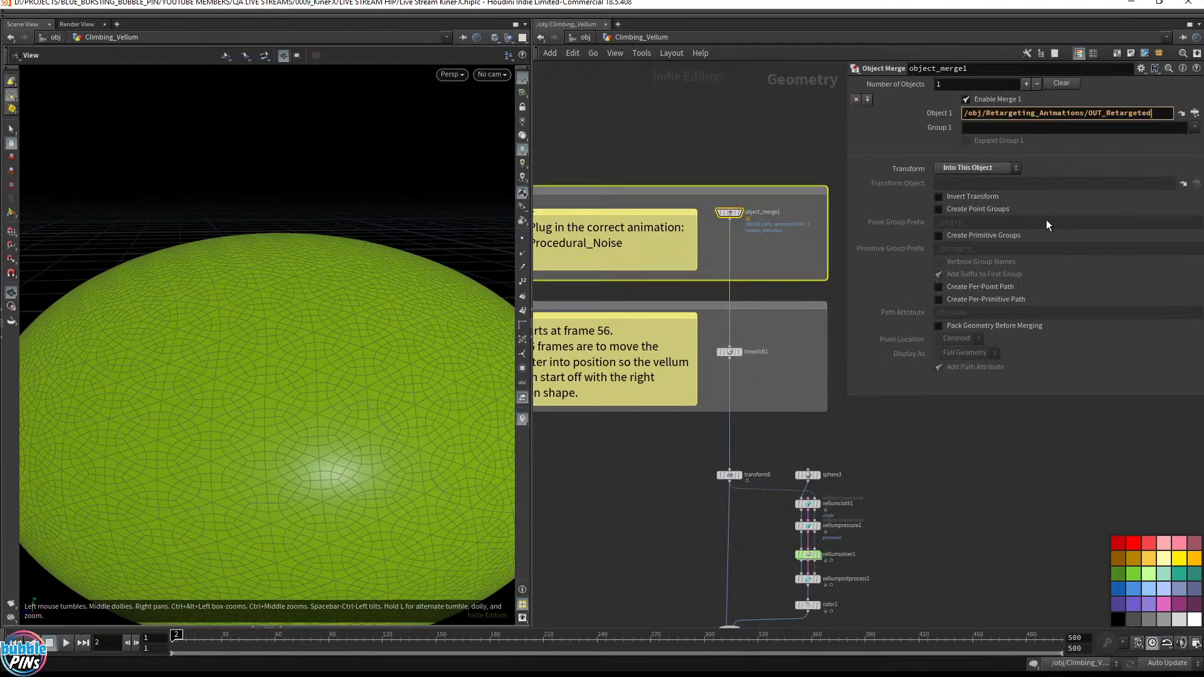
pyautogui.press('Return')
# Step: Delete the two yellow sticky notes about the simulation start frame and the correct animation
pyautogui.click(628, 336)
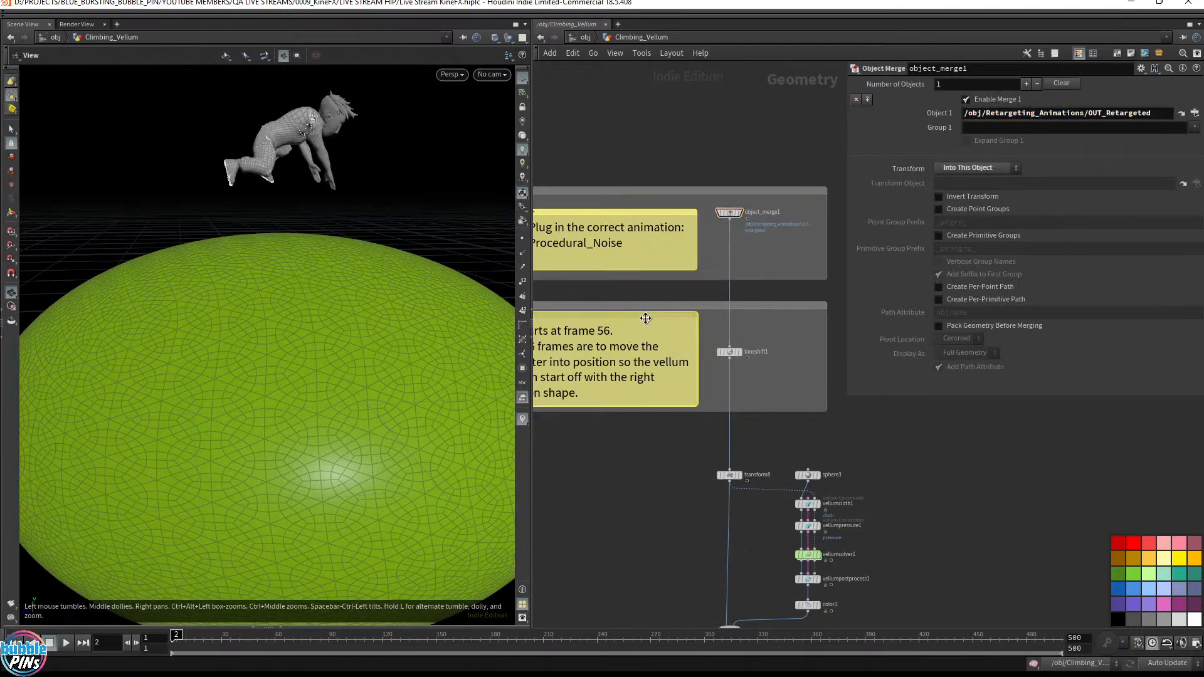
pyautogui.press('Delete')
pyautogui.click(583, 210)
pyautogui.press('Delete')
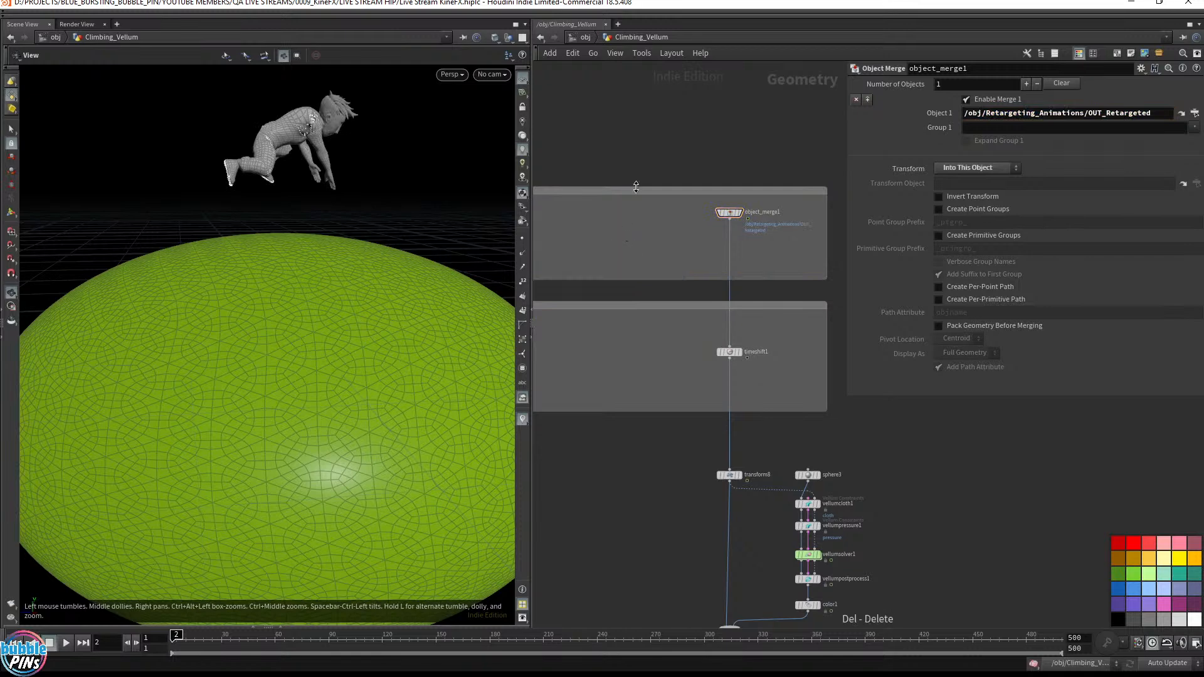
# Step: Display the timeshift1 node and bypass it
pyautogui.click(729, 352)
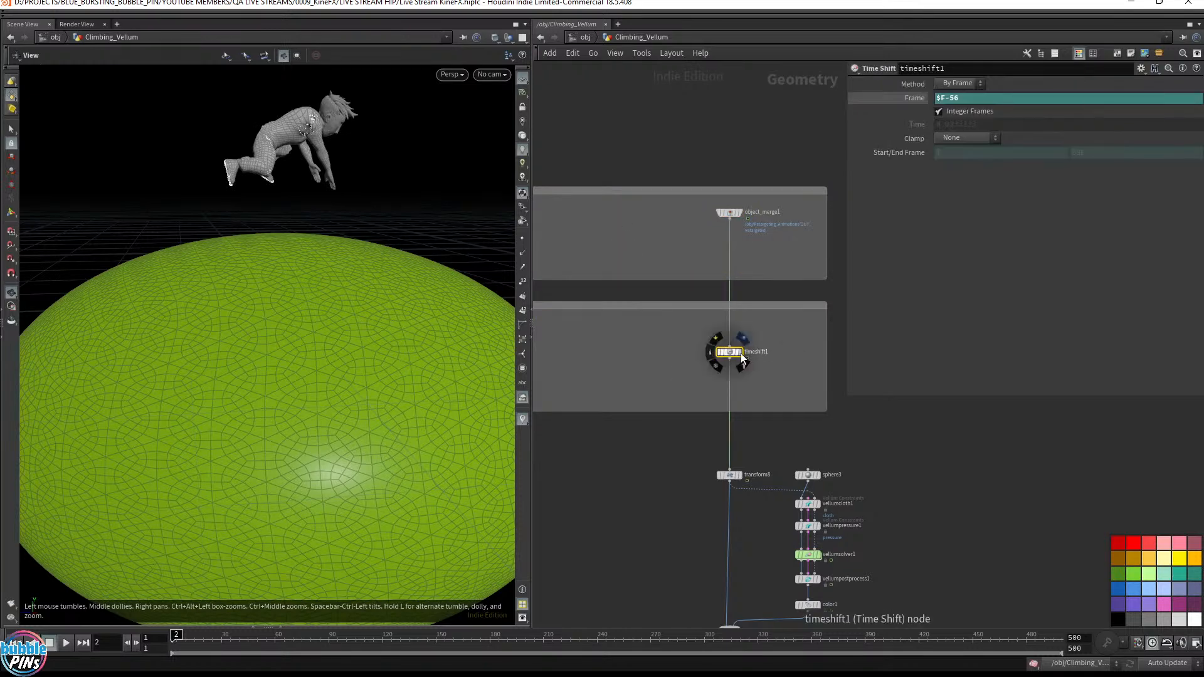
pyautogui.click(741, 339)
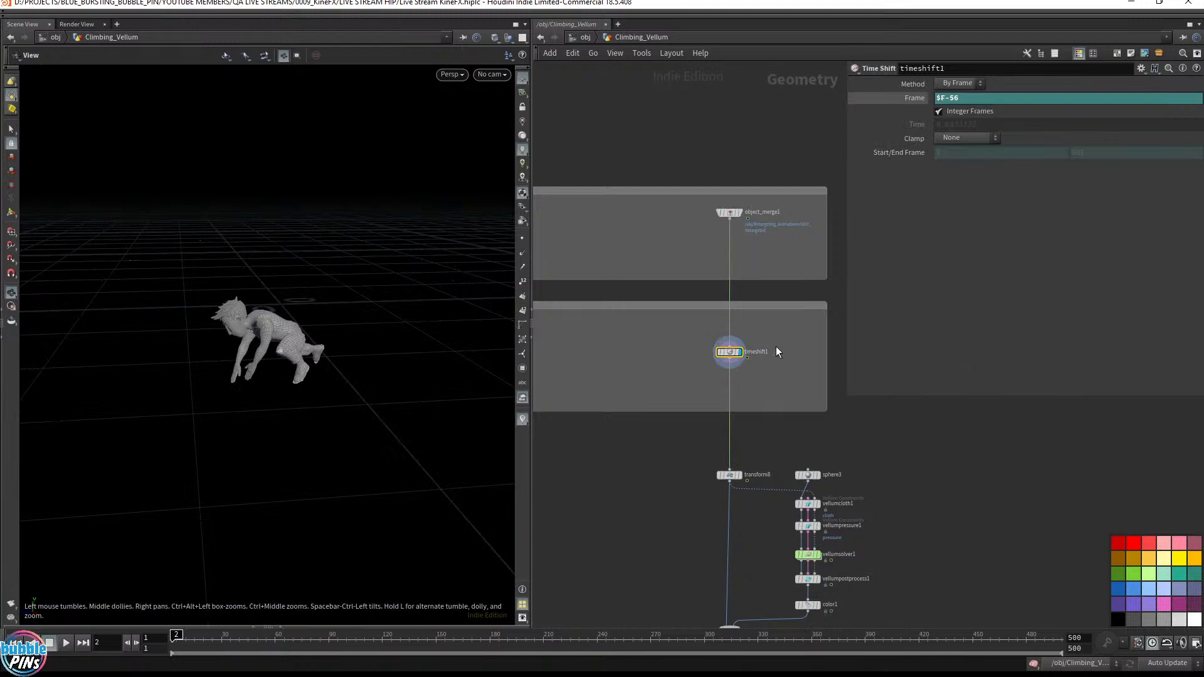
pyautogui.click(722, 353)
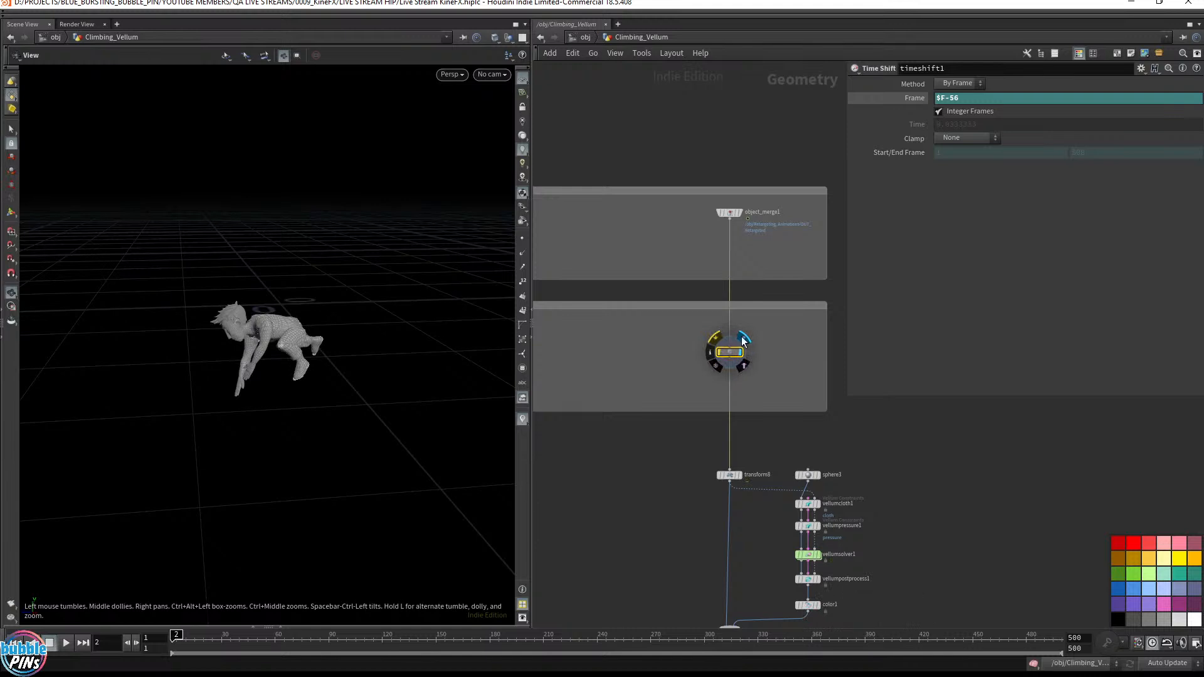
# Step: Display the OUT_Vellum null and play the vellum ball simulation, stopping at frame 39
pyautogui.moveTo(785, 426); pyautogui.dragTo(711, 237, button='middle')
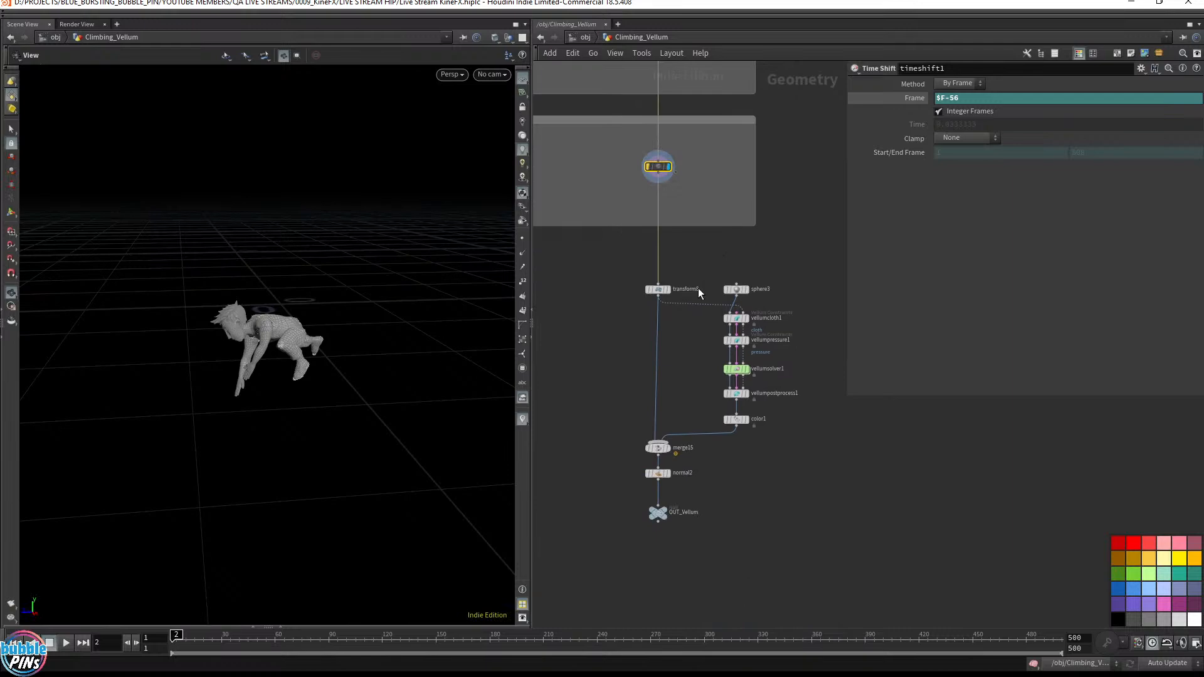
pyautogui.click(669, 513)
pyautogui.moveTo(411, 312)
pyautogui.mouseDown()
pyautogui.moveTo(251, 314)
pyautogui.moveTo(443, 323)
pyautogui.moveTo(410, 312)
pyautogui.mouseUp()
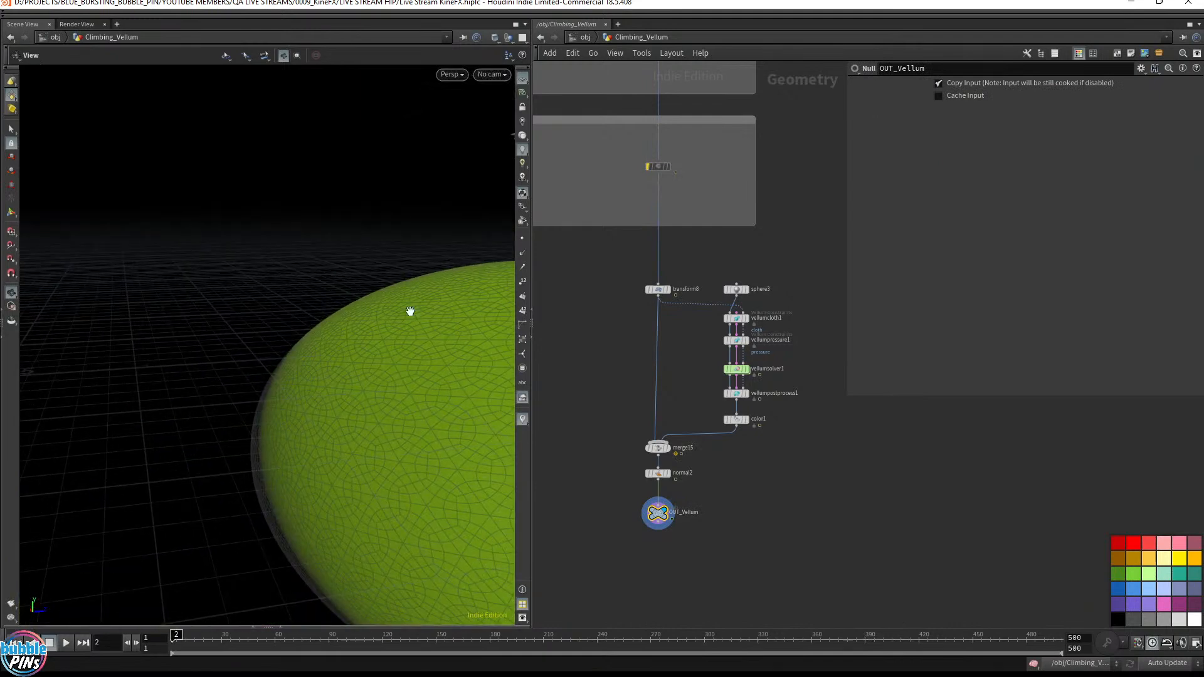
pyautogui.scroll(-5, 412, 313)
pyautogui.moveTo(414, 337); pyautogui.dragTo(311, 314, button='middle')
pyautogui.moveTo(312, 314); pyautogui.dragTo(339, 324)
pyautogui.moveTo(402, 254); pyautogui.dragTo(392, 271, button='middle')
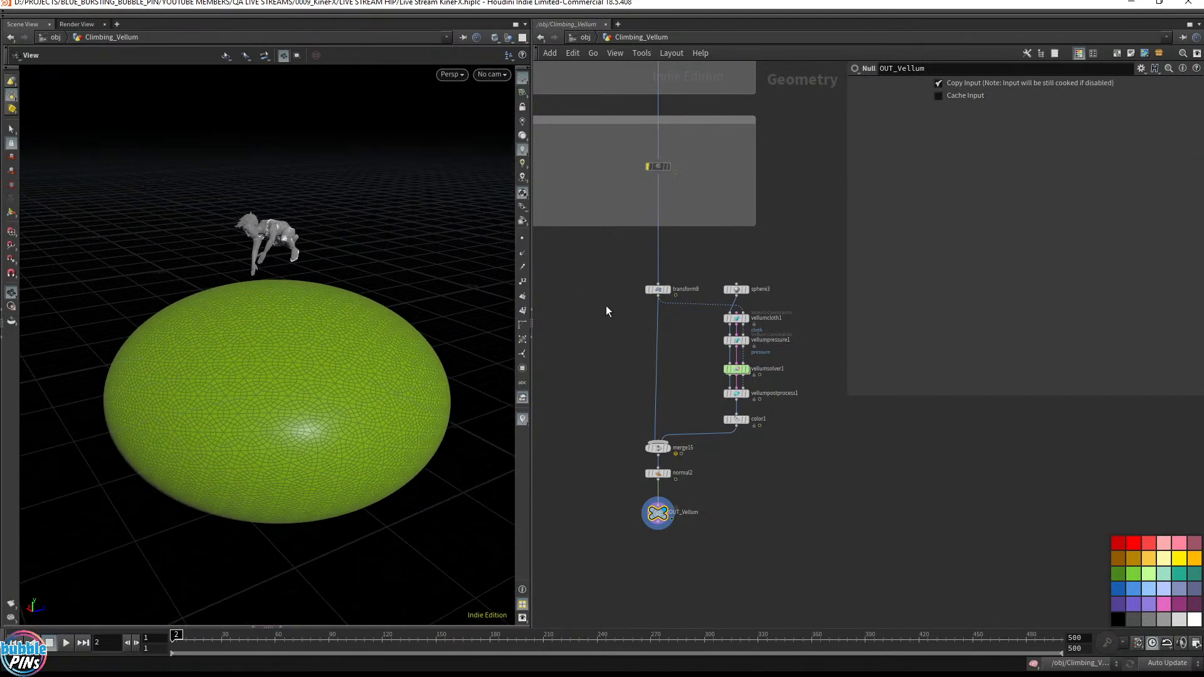
pyautogui.press('Up')
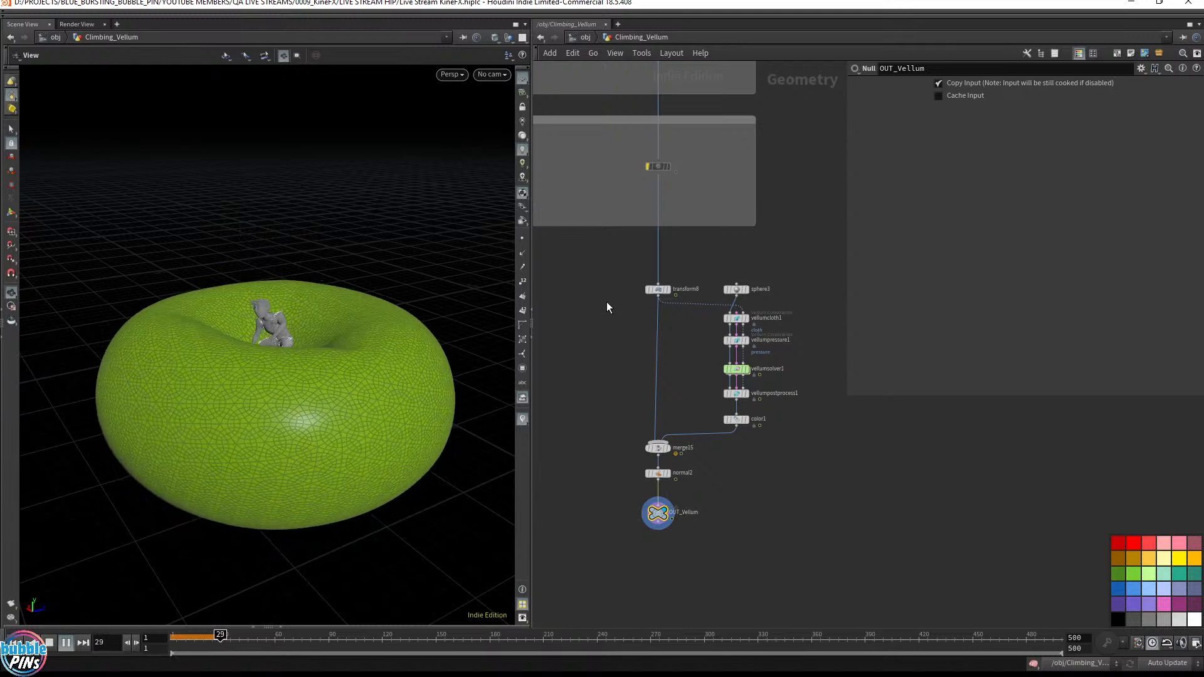
pyautogui.press('Up')
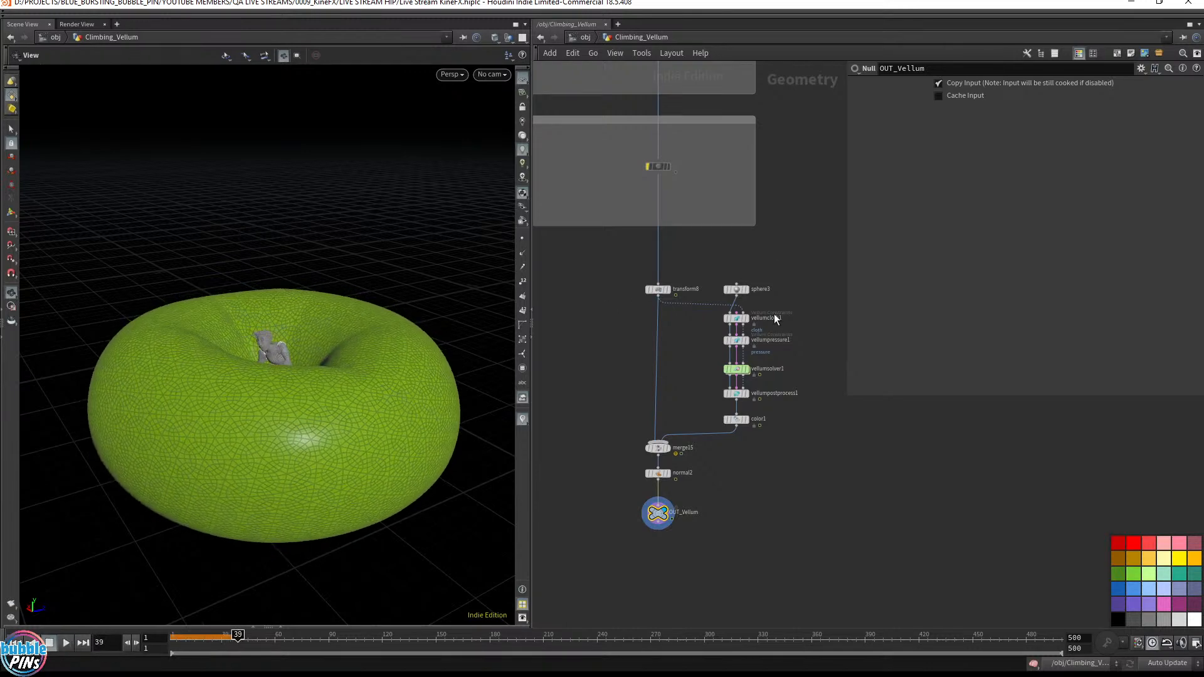
# Step: Display sphere3 on its own and check the parameters of vellumcloth1 and sphere3
pyautogui.scroll(5, 798, 291)
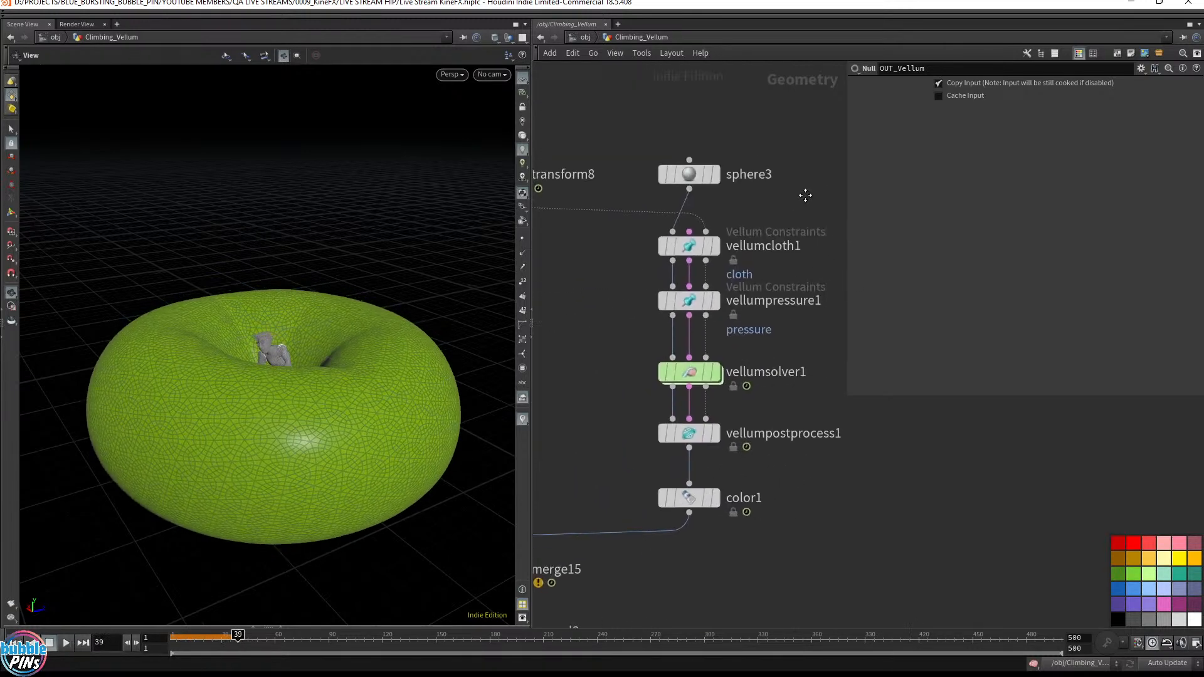
pyautogui.moveTo(805, 195); pyautogui.dragTo(780, 179, button='middle')
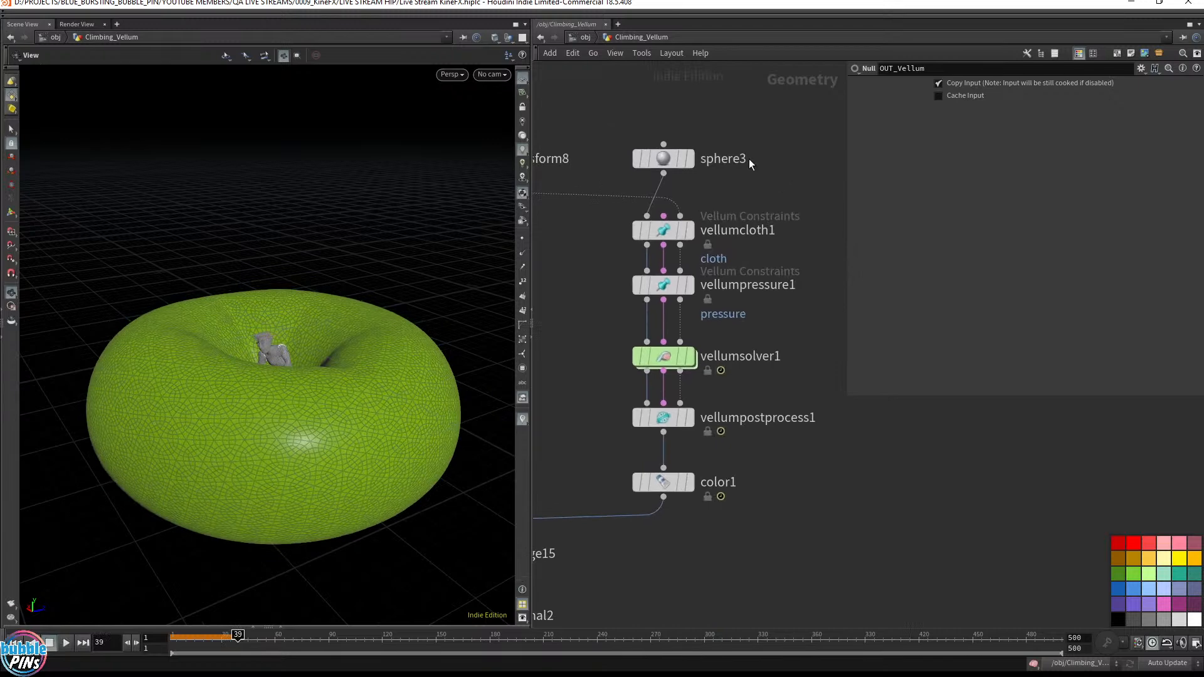
pyautogui.click(691, 164)
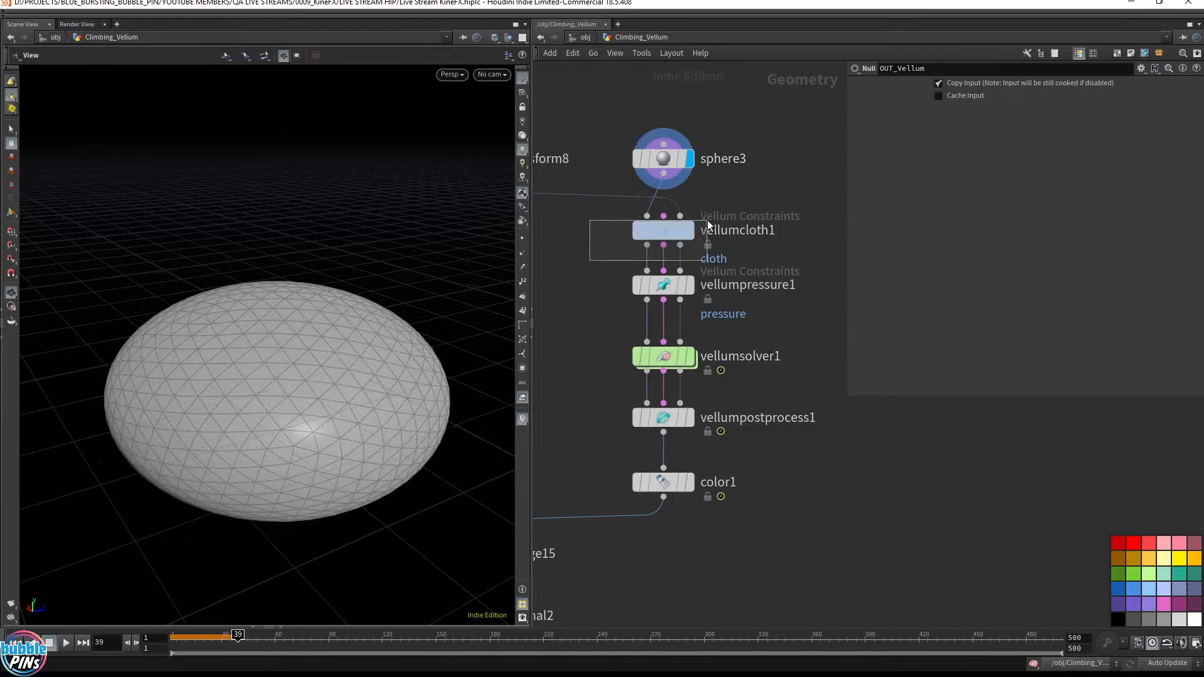
pyautogui.moveTo(707, 220); pyautogui.dragTo(708, 222)
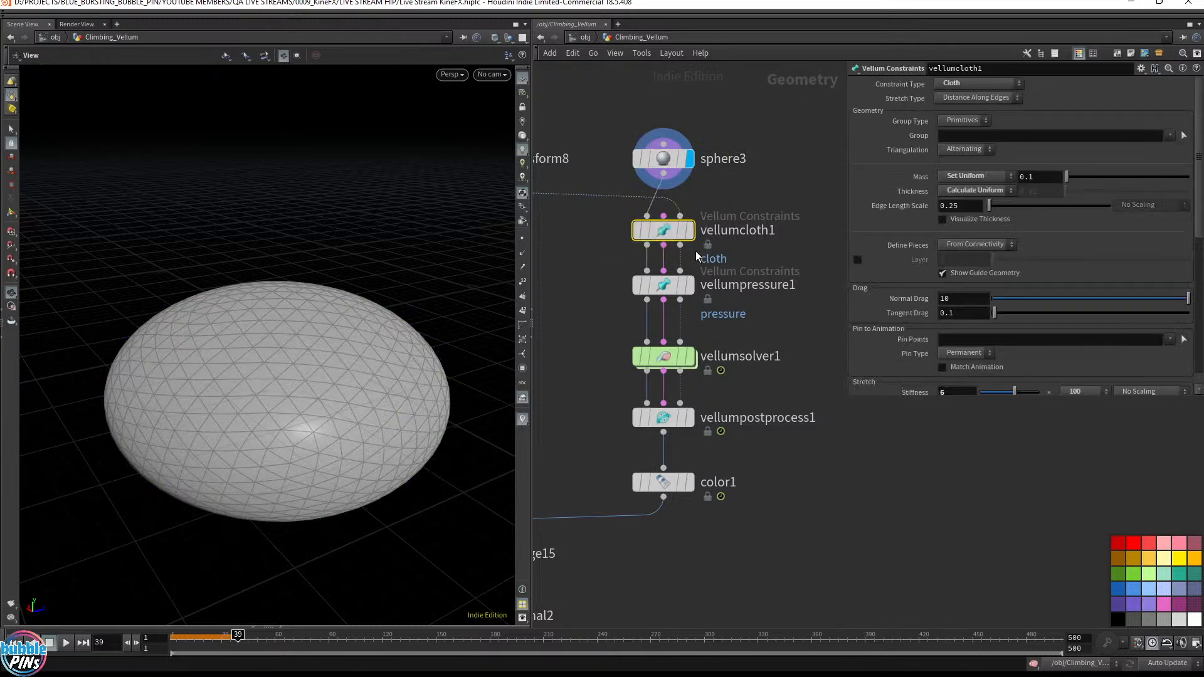
pyautogui.click(687, 167)
pyautogui.moveTo(401, 379); pyautogui.dragTo(395, 363)
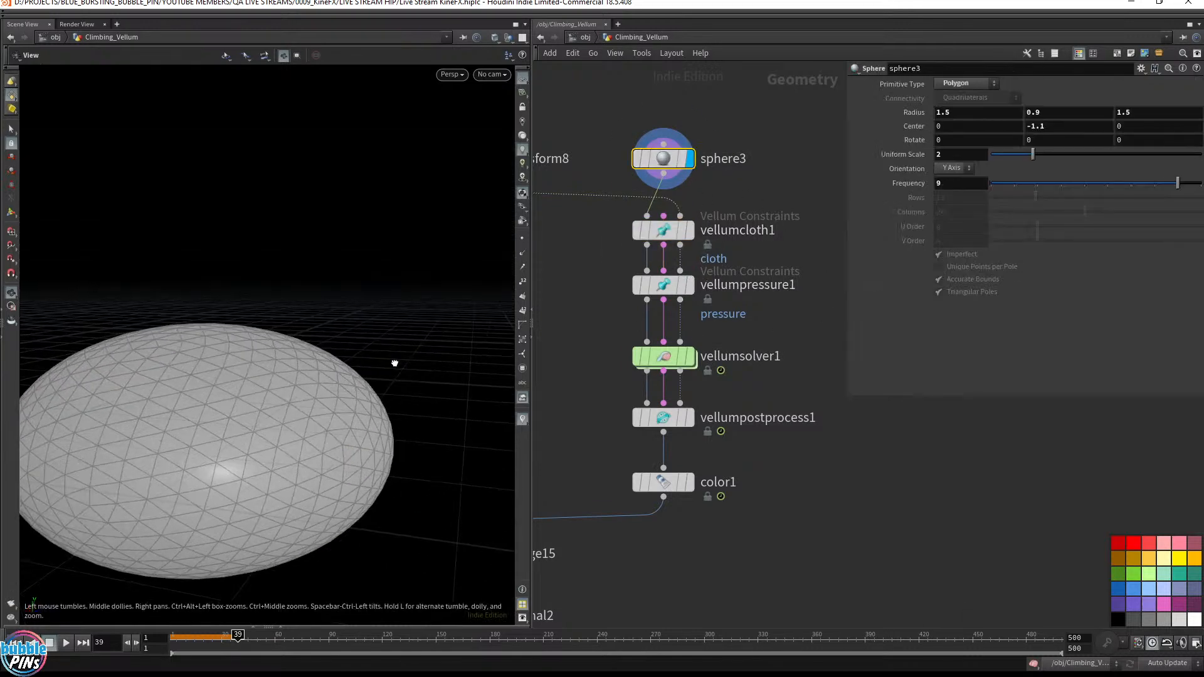
pyautogui.hotkey('space', 'g')
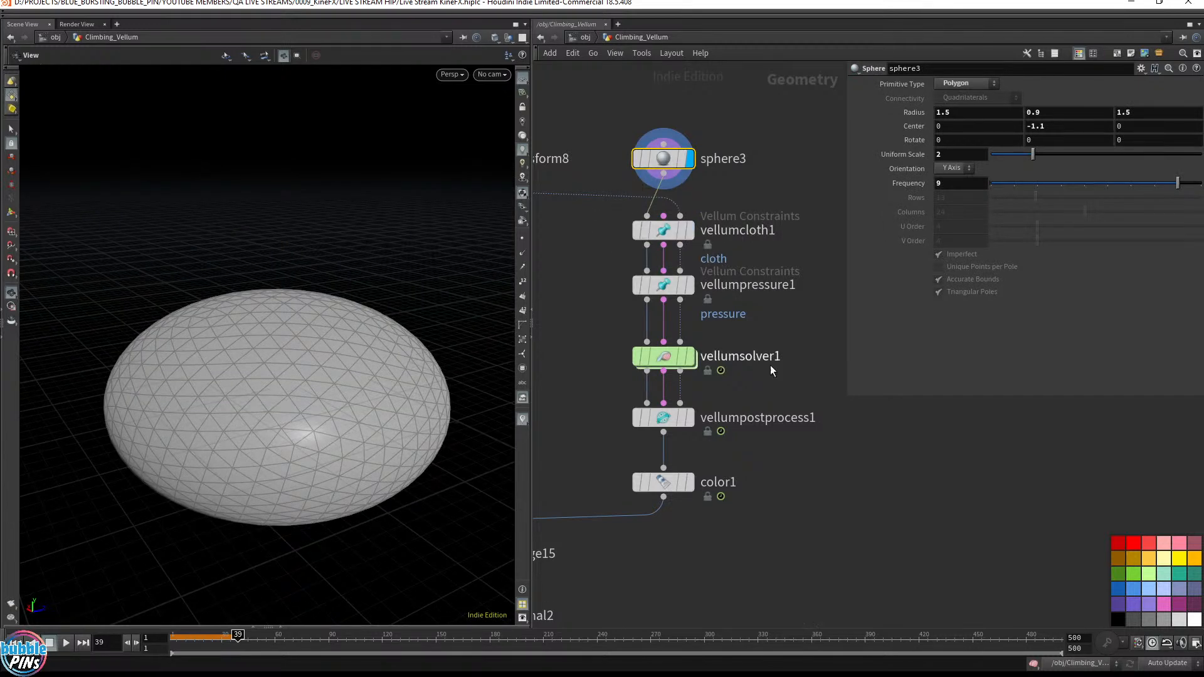
# Step: Select the five chained nodes from vellumcloth1 down to color1
pyautogui.scroll(-2, 820, 459)
pyautogui.moveTo(850, 532); pyautogui.dragTo(920, 497)
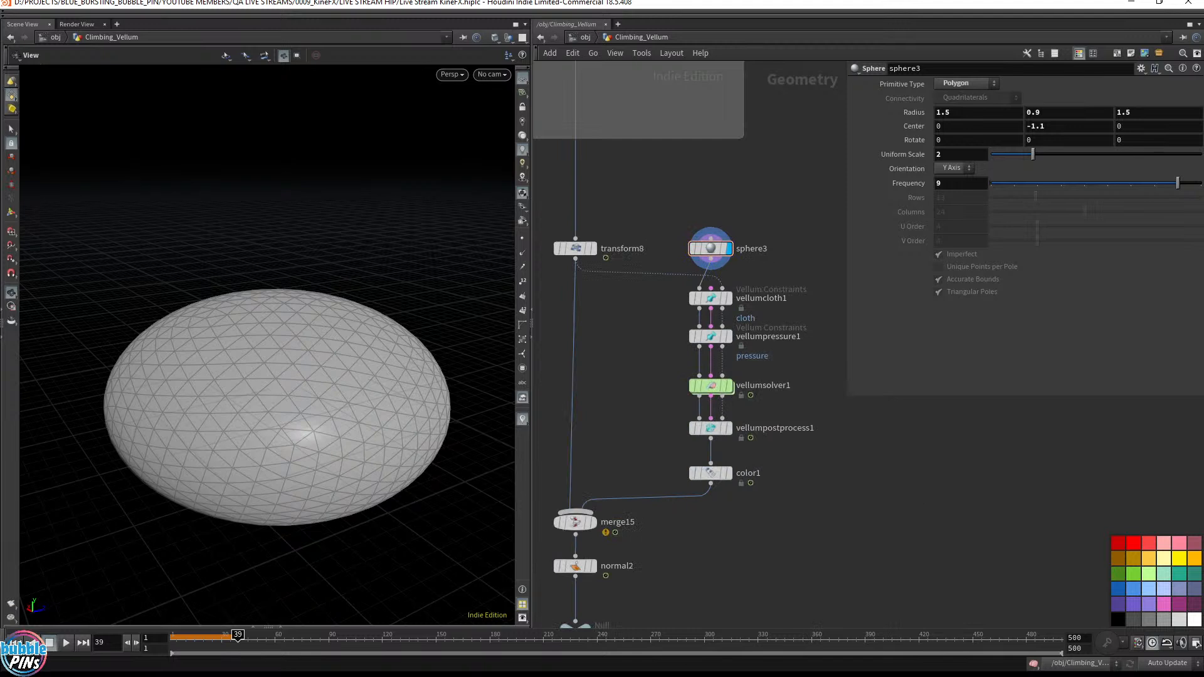
pyautogui.moveTo(917, 542); pyautogui.dragTo(660, 279)
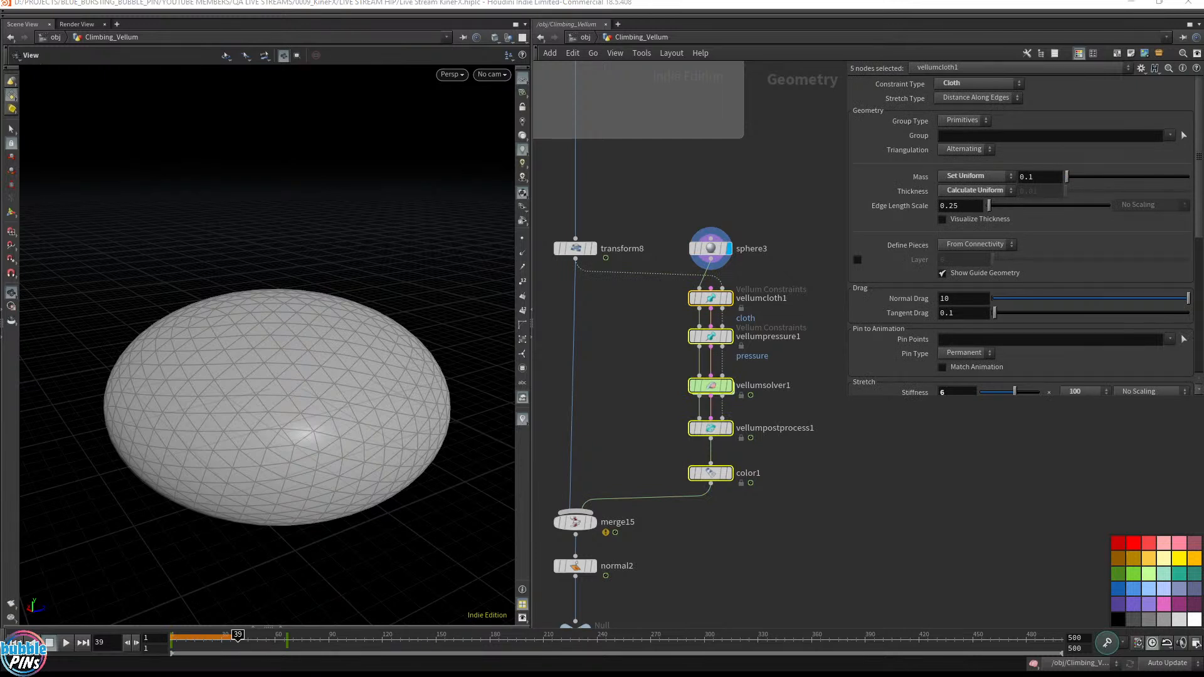
# Step: Bring the YouTube live chat window over the network editor in Firefox and read through the viewers' messages
pyautogui.moveTo(1203, 13); pyautogui.dragTo(846, 91)
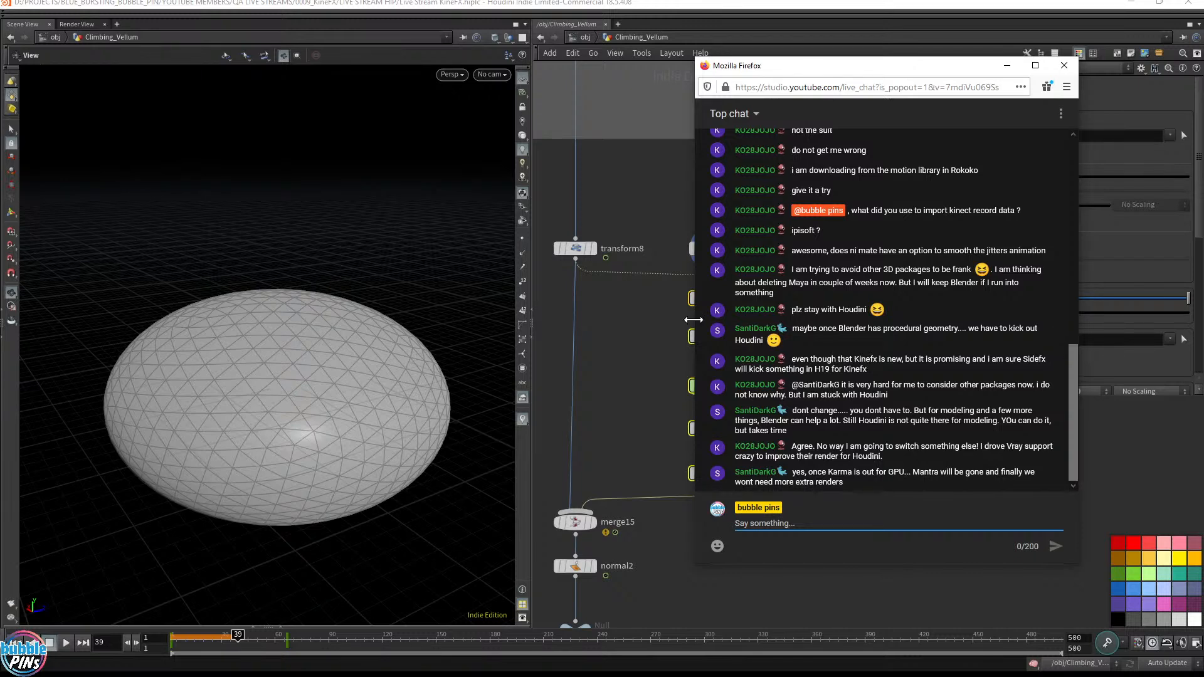
pyautogui.moveTo(804, 339); pyautogui.dragTo(791, 328)
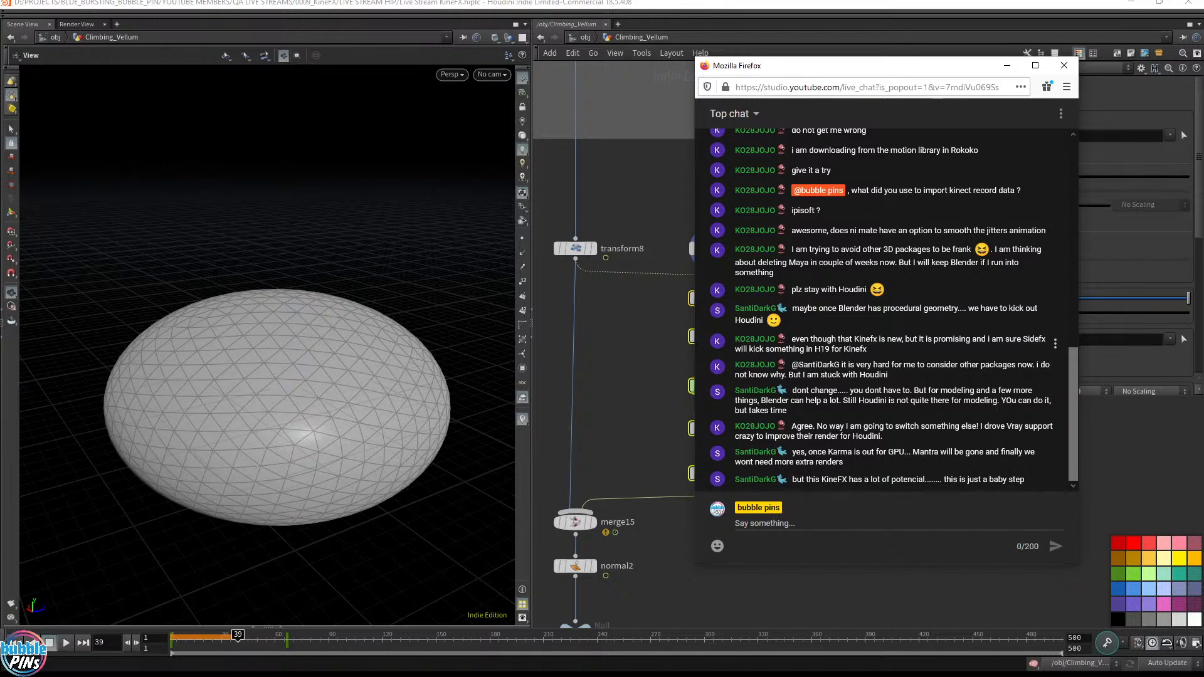
pyautogui.moveTo(869, 349); pyautogui.dragTo(808, 351)
pyautogui.click(909, 375)
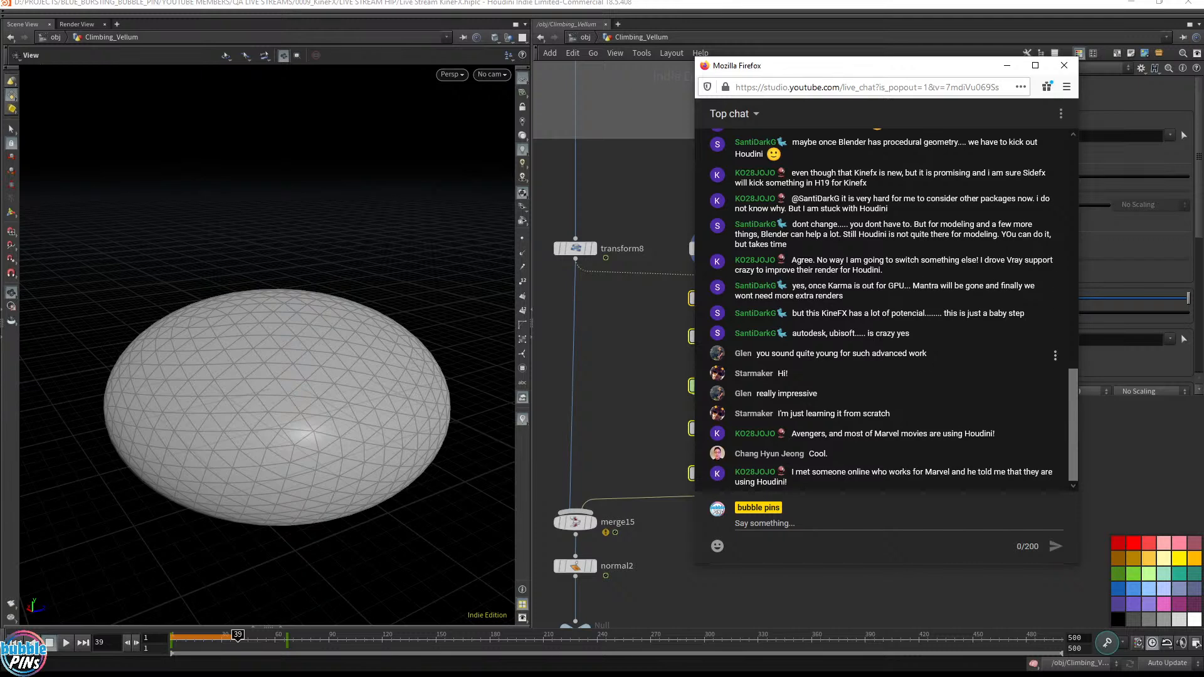
pyautogui.moveTo(800, 172); pyautogui.dragTo(912, 333)
pyautogui.click(909, 184)
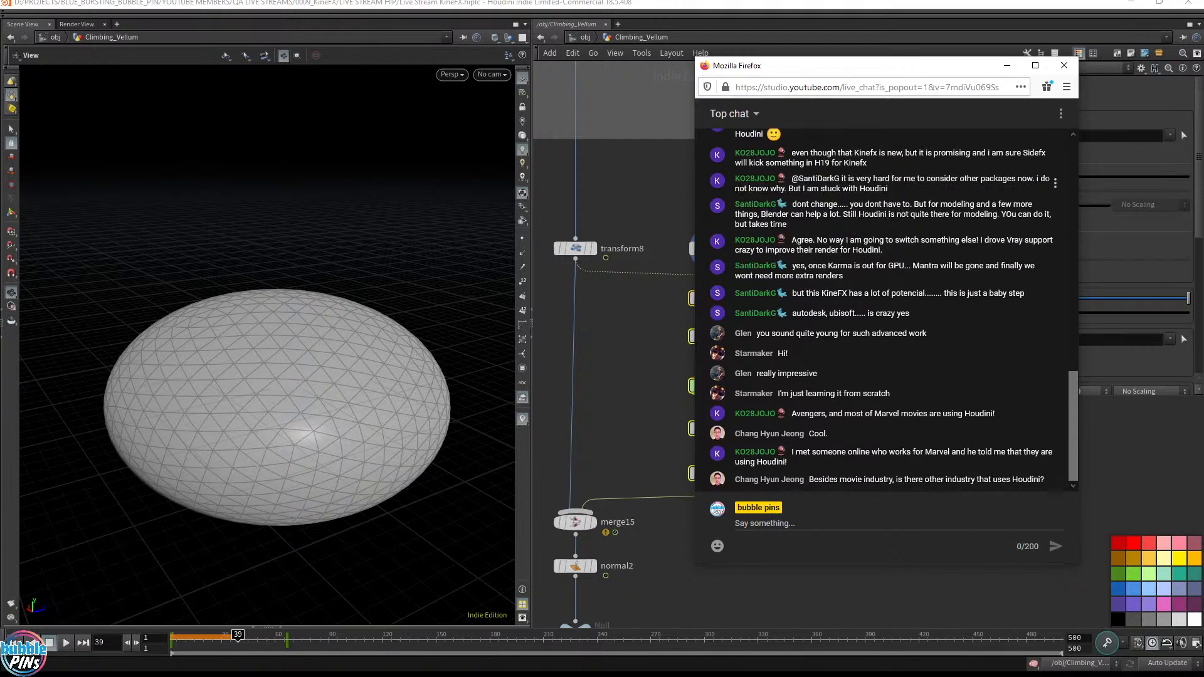
pyautogui.moveTo(812, 180); pyautogui.dragTo(960, 327)
pyautogui.click(772, 322)
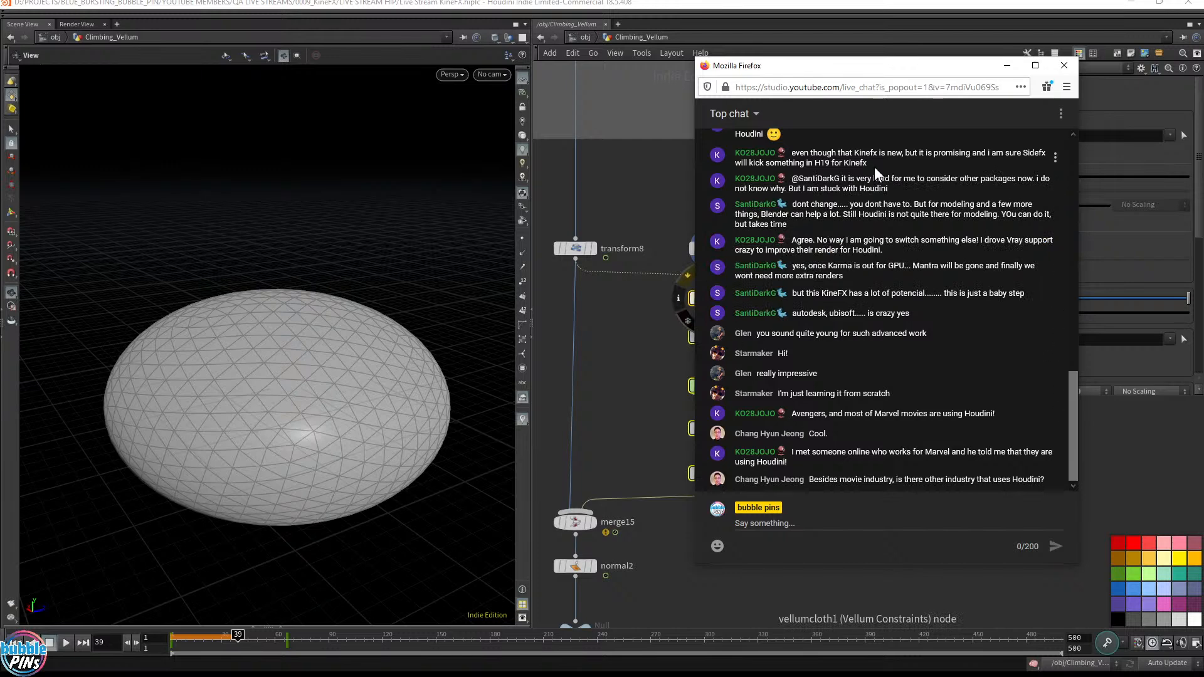
pyautogui.moveTo(804, 154); pyautogui.dragTo(908, 333)
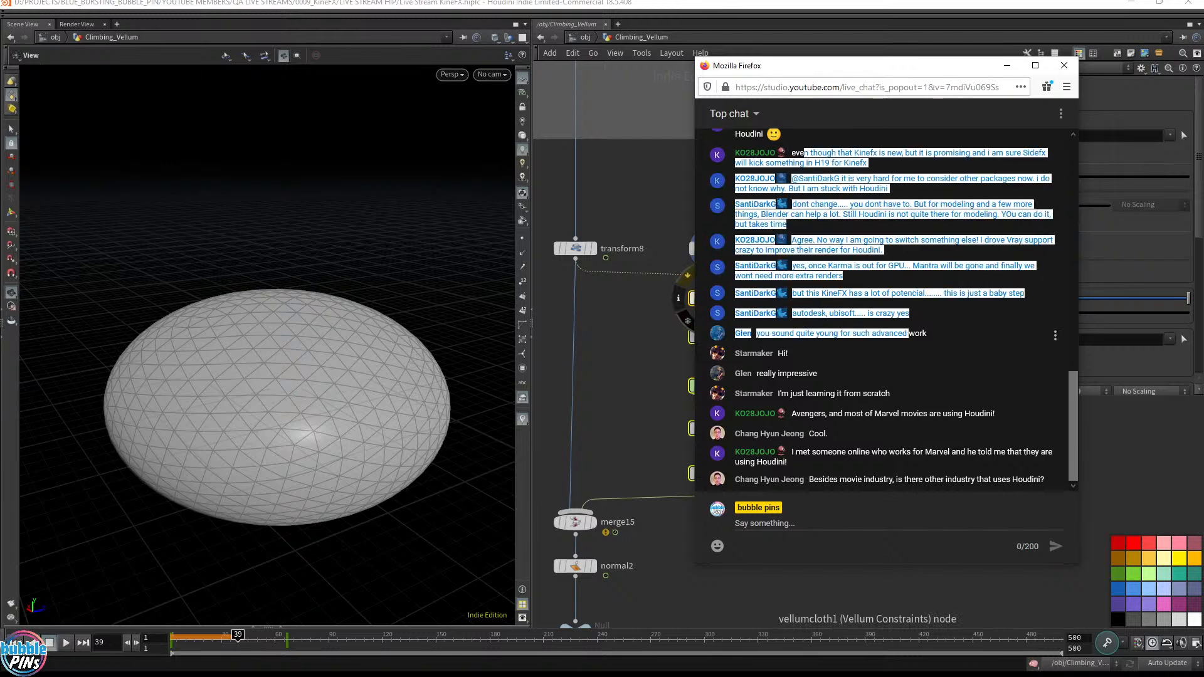
pyautogui.click(967, 333)
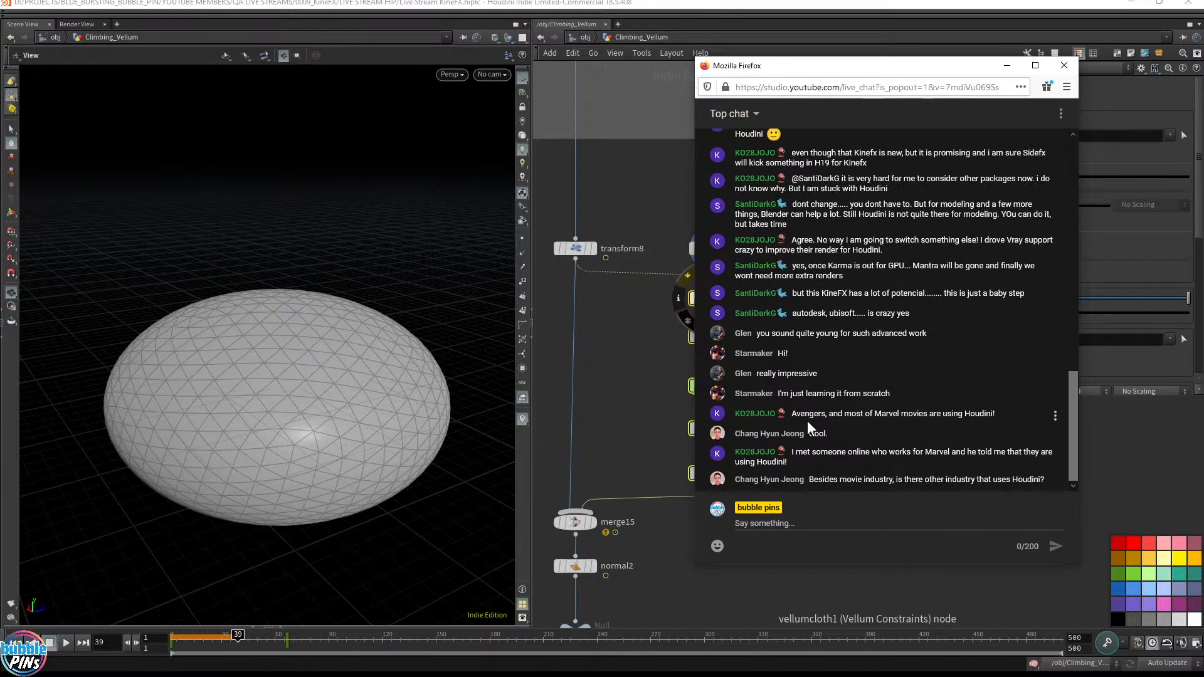
pyautogui.moveTo(812, 417); pyautogui.dragTo(1020, 420)
pyautogui.click(905, 433)
pyautogui.moveTo(838, 415); pyautogui.dragTo(969, 415)
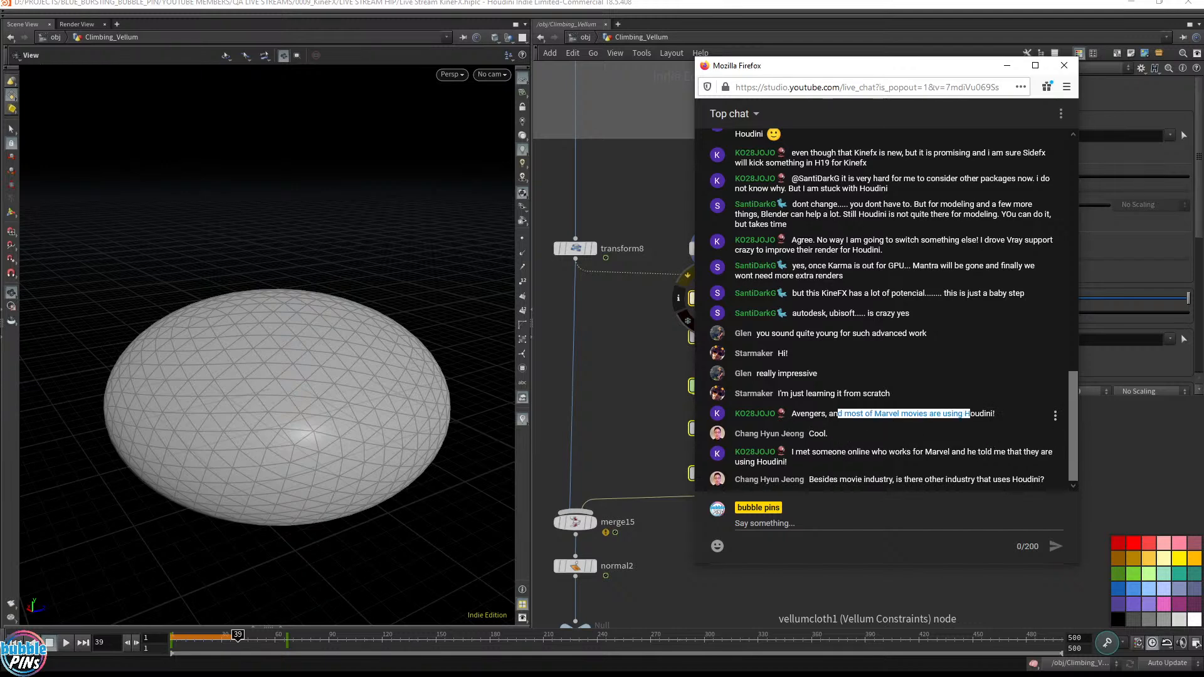
pyautogui.click(970, 430)
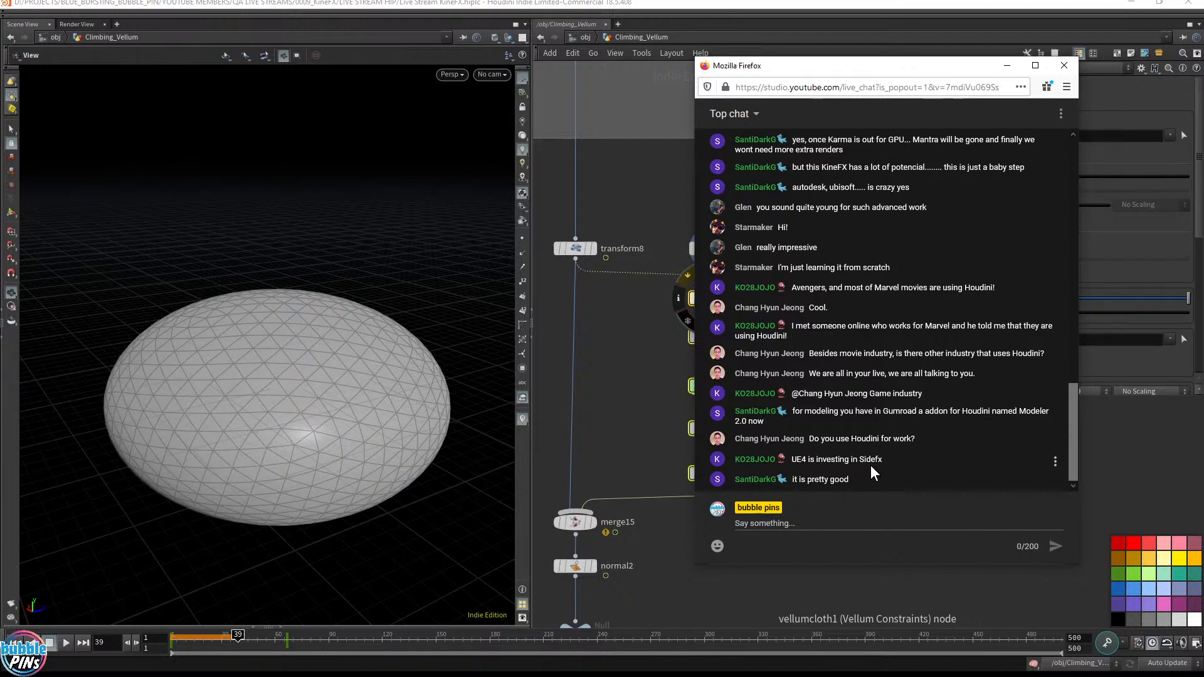
# Step: Highlight the chat message about the Gumroad Modeler 2.0 add-on and look over the flattened sphere in the Houdini viewport
pyautogui.moveTo(876, 411); pyautogui.dragTo(928, 436)
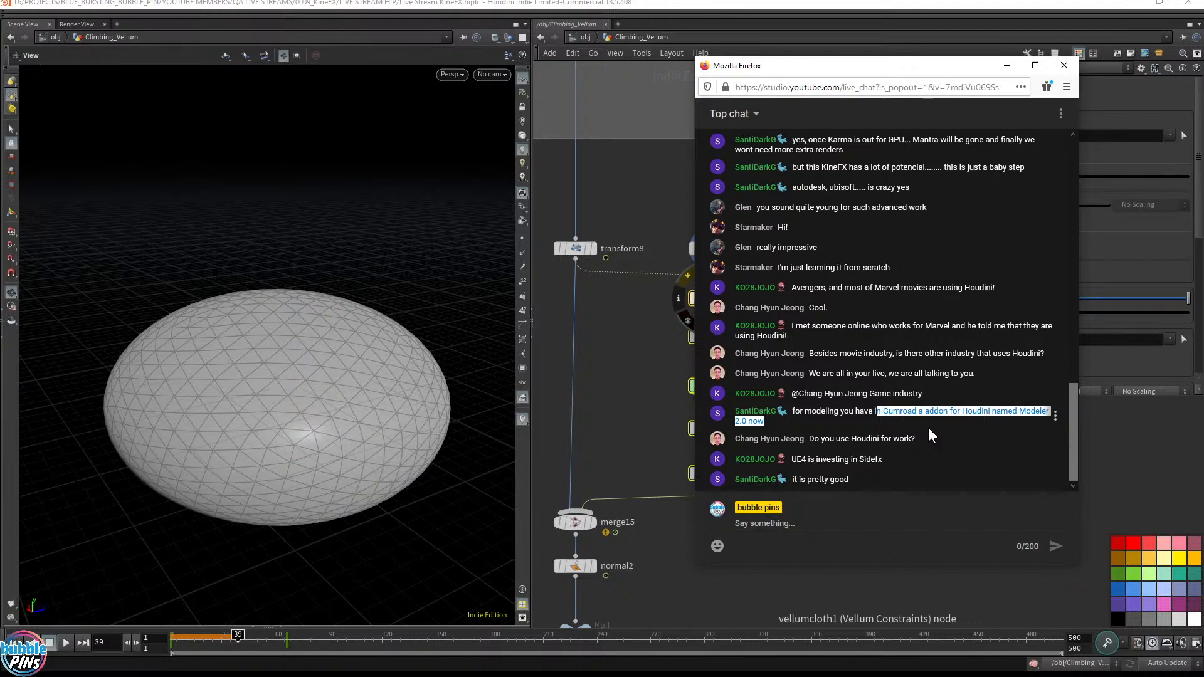
pyautogui.moveTo(286, 248); pyautogui.dragTo(254, 261)
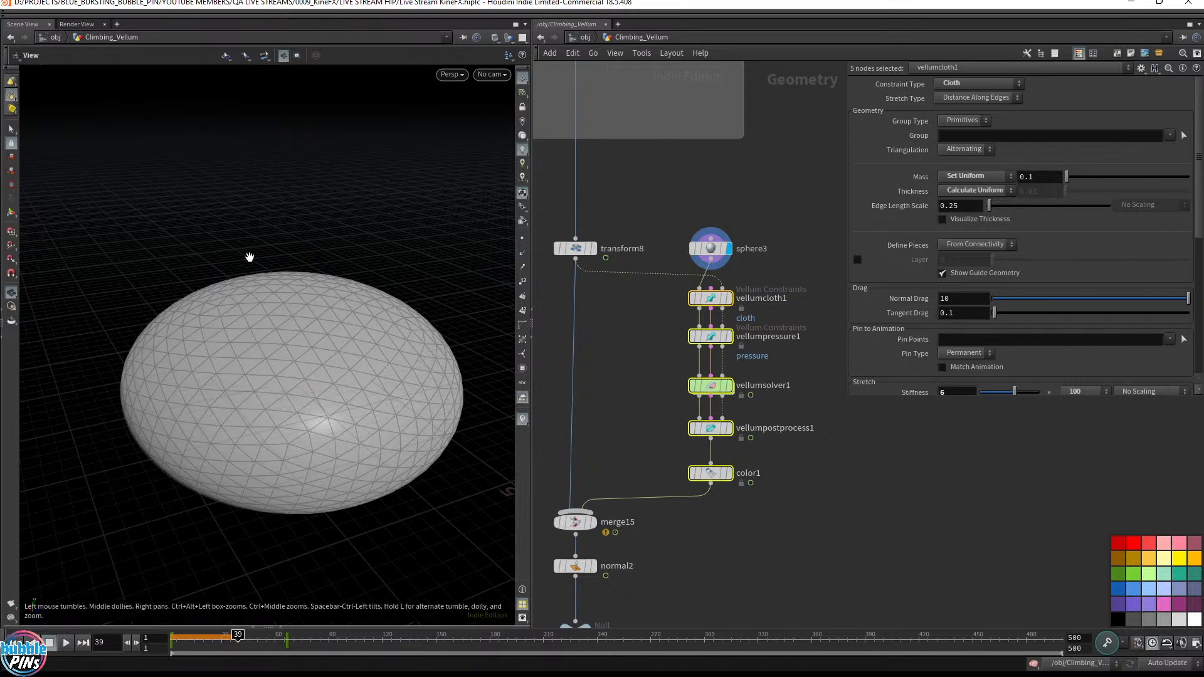
pyautogui.moveTo(250, 258); pyautogui.dragTo(269, 266)
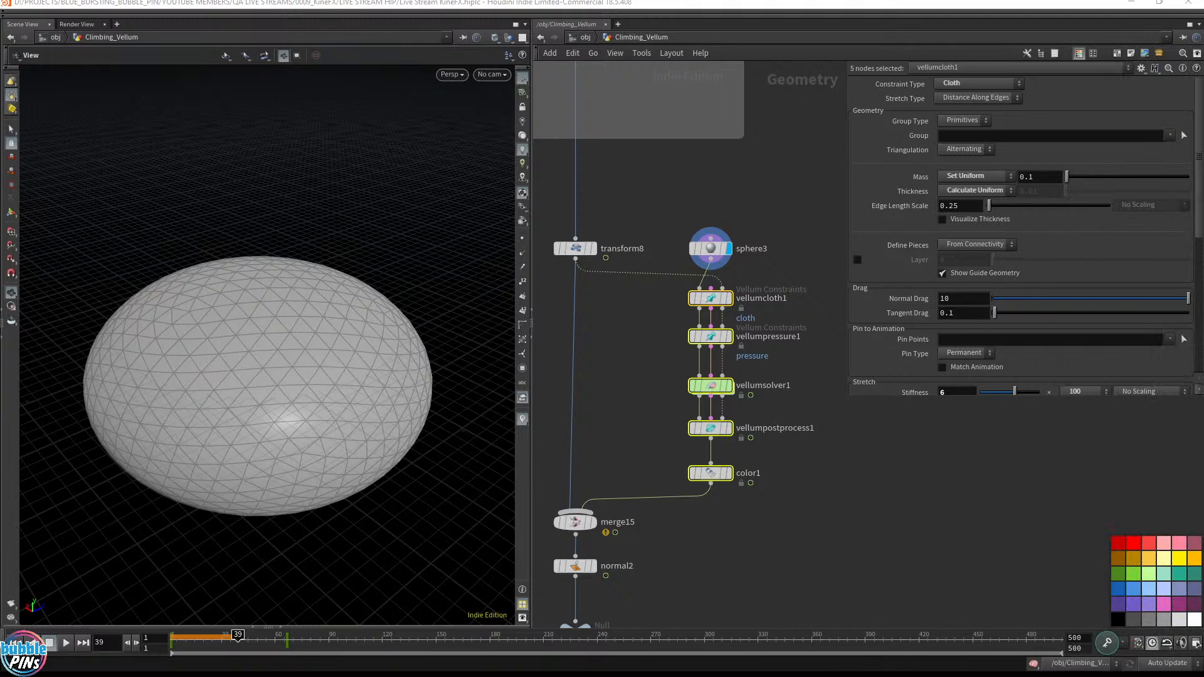
# Step: Switch to Blender, dismiss the splash screen and view the default cube in Wireframe and Material Preview shading
pyautogui.moveTo(1203, 182); pyautogui.dragTo(616, 99)
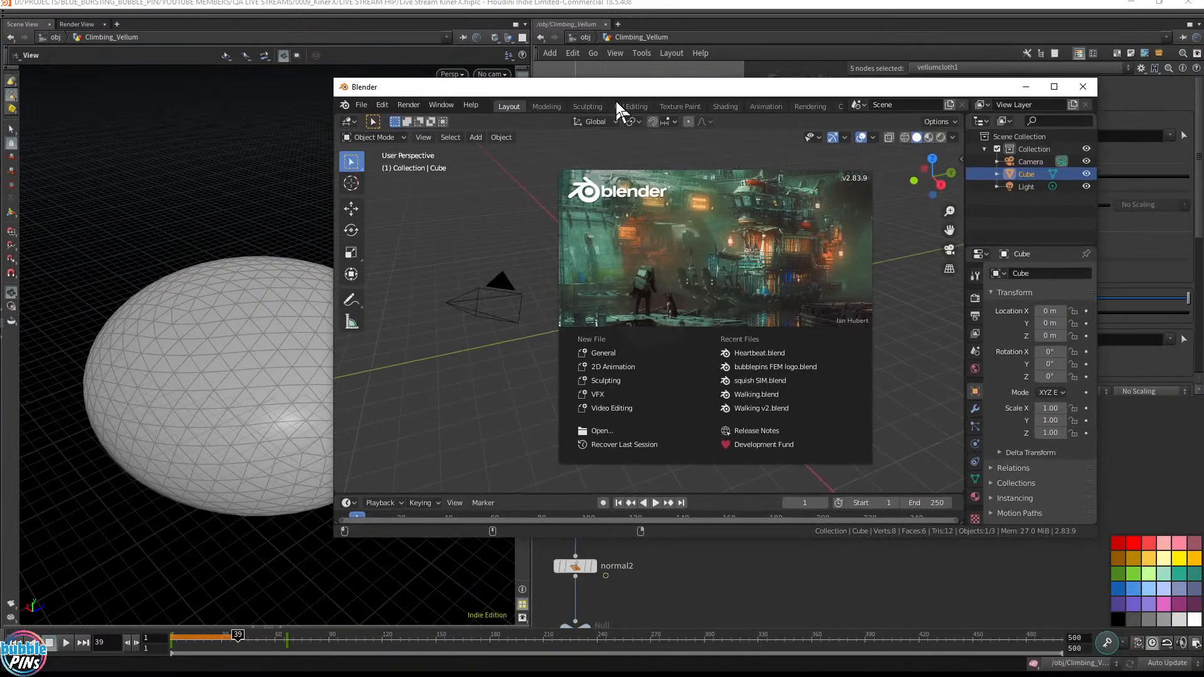
pyautogui.click(692, 235)
pyautogui.press('z')
pyautogui.click(746, 313)
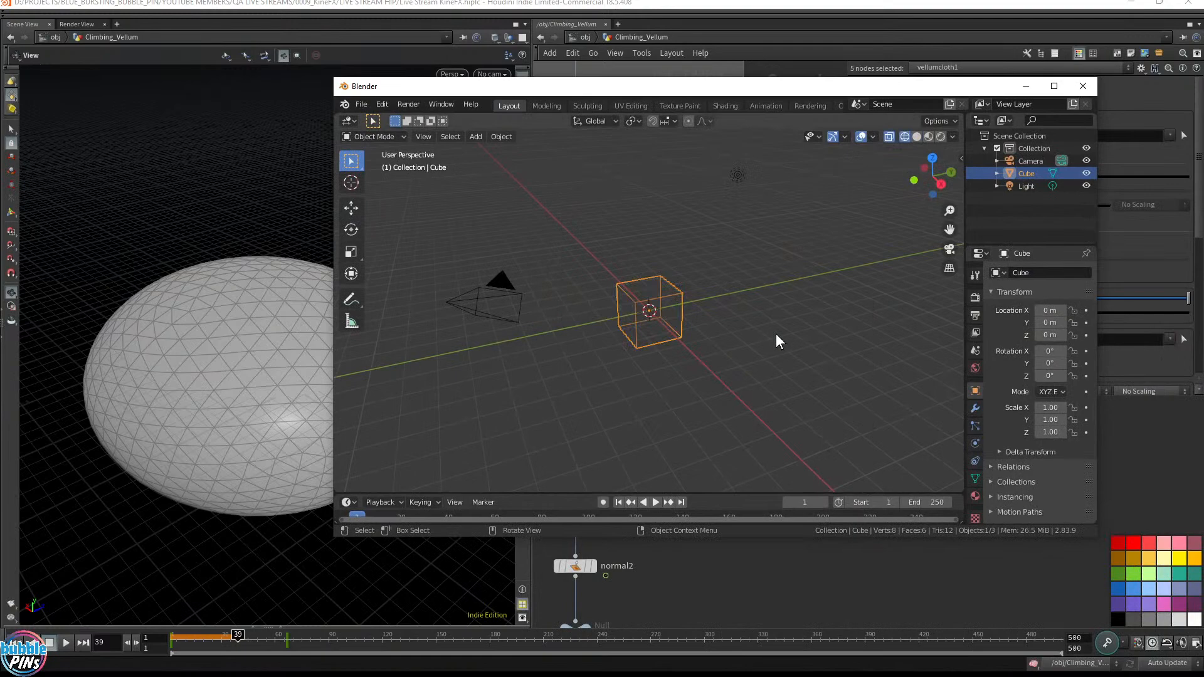
pyautogui.press('z')
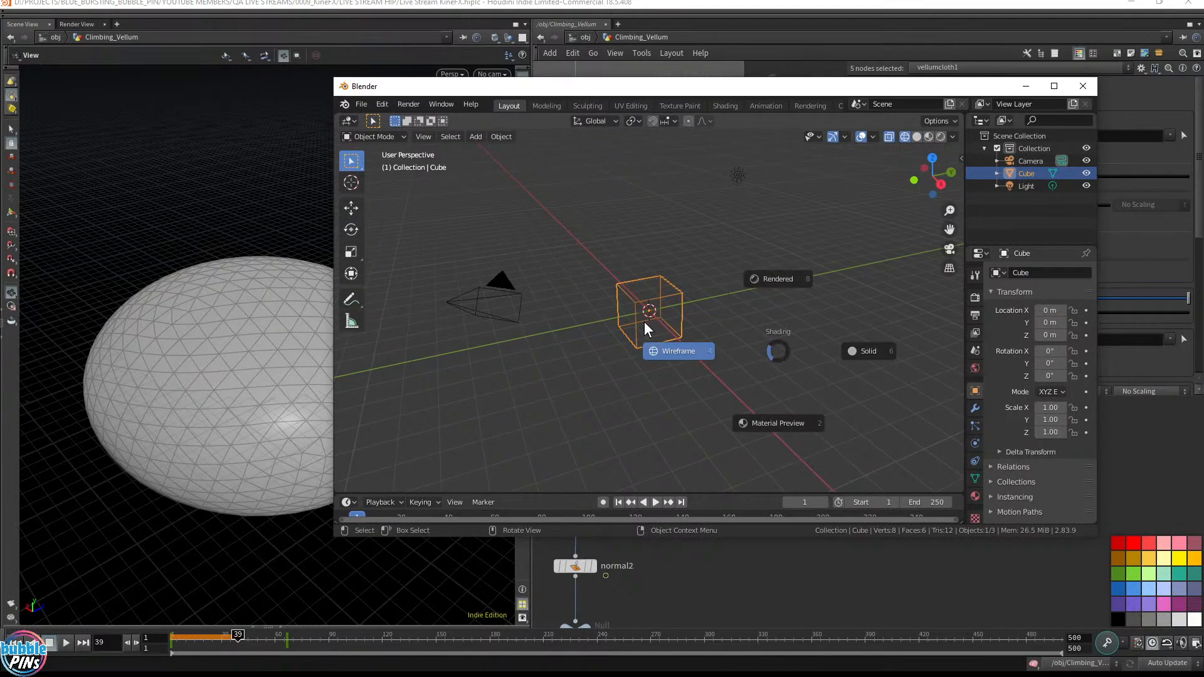
# Step: Return to Houdini, restore the shelves and main menu bar, and look through the editing and asset commands
pyautogui.moveTo(185, 149); pyautogui.dragTo(404, 318)
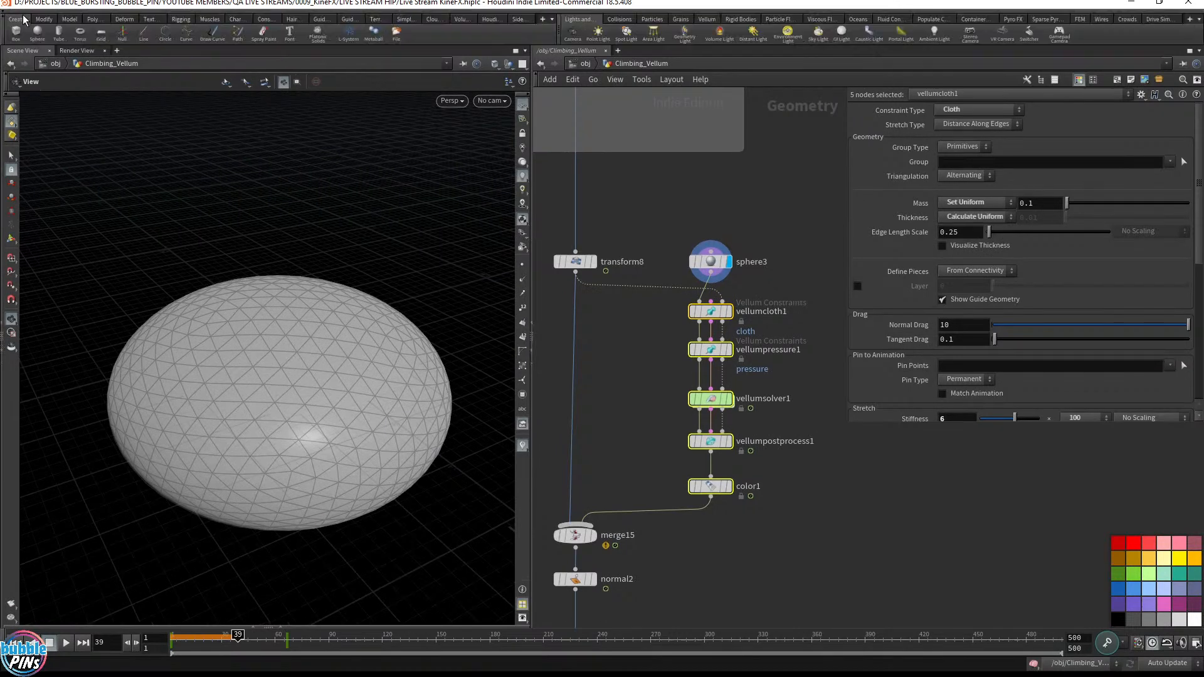
pyautogui.click(23, 14)
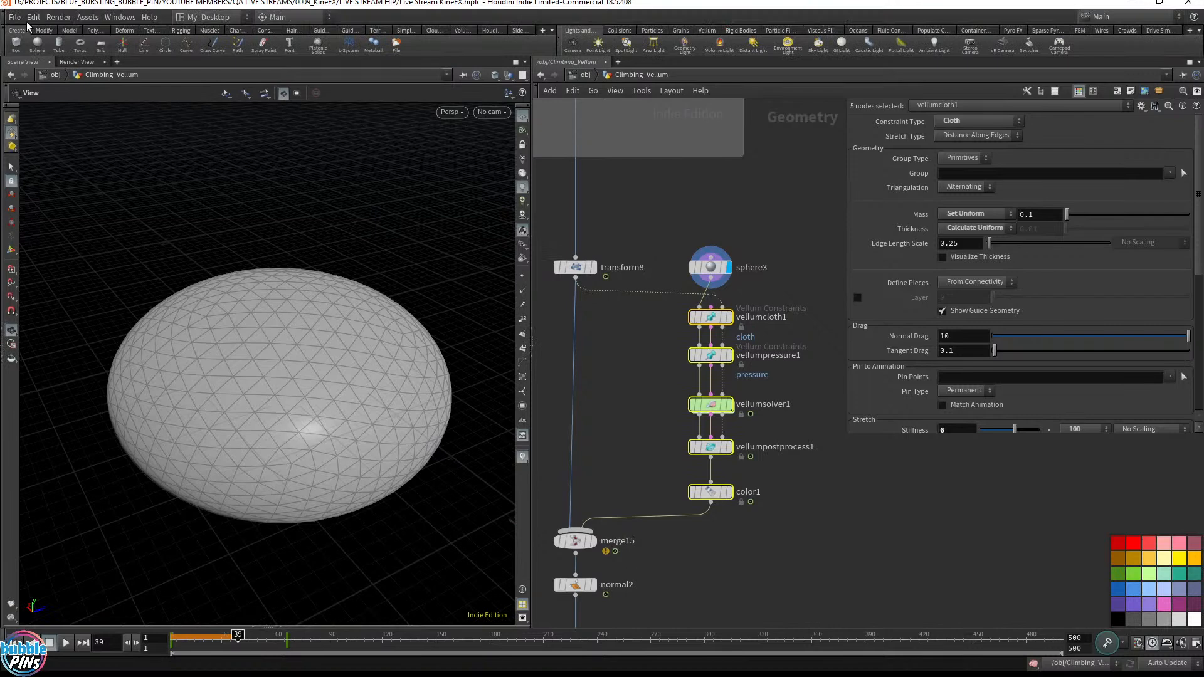
pyautogui.click(33, 18)
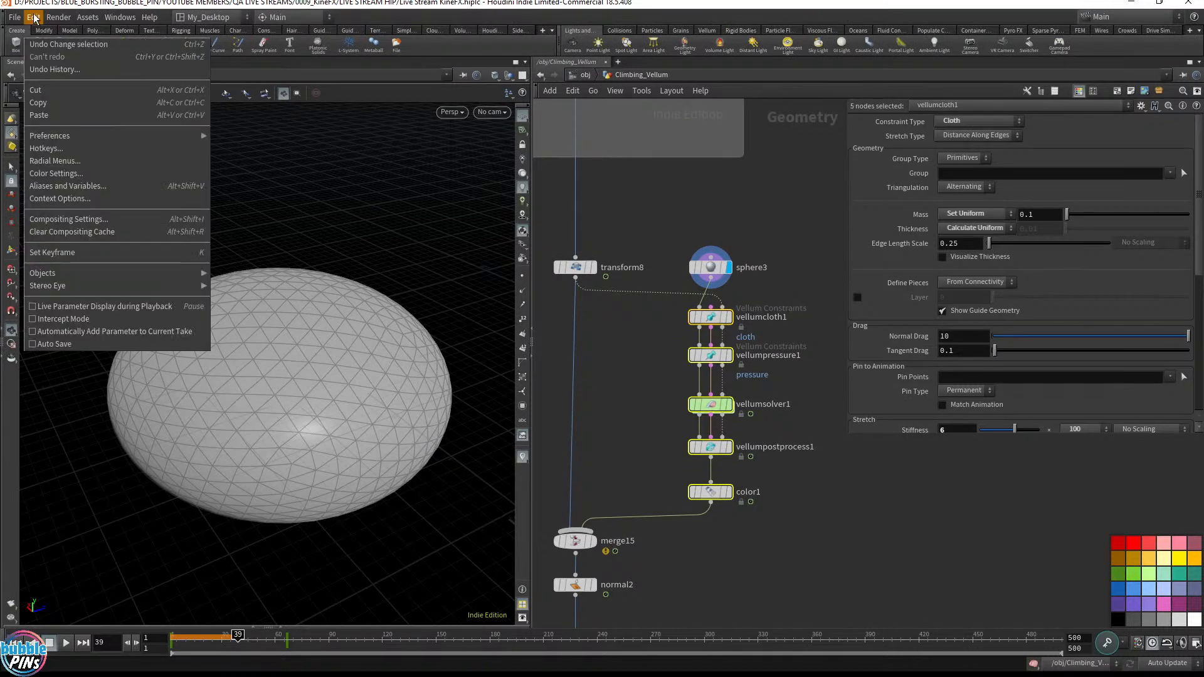
pyautogui.moveTo(88, 19)
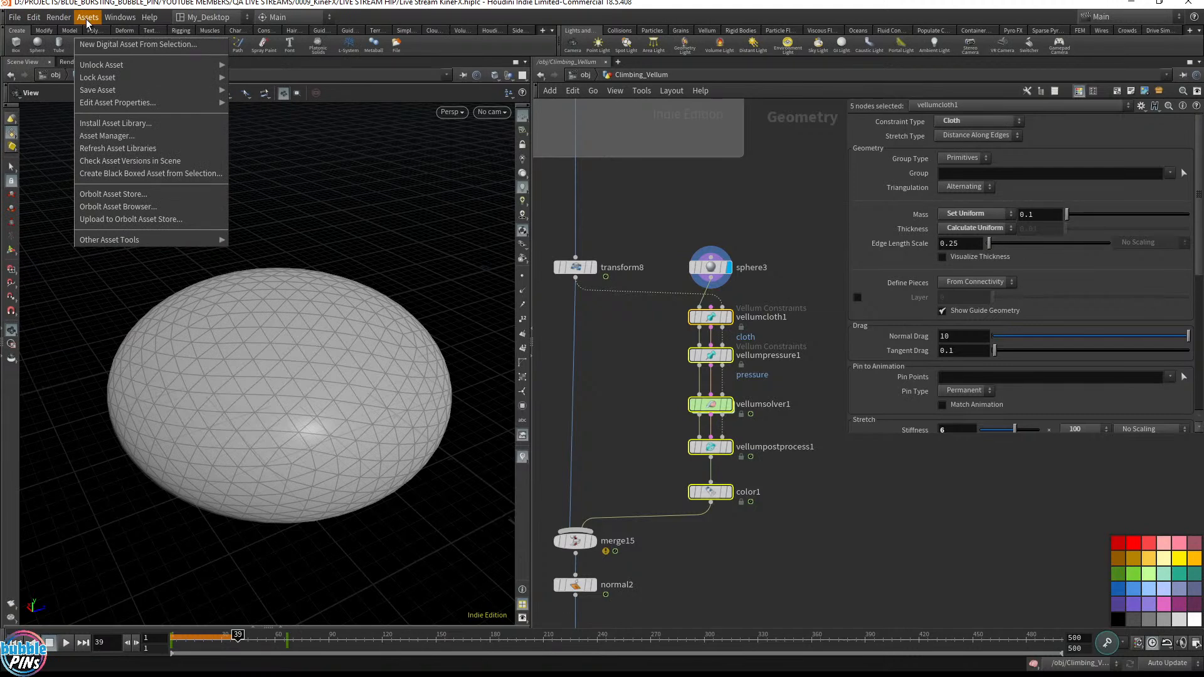
pyautogui.click(113, 5)
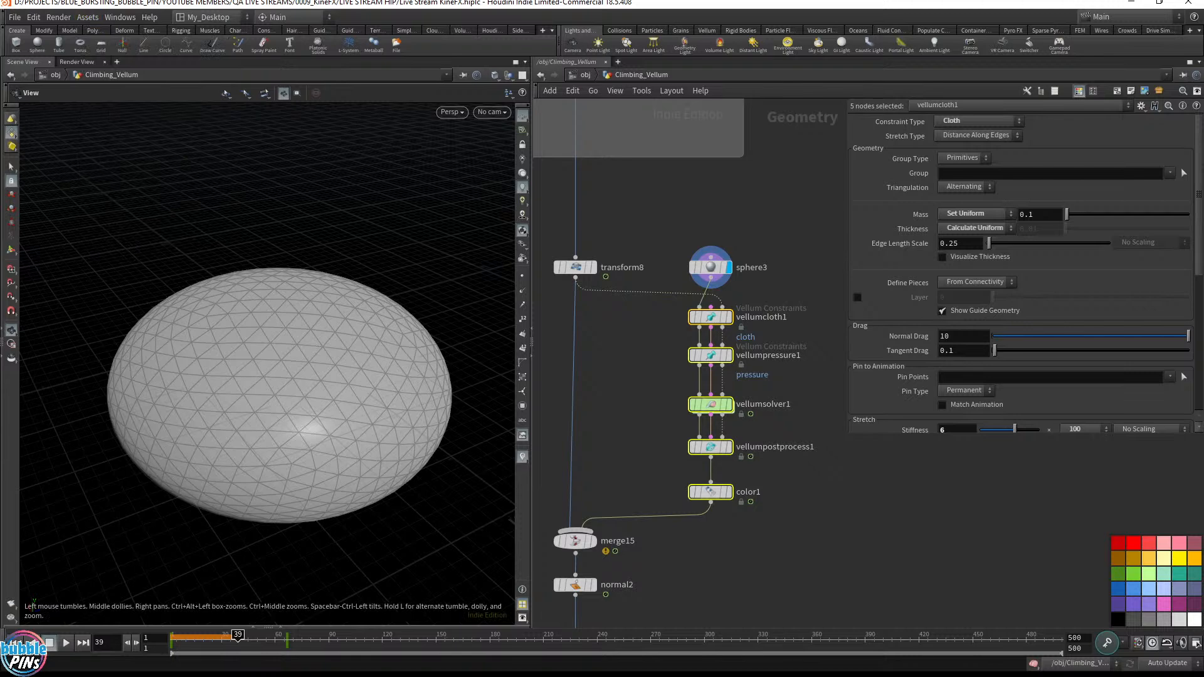
# Step: Switch back to Blender and close it
pyautogui.hotkey('alt', 'Tab')
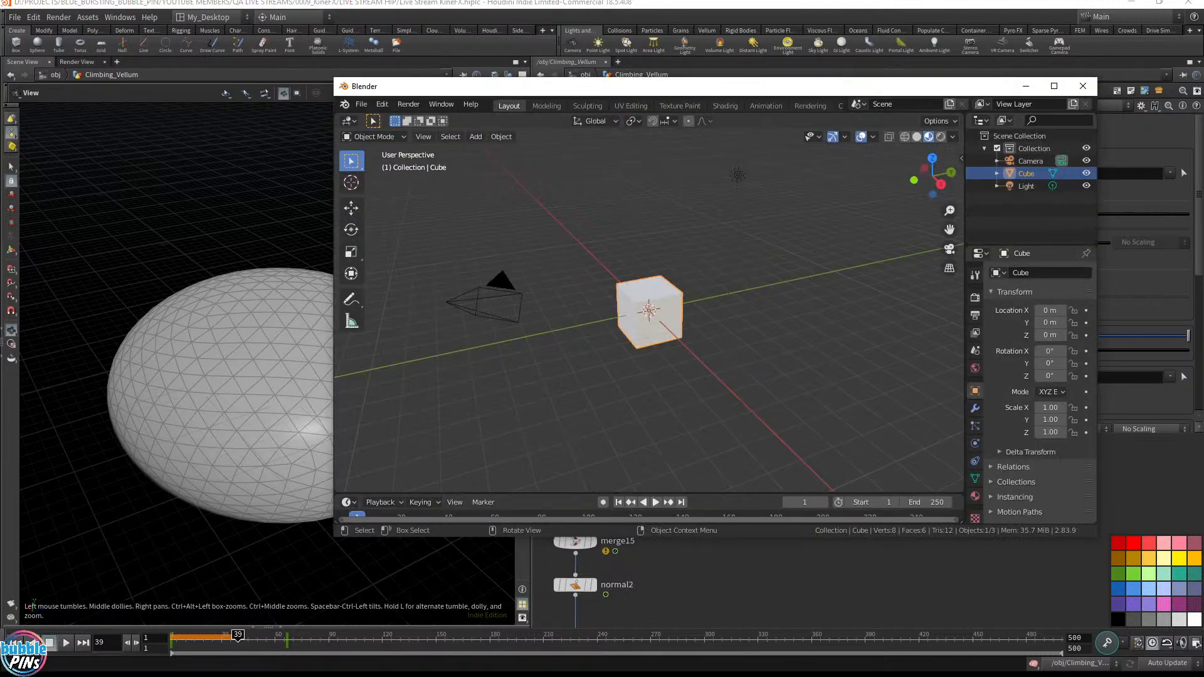
pyautogui.click(1083, 86)
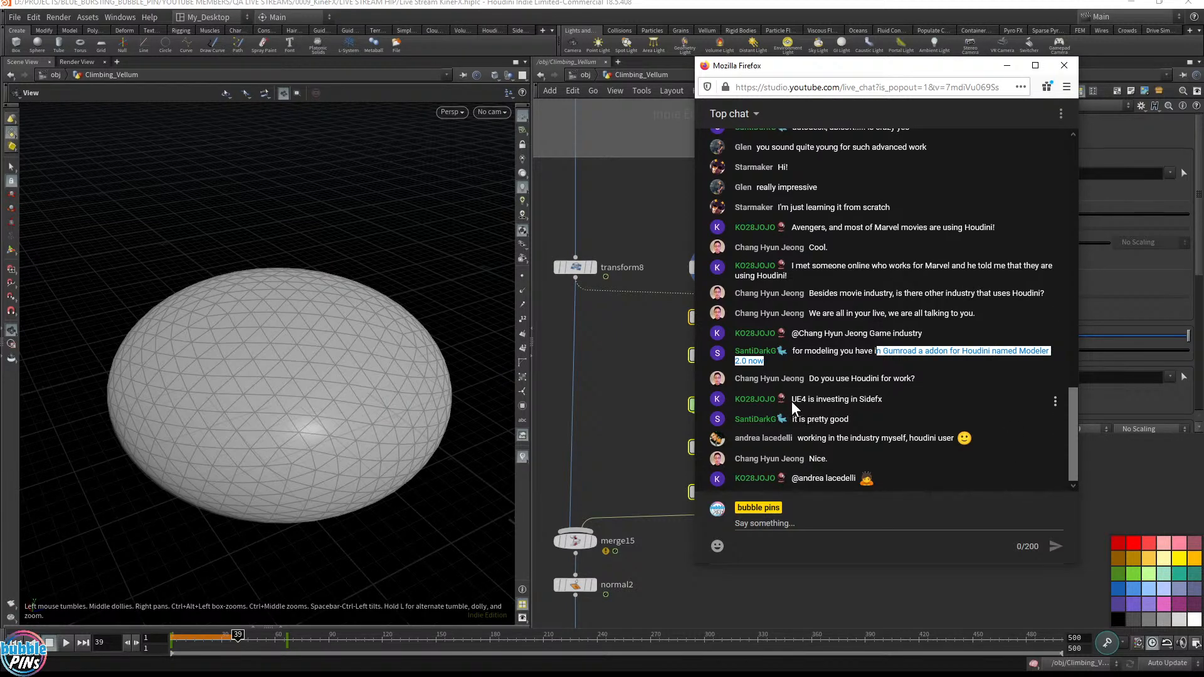
# Step: Read the chat comment about UE4 investing in SideFX in Firefox and move the chat window off the screen
pyautogui.moveTo(791, 399); pyautogui.dragTo(889, 397)
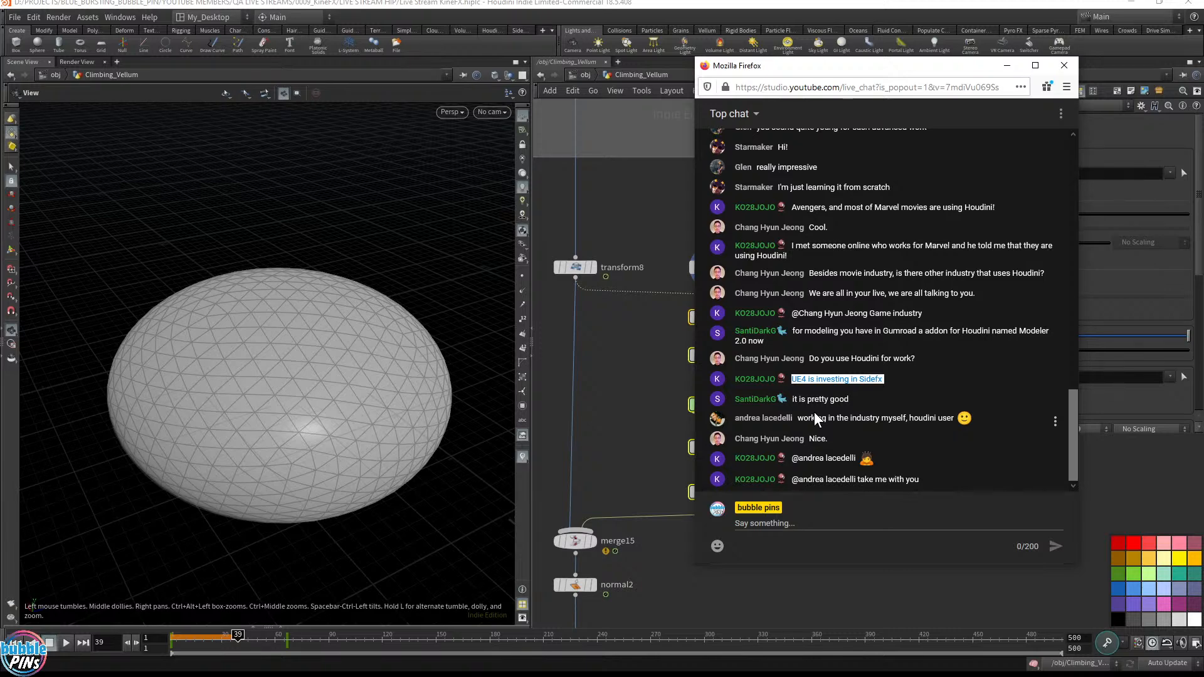
pyautogui.click(940, 523)
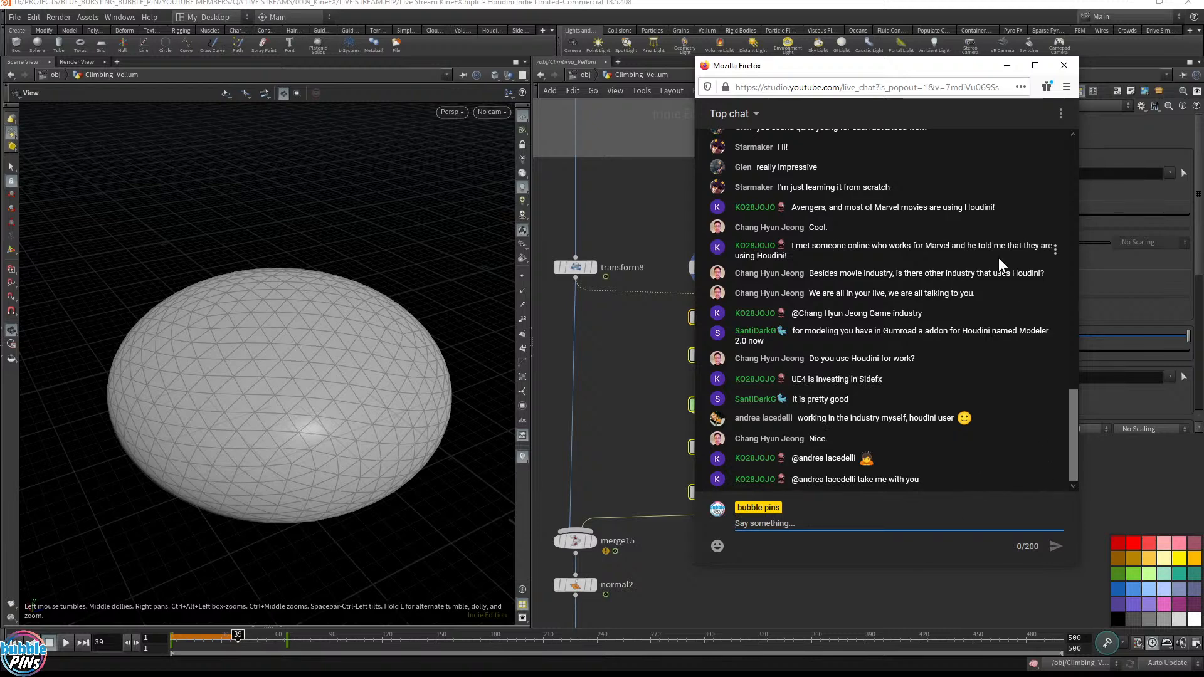
pyautogui.moveTo(860, 70); pyautogui.dragTo(859, 0)
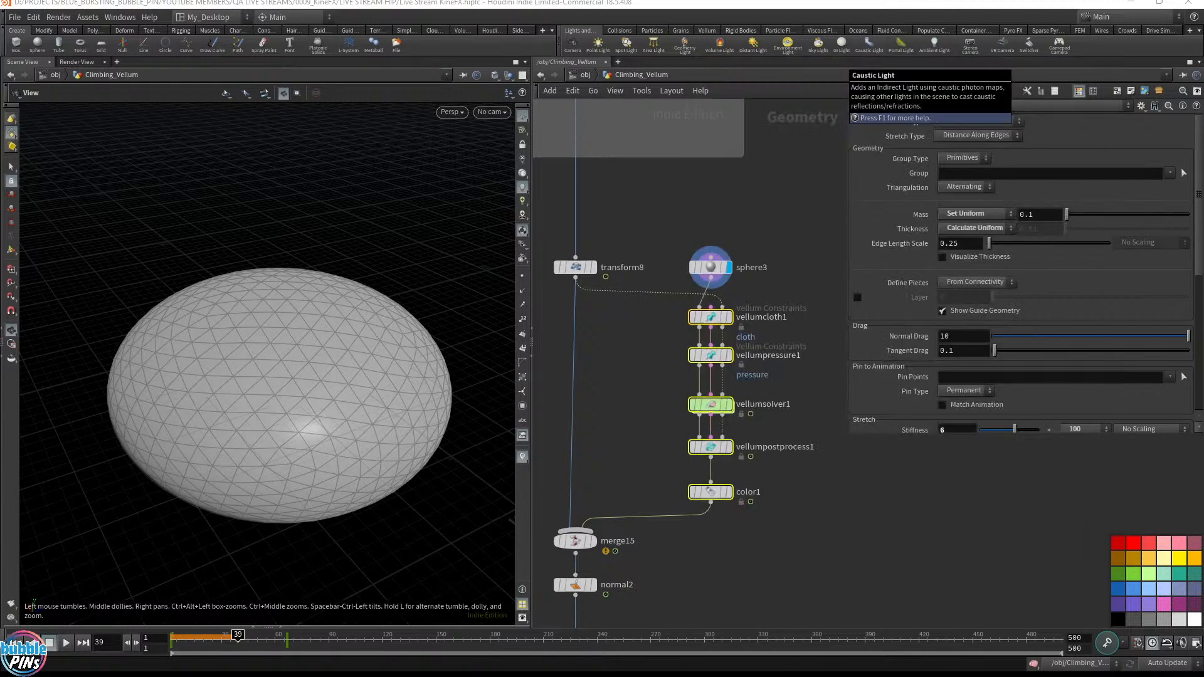
# Step: Bring up topic list.txt in Notepad, highlight the "Making Foot Prints" entry and move the window off the screen
pyautogui.hotkey('alt', 'Tab')
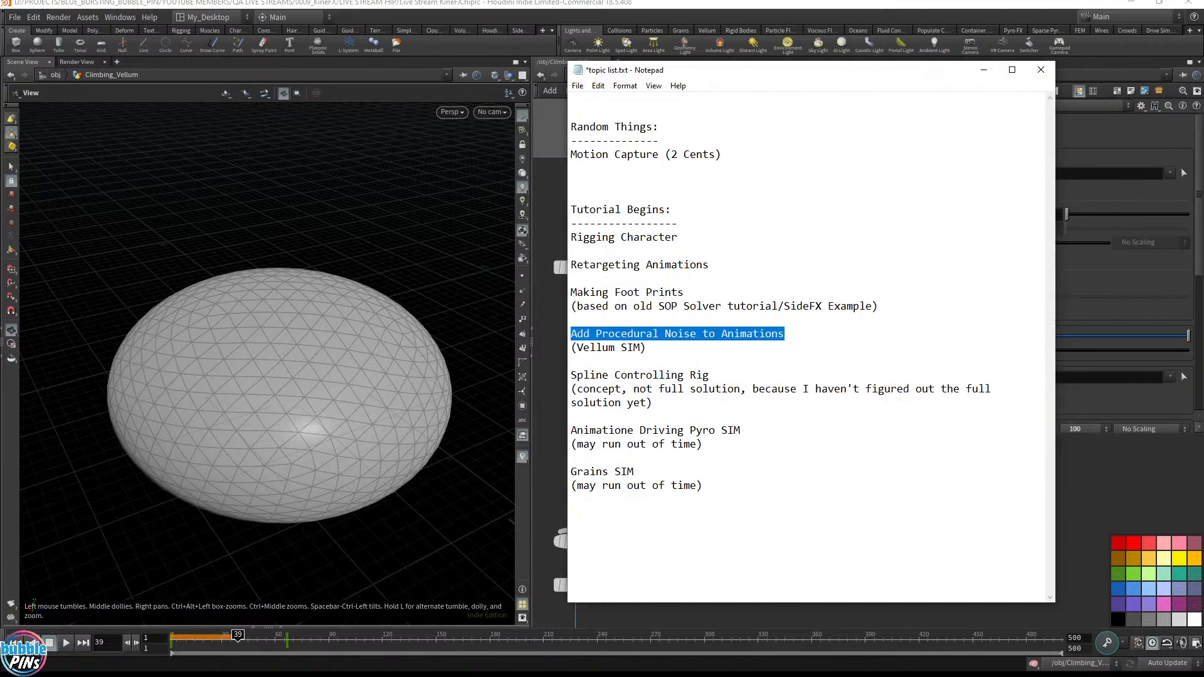
pyautogui.moveTo(684, 292); pyautogui.dragTo(572, 277)
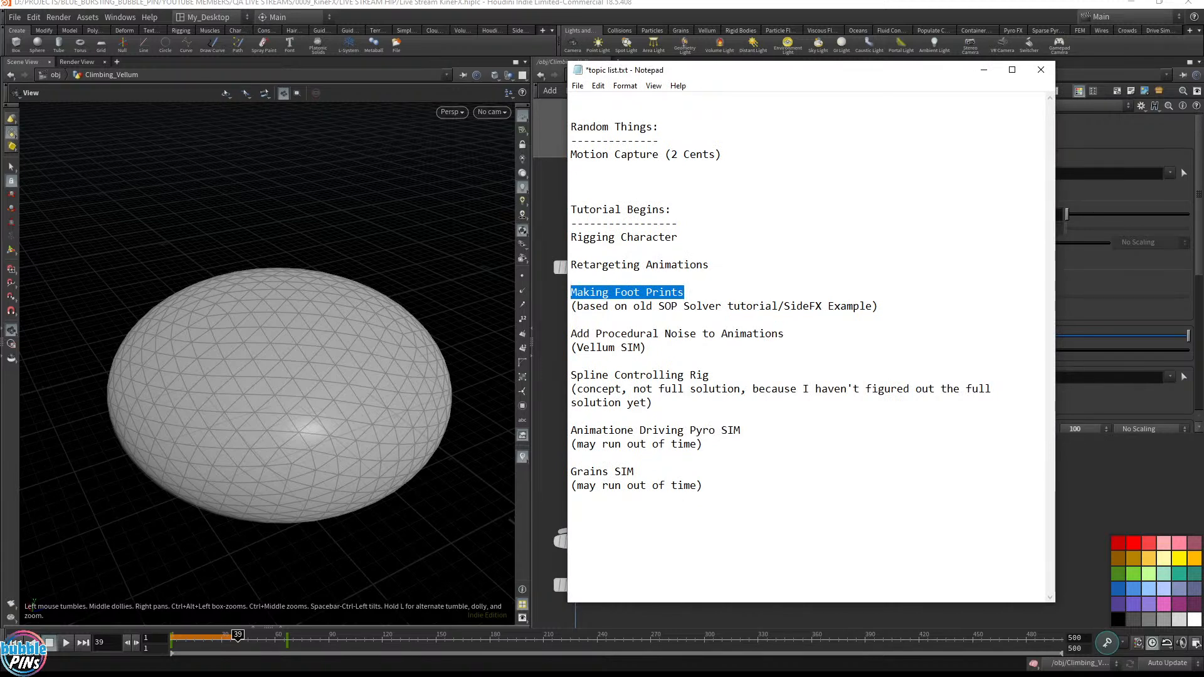
pyautogui.moveTo(685, 292); pyautogui.dragTo(571, 288)
pyautogui.moveTo(690, 67); pyautogui.dragTo(1203, 75)
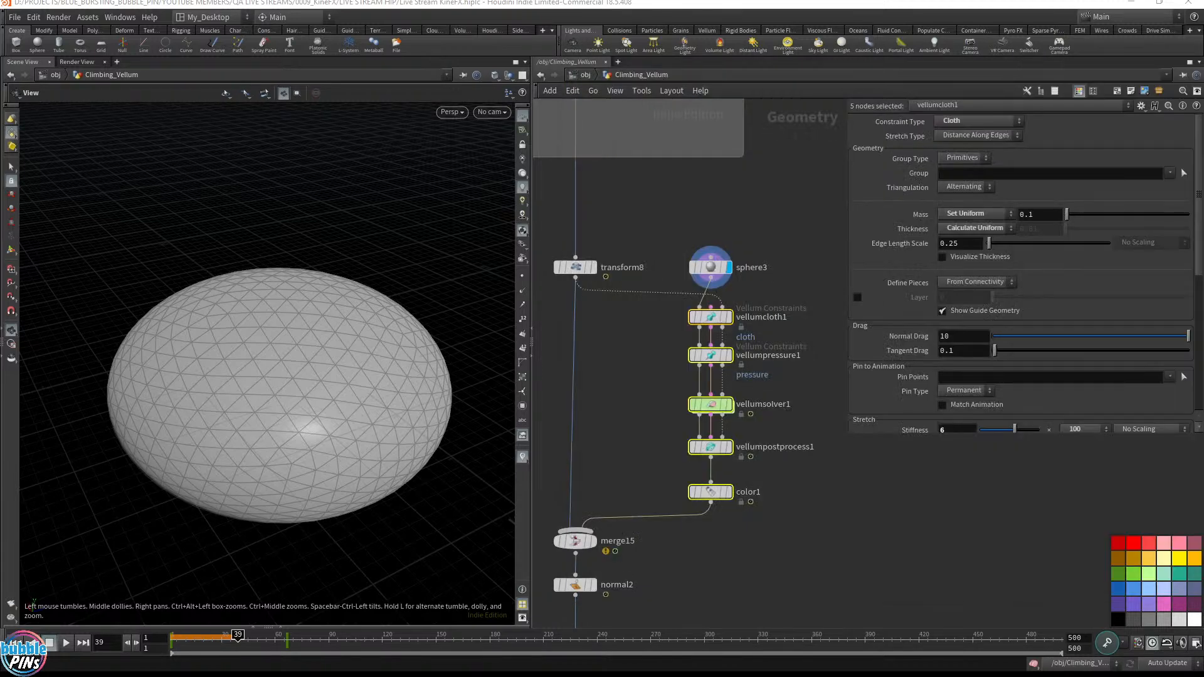
# Step: Select the six nodes from sphere3 down to color1 and look over the vellum chain in the network
pyautogui.click(800, 205)
pyautogui.moveTo(815, 224); pyautogui.dragTo(692, 561)
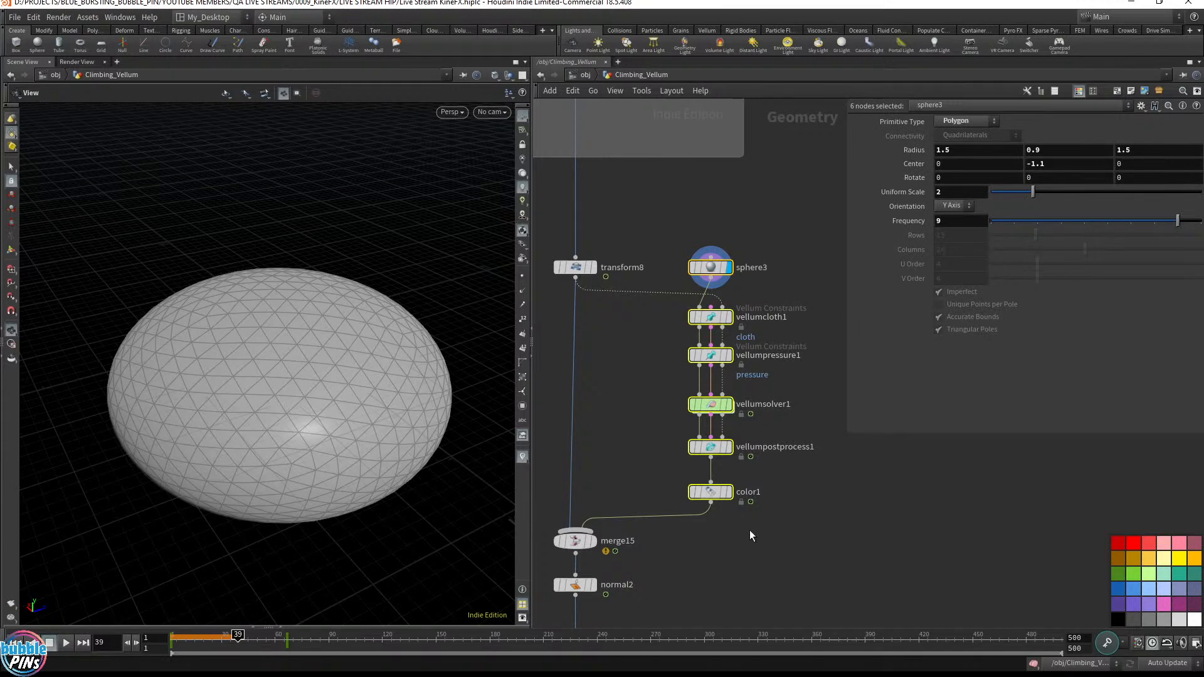
pyautogui.scroll(-3, 864, 544)
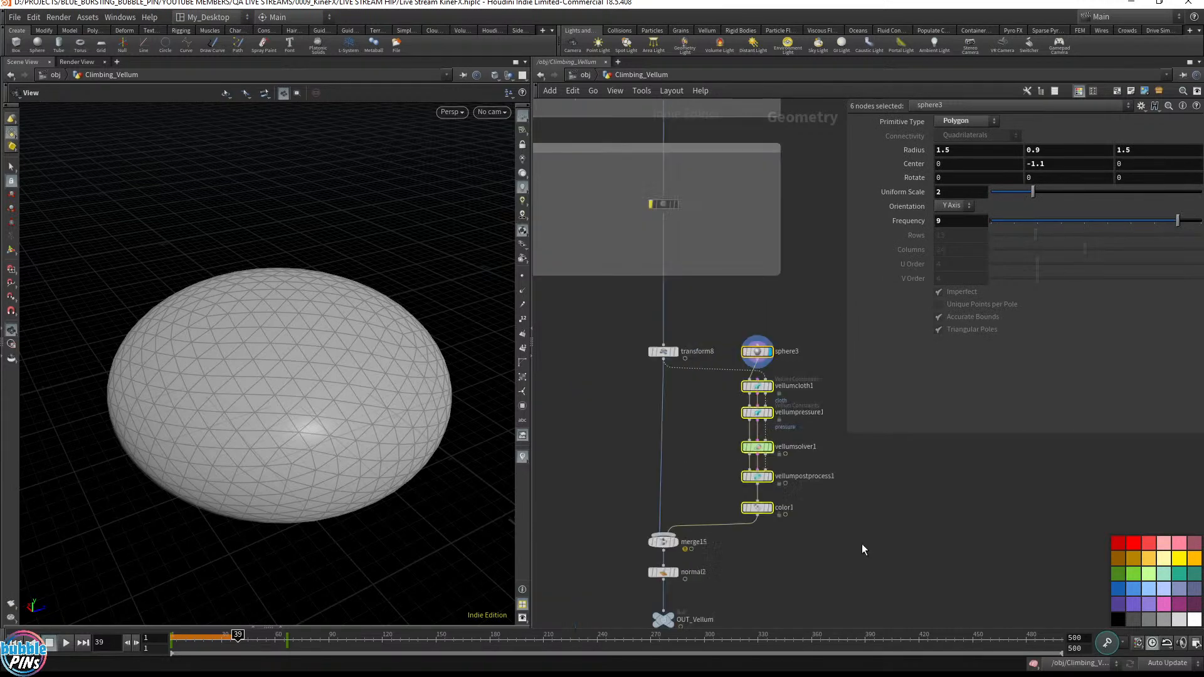
pyautogui.scroll(6, 800, 476)
pyautogui.moveTo(749, 418); pyautogui.dragTo(824, 508, button='middle')
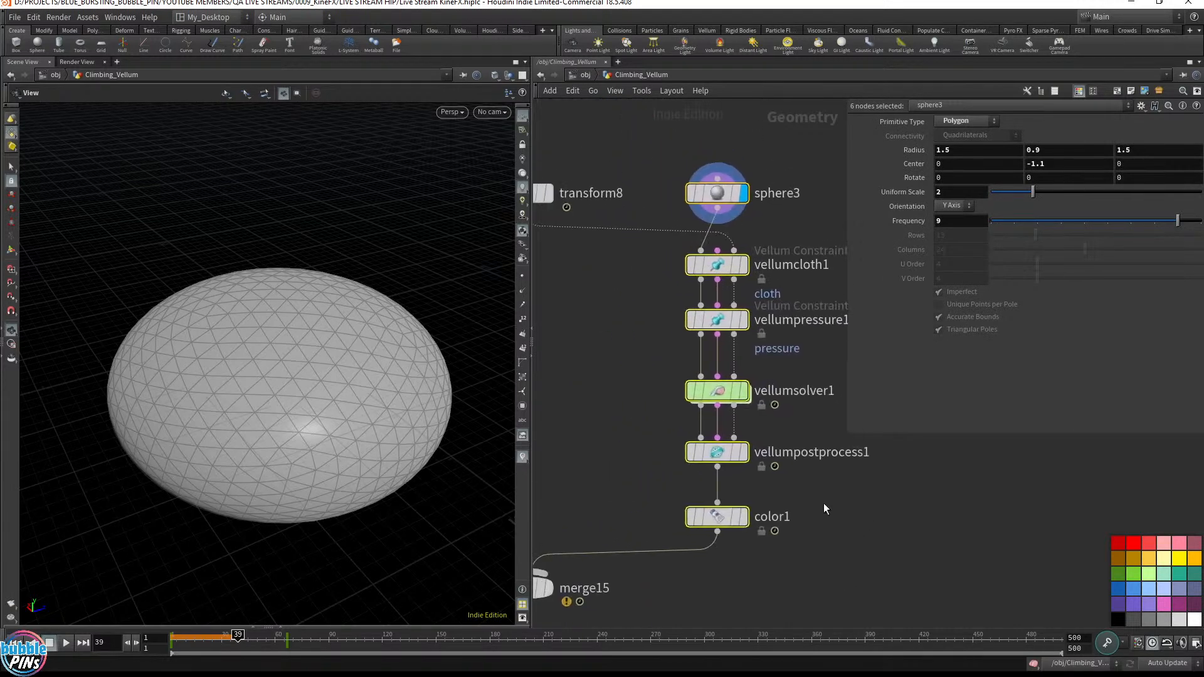
pyautogui.moveTo(941, 532); pyautogui.dragTo(855, 511, button='middle')
pyautogui.scroll(-1, 813, 459)
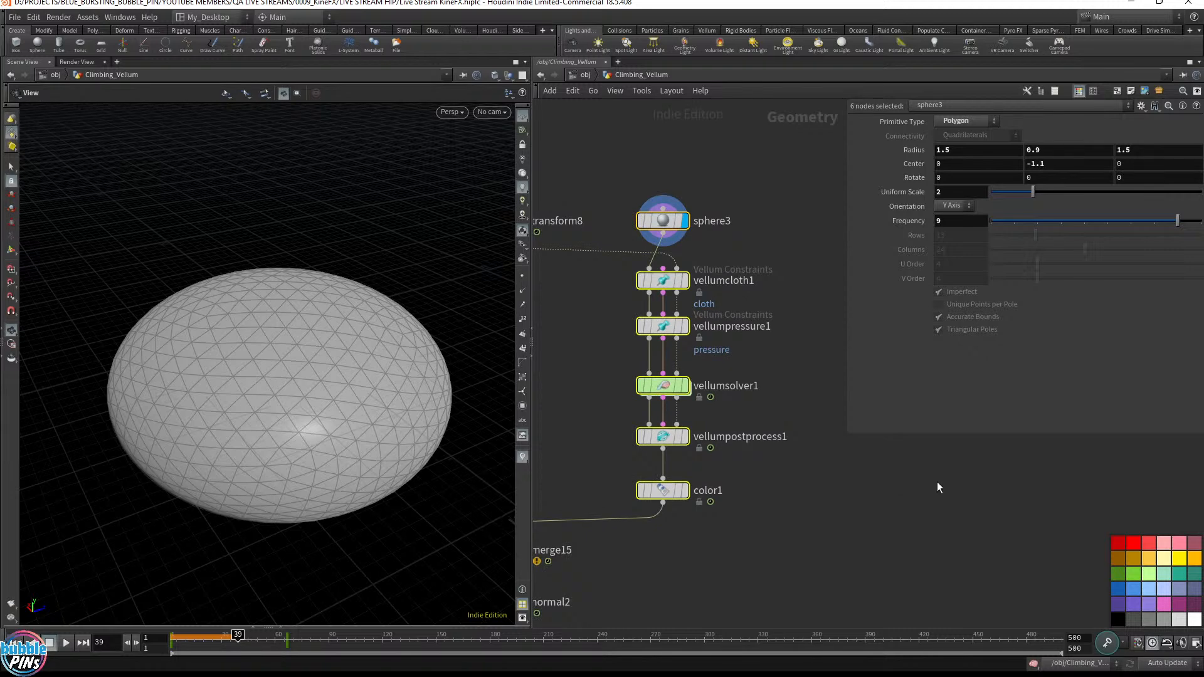
pyautogui.scroll(-7, 754, 234)
pyautogui.moveTo(776, 245); pyautogui.dragTo(815, 416, button='middle')
# Step: Go up to the object level and save the scene
pyautogui.press('u')
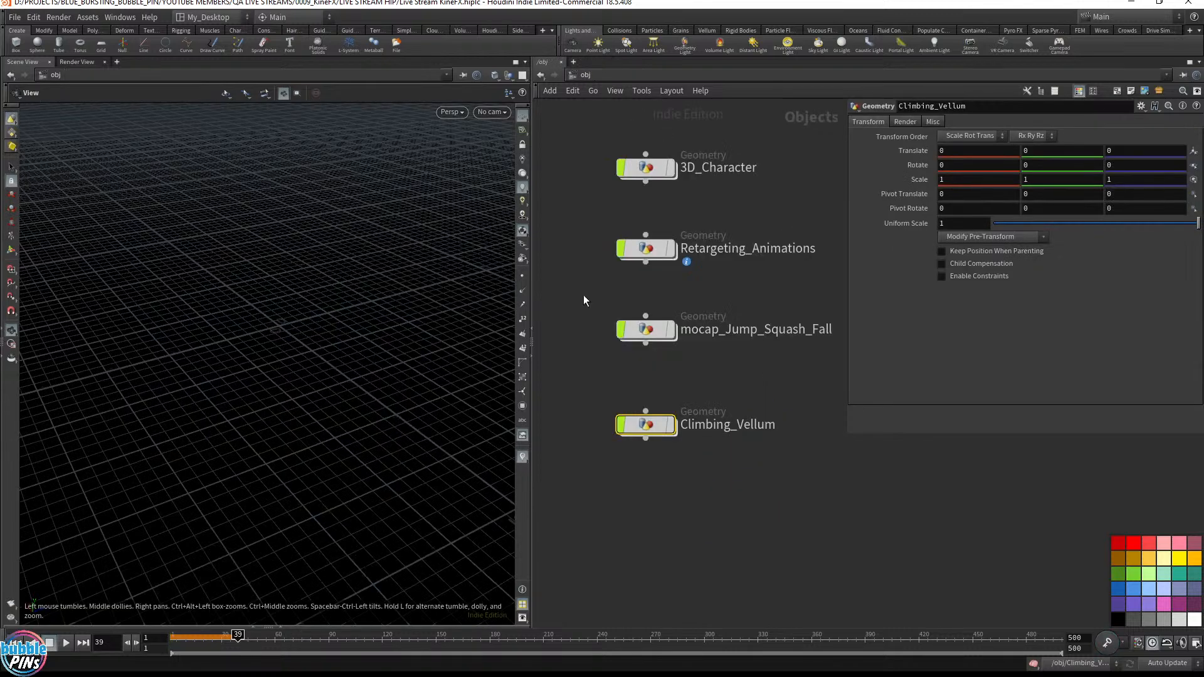
pyautogui.click(763, 401)
pyautogui.hotkey('ctrl', 's')
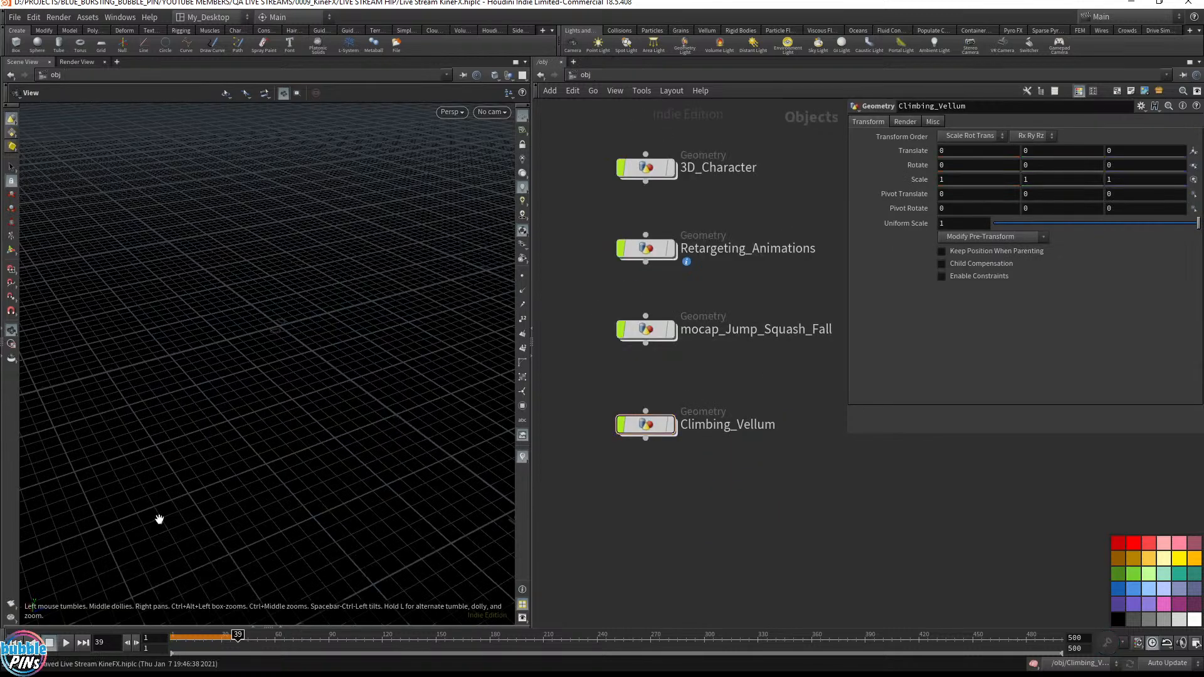
# Step: Return to frame 1, open the 3D_Character network and inspect the character mesh from several angles
pyautogui.hotkey('ctrl', 'Up')
pyautogui.doubleClick(648, 169)
pyautogui.moveTo(401, 256); pyautogui.dragTo(424, 311)
pyautogui.moveTo(424, 311); pyautogui.dragTo(337, 327, button='middle')
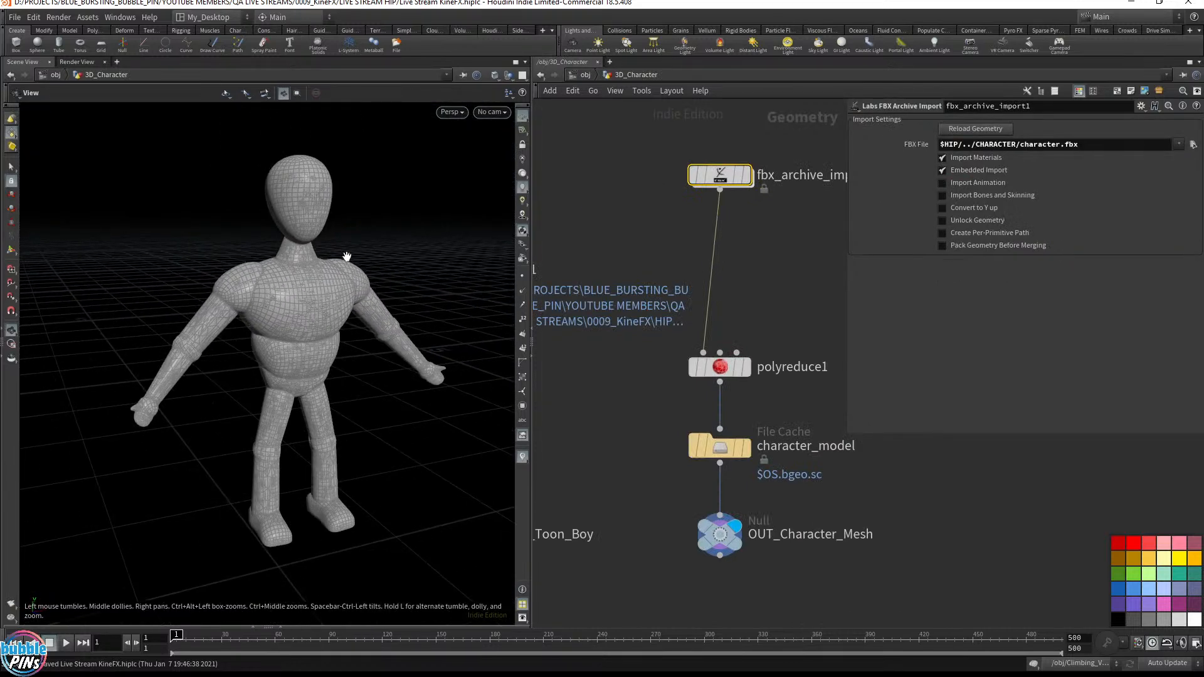
pyautogui.moveTo(373, 304); pyautogui.dragTo(292, 320)
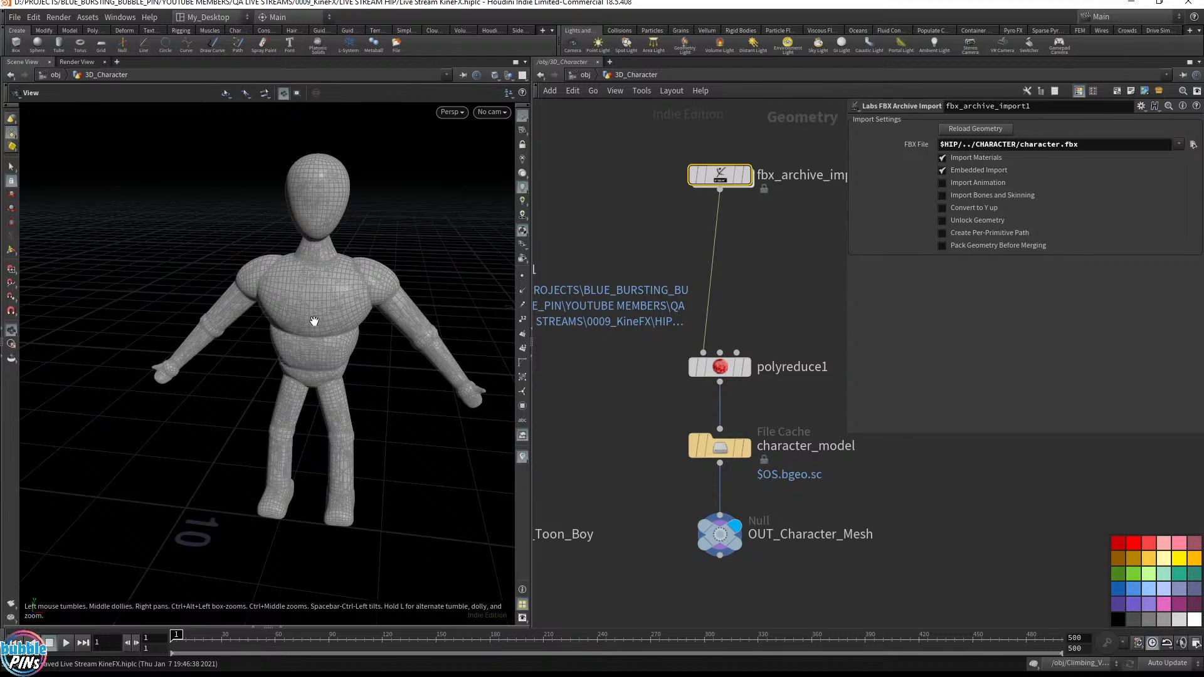
pyautogui.moveTo(315, 321); pyautogui.dragTo(295, 399)
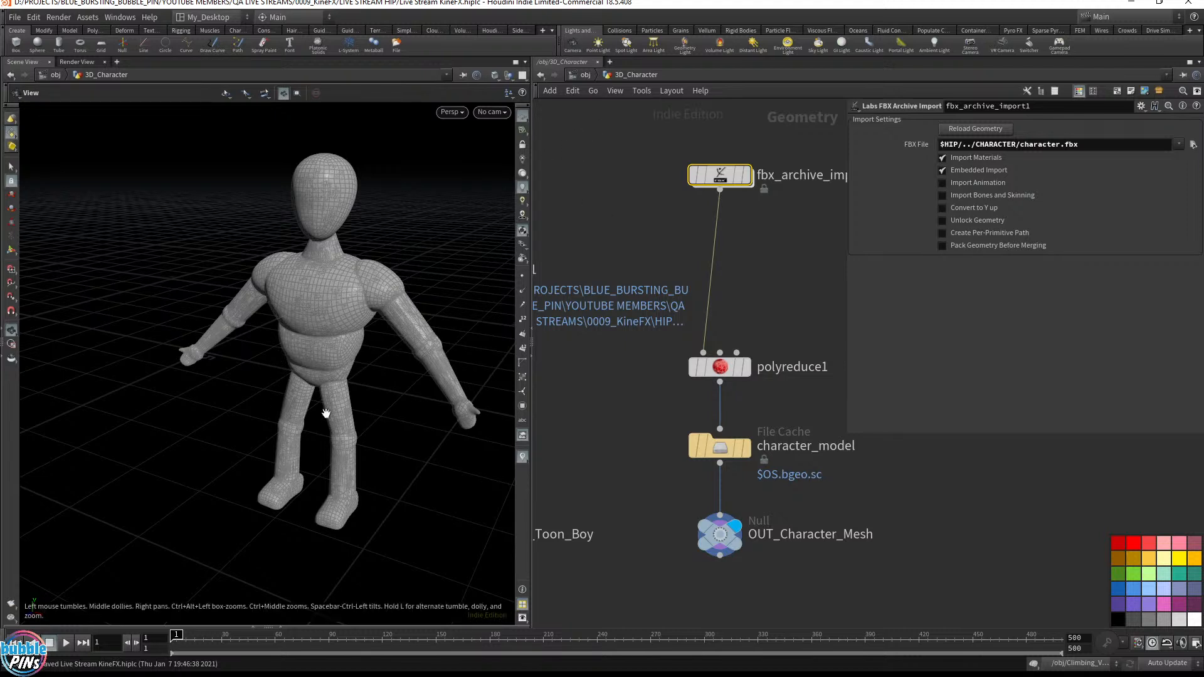
pyautogui.moveTo(332, 415); pyautogui.dragTo(406, 417)
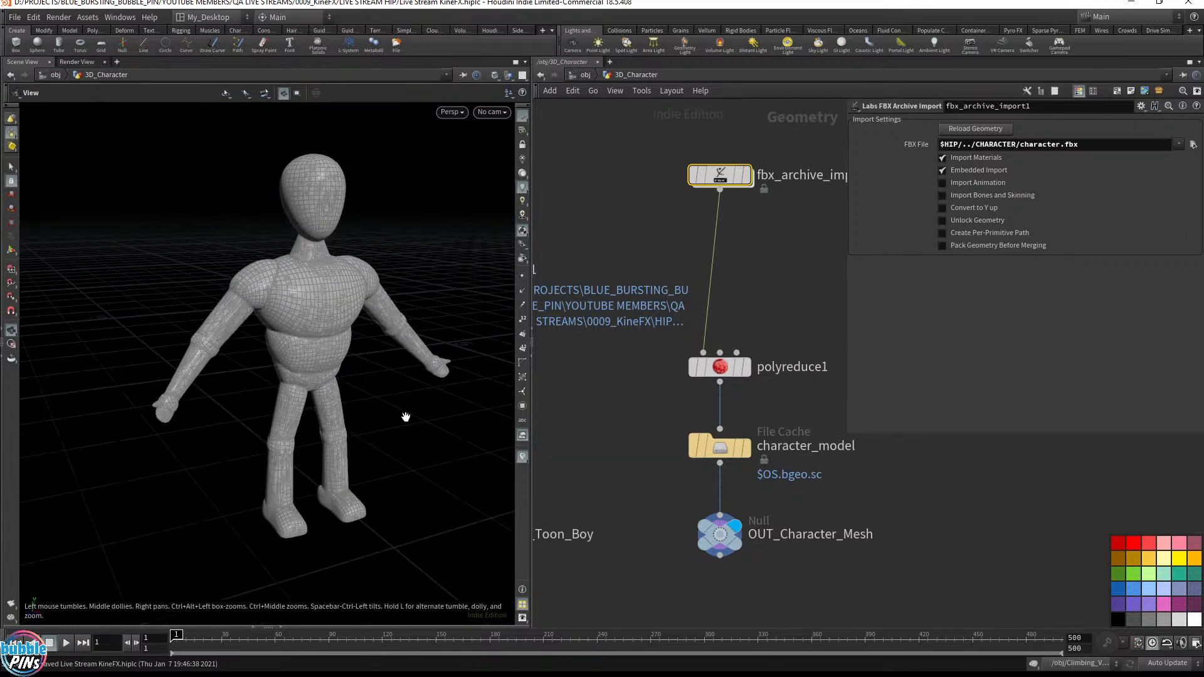
# Step: Return to the object level and scrub the KineFX preview video in VLC to the walking foot prints section at 00:38
pyautogui.click(585, 75)
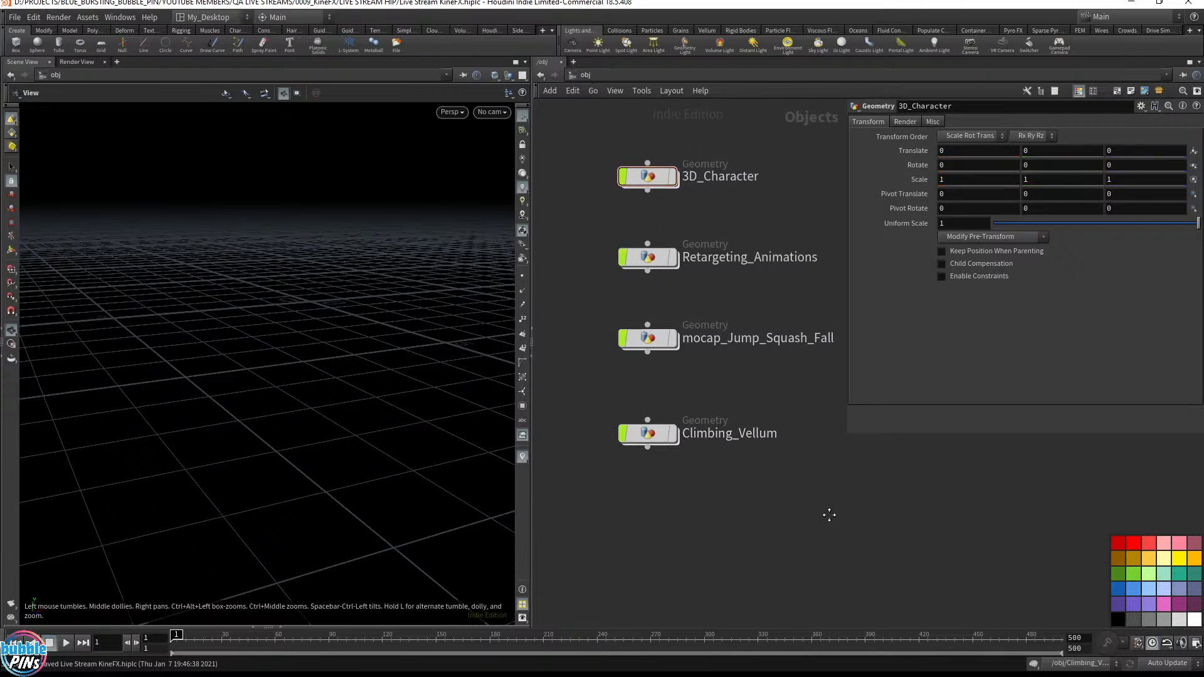
pyautogui.moveTo(829, 515); pyautogui.dragTo(726, 495, button='middle')
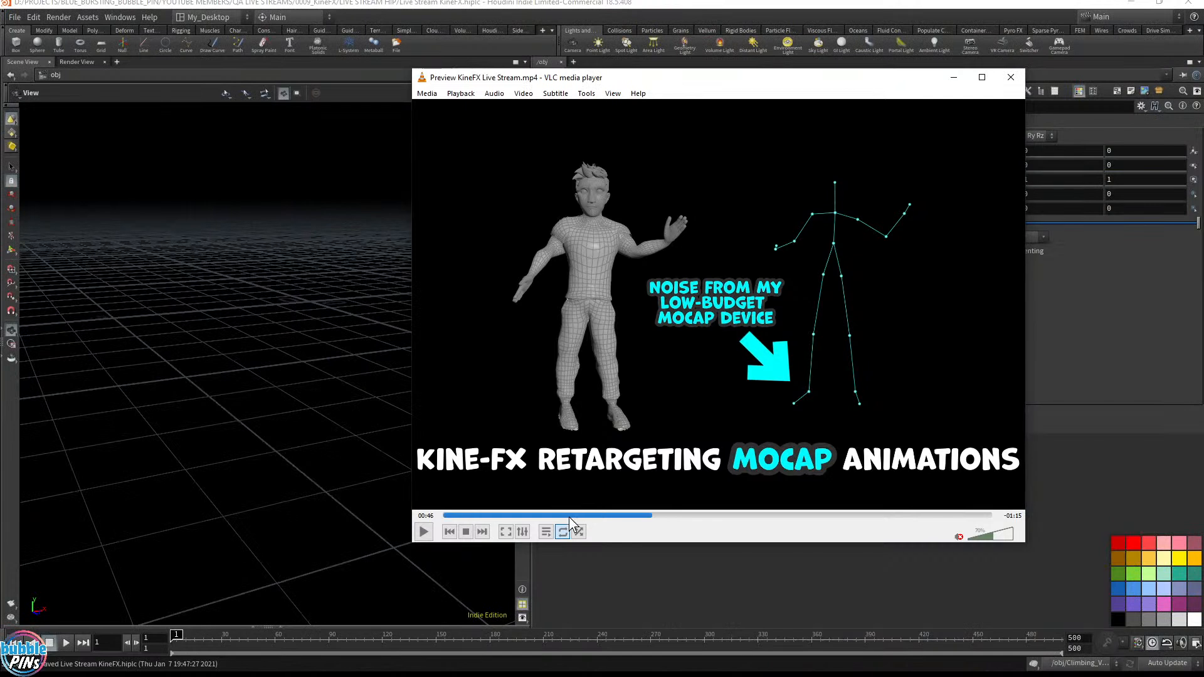
pyautogui.click(572, 516)
pyautogui.moveTo(577, 514); pyautogui.dragTo(619, 520)
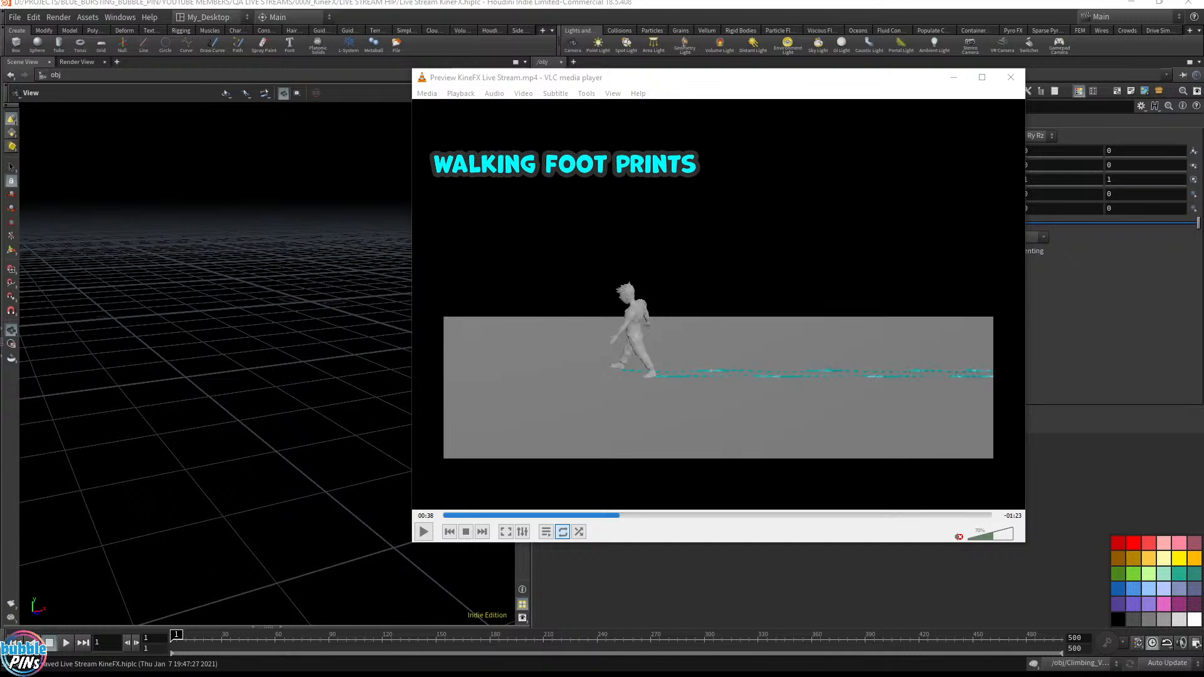
# Step: Play the "SOP Solver for Beginners in Houdini" YouTube video in Firefox and highlight its upload date, 23 Sept 2019
pyautogui.moveTo(1203, 199); pyautogui.dragTo(699, 101)
pyautogui.click(729, 446)
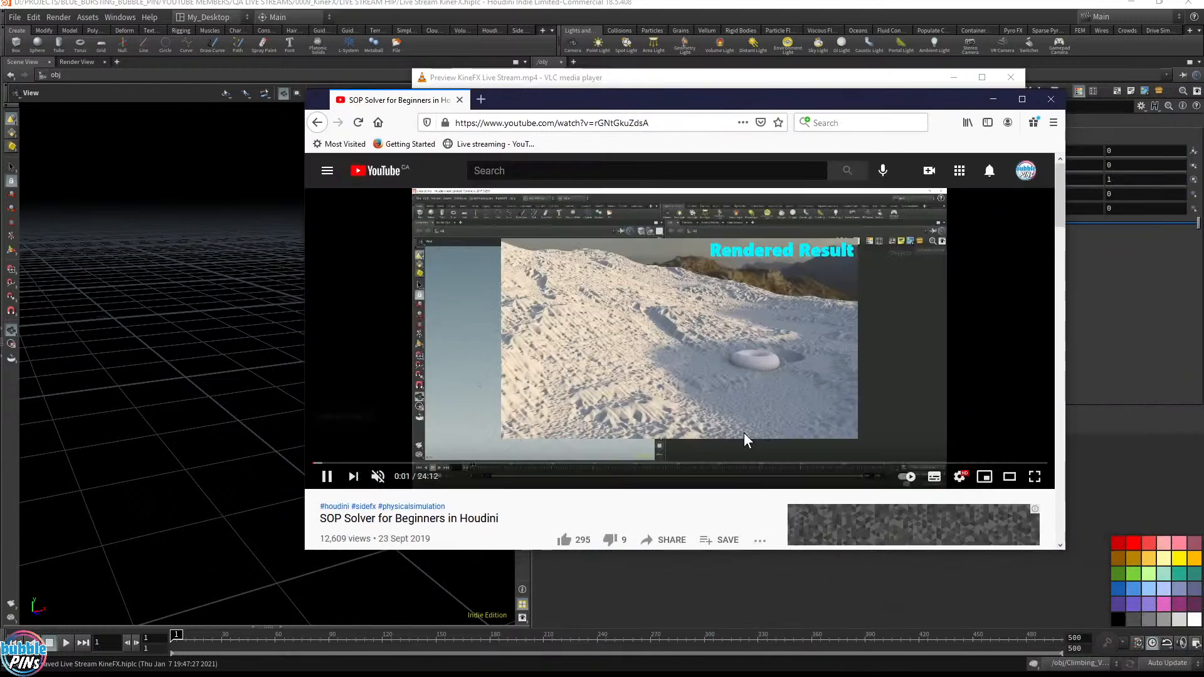
pyautogui.moveTo(795, 96); pyautogui.dragTo(779, 50)
pyautogui.scroll(-3, 868, 313)
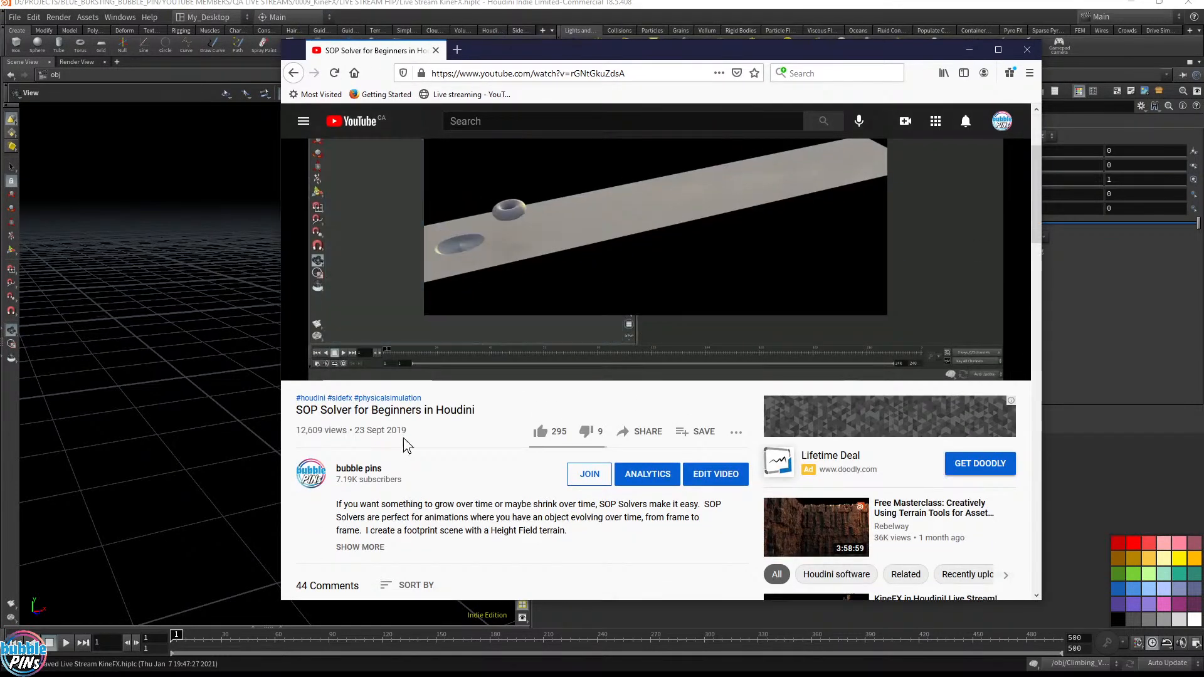
pyautogui.moveTo(404, 438); pyautogui.dragTo(354, 434)
pyautogui.scroll(3, 485, 420)
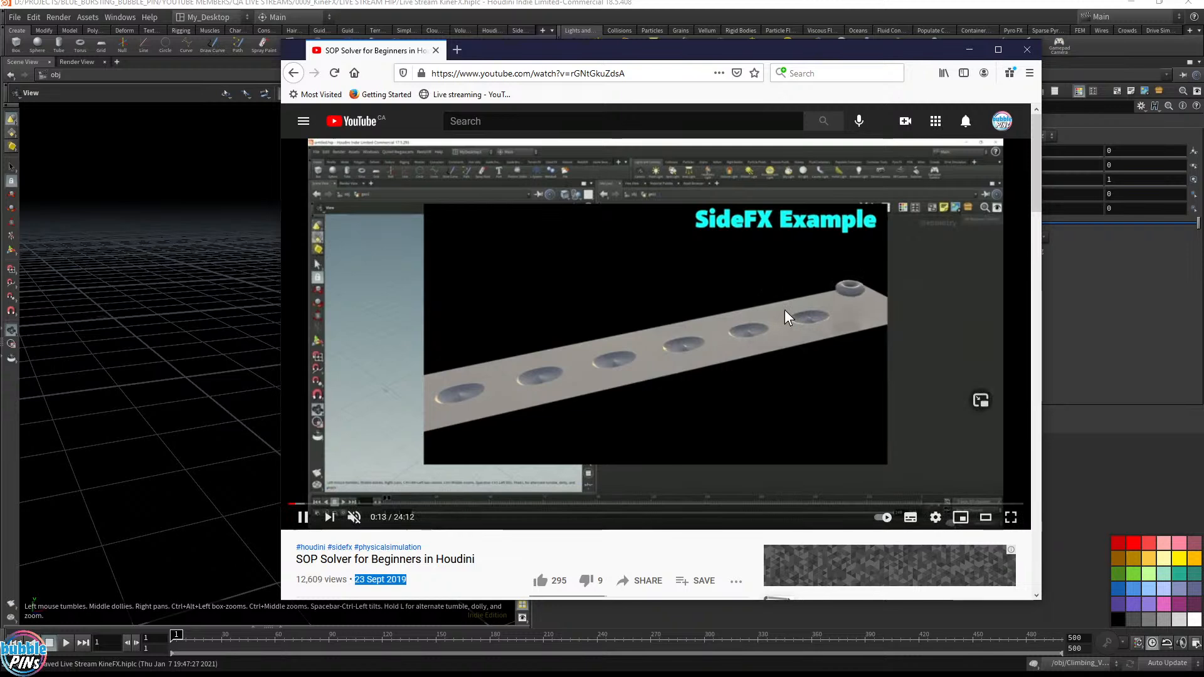
# Step: Pause the YouTube tutorial, then move the Firefox and VLC windows away to uncover the Houdini workspace
pyautogui.click(776, 353)
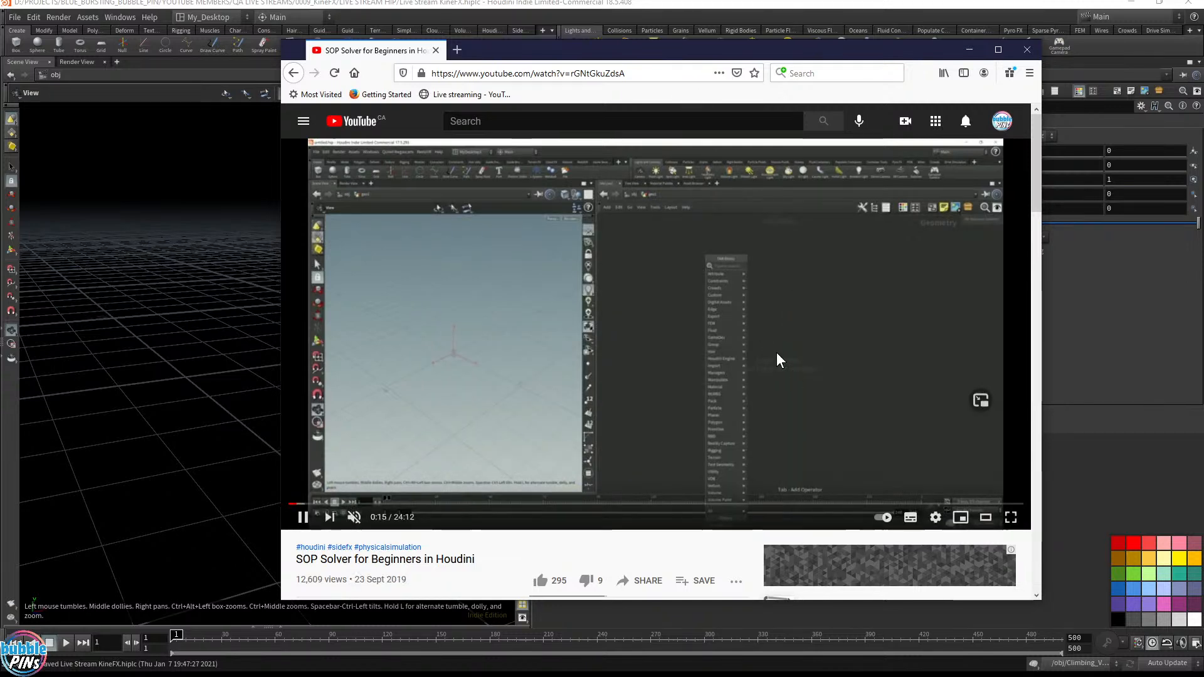
pyautogui.click(776, 353)
pyautogui.moveTo(592, 52); pyautogui.dragTo(1203, 75)
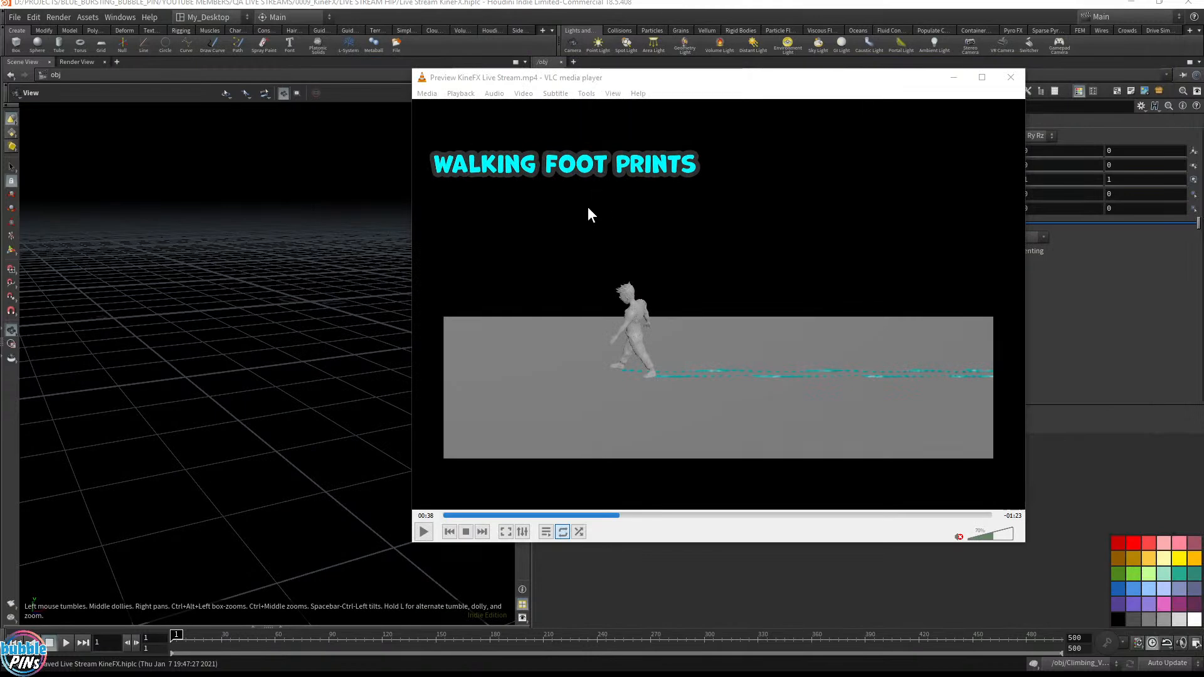
pyautogui.moveTo(636, 81); pyautogui.dragTo(1203, 81)
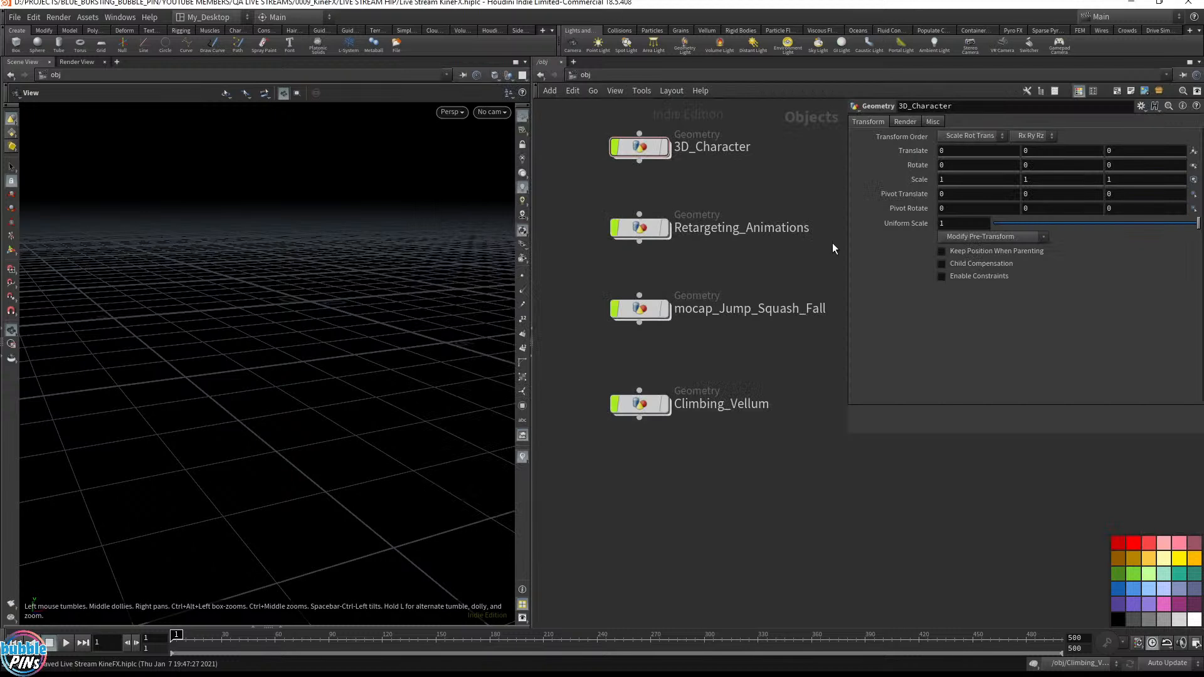
# Step: Add a Geometry object below Climbing_Vellum and go inside it
pyautogui.press('Tab')
pyautogui.write('geo')
pyautogui.press('Return')
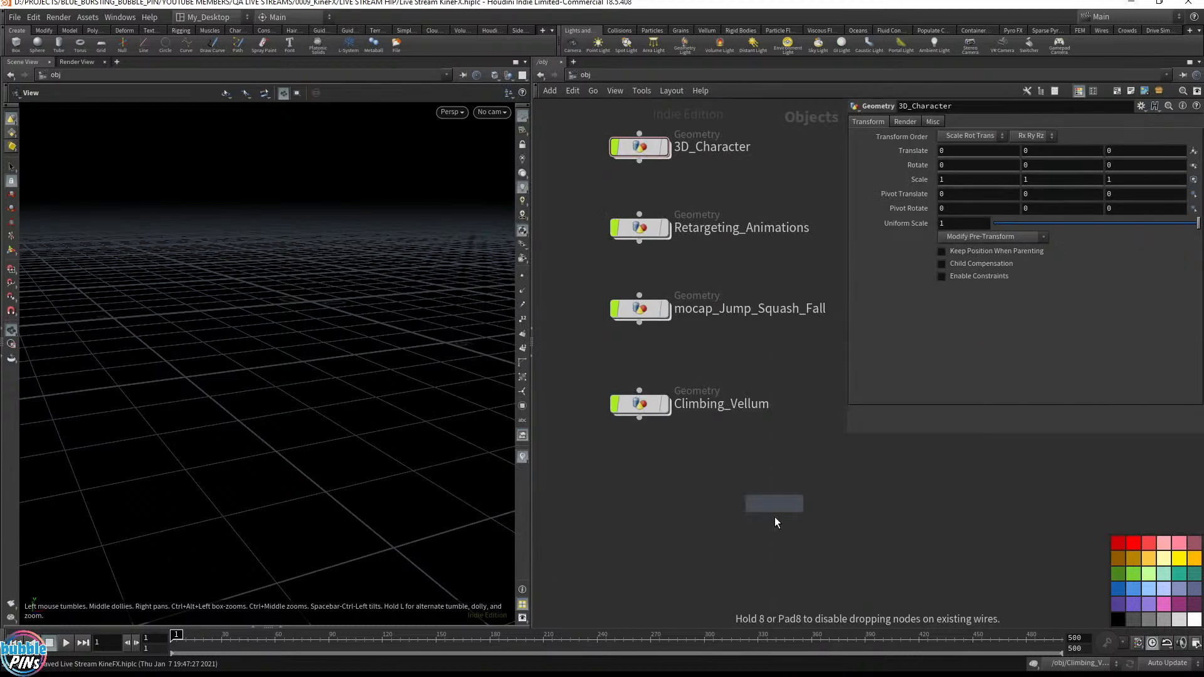
pyautogui.click(638, 543)
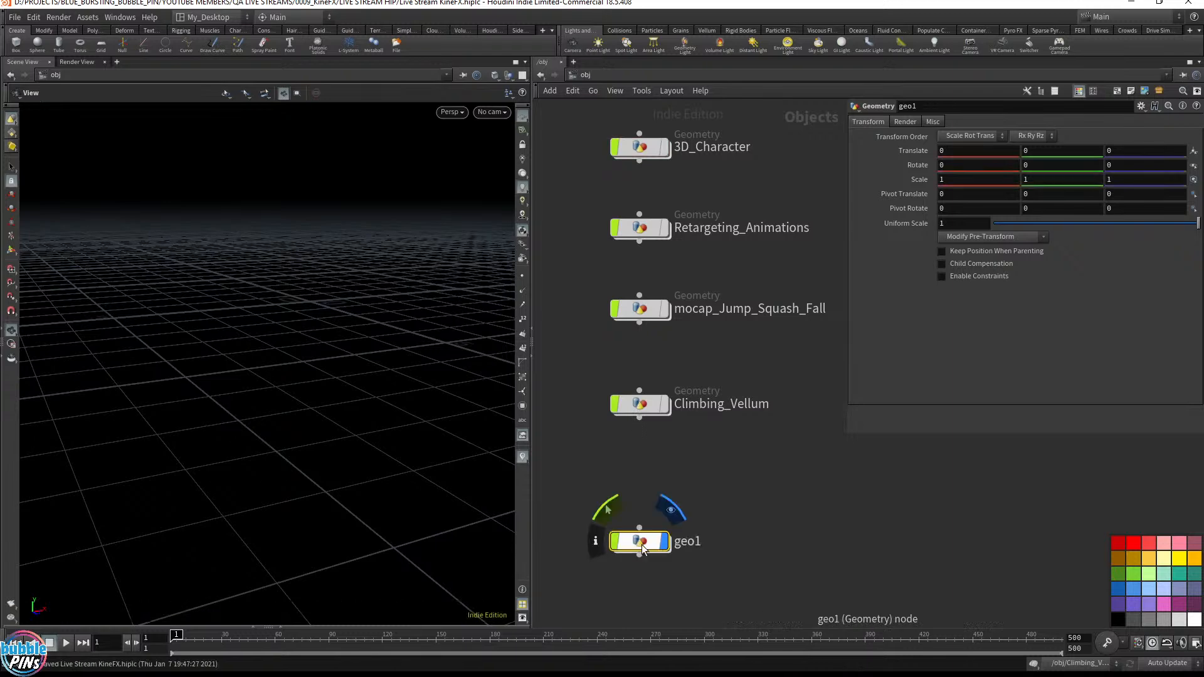
pyautogui.moveTo(641, 544); pyautogui.dragTo(643, 491)
pyautogui.doubleClick(643, 492)
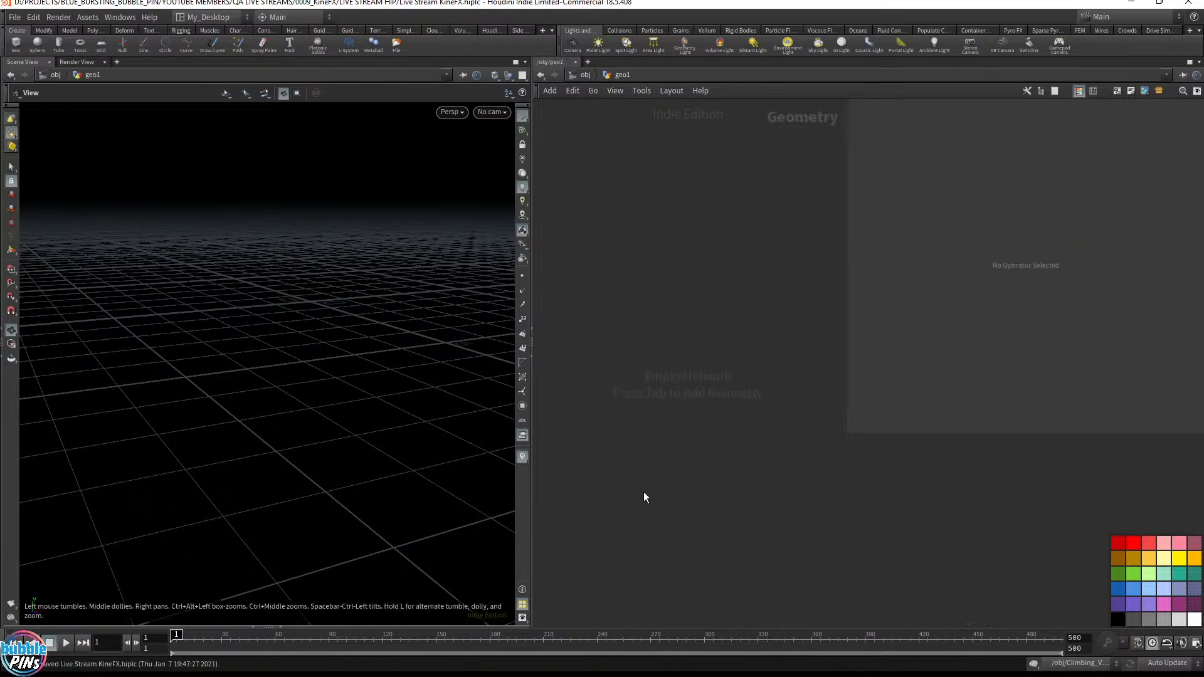
# Step: Add a Solver node in the new geometry network
pyautogui.press('Tab')
pyautogui.write('so')
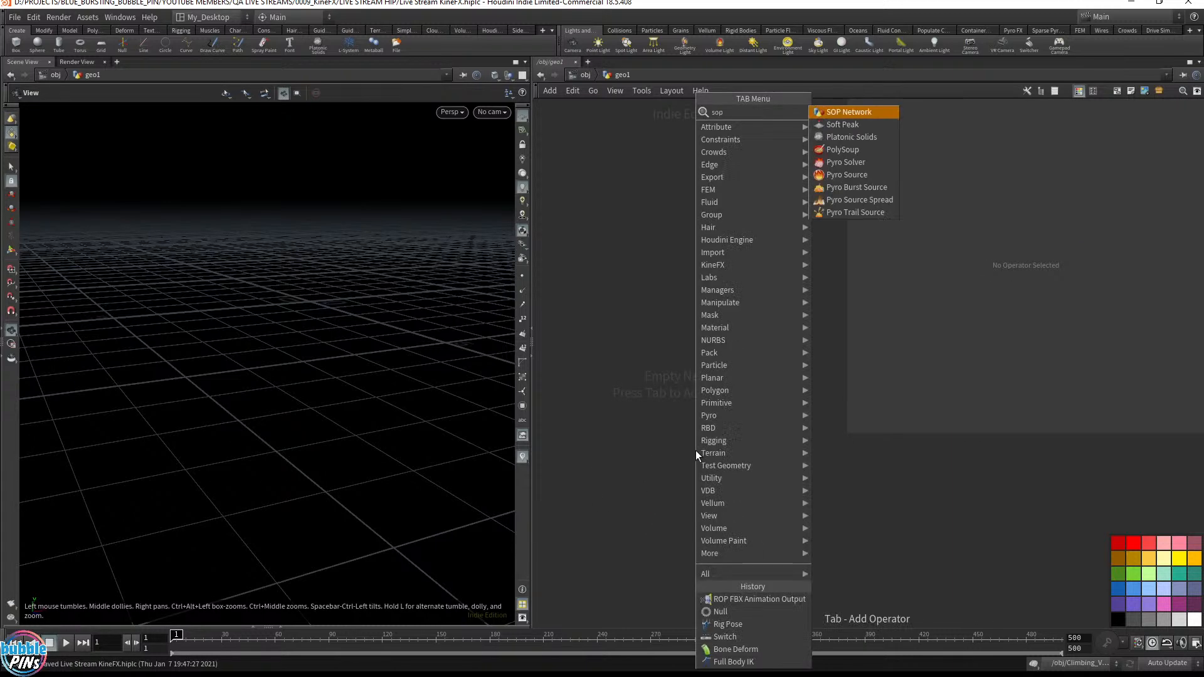
pyautogui.write('lver')
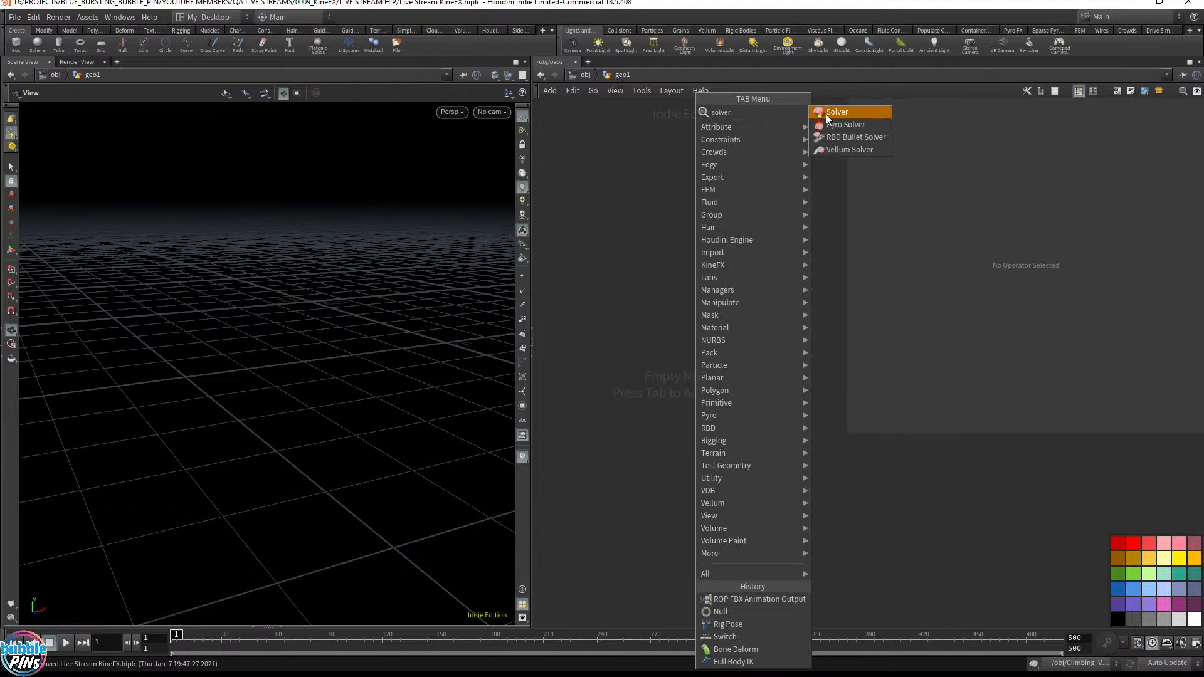
pyautogui.click(863, 115)
pyautogui.click(679, 252)
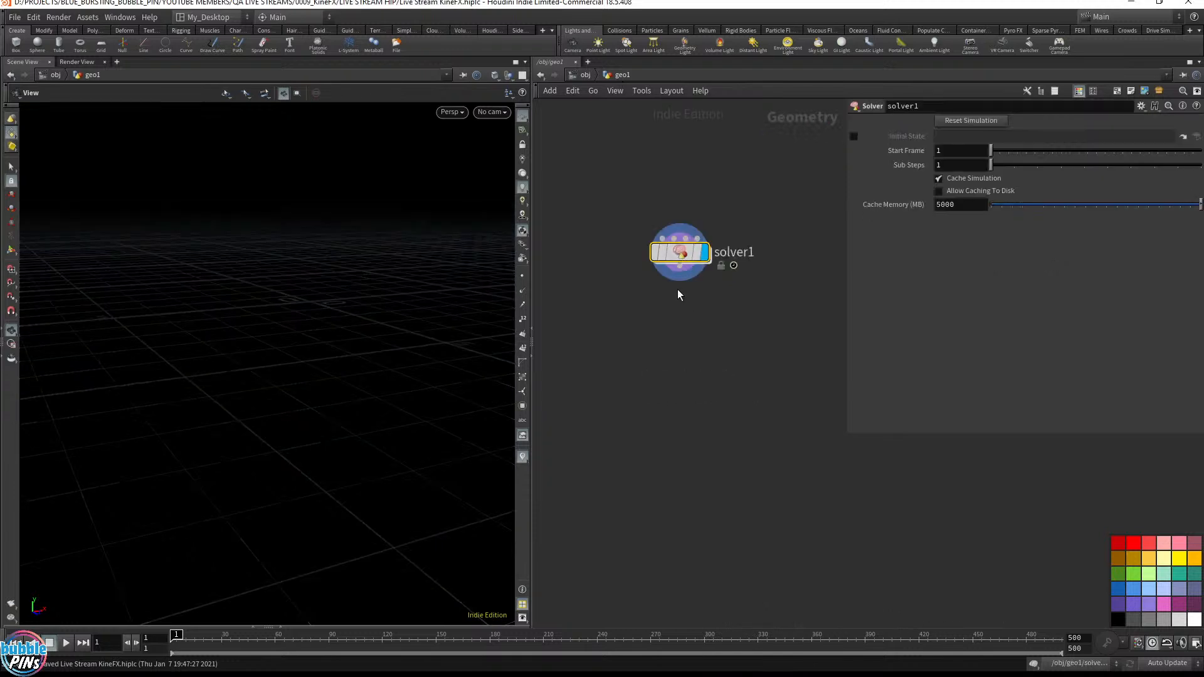
# Step: Open the Solver node's help in an enlarged window and find the Footsteps entry among its examples
pyautogui.click(1197, 107)
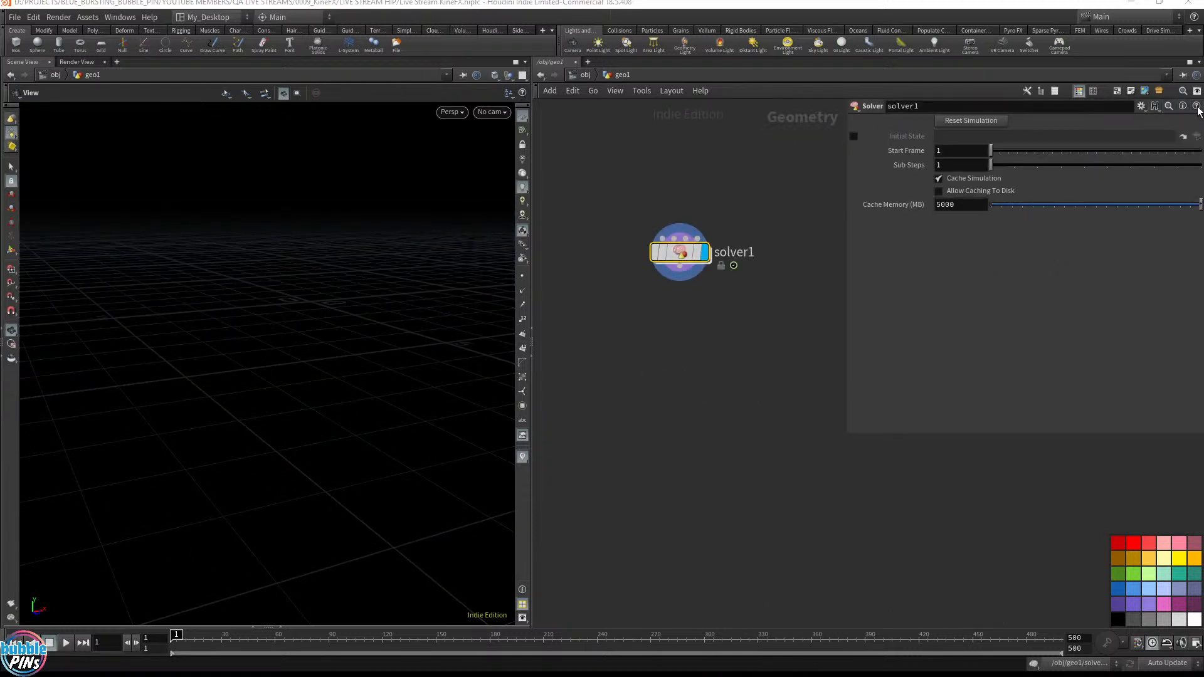
pyautogui.moveTo(768, 334); pyautogui.dragTo(555, 122)
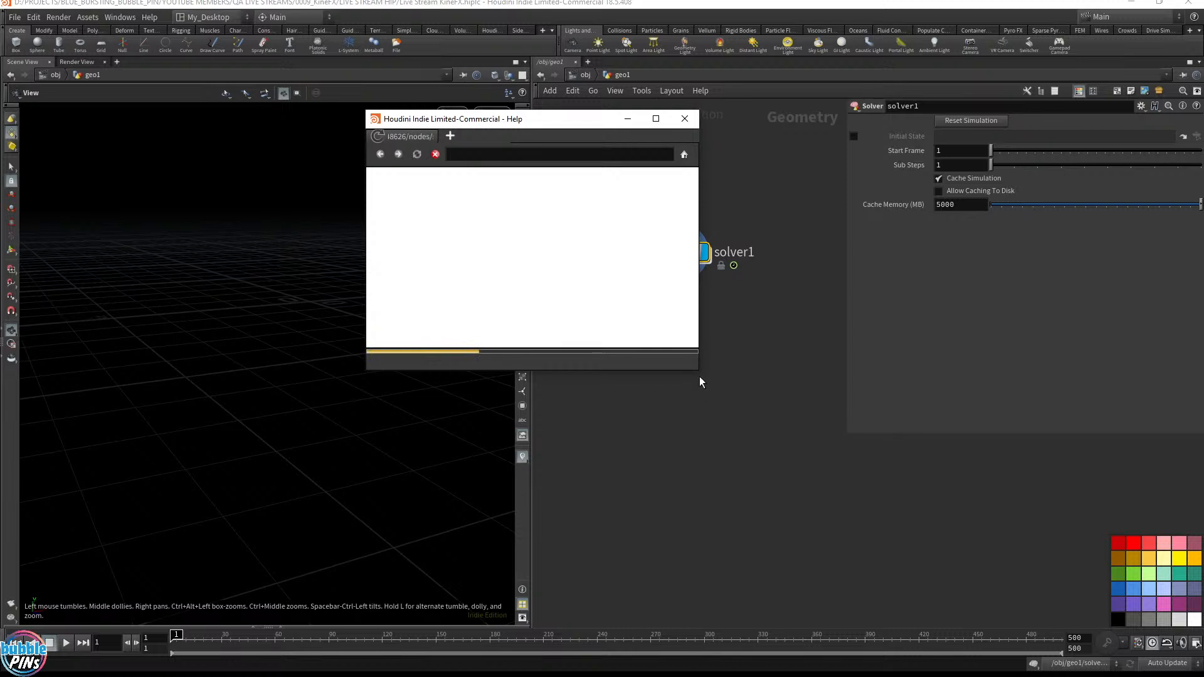
pyautogui.moveTo(697, 370); pyautogui.dragTo(941, 581)
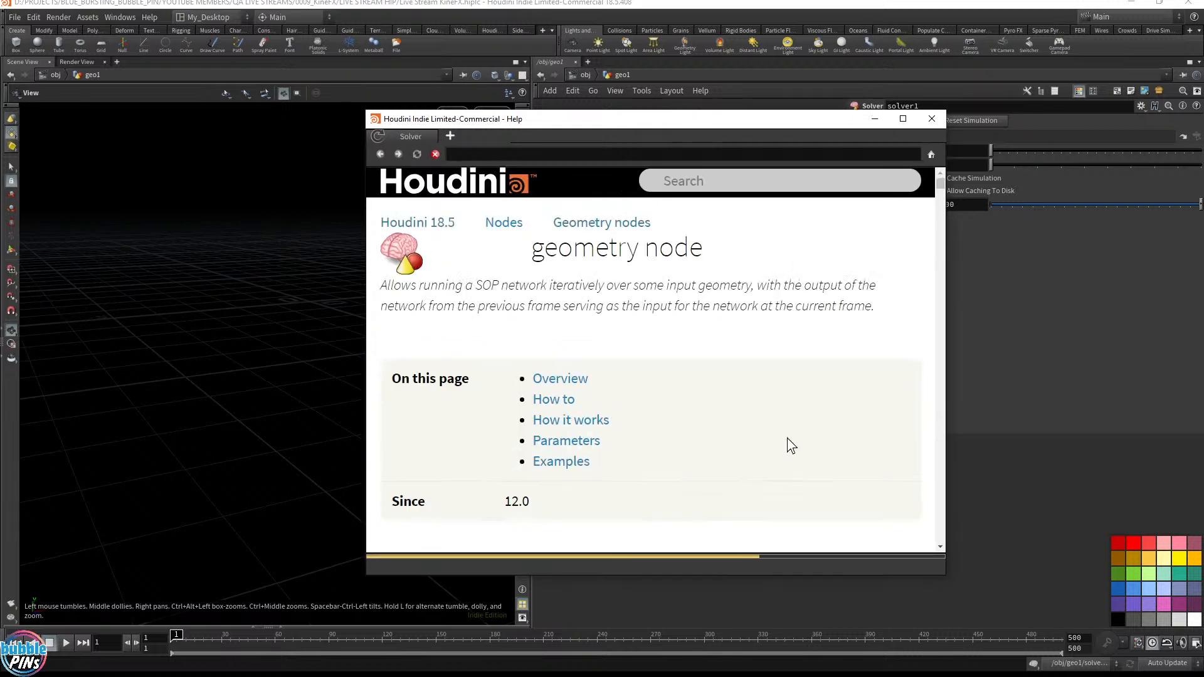
pyautogui.moveTo(693, 127); pyautogui.dragTo(501, 67)
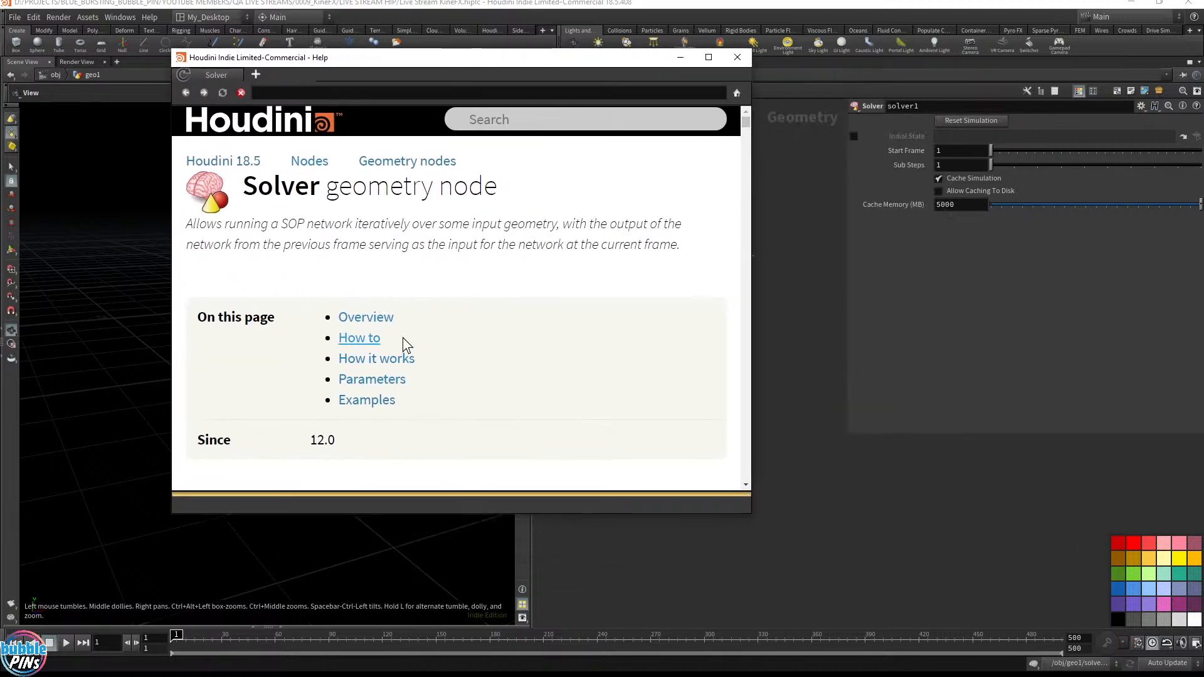
pyautogui.click(368, 401)
pyautogui.scroll(-4, 599, 269)
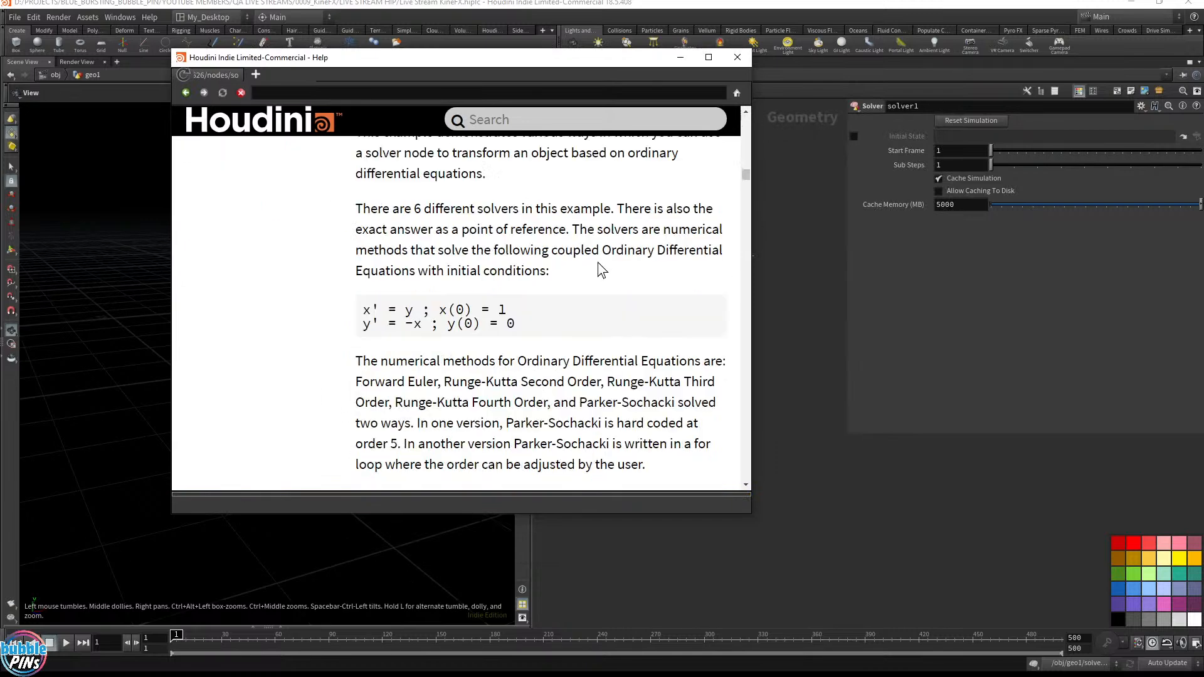
pyautogui.scroll(-1, 601, 270)
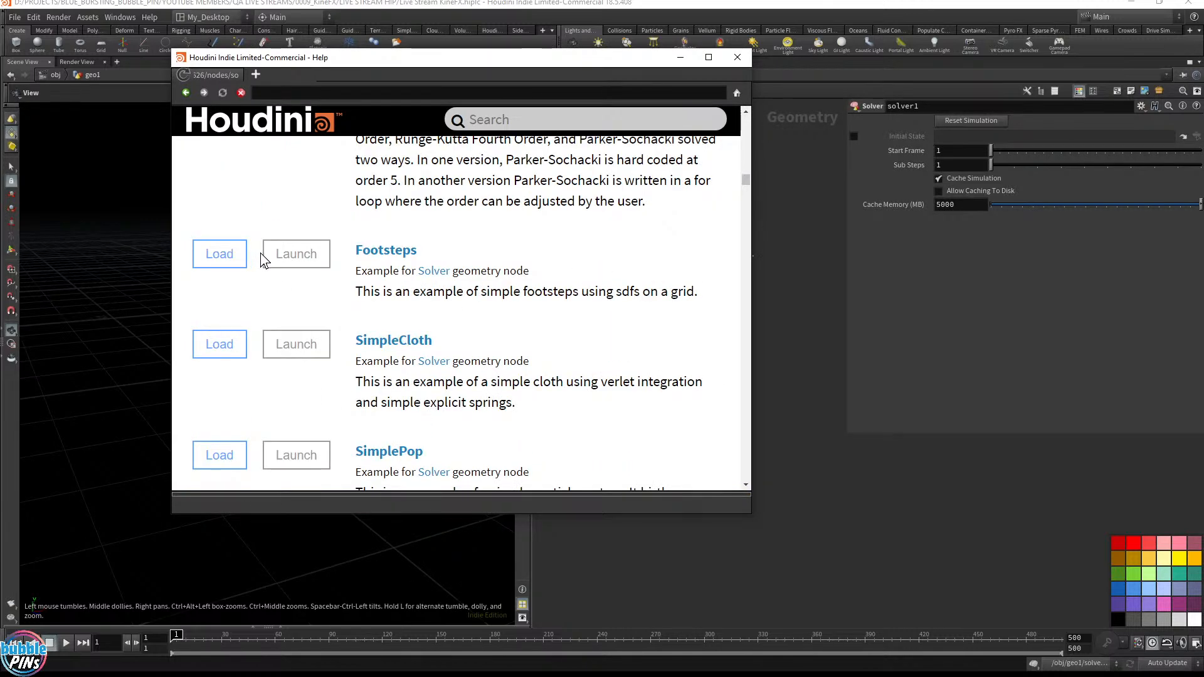
# Step: Return to the object level with the help window moved aside, and delete the geo1 object
pyautogui.moveTo(523, 61); pyautogui.dragTo(536, 178)
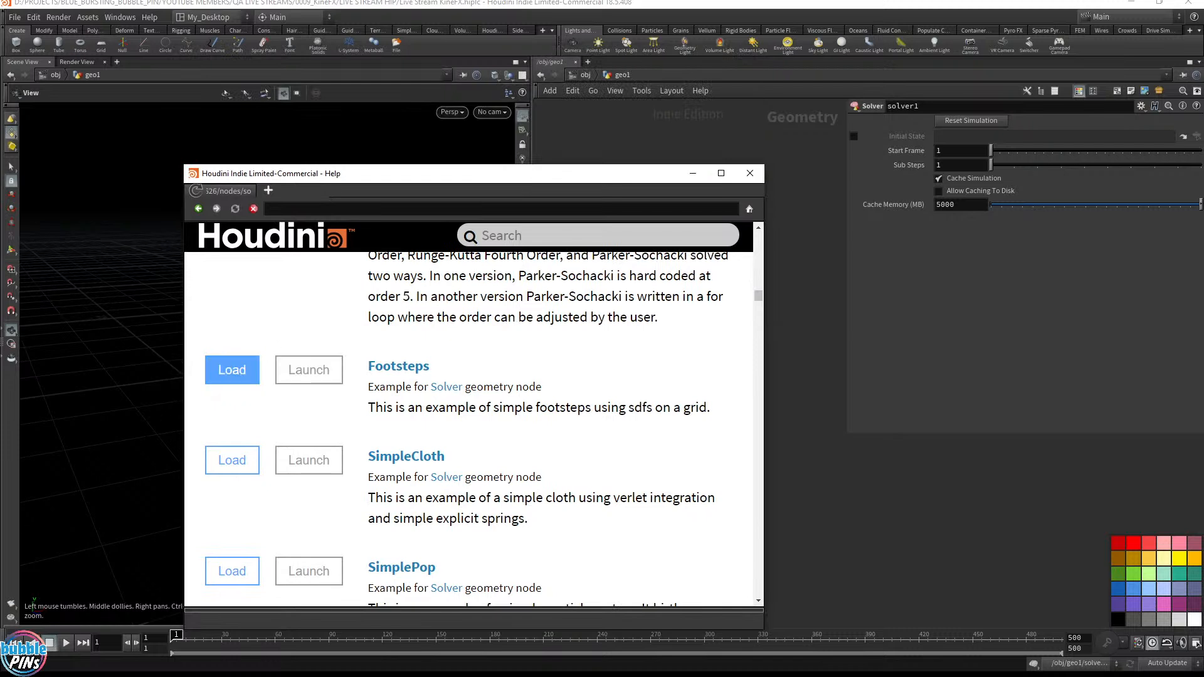
pyautogui.click(585, 80)
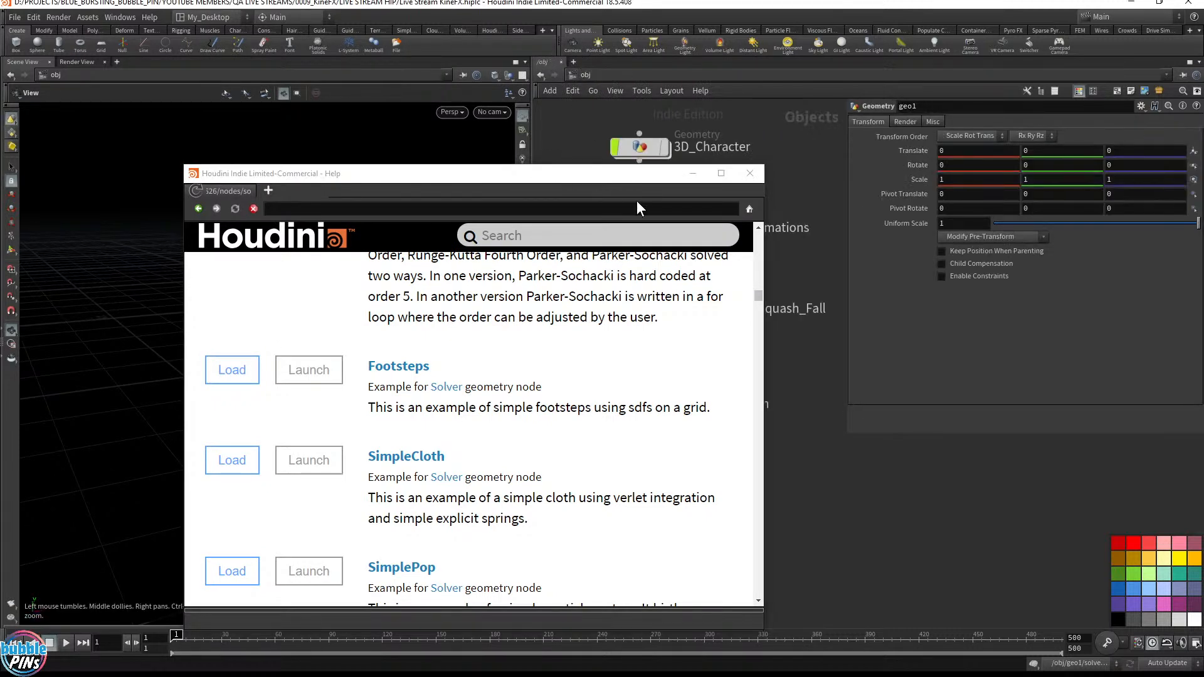
pyautogui.moveTo(654, 174)
pyautogui.mouseDown()
pyautogui.moveTo(503, 136)
pyautogui.moveTo(466, 106)
pyautogui.mouseUp()
pyautogui.moveTo(769, 546); pyautogui.dragTo(601, 459)
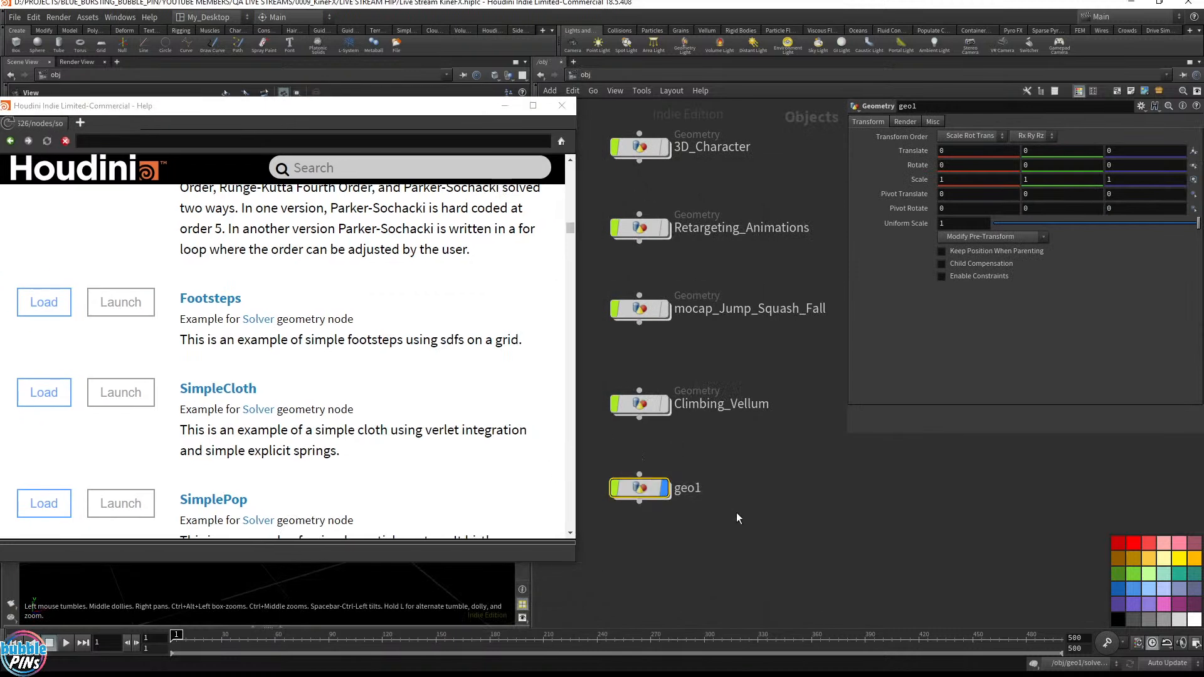
pyautogui.press('Delete')
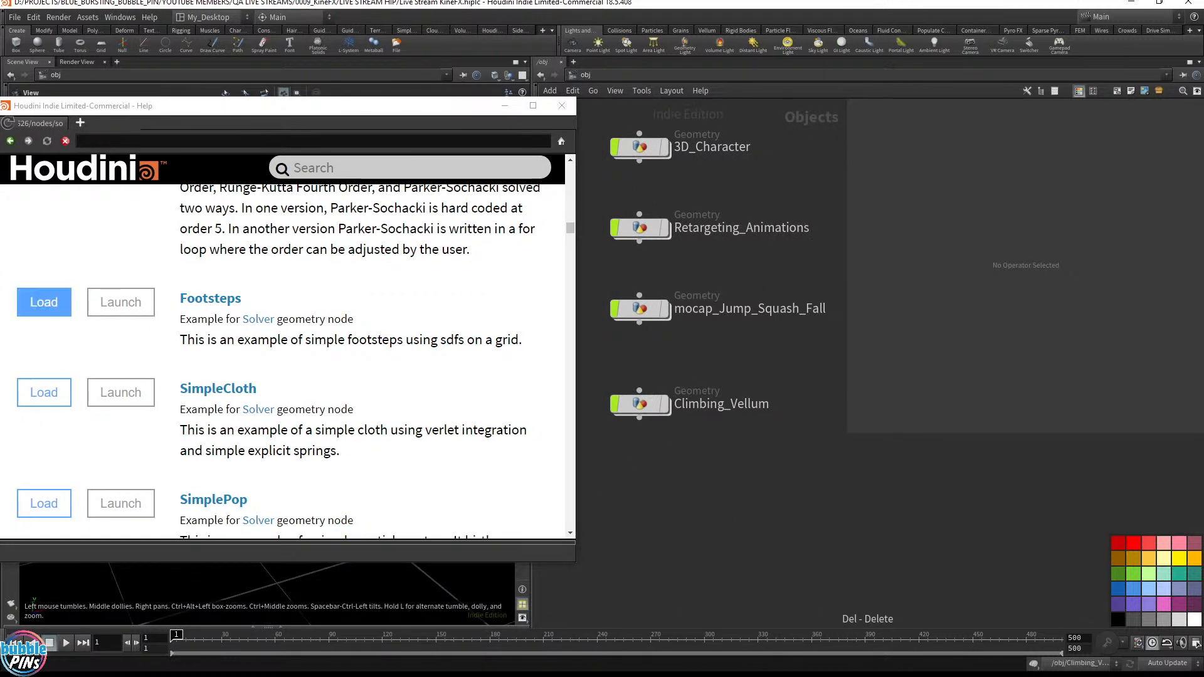
# Step: Load the Footsteps example into the scene, close the help, and place its node below Climbing_Vellum
pyautogui.click(43, 301)
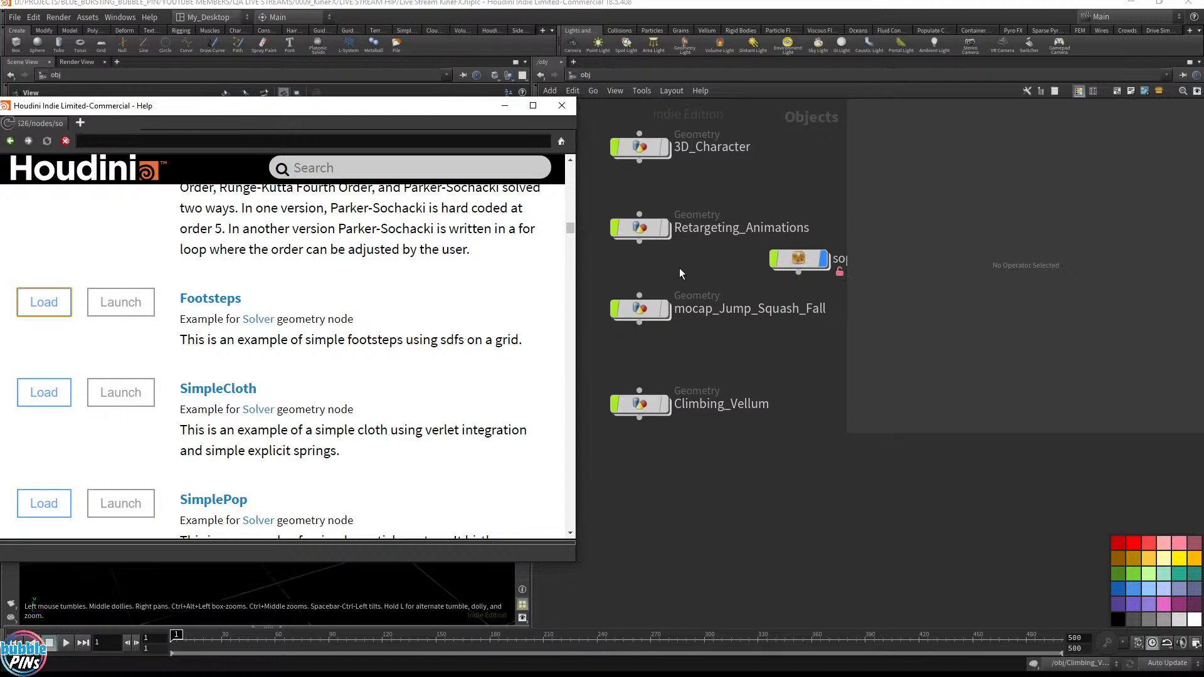
pyautogui.click(560, 105)
pyautogui.moveTo(792, 265); pyautogui.dragTo(651, 503)
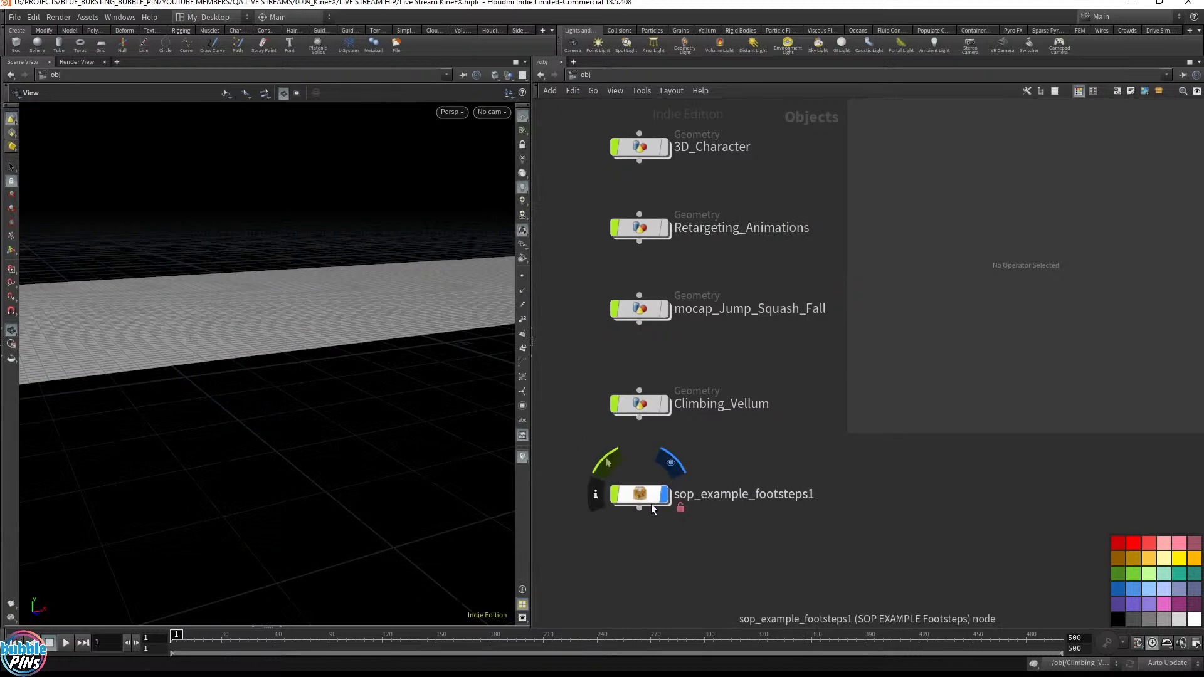
# Step: Go inside sop_example_footsteps1 and play its simulation while viewing the torus imprints on the grid
pyautogui.doubleClick(650, 494)
pyautogui.moveTo(439, 439); pyautogui.dragTo(330, 385)
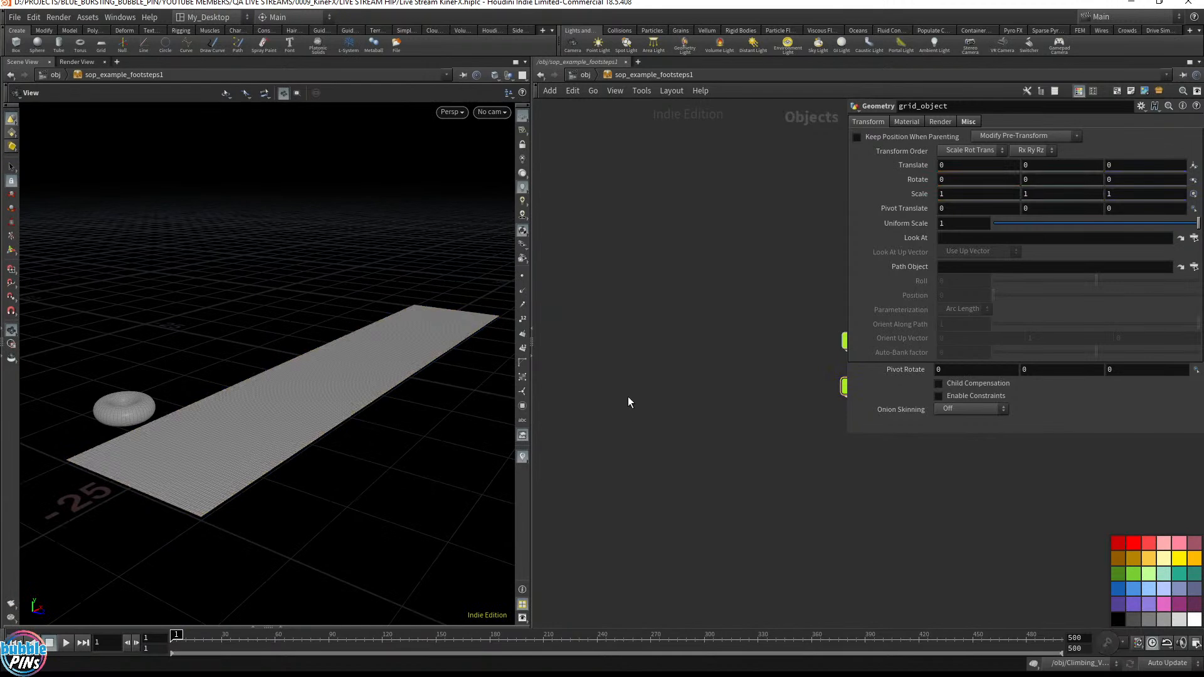
pyautogui.press('Up')
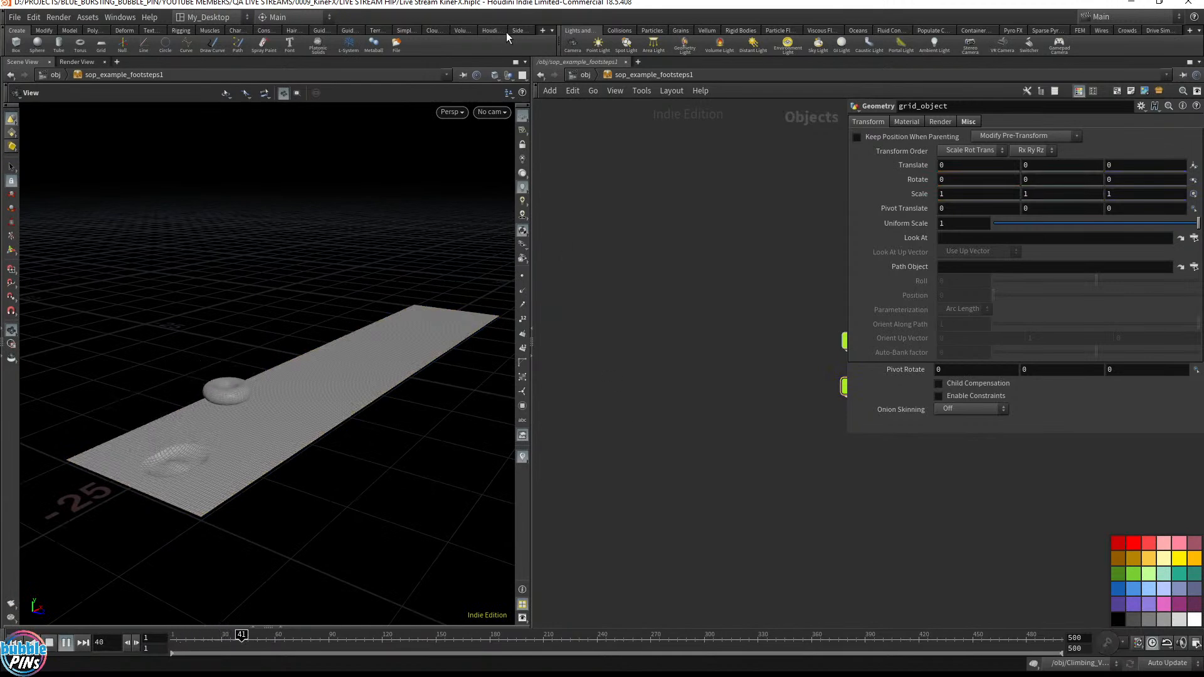
pyautogui.press('Up')
pyautogui.click(511, 78)
pyautogui.click(523, 129)
pyautogui.moveTo(341, 312); pyautogui.dragTo(362, 340)
pyautogui.press('Up')
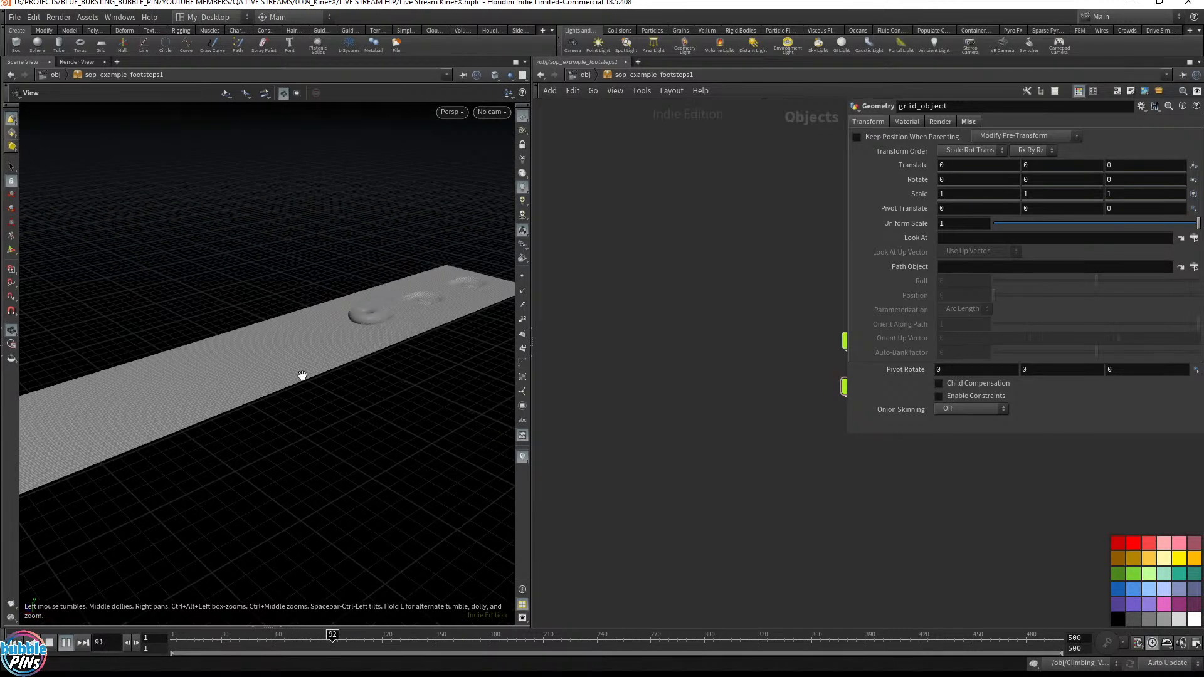
# Step: Rewind to frame 1 and move the torus node farther above grid_object in the network
pyautogui.moveTo(750, 409); pyautogui.dragTo(715, 409, button='middle')
pyautogui.scroll(3, 694, 357)
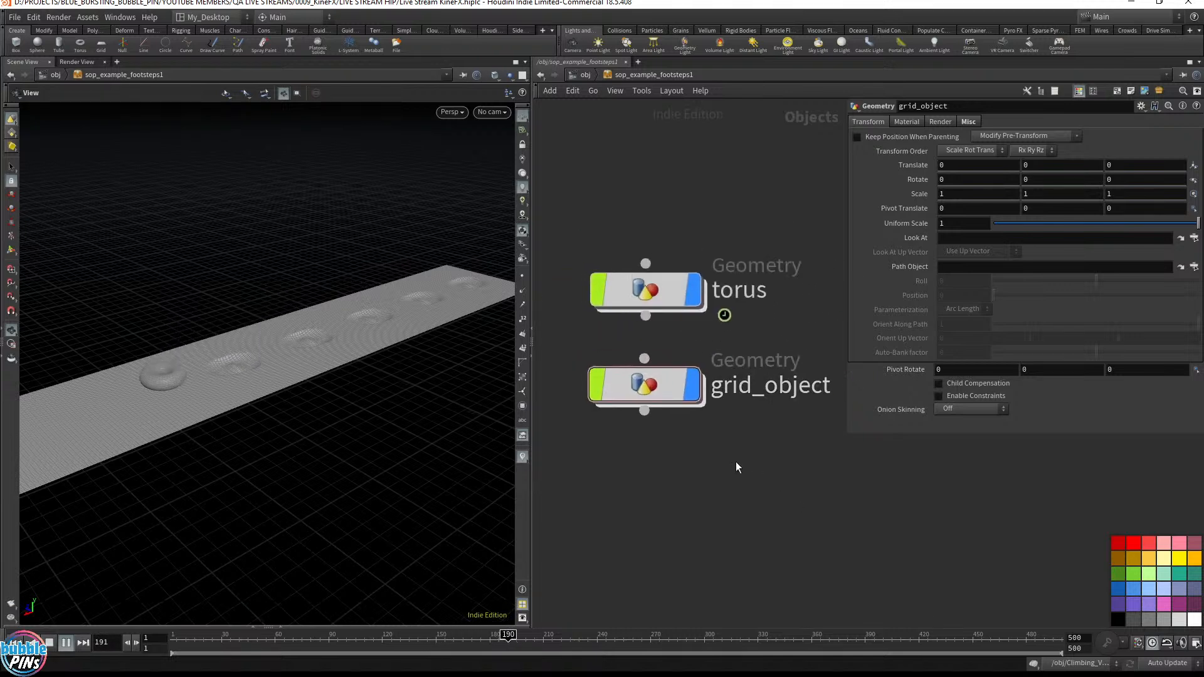
pyautogui.hotkey('ctrl', 'Up')
pyautogui.moveTo(662, 292); pyautogui.dragTo(678, 353, button='middle')
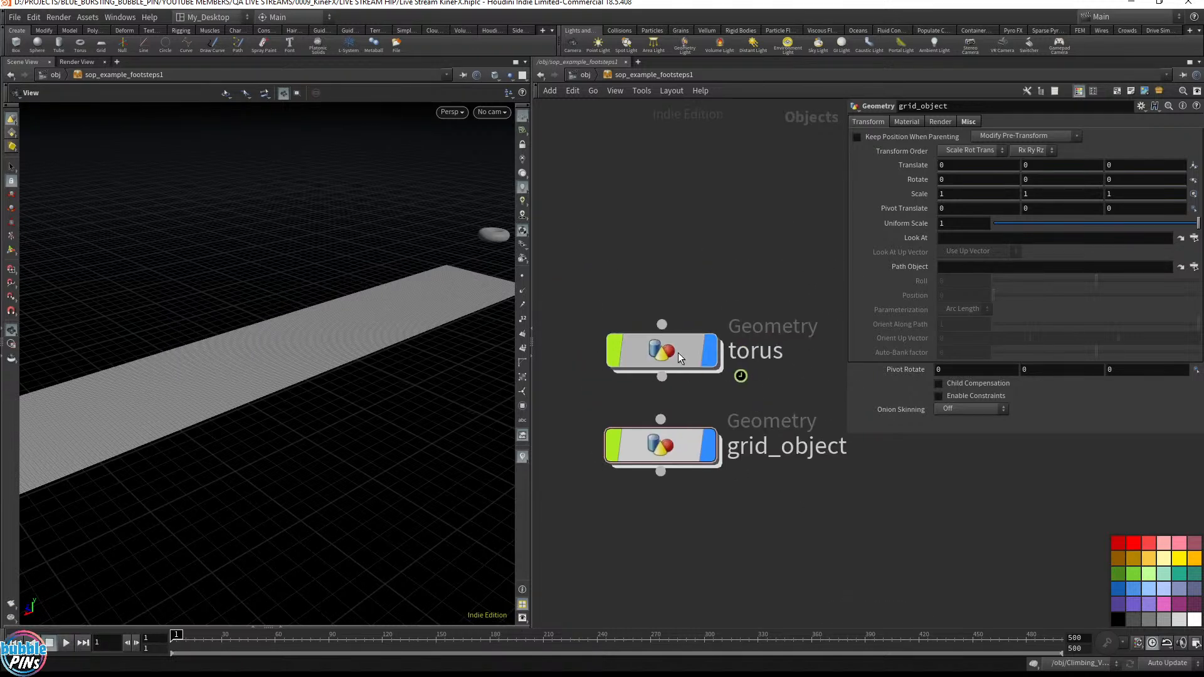
pyautogui.moveTo(679, 352); pyautogui.dragTo(684, 289)
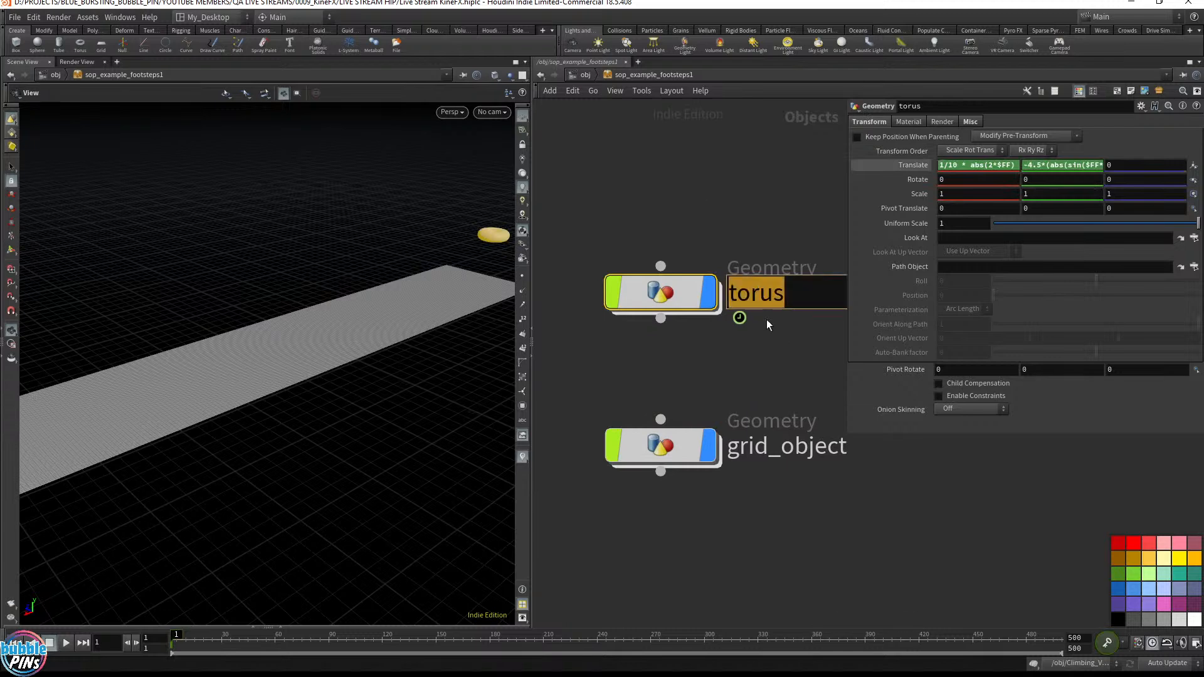
pyautogui.press('Return')
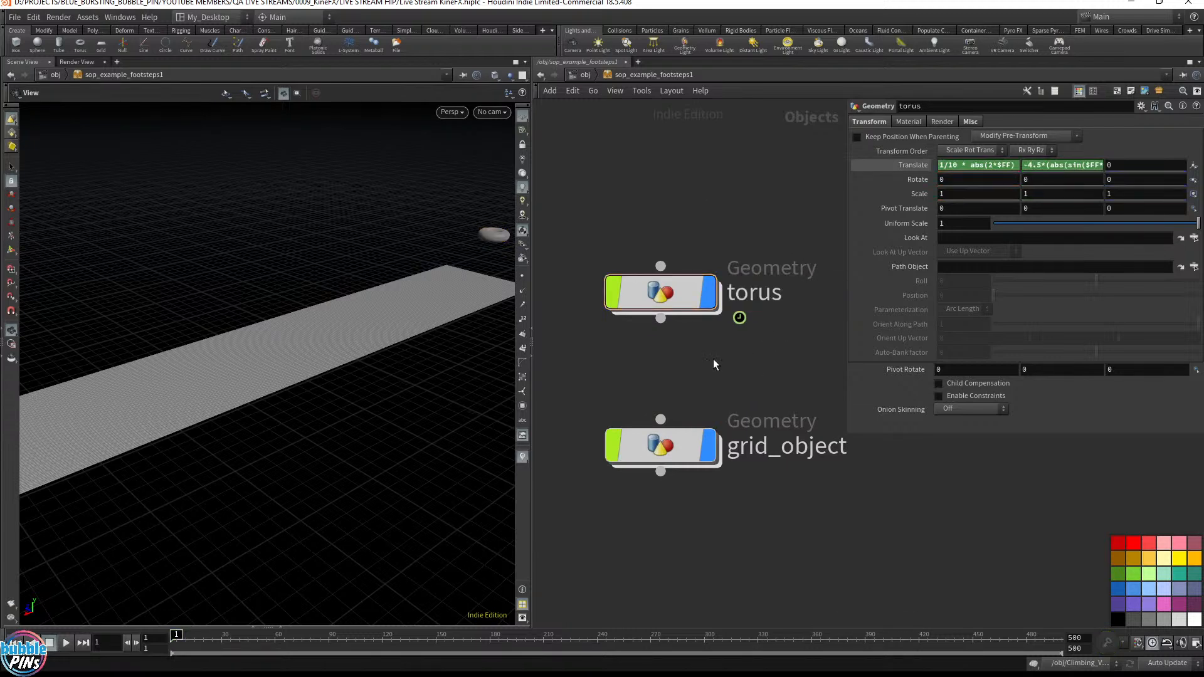
# Step: Examine the evaluated values and expressions driving the torus object's X and Y translation
pyautogui.click(890, 164)
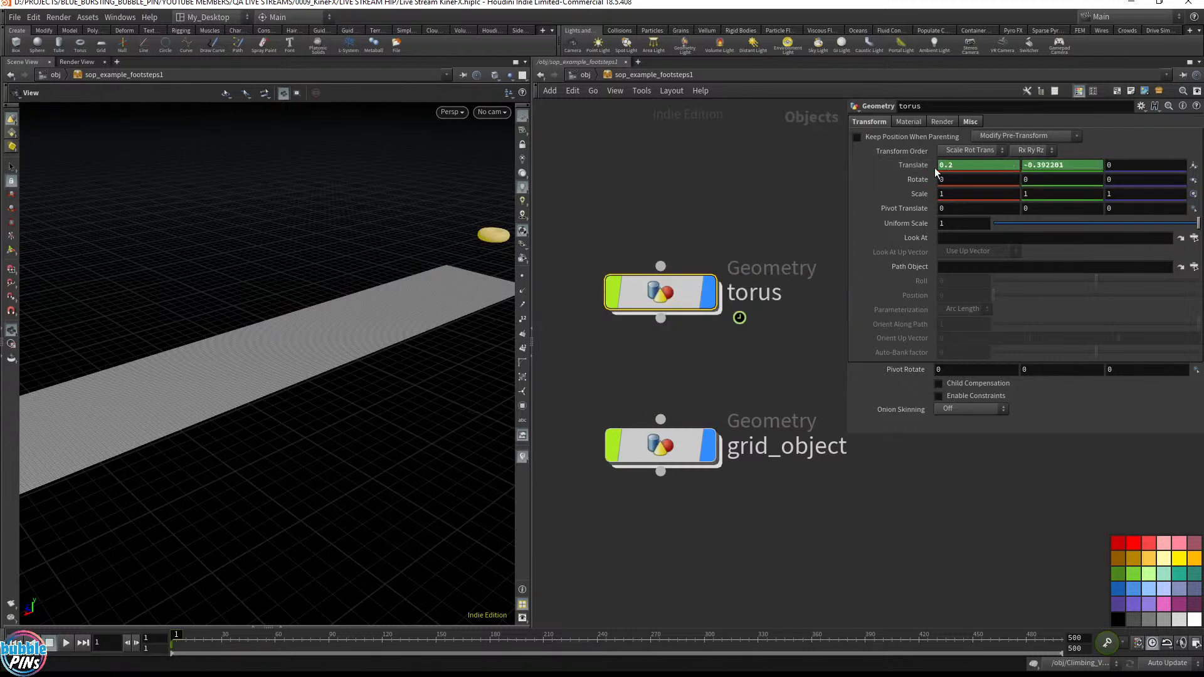
pyautogui.click(1009, 165)
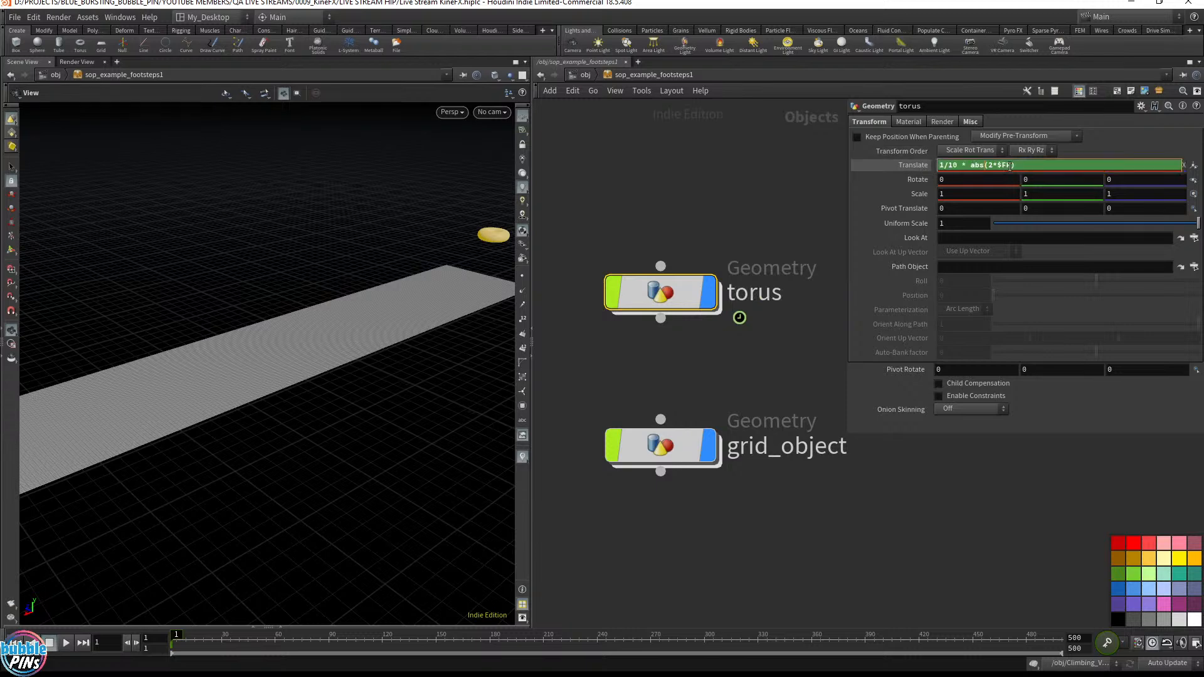
pyautogui.click(741, 185)
pyautogui.moveTo(489, 270)
pyautogui.mouseDown()
pyautogui.moveTo(492, 295)
pyautogui.moveTo(494, 252)
pyautogui.mouseUp()
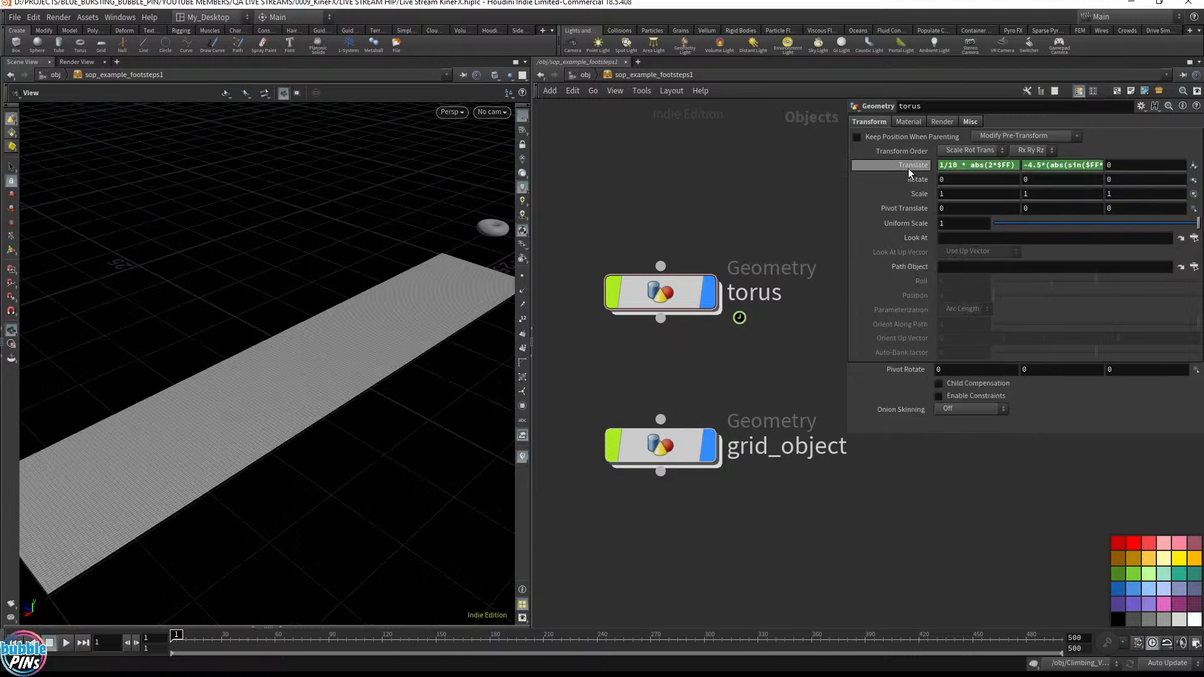
# Step: Delete the animation channels on the torus object's Translate parameter and set its X and Y values to 0
pyautogui.rightClick(926, 167)
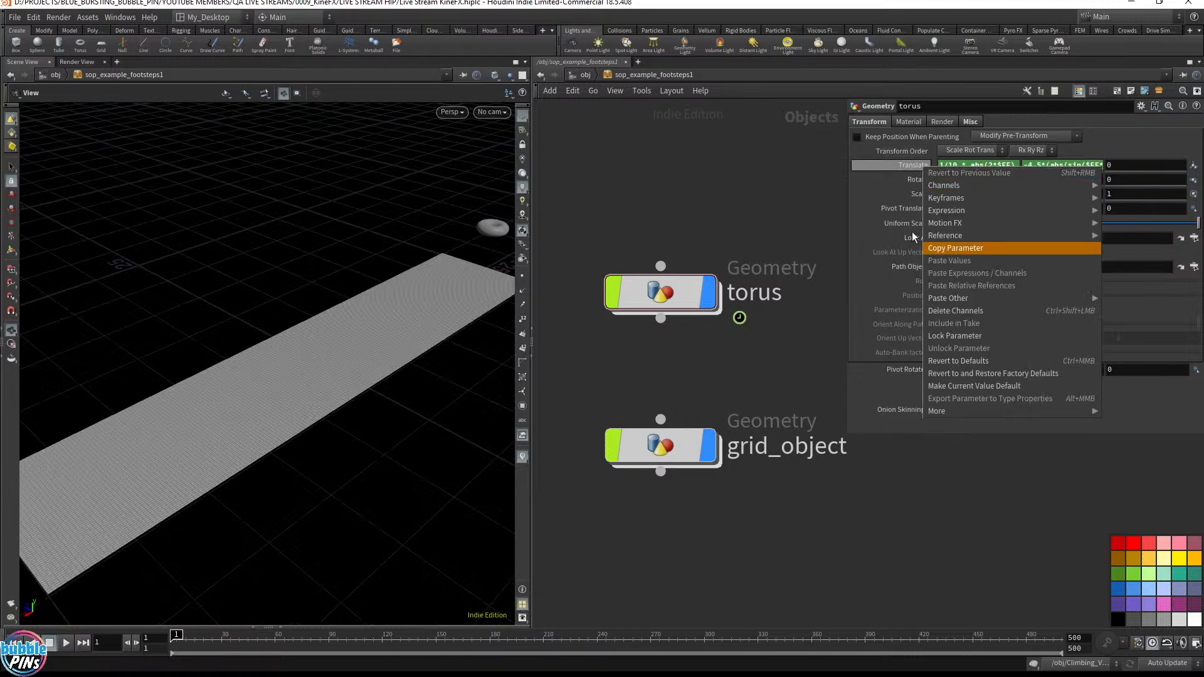
pyautogui.click(936, 310)
pyautogui.click(992, 165)
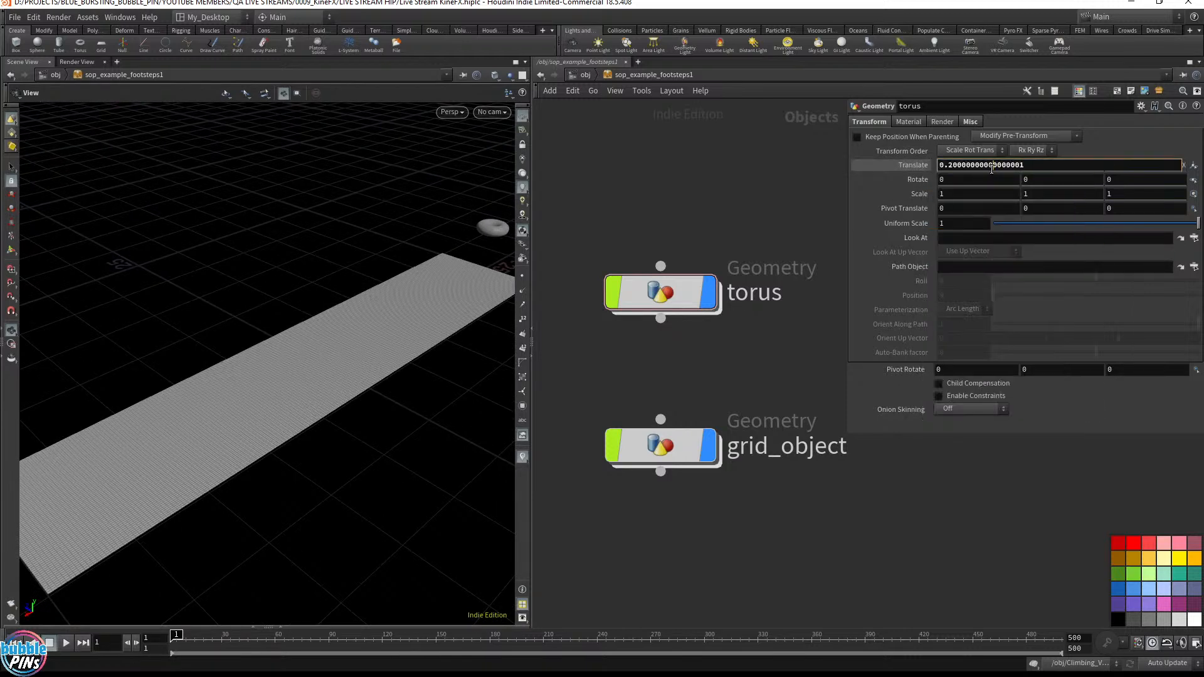
pyautogui.press('Tab')
pyautogui.write('0')
pyautogui.press('Return')
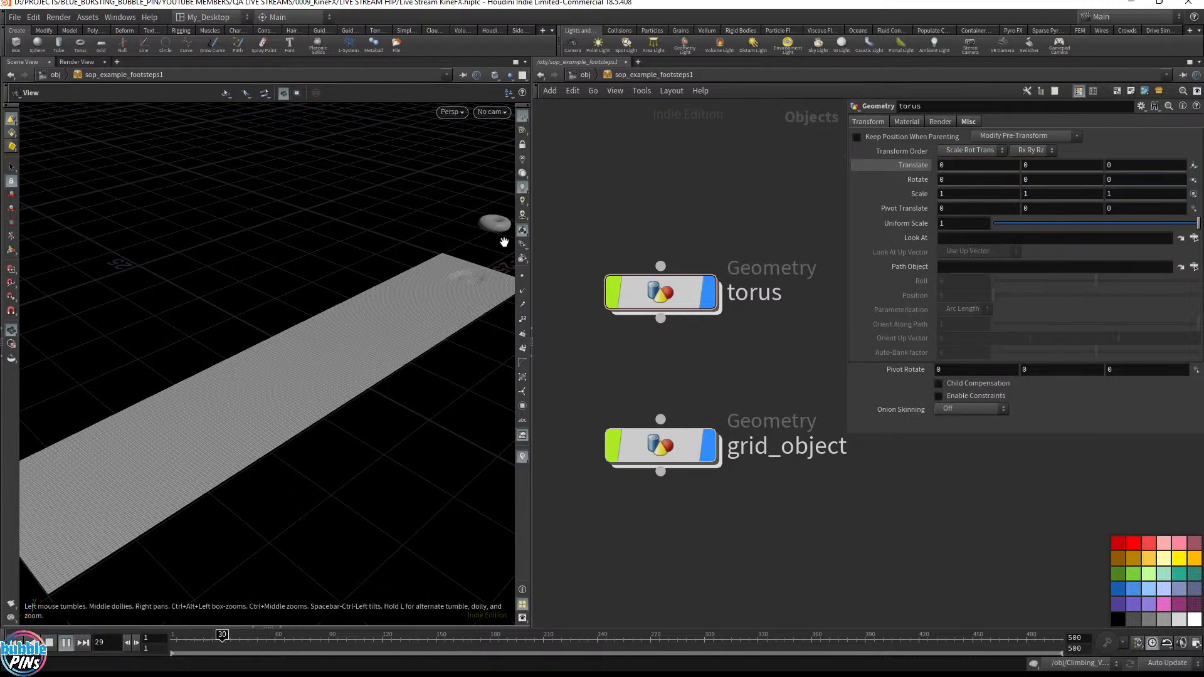
pyautogui.moveTo(667, 295)
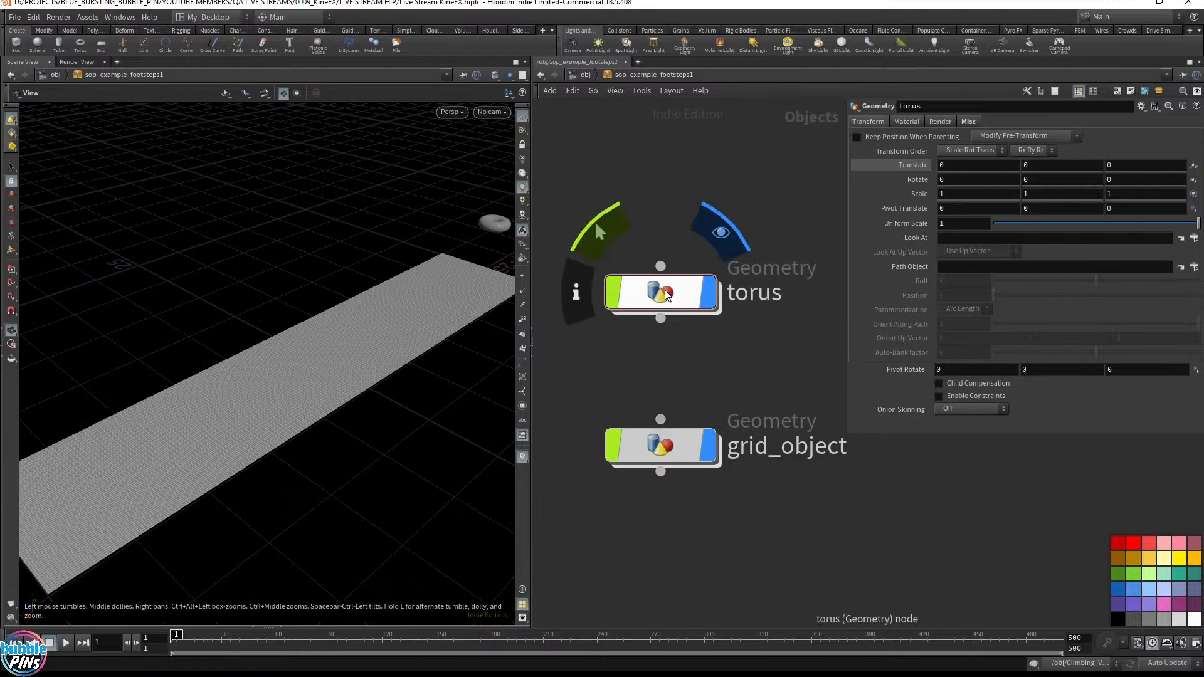
# Step: Inspect the expression-driven transform node under the torus inside grid_object and return to the sop_example_footsteps1 level
pyautogui.moveTo(771, 347); pyautogui.dragTo(605, 215)
pyautogui.doubleClick(670, 464)
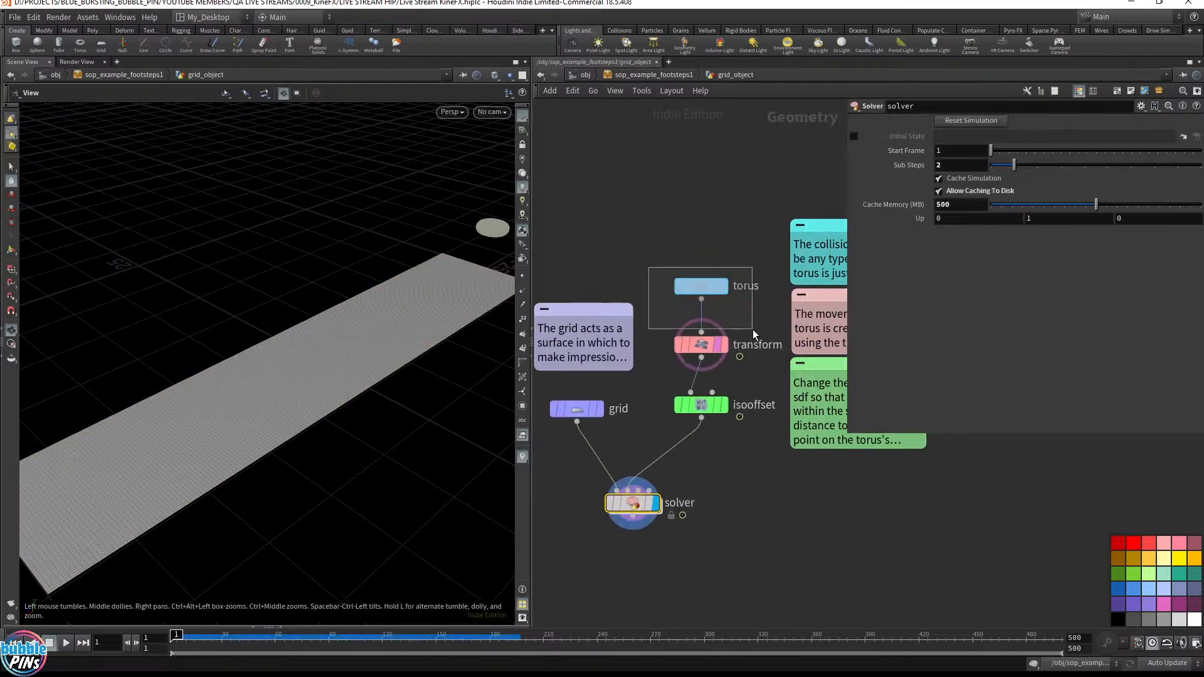
pyautogui.click(697, 344)
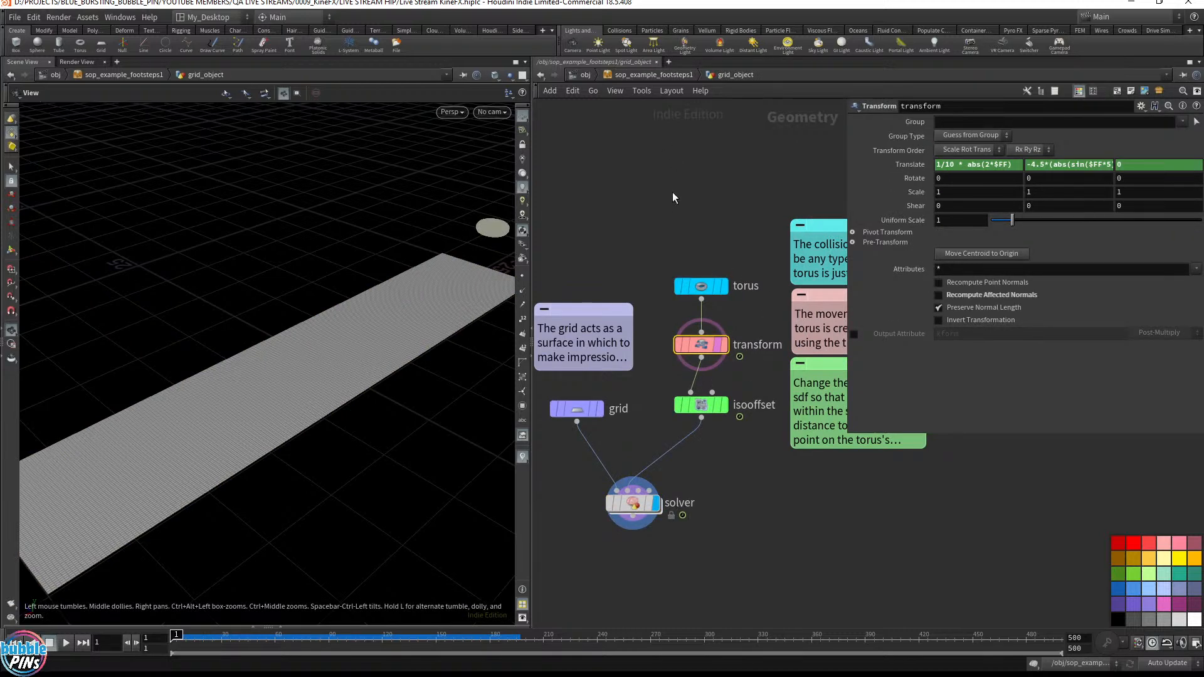
pyautogui.click(631, 74)
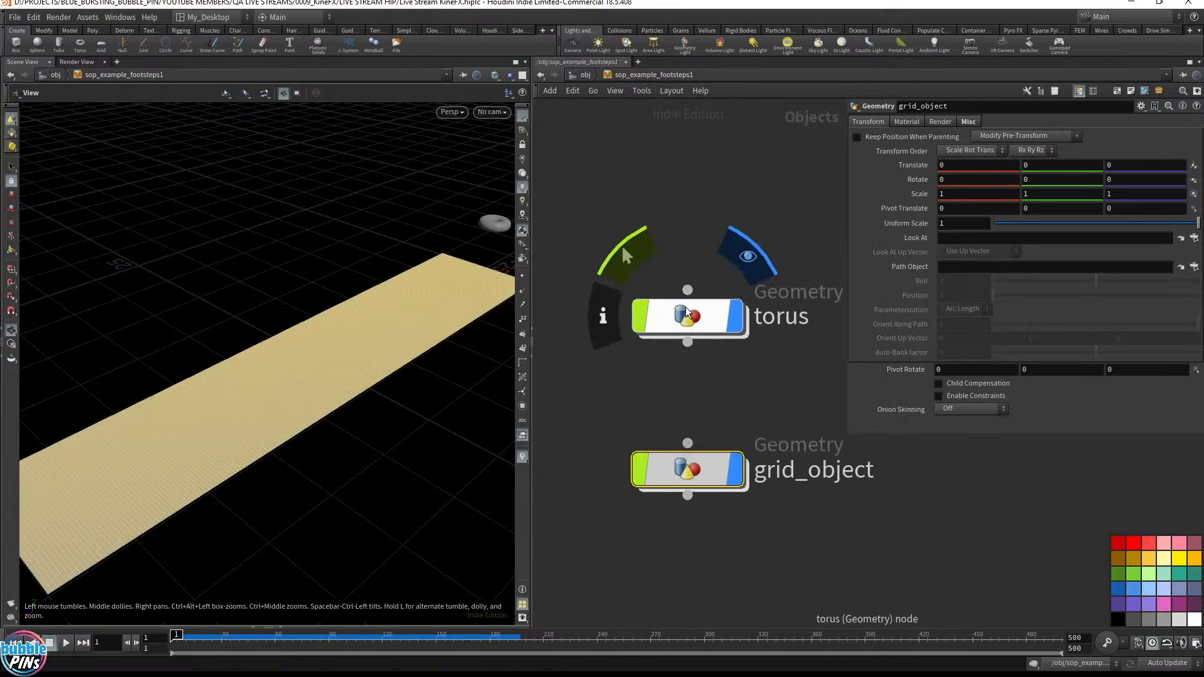
pyautogui.click(785, 320)
pyautogui.doubleClick(785, 318)
pyautogui.write('characte')
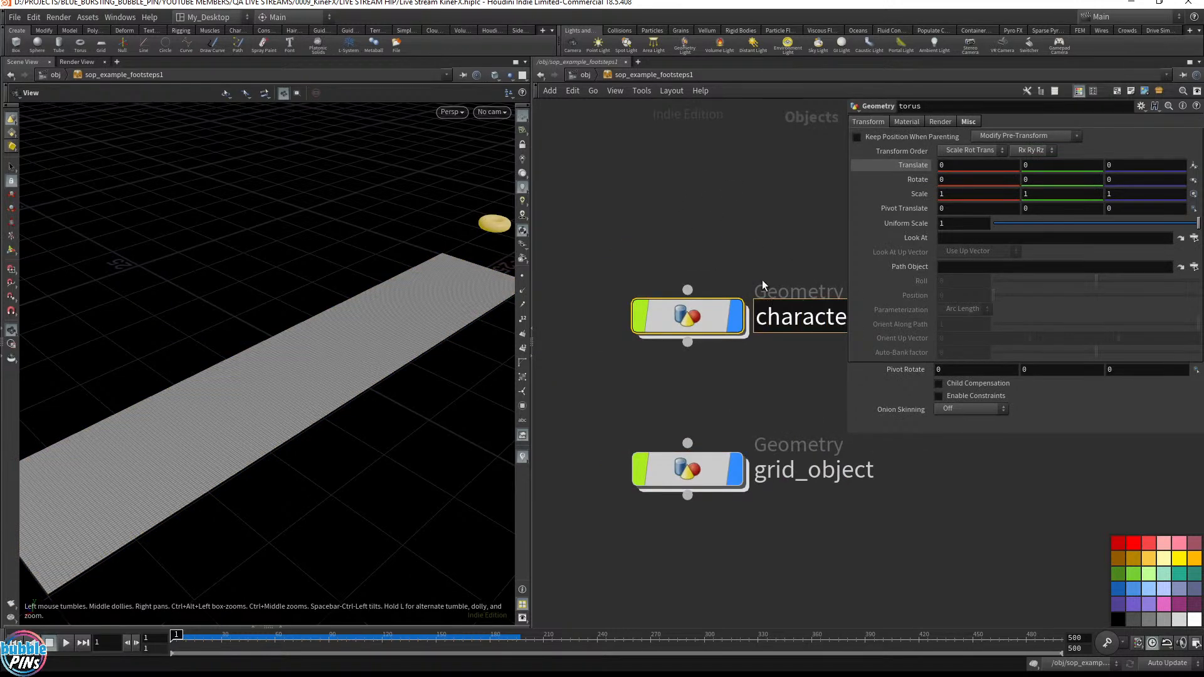
# Step: Delete the geometry object above grid_object, and delete the torus and transform nodes inside grid_object
pyautogui.moveTo(674, 216); pyautogui.dragTo(760, 395)
pyautogui.press('Delete')
pyautogui.doubleClick(692, 470)
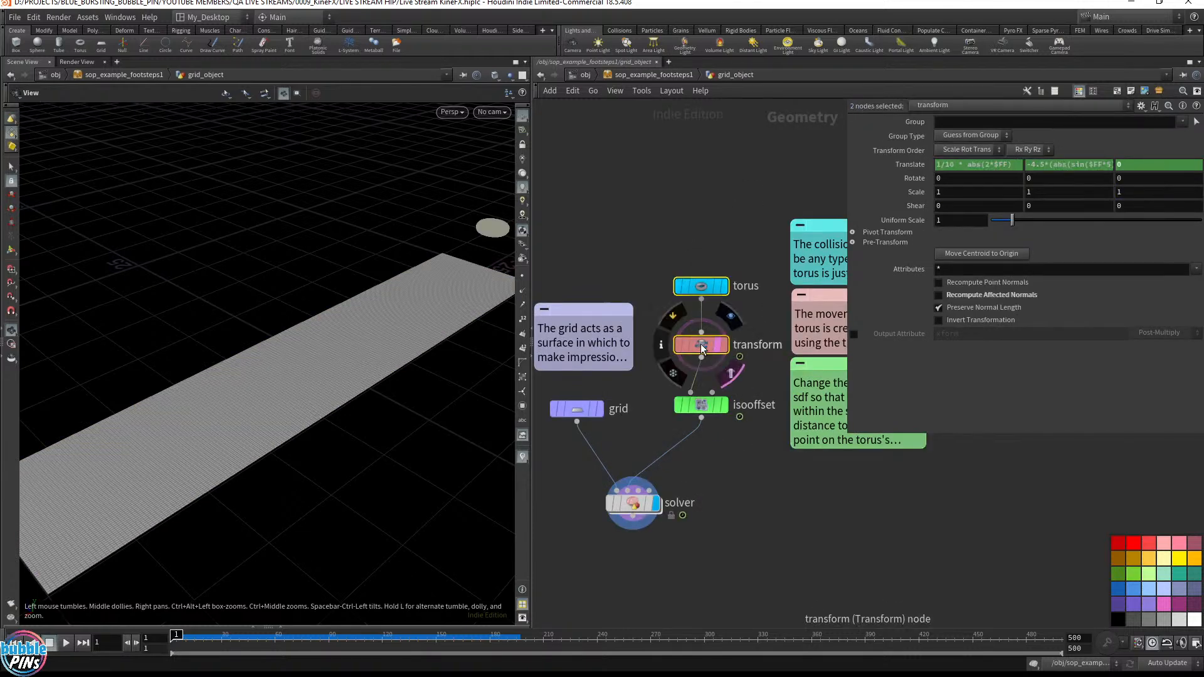
pyautogui.press('Delete')
# Step: Add an Object Merge node above isooffset inside grid_object
pyautogui.press('Tab')
pyautogui.write('obj')
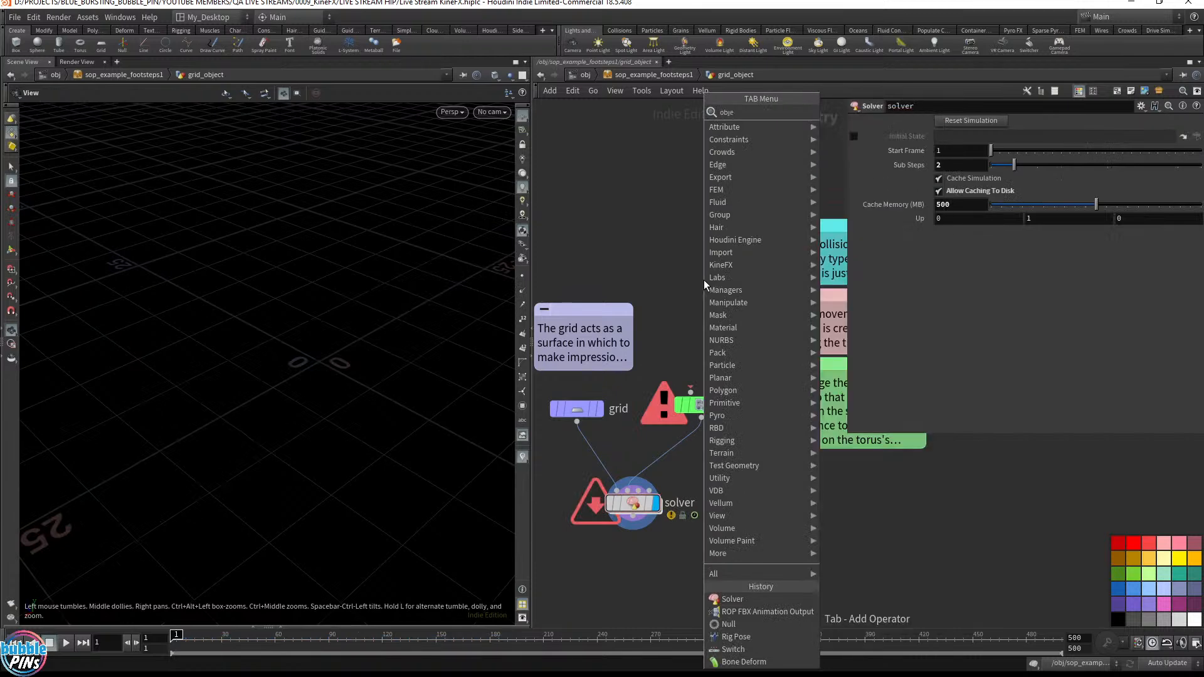
pyautogui.press('Return')
pyautogui.click(705, 277)
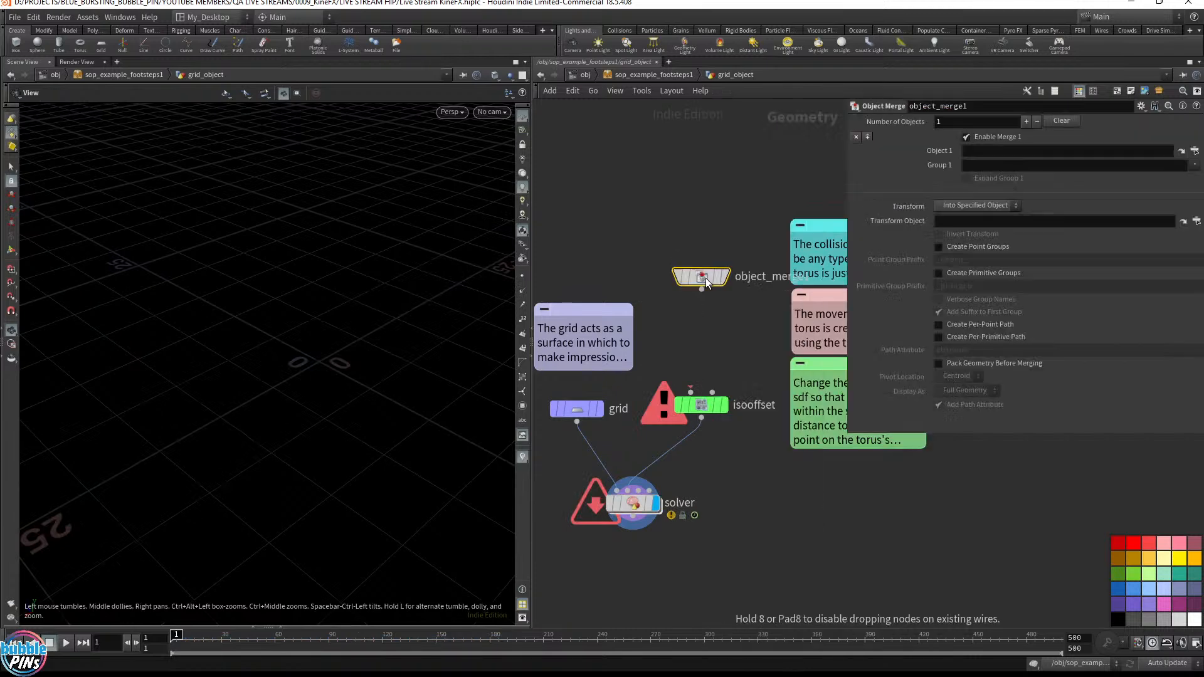
# Step: Go up to the obj level, enter Retargeting_Animations and widen its network pane
pyautogui.click(649, 75)
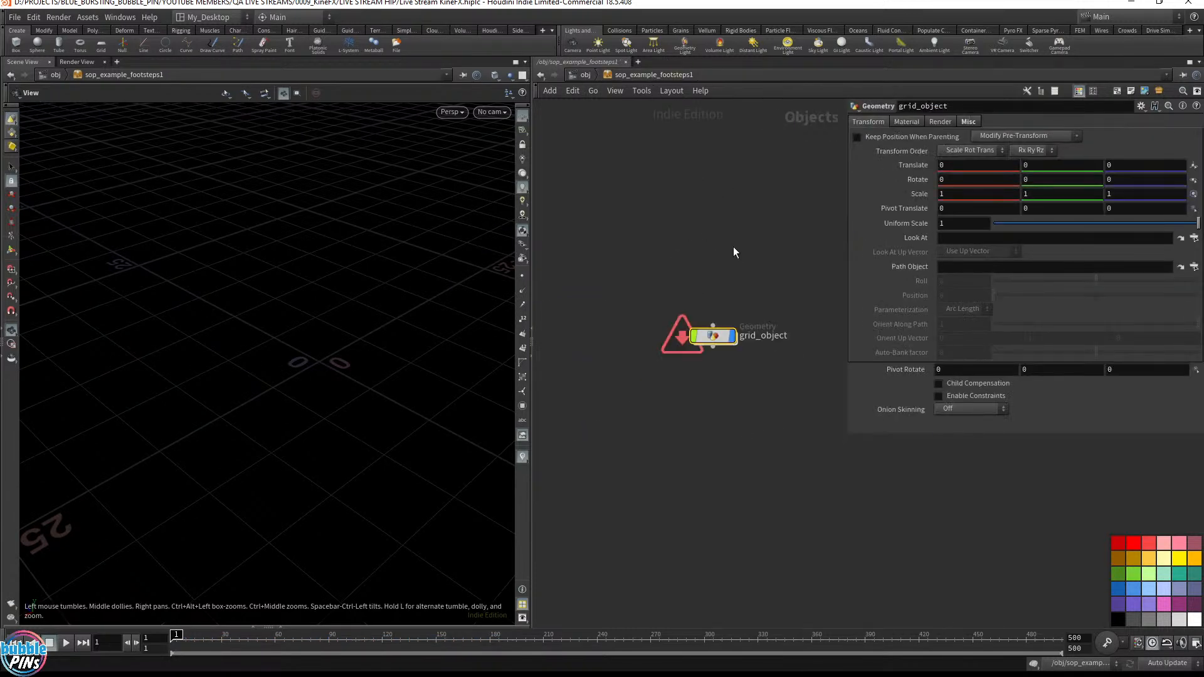
pyautogui.click(587, 74)
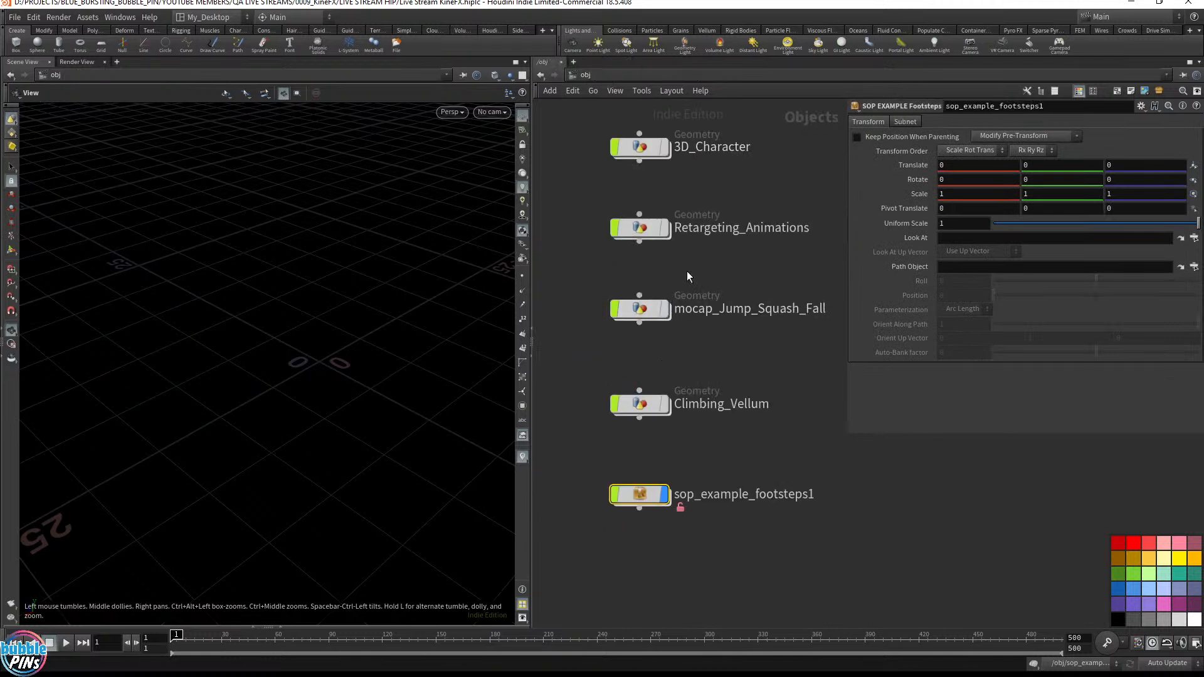
pyautogui.doubleClick(644, 246)
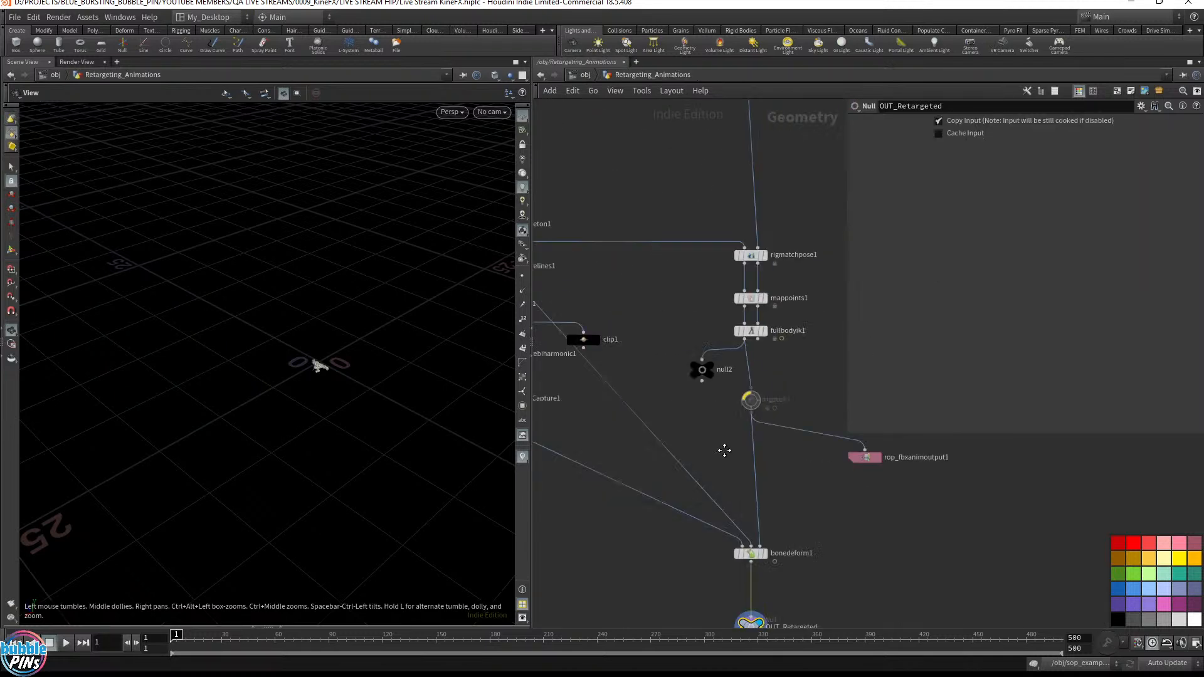
pyautogui.moveTo(724, 315); pyautogui.dragTo(631, 389, button='middle')
pyautogui.moveTo(532, 251); pyautogui.dragTo(473, 260)
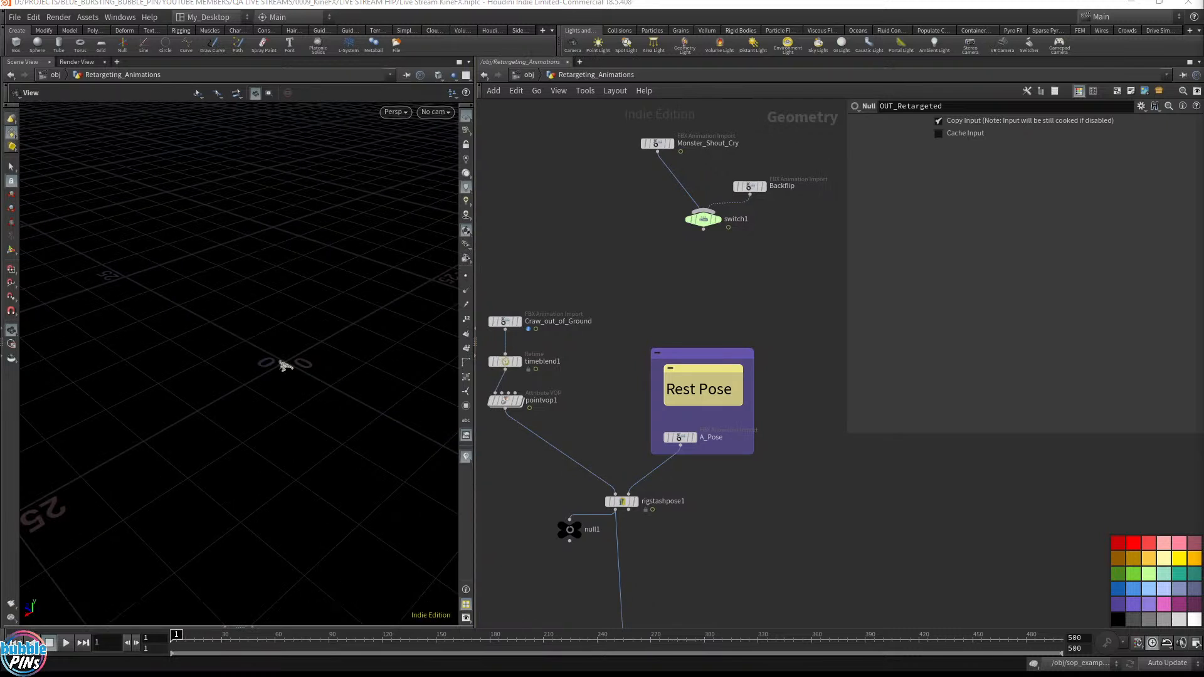
# Step: Enclose Craw_out_of_Ground, timeblend1 and pointvop1 in a network box and move it farther up, away from rigstashpose1
pyautogui.moveTo(495, 276); pyautogui.dragTo(592, 240, button='middle')
pyautogui.moveTo(570, 231); pyautogui.dragTo(641, 391)
pyautogui.moveTo(718, 256); pyautogui.dragTo(743, 358, button='middle')
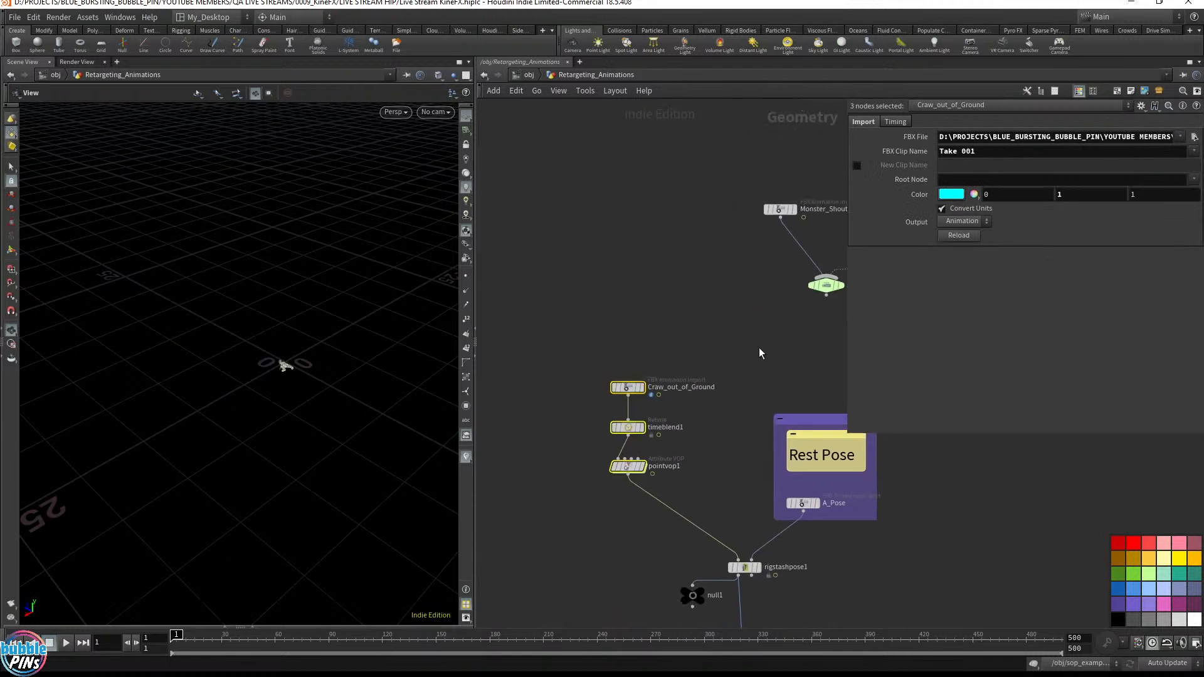
pyautogui.click(1116, 91)
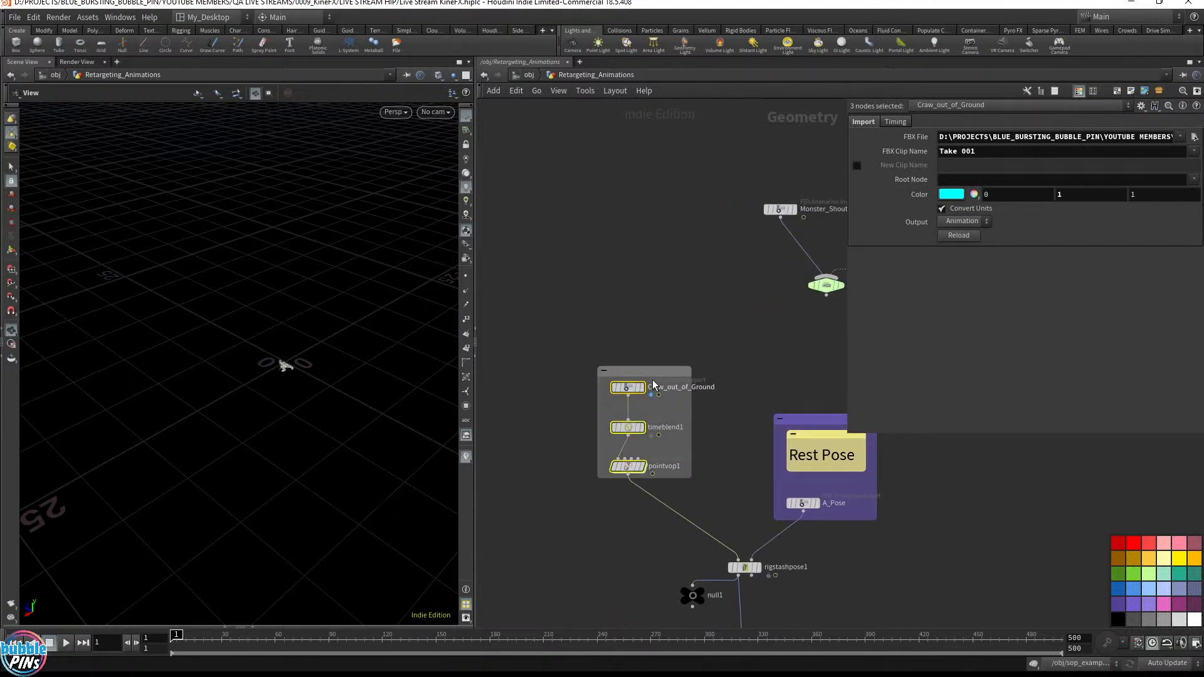
pyautogui.moveTo(657, 370); pyautogui.dragTo(593, 128)
# Step: Enclose the Monster_Shout_Cry, Backflip and switch1 nodes in their own network box
pyautogui.moveTo(716, 293); pyautogui.dragTo(596, 353, button='middle')
pyautogui.moveTo(598, 371); pyautogui.dragTo(776, 257)
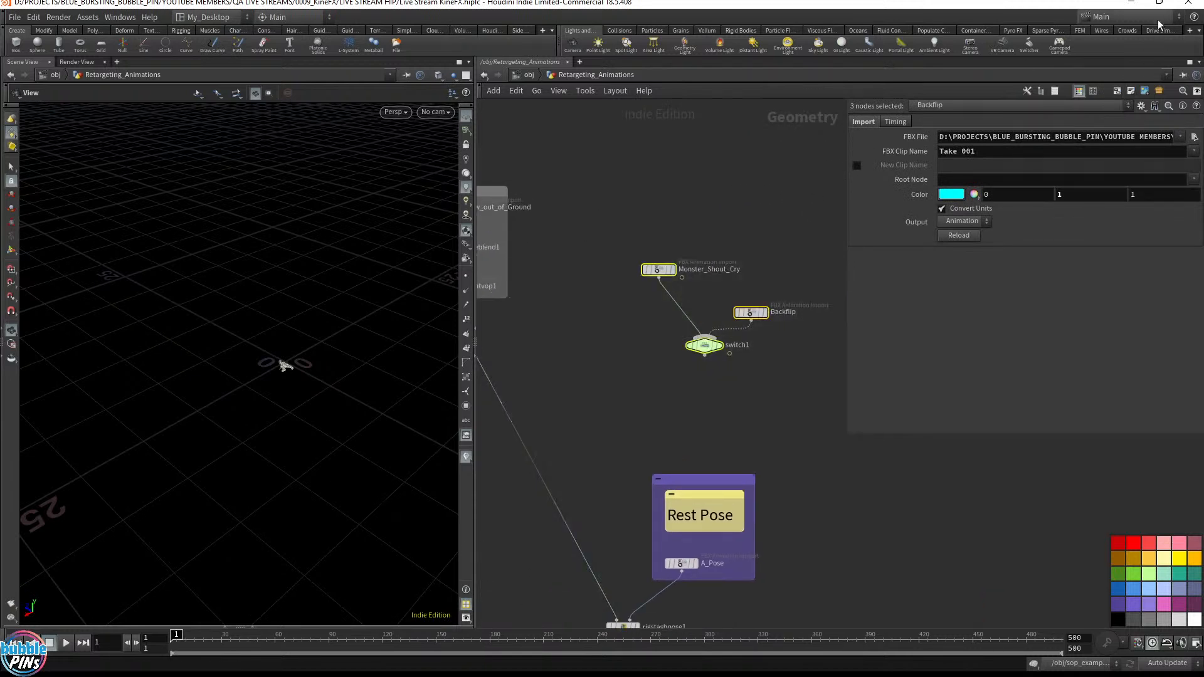
pyautogui.click(1117, 91)
# Step: Disconnect the pointvop1 wire from the first input of rigstashpose1
pyautogui.moveTo(606, 452); pyautogui.dragTo(642, 270, button='middle')
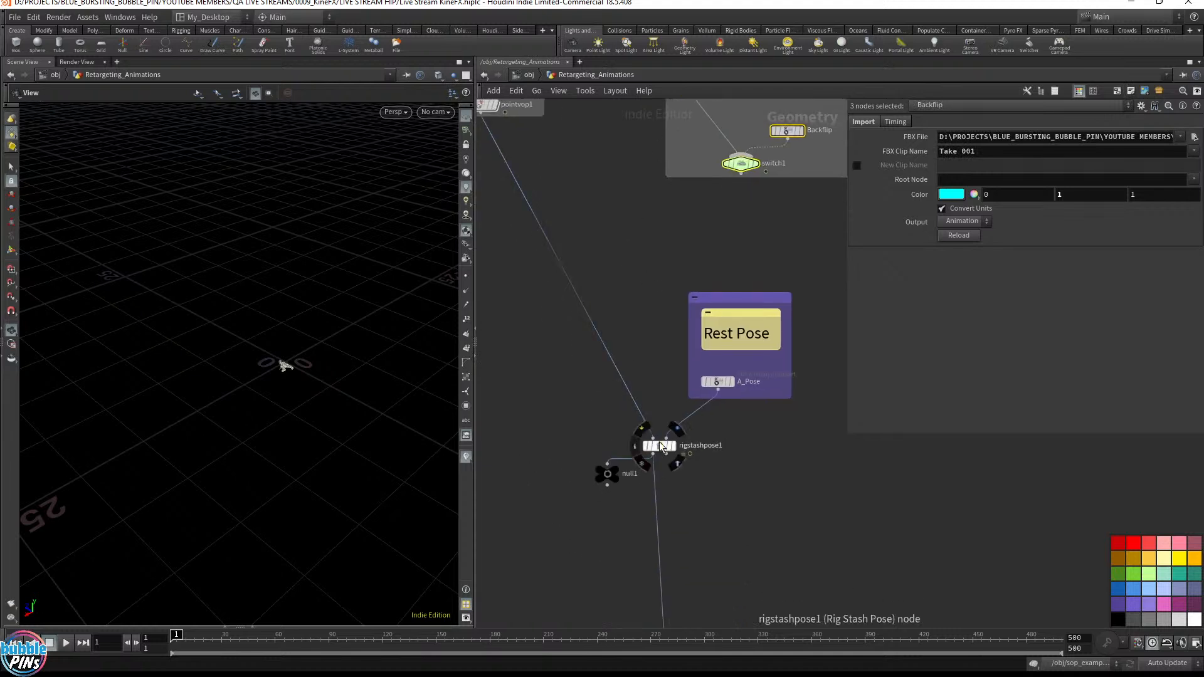
pyautogui.moveTo(654, 439); pyautogui.dragTo(612, 276)
pyautogui.click(607, 203)
# Step: Paste the walking FBX Animation Import node beside the Rest Pose box, display its skeleton and play the animation
pyautogui.hotkey('ctrl', 'v')
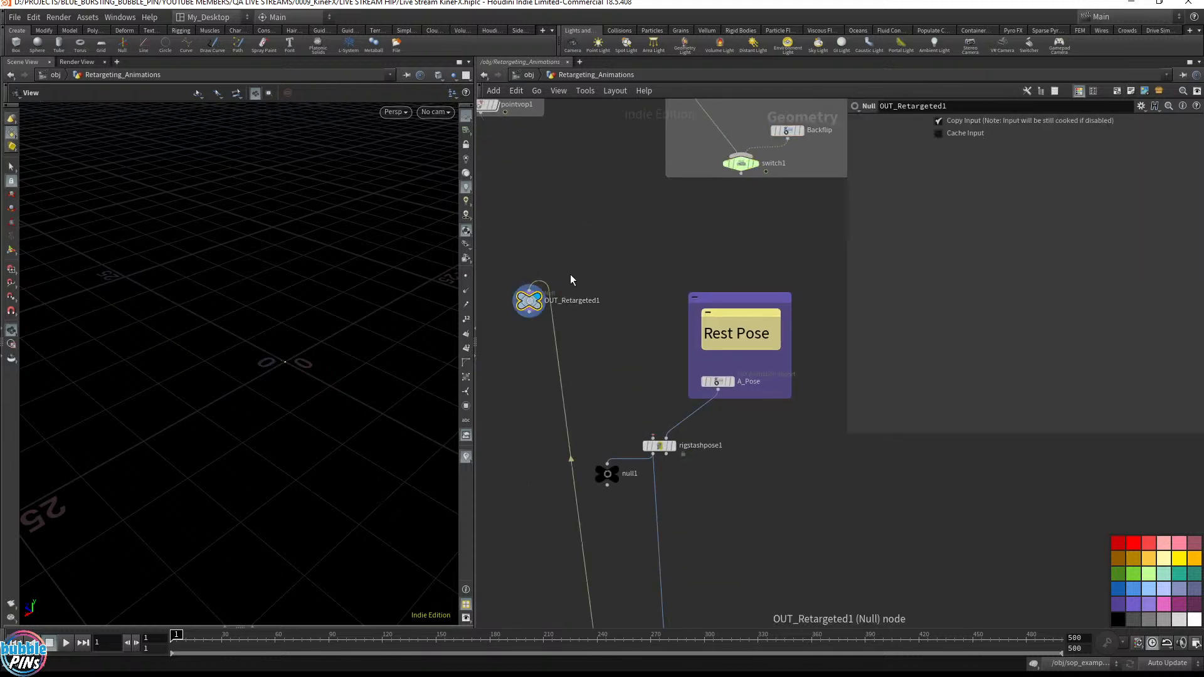
pyautogui.hotkey('ctrl', 'z')
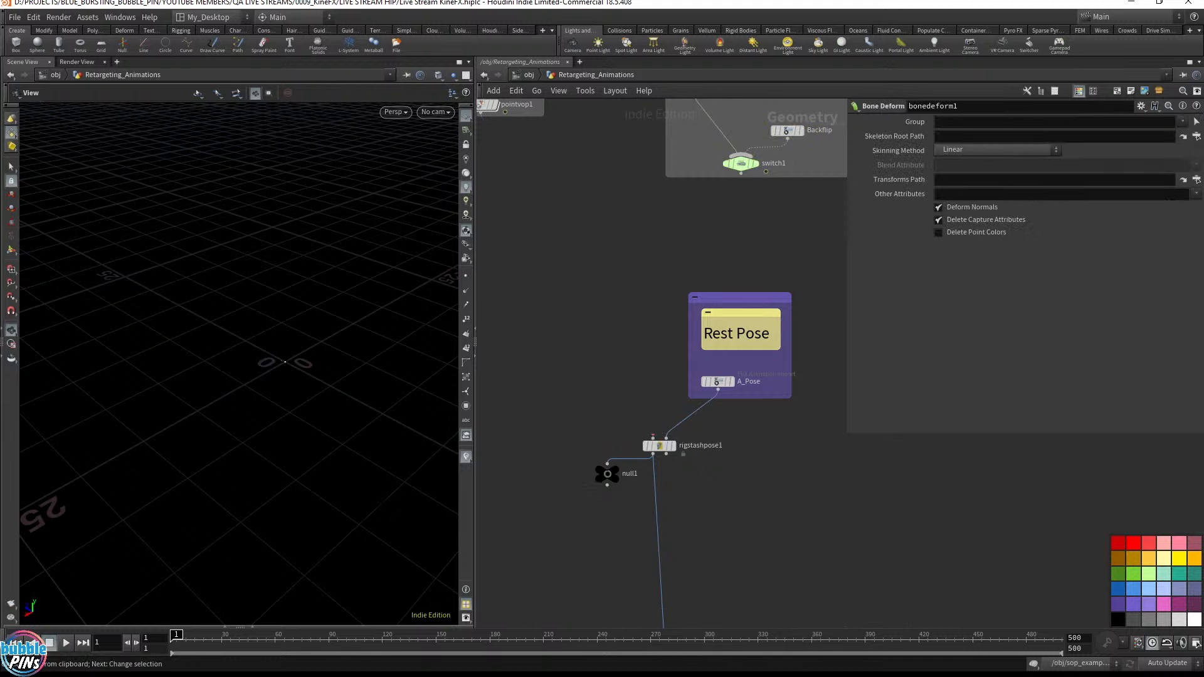
pyautogui.click(601, 304)
pyautogui.hotkey('ctrl', 'v')
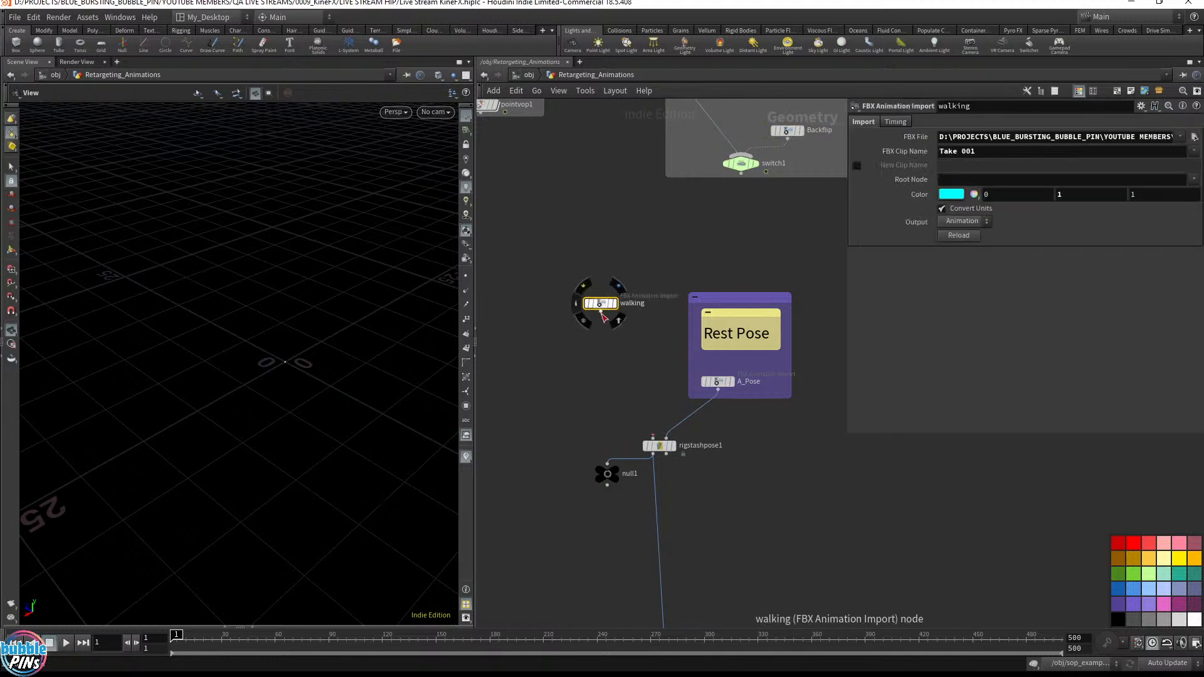
pyautogui.click(617, 307)
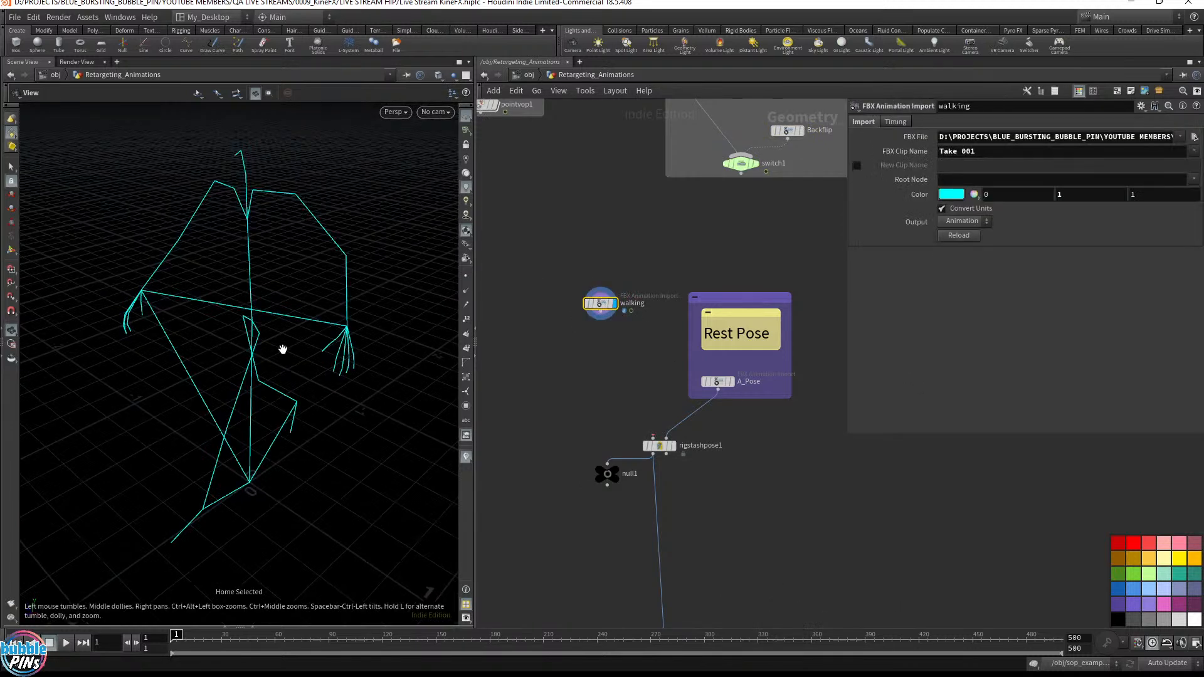
pyautogui.press('Up')
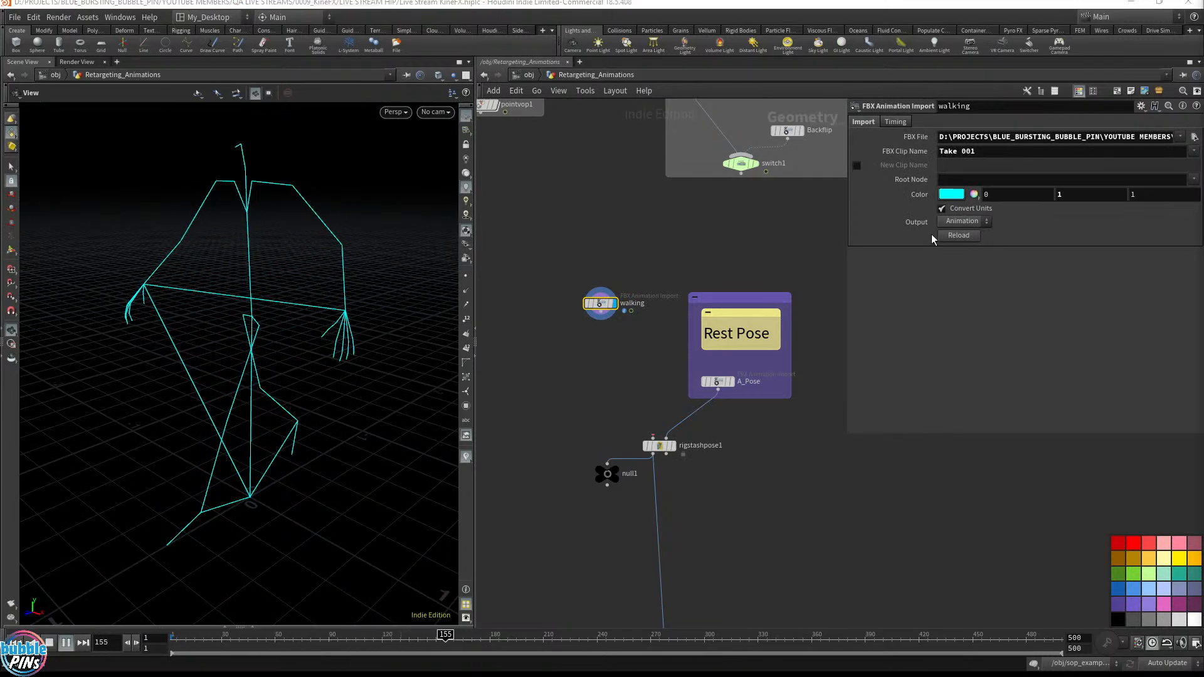
# Step: Paste a Time Shift node wired below walking, rewind to frame 1 and align the new node beneath it
pyautogui.hotkey('ctrl', 'v')
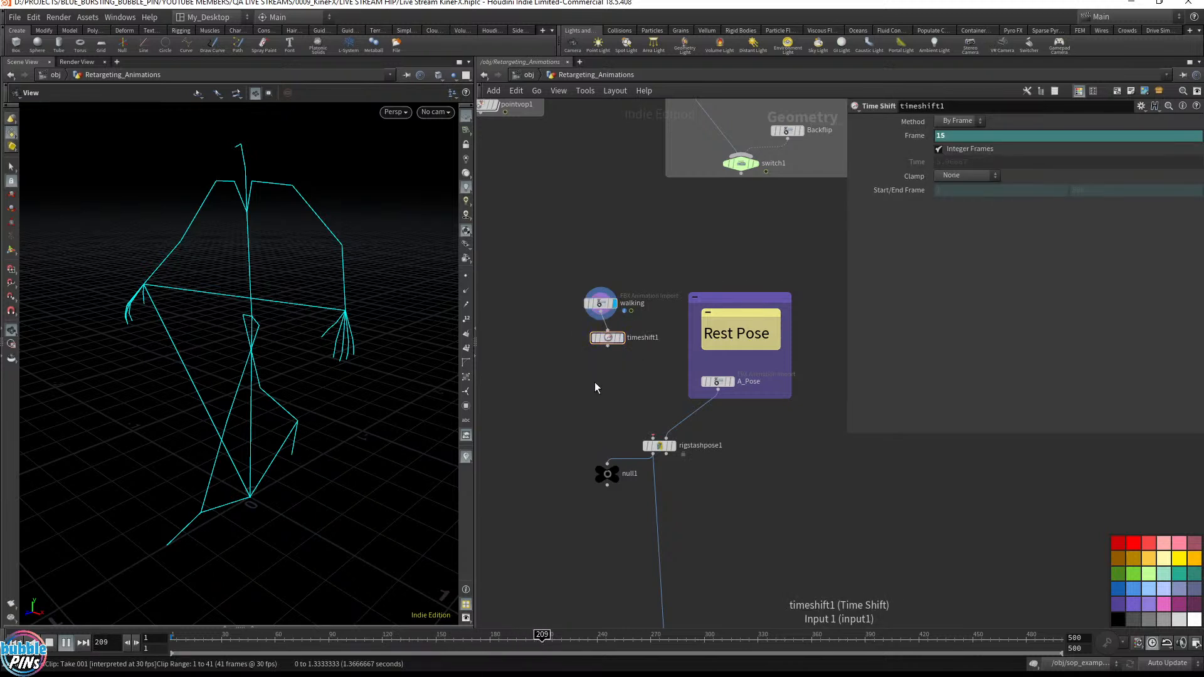
pyautogui.hotkey('ctrl', 'Up')
pyautogui.scroll(5, 630, 362)
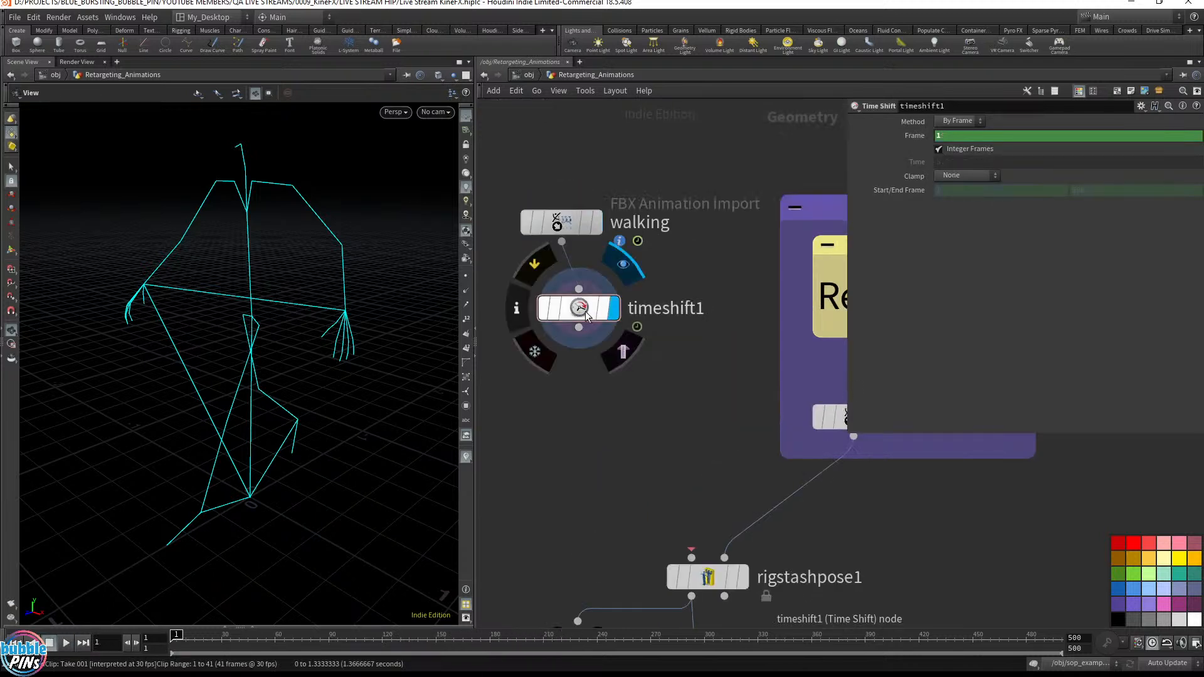
pyautogui.click(596, 311)
# Step: Display the walking node and play and scrub its animation to examine where the walk clip ends
pyautogui.click(597, 223)
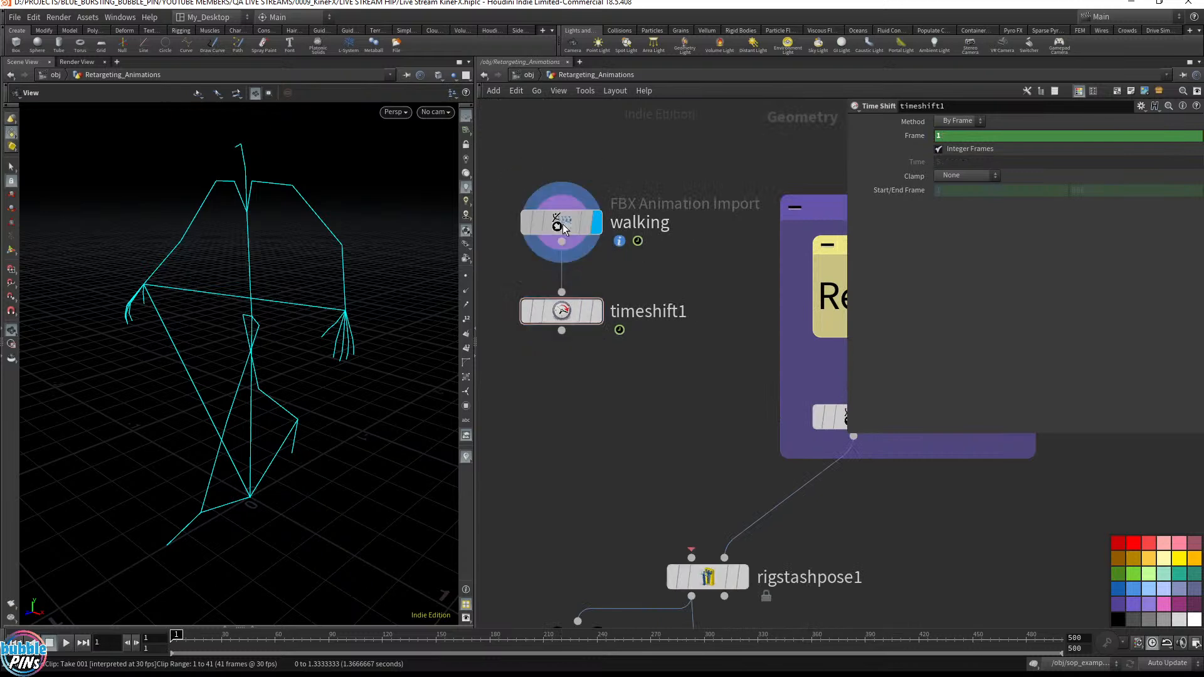
pyautogui.press('Up')
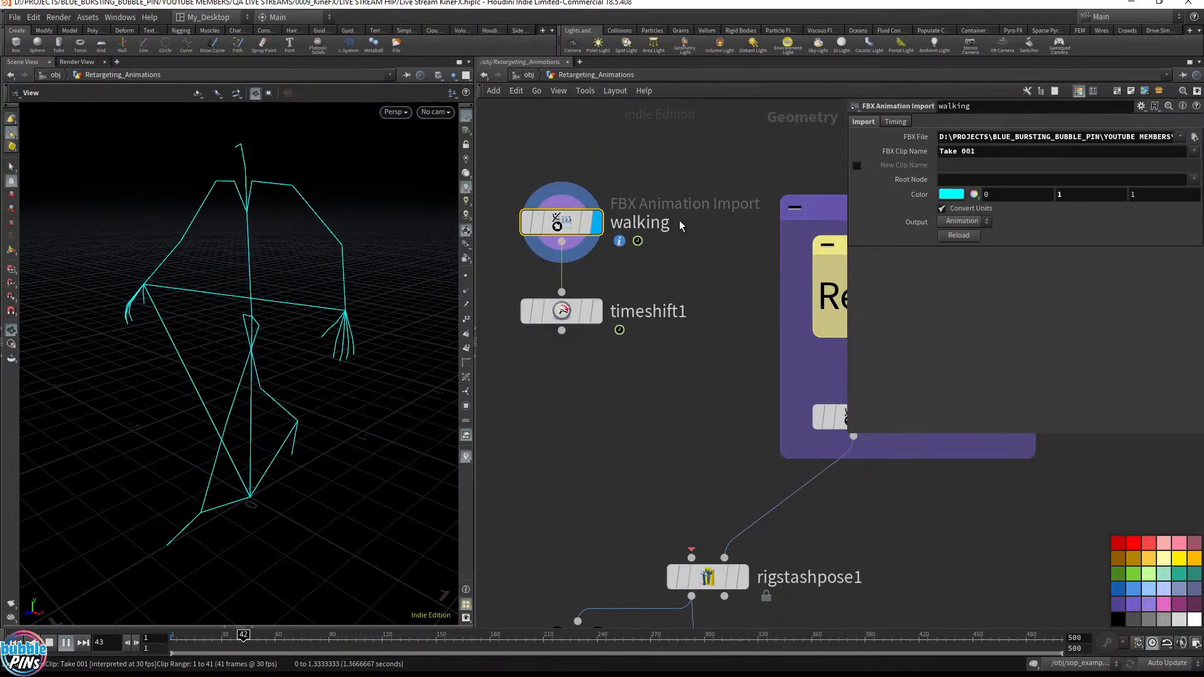
pyautogui.press('Up')
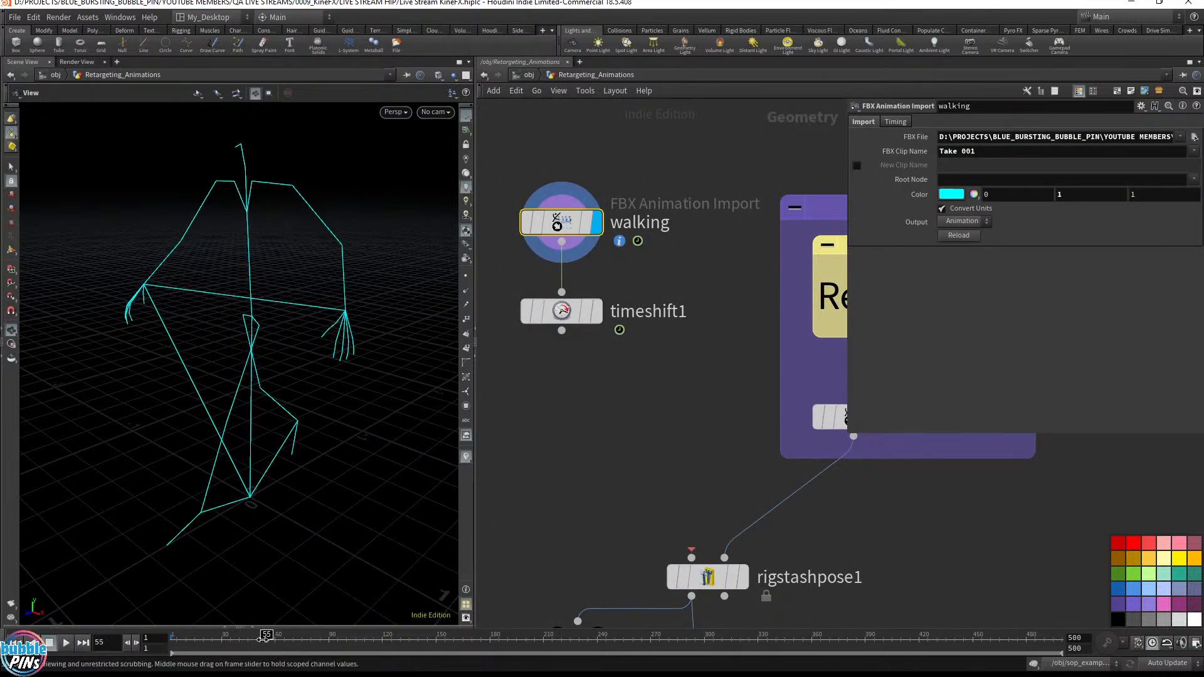
pyautogui.moveTo(271, 636); pyautogui.dragTo(243, 638)
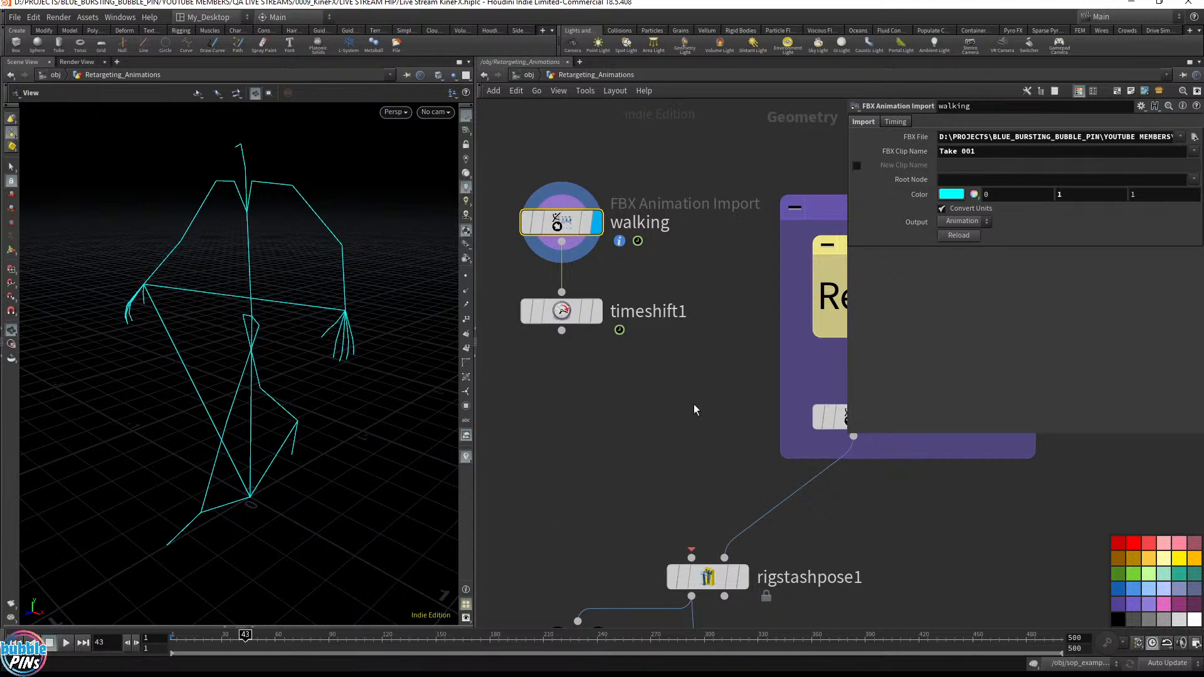
pyautogui.press('Up')
pyautogui.moveTo(297, 637); pyautogui.dragTo(173, 638)
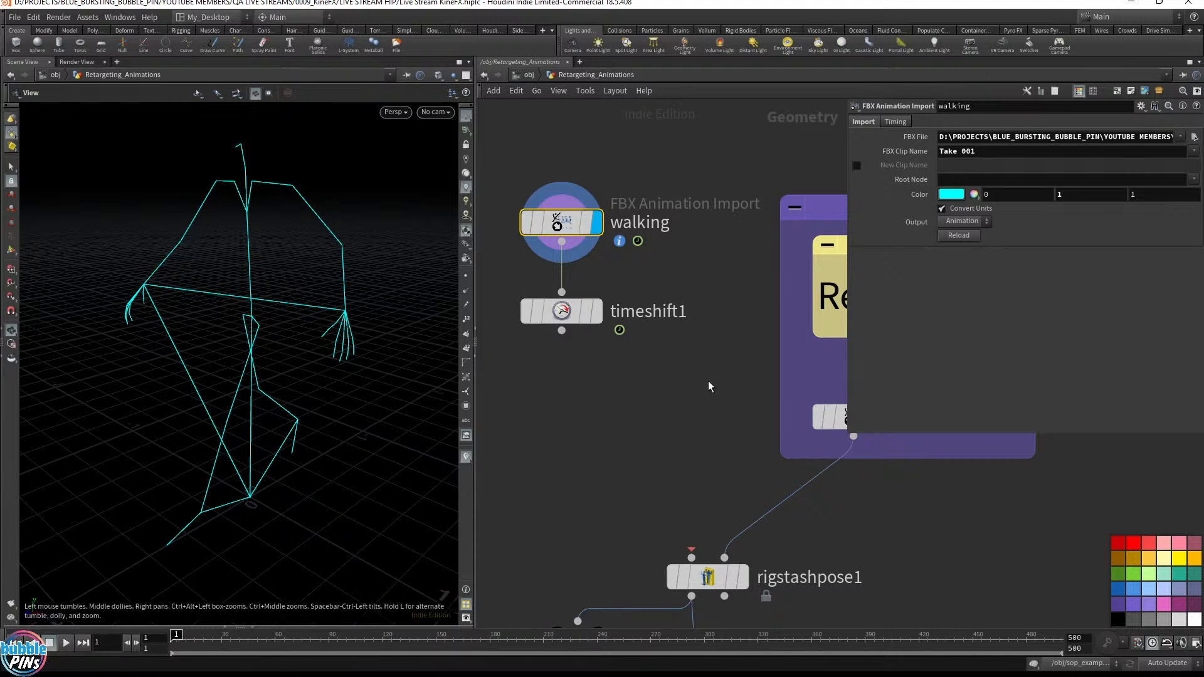
# Step: Display timeshift1 and space out its Frame expression as $F % 33
pyautogui.click(552, 310)
pyautogui.click(916, 137)
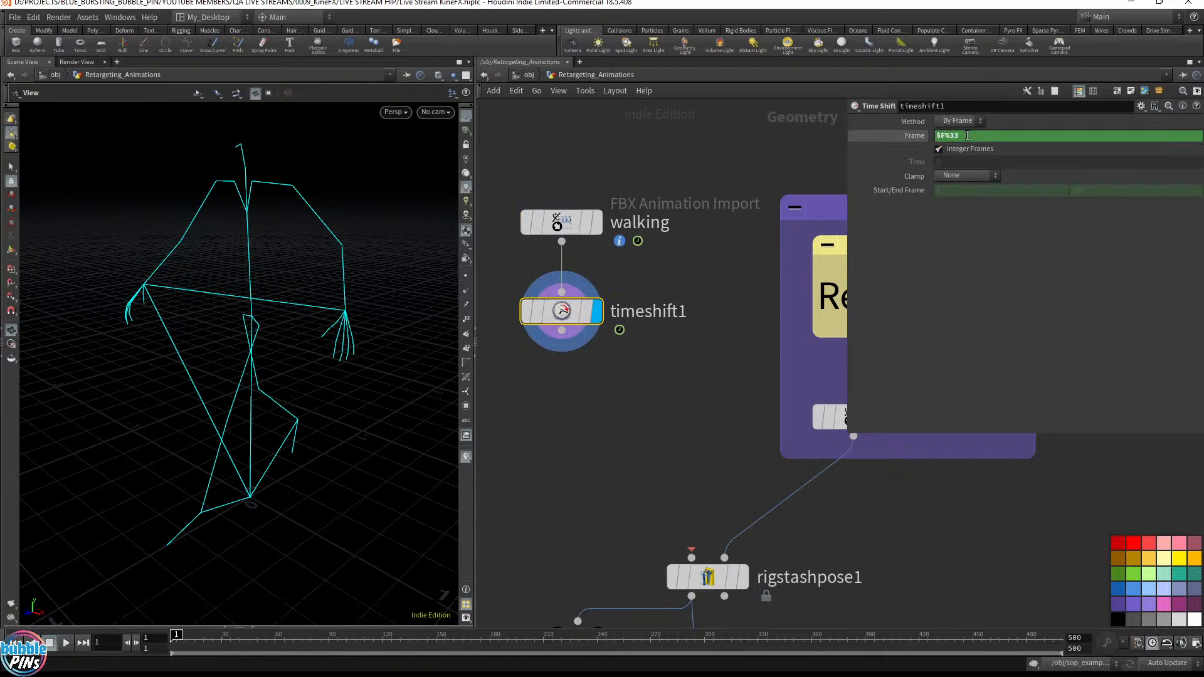
pyautogui.press('Left')
pyautogui.press('Left')
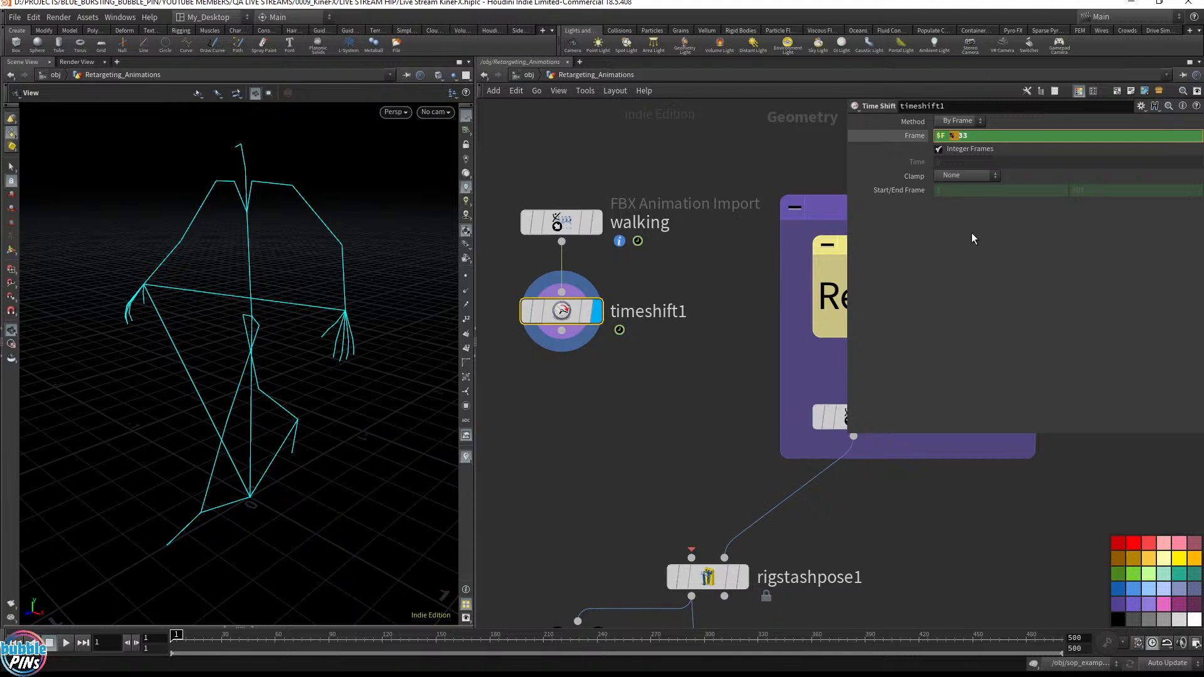
pyautogui.click(818, 161)
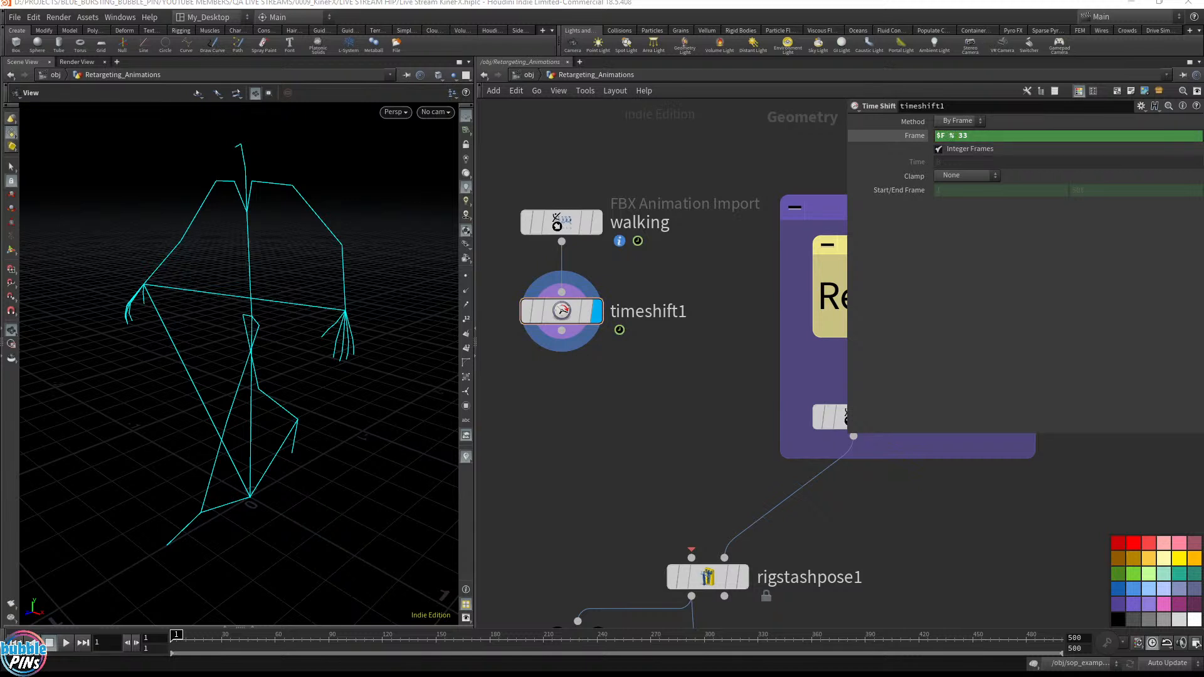
# Step: Bring up an empty Notepad window, enlarge its font, and move and widen the window over the viewport
pyautogui.moveTo(1203, 106); pyautogui.dragTo(702, 82)
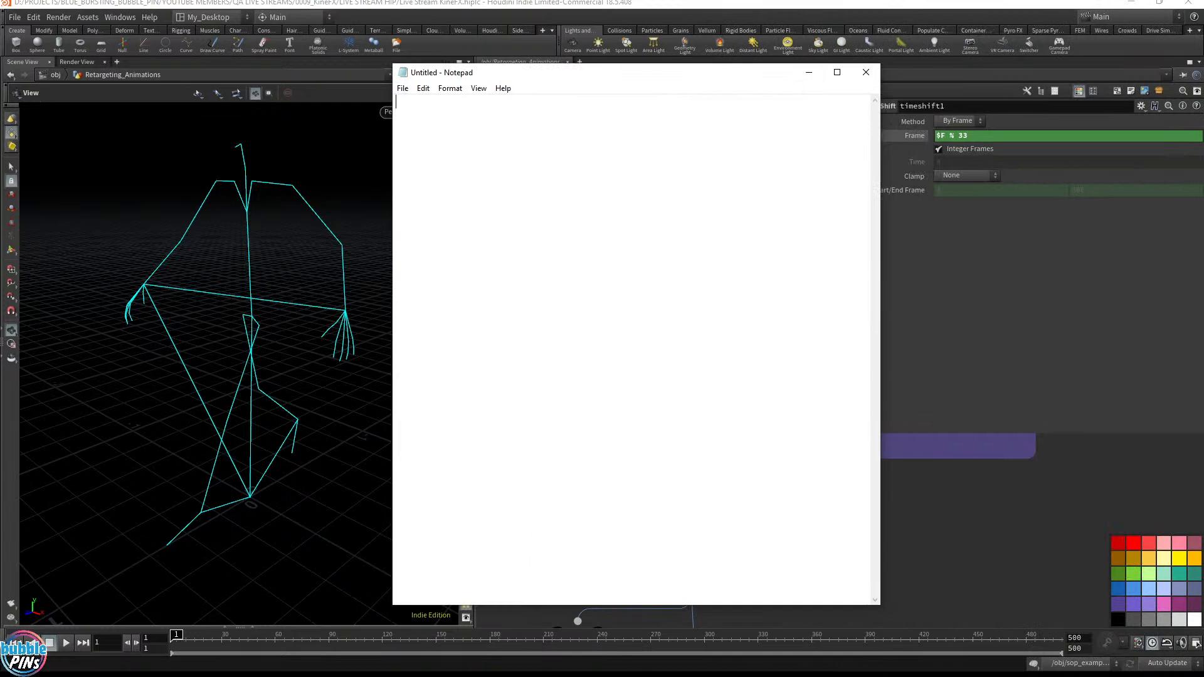
pyautogui.click(451, 89)
pyautogui.click(481, 113)
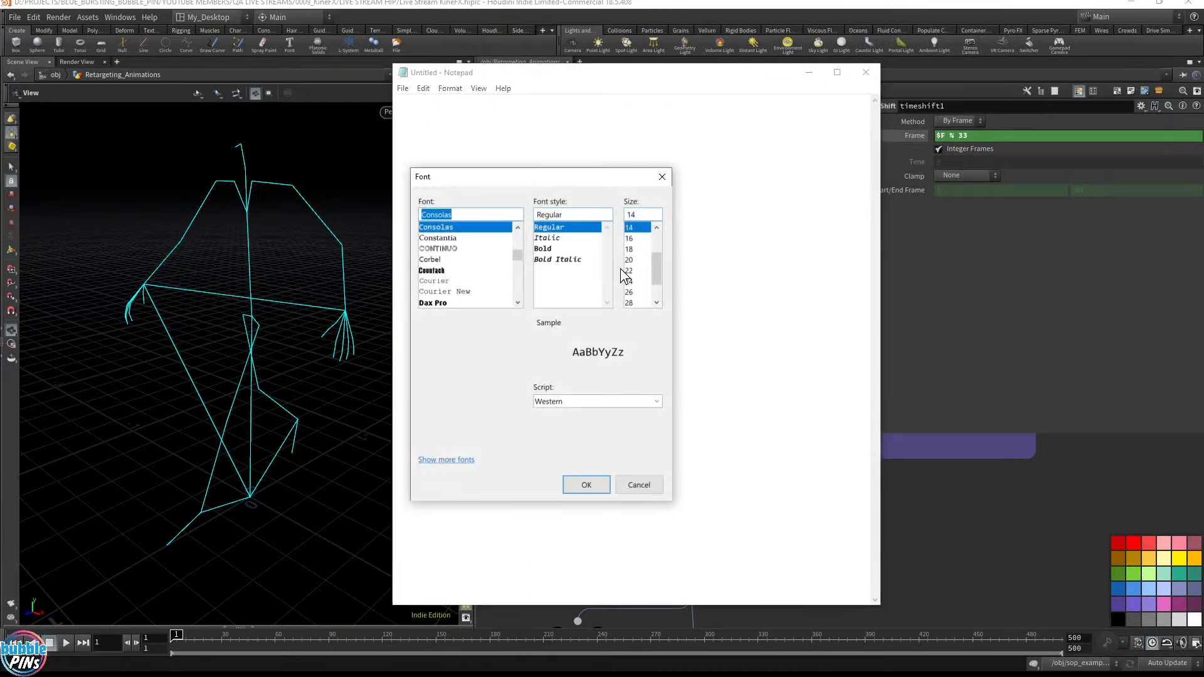
pyautogui.scroll(-1, 630, 279)
pyautogui.click(646, 303)
pyautogui.click(586, 485)
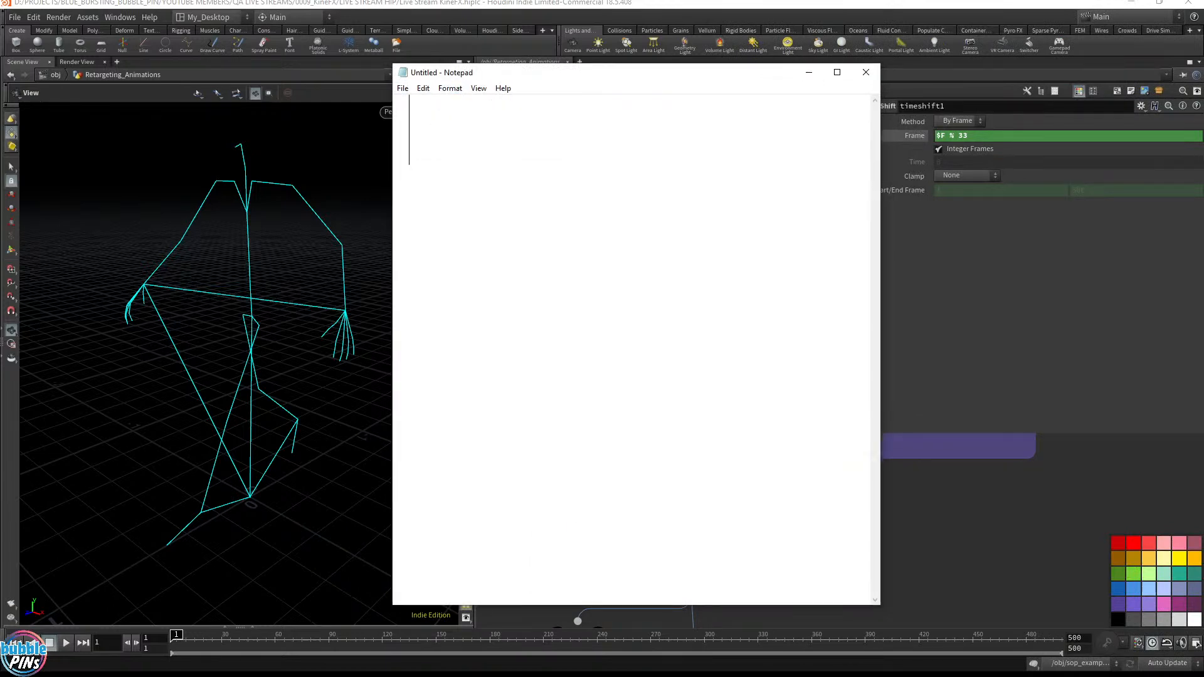
pyautogui.moveTo(545, 73); pyautogui.dragTo(294, 72)
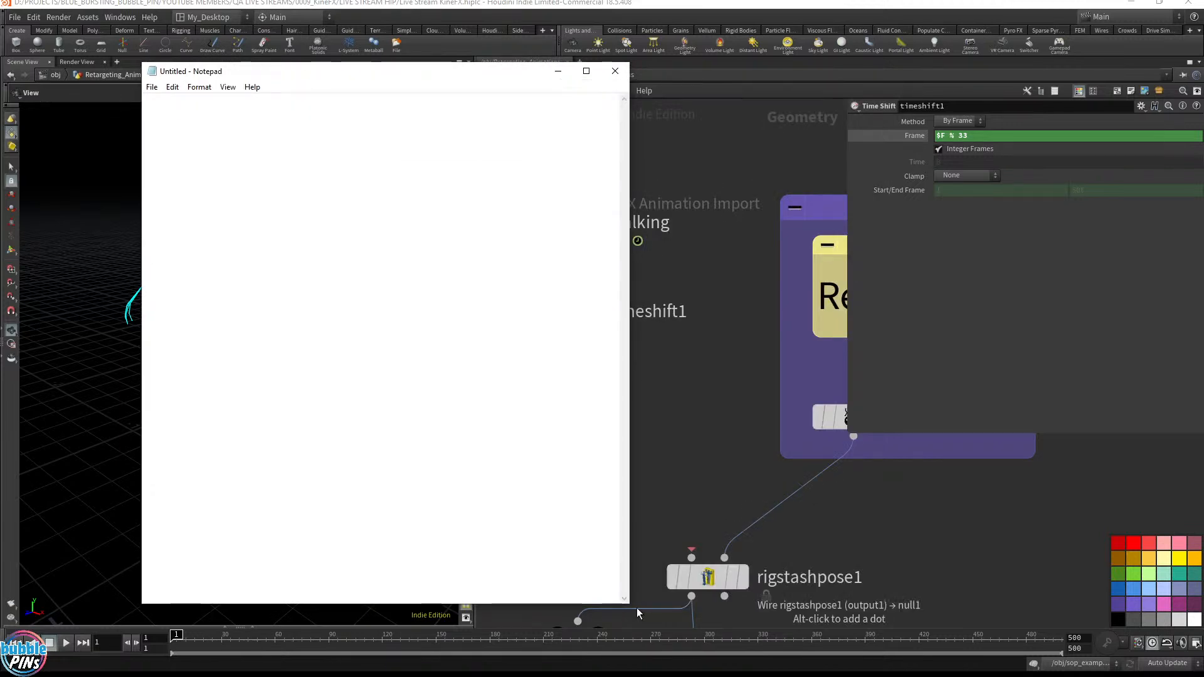
pyautogui.moveTo(636, 601); pyautogui.dragTo(859, 559)
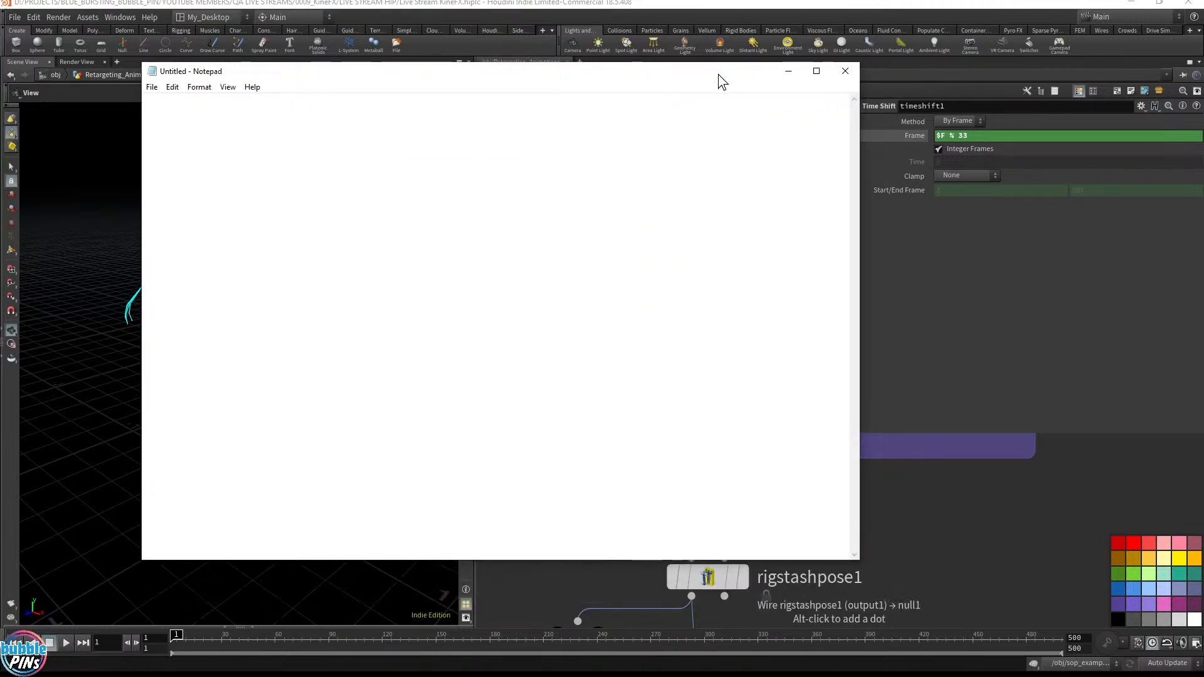
# Step: Shift the Notepad window over the viewport and write "10 % 20 = 0" on its second line
pyautogui.moveTo(717, 74); pyautogui.dragTo(656, 100)
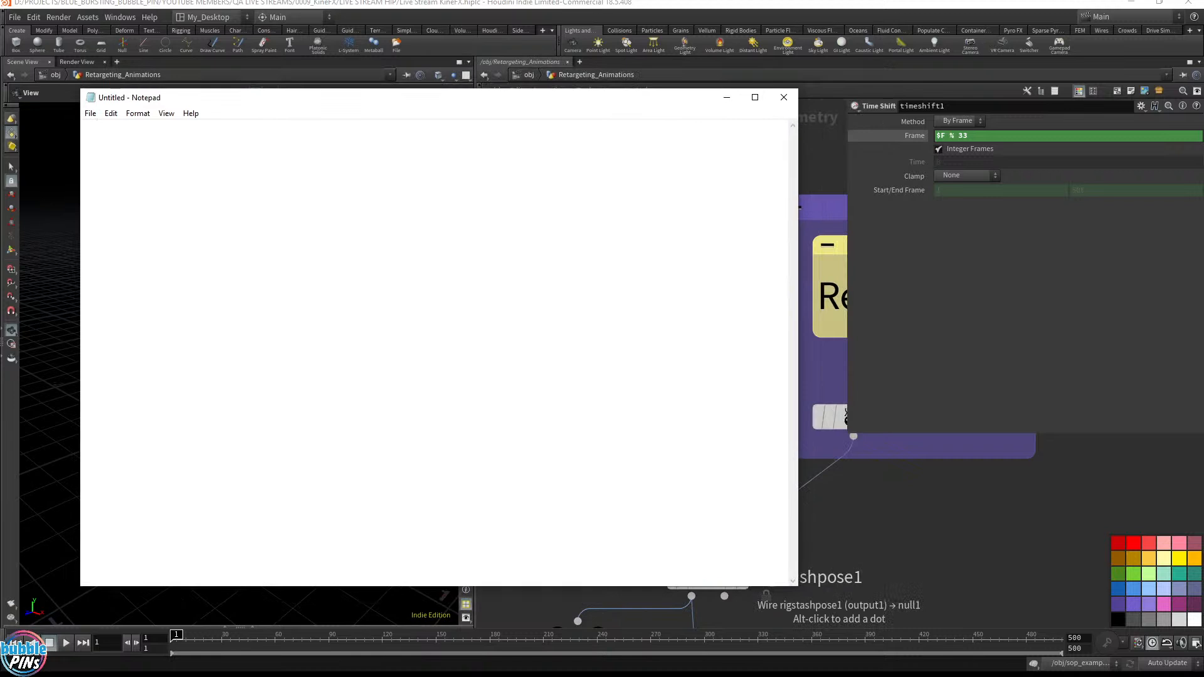
pyautogui.press('Return')
pyautogui.write('10')
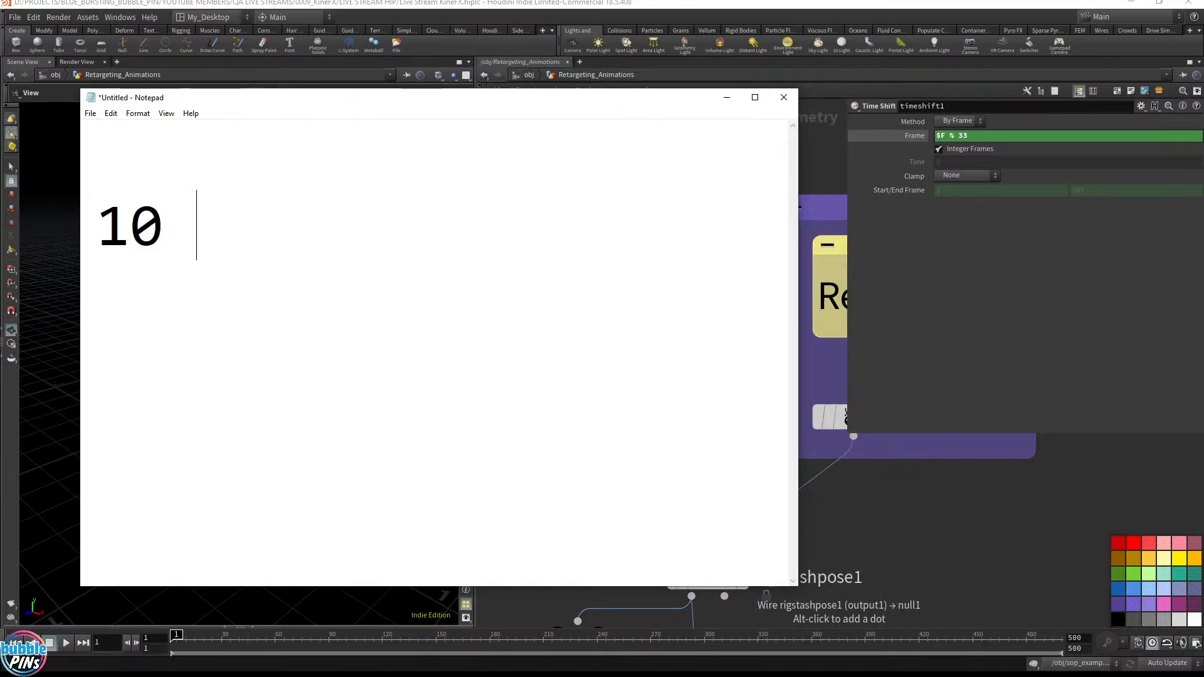
pyautogui.write(' % ')
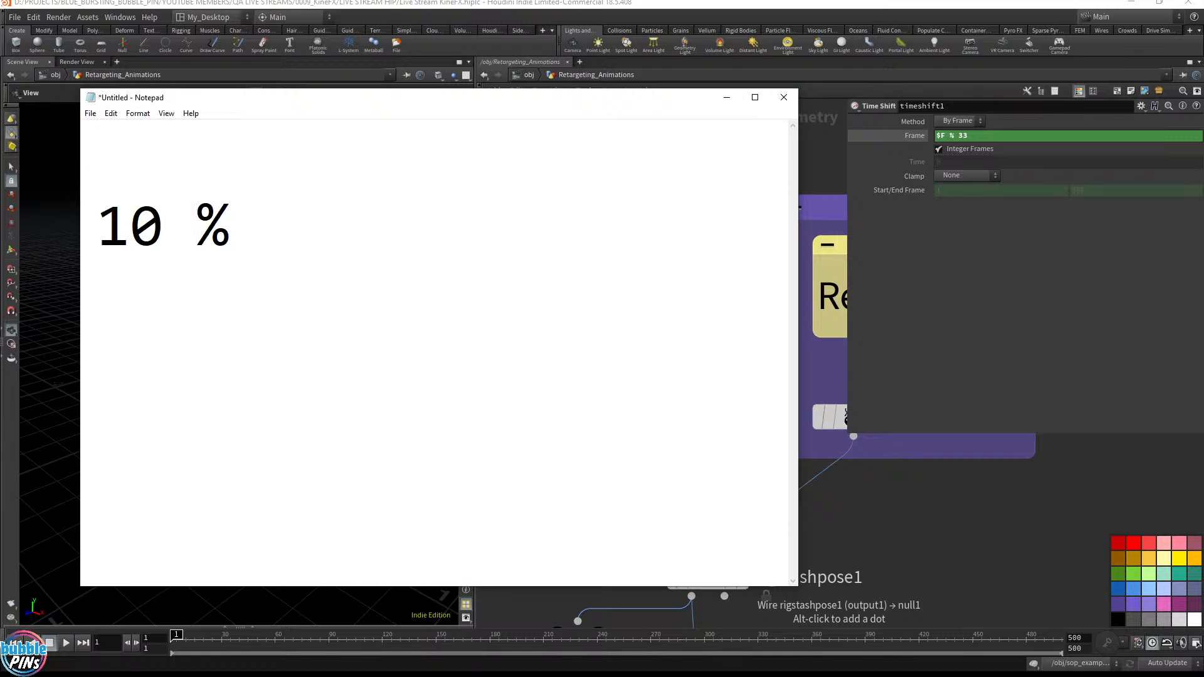
pyautogui.write('2')
pyautogui.press('BackSpace')
pyautogui.write('20 ')
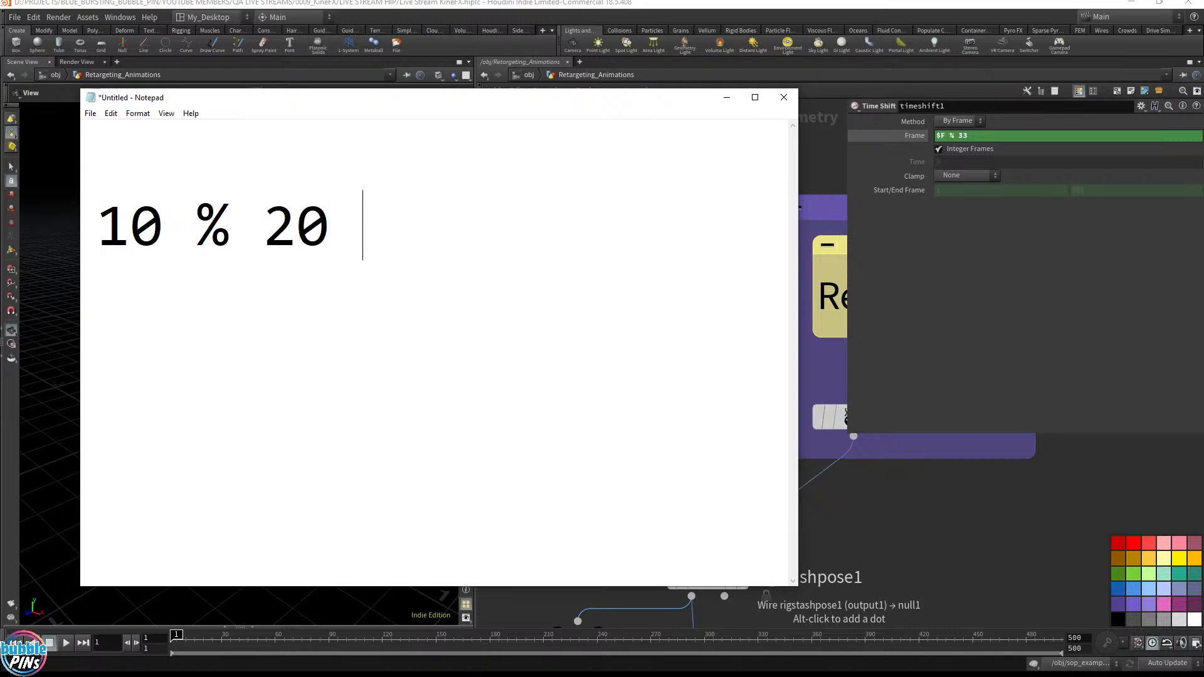
pyautogui.write('= 0')
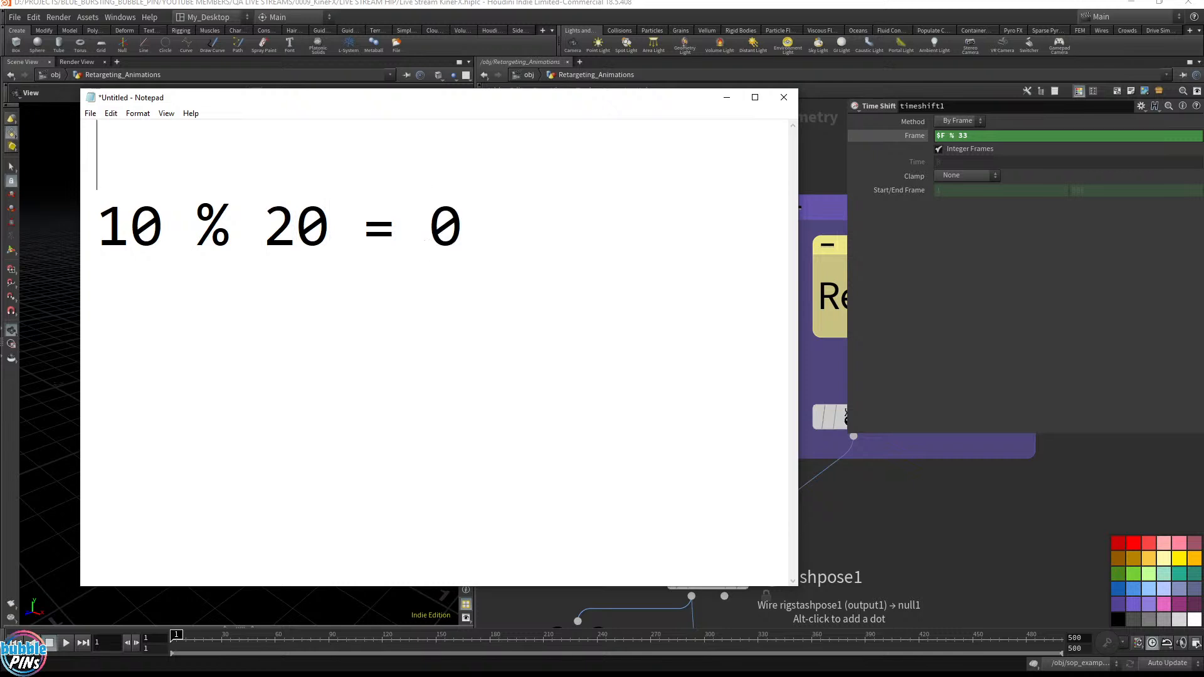
# Step: Write "10 / 20 =" on the empty line above the modulo example, leaving its result blank
pyautogui.write('10 / ')
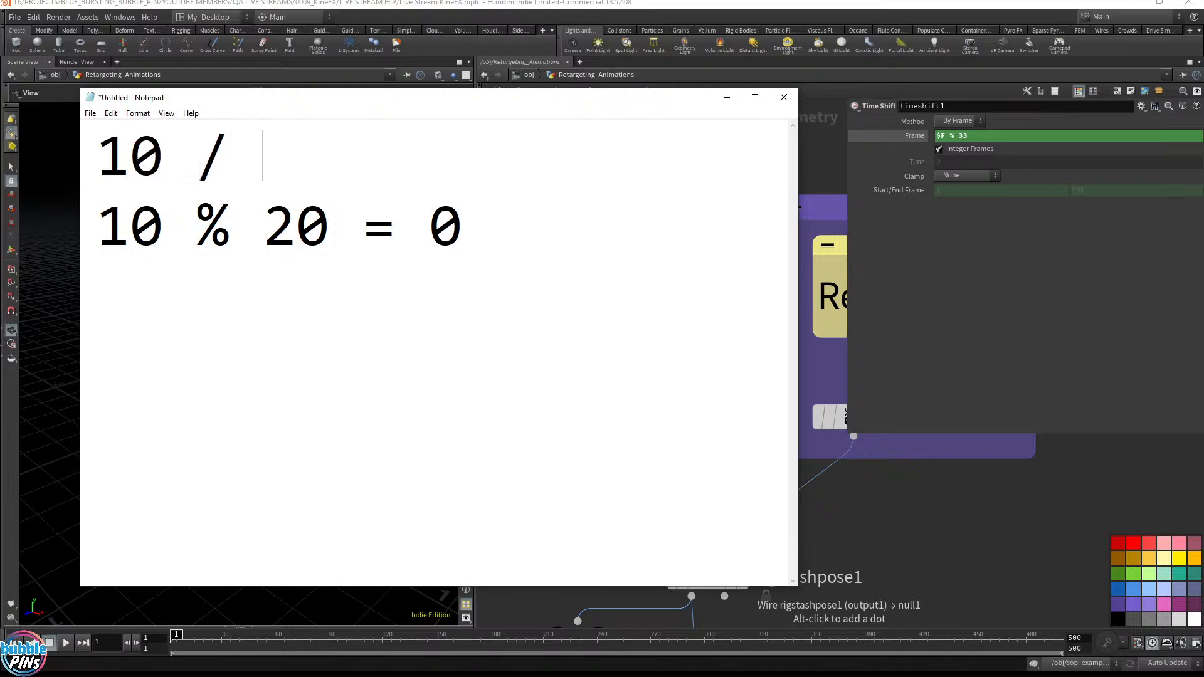
pyautogui.write('20 = ')
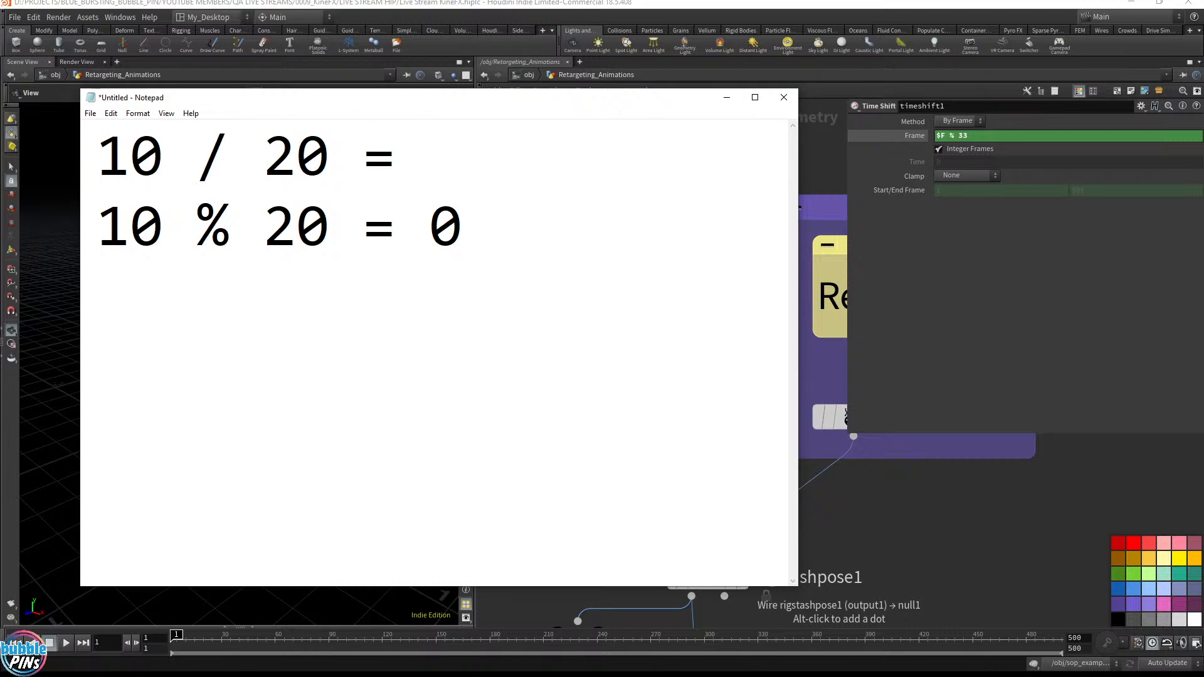
pyautogui.write('1/2')
pyautogui.press('BackSpace')
pyautogui.press('BackSpace')
pyautogui.press('BackSpace')
# Step: Replace the divisor with 5 in both the division line and the modulo line
pyautogui.press('Left')
pyautogui.press('Down')
pyautogui.press('Left')
pyautogui.press('Left')
pyautogui.press('Left')
pyautogui.press('Up')
pyautogui.press('BackSpace')
pyautogui.press('BackSpace')
pyautogui.write('5')
pyautogui.press('Down')
pyautogui.press('Left')
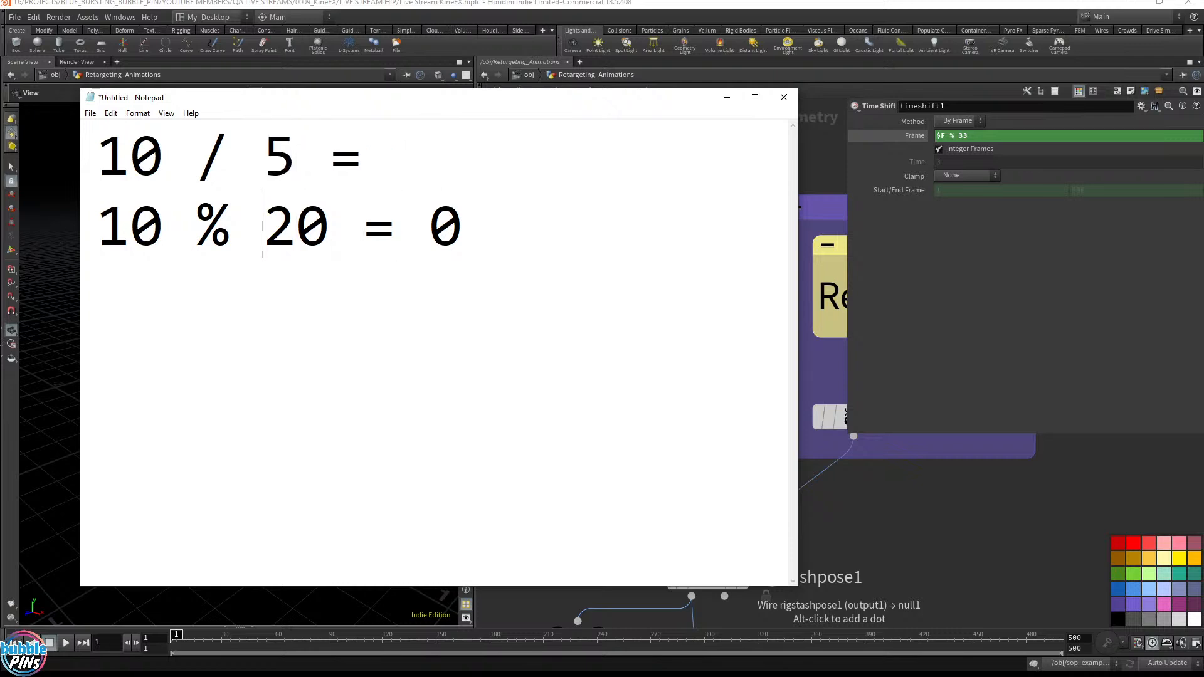
pyautogui.press('Delete')
pyautogui.press('Delete')
pyautogui.write('5')
pyautogui.press('Up')
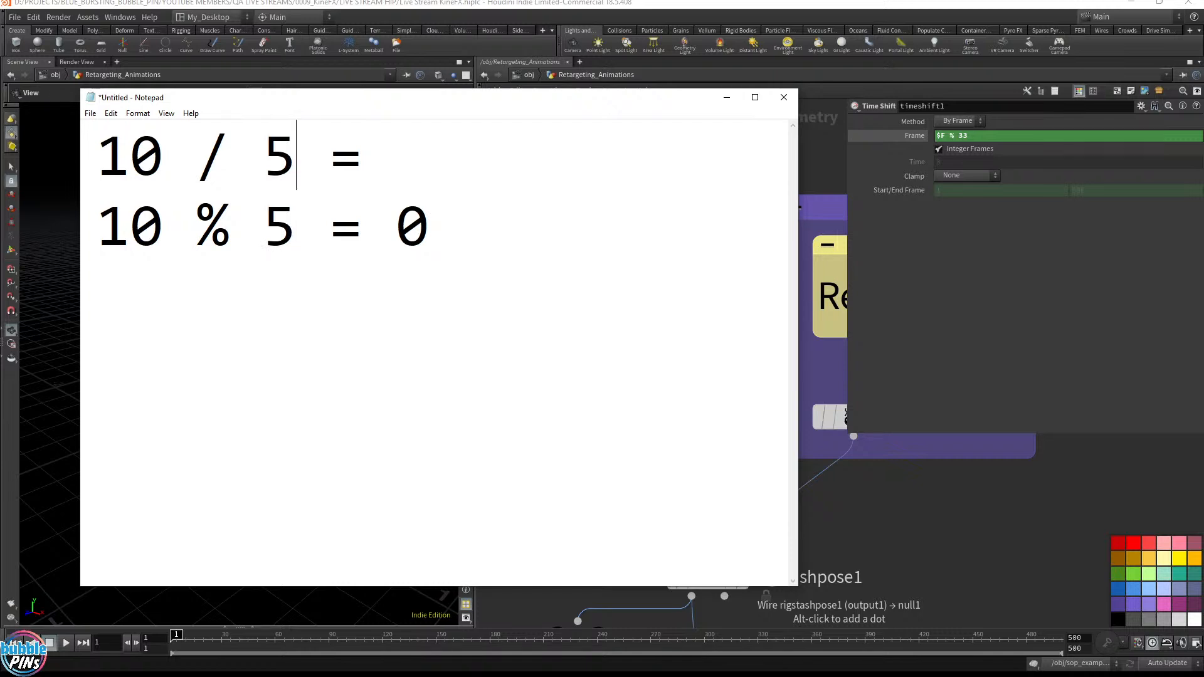
# Step: Complete the 10 / 5 line with "2 remainder 0", widen the Notepad window, and highlight the modulo result below
pyautogui.press('End')
pyautogui.write('2')
pyautogui.write('emainder')
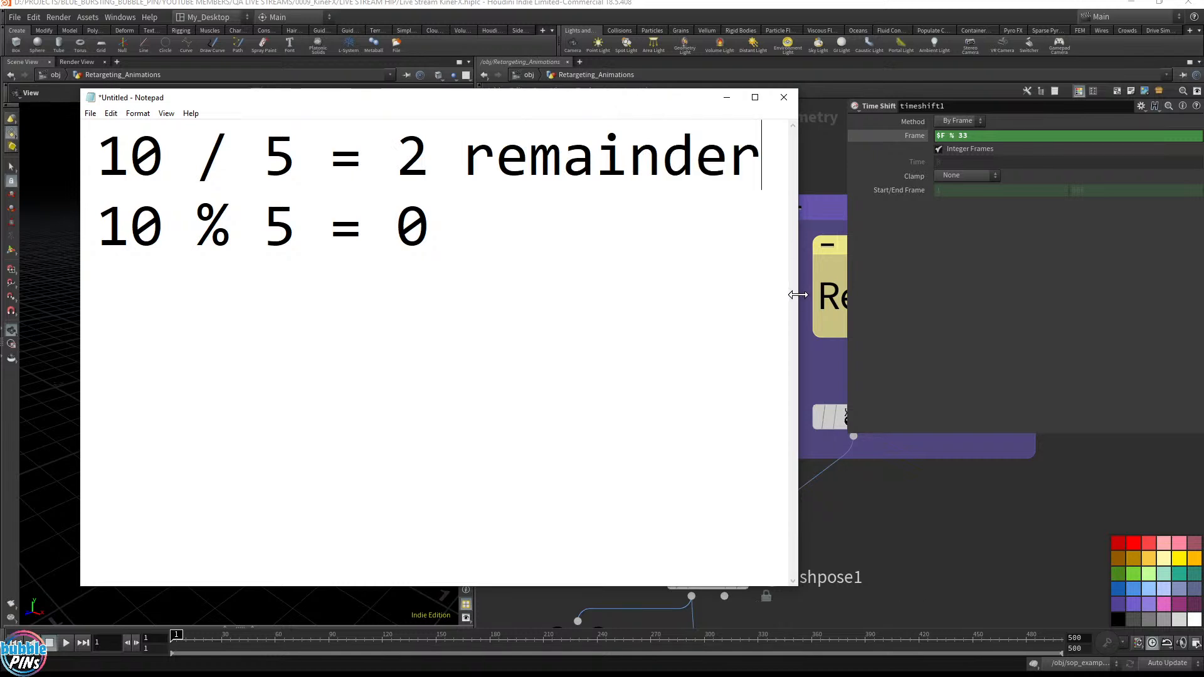
pyautogui.moveTo(797, 294); pyautogui.dragTo(875, 296)
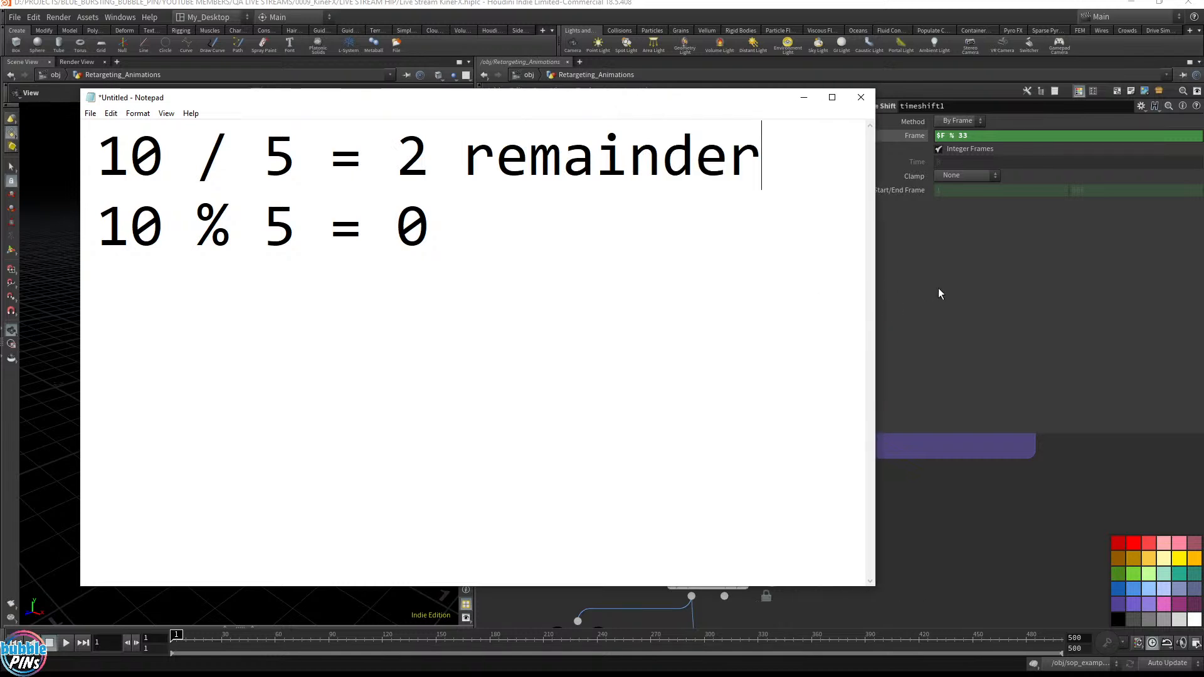
pyautogui.write('0')
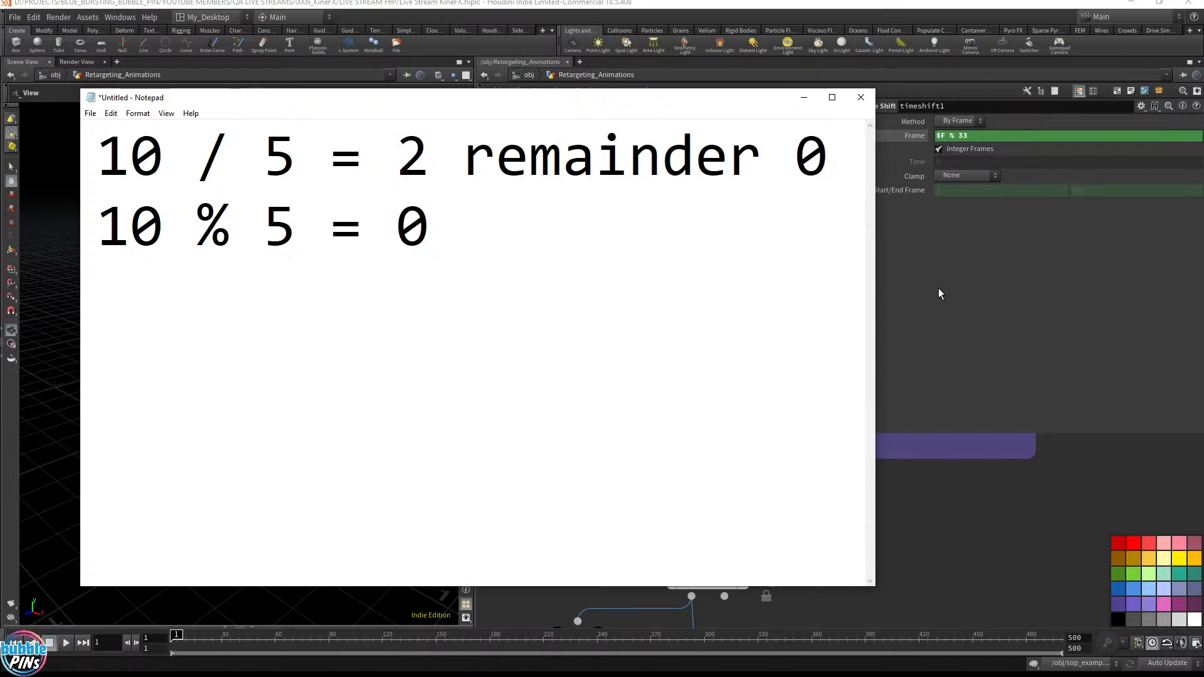
pyautogui.press('Down')
pyautogui.hotkey('shift', 'Left')
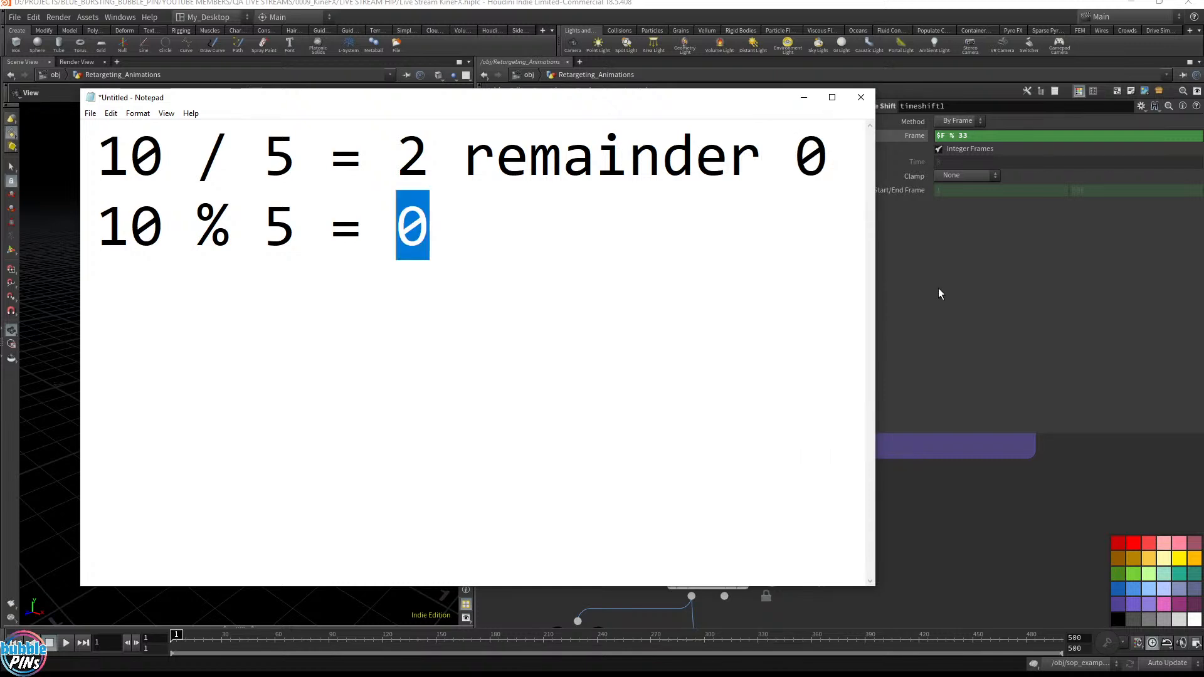
# Step: Leave a blank line below the modulo example and write "10 / 3 = 3 remainder 1"
pyautogui.press('Right')
pyautogui.press('Return')
pyautogui.press('Return')
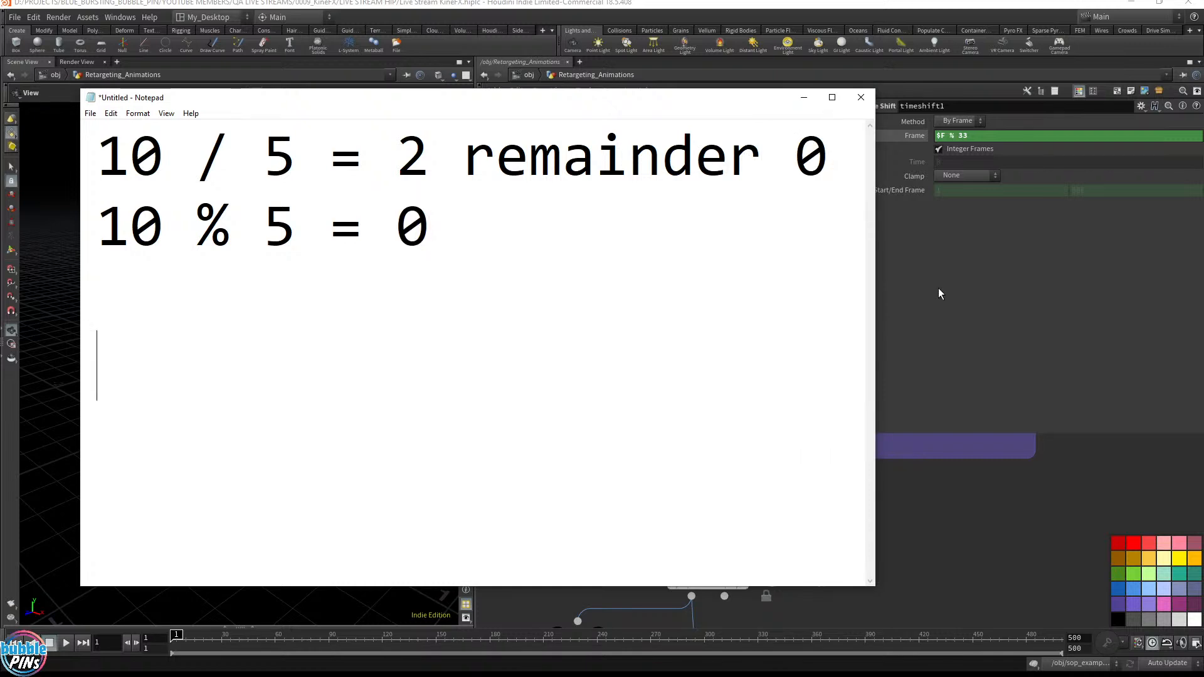
pyautogui.write('10 / ')
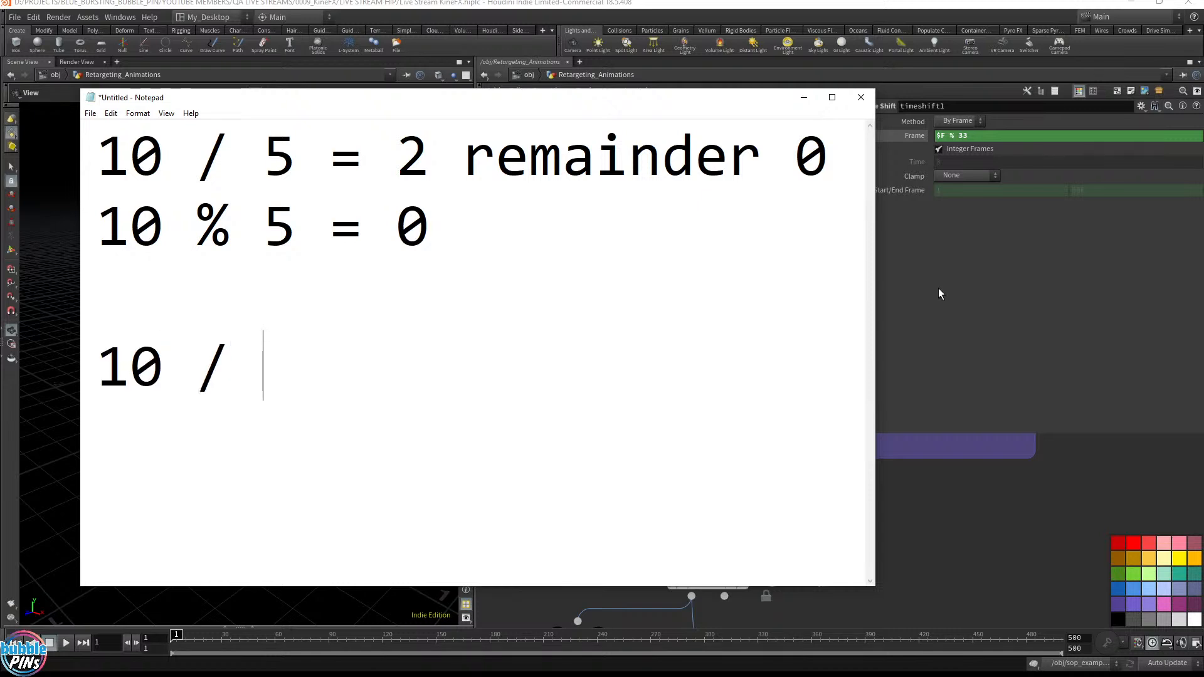
pyautogui.write('3 =')
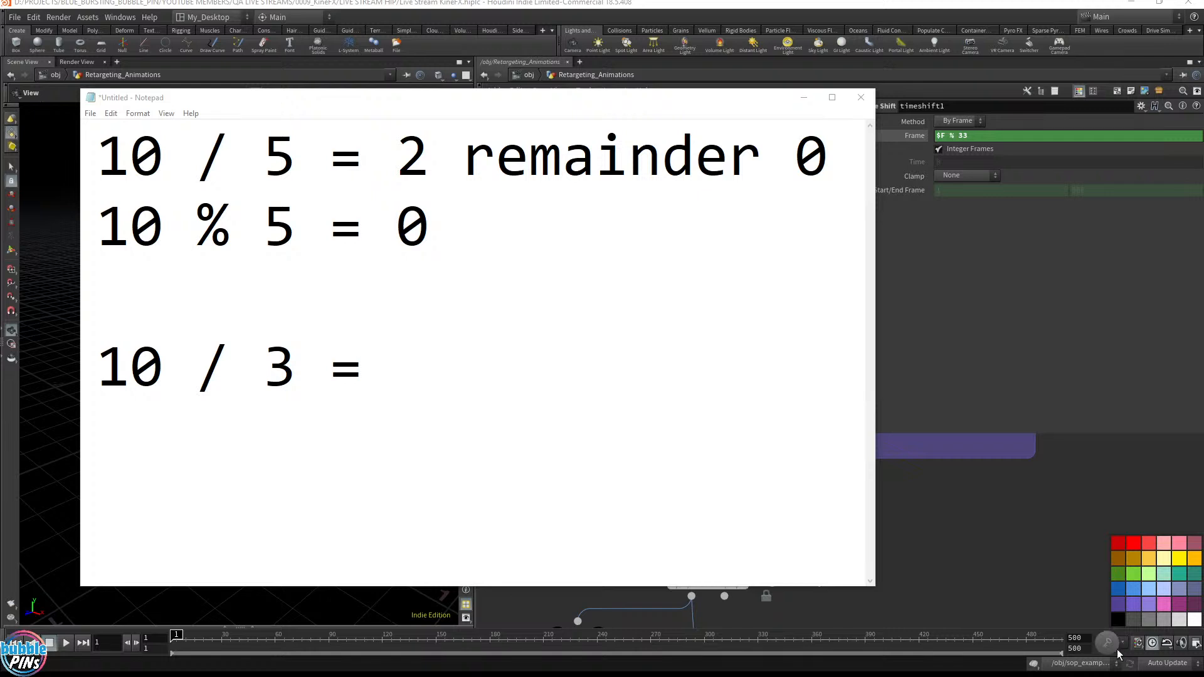
pyautogui.hotkey('alt', 'Tab')
pyautogui.write('3')
pyautogui.press('Return')
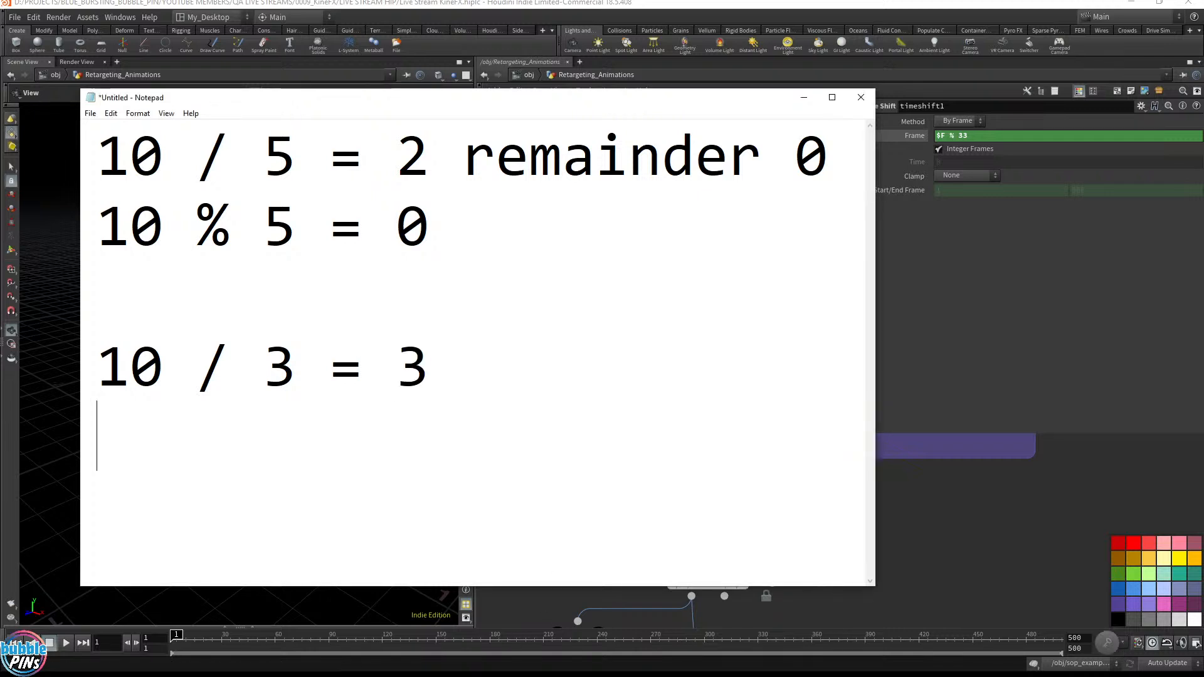
pyautogui.write('r')
pyautogui.press('BackSpace')
pyautogui.press('BackSpace')
pyautogui.press('BackSpace')
pyautogui.write('remainder')
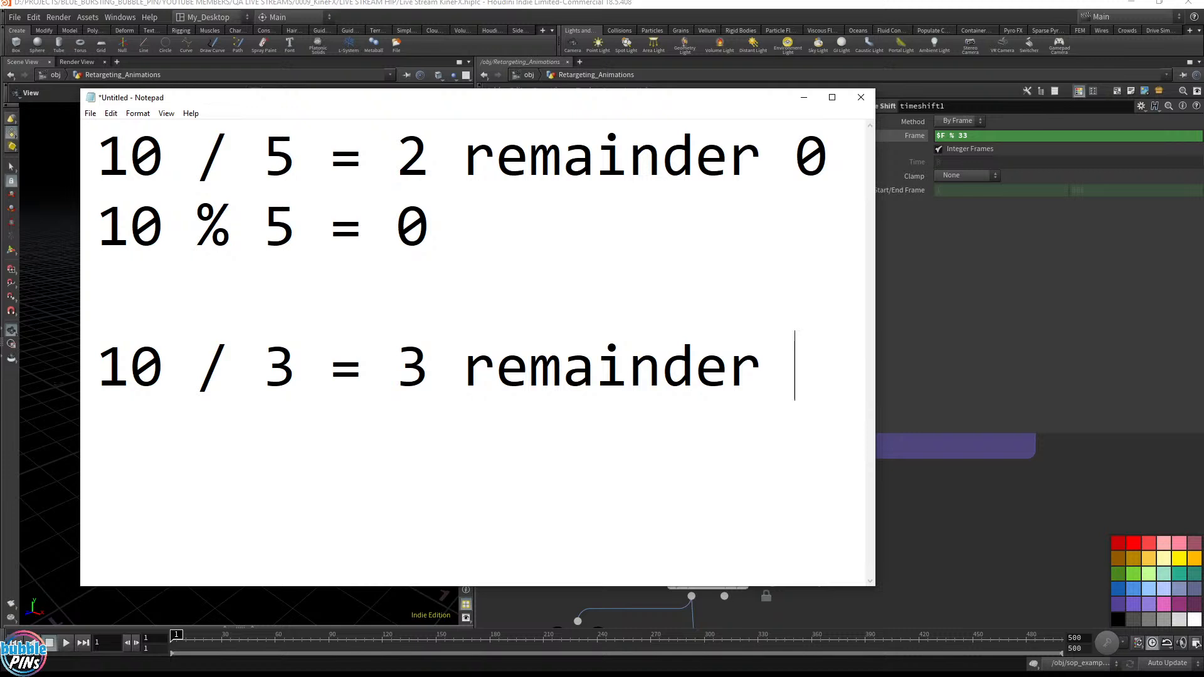
pyautogui.write('1')
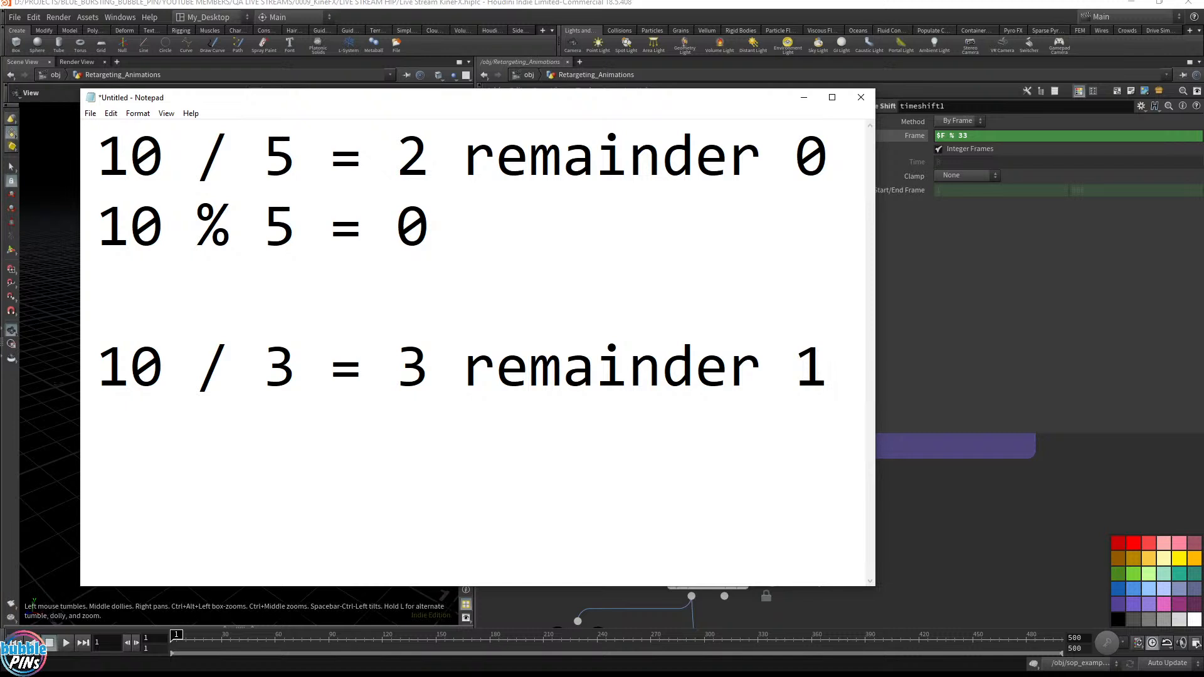
# Step: Widen the Notepad window further and highlight the divisor and the quotient in the 10 / 3 line
pyautogui.moveTo(876, 506); pyautogui.dragTo(961, 505)
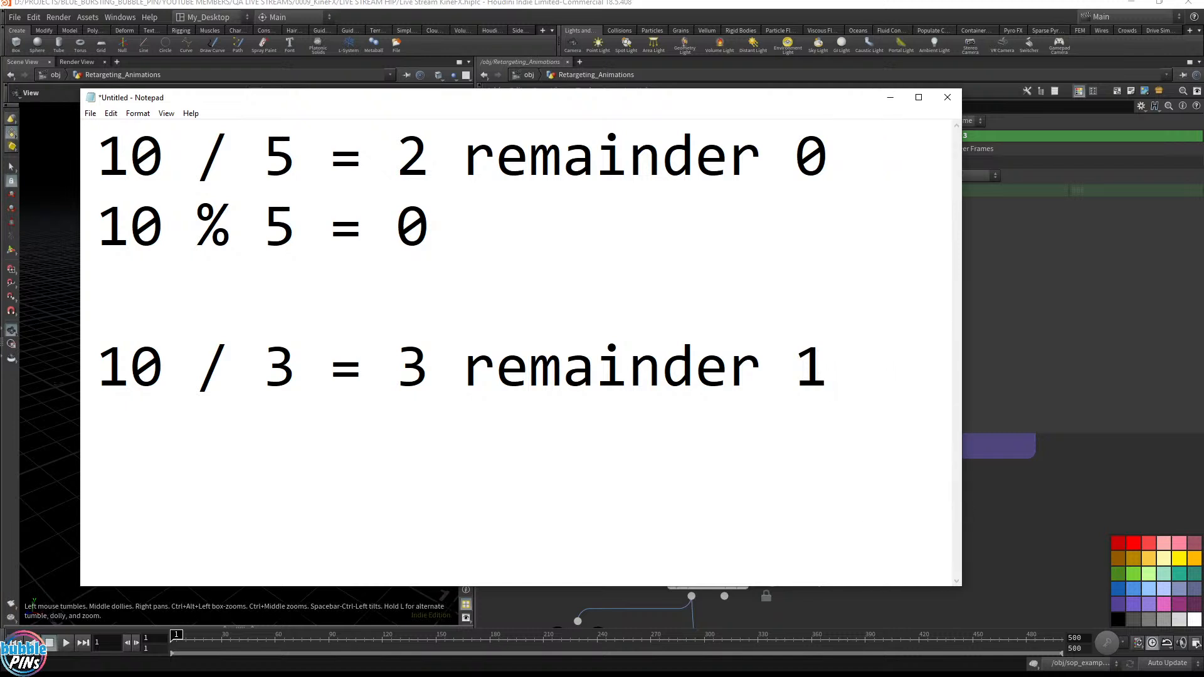
pyautogui.moveTo(296, 369); pyautogui.dragTo(264, 368)
pyautogui.moveTo(397, 370); pyautogui.dragTo(428, 369)
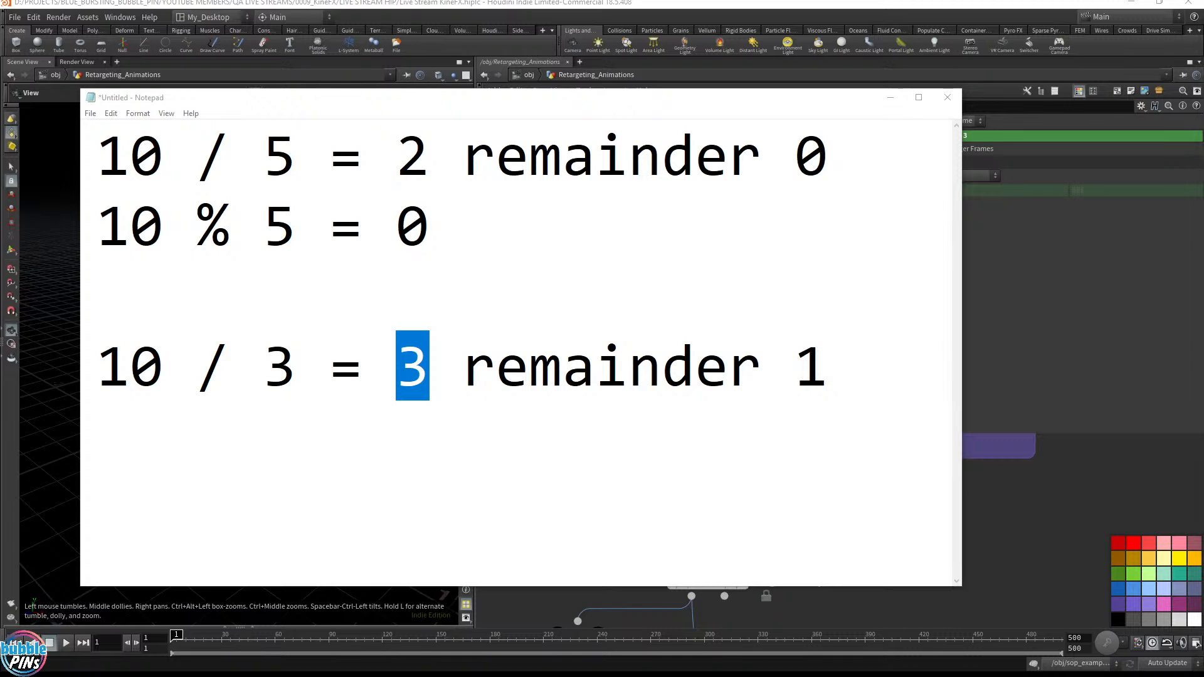
# Step: Switch to Blender, start a new 2D Animation file, and try a freehand pencil stroke, undoing it
pyautogui.moveTo(1203, 301); pyautogui.dragTo(592, 2)
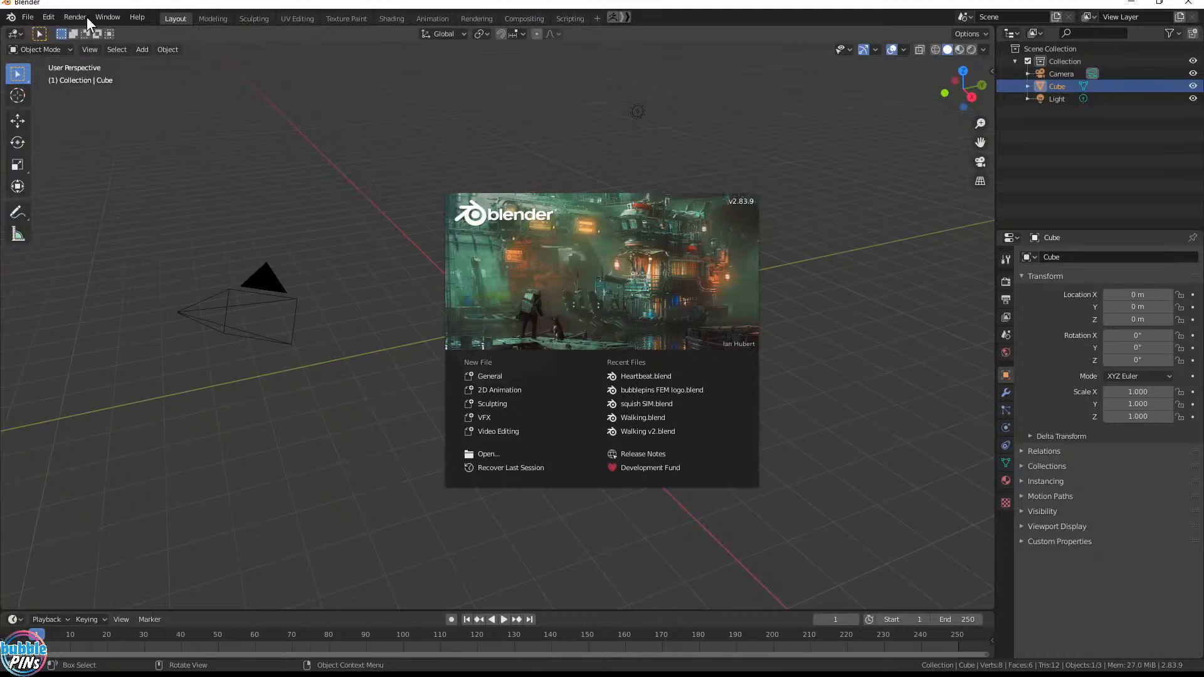
pyautogui.click(25, 15)
pyautogui.click(33, 18)
pyautogui.moveTo(32, 34)
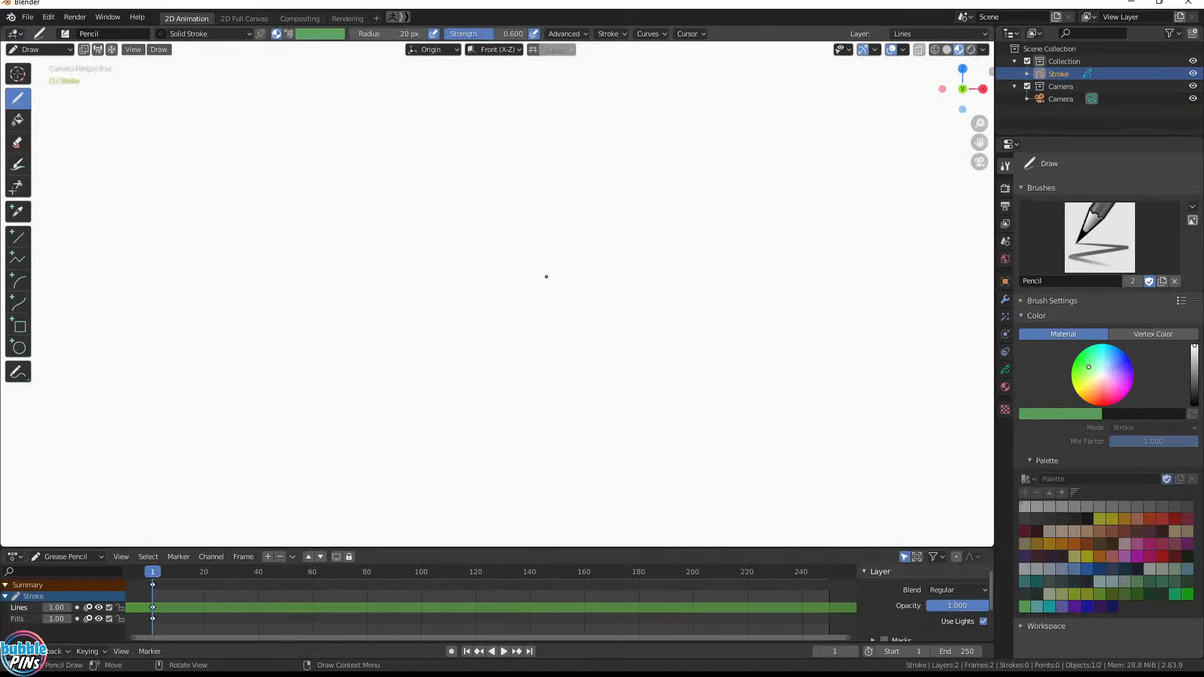
pyautogui.moveTo(426, 251)
pyautogui.mouseDown()
pyautogui.moveTo(483, 287)
pyautogui.moveTo(677, 303)
pyautogui.mouseUp()
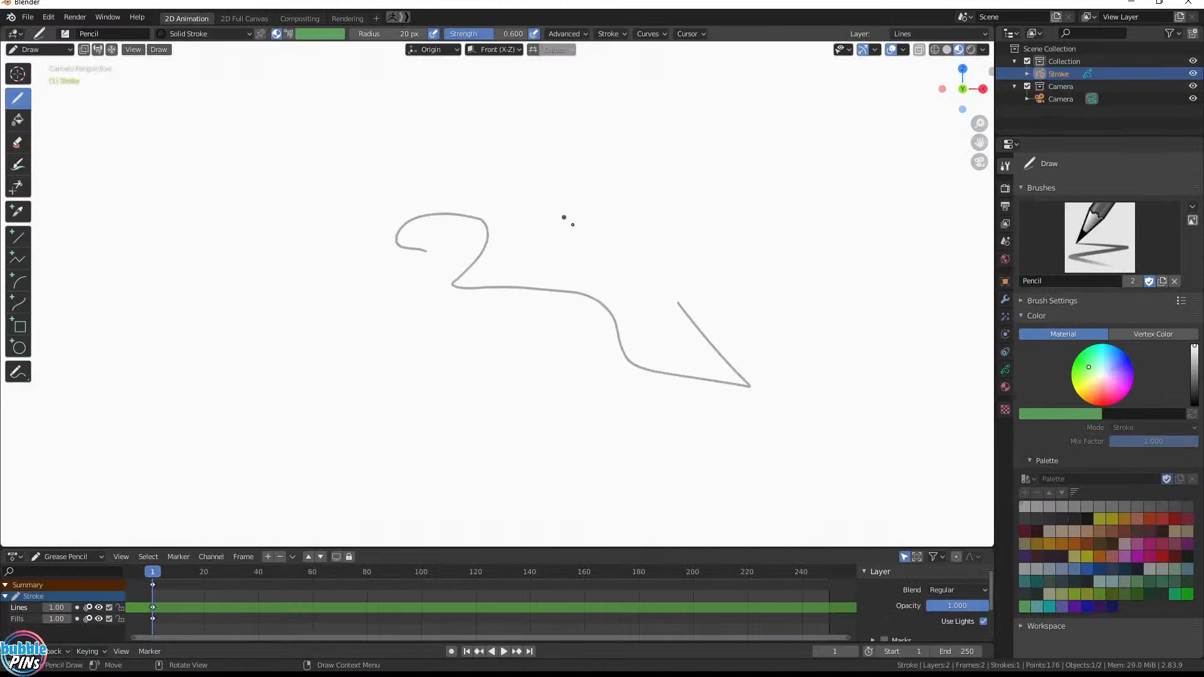
pyautogui.hotkey('ctrl', 'z')
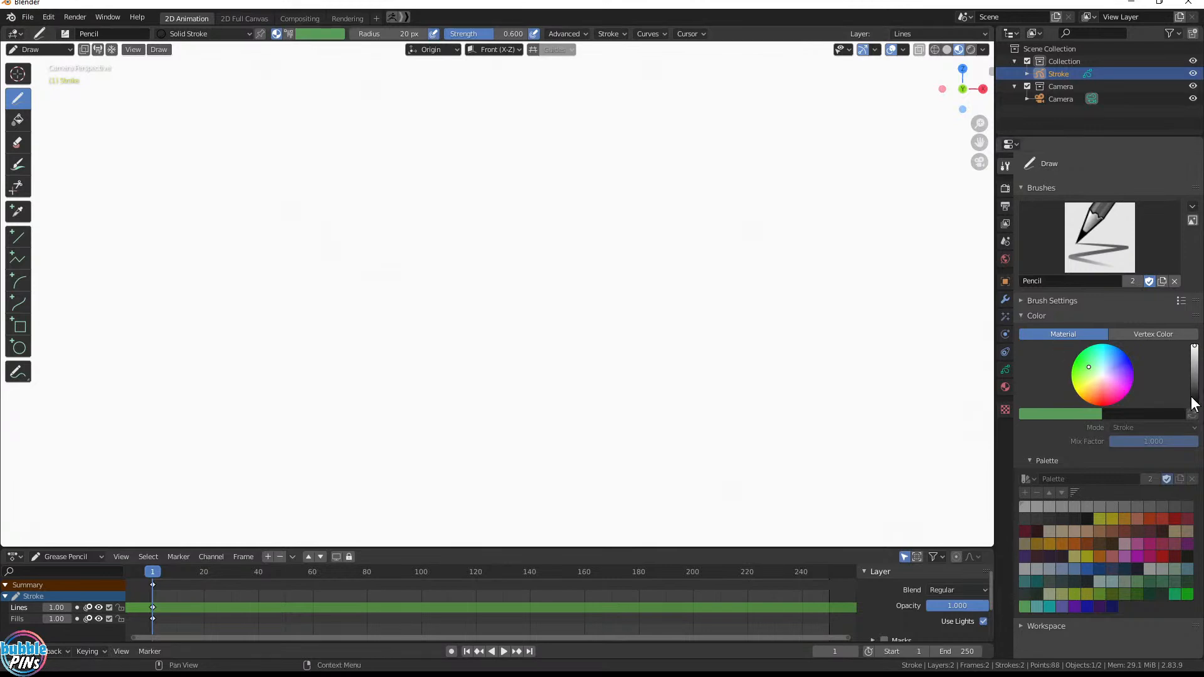
# Step: Try more freehand pencil strokes on the maximized Blender canvas and close Blender without saving
pyautogui.moveTo(877, 2); pyautogui.dragTo(736, 43)
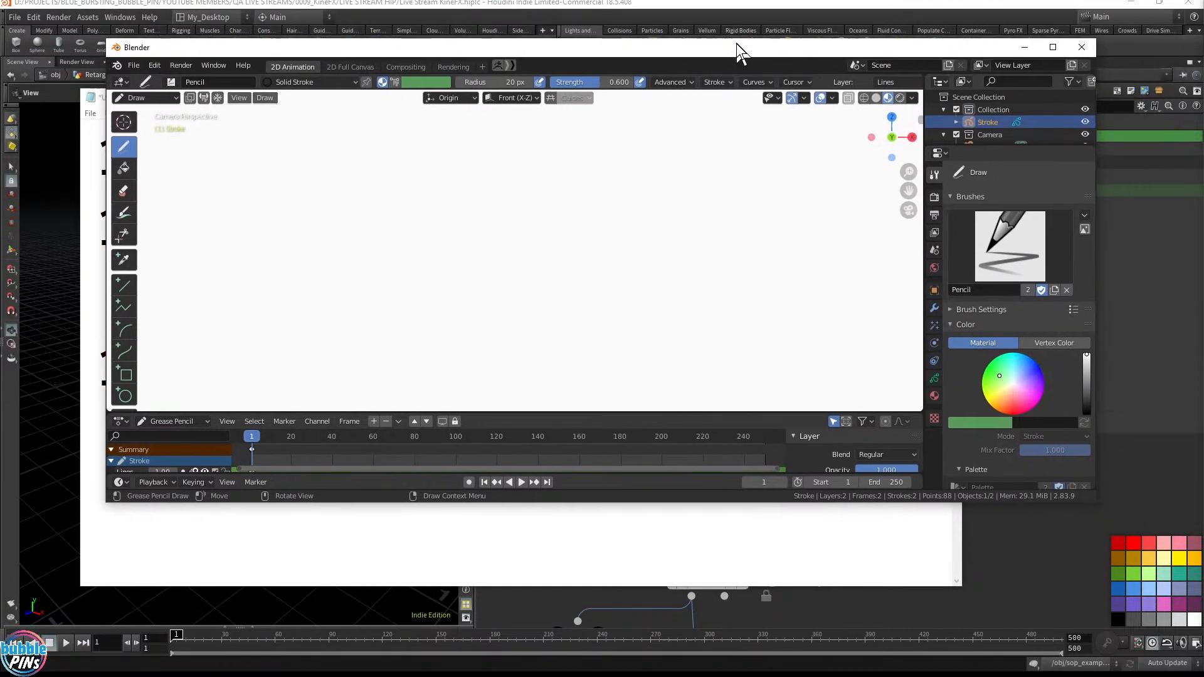
pyautogui.doubleClick(737, 42)
pyautogui.moveTo(417, 254); pyautogui.dragTo(575, 298)
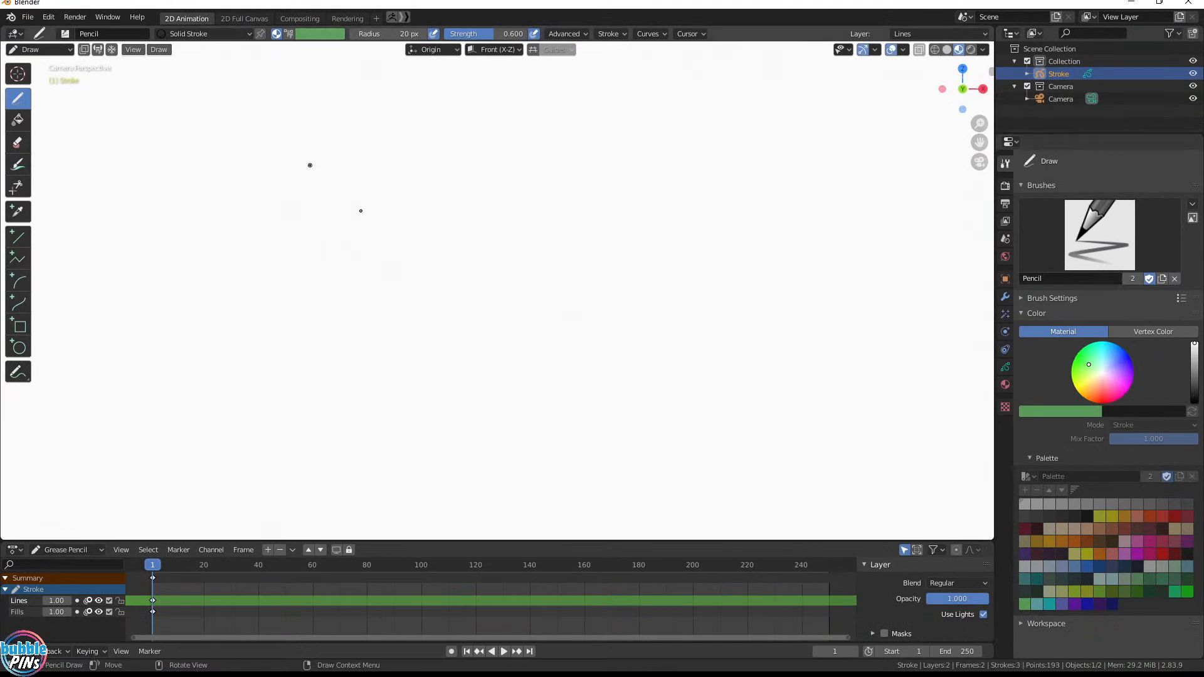
pyautogui.moveTo(452, 228); pyautogui.dragTo(647, 333)
pyautogui.moveTo(823, 6)
pyautogui.mouseDown()
pyautogui.moveTo(857, 152)
pyautogui.moveTo(1000, 158)
pyautogui.moveTo(796, 151)
pyautogui.mouseUp()
pyautogui.click(993, 151)
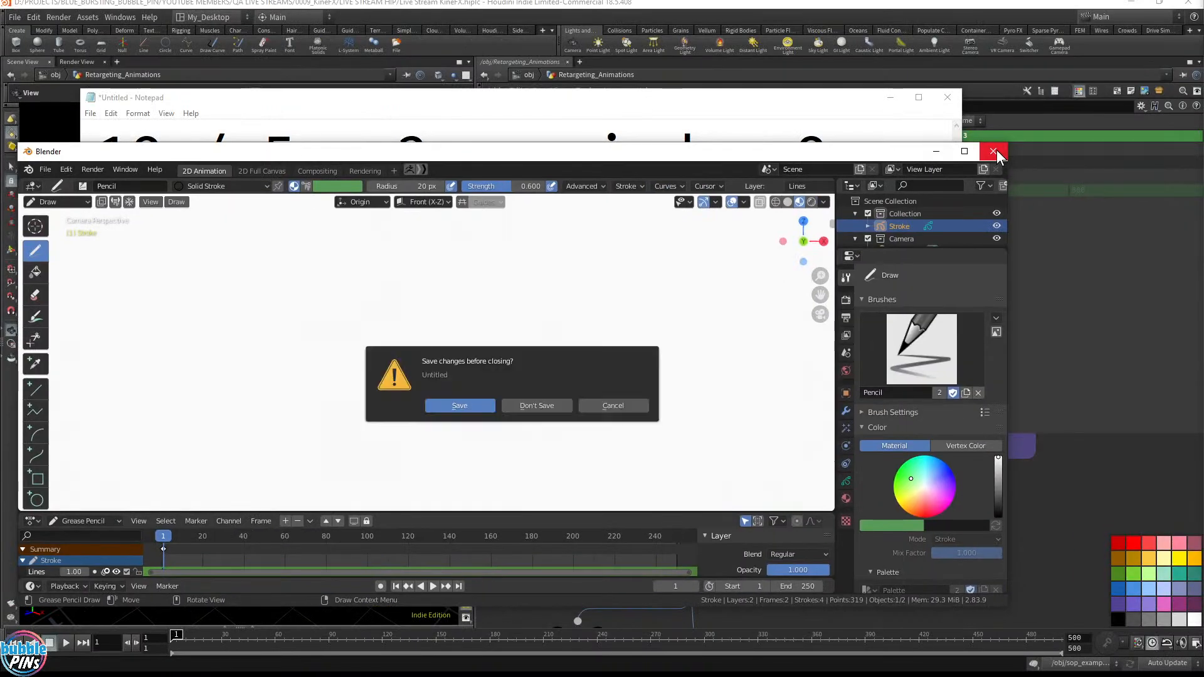
pyautogui.click(546, 406)
# Step: Place the cursor after the 10 / 3 line in Notepad, and maximize the Blender window holding the handwritten long division
pyautogui.click(595, 367)
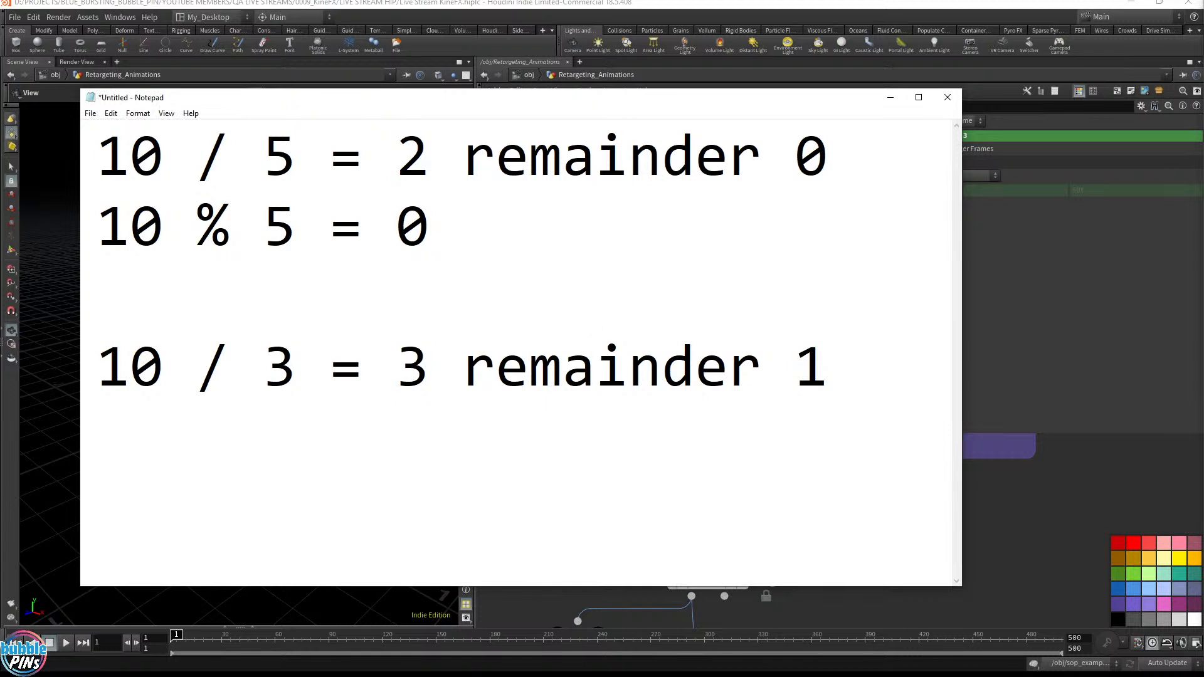
pyautogui.click(828, 366)
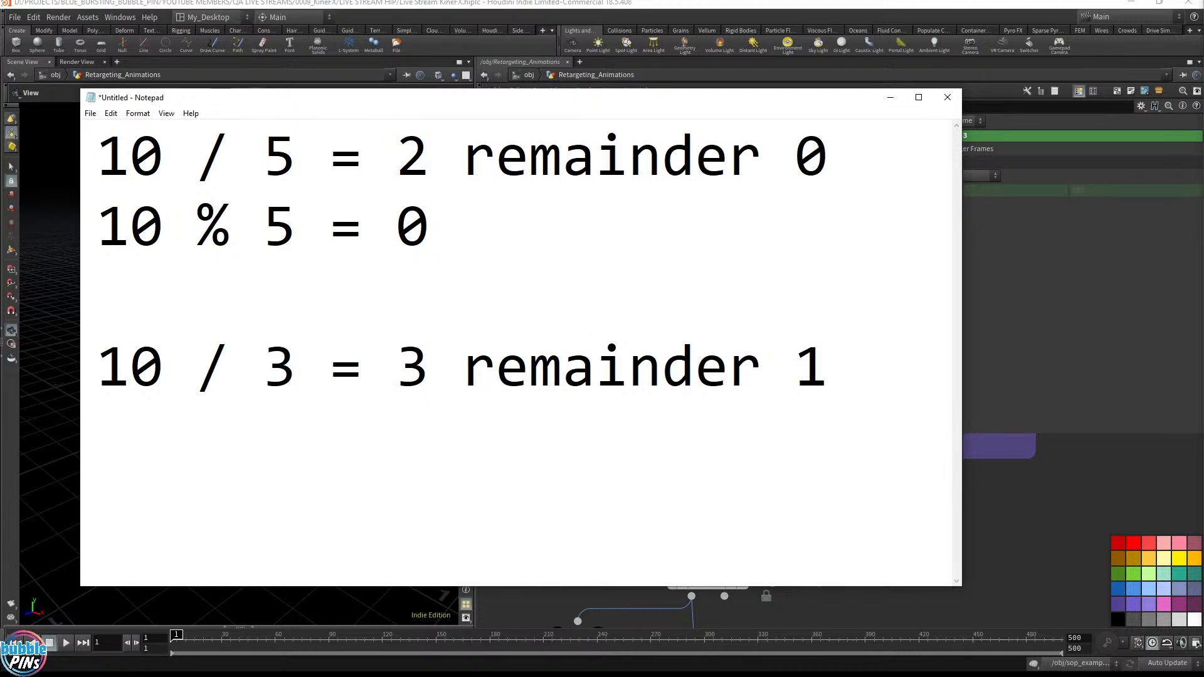
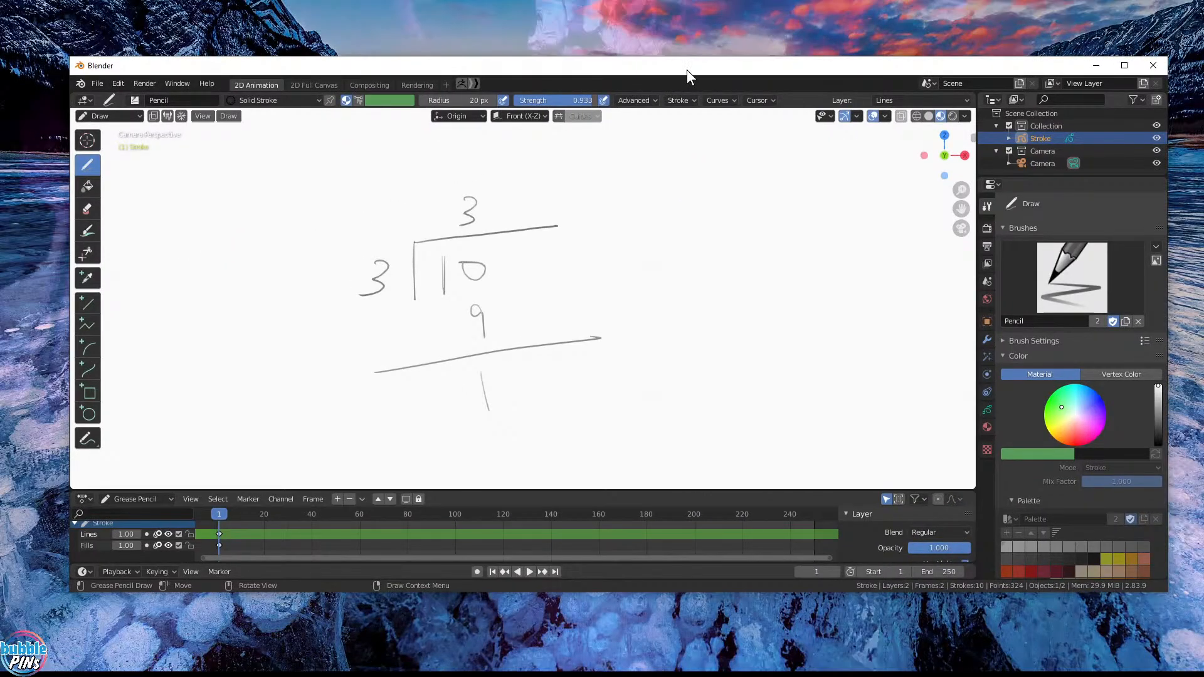
pyautogui.doubleClick(687, 70)
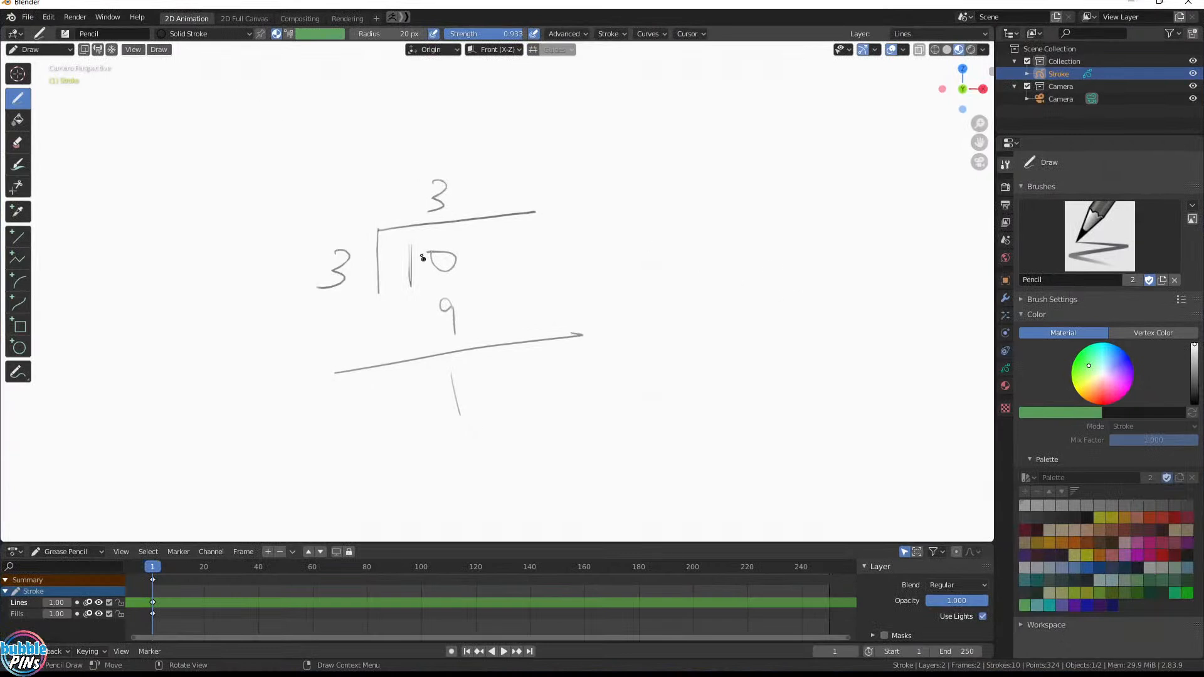
# Step: Trace the long-division bracket, the dividend 10 and the divisor 3 with heavier strokes, and underline the remainder 1
pyautogui.moveTo(377, 230); pyautogui.dragTo(374, 307)
pyautogui.moveTo(378, 232); pyautogui.dragTo(472, 219)
pyautogui.hotkey('ctrl', 'z')
pyautogui.moveTo(379, 231); pyautogui.dragTo(540, 212)
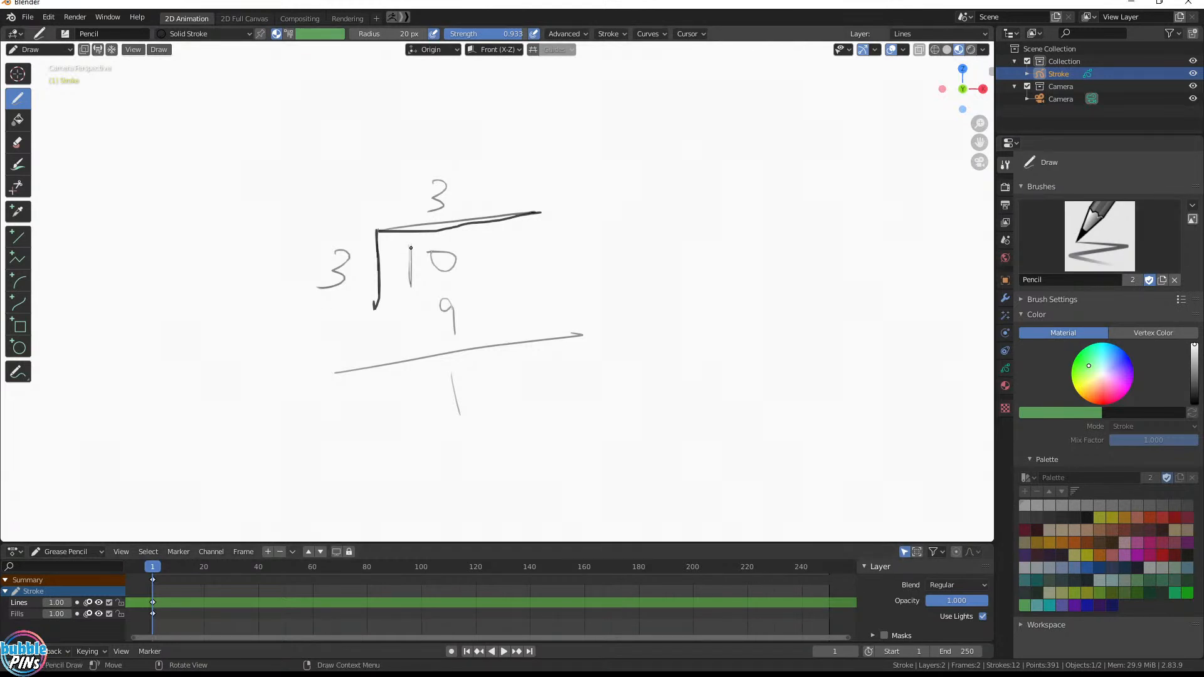
pyautogui.moveTo(410, 246)
pyautogui.mouseDown()
pyautogui.moveTo(410, 287)
pyautogui.moveTo(432, 250)
pyautogui.moveTo(429, 267)
pyautogui.moveTo(447, 270)
pyautogui.moveTo(454, 253)
pyautogui.mouseUp()
pyautogui.moveTo(348, 252)
pyautogui.mouseDown()
pyautogui.moveTo(333, 270)
pyautogui.moveTo(342, 287)
pyautogui.moveTo(311, 294)
pyautogui.mouseUp()
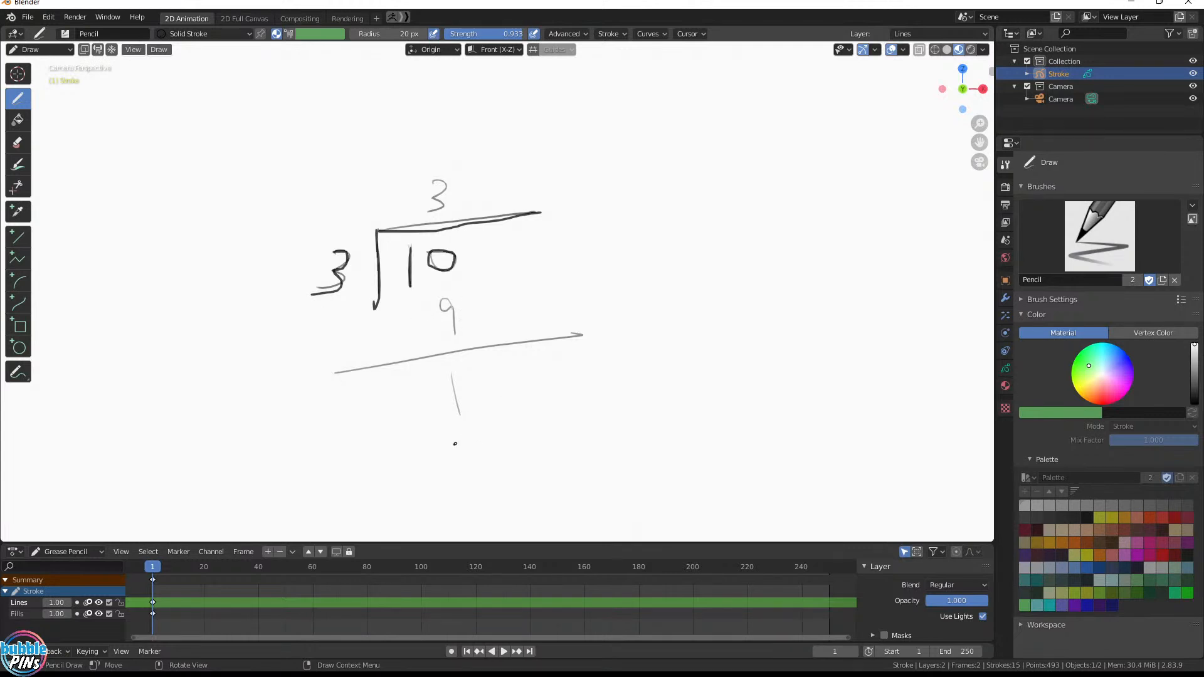
pyautogui.moveTo(454, 447)
pyautogui.mouseDown()
pyautogui.moveTo(464, 442)
pyautogui.moveTo(453, 447)
pyautogui.mouseUp()
# Step: Write 10 % 3 = 1 beside the long division and draw an arrow pointing at the remainder
pyautogui.moveTo(654, 195); pyautogui.dragTo(647, 237)
pyautogui.moveTo(678, 212)
pyautogui.mouseDown()
pyautogui.moveTo(670, 232)
pyautogui.moveTo(678, 212)
pyautogui.mouseUp()
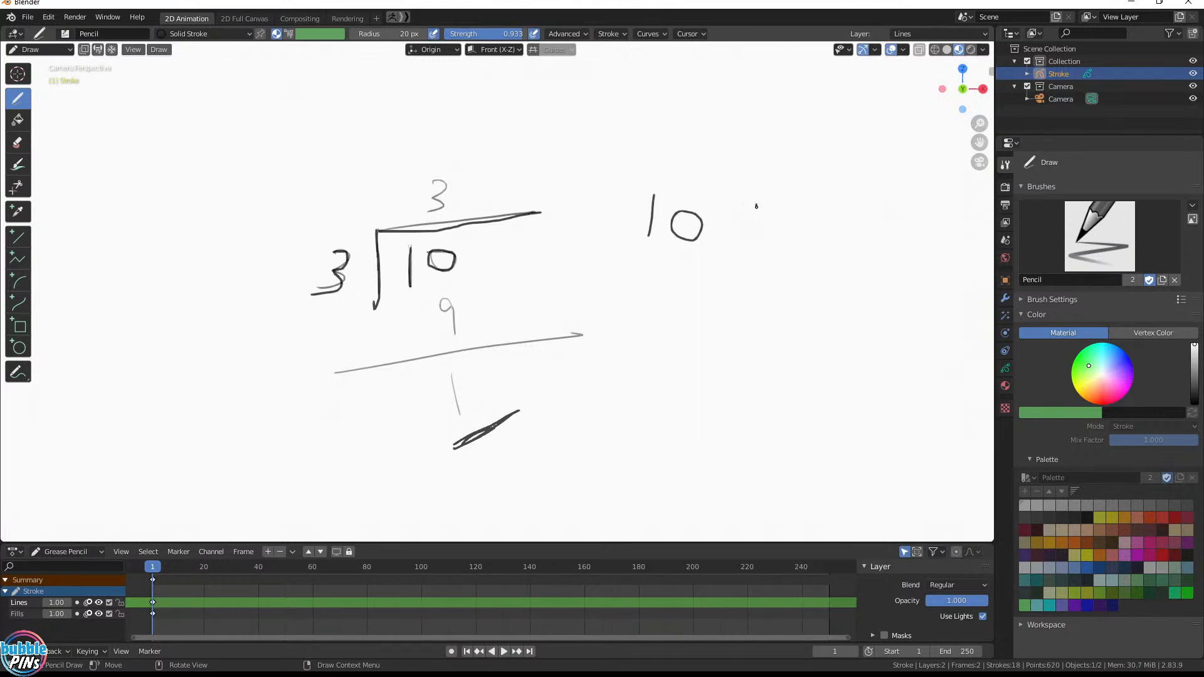
pyautogui.moveTo(756, 206)
pyautogui.mouseDown()
pyautogui.moveTo(737, 275)
pyautogui.moveTo(758, 271)
pyautogui.mouseUp()
pyautogui.moveTo(798, 214)
pyautogui.mouseDown()
pyautogui.moveTo(822, 251)
pyautogui.moveTo(795, 253)
pyautogui.mouseUp()
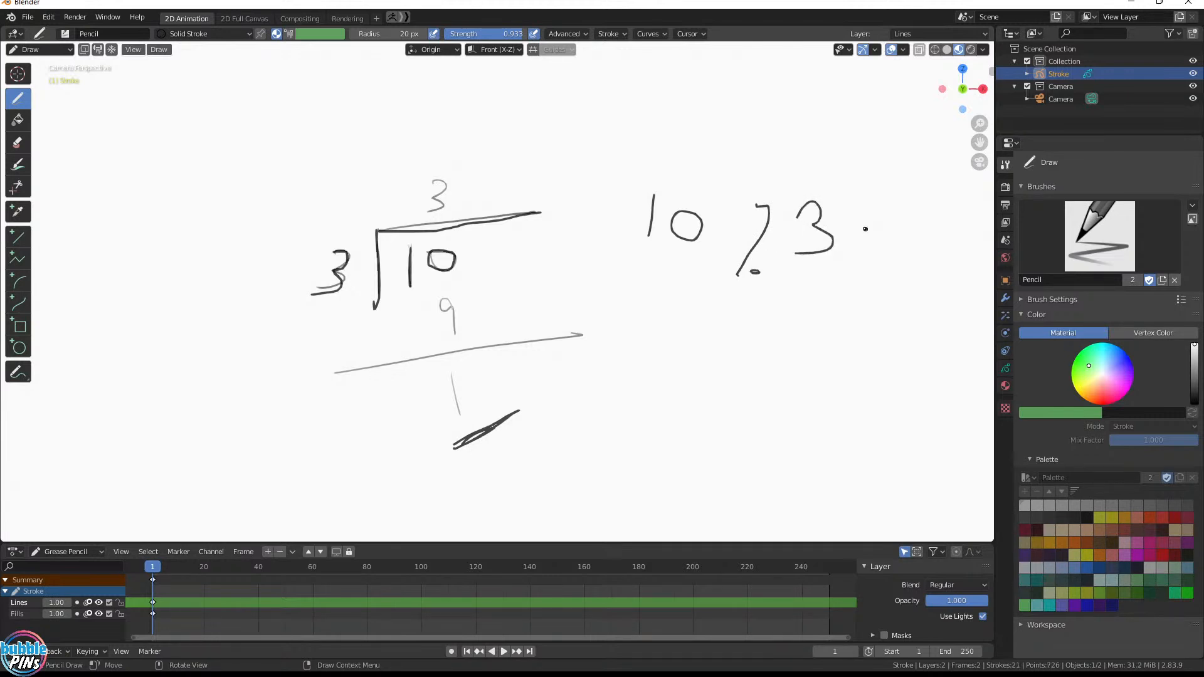
pyautogui.moveTo(863, 228)
pyautogui.mouseDown()
pyautogui.moveTo(894, 229)
pyautogui.moveTo(940, 262)
pyautogui.mouseUp()
pyautogui.moveTo(765, 204); pyautogui.dragTo(753, 200)
pyautogui.moveTo(573, 367)
pyautogui.mouseDown()
pyautogui.moveTo(558, 393)
pyautogui.moveTo(605, 417)
pyautogui.moveTo(704, 388)
pyautogui.mouseUp()
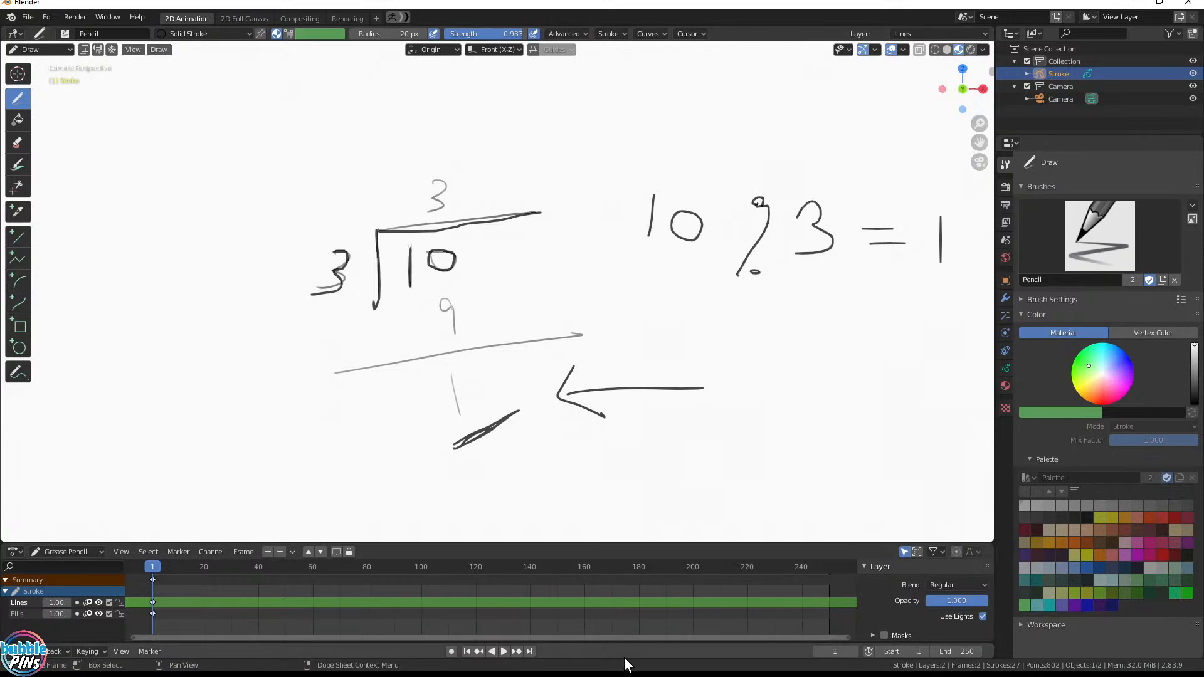
# Step: Cross out the quotient 3 and the 9 in the long division, and circle the remainder 1
pyautogui.click(323, 330)
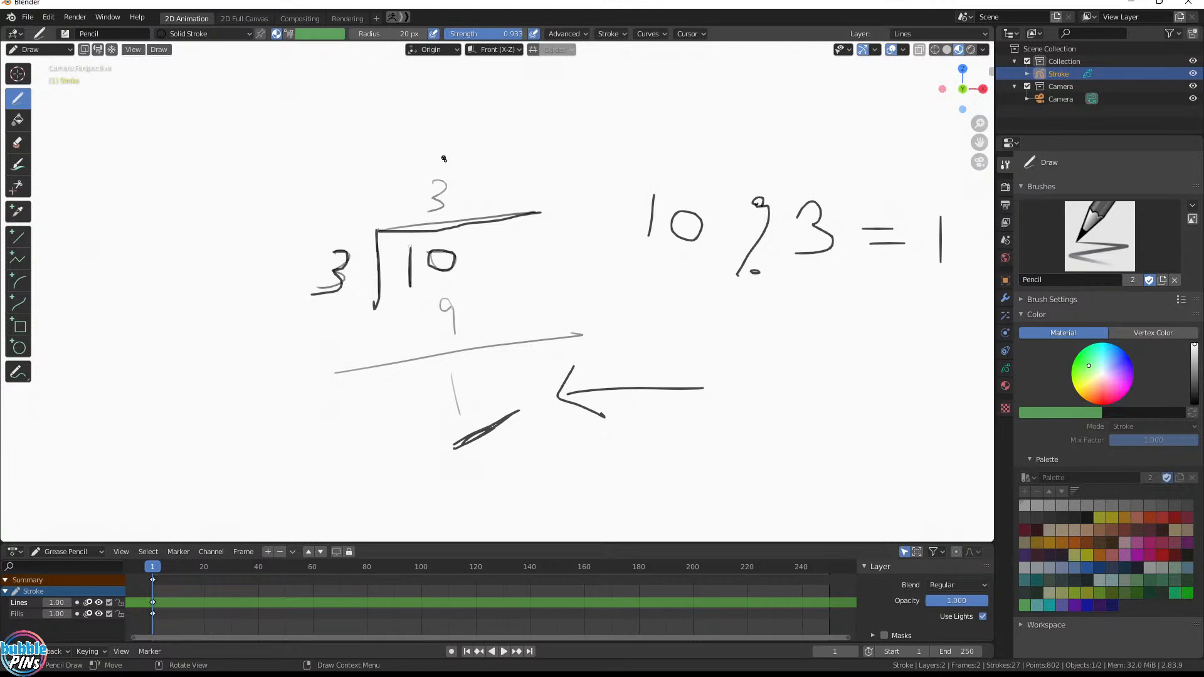
pyautogui.moveTo(476, 158); pyautogui.dragTo(355, 231)
pyautogui.moveTo(360, 181); pyautogui.dragTo(551, 227)
pyautogui.moveTo(487, 304); pyautogui.dragTo(372, 362)
pyautogui.moveTo(393, 308); pyautogui.dragTo(497, 311)
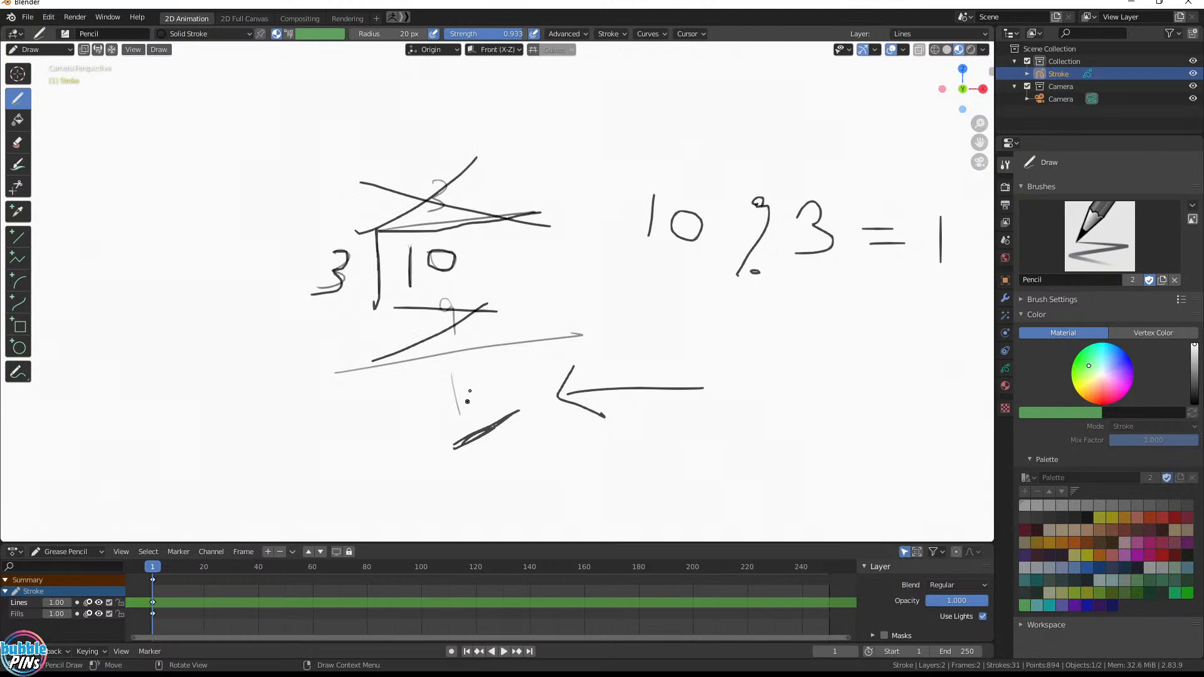
pyautogui.moveTo(464, 356)
pyautogui.mouseDown()
pyautogui.moveTo(410, 441)
pyautogui.moveTo(442, 342)
pyautogui.mouseUp()
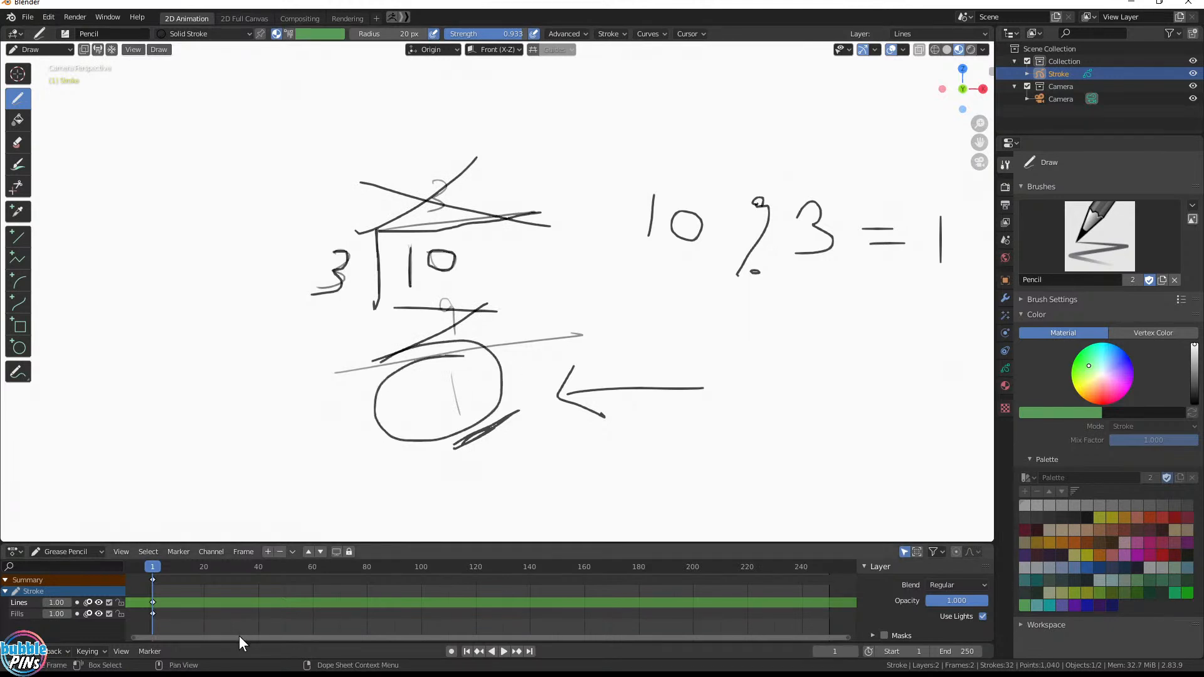
# Step: Undo the crossing-out strokes and the circle around the remainder
pyautogui.hotkey('ctrl', 'z')
pyautogui.hotkey('ctrl', 'z')
pyautogui.hotkey('ctrl', 'z')
pyautogui.hotkey('ctrl', 'z')
pyautogui.hotkey('ctrl', 'z')
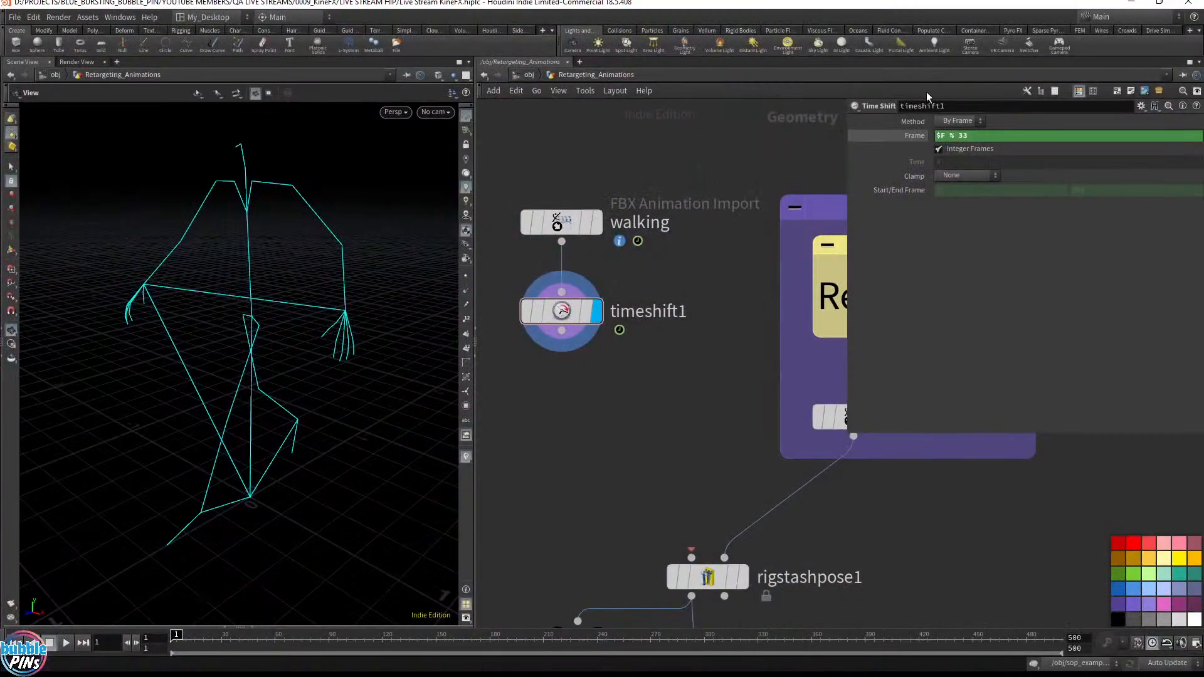
# Step: In Houdini, compare timeshift1's Frame expression with its evaluated value while scrubbing the timeline, and return to frame 1
pyautogui.click(917, 136)
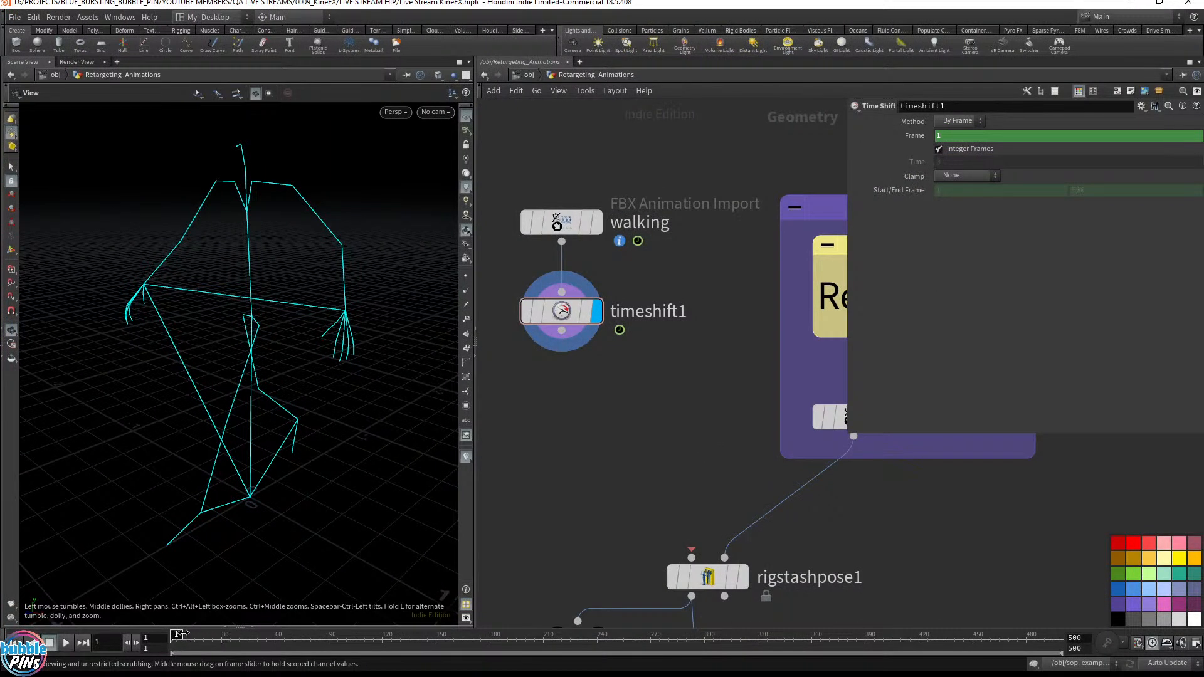
pyautogui.click(916, 136)
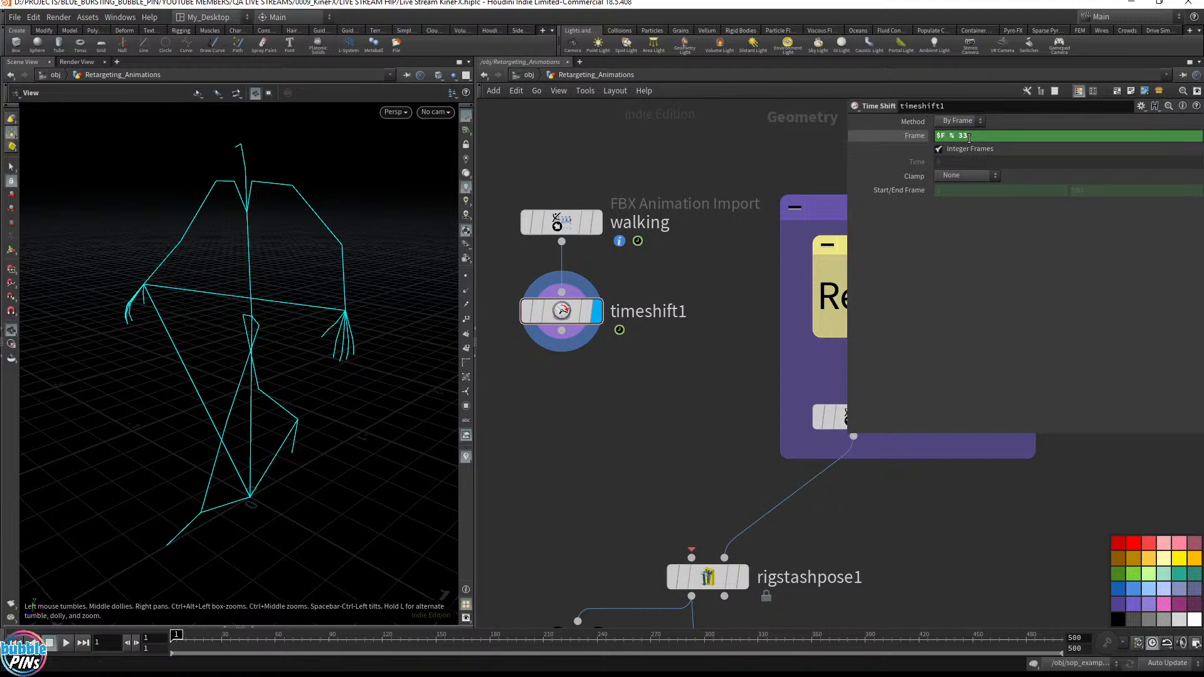
pyautogui.click(978, 137)
pyautogui.click(905, 137)
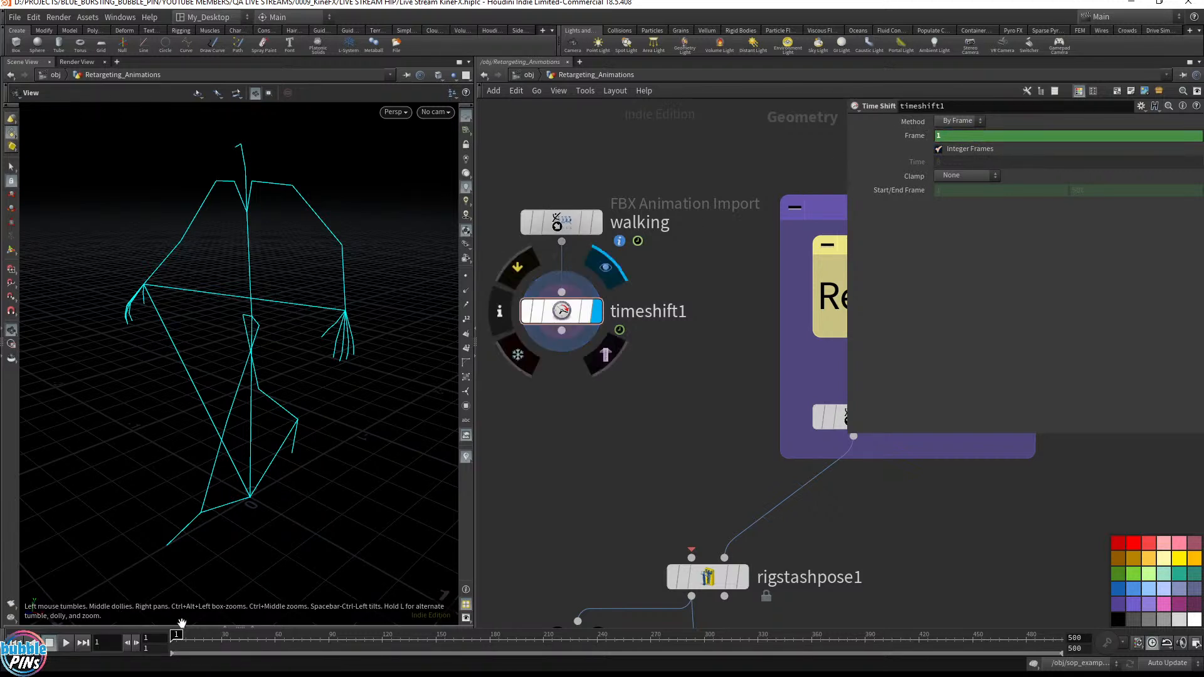
pyautogui.moveTo(177, 636); pyautogui.dragTo(437, 635)
pyautogui.hotkey('ctrl', 'Up')
# Step: Set the Frame expression of timeshift1 to $F % 41
pyautogui.click(917, 137)
pyautogui.click(978, 139)
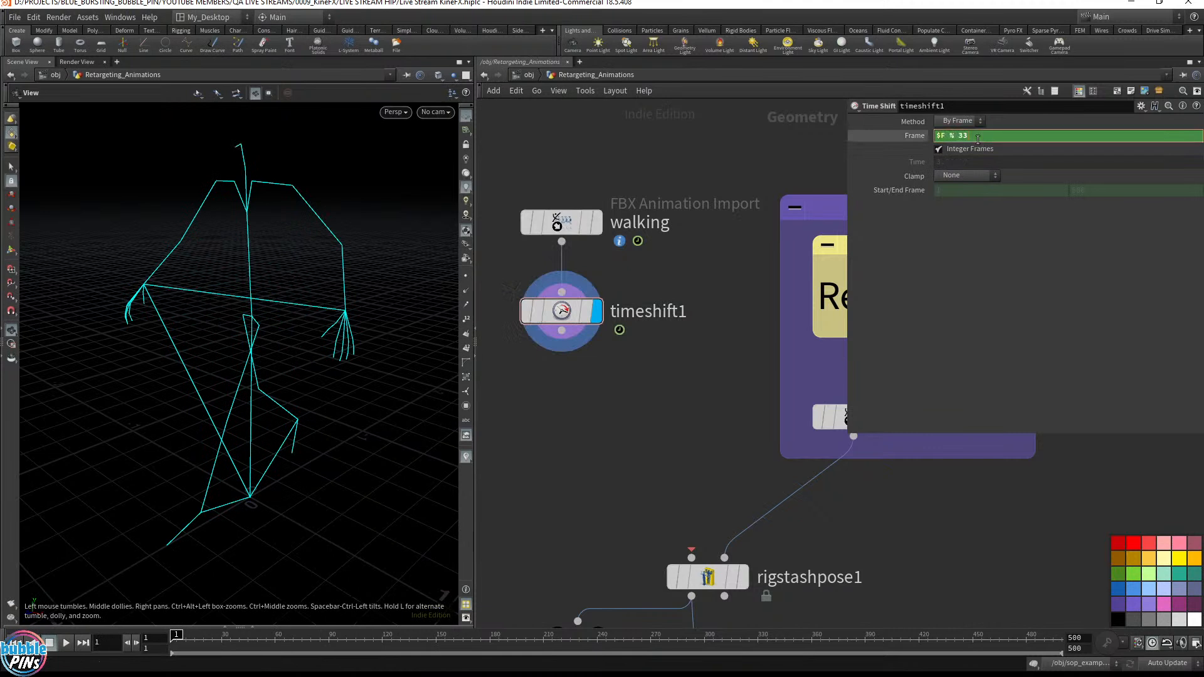
pyautogui.press('Return')
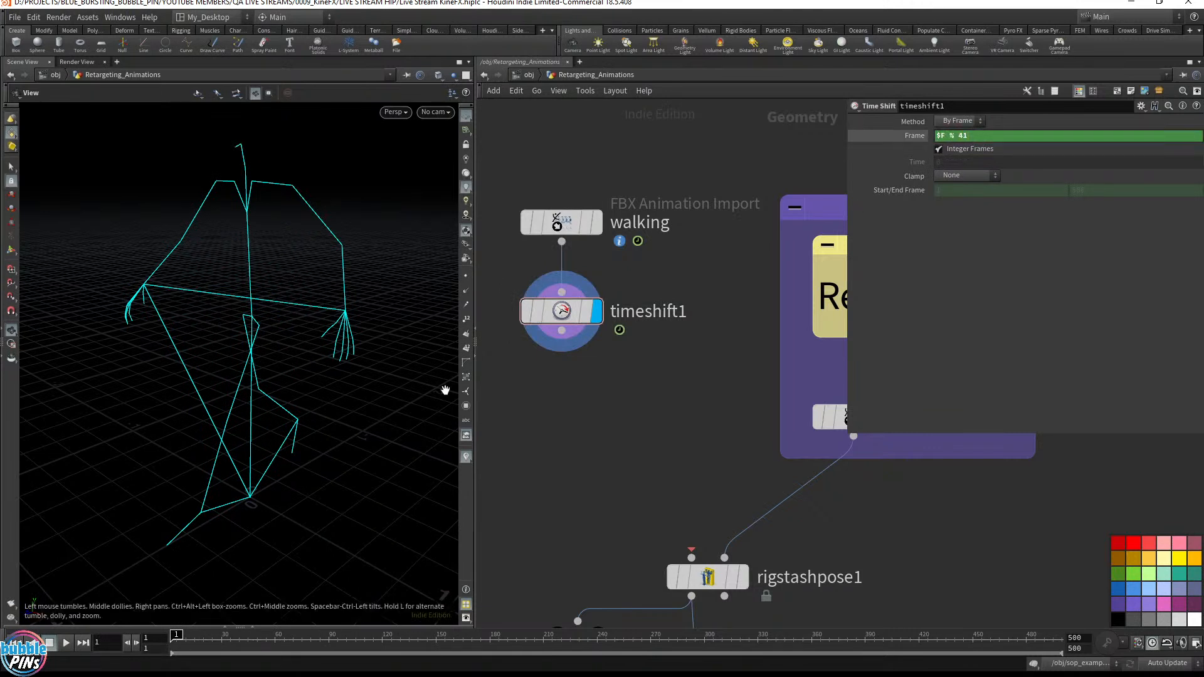
# Step: Display the evaluated Frame value of timeshift1 and check how it wraps around frame 41
pyautogui.click(920, 137)
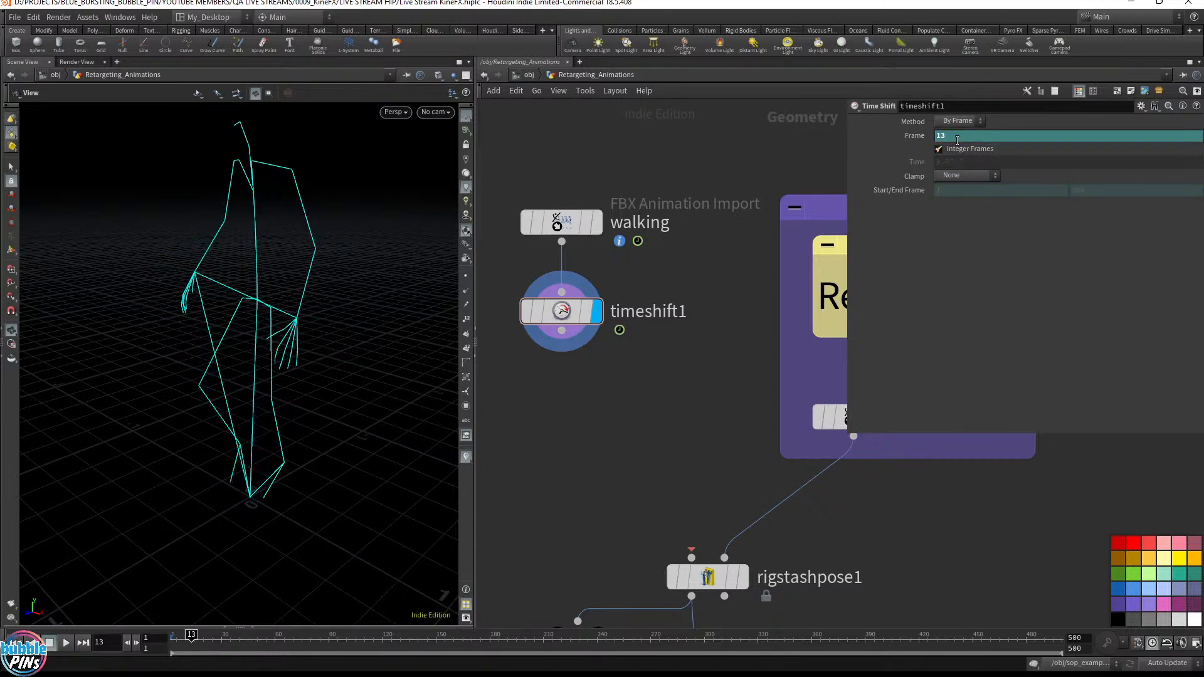
pyautogui.moveTo(280, 637); pyautogui.dragTo(239, 637)
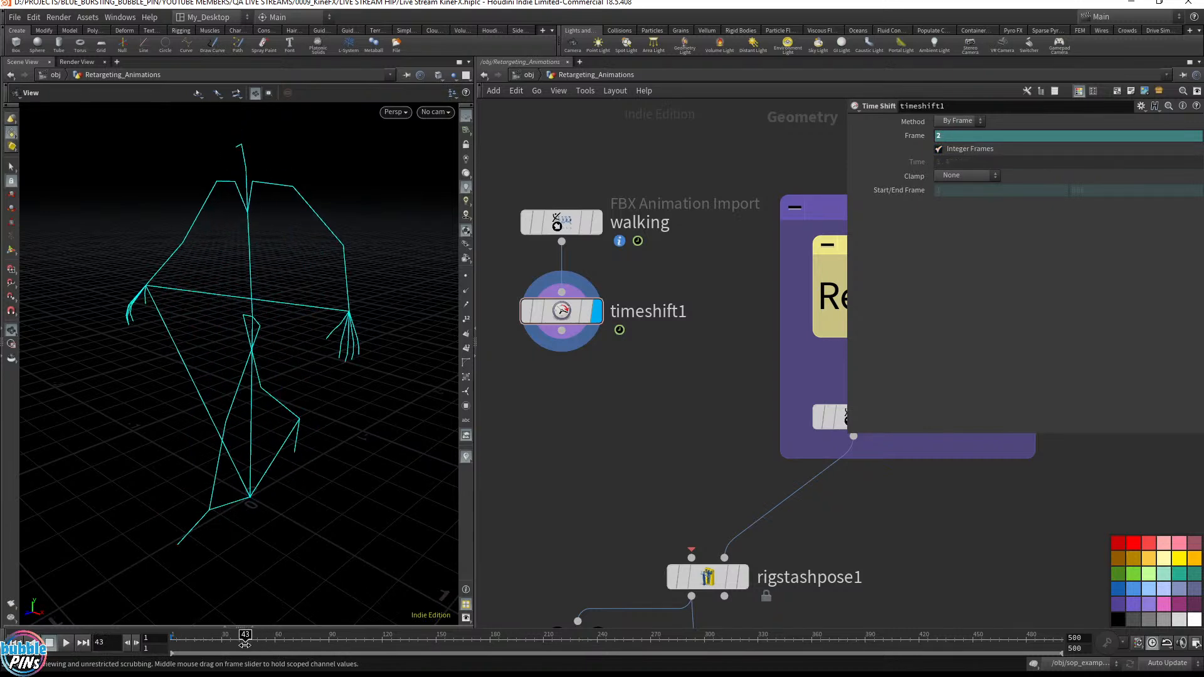
pyautogui.press('Right')
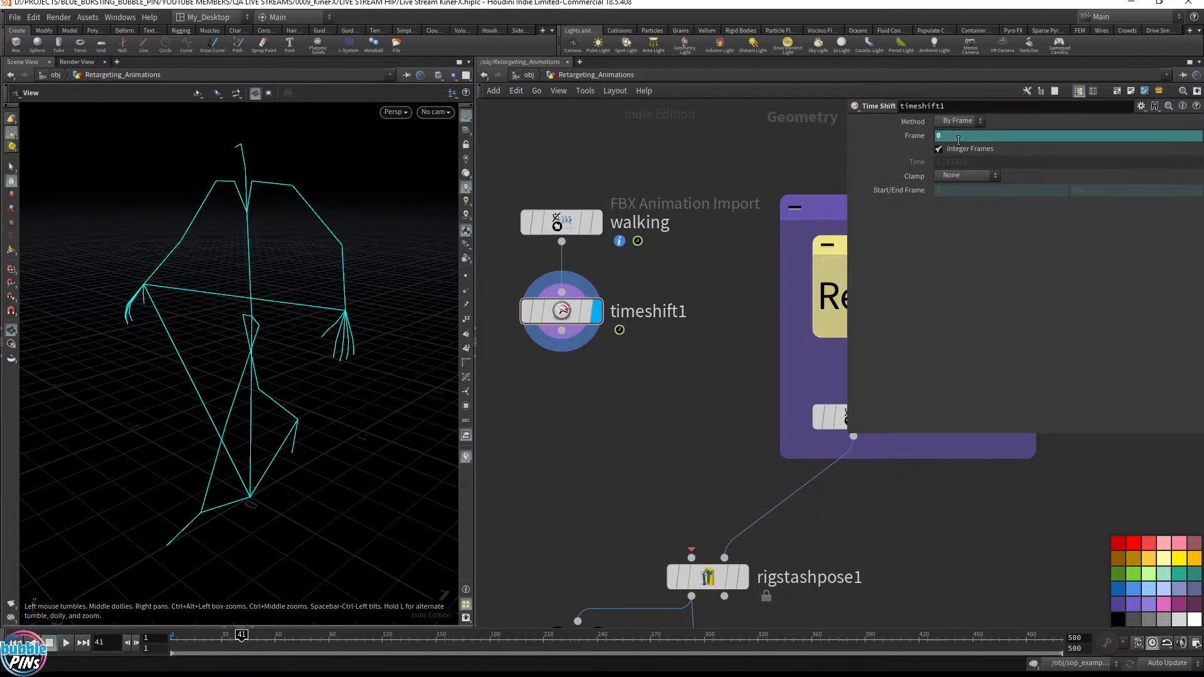
# Step: Compare the walking animation import with timeshift1 at frame 41
pyautogui.moveTo(600, 232)
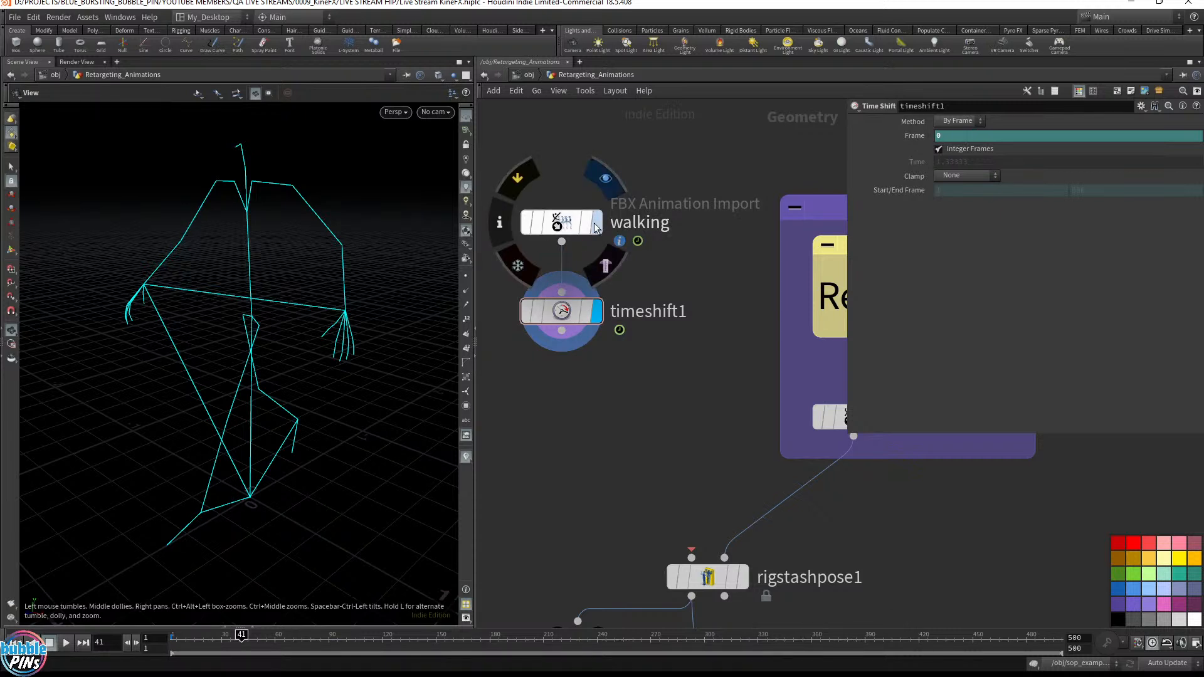
pyautogui.click(561, 223)
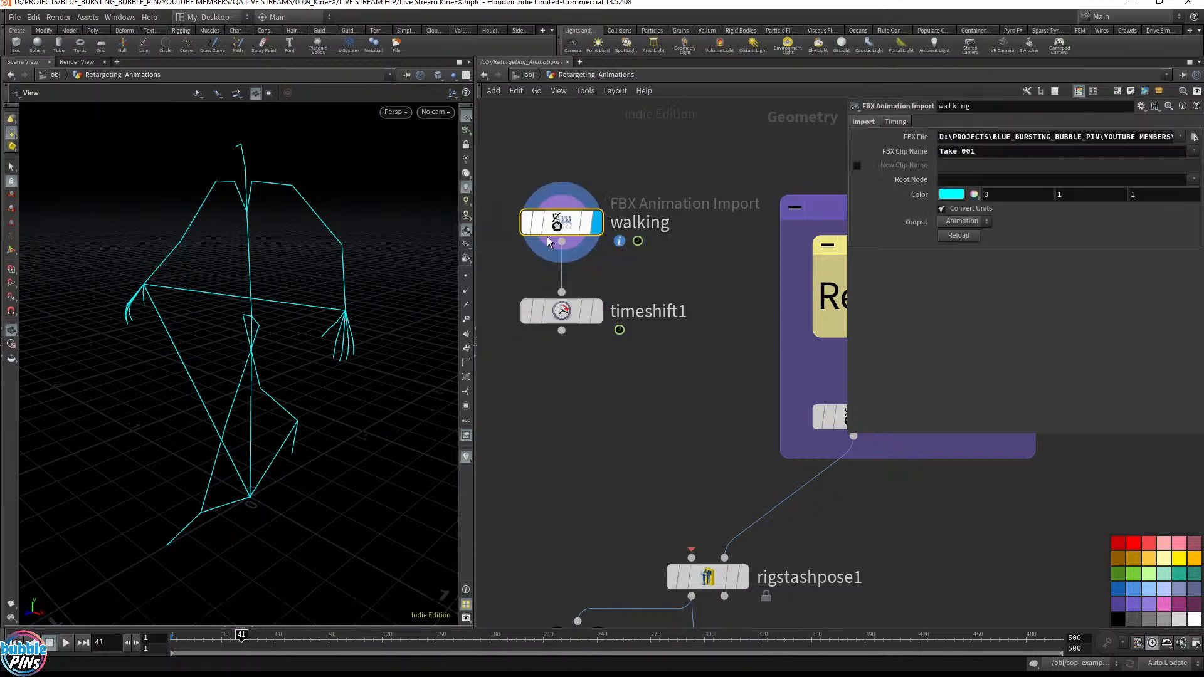
pyautogui.click(563, 316)
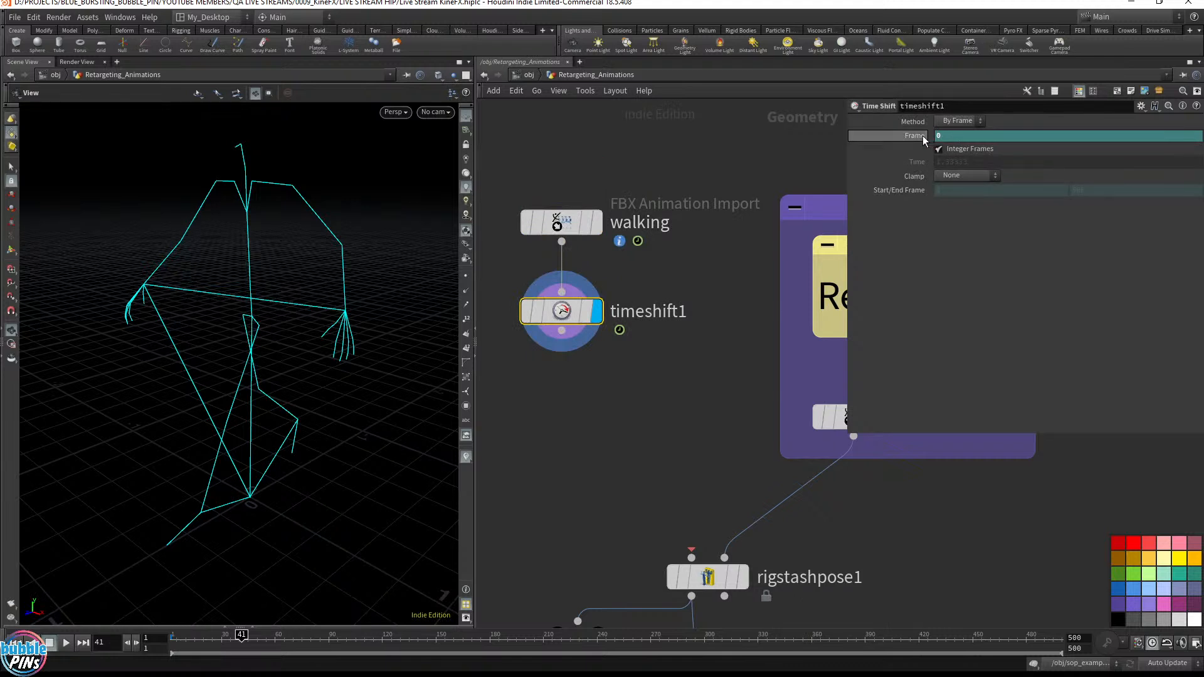
# Step: Show timeshift1's Frame as the expression $F % 41 and highlight its 41 and $F terms
pyautogui.click(972, 137)
pyautogui.write('$F % 41')
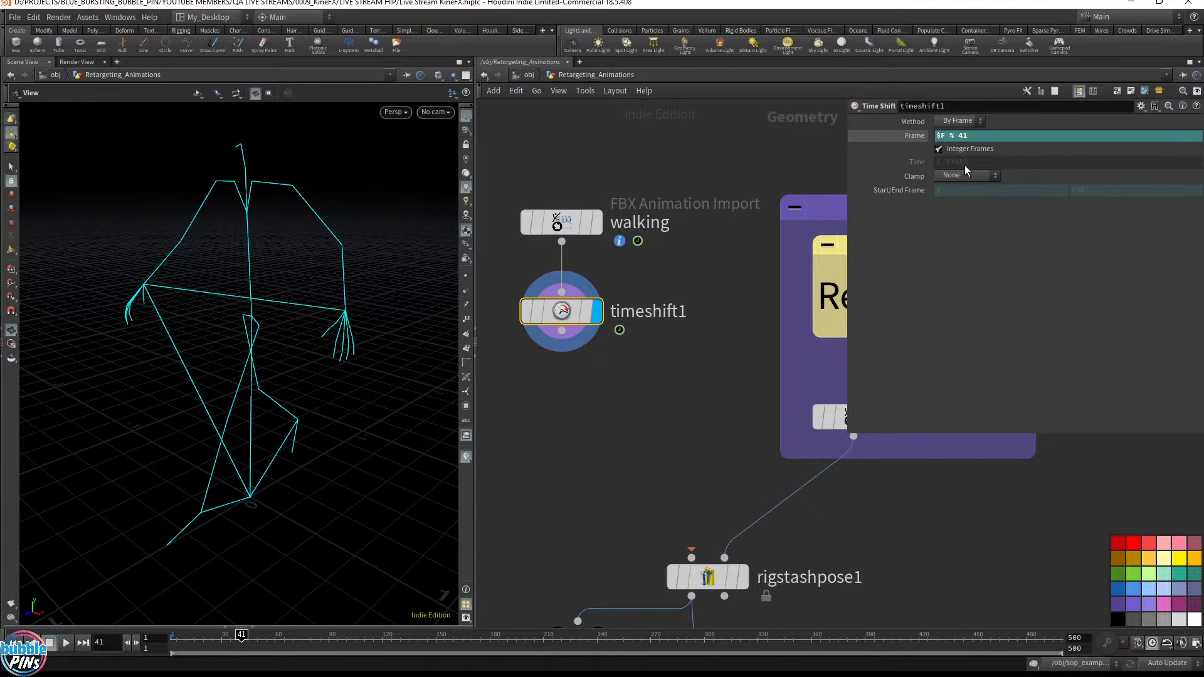
pyautogui.doubleClick(962, 137)
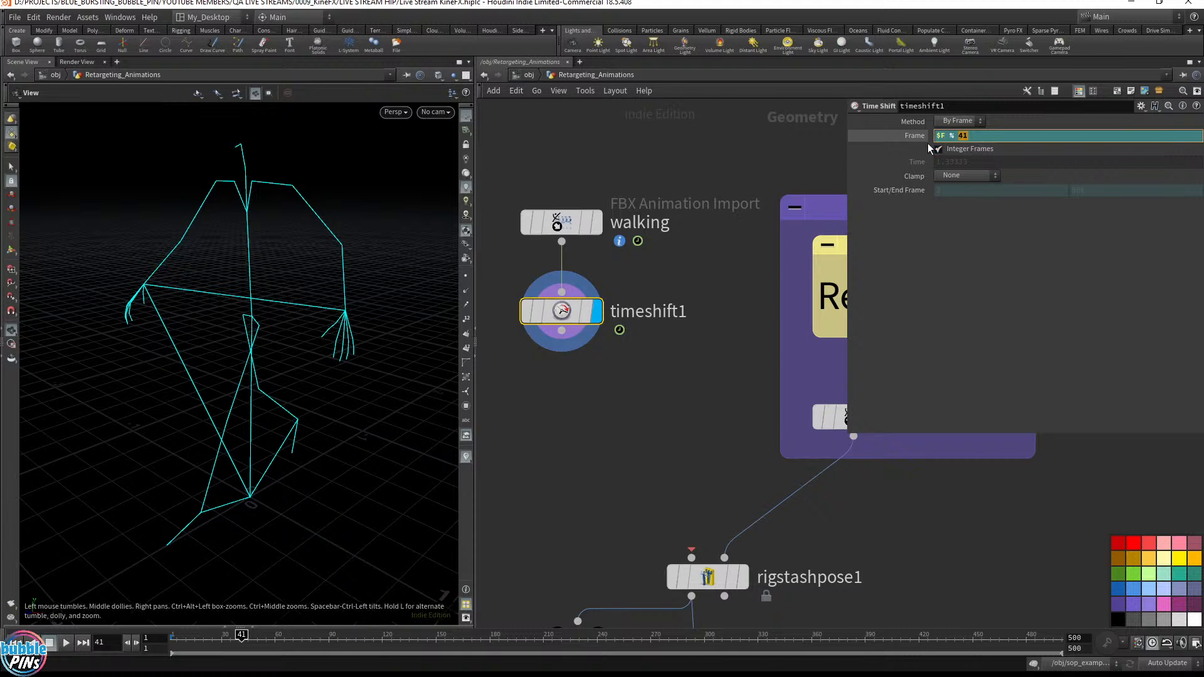
pyautogui.moveTo(949, 136); pyautogui.dragTo(933, 136)
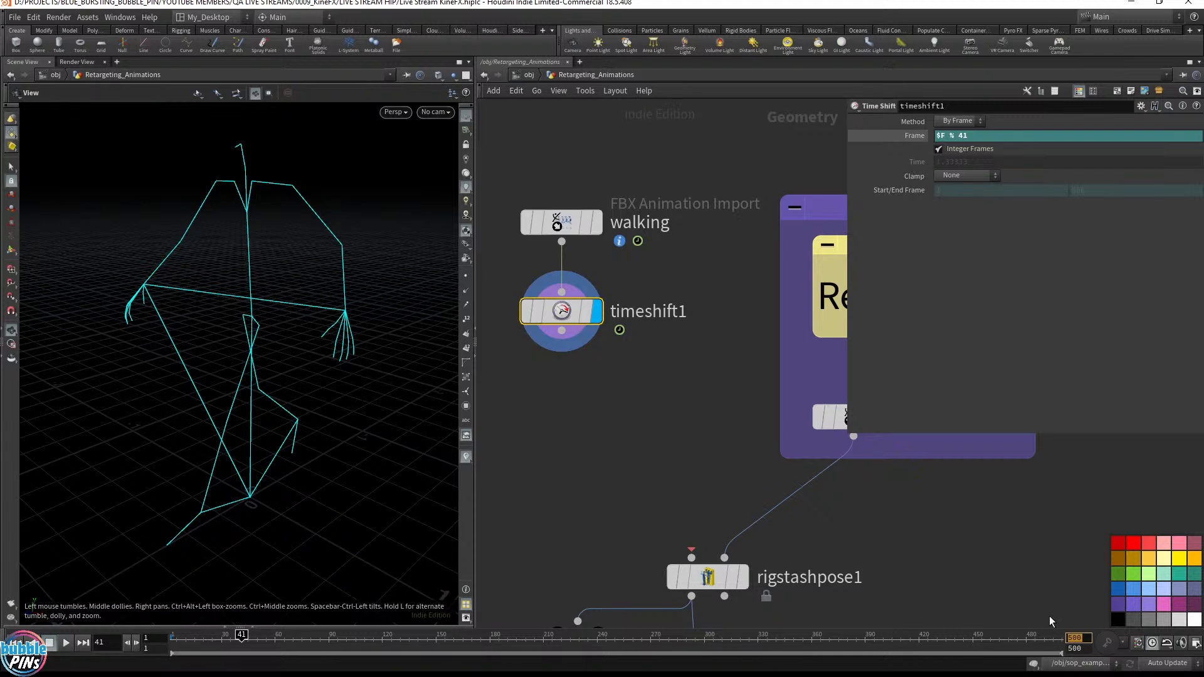
# Step: Check the looped walk pose at frames 82 and 41, and return the timeline to frame 1
pyautogui.click(1083, 638)
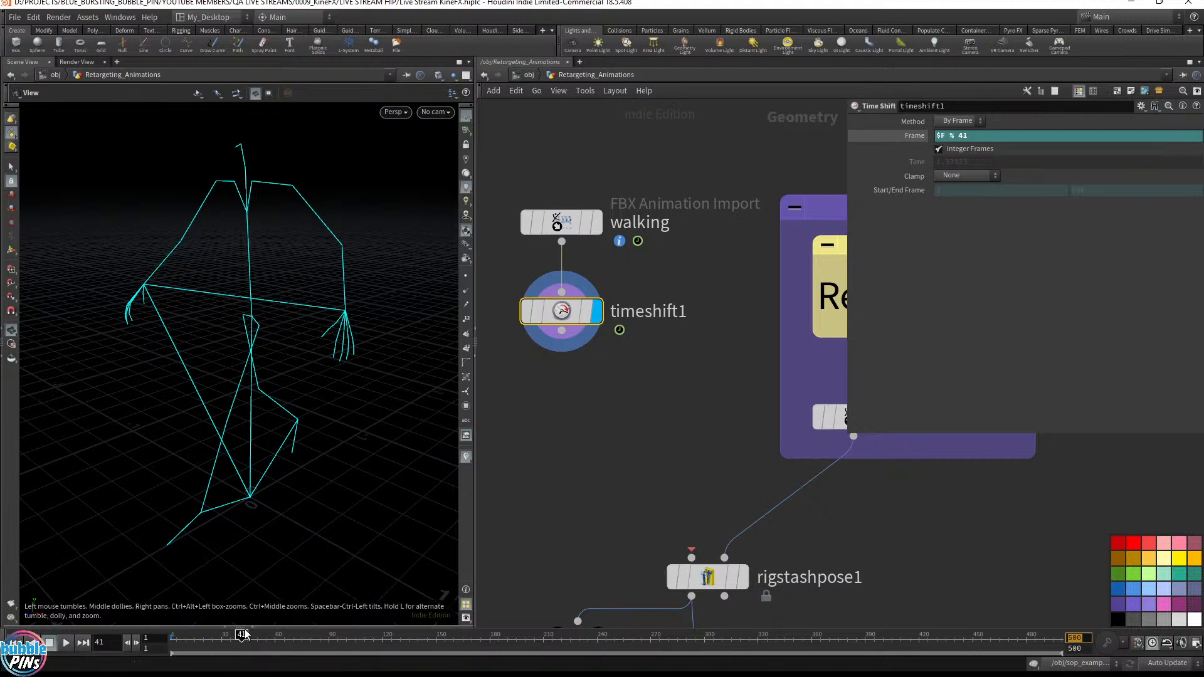
pyautogui.click(314, 644)
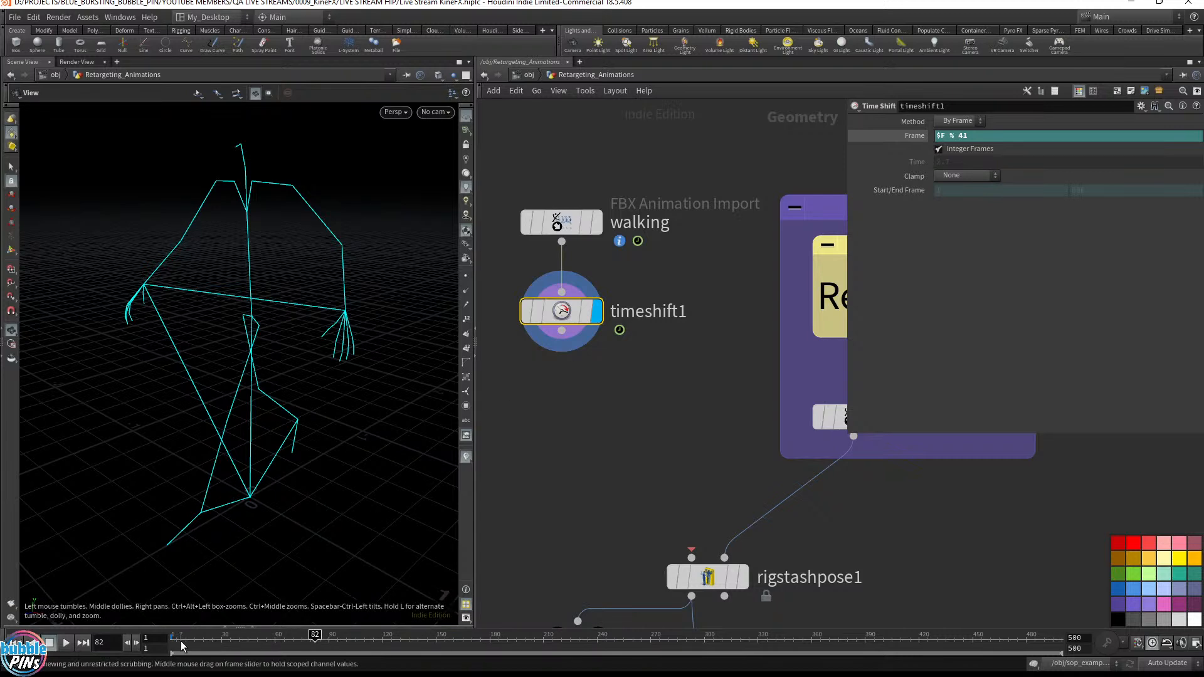
pyautogui.moveTo(181, 641); pyautogui.dragTo(241, 640)
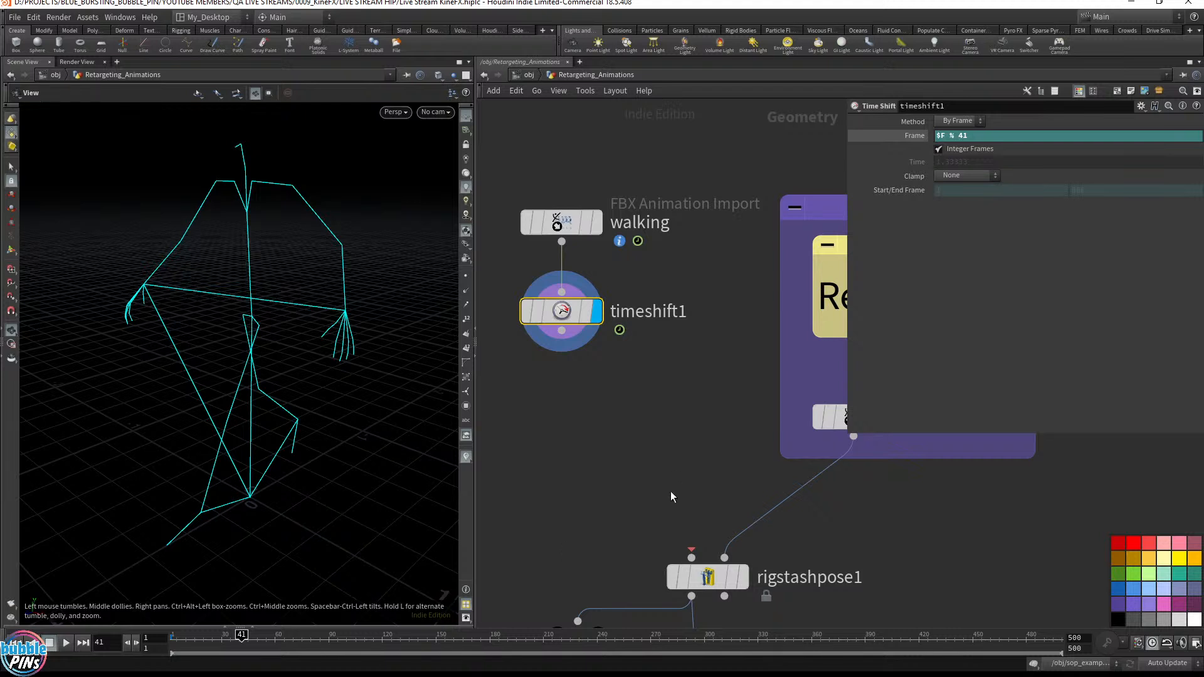
pyautogui.moveTo(180, 644); pyautogui.dragTo(103, 670)
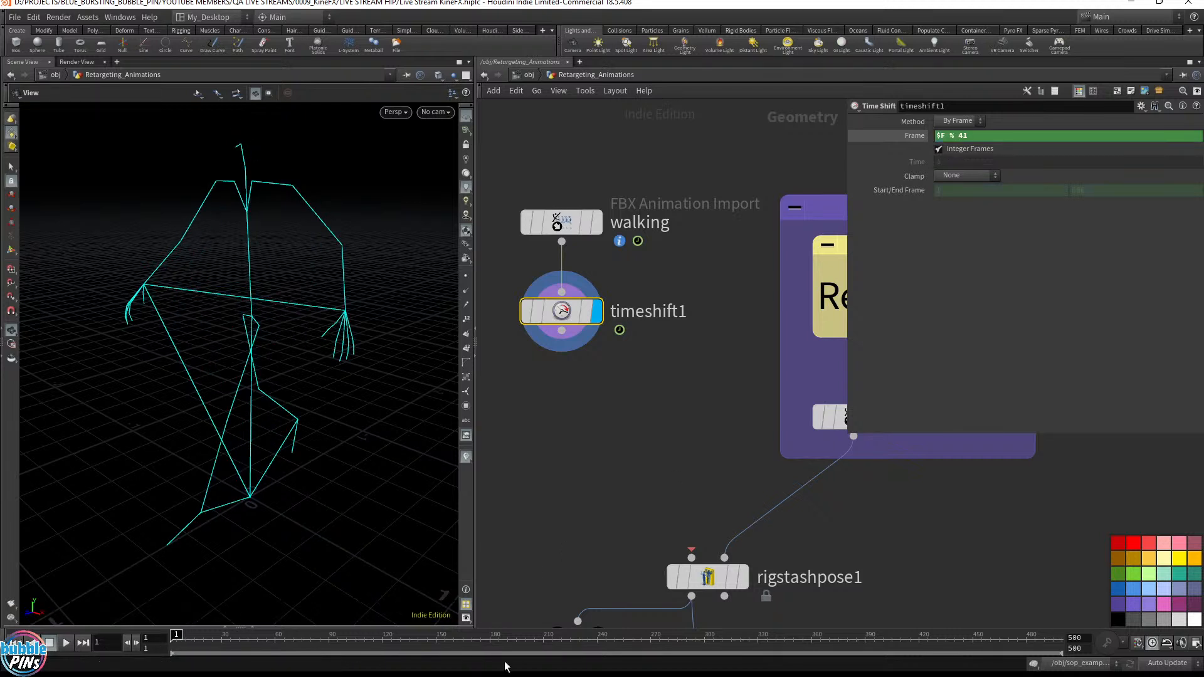
# Step: Compare timeshift1's Frame expression with its evaluated value at frames 1, 2, 3 and 40
pyautogui.click(917, 134)
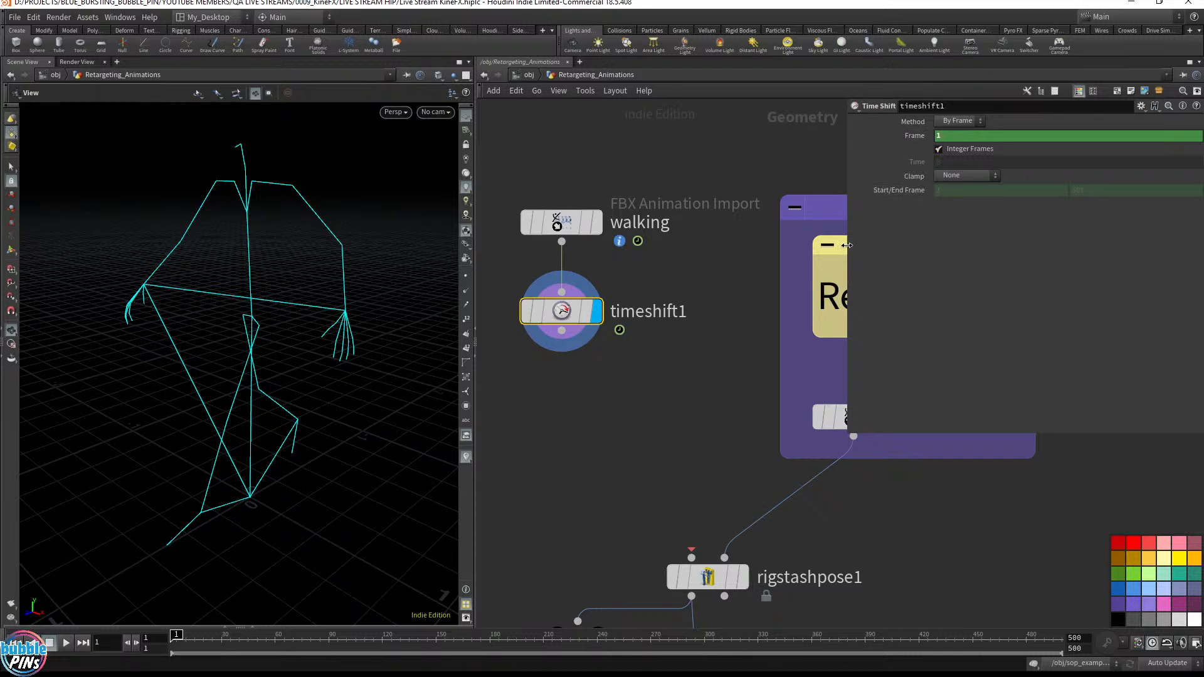
pyautogui.click(915, 136)
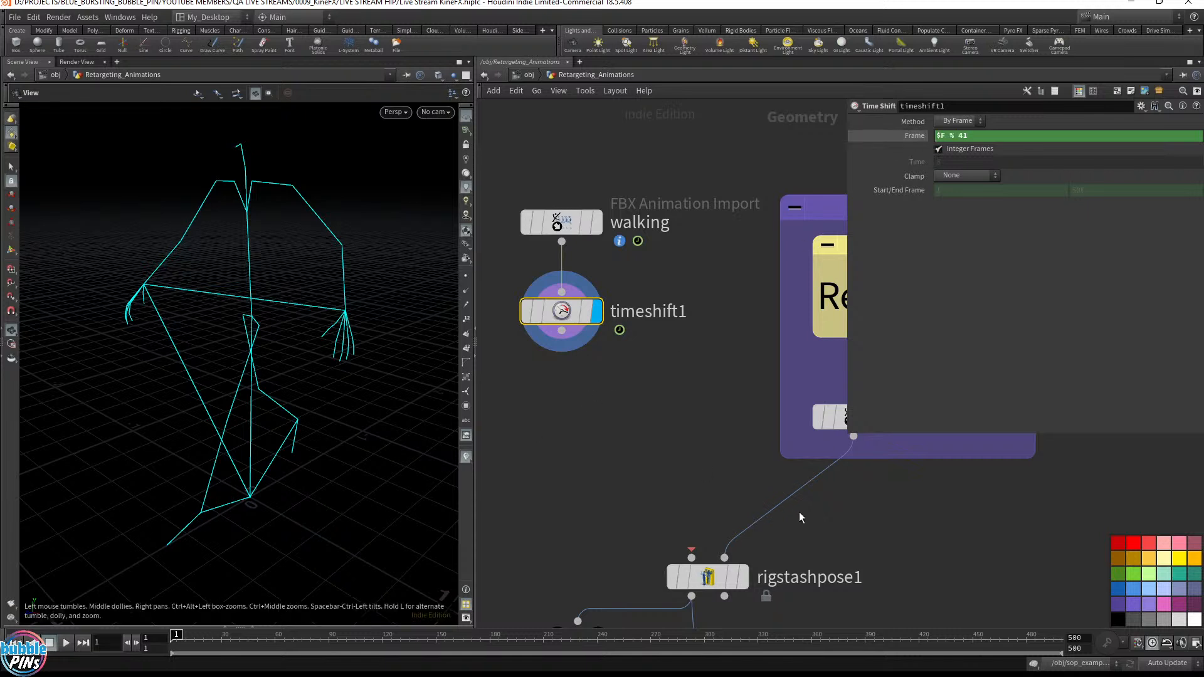
pyautogui.press('Right')
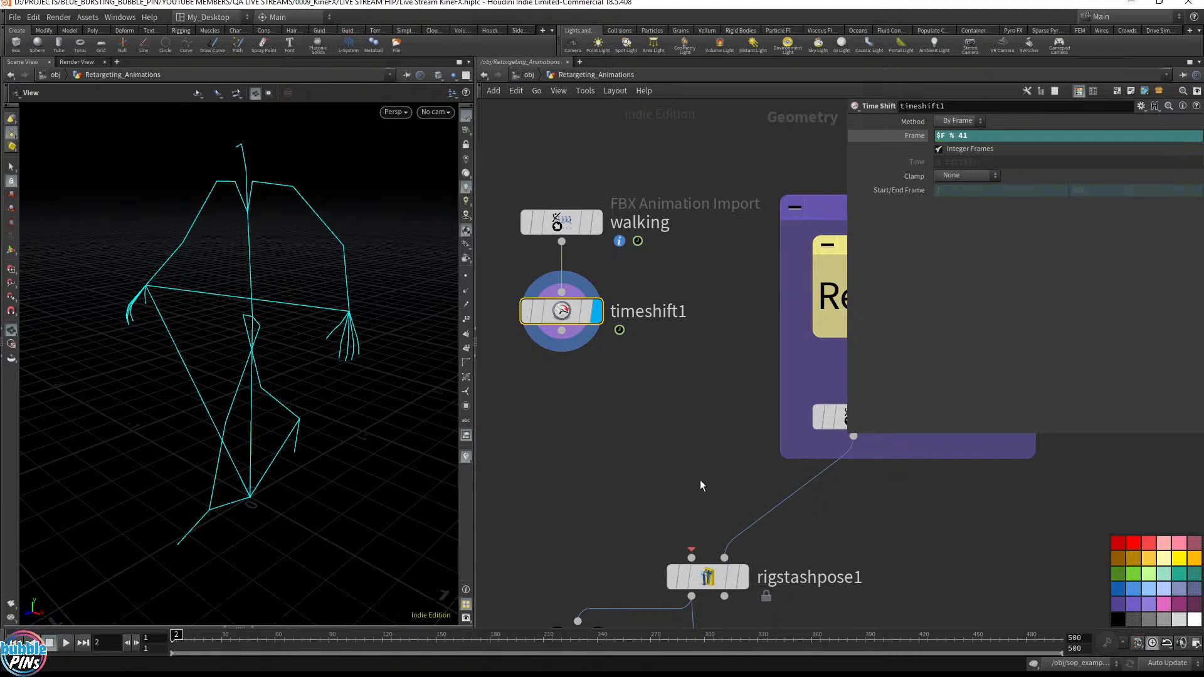
pyautogui.click(917, 136)
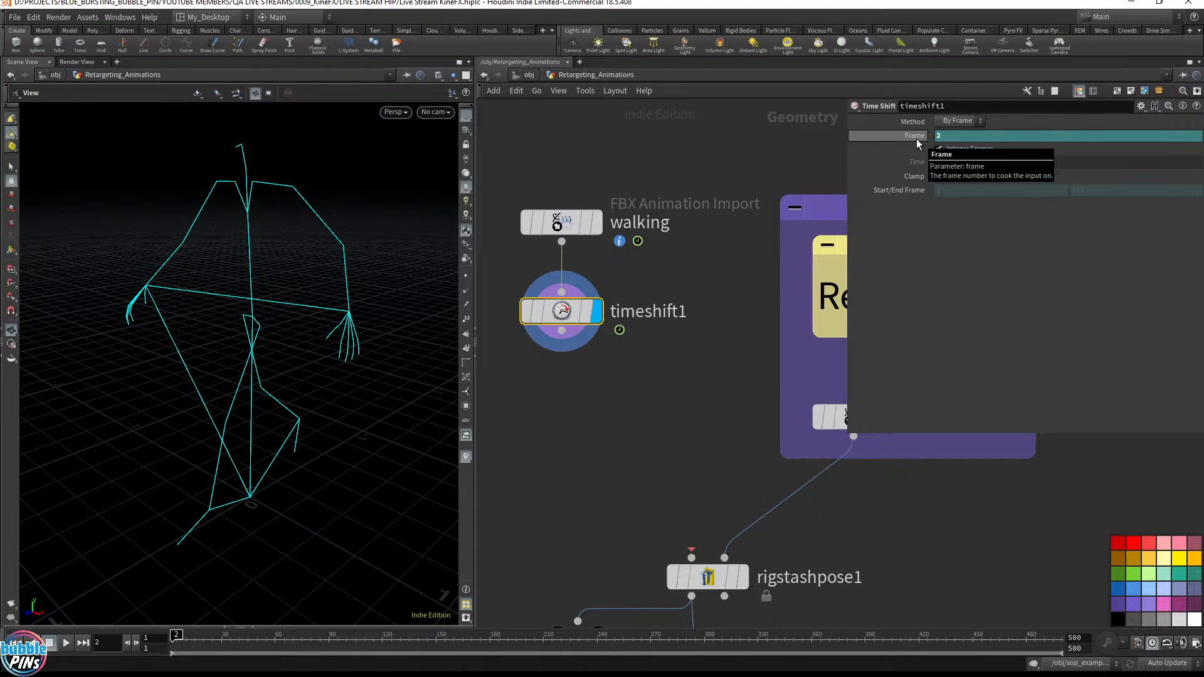
pyautogui.click(916, 136)
pyautogui.press('Right')
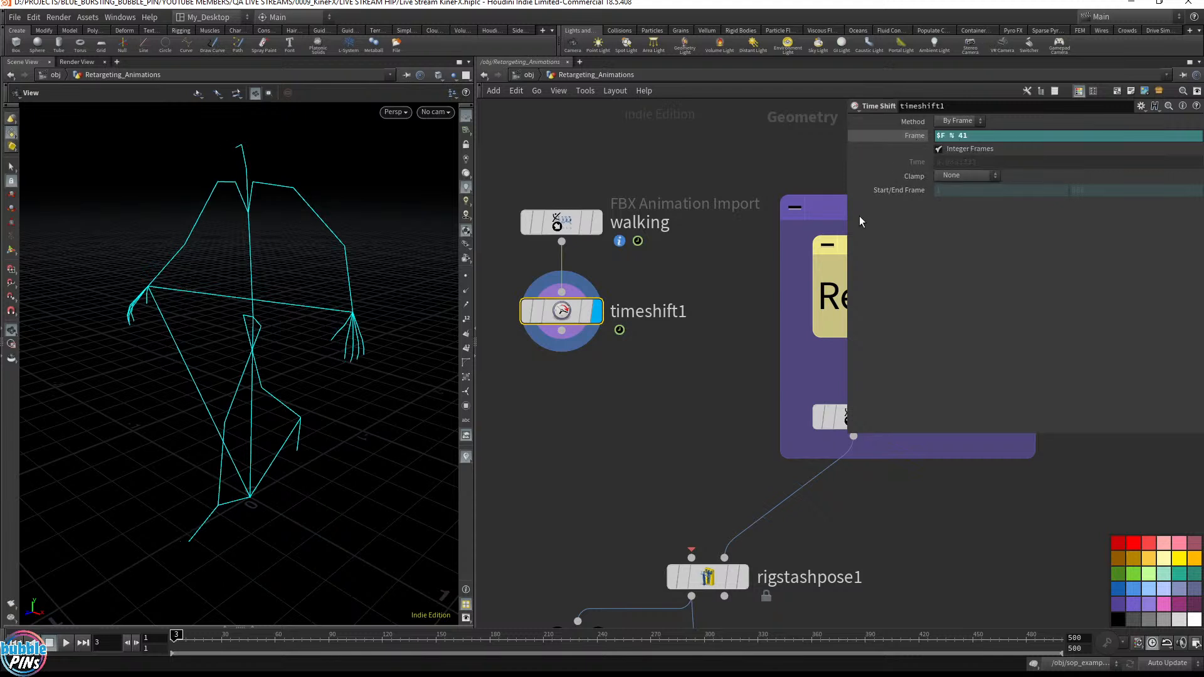
pyautogui.click(920, 136)
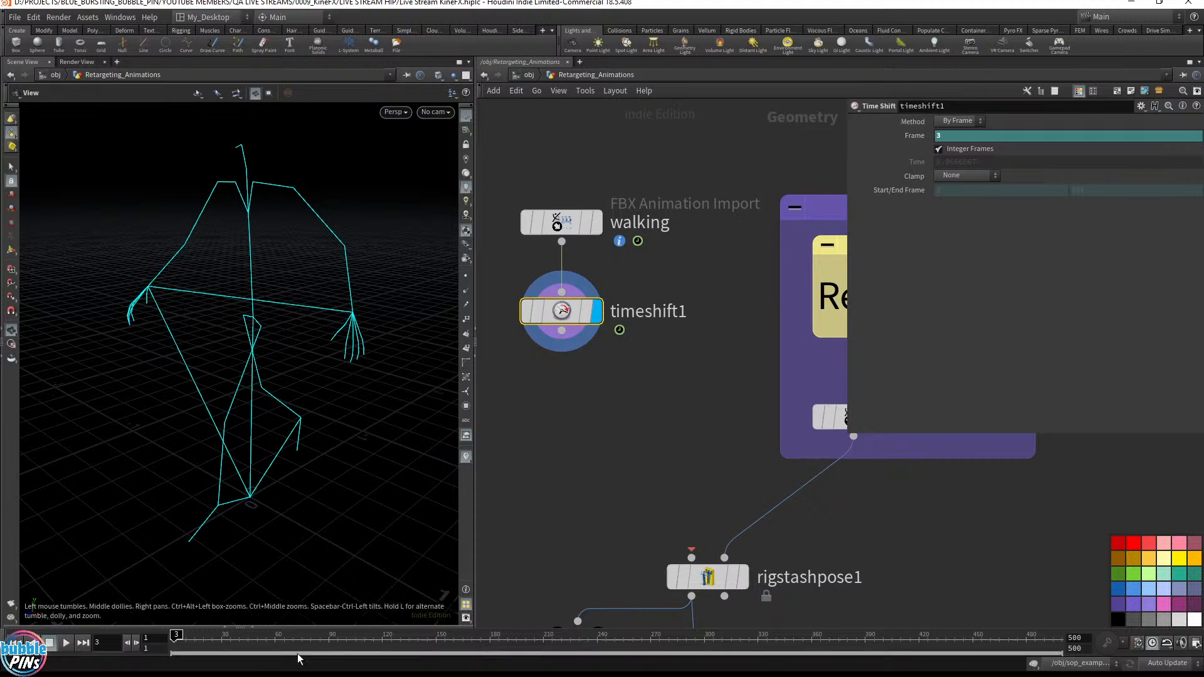
pyautogui.click(240, 638)
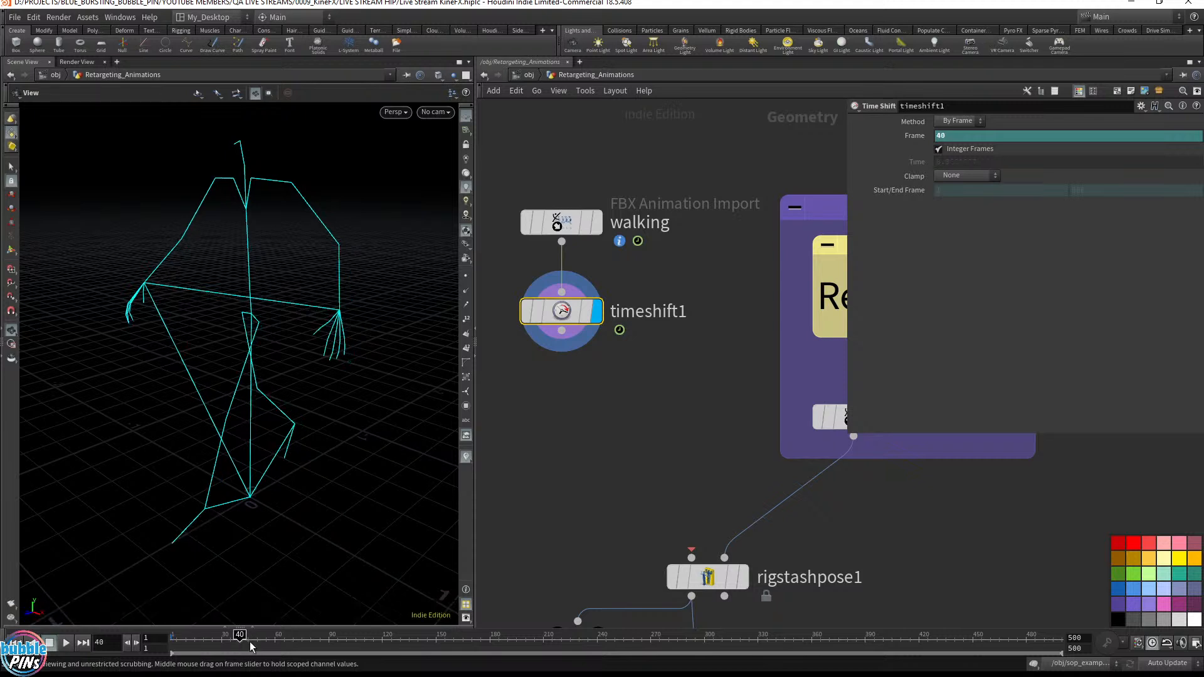
pyautogui.click(916, 136)
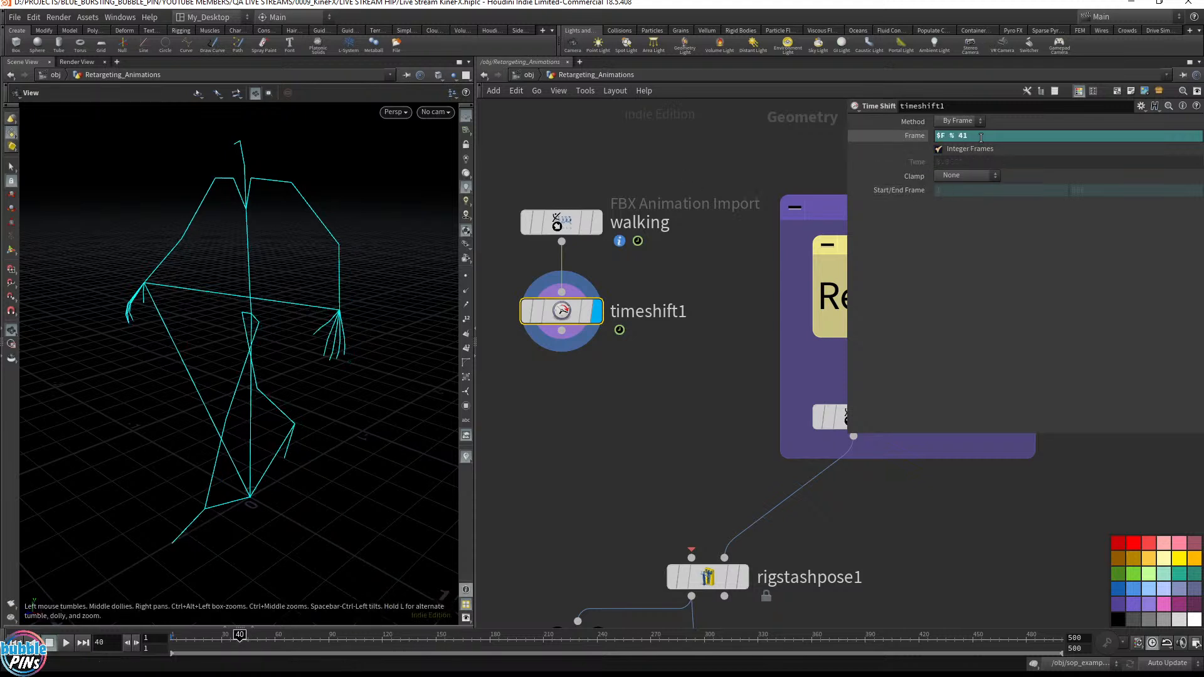
# Step: Show timeshift1's evaluated Frame value and switch to the handwritten division example in Blender
pyautogui.click(908, 140)
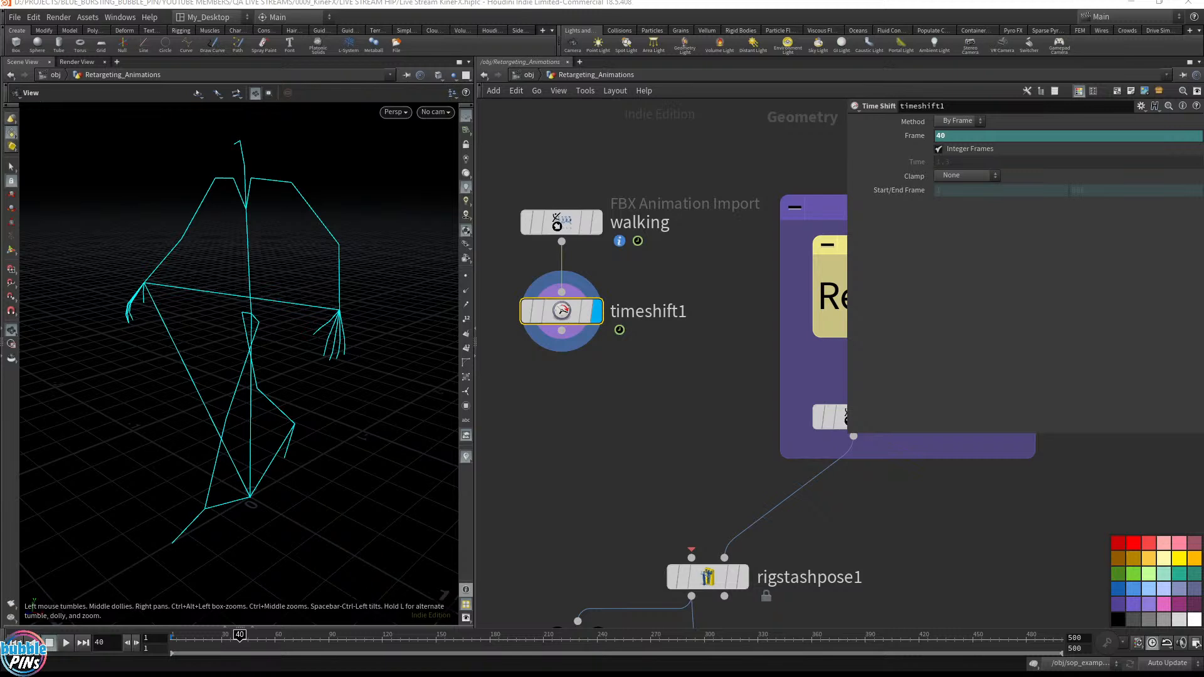
pyautogui.moveTo(1082, 0); pyautogui.dragTo(567, 26)
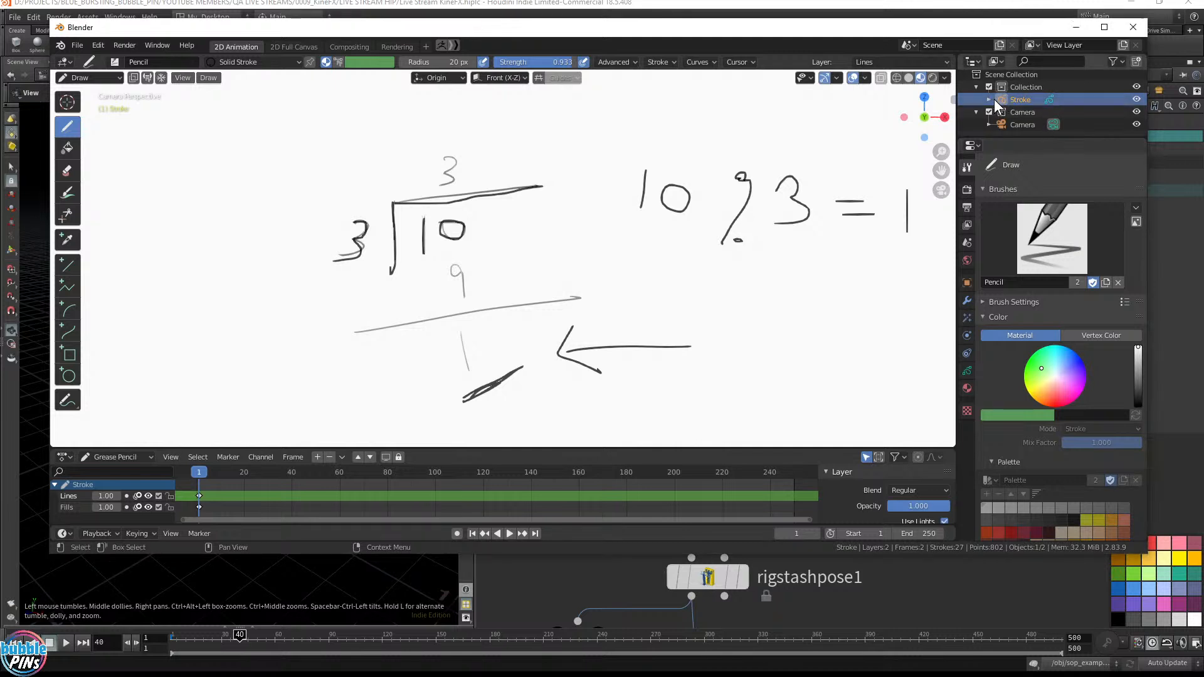
pyautogui.click(1136, 100)
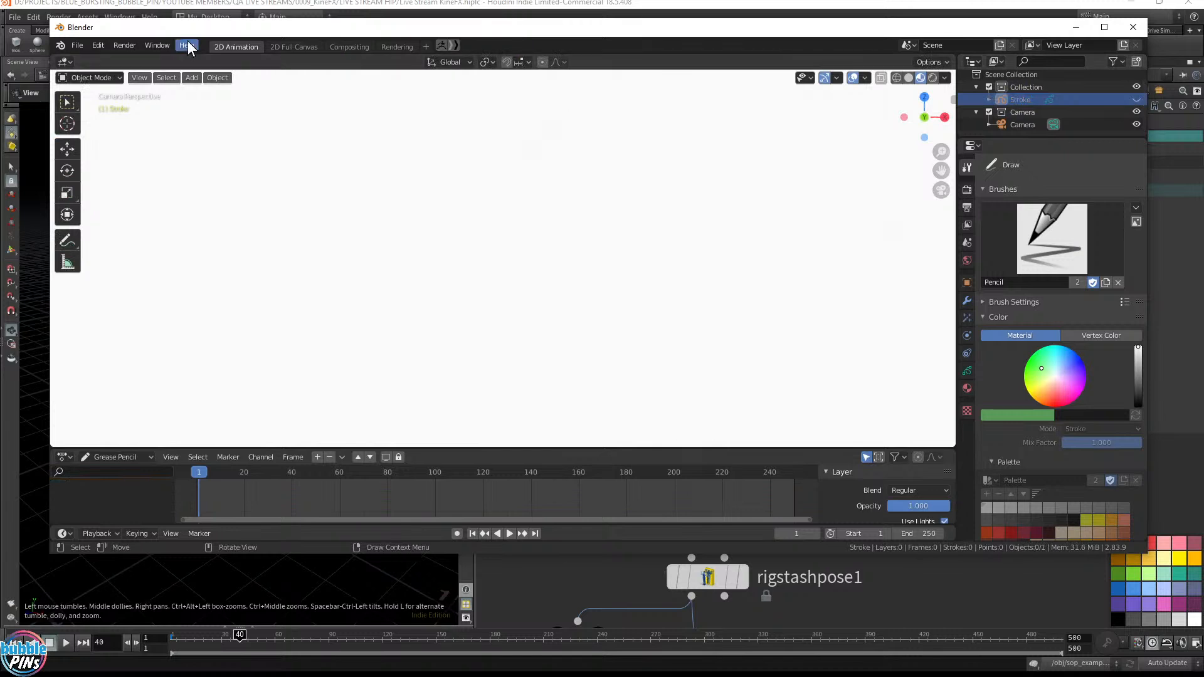
pyautogui.rightClick(1014, 100)
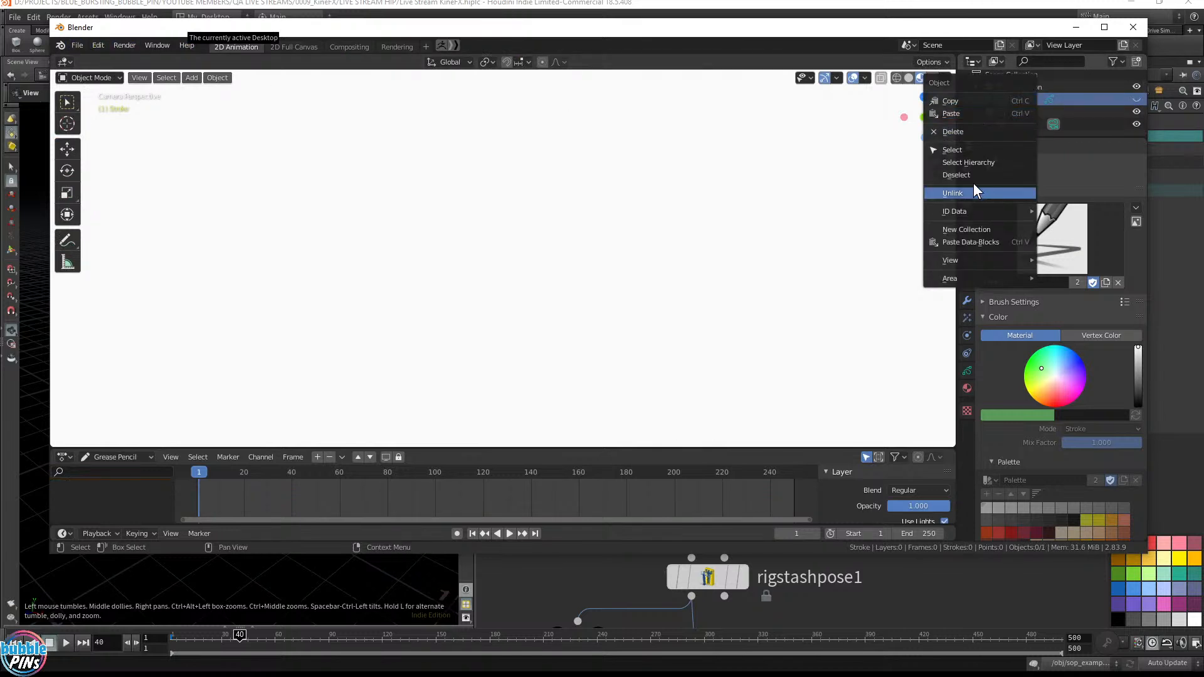
pyautogui.click(966, 145)
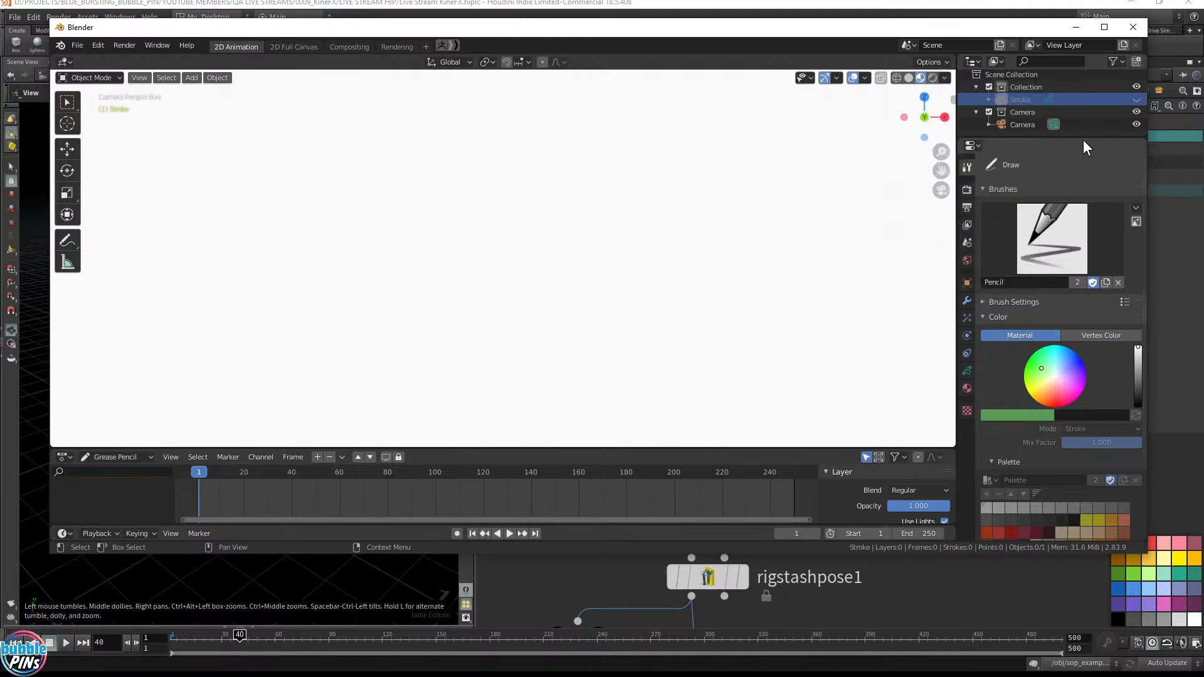
pyautogui.click(1136, 100)
# Step: Duplicate the Stroke drawing in Object Mode and hide the original Stroke object
pyautogui.click(1032, 99)
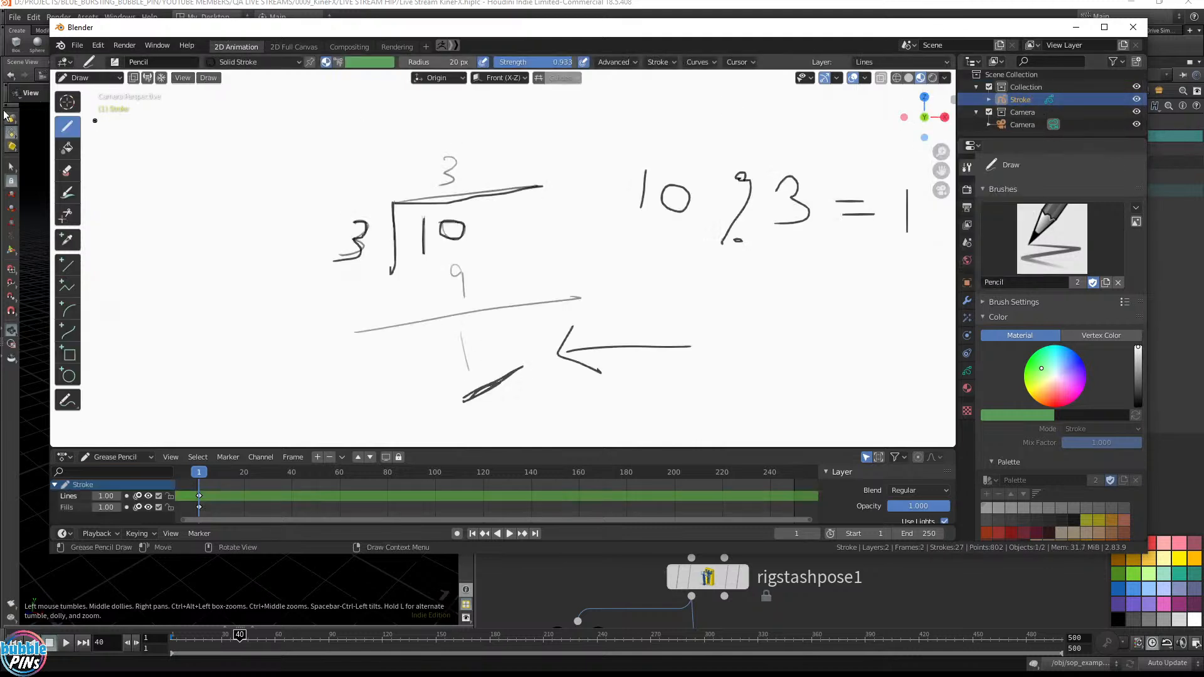
pyautogui.click(108, 78)
pyautogui.click(95, 92)
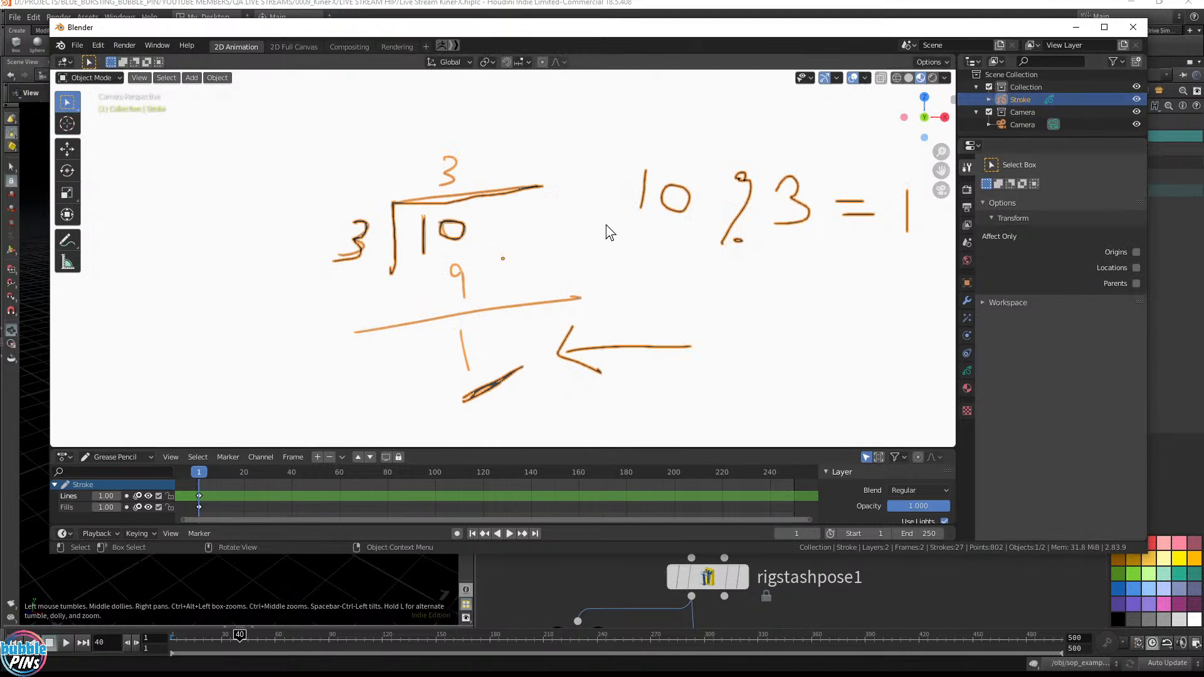
pyautogui.hotkey('ctrl', 'c')
pyautogui.hotkey('ctrl', 'v')
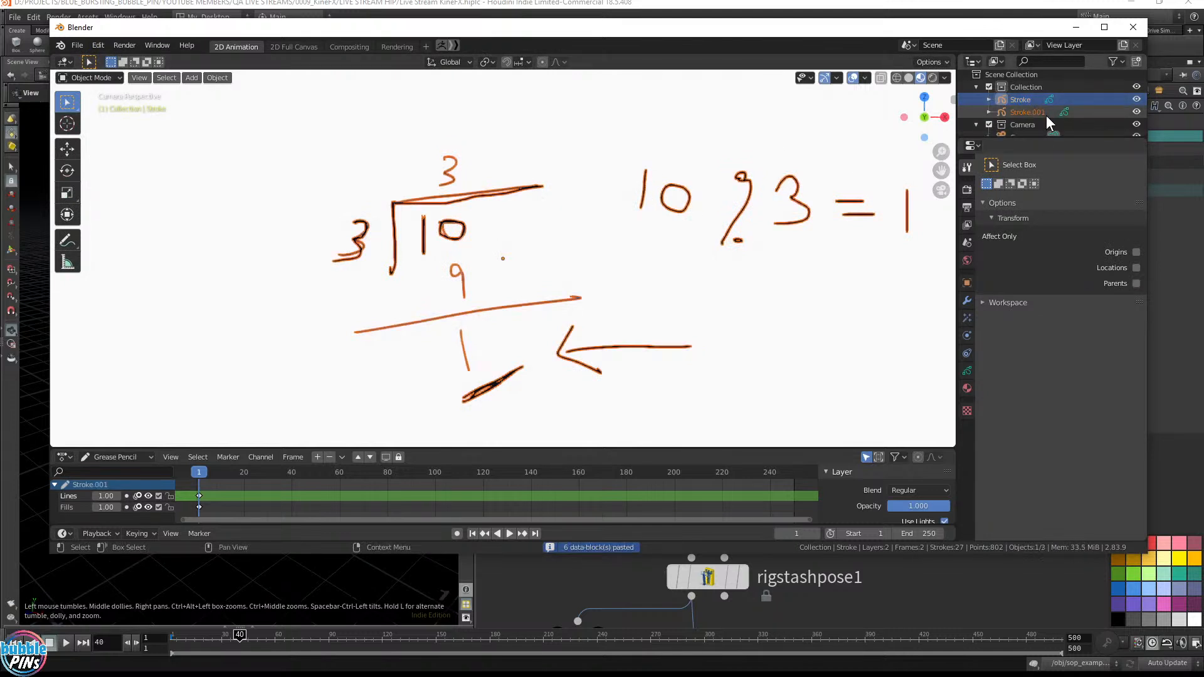
pyautogui.click(1025, 111)
pyautogui.click(1135, 100)
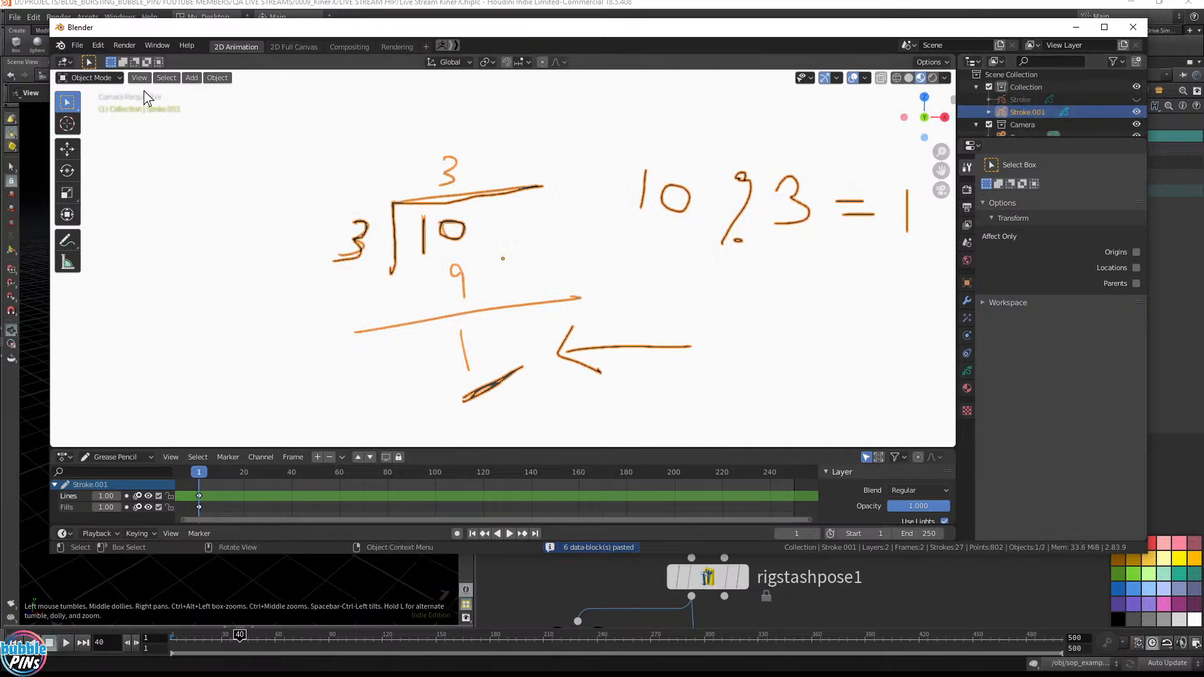
# Step: Delete all handwritten strokes from the Stroke.001 copy in Edit Mode and return it to Draw mode
pyautogui.click(91, 78)
pyautogui.click(103, 132)
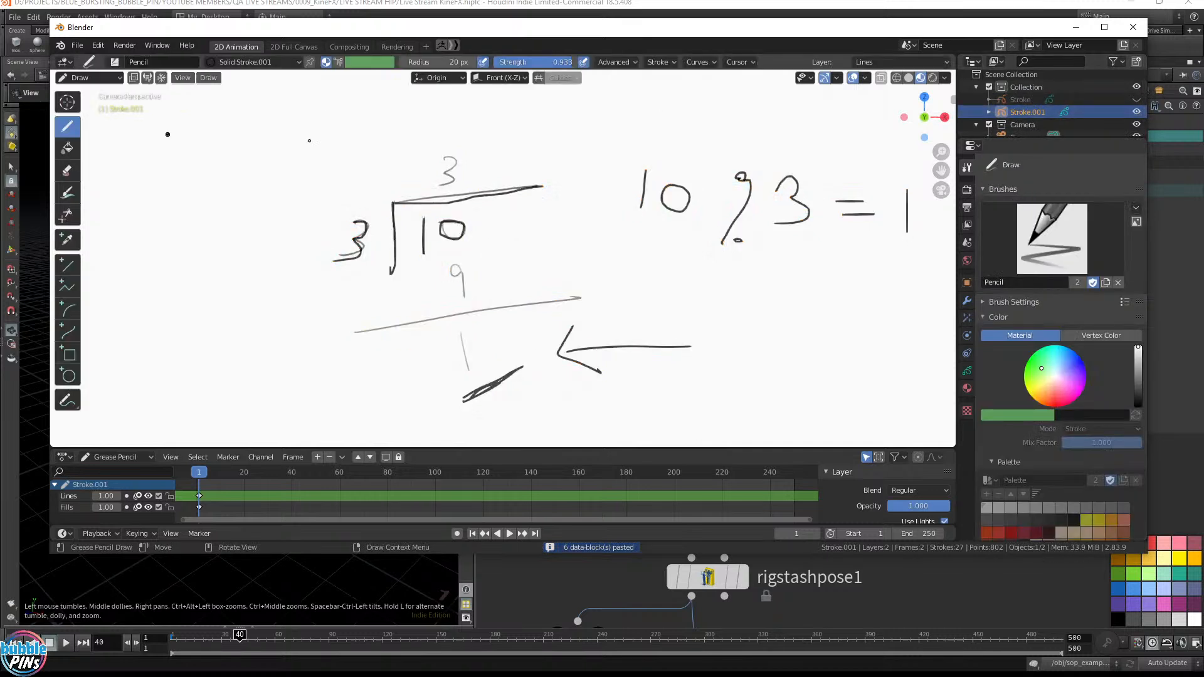
pyautogui.click(989, 112)
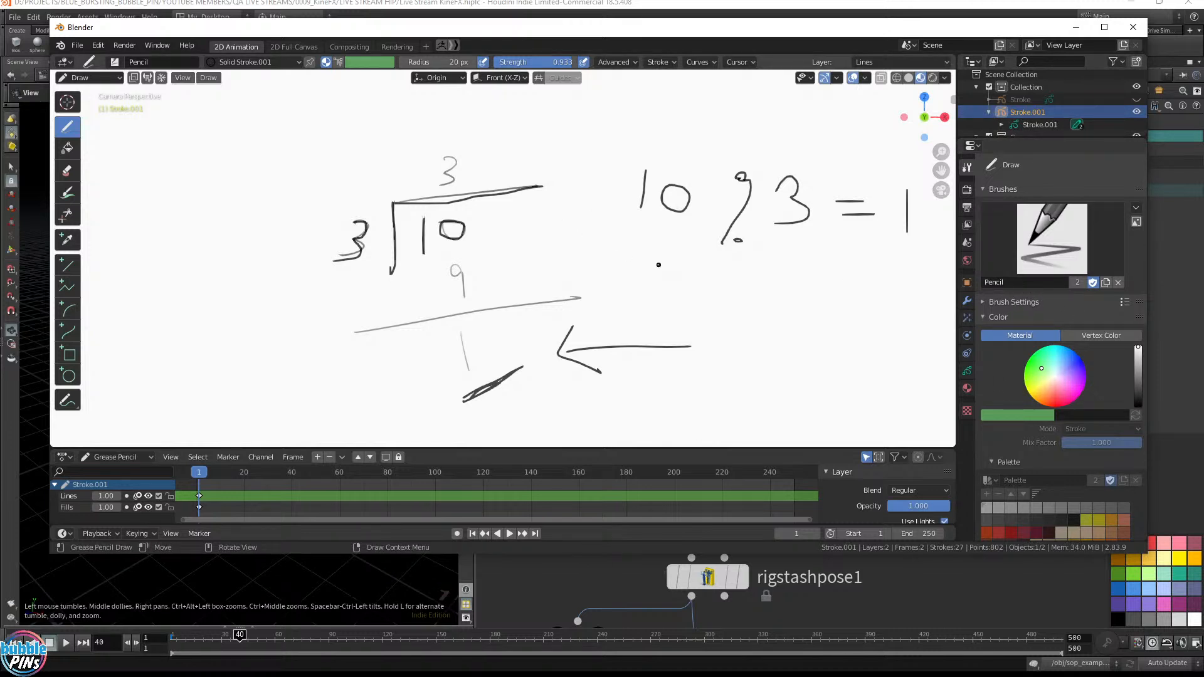
pyautogui.click(92, 78)
pyautogui.click(93, 101)
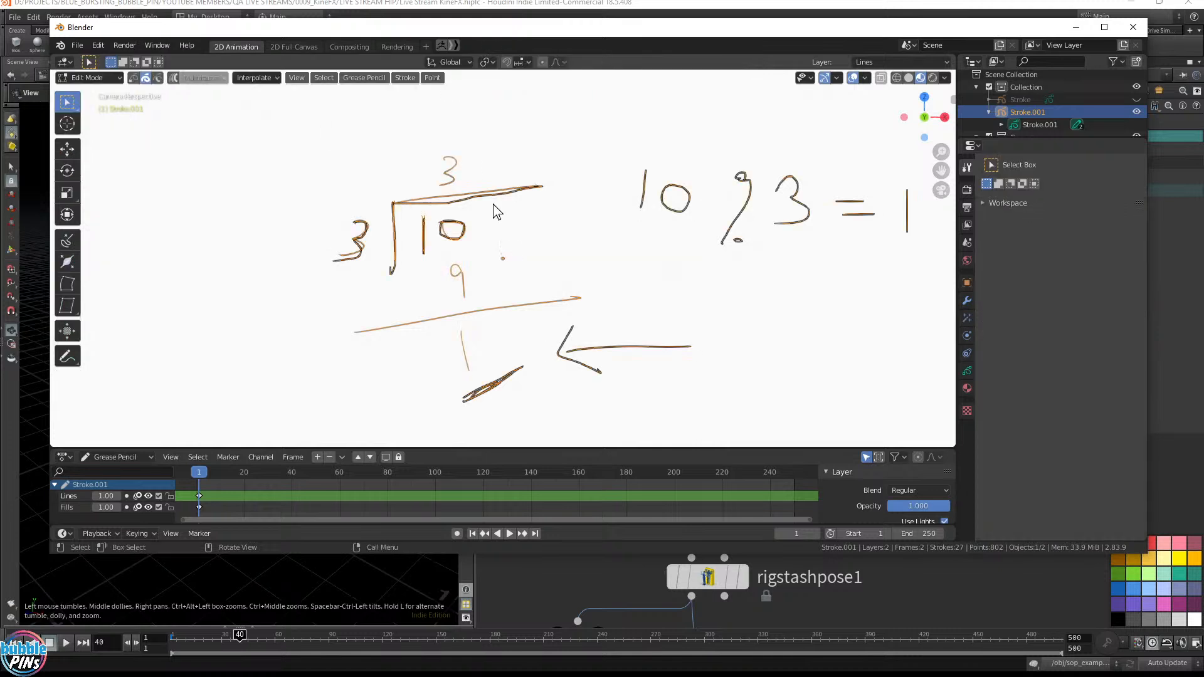
pyautogui.press('x')
pyautogui.click(493, 205)
pyautogui.click(87, 76)
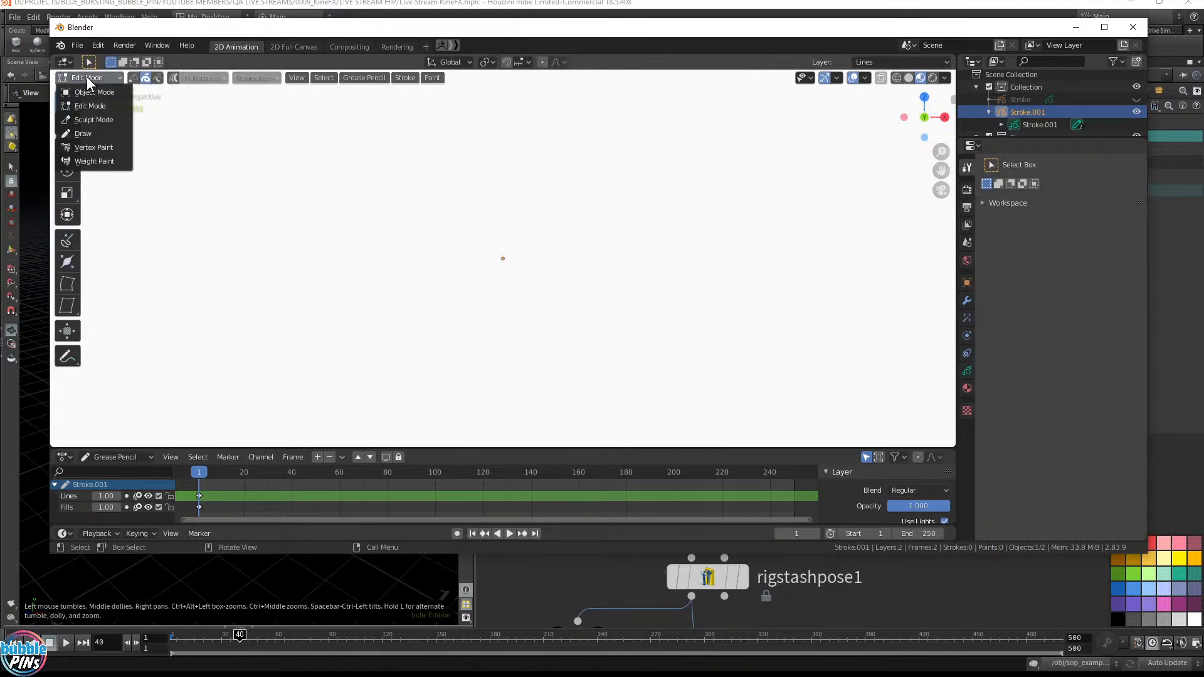
pyautogui.click(92, 133)
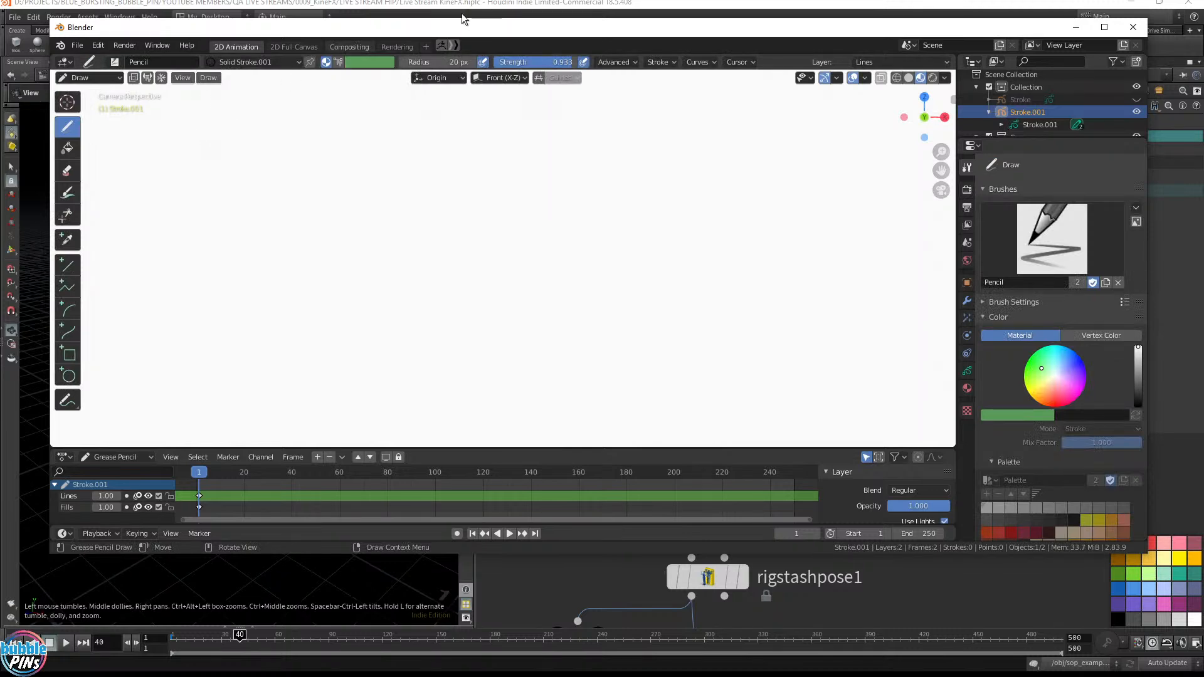
pyautogui.moveTo(462, 27); pyautogui.dragTo(468, 57)
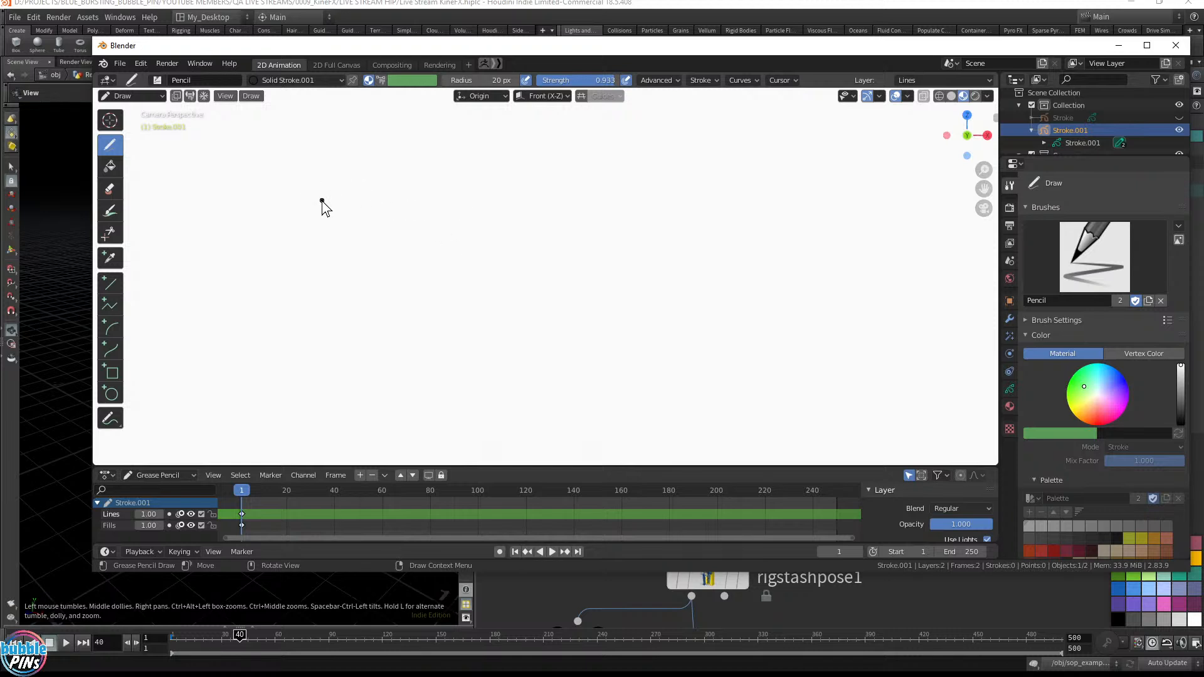
pyautogui.moveTo(298, 188); pyautogui.dragTo(293, 204)
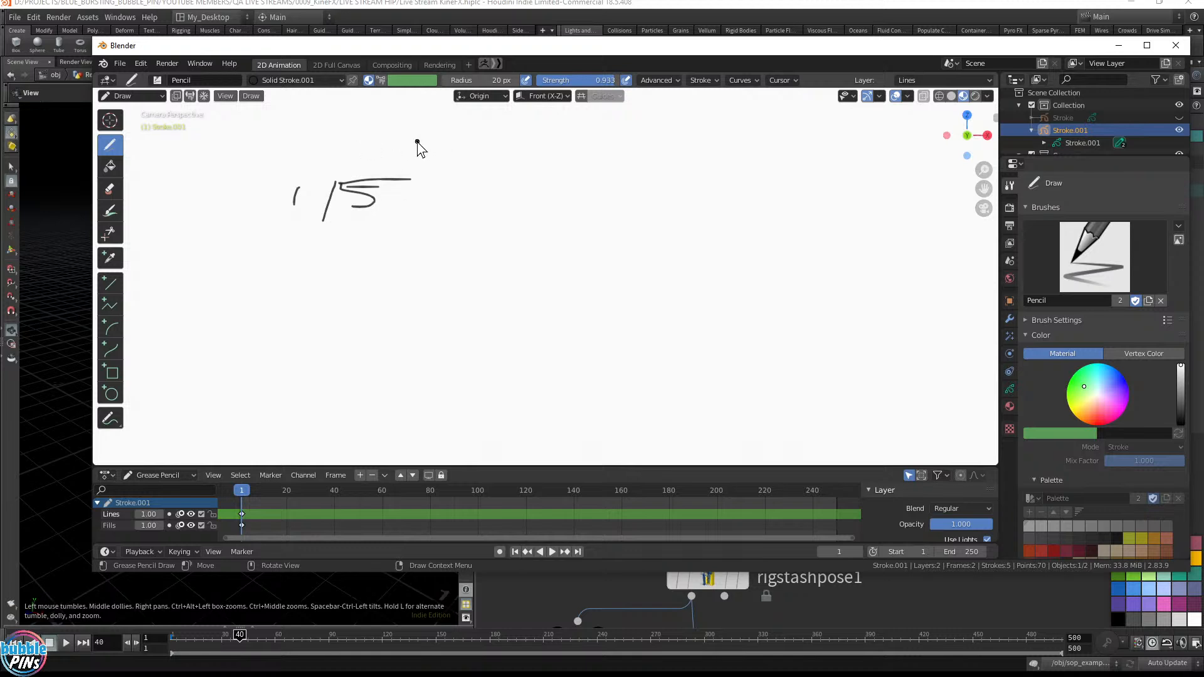
pyautogui.hotkey('ctrl', 'z')
pyautogui.hotkey('ctrl', 'z')
pyautogui.hotkey('ctrl', 'z')
pyautogui.hotkey('ctrl', 'z')
pyautogui.hotkey('ctrl', 'z')
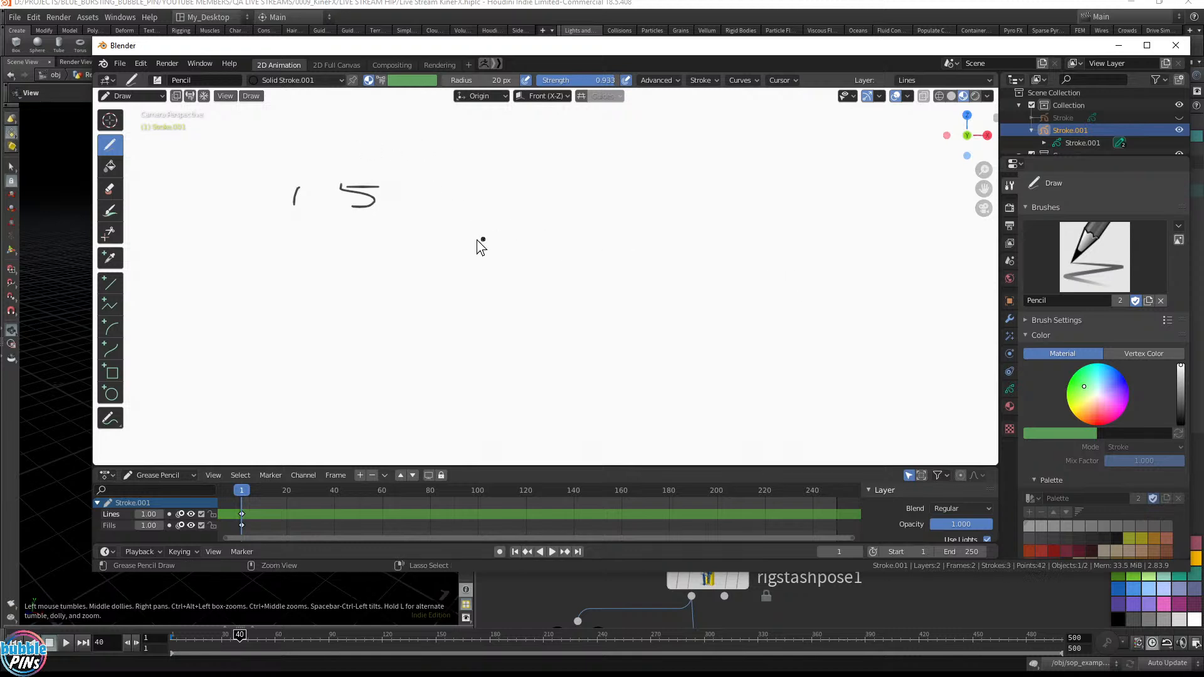
# Step: Handwrite a long division with 5 as the divisor and 1 as the dividend, leaving the quotient empty
pyautogui.moveTo(281, 187)
pyautogui.mouseDown()
pyautogui.moveTo(280, 209)
pyautogui.moveTo(312, 186)
pyautogui.mouseUp()
pyautogui.moveTo(322, 226)
pyautogui.mouseDown()
pyautogui.moveTo(333, 180)
pyautogui.moveTo(442, 178)
pyautogui.mouseUp()
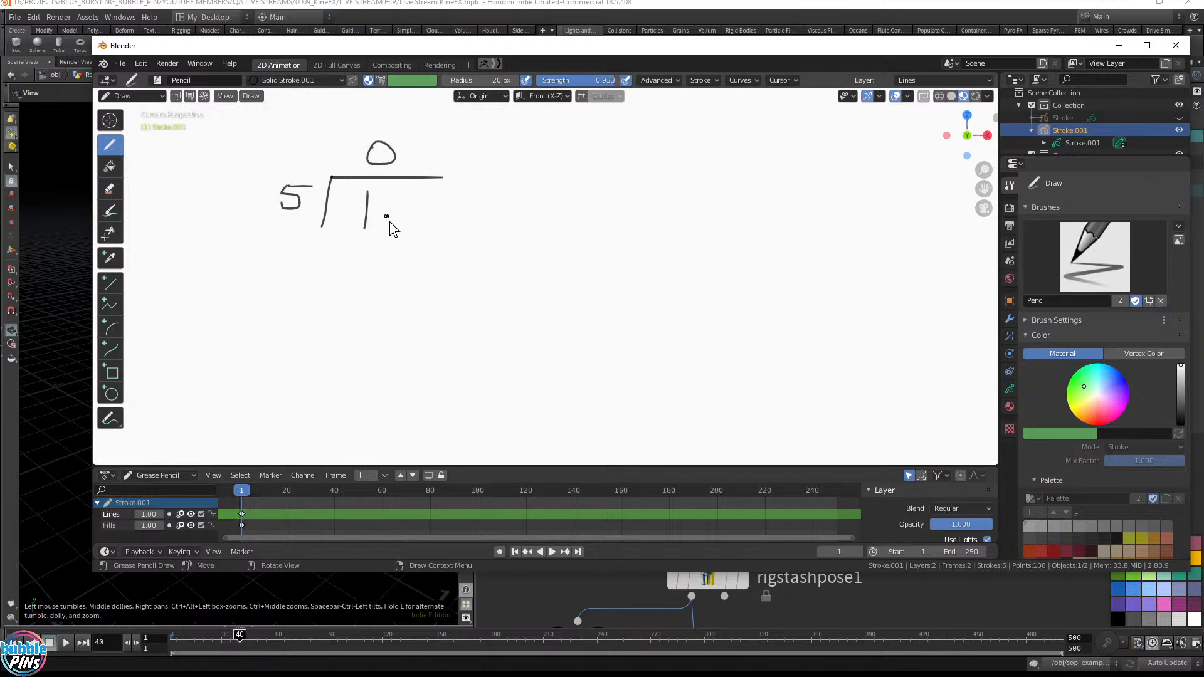
pyautogui.hotkey('ctrl', 'z')
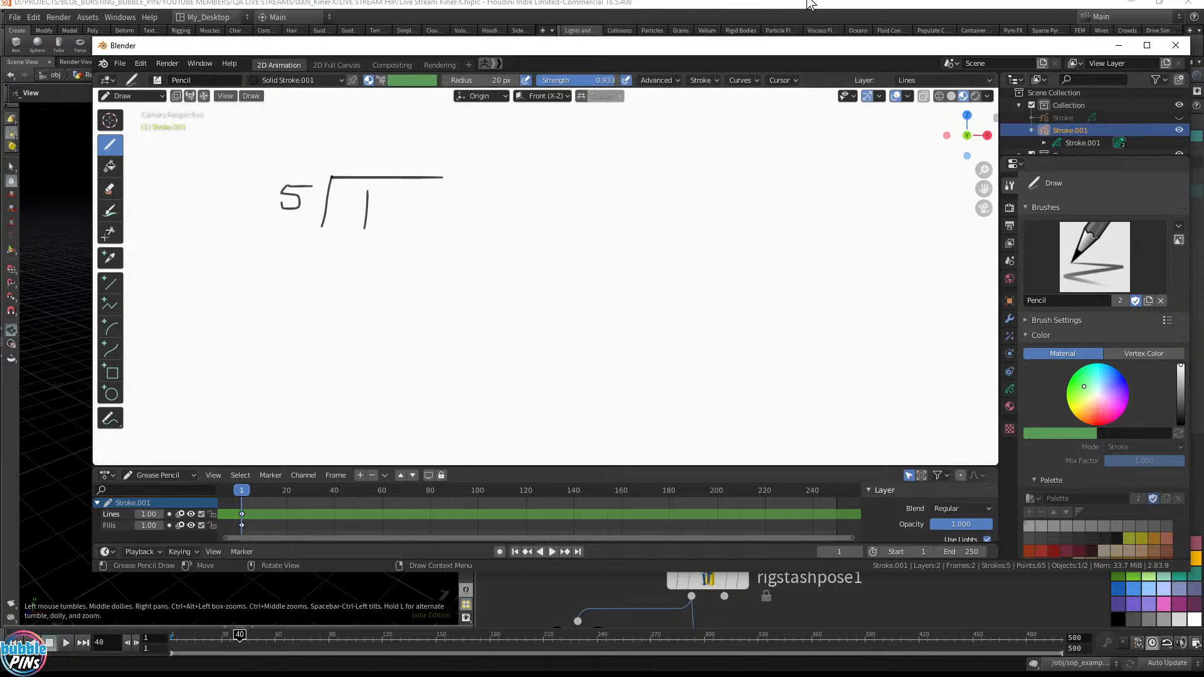
# Step: Switch to Houdini, change timeshift1's Frame expression to $F % 5 and show its evaluated value
pyautogui.click(601, 16)
pyautogui.click(917, 137)
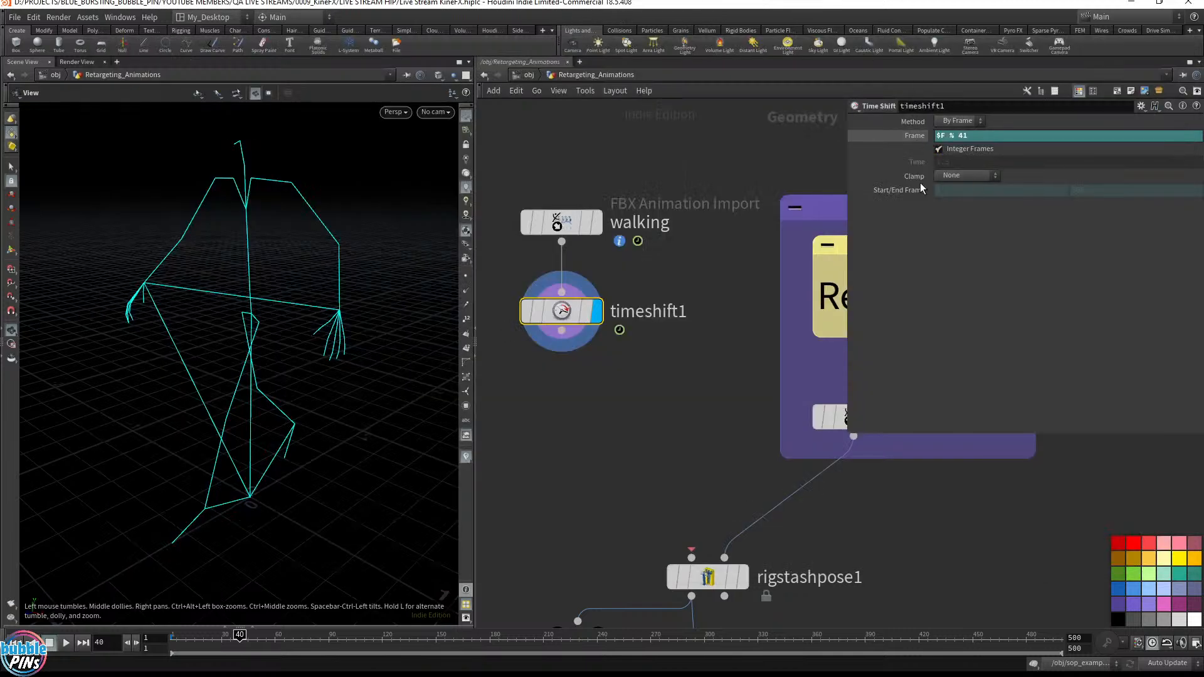
pyautogui.click(987, 143)
pyautogui.press('Return')
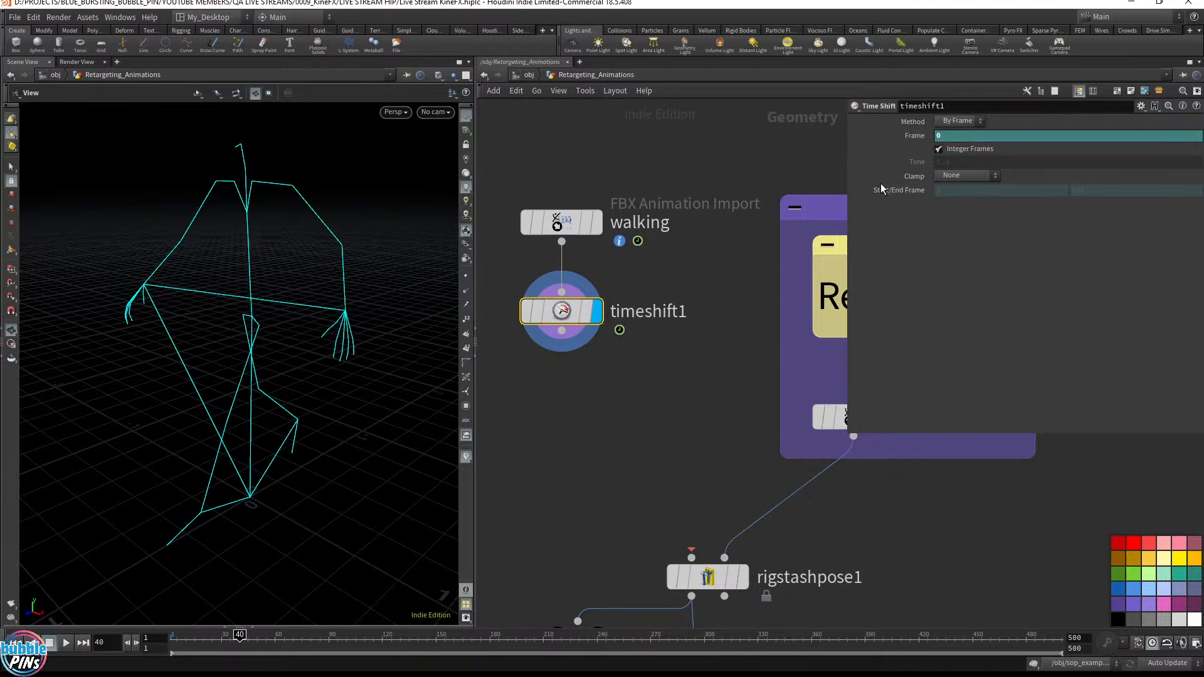
# Step: Switch back to Blender and handwrite the quotient 0.2 above the division of 1 by 5
pyautogui.hotkey('alt', 'Tab')
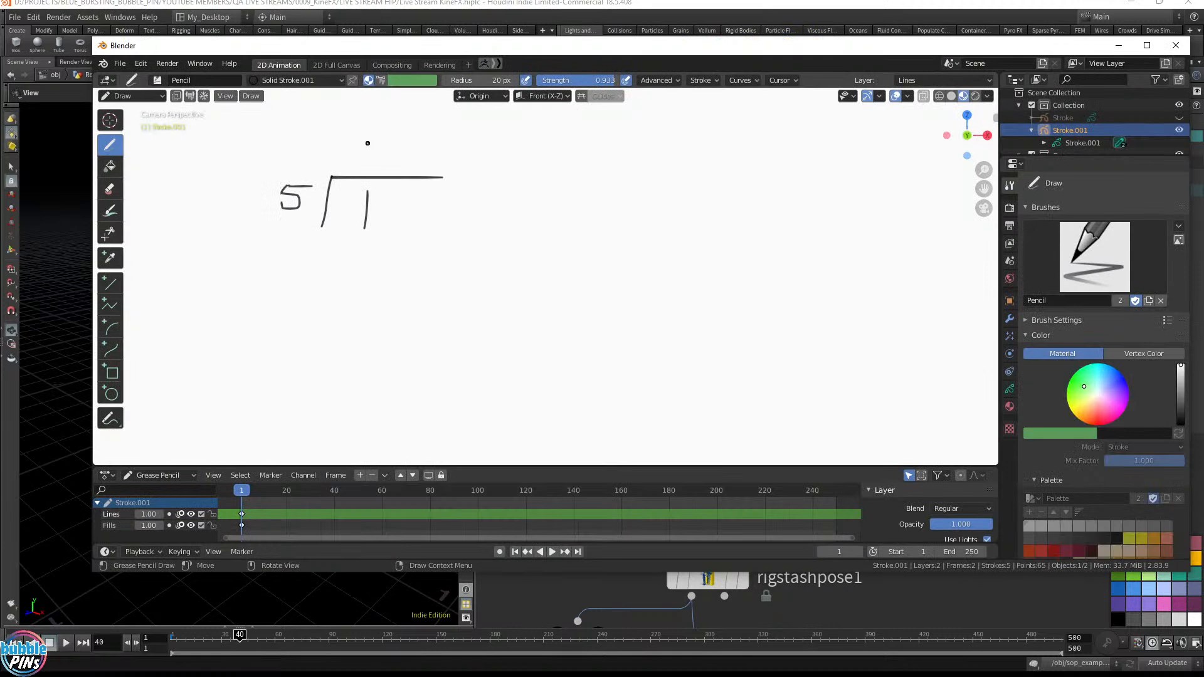
pyautogui.moveTo(363, 141)
pyautogui.mouseDown()
pyautogui.moveTo(390, 143)
pyautogui.moveTo(368, 136)
pyautogui.moveTo(375, 143)
pyautogui.mouseUp()
pyautogui.hotkey('ctrl', 'z')
pyautogui.moveTo(364, 153); pyautogui.dragTo(378, 158)
pyautogui.moveTo(405, 142)
pyautogui.mouseDown()
pyautogui.moveTo(419, 136)
pyautogui.moveTo(437, 165)
pyautogui.mouseUp()
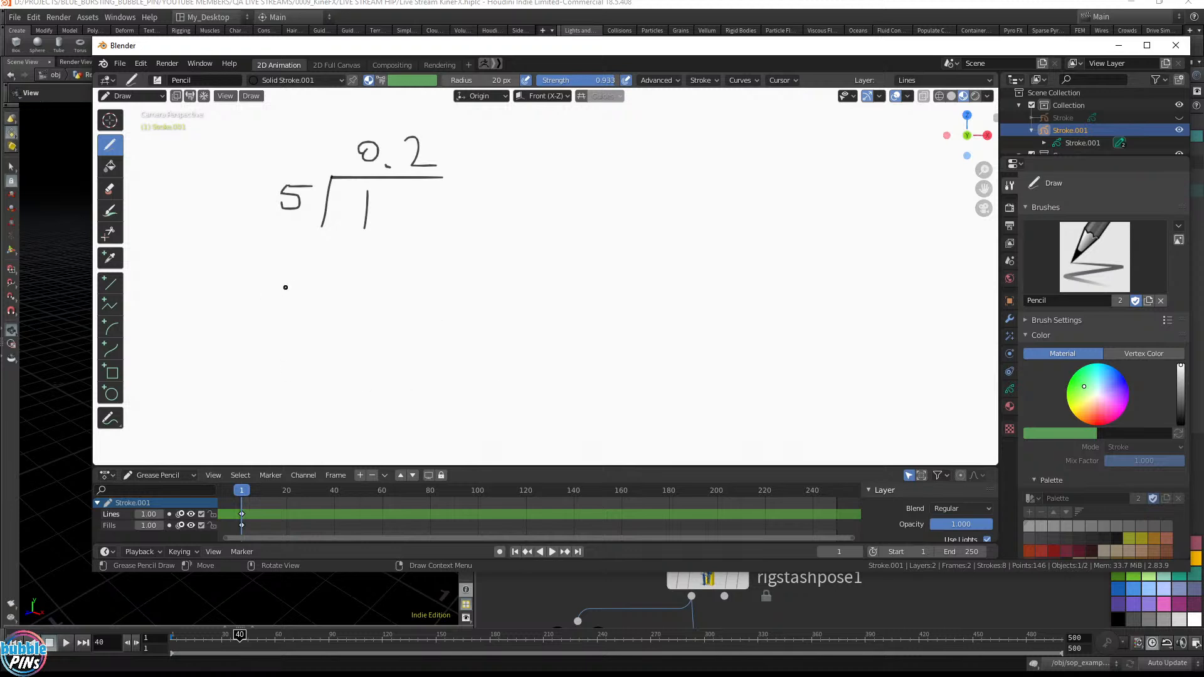
# Step: Handwrite a second long division below the first, with 5 as the divisor and 2 as the dividend
pyautogui.moveTo(284, 280)
pyautogui.mouseDown()
pyautogui.moveTo(289, 303)
pyautogui.moveTo(275, 308)
pyautogui.moveTo(306, 285)
pyautogui.moveTo(314, 325)
pyautogui.mouseUp()
pyautogui.moveTo(323, 280); pyautogui.dragTo(460, 283)
pyautogui.moveTo(362, 296)
pyautogui.mouseDown()
pyautogui.moveTo(361, 321)
pyautogui.moveTo(405, 319)
pyautogui.mouseUp()
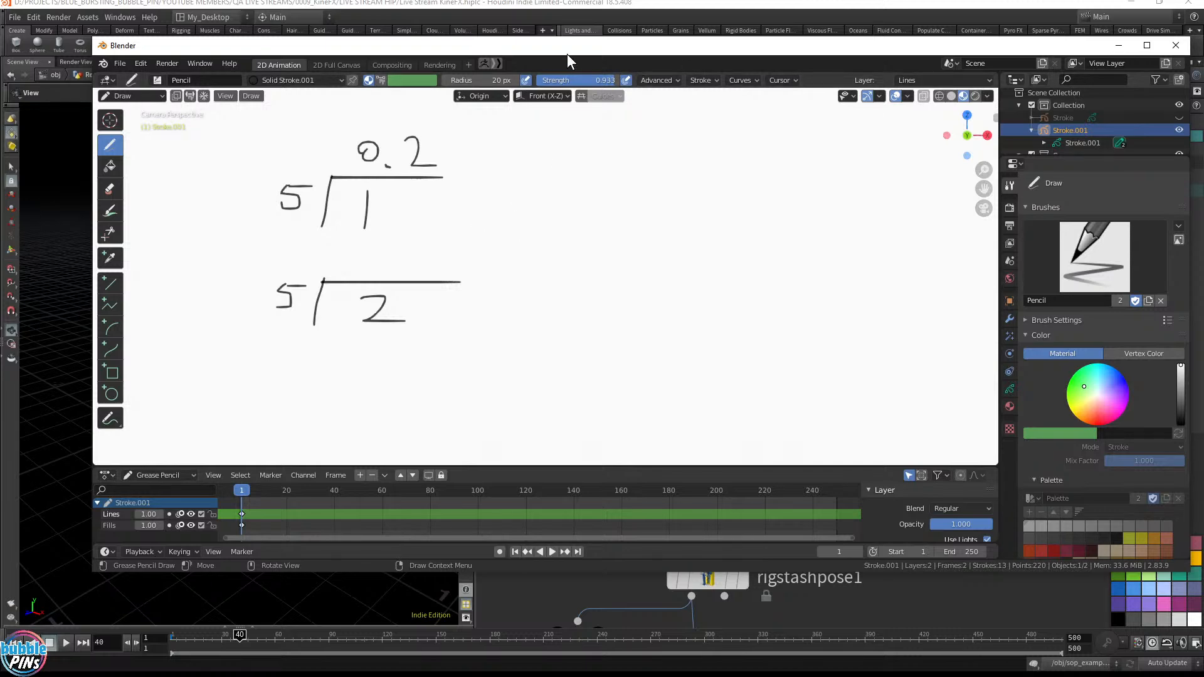
# Step: Move the Blender window off the Houdini screen, bring it back with the three worked divisions and maximize it
pyautogui.moveTo(566, 54); pyautogui.dragTo(1203, 135)
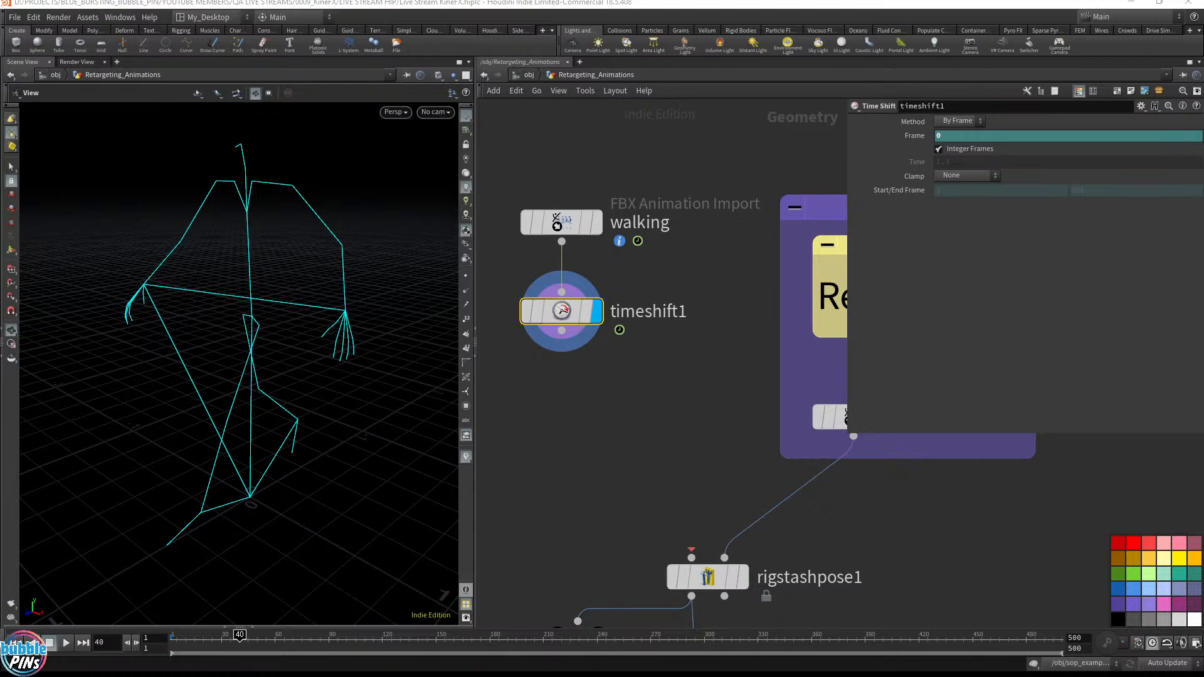
pyautogui.moveTo(631, 676); pyautogui.dragTo(629, 65)
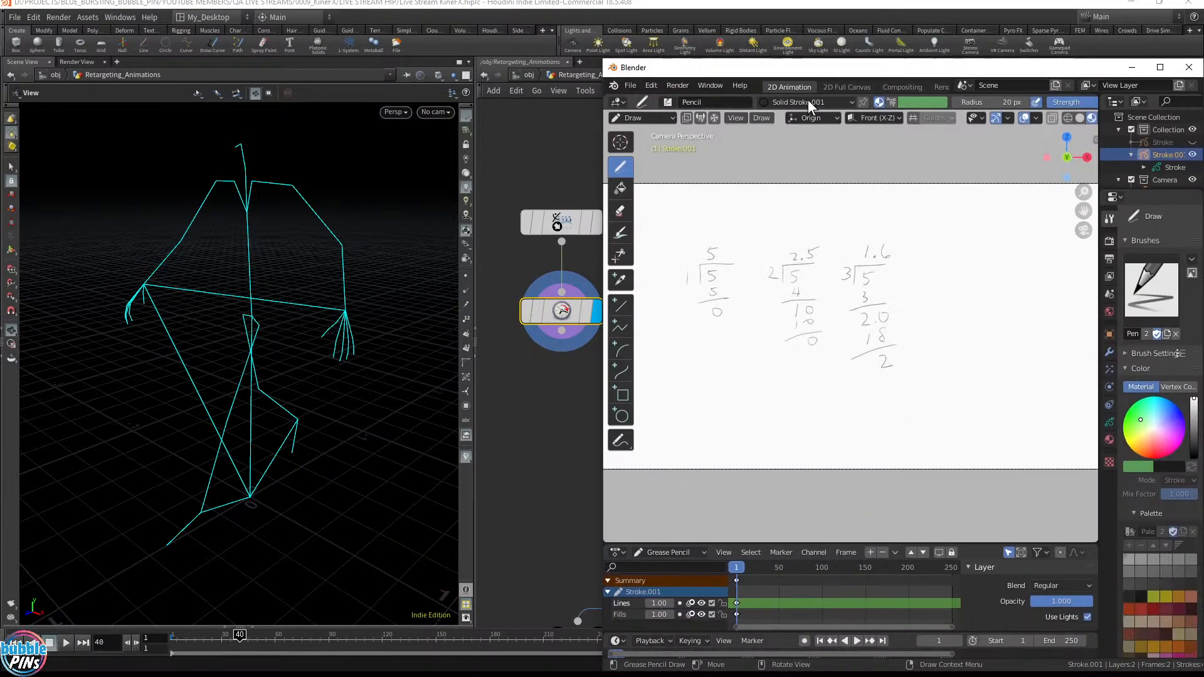
pyautogui.moveTo(835, 69); pyautogui.dragTo(637, 64)
pyautogui.doubleClick(694, 64)
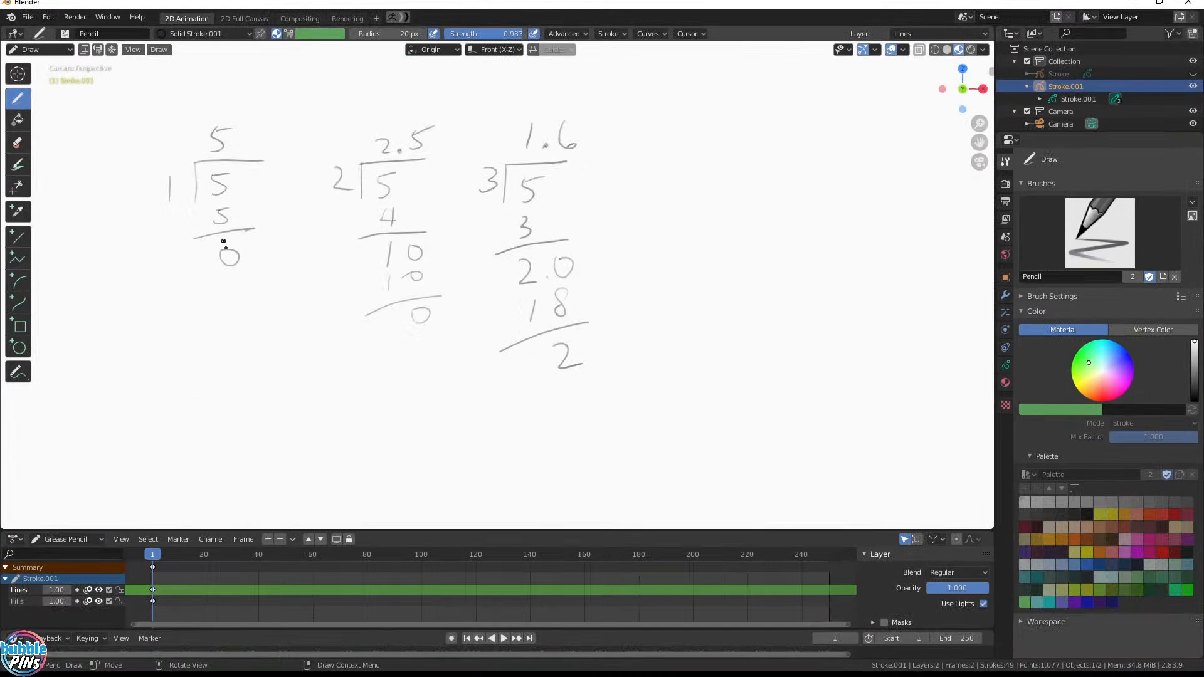
# Step: Handwrite the labels F1, F2 and F3 under the three long divisions
pyautogui.moveTo(131, 326)
pyautogui.mouseDown()
pyautogui.moveTo(129, 365)
pyautogui.moveTo(156, 323)
pyautogui.moveTo(173, 371)
pyautogui.mouseUp()
pyautogui.moveTo(344, 365); pyautogui.dragTo(339, 421)
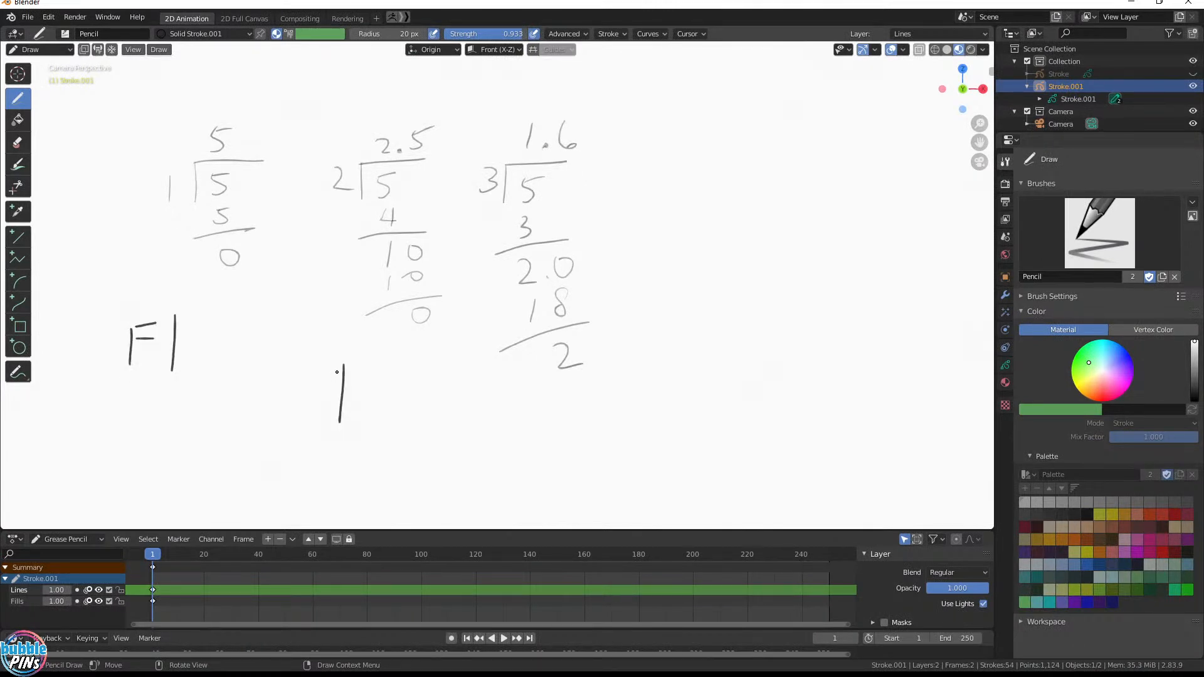
pyautogui.moveTo(336, 372)
pyautogui.mouseDown()
pyautogui.moveTo(357, 364)
pyautogui.moveTo(356, 384)
pyautogui.moveTo(382, 419)
pyautogui.moveTo(405, 417)
pyautogui.mouseUp()
pyautogui.moveTo(546, 401)
pyautogui.mouseDown()
pyautogui.moveTo(544, 454)
pyautogui.moveTo(570, 404)
pyautogui.moveTo(569, 425)
pyautogui.moveTo(595, 422)
pyautogui.moveTo(581, 450)
pyautogui.mouseUp()
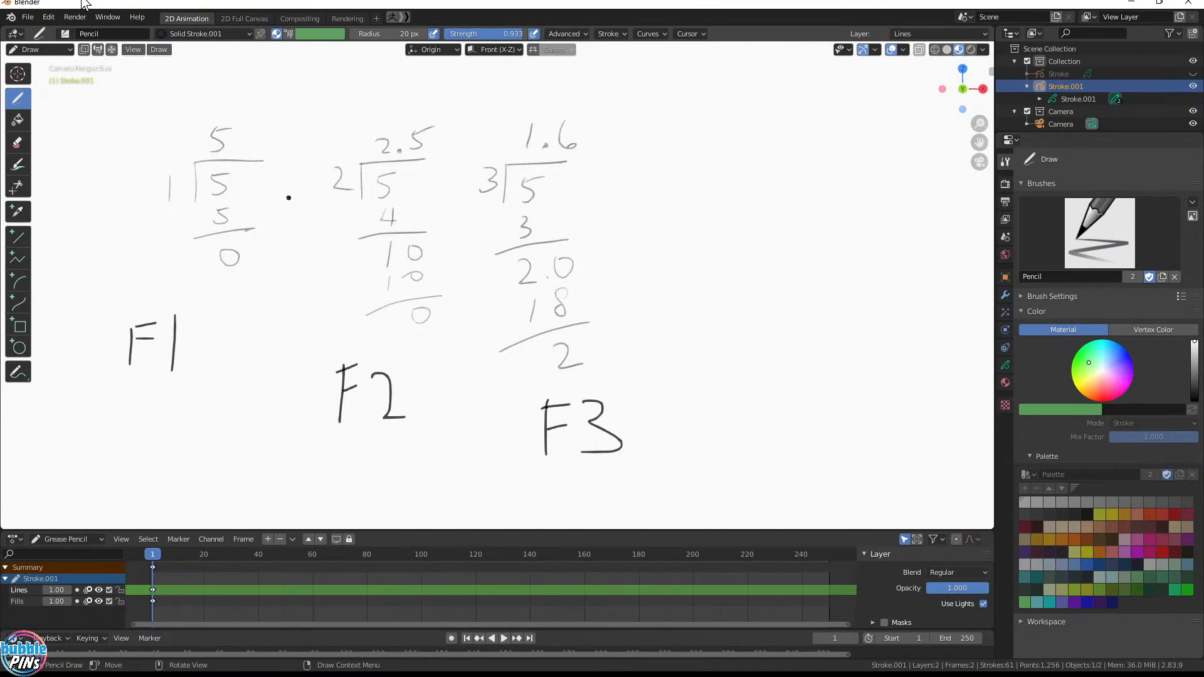
# Step: Return to Houdini, show timeshift1's Frame as the expression $F % 5 and highlight its 5
pyautogui.moveTo(481, 5); pyautogui.dragTo(1203, 83)
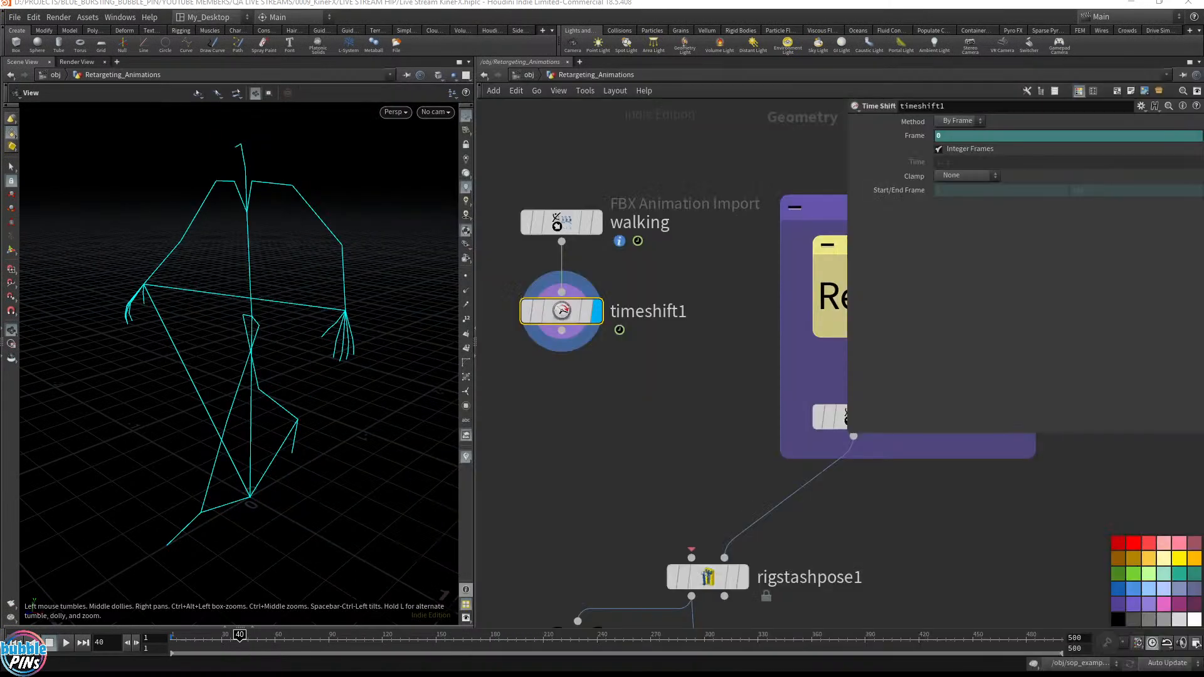
pyautogui.click(941, 136)
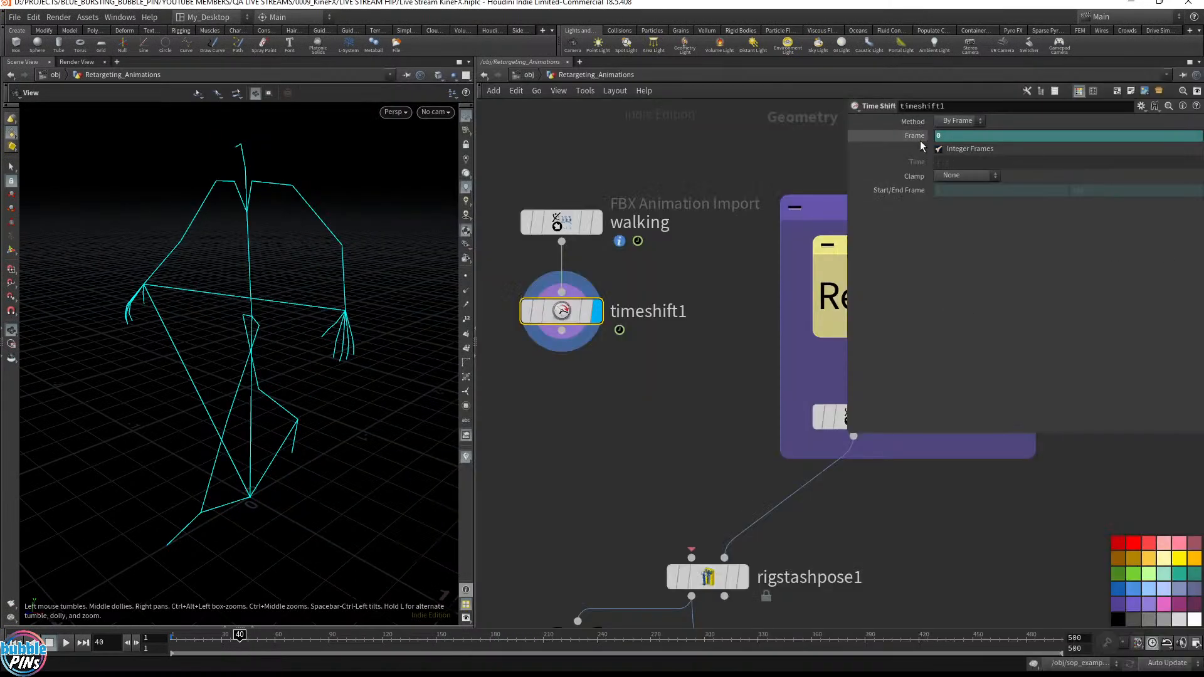
pyautogui.write('$F % 5')
pyautogui.moveTo(981, 139); pyautogui.dragTo(959, 138)
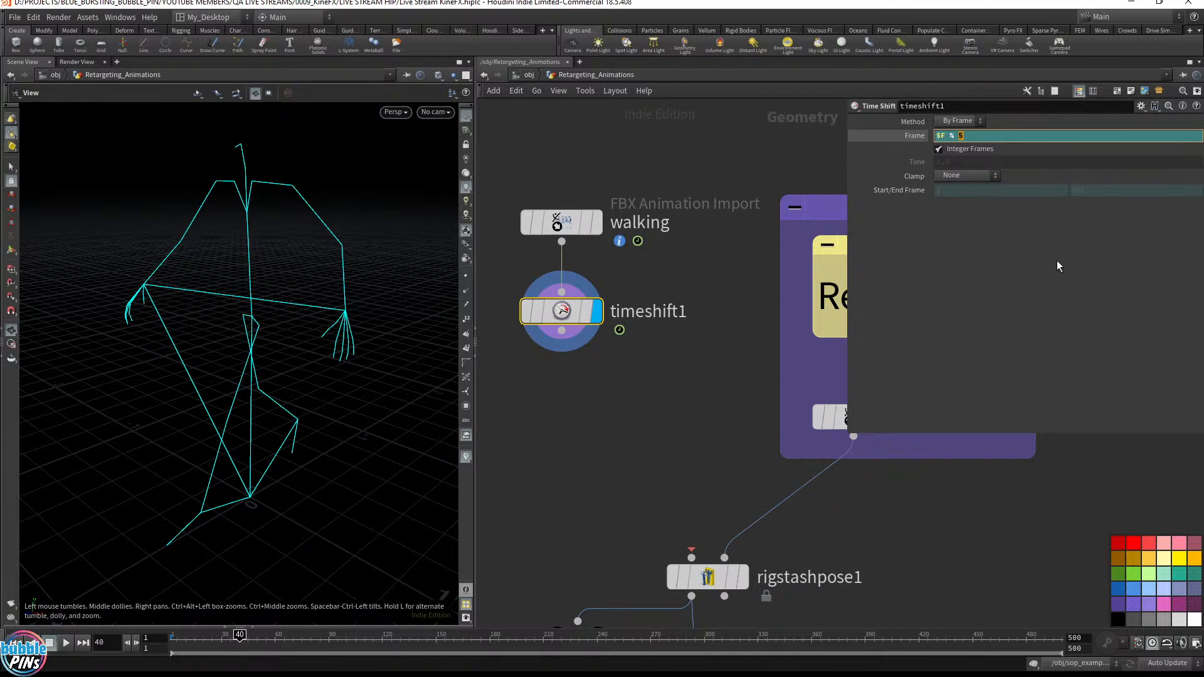
# Step: Set timeshift1's Frame expression to $F % 41 and check its evaluated value with the timeline back at frame 1
pyautogui.click(987, 136)
pyautogui.press('BackSpace')
pyautogui.write('41')
pyautogui.press('Return')
pyautogui.click(618, 364)
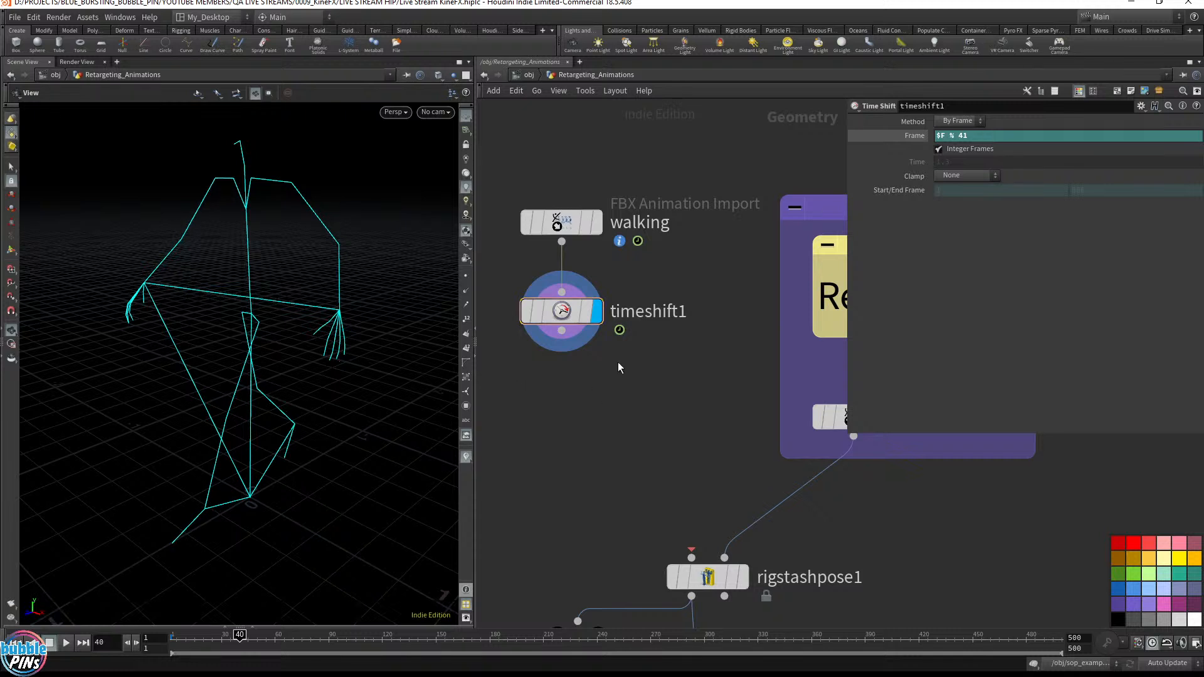
pyautogui.click(916, 136)
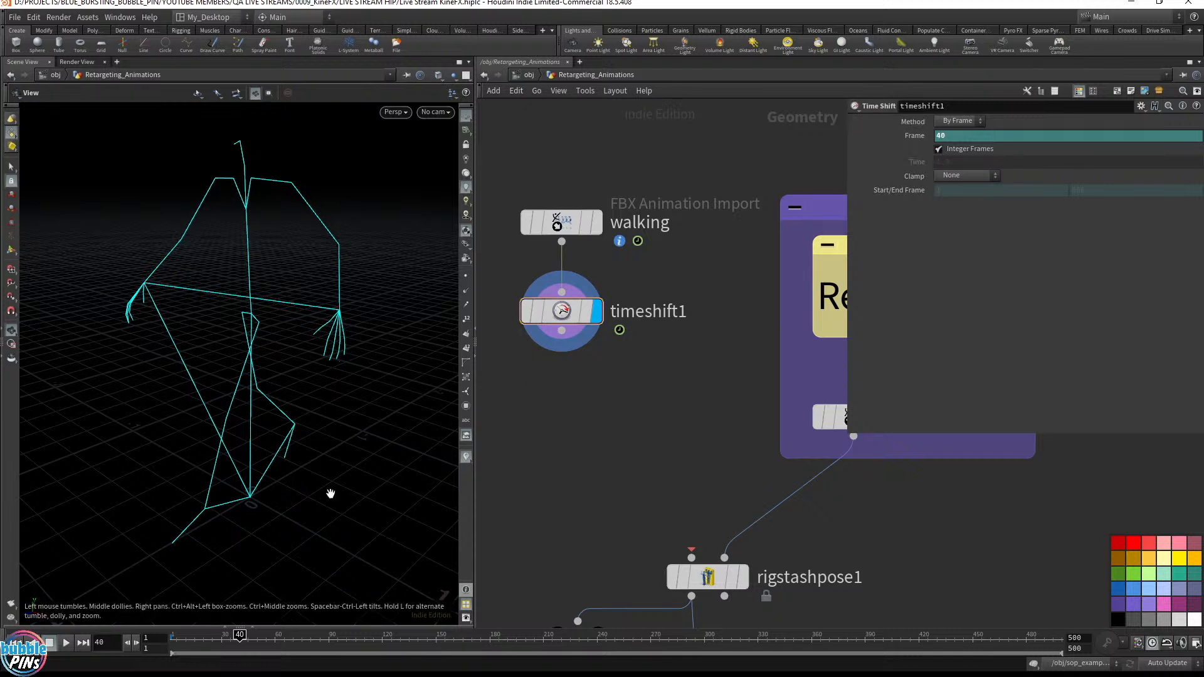
pyautogui.moveTo(238, 641); pyautogui.dragTo(119, 641)
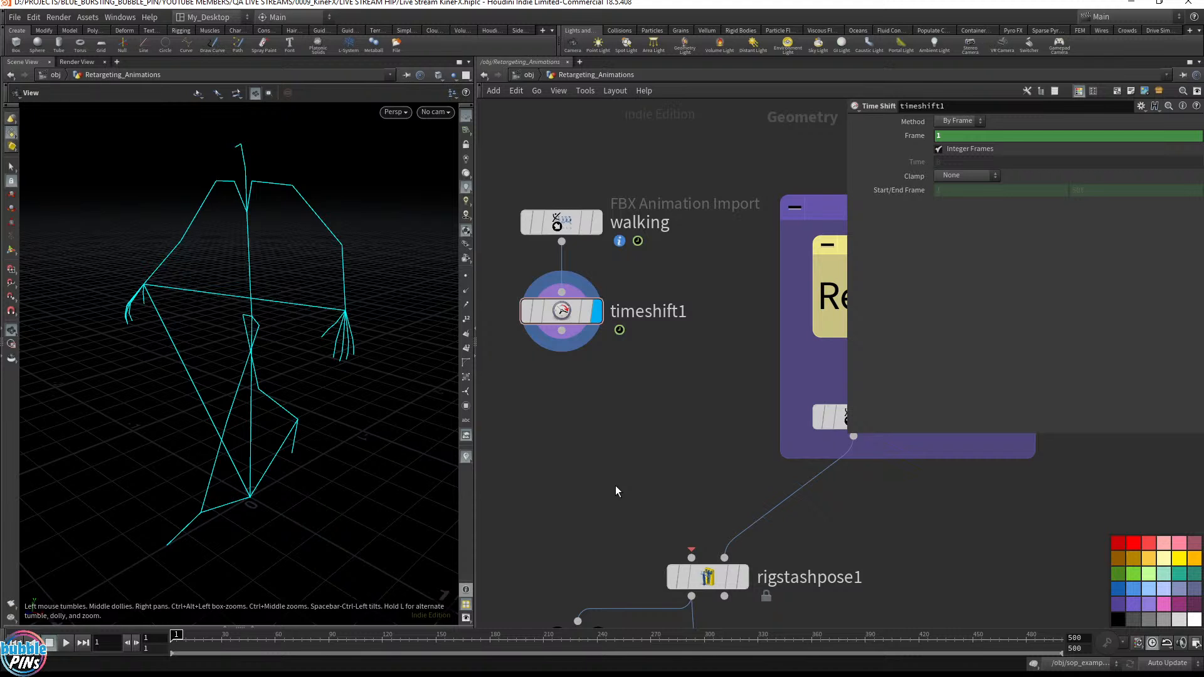
# Step: Reveal timeshift1's Frame expression, point out $F and 41 in it, and switch back to the evaluated value
pyautogui.click(916, 134)
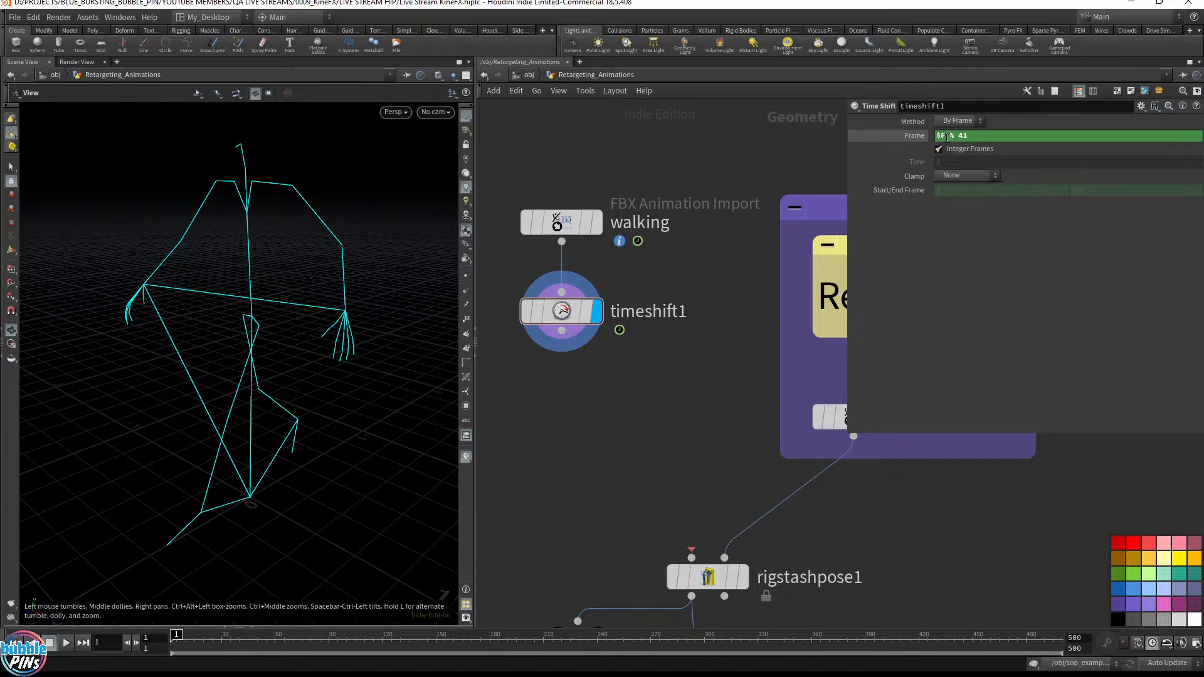
pyautogui.moveTo(950, 137); pyautogui.dragTo(900, 137)
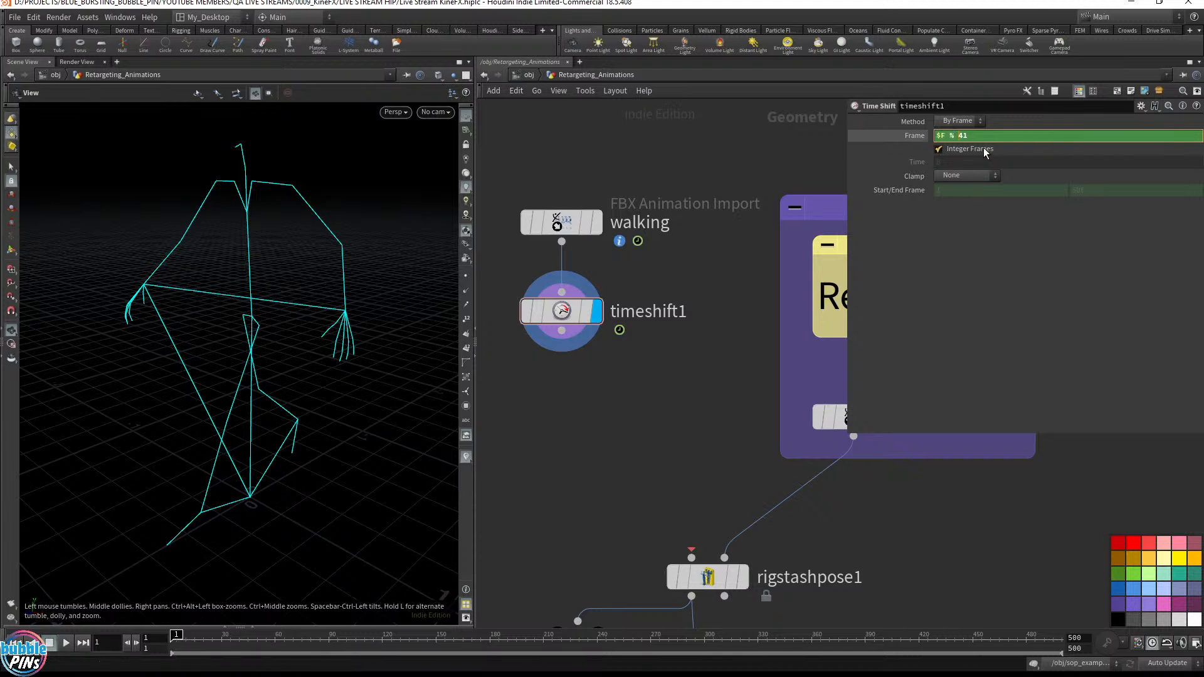
pyautogui.doubleClick(961, 137)
pyautogui.click(910, 136)
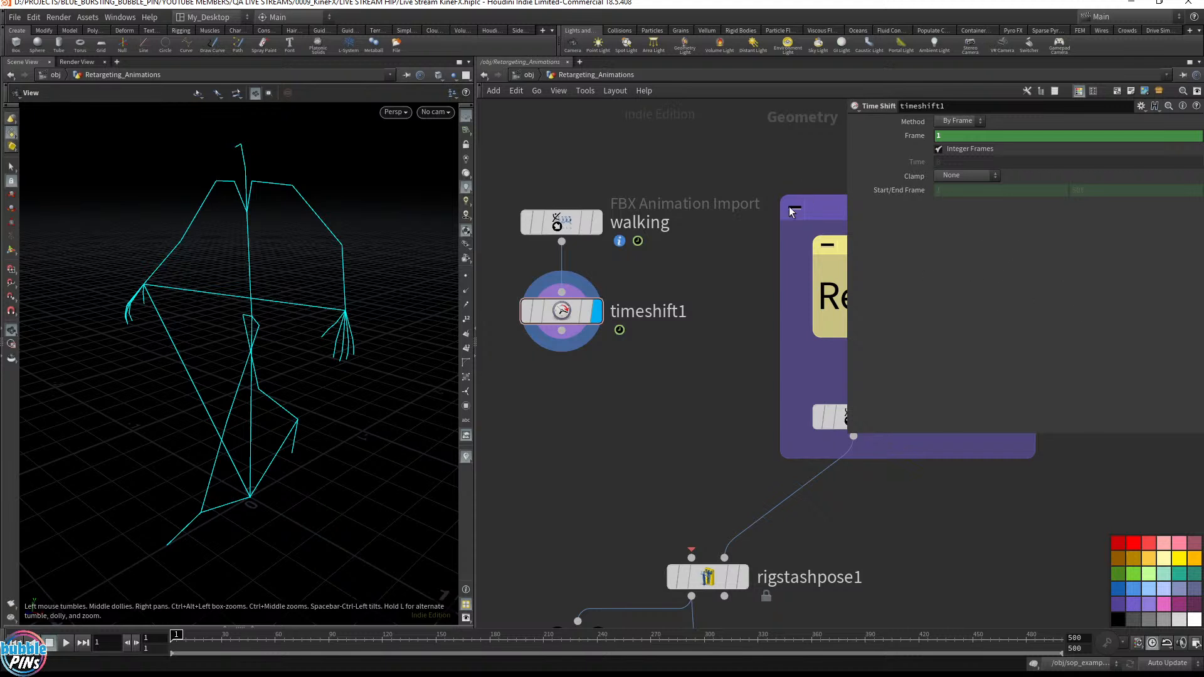
# Step: Display the walking node and scrub the timeline to frame 41 to examine the original clip
pyautogui.scroll(-2, 731, 278)
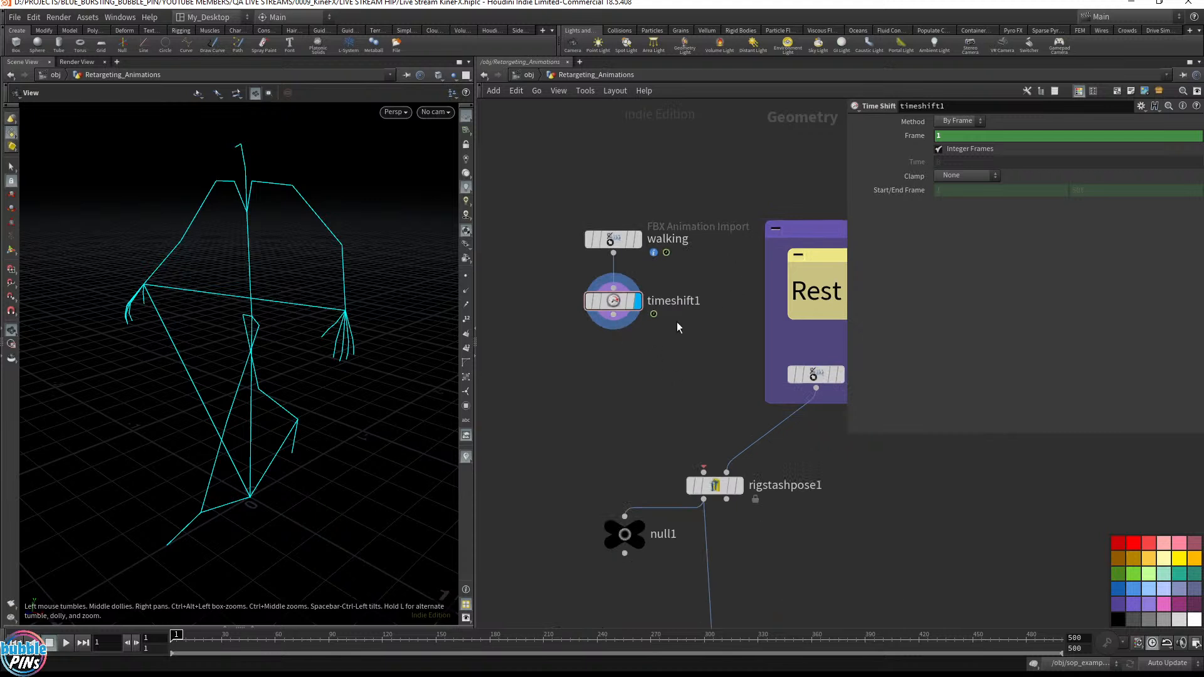
pyautogui.moveTo(713, 365); pyautogui.dragTo(583, 283)
pyautogui.click(611, 239)
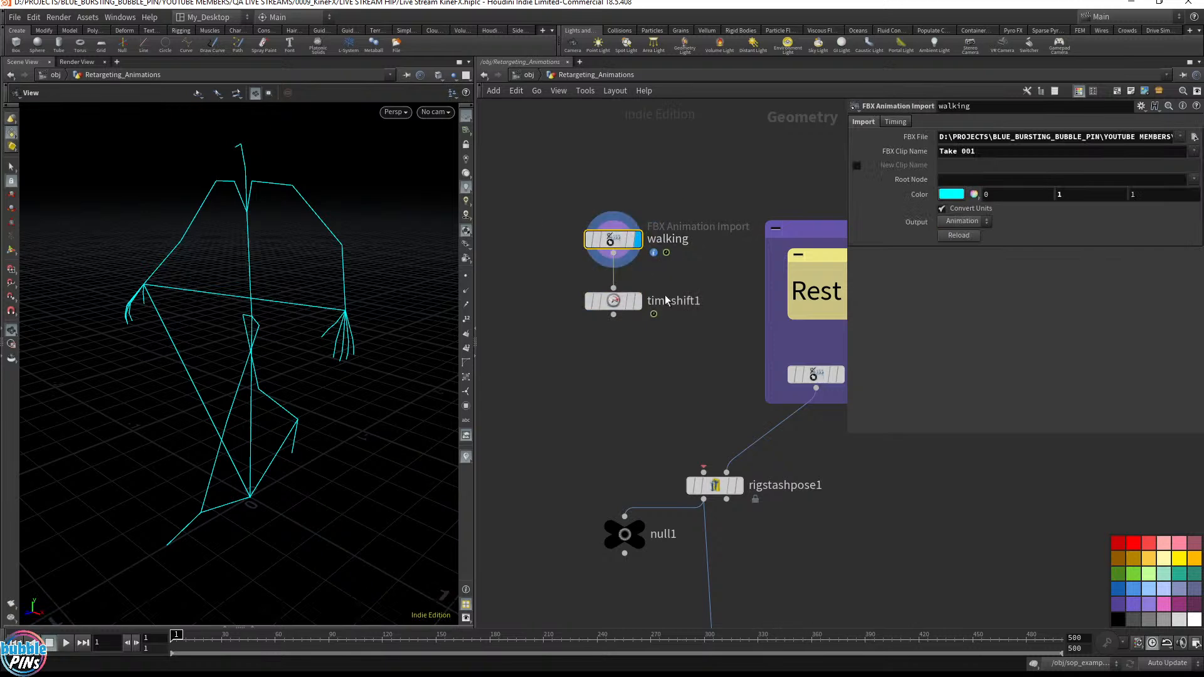
pyautogui.moveTo(176, 636); pyautogui.dragTo(240, 642)
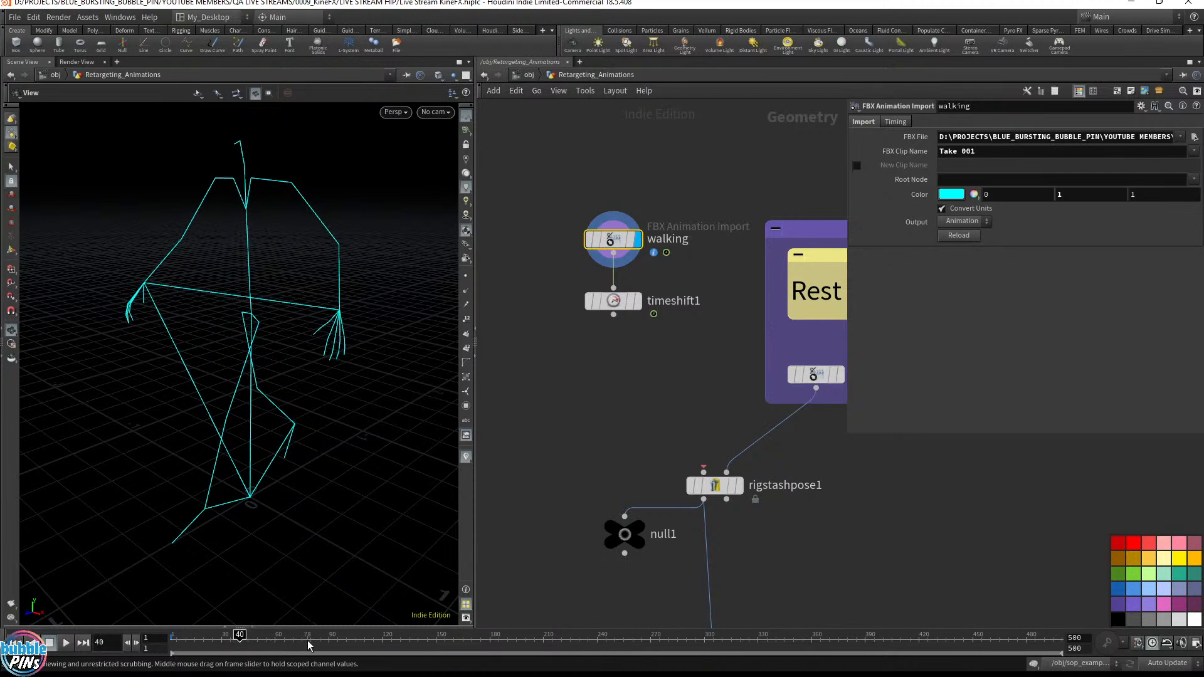
pyautogui.press('Right')
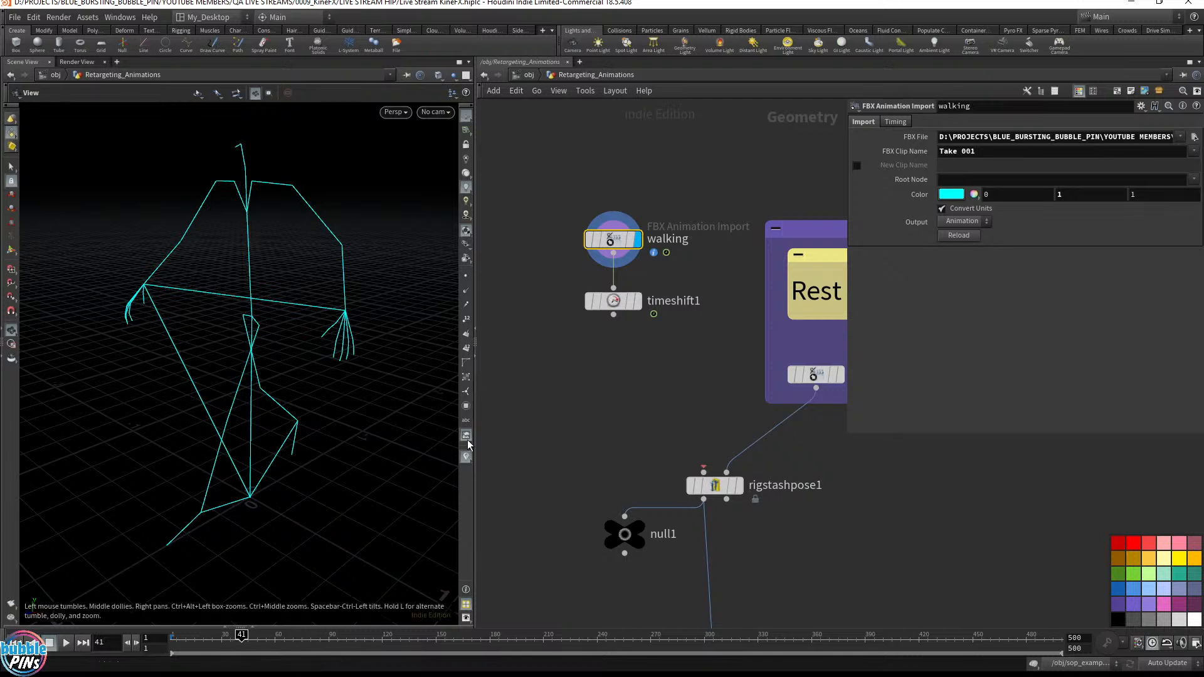
# Step: Display timeshift1, check its Frame expression and value at frame 41, and scrub the timeline on to frame 386
pyautogui.click(640, 302)
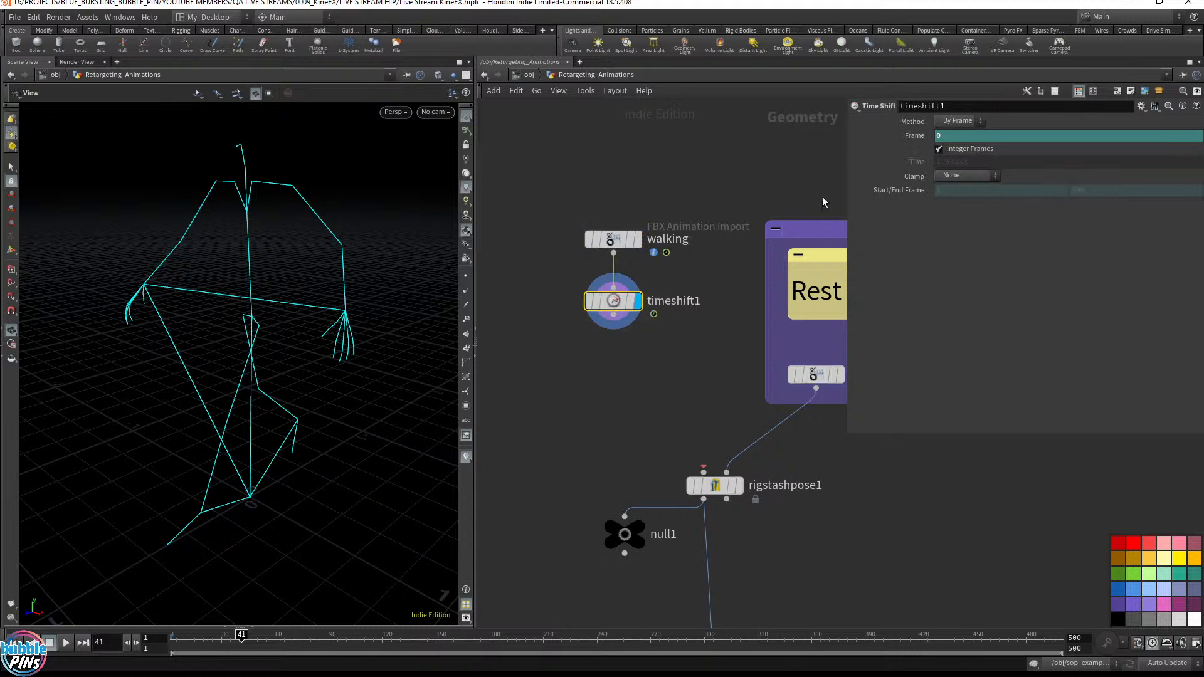
pyautogui.click(913, 137)
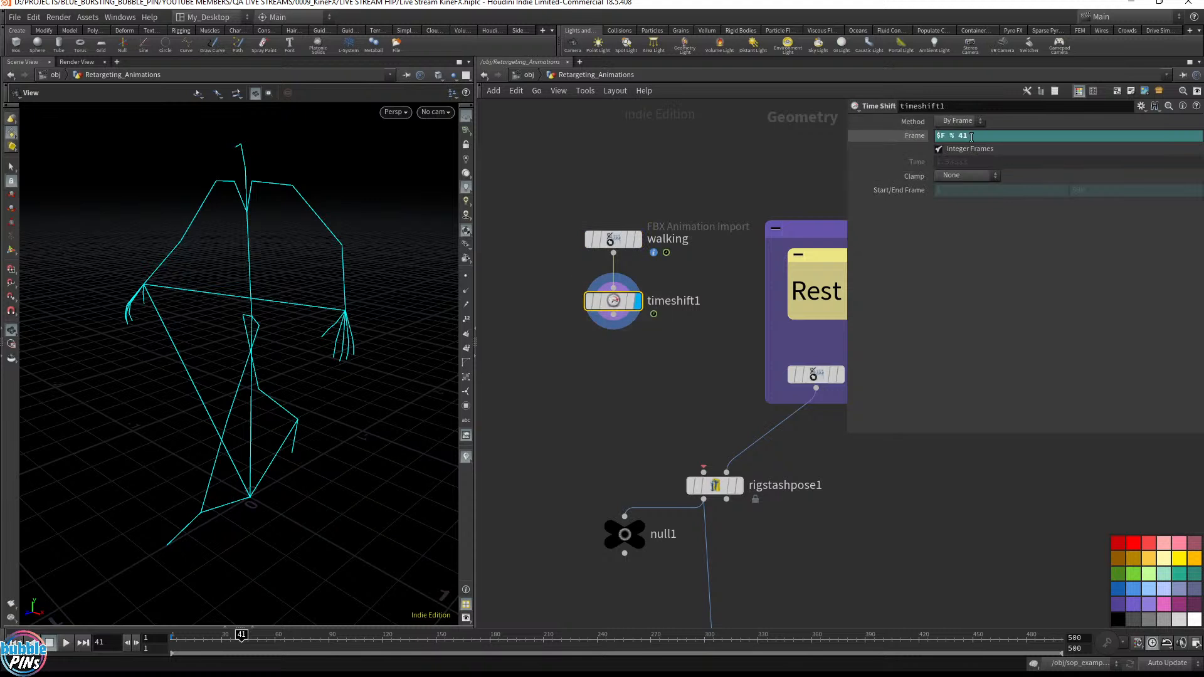
pyautogui.moveTo(949, 137)
pyautogui.mouseDown()
pyautogui.moveTo(927, 137)
pyautogui.moveTo(957, 138)
pyautogui.mouseUp()
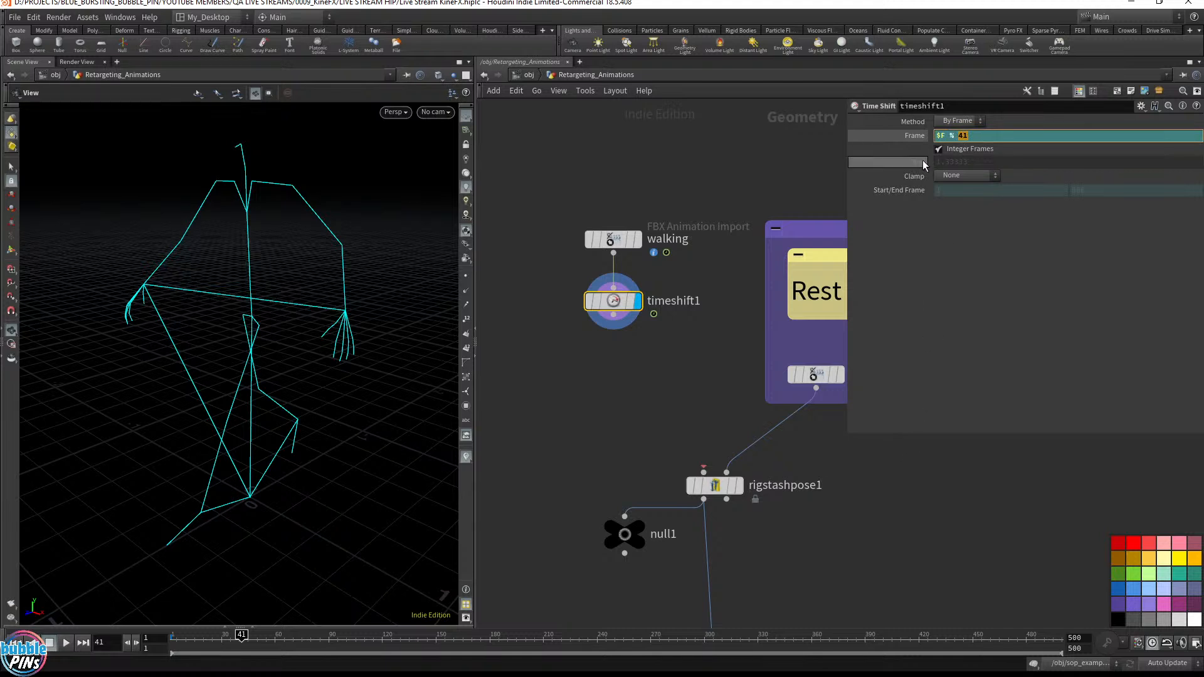
pyautogui.click(915, 137)
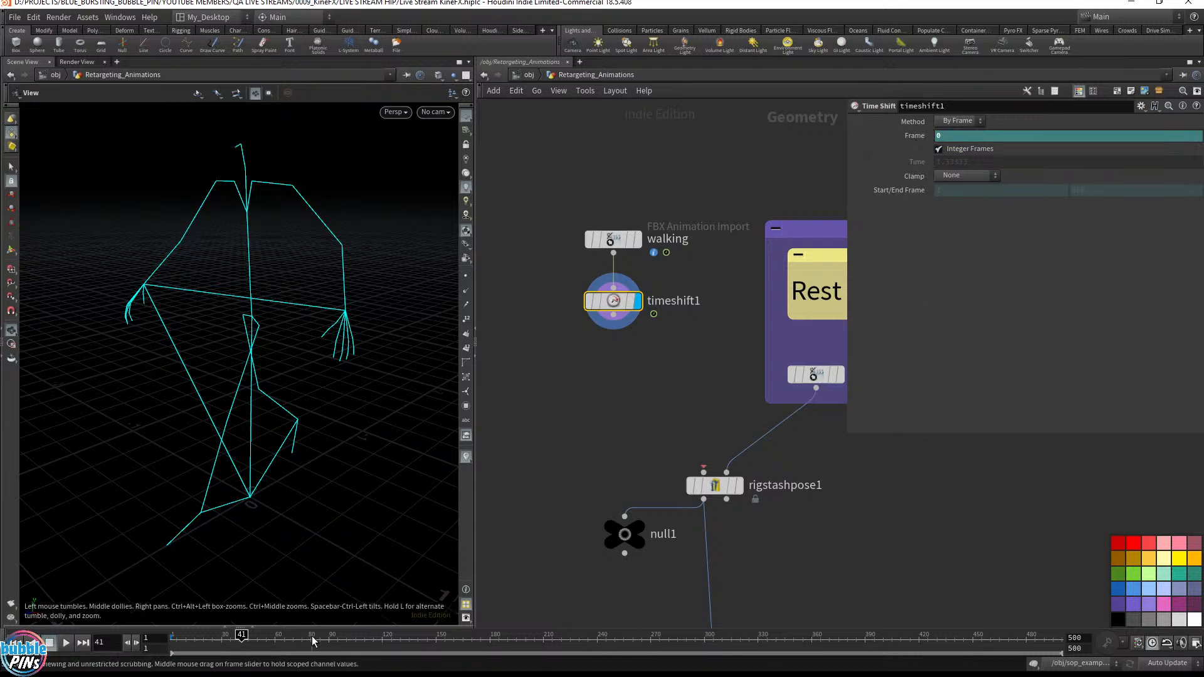
pyautogui.moveTo(311, 641); pyautogui.dragTo(858, 642)
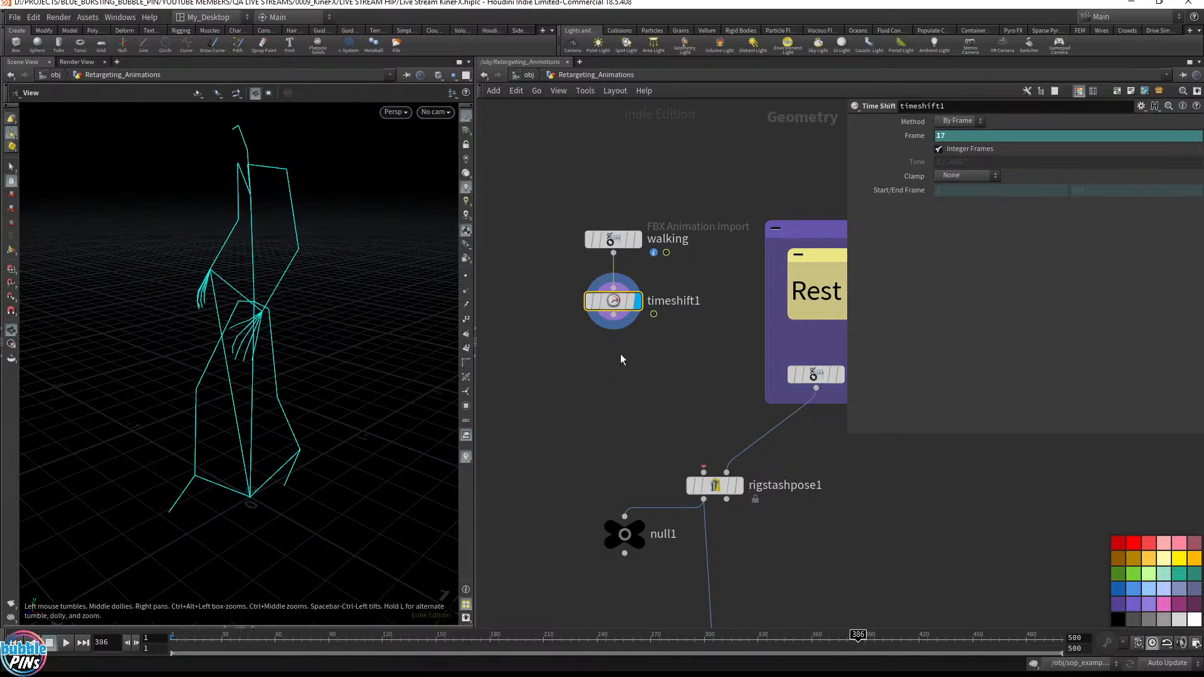
# Step: Wire timeshift1 into rigstashpose1's first input, then display OUT_Retargeted and preview the looped walk from frame 1
pyautogui.moveTo(613, 315); pyautogui.dragTo(703, 471)
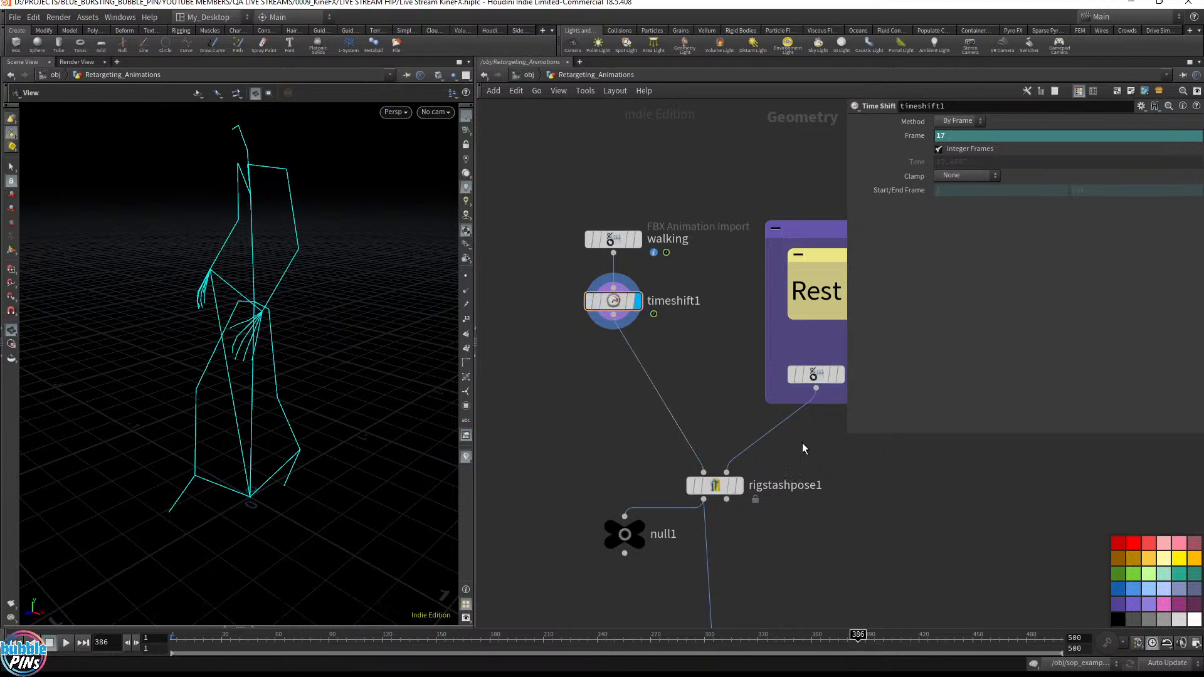
pyautogui.scroll(-5, 733, 461)
pyautogui.moveTo(791, 461); pyautogui.dragTo(726, 19, button='middle')
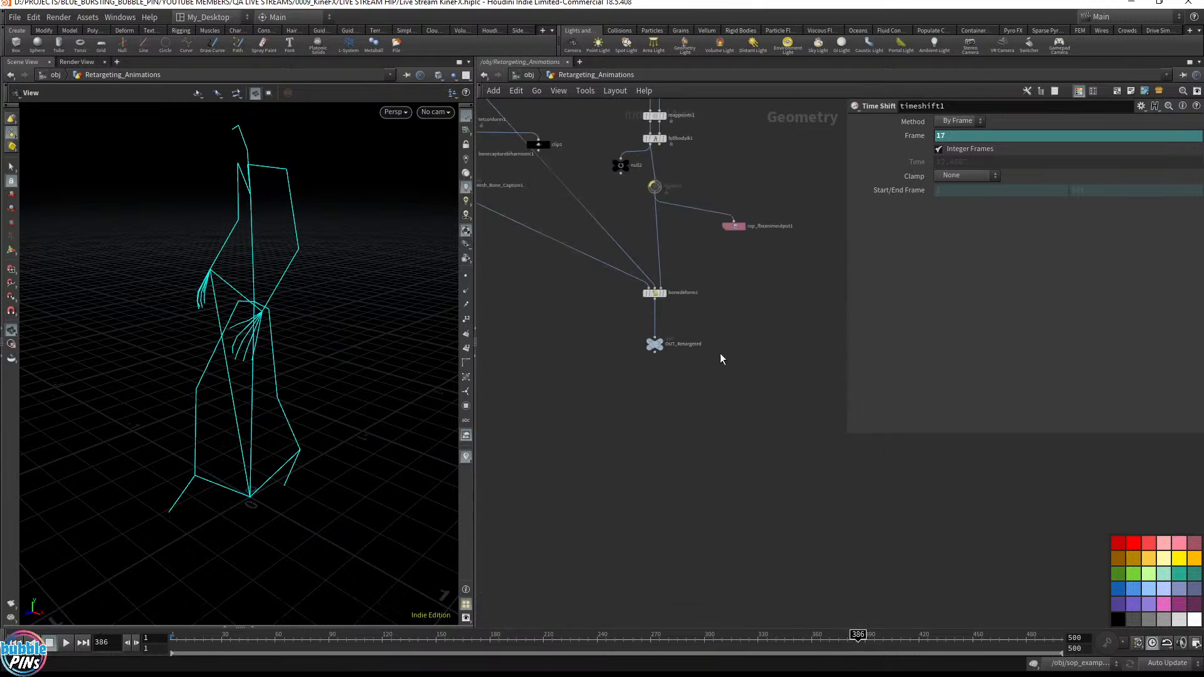
pyautogui.click(668, 344)
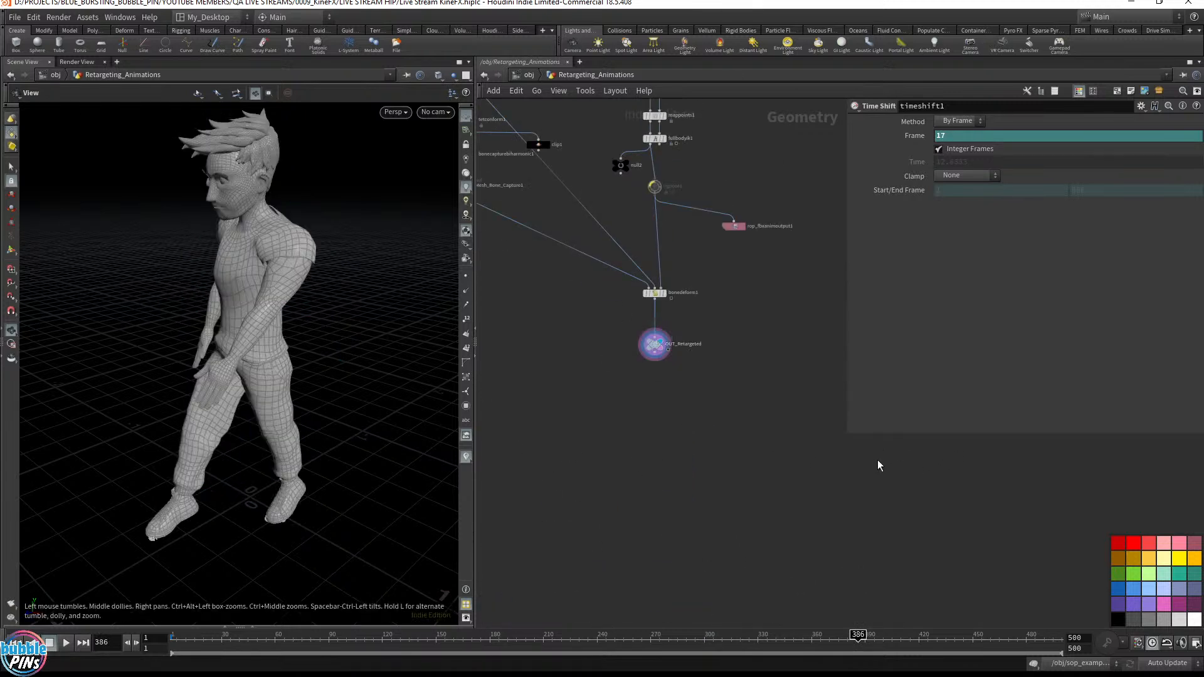
pyautogui.hotkey('ctrl', 'Up')
pyautogui.press('Up')
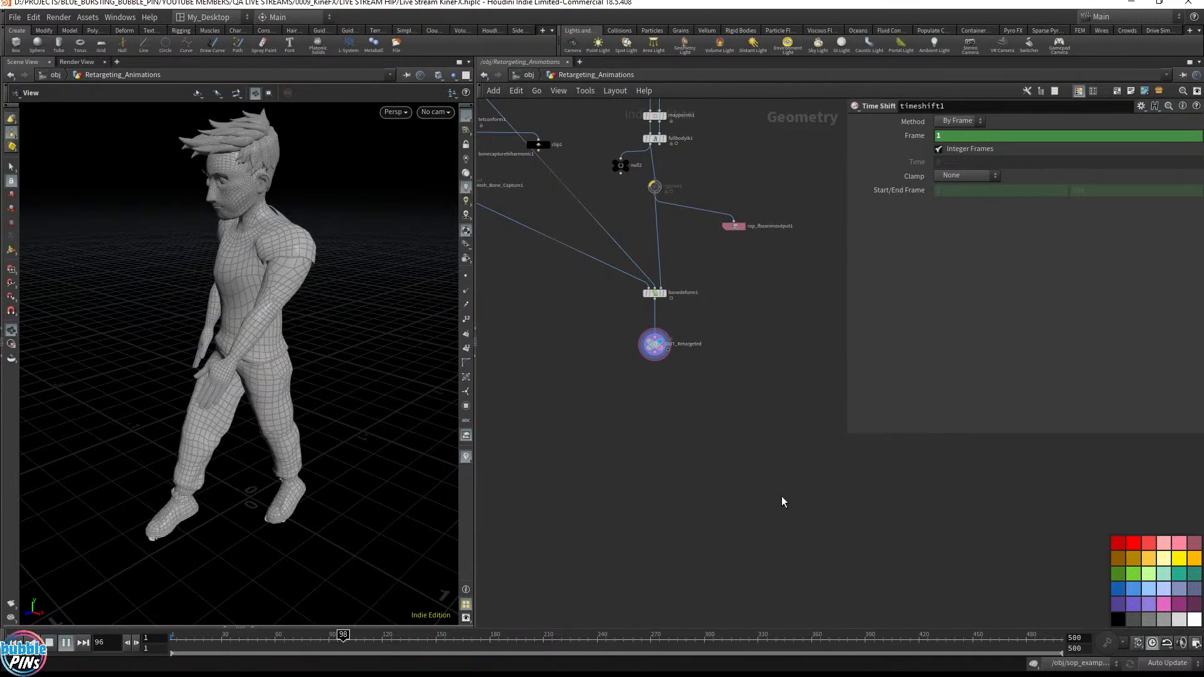
pyautogui.hotkey('ctrl', 'Up')
# Step: Select OUT_Retargeted as the source node and go into grid_object inside sop_example_footsteps1
pyautogui.moveTo(781, 464); pyautogui.dragTo(605, 328)
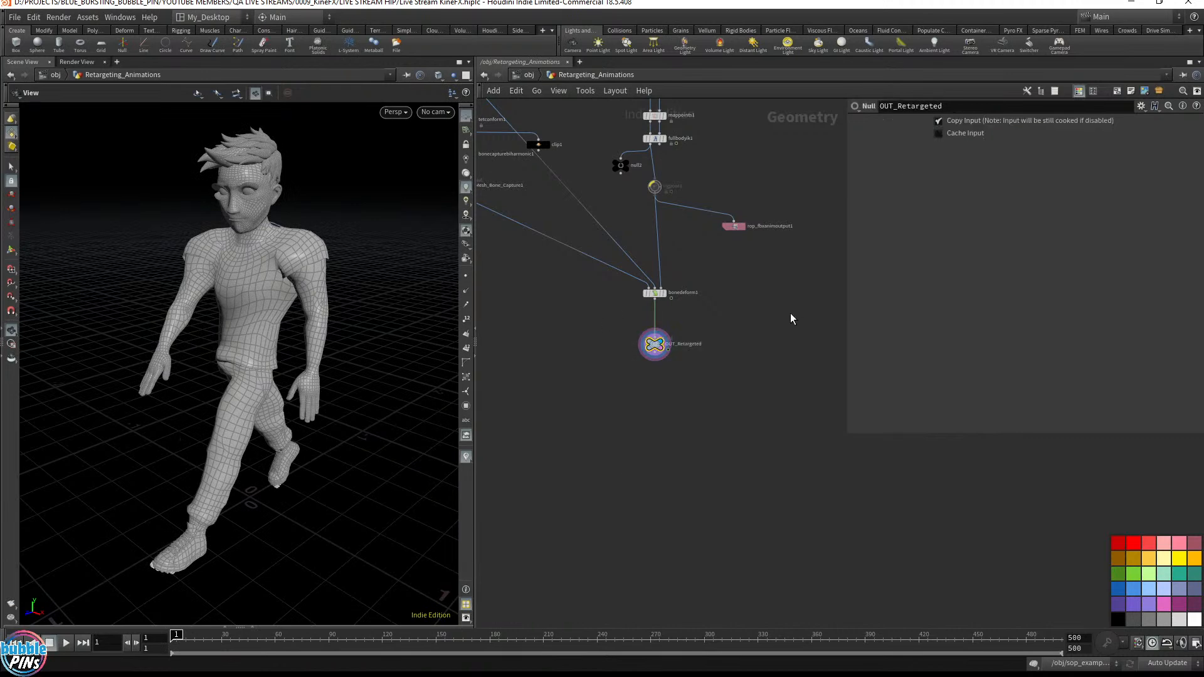
pyautogui.click(532, 76)
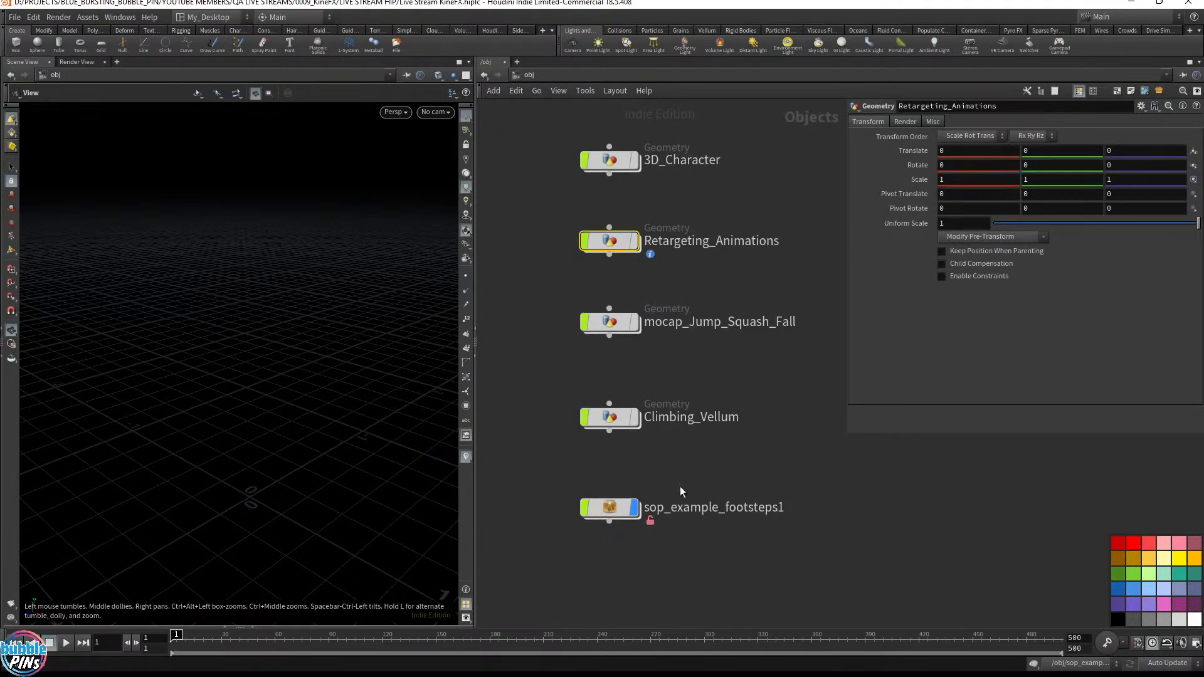
pyautogui.doubleClick(606, 504)
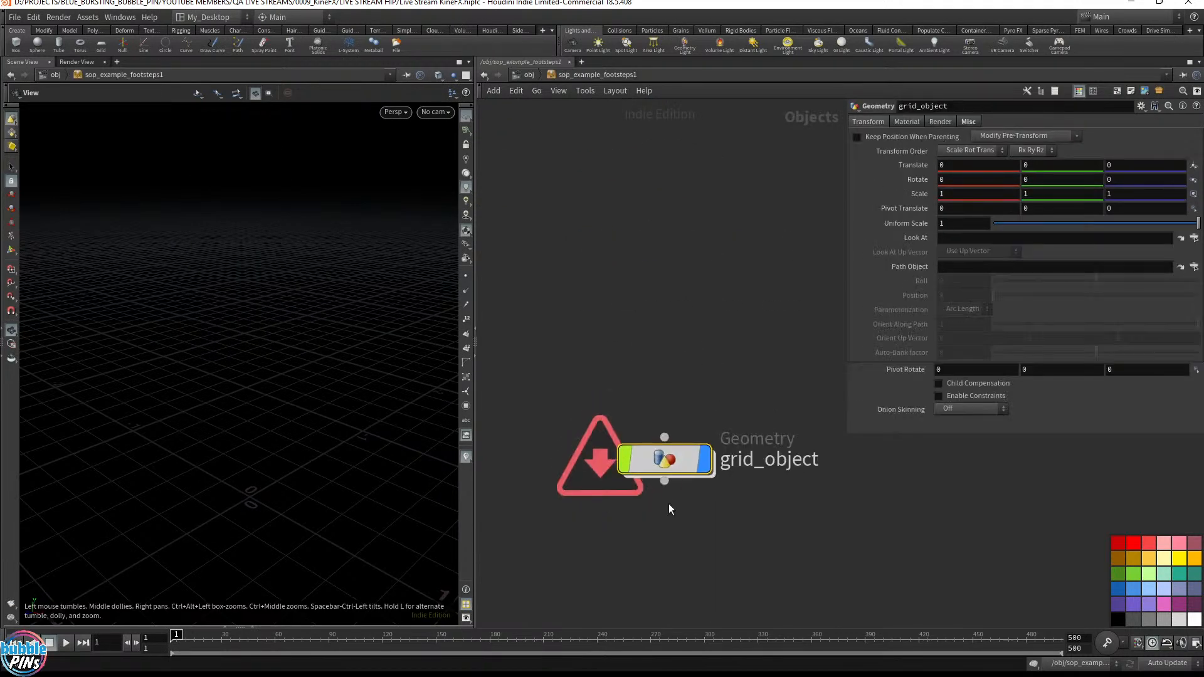
pyautogui.doubleClick(668, 461)
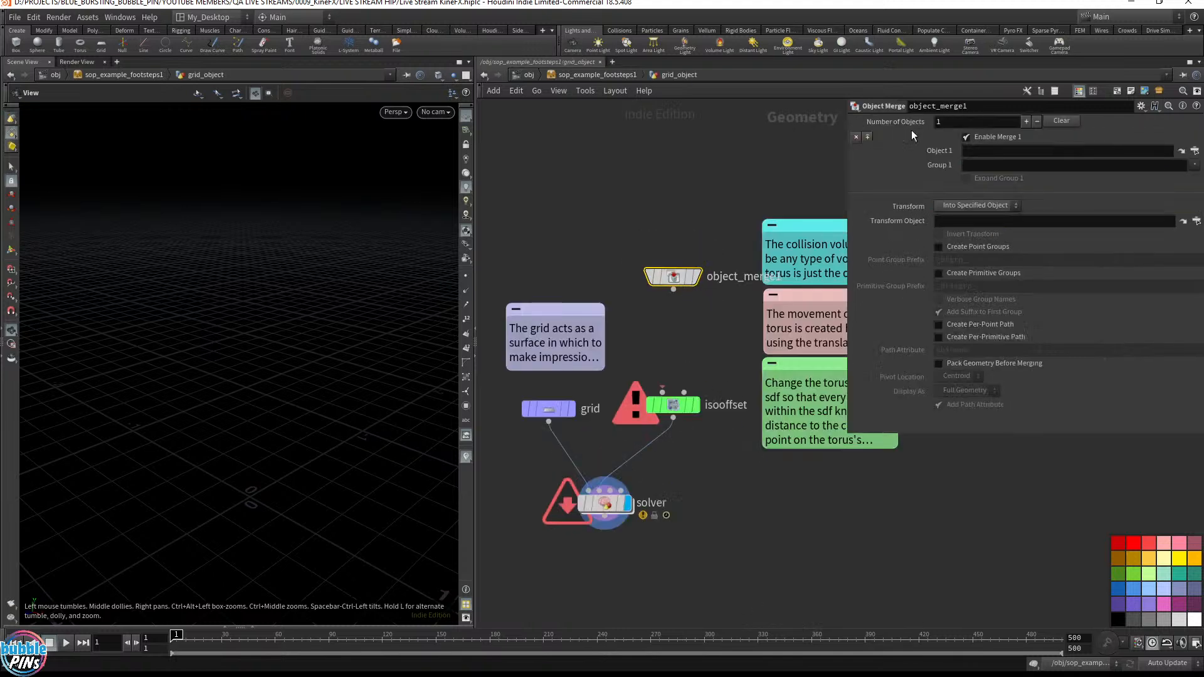
# Step: Set object_merge1's Object 1 to /obj/Retargeting_Animations/OUT_Retargeted with Transform Into This Object, and connect it to isooffset's first input
pyautogui.click(988, 155)
pyautogui.write('/obj/Retargeting_Animations/OUT_Retargeted')
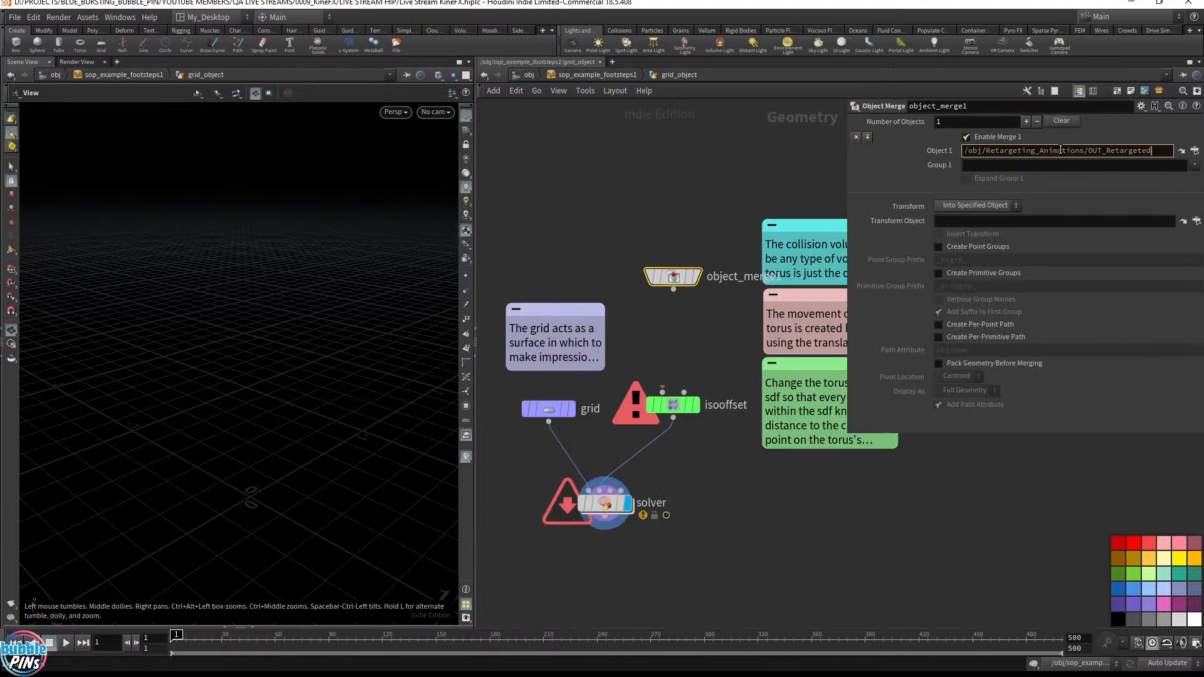
pyautogui.click(973, 206)
pyautogui.click(968, 224)
pyautogui.moveTo(673, 289); pyautogui.dragTo(662, 393)
# Step: Play the footstep simulation up to frame 72 and template object_merge1 to show the character on the grid
pyautogui.moveTo(242, 271); pyautogui.dragTo(304, 353)
pyautogui.press('Up')
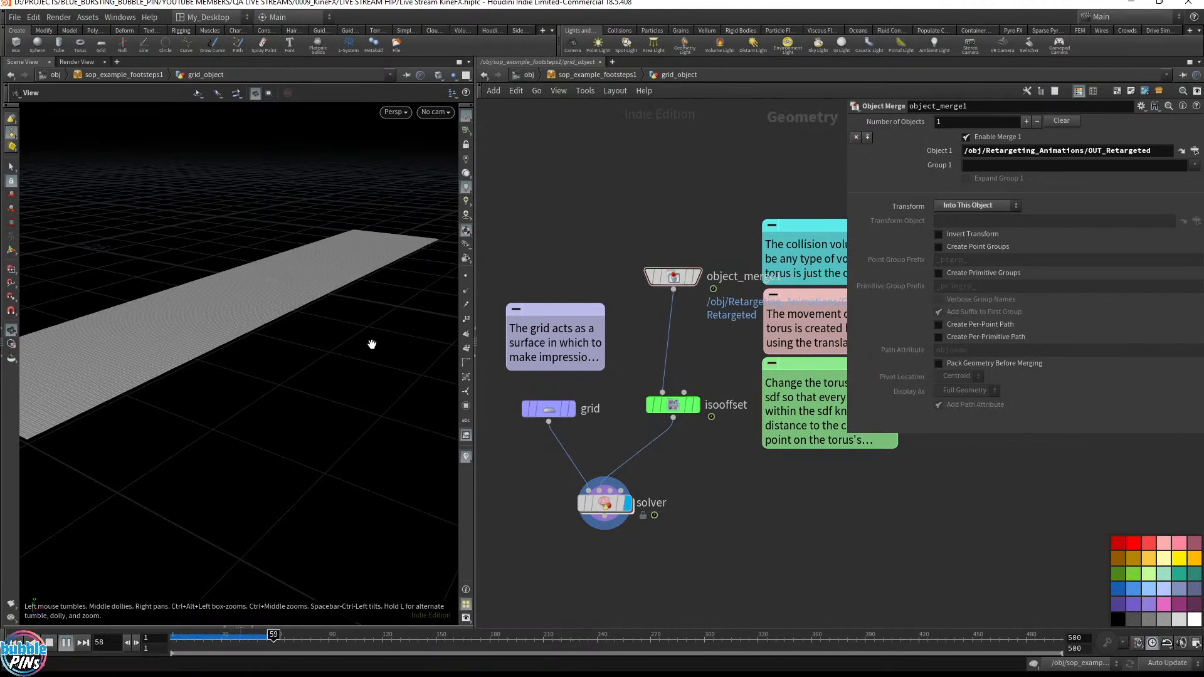
pyautogui.press('Up')
pyautogui.moveTo(687, 279)
pyautogui.click(703, 305)
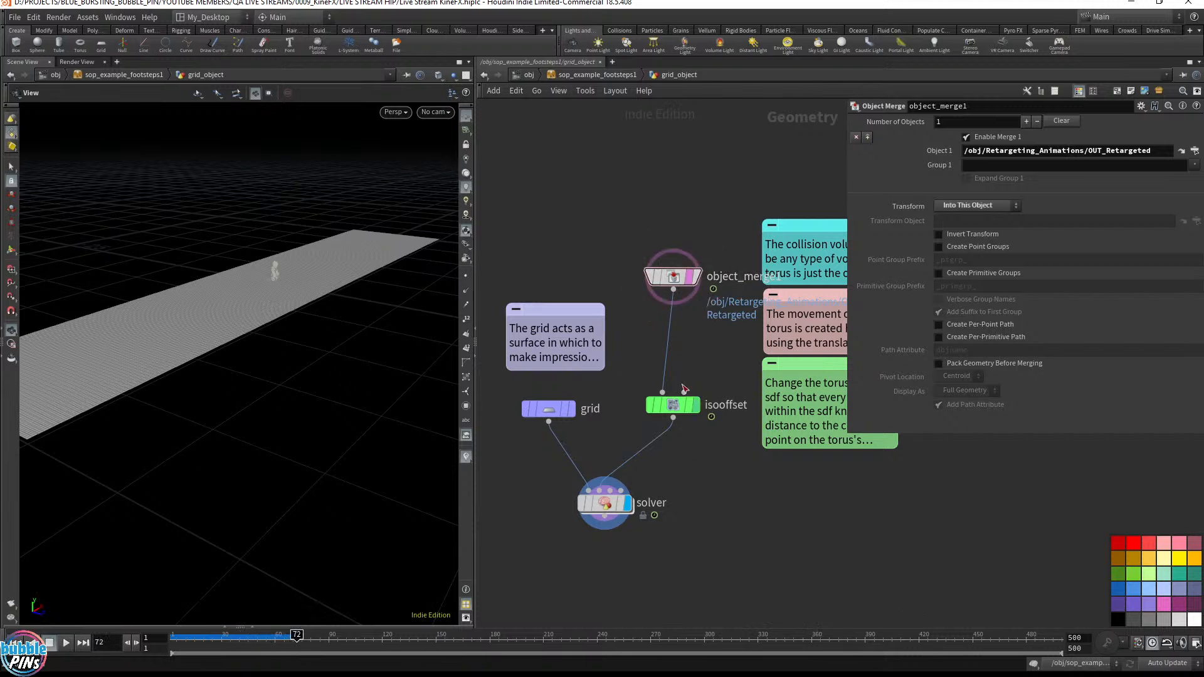
# Step: Set the grid node's Y rotation to 90 to turn the ground along the character's walking direction
pyautogui.moveTo(282, 301); pyautogui.dragTo(408, 341)
pyautogui.click(547, 408)
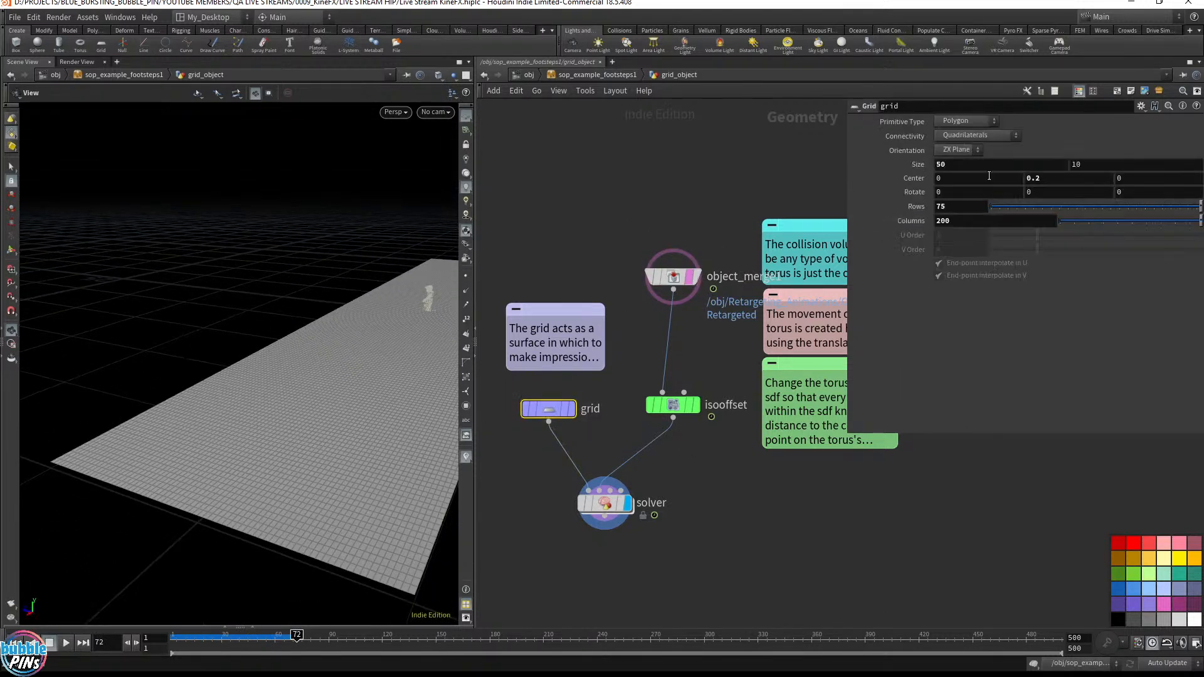
pyautogui.click(1051, 192)
pyautogui.press('Return')
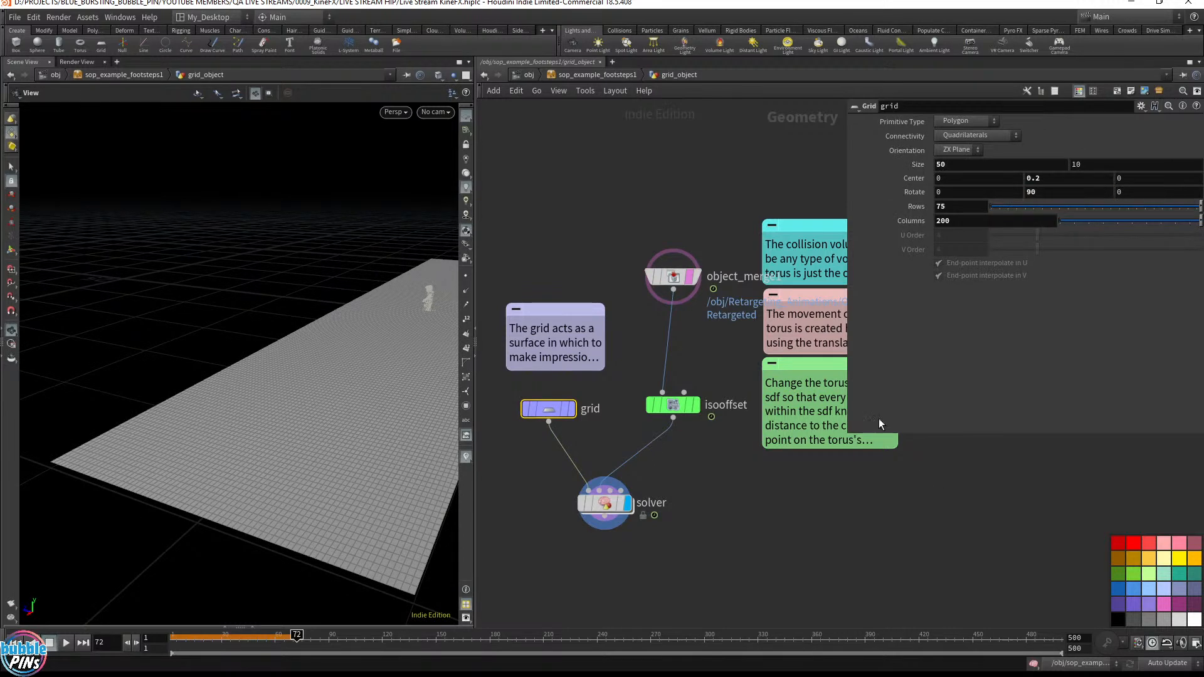
pyautogui.click(571, 411)
pyautogui.moveTo(332, 338); pyautogui.dragTo(454, 433)
# Step: Select the solver and play the simulation while examining the character's contact with the grid up close
pyautogui.click(597, 505)
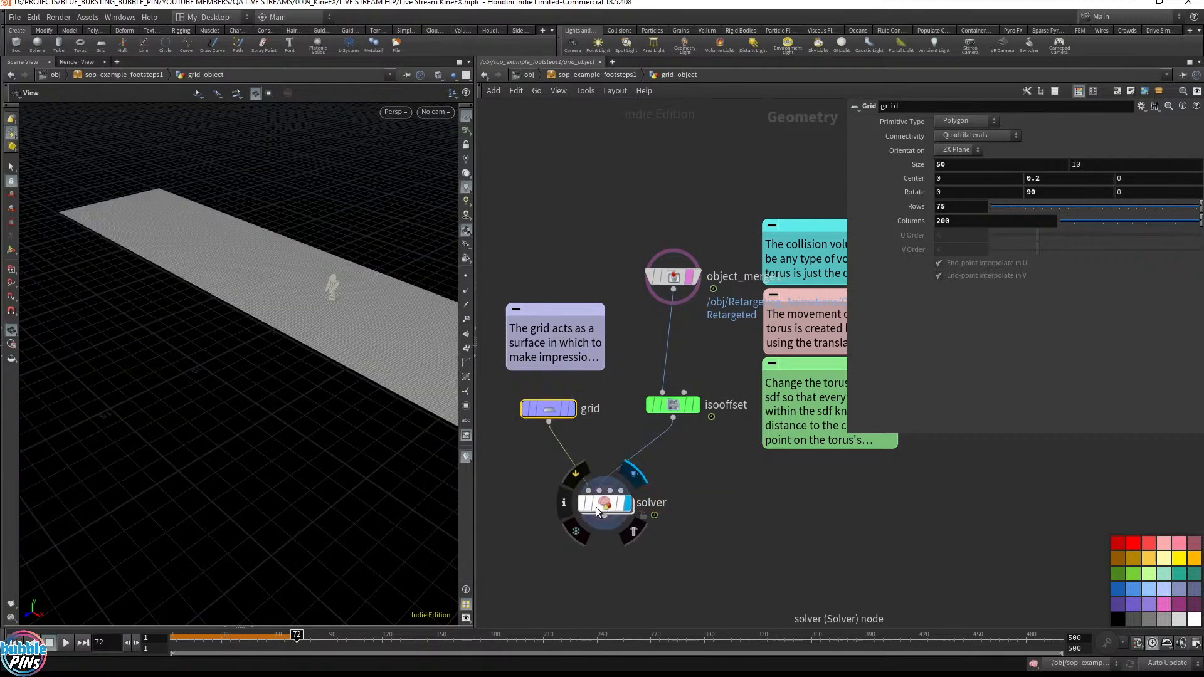
pyautogui.press('Up')
pyautogui.moveTo(382, 370); pyautogui.dragTo(322, 317)
pyautogui.moveTo(326, 313); pyautogui.dragTo(552, 269, button='middle')
pyautogui.moveTo(326, 326); pyautogui.dragTo(295, 399)
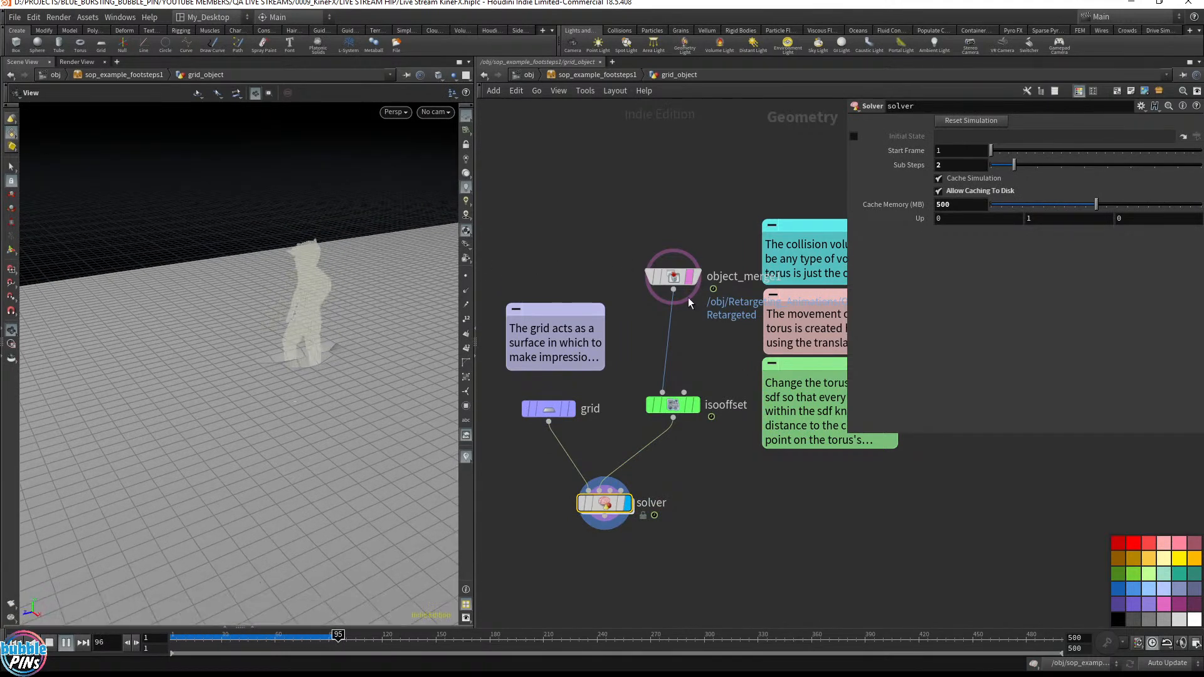
# Step: Insert a Transform node between object_merge1 and isooffset and turn on its display and template flags
pyautogui.press('Tab')
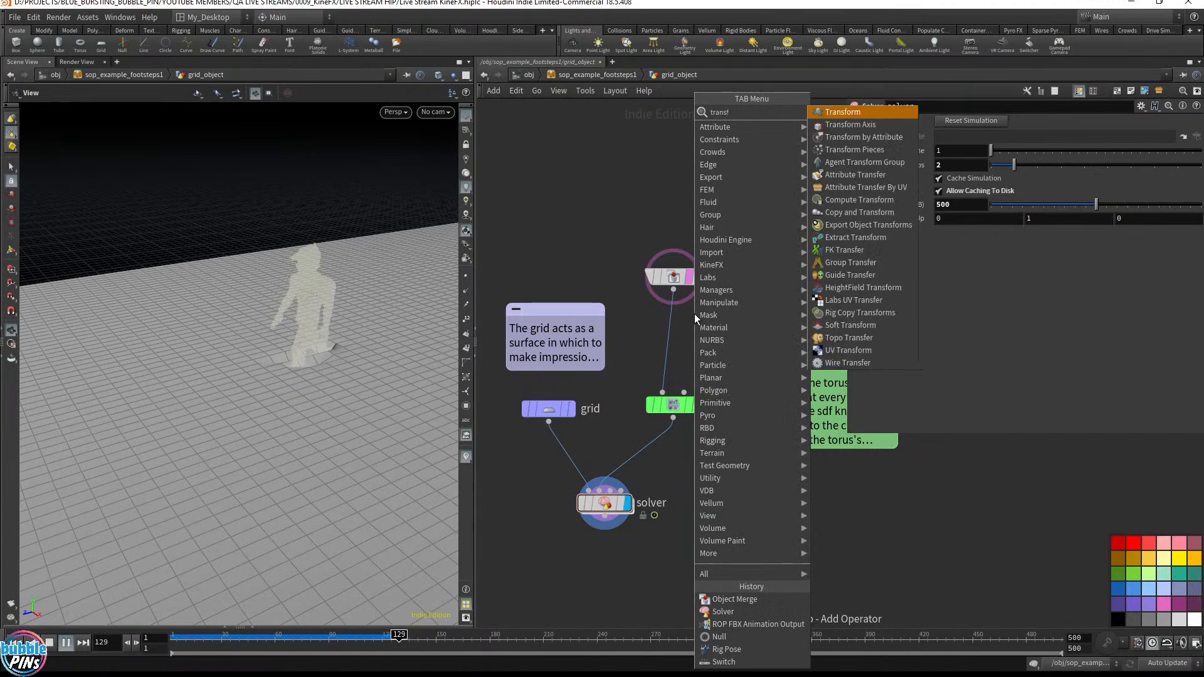
pyautogui.press('Escape')
pyautogui.click(660, 313)
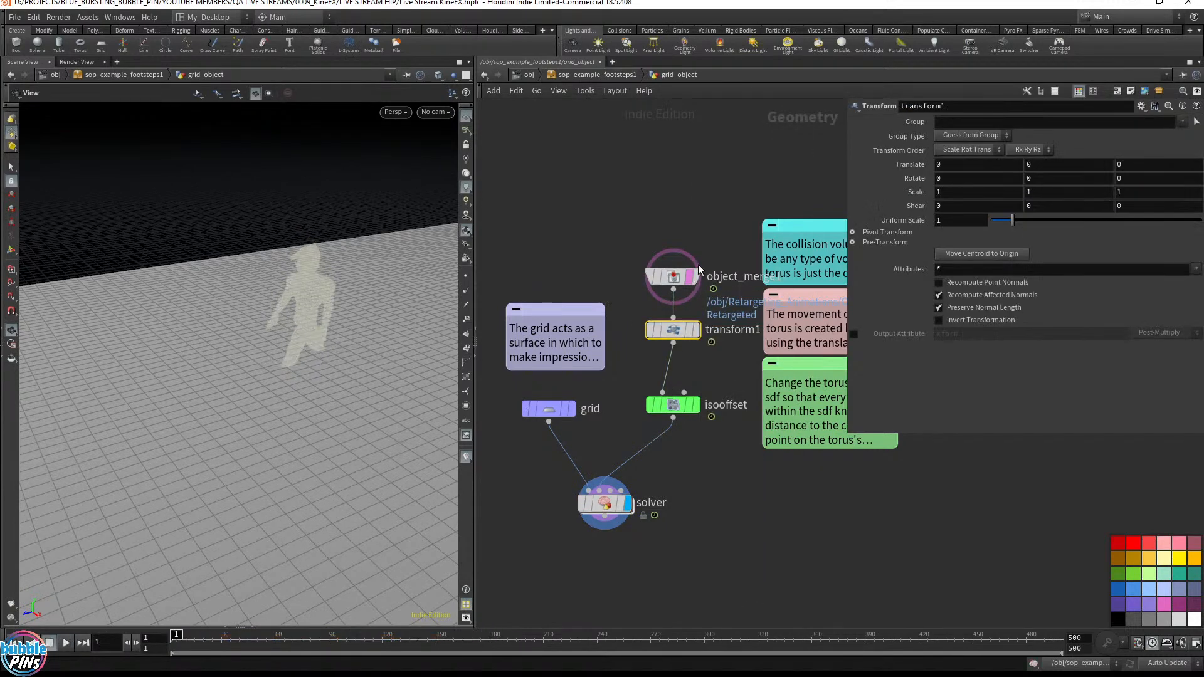
pyautogui.click(695, 331)
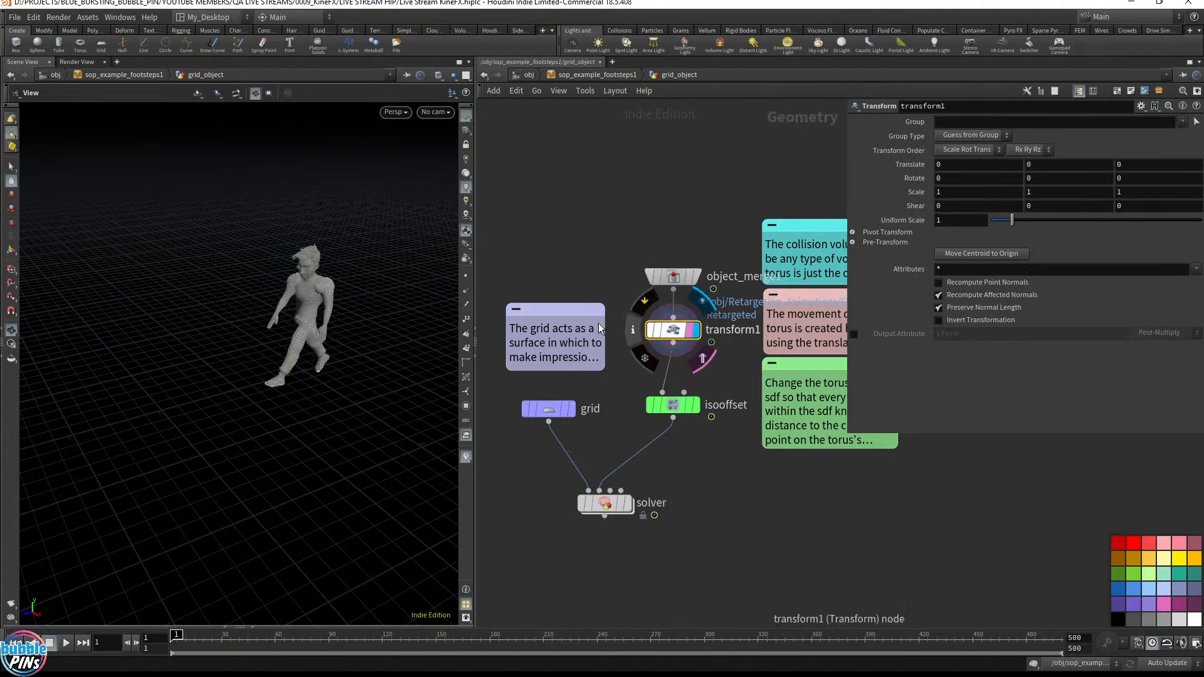
# Step: Keyframe transform1's Translate at 0, 0, 0 on frame 1
pyautogui.scroll(-3, 348, 372)
pyautogui.scroll(-2, 348, 371)
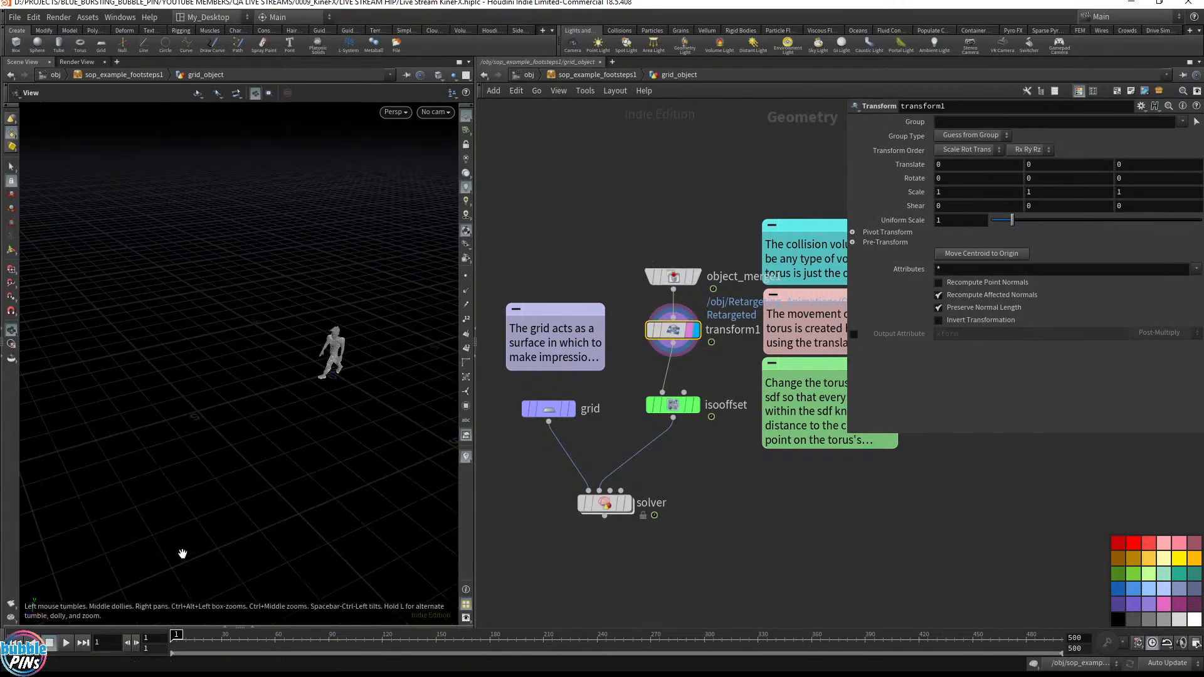
pyautogui.keyDown('alt'); pyautogui.click(907, 166); pyautogui.keyUp('alt')
# Step: At frame 236, move the character along Z to about 9.45 and keyframe transform1's Translate
pyautogui.click(590, 642)
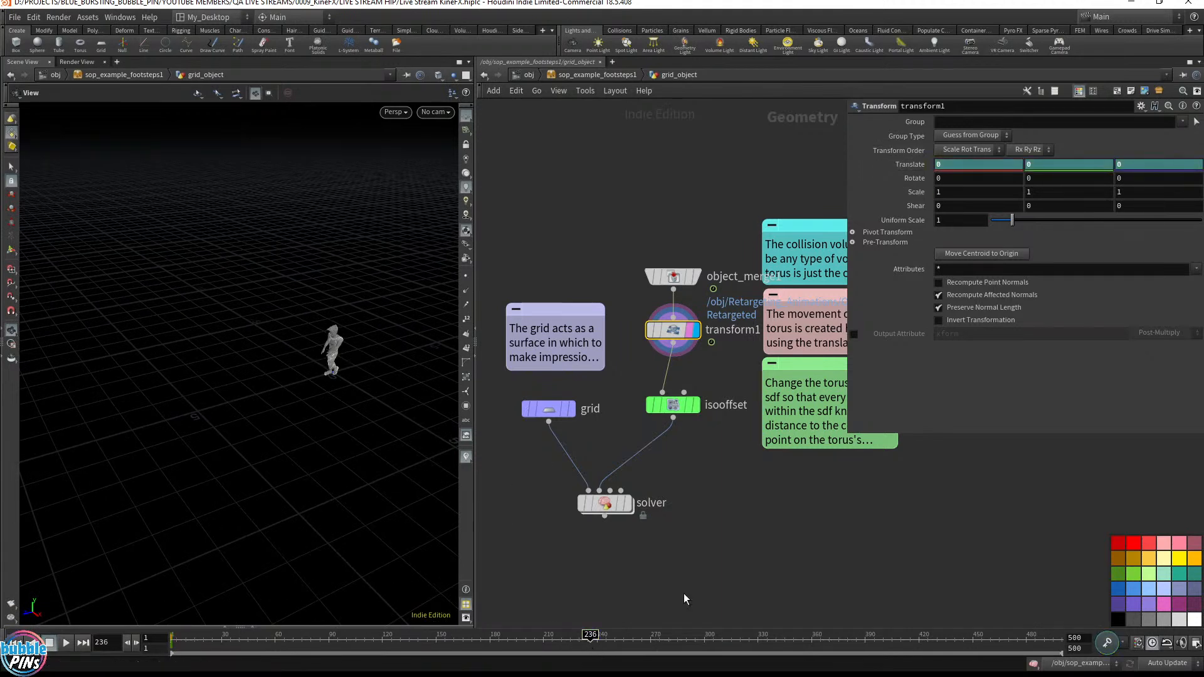
pyautogui.press('t')
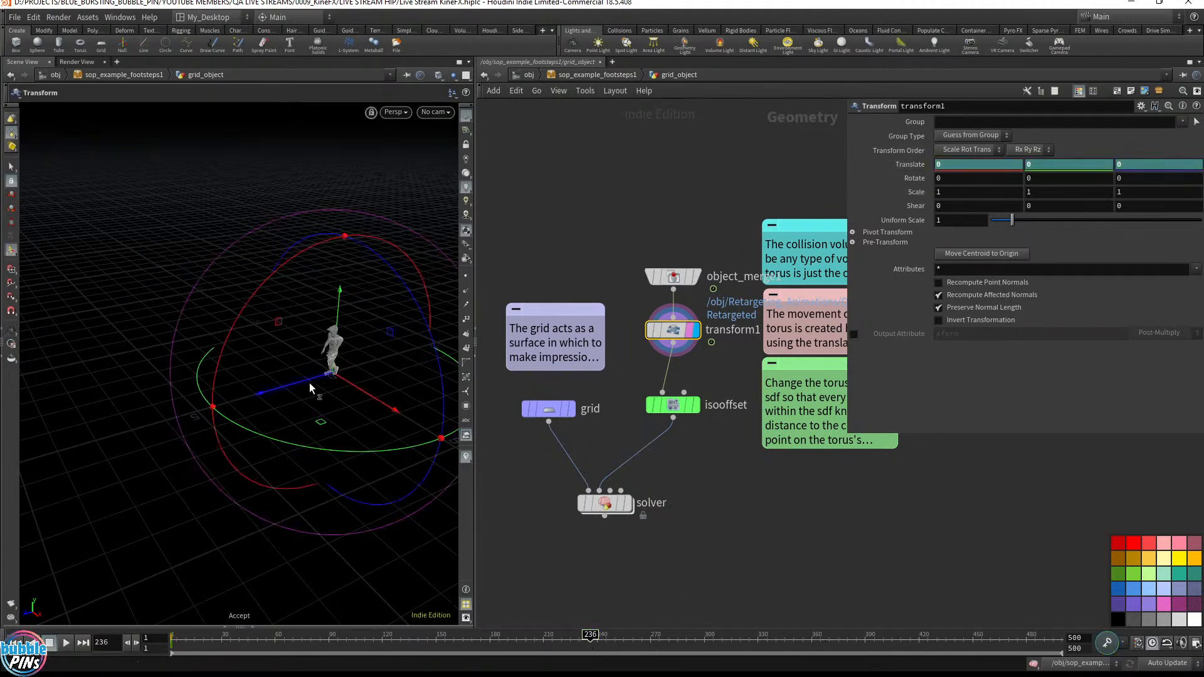
pyautogui.moveTo(310, 383); pyautogui.dragTo(18, 496)
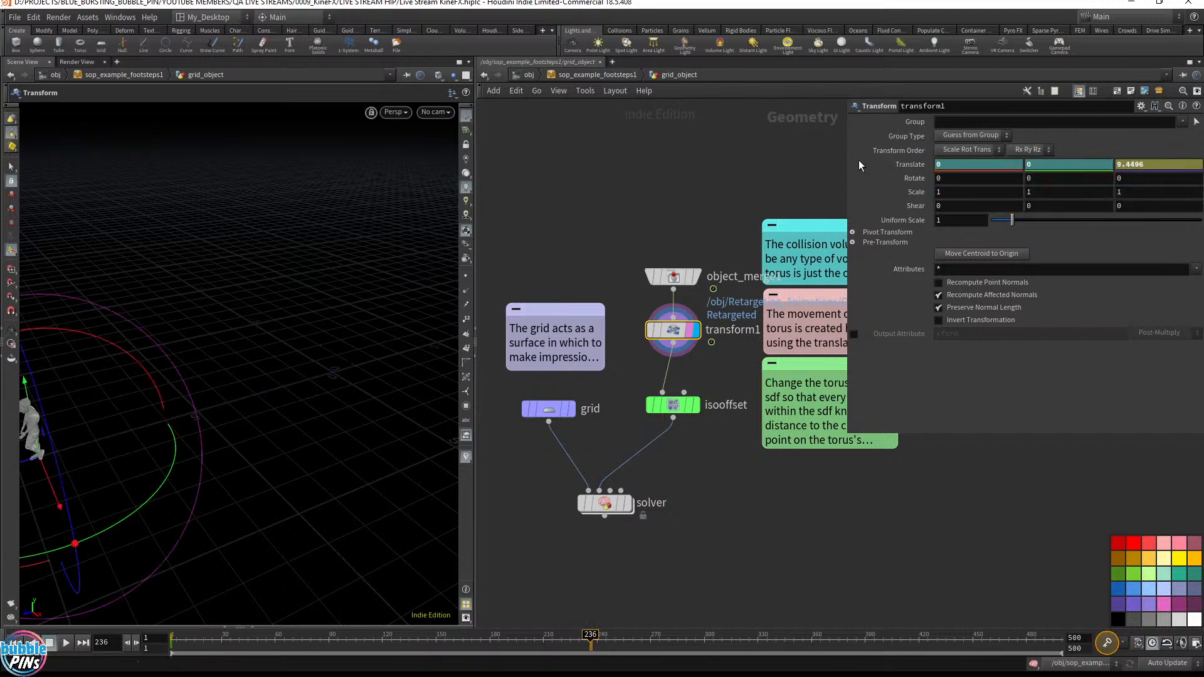
pyautogui.keyDown('alt'); pyautogui.click(910, 165); pyautogui.keyUp('alt')
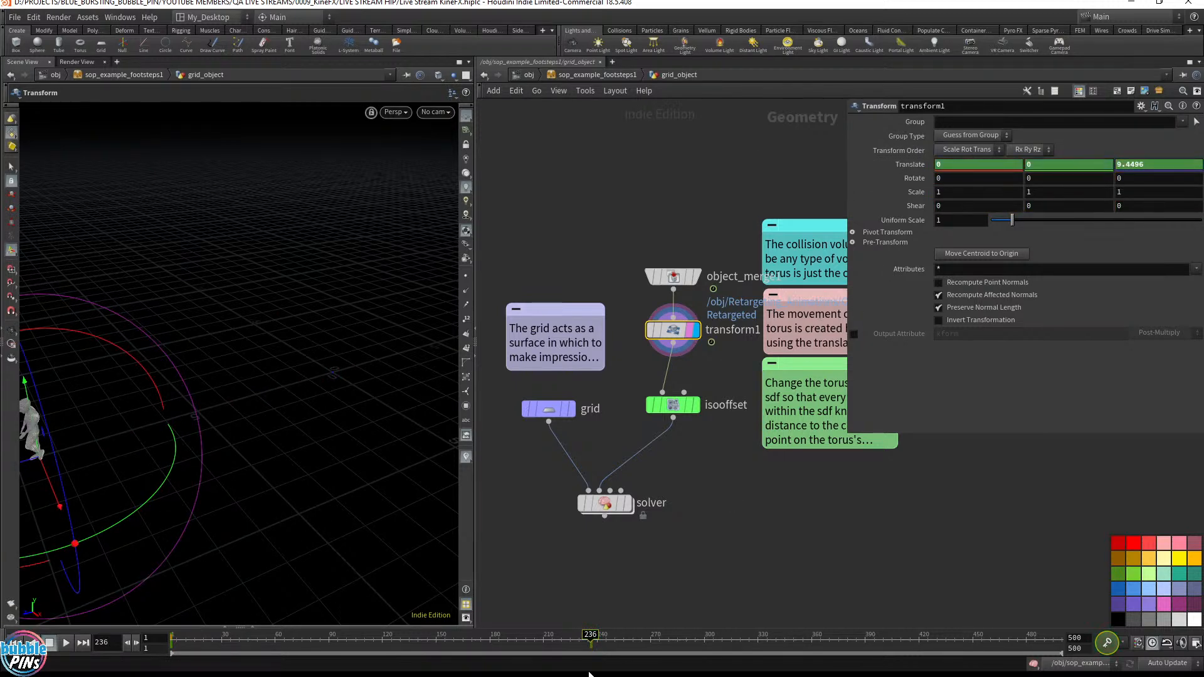
# Step: Scrub the timeline between about frame 82 and frame 237 to examine transform1's motion around its frame 236 keyframe
pyautogui.click(590, 638)
pyautogui.moveTo(589, 639); pyautogui.dragTo(316, 638)
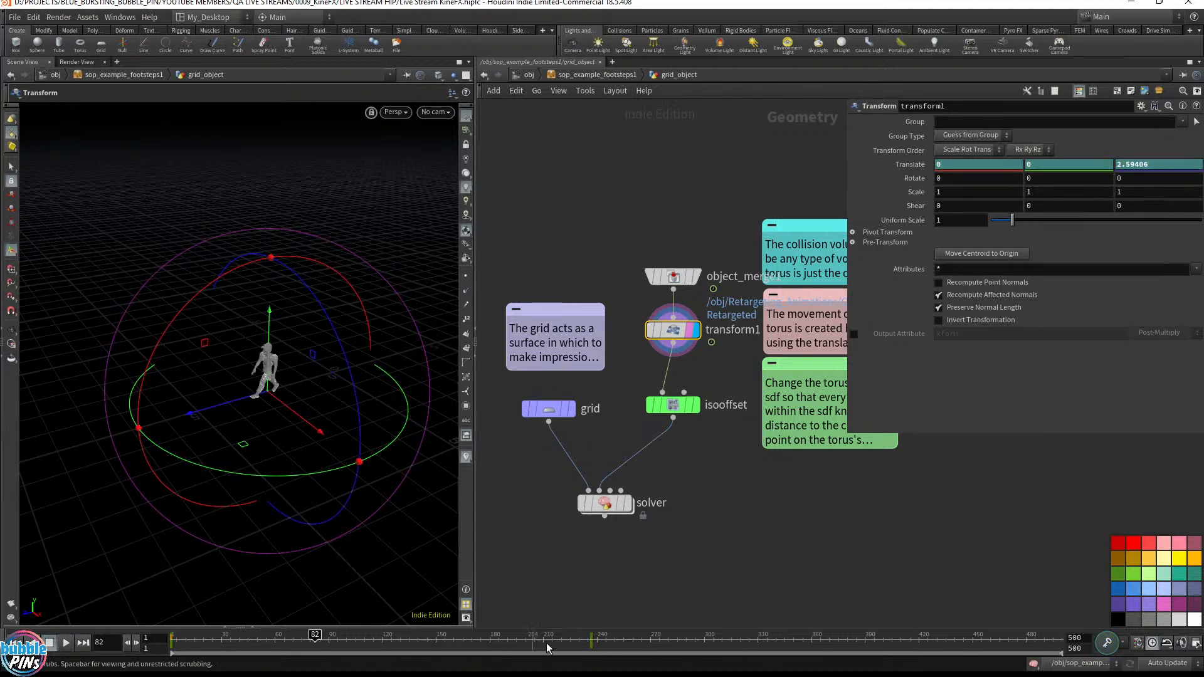
pyautogui.click(592, 639)
pyautogui.press('Left')
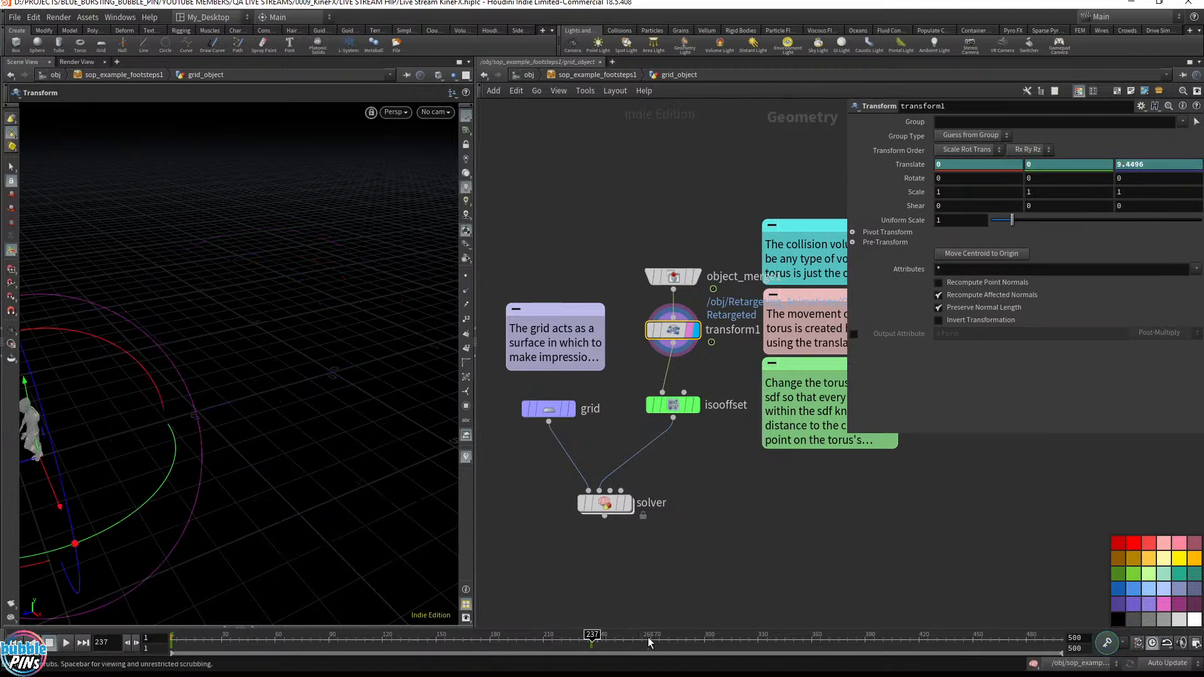
pyautogui.press('Left')
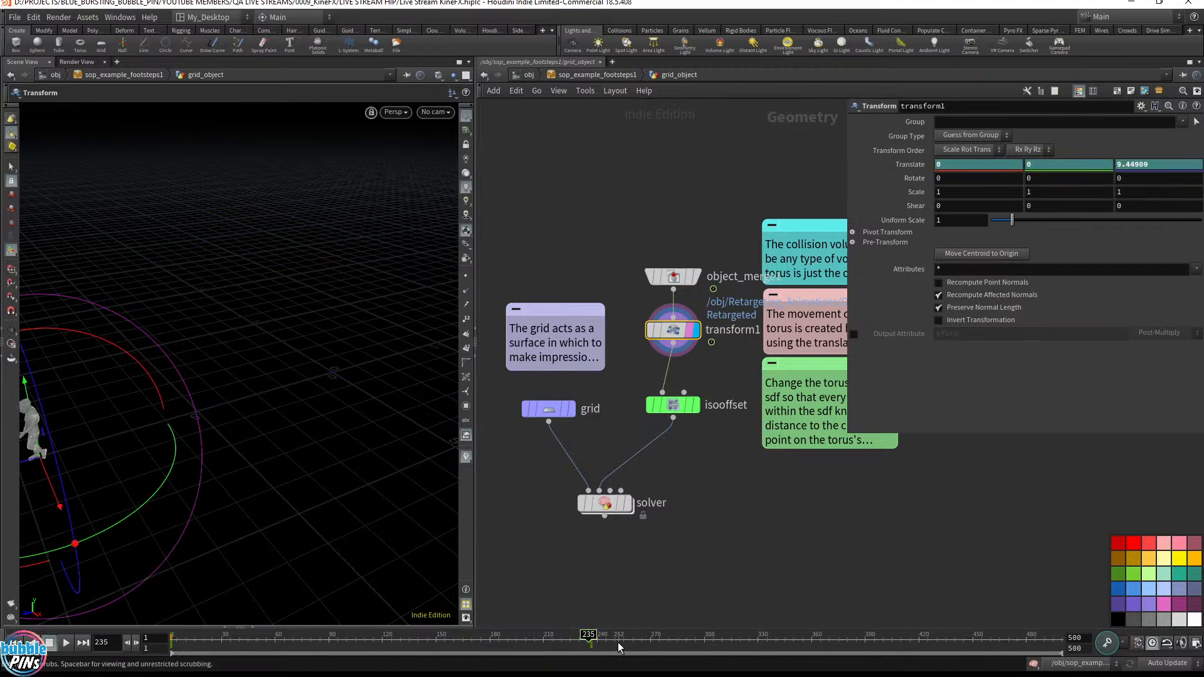
pyautogui.rightClick(592, 640)
pyautogui.click(541, 643)
pyautogui.moveTo(542, 643); pyautogui.dragTo(592, 646)
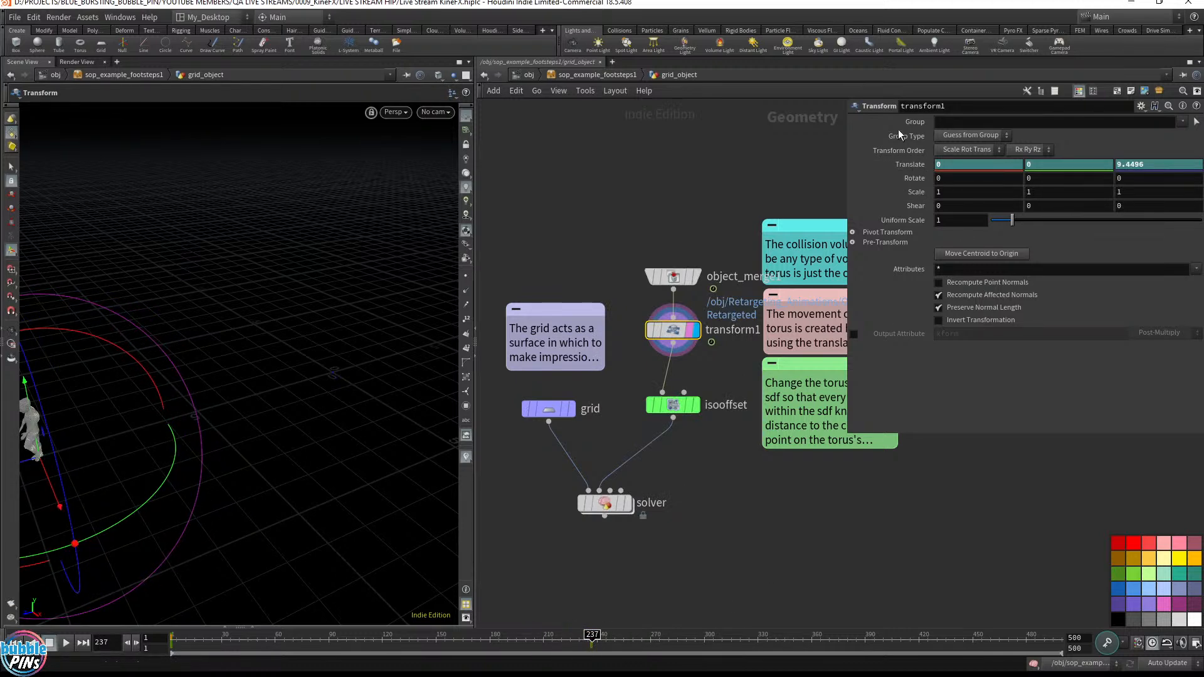
# Step: Try to delete the channels of transform1's Translate parameter
pyautogui.rightClick(908, 166)
pyautogui.rightClick(908, 166)
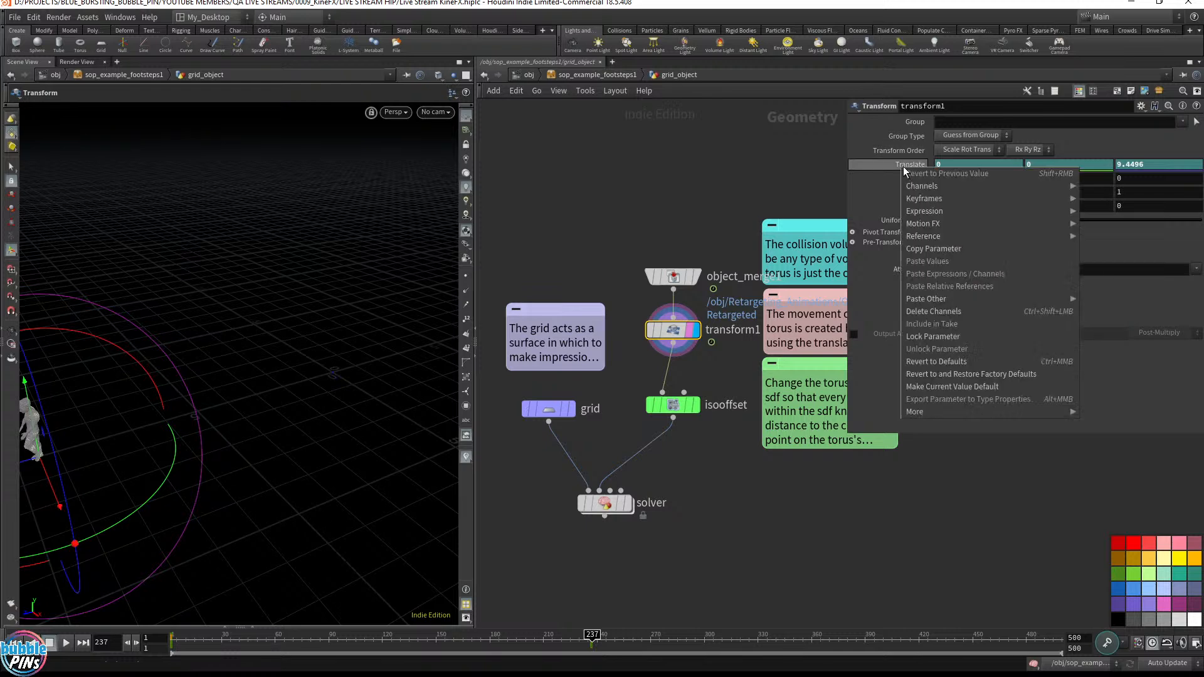
pyautogui.click(948, 307)
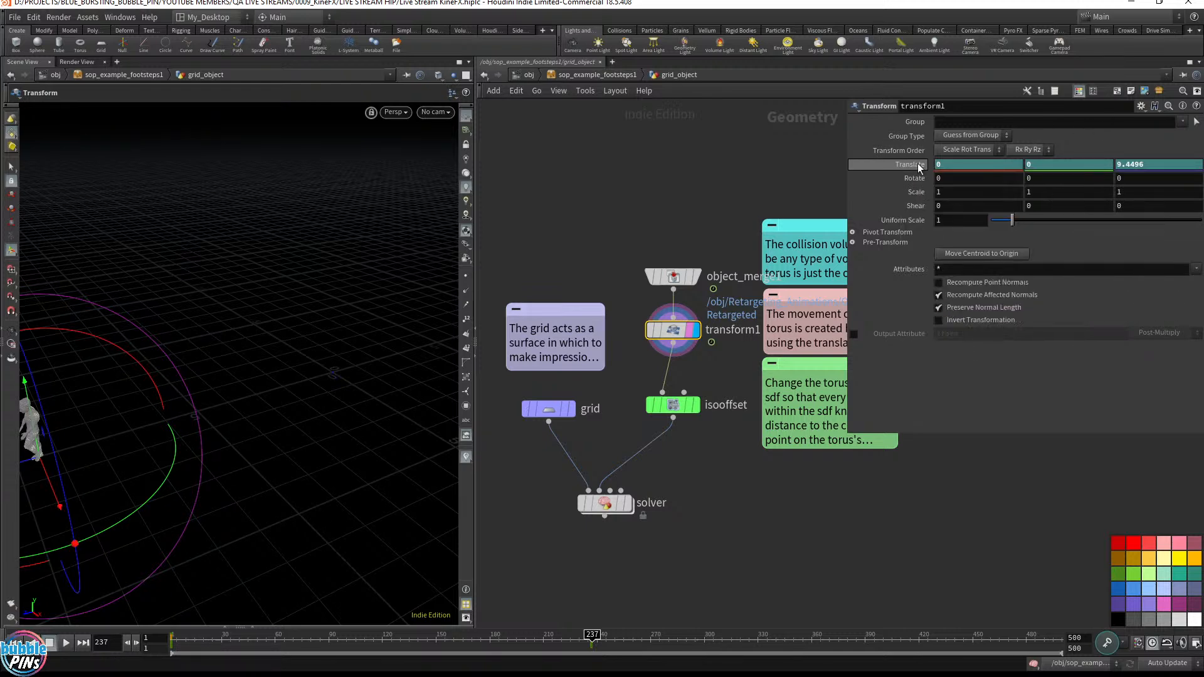
pyautogui.rightClick(917, 164)
pyautogui.click(949, 310)
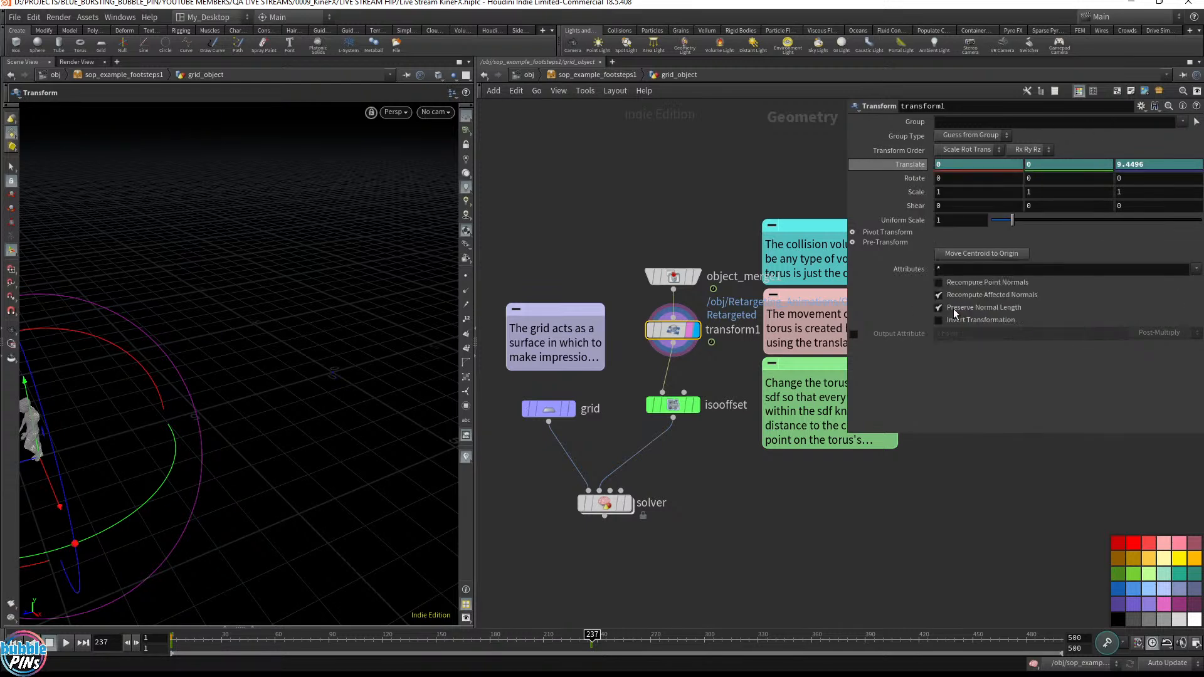
pyautogui.rightClick(910, 167)
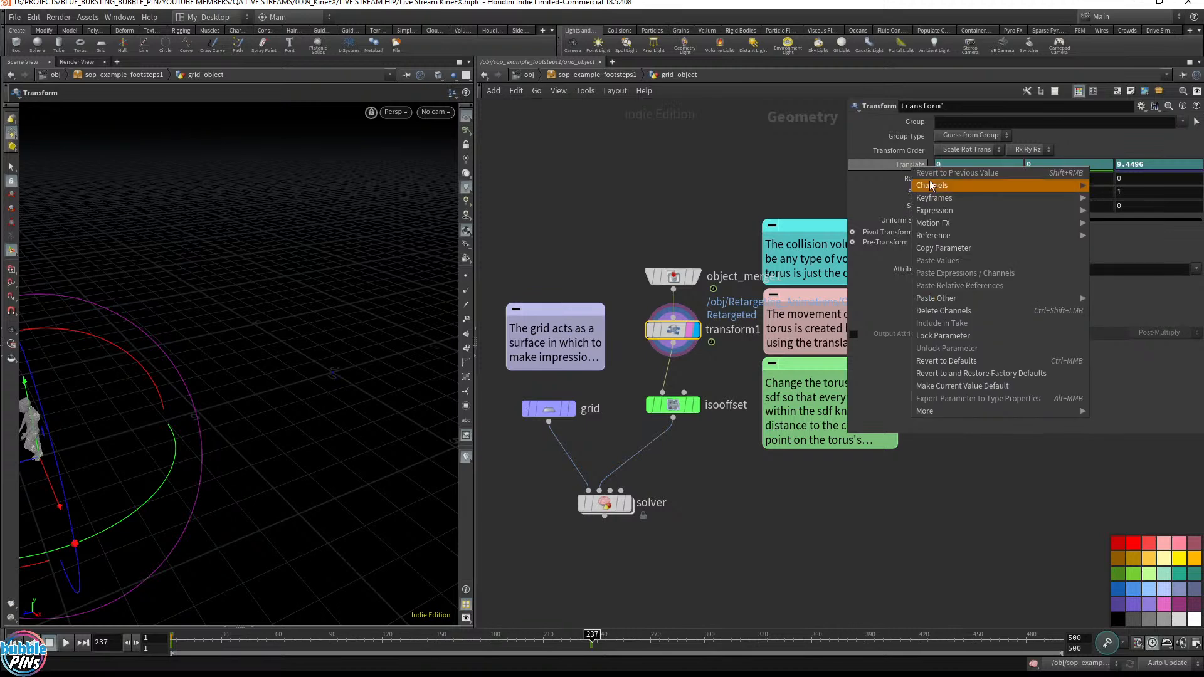
pyautogui.click(928, 312)
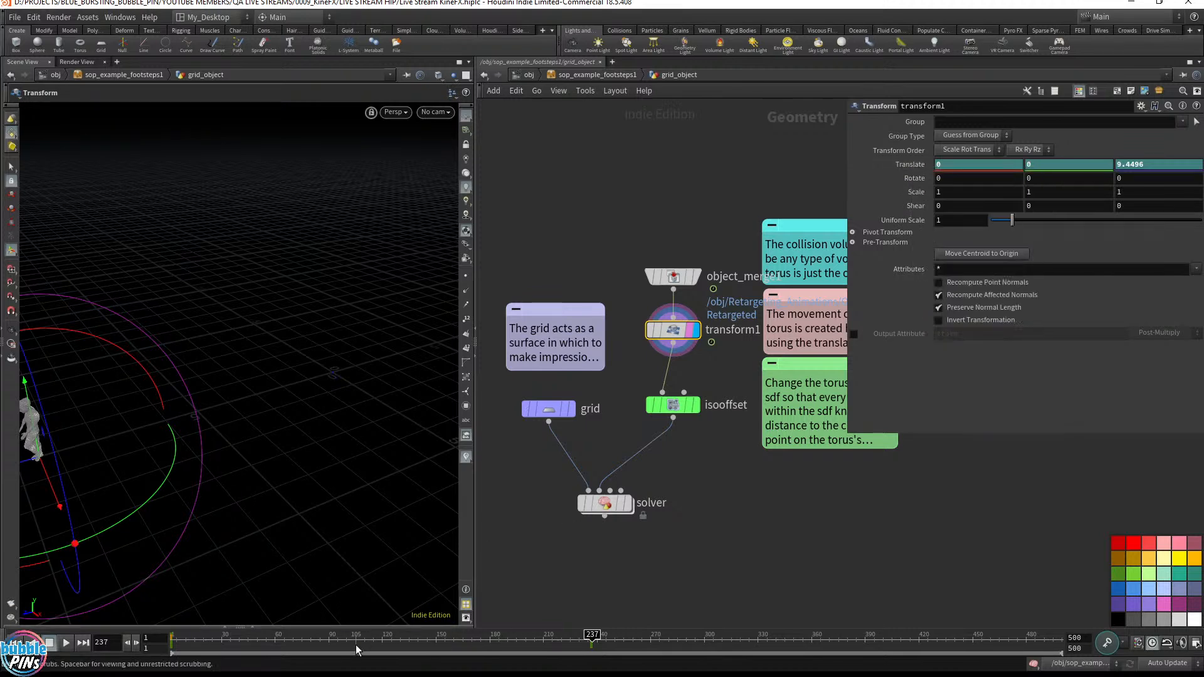
# Step: With the solver displayed, keyframe transform1 near frame 100 at about 6.07 along Z and reset Translate to 0, 0, 0 on frame 1
pyautogui.moveTo(316, 645); pyautogui.dragTo(173, 645)
pyautogui.click(625, 503)
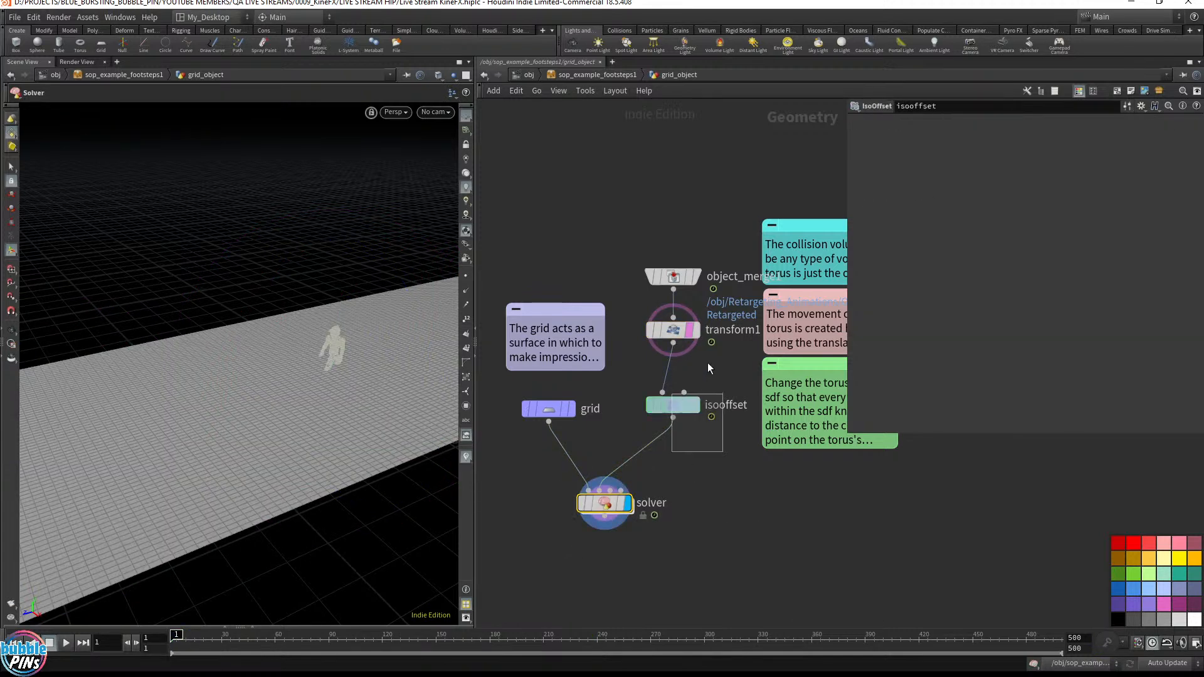
pyautogui.click(673, 329)
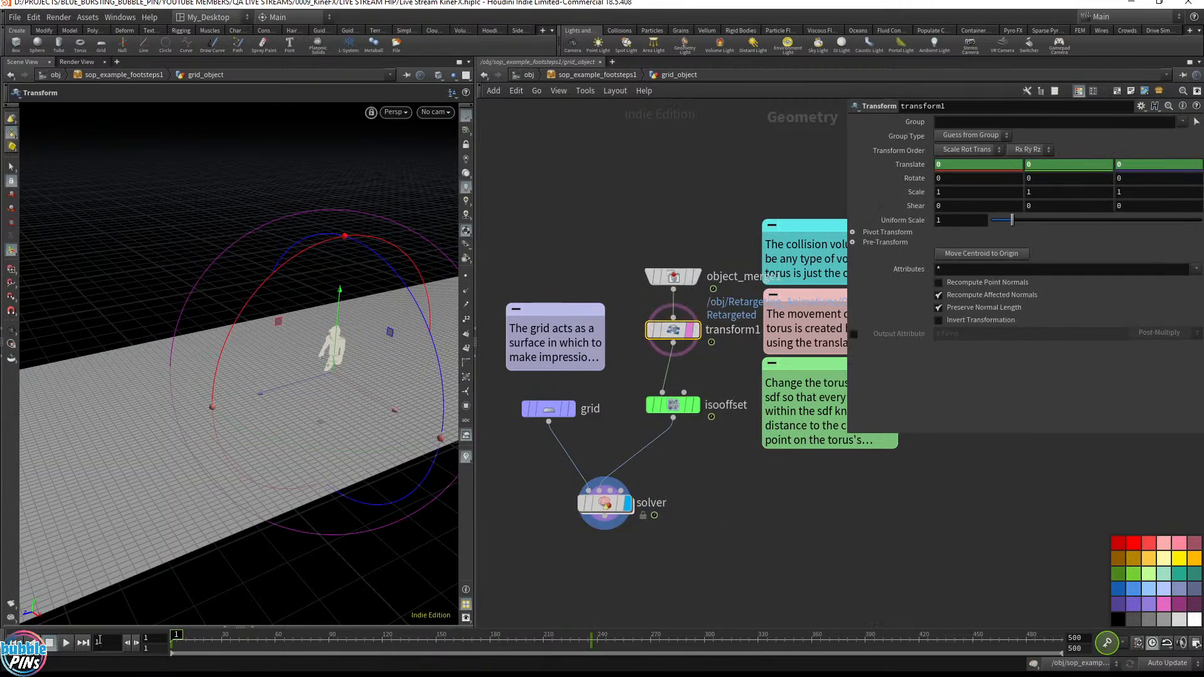
pyautogui.moveTo(296, 382); pyautogui.dragTo(125, 463)
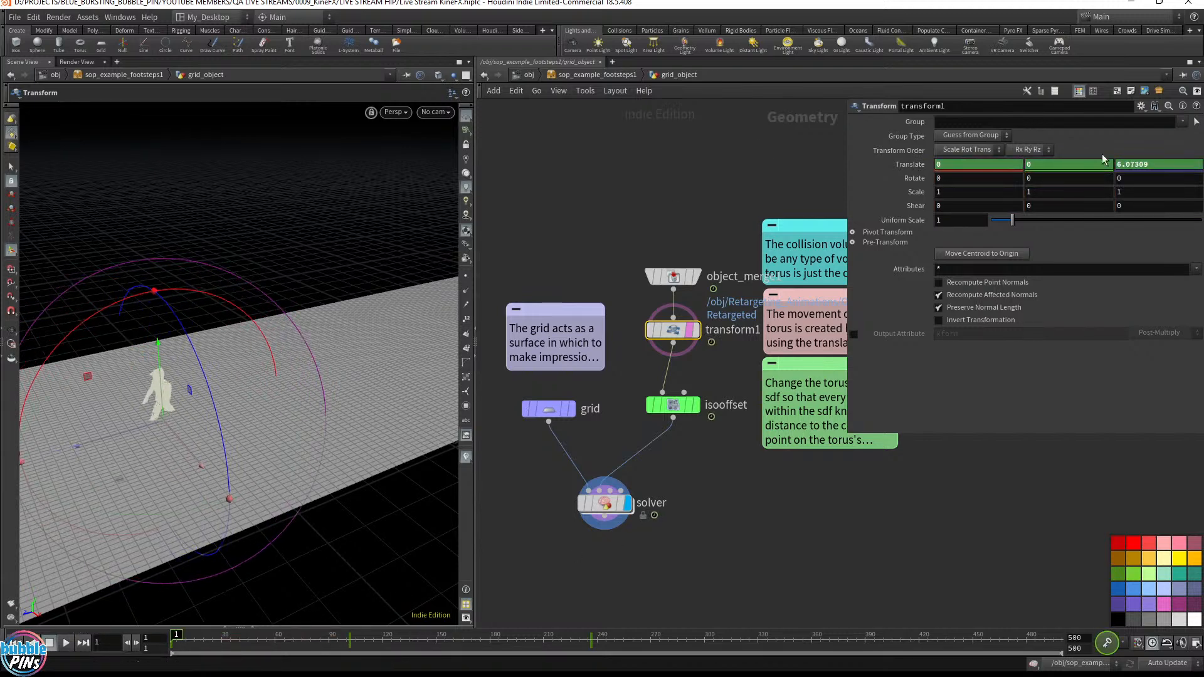
pyautogui.keyDown('ctrl'); pyautogui.middleClick(913, 164); pyautogui.keyUp('ctrl')
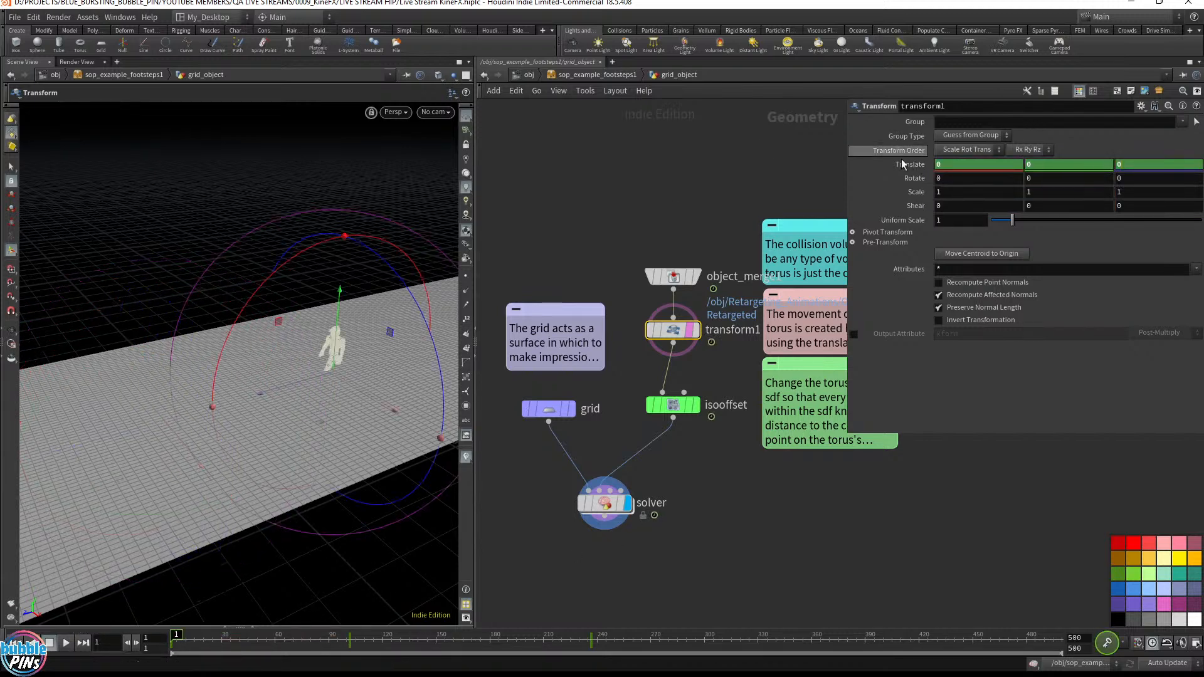
# Step: Scrub and play the solver simulation past frame 100, return to frame 1 and view the character on the grid more closely
pyautogui.click(256, 635)
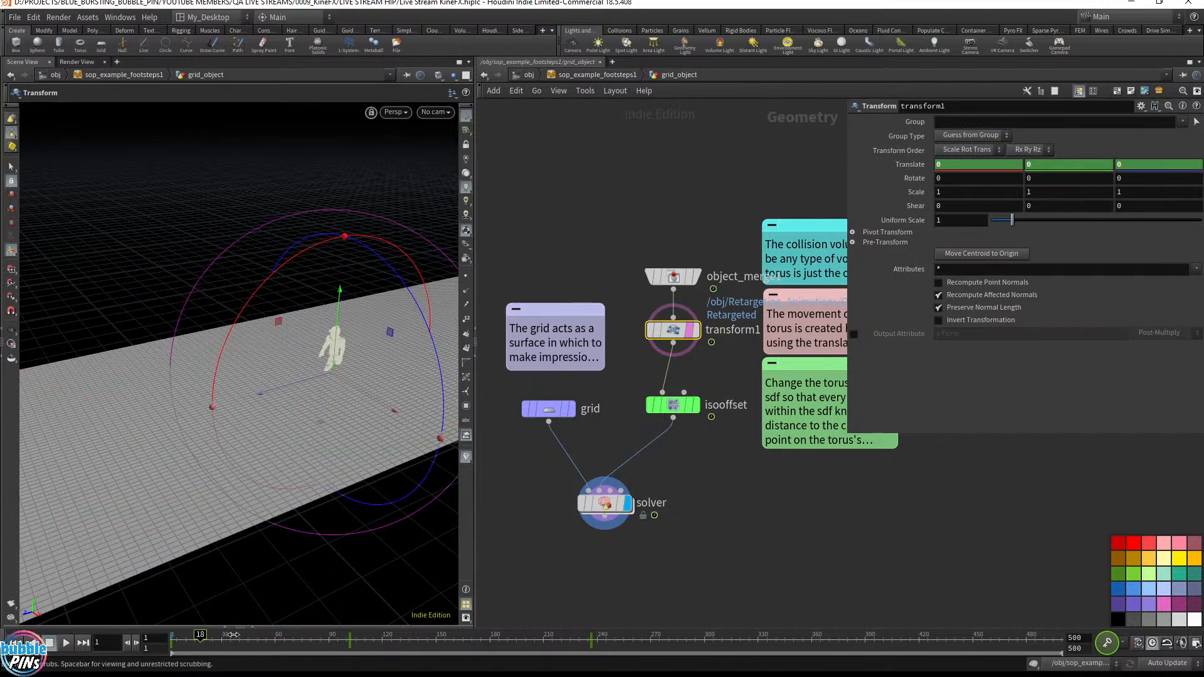
pyautogui.click(326, 635)
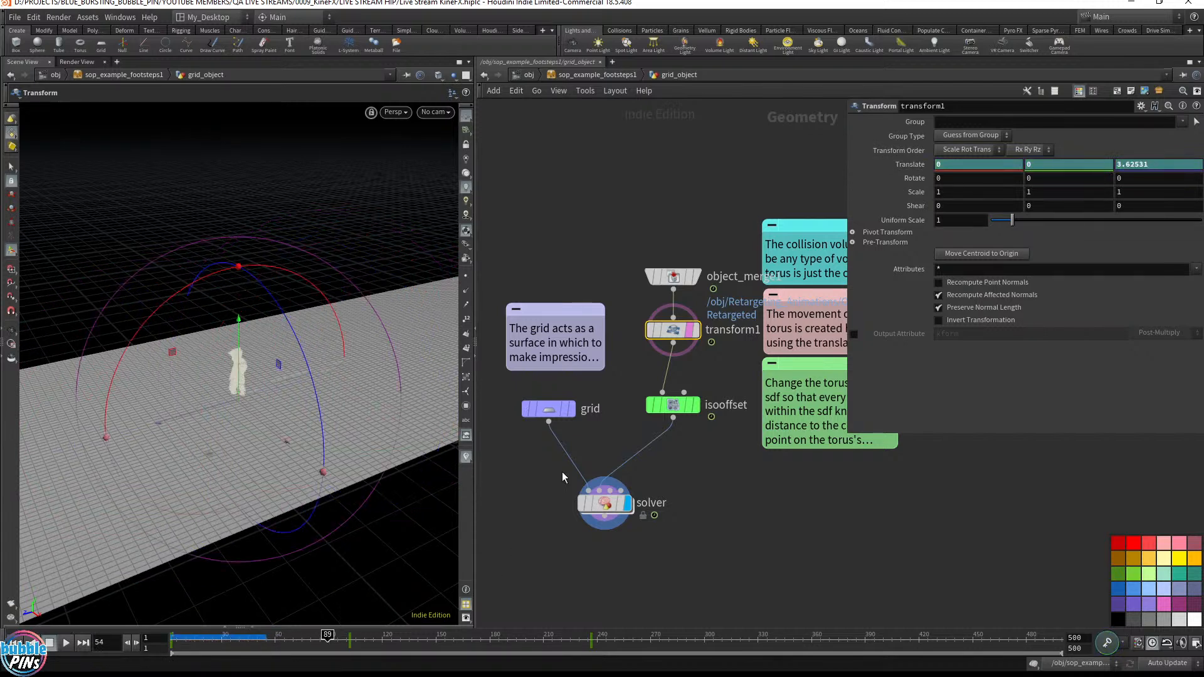
pyautogui.click(604, 504)
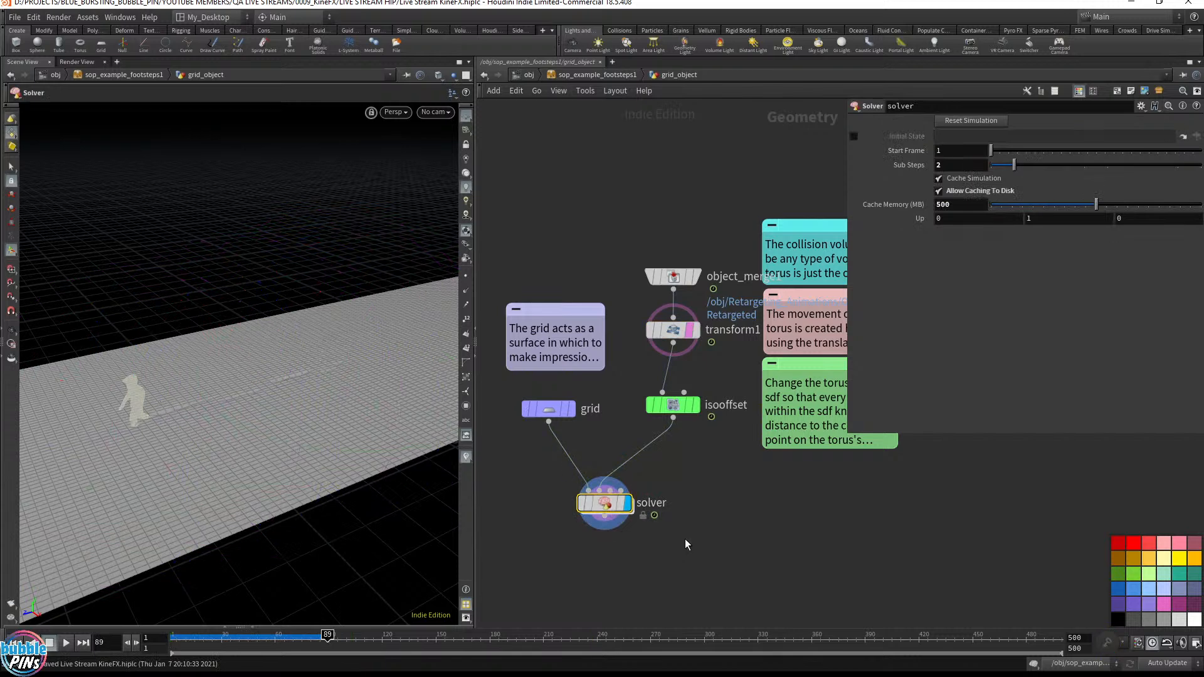
pyautogui.hotkey('ctrl', 'Up')
pyautogui.press('Up')
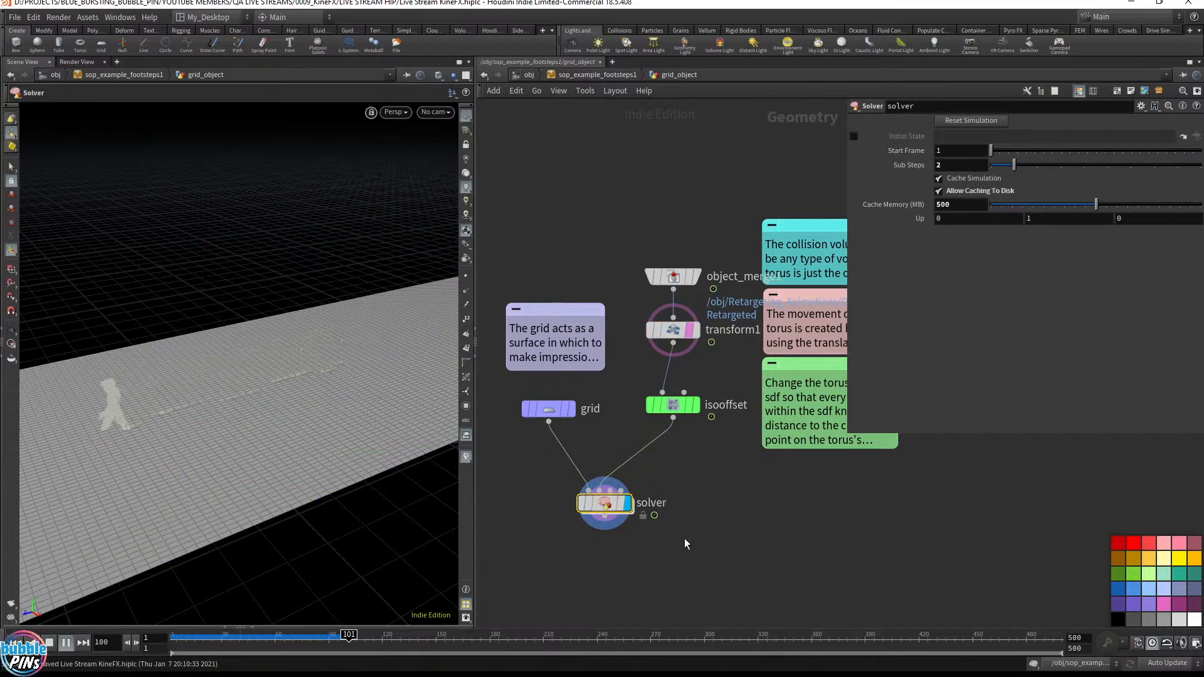
pyautogui.hotkey('ctrl', 'Up')
pyautogui.moveTo(679, 523); pyautogui.dragTo(688, 496, button='middle')
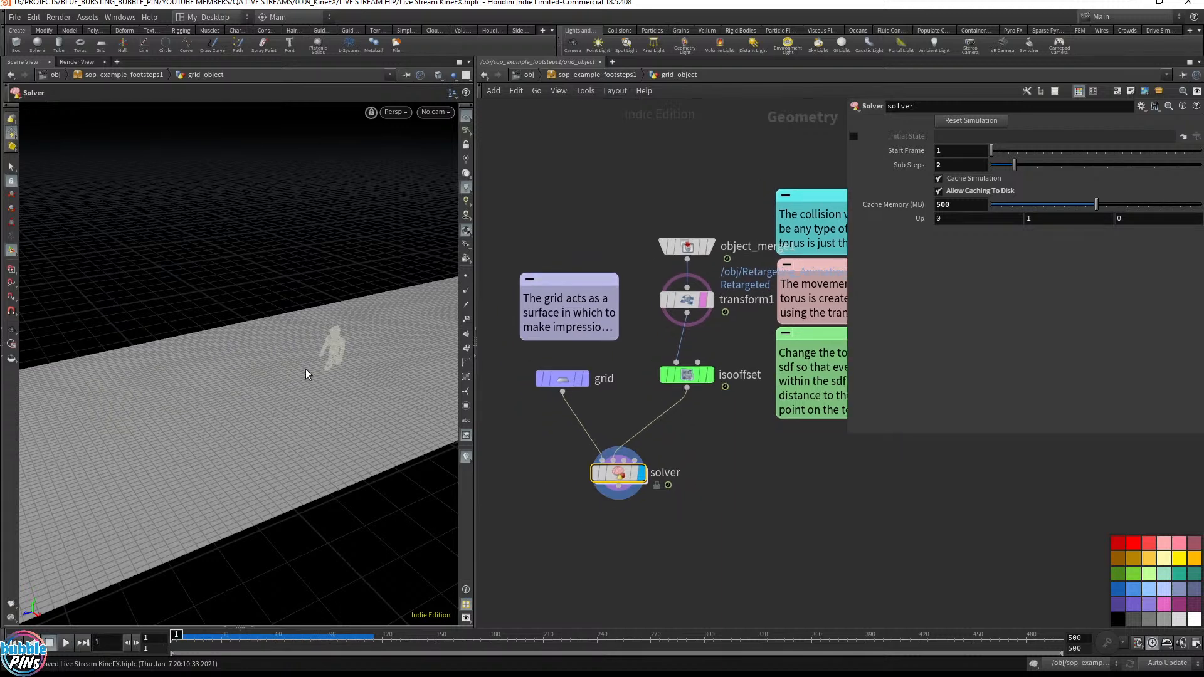
pyautogui.press('Escape')
pyautogui.moveTo(369, 419); pyautogui.dragTo(279, 411)
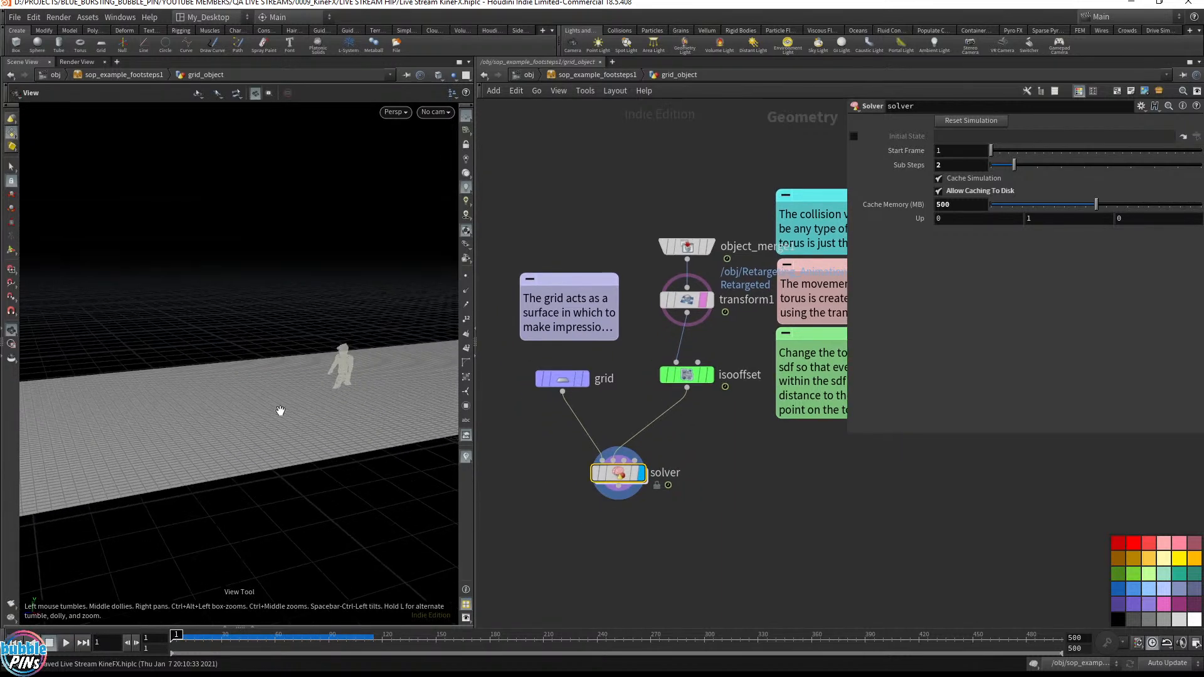
pyautogui.moveTo(279, 412); pyautogui.dragTo(419, 403, button='right')
# Step: Inspect the Collide VOP network inside the solver with a wider network pane, and return to the grid_object level
pyautogui.moveTo(622, 479)
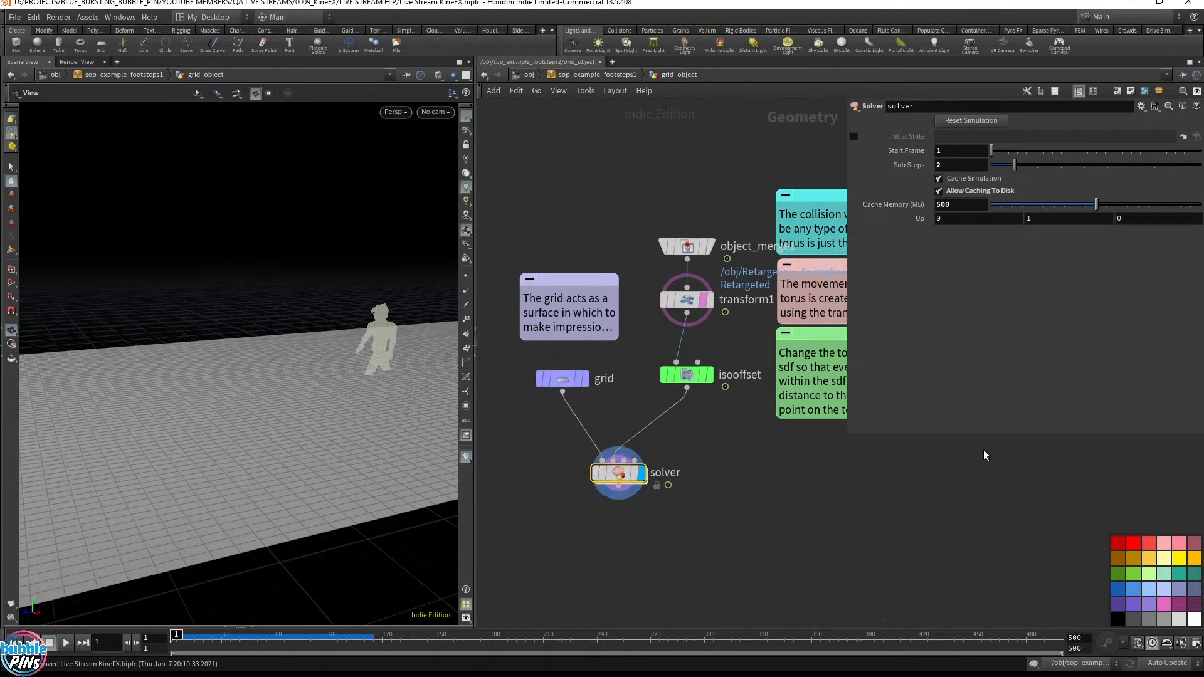
pyautogui.doubleClick(620, 477)
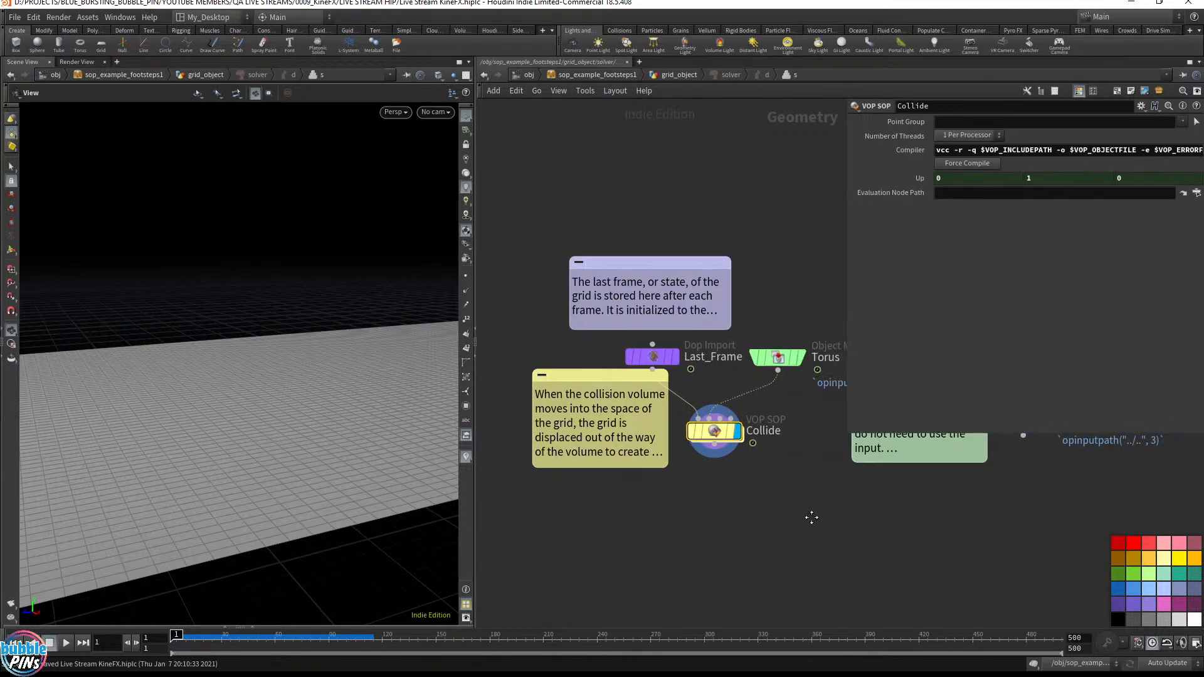
pyautogui.moveTo(476, 203); pyautogui.dragTo(400, 203)
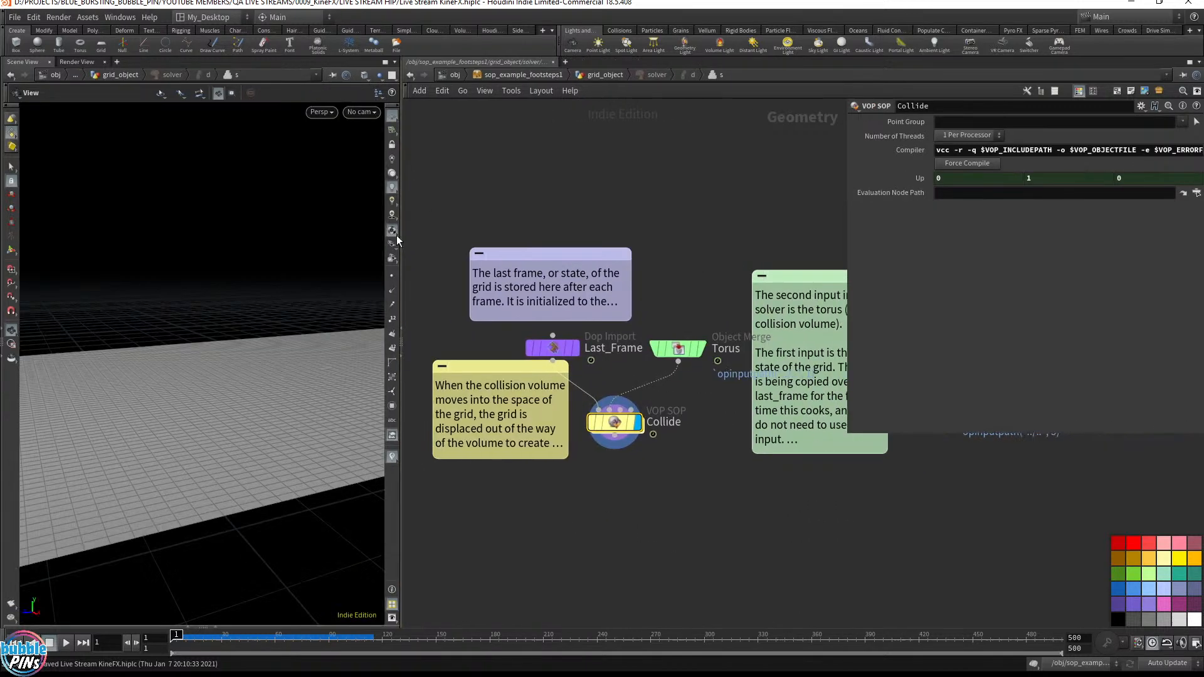
pyautogui.doubleClick(603, 421)
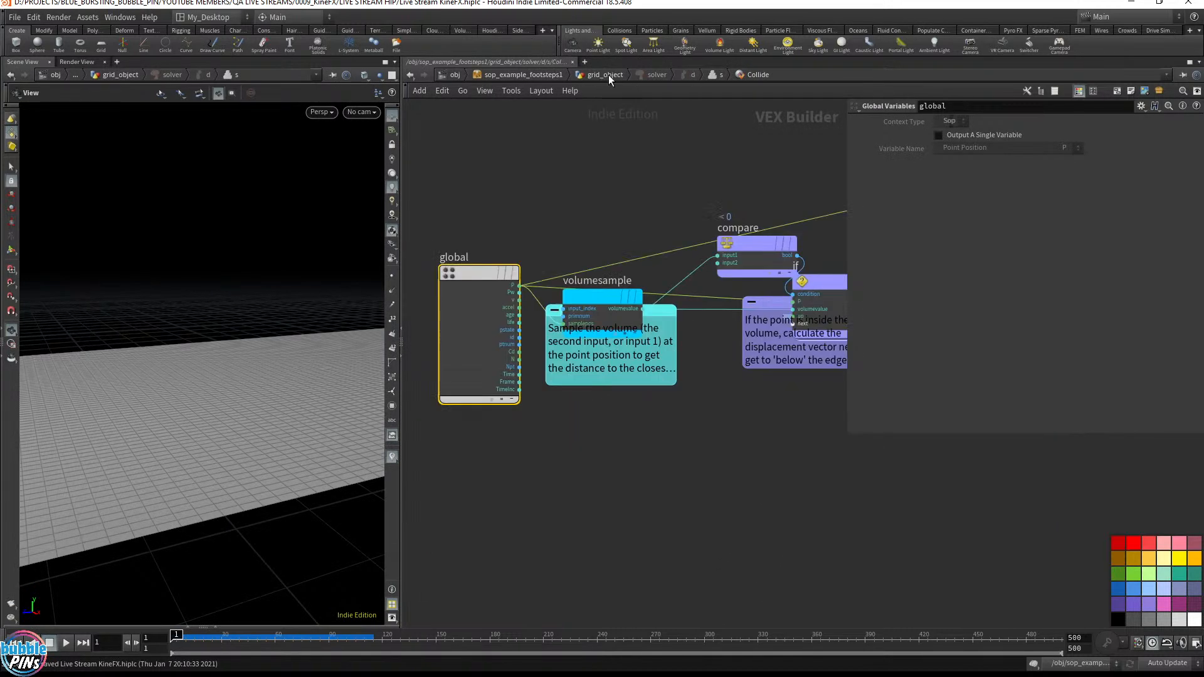
pyautogui.click(604, 75)
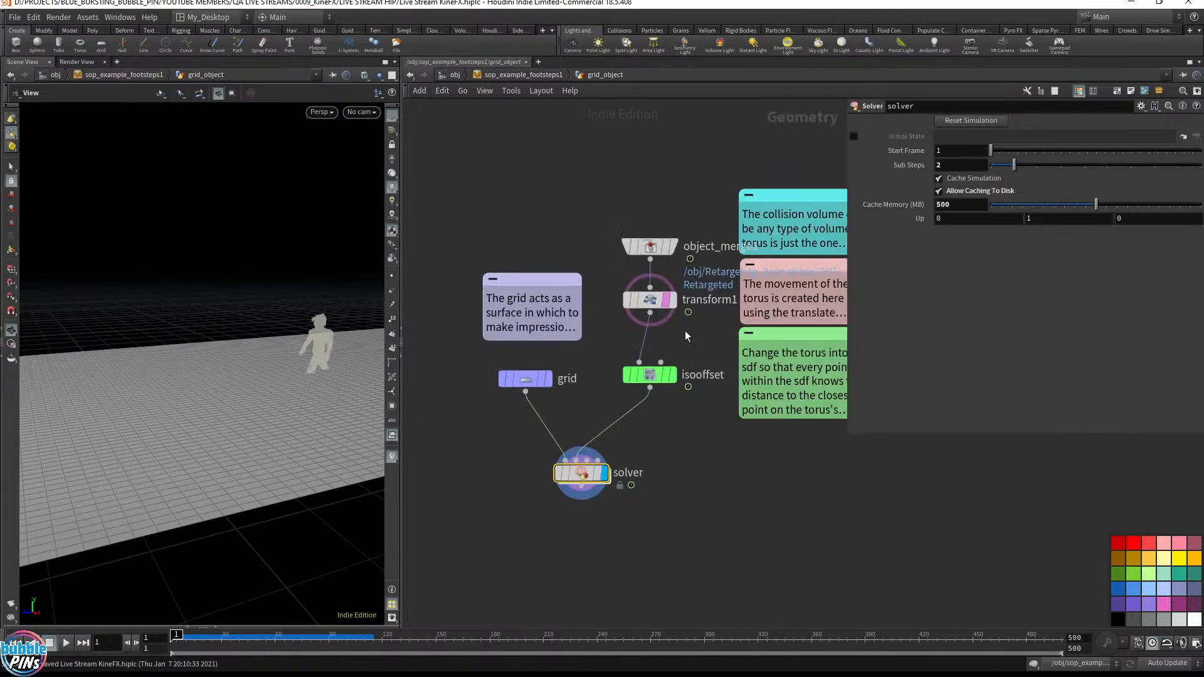
# Step: Turn off transform1's template flag, display the node and frame the walking character up close
pyautogui.click(658, 300)
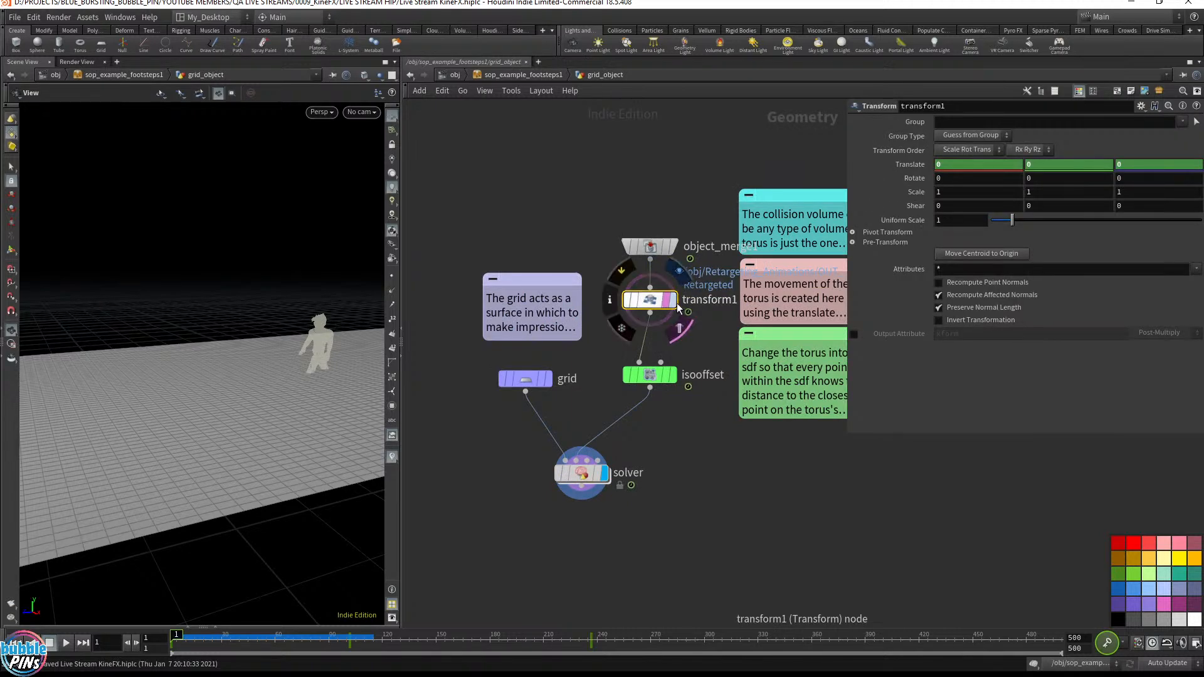
pyautogui.click(676, 304)
pyautogui.scroll(5, 198, 365)
pyautogui.moveTo(242, 350); pyautogui.dragTo(148, 349, button='right')
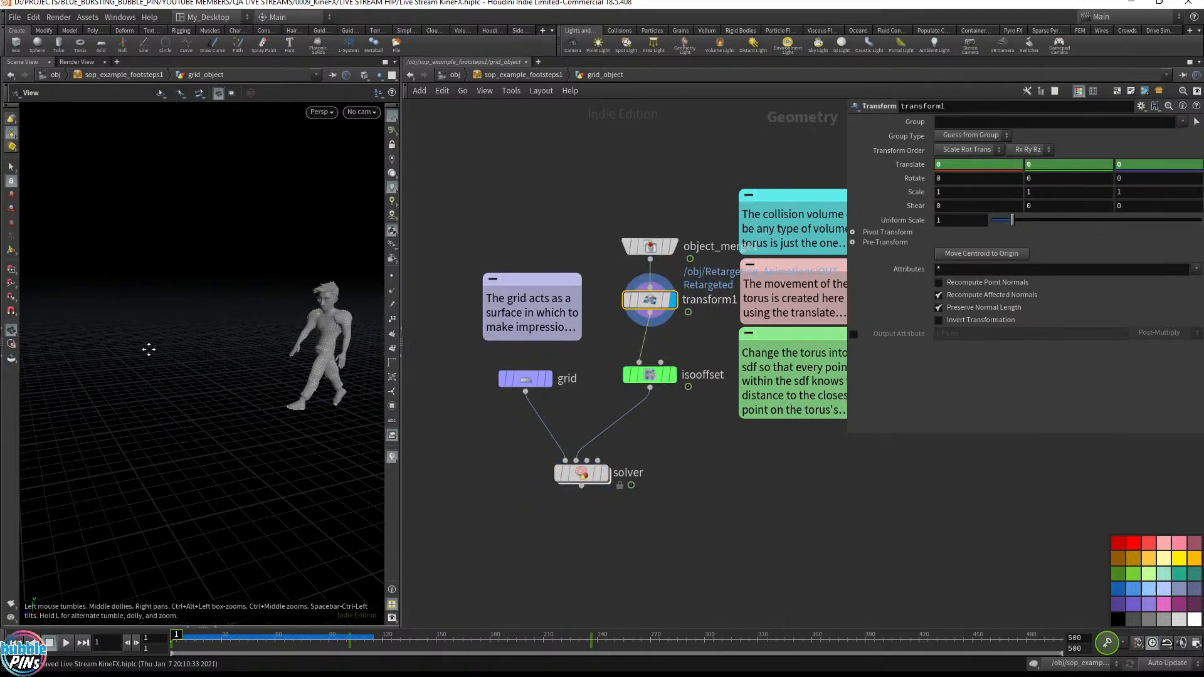
pyautogui.moveTo(227, 377); pyautogui.dragTo(148, 382, button='right')
pyautogui.scroll(5, 320, 364)
pyautogui.moveTo(282, 353); pyautogui.dragTo(181, 376, button='right')
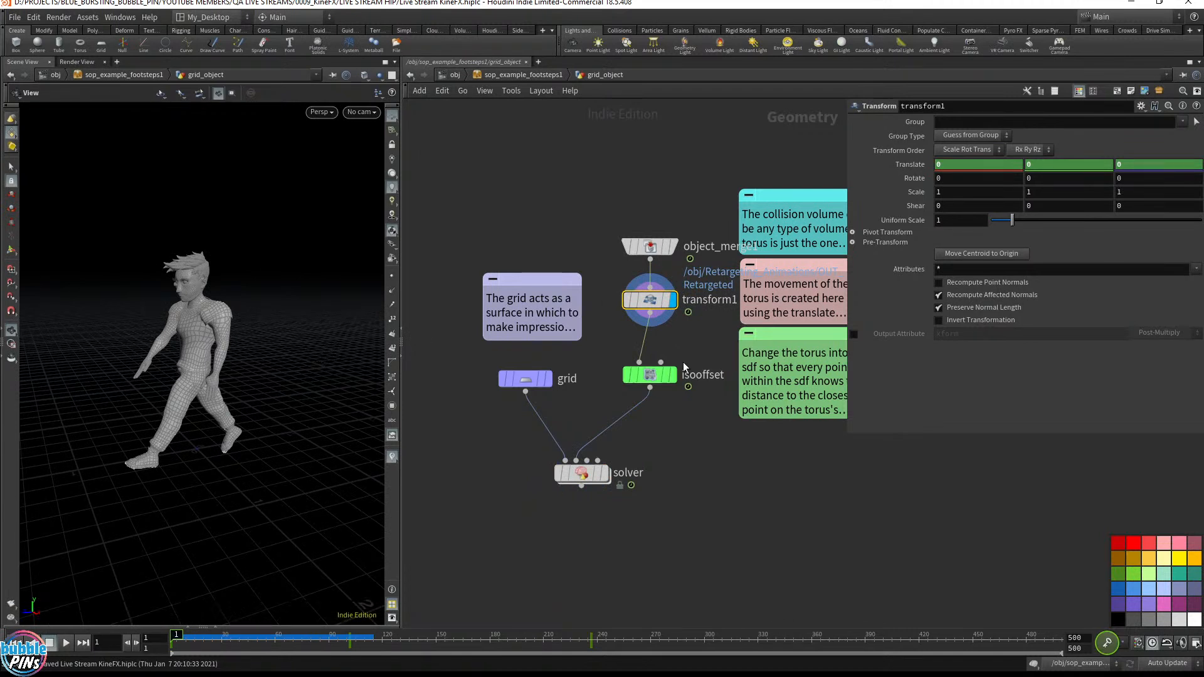
# Step: Display isooffset and examine the character's SDF volume and its feet from several angles
pyautogui.click(672, 376)
pyautogui.click(656, 379)
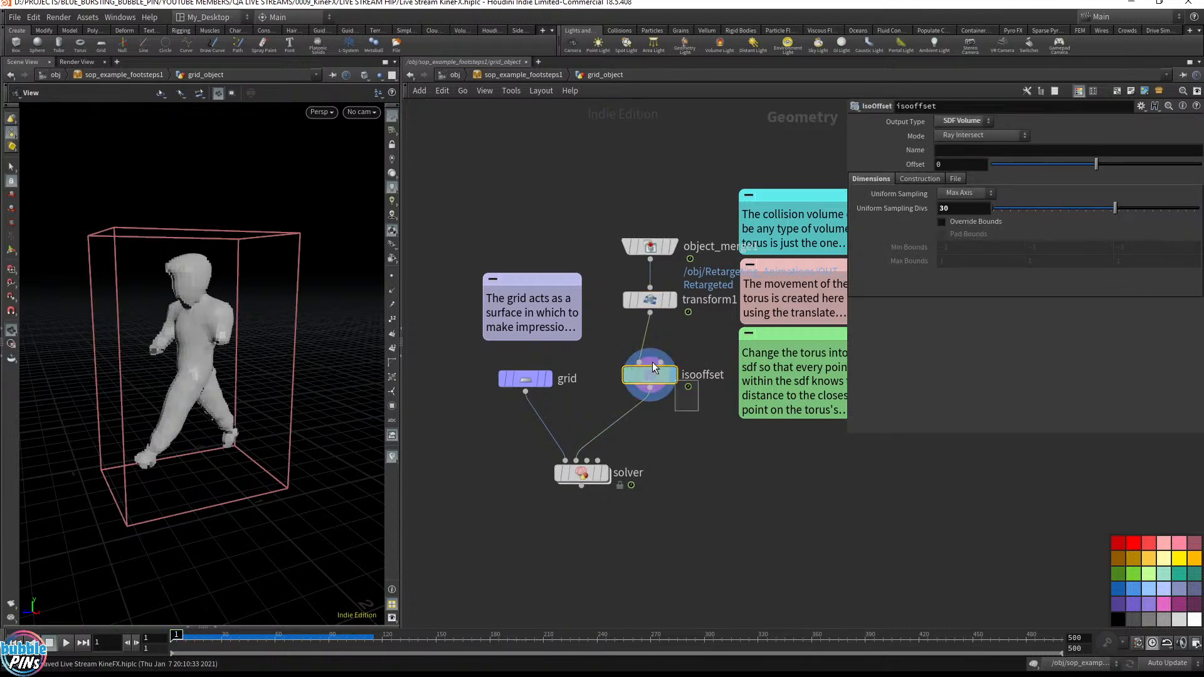
pyautogui.scroll(2, 160, 331)
pyautogui.moveTo(145, 322); pyautogui.dragTo(352, 330)
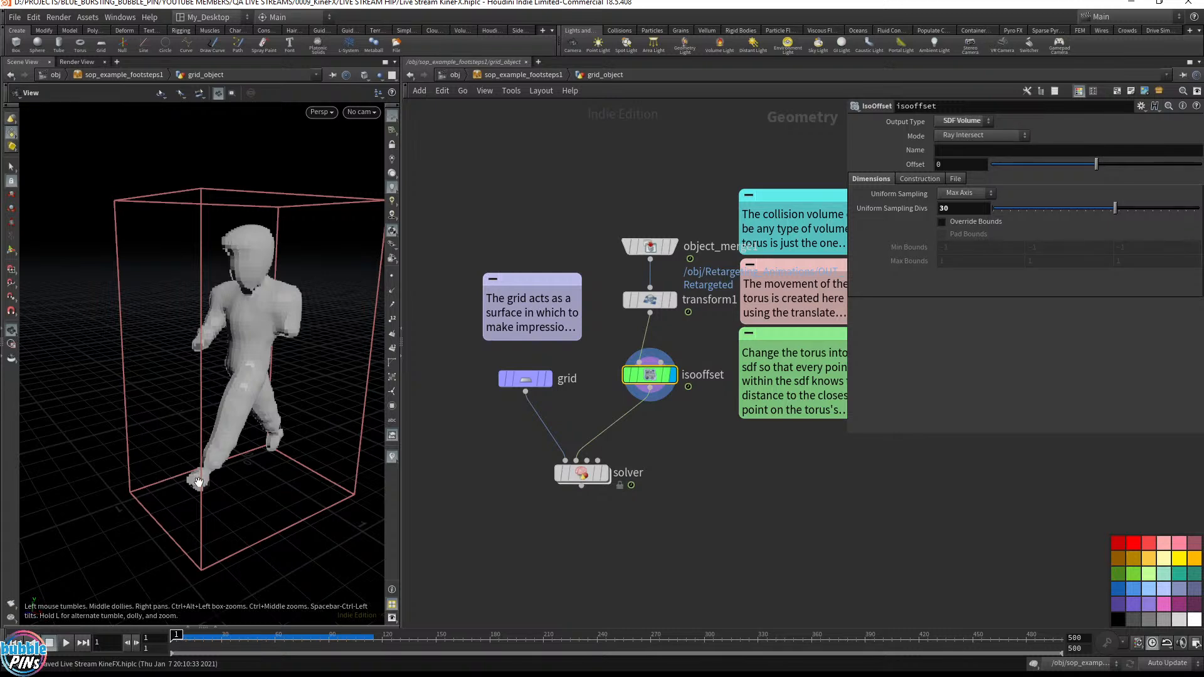
pyautogui.moveTo(192, 484)
pyautogui.mouseDown()
pyautogui.moveTo(196, 475)
pyautogui.moveTo(180, 482)
pyautogui.mouseUp()
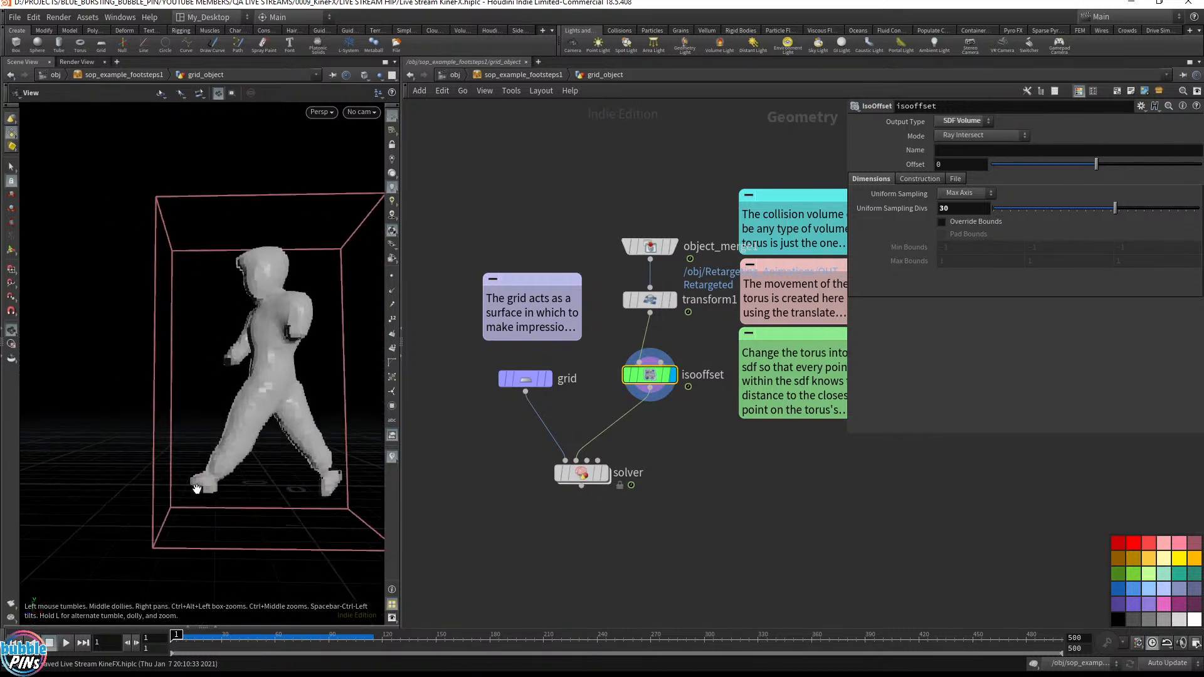
pyautogui.moveTo(259, 403); pyautogui.dragTo(252, 407)
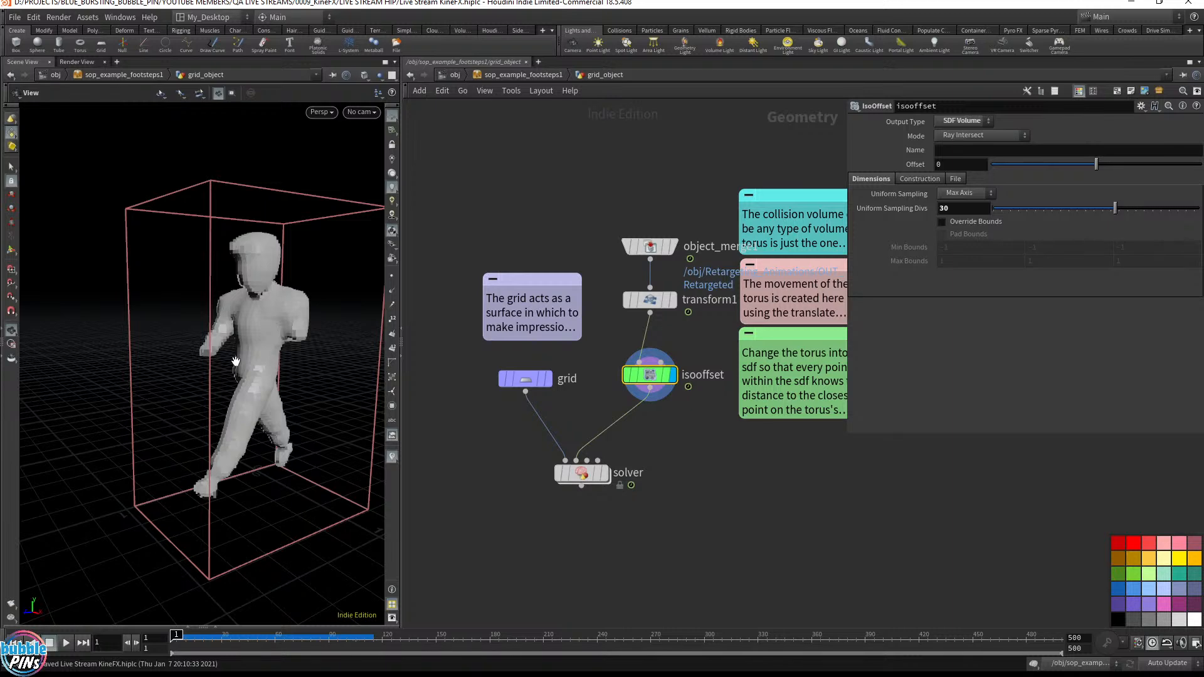
# Step: Open the Collide VOP inside the solver and move the volumesample node up, clear of its sticky note
pyautogui.doubleClick(582, 474)
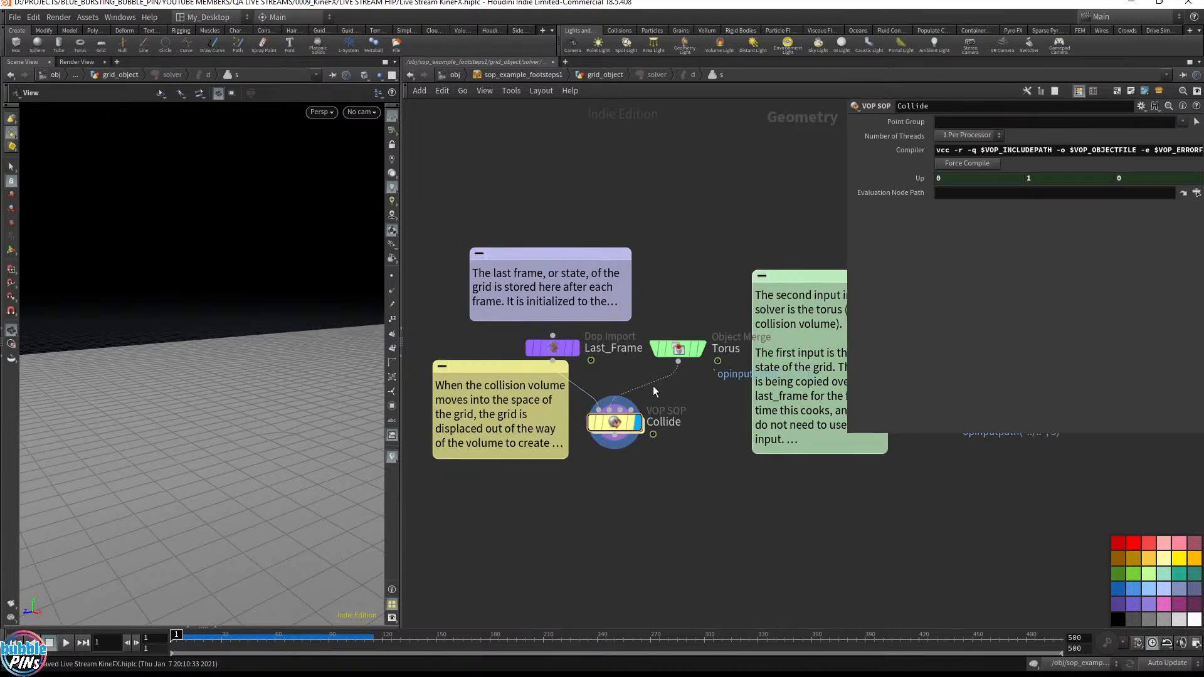
pyautogui.moveTo(614, 429)
pyautogui.doubleClick(615, 427)
pyautogui.moveTo(656, 411); pyautogui.dragTo(709, 621, button='middle')
pyautogui.scroll(-4, 612, 567)
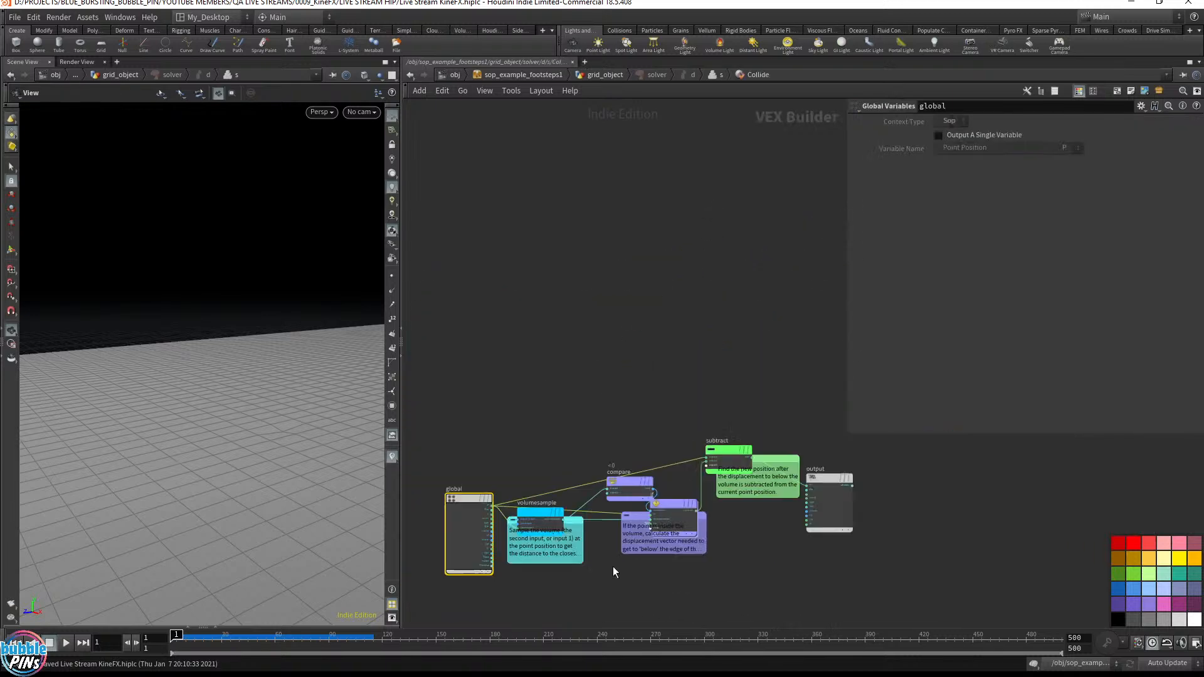
pyautogui.moveTo(555, 513); pyautogui.dragTo(551, 414)
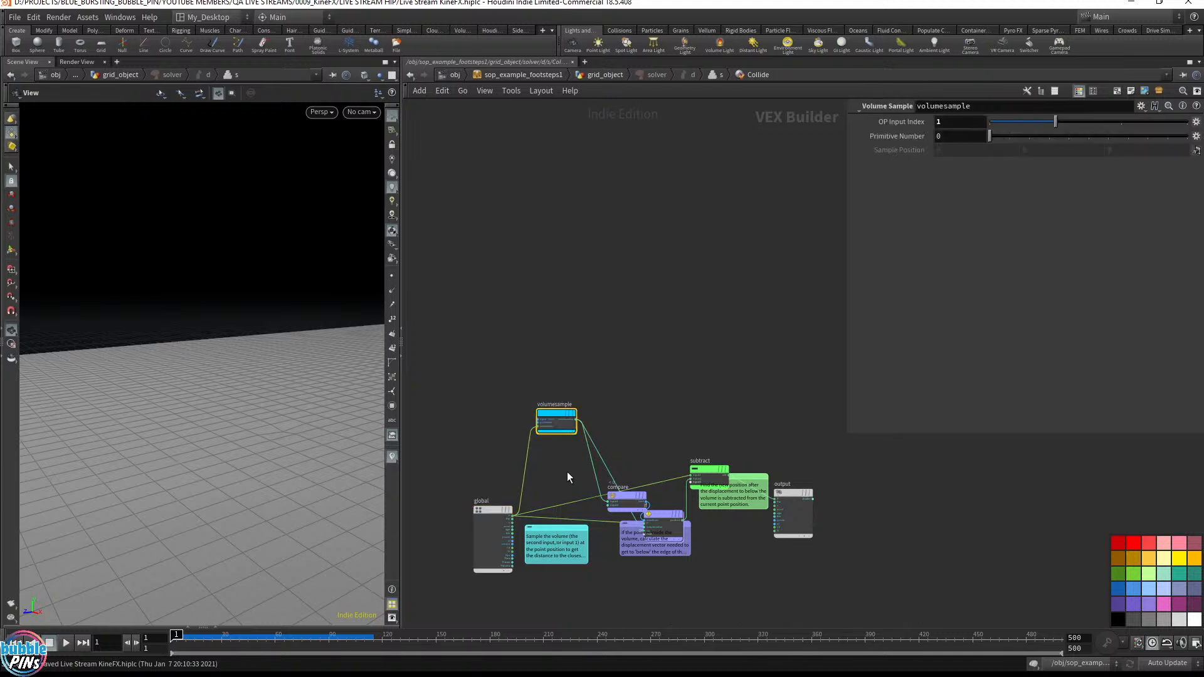
pyautogui.scroll(5, 603, 458)
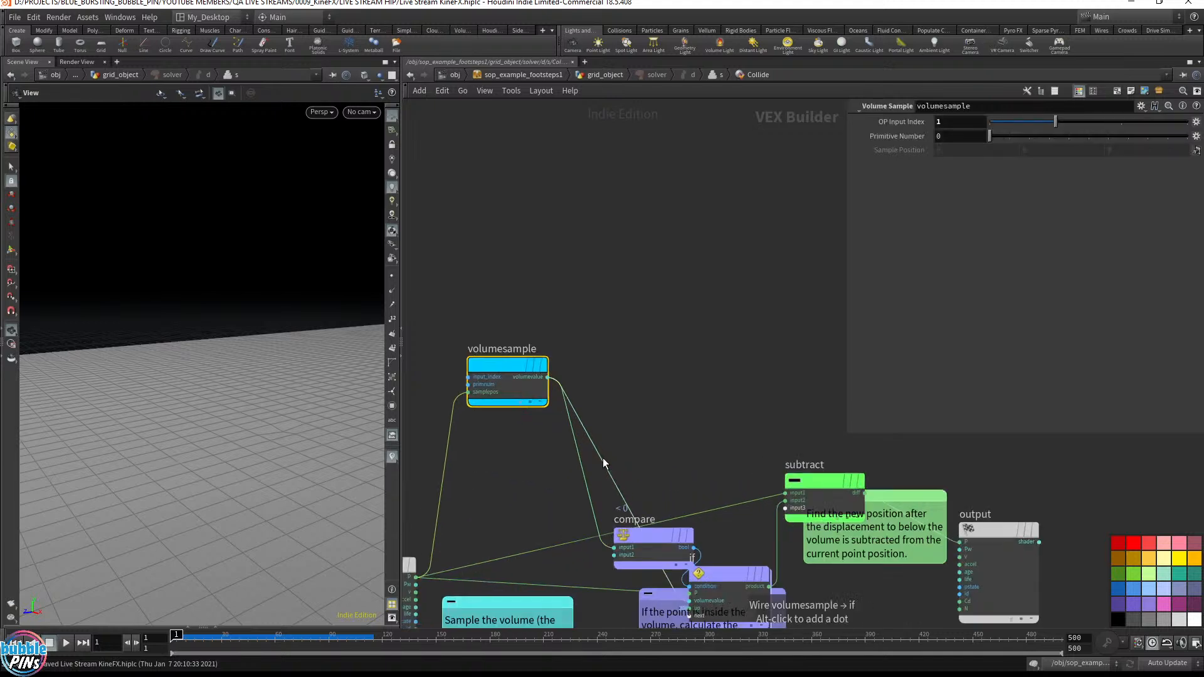
# Step: Arrange the compare, if, subtract and output nodes in a row above their sticky notes in the Collide VOP
pyautogui.moveTo(634, 445); pyautogui.dragTo(622, 228)
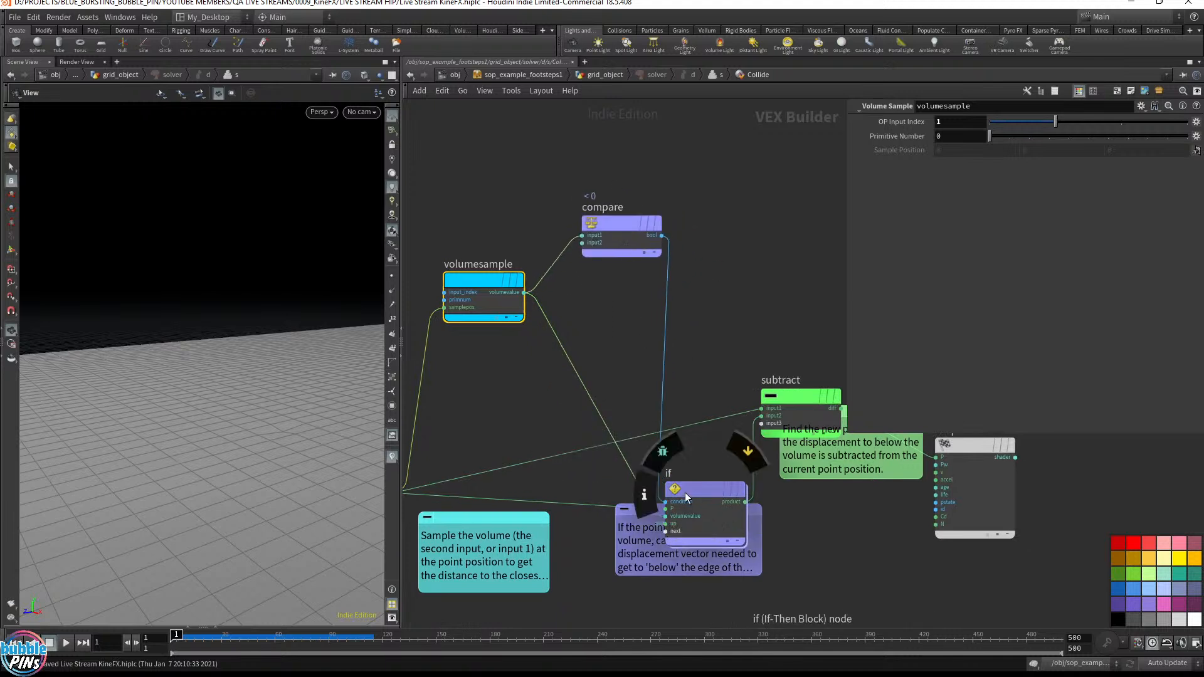
pyautogui.moveTo(685, 492); pyautogui.dragTo(735, 225)
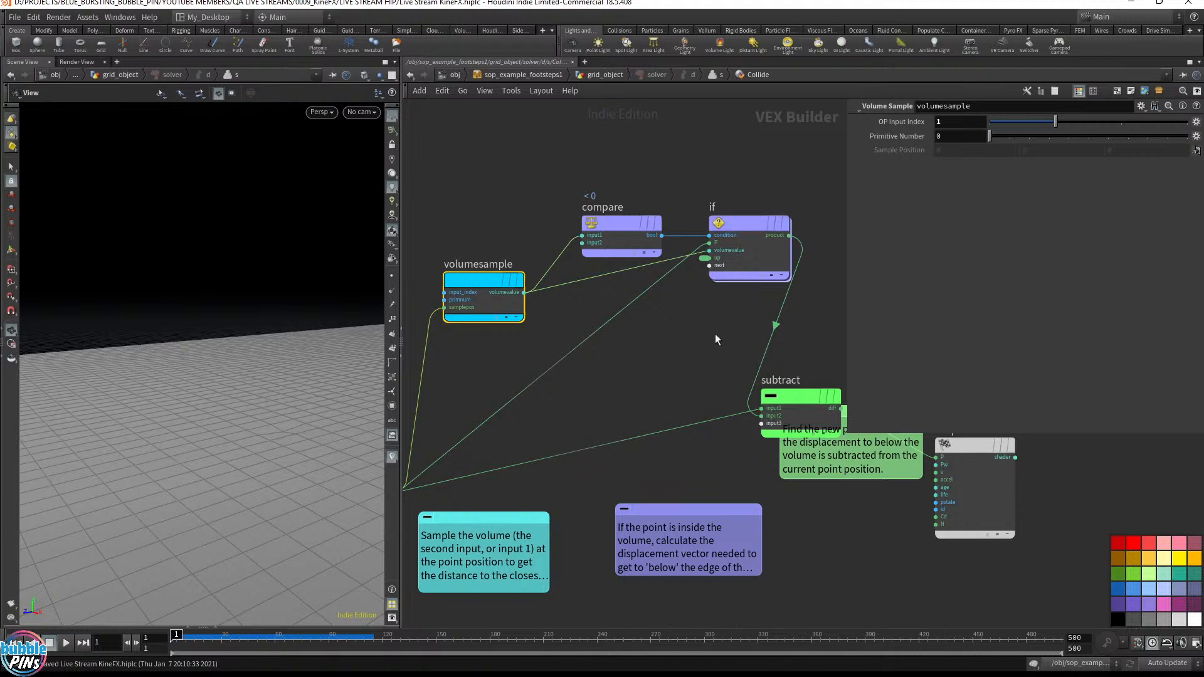
pyautogui.scroll(-4, 566, 458)
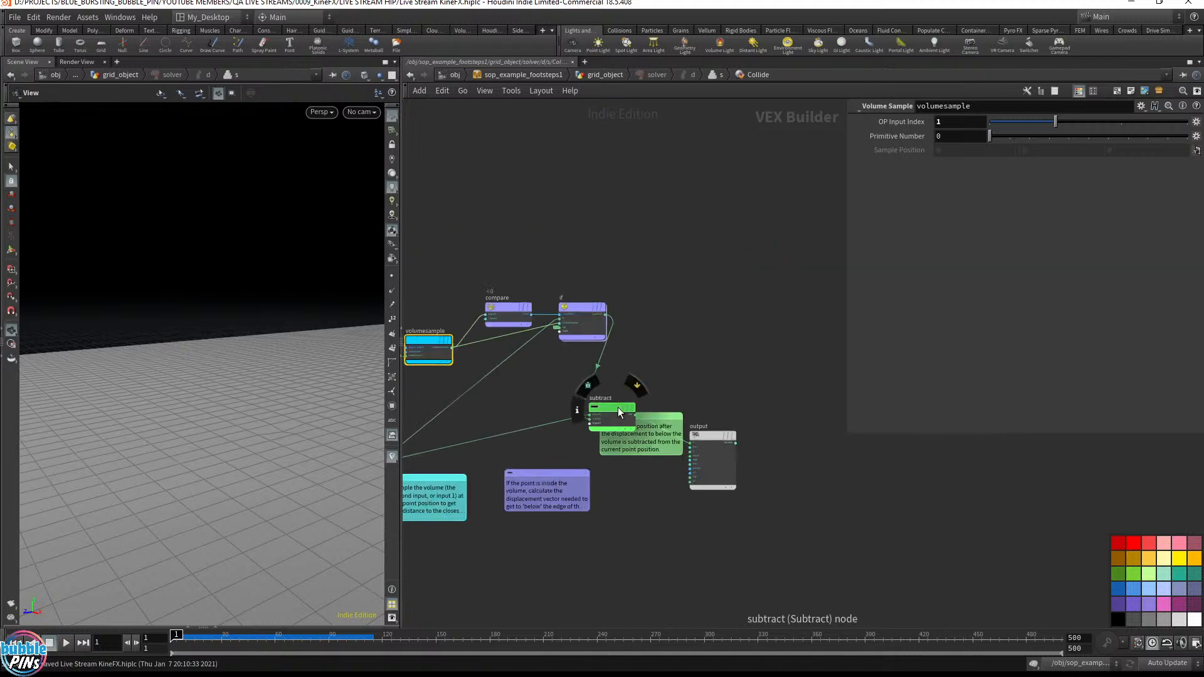
pyautogui.moveTo(619, 408); pyautogui.dragTo(711, 308)
pyautogui.moveTo(705, 438); pyautogui.dragTo(795, 306)
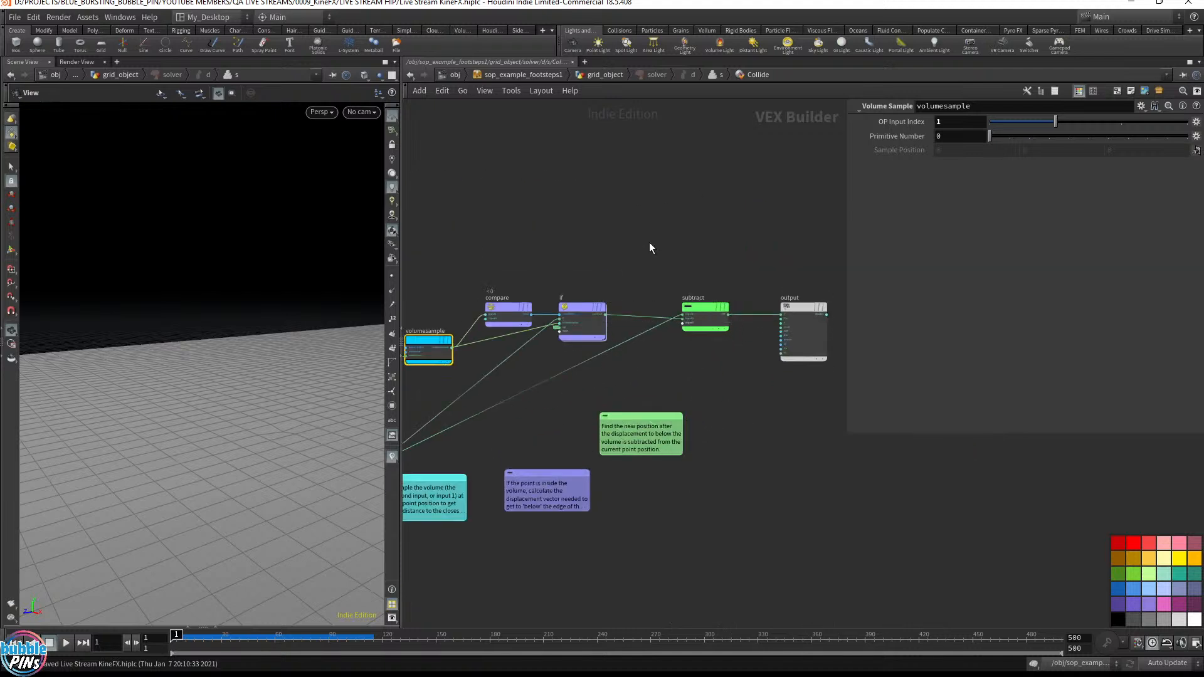
pyautogui.scroll(3, 602, 257)
pyautogui.moveTo(549, 265); pyautogui.dragTo(680, 396, button='middle')
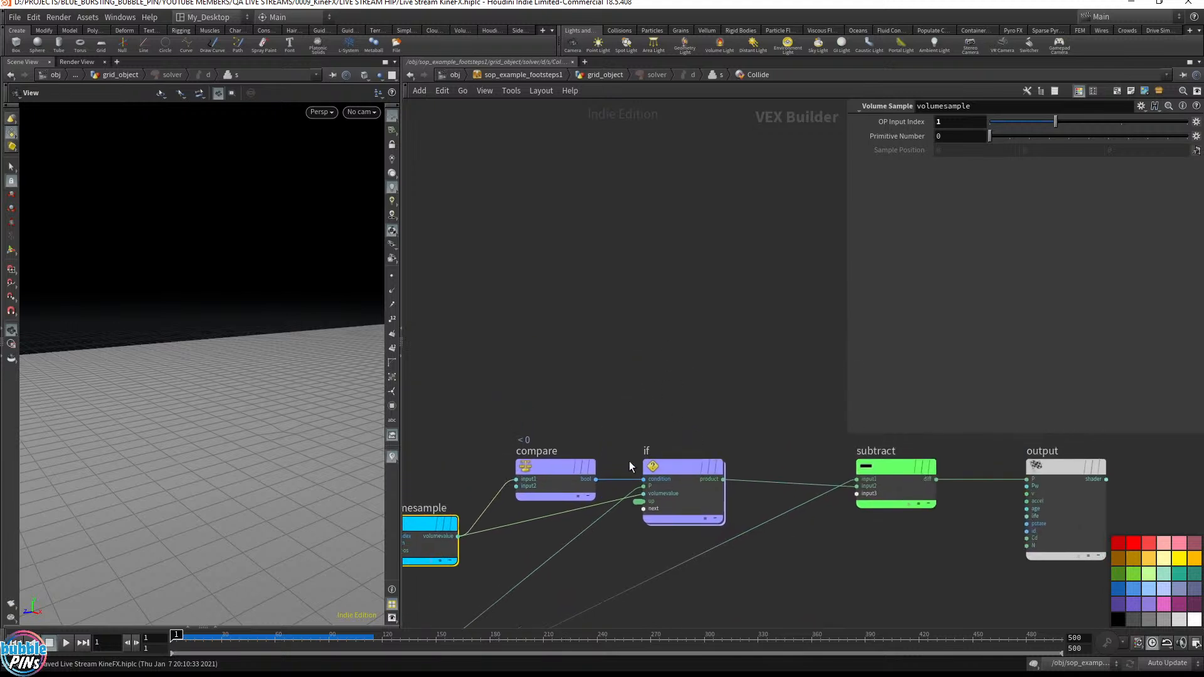
pyautogui.moveTo(546, 385); pyautogui.dragTo(624, 346, button='middle')
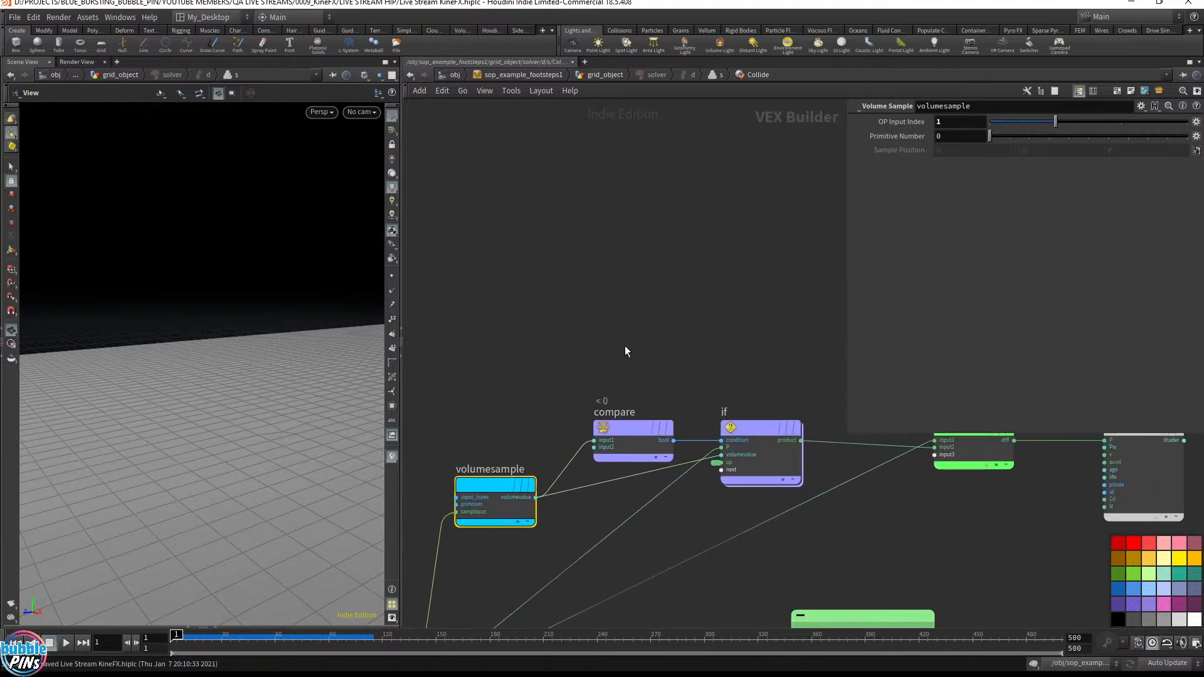
# Step: Inspect the compare node's test settings alongside the grid surface and the volumesample wiring
pyautogui.click(619, 433)
pyautogui.moveTo(618, 433)
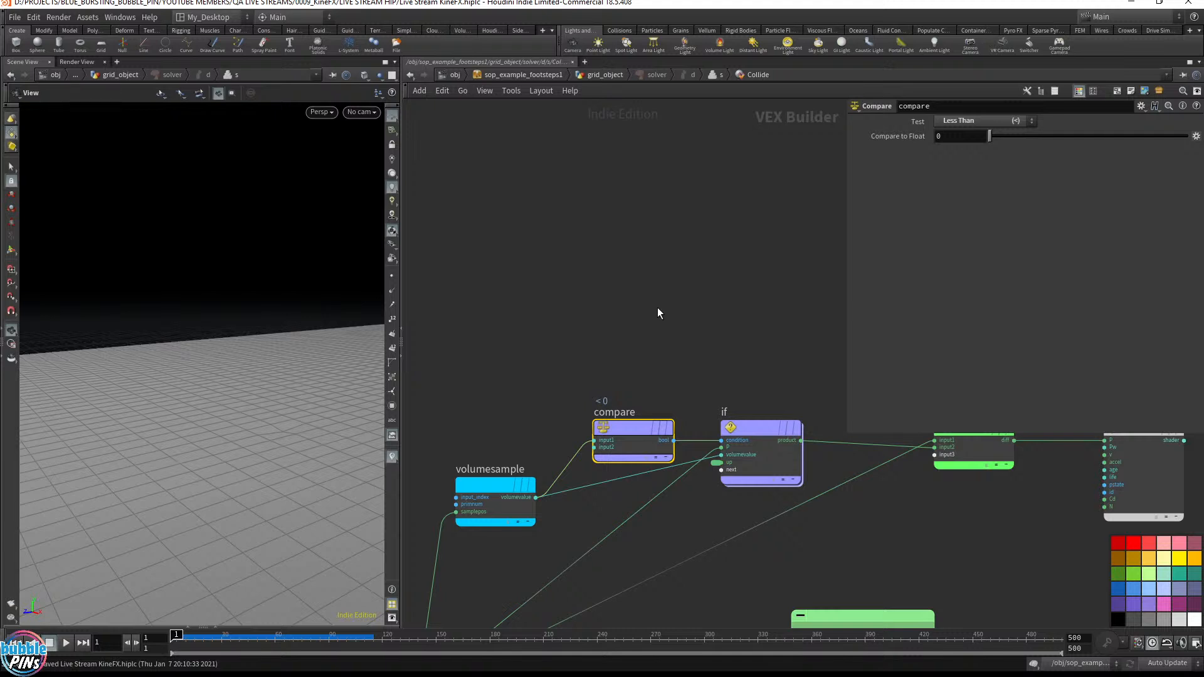
pyautogui.moveTo(319, 399); pyautogui.dragTo(280, 382)
pyautogui.moveTo(326, 384); pyautogui.dragTo(91, 413, button='middle')
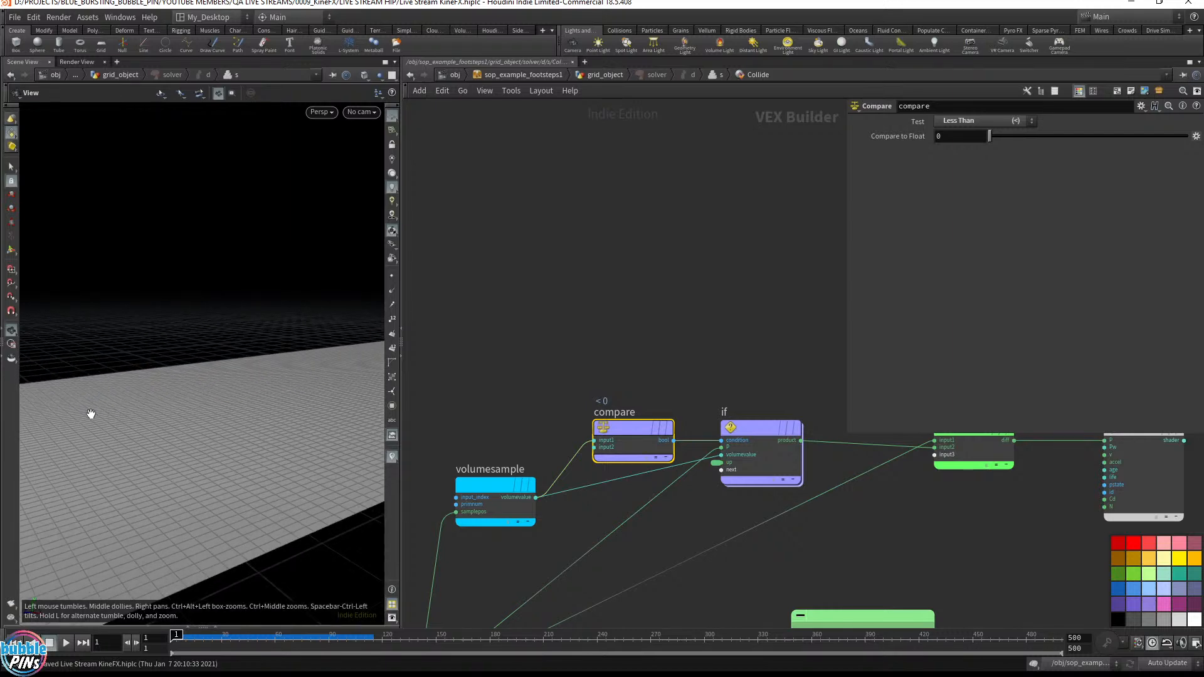
pyautogui.moveTo(187, 425)
pyautogui.mouseDown(button='right')
pyautogui.moveTo(143, 408)
pyautogui.moveTo(182, 415)
pyautogui.mouseUp(button='right')
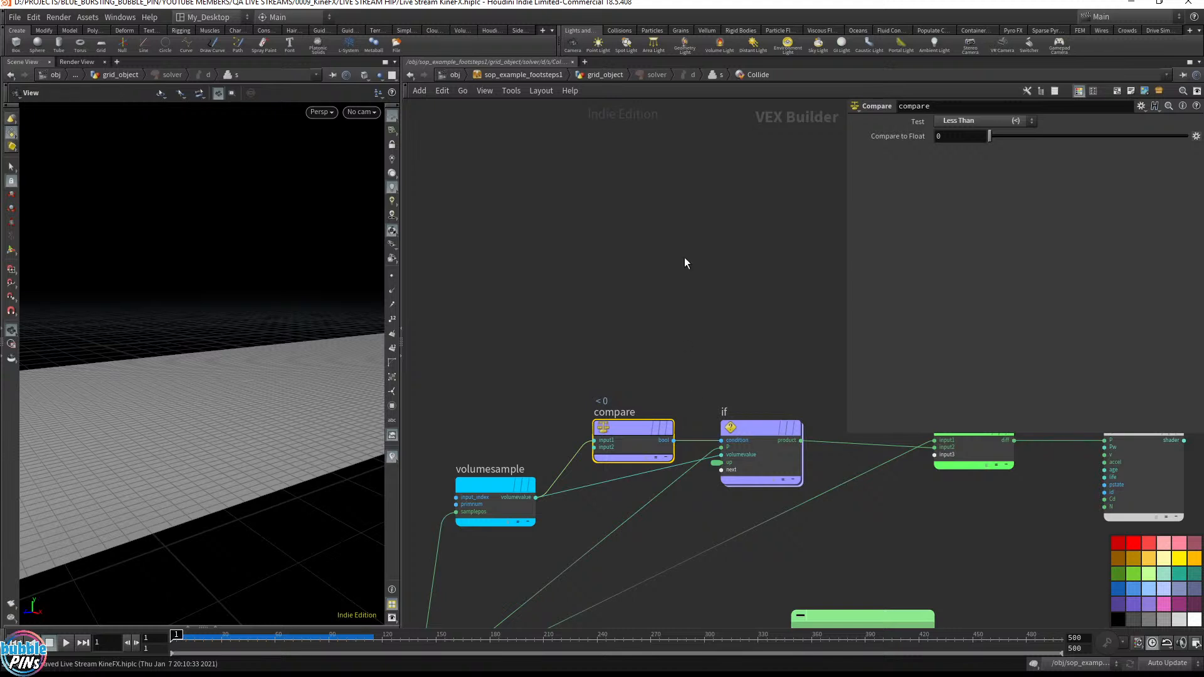
pyautogui.moveTo(477, 426); pyautogui.dragTo(614, 200, button='middle')
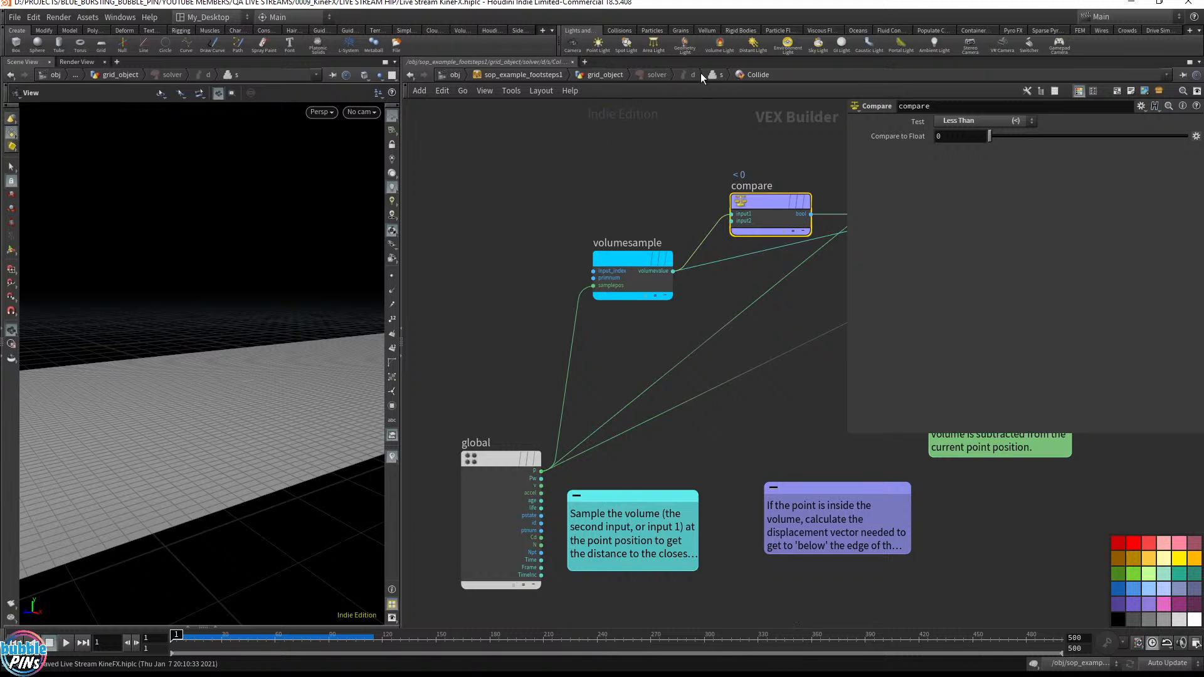
# Step: Return to the solver's inner geometry network and inspect the Last_Frame Dop Import feeding Collide
pyautogui.click(720, 76)
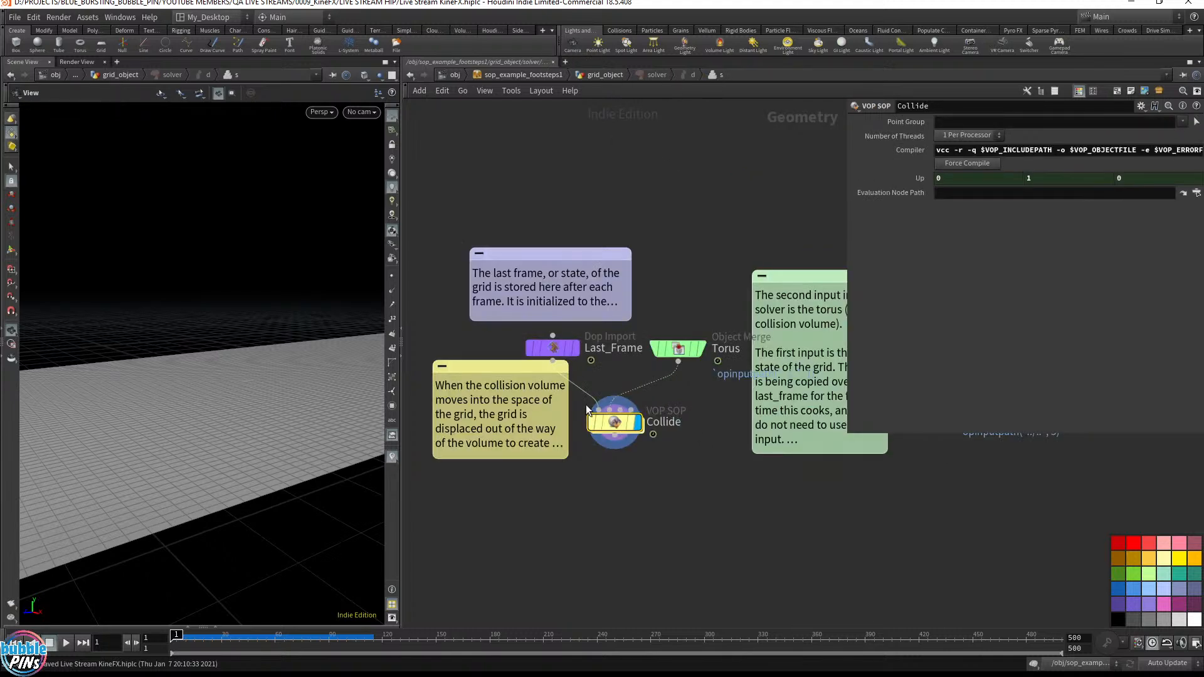
pyautogui.scroll(3, 611, 376)
pyautogui.moveTo(621, 364); pyautogui.dragTo(642, 493, button='middle')
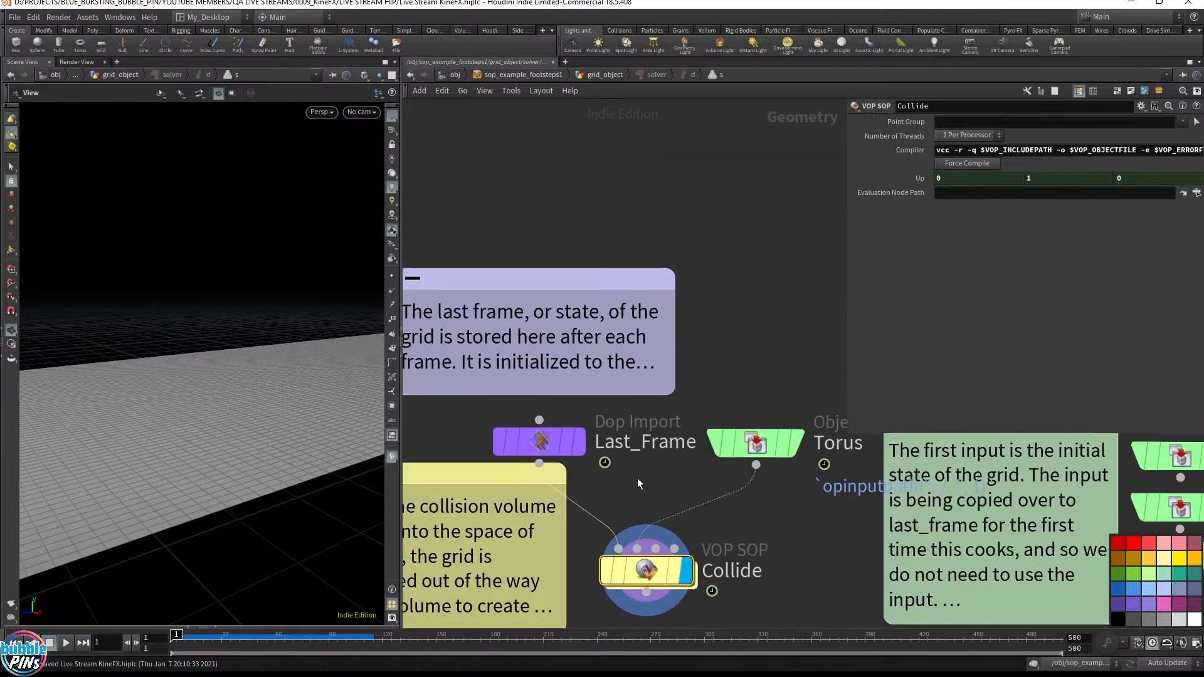
pyautogui.moveTo(530, 442); pyautogui.dragTo(470, 435)
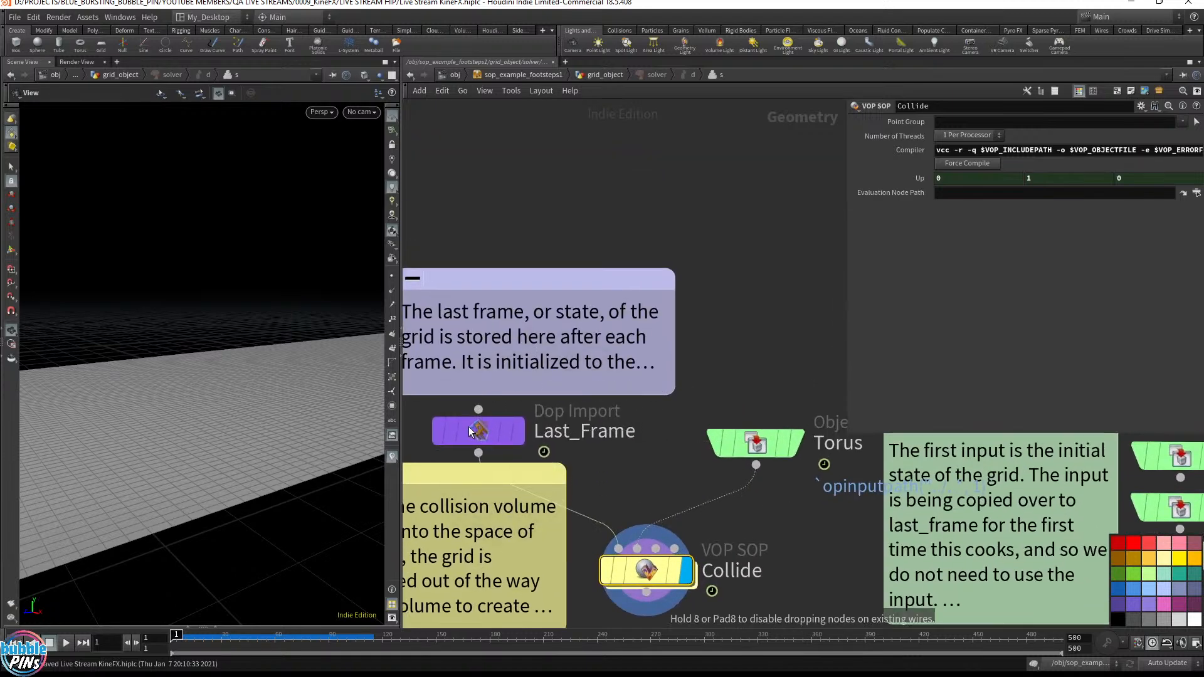
pyautogui.scroll(-3, 657, 458)
pyautogui.scroll(-2, 657, 457)
pyautogui.click(553, 442)
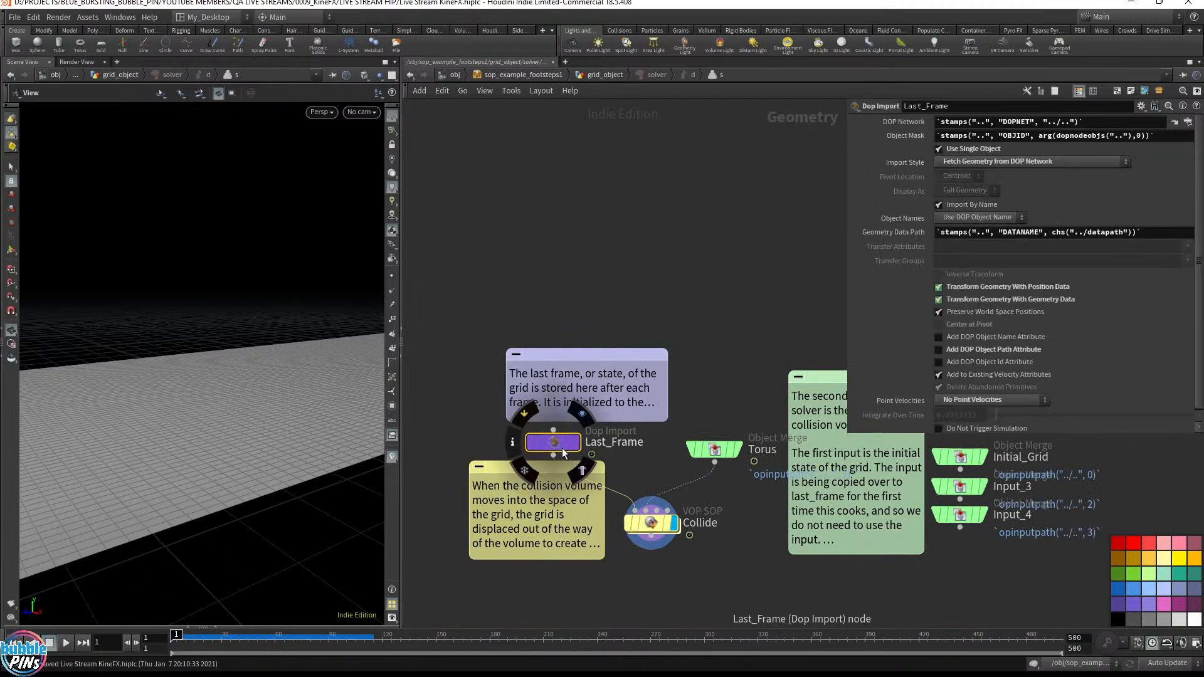
# Step: Copy the Collide and Torus nodes with their sticky note into grid_object, moving the existing solver node aside
pyautogui.moveTo(643, 608); pyautogui.dragTo(739, 405)
pyautogui.hotkey('ctrl', 'c')
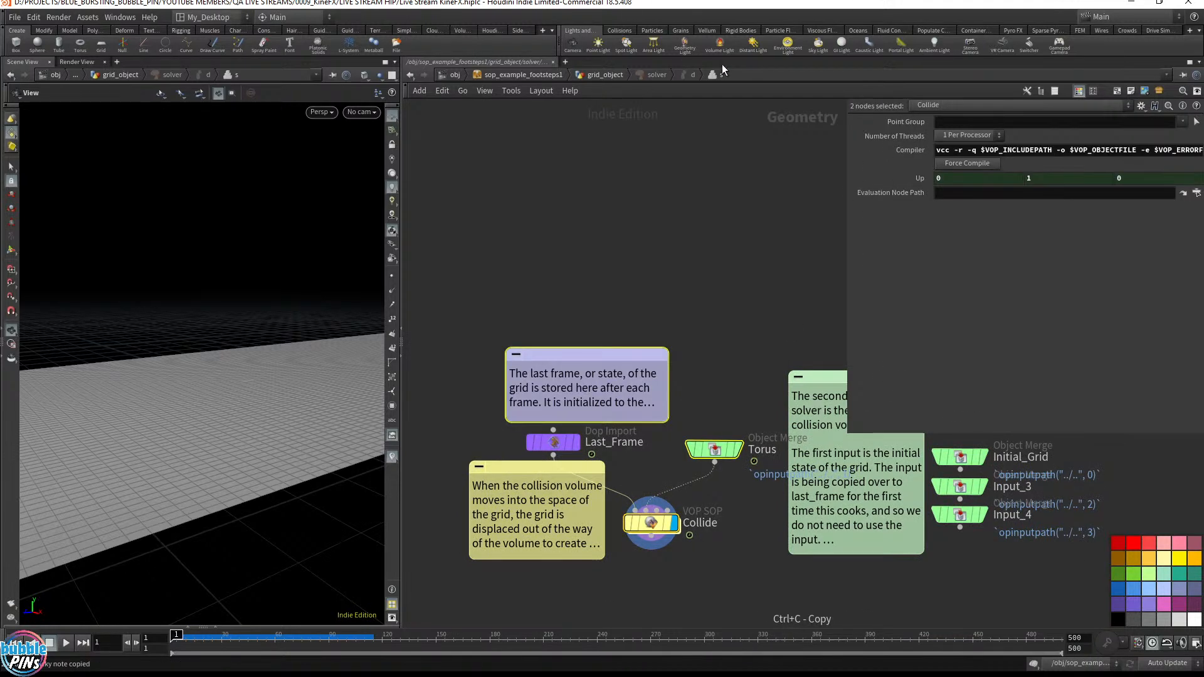
pyautogui.click(657, 74)
pyautogui.click(620, 76)
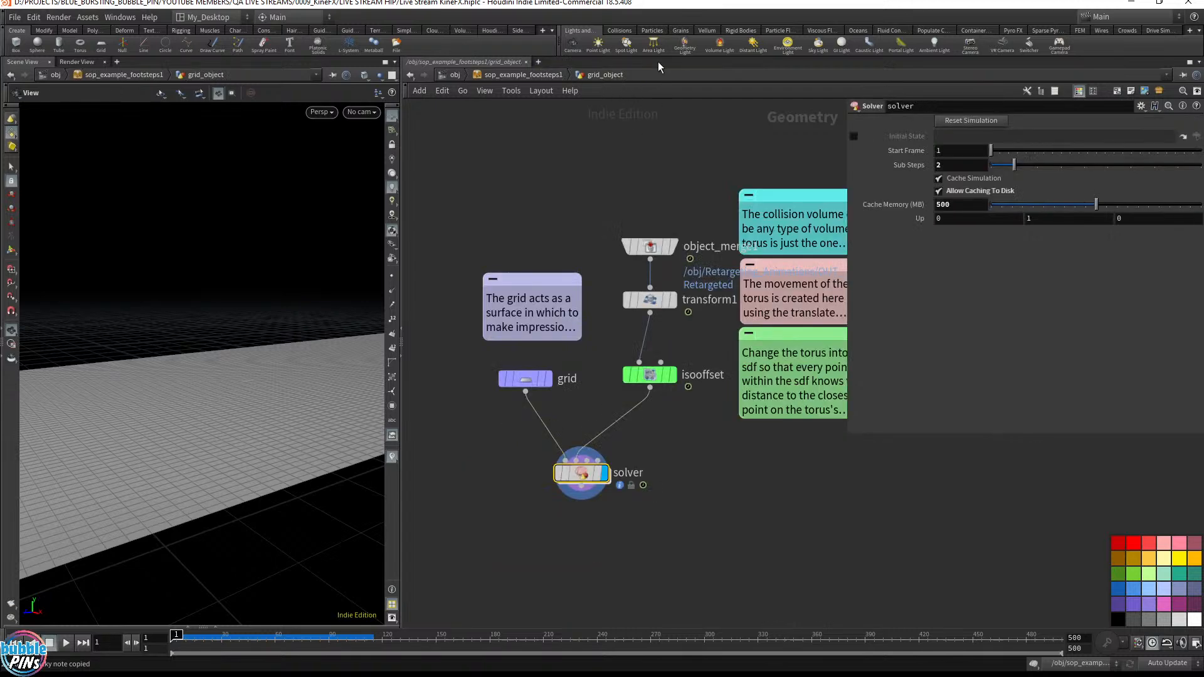
pyautogui.click(562, 408)
pyautogui.moveTo(560, 408); pyautogui.dragTo(916, 561)
pyautogui.hotkey('ctrl', 'v')
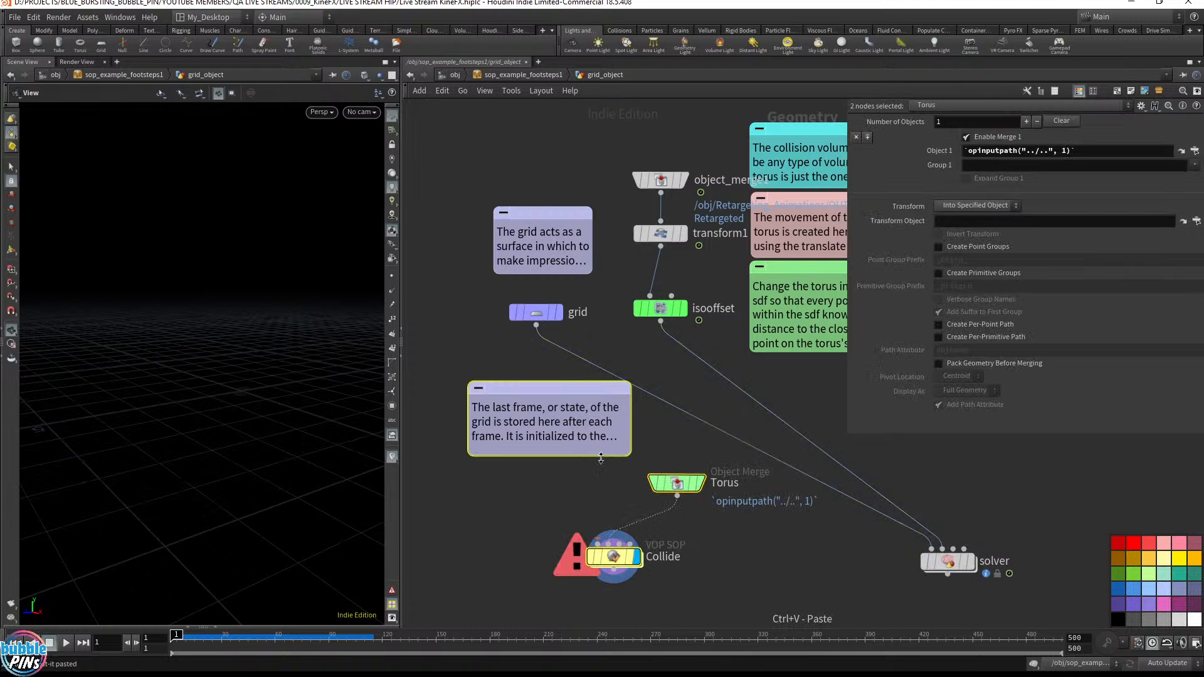
# Step: Wire grid into the first input of the pasted Collide node and delete the pasted Last_Frame sticky note
pyautogui.click(602, 540)
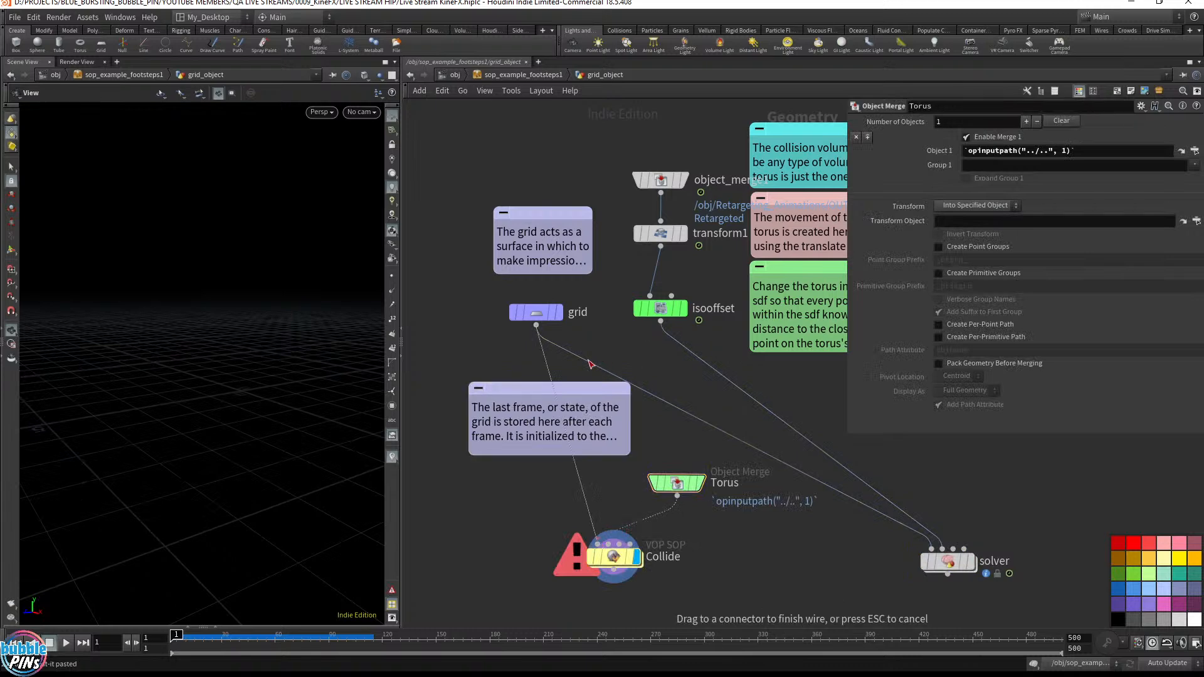
pyautogui.click(538, 329)
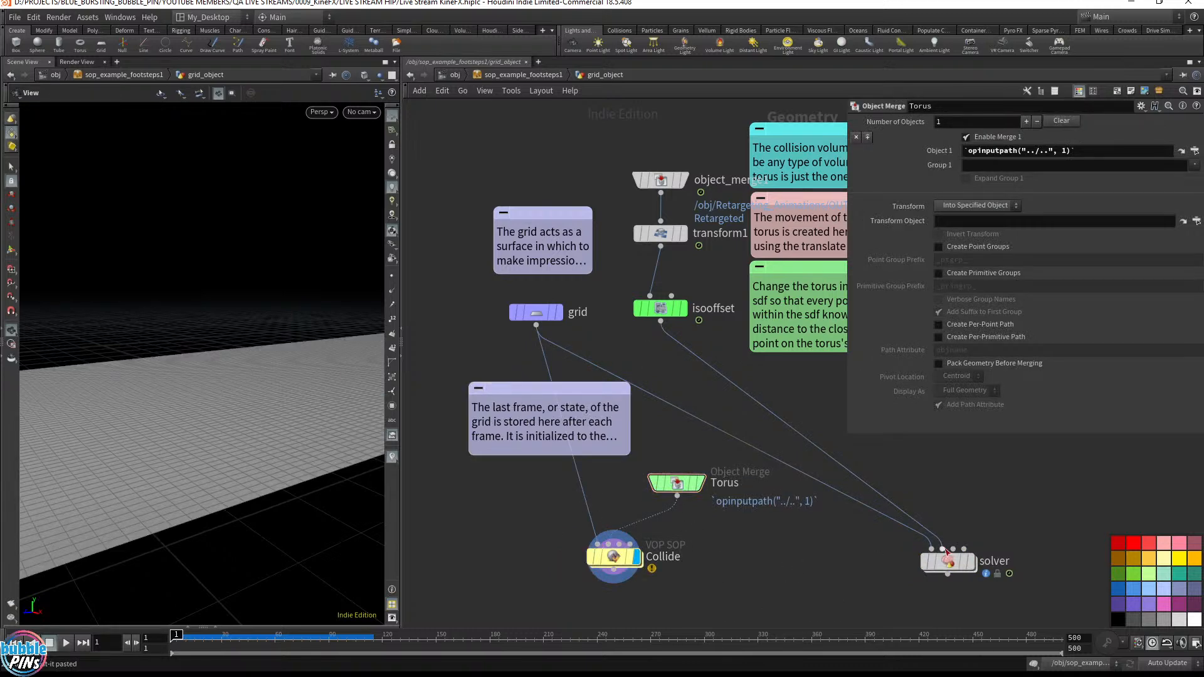
pyautogui.moveTo(945, 560); pyautogui.dragTo(1059, 517)
pyautogui.click(539, 407)
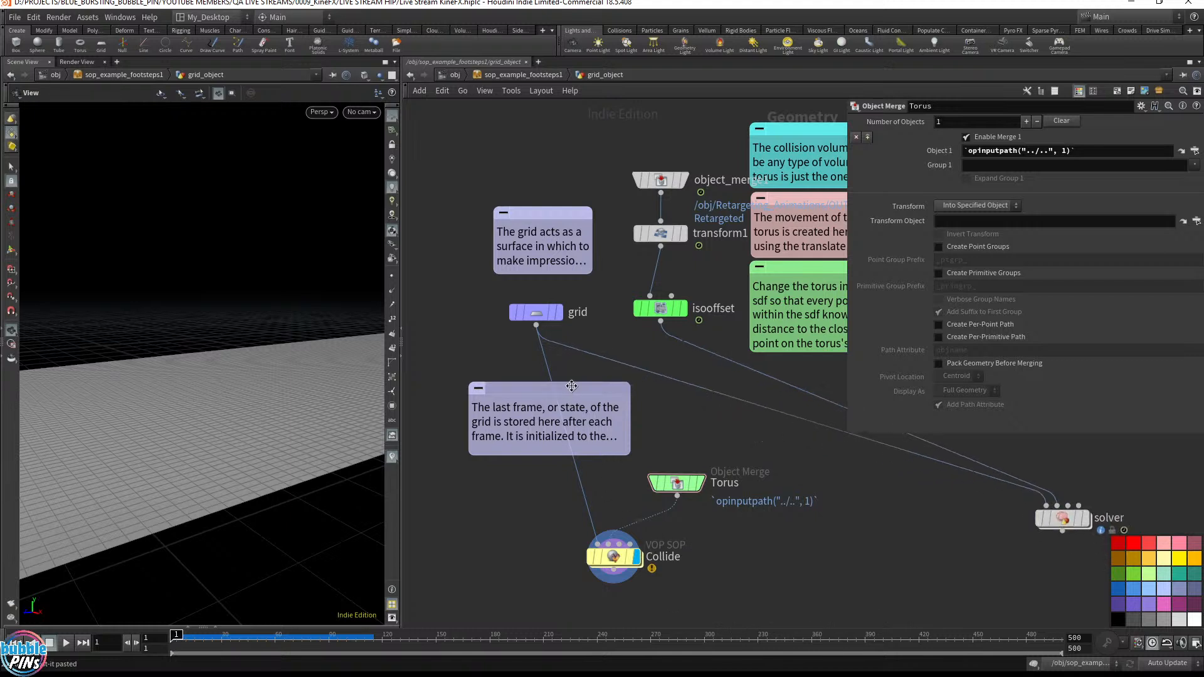
pyautogui.press('Delete')
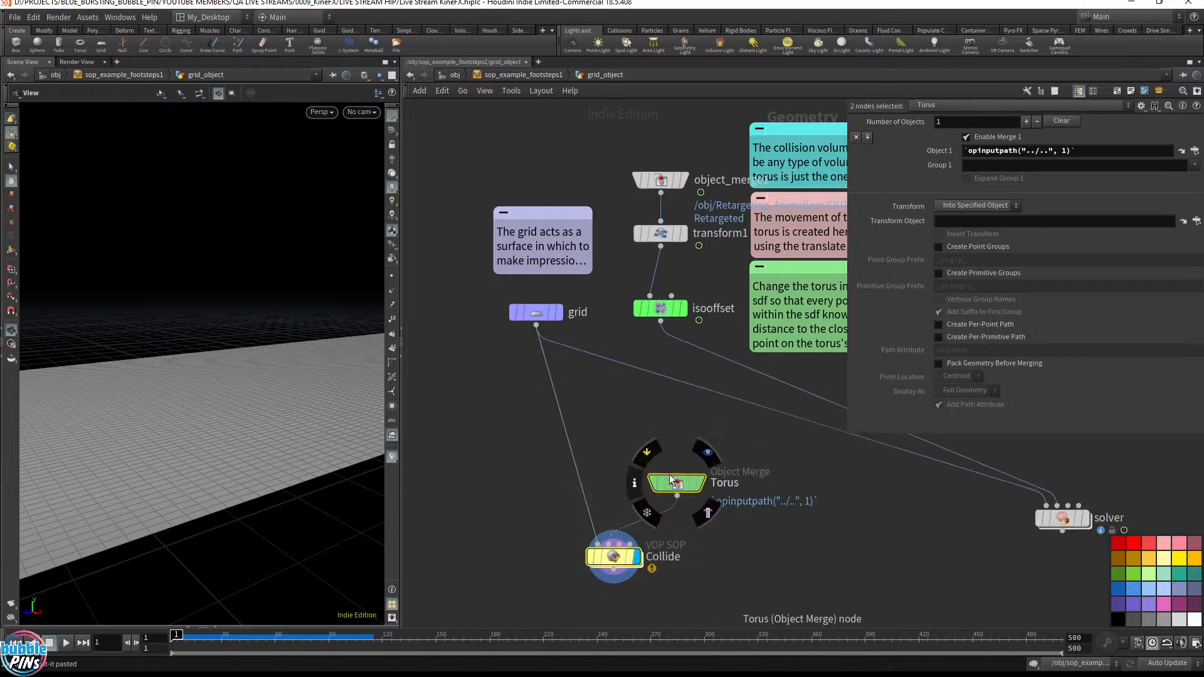
# Step: Move the pasted Collide node closer to grid and delete the Torus object merge
pyautogui.moveTo(676, 483); pyautogui.dragTo(651, 415)
pyautogui.moveTo(946, 532); pyautogui.dragTo(1147, 442)
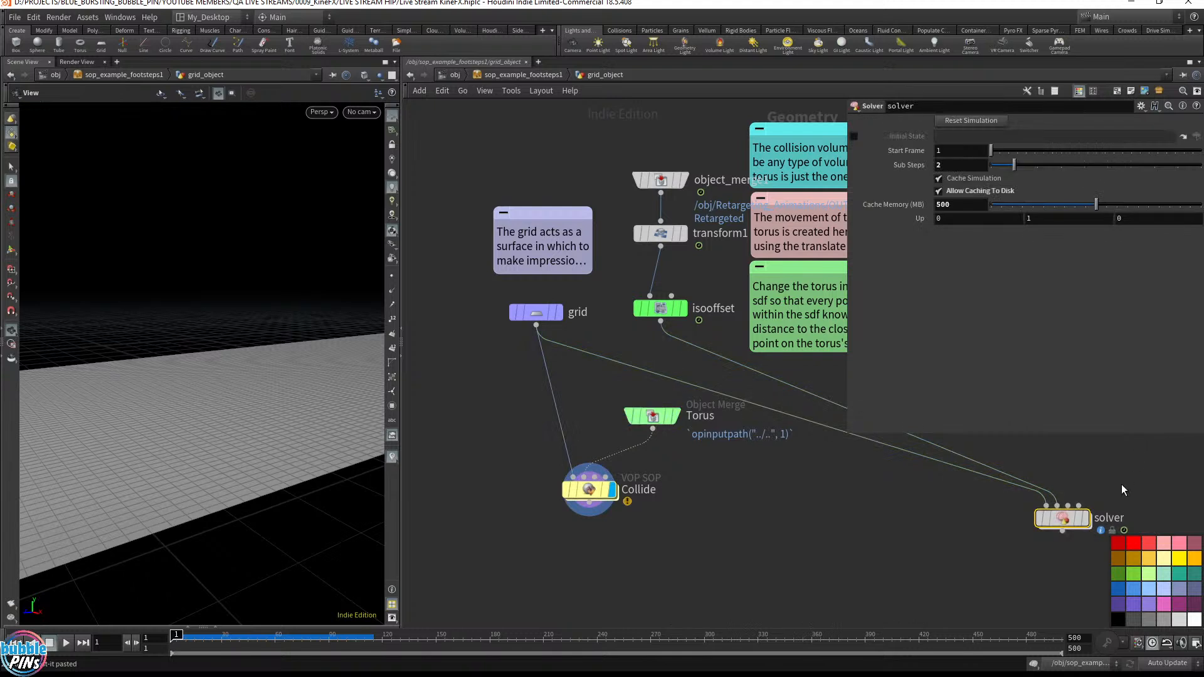
pyautogui.moveTo(999, 561); pyautogui.dragTo(1138, 472)
pyautogui.click(658, 420)
pyautogui.press('Delete')
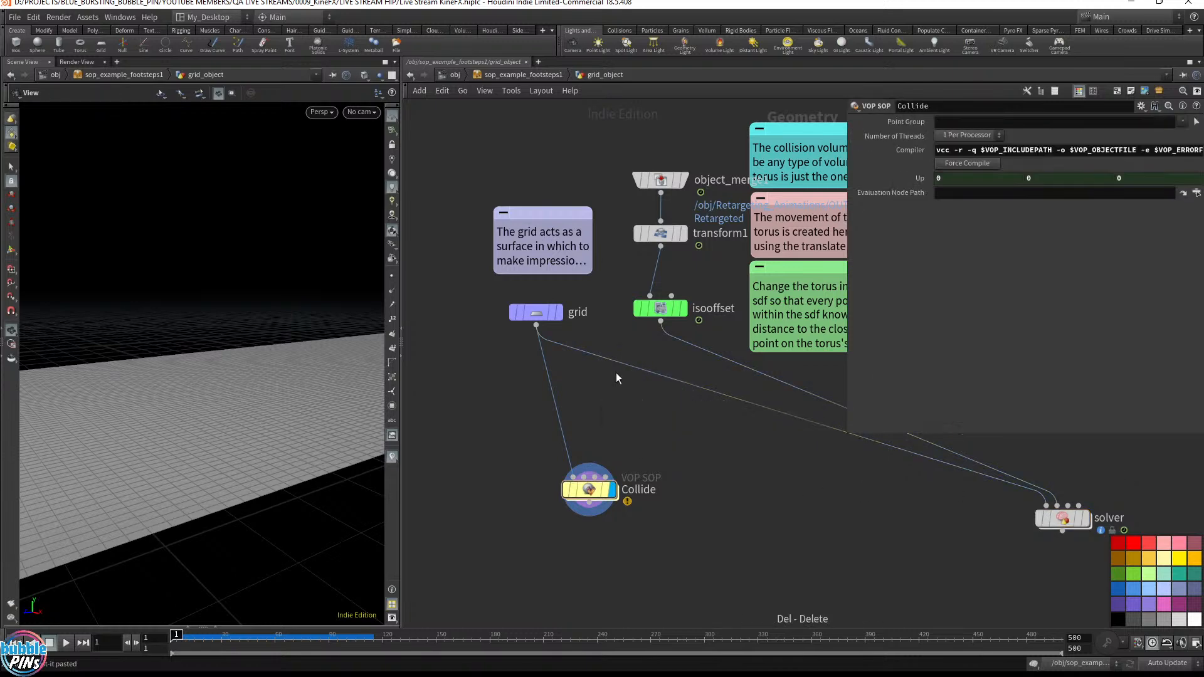
# Step: Place Collide below grid, with grid wired to its first input and isooffset to its second
pyautogui.click(662, 323)
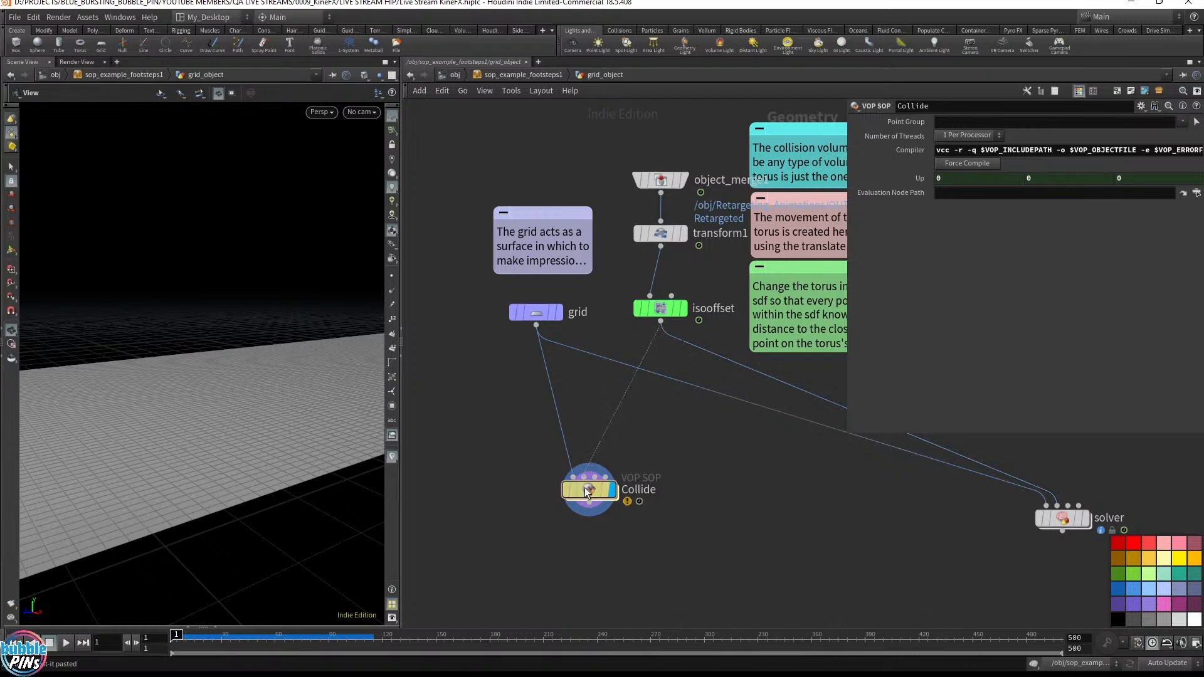
pyautogui.moveTo(593, 494); pyautogui.dragTo(551, 459)
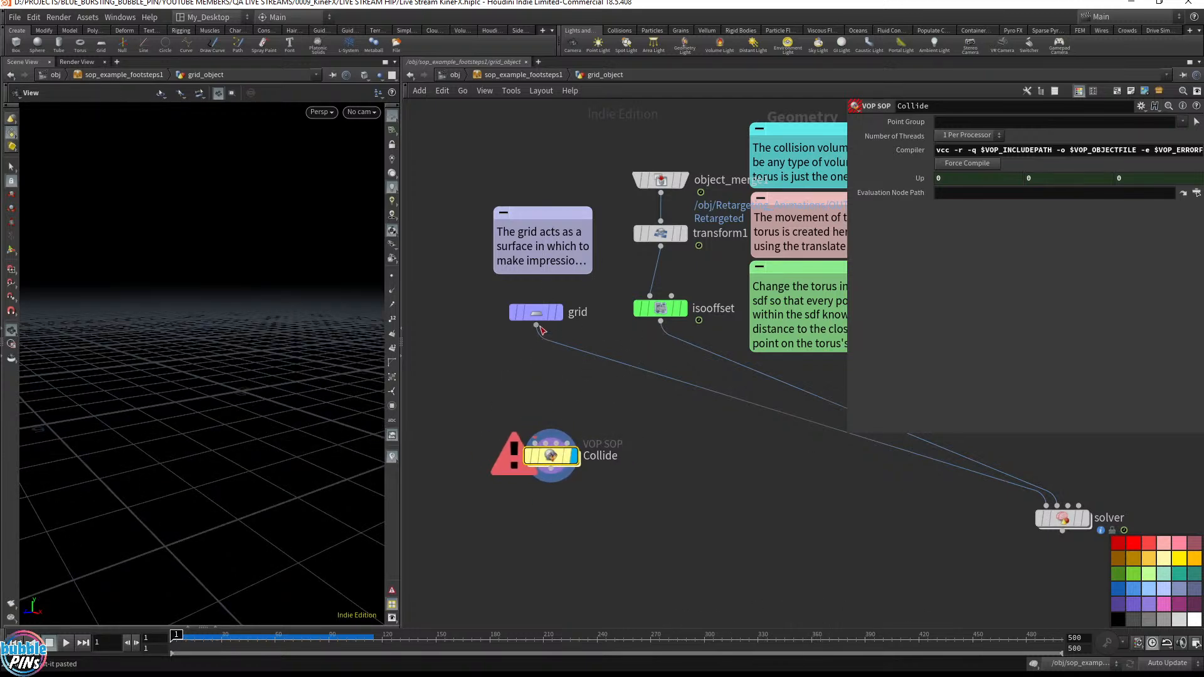
pyautogui.moveTo(536, 324); pyautogui.dragTo(660, 322)
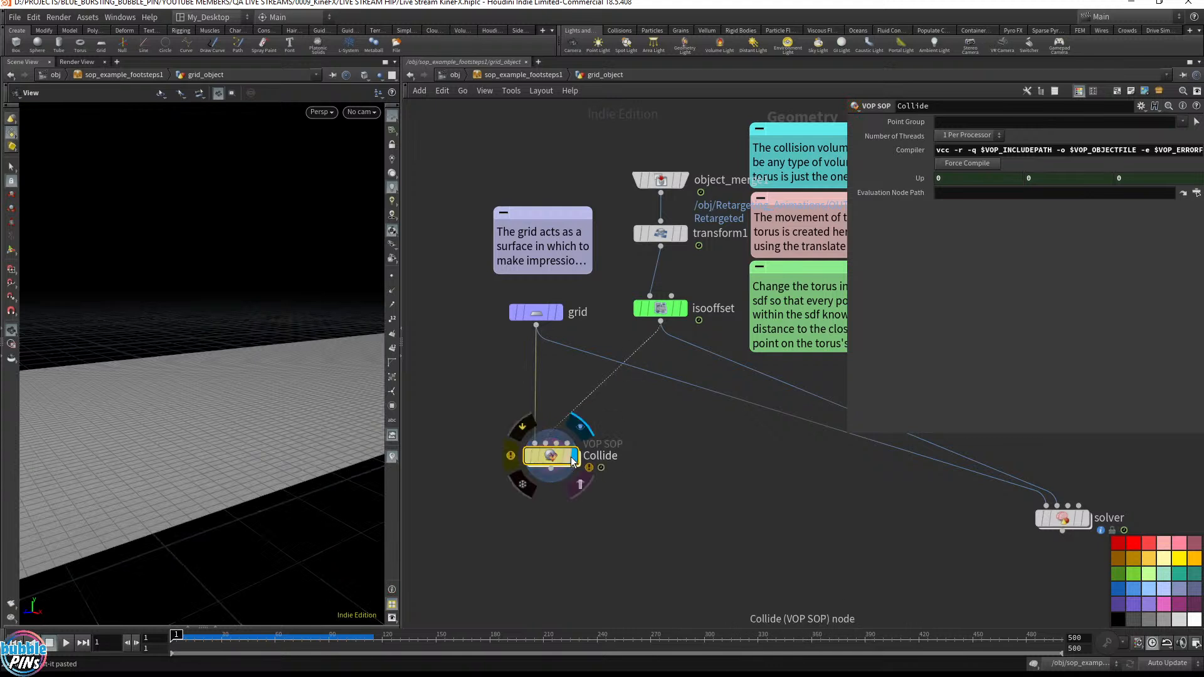
# Step: Look inside the pasted Collide VOP, return to grid_object and inspect the grid node's parameters
pyautogui.doubleClick(550, 463)
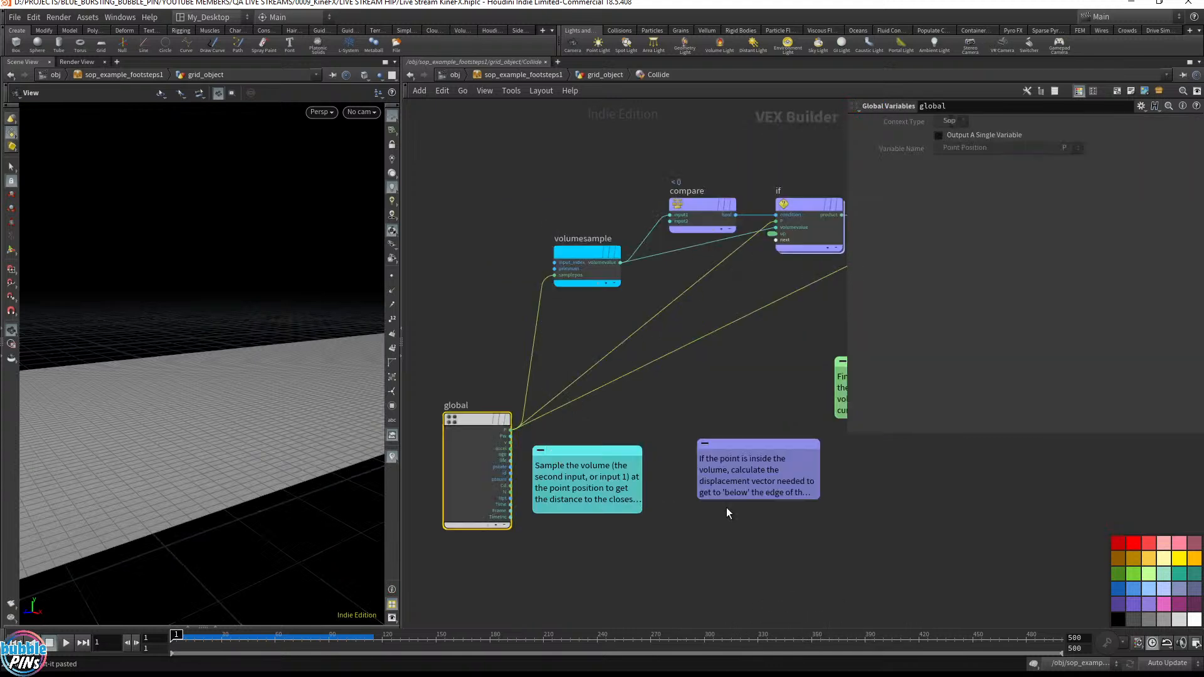
pyautogui.click(605, 74)
pyautogui.moveTo(629, 498); pyautogui.dragTo(473, 393)
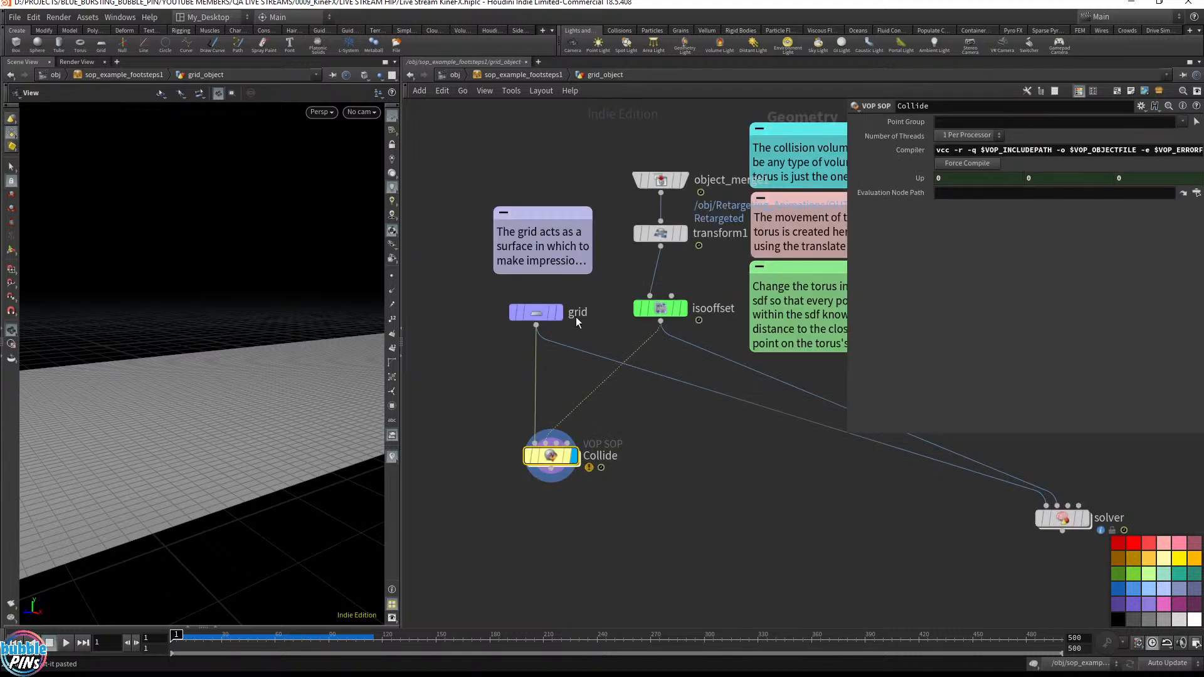
pyautogui.moveTo(577, 334); pyautogui.dragTo(484, 277)
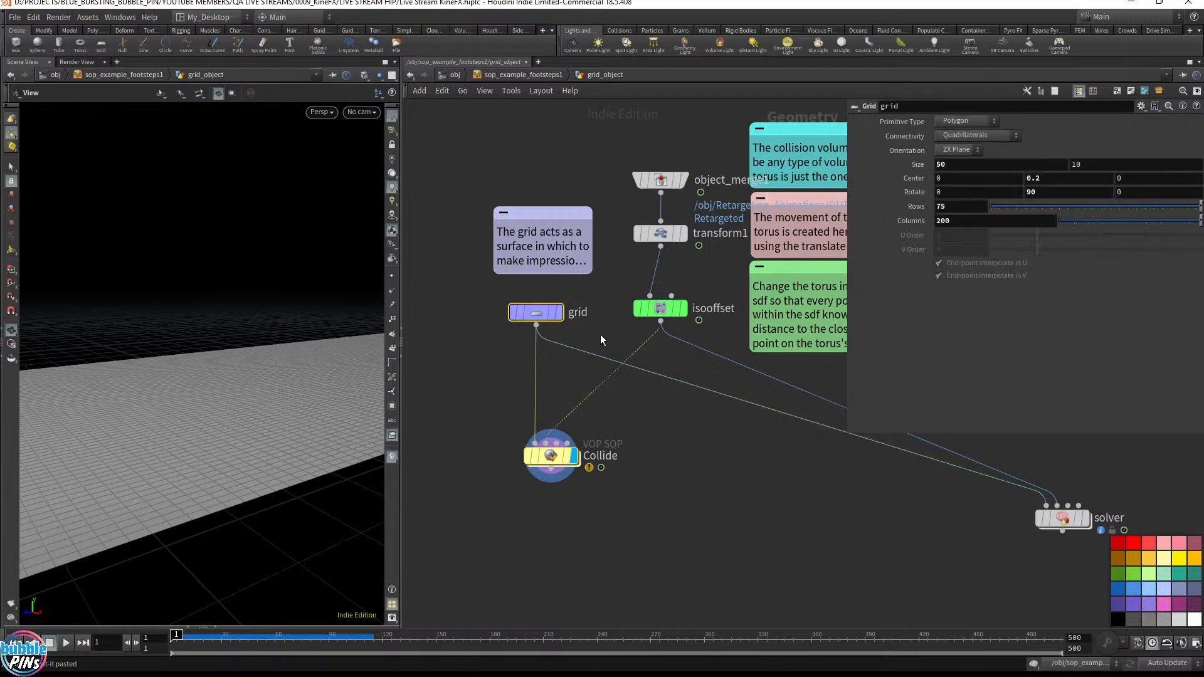
# Step: Check volumesample's OP Input Index inside Collide and compare it with the VOP's second input at the grid_object level
pyautogui.doubleClick(555, 456)
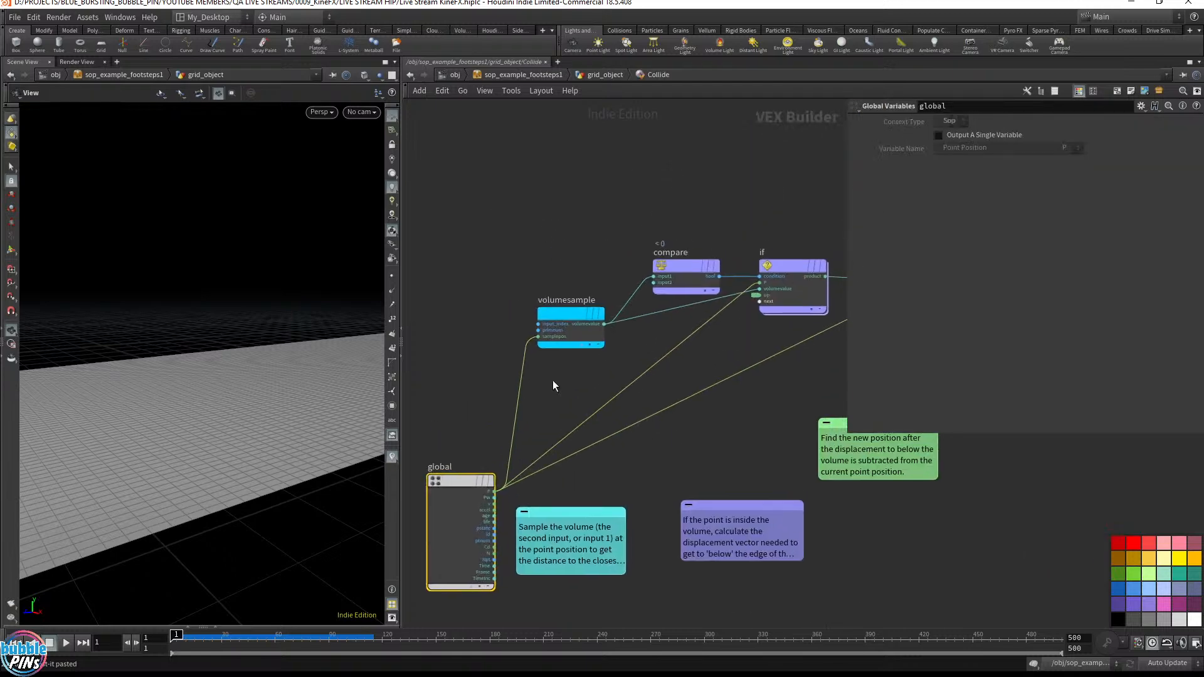
pyautogui.click(569, 318)
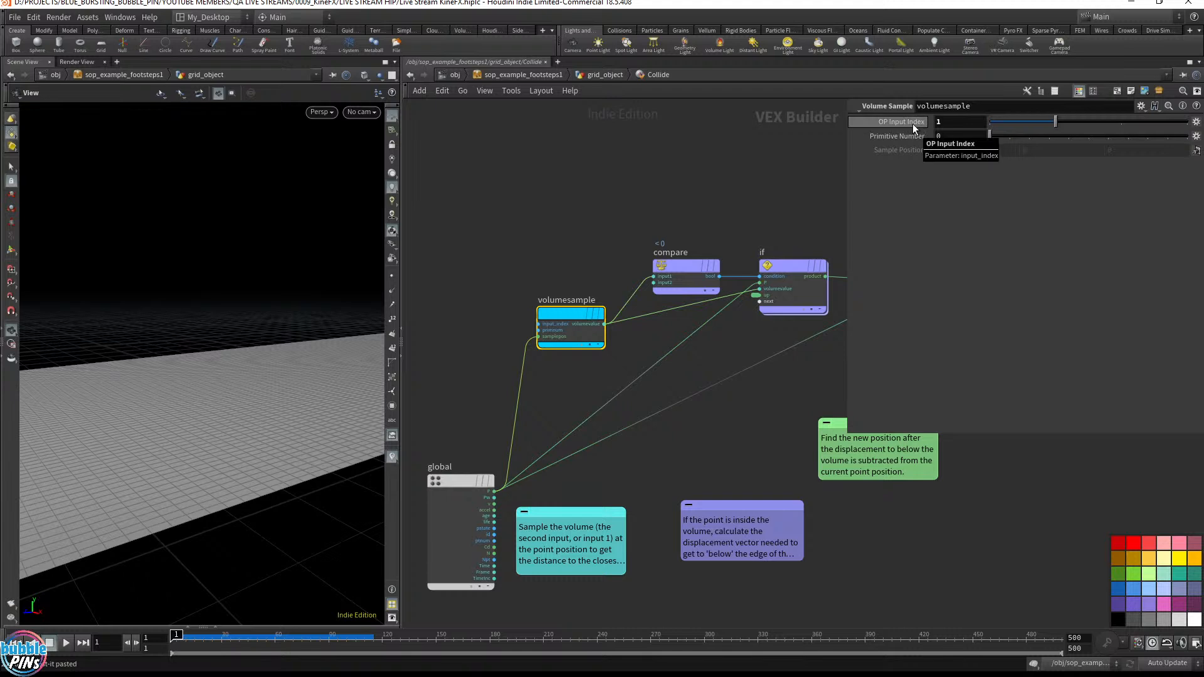
pyautogui.click(598, 75)
pyautogui.scroll(5, 547, 447)
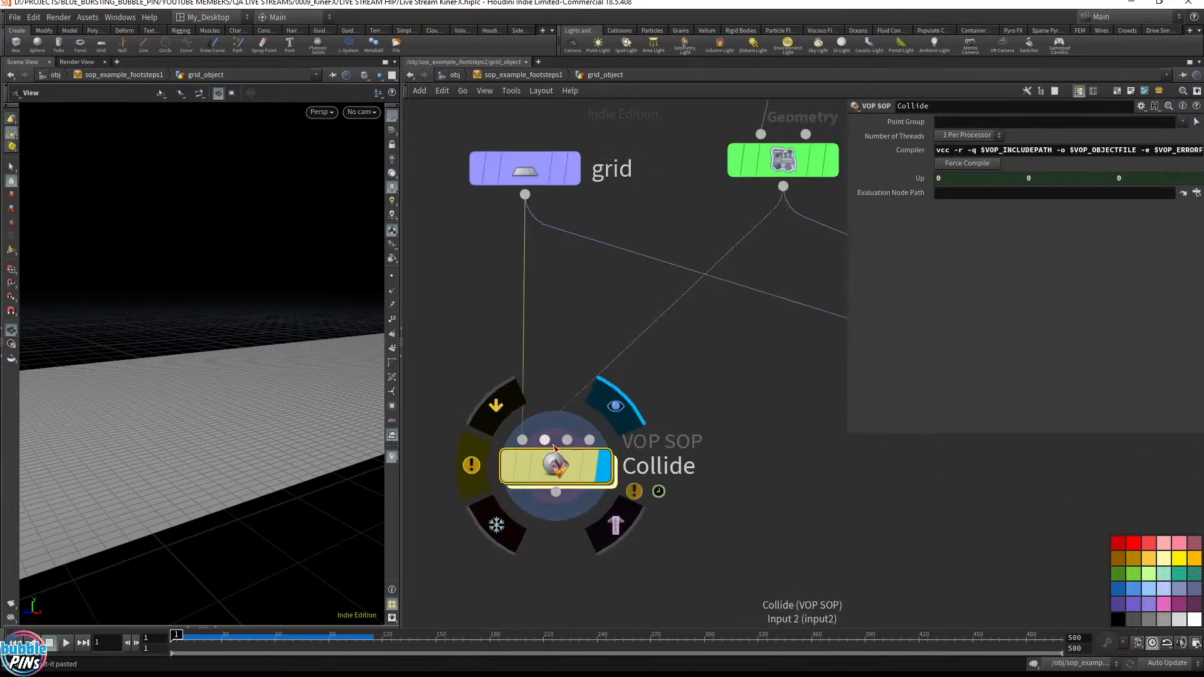
pyautogui.click(545, 440)
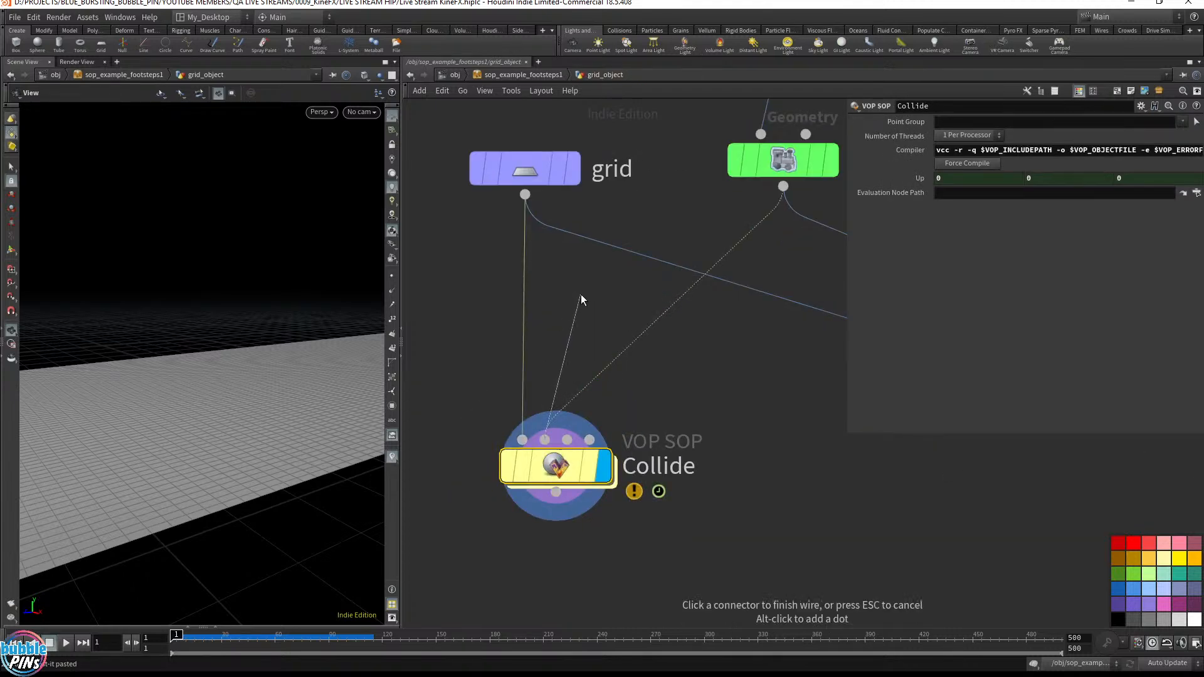
pyautogui.press('Escape')
# Step: Hide the parameter overlay, display isooffset and frame the character's SDF volume up close
pyautogui.moveTo(624, 310); pyautogui.dragTo(588, 380, button='middle')
pyautogui.press('p')
pyautogui.moveTo(809, 341); pyautogui.dragTo(910, 332, button='middle')
pyautogui.click(900, 225)
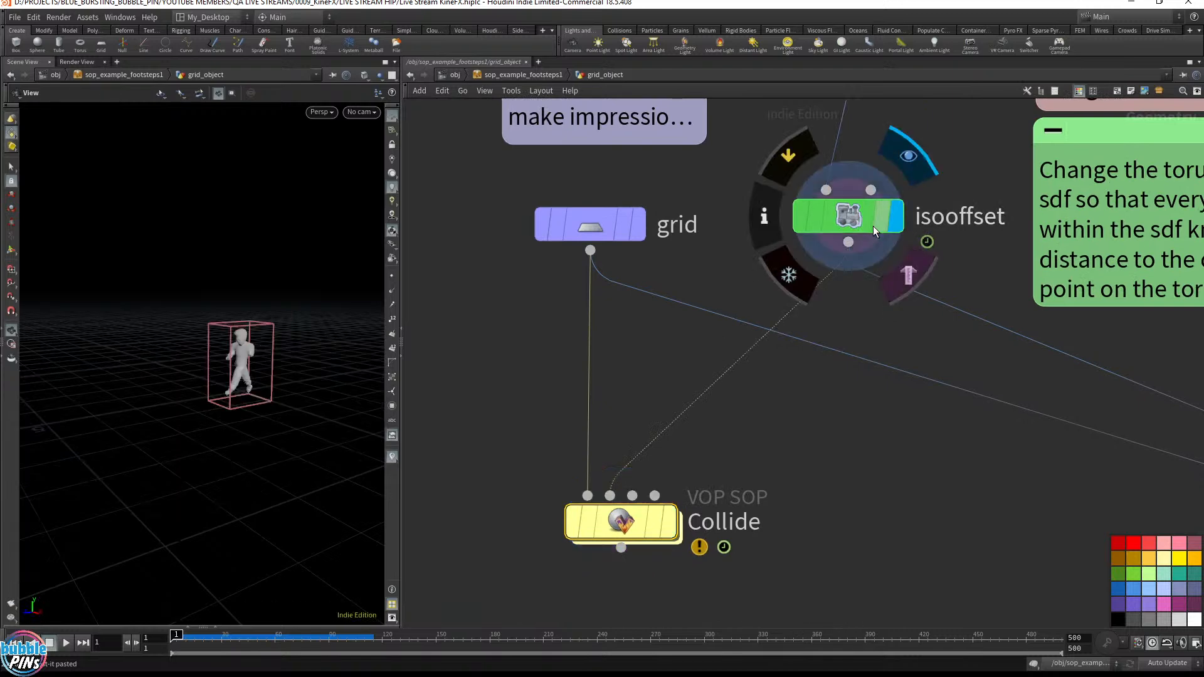
pyautogui.moveTo(287, 366); pyautogui.dragTo(338, 371)
pyautogui.moveTo(339, 371); pyautogui.dragTo(233, 327, button='middle')
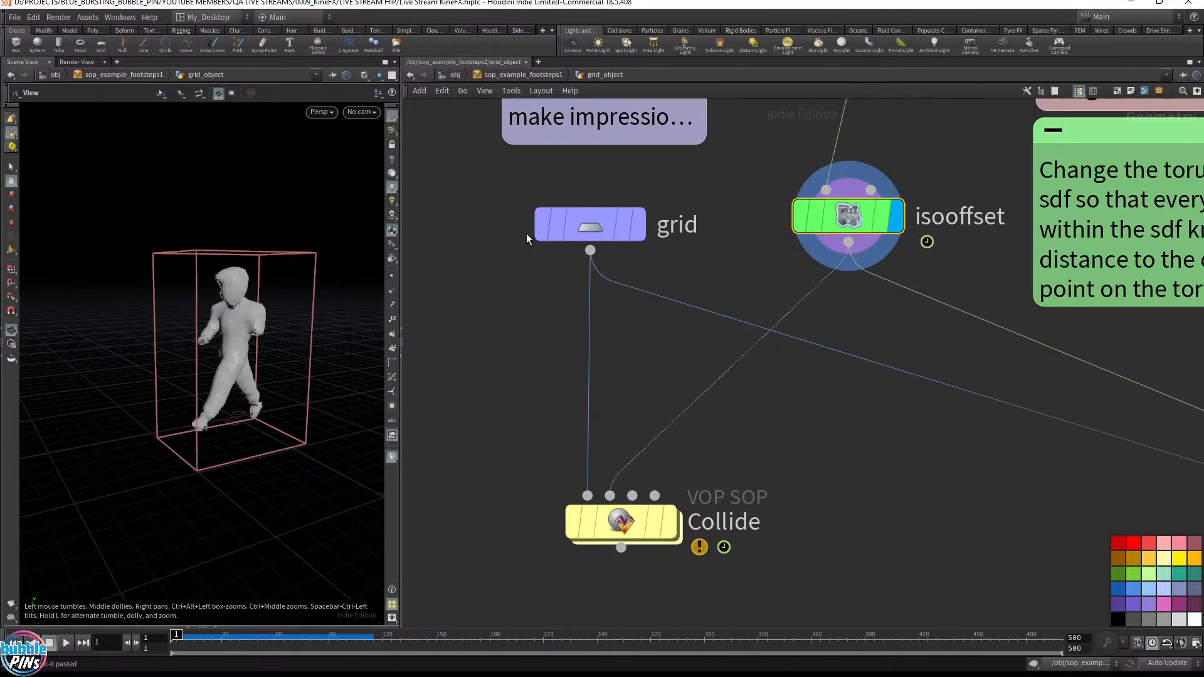
# Step: Insert a null named SDF between isooffset and Collide's second input, offset slightly to the side of the grid wire
pyautogui.press('Tab')
pyautogui.write('null')
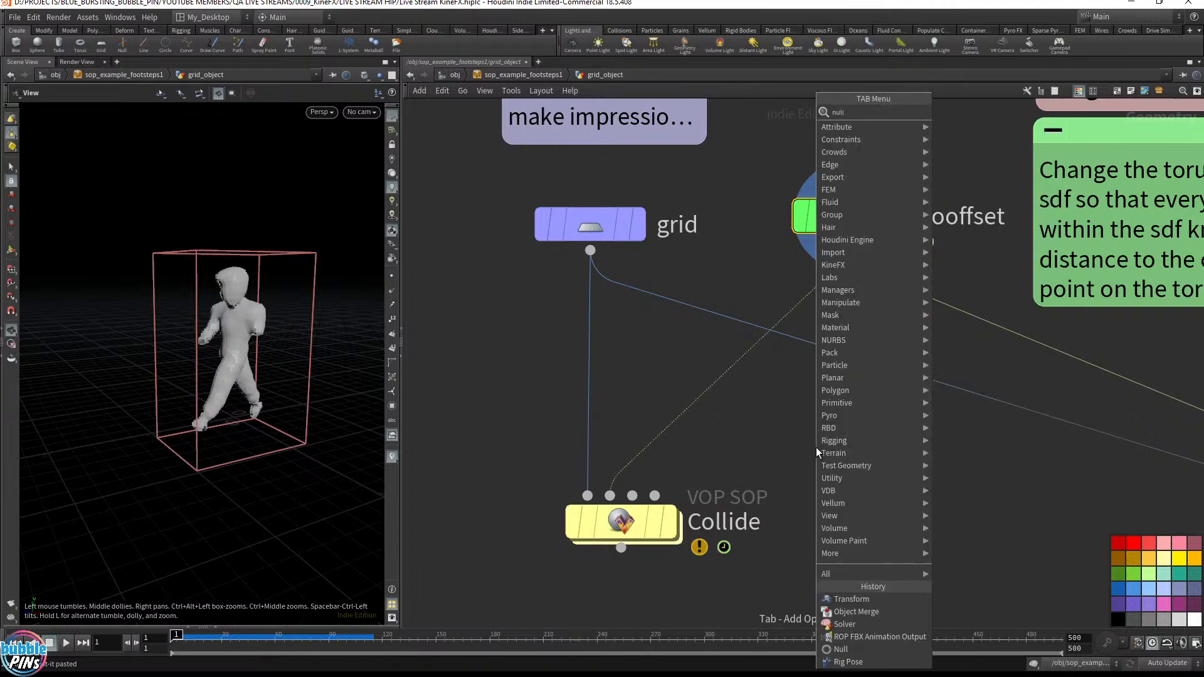
pyautogui.press('Return')
pyautogui.click(705, 394)
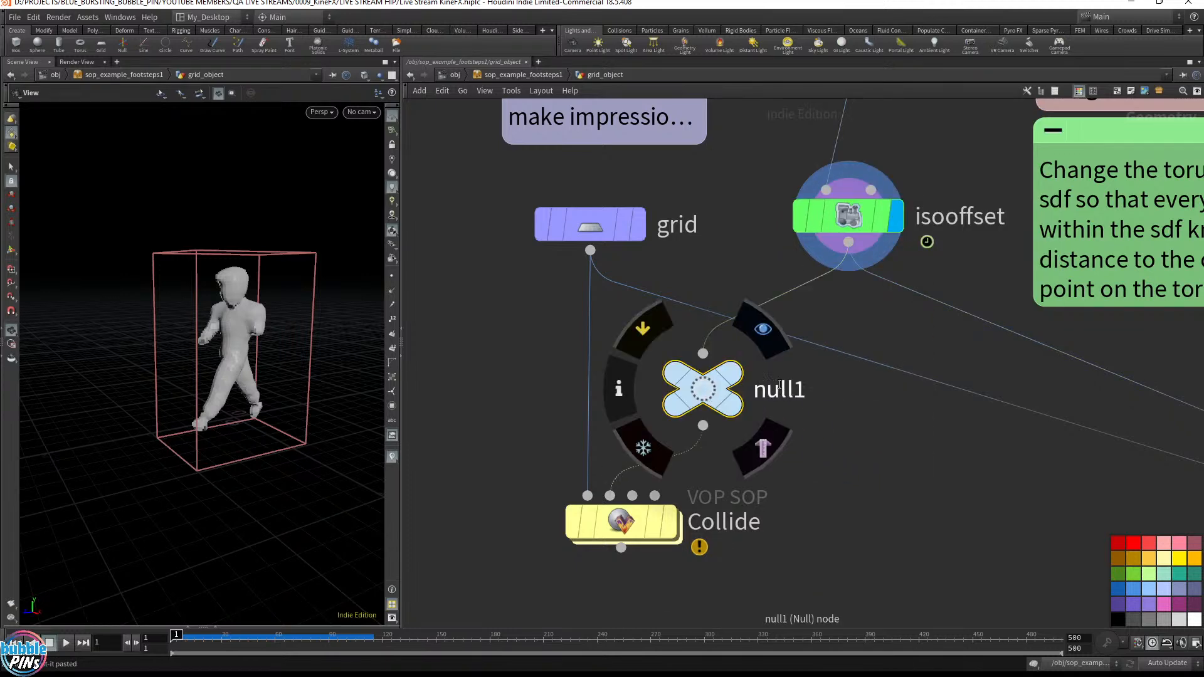
pyautogui.press('F2')
pyautogui.write('SDF')
pyautogui.press('Return')
pyautogui.moveTo(676, 370)
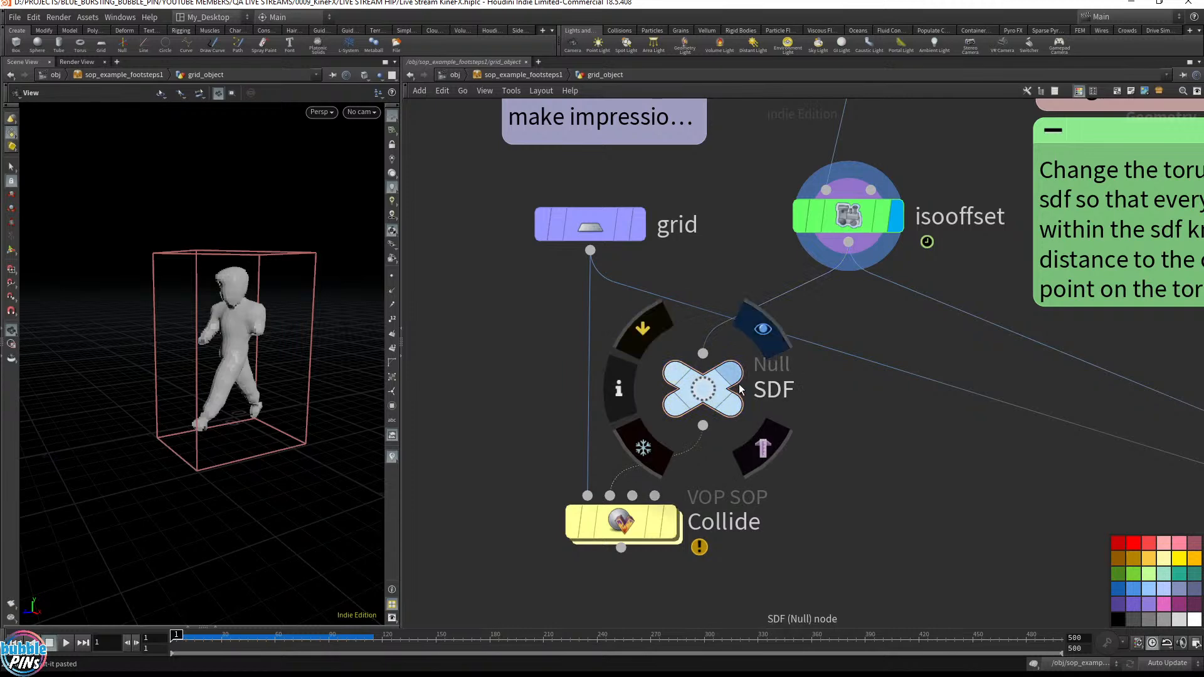
pyautogui.moveTo(699, 389); pyautogui.dragTo(739, 395)
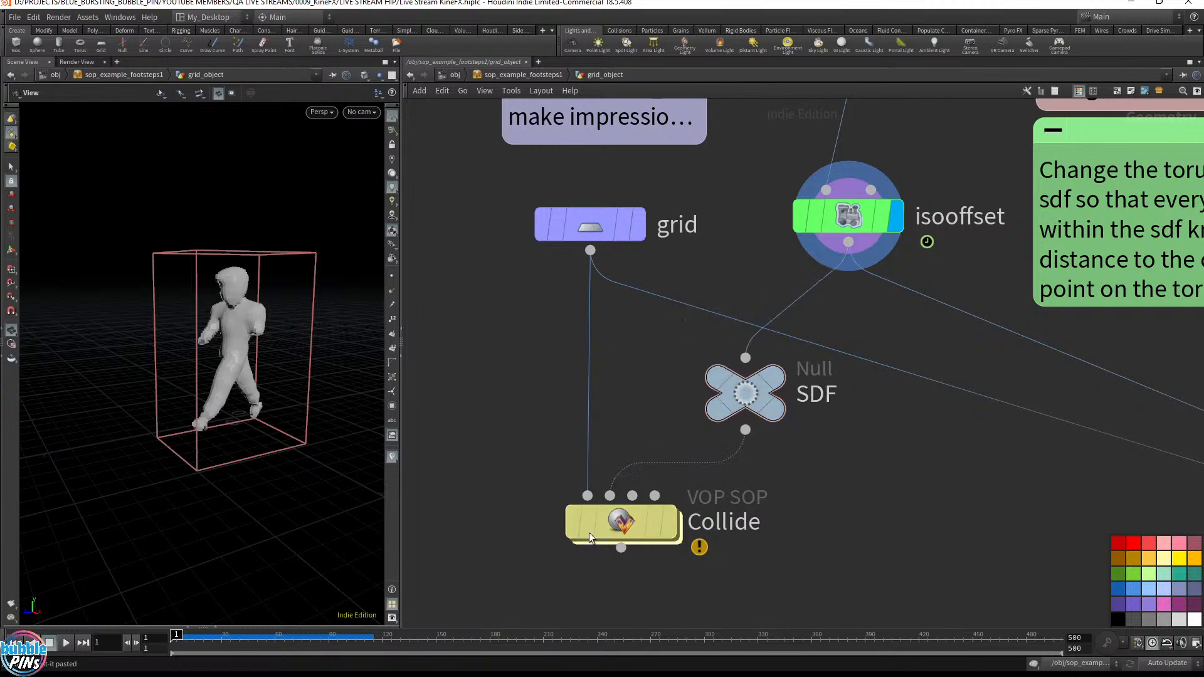
# Step: Display Collide and glance inside it, return to grid_object, and display the SDF null to view the character's volume
pyautogui.press('r')
pyautogui.doubleClick(630, 524)
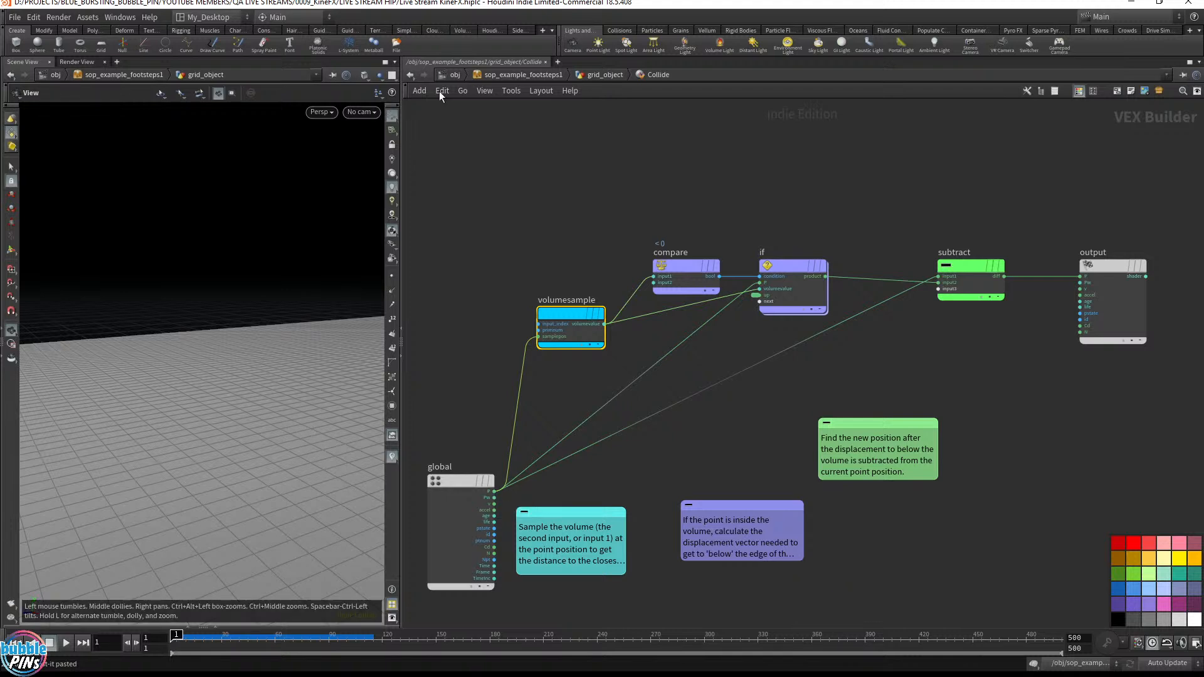
pyautogui.click(605, 75)
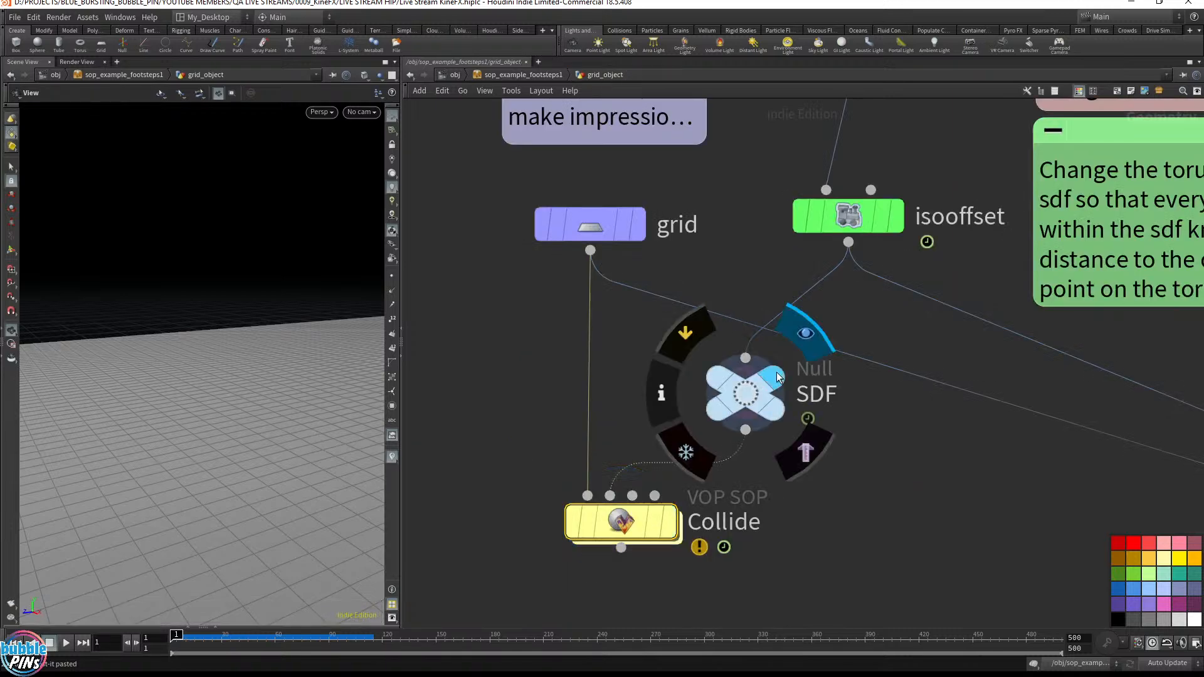
pyautogui.click(793, 328)
pyautogui.moveTo(261, 412); pyautogui.dragTo(276, 406)
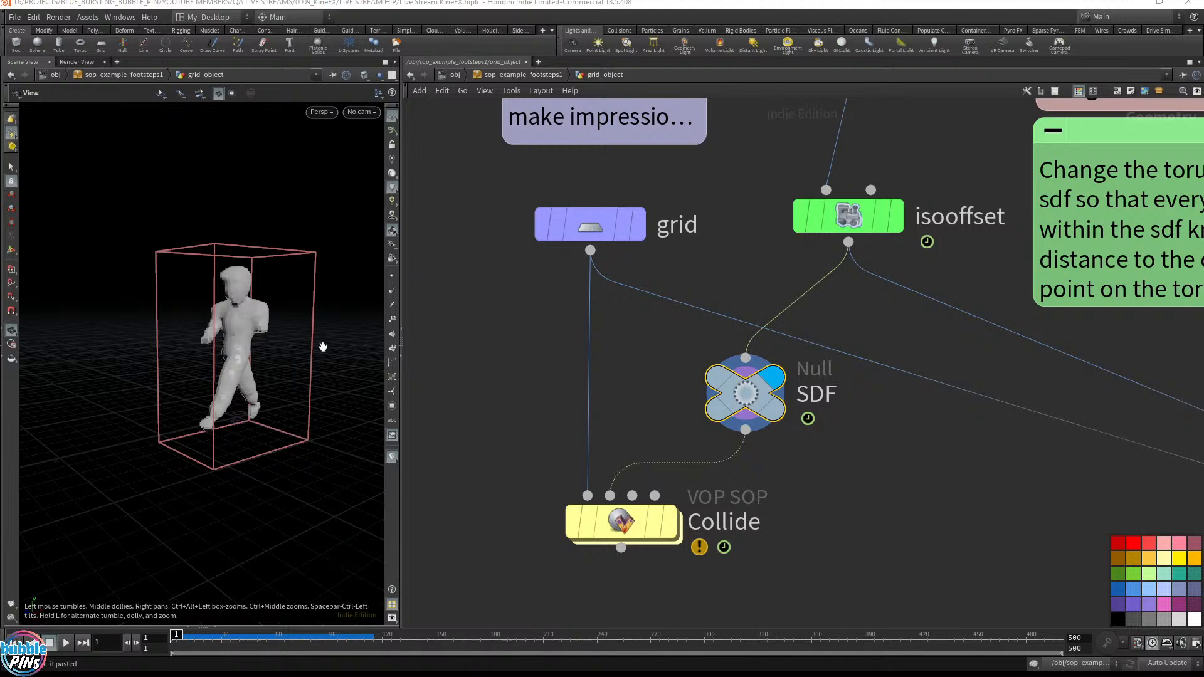
# Step: Move the solver node farther away from the Collide branch and display Collide's result
pyautogui.scroll(-3, 734, 549)
pyautogui.moveTo(873, 524); pyautogui.dragTo(433, 328, button='middle')
pyautogui.moveTo(819, 506); pyautogui.dragTo(1034, 376)
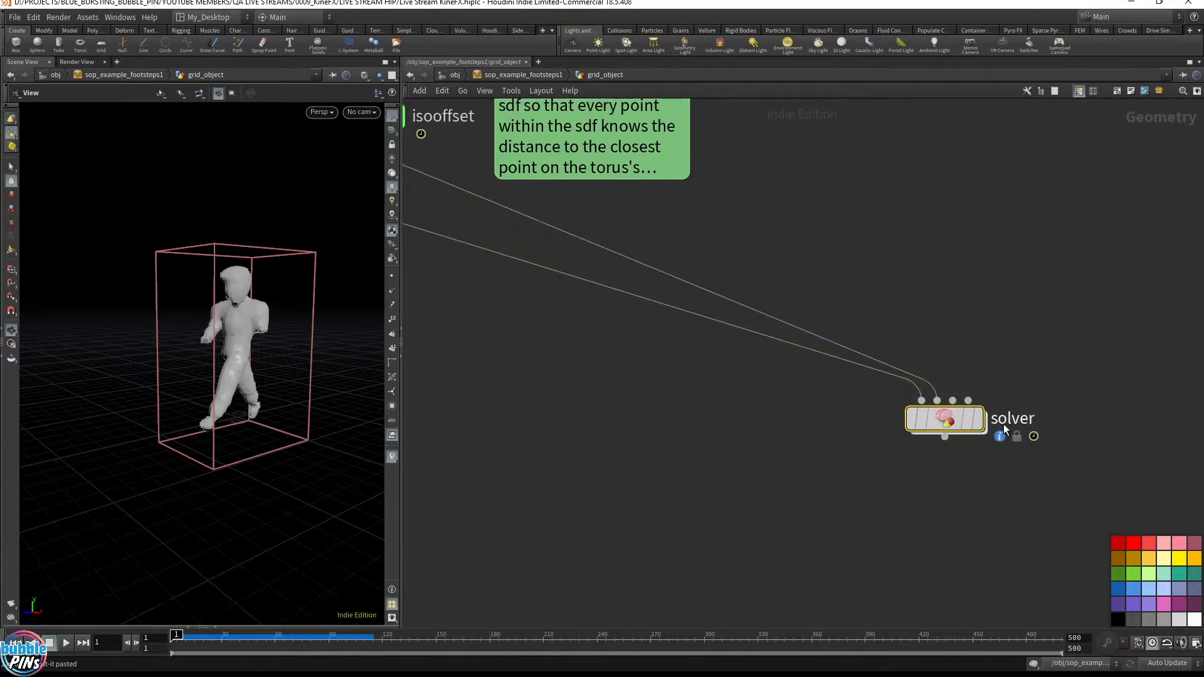
pyautogui.moveTo(939, 422)
pyautogui.moveTo(690, 474); pyautogui.dragTo(1007, 486, button='middle')
pyautogui.moveTo(553, 486); pyautogui.dragTo(863, 497, button='middle')
pyautogui.moveTo(945, 373); pyautogui.dragTo(868, 513, button='middle')
pyautogui.scroll(3, 815, 378)
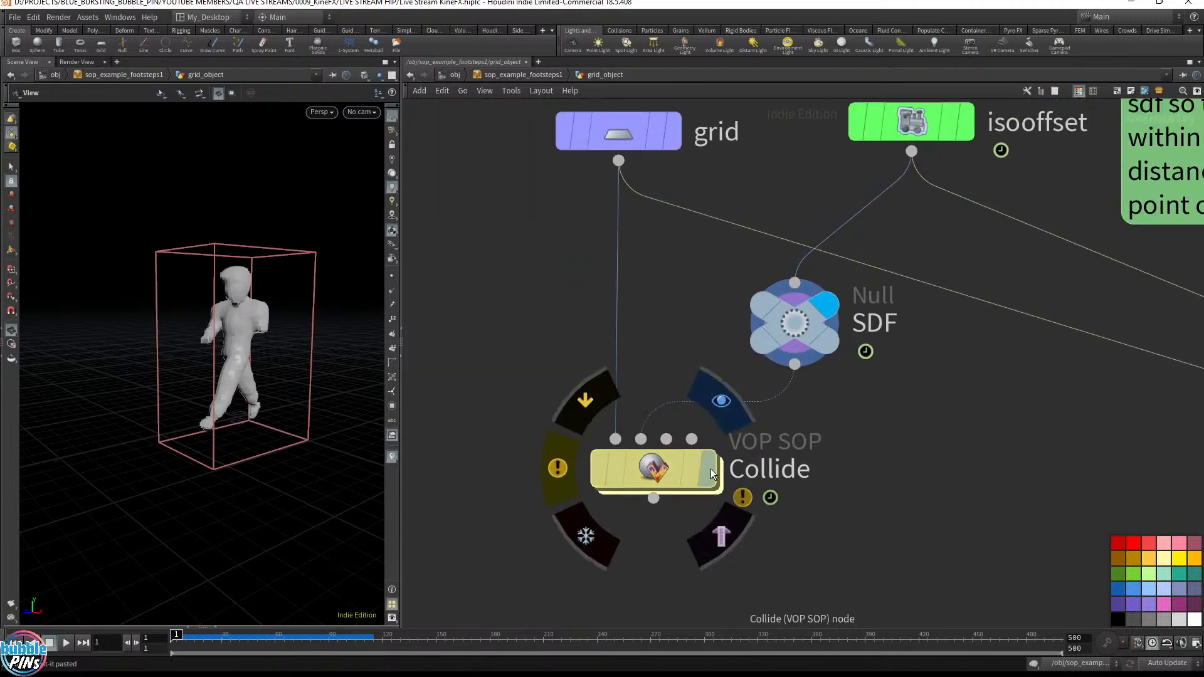
pyautogui.click(710, 468)
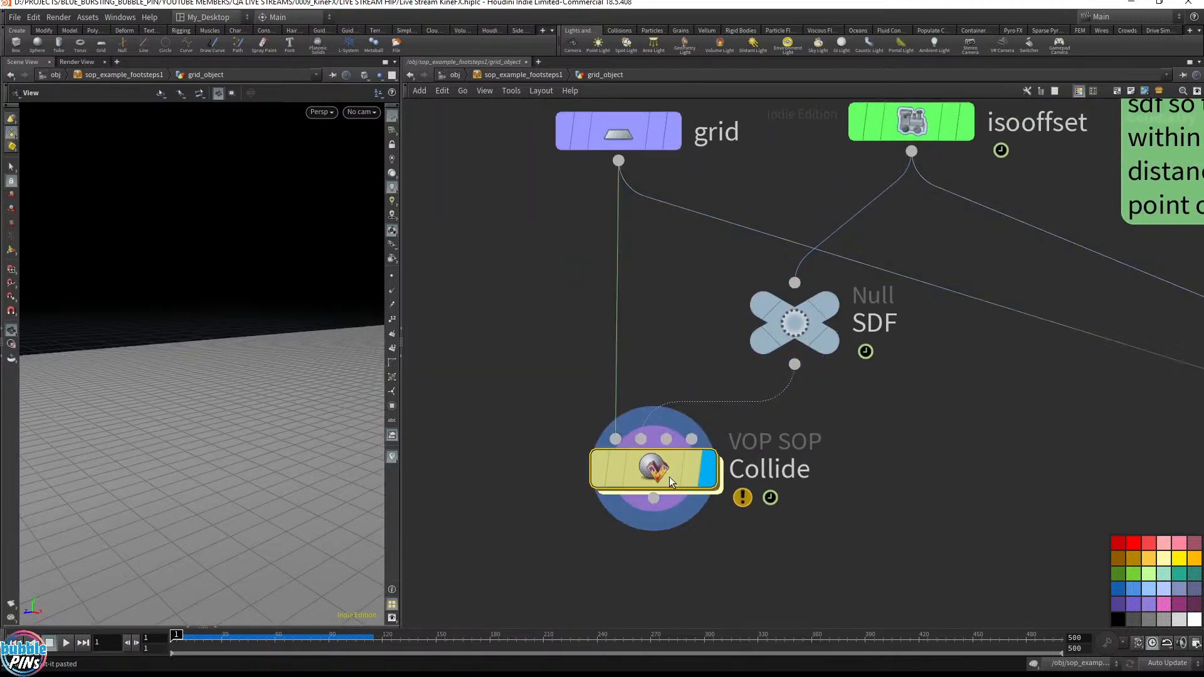
# Step: Show transform1's character as a template over the displayed Collide grid, leaving SDF untemplated
pyautogui.click(822, 345)
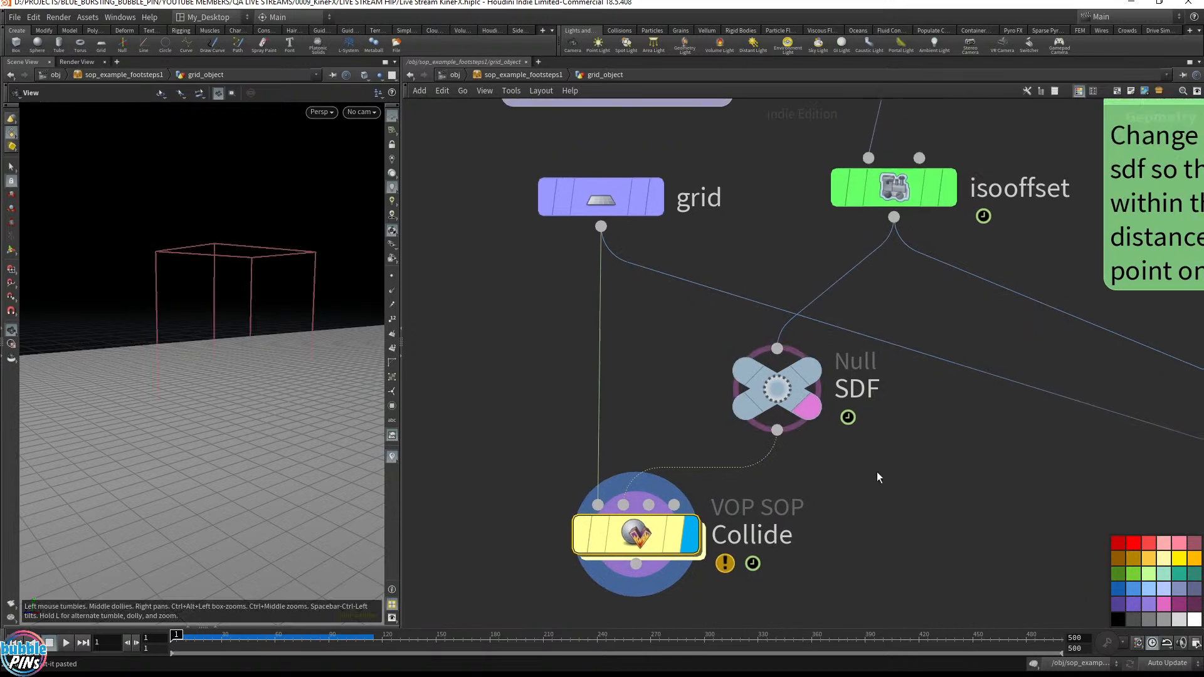
pyautogui.click(806, 410)
pyautogui.moveTo(910, 132); pyautogui.dragTo(831, 311, button='middle')
pyautogui.click(855, 190)
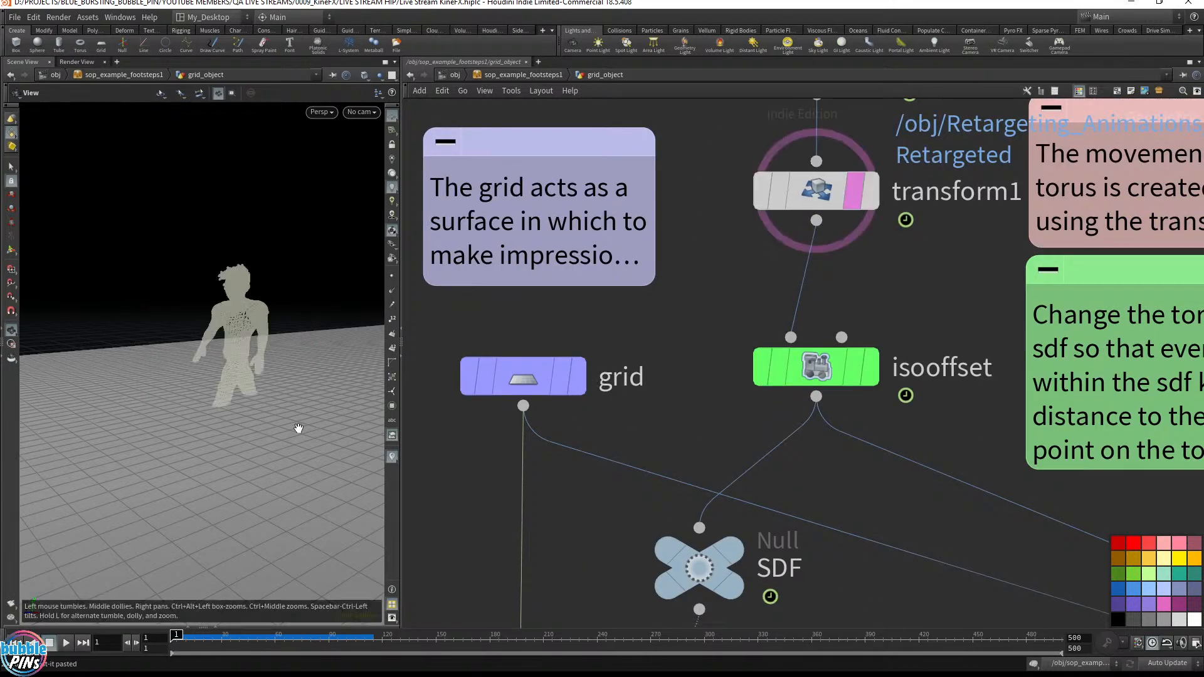
pyautogui.moveTo(301, 342); pyautogui.dragTo(376, 351)
pyautogui.moveTo(599, 527); pyautogui.dragTo(594, 229, button='middle')
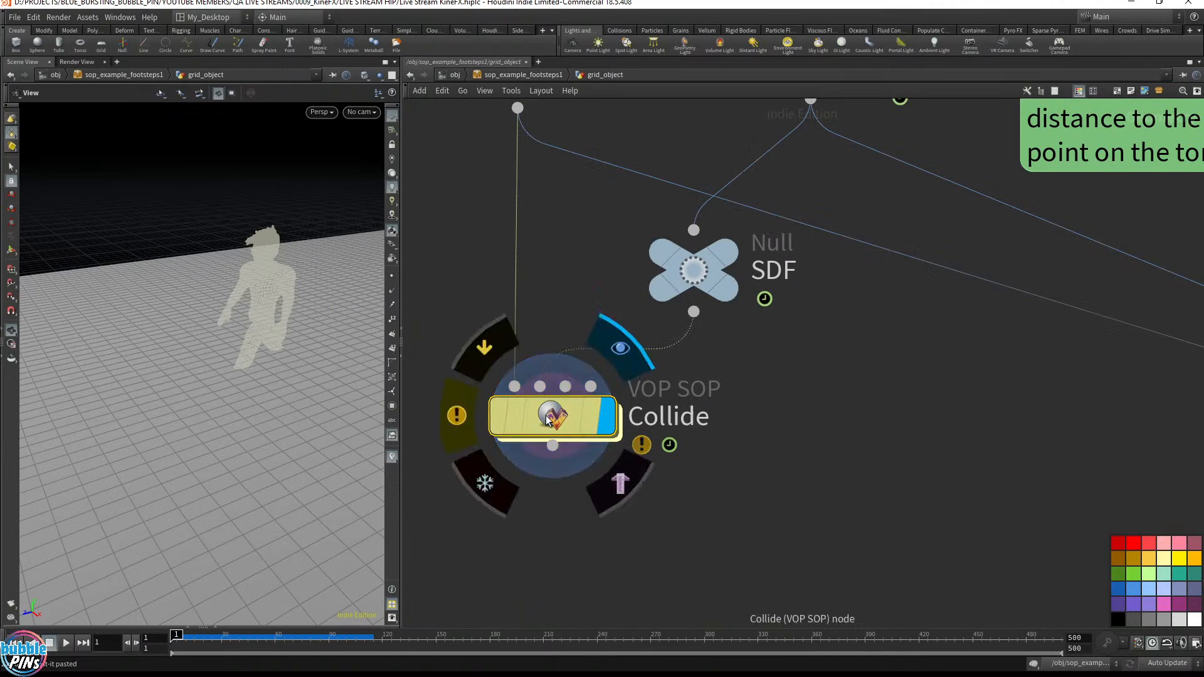
pyautogui.moveTo(274, 292); pyautogui.dragTo(277, 294)
# Step: Play the animation over the Collide grid, return to frame 1 and read Collide's node info
pyautogui.press('Up')
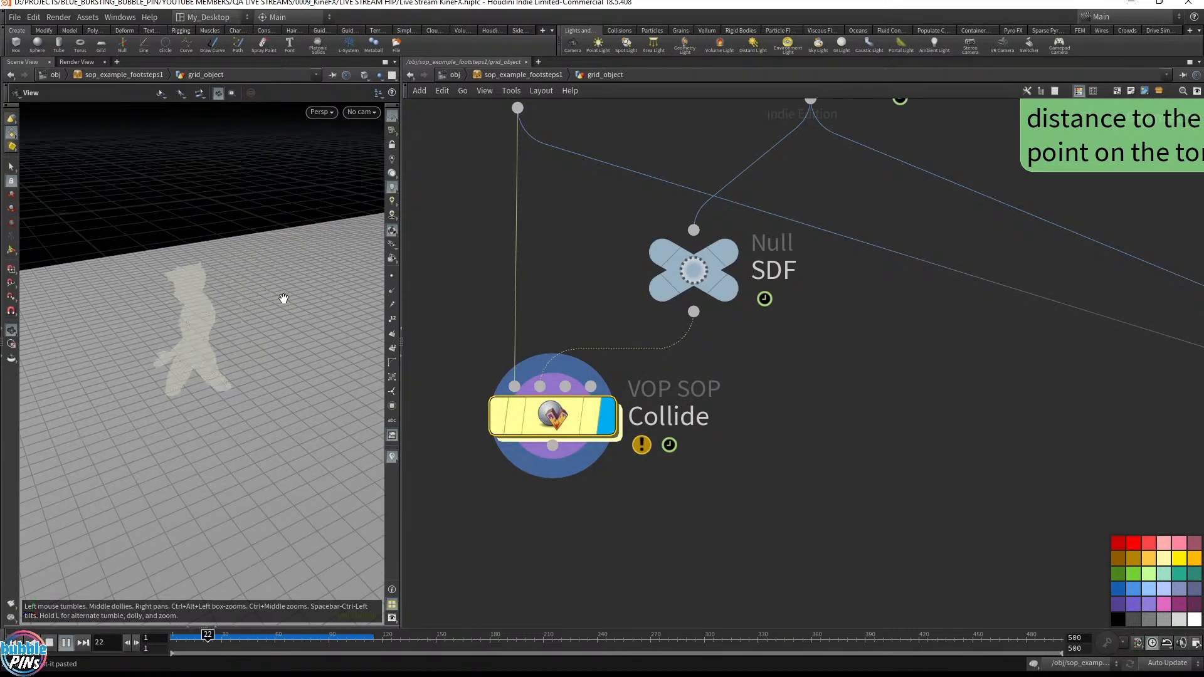
pyautogui.hotkey('ctrl', 'Up')
pyautogui.moveTo(312, 305); pyautogui.dragTo(238, 313)
pyautogui.click(464, 420)
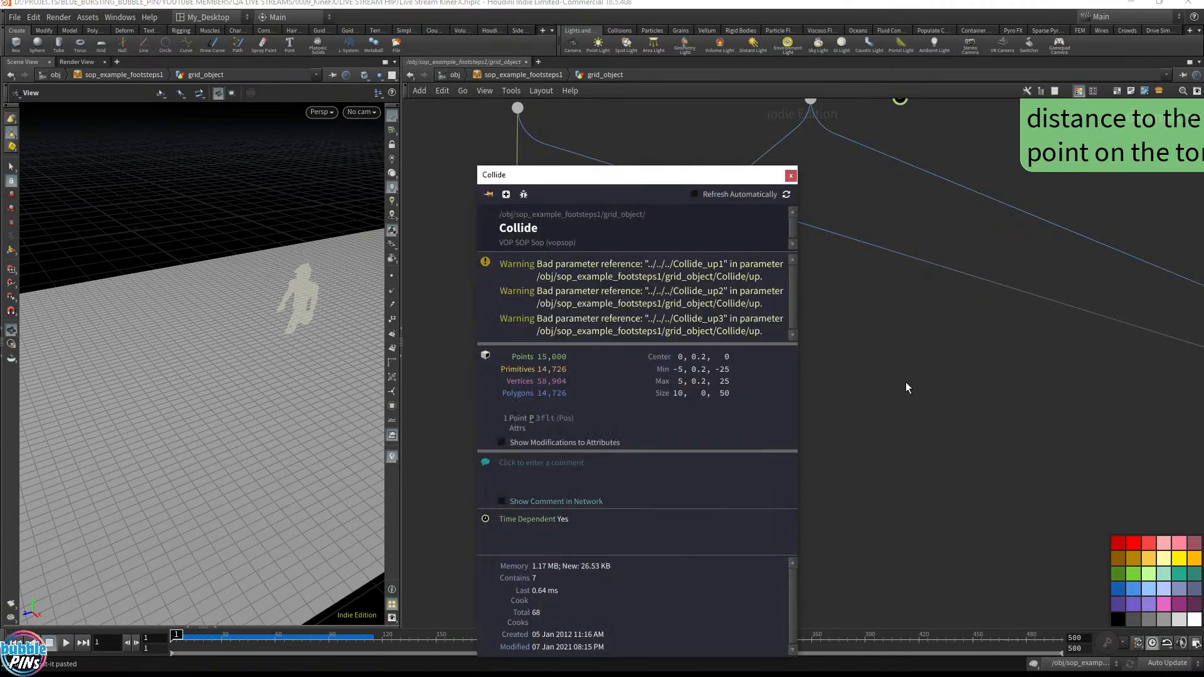
# Step: Show the parameter overlay inside Collide, open its if block and move negative_1 clear below subinput1
pyautogui.doubleClick(565, 416)
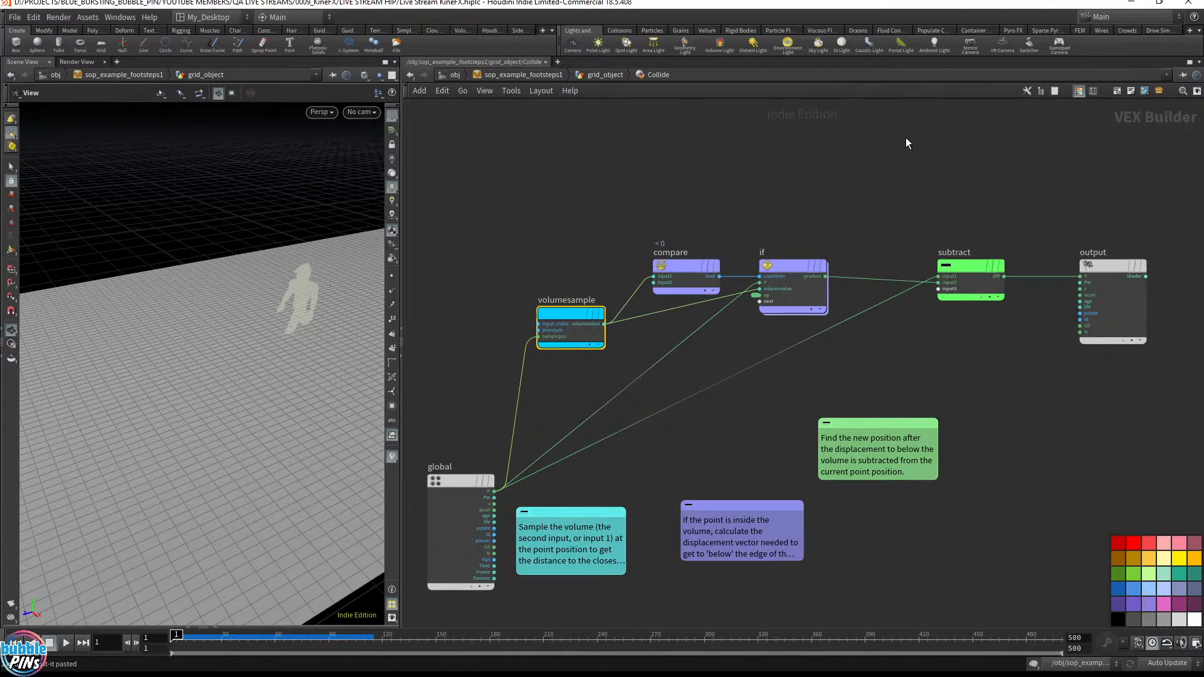
pyautogui.press('p')
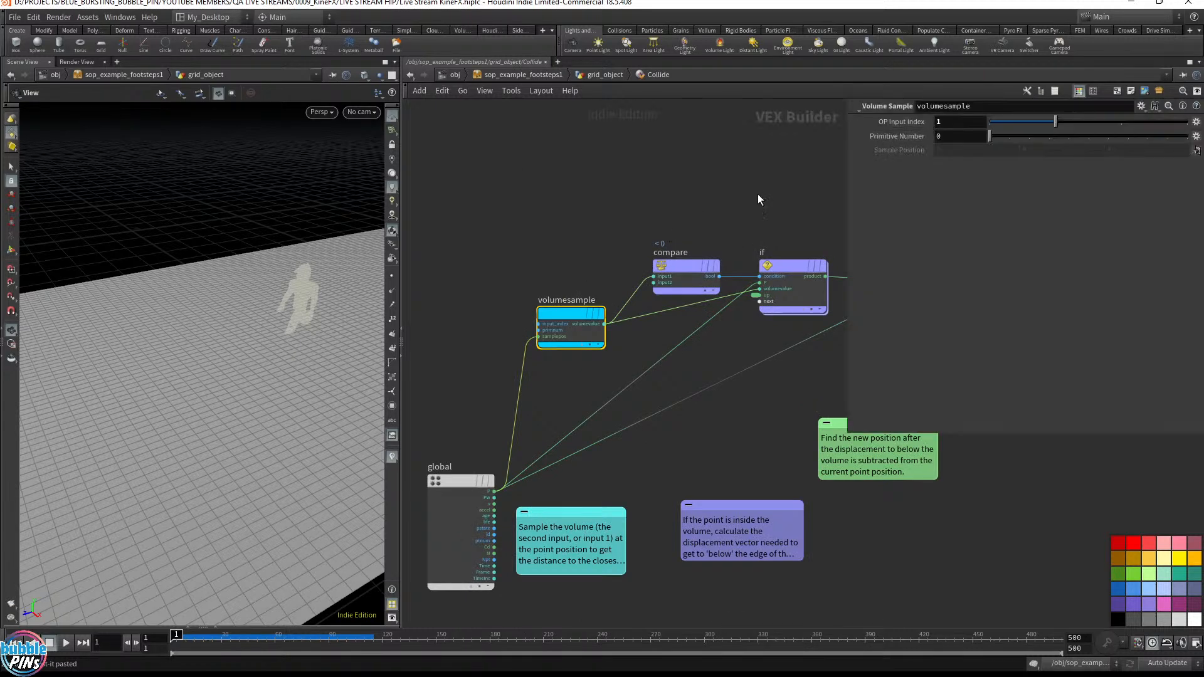
pyautogui.moveTo(757, 193); pyautogui.dragTo(734, 417, button='middle')
pyautogui.doubleClick(750, 491)
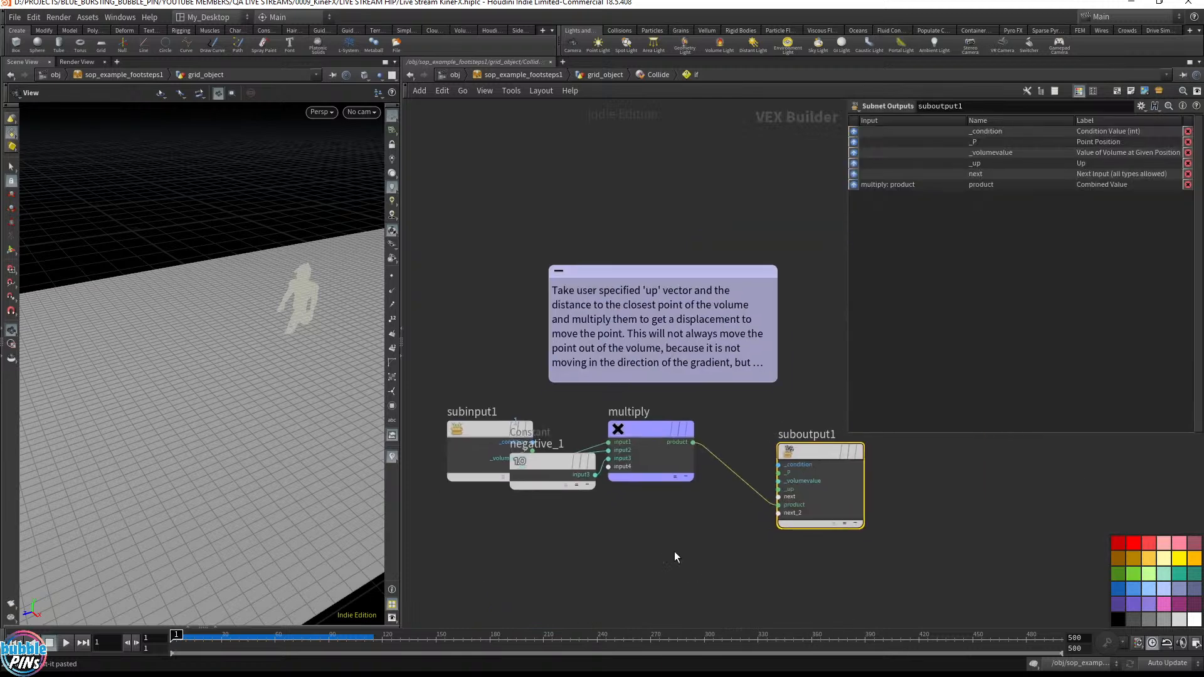
pyautogui.moveTo(537, 457); pyautogui.dragTo(499, 574)
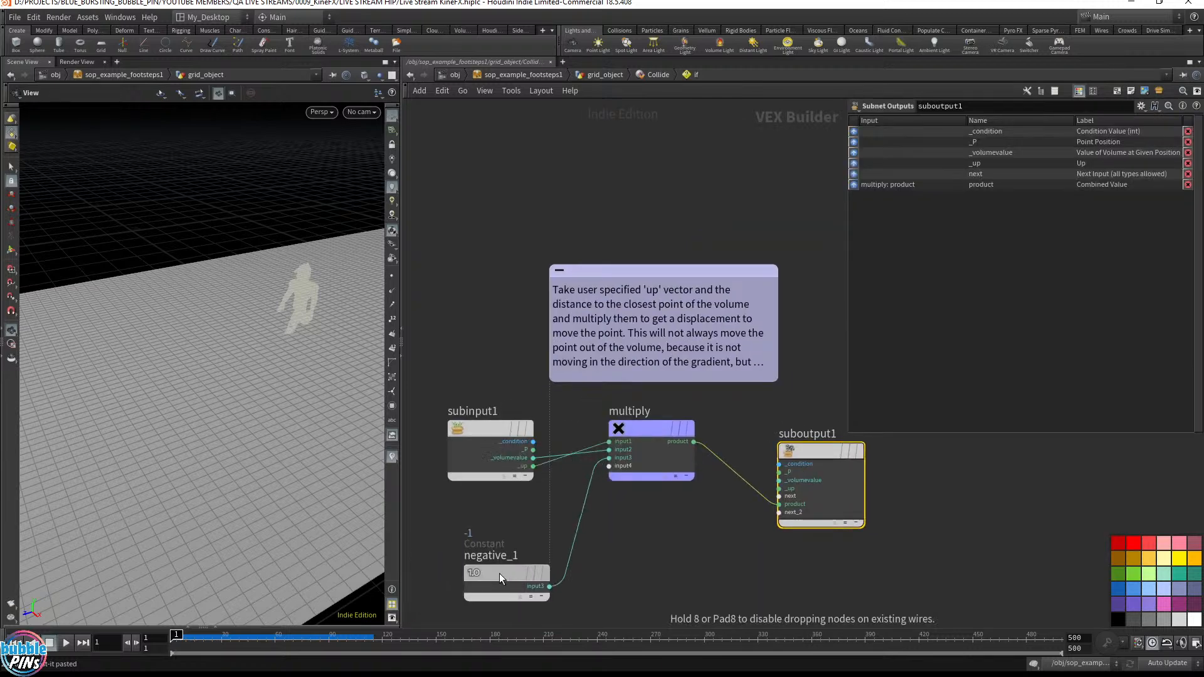
# Step: Inspect multiply, subinput1 and suboutput1 in the if block, and Collide's subtract and output nodes one level up
pyautogui.click(627, 433)
pyautogui.click(496, 427)
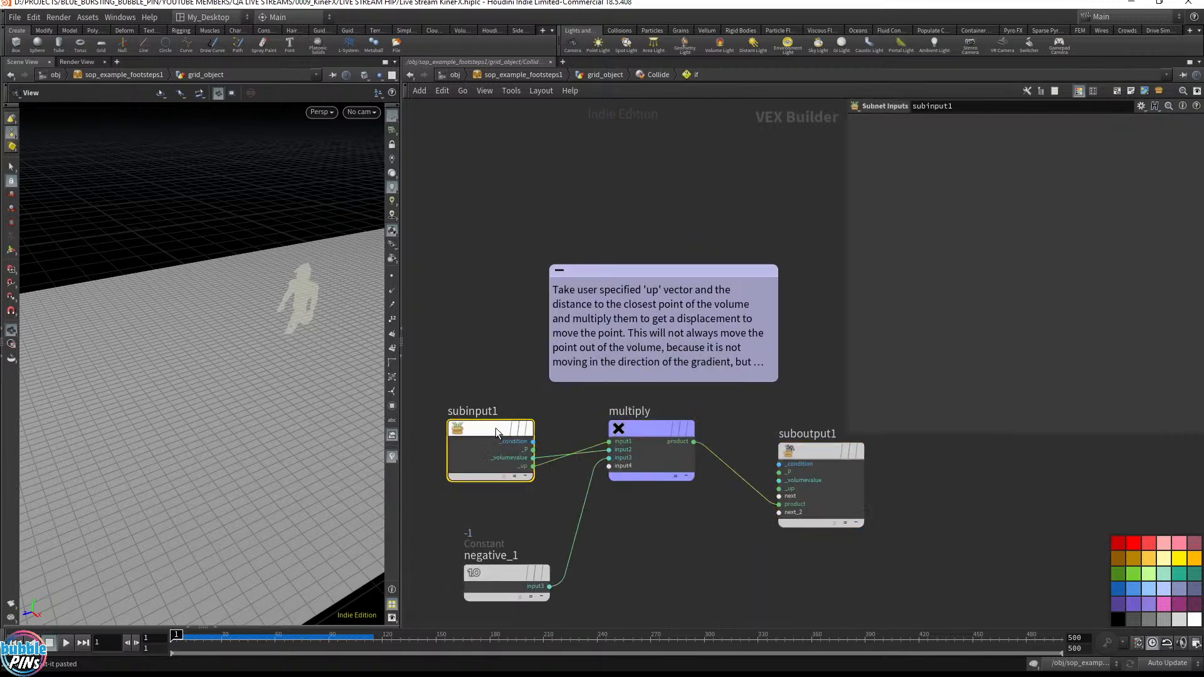
pyautogui.click(822, 447)
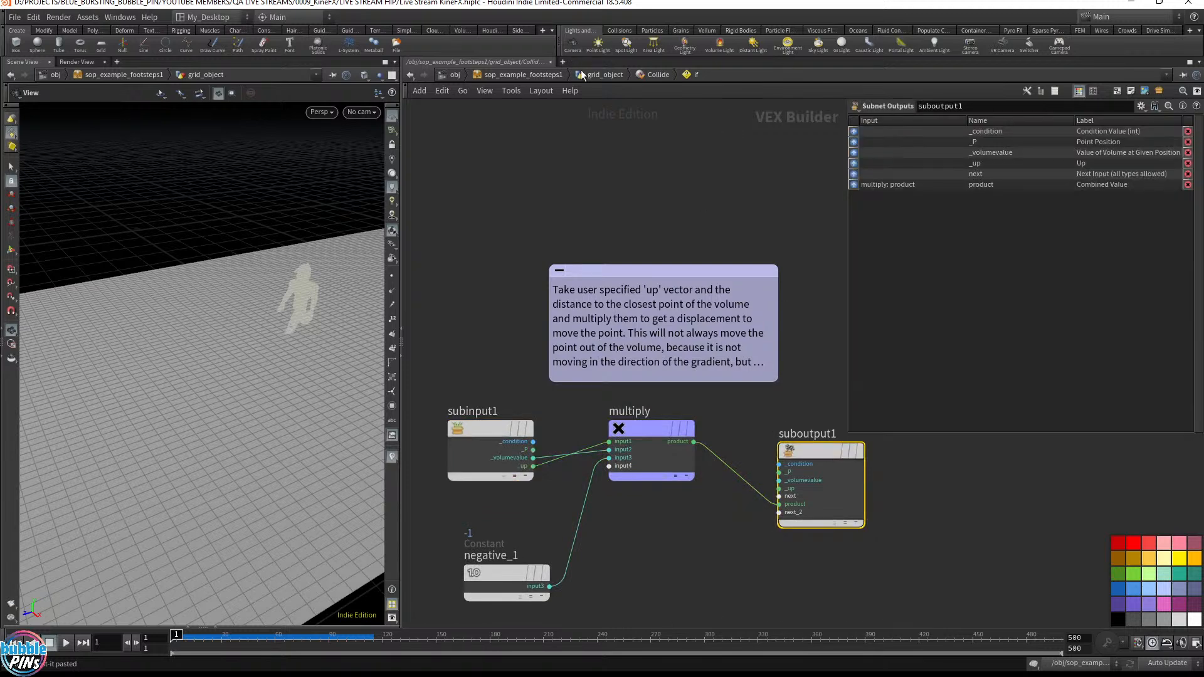
pyautogui.click(642, 76)
pyautogui.click(946, 497)
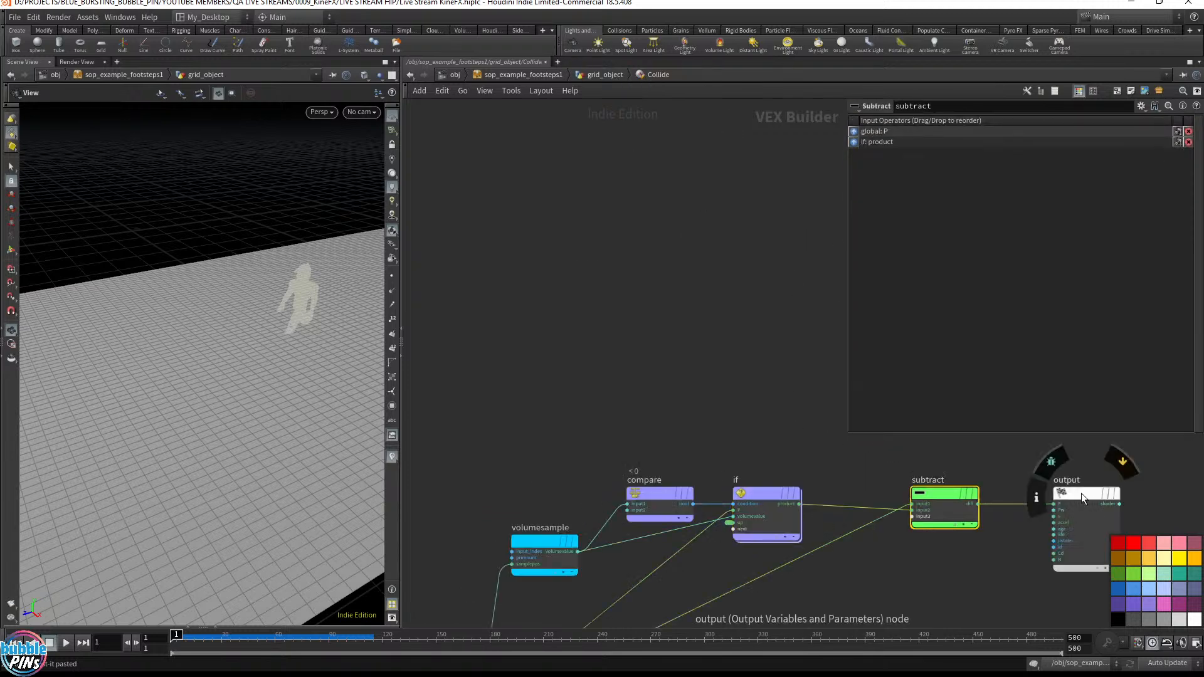
pyautogui.click(1081, 493)
pyautogui.click(940, 499)
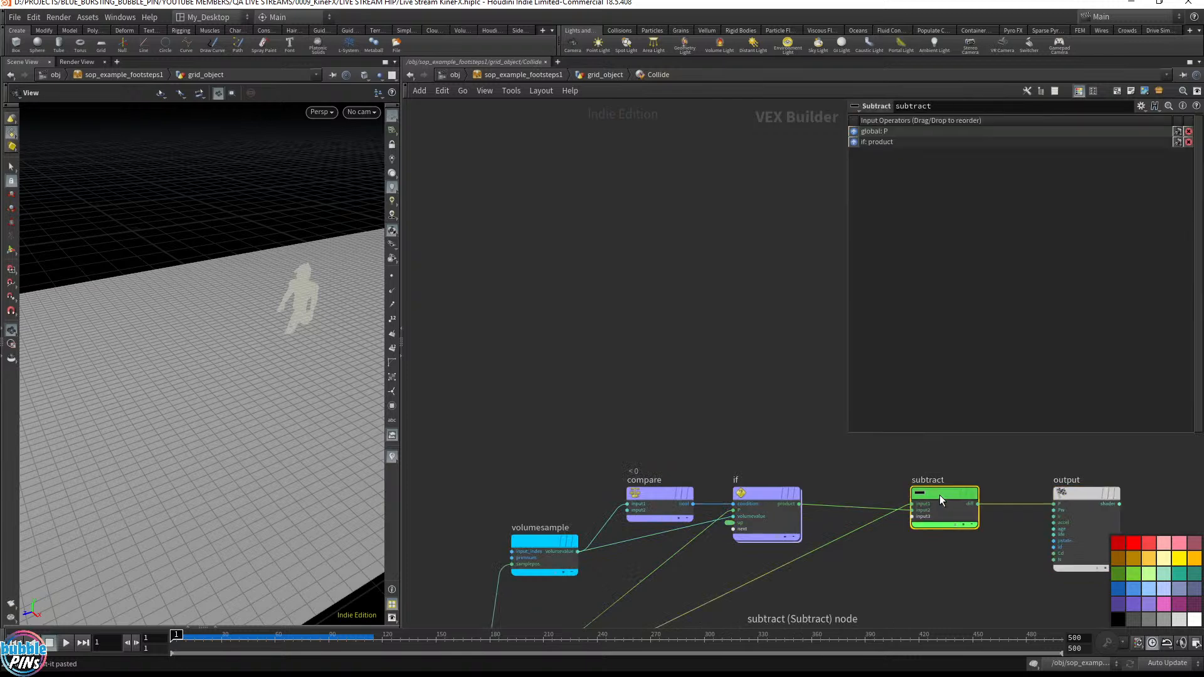
pyautogui.moveTo(663, 357); pyautogui.dragTo(686, 167, button='middle')
# Step: Return to grid_object, read the warnings in Collide's node info and briefly look inside Collide again
pyautogui.press('u')
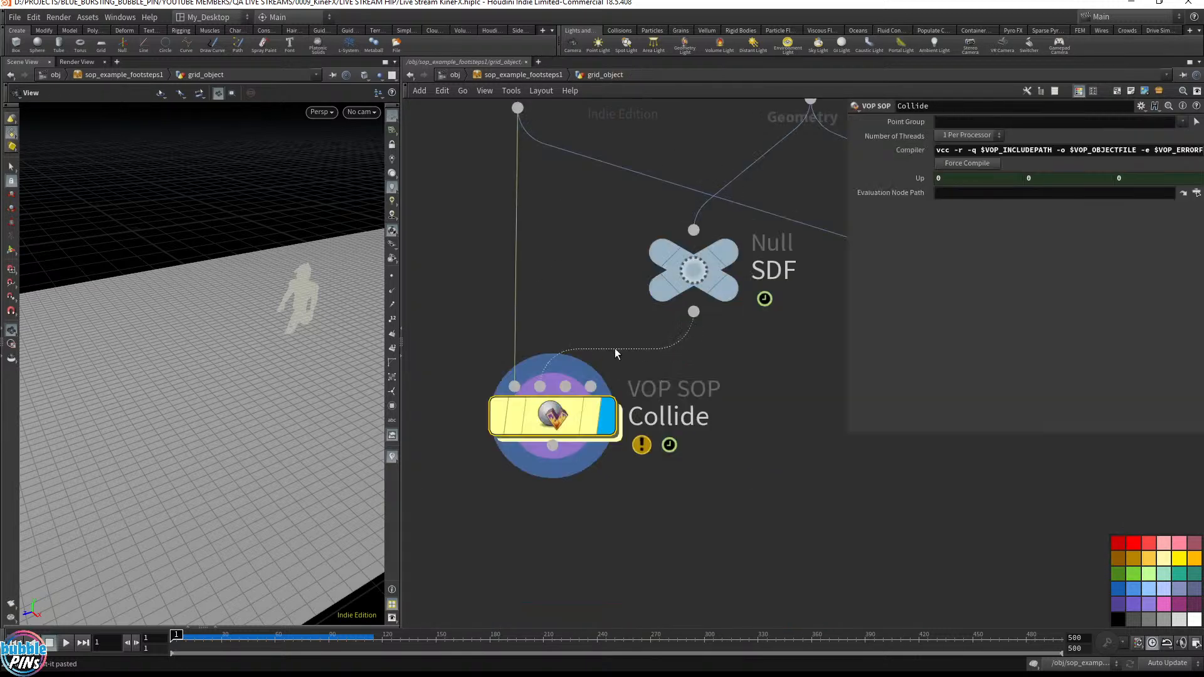
pyautogui.click(487, 554)
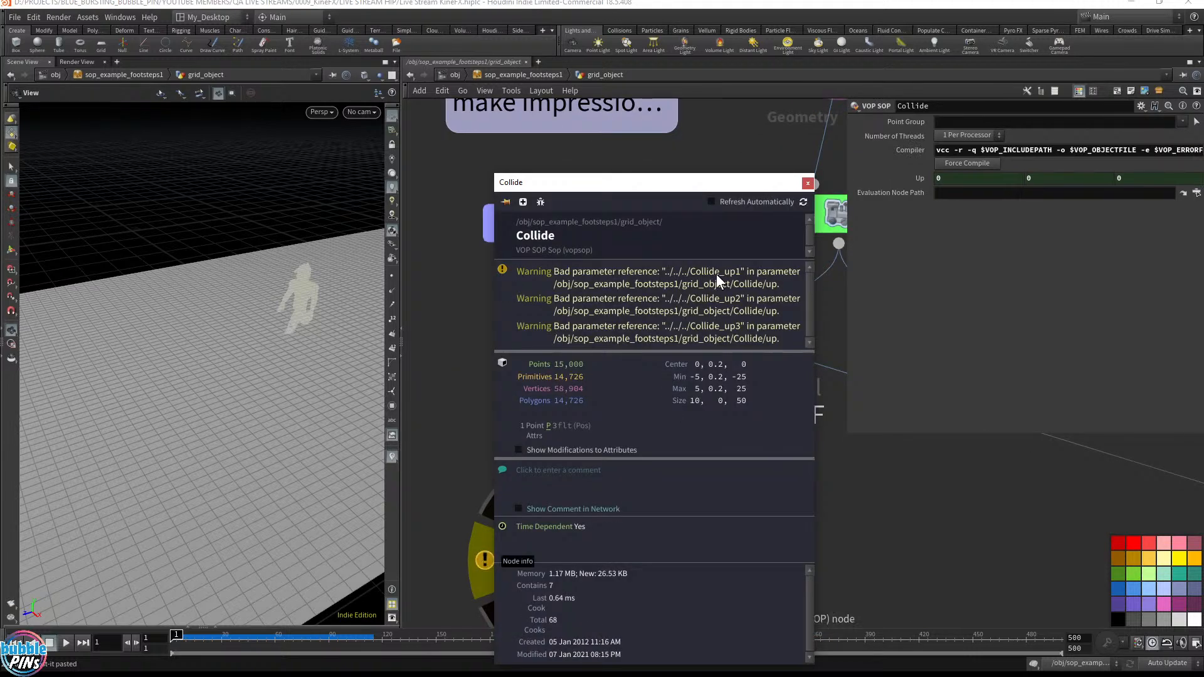
pyautogui.click(807, 182)
pyautogui.doubleClick(574, 558)
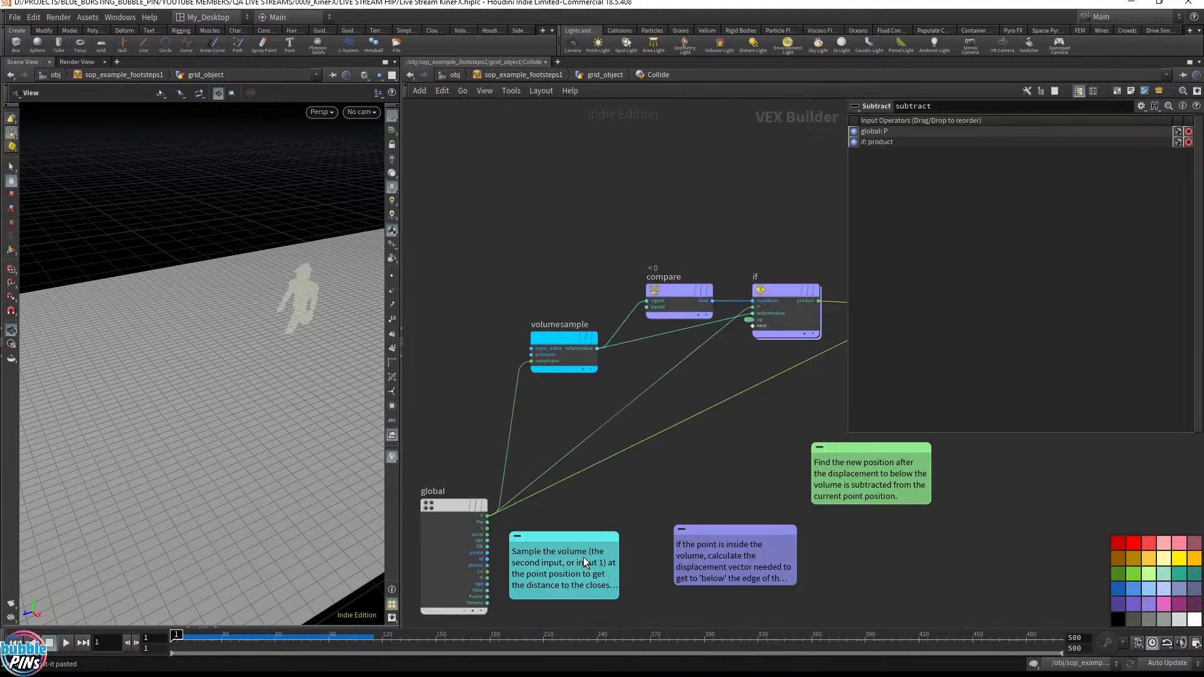
pyautogui.click(609, 79)
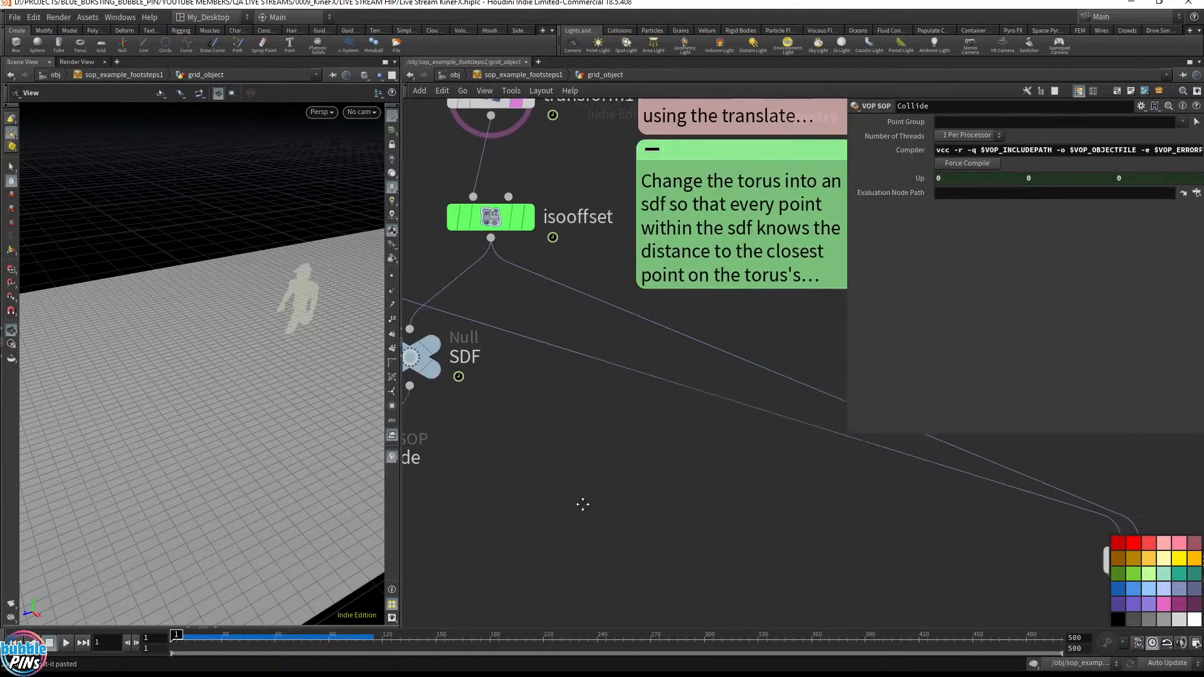
# Step: Try to delete the channels of Collide's whole Up parameter at once
pyautogui.moveTo(873, 529); pyautogui.dragTo(947, 594, button='middle')
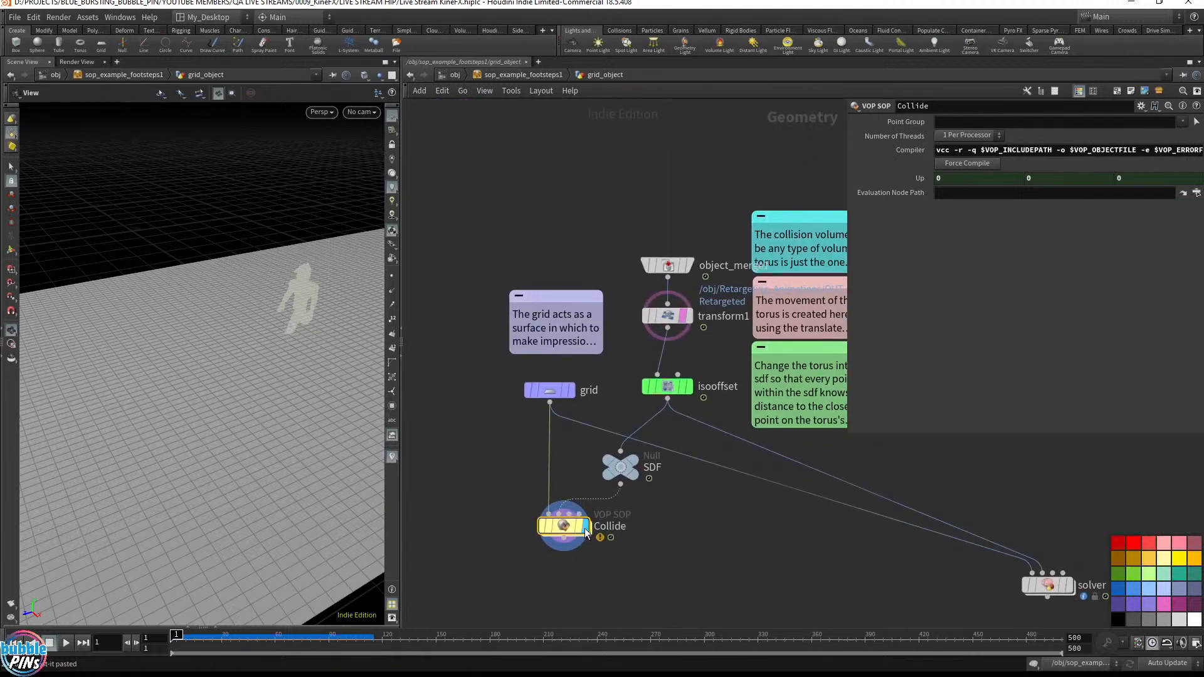
pyautogui.click(921, 179)
pyautogui.rightClick(920, 179)
pyautogui.click(916, 178)
pyautogui.rightClick(915, 178)
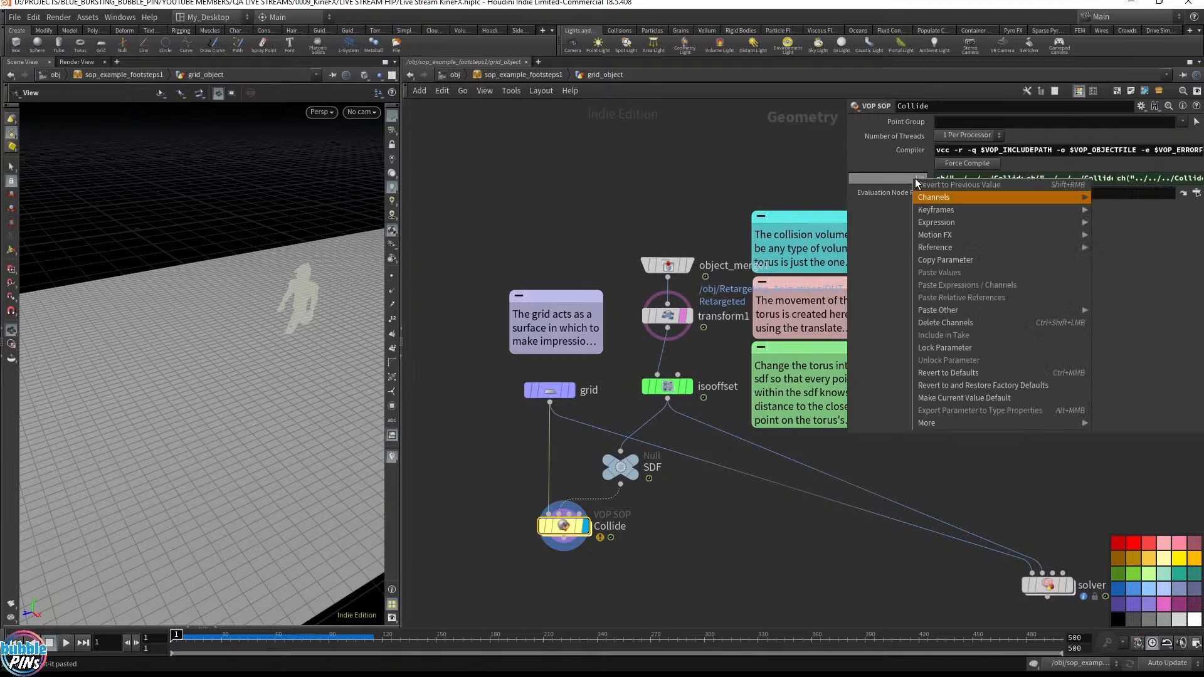
pyautogui.click(942, 320)
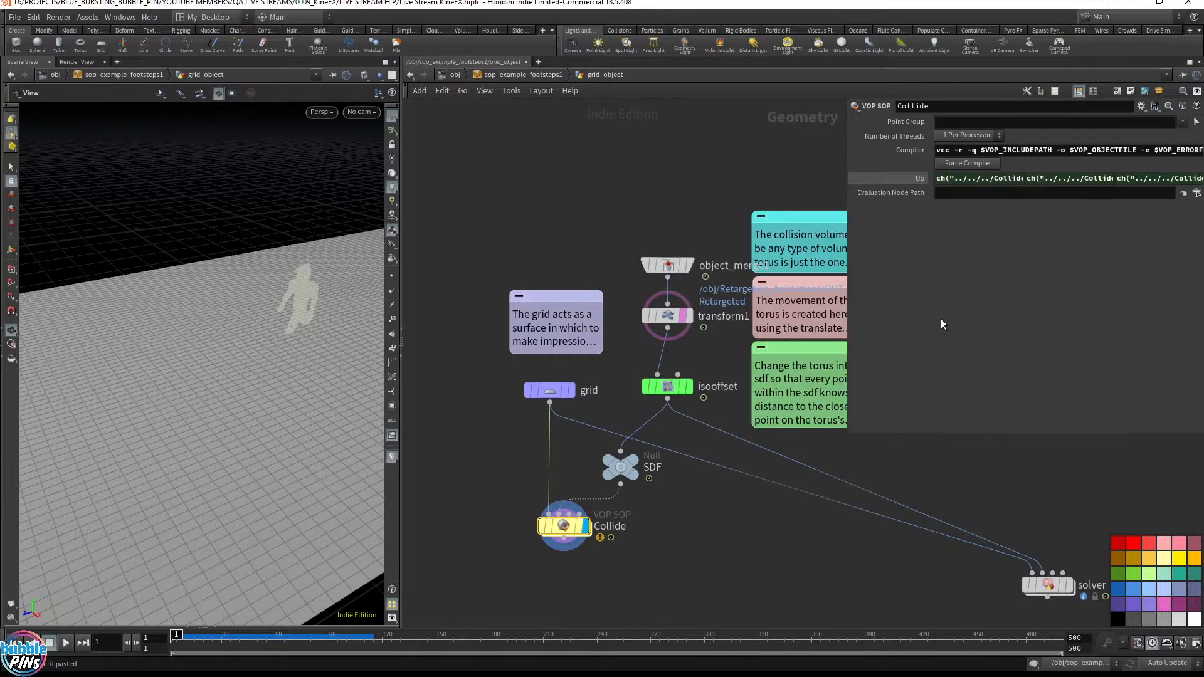
# Step: Delete the channels of the first and second components of Collide's Up parameter
pyautogui.click(961, 180)
pyautogui.click(909, 181)
pyautogui.rightClick(986, 181)
pyautogui.click(989, 181)
pyautogui.rightClick(990, 181)
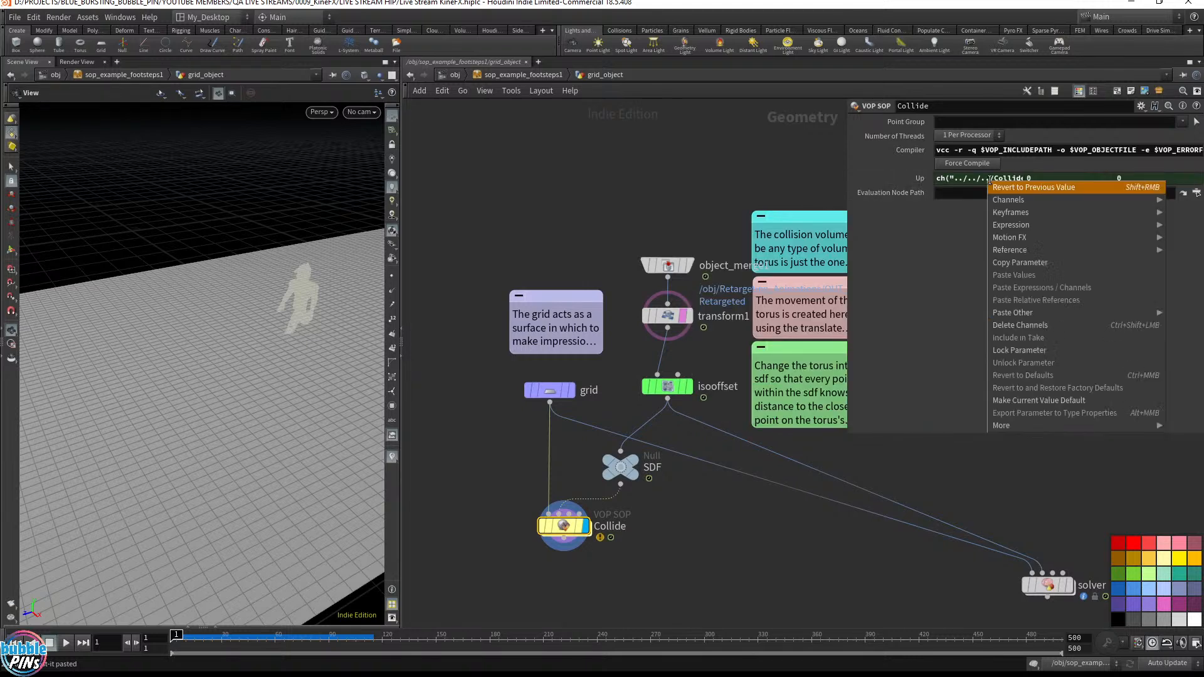
pyautogui.click(1027, 321)
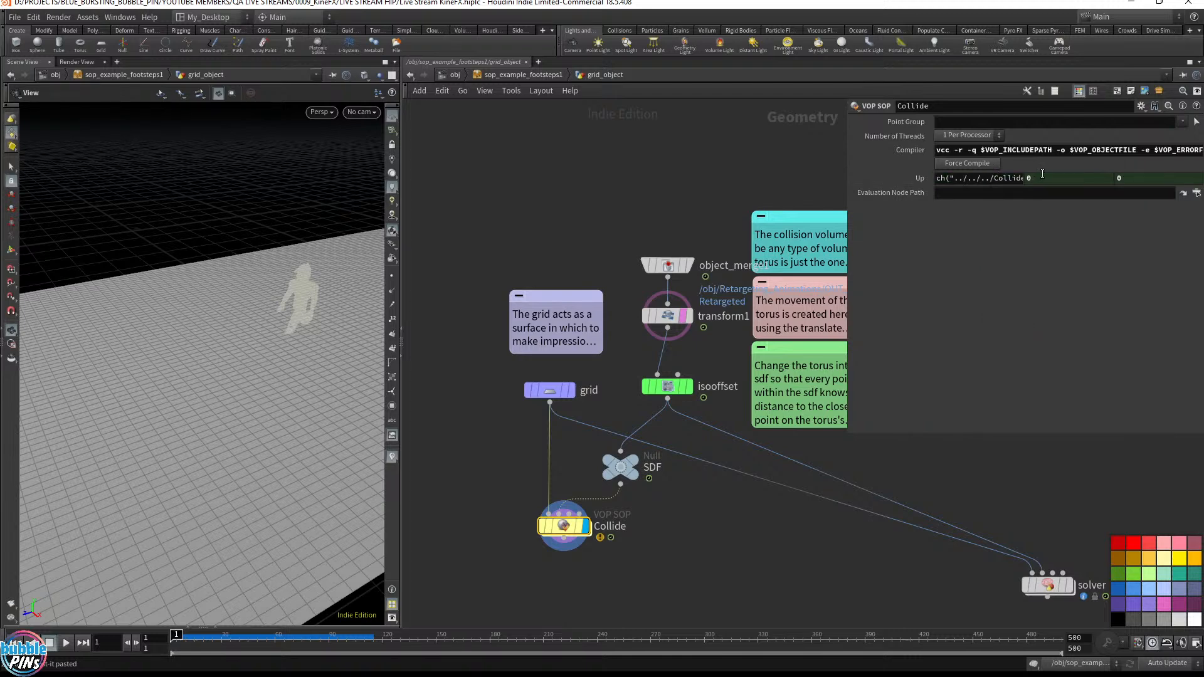
pyautogui.rightClick(1042, 175)
pyautogui.click(1061, 311)
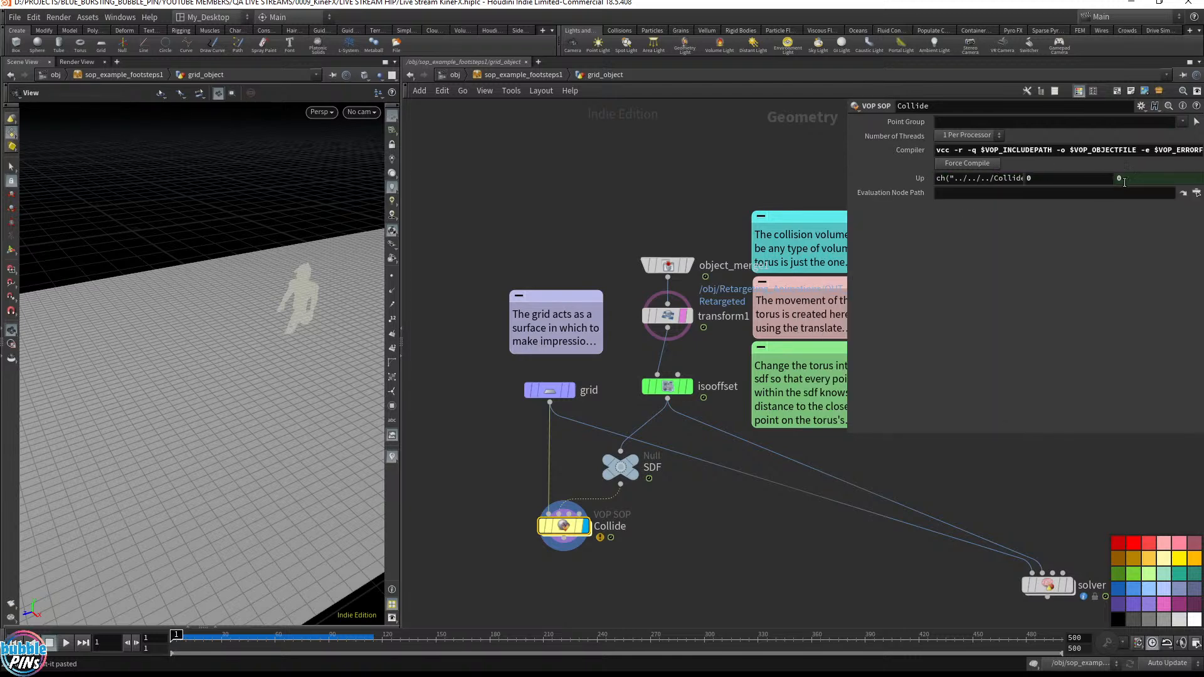
# Step: Set the third component of Collide's Up parameter to 0 and delete its channels
pyautogui.rightClick(1126, 181)
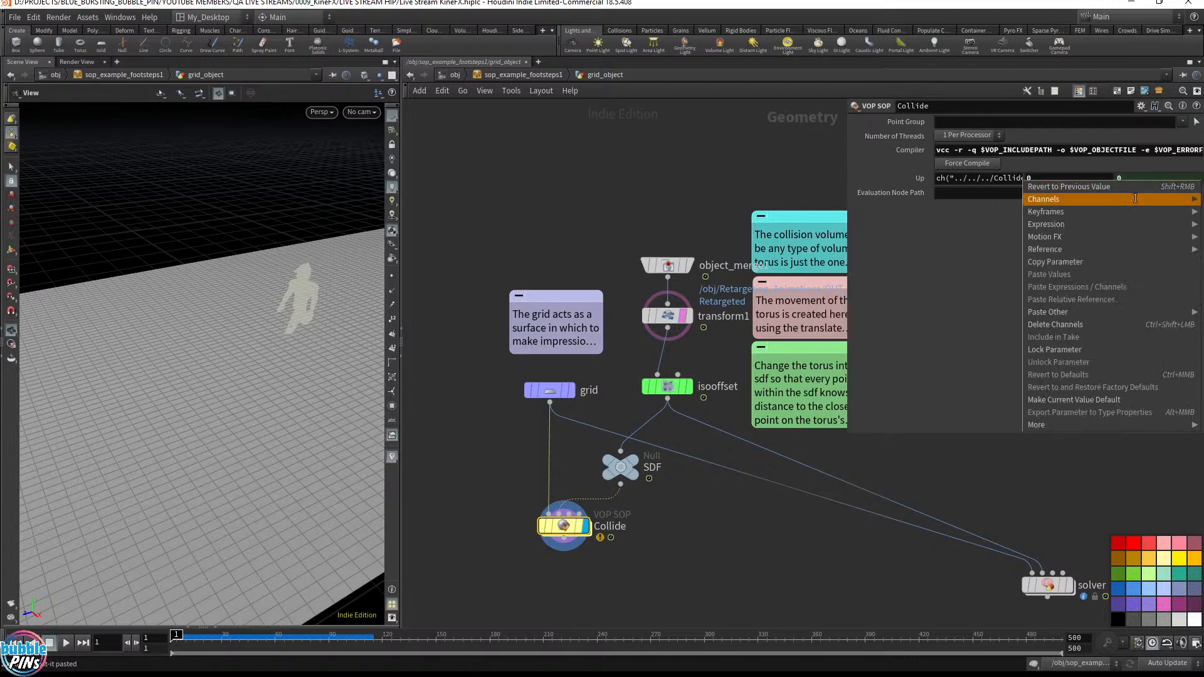
pyautogui.click(1041, 324)
pyautogui.click(1135, 179)
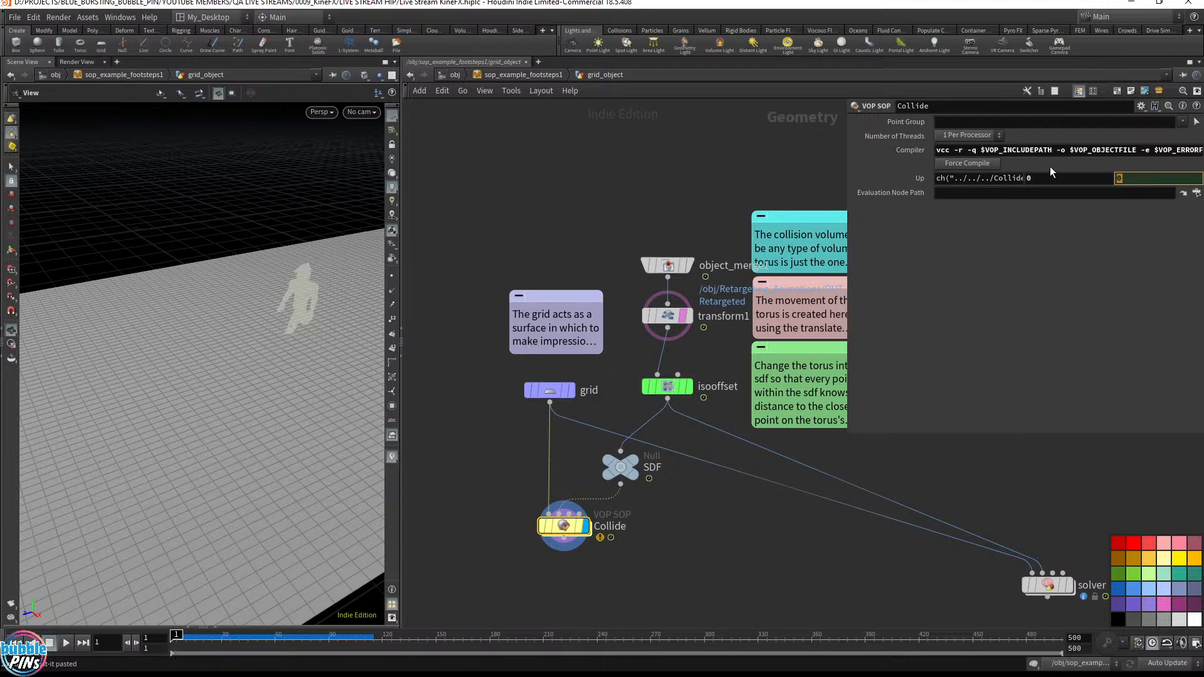
pyautogui.write('0')
pyautogui.press('Return')
pyautogui.click(921, 180)
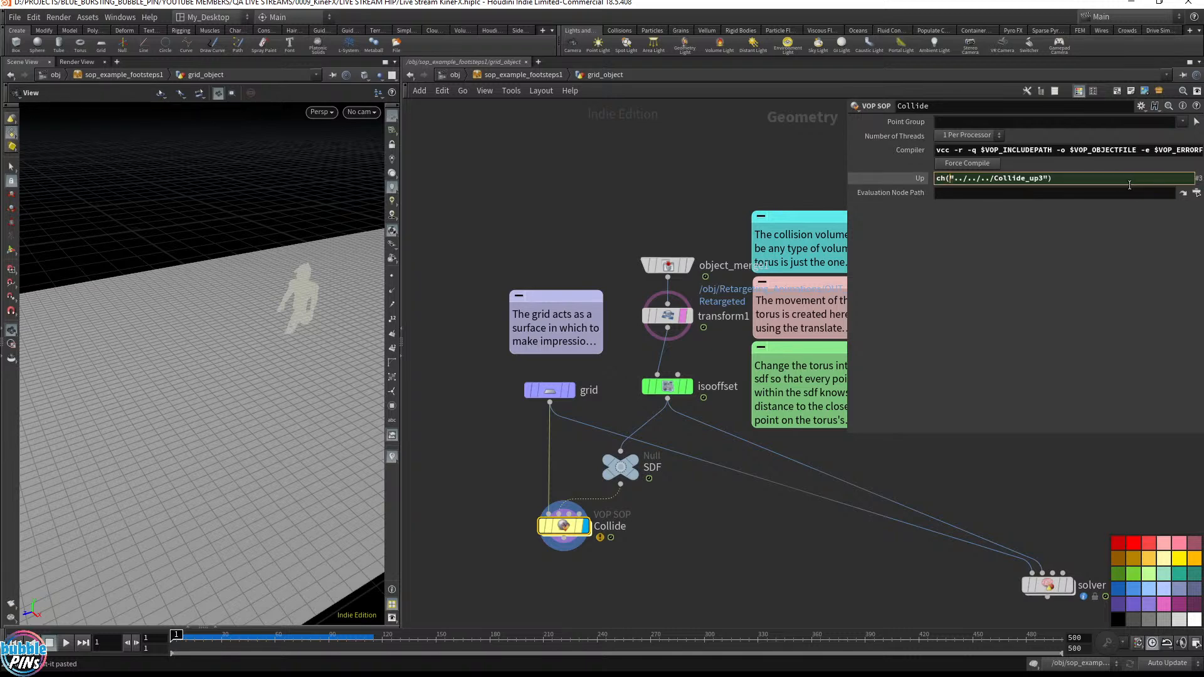
pyautogui.press('Return')
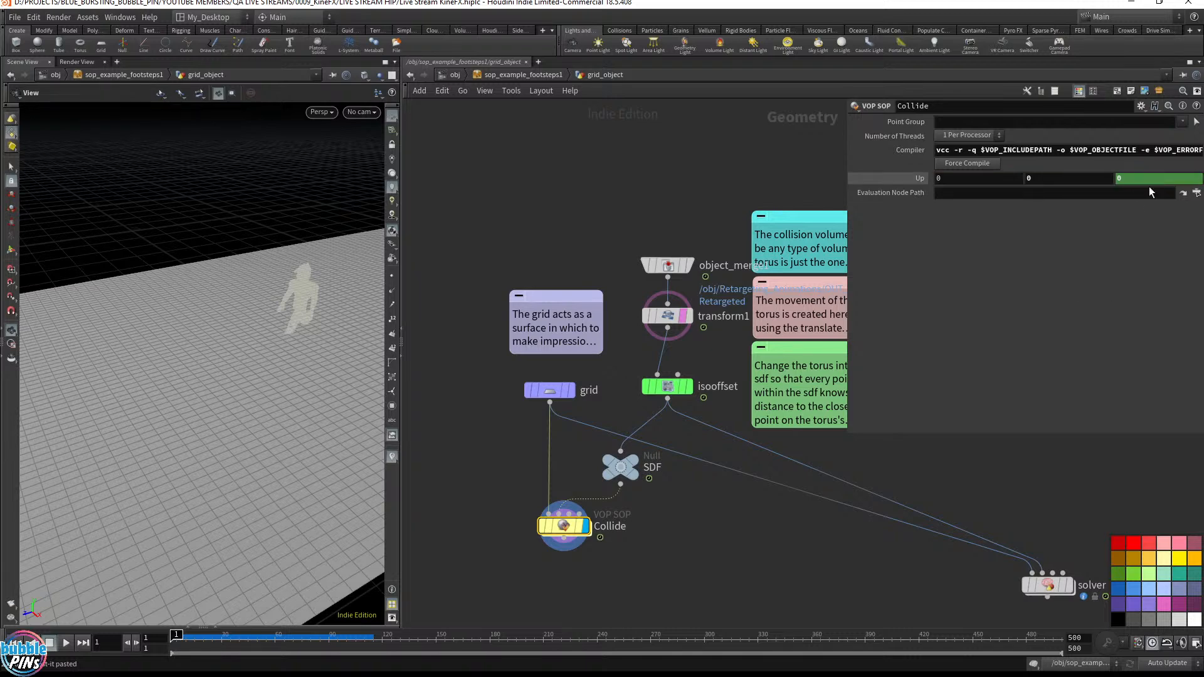
pyautogui.rightClick(1140, 178)
pyautogui.click(1083, 318)
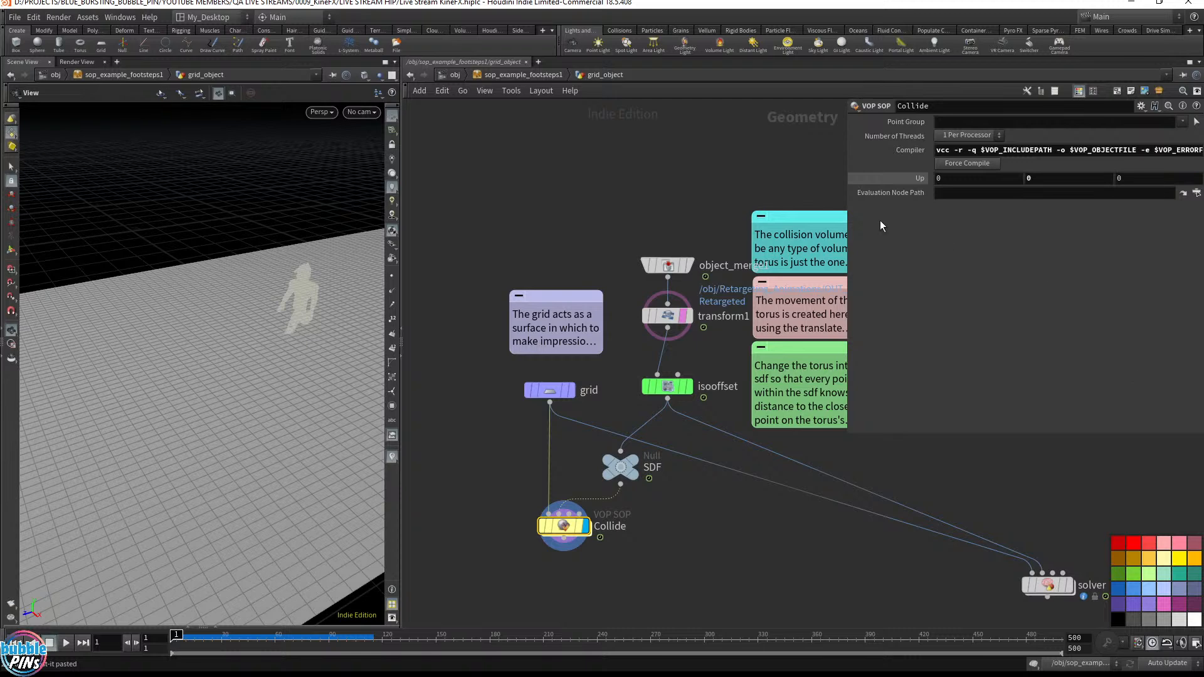
# Step: Set the second component of Collide's Up vector to 1 and save the scene
pyautogui.moveTo(1014, 184); pyautogui.dragTo(1009, 184)
pyautogui.write('1')
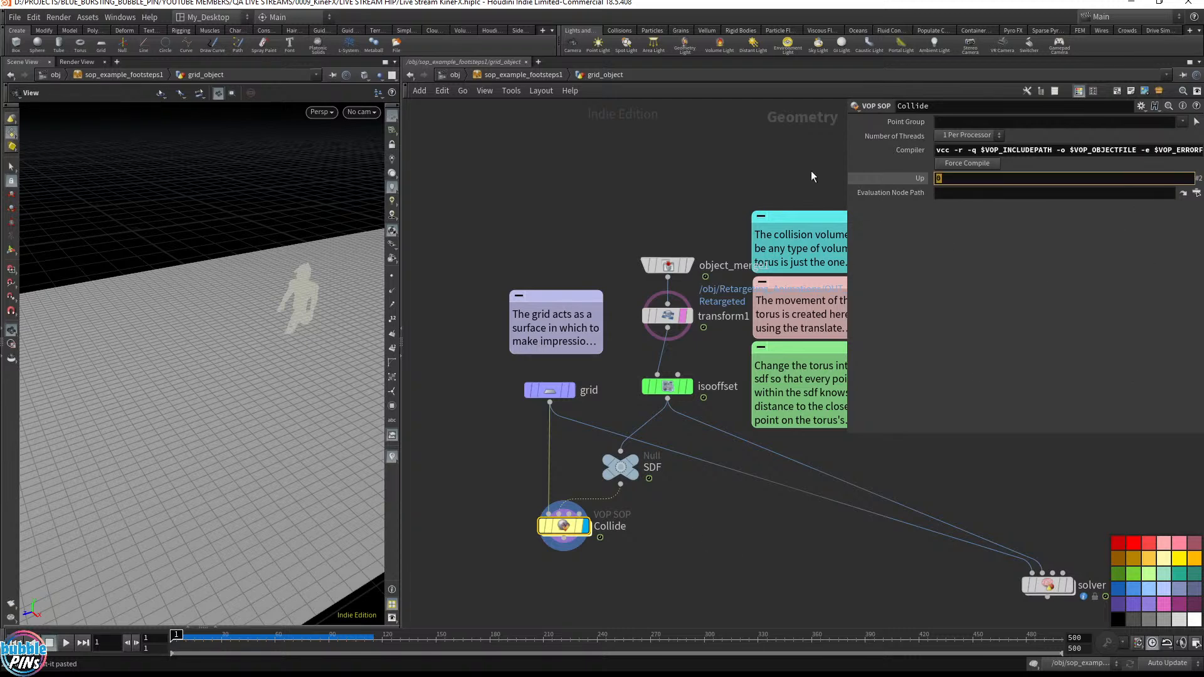
pyautogui.press('Return')
pyautogui.hotkey('ctrl', 's')
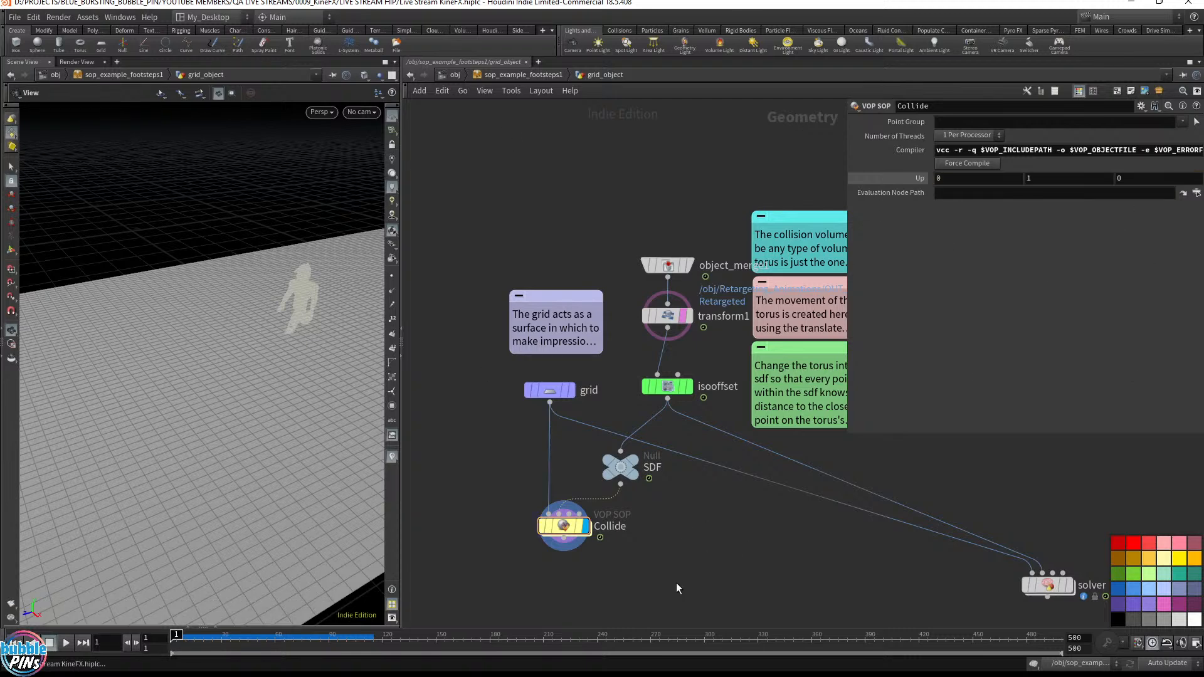
# Step: Play the animation and check how Collide affects the grid from a lower angle
pyautogui.press('Up')
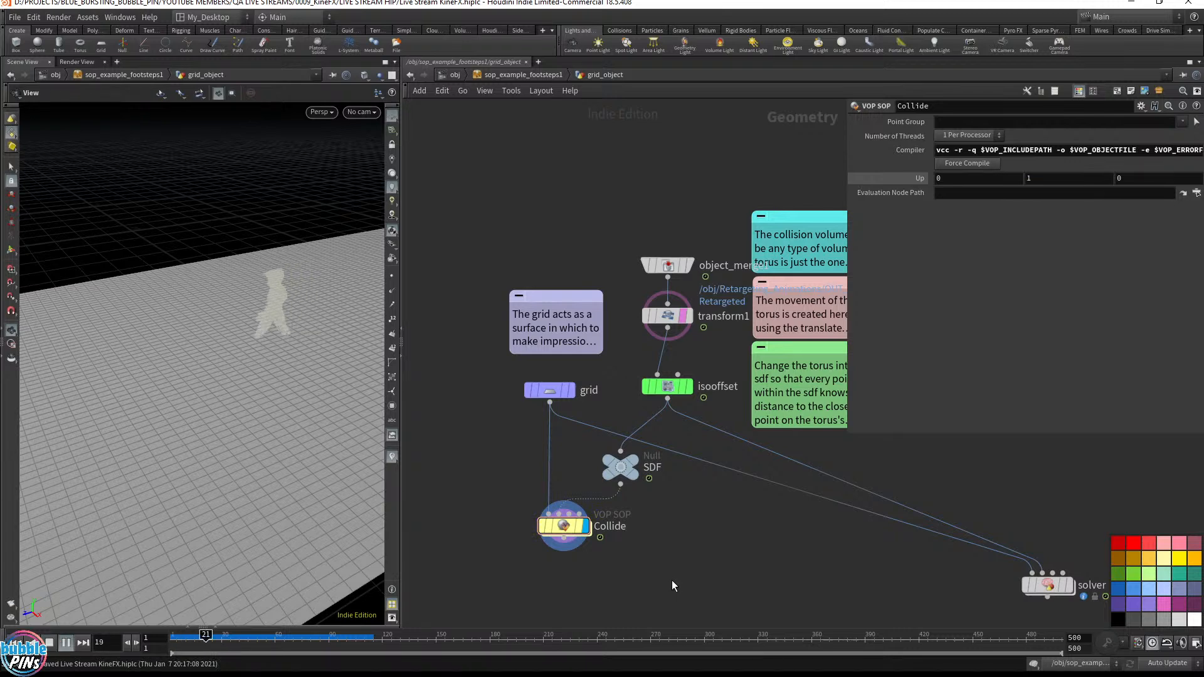
pyautogui.press('Up')
pyautogui.keyDown('alt'); pyautogui.moveTo(140, 393); pyautogui.dragTo(150, 355); pyautogui.keyUp('alt')
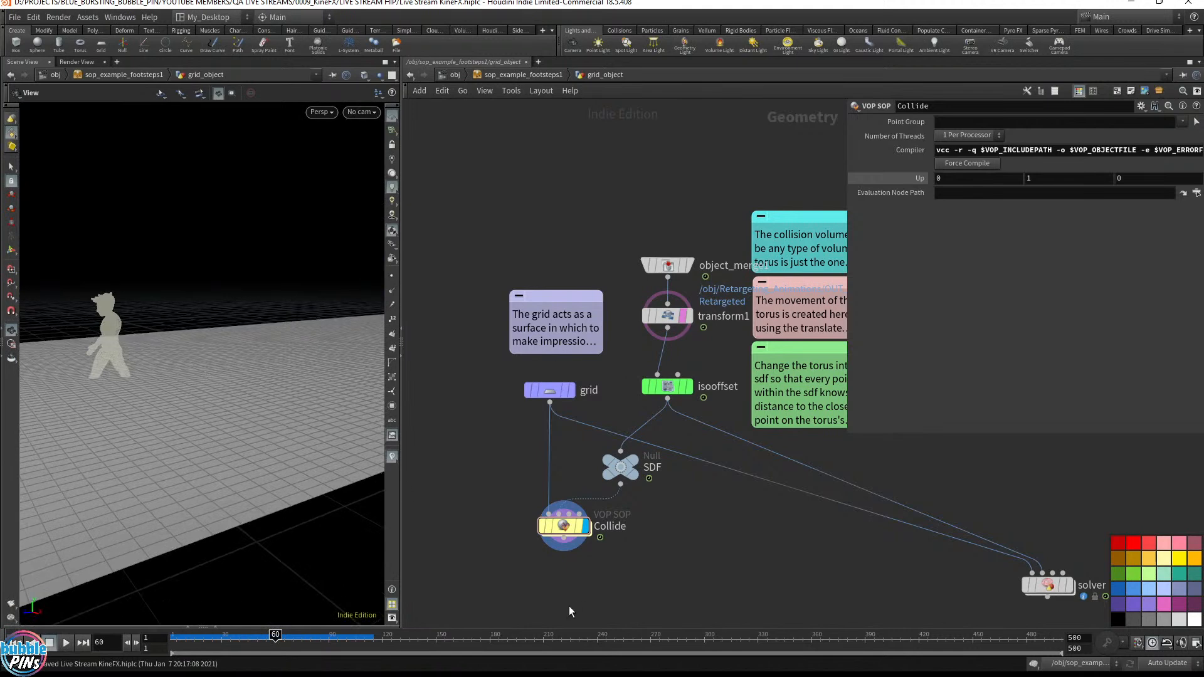
# Step: Reopen the if block inside Collide, align negative_1 directly beneath subinput1 and return to grid_object
pyautogui.doubleClick(562, 530)
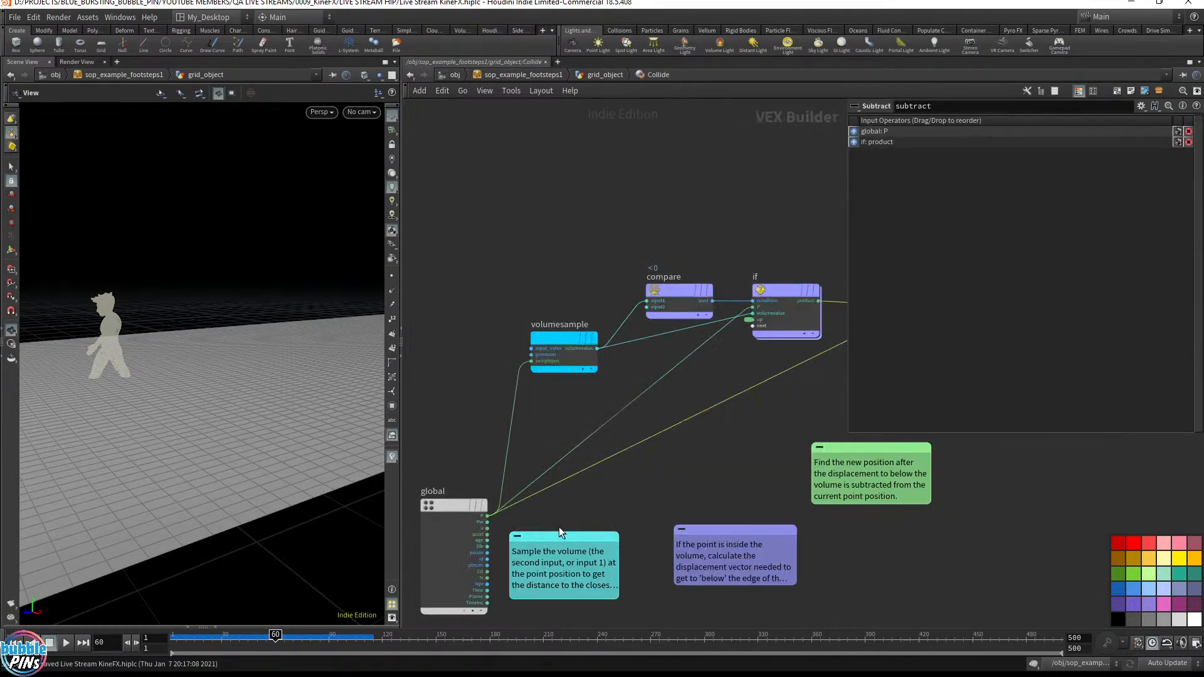
pyautogui.hotkey('ctrl', 'Up')
pyautogui.moveTo(737, 482); pyautogui.dragTo(716, 494, button='middle')
pyautogui.doubleClick(759, 307)
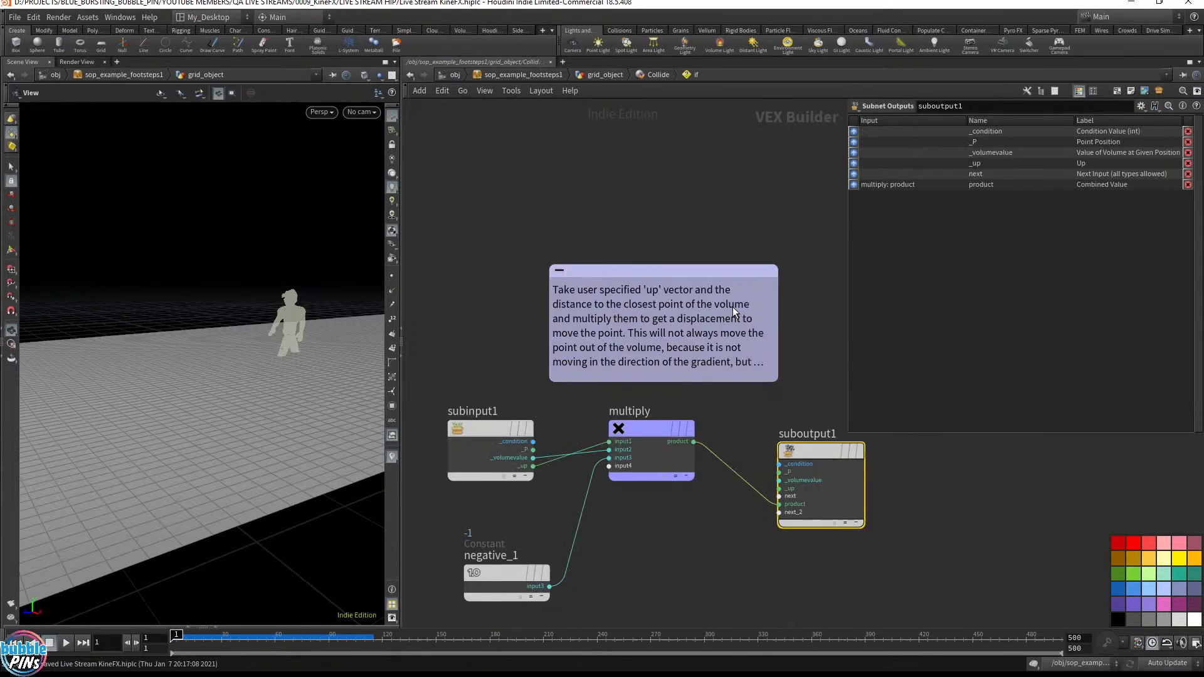
pyautogui.moveTo(502, 574); pyautogui.dragTo(485, 574)
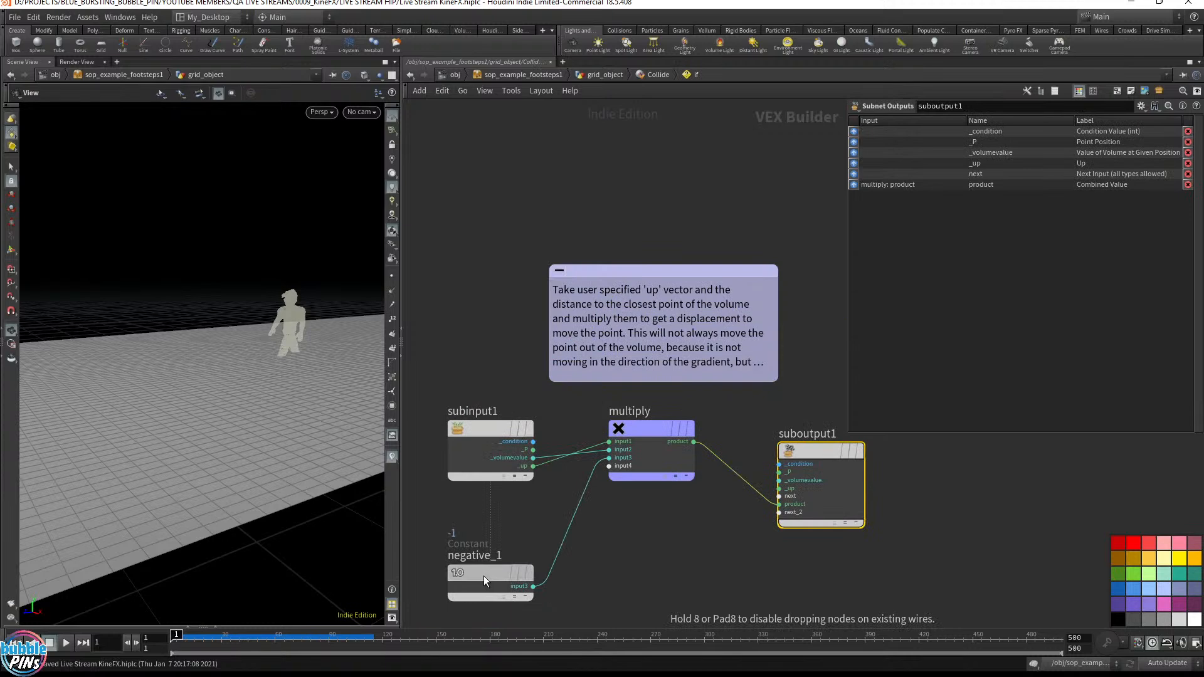
pyautogui.click(655, 74)
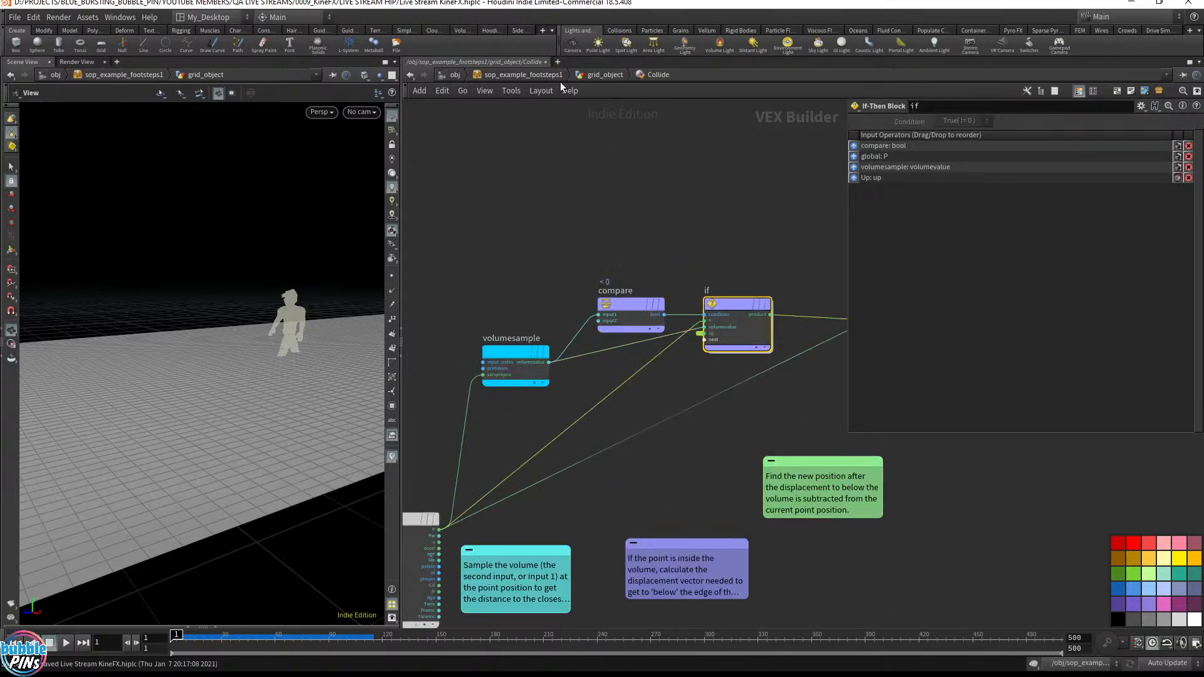
pyautogui.click(596, 75)
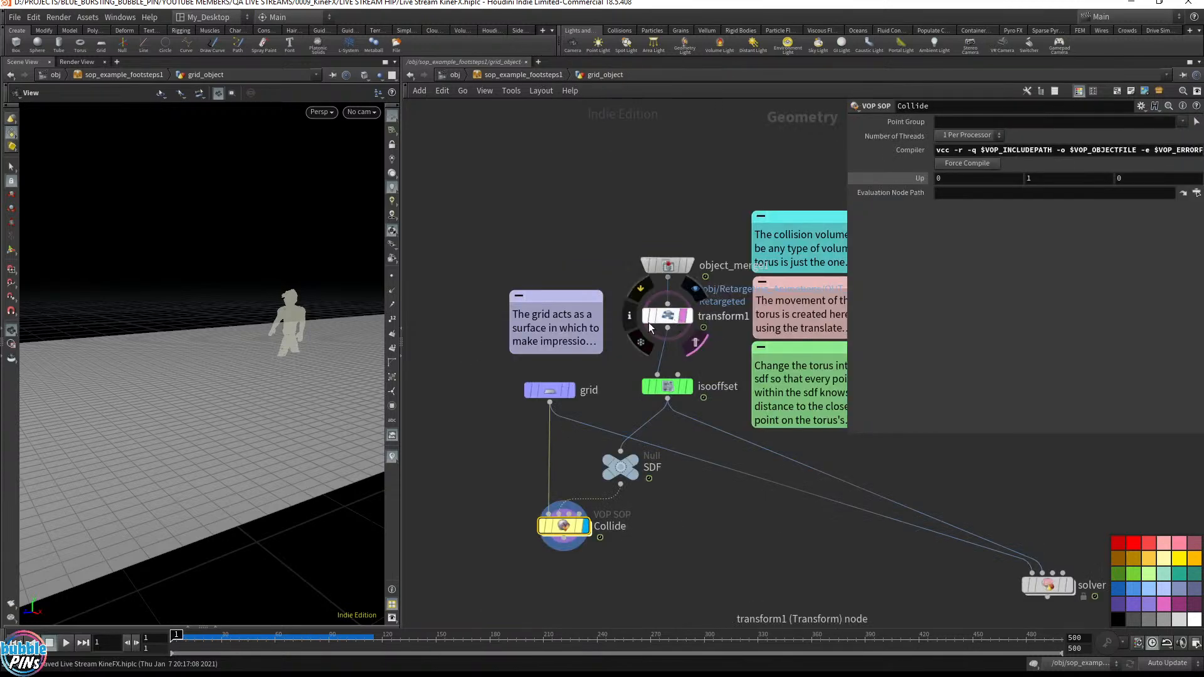
# Step: Set the grid node's size to 10 by 2
pyautogui.moveTo(582, 373); pyautogui.dragTo(484, 421)
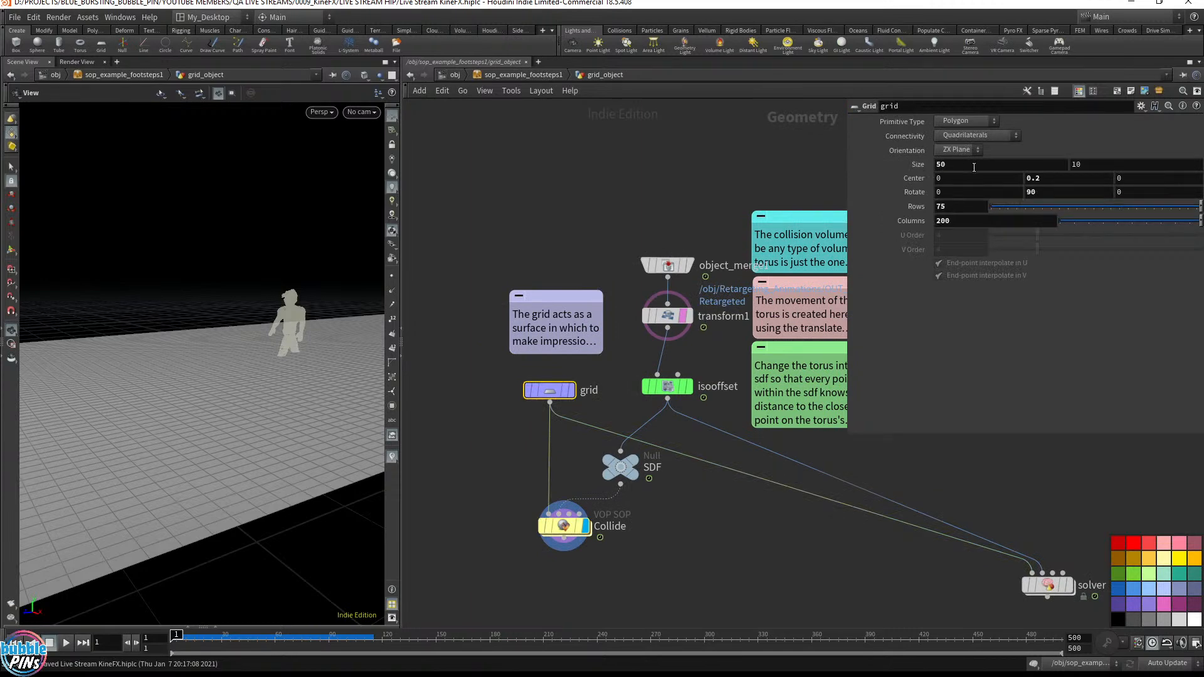
pyautogui.moveTo(960, 165); pyautogui.dragTo(923, 170)
pyautogui.write('10')
pyautogui.press('Tab')
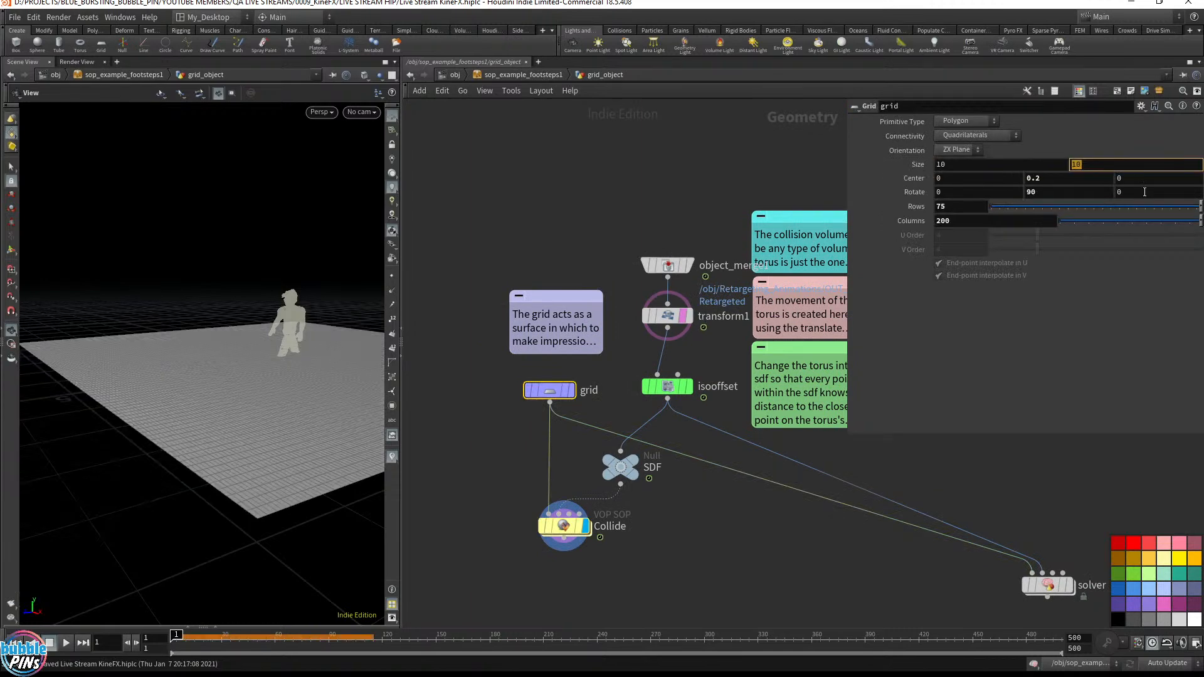
pyautogui.write('2')
pyautogui.press('Return')
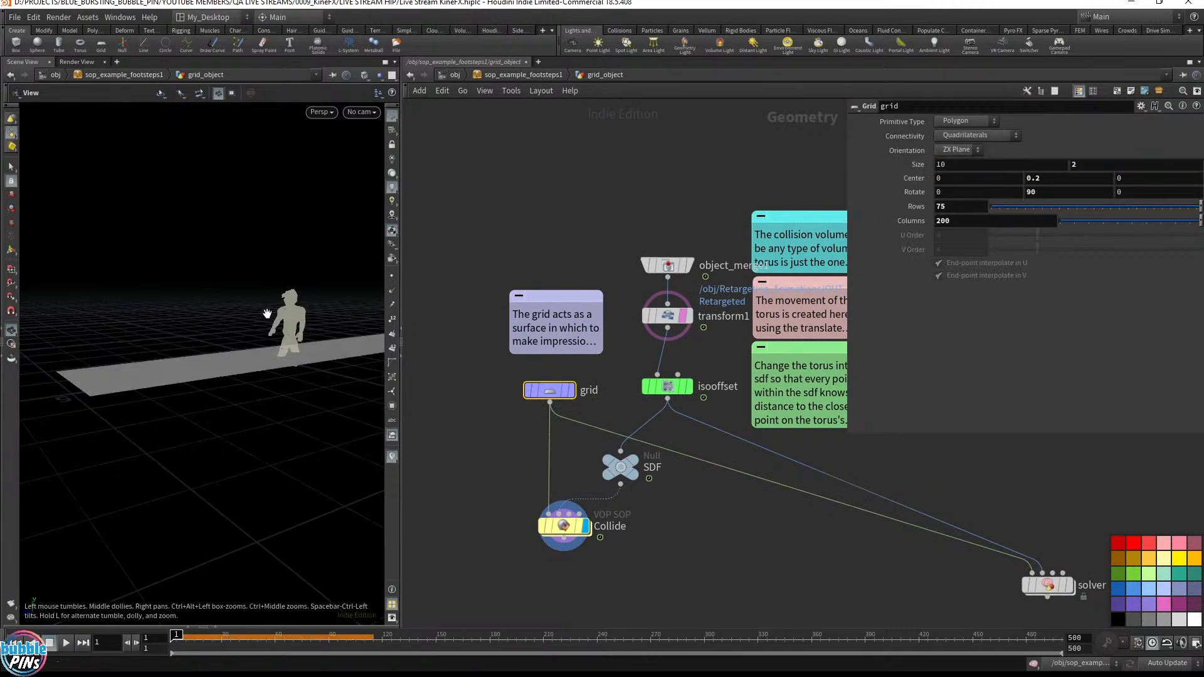
# Step: Examine the character on the narrowed grid up close, play the animation briefly and rewind to frame 1
pyautogui.moveTo(265, 313); pyautogui.dragTo(331, 326)
pyautogui.moveTo(330, 325); pyautogui.dragTo(430, 287, button='middle')
pyautogui.moveTo(274, 233); pyautogui.dragTo(260, 370, button='right')
pyautogui.moveTo(260, 370); pyautogui.dragTo(308, 384)
pyautogui.press('Up')
pyautogui.hotkey('ctrl', 'Up')
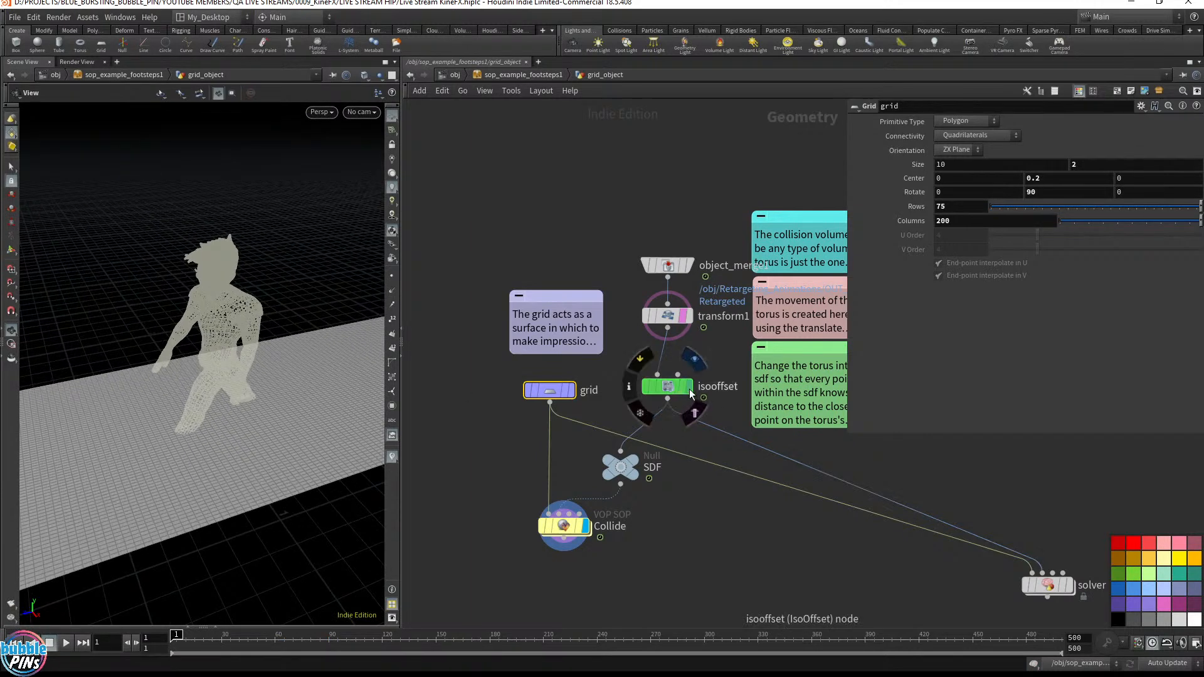
# Step: Template isooffset instead of transform1, play the footprints on the grid briefly and rewind to the first frame
pyautogui.click(687, 386)
pyautogui.moveTo(223, 441); pyautogui.dragTo(225, 444)
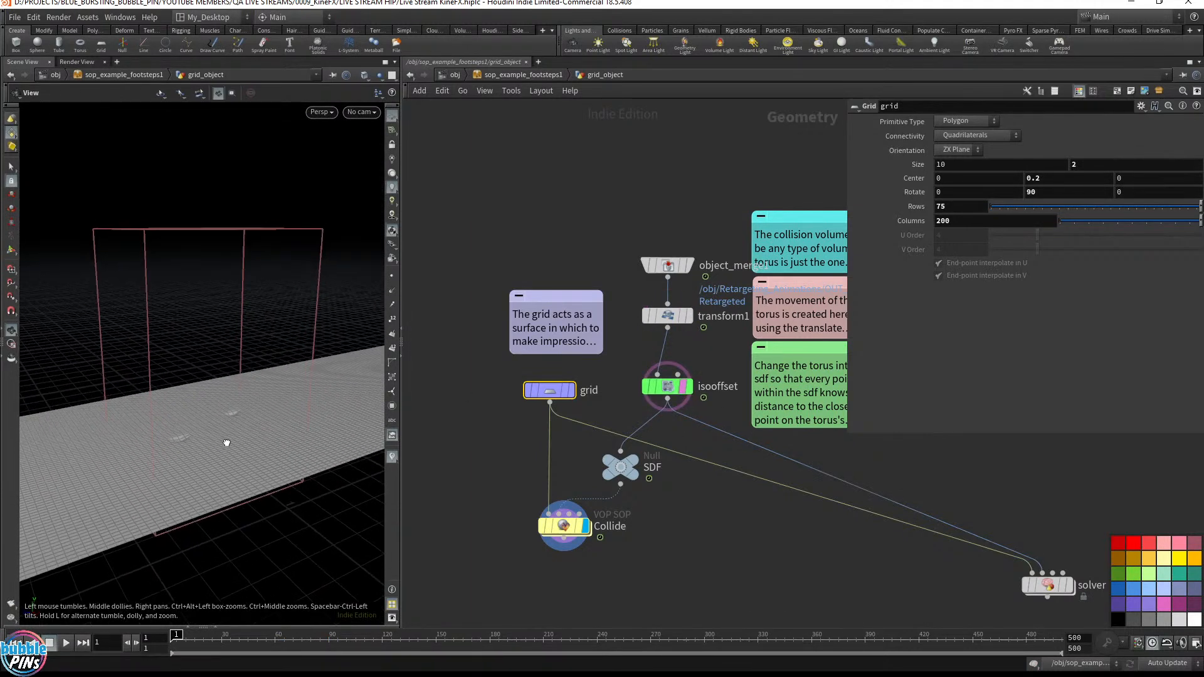
pyautogui.press('Up')
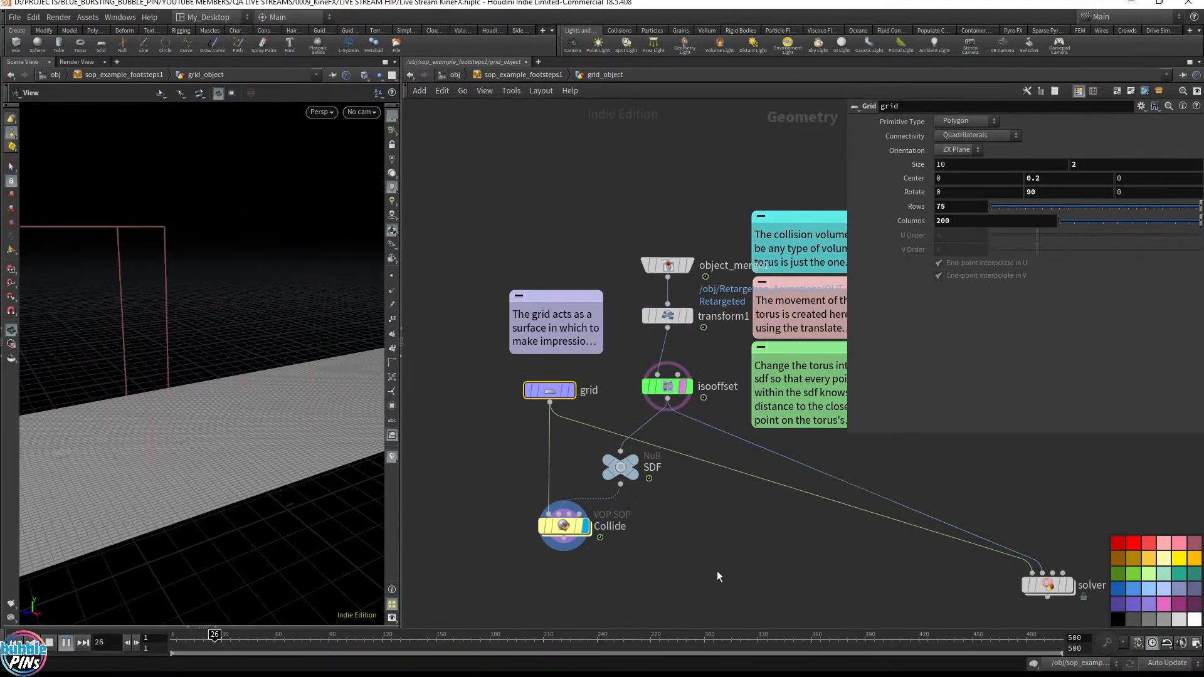
pyautogui.hotkey('ctrl', 'Up')
# Step: Examine the foot impressions on the grid up close and scrub the timeline to frame 7
pyautogui.moveTo(328, 456); pyautogui.dragTo(237, 444)
pyautogui.moveTo(237, 444); pyautogui.dragTo(440, 403, button='middle')
pyautogui.moveTo(232, 398); pyautogui.dragTo(260, 396)
pyautogui.moveTo(279, 505); pyautogui.dragTo(224, 487)
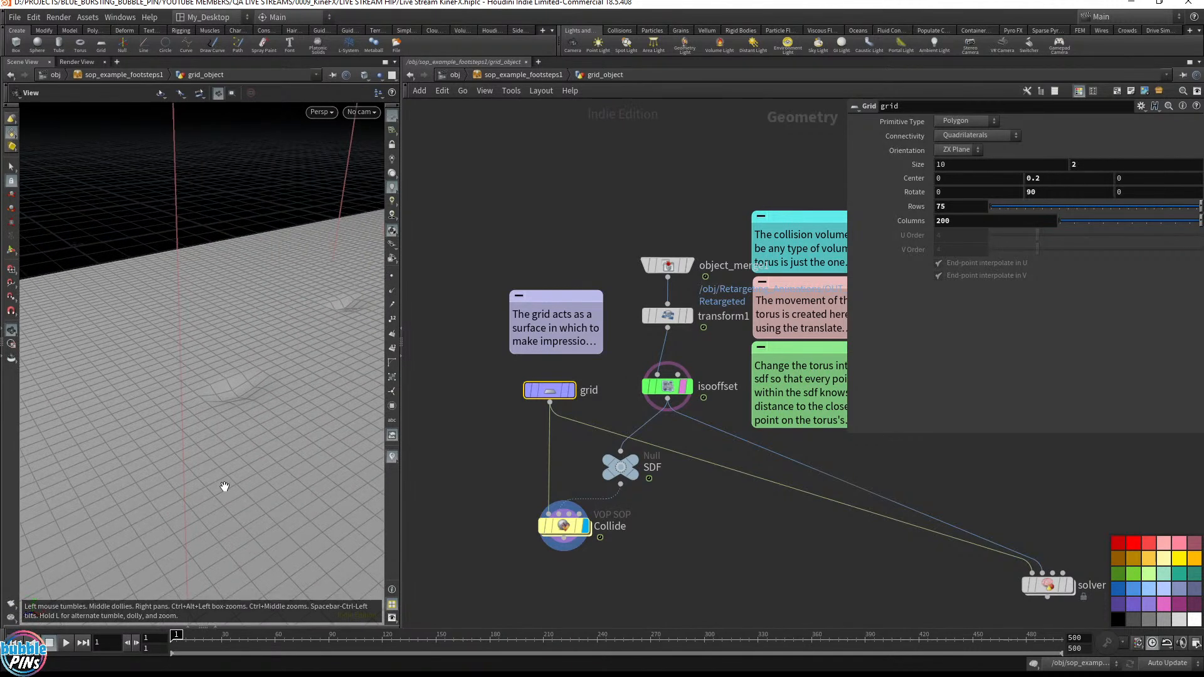
pyautogui.moveTo(177, 636)
pyautogui.mouseDown()
pyautogui.moveTo(210, 635)
pyautogui.moveTo(186, 634)
pyautogui.mouseUp()
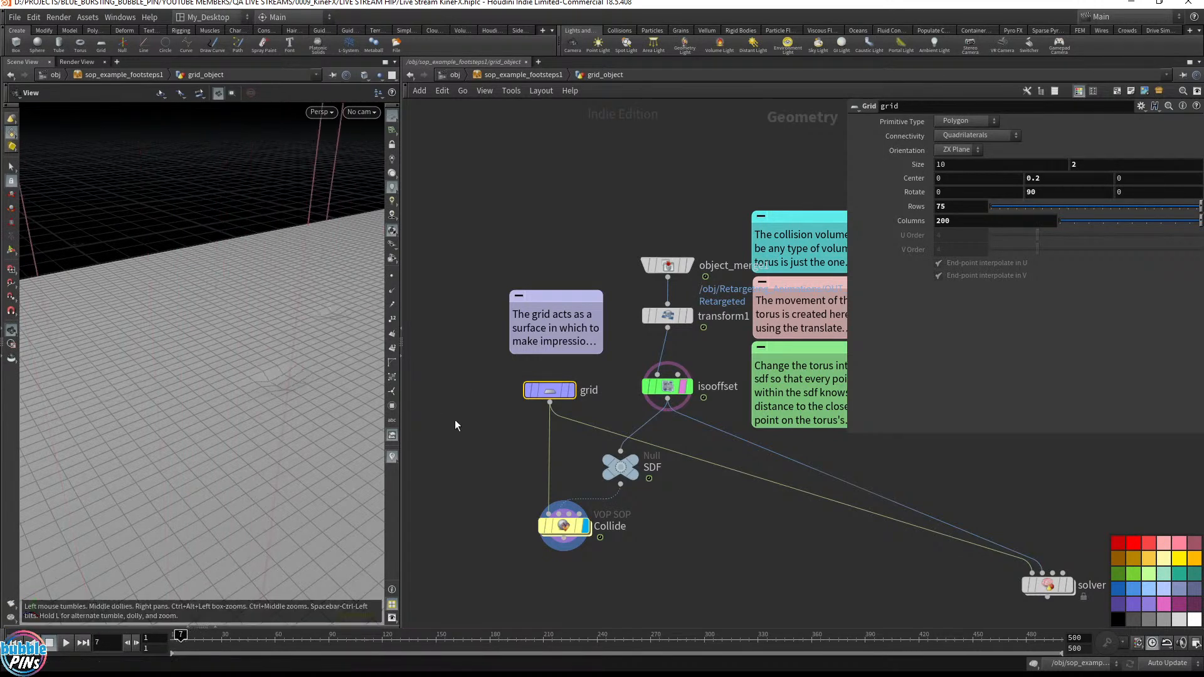
# Step: Increase the grid's resolution to 150 rows and 400 columns
pyautogui.moveTo(465, 426); pyautogui.dragTo(611, 371)
pyautogui.click(968, 207)
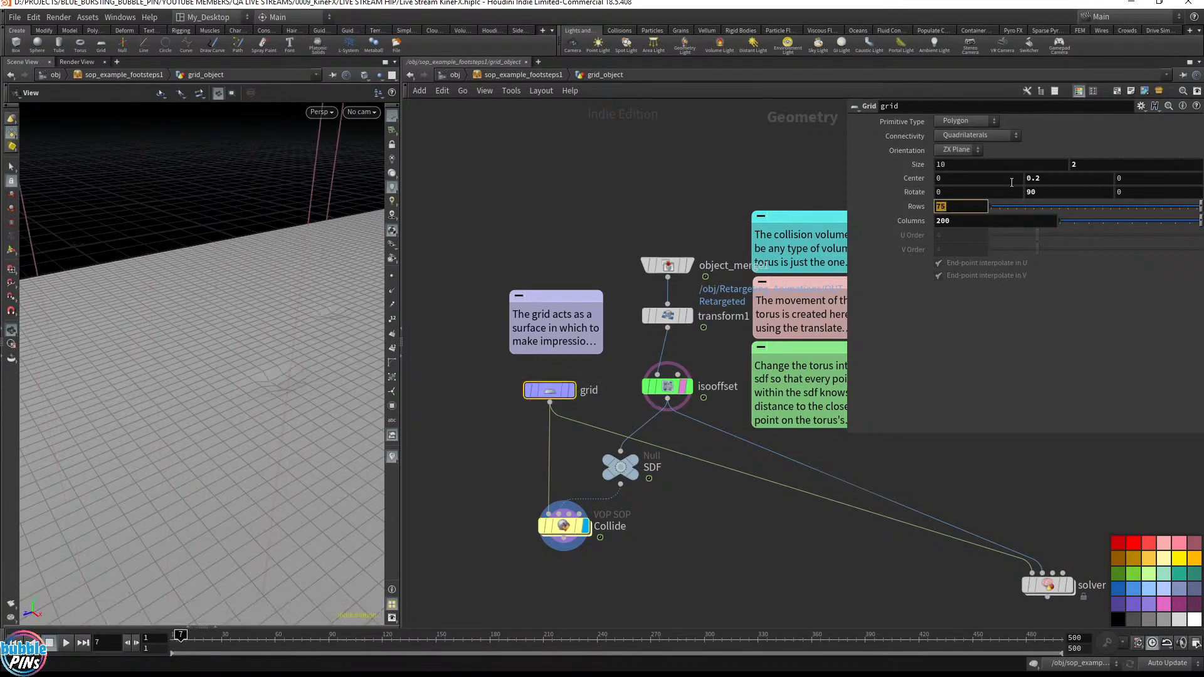
pyautogui.press('Return')
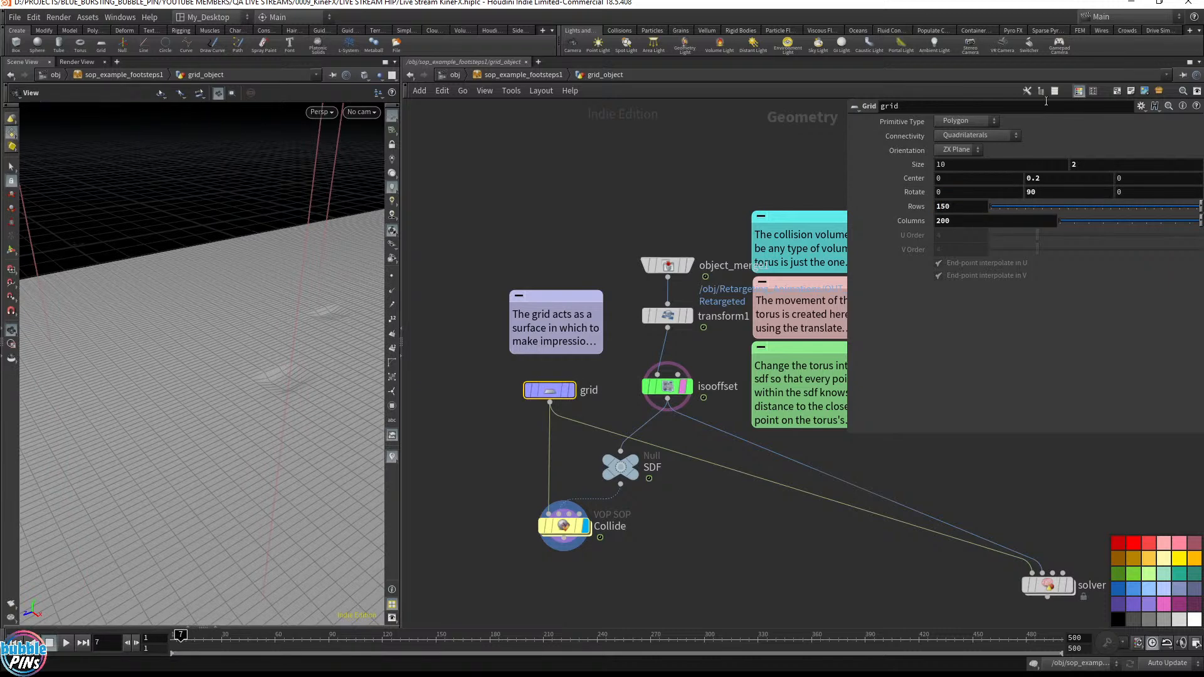
pyautogui.write('400')
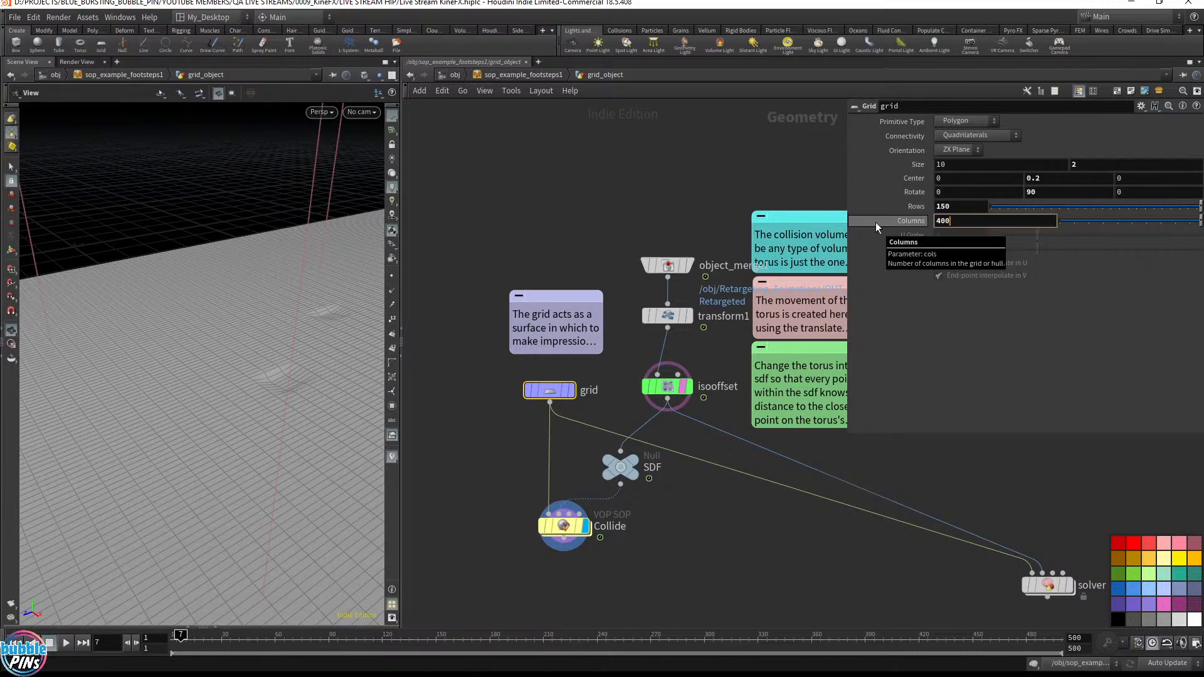
pyautogui.press('Return')
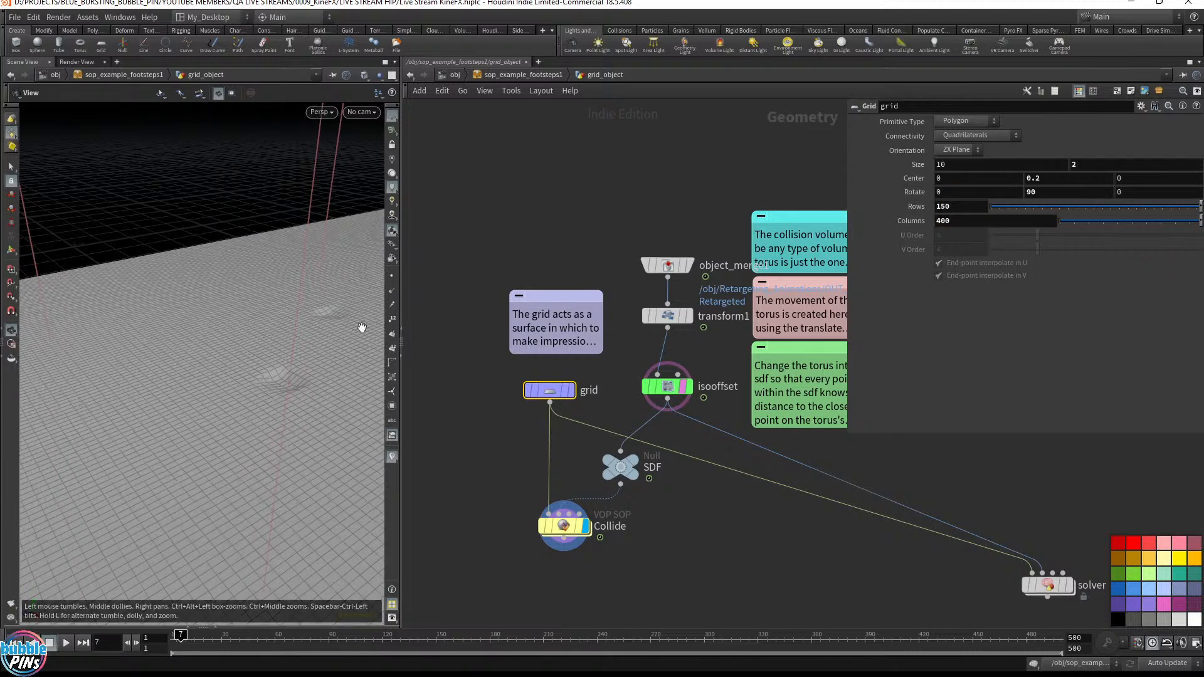
# Step: Step back through the frames to frame 1 to examine the foot impressions on the denser grid, and bring the solver node into view
pyautogui.moveTo(363, 327); pyautogui.dragTo(263, 358)
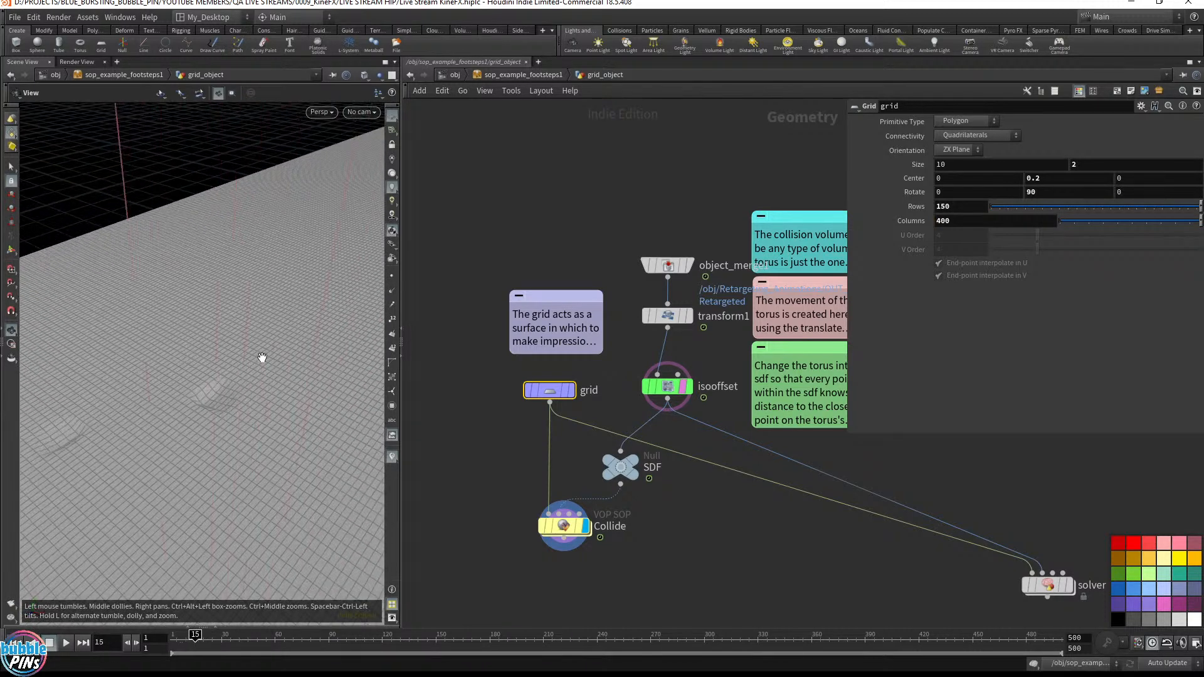
pyautogui.press('Left')
pyautogui.press('Left')
pyautogui.press('Left')
pyautogui.press('Left')
pyautogui.scroll(10, 254, 358)
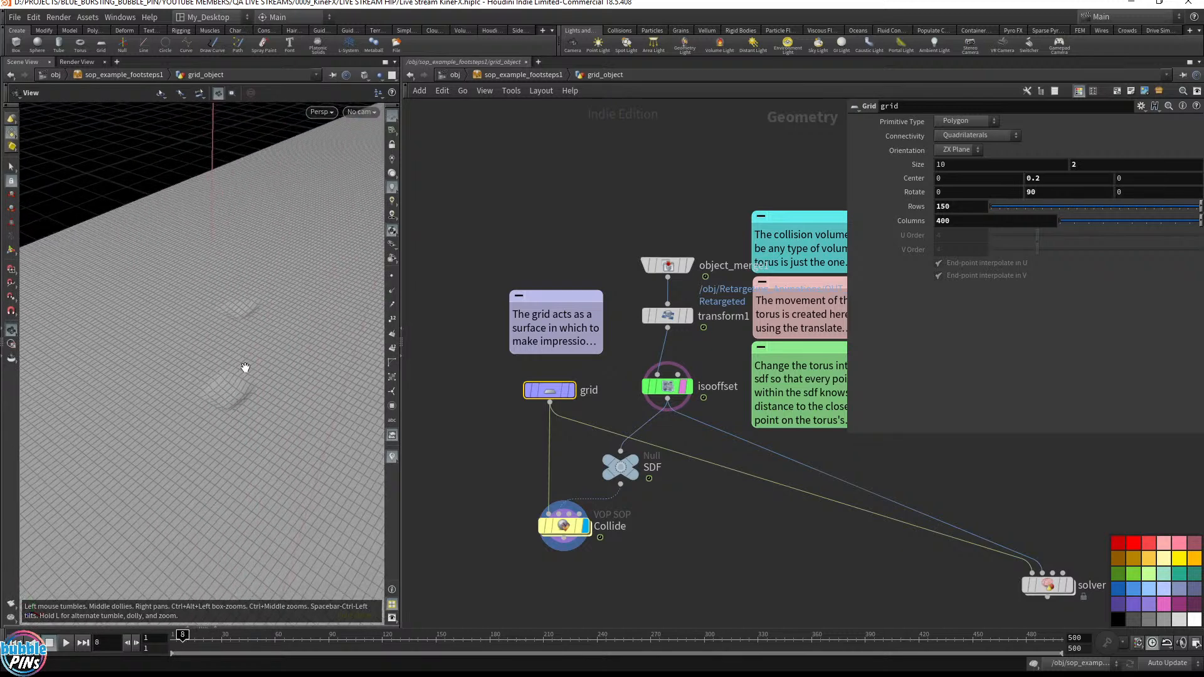
pyautogui.scroll(-10, 257, 326)
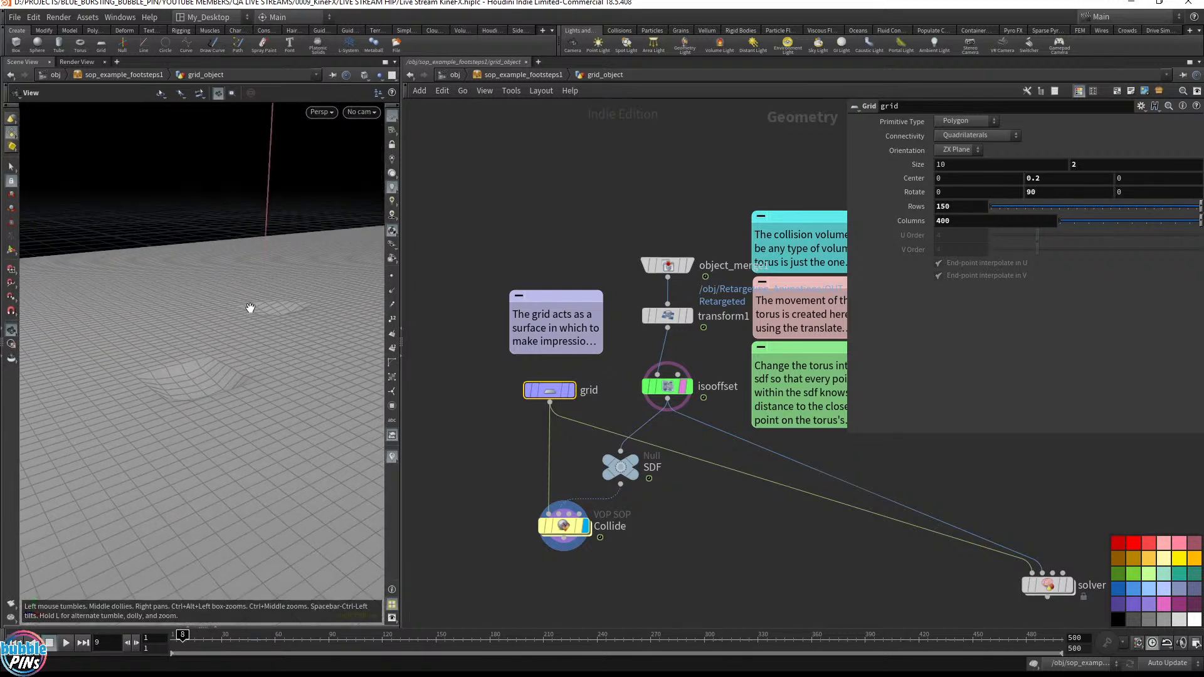
pyautogui.press('Left')
pyautogui.press('Left')
pyautogui.press('Left')
pyautogui.press('Left')
pyautogui.press('Left')
pyautogui.press('Left')
pyautogui.press('Left')
pyautogui.press('Left')
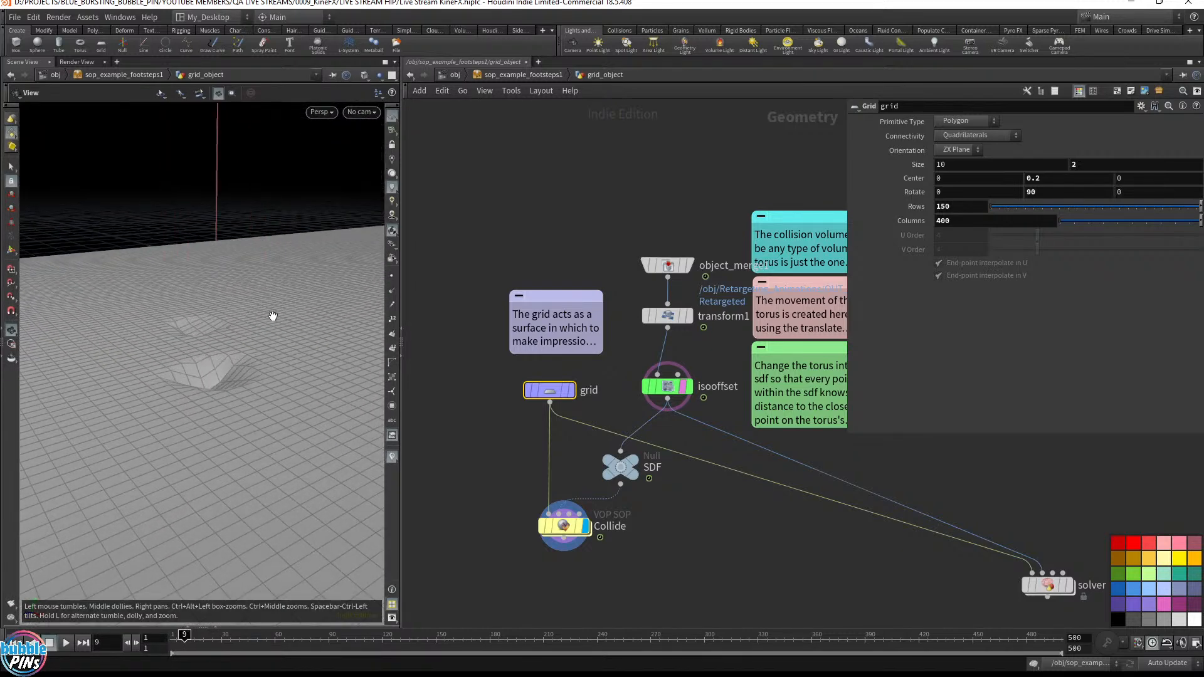
pyautogui.press('Left')
pyautogui.press('Left')
pyautogui.press('Left')
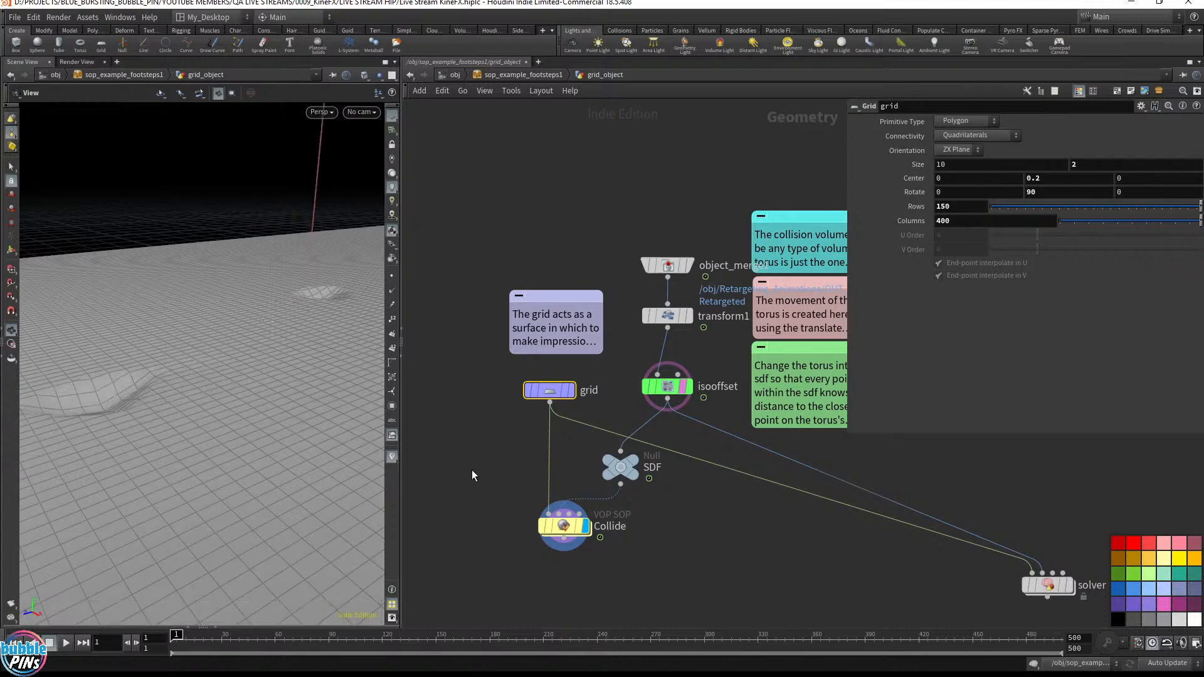
pyautogui.moveTo(974, 606); pyautogui.dragTo(717, 532, button='middle')
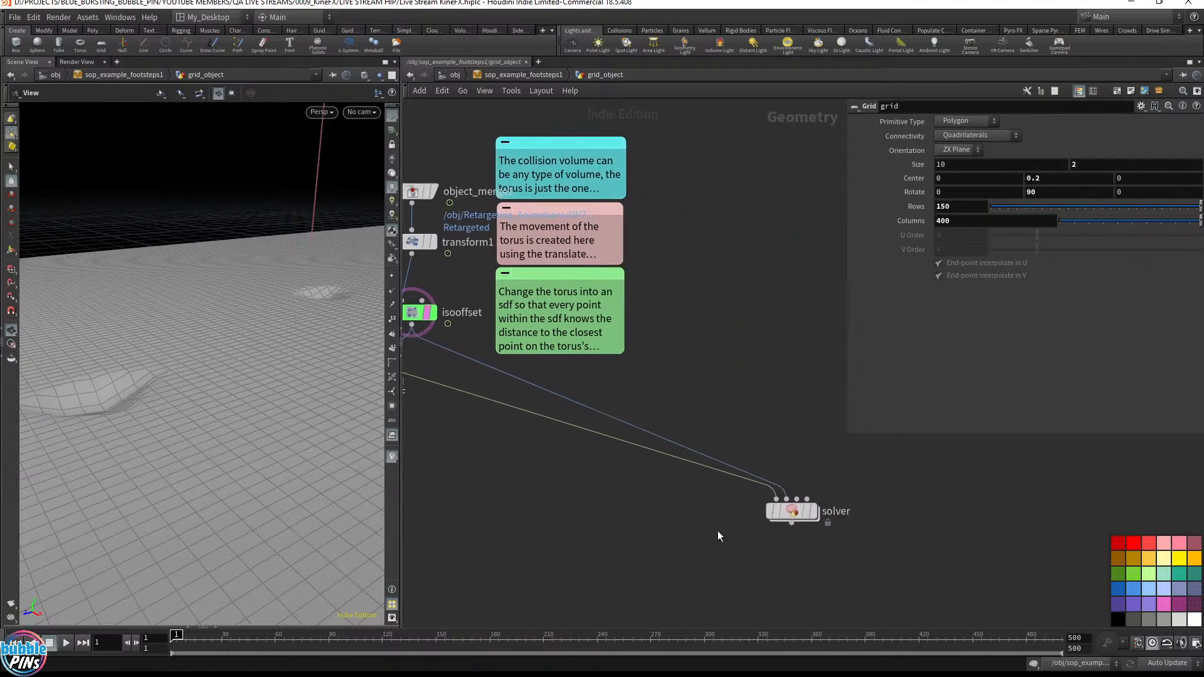
# Step: Show the solver node's parameters, bring the whole footsteps network into view and save the scene
pyautogui.click(791, 511)
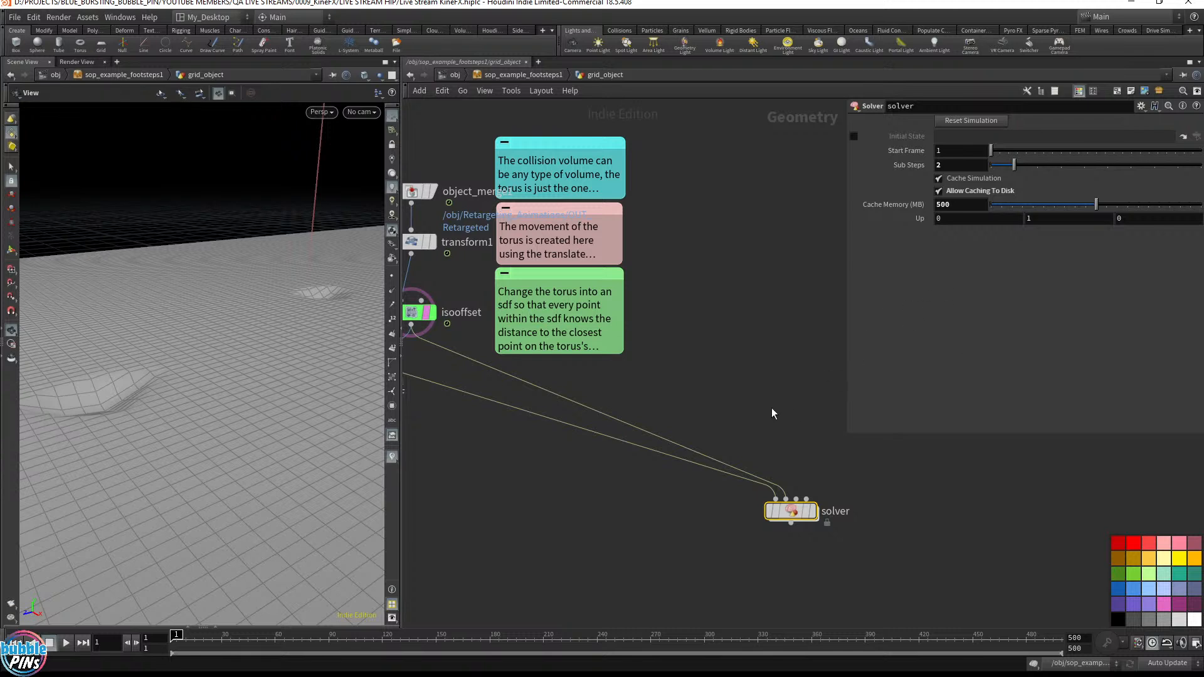
pyautogui.moveTo(772, 409); pyautogui.dragTo(990, 450, button='middle')
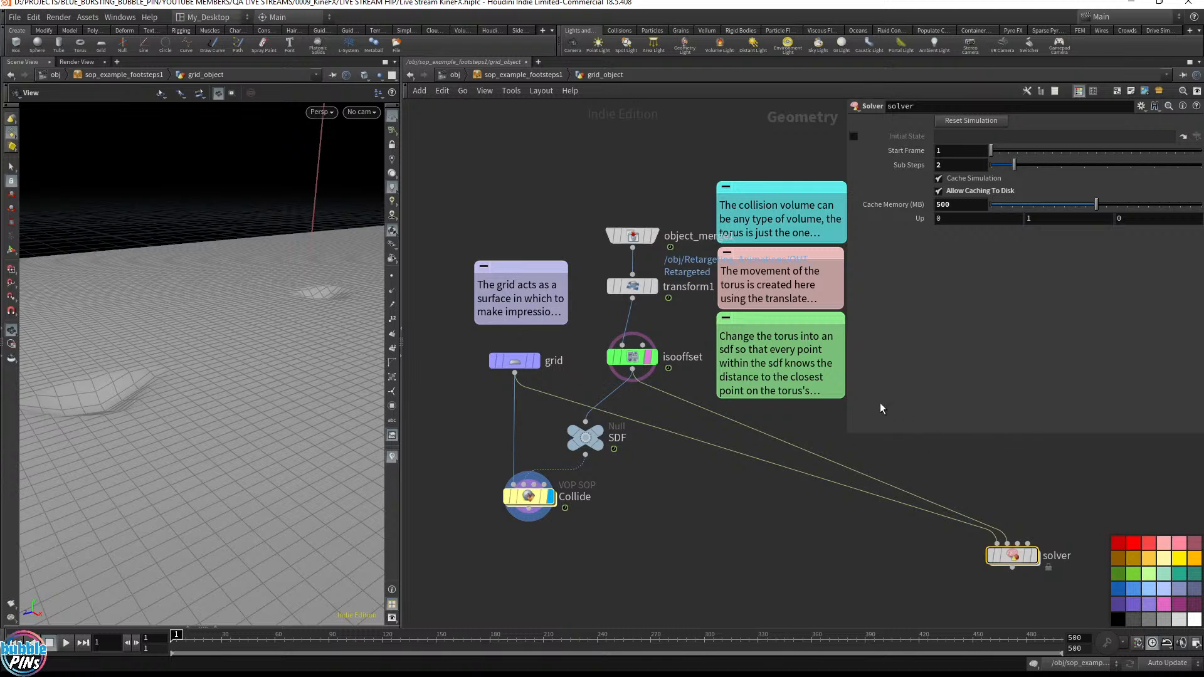
pyautogui.click(738, 510)
pyautogui.hotkey('ctrl', 's')
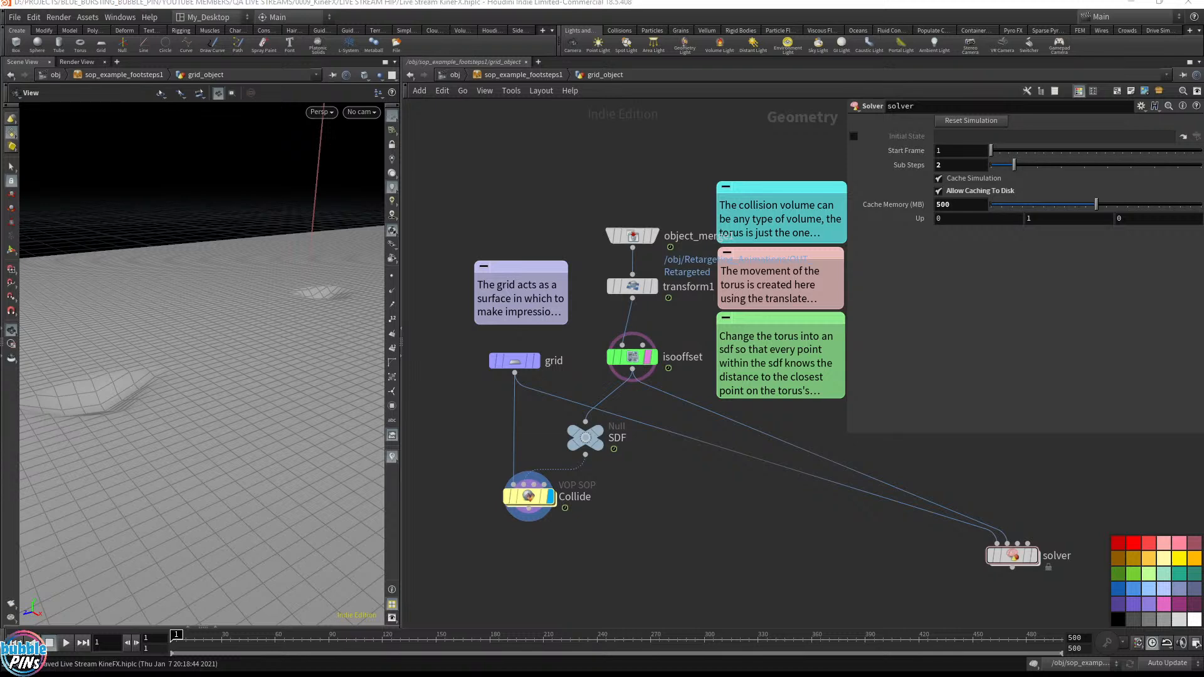
# Step: Switch to the topic list in Notepad, highlight the remaining topics from Spline Controlling Rig to Grains SIM, and return to Houdini
pyautogui.moveTo(1199, 1); pyautogui.dragTo(890, 77)
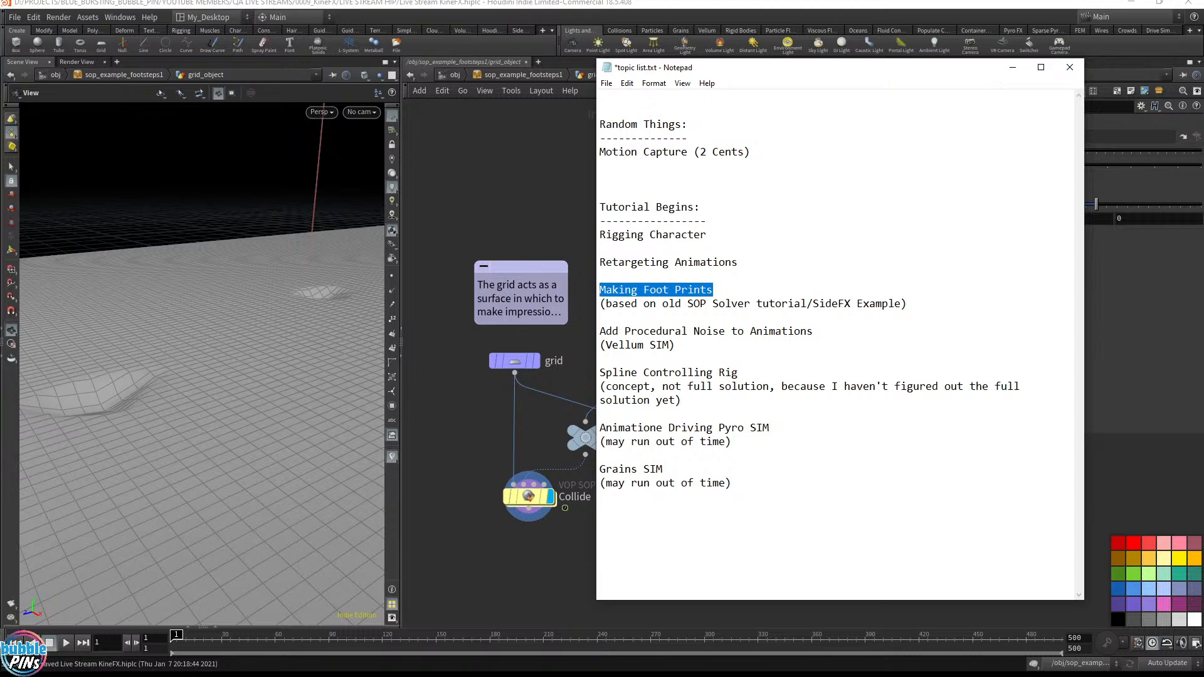
pyautogui.moveTo(683, 401); pyautogui.dragTo(599, 373)
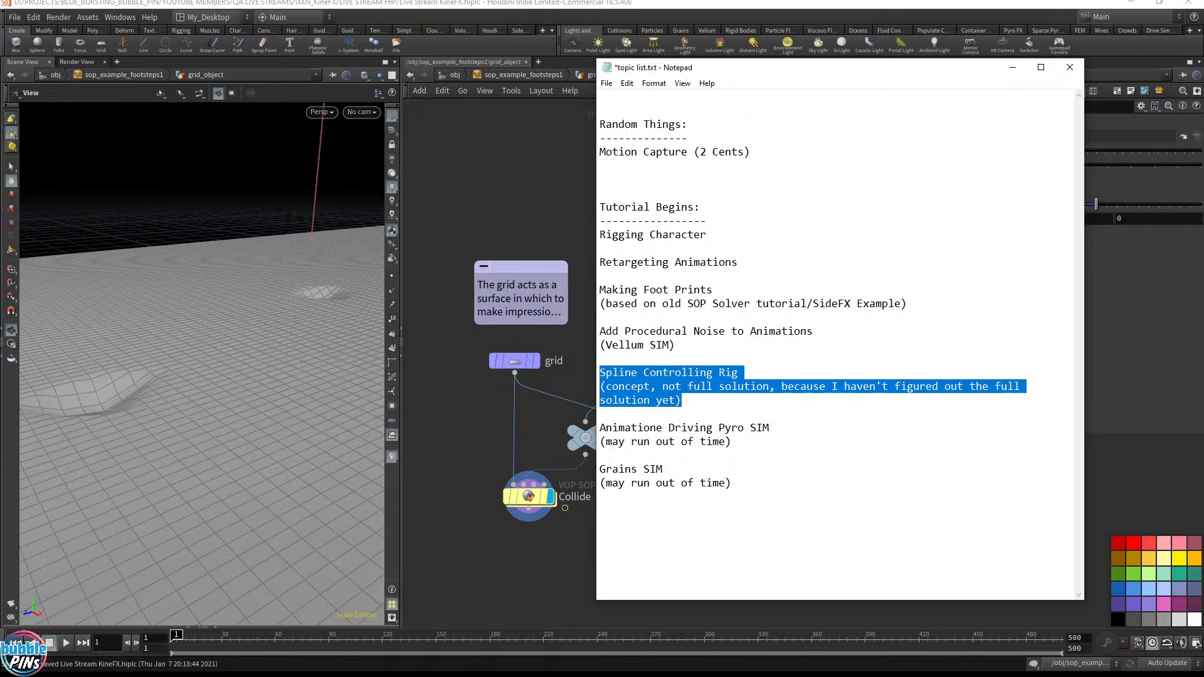
pyautogui.moveTo(733, 497); pyautogui.dragTo(600, 428)
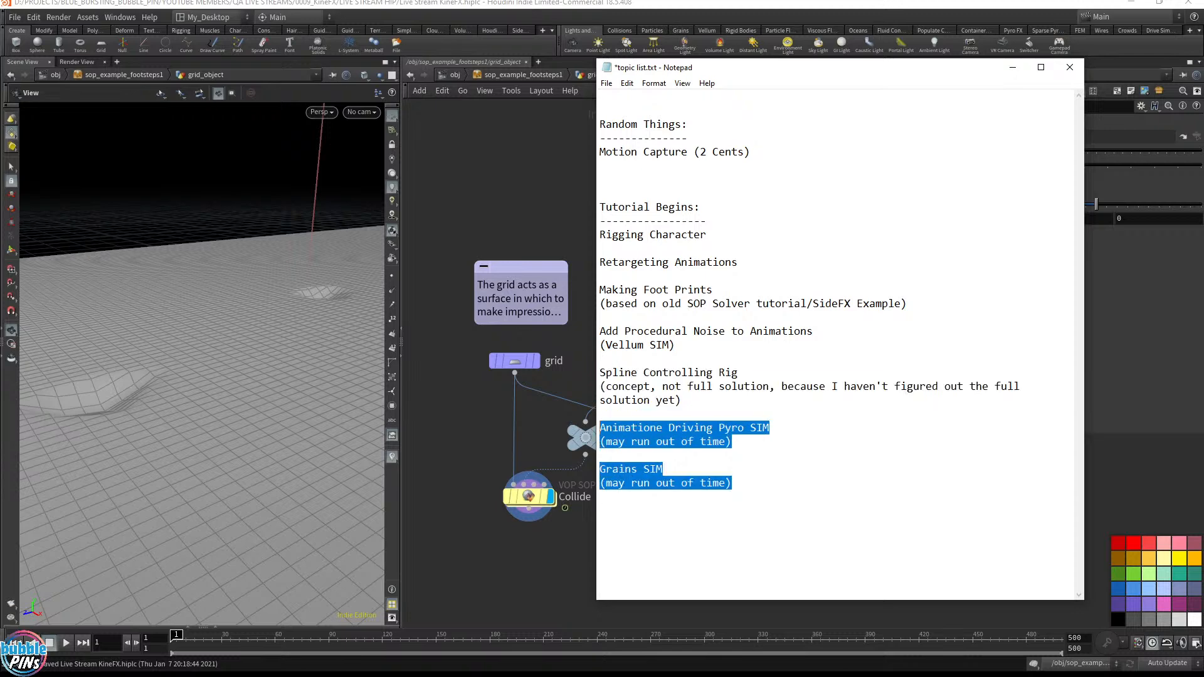
pyautogui.moveTo(686, 401); pyautogui.dragTo(594, 349)
pyautogui.click(685, 401)
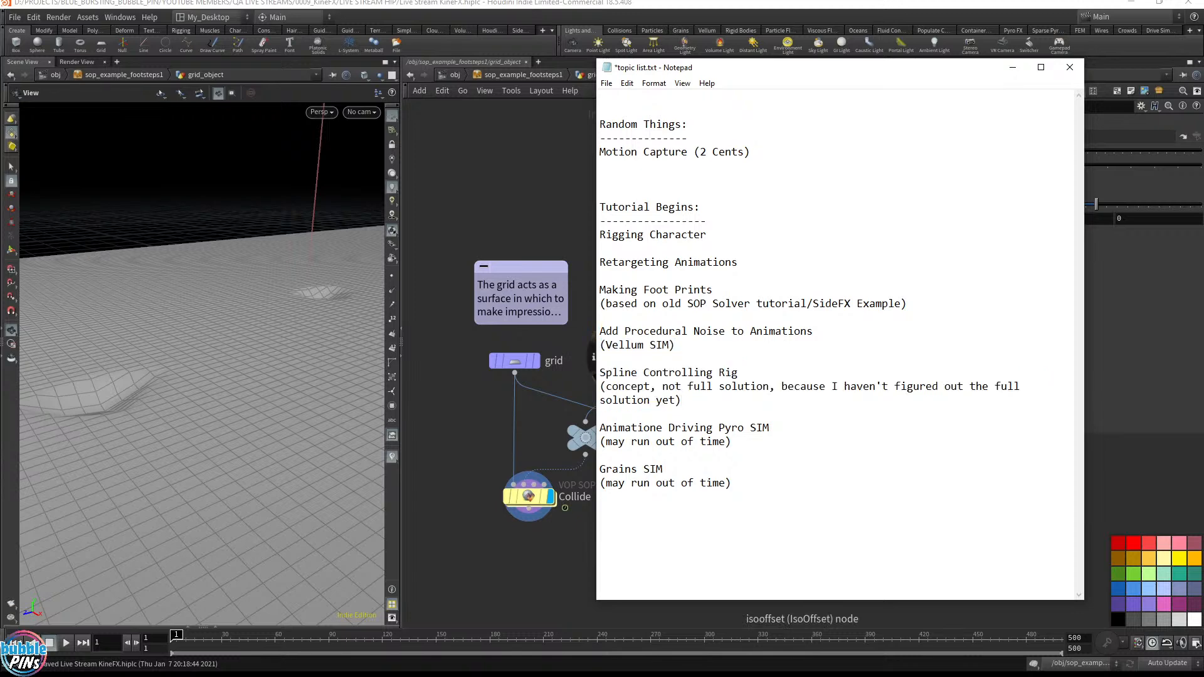
pyautogui.moveTo(732, 484); pyautogui.dragTo(599, 373)
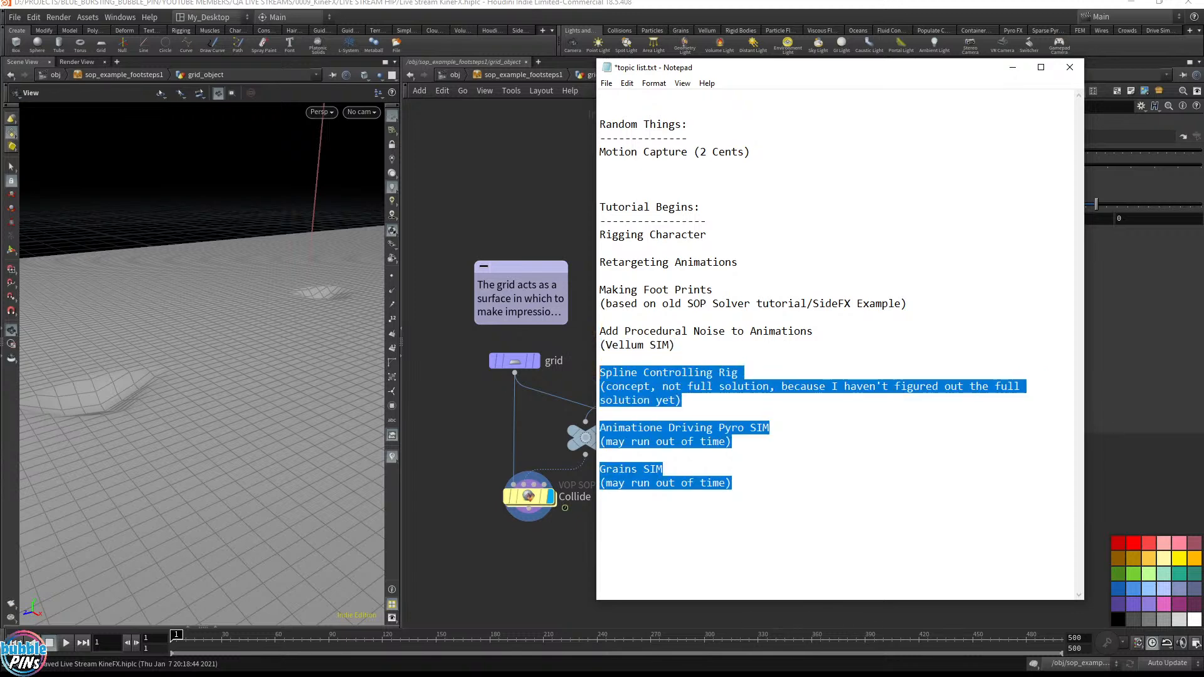
pyautogui.click(507, 2)
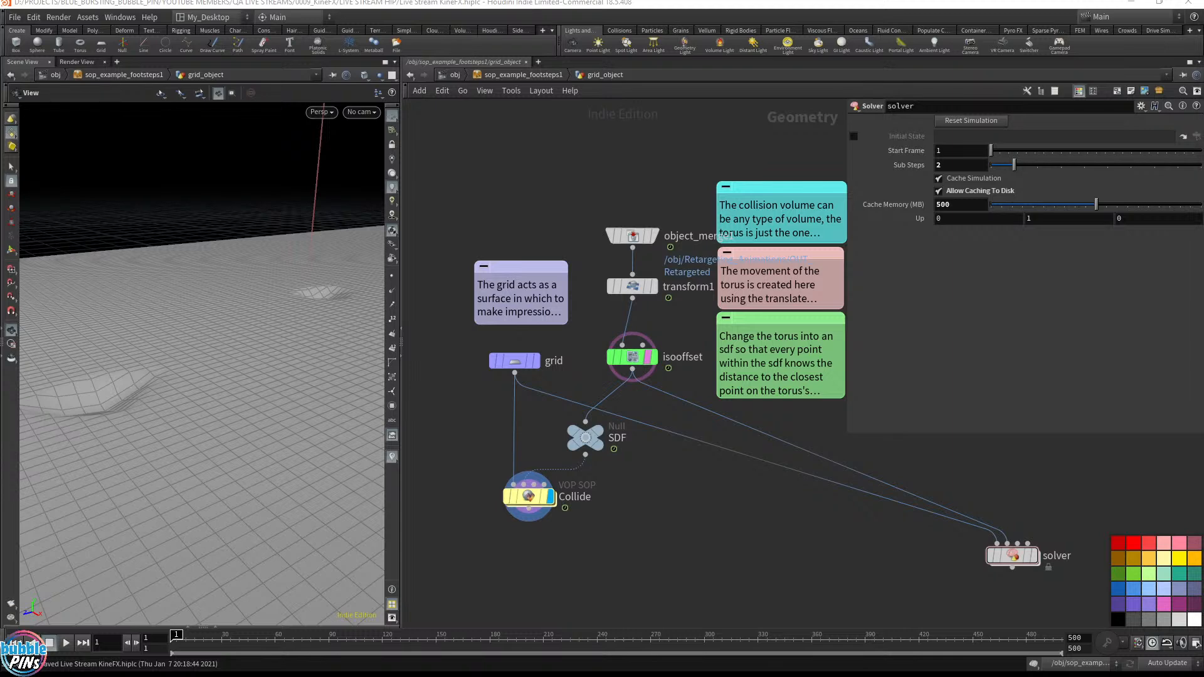
# Step: Switch to the Retargeting Animations_v2 scene and open the First_Steps_to_Rigging object's network
pyautogui.moveTo(1203, 291); pyautogui.dragTo(489, 89)
pyautogui.doubleClick(495, 81)
pyautogui.scroll(-5, 639, 309)
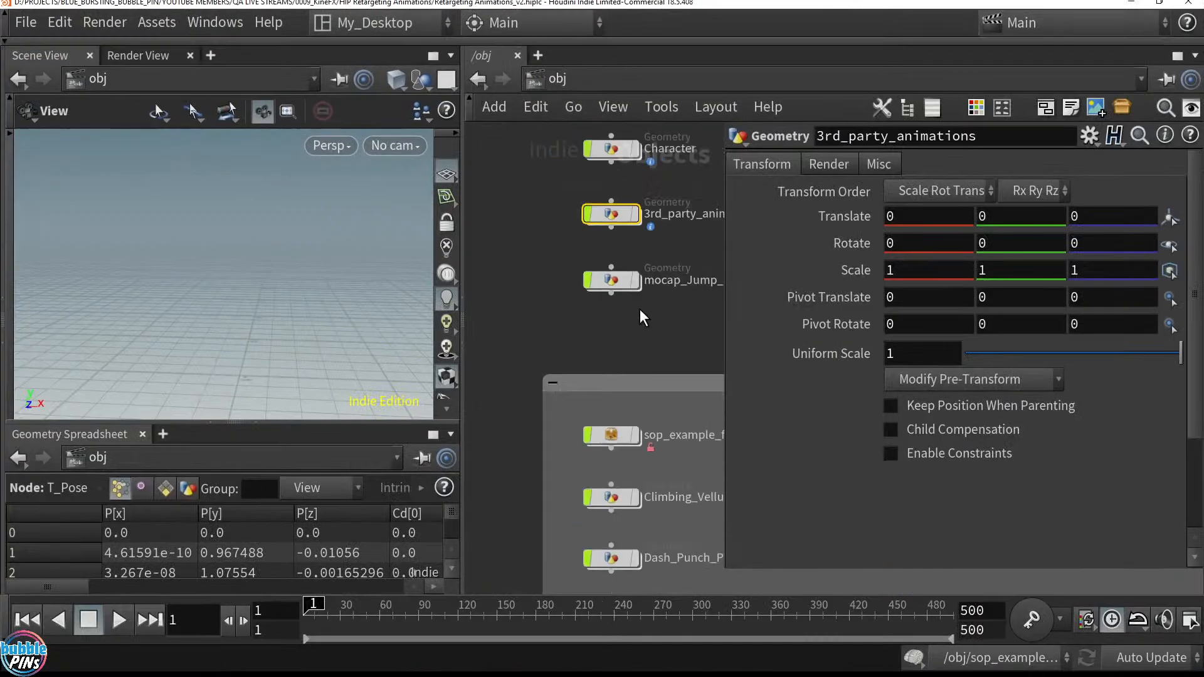
pyautogui.moveTo(523, 255); pyautogui.dragTo(636, 283, button='middle')
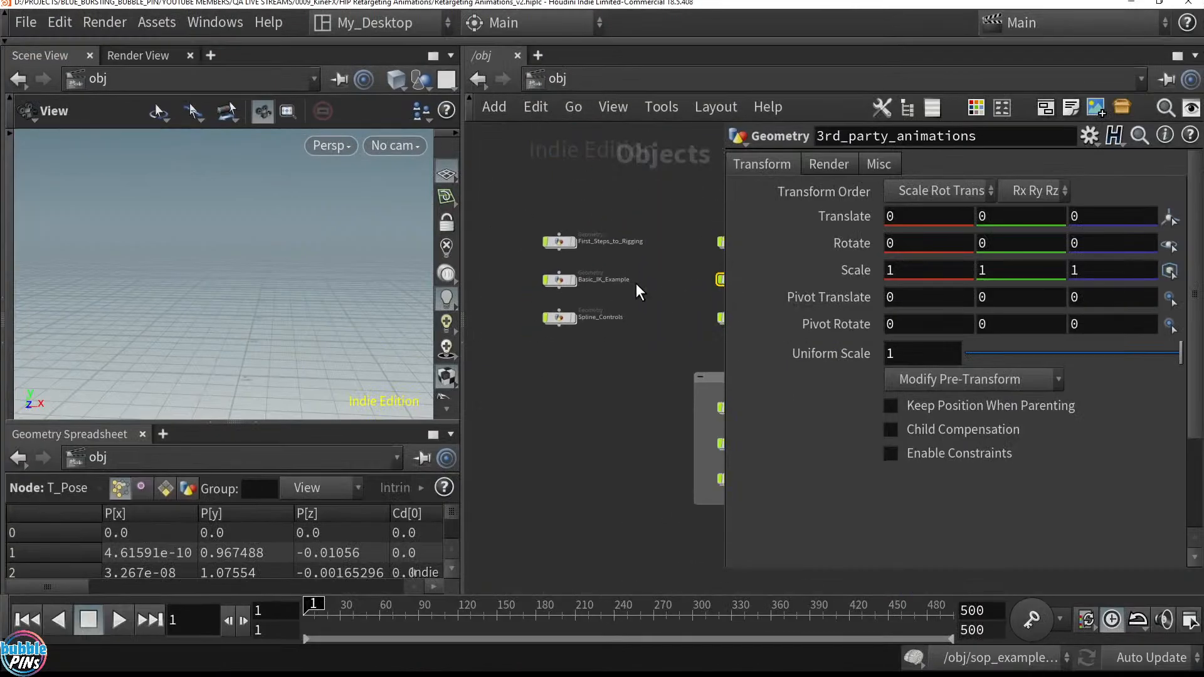
pyautogui.doubleClick(560, 242)
pyautogui.scroll(-3, 320, 268)
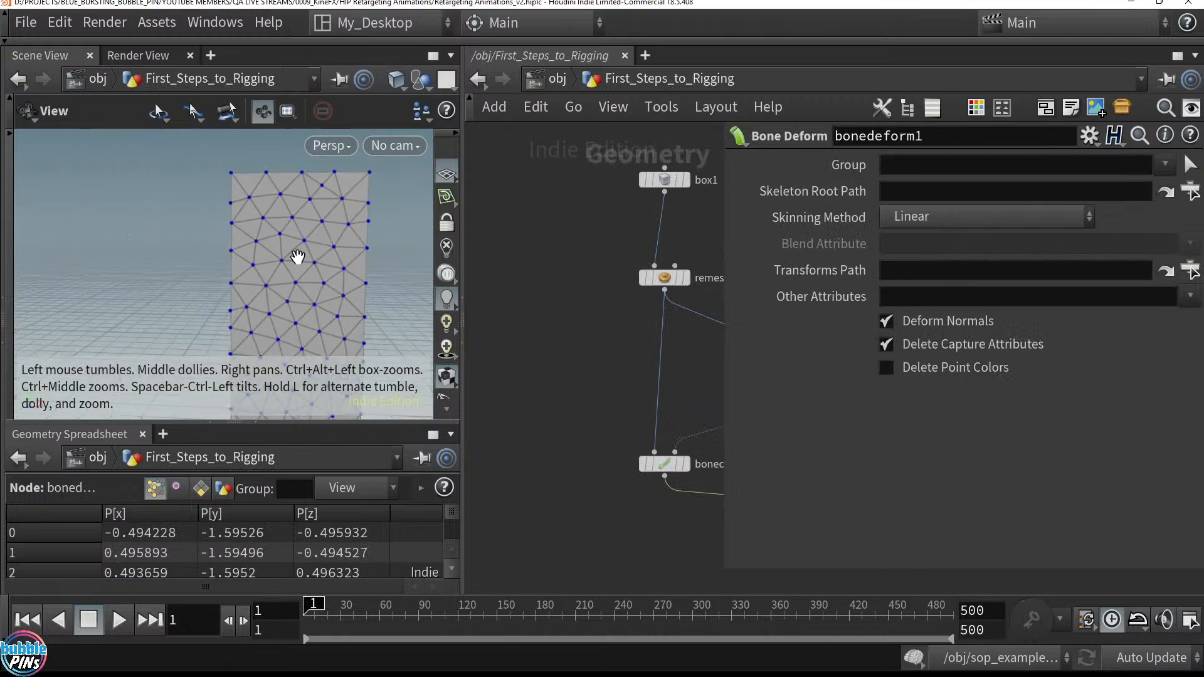
# Step: Make room for the rigging network by collapsing the Geometry Spreadsheet, main menu and playbar, and shrinking the parameter pane and viewport
pyautogui.click(252, 426)
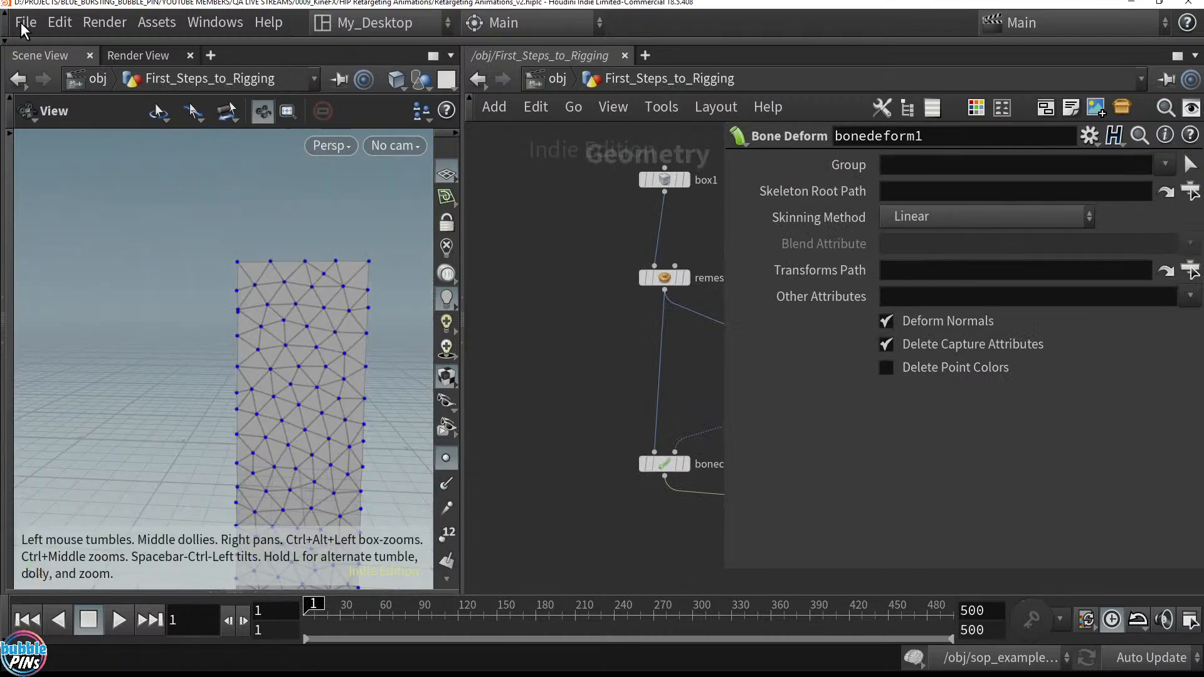
pyautogui.click(6, 42)
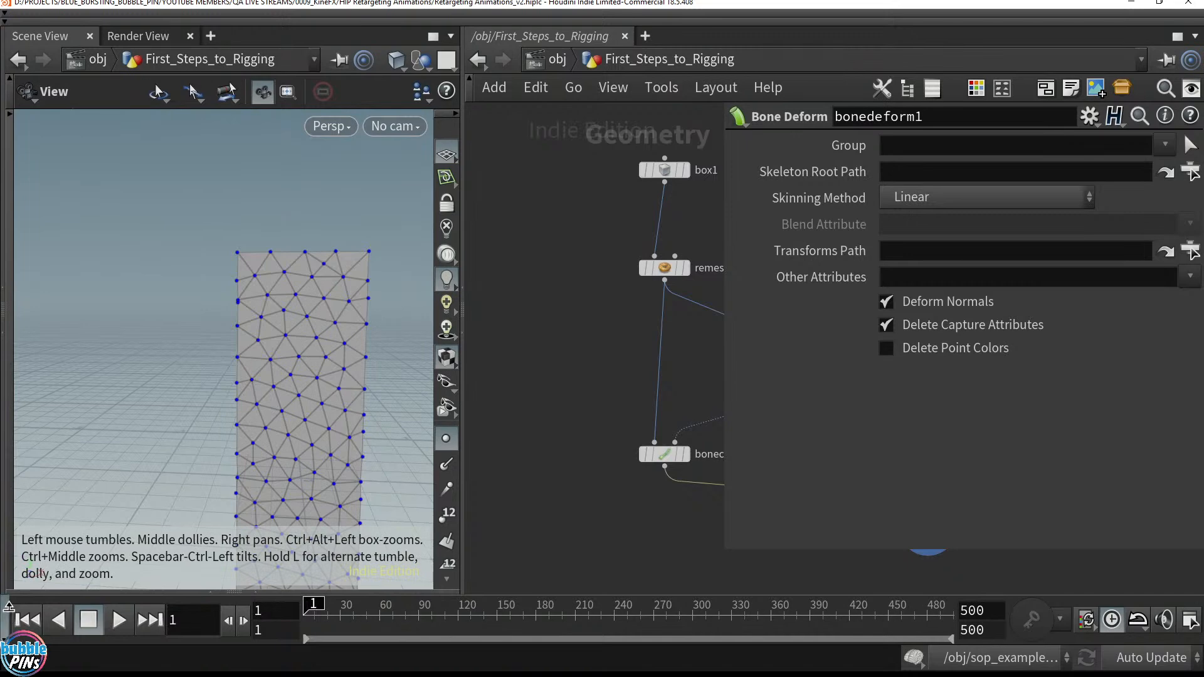
pyautogui.click(8, 607)
pyautogui.moveTo(734, 555); pyautogui.dragTo(969, 424)
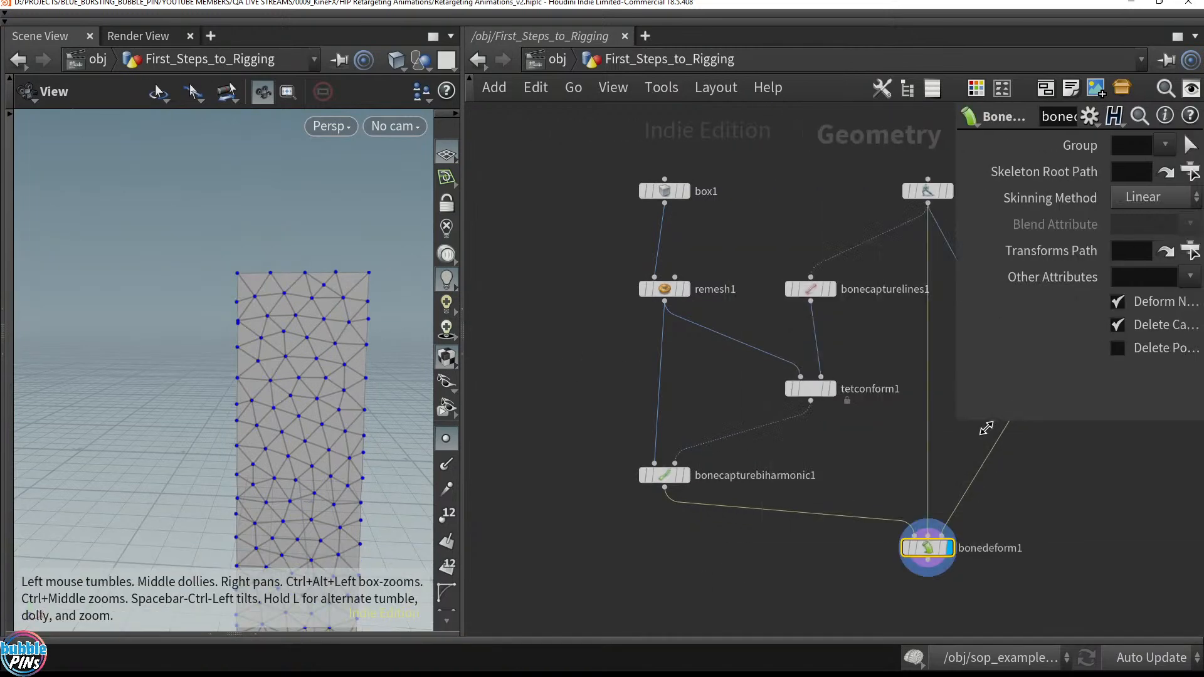
pyautogui.press('h')
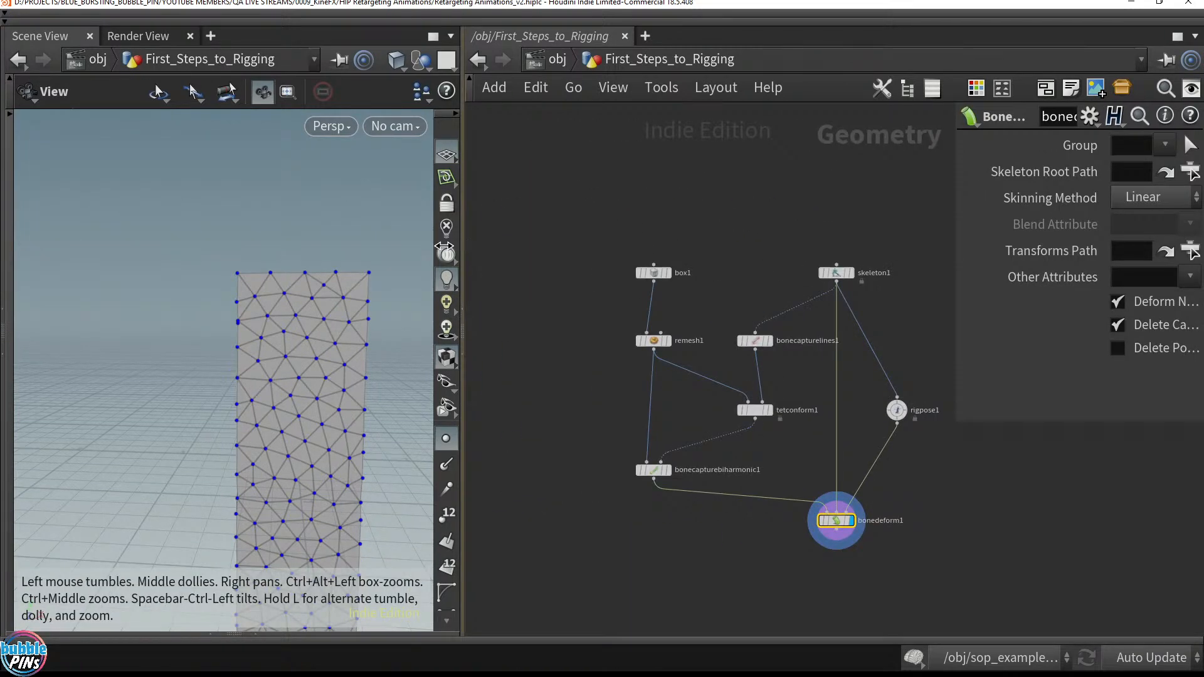
pyautogui.moveTo(461, 244); pyautogui.dragTo(373, 245)
# Step: Turn off point display on the remeshed box, seen from an angled perspective view
pyautogui.moveTo(201, 341); pyautogui.dragTo(289, 274)
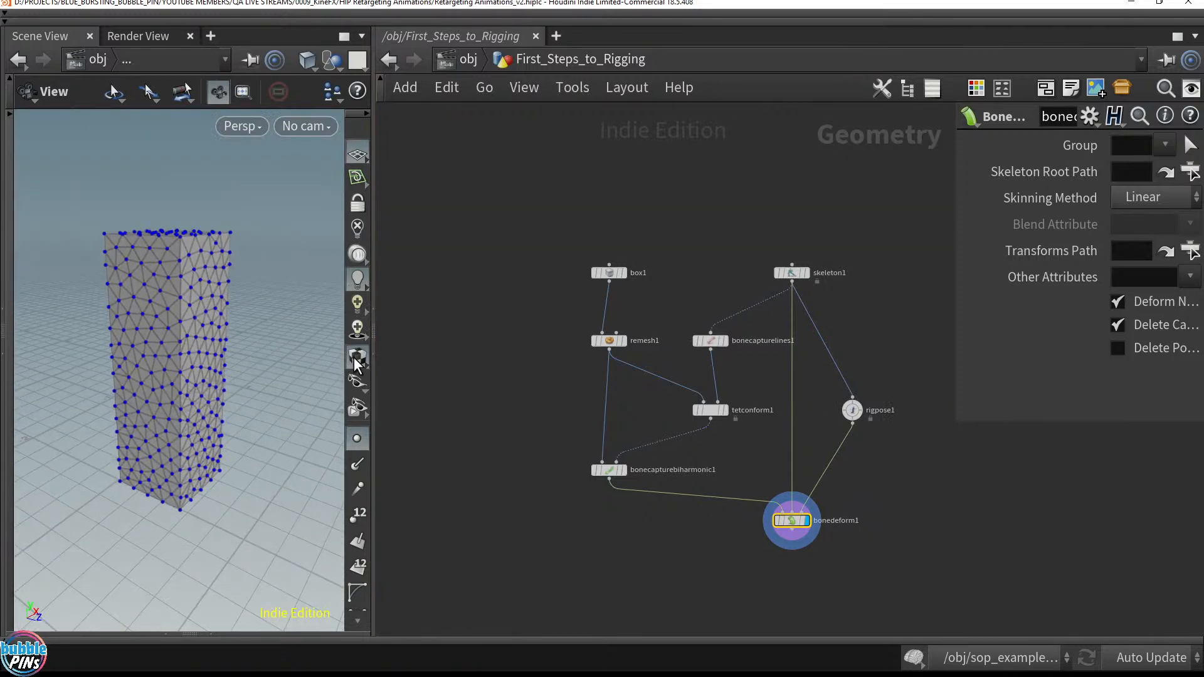
pyautogui.click(359, 438)
pyautogui.moveTo(492, 349); pyautogui.dragTo(483, 326, button='middle')
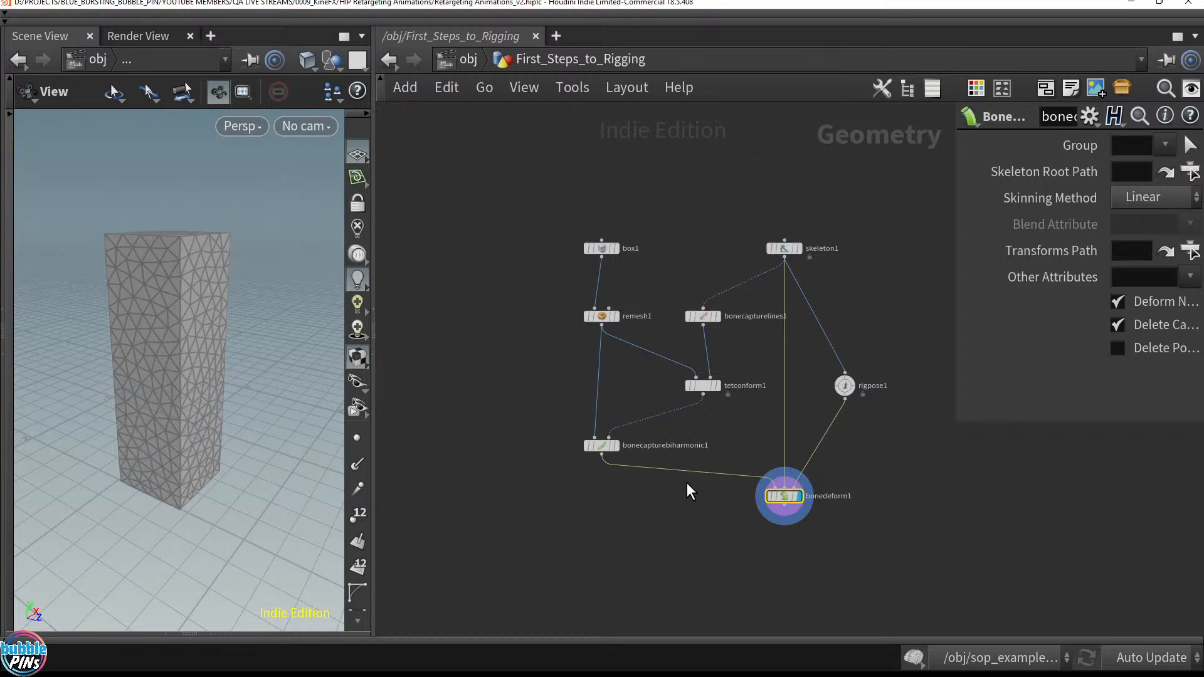
# Step: Select rigpose1 and activate its joint handles in the viewport while bonedeform1 stays displayed
pyautogui.moveTo(897, 403); pyautogui.dragTo(825, 334)
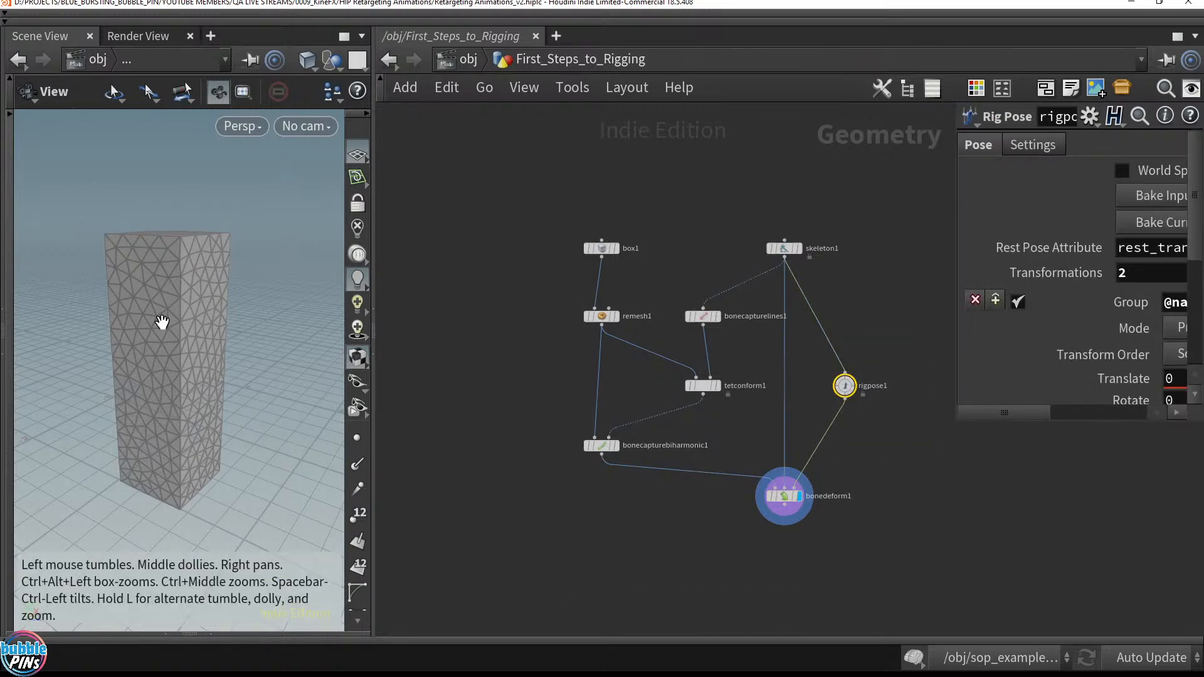
pyautogui.moveTo(162, 323); pyautogui.dragTo(241, 338)
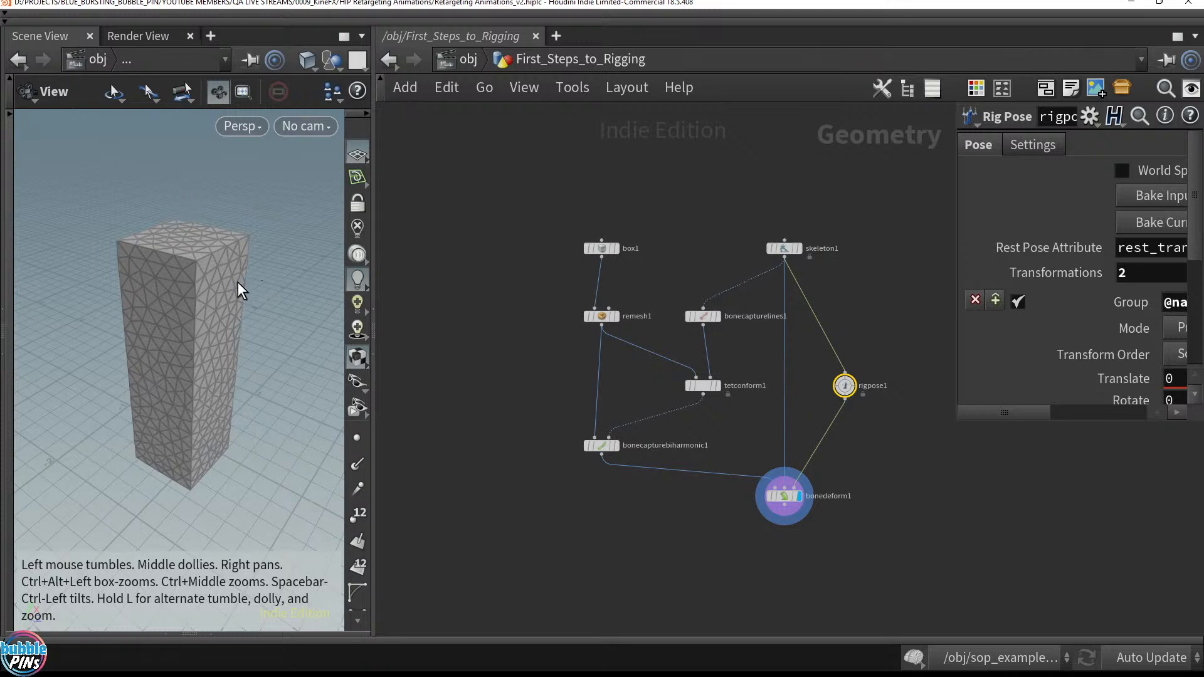
pyautogui.press('Return')
pyautogui.keyDown('alt'); pyautogui.moveTo(244, 333); pyautogui.dragTo(252, 329); pyautogui.keyUp('alt')
# Step: Try posing the top joint point_2, shift the middle joint sideways to bend the box, and undo the last handle change
pyautogui.click(183, 257)
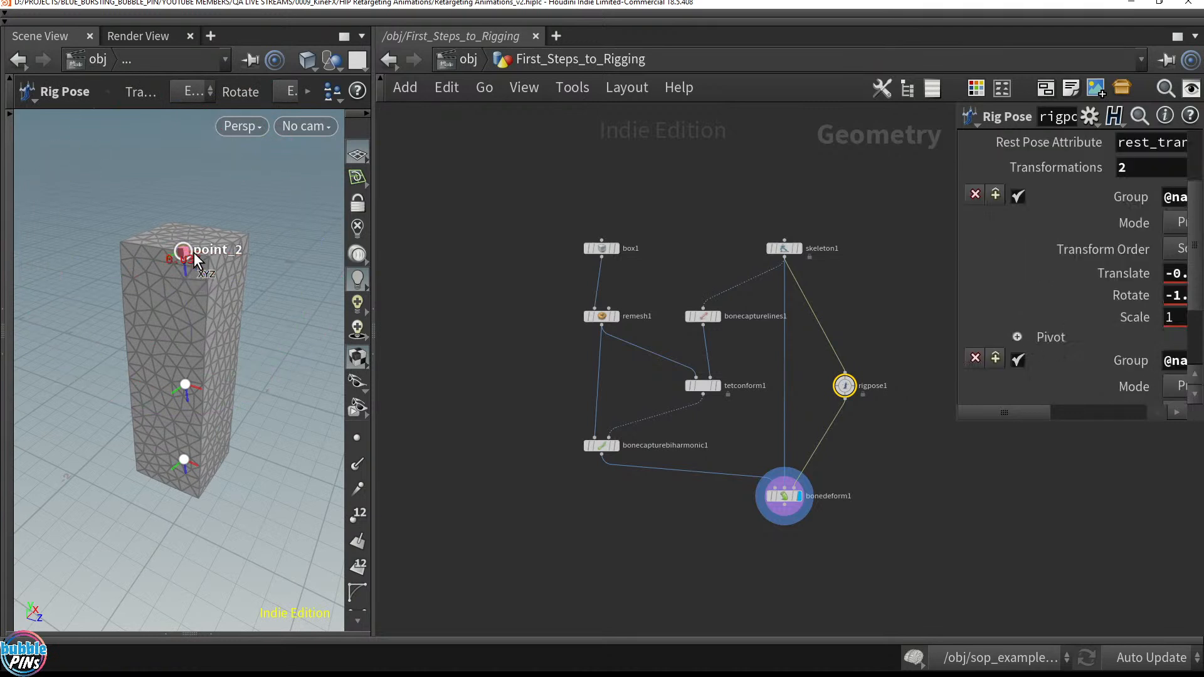
pyautogui.moveTo(194, 253)
pyautogui.mouseDown()
pyautogui.moveTo(243, 296)
pyautogui.moveTo(251, 264)
pyautogui.moveTo(260, 283)
pyautogui.moveTo(114, 225)
pyautogui.moveTo(182, 239)
pyautogui.mouseUp()
pyautogui.click(185, 385)
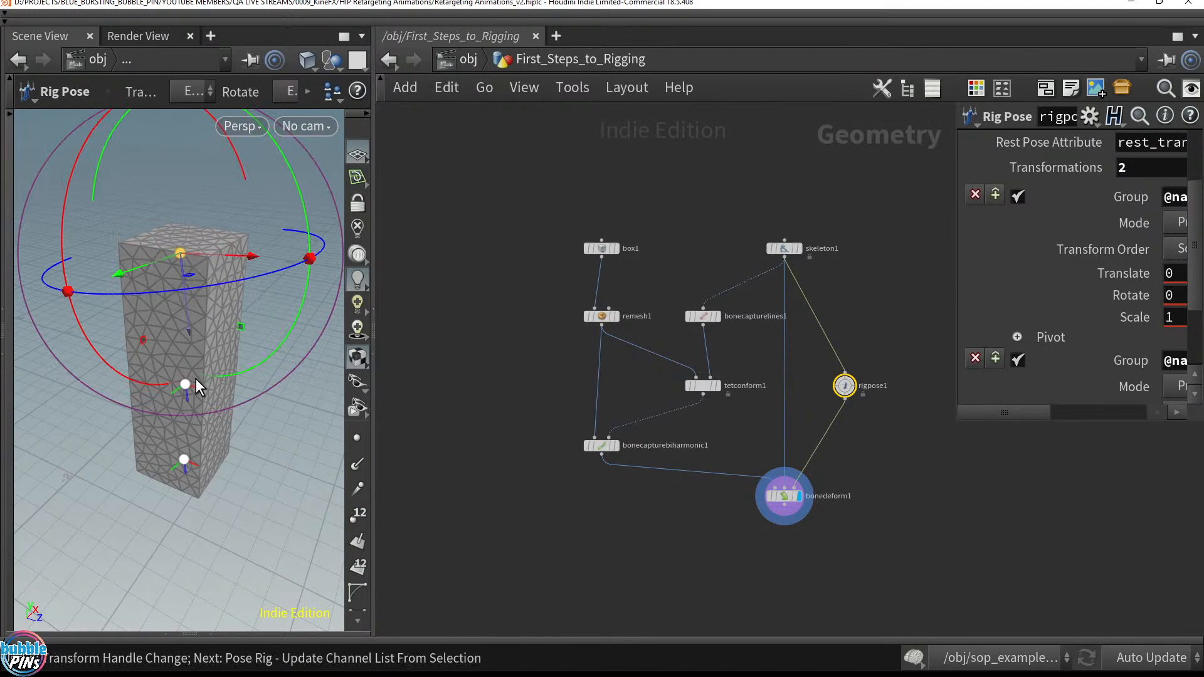
pyautogui.moveTo(186, 385); pyautogui.dragTo(237, 341)
pyautogui.press('r')
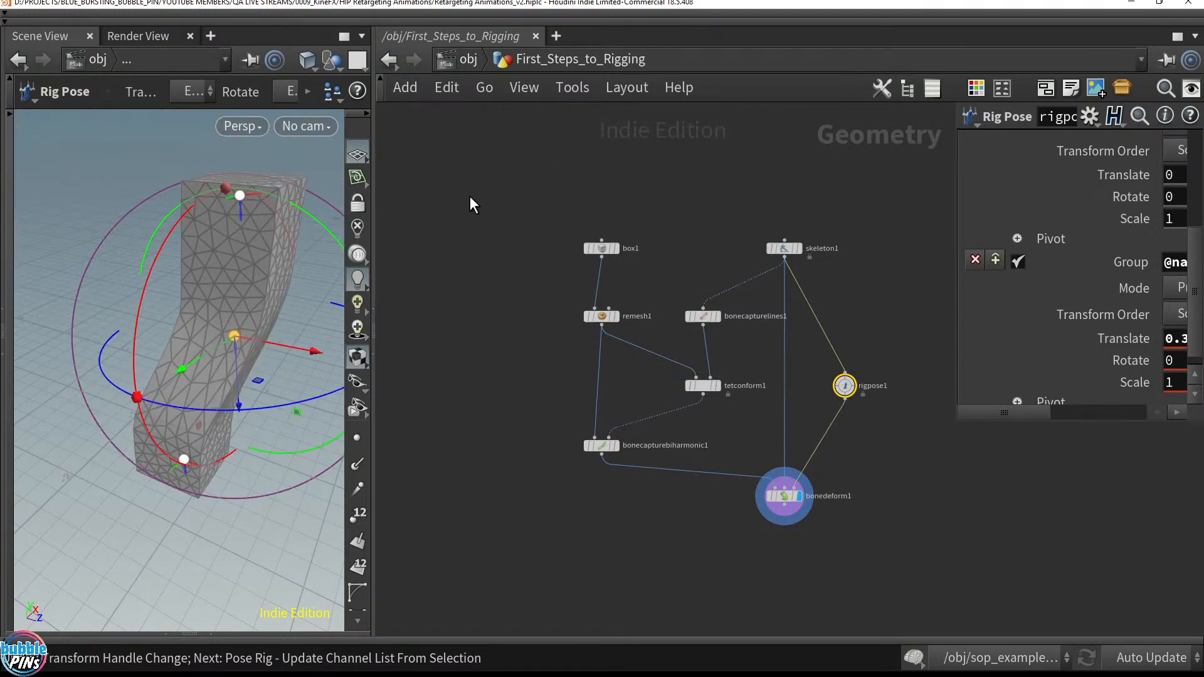
pyautogui.hotkey('ctrl', 'z')
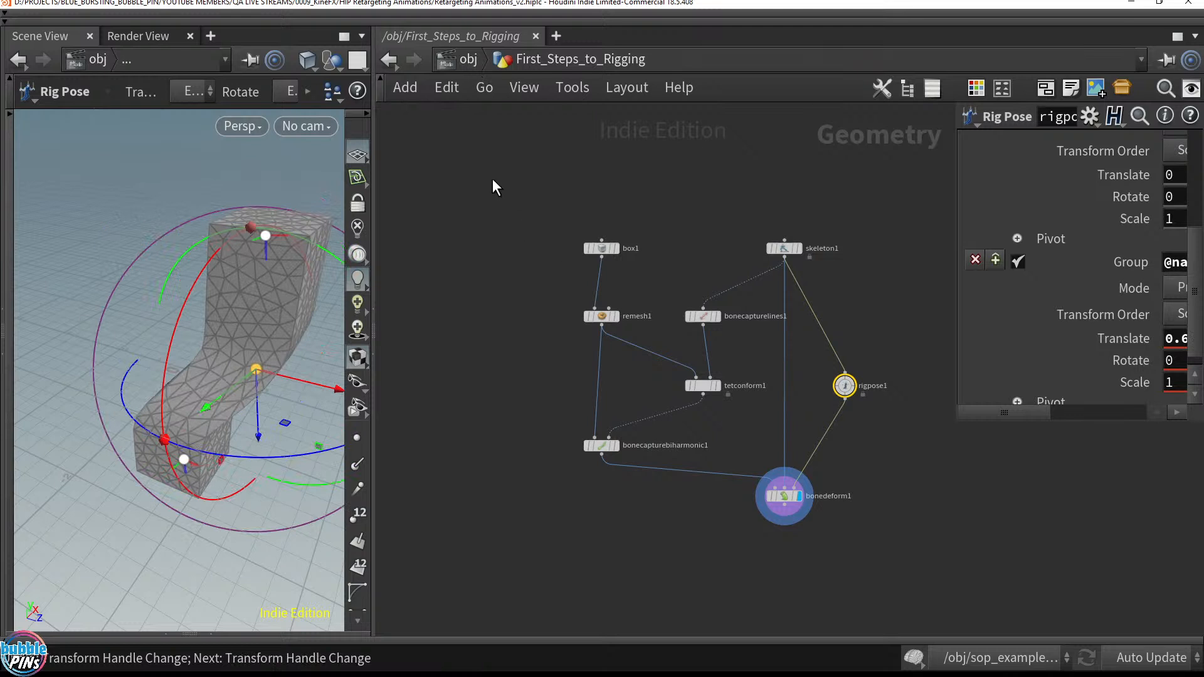
# Step: Highlight all nodes of the box rigging network to present the complete setup, then clear the selection
pyautogui.moveTo(491, 179); pyautogui.dragTo(872, 550)
pyautogui.click(566, 160)
pyautogui.moveTo(486, 174); pyautogui.dragTo(892, 563)
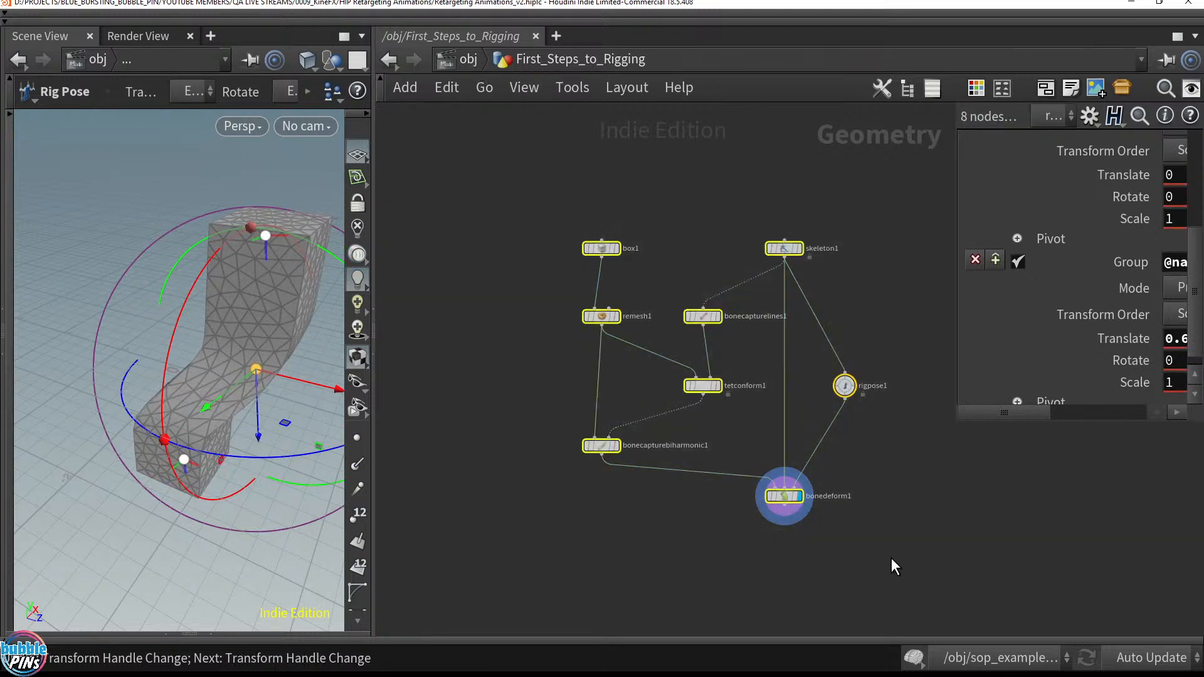
pyautogui.click(759, 431)
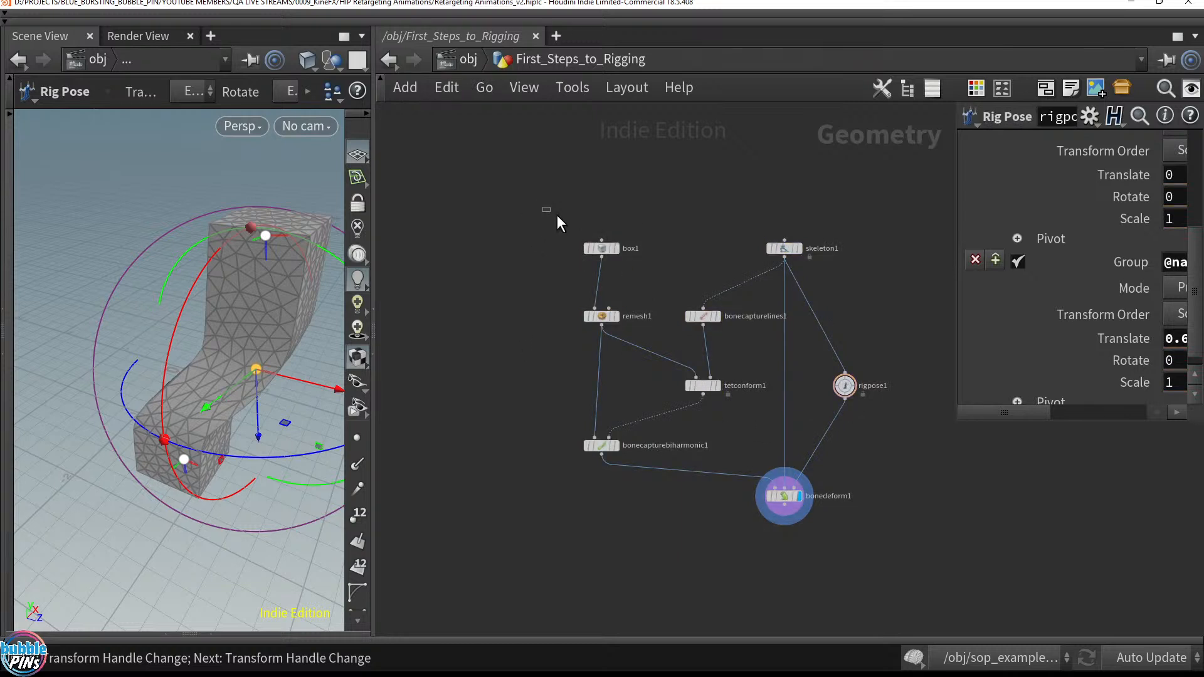
pyautogui.moveTo(671, 263); pyautogui.dragTo(671, 265)
# Step: Select box1 with remesh1, bonecapturelines1 and tetconform1 in turn to examine each stage of the capture setup
pyautogui.moveTo(495, 158); pyautogui.dragTo(639, 345)
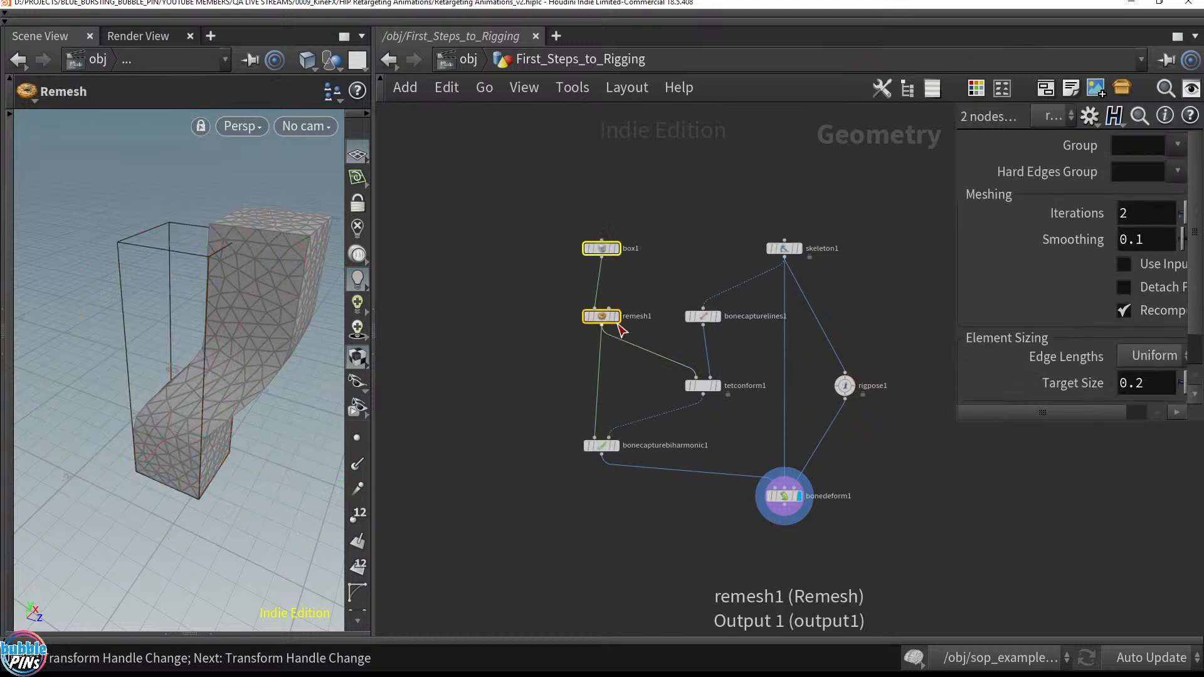
pyautogui.moveTo(728, 340); pyautogui.dragTo(663, 288)
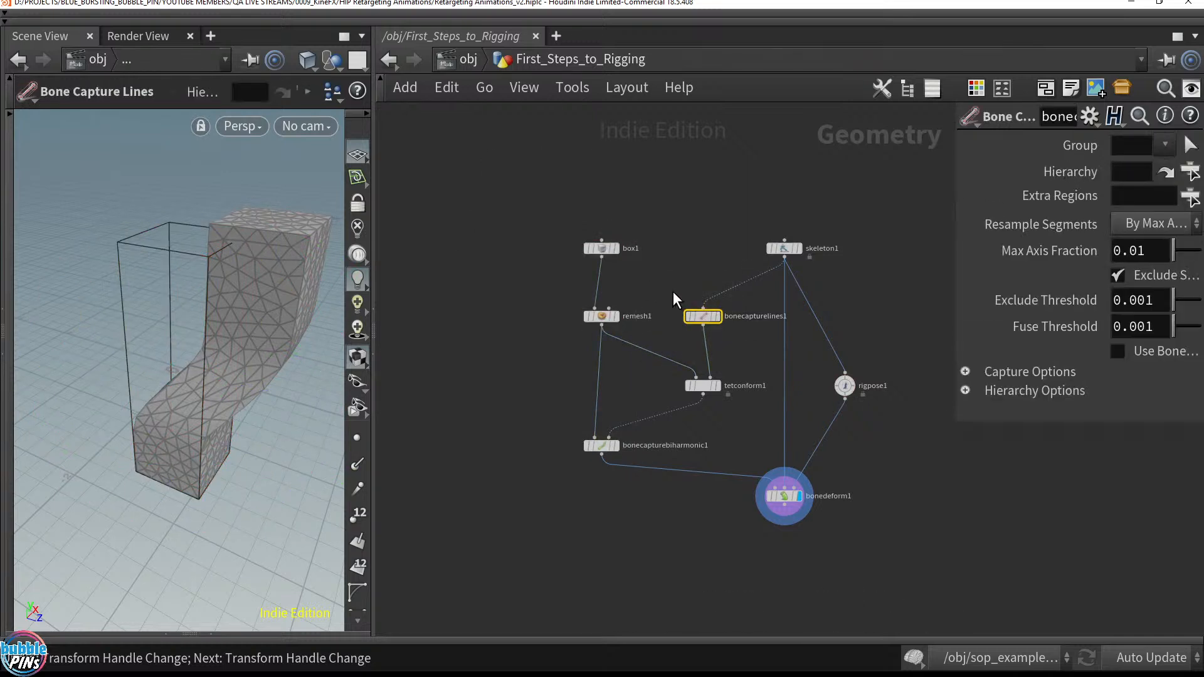
pyautogui.moveTo(735, 418); pyautogui.dragTo(673, 372)
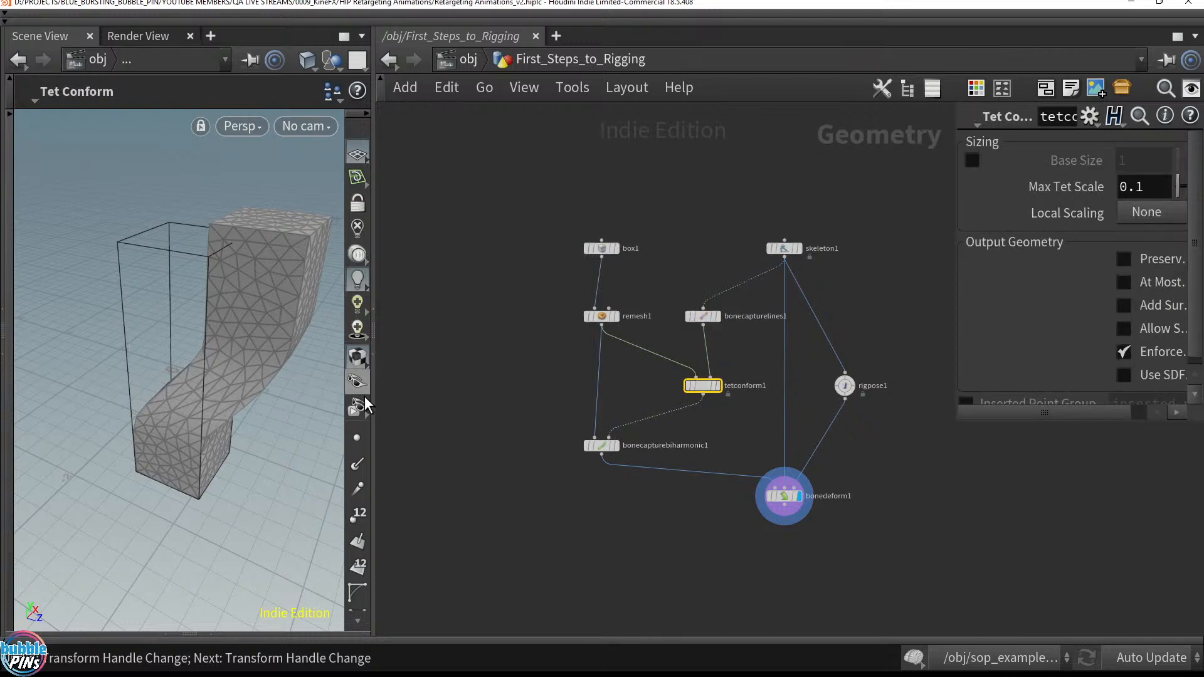
# Step: Display tetconform1 as wireframe with points shown and examine the points inside the box from several angles
pyautogui.click(358, 440)
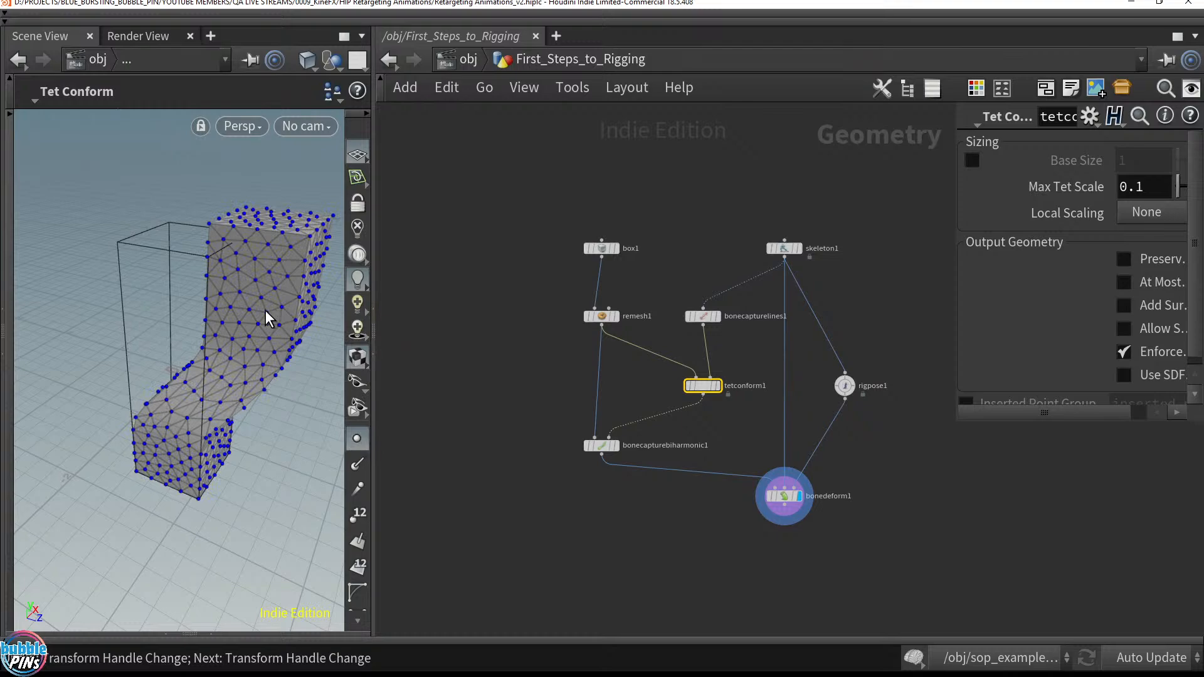
pyautogui.press('w')
pyautogui.keyDown('alt'); pyautogui.moveTo(269, 302); pyautogui.dragTo(176, 329); pyautogui.keyUp('alt')
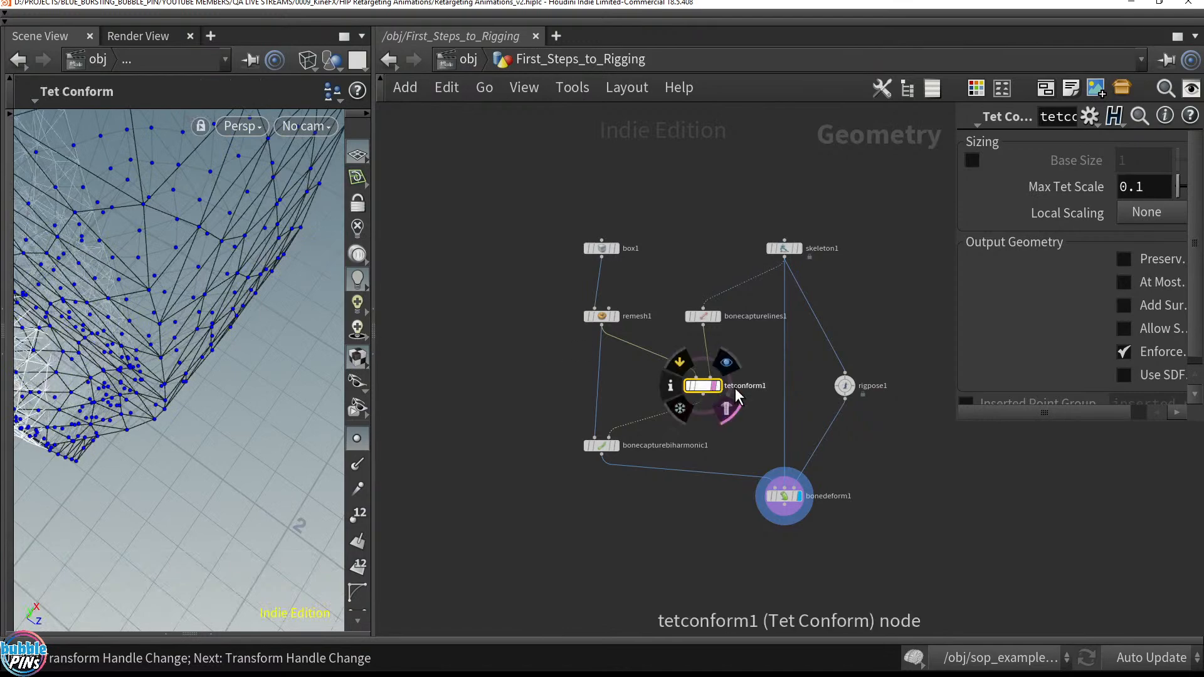
pyautogui.click(716, 386)
pyautogui.keyDown('alt'); pyautogui.moveTo(236, 269); pyautogui.dragTo(292, 283, button='right'); pyautogui.keyUp('alt')
pyautogui.keyDown('alt'); pyautogui.moveTo(291, 282); pyautogui.dragTo(172, 266); pyautogui.keyUp('alt')
pyautogui.keyDown('alt'); pyautogui.moveTo(208, 270); pyautogui.dragTo(43, 284, button='middle'); pyautogui.keyUp('alt')
pyautogui.keyDown('alt'); pyautogui.moveTo(43, 284); pyautogui.dragTo(206, 280); pyautogui.keyUp('alt')
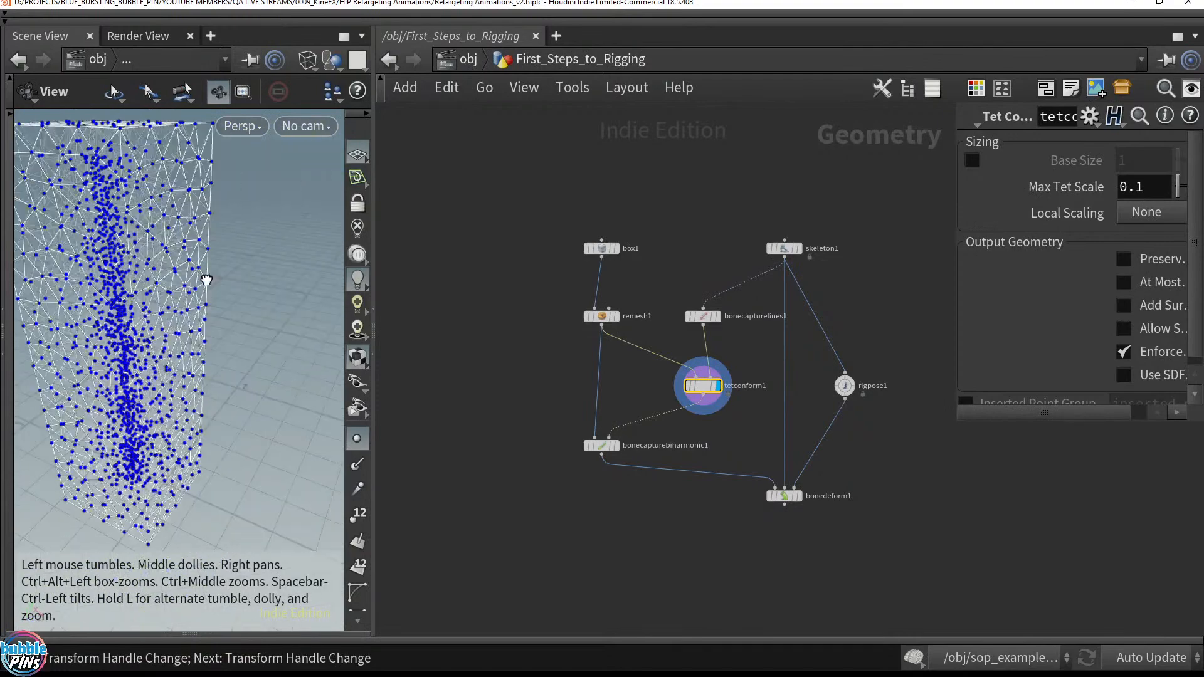
pyautogui.keyDown('alt'); pyautogui.moveTo(207, 279); pyautogui.dragTo(239, 271, button='right'); pyautogui.keyUp('alt')
pyautogui.keyDown('alt'); pyautogui.moveTo(239, 271); pyautogui.dragTo(227, 310); pyautogui.keyUp('alt')
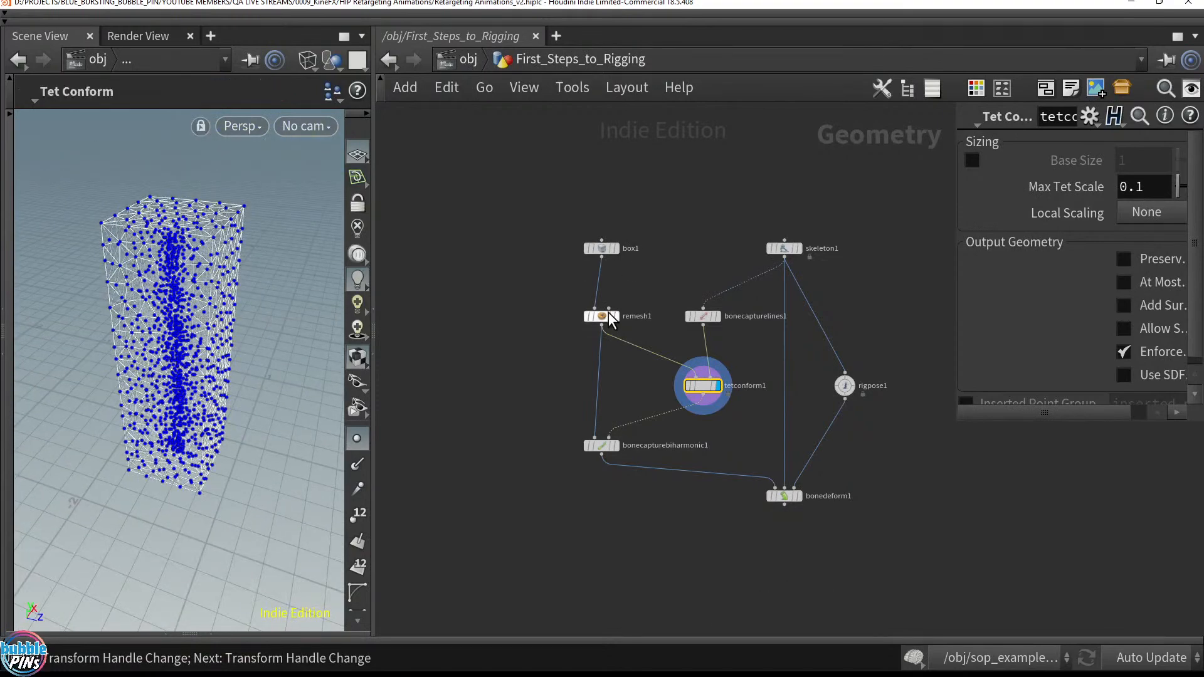
# Step: Display remesh1 instead of tetconform1, examine its surface points and return the viewport to shaded mode
pyautogui.click(618, 320)
pyautogui.click(600, 317)
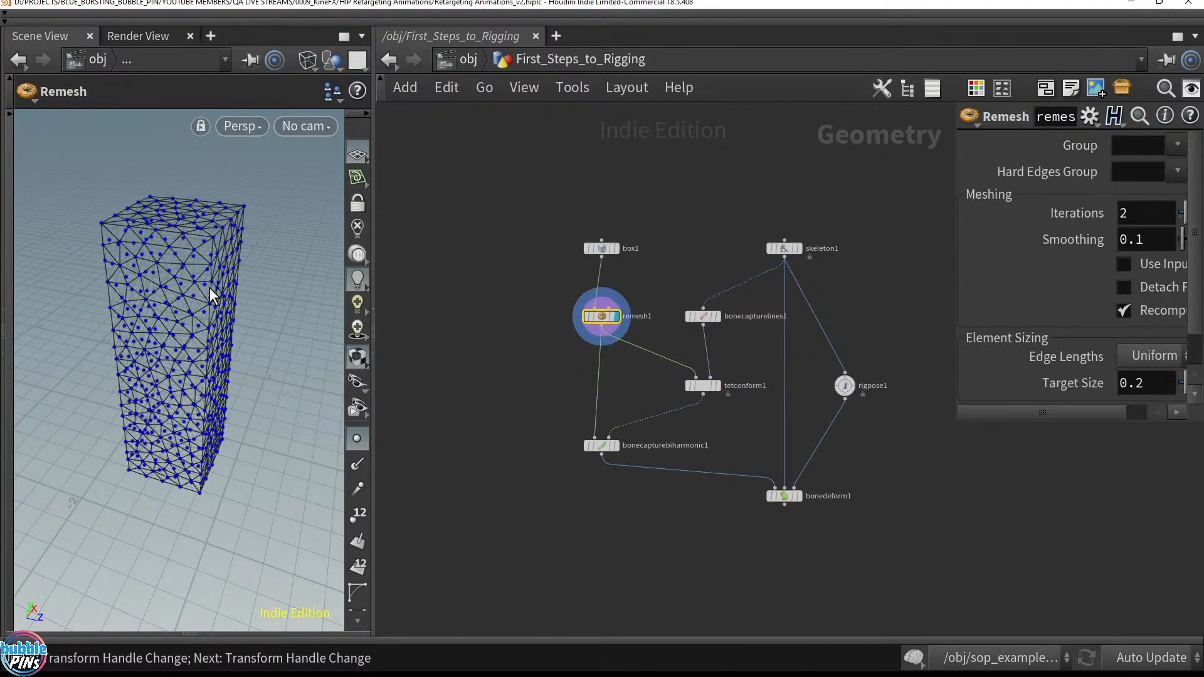
pyautogui.keyDown('alt'); pyautogui.moveTo(210, 288); pyautogui.dragTo(152, 315); pyautogui.keyUp('alt')
pyautogui.press('w')
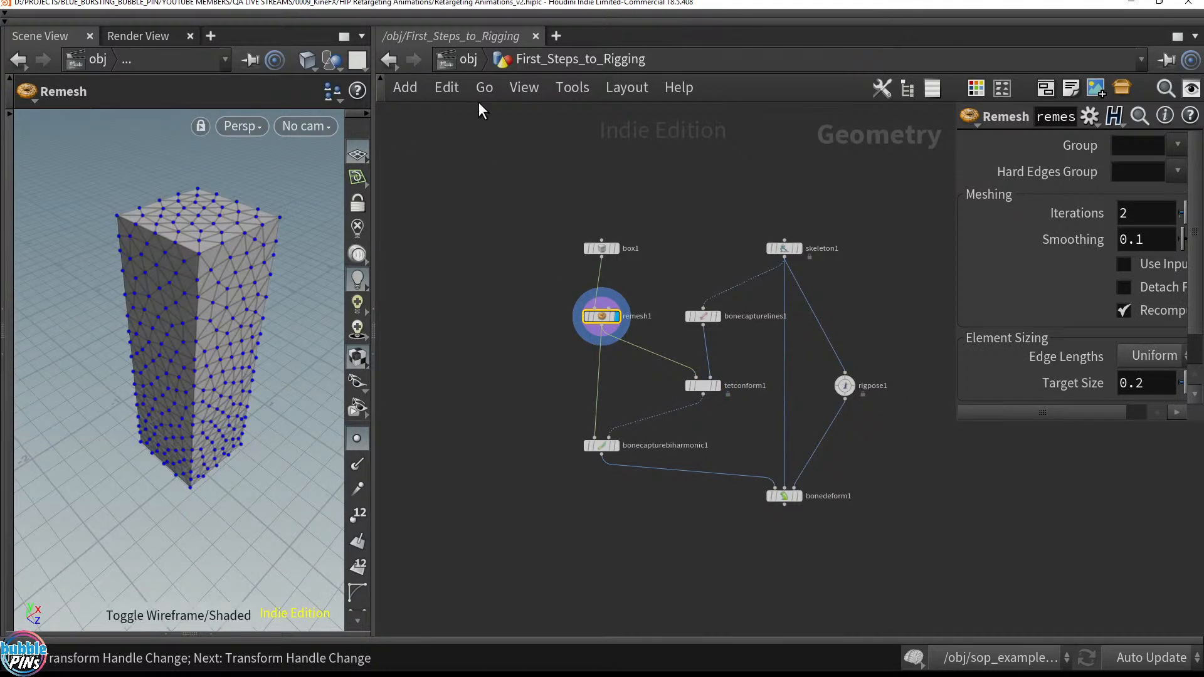
# Step: Return to the object level, open the Basic_IK_Example network and examine its joint chain and node layout
pyautogui.click(468, 59)
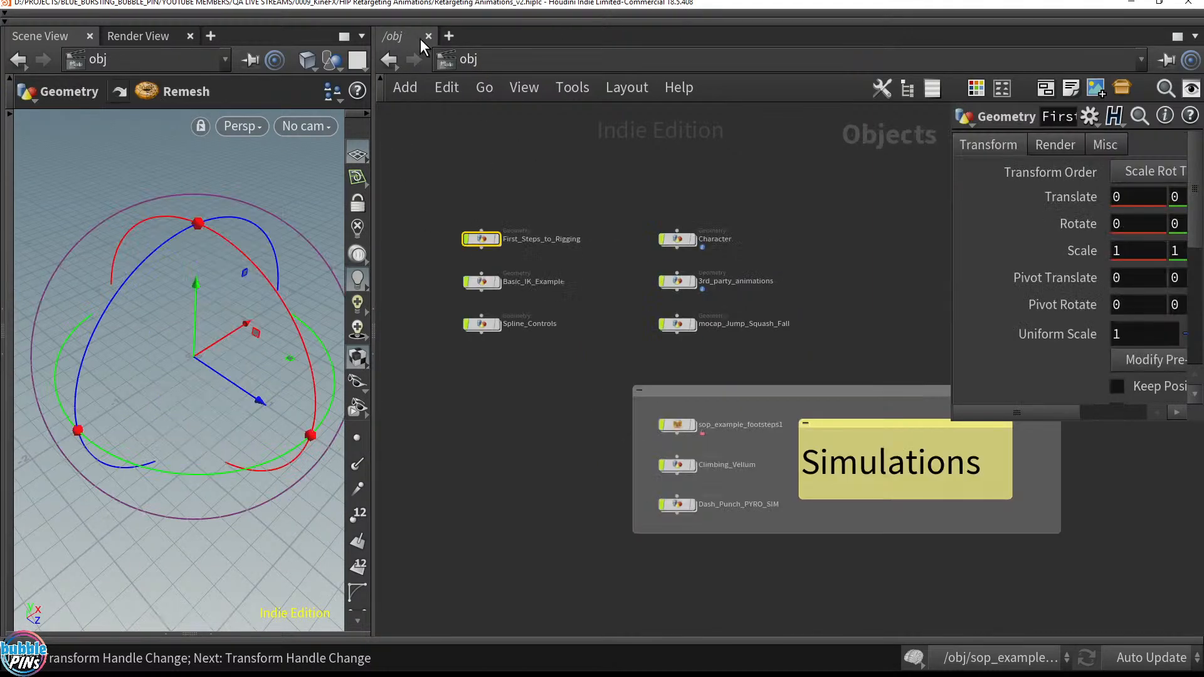
pyautogui.click(486, 282)
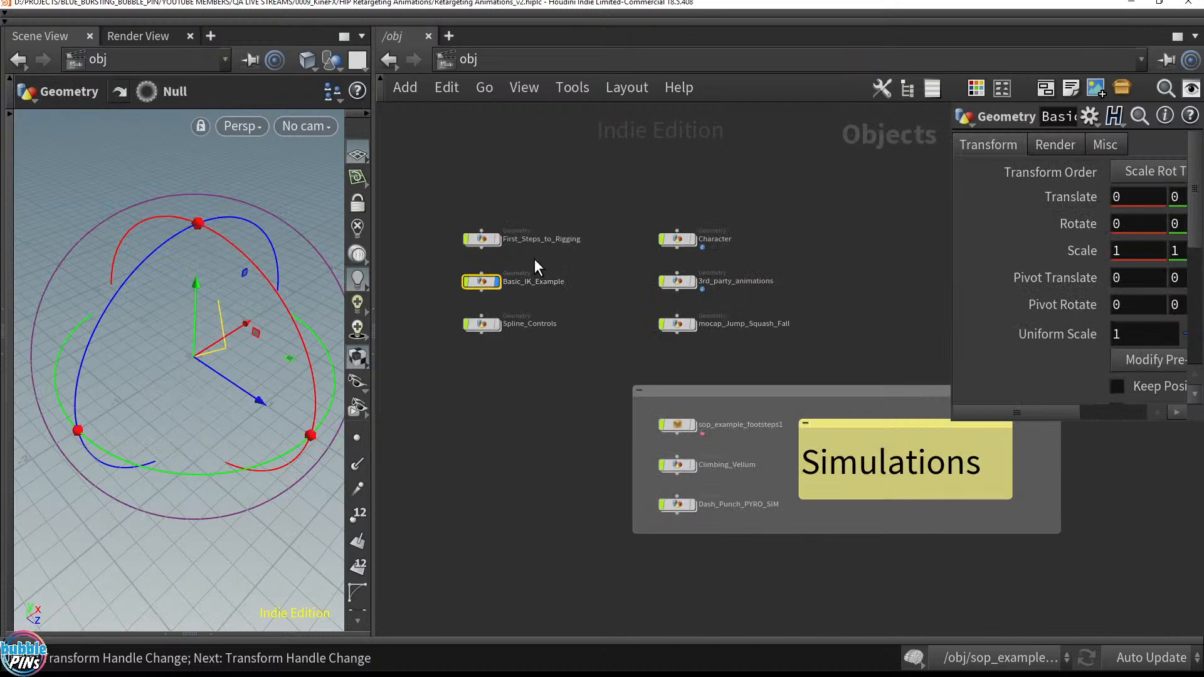
pyautogui.doubleClick(484, 282)
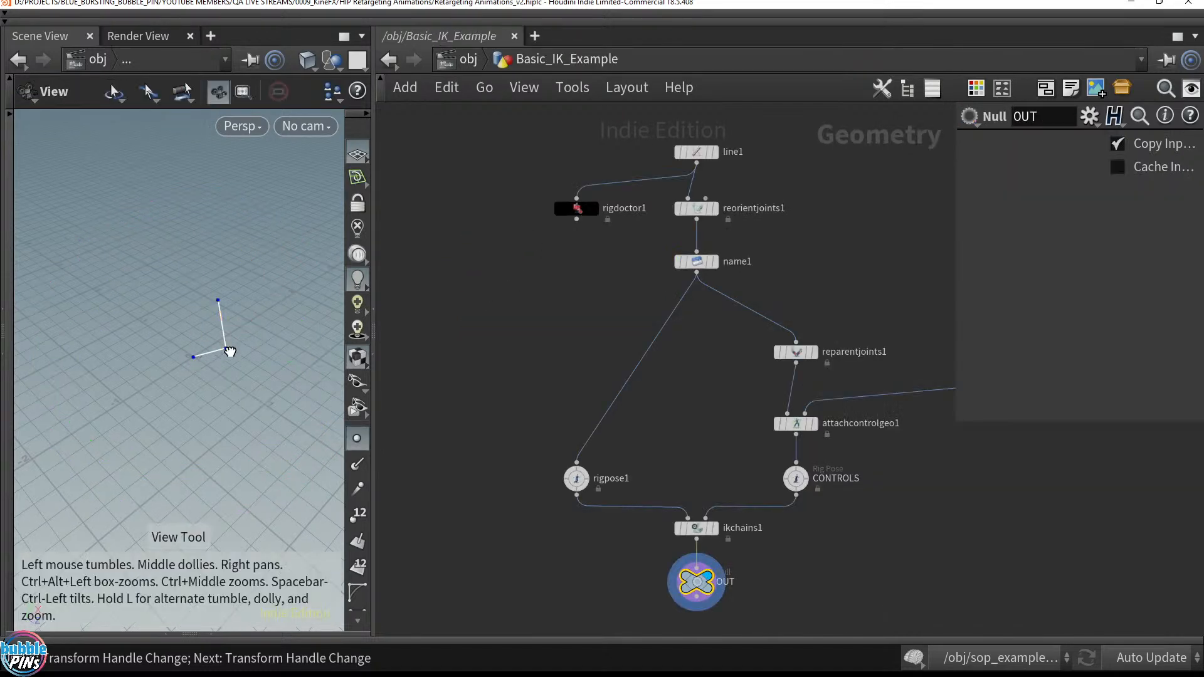
pyautogui.keyDown('alt'); pyautogui.moveTo(228, 352); pyautogui.dragTo(204, 347); pyautogui.keyUp('alt')
pyautogui.keyDown('alt'); pyautogui.moveTo(205, 347); pyautogui.dragTo(414, 358, button='middle'); pyautogui.keyUp('alt')
pyautogui.moveTo(204, 339); pyautogui.dragTo(151, 395, button='right')
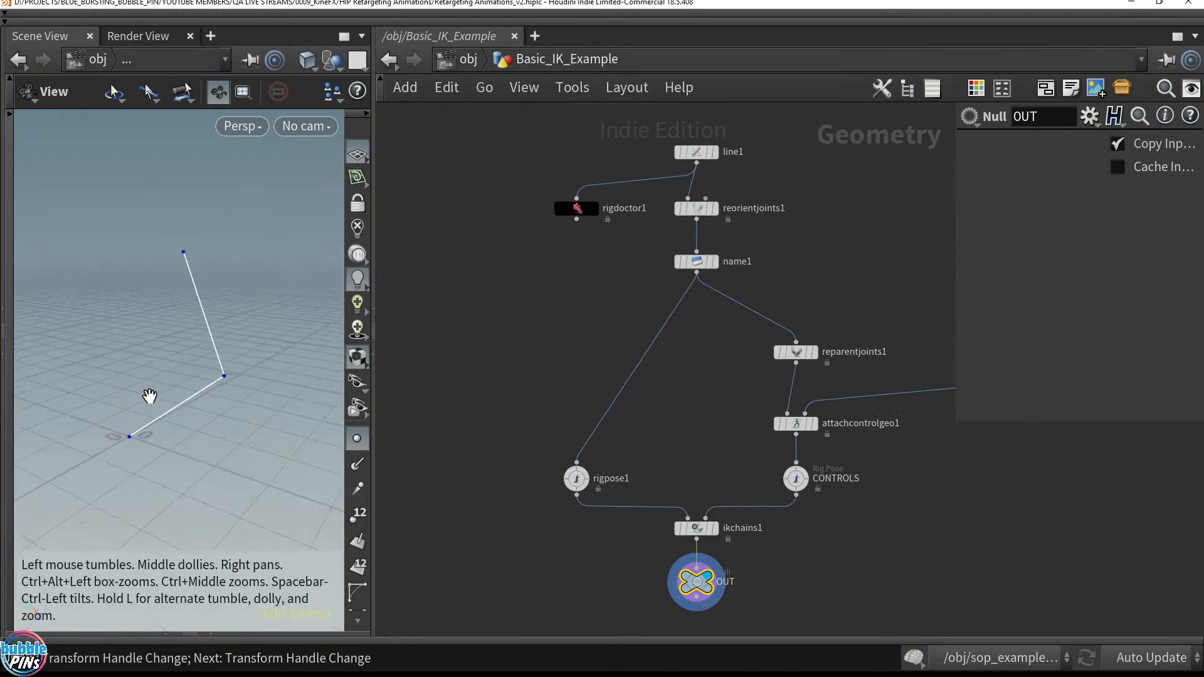
pyautogui.moveTo(151, 395); pyautogui.dragTo(177, 388)
pyautogui.scroll(-4, 822, 298)
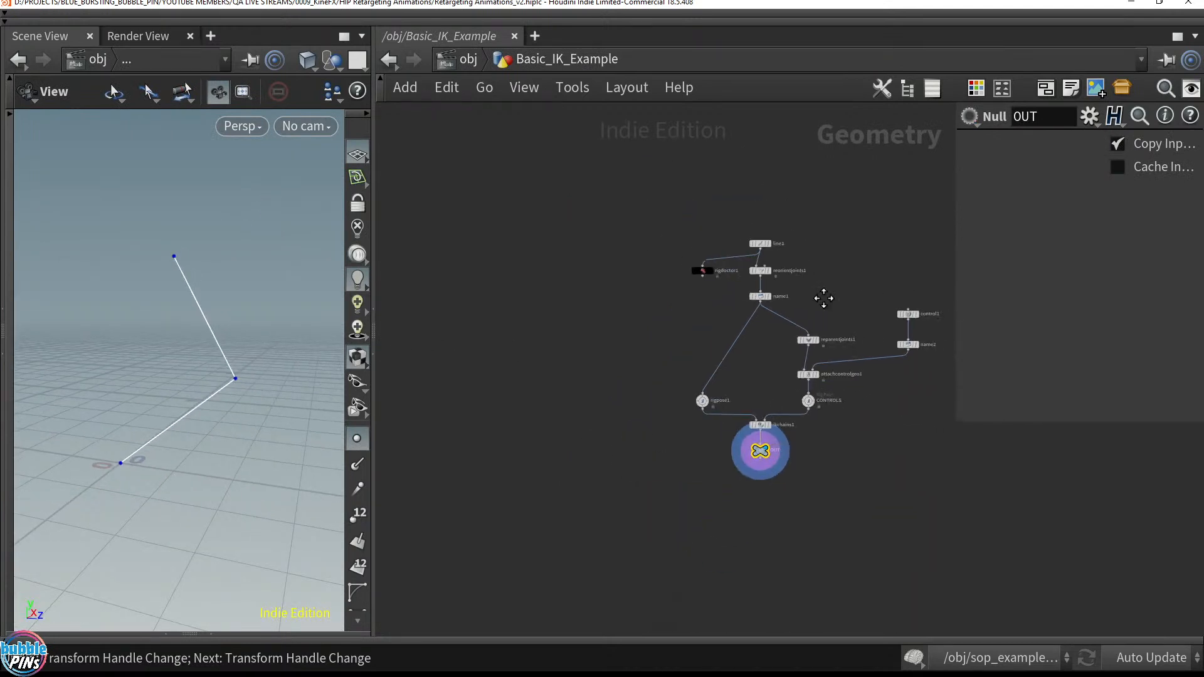
pyautogui.scroll(6, 669, 374)
pyautogui.moveTo(730, 385); pyautogui.dragTo(657, 385, button='middle')
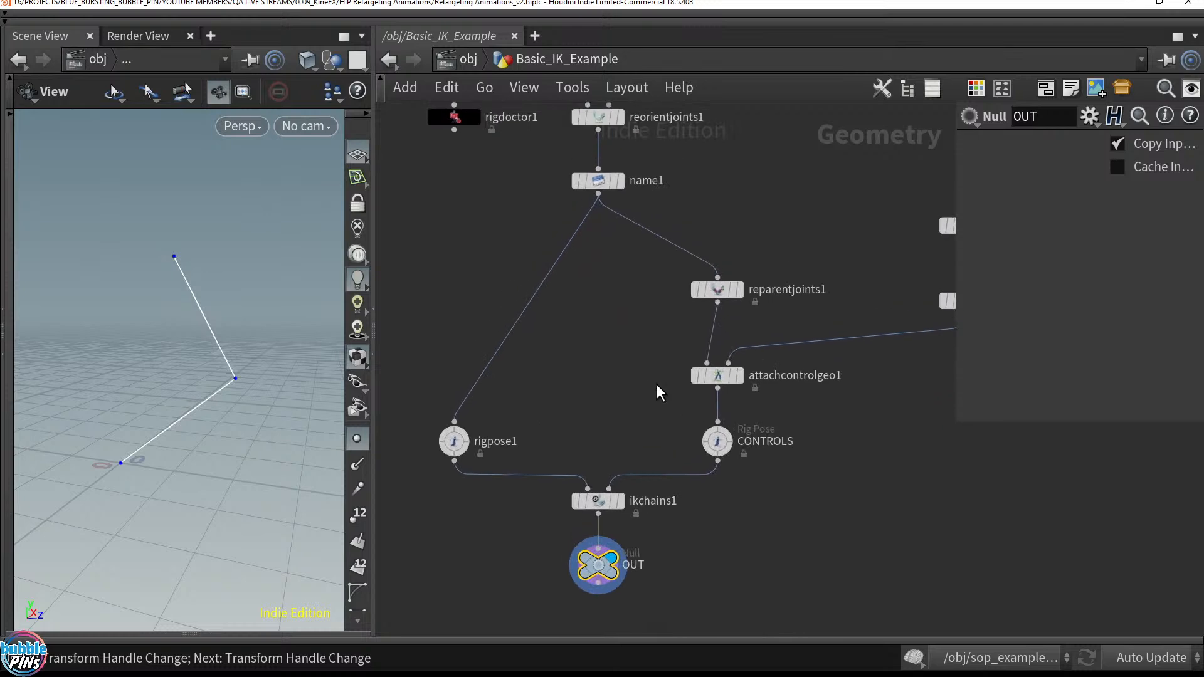
# Step: Activate the viewport handles of the CONTROLS rig pose and shift the upper control box slightly to bend the IK chain
pyautogui.click(717, 440)
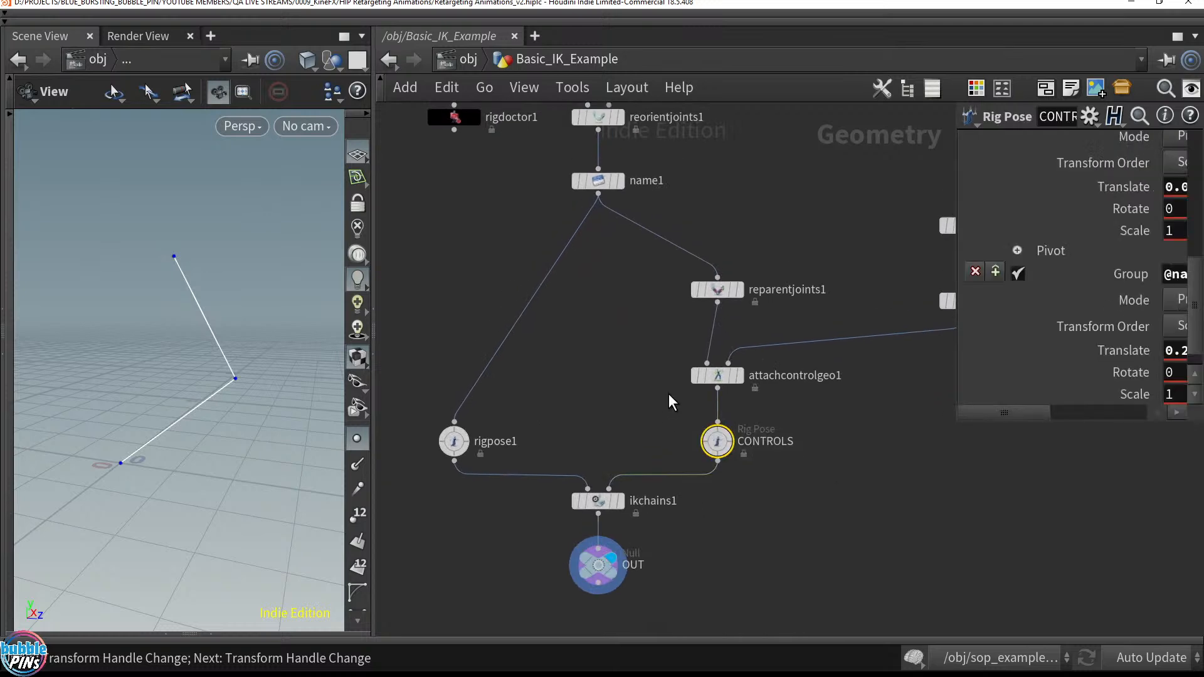
pyautogui.press('Return')
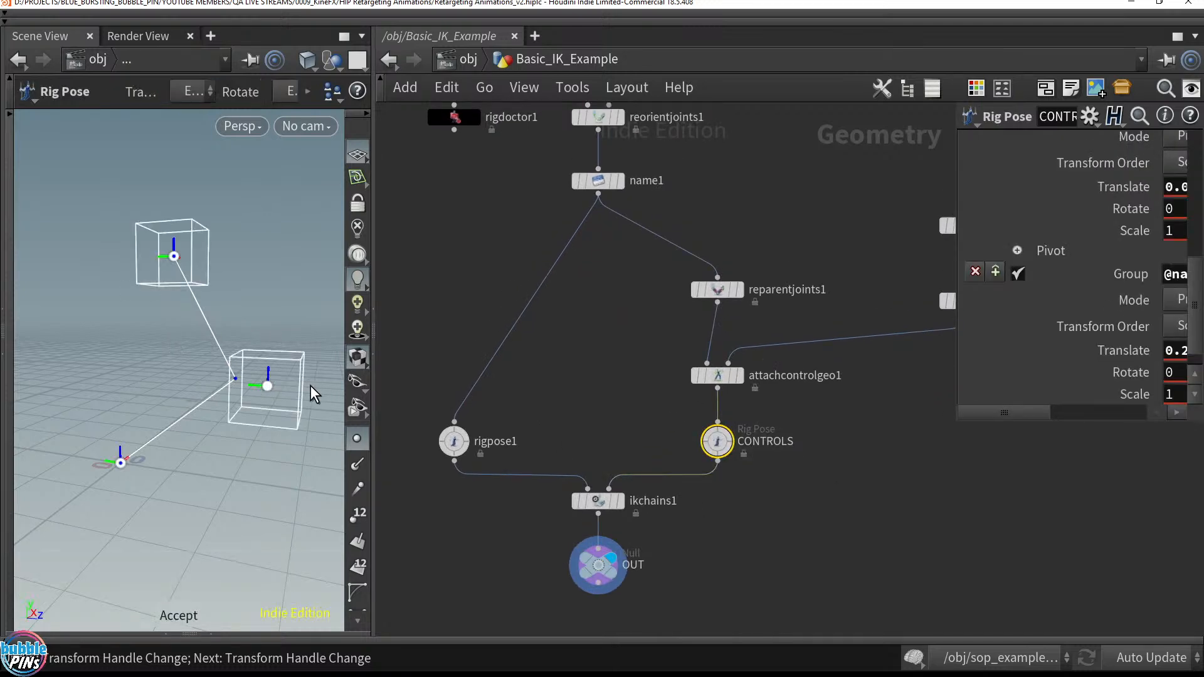
pyautogui.click(270, 388)
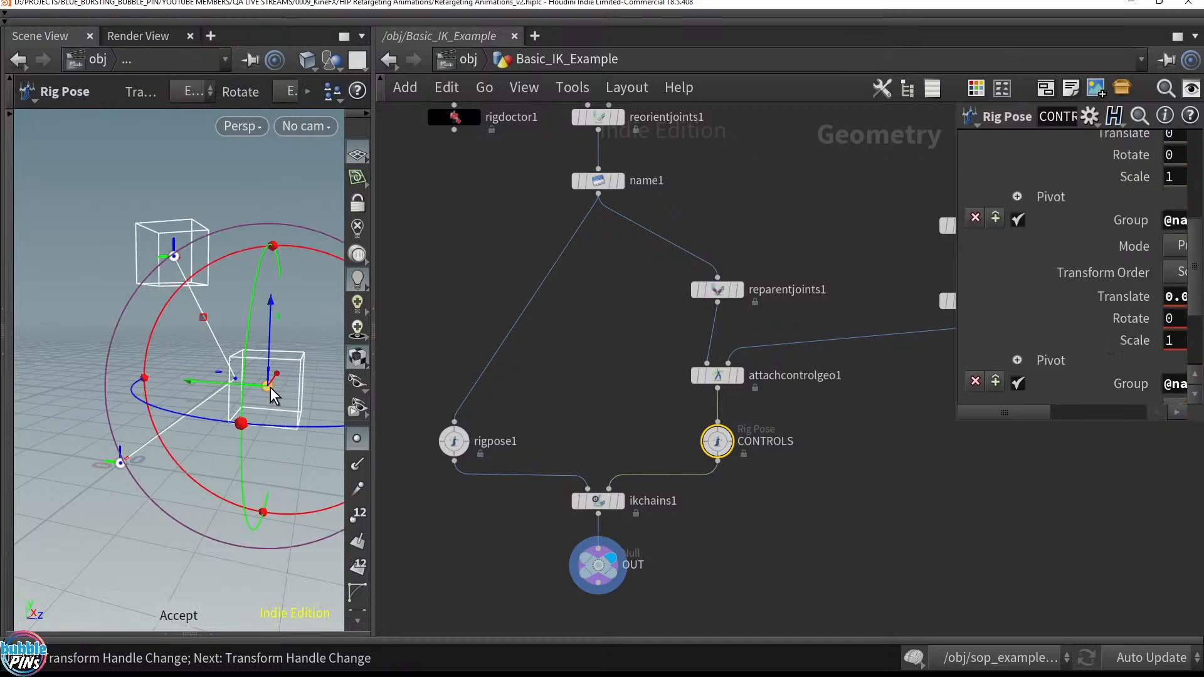
pyautogui.moveTo(176, 254)
pyautogui.mouseDown()
pyautogui.moveTo(232, 248)
pyautogui.moveTo(174, 260)
pyautogui.moveTo(120, 226)
pyautogui.moveTo(129, 293)
pyautogui.moveTo(115, 152)
pyautogui.moveTo(121, 254)
pyautogui.moveTo(164, 242)
pyautogui.moveTo(173, 199)
pyautogui.moveTo(170, 271)
pyautogui.moveTo(161, 194)
pyautogui.moveTo(161, 263)
pyautogui.moveTo(162, 241)
pyautogui.mouseUp()
pyautogui.click(172, 253)
pyautogui.press('r')
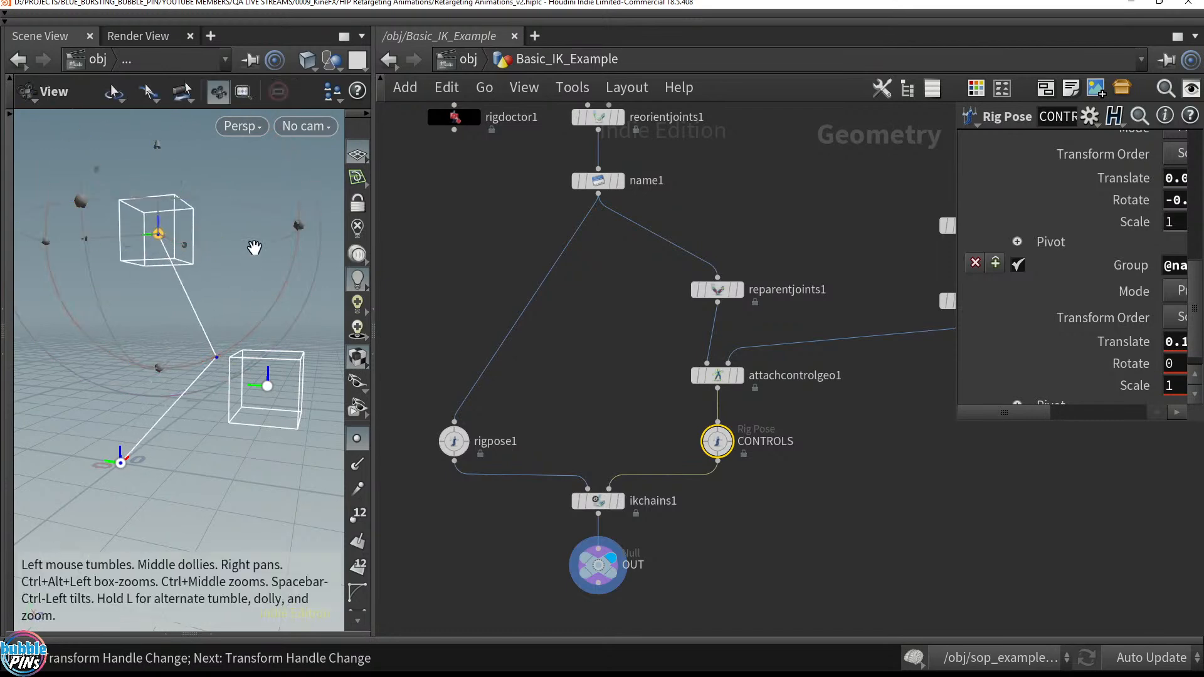
# Step: Move the control box near the middle joint sideways so the joint follows it, viewing the chain from above
pyautogui.keyDown('alt'); pyautogui.moveTo(255, 247); pyautogui.dragTo(234, 346); pyautogui.keyUp('alt')
pyautogui.keyDown('alt'); pyautogui.moveTo(234, 346); pyautogui.dragTo(189, 409, button='right'); pyautogui.keyUp('alt')
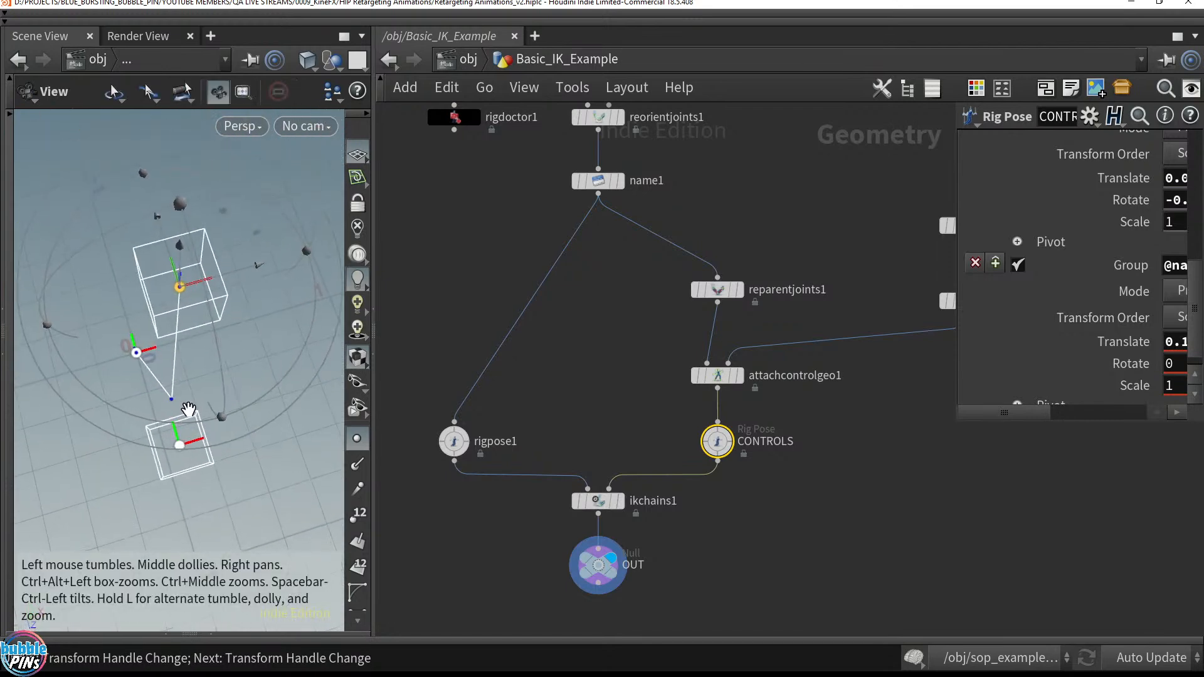
pyautogui.click(177, 445)
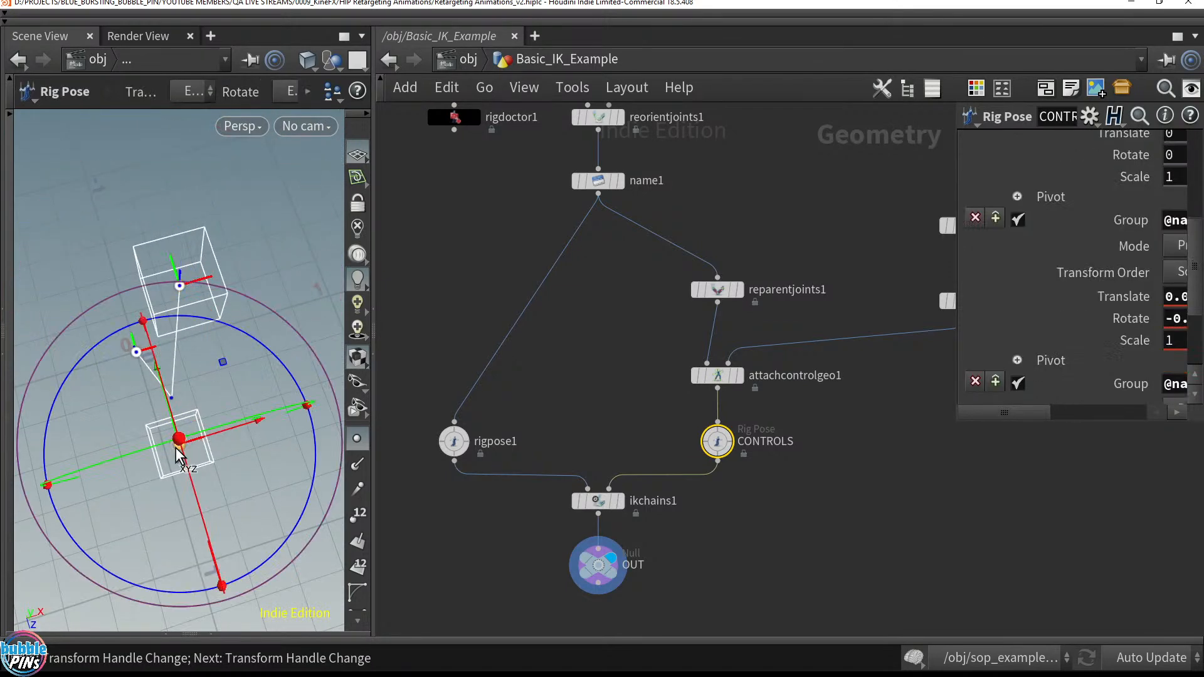
pyautogui.moveTo(176, 448); pyautogui.dragTo(223, 431)
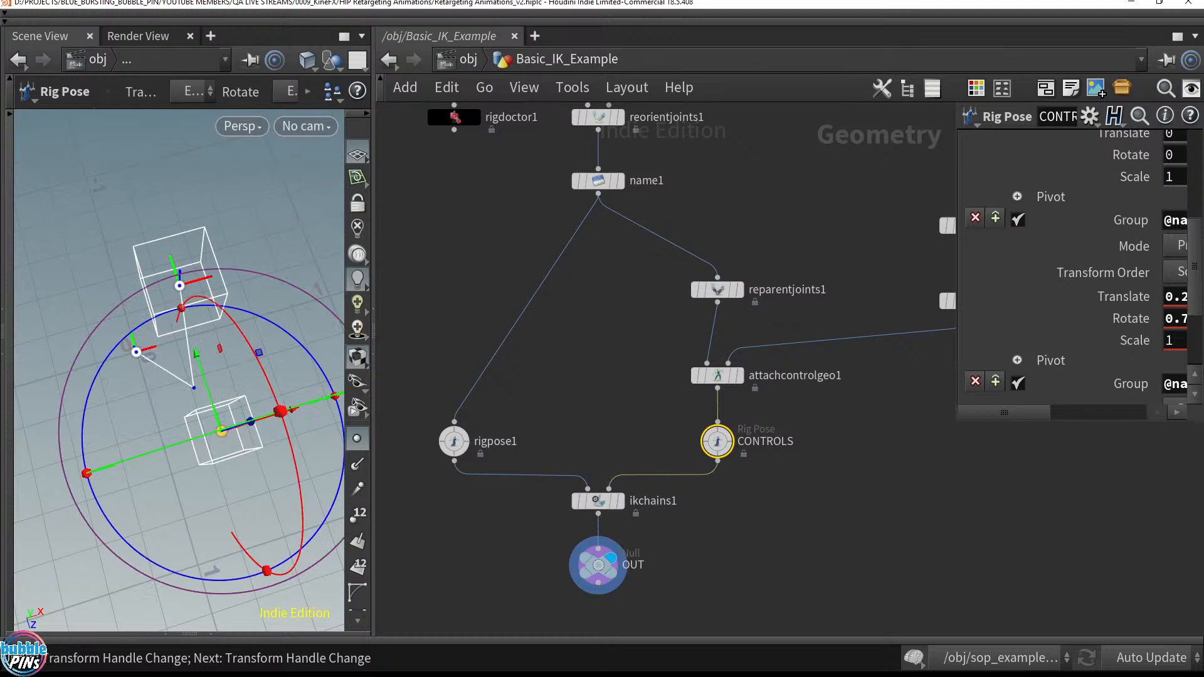
# Step: Display the Spline_Controls object, open its network and widen the viewport beside the network editor
pyautogui.click(469, 58)
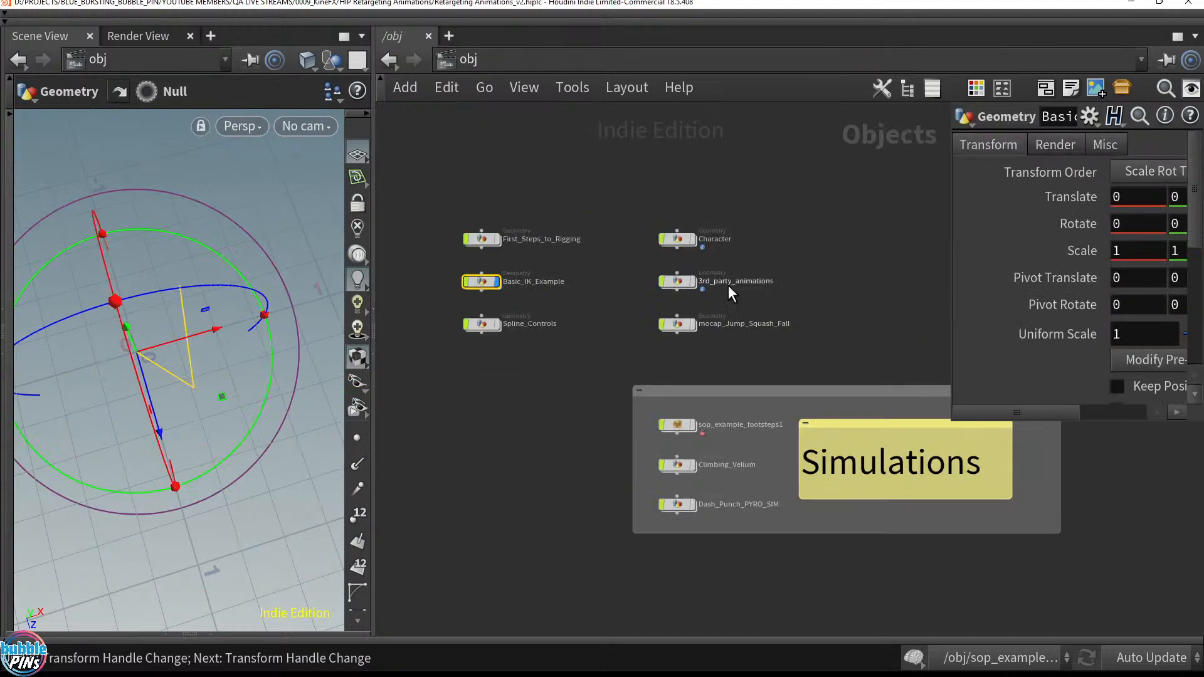
pyautogui.click(498, 324)
pyautogui.click(483, 325)
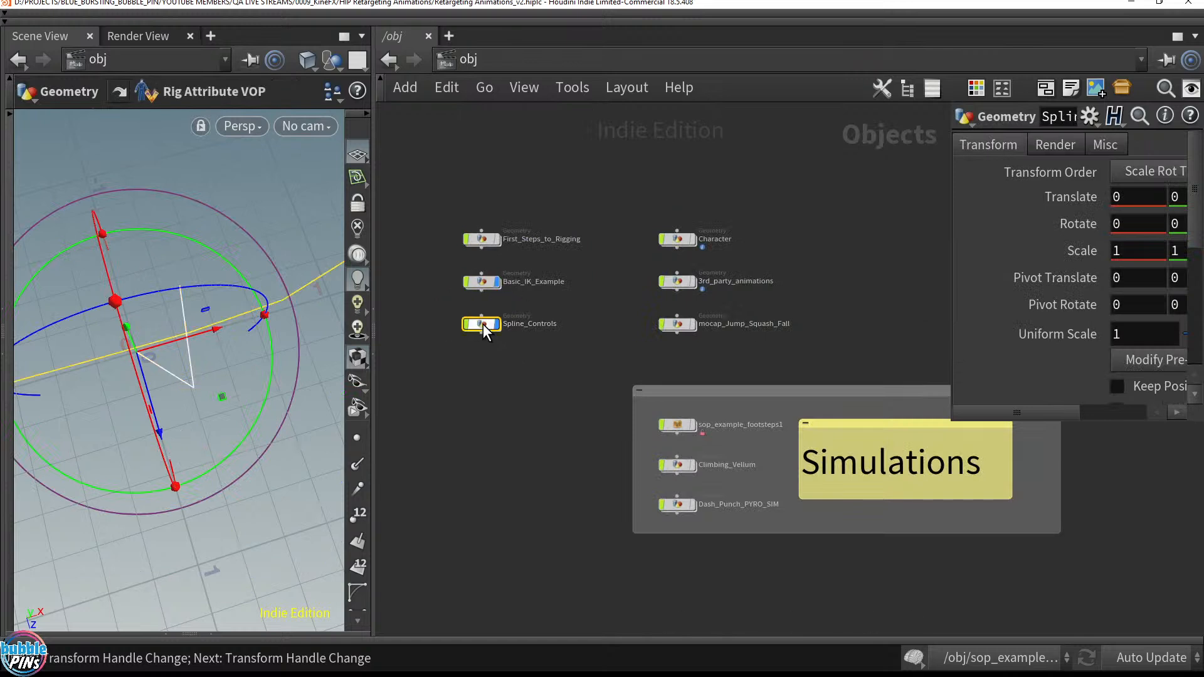
pyautogui.doubleClick(483, 325)
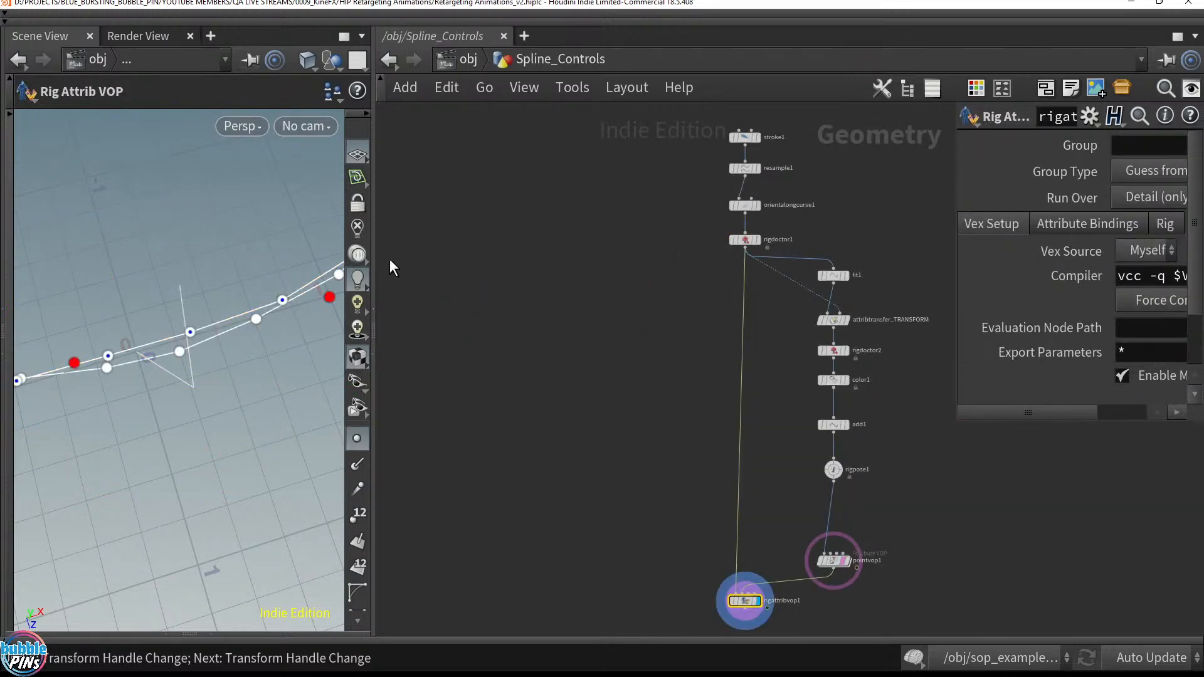
pyautogui.moveTo(373, 253); pyautogui.dragTo(539, 255)
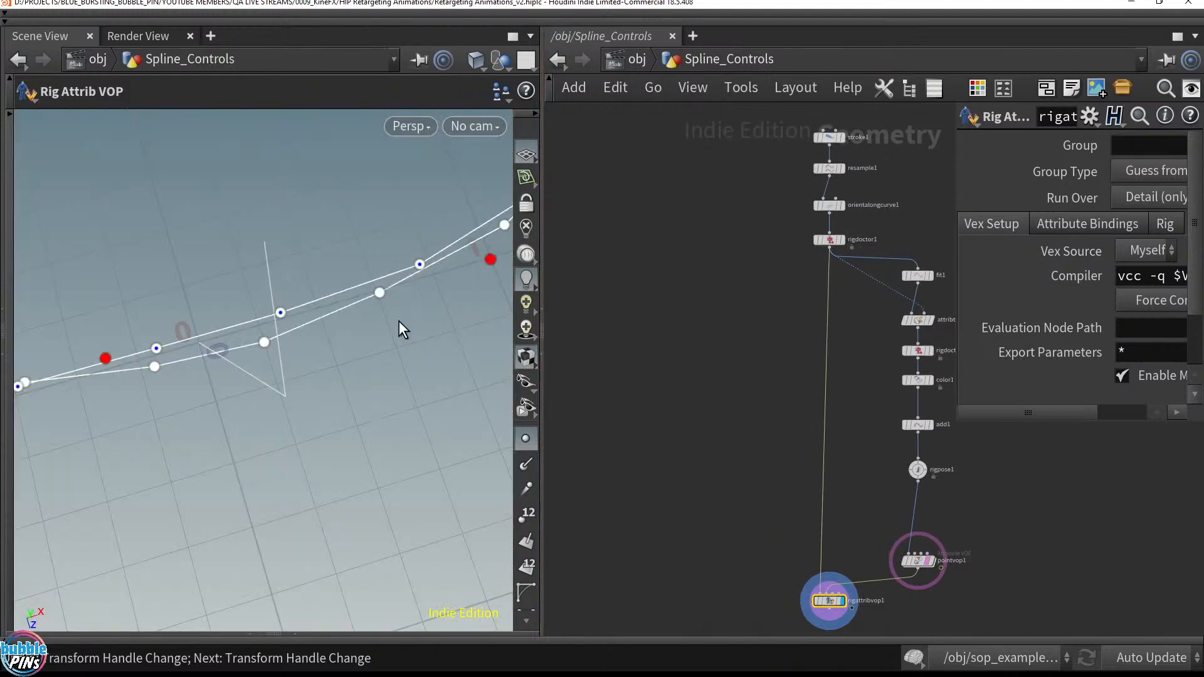
# Step: Examine the spline curve rig from several angles and bypass the pointvop1 node
pyautogui.moveTo(306, 315); pyautogui.dragTo(298, 261)
pyautogui.moveTo(297, 261); pyautogui.dragTo(185, 279, button='middle')
pyautogui.moveTo(312, 258); pyautogui.dragTo(358, 281)
pyautogui.moveTo(357, 281); pyautogui.dragTo(423, 316, button='right')
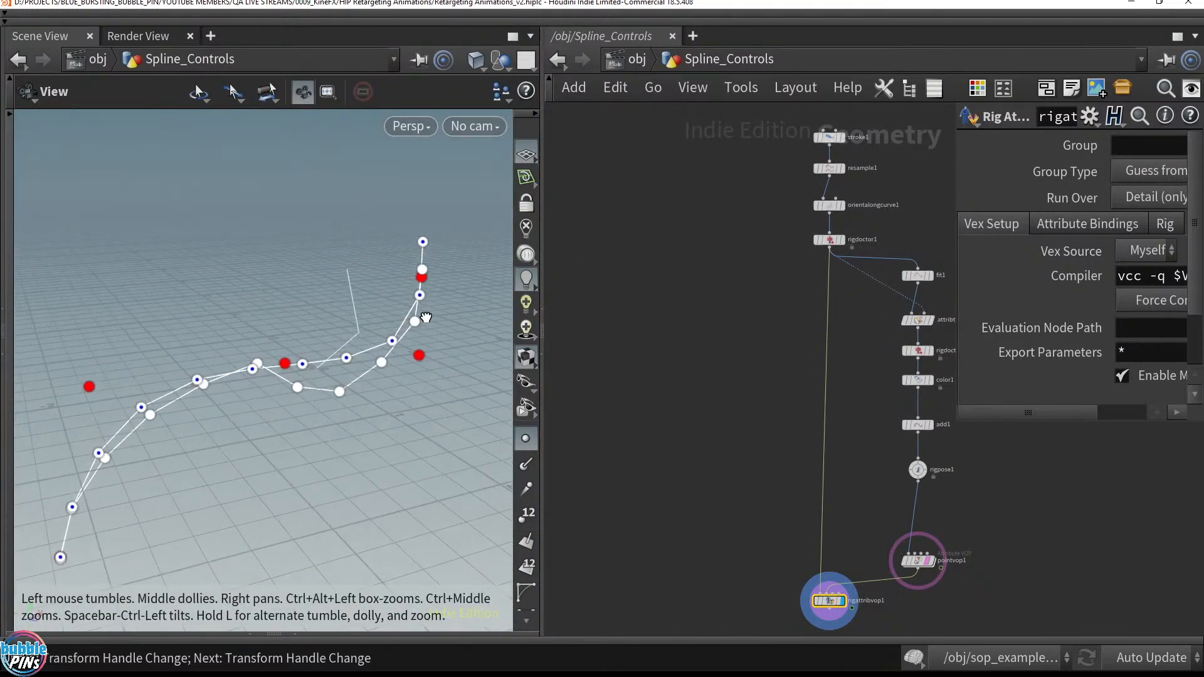
pyautogui.moveTo(422, 316); pyautogui.dragTo(370, 308)
pyautogui.moveTo(696, 403); pyautogui.dragTo(637, 311, button='middle')
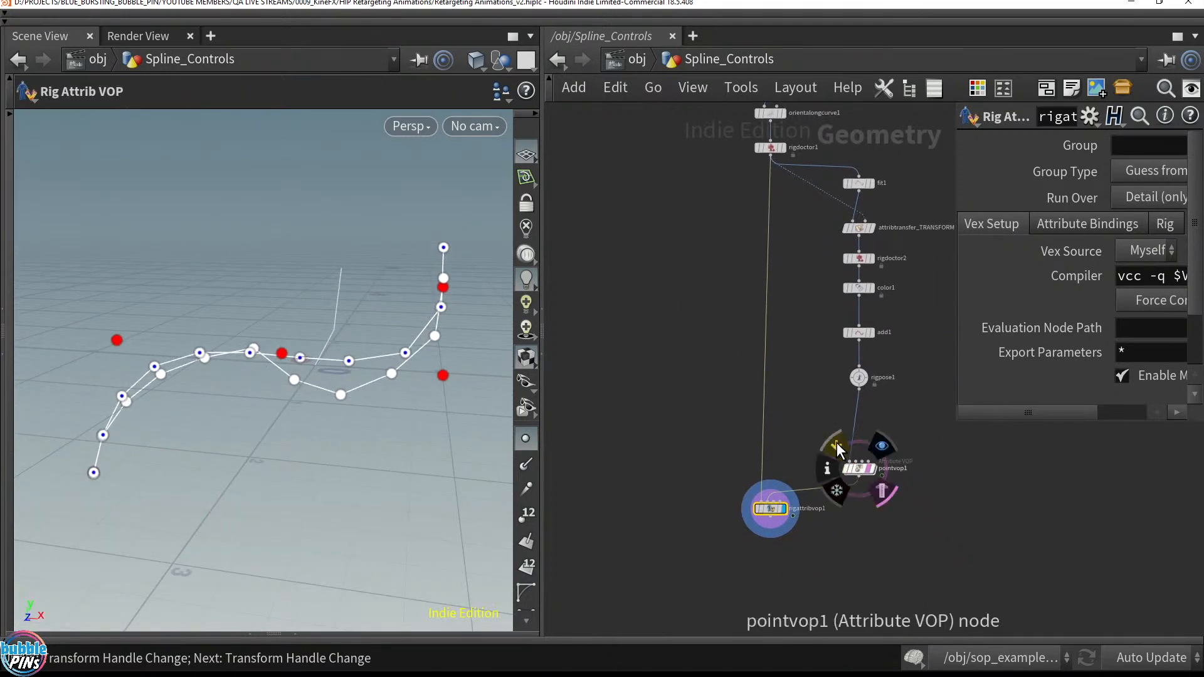
pyautogui.click(837, 447)
pyautogui.moveTo(929, 499); pyautogui.dragTo(815, 440)
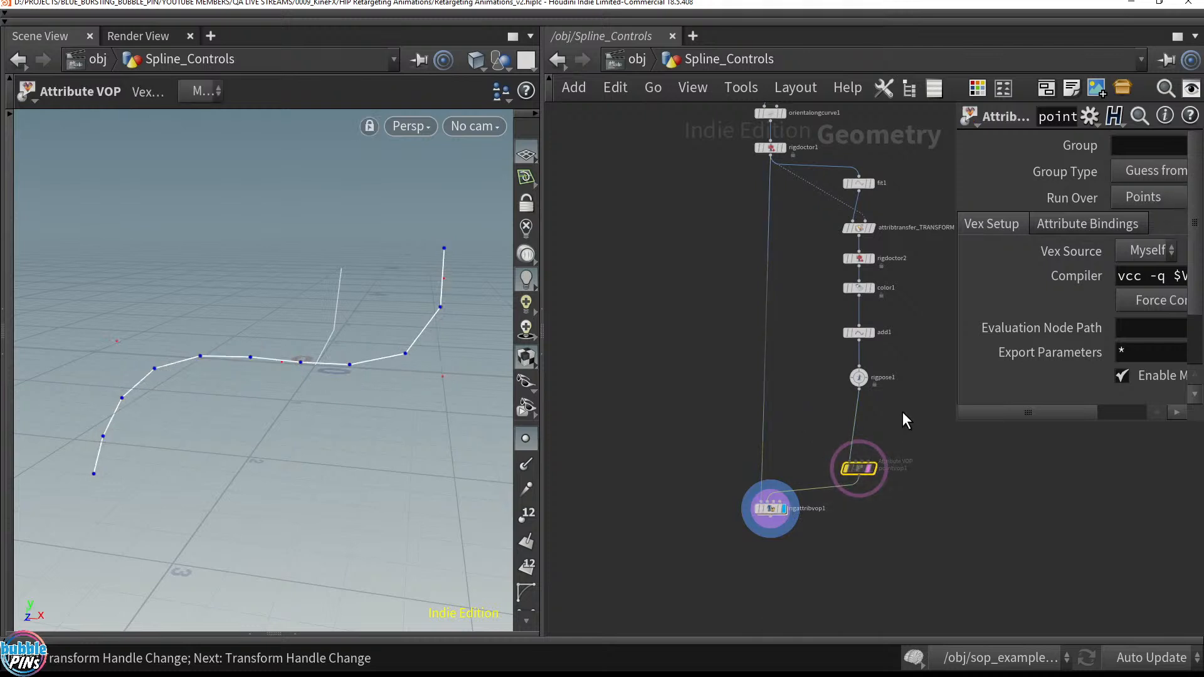
# Step: Pose the rigpose1 node's middle control point back and forth to reshape the spline's joint chain
pyautogui.scroll(3, 902, 412)
pyautogui.click(829, 359)
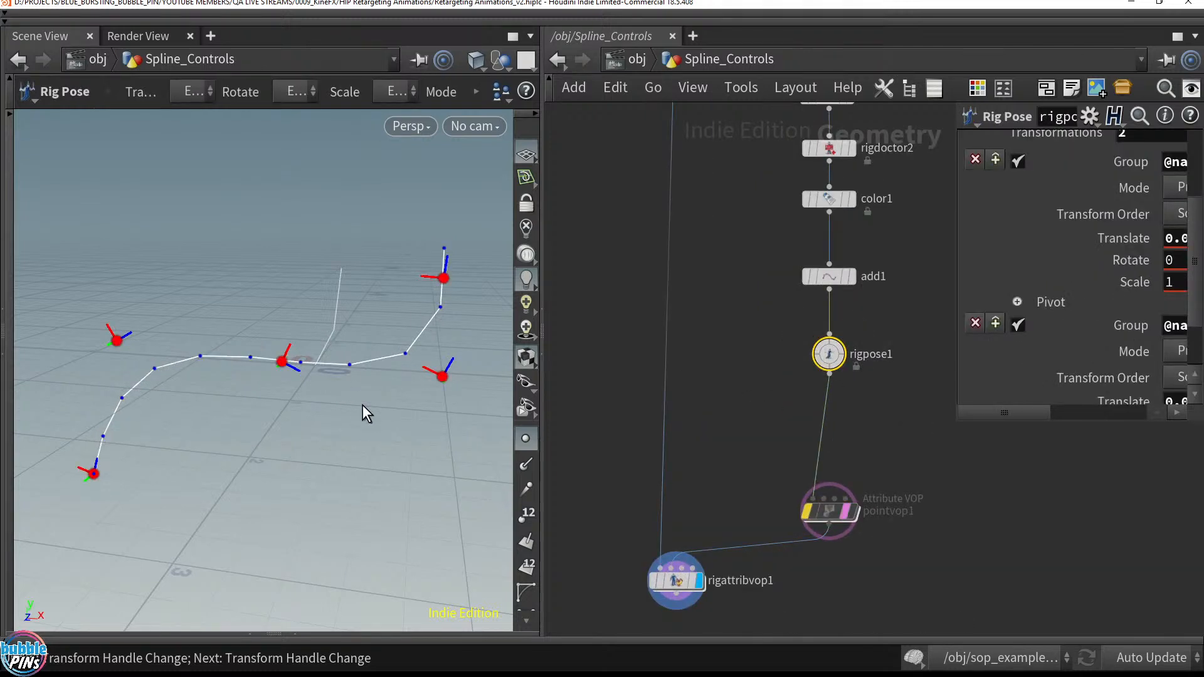
pyautogui.click(282, 362)
pyautogui.moveTo(282, 362); pyautogui.dragTo(241, 332)
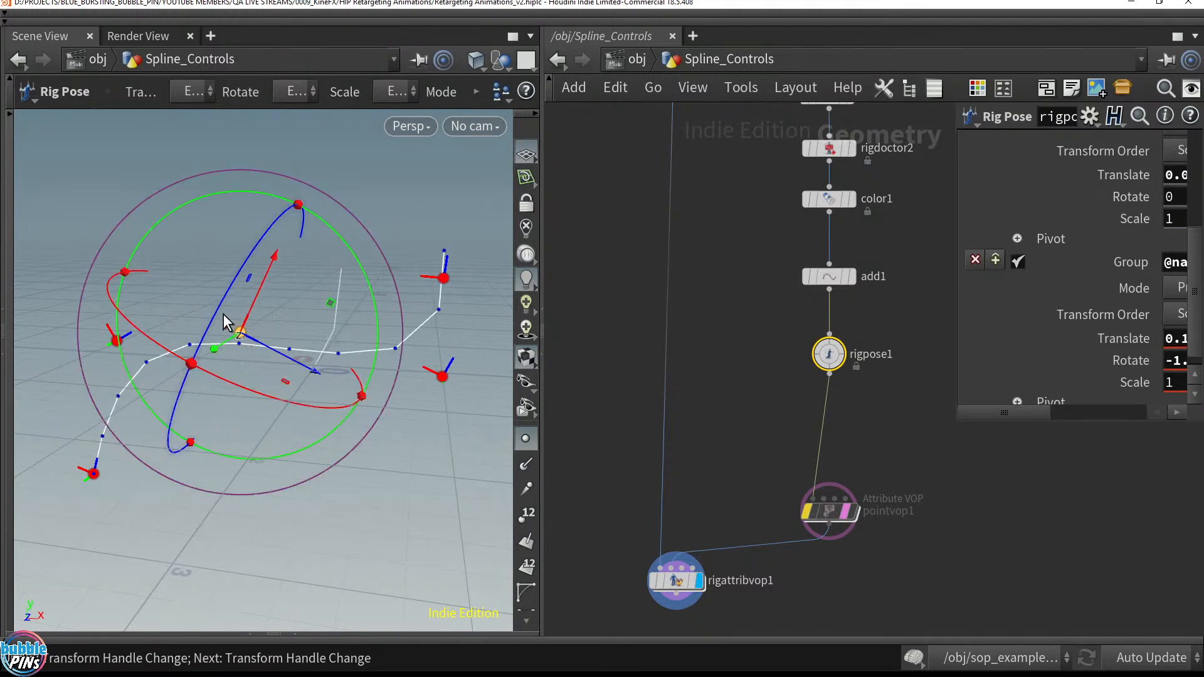
pyautogui.moveTo(241, 331); pyautogui.dragTo(318, 321)
pyautogui.moveTo(357, 370); pyautogui.dragTo(269, 358)
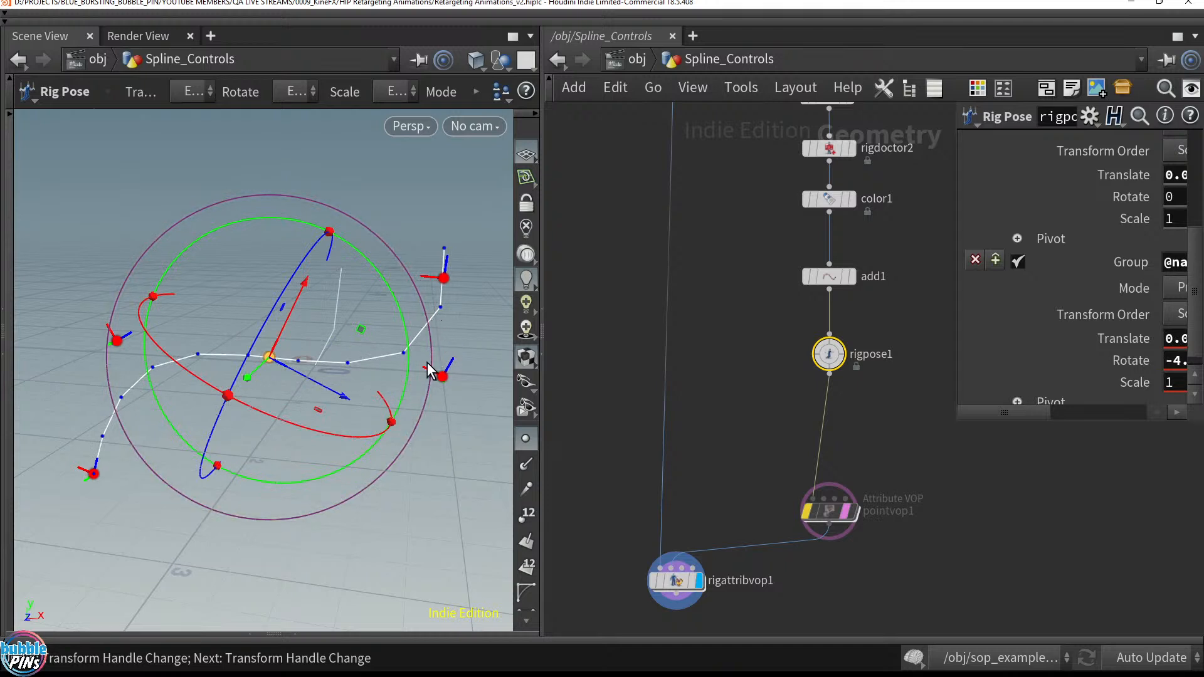
# Step: Leave Spline_Controls, switch to the Live Stream KineFX scene and open its Retargeting_Animations network from the object level
pyautogui.press('u')
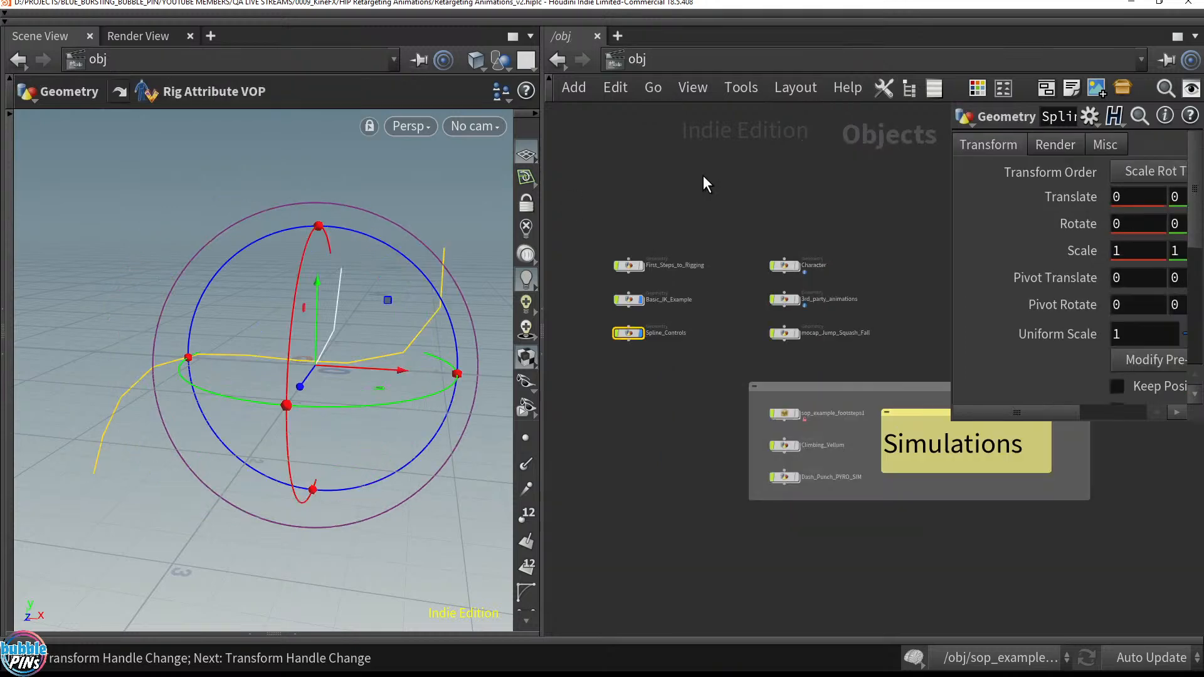
pyautogui.moveTo(731, 3); pyautogui.dragTo(1203, 169)
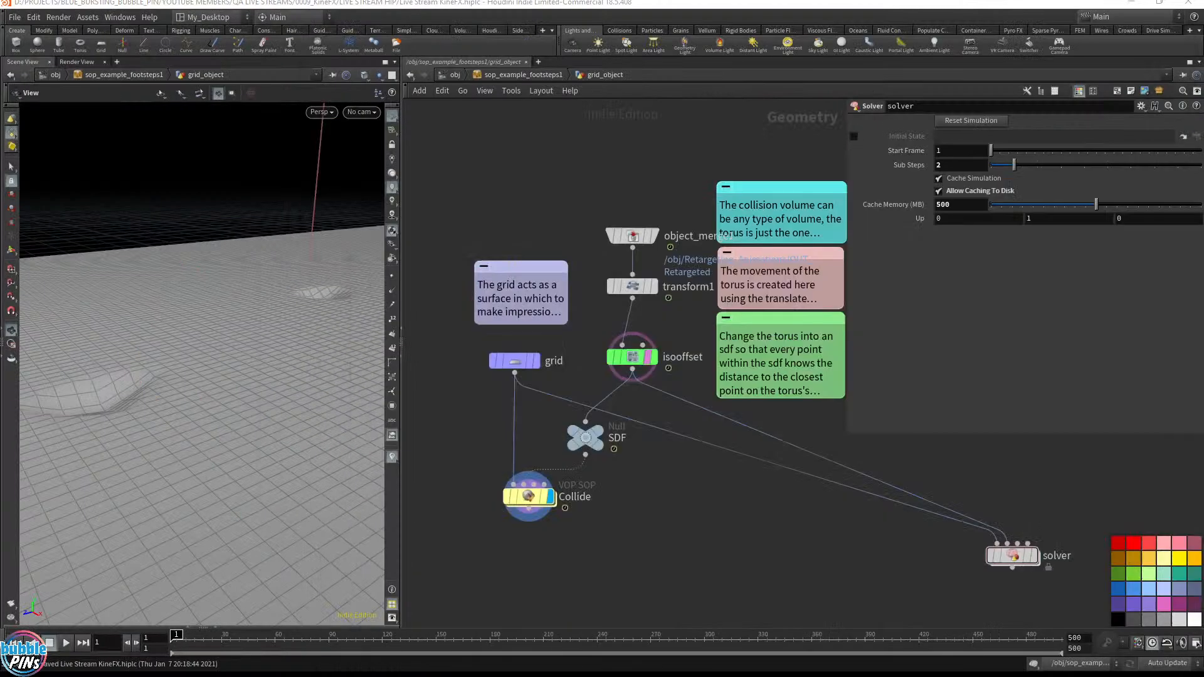
pyautogui.click(521, 75)
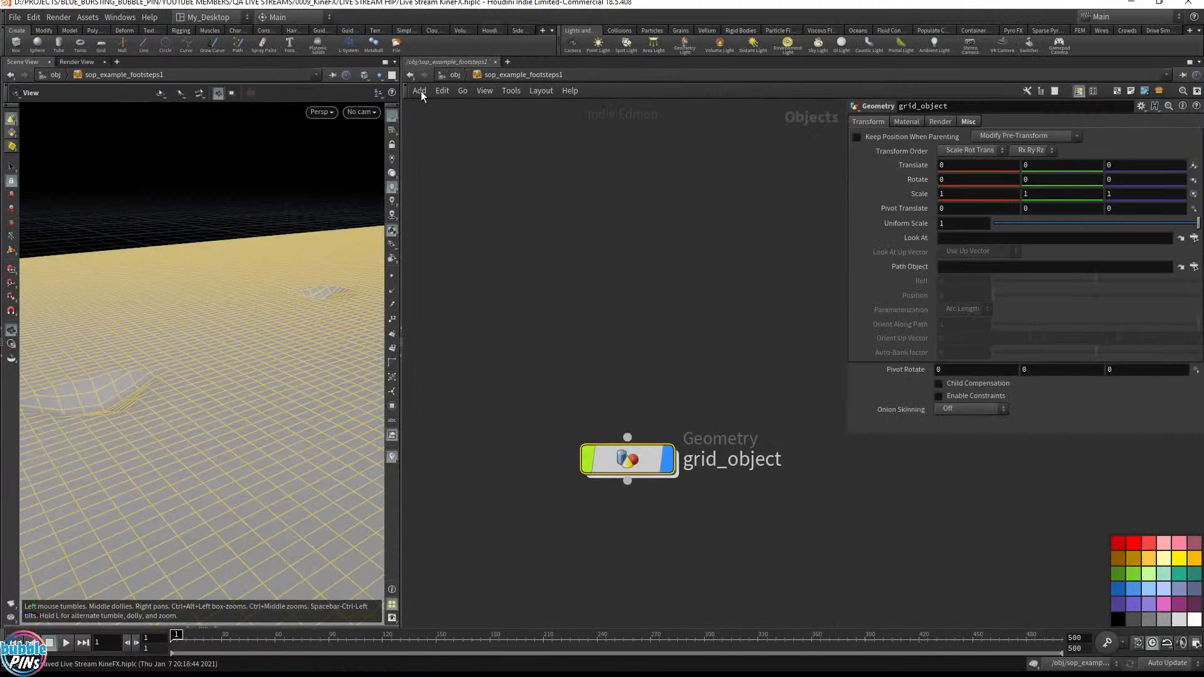
pyautogui.click(455, 76)
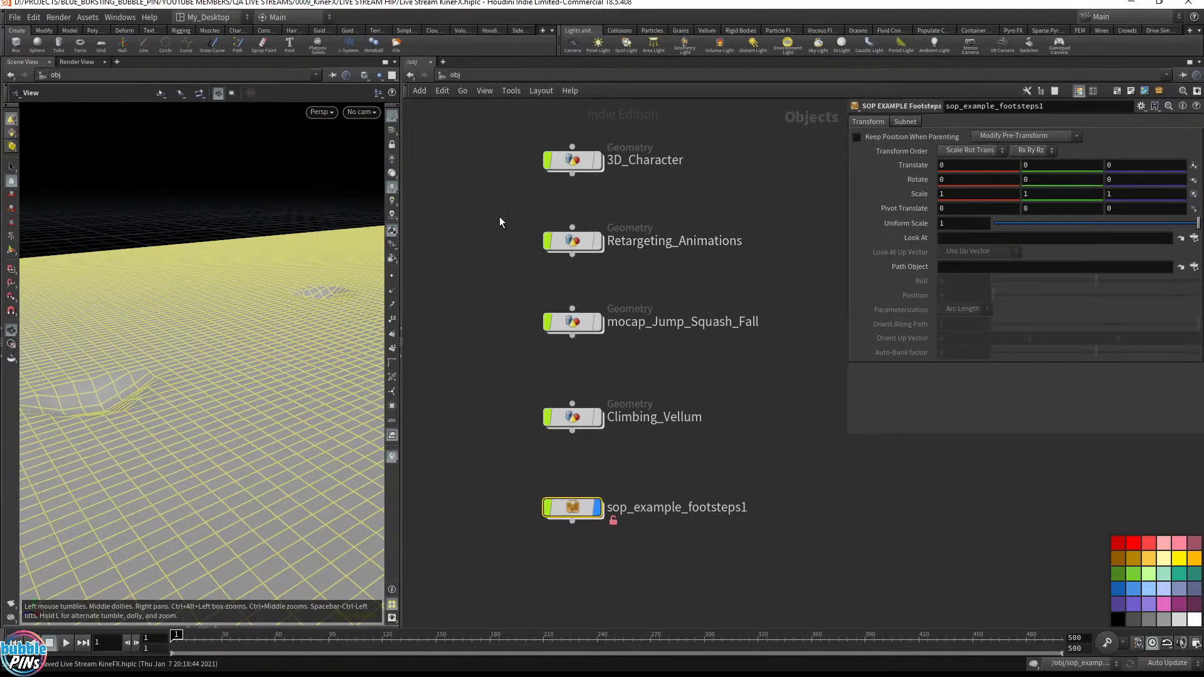
pyautogui.doubleClick(574, 241)
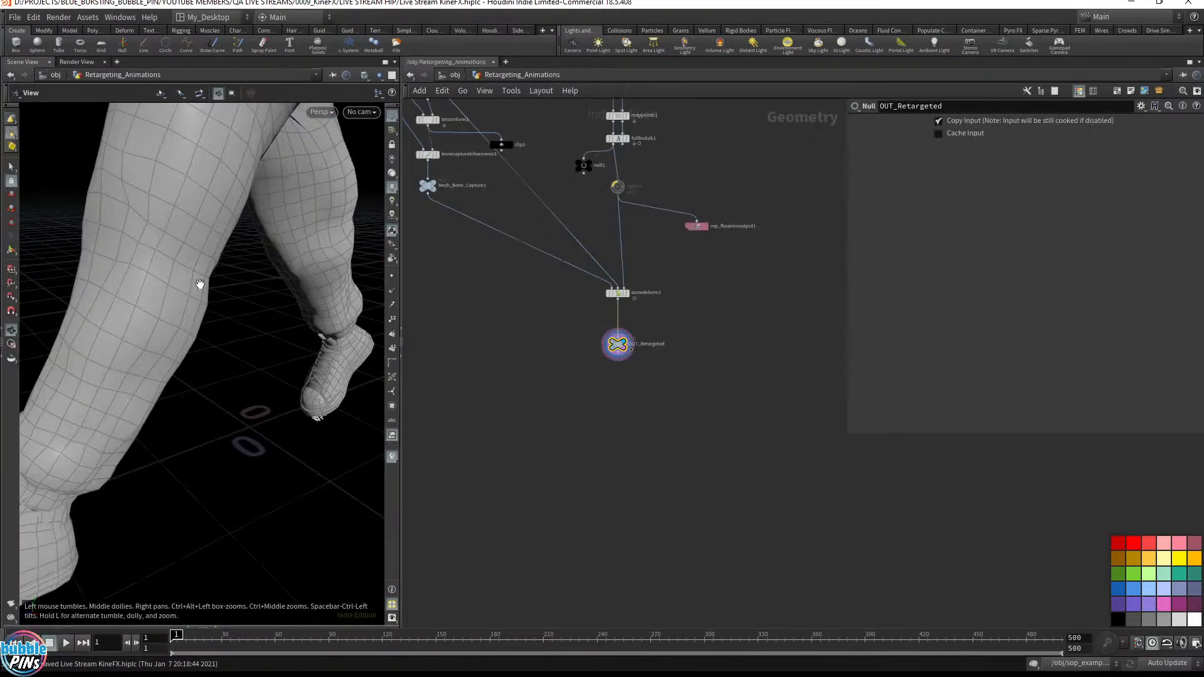
# Step: Display the fullbodyik1 node in the retargeting network, with the walking character framed in the viewport
pyautogui.scroll(-8, 276, 266)
pyautogui.moveTo(229, 345); pyautogui.dragTo(212, 422, button='right')
pyautogui.scroll(5, 718, 270)
pyautogui.moveTo(600, 195); pyautogui.dragTo(794, 447, button='right')
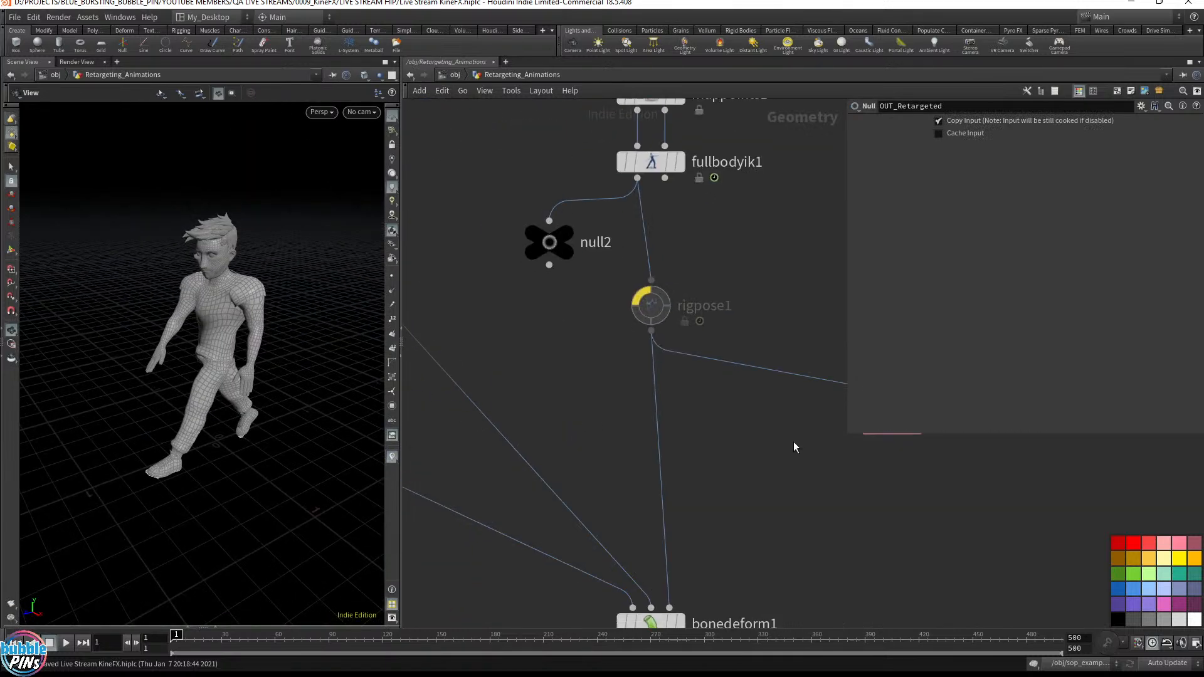
pyautogui.click(675, 165)
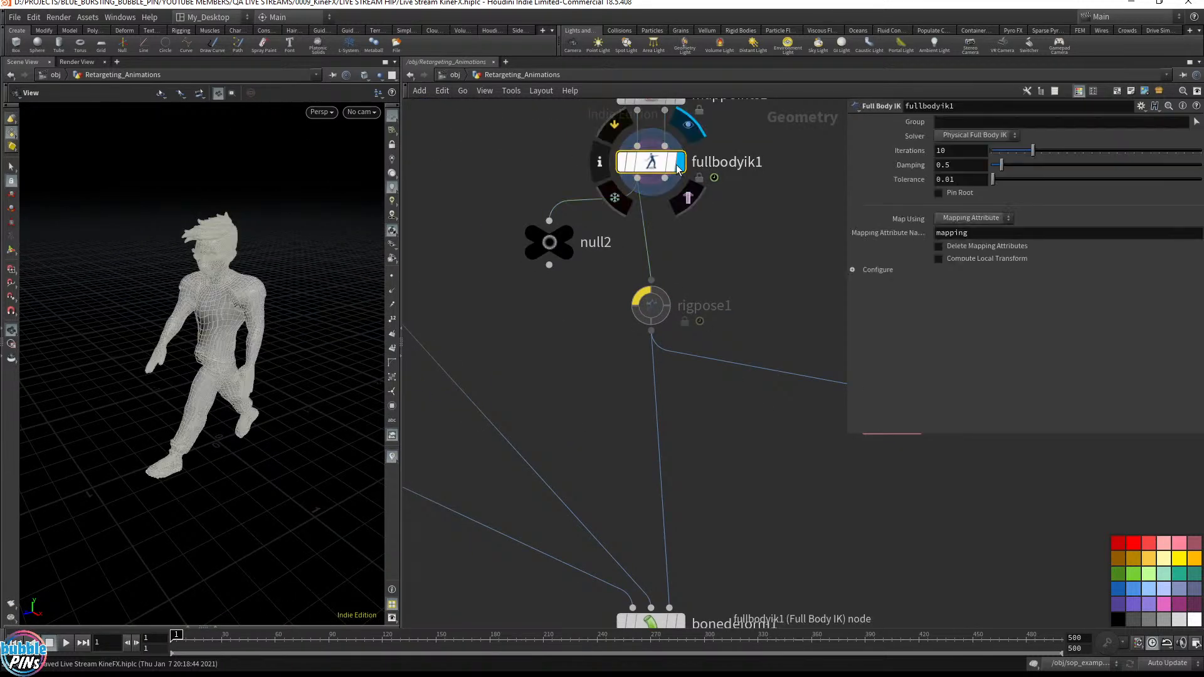
pyautogui.click(670, 167)
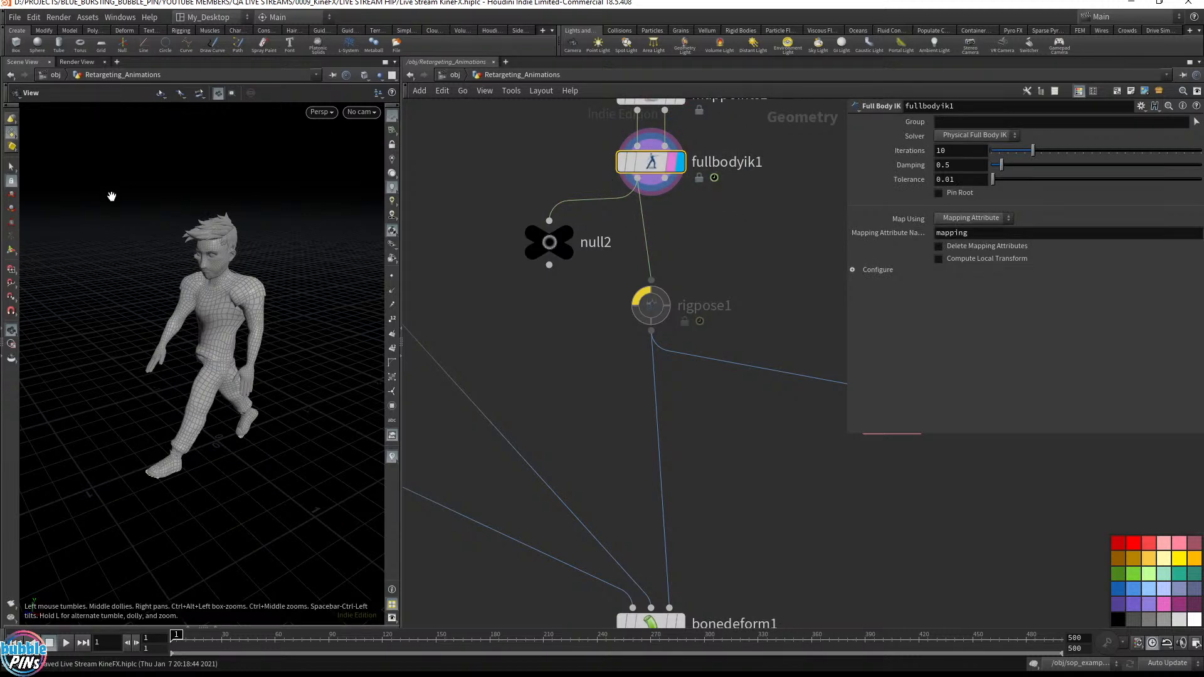
pyautogui.moveTo(112, 197); pyautogui.dragTo(148, 226)
pyautogui.press('f')
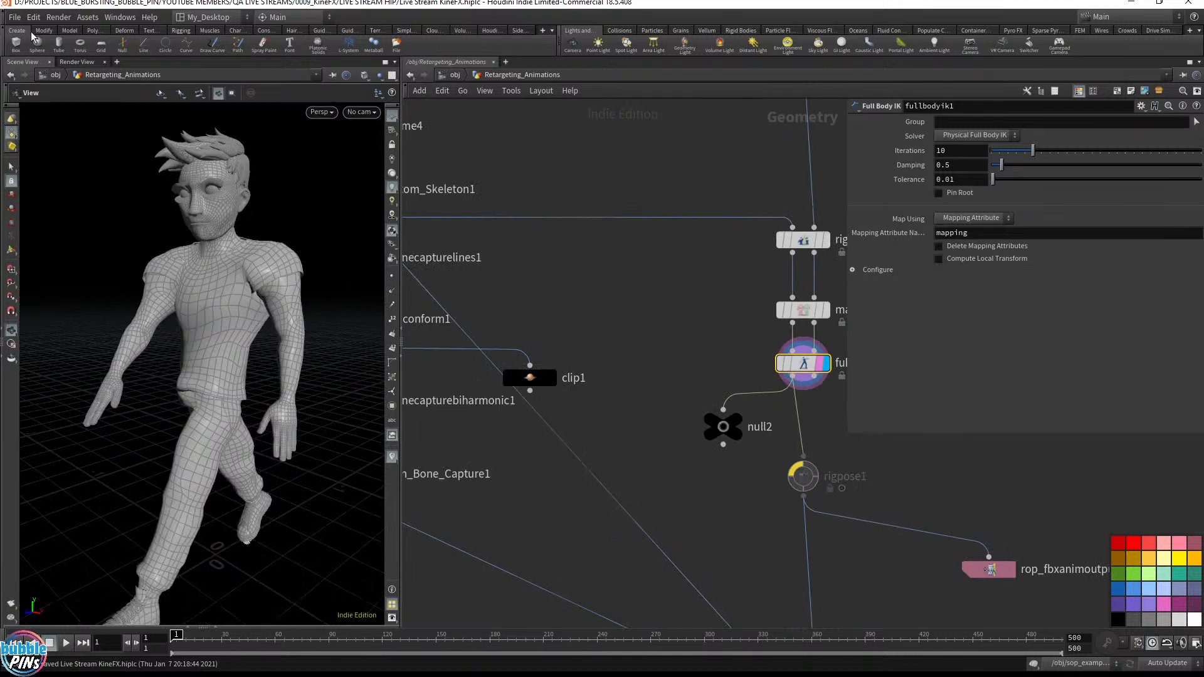
# Step: Close the existing Scene View pane and add a new Scene View framed on the retargeted skeleton
pyautogui.click(48, 61)
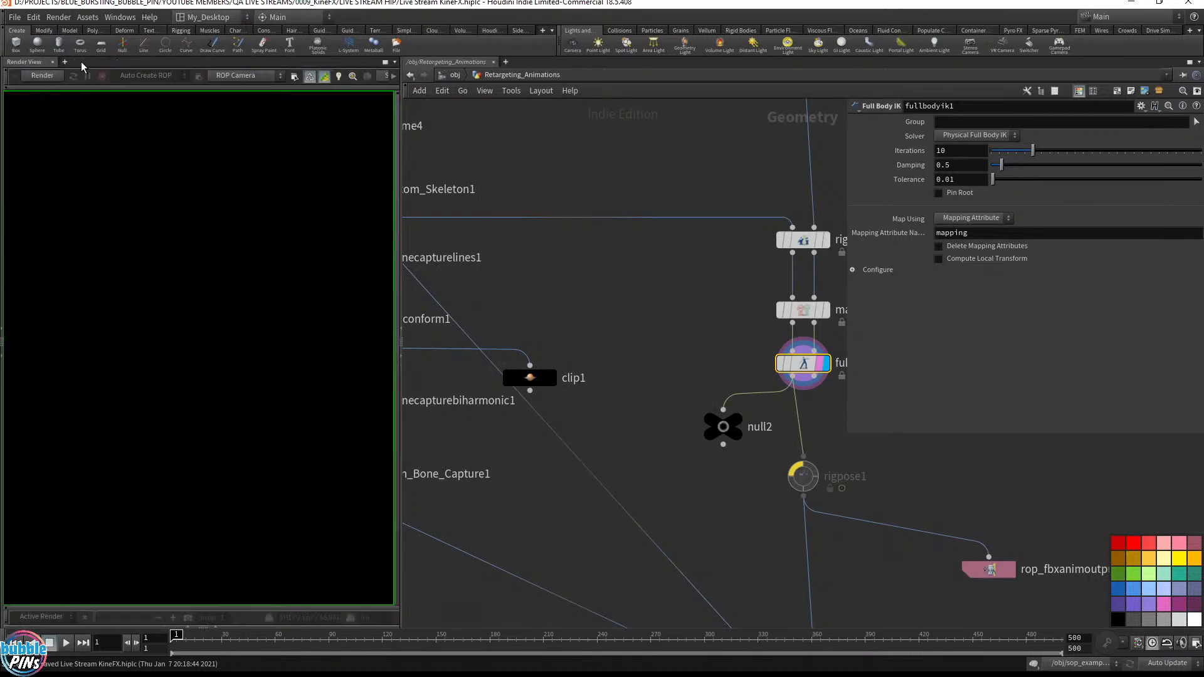
pyautogui.click(65, 61)
pyautogui.moveTo(104, 99)
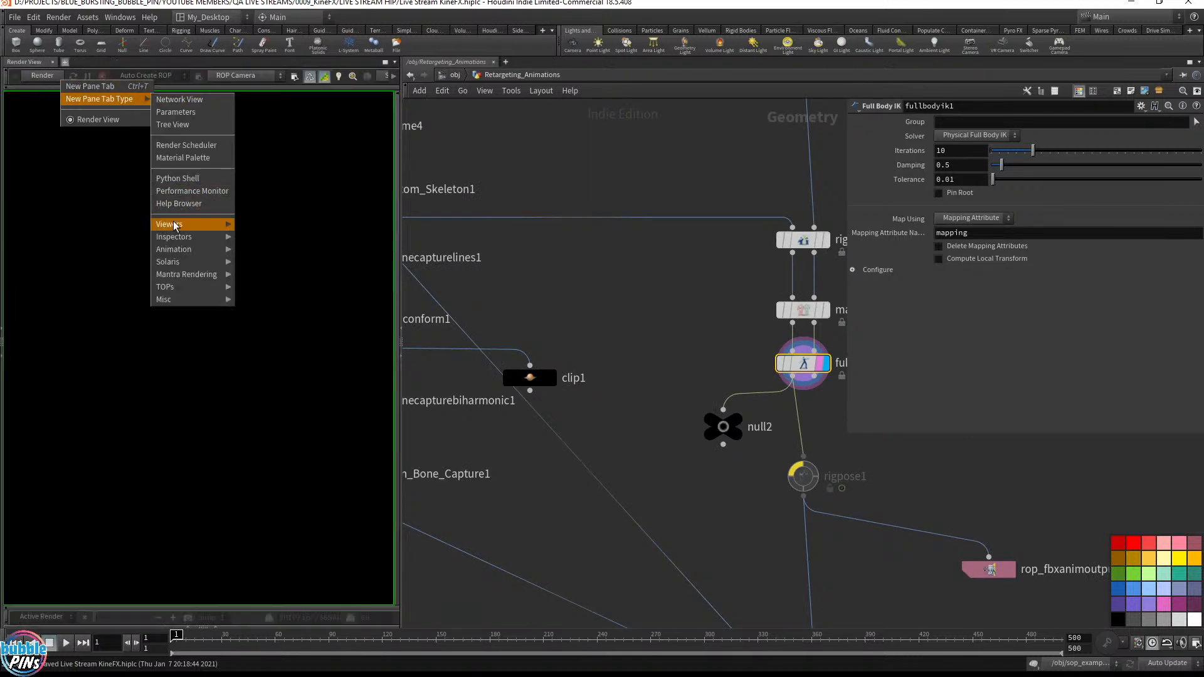
pyautogui.moveTo(188, 223)
pyautogui.click(260, 225)
pyautogui.press('f')
# Step: Hide all other objects in the new Scene View and turn on point display for the retargeted skeleton
pyautogui.moveTo(249, 251); pyautogui.dragTo(252, 242)
pyautogui.scroll(-4, 253, 242)
pyautogui.click(377, 78)
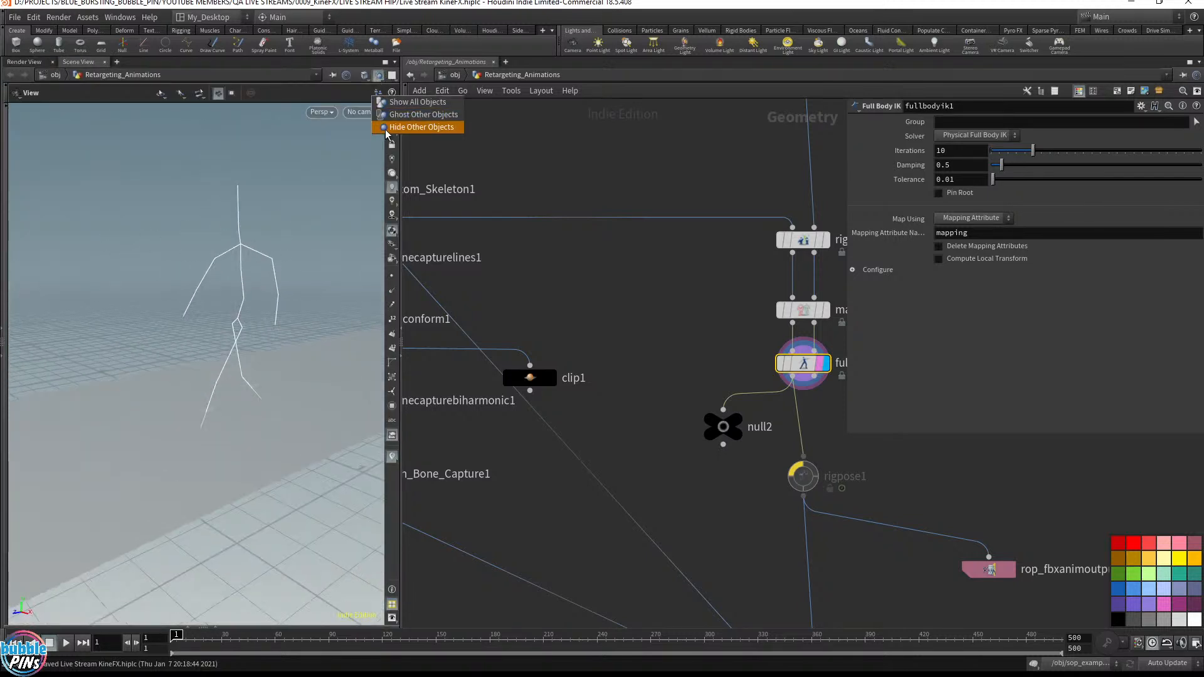
pyautogui.click(384, 129)
pyautogui.moveTo(224, 305); pyautogui.dragTo(253, 300)
pyautogui.click(392, 276)
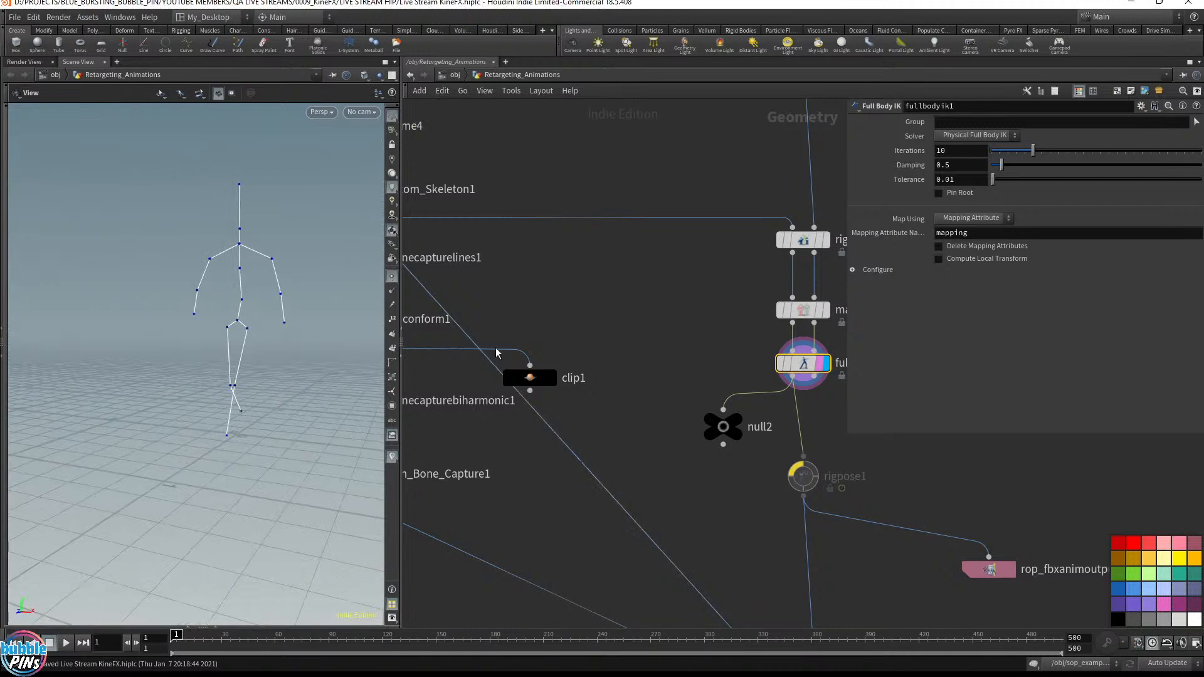
# Step: Play back the fullbodyik1 skeleton animation and bring the rigpose1 node into view below it
pyautogui.press('Up')
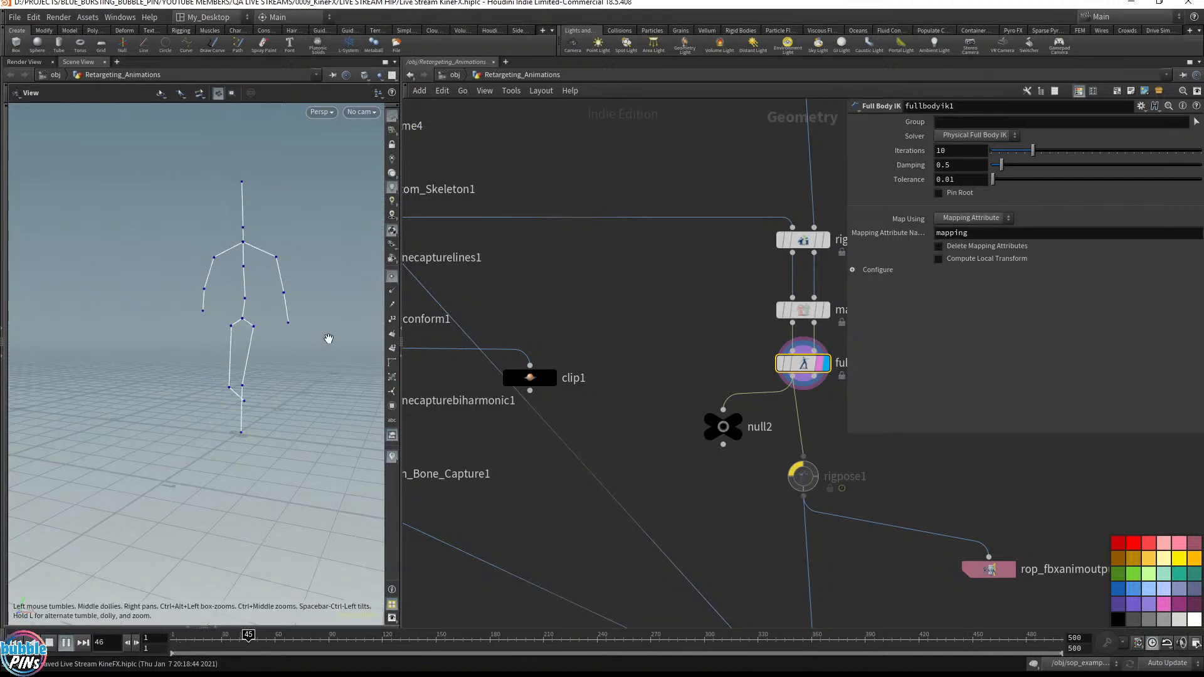
pyautogui.press('Up')
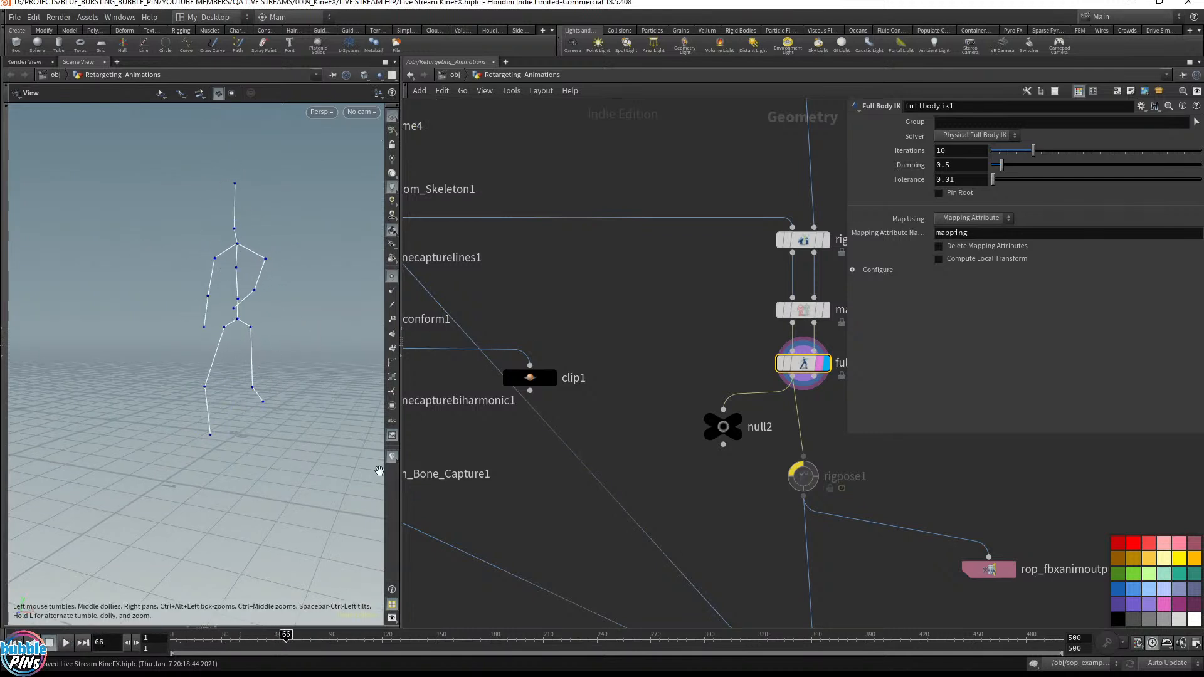
pyautogui.moveTo(694, 502); pyautogui.dragTo(645, 493, button='middle')
pyautogui.moveTo(839, 475); pyautogui.dragTo(752, 428, button='middle')
pyautogui.scroll(3, 752, 427)
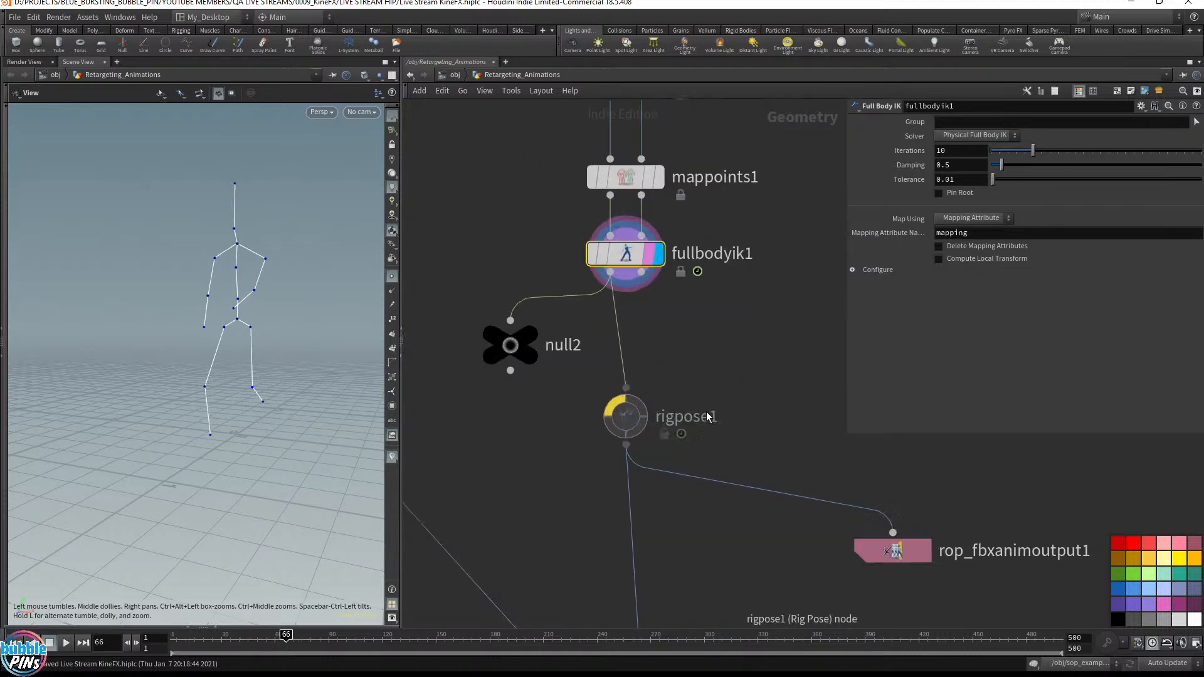
# Step: Take rigpose1 out of bypass, make it the displayed node and play the posed skeleton animation
pyautogui.click(614, 407)
pyautogui.click(637, 407)
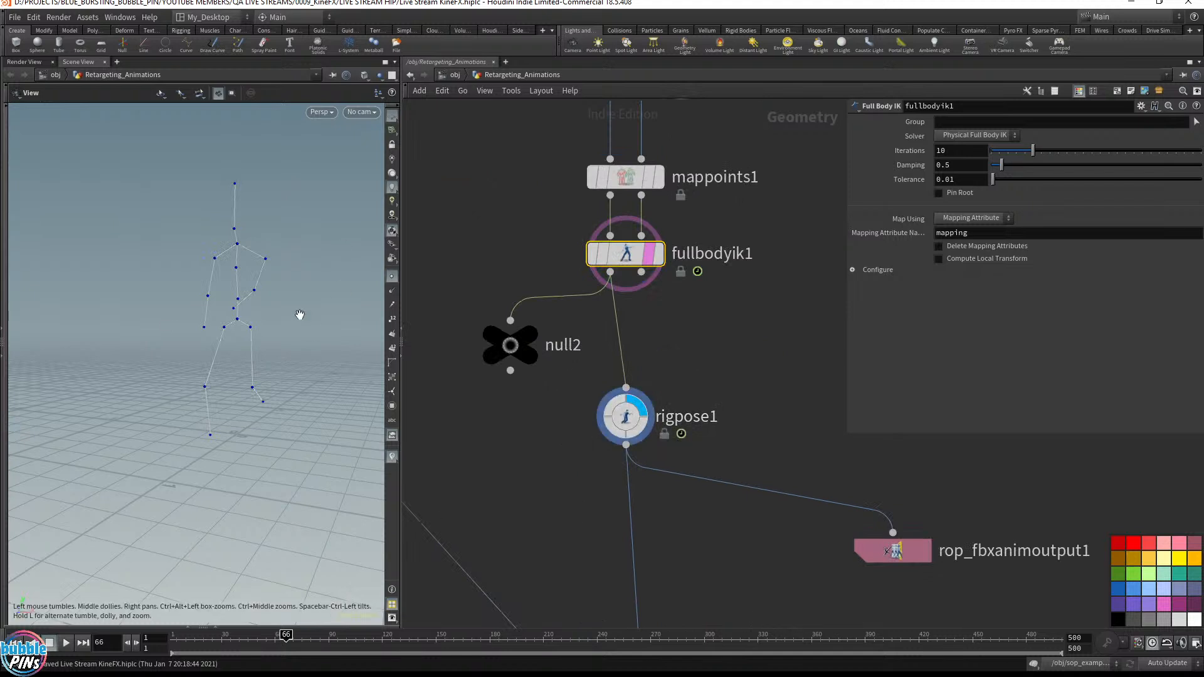
pyautogui.press('Up')
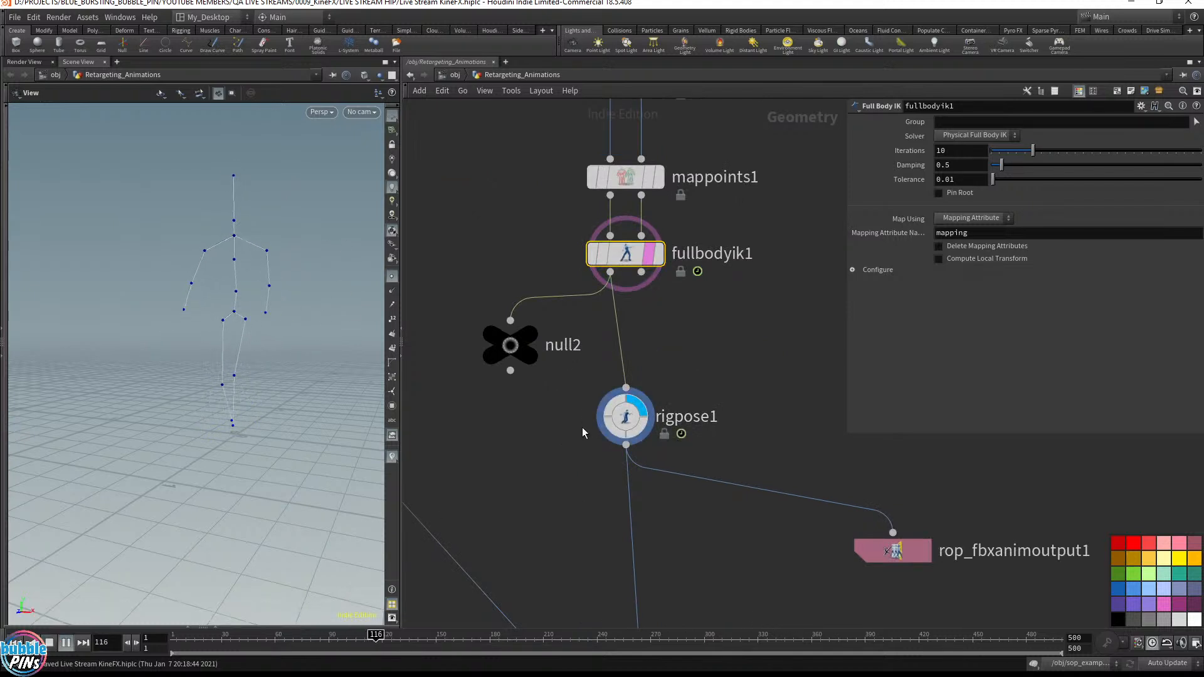
pyautogui.press('Up')
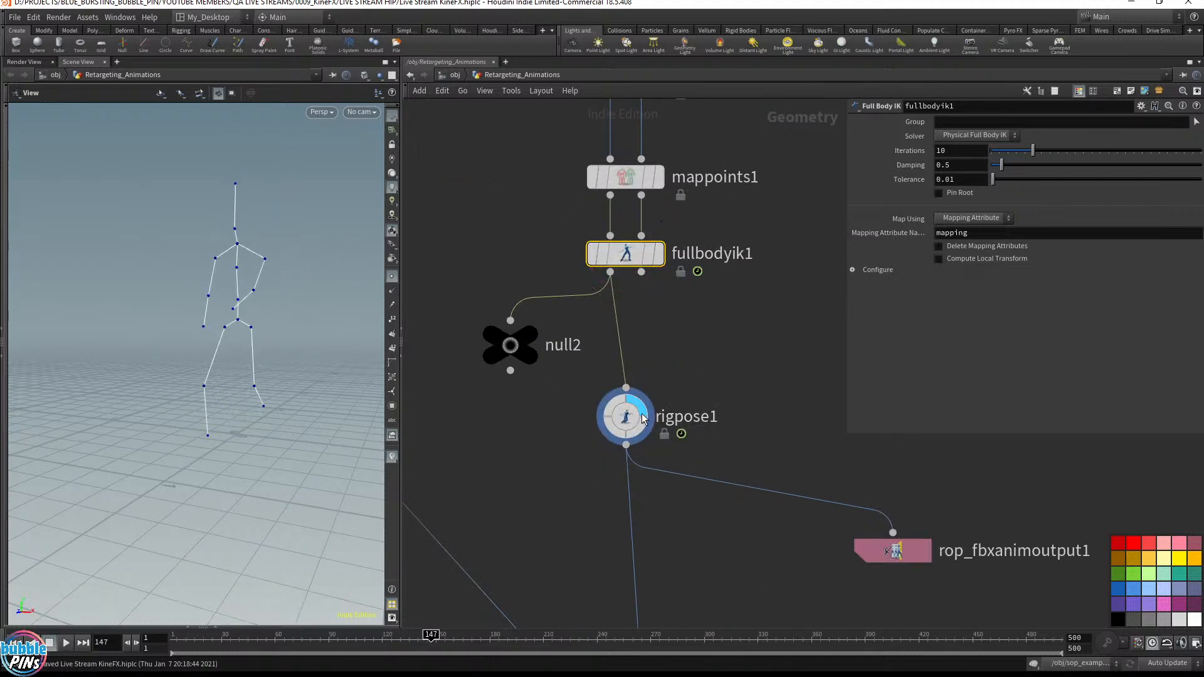
# Step: Select rigpose1 to show its parameters, play the animation again and set the timeline to frame 15
pyautogui.click(625, 417)
pyautogui.press('Up')
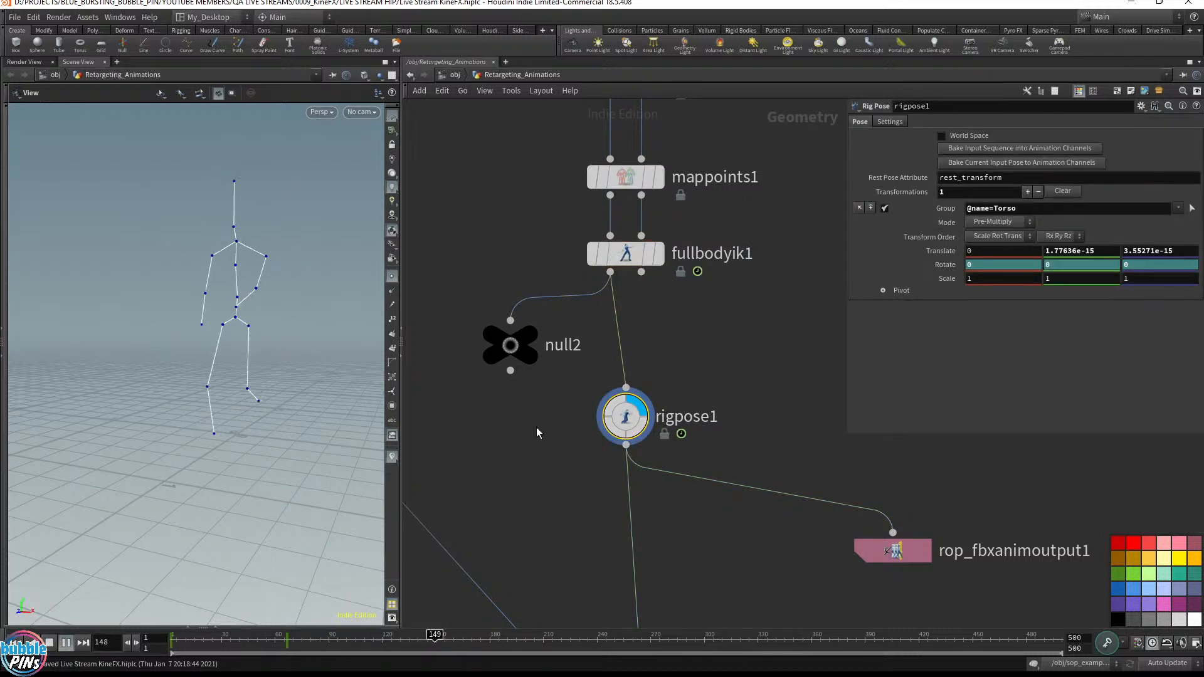
pyautogui.press('Up')
pyautogui.moveTo(222, 641); pyautogui.dragTo(195, 635)
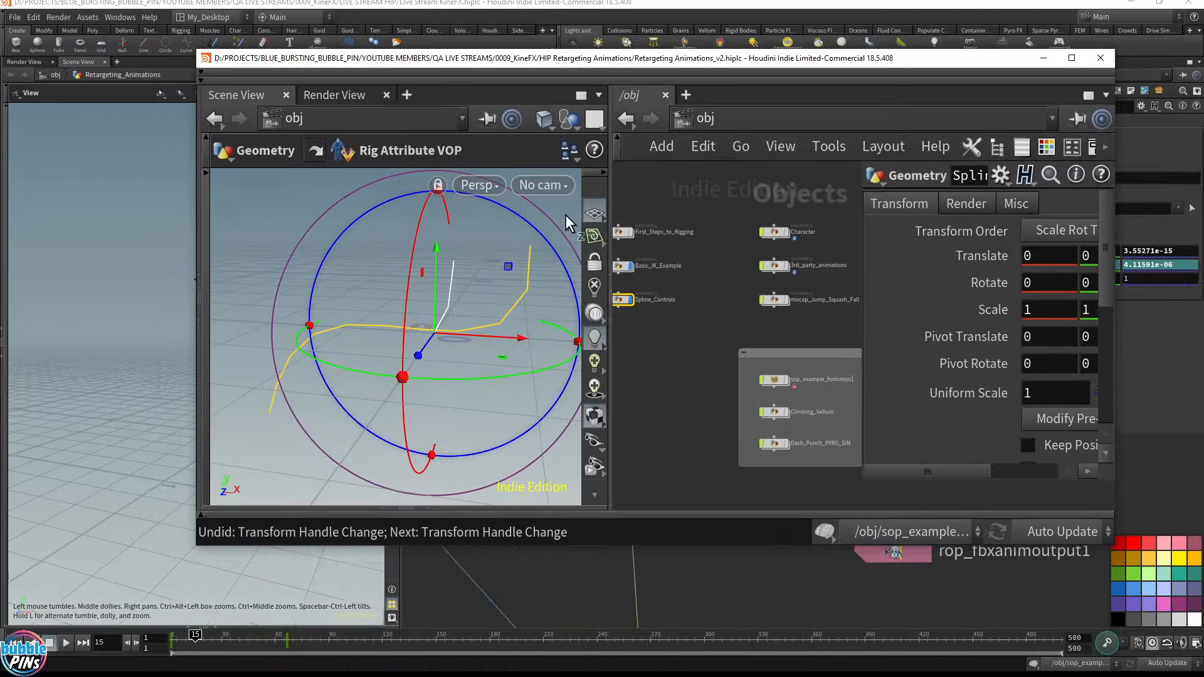
# Step: Check the Spline_Controls object in the Retargeting Animations_v2 scene, then return to the Live Stream KineFX scene and select fullbodyik1
pyautogui.scroll(3, 661, 347)
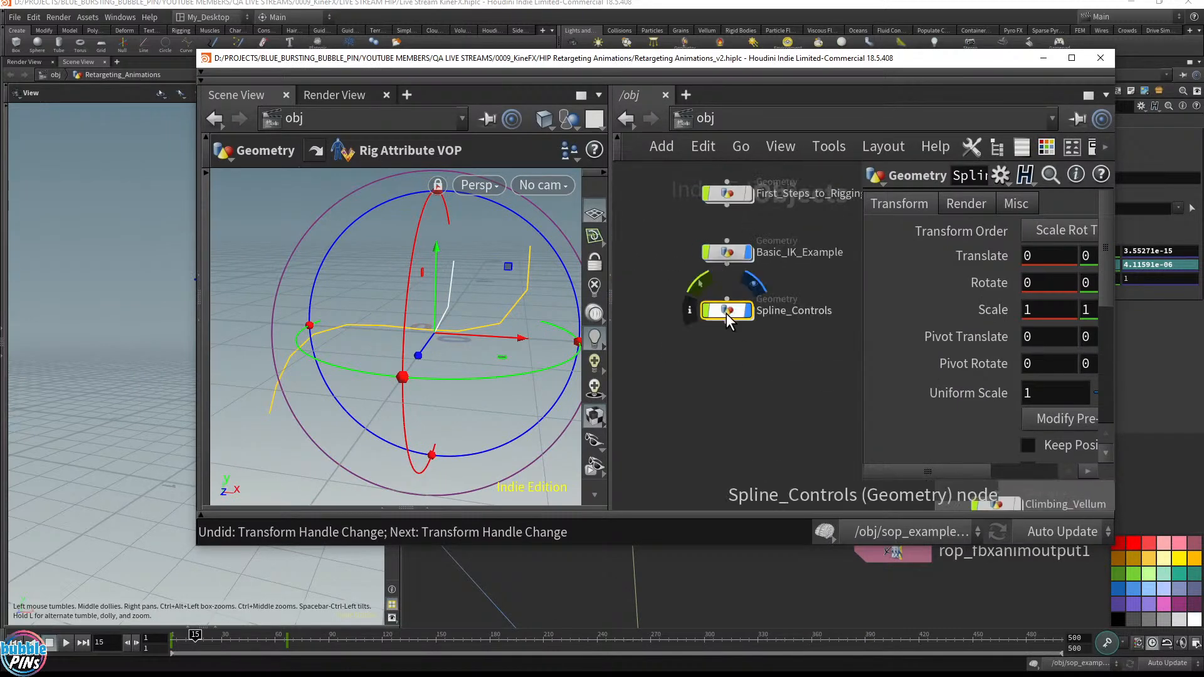
pyautogui.click(485, 44)
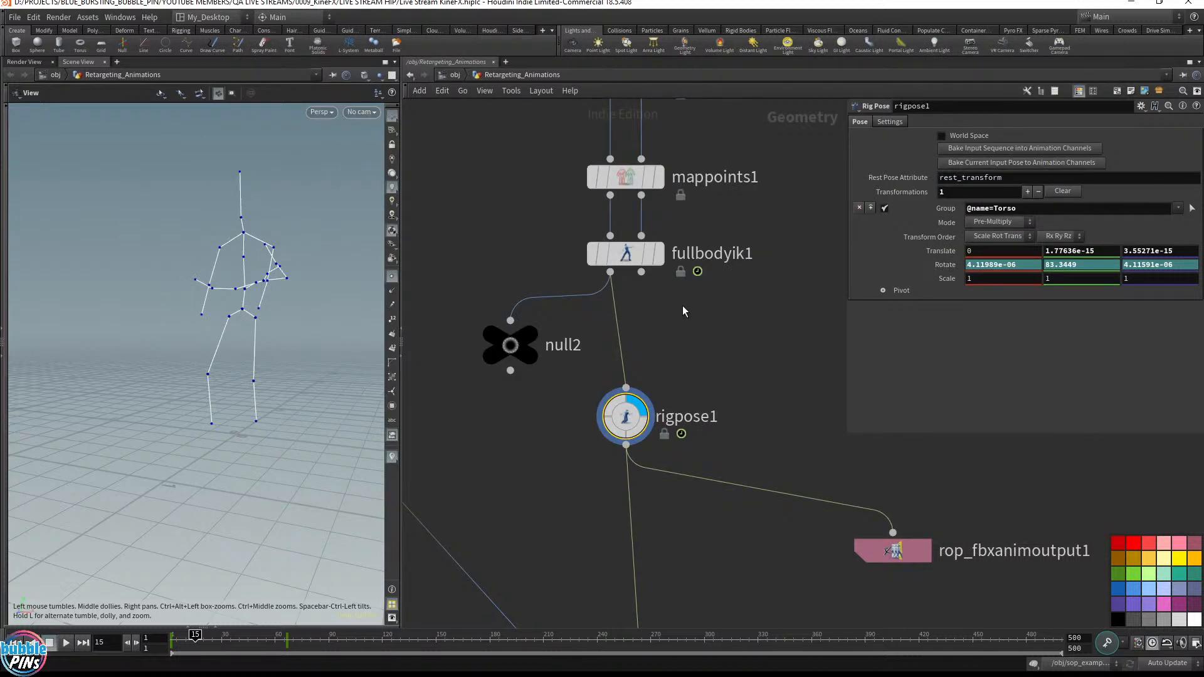
pyautogui.click(626, 253)
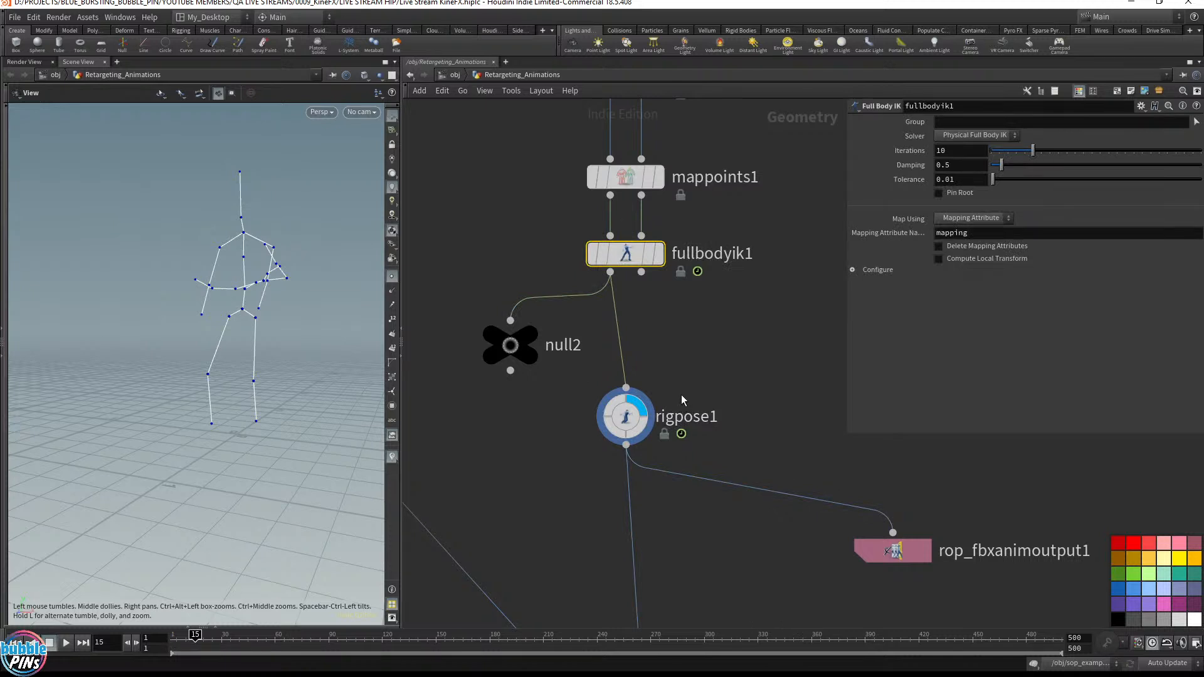
# Step: Select and display bonedeform1 to show the skinned character mesh, and turn off point display
pyautogui.moveTo(747, 617); pyautogui.dragTo(762, 385, button='middle')
pyautogui.scroll(-2, 763, 392)
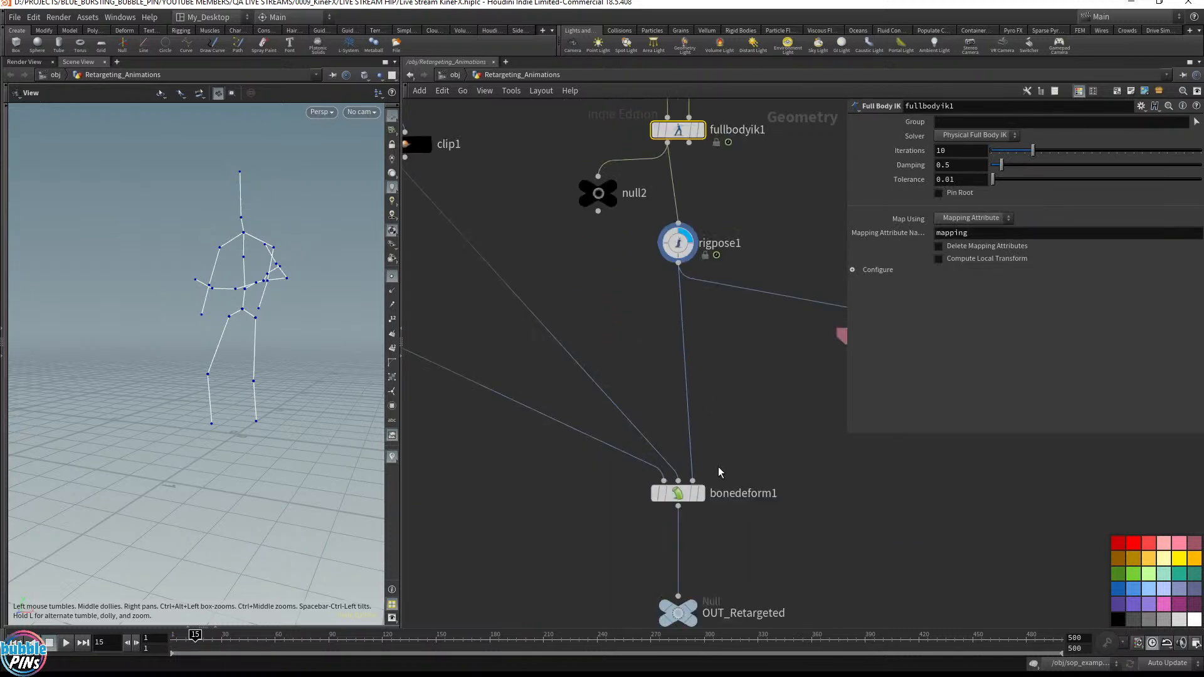
pyautogui.click(701, 495)
pyautogui.click(679, 499)
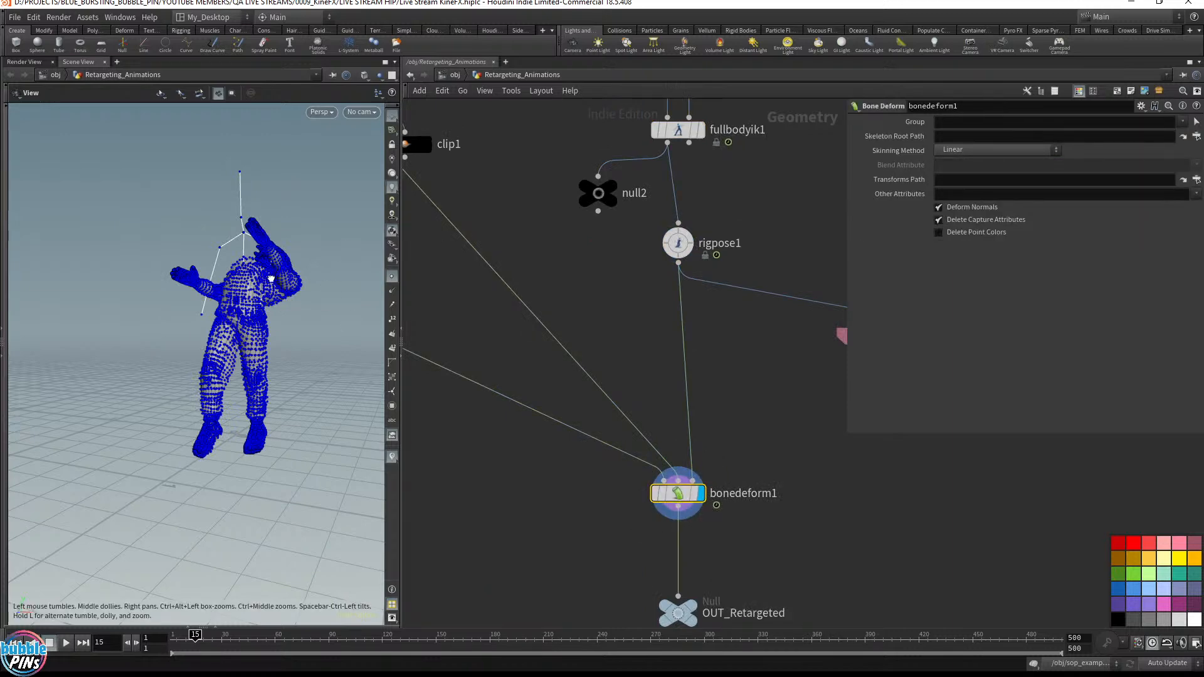
pyautogui.moveTo(270, 277)
pyautogui.mouseDown()
pyautogui.moveTo(374, 300)
pyautogui.moveTo(253, 294)
pyautogui.mouseUp()
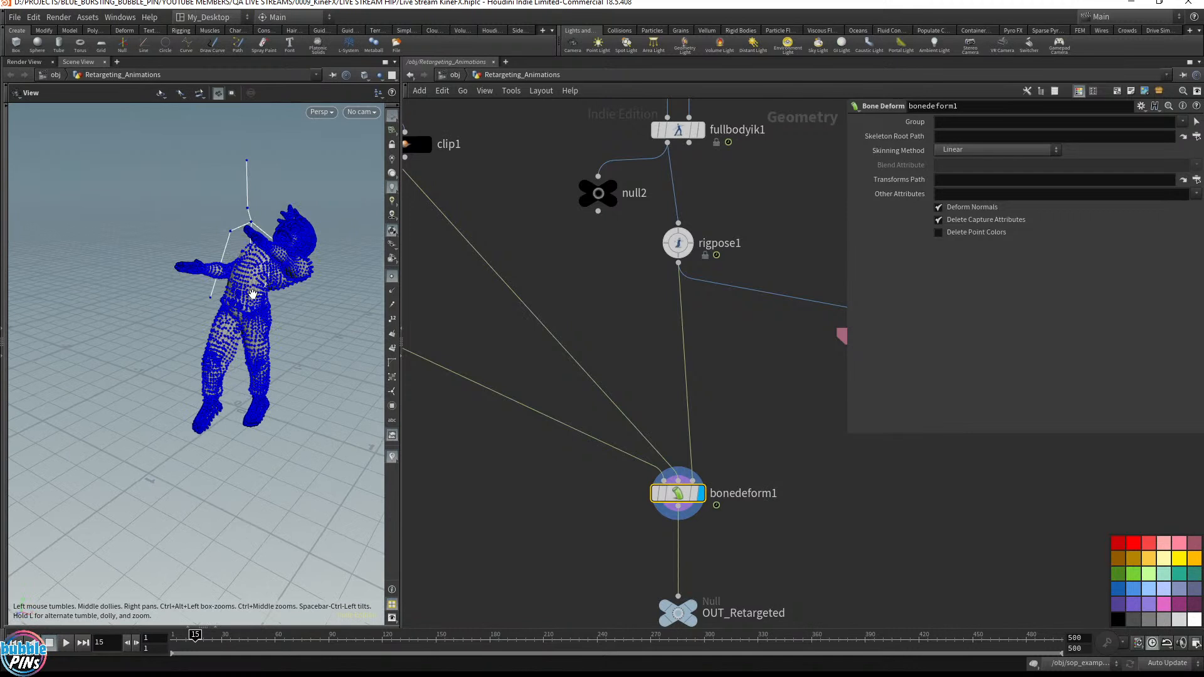
pyautogui.click(393, 276)
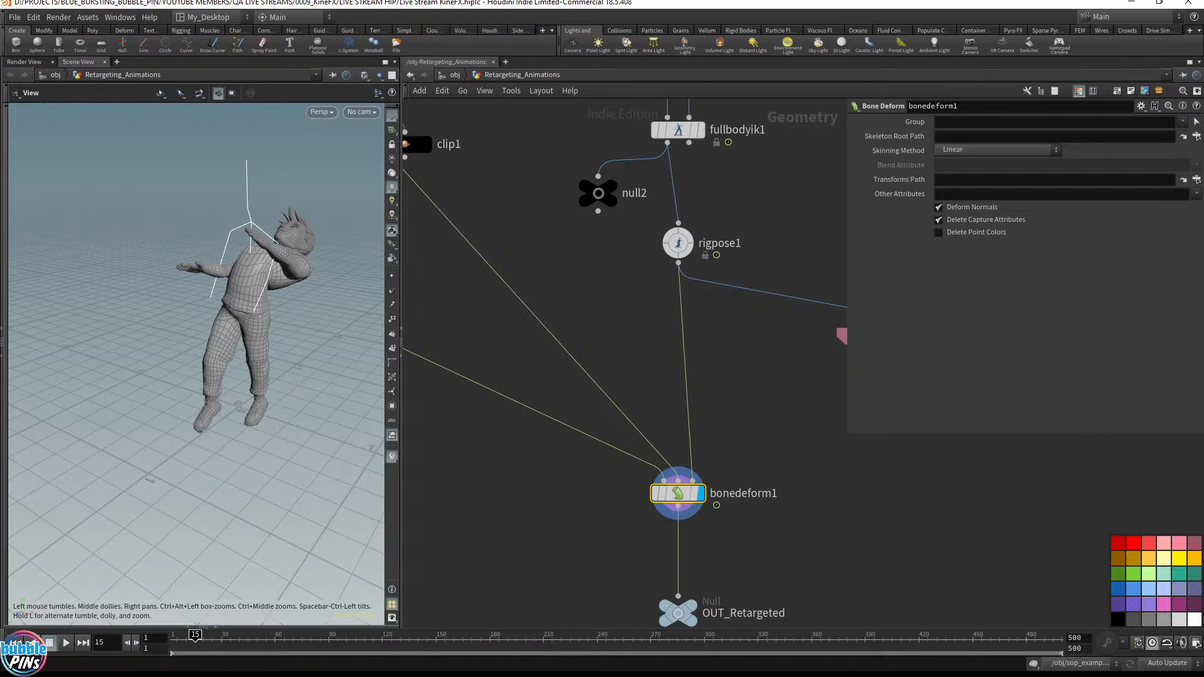
# Step: Bring the YouTube live chat window over the scene and read the viewers' messages about deleting keyframes and the footprint solver
pyautogui.moveTo(1203, 0); pyautogui.dragTo(969, 82)
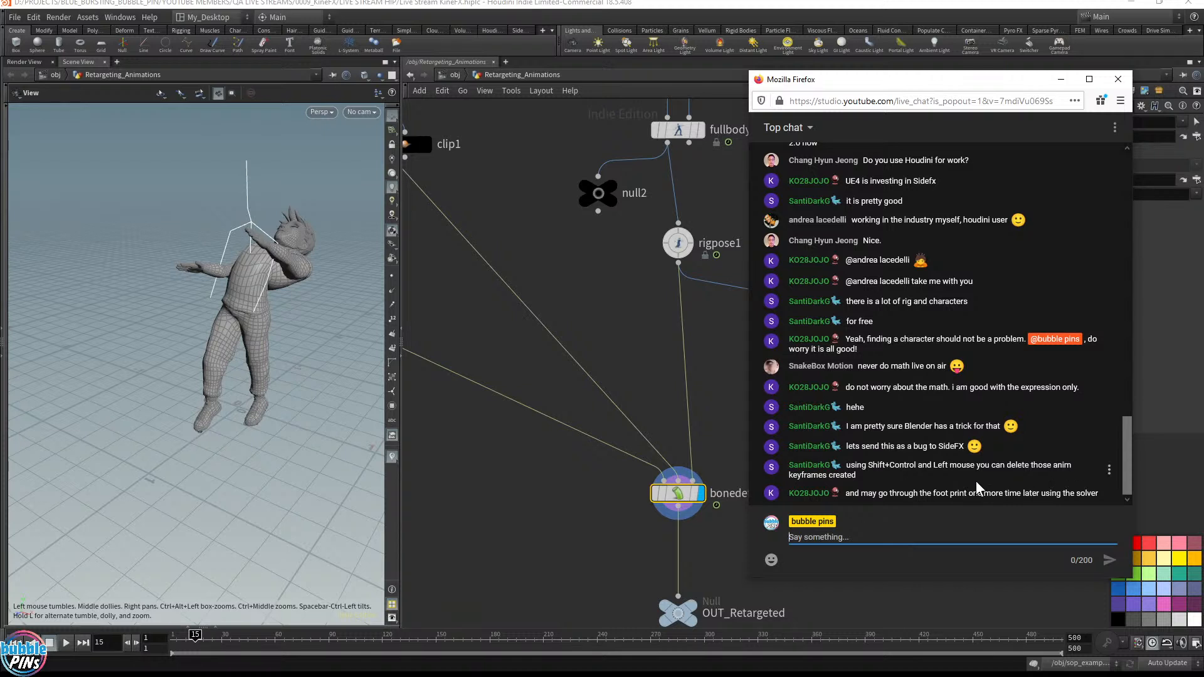
pyautogui.moveTo(868, 465); pyautogui.dragTo(939, 466)
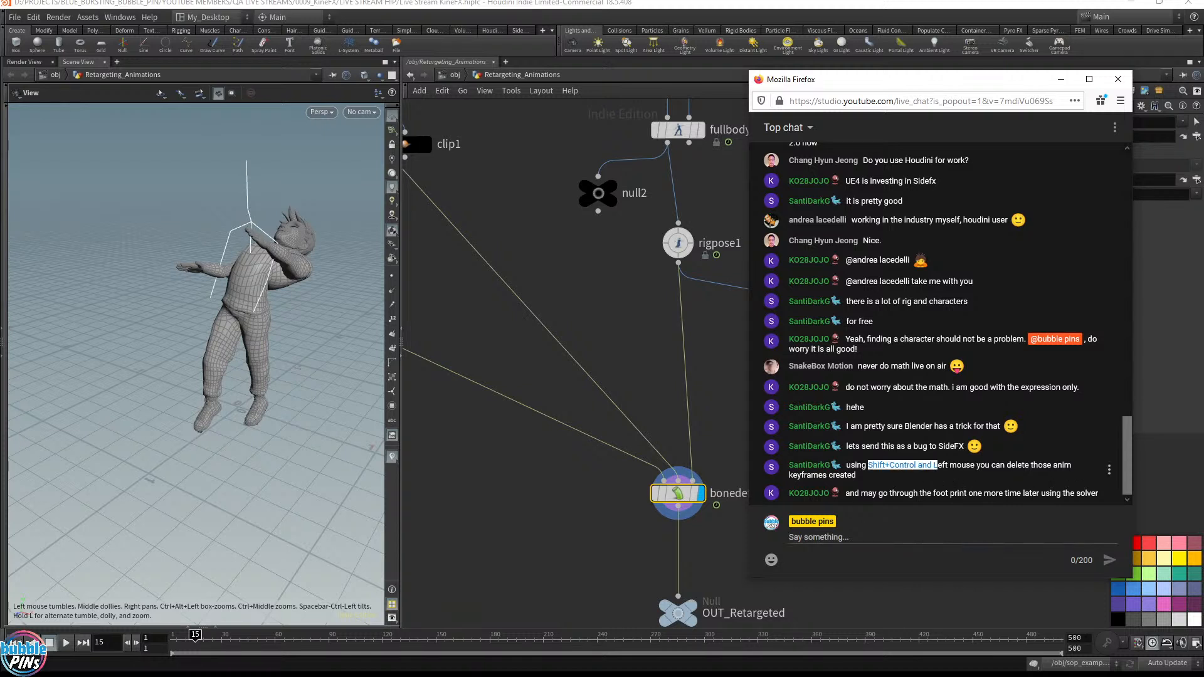
pyautogui.click(942, 479)
pyautogui.moveTo(867, 494); pyautogui.dragTo(1091, 494)
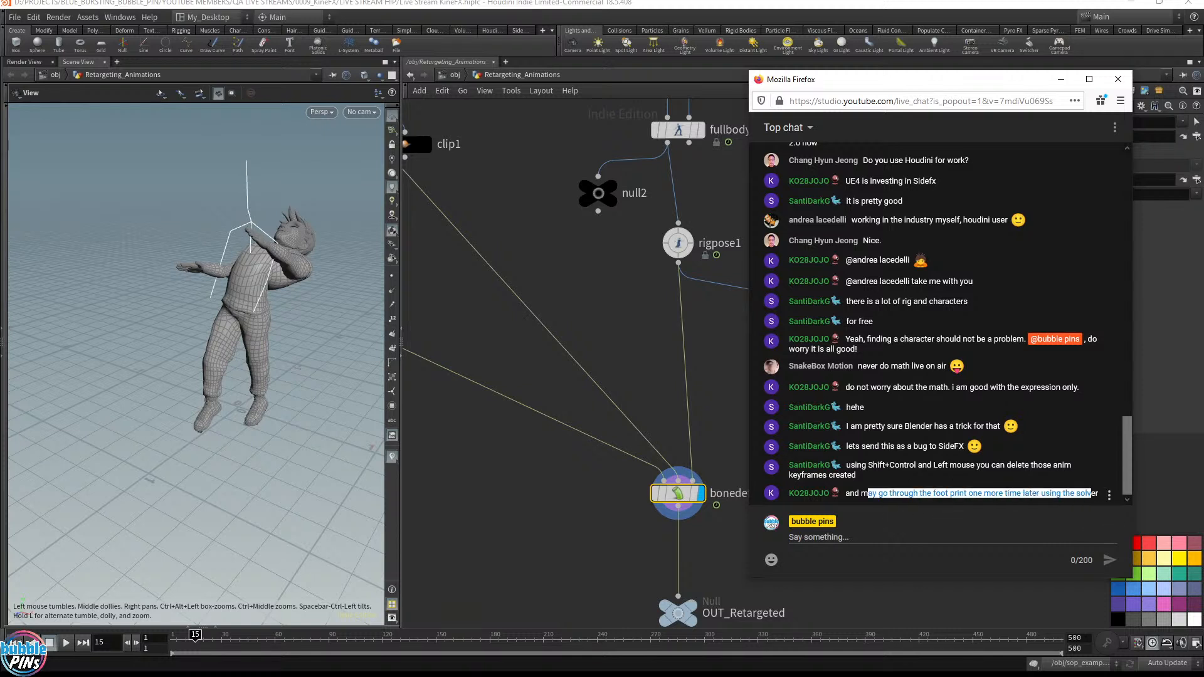
pyautogui.click(981, 500)
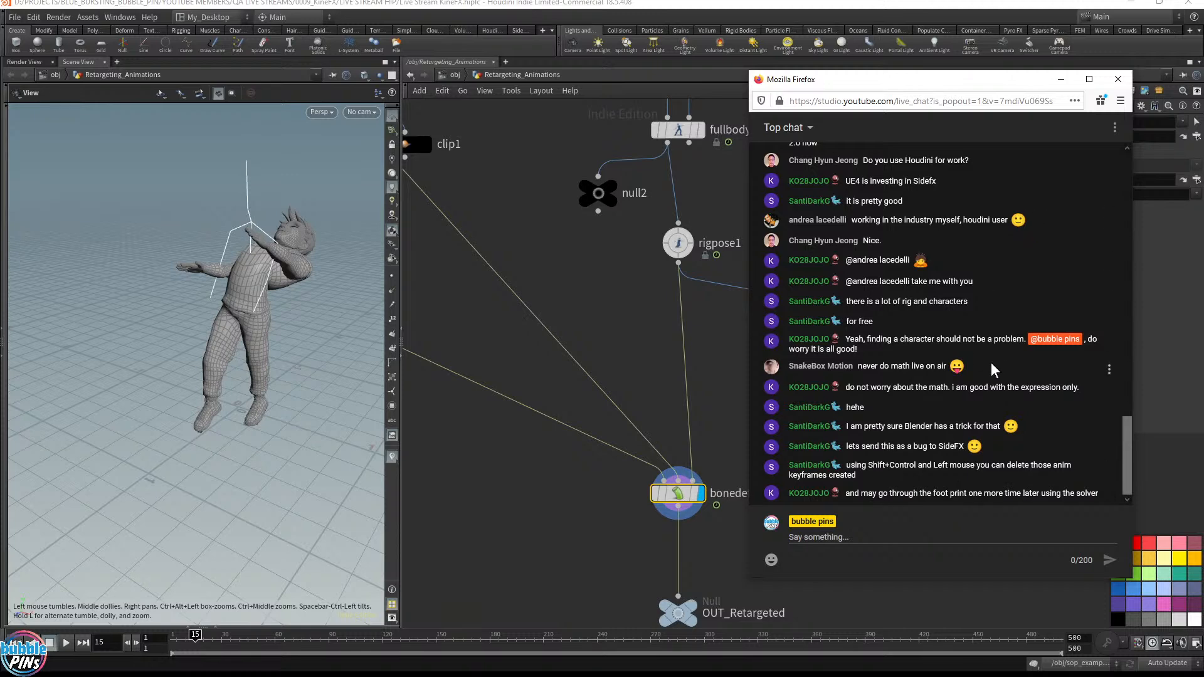
pyautogui.moveTo(898, 82); pyautogui.dragTo(951, 44)
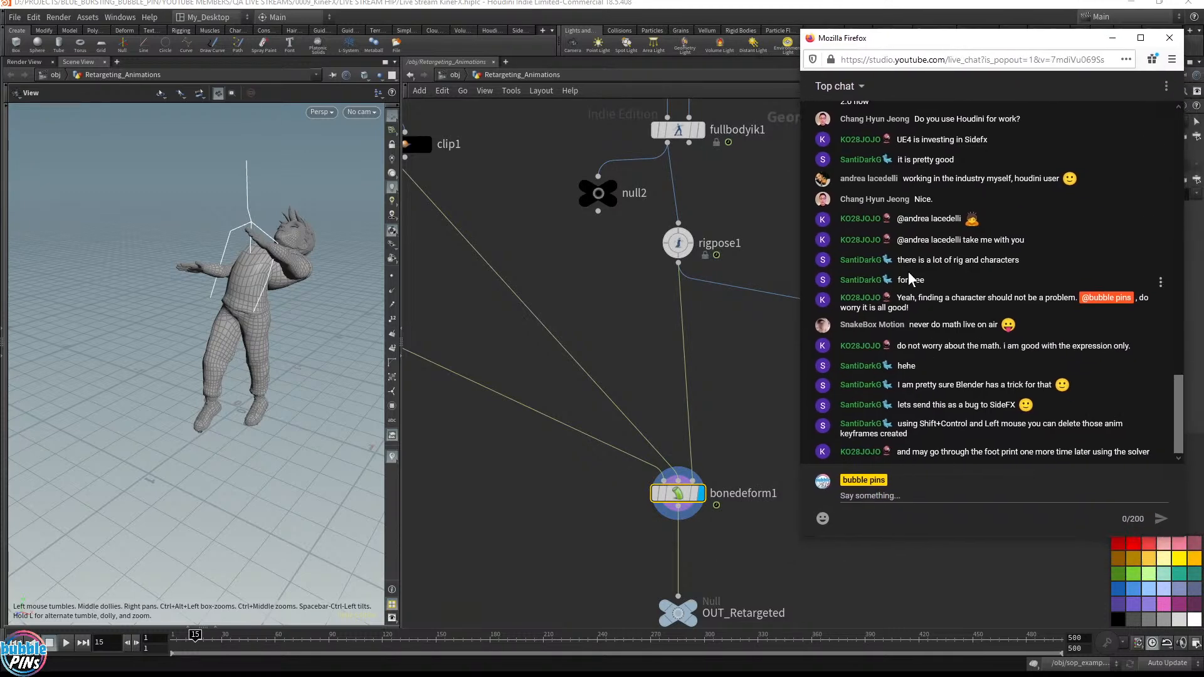
pyautogui.click(596, 262)
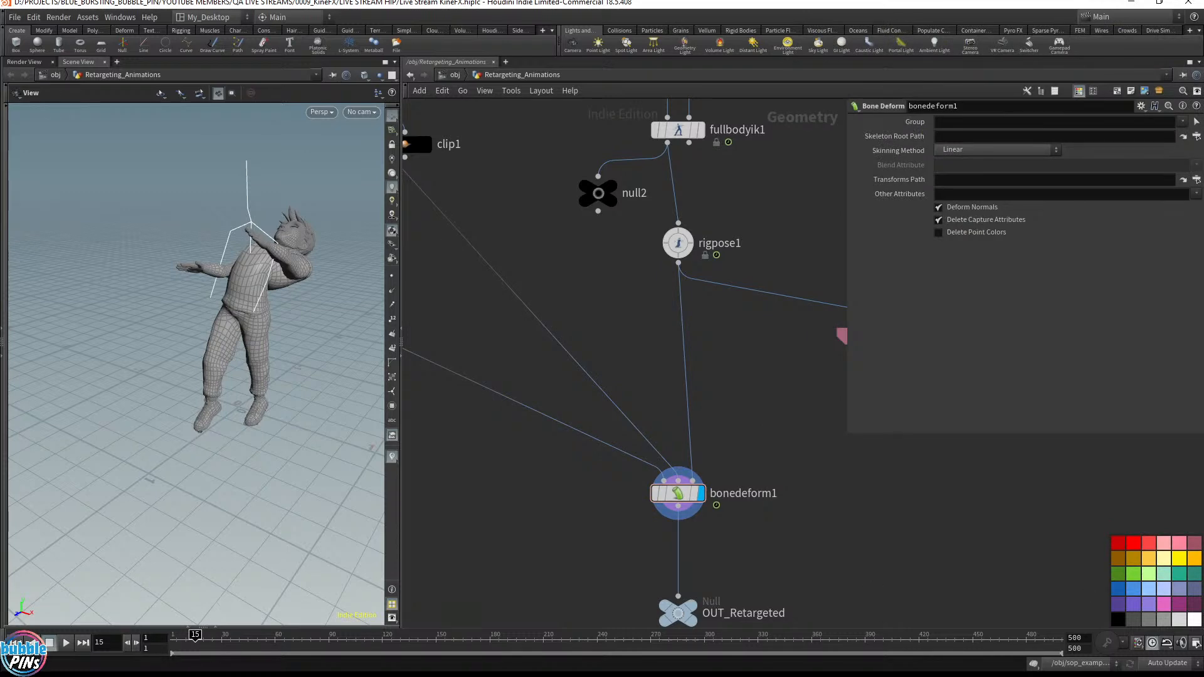
# Step: Switch back to the live chat window, place it over the network and read the incoming messages
pyautogui.hotkey('alt', 'Tab')
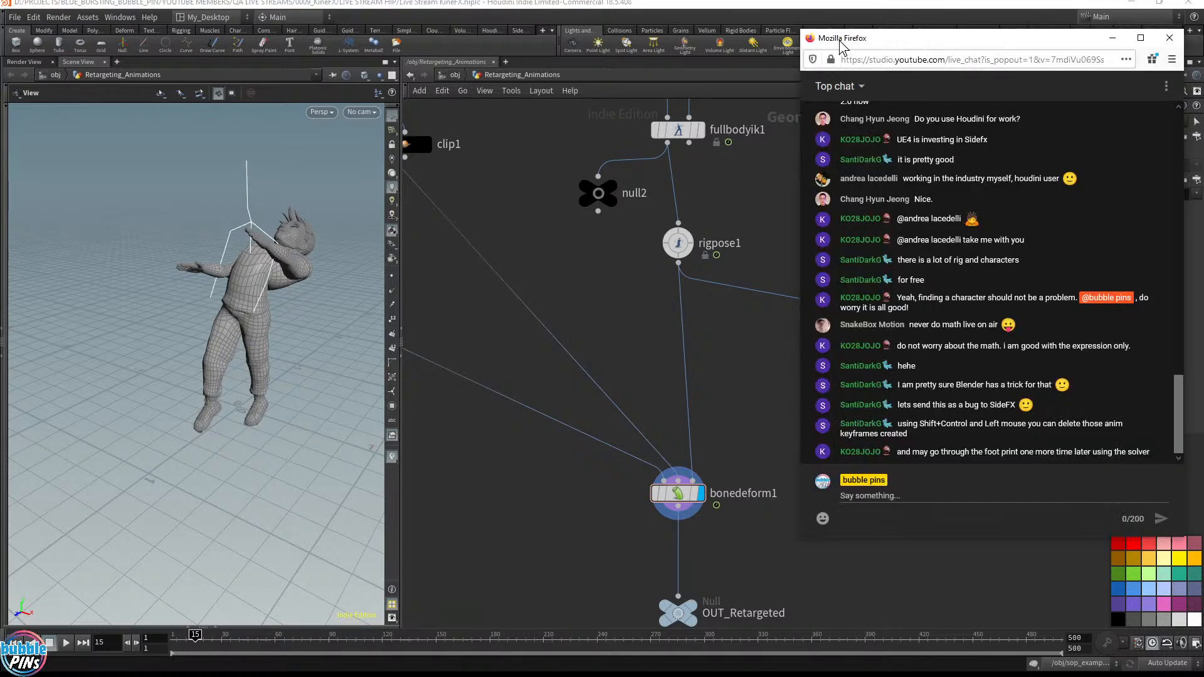
pyautogui.moveTo(886, 42); pyautogui.dragTo(878, 26)
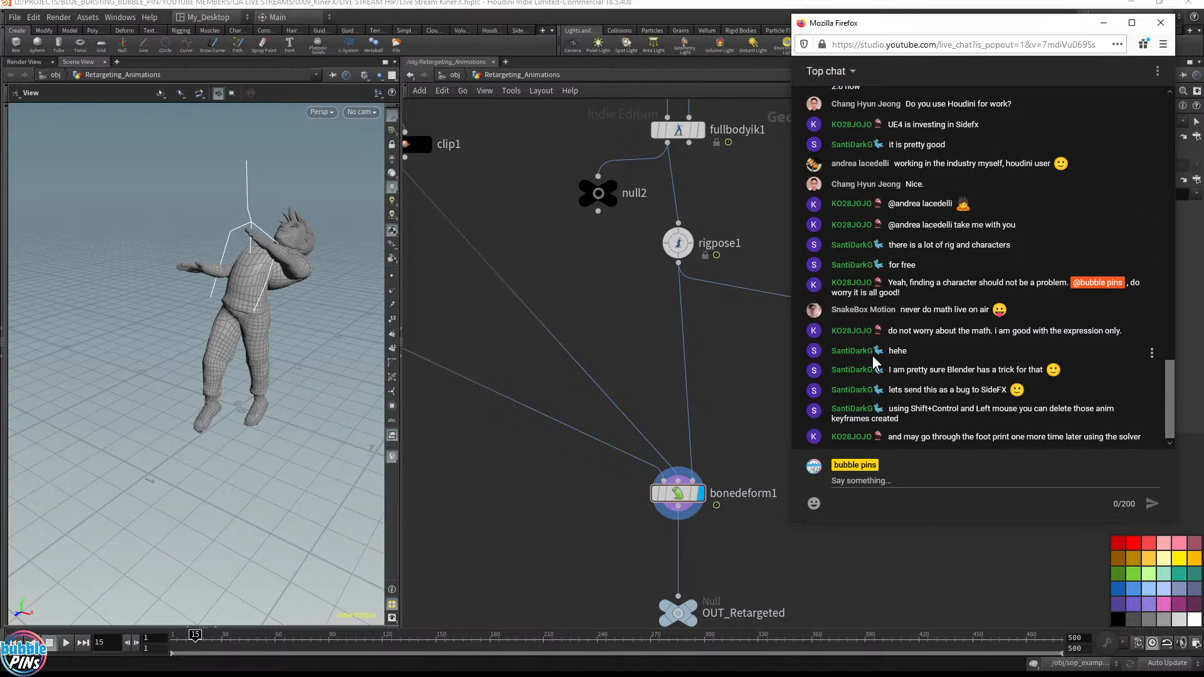
pyautogui.click(1002, 468)
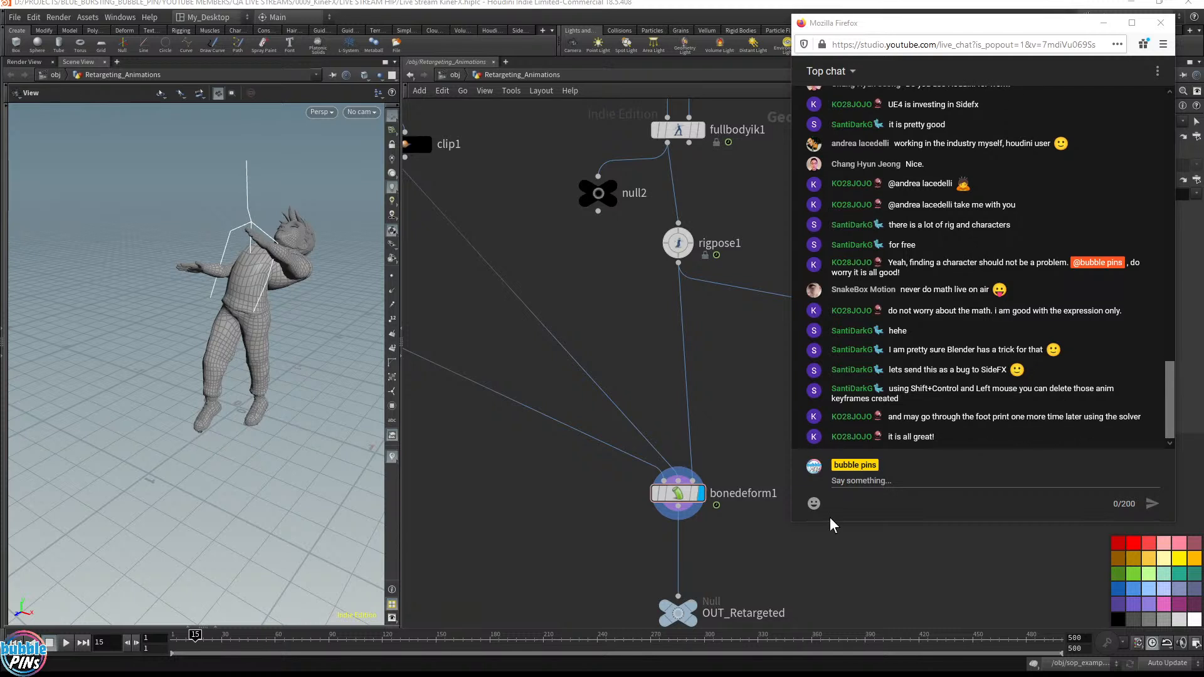
pyautogui.click(877, 480)
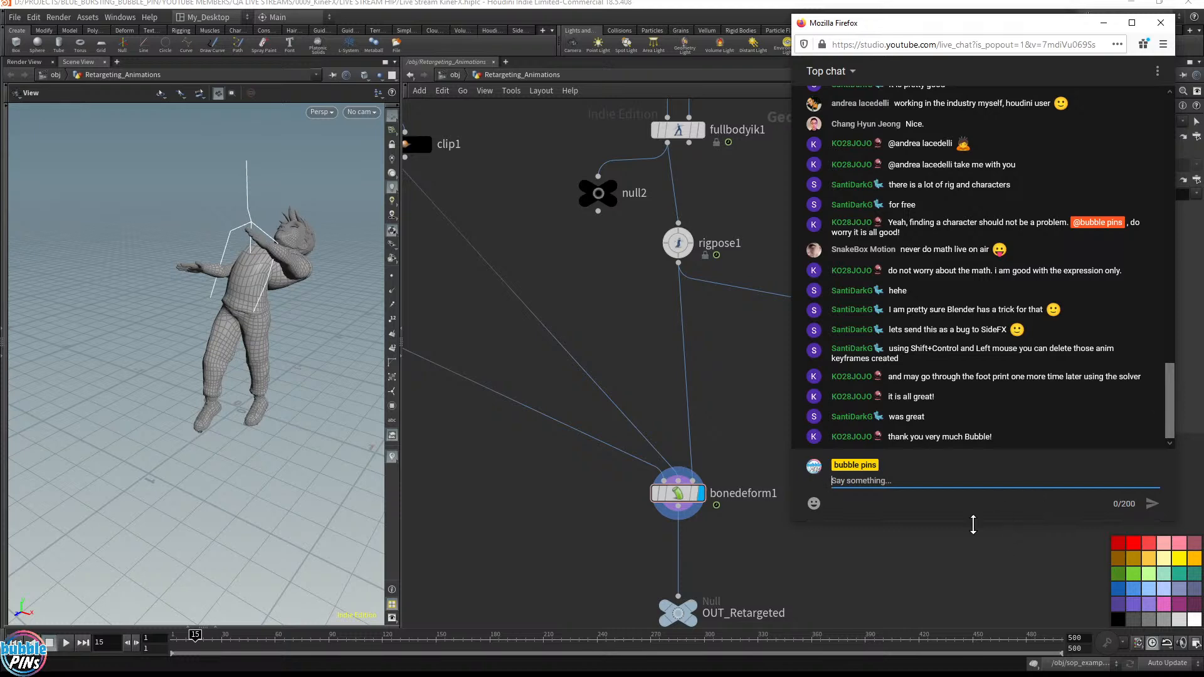
pyautogui.click(953, 607)
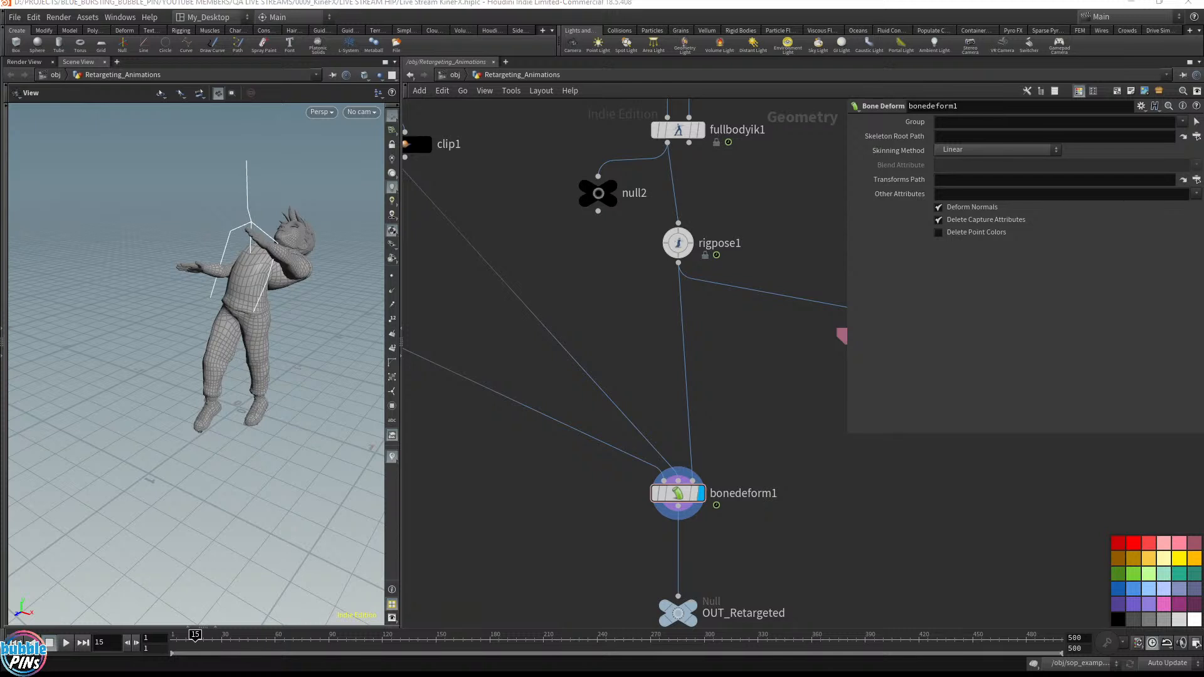
# Step: Reopen the live chat window and read the viewers' closing messages
pyautogui.hotkey('alt', 'Tab')
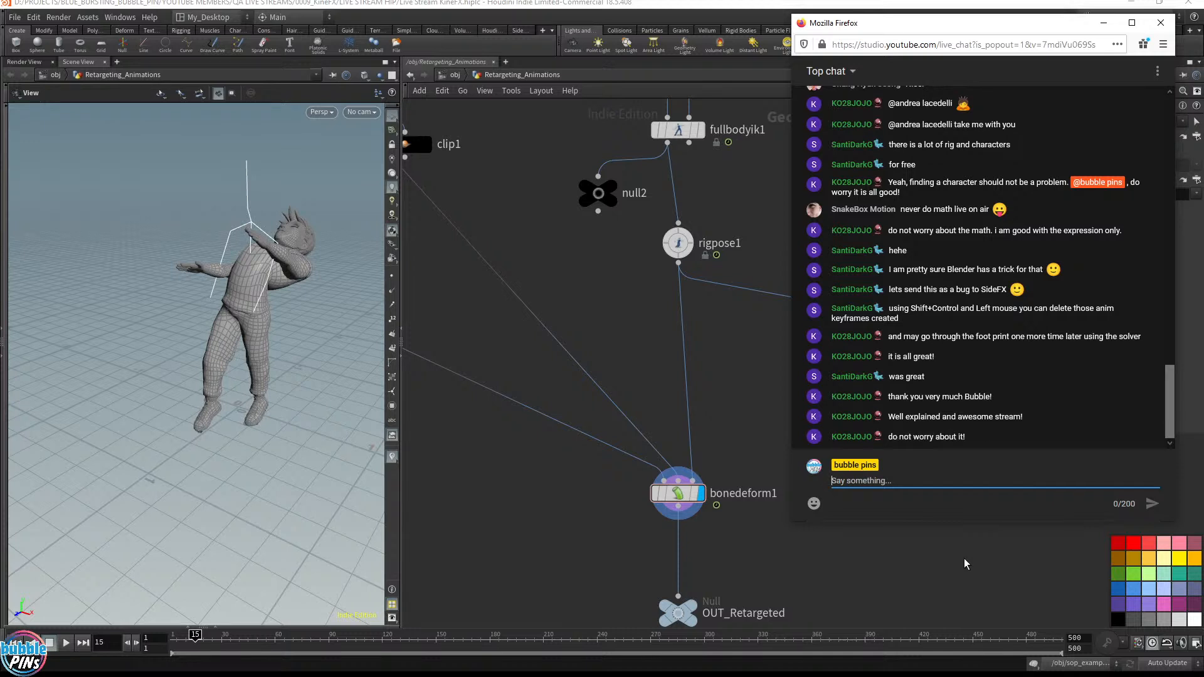
pyautogui.moveTo(988, 436); pyautogui.dragTo(892, 436)
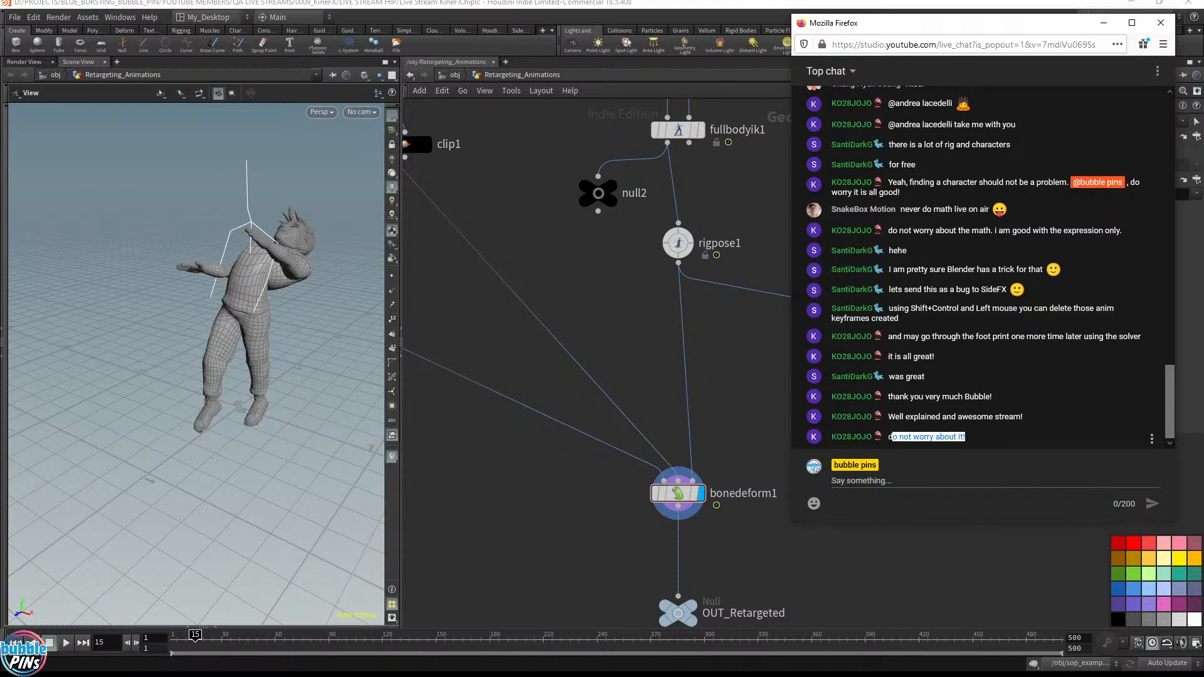
pyautogui.click(950, 428)
pyautogui.click(959, 481)
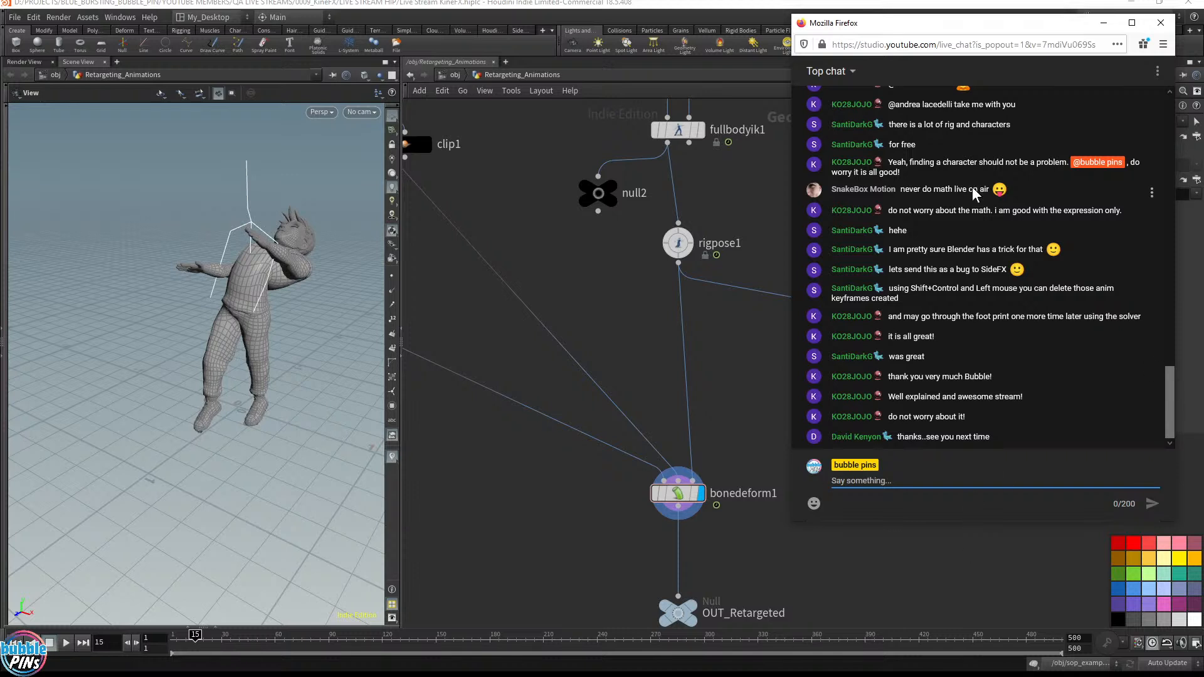
pyautogui.moveTo(988, 26)
pyautogui.mouseDown()
pyautogui.moveTo(846, 50)
pyautogui.moveTo(991, 48)
pyautogui.mouseUp()
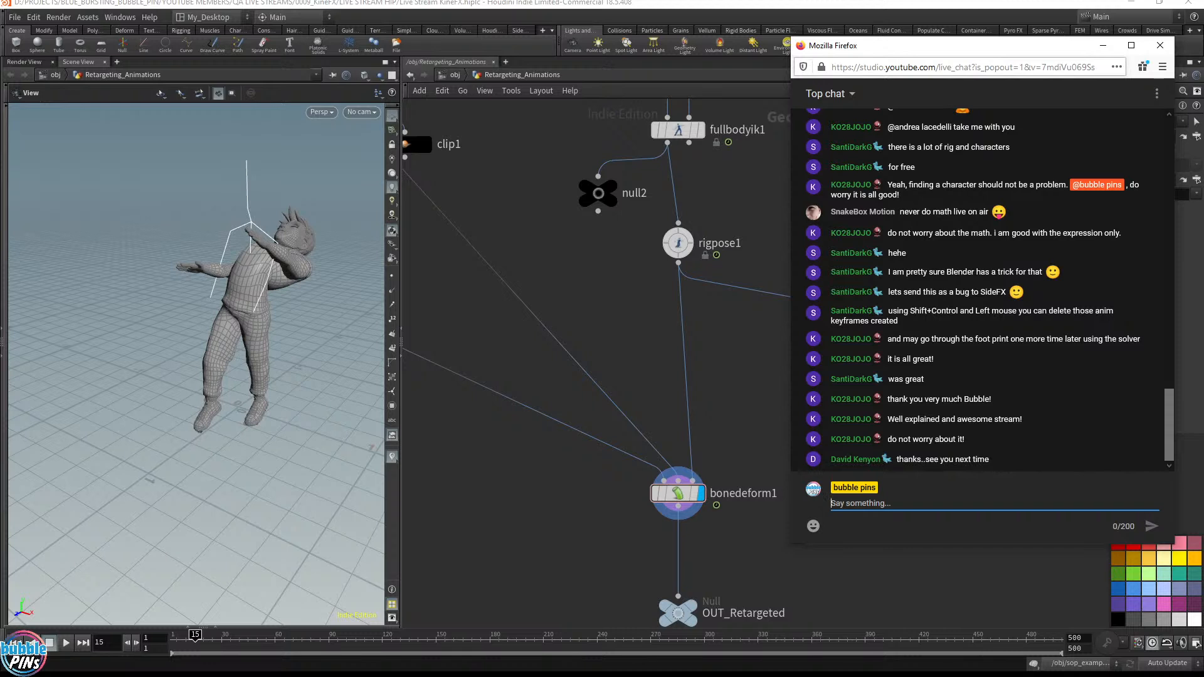
pyautogui.moveTo(975, 49); pyautogui.dragTo(974, 37)
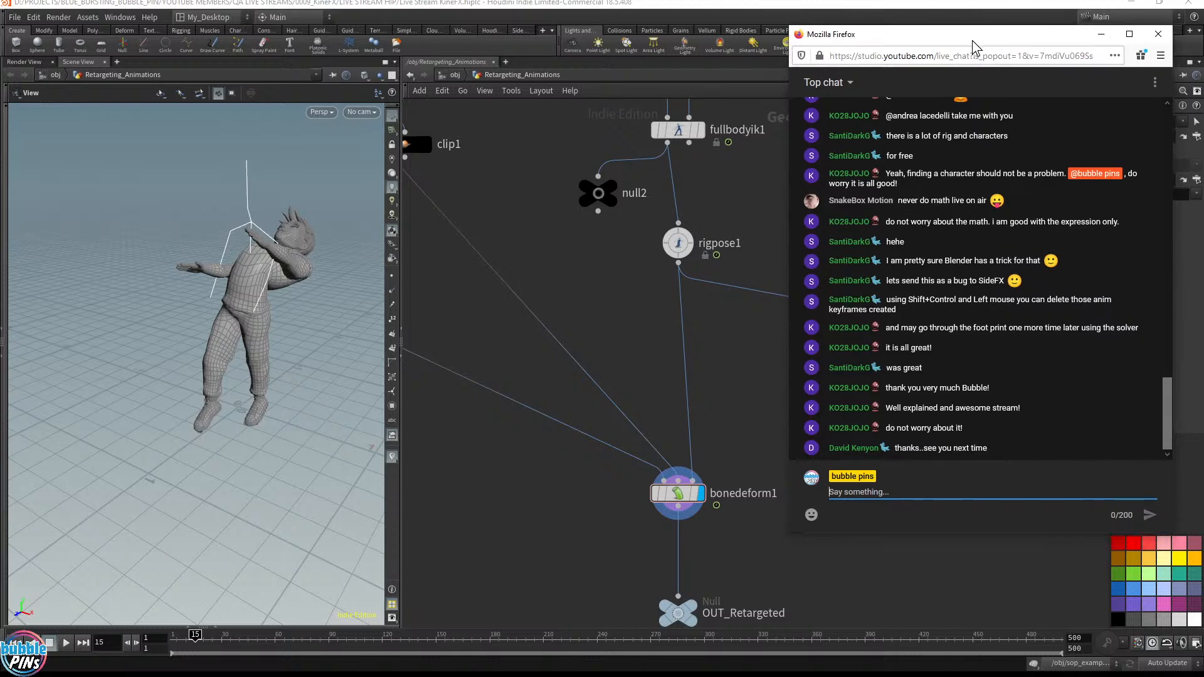